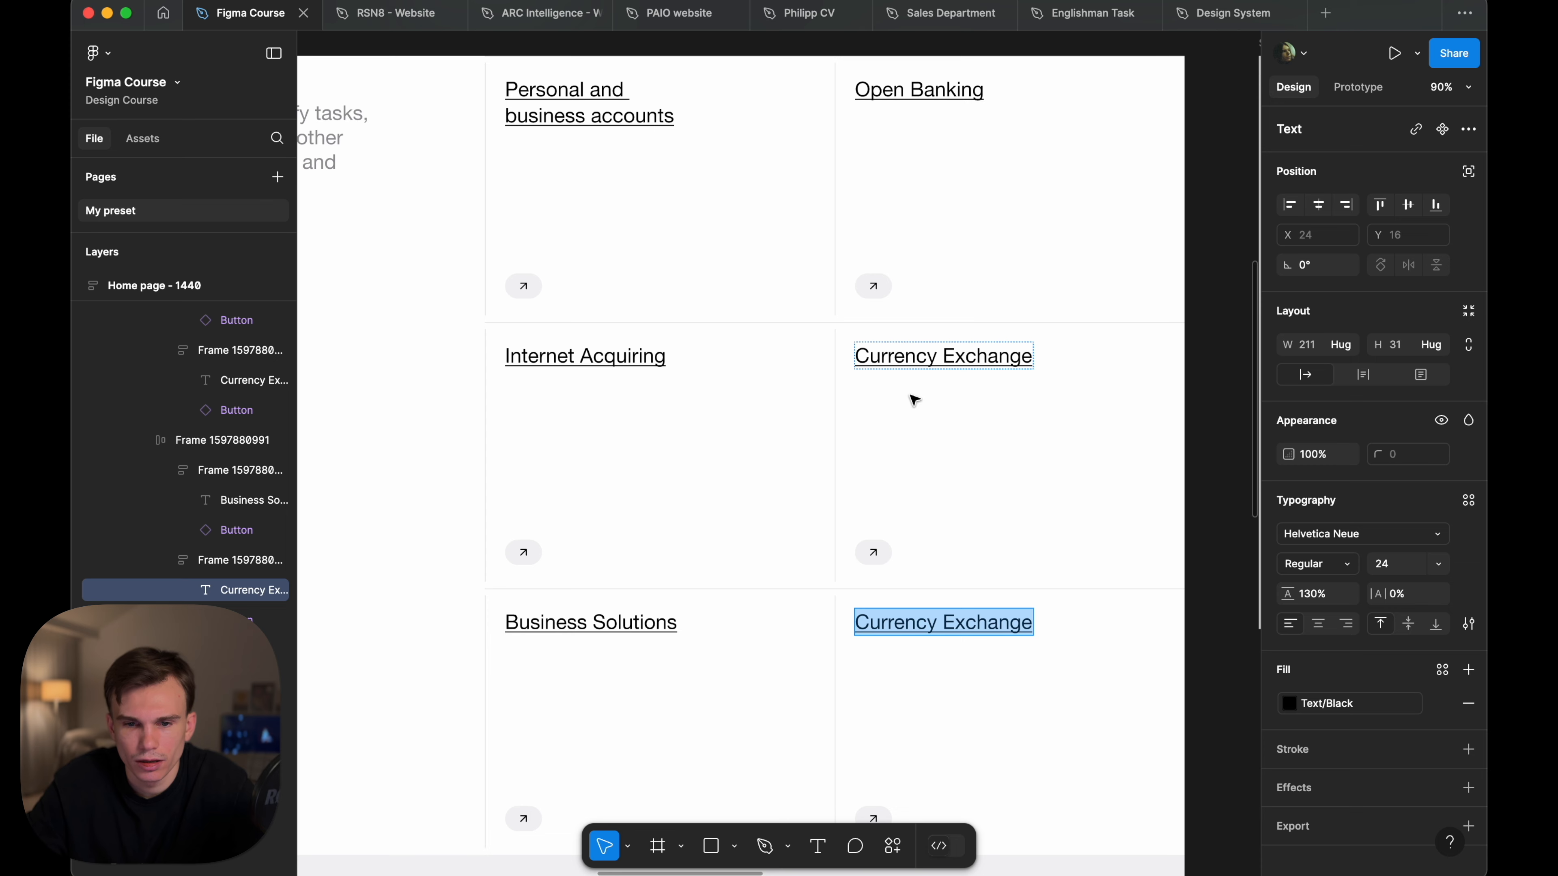
- Copy the Internet Acquiring text from the Home page - 1440 reference over the second-row Currency Exchange heading in Home page - 1441
{"action": "scroll", "coordinate": [907, 399], "scroll_direction": "down", "scroll_amount": 3}
{"action": "left_click", "coordinate": [1139, 426]}
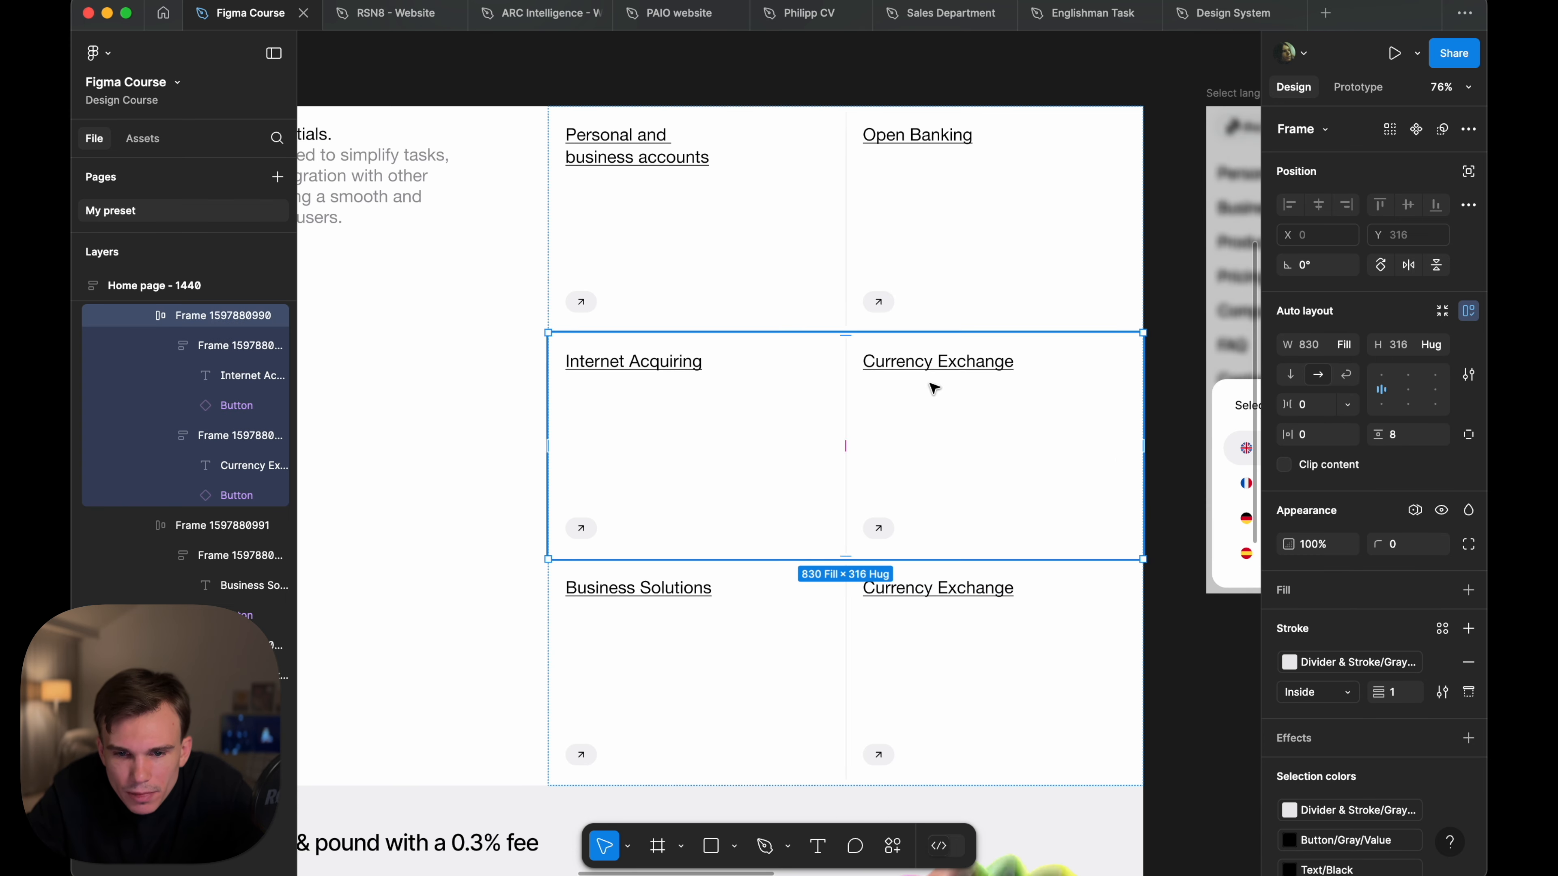
{"action": "double_click", "coordinate": [936, 363]}
{"action": "double_click", "coordinate": [644, 359]}
{"action": "key", "text": "ctrl+c"}
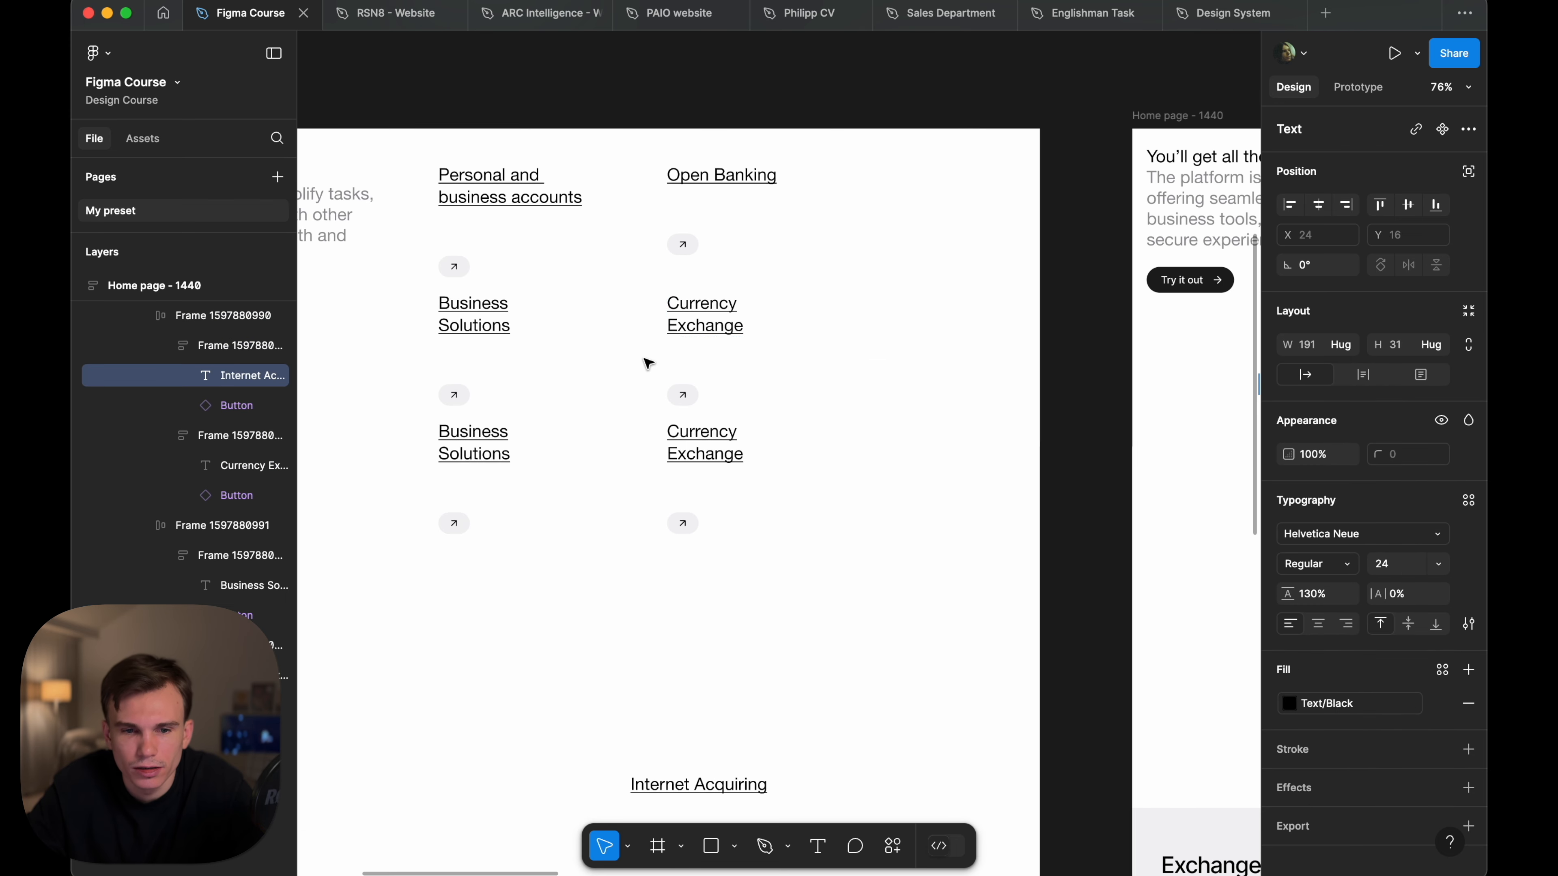
{"action": "double_click", "coordinate": [697, 301]}
{"action": "key", "text": "ctrl+v"}
{"action": "scroll", "coordinate": [699, 301], "scroll_direction": "left", "scroll_amount": 3}
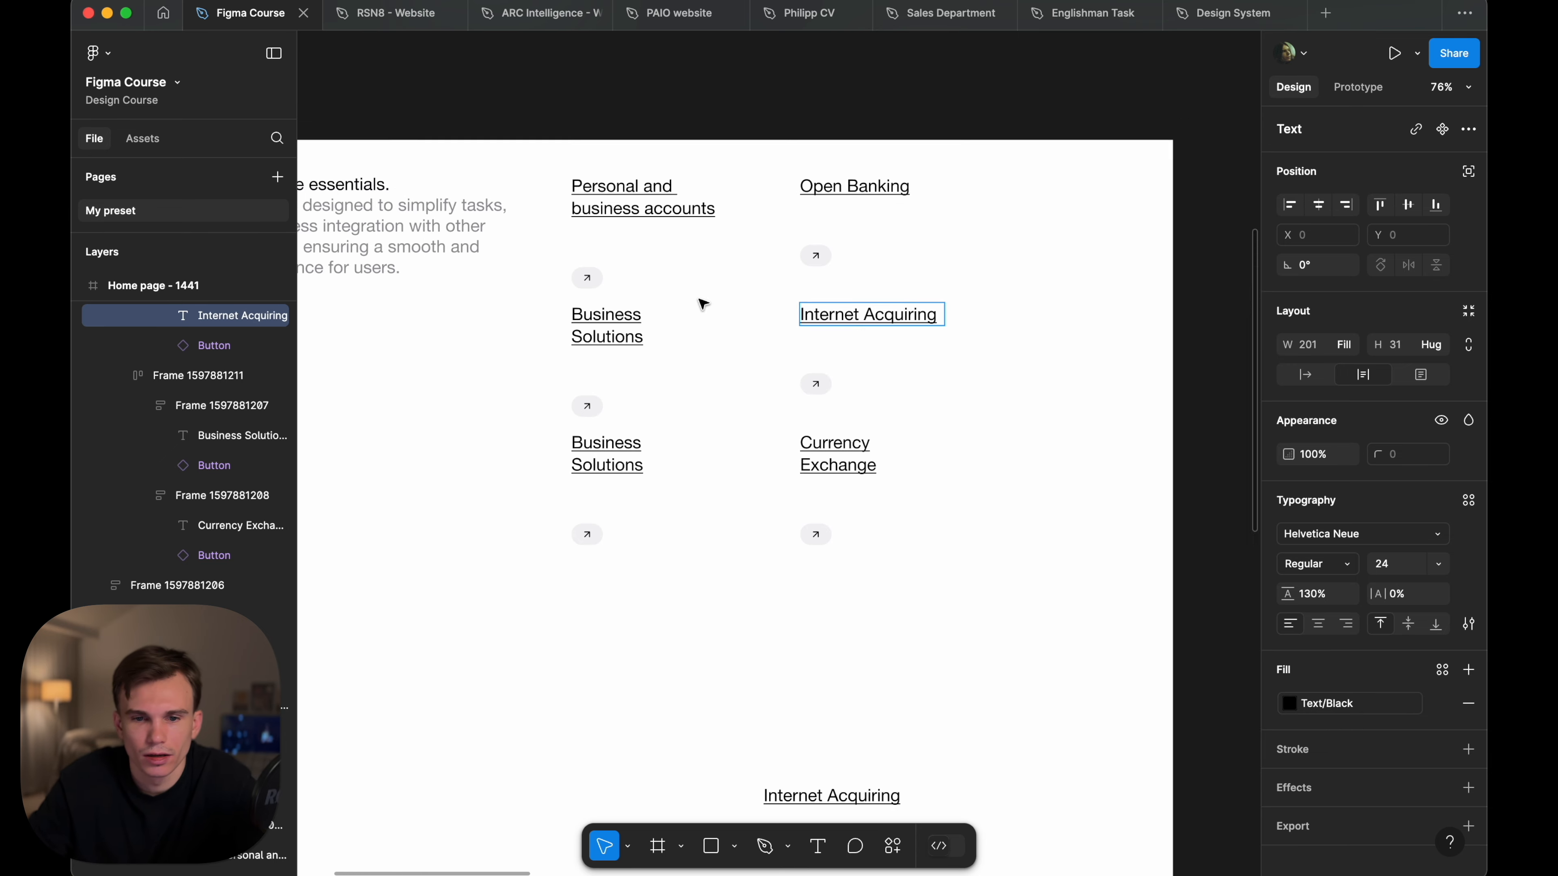
{"action": "scroll", "coordinate": [698, 303], "scroll_direction": "up", "scroll_amount": 3}
{"action": "key", "text": "Escape"}
{"action": "left_click", "coordinate": [1019, 692]}
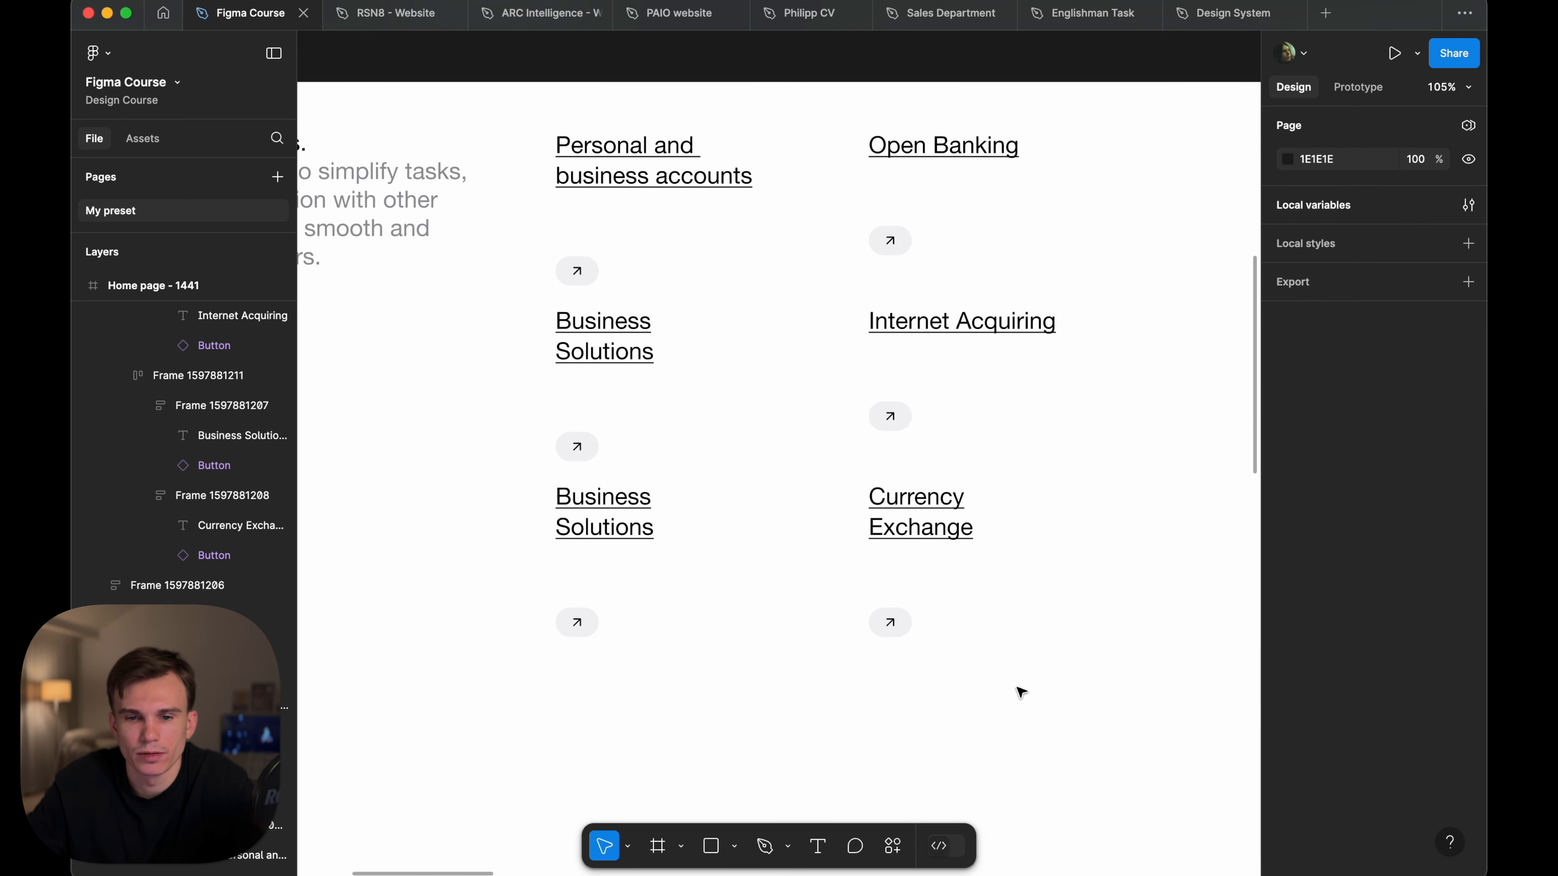
- Wrap the intro text block and the card grid in one horizontal auto layout with top-left alignment
{"action": "scroll", "coordinate": [1019, 692], "scroll_direction": "down", "scroll_amount": 3}
{"action": "scroll", "coordinate": [591, 427], "scroll_direction": "left", "scroll_amount": 3}
{"action": "key", "text": "super+backslash"}
{"action": "scroll", "coordinate": [727, 458], "scroll_direction": "up", "scroll_amount": 3}
{"action": "scroll", "coordinate": [472, 220], "scroll_direction": "down", "scroll_amount": 3}
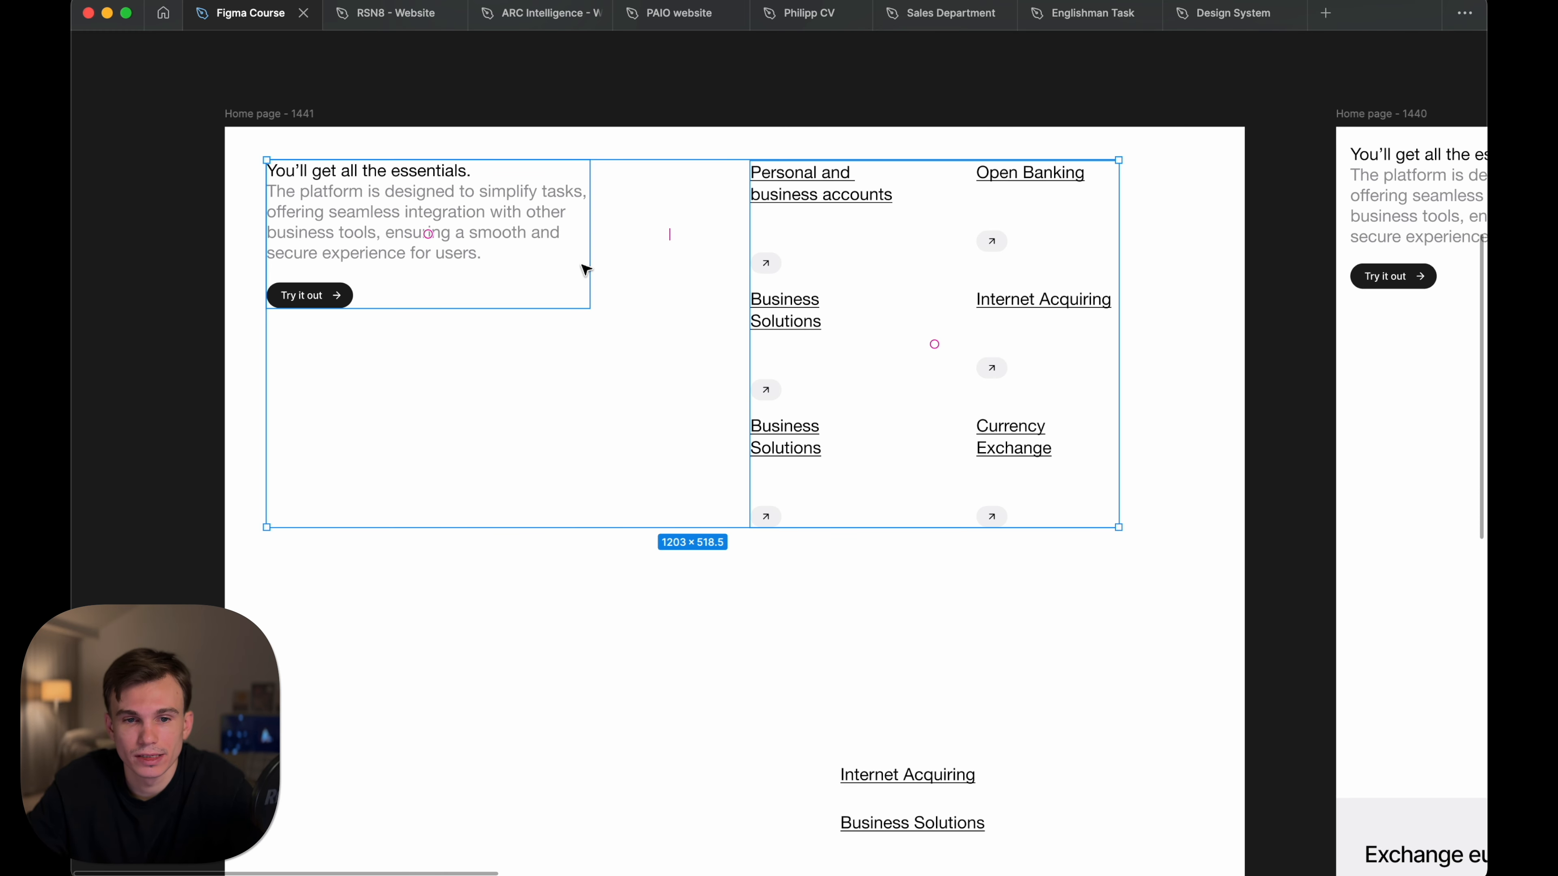
{"action": "scroll", "coordinate": [839, 218], "scroll_direction": "up", "scroll_amount": 2}
{"action": "scroll", "coordinate": [838, 218], "scroll_direction": "left", "scroll_amount": 2}
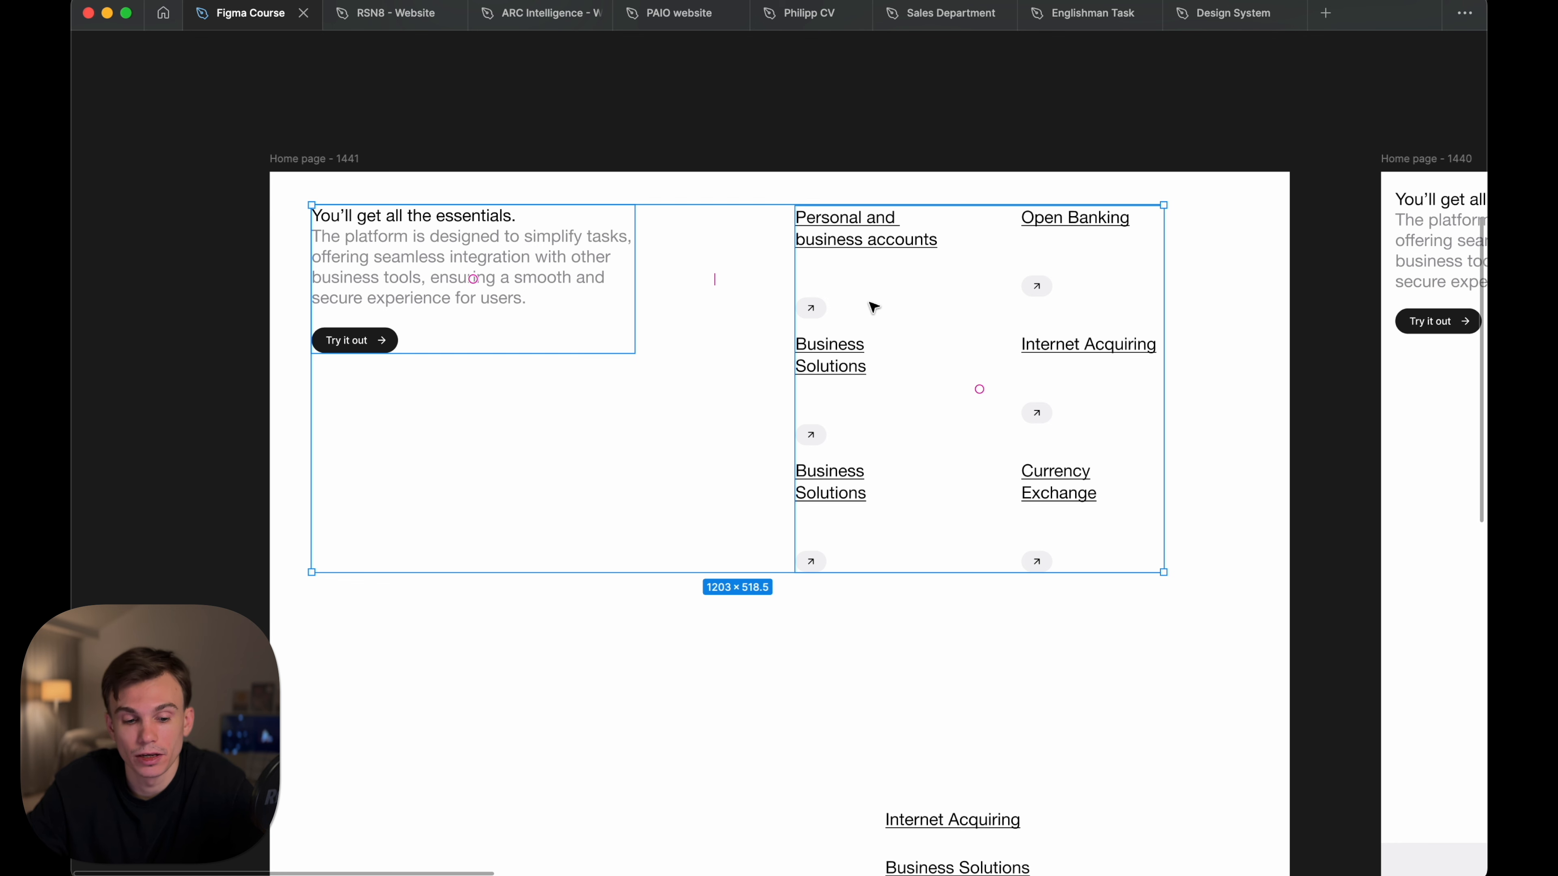
{"action": "key", "text": "shift+a"}
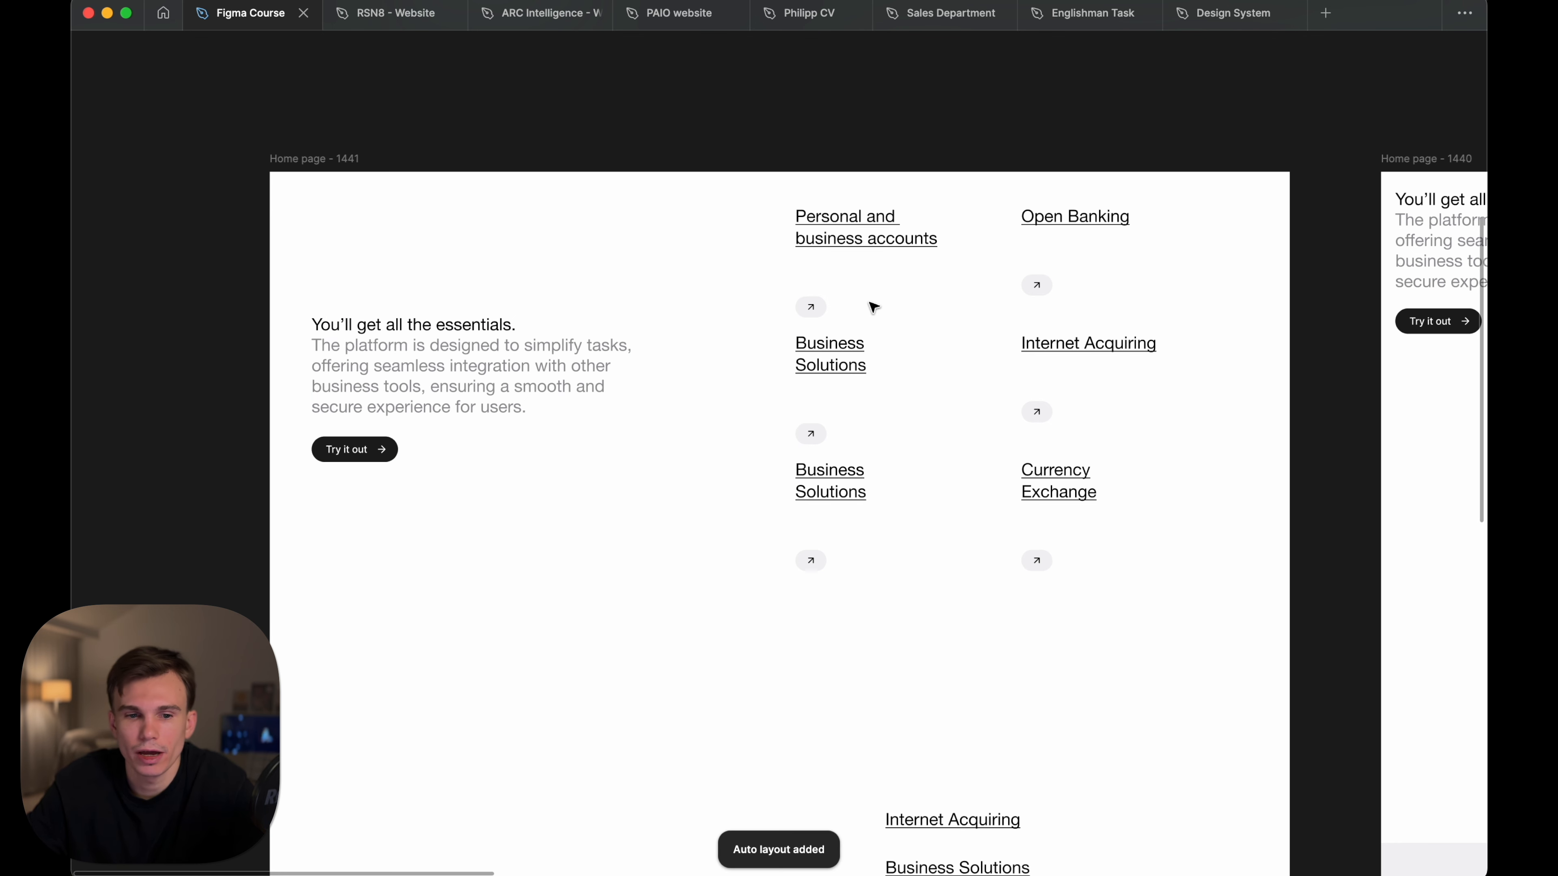
{"action": "key", "text": "super+backslash"}
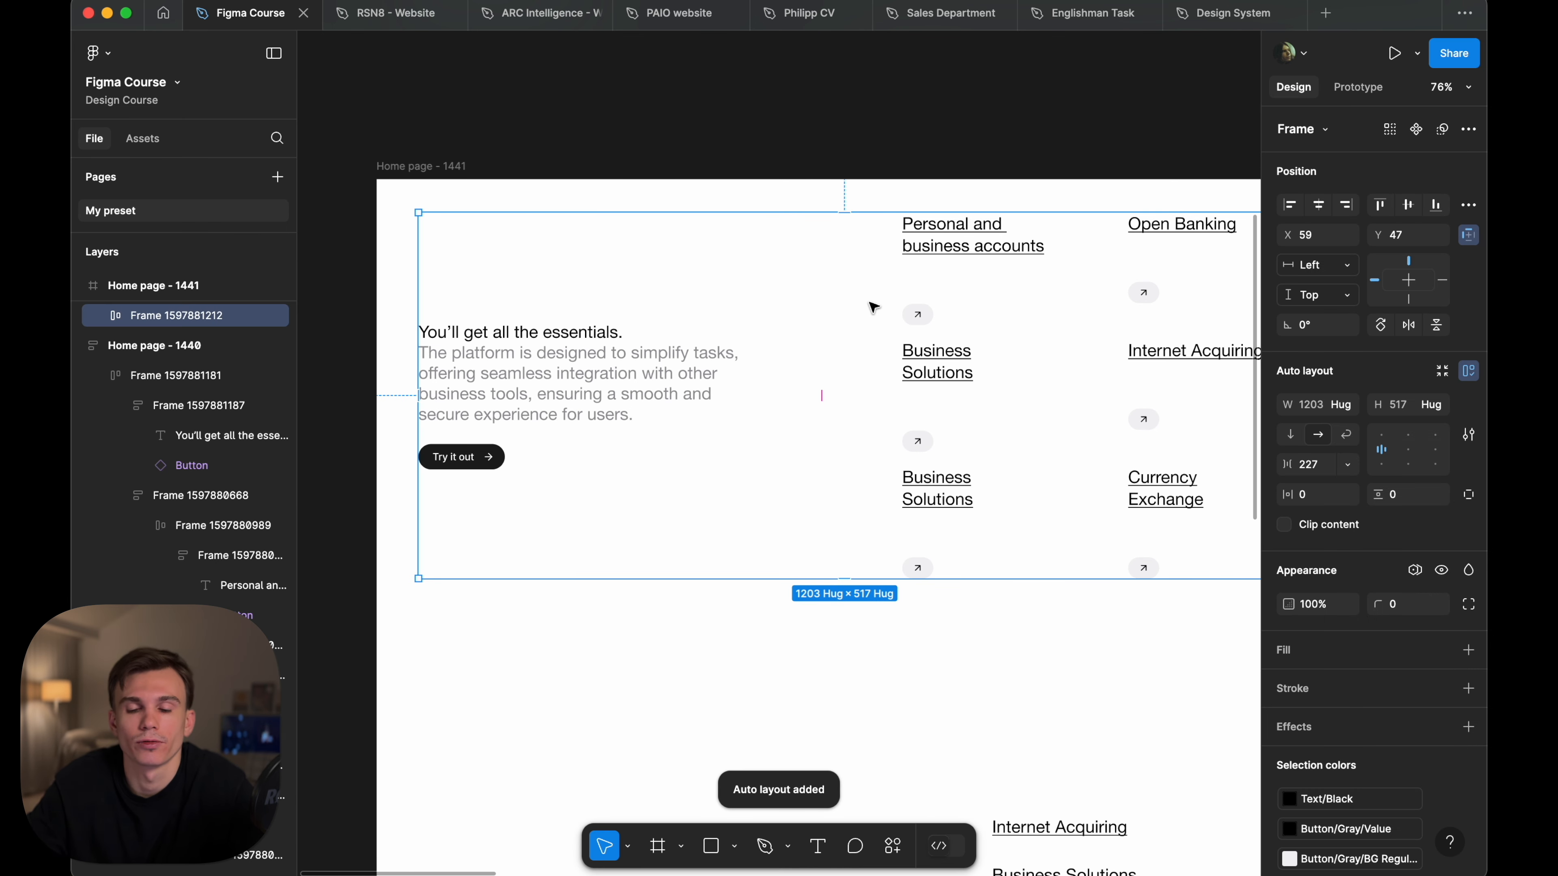
{"action": "left_click", "coordinate": [1380, 434]}
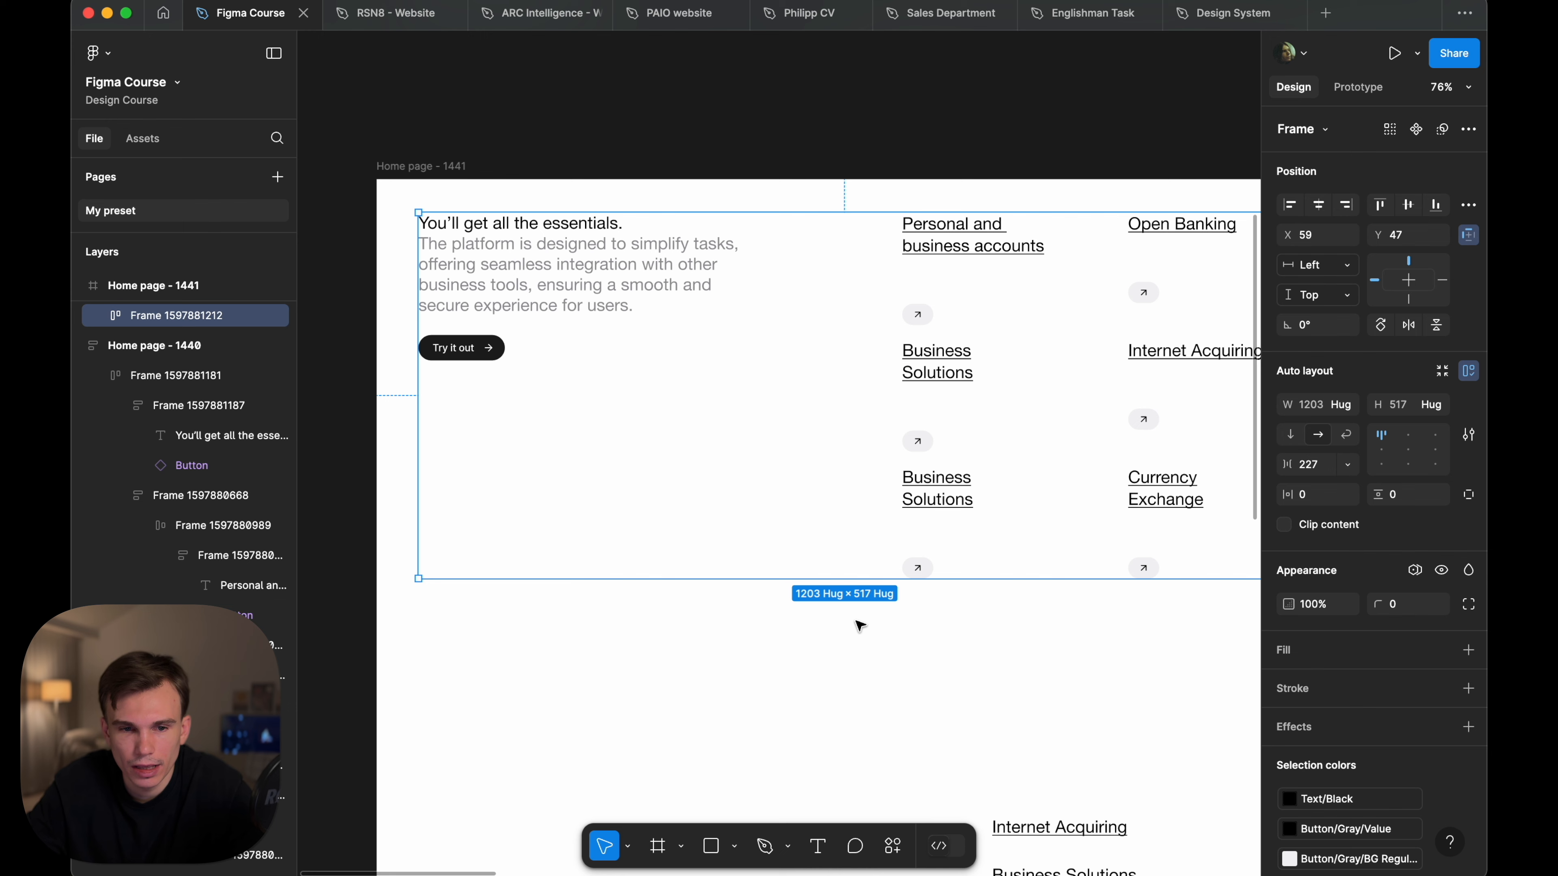
- Align the new auto layout section to the top-left corner of Home page - 1441, at X 0 and Y 0
{"action": "left_click", "coordinate": [858, 624]}
{"action": "left_click", "coordinate": [727, 334]}
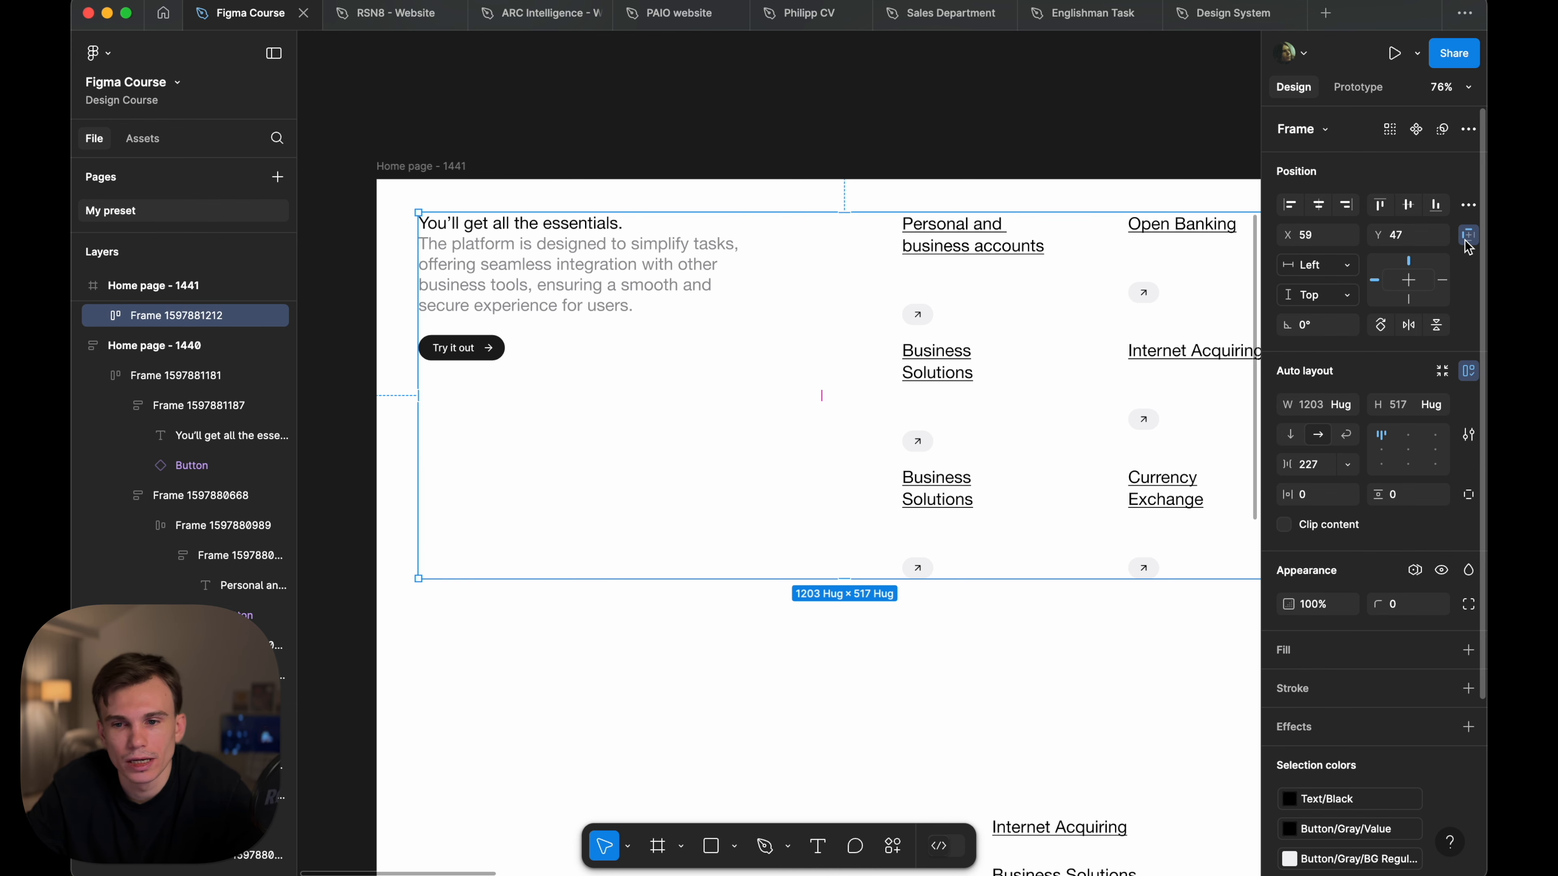
{"action": "left_click_drag", "start_coordinate": [609, 244], "coordinate": [455, 226]}
{"action": "key", "text": "super+z"}
{"action": "key", "text": "super+z"}
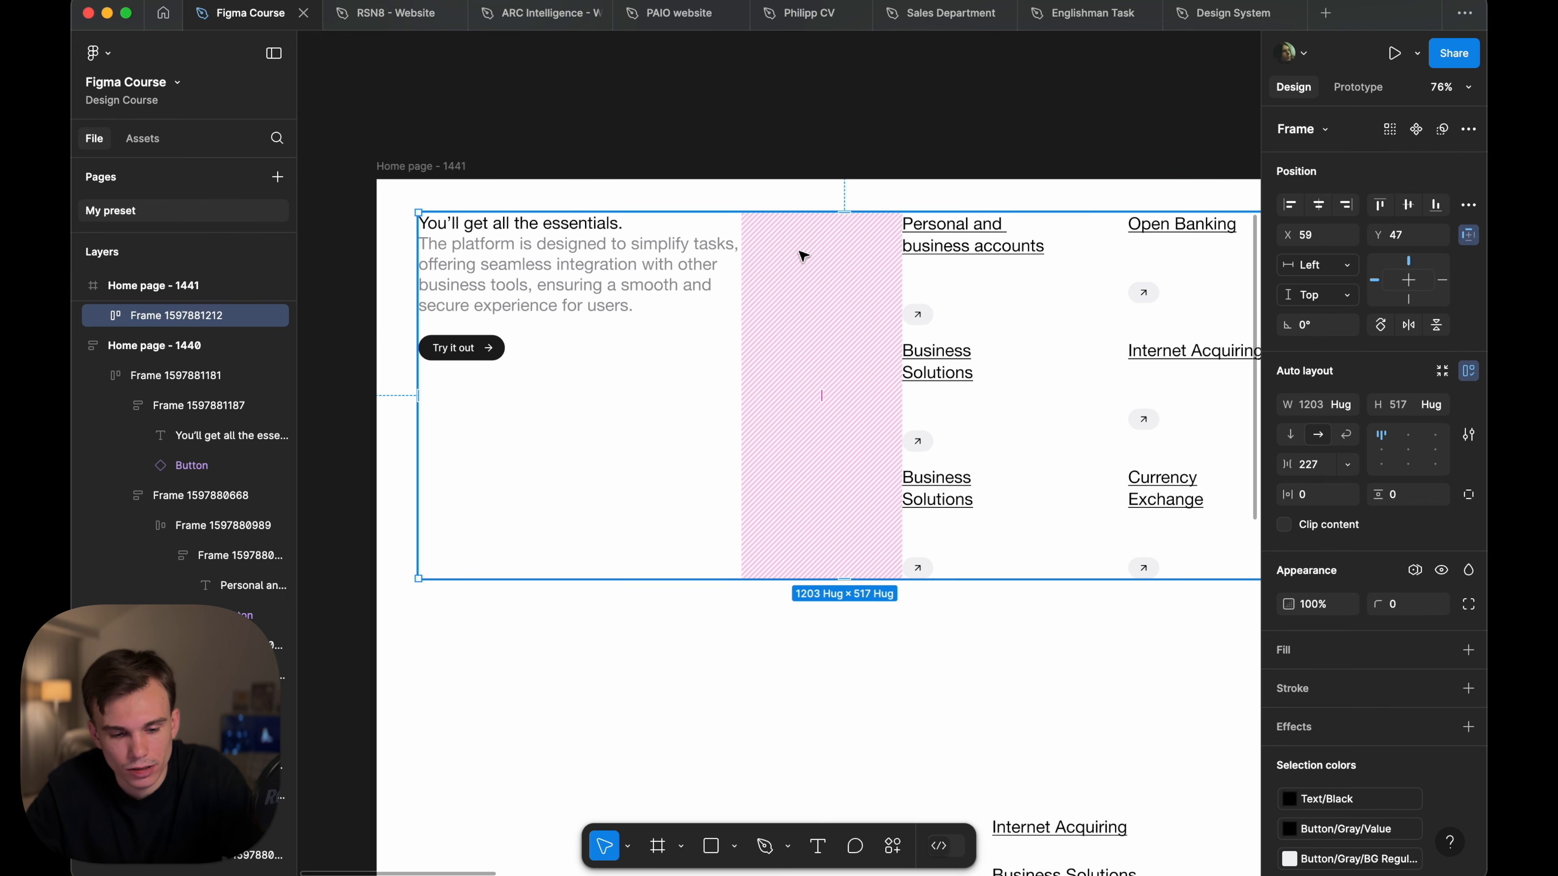
{"action": "key", "text": "super+z"}
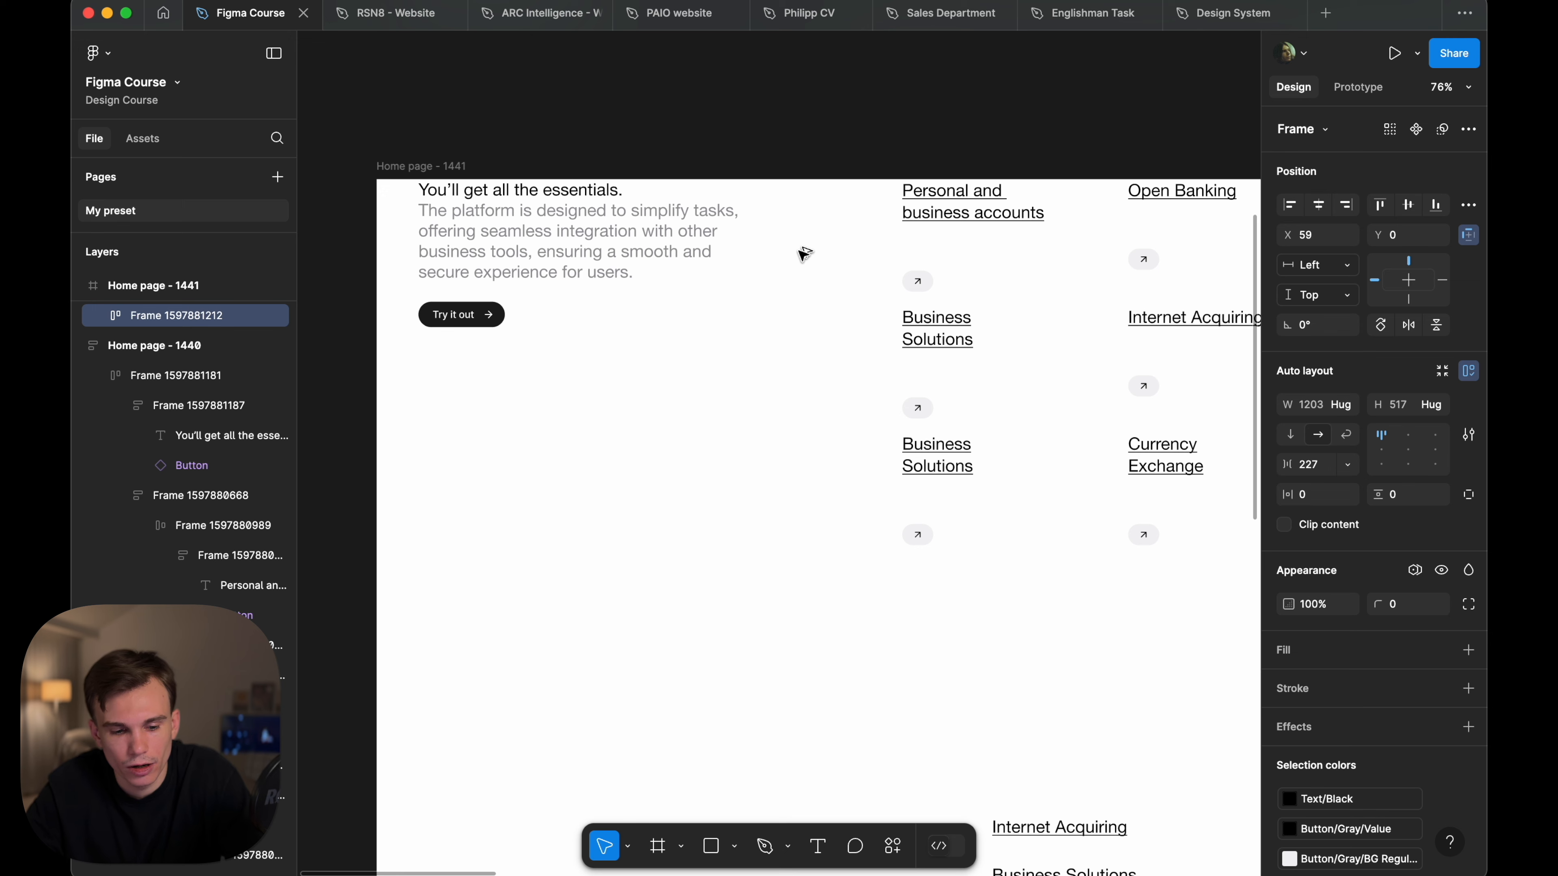
{"action": "key", "text": "super+z"}
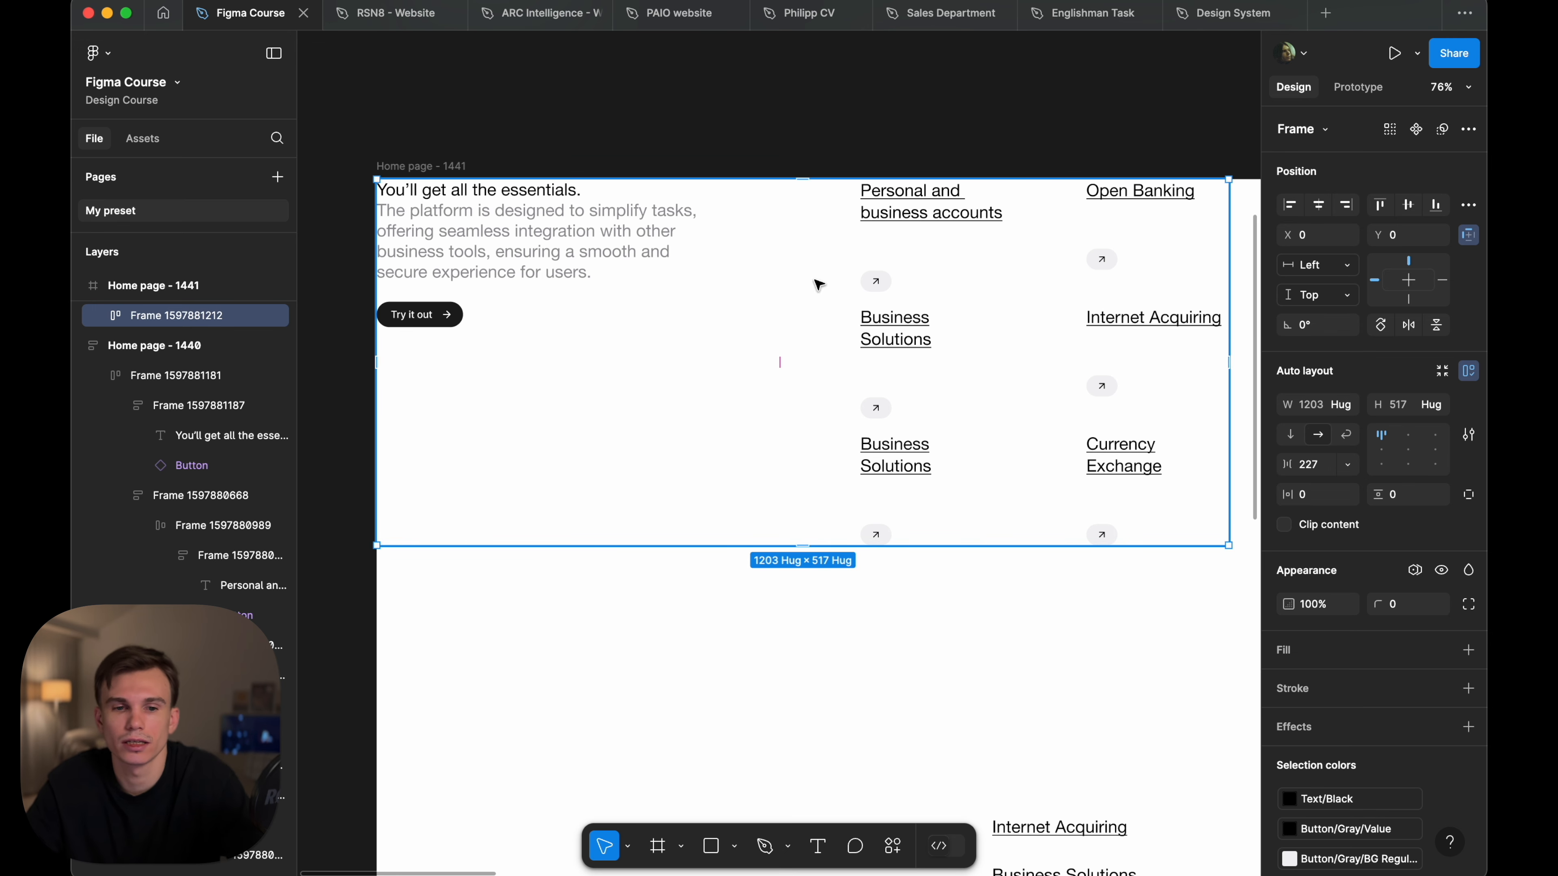
- Stretch the auto layout section to the full page width of 1440
{"action": "scroll", "coordinate": [984, 268], "scroll_direction": "right", "scroll_amount": 6}
{"action": "scroll", "coordinate": [917, 255], "scroll_direction": "left", "scroll_amount": 4}
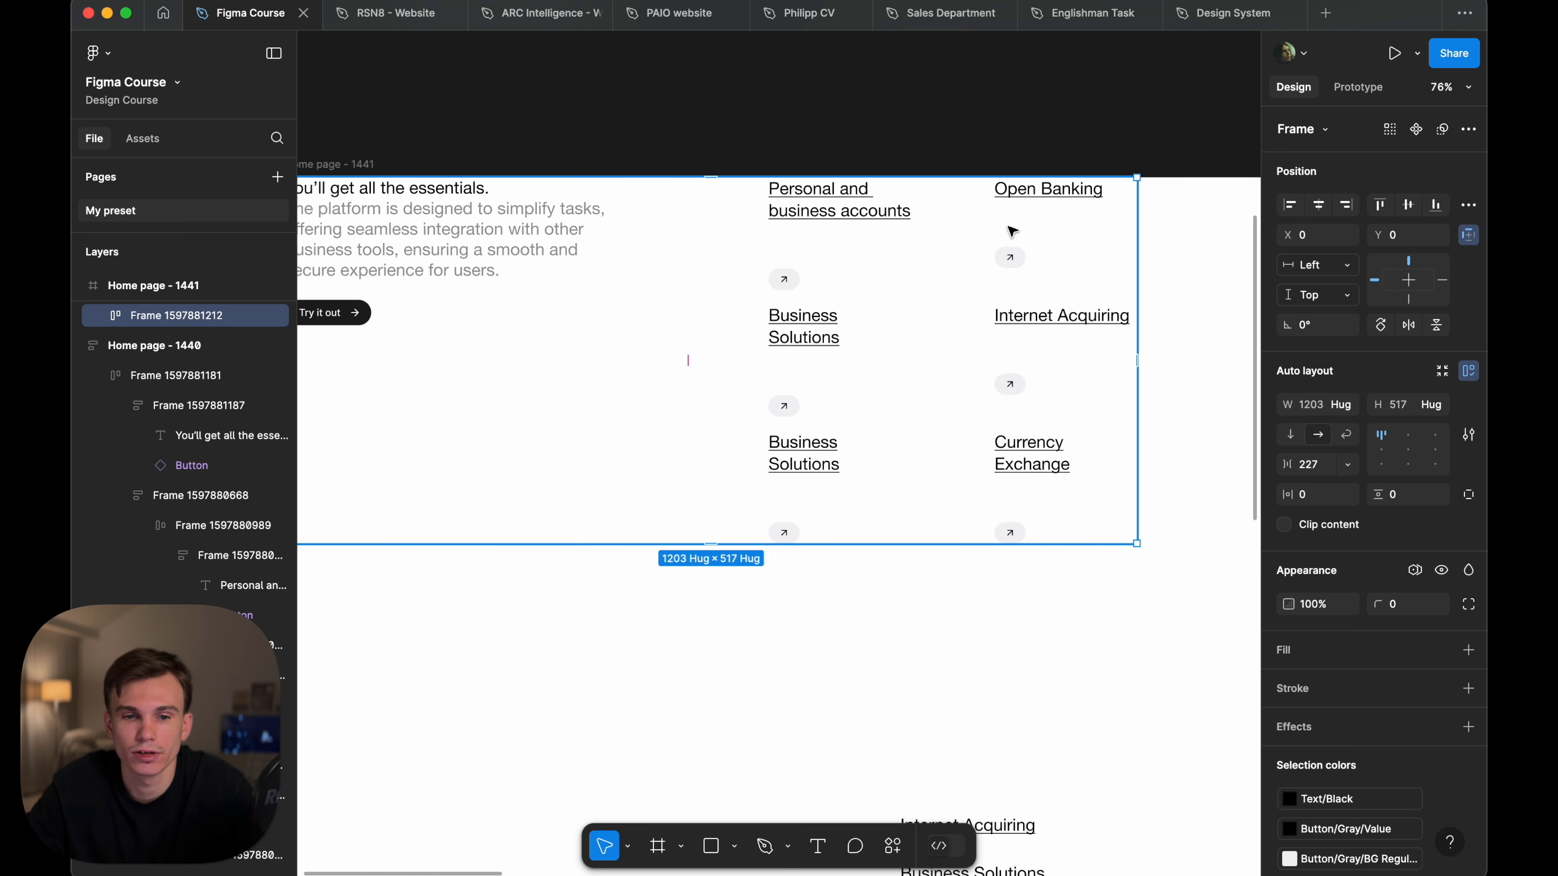
{"action": "scroll", "coordinate": [1161, 241], "scroll_direction": "right", "scroll_amount": 2}
{"action": "scroll", "coordinate": [1064, 178], "scroll_direction": "down", "scroll_amount": 2}
{"action": "left_click_drag", "start_coordinate": [1002, 183], "coordinate": [1148, 183]}
{"action": "scroll", "coordinate": [1149, 183], "scroll_direction": "down", "scroll_amount": 4}
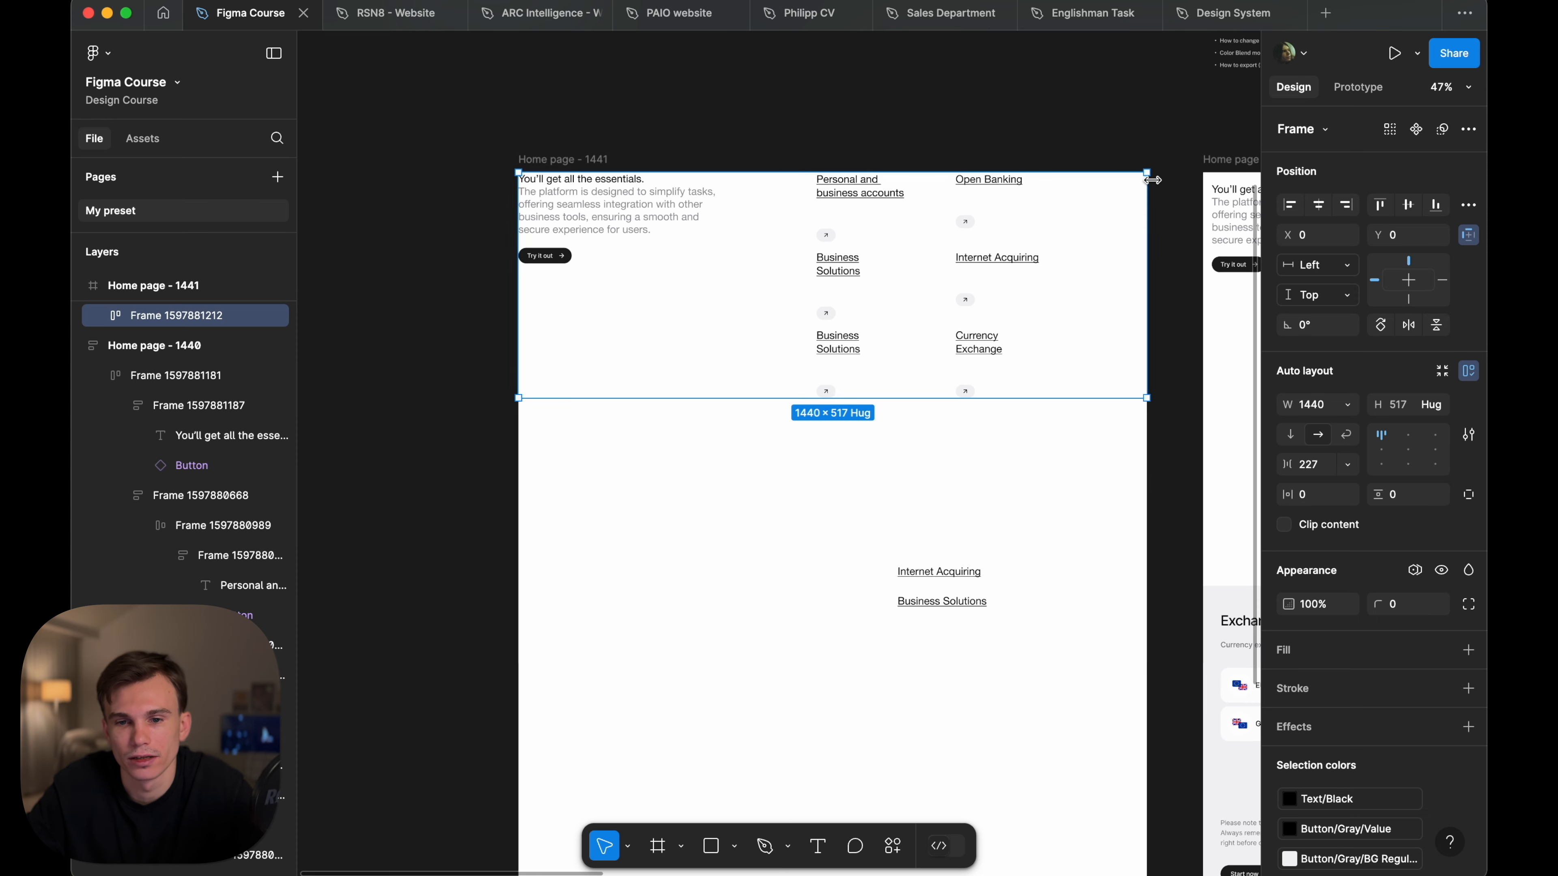
- Turn on layout grid visibility, add a layout grid to the Home page - 1441 frame and open its settings
{"action": "scroll", "coordinate": [916, 261], "scroll_direction": "up", "scroll_amount": 2}
{"action": "left_click", "coordinate": [916, 260]}
{"action": "scroll", "coordinate": [916, 260], "scroll_direction": "up", "scroll_amount": 2}
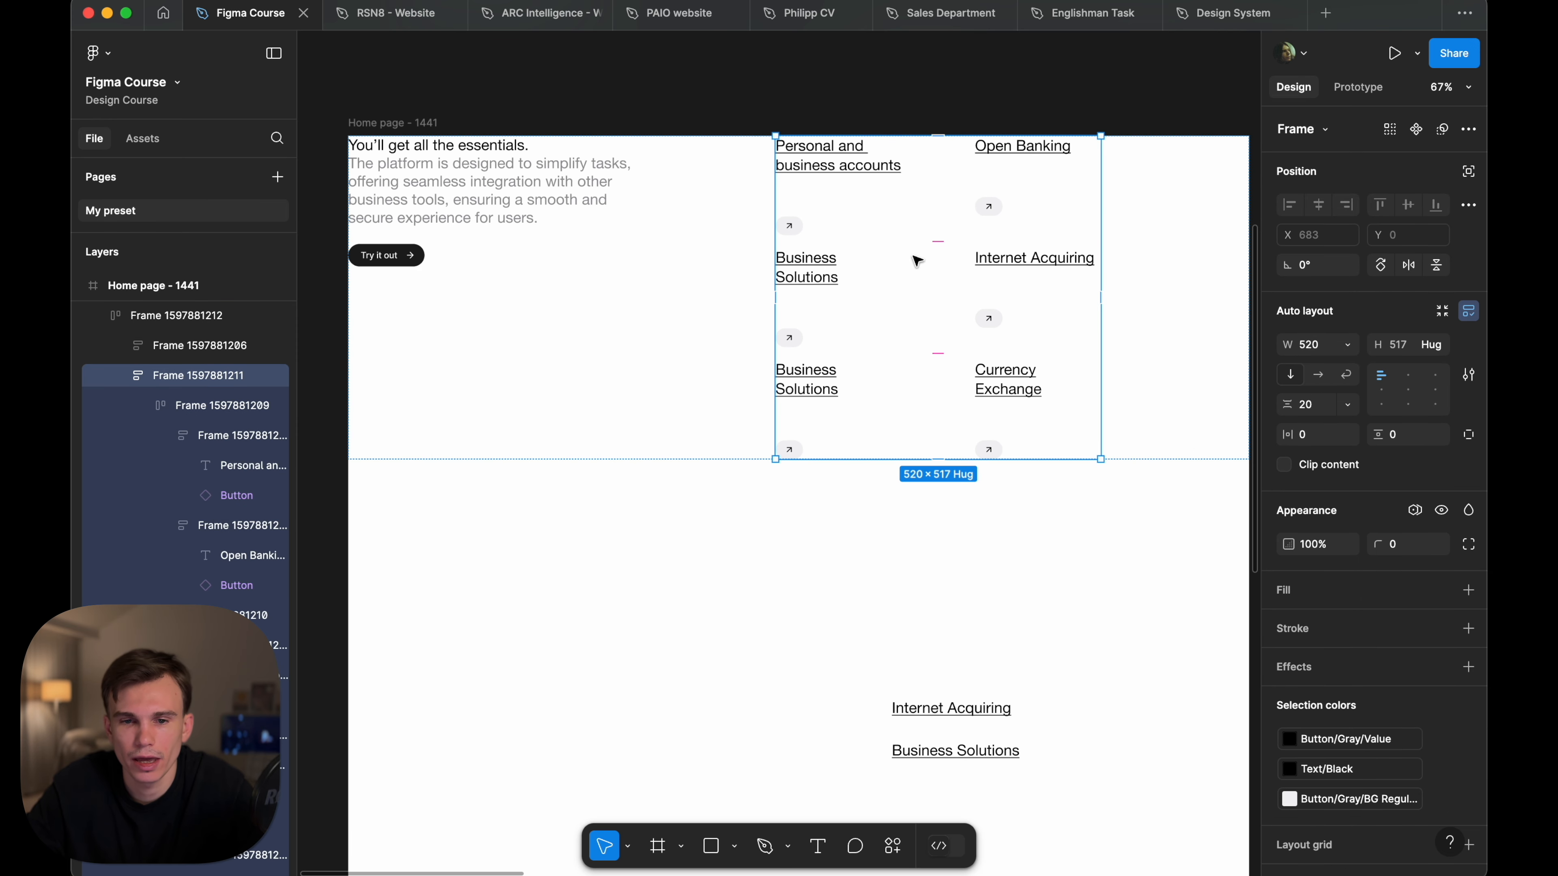
{"action": "left_click", "coordinate": [661, 202]}
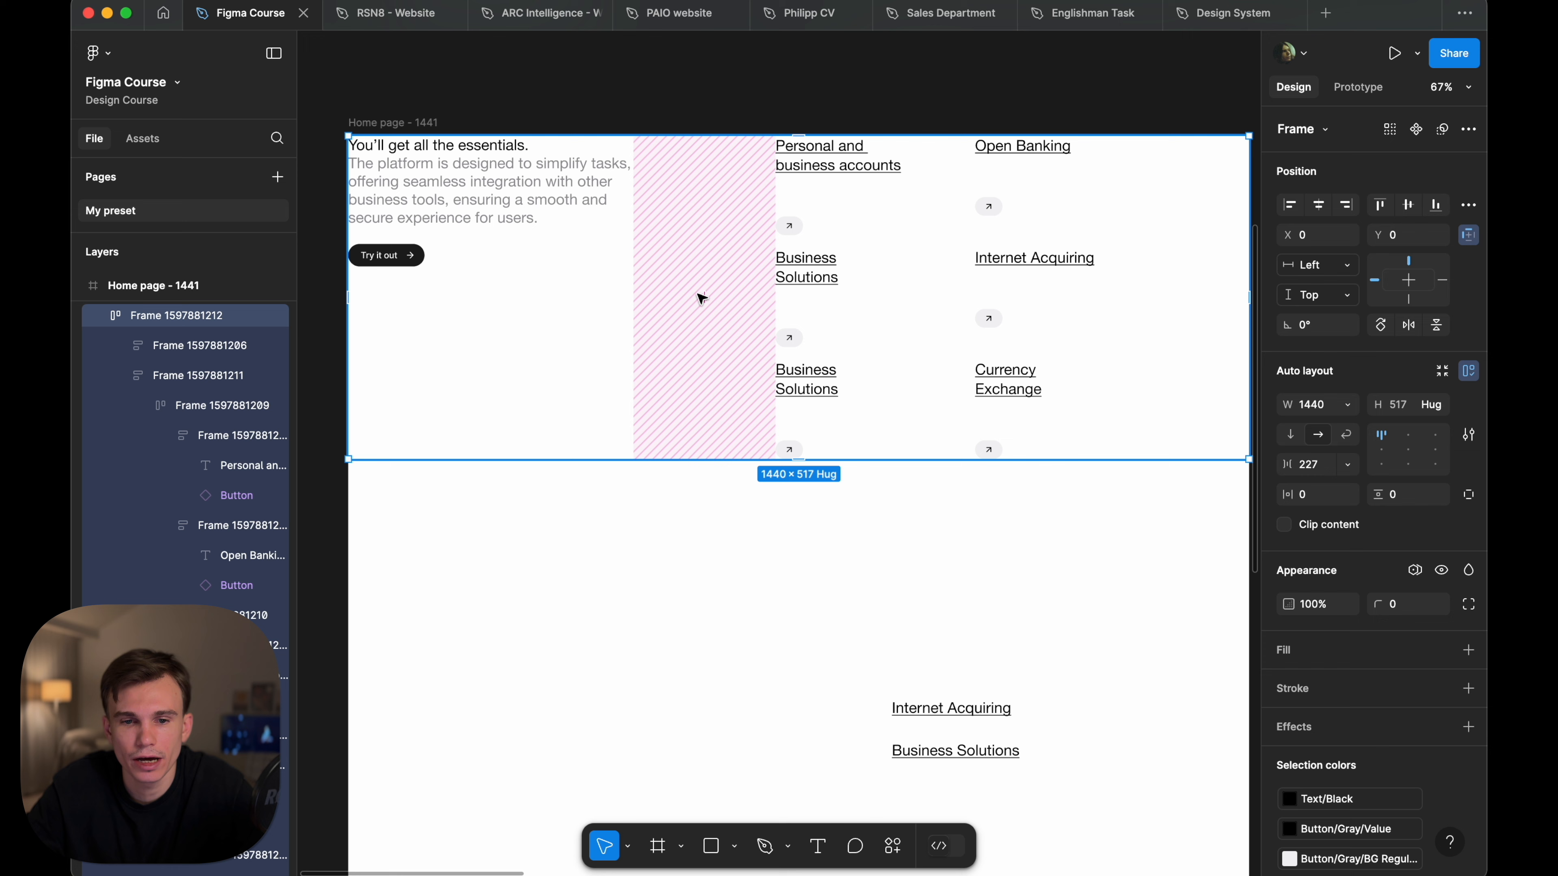
{"action": "key", "text": "ctrl+g"}
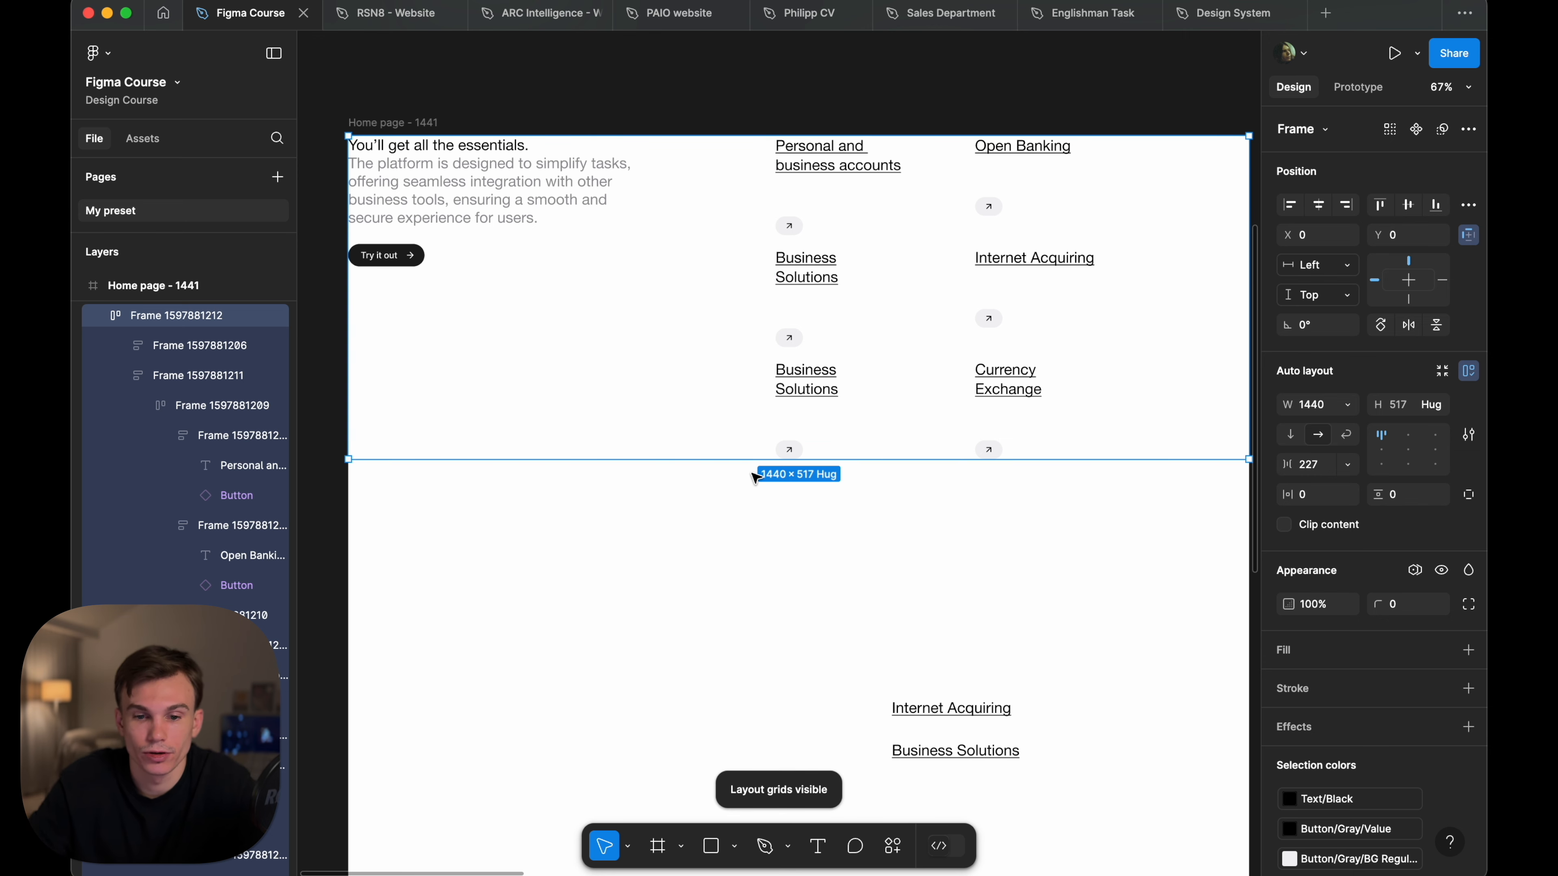
{"action": "left_click", "coordinate": [862, 507]}
{"action": "left_click", "coordinate": [421, 125]}
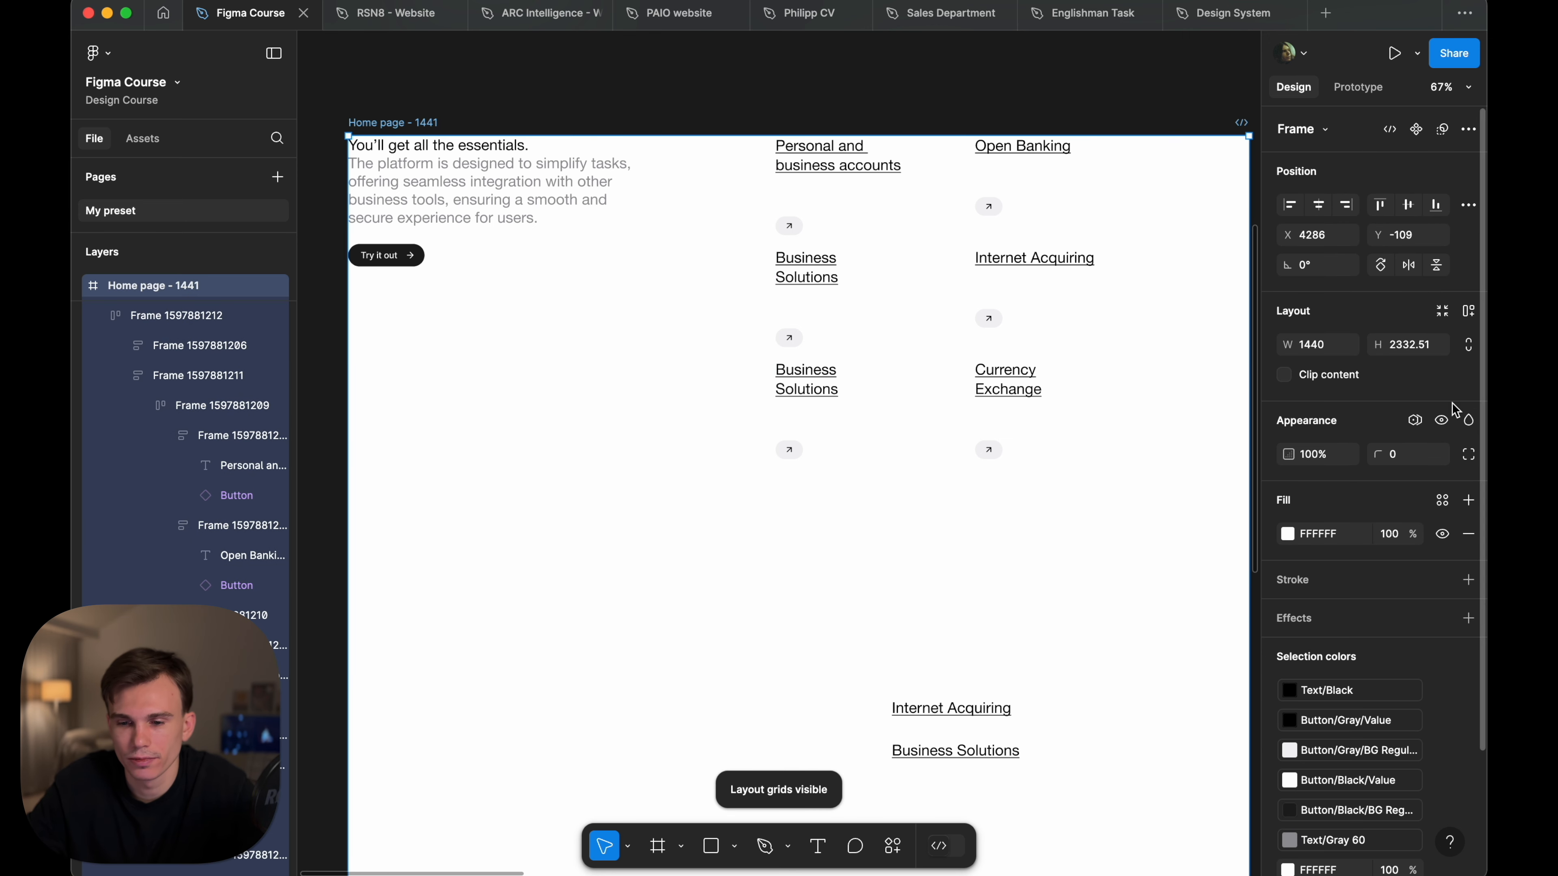
{"action": "scroll", "coordinate": [1398, 599], "scroll_direction": "down", "scroll_amount": 3}
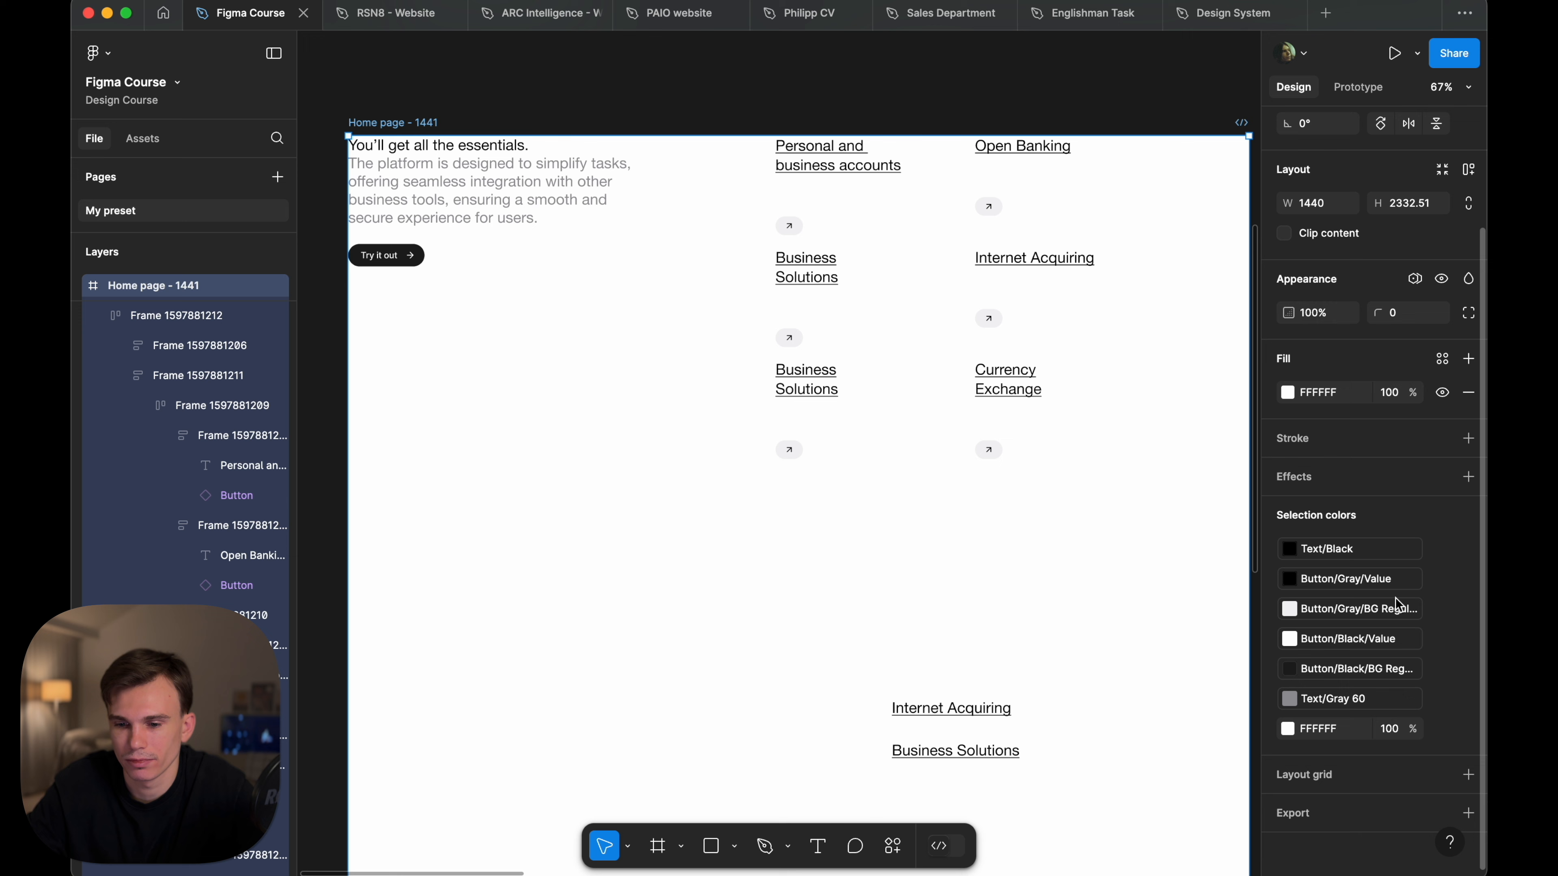
{"action": "left_click", "coordinate": [1371, 776]}
{"action": "left_click", "coordinate": [1287, 808]}
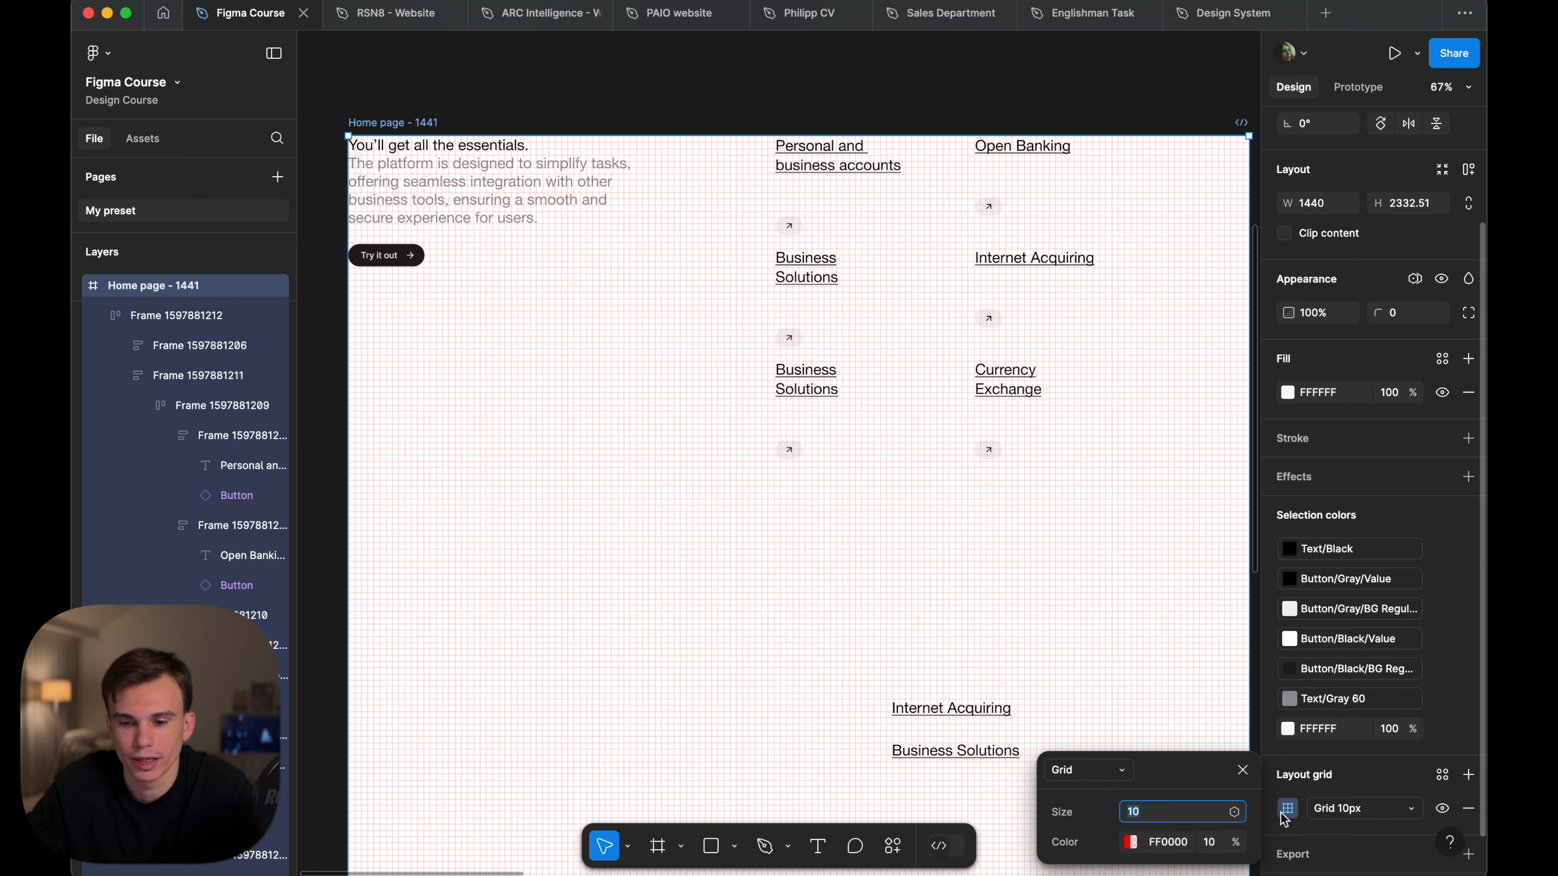
- Configure the layout grid as 12 stretched columns with a margin of 20 and a gutter of 20
{"action": "left_click", "coordinate": [1108, 774]}
{"action": "left_click", "coordinate": [1122, 793]}
{"action": "left_click", "coordinate": [1178, 813]}
{"action": "type", "text": "20"}
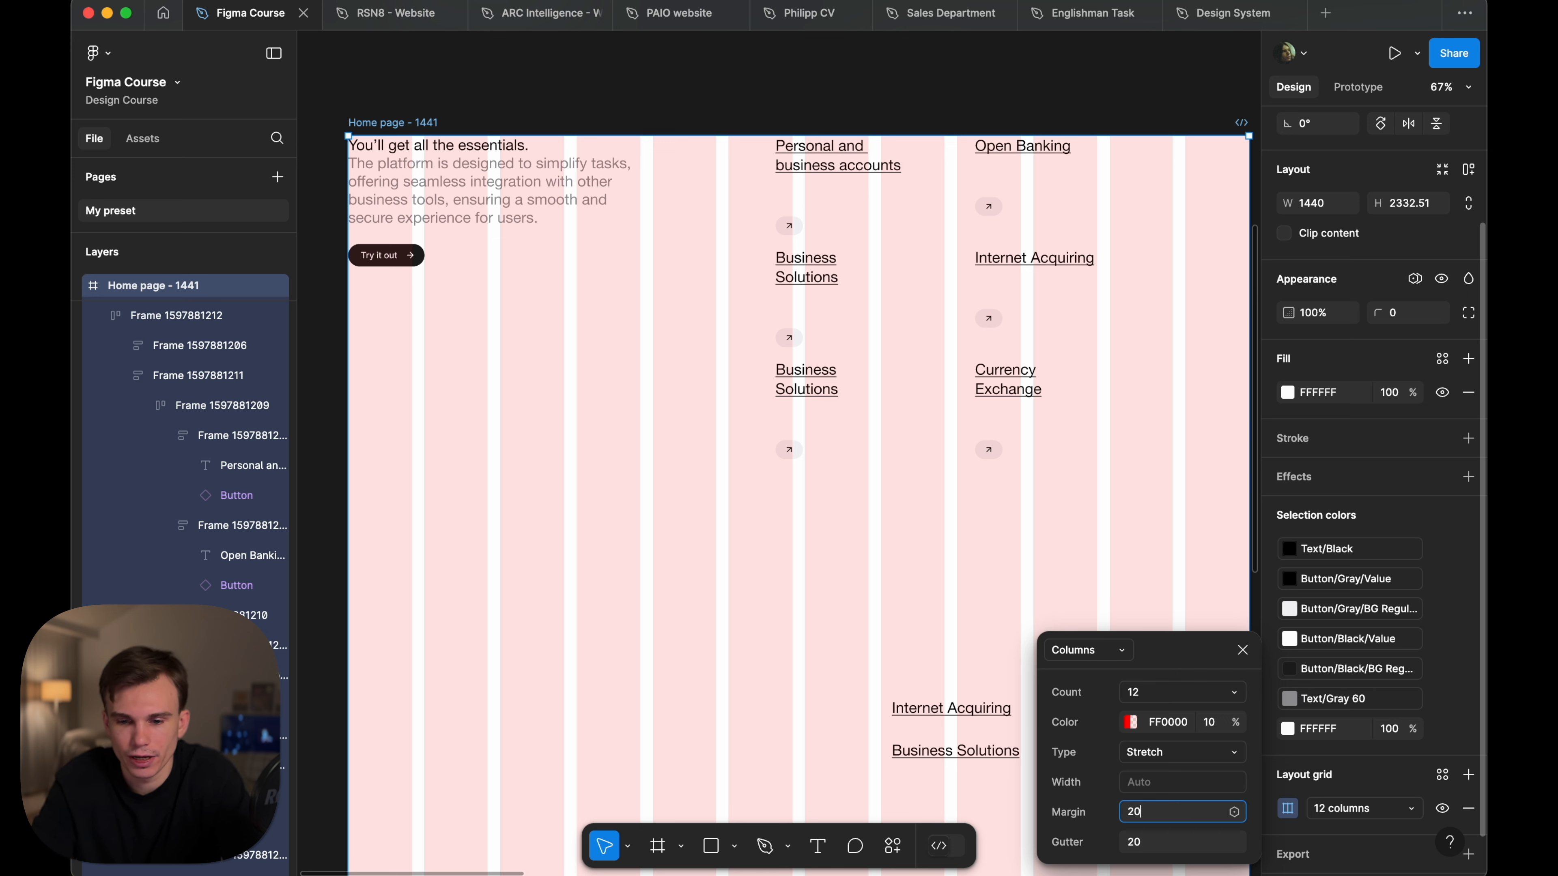
{"action": "key", "text": "Return"}
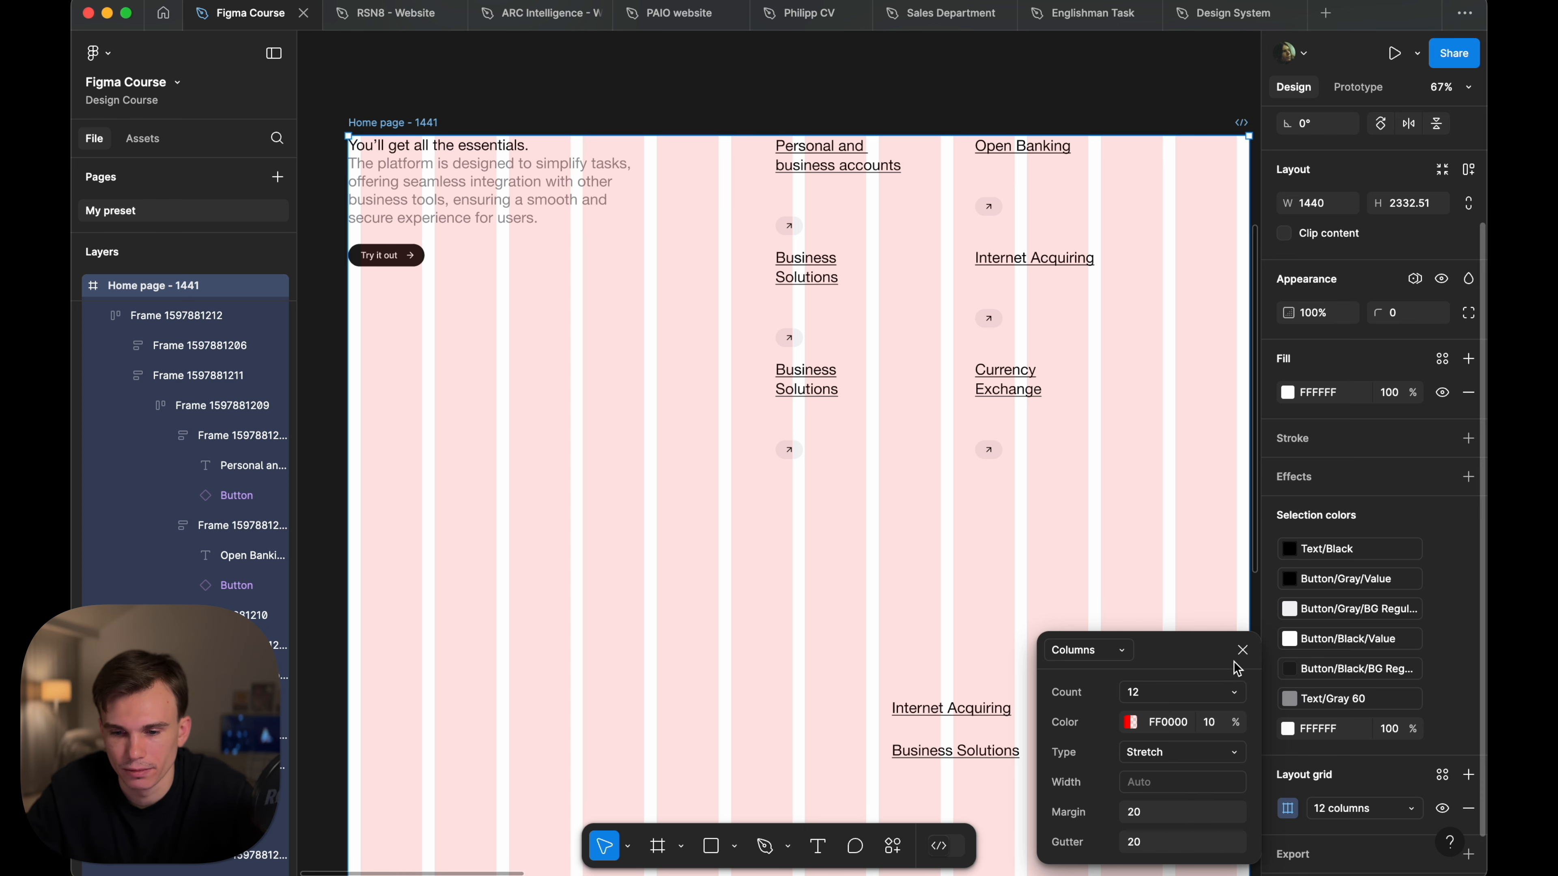
{"action": "left_click", "coordinate": [1241, 650]}
- Examine how the section's intro text and button line up with the column grid's outer margin
{"action": "left_click", "coordinate": [512, 225]}
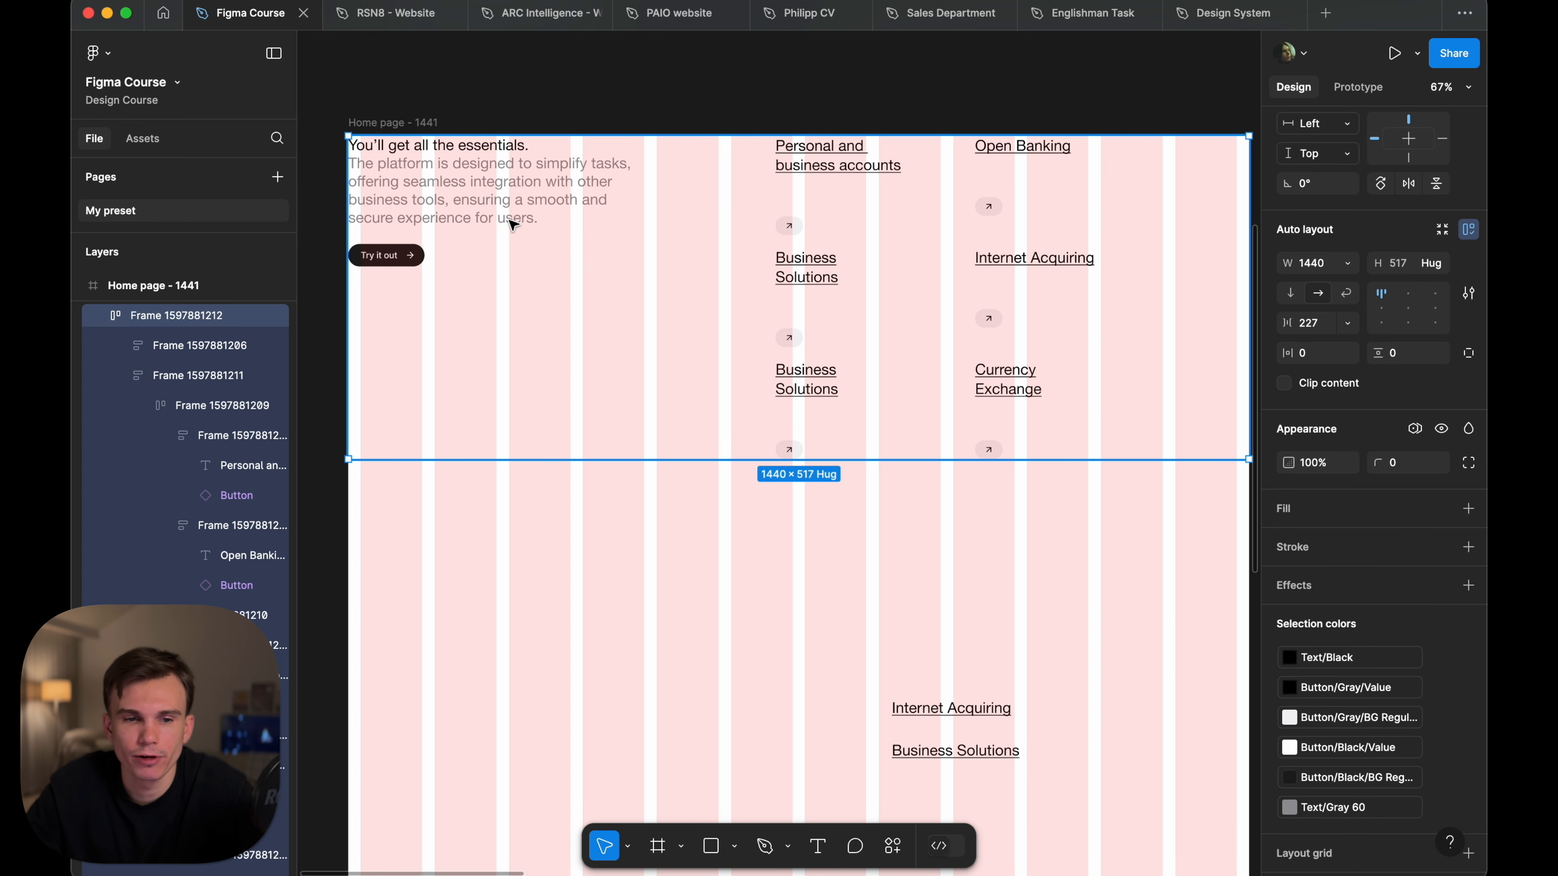
{"action": "scroll", "coordinate": [385, 218], "scroll_direction": "up", "scroll_amount": 5}
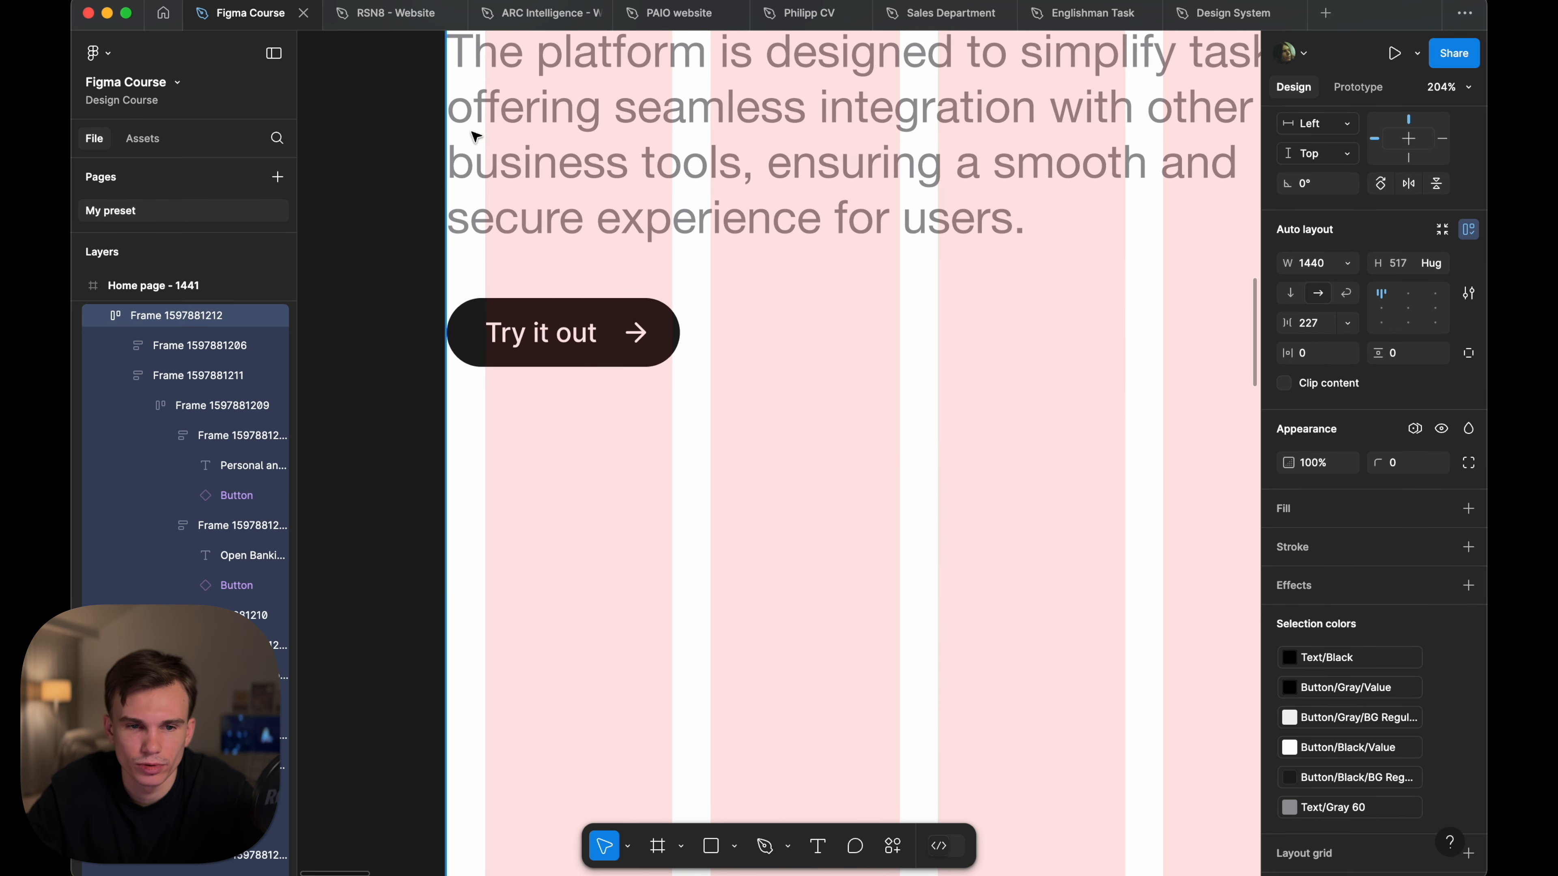
{"action": "scroll", "coordinate": [477, 140], "scroll_direction": "up", "scroll_amount": 4}
{"action": "scroll", "coordinate": [442, 239], "scroll_direction": "up", "scroll_amount": 5}
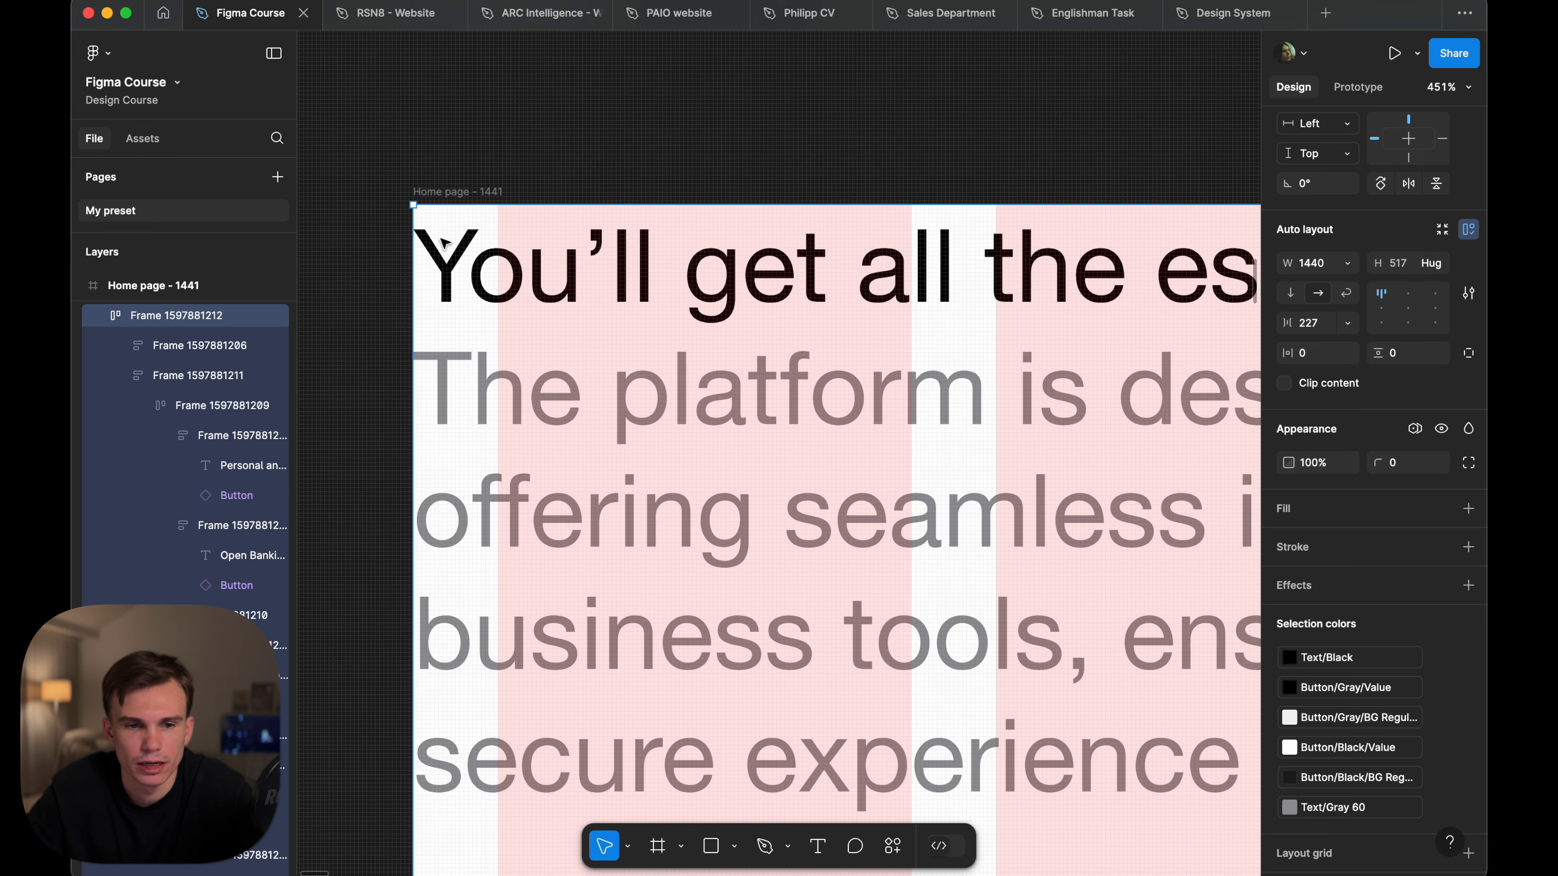
{"action": "scroll", "coordinate": [443, 239], "scroll_direction": "up", "scroll_amount": 2}
{"action": "scroll", "coordinate": [442, 236], "scroll_direction": "down", "scroll_amount": 8}
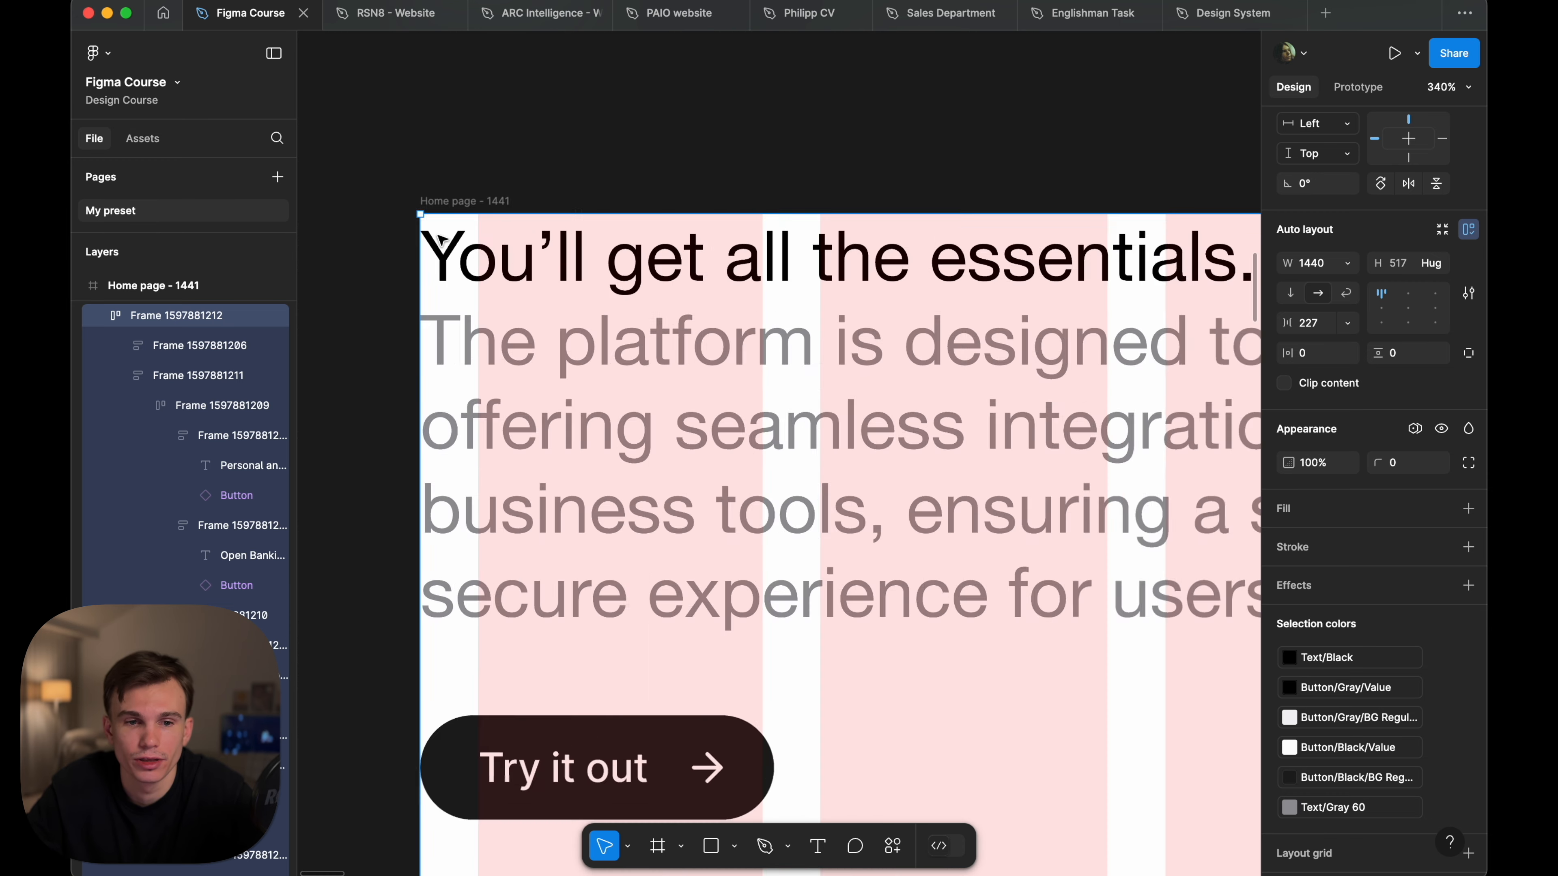
{"action": "scroll", "coordinate": [445, 214], "scroll_direction": "down", "scroll_amount": 3}
{"action": "left_click", "coordinate": [486, 206]}
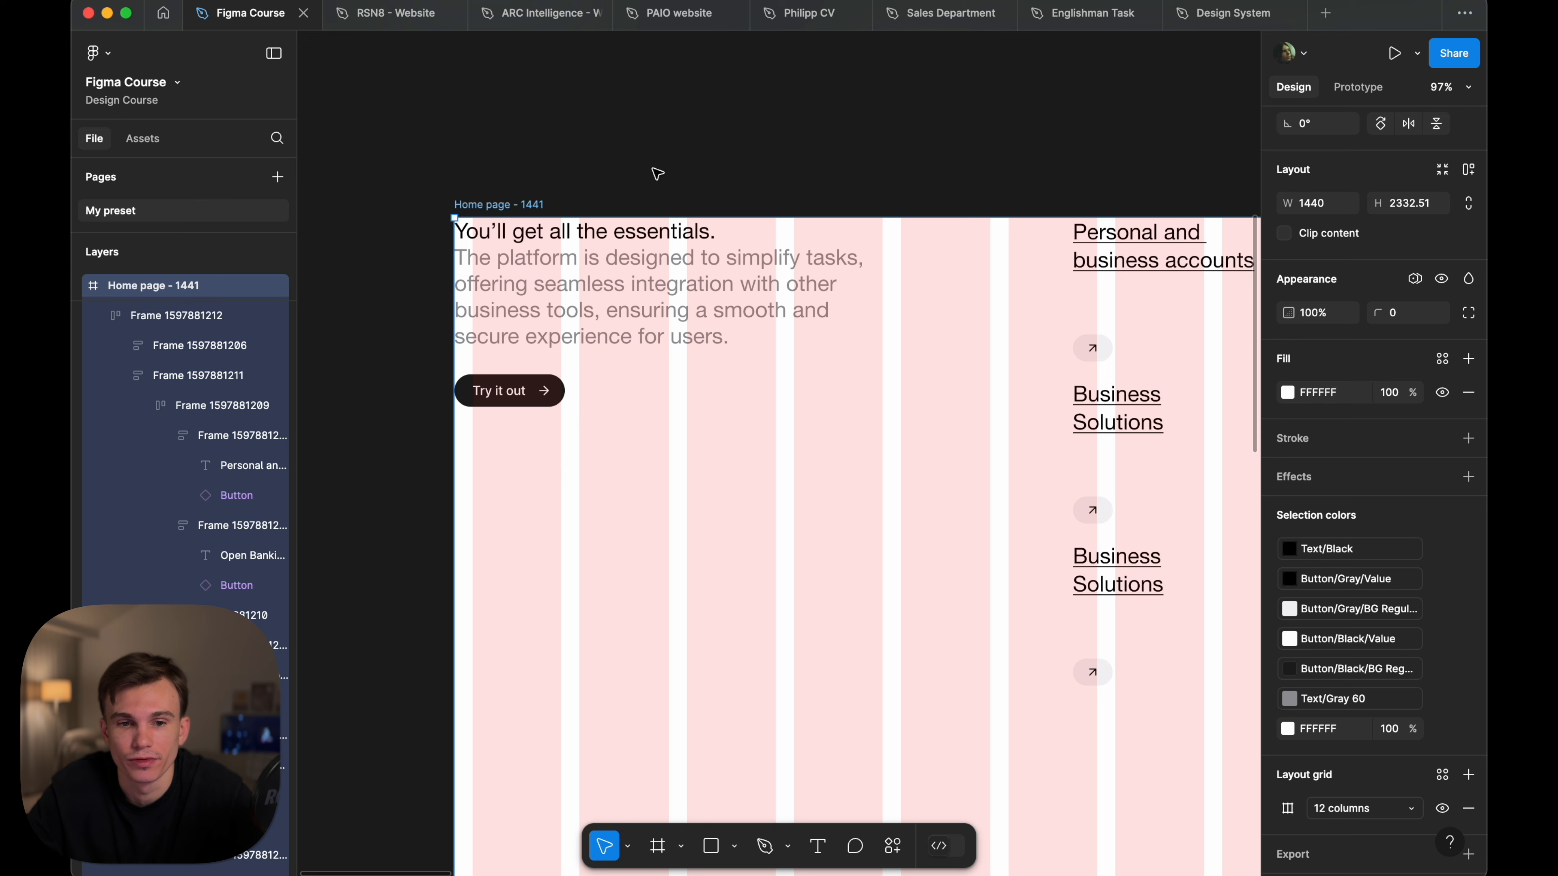
{"action": "scroll", "coordinate": [561, 215], "scroll_direction": "down", "scroll_amount": 3}
{"action": "left_click", "coordinate": [159, 315]}
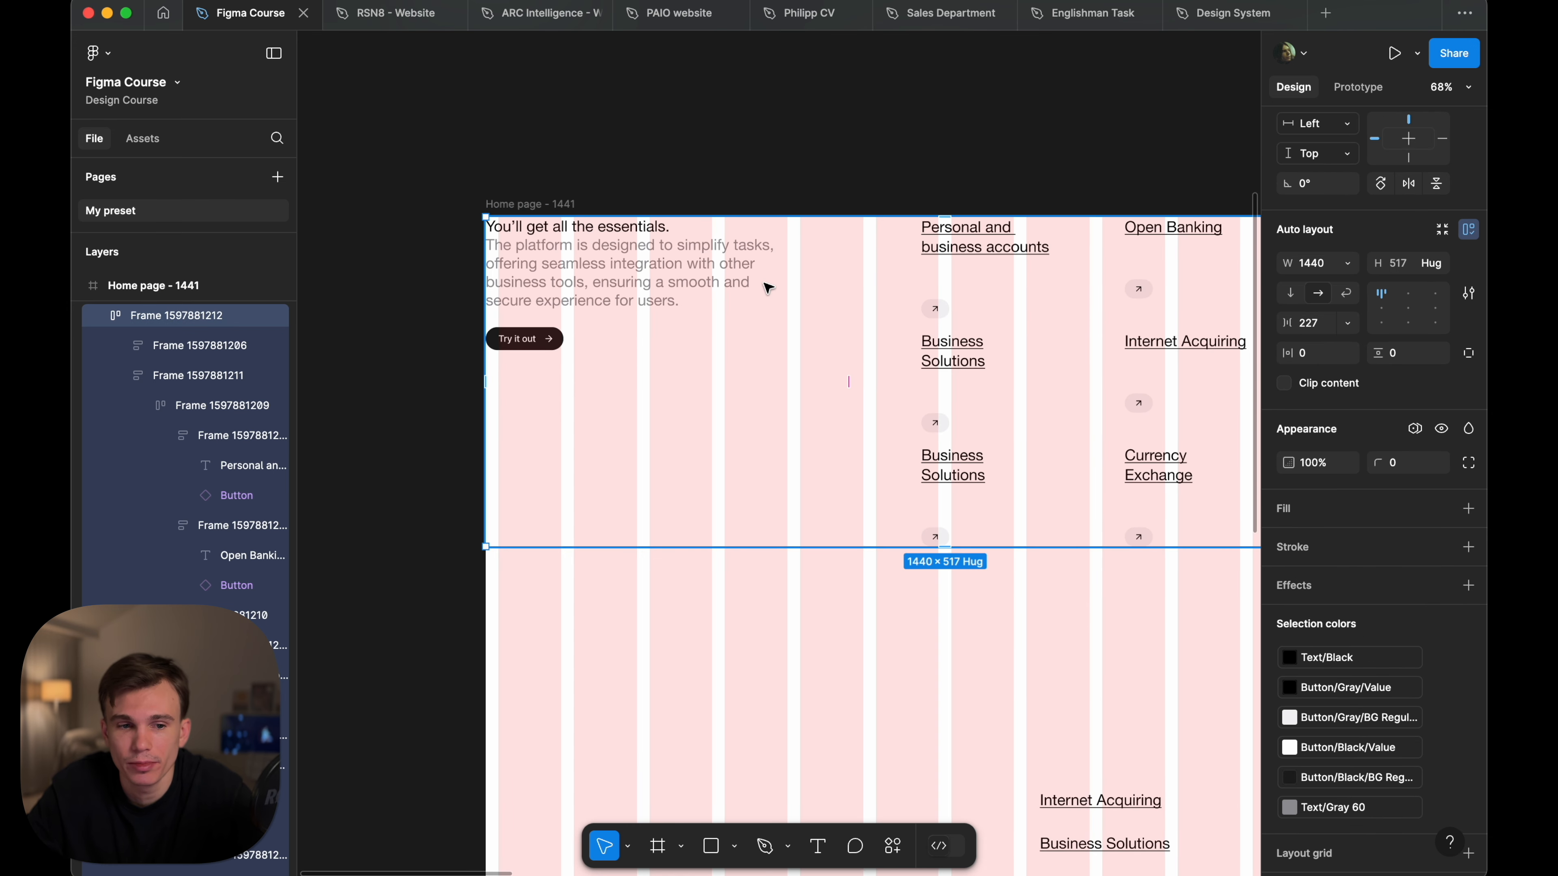
- Collapse all layers, then expand only Home page - 1441 and its section frame to list the two child frames
{"action": "left_click", "coordinate": [95, 315]}
{"action": "scroll", "coordinate": [214, 322], "scroll_direction": "up", "scroll_amount": 1}
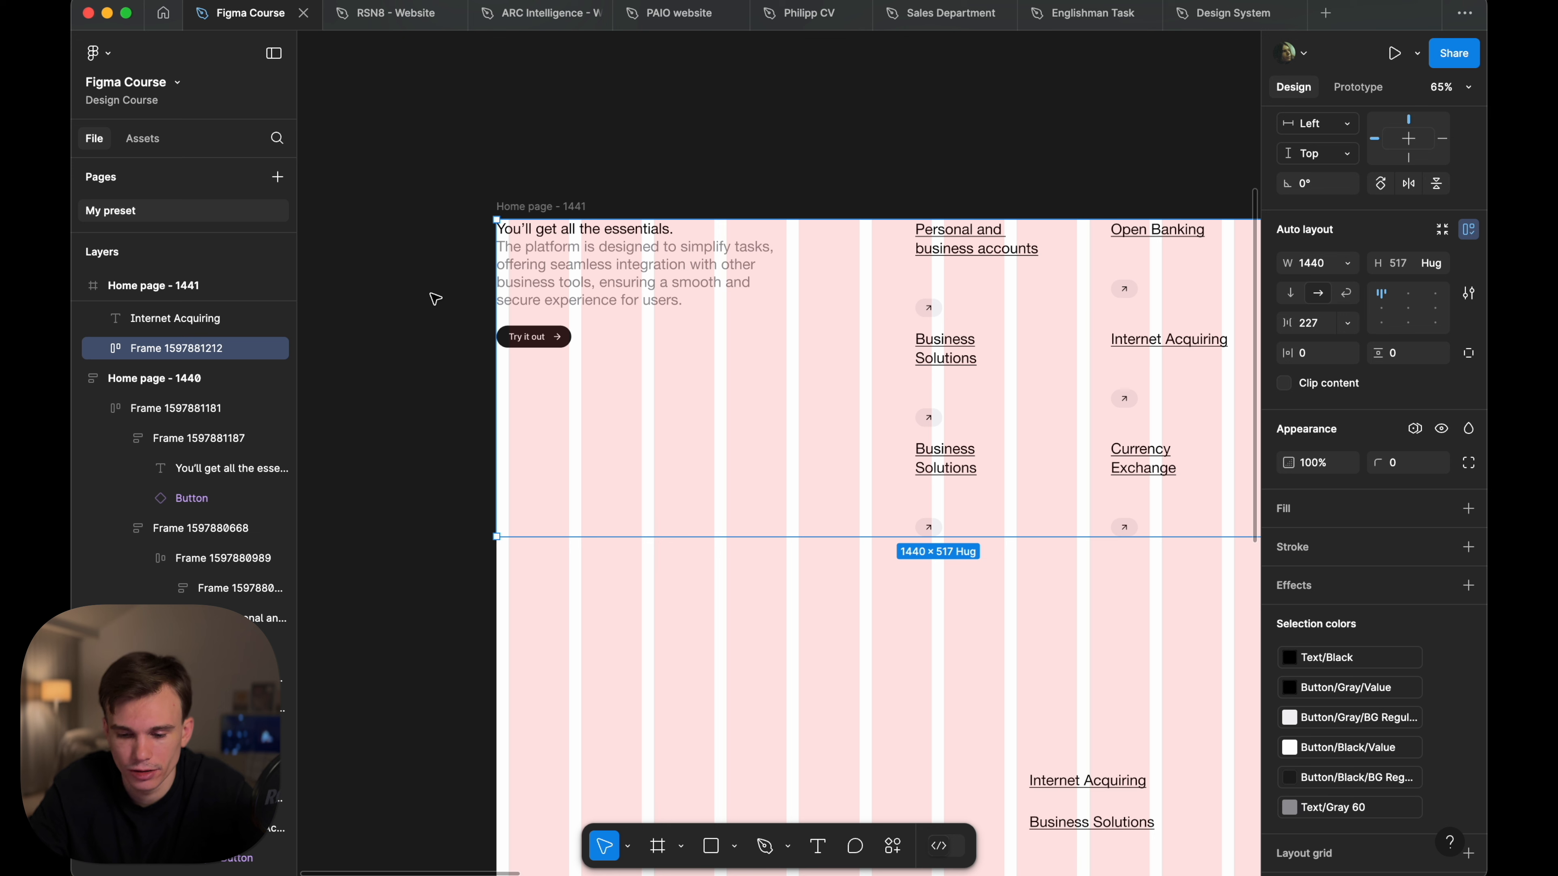
{"action": "key", "text": "alt+l"}
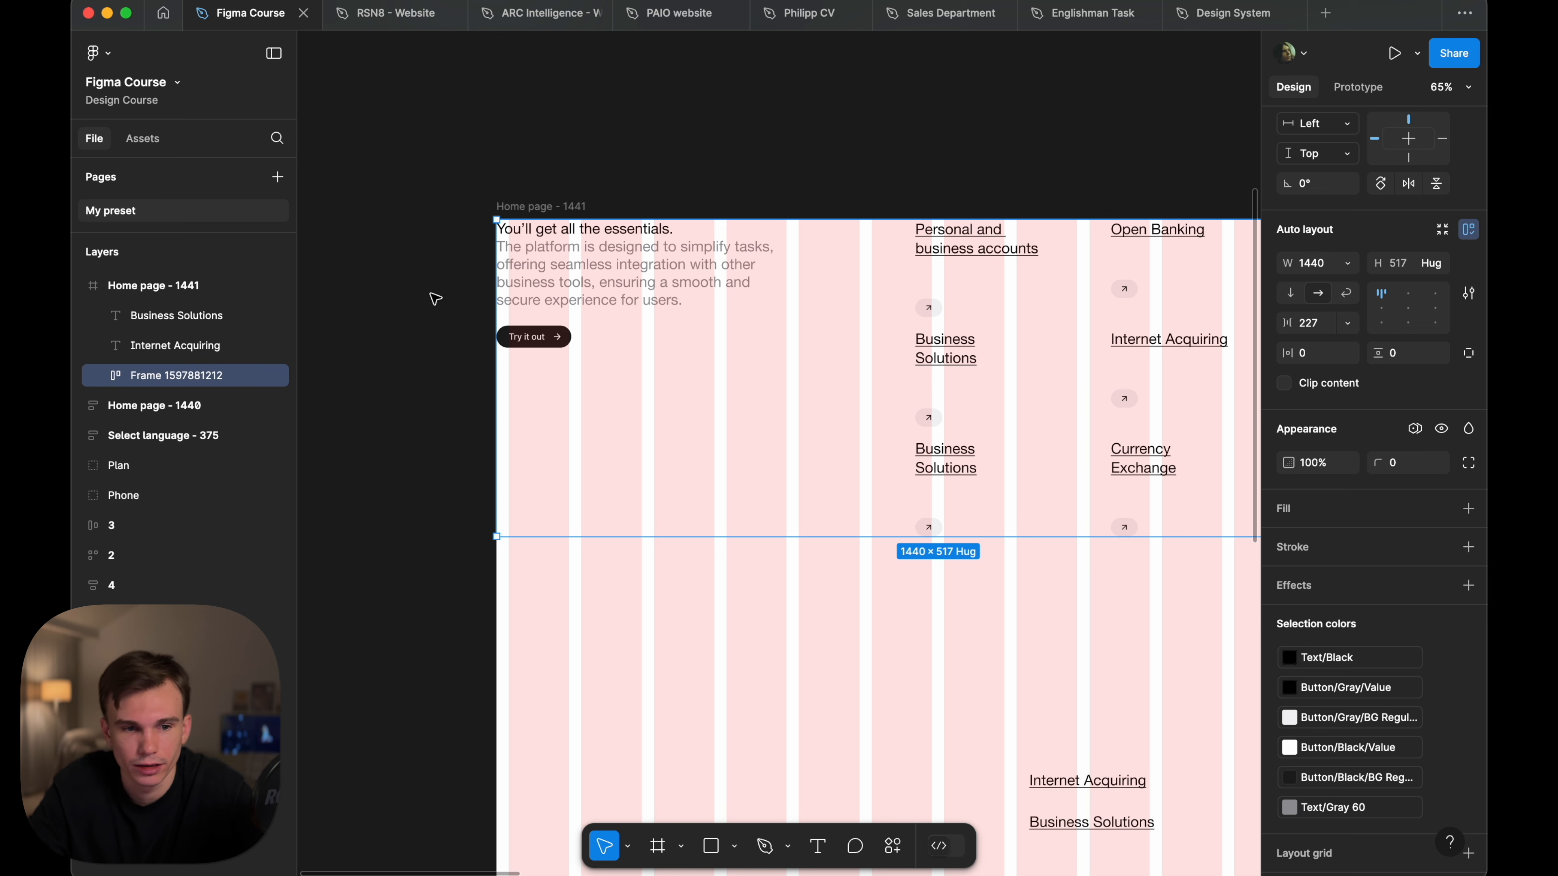
{"action": "left_click", "coordinate": [94, 376]}
{"action": "left_click", "coordinate": [77, 286]}
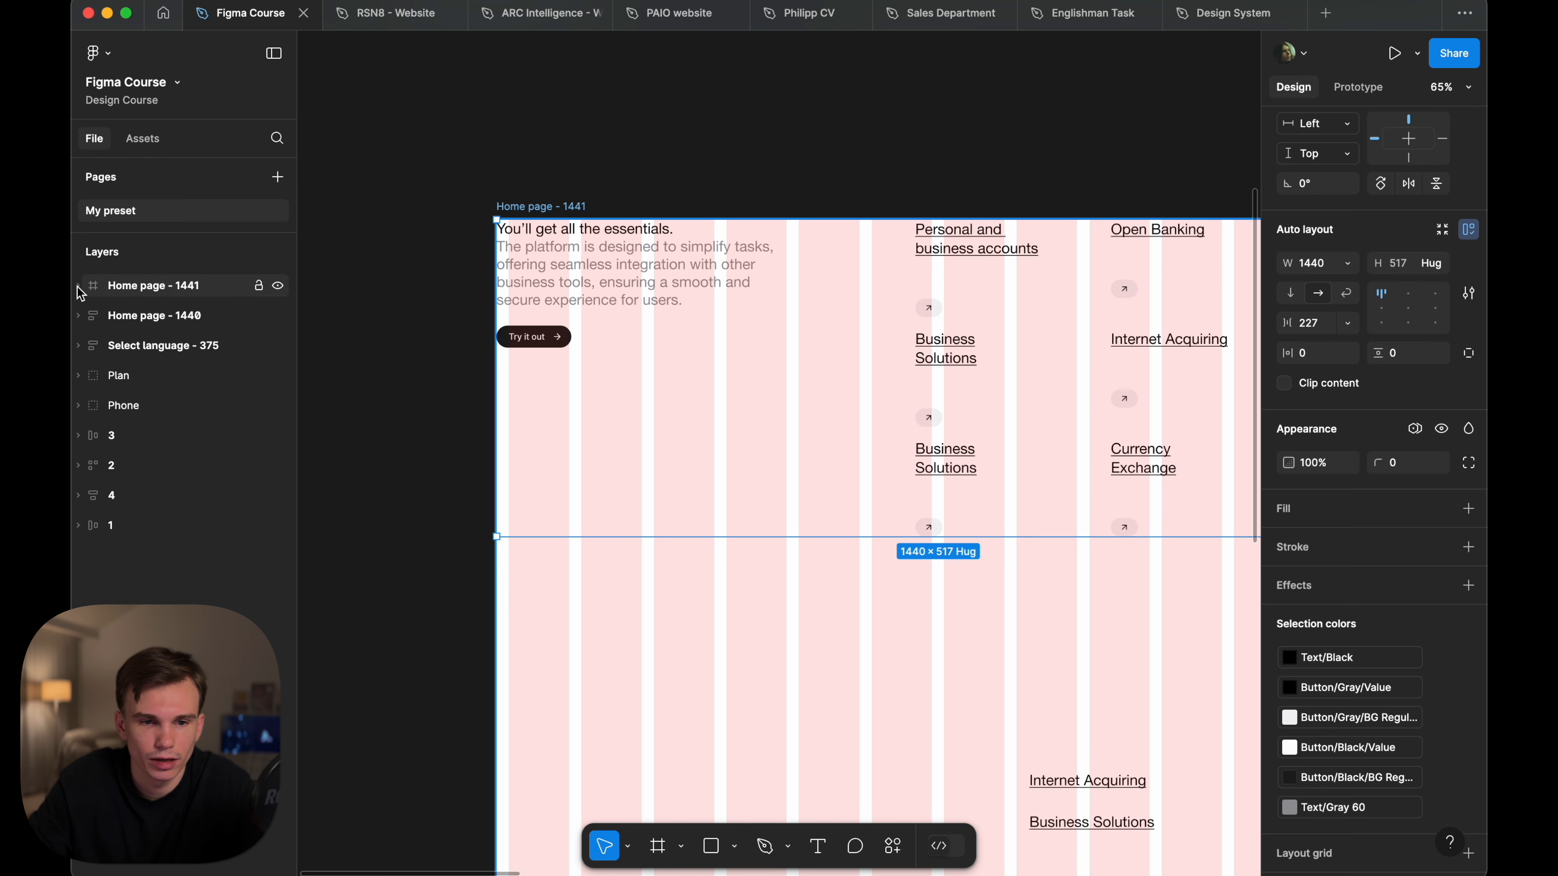
{"action": "left_click", "coordinate": [77, 286]}
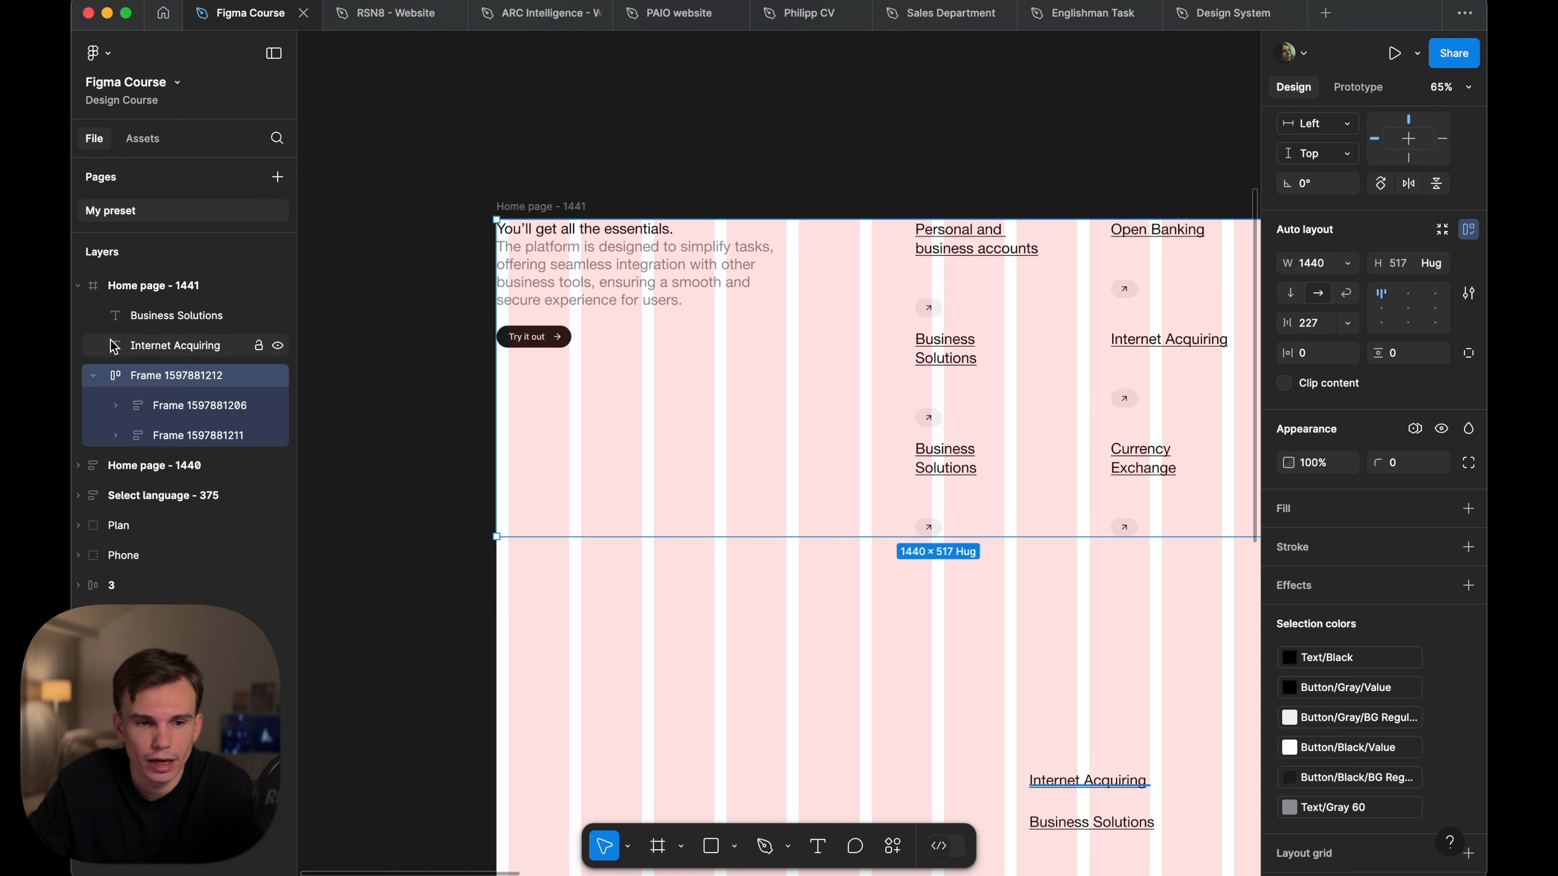
{"action": "scroll", "coordinate": [624, 286], "scroll_direction": "right", "scroll_amount": 3}
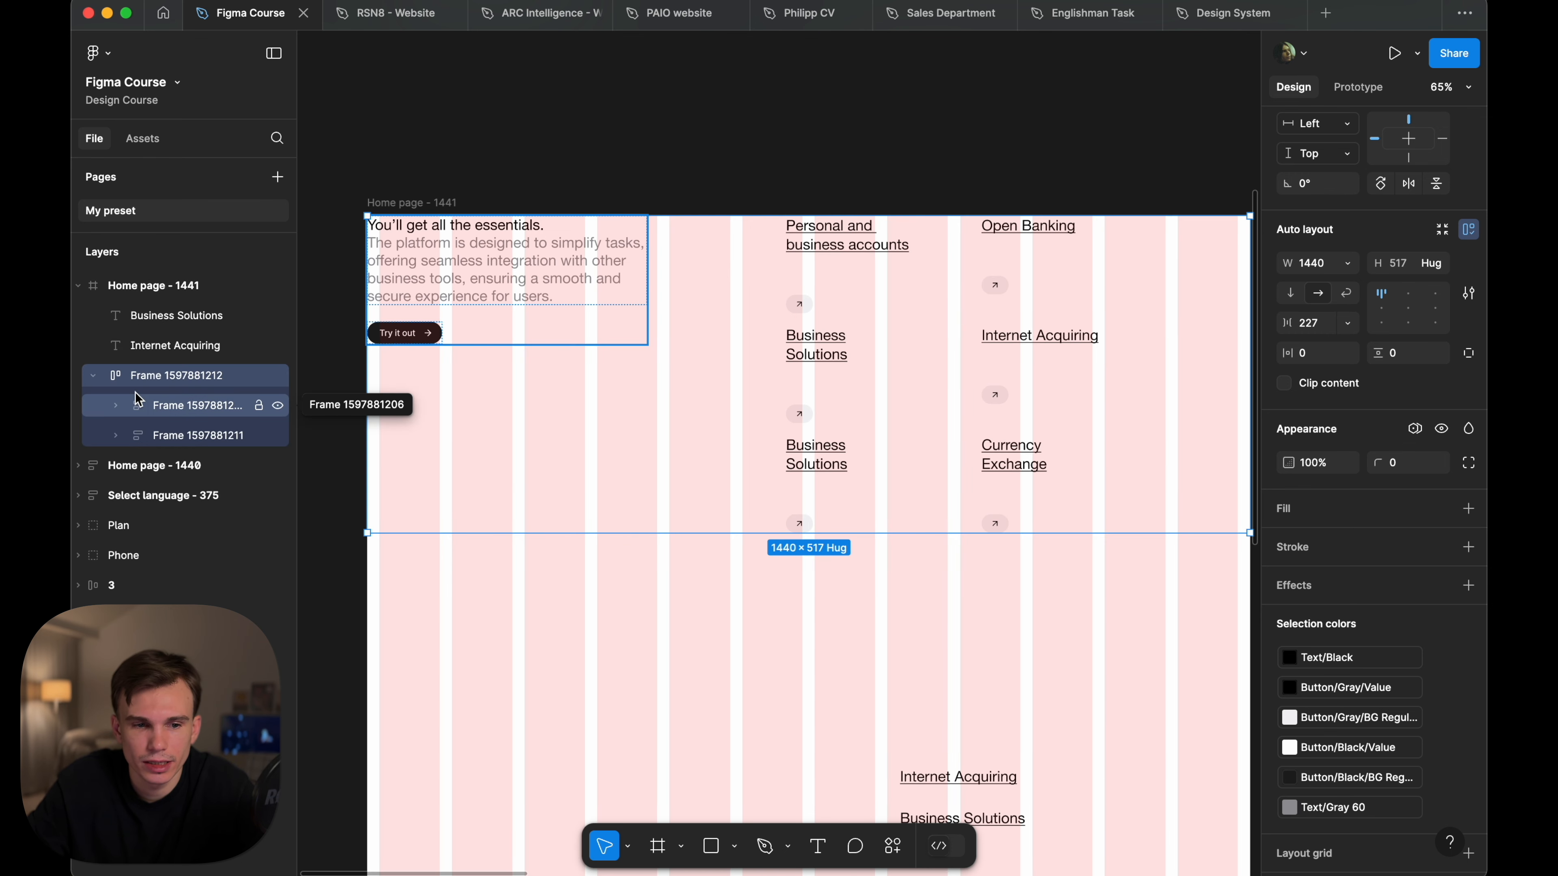
- Delete the stray Internet Acquiring and Business Solutions texts below the section and select the section's auto layout frame
{"action": "scroll", "coordinate": [583, 289], "scroll_direction": "down", "scroll_amount": 5}
{"action": "left_click_drag", "start_coordinate": [872, 489], "coordinate": [703, 626]}
{"action": "key", "text": "BackSpace"}
{"action": "scroll", "coordinate": [703, 626], "scroll_direction": "left", "scroll_amount": 1}
{"action": "left_click", "coordinate": [721, 310]}
{"action": "scroll", "coordinate": [720, 310], "scroll_direction": "up", "scroll_amount": 3}
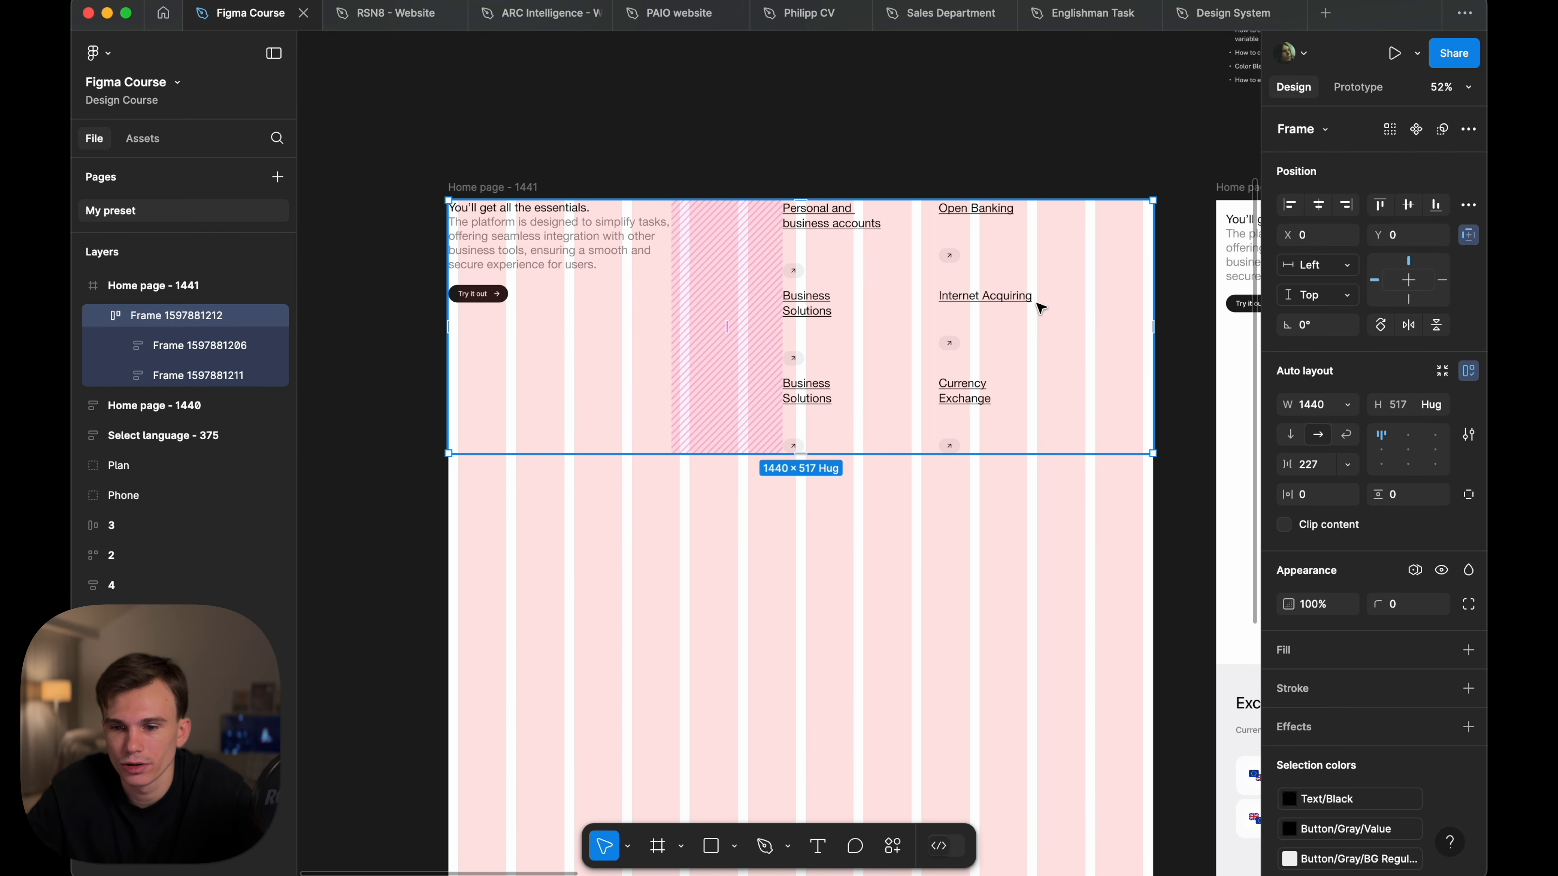
- Set the section frame's horizontal and vertical padding to 20
{"action": "left_click", "coordinate": [1314, 496]}
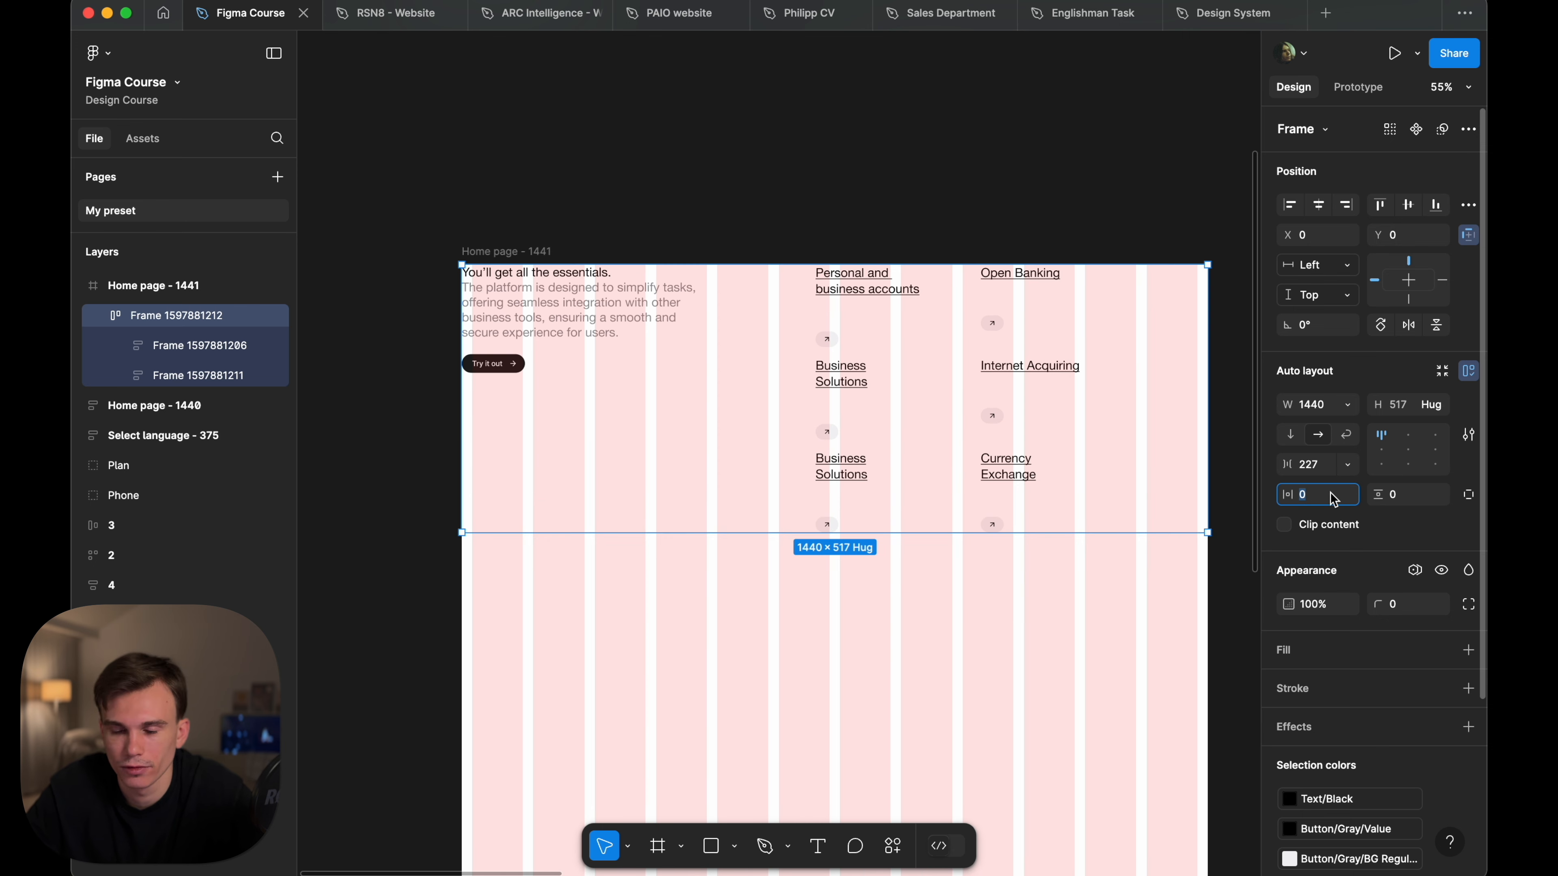
{"action": "type", "text": "20"}
{"action": "key", "text": "Return"}
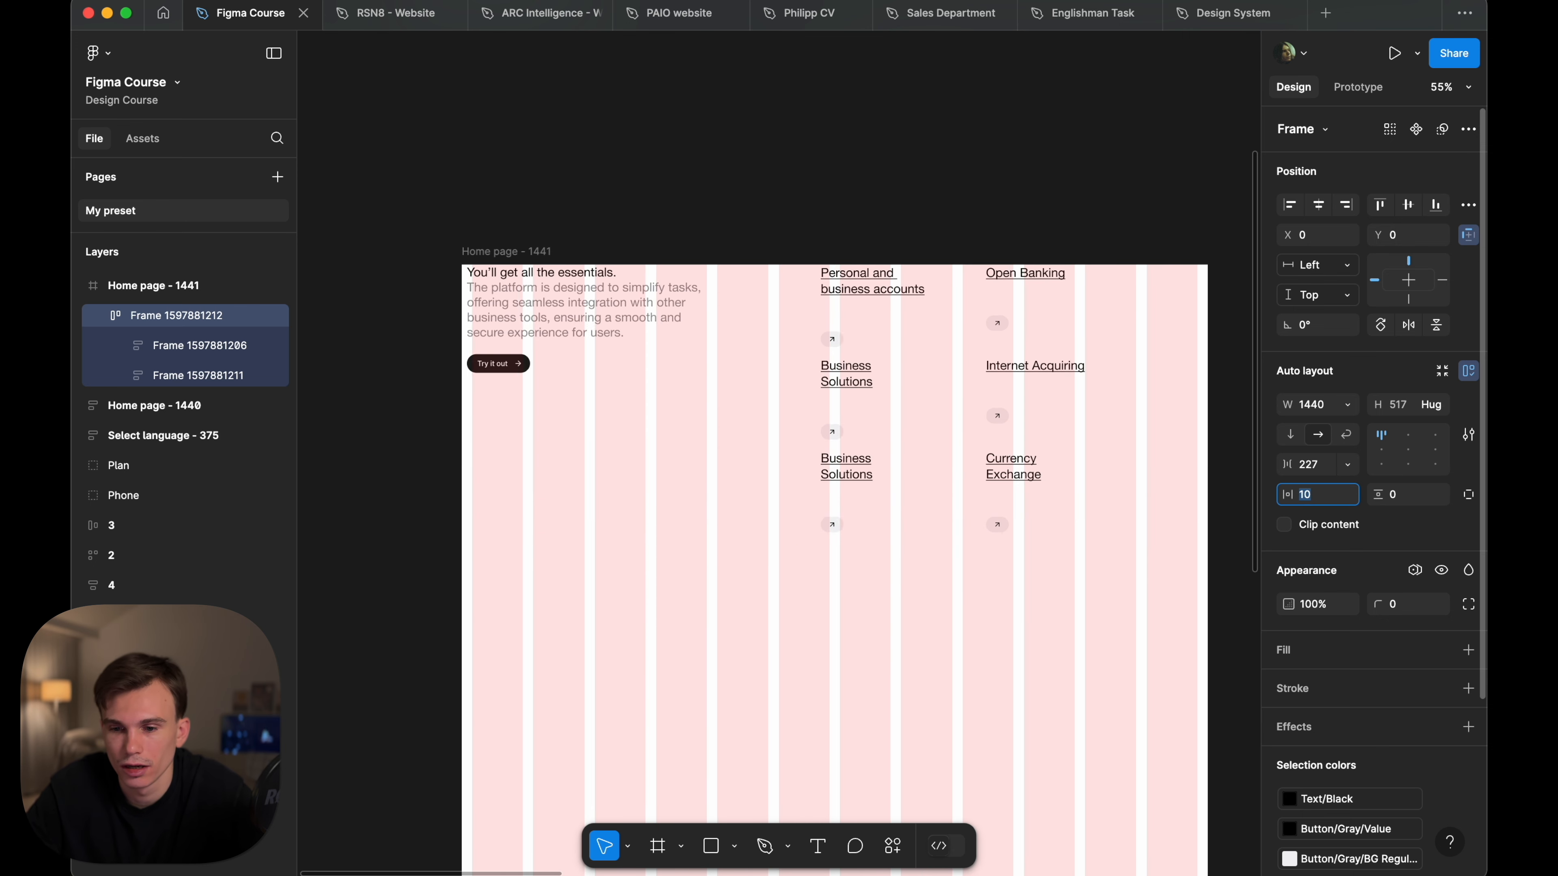
{"action": "scroll", "coordinate": [576, 312], "scroll_direction": "up", "scroll_amount": 5}
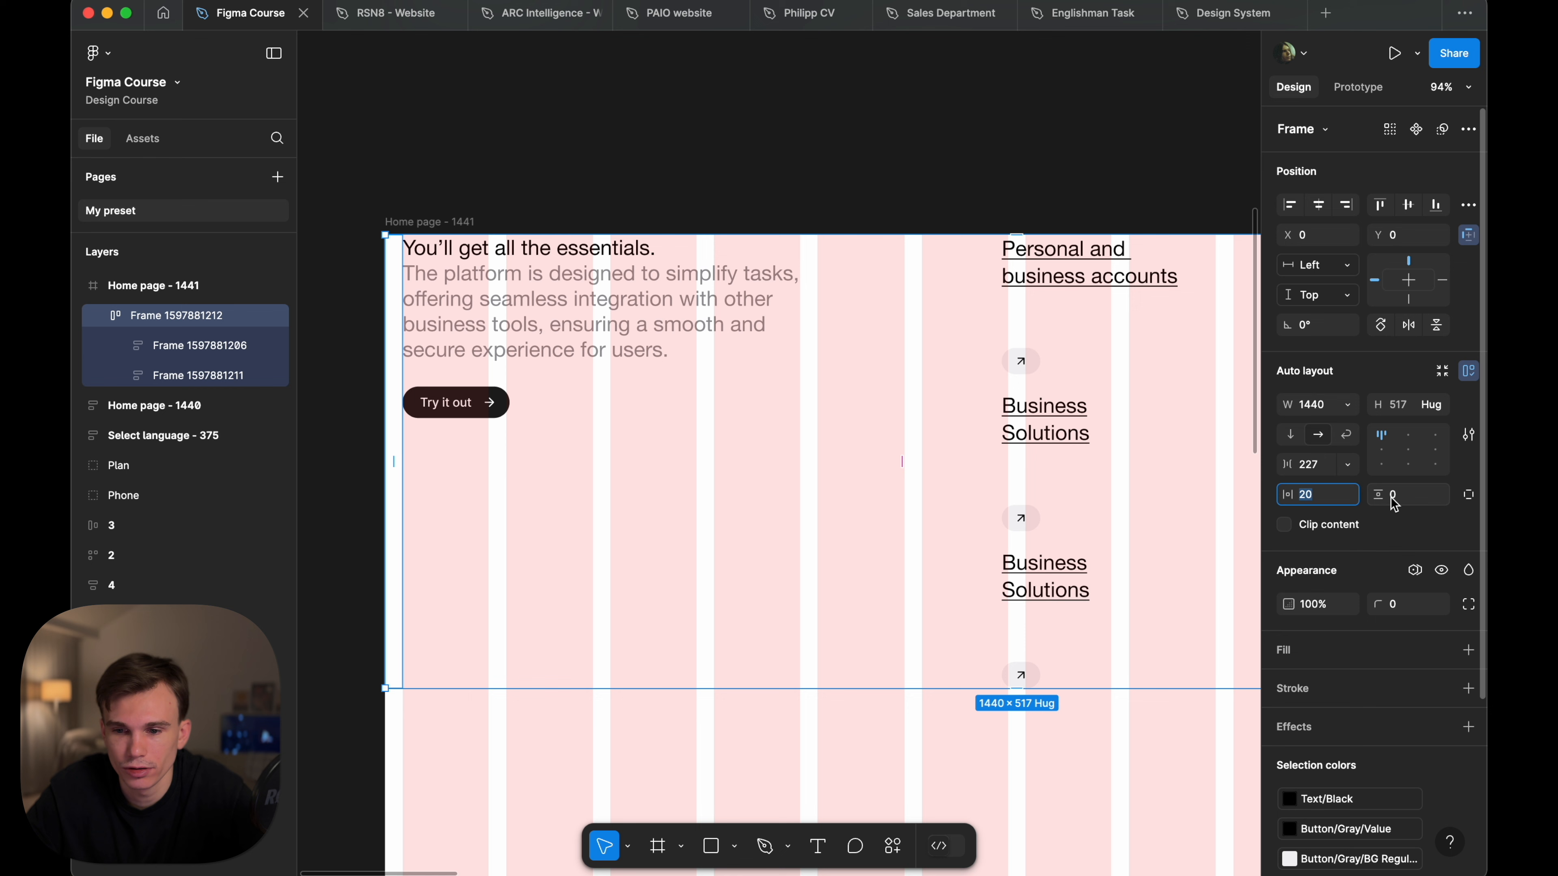
{"action": "left_click", "coordinate": [1404, 498]}
{"action": "type", "text": "20"}
{"action": "key", "text": "Return"}
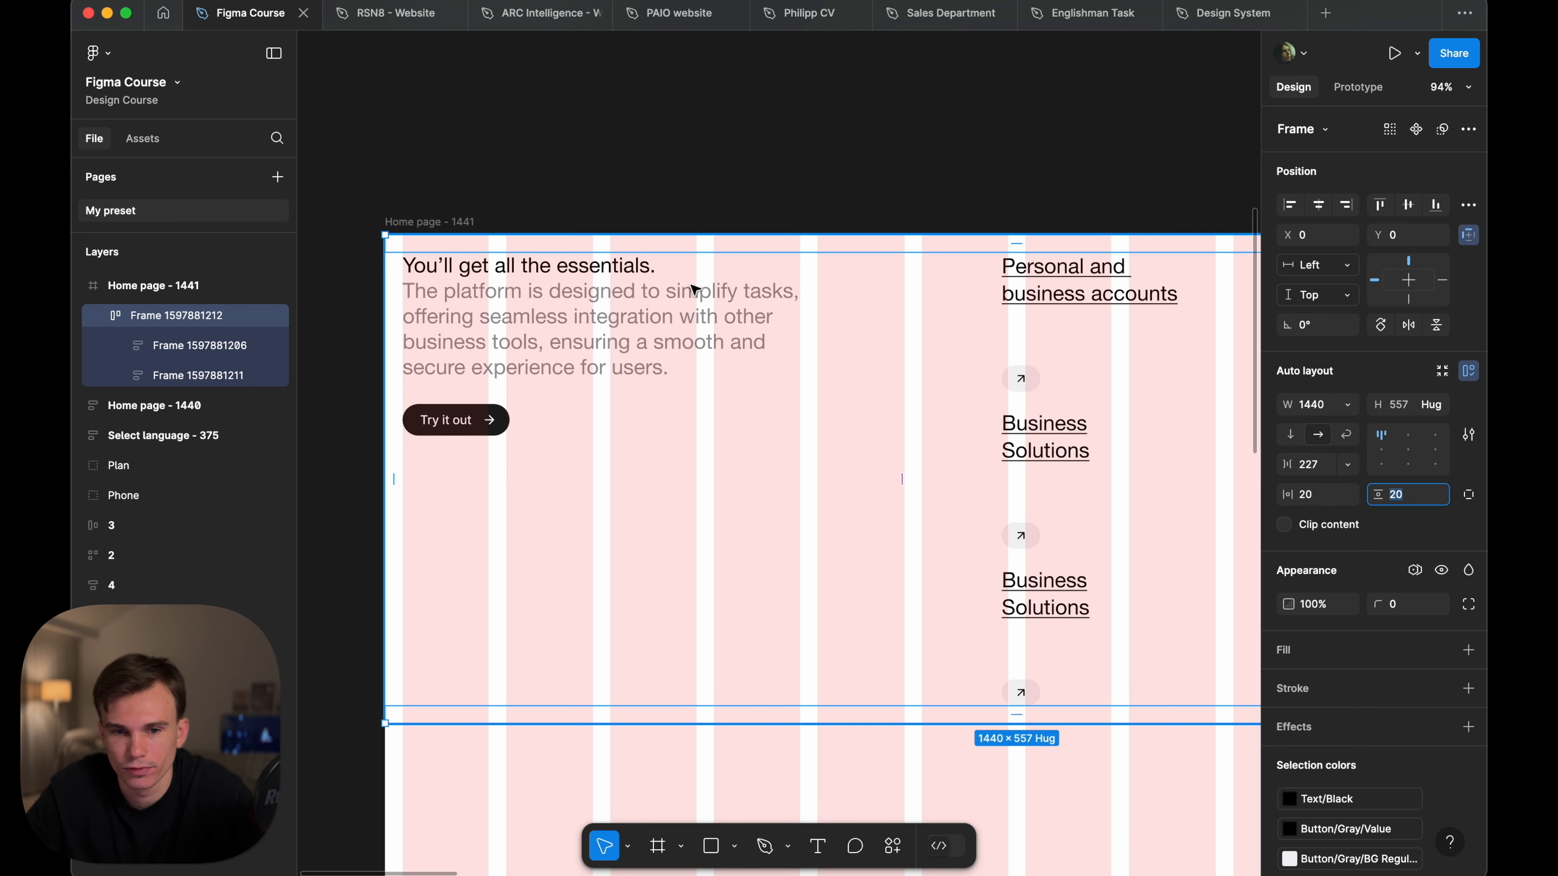
{"action": "left_click", "coordinate": [774, 780]}
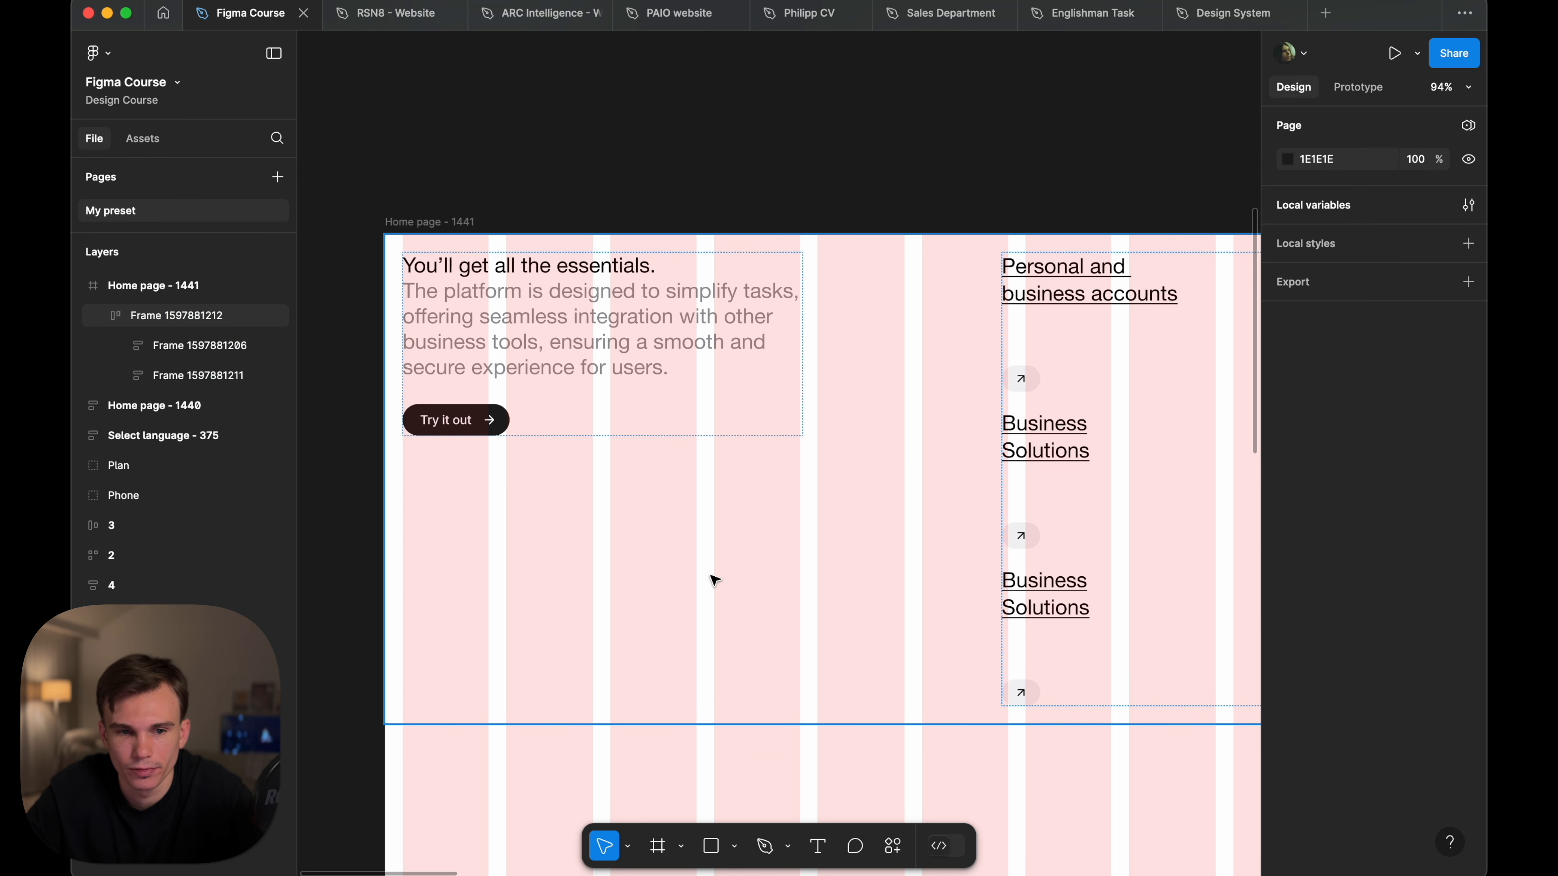
- Narrow the intro text and button frame to 453 wide so its edge meets the grid column
{"action": "scroll", "coordinate": [521, 292], "scroll_direction": "up", "scroll_amount": 5}
{"action": "left_click", "coordinate": [521, 292]}
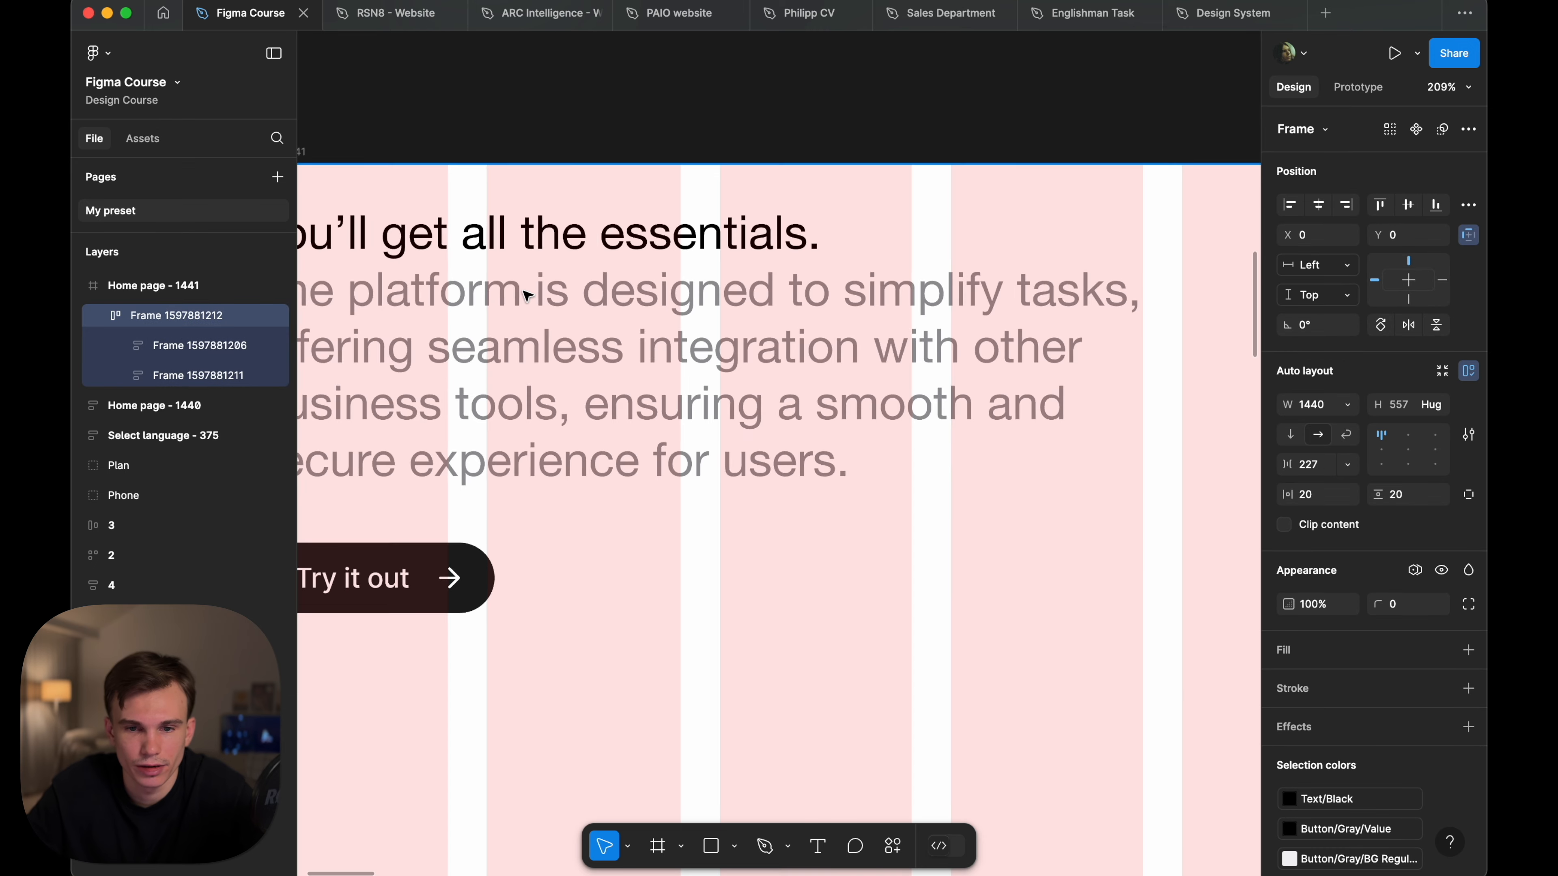
{"action": "scroll", "coordinate": [553, 305], "scroll_direction": "down", "scroll_amount": 5}
{"action": "left_click", "coordinate": [554, 305]}
{"action": "scroll", "coordinate": [546, 306], "scroll_direction": "up", "scroll_amount": 5}
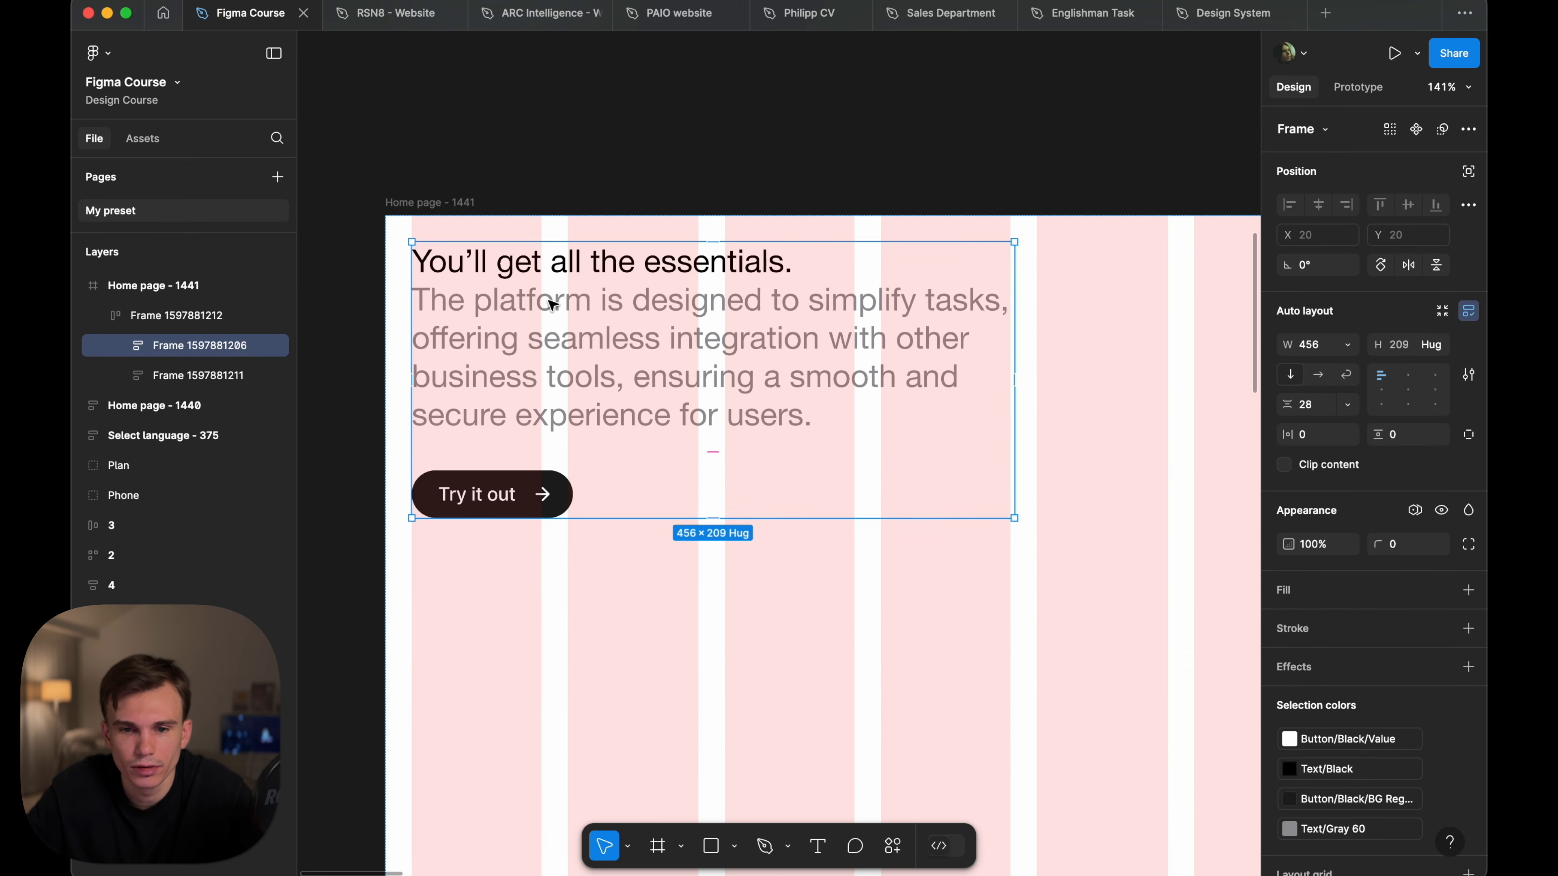
{"action": "scroll", "coordinate": [1030, 292], "scroll_direction": "up", "scroll_amount": 5}
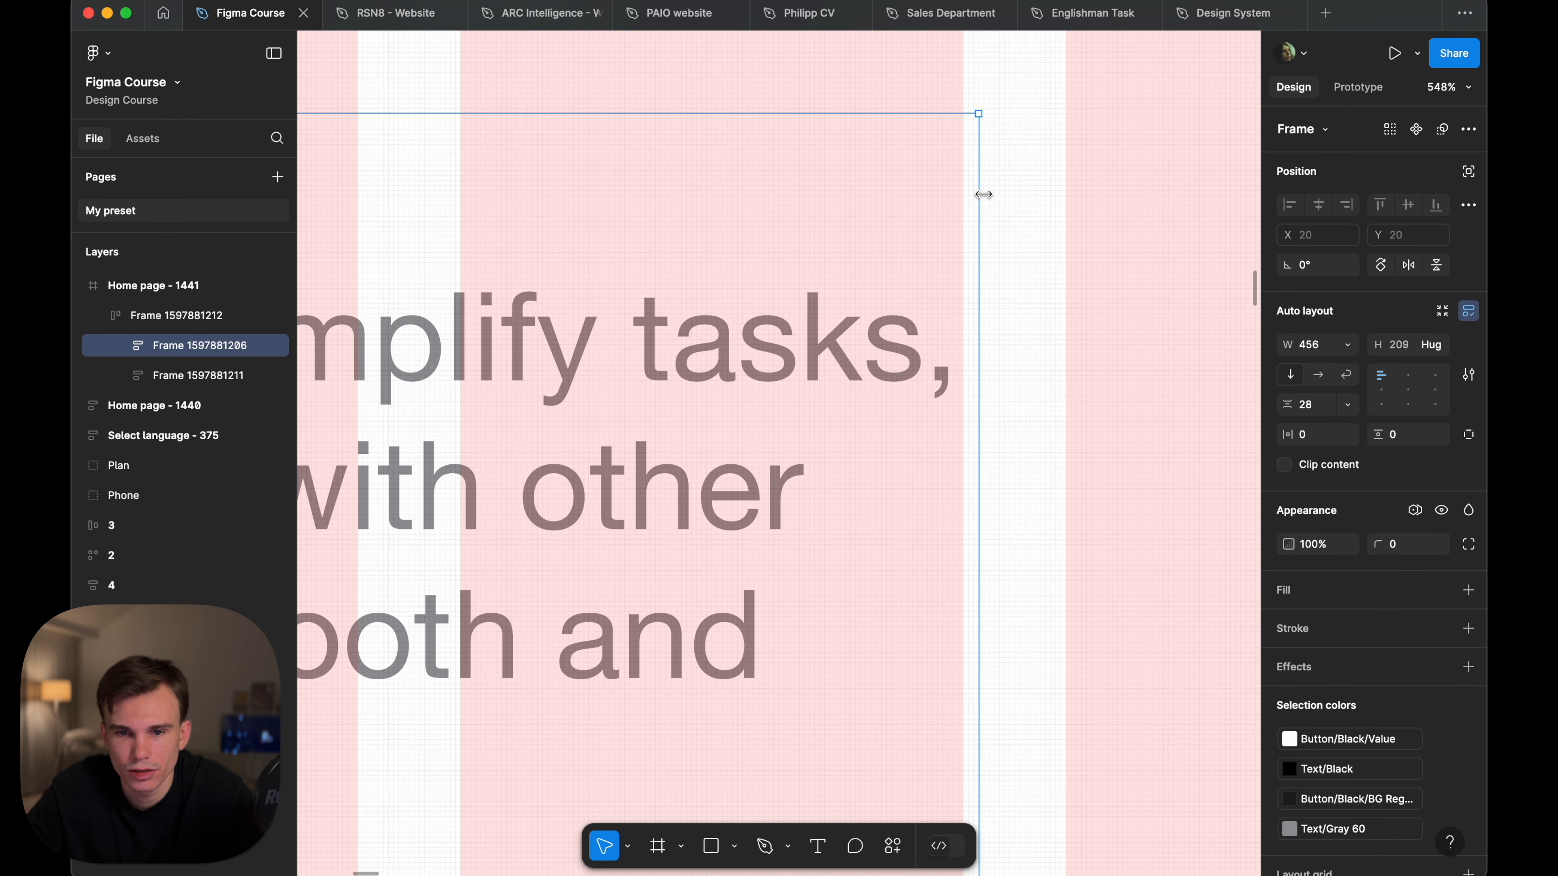
{"action": "scroll", "coordinate": [982, 193], "scroll_direction": "down", "scroll_amount": 4}
{"action": "scroll", "coordinate": [984, 194], "scroll_direction": "up", "scroll_amount": 8}
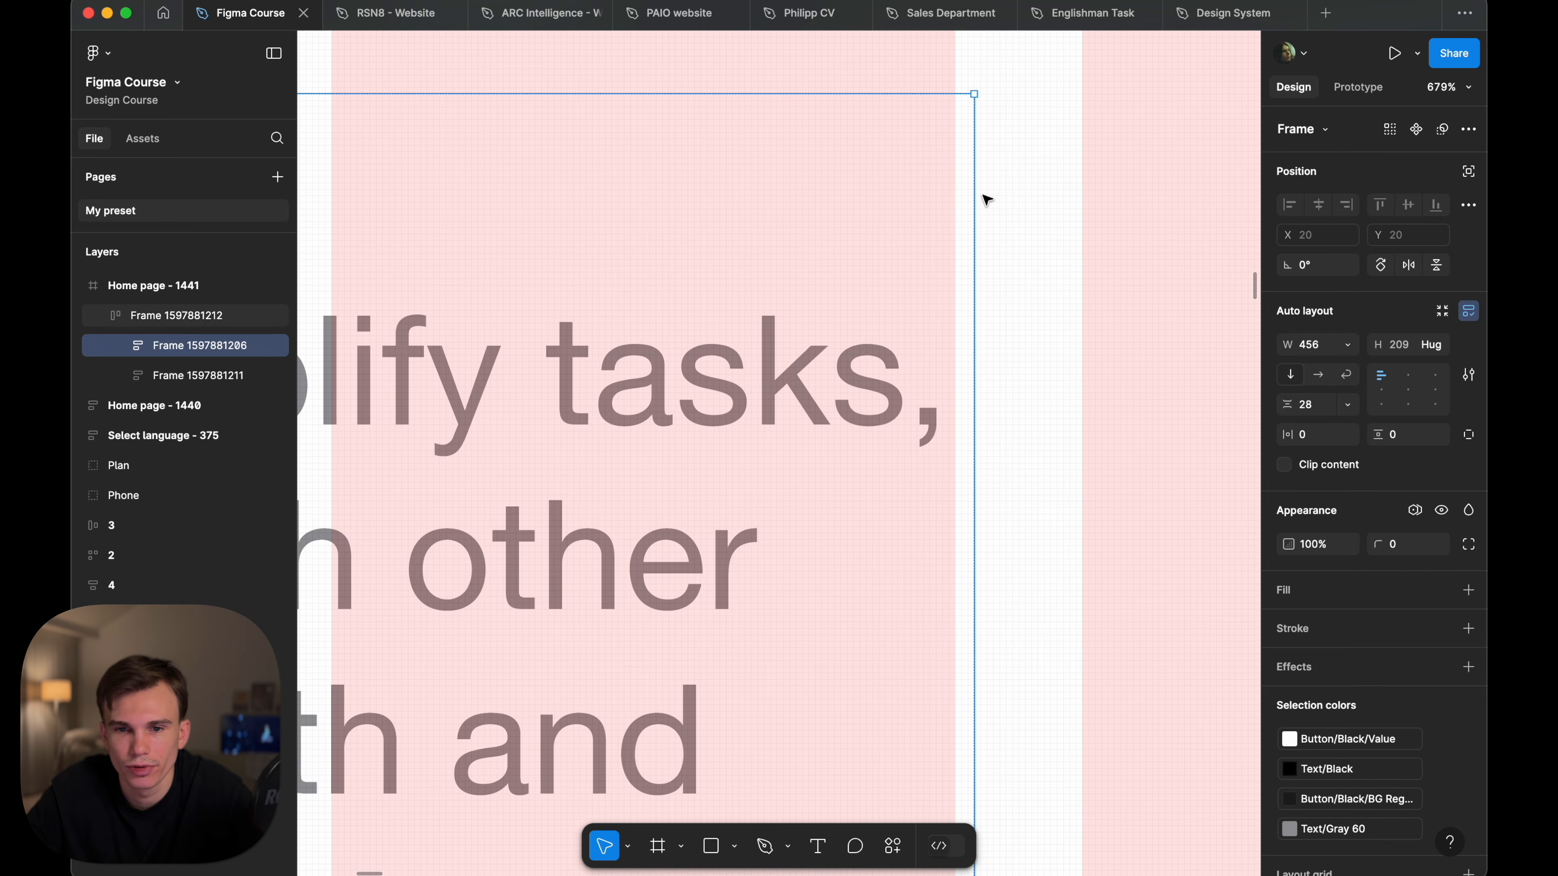
{"action": "left_click_drag", "start_coordinate": [983, 197], "coordinate": [956, 192]}
{"action": "scroll", "coordinate": [956, 192], "scroll_direction": "down", "scroll_amount": 8}
{"action": "scroll", "coordinate": [957, 203], "scroll_direction": "down", "scroll_amount": 3}
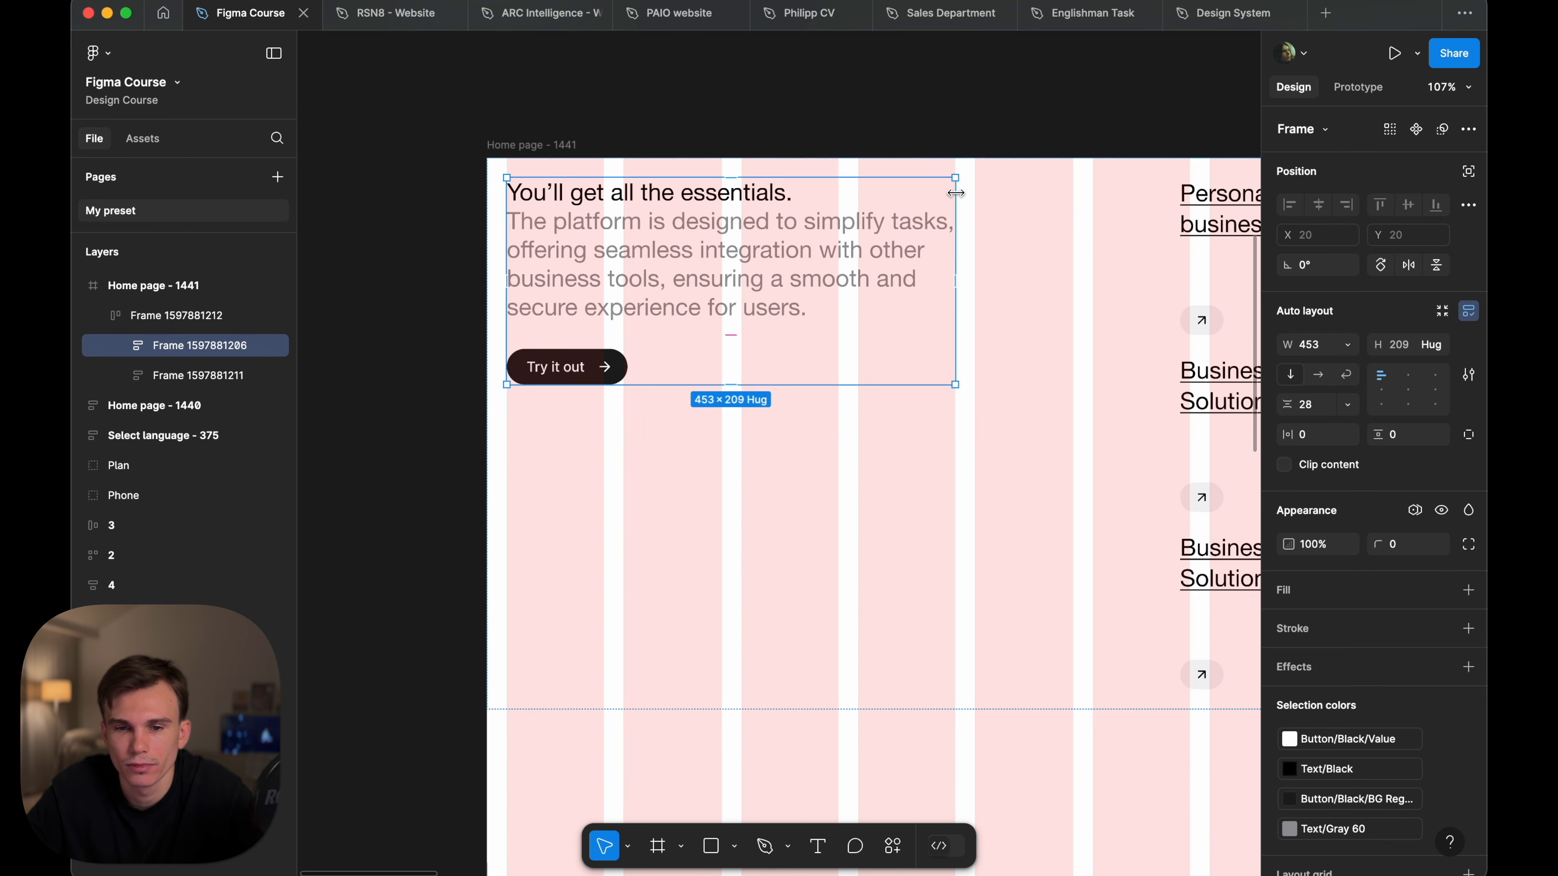
{"action": "scroll", "coordinate": [965, 364], "scroll_direction": "up", "scroll_amount": 10}
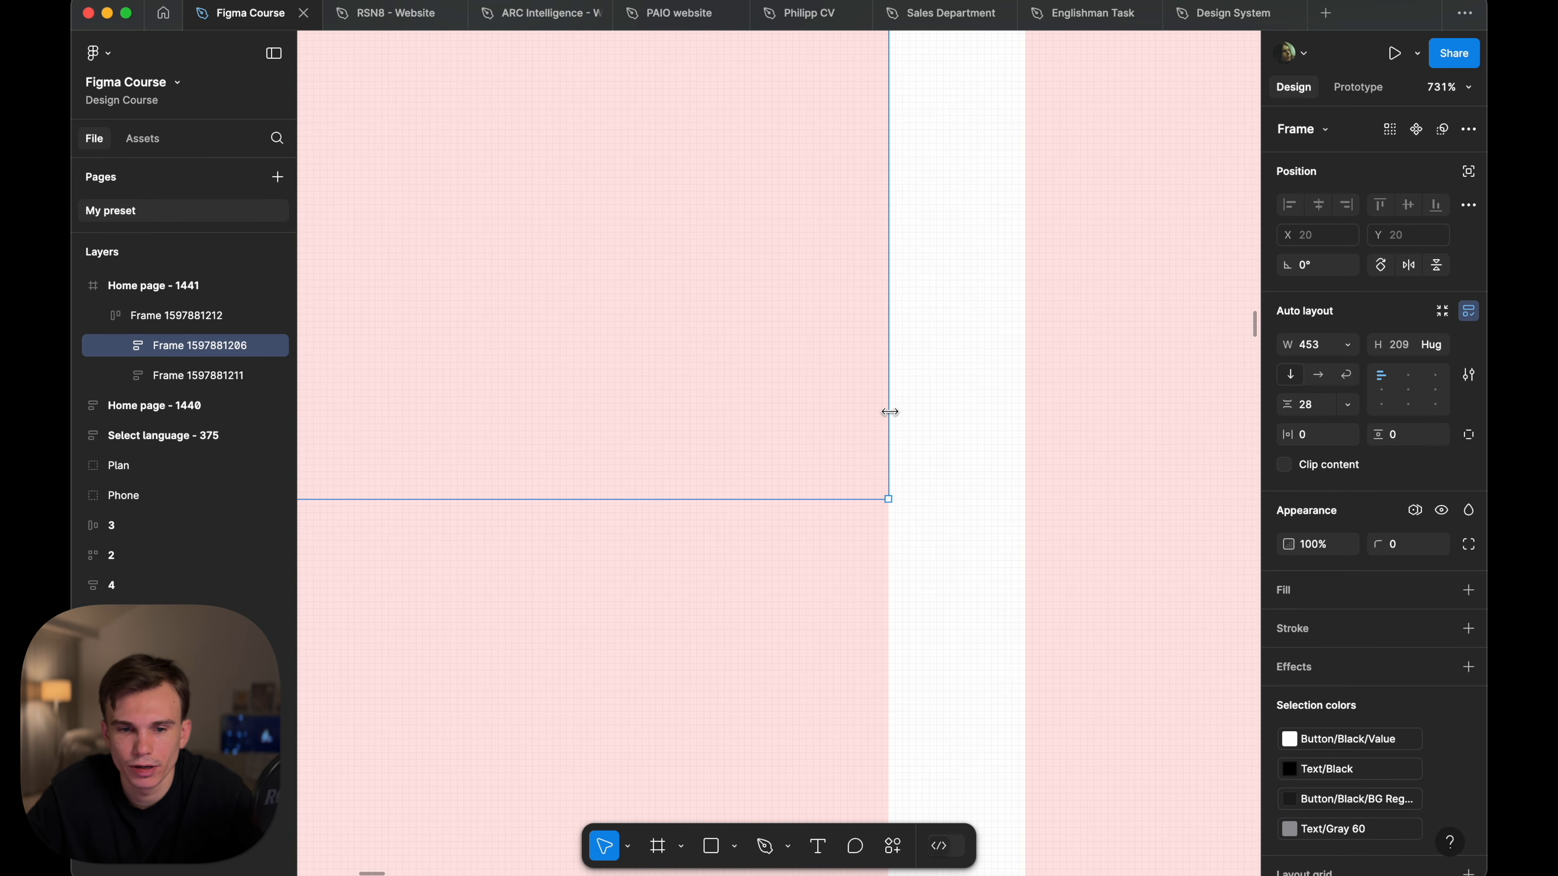
{"action": "scroll", "coordinate": [889, 411], "scroll_direction": "down", "scroll_amount": 10}
- Check the width sizing of the intro text and the Try it out button inside their frame
{"action": "double_click", "coordinate": [731, 292]}
{"action": "scroll", "coordinate": [731, 292], "scroll_direction": "left", "scroll_amount": 2}
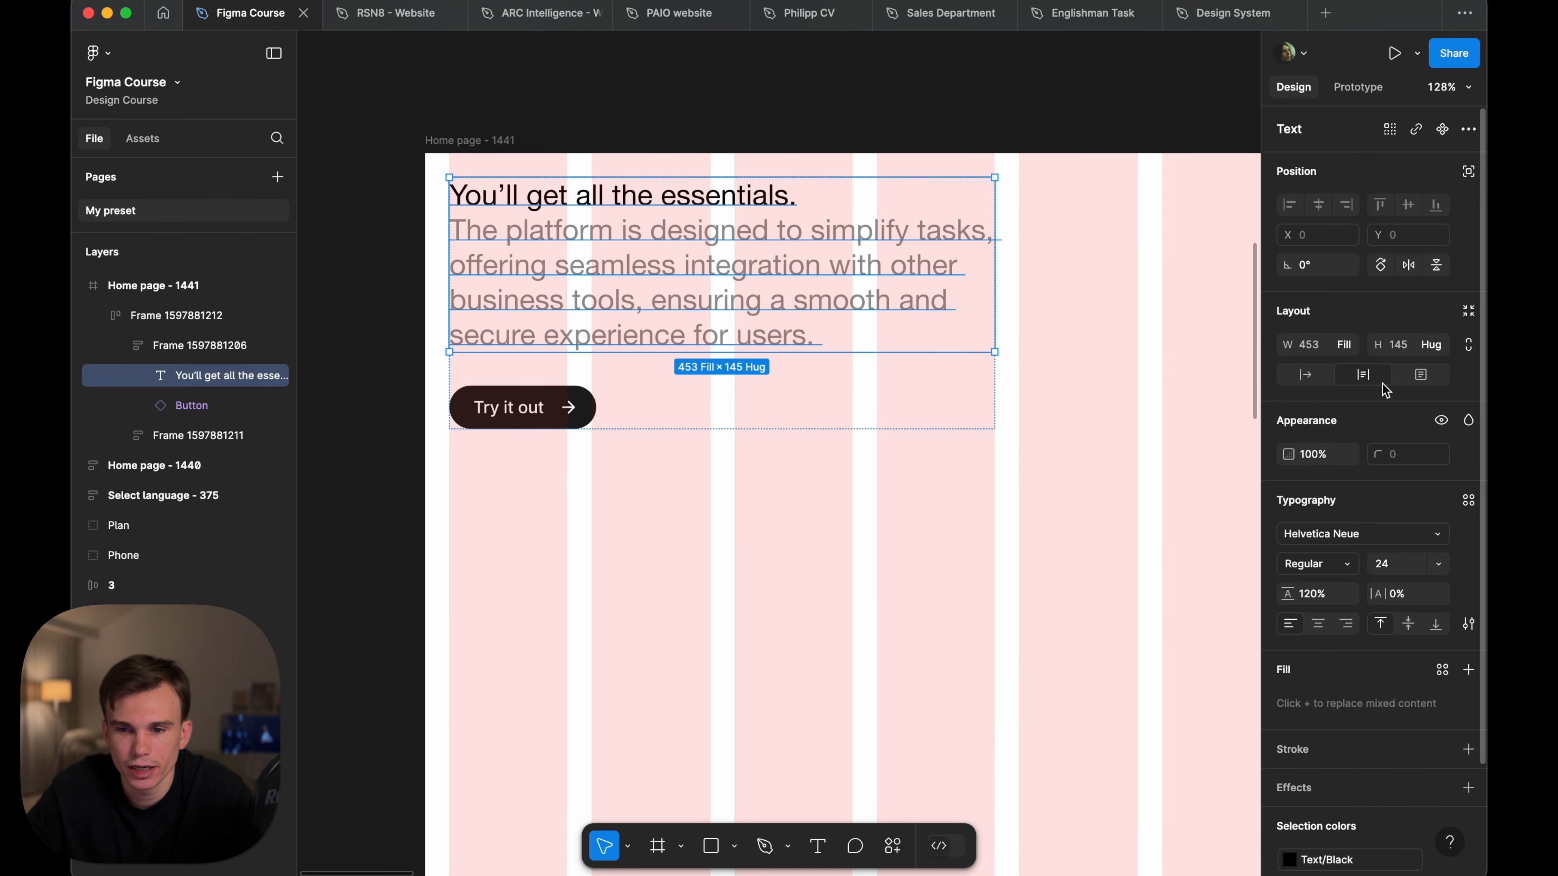
{"action": "left_click", "coordinate": [1343, 345]}
{"action": "key", "text": "Escape"}
{"action": "left_click", "coordinate": [531, 405]}
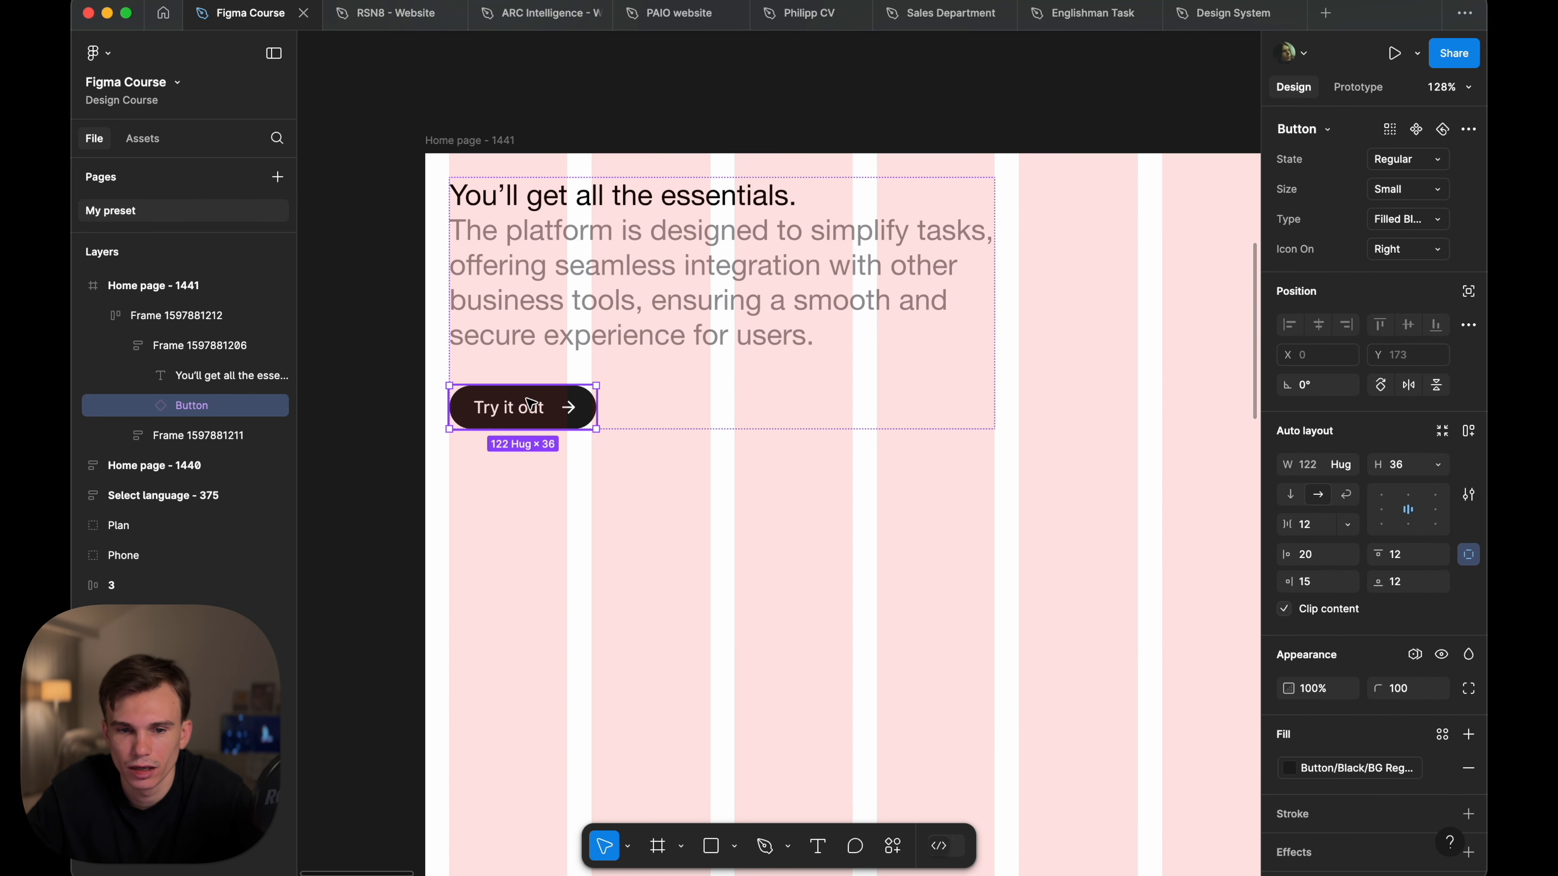
- Set the section frame's gap between the intro block and the link list to 139, aligning the list with a grid column
{"action": "left_click", "coordinate": [492, 461]}
{"action": "scroll", "coordinate": [797, 269], "scroll_direction": "down", "scroll_amount": 5}
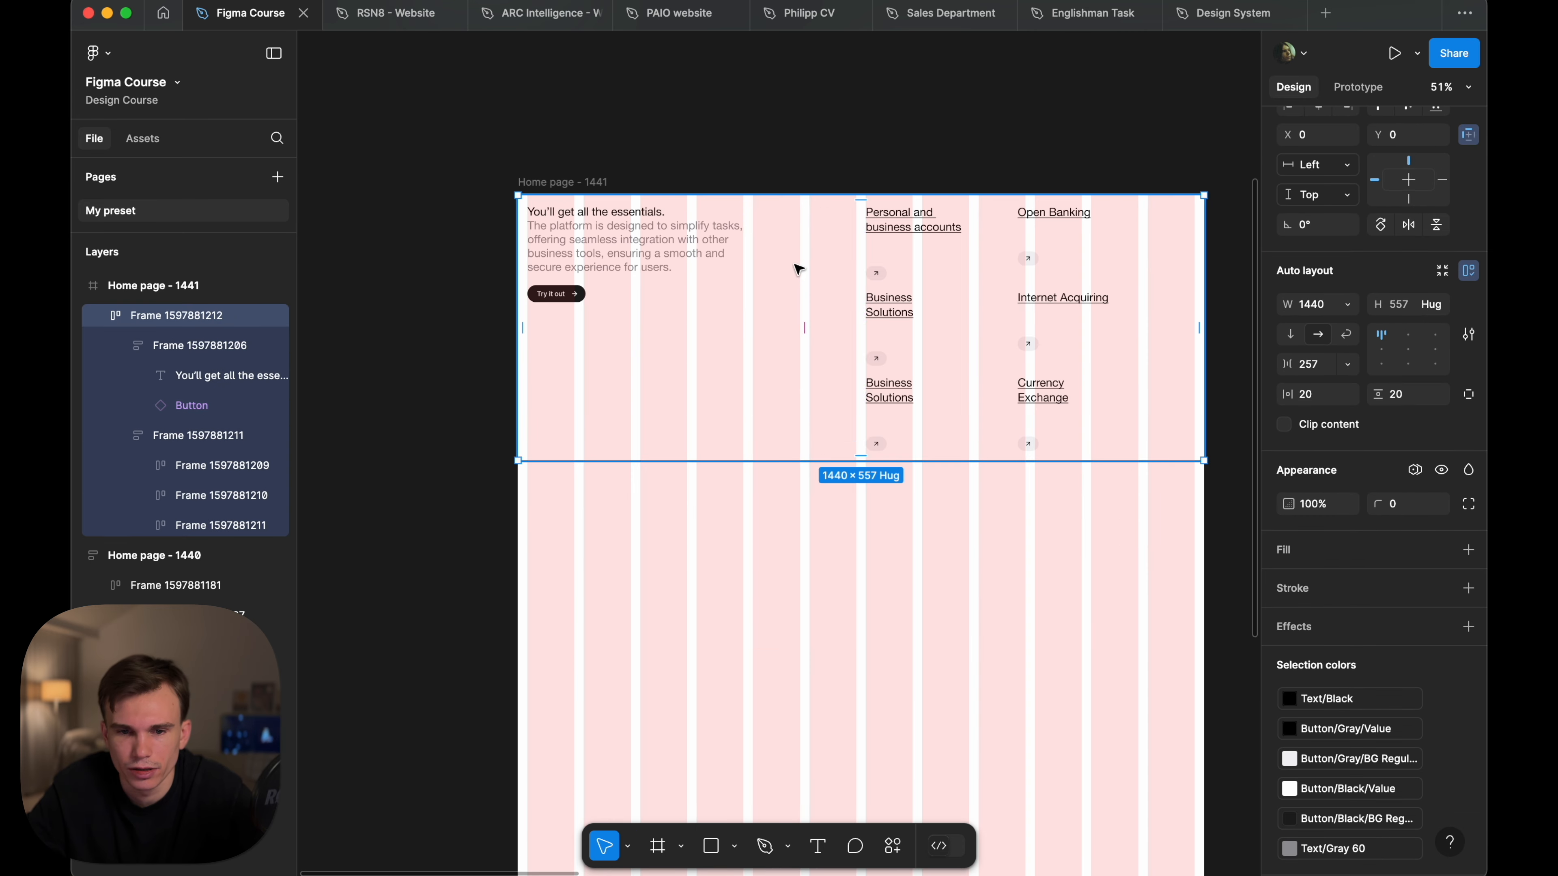
{"action": "left_click_drag", "start_coordinate": [804, 328], "coordinate": [753, 327]}
{"action": "scroll", "coordinate": [810, 293], "scroll_direction": "up", "scroll_amount": 10}
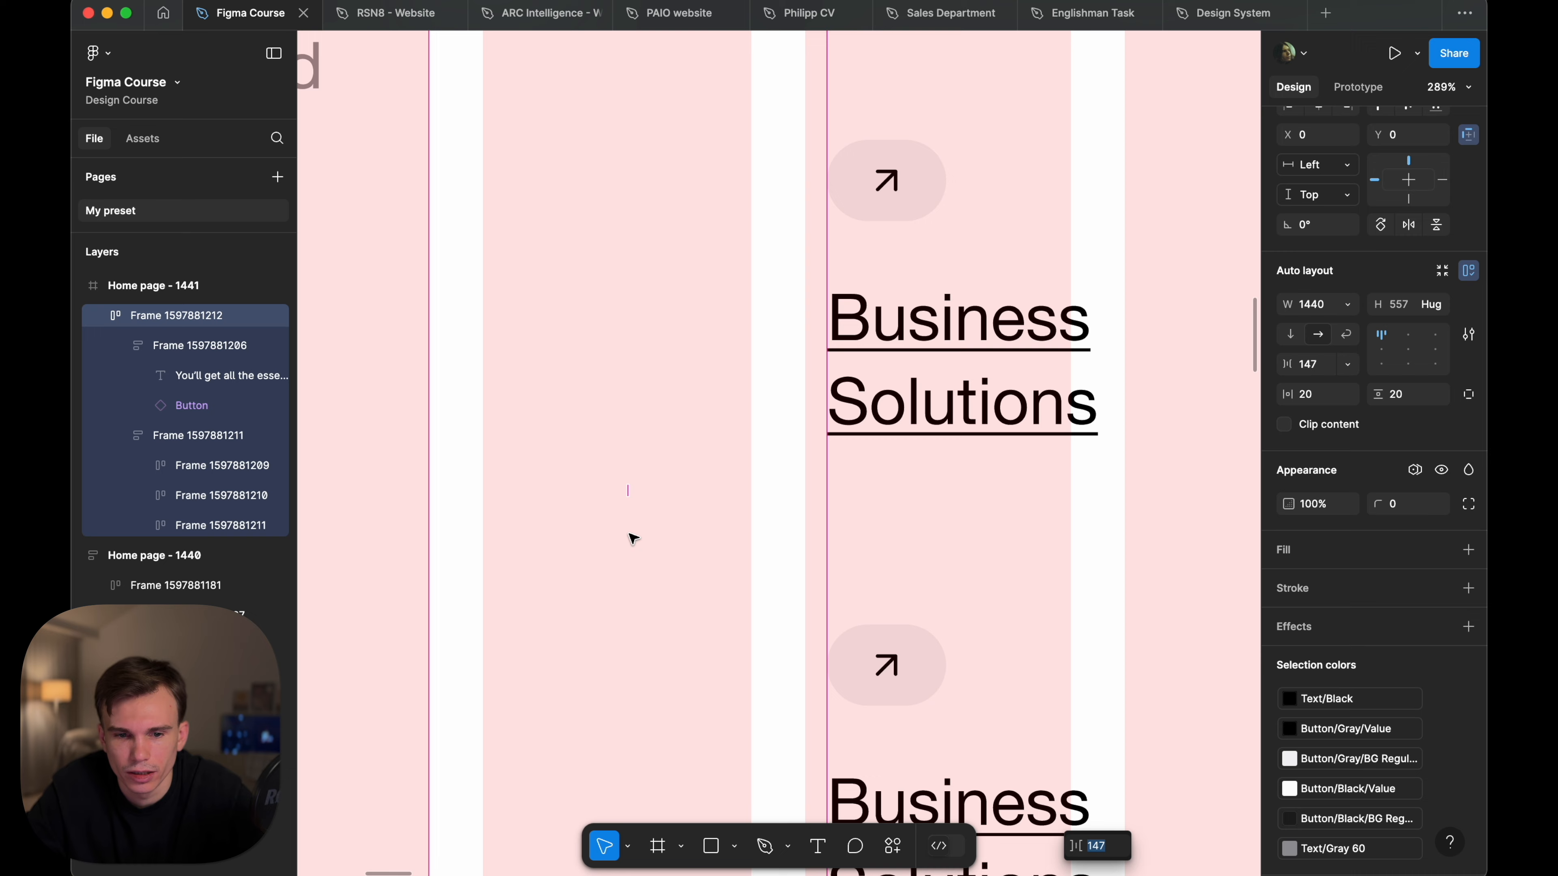
{"action": "scroll", "coordinate": [796, 371], "scroll_direction": "up", "scroll_amount": 5}
{"action": "key", "text": "Down"}
{"action": "left_click", "coordinate": [1322, 365]}
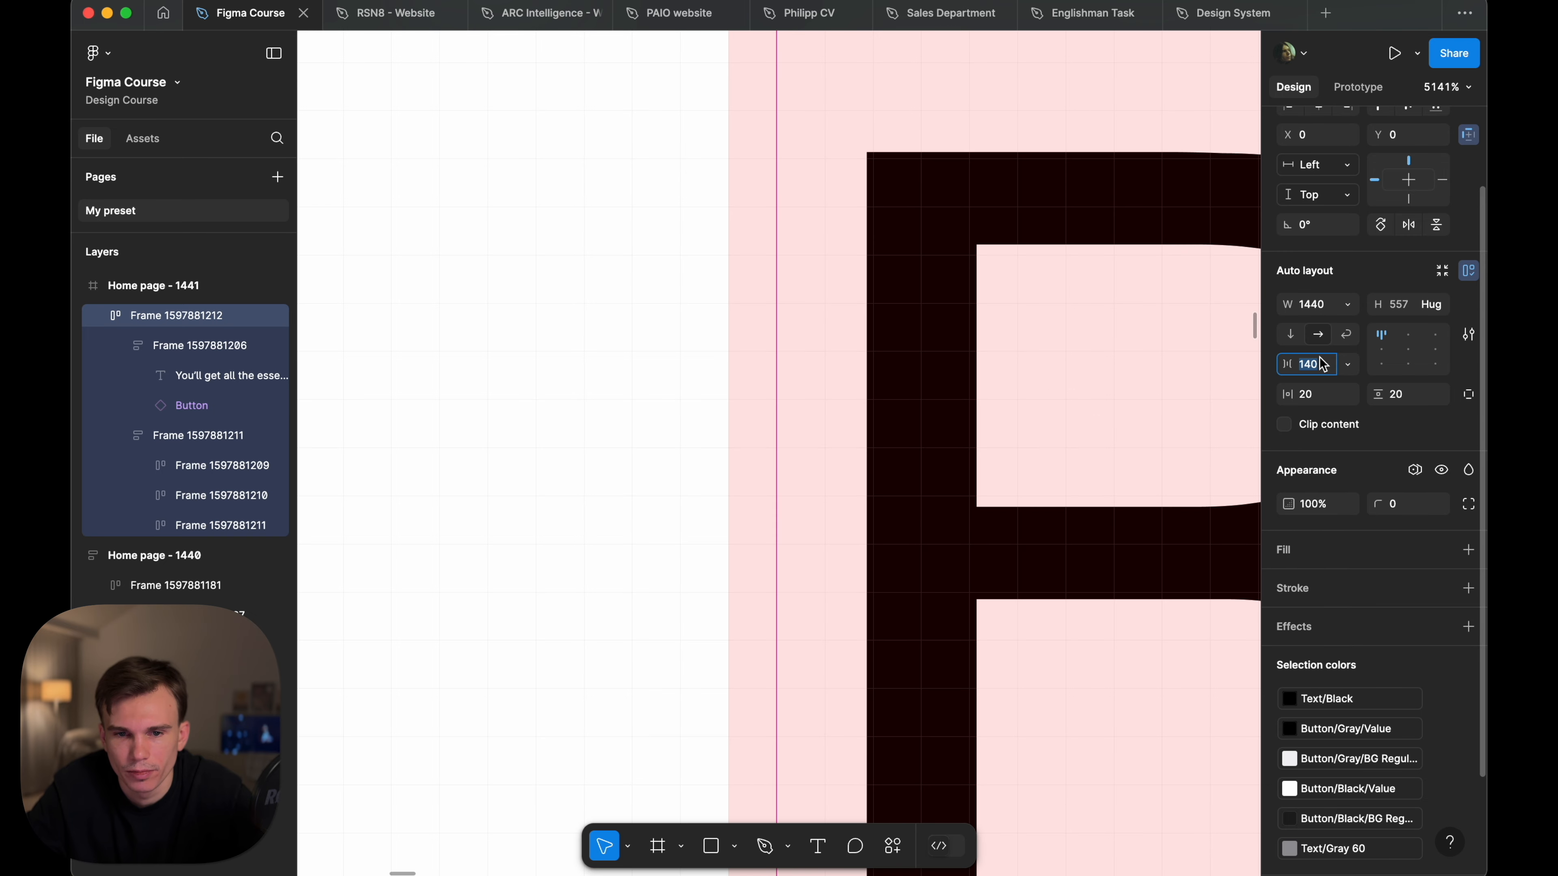
{"action": "key", "text": "Down"}
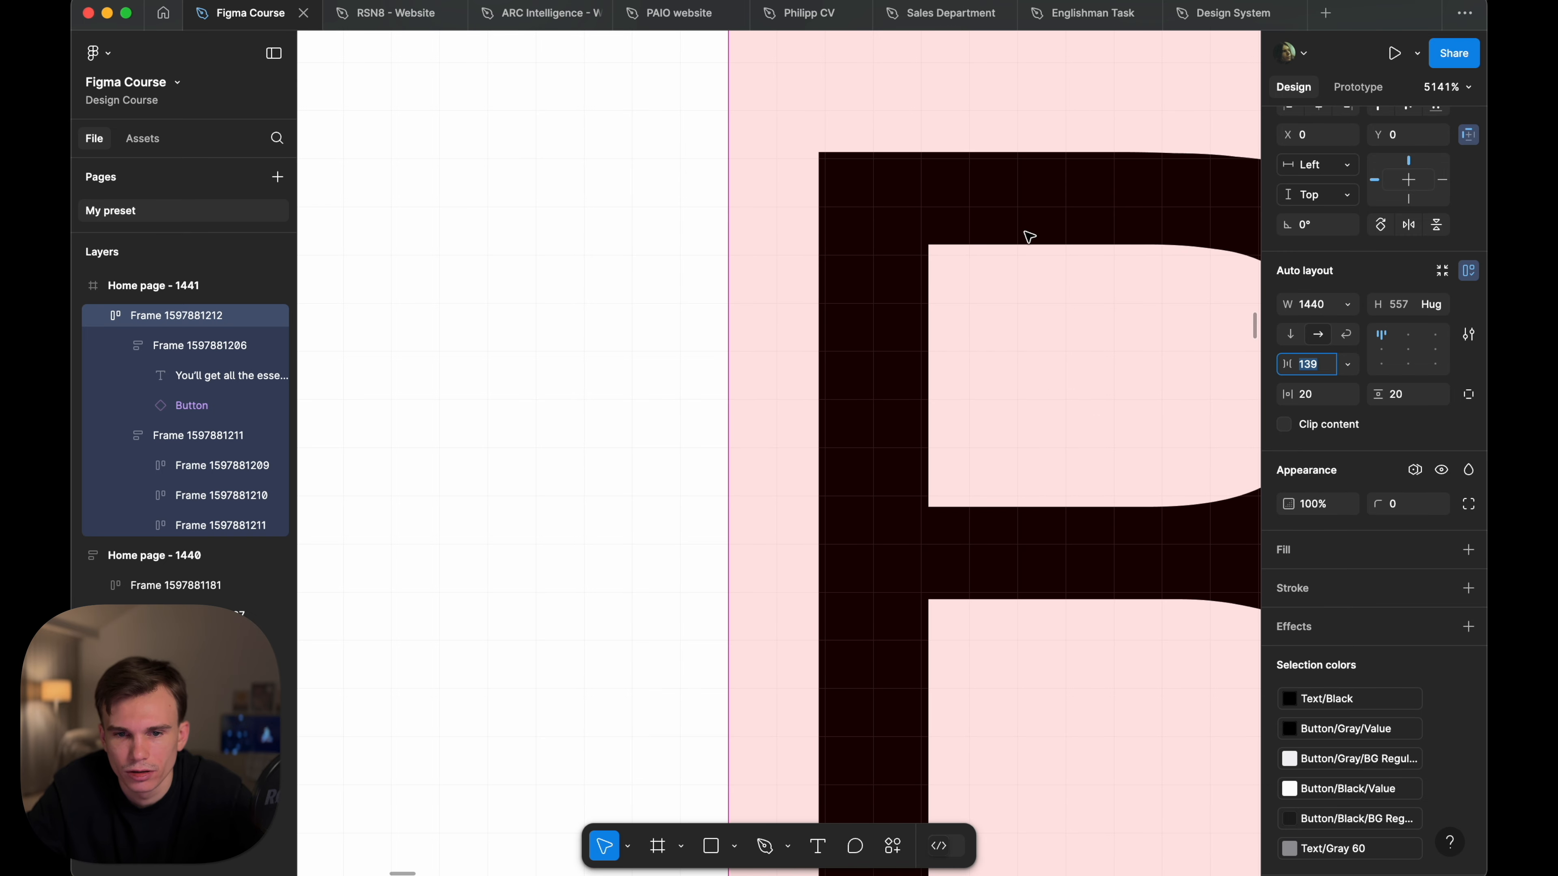
{"action": "key", "text": "shift+0"}
{"action": "left_click", "coordinate": [860, 158]}
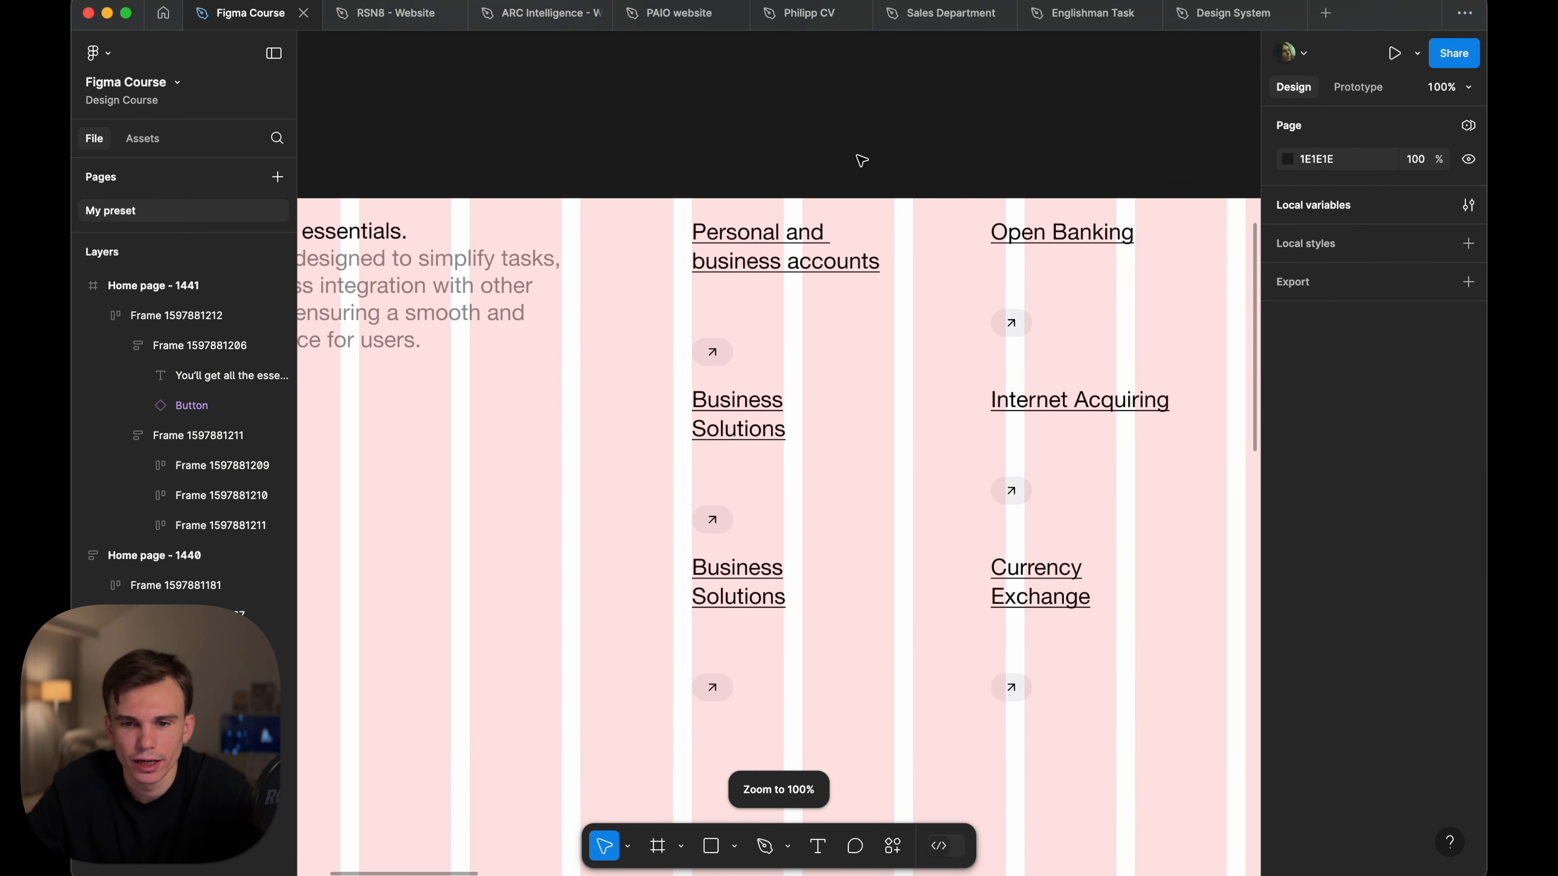
- Set the link list frame's width to Fill container so it extends to the section's inner edge
{"action": "scroll", "coordinate": [861, 160], "scroll_direction": "down", "scroll_amount": 3}
{"action": "left_click", "coordinate": [863, 254]}
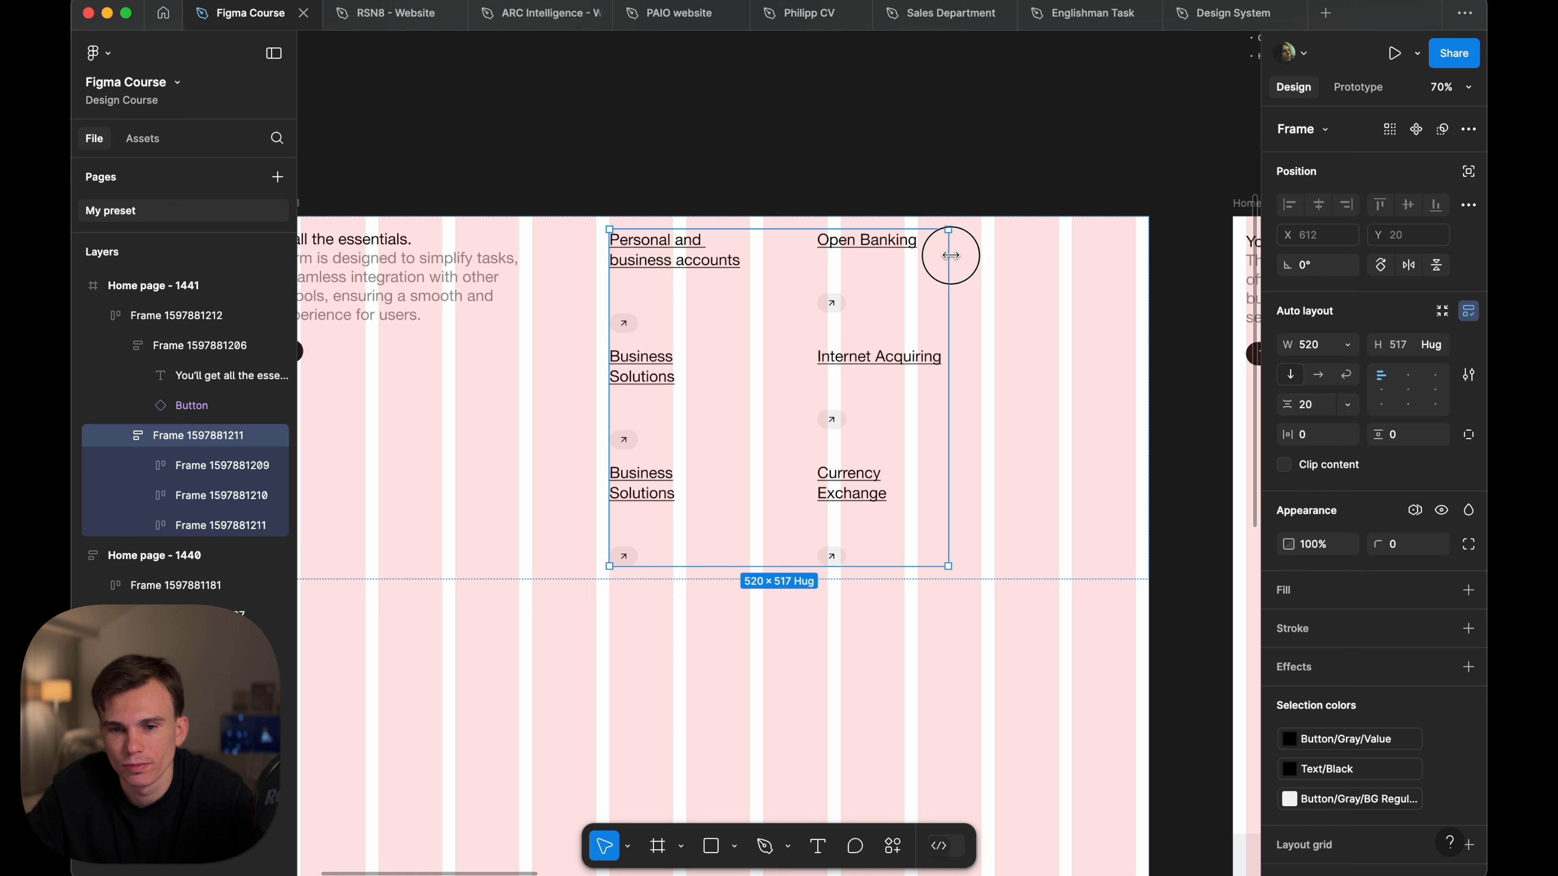
{"action": "left_click_drag", "start_coordinate": [950, 256], "coordinate": [1129, 246]}
{"action": "key", "text": "super+z"}
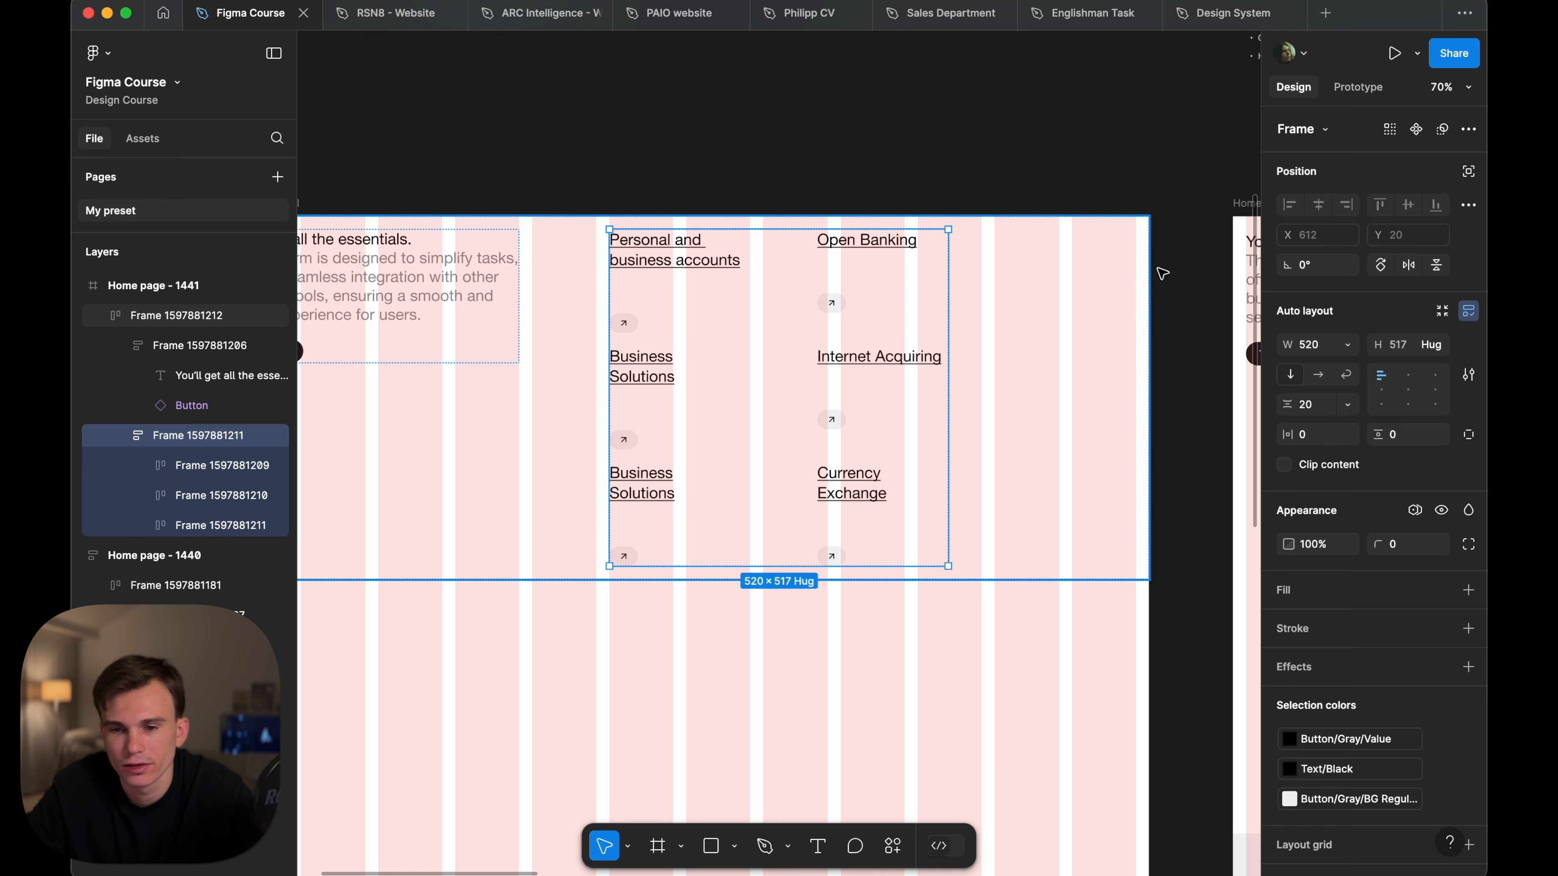
{"action": "left_click", "coordinate": [1348, 345]}
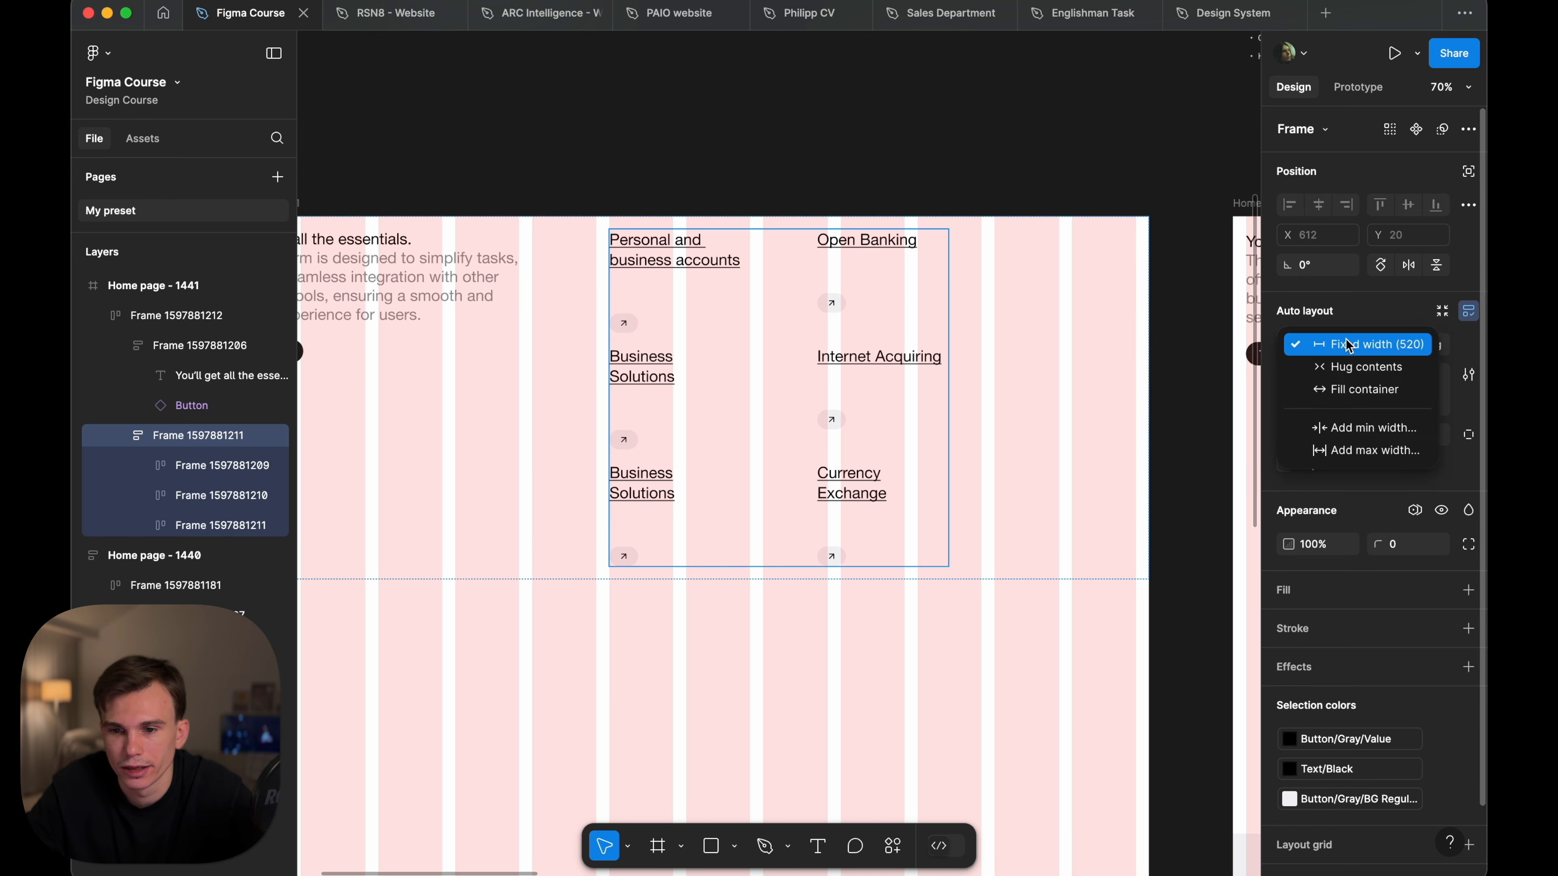
{"action": "left_click", "coordinate": [1356, 389]}
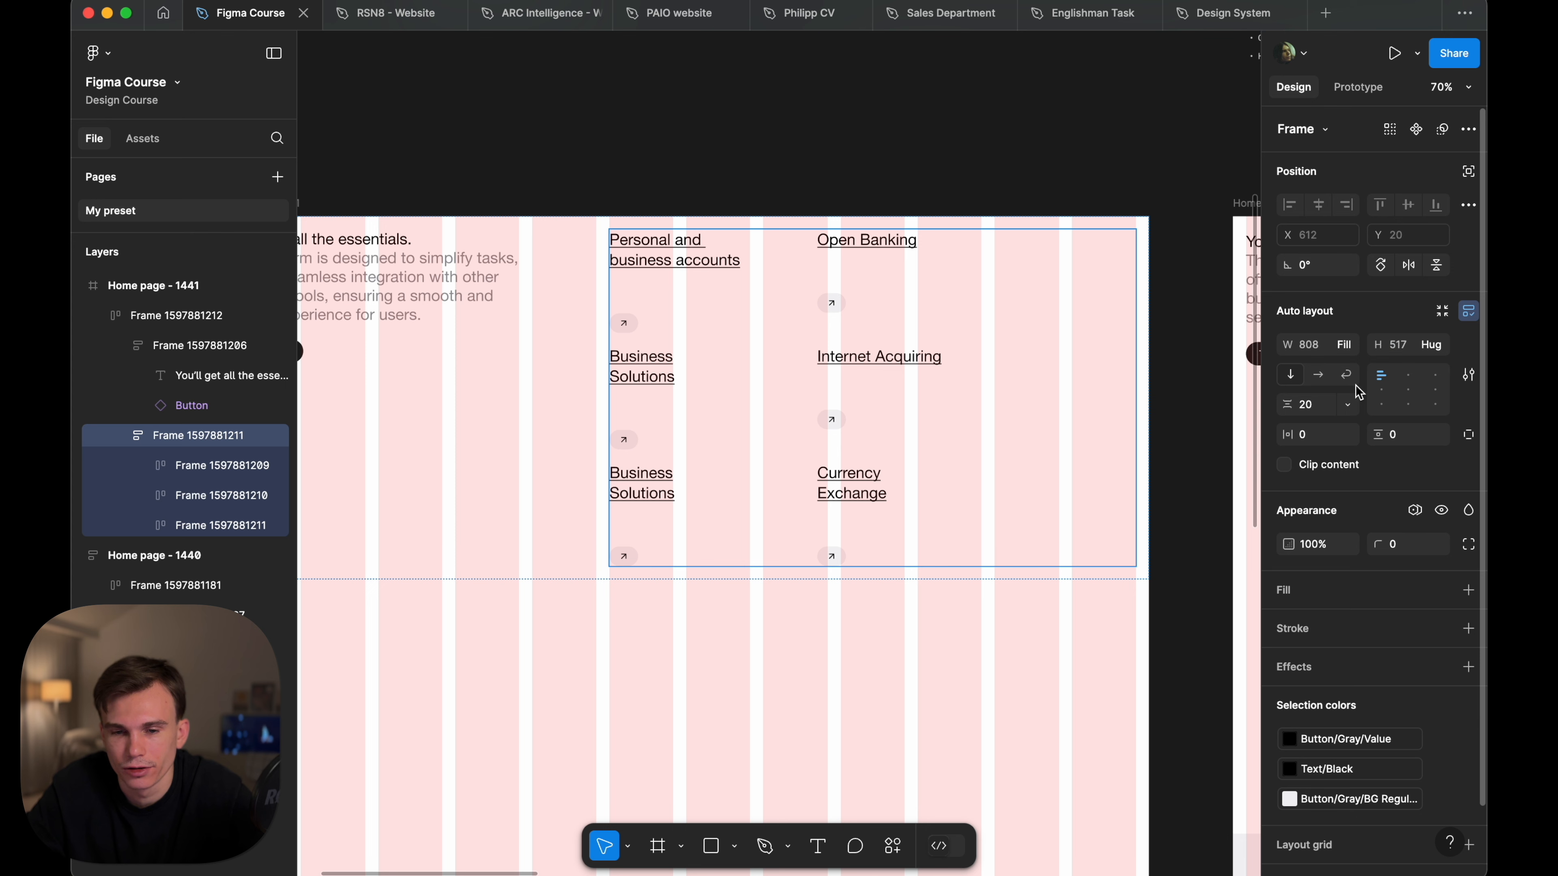
- Set the width of all six link items across the three rows to Fill container
{"action": "left_click", "coordinate": [697, 261]}
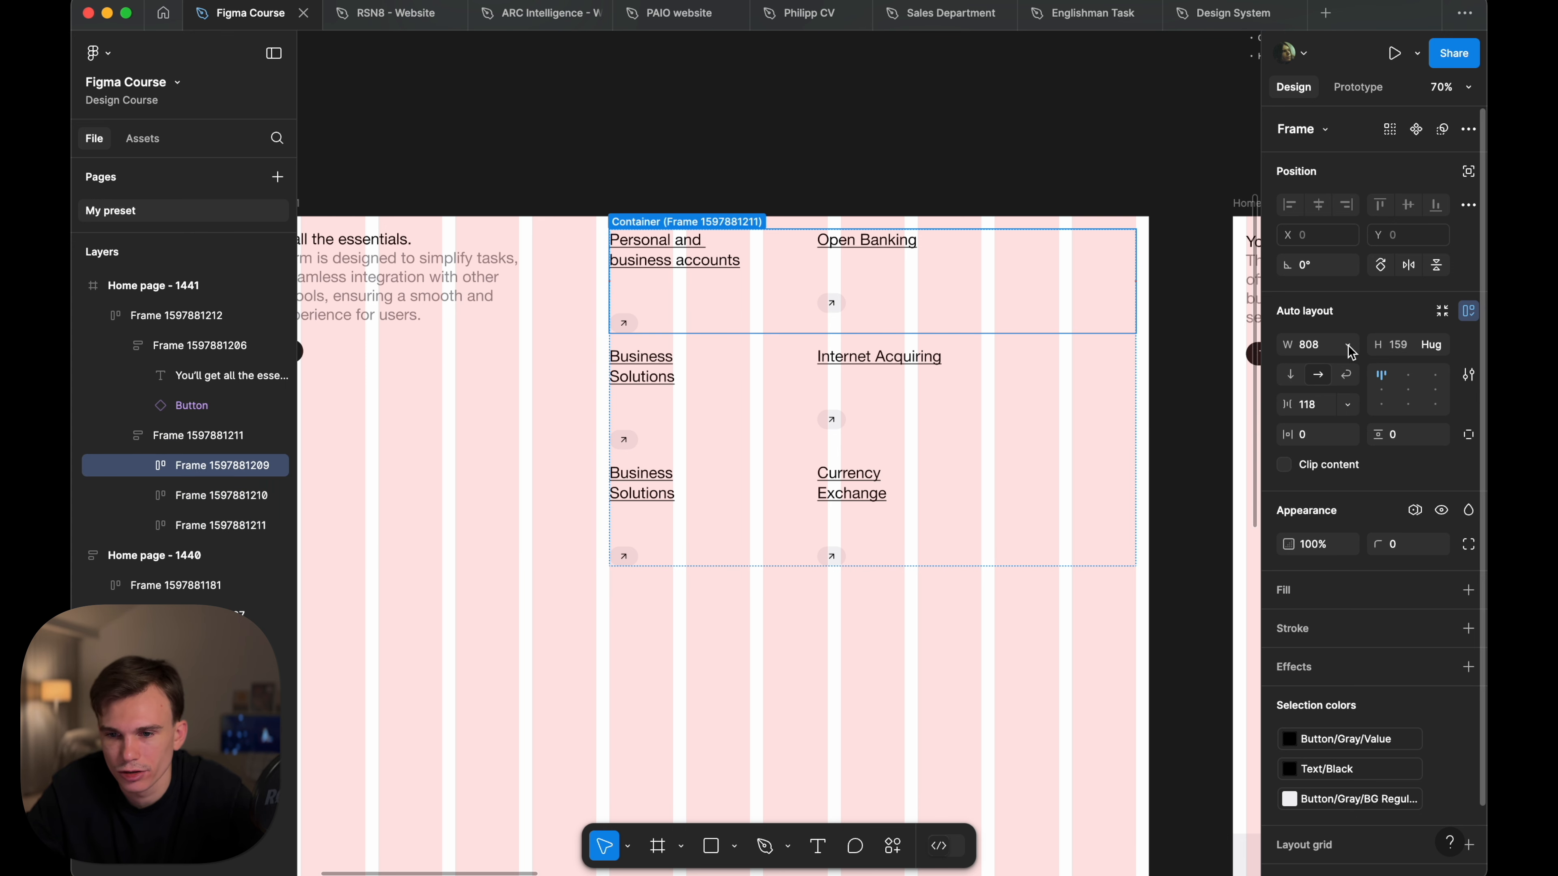
{"action": "left_click", "coordinate": [761, 262]}
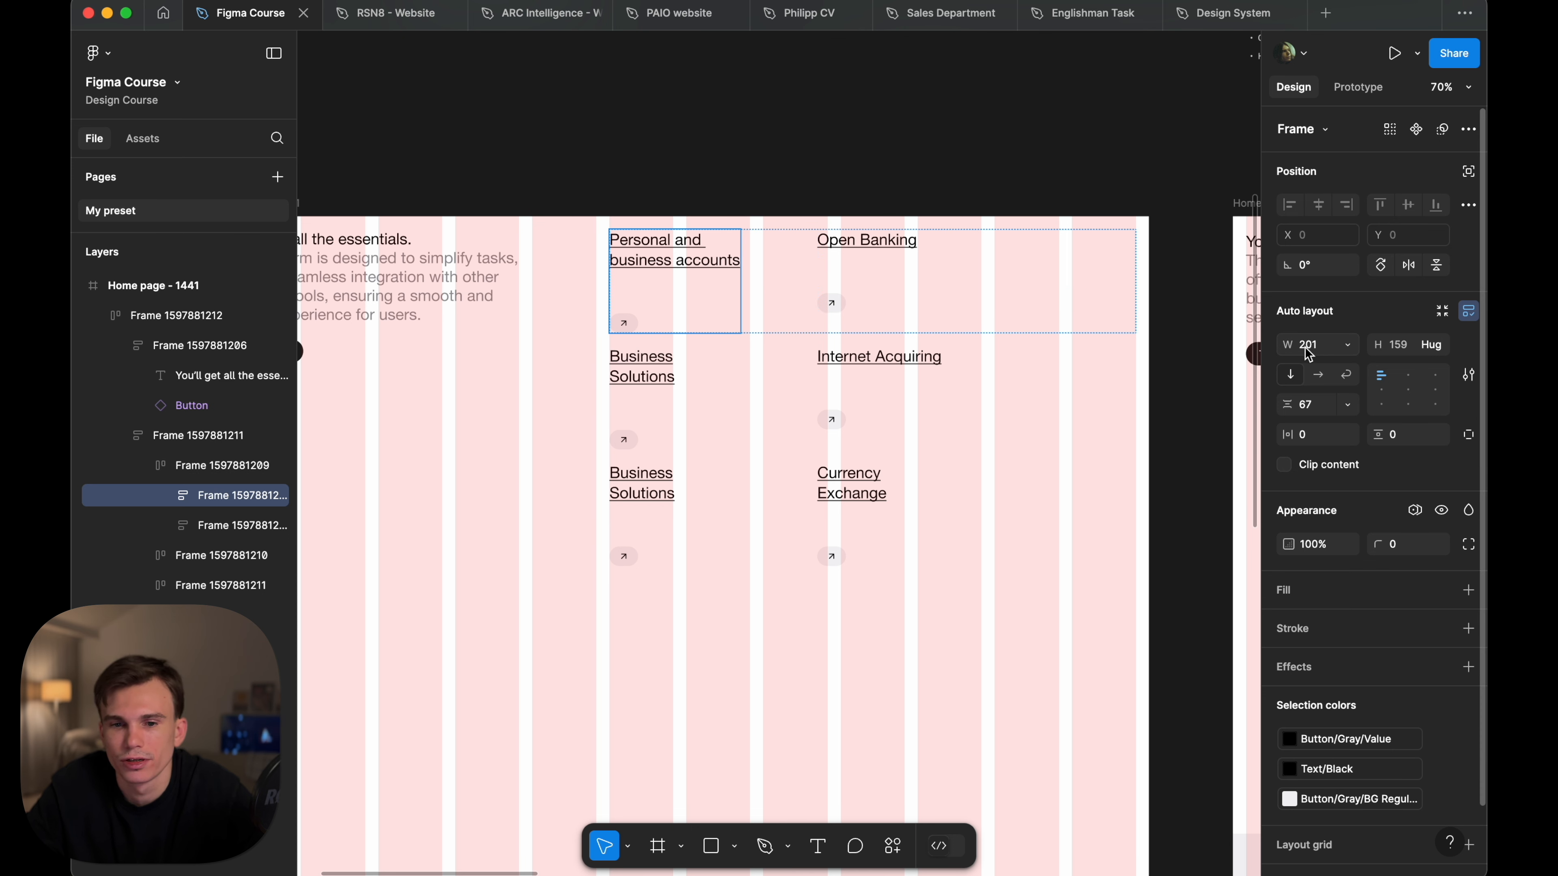
{"action": "left_click", "coordinate": [1349, 346]}
{"action": "key", "text": "Escape"}
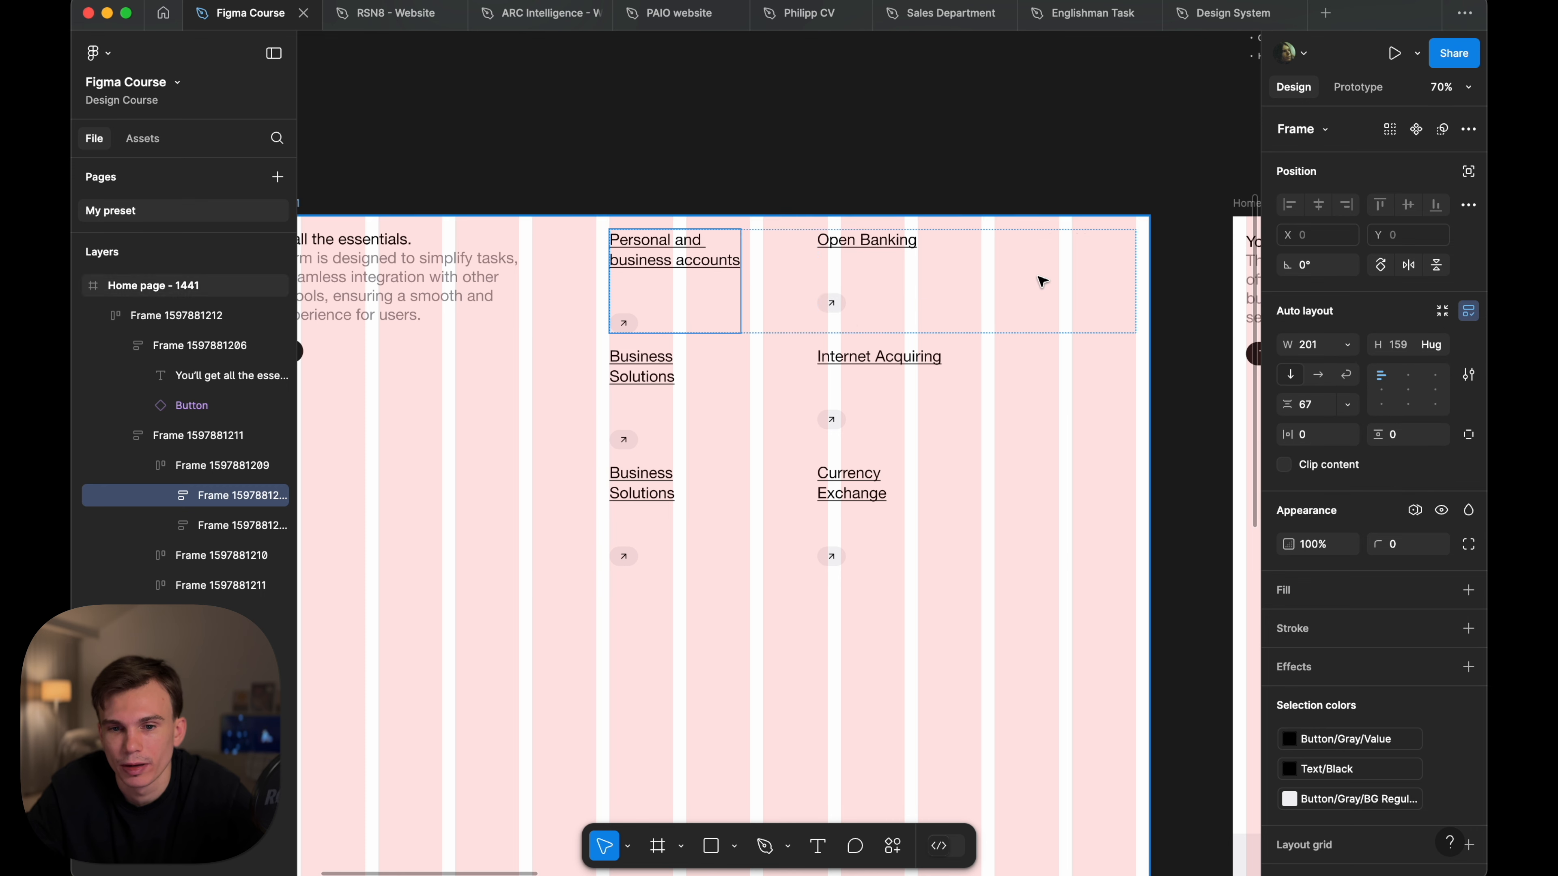
{"action": "left_click", "coordinate": [883, 259]}
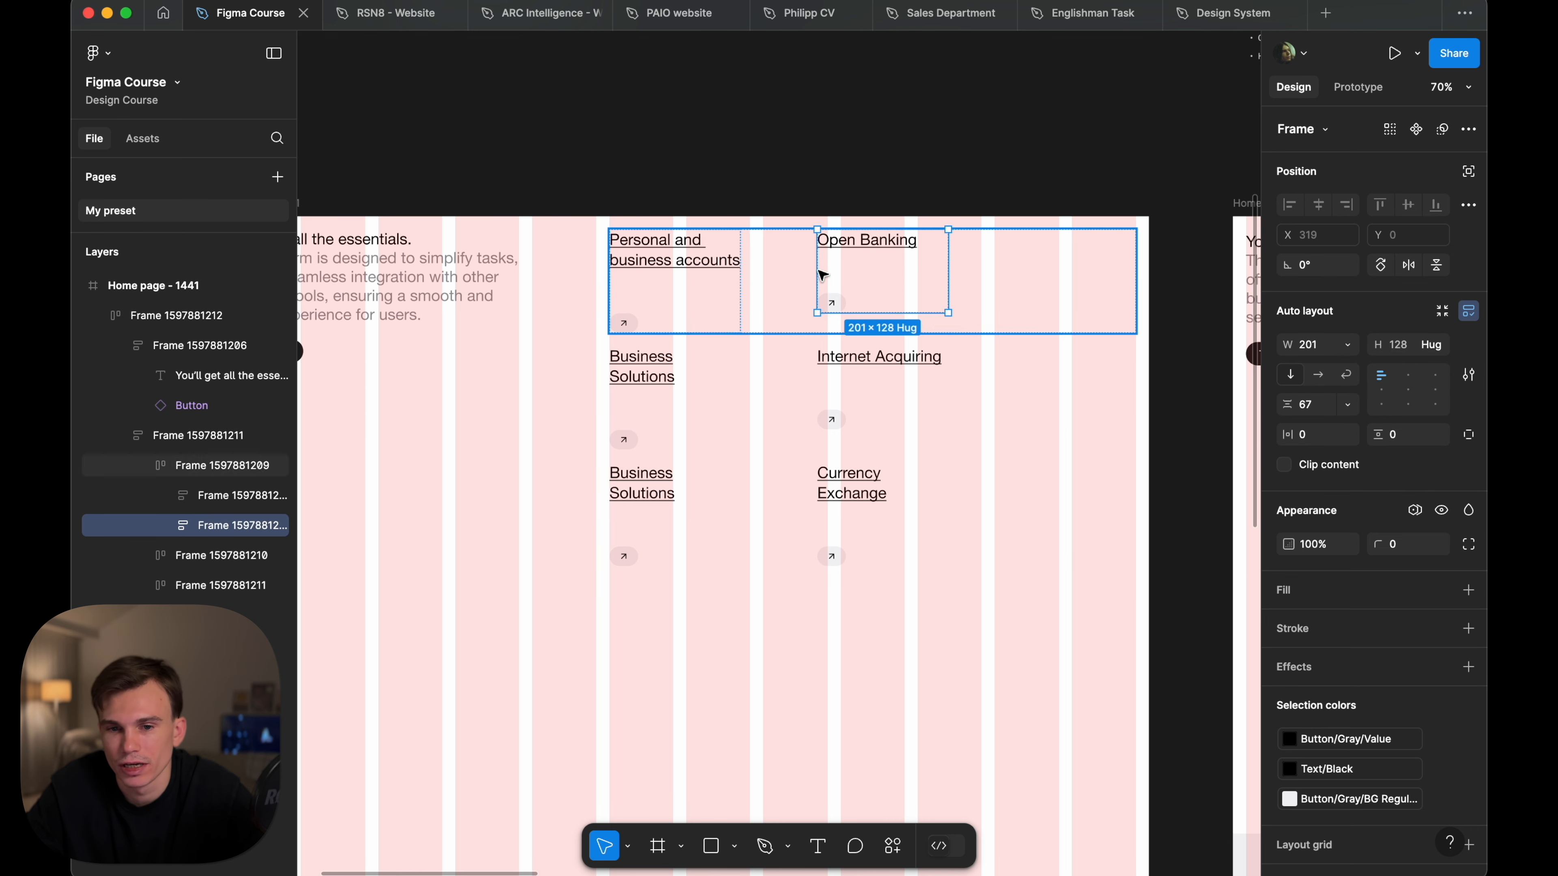
{"action": "left_click", "coordinate": [670, 382]}
{"action": "key", "text": "shift+Return"}
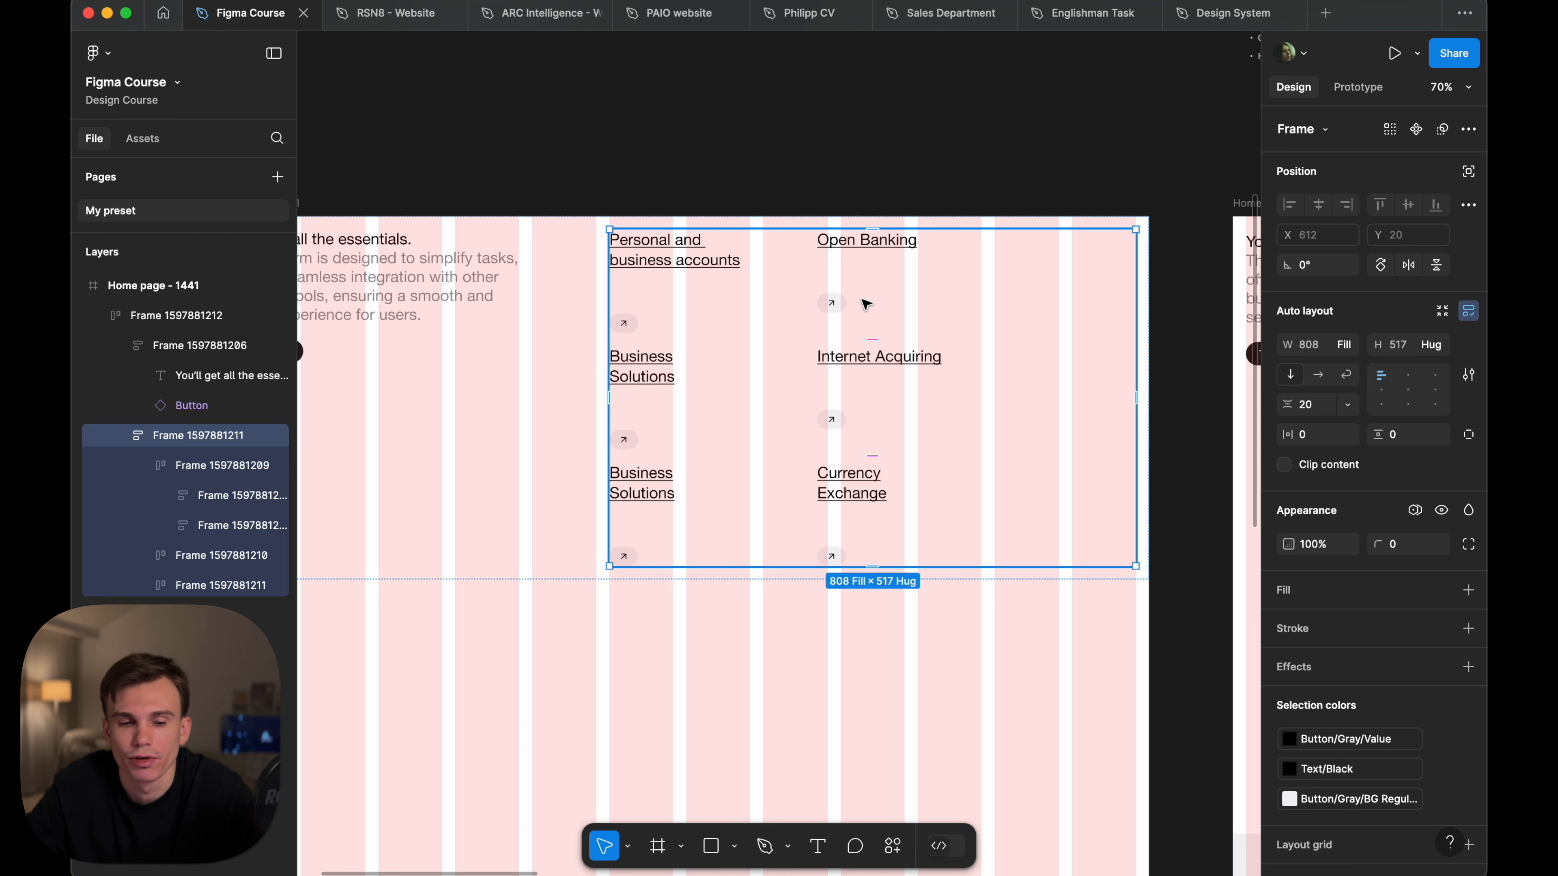
{"action": "key", "text": "Return"}
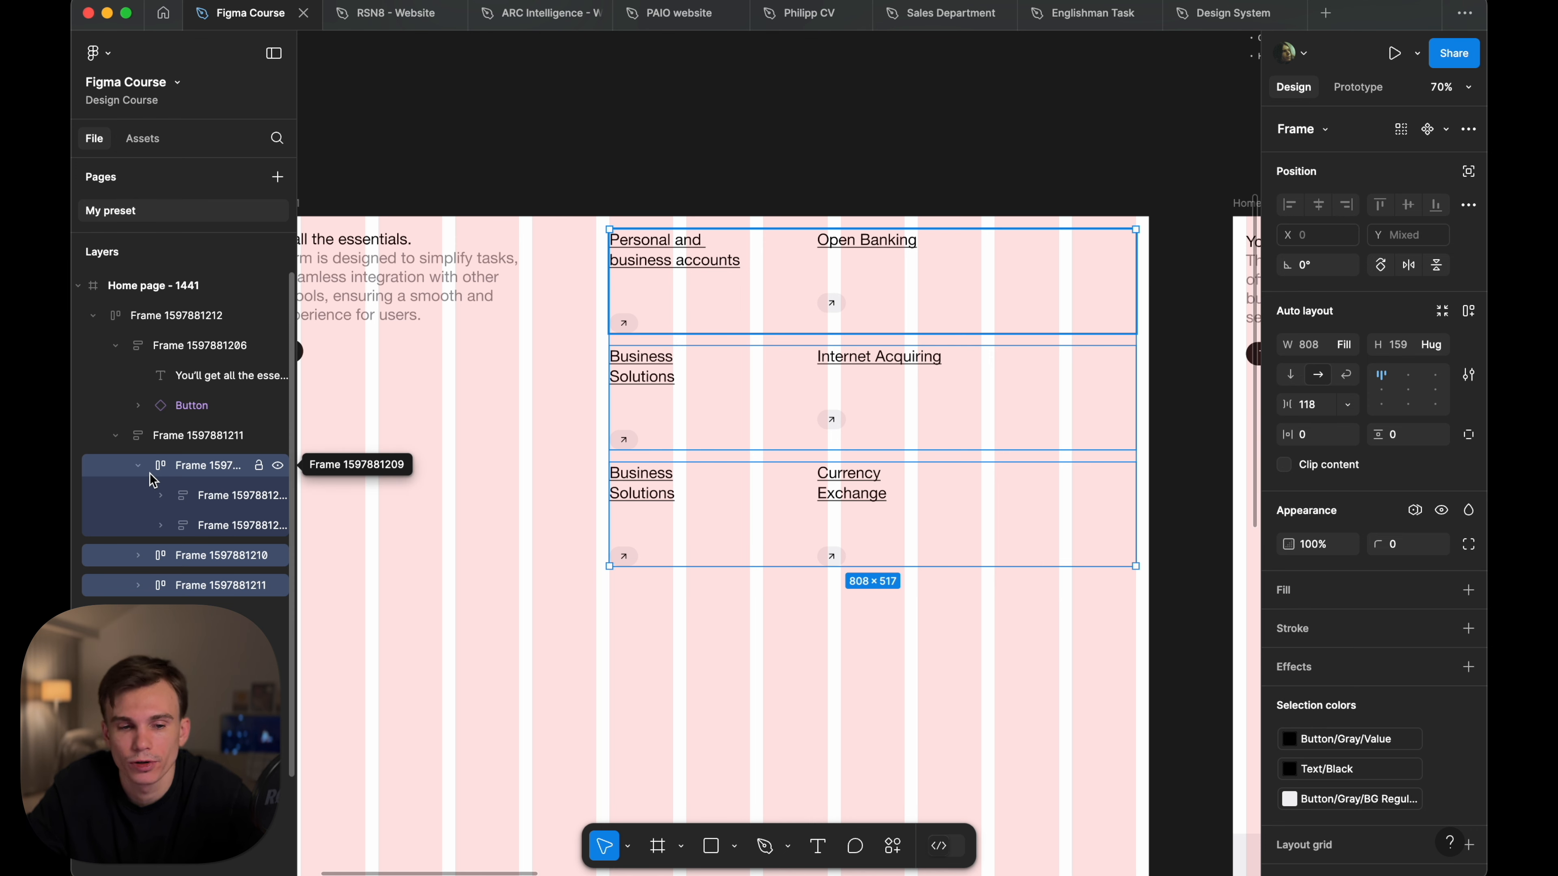
{"action": "key", "text": "Return"}
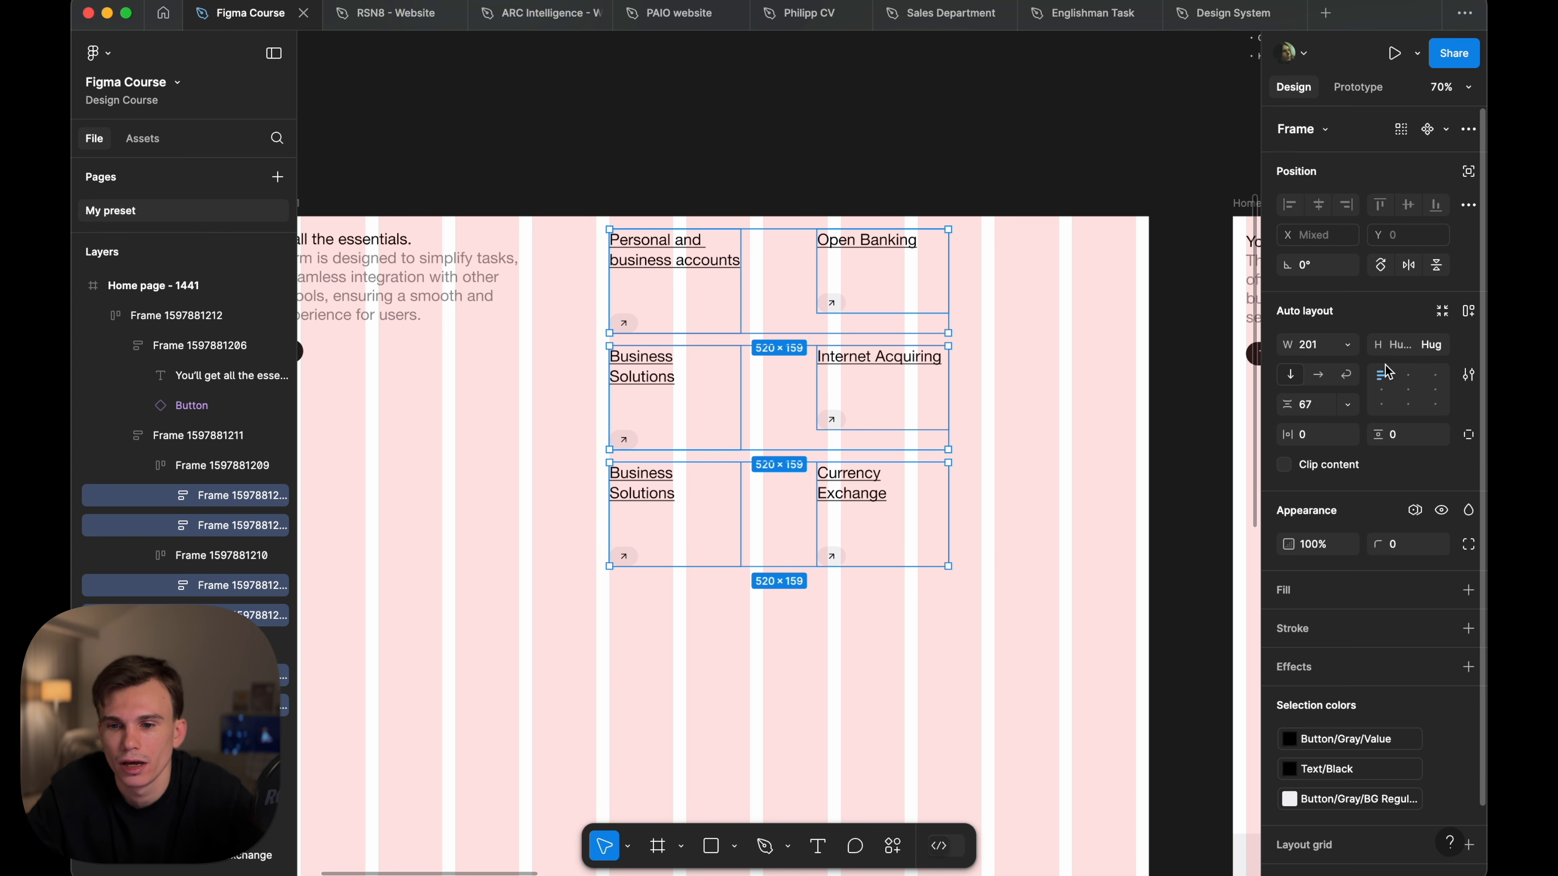
{"action": "left_click", "coordinate": [1354, 349]}
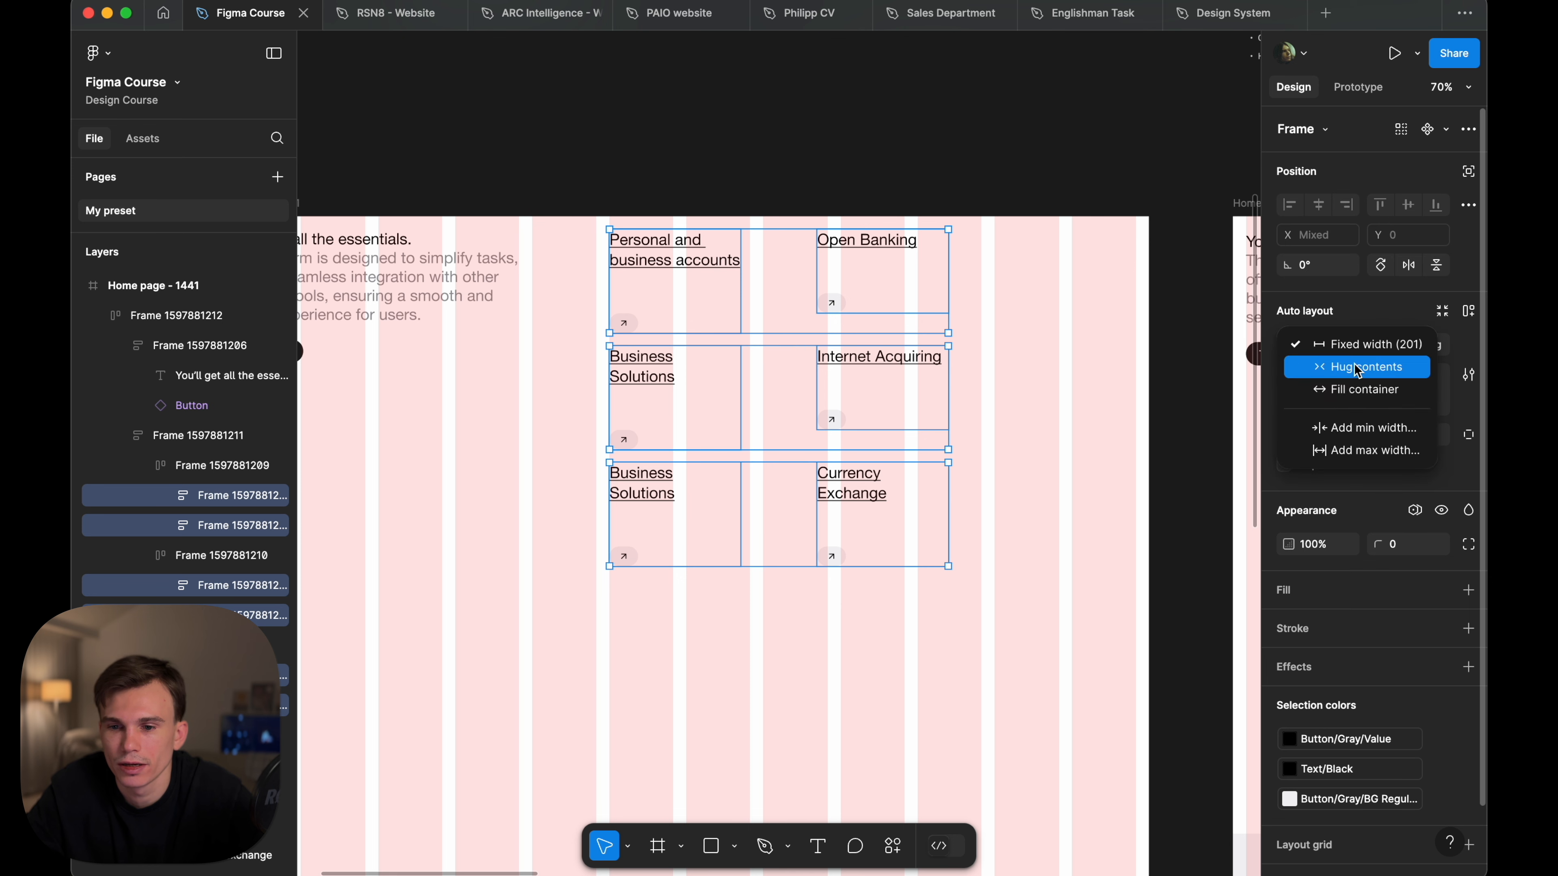
{"action": "left_click", "coordinate": [1370, 391]}
- Set the gap between the link items in all three rows to 20
{"action": "key", "text": "shift+Return"}
{"action": "left_click", "coordinate": [1318, 407]}
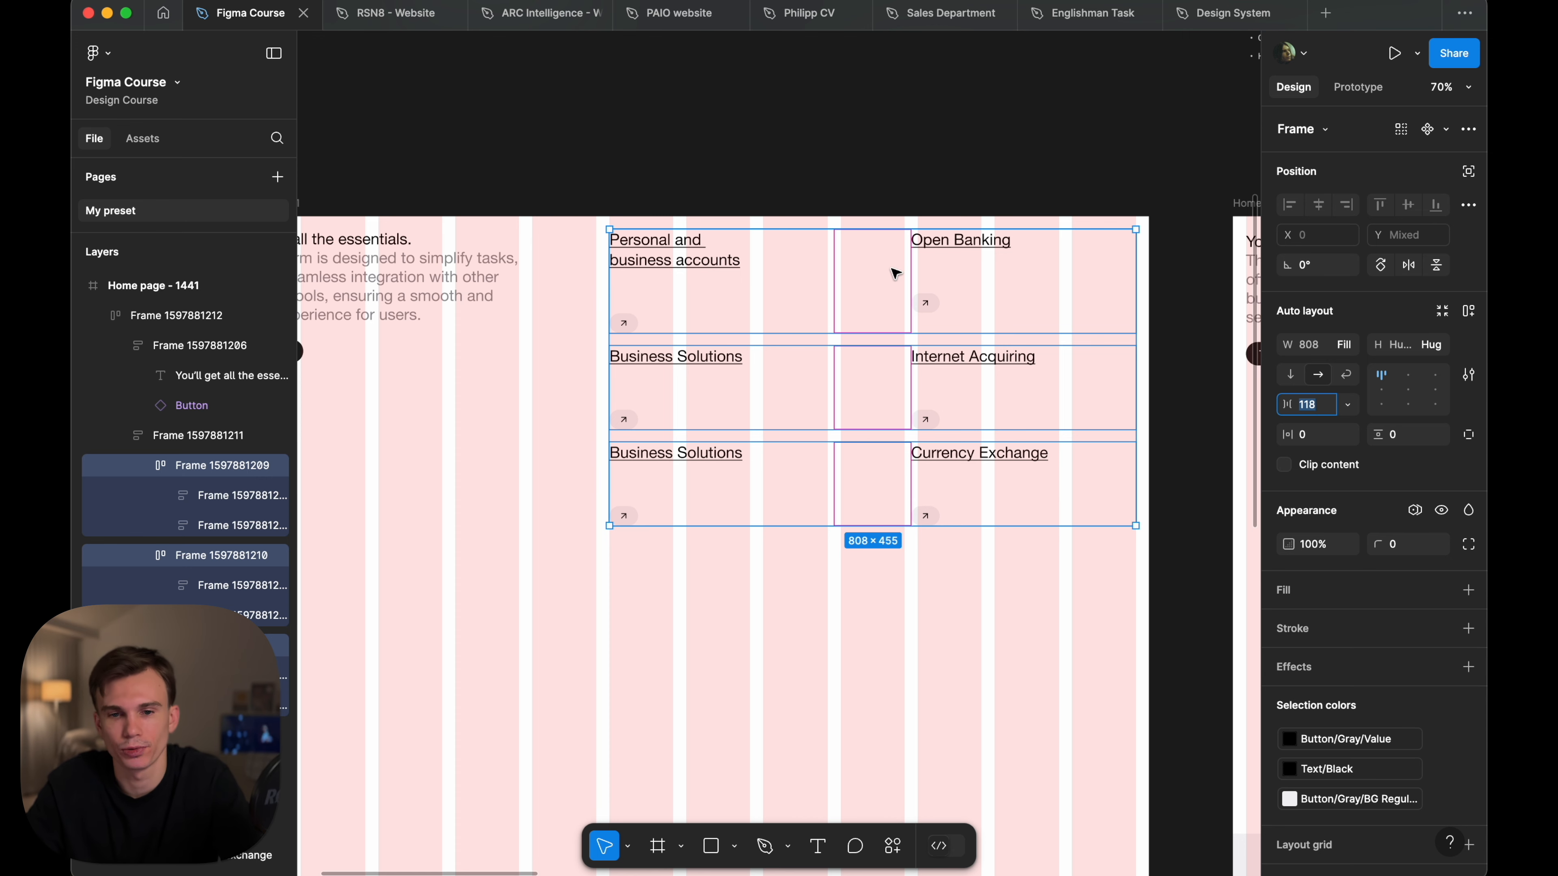
{"action": "type", "text": "20"}
{"action": "key", "text": "Return"}
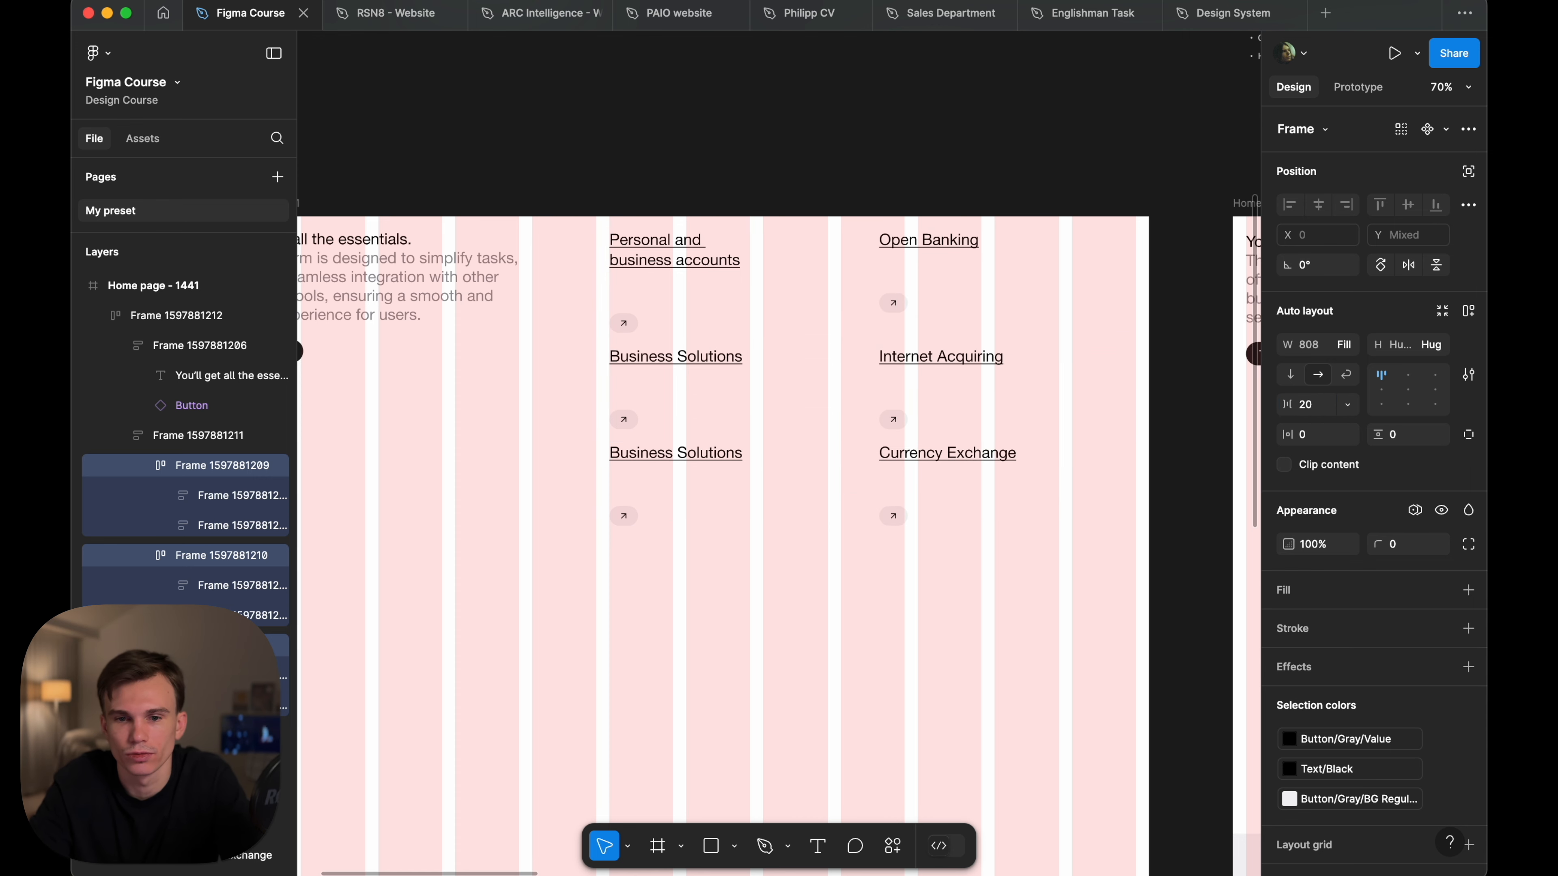
- Set the height of all six link items across the three rows to 300
{"action": "scroll", "coordinate": [723, 250], "scroll_direction": "up", "scroll_amount": 1}
{"action": "left_click", "coordinate": [726, 250]}
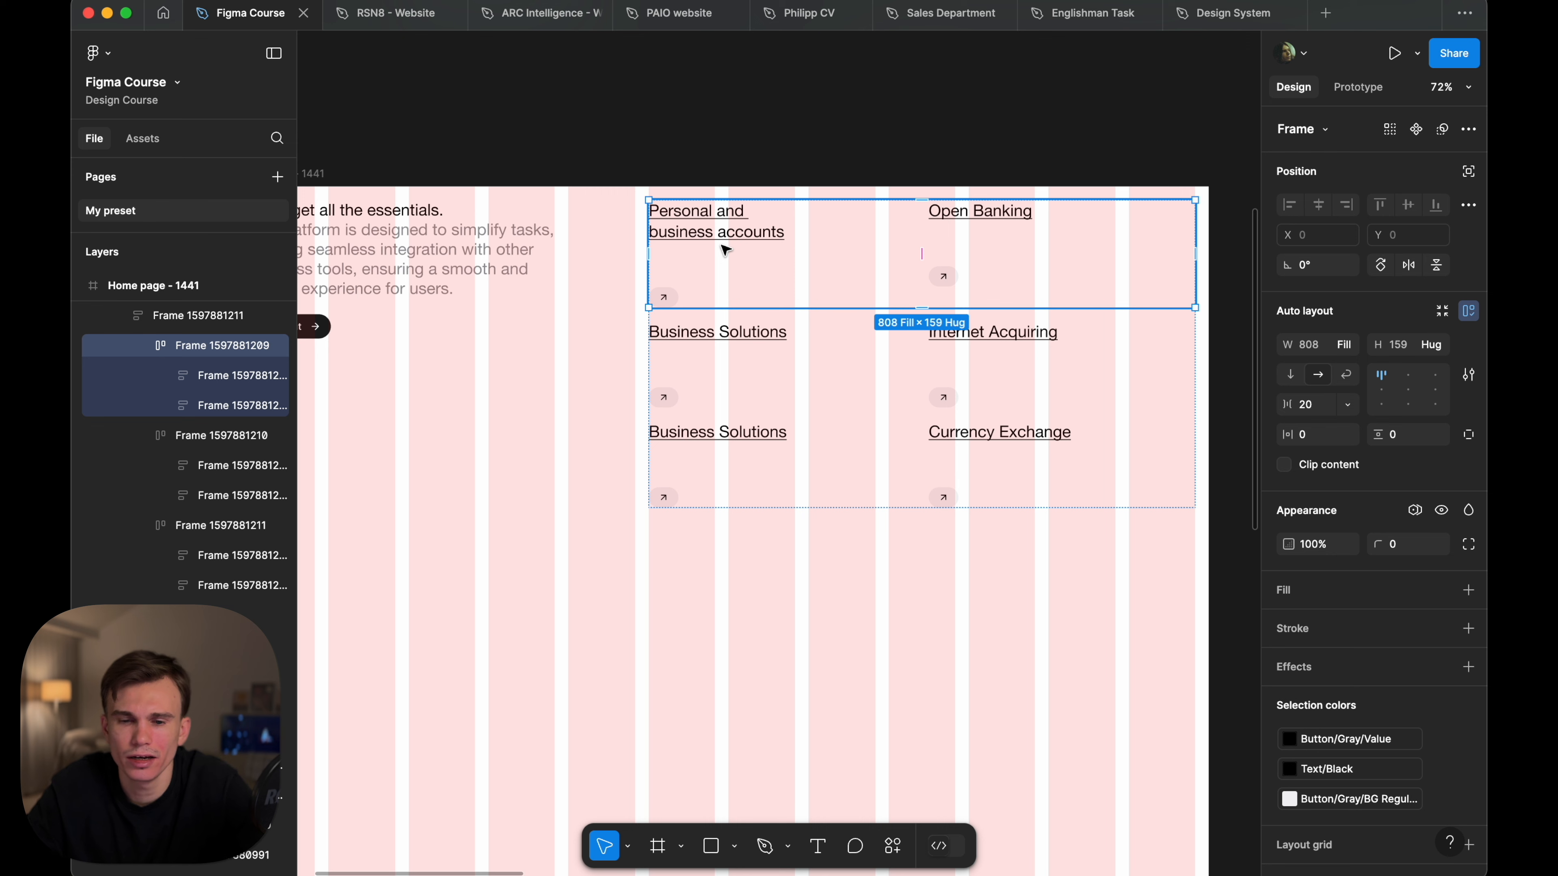
{"action": "left_click", "coordinate": [423, 252]}
{"action": "left_click", "coordinate": [868, 272]}
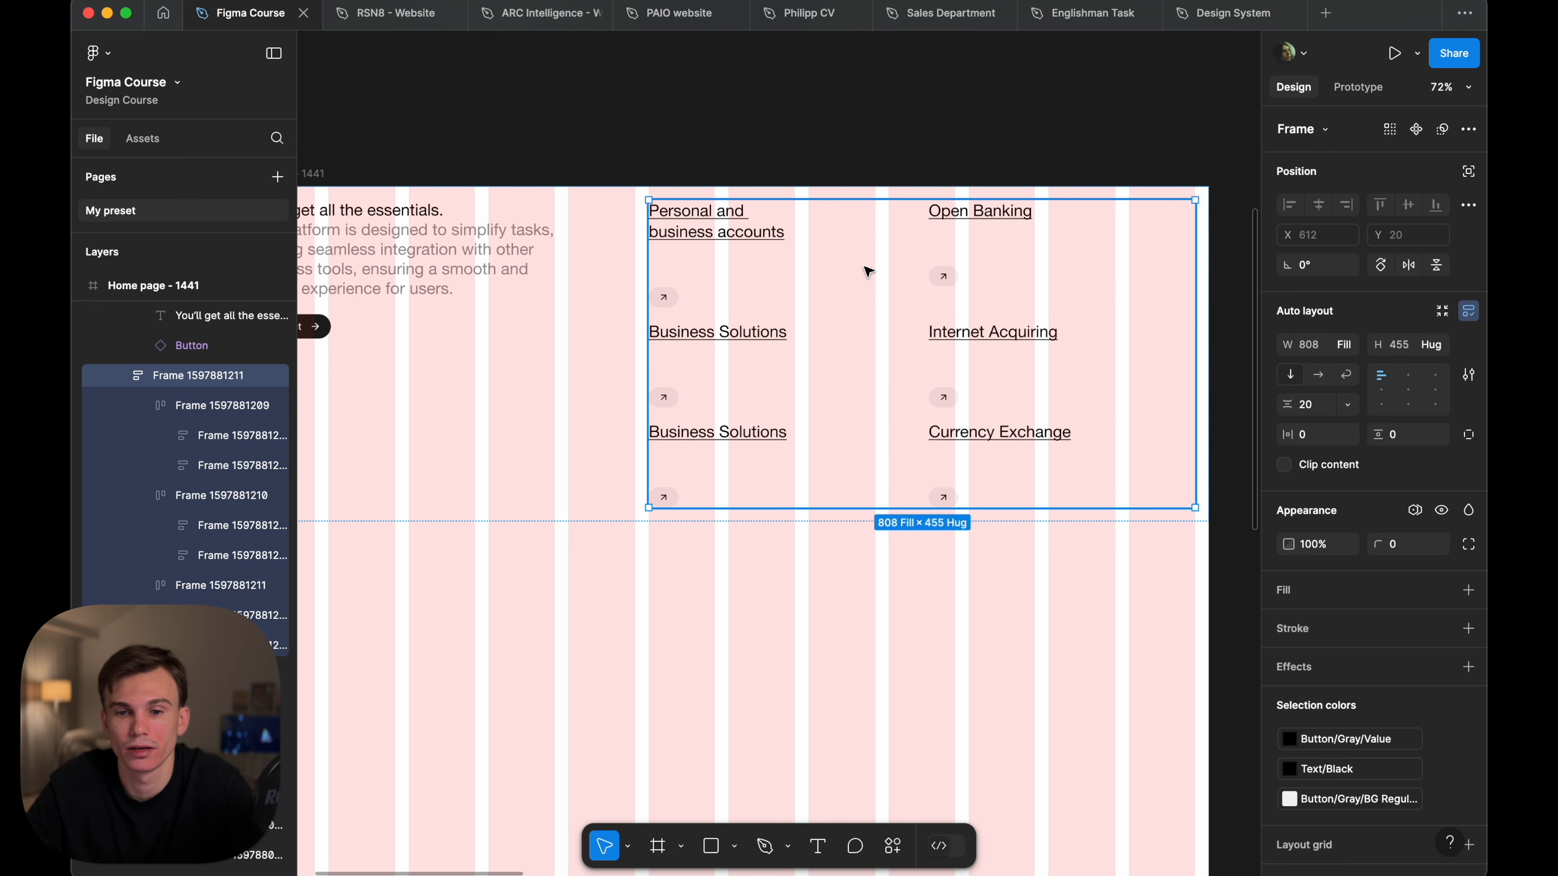
{"action": "key", "text": "Return"}
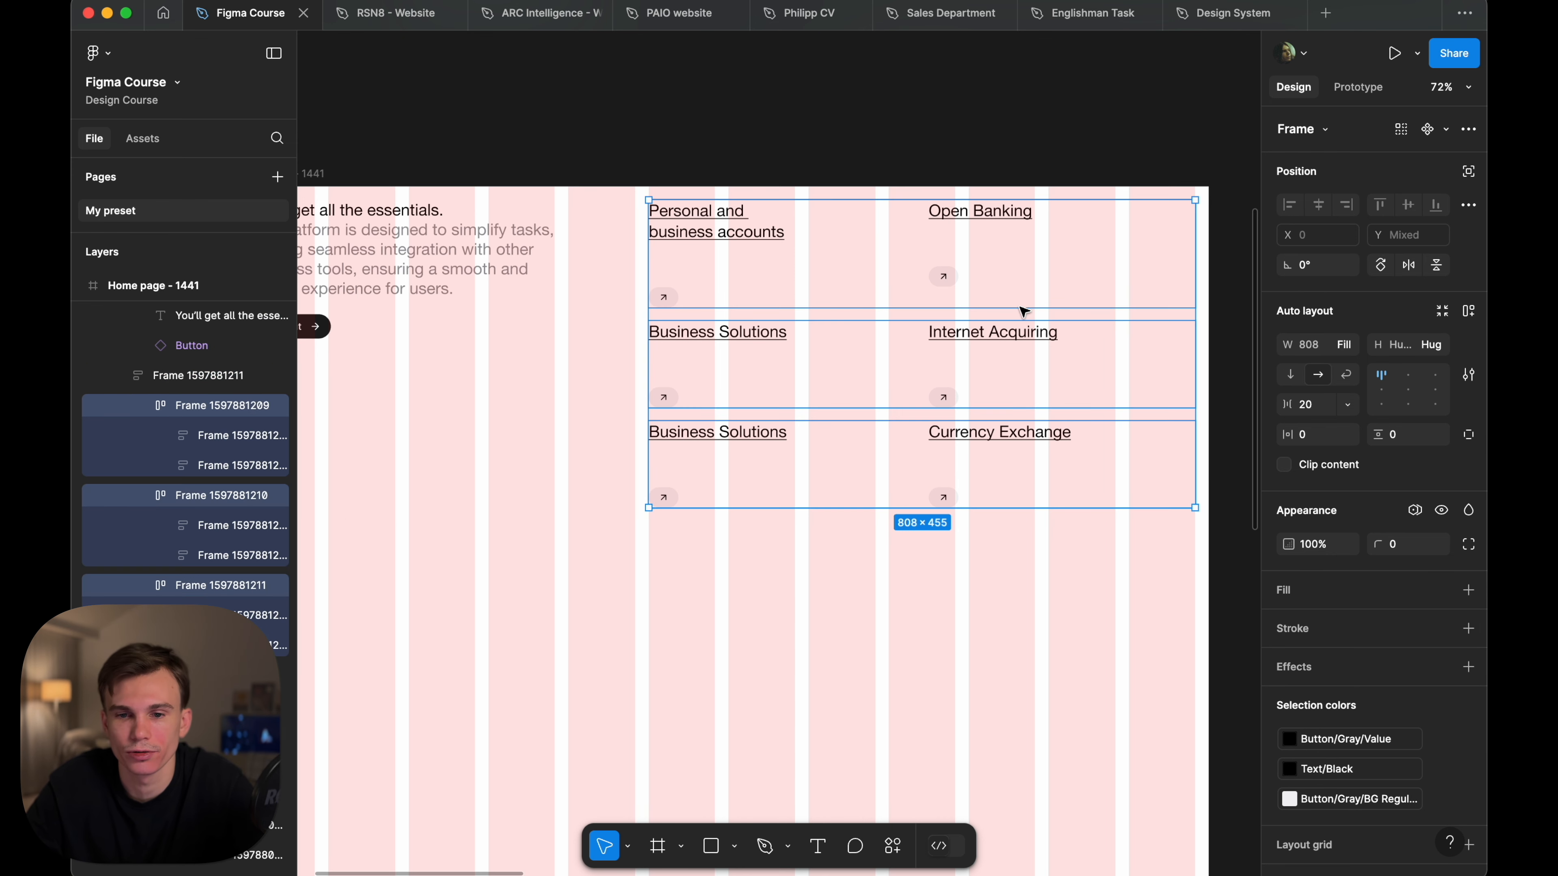
{"action": "key", "text": "Return"}
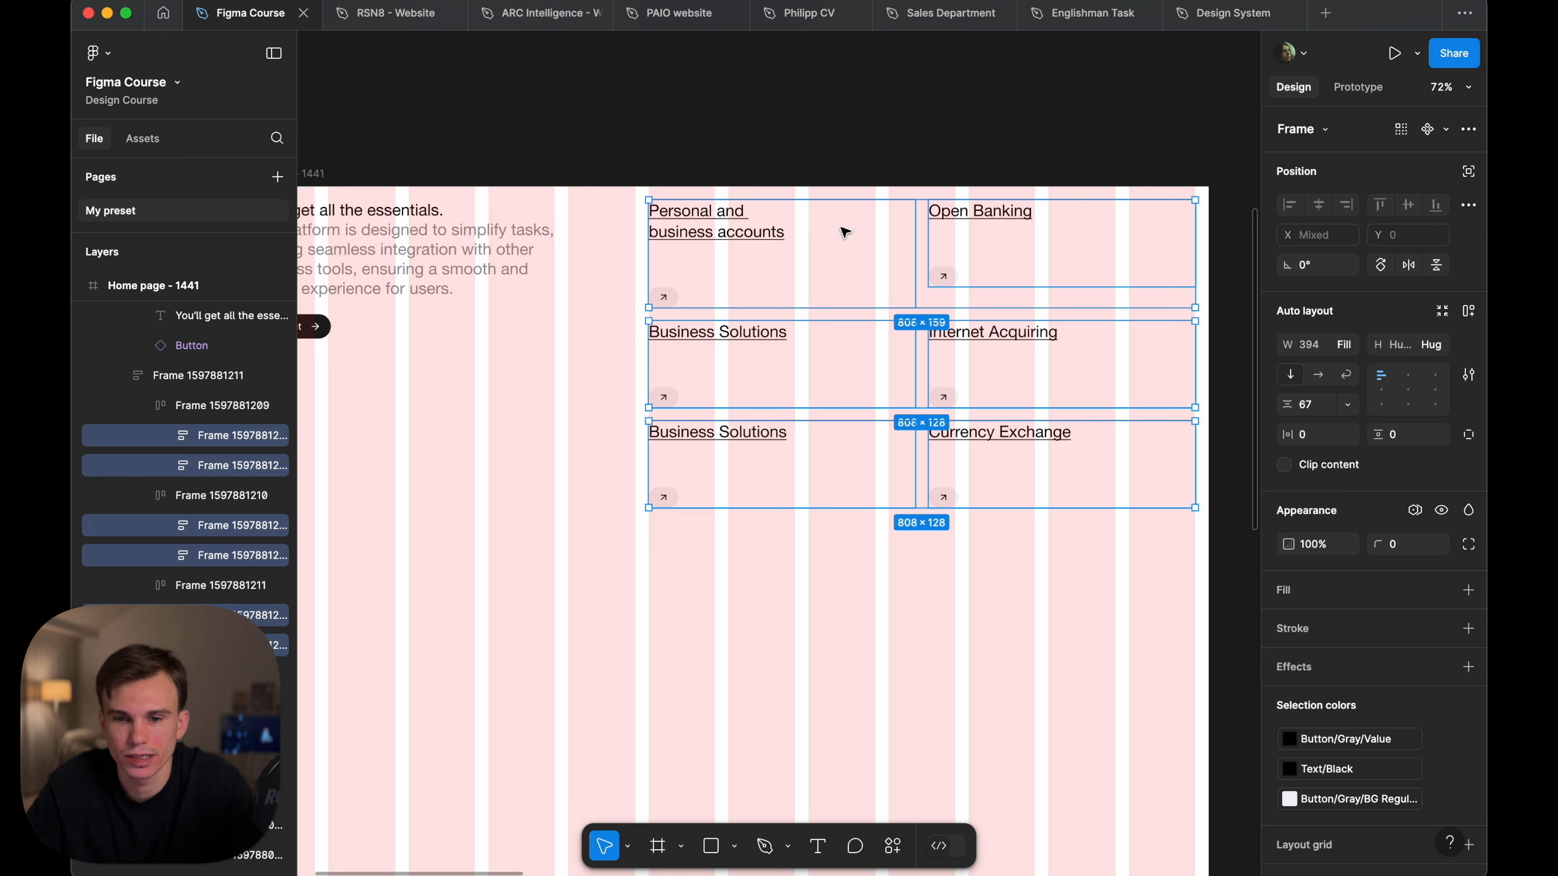
{"action": "left_click", "coordinate": [1408, 347]}
{"action": "type", "text": "300"}
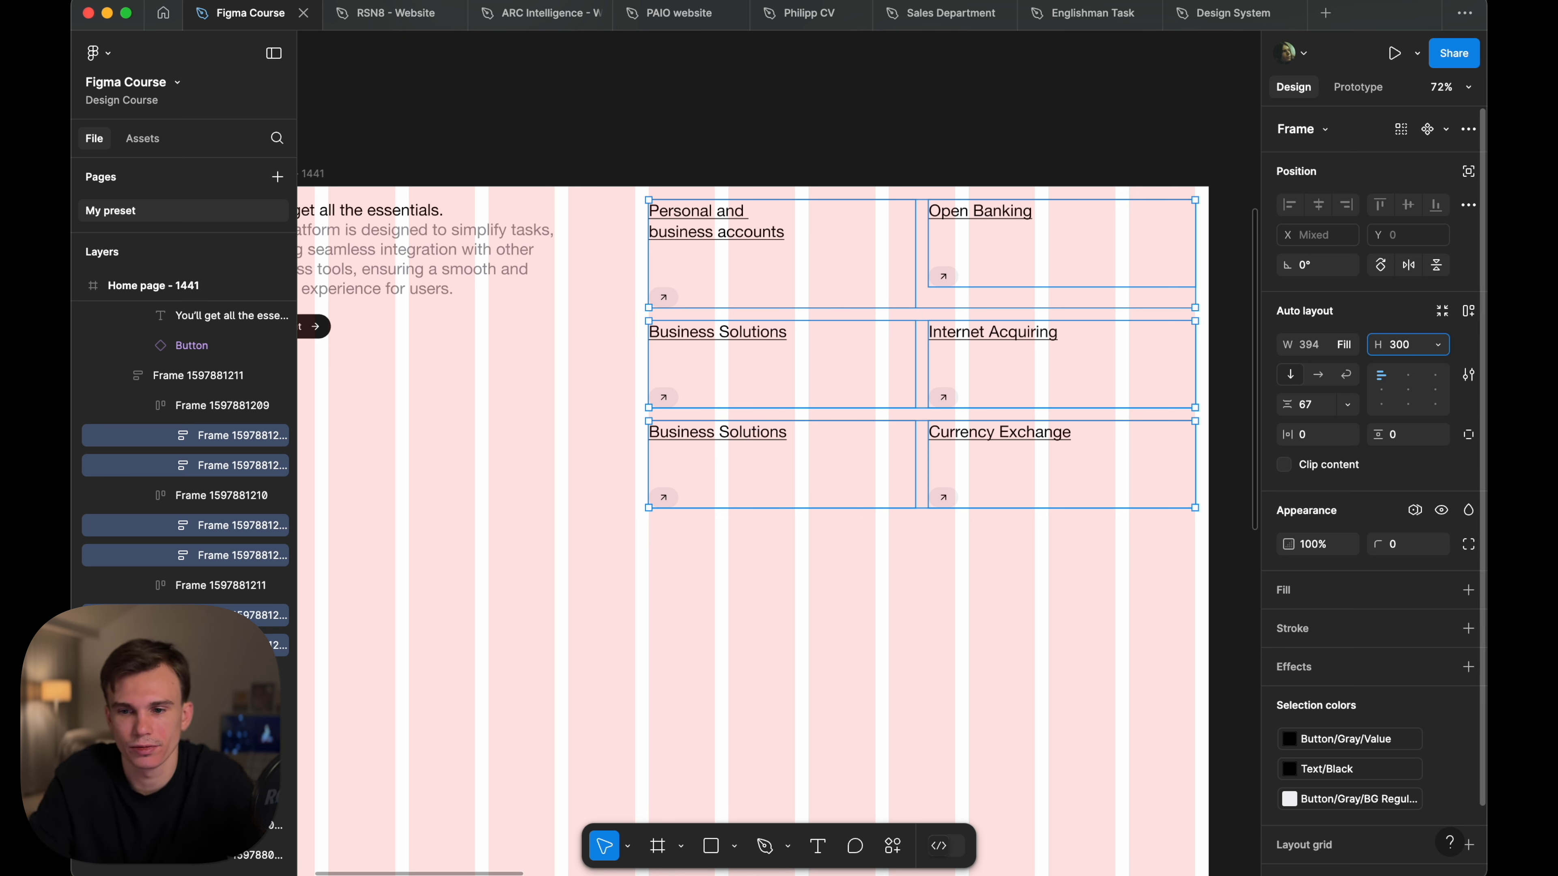
{"action": "key", "text": "Return"}
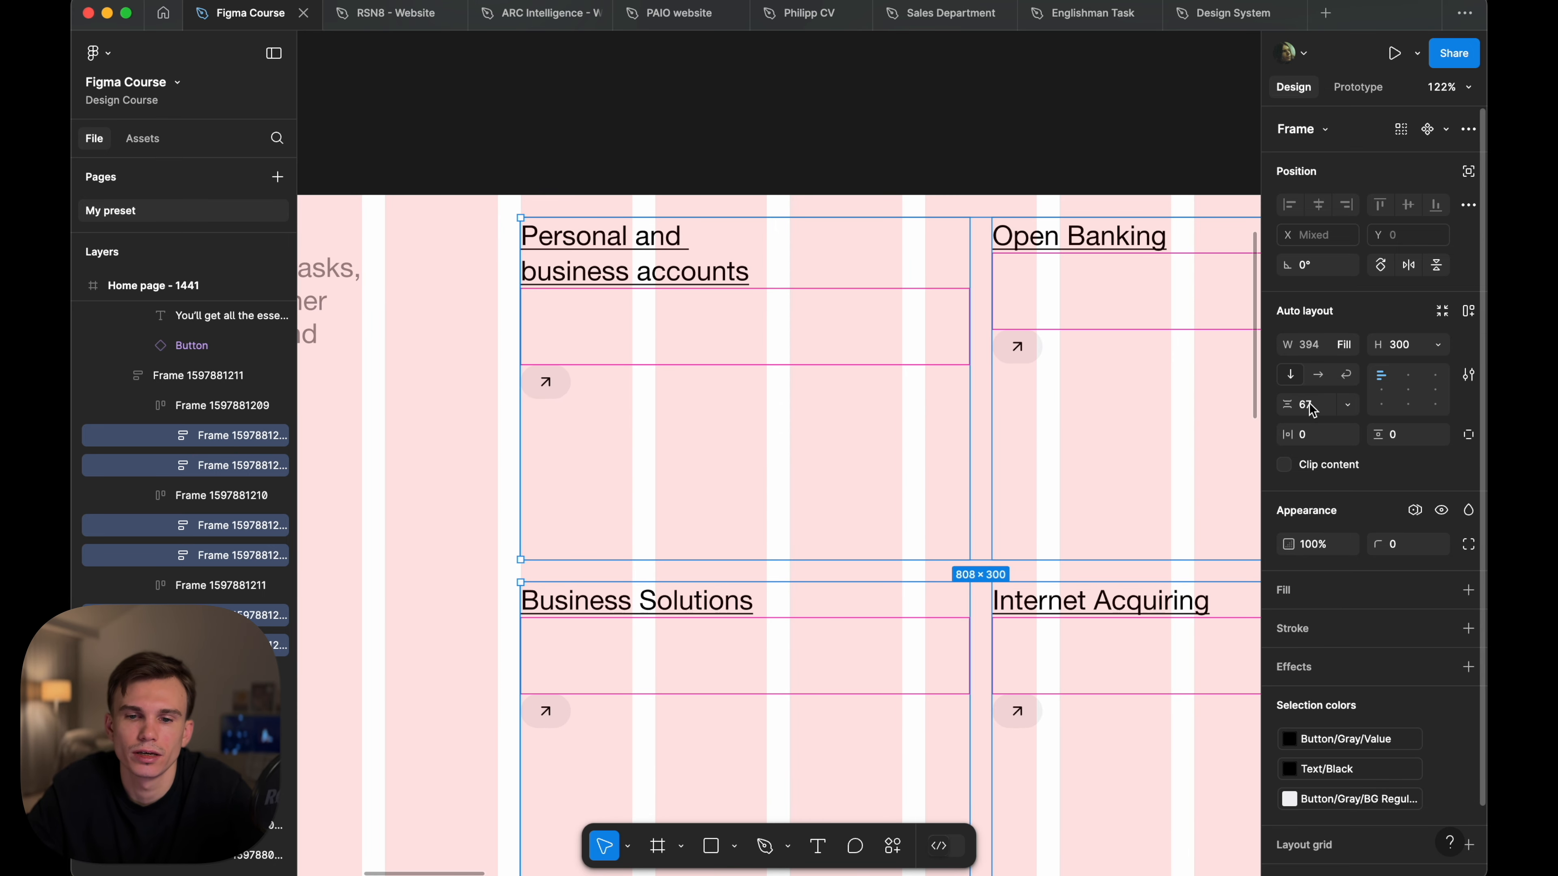
- Set the vertical gap inside all six link items to Auto, spreading each title and arrow button apart
{"action": "left_click", "coordinate": [1312, 404]}
{"action": "type", "text": "a"}
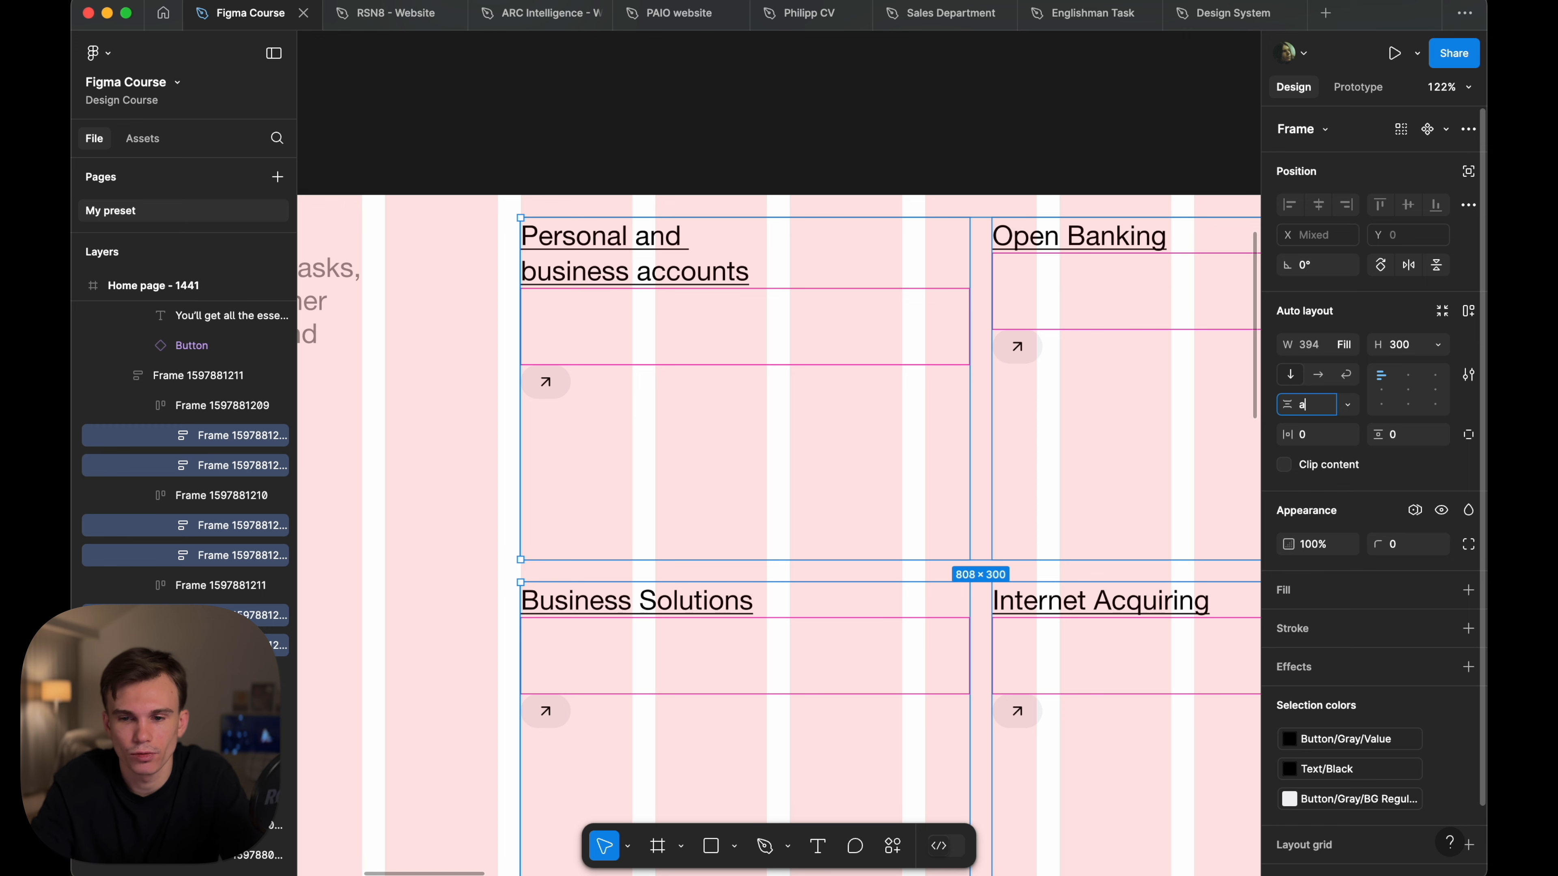
{"action": "key", "text": "Return"}
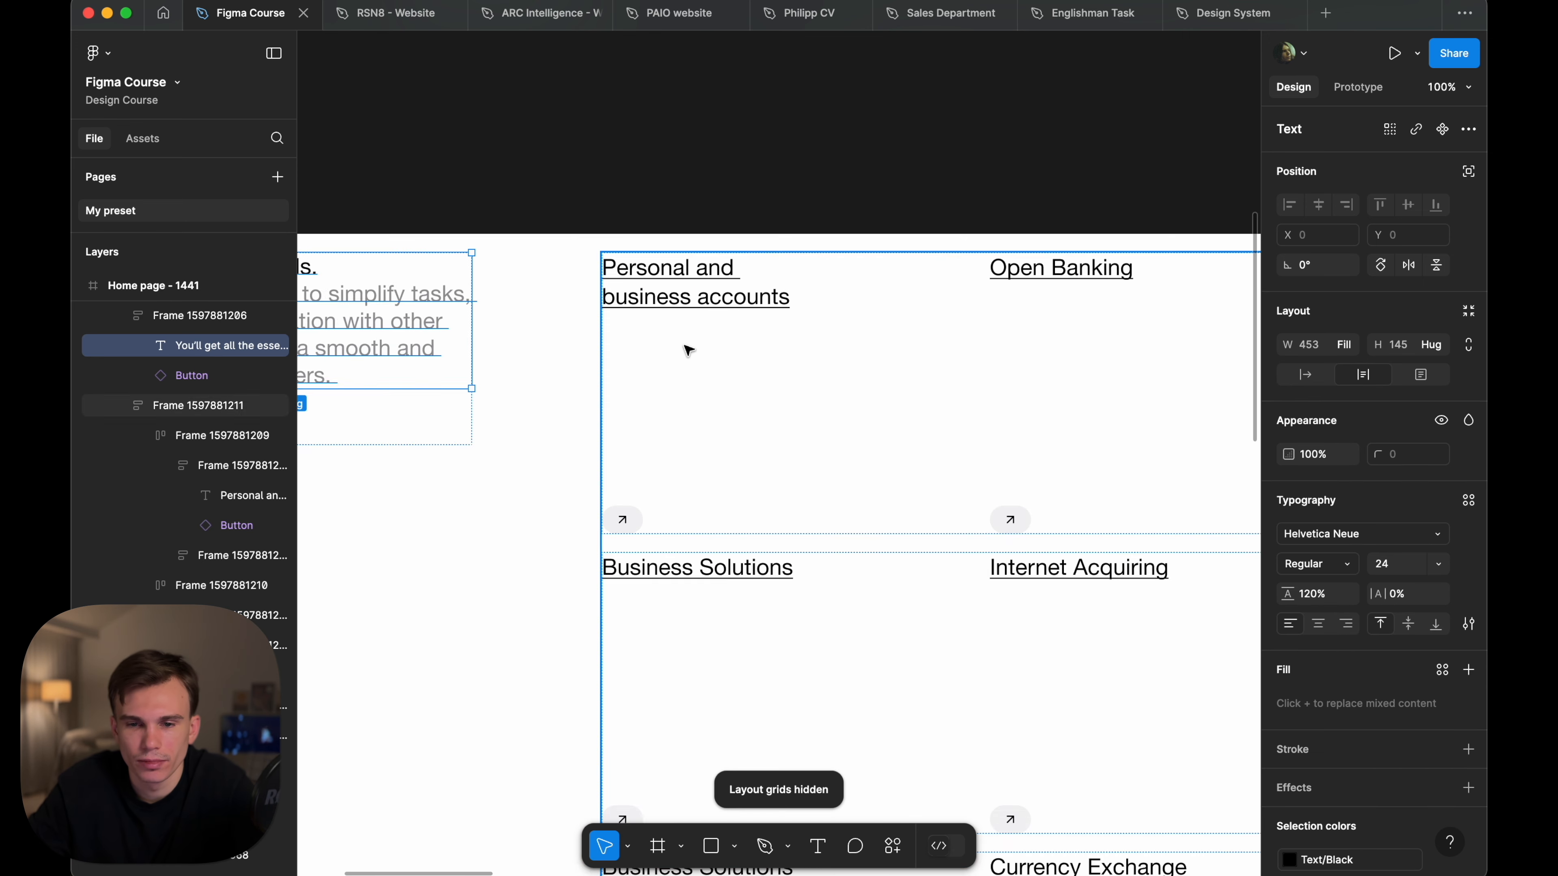
- Examine the size, padding and stroke settings of a first-row link item on the reference Home page - 1440
{"action": "scroll", "coordinate": [688, 348], "scroll_direction": "right", "scroll_amount": 12}
{"action": "left_click", "coordinate": [941, 344], "text": "super"}
{"action": "scroll", "coordinate": [942, 344], "scroll_direction": "right", "scroll_amount": 7}
{"action": "left_click", "coordinate": [880, 268]}
{"action": "scroll", "coordinate": [925, 265], "scroll_direction": "left", "scroll_amount": 8}
{"action": "scroll", "coordinate": [926, 266], "scroll_direction": "down", "scroll_amount": 5}
{"action": "scroll", "coordinate": [927, 266], "scroll_direction": "left", "scroll_amount": 5}
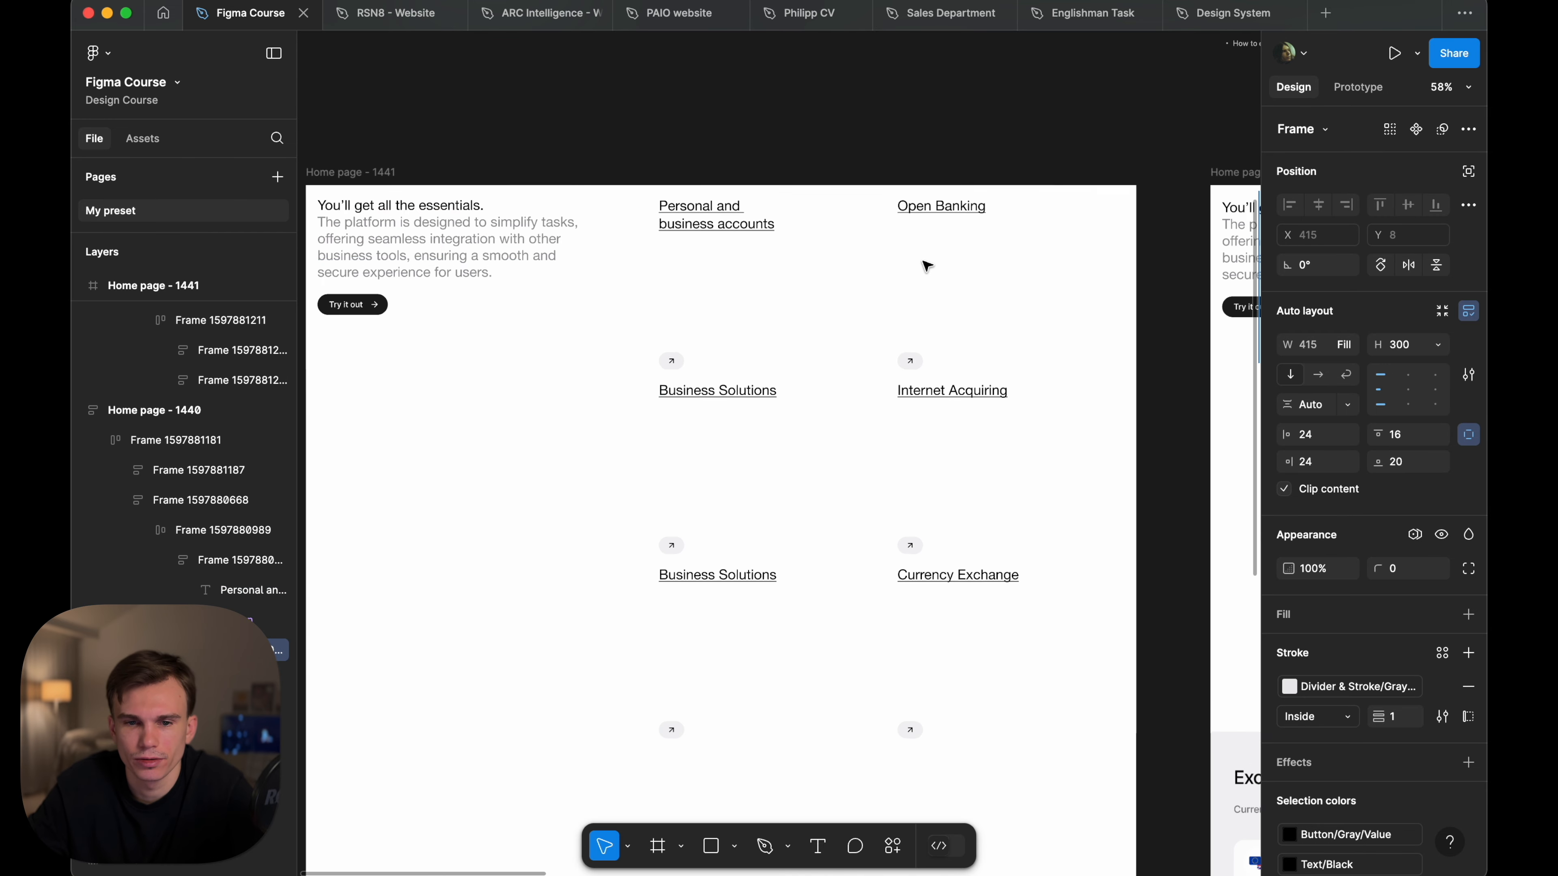
- Select the three row frames inside the link list on Home page - 1441
{"action": "scroll", "coordinate": [926, 265], "scroll_direction": "up", "scroll_amount": 1}
{"action": "left_click", "coordinate": [579, 240]}
{"action": "left_click", "coordinate": [880, 229]}
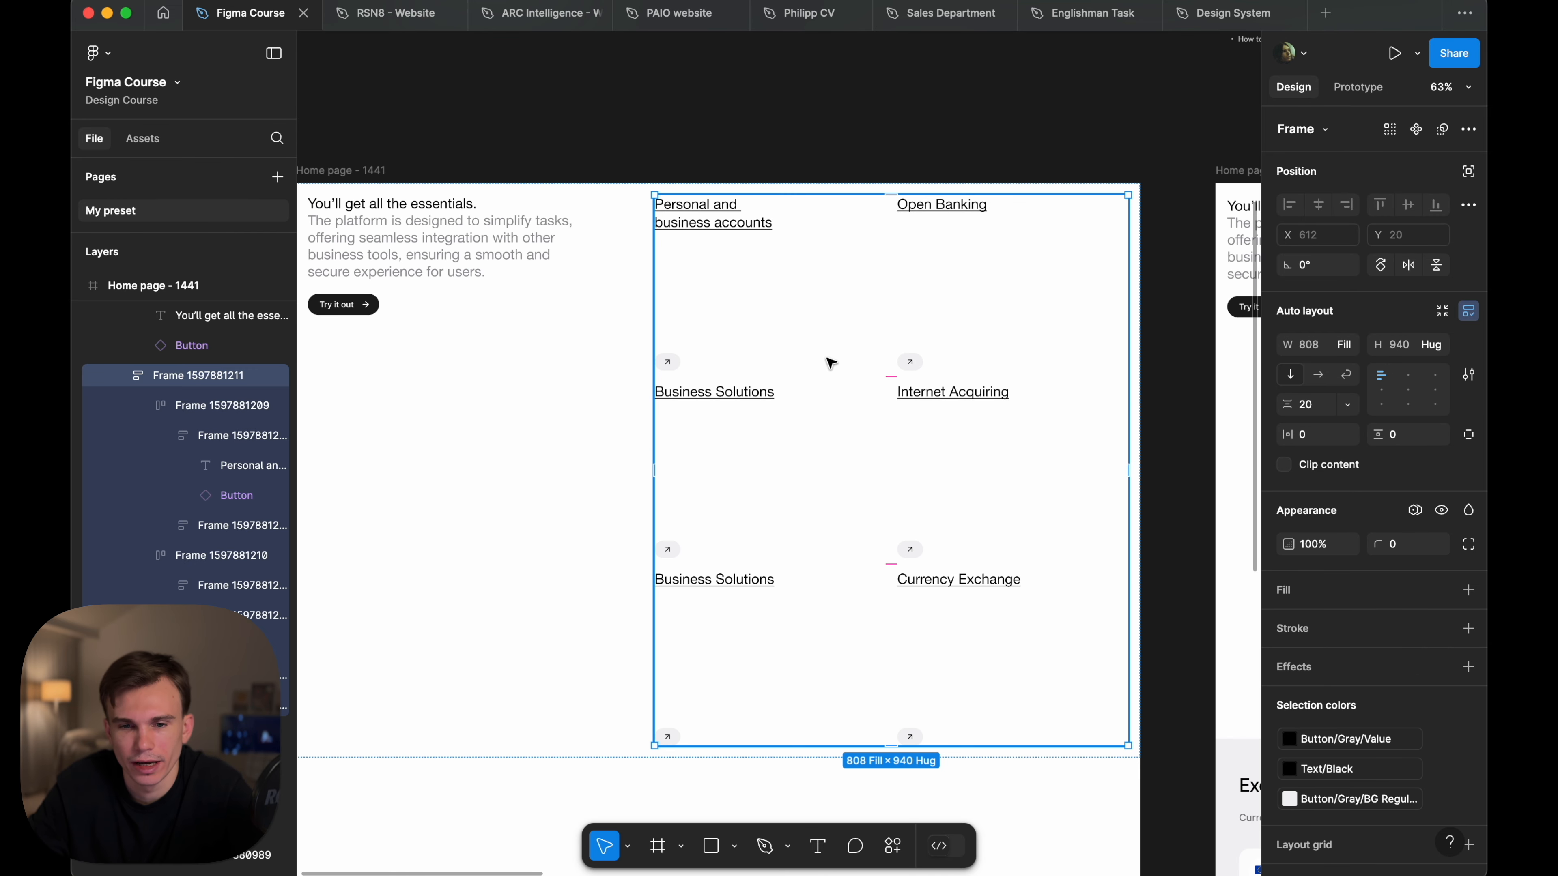
{"action": "key", "text": "Return"}
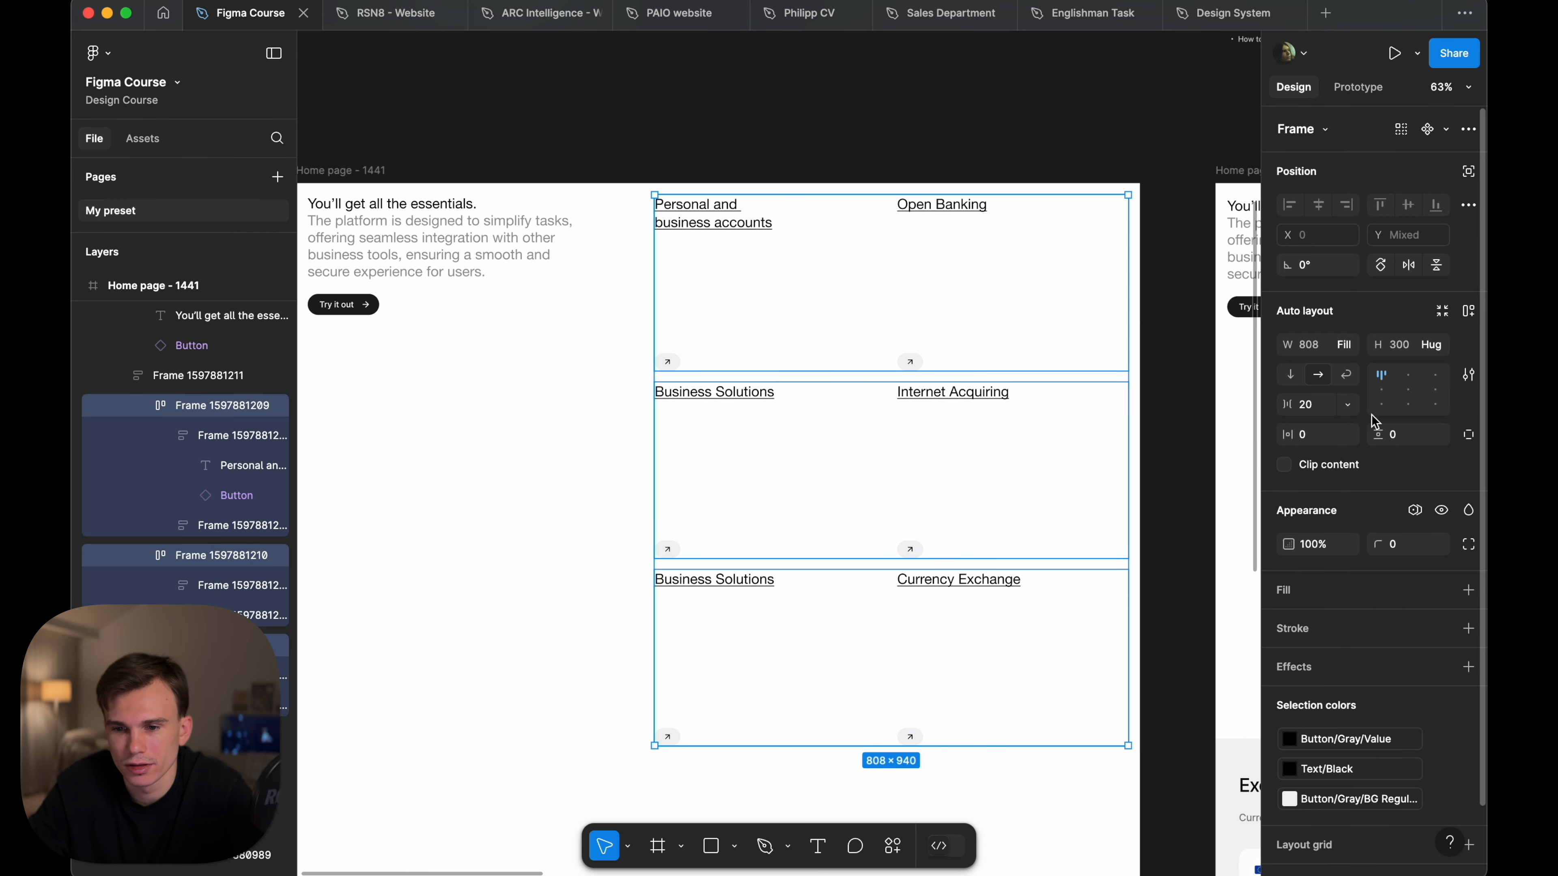
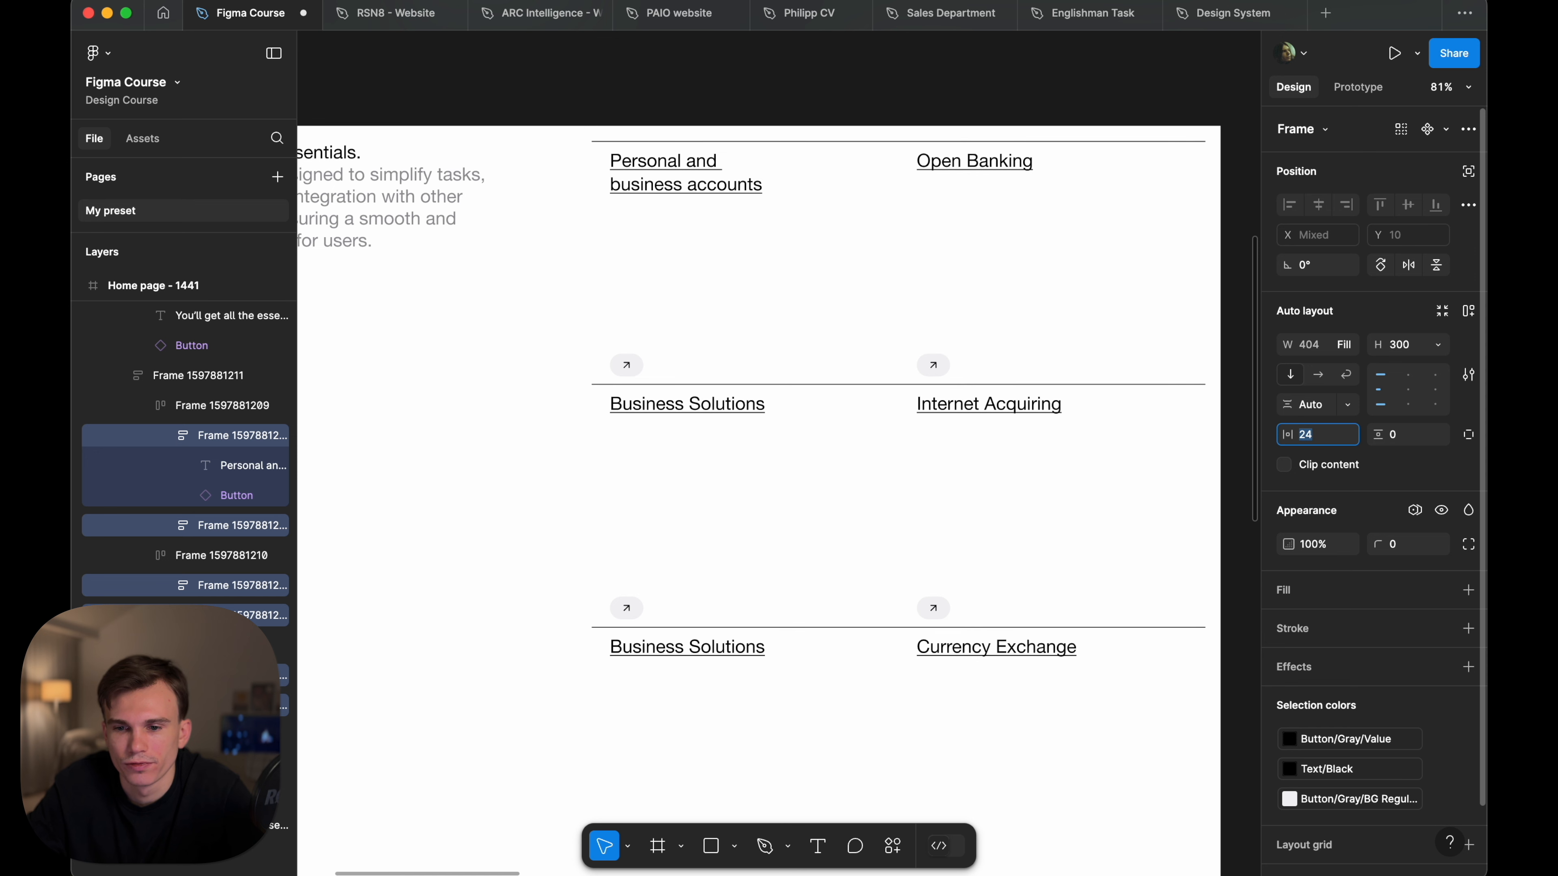
- Set the vertical padding of all six link items to 16
{"action": "key", "text": "Up"}
{"action": "key", "text": "Up"}
{"action": "key", "text": "Up"}
{"action": "key", "text": "Up"}
{"action": "key", "text": "Up"}
{"action": "key", "text": "Up"}
{"action": "key", "text": "Up"}
{"action": "key", "text": "Up"}
{"action": "key", "text": "Up"}
{"action": "key", "text": "Up"}
{"action": "key", "text": "Up"}
{"action": "key", "text": "Up"}
{"action": "key", "text": "Up"}
{"action": "key", "text": "Up"}
{"action": "key", "text": "Up"}
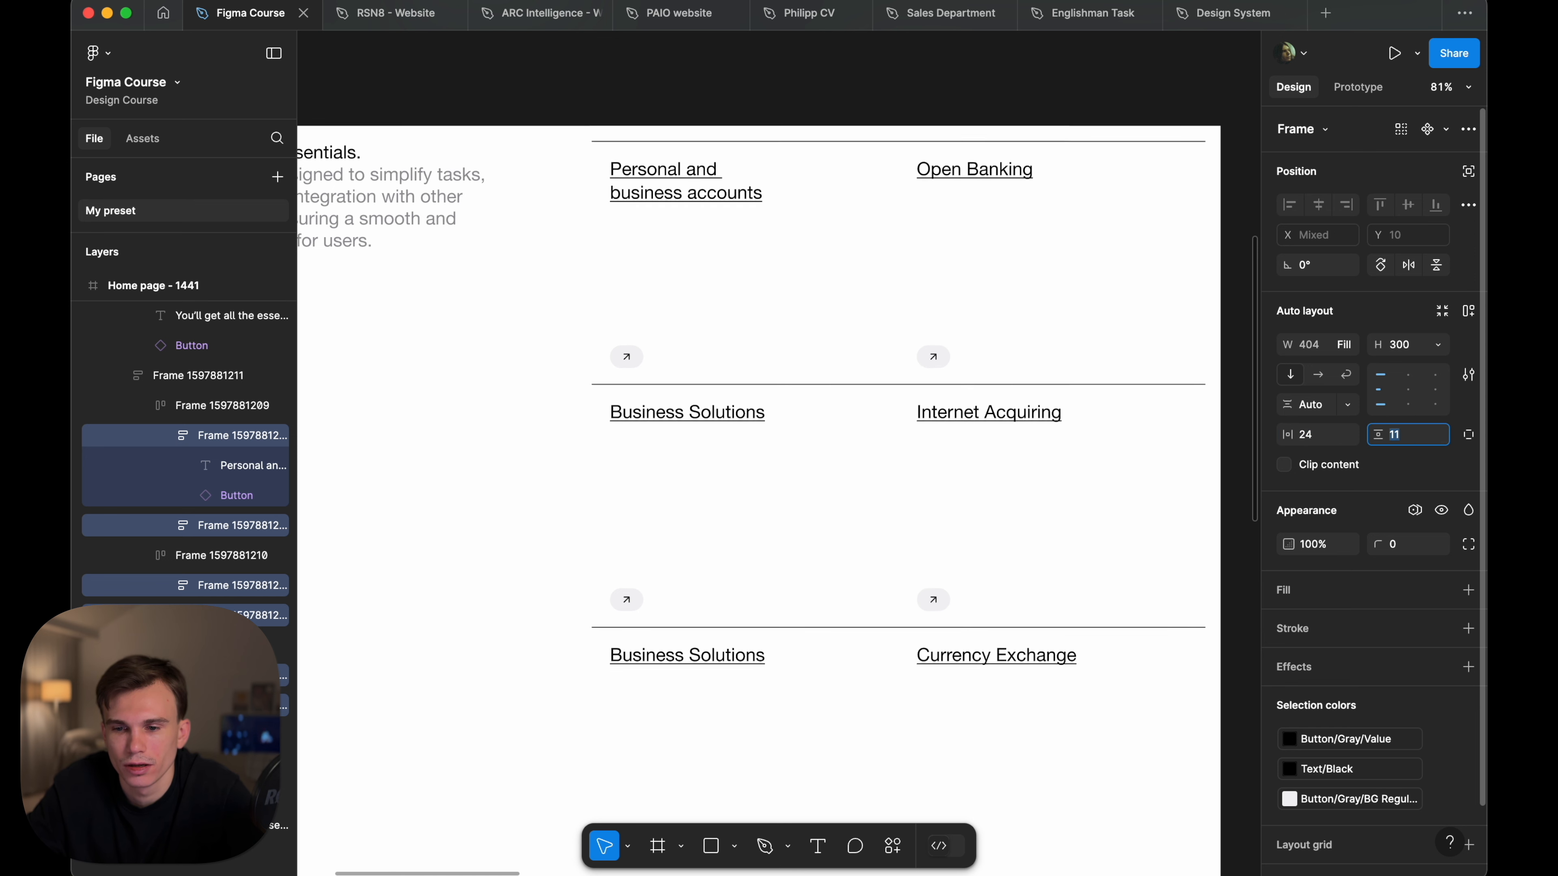
{"action": "key", "text": "Up"}
- Give the six link items individual paddings and raise their bottom padding to match the reference item's 20
{"action": "left_click", "coordinate": [1468, 435]}
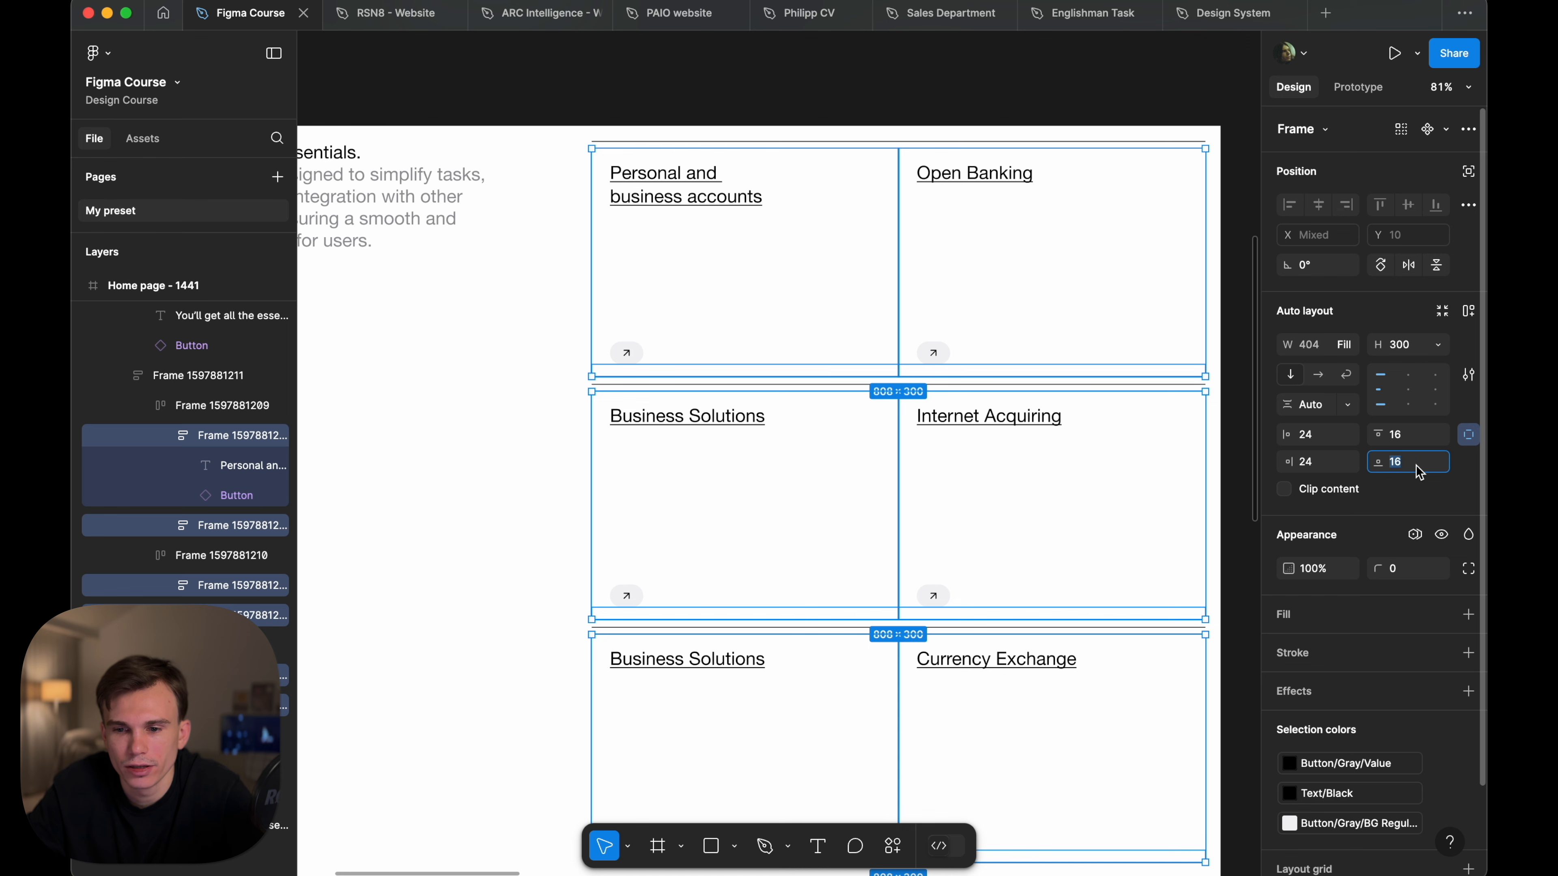
{"action": "key", "text": "Up"}
{"action": "key", "text": "Up"}
{"action": "key", "text": "Up"}
{"action": "key", "text": "Up"}
{"action": "key", "text": "Up"}
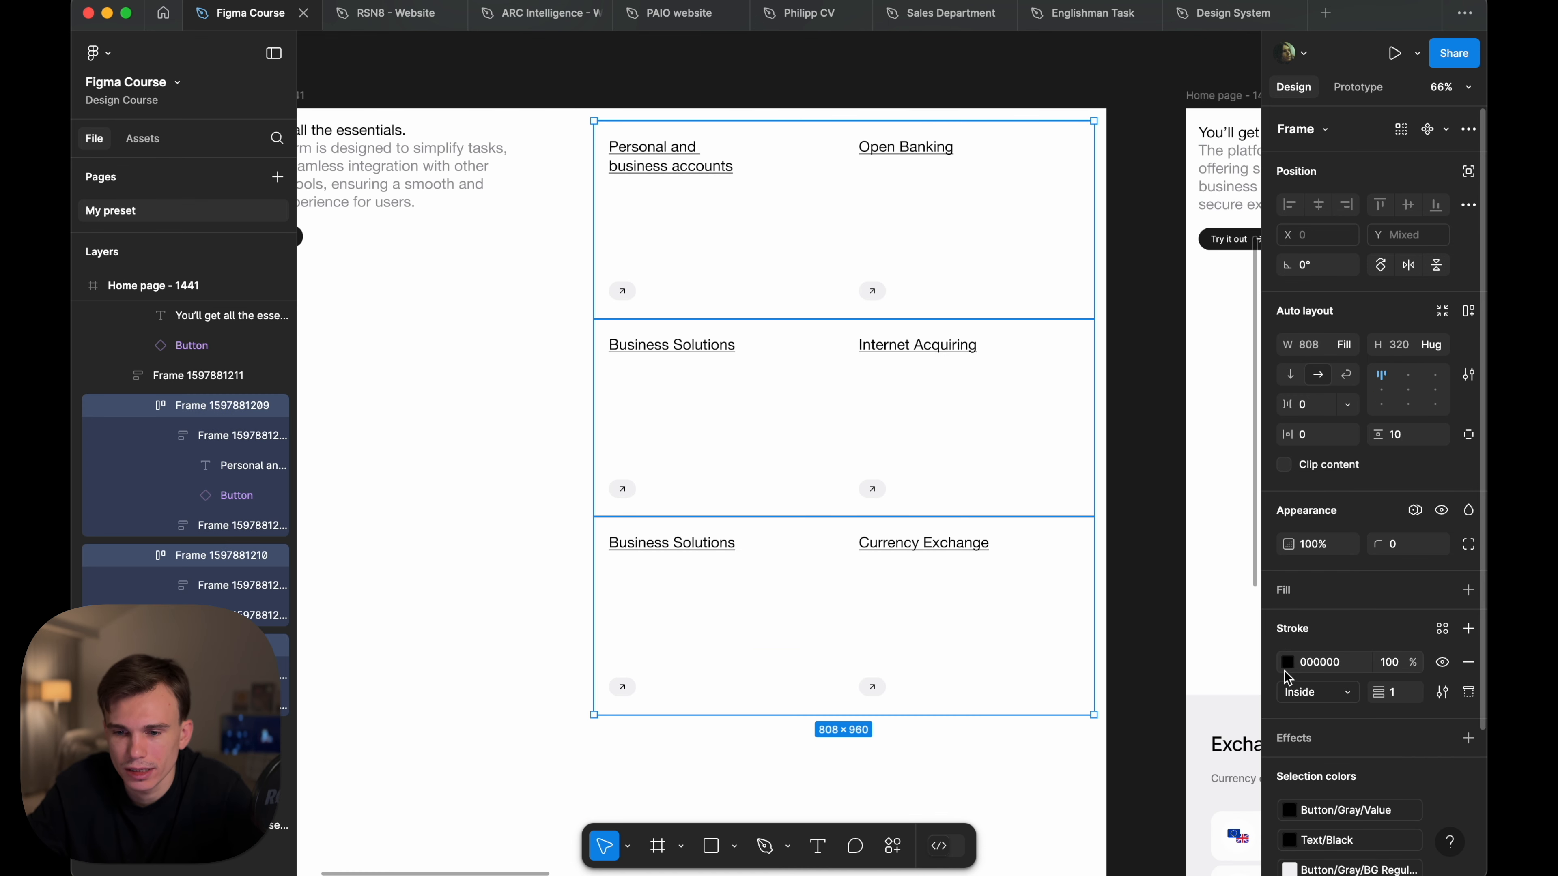
- Recolor the stroke of the three link rows to a light gray with HSB values 0, 0, 92
{"action": "left_click", "coordinate": [1288, 662]}
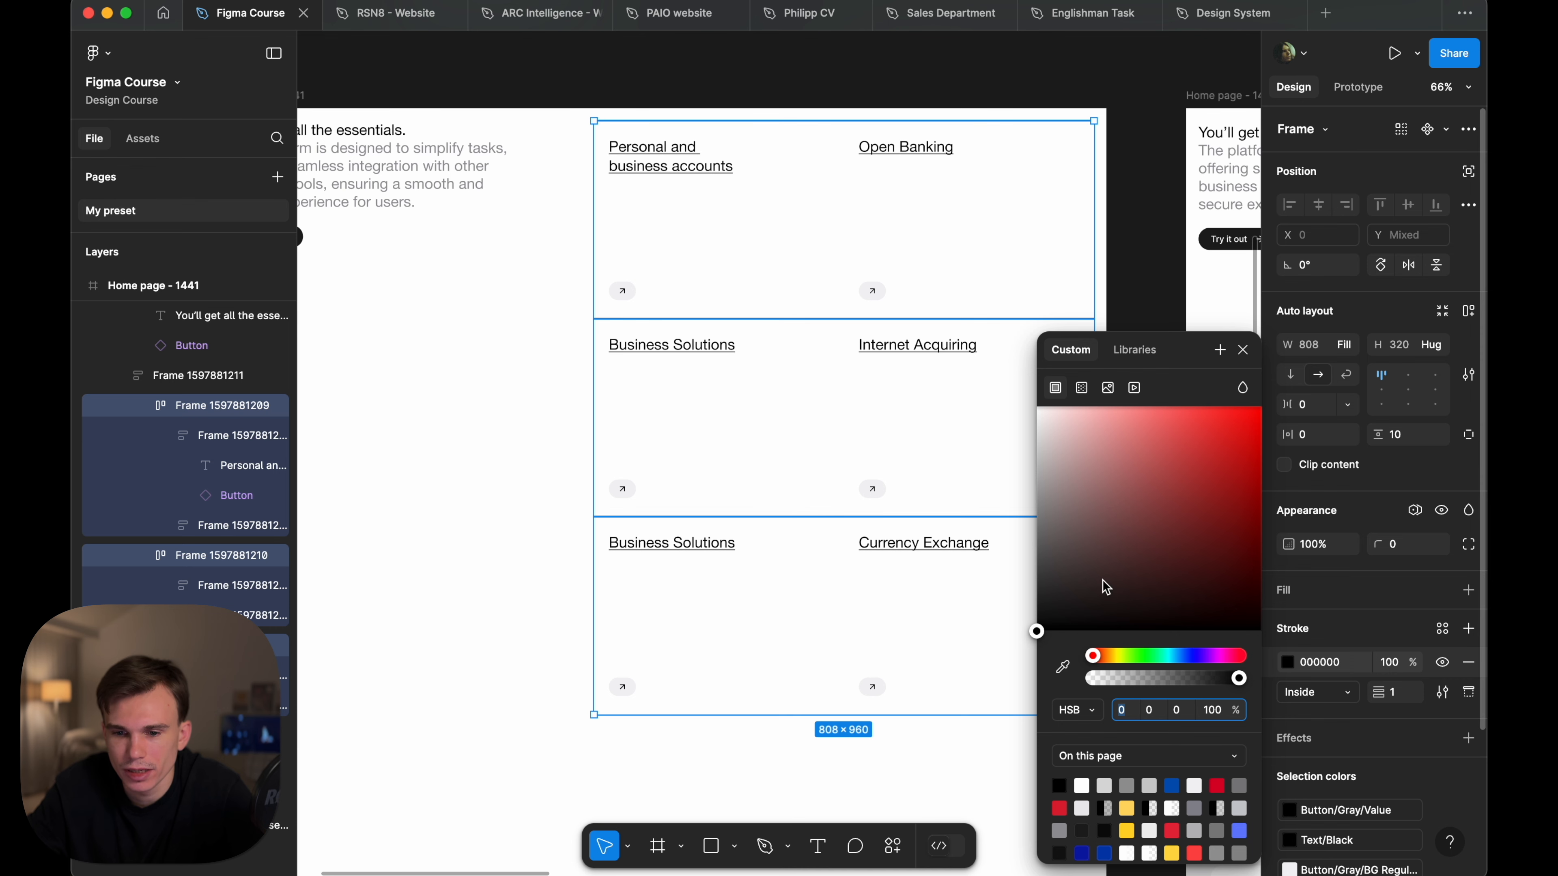
{"action": "mouse_move", "coordinate": [1106, 553]}
{"action": "left_mouse_down"}
{"action": "mouse_move", "coordinate": [977, 556]}
{"action": "mouse_move", "coordinate": [912, 456]}
{"action": "mouse_move", "coordinate": [913, 429]}
{"action": "left_mouse_up"}
{"action": "left_click", "coordinate": [1180, 710]}
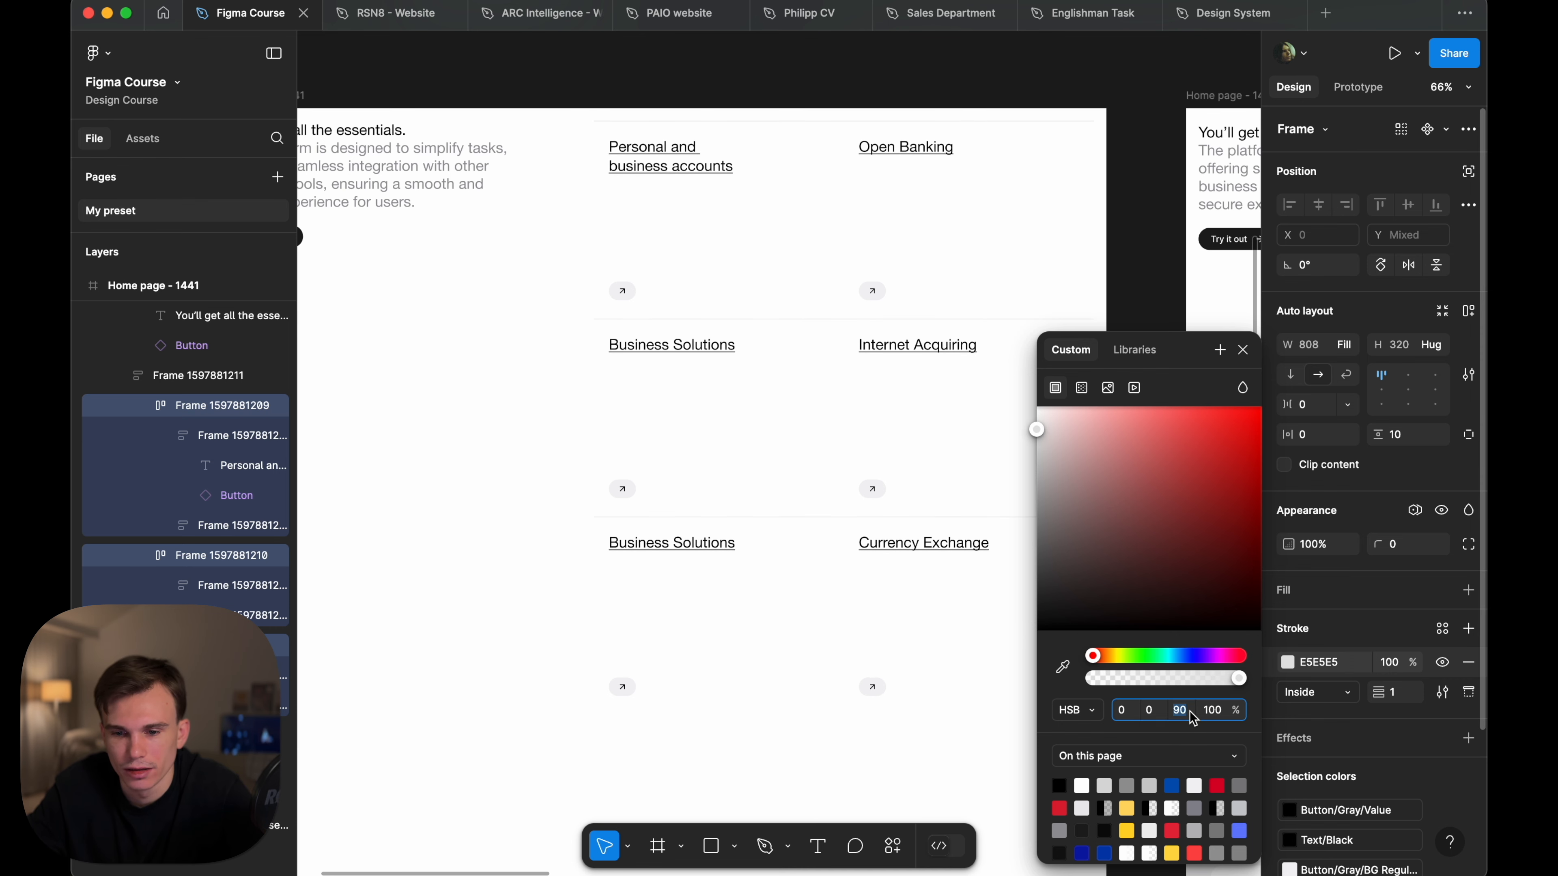
{"action": "type", "text": "92"}
{"action": "key", "text": "Return"}
{"action": "left_click", "coordinate": [876, 106]}
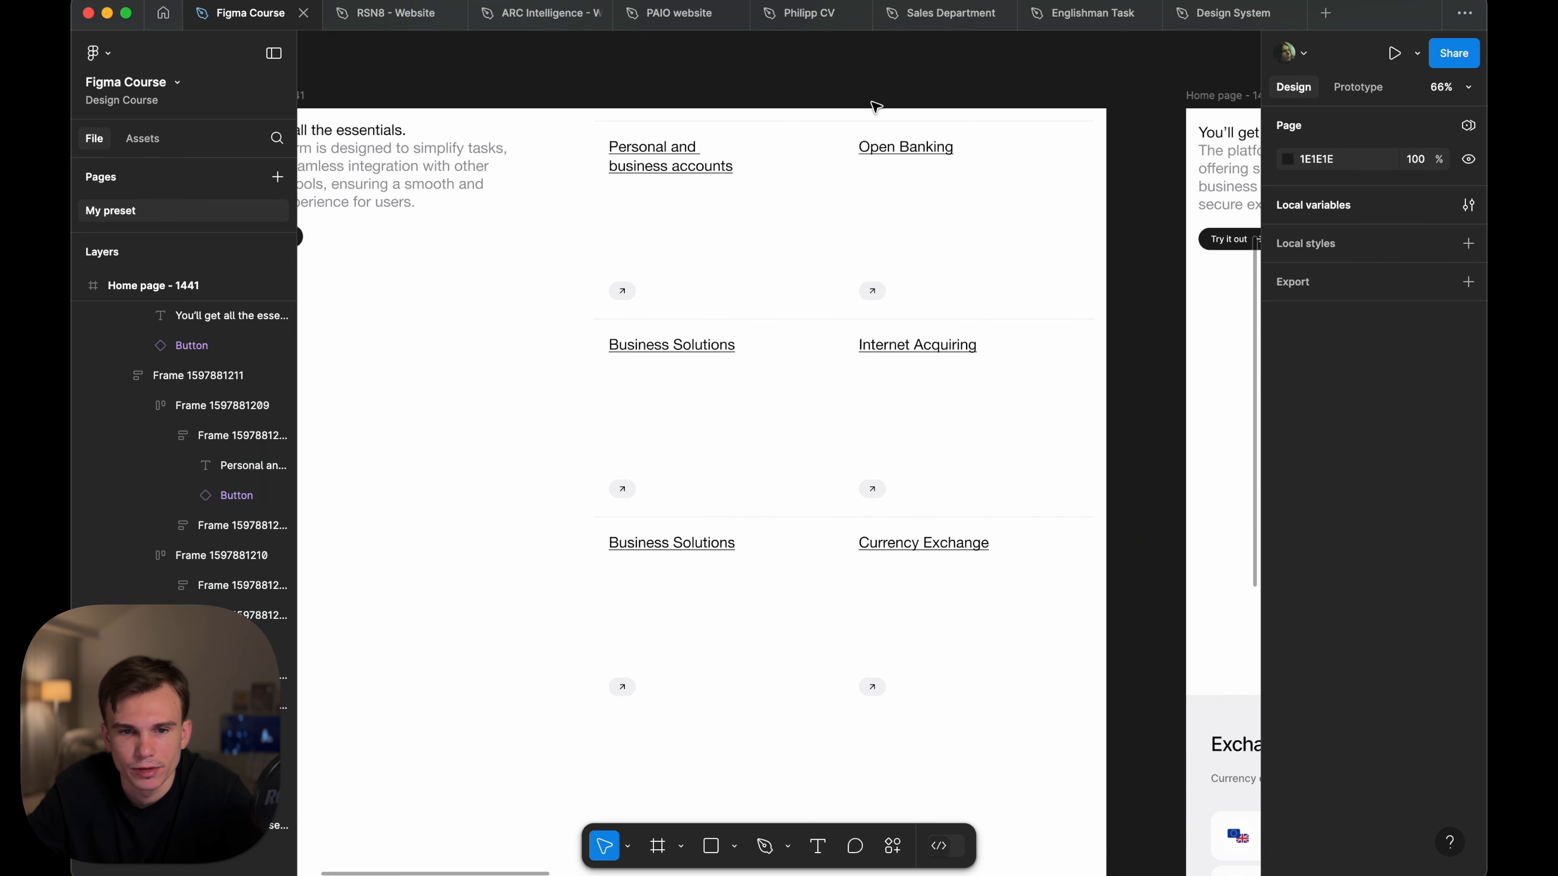
- Compare the placement of the intro text and first link title on Home page - 1440 with the Home page - 1441 section
{"action": "scroll", "coordinate": [778, 246], "scroll_direction": "right", "scroll_amount": 8}
{"action": "left_click", "coordinate": [856, 243], "text": "super"}
{"action": "scroll", "coordinate": [821, 249], "scroll_direction": "right", "scroll_amount": 5}
{"action": "left_click", "coordinate": [821, 253], "text": "shift+super"}
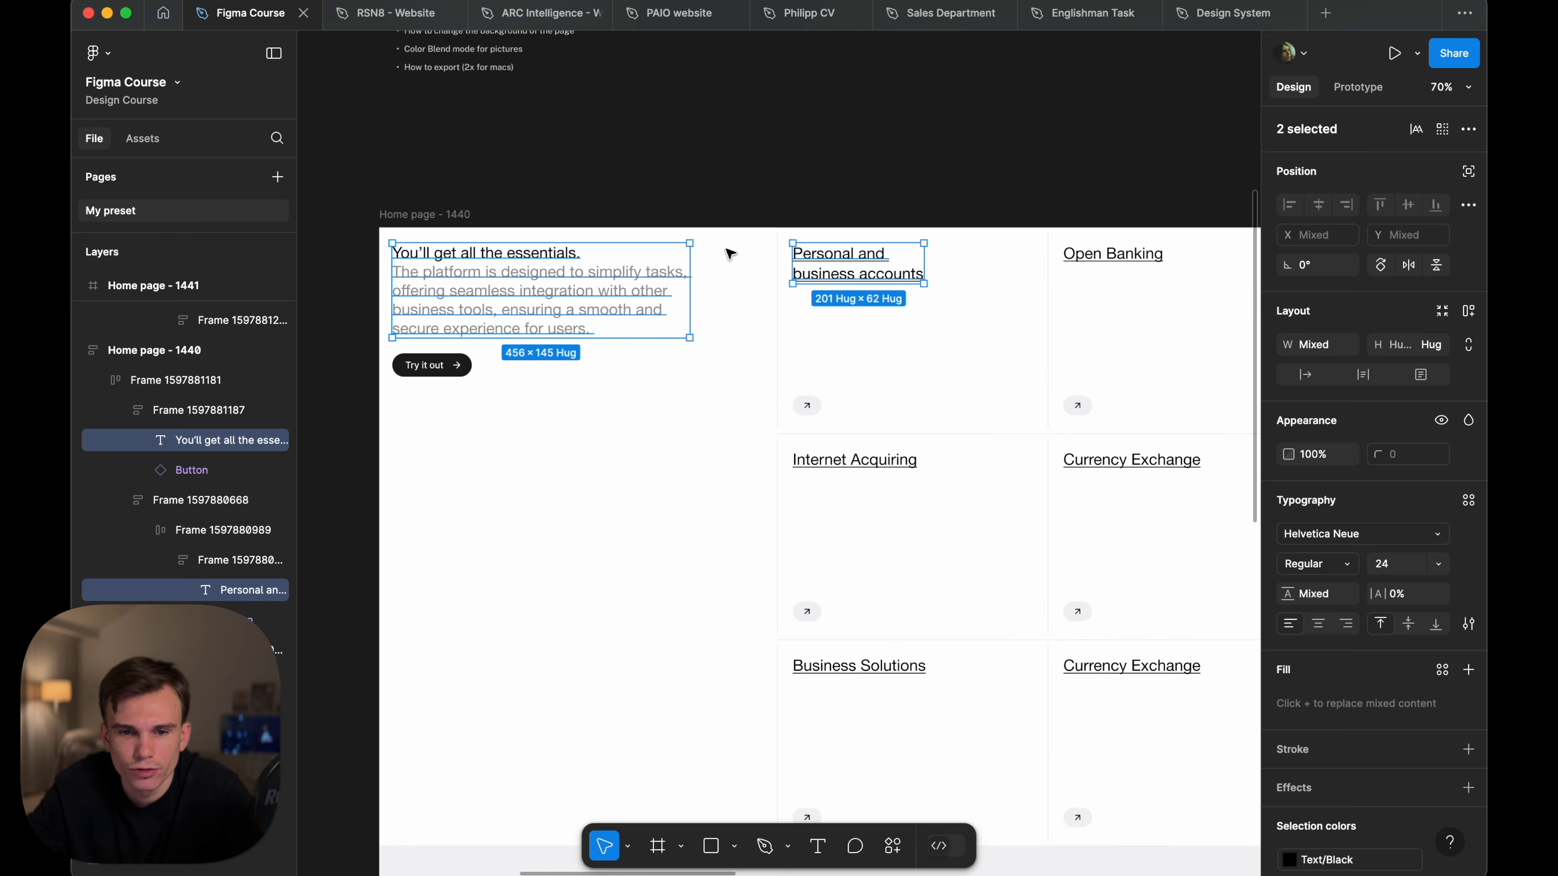
{"action": "scroll", "coordinate": [762, 255], "scroll_direction": "left", "scroll_amount": 15}
{"action": "scroll", "coordinate": [736, 251], "scroll_direction": "right", "scroll_amount": 3}
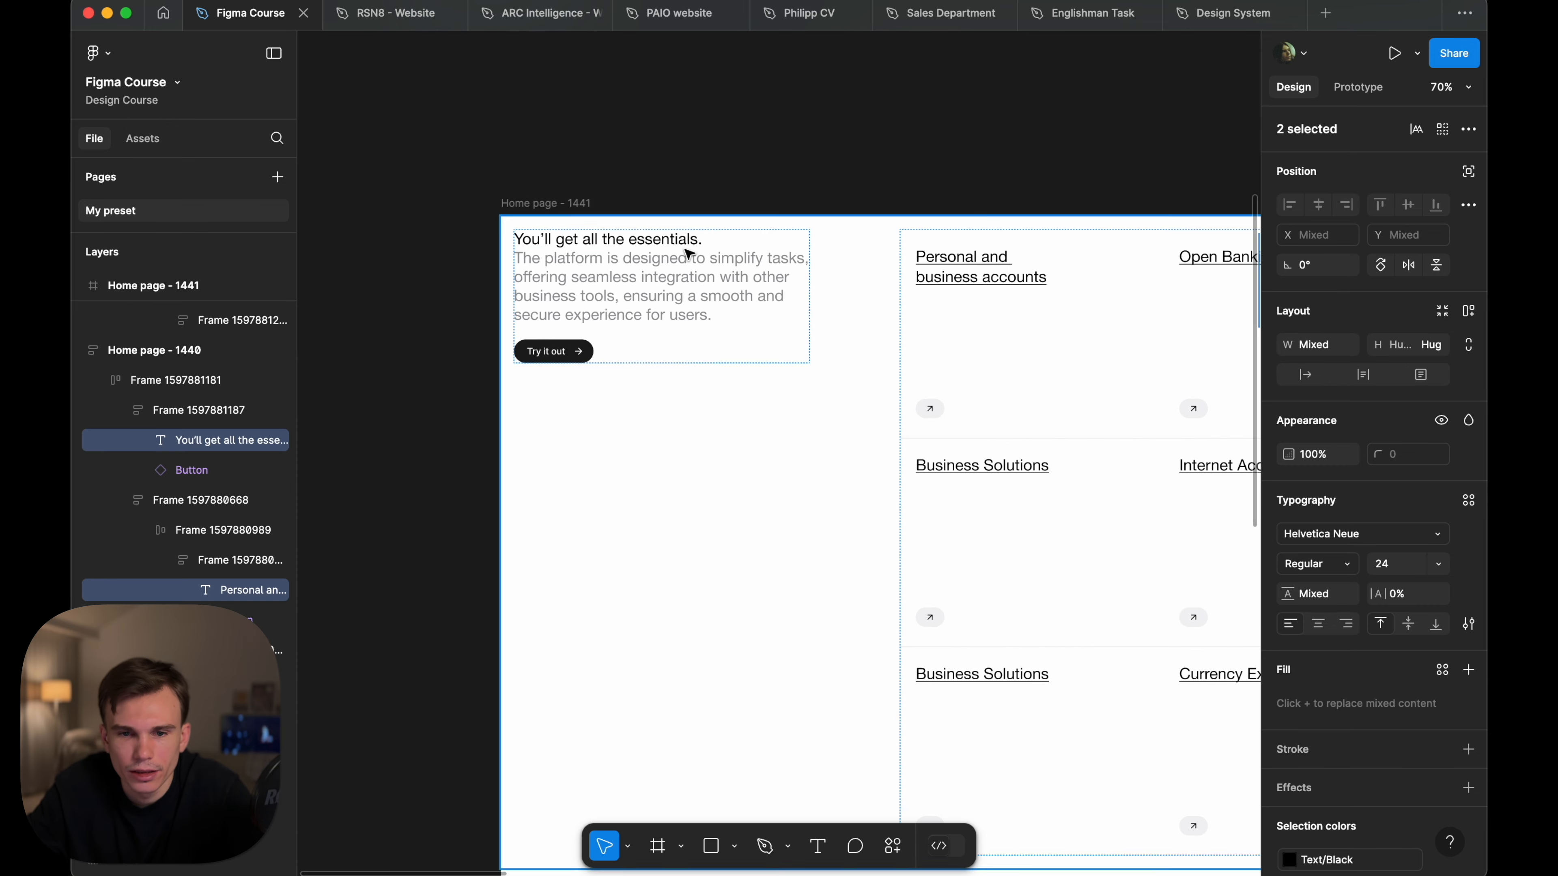
{"action": "left_click", "coordinate": [659, 251], "text": "super"}
{"action": "scroll", "coordinate": [659, 252], "scroll_direction": "up", "scroll_amount": 3}
{"action": "left_click", "coordinate": [634, 270]}
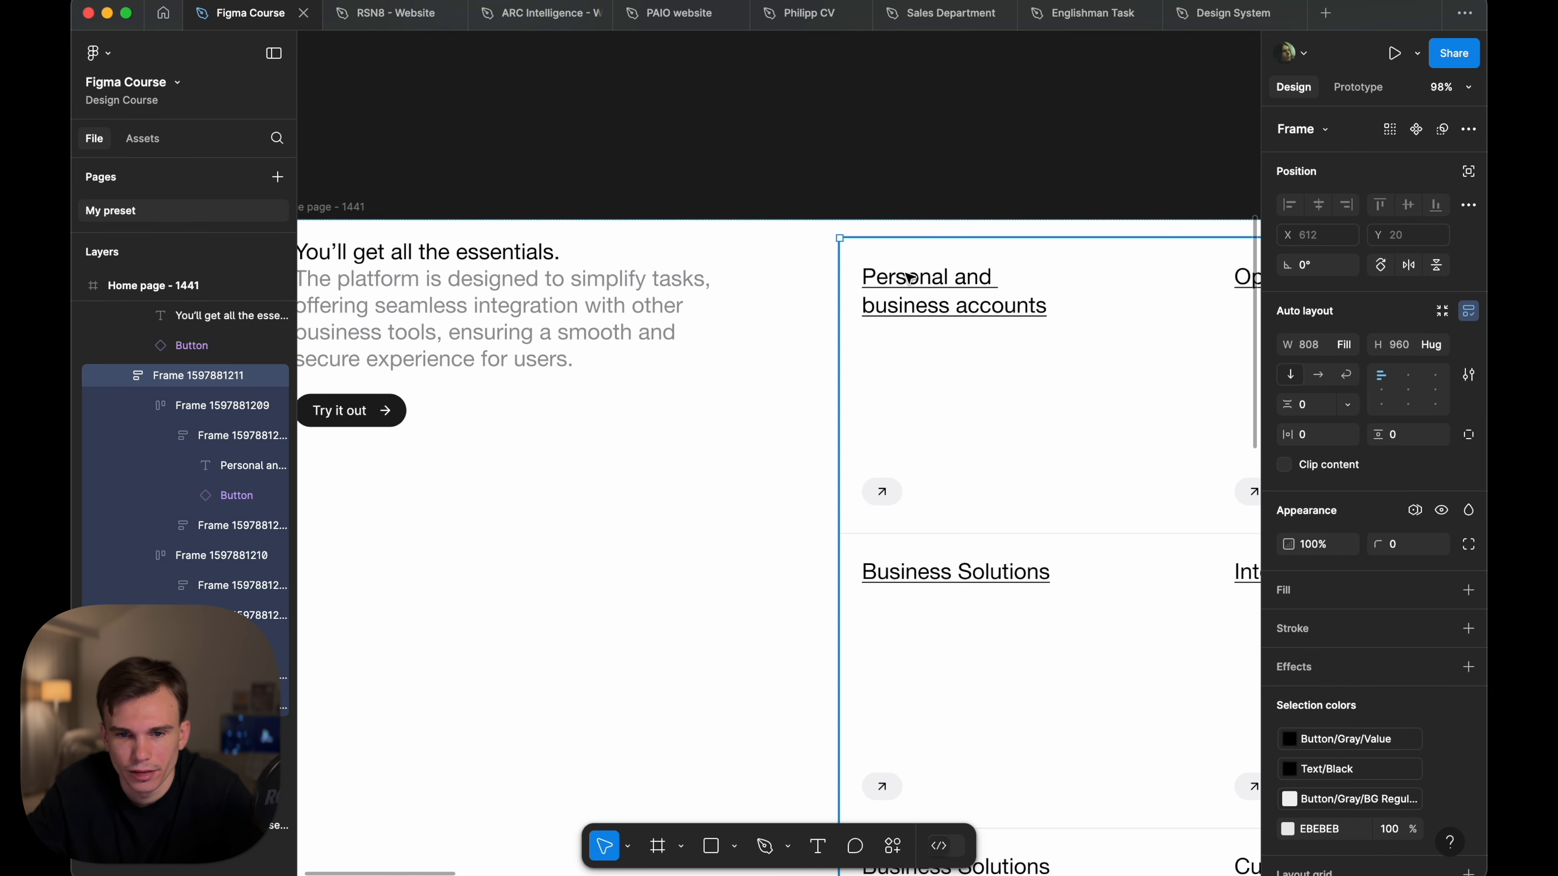
- Try a top padding of 80 on the whole section frame and reset it to 20
{"action": "key", "text": "shift+Return"}
{"action": "scroll", "coordinate": [894, 250], "scroll_direction": "down", "scroll_amount": 3}
{"action": "left_click", "coordinate": [1468, 495]}
{"action": "left_click", "coordinate": [1404, 495]}
{"action": "key", "text": "shift+Up"}
{"action": "key", "text": "shift+Up"}
{"action": "key", "text": "shift+Up"}
{"action": "key", "text": "shift+Up"}
{"action": "key", "text": "shift+Up"}
{"action": "key", "text": "shift+Up"}
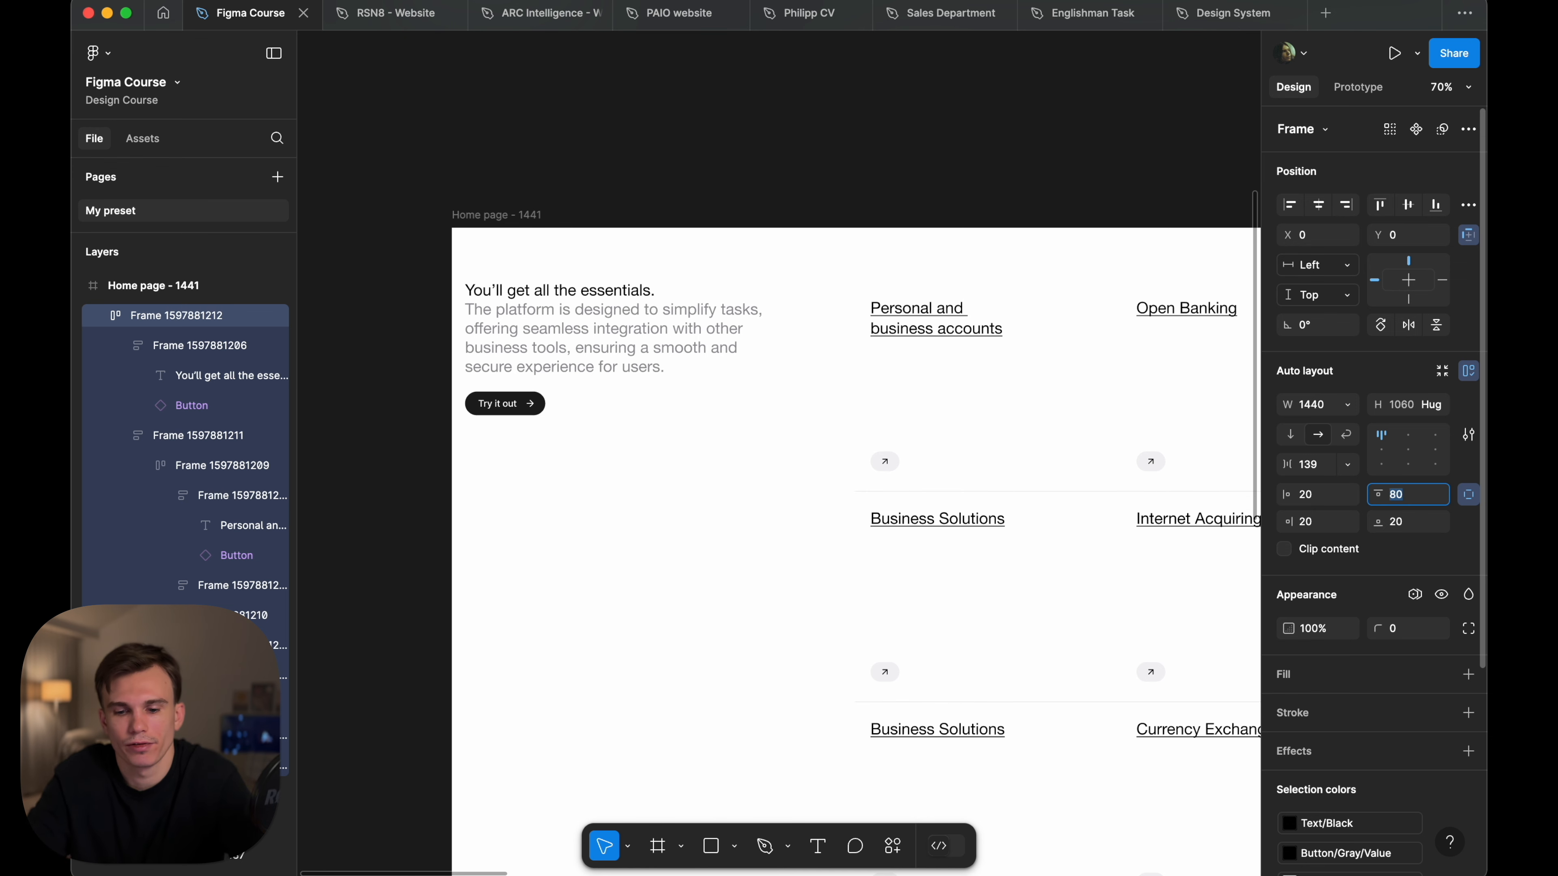
{"action": "type", "text": "20"}
{"action": "key", "text": "Return"}
- Set the intro block's top padding to 20
{"action": "left_click", "coordinate": [708, 291]}
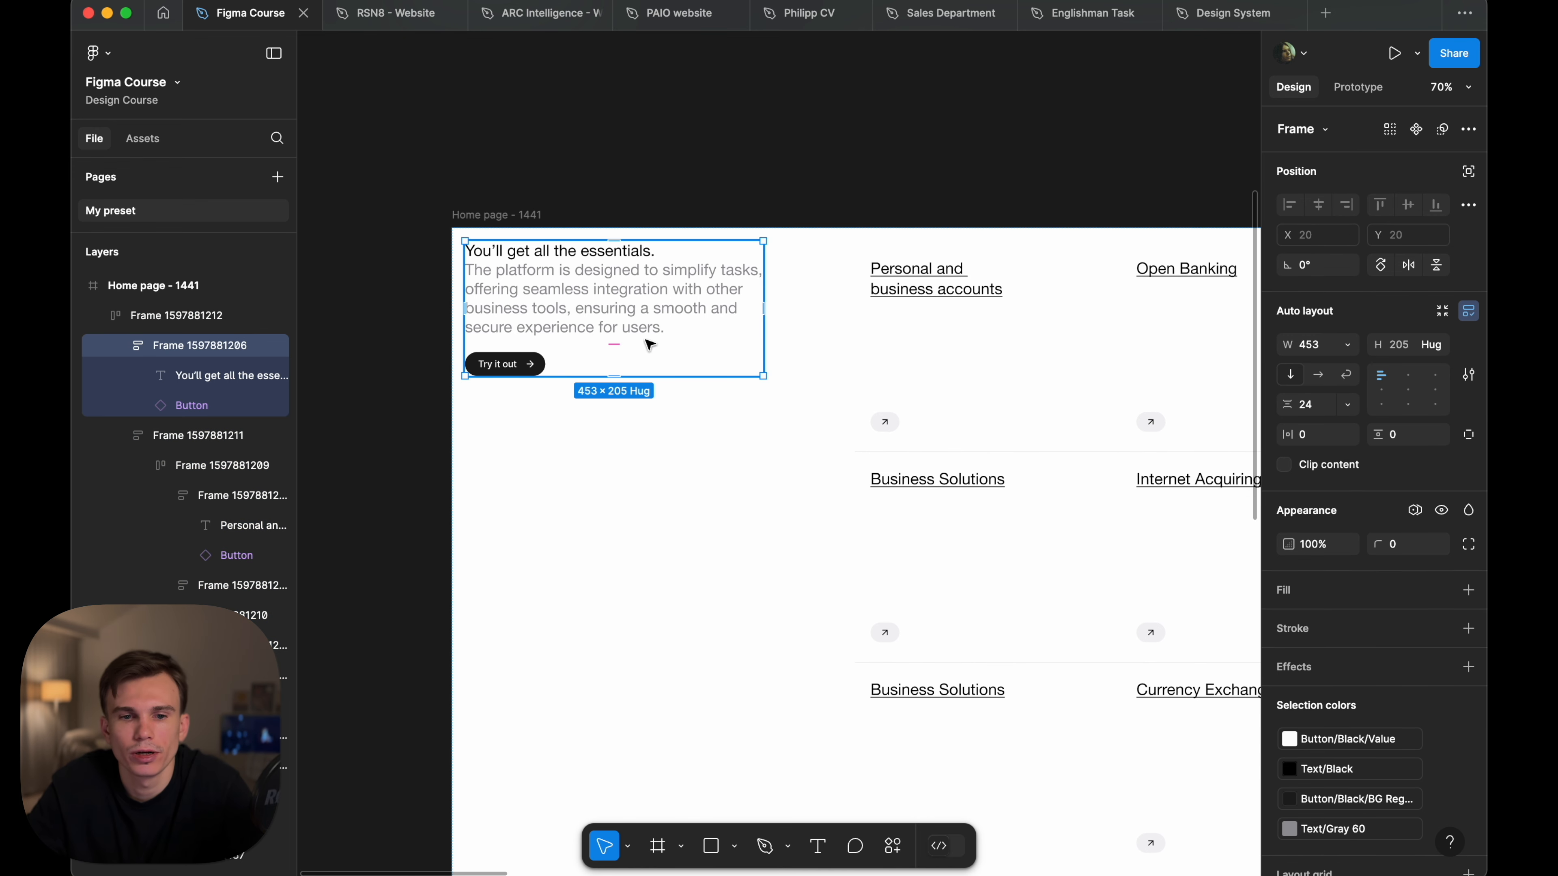
{"action": "scroll", "coordinate": [706, 306], "scroll_direction": "up", "scroll_amount": 5}
{"action": "left_click", "coordinate": [803, 157]}
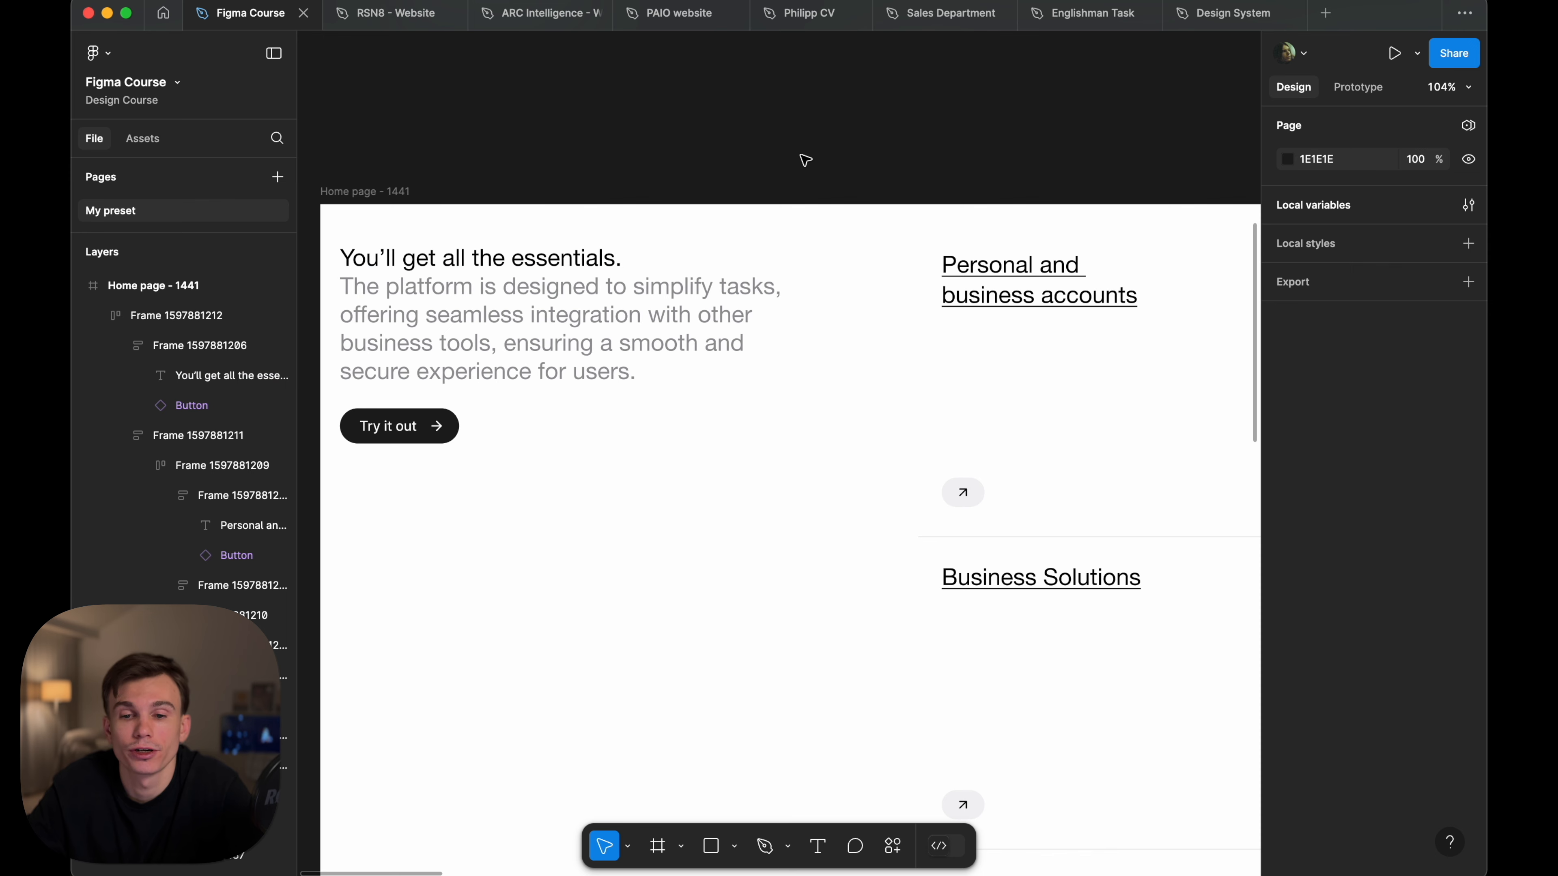
- Measure the distances from the intro text and the first link title to the page frame's top edge
{"action": "scroll", "coordinate": [805, 160], "scroll_direction": "down", "scroll_amount": 2}
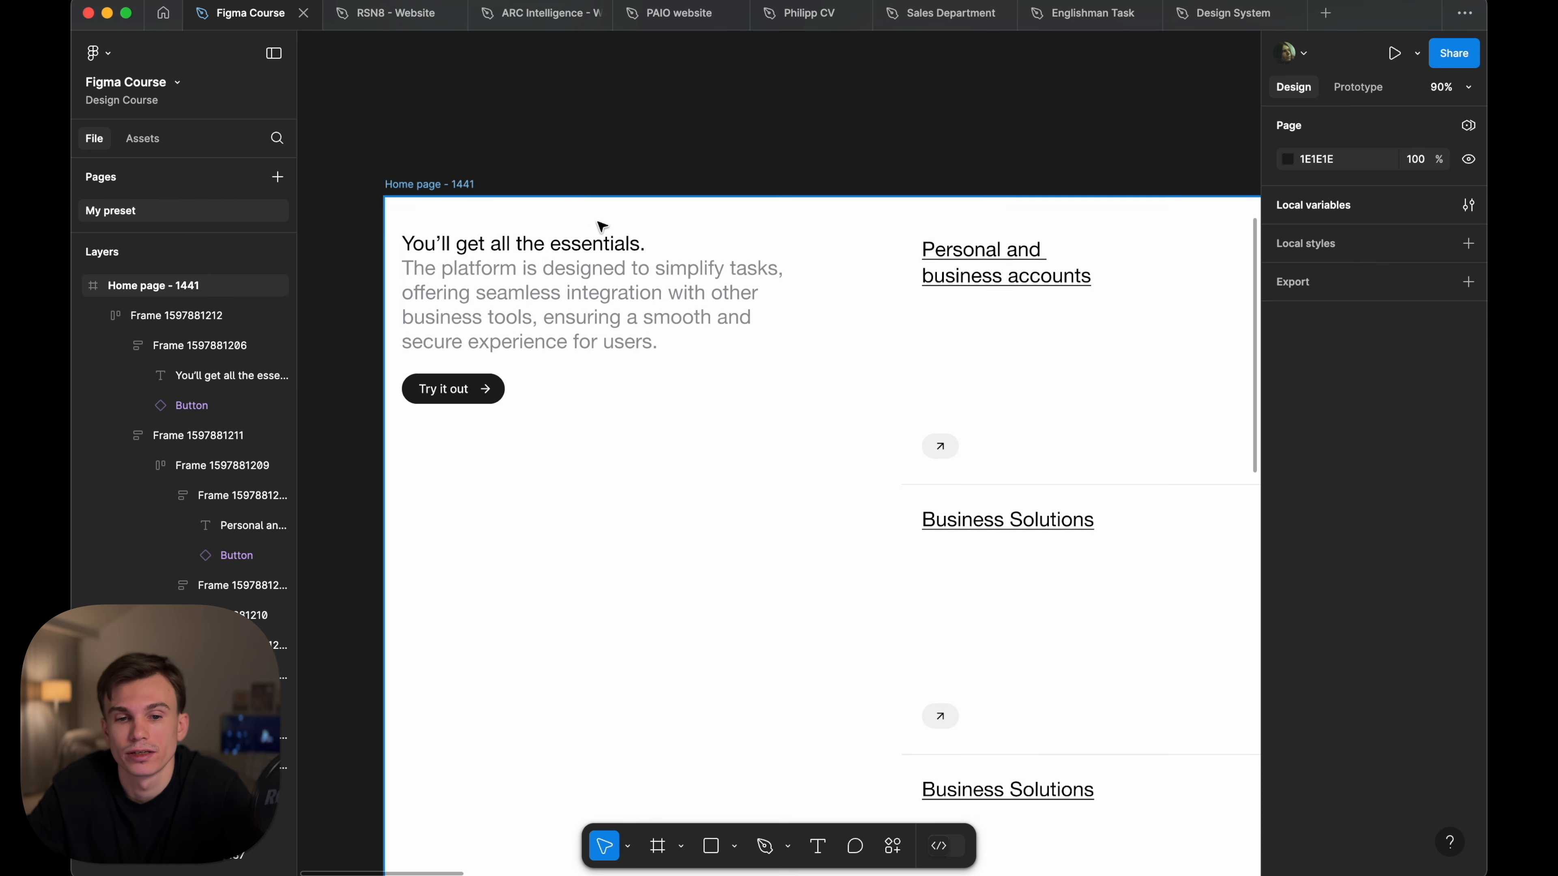
{"action": "left_click", "coordinate": [548, 254]}
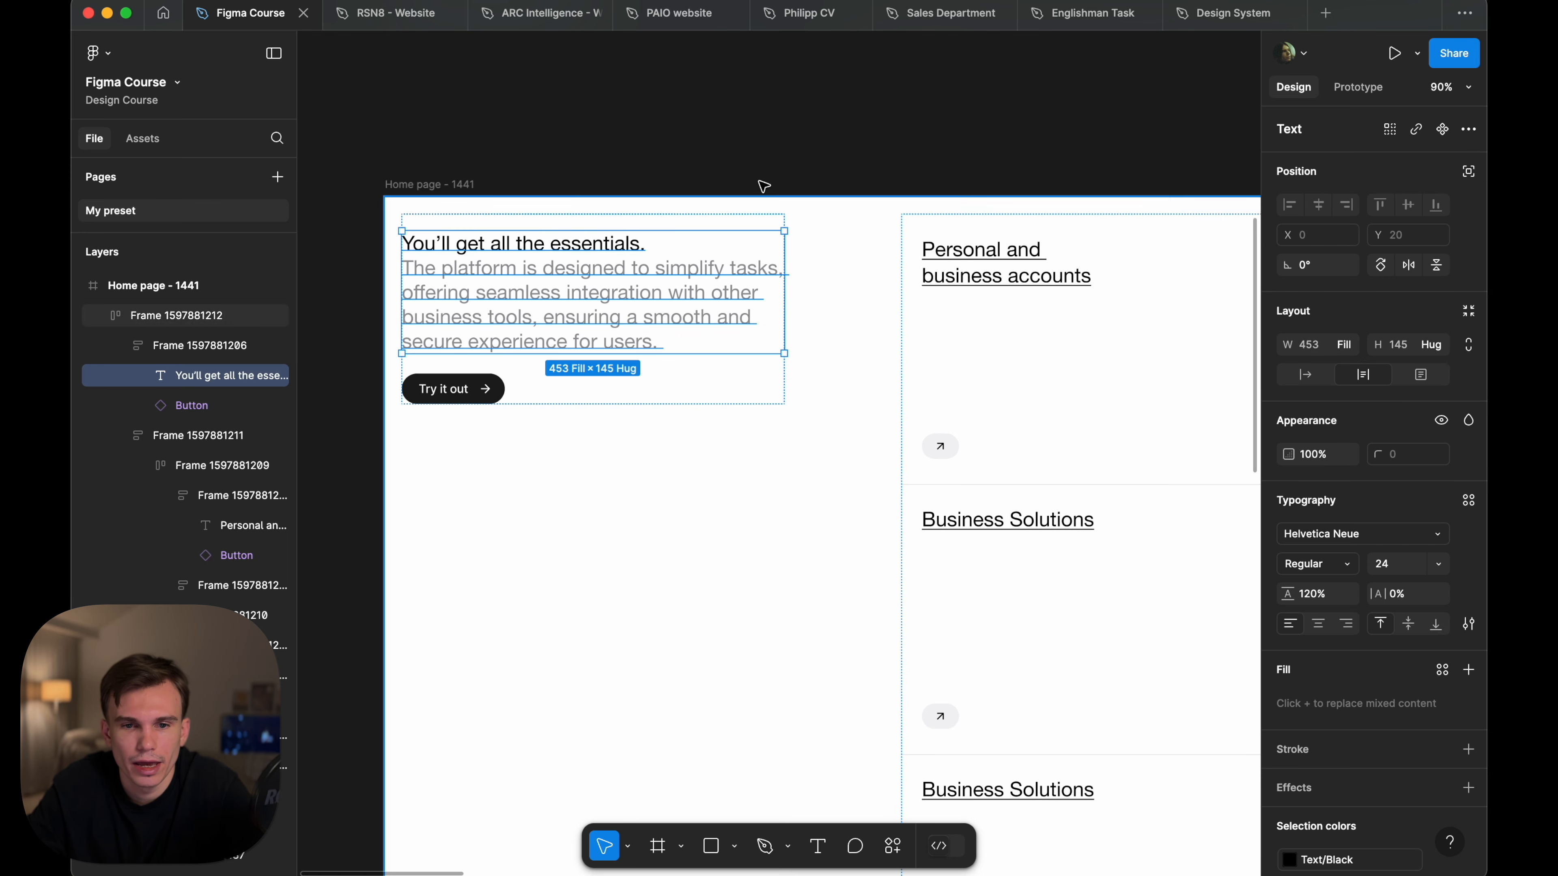
{"action": "key", "text": "alt"}
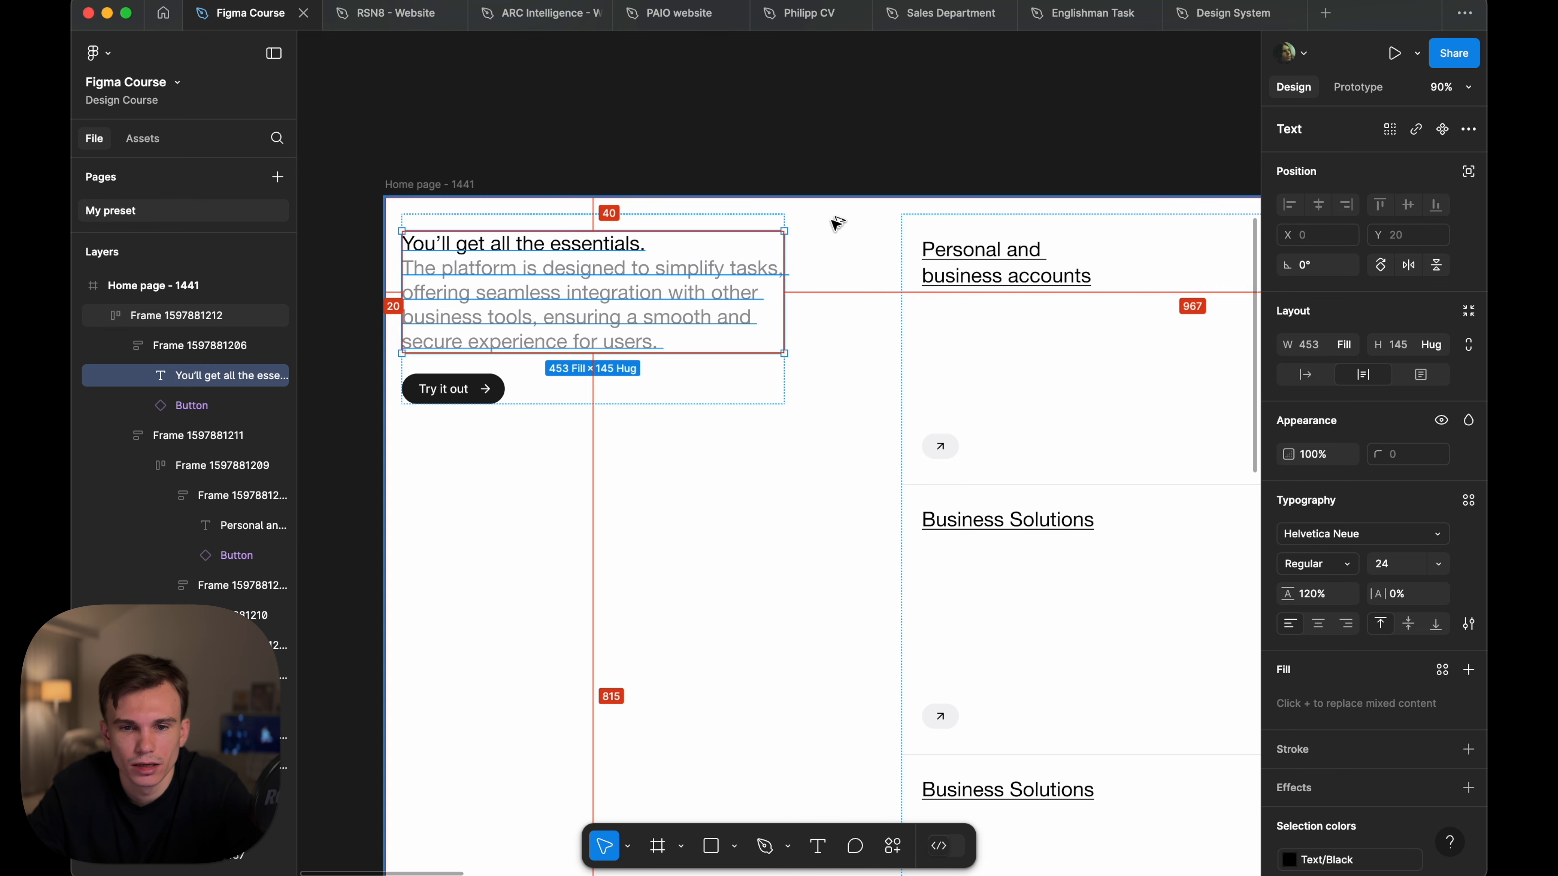
{"action": "key", "text": "alt"}
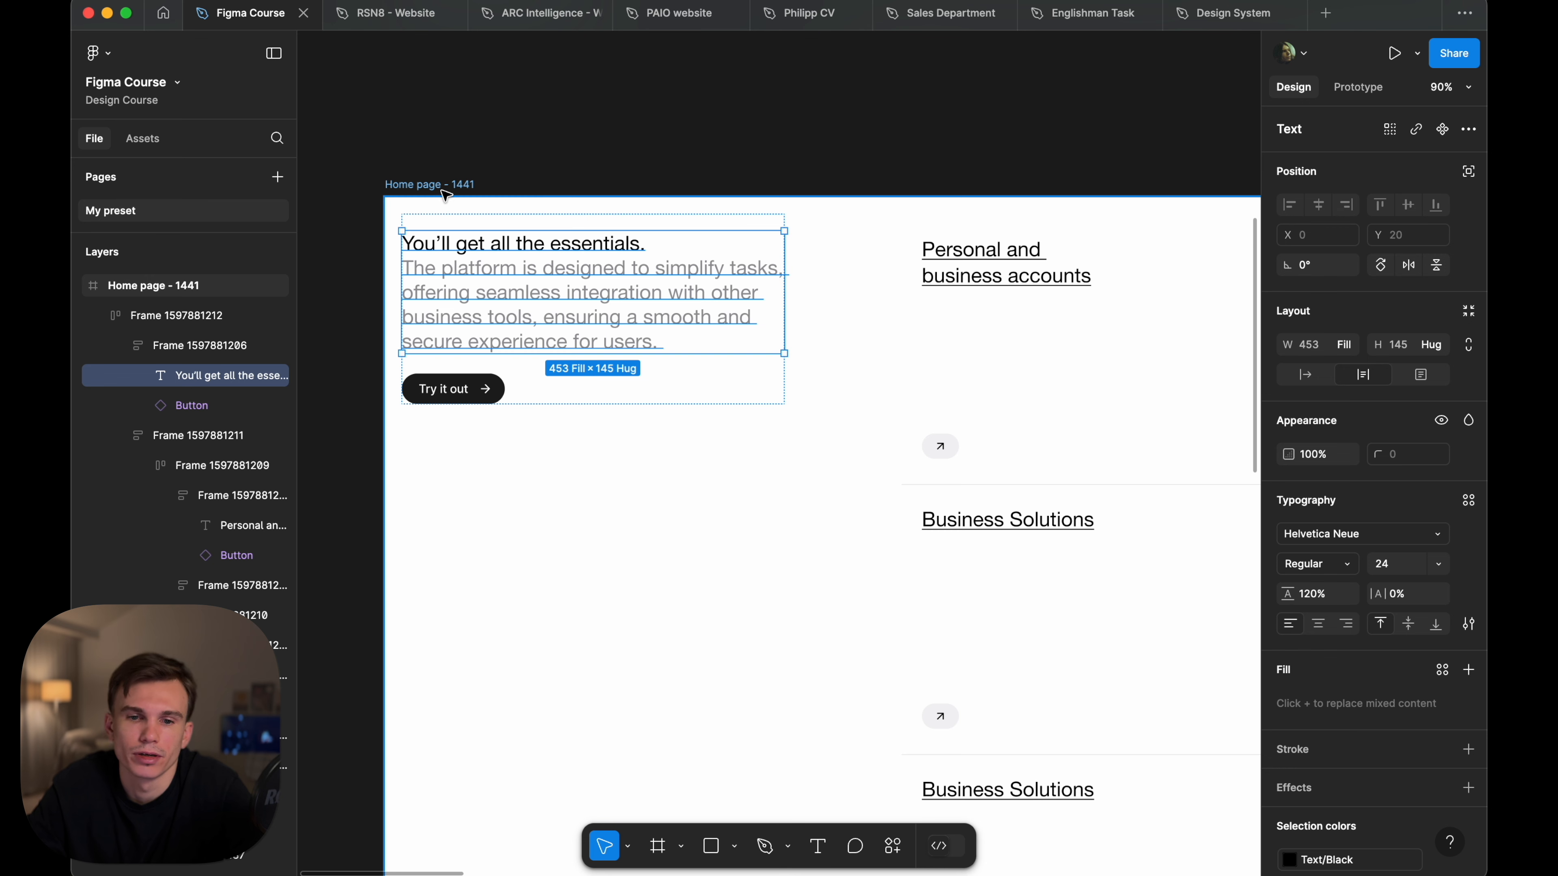
{"action": "left_click", "coordinate": [946, 247]}
{"action": "key", "text": "alt"}
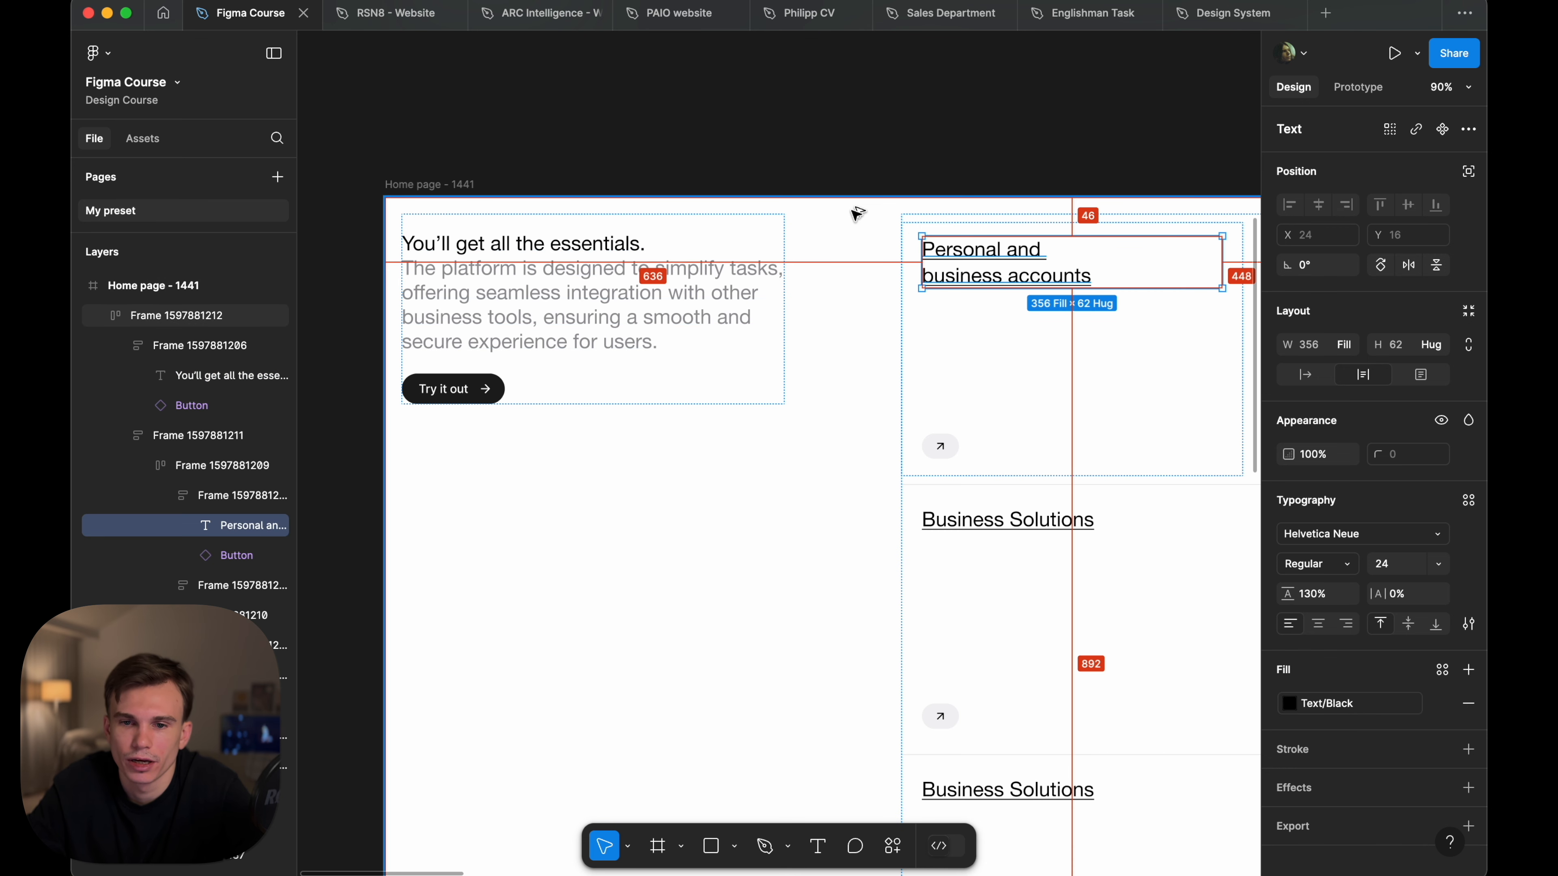
- Set the intro block's top padding to 26
{"action": "left_click", "coordinate": [497, 240]}
{"action": "left_click", "coordinate": [1426, 440]}
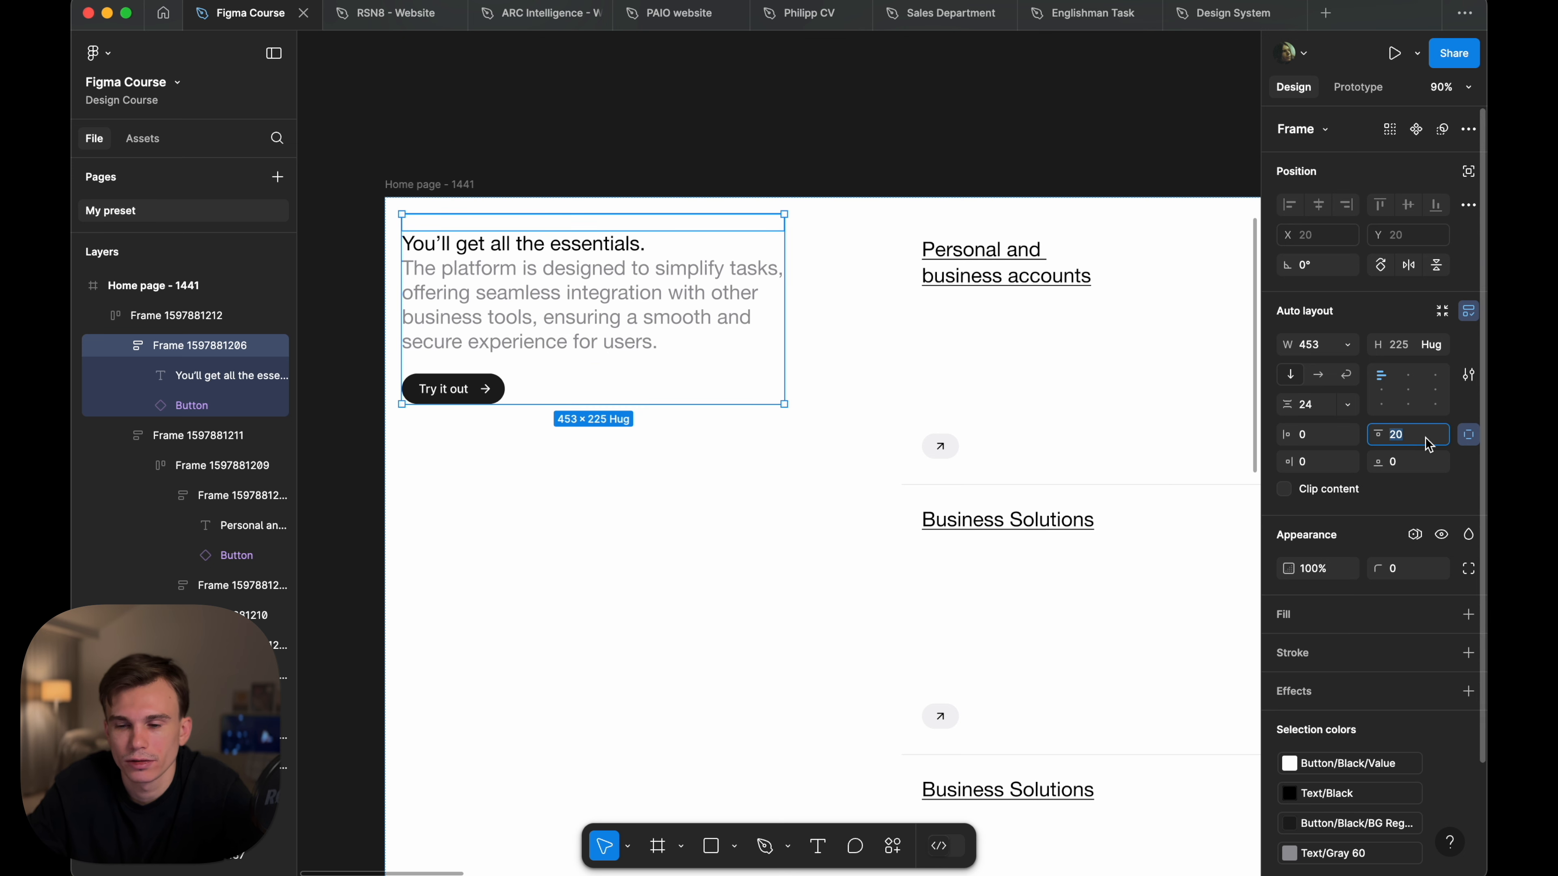
{"action": "key", "text": "Up"}
{"action": "key", "text": "Up"}
{"action": "key", "text": "Up"}
{"action": "key", "text": "Up"}
{"action": "key", "text": "Up"}
{"action": "key", "text": "Up"}
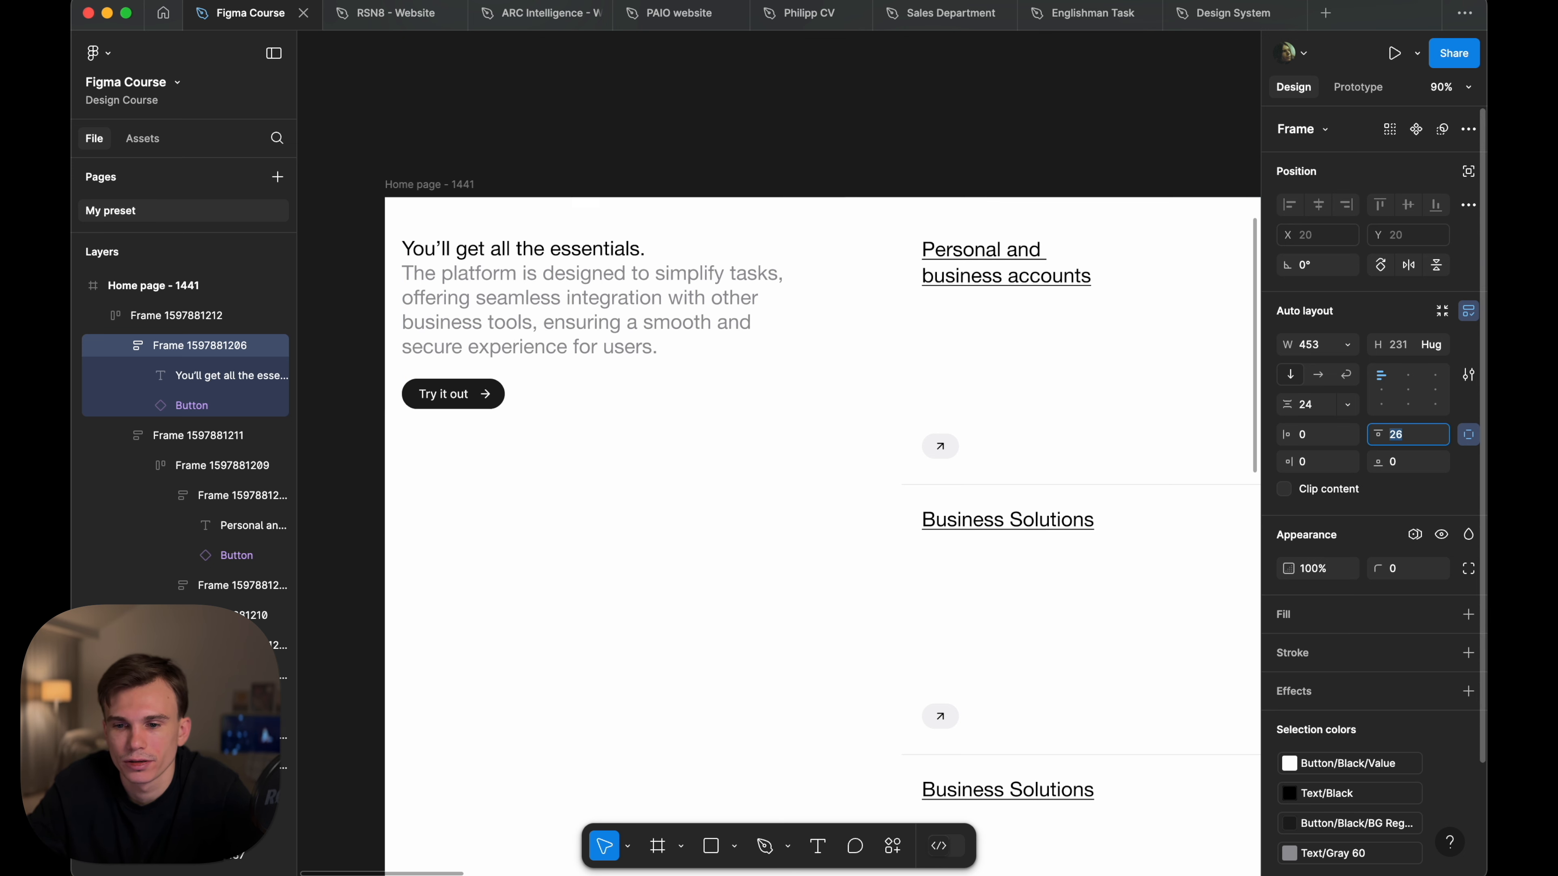
- Recheck the top spacing of the intro text against that of the first link title
{"action": "double_click", "coordinate": [572, 257]}
{"action": "key", "text": "alt"}
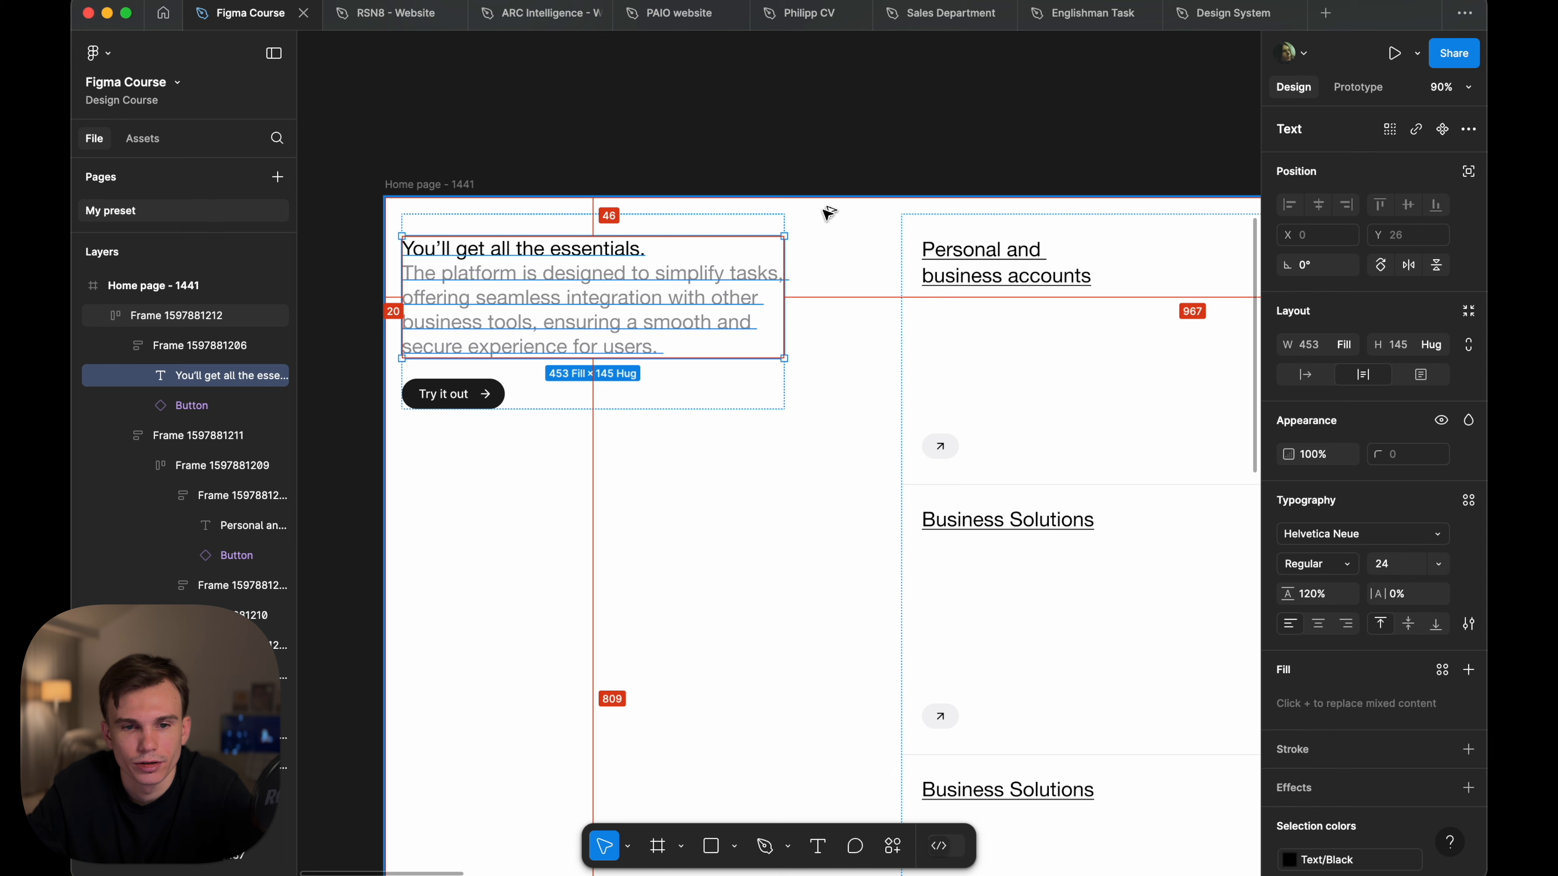
{"action": "left_click", "coordinate": [932, 265], "text": "super"}
{"action": "key", "text": "alt"}
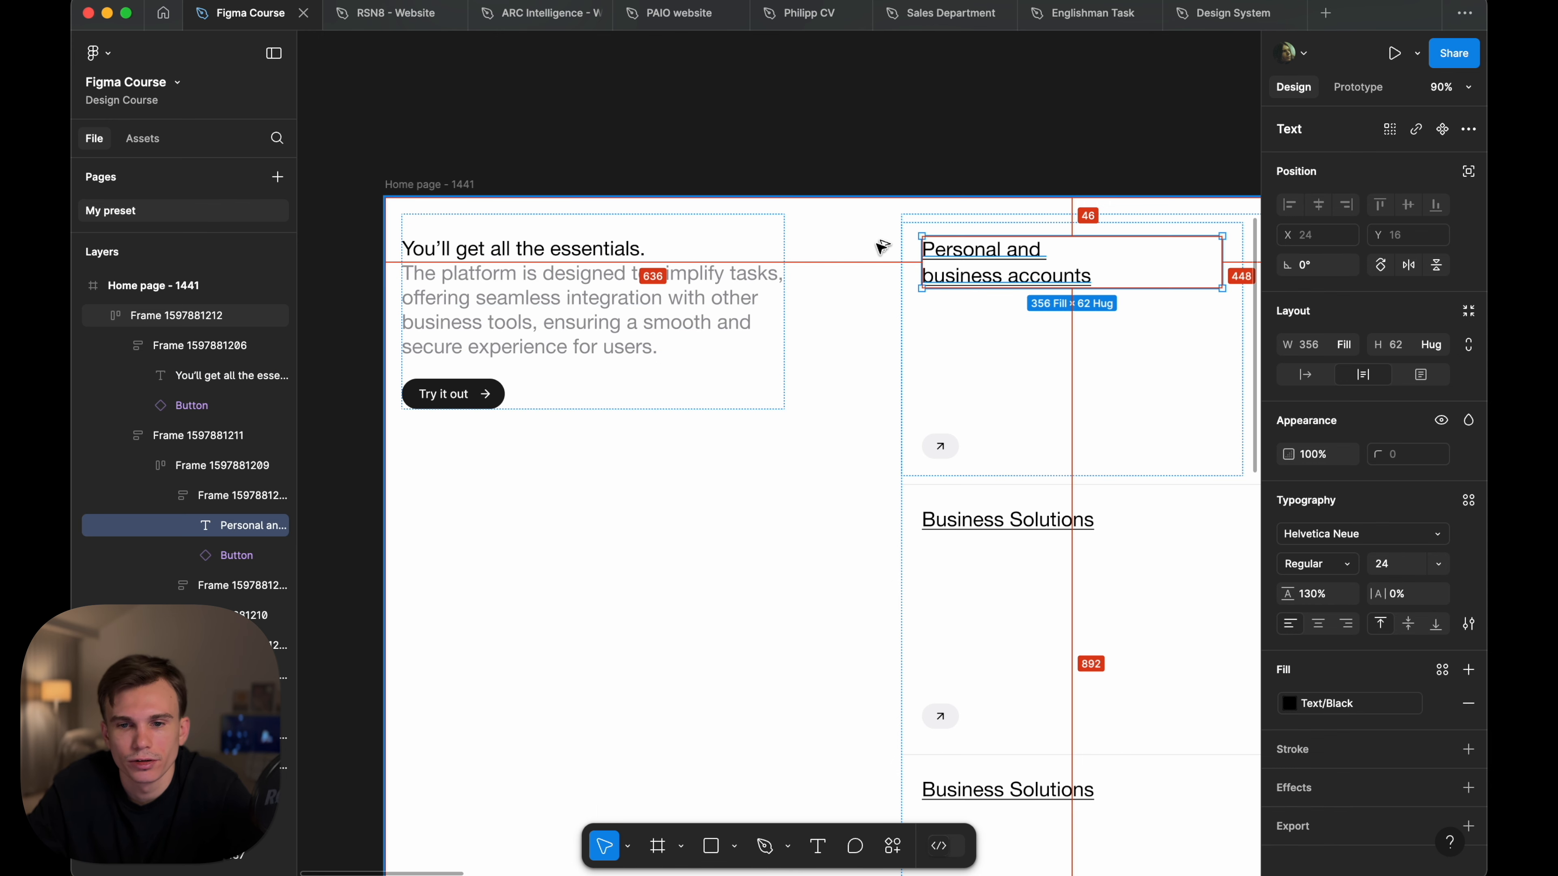
{"action": "left_click", "coordinate": [773, 153]}
- Add an inside stroke of weight 1 on only the left side of all six link items in the three rows
{"action": "scroll", "coordinate": [685, 150], "scroll_direction": "down", "scroll_amount": 5}
{"action": "scroll", "coordinate": [956, 136], "scroll_direction": "up", "scroll_amount": 4}
{"action": "scroll", "coordinate": [919, 153], "scroll_direction": "down", "scroll_amount": 2}
{"action": "double_click", "coordinate": [796, 210]}
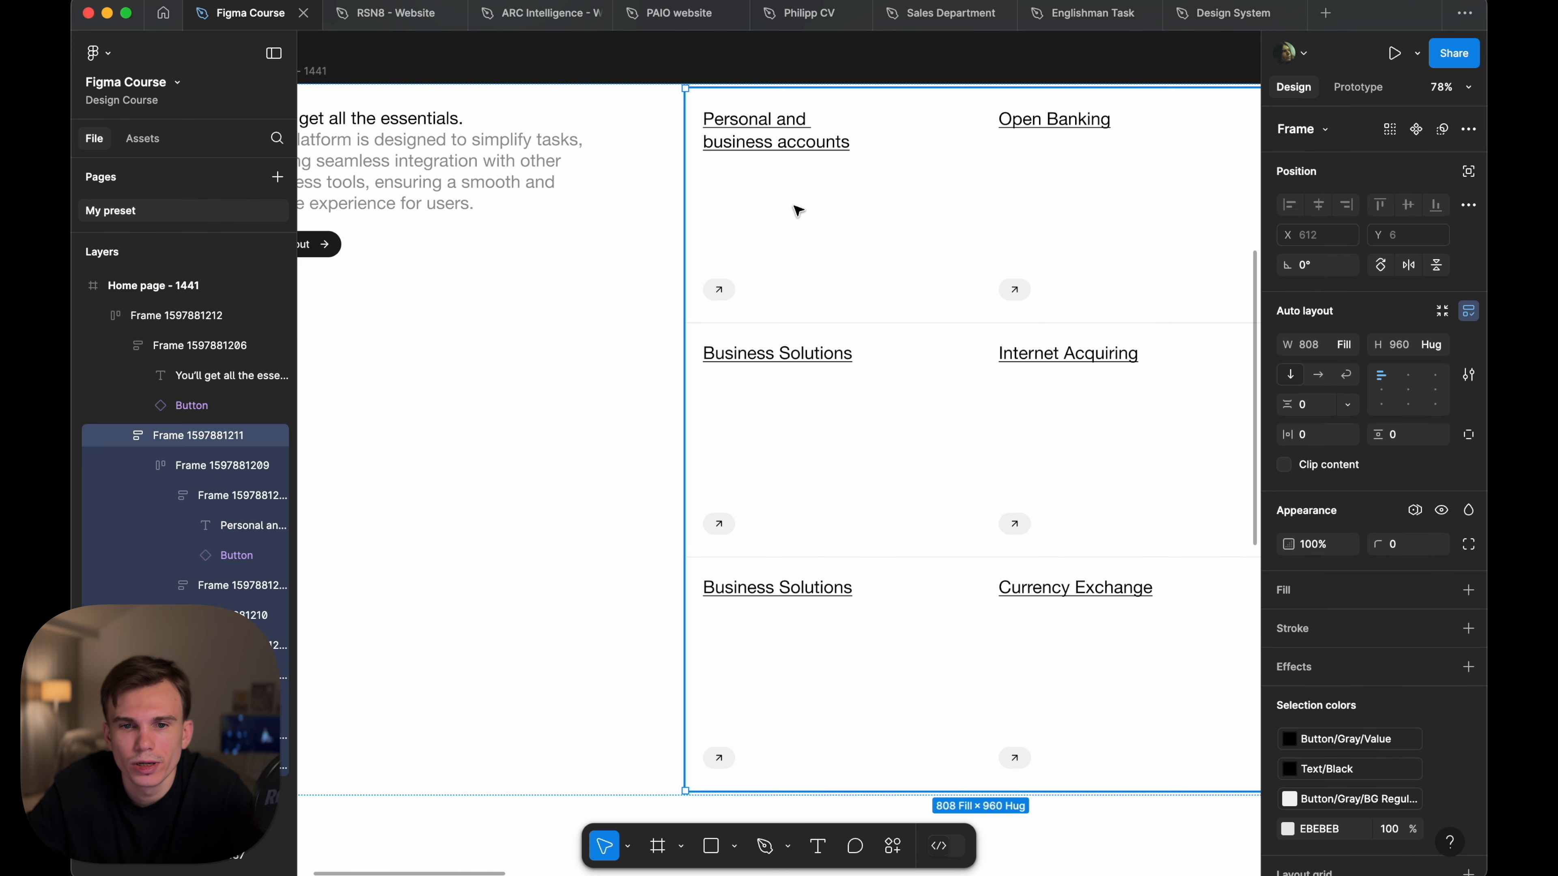
{"action": "right_click", "coordinate": [795, 210]}
{"action": "left_click", "coordinate": [743, 179]}
{"action": "left_click", "coordinate": [762, 585], "text": "shift"}
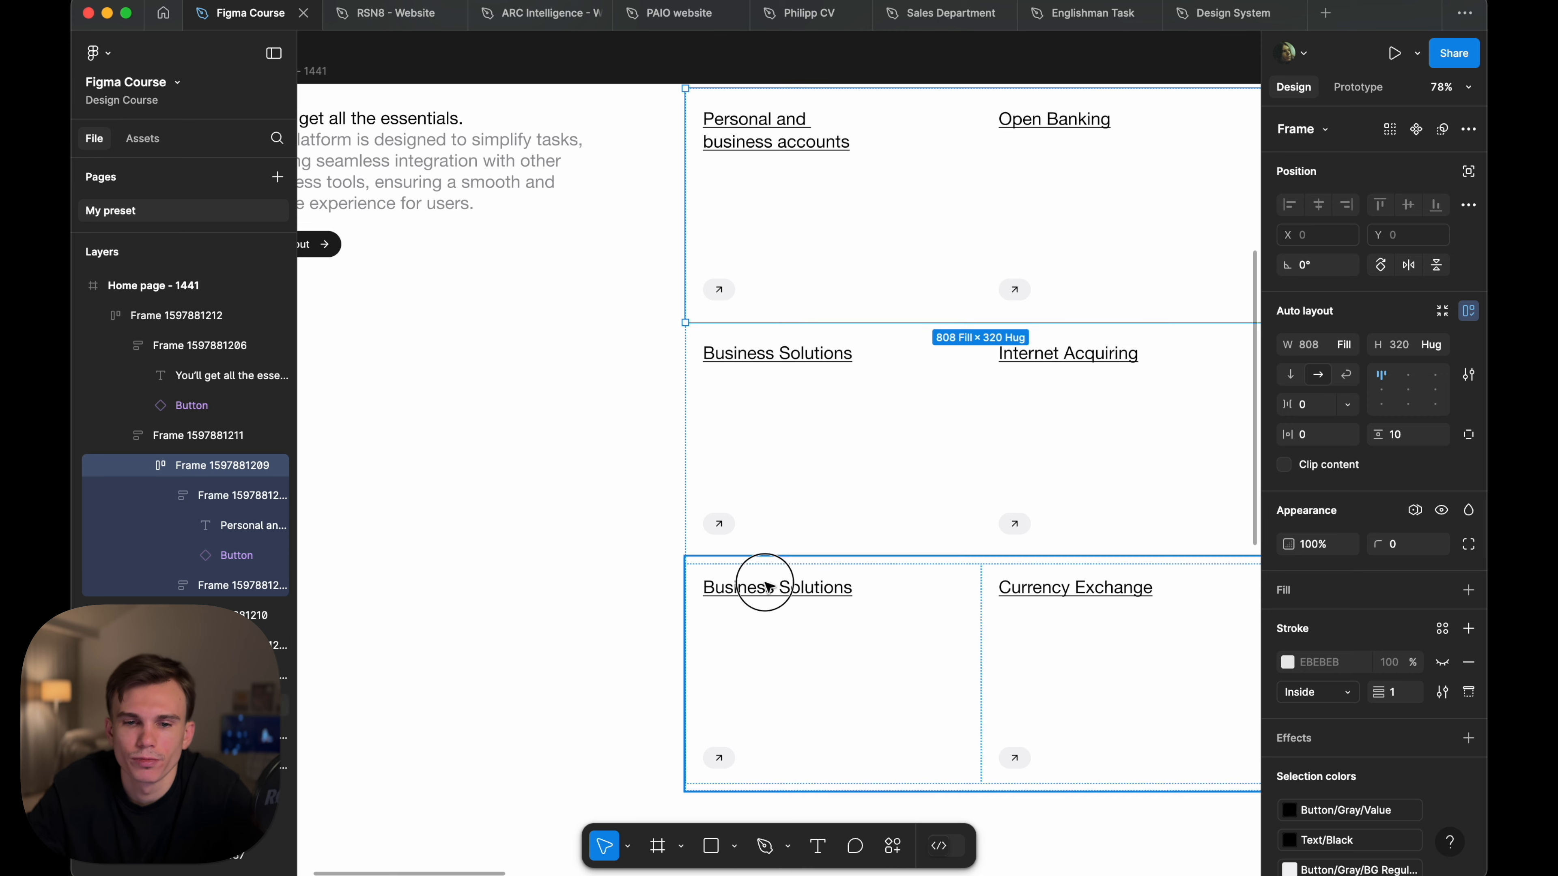
{"action": "left_click", "coordinate": [814, 456], "text": "shift"}
{"action": "scroll", "coordinate": [815, 454], "scroll_direction": "down", "scroll_amount": 2}
{"action": "scroll", "coordinate": [816, 454], "scroll_direction": "right", "scroll_amount": 2}
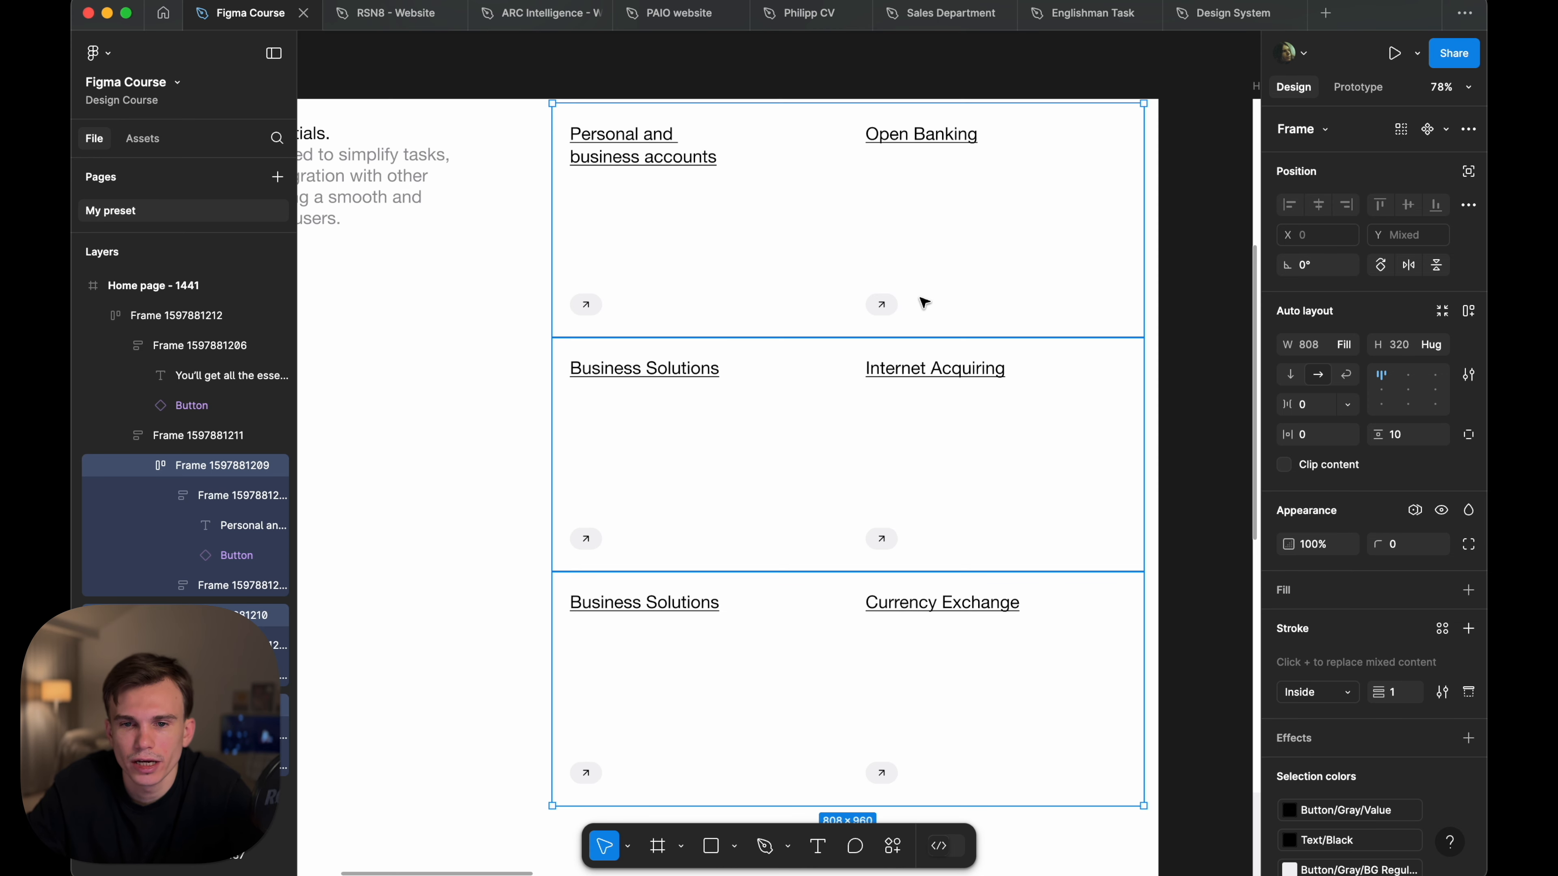
{"action": "scroll", "coordinate": [921, 303], "scroll_direction": "up", "scroll_amount": 2}
{"action": "scroll", "coordinate": [921, 303], "scroll_direction": "right", "scroll_amount": 2}
{"action": "key", "text": "Return"}
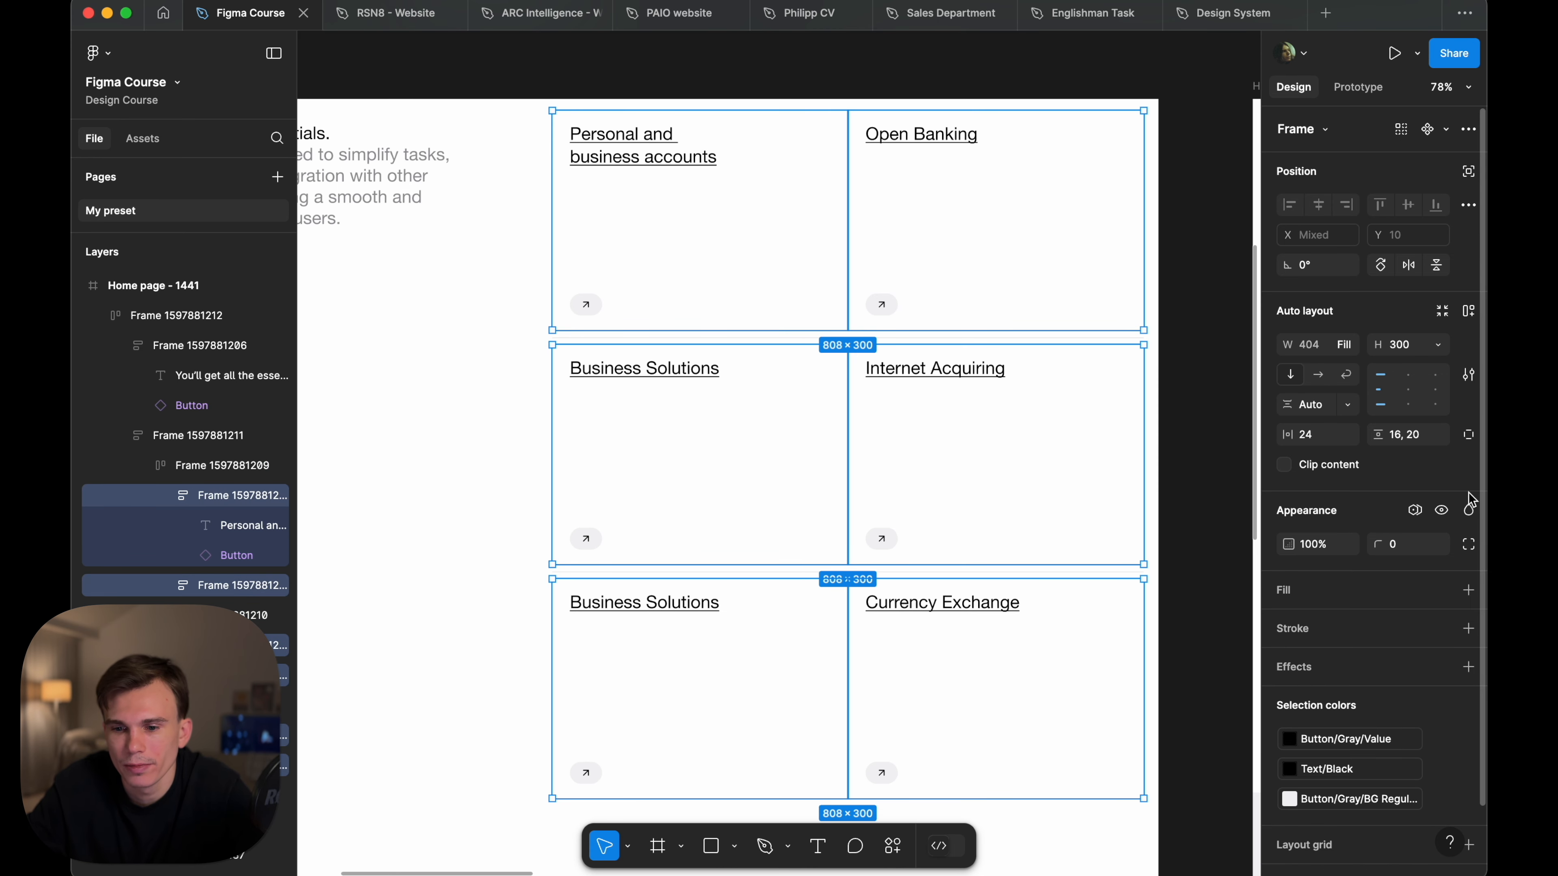
{"action": "left_click", "coordinate": [1467, 627]}
{"action": "left_click", "coordinate": [1462, 688]}
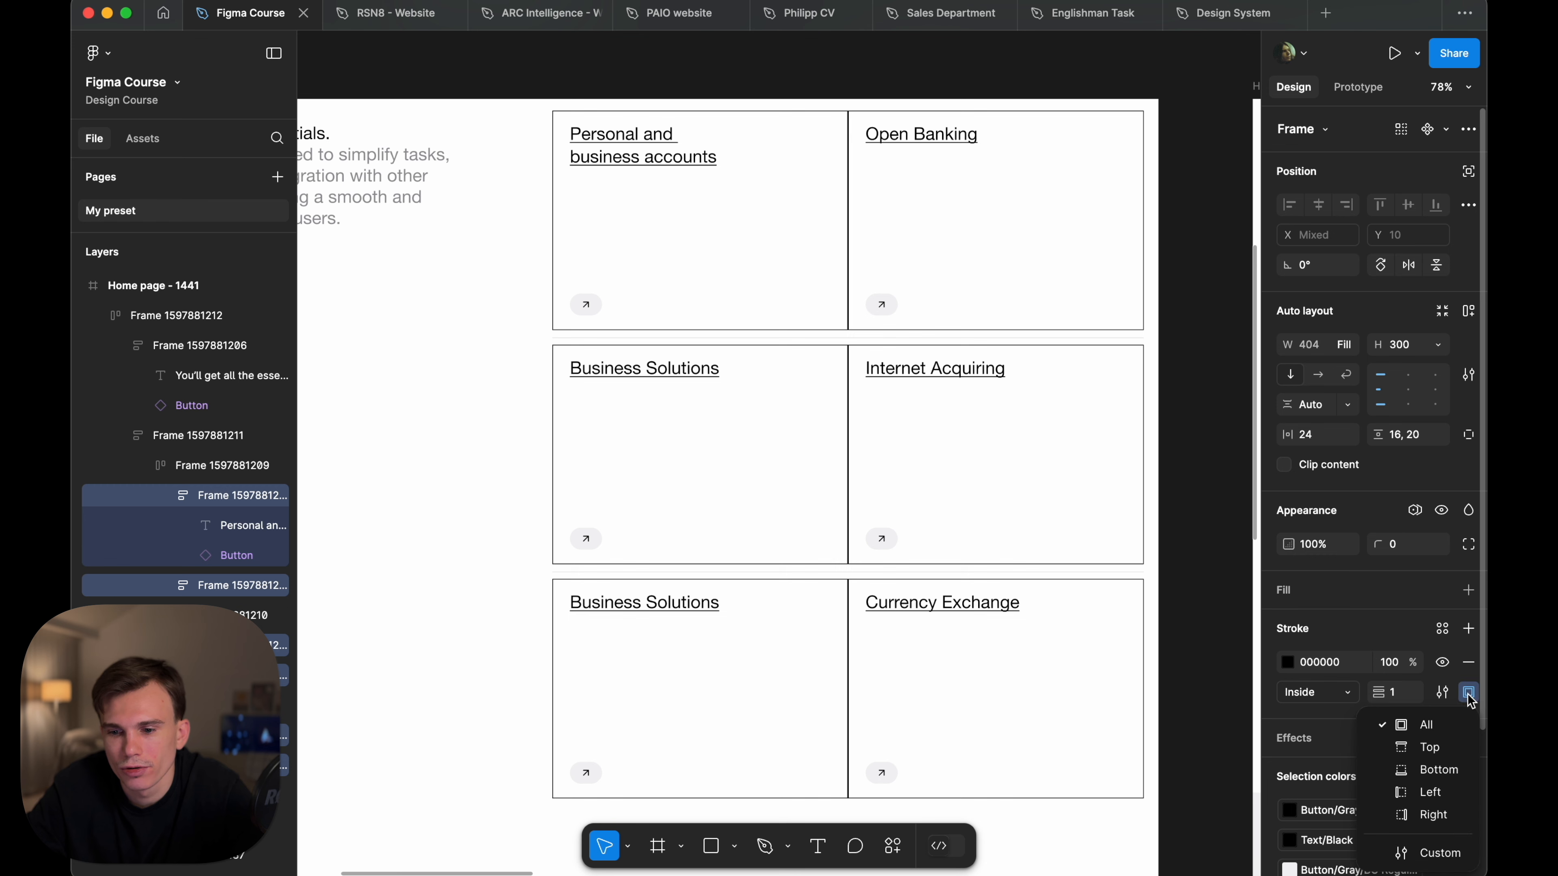
{"action": "left_click", "coordinate": [1438, 790]}
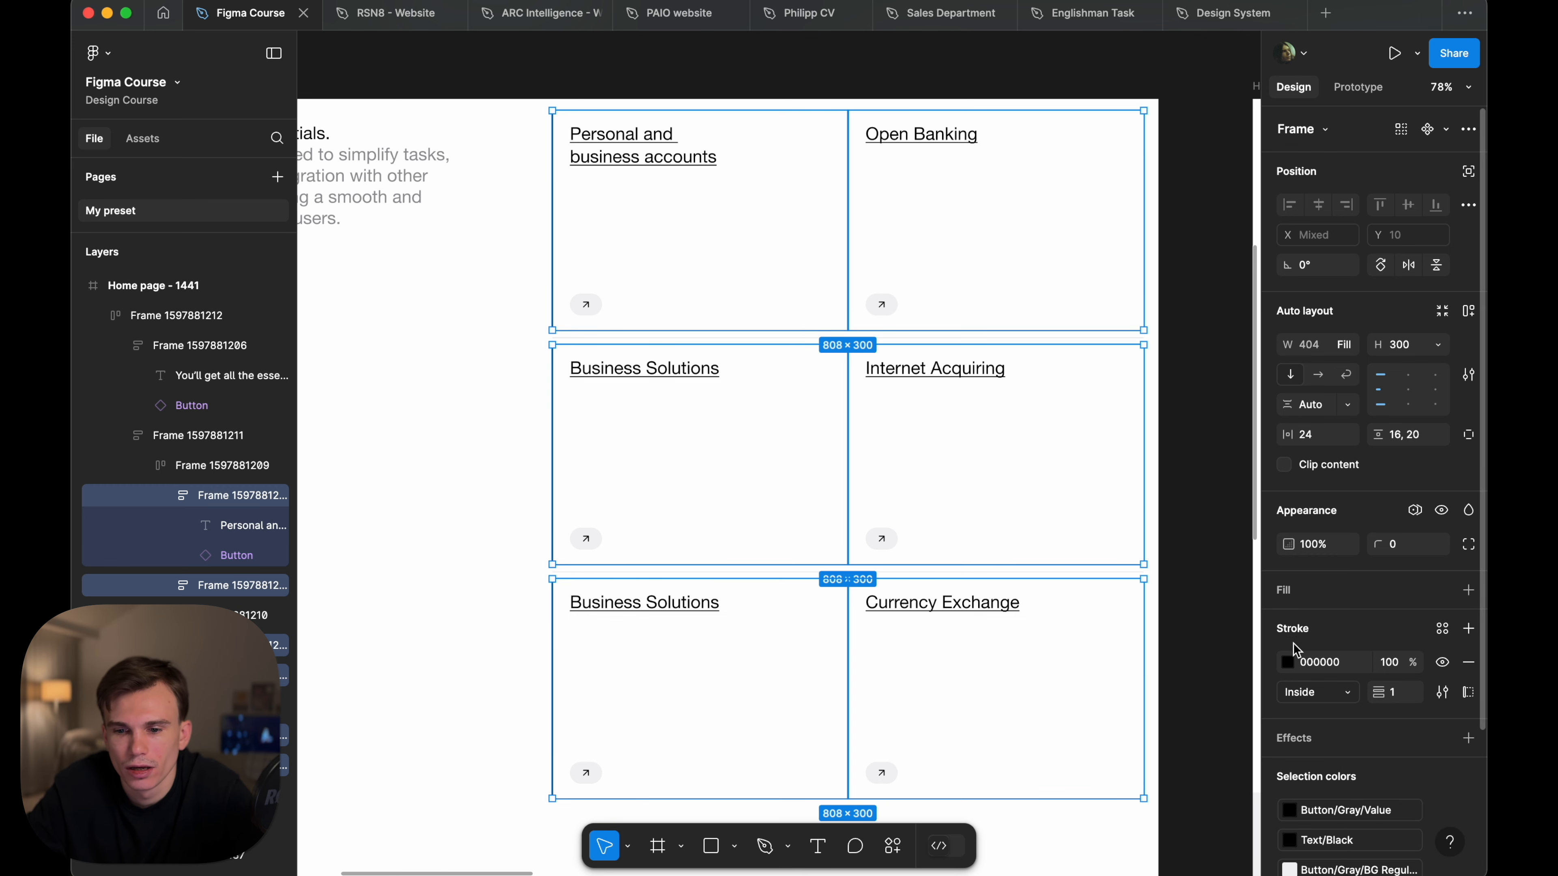
- Lighten the link items' left stroke to the grey F0F0F0
{"action": "left_click", "coordinate": [1288, 661]}
{"action": "left_click", "coordinate": [1178, 710]}
{"action": "type", "text": "97"}
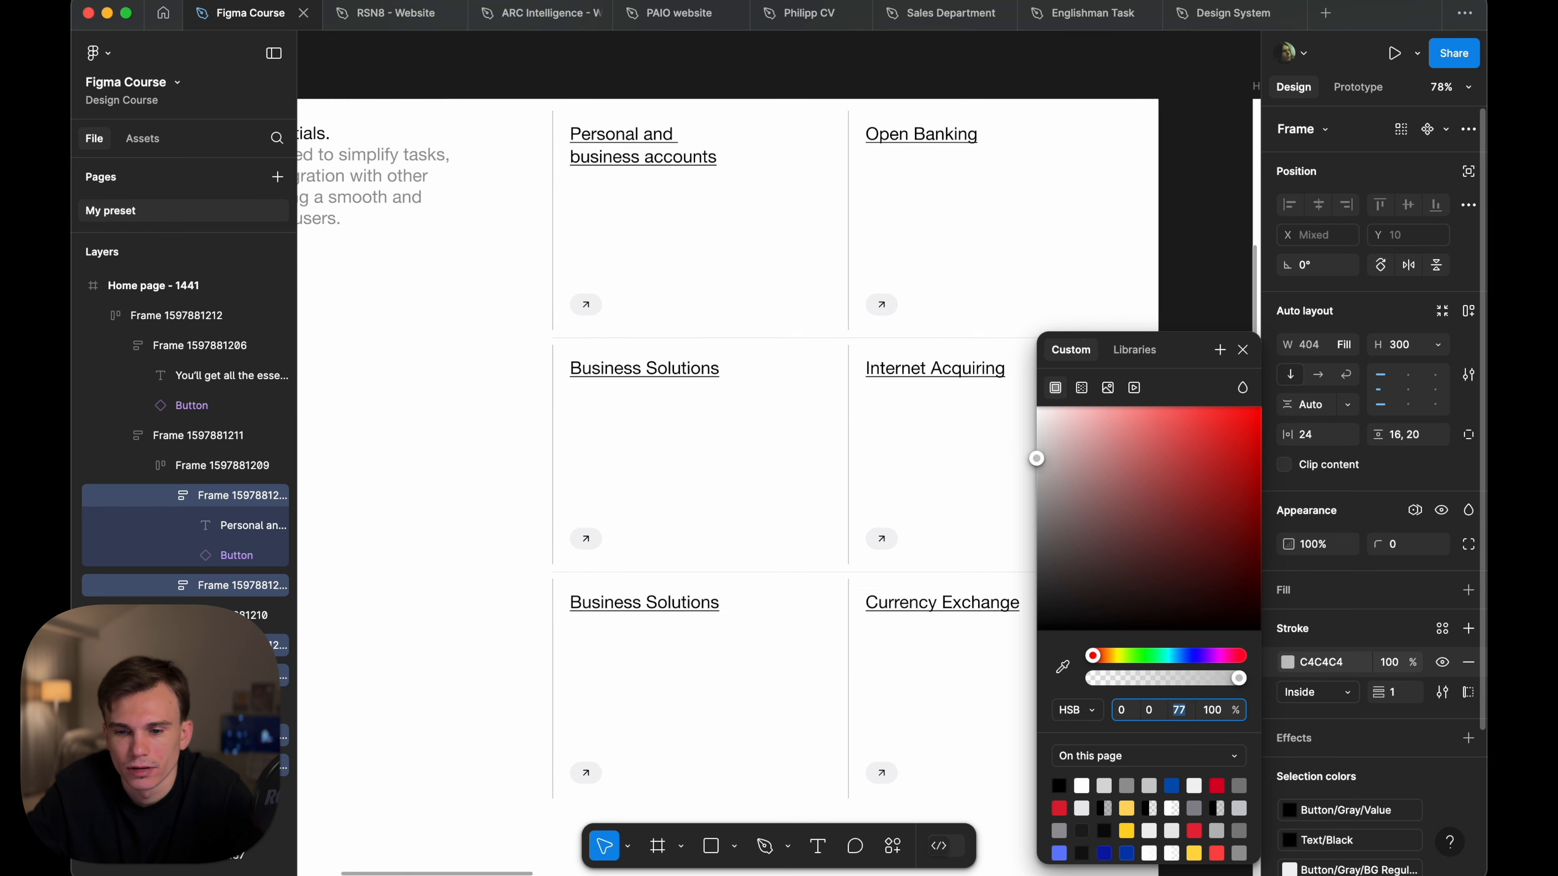
{"action": "key", "text": "Return"}
{"action": "key", "text": "Down"}
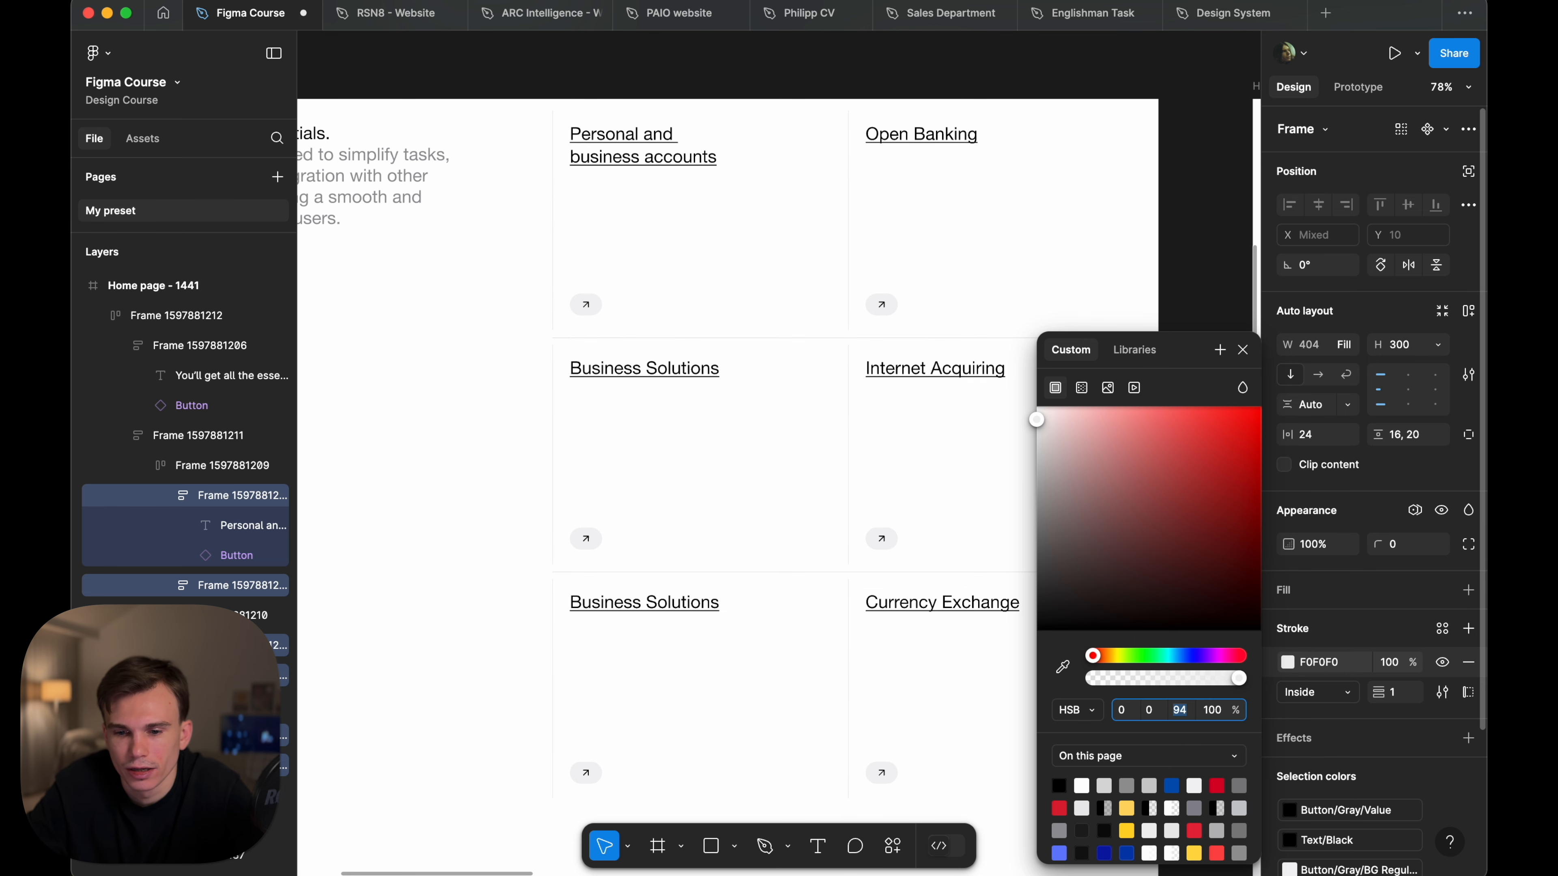
{"action": "left_click", "coordinate": [1190, 153]}
- Rename the working page frame as "Home page - 1440"
{"action": "scroll", "coordinate": [1191, 152], "scroll_direction": "left", "scroll_amount": 2}
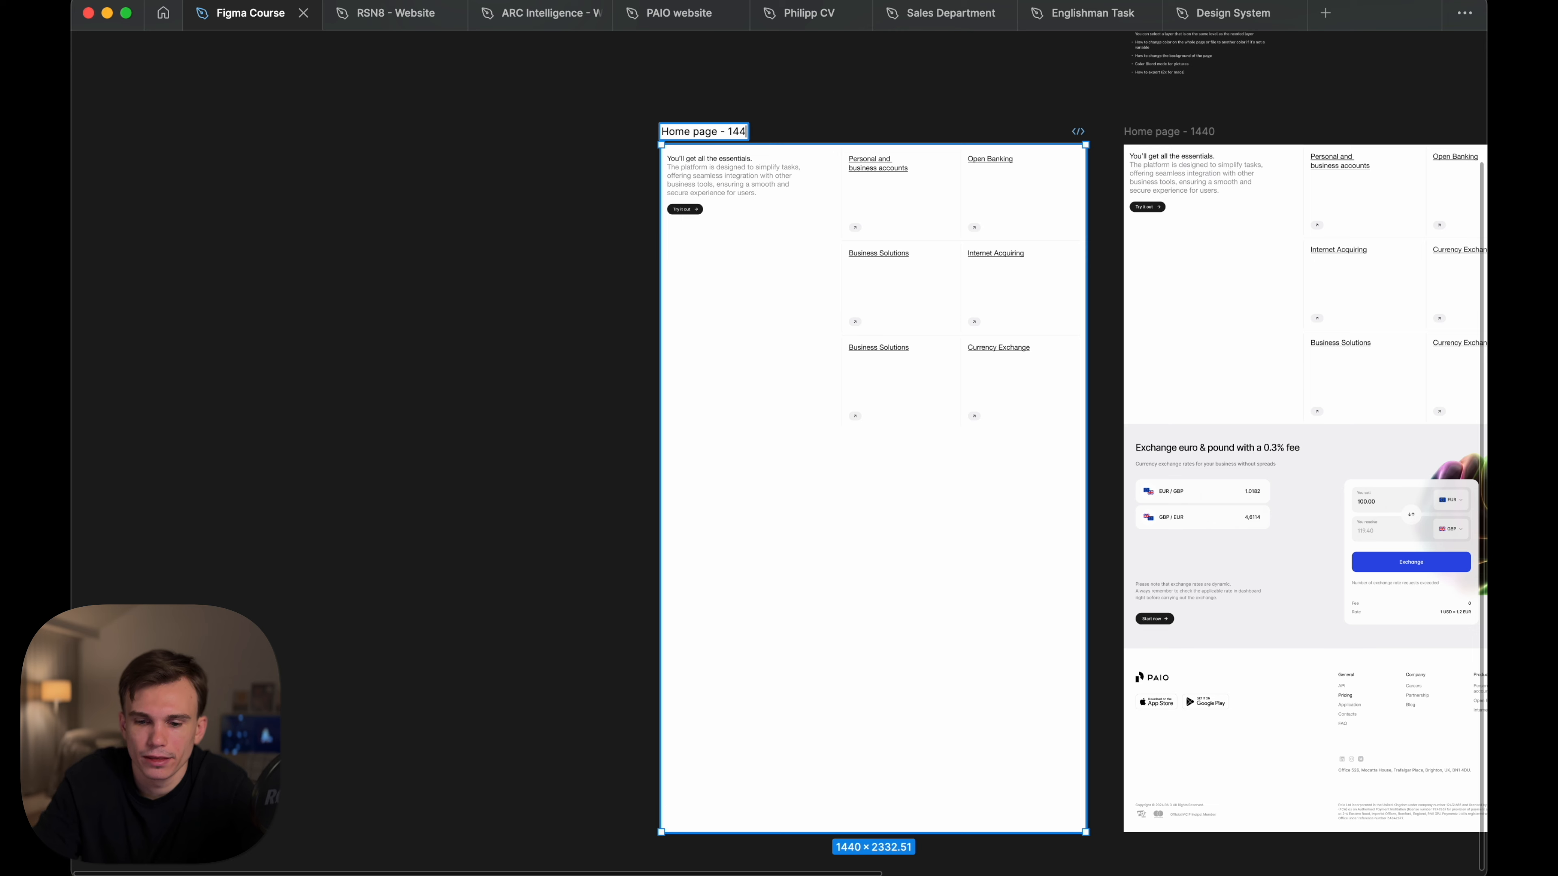
{"action": "type", "text": "0"}
{"action": "left_click", "coordinate": [778, 104]}
{"action": "scroll", "coordinate": [881, 167], "scroll_direction": "up", "scroll_amount": 3}
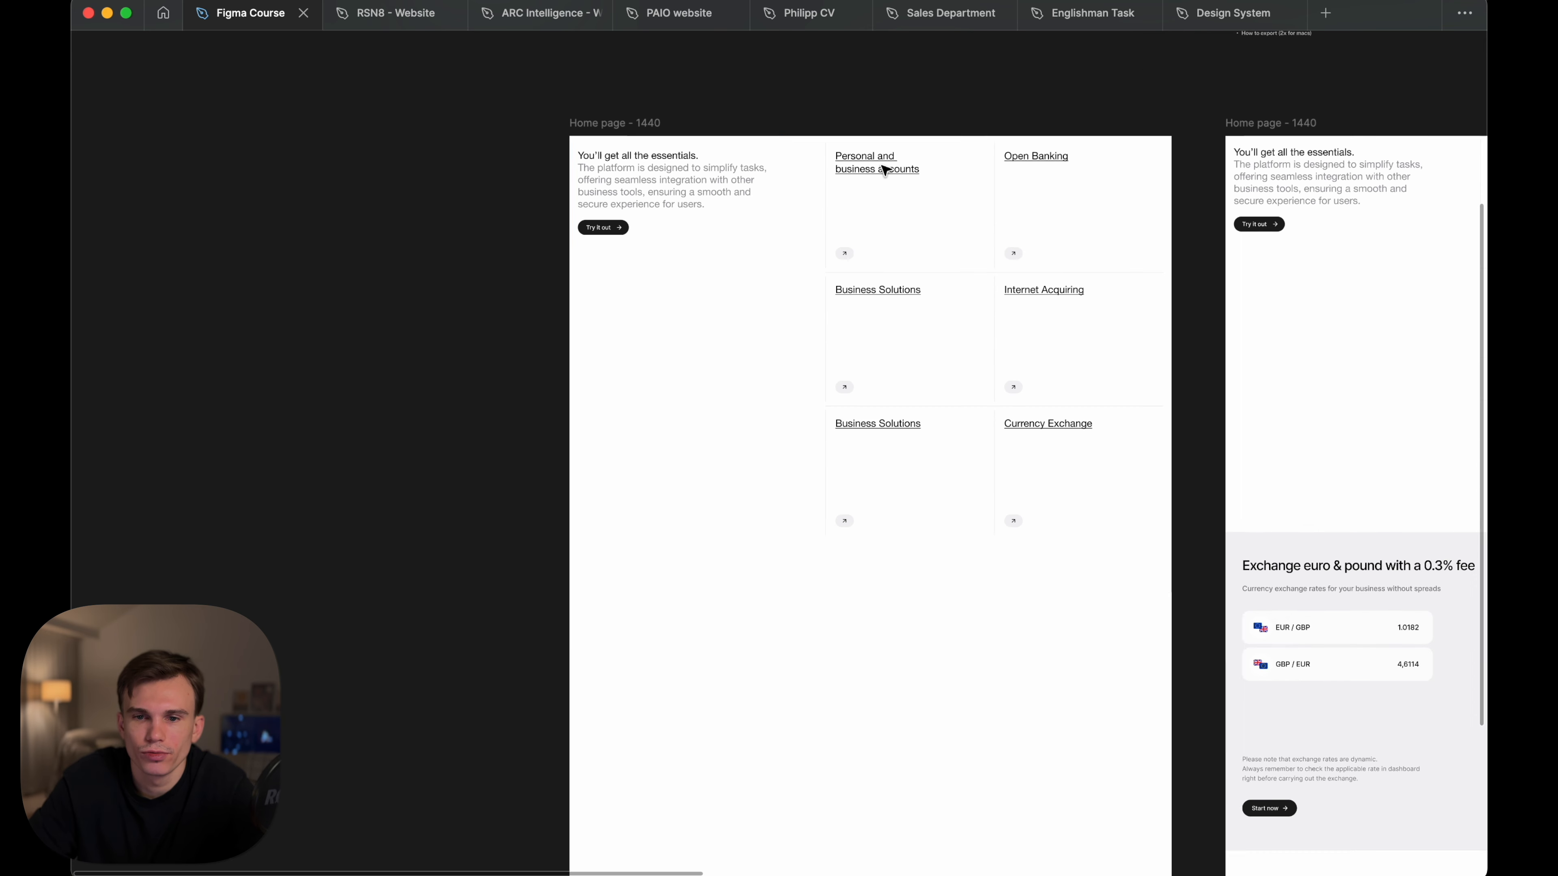
- Show the interface panels and select the essentials section to examine its auto layout settings
{"action": "left_click", "coordinate": [881, 165]}
{"action": "key", "text": "super+backslash"}
{"action": "scroll", "coordinate": [889, 178], "scroll_direction": "right", "scroll_amount": 3}
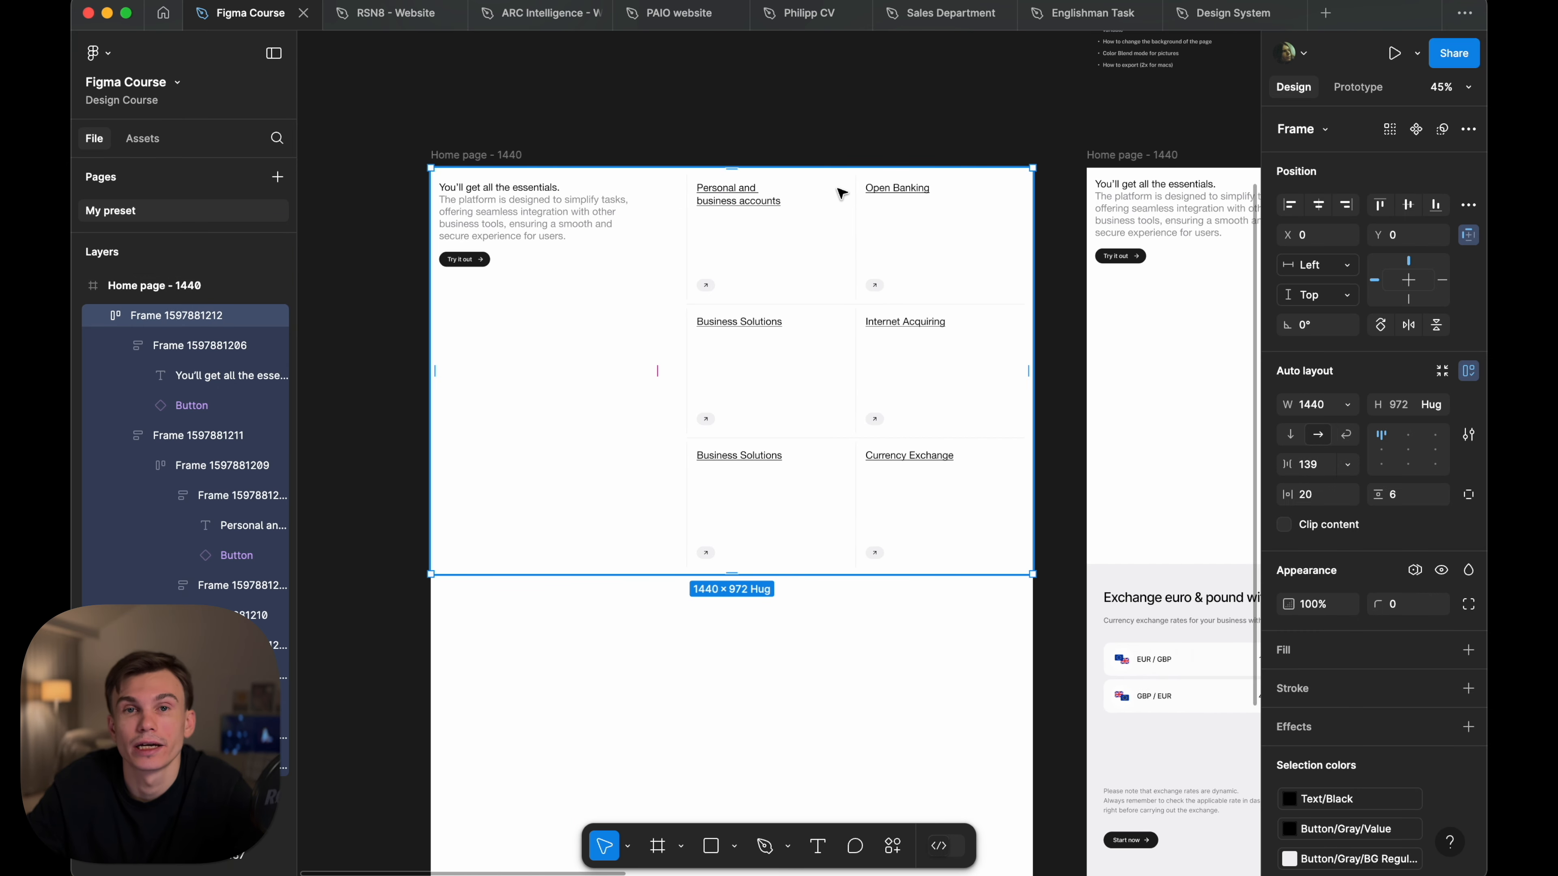
{"action": "scroll", "coordinate": [834, 192], "scroll_direction": "up", "scroll_amount": 3}
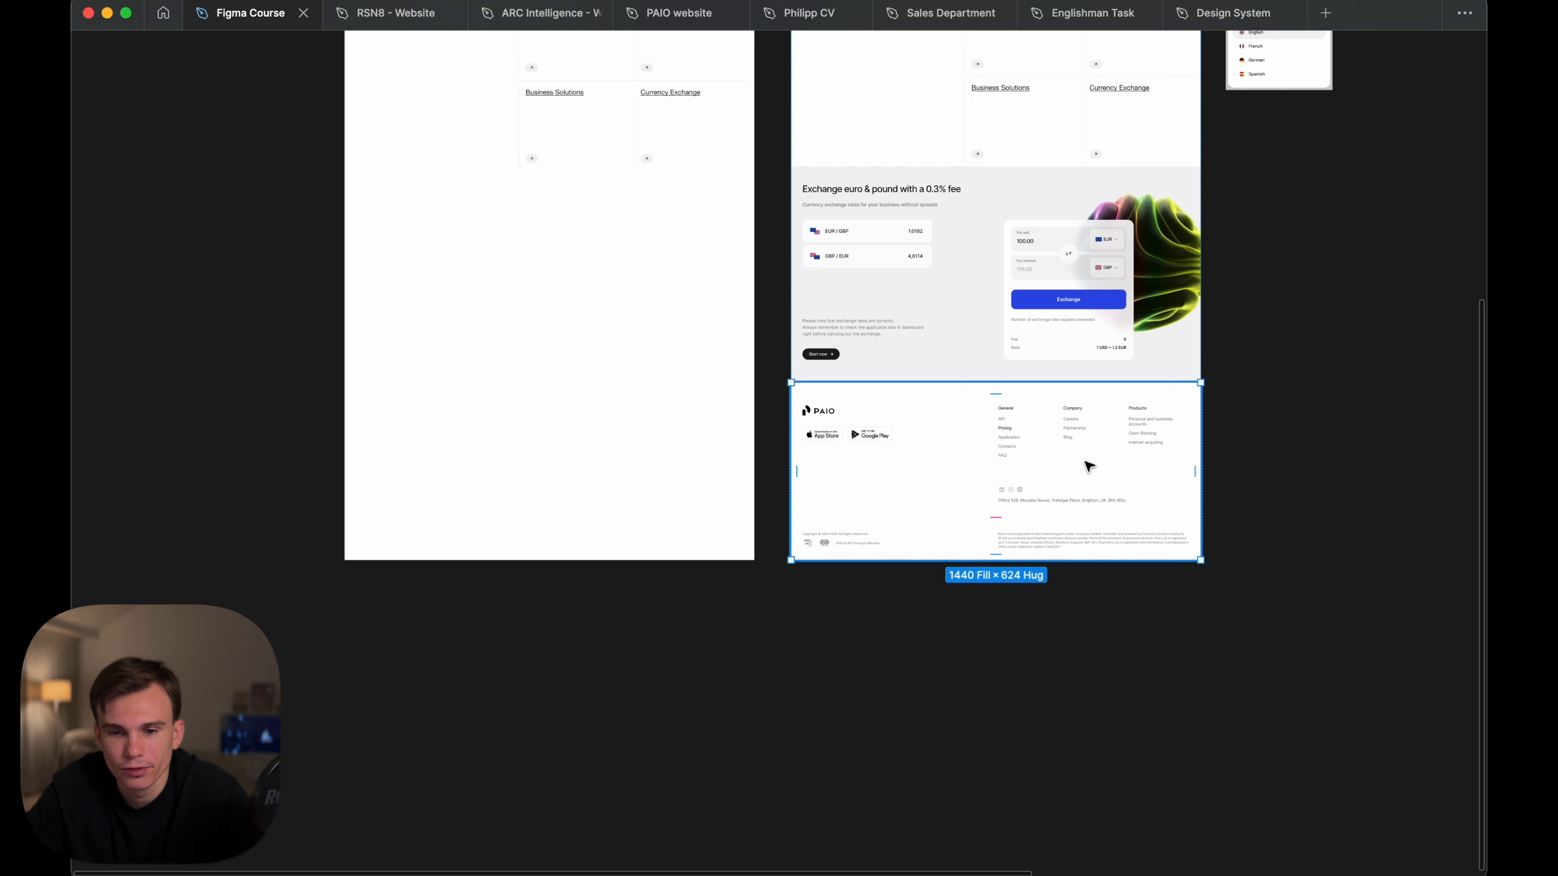
- Copy the PAIO logo and both app store badges from the reference footer into the empty lower part of the working page
{"action": "scroll", "coordinate": [831, 418], "scroll_direction": "up", "scroll_amount": 5}
{"action": "scroll", "coordinate": [833, 420], "scroll_direction": "right", "scroll_amount": 3}
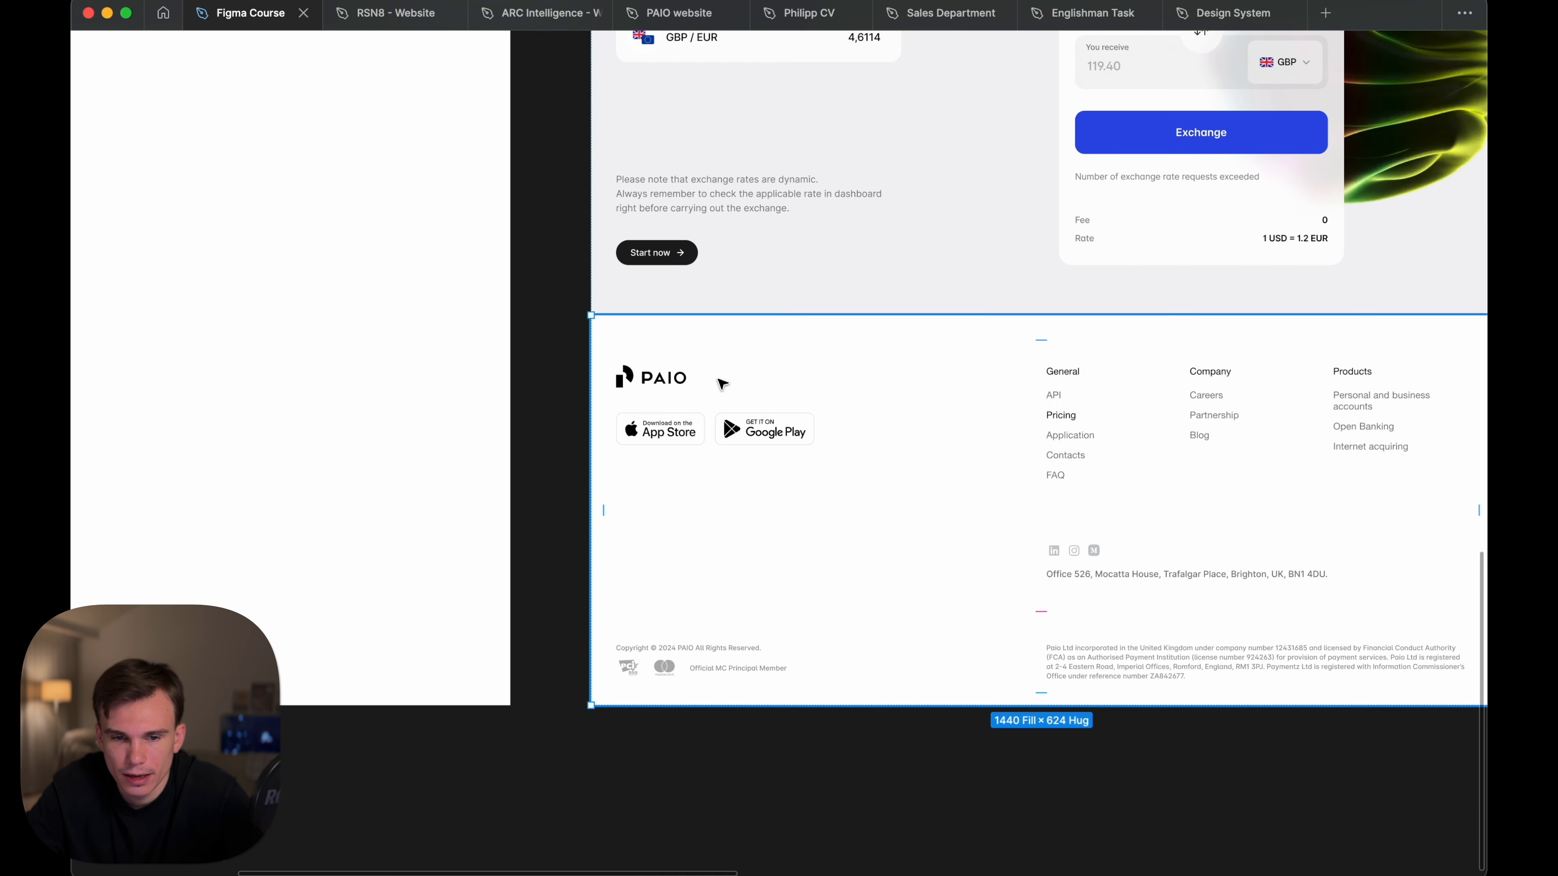
{"action": "left_click", "coordinate": [1078, 416], "text": "super"}
{"action": "left_click", "coordinate": [705, 433]}
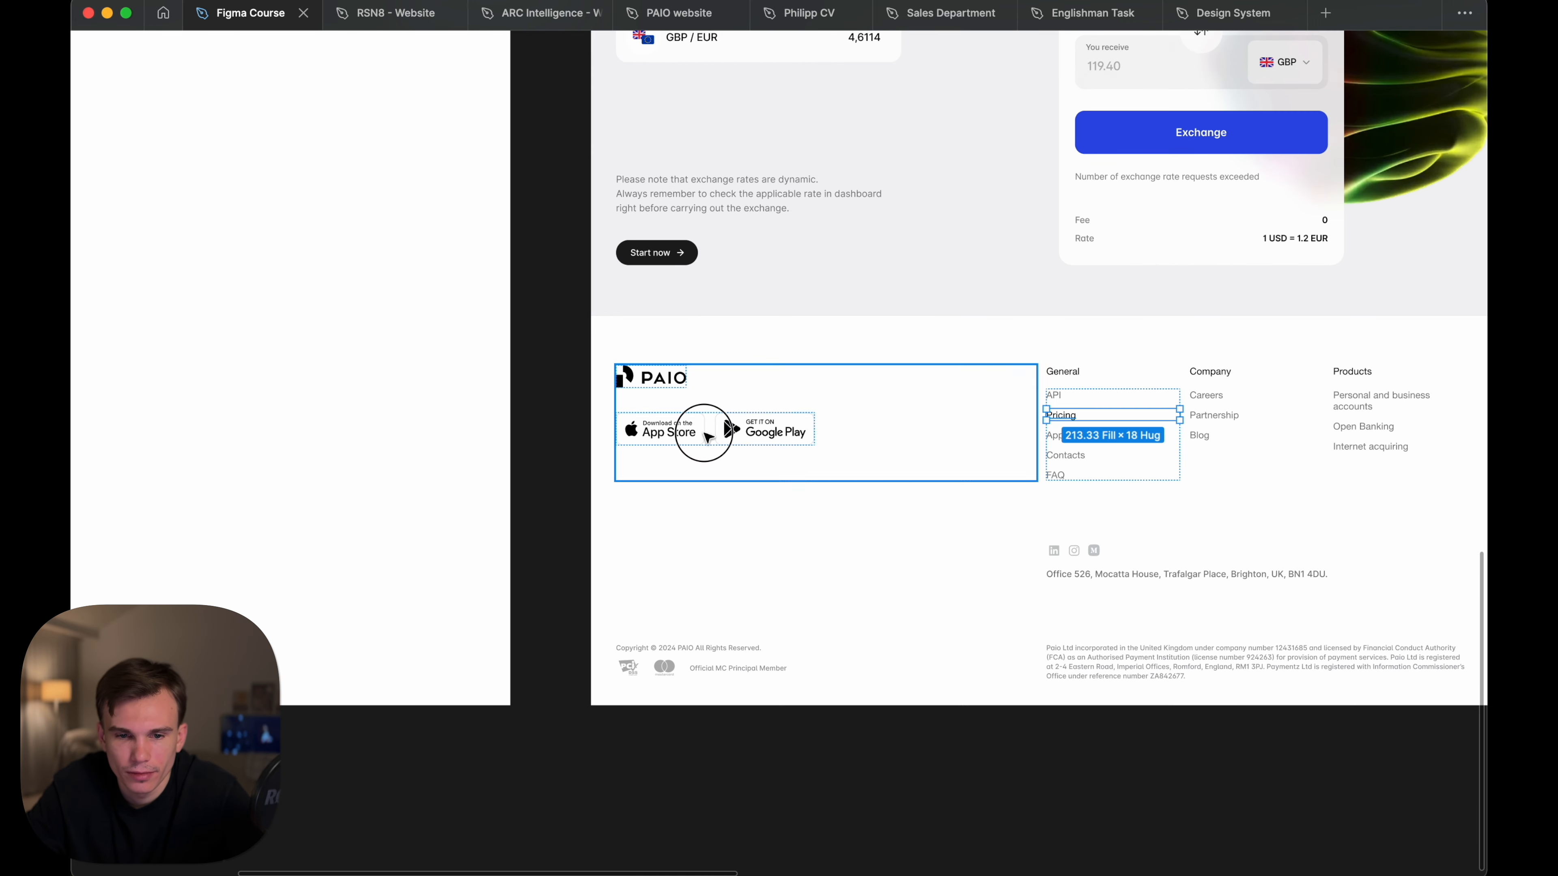
{"action": "double_click", "coordinate": [704, 432]}
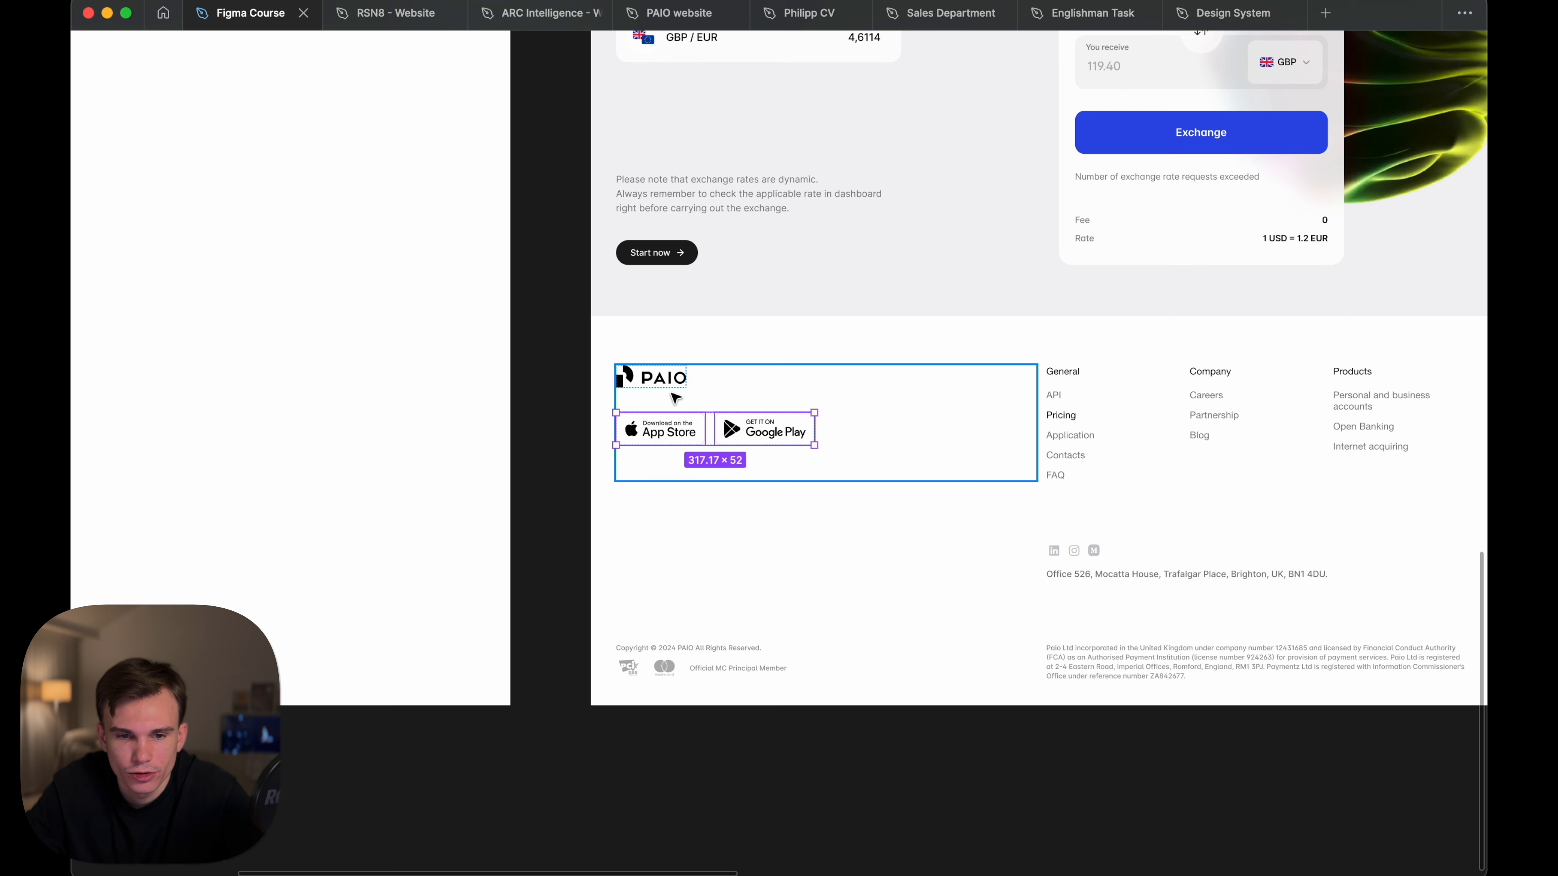
{"action": "left_click", "coordinate": [659, 377], "text": "shift"}
{"action": "left_click_drag", "start_coordinate": [479, 379], "coordinate": [233, 337]}
{"action": "scroll", "coordinate": [233, 338], "scroll_direction": "left", "scroll_amount": 6}
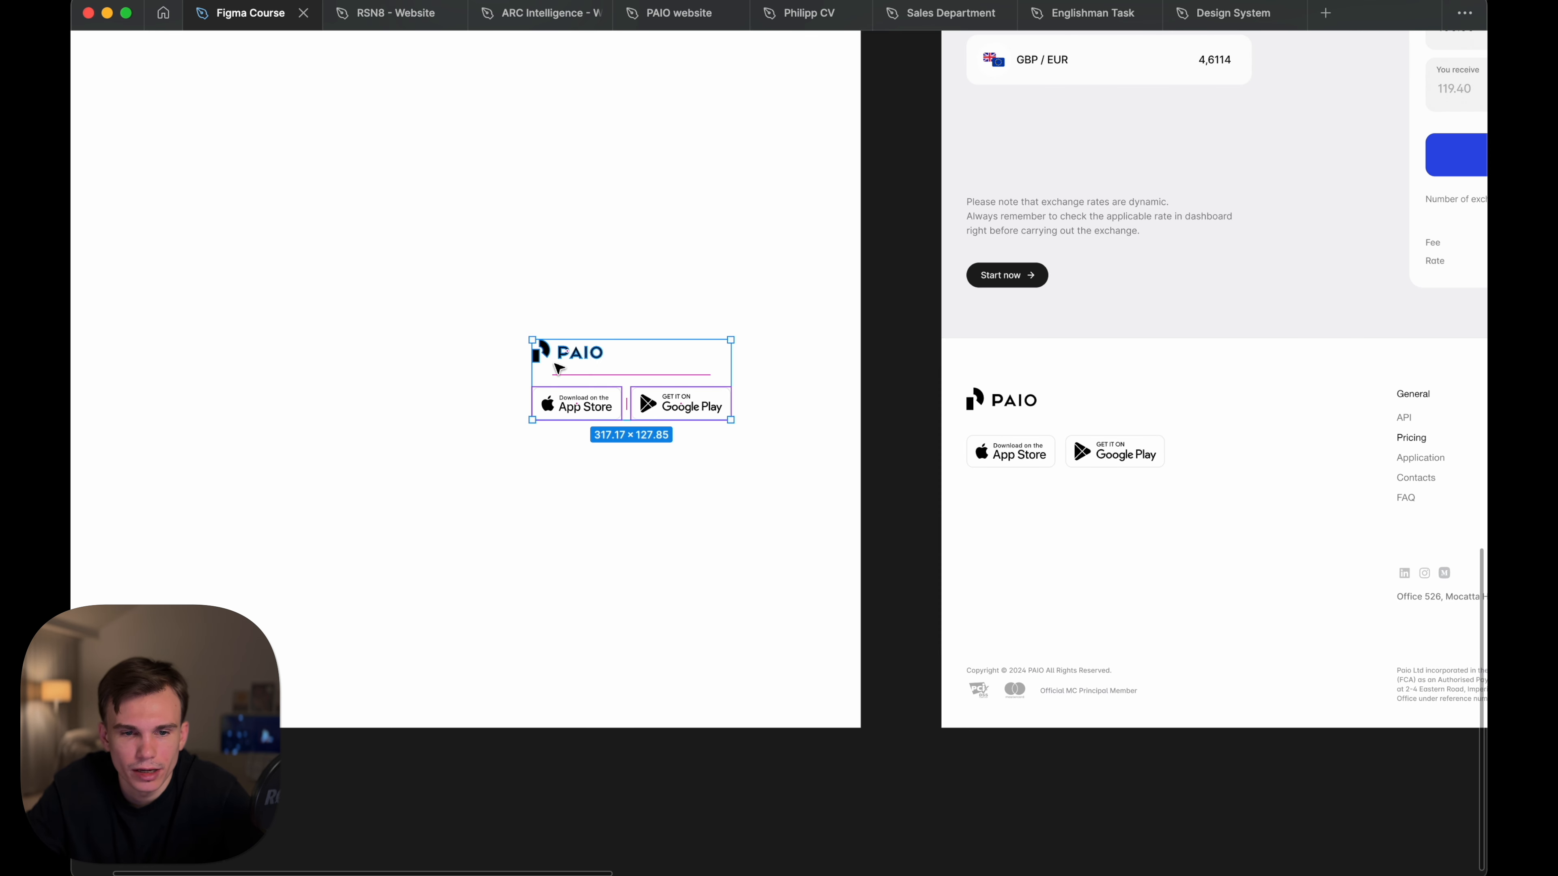
{"action": "left_click_drag", "start_coordinate": [595, 390], "coordinate": [355, 374]}
- Check the copied Google Play badge, App Store badge and PAIO logo one by one as separate elements
{"action": "left_click", "coordinate": [648, 274]}
{"action": "left_click", "coordinate": [429, 391]}
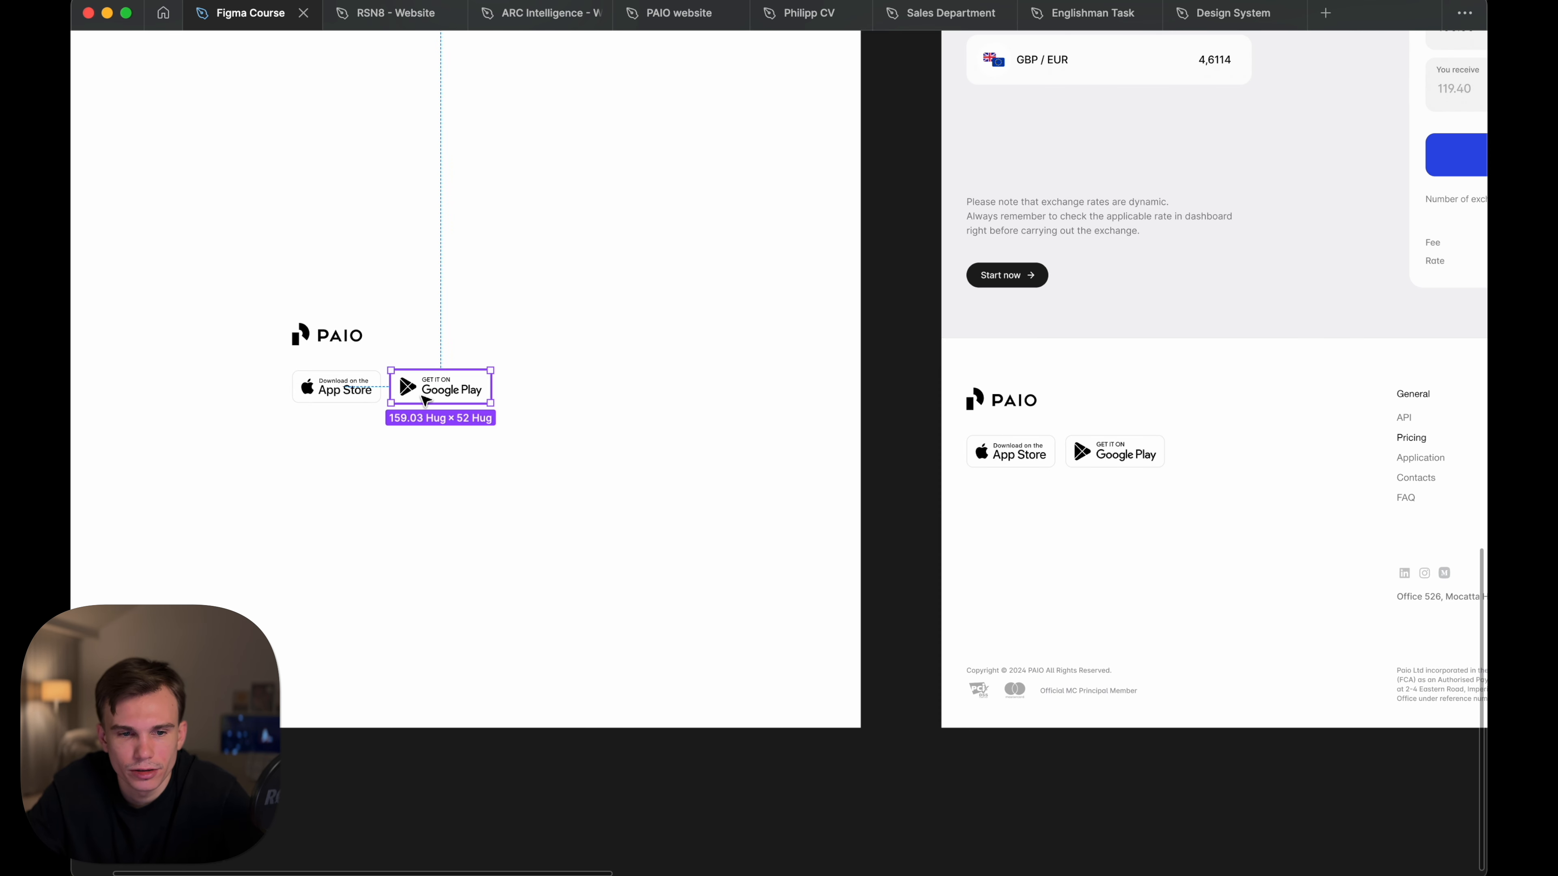
{"action": "left_click", "coordinate": [345, 387]}
{"action": "left_click", "coordinate": [348, 334]}
{"action": "left_click", "coordinate": [547, 330]}
- Copy the copyright line, PCI and Mastercard logos and "Official MC Principal Member" text from the reference footer into the working page
{"action": "scroll", "coordinate": [782, 634], "scroll_direction": "right", "scroll_amount": 5}
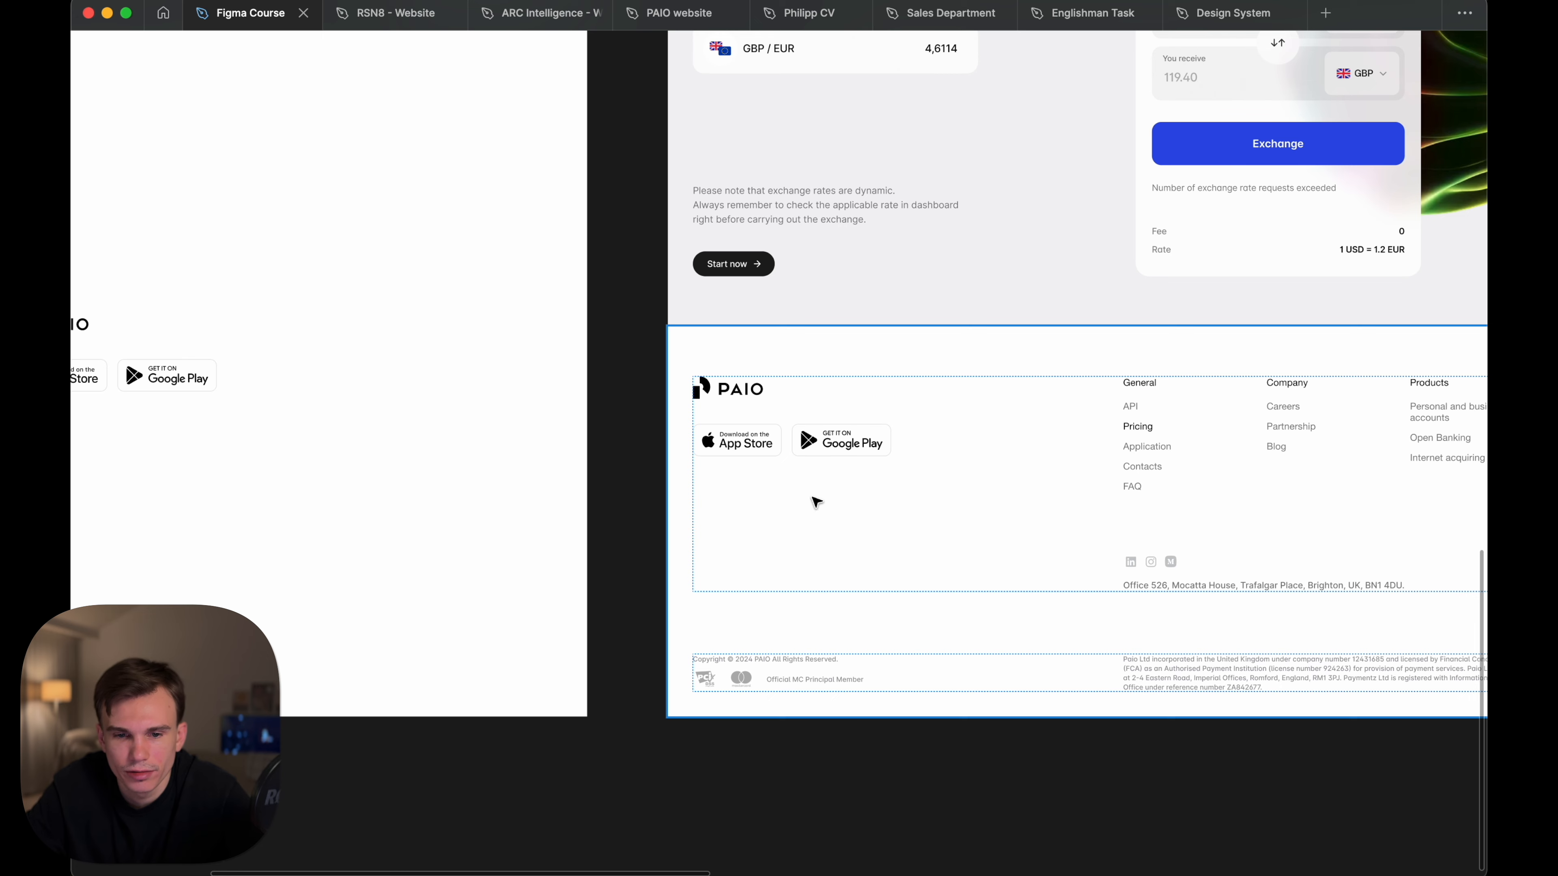
{"action": "scroll", "coordinate": [767, 540], "scroll_direction": "down", "scroll_amount": 2}
{"action": "scroll", "coordinate": [767, 540], "scroll_direction": "right", "scroll_amount": 2}
{"action": "left_click", "coordinate": [712, 595]}
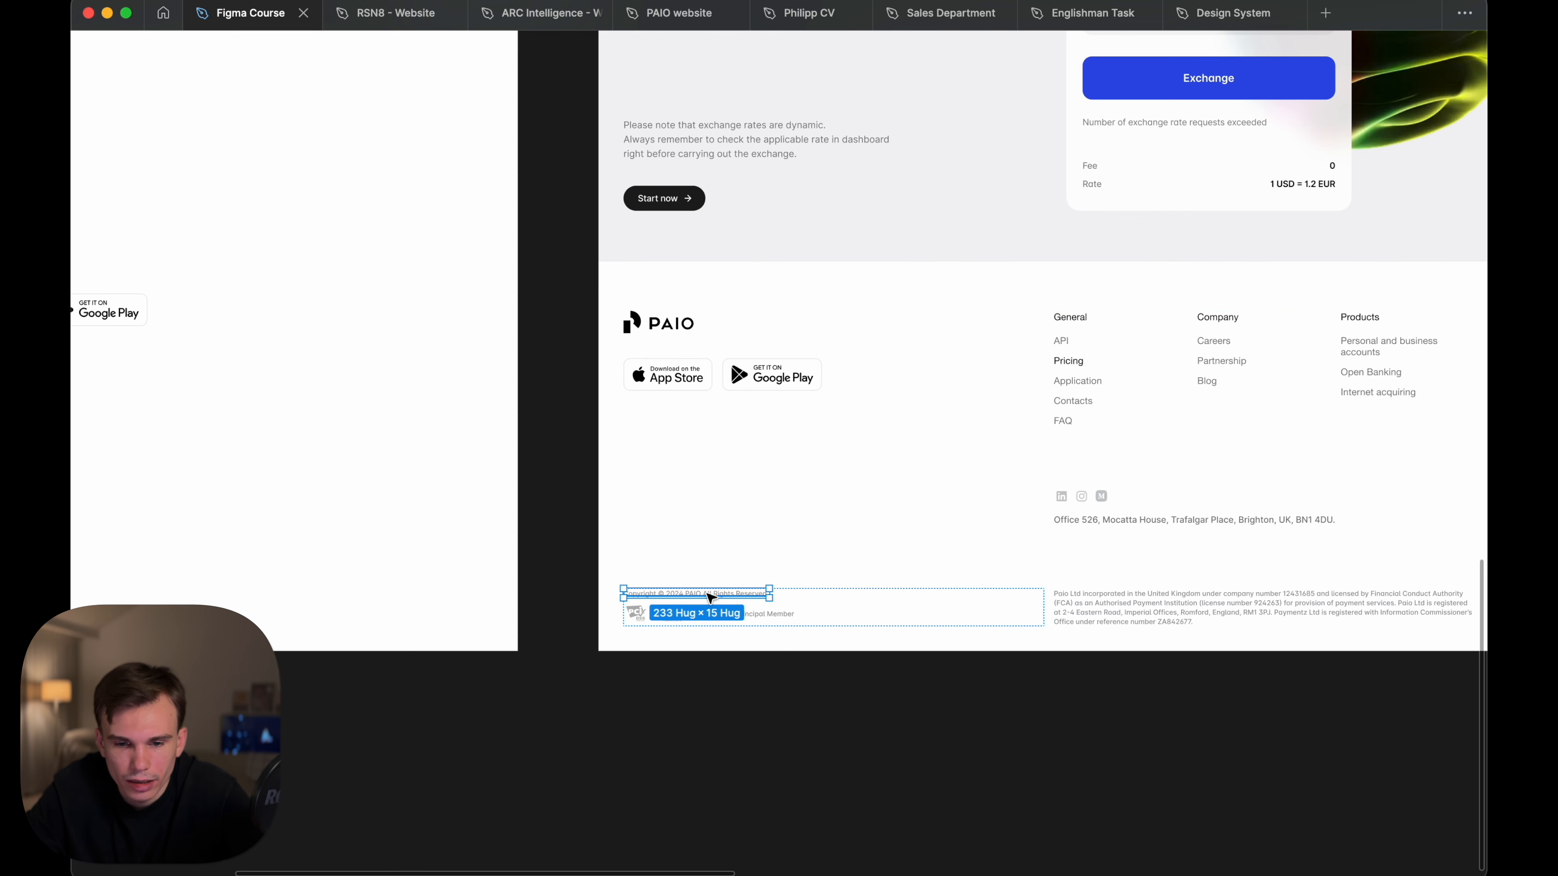
{"action": "left_click", "coordinate": [755, 617]}
{"action": "scroll", "coordinate": [760, 619], "scroll_direction": "up", "scroll_amount": 5}
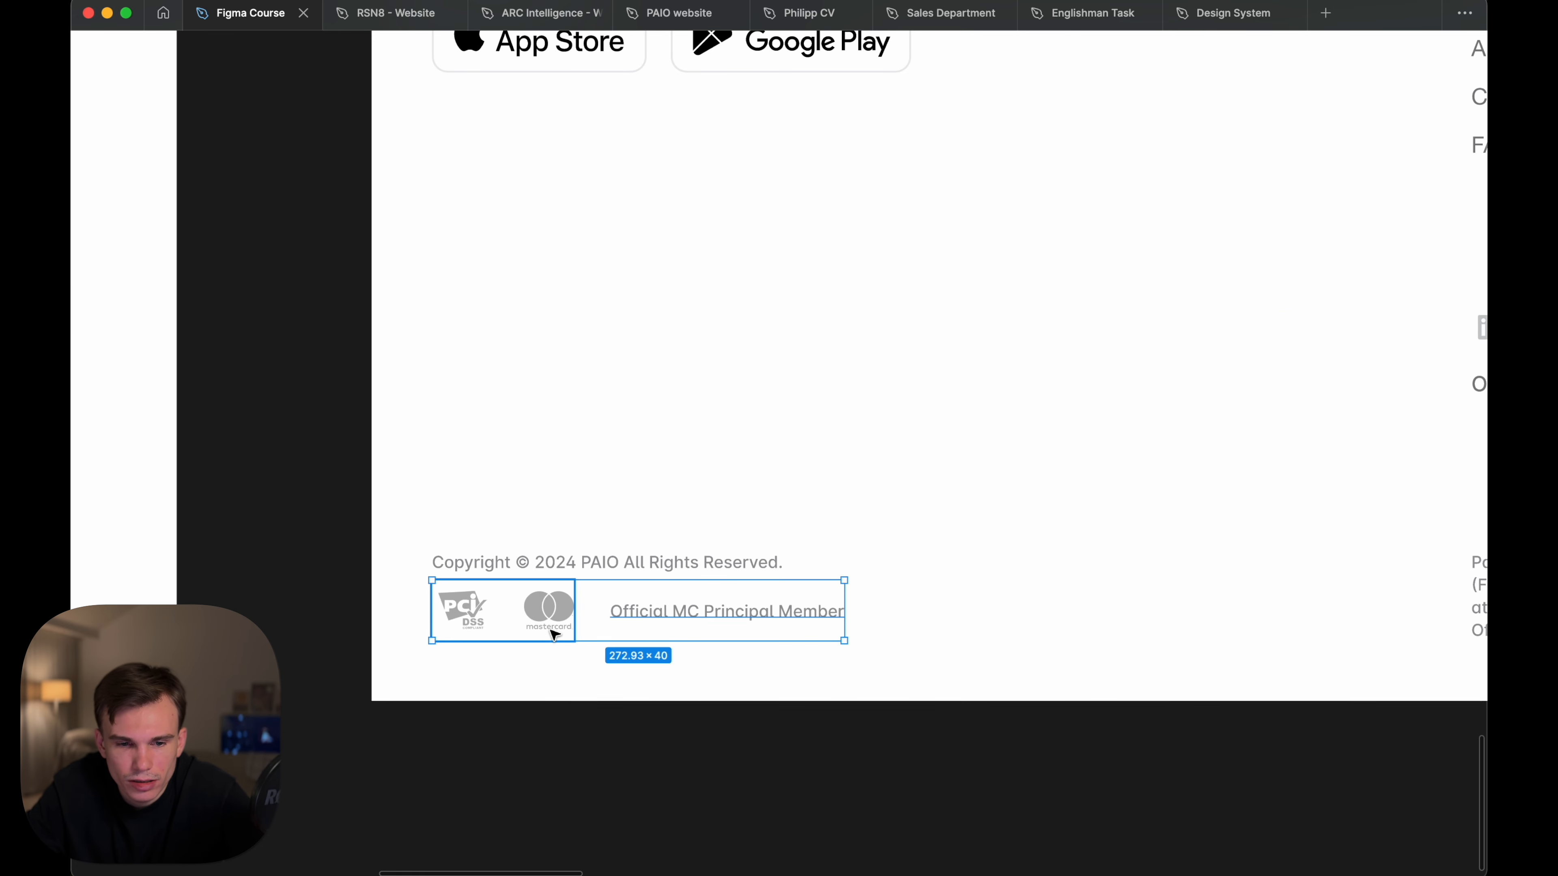
{"action": "double_click", "coordinate": [537, 619]}
{"action": "left_click", "coordinate": [678, 610], "text": "shift"}
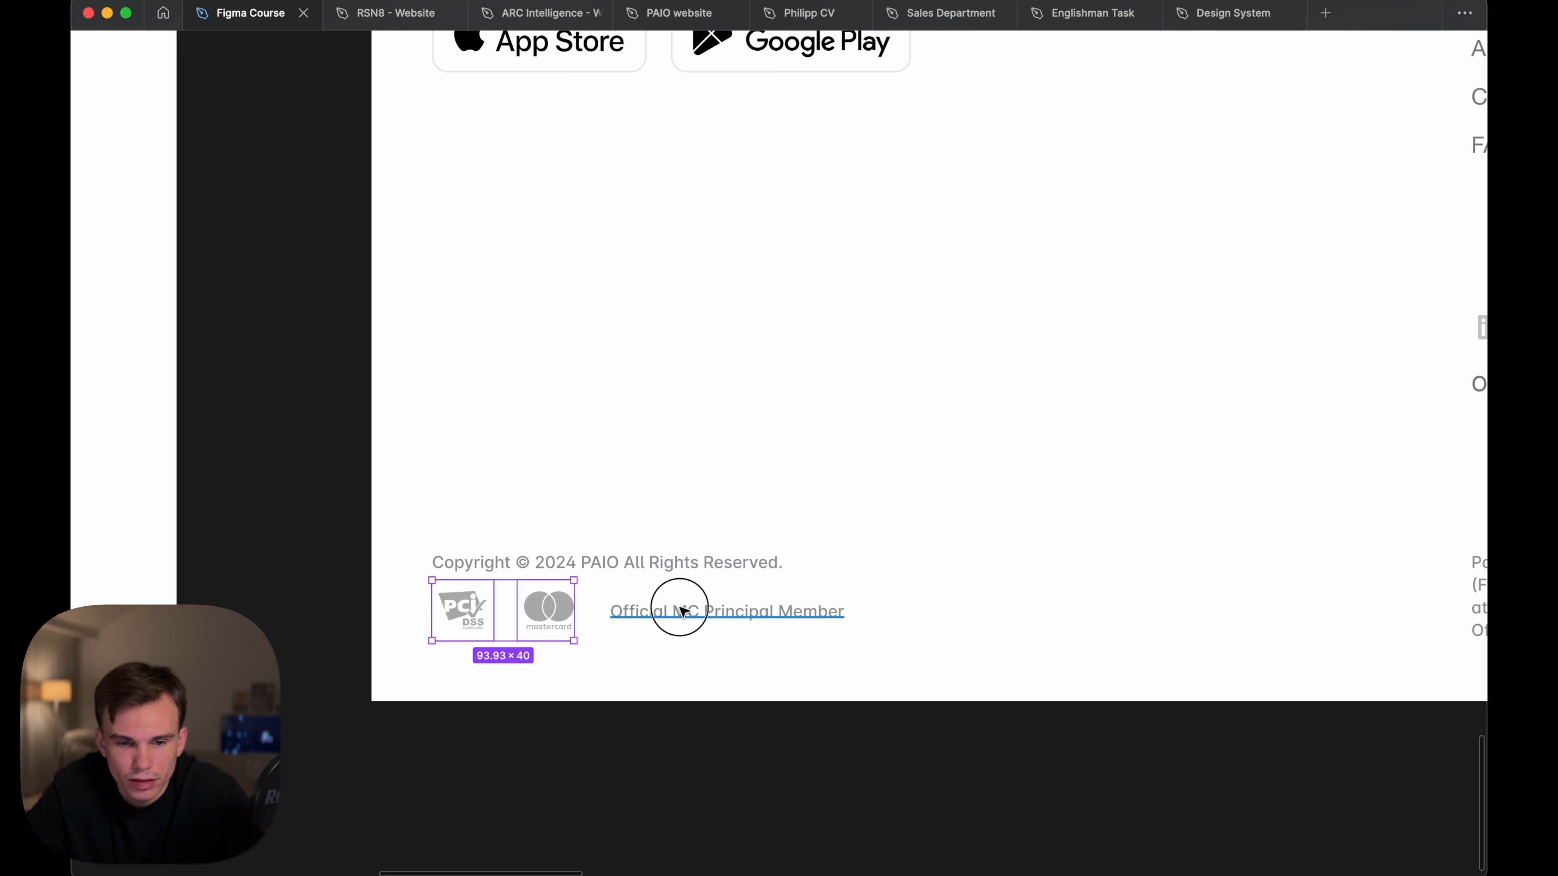
{"action": "left_click", "coordinate": [659, 572], "text": "shift"}
{"action": "scroll", "coordinate": [657, 573], "scroll_direction": "down", "scroll_amount": 10}
{"action": "scroll", "coordinate": [949, 512], "scroll_direction": "up", "scroll_amount": 5}
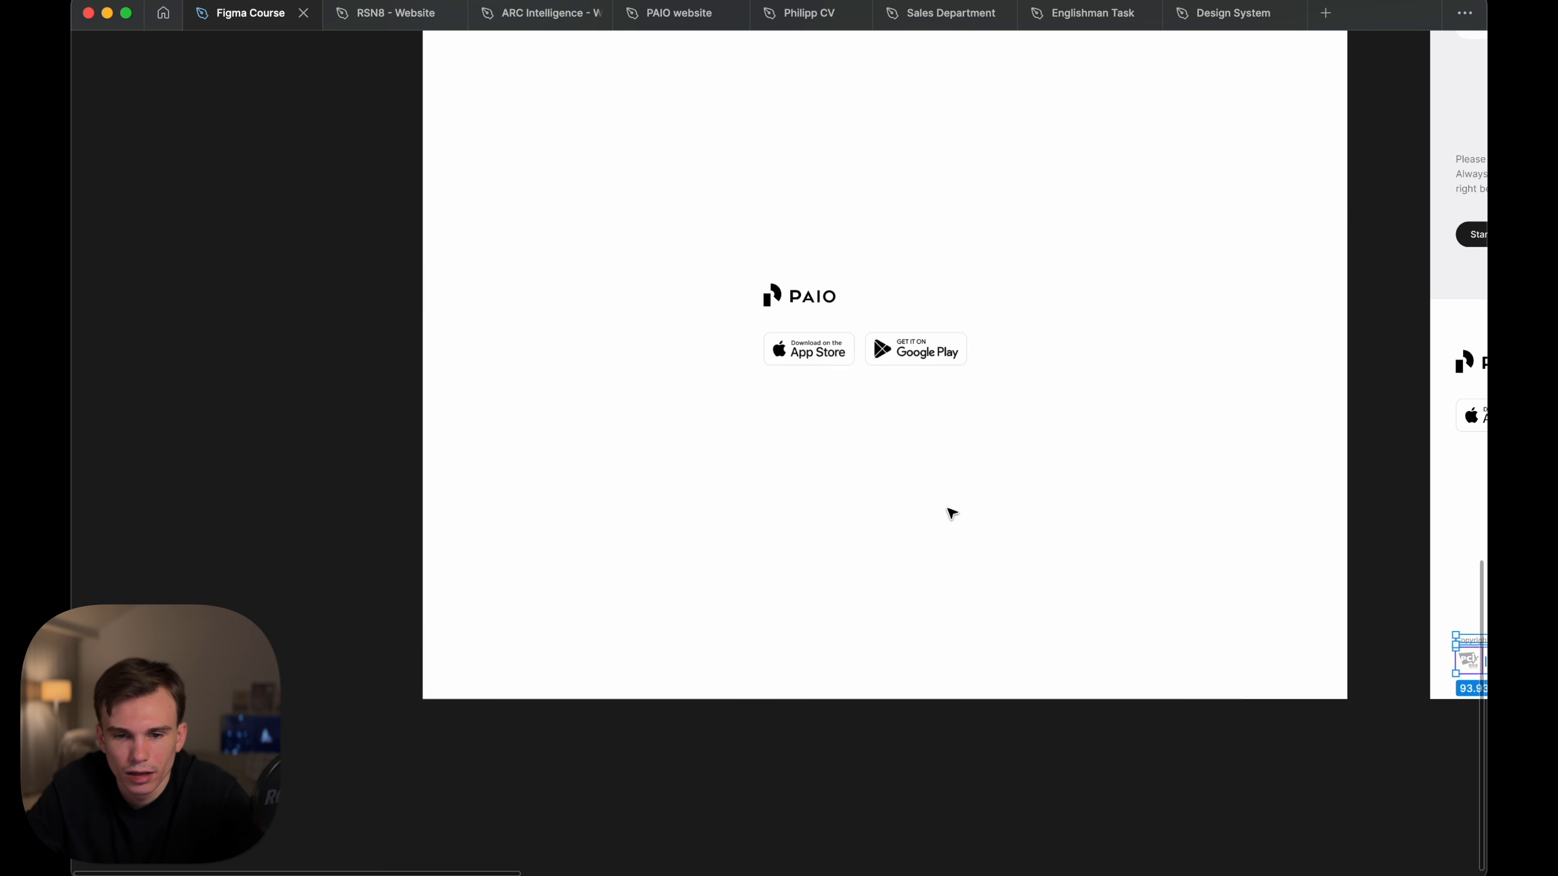
{"action": "left_click", "coordinate": [949, 511]}
{"action": "key", "text": "super+v"}
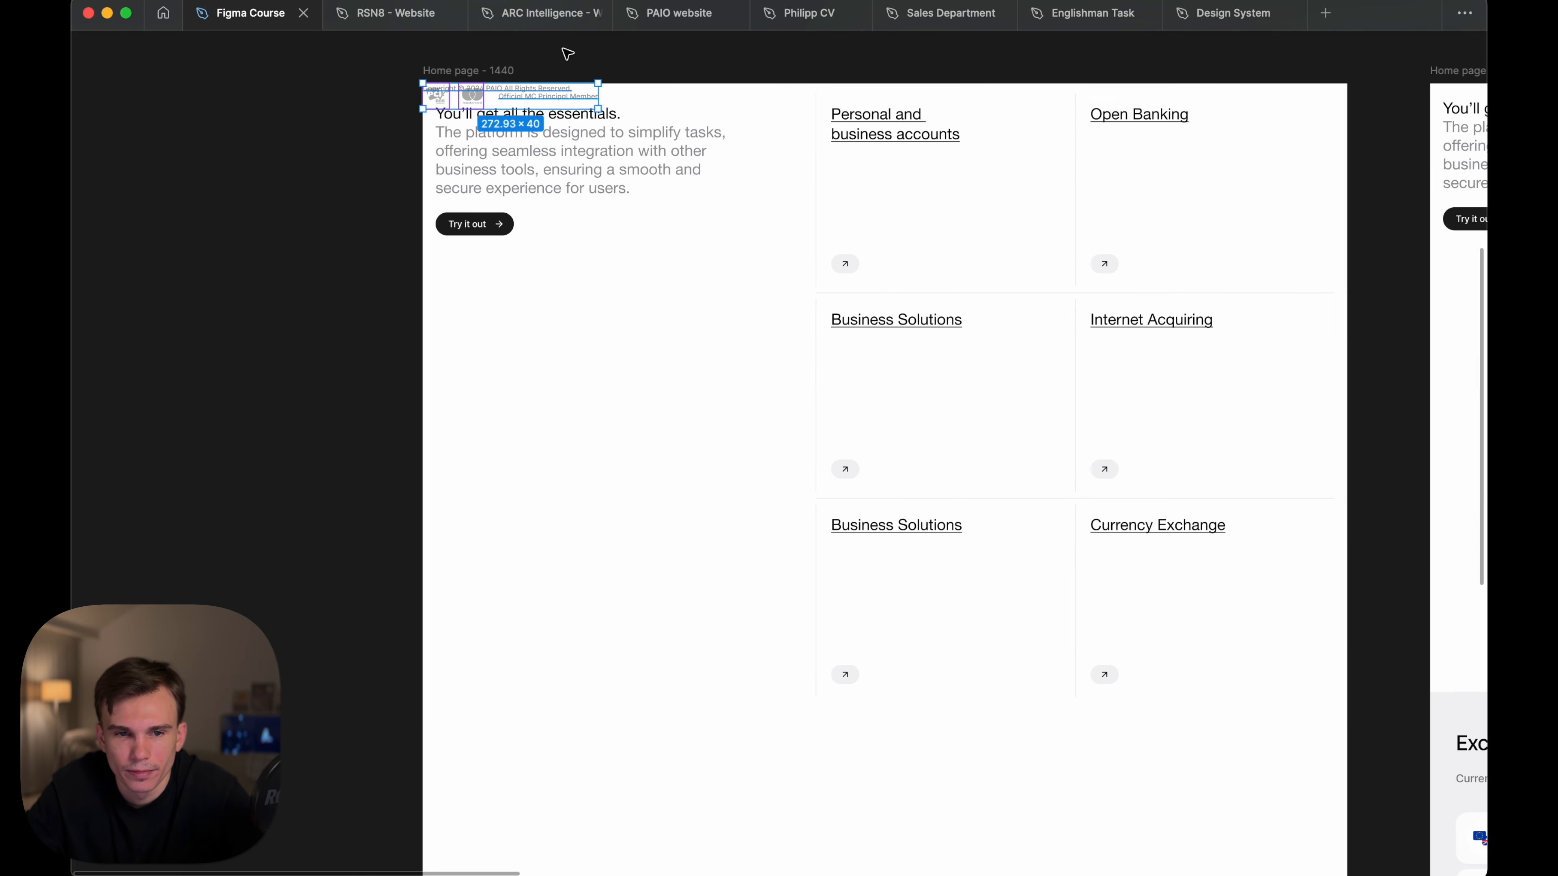
- Move the pasted copyright line, certification logos and membership text down to the working page's lower-left corner
{"action": "left_click_drag", "start_coordinate": [540, 101], "coordinate": [615, 644]}
{"action": "scroll", "coordinate": [616, 644], "scroll_direction": "down", "scroll_amount": 5}
{"action": "left_click_drag", "start_coordinate": [619, 350], "coordinate": [621, 743]}
{"action": "scroll", "coordinate": [621, 743], "scroll_direction": "down", "scroll_amount": 5}
{"action": "scroll", "coordinate": [620, 743], "scroll_direction": "down", "scroll_amount": 2}
{"action": "left_click_drag", "start_coordinate": [652, 337], "coordinate": [636, 786]}
{"action": "scroll", "coordinate": [636, 786], "scroll_direction": "down", "scroll_amount": 5}
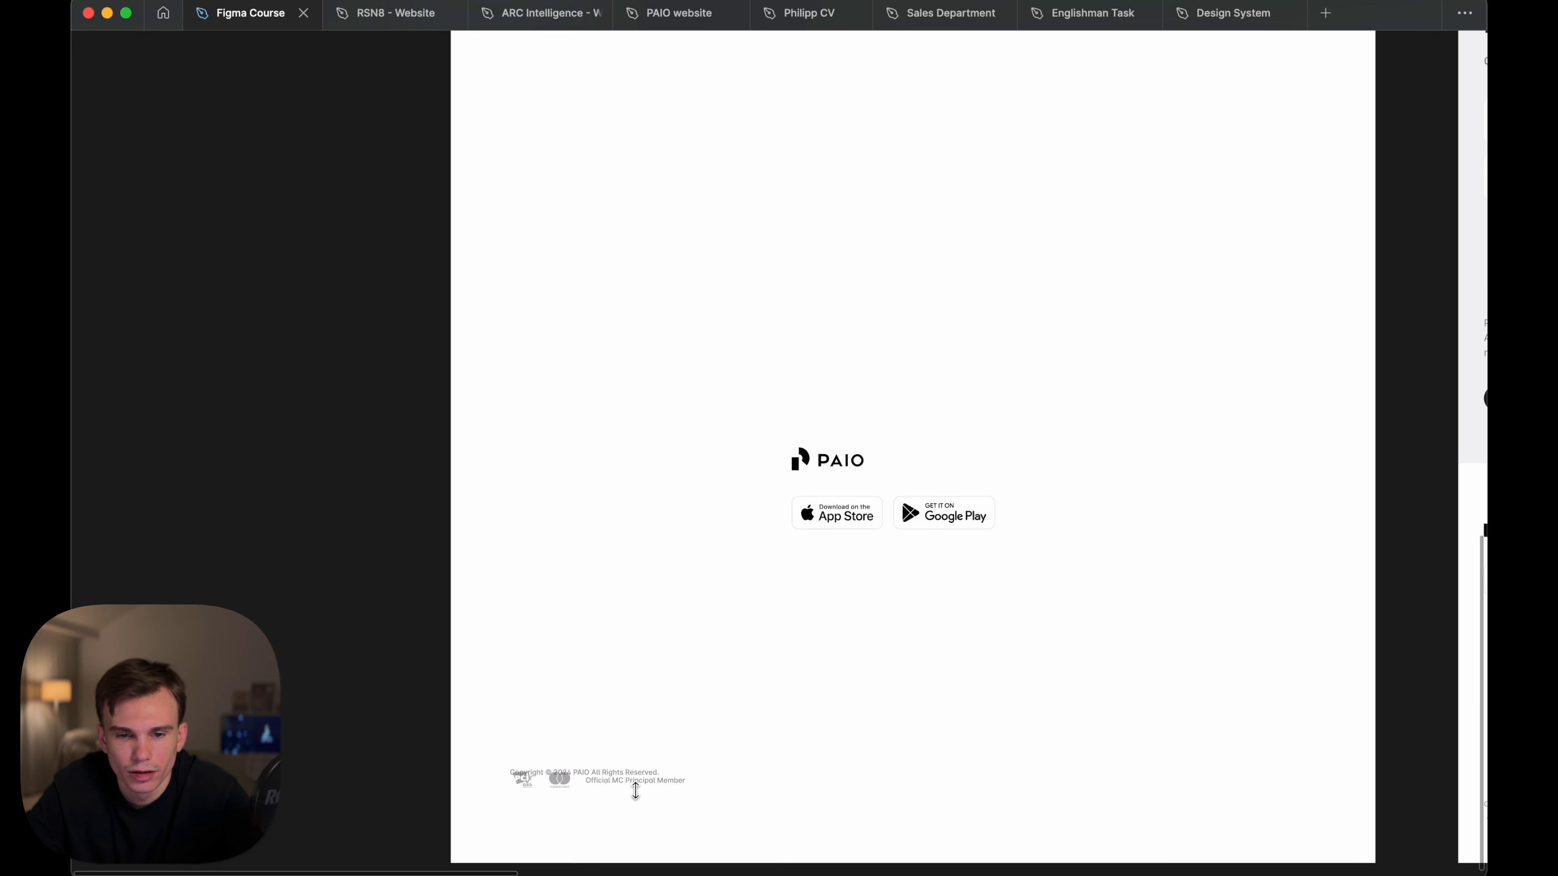
{"action": "left_click", "coordinate": [888, 537]}
- Select the headings and all links of the Products, Company and General columns in the reference footer
{"action": "scroll", "coordinate": [891, 540], "scroll_direction": "right", "scroll_amount": 12}
{"action": "scroll", "coordinate": [891, 540], "scroll_direction": "up", "scroll_amount": 4}
{"action": "scroll", "coordinate": [898, 540], "scroll_direction": "down", "scroll_amount": 2}
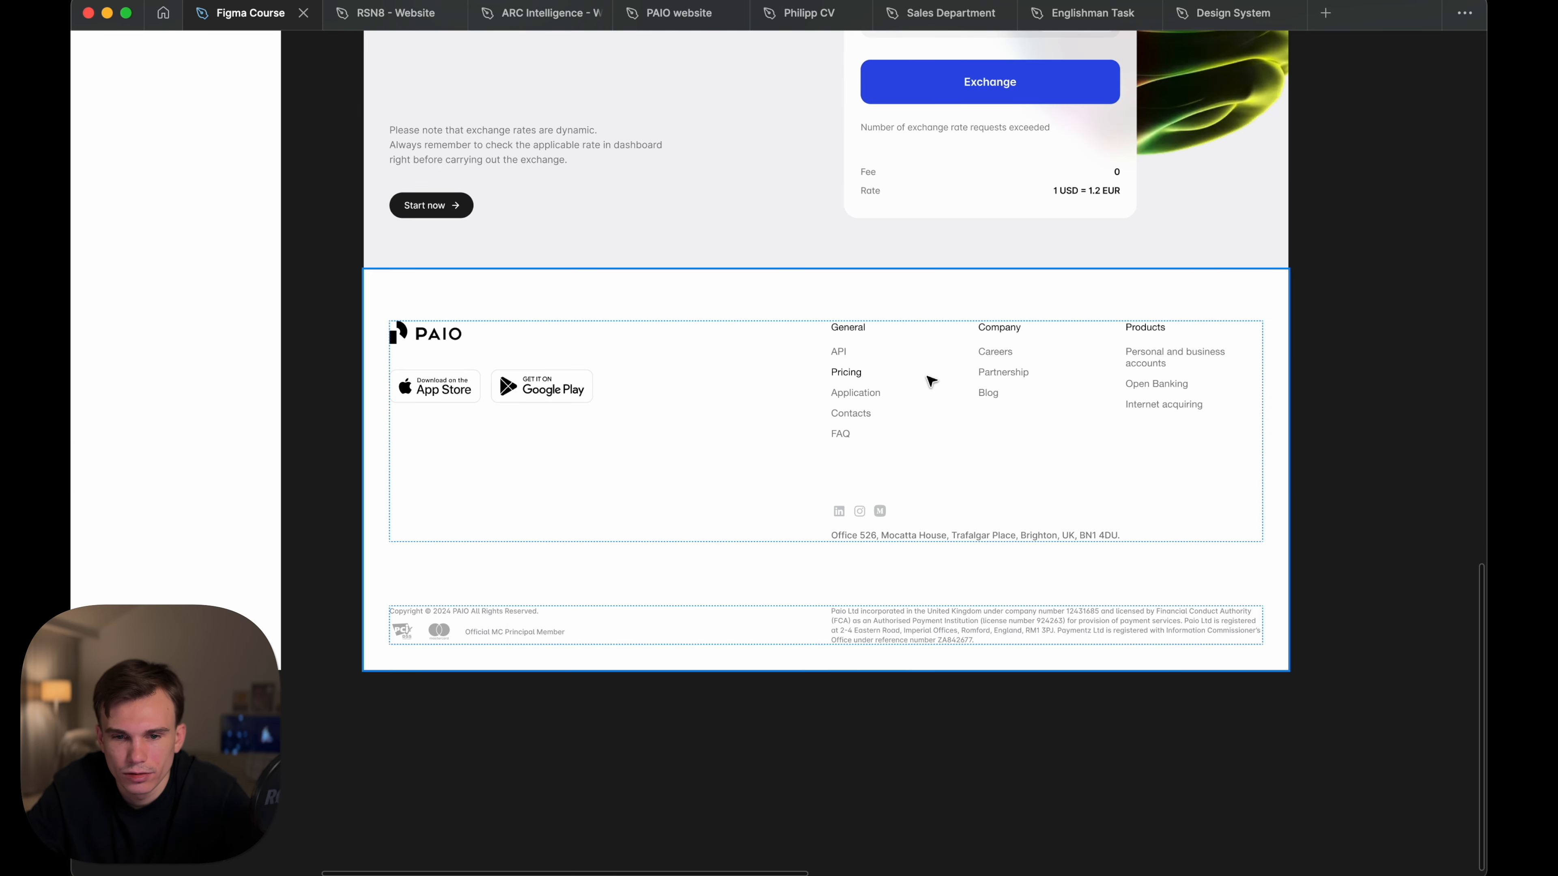
{"action": "scroll", "coordinate": [926, 378], "scroll_direction": "up", "scroll_amount": 4}
{"action": "scroll", "coordinate": [867, 330], "scroll_direction": "right", "scroll_amount": 8}
{"action": "left_click_drag", "start_coordinate": [1363, 281], "coordinate": [1028, 506]}
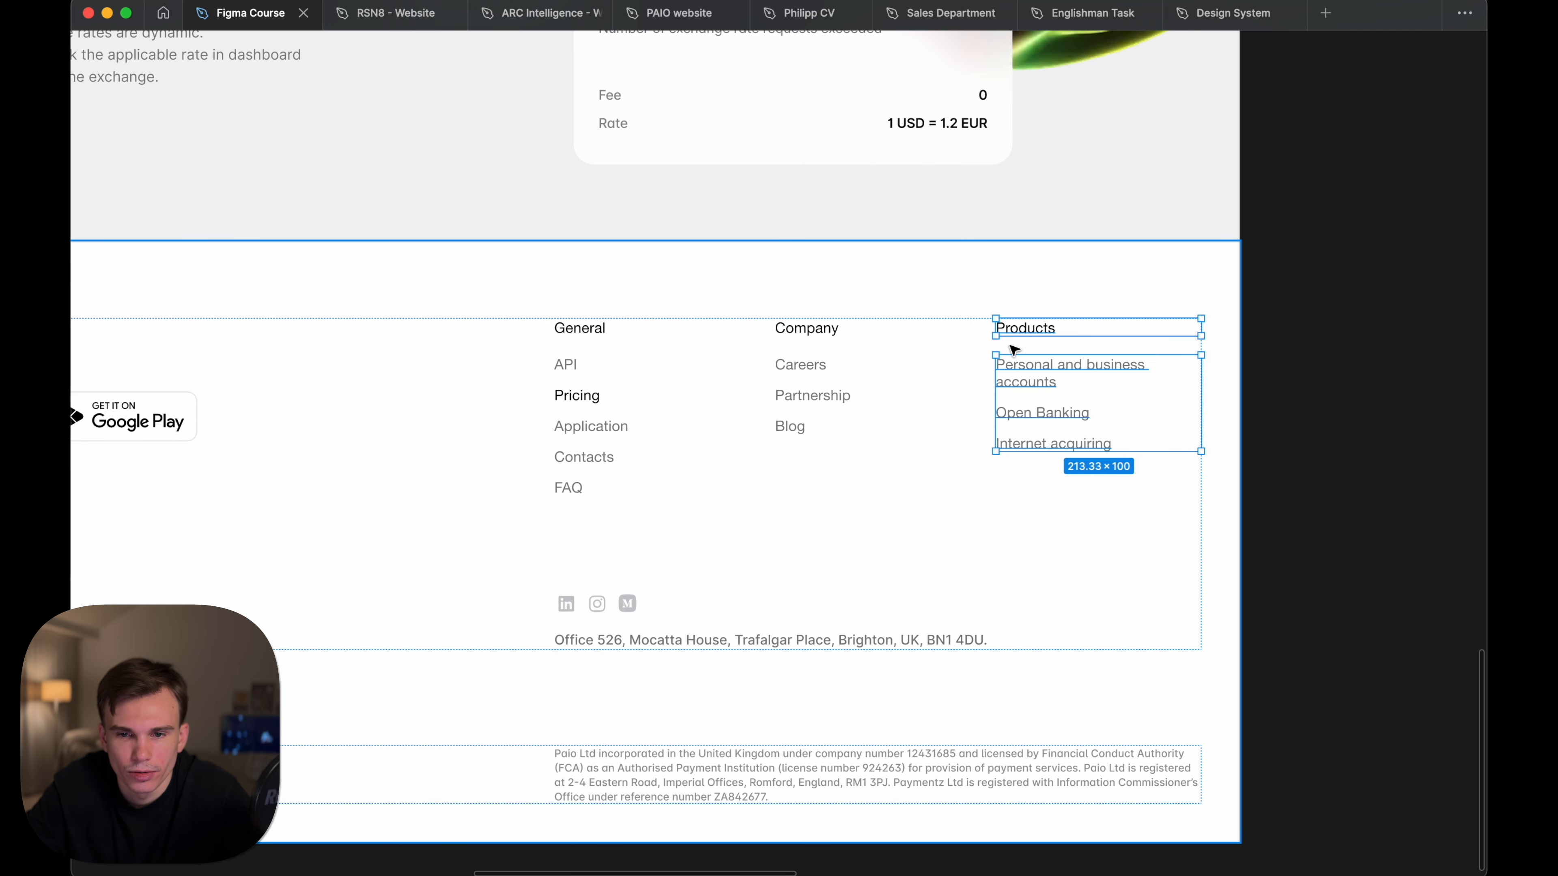
{"action": "left_click", "coordinate": [785, 330], "text": "shift"}
{"action": "left_click", "coordinate": [785, 367], "text": "shift"}
{"action": "left_click", "coordinate": [787, 398], "text": "shift"}
{"action": "left_click", "coordinate": [787, 429], "text": "shift"}
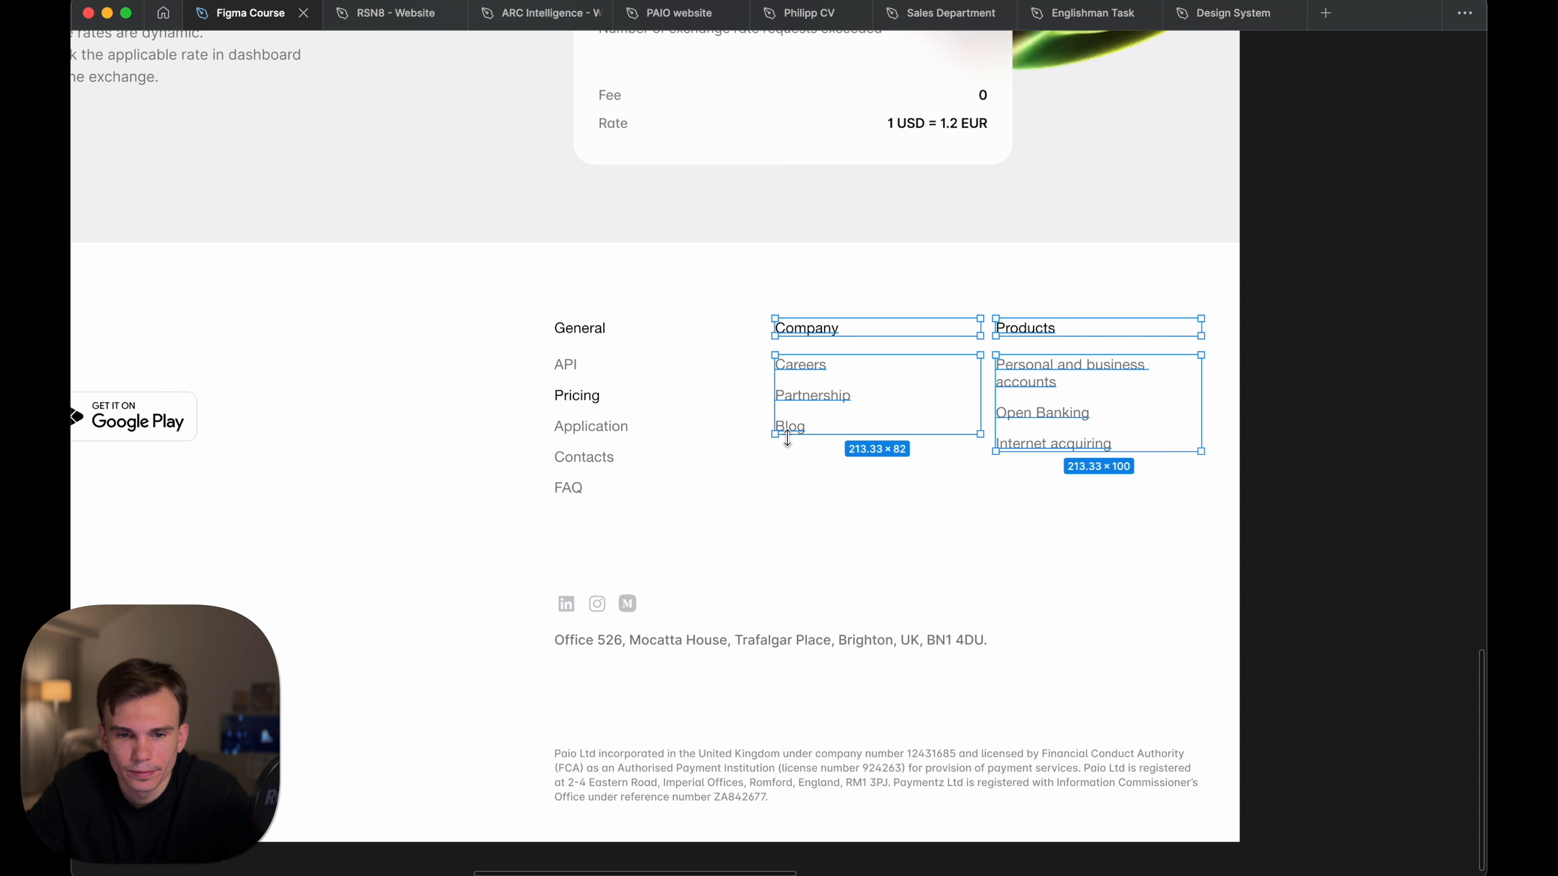
{"action": "left_click", "coordinate": [588, 332], "text": "shift"}
{"action": "left_click", "coordinate": [564, 366], "text": "shift"}
{"action": "left_click", "coordinate": [573, 396], "text": "shift"}
{"action": "left_click", "coordinate": [583, 427], "text": "shift"}
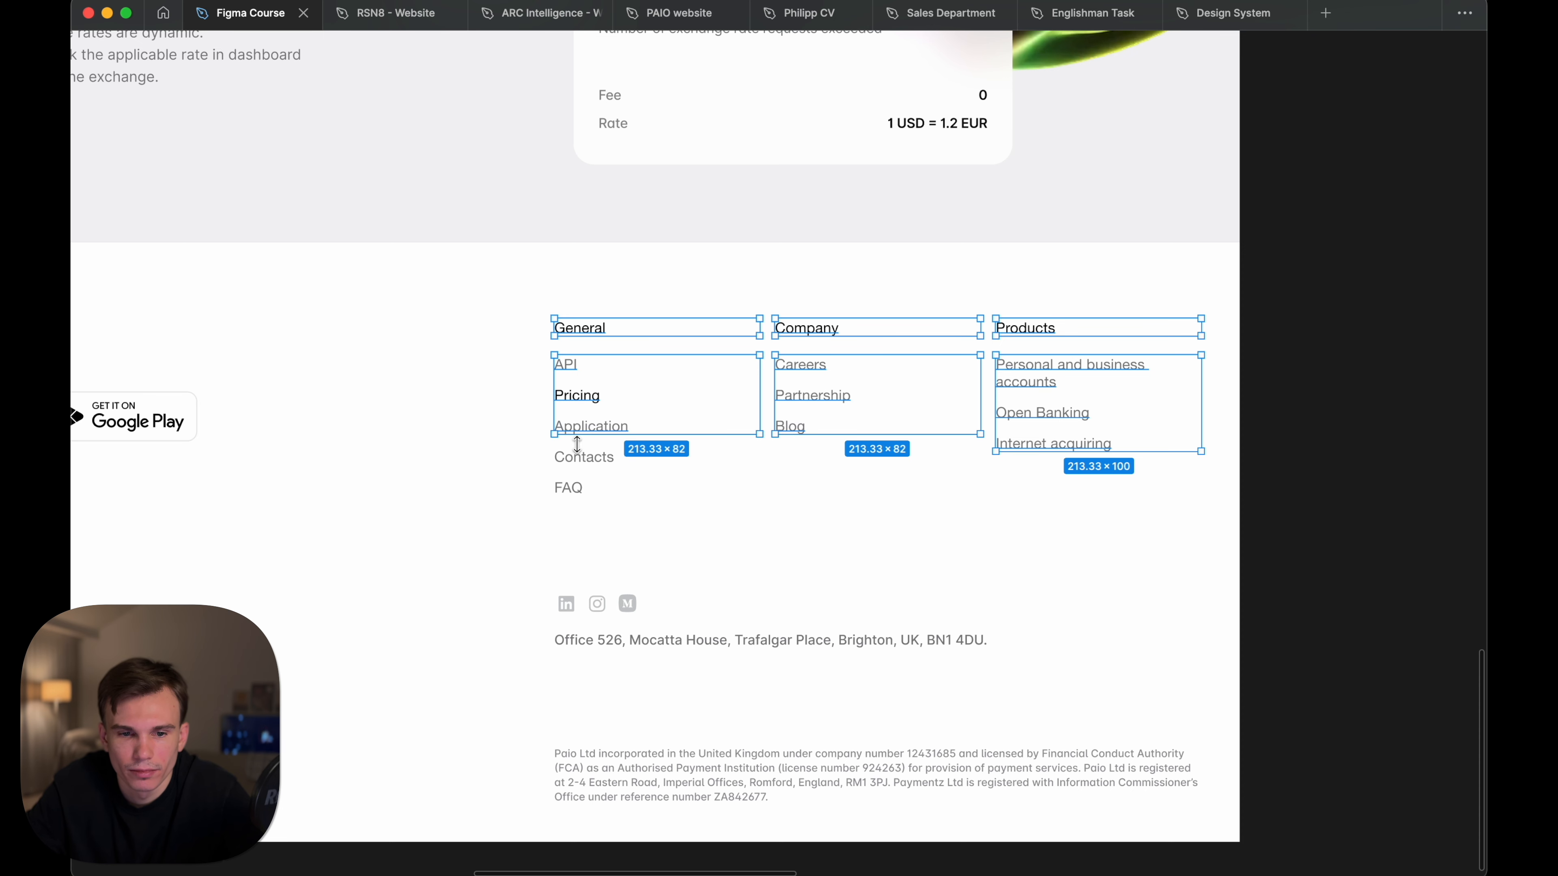
{"action": "left_click", "coordinate": [579, 459], "text": "shift"}
{"action": "left_click", "coordinate": [570, 488], "text": "shift"}
- Add the office address and three social icons to the selection and copy everything into the working page below the store badges
{"action": "left_click", "coordinate": [607, 640], "text": "shift"}
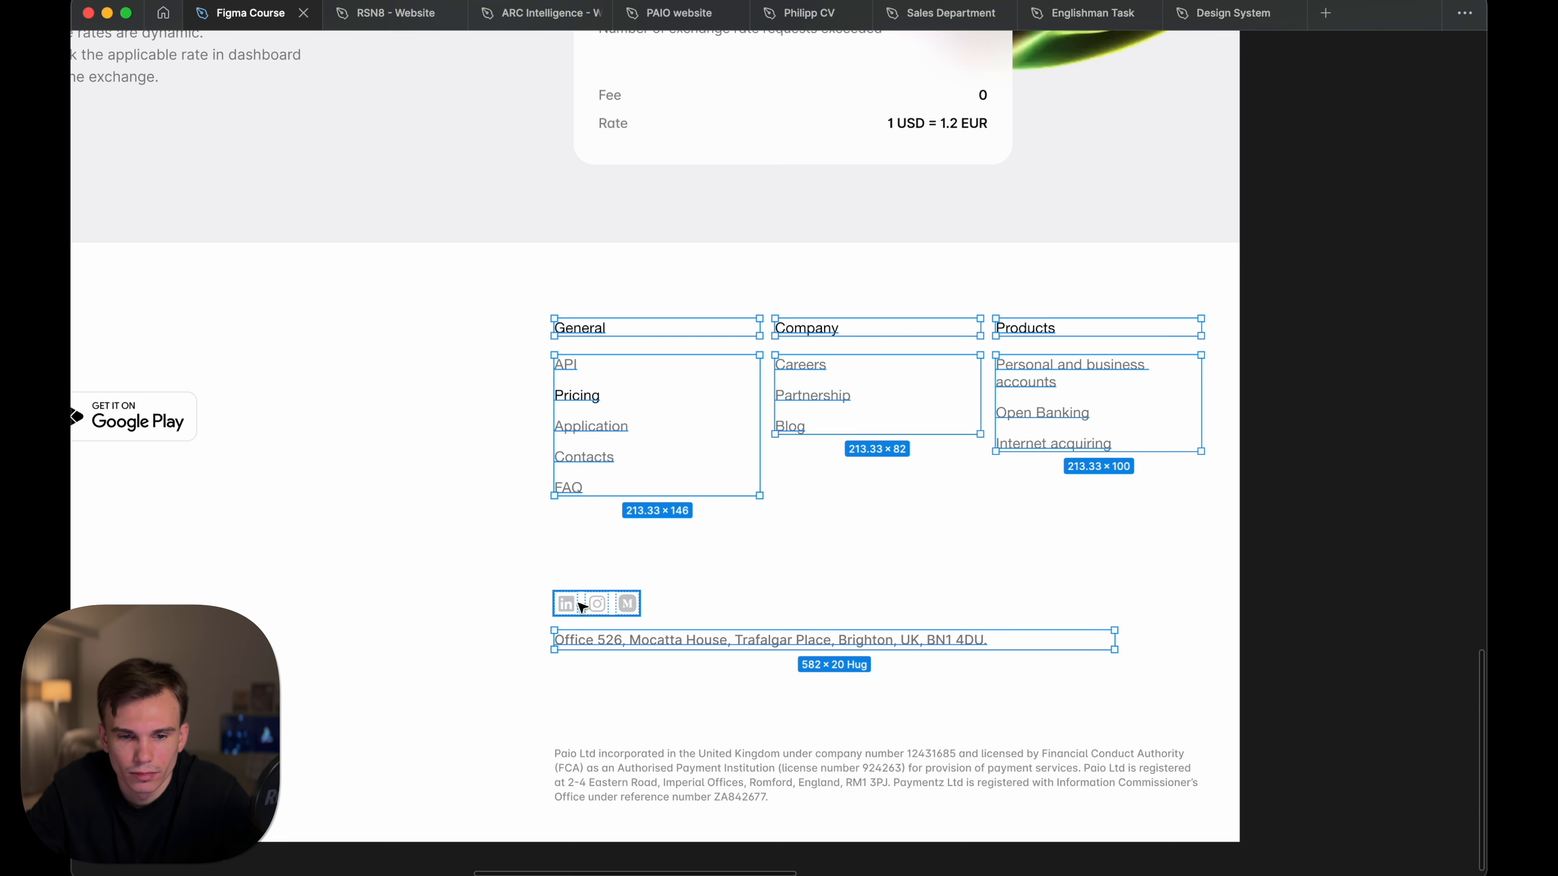
{"action": "left_click", "coordinate": [603, 606], "text": "shift"}
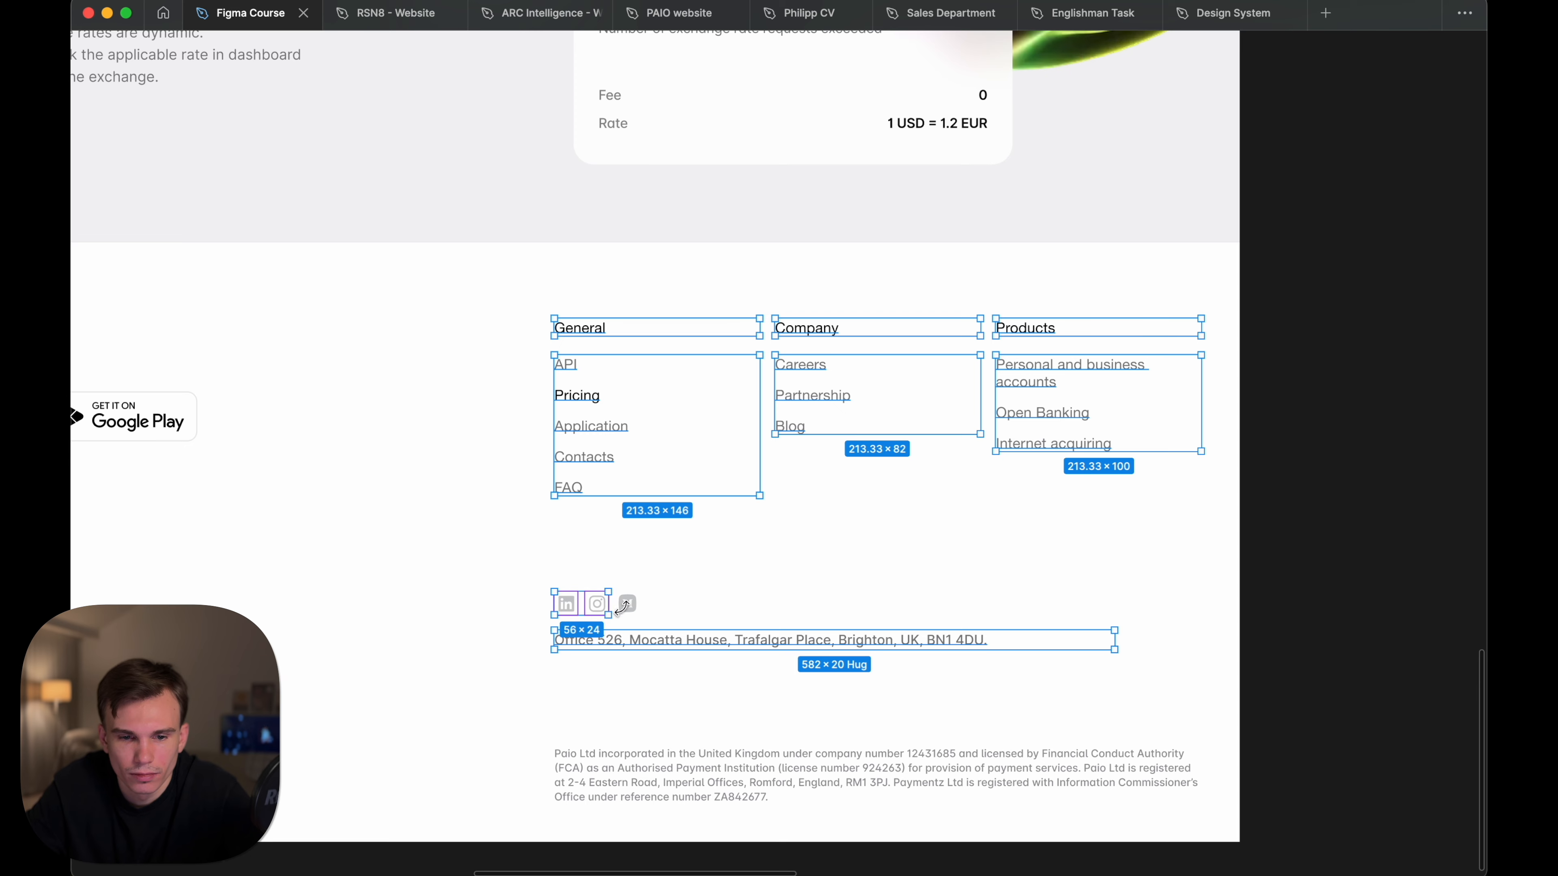
{"action": "left_click", "coordinate": [627, 605], "text": "shift"}
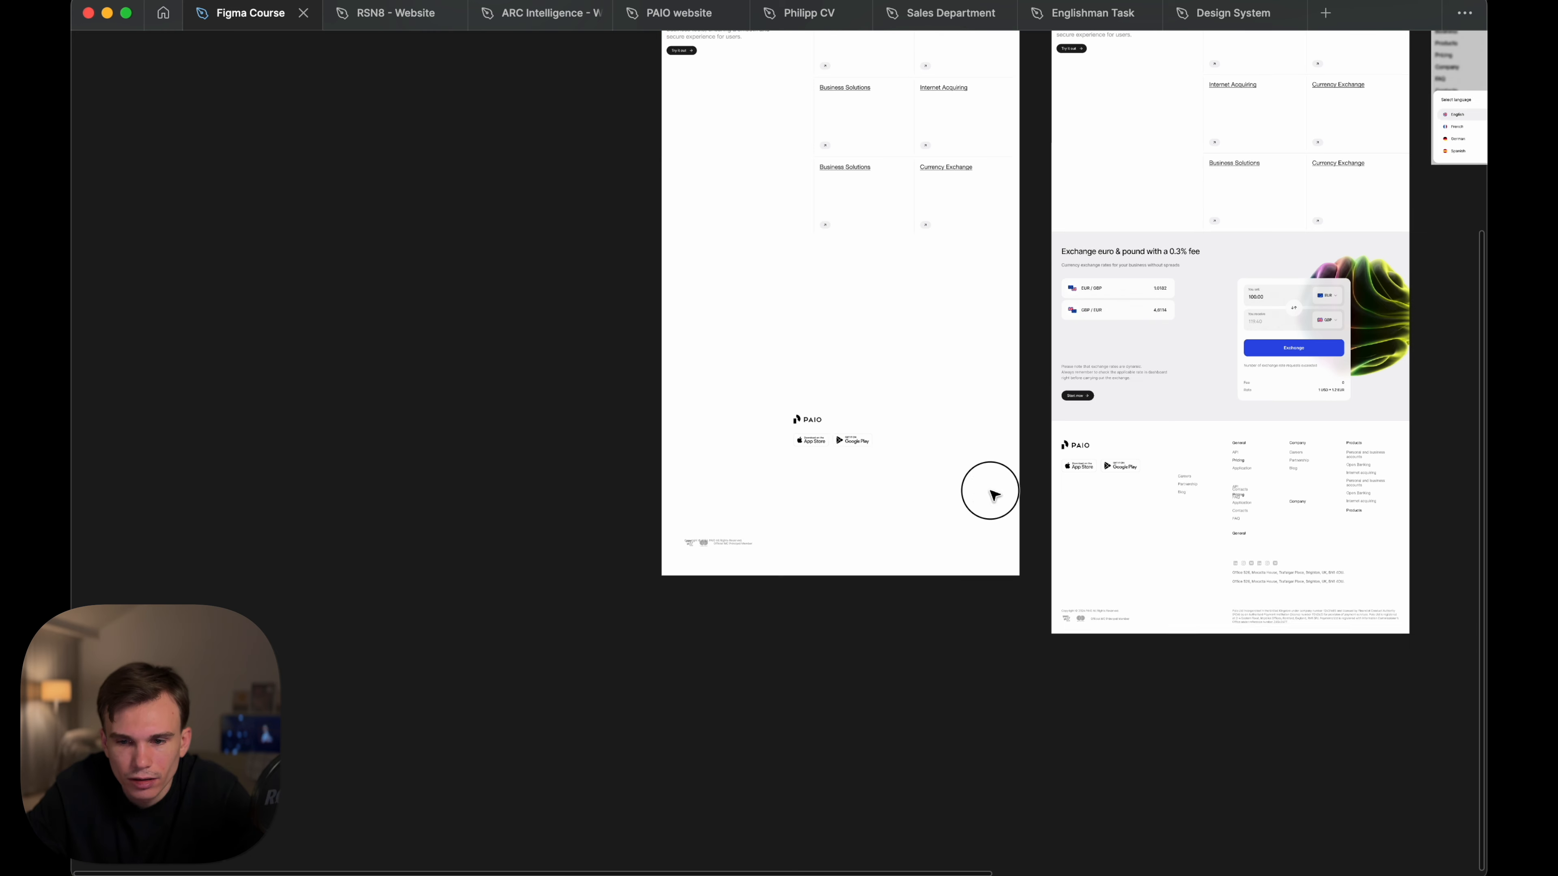
{"action": "left_click_drag", "start_coordinate": [991, 491], "coordinate": [878, 475]}
{"action": "scroll", "coordinate": [897, 461], "scroll_direction": "up", "scroll_amount": 5}
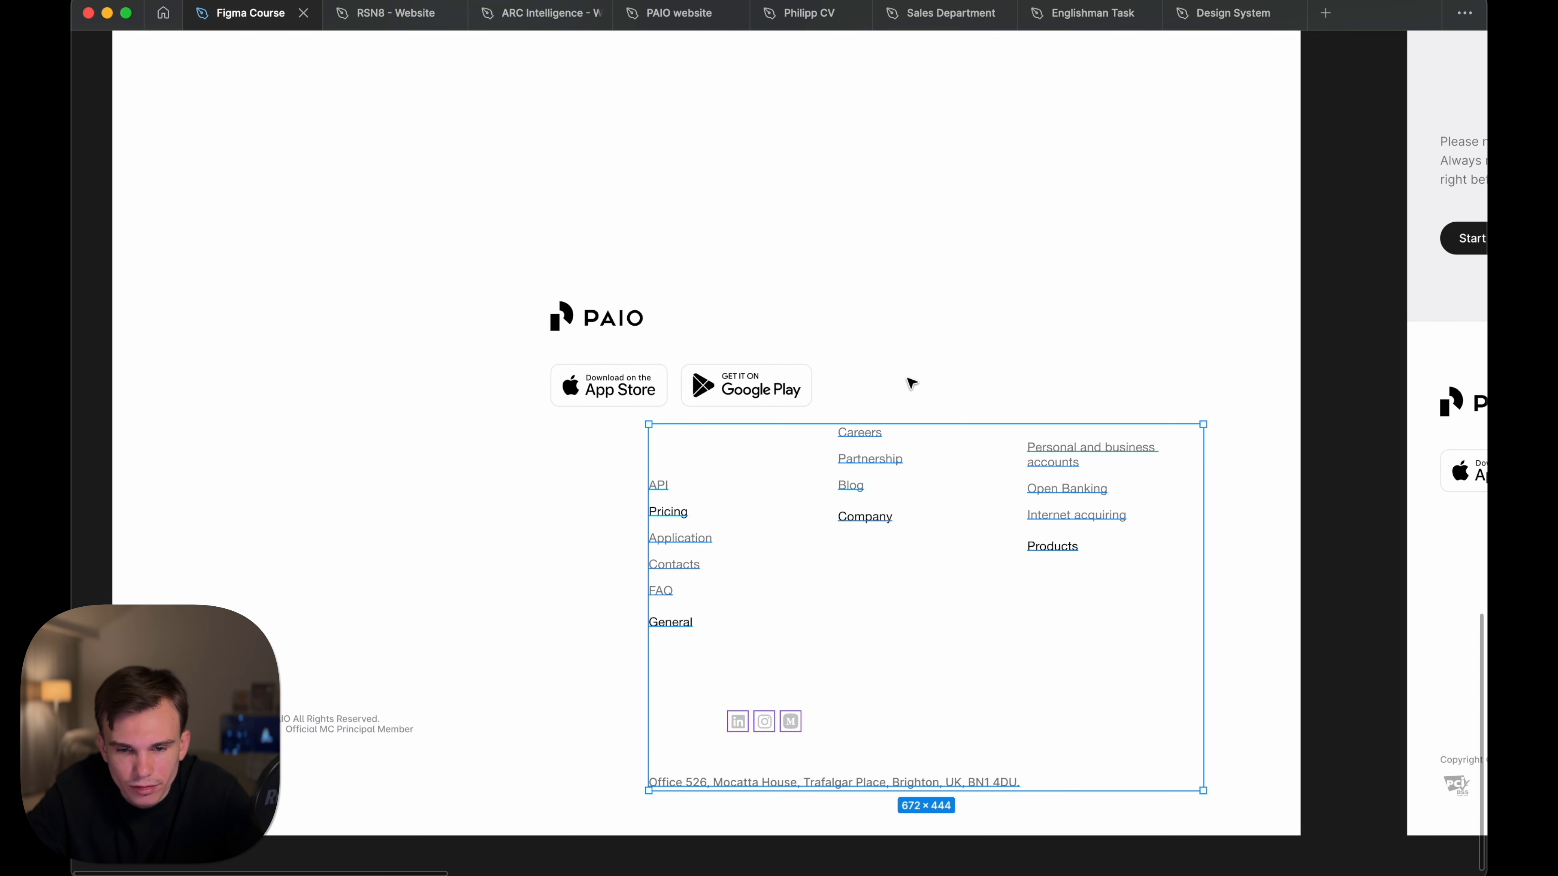
- Select the General, Company and Products headings in the working page and move them up above their link lists
{"action": "scroll", "coordinate": [910, 383], "scroll_direction": "down", "scroll_amount": 3}
{"action": "scroll", "coordinate": [941, 369], "scroll_direction": "right", "scroll_amount": 5}
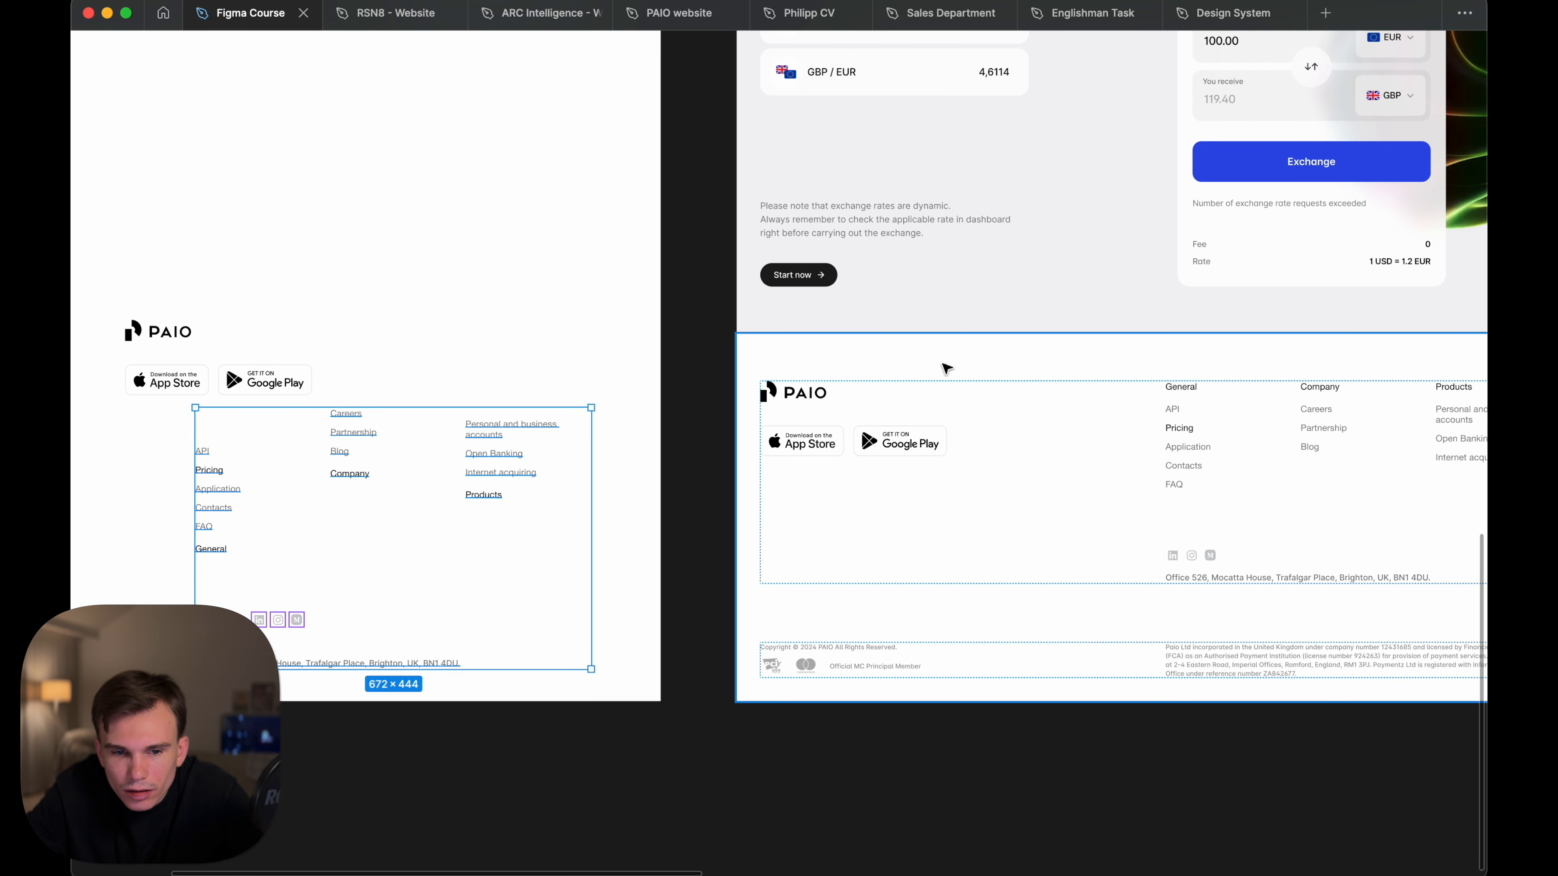
{"action": "scroll", "coordinate": [932, 373], "scroll_direction": "left", "scroll_amount": 5}
{"action": "scroll", "coordinate": [597, 467], "scroll_direction": "up", "scroll_amount": 5}
{"action": "left_click", "coordinate": [606, 466]}
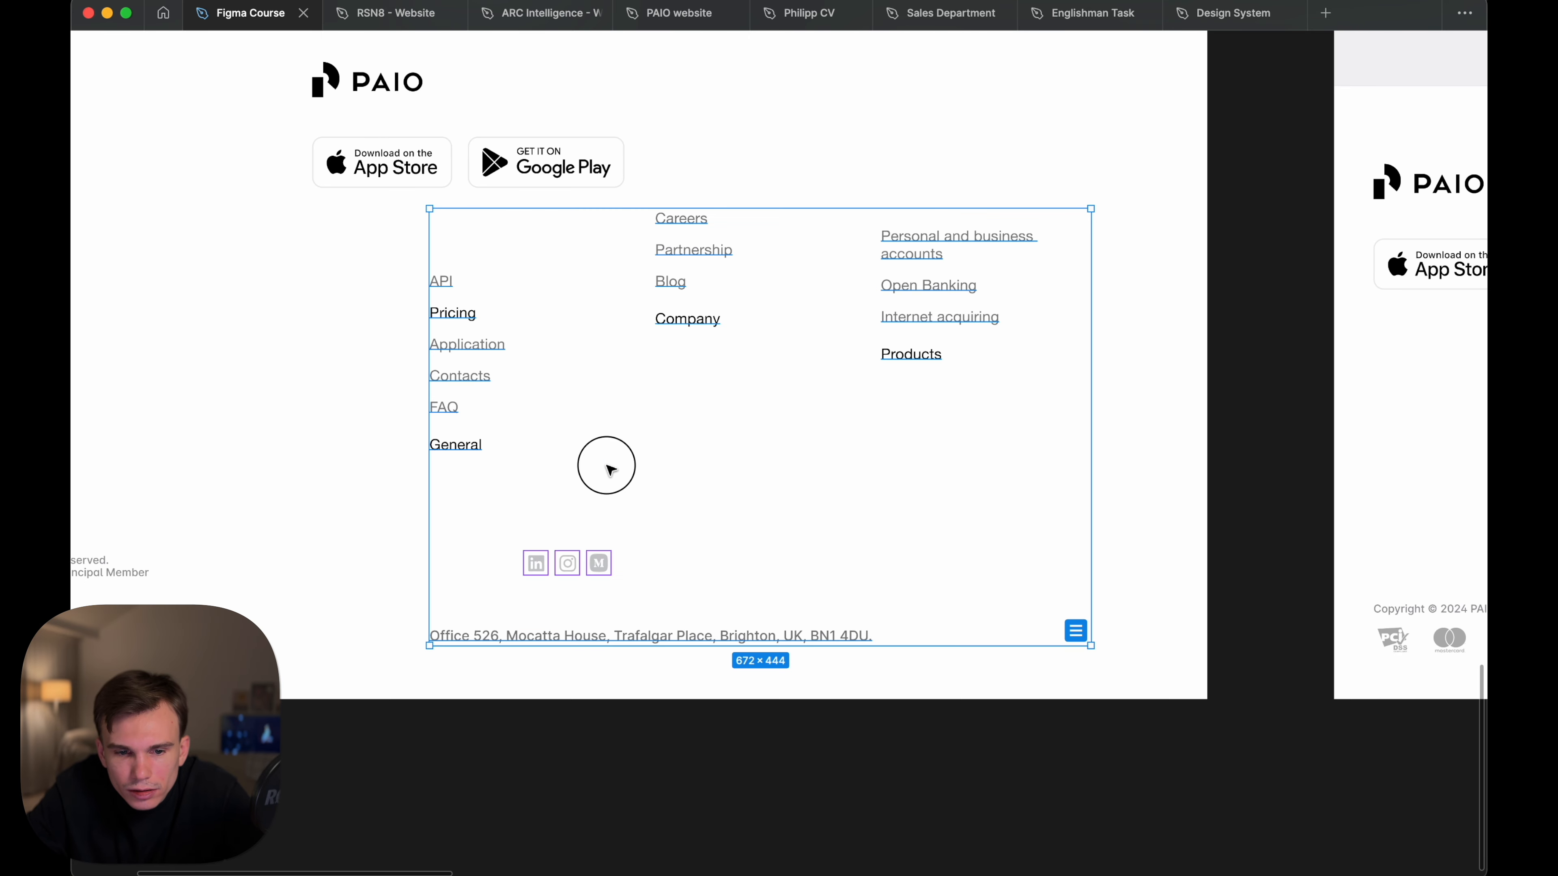
{"action": "scroll", "coordinate": [606, 466], "scroll_direction": "down", "scroll_amount": 2}
{"action": "scroll", "coordinate": [674, 516], "scroll_direction": "left", "scroll_amount": 4}
{"action": "left_click", "coordinate": [754, 575]}
{"action": "left_click", "coordinate": [929, 472], "text": "shift"}
{"action": "left_click", "coordinate": [1120, 500], "text": "shift"}
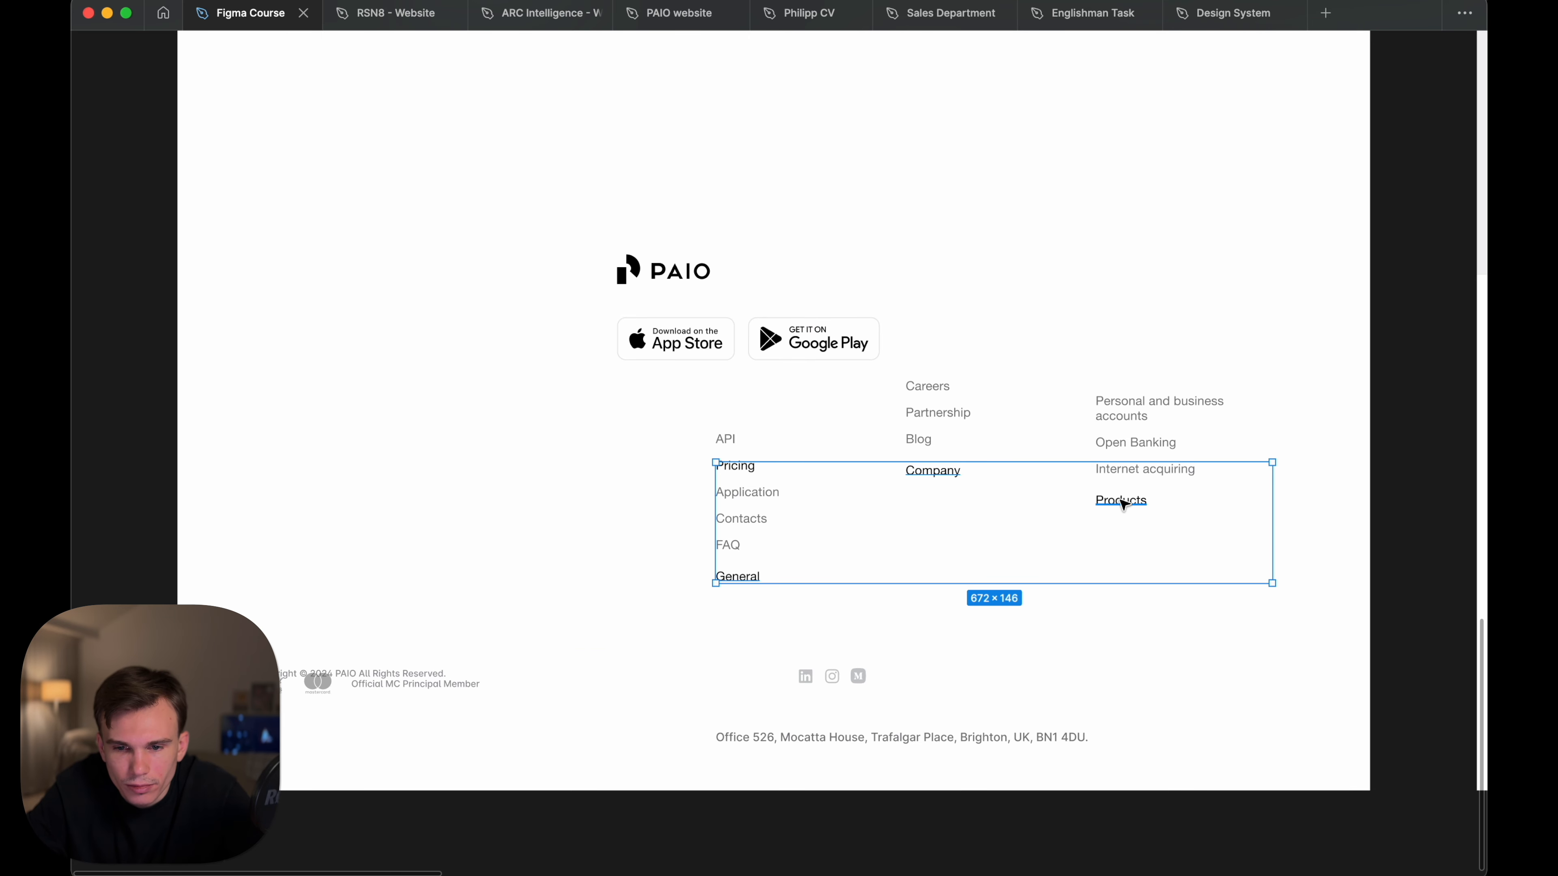
{"action": "left_click_drag", "start_coordinate": [1120, 500], "coordinate": [1113, 344]}
- Position the Company heading just above Careers and the Products heading just above its first link
{"action": "left_click", "coordinate": [938, 310]}
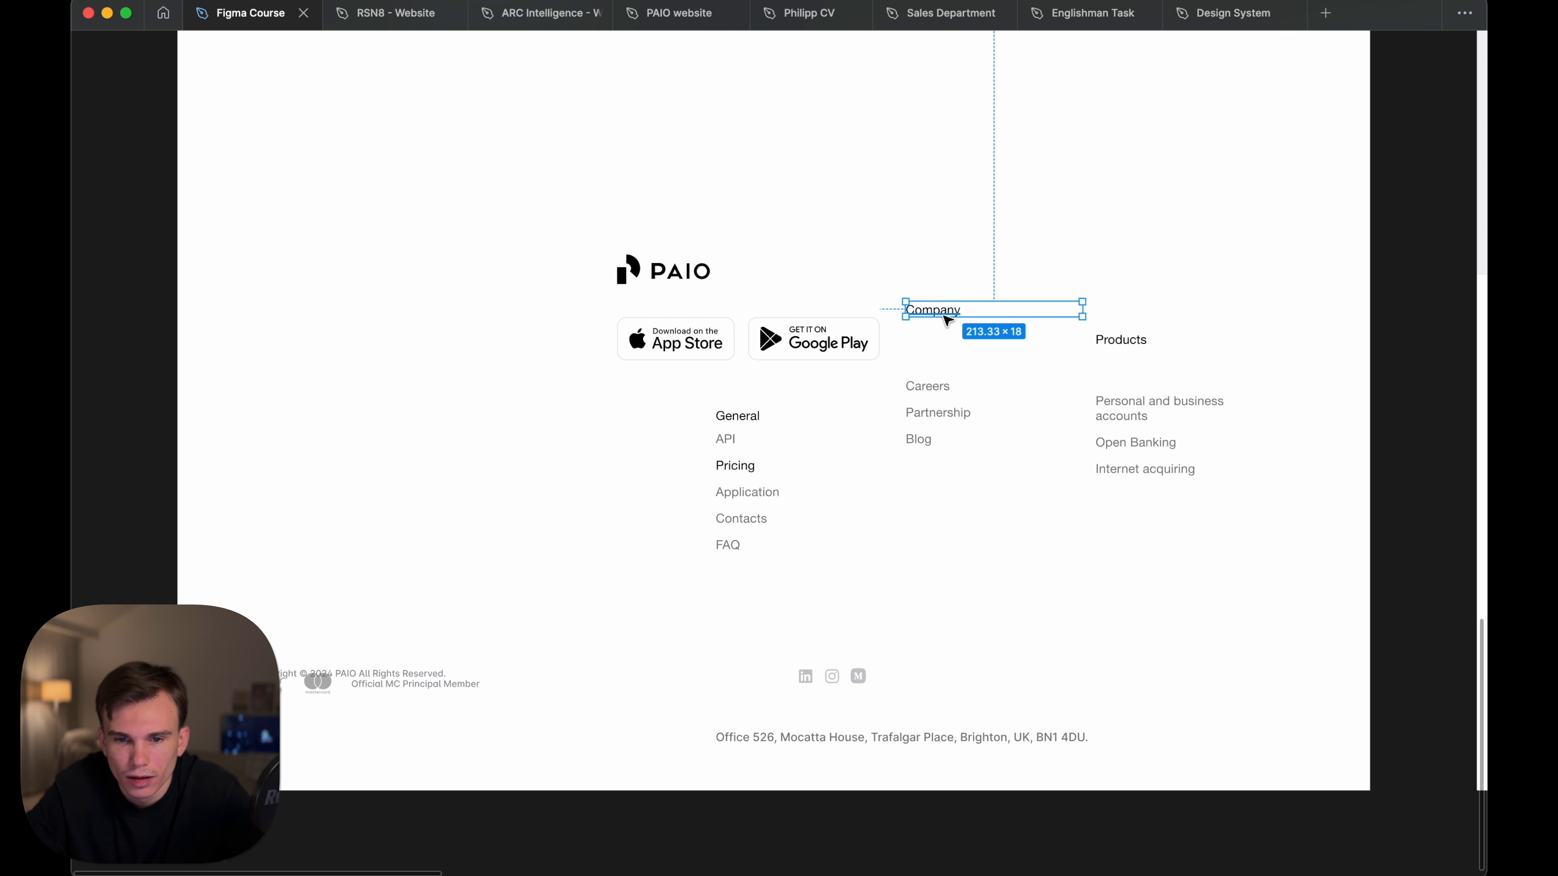
{"action": "left_click_drag", "start_coordinate": [938, 309], "coordinate": [932, 368]}
{"action": "left_click", "coordinate": [1130, 339]}
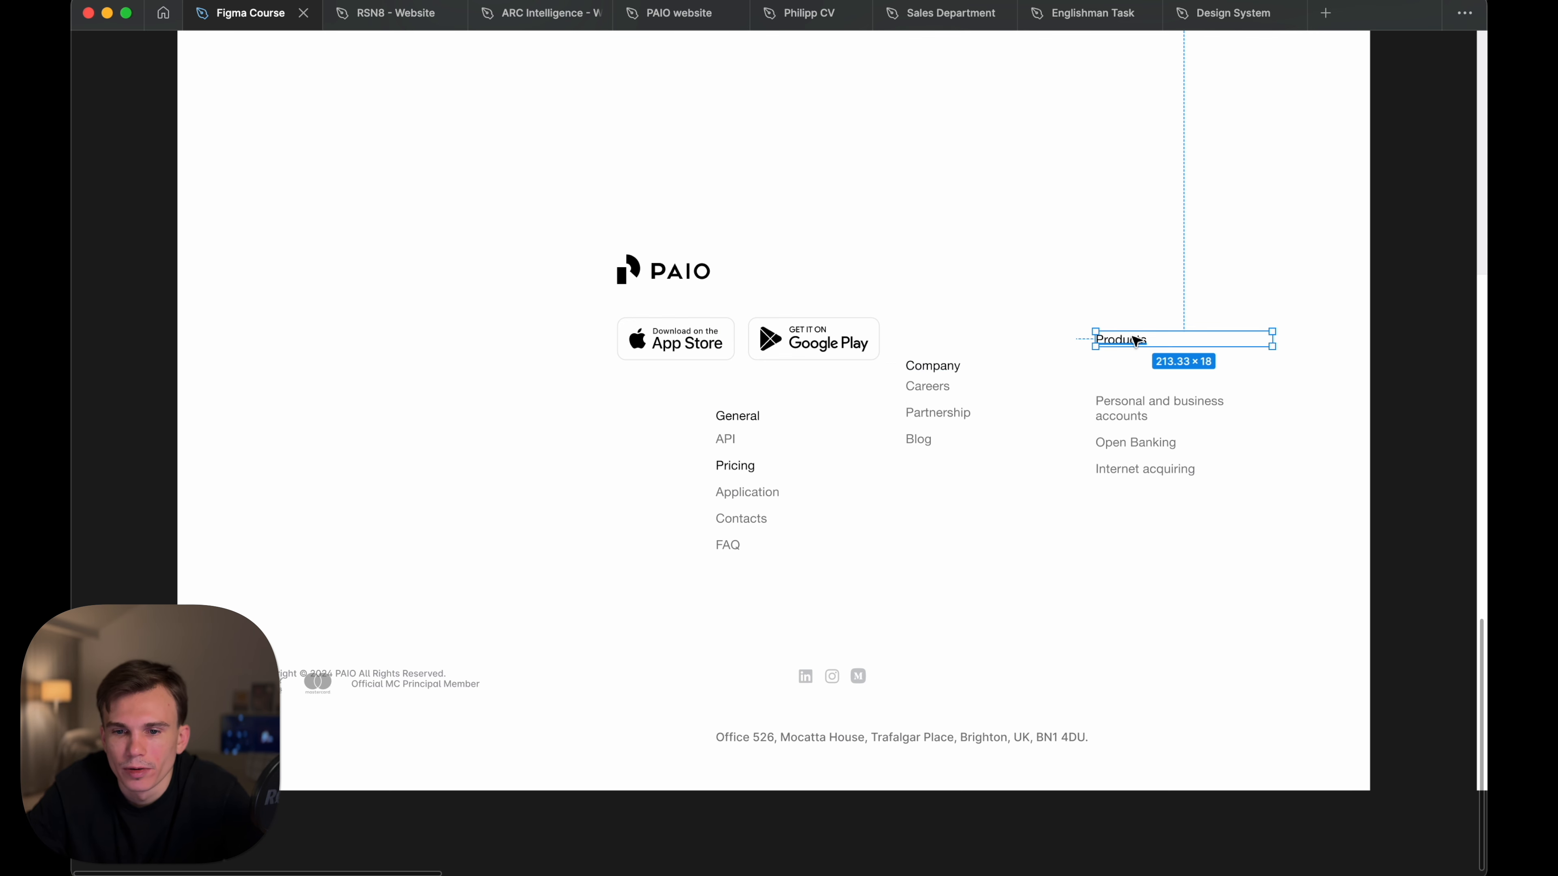
{"action": "left_click_drag", "start_coordinate": [1130, 339], "coordinate": [1137, 381]}
- Move the Company and Products columns down so their headings line up with the General heading
{"action": "left_click_drag", "start_coordinate": [994, 339], "coordinate": [906, 515]}
{"action": "left_click_drag", "start_coordinate": [950, 418], "coordinate": [951, 484]}
{"action": "left_click_drag", "start_coordinate": [1175, 533], "coordinate": [1098, 358]}
{"action": "left_click_drag", "start_coordinate": [1152, 426], "coordinate": [1154, 471]}
{"action": "left_click_drag", "start_coordinate": [1013, 577], "coordinate": [887, 415]}
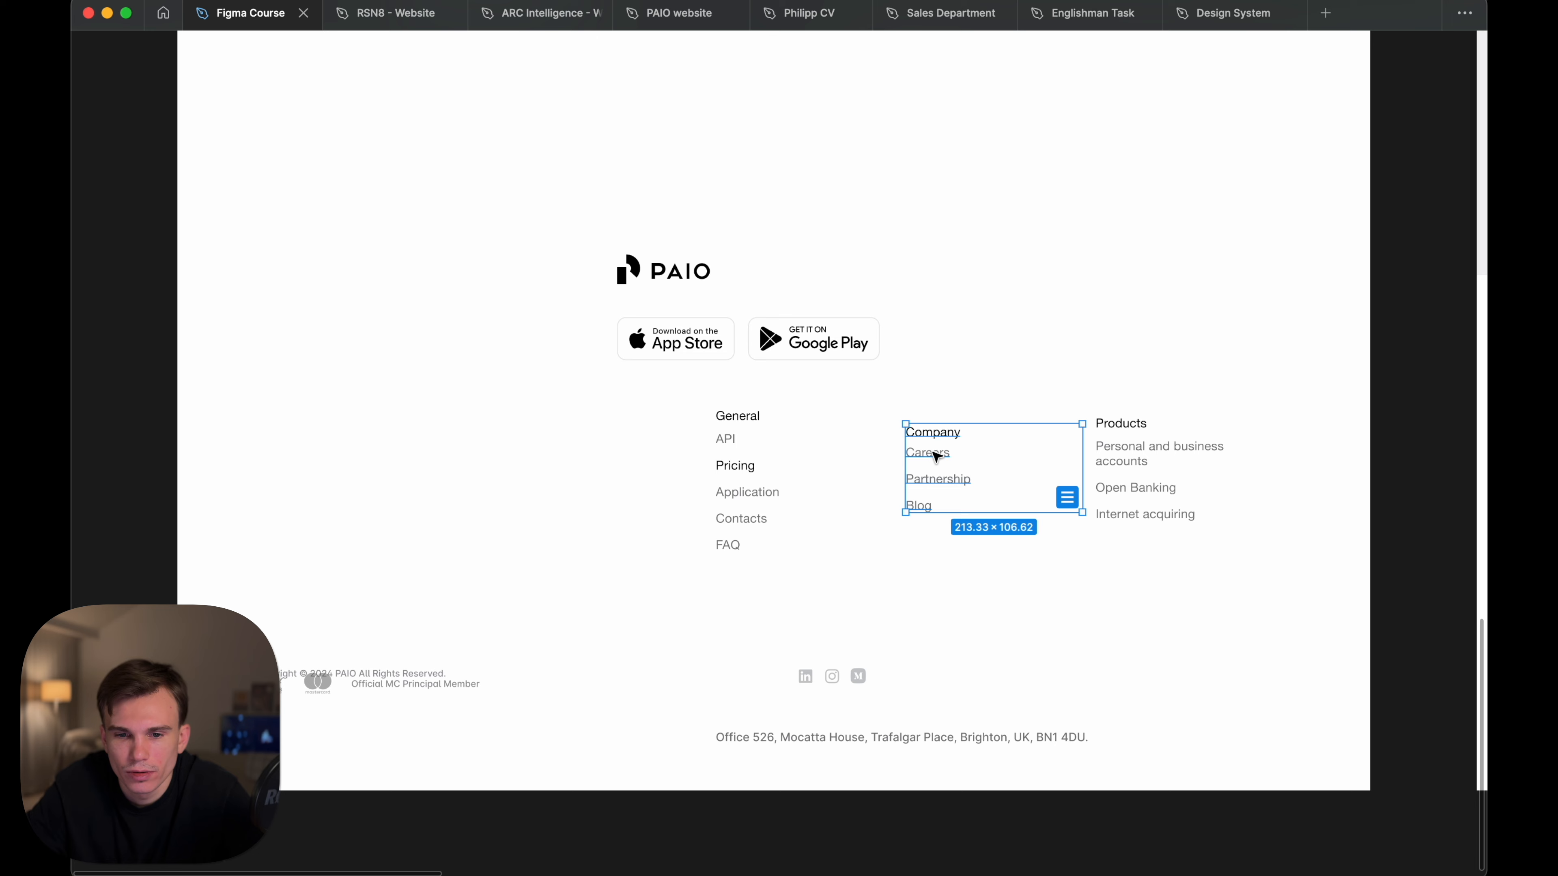
{"action": "left_click_drag", "start_coordinate": [933, 464], "coordinate": [939, 453]}
{"action": "left_click", "coordinate": [876, 446]}
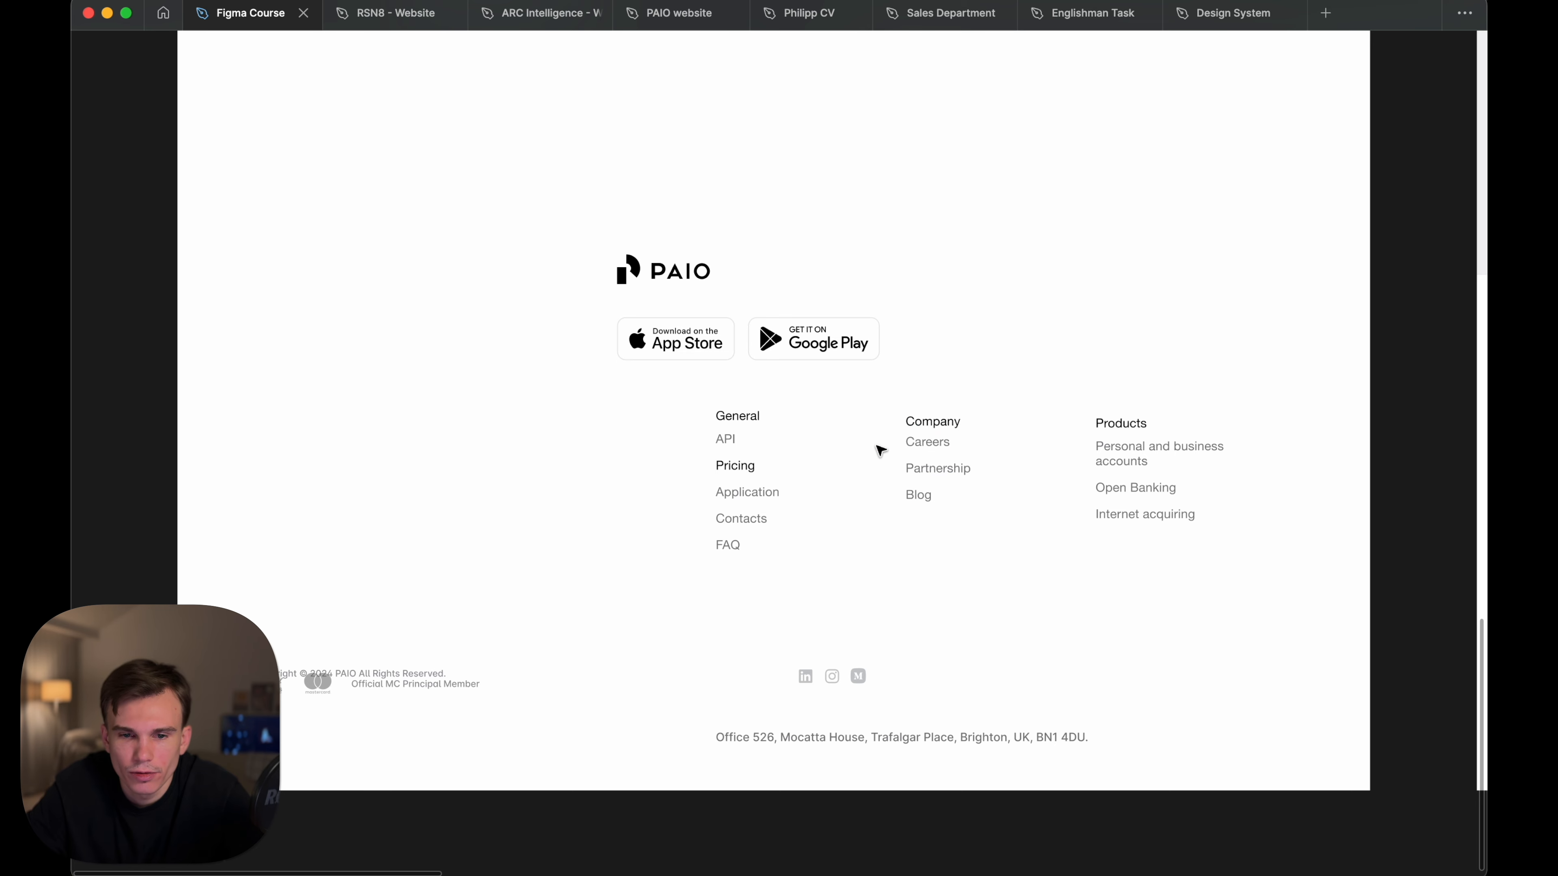
- Show the side panels again and inspect the General column texts, the social icons and the office address one by one
{"action": "left_click", "coordinate": [732, 436]}
{"action": "scroll", "coordinate": [732, 418], "scroll_direction": "up", "scroll_amount": 5}
{"action": "left_click", "coordinate": [733, 417]}
{"action": "key", "text": "super+backslash"}
{"action": "scroll", "coordinate": [733, 442], "scroll_direction": "down", "scroll_amount": 5}
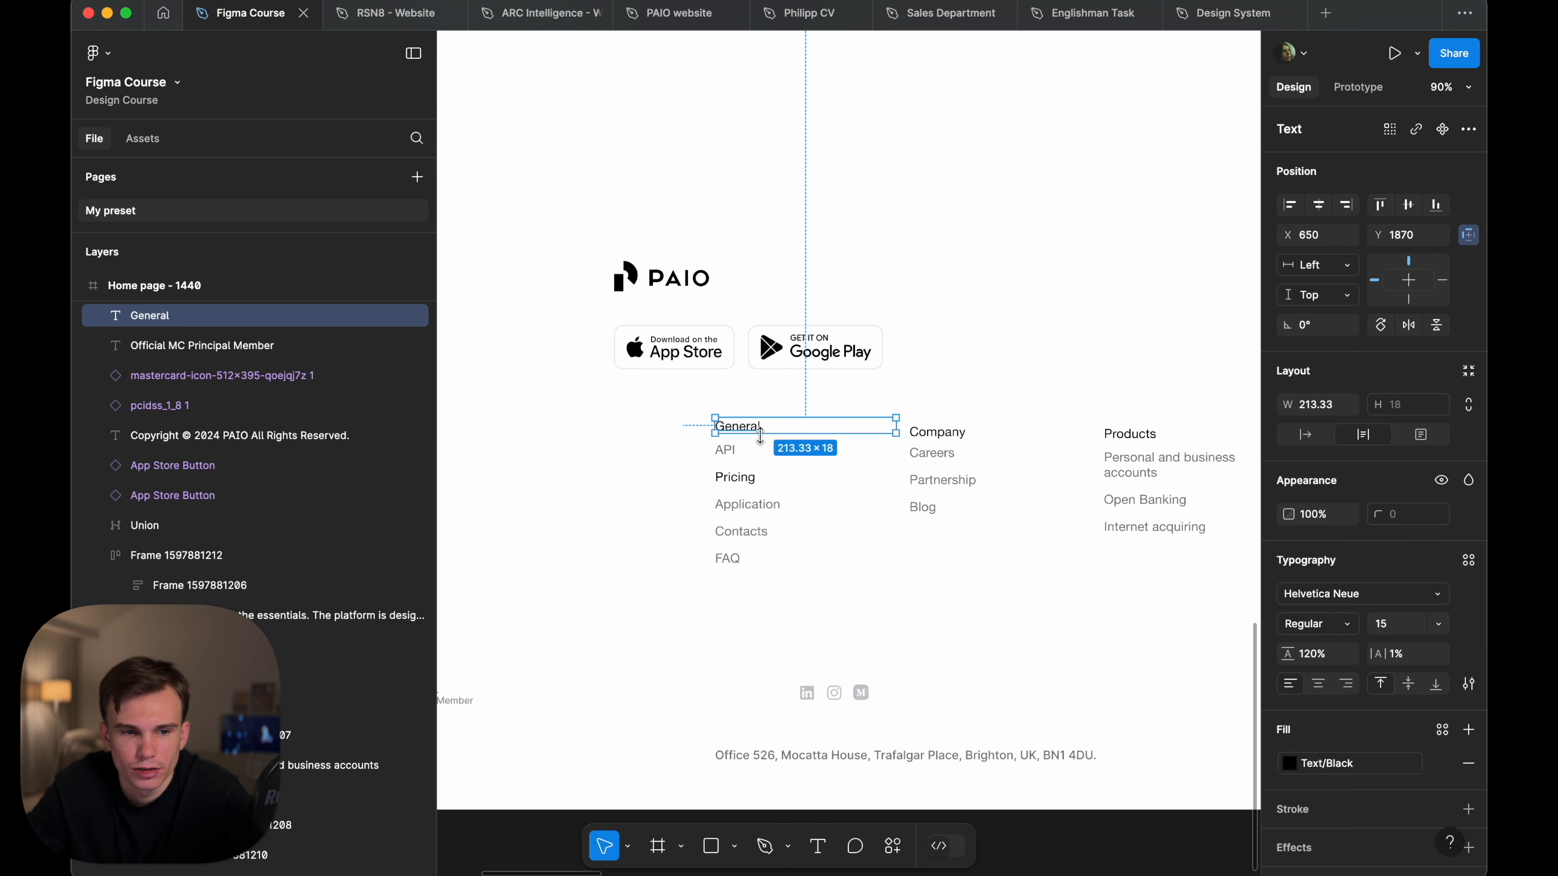
{"action": "left_click", "coordinate": [747, 504]}
{"action": "left_click", "coordinate": [730, 555]}
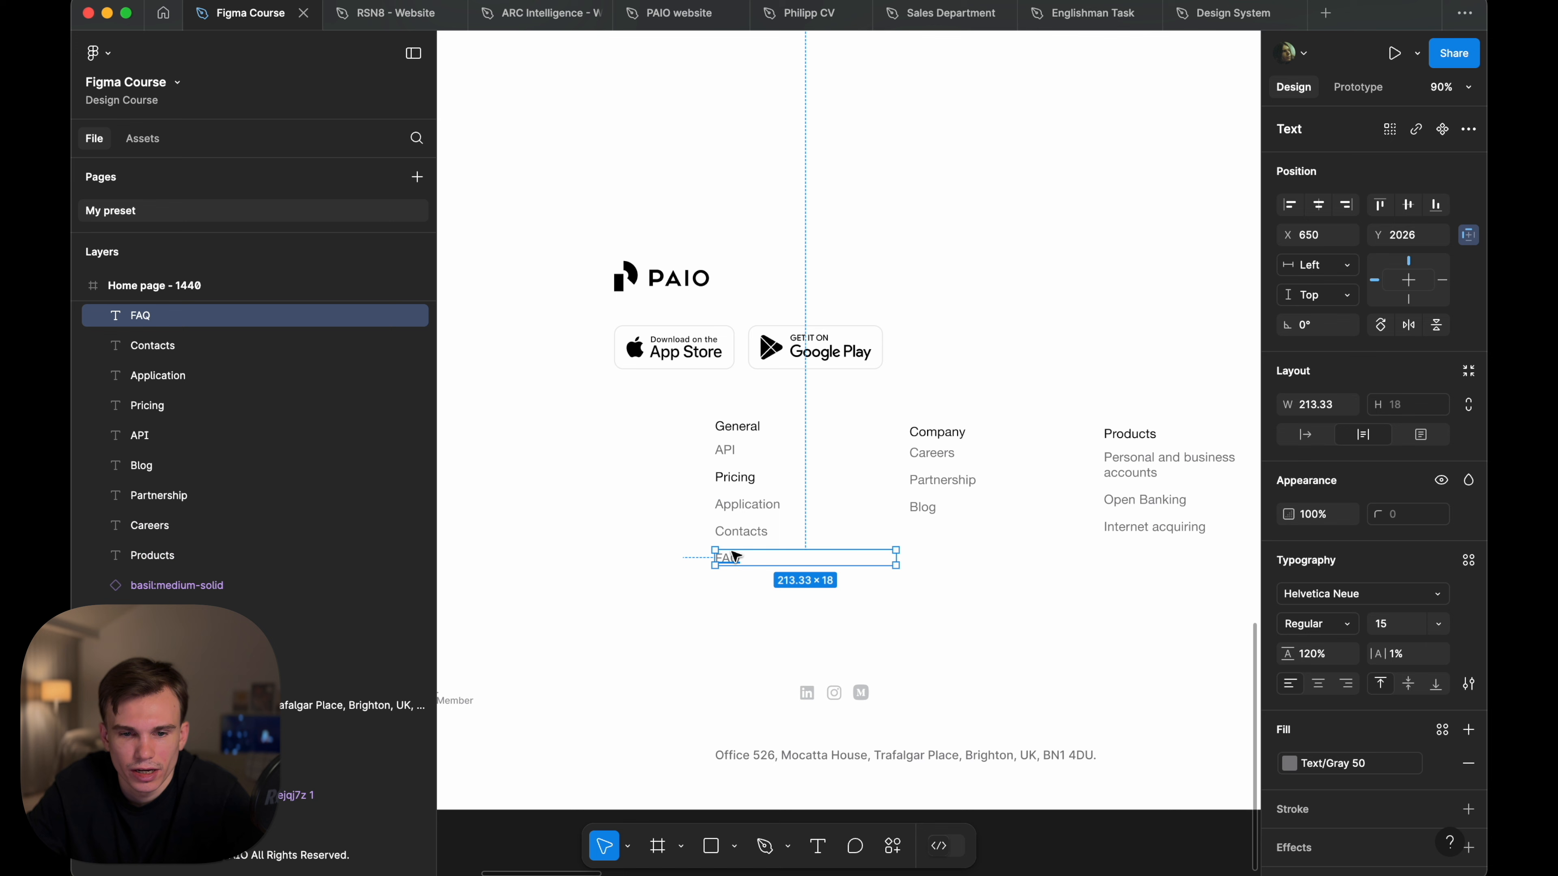
{"action": "left_click", "coordinate": [859, 692]}
{"action": "left_click", "coordinate": [836, 694]}
{"action": "left_click", "coordinate": [804, 693]}
{"action": "left_click", "coordinate": [818, 762]}
{"action": "scroll", "coordinate": [811, 755], "scroll_direction": "left", "scroll_amount": 4}
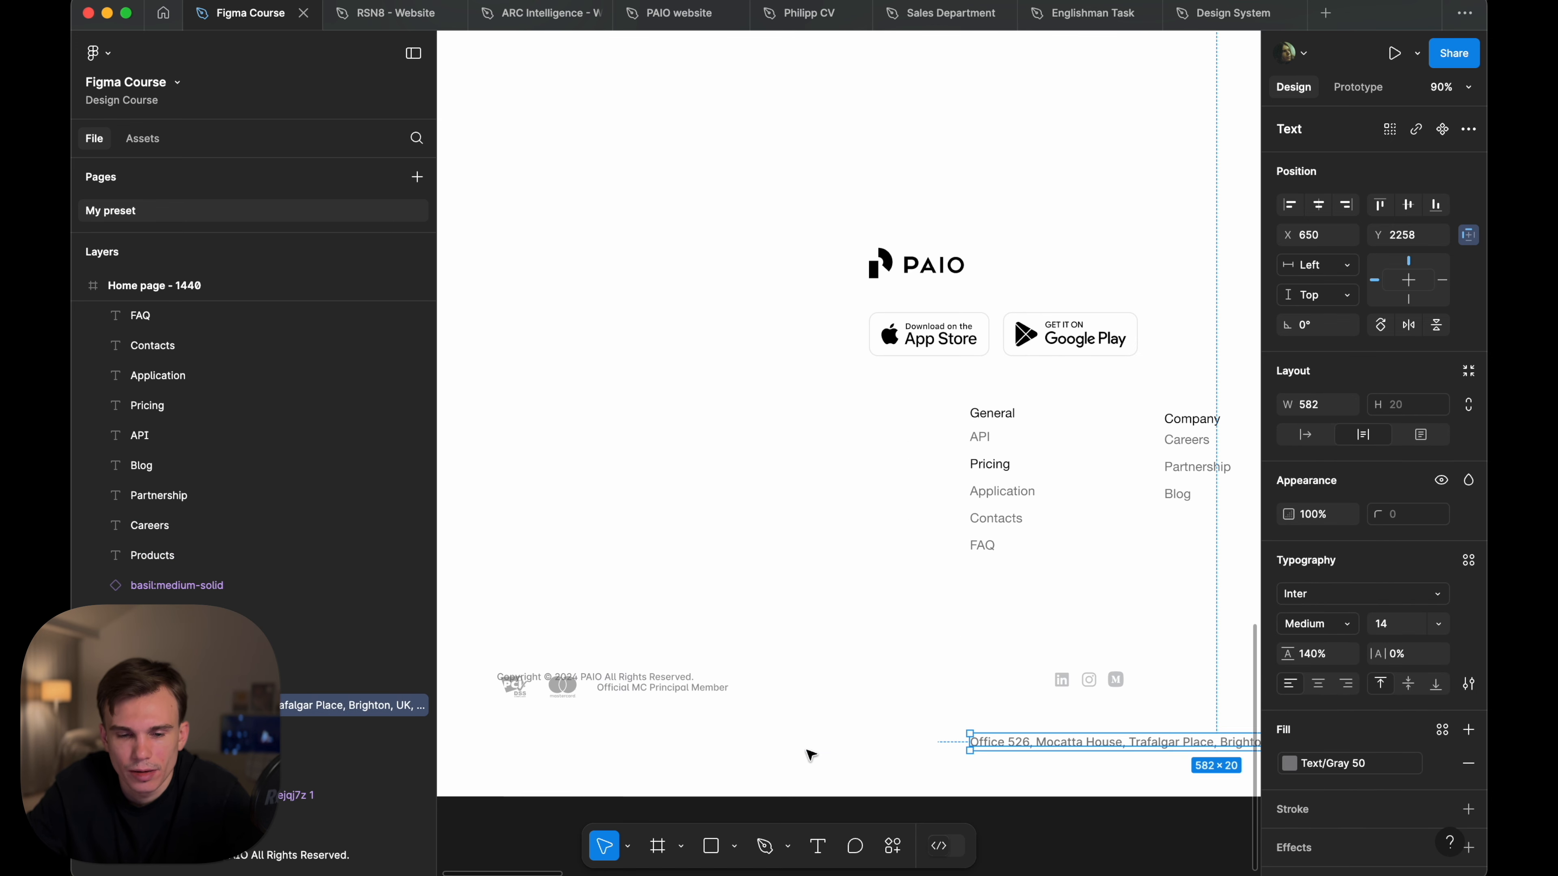
- Move the copyright line below the PCI and Mastercard logos
{"action": "left_click", "coordinate": [686, 690]}
{"action": "scroll", "coordinate": [634, 696], "scroll_direction": "up", "scroll_amount": 5}
{"action": "left_click_drag", "start_coordinate": [594, 646], "coordinate": [587, 721]}
{"action": "scroll", "coordinate": [591, 727], "scroll_direction": "left", "scroll_amount": 4}
{"action": "left_click_drag", "start_coordinate": [704, 713], "coordinate": [721, 717]}
{"action": "scroll", "coordinate": [721, 717], "scroll_direction": "down", "scroll_amount": 5}
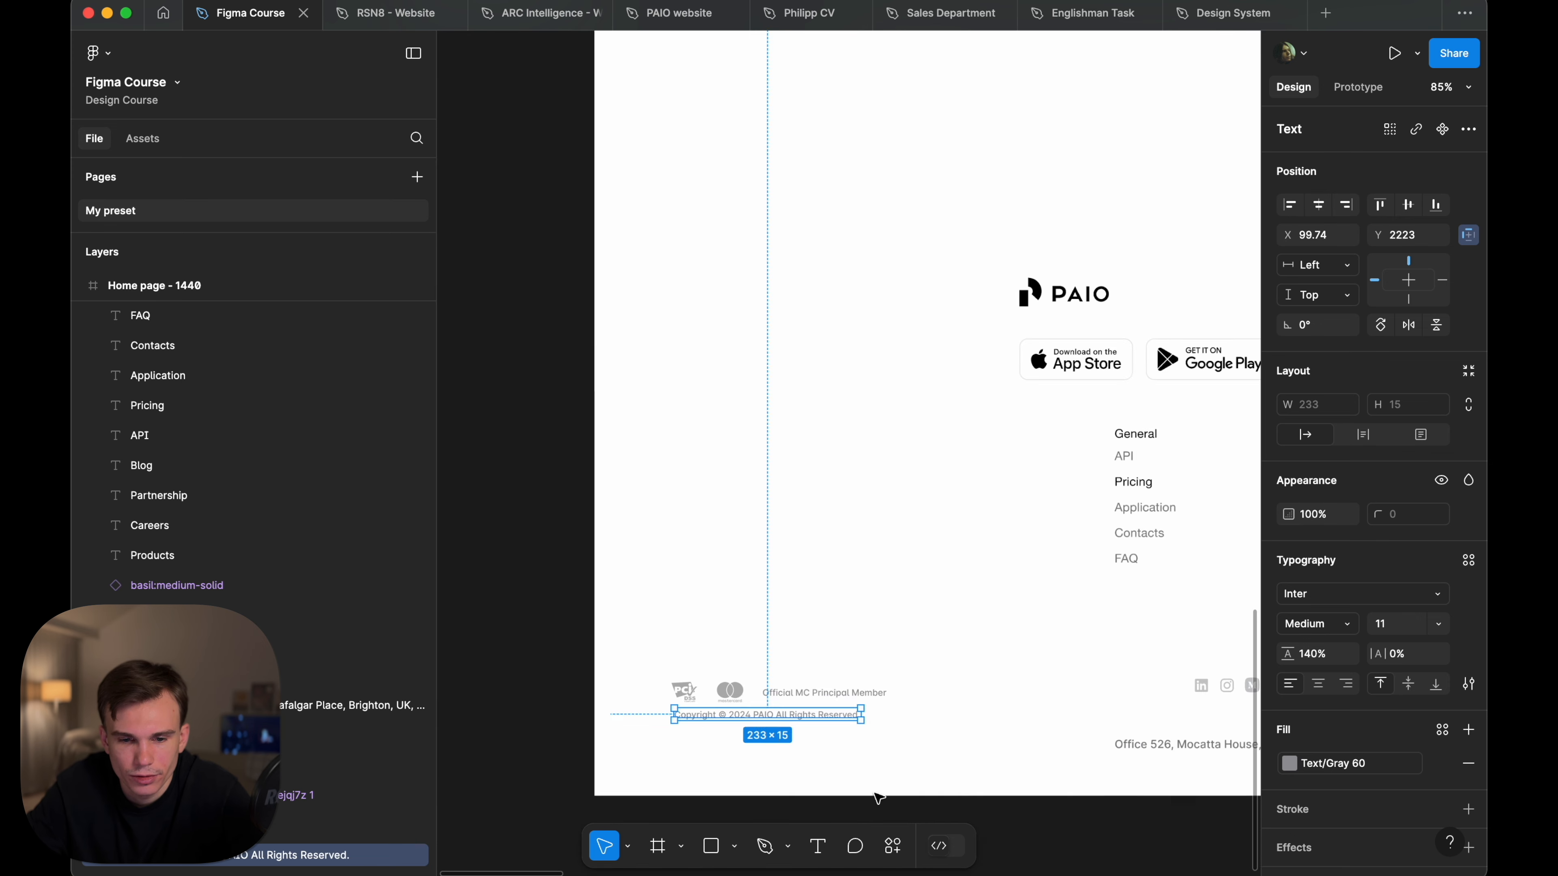
- Move the logos, membership text and copyright line together into the lower-left corner of the working page
{"action": "left_click_drag", "start_coordinate": [943, 801], "coordinate": [615, 664]}
{"action": "left_click_drag", "start_coordinate": [867, 706], "coordinate": [800, 766]}
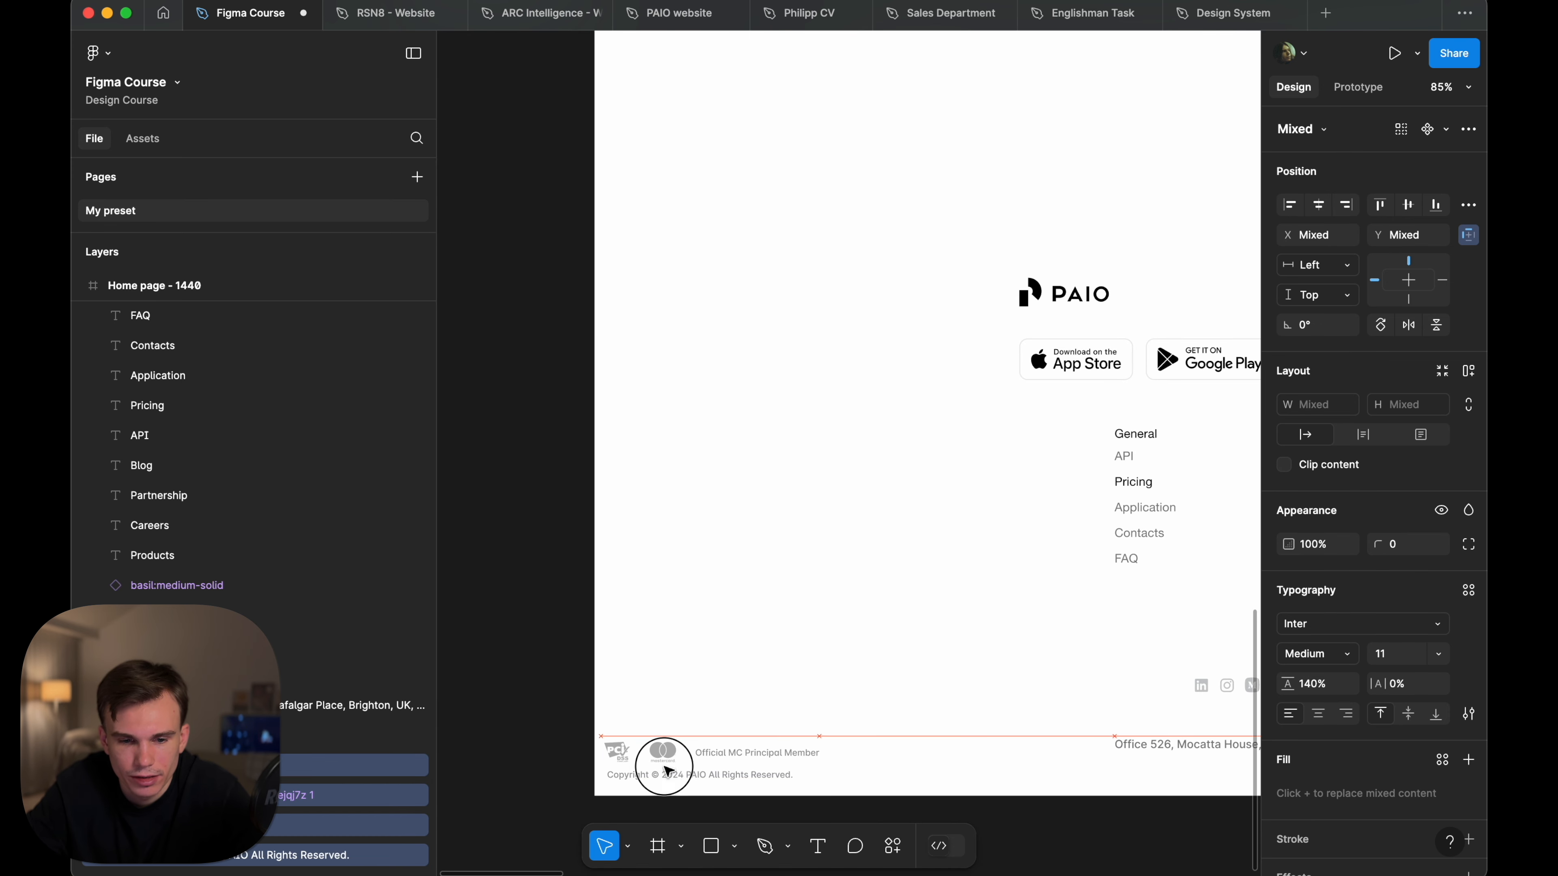
{"action": "left_click", "coordinate": [860, 676]}
- Move the three social icons so they start at the left edge of the office address line
{"action": "scroll", "coordinate": [889, 677], "scroll_direction": "right", "scroll_amount": 3}
{"action": "left_click_drag", "start_coordinate": [1138, 647], "coordinate": [899, 702]}
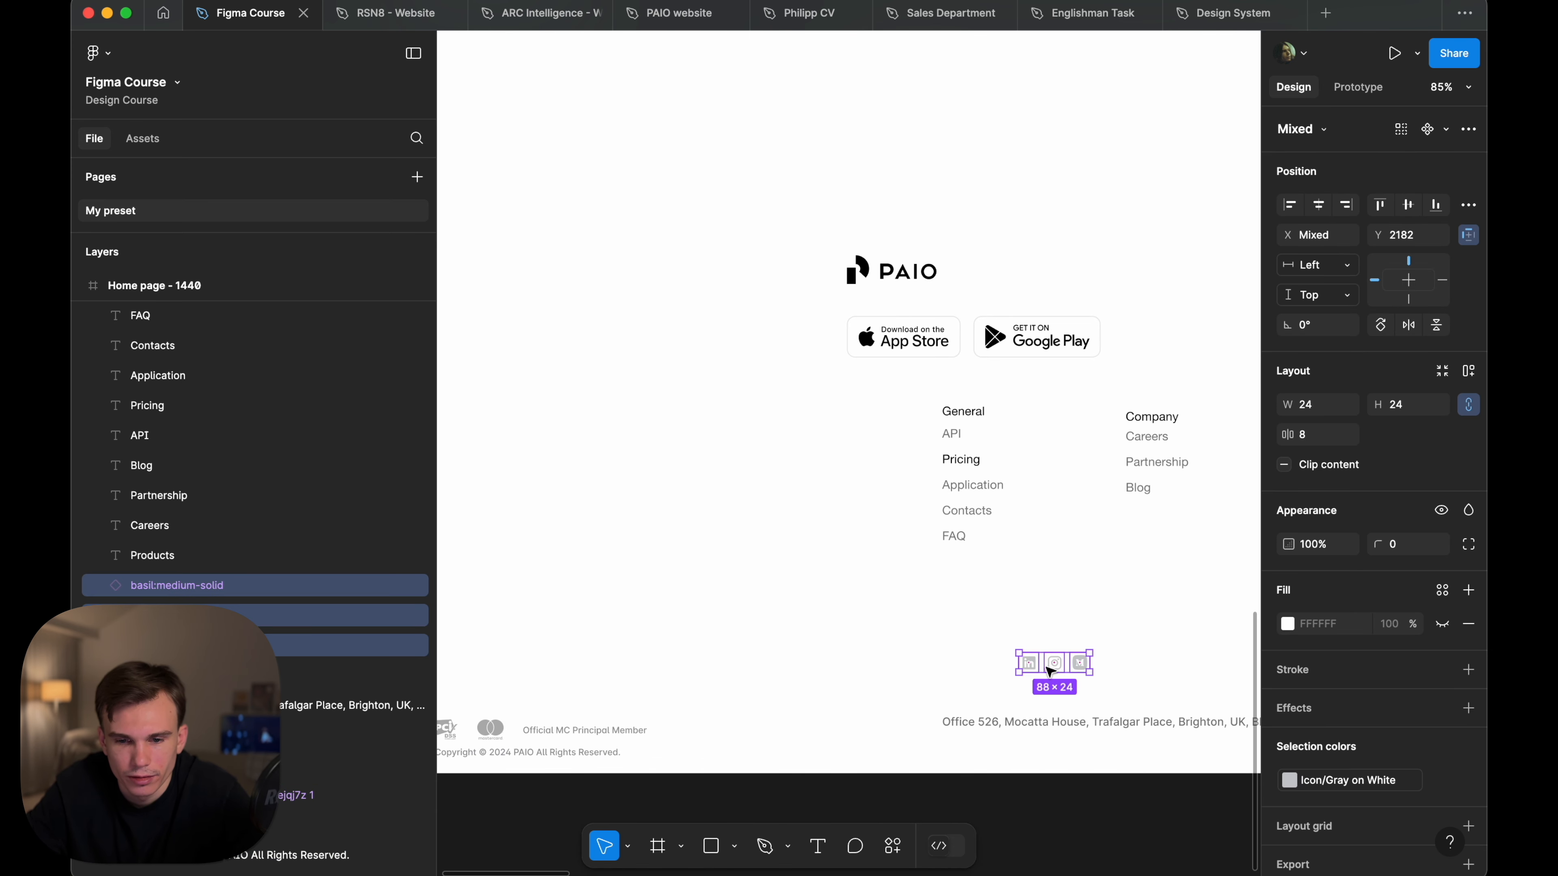
{"action": "left_click_drag", "start_coordinate": [1065, 662], "coordinate": [1005, 660]}
{"action": "left_click", "coordinate": [984, 630]}
- Move the PAIO logo and both store badges to the page's left edge, level with the link columns
{"action": "left_click_drag", "start_coordinate": [787, 210], "coordinate": [1050, 335]}
{"action": "left_click_drag", "start_coordinate": [1052, 336], "coordinate": [677, 484]}
{"action": "scroll", "coordinate": [722, 442], "scroll_direction": "left", "scroll_amount": 2}
{"action": "left_click", "coordinate": [900, 299]}
{"action": "scroll", "coordinate": [900, 299], "scroll_direction": "right", "scroll_amount": 3}
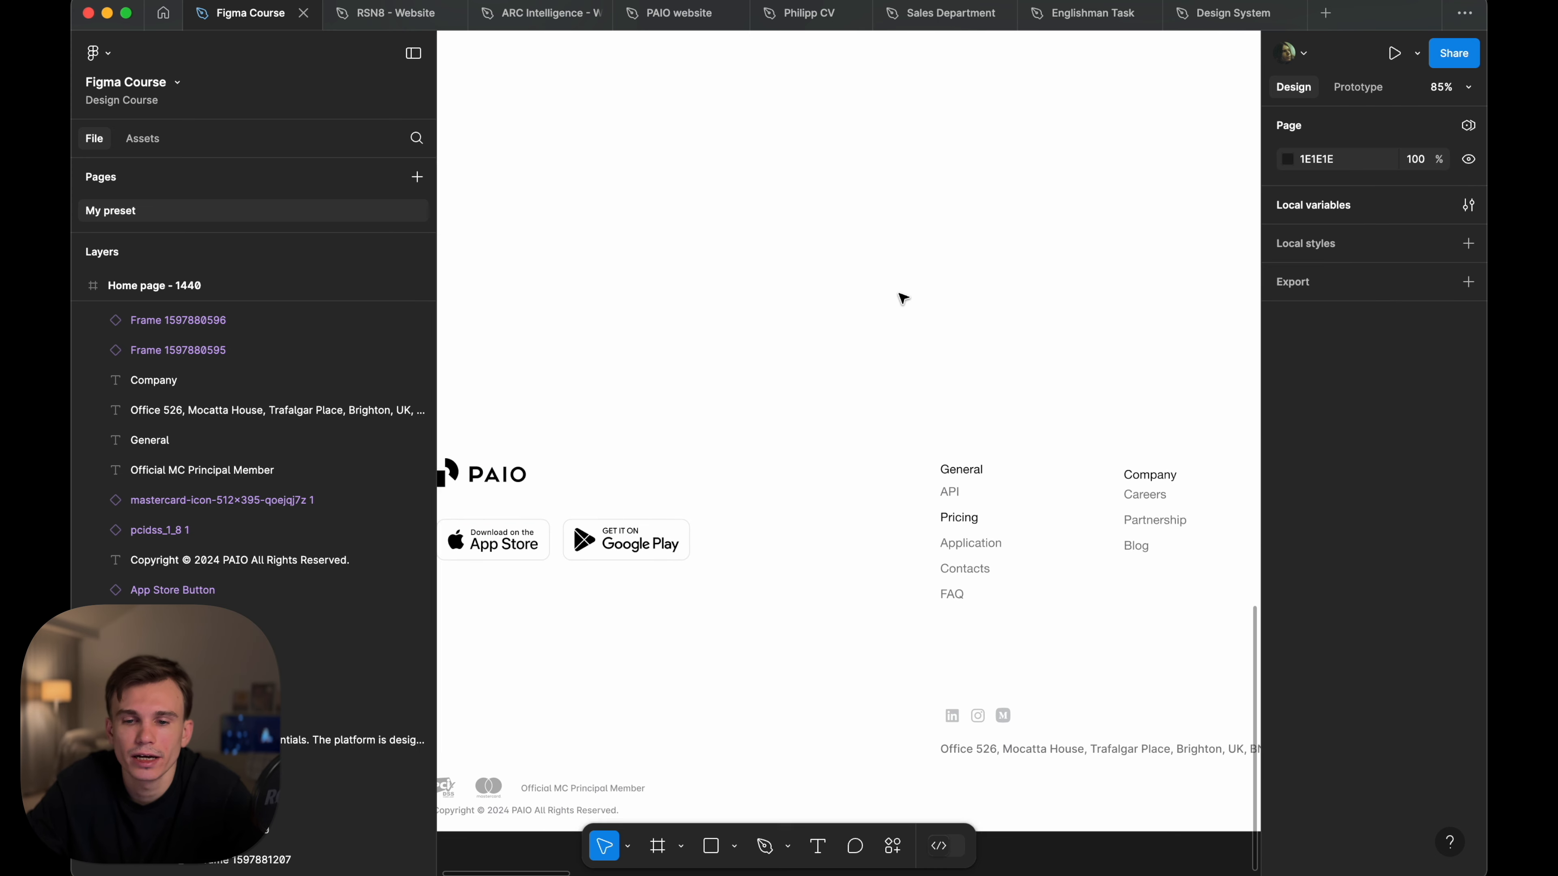
- Copy the Paio Ltd legal paragraph from the reference footer onto the working page
{"action": "key", "text": "super+backslash"}
{"action": "scroll", "coordinate": [900, 299], "scroll_direction": "right", "scroll_amount": 15}
{"action": "scroll", "coordinate": [1011, 662], "scroll_direction": "left", "scroll_amount": 2}
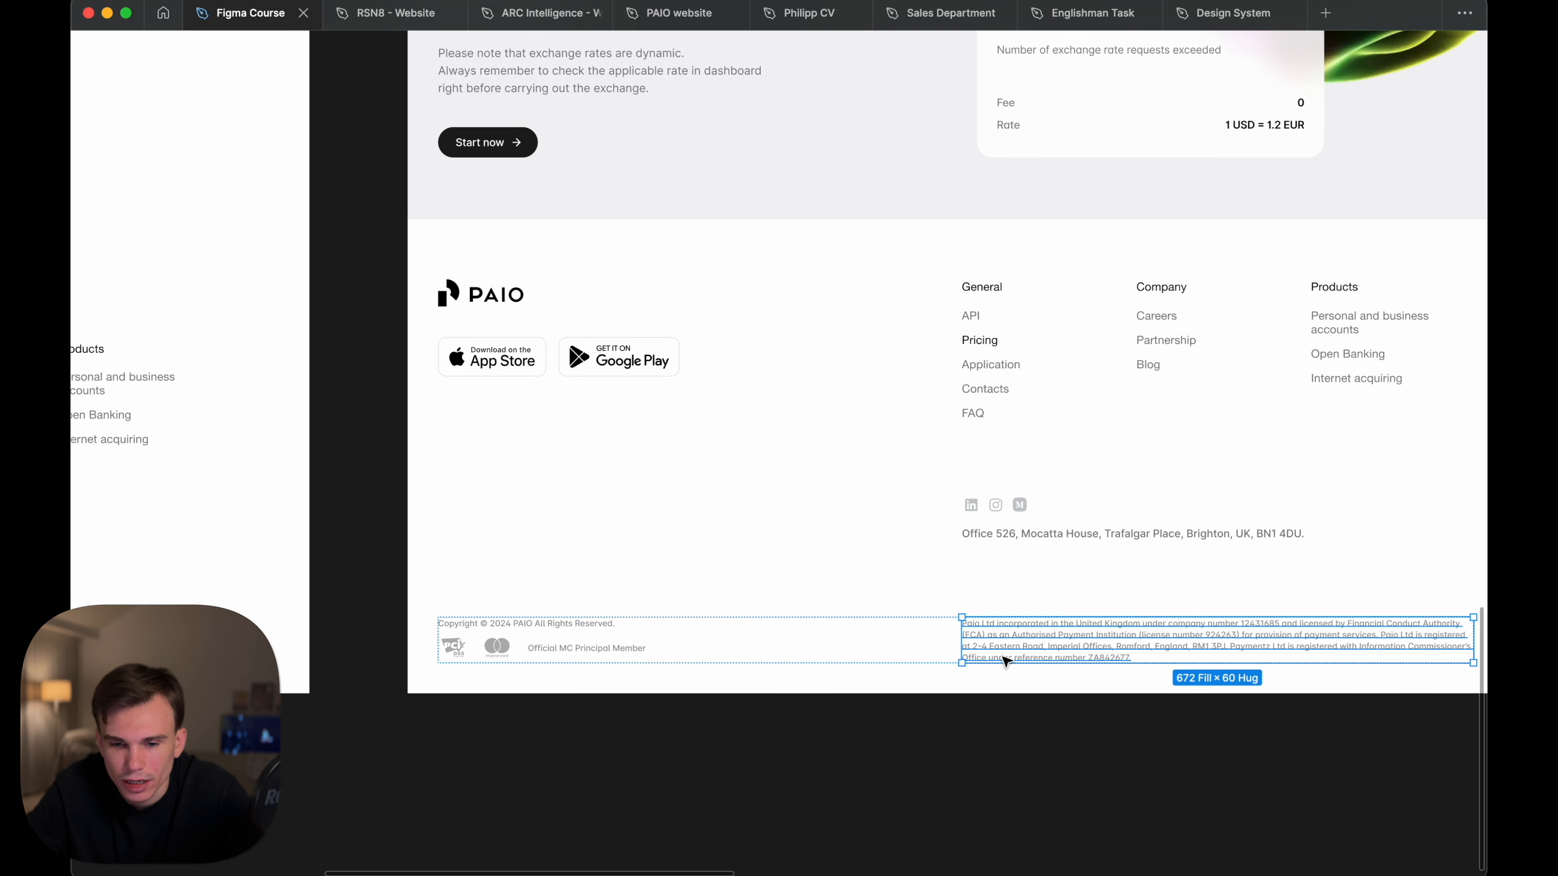
{"action": "scroll", "coordinate": [1006, 661], "scroll_direction": "left", "scroll_amount": 4}
{"action": "left_click_drag", "start_coordinate": [1245, 644], "coordinate": [461, 645]}
{"action": "left_click_drag", "start_coordinate": [230, 636], "coordinate": [192, 521]}
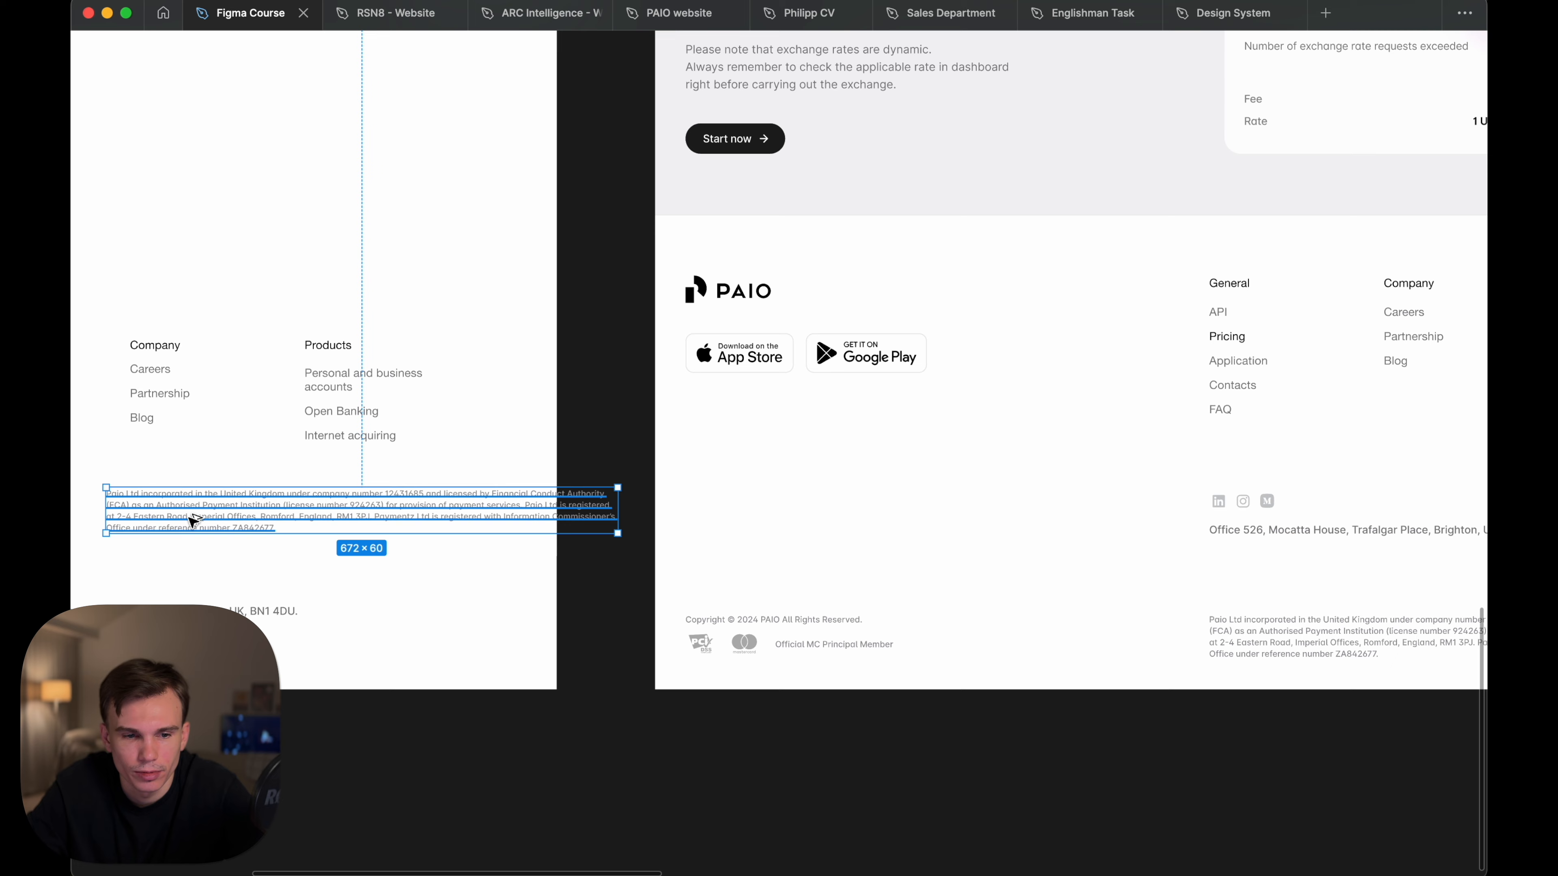
- Place the copied legal paragraph below the office address, left-aligned with the General column
{"action": "scroll", "coordinate": [193, 521], "scroll_direction": "left", "scroll_amount": 6}
{"action": "left_click_drag", "start_coordinate": [526, 520], "coordinate": [377, 675]}
{"action": "scroll", "coordinate": [377, 675], "scroll_direction": "left", "scroll_amount": 4}
{"action": "left_click", "coordinate": [481, 606]}
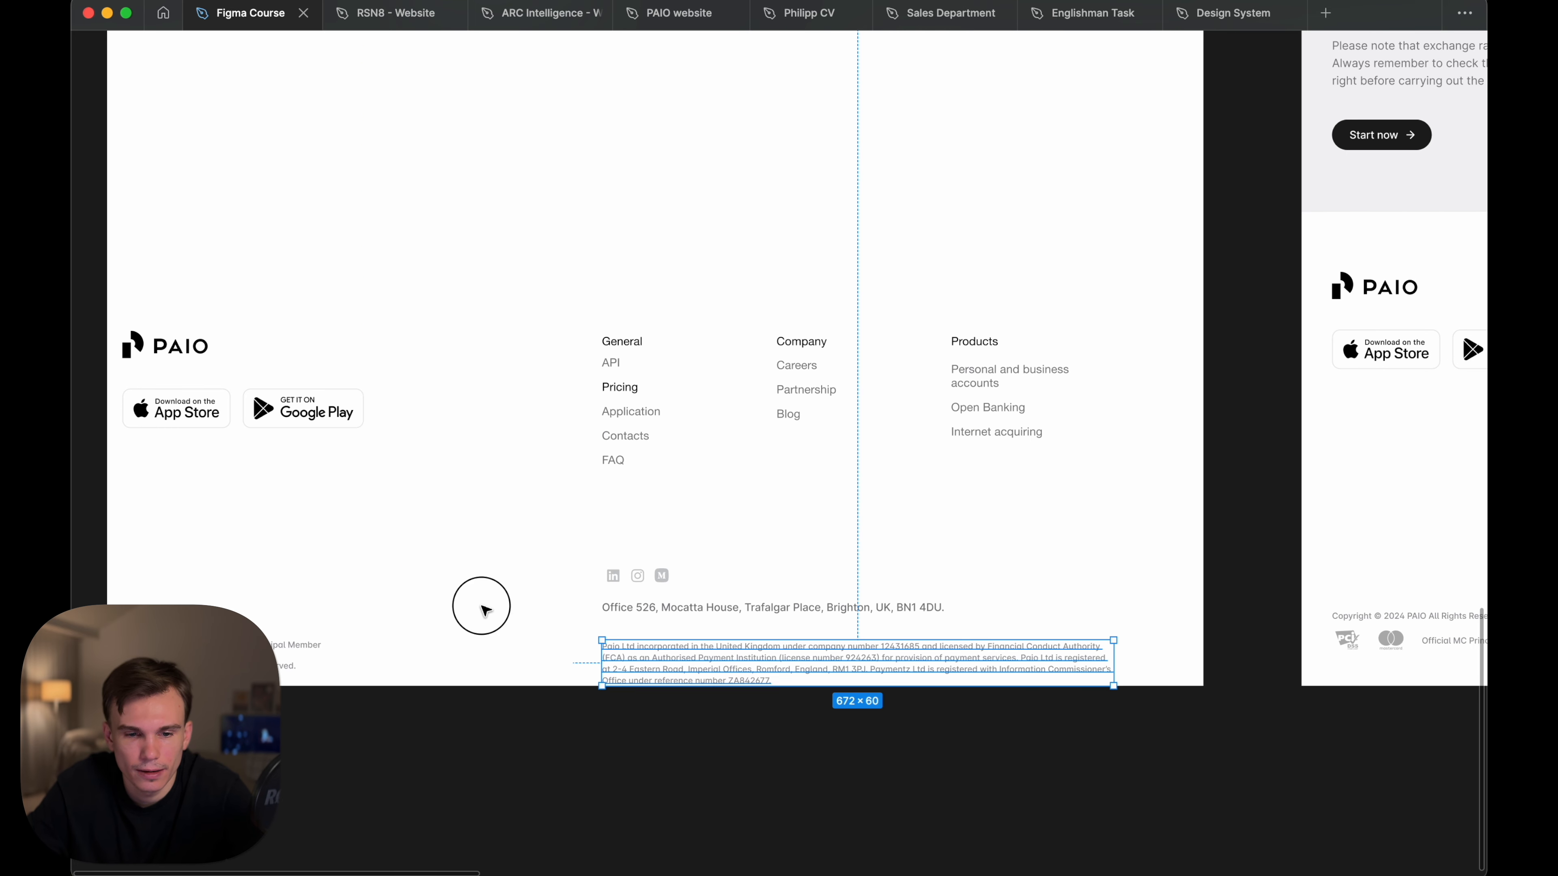
- Wrap the API, Pricing, Application, Contacts and FAQ links of the General column in a vertical auto layout frame
{"action": "scroll", "coordinate": [481, 605], "scroll_direction": "left", "scroll_amount": 1}
{"action": "scroll", "coordinate": [480, 605], "scroll_direction": "up", "scroll_amount": 1}
{"action": "scroll", "coordinate": [642, 577], "scroll_direction": "left", "scroll_amount": 1}
{"action": "scroll", "coordinate": [766, 420], "scroll_direction": "up", "scroll_amount": 5}
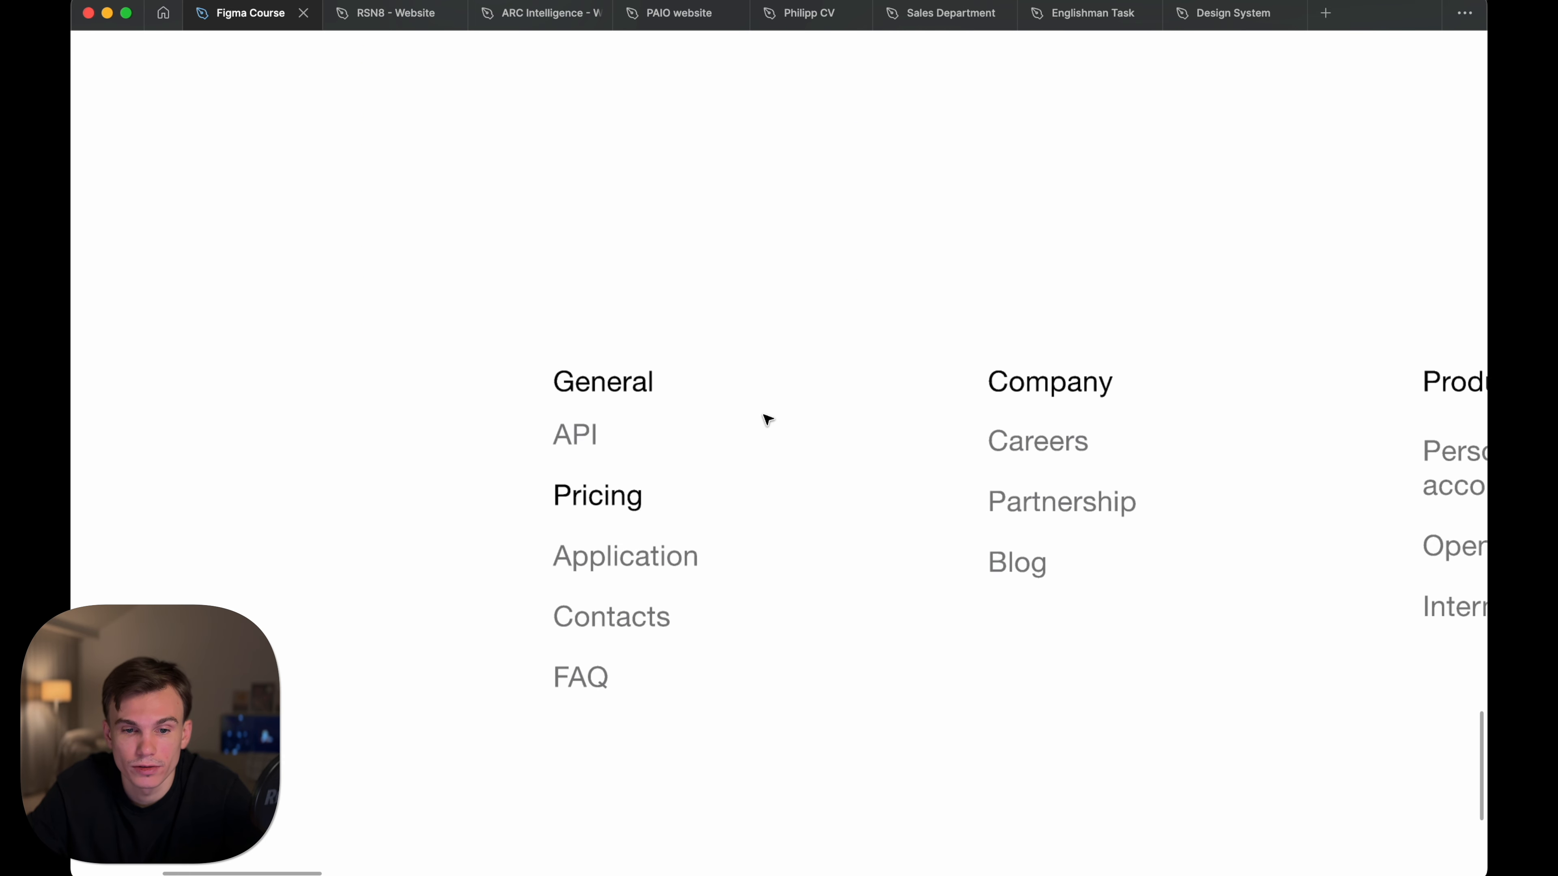
{"action": "left_click_drag", "start_coordinate": [698, 426], "coordinate": [464, 761]}
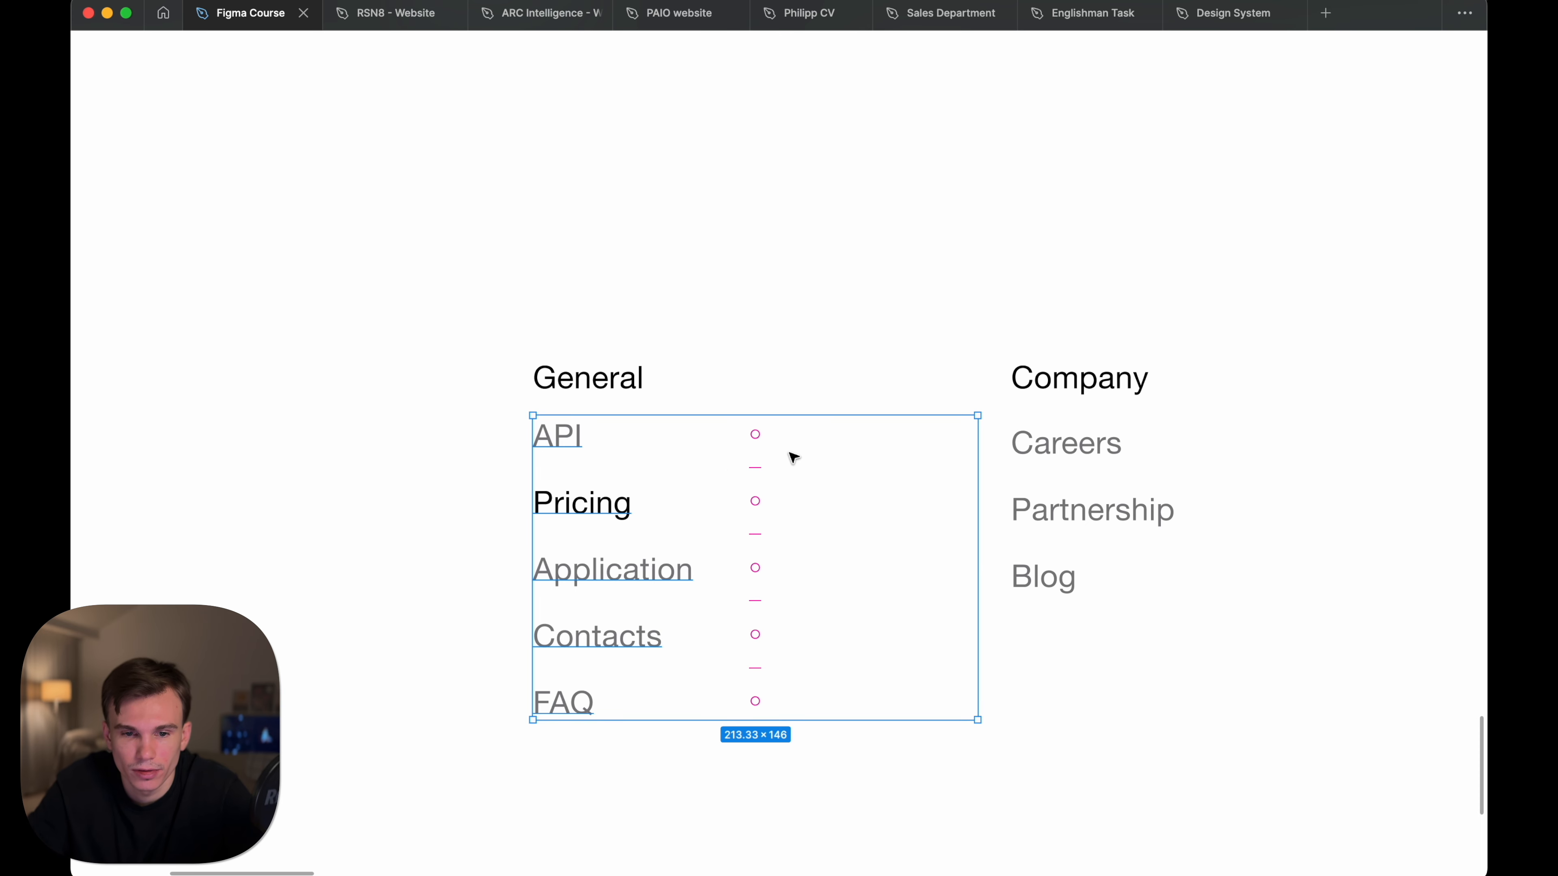
{"action": "scroll", "coordinate": [793, 454], "scroll_direction": "left", "scroll_amount": 2}
{"action": "scroll", "coordinate": [793, 454], "scroll_direction": "down", "scroll_amount": 1}
{"action": "key", "text": "ctrl+backslash"}
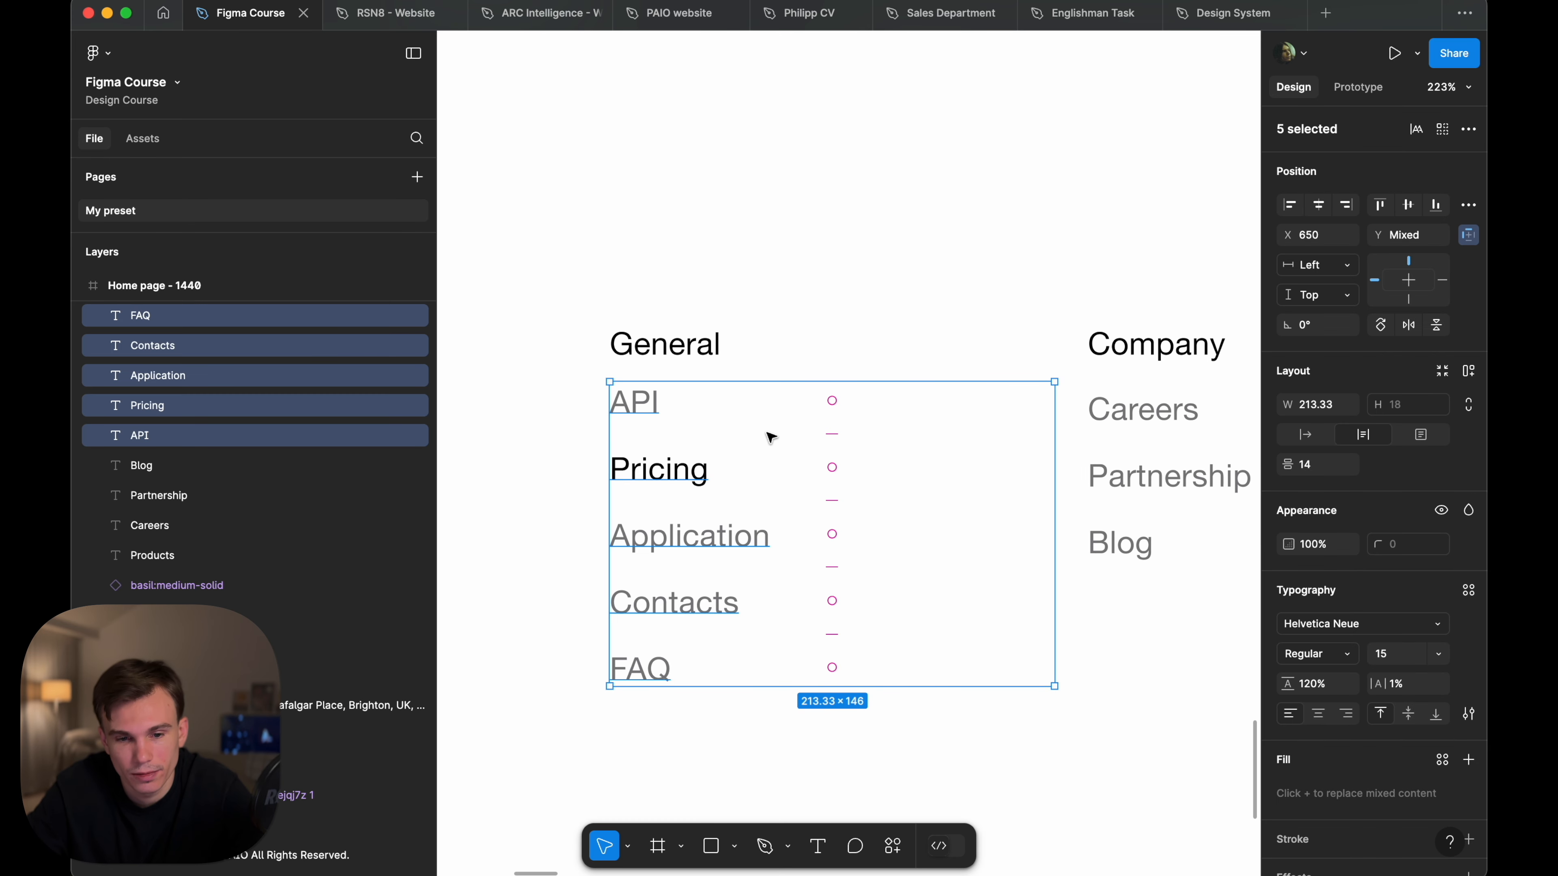
{"action": "key", "text": "shift+a"}
{"action": "scroll", "coordinate": [767, 432], "scroll_direction": "down", "scroll_amount": 3}
{"action": "scroll", "coordinate": [866, 494], "scroll_direction": "right", "scroll_amount": 3}
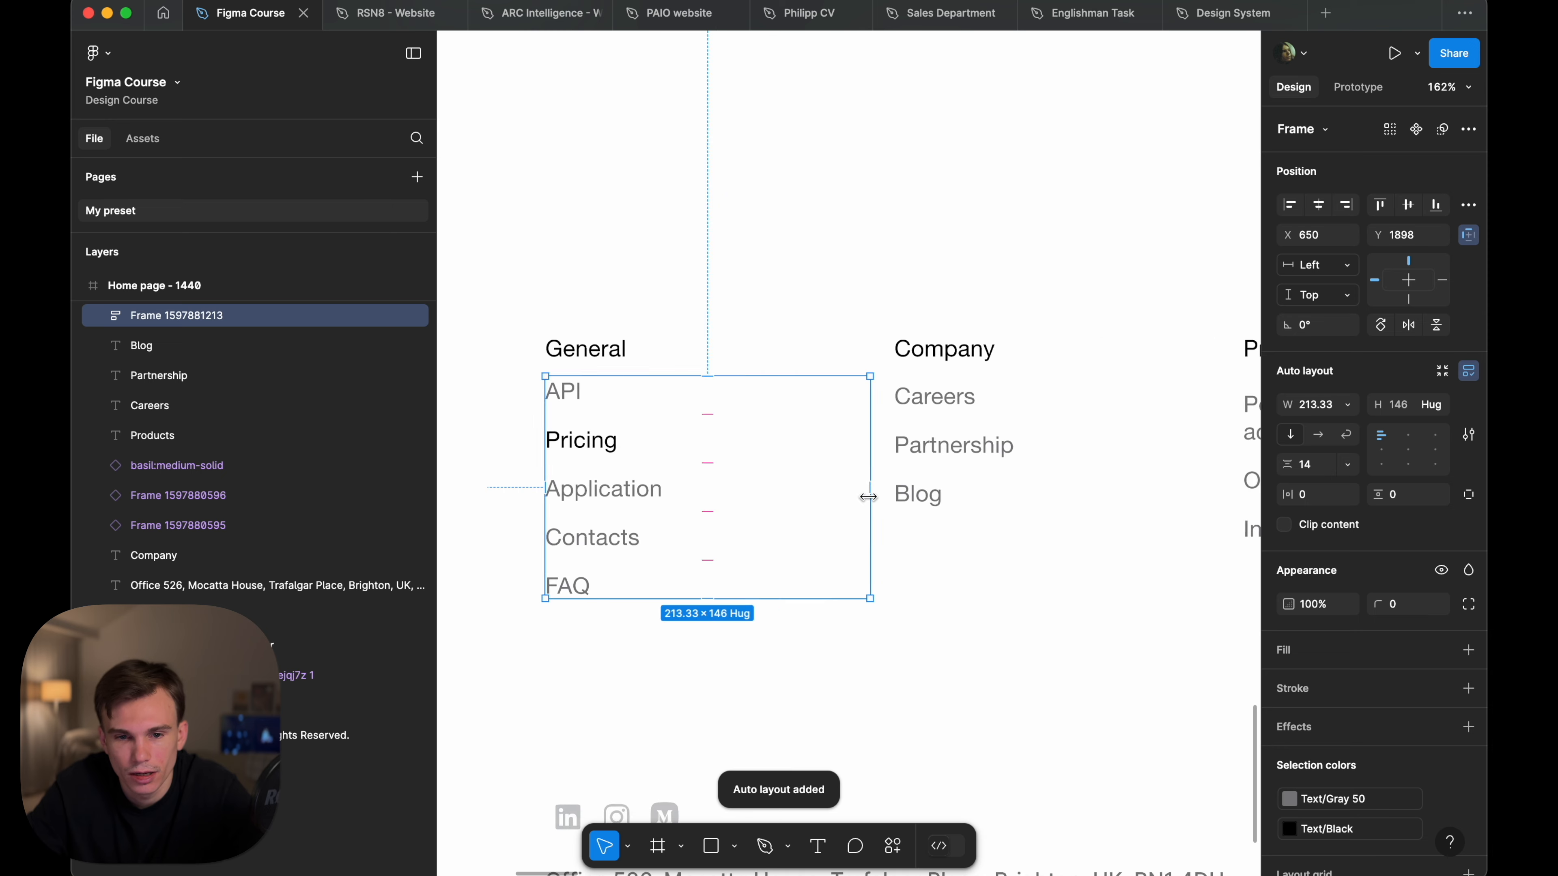
- Wrap the Company links and the Products links in an auto layout frame each
{"action": "left_click_drag", "start_coordinate": [991, 655], "coordinate": [839, 391]}
{"action": "key", "text": "shift+a"}
{"action": "scroll", "coordinate": [840, 391], "scroll_direction": "right", "scroll_amount": 3}
{"action": "scroll", "coordinate": [844, 396], "scroll_direction": "right", "scroll_amount": 1}
{"action": "left_click_drag", "start_coordinate": [1106, 613], "coordinate": [983, 388]}
{"action": "key", "text": "shift+a"}
{"action": "scroll", "coordinate": [835, 491], "scroll_direction": "down", "scroll_amount": 1}
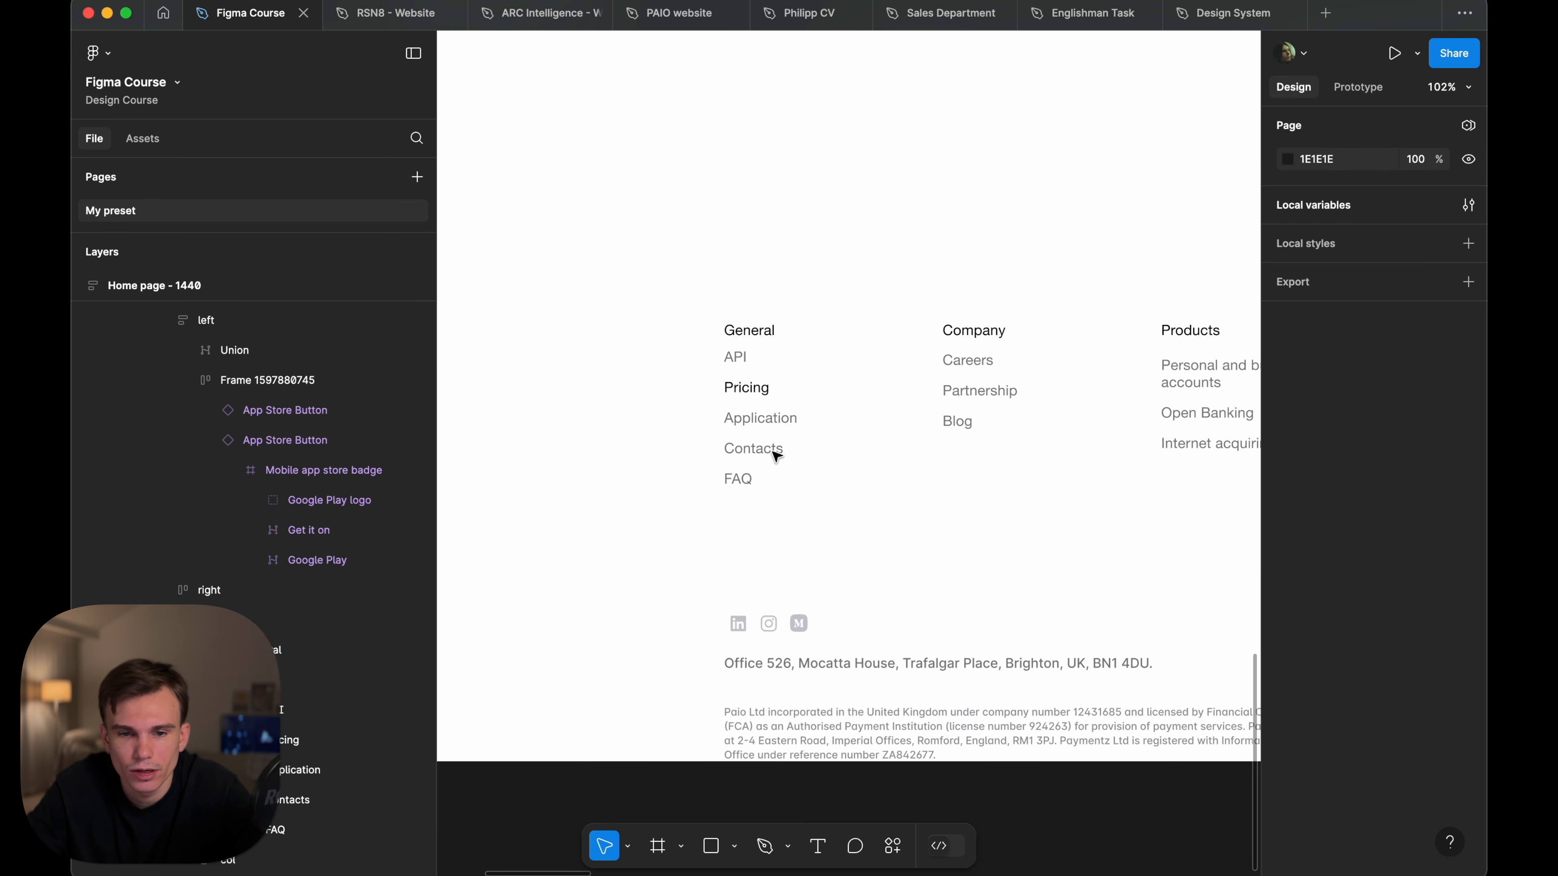
- Combine the General heading and its links frame in a vertical auto layout
{"action": "left_click", "coordinate": [789, 411]}
{"action": "scroll", "coordinate": [757, 417], "scroll_direction": "up", "scroll_amount": 3}
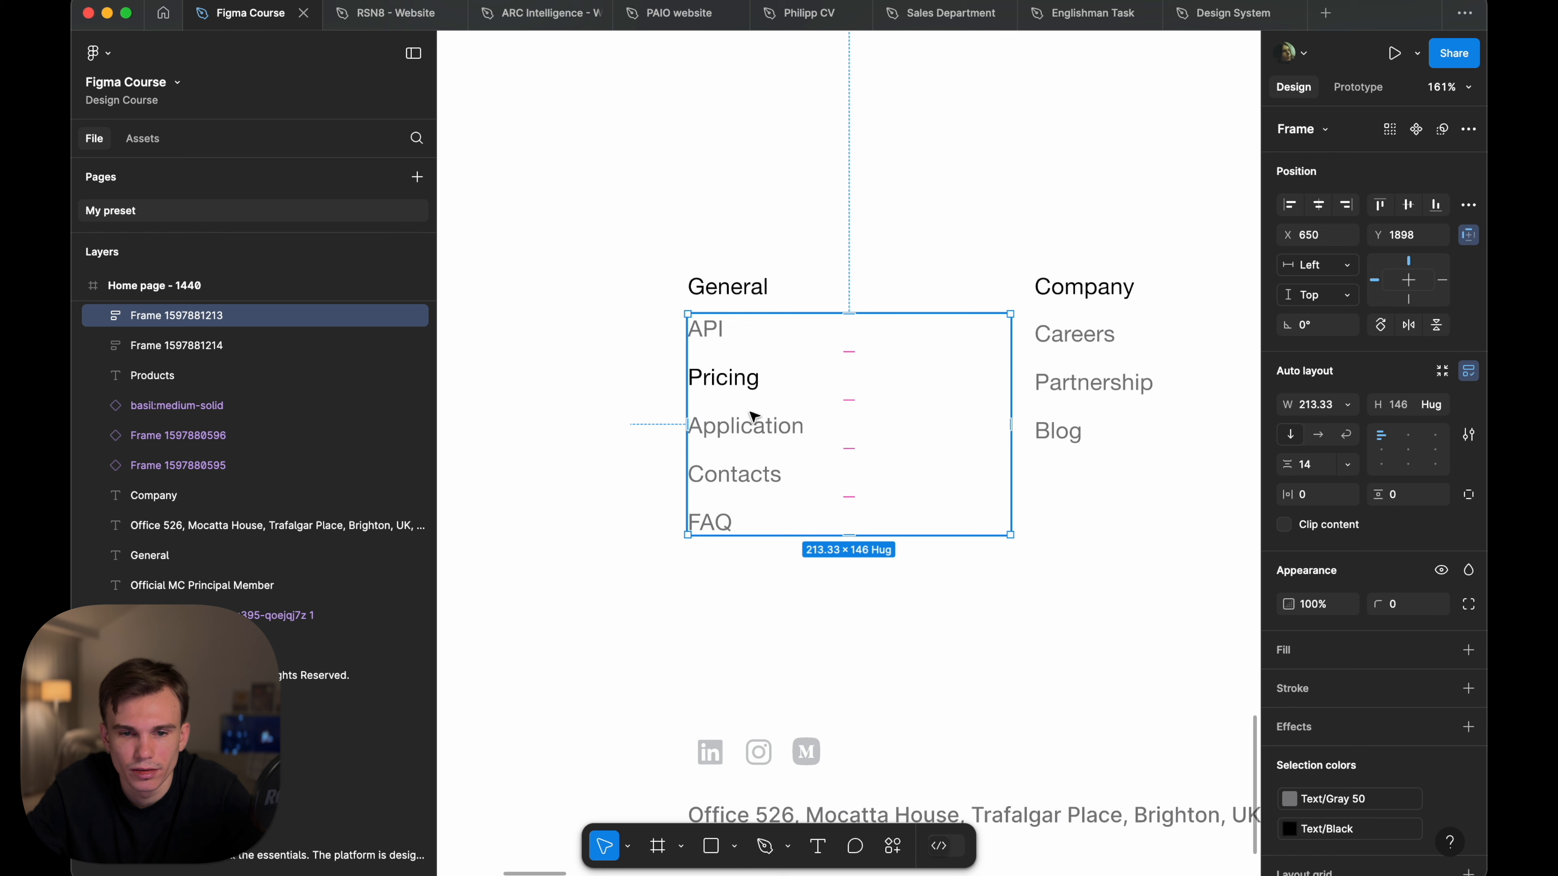
{"action": "left_click", "coordinate": [740, 289], "text": "shift"}
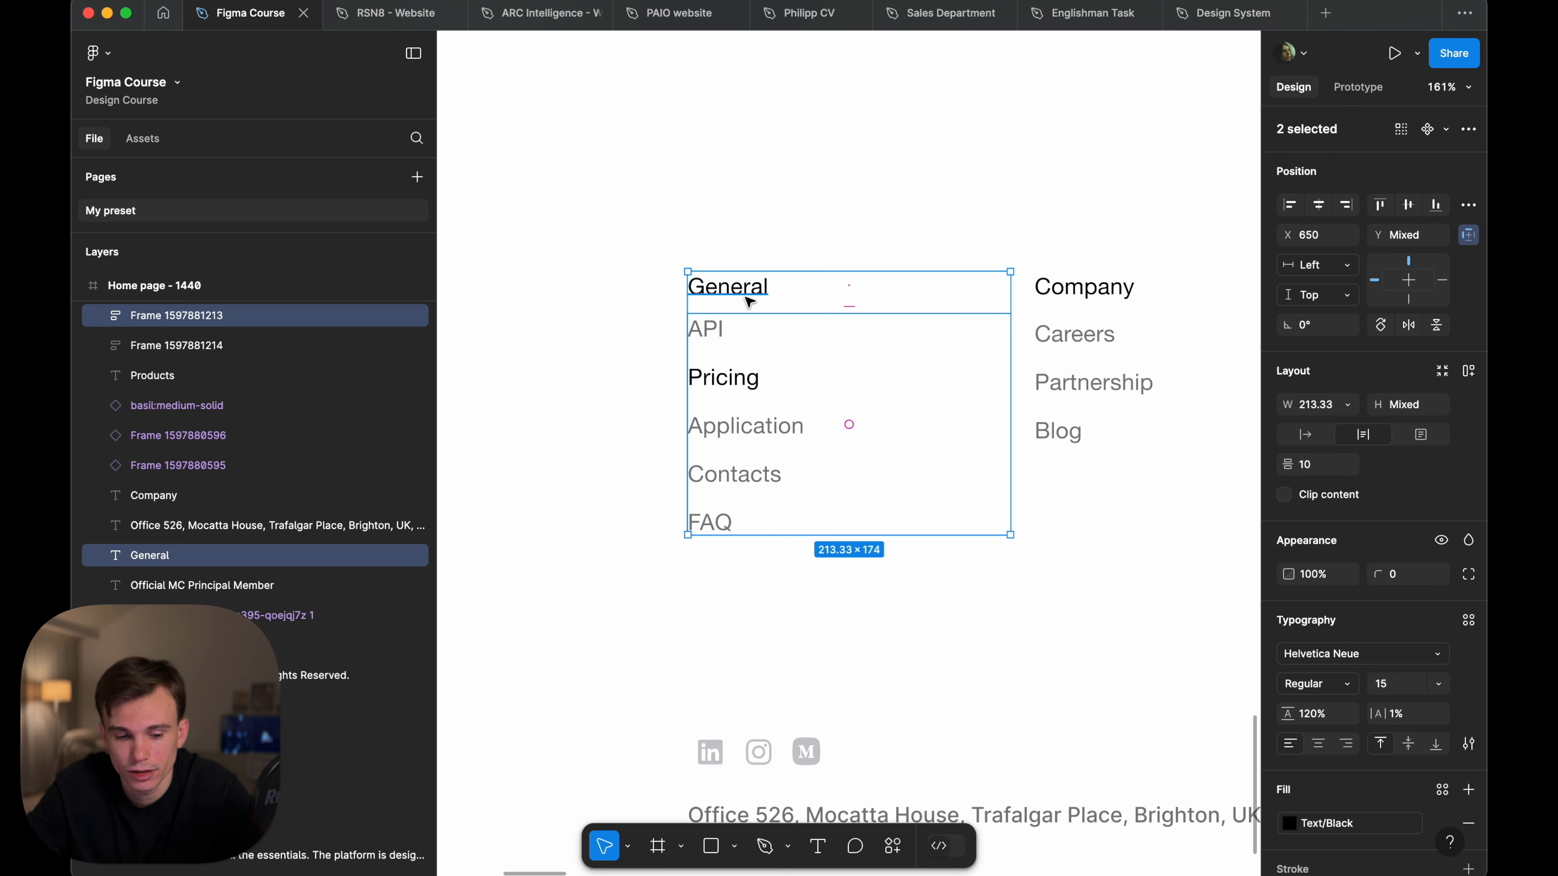
{"action": "key", "text": "shift+a"}
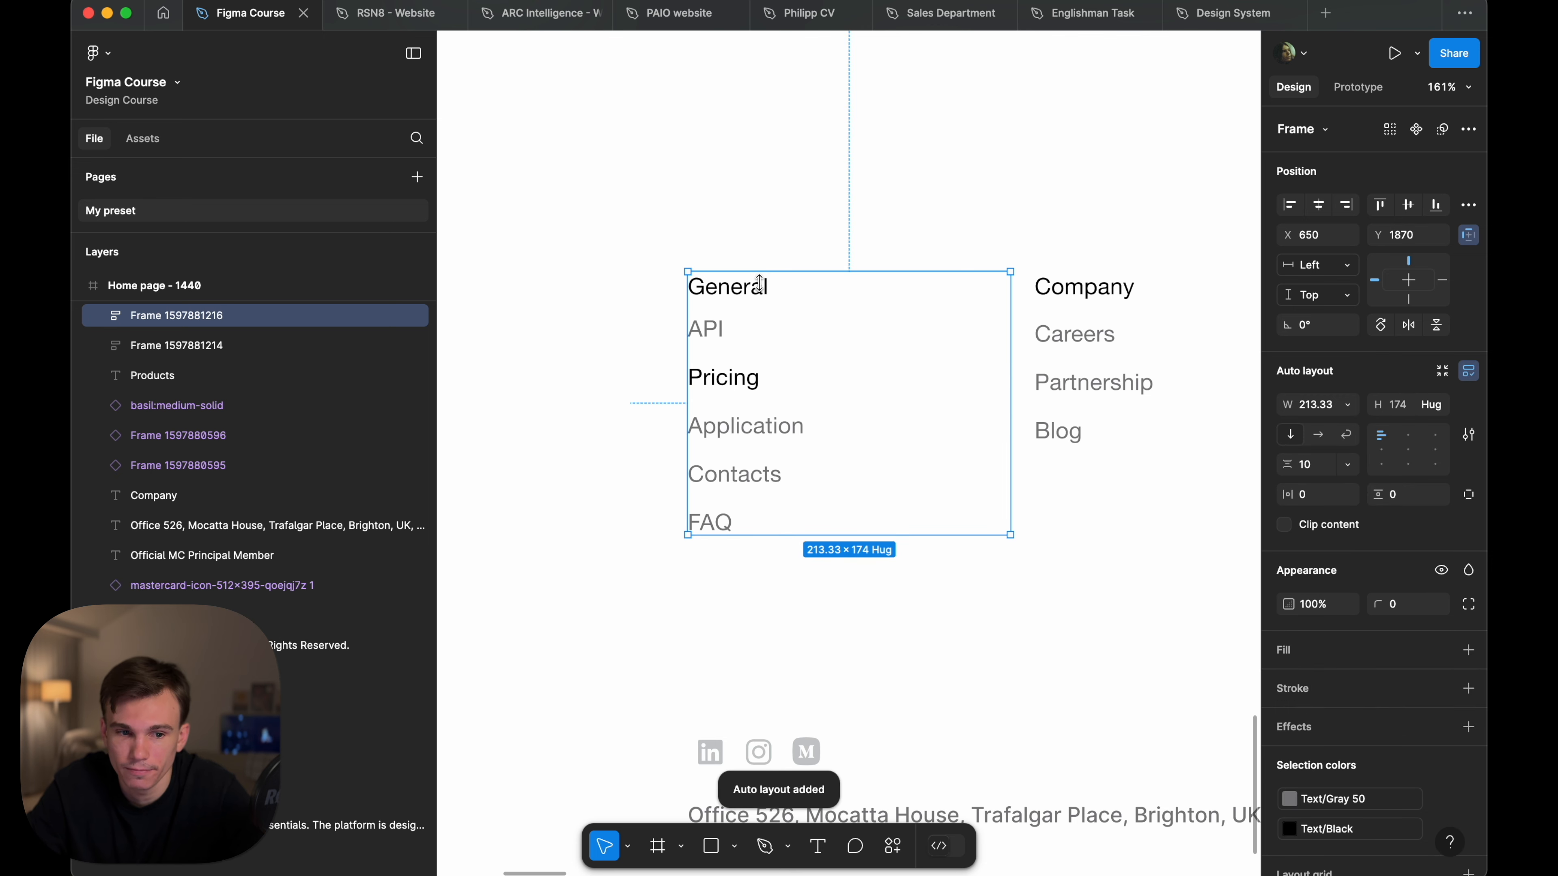
- Combine the Company and Products headings with their own links frames in separate vertical auto layouts
{"action": "scroll", "coordinate": [760, 286], "scroll_direction": "right", "scroll_amount": 4}
{"action": "left_click_drag", "start_coordinate": [893, 239], "coordinate": [814, 499]}
{"action": "key", "text": "shift+a"}
{"action": "scroll", "coordinate": [817, 501], "scroll_direction": "right", "scroll_amount": 4}
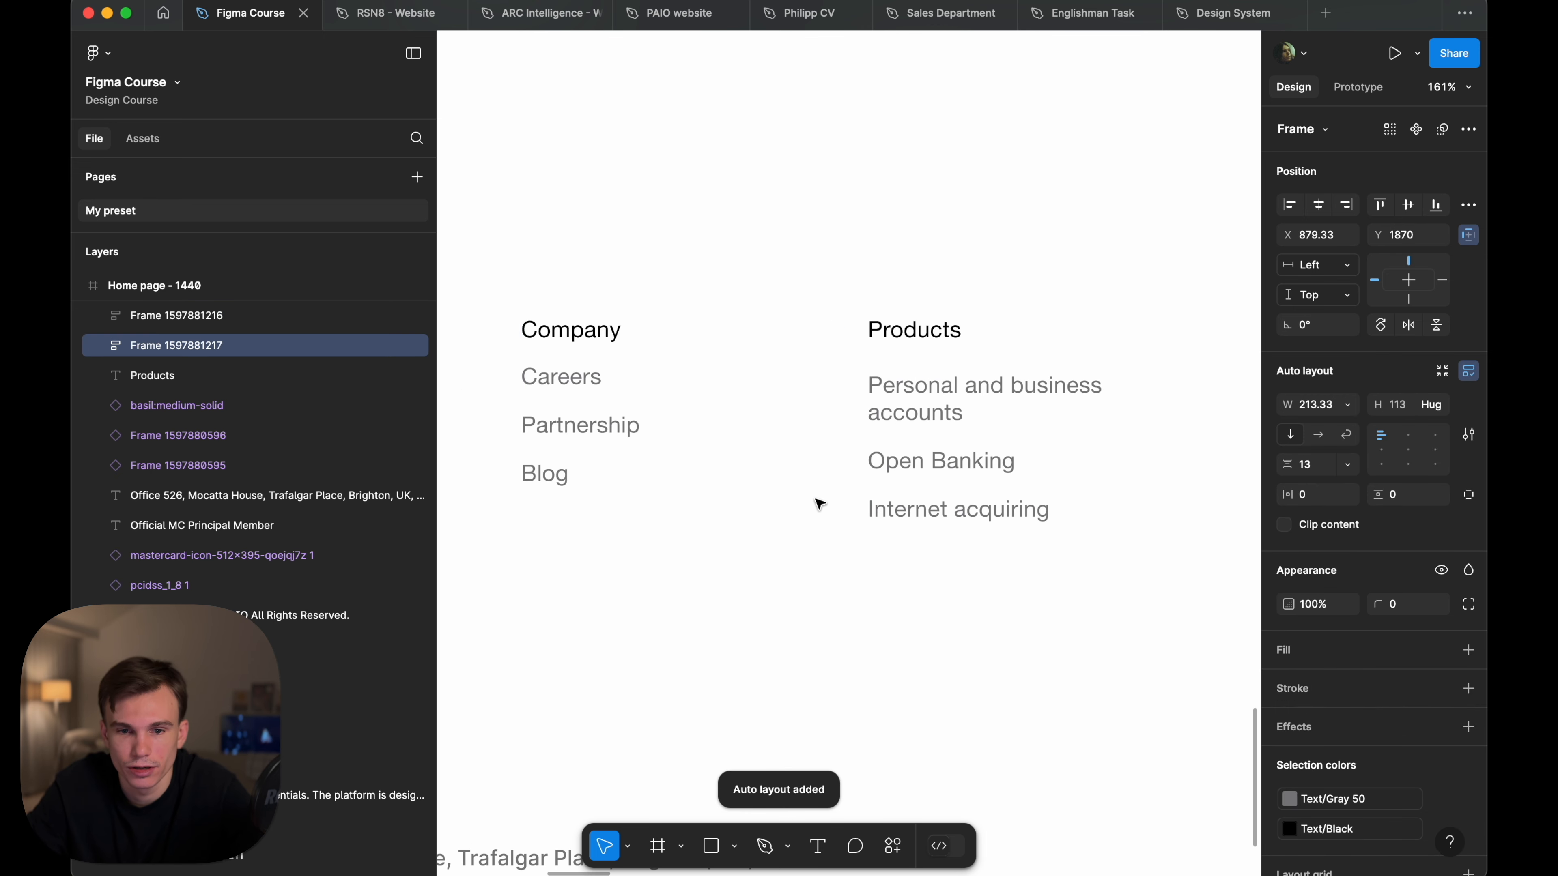
{"action": "left_click_drag", "start_coordinate": [1053, 222], "coordinate": [910, 504]}
{"action": "key", "text": "shift+a"}
- Wrap the General, Company and Products columns together in one horizontal auto layout frame
{"action": "scroll", "coordinate": [911, 508], "scroll_direction": "down", "scroll_amount": 5}
{"action": "scroll", "coordinate": [912, 509], "scroll_direction": "left", "scroll_amount": 3}
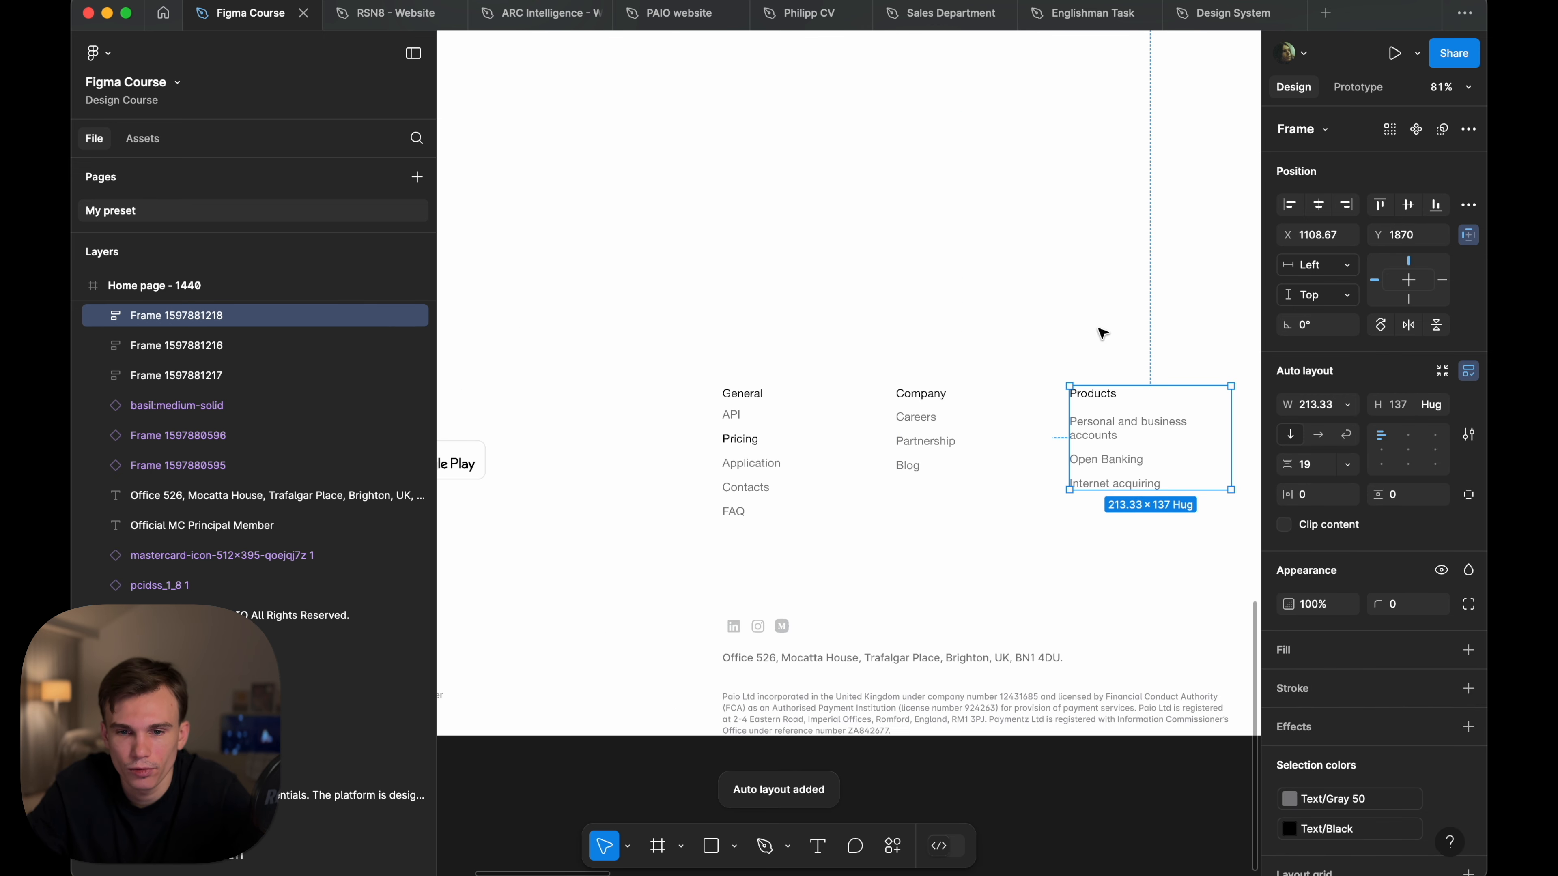
{"action": "left_click_drag", "start_coordinate": [1139, 314], "coordinate": [751, 456]}
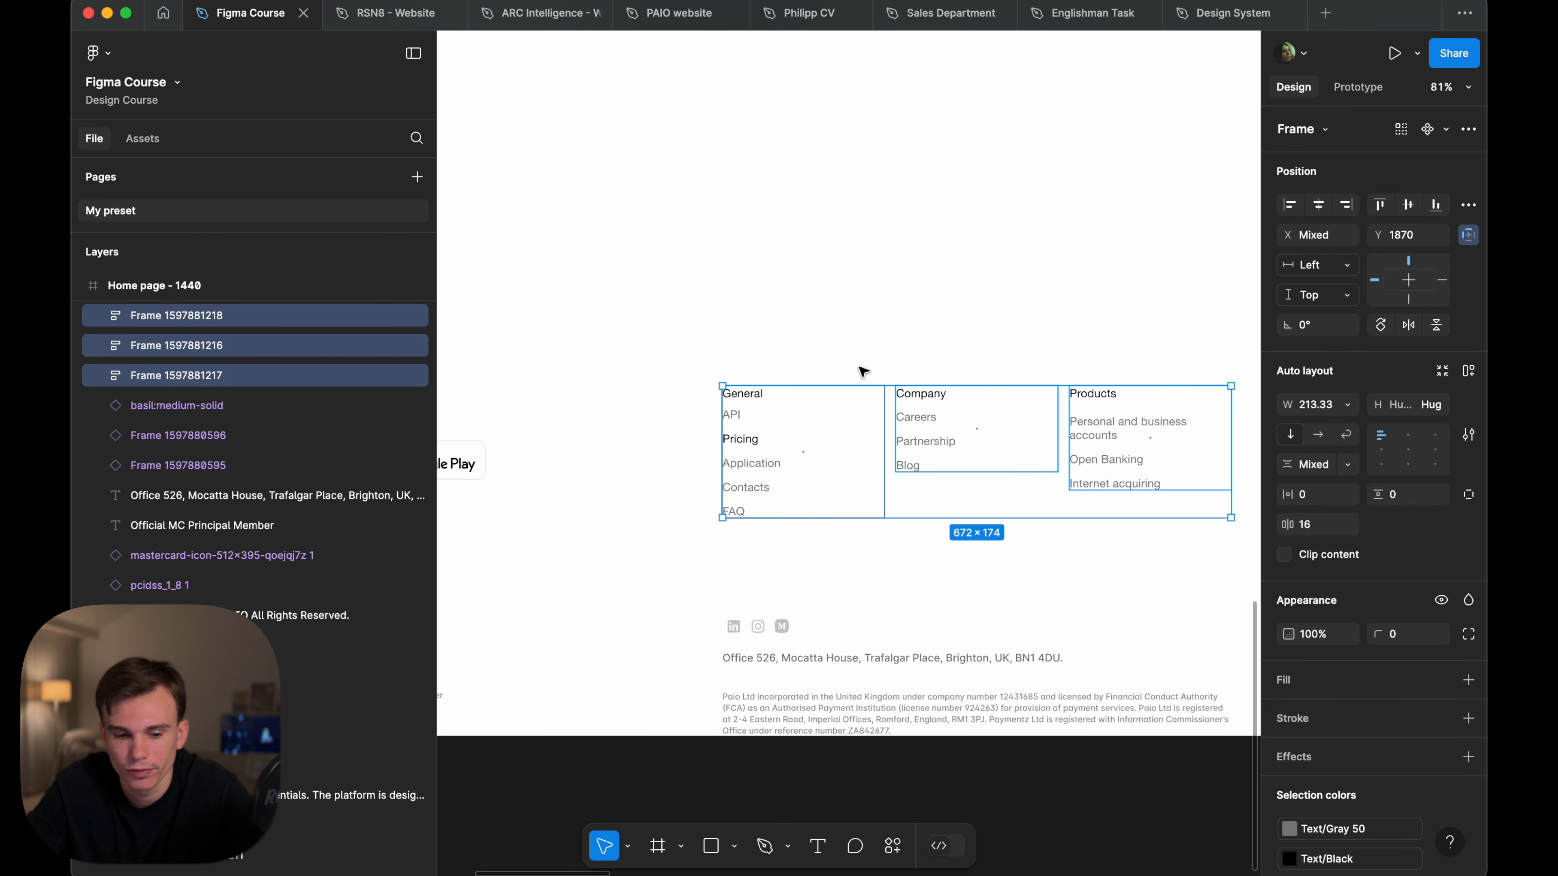
{"action": "key", "text": "shift+a"}
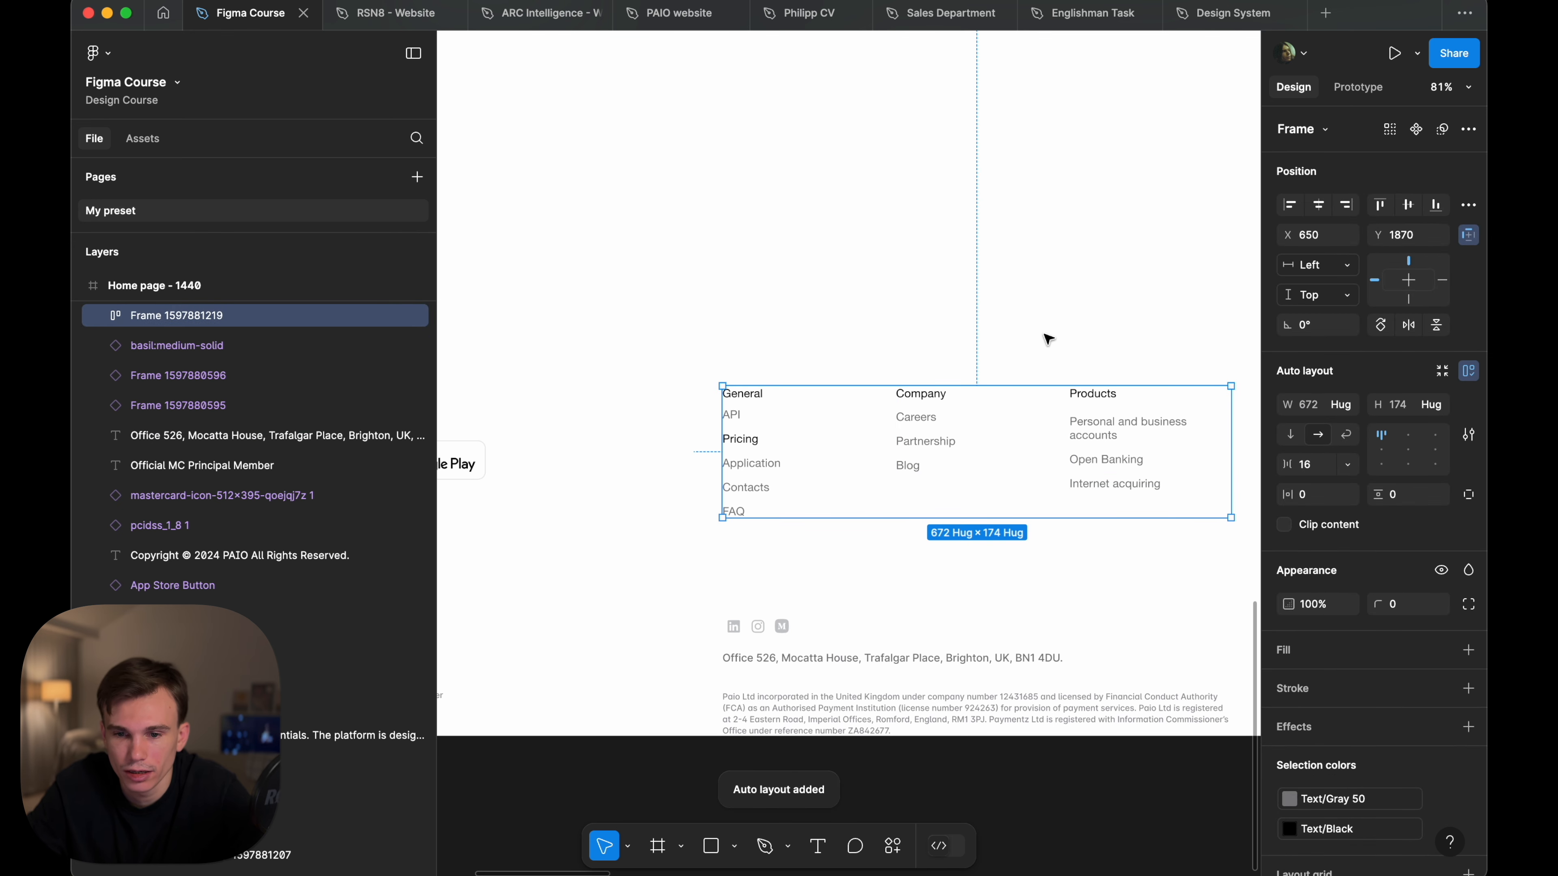
- Wrap the LinkedIn, Instagram and Medium icons in a horizontal auto layout frame
{"action": "scroll", "coordinate": [822, 381], "scroll_direction": "up", "scroll_amount": 5}
{"action": "key", "text": "Tab"}
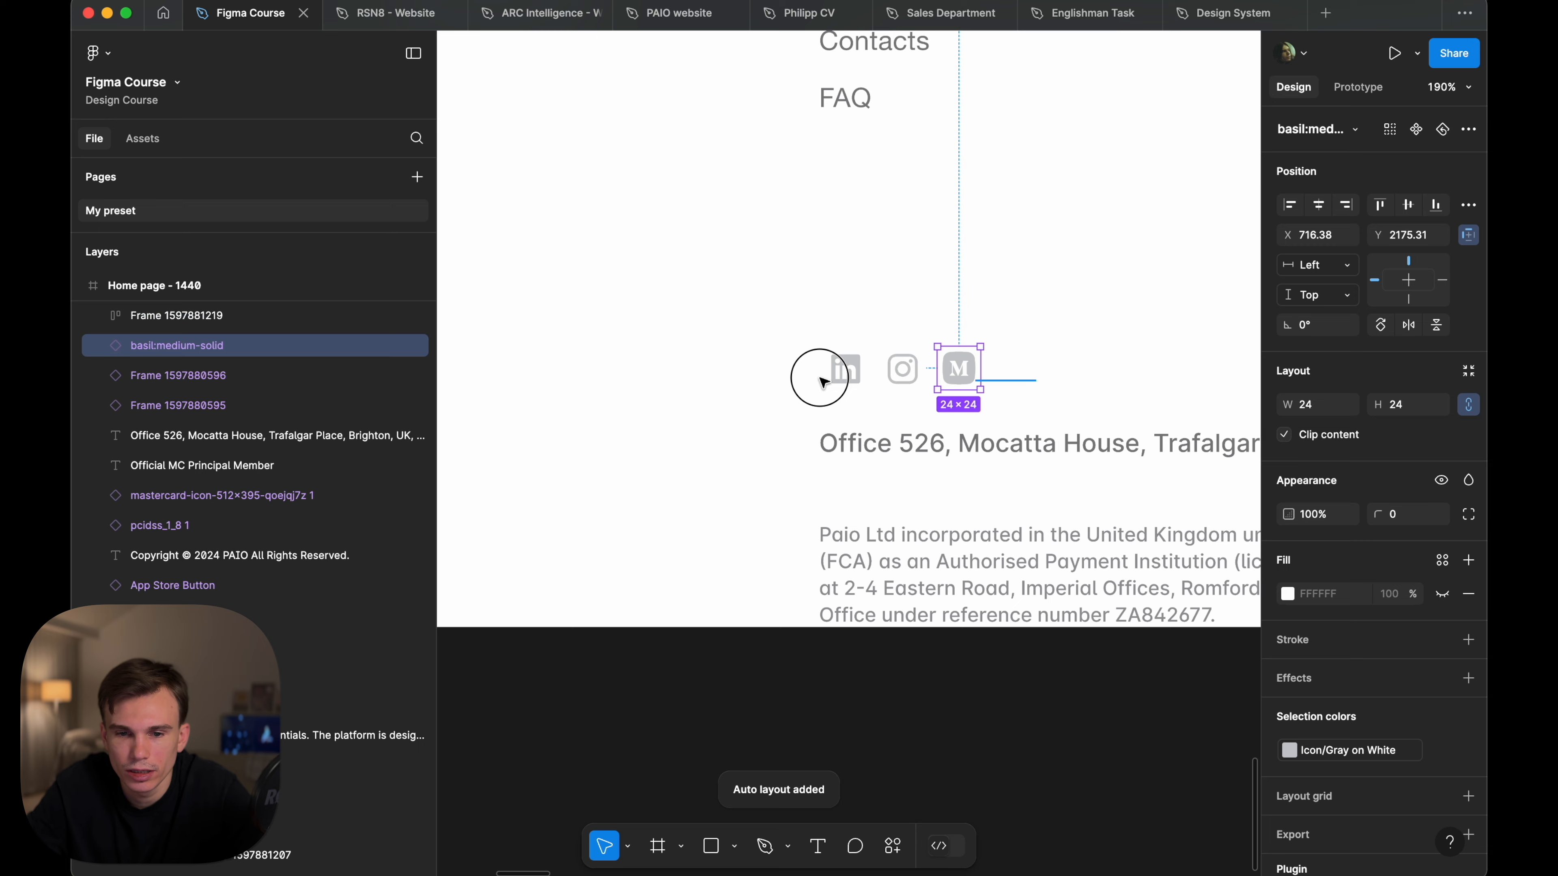
{"action": "left_click_drag", "start_coordinate": [819, 378], "coordinate": [799, 349]}
{"action": "scroll", "coordinate": [799, 352], "scroll_direction": "up", "scroll_amount": 5}
{"action": "scroll", "coordinate": [1038, 513], "scroll_direction": "right", "scroll_amount": 2}
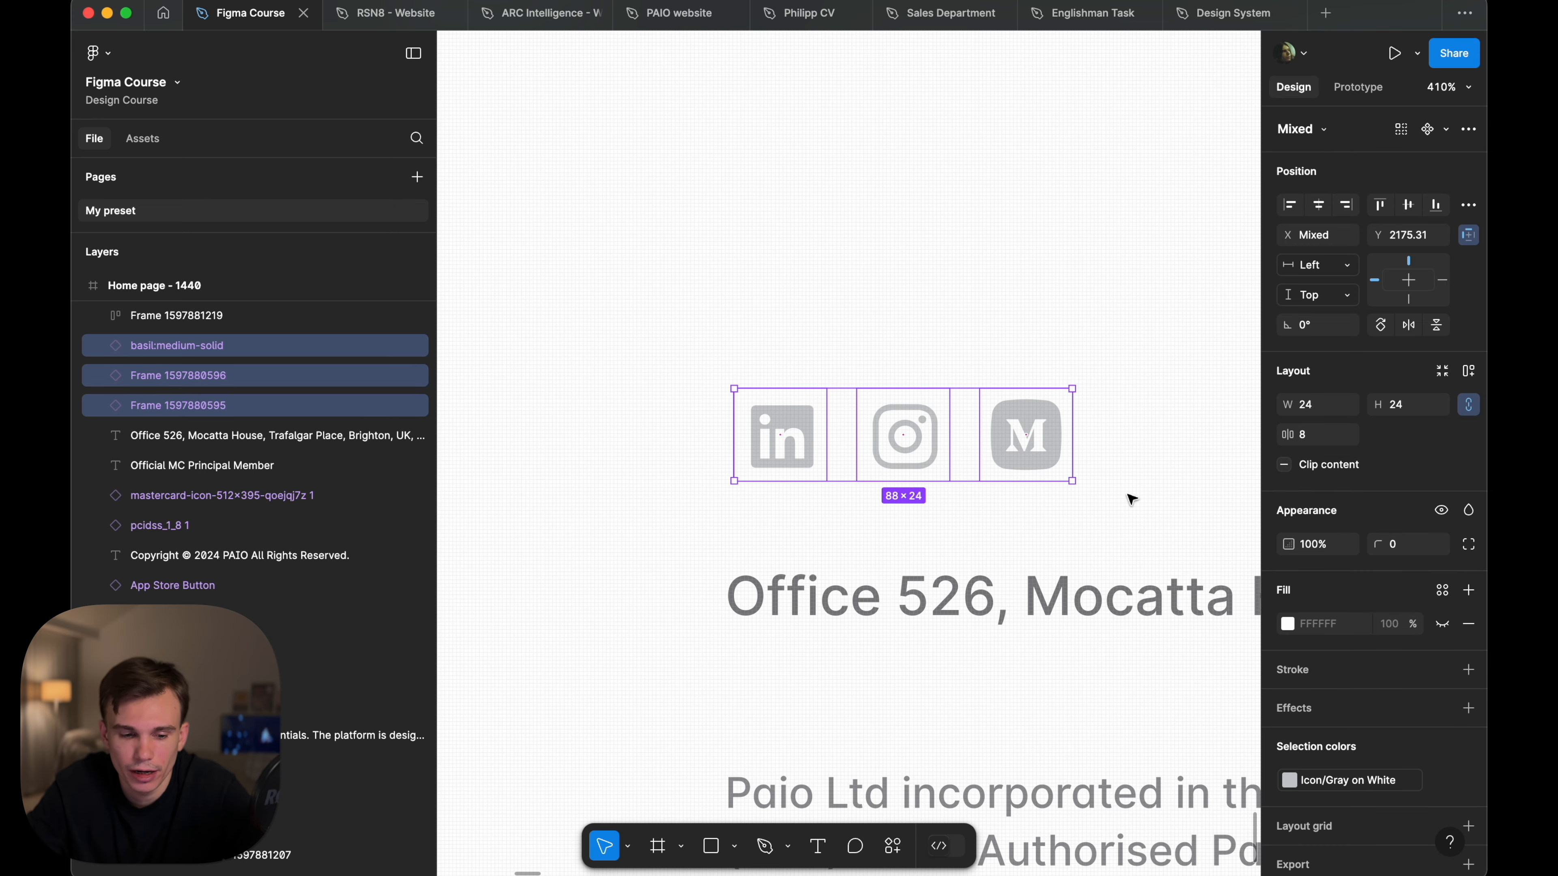
{"action": "key", "text": "shift+a"}
- Combine the social icons frame and the office address in a vertical auto layout
{"action": "scroll", "coordinate": [1130, 497], "scroll_direction": "right", "scroll_amount": 3}
{"action": "left_click_drag", "start_coordinate": [1063, 357], "coordinate": [793, 468]}
{"action": "scroll", "coordinate": [804, 552], "scroll_direction": "down", "scroll_amount": 8}
{"action": "key", "text": "shift+a"}
- Move the legal paragraph up to Y 2248, away from the page's lower edge
{"action": "scroll", "coordinate": [845, 556], "scroll_direction": "down", "scroll_amount": 1}
{"action": "left_click", "coordinate": [824, 591]}
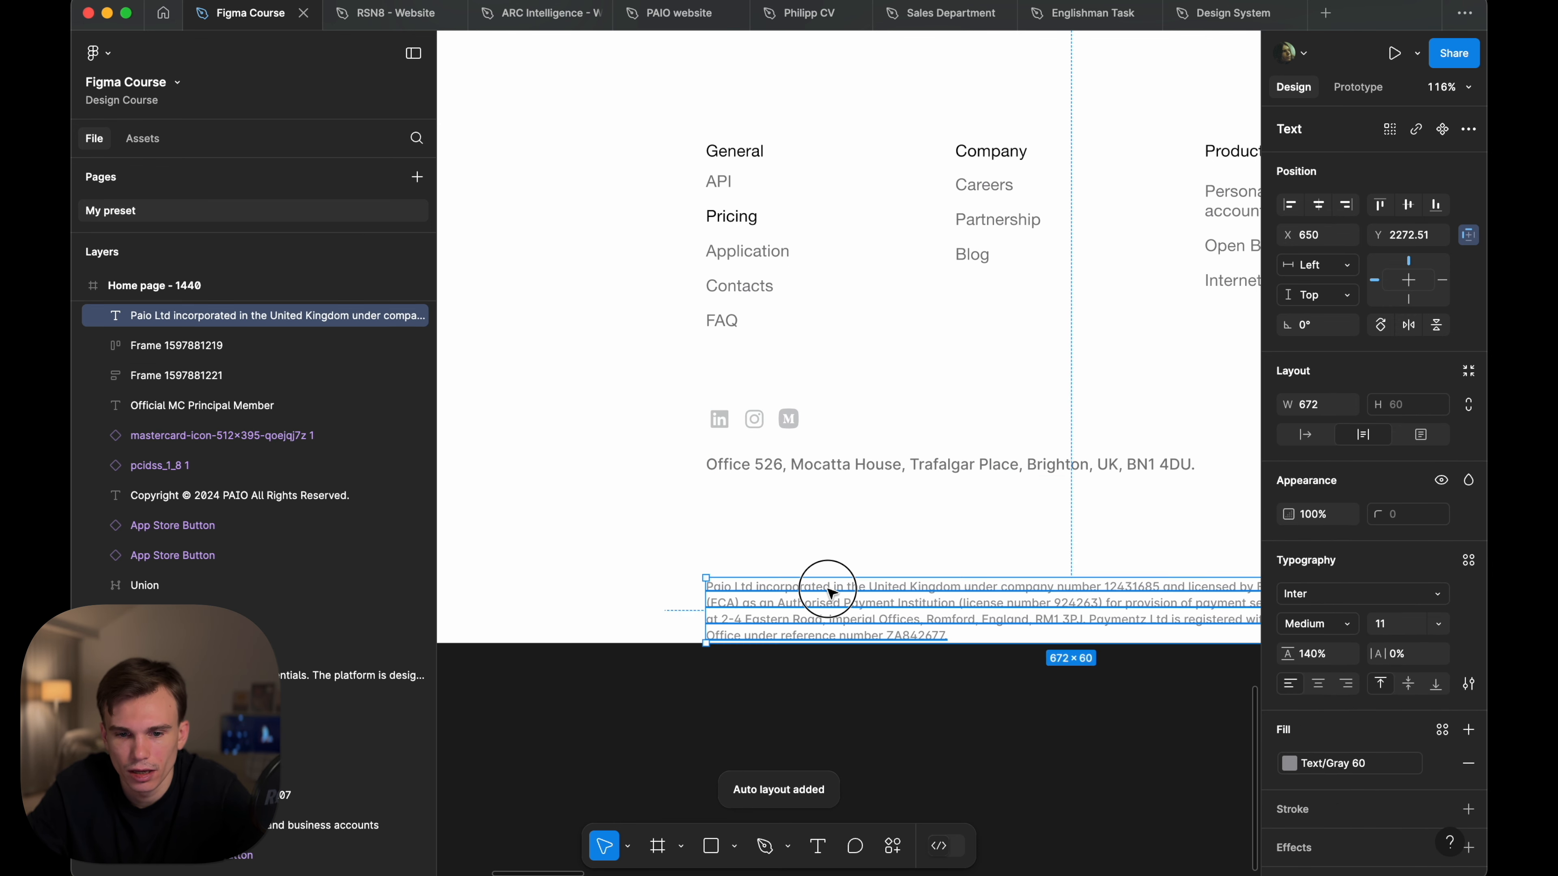
{"action": "left_click_drag", "start_coordinate": [824, 591], "coordinate": [824, 557]}
- Wrap the PCI DSS and Mastercard logos in a horizontal auto layout frame
{"action": "scroll", "coordinate": [824, 564], "scroll_direction": "left", "scroll_amount": 10}
{"action": "scroll", "coordinate": [632, 551], "scroll_direction": "up", "scroll_amount": 5}
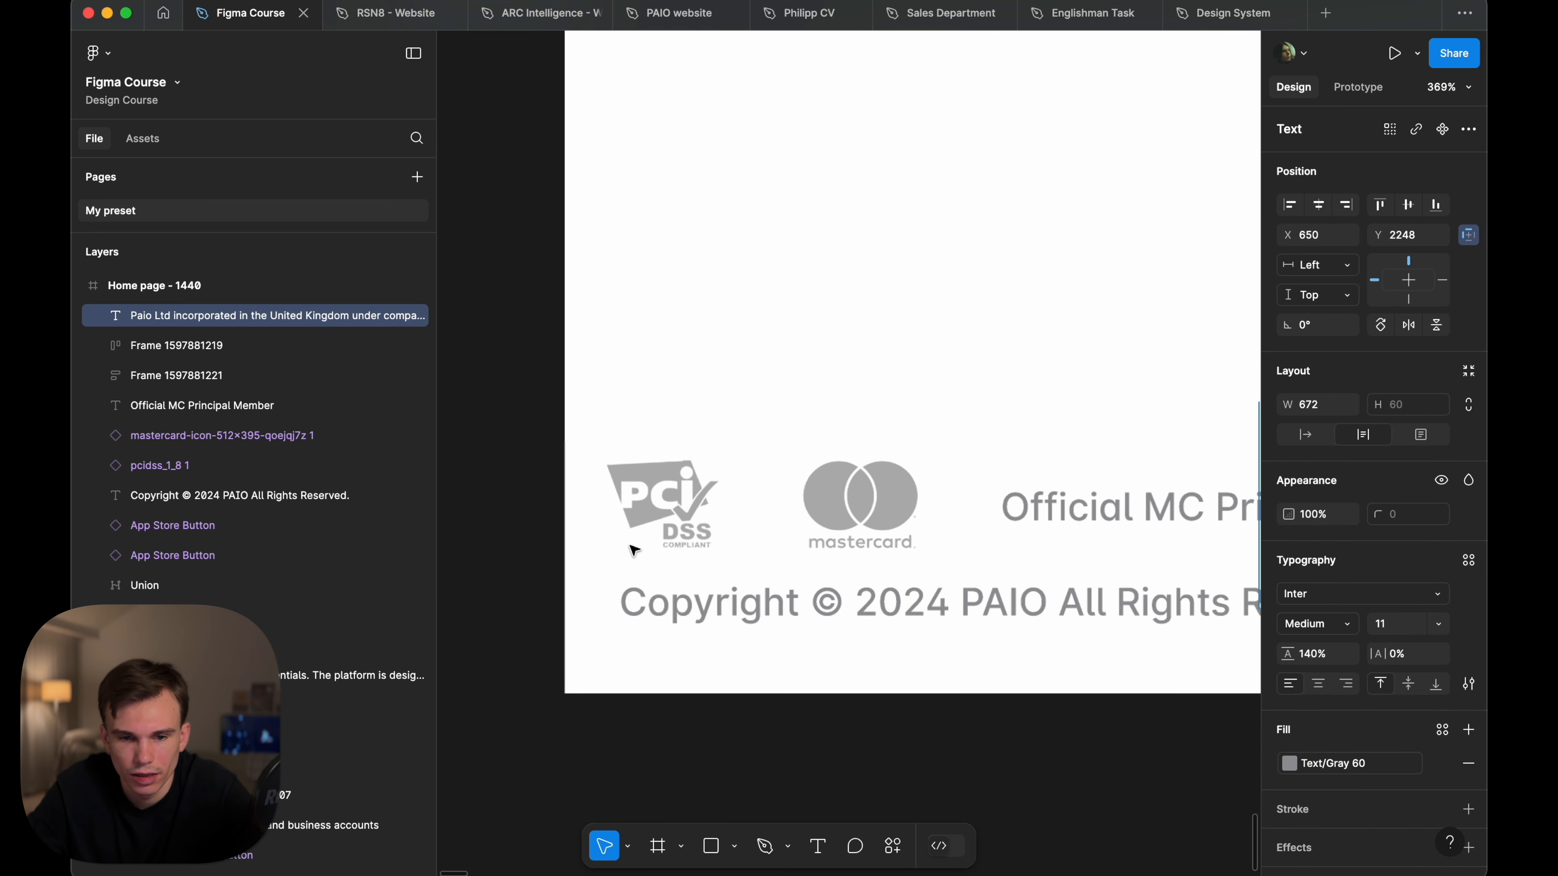
{"action": "left_click", "coordinate": [629, 546]}
{"action": "left_click", "coordinate": [858, 497], "text": "shift"}
{"action": "key", "text": "shift+a"}
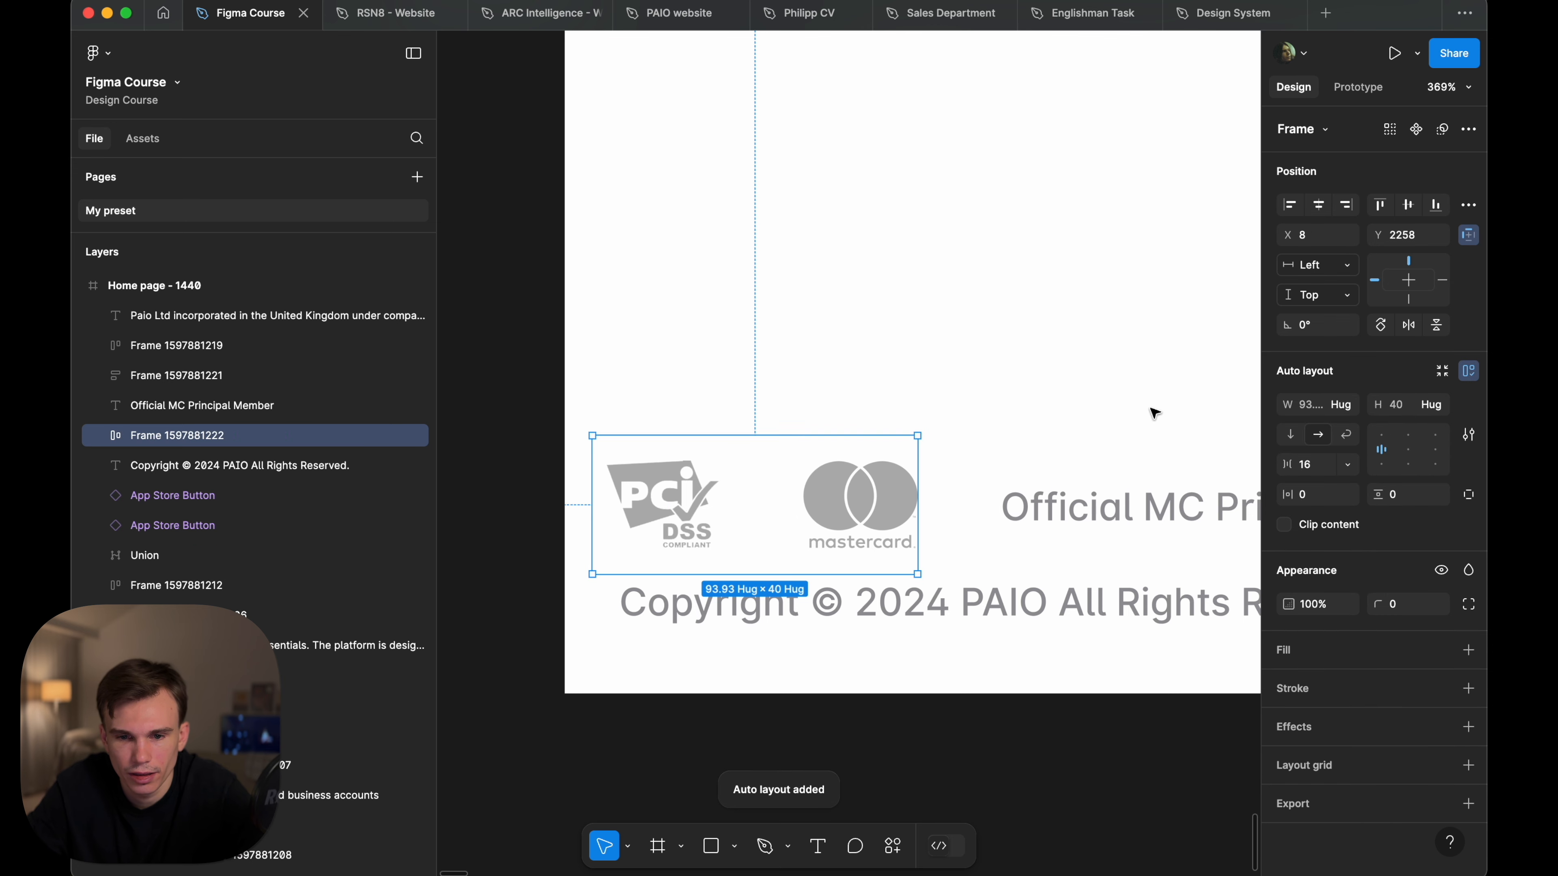
- Combine the PCI DSS and Mastercard logos frame with the "Official MC Principal Member" text in a horizontal auto layout
{"action": "left_click", "coordinate": [1144, 410]}
{"action": "left_click", "coordinate": [796, 532]}
{"action": "scroll", "coordinate": [799, 532], "scroll_direction": "down", "scroll_amount": 5}
{"action": "left_click", "coordinate": [853, 516], "text": "shift"}
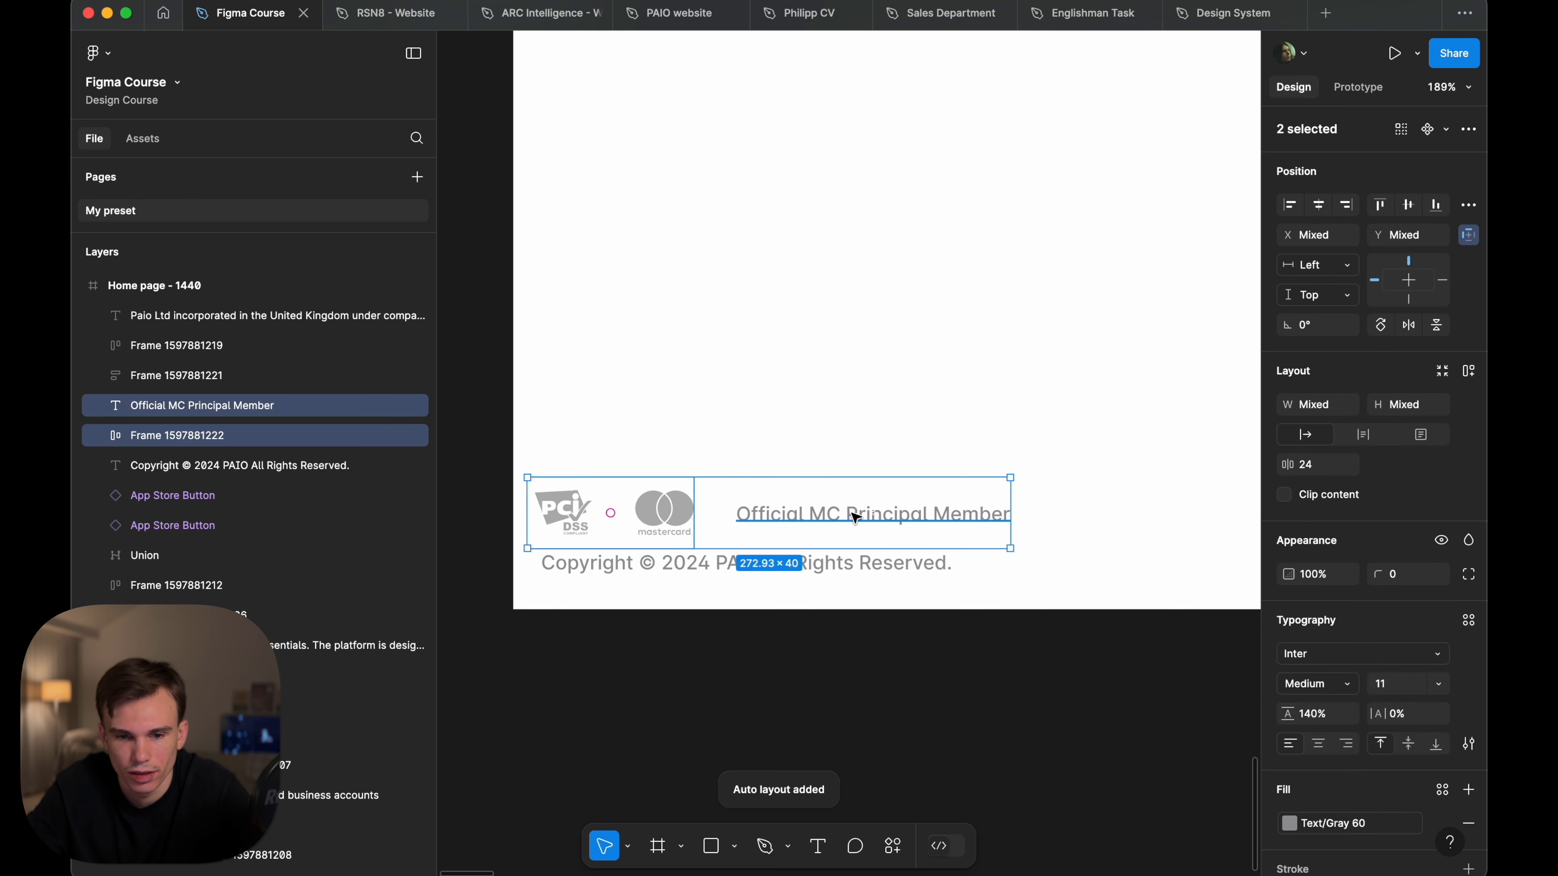
{"action": "key", "text": "shift+a"}
- Stack the payment logos row and the copyright line in a vertical auto layout aligned to the left
{"action": "left_click_drag", "start_coordinate": [1098, 407], "coordinate": [659, 559]}
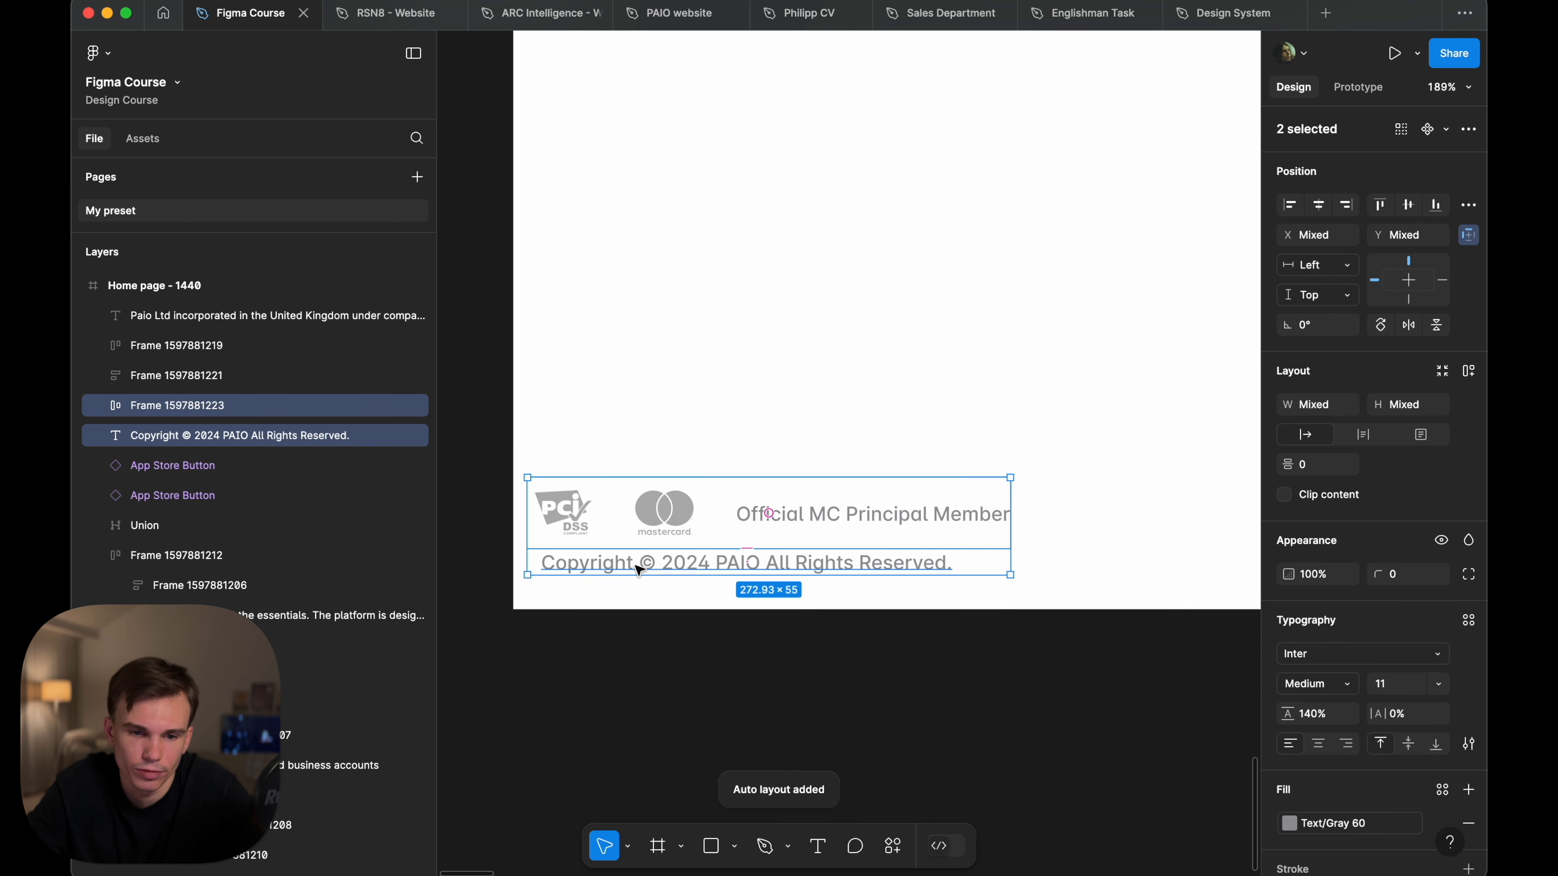
{"action": "key", "text": "shift+a"}
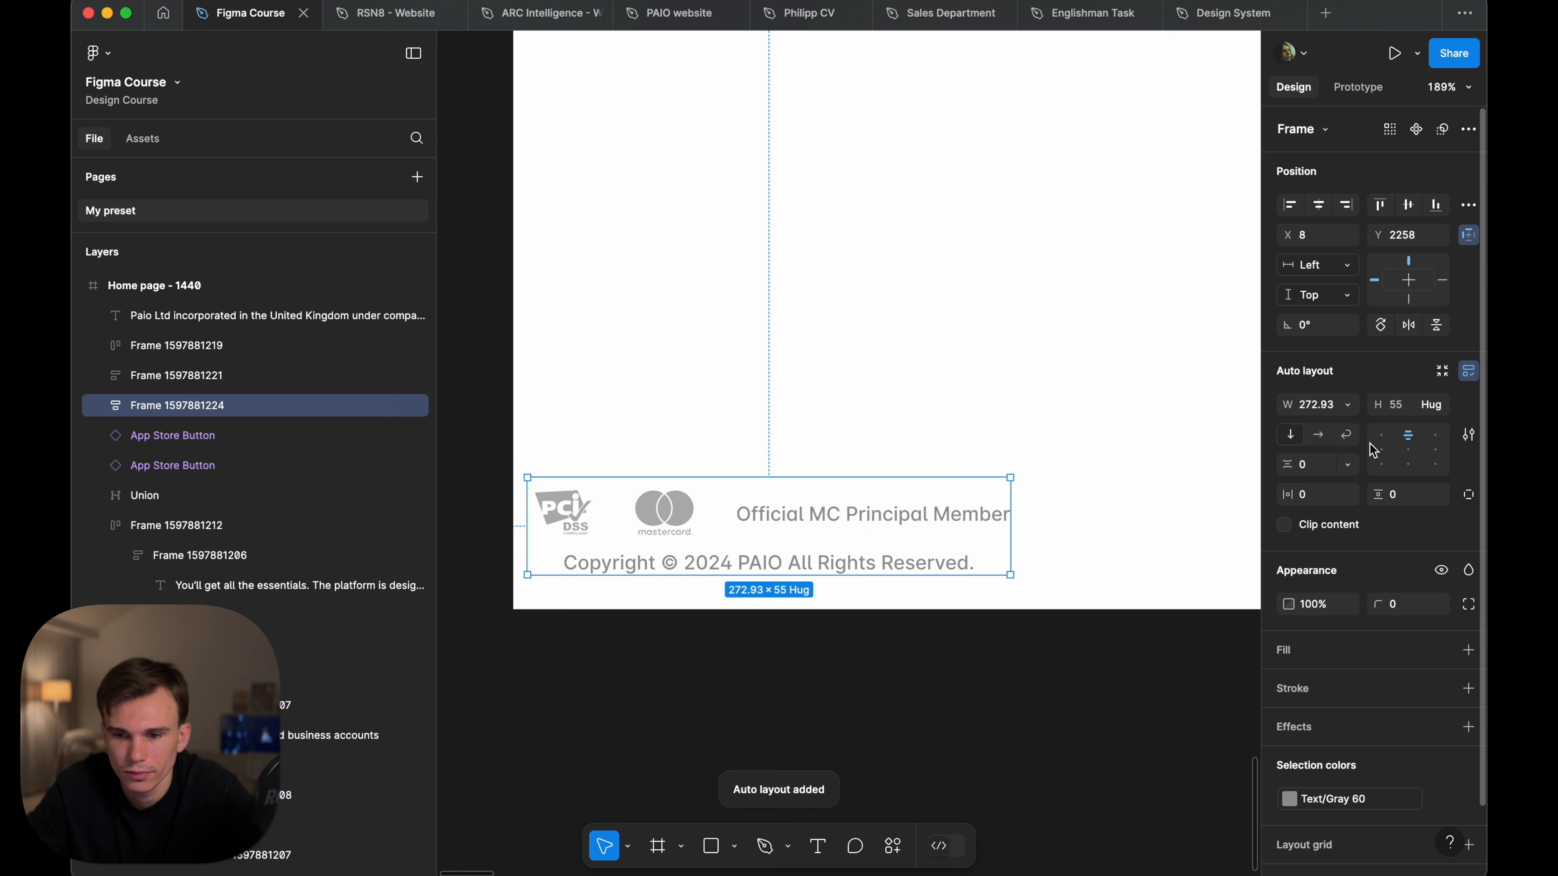
{"action": "left_click", "coordinate": [698, 570]}
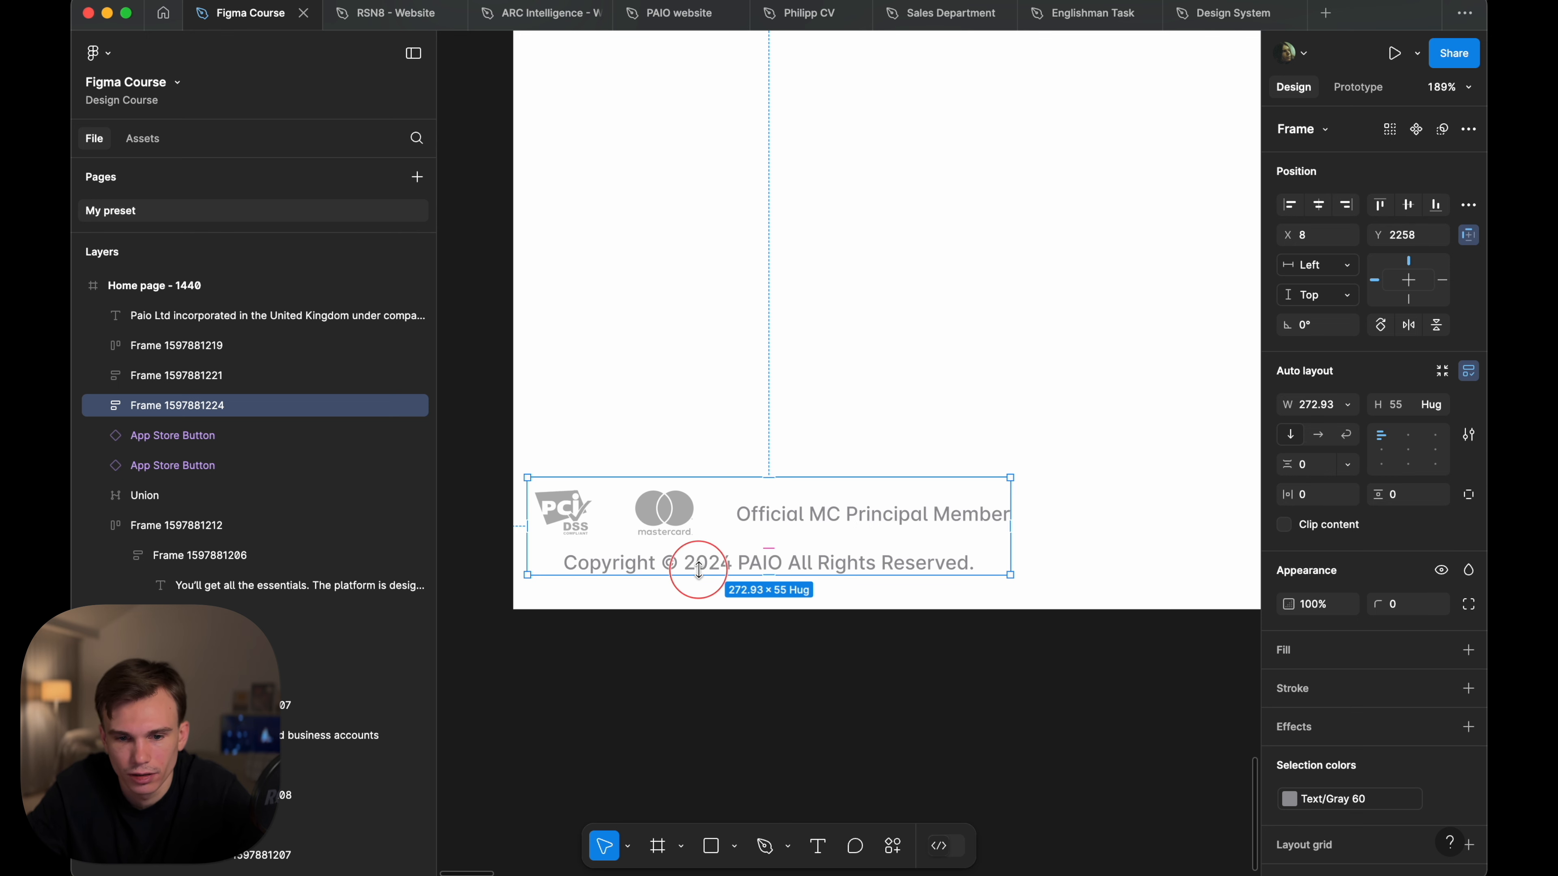
- Left-align the copyright line's text and set its resizing to auto width
{"action": "left_click", "coordinate": [687, 559]}
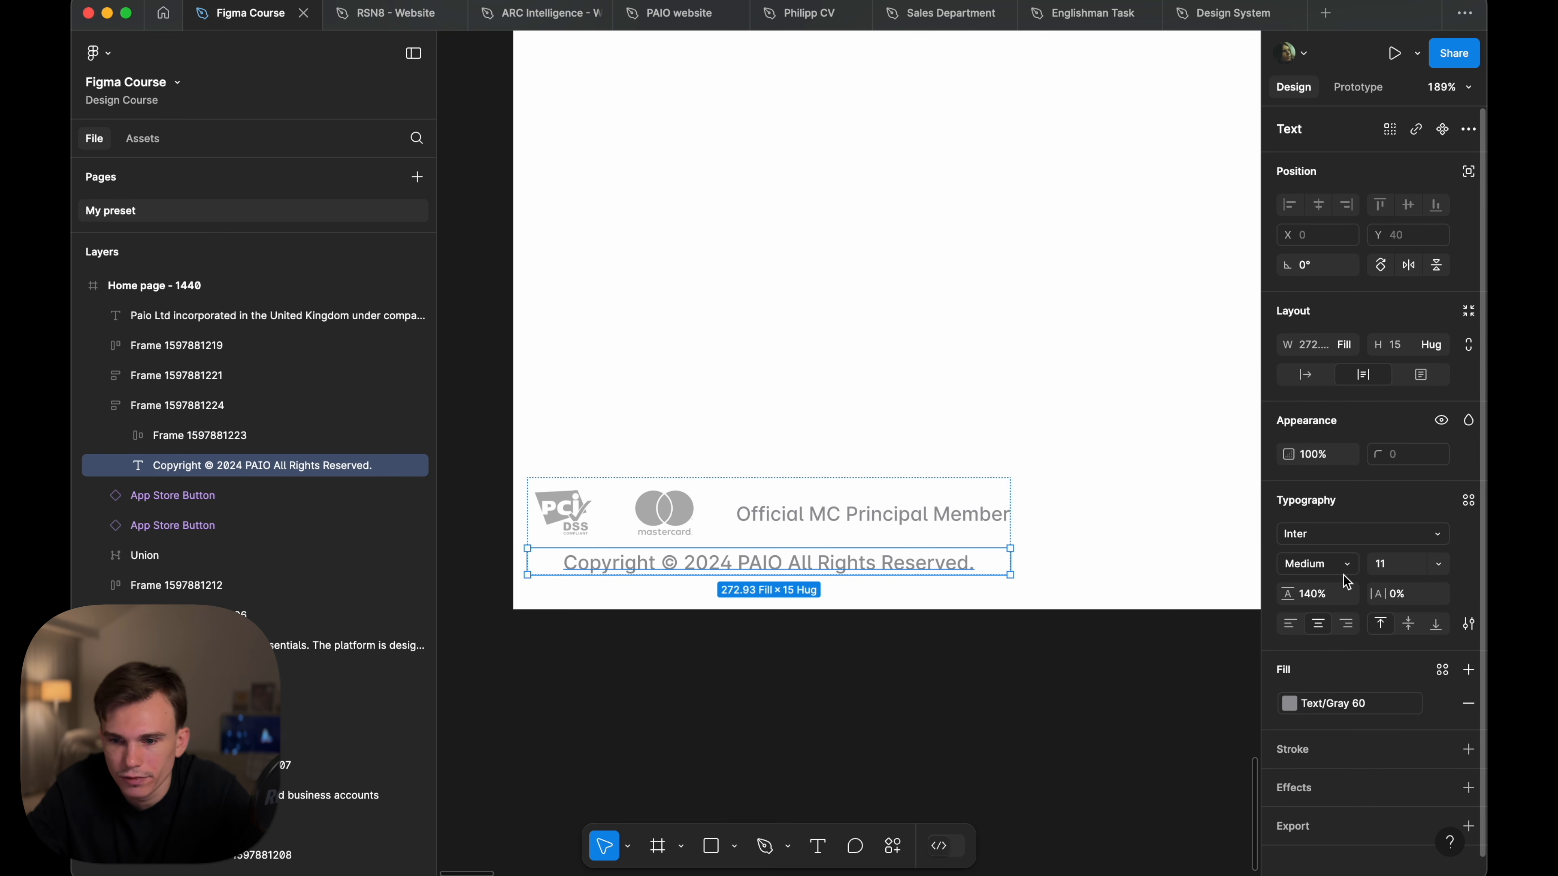
{"action": "left_click", "coordinate": [1294, 623]}
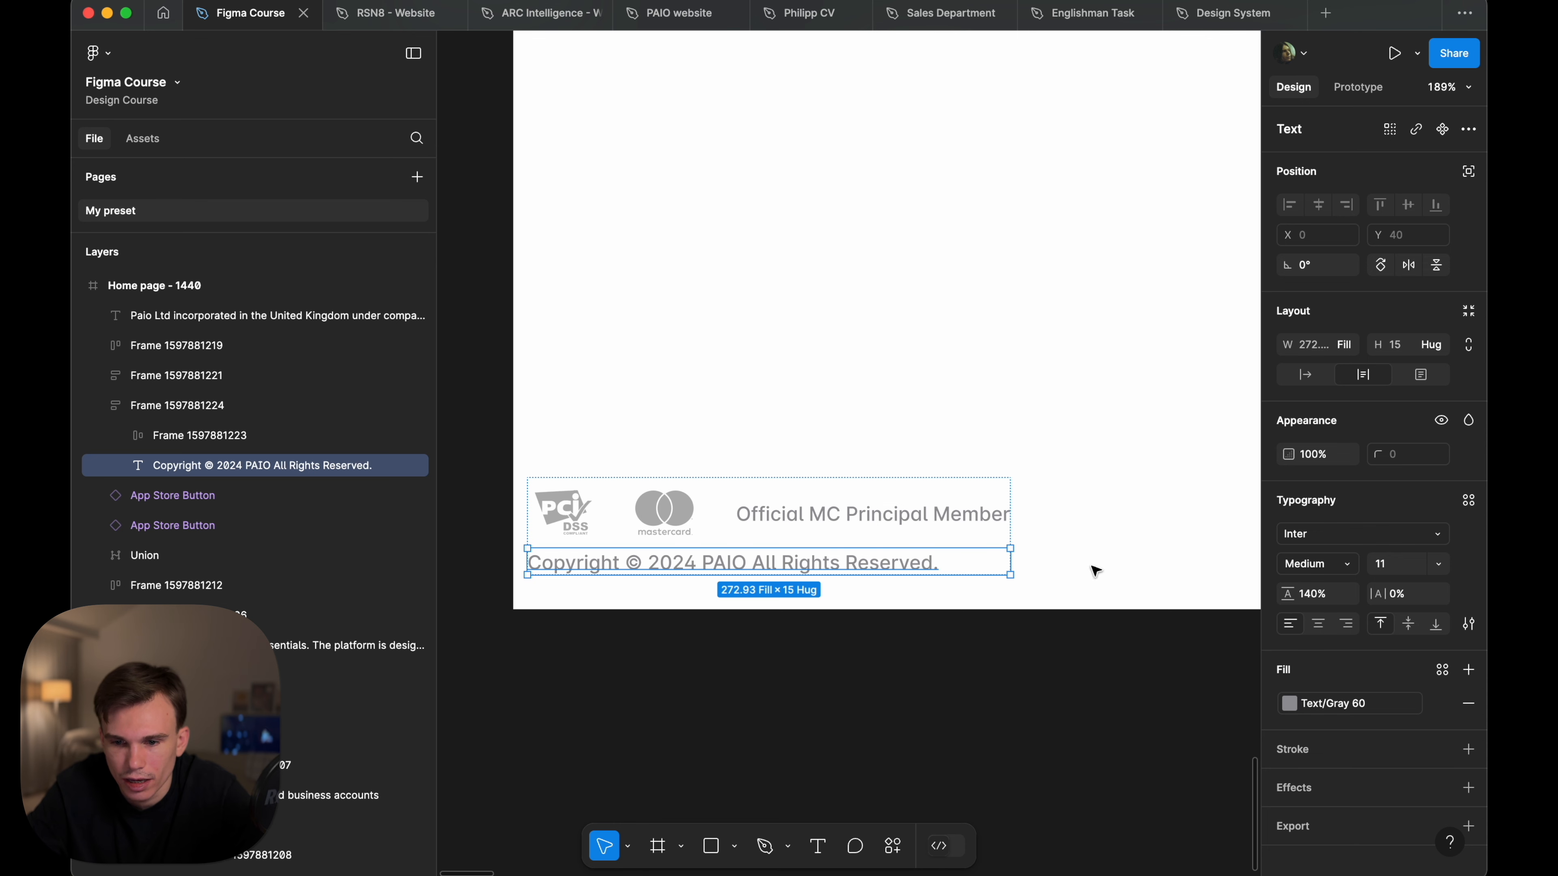
{"action": "left_click", "coordinate": [1308, 375]}
{"action": "left_click", "coordinate": [994, 361]}
- Combine the logos and copyright block with the legal paragraph in a horizontal auto layout frame
{"action": "left_click", "coordinate": [812, 572]}
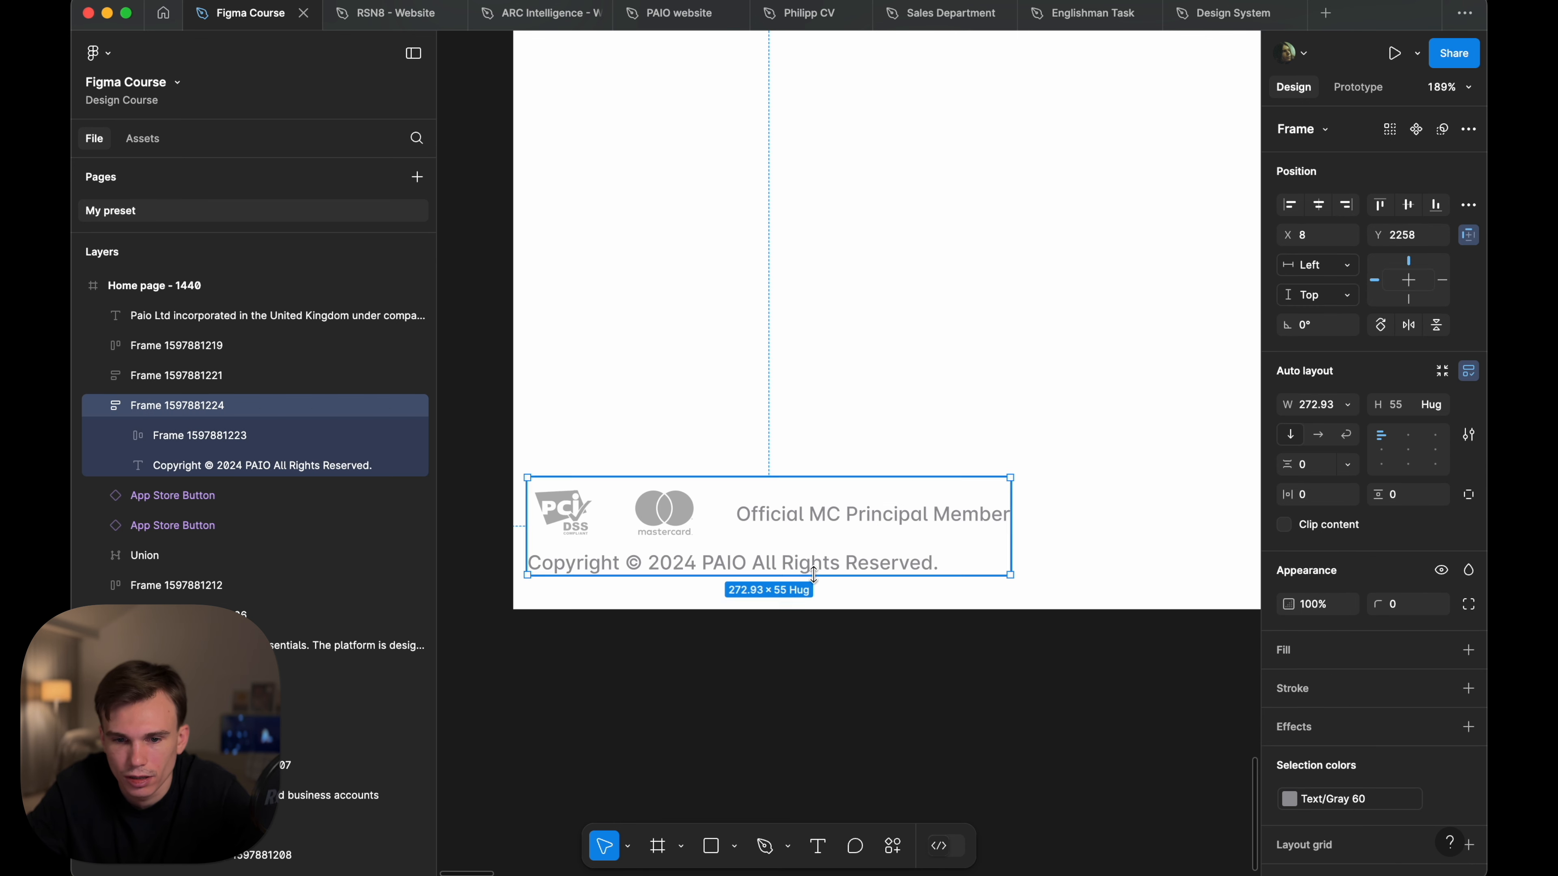
{"action": "scroll", "coordinate": [813, 575], "scroll_direction": "down", "scroll_amount": 5}
{"action": "left_click", "coordinate": [939, 472]}
{"action": "scroll", "coordinate": [889, 482], "scroll_direction": "right", "scroll_amount": 3}
{"action": "left_click_drag", "start_coordinate": [569, 522], "coordinate": [1081, 638]}
{"action": "key", "text": "shift+a"}
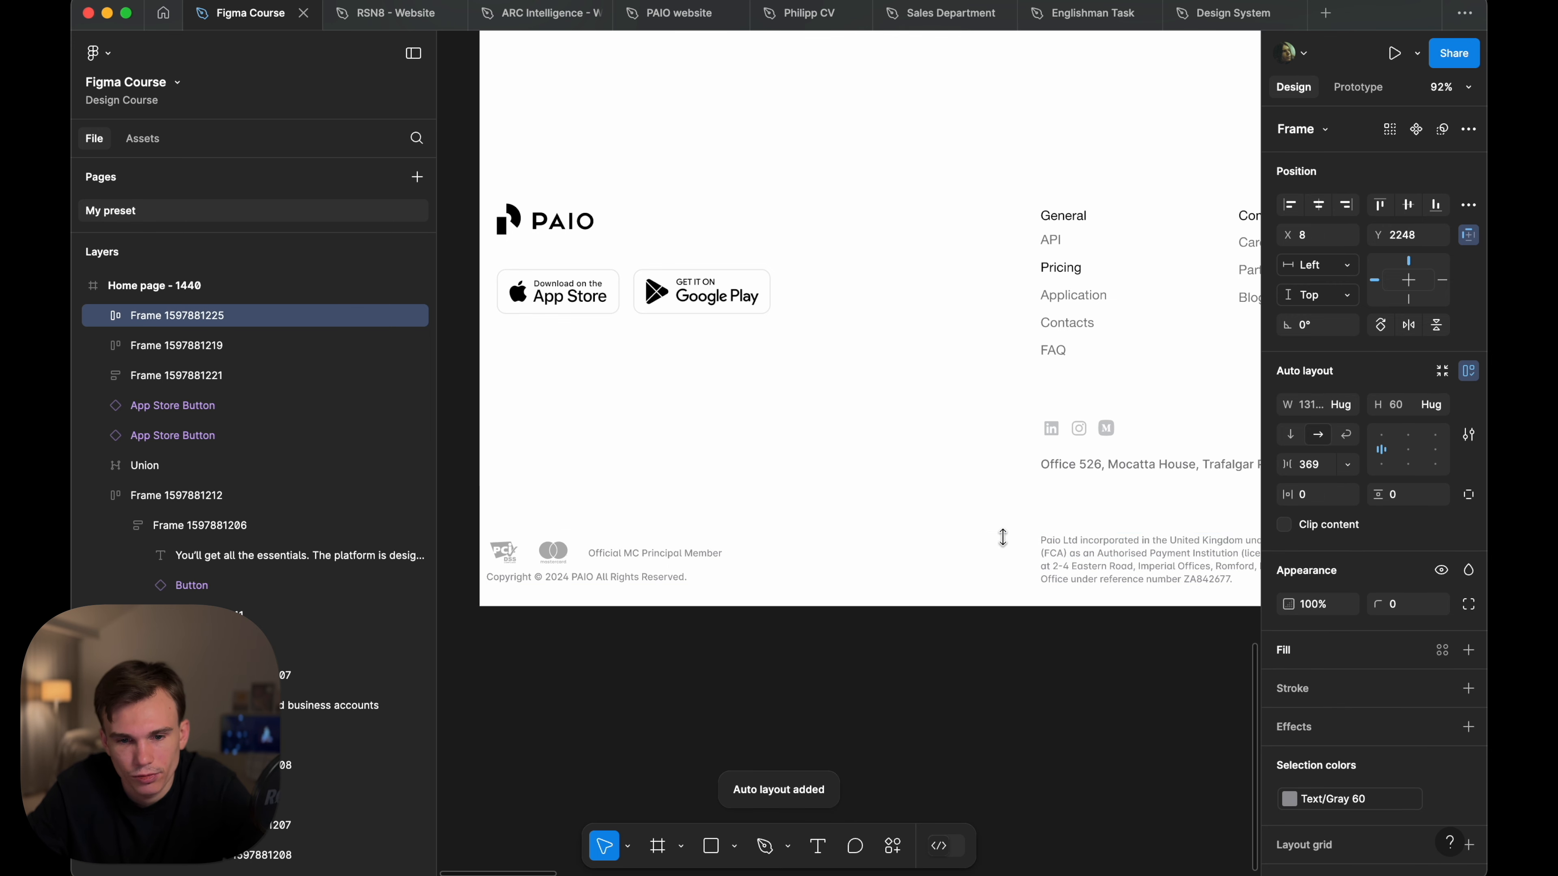
- Combine the General, Company and Products link columns with the social icons and address block in a vertical auto layout
{"action": "scroll", "coordinate": [862, 500], "scroll_direction": "right", "scroll_amount": 3}
{"action": "scroll", "coordinate": [862, 500], "scroll_direction": "up", "scroll_amount": 1}
{"action": "scroll", "coordinate": [950, 462], "scroll_direction": "down", "scroll_amount": 3}
{"action": "left_click", "coordinate": [947, 441]}
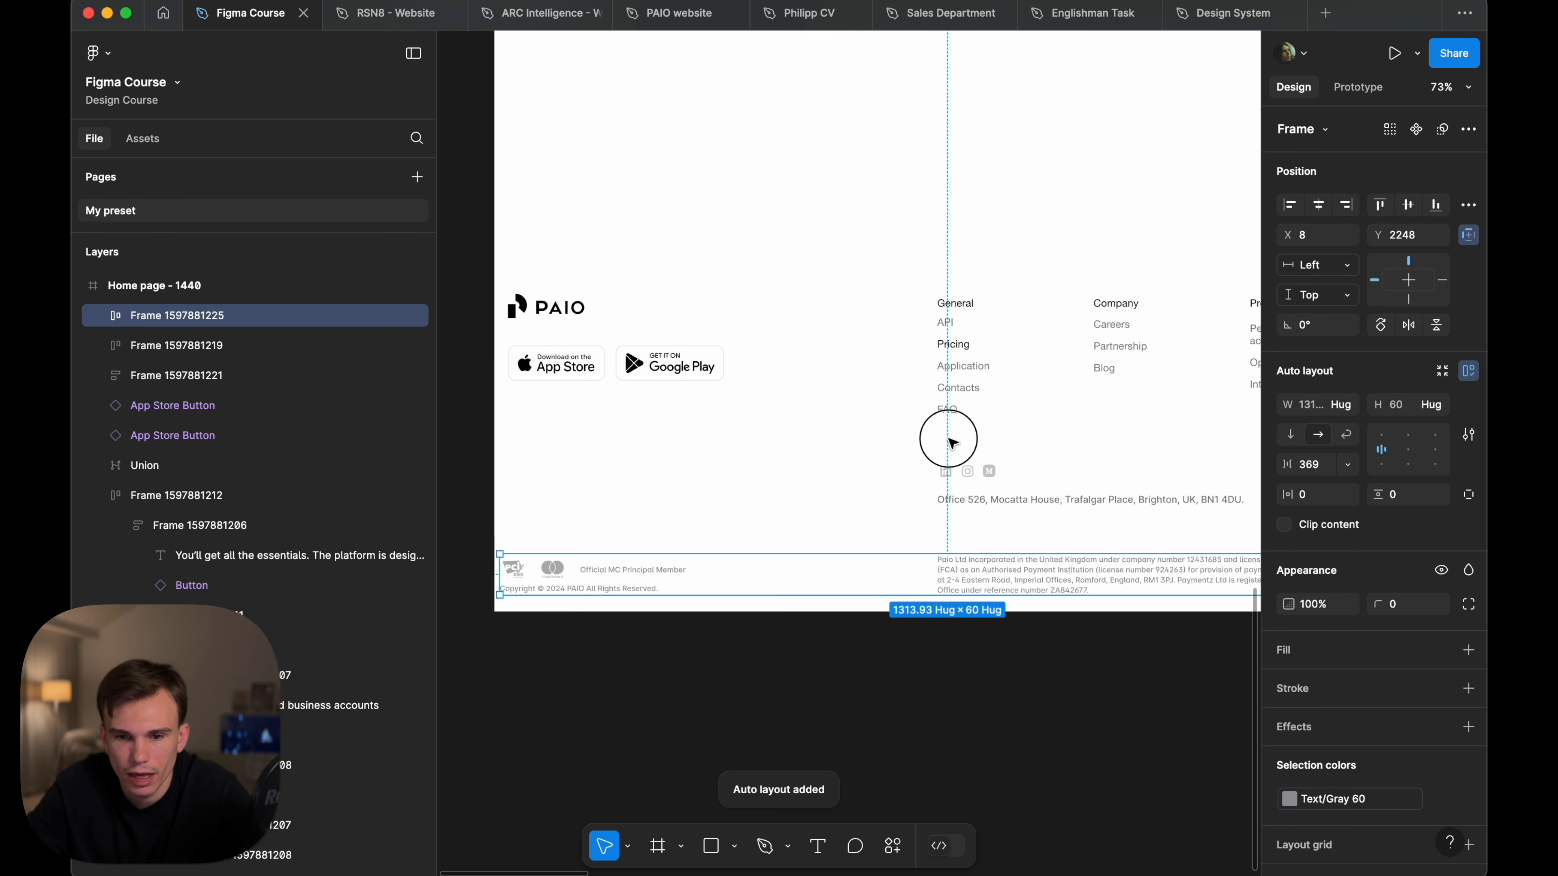
{"action": "scroll", "coordinate": [921, 425], "scroll_direction": "right", "scroll_amount": 2}
{"action": "left_click", "coordinate": [894, 379]}
{"action": "scroll", "coordinate": [859, 439], "scroll_direction": "right", "scroll_amount": 3}
{"action": "left_click", "coordinate": [806, 456], "text": "shift"}
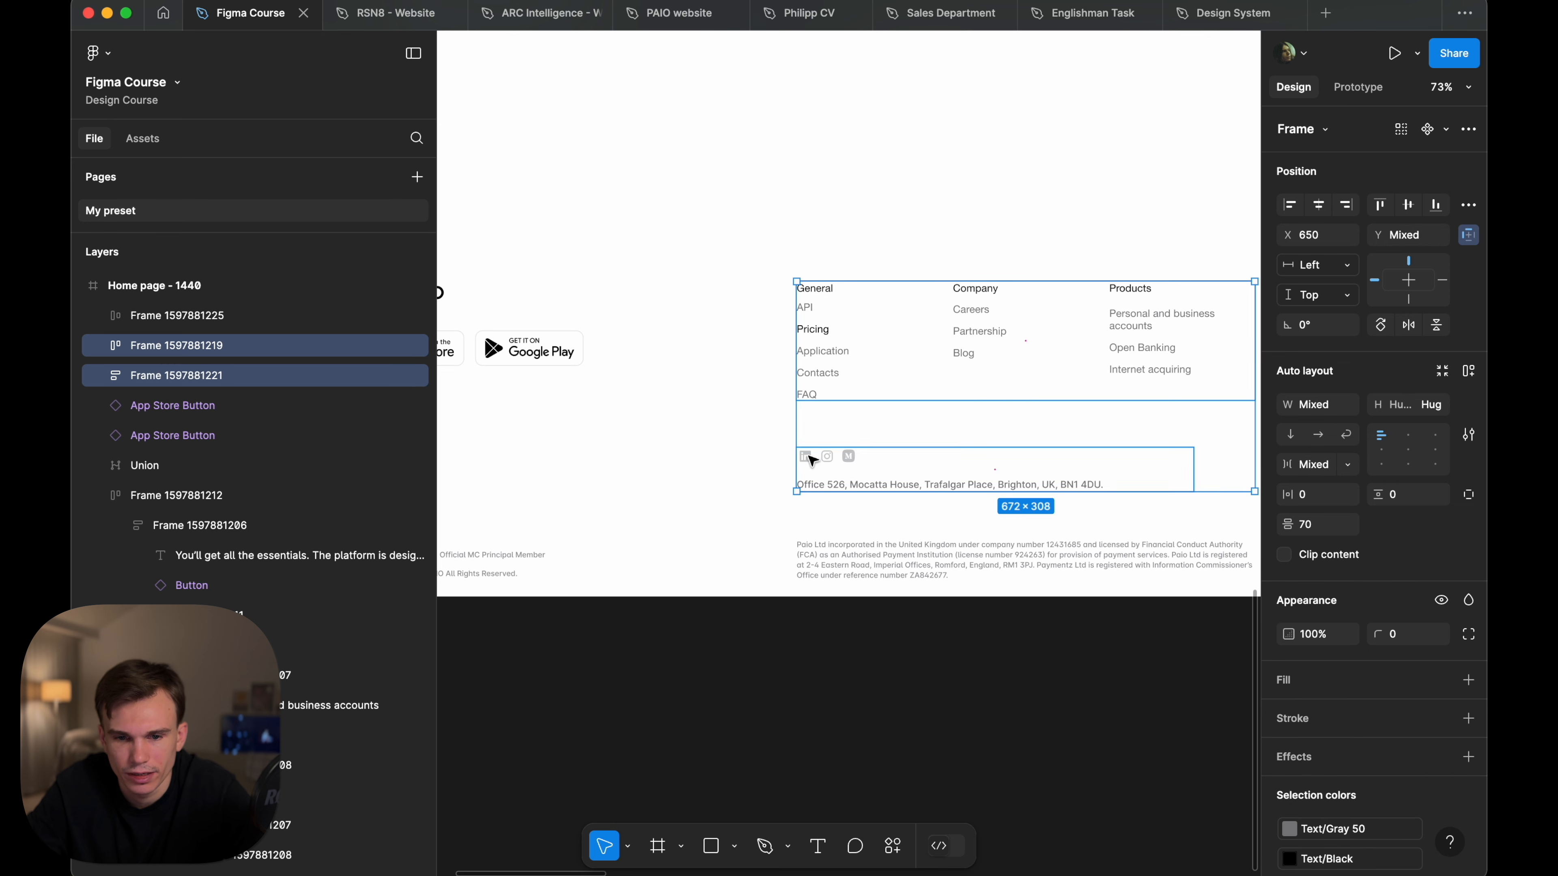
{"action": "key", "text": "shift+a"}
{"action": "scroll", "coordinate": [869, 414], "scroll_direction": "left", "scroll_amount": 2}
{"action": "scroll", "coordinate": [869, 414], "scroll_direction": "down", "scroll_amount": 1}
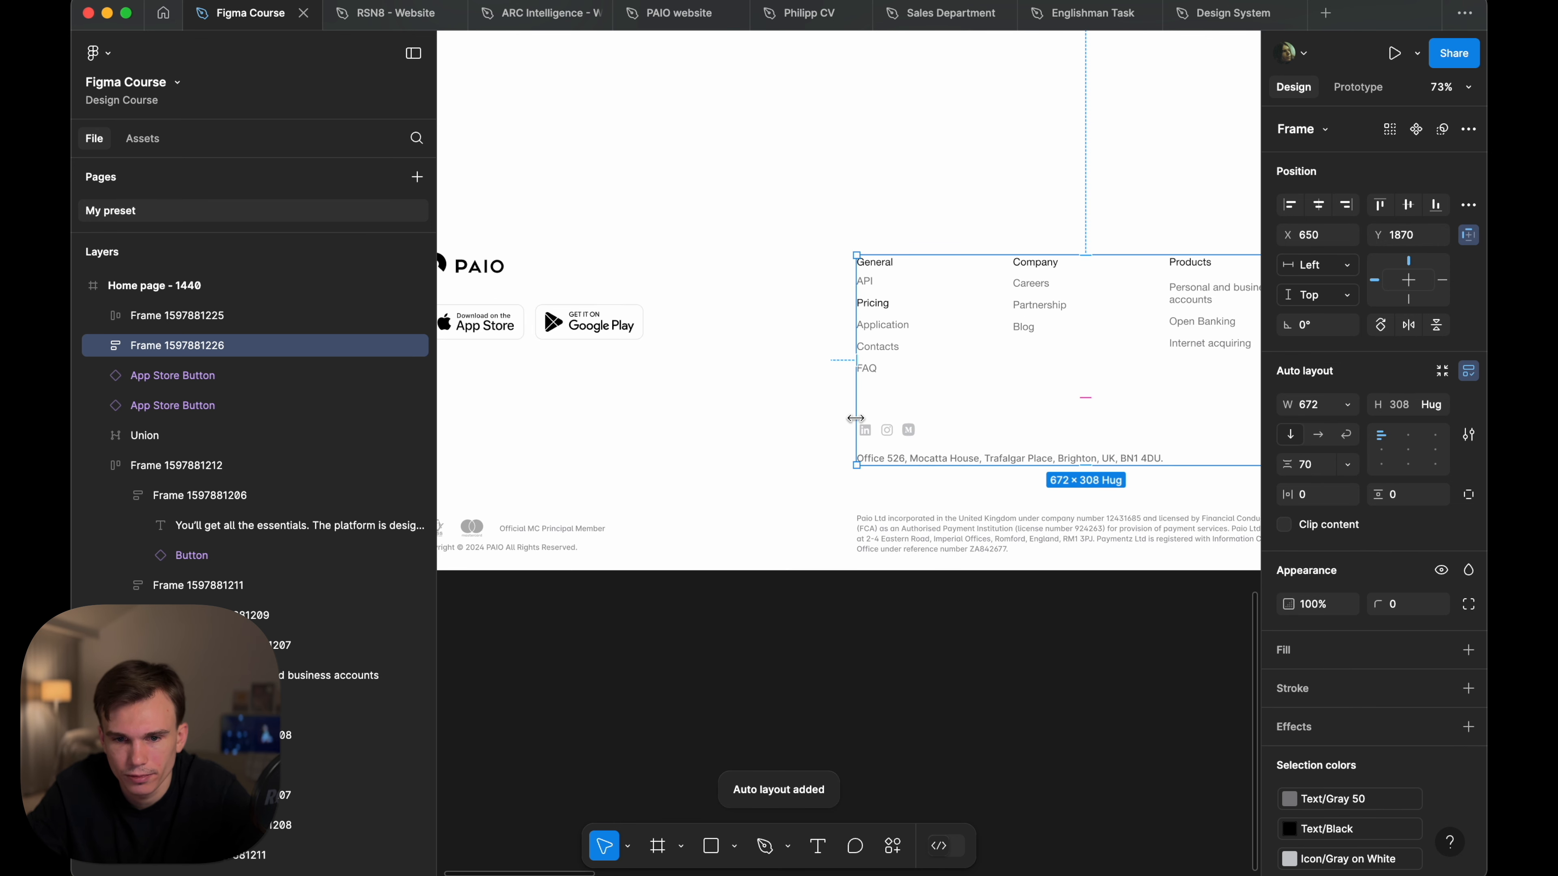
{"action": "scroll", "coordinate": [685, 306], "scroll_direction": "left", "scroll_amount": 1}
{"action": "key", "text": "Escape"}
- Wrap the App Store and Google Play buttons in a horizontal auto layout and stack them under the PAIO logo in a vertical one
{"action": "scroll", "coordinate": [511, 341], "scroll_direction": "left", "scroll_amount": 3}
{"action": "scroll", "coordinate": [510, 342], "scroll_direction": "up", "scroll_amount": 1}
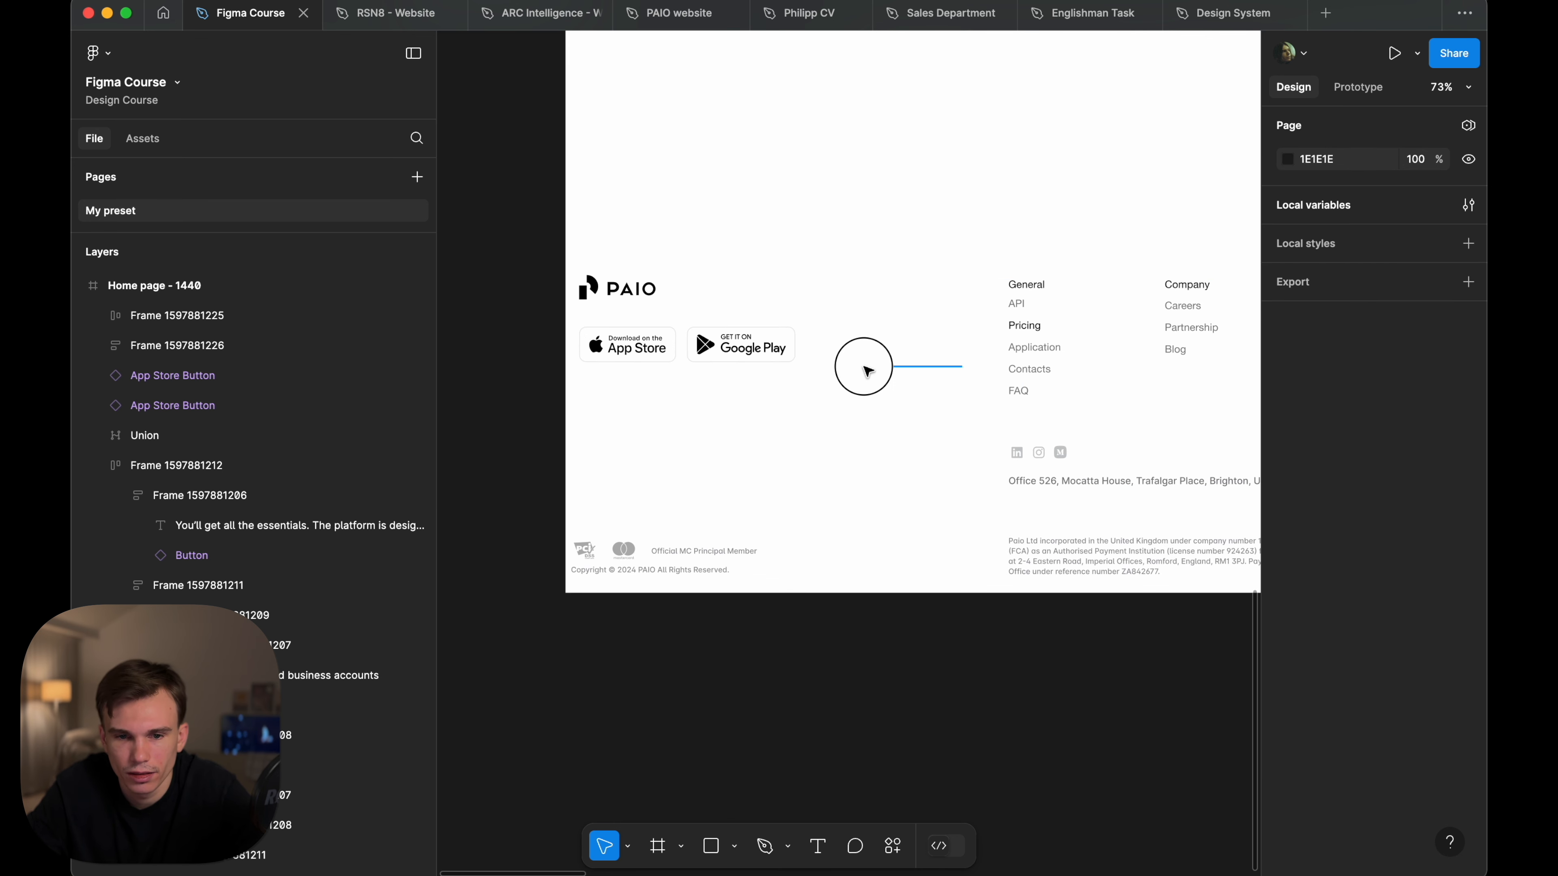
{"action": "left_click_drag", "start_coordinate": [962, 367], "coordinate": [668, 353]}
{"action": "scroll", "coordinate": [641, 330], "scroll_direction": "up", "scroll_amount": 5}
{"action": "key", "text": "shift+a"}
{"action": "key", "text": "Escape"}
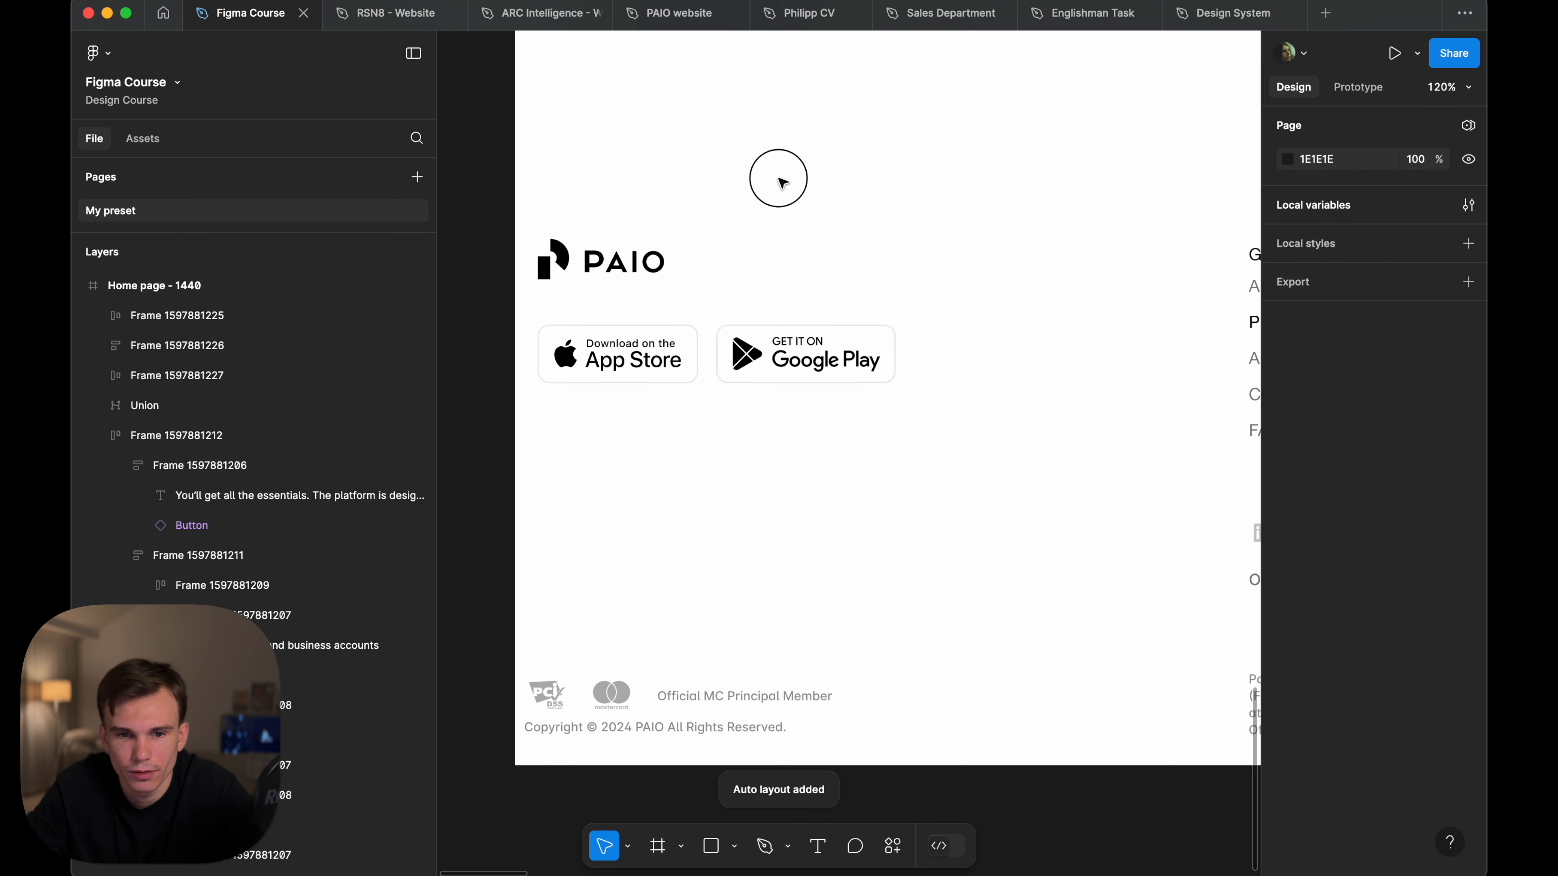
{"action": "left_click_drag", "start_coordinate": [779, 179], "coordinate": [555, 405]}
{"action": "key", "text": "shift+a"}
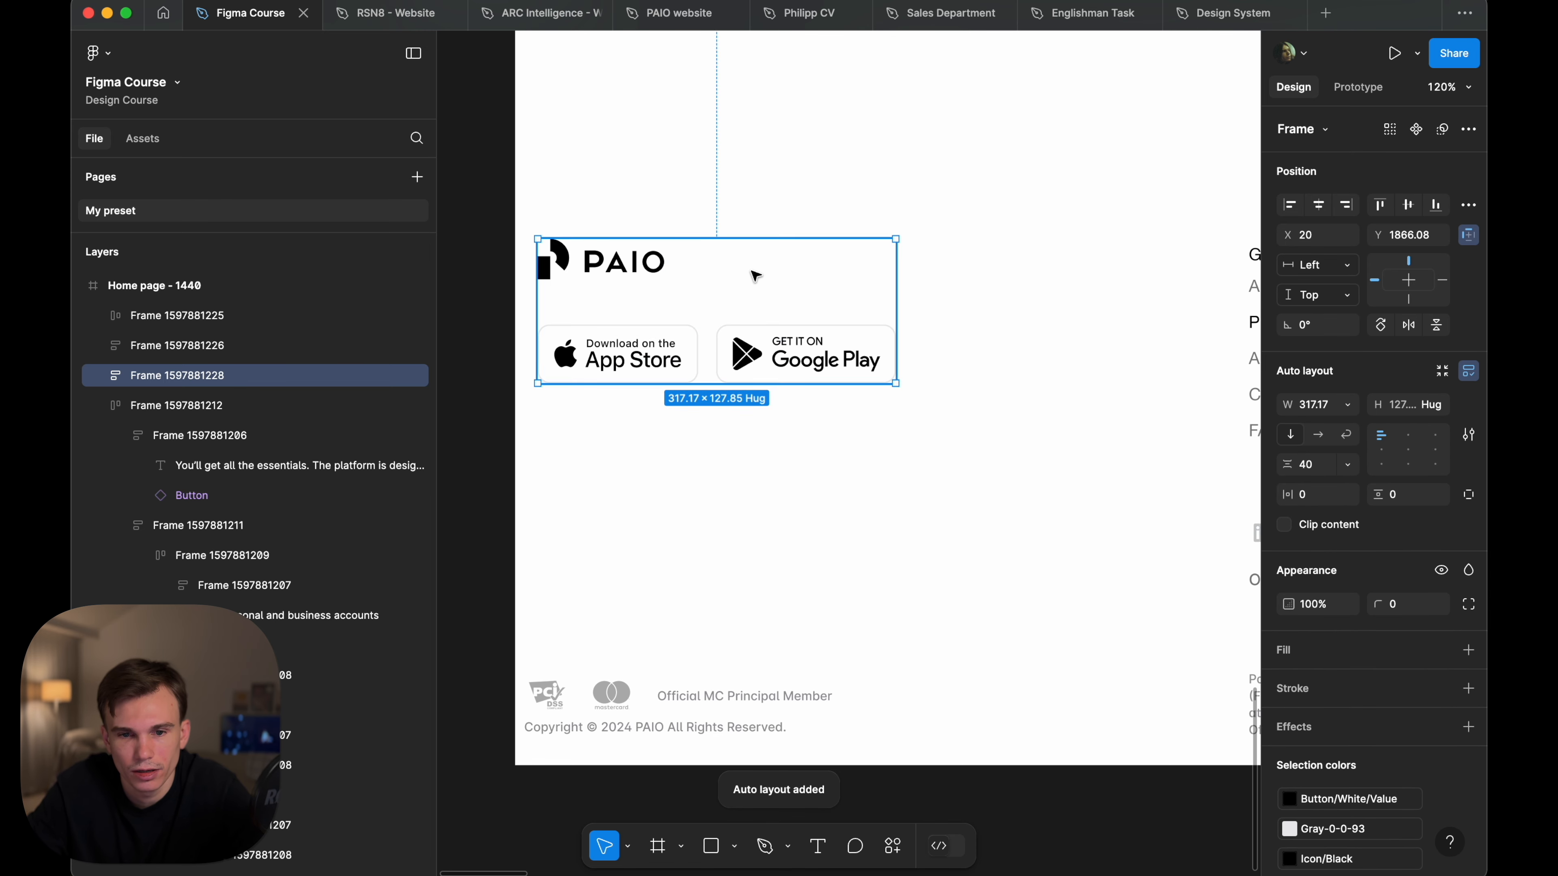
- Combine the logo and store buttons block with the links and address block in a horizontal auto layout, aligned to the top
{"action": "scroll", "coordinate": [755, 271], "scroll_direction": "down", "scroll_amount": 5}
{"action": "left_click", "coordinate": [824, 313]}
{"action": "left_click", "coordinate": [635, 320], "text": "shift"}
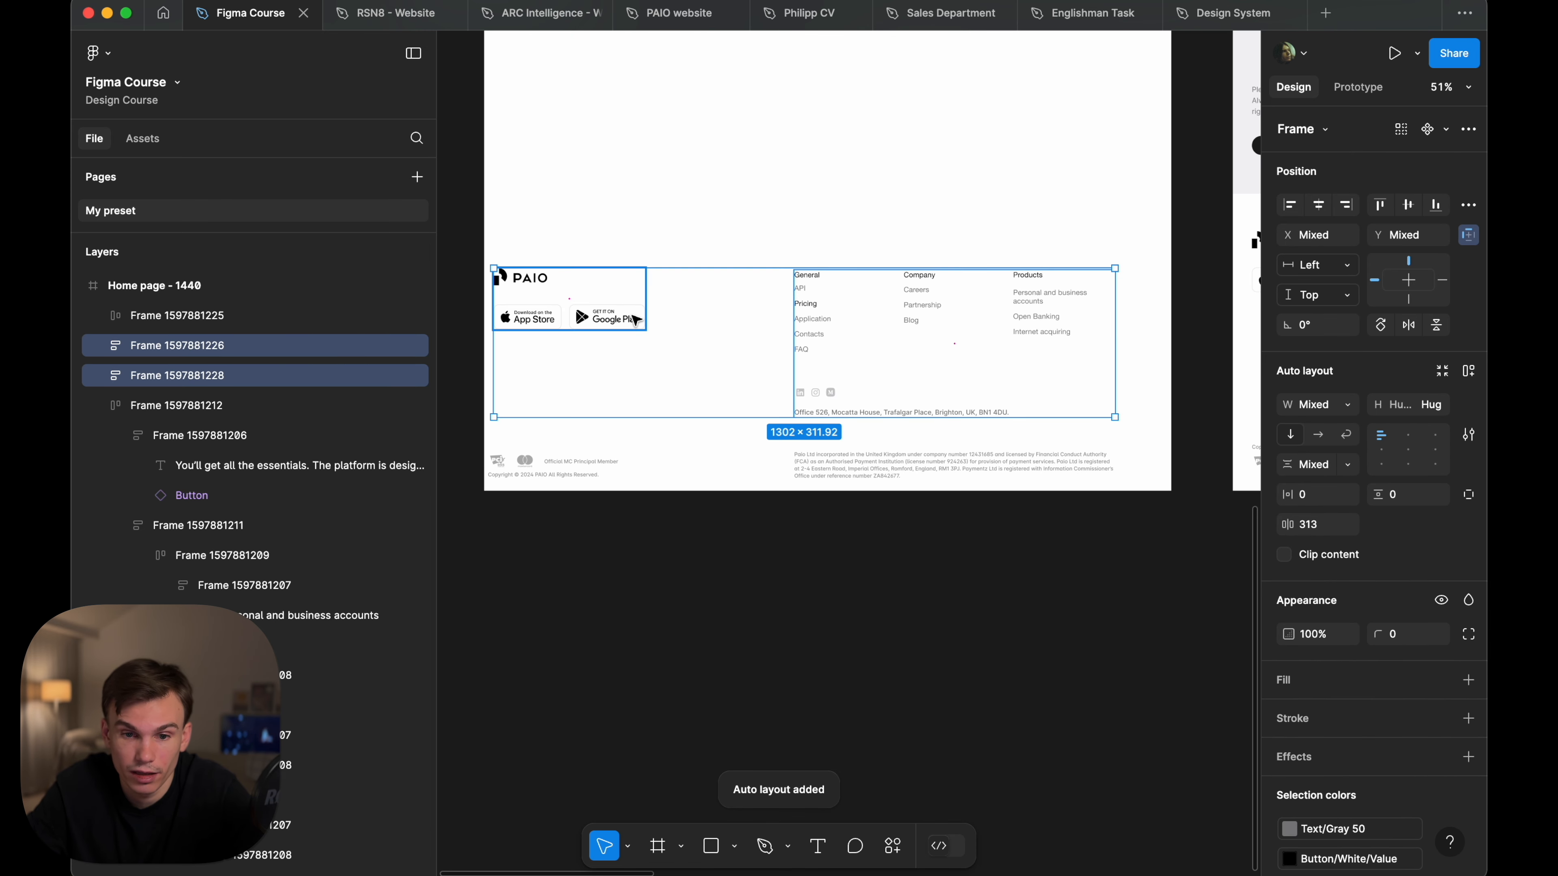
{"action": "key", "text": "shift+a"}
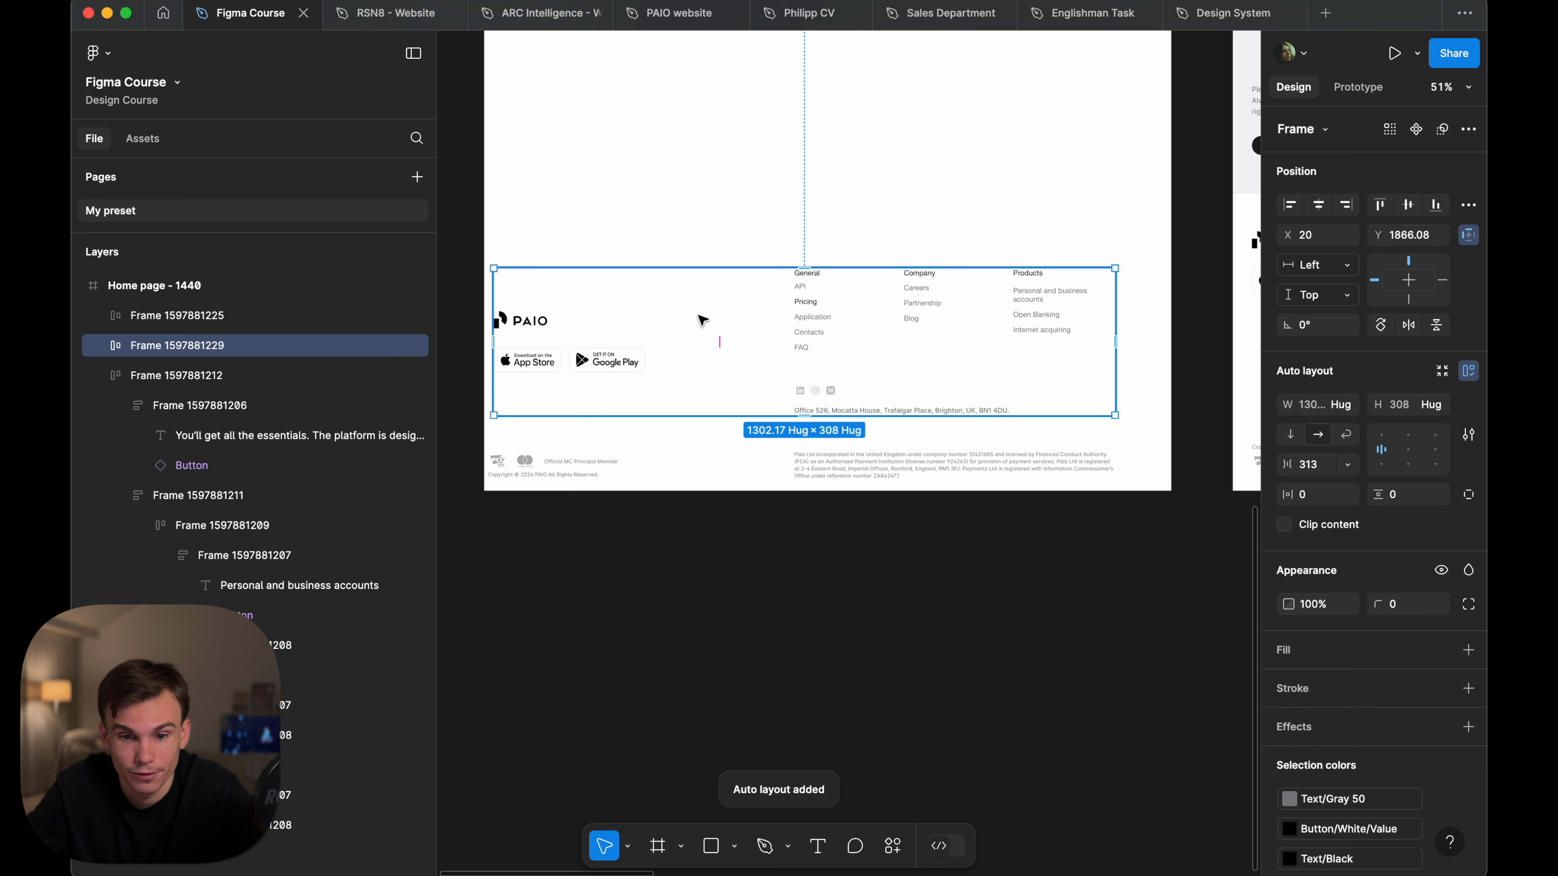
{"action": "left_click", "coordinate": [1380, 436]}
- Stack the upper footer row and the bottom legal row in one vertical auto layout frame
{"action": "scroll", "coordinate": [898, 306], "scroll_direction": "up", "scroll_amount": 3}
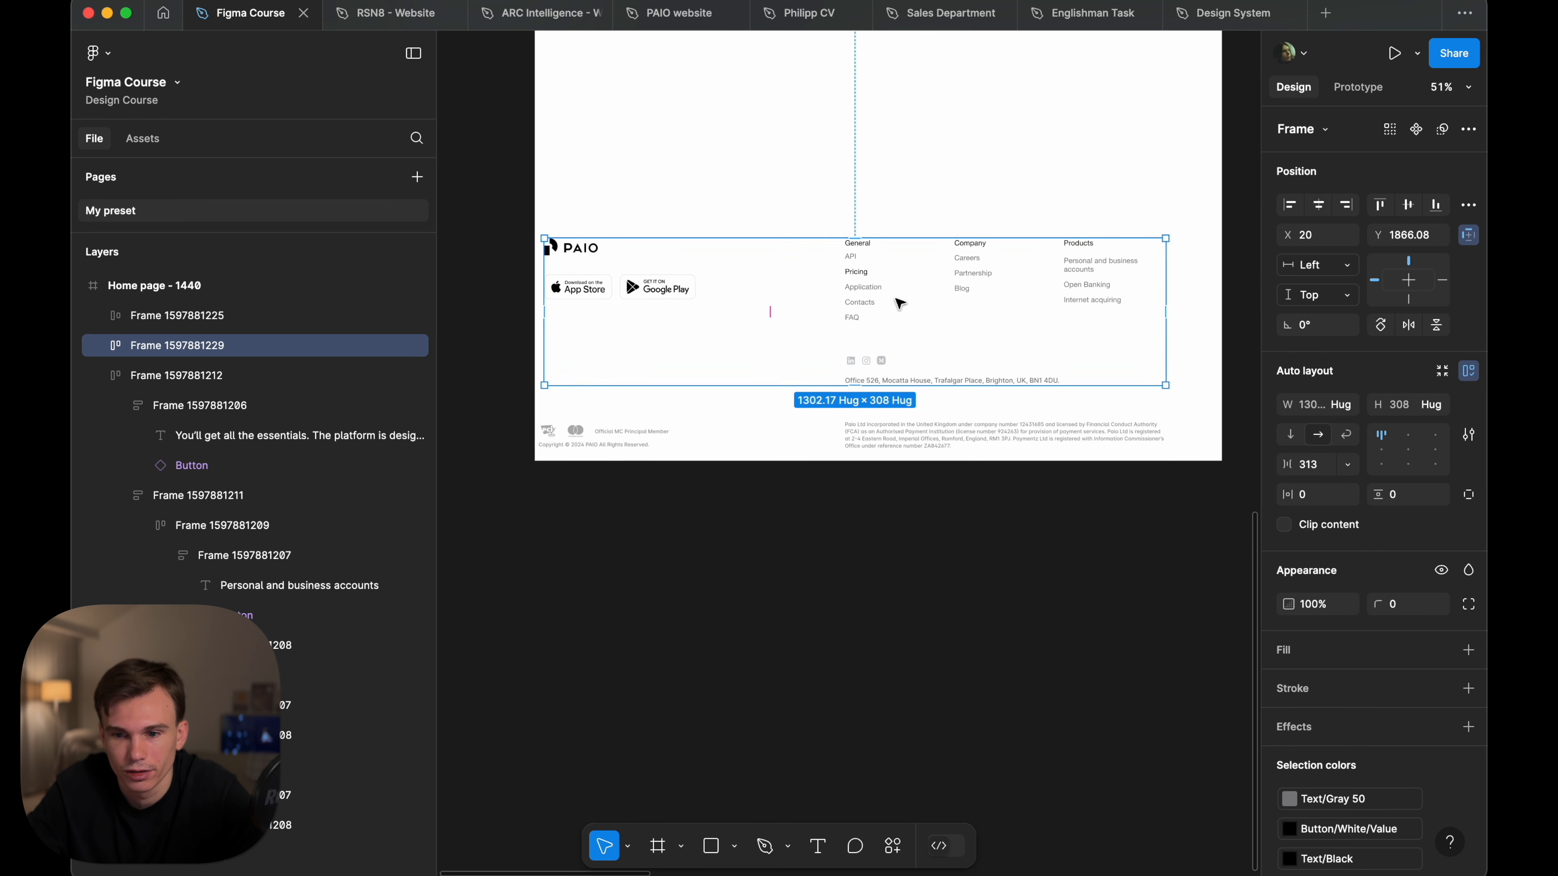
{"action": "left_click_drag", "start_coordinate": [1001, 139], "coordinate": [723, 515]}
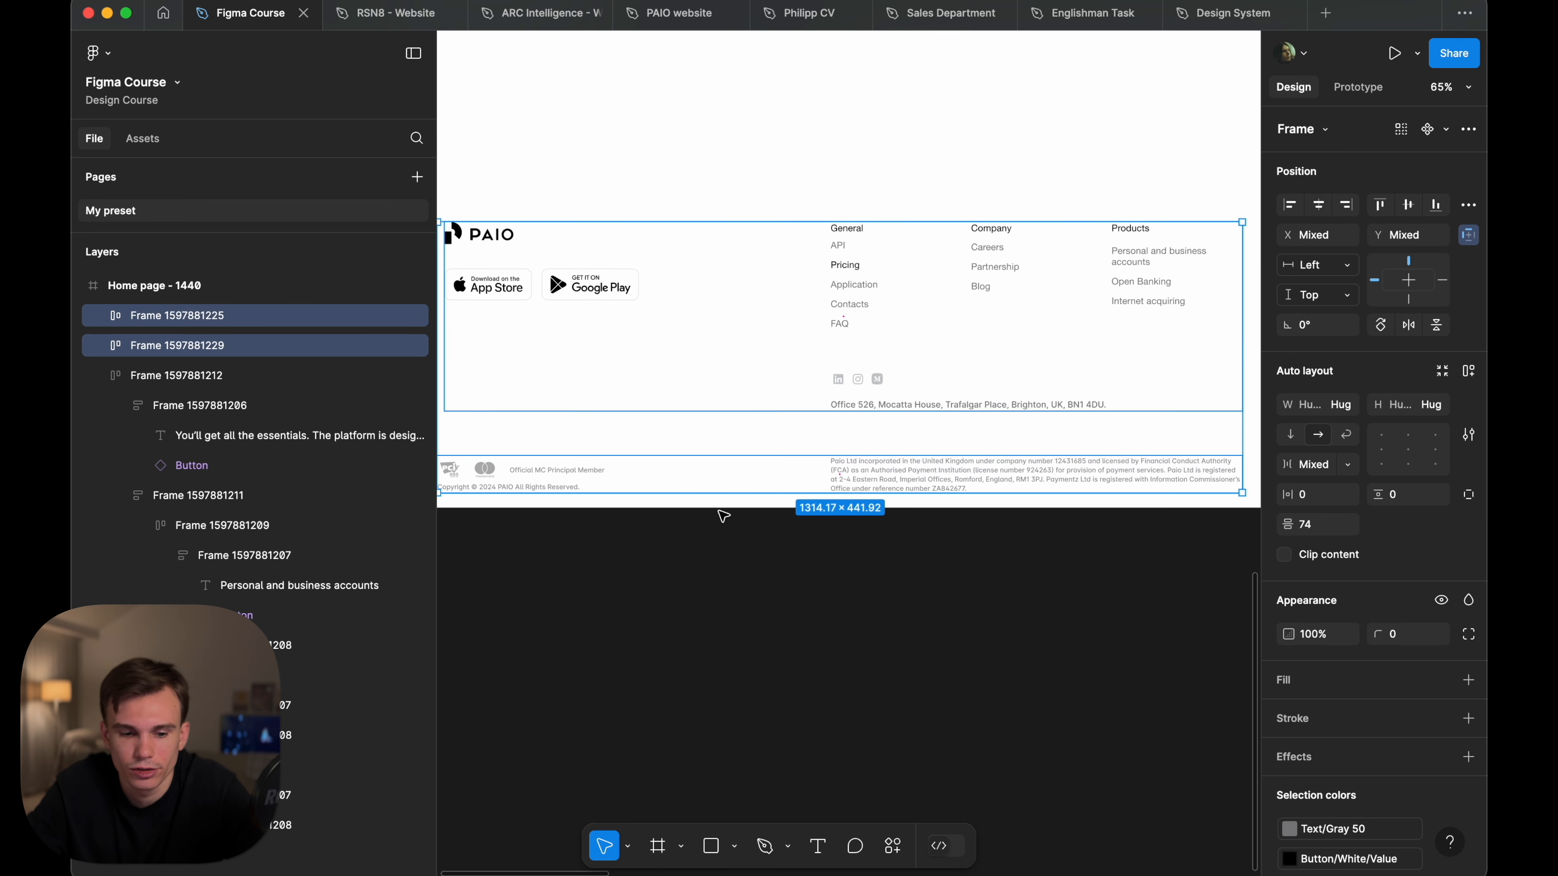
{"action": "key", "text": "shift+a"}
{"action": "scroll", "coordinate": [827, 373], "scroll_direction": "up", "scroll_amount": 5}
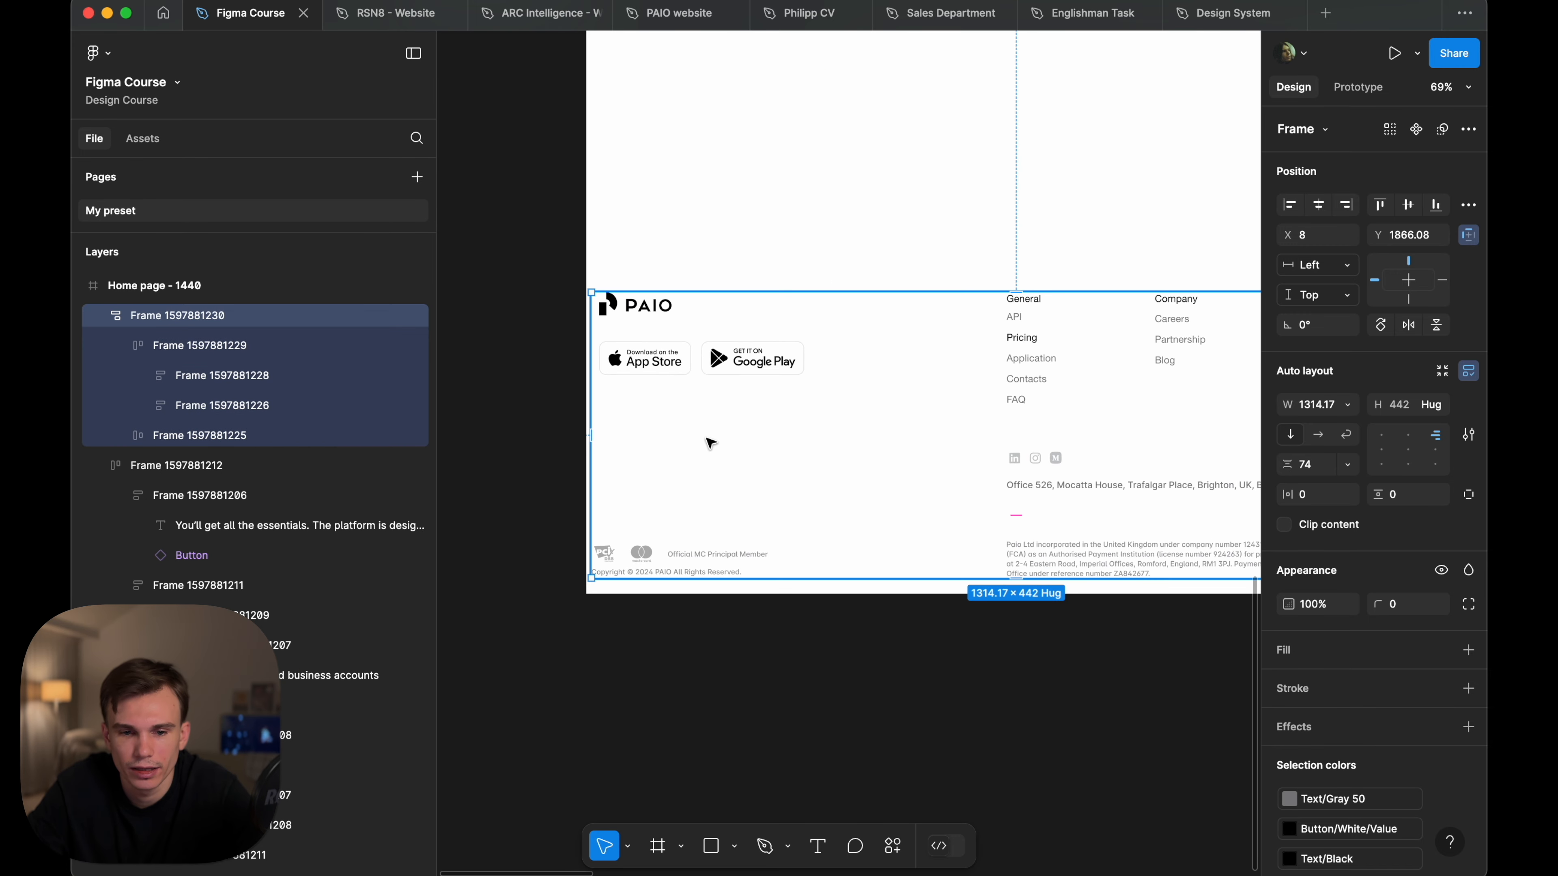
{"action": "left_click", "coordinate": [710, 442]}
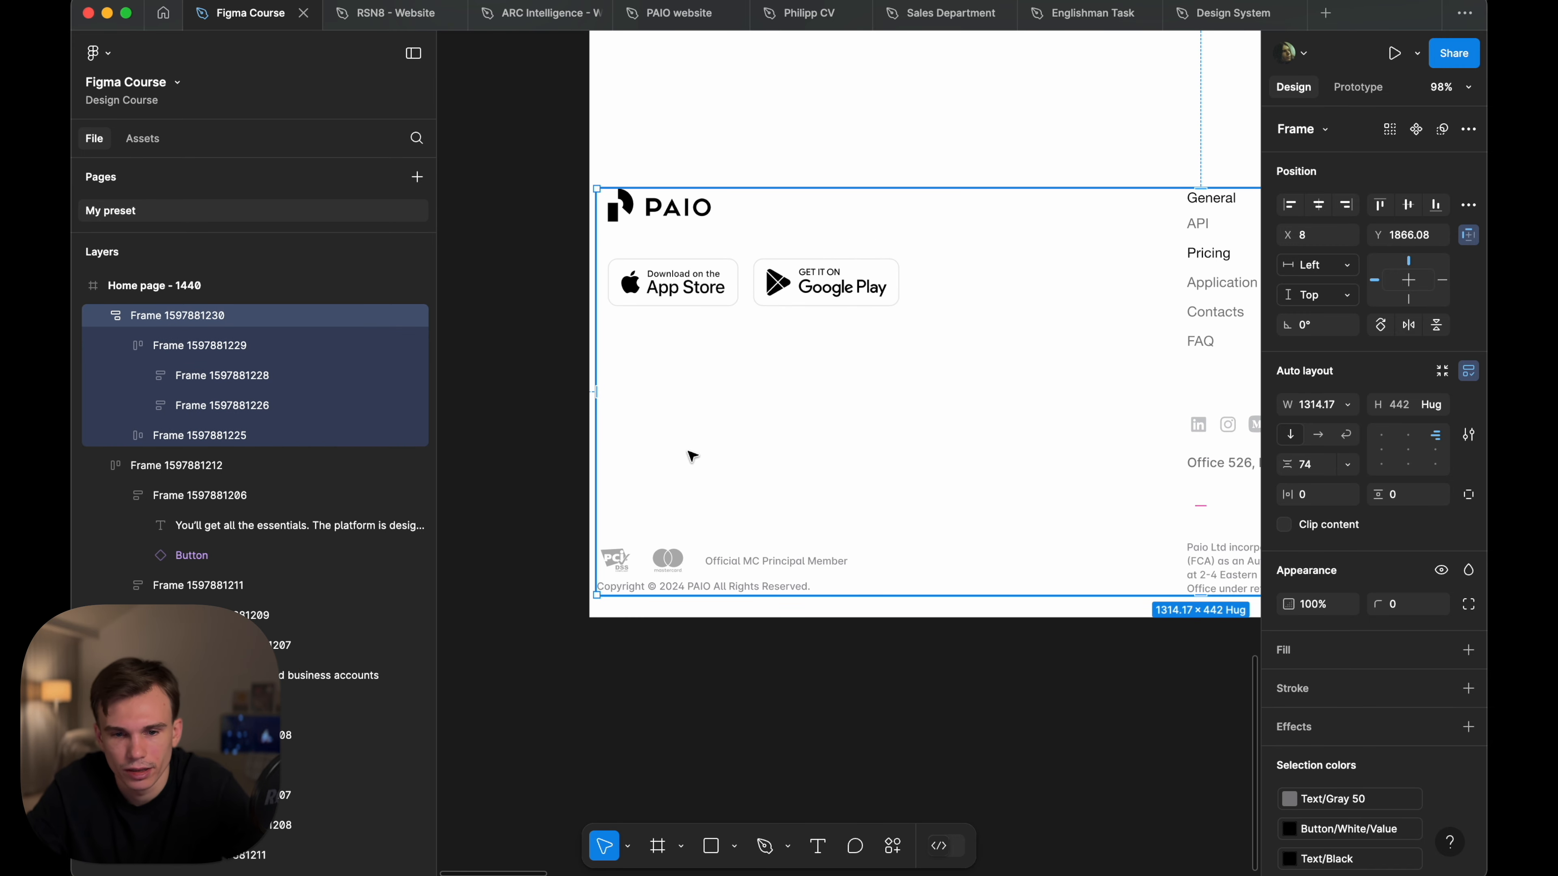
- Align the whole footer frame to the bottom and left edges of the Home page frame
{"action": "key", "text": "alt+s"}
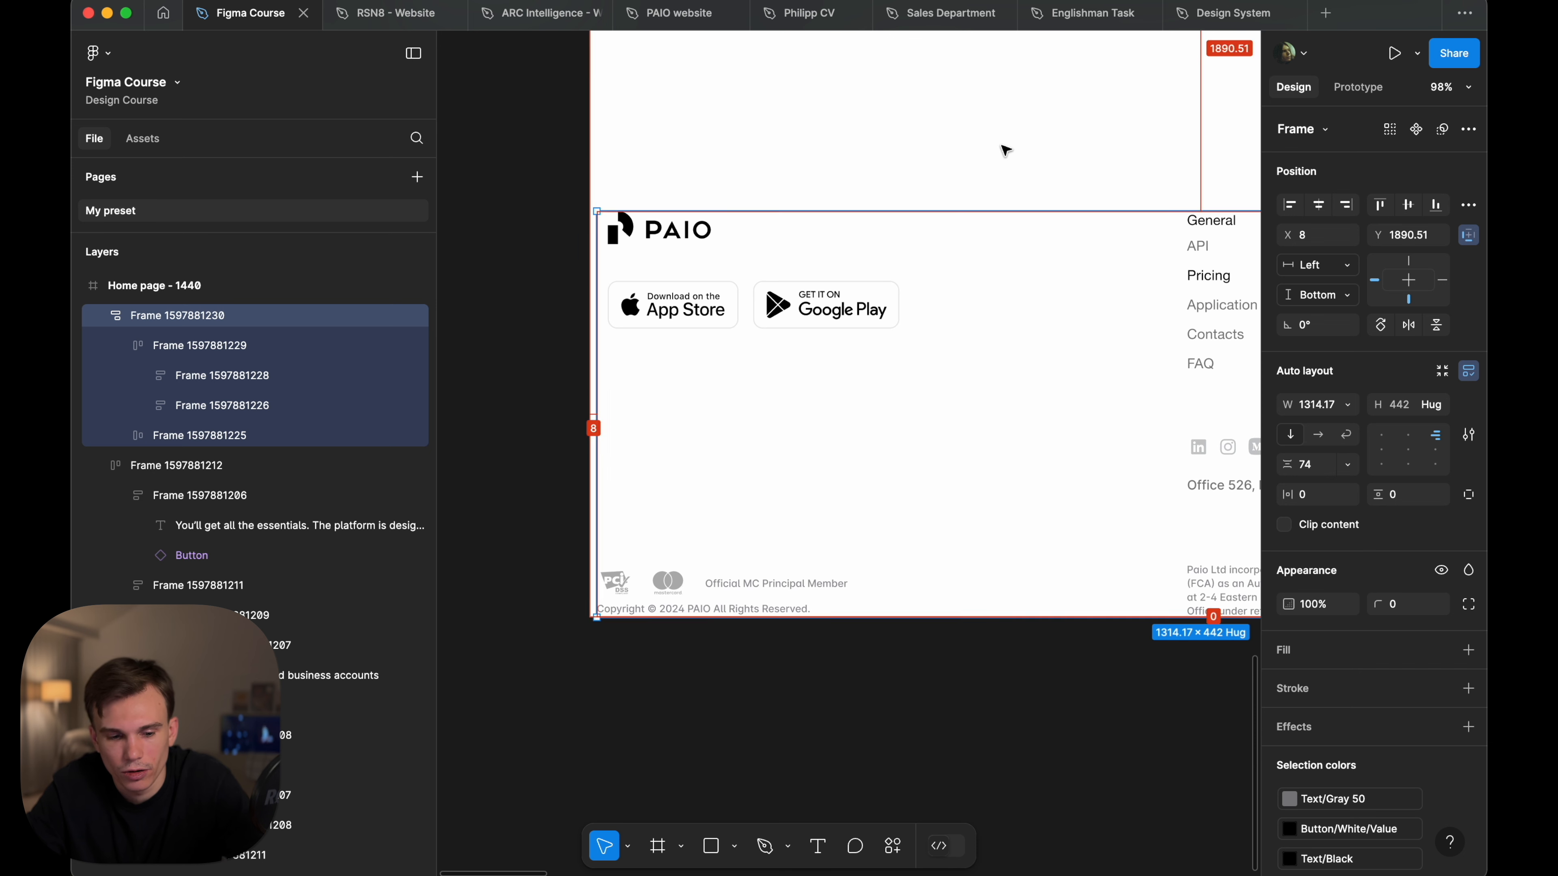
{"action": "key", "text": "alt+a"}
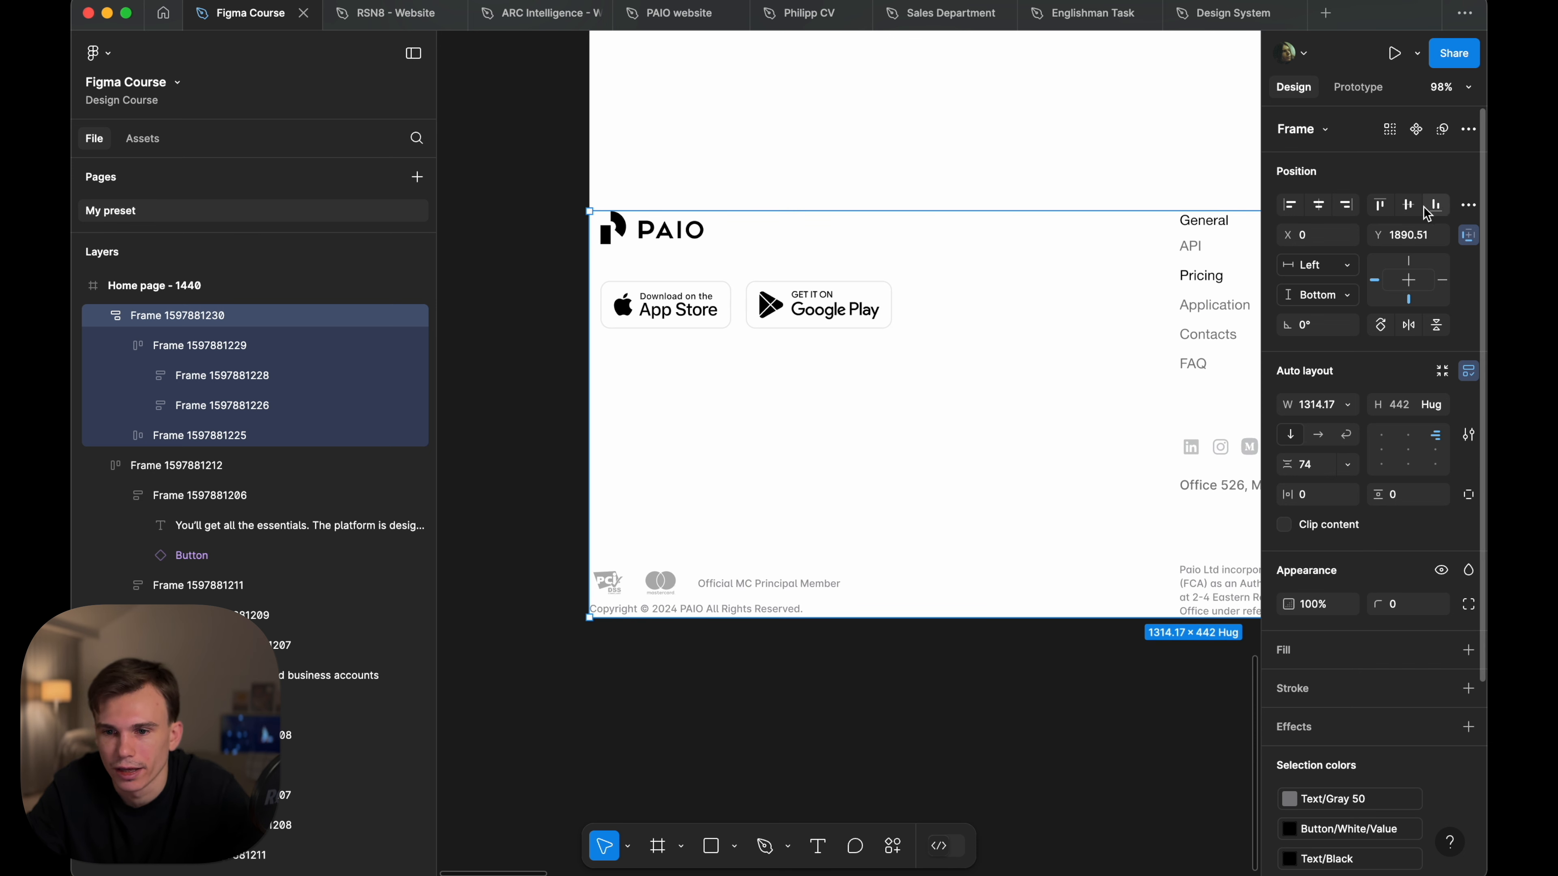
{"action": "left_click_drag", "start_coordinate": [800, 340], "coordinate": [834, 267]}
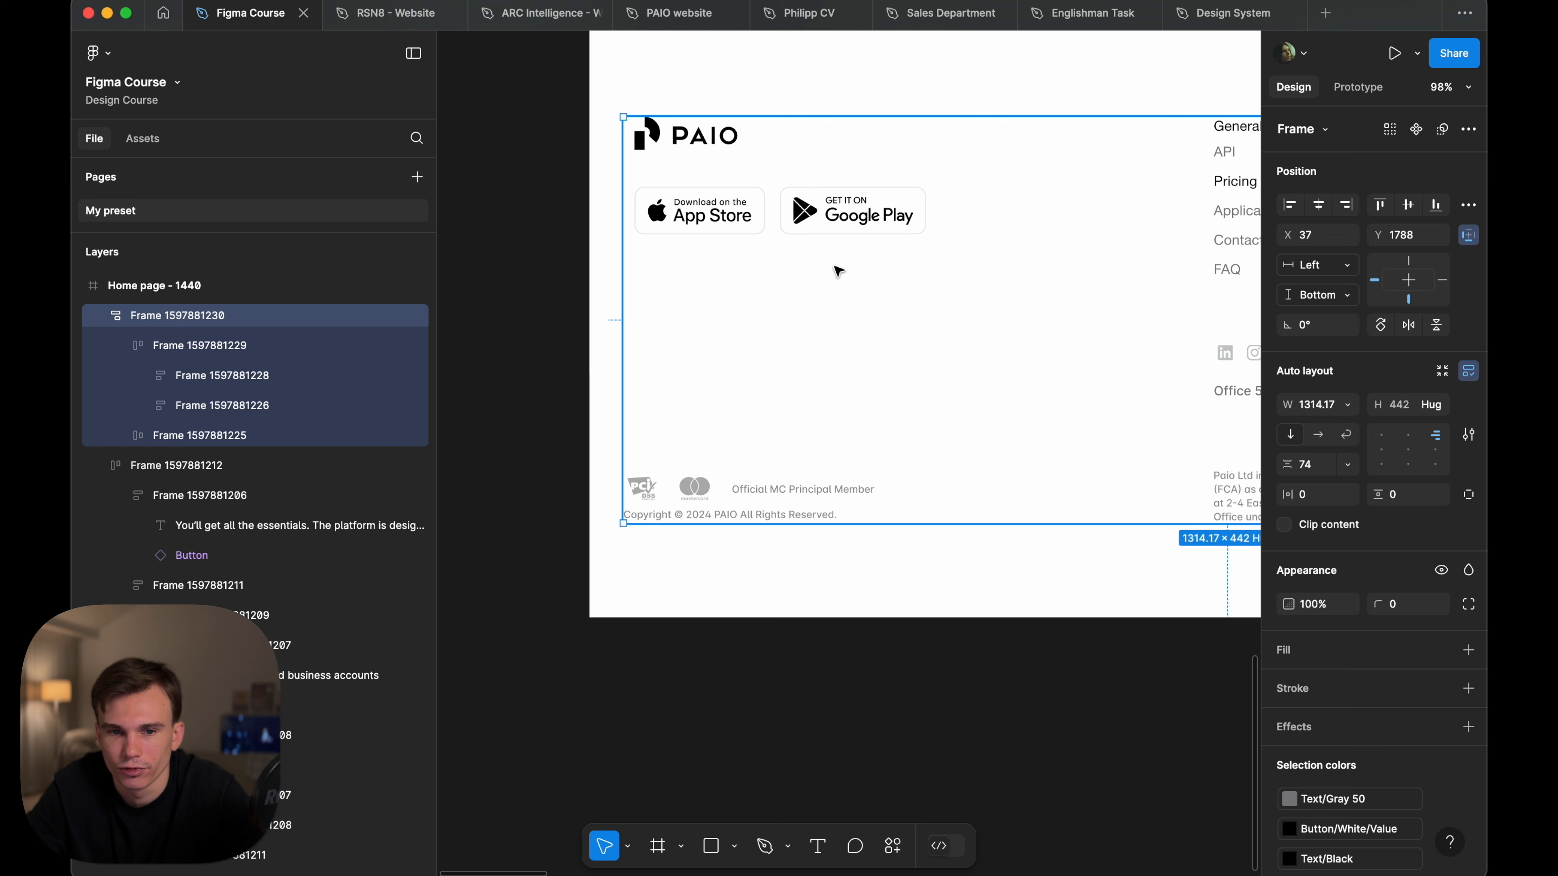
{"action": "left_click", "coordinate": [1435, 210]}
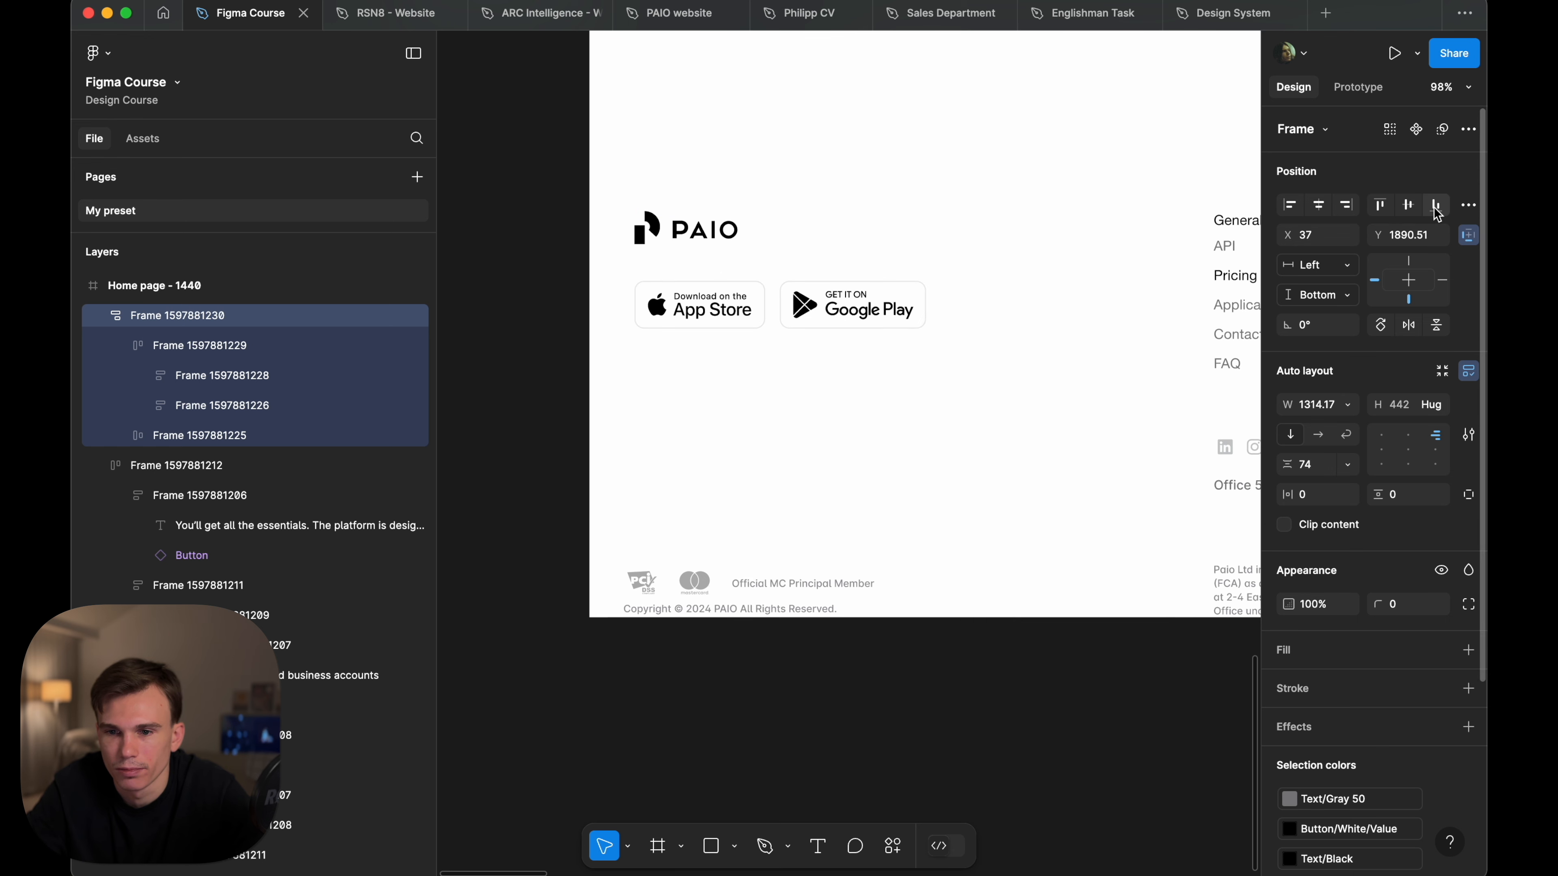
{"action": "left_click", "coordinate": [1291, 208]}
{"action": "scroll", "coordinate": [894, 151], "scroll_direction": "down", "scroll_amount": 5}
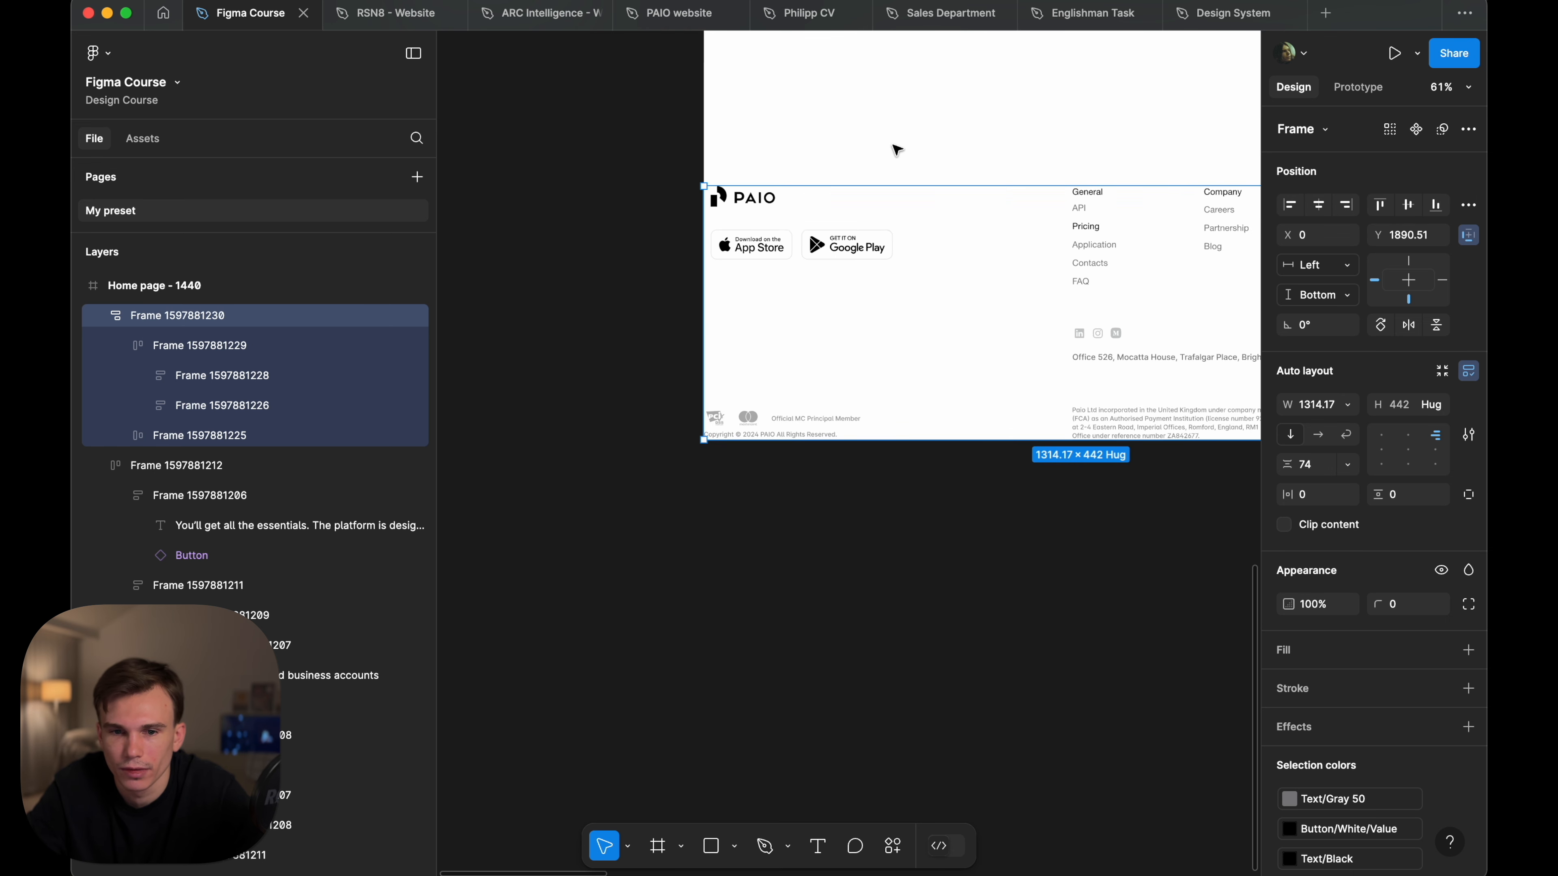
{"action": "scroll", "coordinate": [892, 152], "scroll_direction": "right", "scroll_amount": 1}
{"action": "scroll", "coordinate": [893, 152], "scroll_direction": "up", "scroll_amount": 1}
{"action": "left_click_drag", "start_coordinate": [871, 277], "coordinate": [926, 199]}
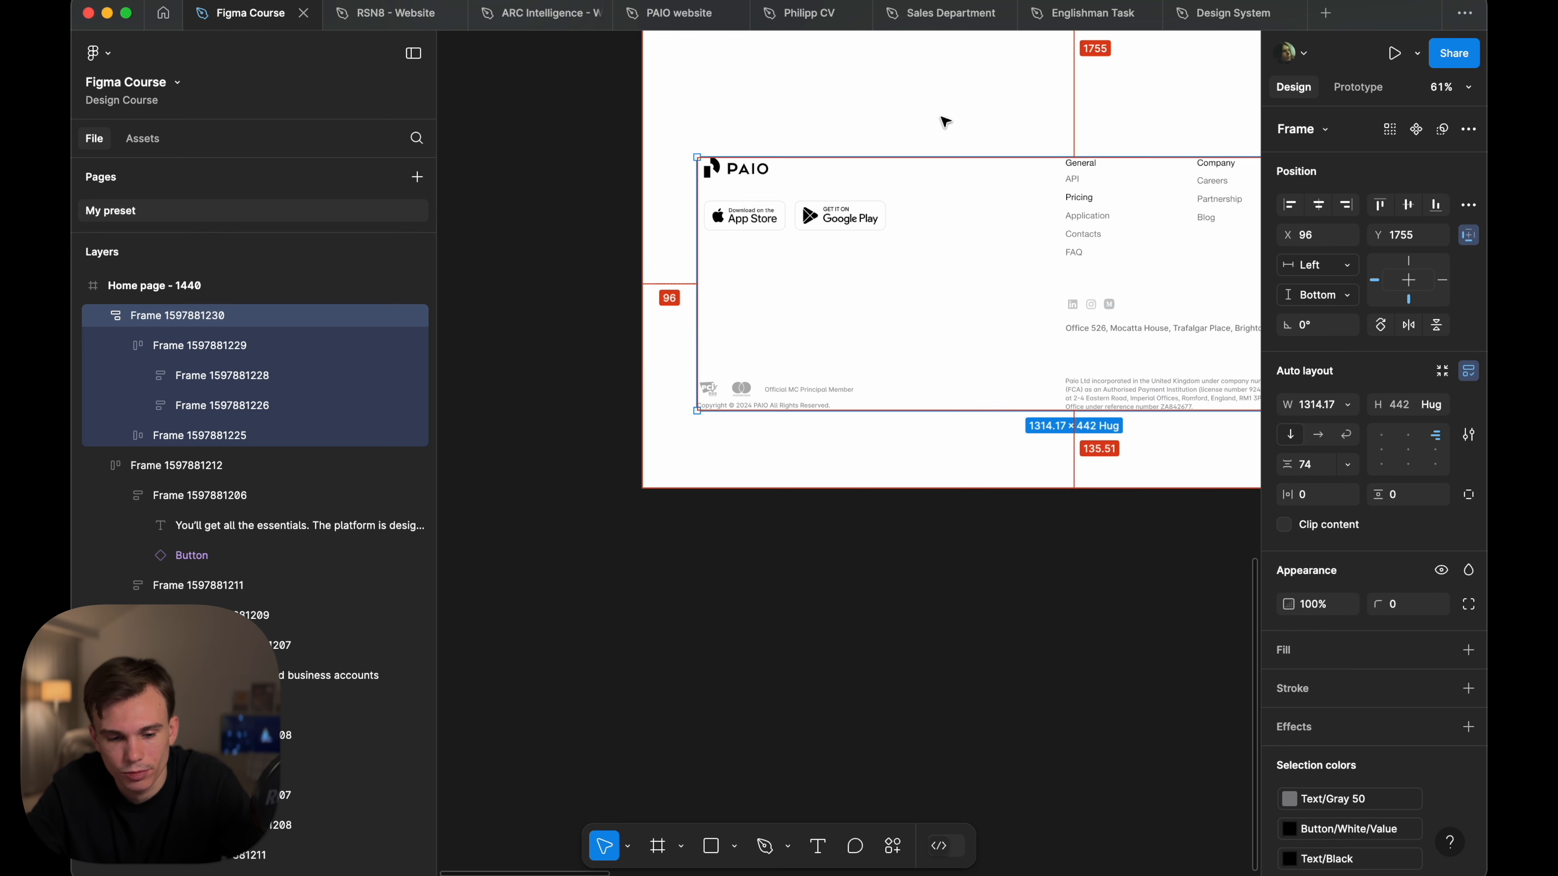
{"action": "key", "text": "ctrl+z"}
{"action": "key", "text": "ctrl+z"}
- Widen the footer frame to 1440 so that it spans the full width of the page, with the interface temporarily hidden
{"action": "key", "text": "ctrl+backslash"}
{"action": "scroll", "coordinate": [848, 198], "scroll_direction": "right", "scroll_amount": 3}
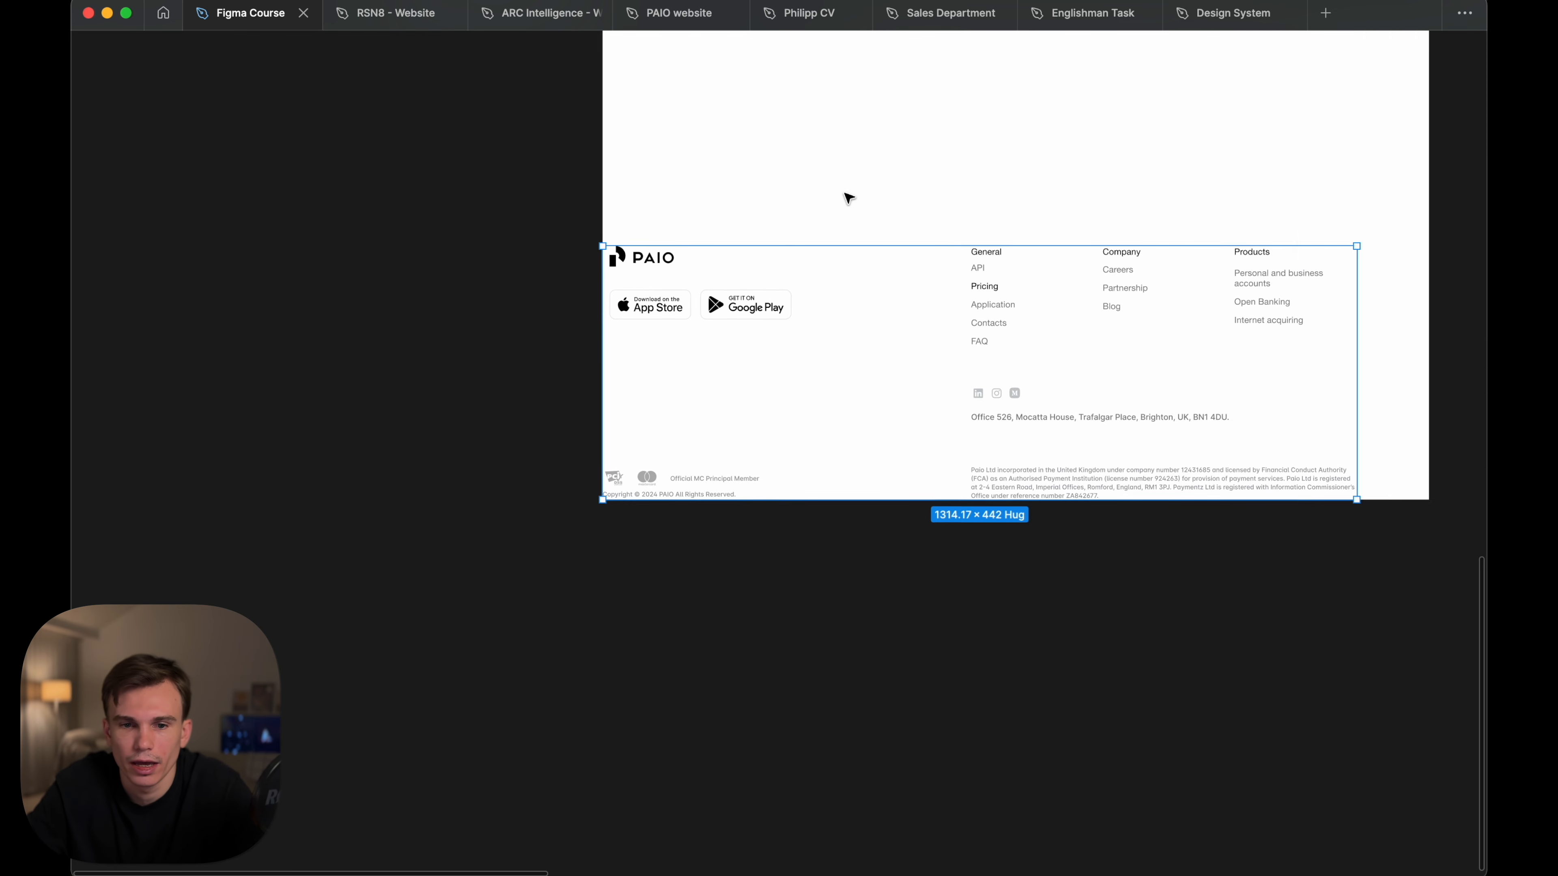
{"action": "left_click_drag", "start_coordinate": [1243, 277], "coordinate": [1306, 278]}
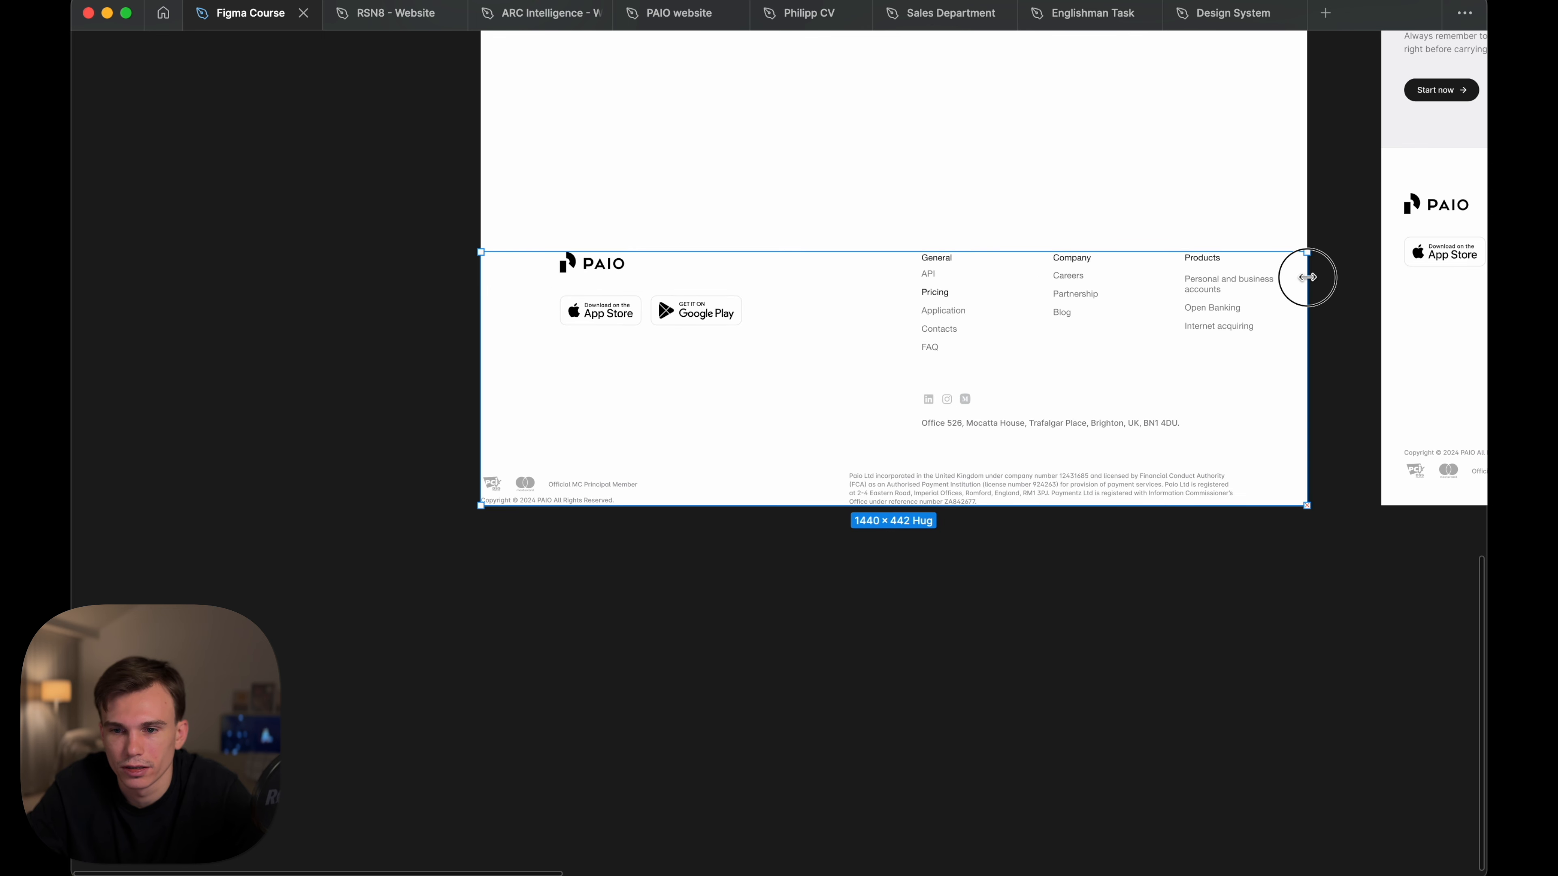
{"action": "key", "text": "ctrl+backslash"}
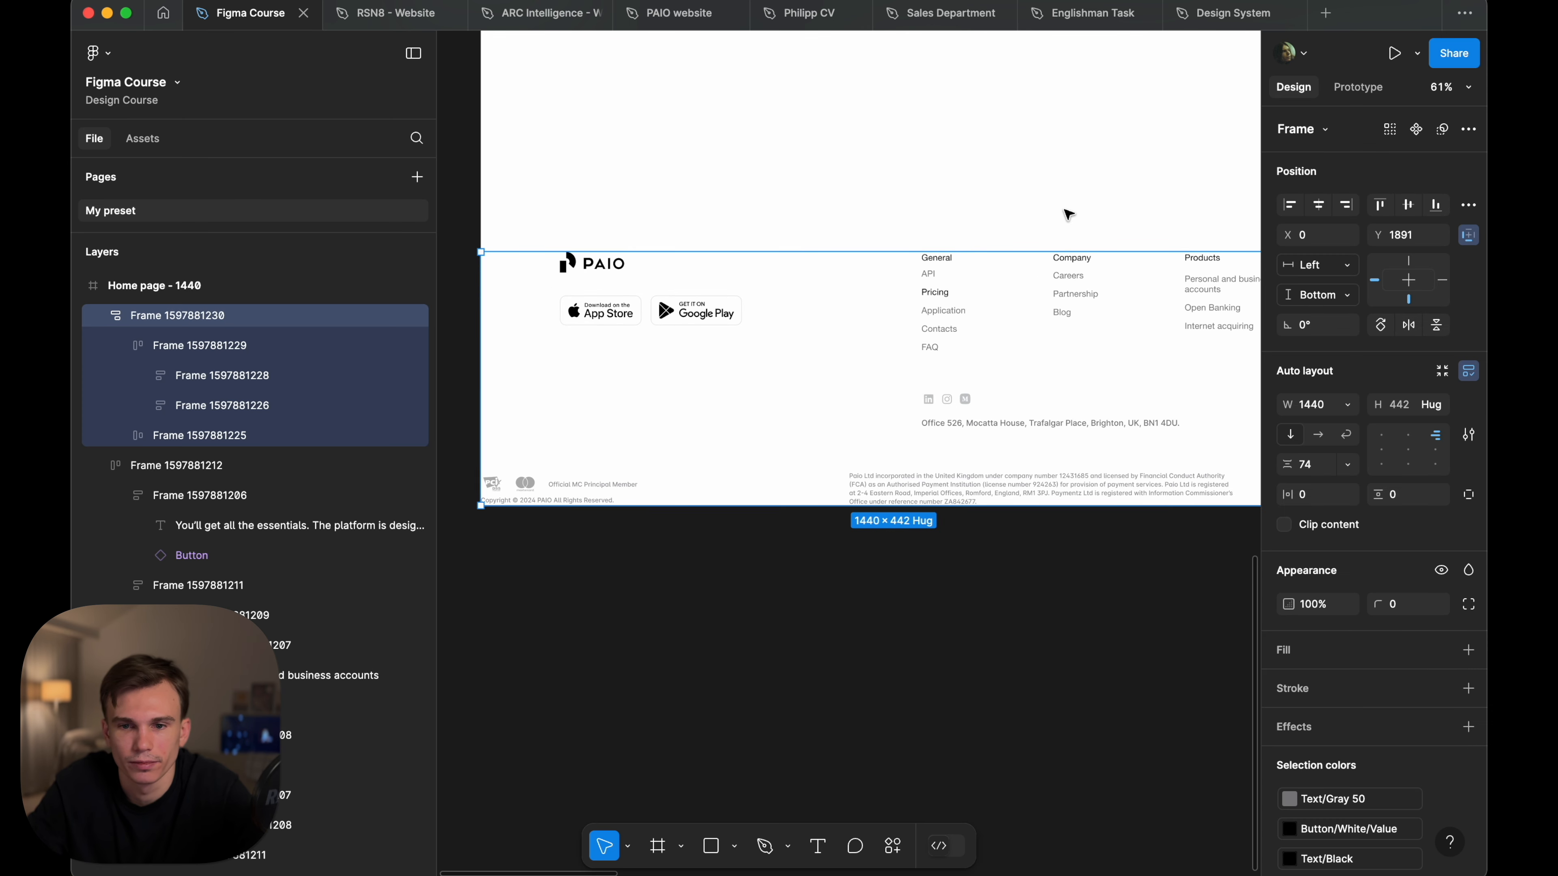
- Set the width of the upper footer row to Fill container
{"action": "scroll", "coordinate": [849, 290], "scroll_direction": "left", "scroll_amount": 4}
{"action": "left_click", "coordinate": [850, 290]}
{"action": "scroll", "coordinate": [840, 291], "scroll_direction": "right", "scroll_amount": 4}
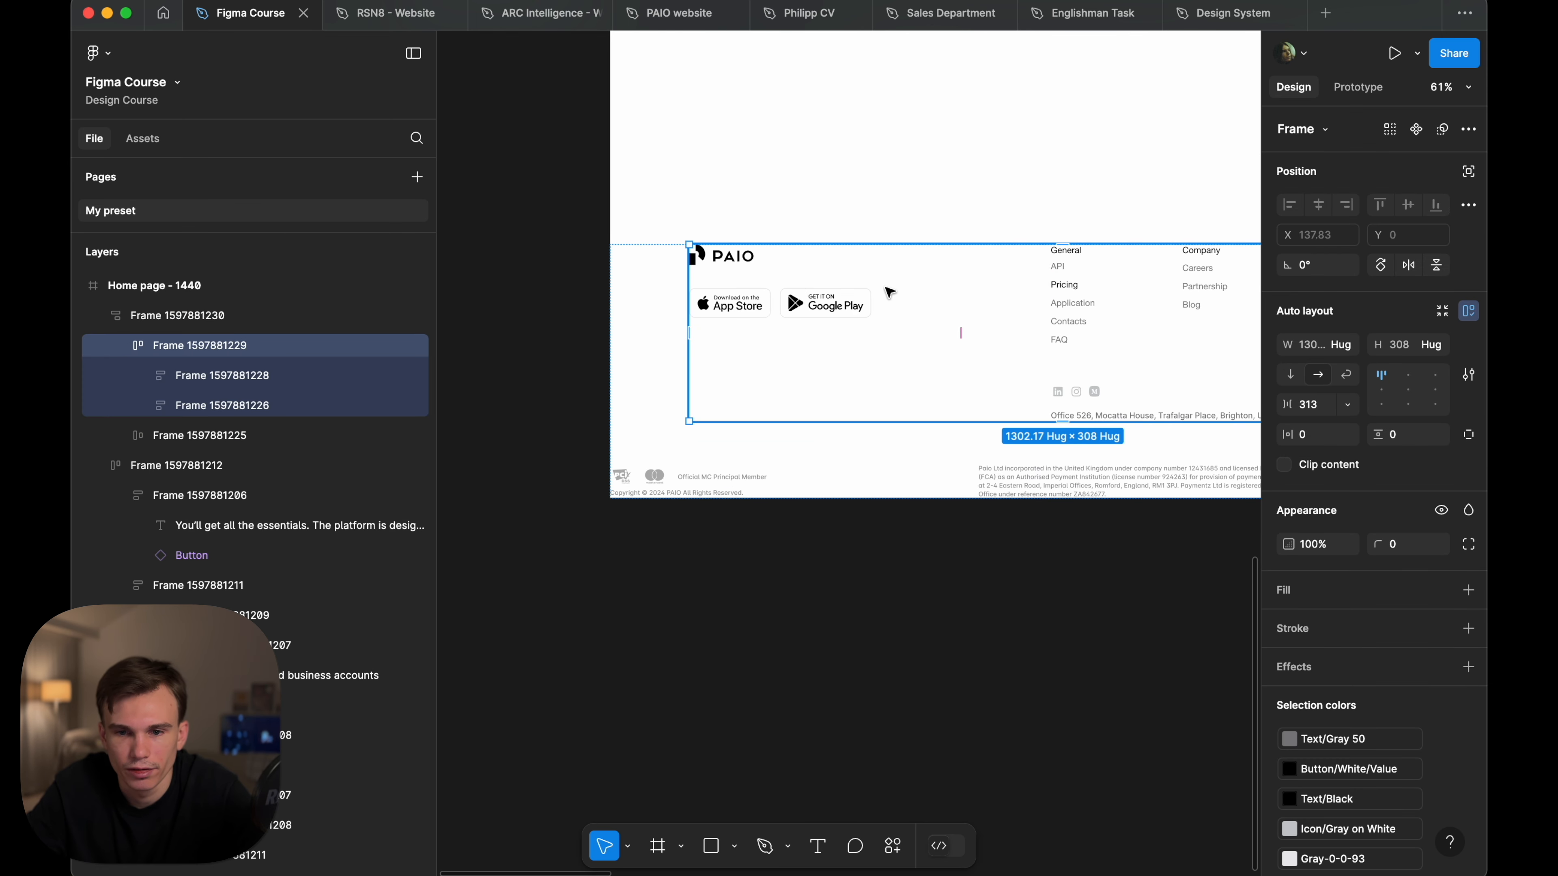
{"action": "left_click", "coordinate": [1340, 344]}
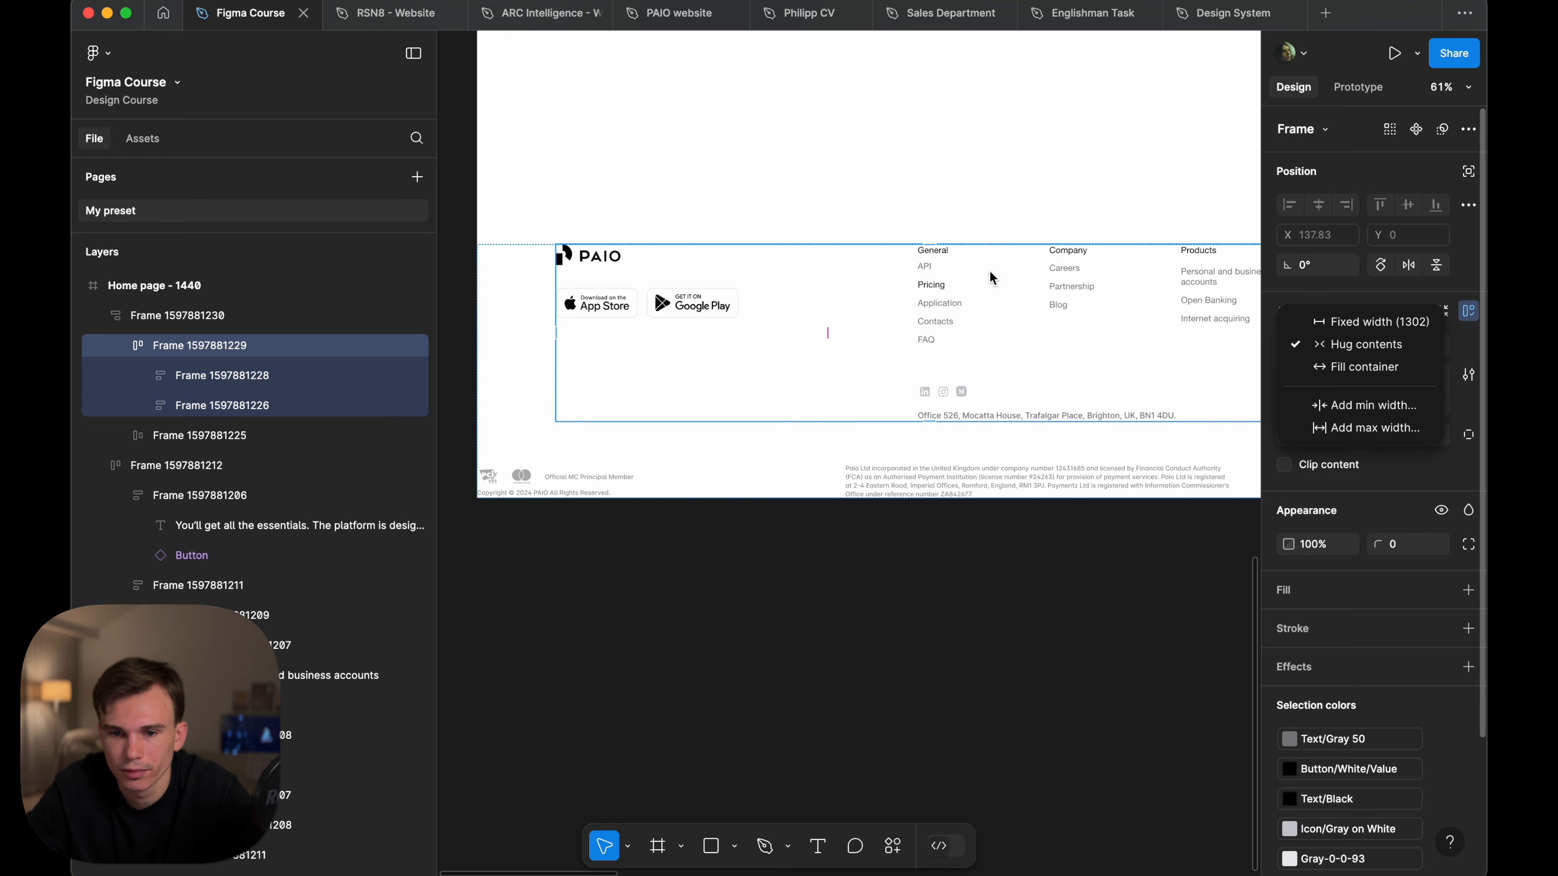
{"action": "scroll", "coordinate": [989, 271], "scroll_direction": "down", "scroll_amount": 3}
{"action": "left_click", "coordinate": [1394, 359]}
{"action": "scroll", "coordinate": [1016, 301], "scroll_direction": "up", "scroll_amount": 2}
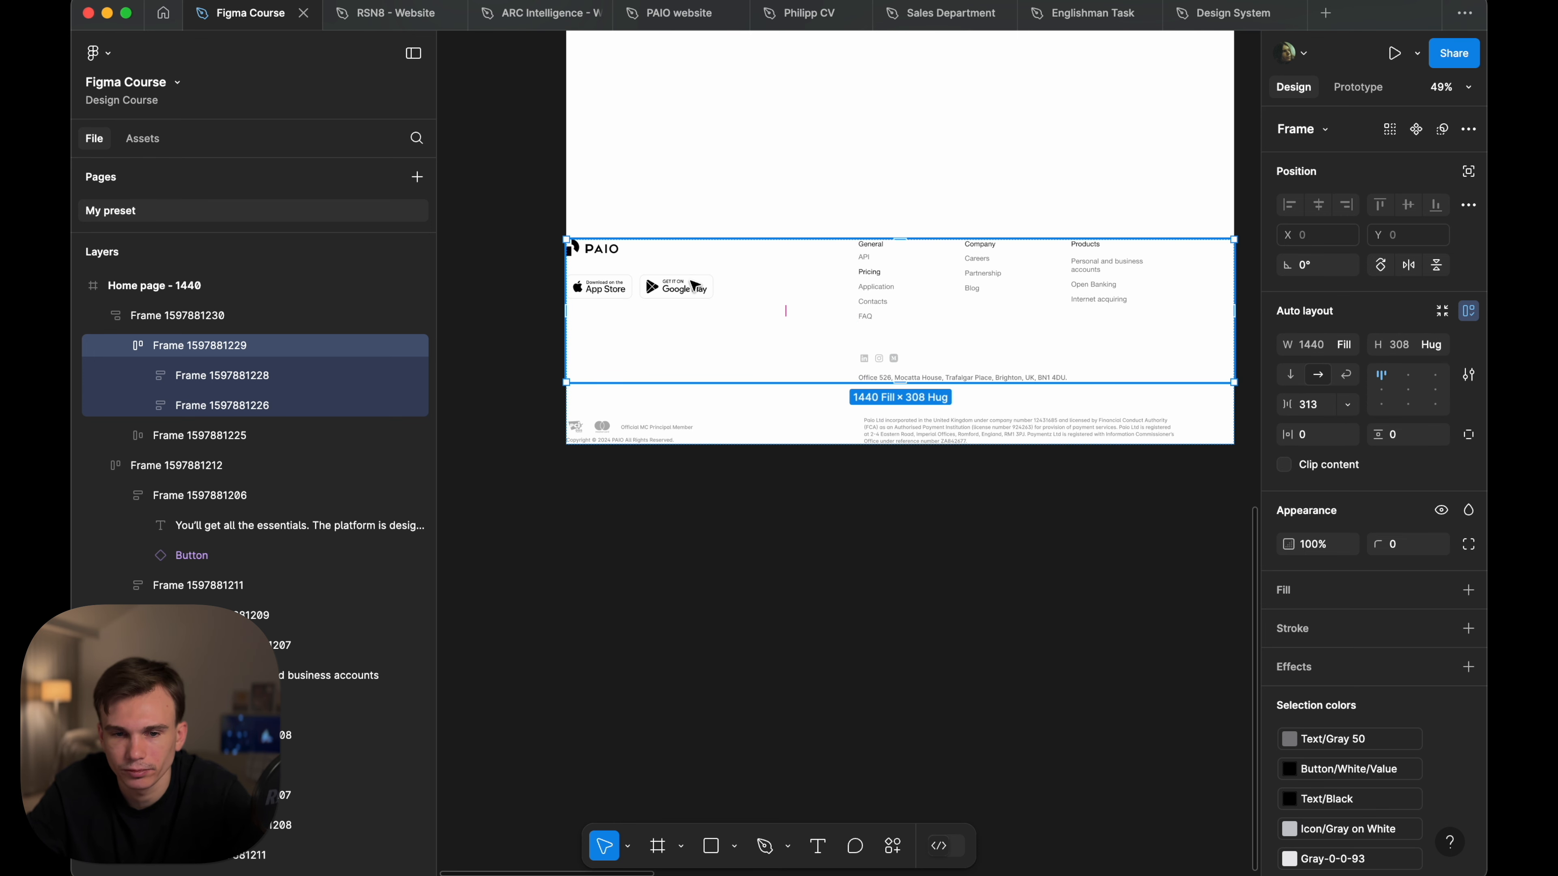
- Show the layout grids to compare the footer content with the page columns
{"action": "left_click", "coordinate": [695, 287]}
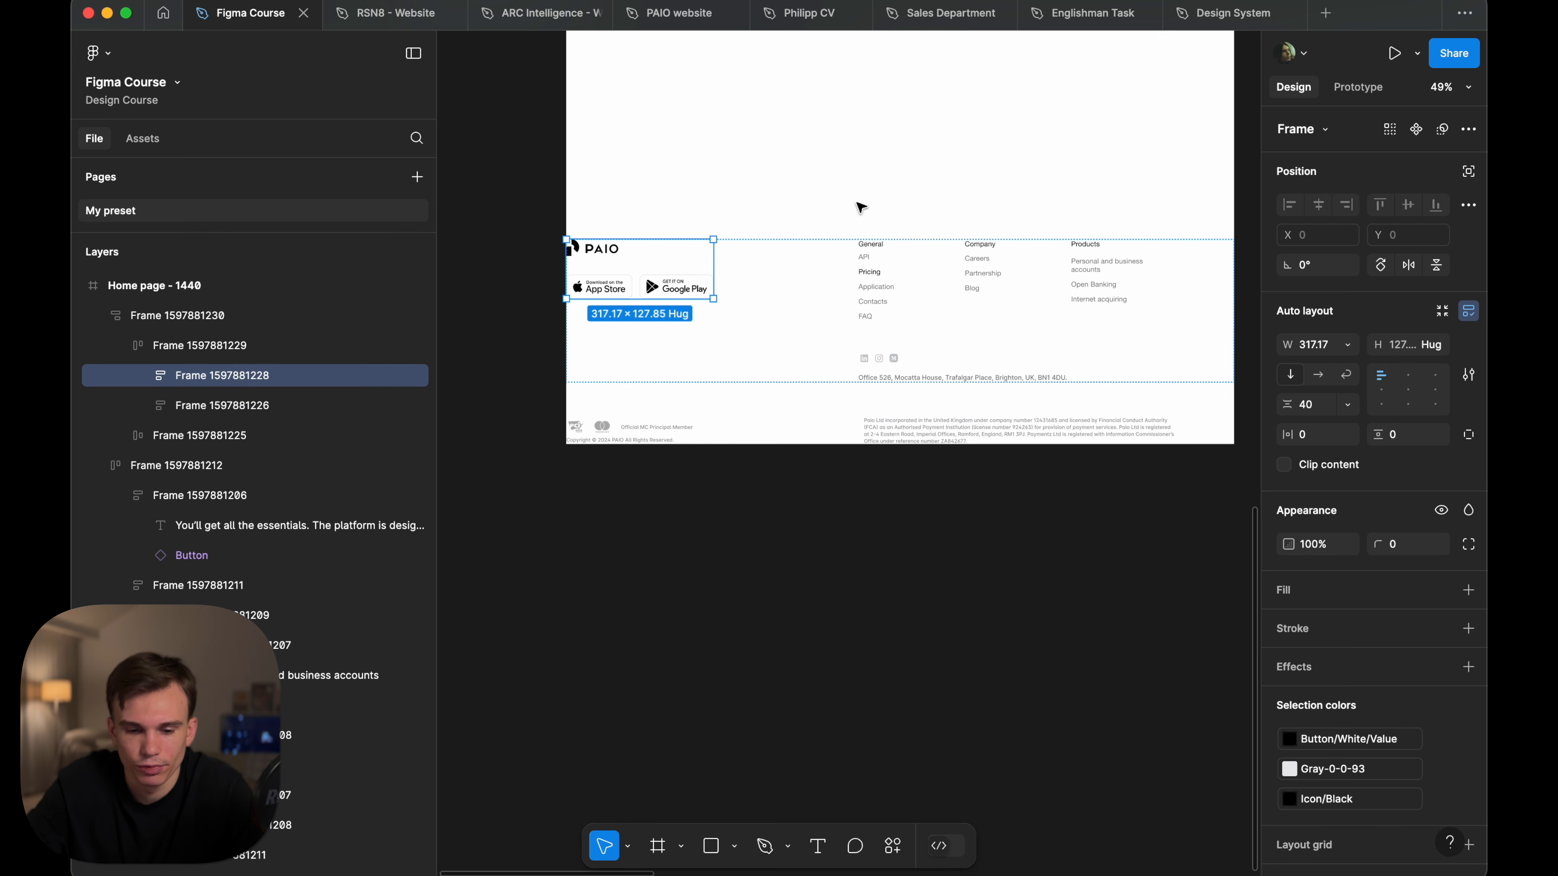
{"action": "key", "text": "ctrl+g"}
{"action": "double_click", "coordinate": [880, 271]}
{"action": "left_click", "coordinate": [836, 168]}
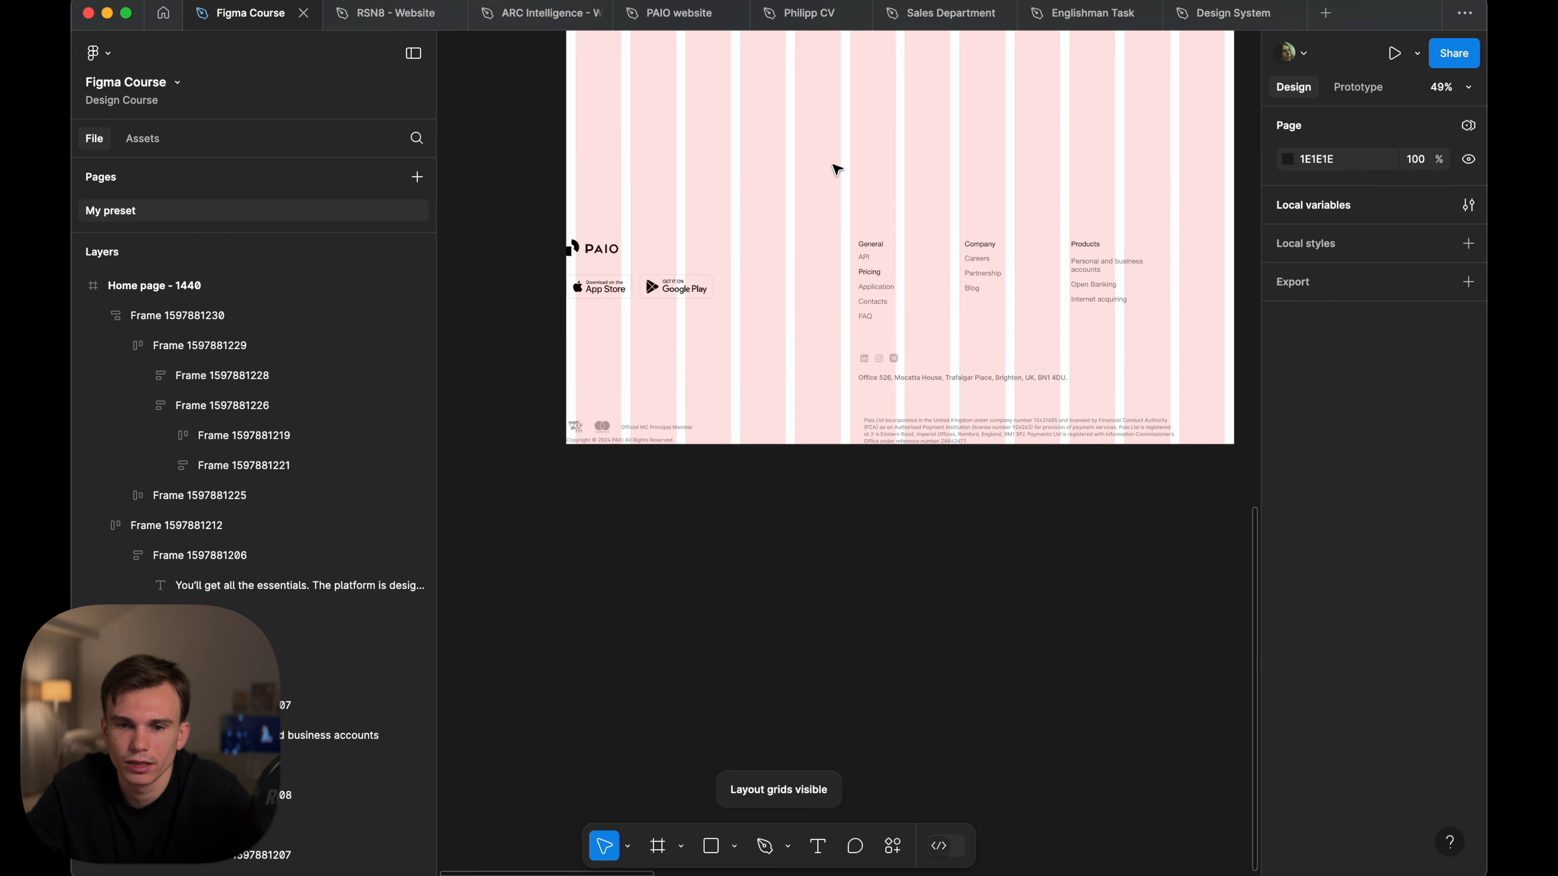
{"action": "scroll", "coordinate": [907, 267], "scroll_direction": "up", "scroll_amount": 5}
{"action": "scroll", "coordinate": [880, 280], "scroll_direction": "down", "scroll_amount": 5}
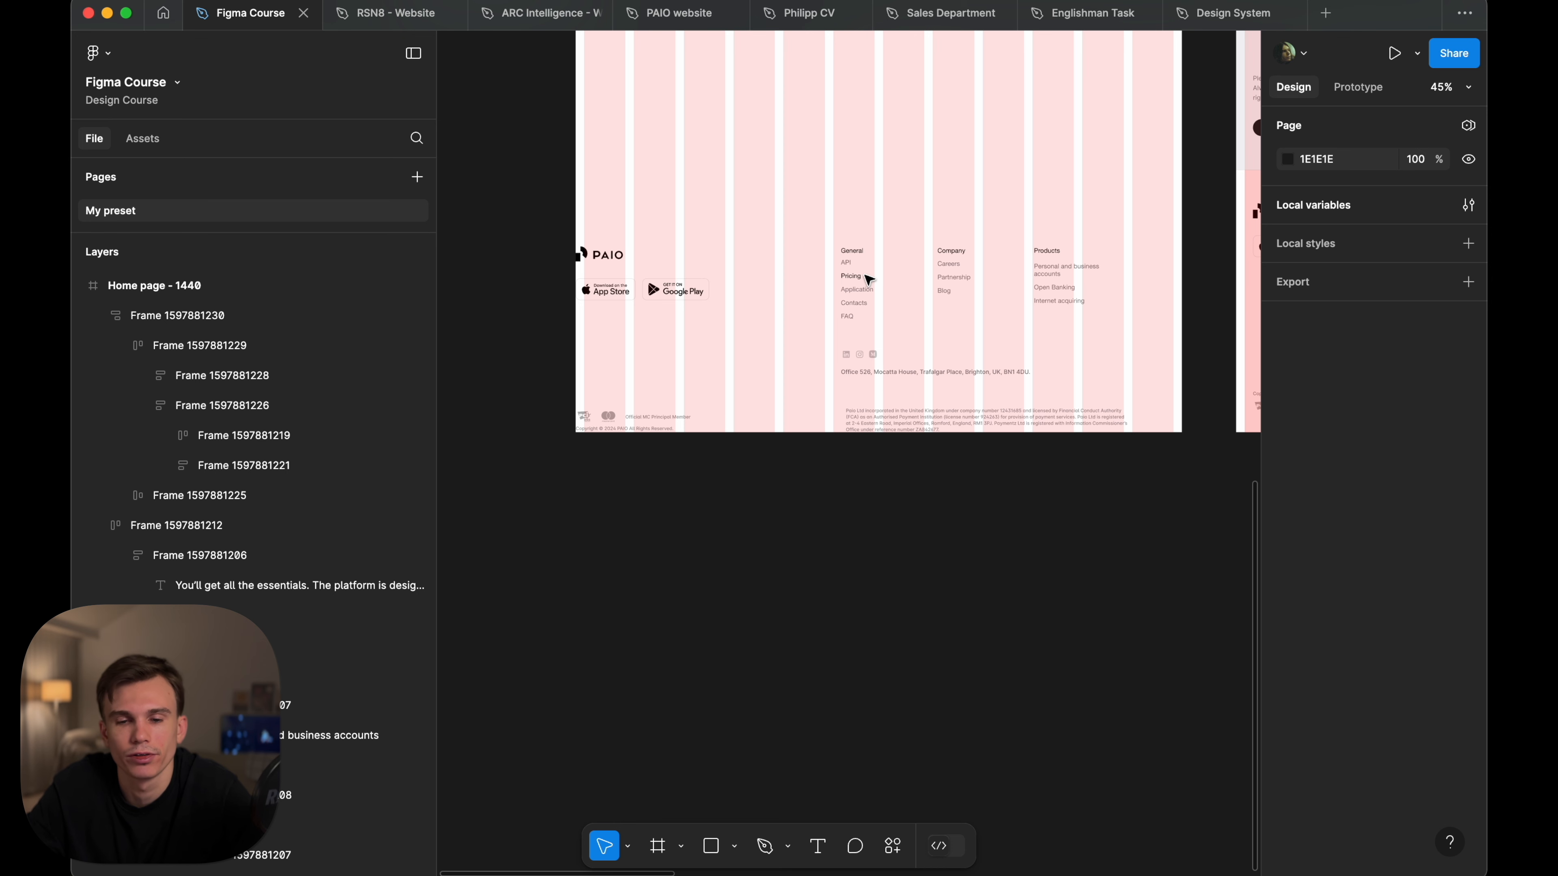
- Compare the upper row of the rebuilt footer with the same row in the reference footer against the layout columns
{"action": "scroll", "coordinate": [869, 280], "scroll_direction": "up", "scroll_amount": 2}
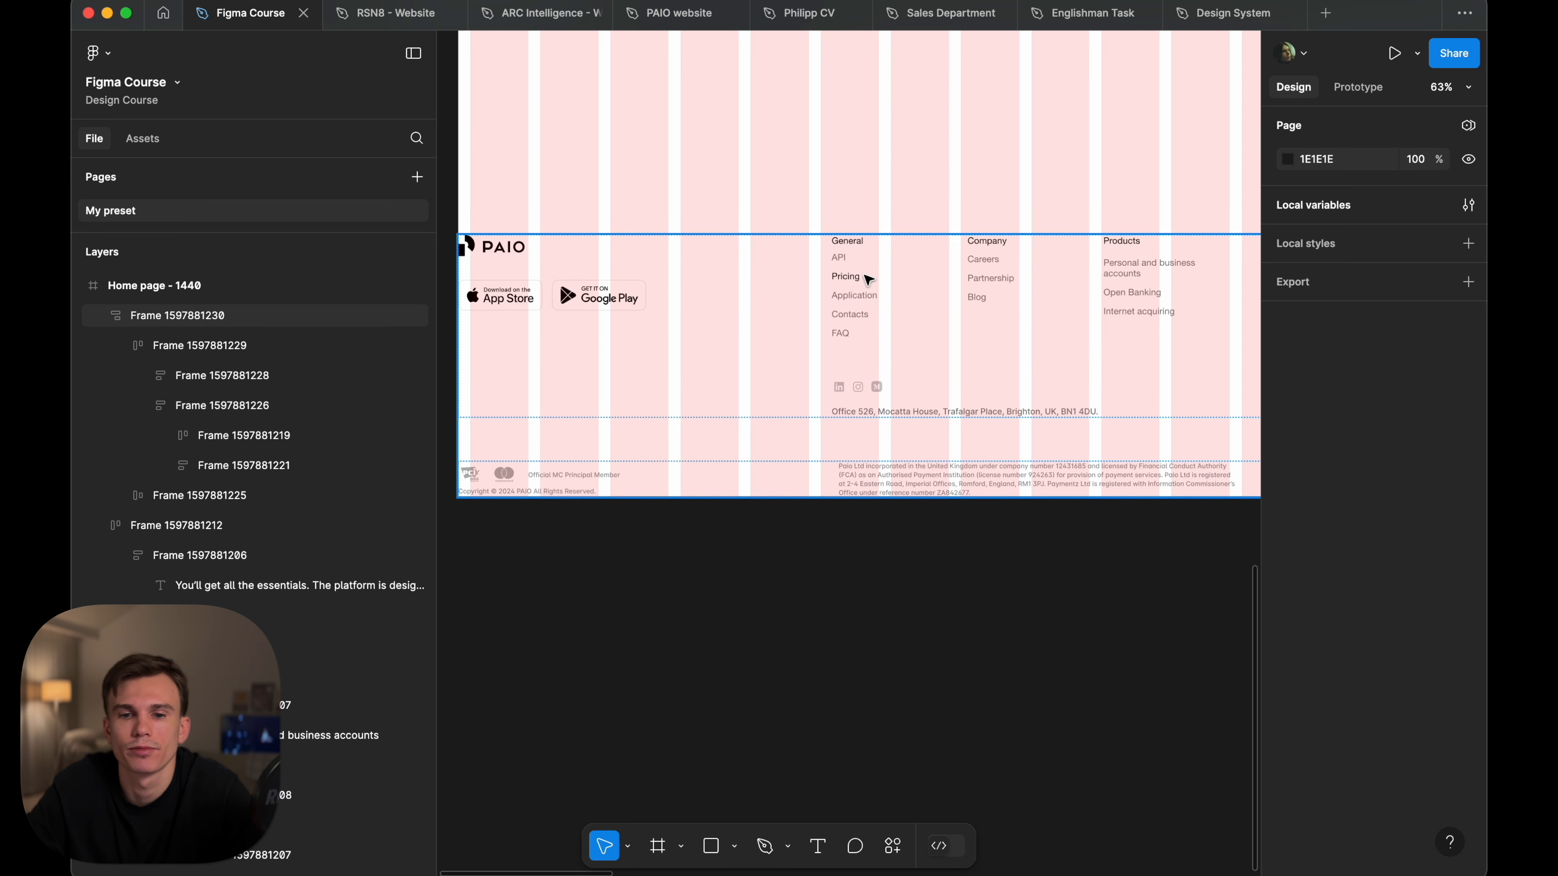
{"action": "scroll", "coordinate": [868, 280], "scroll_direction": "down", "scroll_amount": 1}
{"action": "left_click", "coordinate": [633, 292]}
{"action": "scroll", "coordinate": [903, 320], "scroll_direction": "up", "scroll_amount": 3}
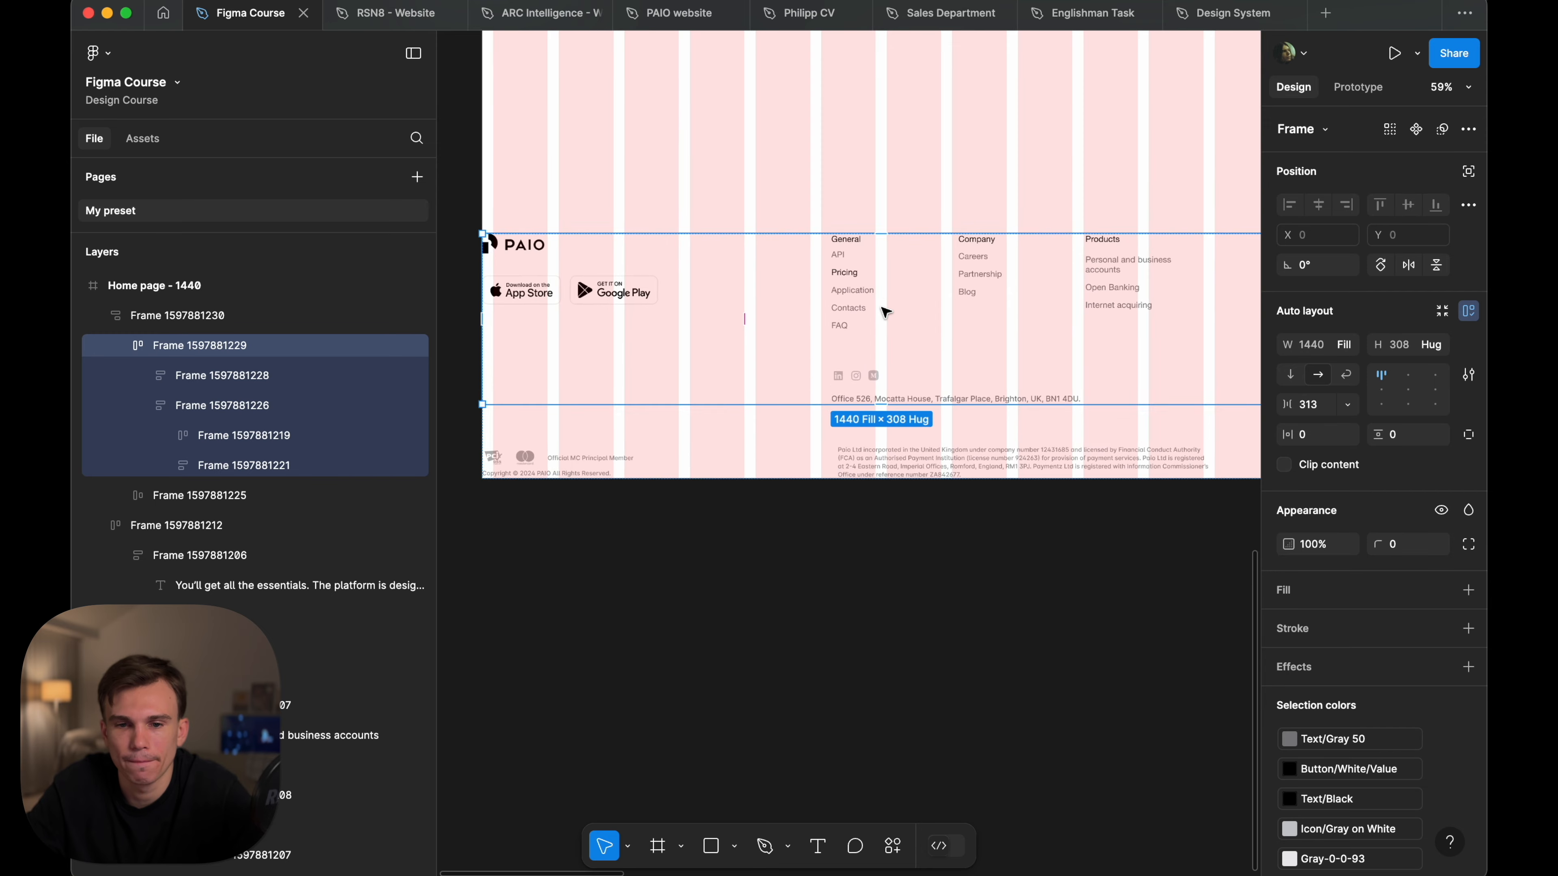
{"action": "scroll", "coordinate": [883, 313], "scroll_direction": "right", "scroll_amount": 5}
{"action": "scroll", "coordinate": [887, 312], "scroll_direction": "up", "scroll_amount": 2}
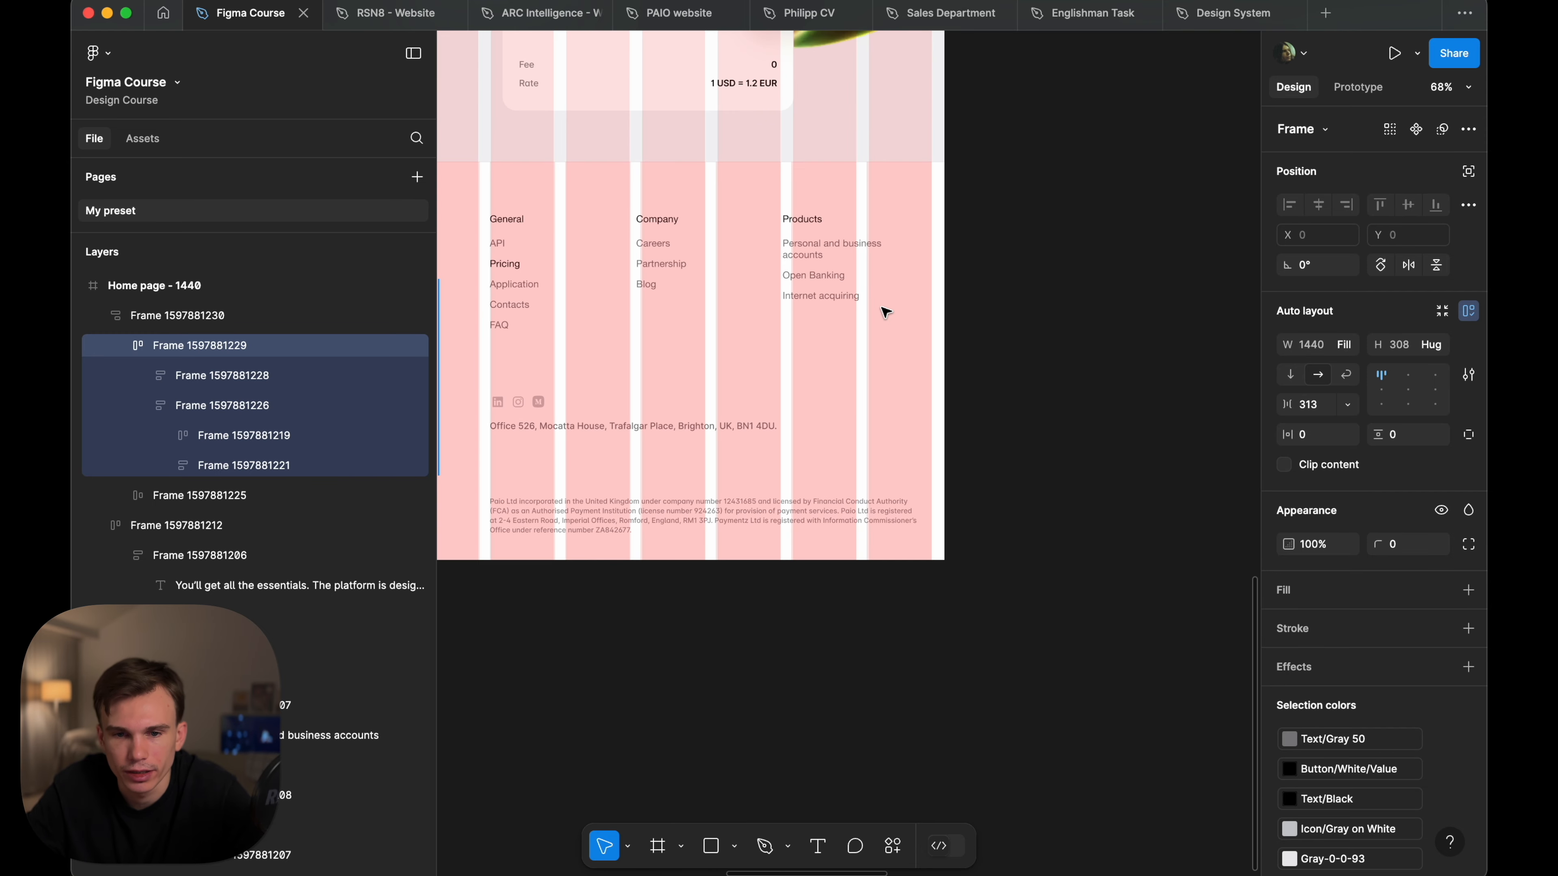
{"action": "left_click", "coordinate": [885, 312]}
{"action": "scroll", "coordinate": [885, 312], "scroll_direction": "left", "scroll_amount": 3}
{"action": "double_click", "coordinate": [703, 258]}
{"action": "double_click", "coordinate": [704, 258]}
{"action": "scroll", "coordinate": [705, 257], "scroll_direction": "down", "scroll_amount": 3}
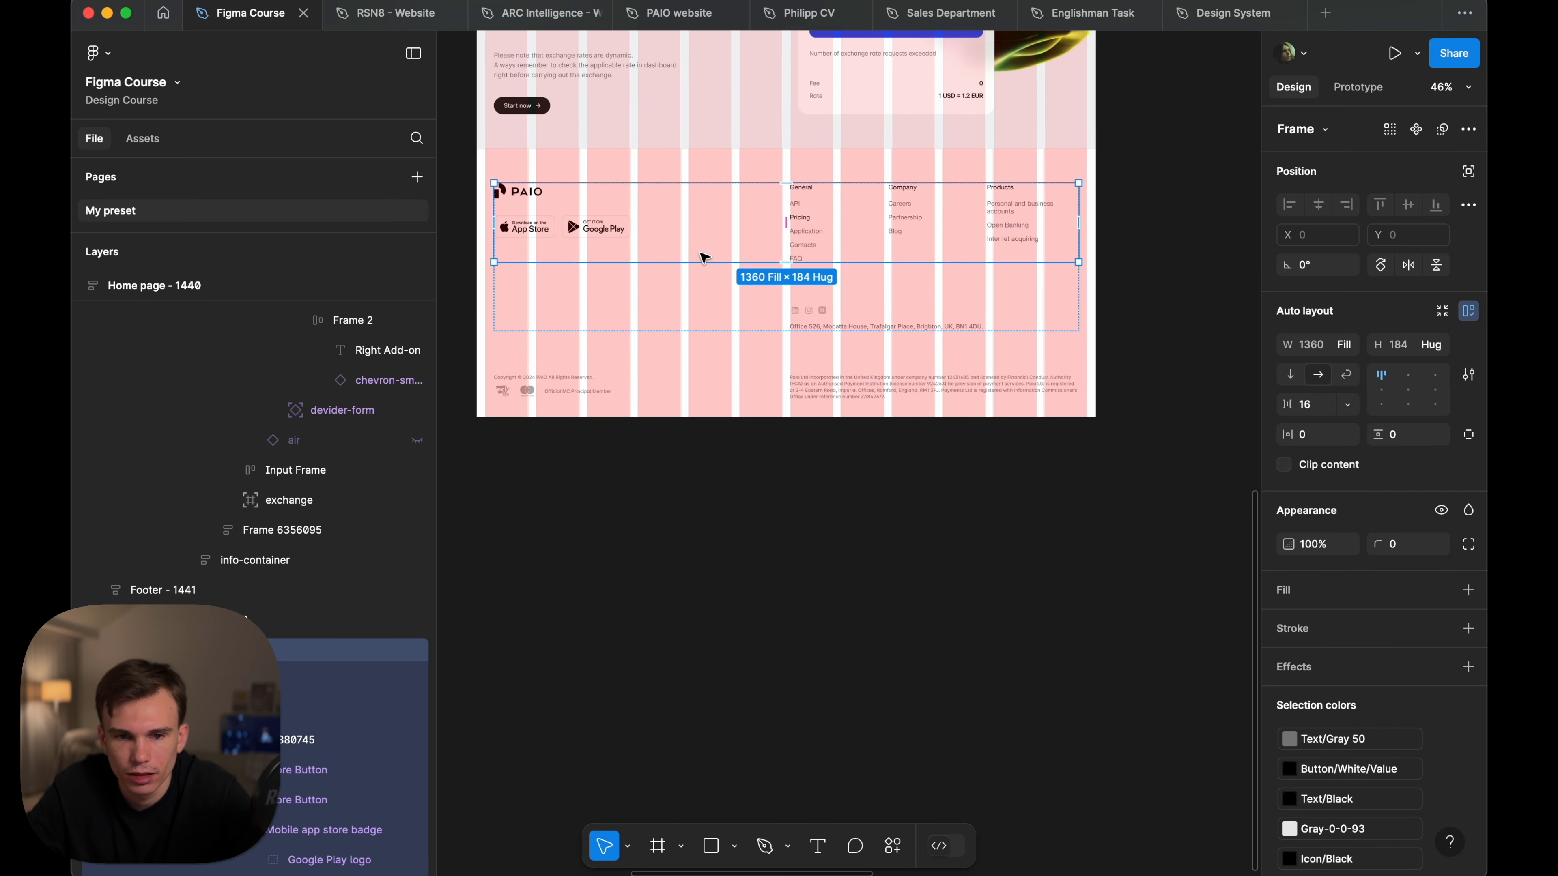
{"action": "scroll", "coordinate": [991, 245], "scroll_direction": "left", "scroll_amount": 2}
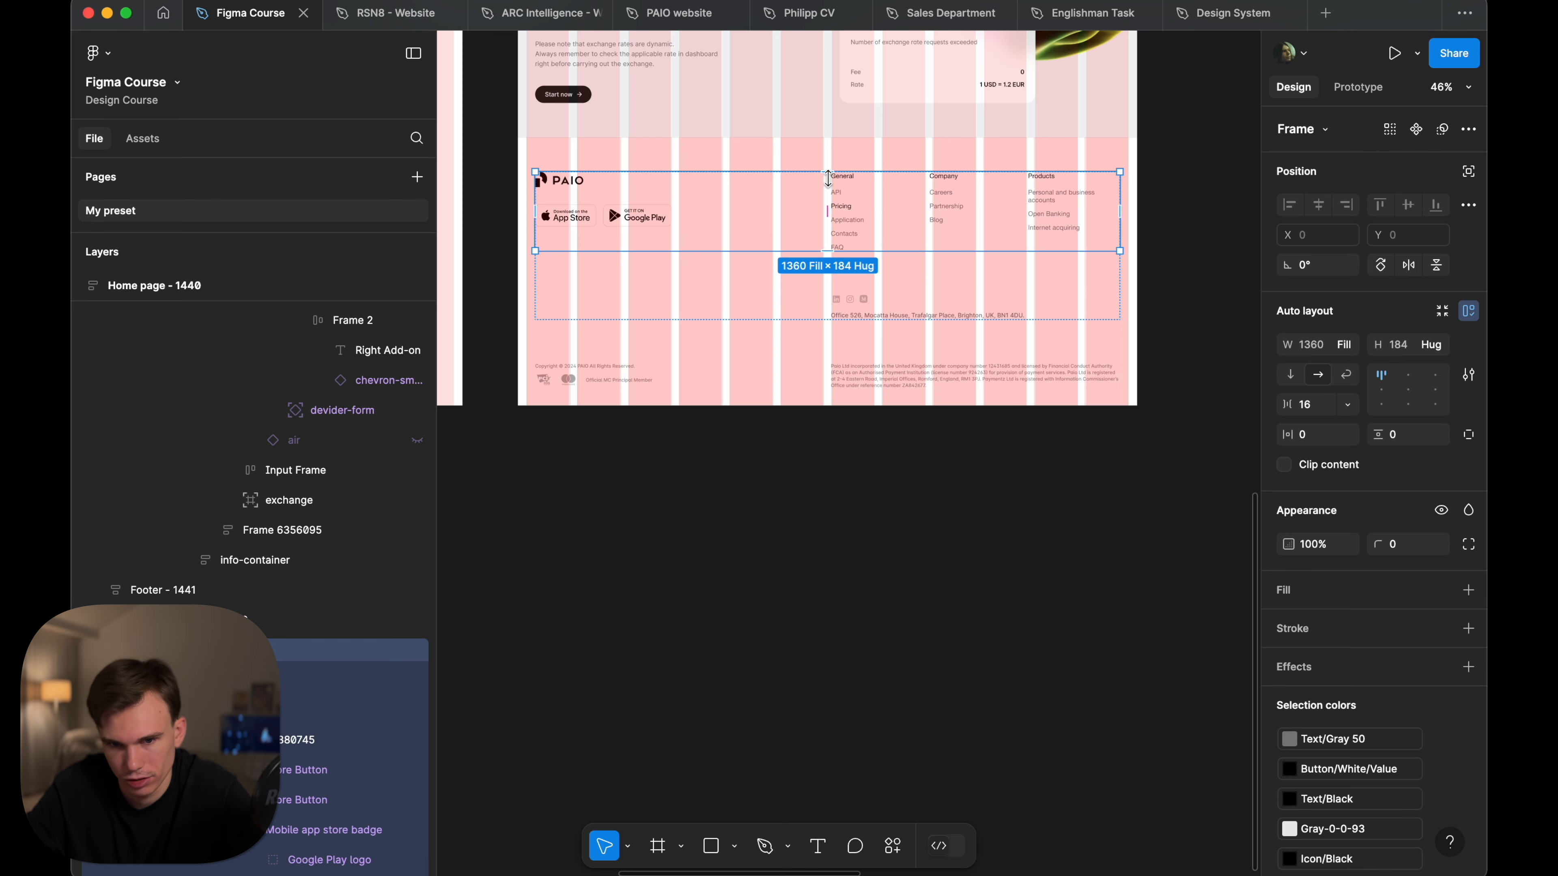
{"action": "scroll", "coordinate": [845, 417], "scroll_direction": "left", "scroll_amount": 10}
{"action": "scroll", "coordinate": [774, 314], "scroll_direction": "up", "scroll_amount": 2}
{"action": "scroll", "coordinate": [774, 312], "scroll_direction": "left", "scroll_amount": 3}
{"action": "scroll", "coordinate": [774, 313], "scroll_direction": "up", "scroll_amount": 1}
- Widen the logo and app store badges block in the rebuilt footer's upper row to 428
{"action": "double_click", "coordinate": [833, 323]}
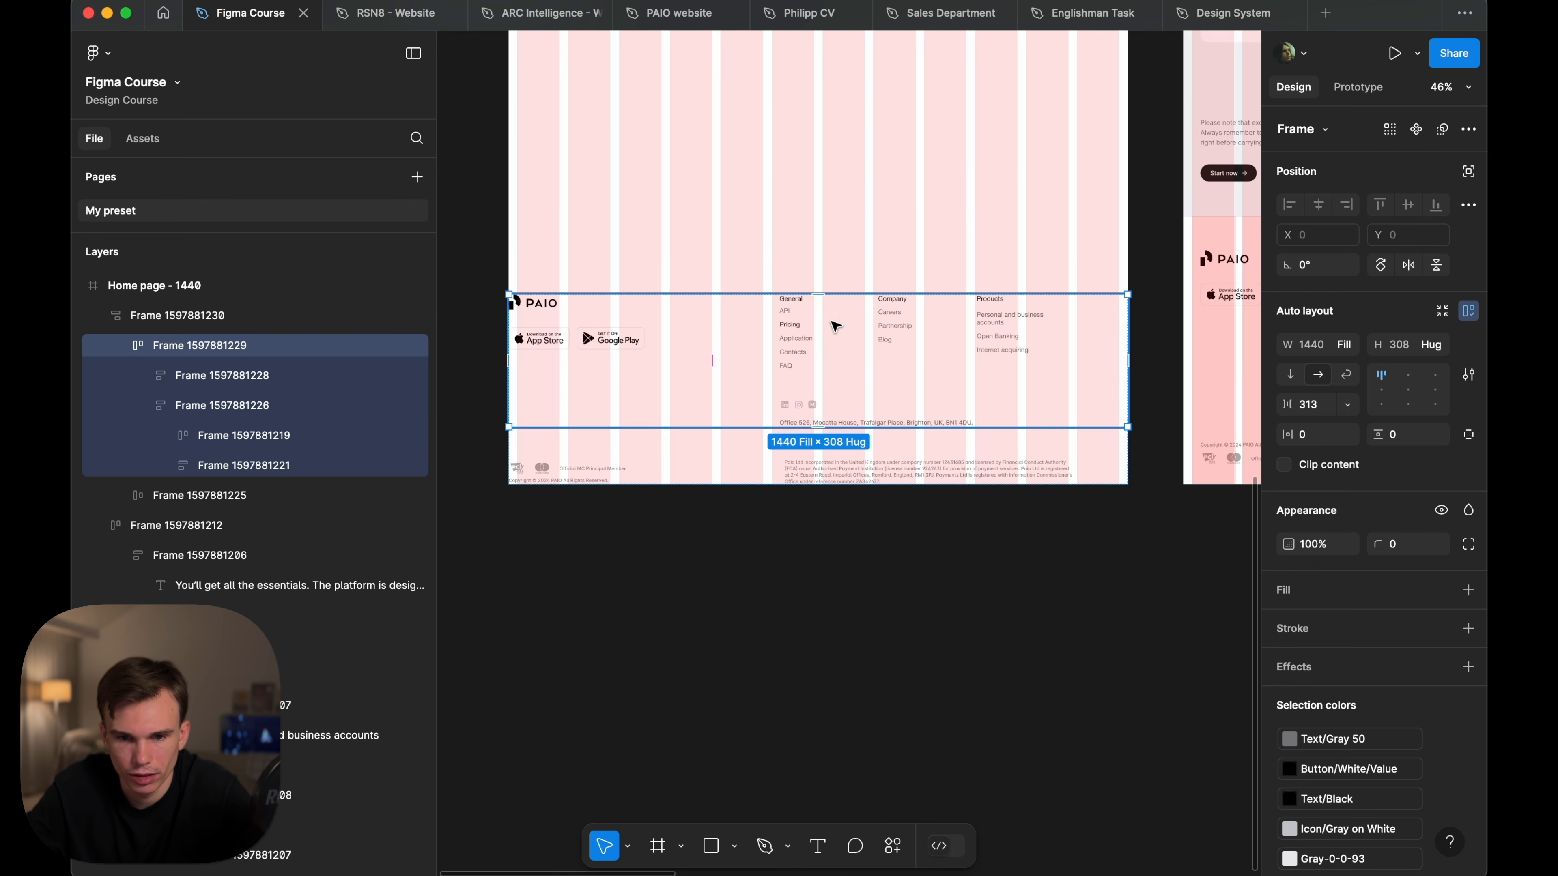
{"action": "left_click", "coordinate": [835, 326]}
{"action": "left_click", "coordinate": [618, 330]}
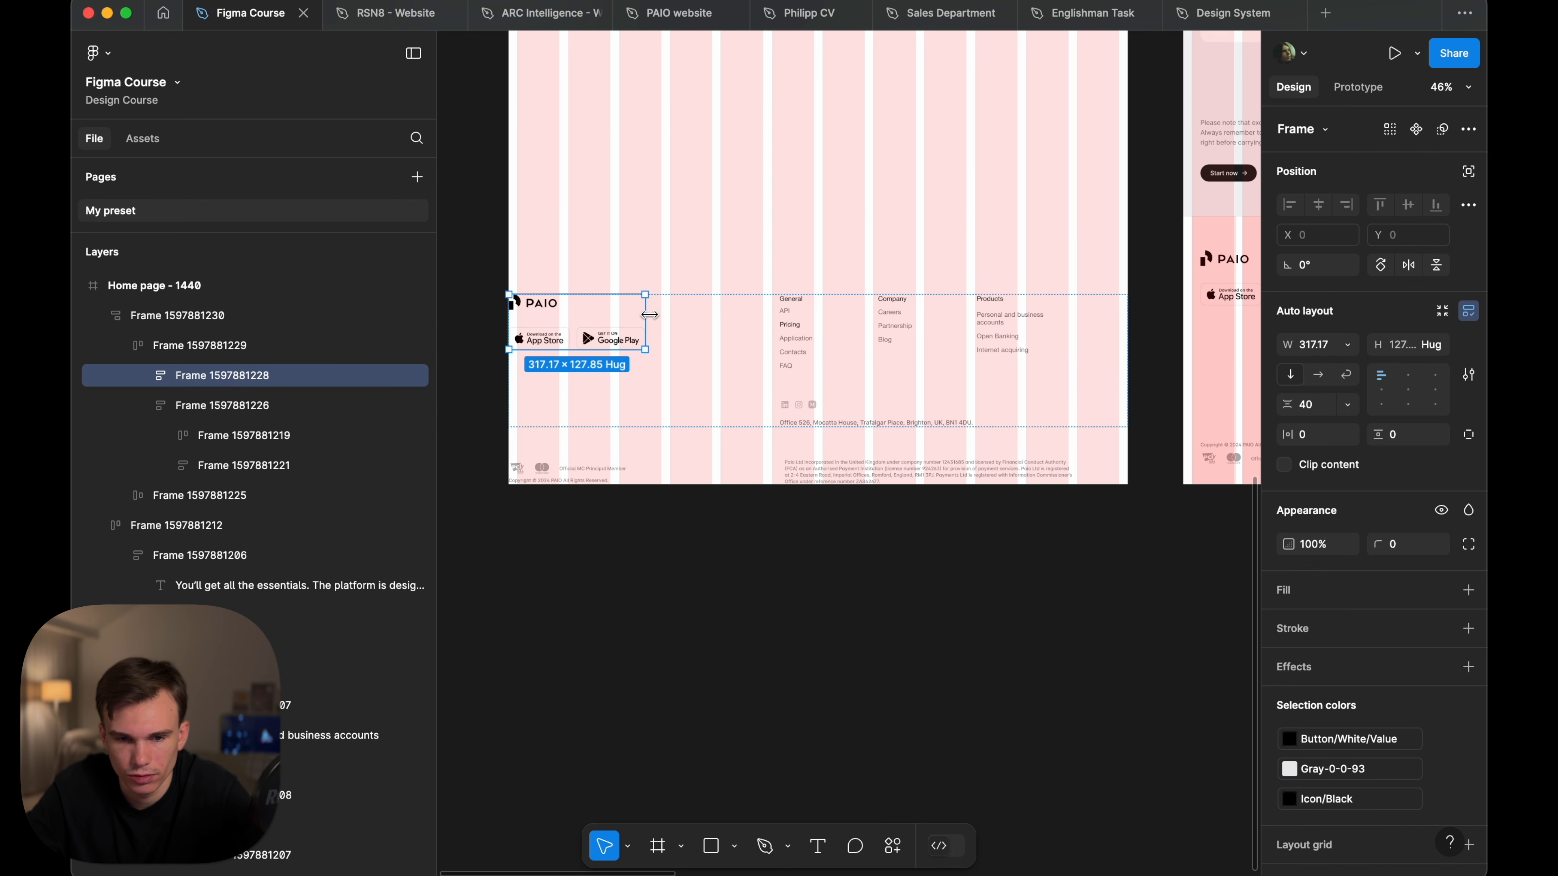
{"action": "left_click_drag", "start_coordinate": [660, 312], "coordinate": [695, 311]}
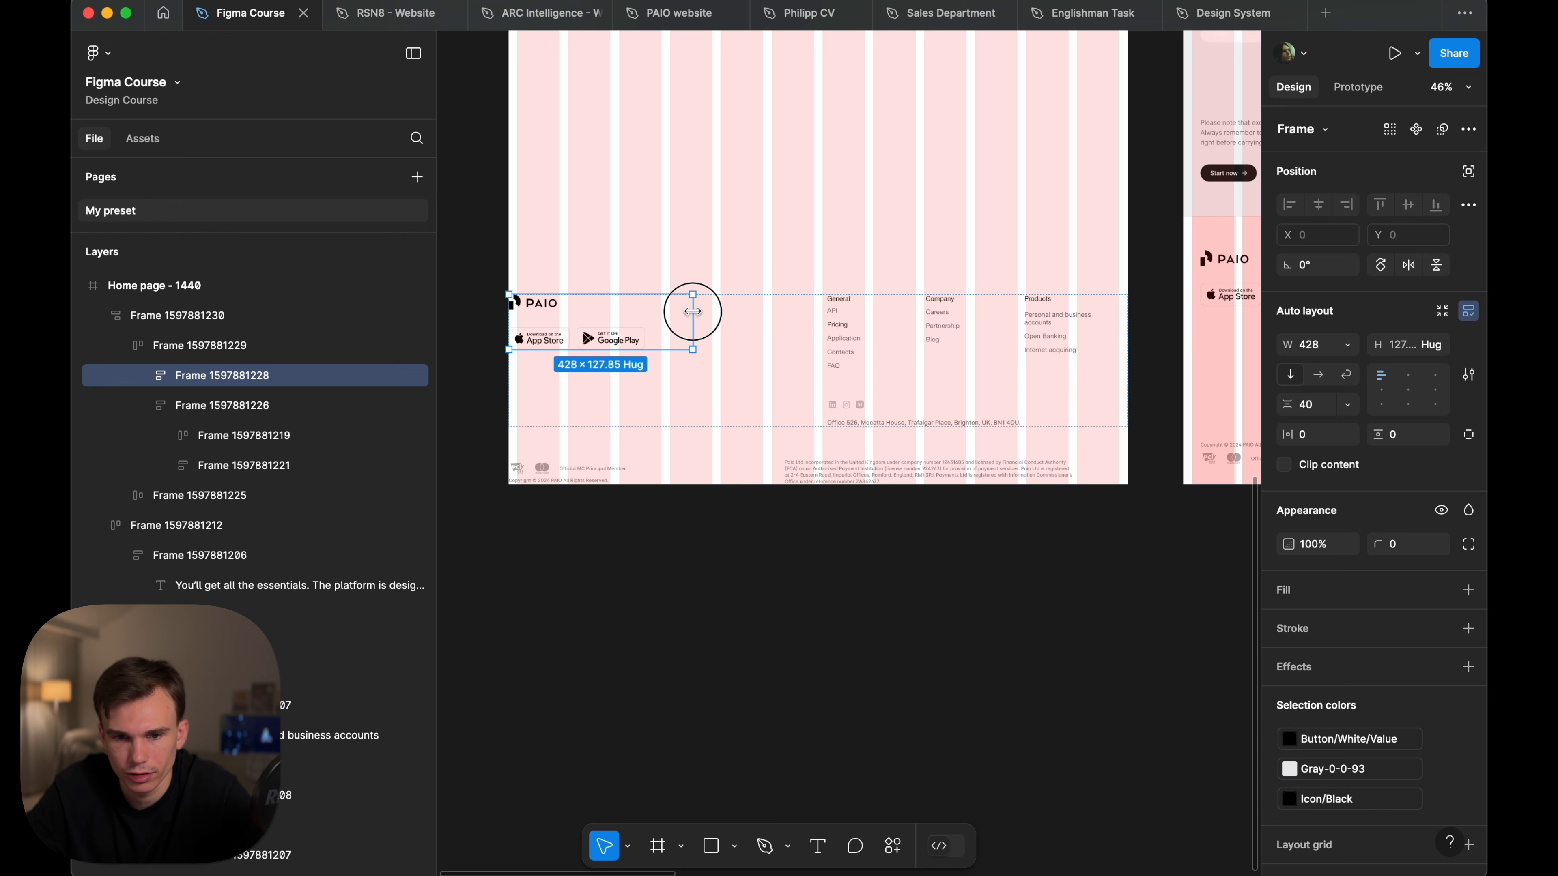
- Set the horizontal gap between the two blocks of the upper footer row to 20
{"action": "key", "text": "Escape"}
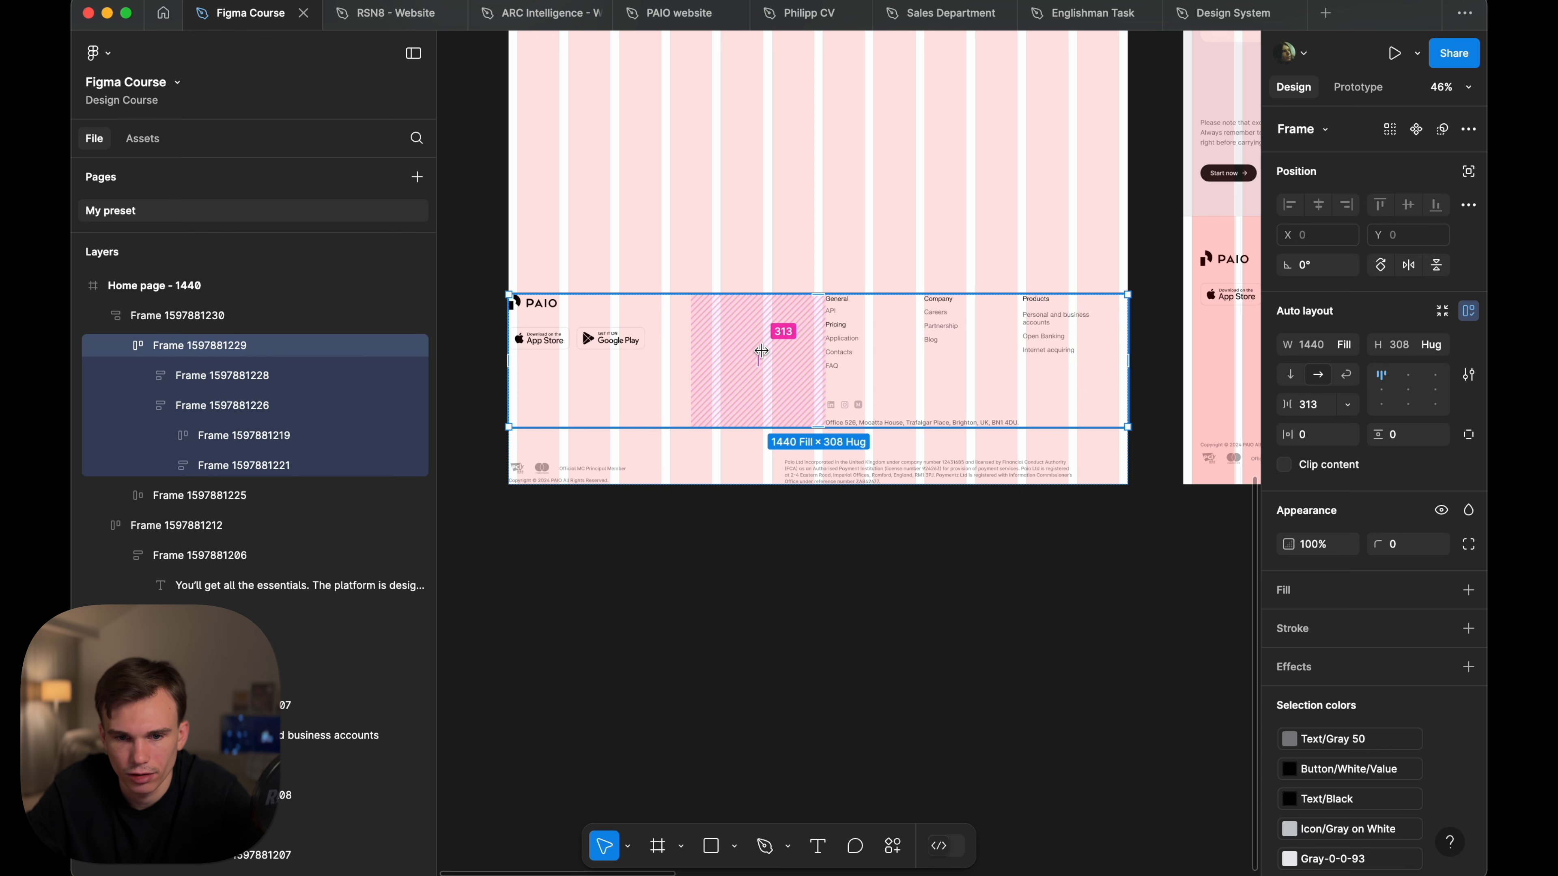
{"action": "left_click", "coordinate": [761, 350]}
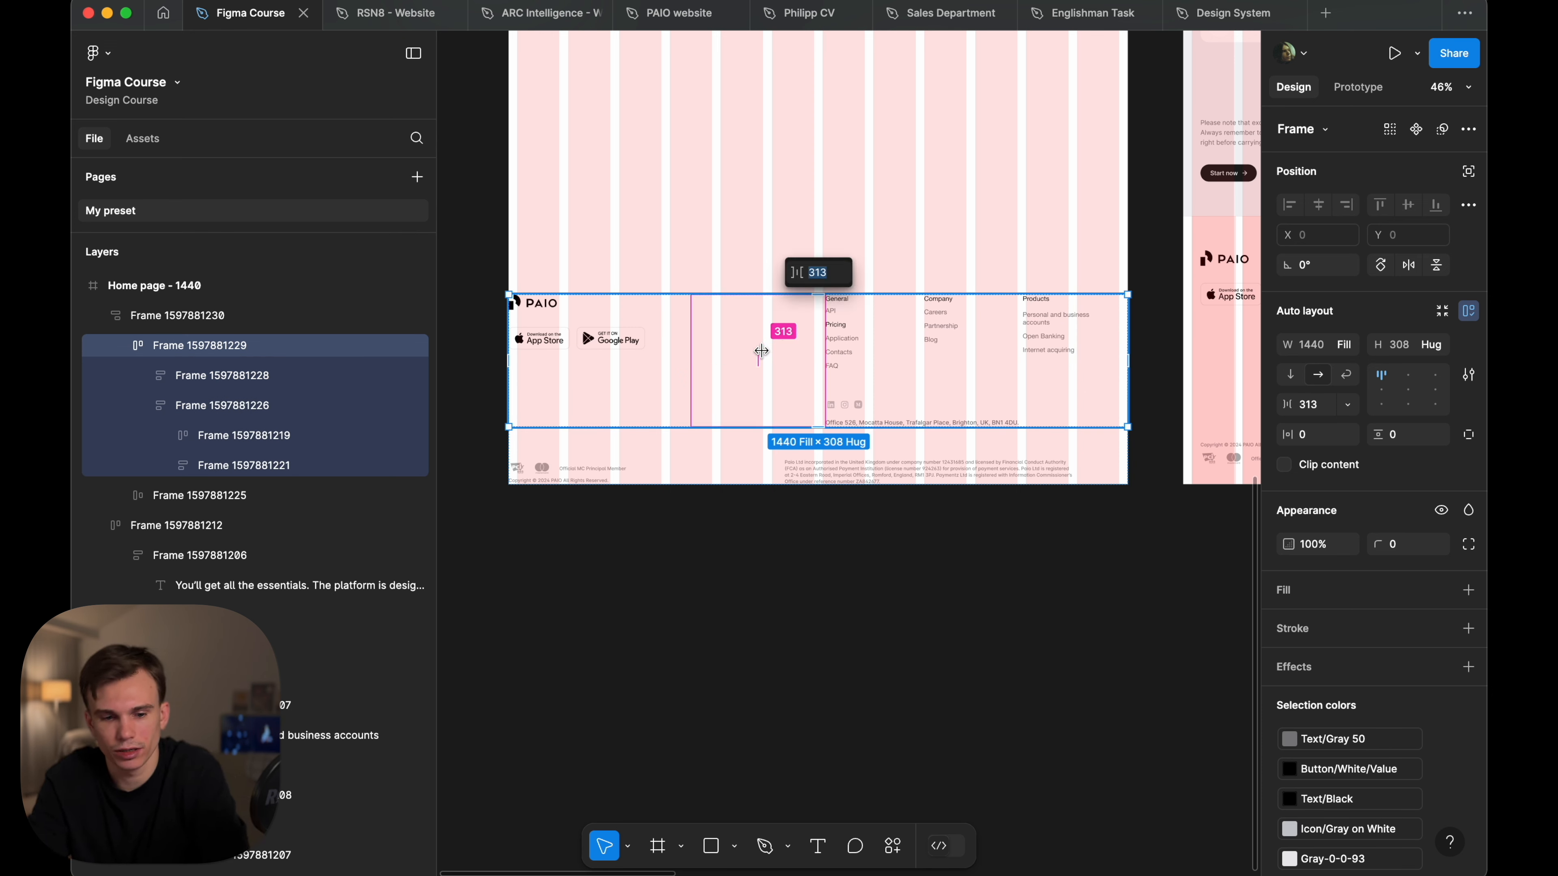
{"action": "type", "text": "20"}
{"action": "key", "text": "Return"}
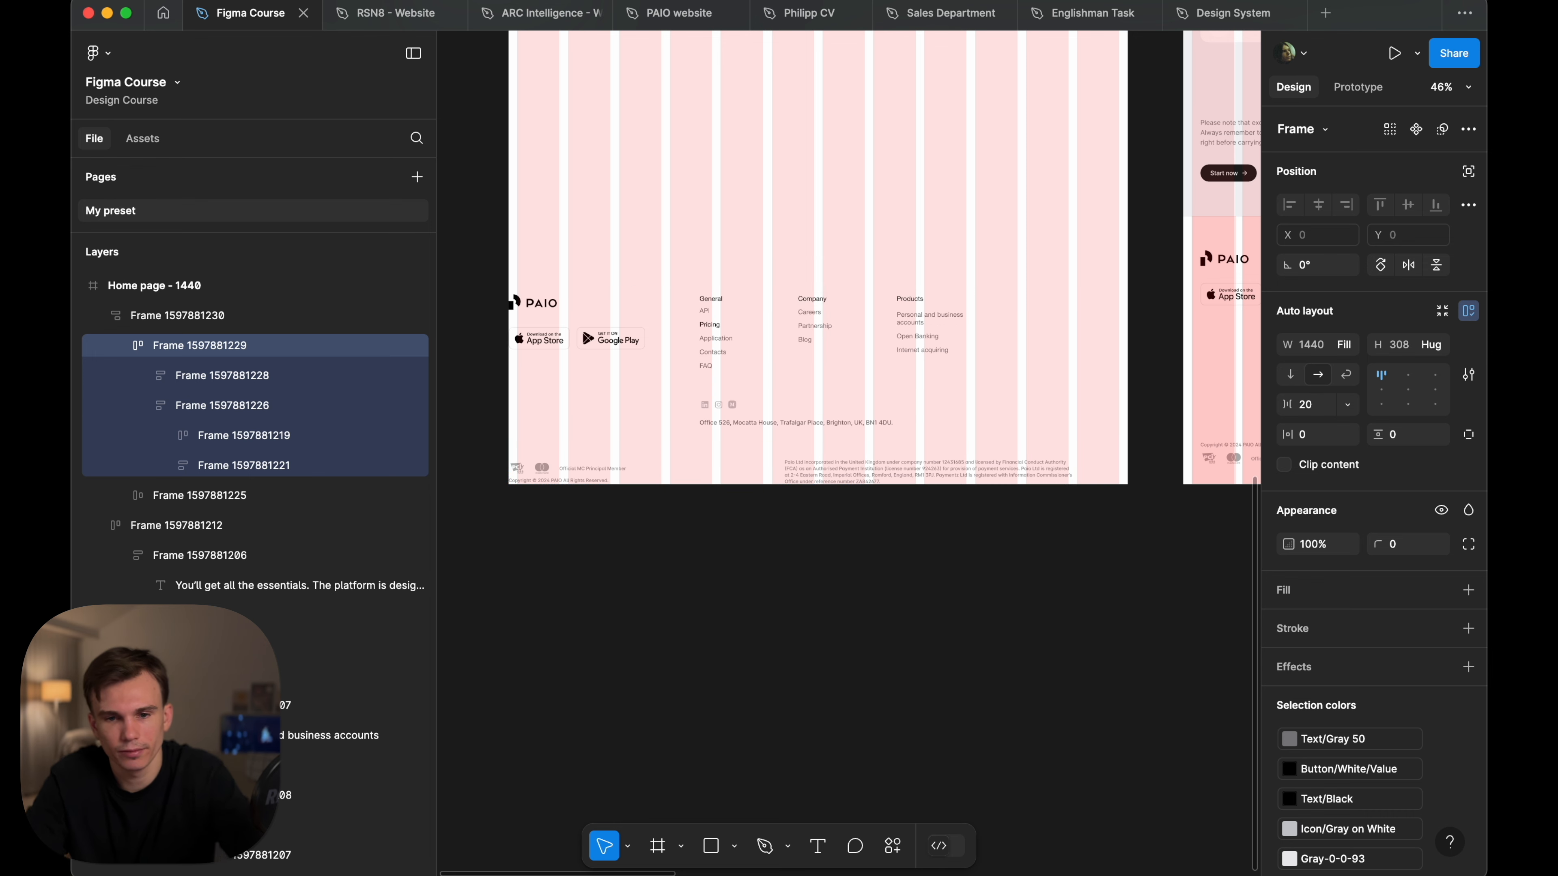
- Widen the logo and app store badges block to 710 so that its edge meets the end of the sixth layout column
{"action": "left_click", "coordinate": [618, 337]}
{"action": "left_click_drag", "start_coordinate": [688, 305], "coordinate": [810, 302]}
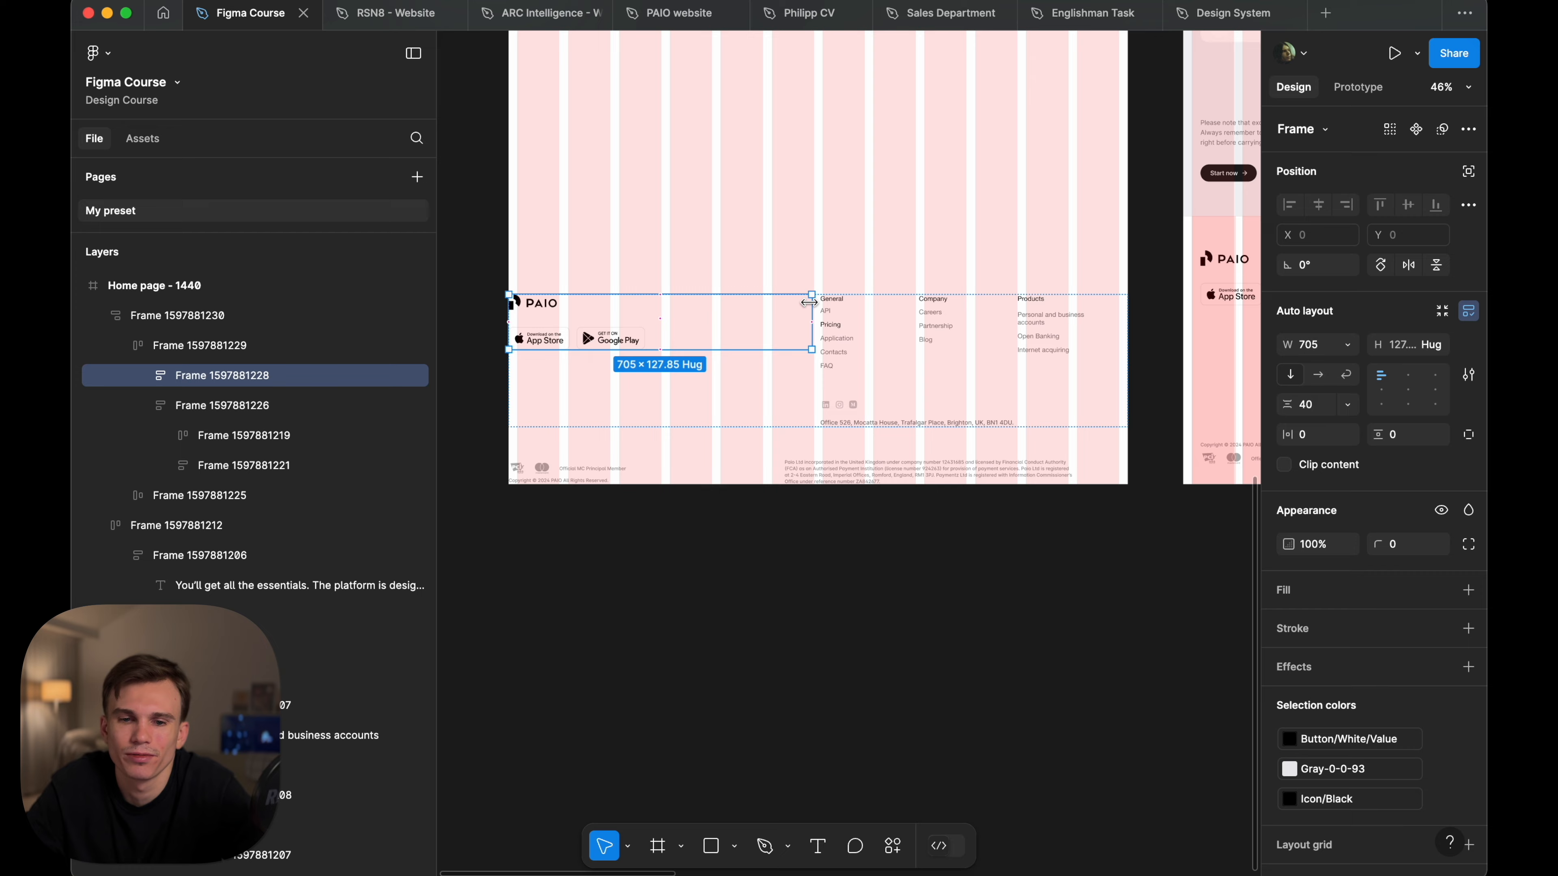
{"action": "scroll", "coordinate": [809, 303], "scroll_direction": "up", "scroll_amount": 10}
{"action": "scroll", "coordinate": [842, 297], "scroll_direction": "up", "scroll_amount": 4}
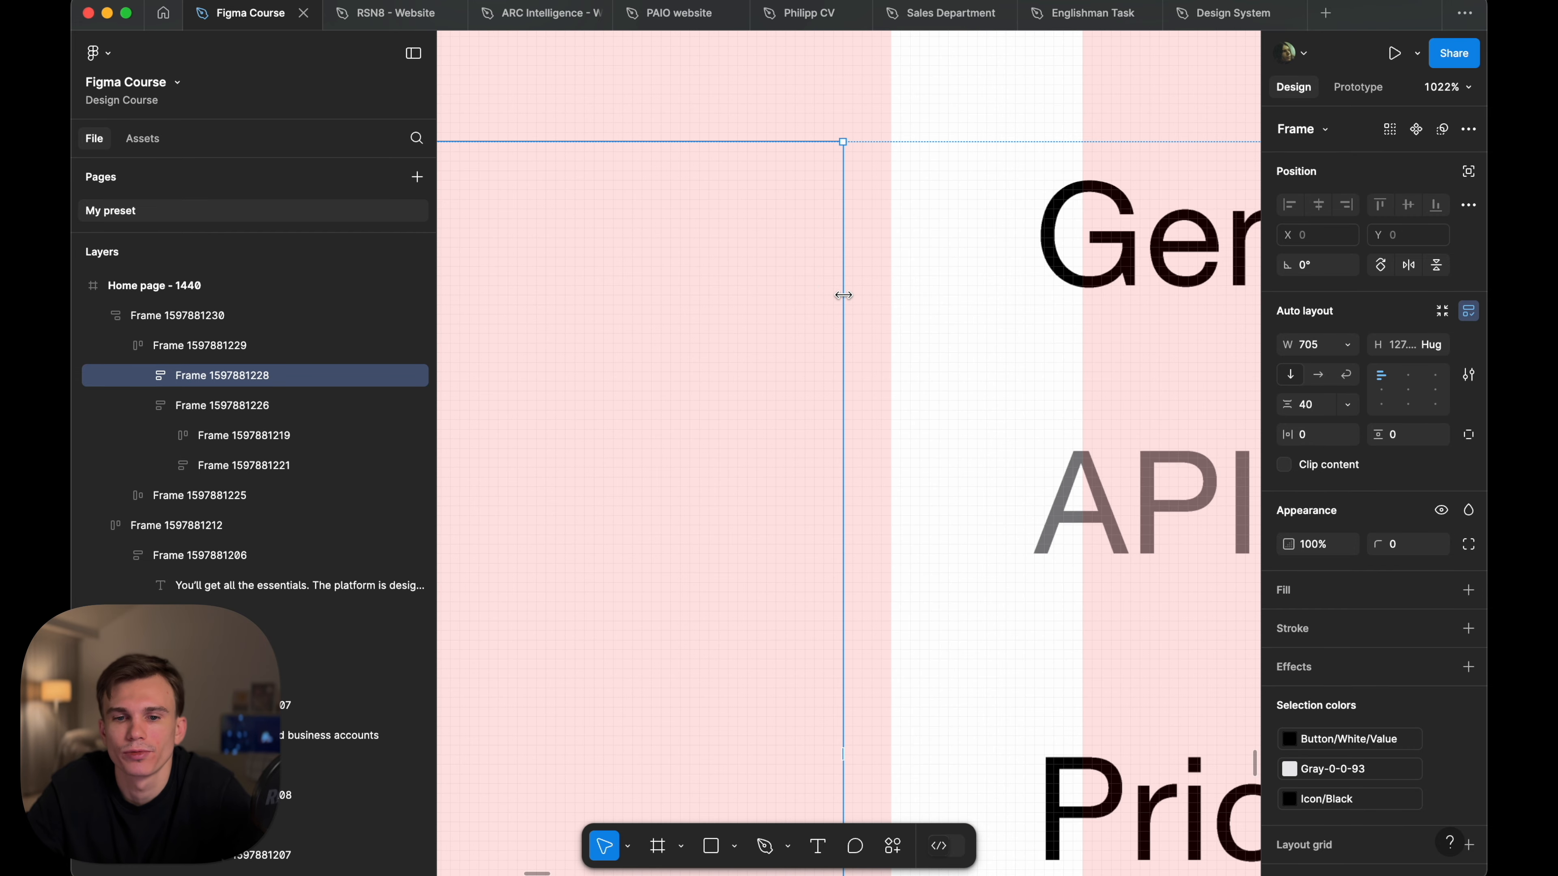
{"action": "left_click_drag", "start_coordinate": [843, 296], "coordinate": [886, 295]}
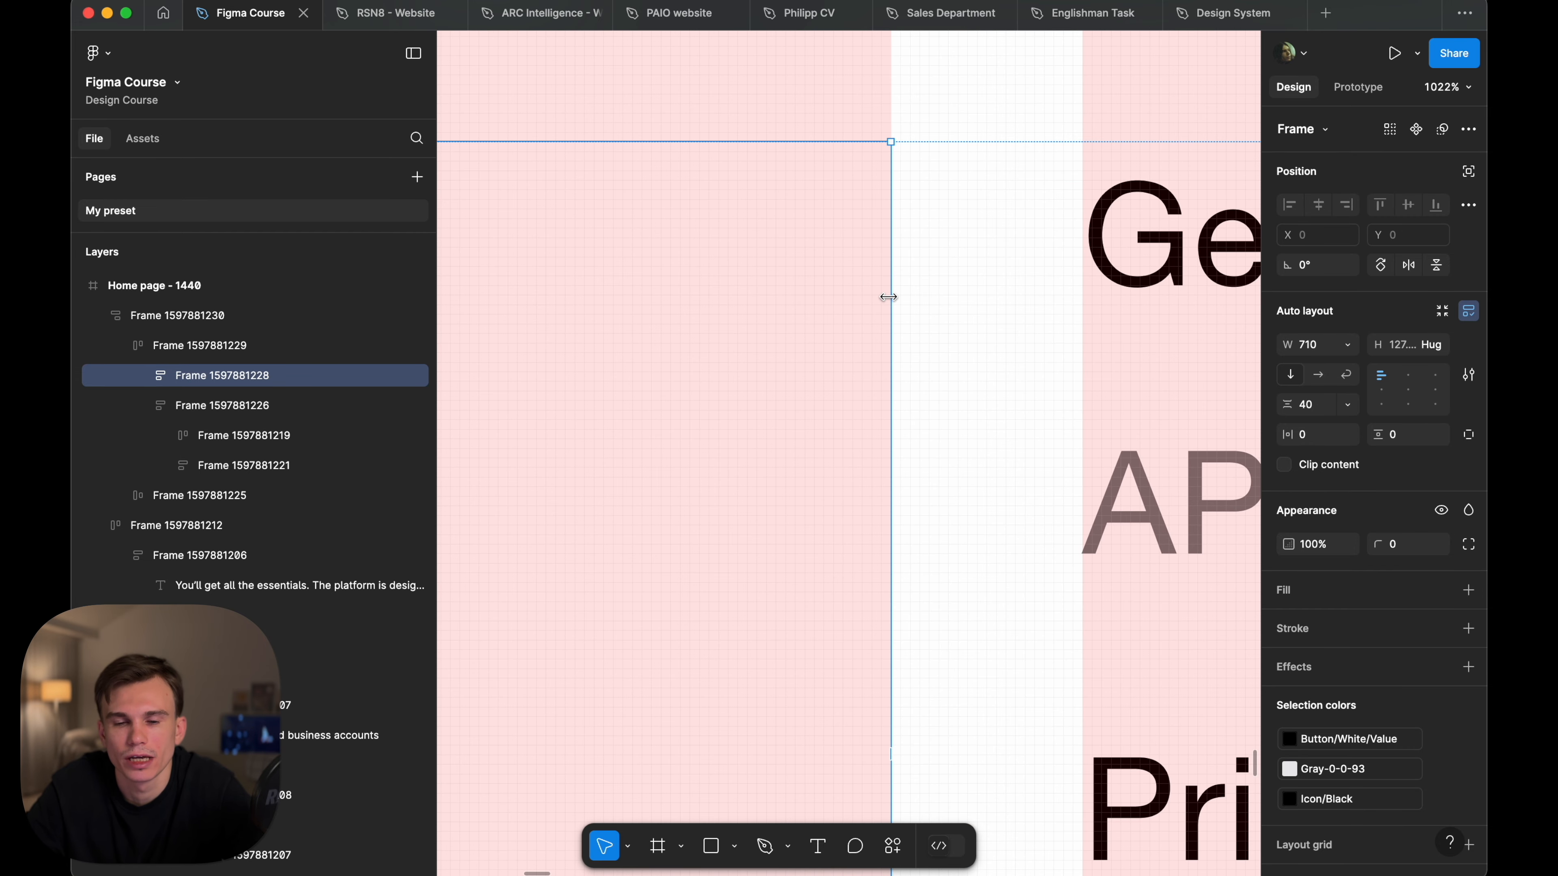
{"action": "scroll", "coordinate": [892, 306], "scroll_direction": "down", "scroll_amount": 10}
{"action": "scroll", "coordinate": [613, 349], "scroll_direction": "left", "scroll_amount": 3}
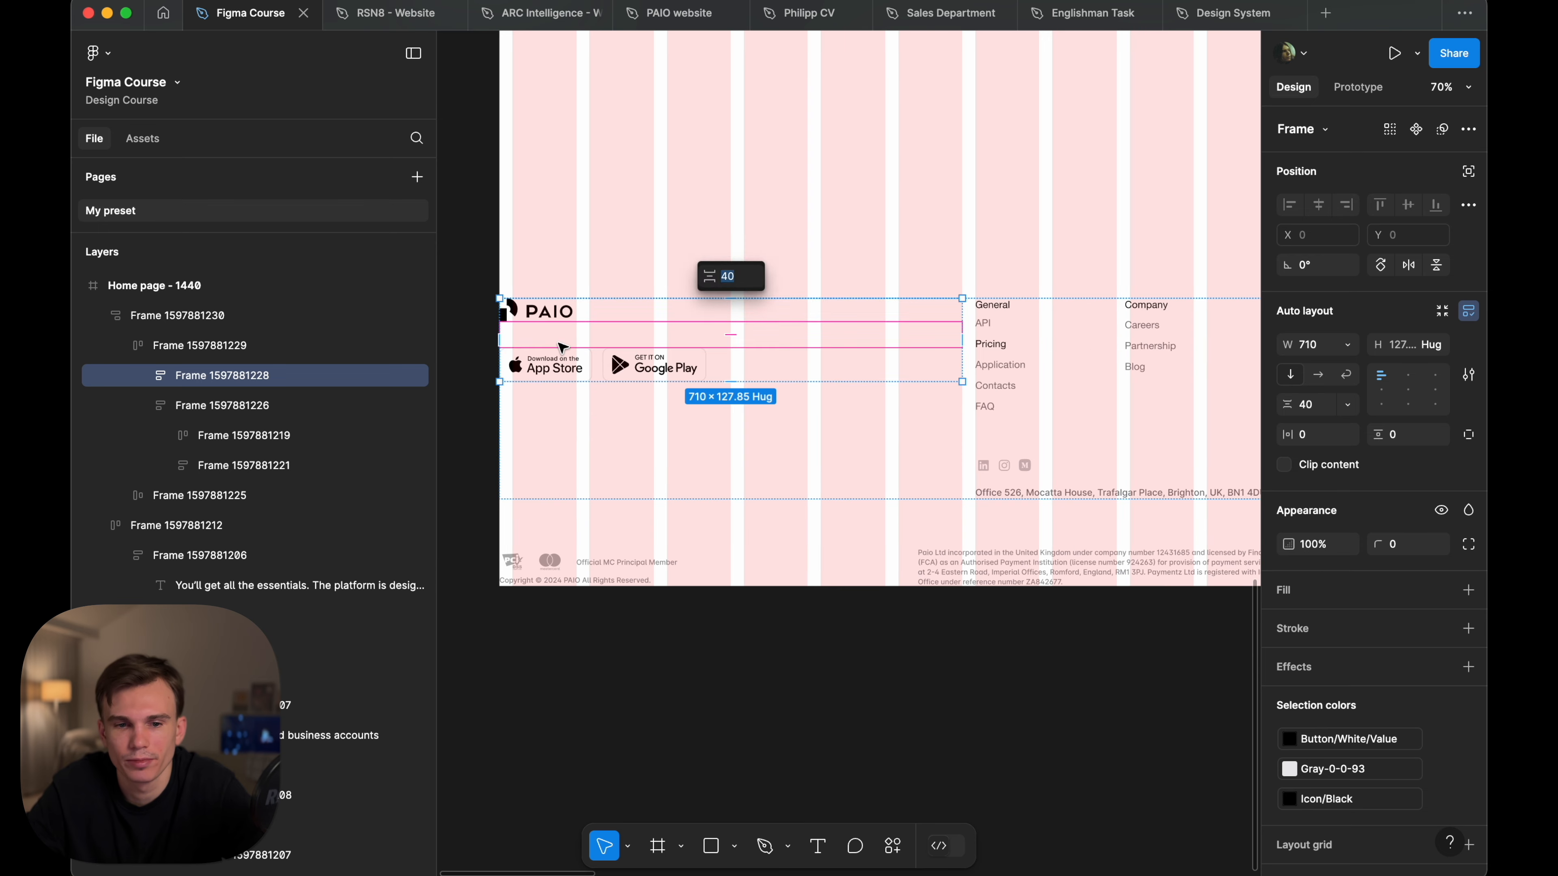
{"action": "left_click", "coordinate": [733, 363]}
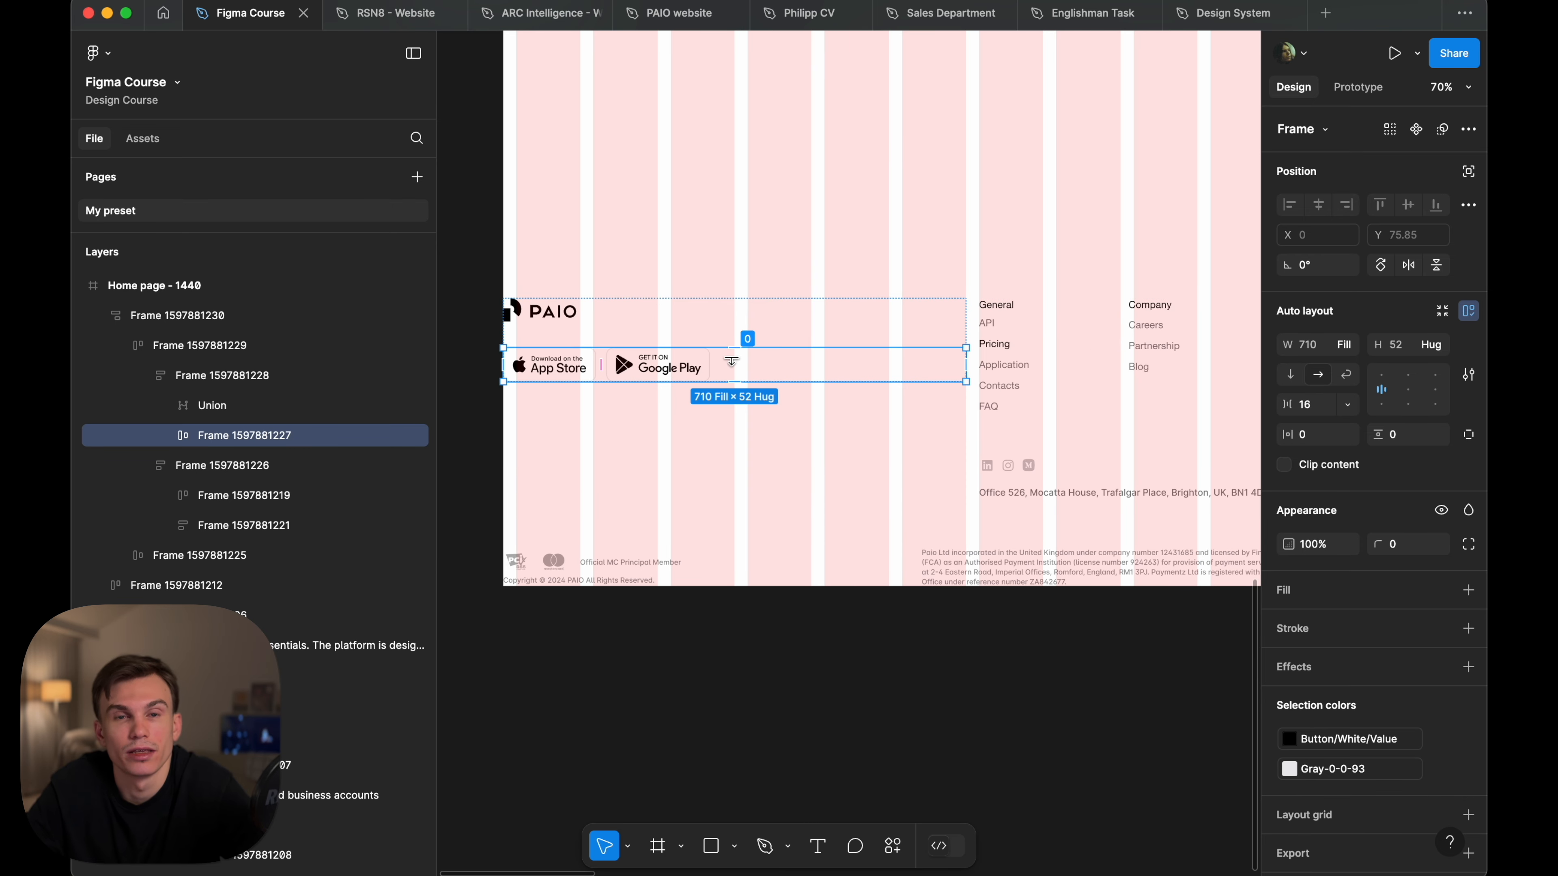
{"action": "left_click", "coordinate": [810, 310]}
{"action": "scroll", "coordinate": [827, 283], "scroll_direction": "down", "scroll_amount": 2}
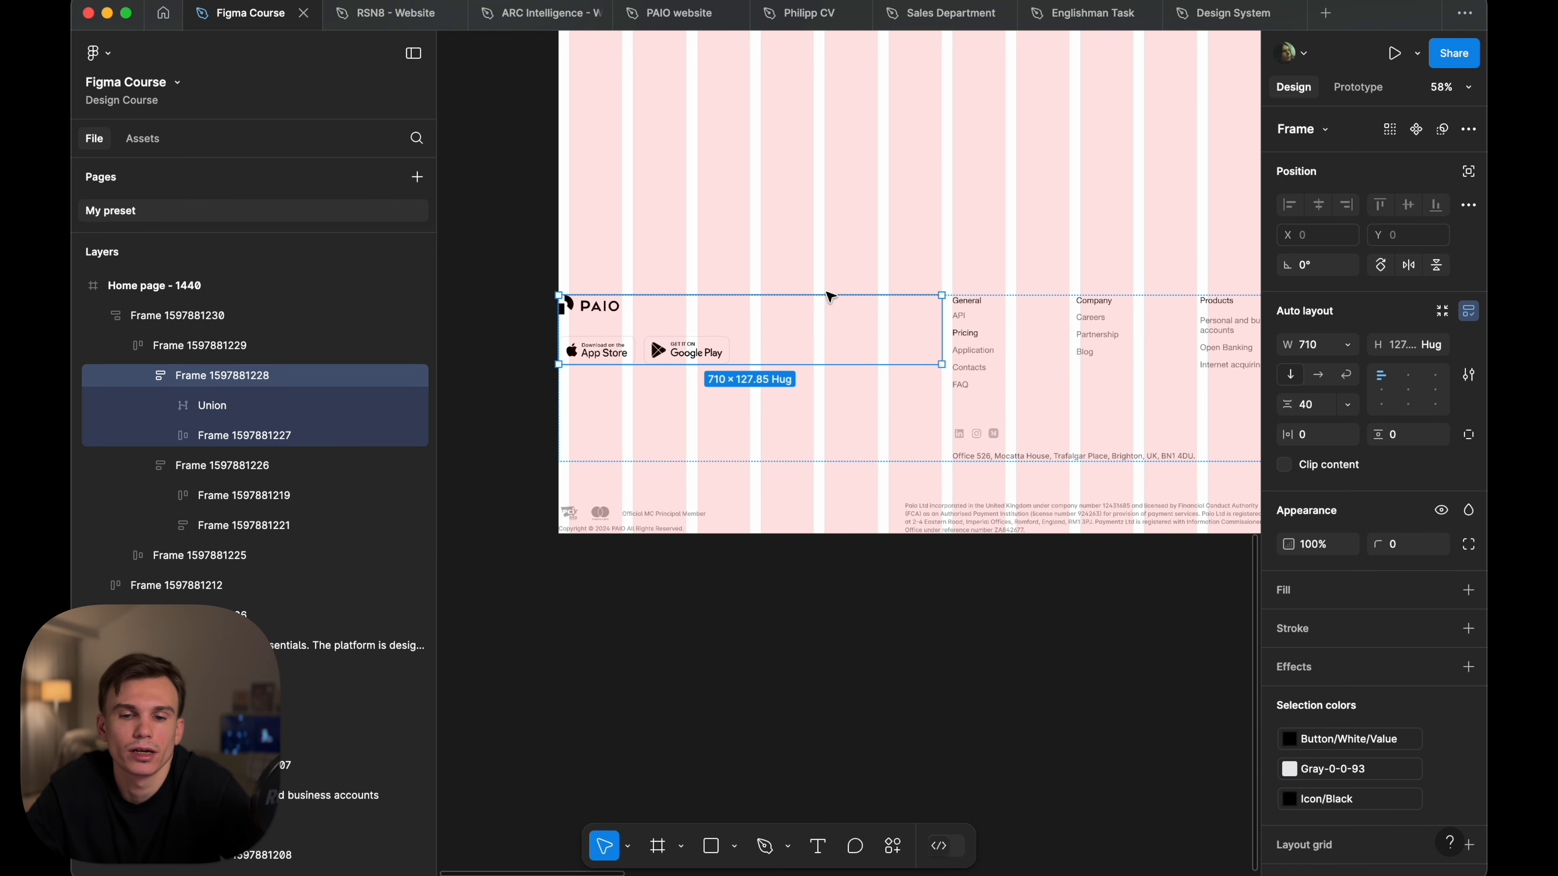
- Set the width of the block with the link columns, social icons and address to Fill container
{"action": "left_click", "coordinate": [837, 417]}
{"action": "scroll", "coordinate": [837, 418], "scroll_direction": "right", "scroll_amount": 3}
{"action": "left_click", "coordinate": [897, 452]}
{"action": "scroll", "coordinate": [914, 418], "scroll_direction": "right", "scroll_amount": 3}
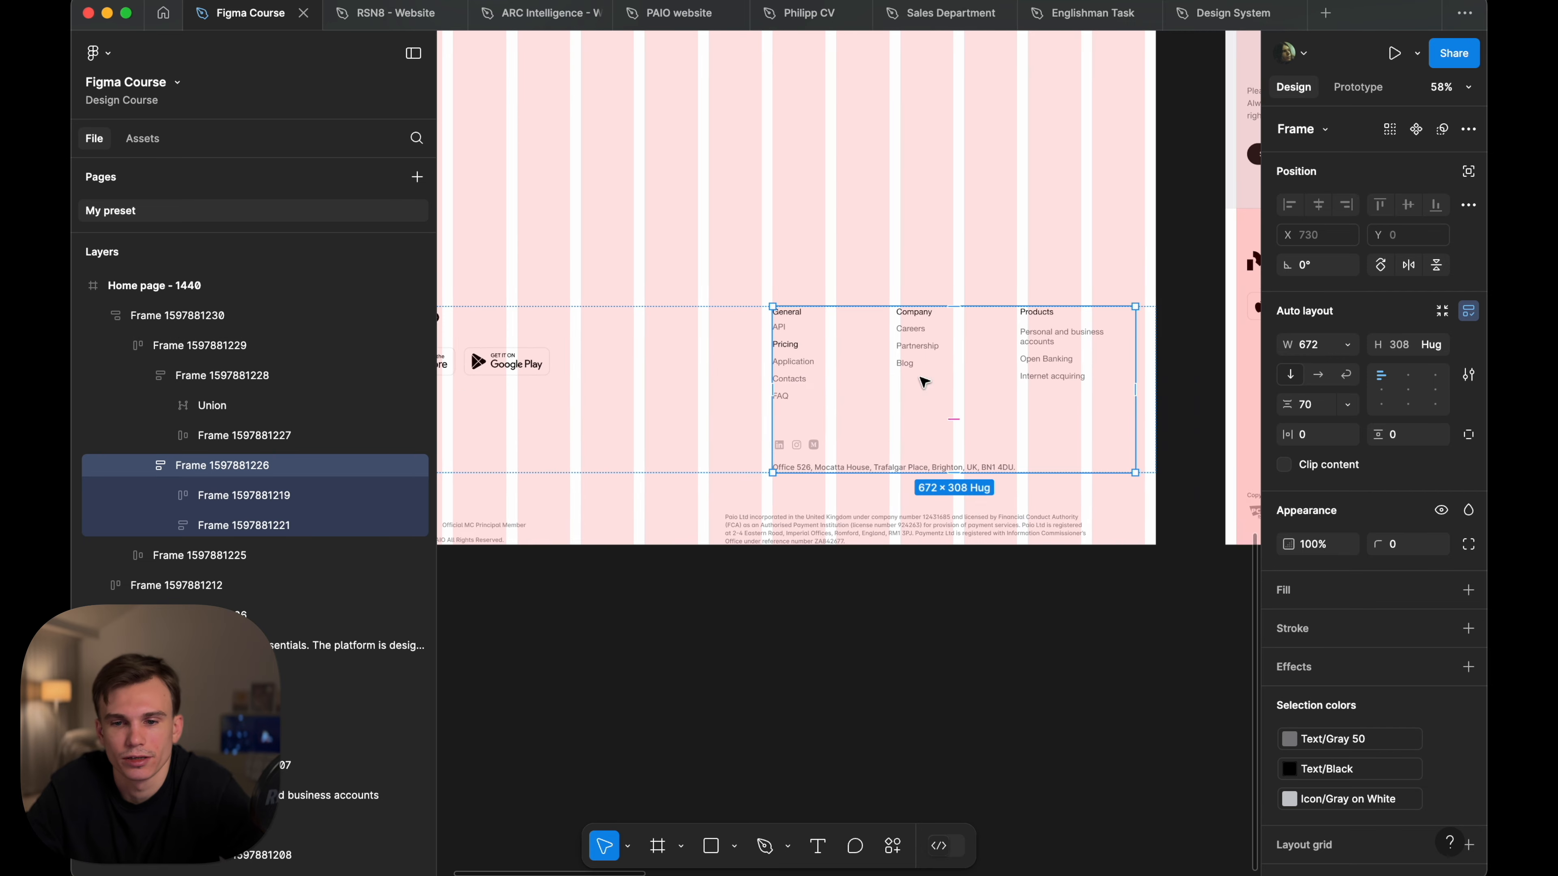
{"action": "left_click", "coordinate": [1347, 345]}
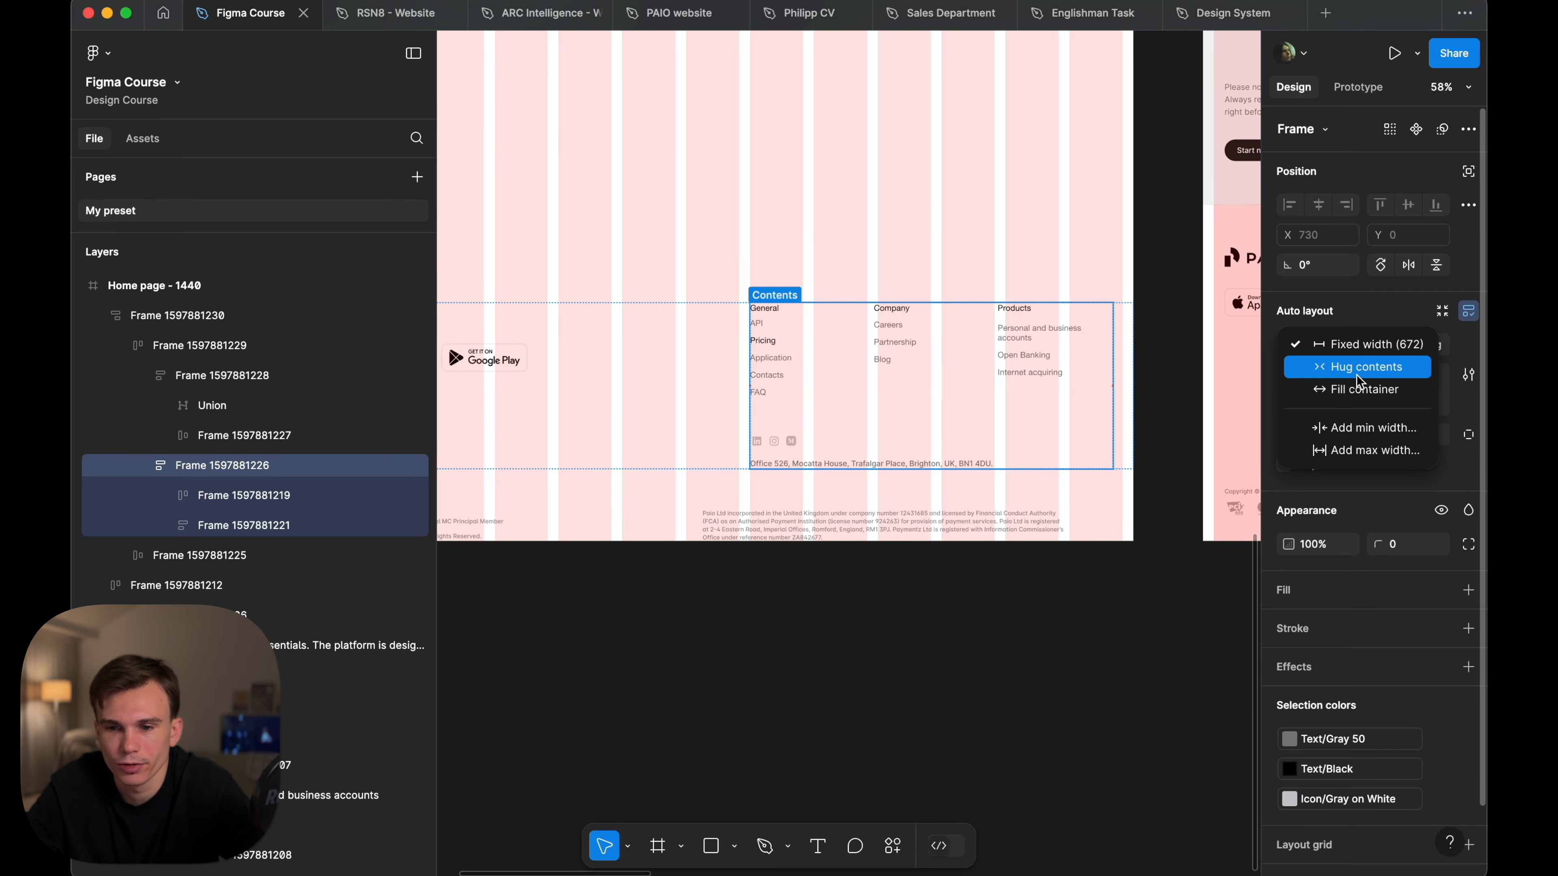
{"action": "scroll", "coordinate": [1103, 337], "scroll_direction": "up", "scroll_amount": 5}
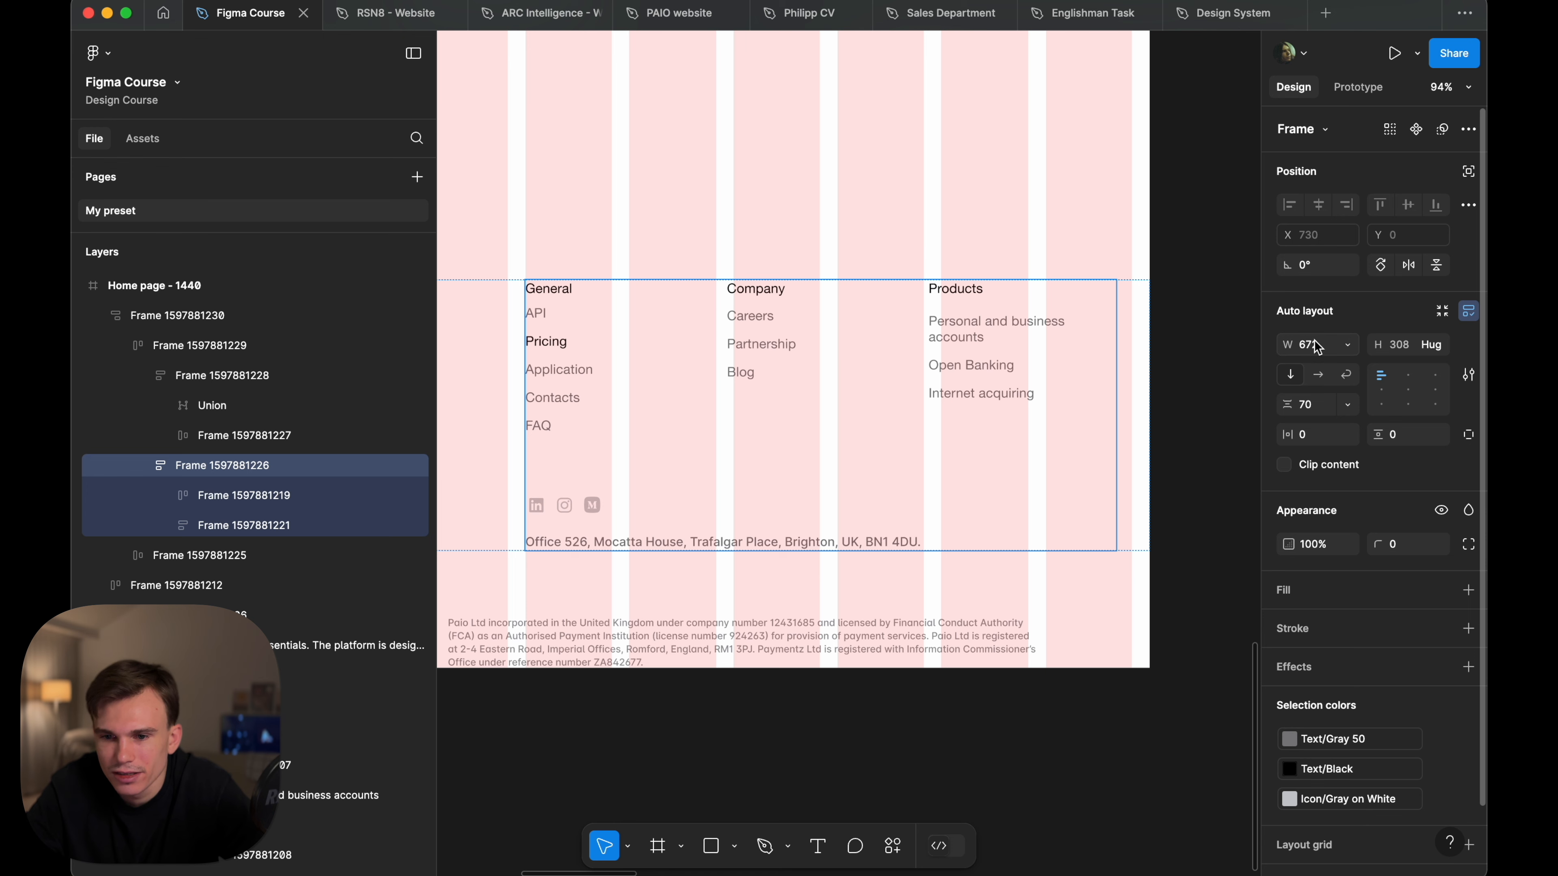
{"action": "scroll", "coordinate": [1105, 322], "scroll_direction": "down", "scroll_amount": 3}
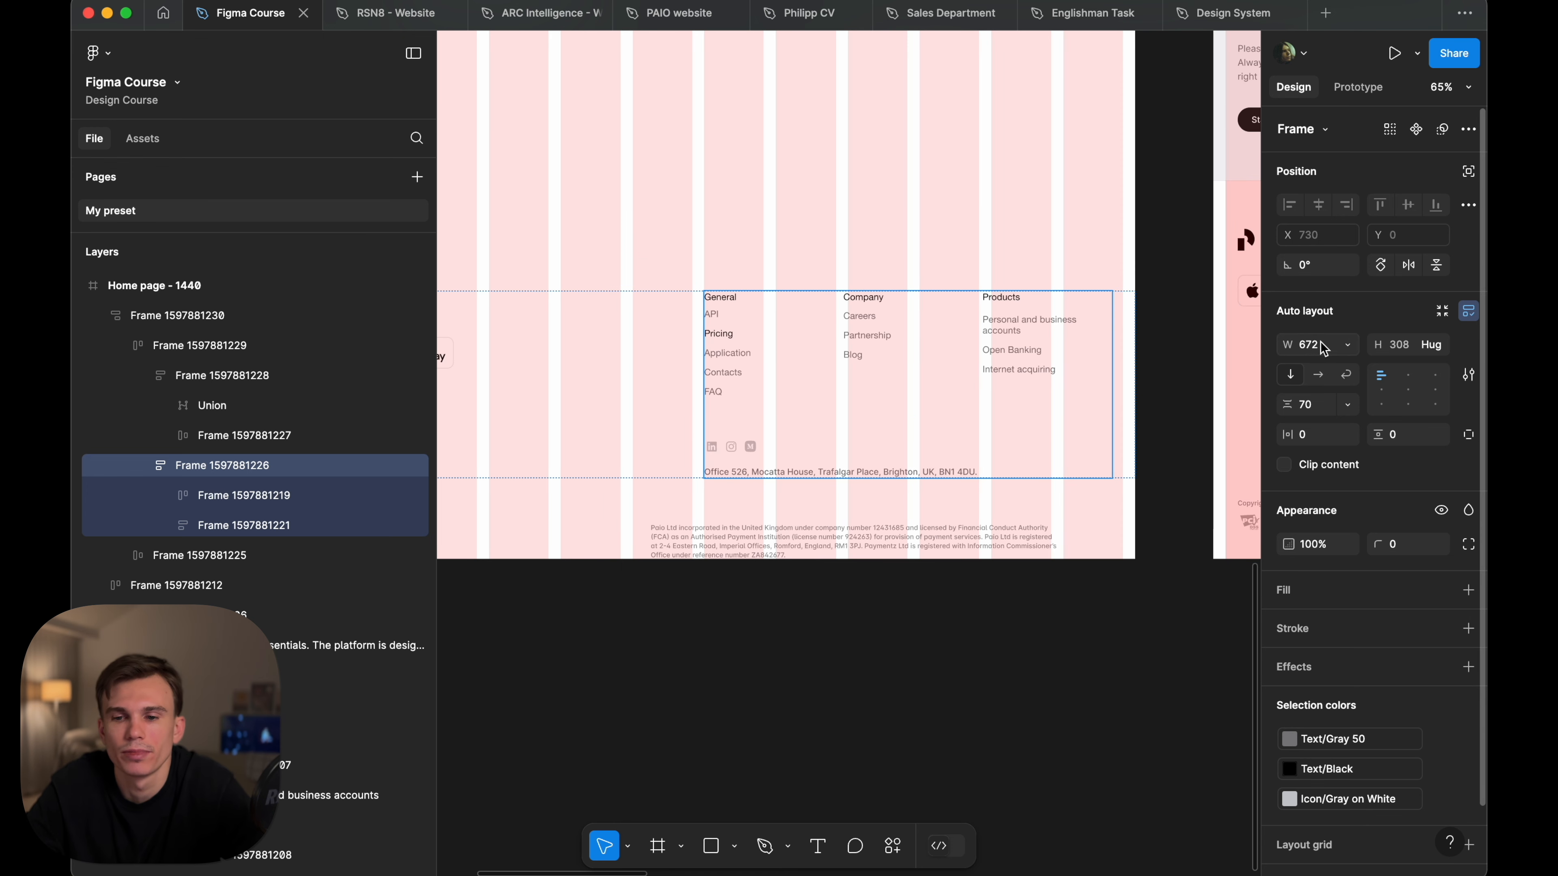
{"action": "left_click", "coordinate": [1347, 347]}
{"action": "left_click", "coordinate": [1353, 391]}
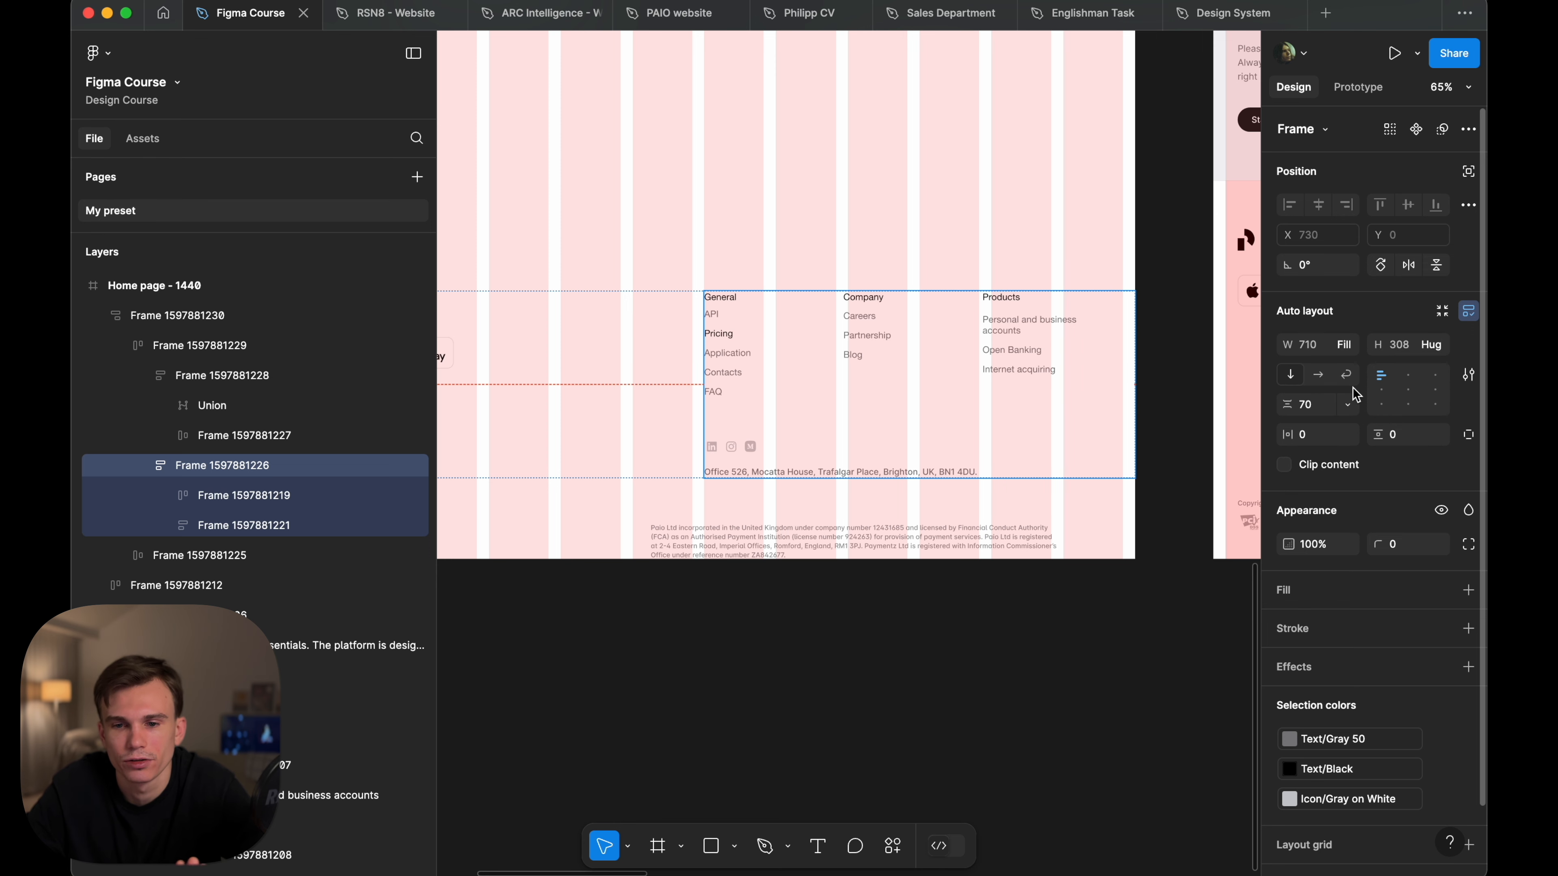
{"action": "scroll", "coordinate": [1035, 327], "scroll_direction": "down", "scroll_amount": 3}
{"action": "left_click", "coordinate": [918, 213]}
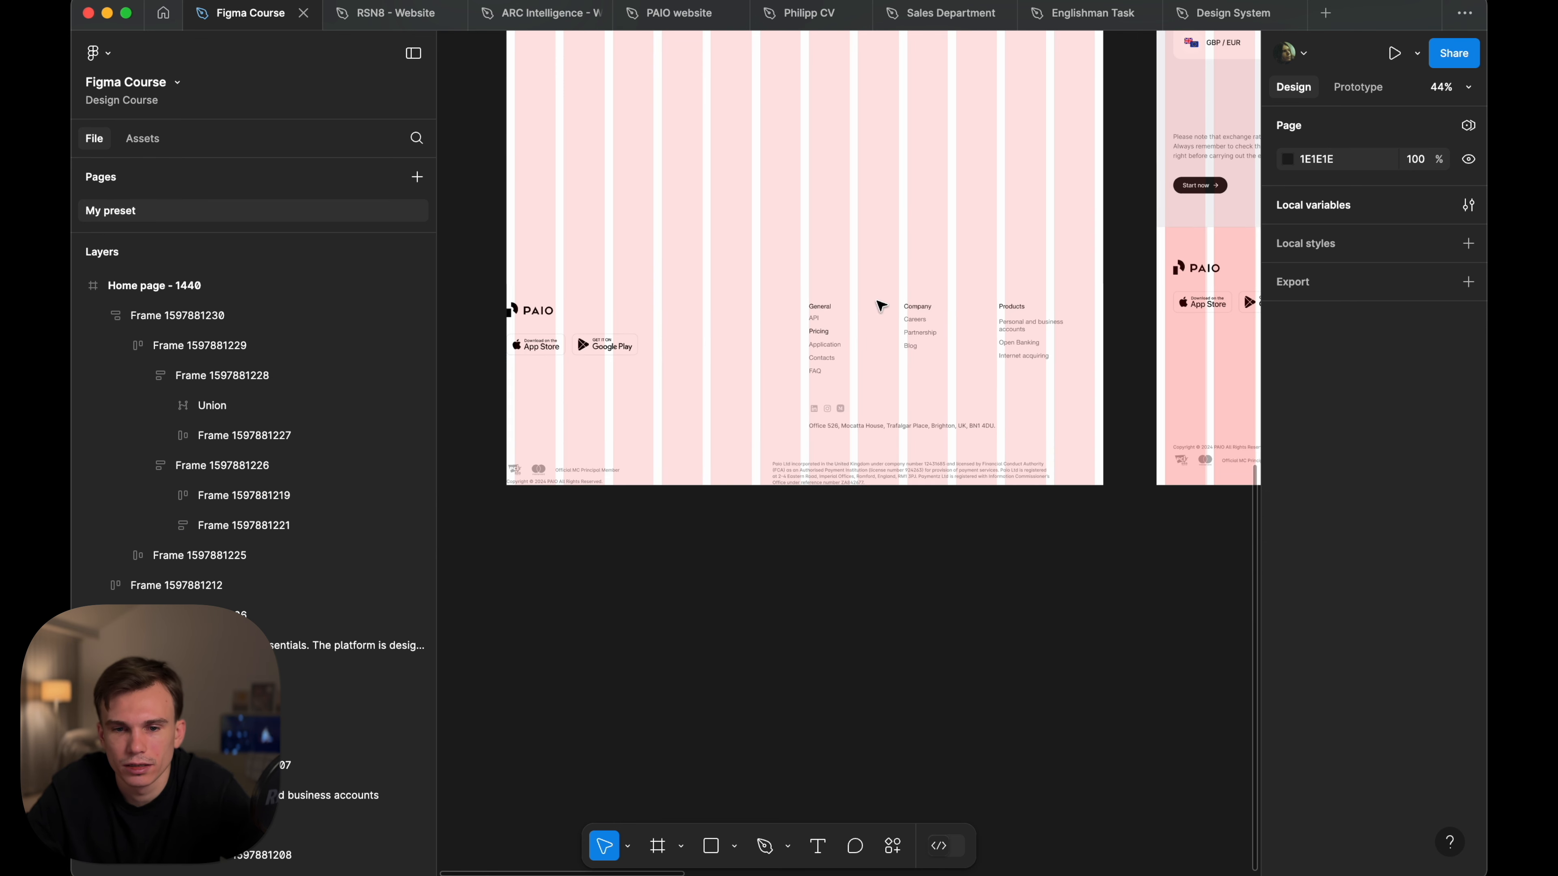
- Set the horizontal and vertical padding of the whole footer frame to 20
{"action": "left_click", "coordinate": [859, 333]}
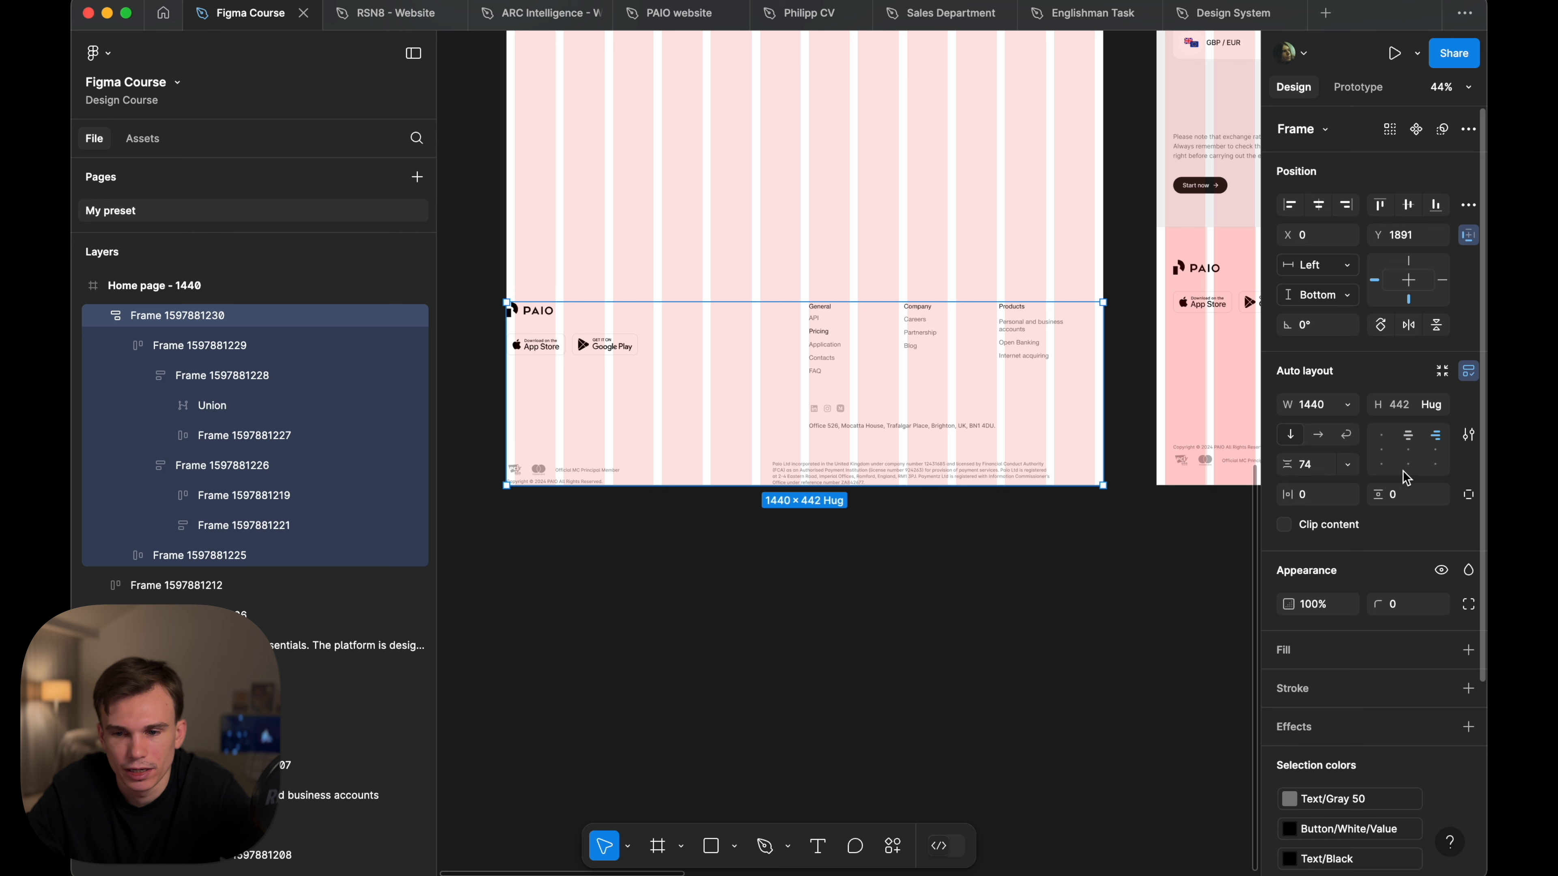
{"action": "type", "text": "20"}
{"action": "key", "text": "Return"}
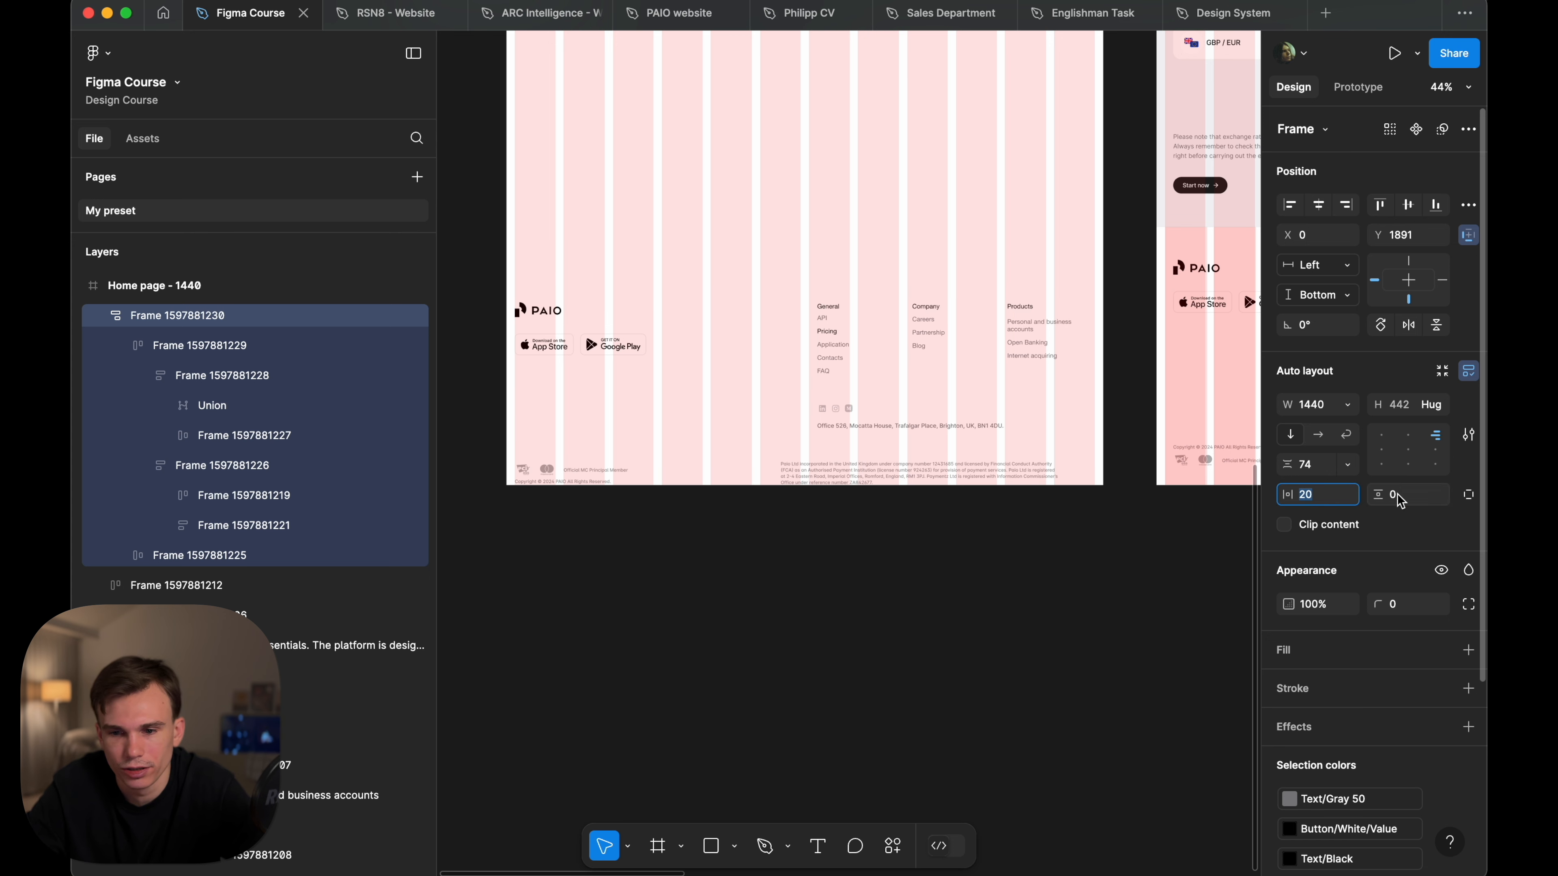
{"action": "type", "text": "20"}
{"action": "key", "text": "Return"}
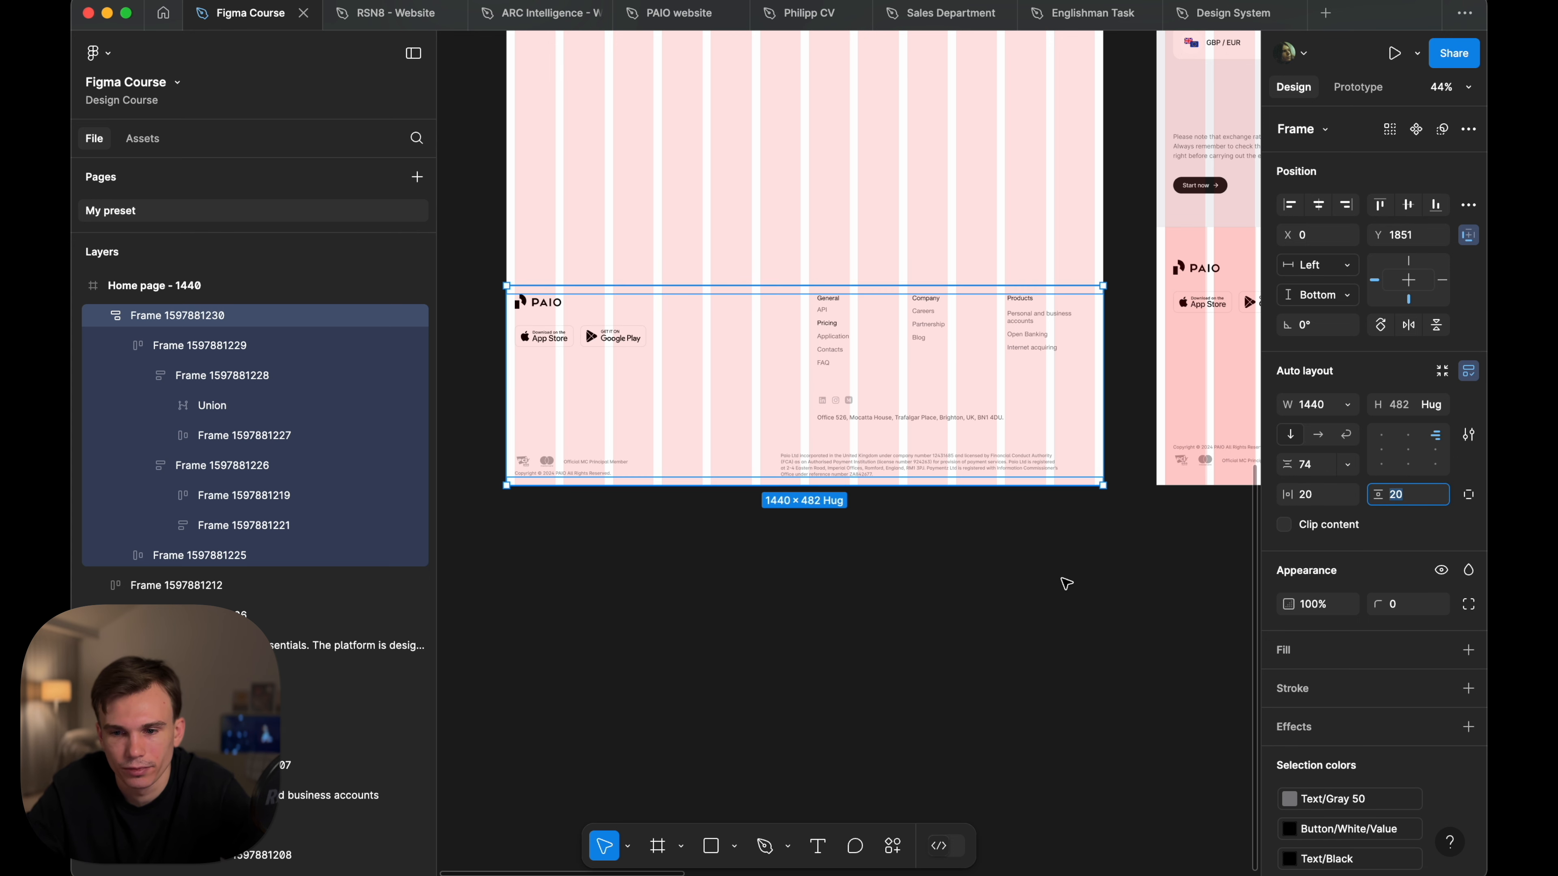
- Increase the vertical gap between the two footer rows to 80
{"action": "left_click", "coordinate": [1334, 468]}
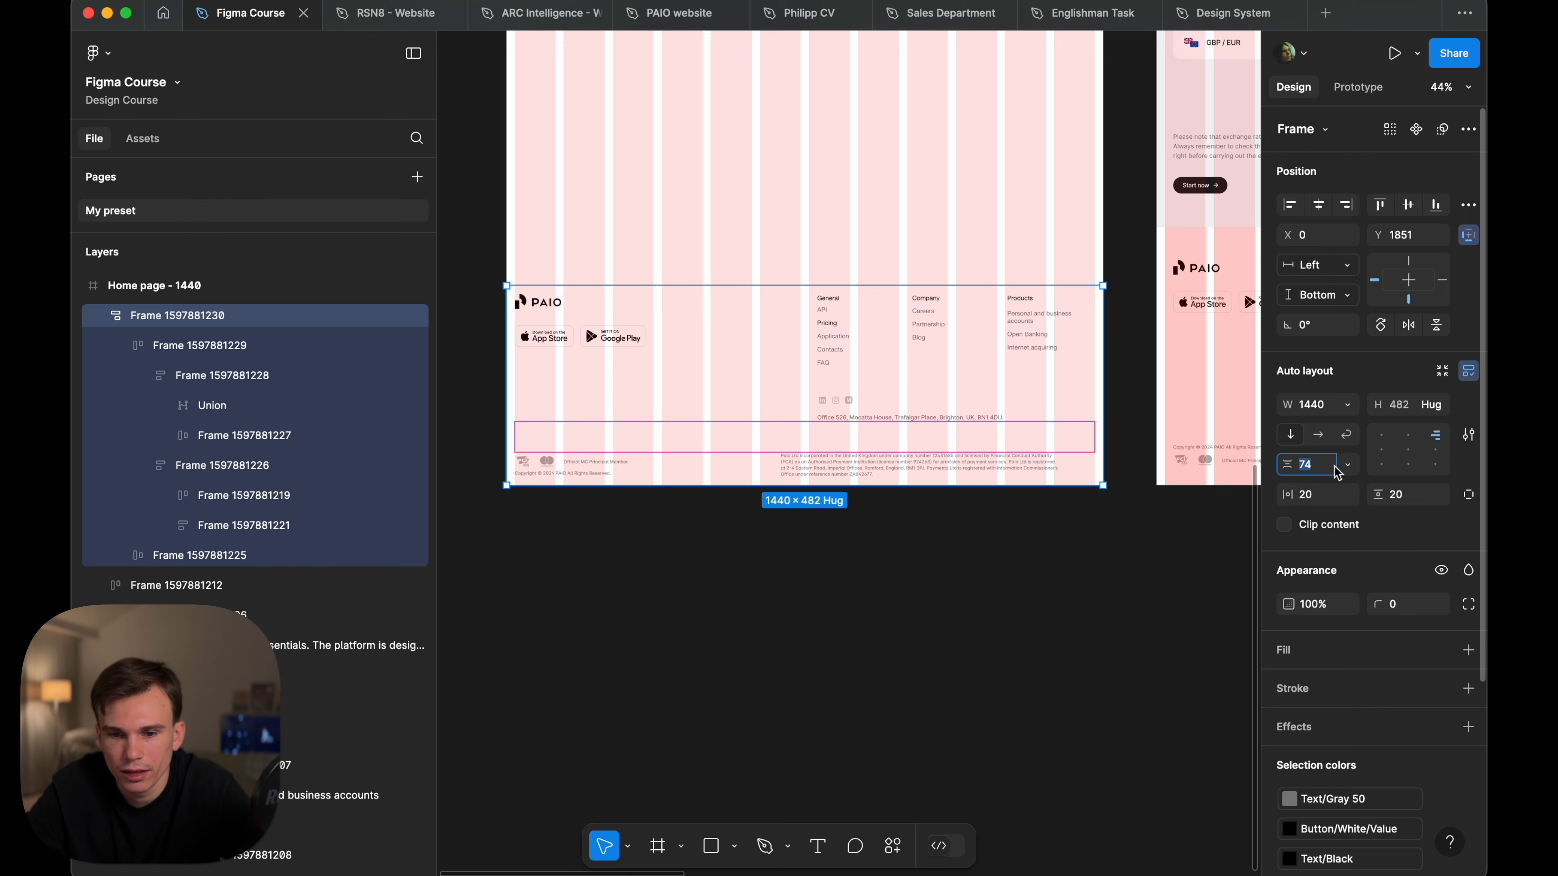
{"action": "key", "text": "Up"}
{"action": "key", "text": "Up"}
{"action": "key", "text": "Up"}
{"action": "key", "text": "Up"}
{"action": "key", "text": "Up"}
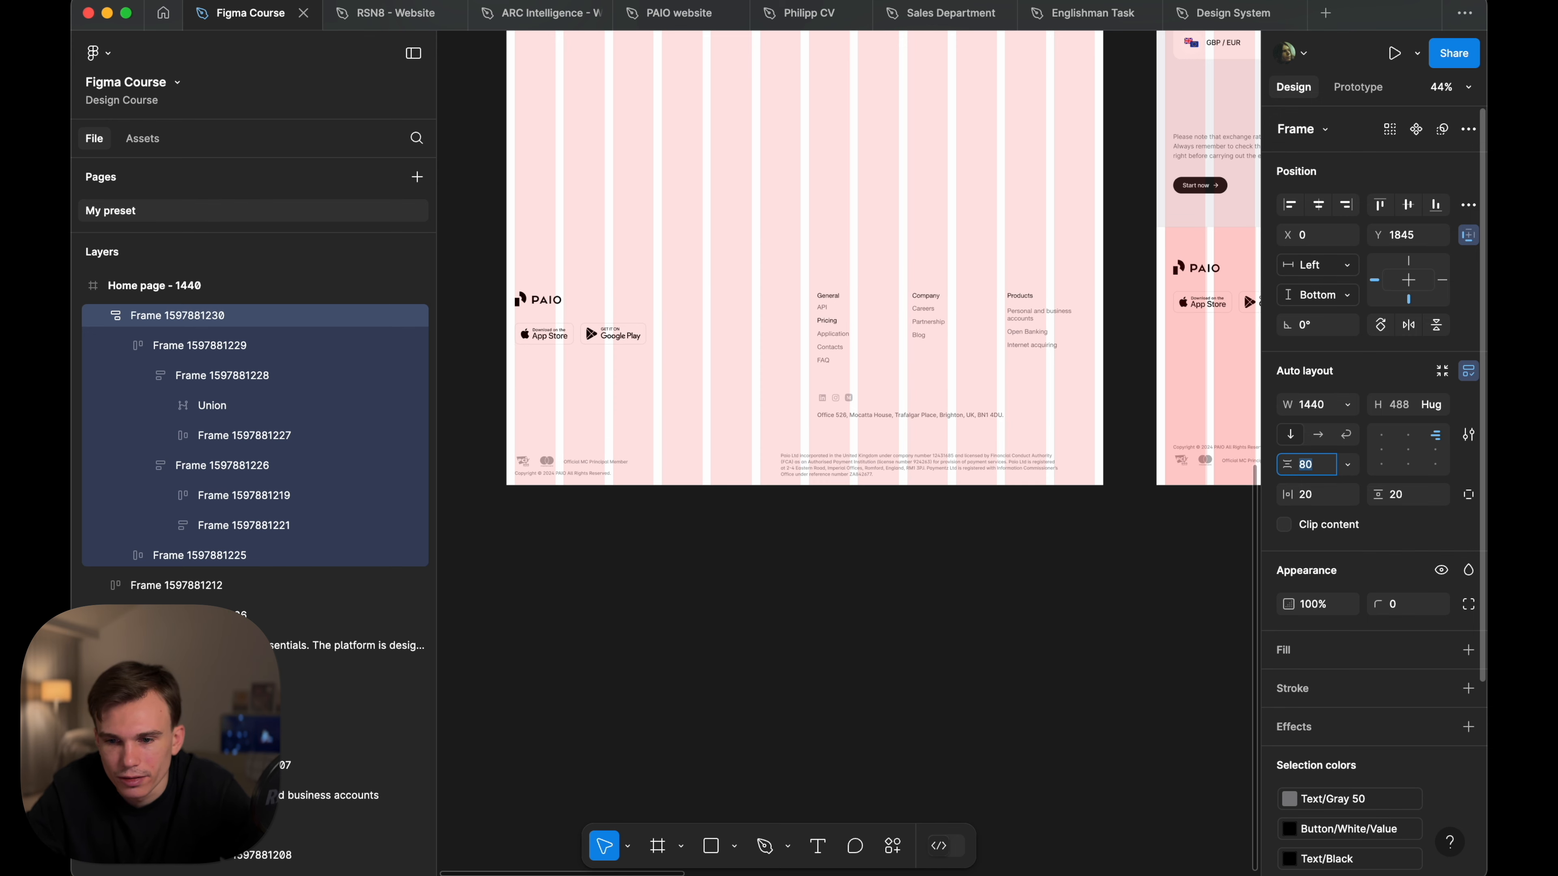
- Check the row spacing of the reference footer and set the rebuilt footer's vertical gap to 100 to match
{"action": "scroll", "coordinate": [928, 517], "scroll_direction": "right", "scroll_amount": 15}
{"action": "left_click", "coordinate": [688, 412]}
{"action": "scroll", "coordinate": [690, 414], "scroll_direction": "left", "scroll_amount": 5}
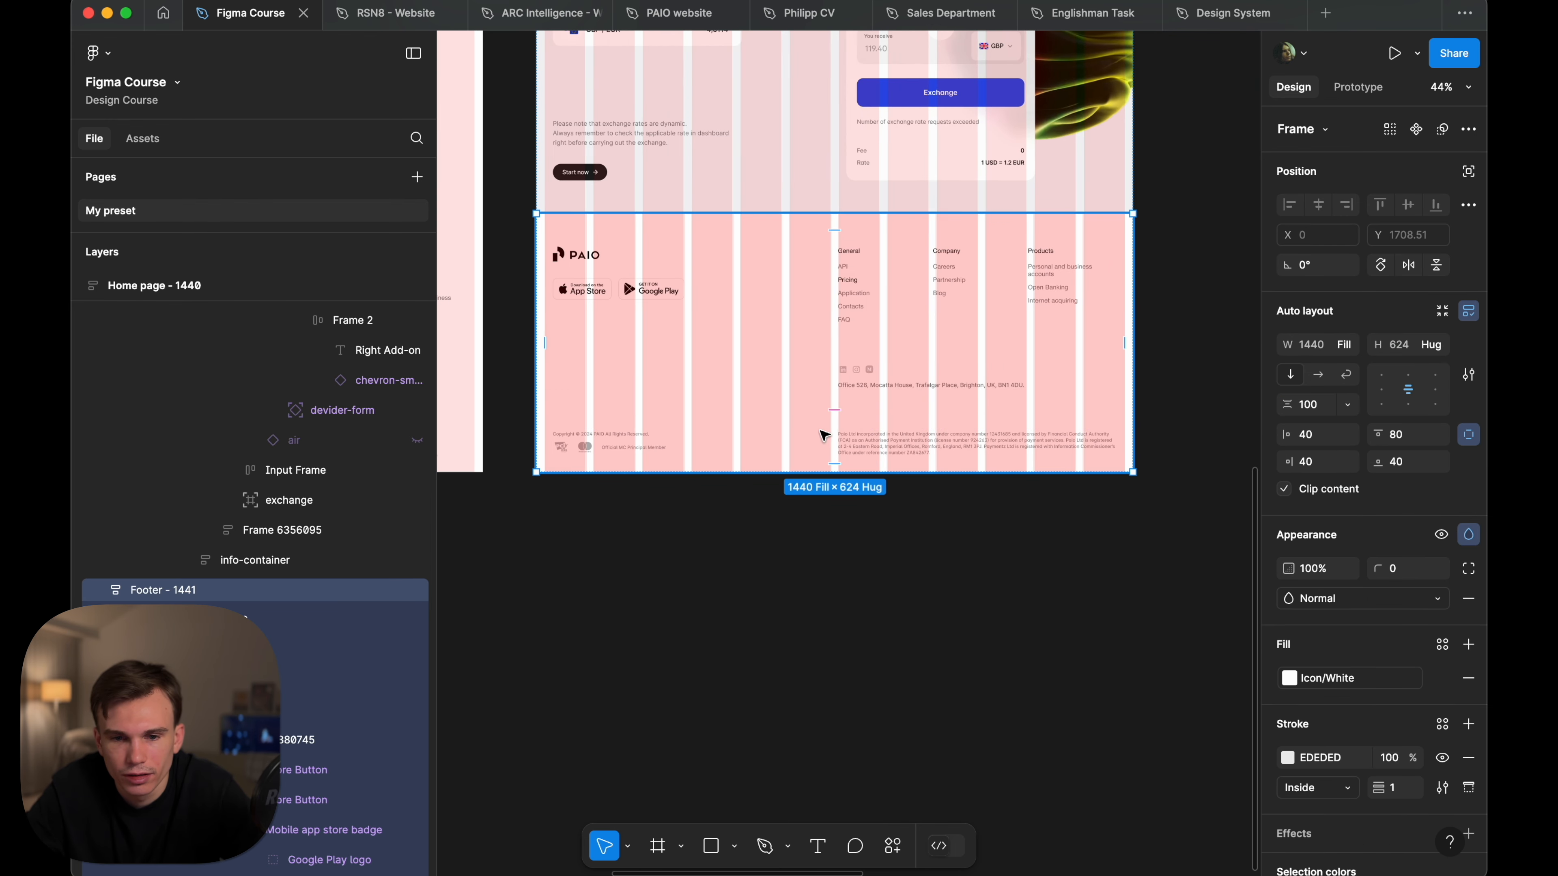
{"action": "scroll", "coordinate": [834, 423], "scroll_direction": "left", "scroll_amount": 10}
{"action": "left_click", "coordinate": [803, 433]}
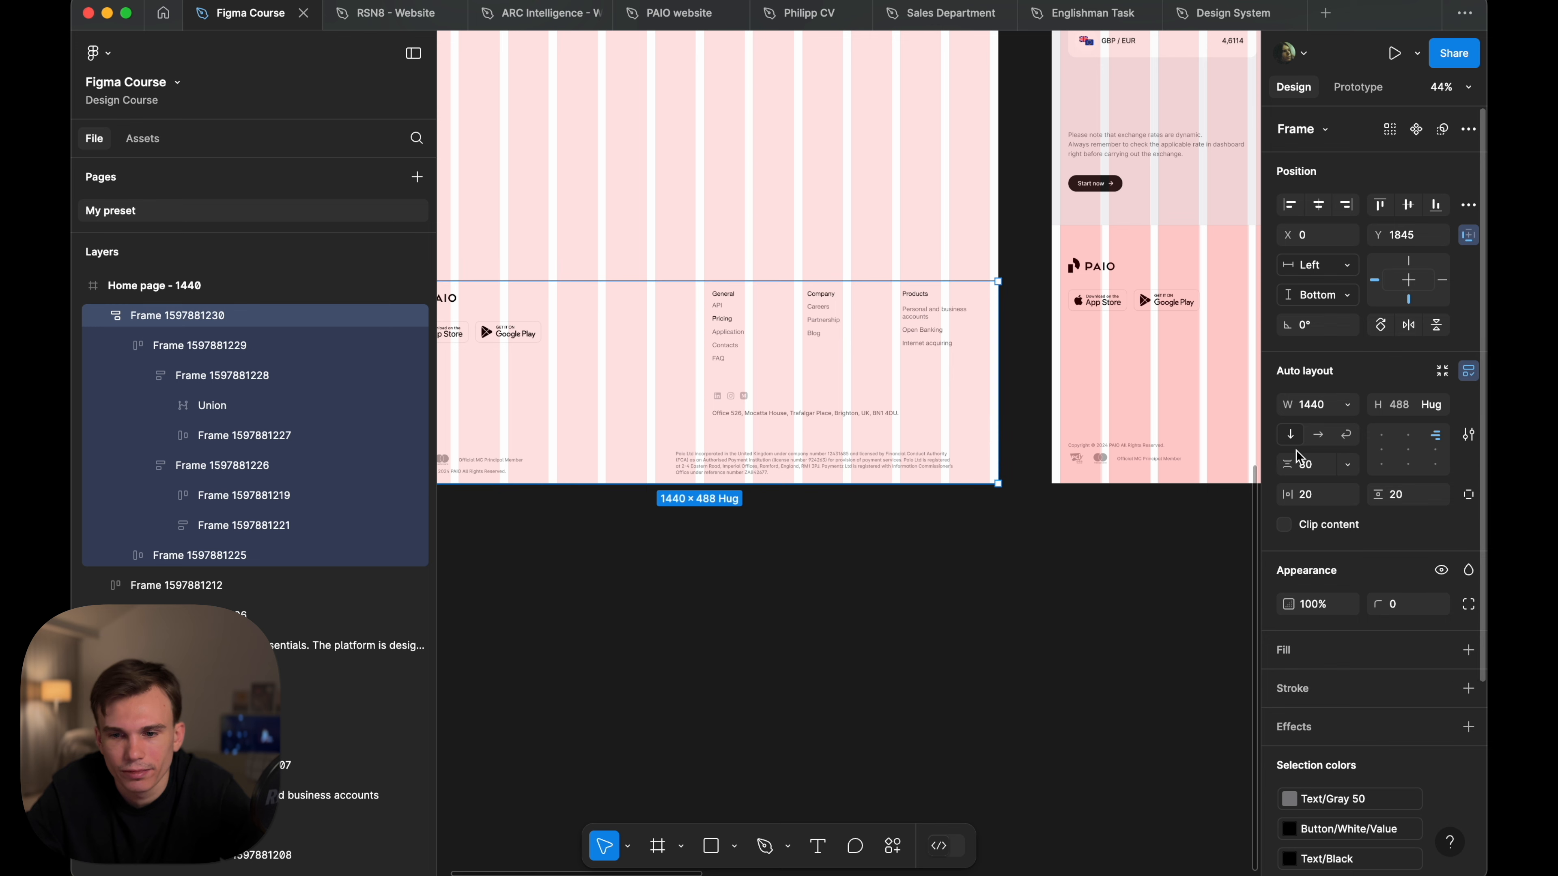
{"action": "left_click", "coordinate": [1304, 463]}
{"action": "key", "text": "shift+Up"}
{"action": "key", "text": "shift+Up"}
- Compare the left and right blocks of the reference footer's upper row with the link columns in the rebuilt footer
{"action": "scroll", "coordinate": [1021, 549], "scroll_direction": "right", "scroll_amount": 10}
{"action": "left_click", "coordinate": [851, 285]}
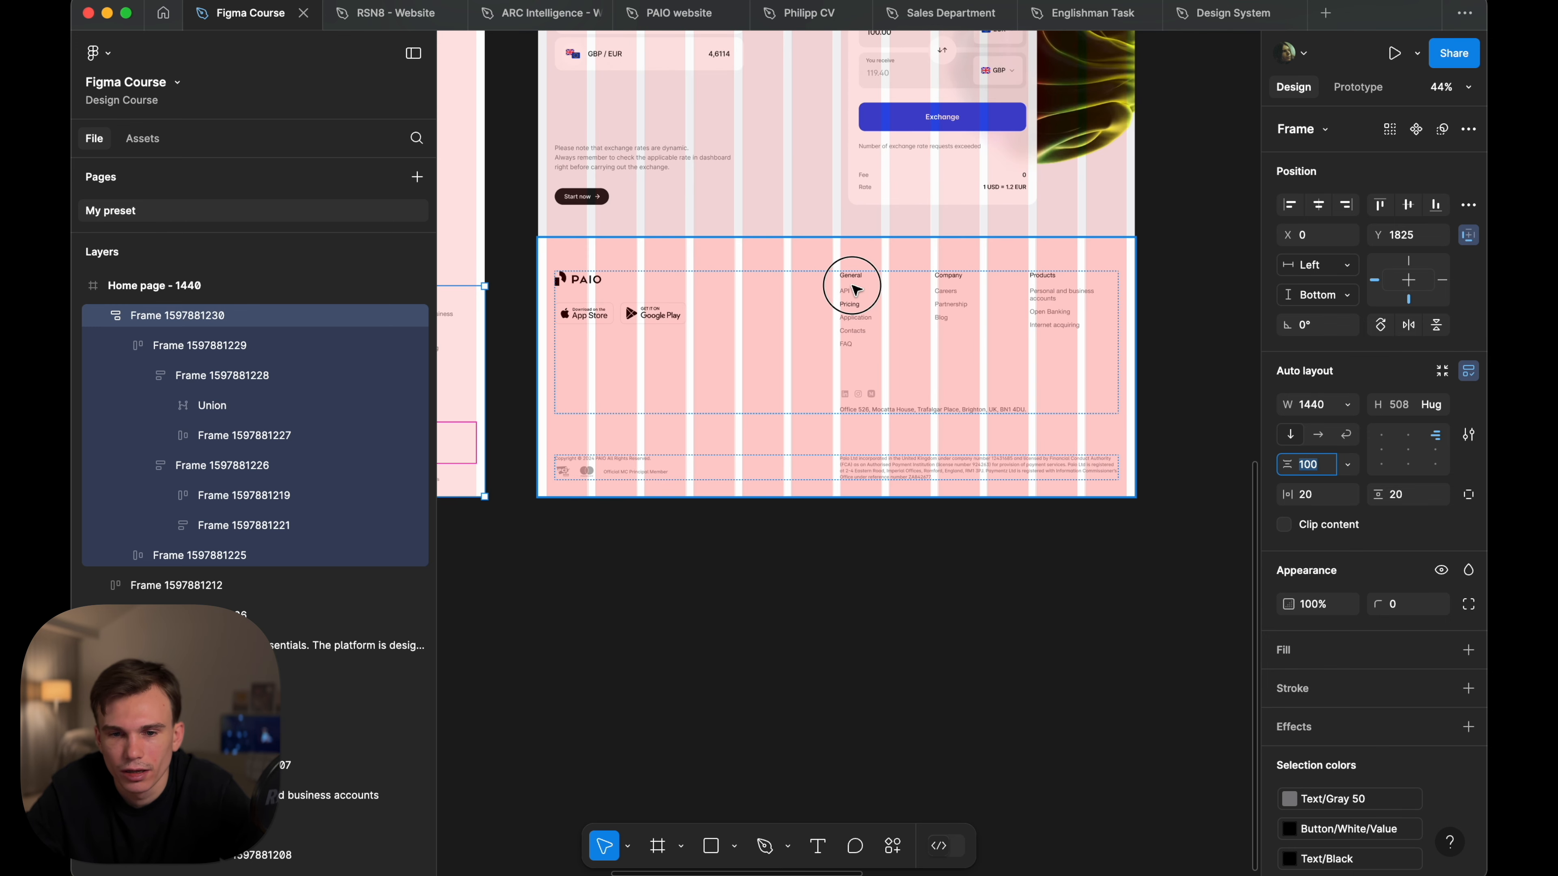
{"action": "left_click", "coordinate": [651, 293]}
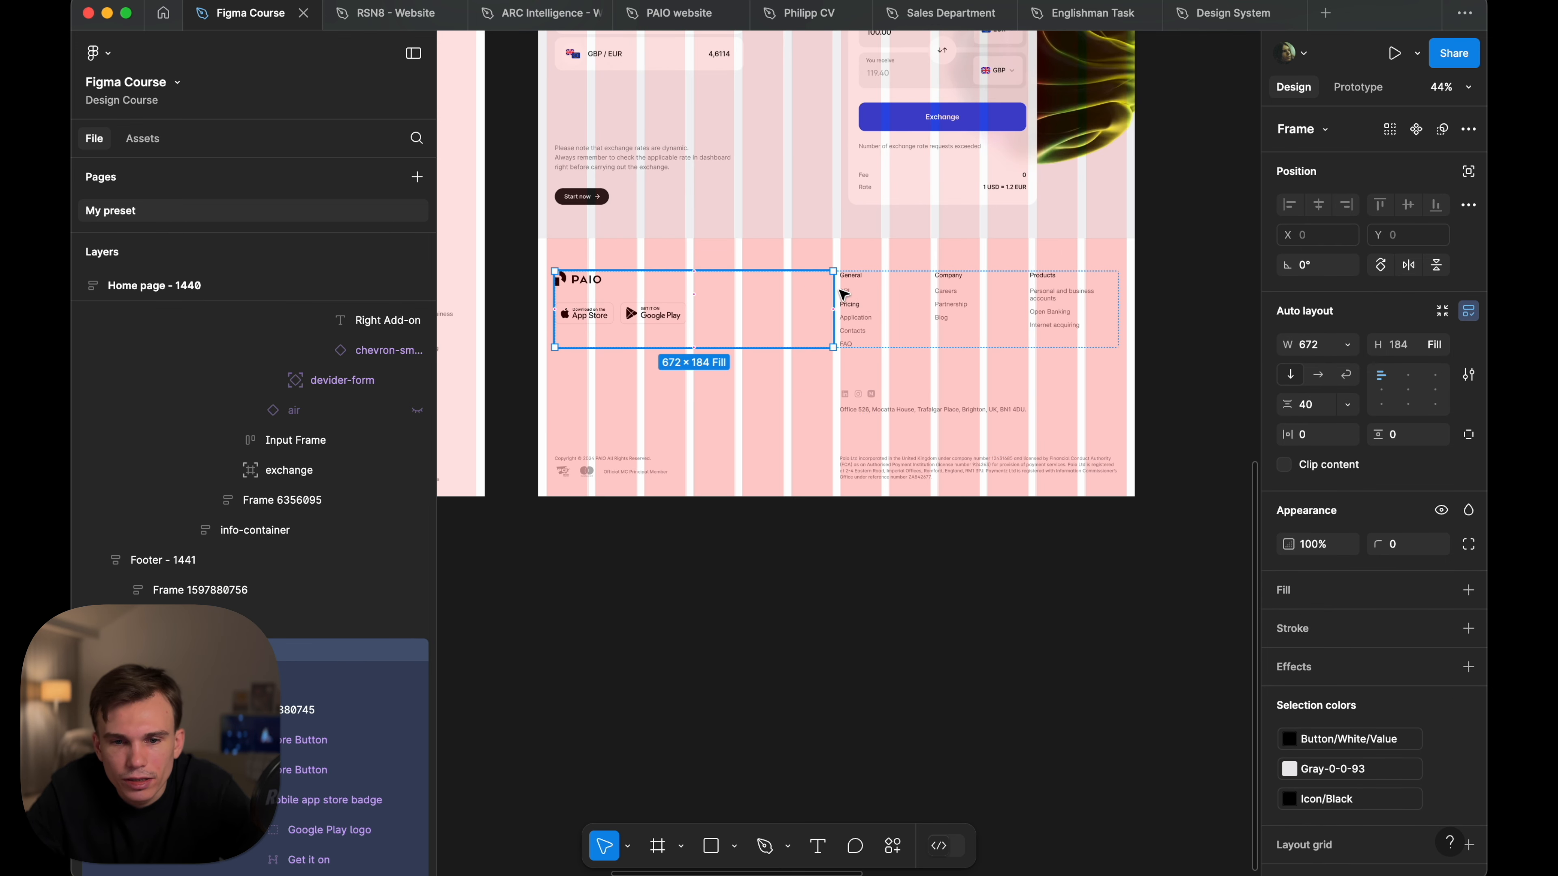
{"action": "left_click", "coordinate": [872, 296]}
{"action": "scroll", "coordinate": [873, 296], "scroll_direction": "left", "scroll_amount": 10}
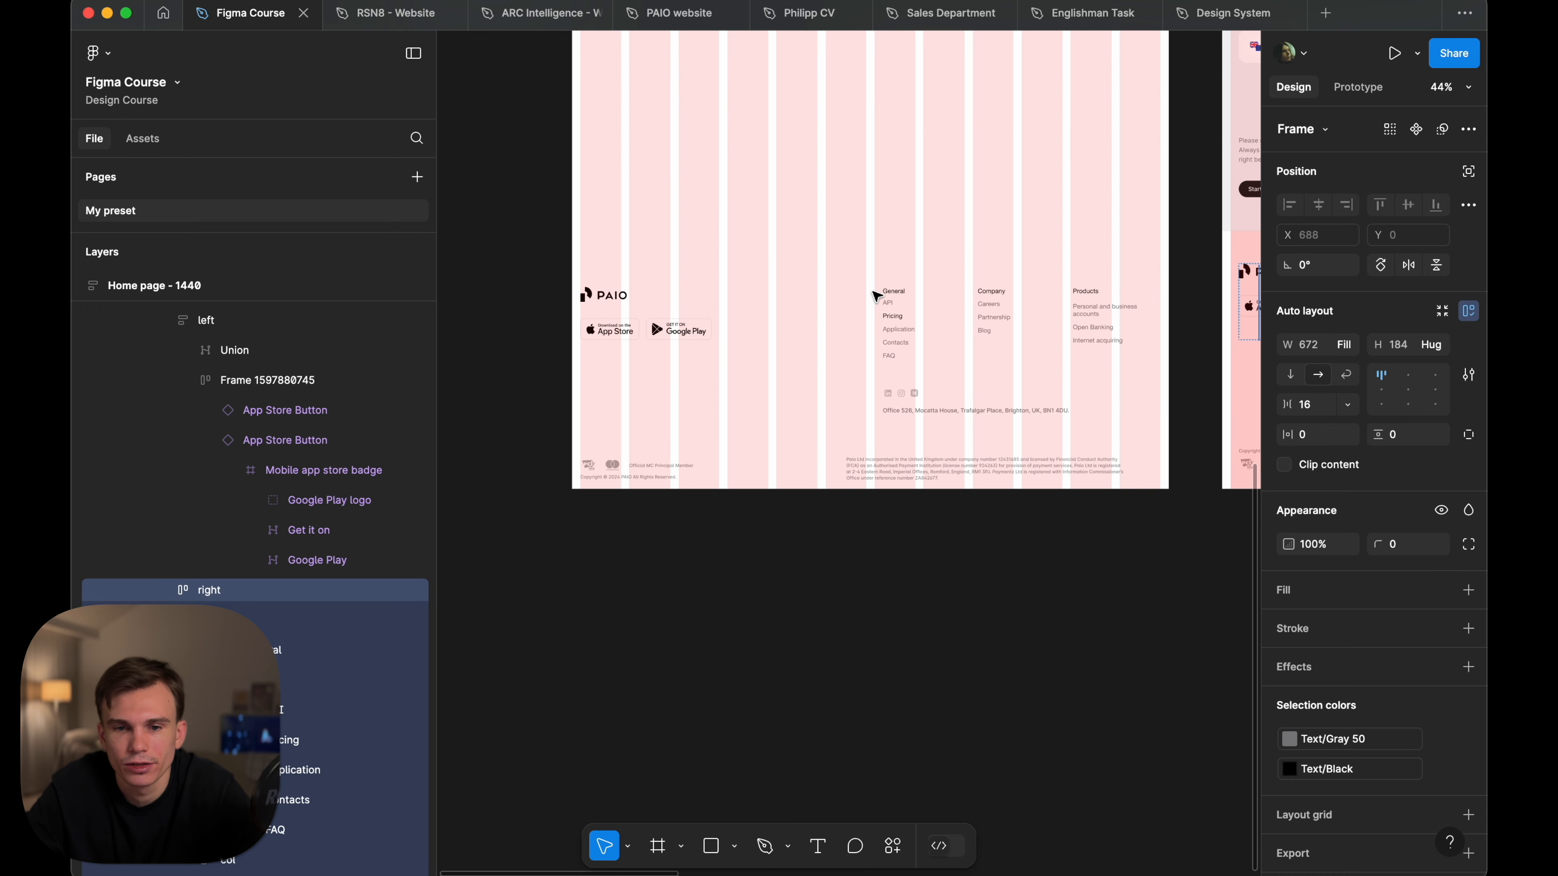
{"action": "left_click", "coordinate": [875, 296]}
{"action": "scroll", "coordinate": [875, 296], "scroll_direction": "up", "scroll_amount": 5}
{"action": "double_click", "coordinate": [790, 327]}
{"action": "double_click", "coordinate": [789, 327]}
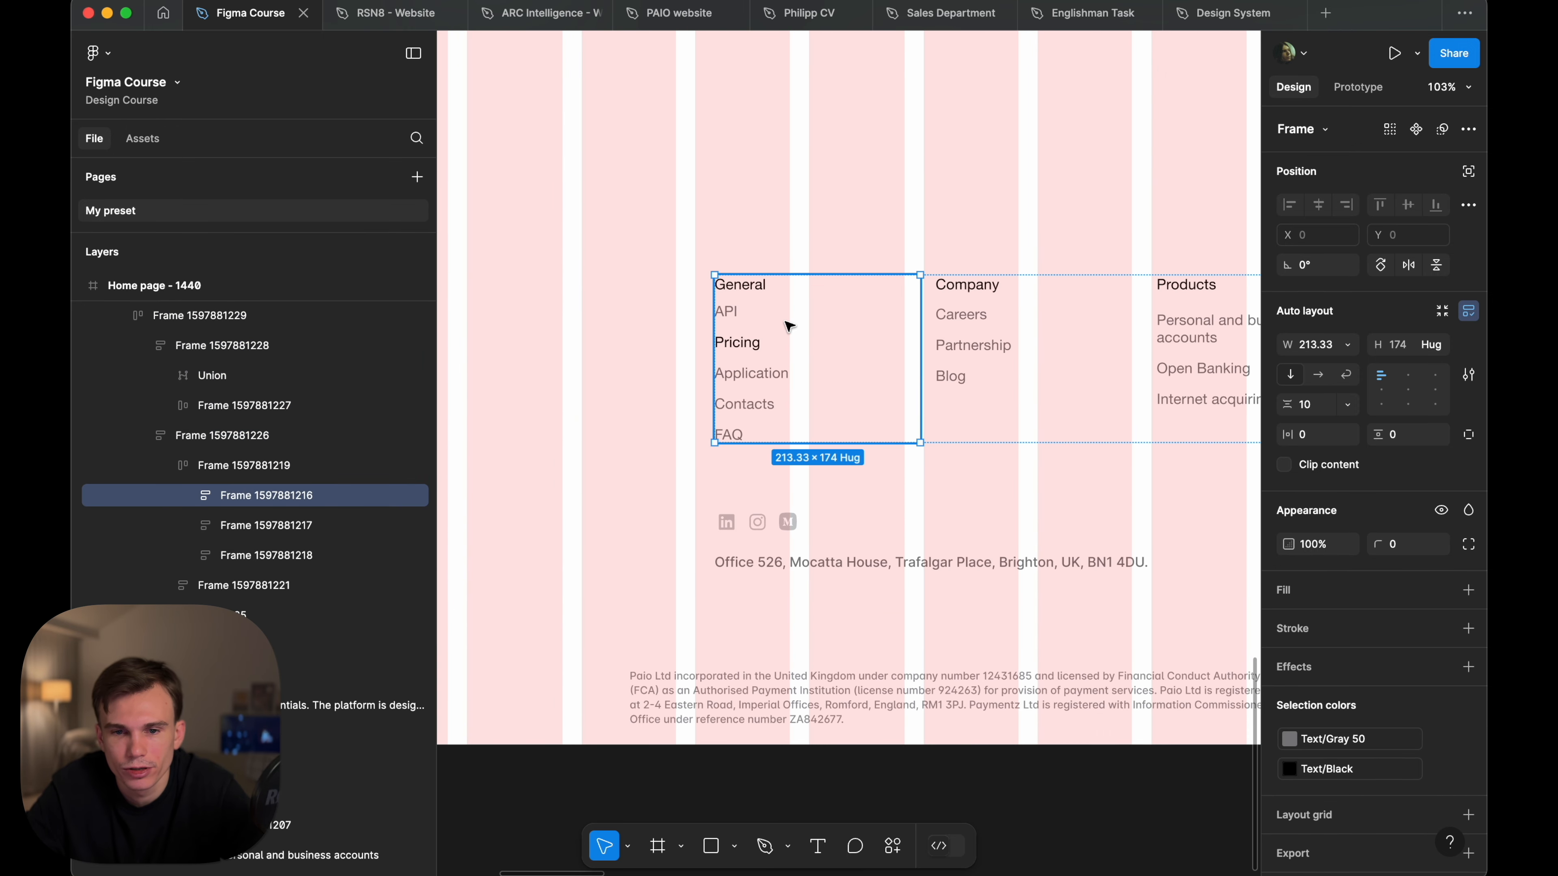
{"action": "scroll", "coordinate": [790, 327], "scroll_direction": "up", "scroll_amount": 5}
{"action": "scroll", "coordinate": [789, 327], "scroll_direction": "down", "scroll_amount": 6}
{"action": "scroll", "coordinate": [789, 326], "scroll_direction": "left", "scroll_amount": 3}
{"action": "left_click", "coordinate": [789, 327]}
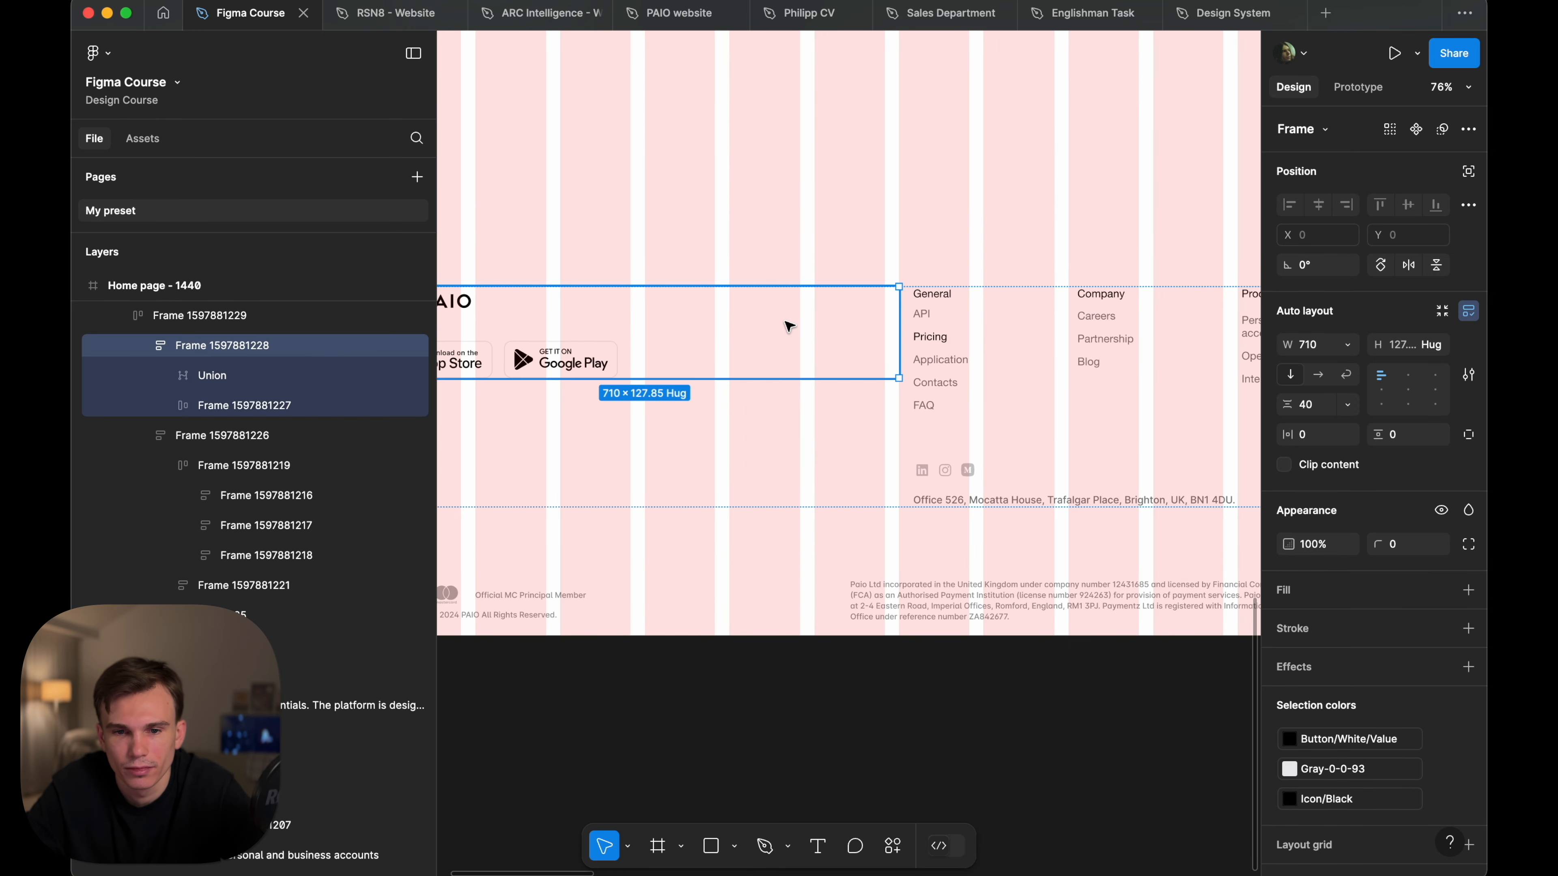
- Resize the logo and store-badge block in the footer's upper row to 690 wide, ending at the grid column edge
{"action": "scroll", "coordinate": [934, 315], "scroll_direction": "up", "scroll_amount": 5}
{"action": "scroll", "coordinate": [749, 232], "scroll_direction": "up", "scroll_amount": 5}
{"action": "key", "text": "shift+Return"}
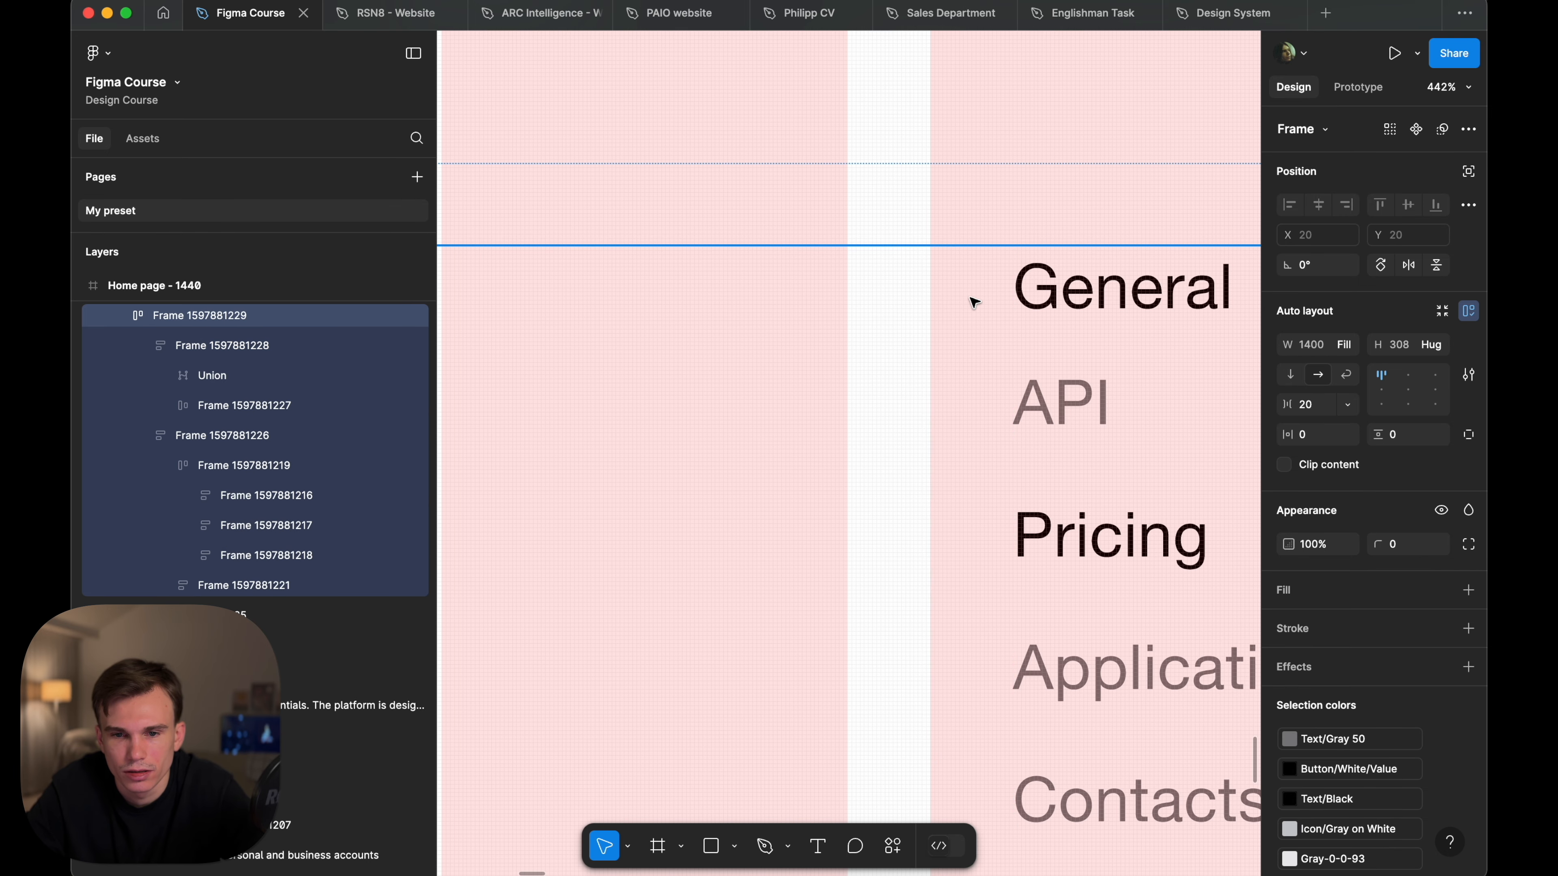
{"action": "left_click", "coordinate": [835, 305]}
{"action": "left_click_drag", "start_coordinate": [930, 298], "coordinate": [848, 297]}
{"action": "scroll", "coordinate": [848, 297], "scroll_direction": "up", "scroll_amount": 6}
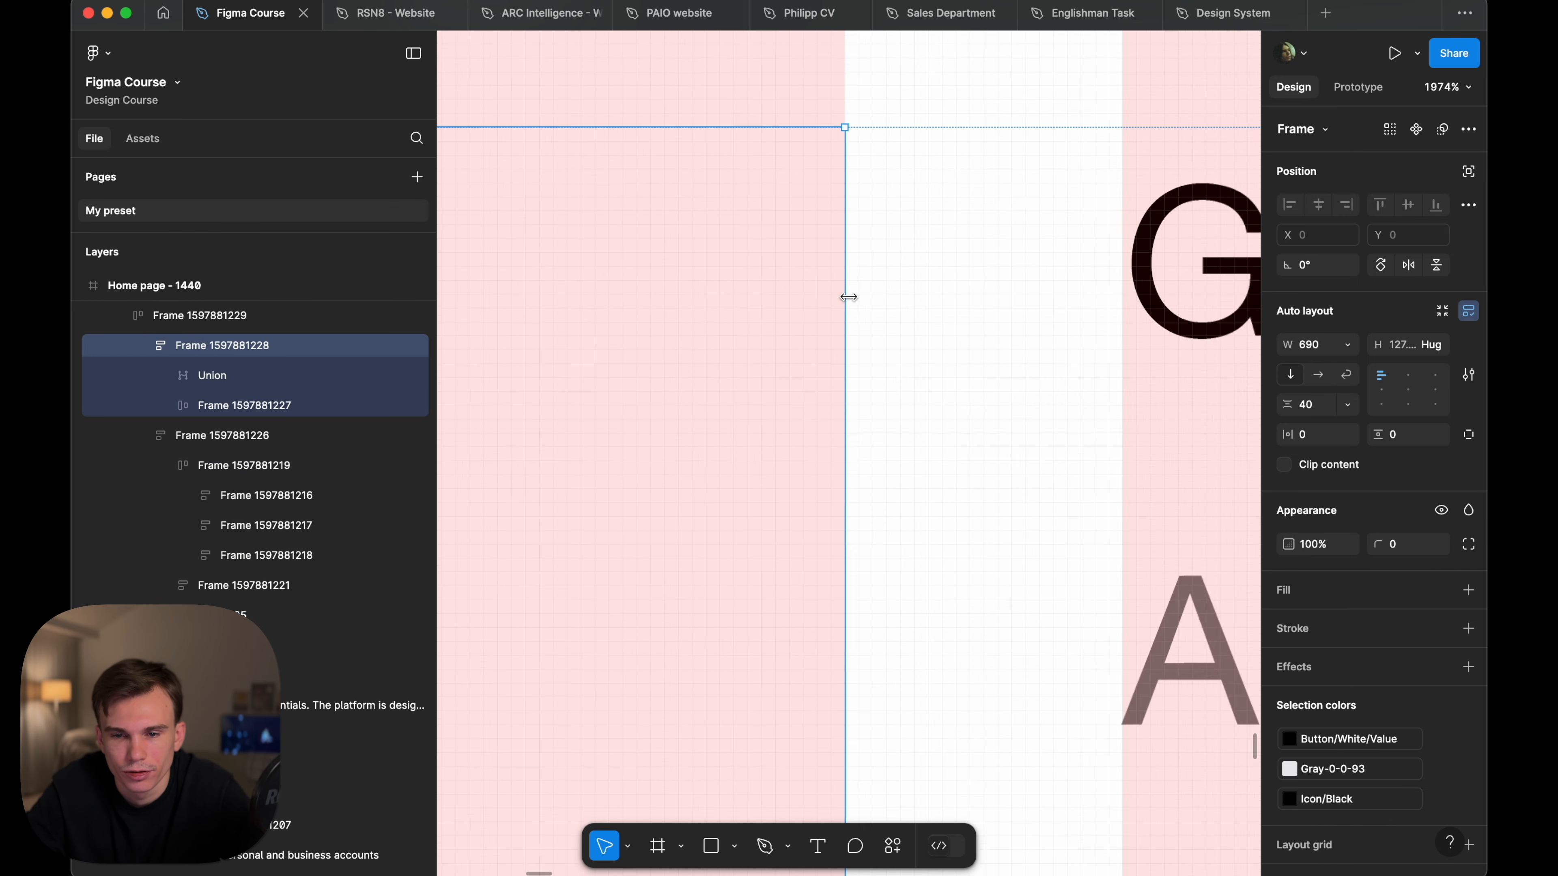
{"action": "scroll", "coordinate": [848, 296], "scroll_direction": "down", "scroll_amount": 4}
- Widen the General link column to 217 so its far edge meets the grid column edge
{"action": "left_click", "coordinate": [897, 331]}
{"action": "scroll", "coordinate": [897, 330], "scroll_direction": "down", "scroll_amount": 7}
{"action": "left_click", "coordinate": [997, 348]}
{"action": "scroll", "coordinate": [998, 348], "scroll_direction": "left", "scroll_amount": 5}
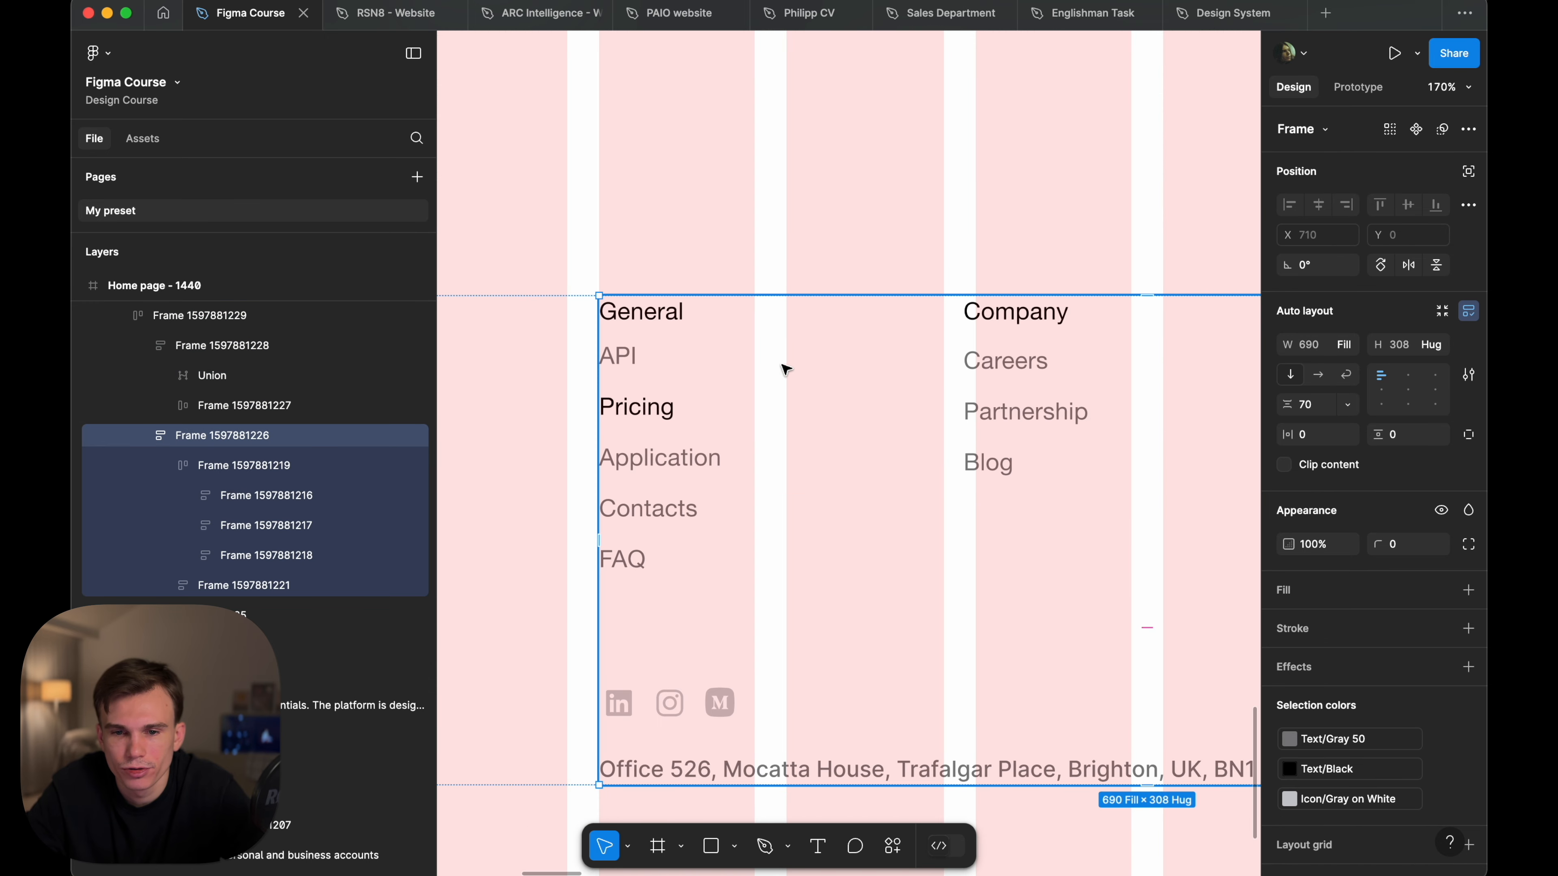
{"action": "left_click", "coordinate": [687, 395]}
{"action": "left_click", "coordinate": [687, 394]}
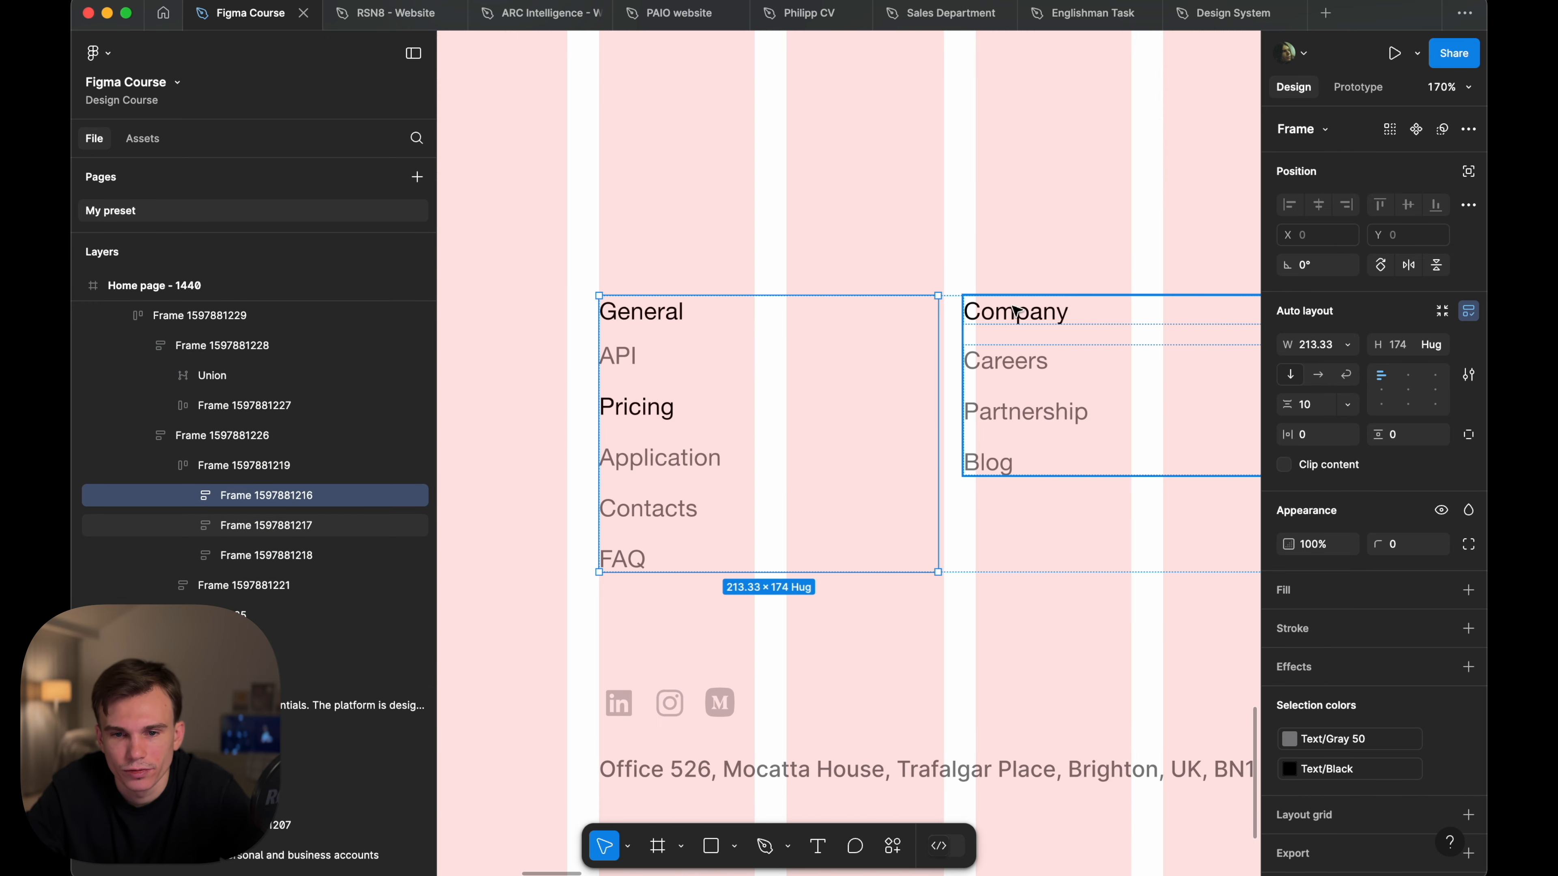
{"action": "scroll", "coordinate": [935, 310], "scroll_direction": "up", "scroll_amount": 8}
{"action": "left_click_drag", "start_coordinate": [965, 312], "coordinate": [1008, 310]}
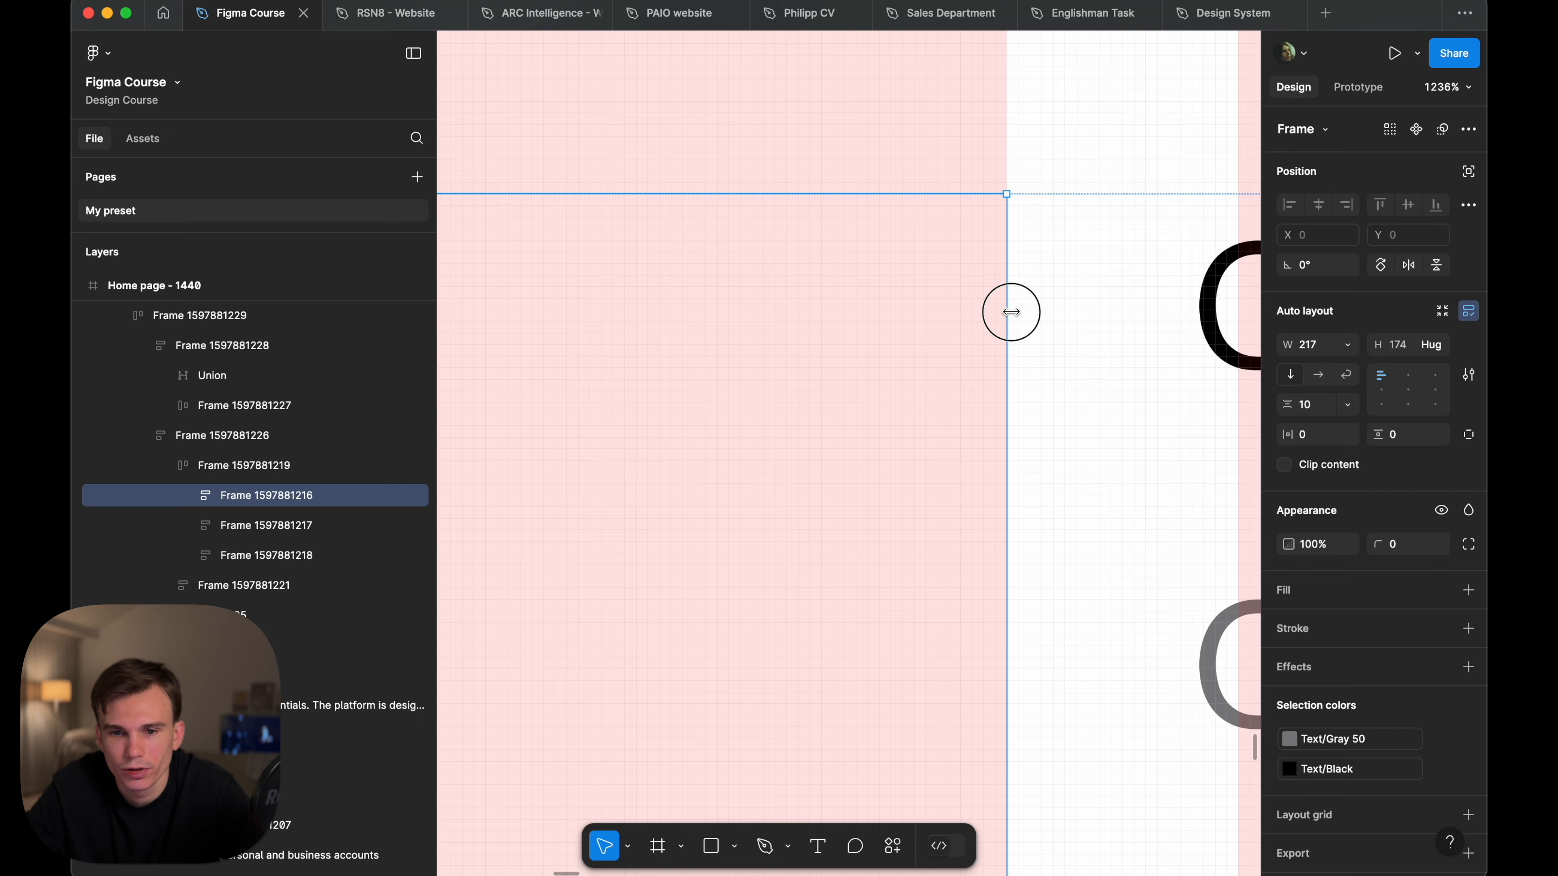
{"action": "scroll", "coordinate": [1008, 310], "scroll_direction": "down", "scroll_amount": 8}
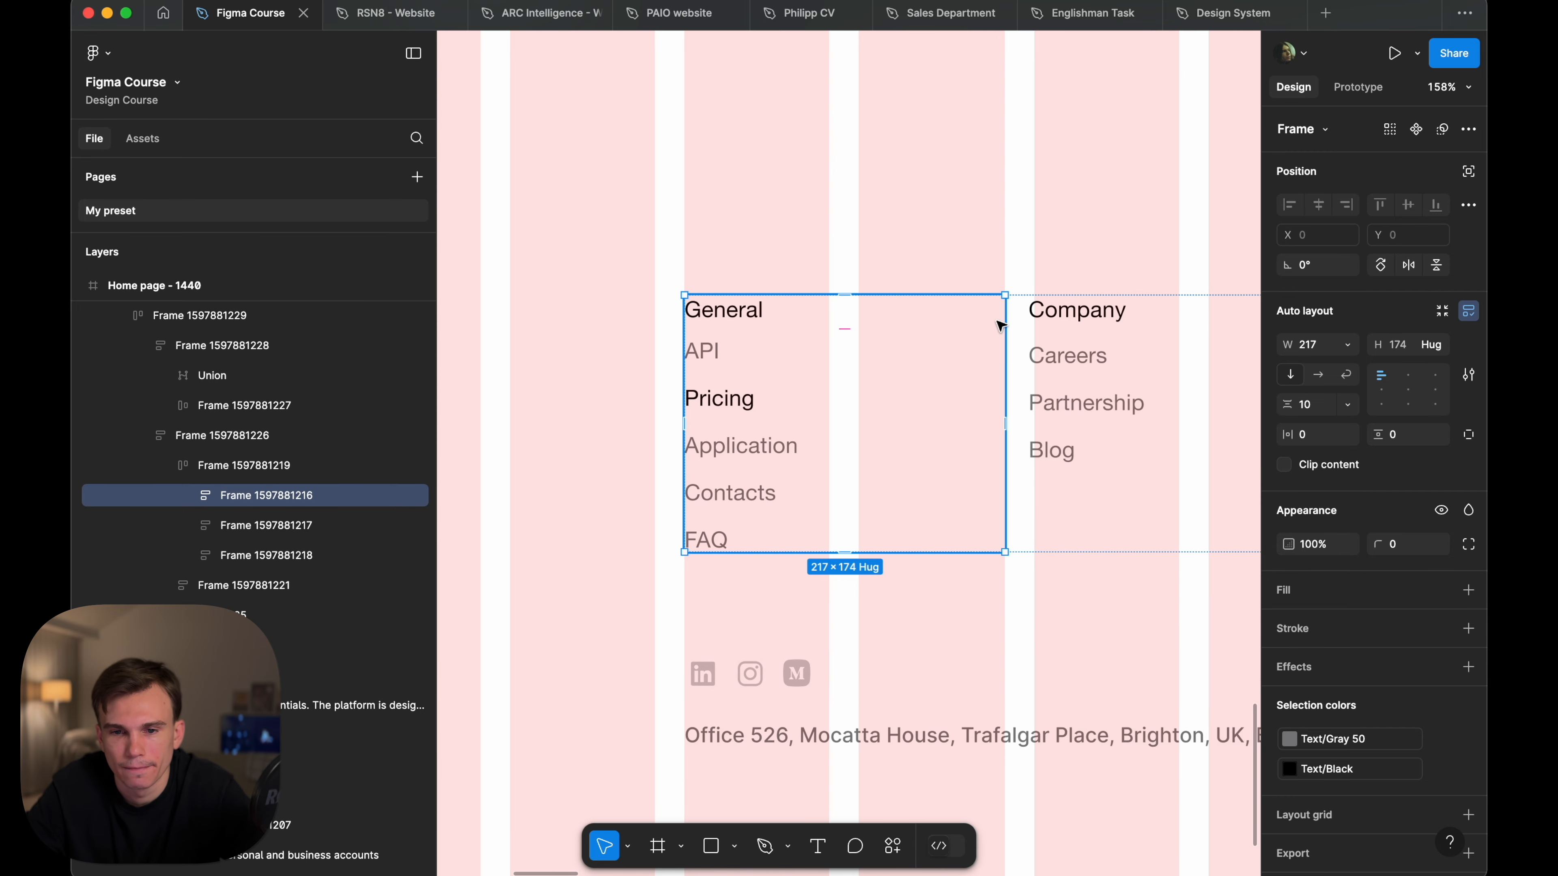
- Set the horizontal gap between the General, Company and Products link columns to 20
{"action": "scroll", "coordinate": [997, 325], "scroll_direction": "down", "scroll_amount": 3}
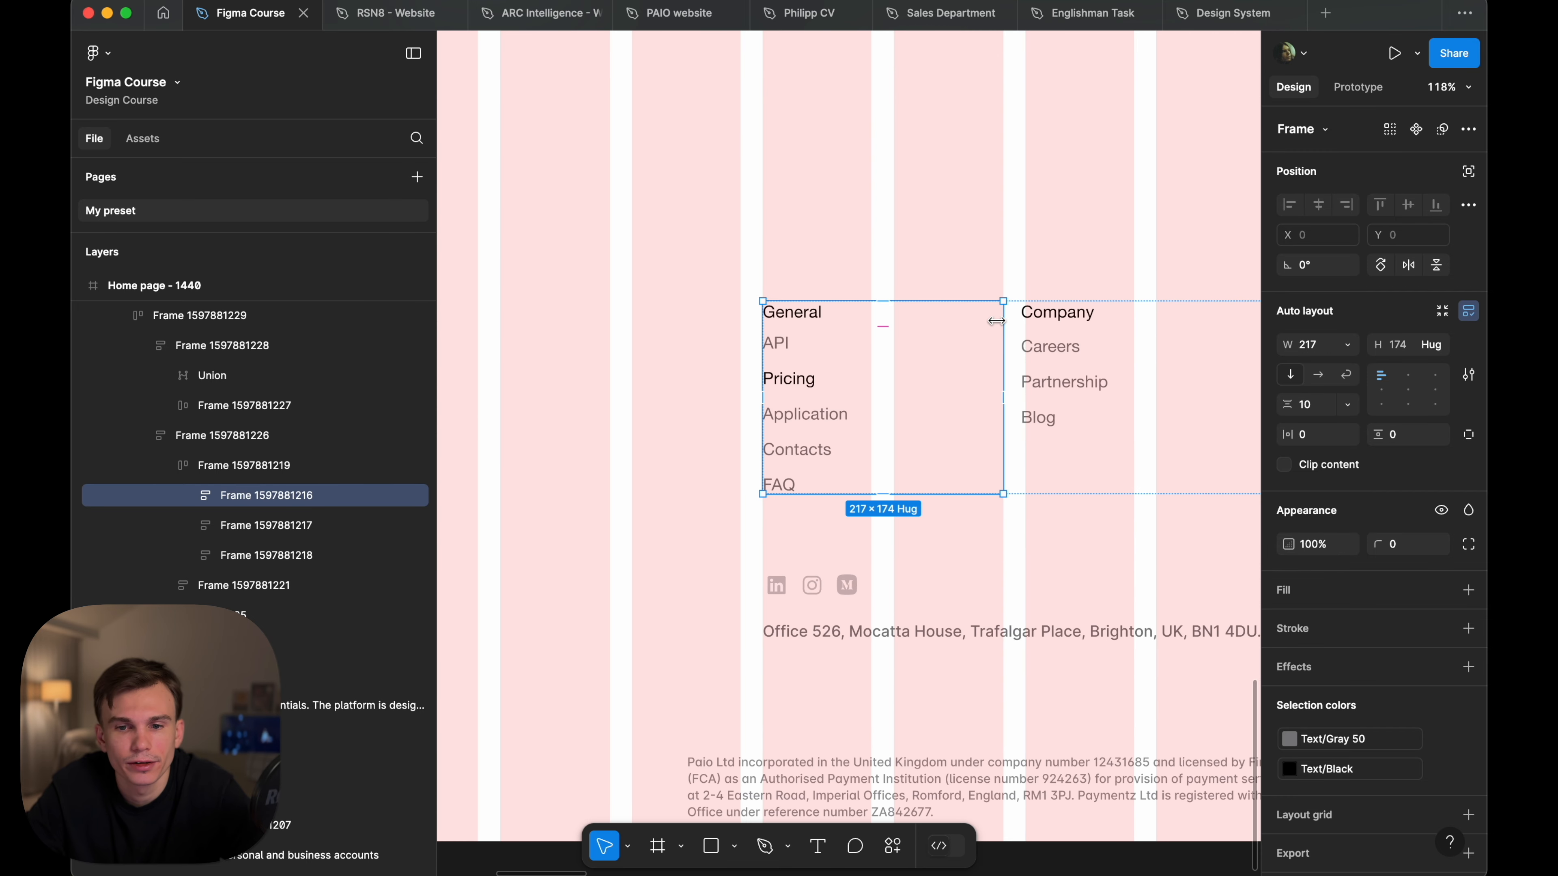
{"action": "scroll", "coordinate": [995, 321], "scroll_direction": "right", "scroll_amount": 5}
{"action": "left_click", "coordinate": [925, 331]}
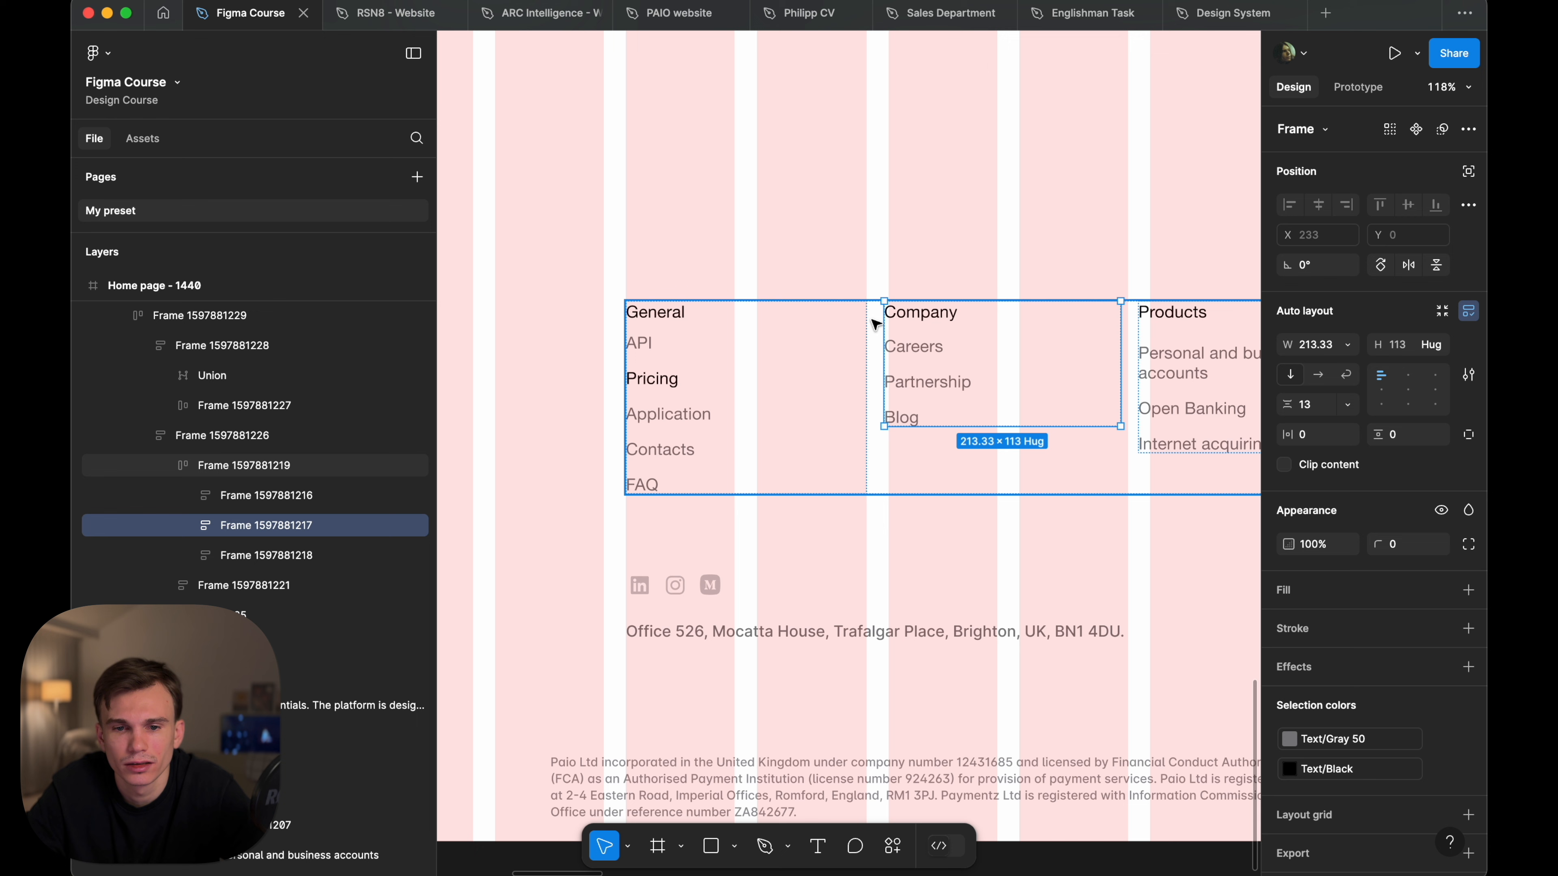
{"action": "left_click", "coordinate": [894, 461]}
{"action": "type", "text": "20"}
{"action": "key", "text": "Return"}
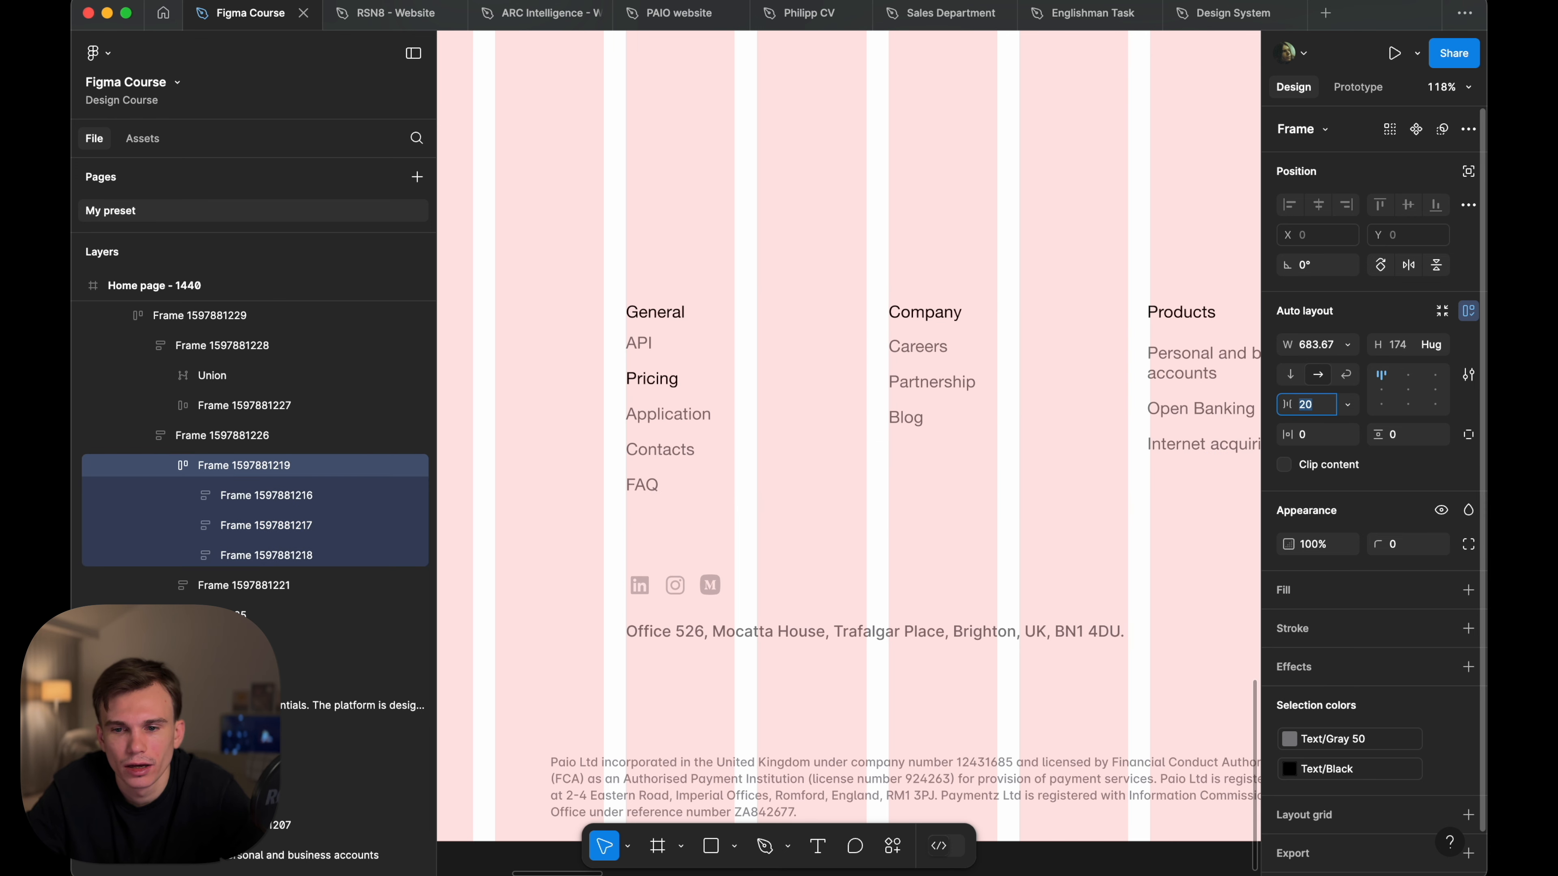
- Widen the Company link column so its far edge meets the grid column edge
{"action": "left_click", "coordinate": [934, 348]}
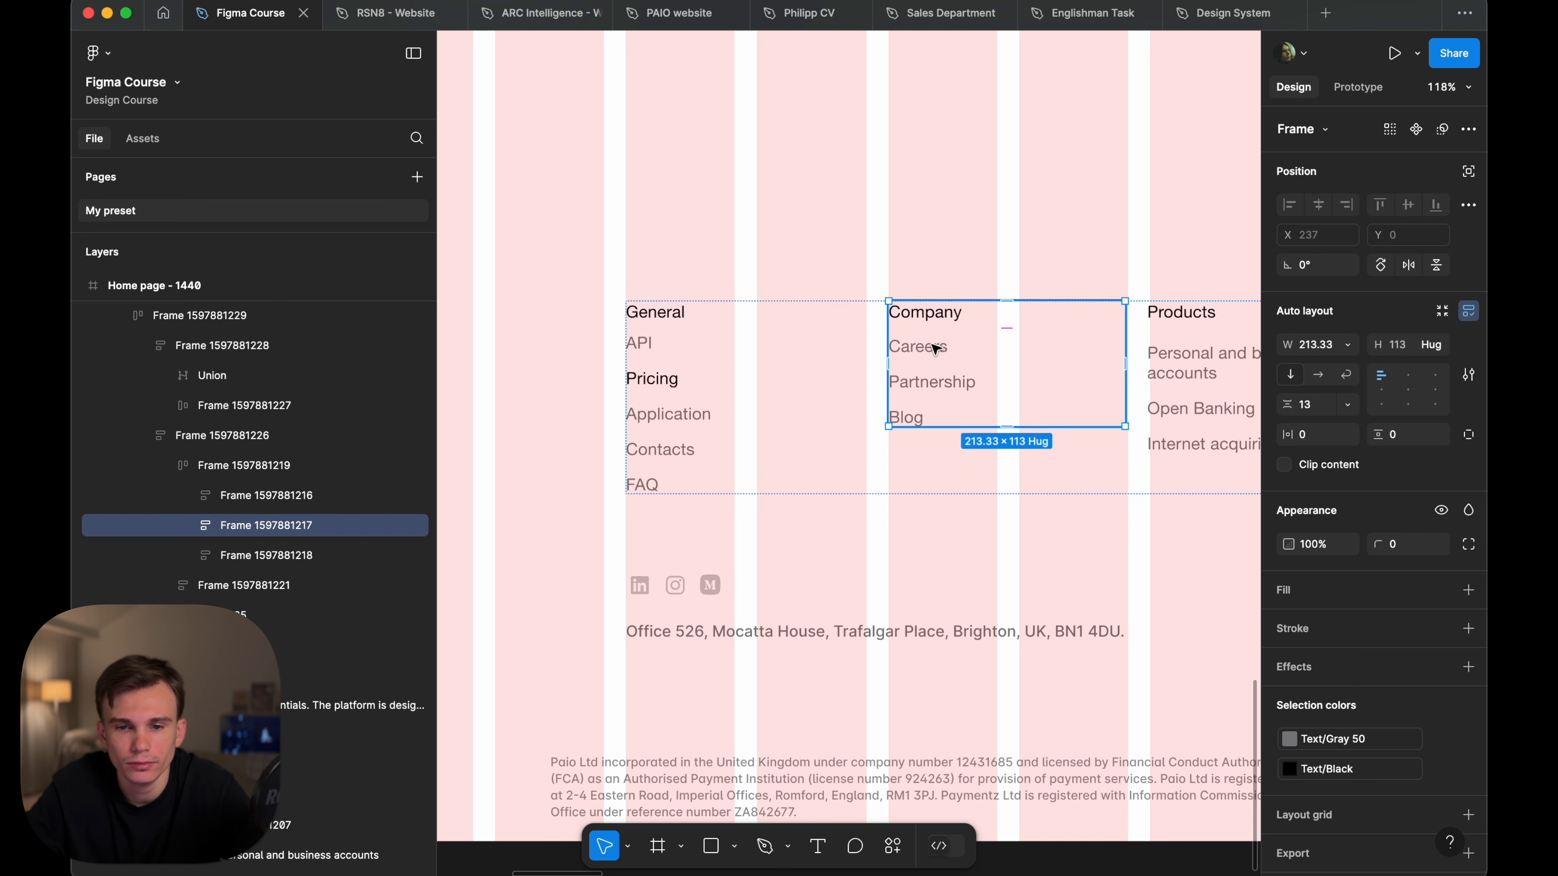
{"action": "scroll", "coordinate": [862, 320], "scroll_direction": "right", "scroll_amount": 5}
{"action": "scroll", "coordinate": [974, 292], "scroll_direction": "up", "scroll_amount": 15}
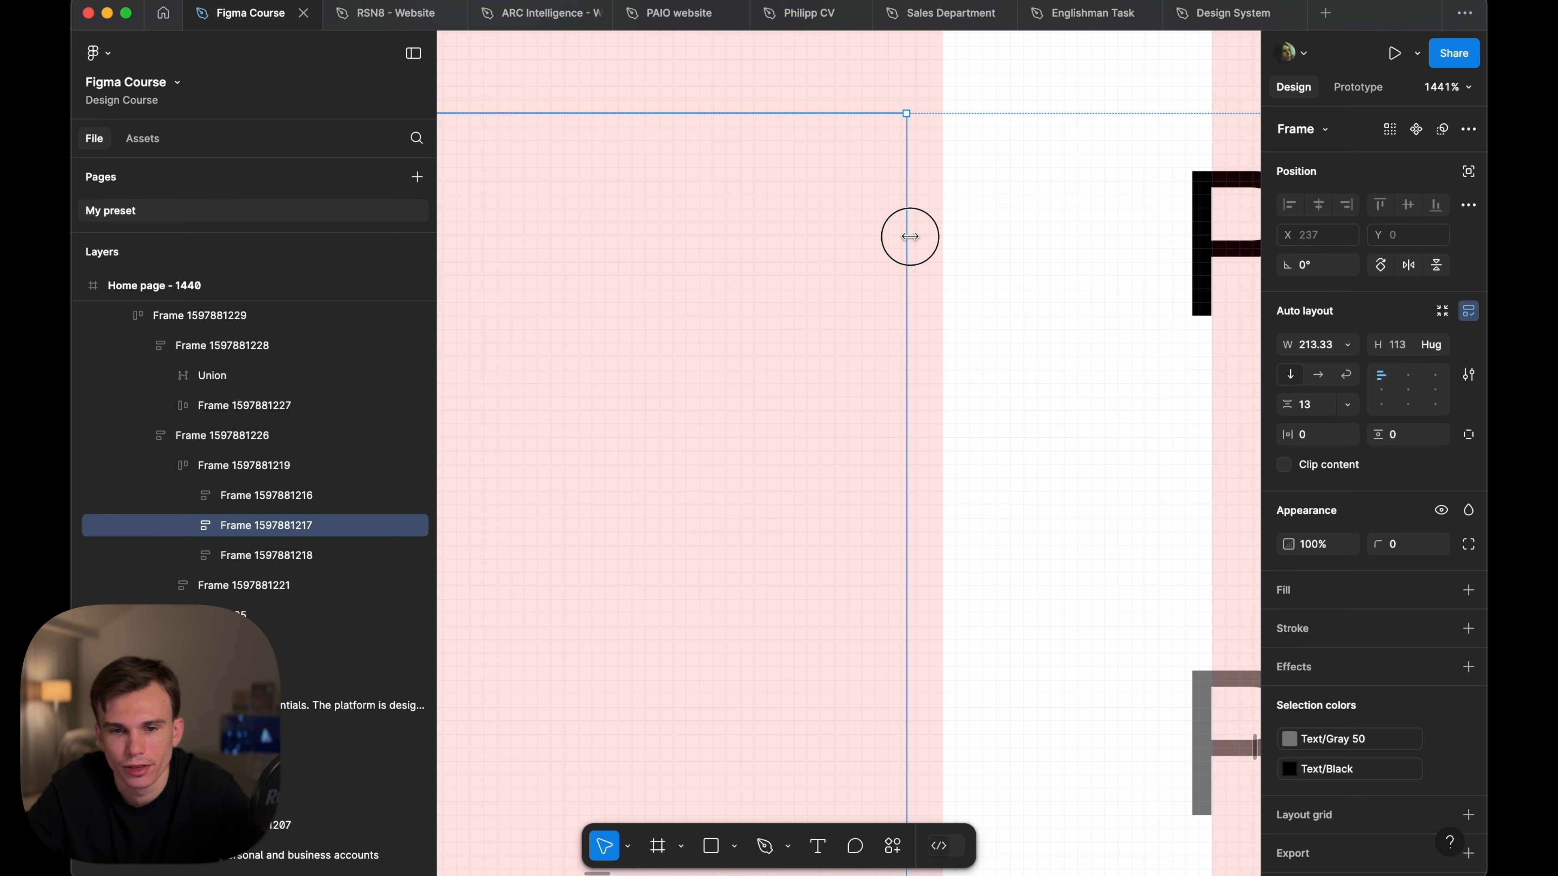
{"action": "left_click_drag", "start_coordinate": [910, 236], "coordinate": [942, 236]}
{"action": "scroll", "coordinate": [942, 236], "scroll_direction": "down", "scroll_amount": 15}
- Compare the width of the row of link columns and of the whole upper footer row with the outer grid edge
{"action": "left_click", "coordinate": [959, 319]}
{"action": "scroll", "coordinate": [969, 320], "scroll_direction": "right", "scroll_amount": 2}
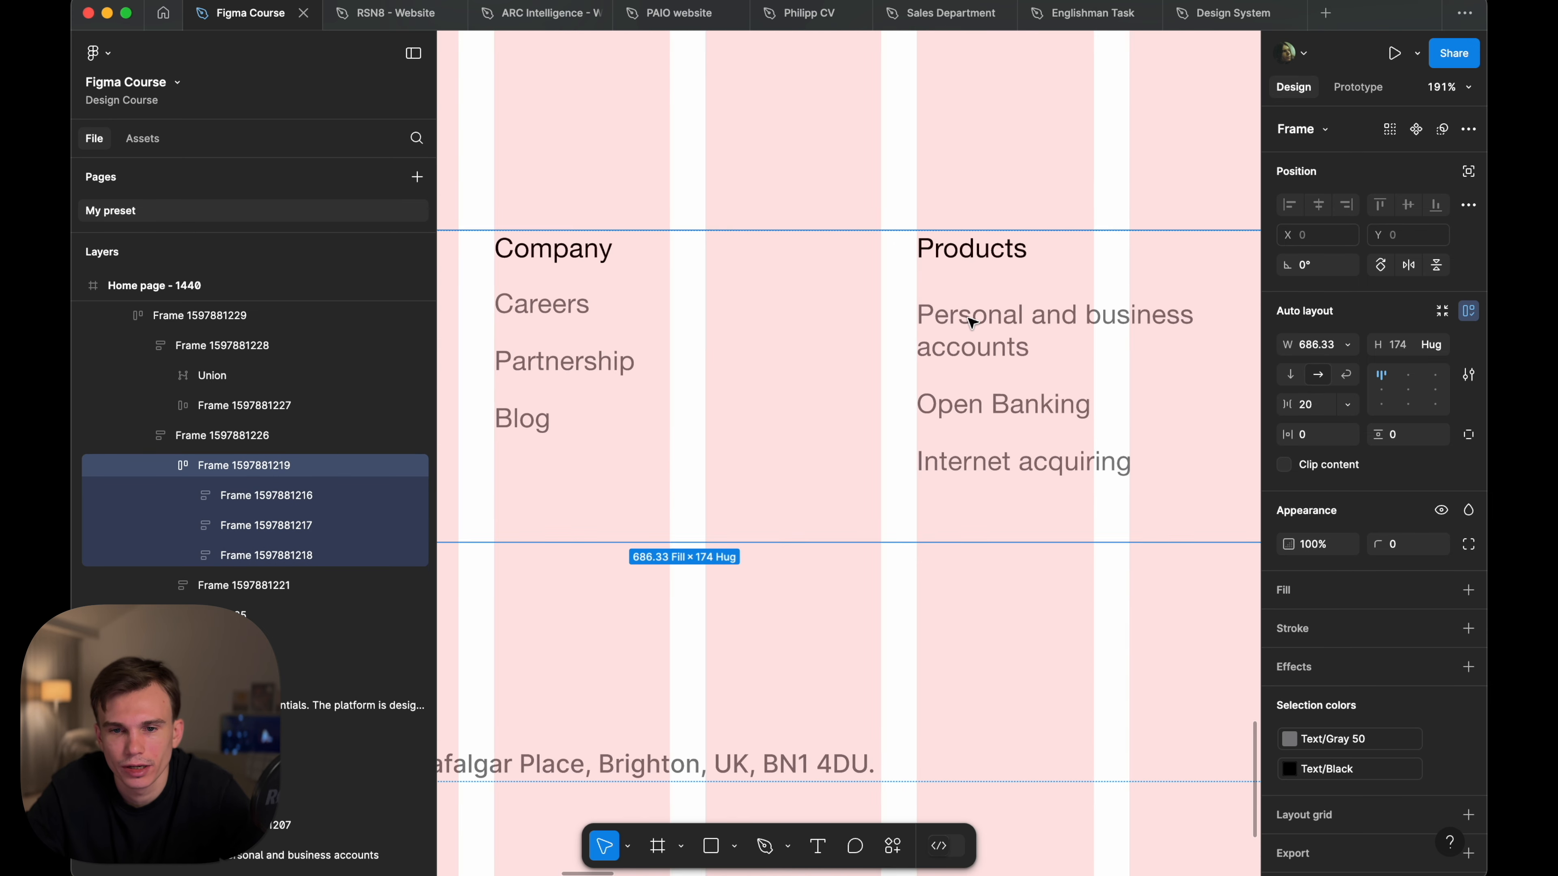
{"action": "scroll", "coordinate": [972, 322], "scroll_direction": "right", "scroll_amount": 3}
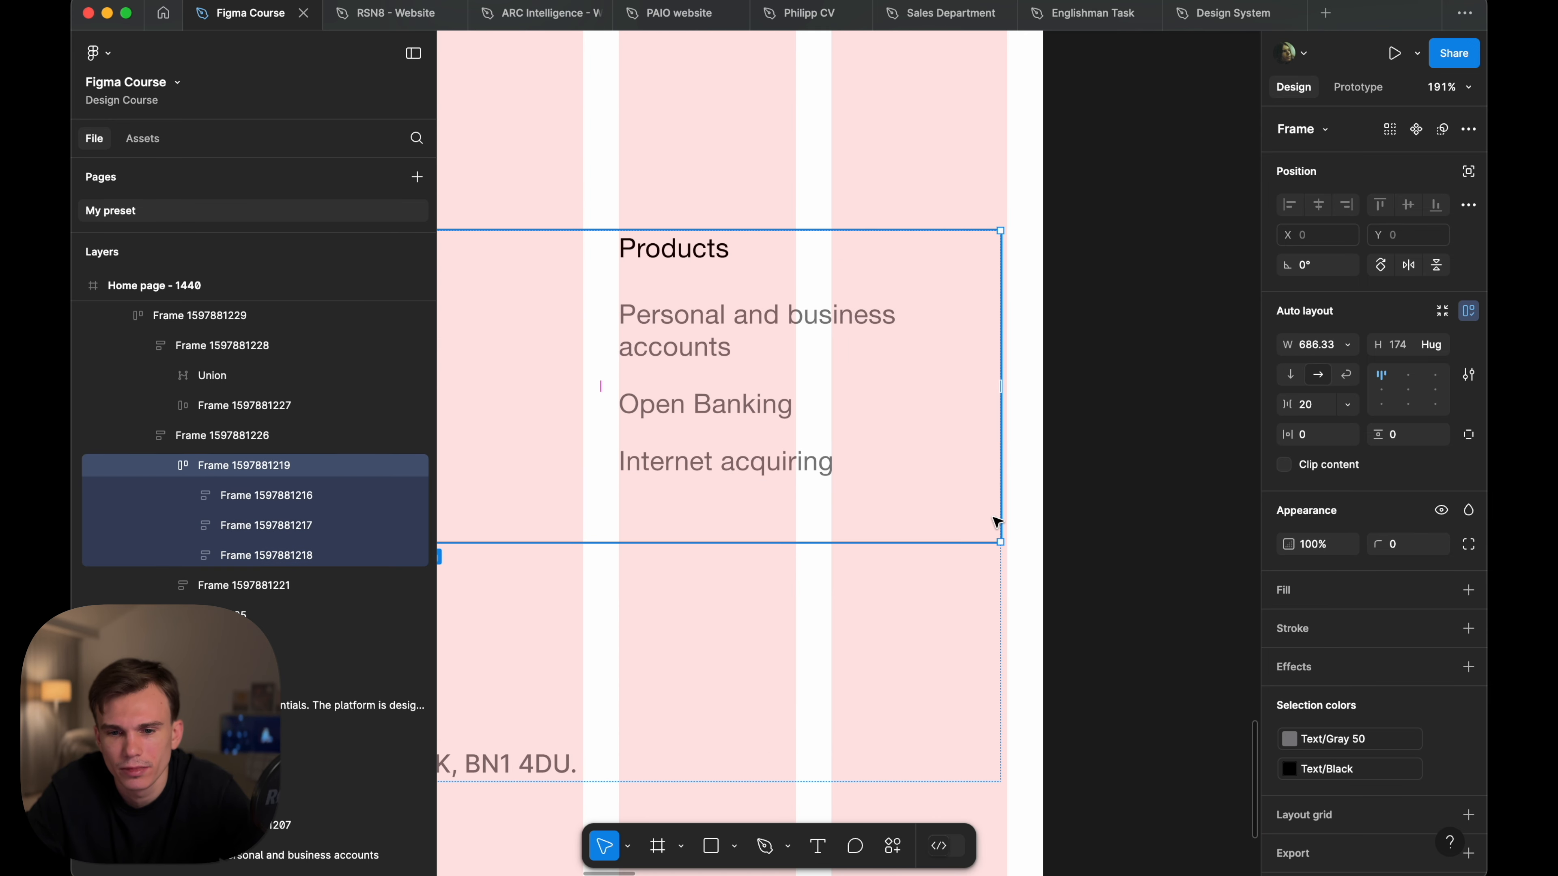
{"action": "left_click", "coordinate": [911, 564]}
{"action": "left_click", "coordinate": [851, 377]}
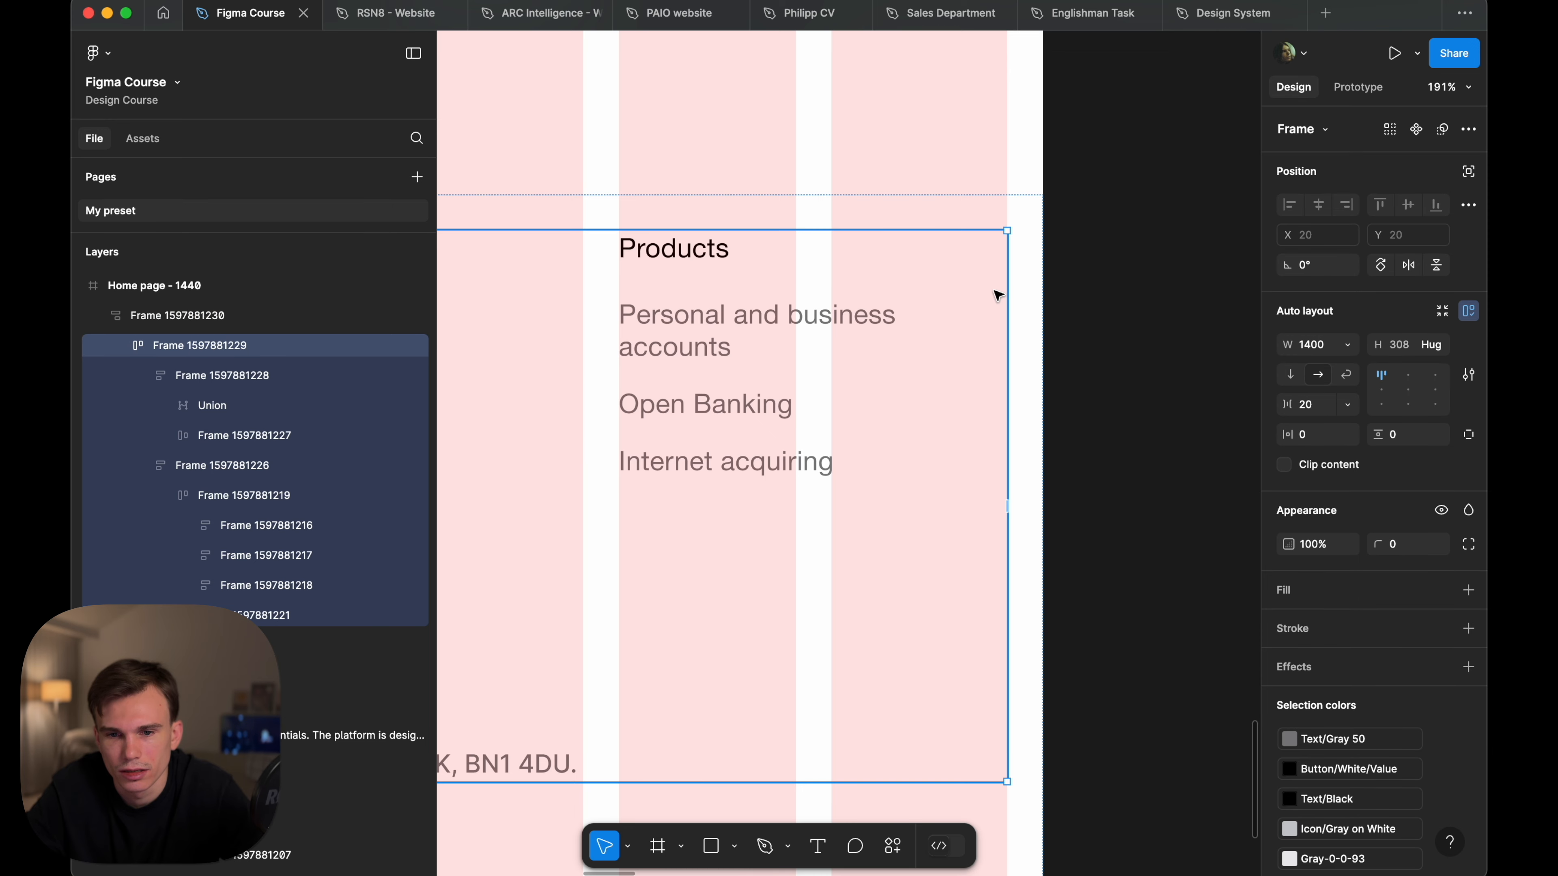
{"action": "scroll", "coordinate": [861, 267], "scroll_direction": "up", "scroll_amount": 5}
{"action": "scroll", "coordinate": [1033, 244], "scroll_direction": "down", "scroll_amount": 5}
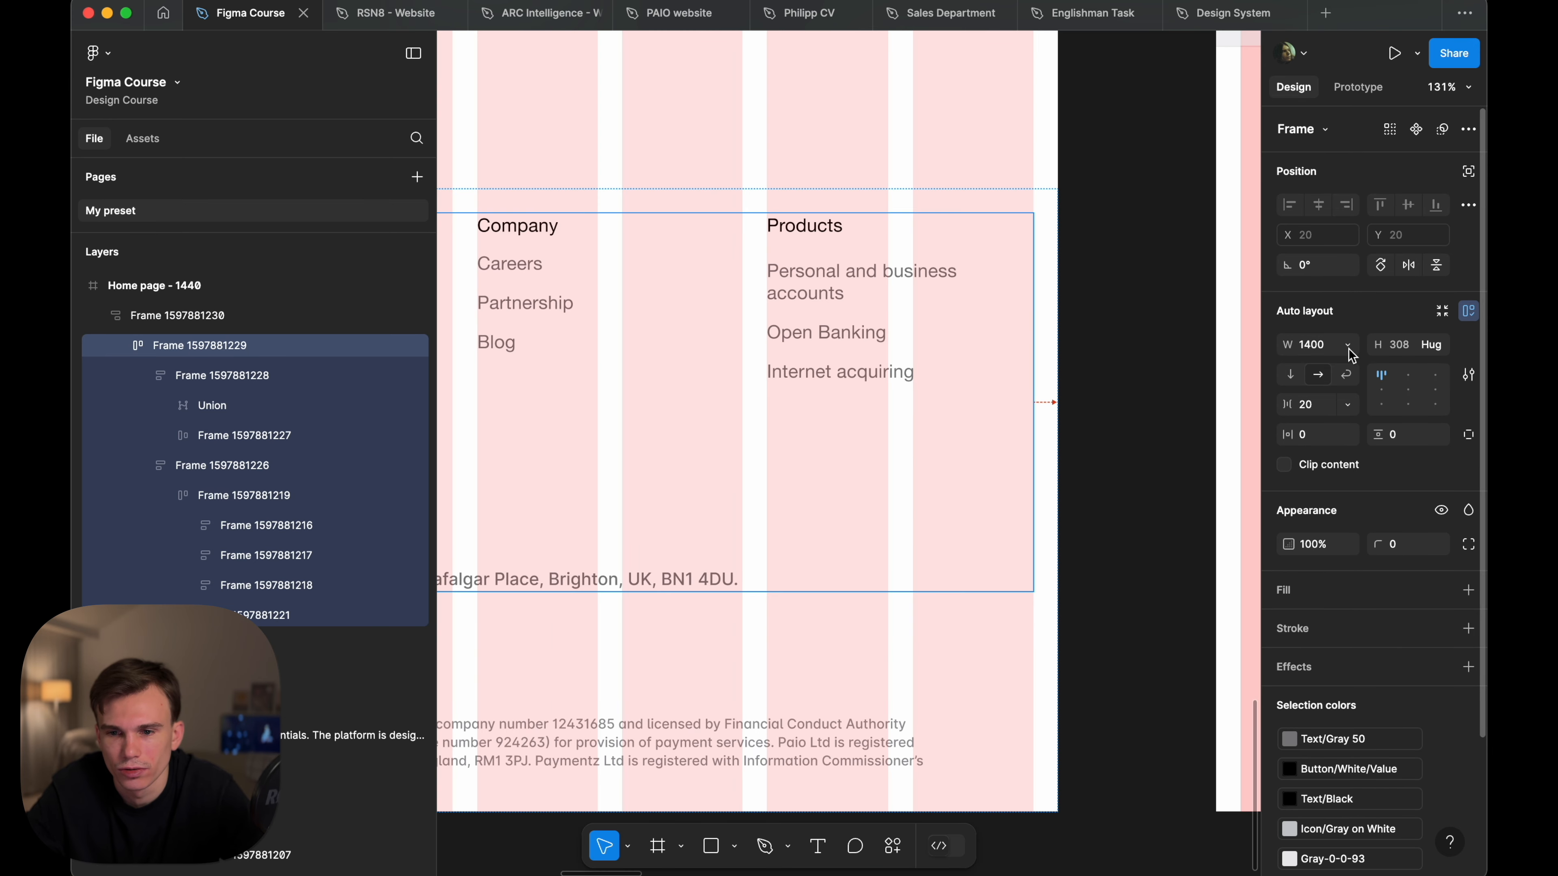
{"action": "scroll", "coordinate": [1177, 330], "scroll_direction": "down", "scroll_amount": 5}
{"action": "scroll", "coordinate": [1178, 330], "scroll_direction": "up", "scroll_amount": 2}
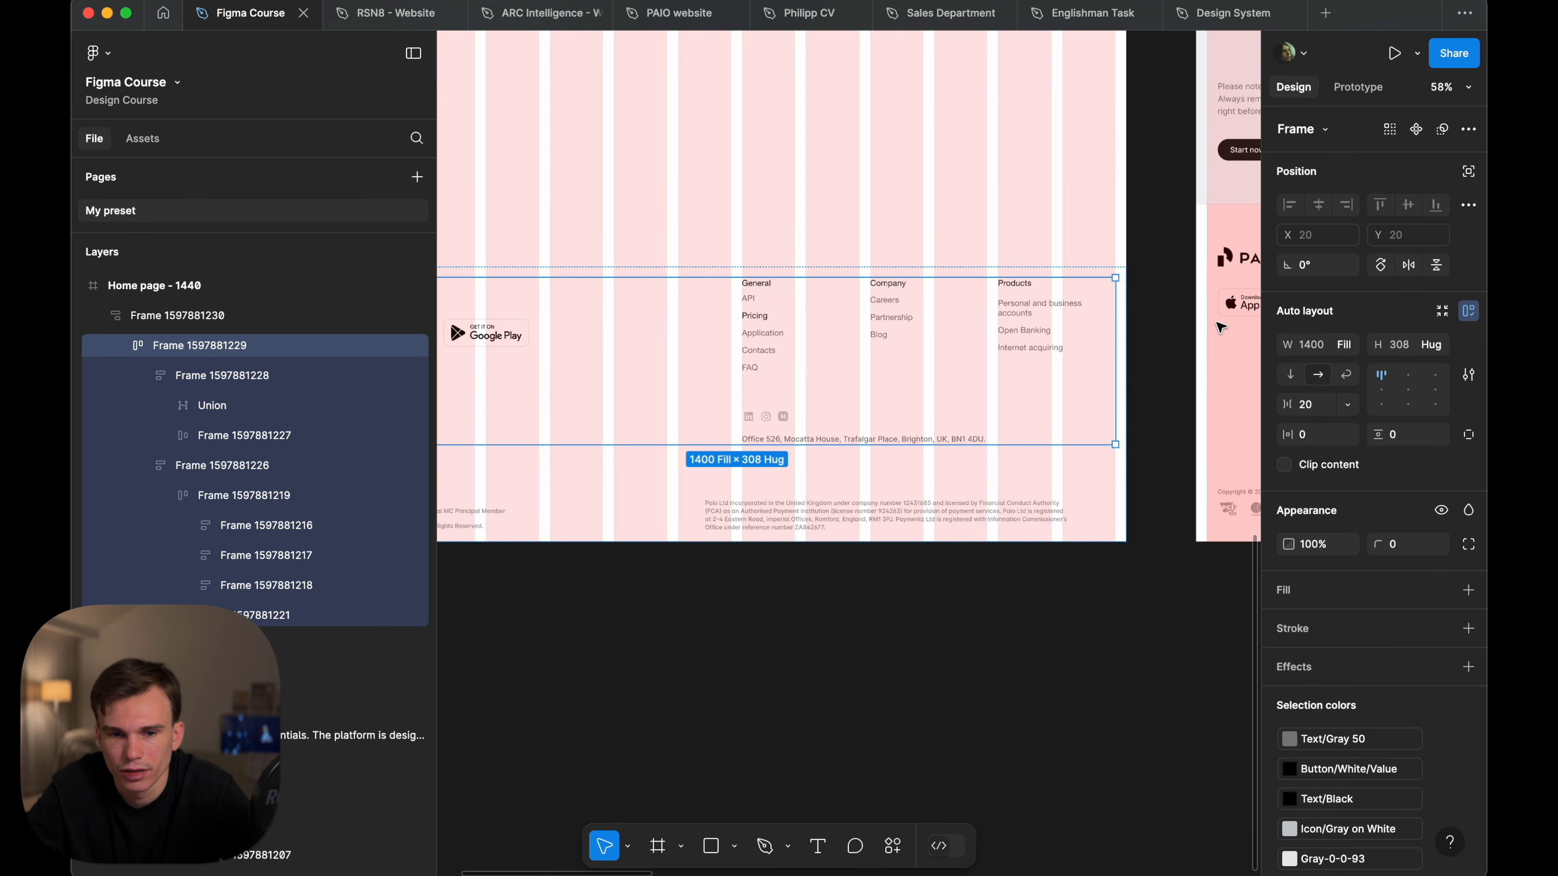
{"action": "left_click", "coordinate": [1347, 345]}
{"action": "left_click", "coordinate": [1349, 347]}
- Set the footer's links block and its General, Company and Products columns to fill their containers' width
{"action": "left_click", "coordinate": [1030, 313]}
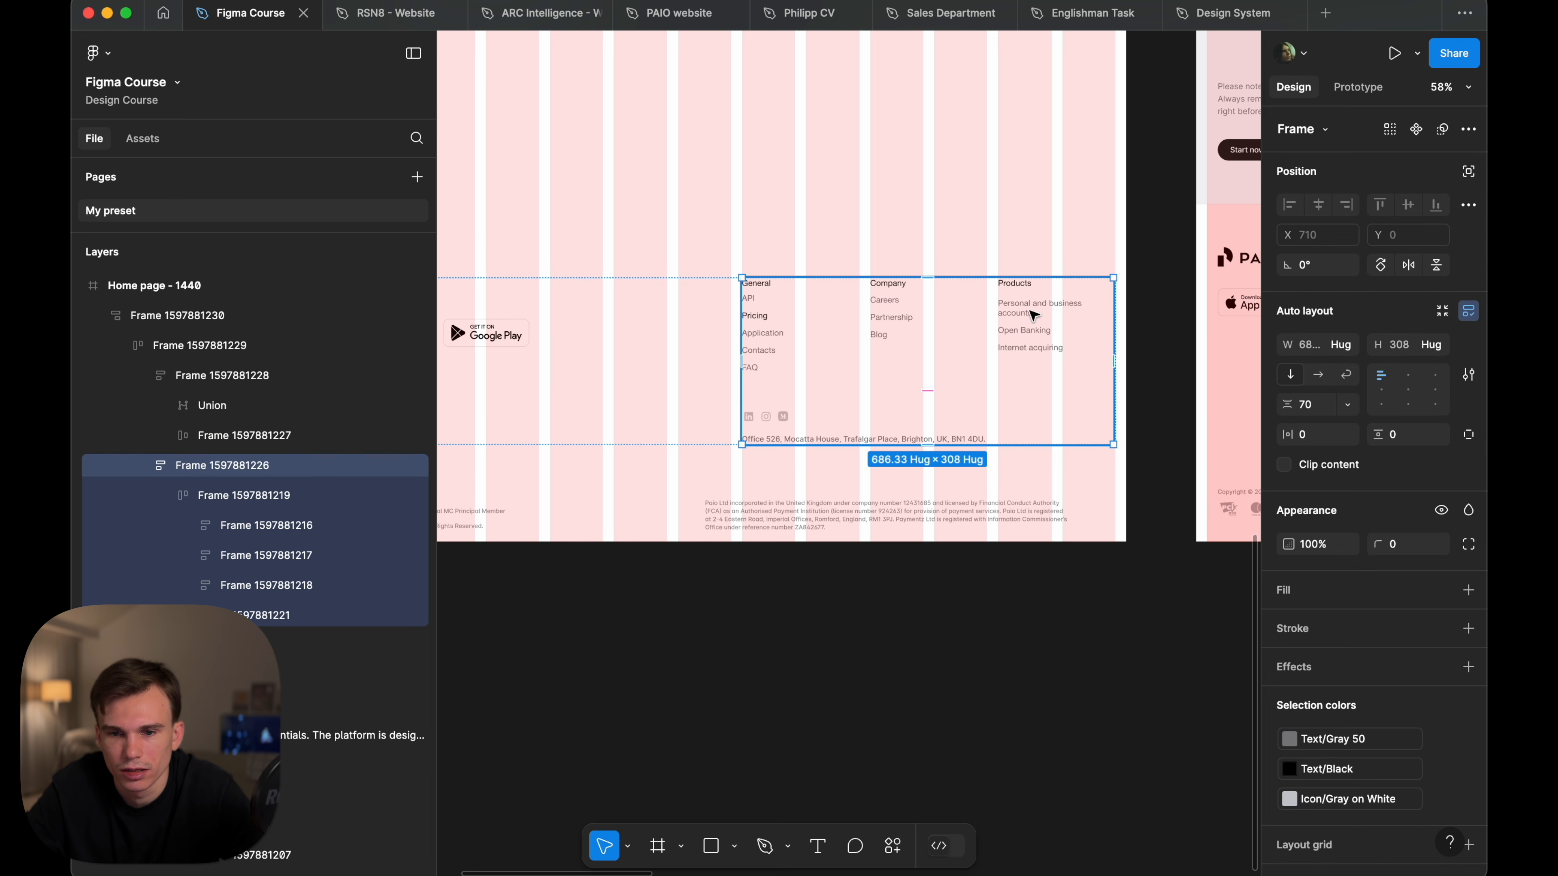
{"action": "left_click", "coordinate": [1345, 346]}
{"action": "left_click", "coordinate": [1354, 368]}
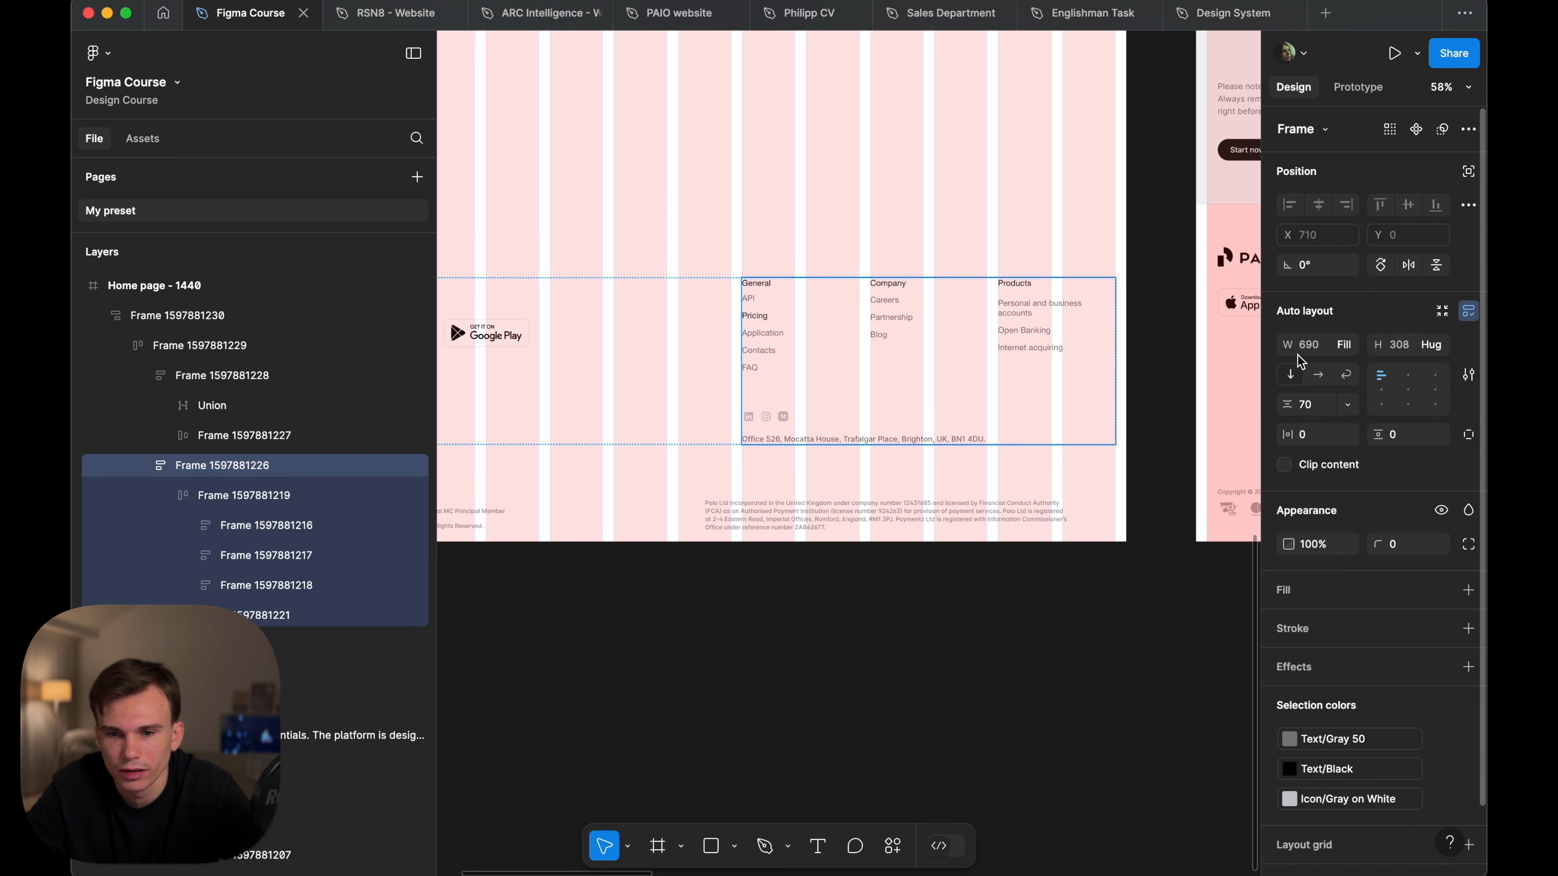
{"action": "left_click", "coordinate": [1035, 307]}
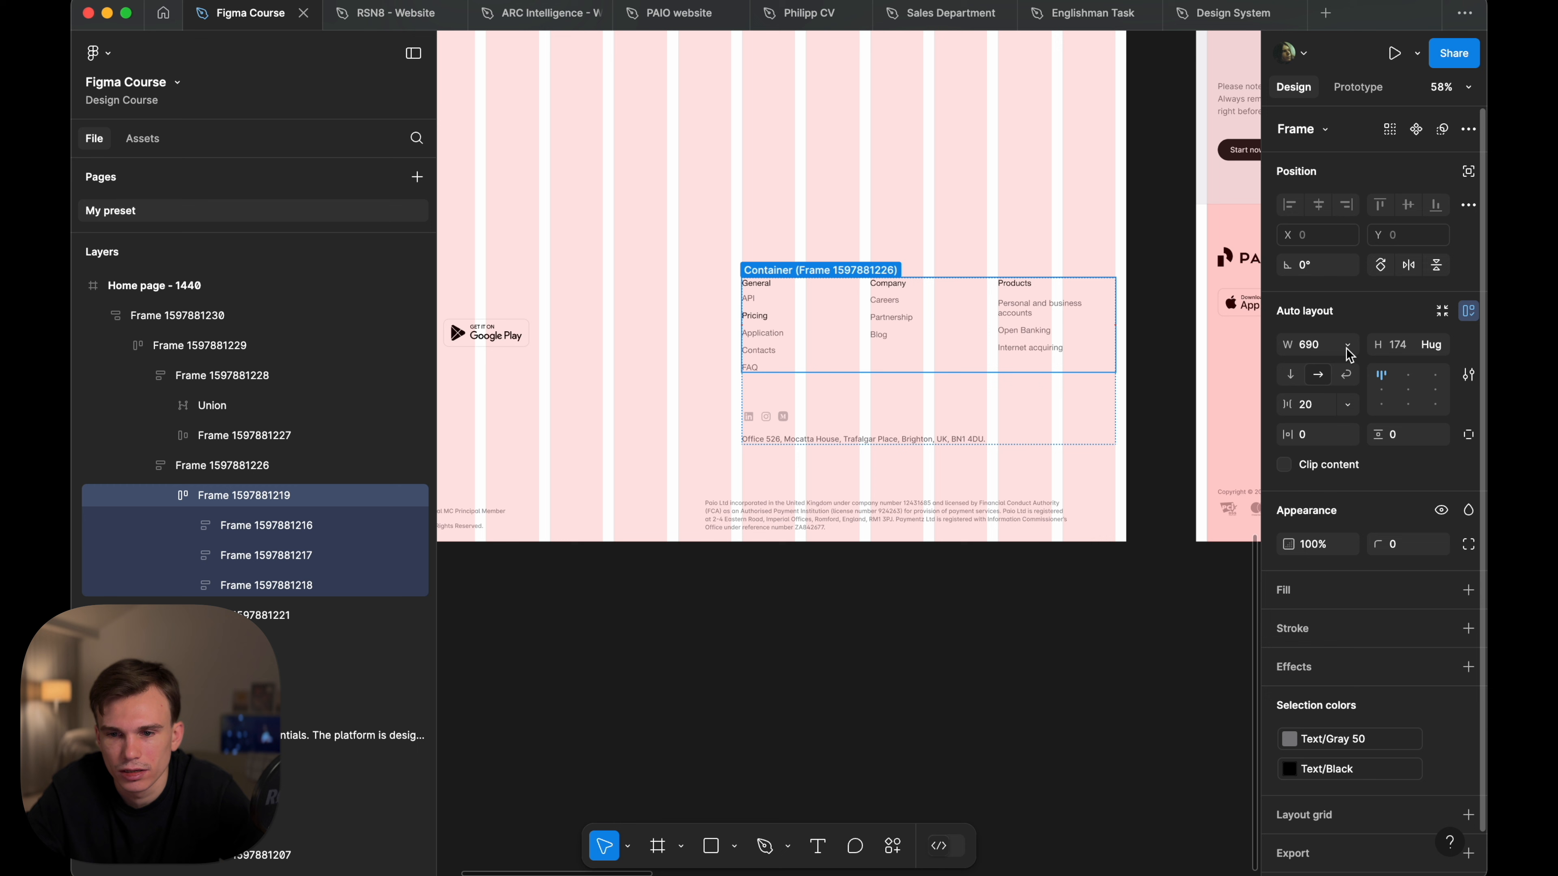
{"action": "key", "text": "Return"}
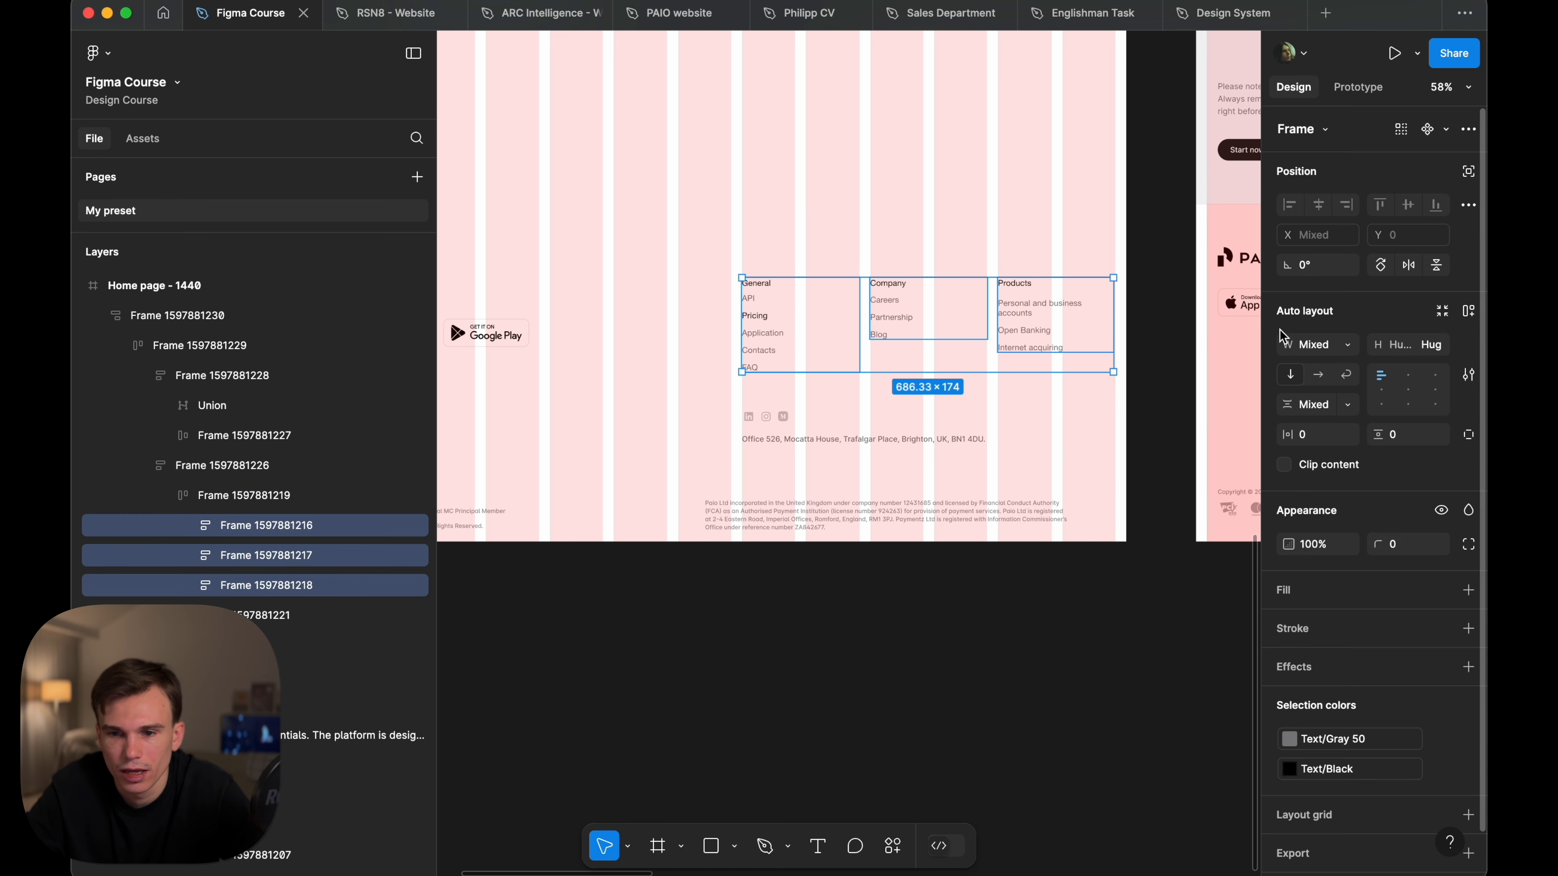
{"action": "left_click", "coordinate": [1351, 348]}
{"action": "left_click", "coordinate": [1352, 388]}
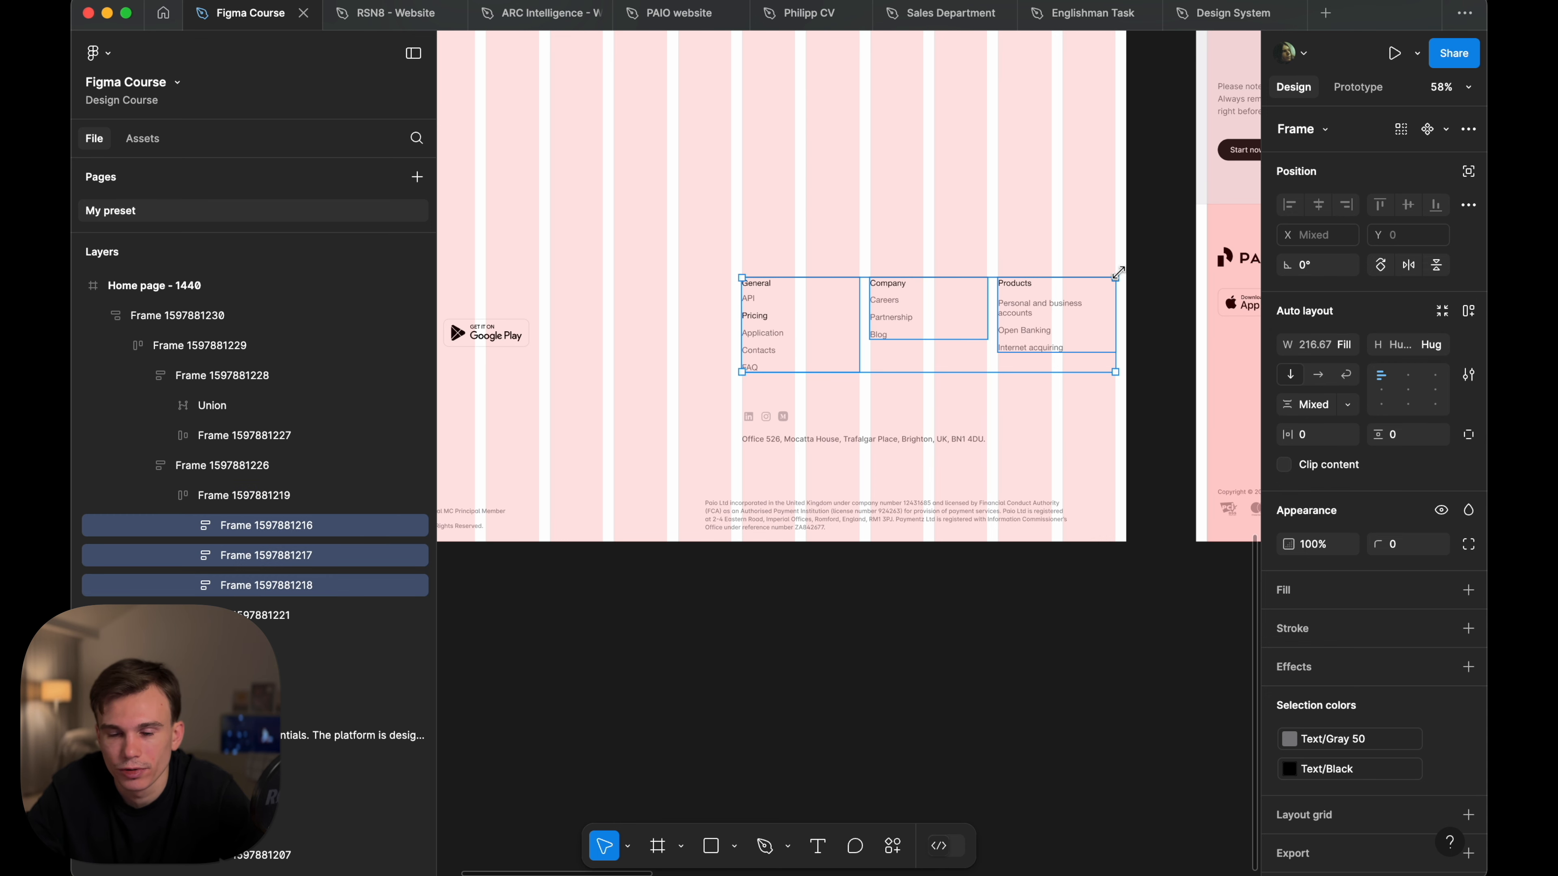
- Check the width sizing of the headings and link lists inside the three footer link columns
{"action": "left_click", "coordinate": [750, 312]}
{"action": "key", "text": "shift+0"}
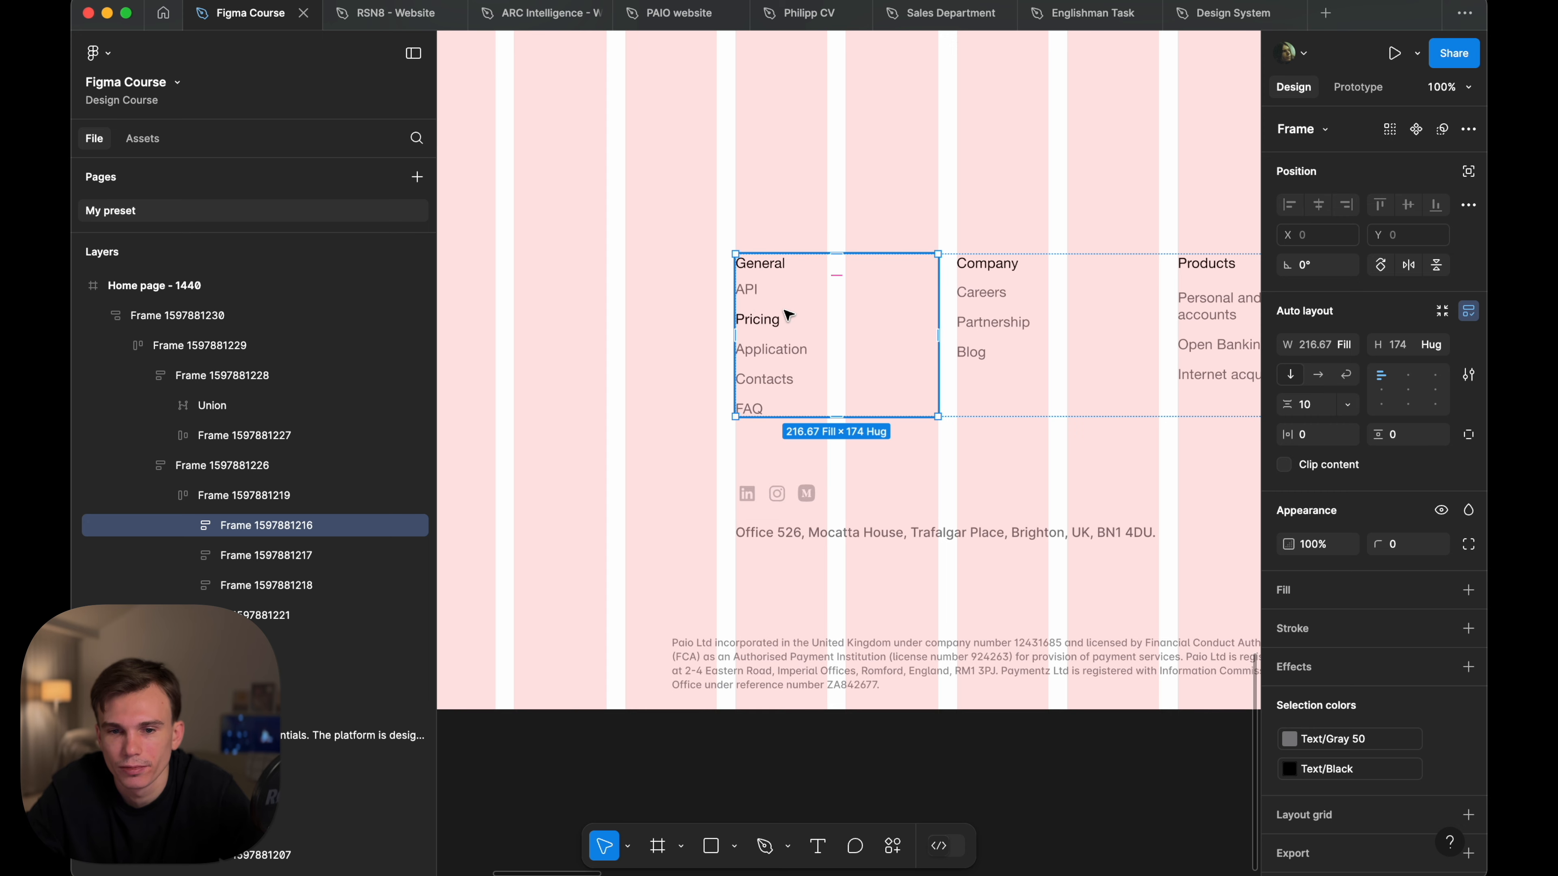
{"action": "scroll", "coordinate": [788, 316], "scroll_direction": "down", "scroll_amount": 5}
{"action": "left_click", "coordinate": [929, 316], "text": "shift"}
{"action": "left_click", "coordinate": [1045, 329], "text": "shift"}
{"action": "scroll", "coordinate": [1098, 332], "scroll_direction": "up", "scroll_amount": 4}
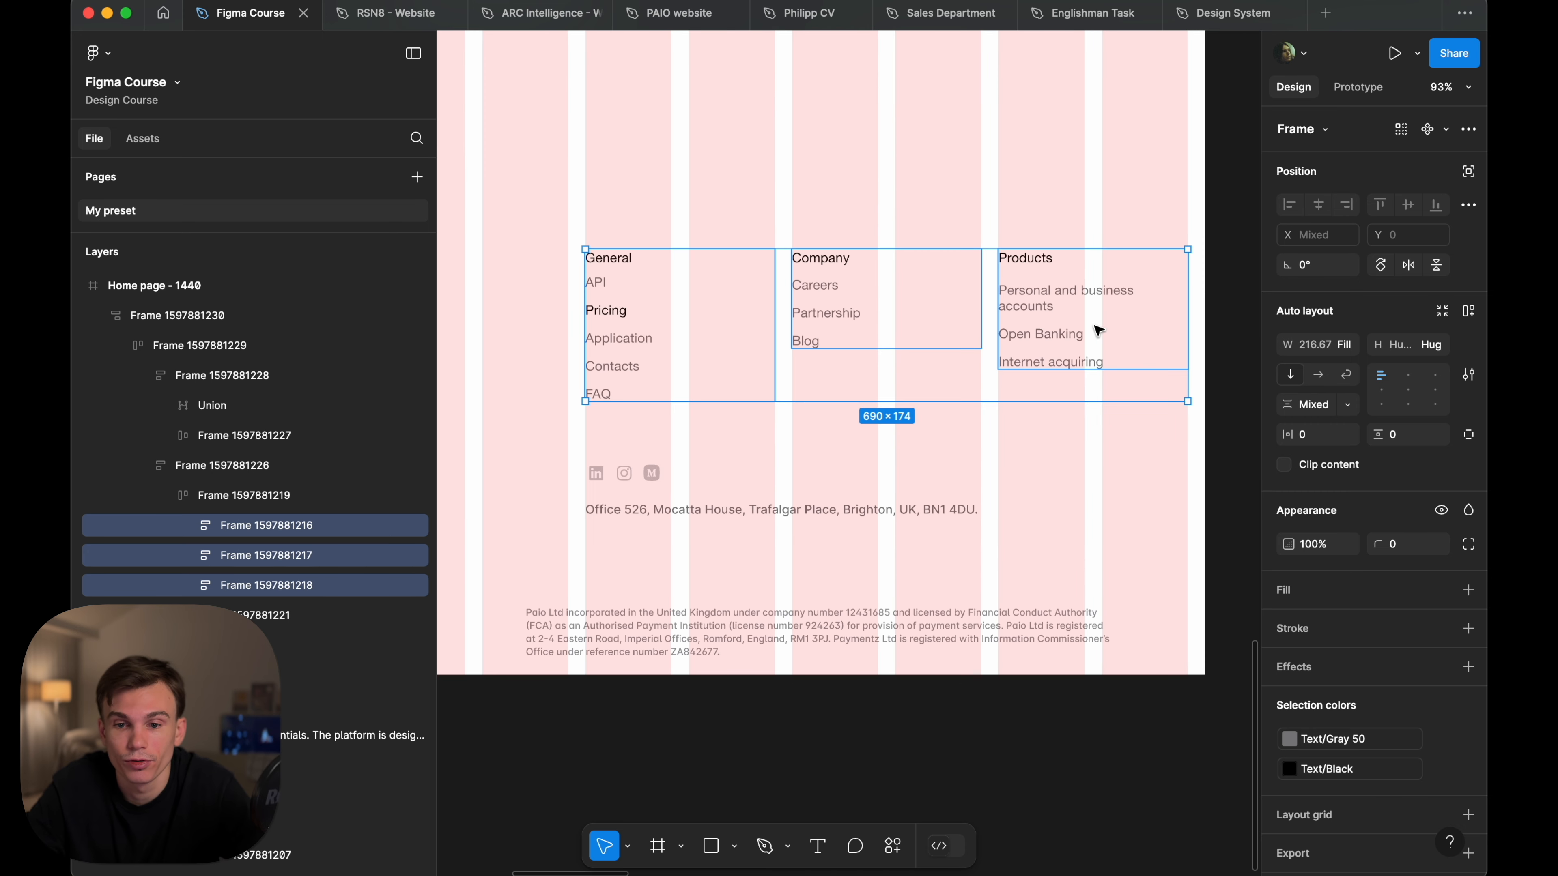
{"action": "key", "text": "Return"}
{"action": "scroll", "coordinate": [1097, 332], "scroll_direction": "down", "scroll_amount": 2}
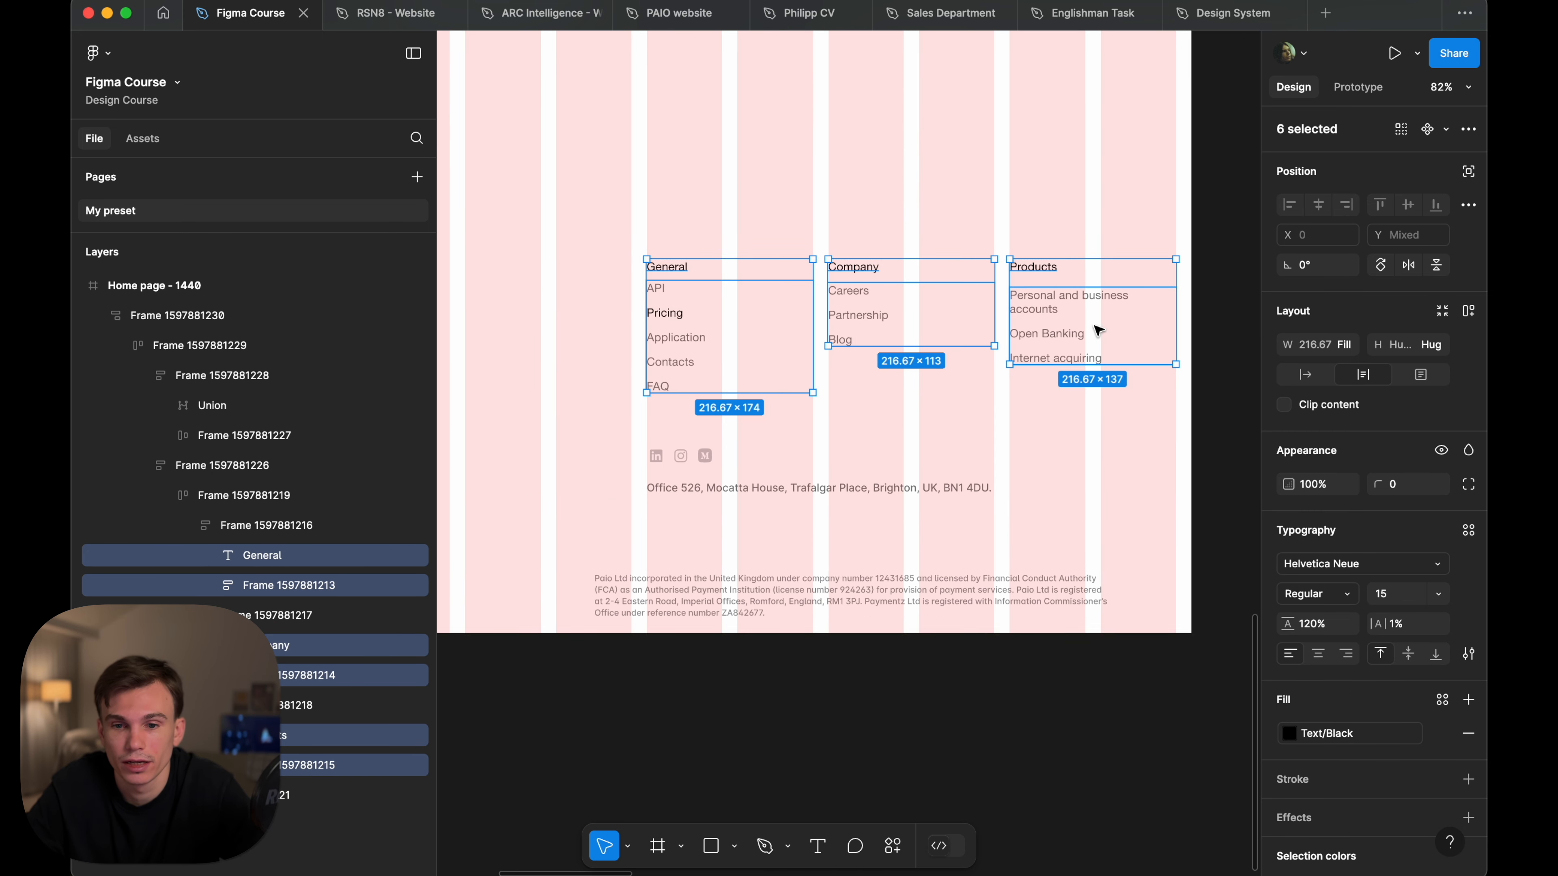
{"action": "left_click", "coordinate": [1352, 353]}
{"action": "left_click", "coordinate": [1353, 354]}
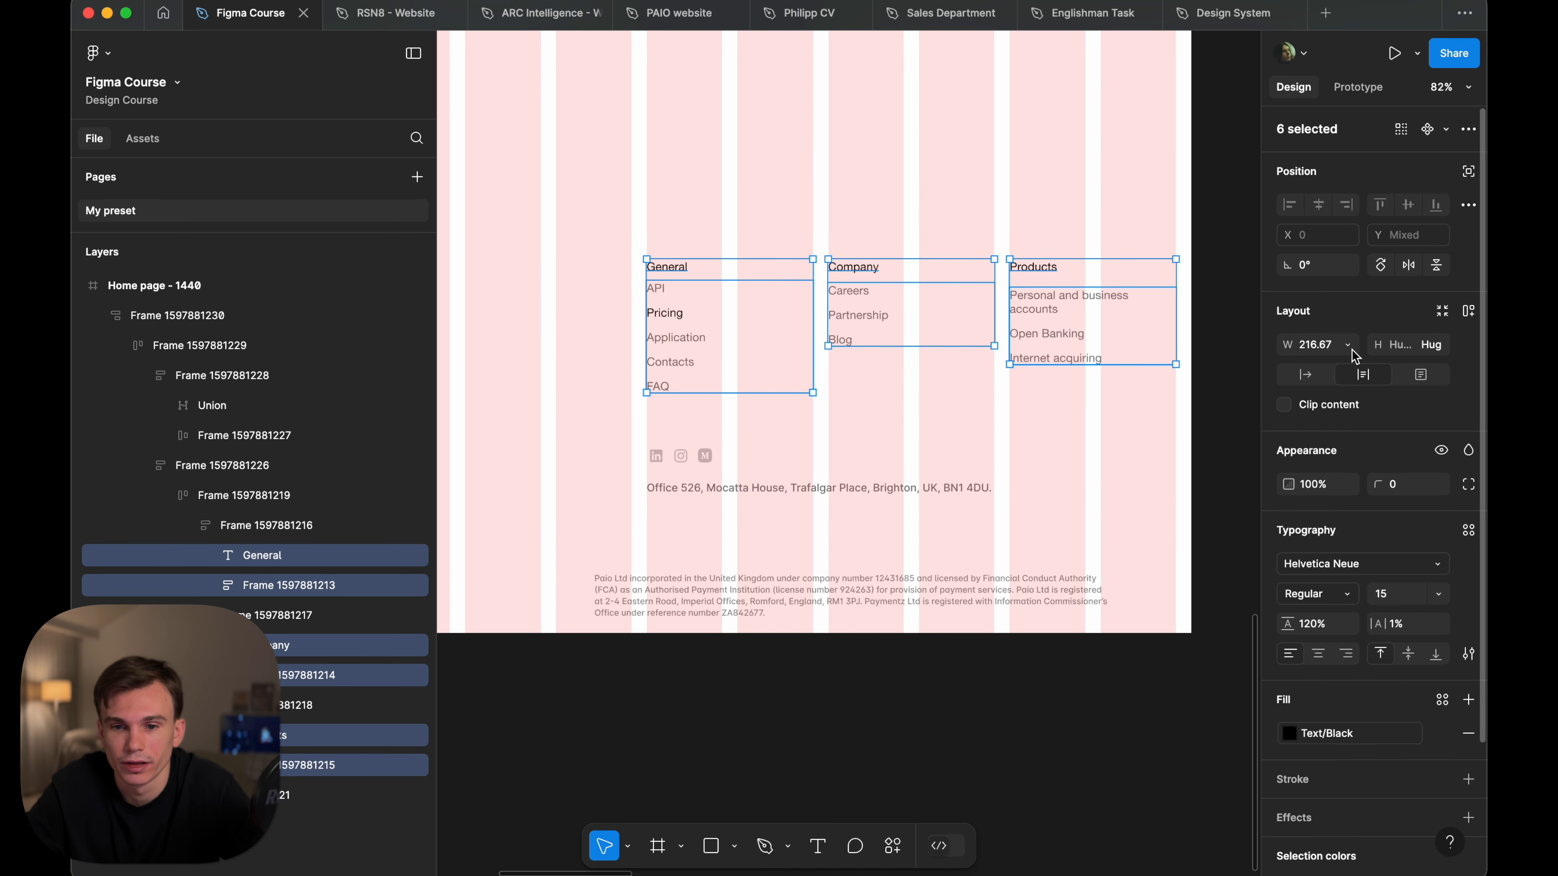
- Check the width sizing of all individual links in the General, Company and Products lists
{"action": "scroll", "coordinate": [691, 277], "scroll_direction": "up", "scroll_amount": 3}
{"action": "left_click", "coordinate": [689, 270]}
{"action": "left_click", "coordinate": [668, 356]}
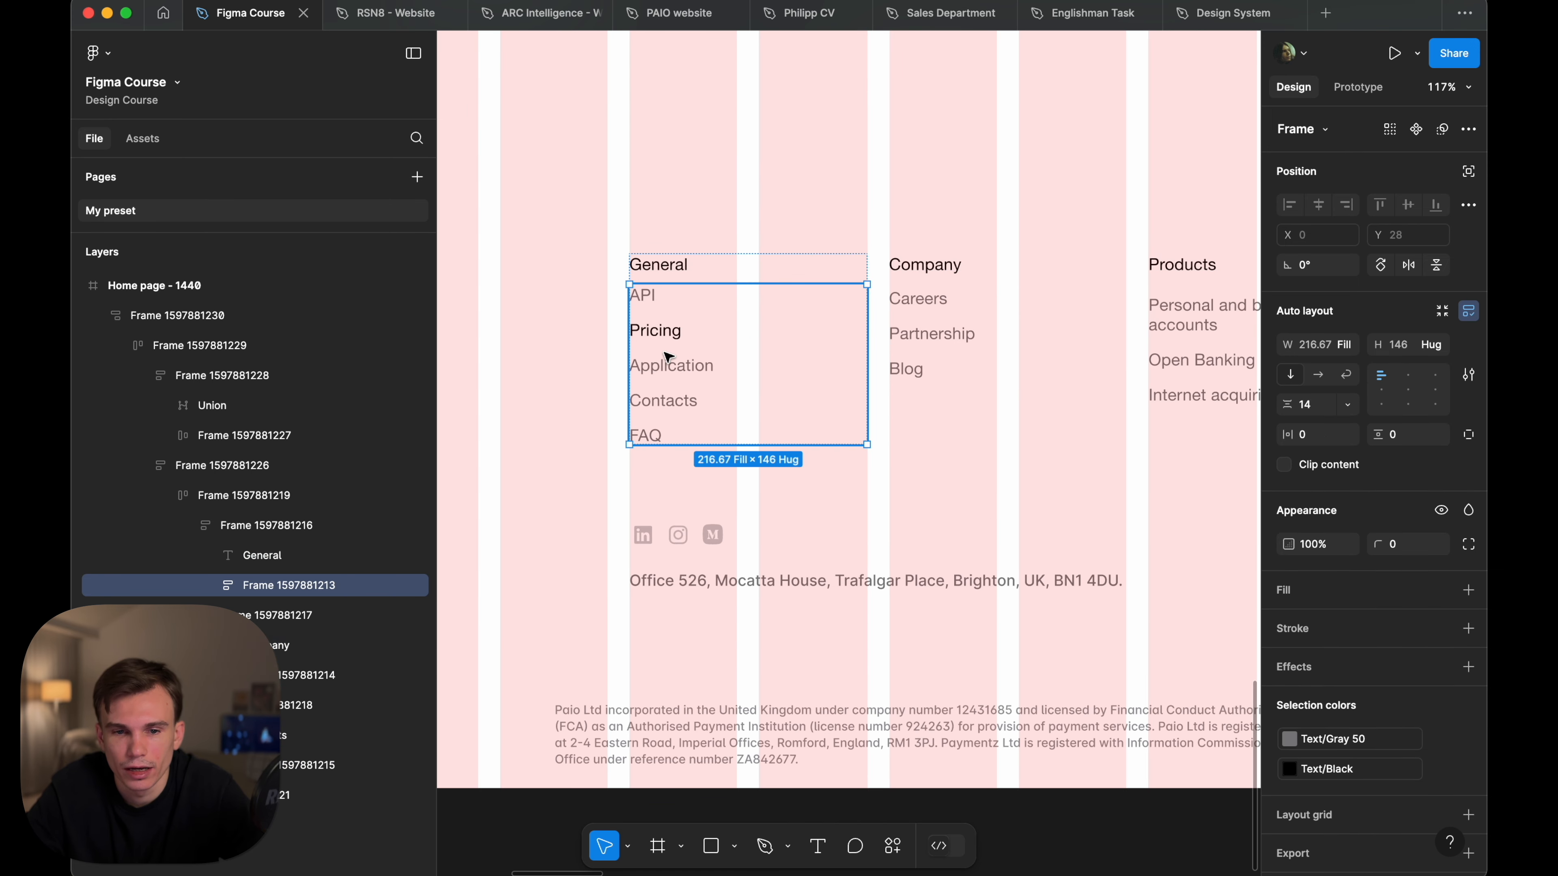
{"action": "left_click", "coordinate": [956, 310], "text": "shift"}
{"action": "scroll", "coordinate": [960, 309], "scroll_direction": "right", "scroll_amount": 3}
{"action": "left_click", "coordinate": [972, 310], "text": "shift"}
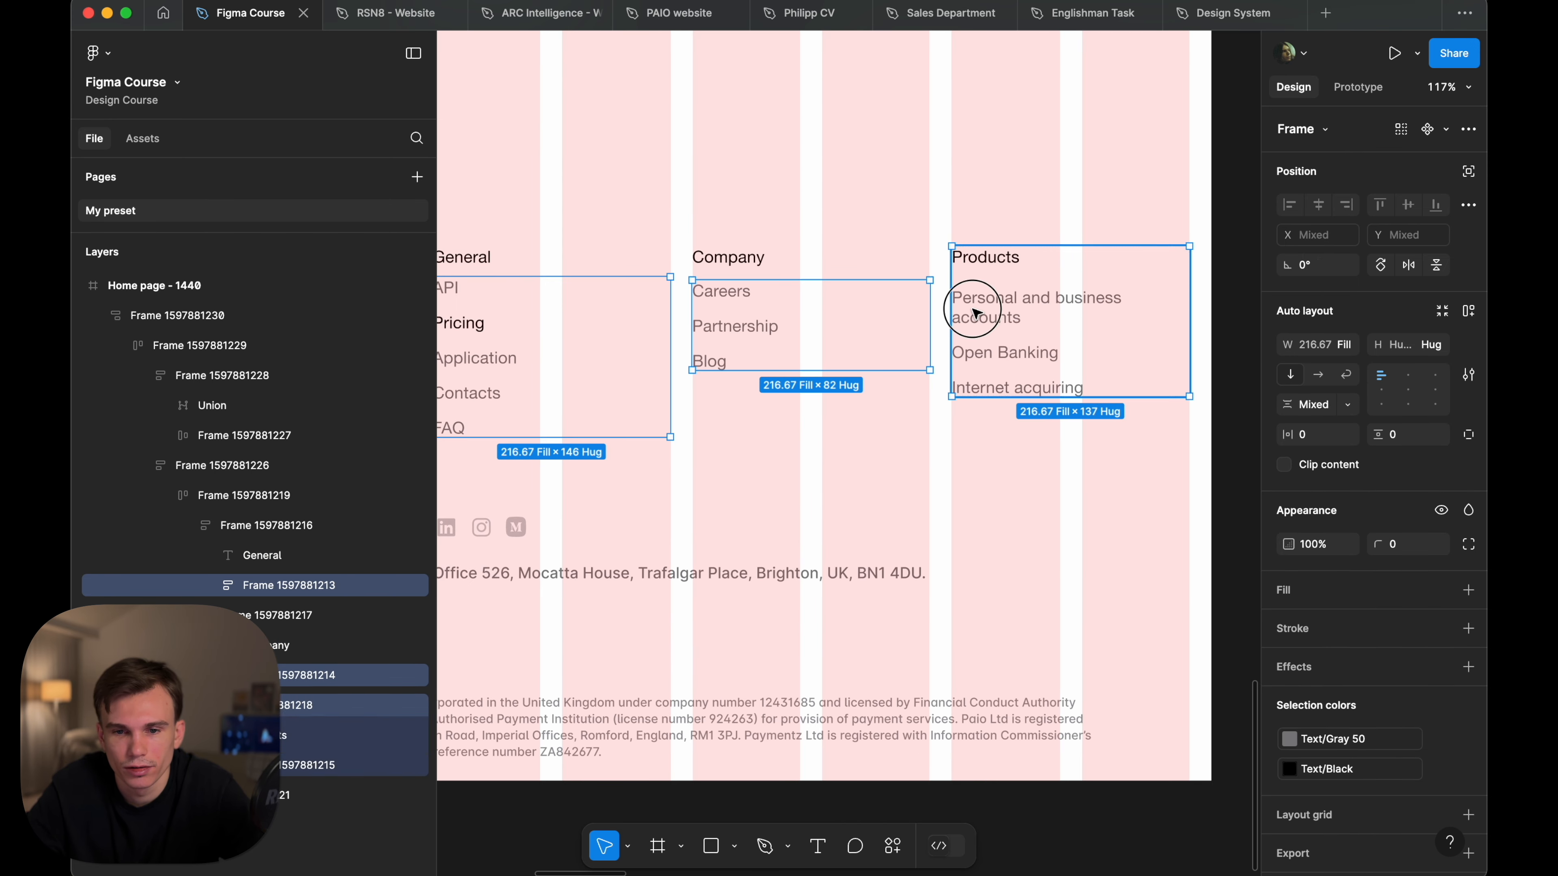
{"action": "scroll", "coordinate": [976, 313], "scroll_direction": "down", "scroll_amount": 3}
{"action": "scroll", "coordinate": [900, 306], "scroll_direction": "up", "scroll_amount": 3}
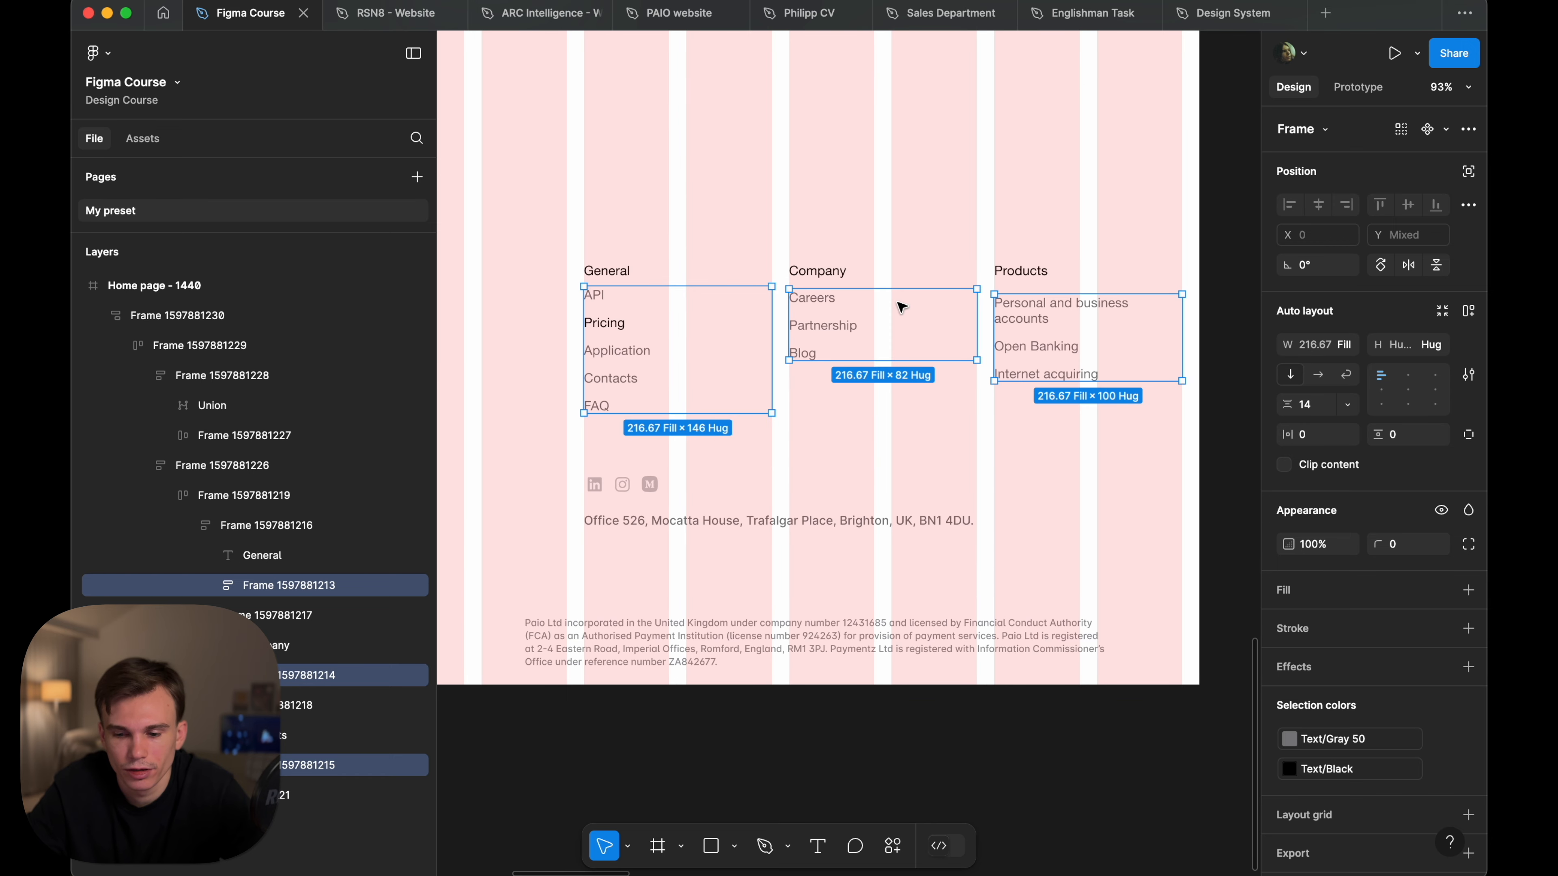
{"action": "key", "text": "Return"}
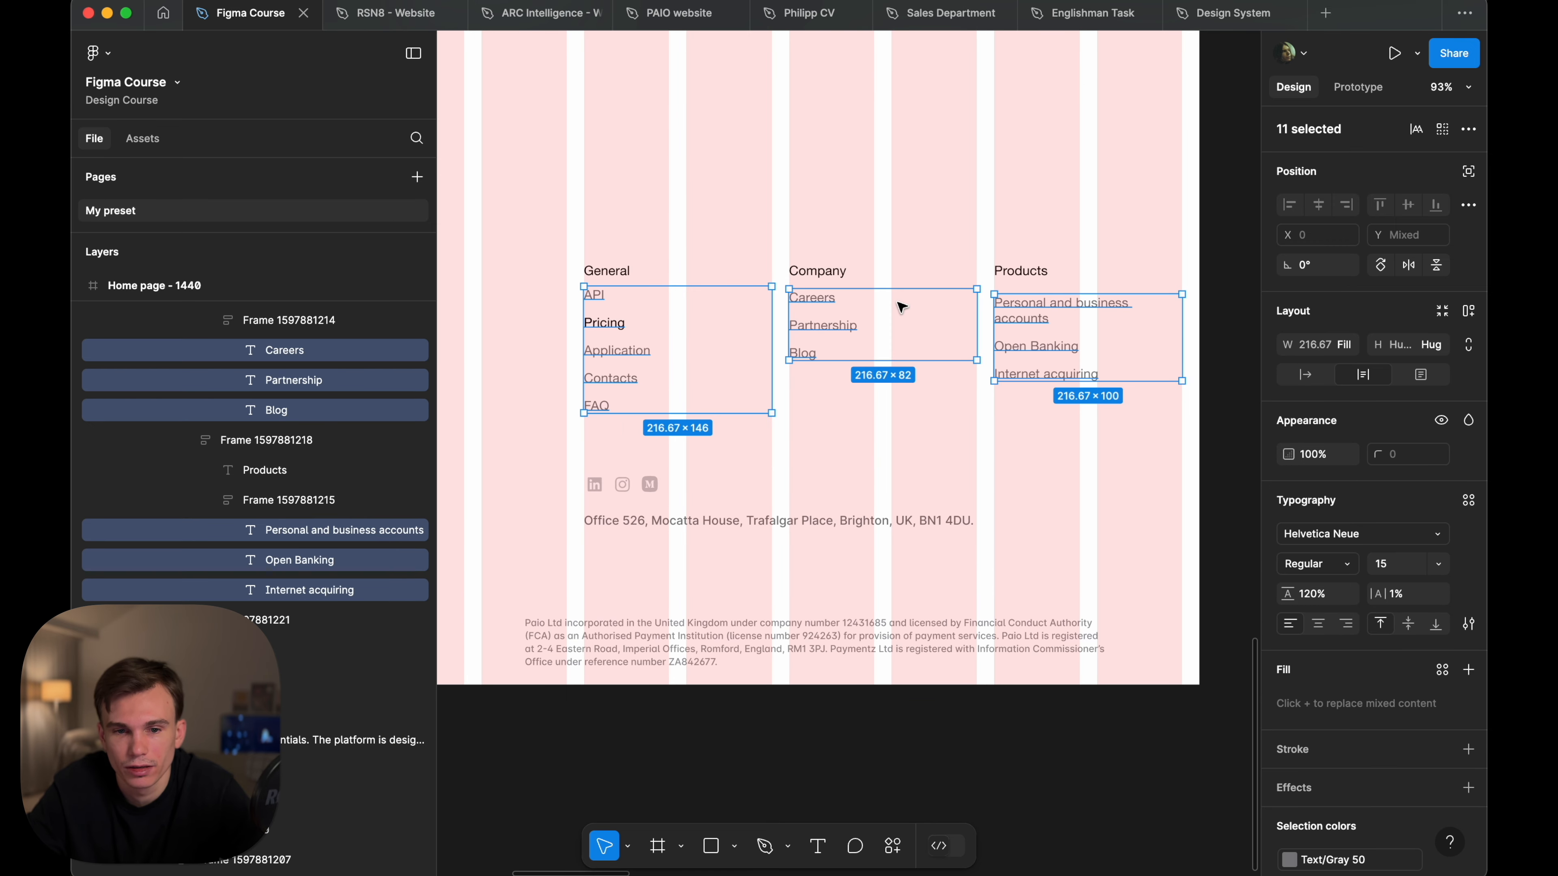
{"action": "left_click", "coordinate": [1349, 345]}
{"action": "left_click", "coordinate": [1230, 352]}
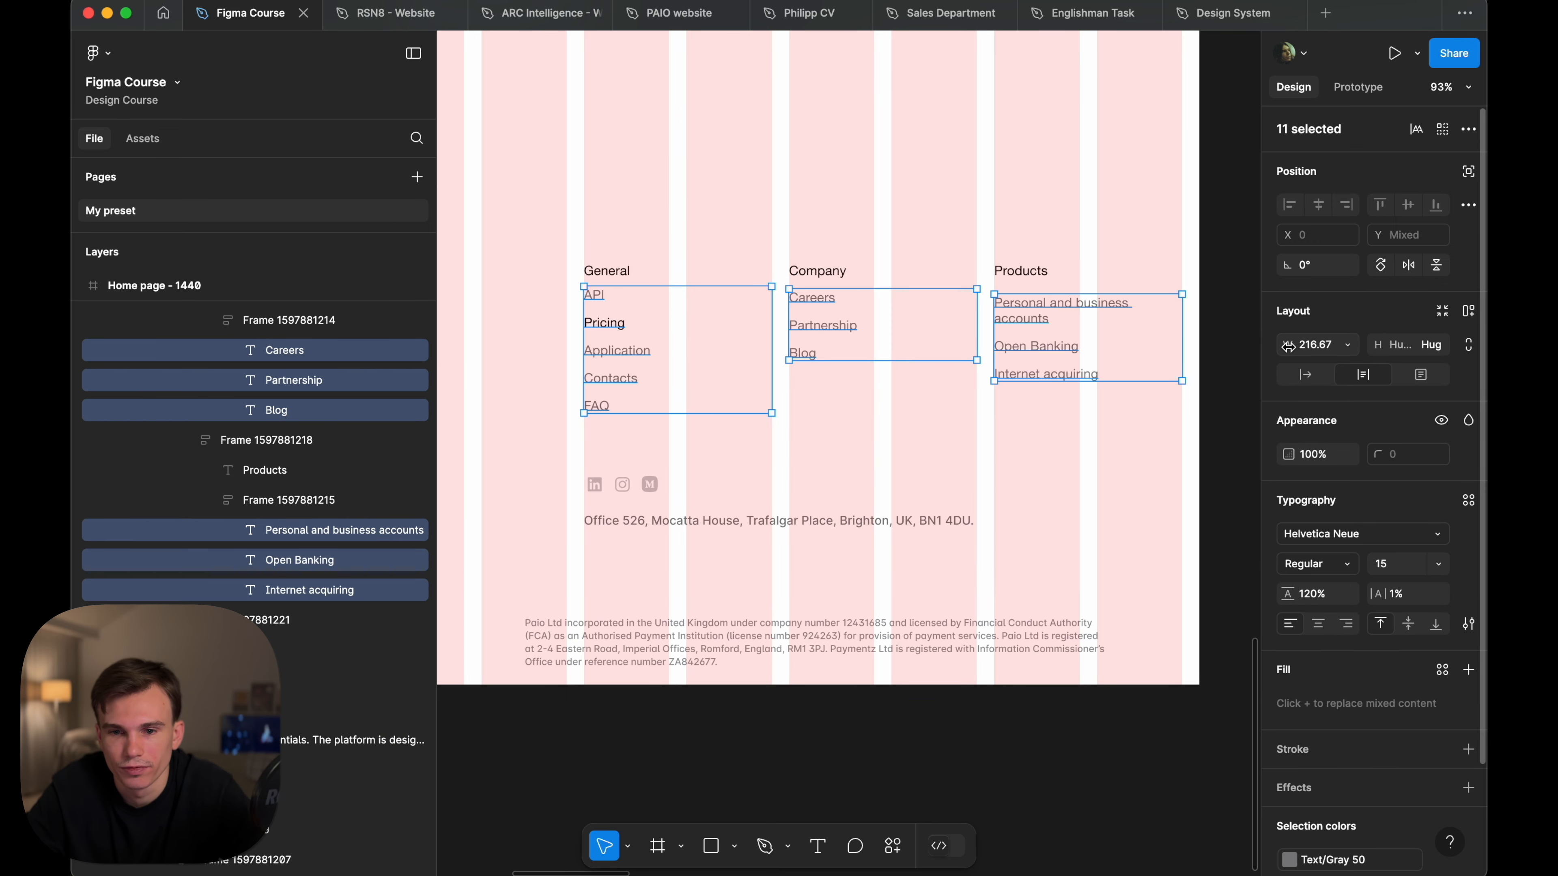
{"action": "left_click", "coordinate": [1231, 351]}
- Inspect the text box widths of the API and "Personal and business accounts" links in the footer
{"action": "scroll", "coordinate": [707, 348], "scroll_direction": "up", "scroll_amount": 5}
{"action": "left_click", "coordinate": [535, 271], "text": "super"}
{"action": "scroll", "coordinate": [797, 319], "scroll_direction": "right", "scroll_amount": 3}
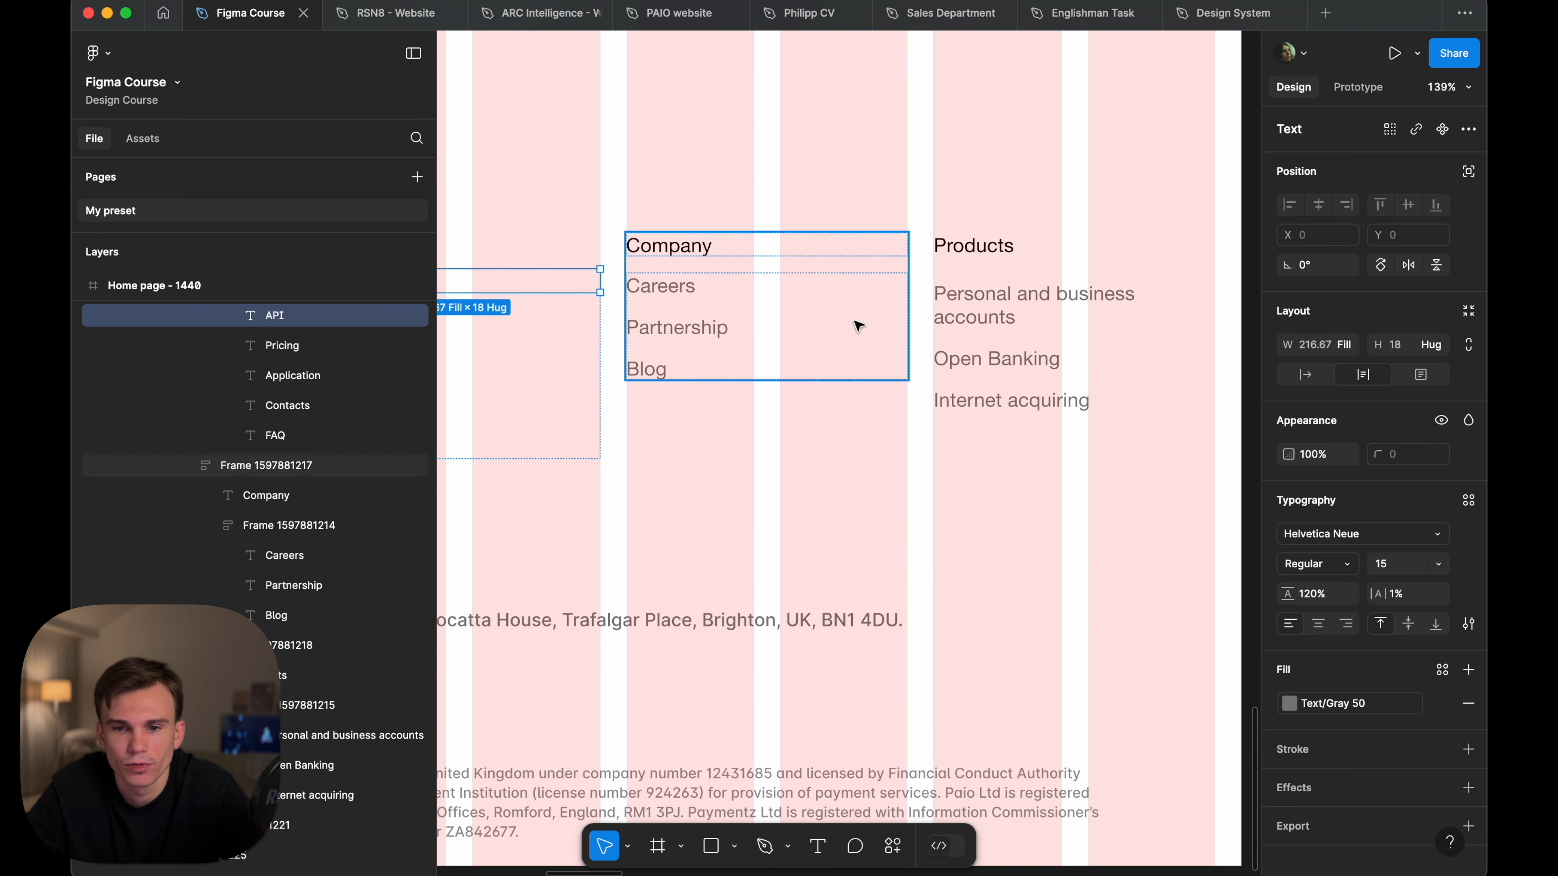
{"action": "left_click", "coordinate": [963, 319], "text": "super"}
{"action": "scroll", "coordinate": [902, 311], "scroll_direction": "right", "scroll_amount": 3}
{"action": "double_click", "coordinate": [902, 311]}
{"action": "left_click", "coordinate": [965, 321]}
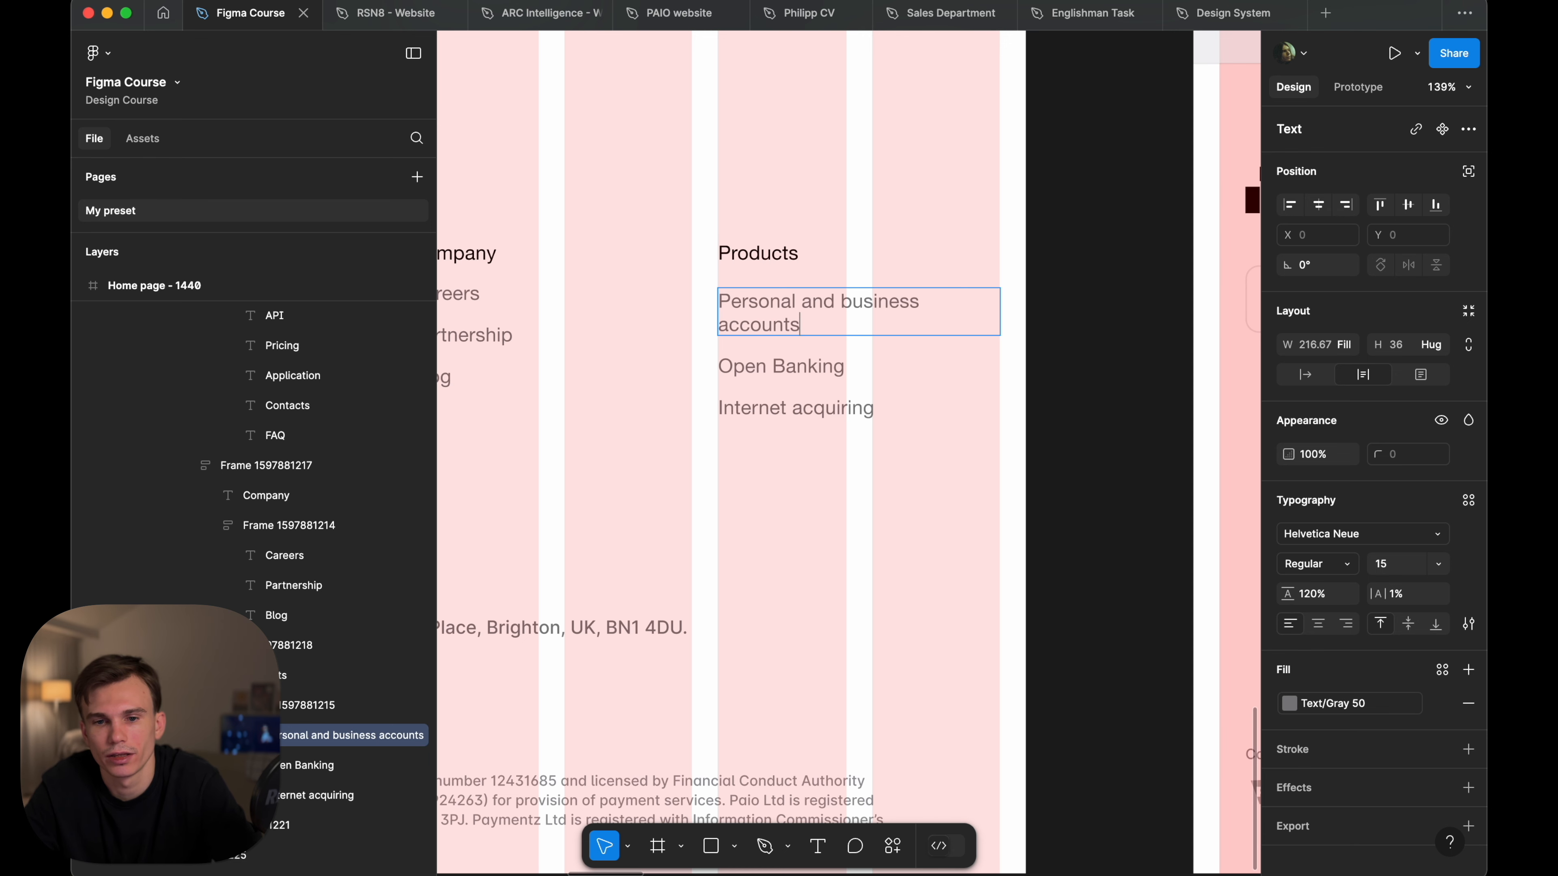
{"action": "key", "text": "Escape"}
{"action": "key", "text": "Escape"}
{"action": "key", "text": "Escape"}
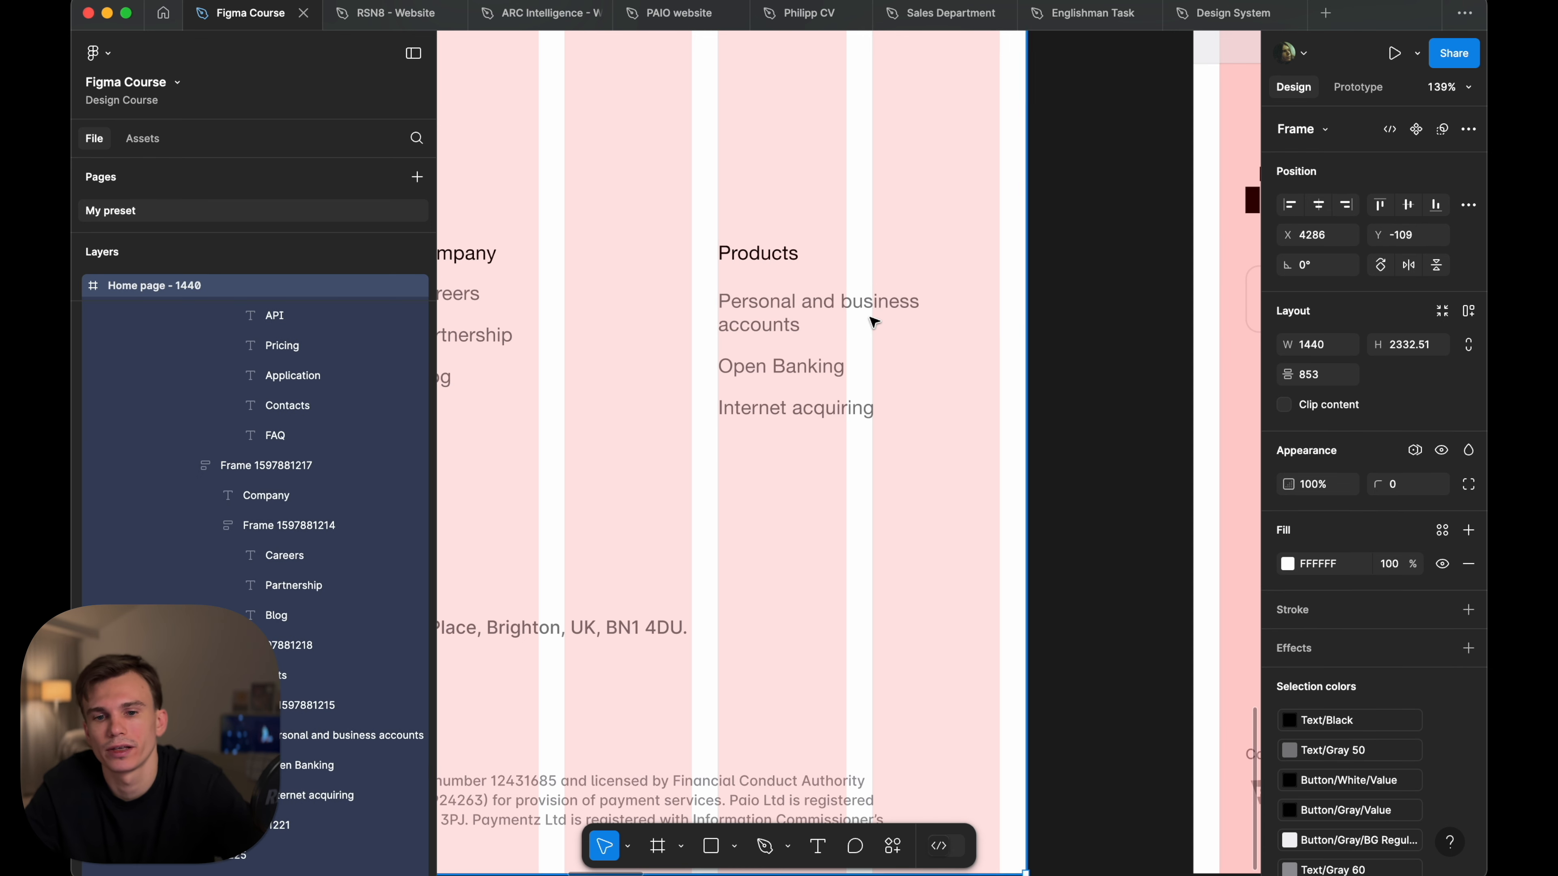
{"action": "left_click", "coordinate": [914, 297], "text": "super"}
{"action": "scroll", "coordinate": [1164, 343], "scroll_direction": "down", "scroll_amount": 4}
{"action": "left_click", "coordinate": [1165, 344]}
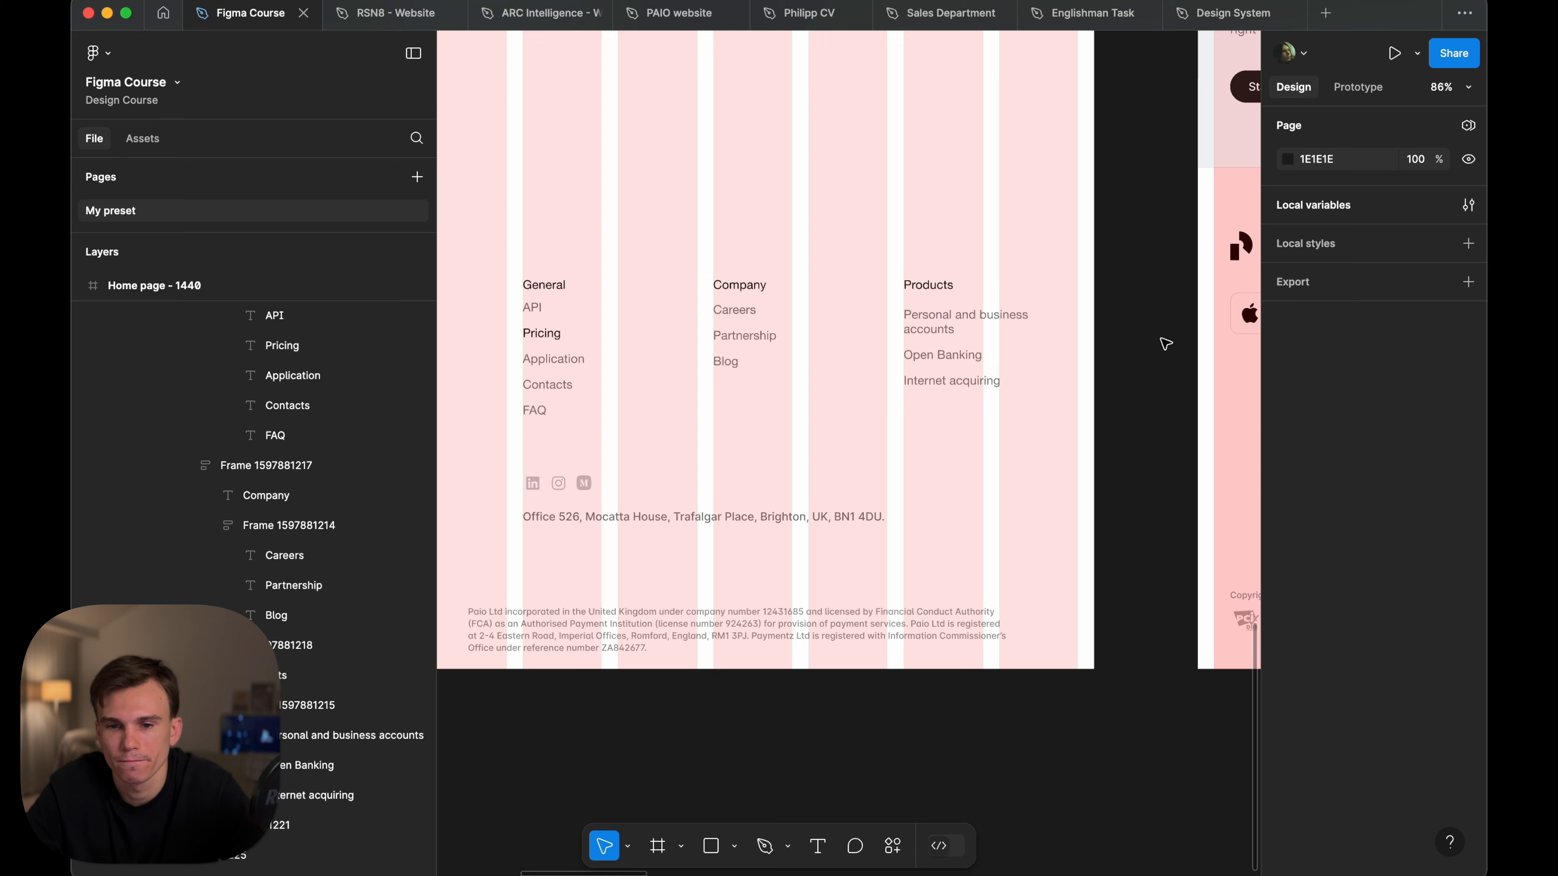
- Set the footer block holding the social icons and office address to fill its container's width
{"action": "scroll", "coordinate": [1165, 344], "scroll_direction": "down", "scroll_amount": 4}
{"action": "scroll", "coordinate": [1165, 344], "scroll_direction": "up", "scroll_amount": 2}
{"action": "scroll", "coordinate": [928, 330], "scroll_direction": "left", "scroll_amount": 5}
{"action": "left_click", "coordinate": [970, 455]}
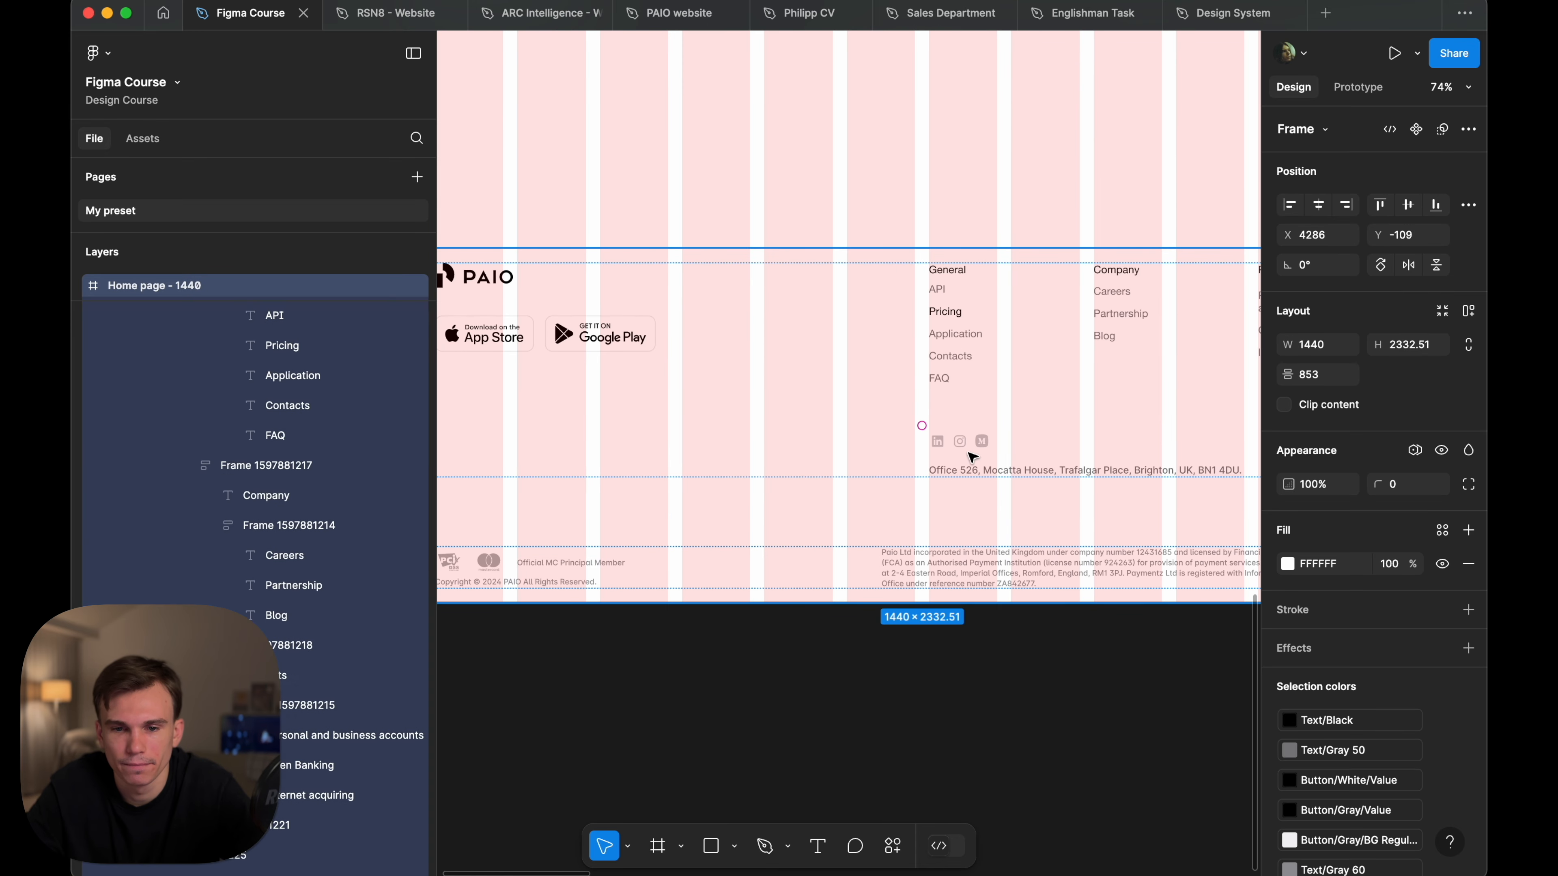
{"action": "double_click", "coordinate": [974, 465]}
{"action": "double_click", "coordinate": [975, 466]}
{"action": "scroll", "coordinate": [975, 467], "scroll_direction": "right", "scroll_amount": 5}
{"action": "scroll", "coordinate": [783, 448], "scroll_direction": "up", "scroll_amount": 3}
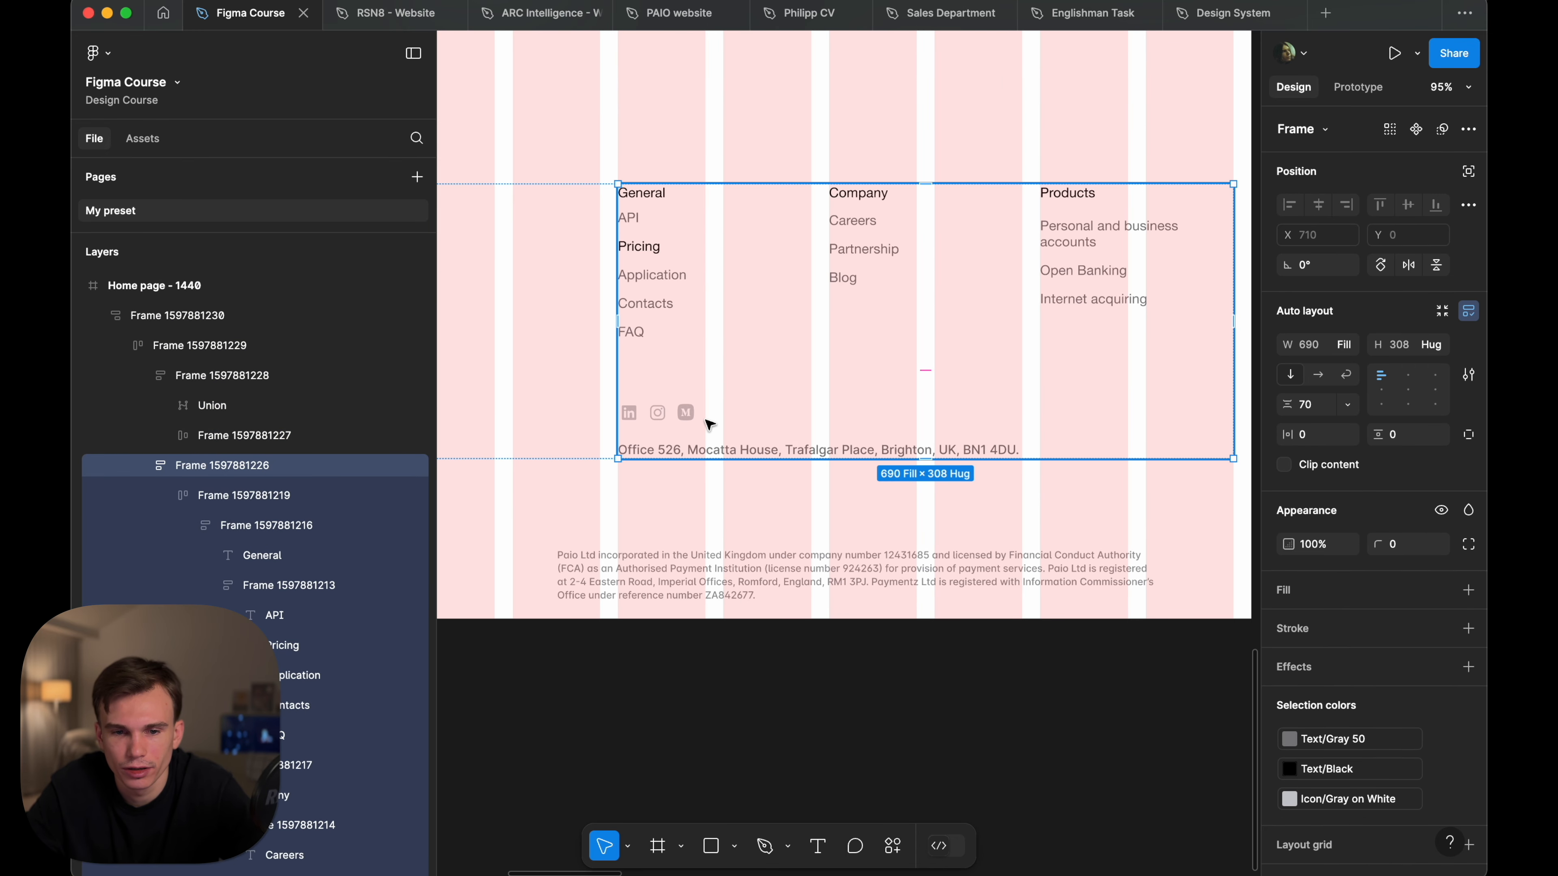
{"action": "double_click", "coordinate": [658, 410]}
{"action": "left_click", "coordinate": [1354, 344]}
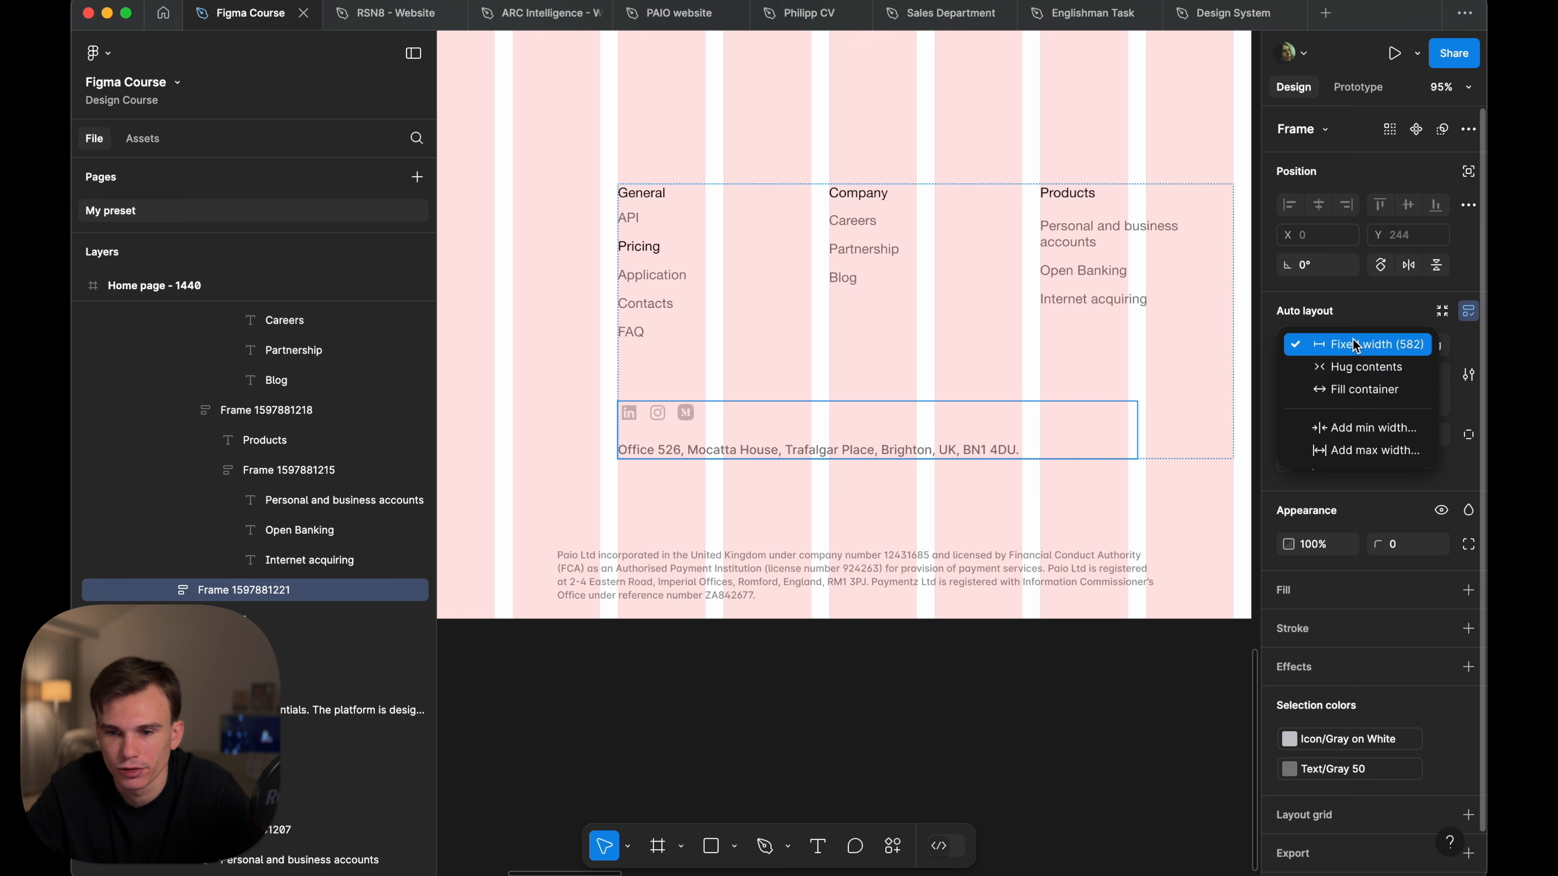
{"action": "left_click", "coordinate": [1356, 386]}
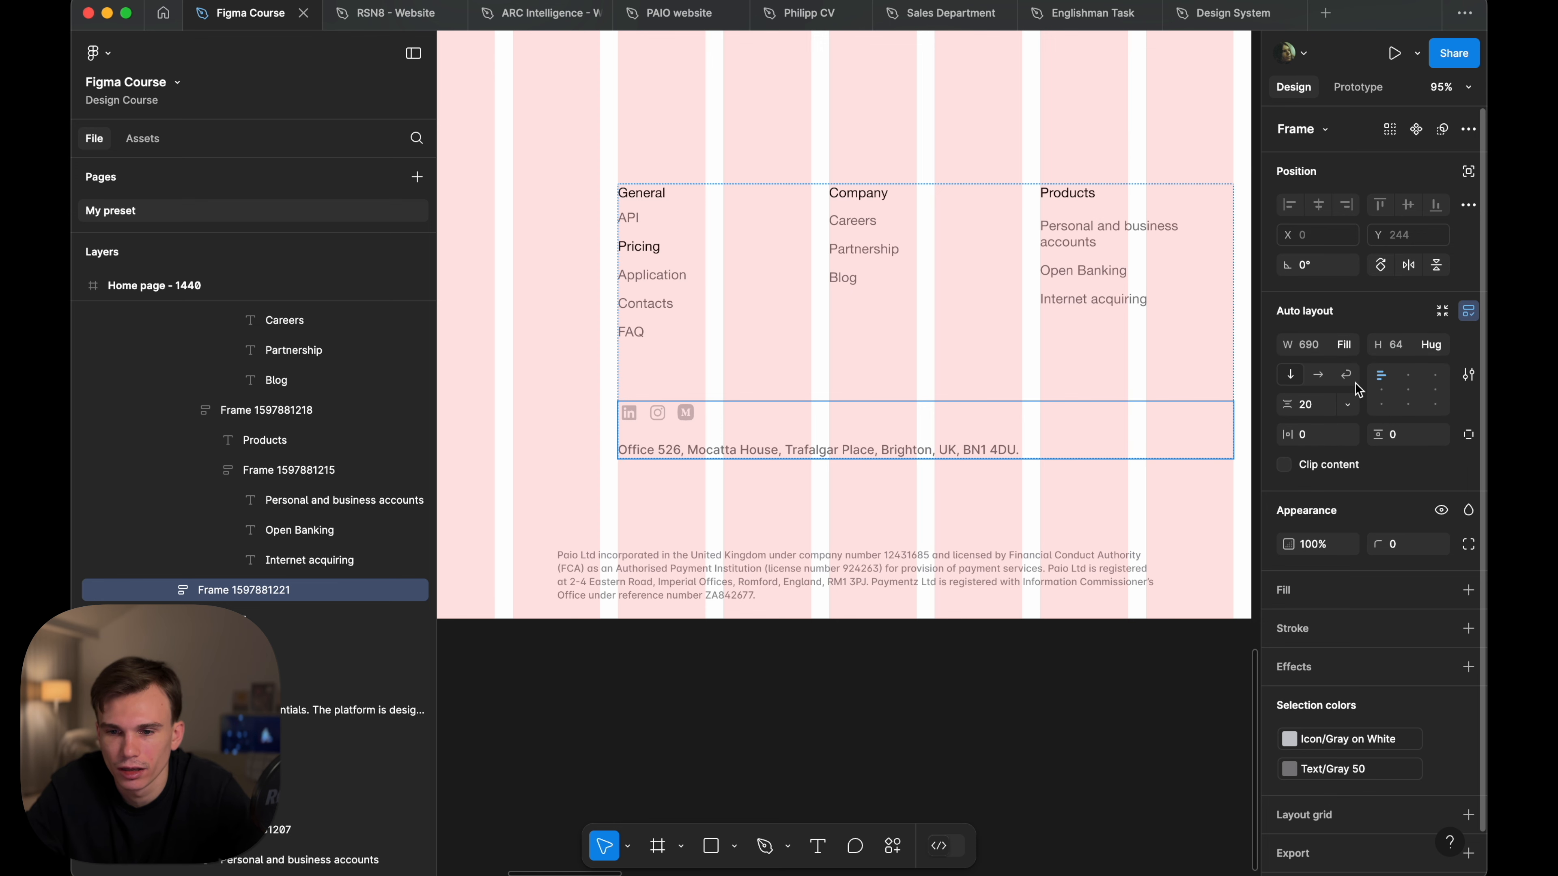
- Check the width sizing of the footer's office address text and the social icons row against the layout grid
{"action": "double_click", "coordinate": [713, 453]}
{"action": "scroll", "coordinate": [981, 399], "scroll_direction": "right", "scroll_amount": 3}
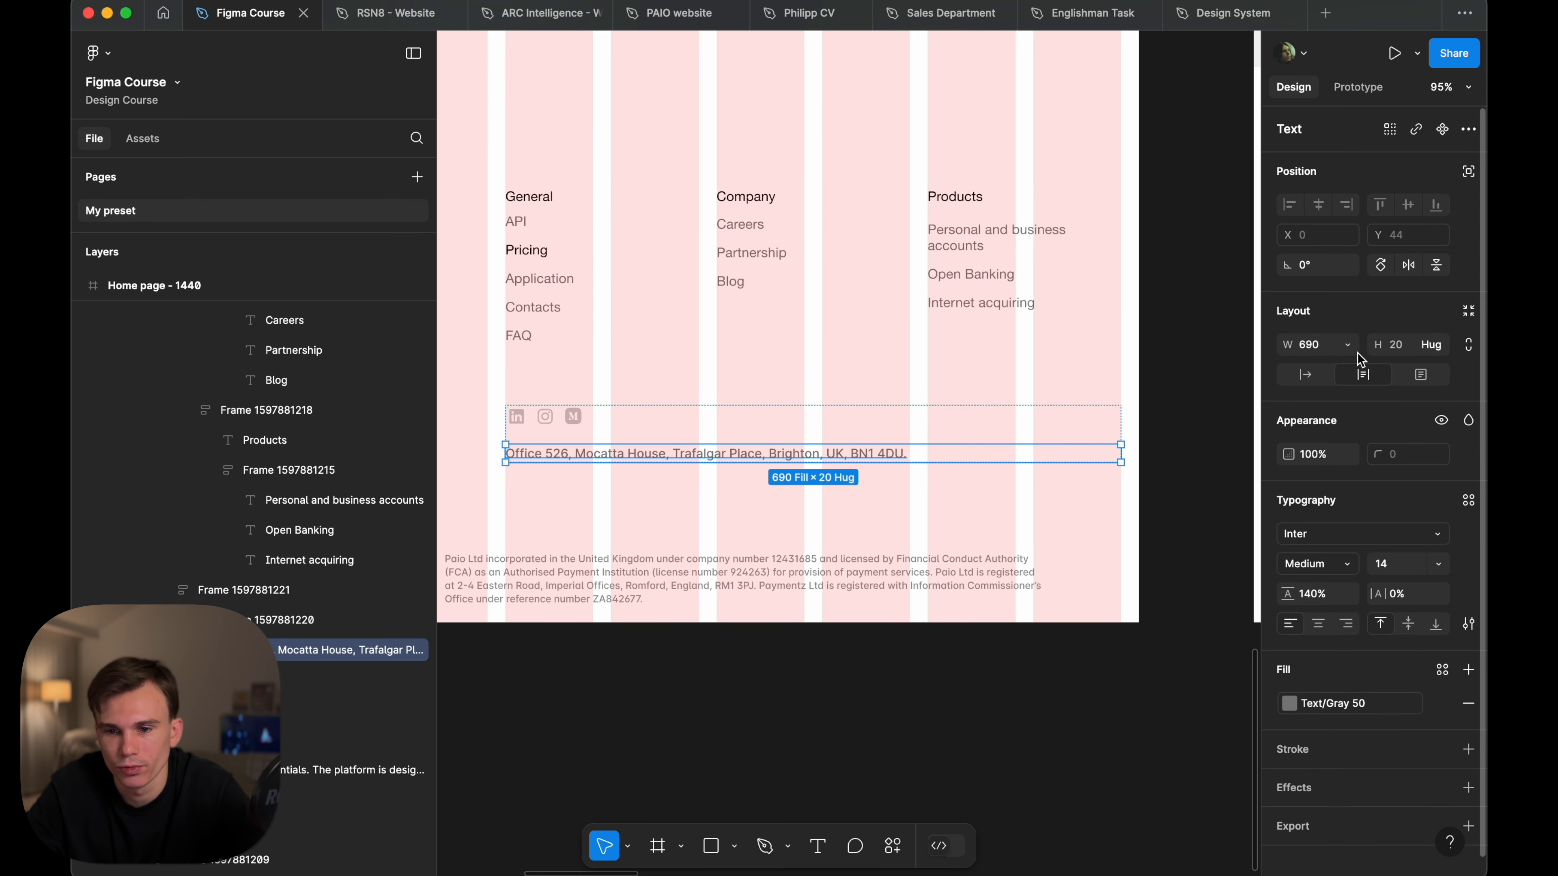
{"action": "scroll", "coordinate": [1139, 464], "scroll_direction": "left", "scroll_amount": 3}
{"action": "scroll", "coordinate": [1138, 464], "scroll_direction": "down", "scroll_amount": 1}
{"action": "left_click", "coordinate": [643, 385]}
{"action": "scroll", "coordinate": [643, 384], "scroll_direction": "left", "scroll_amount": 2}
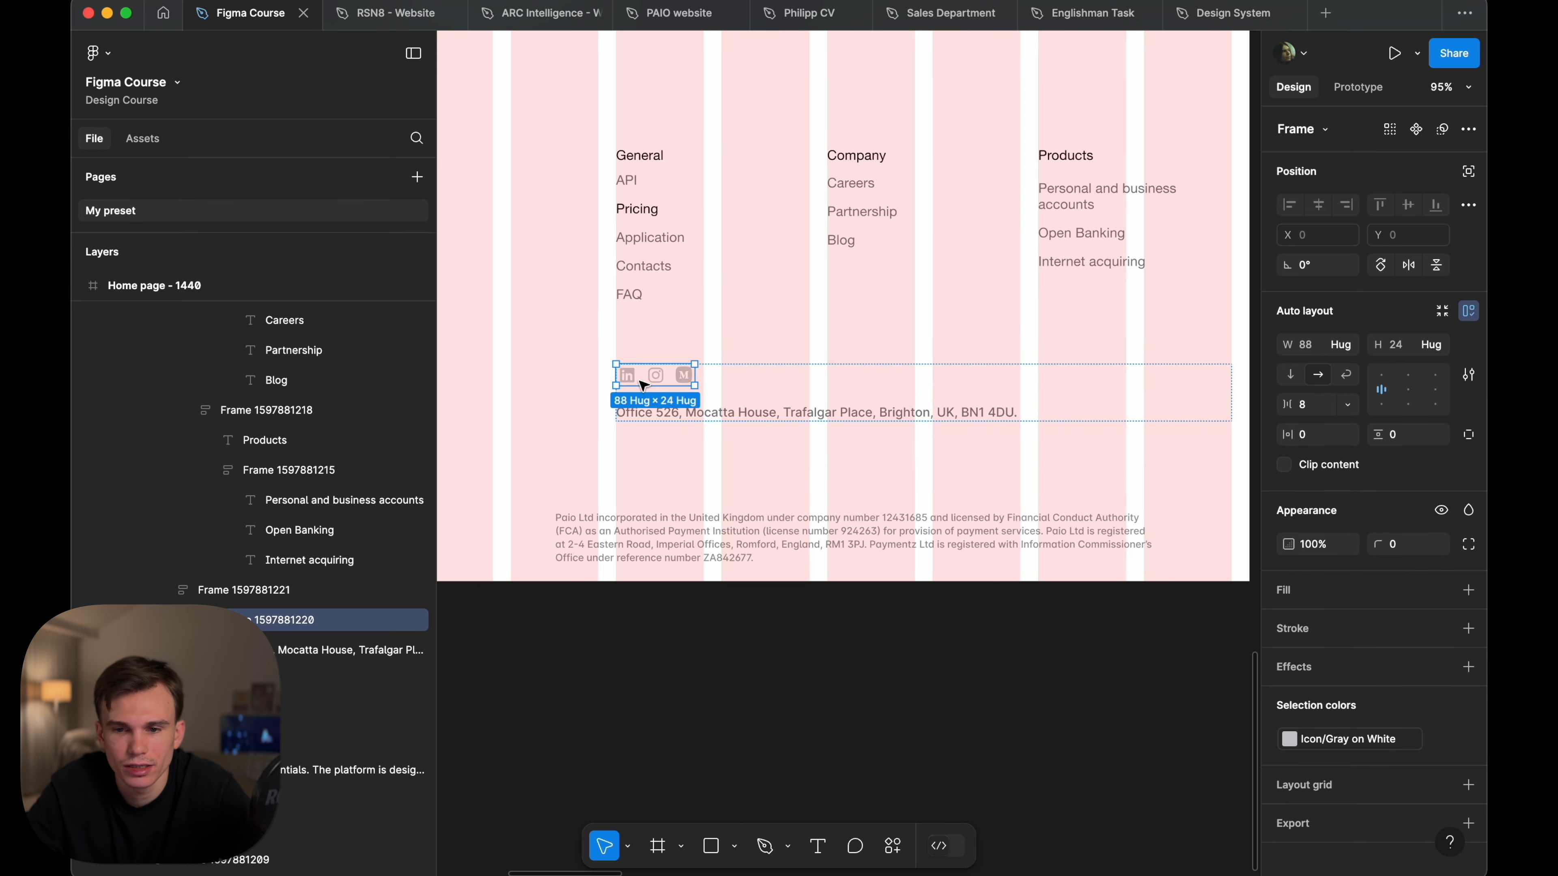
{"action": "scroll", "coordinate": [675, 380], "scroll_direction": "up", "scroll_amount": 3}
{"action": "scroll", "coordinate": [693, 382], "scroll_direction": "down", "scroll_amount": 2}
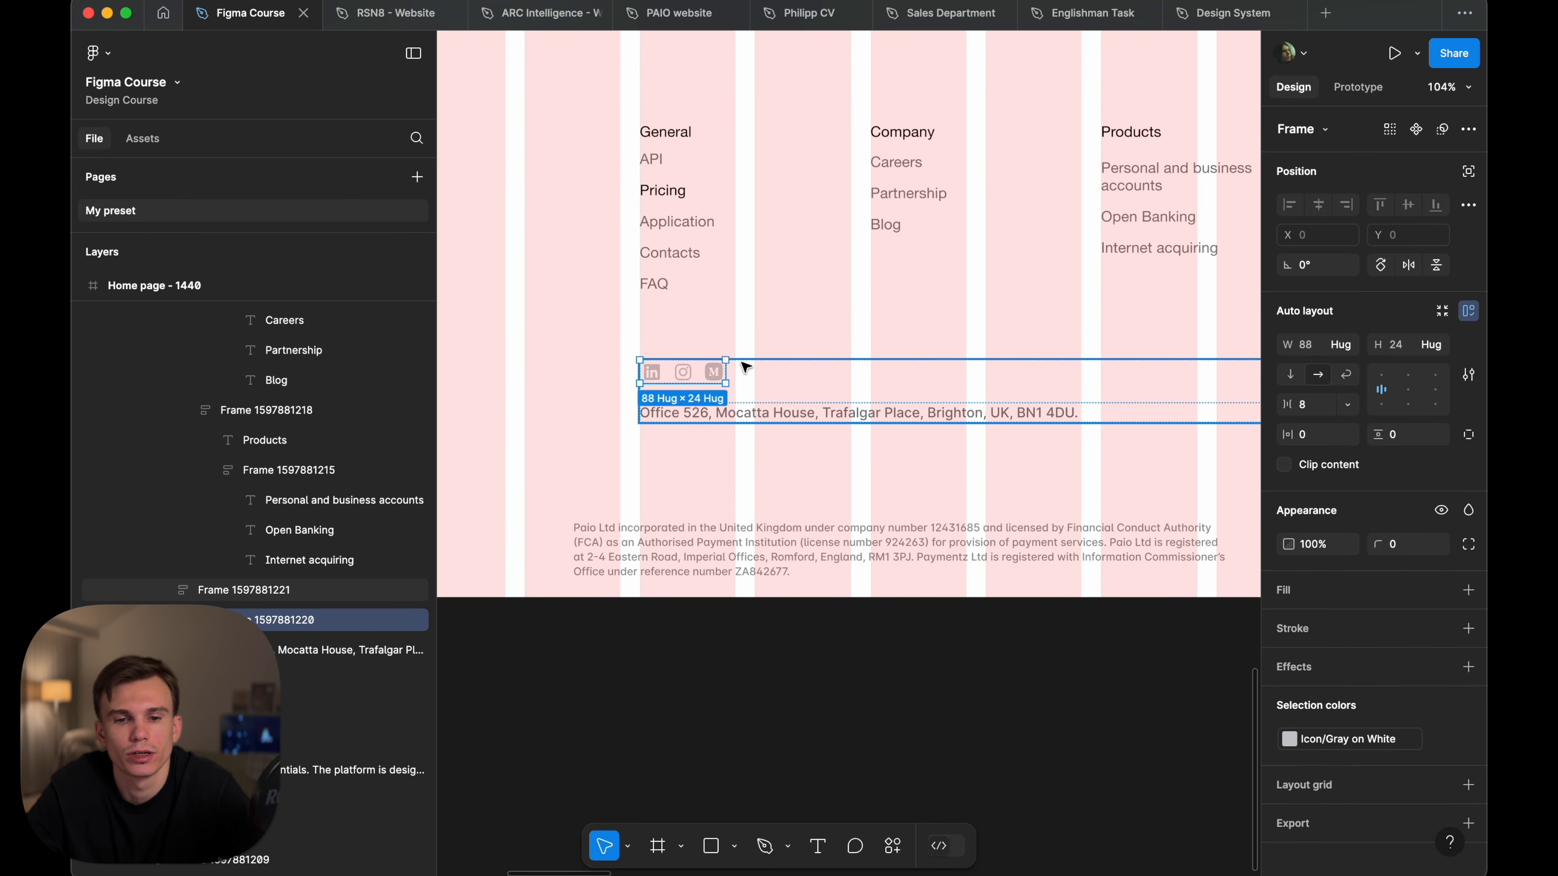
{"action": "scroll", "coordinate": [740, 368], "scroll_direction": "down", "scroll_amount": 3}
{"action": "scroll", "coordinate": [724, 371], "scroll_direction": "down", "scroll_amount": 1}
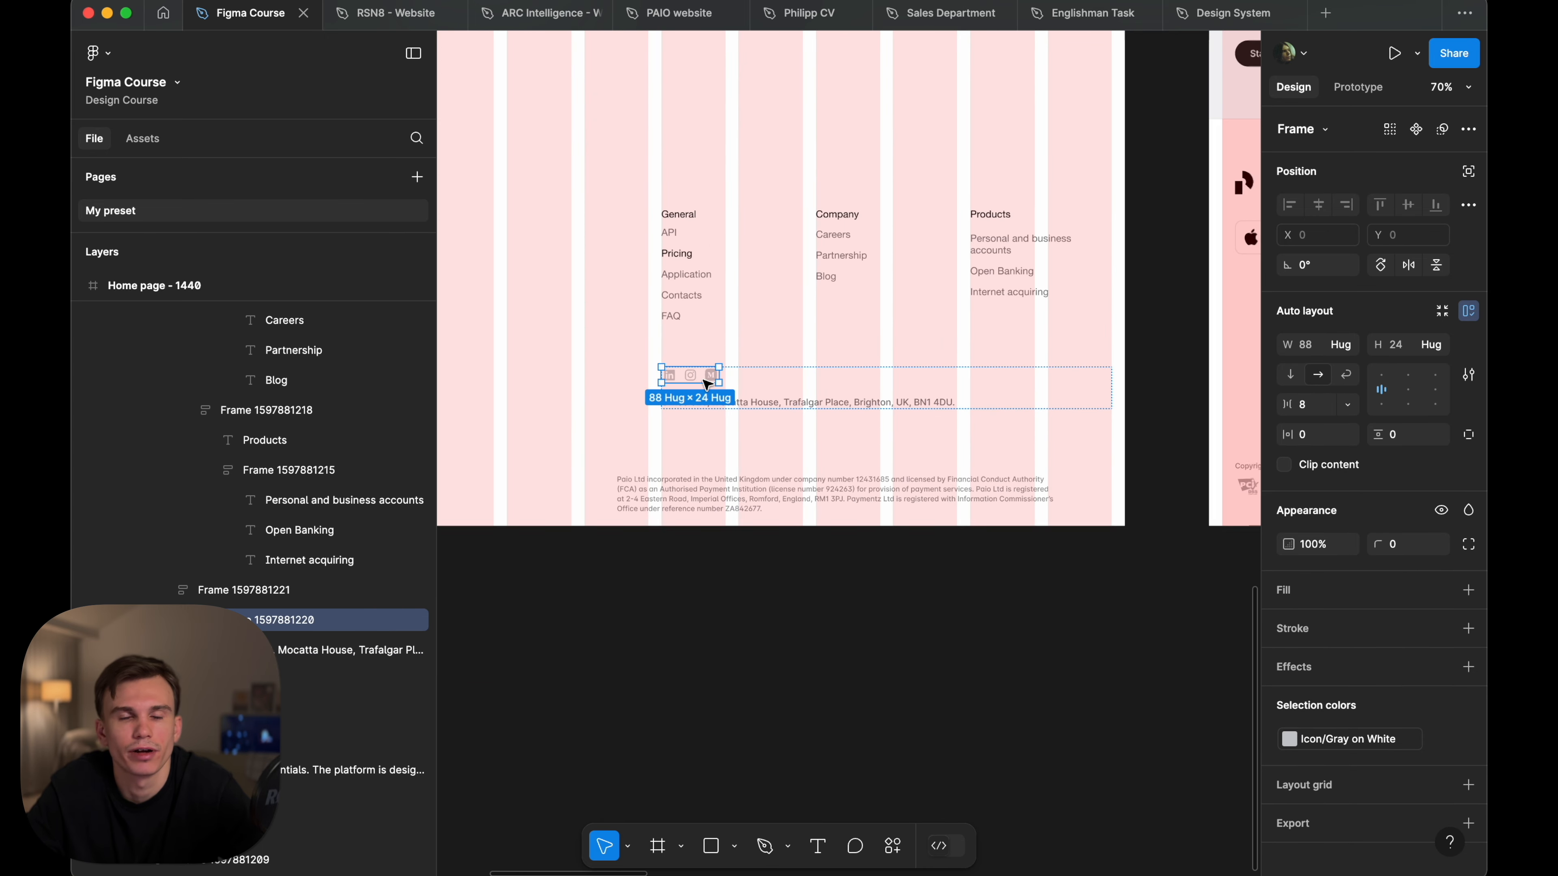
{"action": "scroll", "coordinate": [652, 378], "scroll_direction": "up", "scroll_amount": 10}
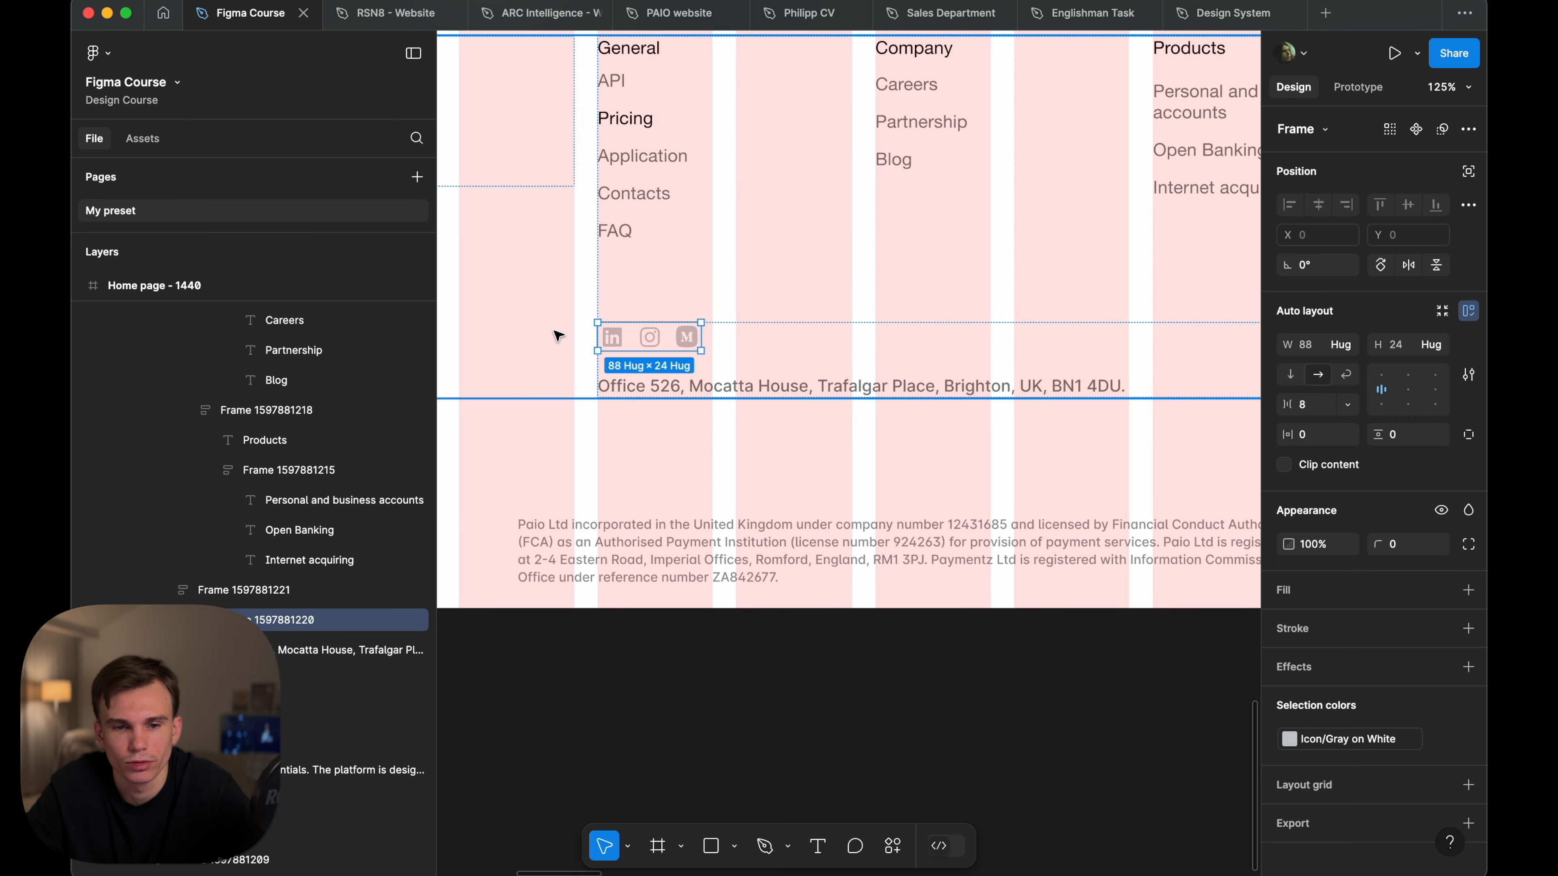
{"action": "scroll", "coordinate": [836, 339], "scroll_direction": "down", "scroll_amount": 2}
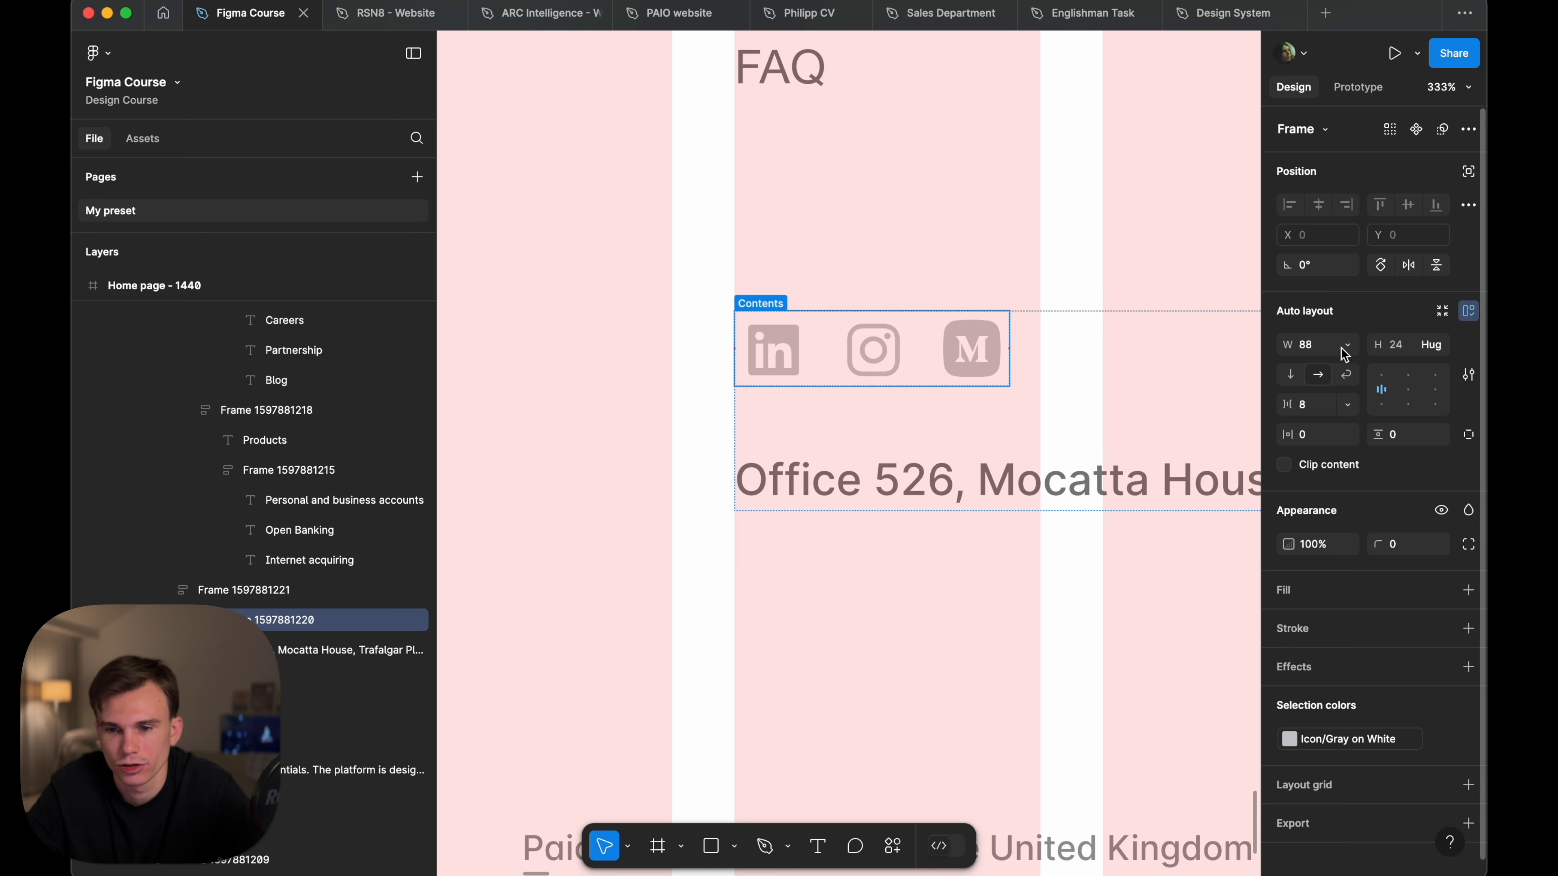
{"action": "scroll", "coordinate": [1180, 316], "scroll_direction": "down", "scroll_amount": 5}
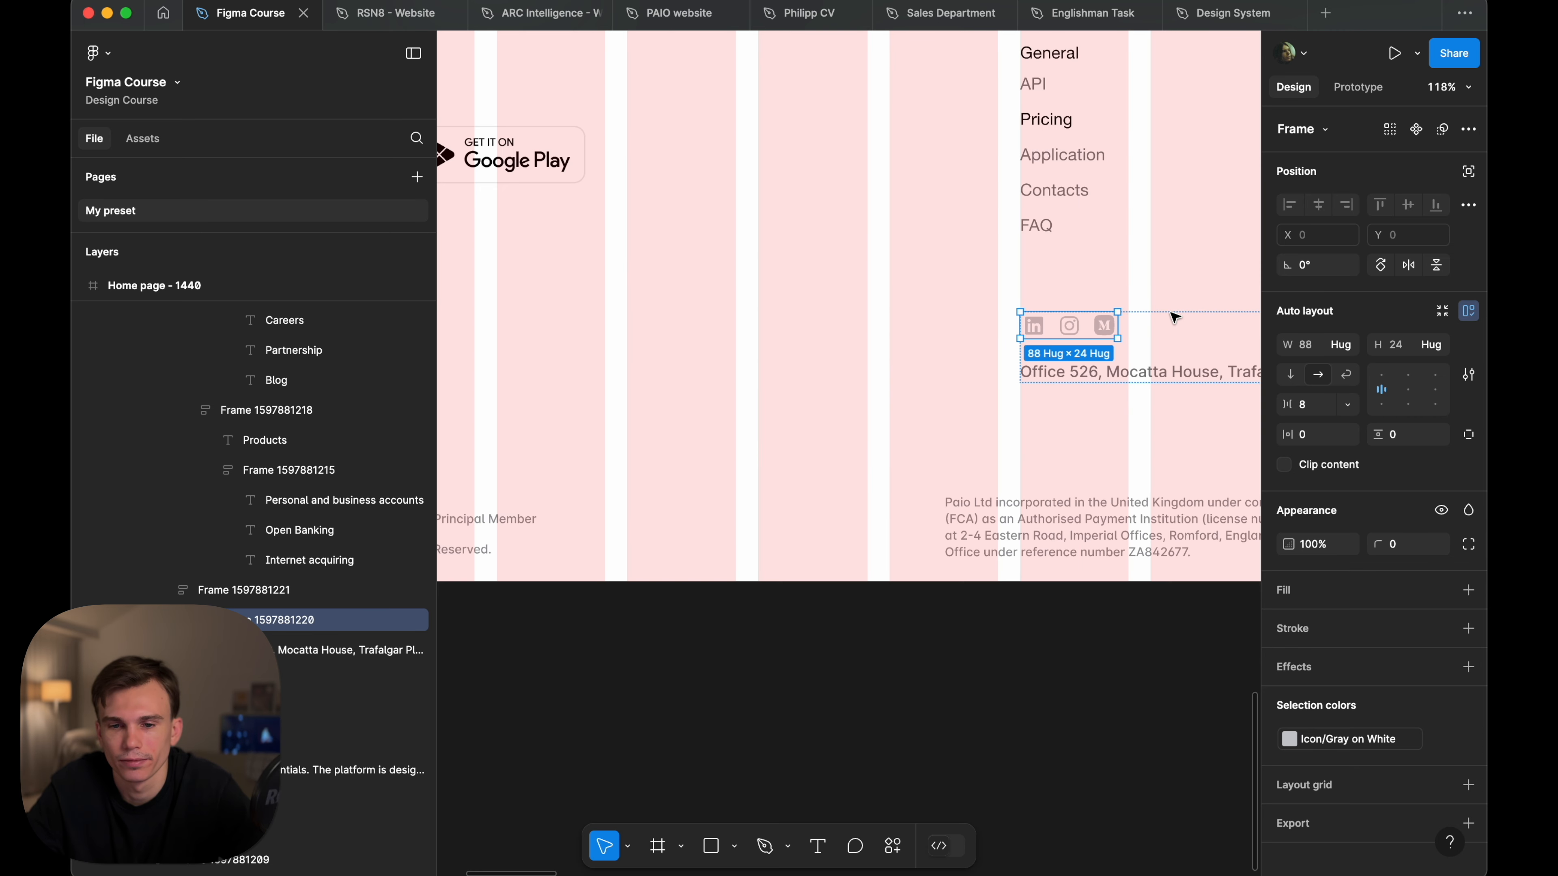
- Set the horizontal gap between the two parts of the footer's bottom legal row to 20
{"action": "left_click", "coordinate": [956, 567]}
{"action": "scroll", "coordinate": [1005, 539], "scroll_direction": "left", "scroll_amount": 3}
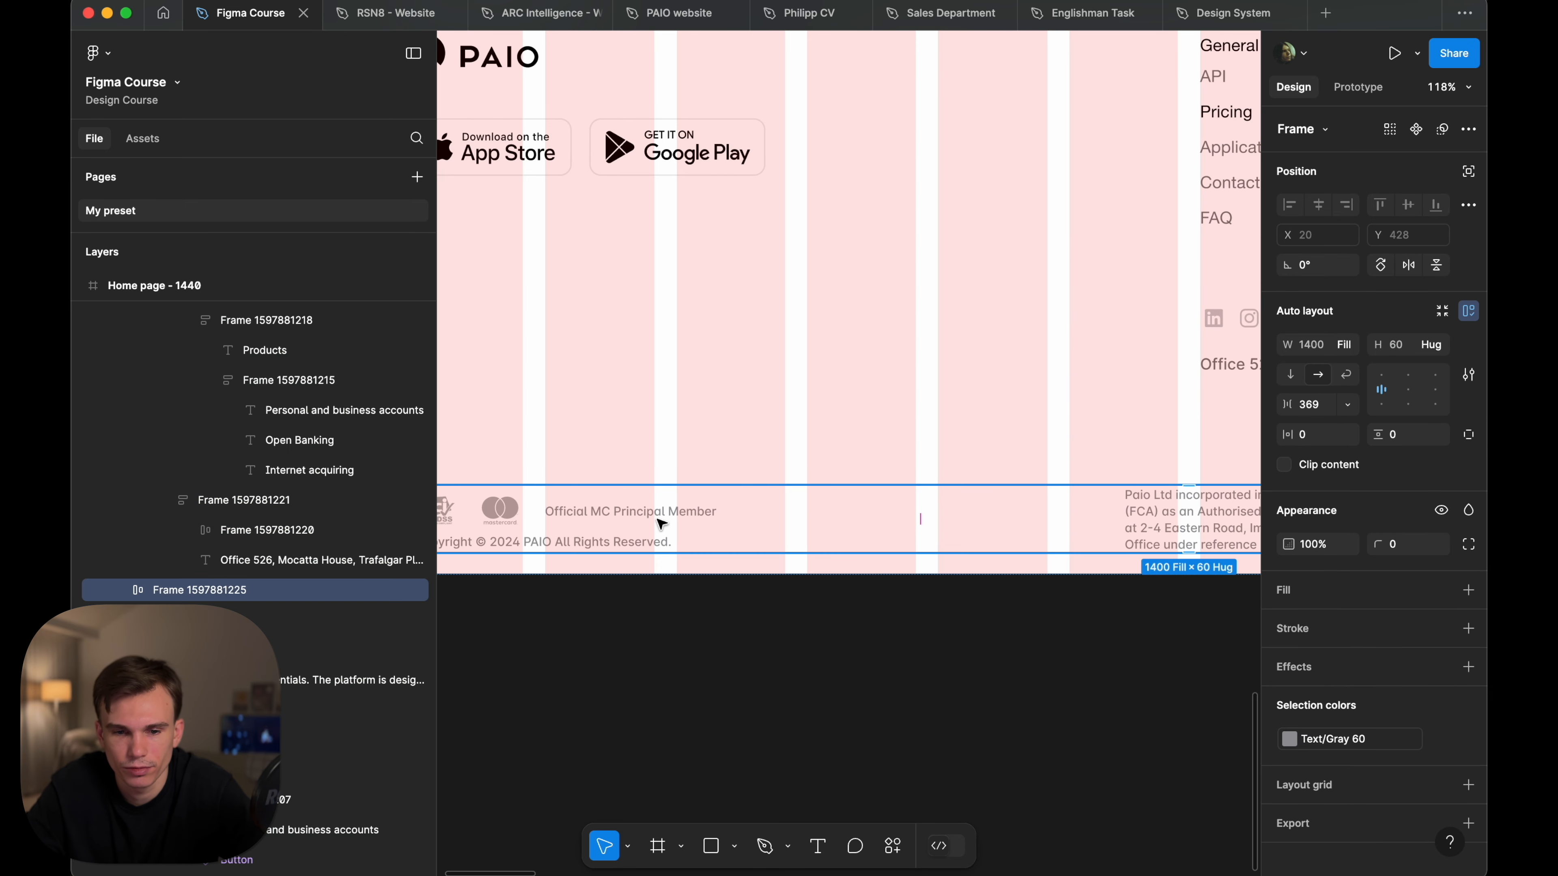
{"action": "left_click", "coordinate": [660, 517]}
{"action": "scroll", "coordinate": [674, 512], "scroll_direction": "down", "scroll_amount": 5}
{"action": "left_click", "coordinate": [779, 522]}
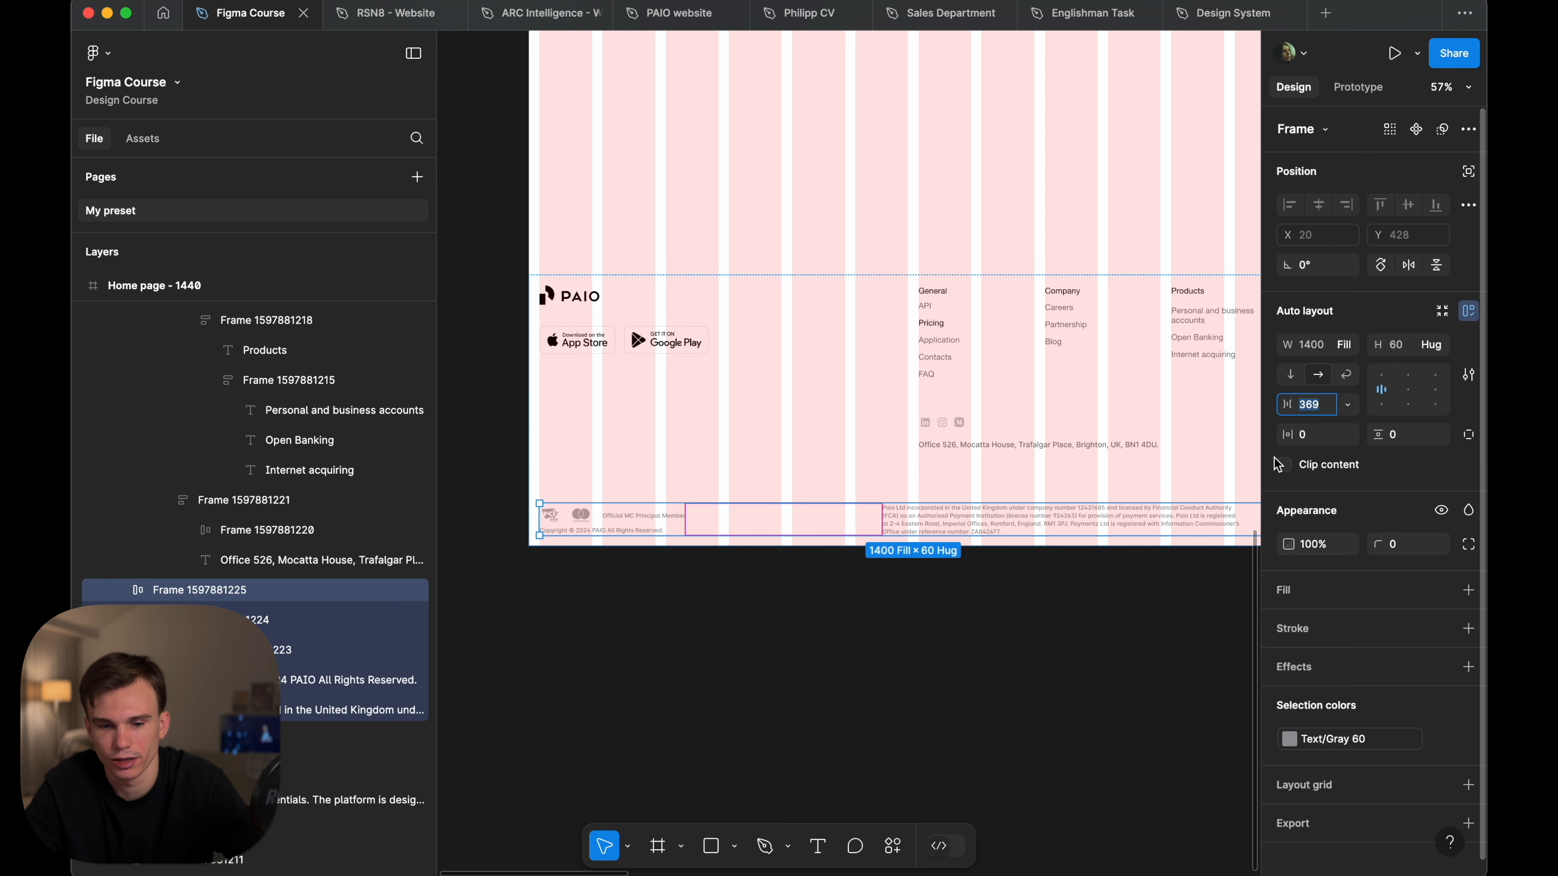
{"action": "key", "text": "Return"}
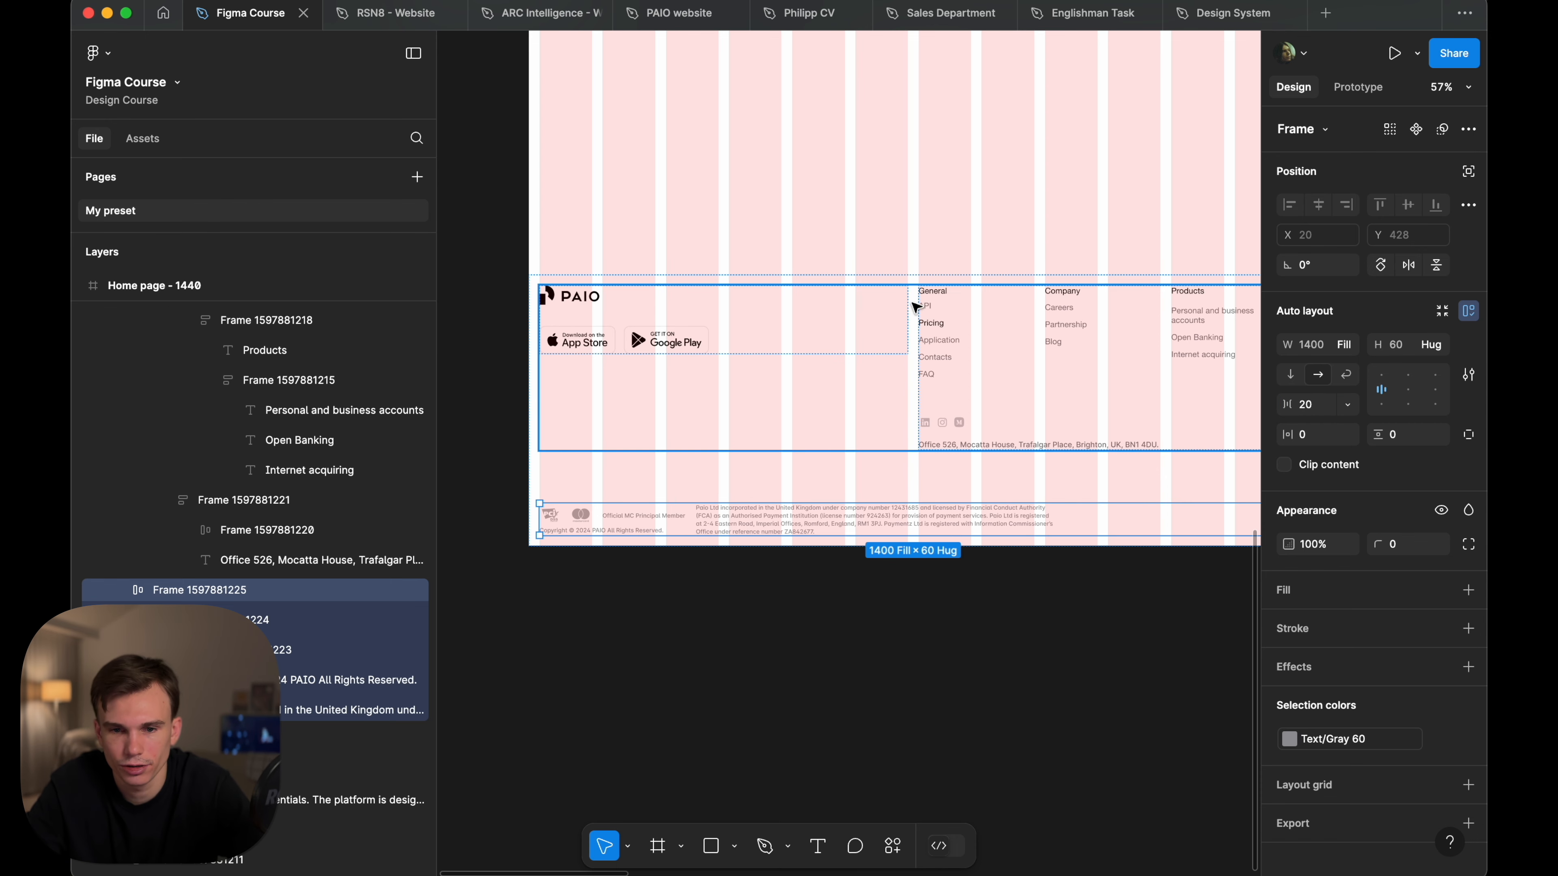
- Resize the payment logos and copyright block to 690 wide so it ends at the grid column's edge
{"action": "scroll", "coordinate": [937, 292], "scroll_direction": "up", "scroll_amount": 10}
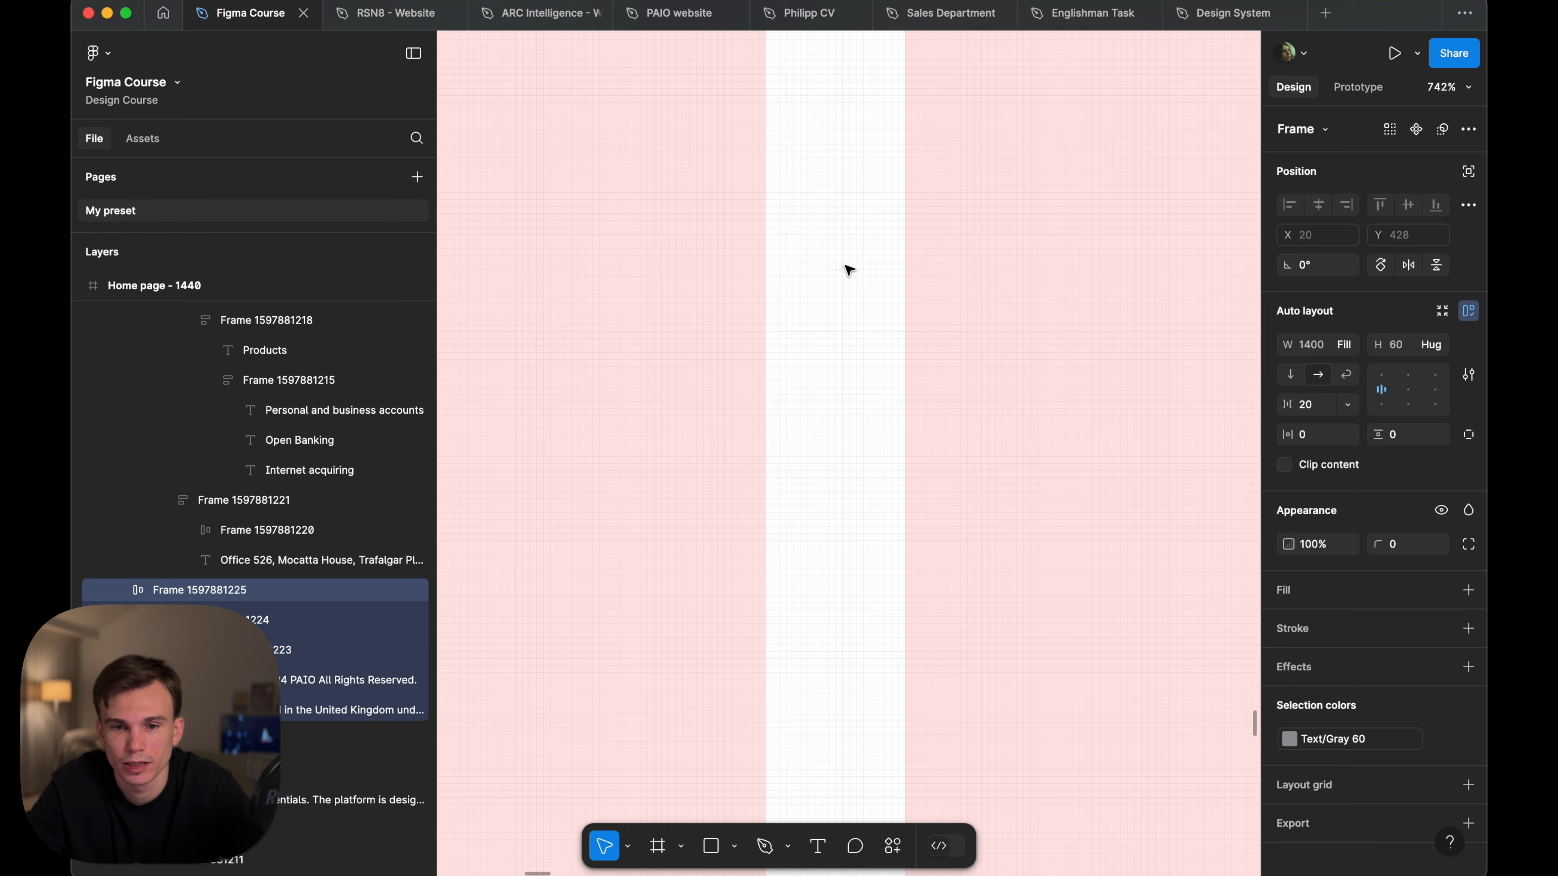
{"action": "scroll", "coordinate": [849, 270], "scroll_direction": "down", "scroll_amount": 10}
{"action": "left_click", "coordinate": [698, 569]}
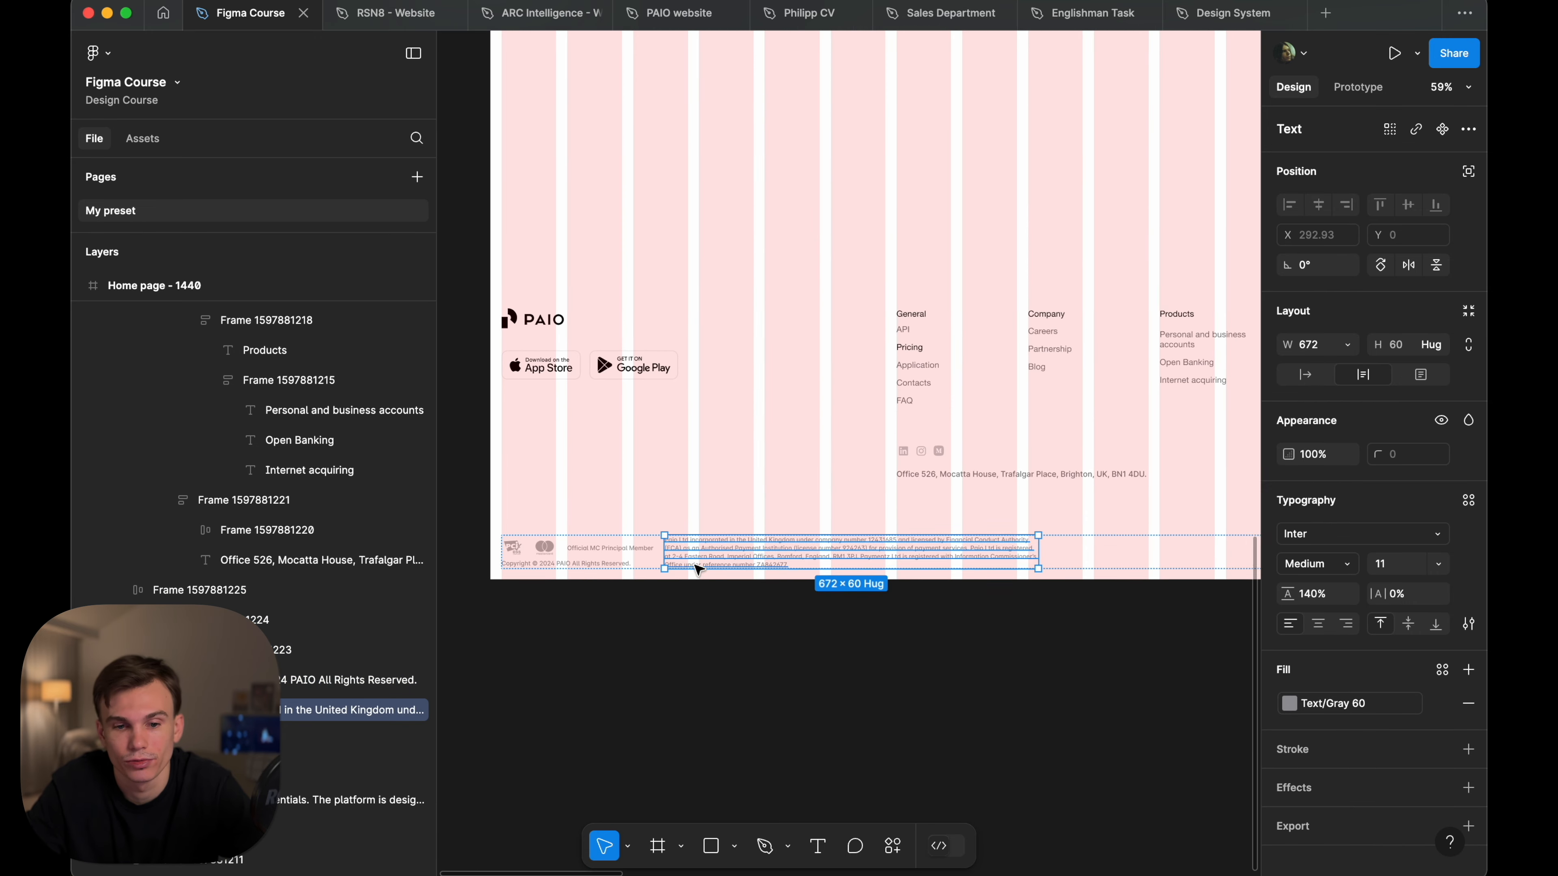
{"action": "scroll", "coordinate": [735, 568], "scroll_direction": "up", "scroll_amount": 5}
{"action": "left_click", "coordinate": [773, 567]}
{"action": "left_click_drag", "start_coordinate": [812, 548], "coordinate": [1037, 557]}
{"action": "scroll", "coordinate": [1037, 556], "scroll_direction": "up", "scroll_amount": 10}
{"action": "scroll", "coordinate": [1037, 557], "scroll_direction": "up", "scroll_amount": 3}
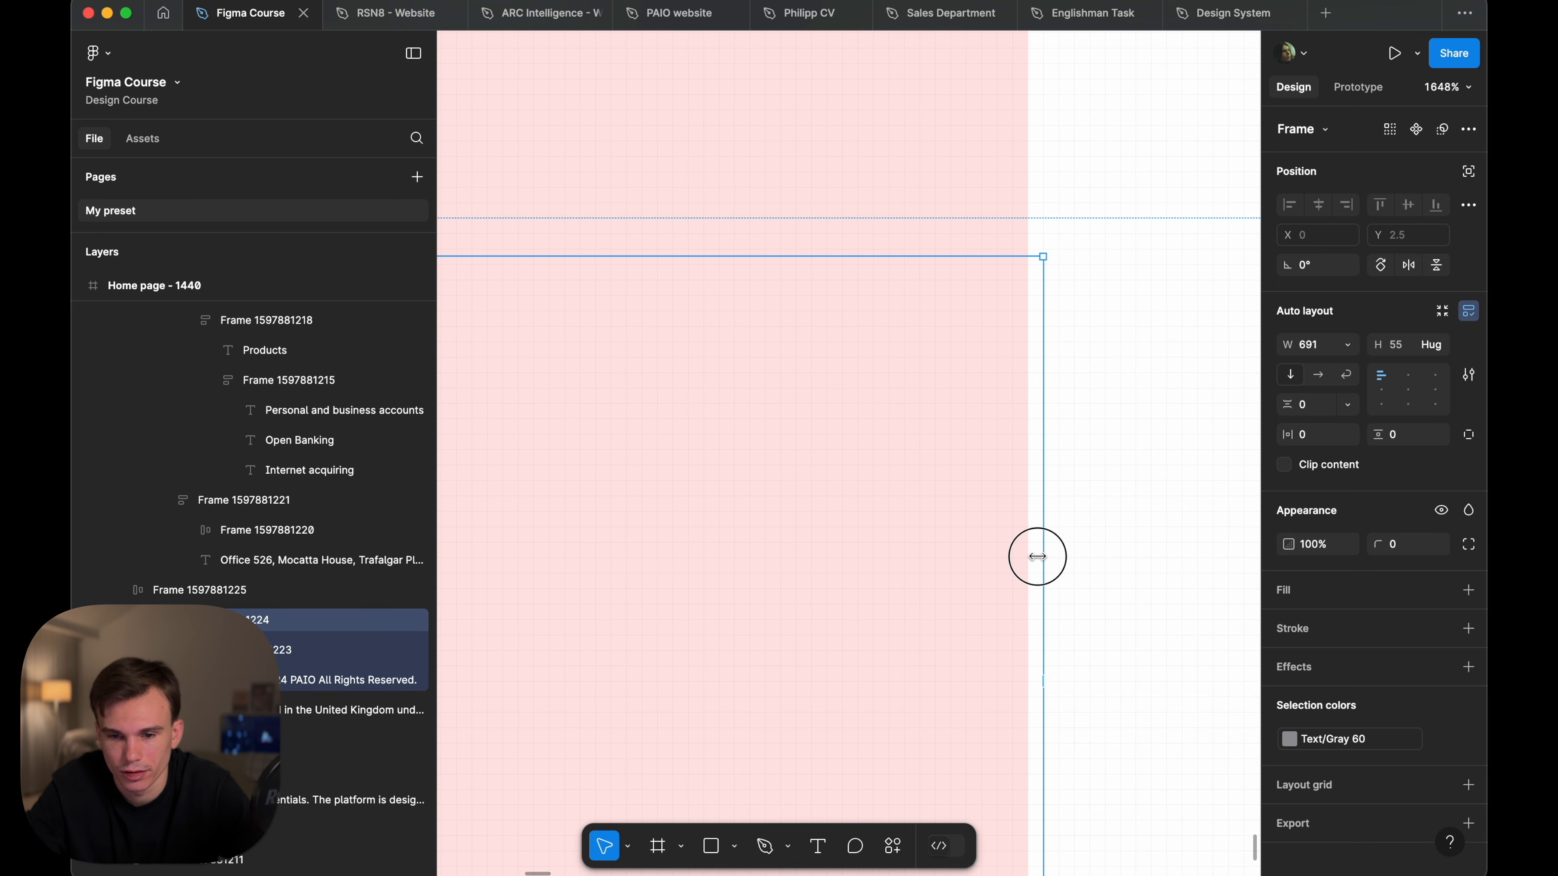
{"action": "scroll", "coordinate": [1020, 557], "scroll_direction": "down", "scroll_amount": 10}
{"action": "scroll", "coordinate": [1006, 397], "scroll_direction": "up", "scroll_amount": 5}
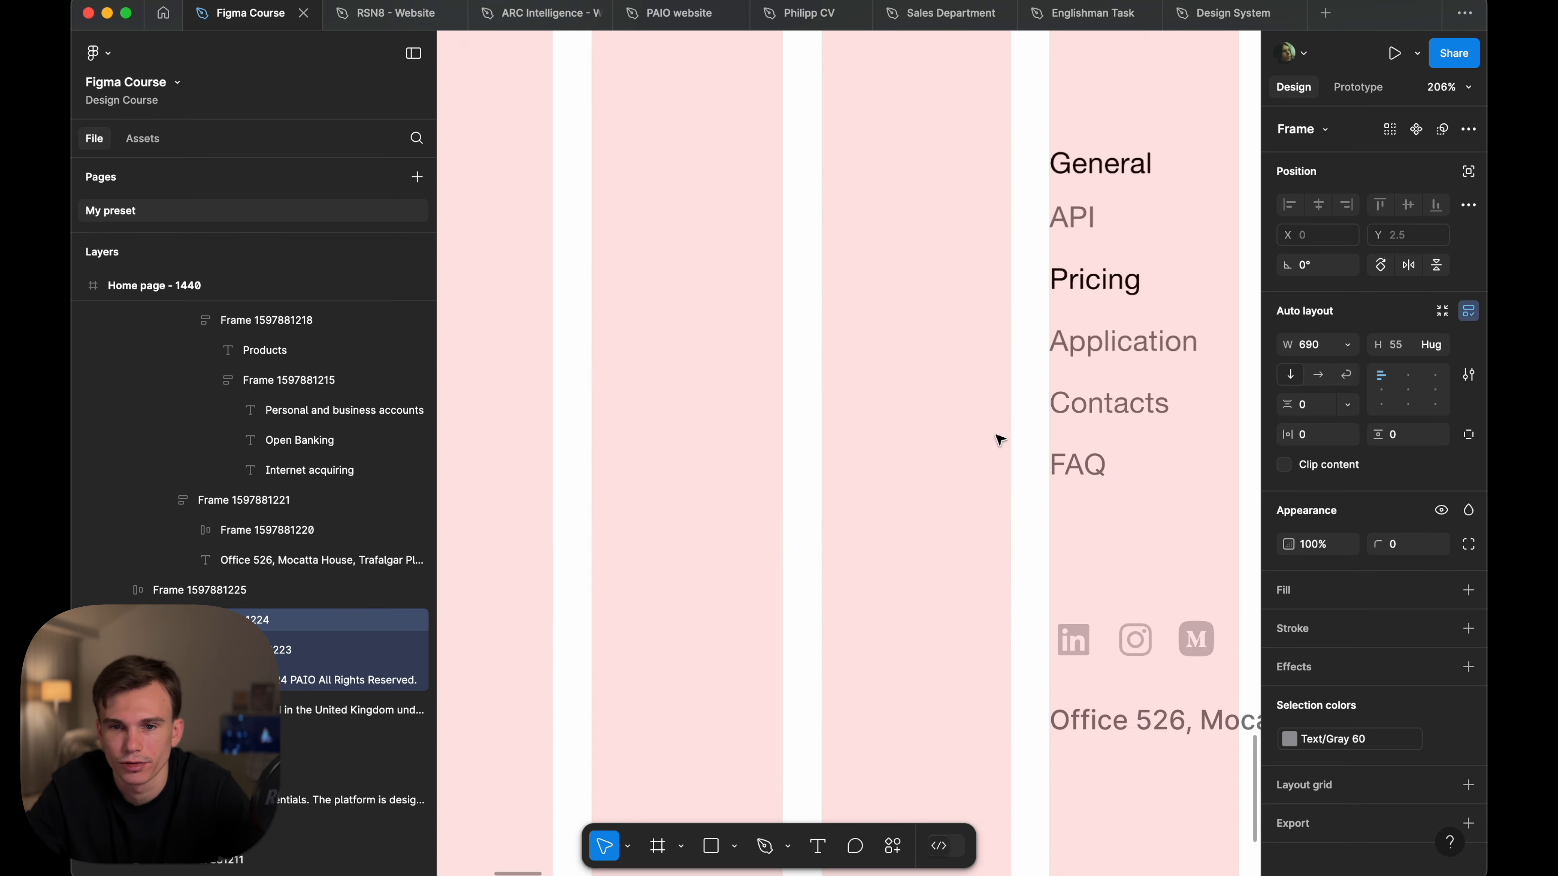
- Align the contents of the footer's bottom legal row to the top left
{"action": "scroll", "coordinate": [998, 438], "scroll_direction": "down", "scroll_amount": 8}
{"action": "key", "text": "super+backslash"}
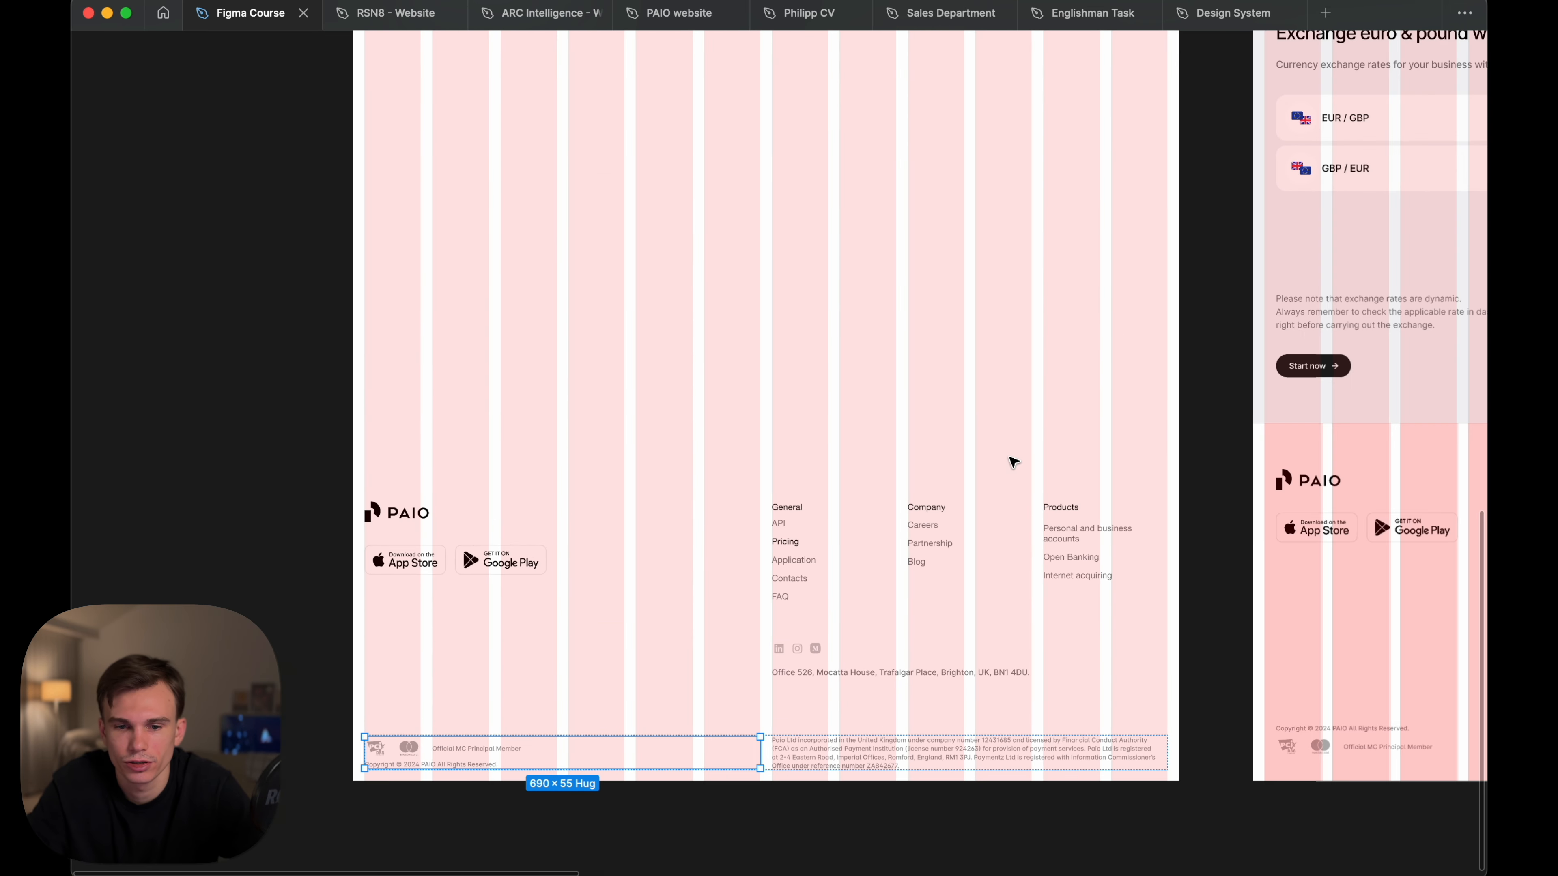
{"action": "scroll", "coordinate": [920, 464], "scroll_direction": "left", "scroll_amount": 2}
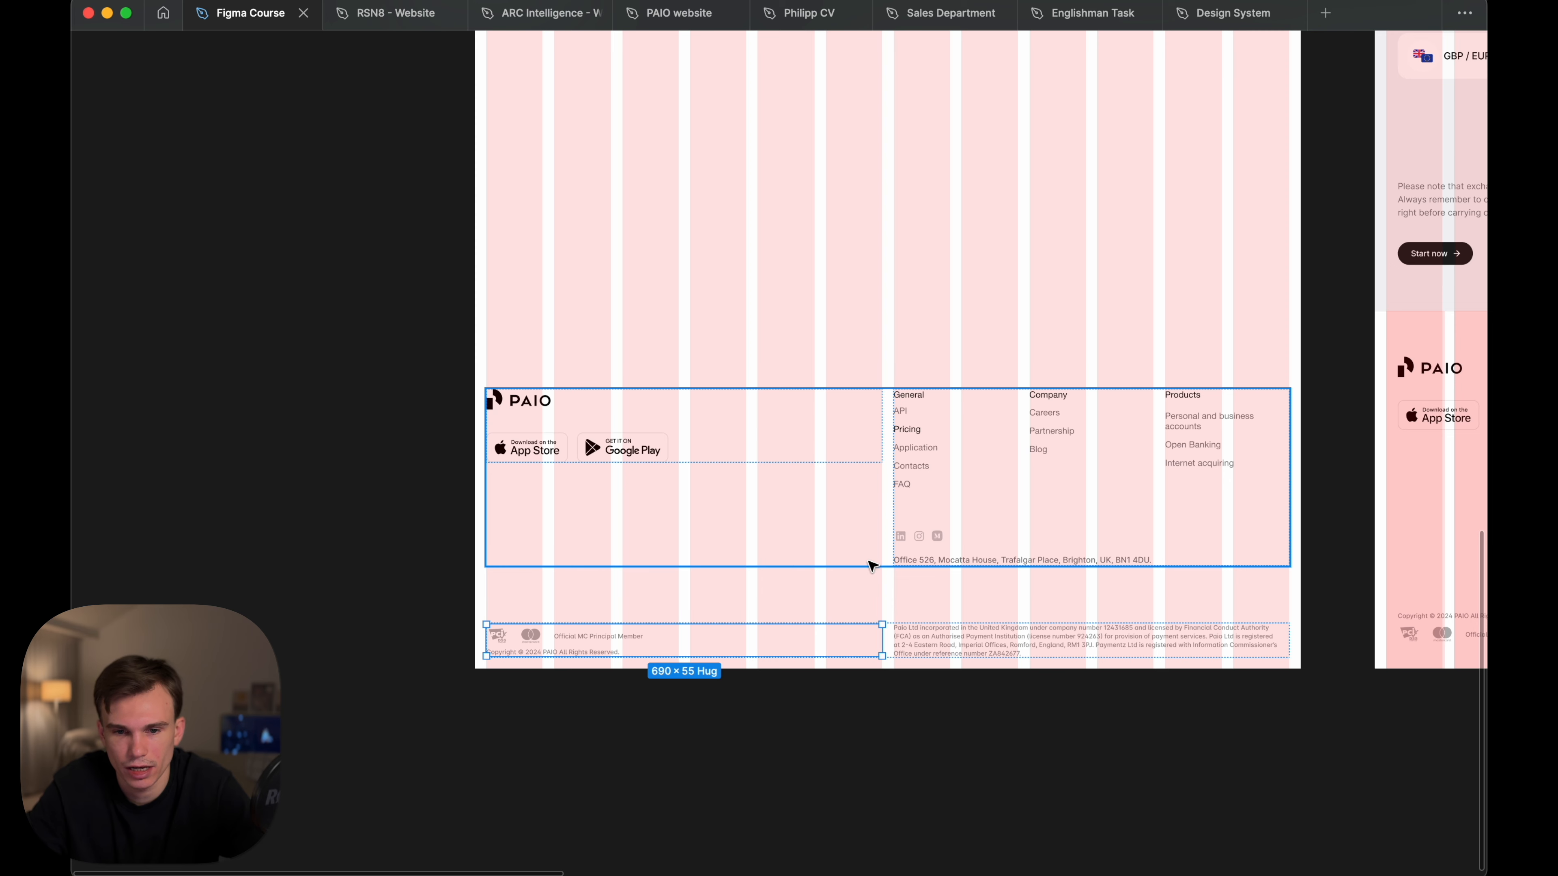
{"action": "scroll", "coordinate": [876, 606], "scroll_direction": "up", "scroll_amount": 3}
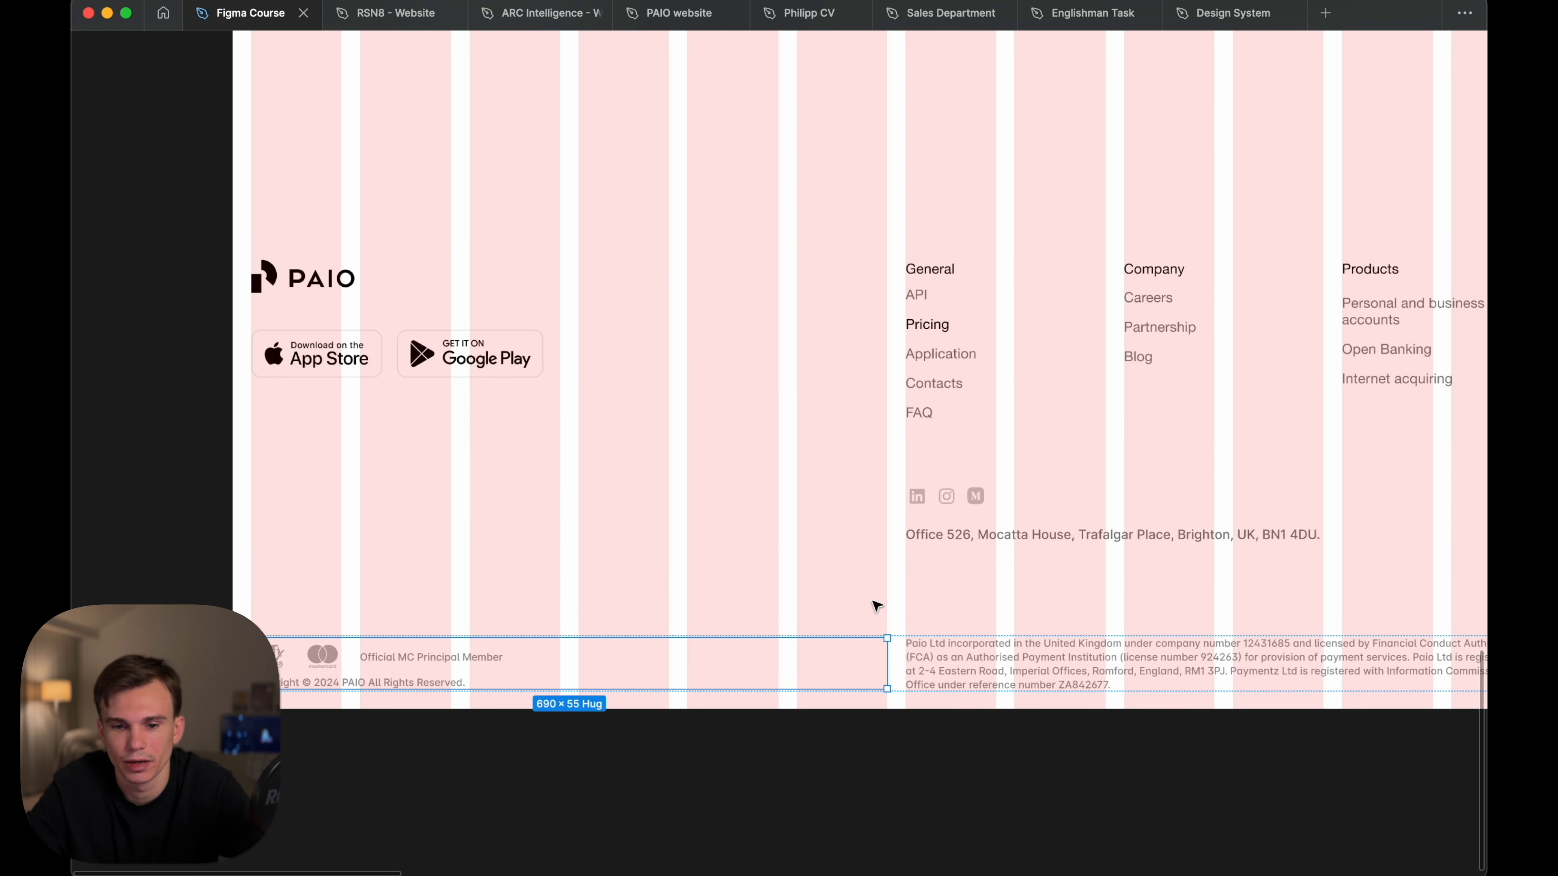
{"action": "left_click", "coordinate": [932, 643]}
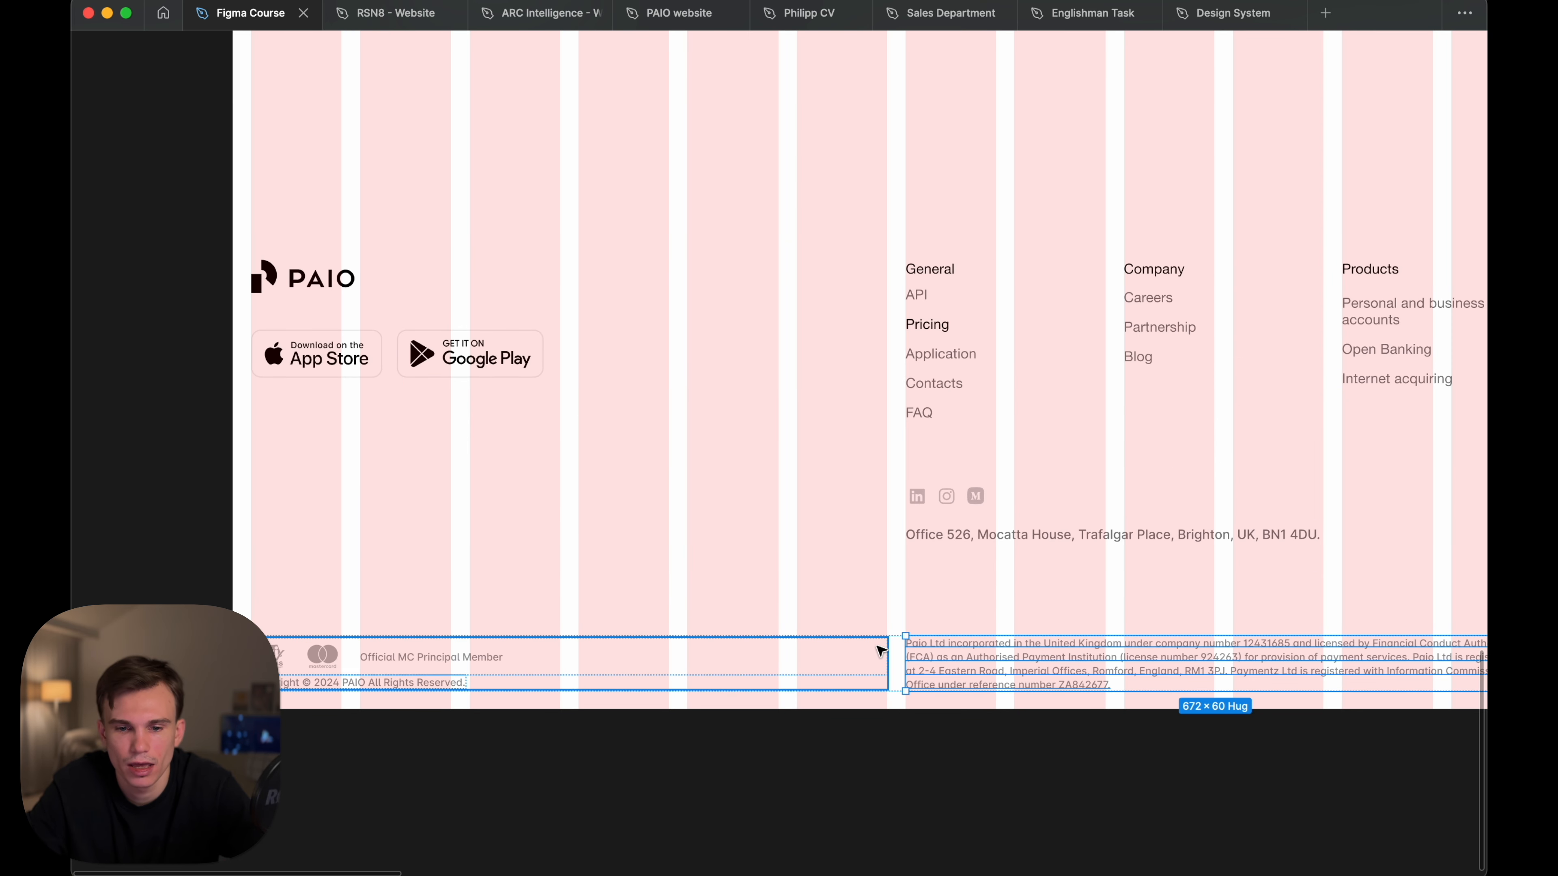
{"action": "scroll", "coordinate": [892, 661], "scroll_direction": "up", "scroll_amount": 5}
{"action": "left_click", "coordinate": [898, 651]}
{"action": "key", "text": "super+backslash"}
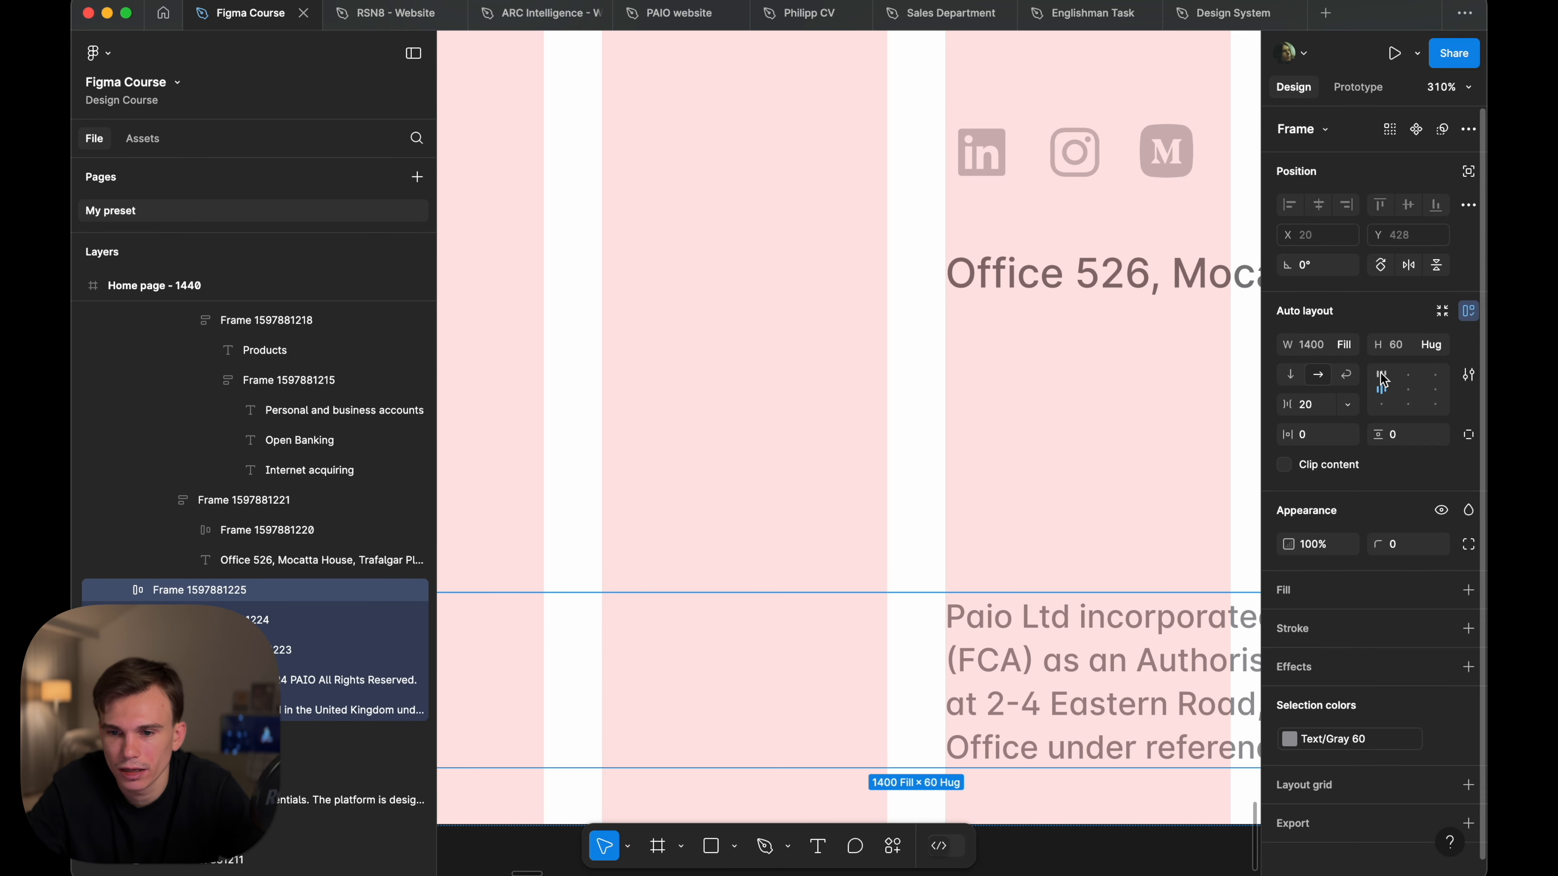
{"action": "scroll", "coordinate": [964, 503], "scroll_direction": "down", "scroll_amount": 10}
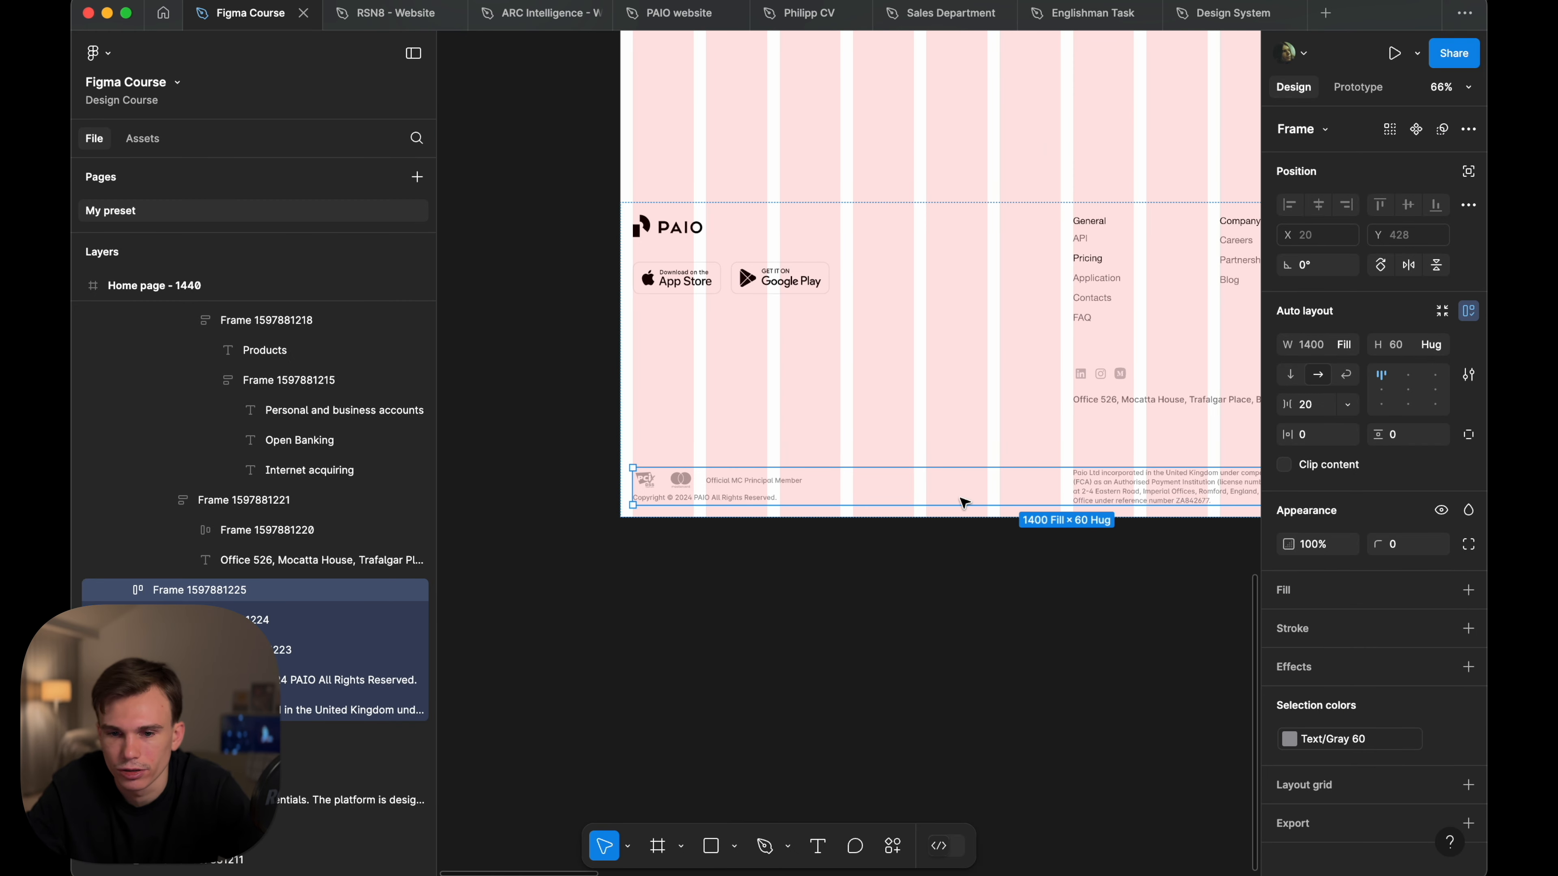
- Set the vertical gap between the payment logos row and the copyright text to 8
{"action": "left_click", "coordinate": [692, 495]}
{"action": "scroll", "coordinate": [693, 494], "scroll_direction": "up", "scroll_amount": 5}
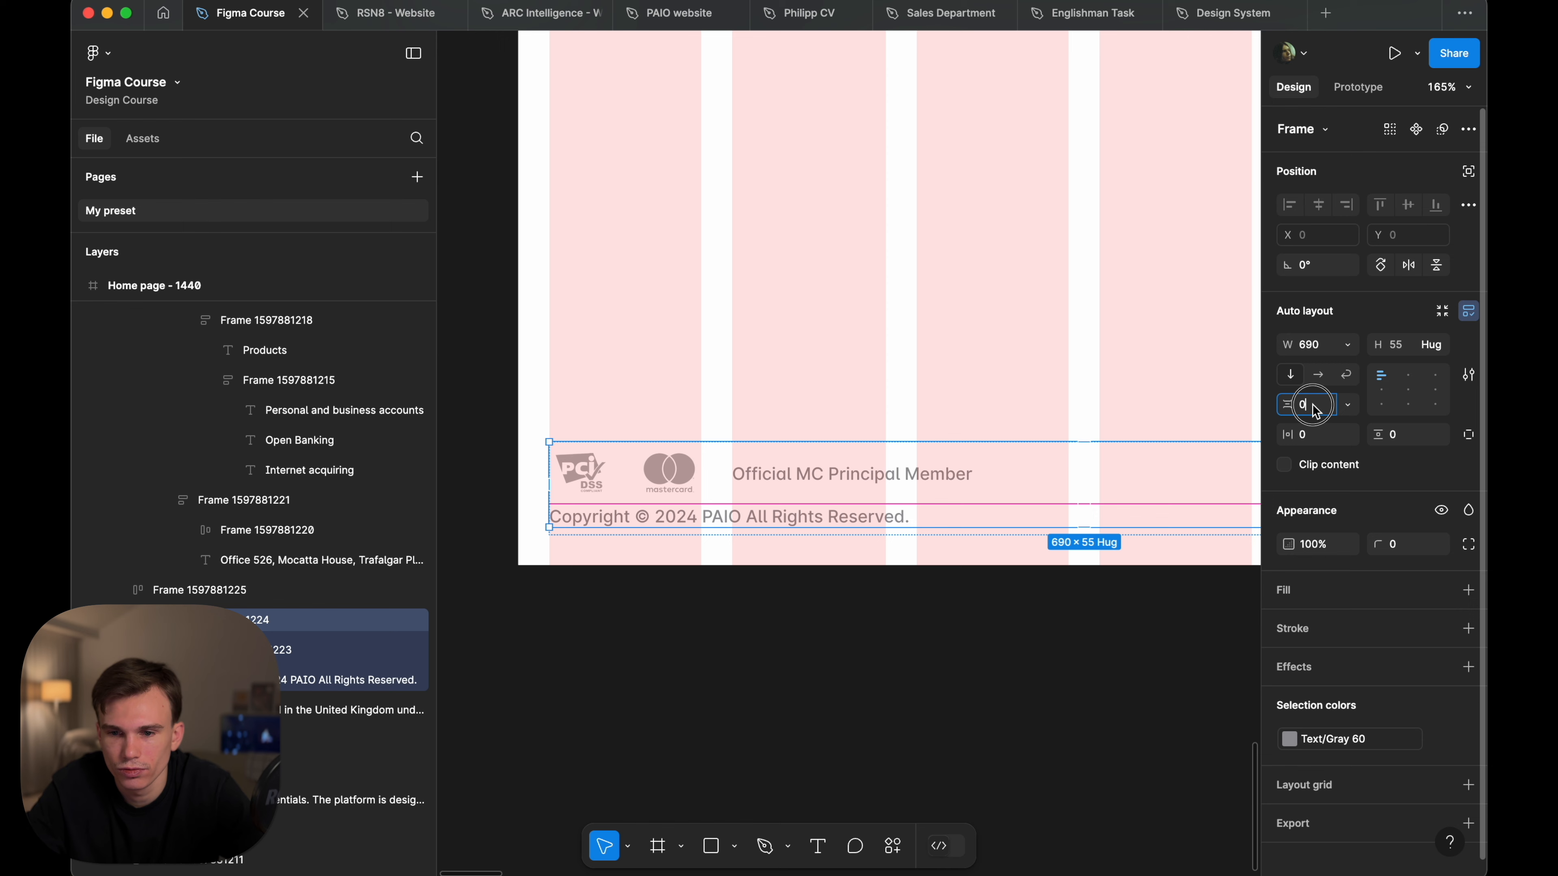
{"action": "type", "text": "10"}
{"action": "key", "text": "Return"}
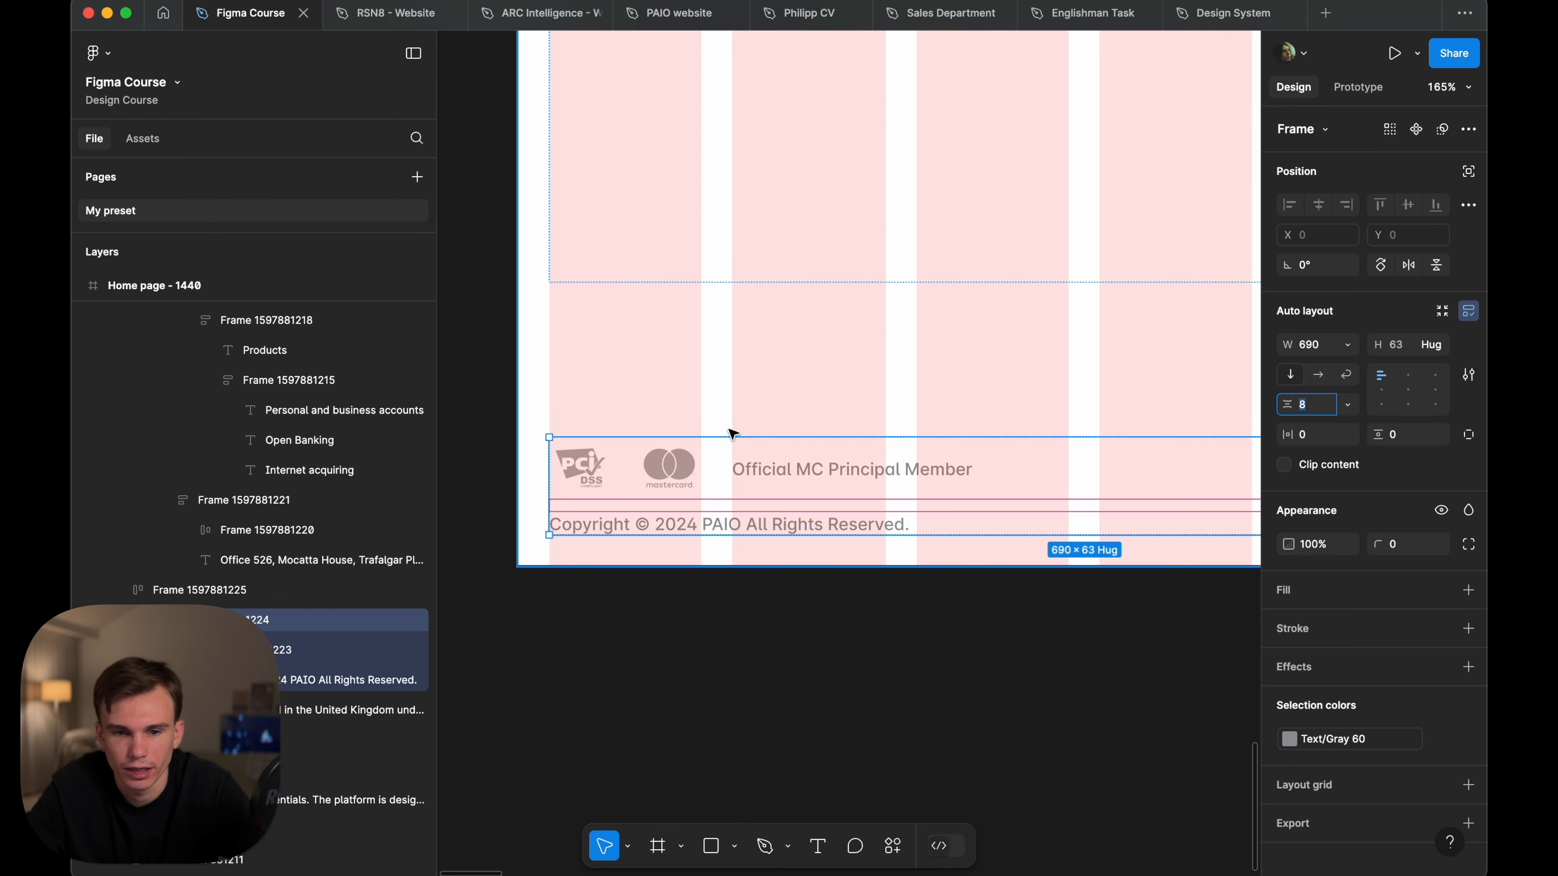
- Examine how the payment logos and the "Official MC Principal Member" text are spaced and aligned to the grid columns
{"action": "left_click", "coordinate": [656, 453]}
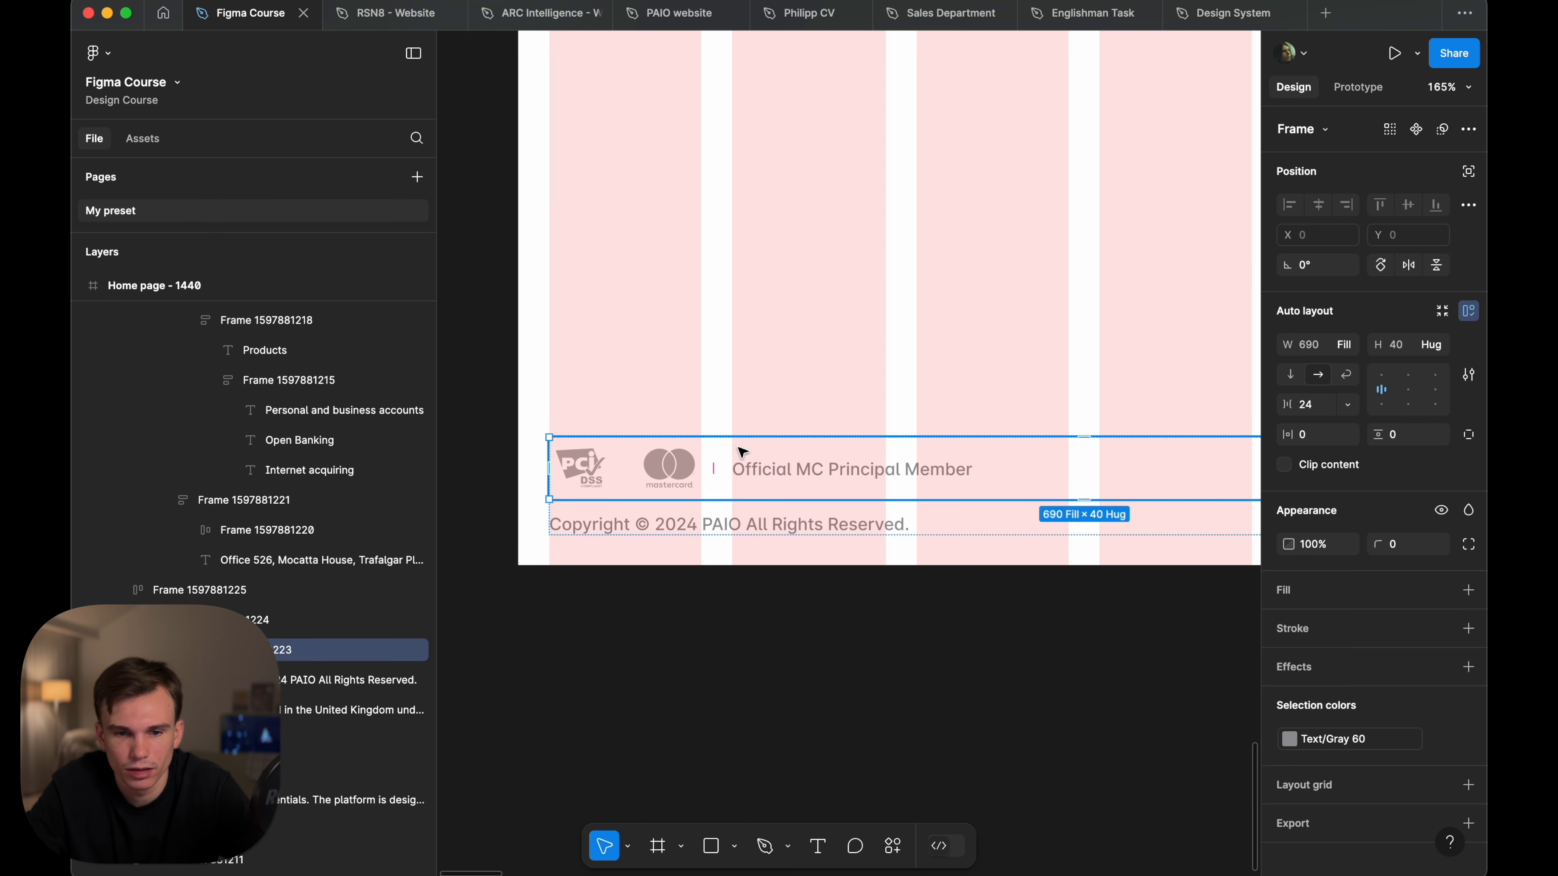
{"action": "left_click", "coordinate": [652, 465]}
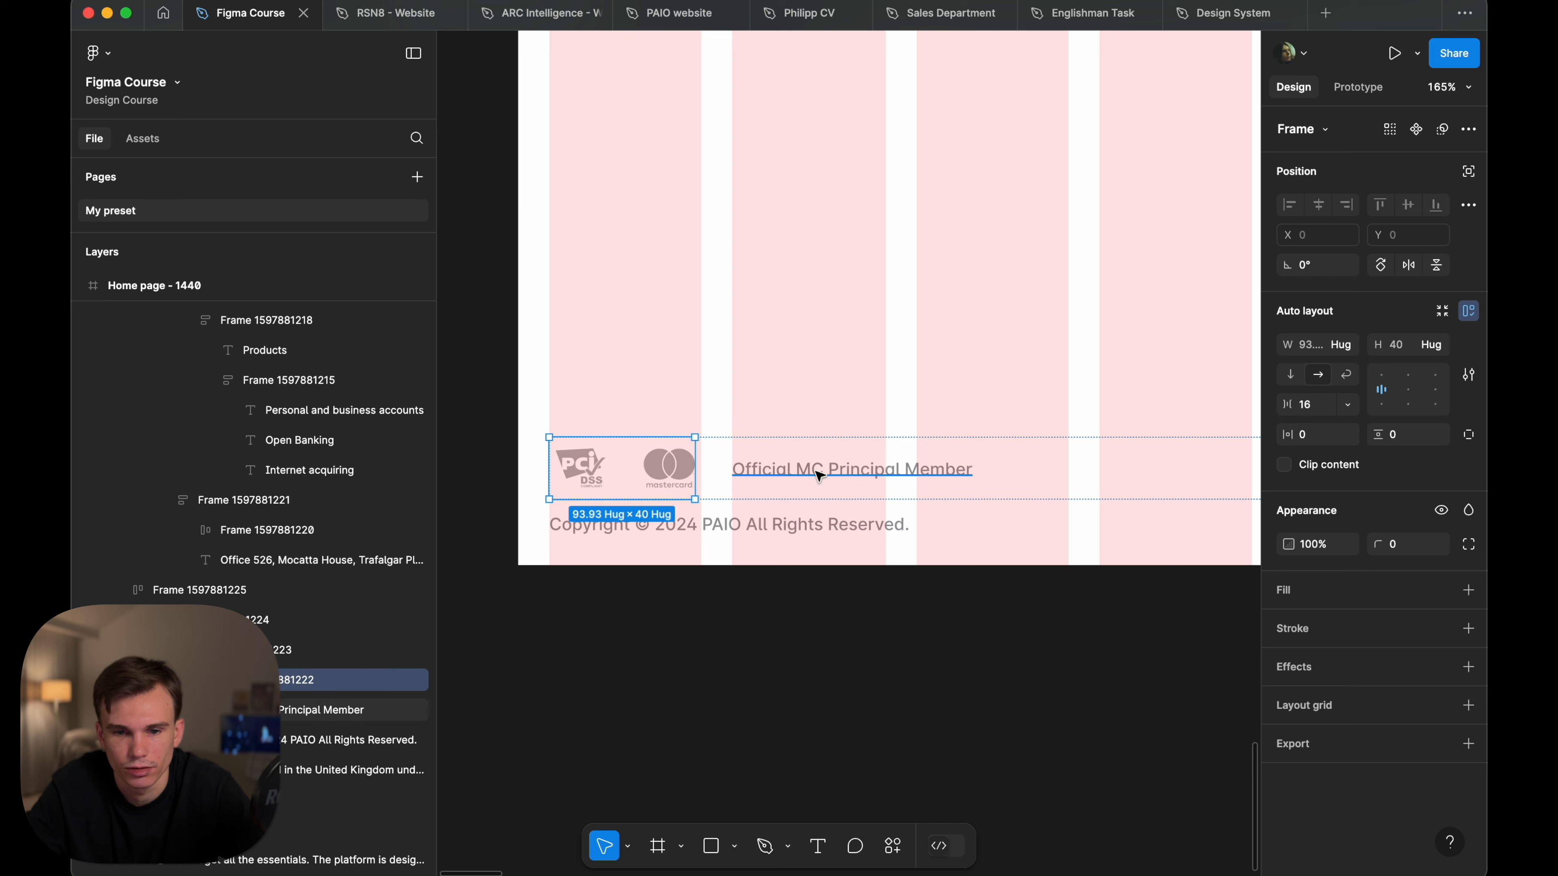
{"action": "left_click", "coordinate": [1004, 474]}
{"action": "left_click", "coordinate": [717, 468]}
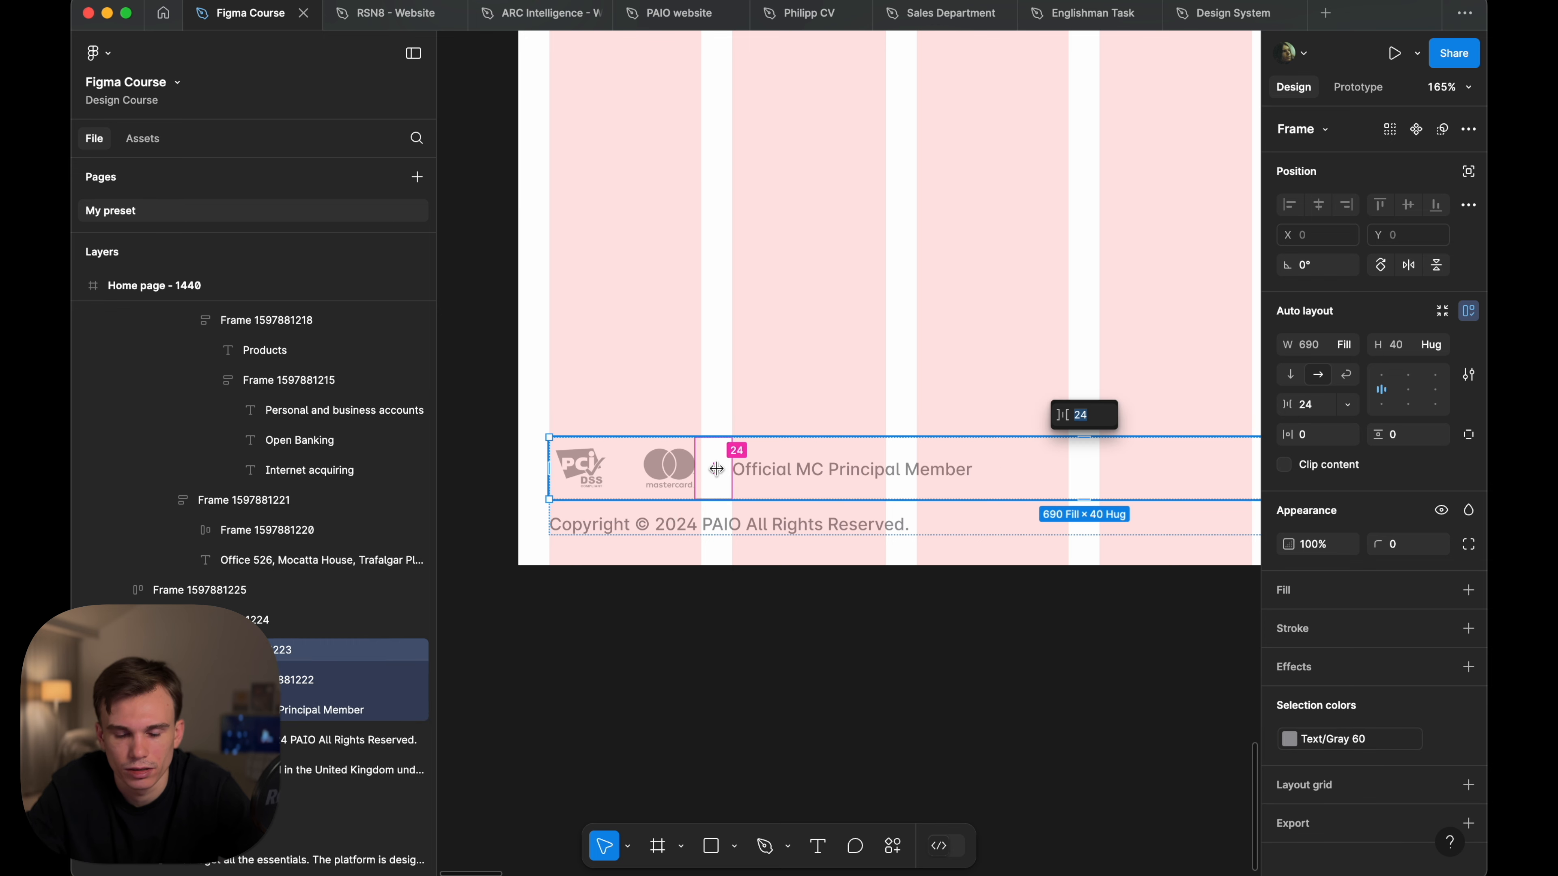
{"action": "scroll", "coordinate": [734, 473], "scroll_direction": "down", "scroll_amount": 3}
{"action": "scroll", "coordinate": [736, 473], "scroll_direction": "up", "scroll_amount": 5}
{"action": "scroll", "coordinate": [736, 473], "scroll_direction": "up", "scroll_amount": 6}
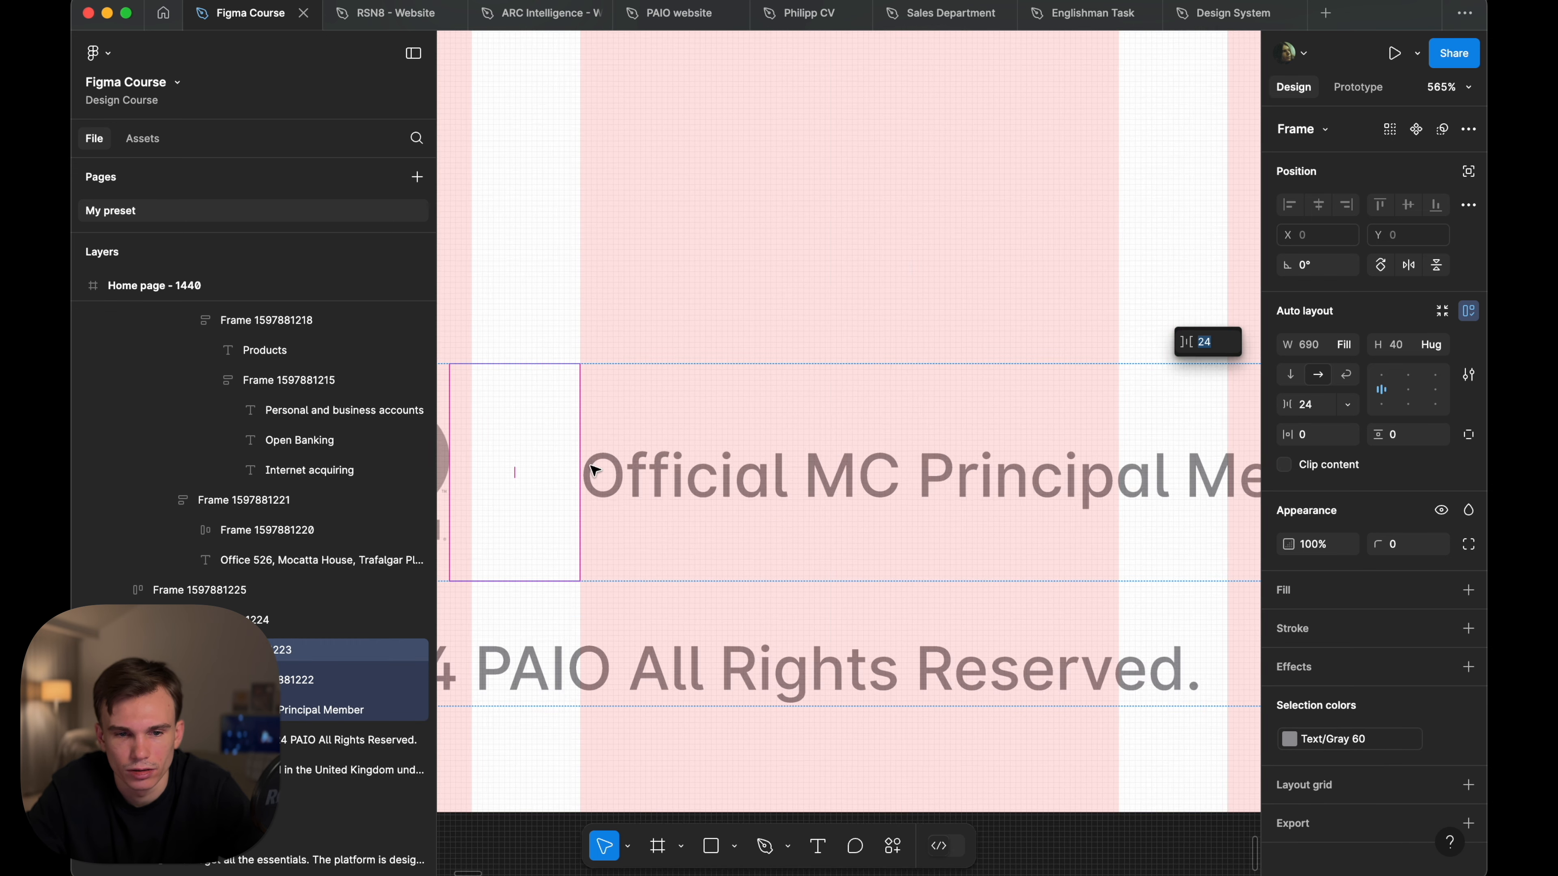
{"action": "left_click", "coordinate": [784, 435]}
{"action": "scroll", "coordinate": [910, 435], "scroll_direction": "up", "scroll_amount": 3}
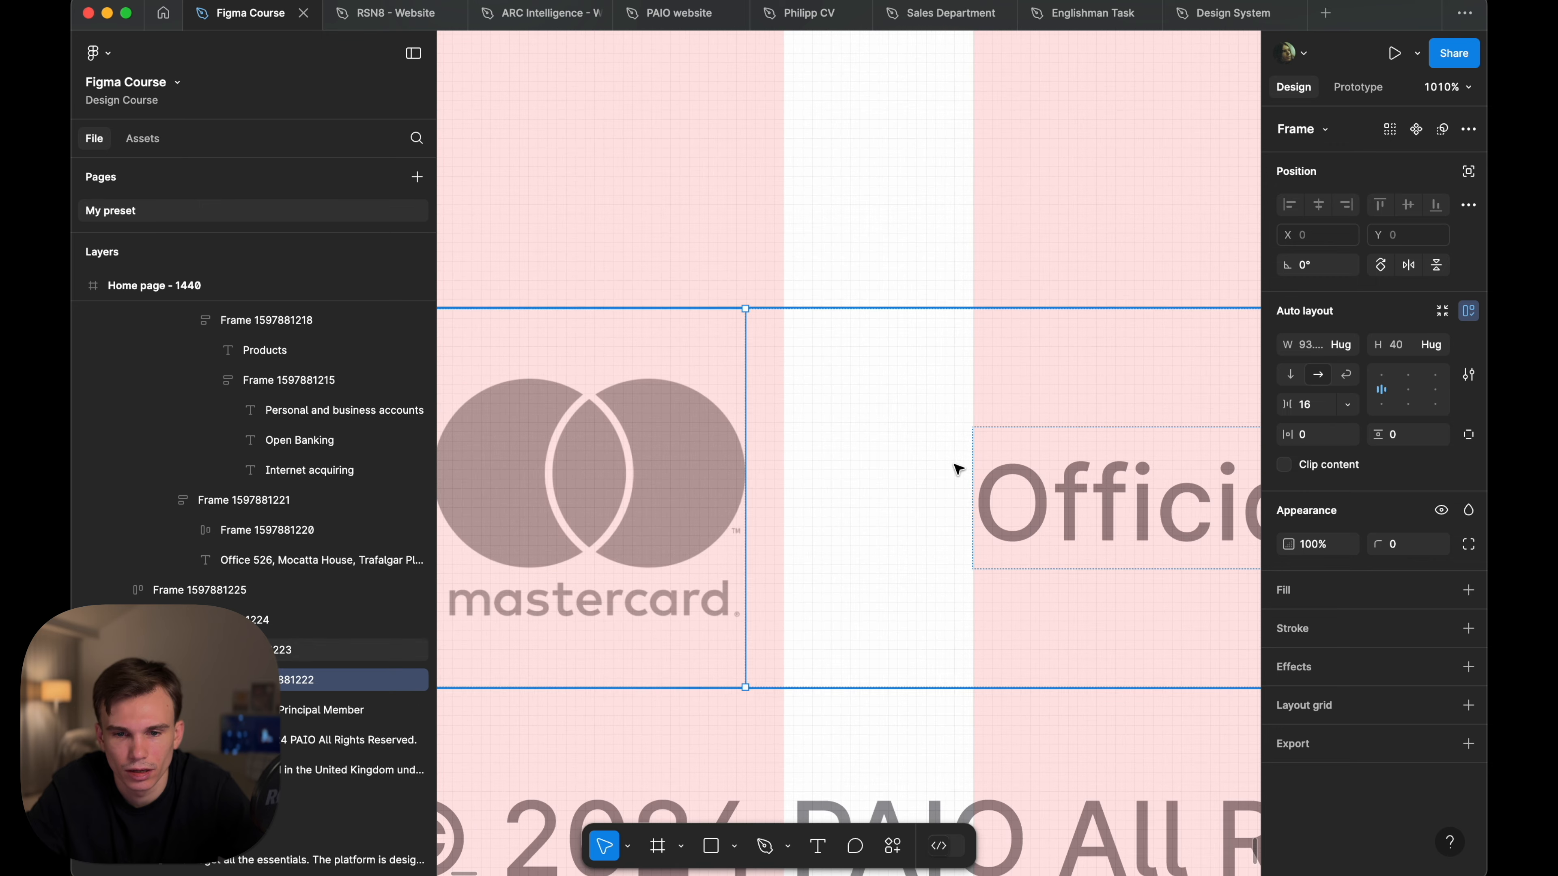
{"action": "left_click", "coordinate": [957, 470]}
{"action": "scroll", "coordinate": [956, 620], "scroll_direction": "up", "scroll_amount": 5}
{"action": "scroll", "coordinate": [903, 425], "scroll_direction": "up", "scroll_amount": 2}
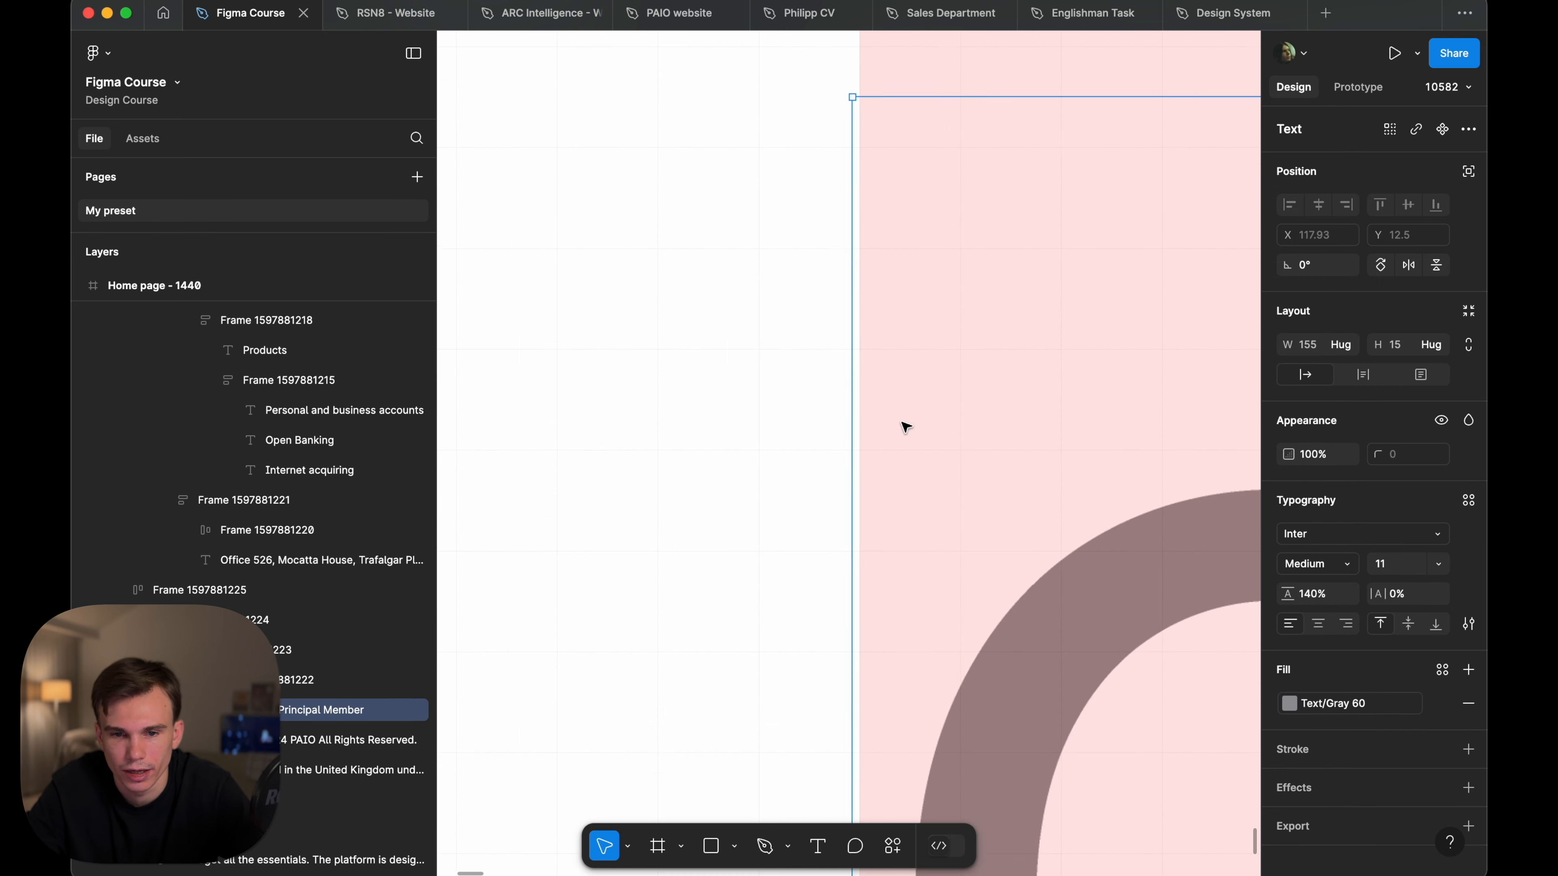
{"action": "scroll", "coordinate": [859, 368], "scroll_direction": "down", "scroll_amount": 10}
{"action": "scroll", "coordinate": [875, 387], "scroll_direction": "down", "scroll_amount": 3}
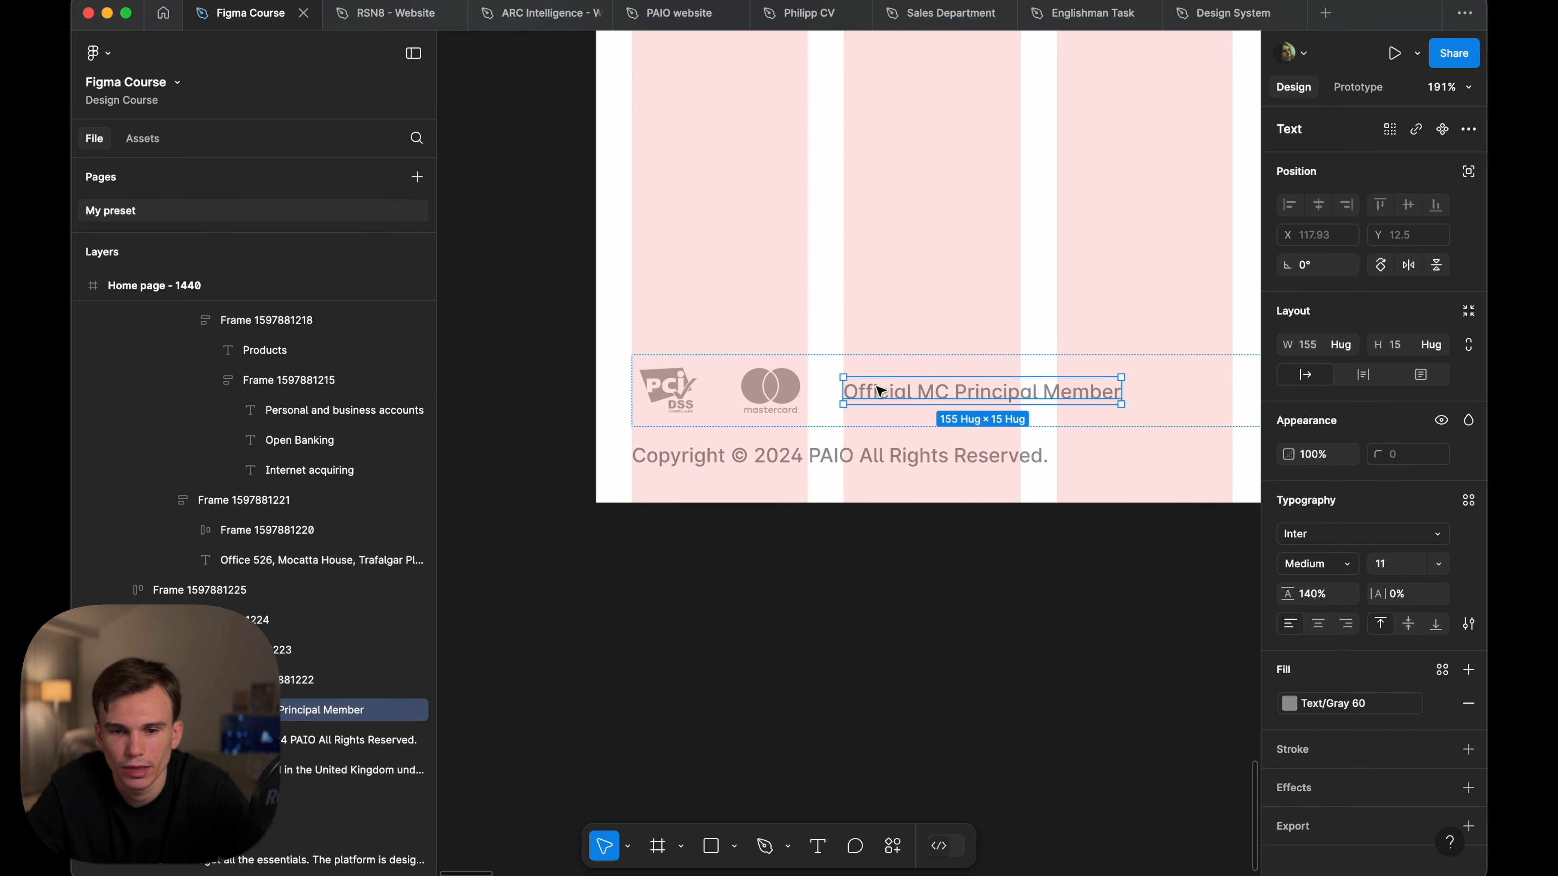
- Reduce the horizontal gap between the payment logos and the "Official MC Principal Member" text to 20
{"action": "left_click", "coordinate": [692, 392]}
{"action": "scroll", "coordinate": [705, 393], "scroll_direction": "up", "scroll_amount": 10}
{"action": "left_click", "coordinate": [844, 299]}
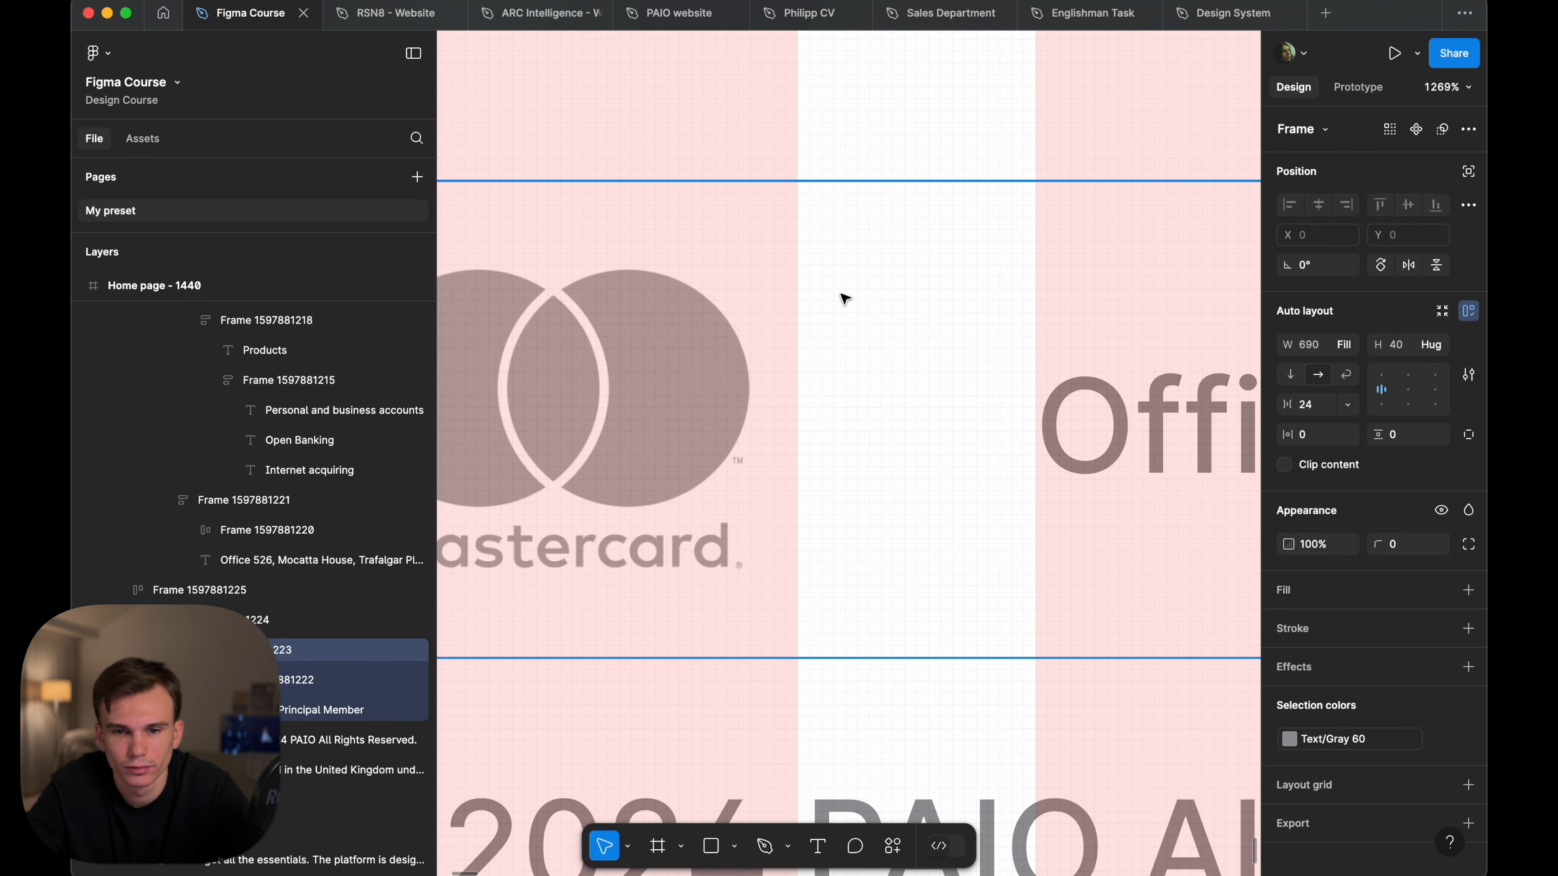
{"action": "scroll", "coordinate": [843, 299], "scroll_direction": "down", "scroll_amount": 5}
{"action": "left_click", "coordinate": [1326, 408]}
{"action": "key", "text": "Down"}
{"action": "key", "text": "Down"}
{"action": "key", "text": "Down"}
{"action": "key", "text": "Down"}
{"action": "key", "text": "Down"}
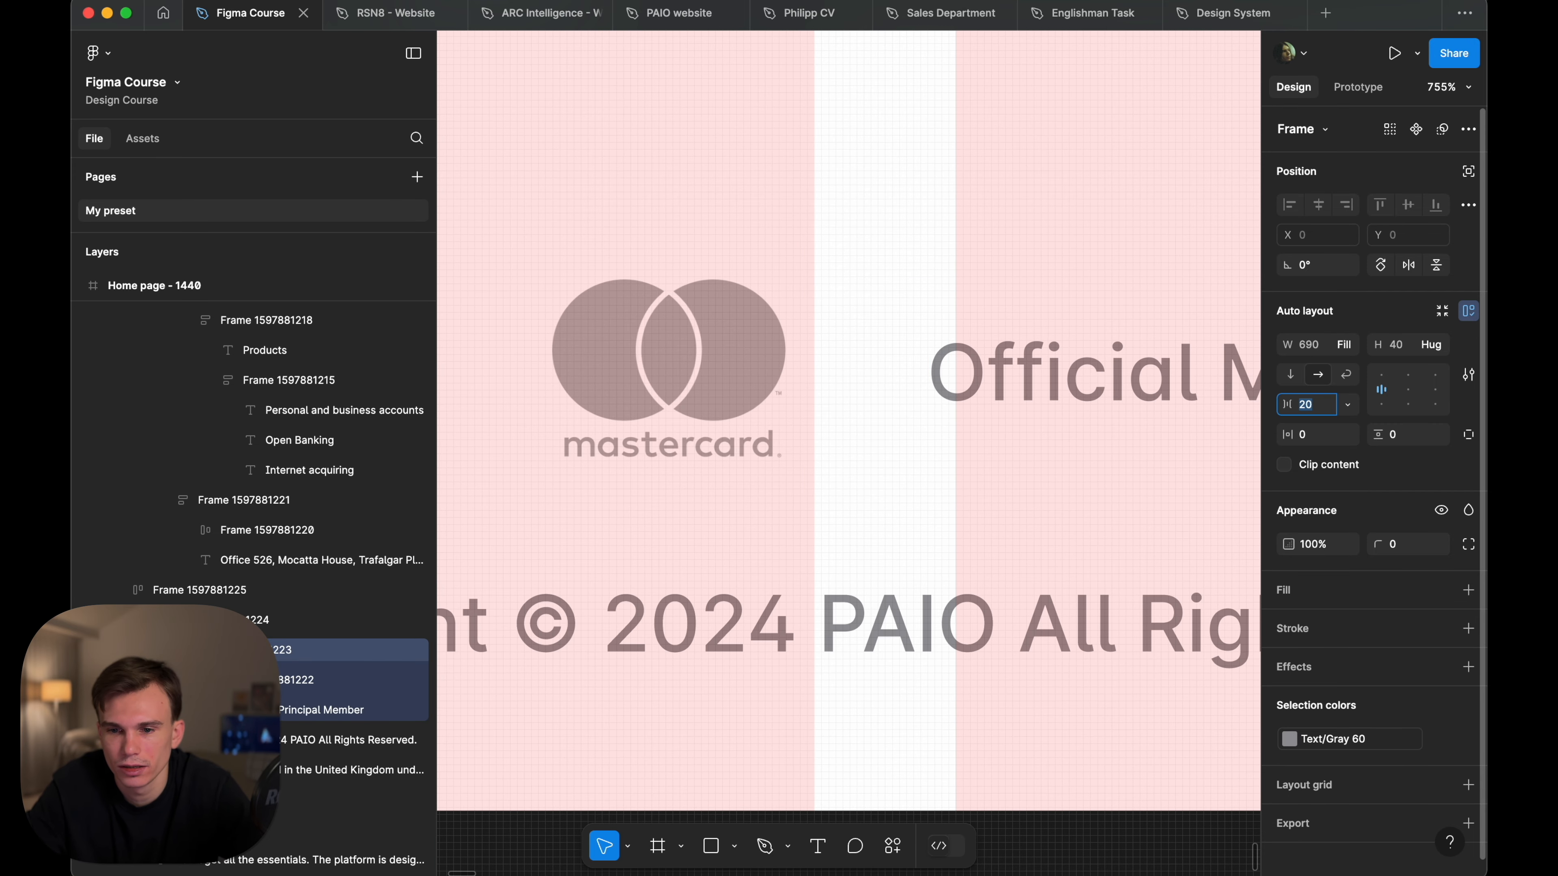
- Examine how the payment logos and the "Official MC Principal Member" text line up with the grid columns
{"action": "left_click", "coordinate": [680, 344]}
{"action": "scroll", "coordinate": [785, 283], "scroll_direction": "up", "scroll_amount": 5}
{"action": "left_click_drag", "start_coordinate": [775, 255], "coordinate": [824, 244]}
{"action": "scroll", "coordinate": [827, 241], "scroll_direction": "down", "scroll_amount": 10}
{"action": "left_click", "coordinate": [848, 286]}
{"action": "scroll", "coordinate": [848, 285], "scroll_direction": "up", "scroll_amount": 7}
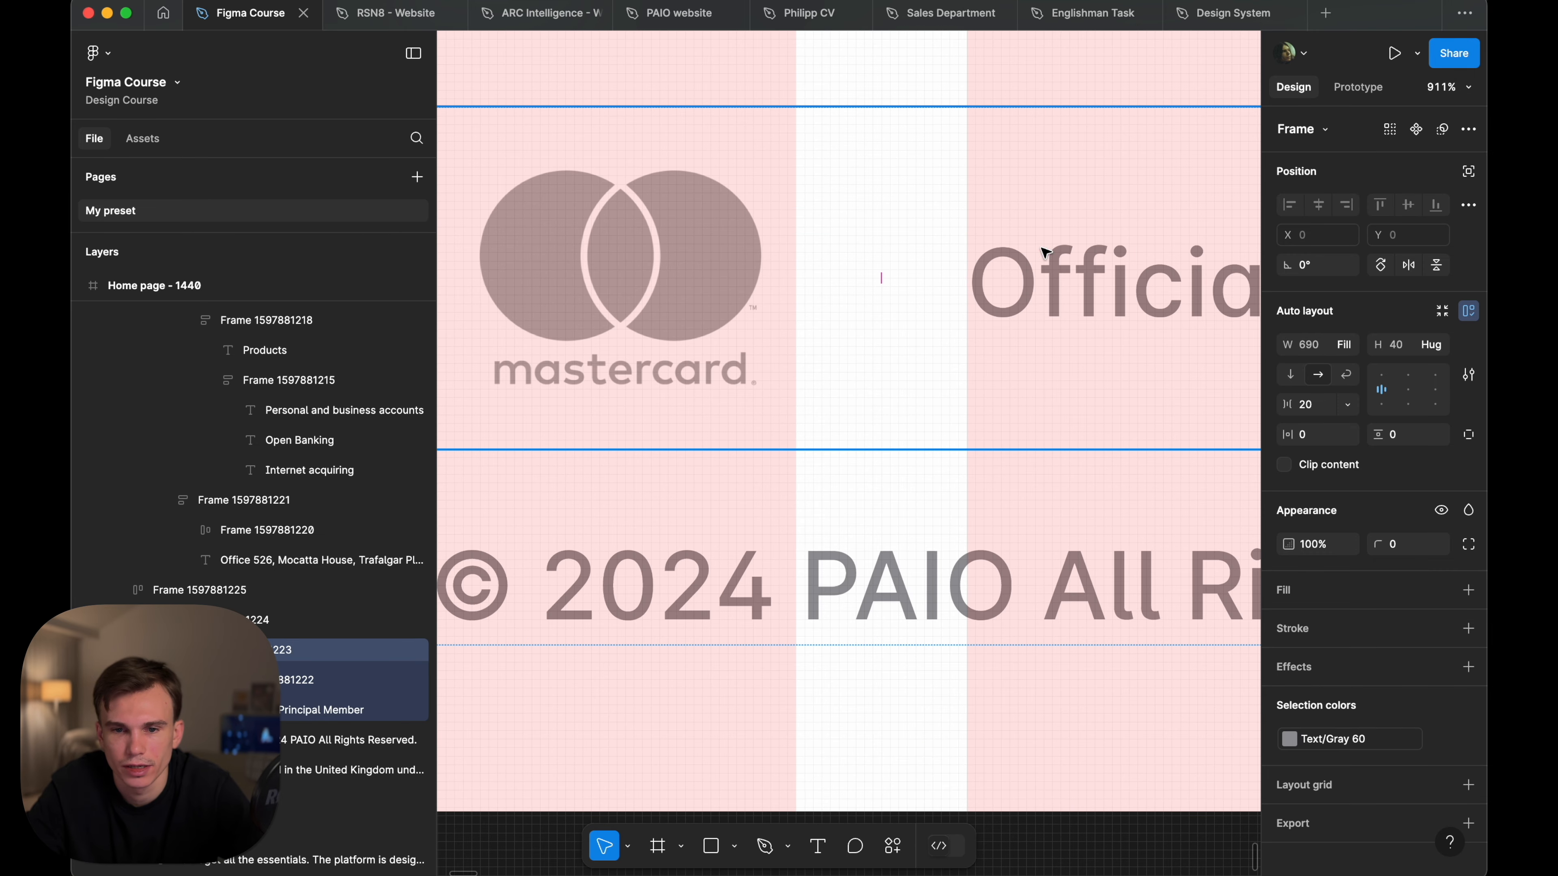
{"action": "scroll", "coordinate": [984, 285], "scroll_direction": "down", "scroll_amount": 6}
{"action": "scroll", "coordinate": [984, 277], "scroll_direction": "right", "scroll_amount": 6}
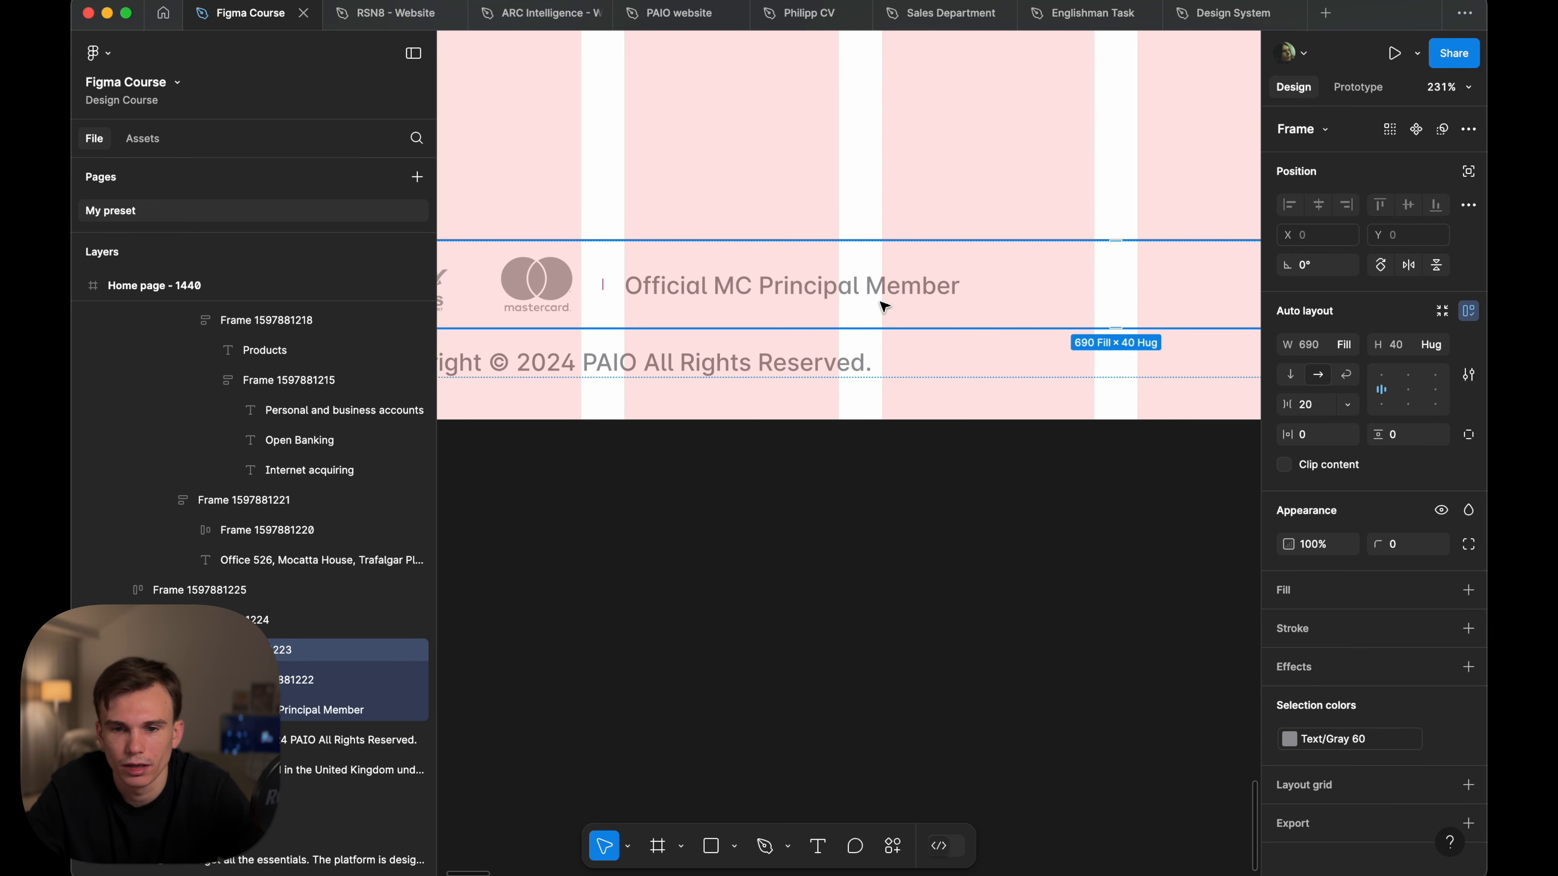
- Set the legal paragraph in the footer's bottom row to fill its container's width
{"action": "scroll", "coordinate": [881, 304], "scroll_direction": "down", "scroll_amount": 4}
{"action": "scroll", "coordinate": [881, 304], "scroll_direction": "right", "scroll_amount": 4}
{"action": "scroll", "coordinate": [1031, 334], "scroll_direction": "up", "scroll_amount": 3}
{"action": "left_click", "coordinate": [900, 335]}
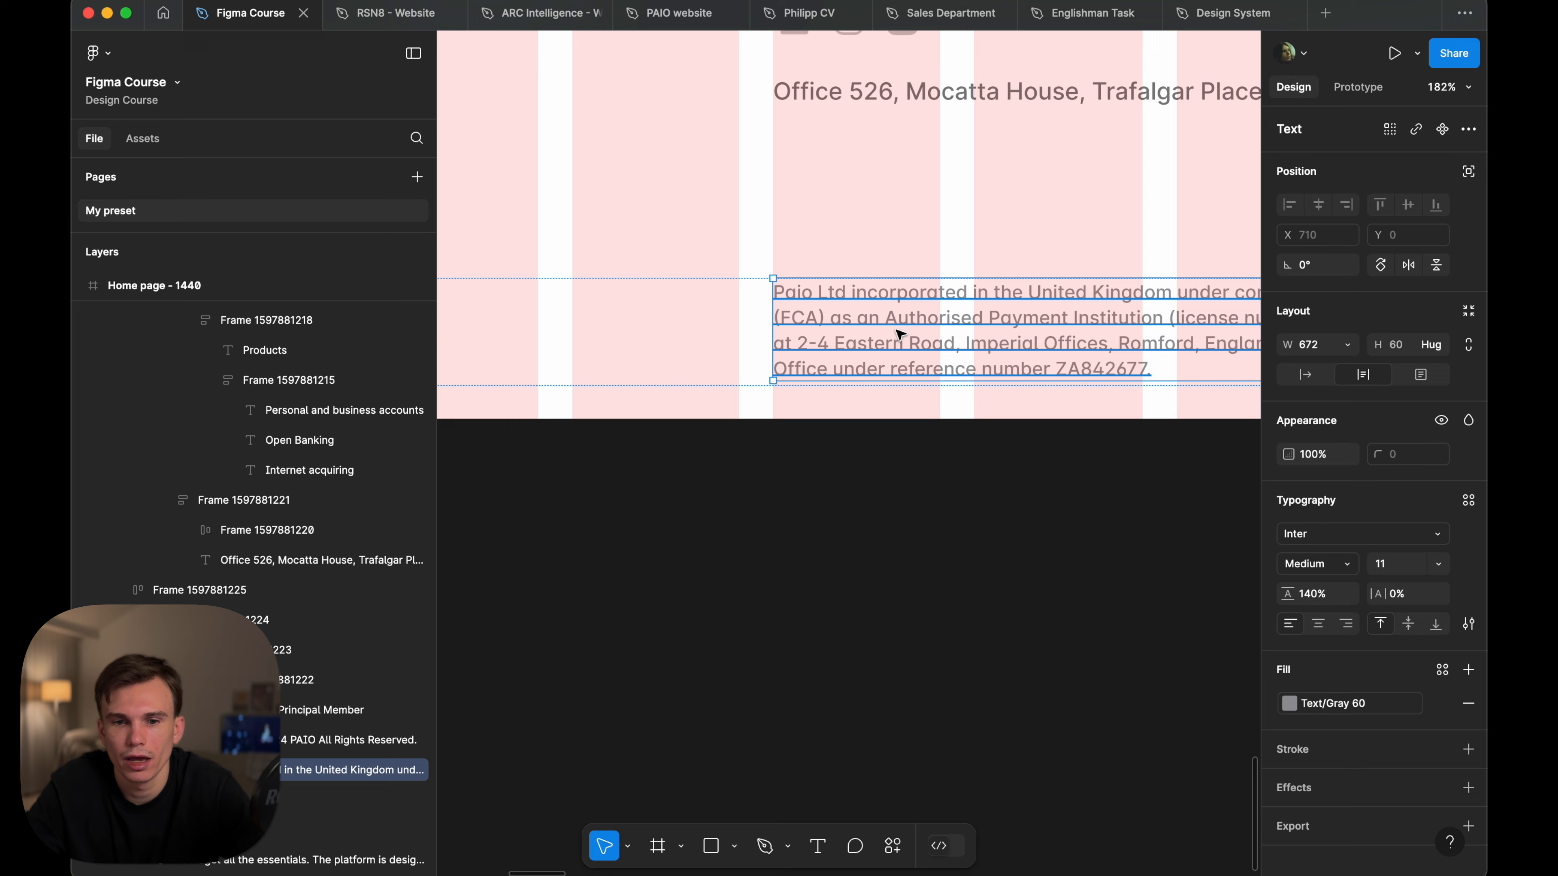
{"action": "scroll", "coordinate": [898, 335], "scroll_direction": "down", "scroll_amount": 4}
{"action": "left_click", "coordinate": [1348, 345]}
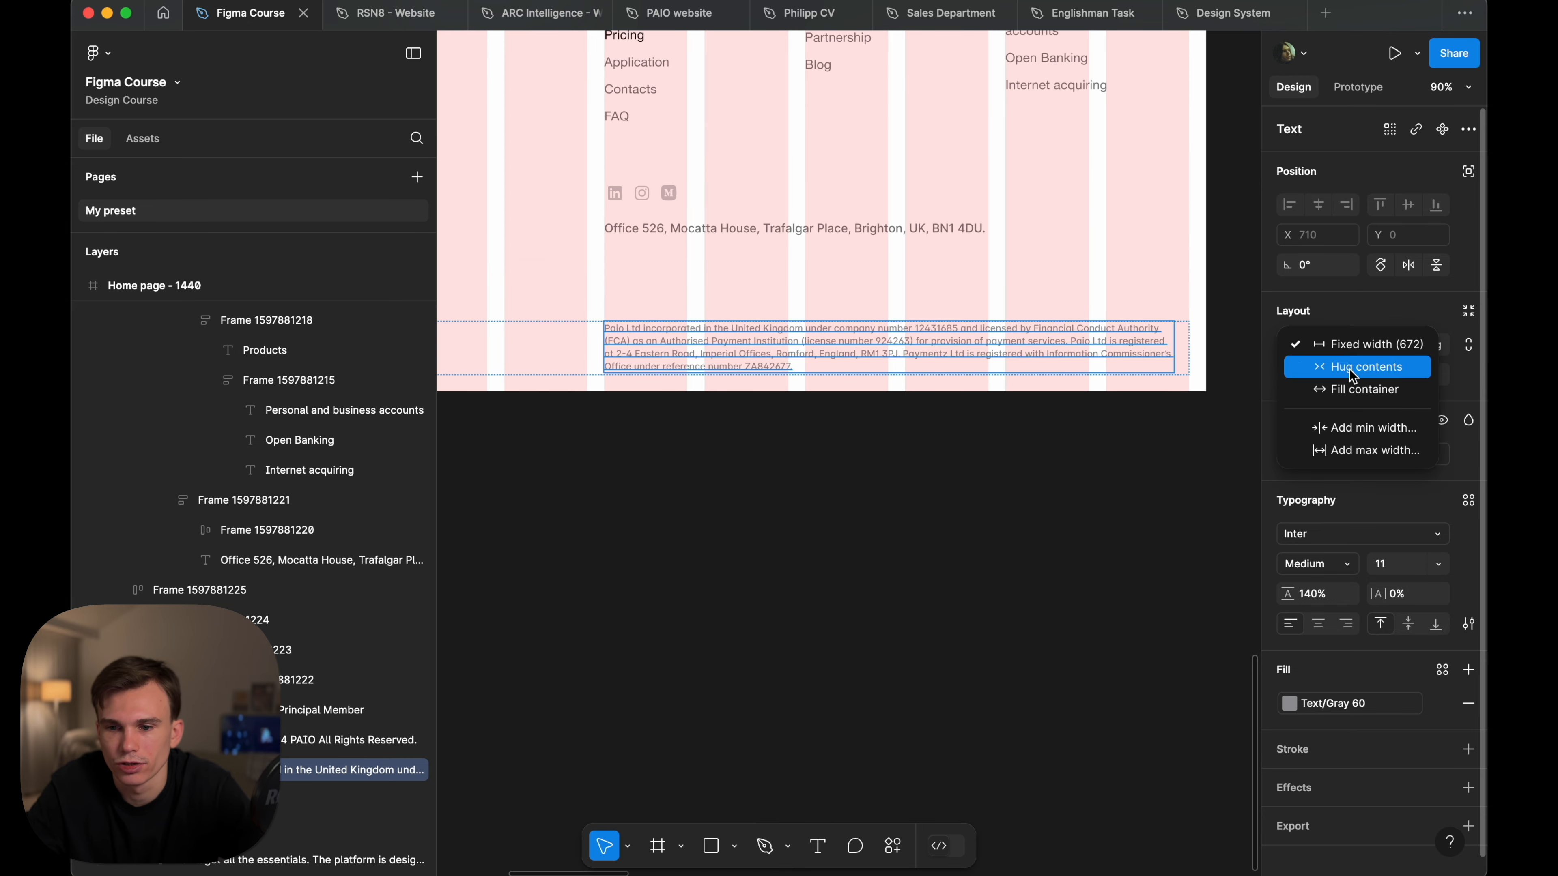
{"action": "left_click", "coordinate": [1343, 390]}
{"action": "scroll", "coordinate": [1190, 320], "scroll_direction": "up", "scroll_amount": 5}
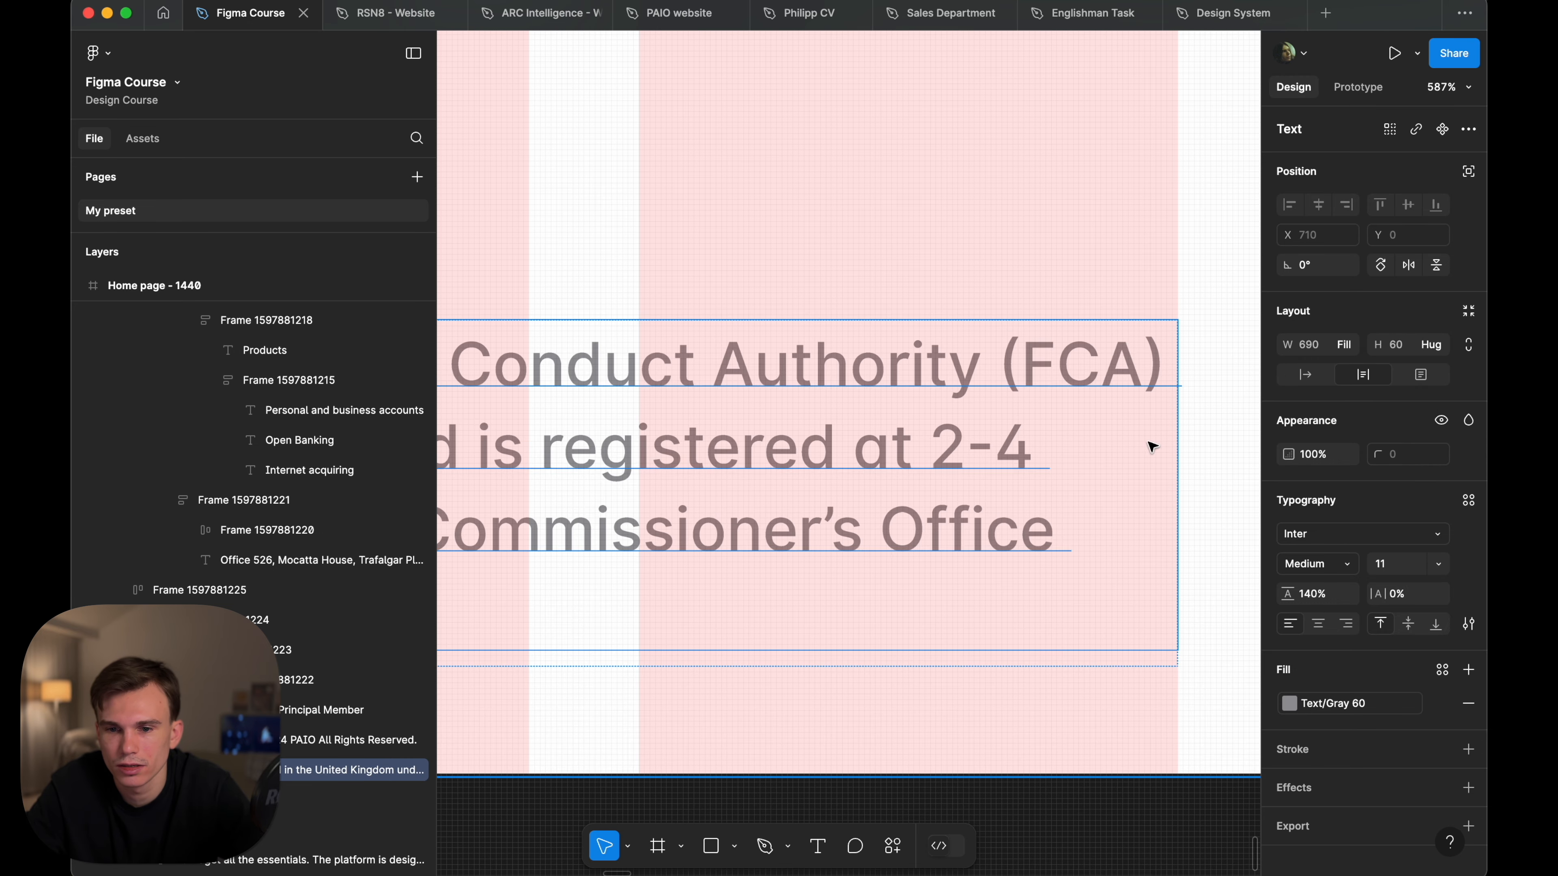
- Clear the selection and hide both the interface panels and the layout grids
{"action": "scroll", "coordinate": [1175, 497], "scroll_direction": "down", "scroll_amount": 6}
{"action": "left_click", "coordinate": [840, 643]}
{"action": "scroll", "coordinate": [839, 647], "scroll_direction": "down", "scroll_amount": 3}
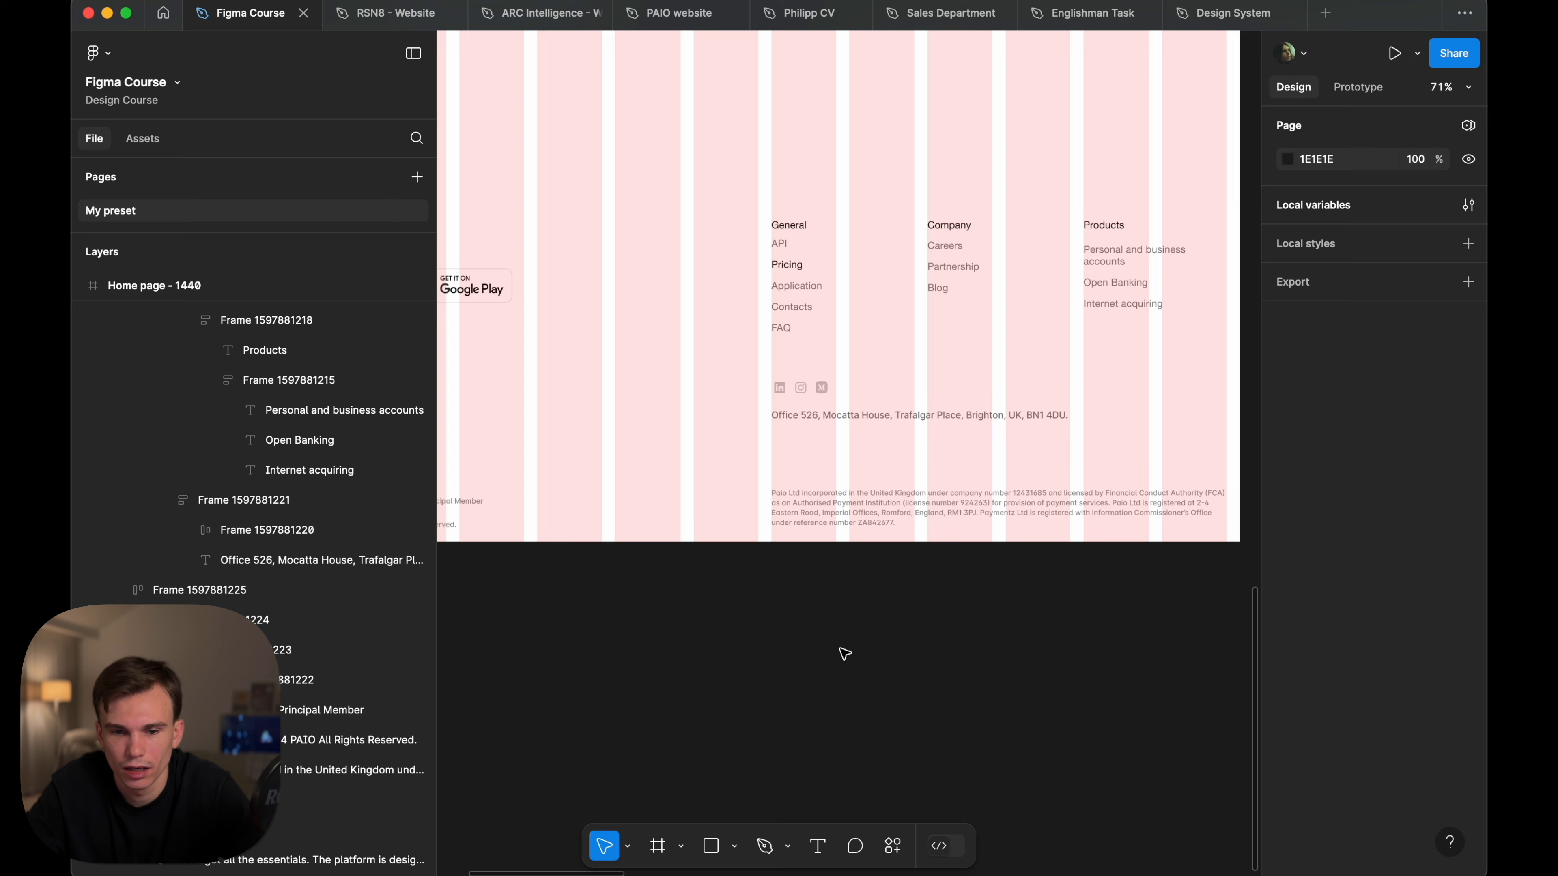
{"action": "key", "text": "super+backslash"}
{"action": "key", "text": "shift+g"}
- Compare the rebuilt footer's link columns, address block and legal row with the reference footer
{"action": "scroll", "coordinate": [838, 648], "scroll_direction": "right", "scroll_amount": 12}
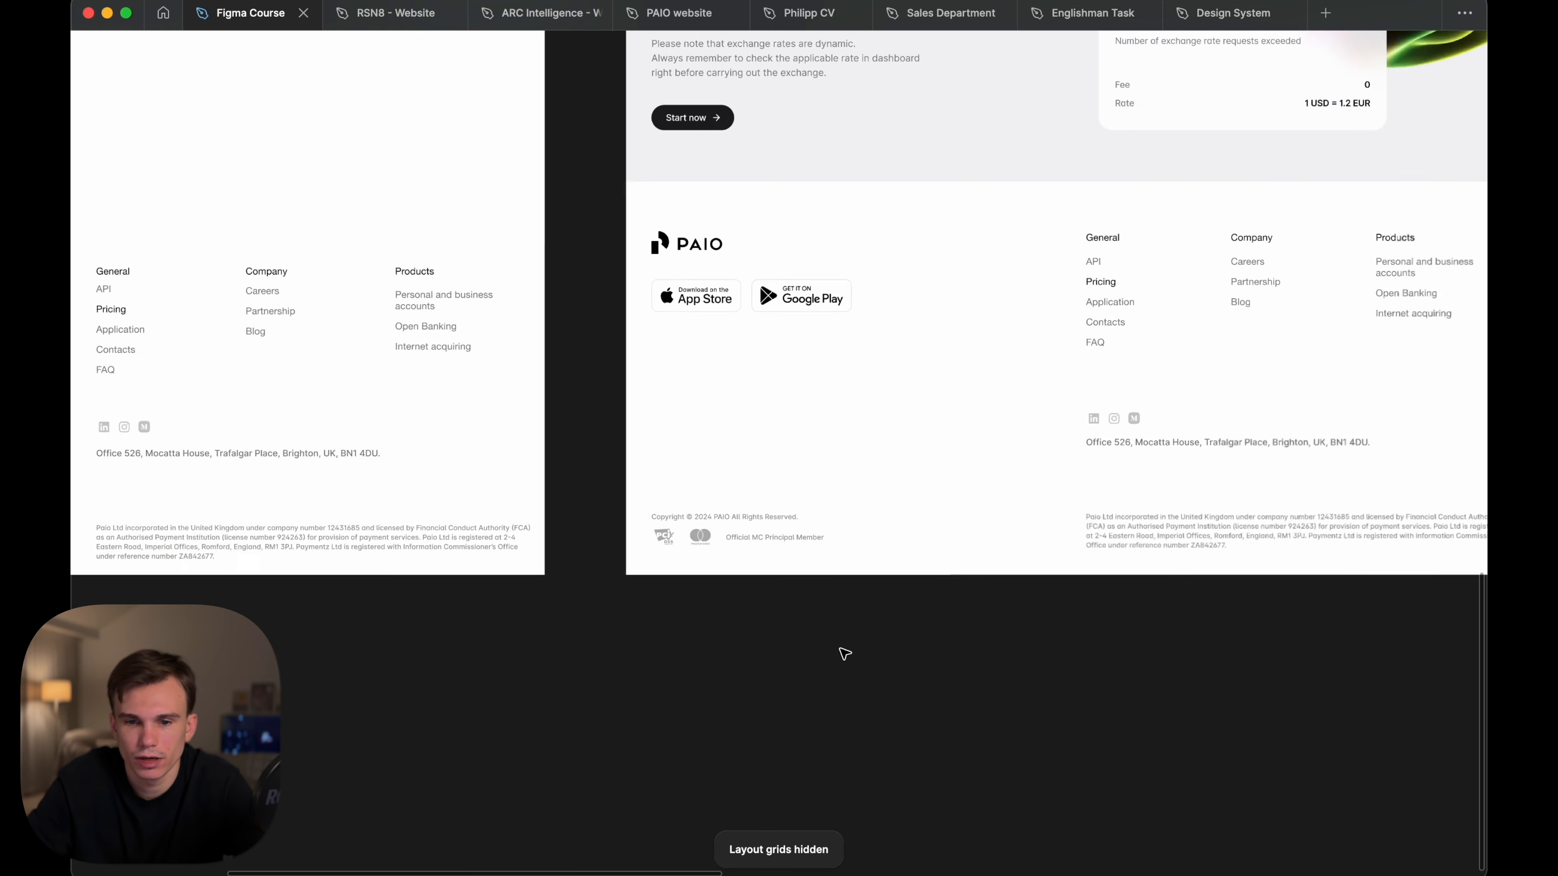
{"action": "scroll", "coordinate": [913, 539], "scroll_direction": "up", "scroll_amount": 3}
{"action": "scroll", "coordinate": [914, 539], "scroll_direction": "down", "scroll_amount": 4}
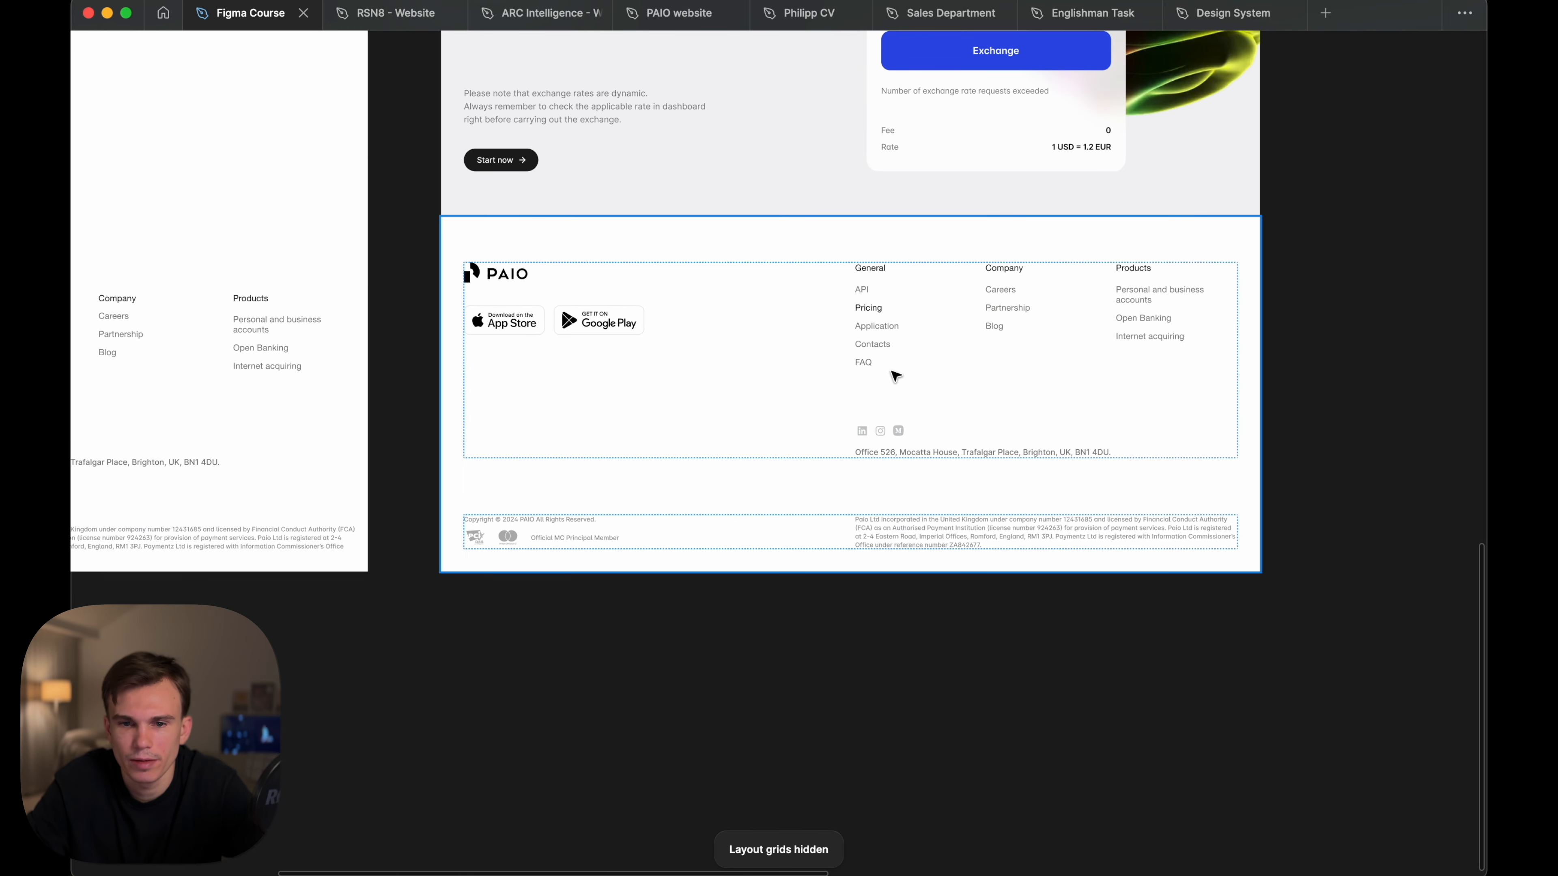
{"action": "scroll", "coordinate": [894, 376], "scroll_direction": "up", "scroll_amount": 3}
{"action": "scroll", "coordinate": [998, 346], "scroll_direction": "right", "scroll_amount": 6}
{"action": "scroll", "coordinate": [998, 346], "scroll_direction": "left", "scroll_amount": 4}
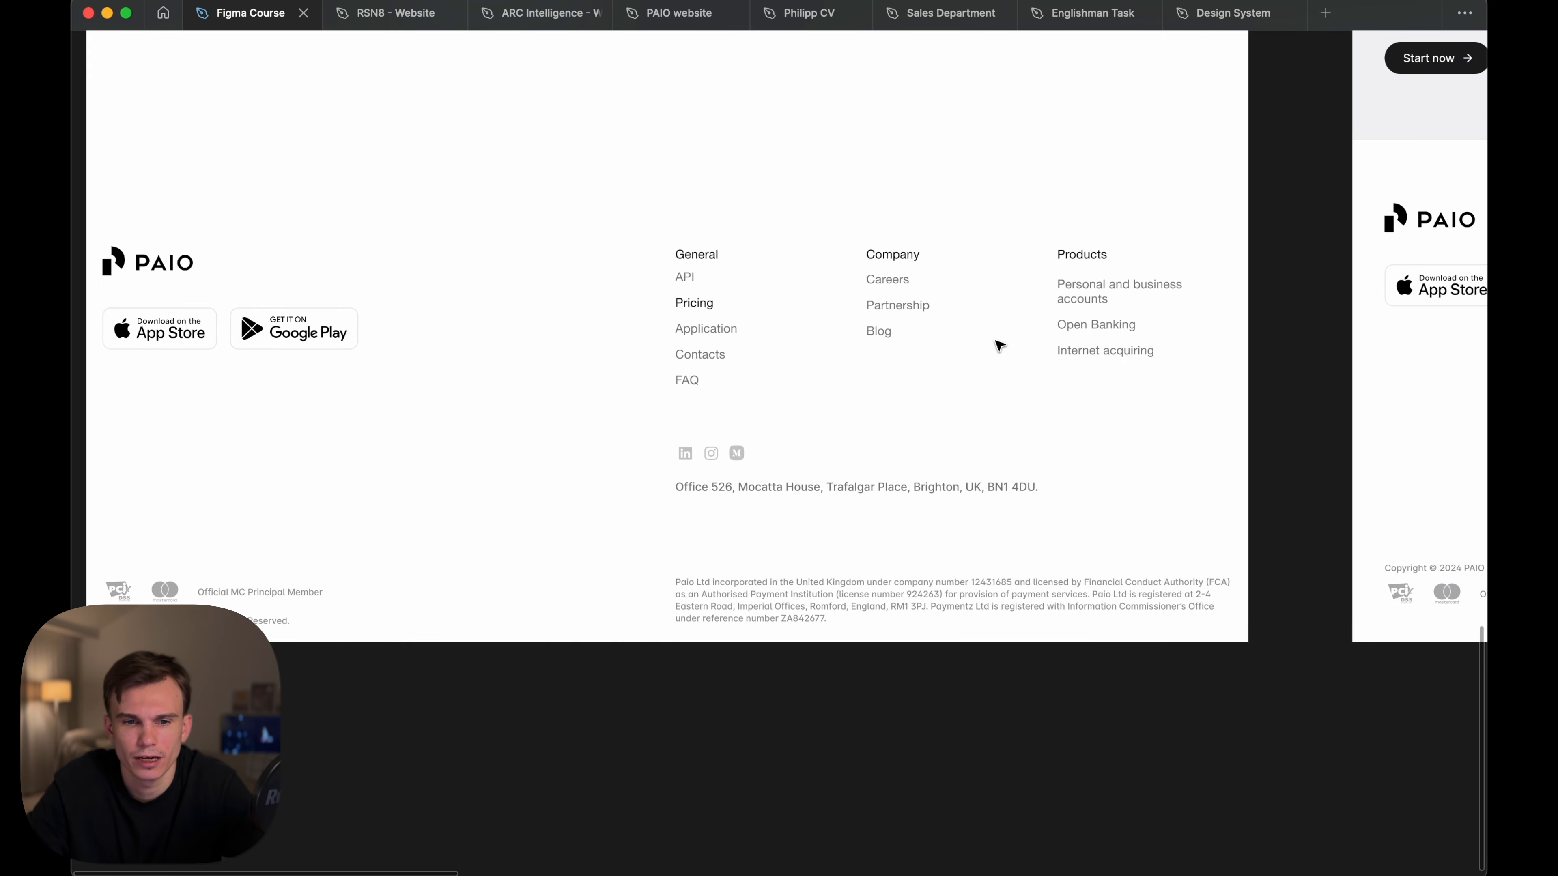
{"action": "scroll", "coordinate": [740, 280], "scroll_direction": "up", "scroll_amount": 2}
- Try to set the vertical gap between heading and links to 24 in the General, Company and Products columns
{"action": "left_click", "coordinate": [713, 329]}
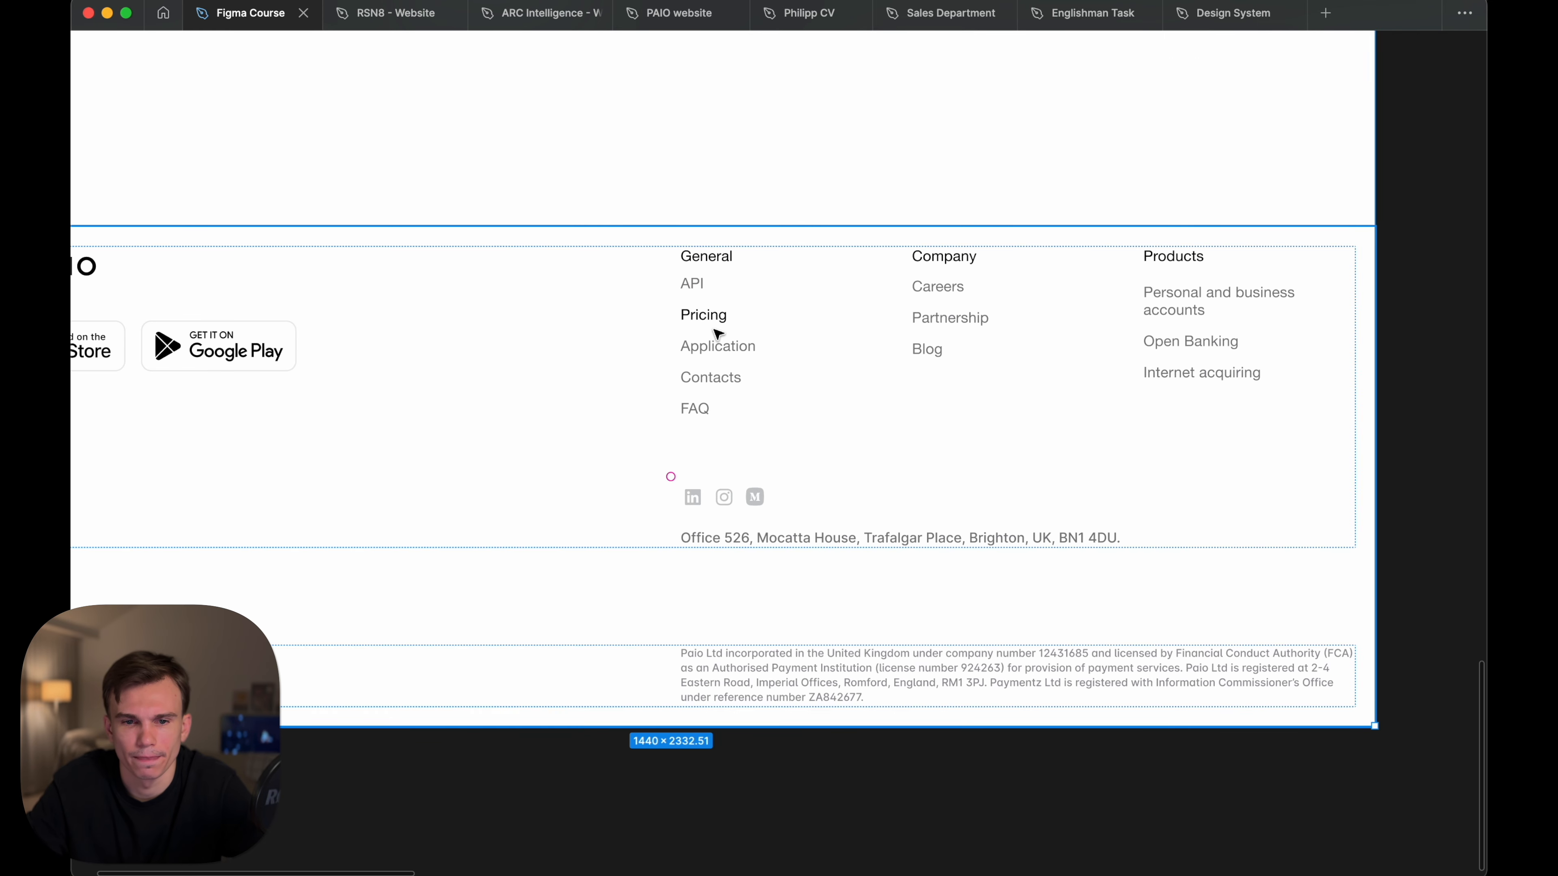
{"action": "double_click", "coordinate": [713, 329]}
{"action": "double_click", "coordinate": [713, 329]}
{"action": "double_click", "coordinate": [713, 330]}
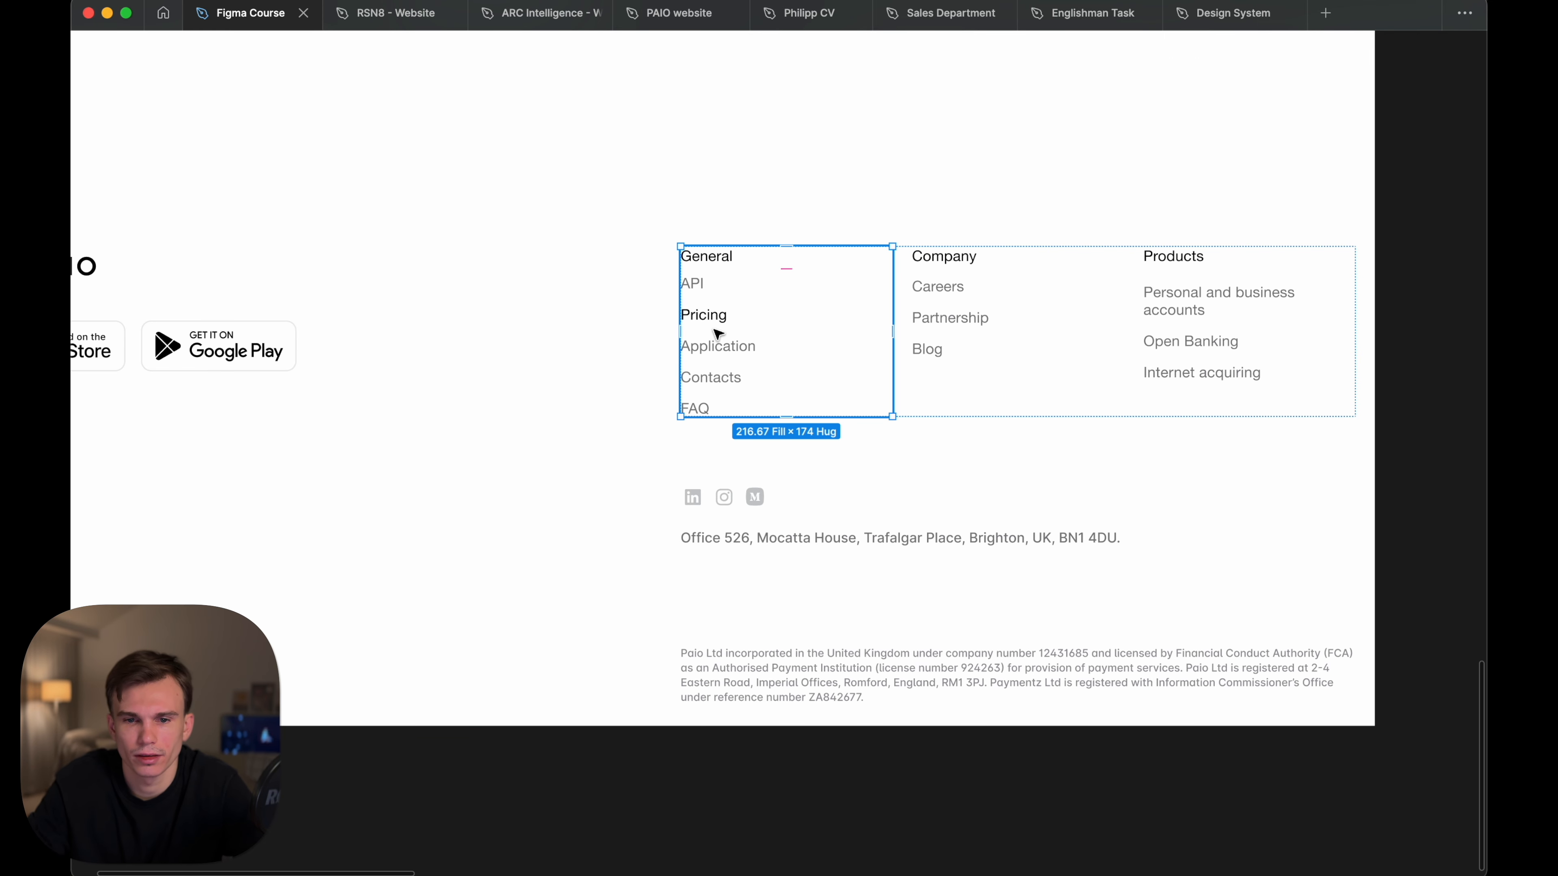
{"action": "left_click", "coordinate": [958, 348], "text": "shift"}
{"action": "left_click", "coordinate": [1234, 342], "text": "shift"}
{"action": "key", "text": "super+backslash"}
{"action": "left_click", "coordinate": [1321, 394]}
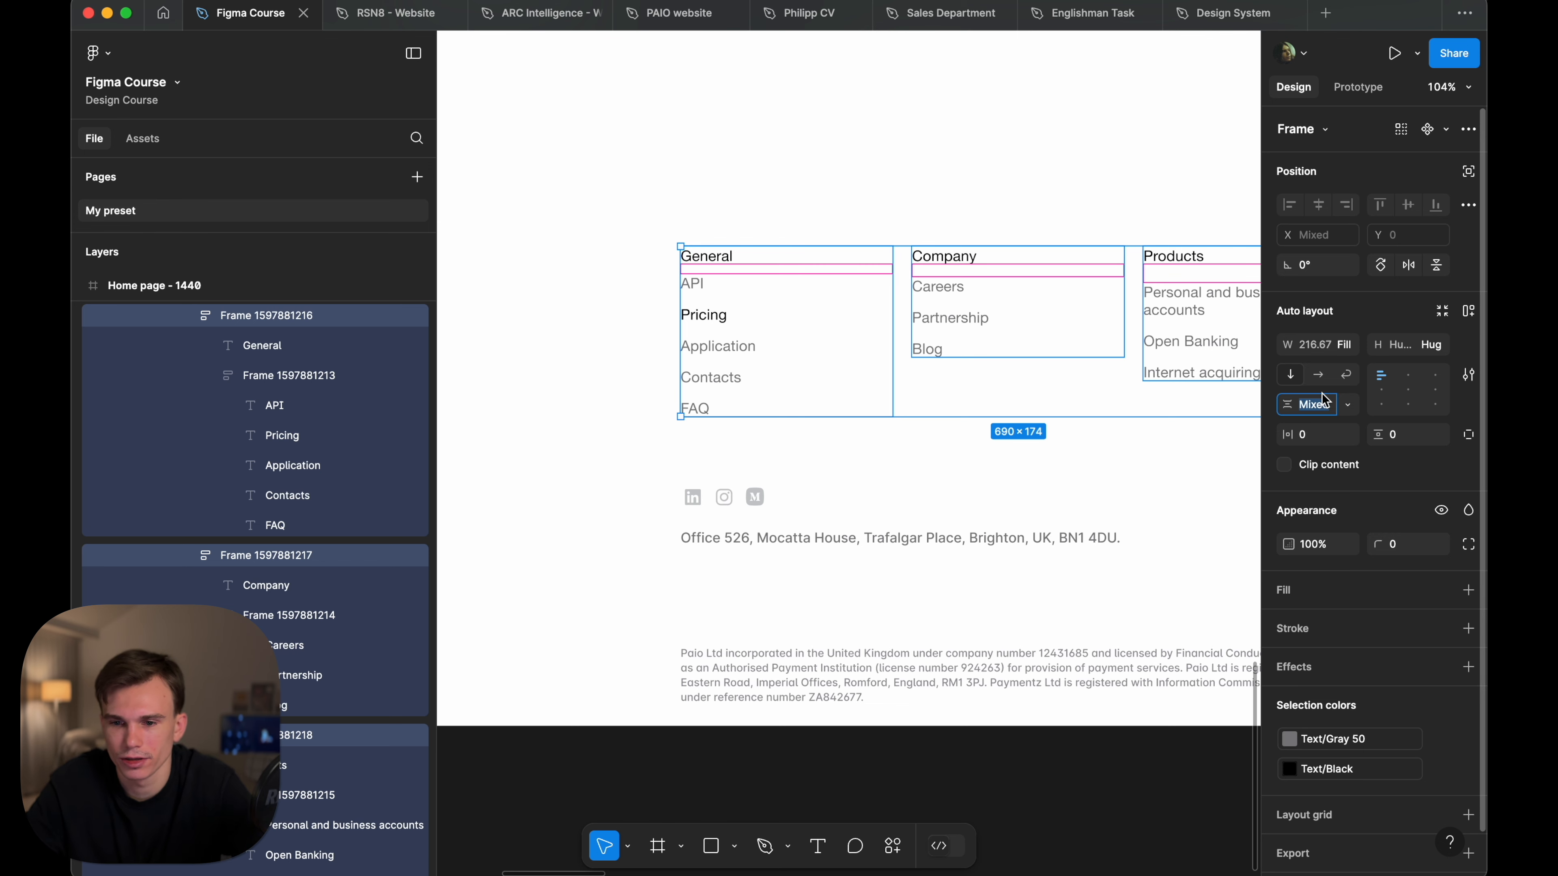
{"action": "scroll", "coordinate": [1006, 300], "scroll_direction": "right", "scroll_amount": 2}
{"action": "scroll", "coordinate": [1007, 300], "scroll_direction": "up", "scroll_amount": 1}
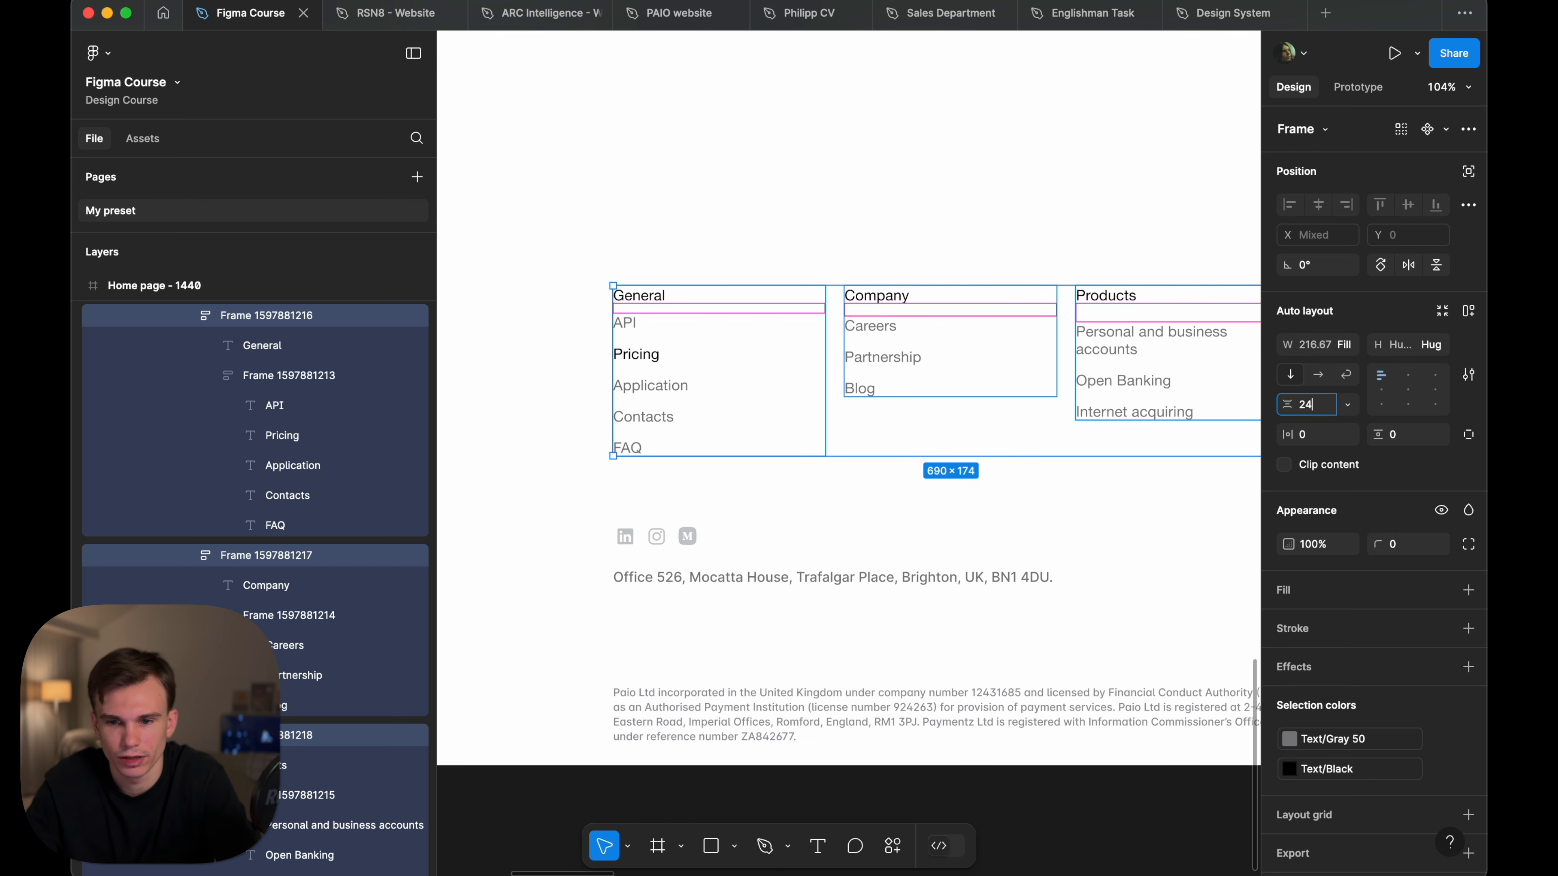
{"action": "key", "text": "super+z"}
{"action": "key", "text": "super+z"}
- Compare the heading gaps of the General, Company and Products columns, and set all three to 24
{"action": "left_click", "coordinate": [1194, 515]}
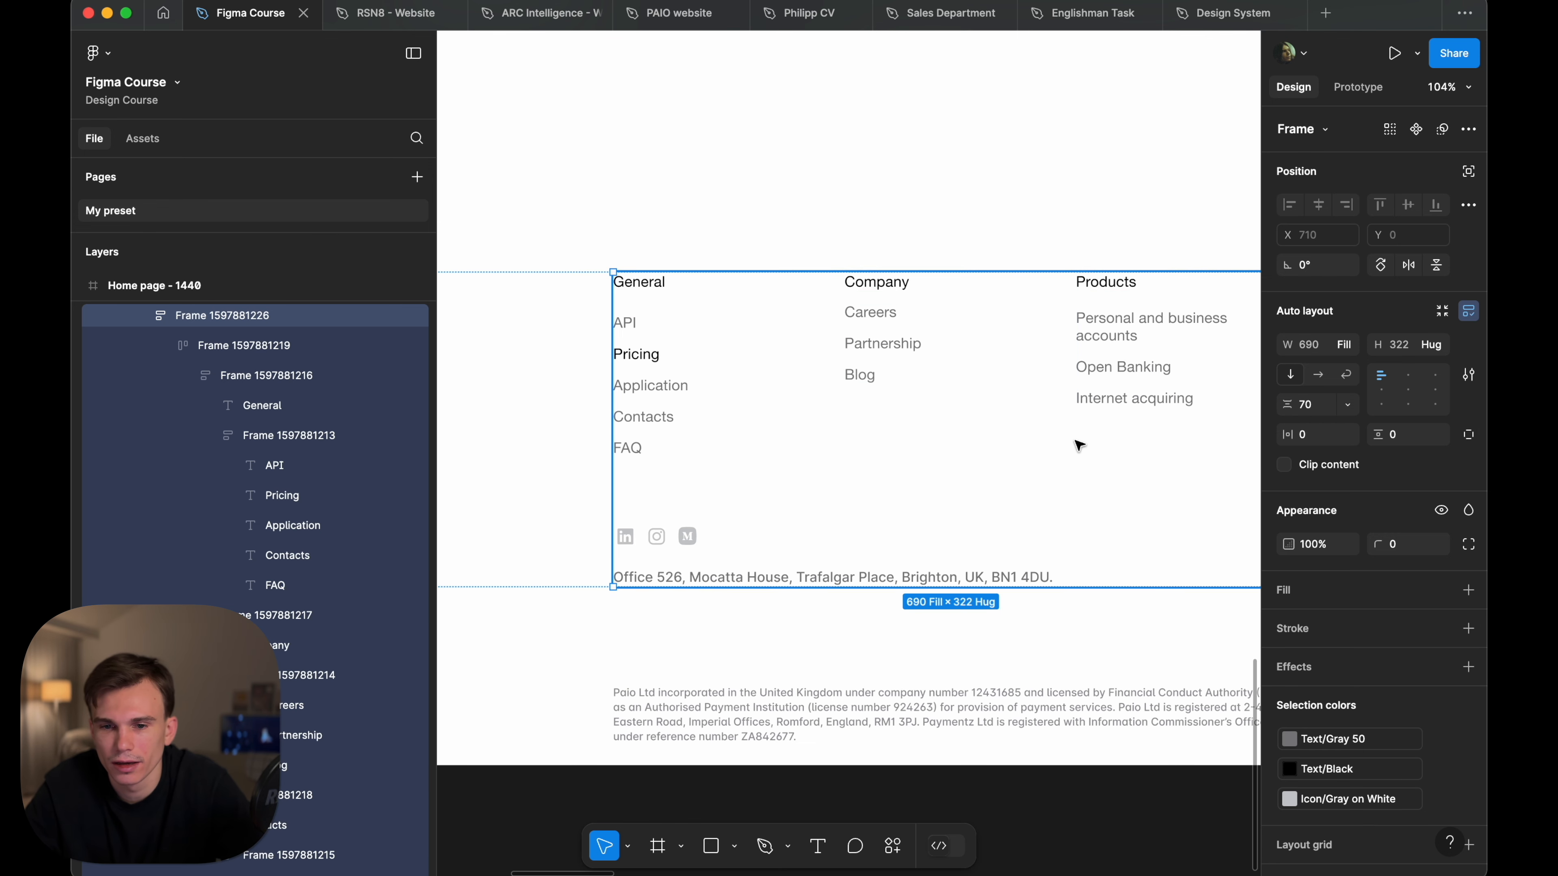
{"action": "left_click", "coordinate": [677, 371]}
{"action": "left_click", "coordinate": [883, 363], "text": "shift"}
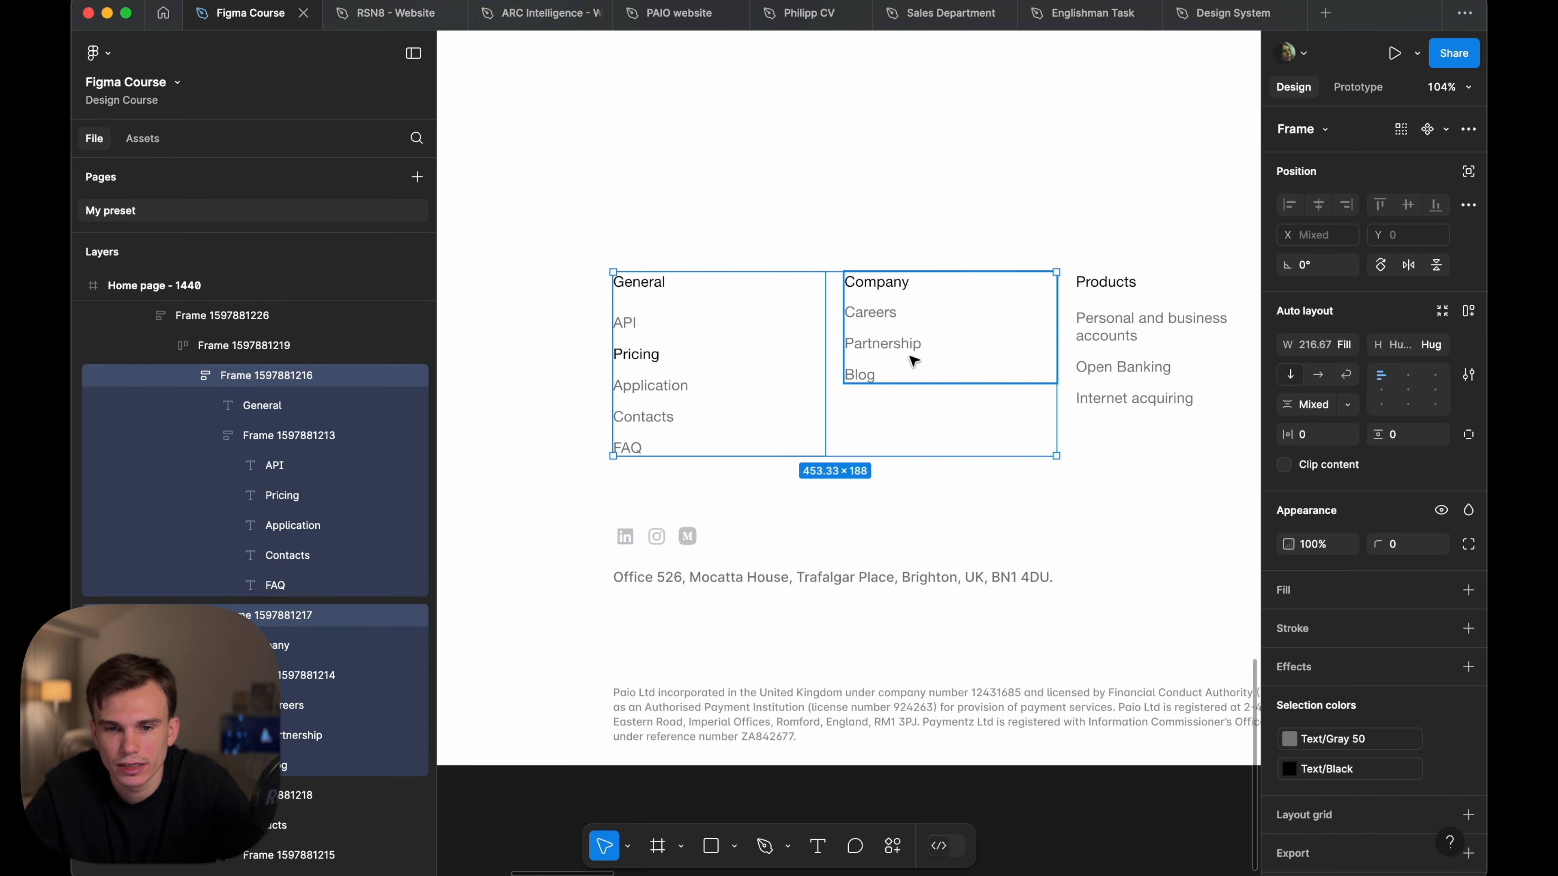
{"action": "left_click", "coordinate": [1161, 362], "text": "shift"}
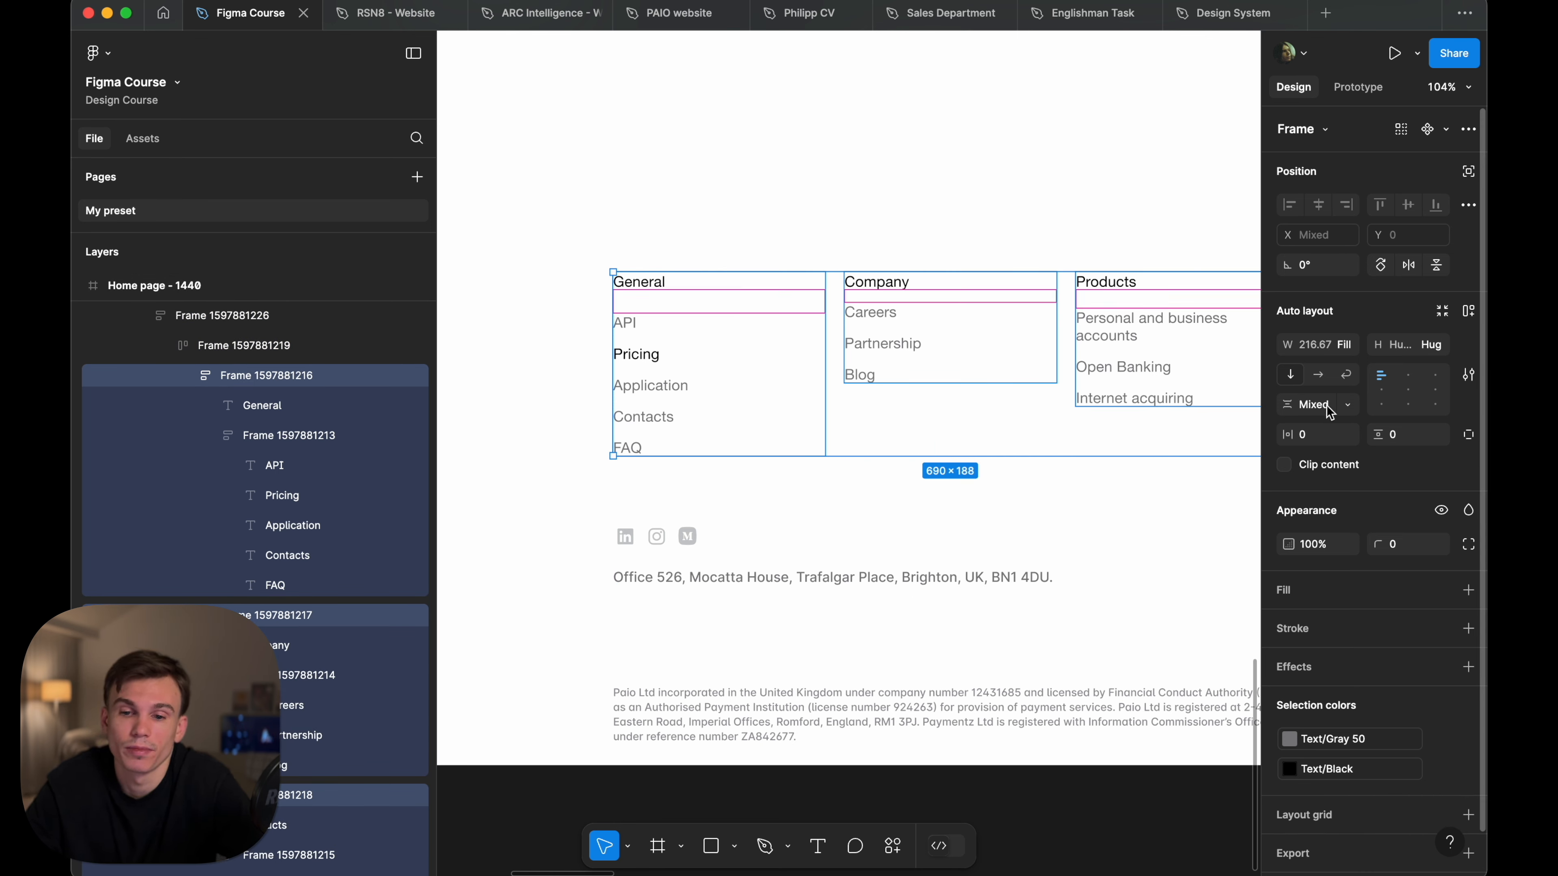
{"action": "left_click", "coordinate": [675, 332]}
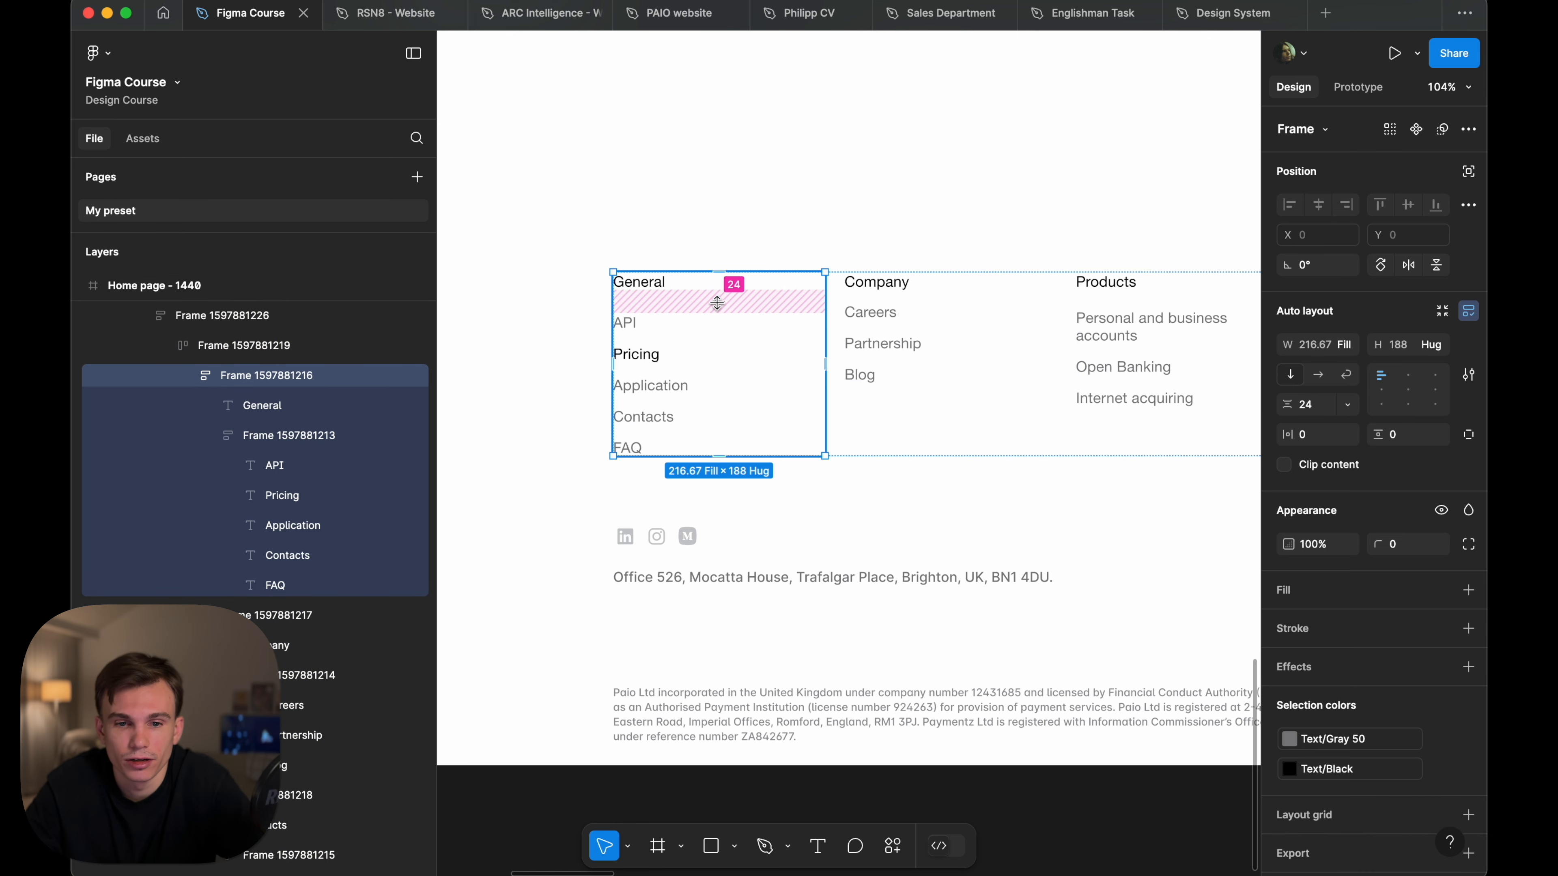
{"action": "left_click", "coordinate": [938, 316]}
{"action": "left_click", "coordinate": [1169, 332]}
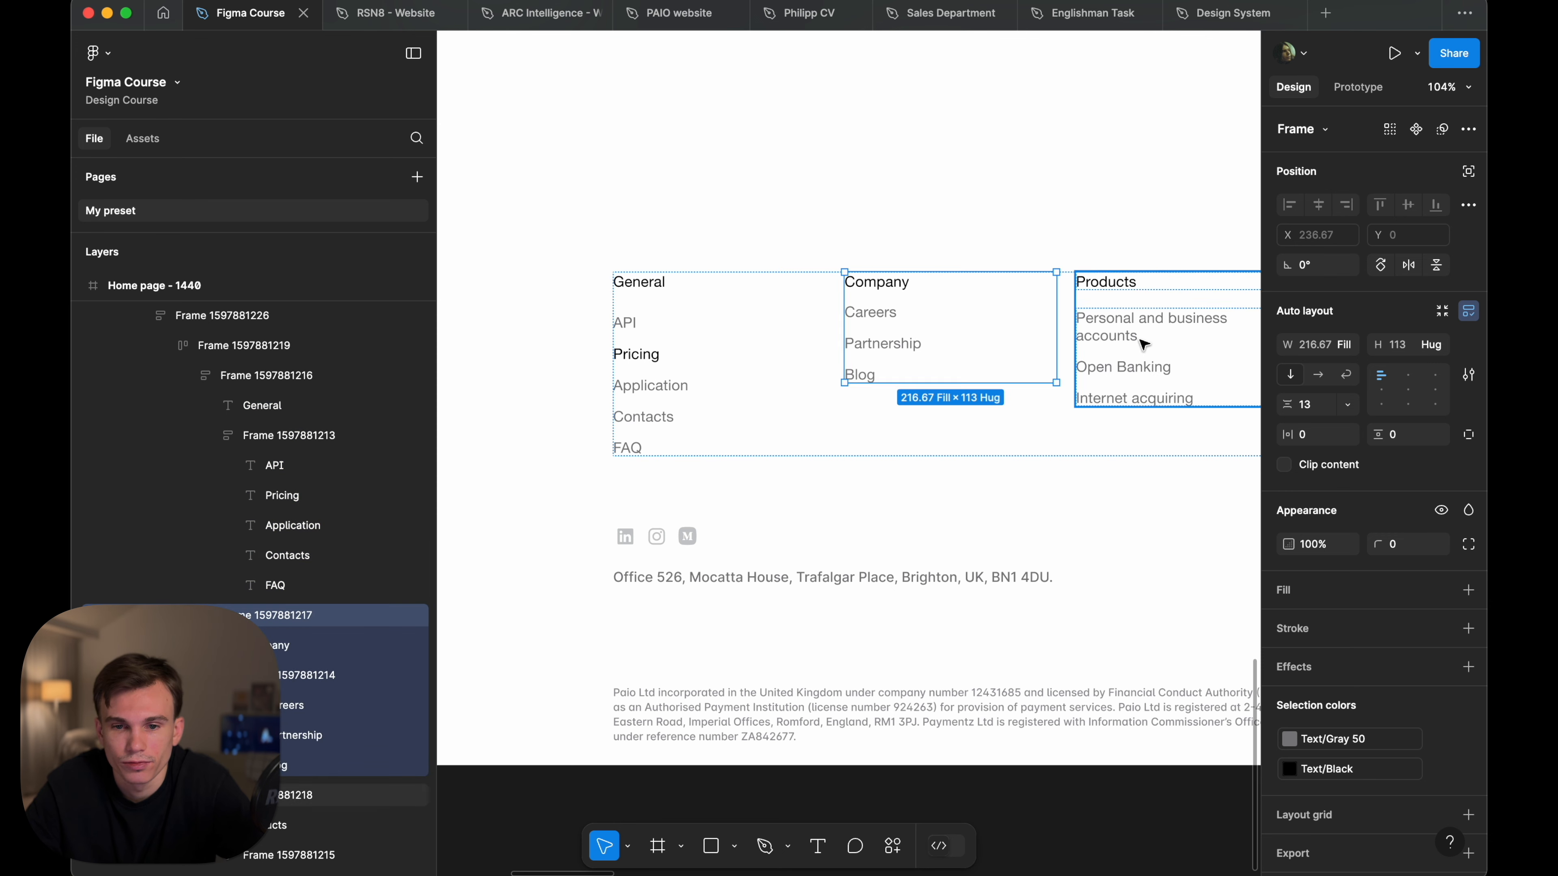
{"action": "left_click", "coordinate": [938, 348], "text": "shift"}
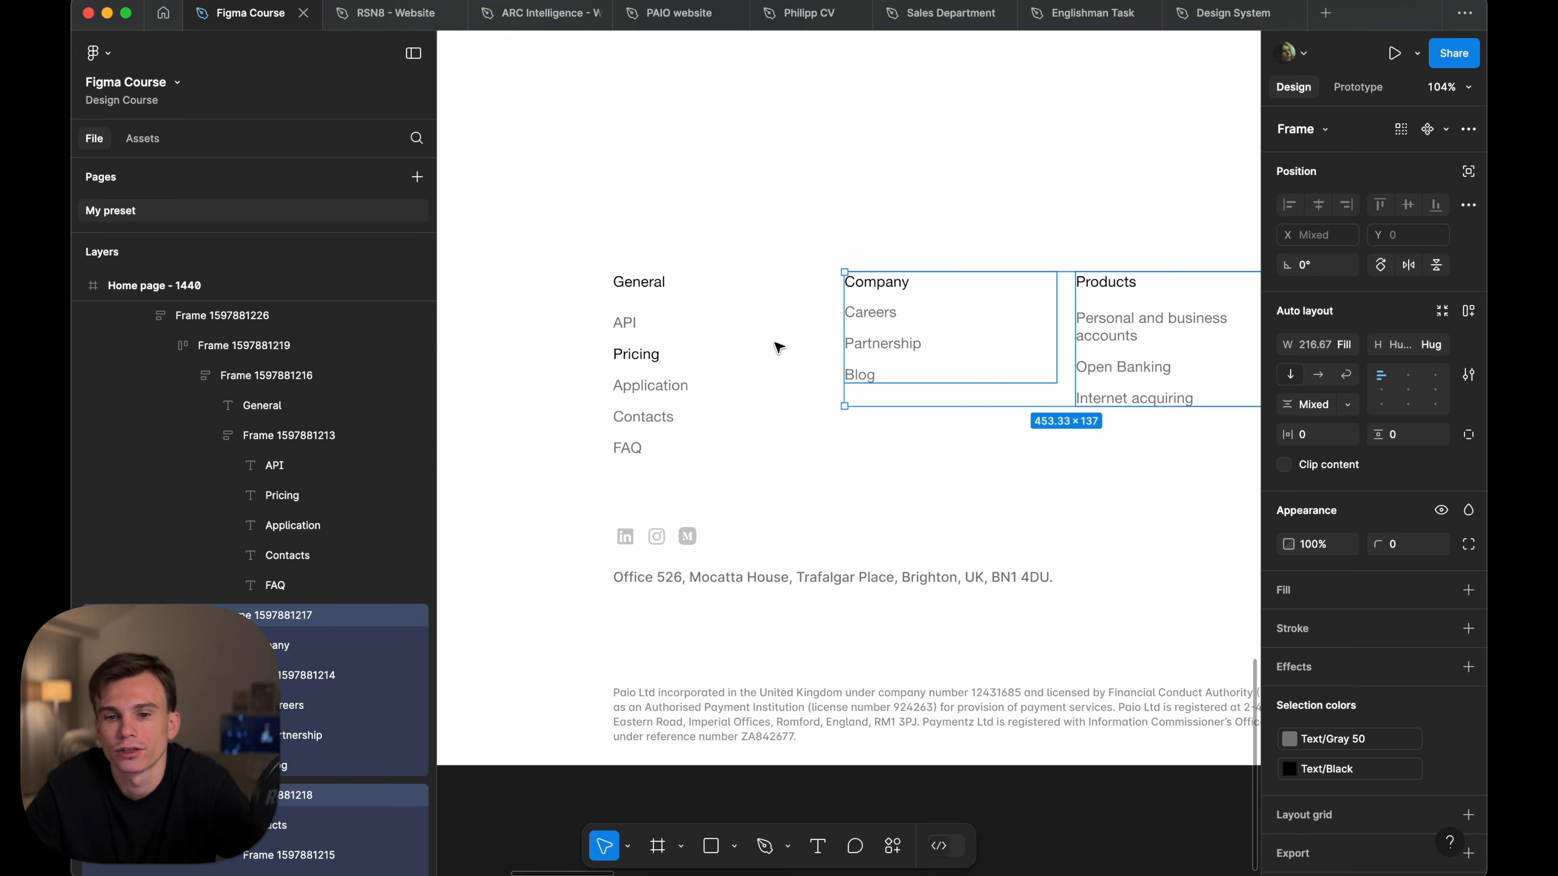
{"action": "left_click", "coordinate": [761, 343], "text": "shift"}
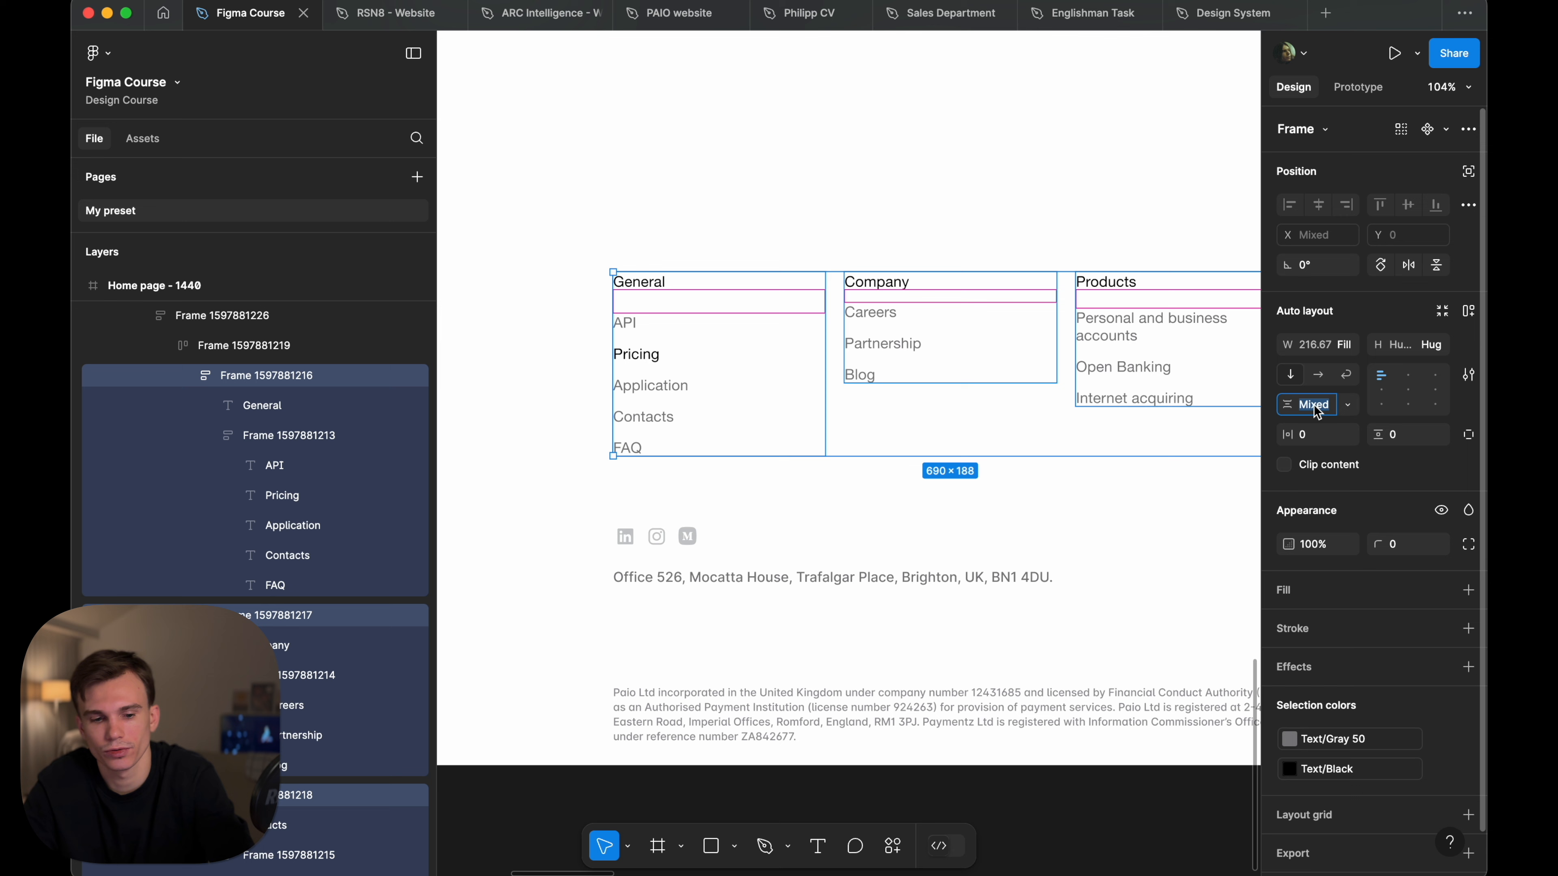
{"action": "type", "text": "24"}
{"action": "key", "text": "Return"}
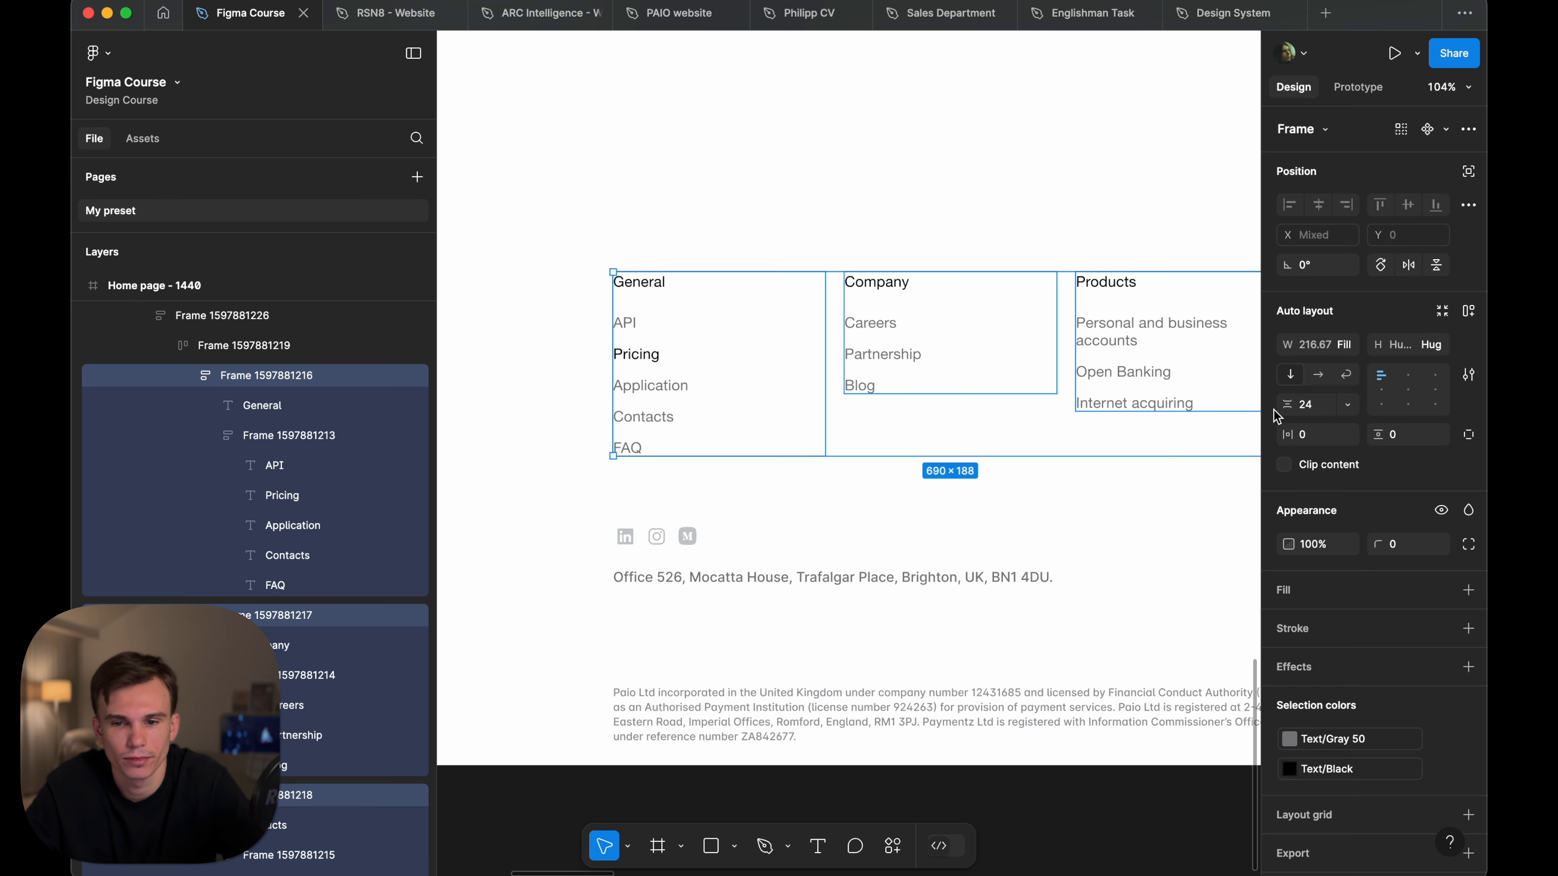
- Reduce the vertical gap between heading and link list in all three footer columns to 16
{"action": "left_click", "coordinate": [1324, 405]}
{"action": "key", "text": "Down"}
{"action": "key", "text": "Down"}
{"action": "key", "text": "Down"}
{"action": "key", "text": "Down"}
{"action": "key", "text": "Down"}
{"action": "key", "text": "Down"}
{"action": "key", "text": "Down"}
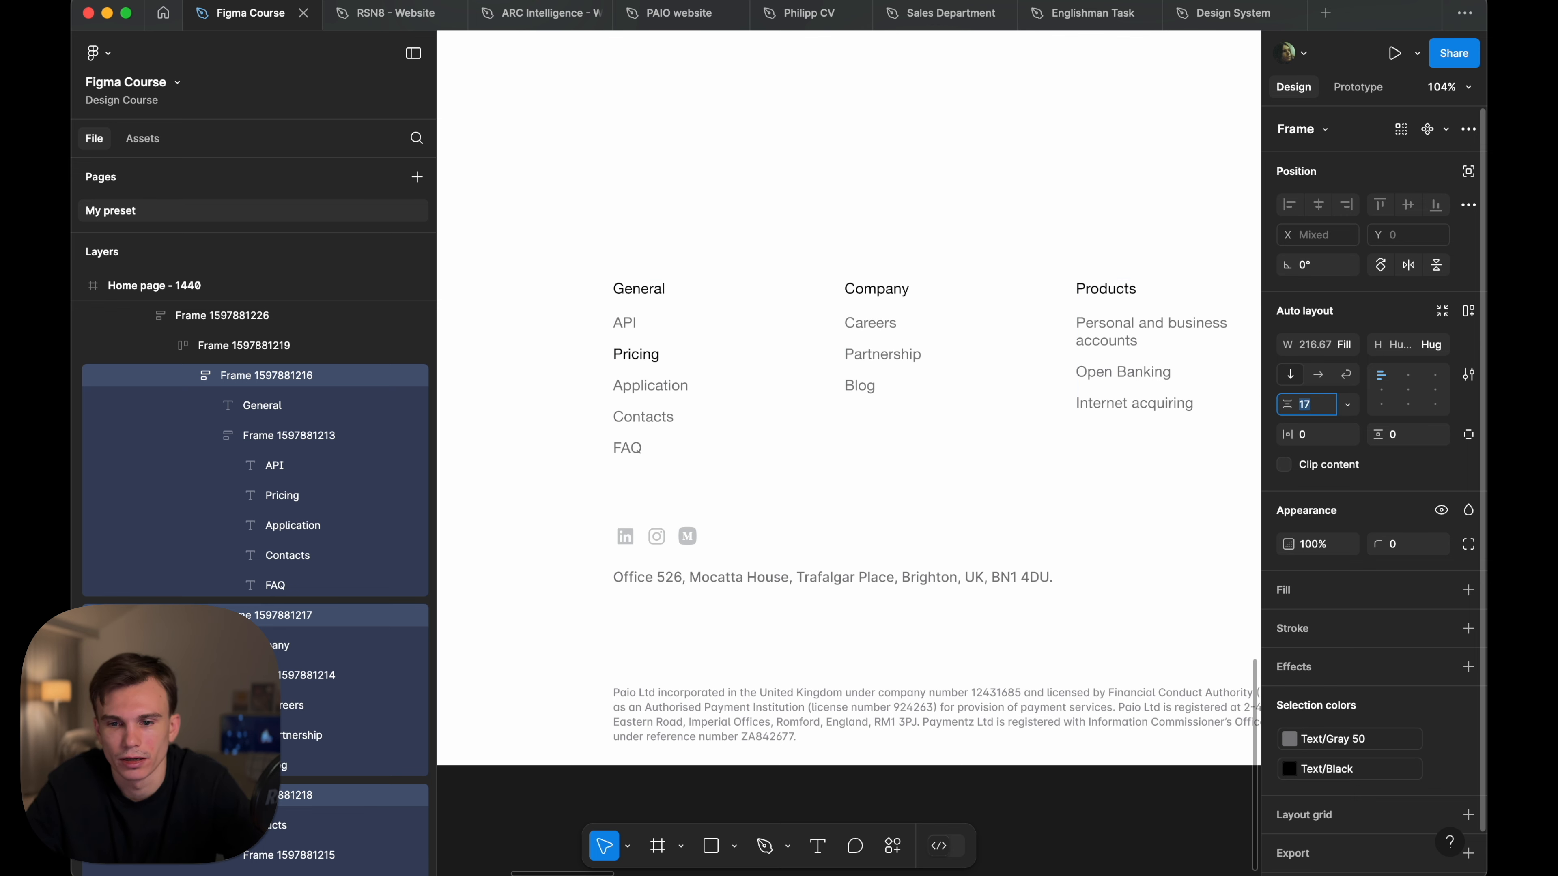
- Set the vertical gap between the links in the three footer link lists to 12
{"action": "left_click", "coordinate": [659, 378]}
{"action": "left_click", "coordinate": [862, 323], "text": "shift"}
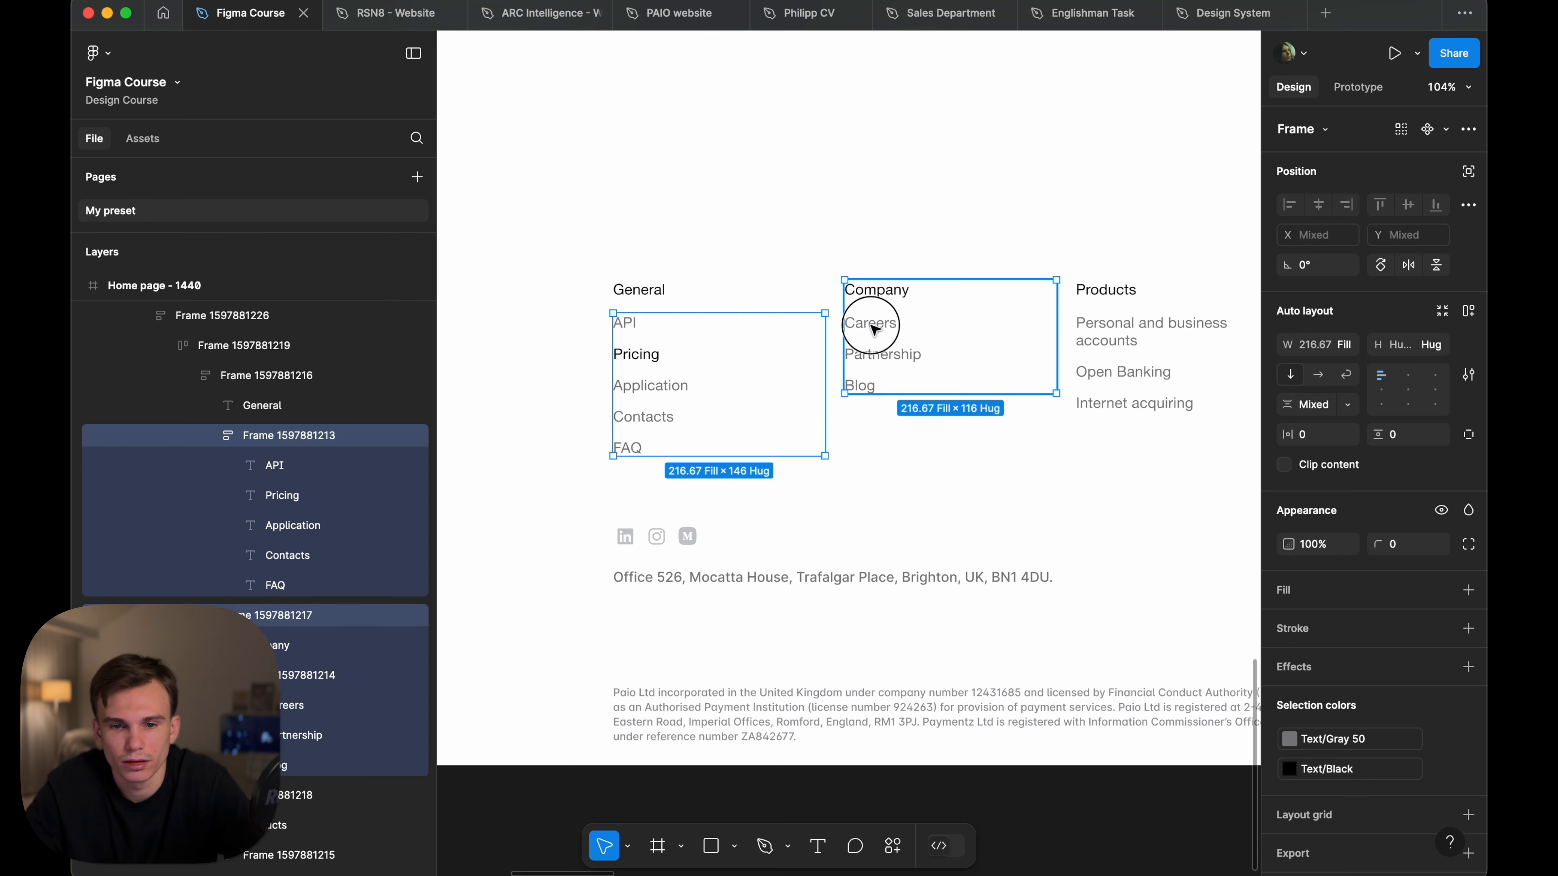
{"action": "left_click", "coordinate": [1123, 353], "text": "shift"}
{"action": "left_click", "coordinate": [1306, 405]}
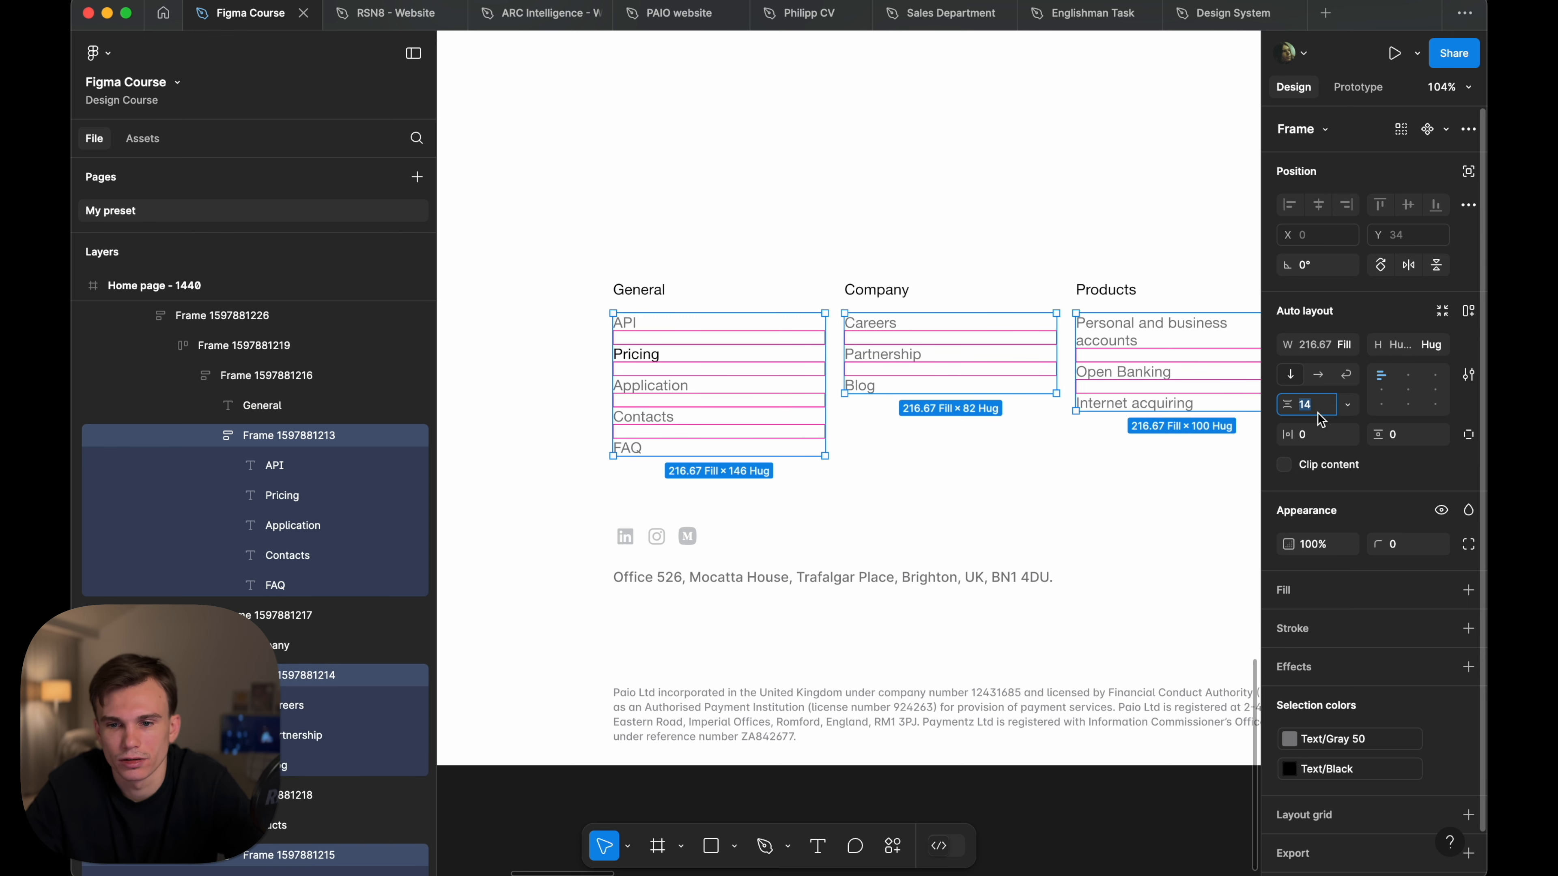
{"action": "key", "text": "Down"}
{"action": "key", "text": "Down"}
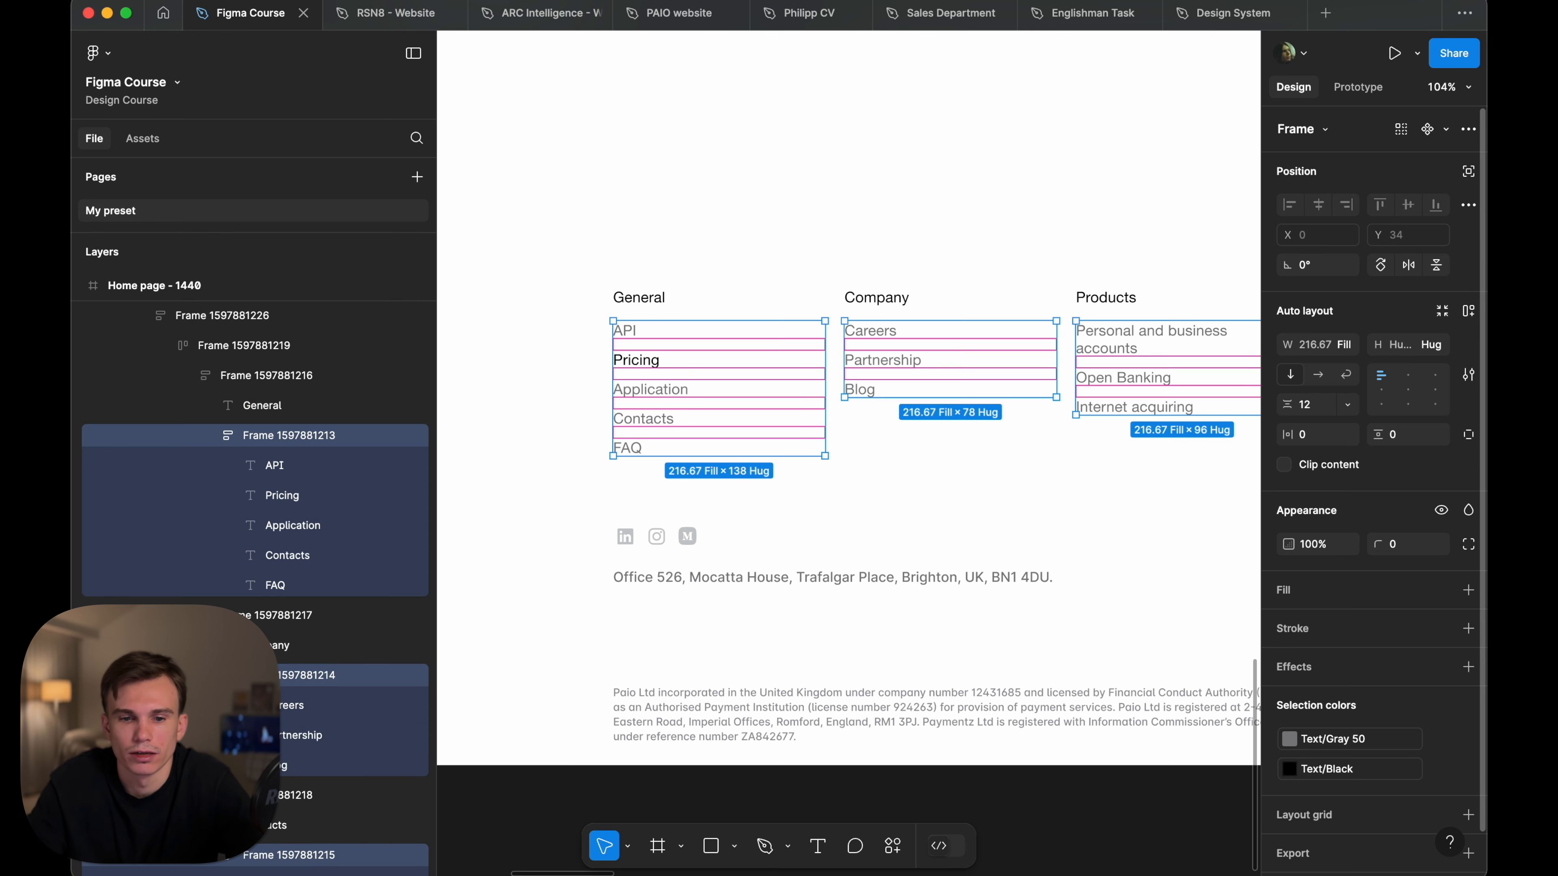
- Add a stroke to only the top side of the whole footer frame and open its colour for editing
{"action": "key", "text": "super+backslash"}
{"action": "key", "text": "shift+0"}
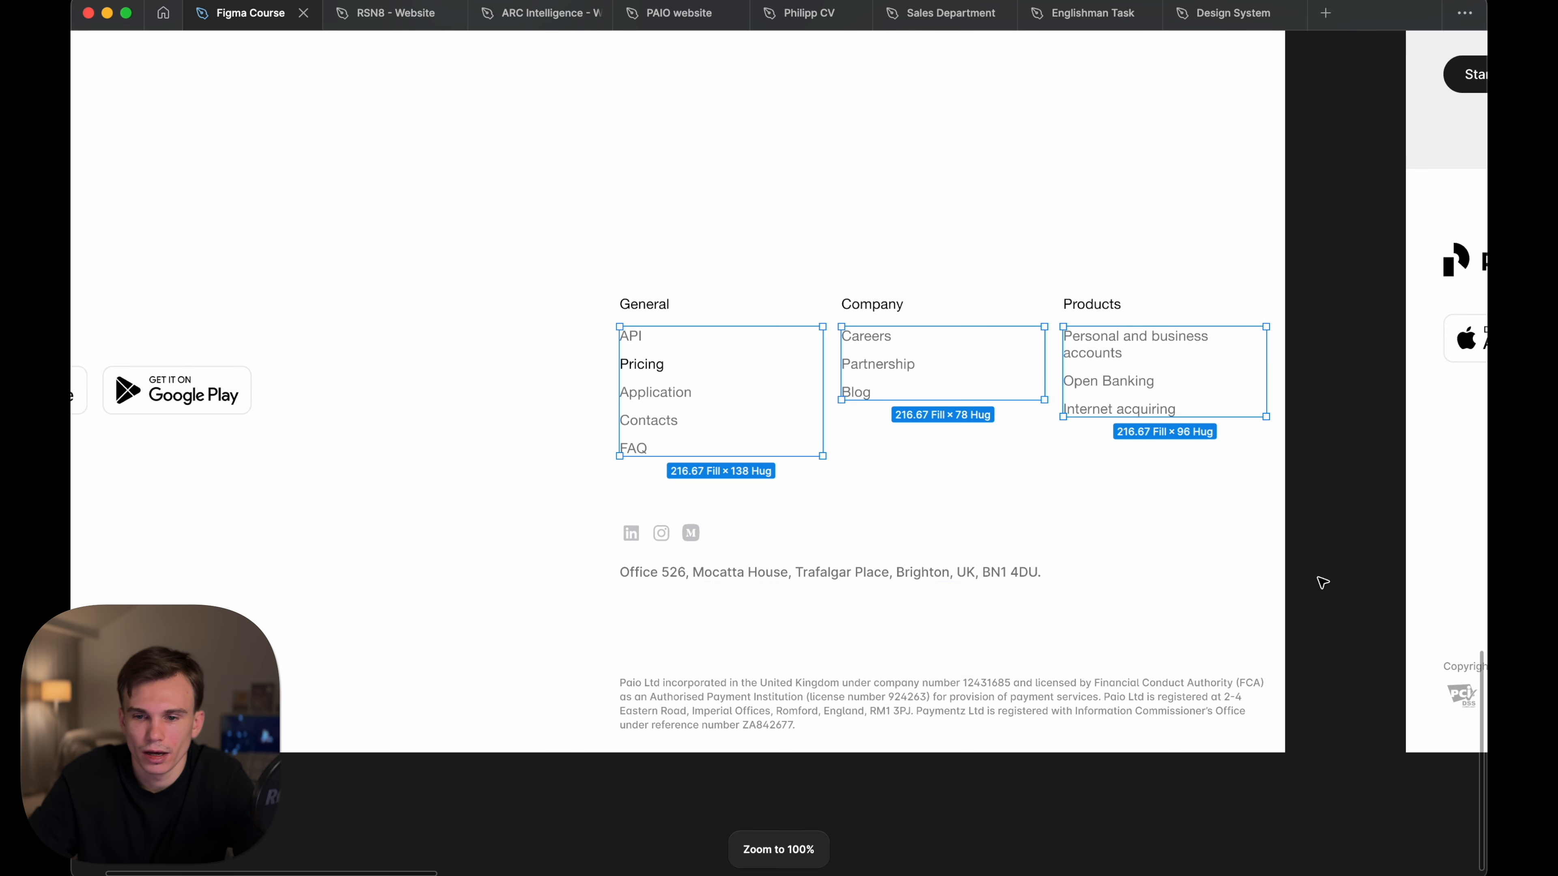
{"action": "left_click", "coordinate": [1018, 532]}
{"action": "key", "text": "super+backslash"}
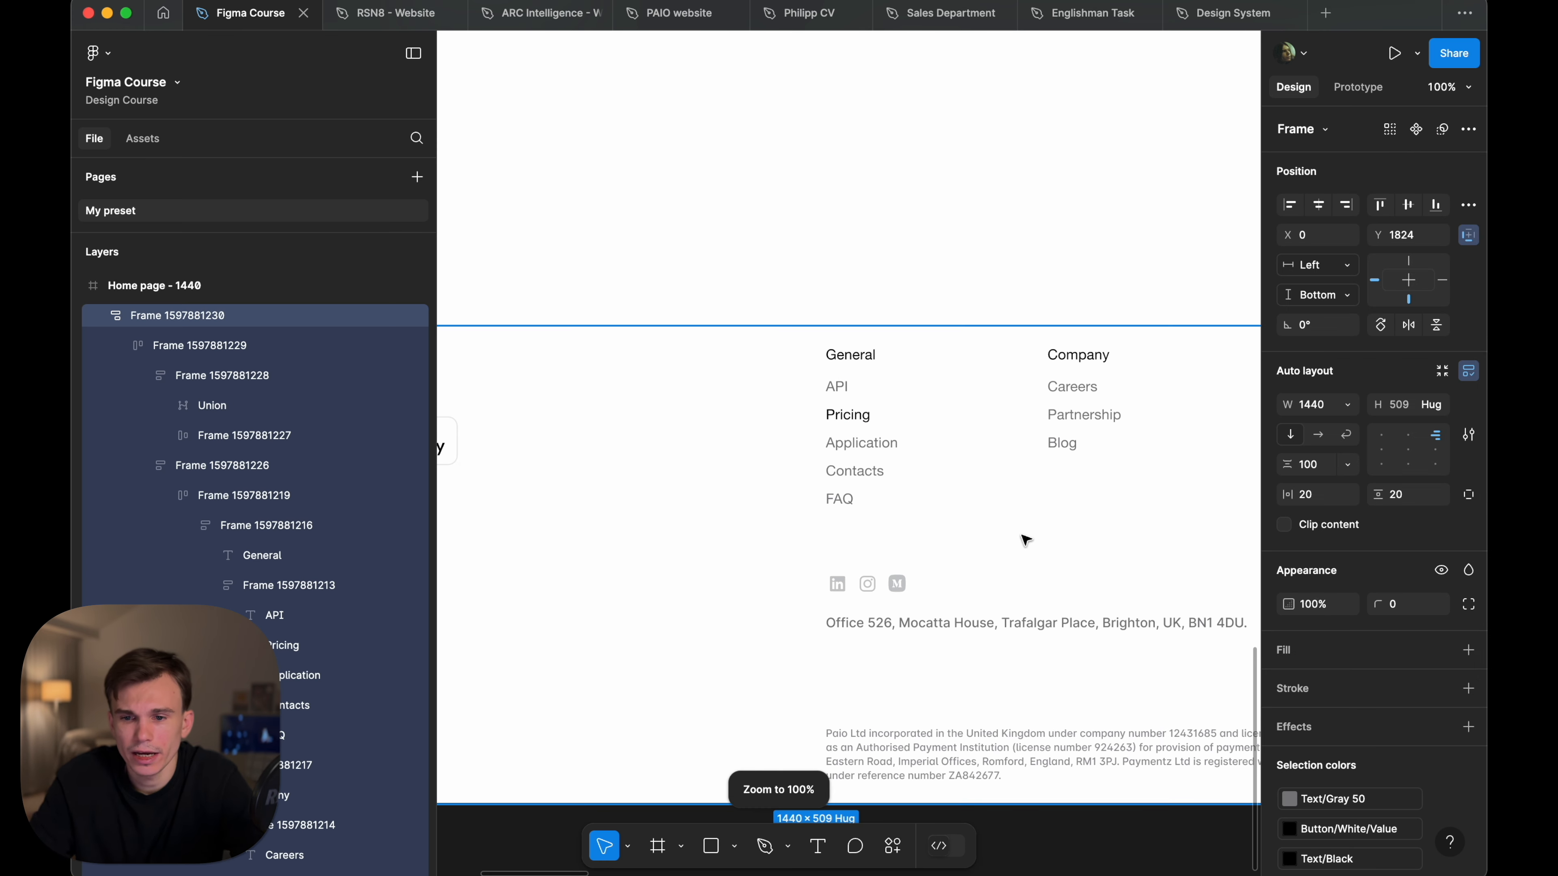
{"action": "left_click", "coordinate": [1468, 688]}
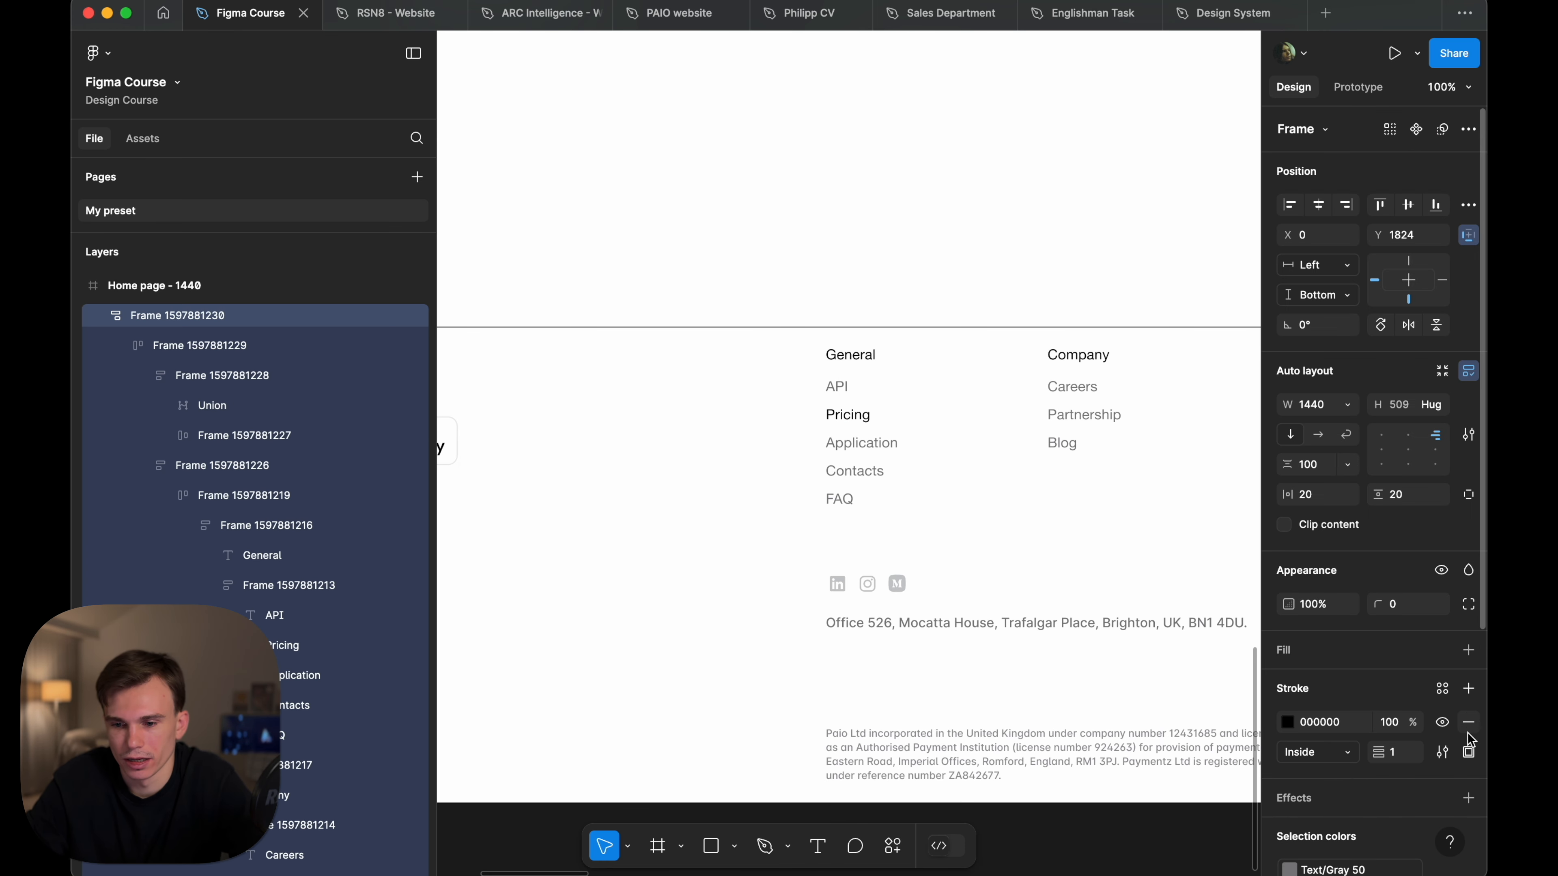
{"action": "left_click", "coordinate": [1472, 755]}
{"action": "left_click", "coordinate": [1426, 742]}
{"action": "left_click", "coordinate": [1287, 717]}
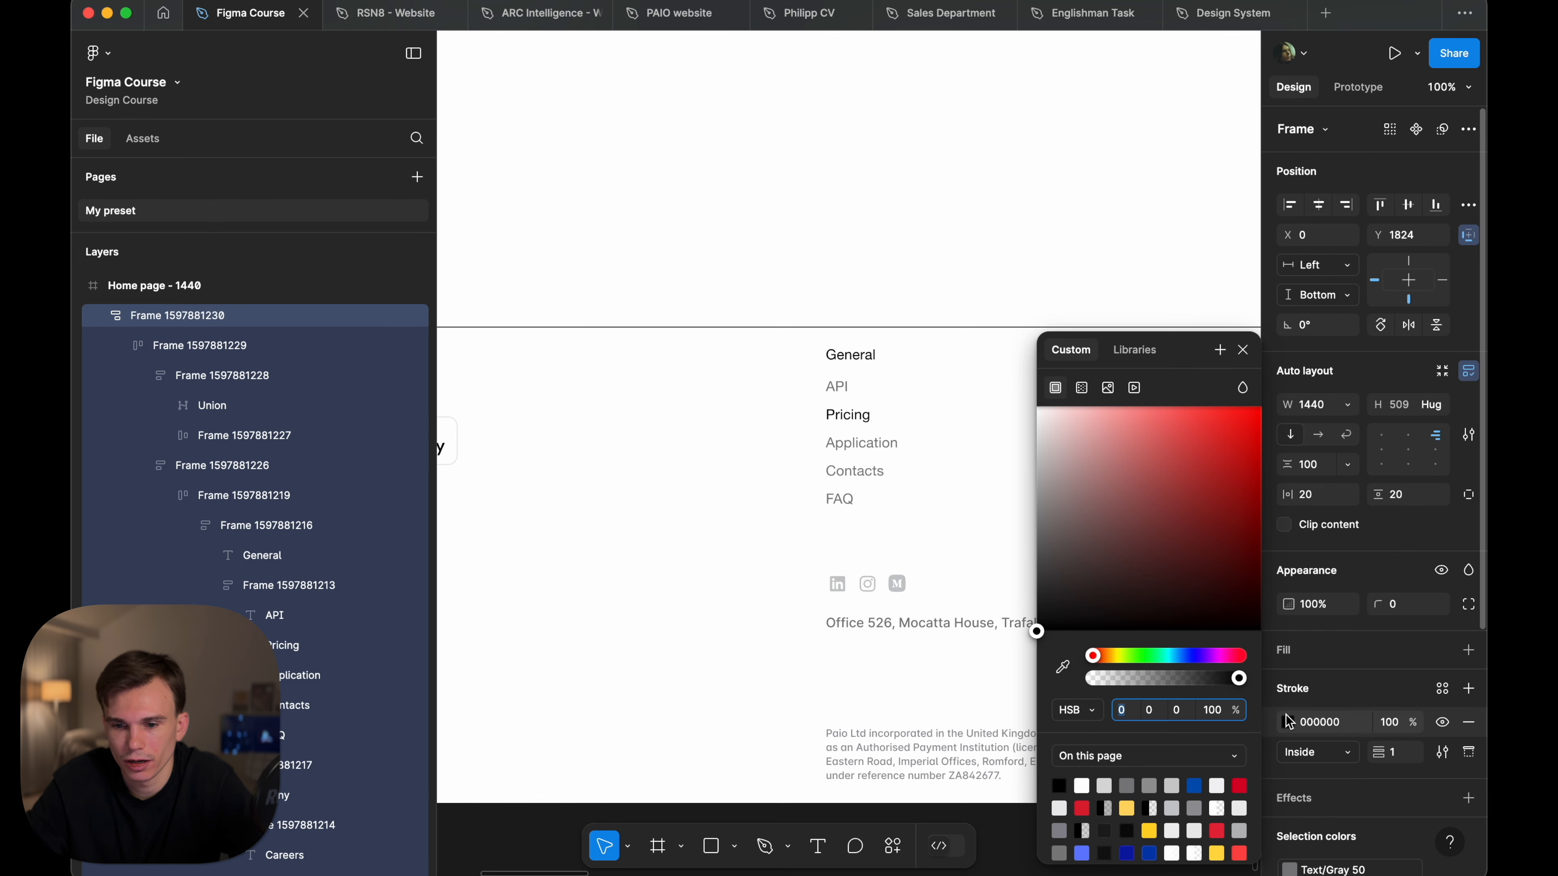
- Lighten the footer's top stroke to EBEBEB by setting its HSB brightness to 92
{"action": "mouse_move", "coordinate": [1154, 563]}
{"action": "left_mouse_down"}
{"action": "mouse_move", "coordinate": [914, 463]}
{"action": "mouse_move", "coordinate": [909, 446]}
{"action": "left_mouse_up"}
{"action": "left_click", "coordinate": [1174, 712]}
{"action": "key", "text": "shift+Up"}
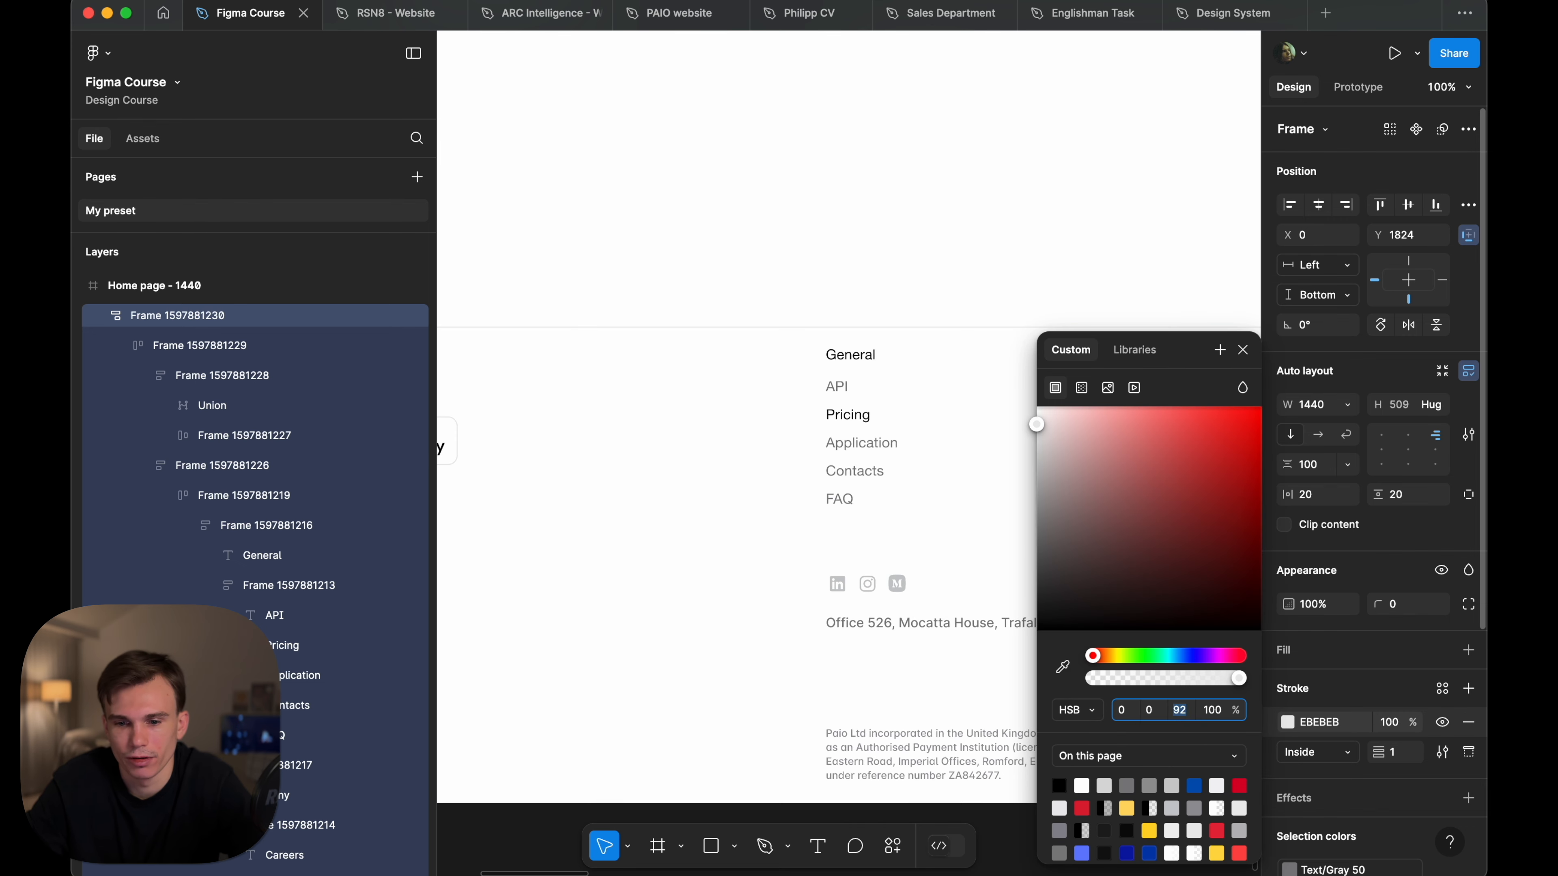
- Examine the reference footer's top padding and the spacing between its link columns and social icons
{"action": "key", "text": "super+backslash"}
{"action": "left_click", "coordinate": [1211, 821]}
{"action": "scroll", "coordinate": [1212, 822], "scroll_direction": "down", "scroll_amount": 1}
{"action": "scroll", "coordinate": [1212, 823], "scroll_direction": "down", "scroll_amount": 1}
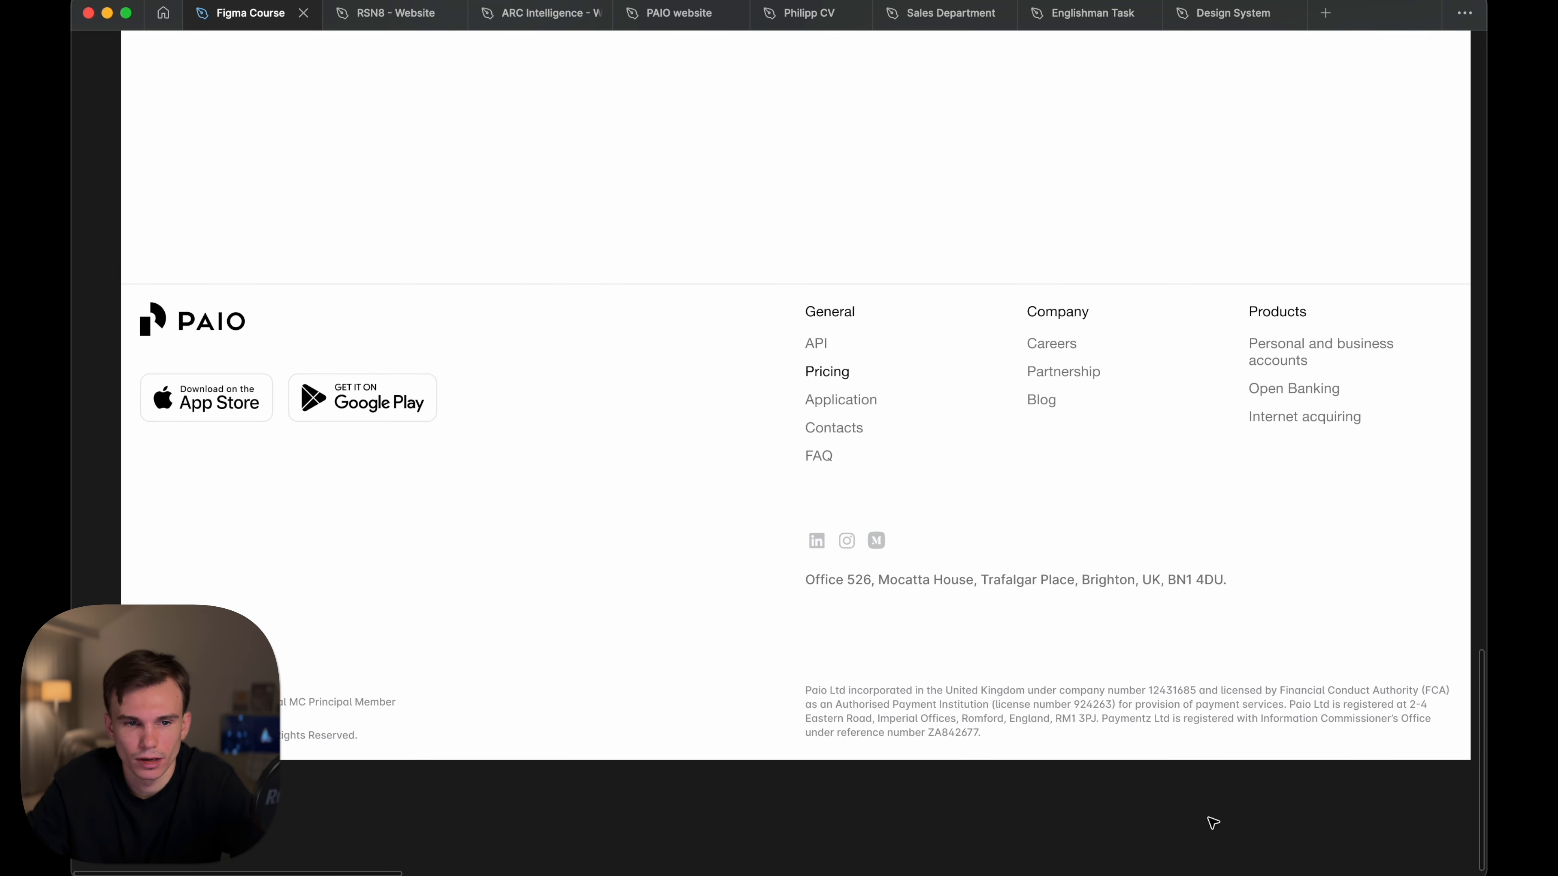
{"action": "scroll", "coordinate": [1211, 821], "scroll_direction": "right", "scroll_amount": 10}
{"action": "scroll", "coordinate": [956, 594], "scroll_direction": "left", "scroll_amount": 8}
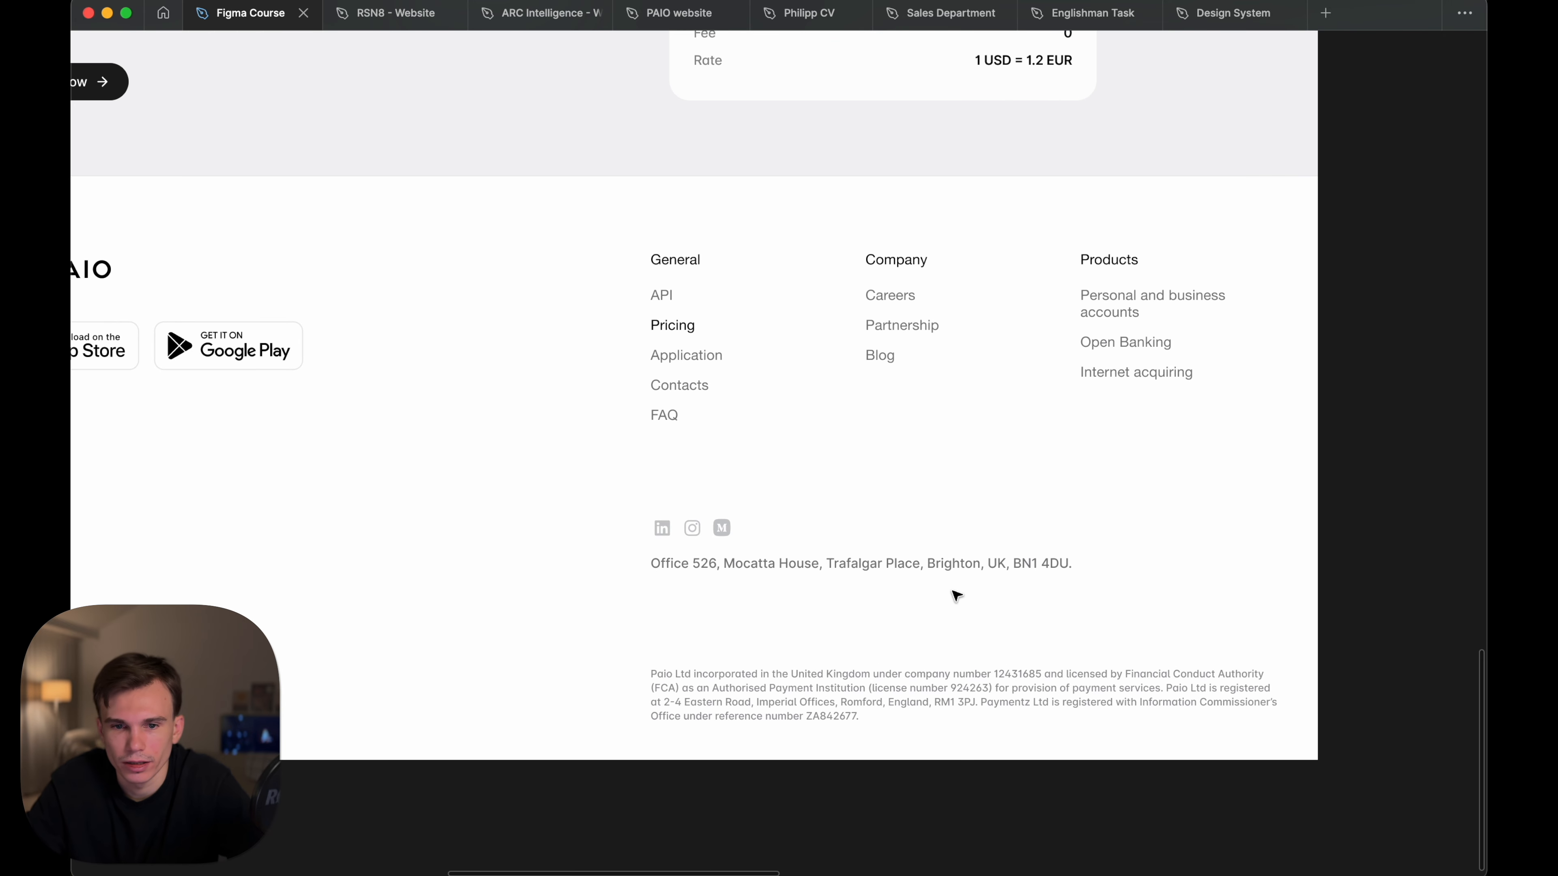
{"action": "left_click", "coordinate": [737, 206]}
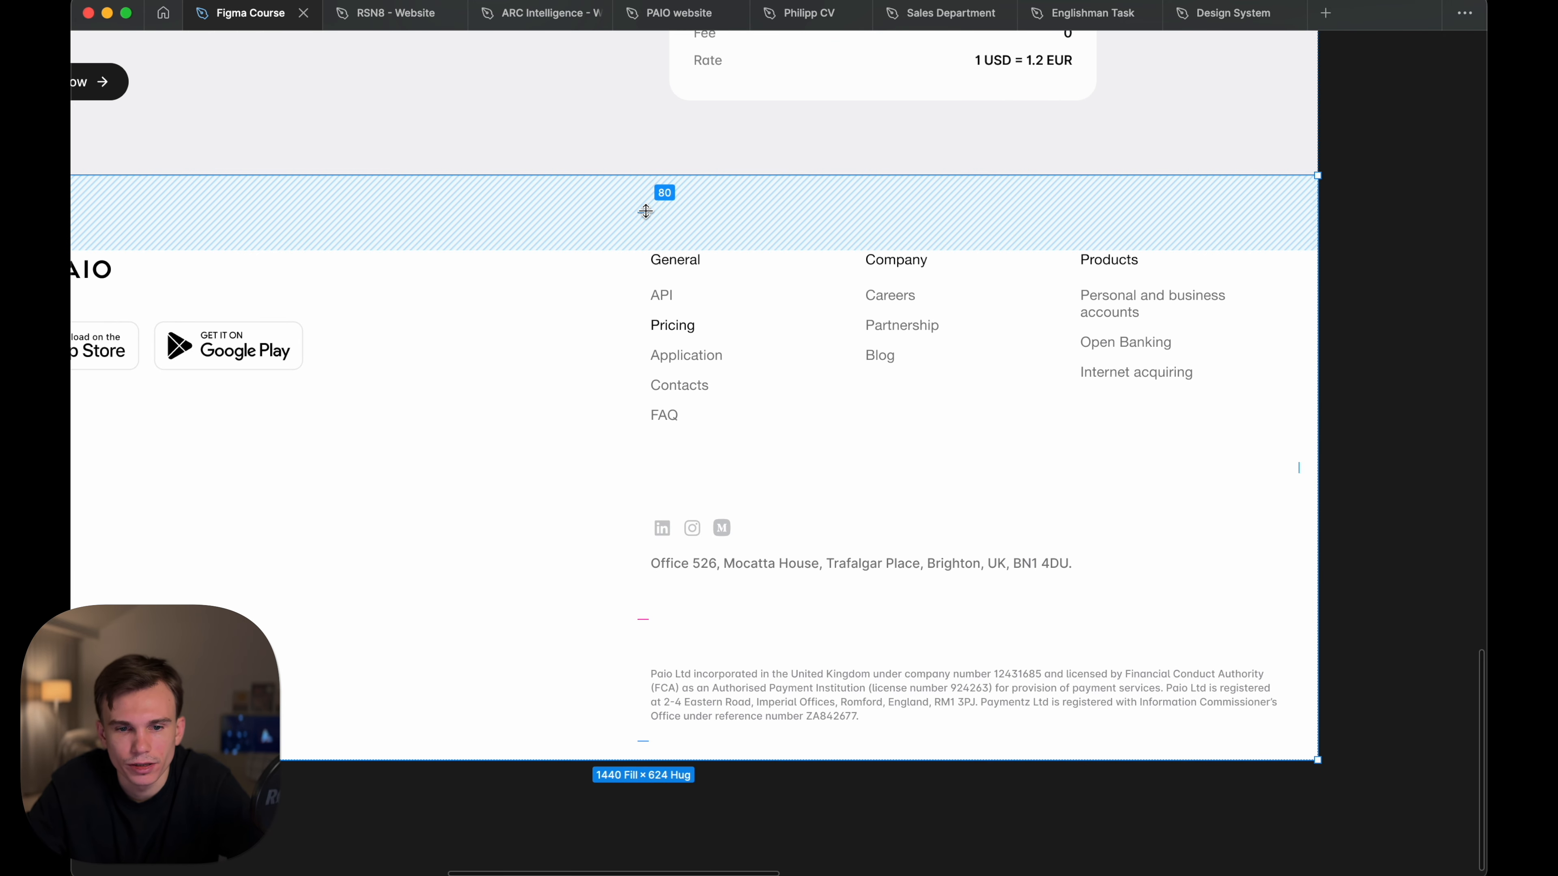
{"action": "left_click", "coordinate": [671, 491]}
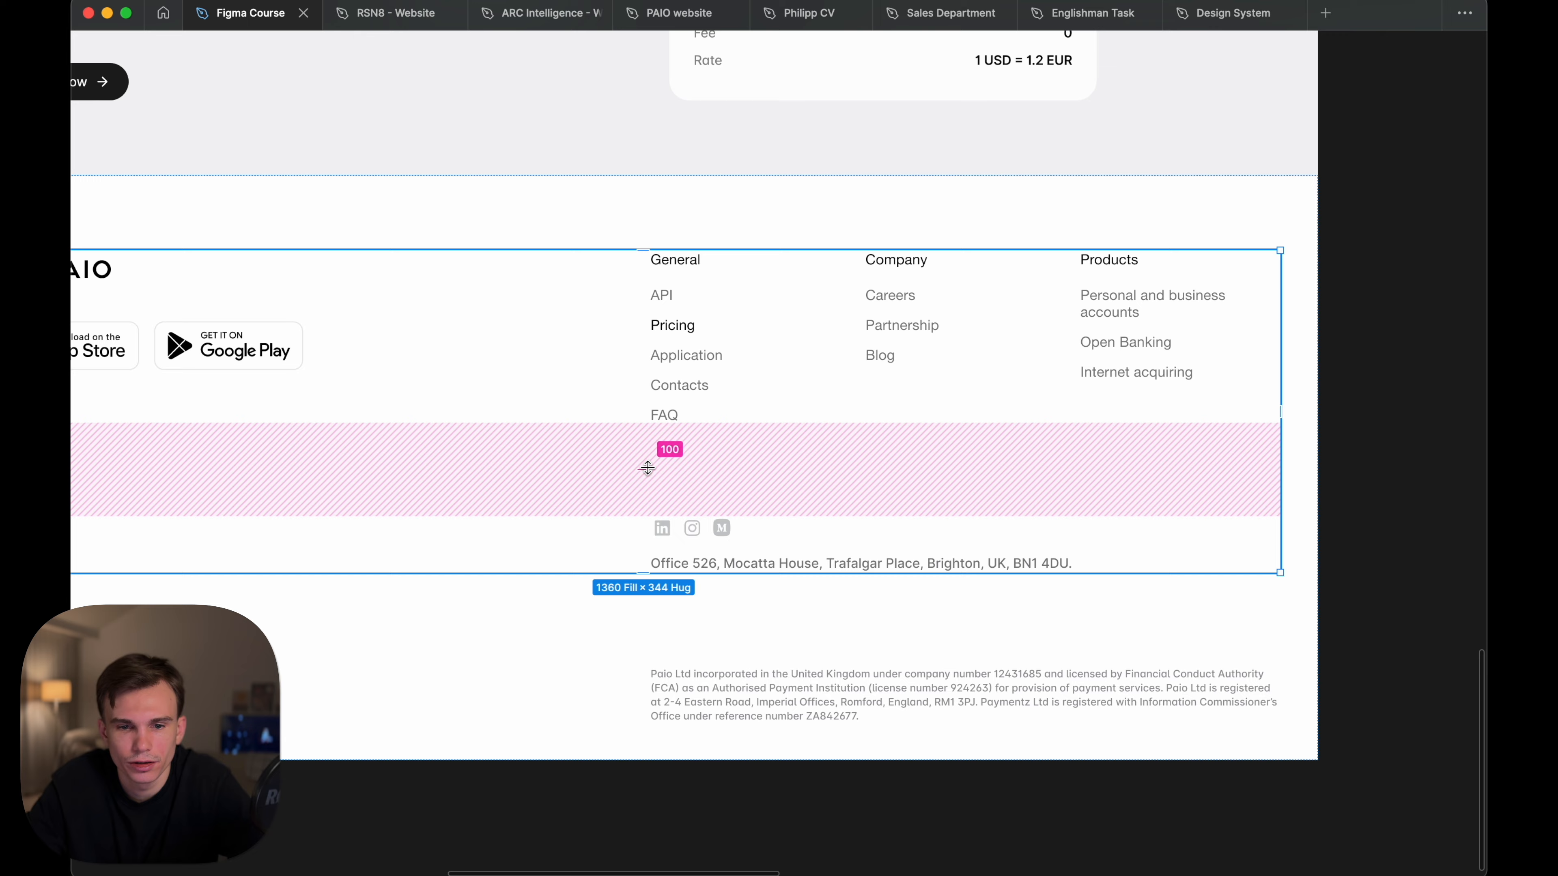
- Set the vertical gap between the footer's link columns and its social icons and address block to 100
{"action": "scroll", "coordinate": [650, 473], "scroll_direction": "left", "scroll_amount": 8}
{"action": "scroll", "coordinate": [891, 441], "scroll_direction": "left", "scroll_amount": 9}
{"action": "double_click", "coordinate": [890, 440]}
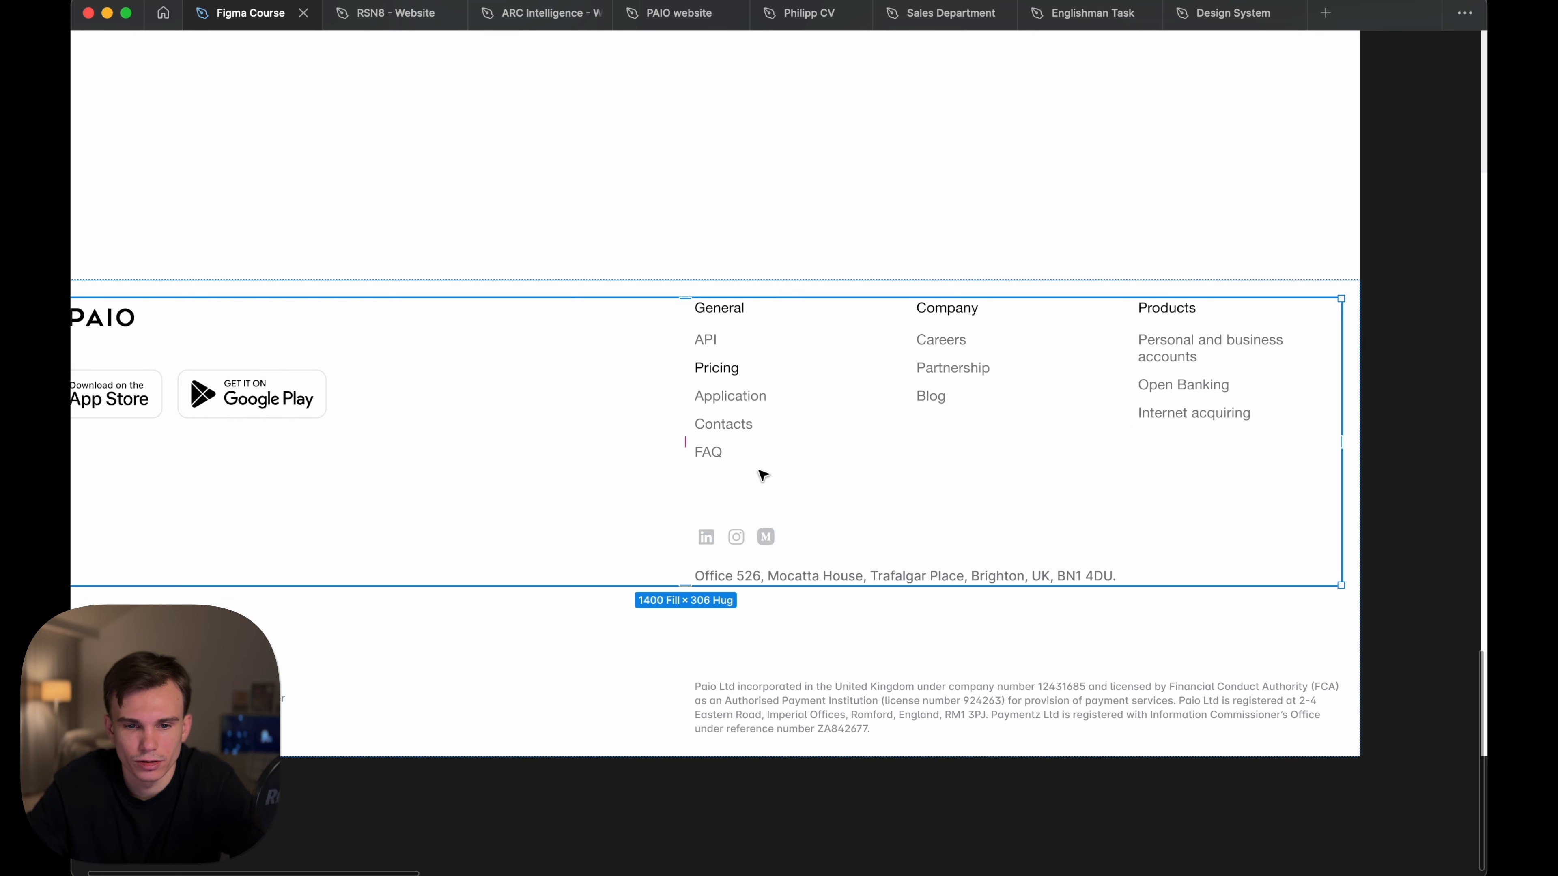
{"action": "left_click", "coordinate": [708, 488]}
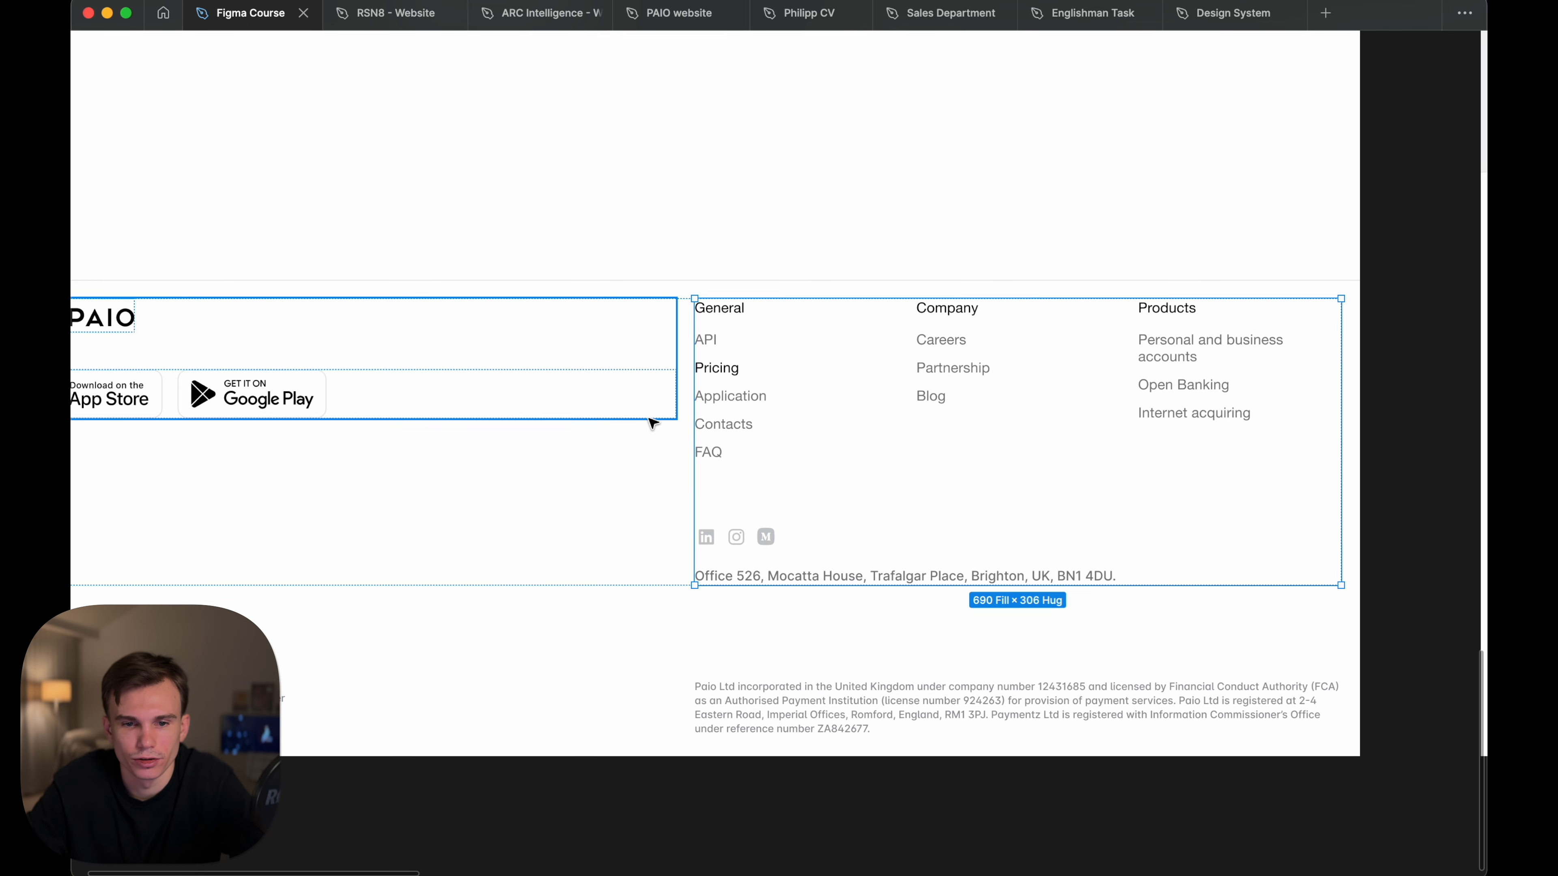
{"action": "left_click", "coordinate": [1035, 495]}
{"action": "key", "text": "shift+Up"}
{"action": "key", "text": "shift+Up"}
{"action": "key", "text": "shift+Up"}
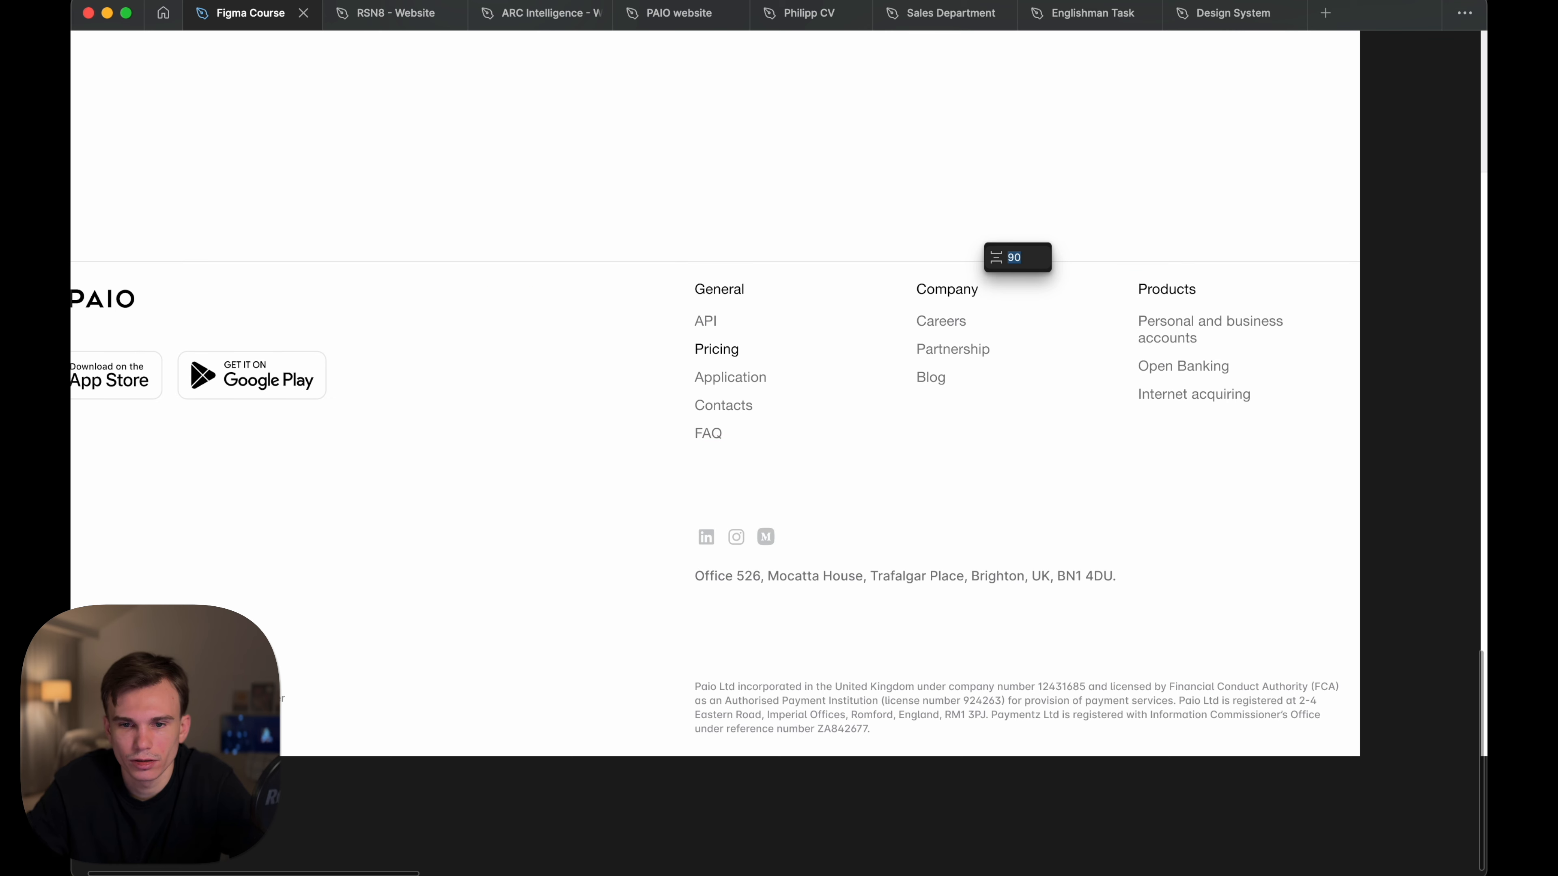
{"action": "key", "text": "Return"}
- Set the footer frame's top padding to 80
{"action": "left_click", "coordinate": [728, 275]}
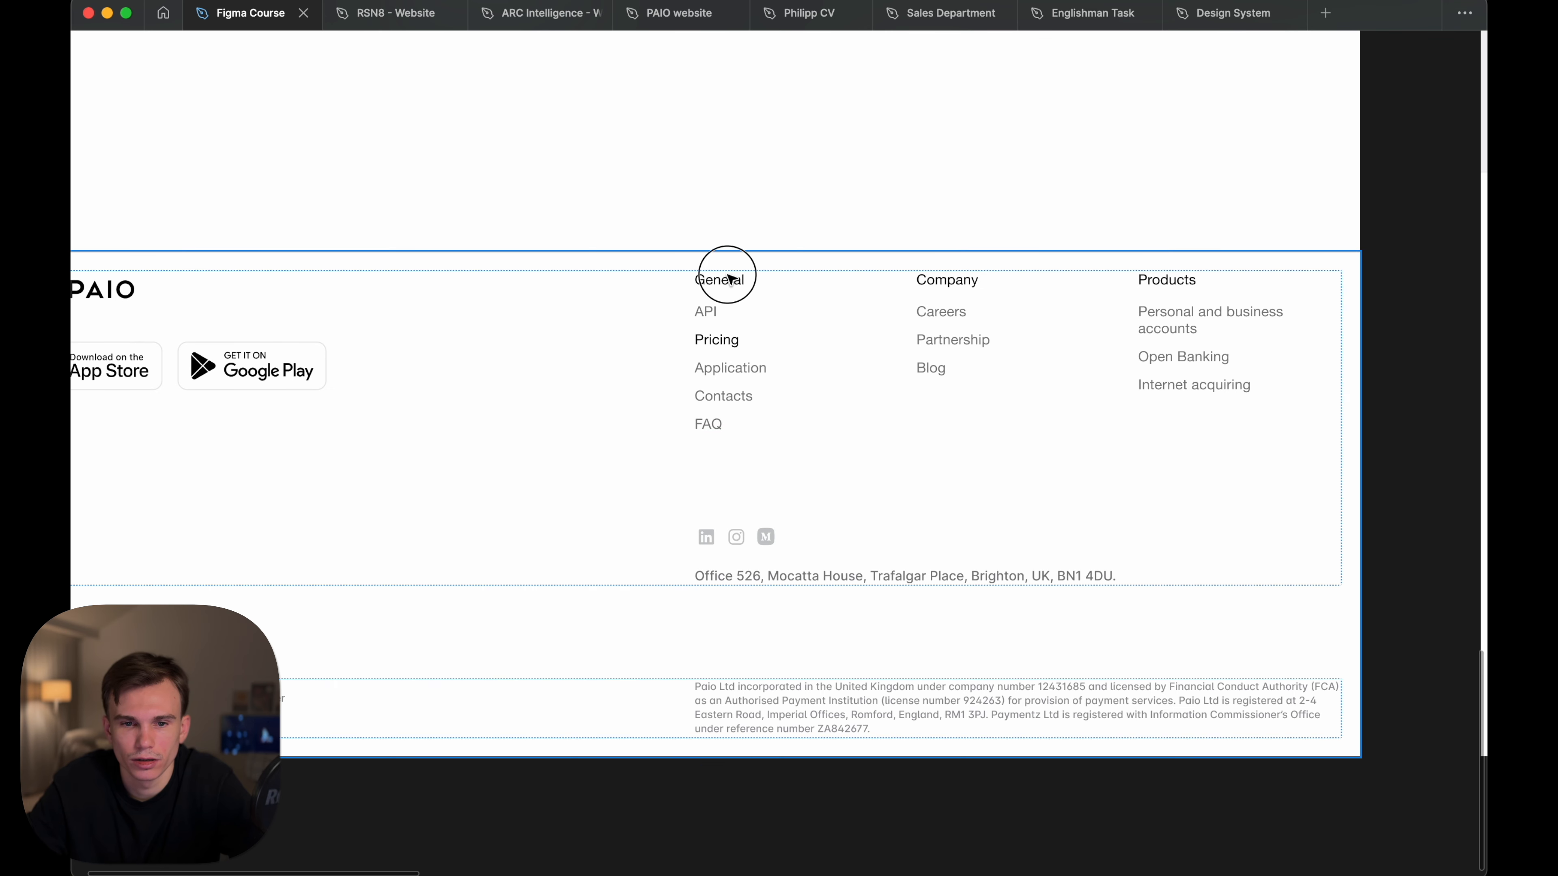
{"action": "left_click", "coordinate": [690, 261]}
{"action": "key", "text": "shift+Up"}
{"action": "key", "text": "shift+Up"}
{"action": "key", "text": "shift+Up"}
{"action": "key", "text": "shift+Up"}
{"action": "key", "text": "shift+Up"}
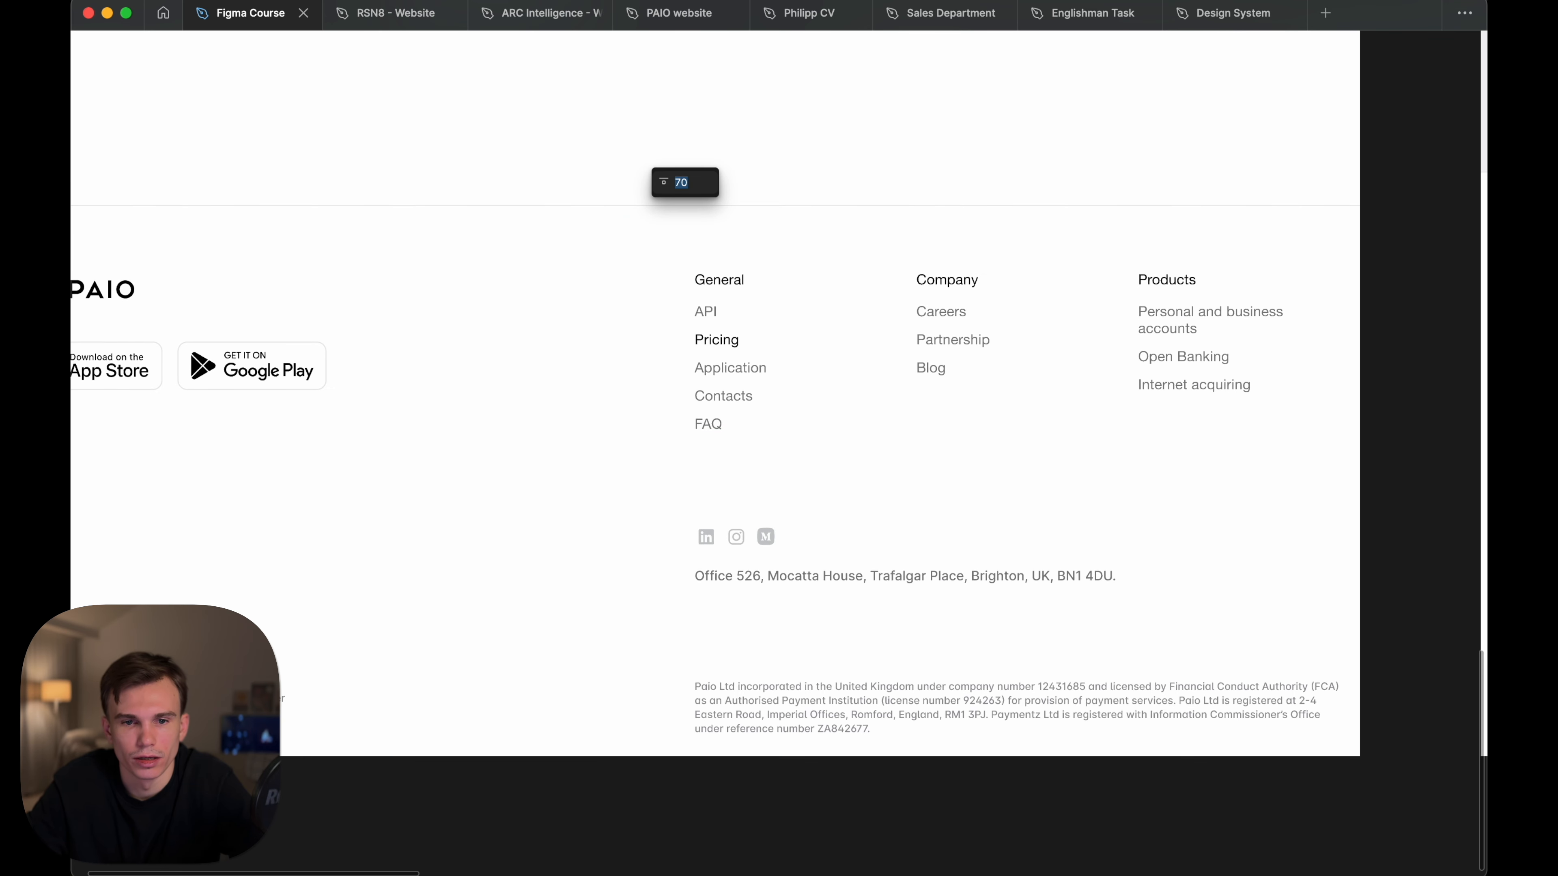
{"action": "key", "text": "Return"}
- Review the footer's nested frames, including the link columns and the logo and store badges block
{"action": "scroll", "coordinate": [1470, 306], "scroll_direction": "left", "scroll_amount": 4}
{"action": "scroll", "coordinate": [1471, 304], "scroll_direction": "up", "scroll_amount": 4}
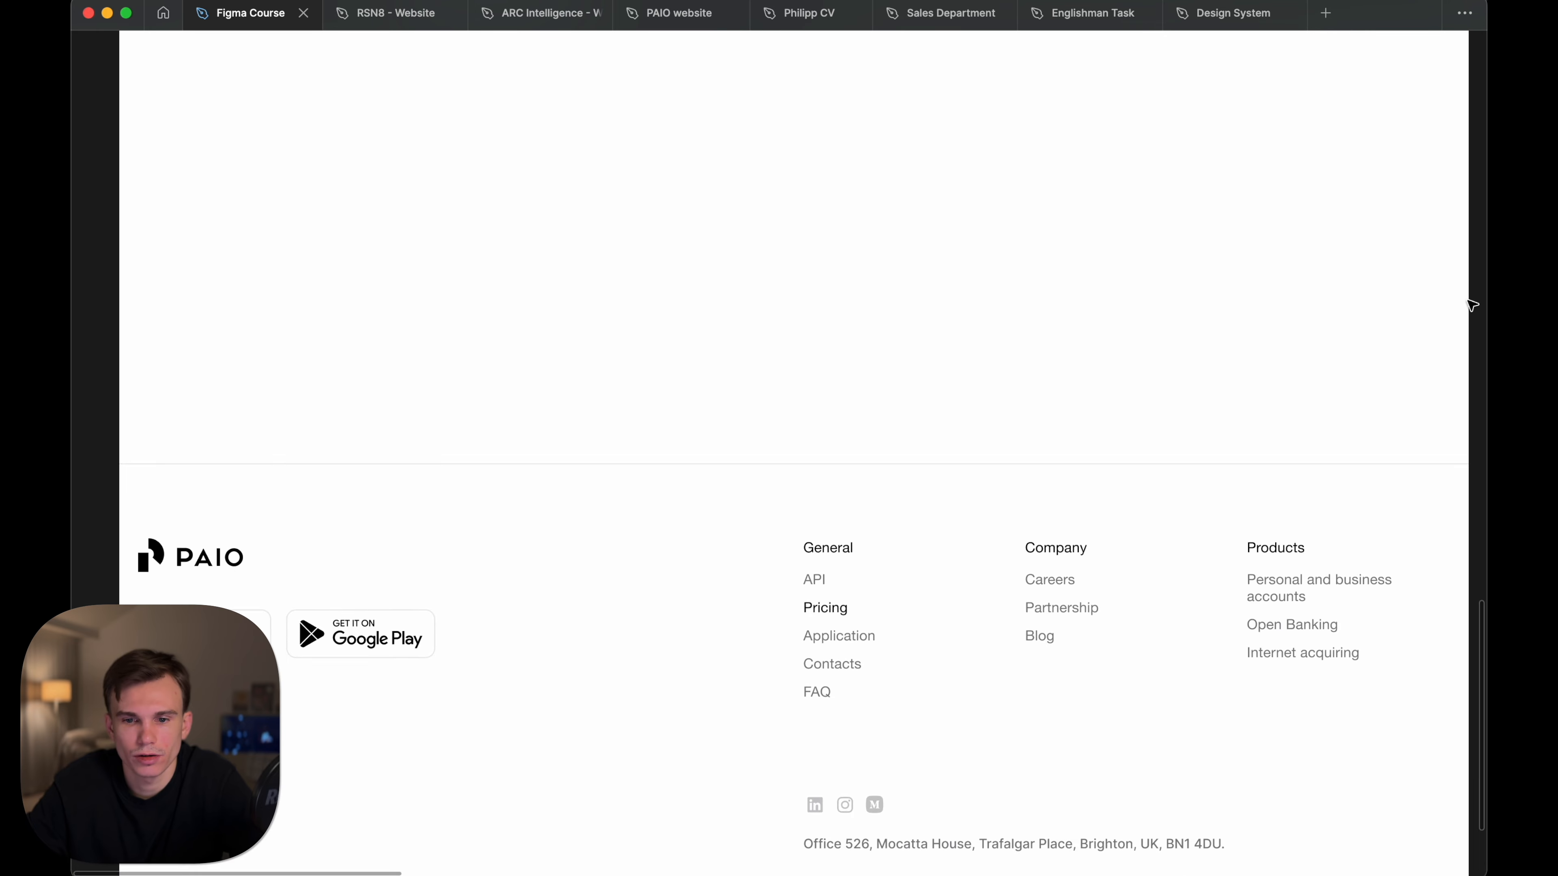
{"action": "scroll", "coordinate": [1465, 375], "scroll_direction": "down", "scroll_amount": 4}
{"action": "double_click", "coordinate": [1055, 374]}
{"action": "scroll", "coordinate": [931, 343], "scroll_direction": "down", "scroll_amount": 5}
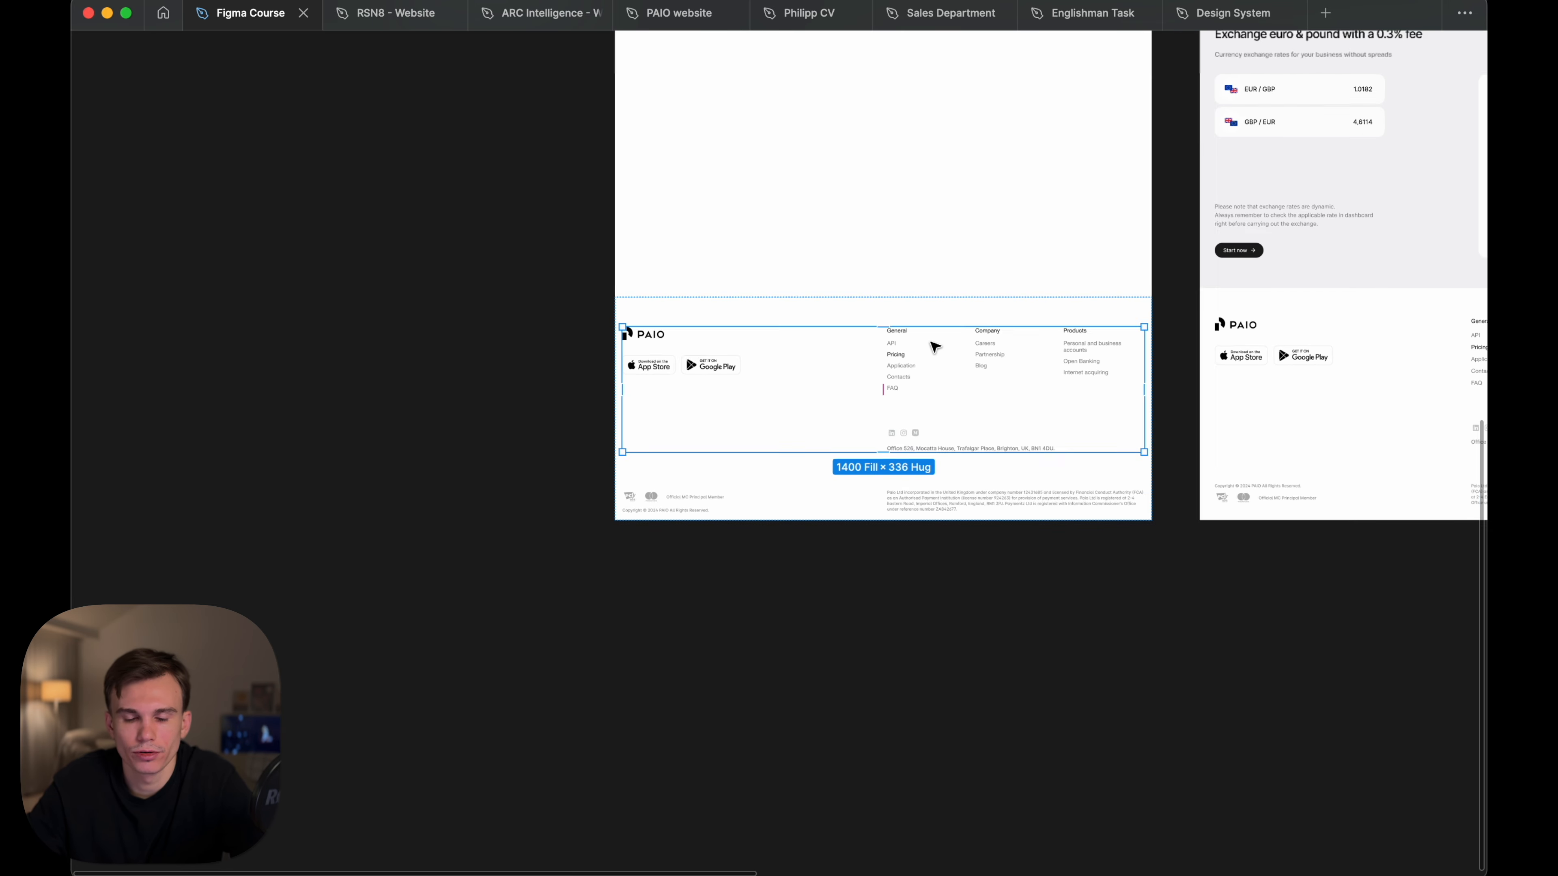
{"action": "key", "text": "super+backslash"}
{"action": "double_click", "coordinate": [931, 342]}
{"action": "scroll", "coordinate": [931, 342], "scroll_direction": "up", "scroll_amount": 2}
{"action": "left_click", "coordinate": [809, 360]}
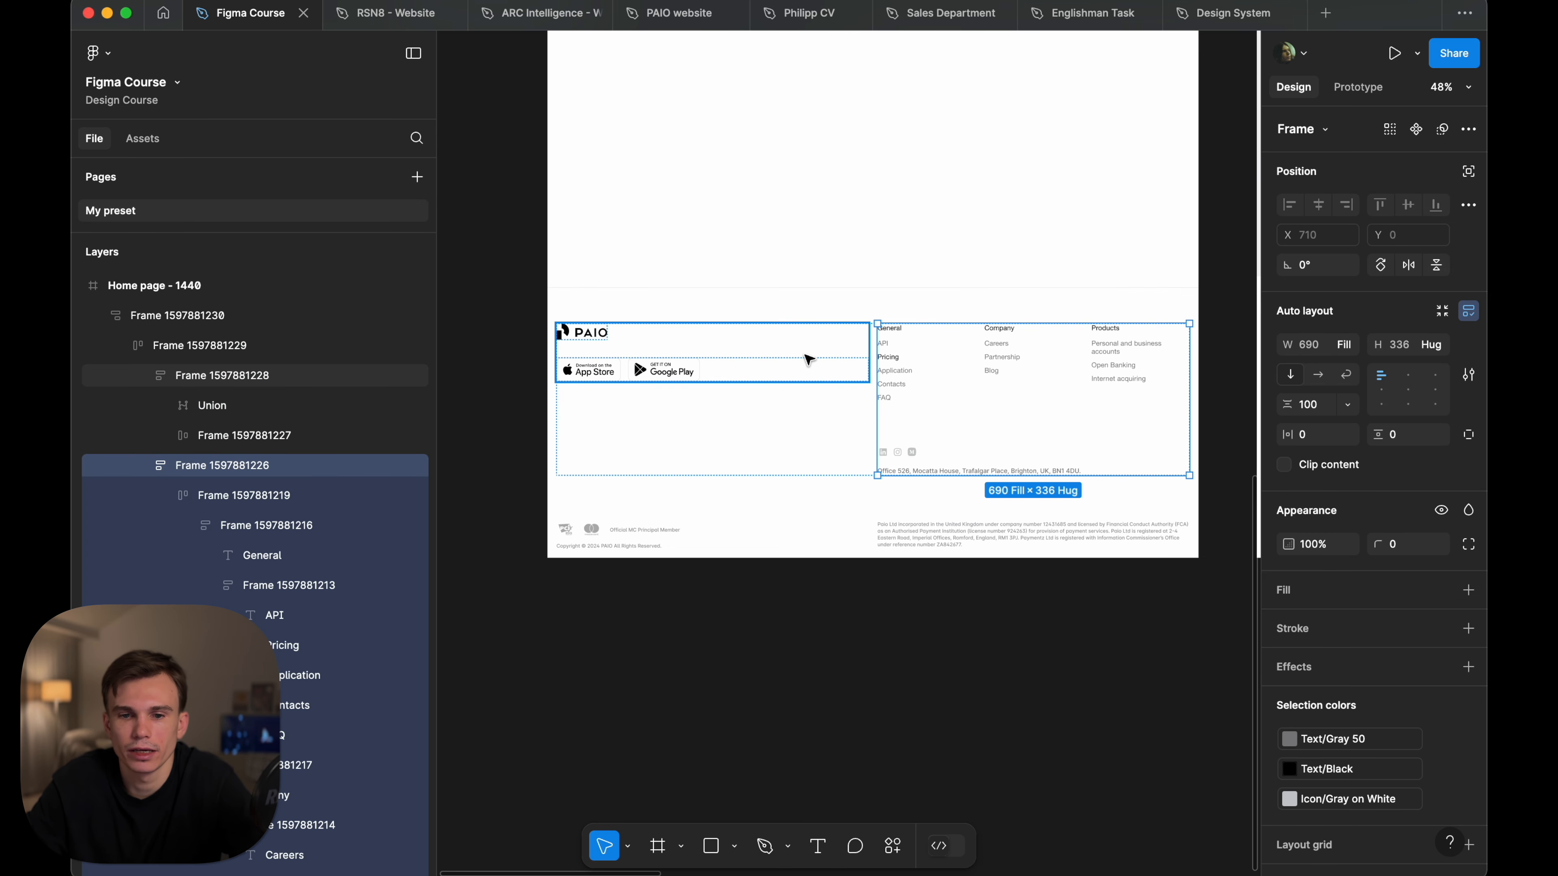
{"action": "left_click", "coordinate": [683, 376]}
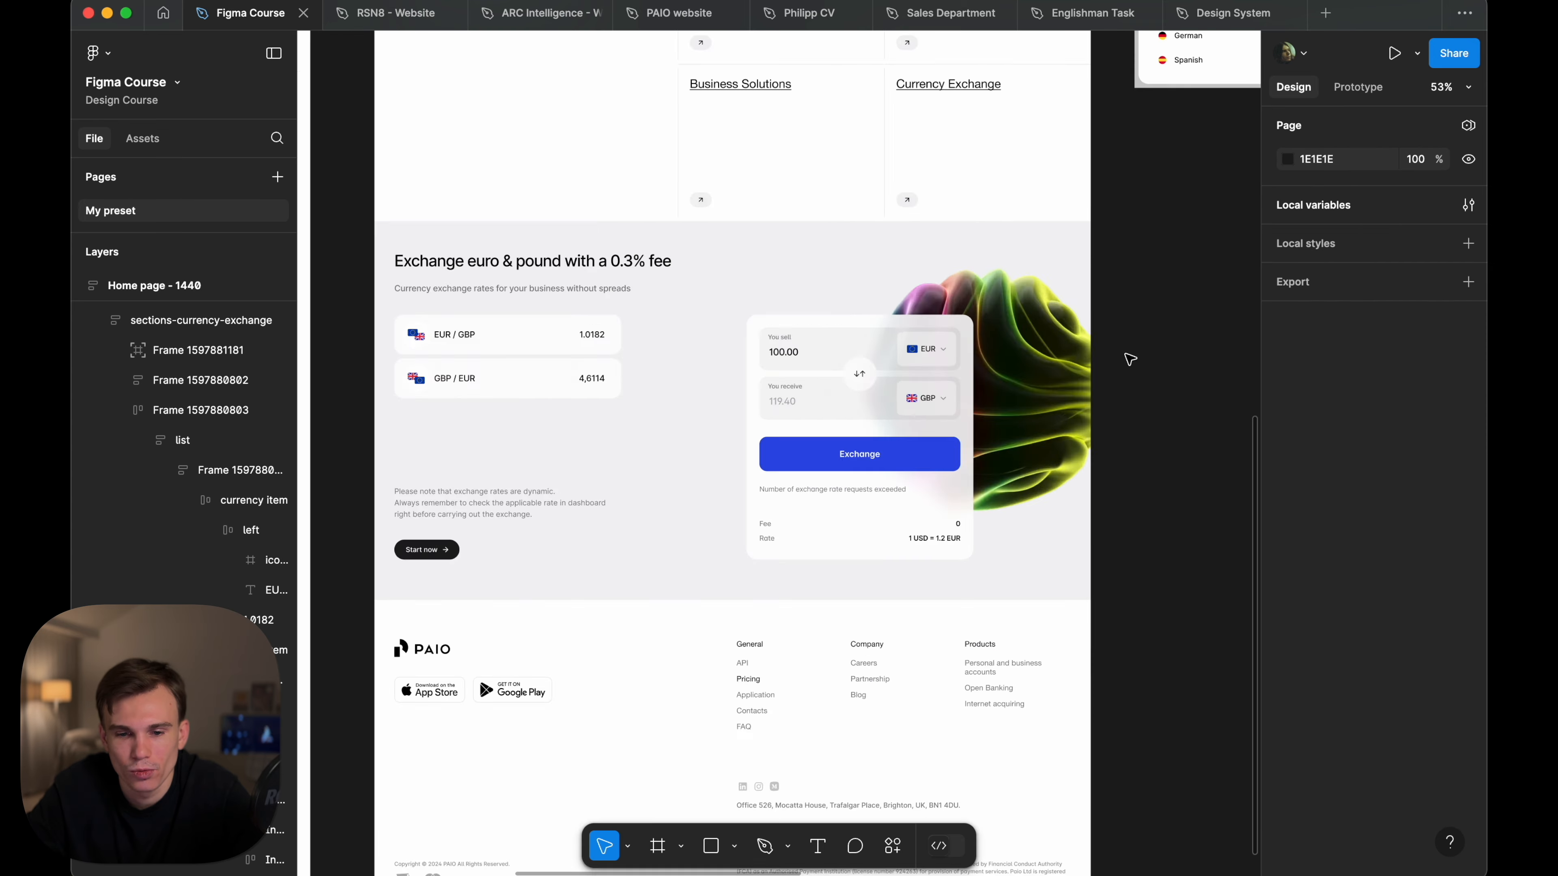
- Inspect the reference page's currency exchange section down to the round swap button, with enough room to read its layer names
{"action": "scroll", "coordinate": [1126, 355], "scroll_direction": "down", "scroll_amount": 3}
{"action": "scroll", "coordinate": [885, 348], "scroll_direction": "left", "scroll_amount": 3}
{"action": "scroll", "coordinate": [885, 349], "scroll_direction": "right", "scroll_amount": 5}
{"action": "left_click", "coordinate": [1046, 350]}
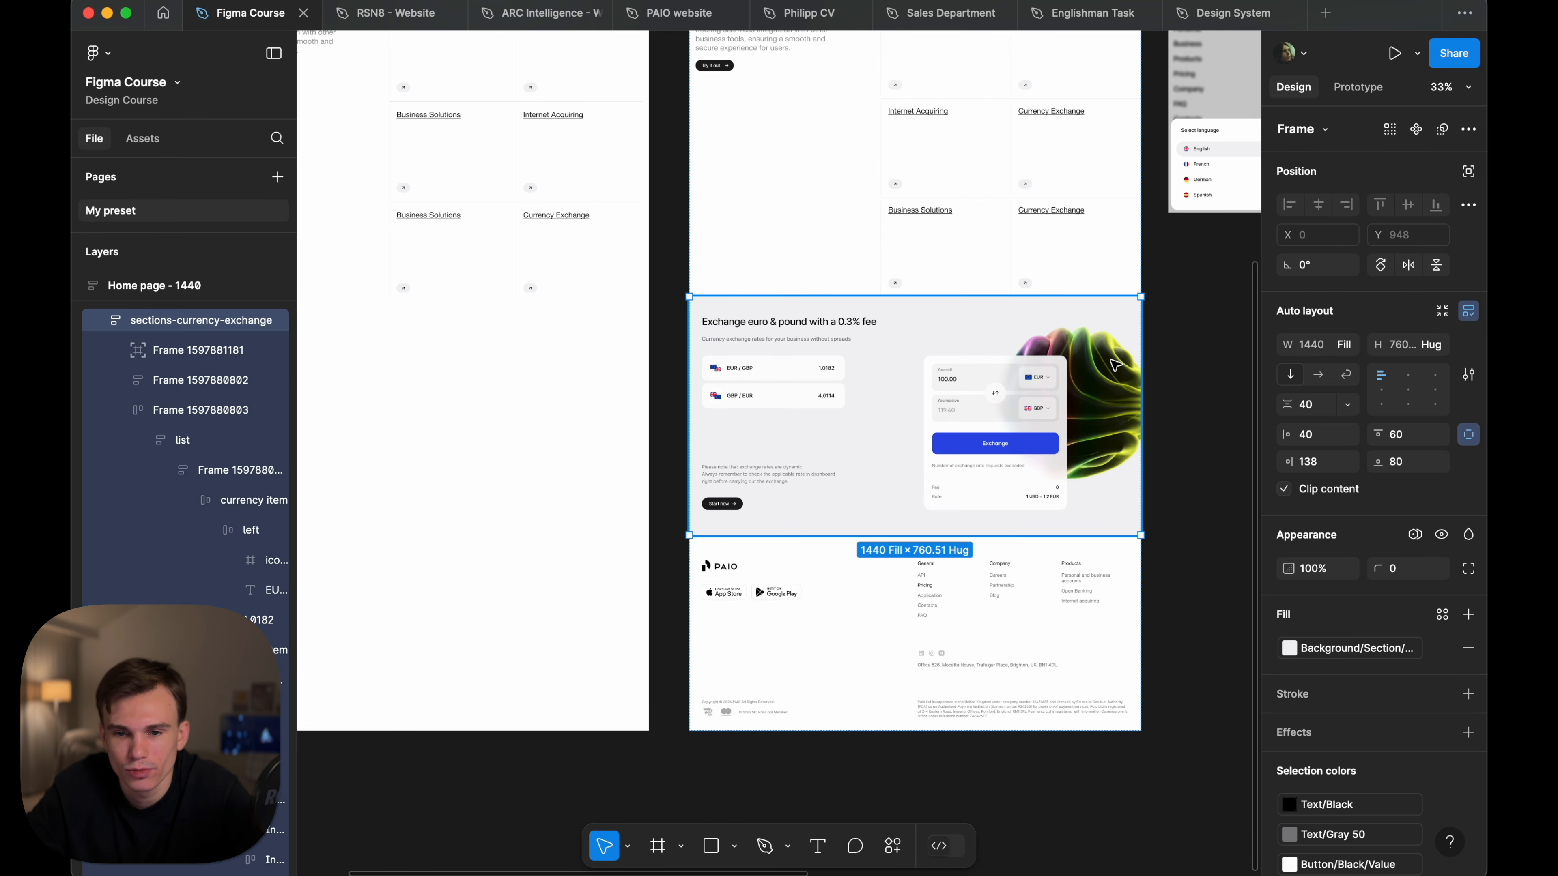
{"action": "scroll", "coordinate": [1045, 350], "scroll_direction": "up", "scroll_amount": 5}
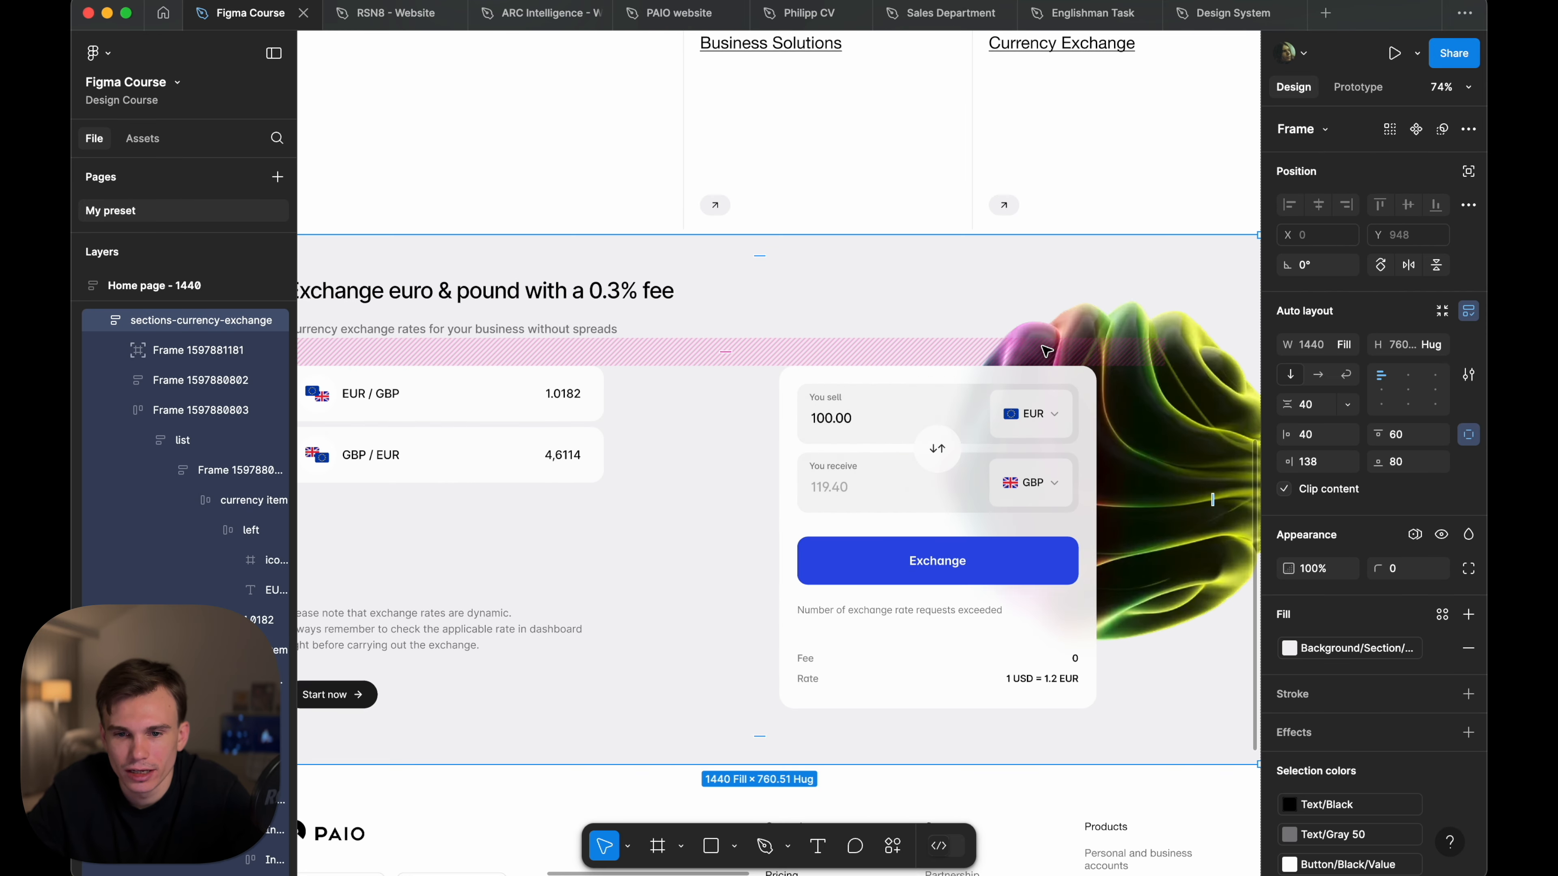
{"action": "scroll", "coordinate": [871, 380], "scroll_direction": "right", "scroll_amount": 2}
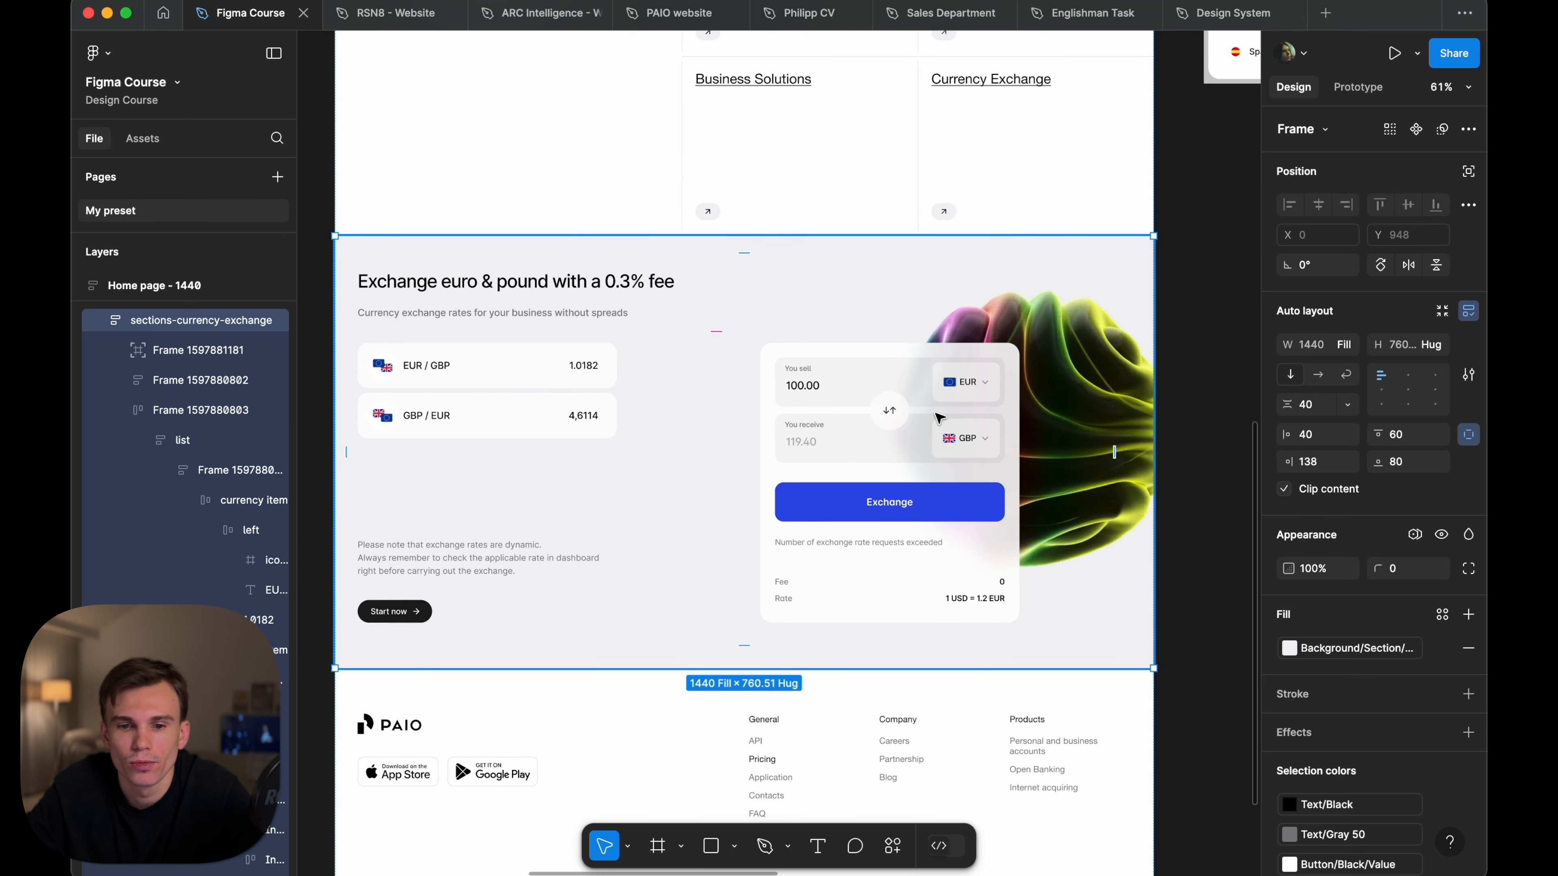
{"action": "scroll", "coordinate": [935, 413], "scroll_direction": "up", "scroll_amount": 5}
{"action": "left_click", "coordinate": [994, 364], "text": "super"}
{"action": "left_click", "coordinate": [886, 405], "text": "super"}
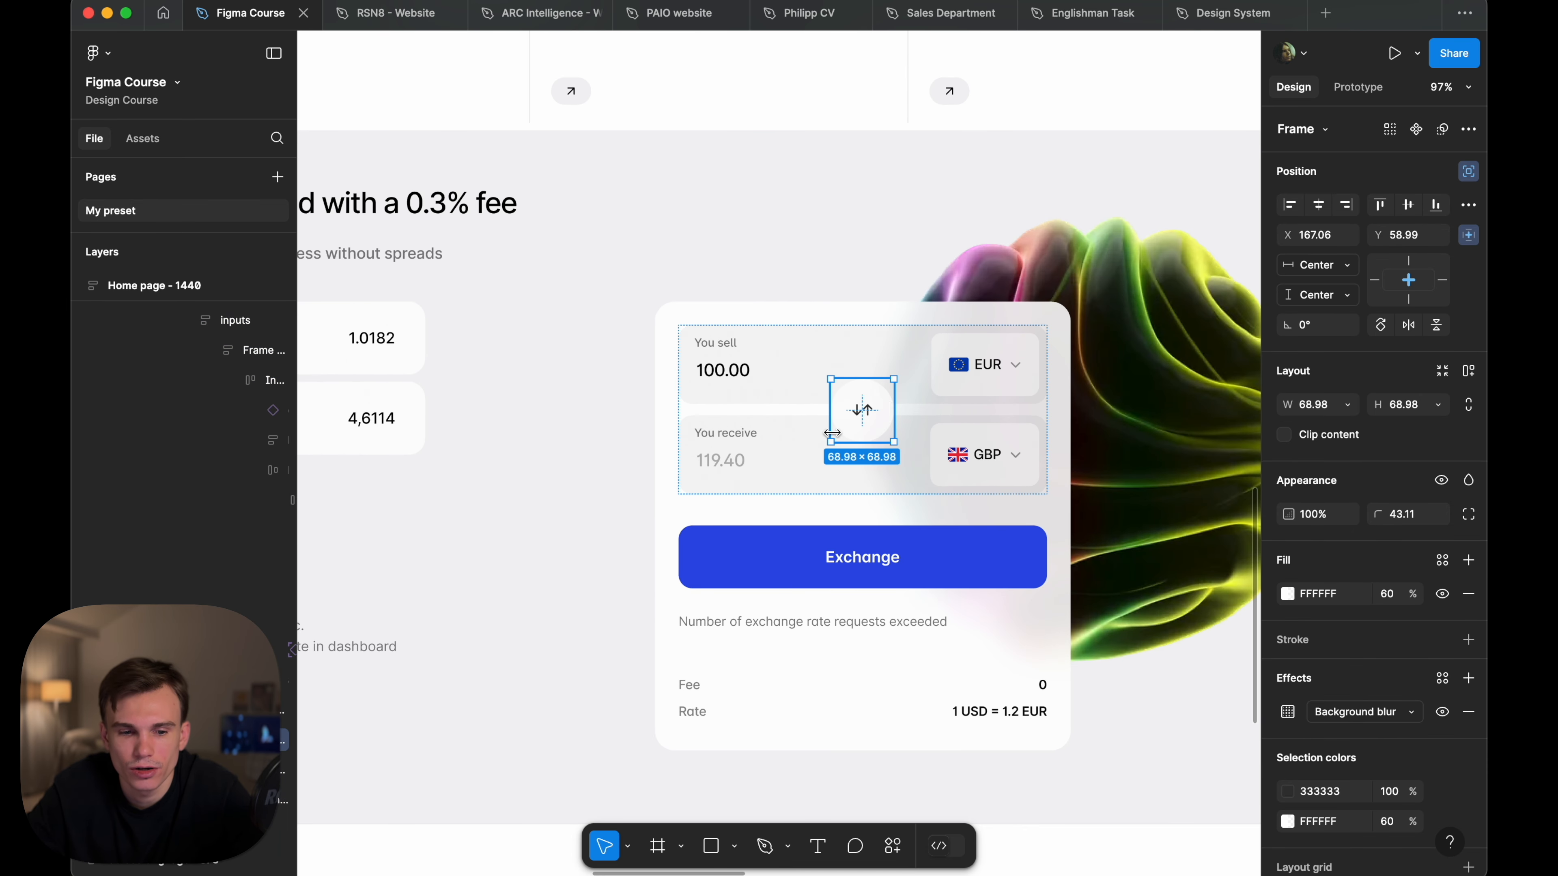
{"action": "left_click_drag", "start_coordinate": [385, 683], "coordinate": [436, 683]}
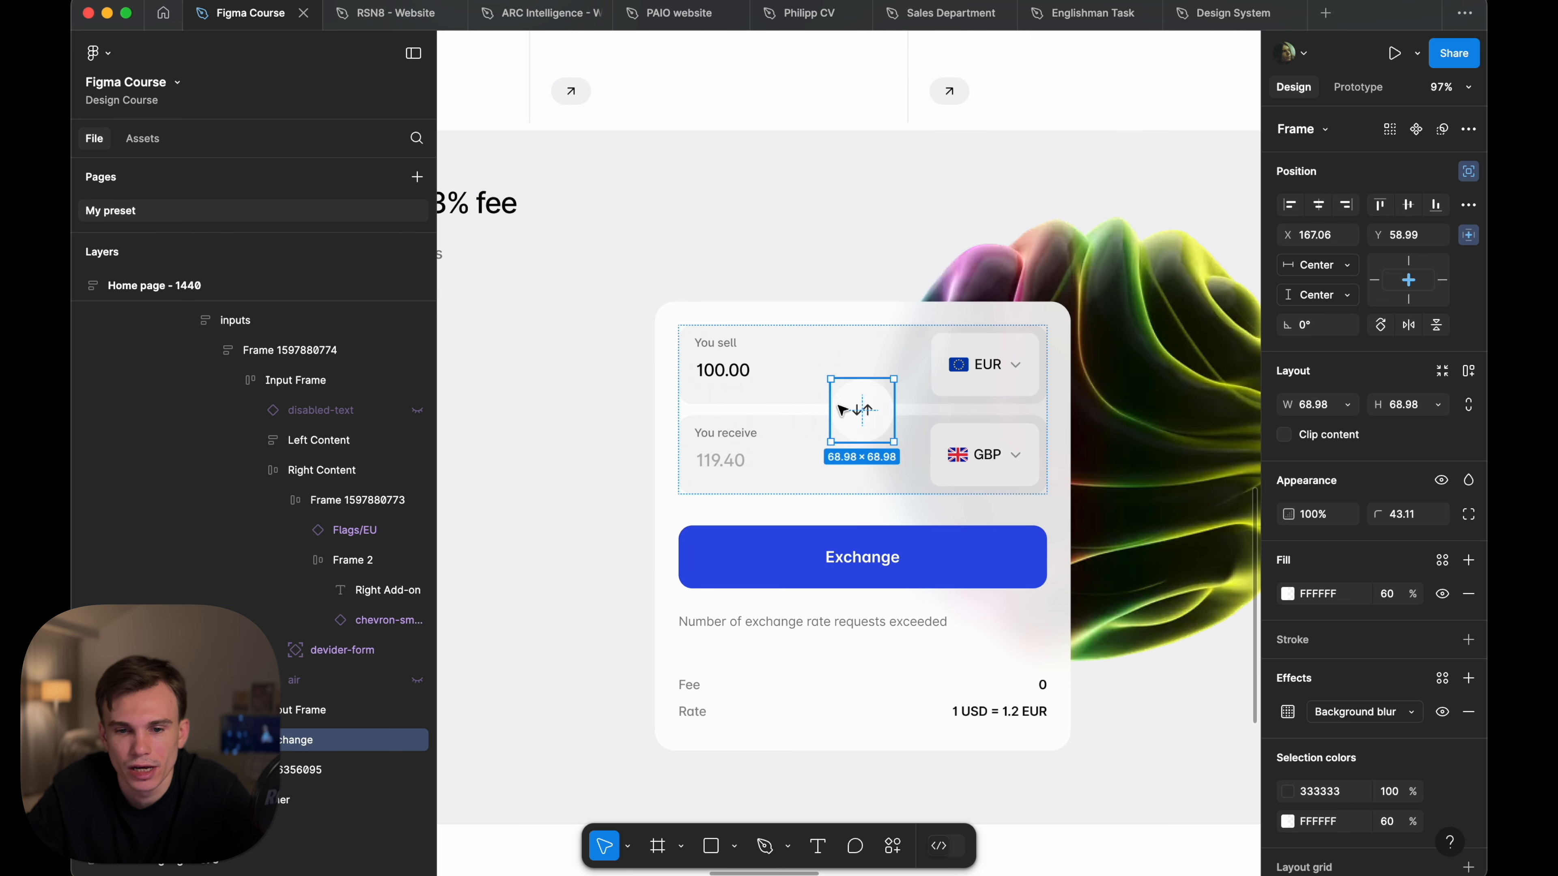
- Compare the "You sell" input frame's auto layout position settings with those of the swap button
{"action": "left_click", "coordinate": [791, 368]}
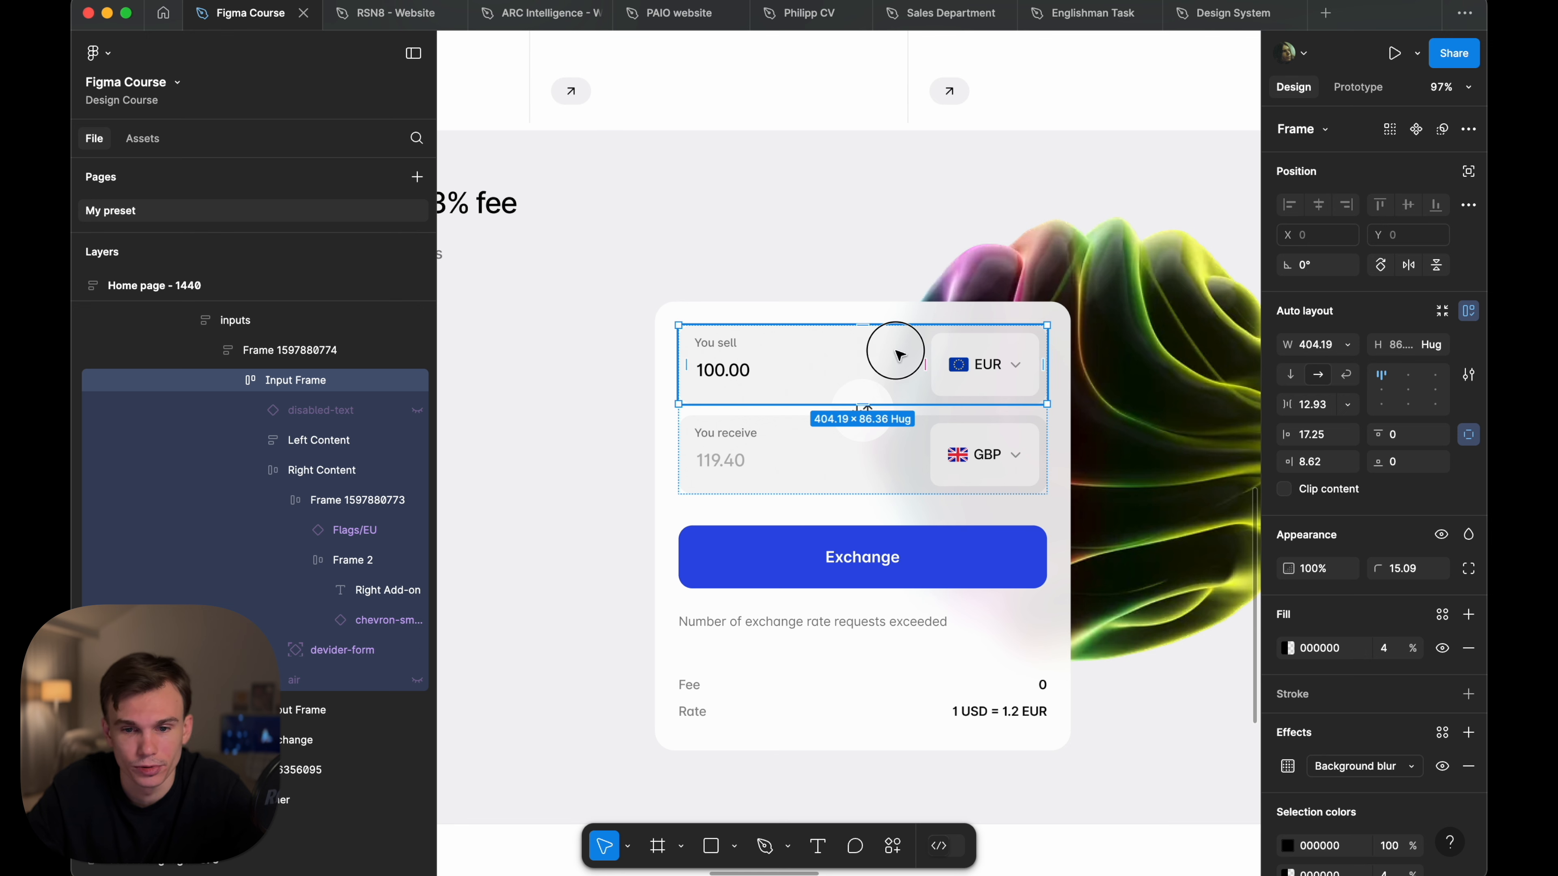
{"action": "left_click_drag", "start_coordinate": [897, 352], "coordinate": [806, 396]}
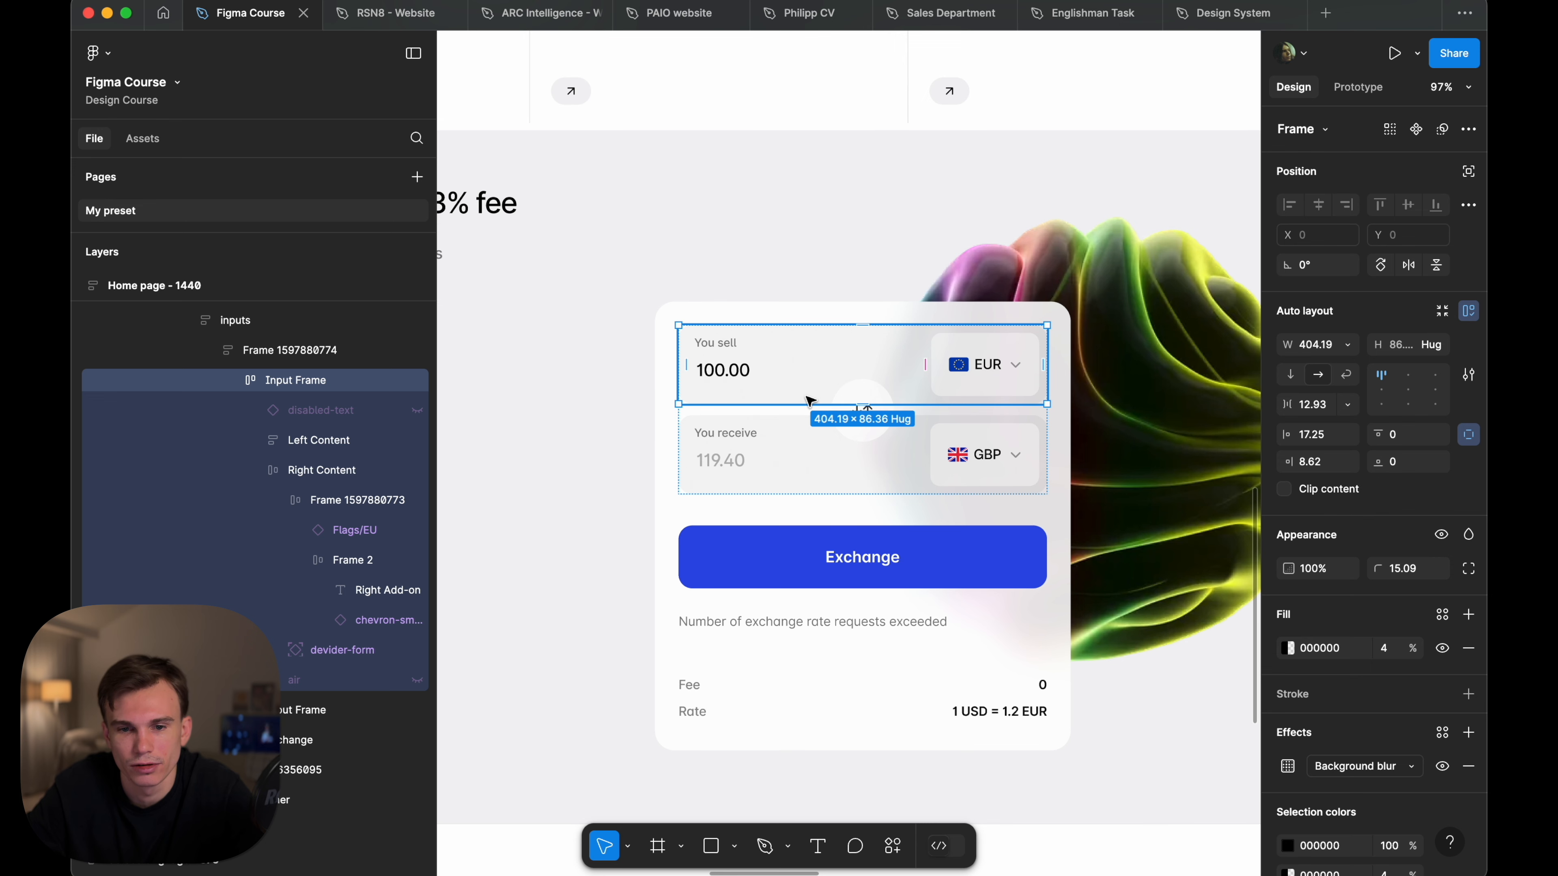
{"action": "left_click", "coordinate": [866, 403]}
{"action": "left_click", "coordinate": [914, 378]}
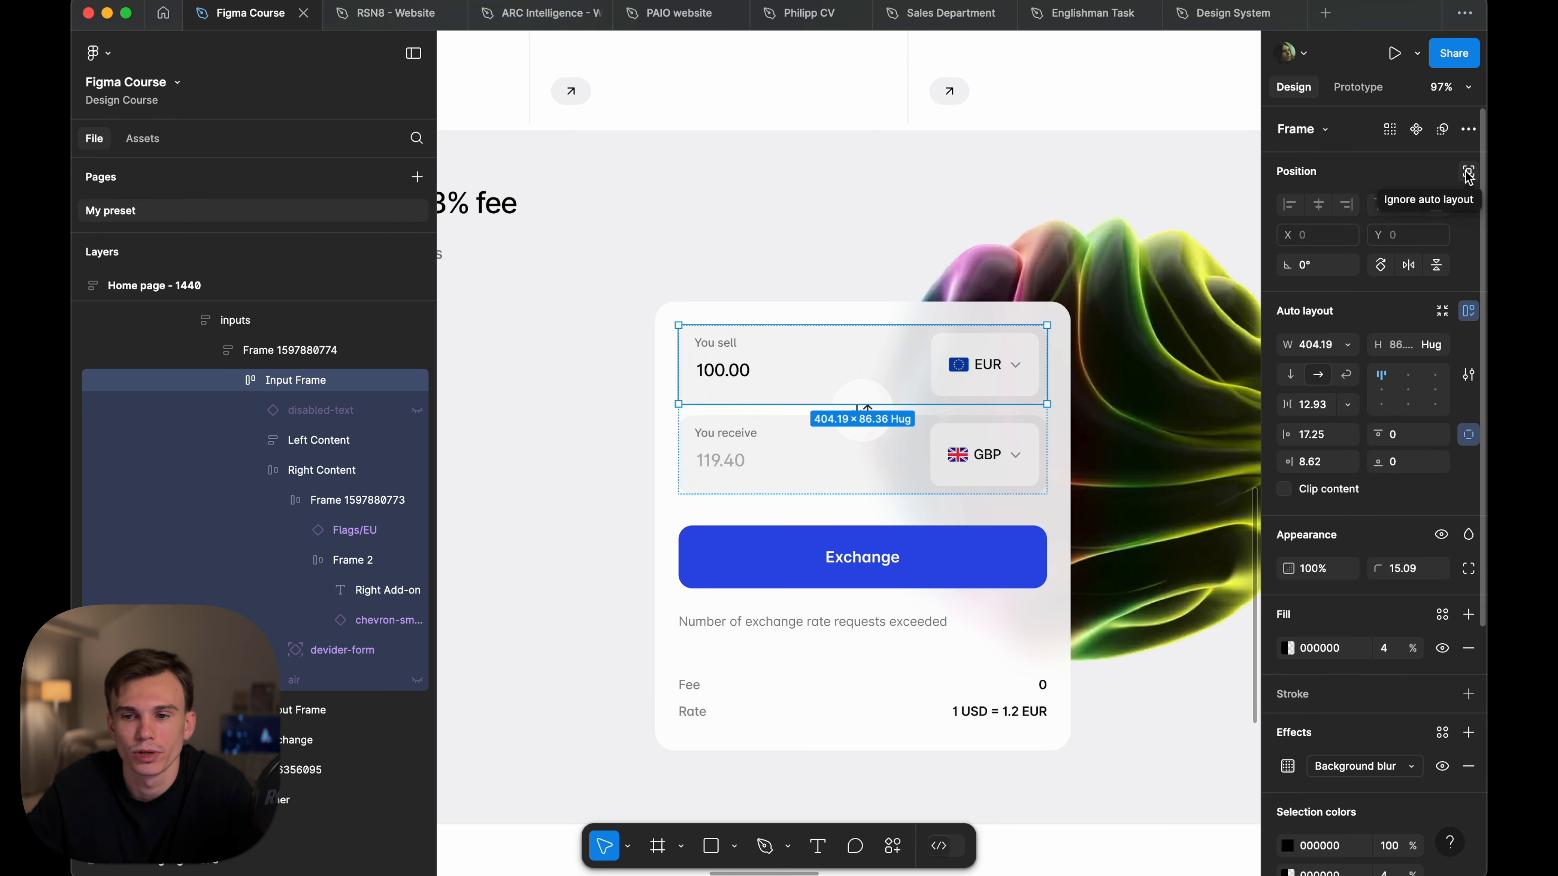
- Try moving the swap button freely over the "You sell" input, and undo the move
{"action": "left_click", "coordinate": [874, 398]}
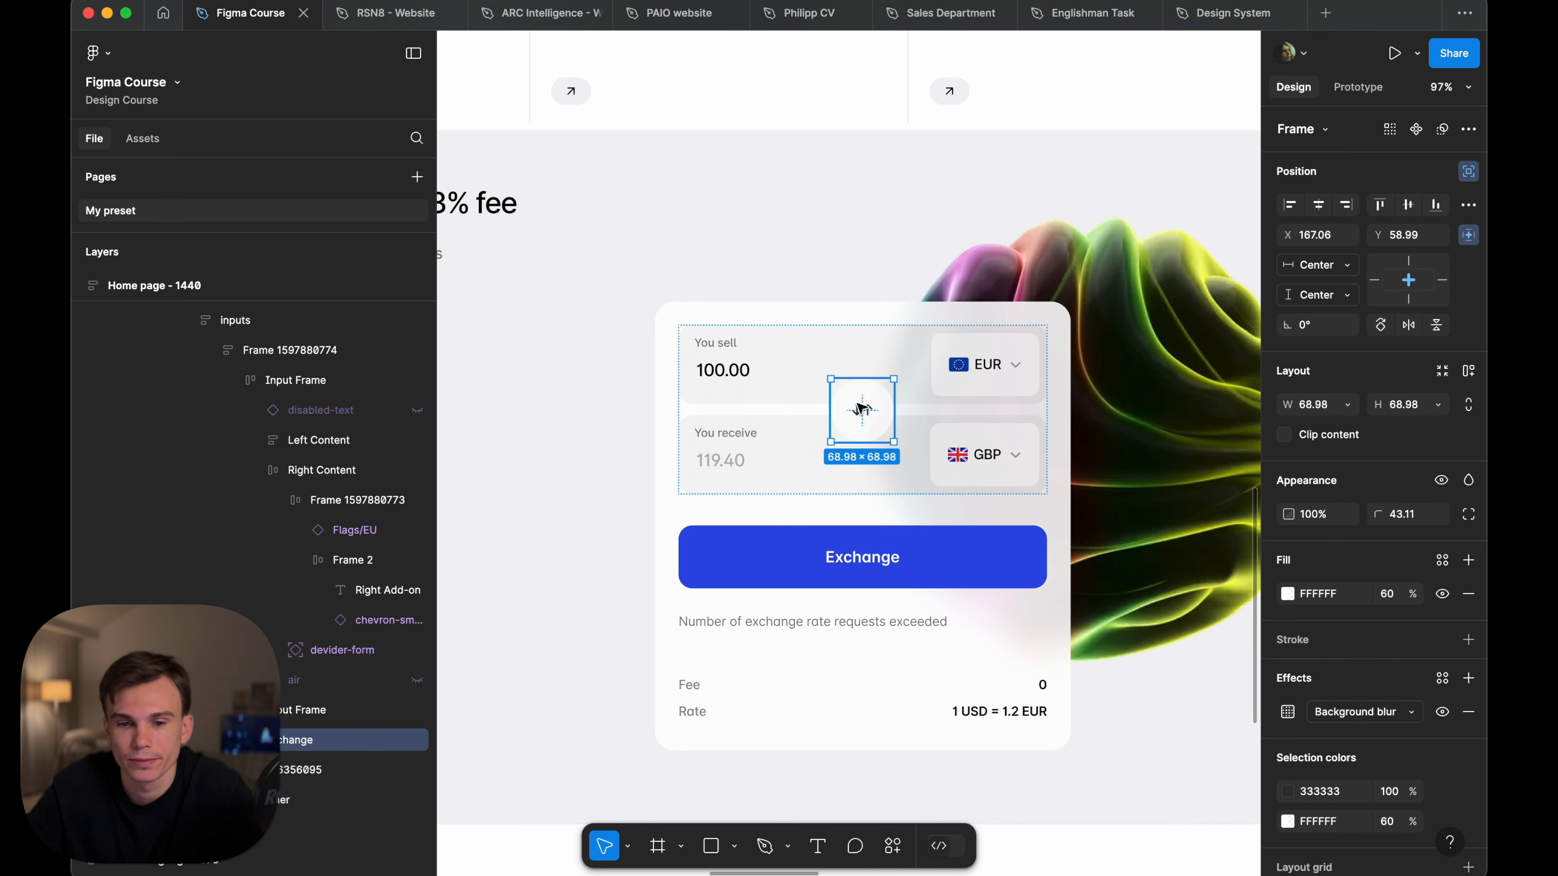
{"action": "left_click_drag", "start_coordinate": [851, 408], "coordinate": [817, 377]}
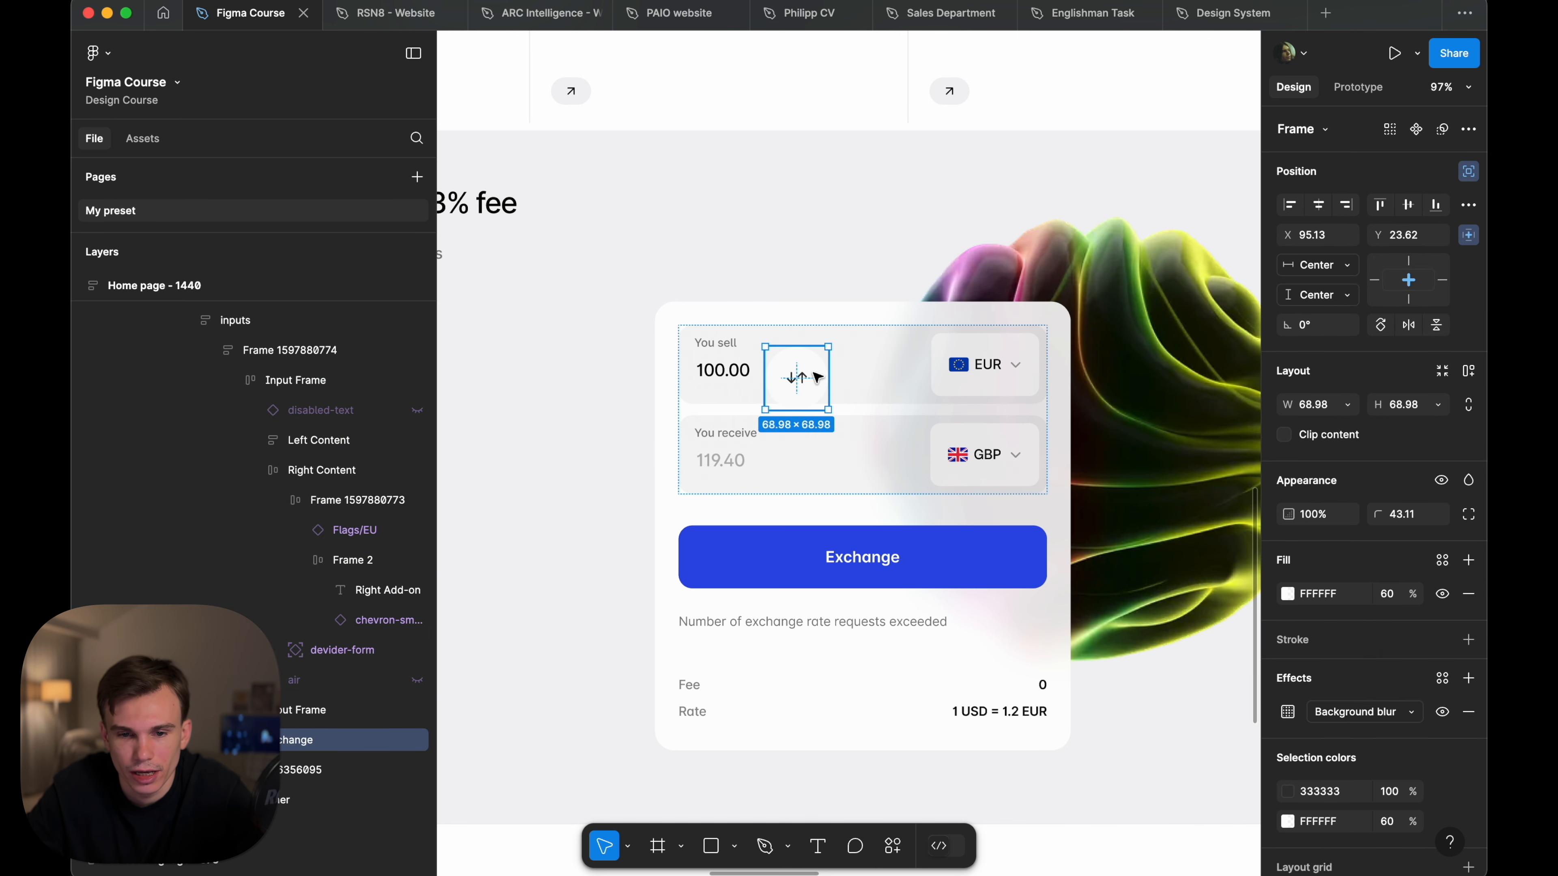
{"action": "key", "text": "super+z"}
- Examine the gap between the two currency inputs and the swap button's Ignore auto layout and centre constraint settings
{"action": "scroll", "coordinate": [926, 403], "scroll_direction": "up", "scroll_amount": 5}
{"action": "left_click", "coordinate": [925, 405]}
{"action": "left_click", "coordinate": [914, 371], "text": "super"}
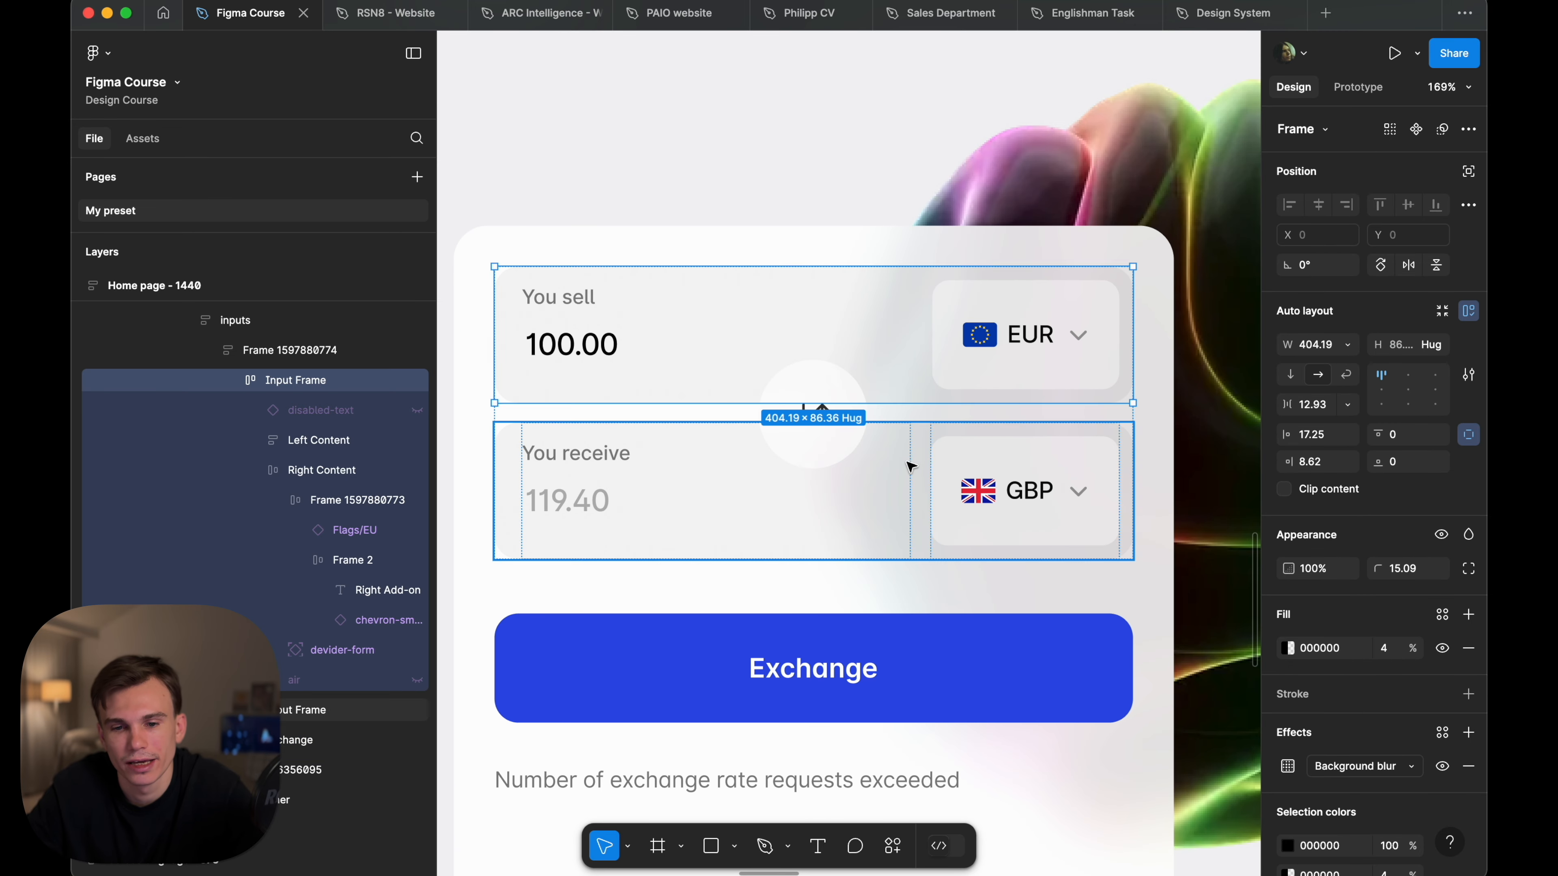
{"action": "left_click", "coordinate": [912, 466], "text": "super"}
{"action": "left_click", "coordinate": [980, 415]}
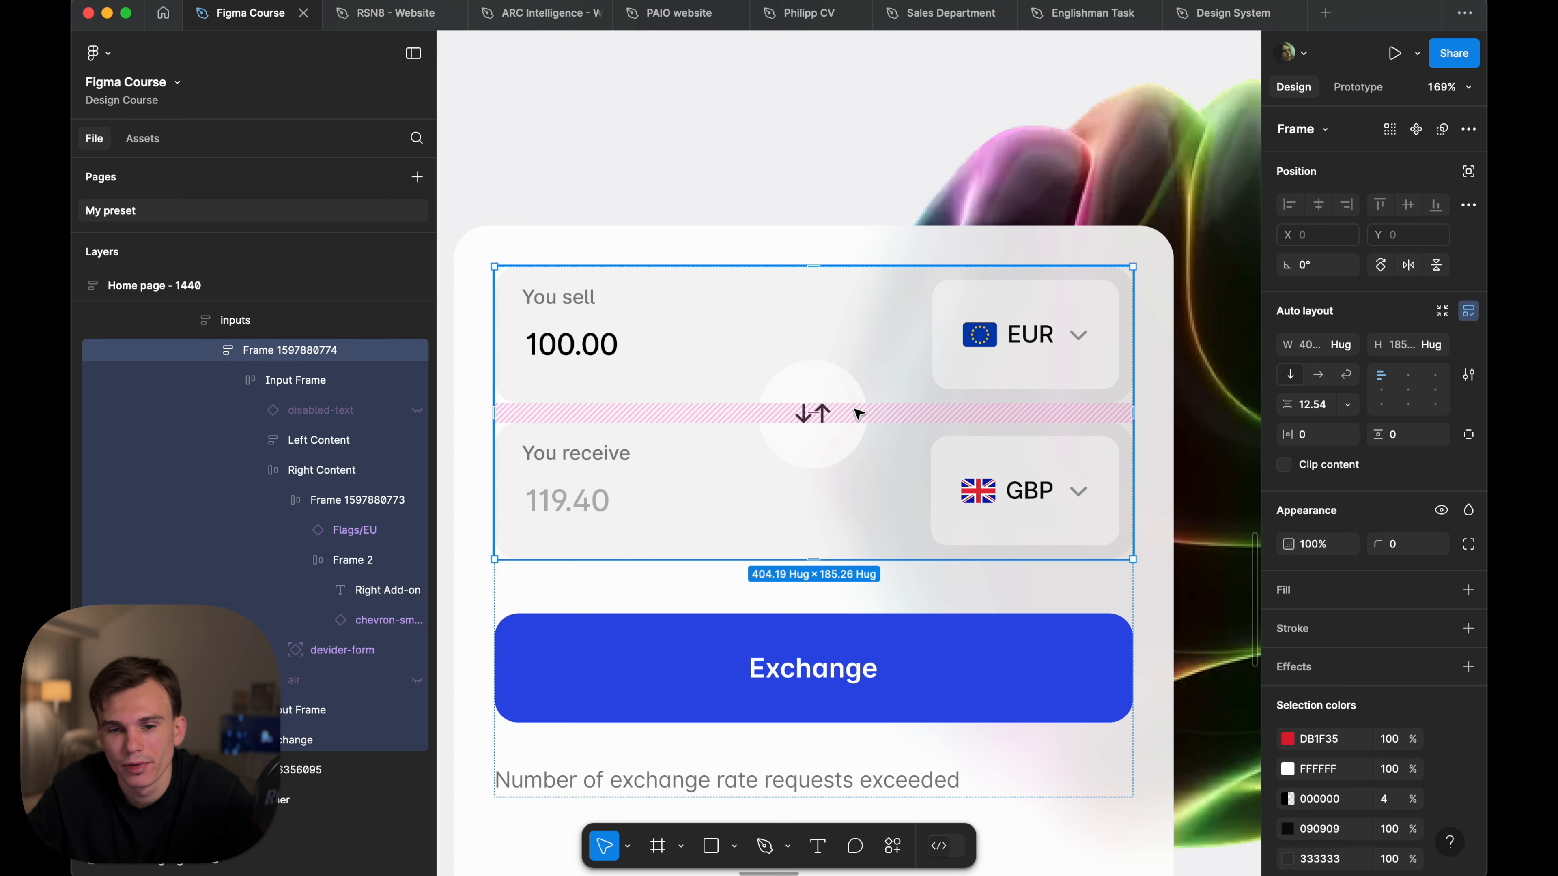
{"action": "left_click", "coordinate": [844, 391]}
{"action": "scroll", "coordinate": [876, 386], "scroll_direction": "down", "scroll_amount": 5}
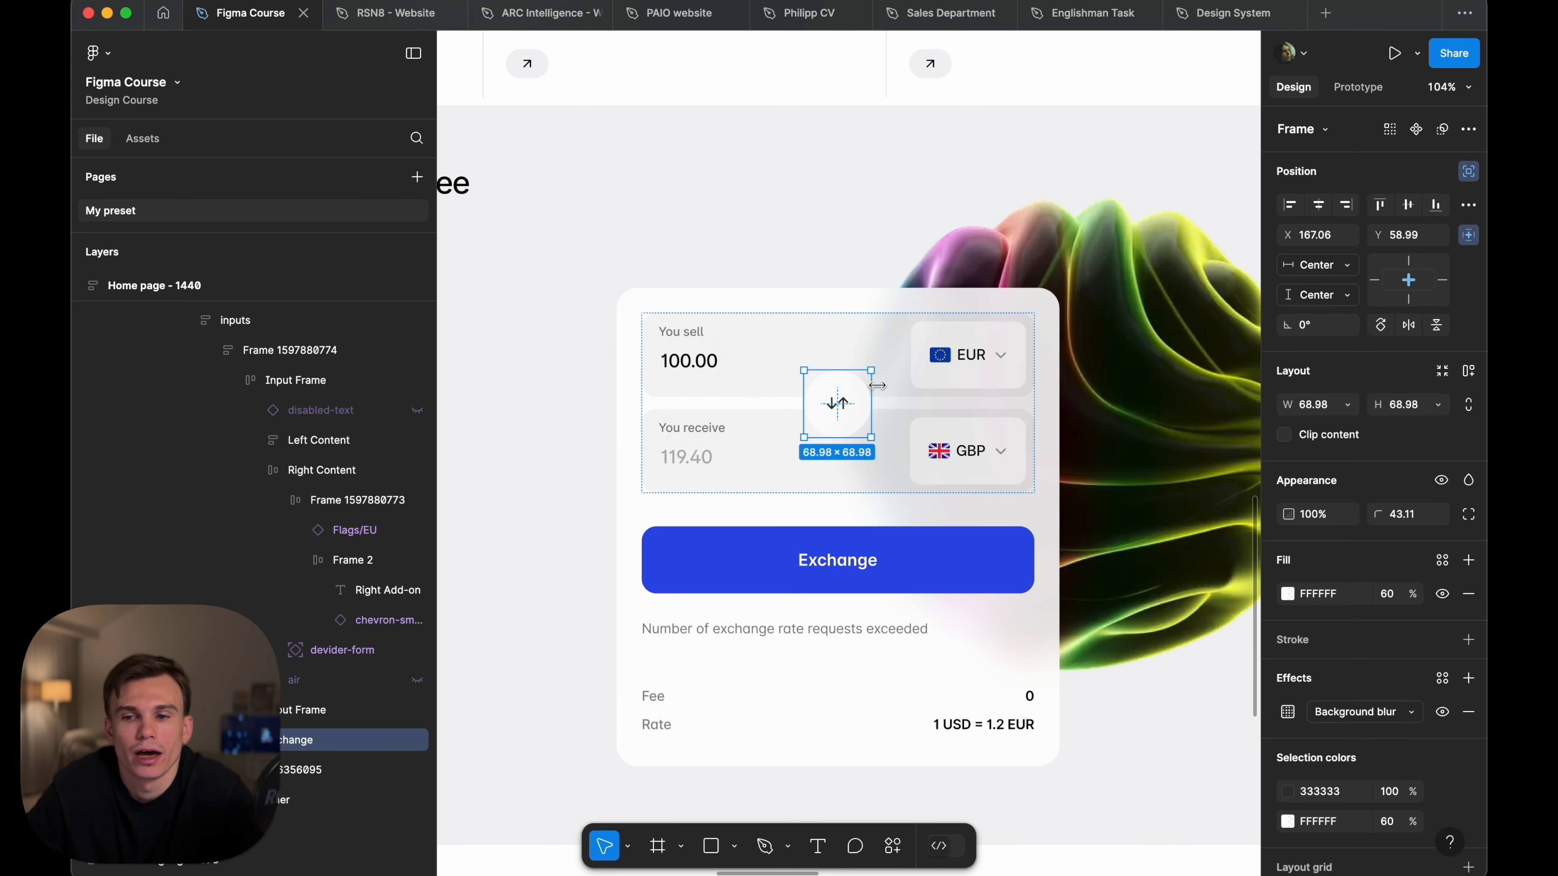
{"action": "scroll", "coordinate": [877, 385], "scroll_direction": "up", "scroll_amount": 4}
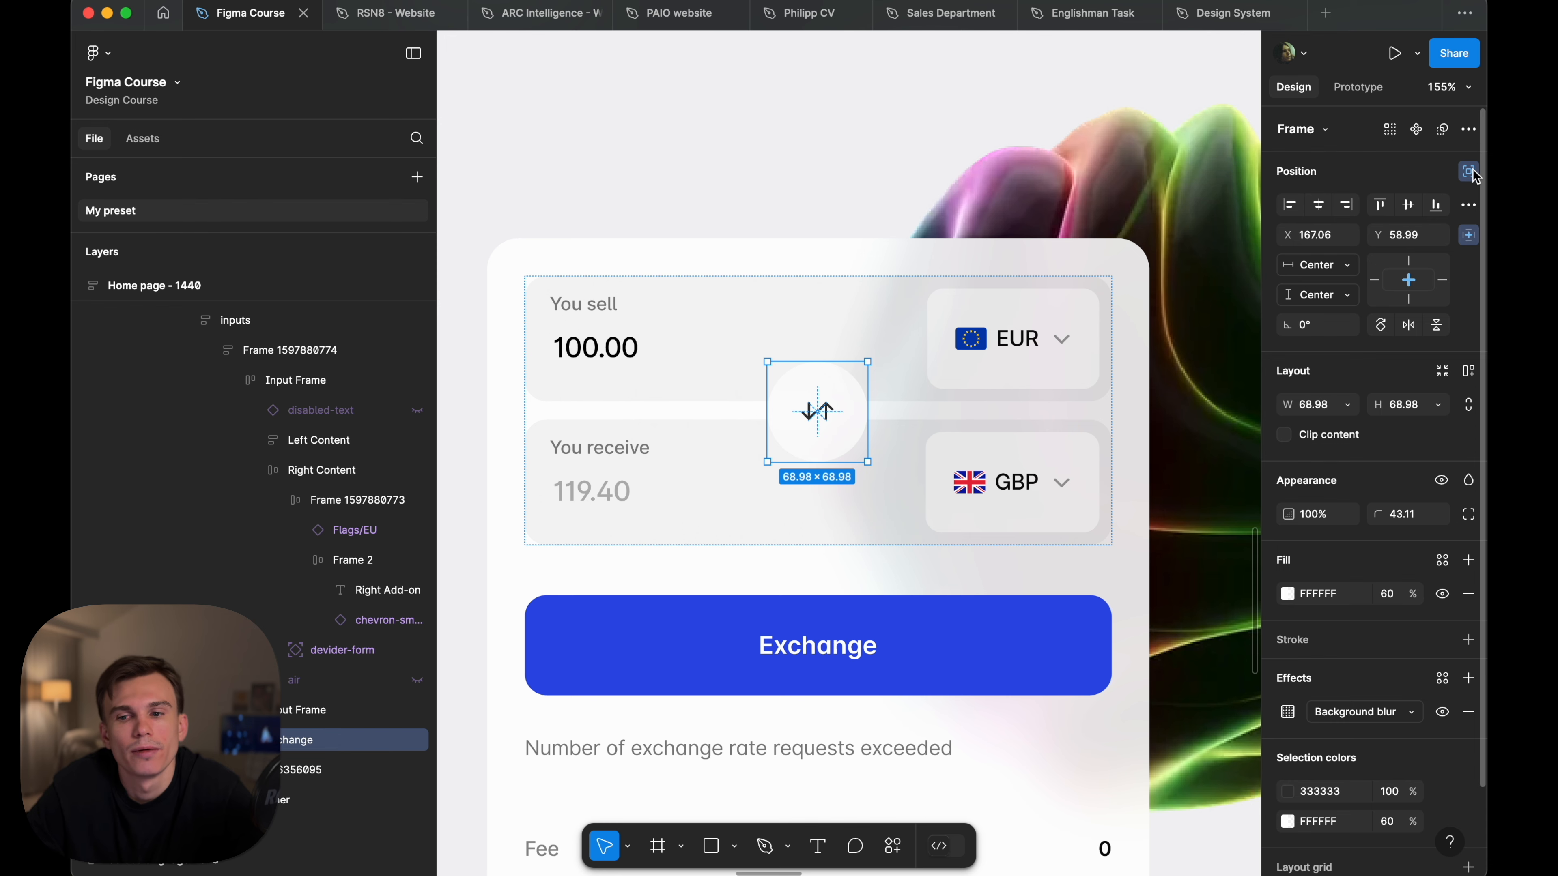
{"action": "scroll", "coordinate": [861, 320], "scroll_direction": "down", "scroll_amount": 4}
- Move the shorter Home page - 1440 frame away from the reference page, to about X 3237
{"action": "left_click", "coordinate": [795, 107]}
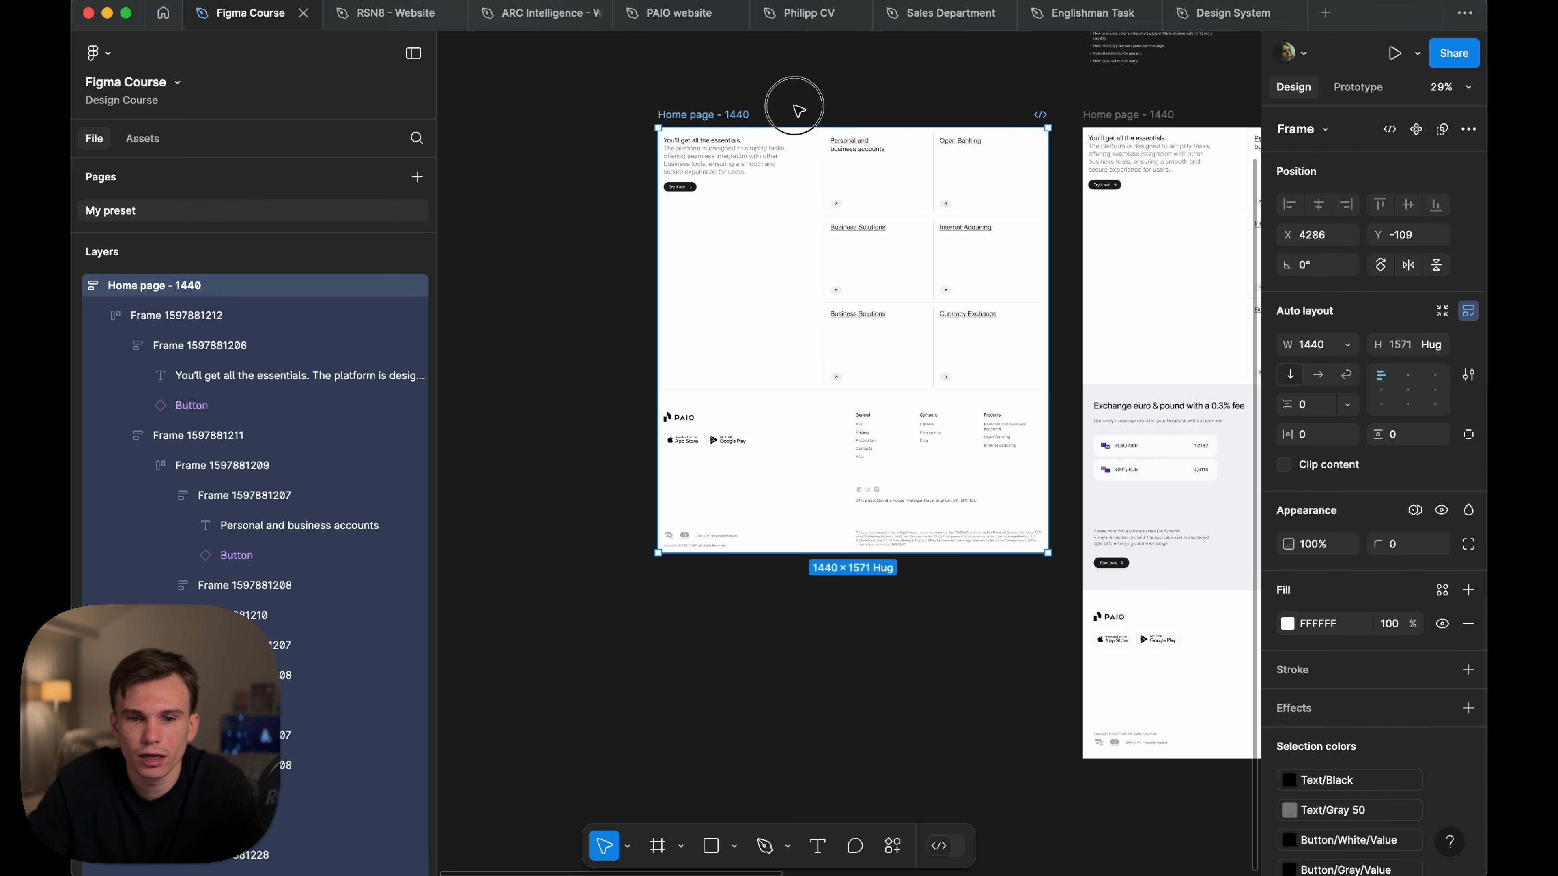
{"action": "left_click", "coordinate": [735, 115]}
{"action": "left_click", "coordinate": [754, 73]}
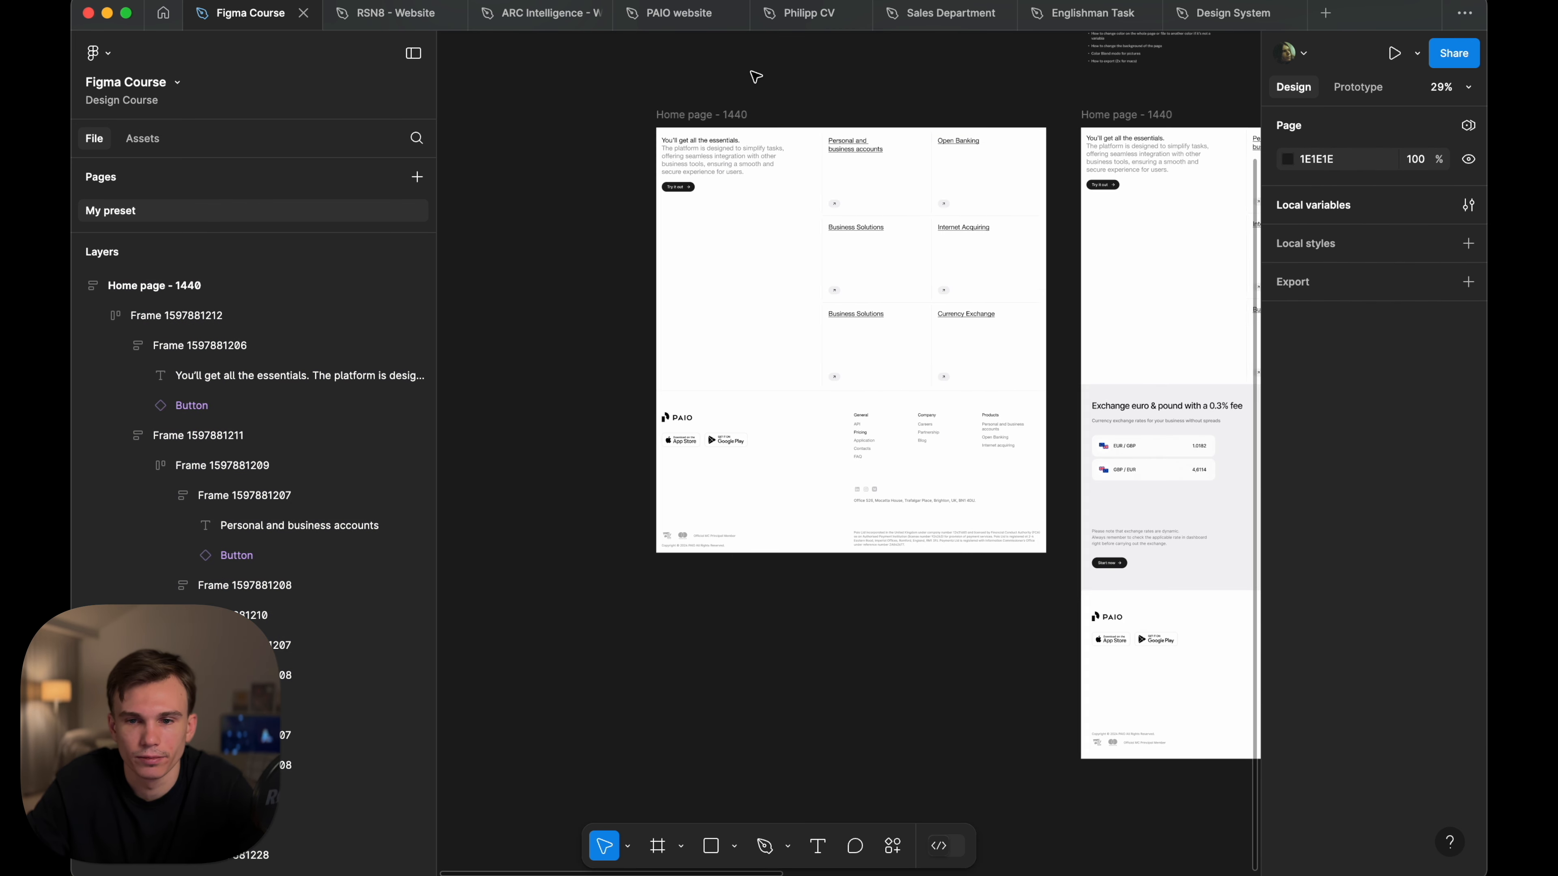
{"action": "scroll", "coordinate": [1019, 400], "scroll_direction": "right", "scroll_amount": 5}
{"action": "scroll", "coordinate": [920, 401], "scroll_direction": "left", "scroll_amount": 7}
{"action": "left_click_drag", "start_coordinate": [797, 122], "coordinate": [514, 121]}
{"action": "scroll", "coordinate": [537, 121], "scroll_direction": "left", "scroll_amount": 4}
{"action": "key", "text": "super+backslash"}
{"action": "scroll", "coordinate": [764, 195], "scroll_direction": "up", "scroll_amount": 4}
{"action": "scroll", "coordinate": [764, 195], "scroll_direction": "down", "scroll_amount": 5}
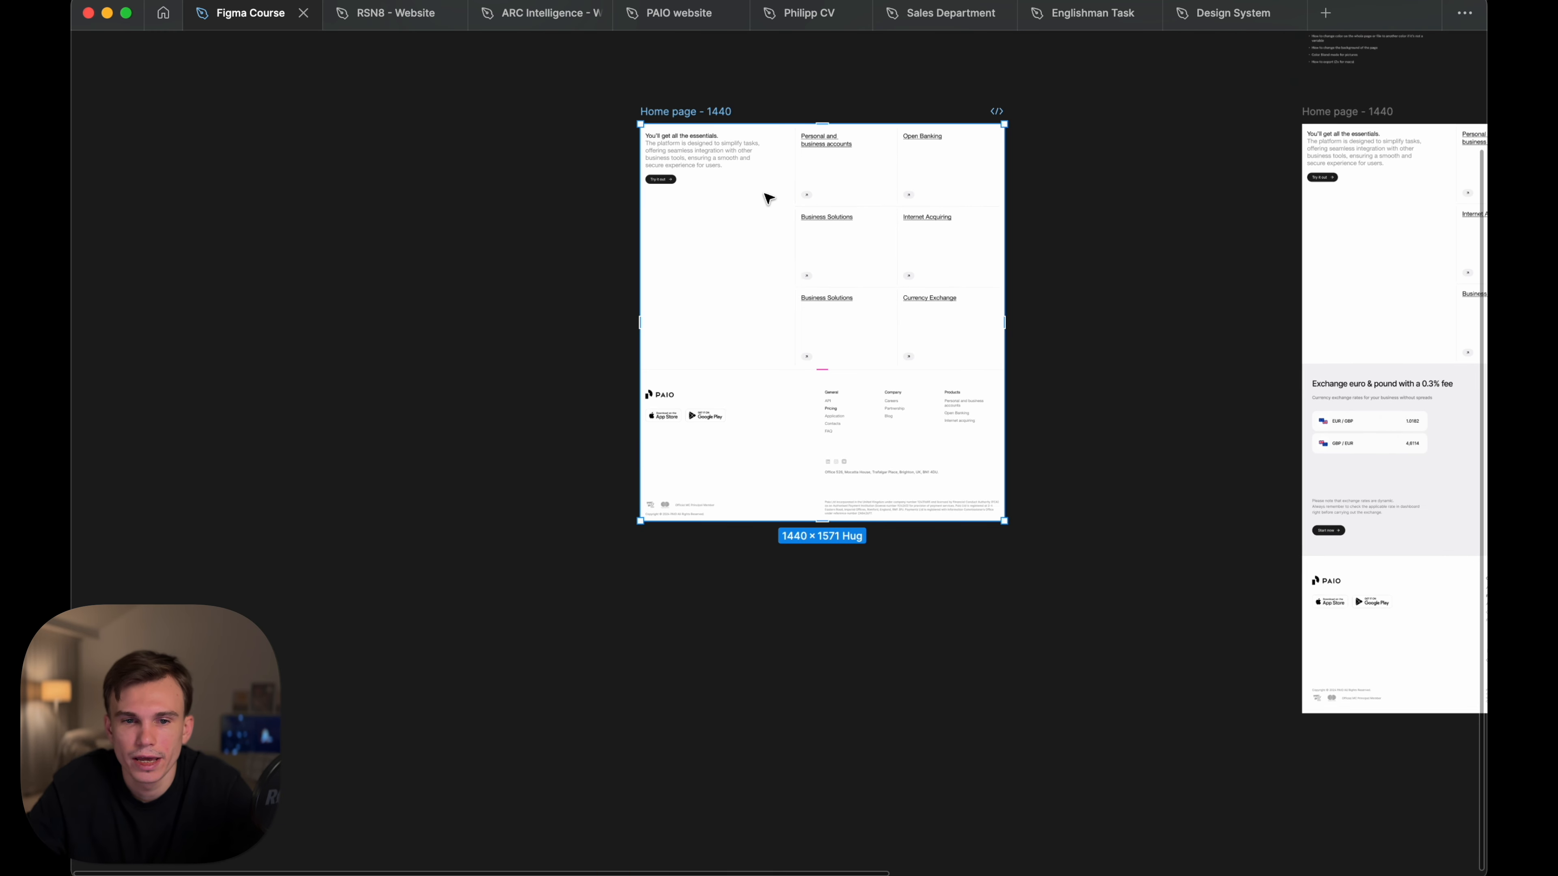
- Collapse all layers, expand the shorter Home page - 1440 frame and check its two child section frames
{"action": "key", "text": "super+backslash"}
{"action": "left_click", "coordinate": [79, 286]}
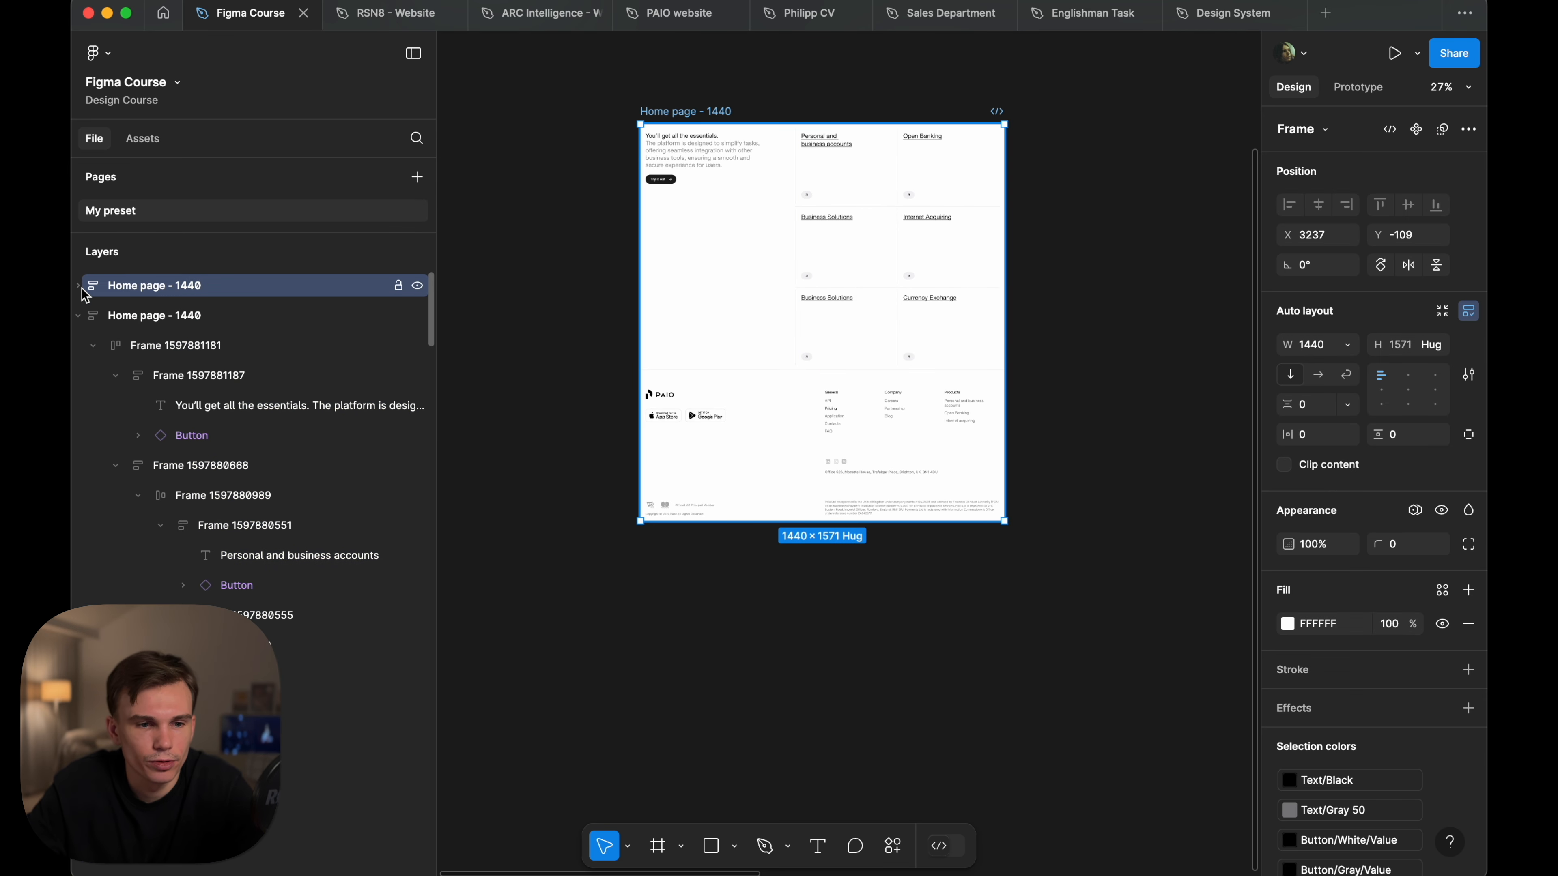
{"action": "key", "text": "alt+l"}
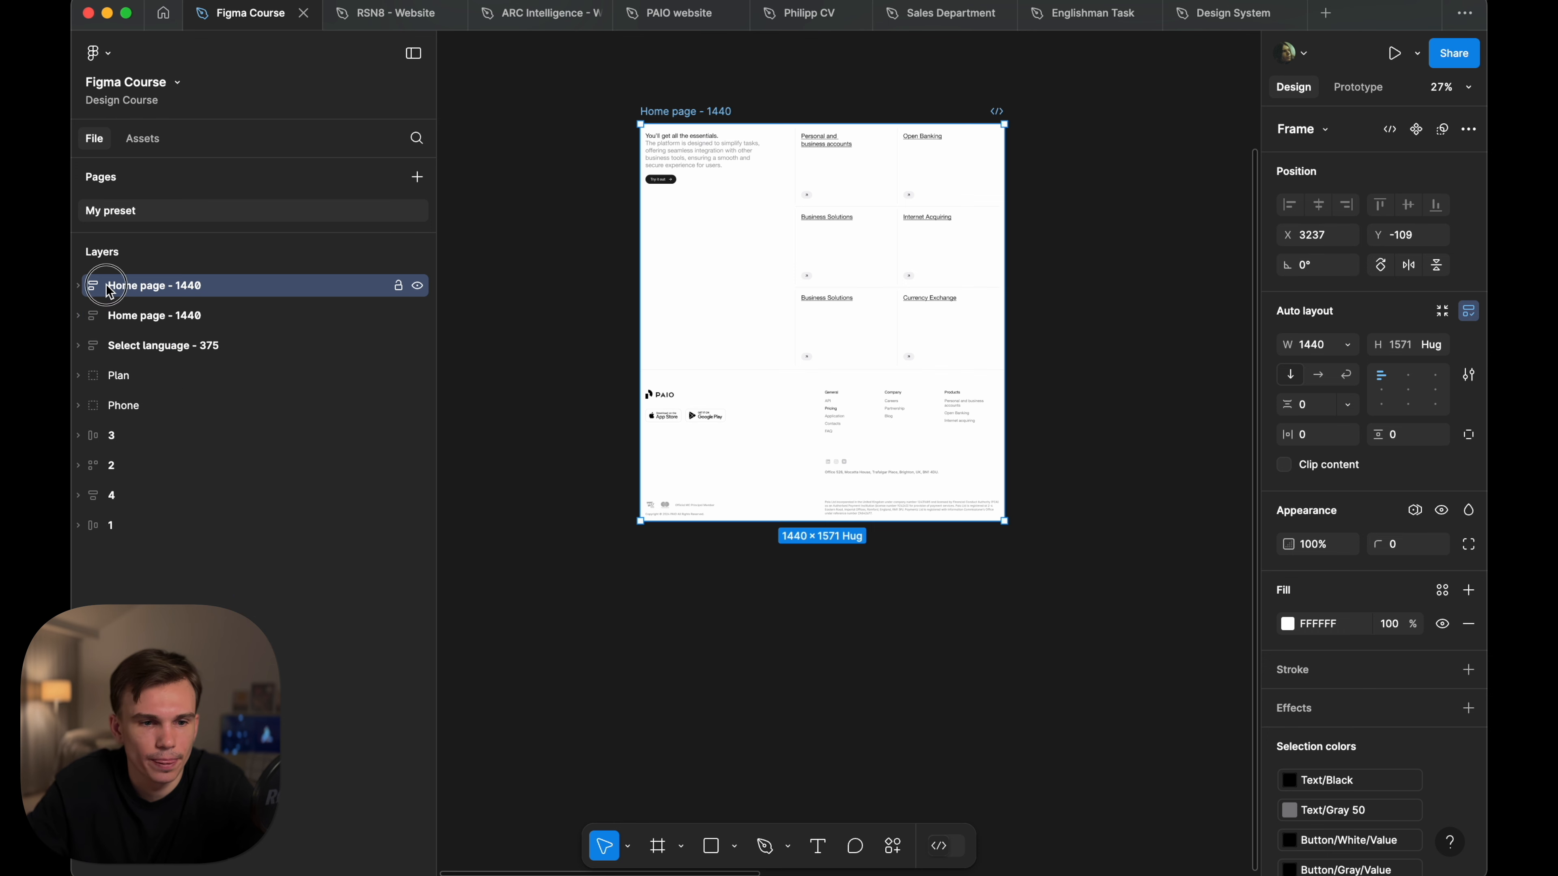
{"action": "left_click", "coordinate": [79, 286]}
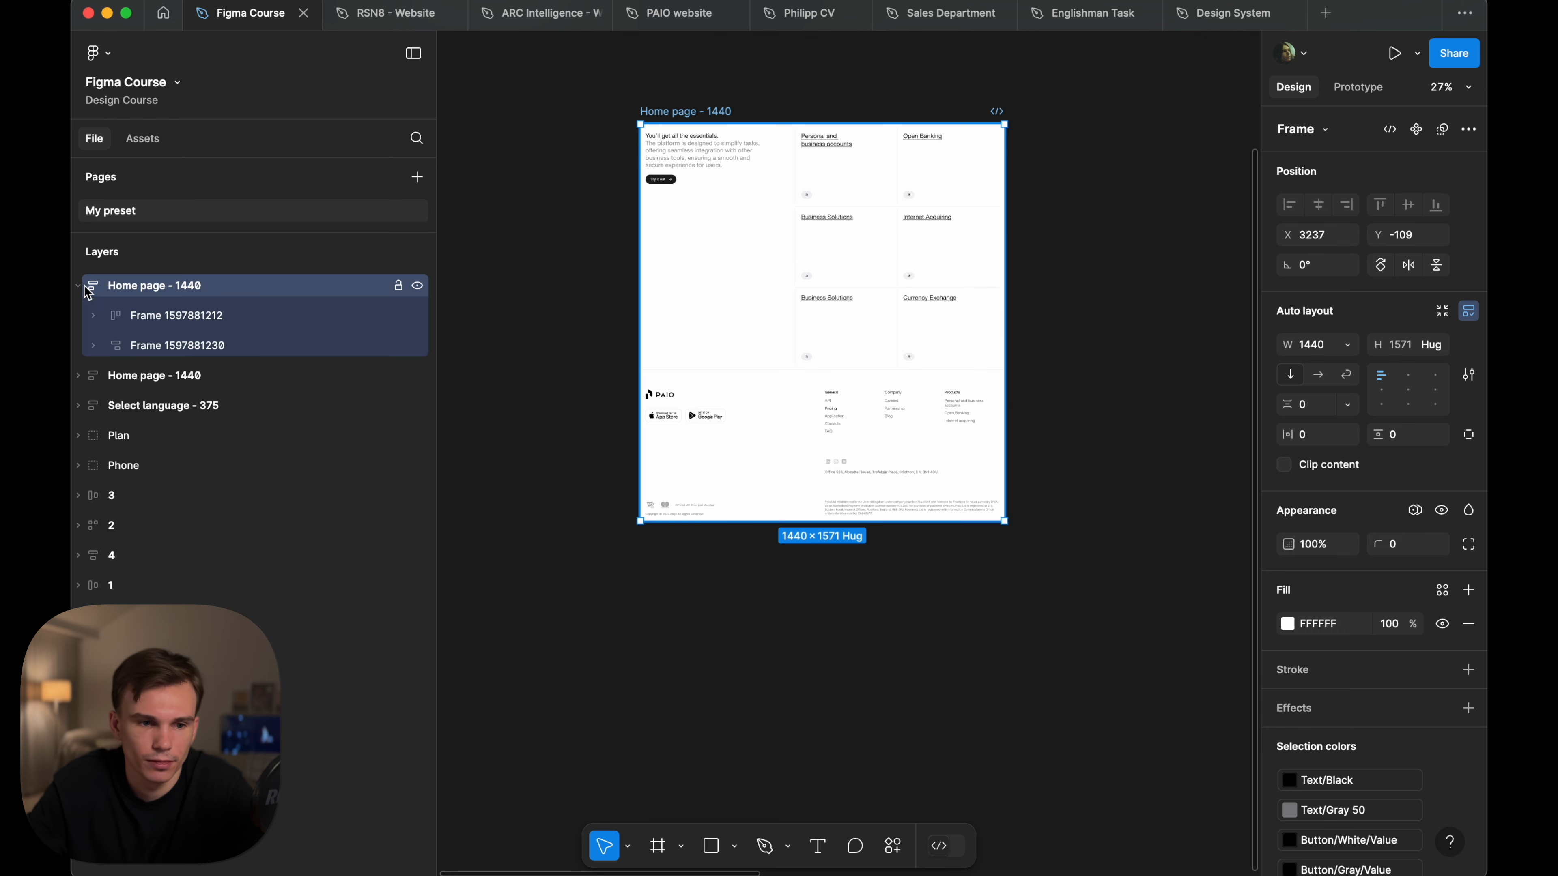
{"action": "left_click", "coordinate": [135, 315]}
{"action": "left_click", "coordinate": [160, 347]}
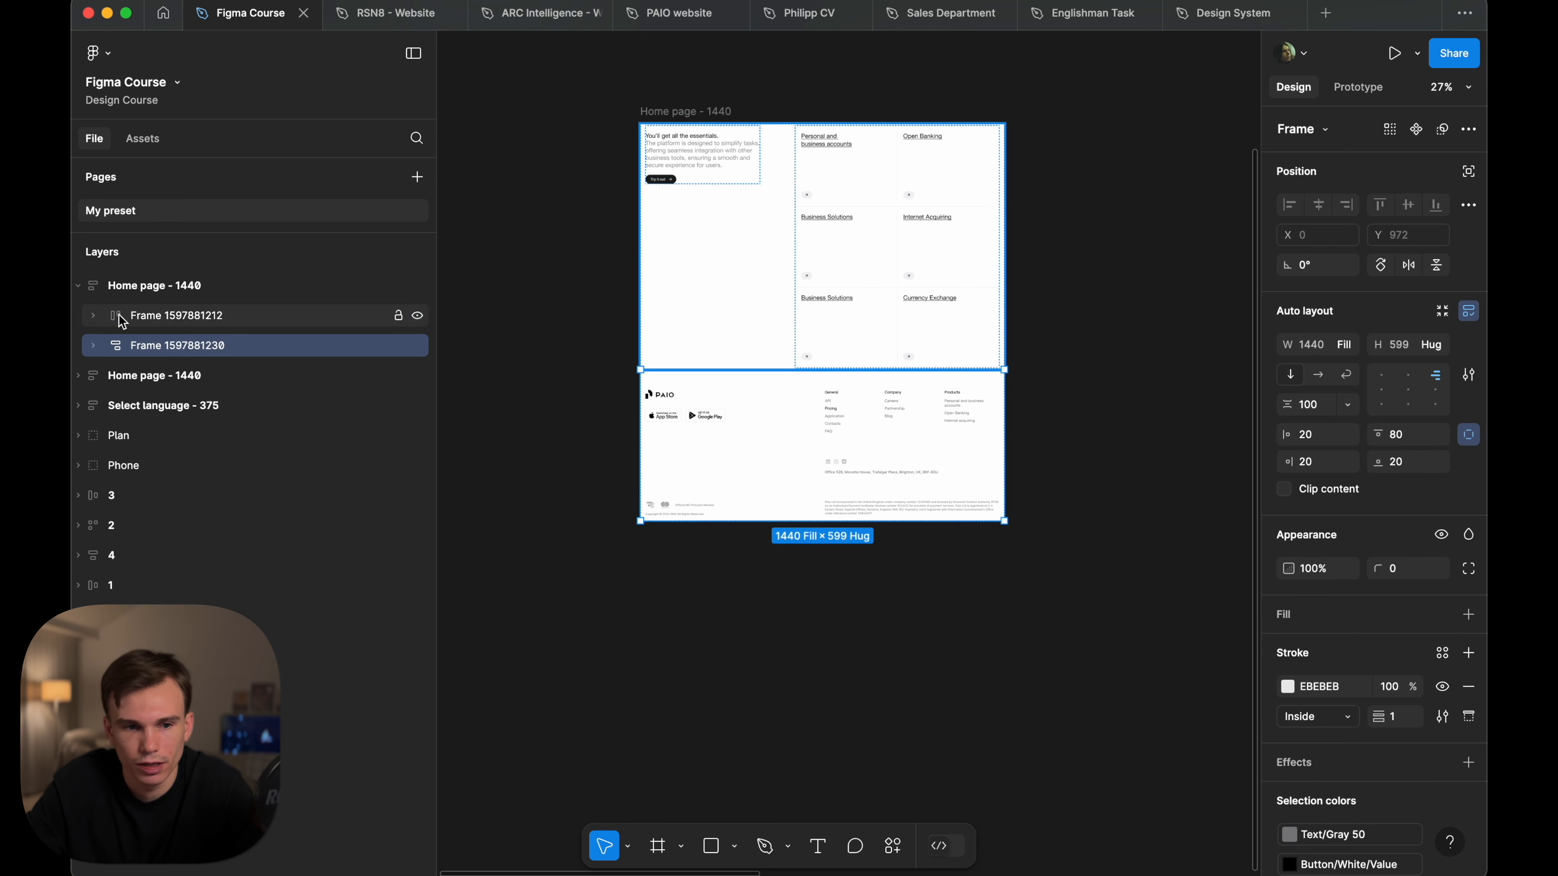
- Expand the upper section frame of the shorter Home page - 1440 and check its two child frames and intro text layer
{"action": "left_click", "coordinate": [113, 315]}
{"action": "left_click", "coordinate": [96, 315]}
{"action": "left_click", "coordinate": [175, 347]}
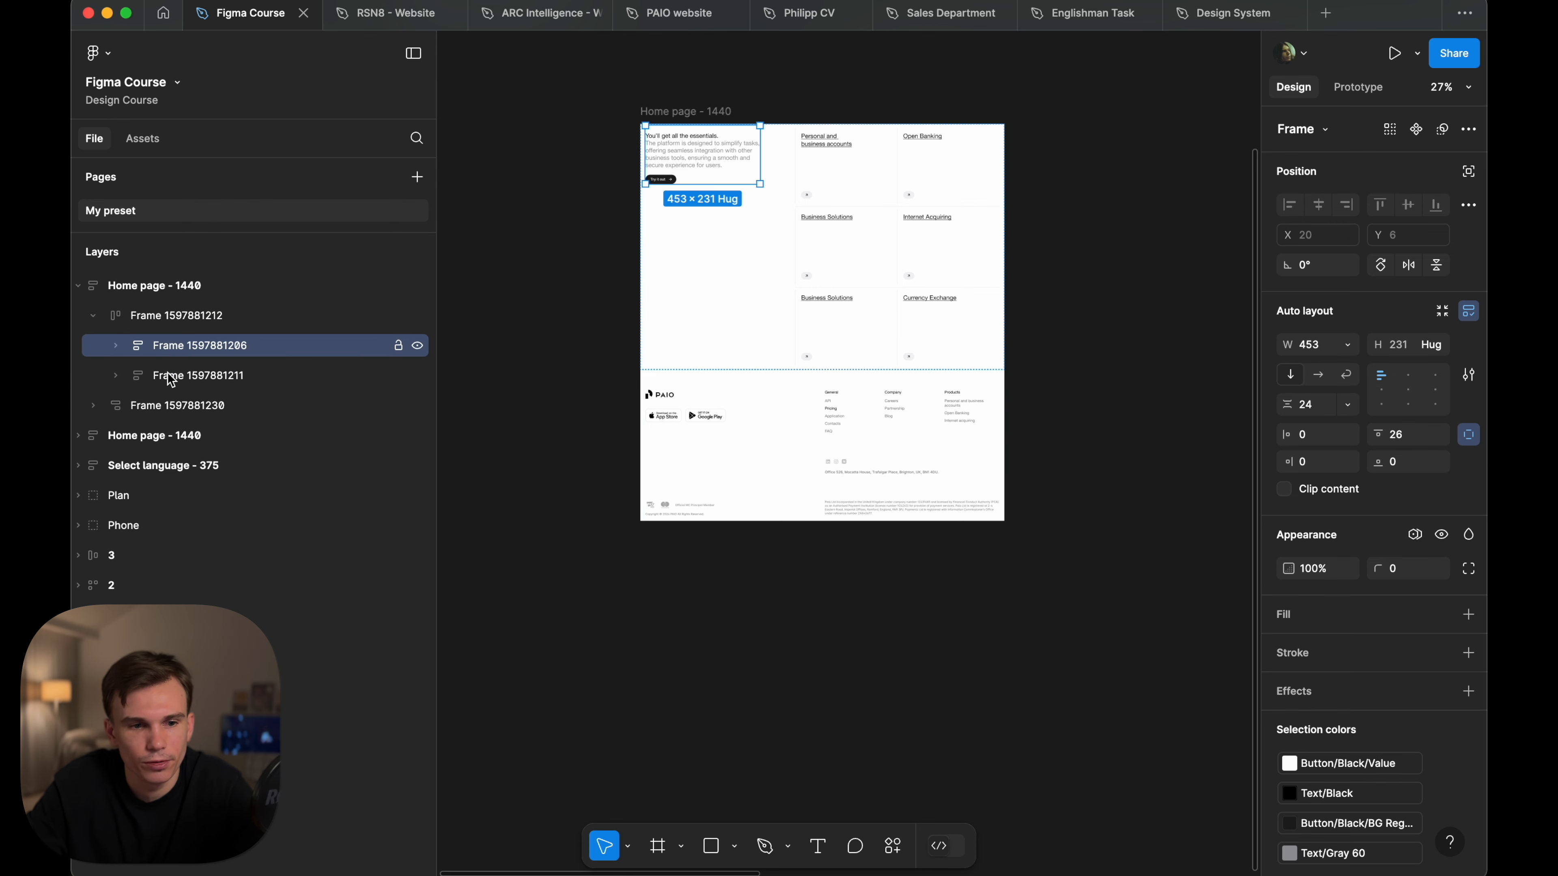
{"action": "left_click", "coordinate": [170, 377]}
{"action": "left_click", "coordinate": [115, 346]}
{"action": "left_click", "coordinate": [184, 375]}
{"action": "left_click", "coordinate": [116, 346]}
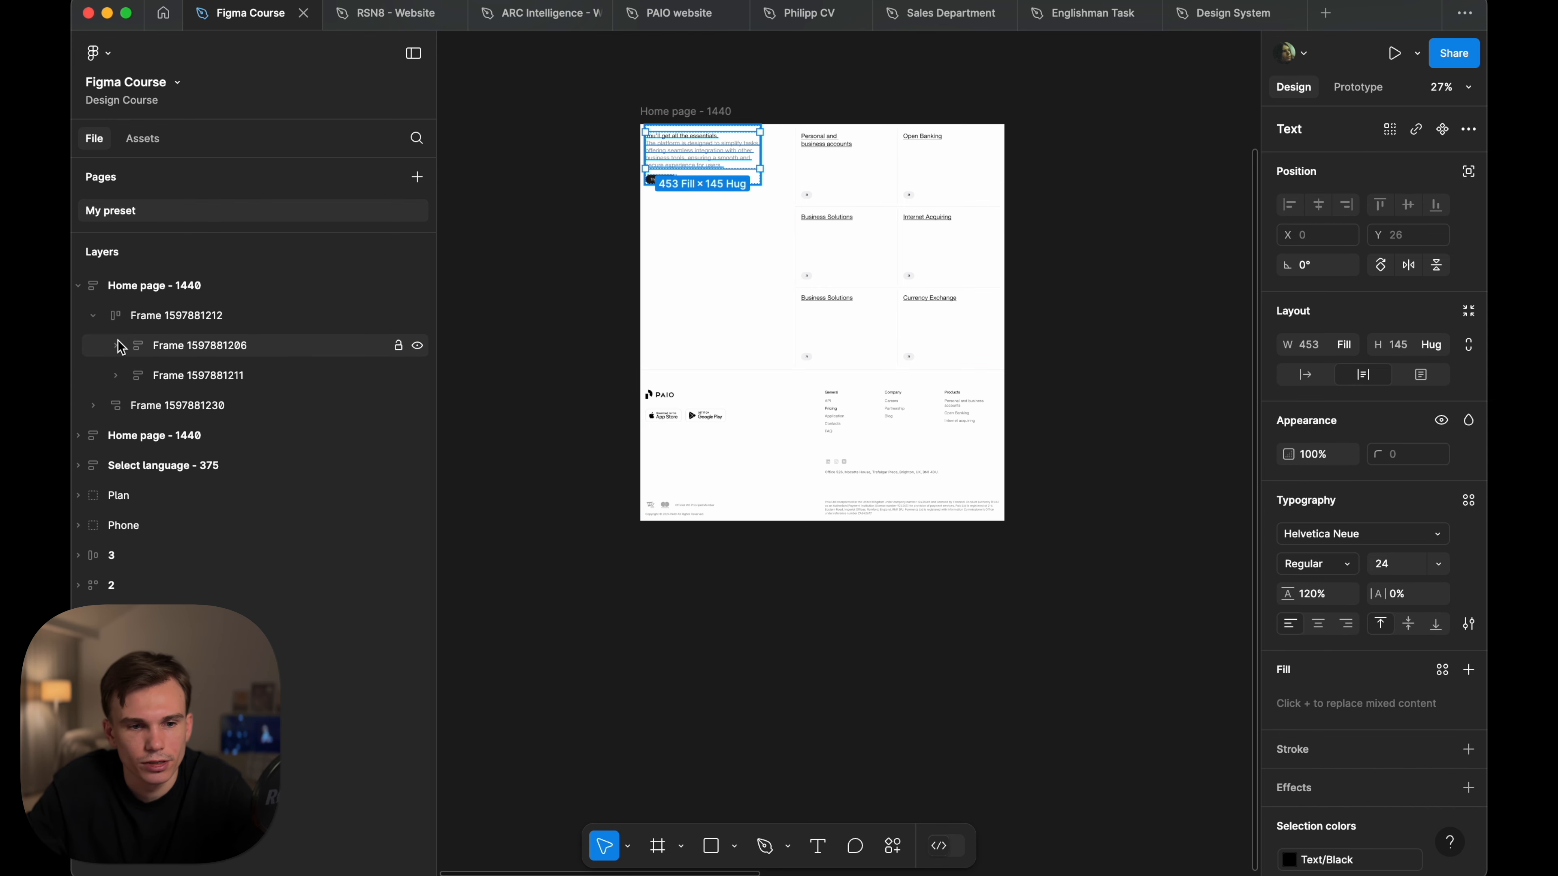
{"action": "left_click", "coordinate": [737, 292]}
{"action": "left_click", "coordinate": [1026, 236]}
{"action": "scroll", "coordinate": [1018, 234], "scroll_direction": "up", "scroll_amount": 5}
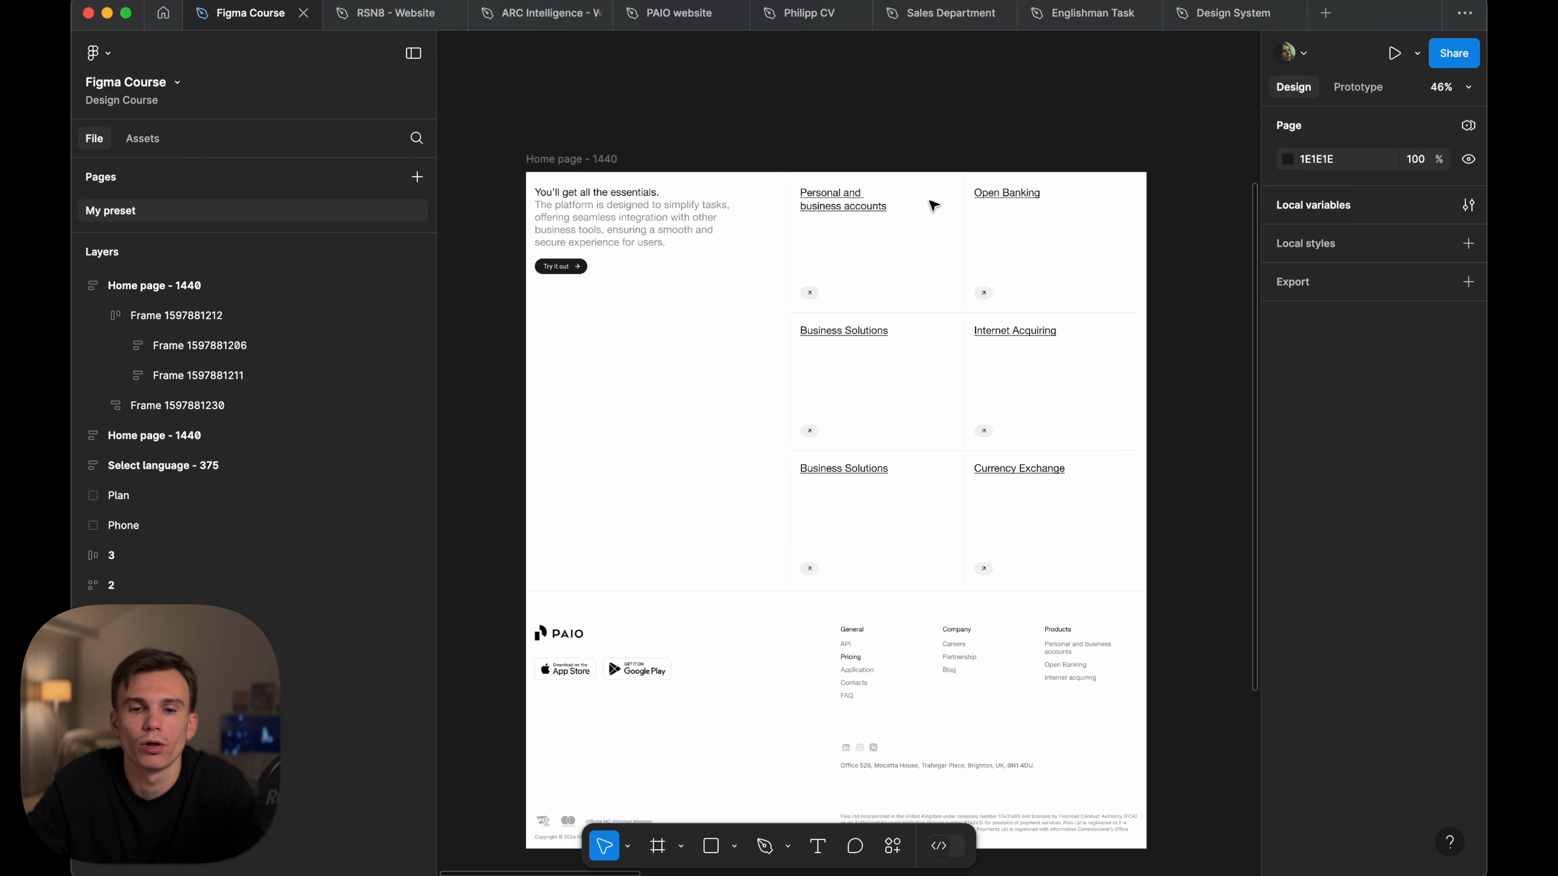
- Inspect the intro text frame's gap and padding, and the "Try it out" button's size and auto layout
{"action": "scroll", "coordinate": [697, 214], "scroll_direction": "up", "scroll_amount": 6}
{"action": "scroll", "coordinate": [696, 227], "scroll_direction": "left", "scroll_amount": 3}
{"action": "left_click", "coordinate": [691, 247], "text": "super"}
{"action": "left_click", "coordinate": [624, 312]}
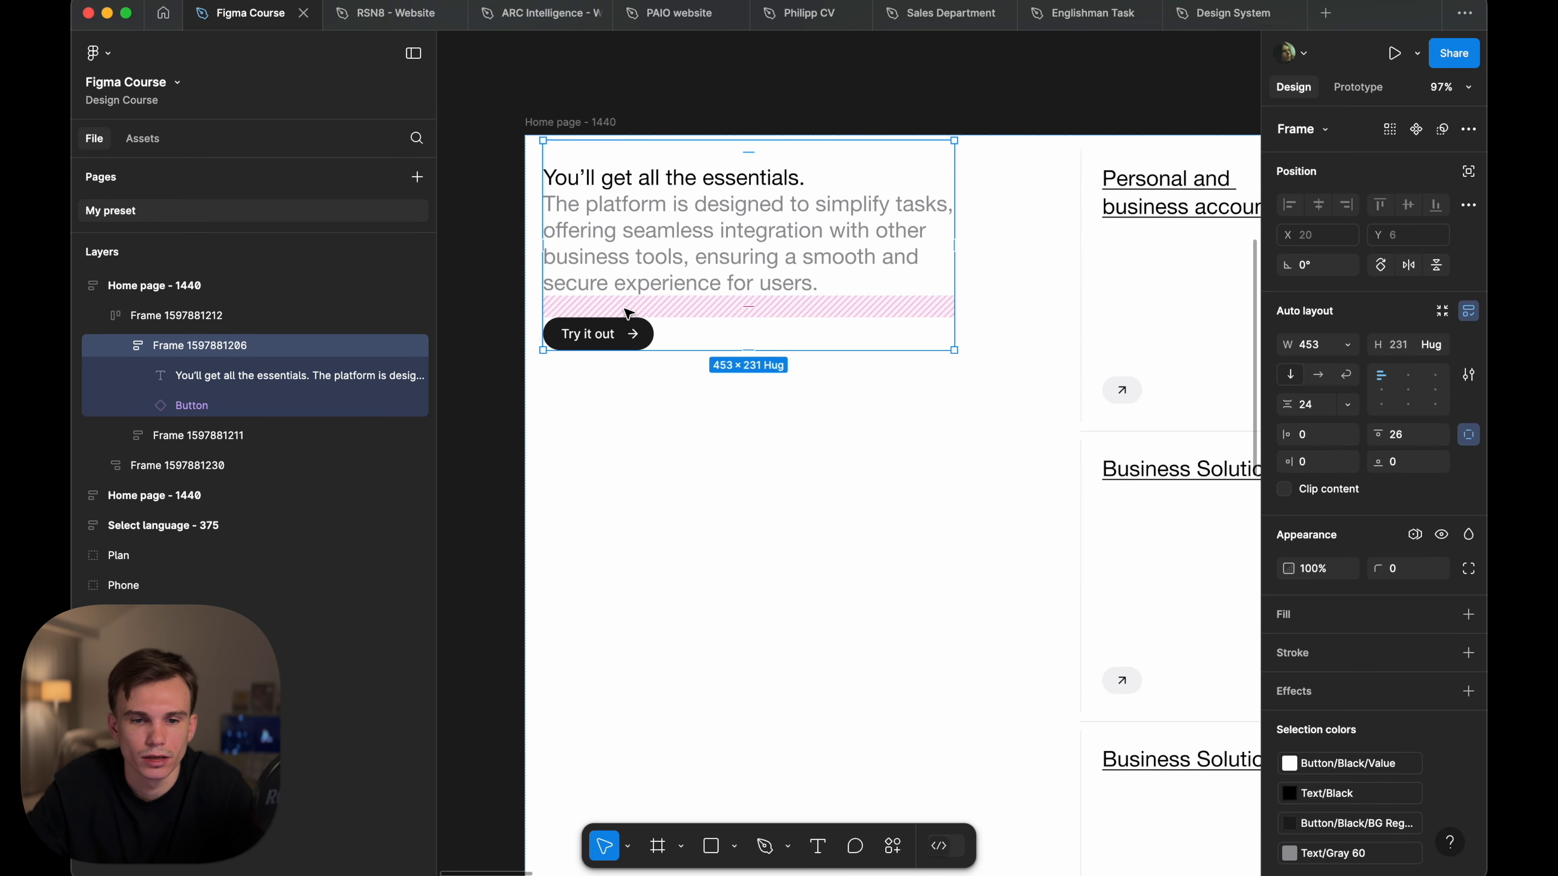
{"action": "left_click", "coordinate": [662, 322]}
{"action": "scroll", "coordinate": [855, 359], "scroll_direction": "up", "scroll_amount": 10}
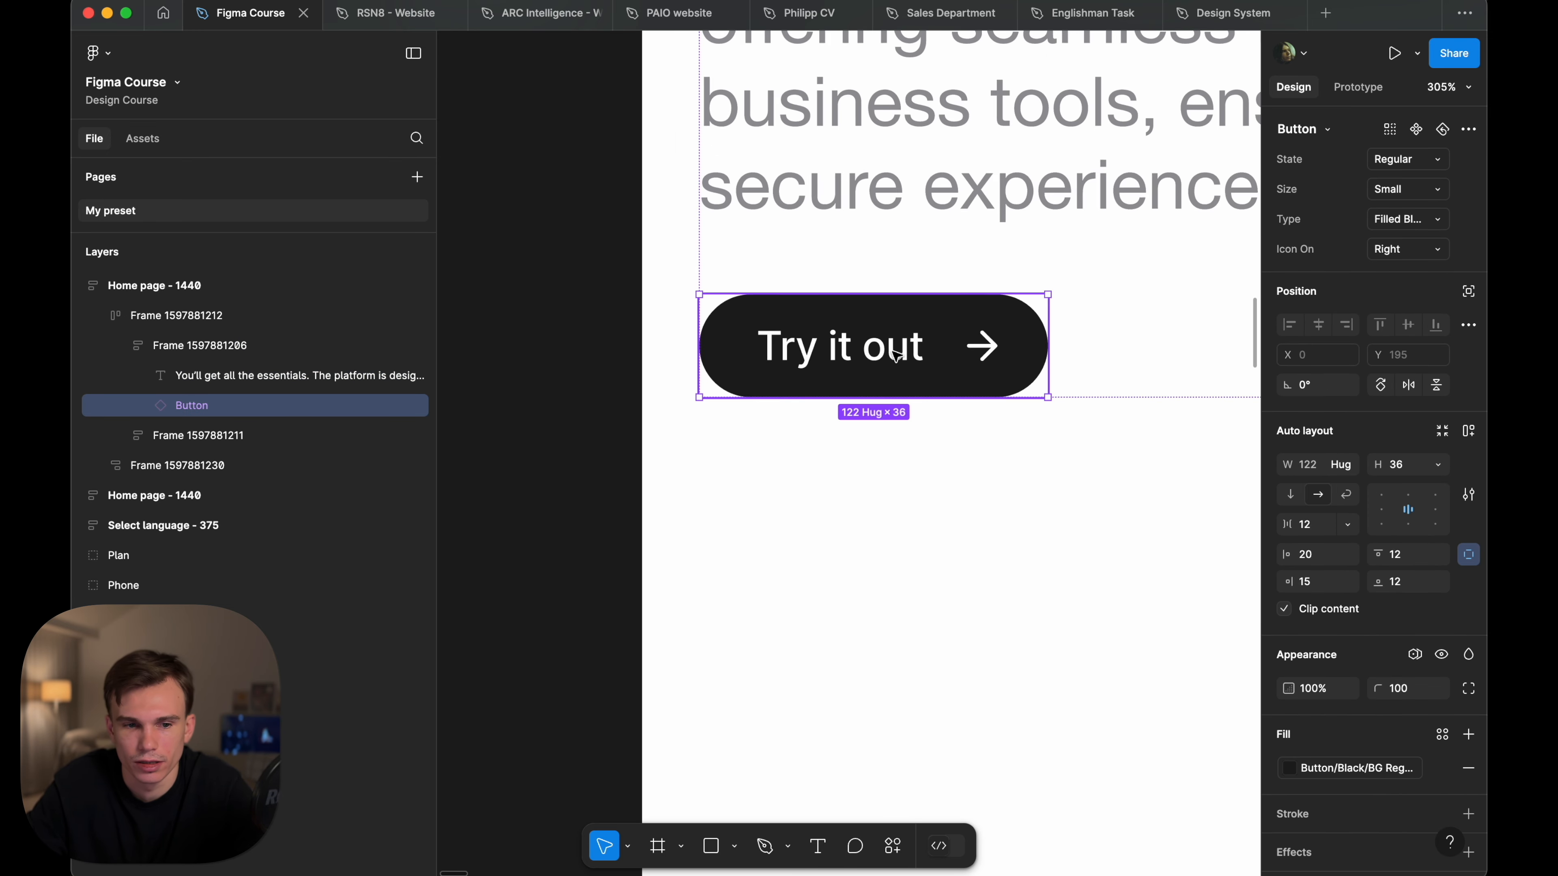
{"action": "scroll", "coordinate": [893, 351], "scroll_direction": "down", "scroll_amount": 12}
{"action": "left_click", "coordinate": [784, 384]}
{"action": "scroll", "coordinate": [785, 385], "scroll_direction": "down", "scroll_amount": 9}
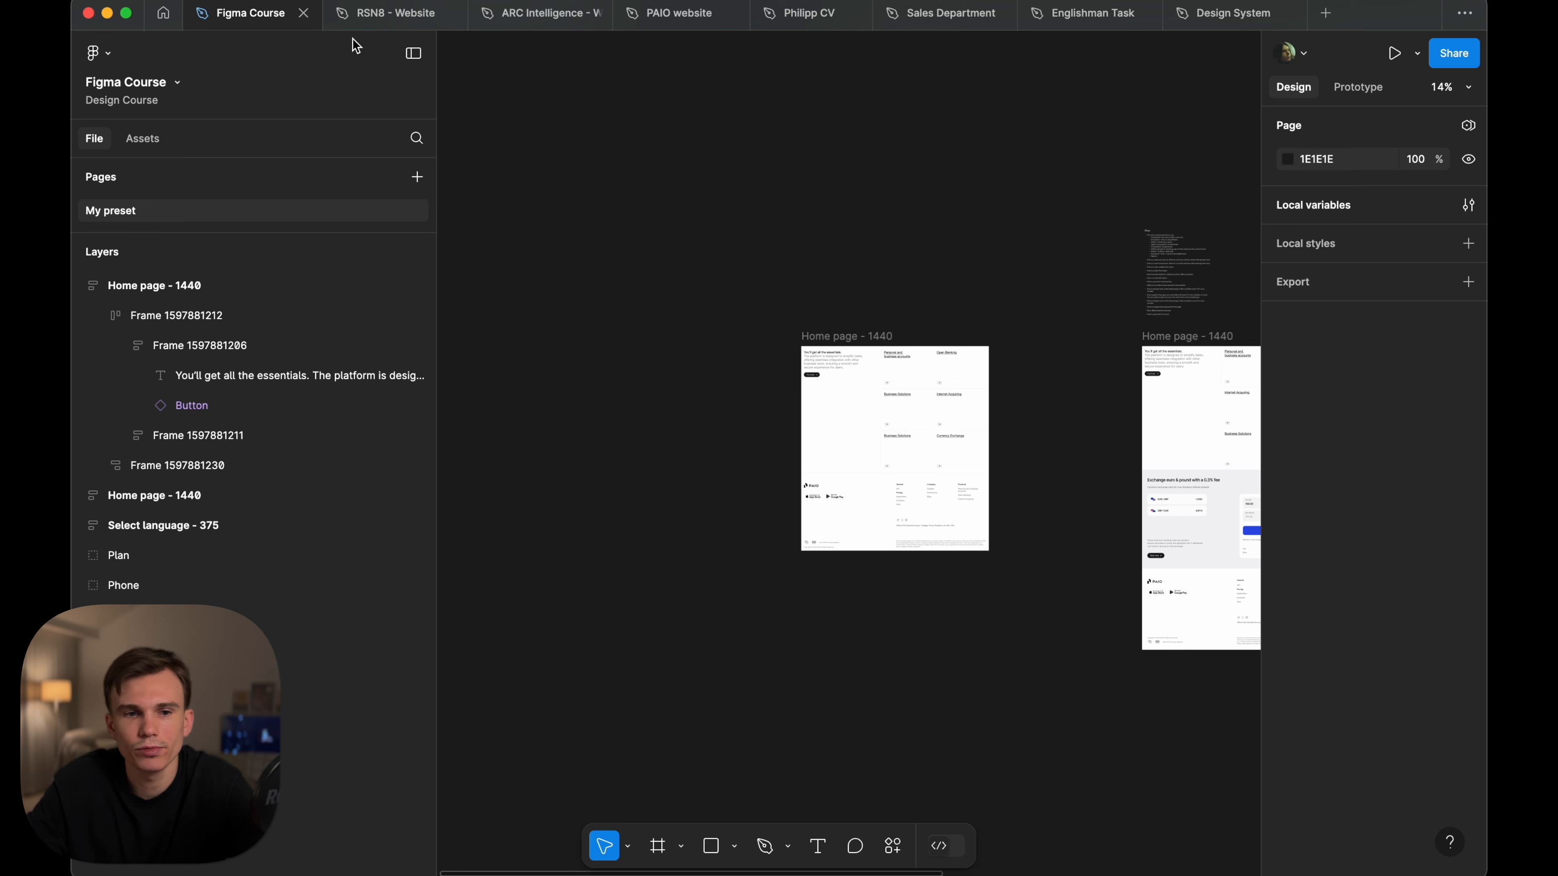
- Select the "Try it out" button under the intro text and examine its instance properties and nested layers
{"action": "scroll", "coordinate": [577, 244], "scroll_direction": "down", "scroll_amount": 4}
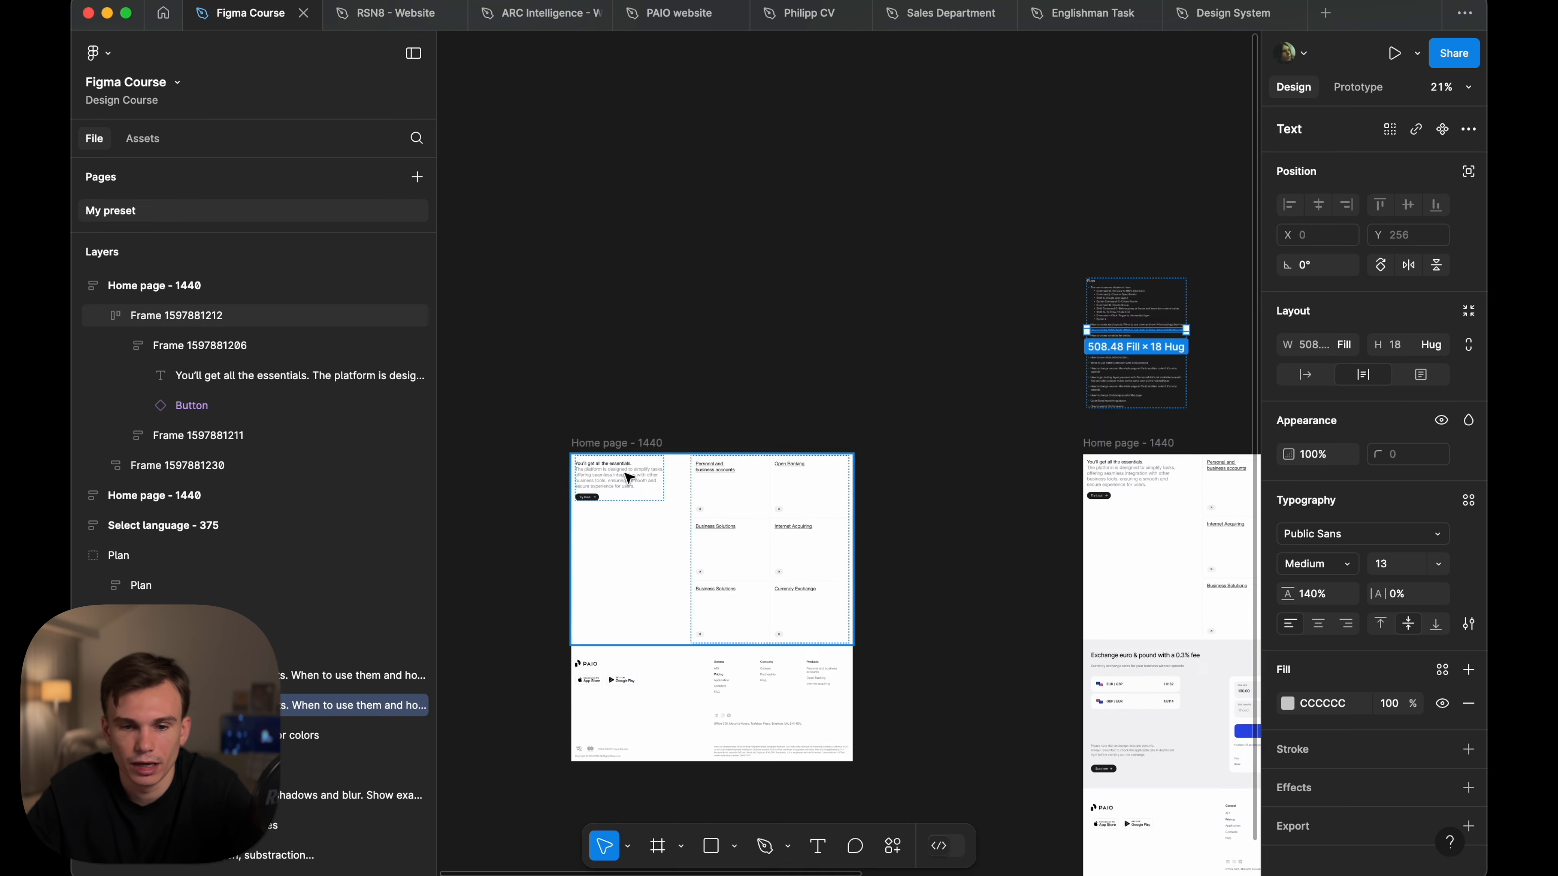
{"action": "scroll", "coordinate": [626, 476], "scroll_direction": "up", "scroll_amount": 7}
{"action": "scroll", "coordinate": [627, 476], "scroll_direction": "left", "scroll_amount": 3}
{"action": "scroll", "coordinate": [626, 477], "scroll_direction": "up", "scroll_amount": 3}
{"action": "left_click", "coordinate": [844, 448], "text": "super"}
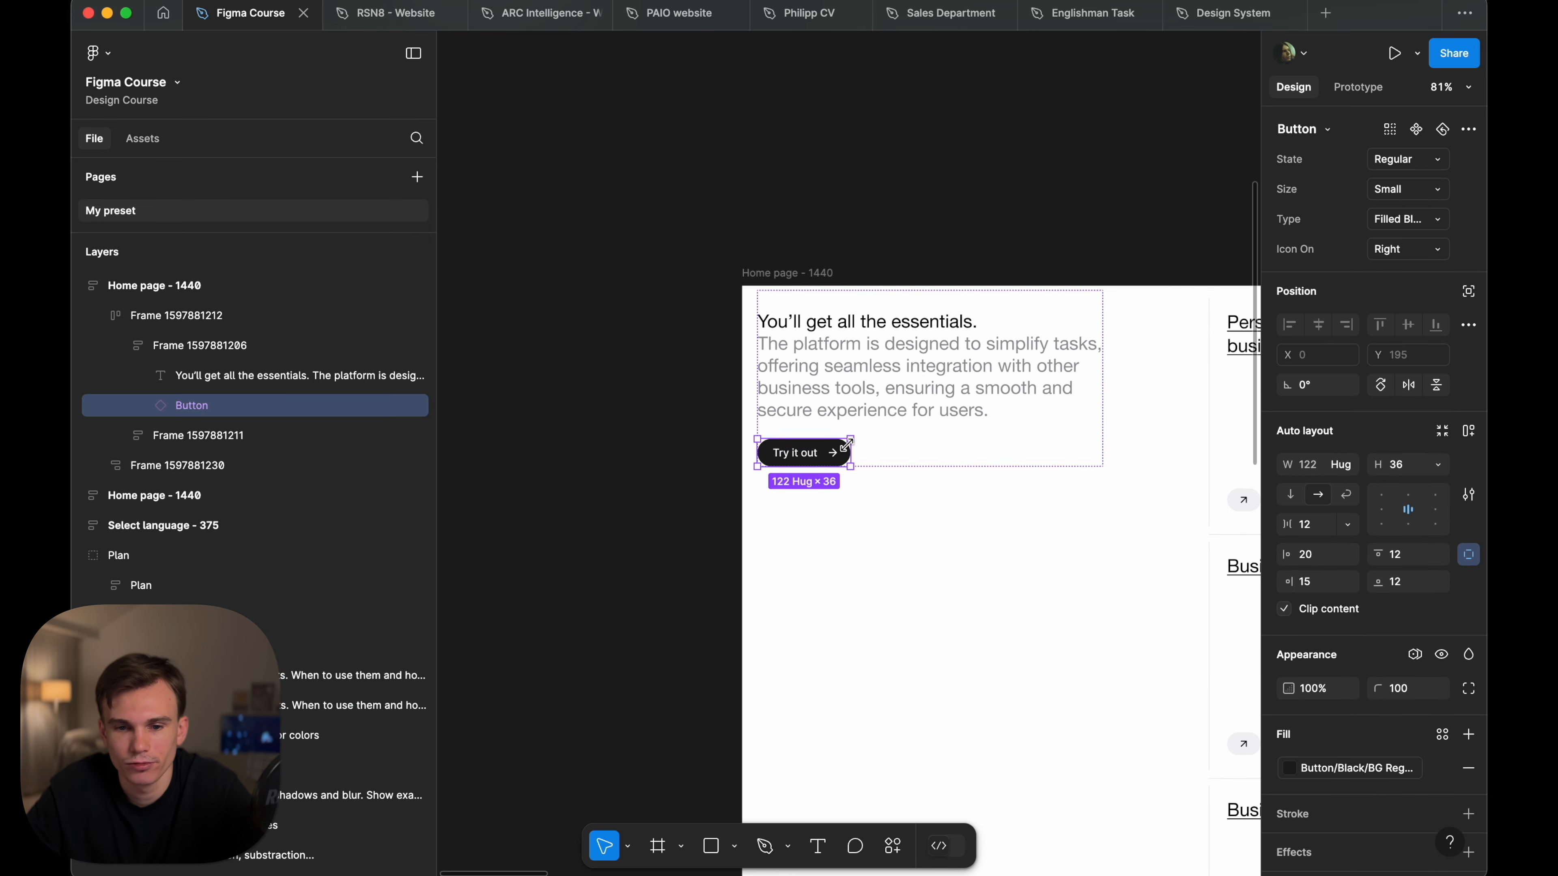
{"action": "scroll", "coordinate": [847, 444], "scroll_direction": "up", "scroll_amount": 5}
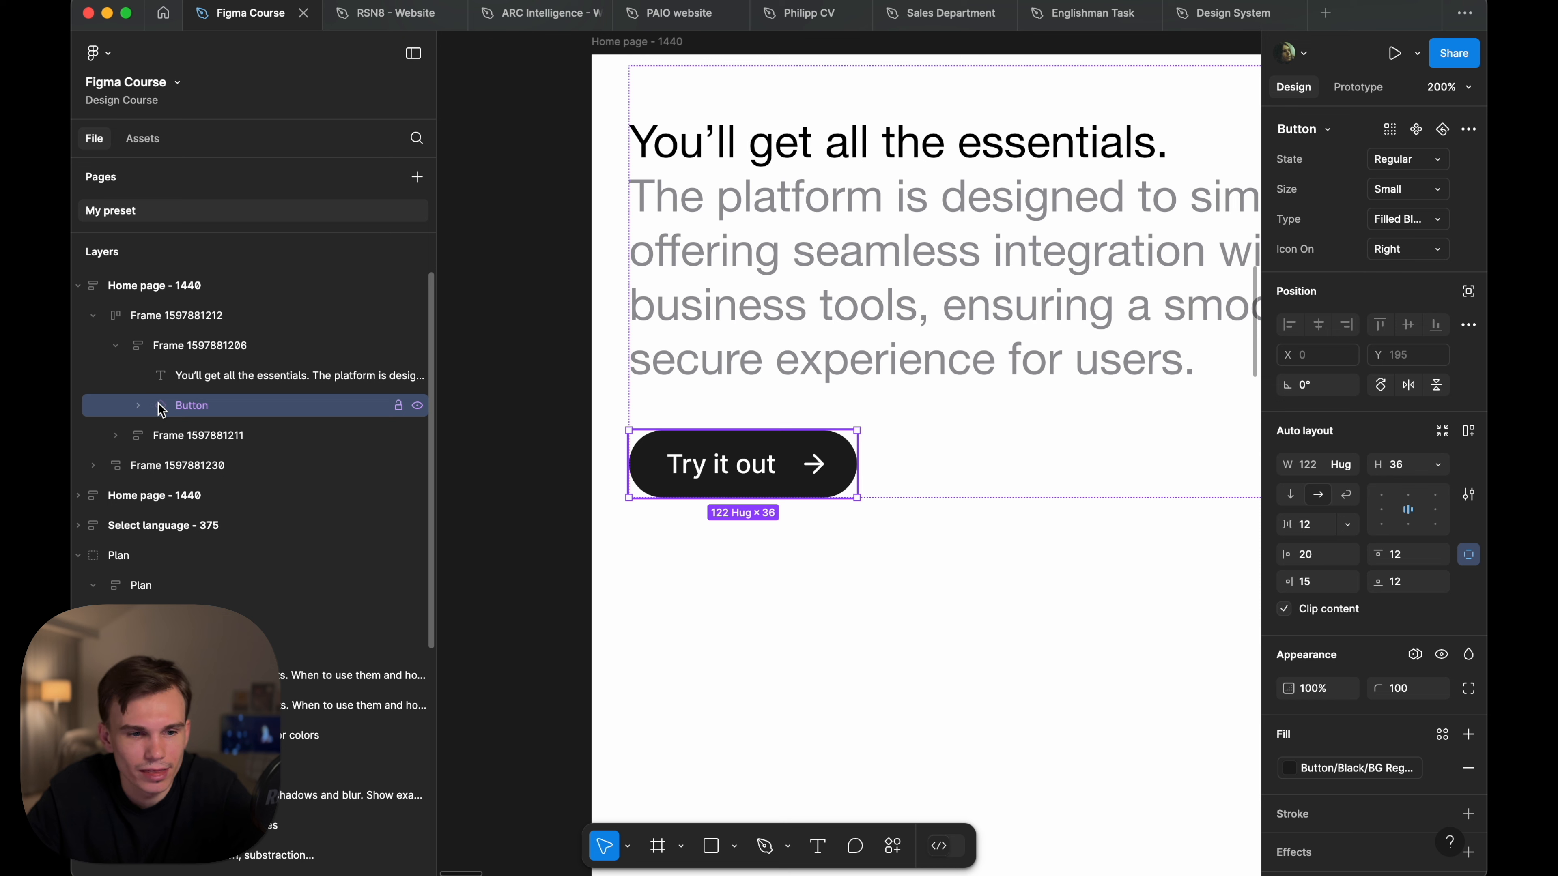
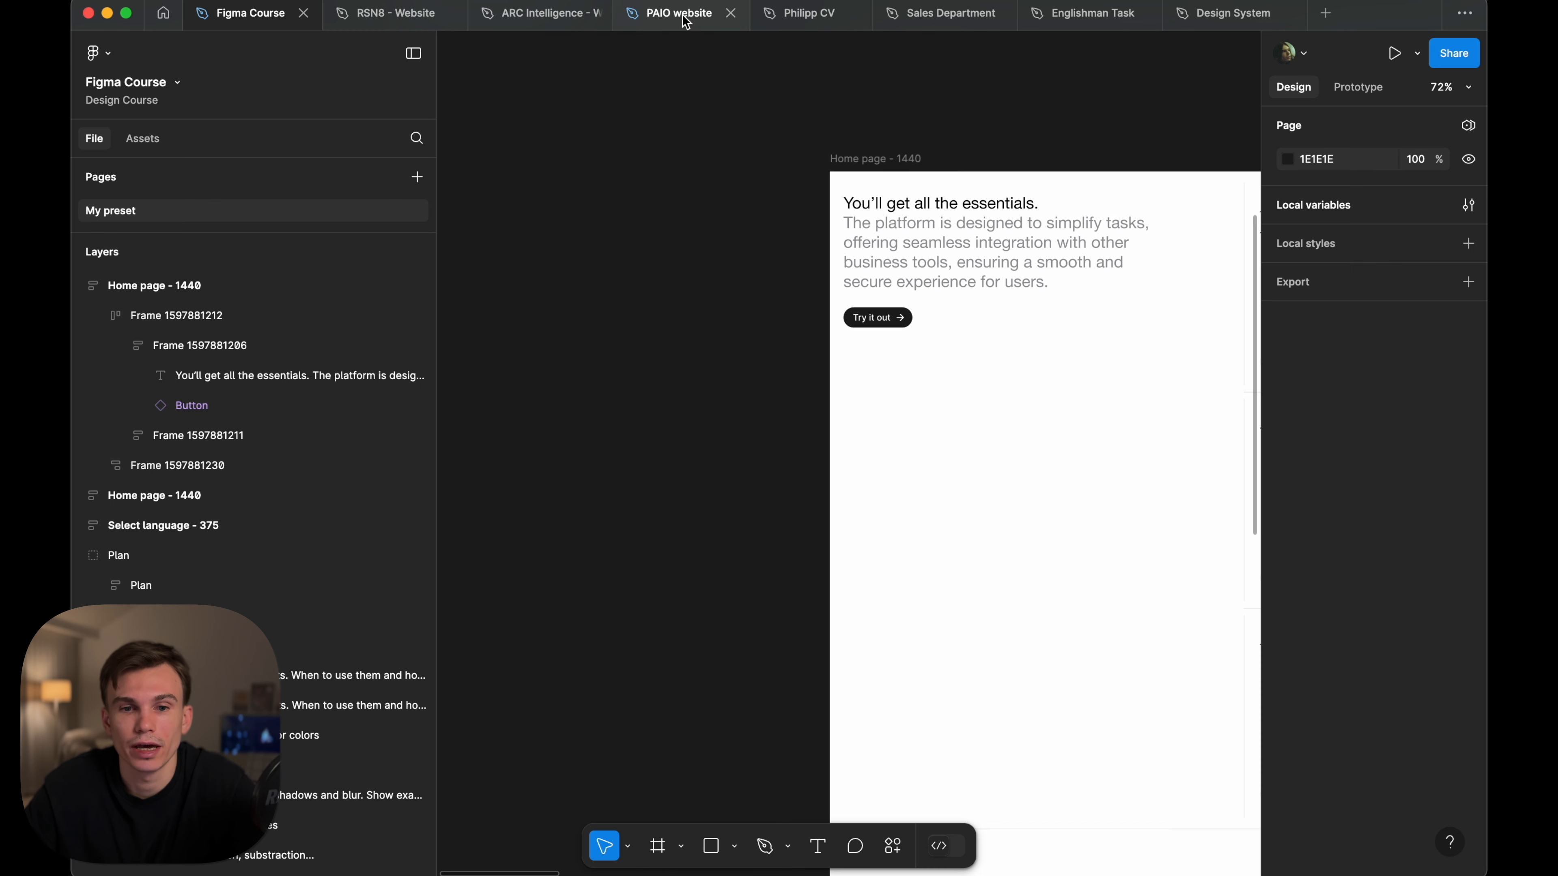
- Switch to the PAIO website file and go to the main component of the "Start now" button in the currency exchange section
{"action": "left_click", "coordinate": [678, 13]}
{"action": "left_click", "coordinate": [501, 502]}
{"action": "scroll", "coordinate": [509, 503], "scroll_direction": "left", "scroll_amount": 5}
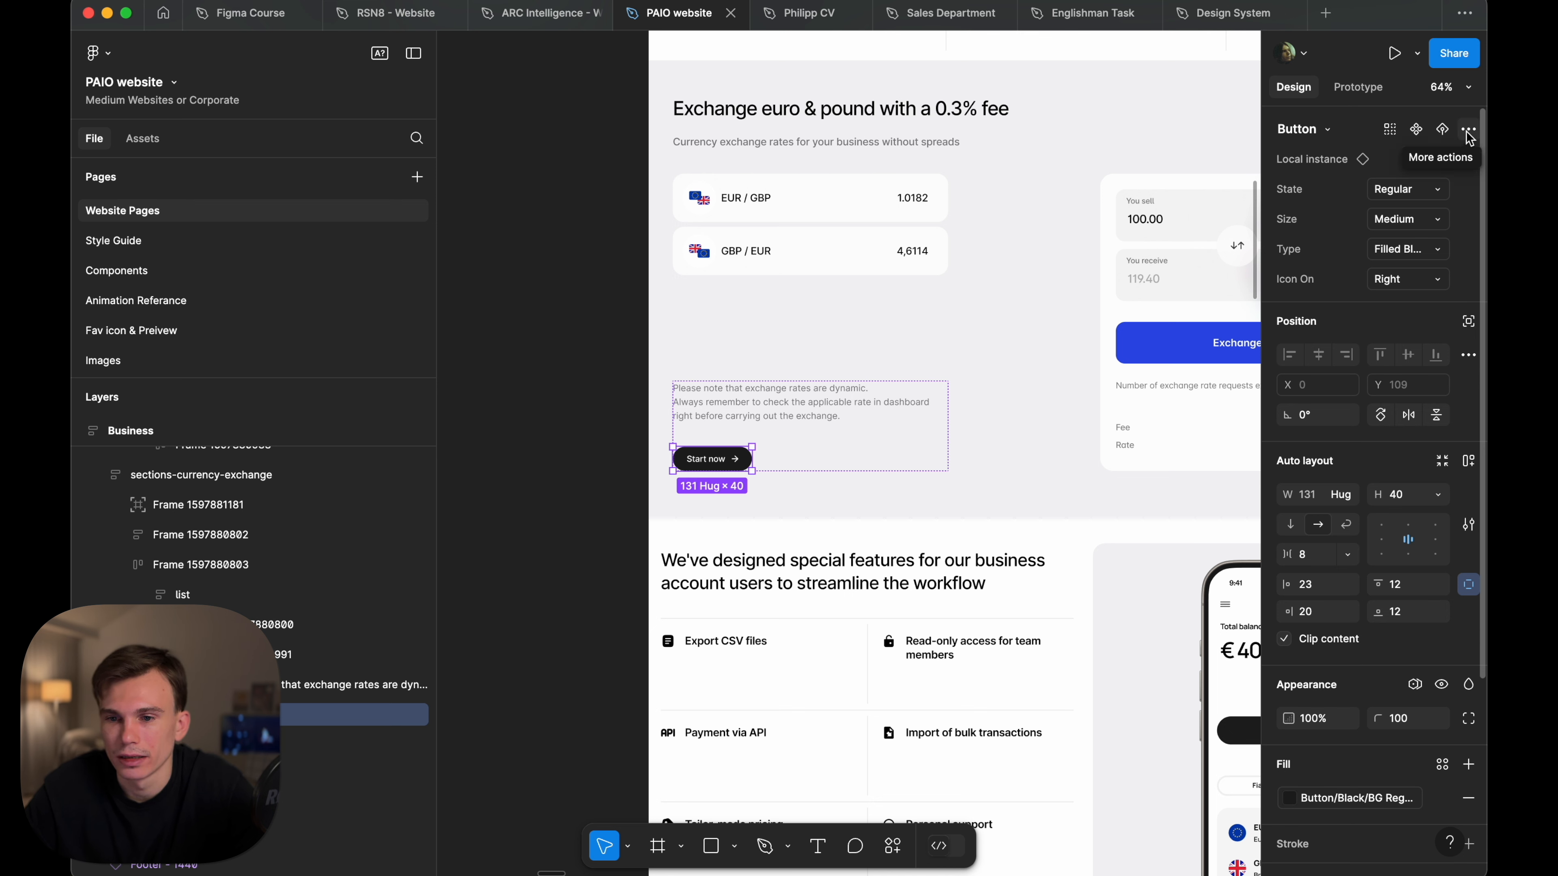
{"action": "left_click", "coordinate": [1362, 161]}
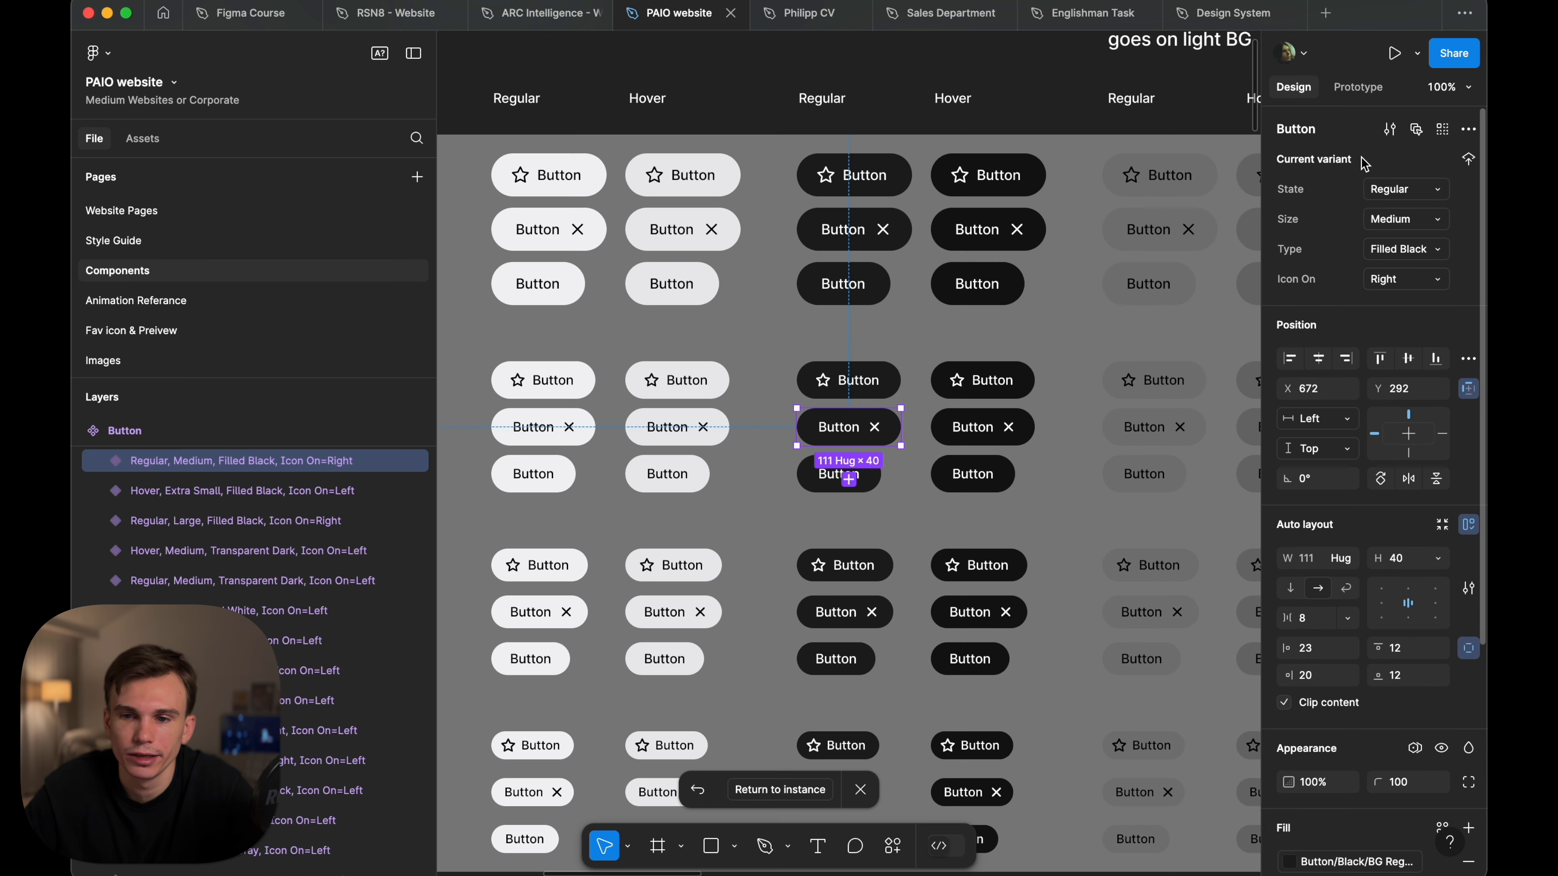
- Examine the Button component set, comparing its sizes, icon positions, colour types and Regular and Hover states
{"action": "scroll", "coordinate": [909, 451], "scroll_direction": "up", "scroll_amount": 5}
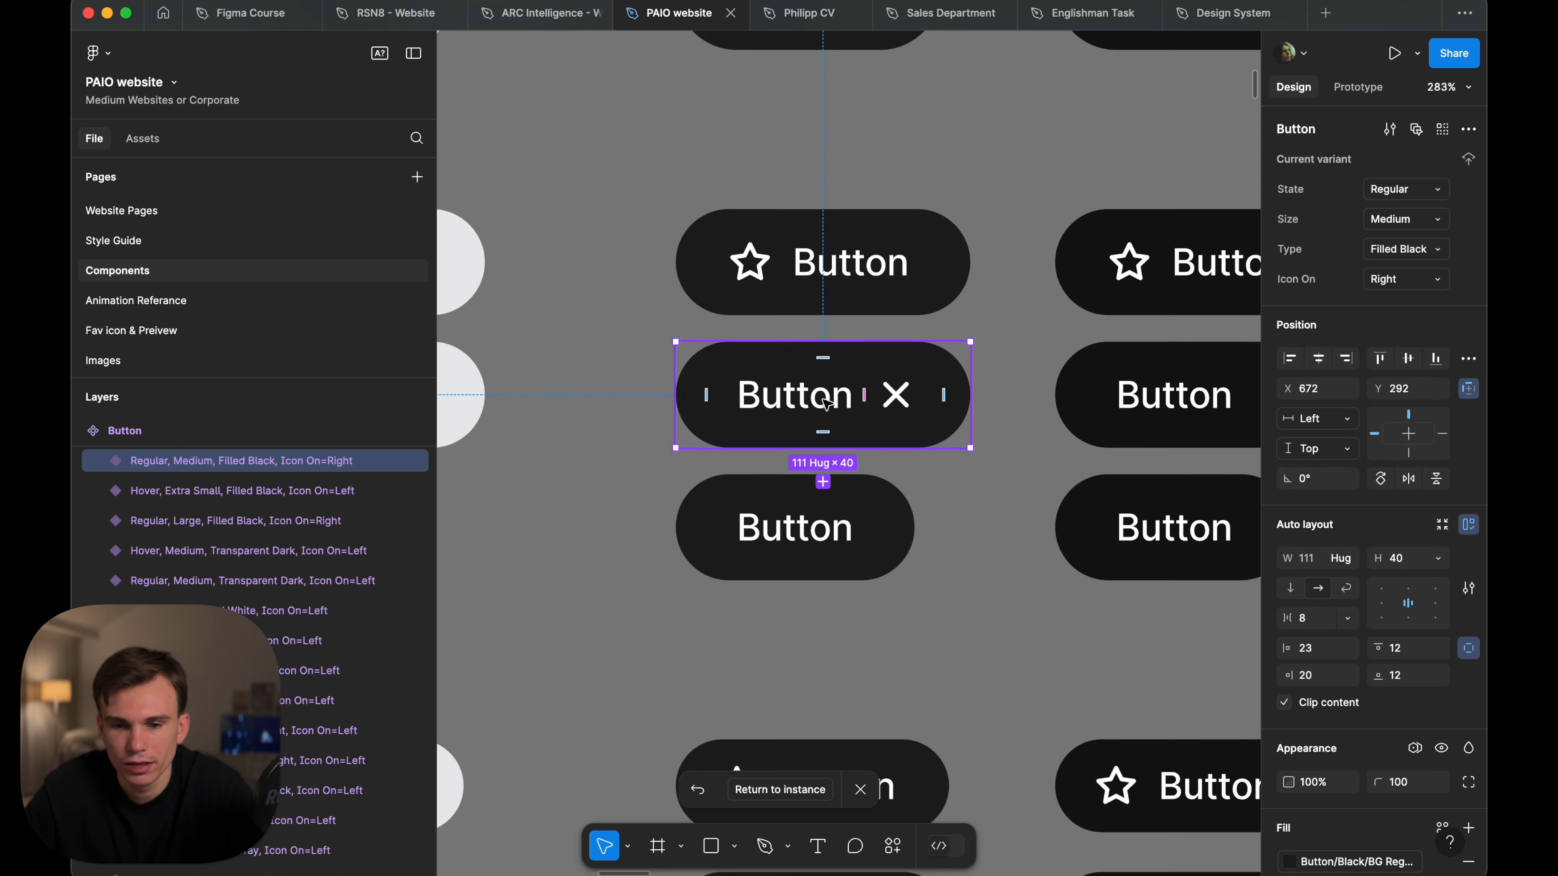
{"action": "scroll", "coordinate": [824, 402], "scroll_direction": "down", "scroll_amount": 10}
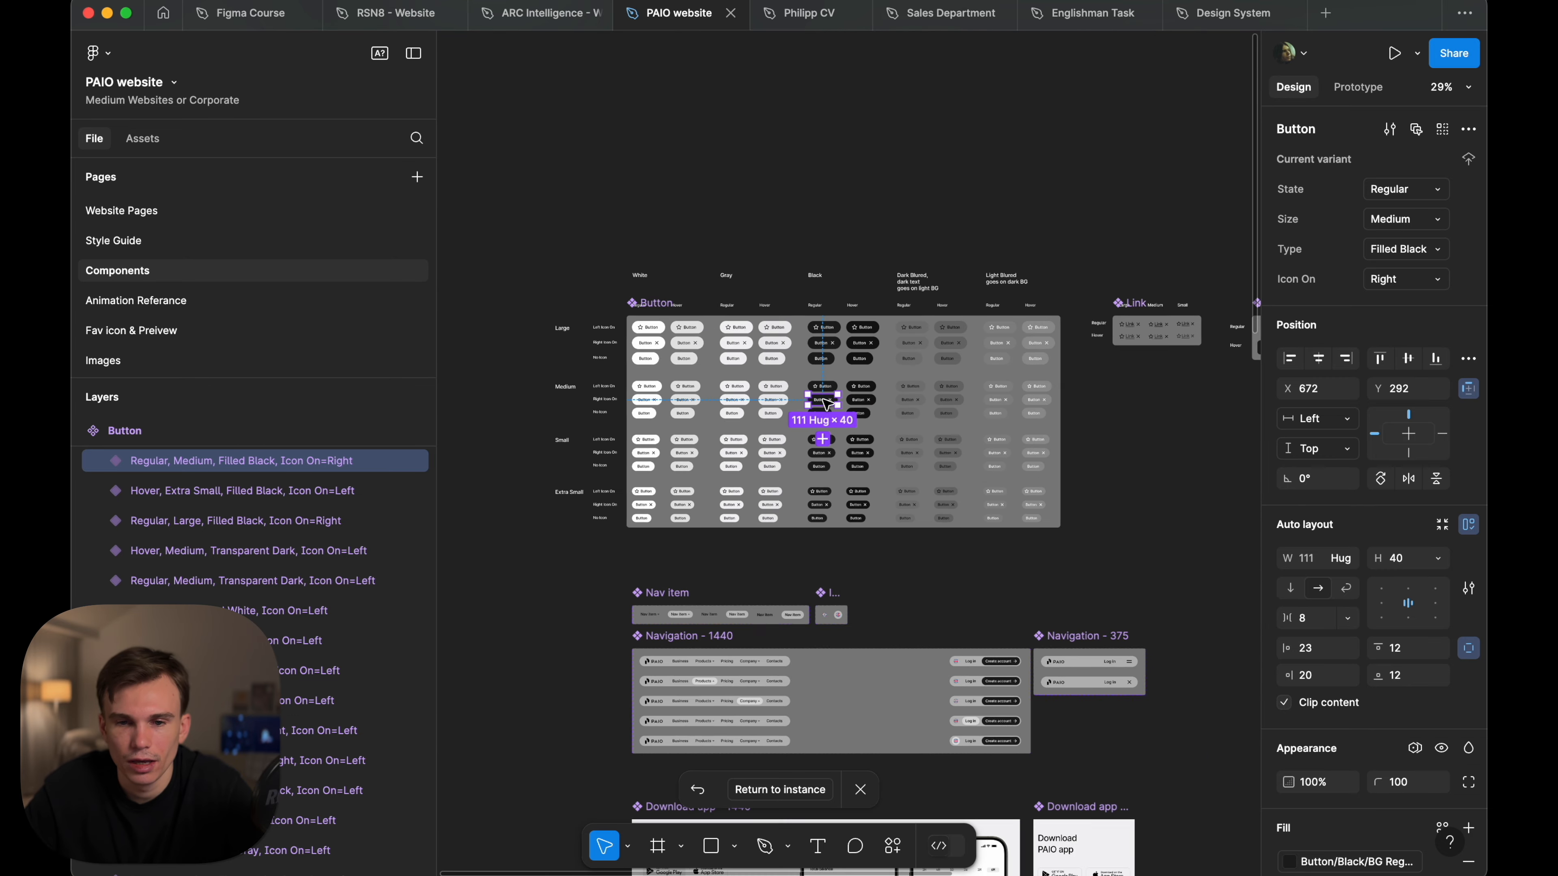
{"action": "left_click", "coordinate": [764, 198]}
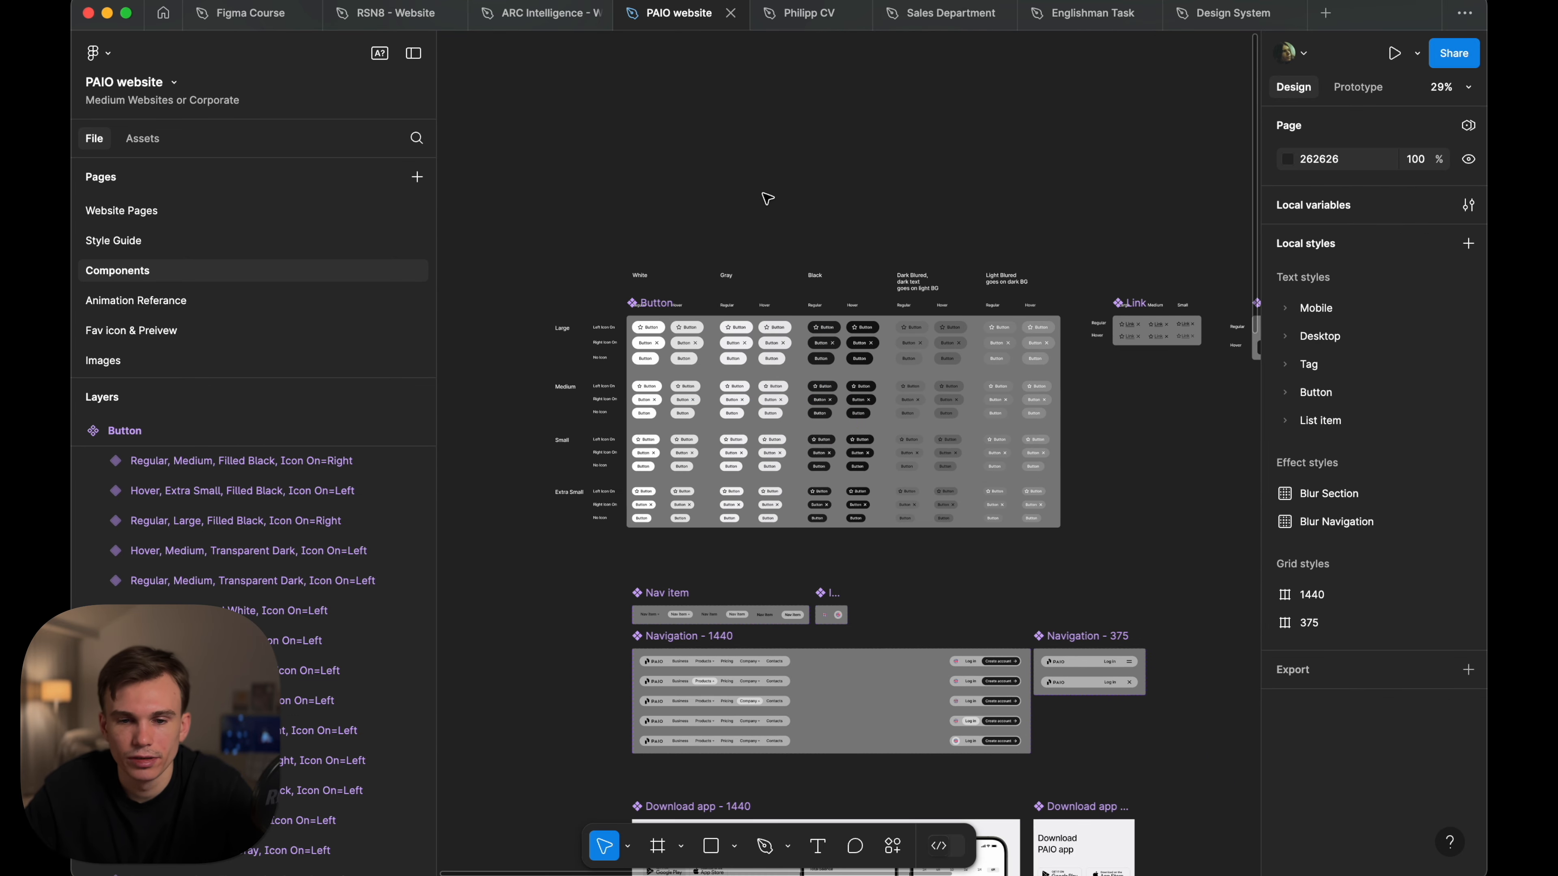
{"action": "scroll", "coordinate": [753, 436], "scroll_direction": "up", "scroll_amount": 3}
{"action": "scroll", "coordinate": [753, 437], "scroll_direction": "left", "scroll_amount": 3}
{"action": "scroll", "coordinate": [528, 312], "scroll_direction": "up", "scroll_amount": 2}
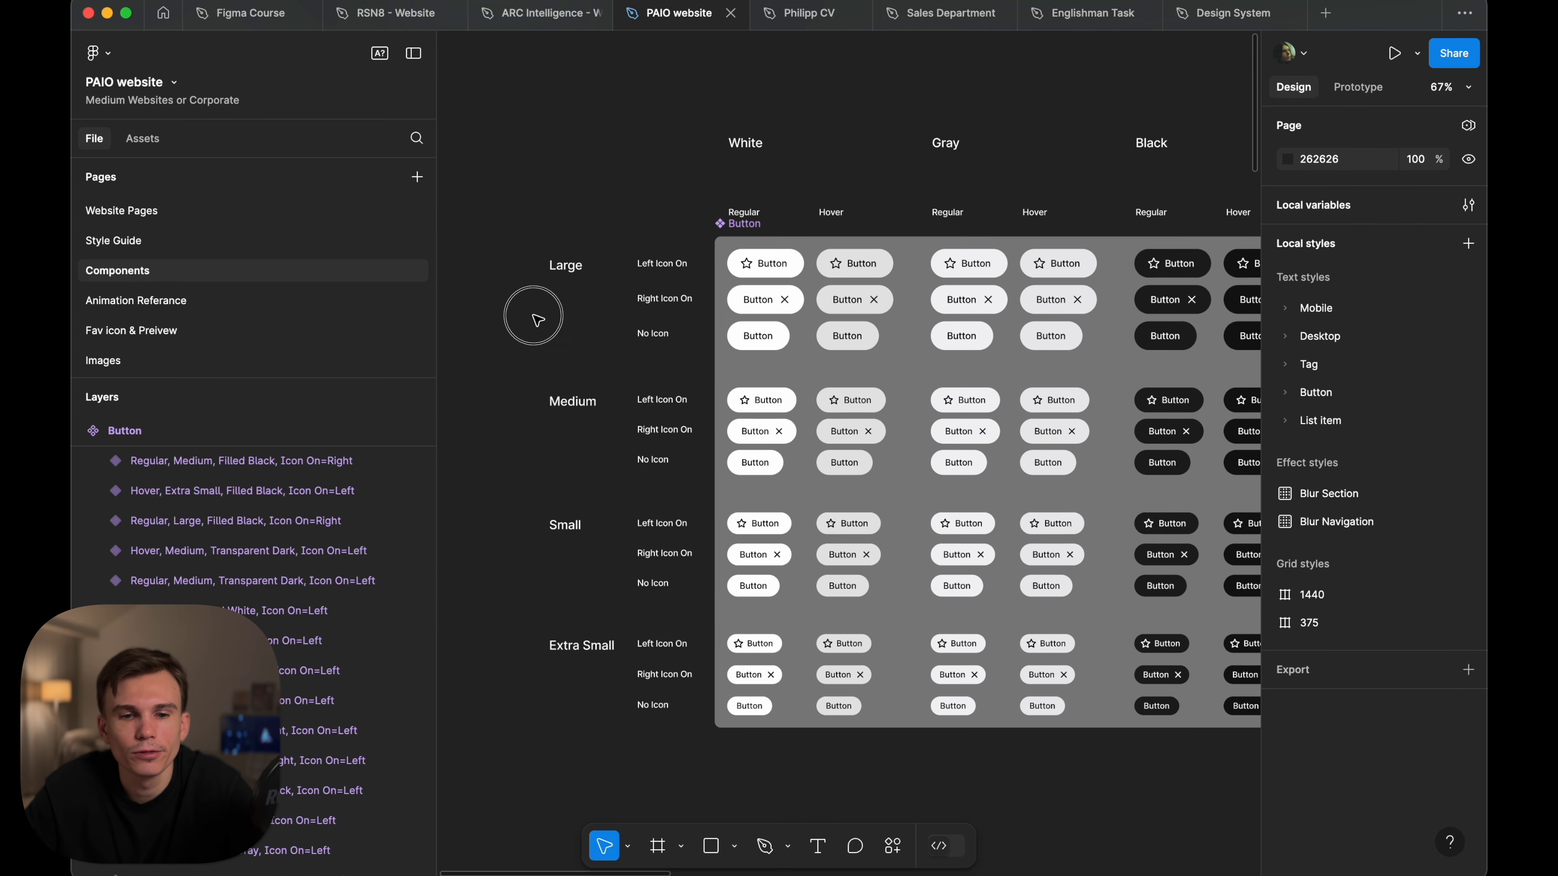
{"action": "left_click_drag", "start_coordinate": [505, 237], "coordinate": [713, 758]}
{"action": "left_click", "coordinate": [601, 208]}
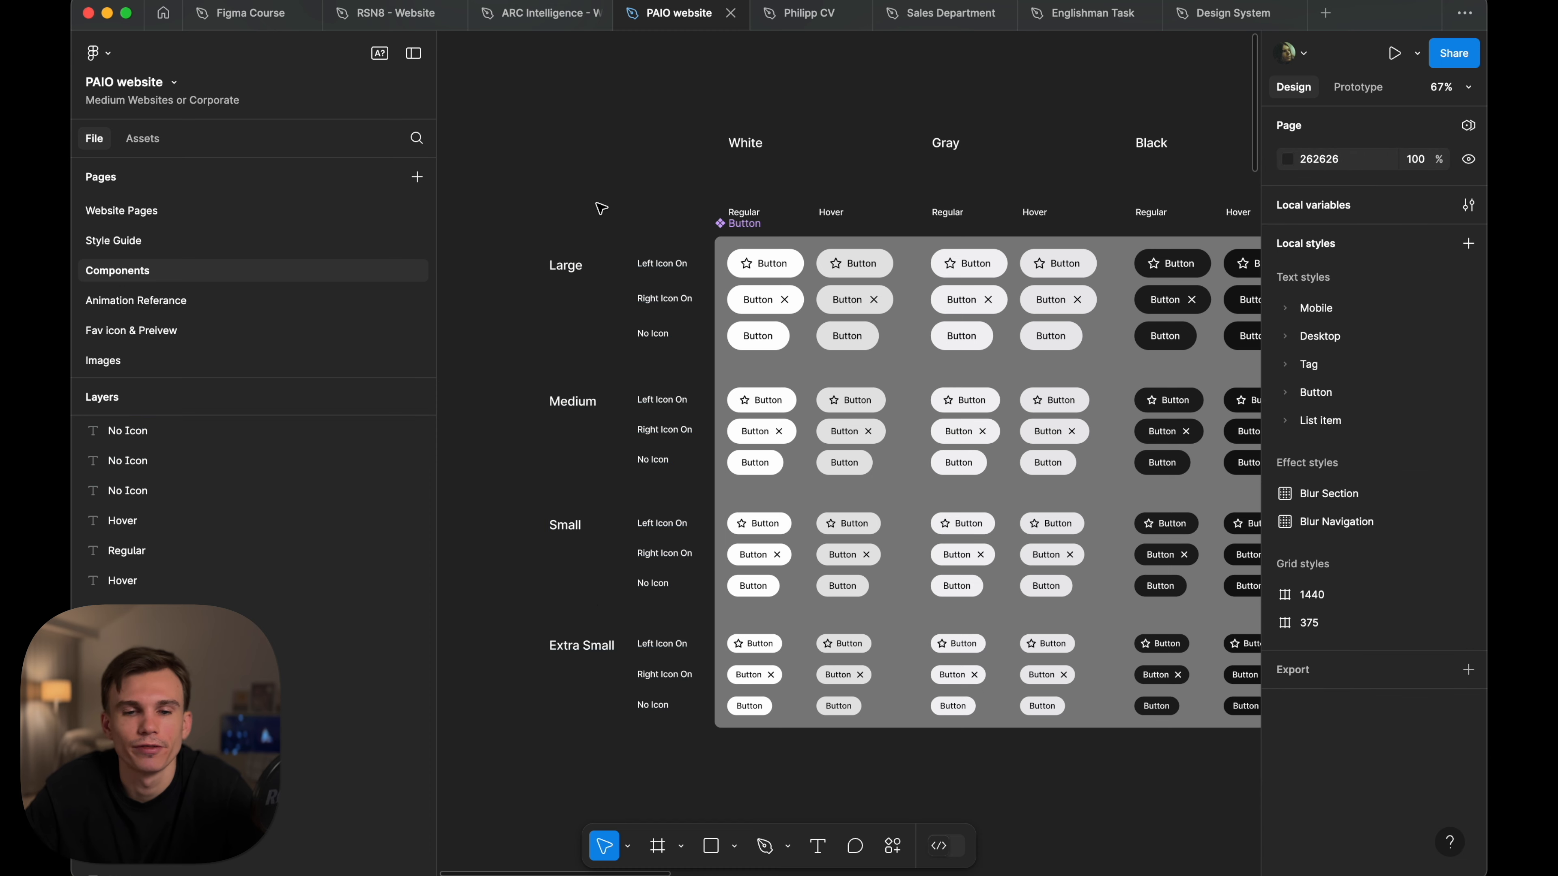
{"action": "scroll", "coordinate": [600, 208], "scroll_direction": "down", "scroll_amount": 3}
{"action": "scroll", "coordinate": [849, 146], "scroll_direction": "right", "scroll_amount": 4}
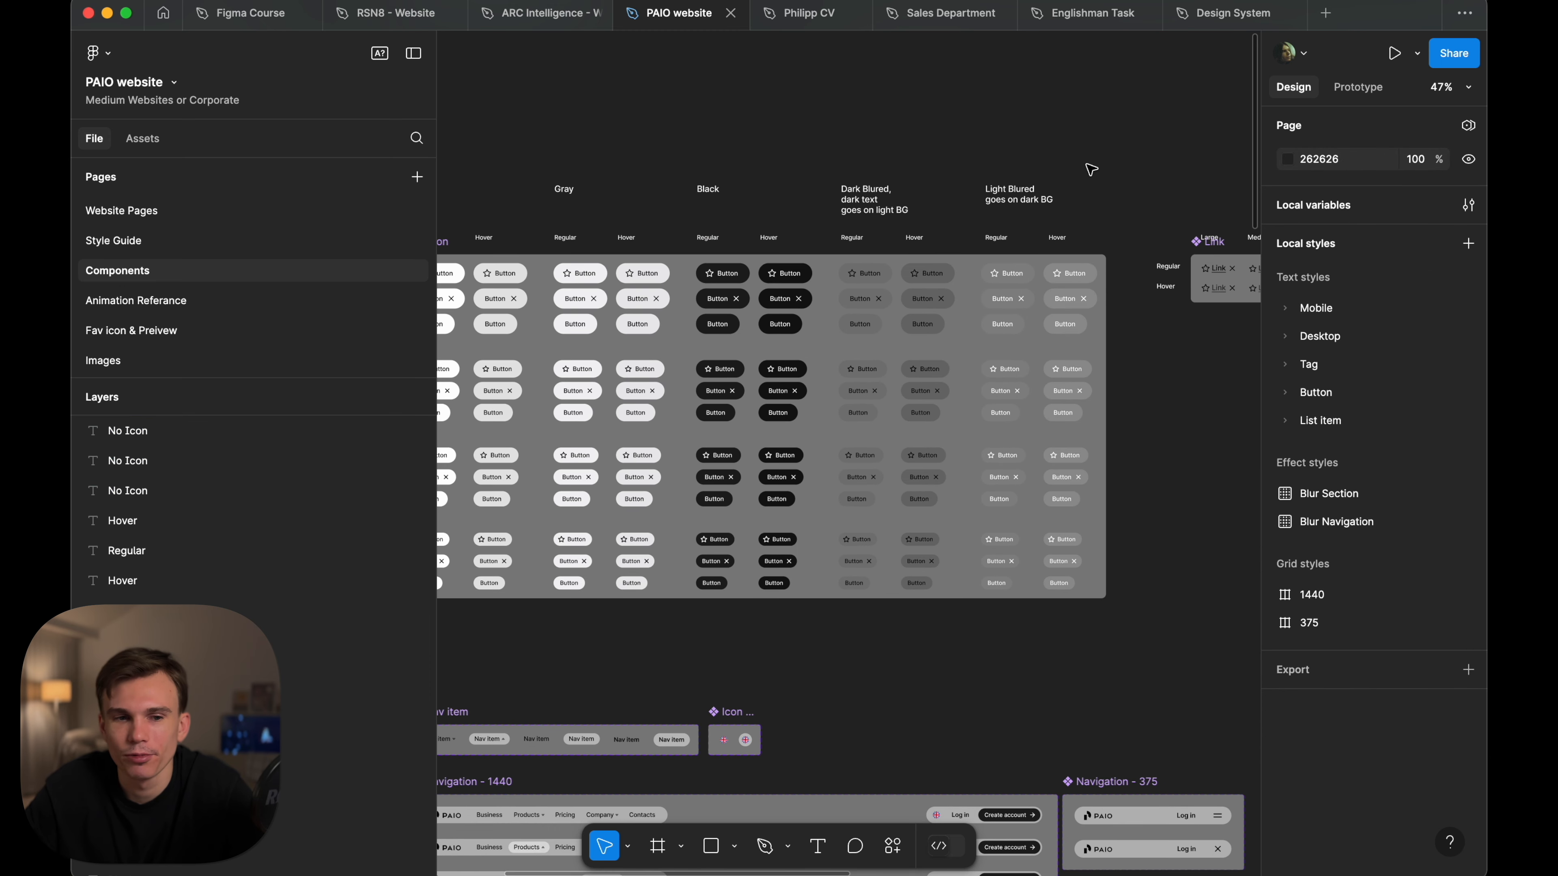
- Narrow the layers sidebar to give the canvas more room, and look over the Button component set again
{"action": "scroll", "coordinate": [1091, 169], "scroll_direction": "left", "scroll_amount": 2}
{"action": "left_click_drag", "start_coordinate": [437, 67], "coordinate": [202, 62]}
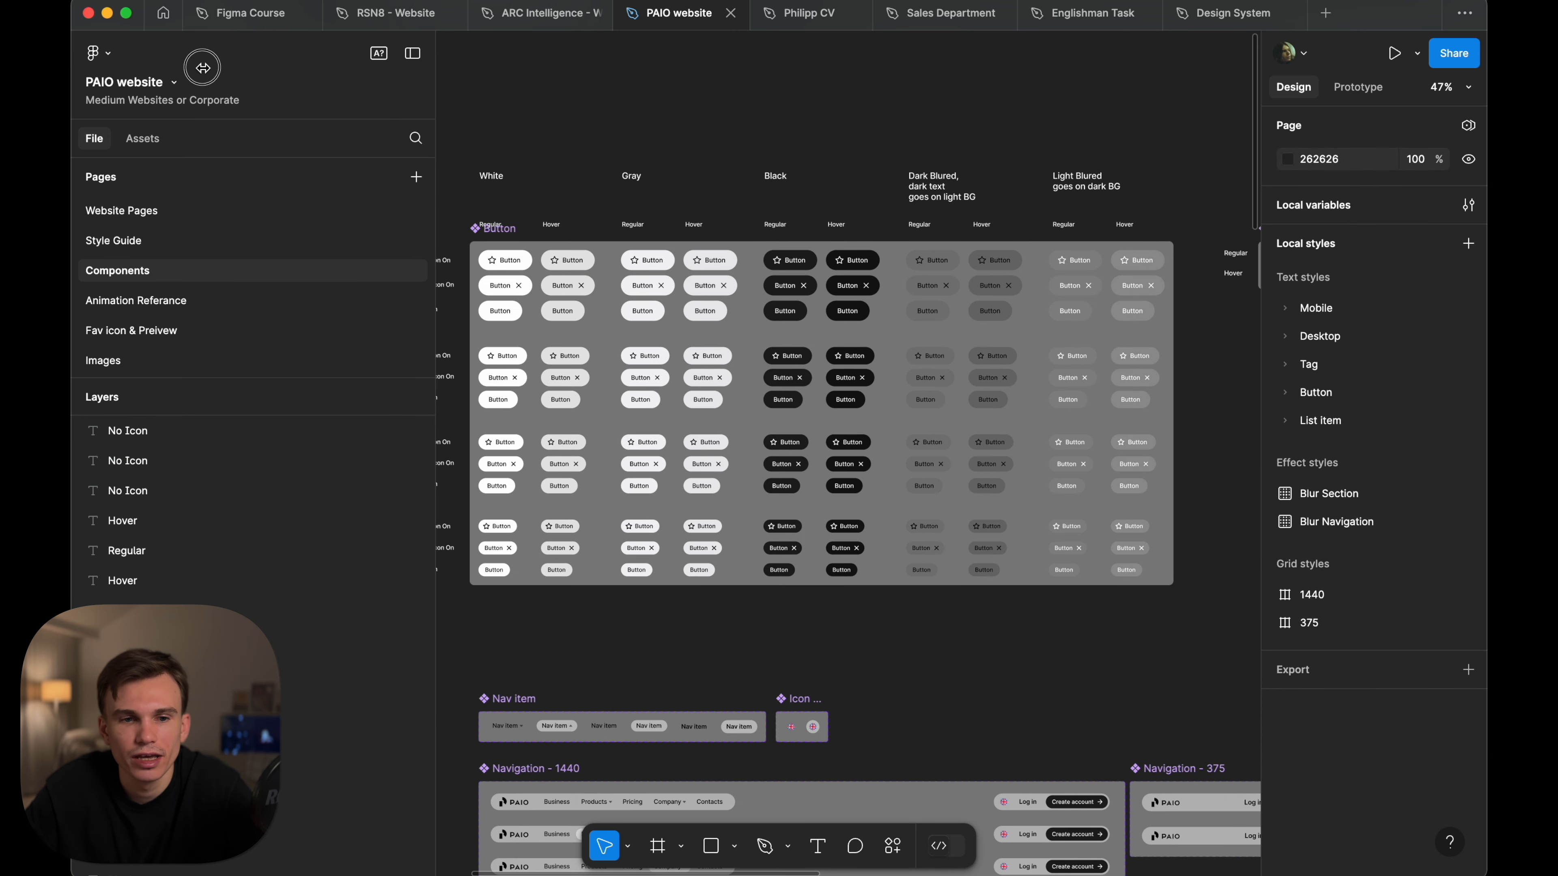
{"action": "scroll", "coordinate": [720, 214], "scroll_direction": "left", "scroll_amount": 5}
{"action": "scroll", "coordinate": [720, 214], "scroll_direction": "down", "scroll_amount": 1}
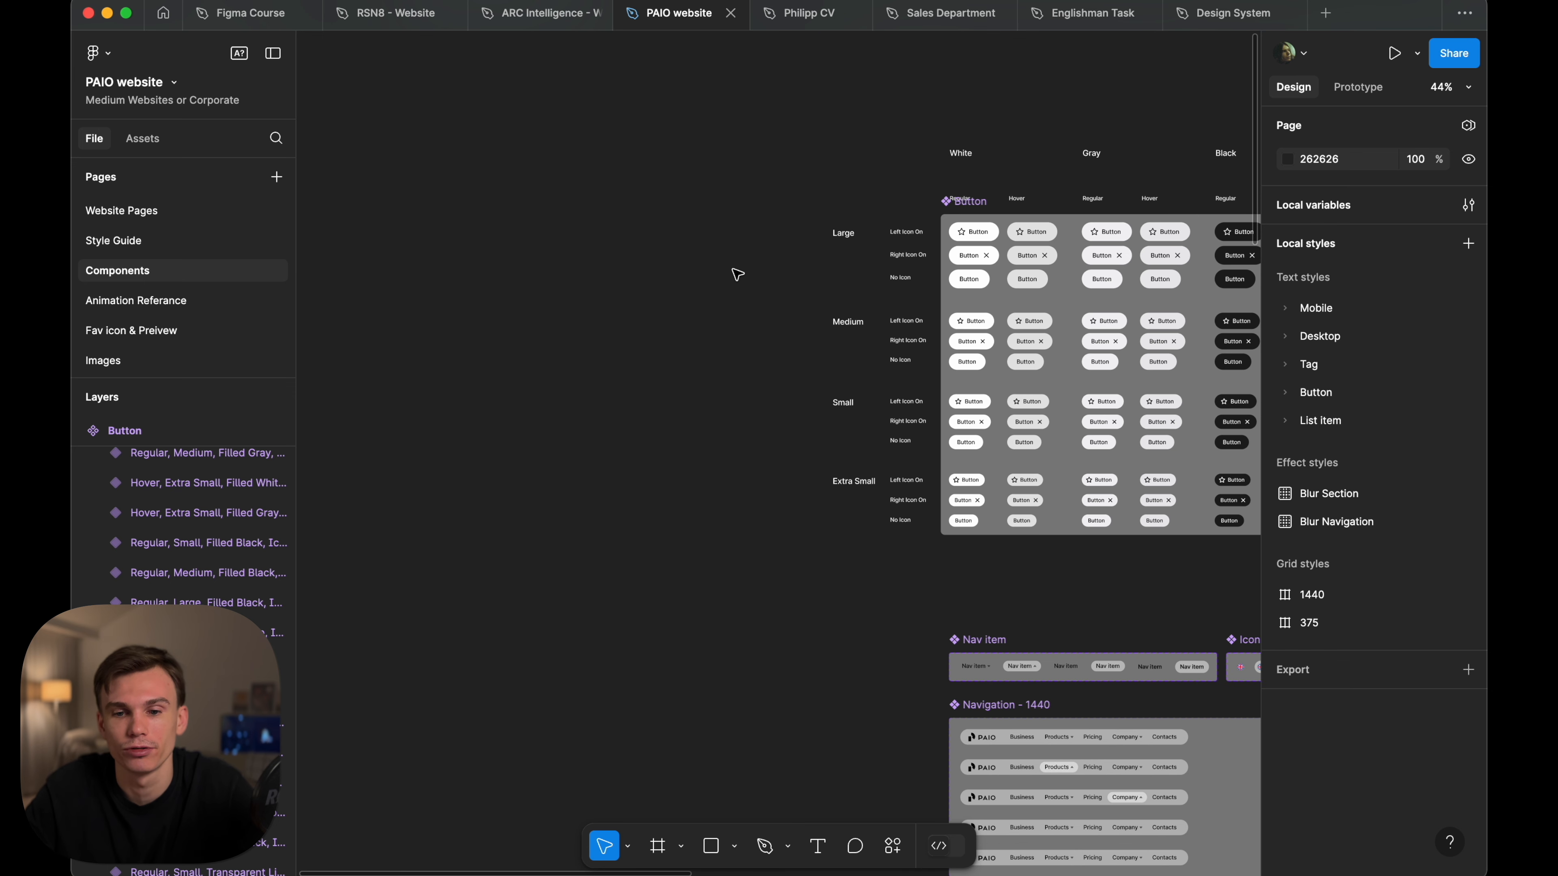
{"action": "scroll", "coordinate": [737, 274], "scroll_direction": "right", "scroll_amount": 6}
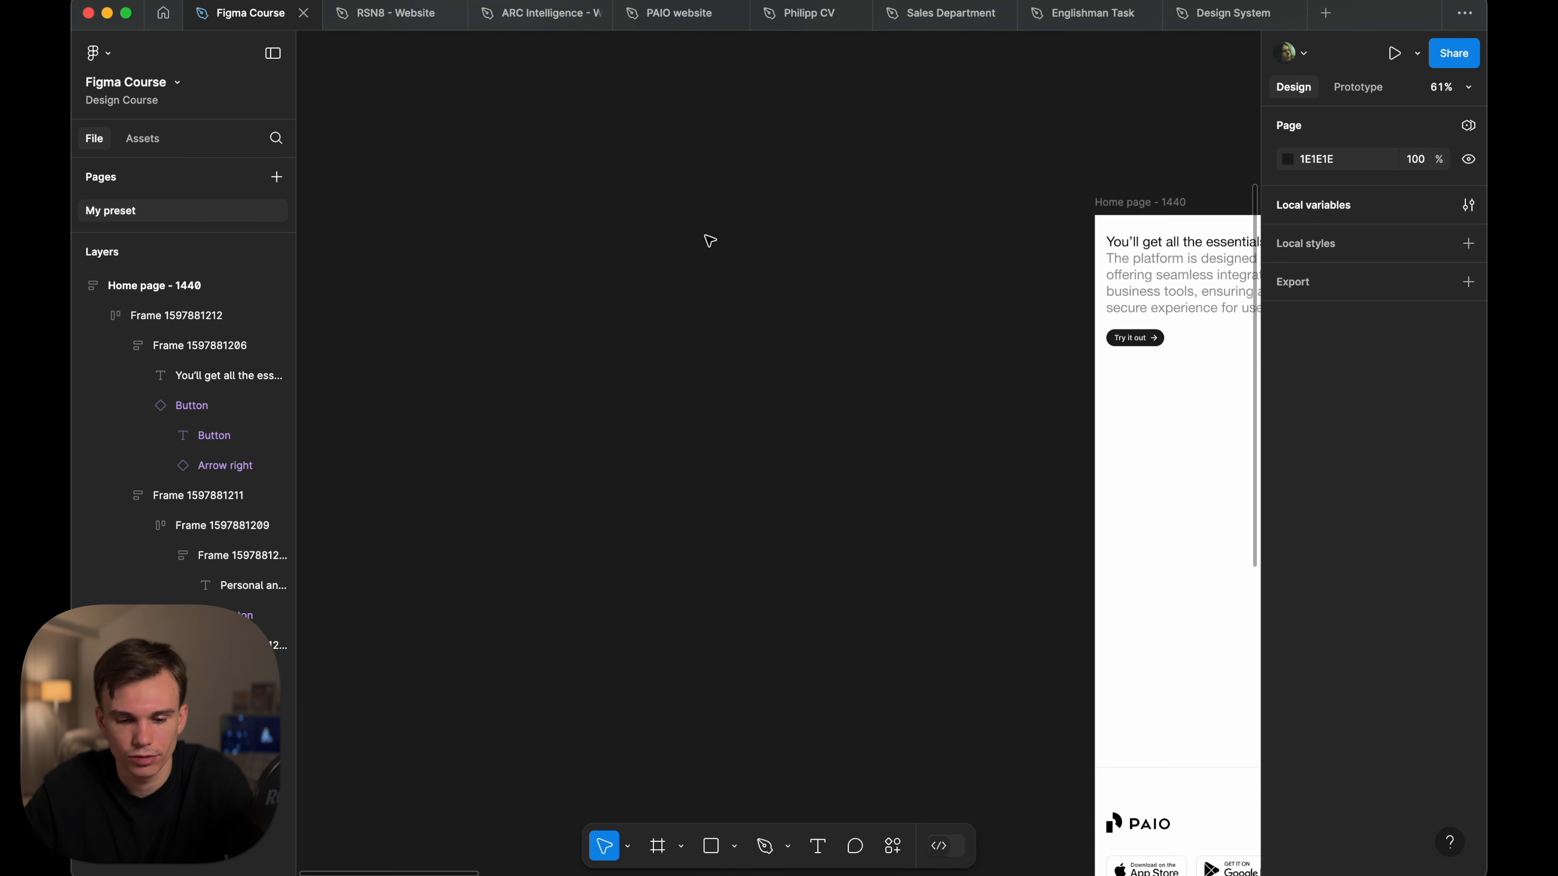
- Switch back to the Figma Course file and add a text layer reading "Button" on the empty canvas beside the home page frame
{"action": "key", "text": "t"}
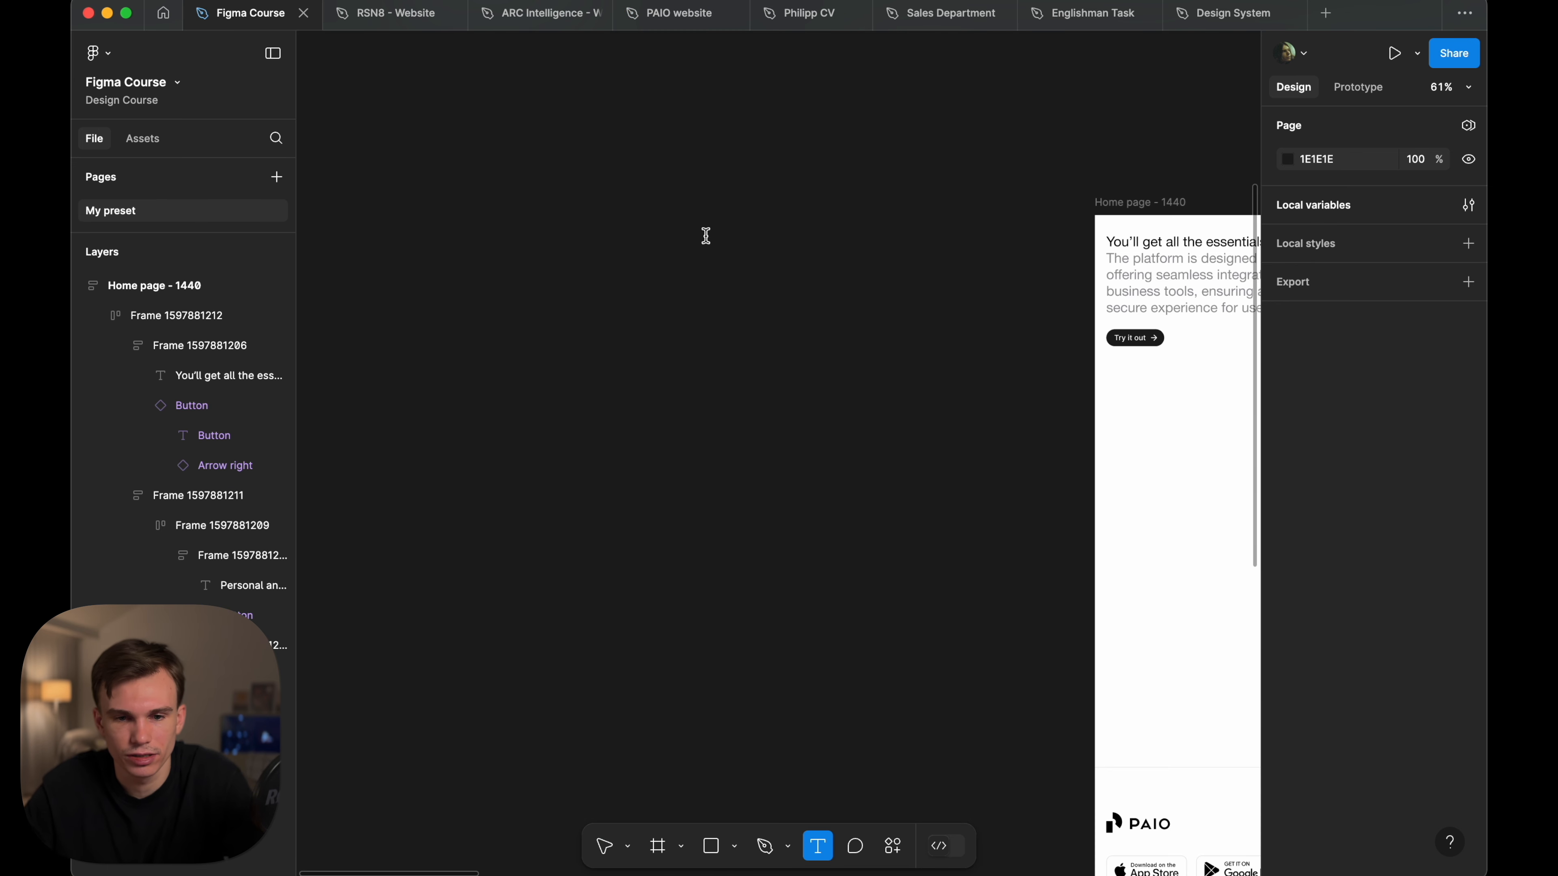
{"action": "left_click", "coordinate": [706, 235]}
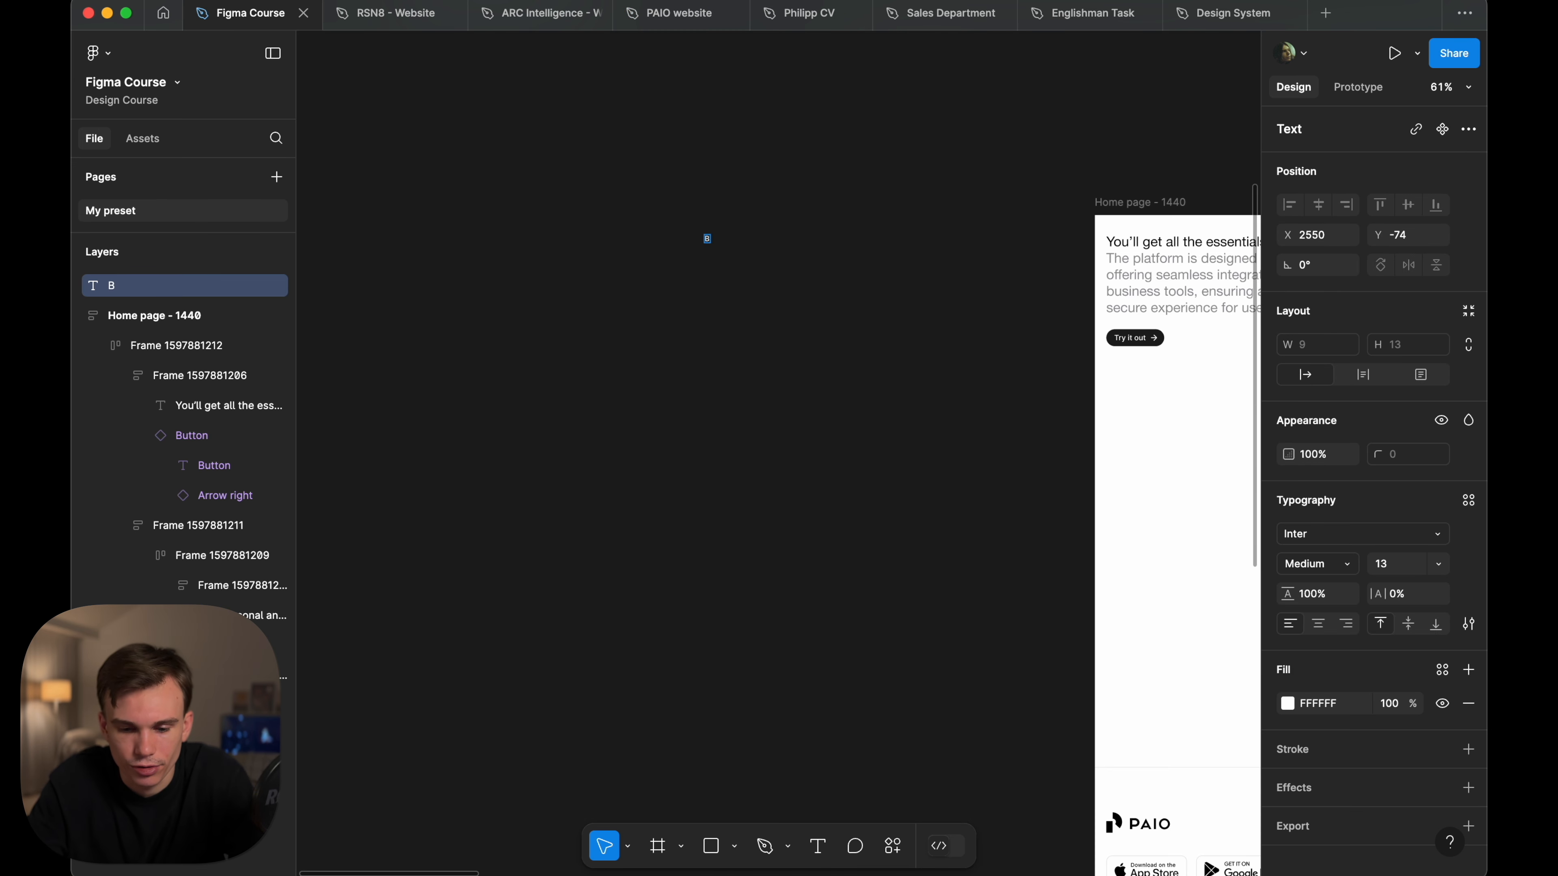
{"action": "left_click", "coordinate": [992, 340]}
{"action": "scroll", "coordinate": [774, 298], "scroll_direction": "up", "scroll_amount": 5}
{"action": "scroll", "coordinate": [774, 299], "scroll_direction": "left", "scroll_amount": 3}
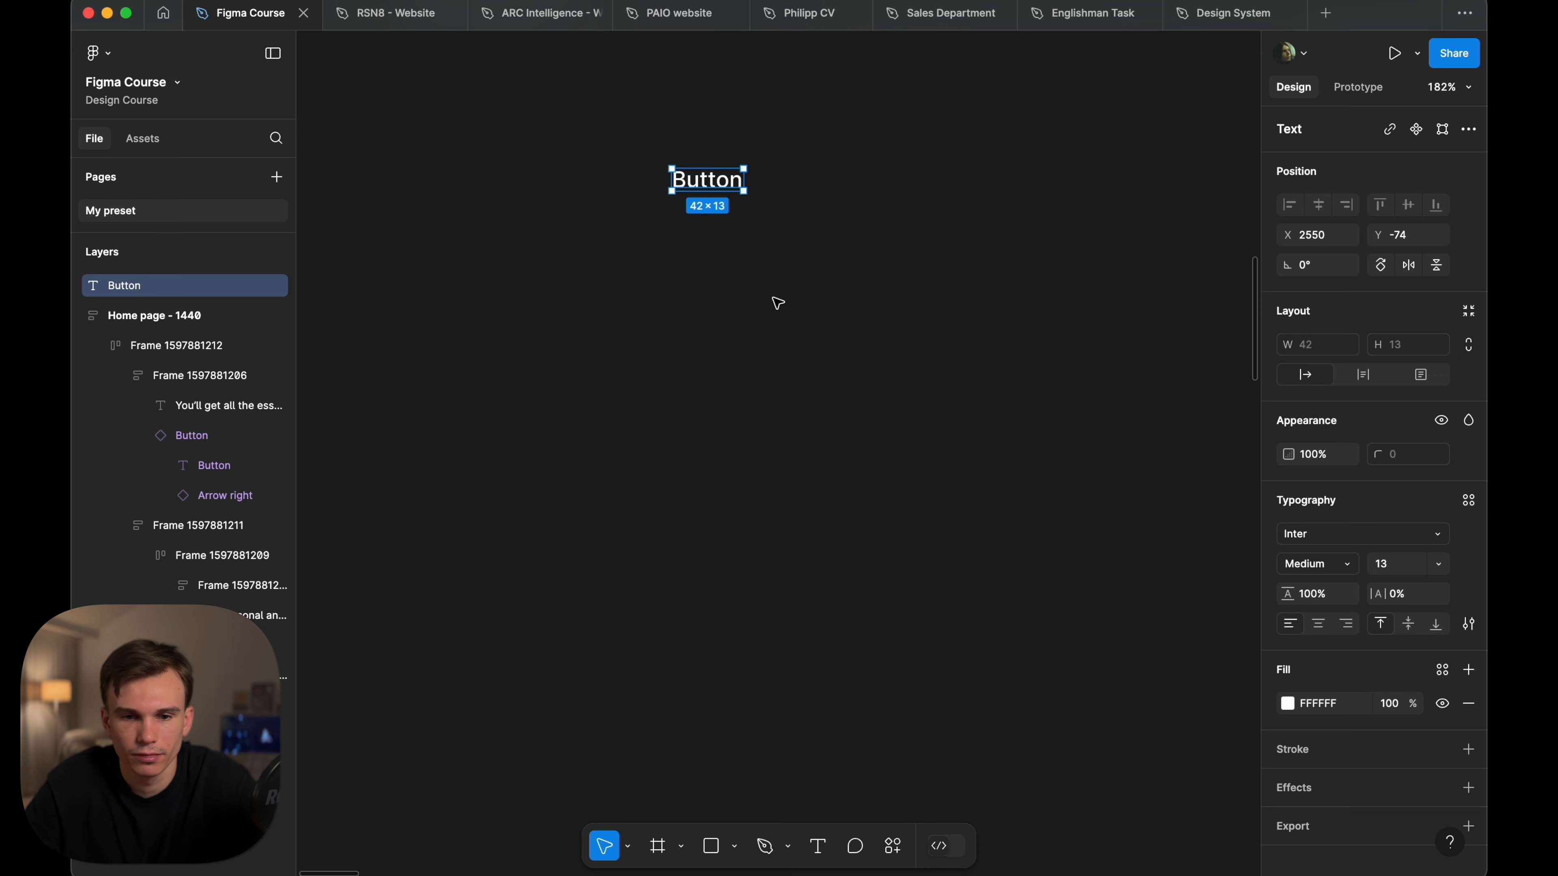
- Wrap the "Button" text in an auto layout frame and rename the frame Button
{"action": "scroll", "coordinate": [774, 299], "scroll_direction": "up", "scroll_amount": 4}
{"action": "scroll", "coordinate": [774, 299], "scroll_direction": "right", "scroll_amount": 4}
{"action": "left_click", "coordinate": [797, 286]}
{"action": "left_click", "coordinate": [747, 347]}
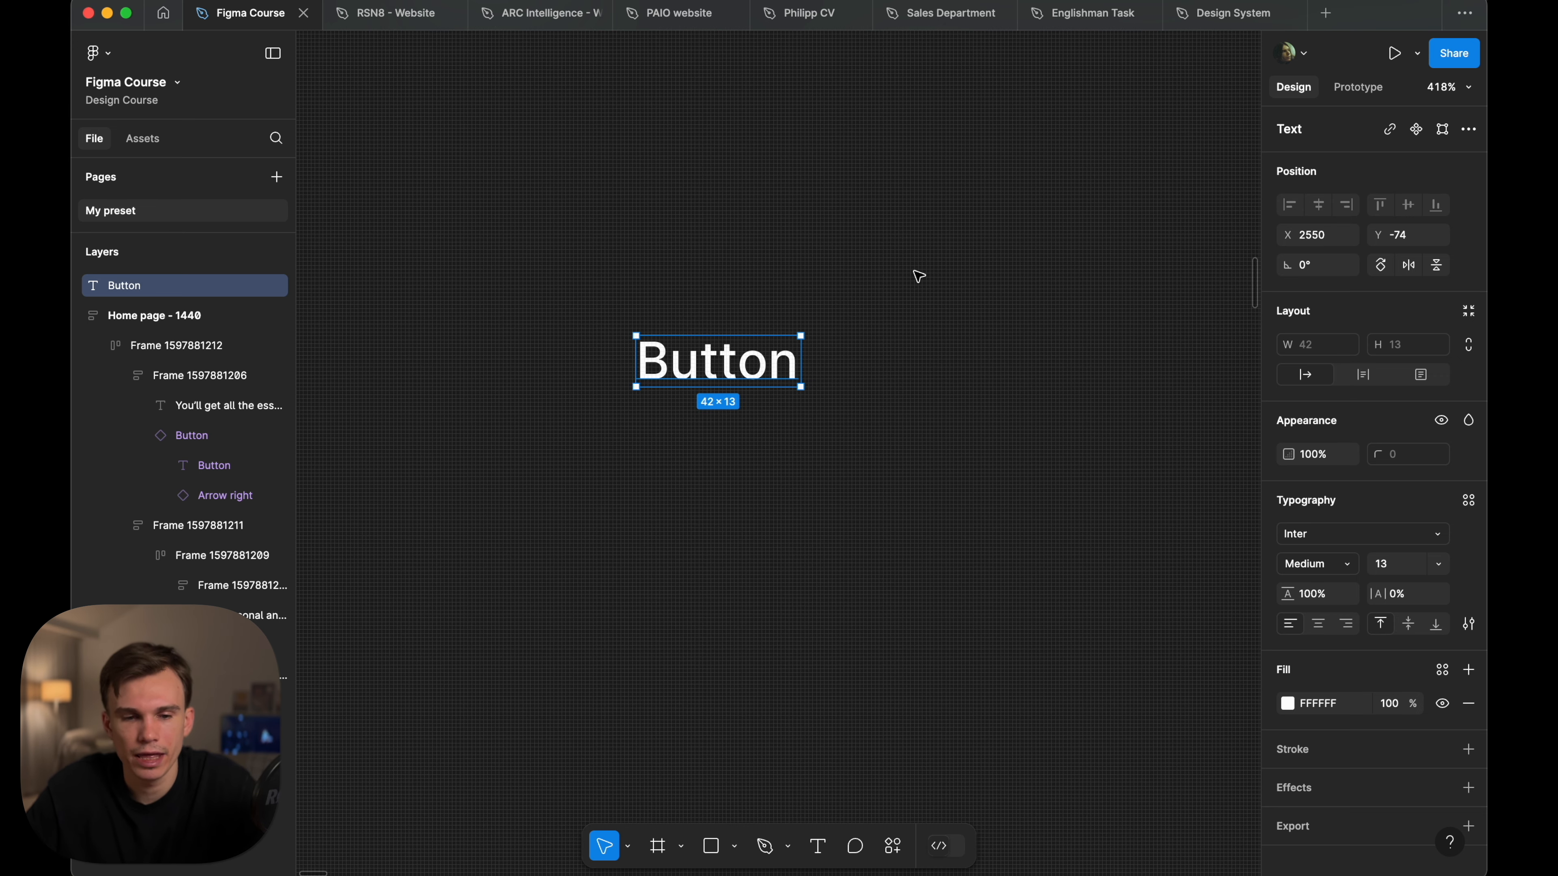
{"action": "key", "text": "shift+a"}
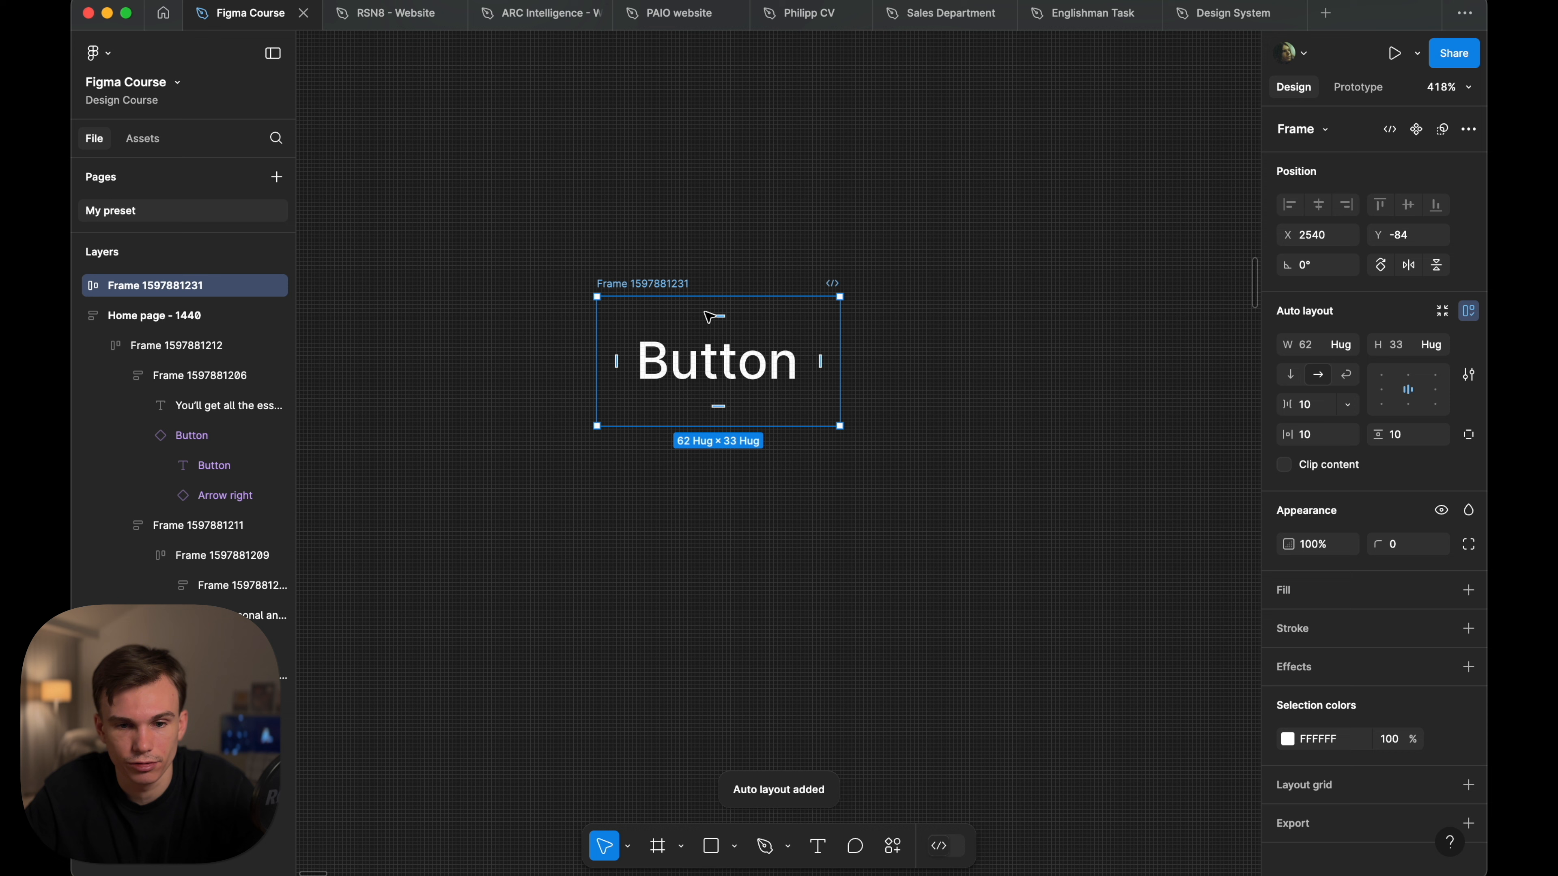
{"action": "type", "text": "Button"}
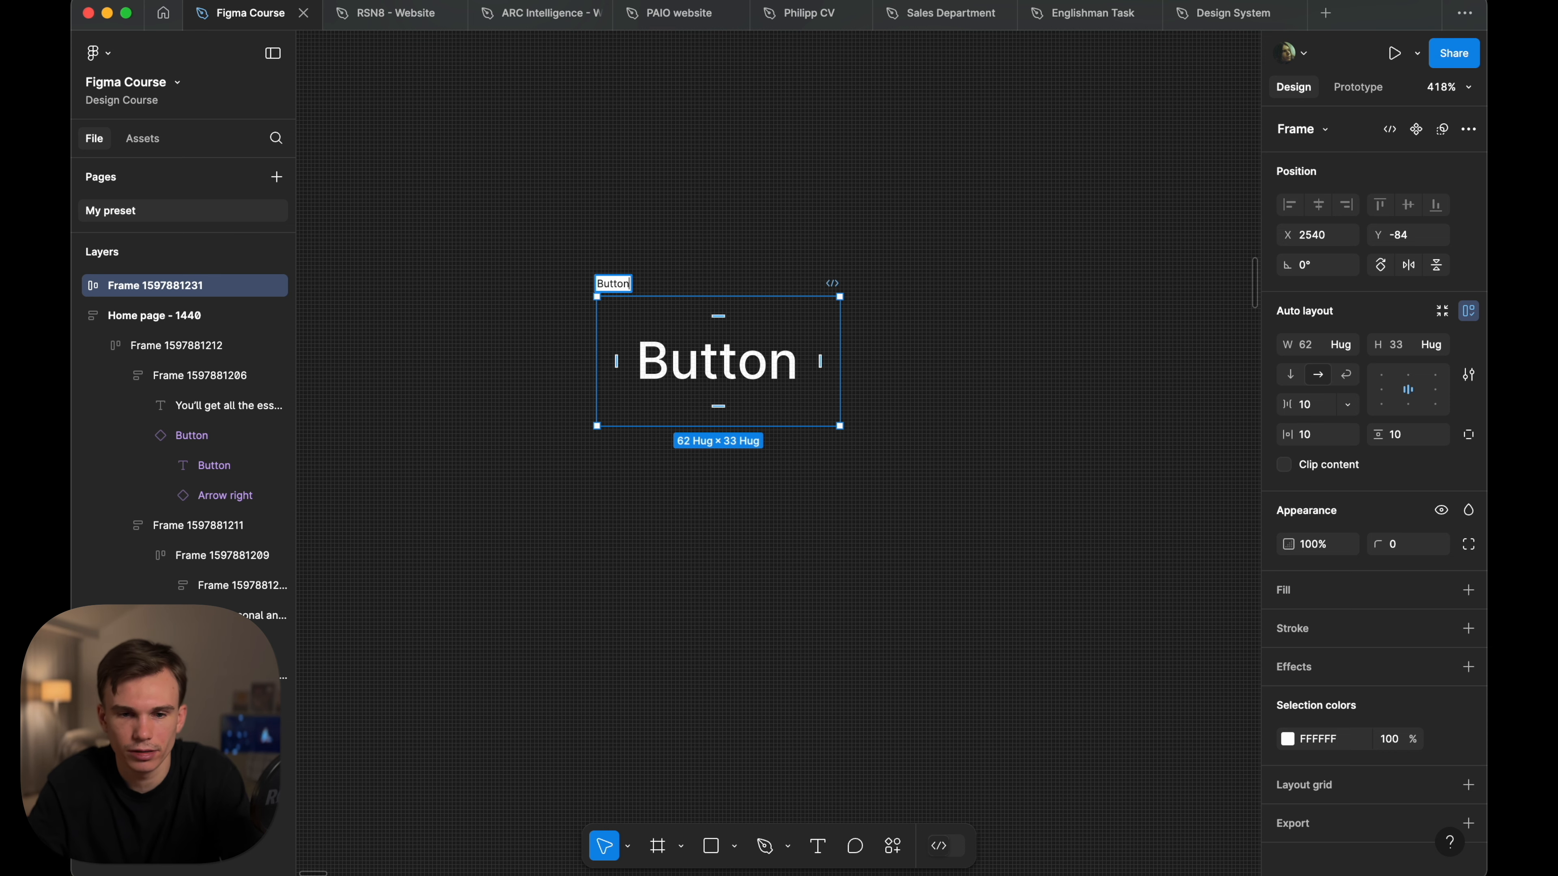
{"action": "left_click", "coordinate": [687, 270]}
{"action": "scroll", "coordinate": [687, 270], "scroll_direction": "down", "scroll_amount": 3}
{"action": "left_click", "coordinate": [637, 277]}
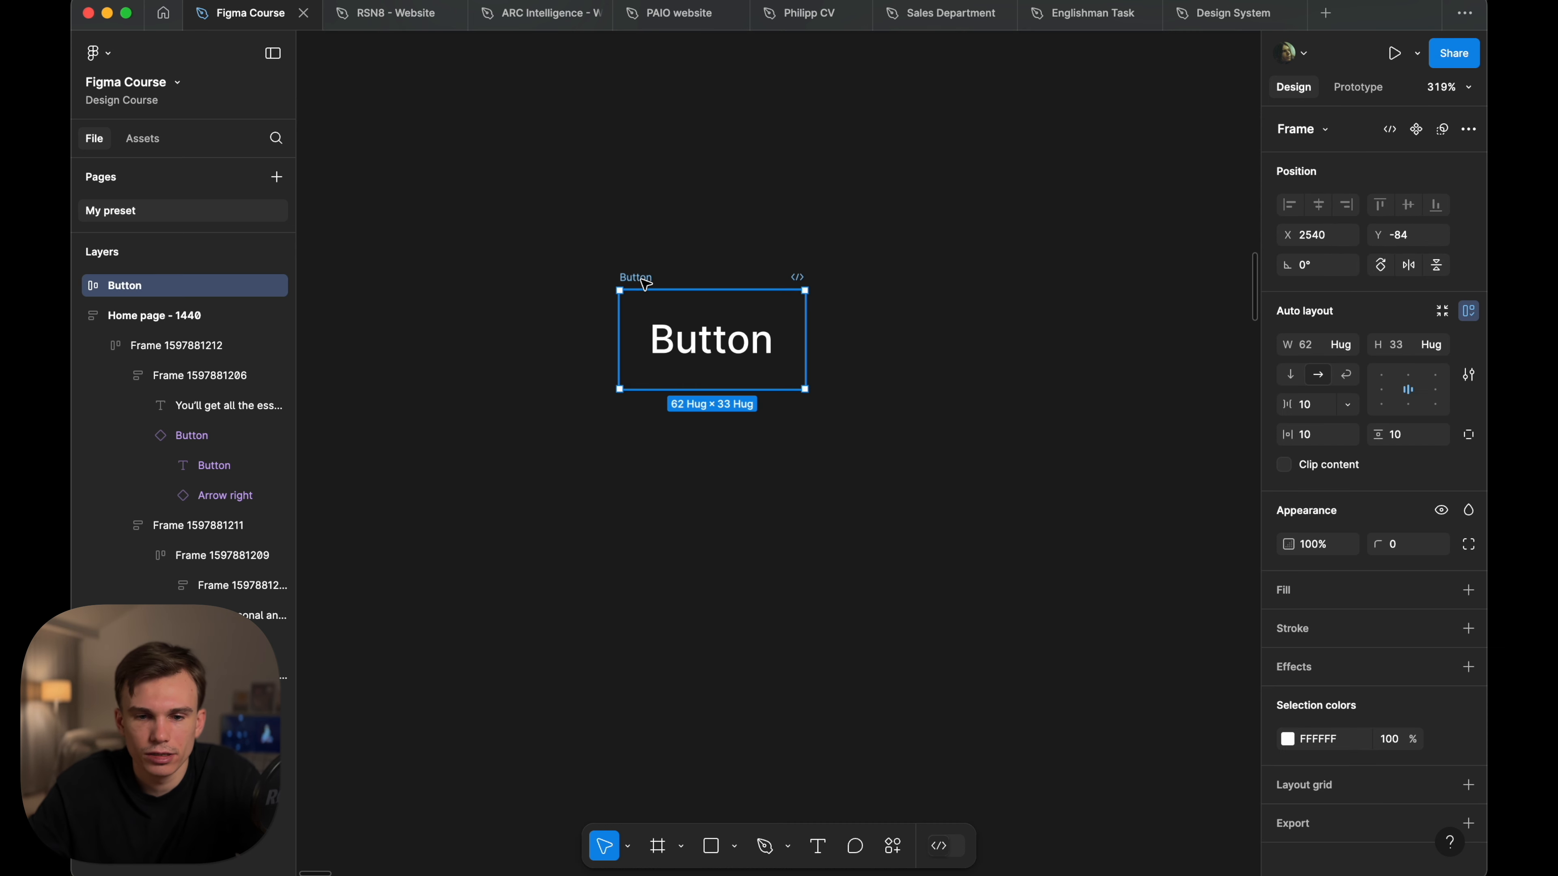
- Fill the Button frame with light grey CACACA and turn the frame into a component
{"action": "left_click", "coordinate": [1468, 590]}
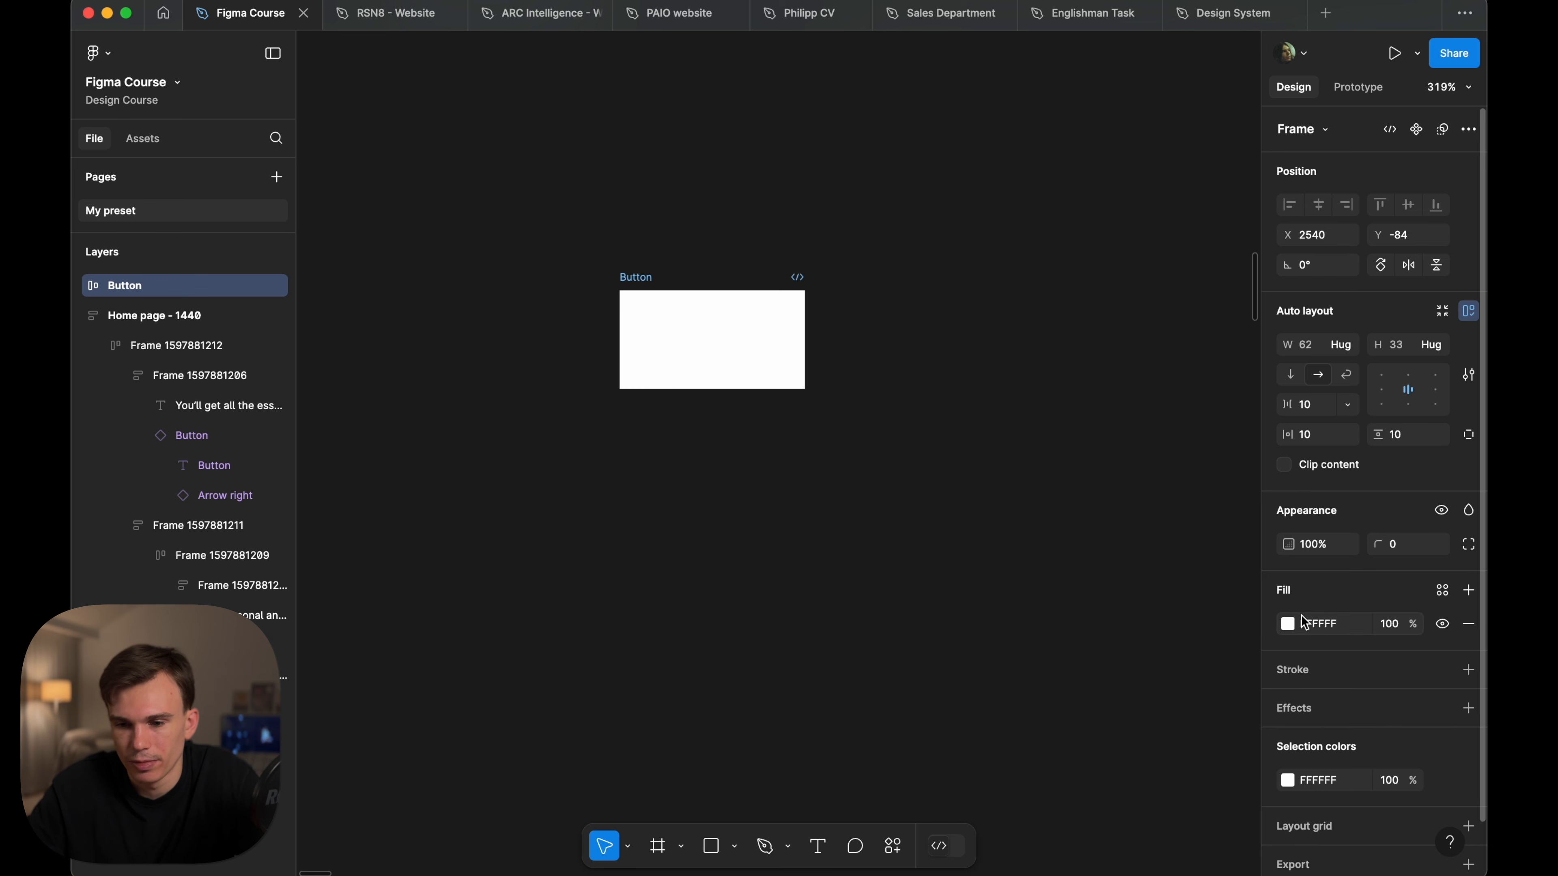
{"action": "left_click", "coordinate": [1287, 624]}
{"action": "left_click_drag", "start_coordinate": [1116, 467], "coordinate": [938, 459]}
{"action": "left_click", "coordinate": [947, 465]}
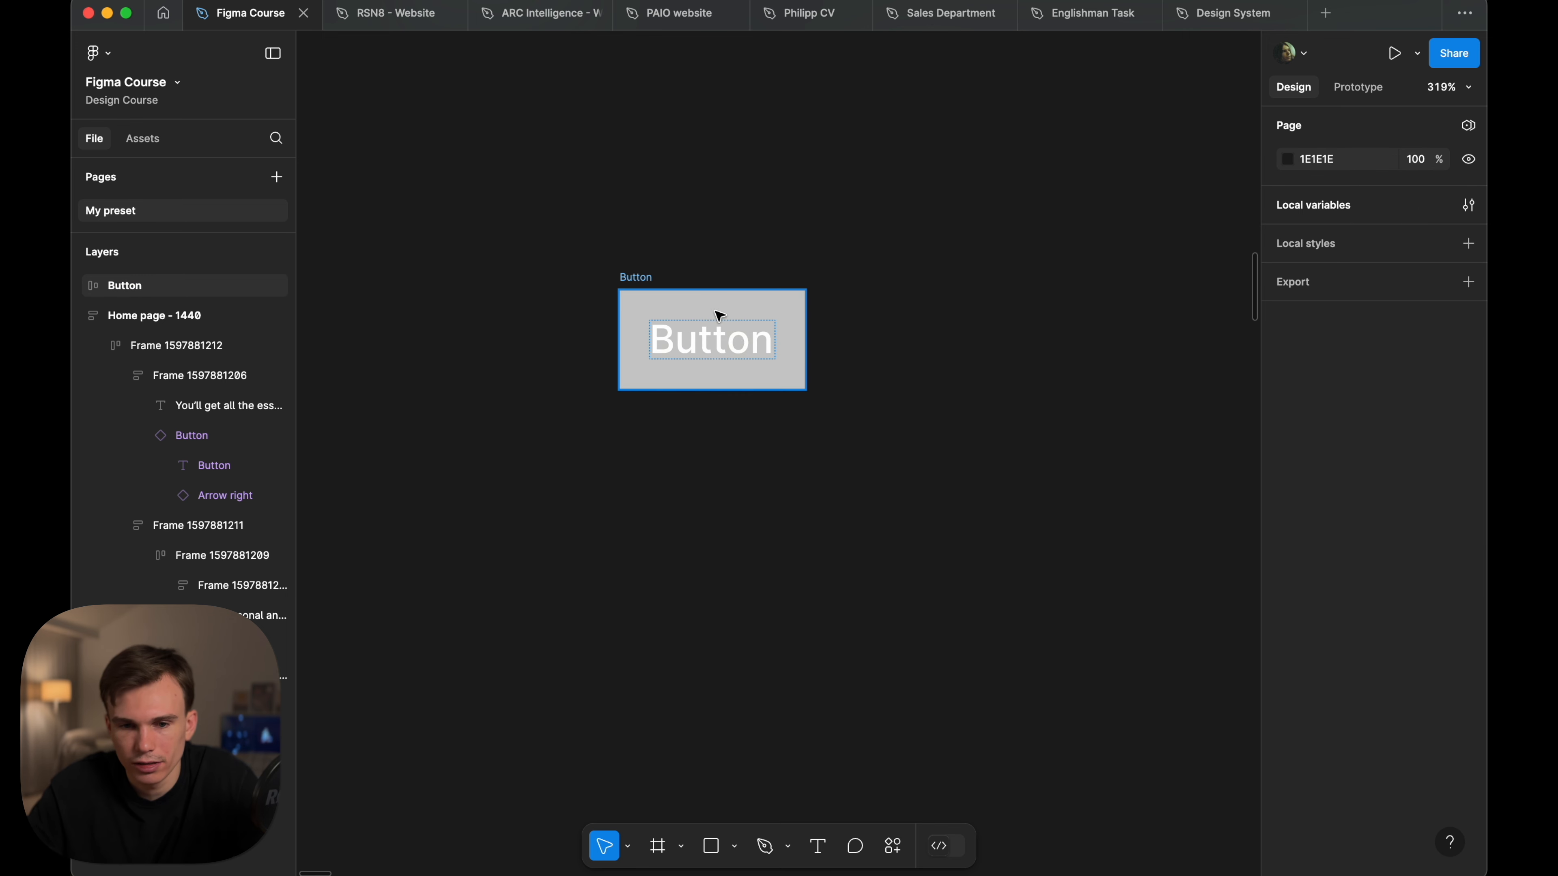
{"action": "left_click", "coordinate": [720, 313]}
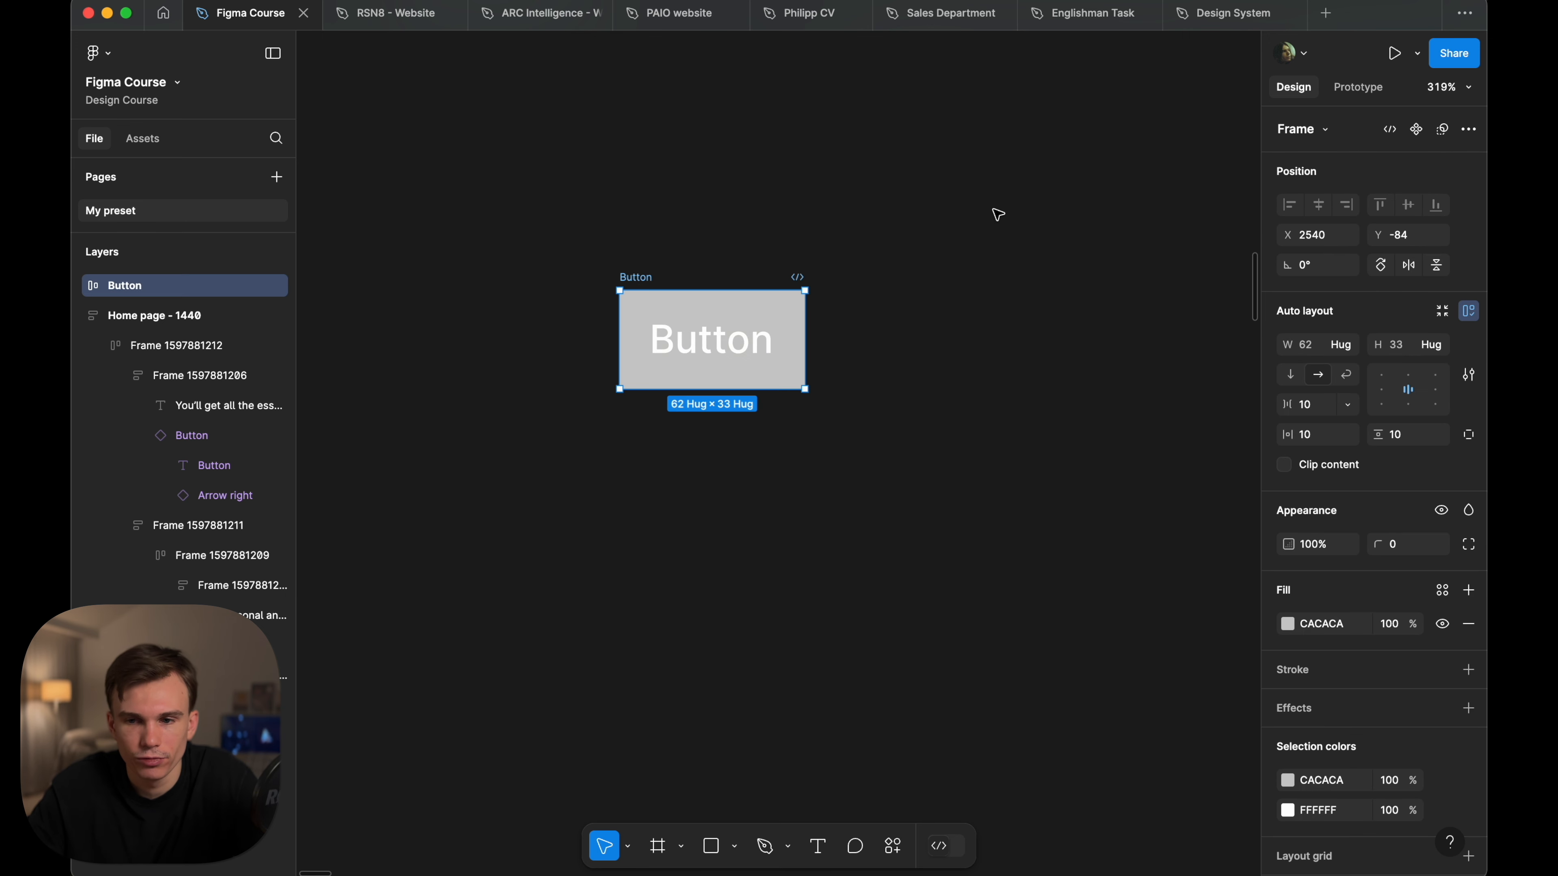
{"action": "left_click", "coordinate": [1418, 132]}
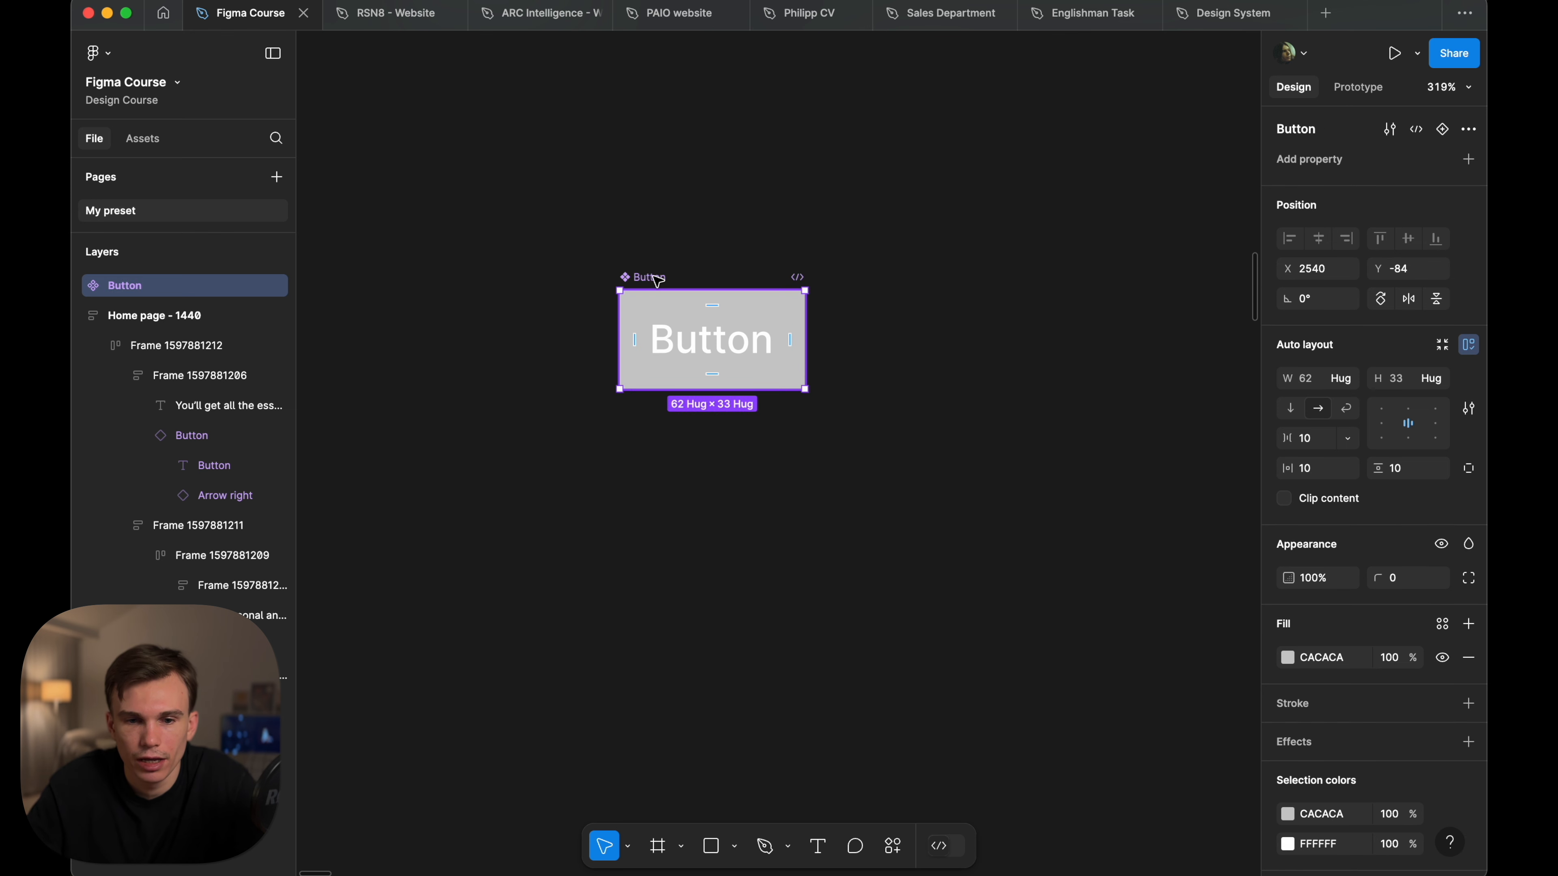
- Examine the Button component's name and marker on the canvas and its properties, and leave nothing selected
{"action": "scroll", "coordinate": [704, 258], "scroll_direction": "down", "scroll_amount": 3}
{"action": "key", "text": "Escape"}
{"action": "left_click", "coordinate": [689, 257]}
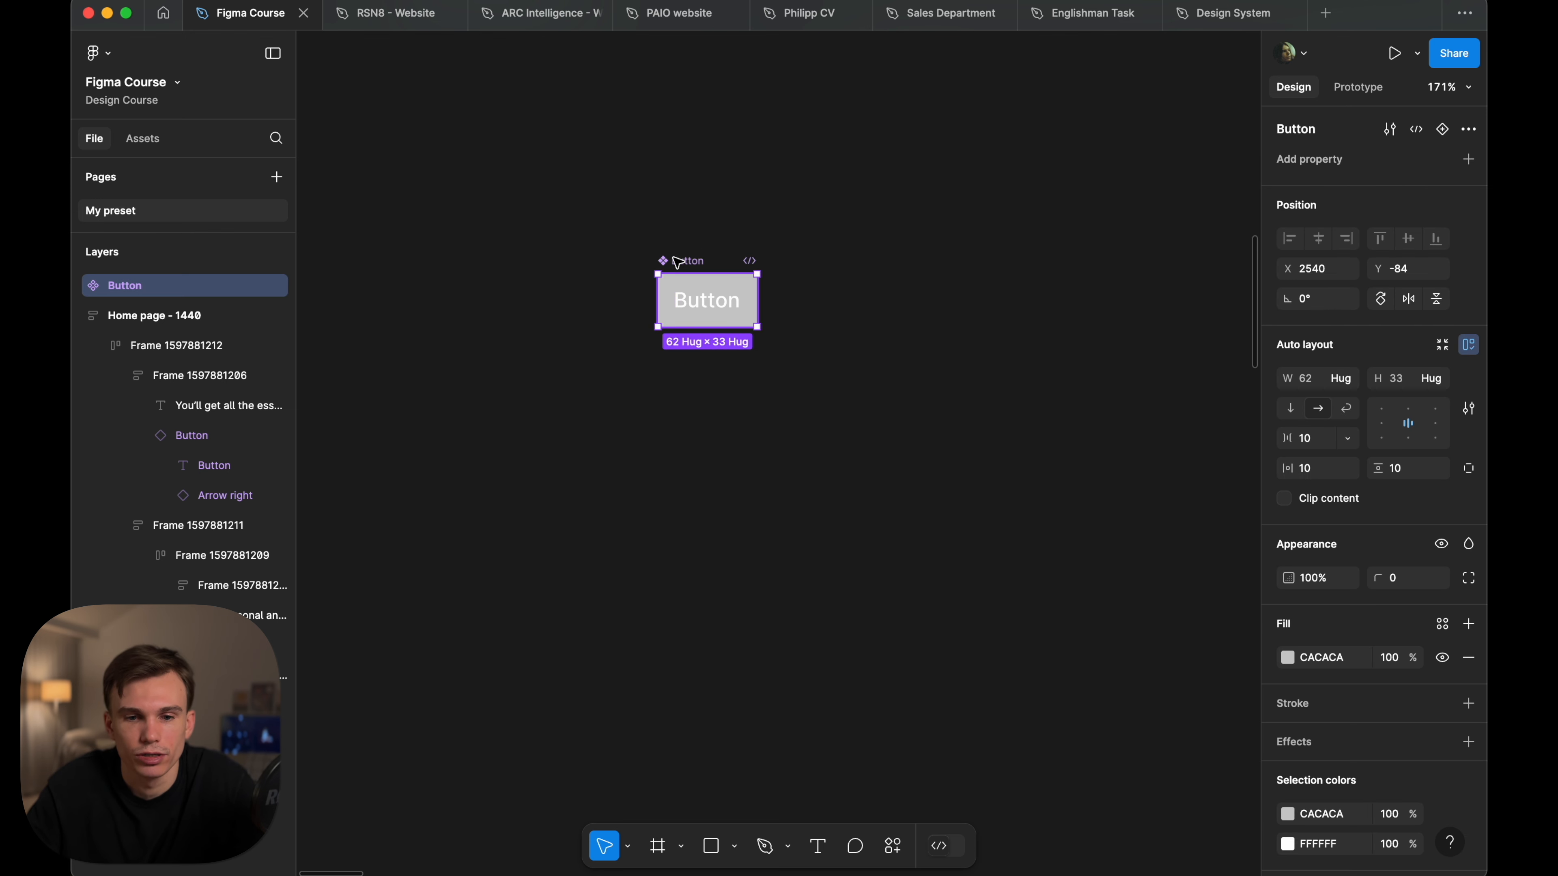
{"action": "scroll", "coordinate": [675, 257], "scroll_direction": "up", "scroll_amount": 2}
{"action": "scroll", "coordinate": [901, 341], "scroll_direction": "up", "scroll_amount": 3}
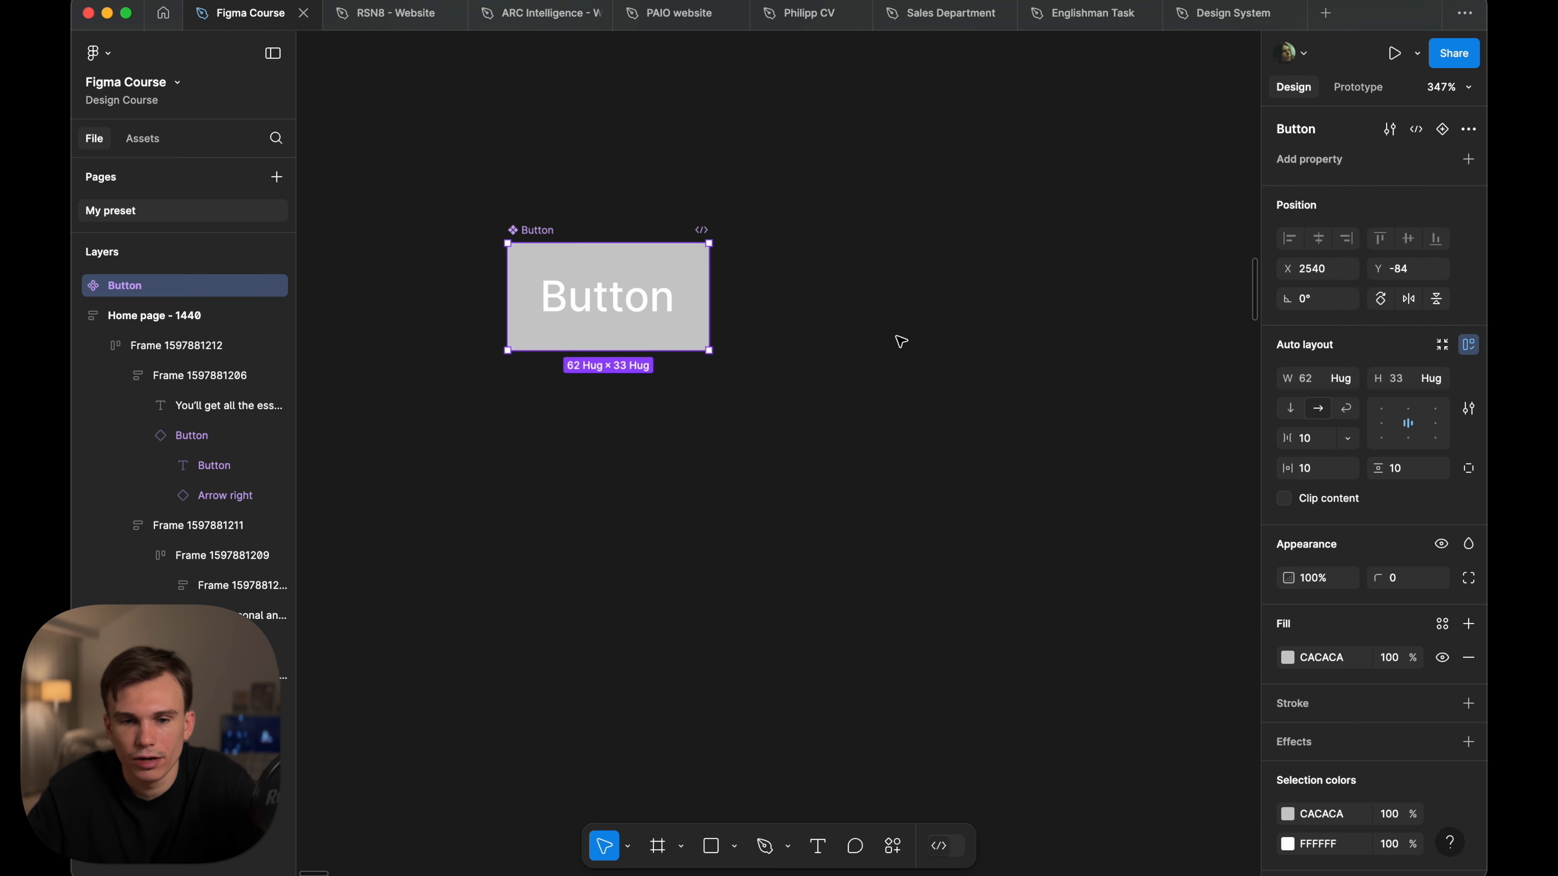
{"action": "scroll", "coordinate": [675, 255], "scroll_direction": "down", "scroll_amount": 3}
{"action": "left_click", "coordinate": [843, 254]}
{"action": "scroll", "coordinate": [844, 254], "scroll_direction": "left", "scroll_amount": 1}
{"action": "scroll", "coordinate": [788, 237], "scroll_direction": "up", "scroll_amount": 5}
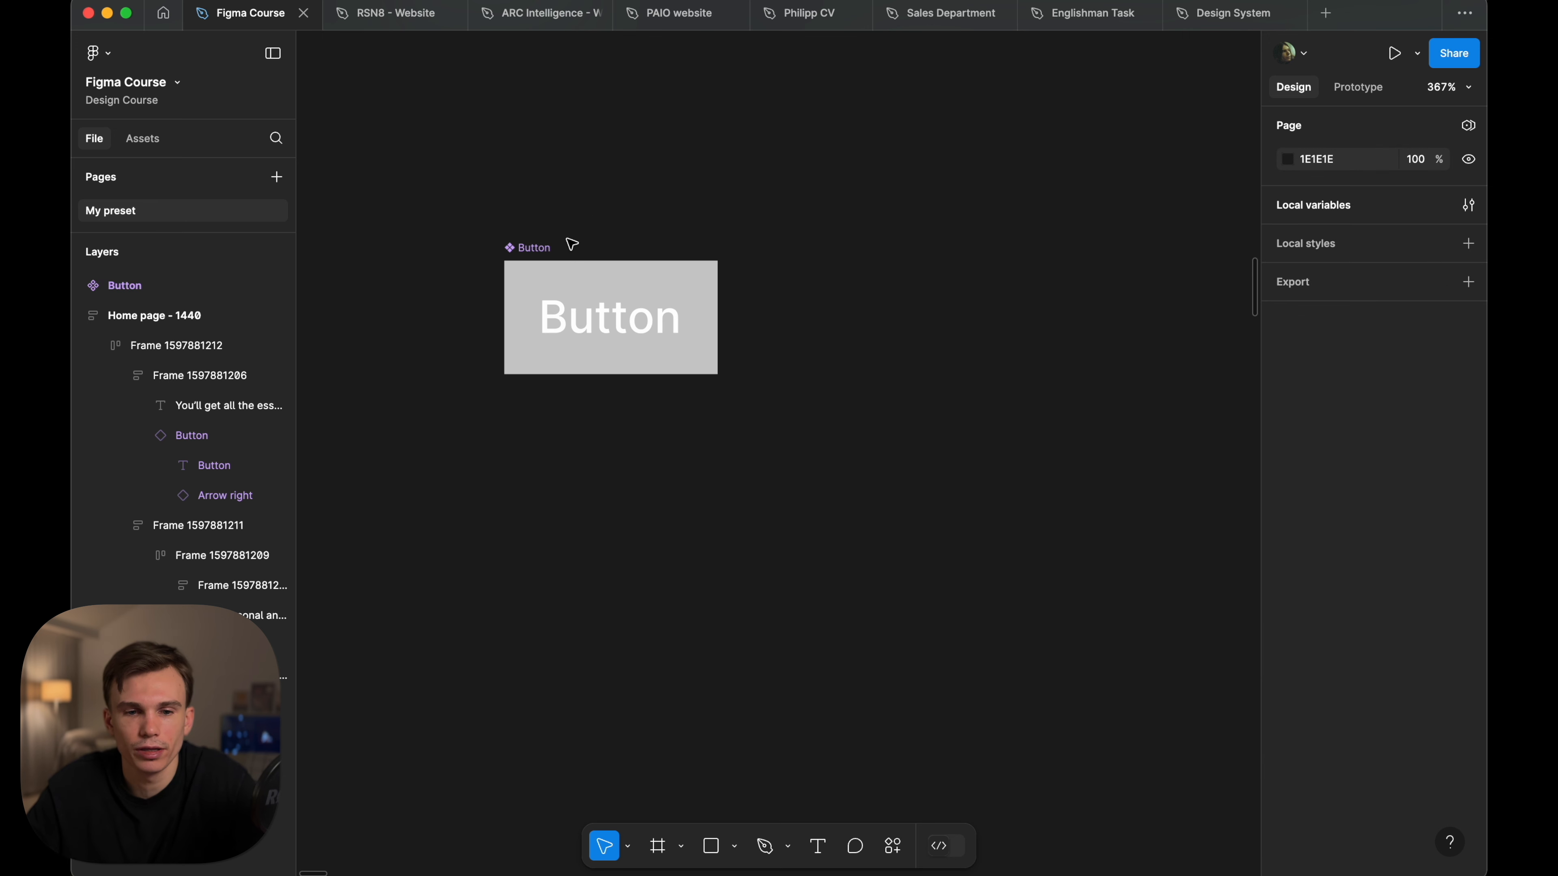
- Change the Button component's fill to black 000000
{"action": "left_click", "coordinate": [541, 247]}
{"action": "scroll", "coordinate": [822, 216], "scroll_direction": "left", "scroll_amount": 2}
{"action": "left_click", "coordinate": [1287, 658]}
{"action": "left_click_drag", "start_coordinate": [1073, 469], "coordinate": [948, 792]}
{"action": "left_click", "coordinate": [793, 557]}
{"action": "scroll", "coordinate": [793, 546], "scroll_direction": "down", "scroll_amount": 3}
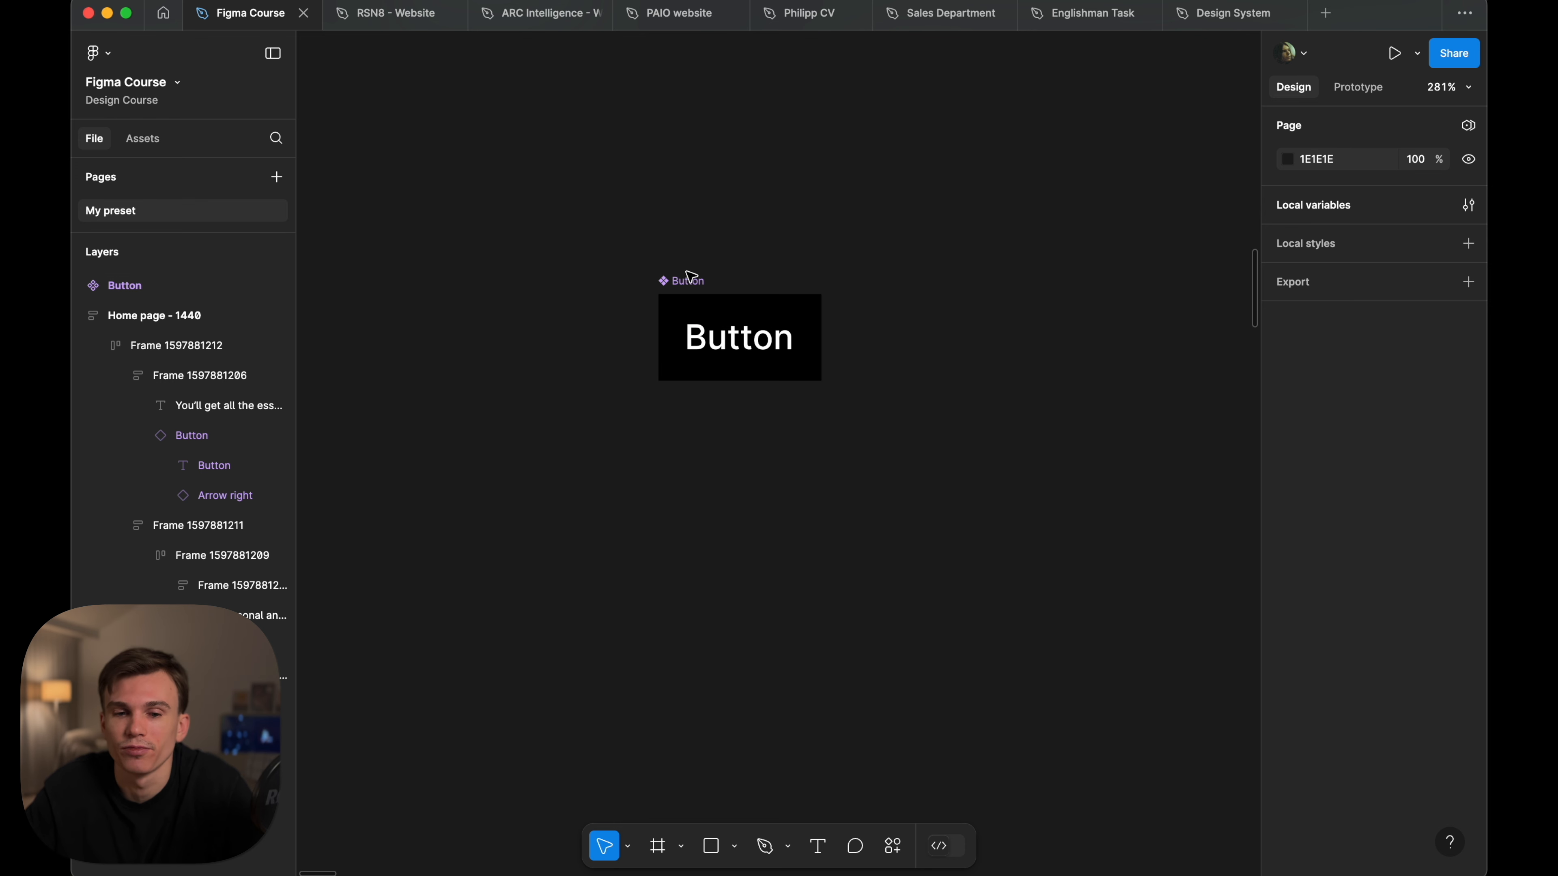
- Place an instance of the Button component beside the original and compare the markers of the main component and the instance
{"action": "left_click_drag", "start_coordinate": [689, 276], "coordinate": [888, 279]}
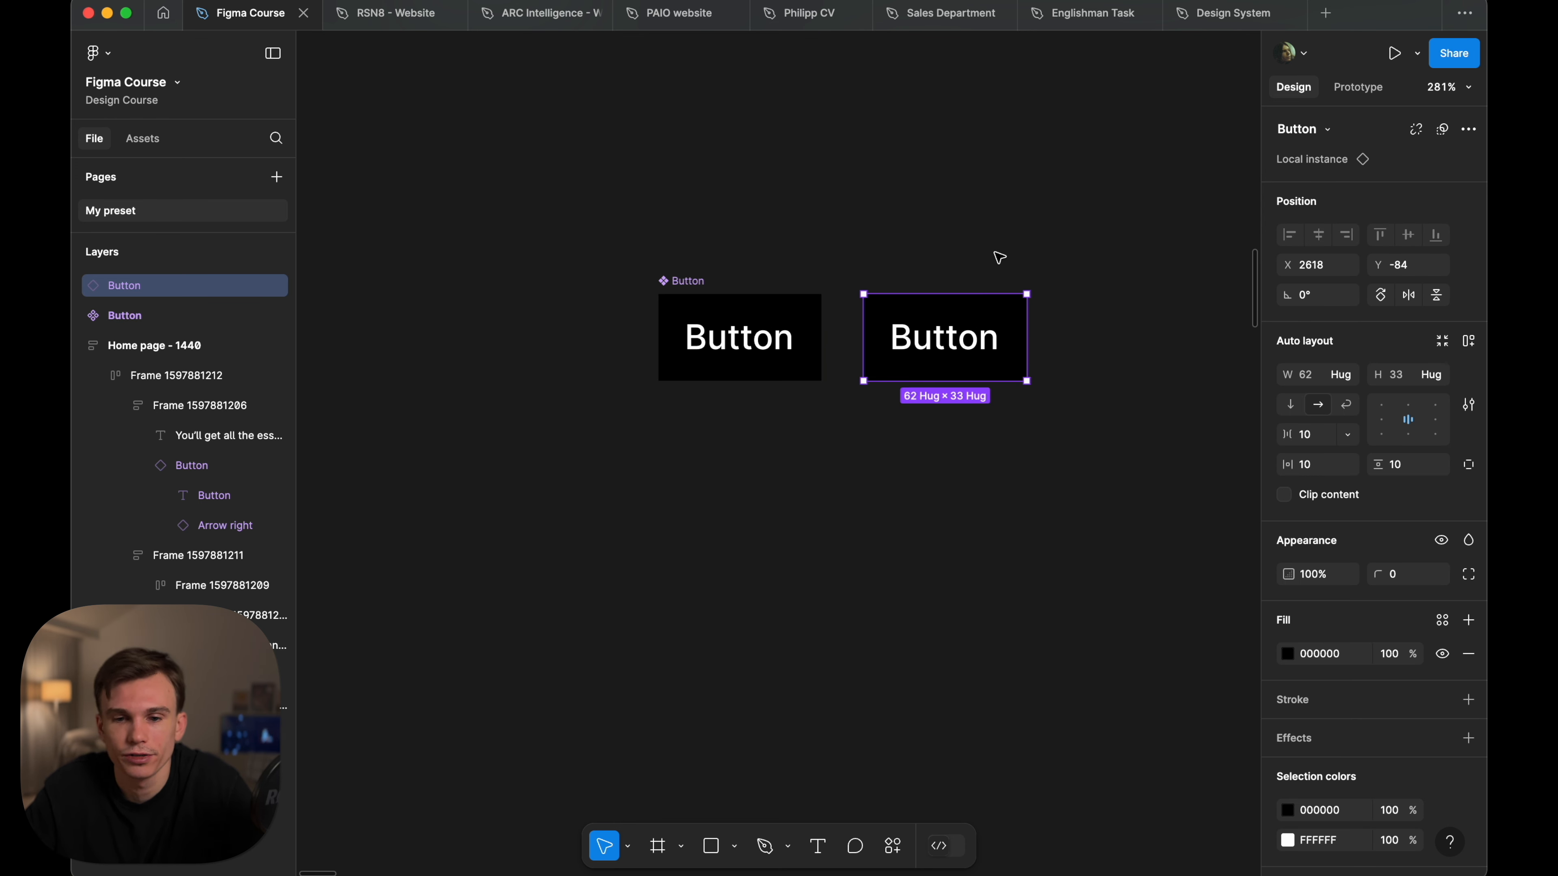
{"action": "left_click", "coordinate": [688, 282]}
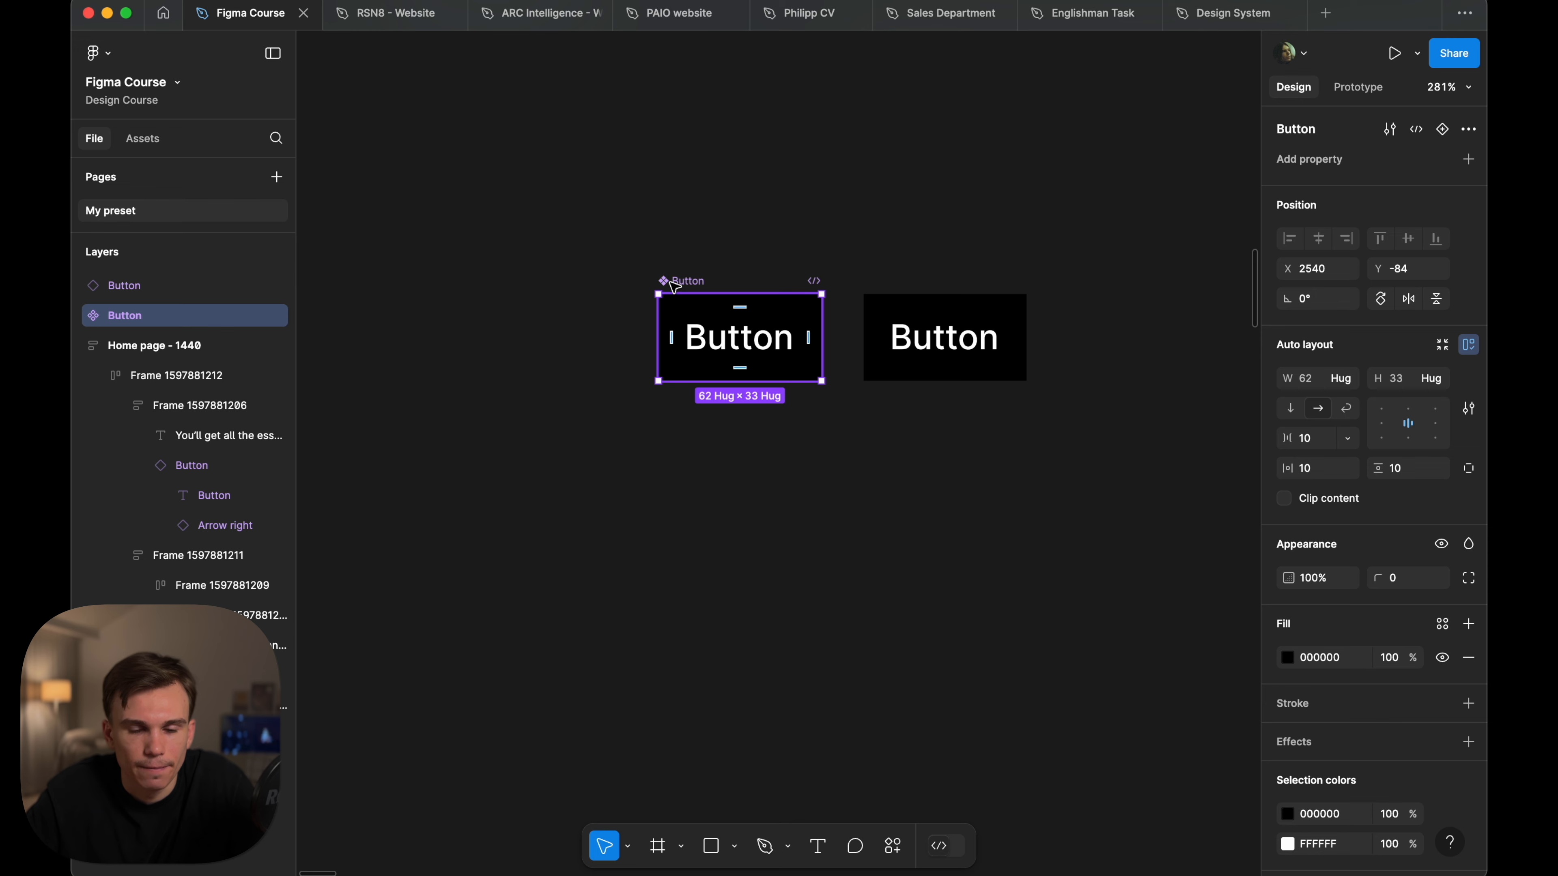
{"action": "scroll", "coordinate": [675, 286], "scroll_direction": "up", "scroll_amount": 3}
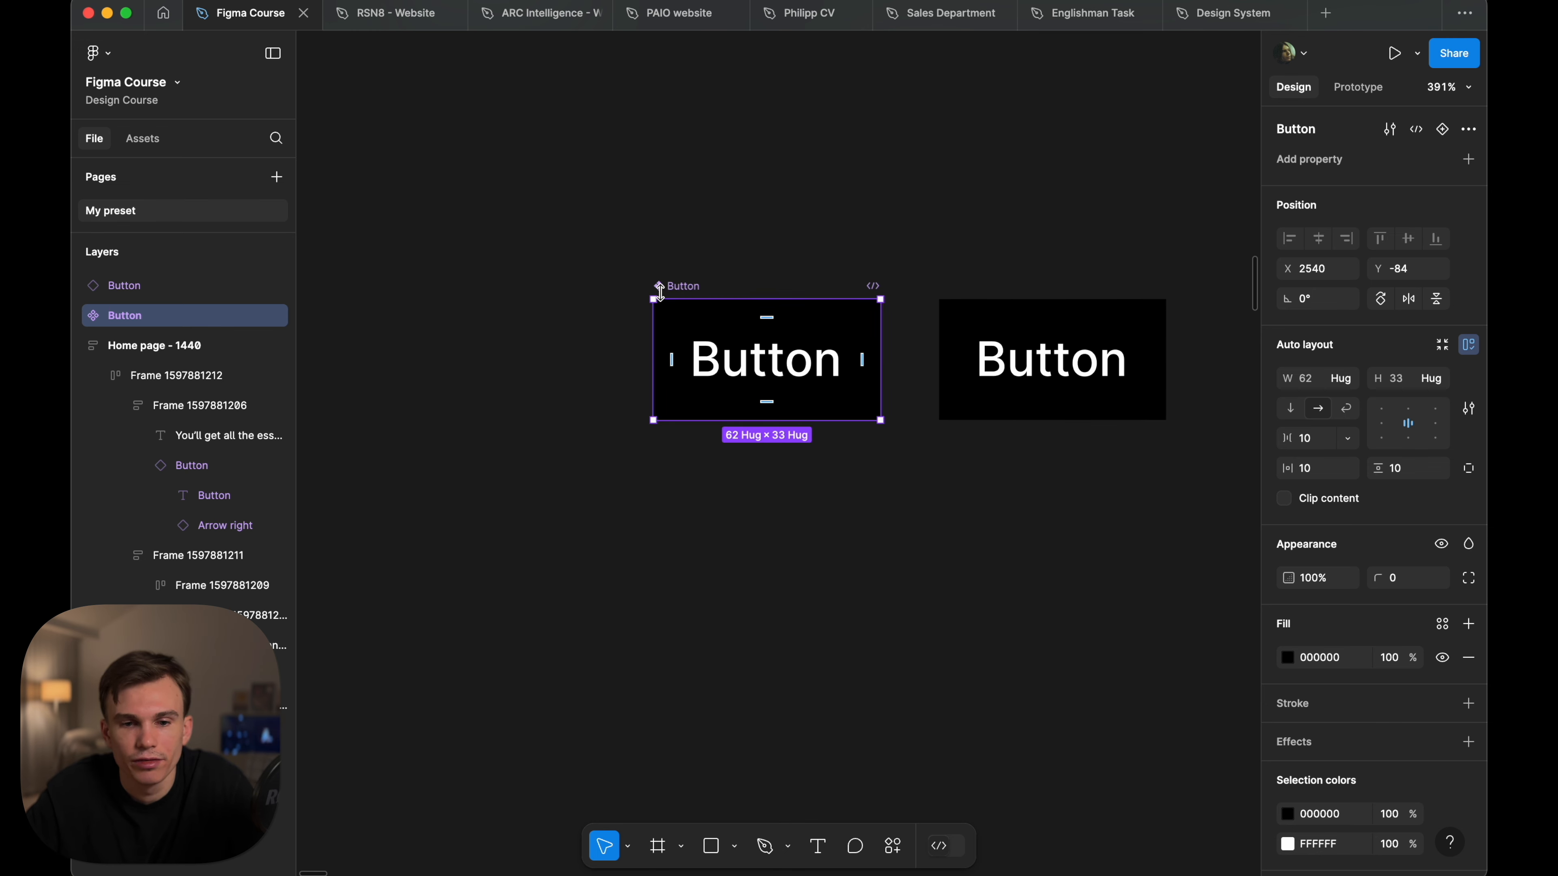
{"action": "left_click", "coordinate": [828, 227]}
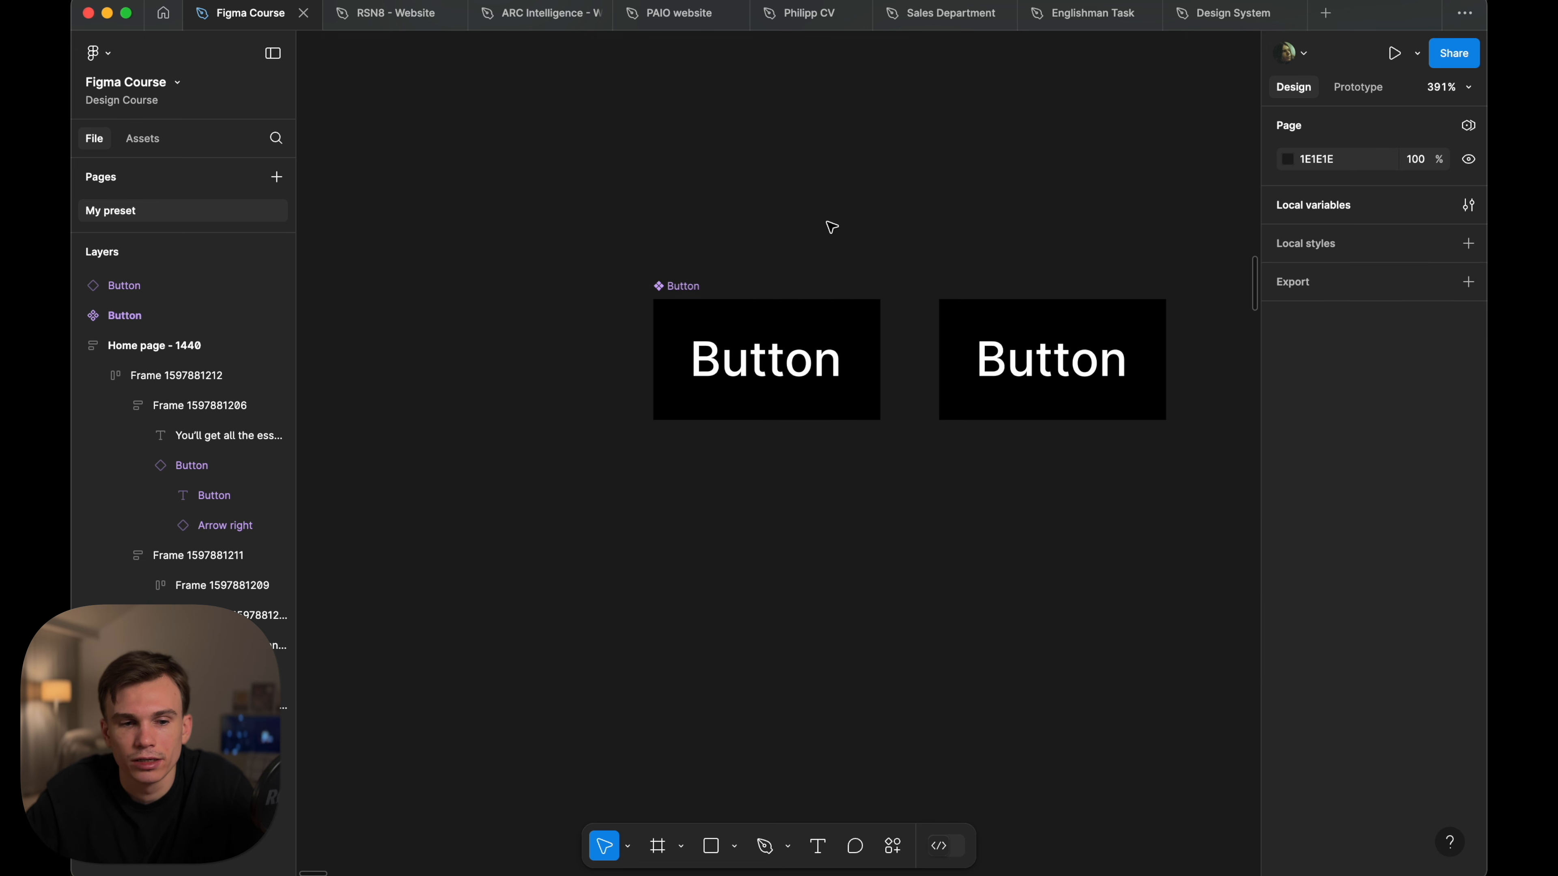
{"action": "left_click", "coordinate": [1032, 329]}
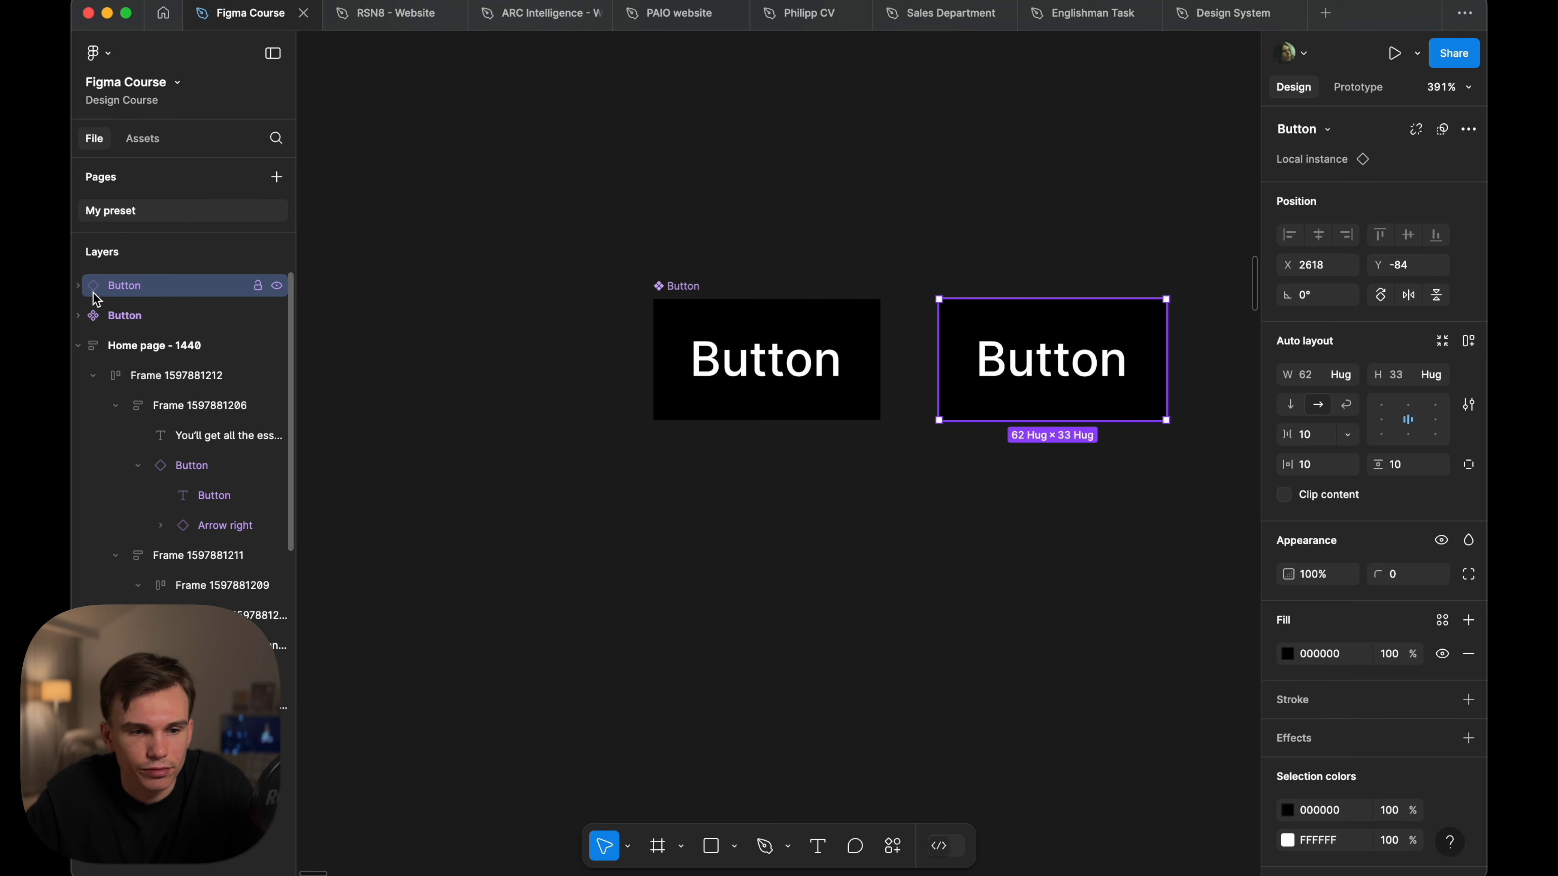
- Recolour the main Button component with dark red 7B1717 and close the colour picker
{"action": "left_click", "coordinate": [97, 327]}
{"action": "scroll", "coordinate": [881, 222], "scroll_direction": "down", "scroll_amount": 3}
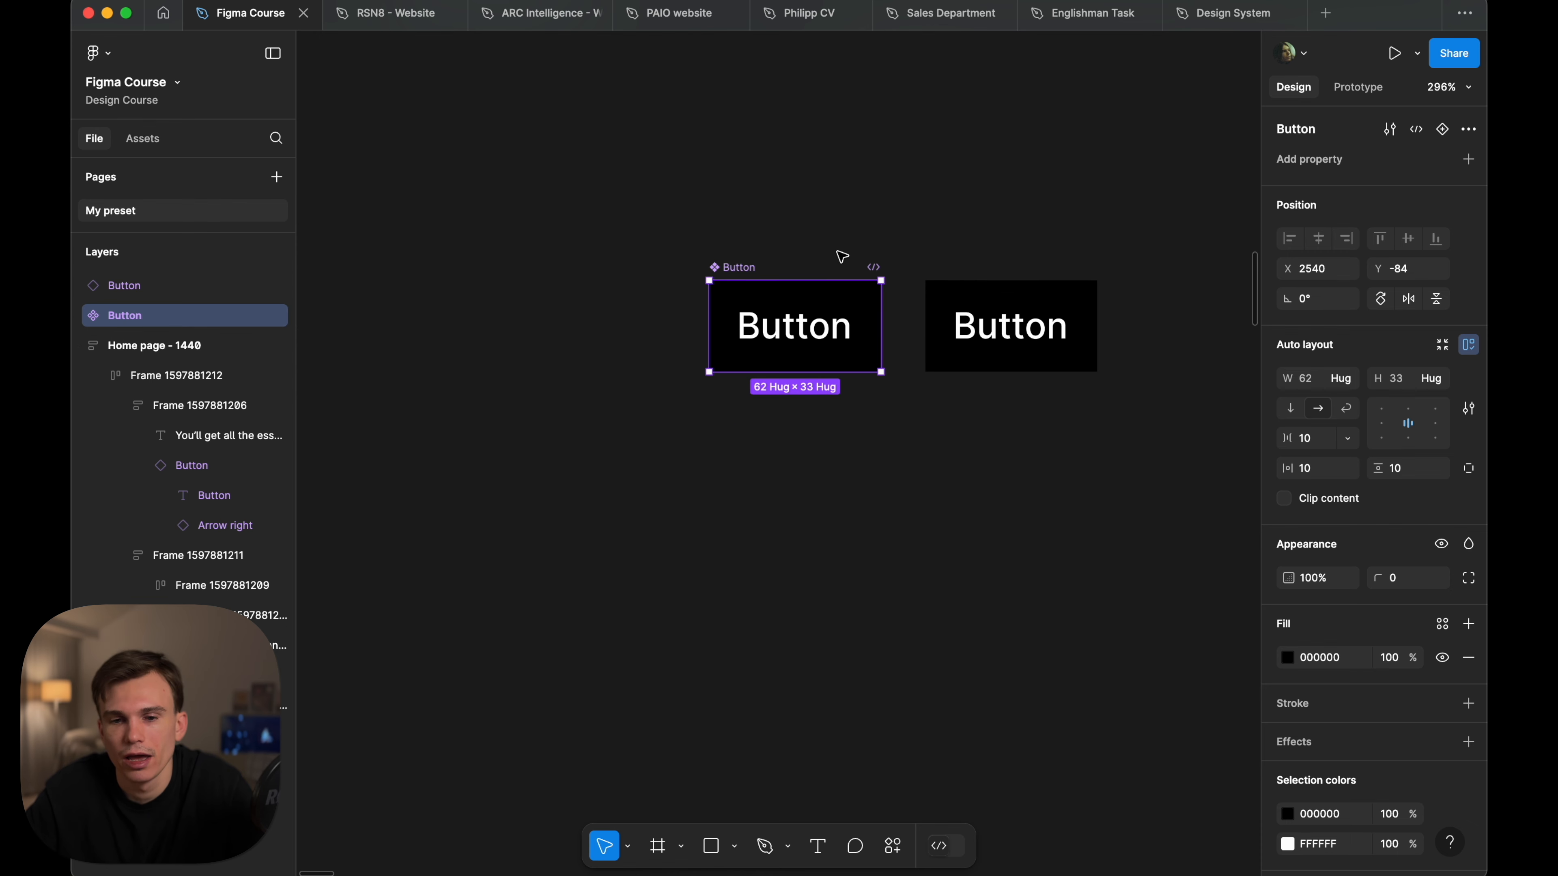
{"action": "left_click", "coordinate": [1287, 657]}
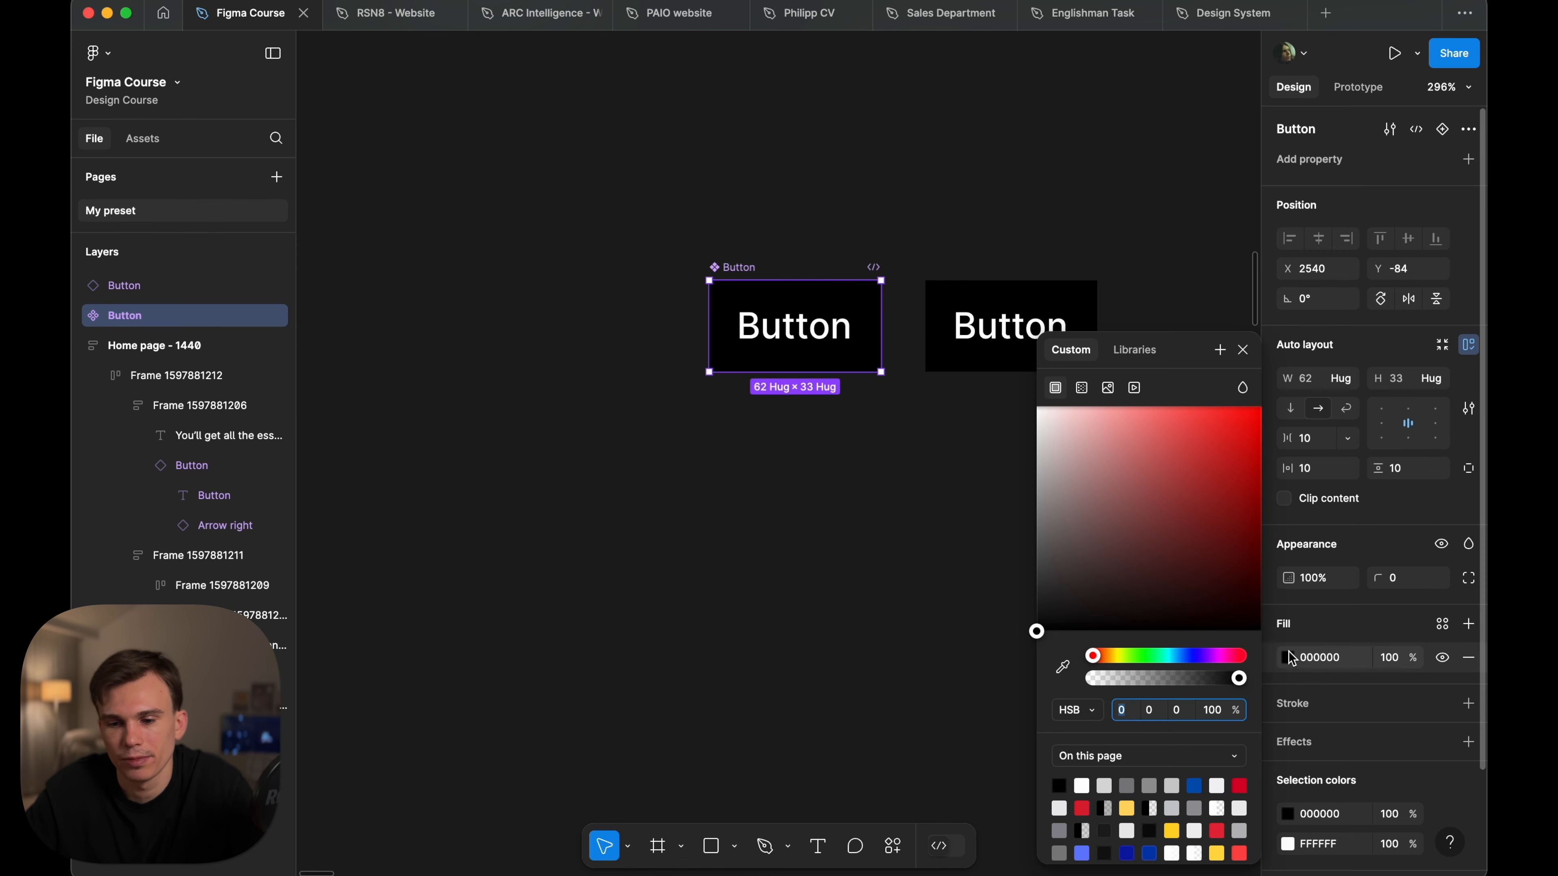
{"action": "left_click", "coordinate": [1219, 530]}
{"action": "scroll", "coordinate": [873, 473], "scroll_direction": "right", "scroll_amount": 5}
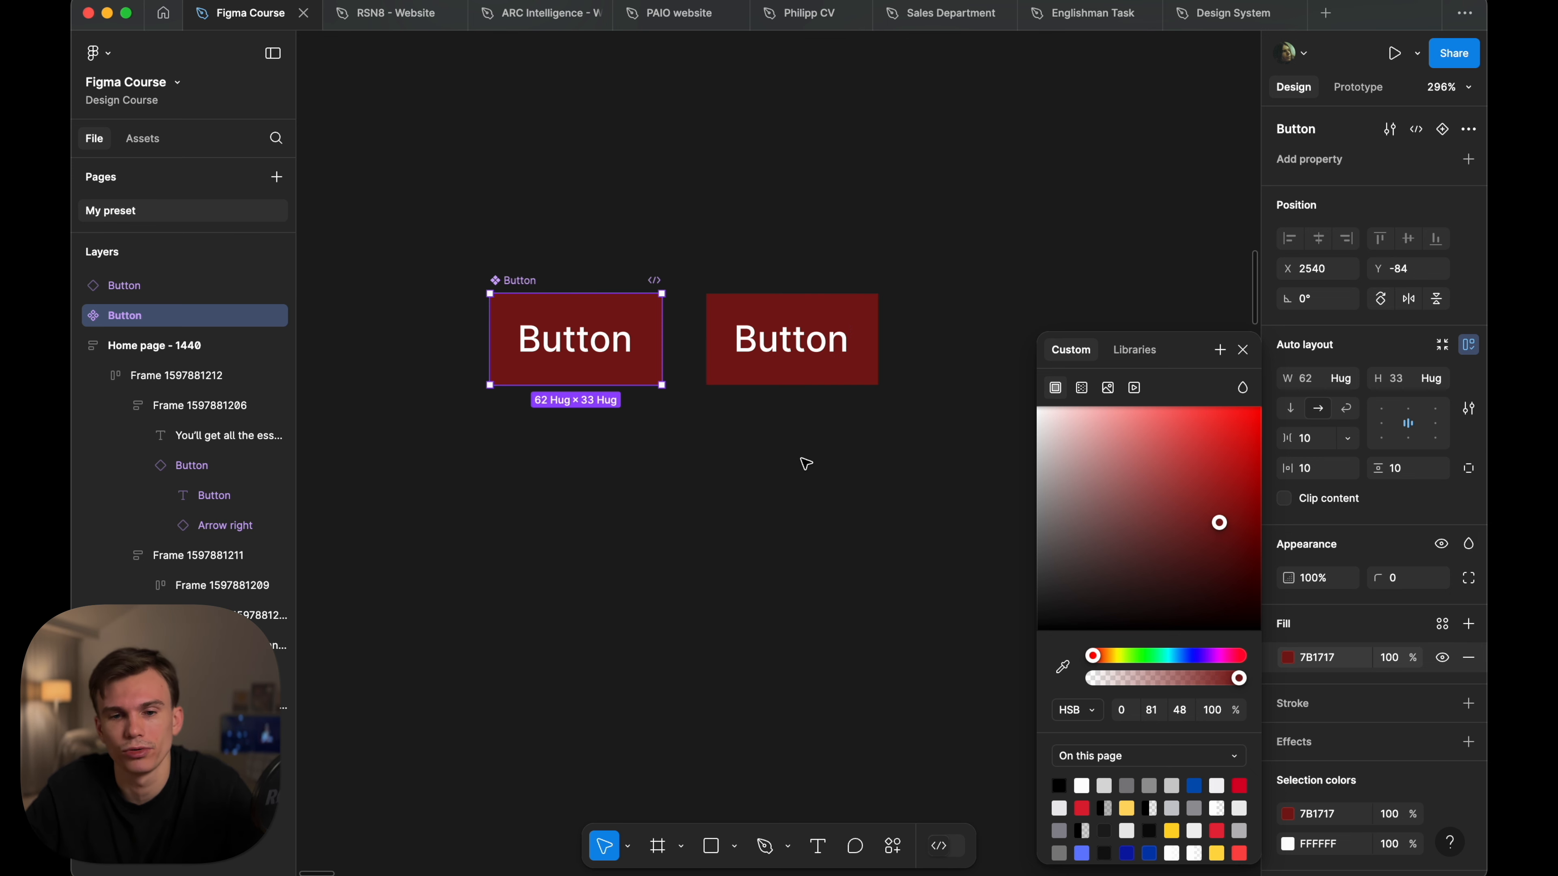
{"action": "left_click", "coordinate": [805, 463]}
{"action": "key", "text": "super+z"}
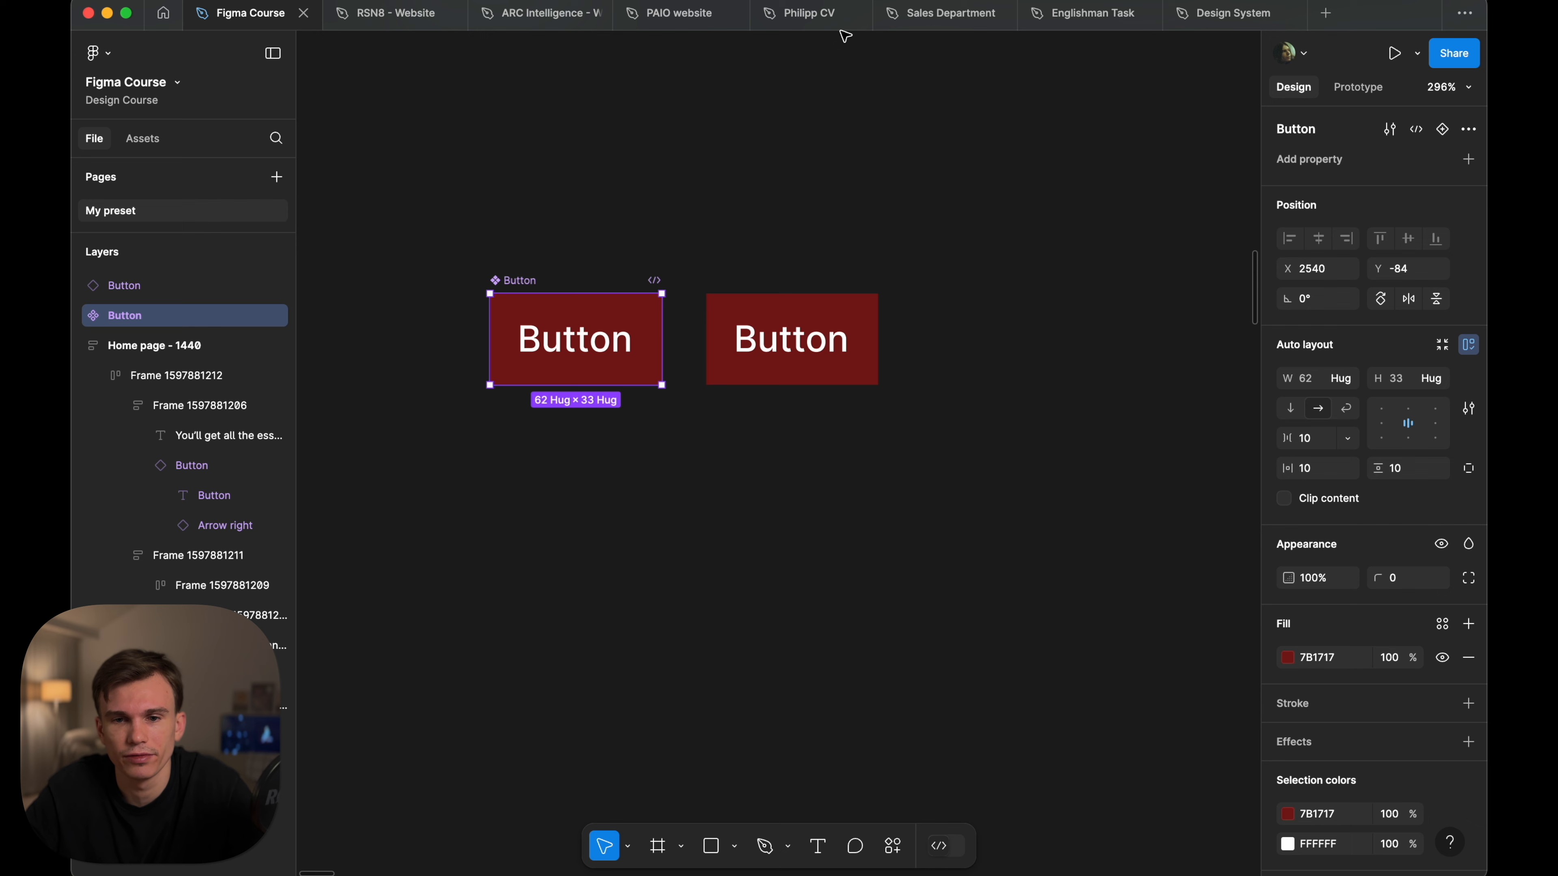
- Switch to the PAIO website file and examine how buttons are used across the designs on the Website Pages page
{"action": "mouse_move", "coordinate": [545, 31]}
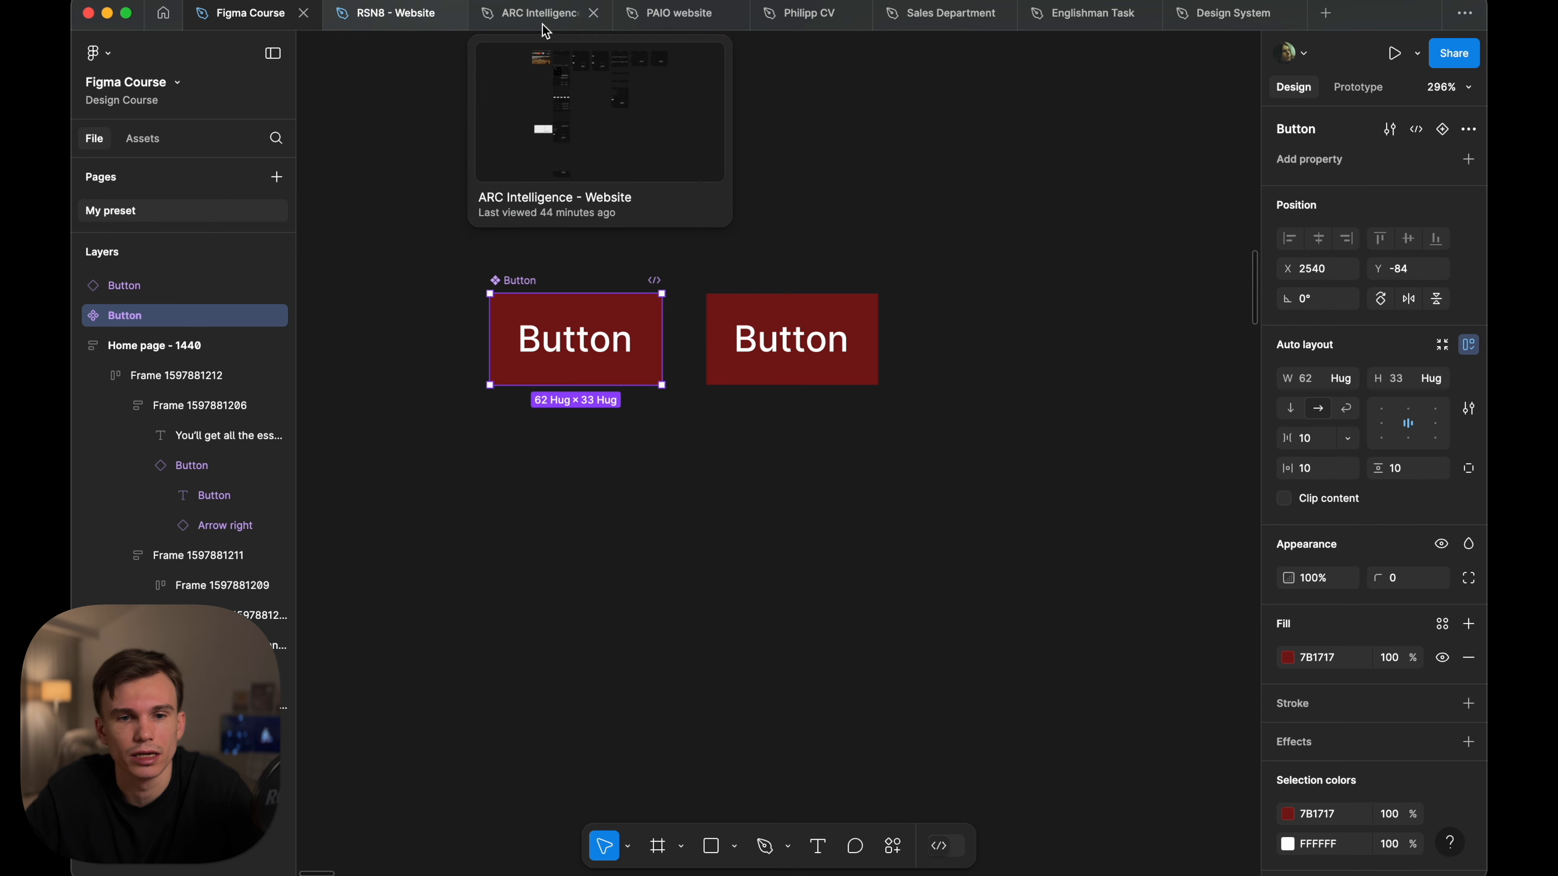
{"action": "left_click", "coordinate": [667, 26]}
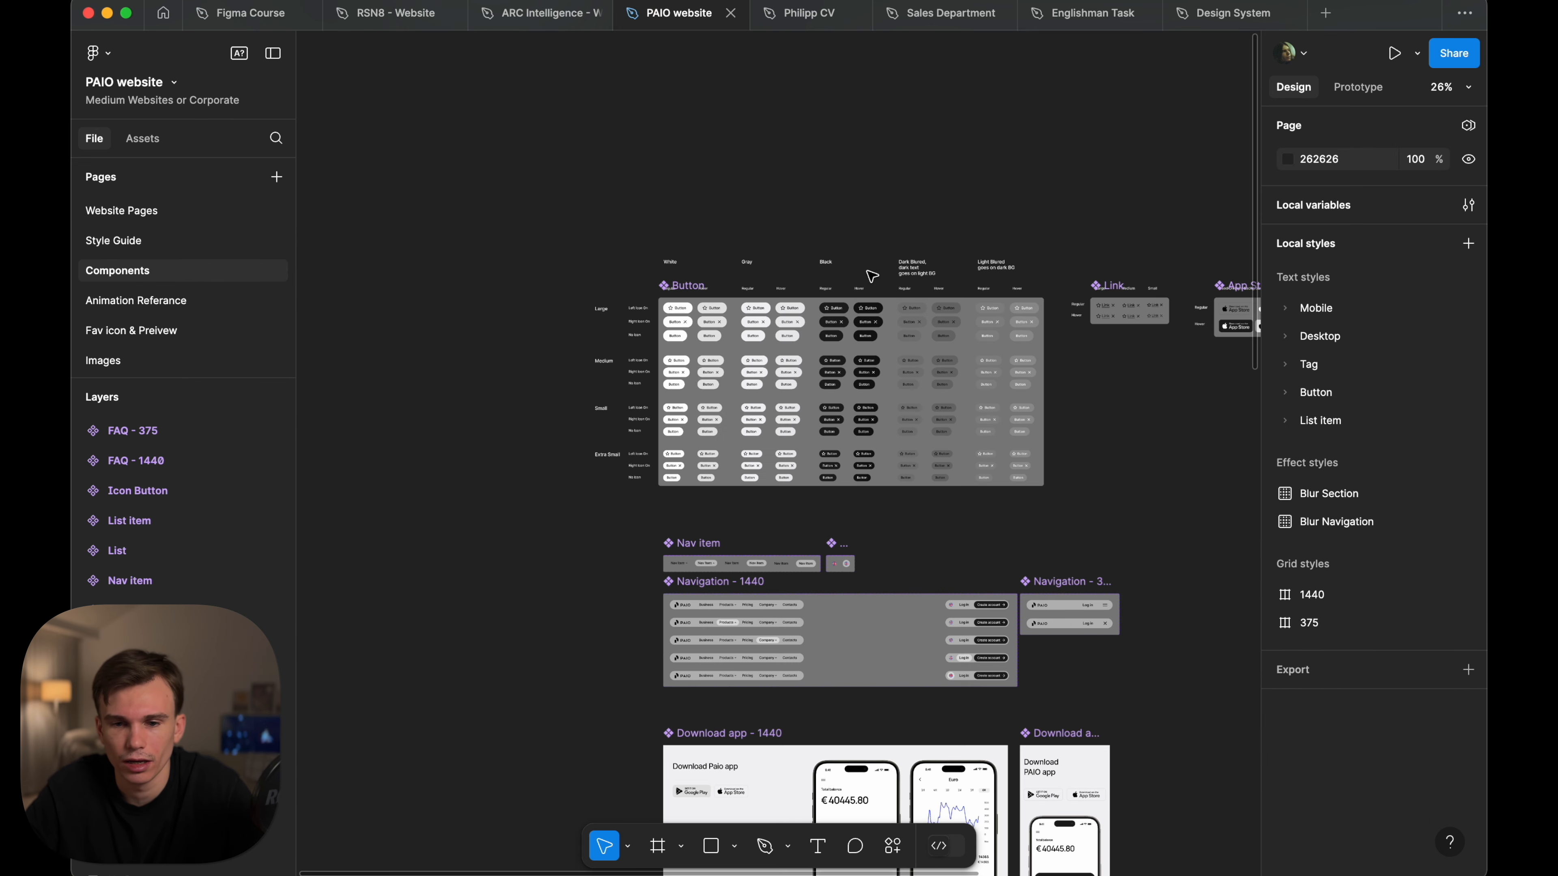
{"action": "left_click", "coordinate": [167, 207]}
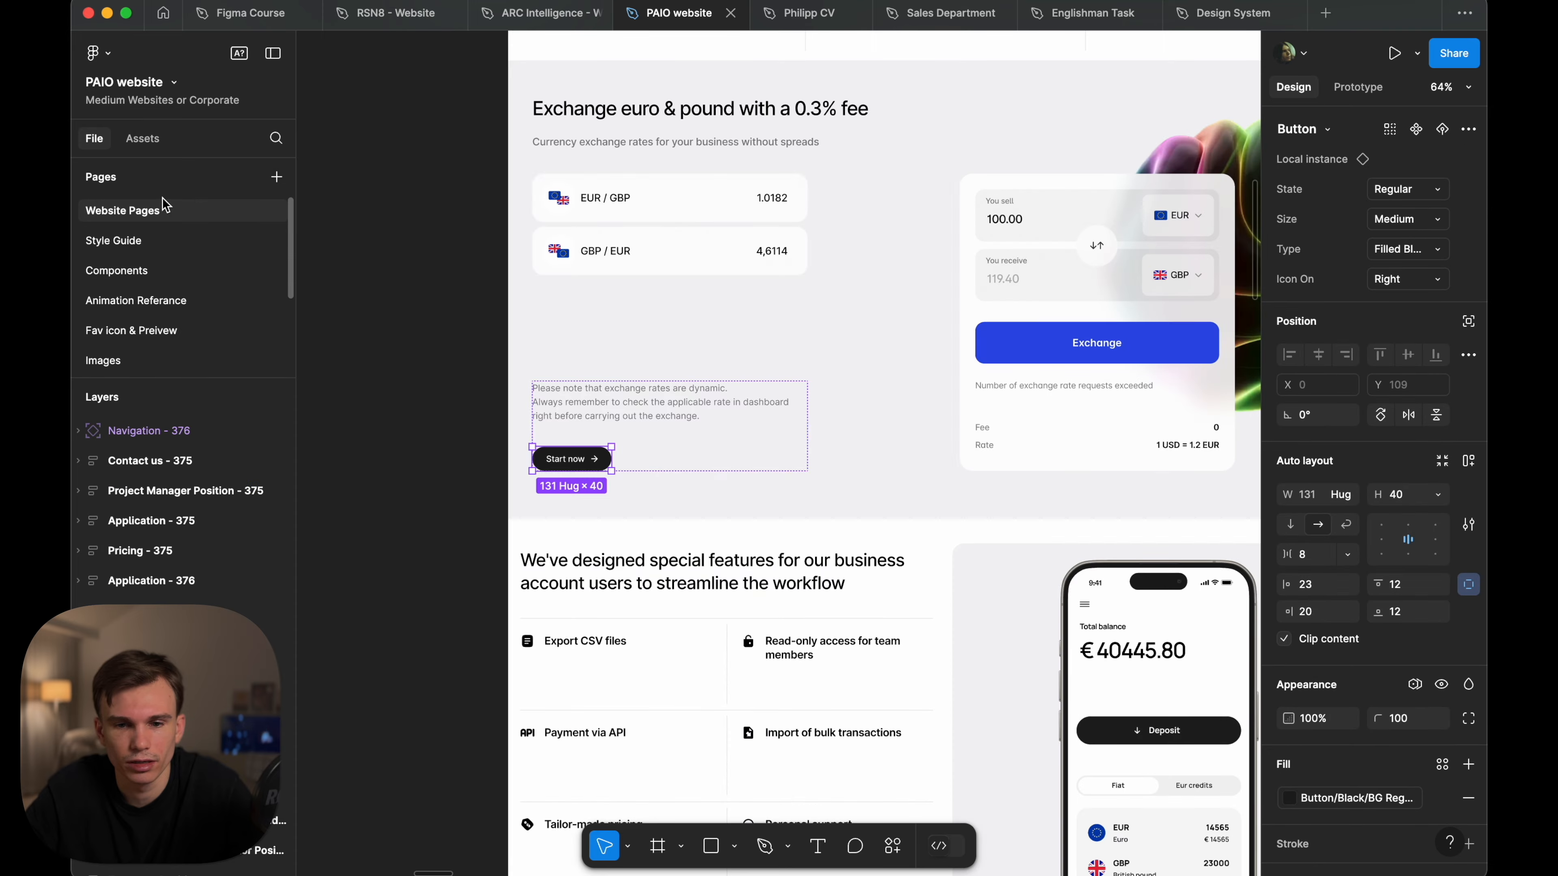
{"action": "scroll", "coordinate": [549, 466], "scroll_direction": "up", "scroll_amount": 5}
{"action": "scroll", "coordinate": [549, 466], "scroll_direction": "down", "scroll_amount": 10}
{"action": "scroll", "coordinate": [603, 457], "scroll_direction": "up", "scroll_amount": 5}
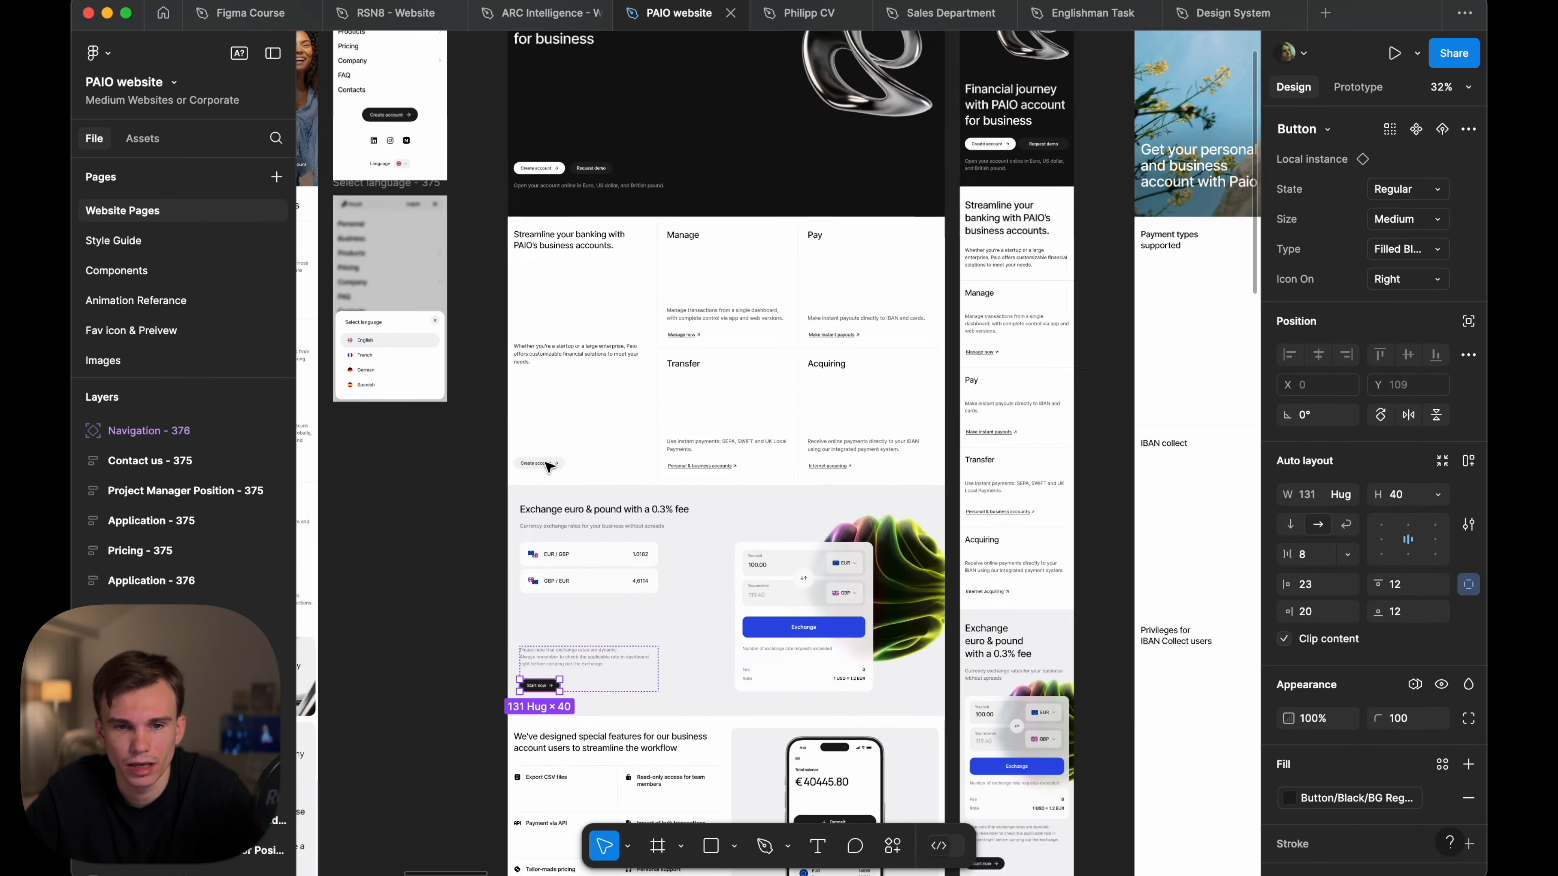
{"action": "scroll", "coordinate": [630, 457], "scroll_direction": "down", "scroll_amount": 15}
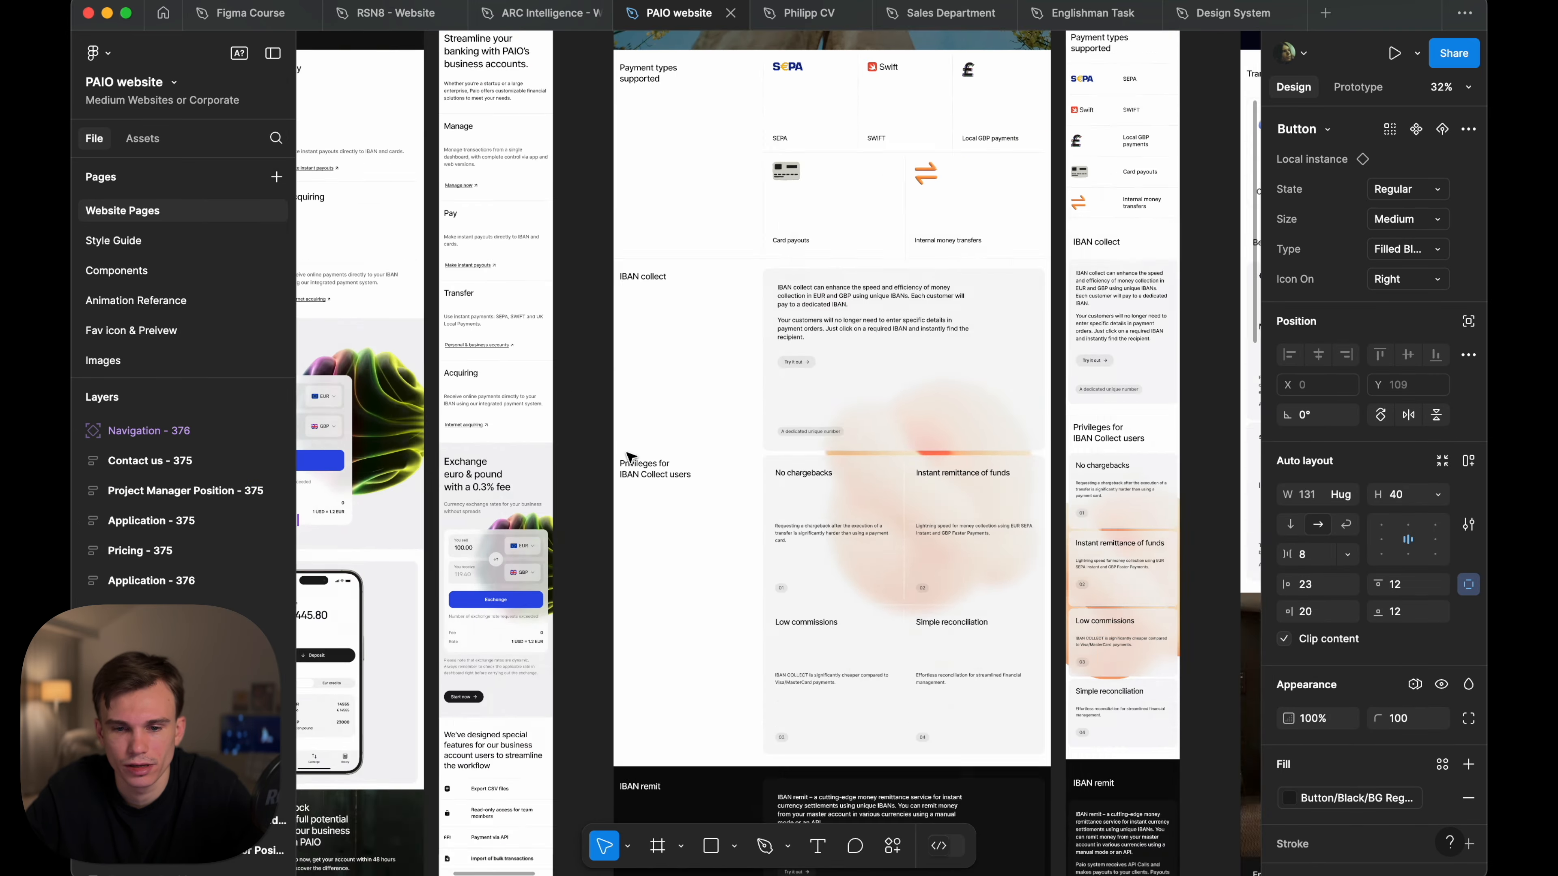
{"action": "scroll", "coordinate": [630, 457], "scroll_direction": "down", "scroll_amount": 5}
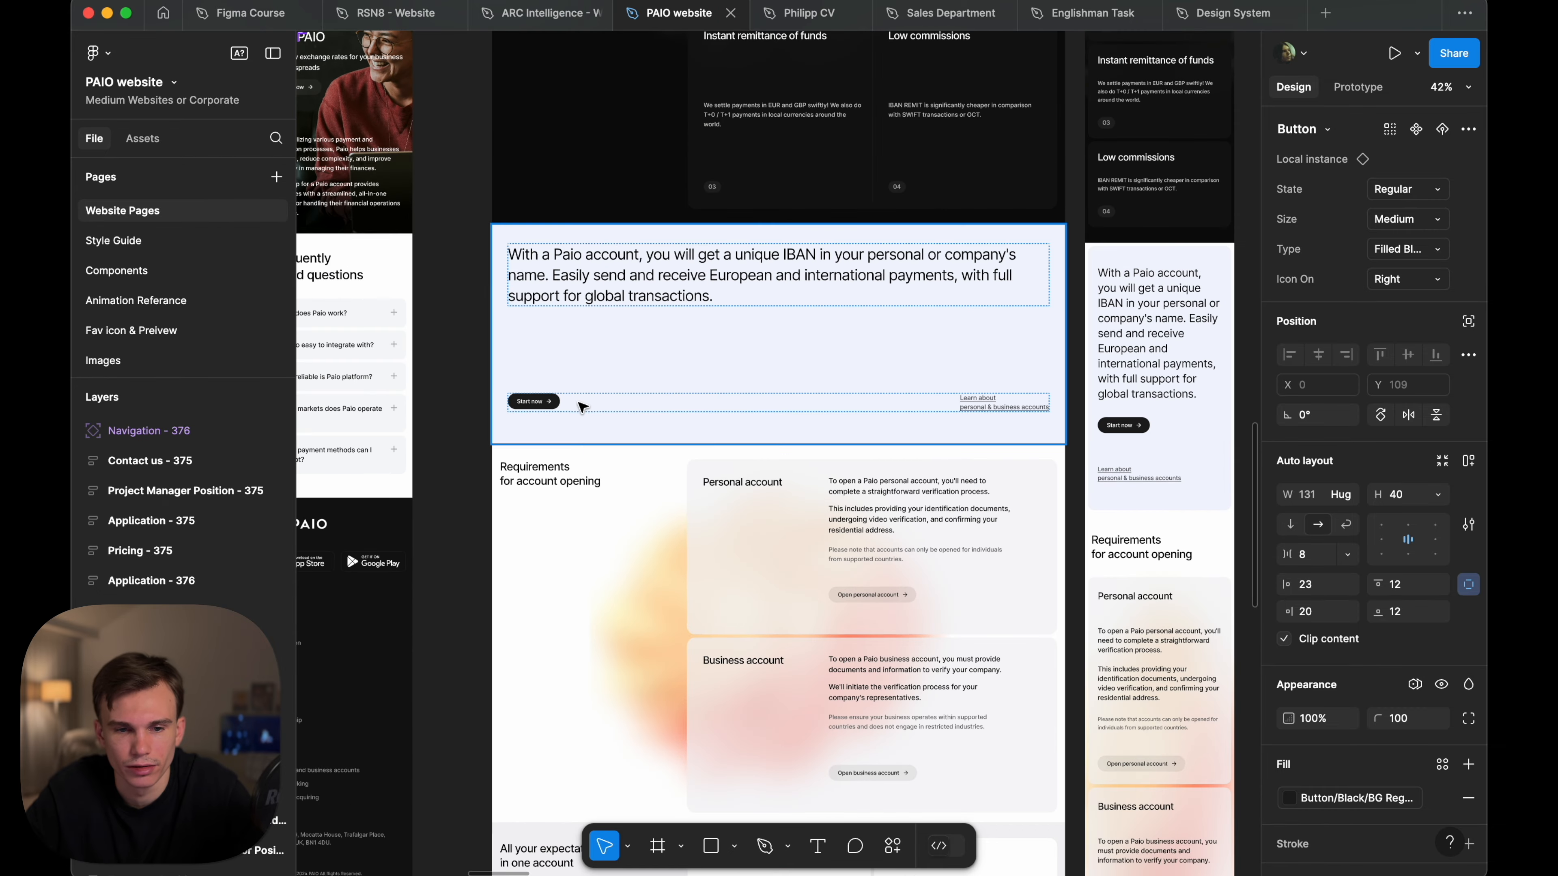
{"action": "scroll", "coordinate": [709, 435], "scroll_direction": "down", "scroll_amount": 3}
{"action": "scroll", "coordinate": [711, 434], "scroll_direction": "down", "scroll_amount": 3}
{"action": "scroll", "coordinate": [706, 390], "scroll_direction": "up", "scroll_amount": 3}
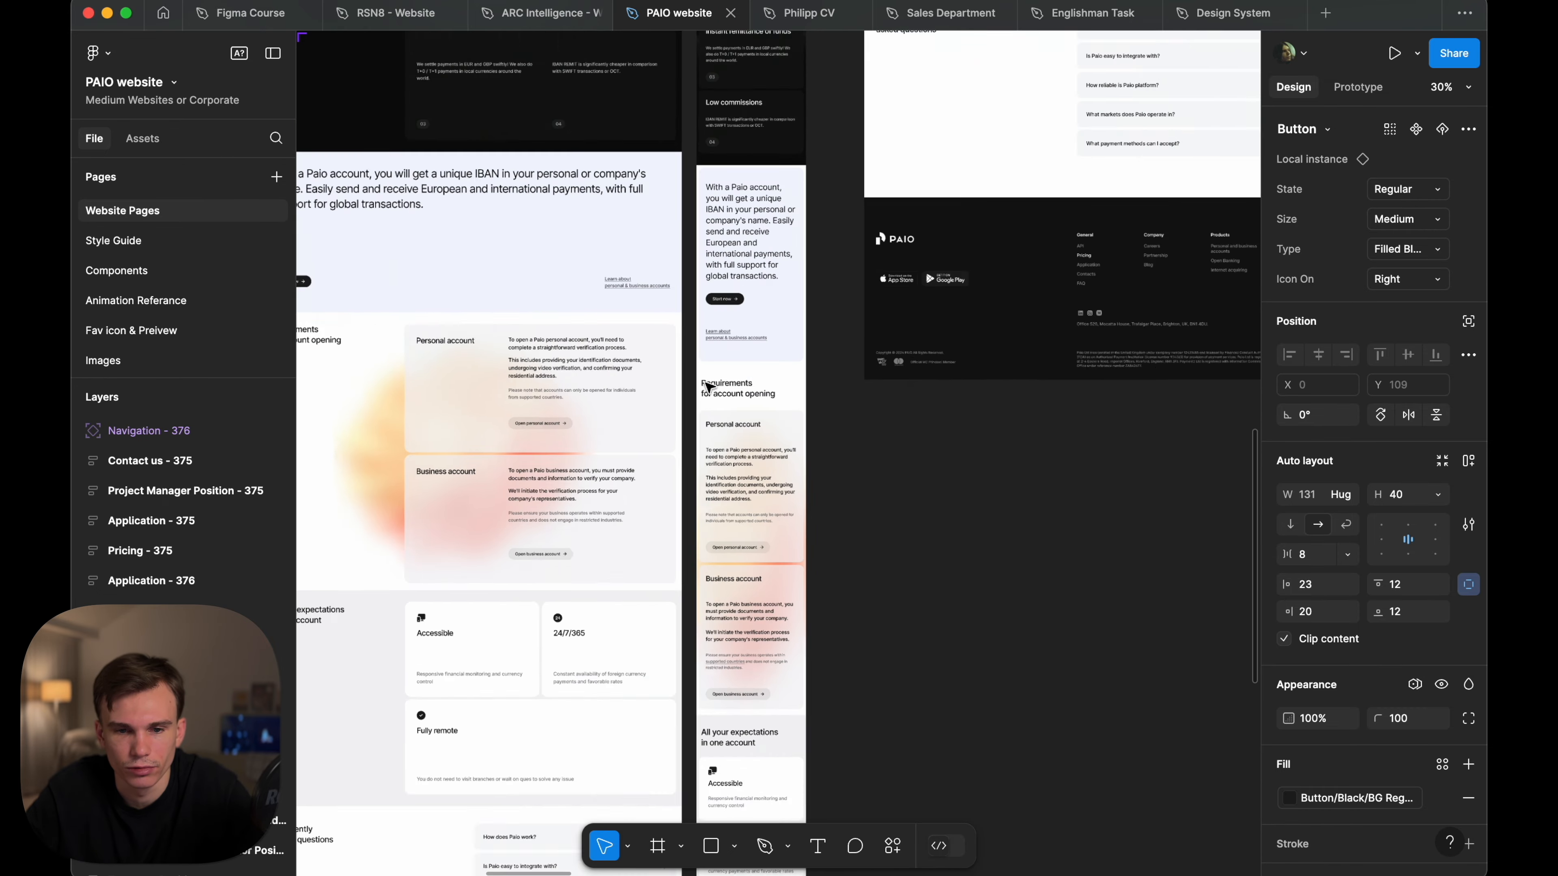
{"action": "scroll", "coordinate": [859, 184], "scroll_direction": "down", "scroll_amount": 5}
{"action": "scroll", "coordinate": [904, 338], "scroll_direction": "down", "scroll_amount": 5}
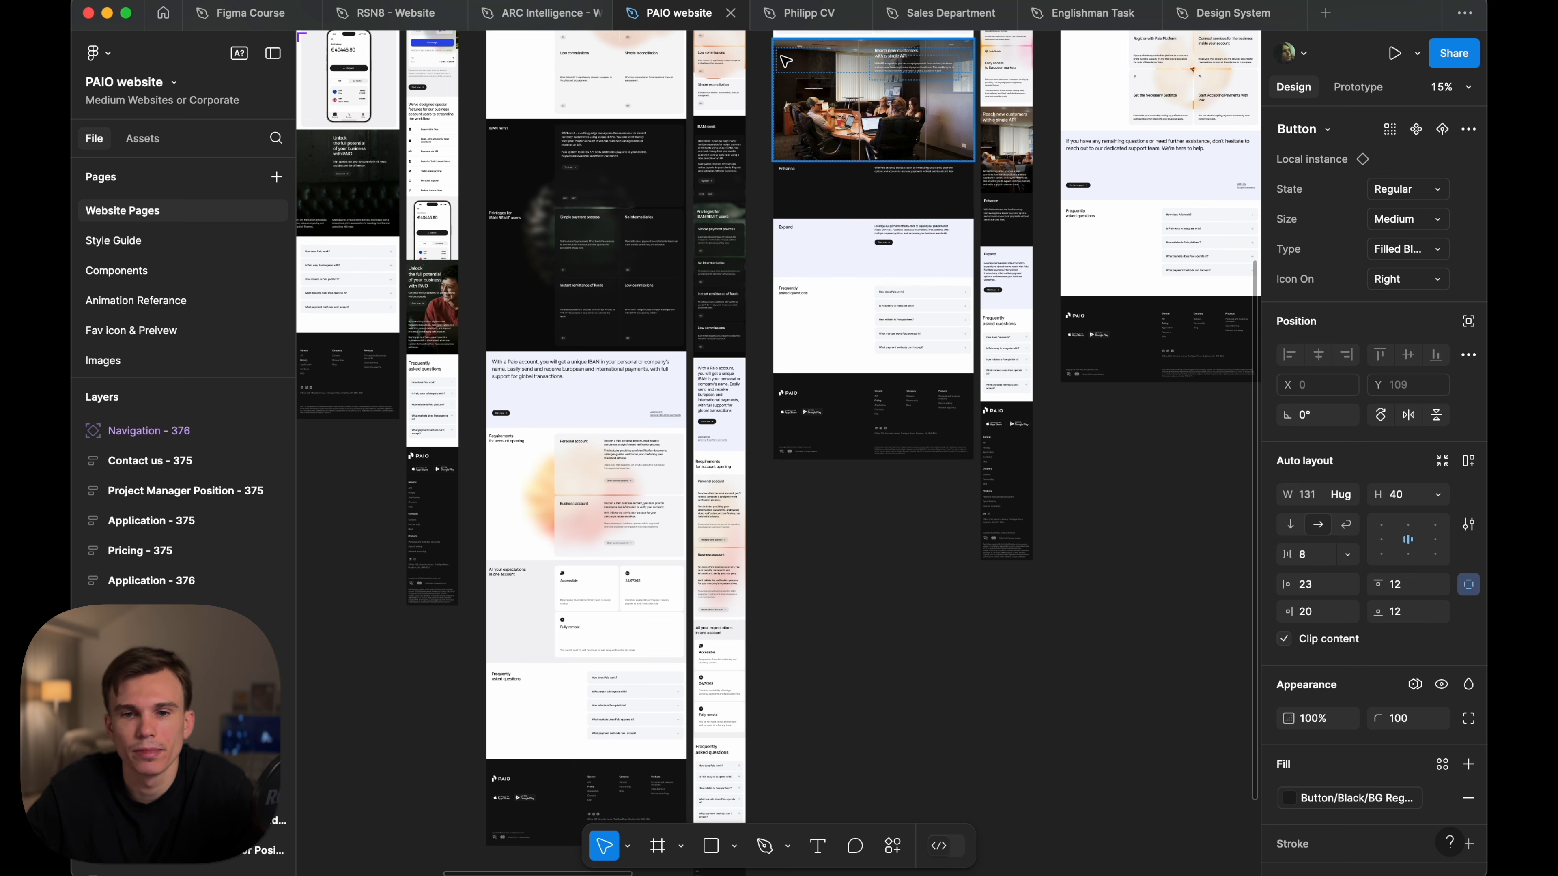
- On the Components page, replace the fill of all Regular and Hover variants of the Black buttons with red D22222
{"action": "mouse_move", "coordinate": [367, 23]}
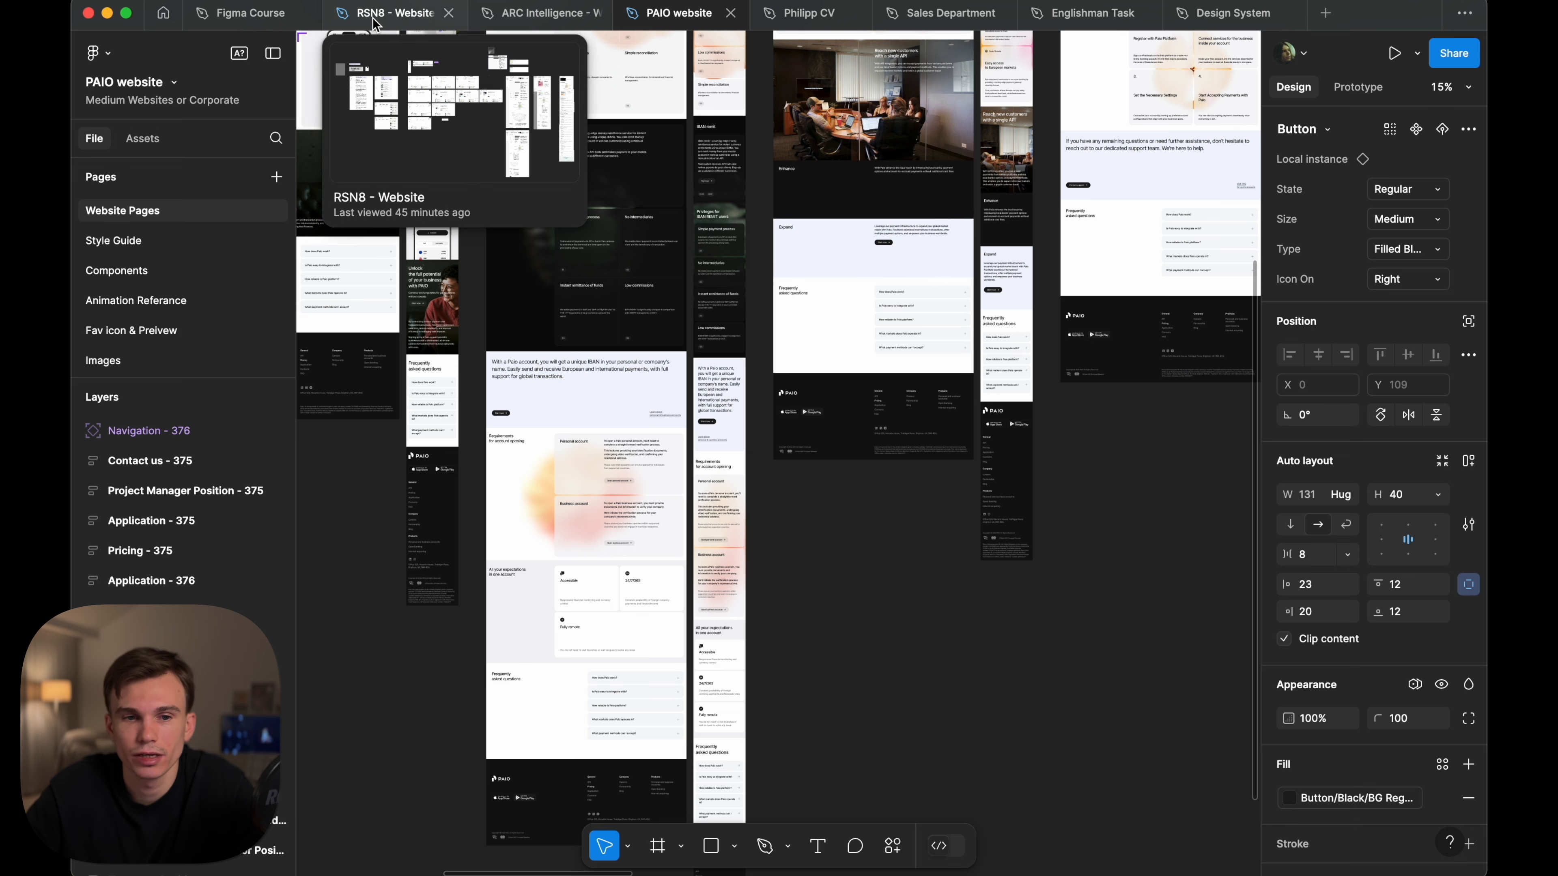
{"action": "left_click", "coordinate": [146, 278]}
{"action": "scroll", "coordinate": [825, 333], "scroll_direction": "up", "scroll_amount": 5}
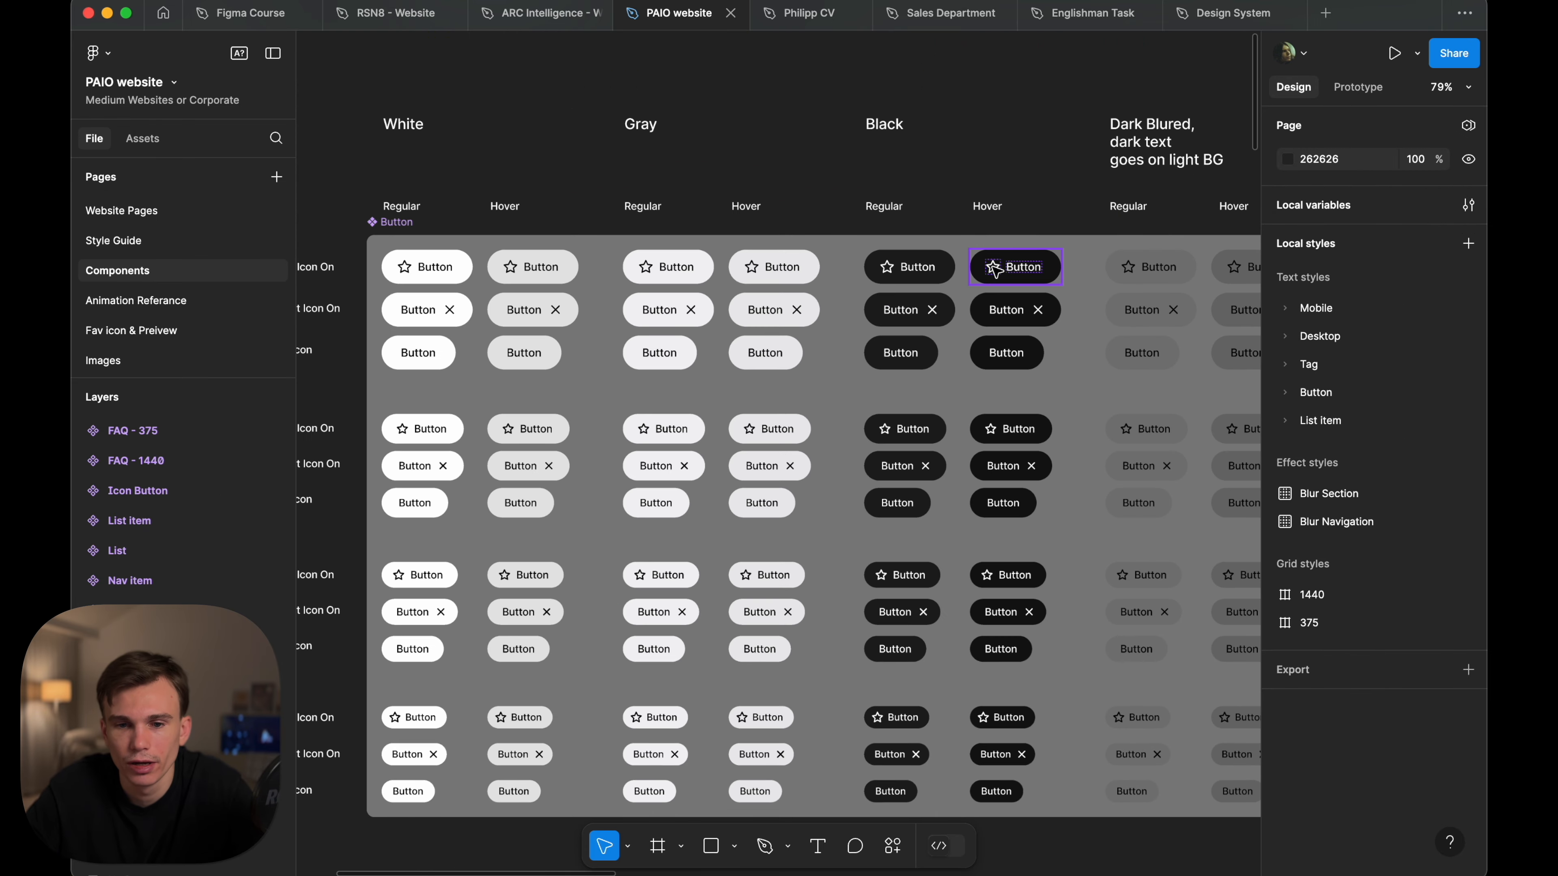
{"action": "left_click_drag", "start_coordinate": [937, 264], "coordinate": [717, 798]}
{"action": "scroll", "coordinate": [1397, 739], "scroll_direction": "down", "scroll_amount": 10}
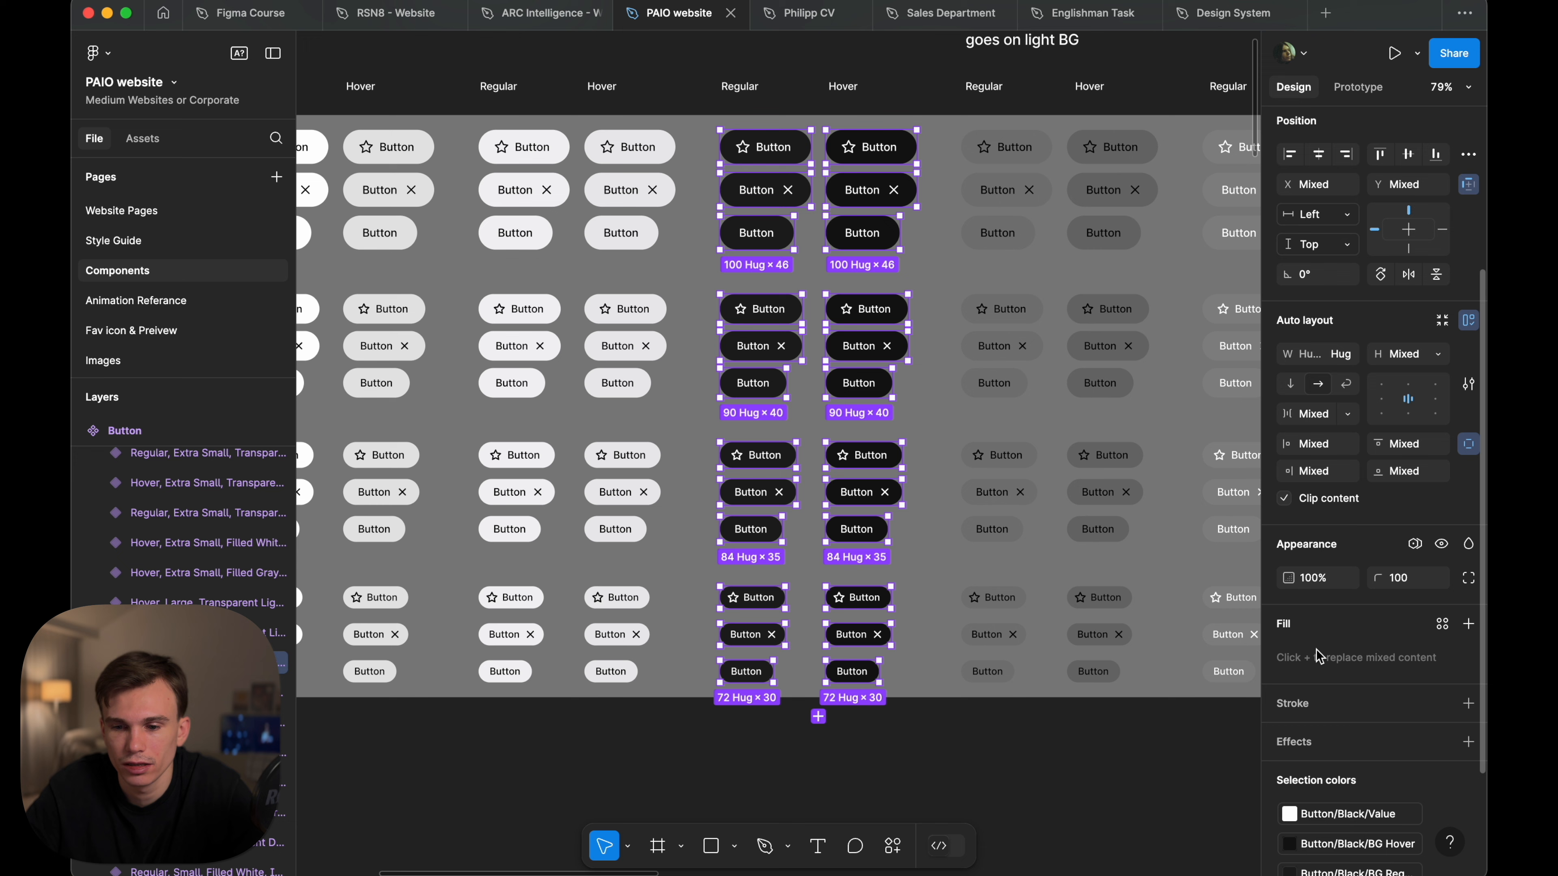
{"action": "left_click", "coordinate": [1371, 705]}
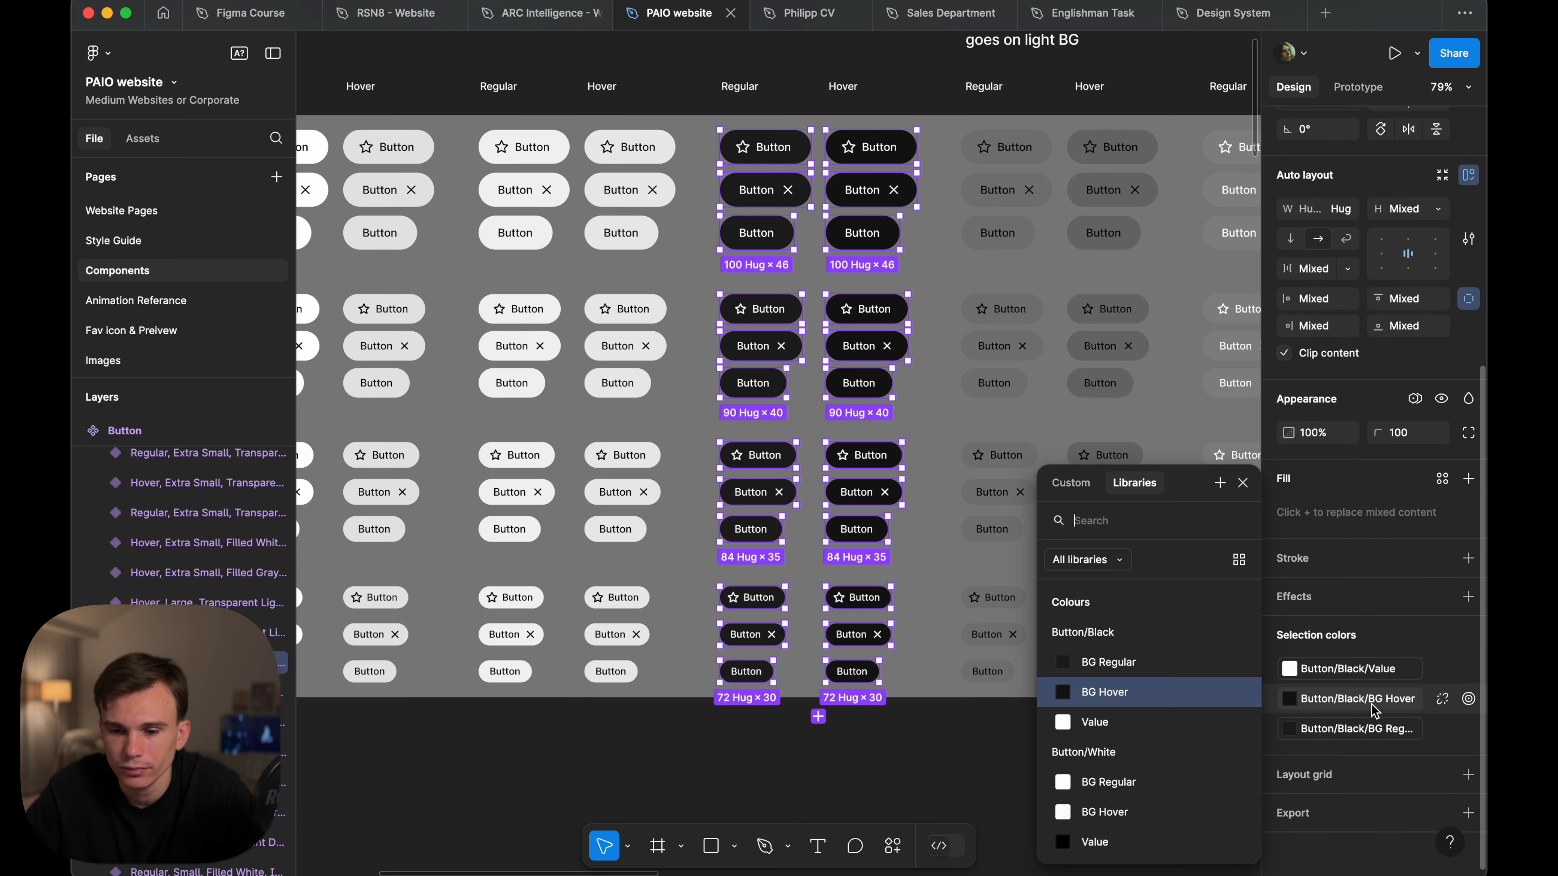
{"action": "left_click", "coordinate": [1371, 704]}
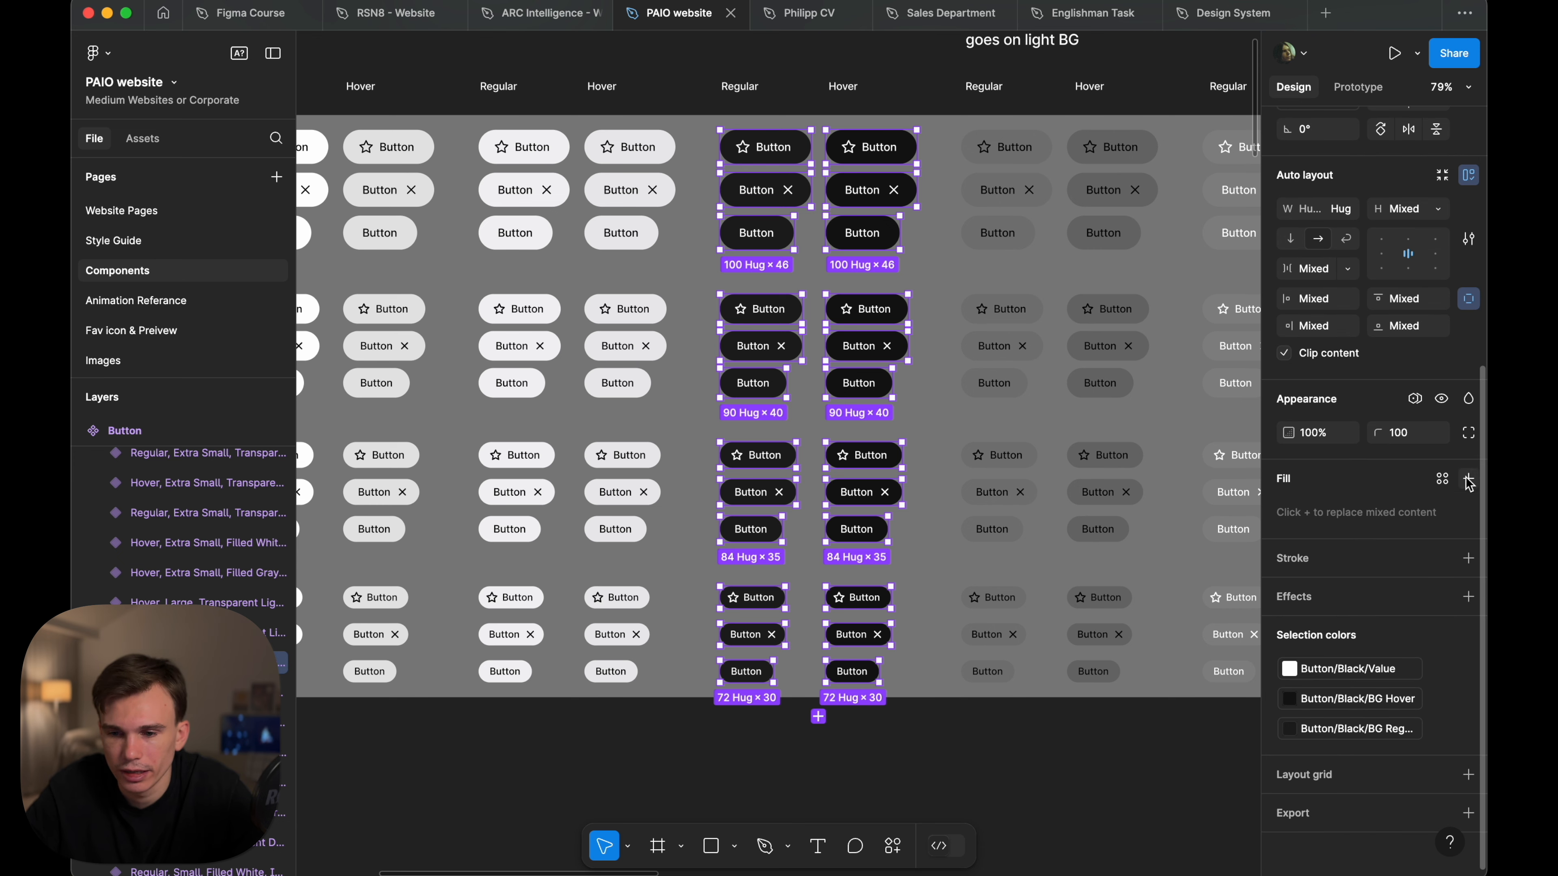
{"action": "left_click", "coordinate": [1468, 480]}
{"action": "left_click", "coordinate": [1442, 513]}
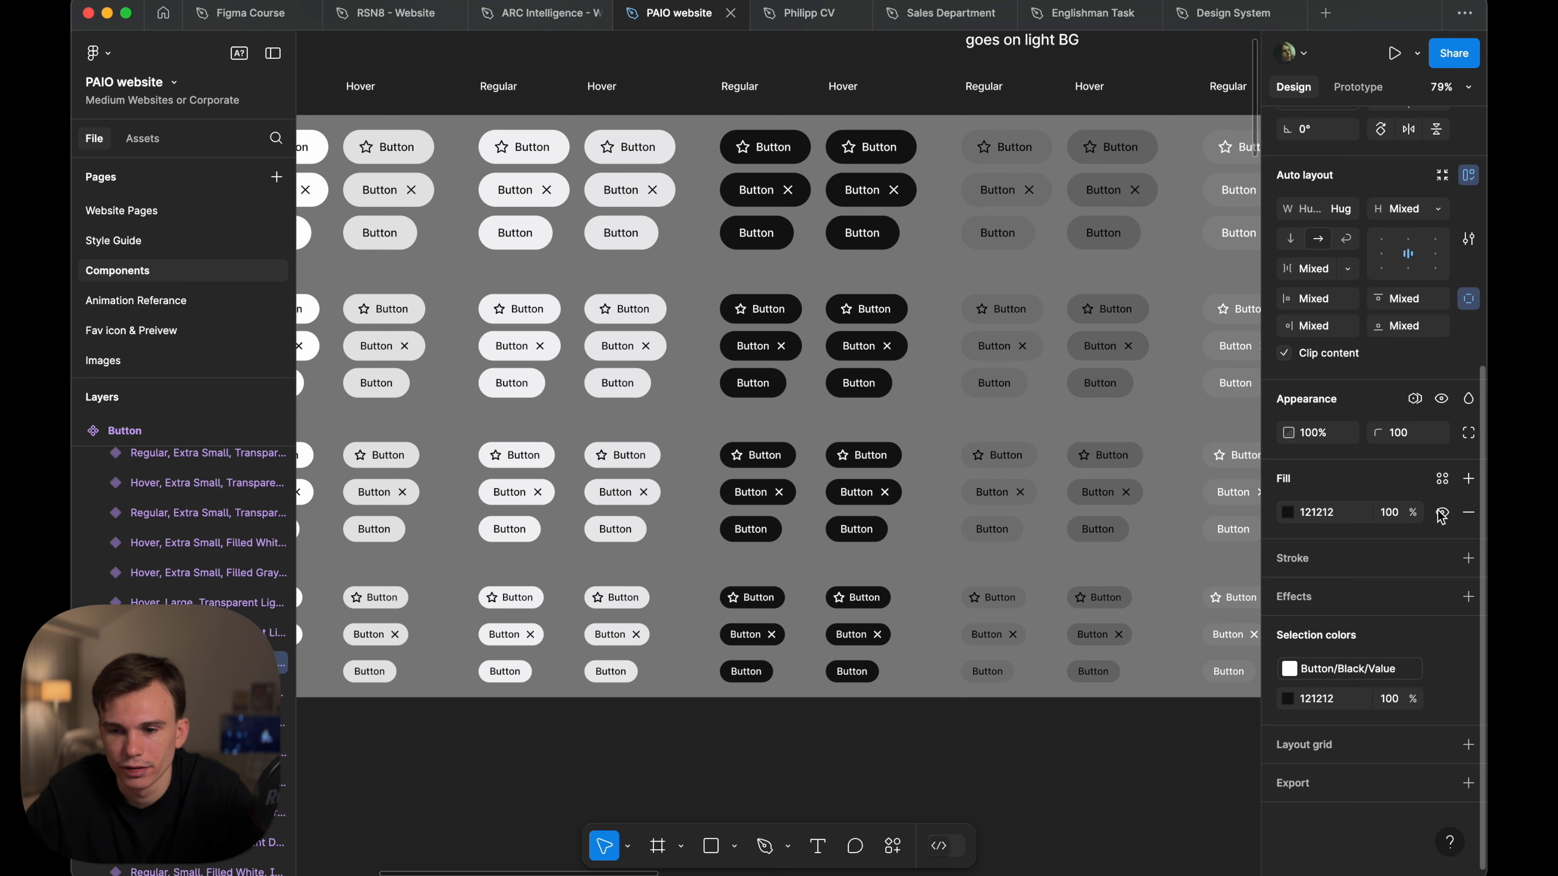
{"action": "left_click", "coordinate": [1288, 513]}
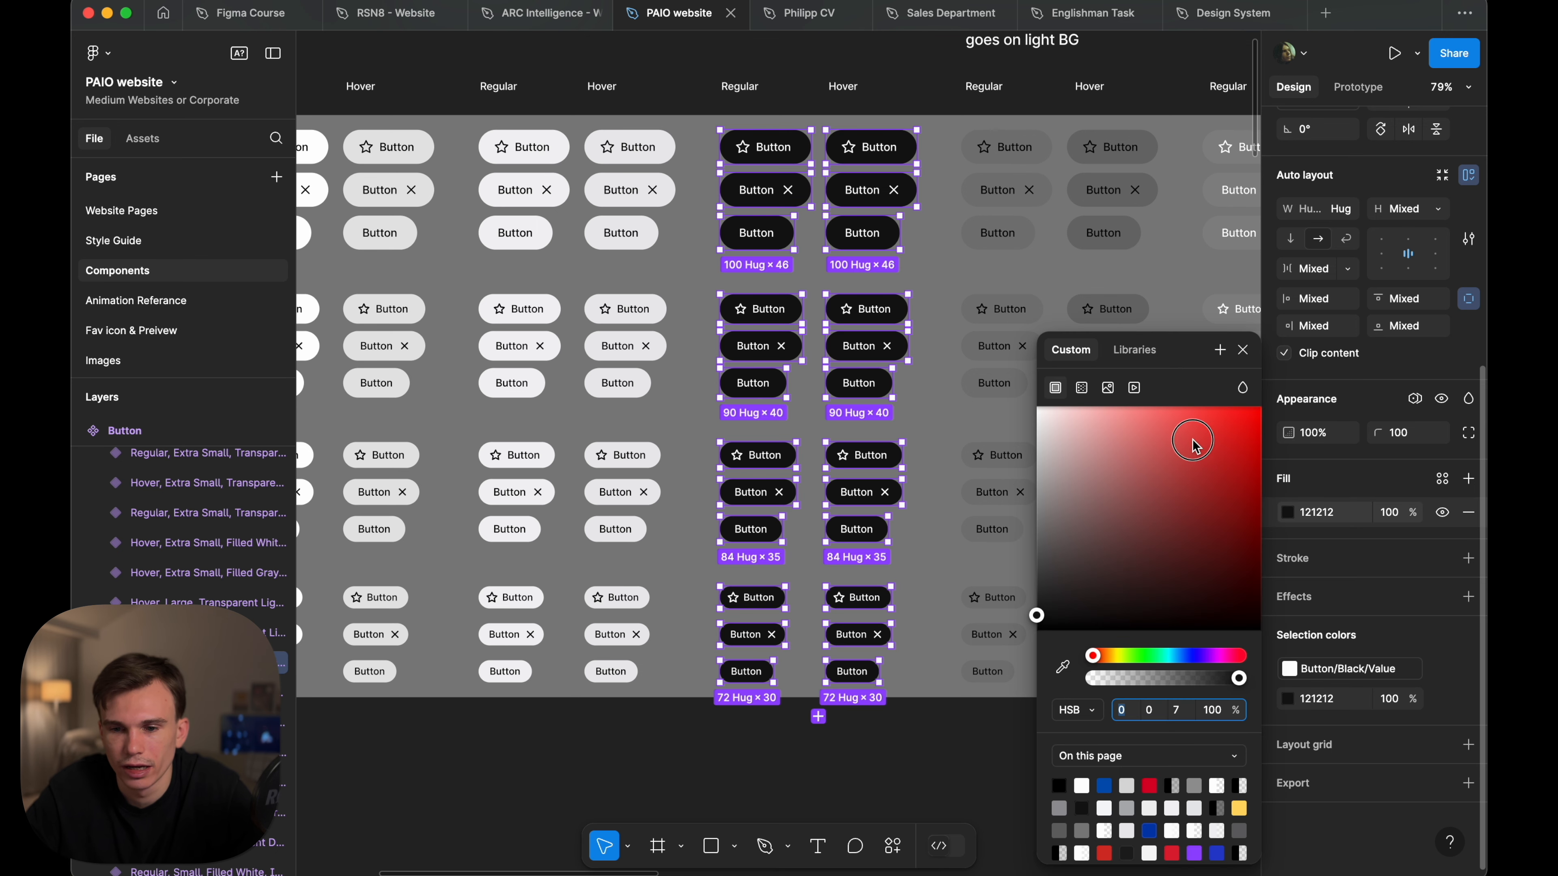
{"action": "left_click_drag", "start_coordinate": [1193, 446], "coordinate": [1343, 305]}
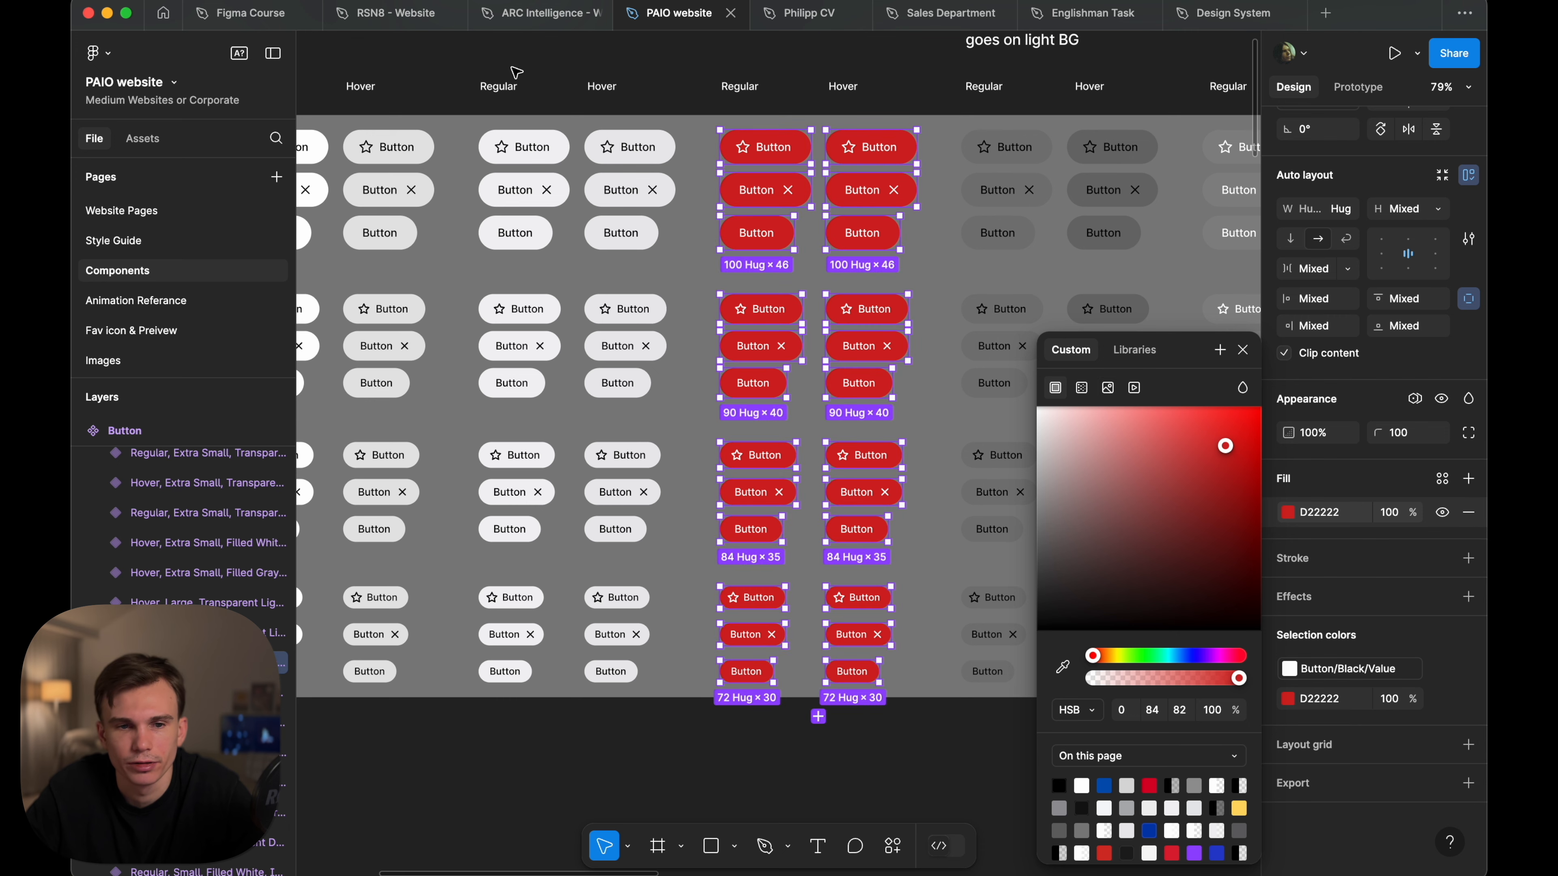
- Return to the Website Pages page and check the buttons across the desktop and mobile designs for the new fill
{"action": "left_click", "coordinate": [153, 211]}
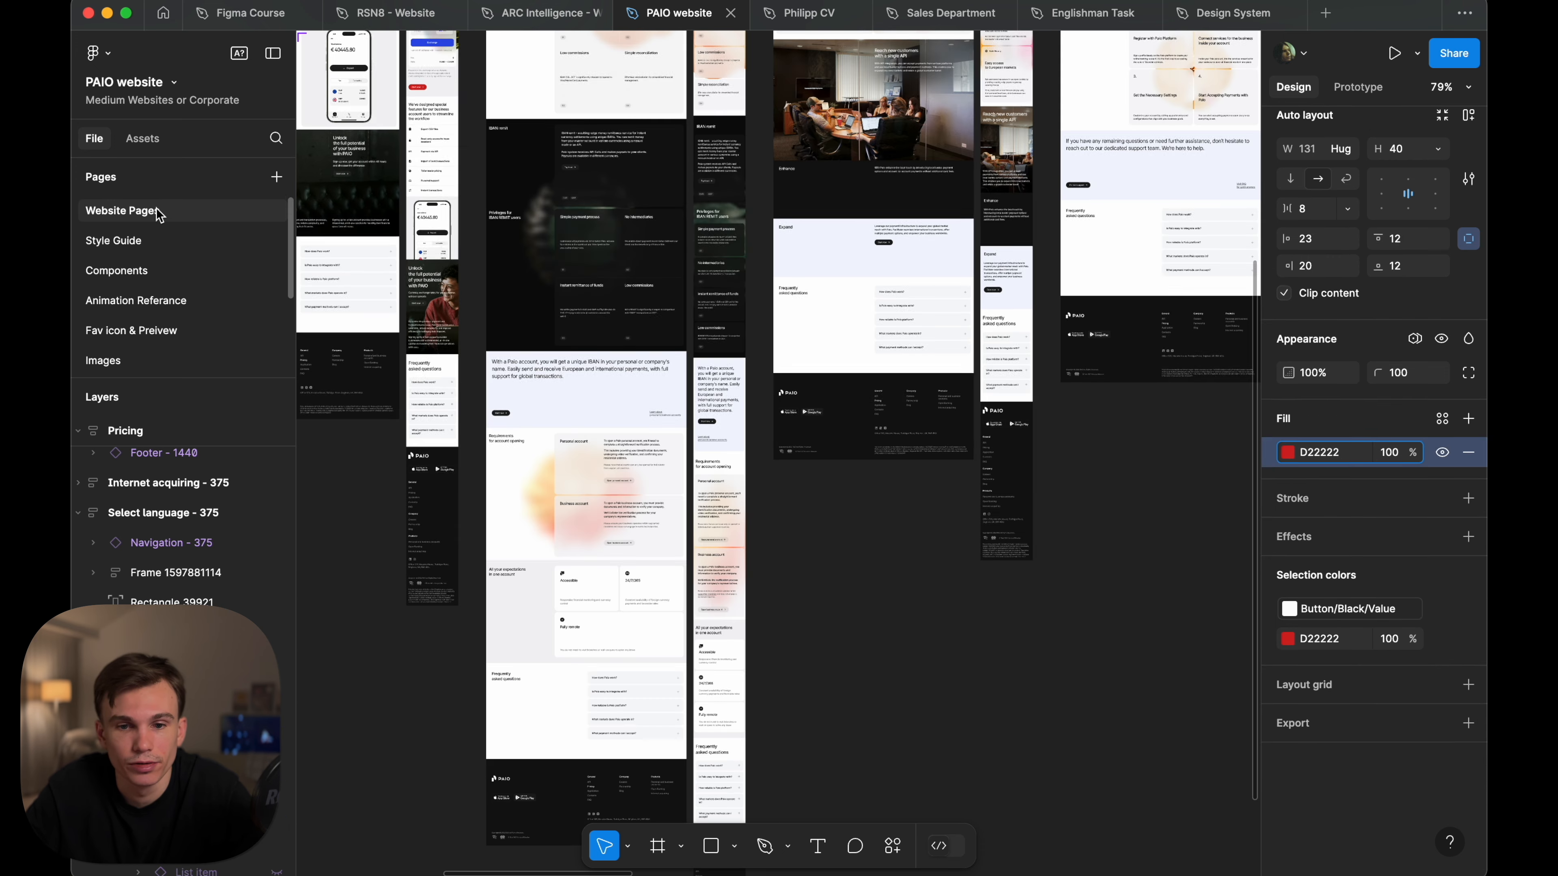
{"action": "scroll", "coordinate": [825, 517], "scroll_direction": "left", "scroll_amount": 10}
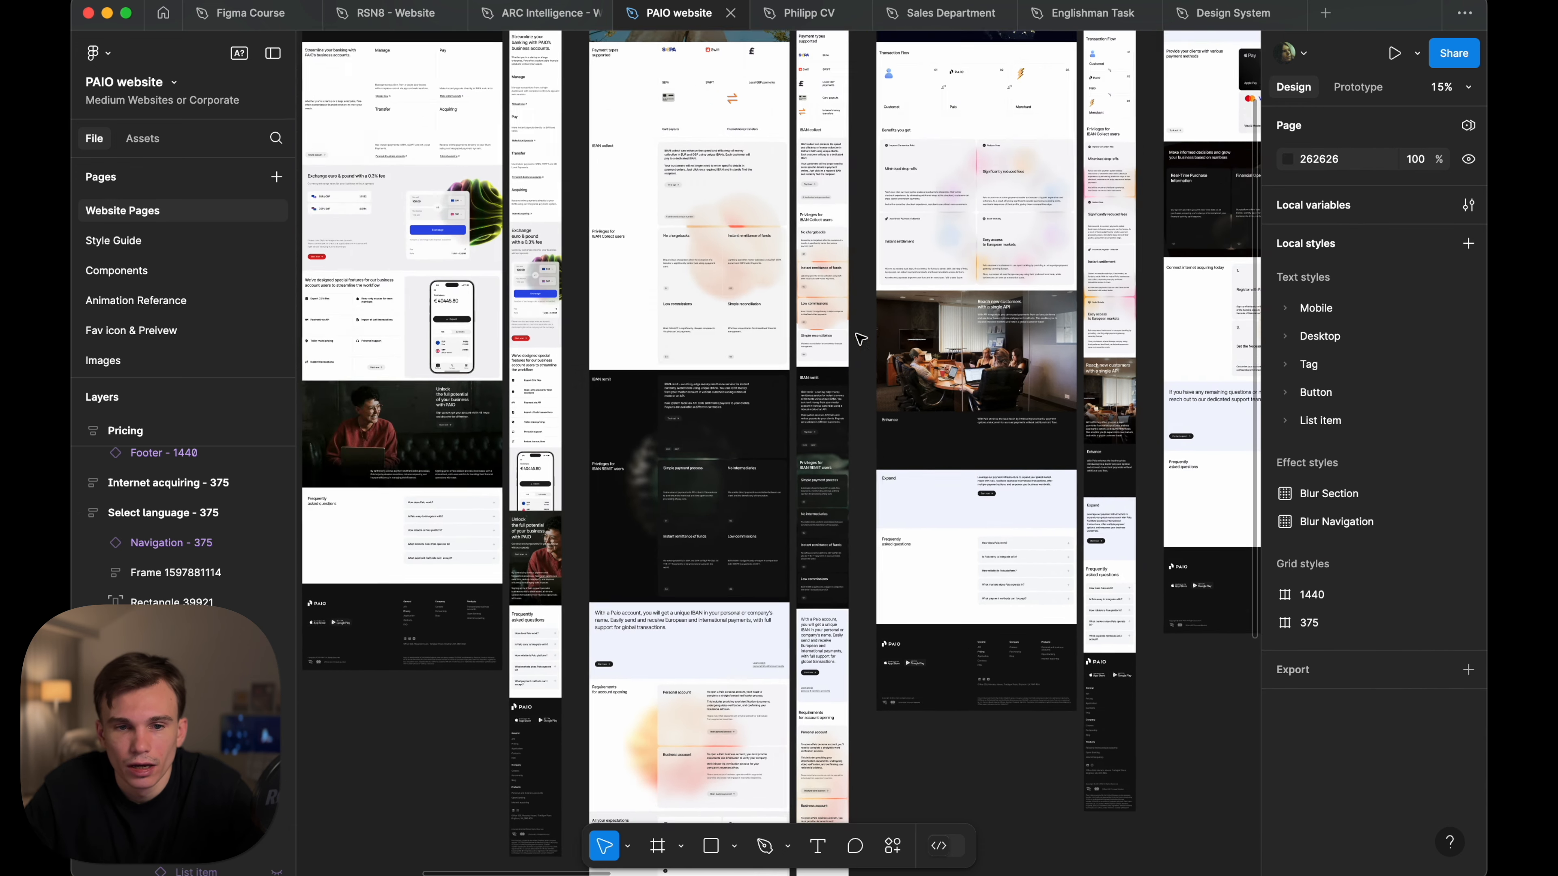
{"action": "scroll", "coordinate": [861, 337], "scroll_direction": "up", "scroll_amount": 10}
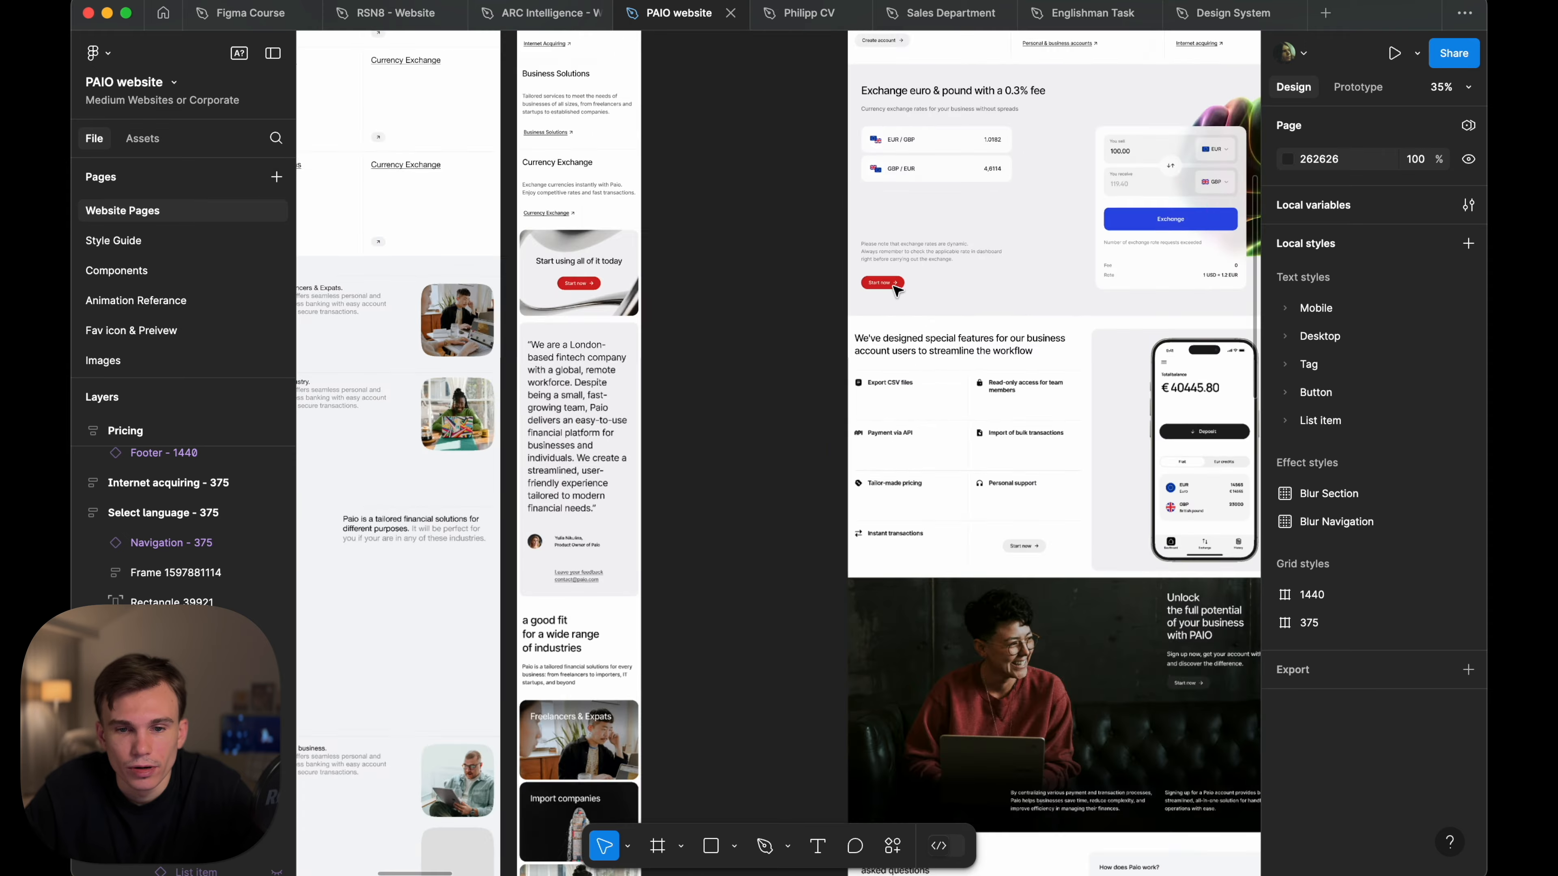
{"action": "scroll", "coordinate": [687, 574], "scroll_direction": "down", "scroll_amount": 10}
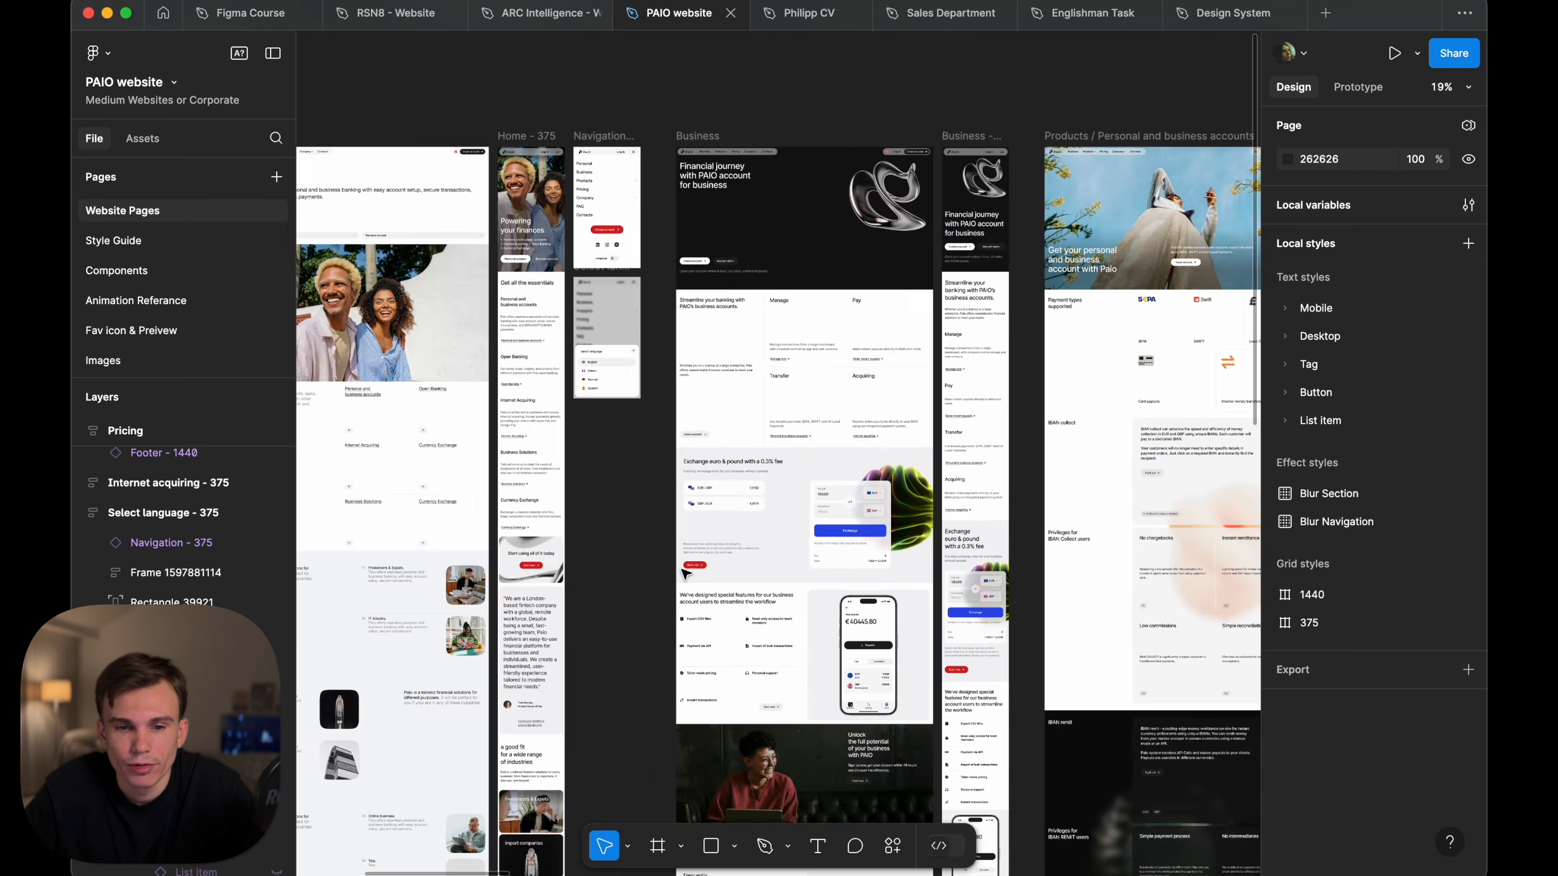
{"action": "scroll", "coordinate": [693, 571], "scroll_direction": "left", "scroll_amount": 9}
{"action": "scroll", "coordinate": [1104, 226], "scroll_direction": "up", "scroll_amount": 3}
{"action": "scroll", "coordinate": [1103, 227], "scroll_direction": "right", "scroll_amount": 5}
{"action": "scroll", "coordinate": [1103, 226], "scroll_direction": "up", "scroll_amount": 5}
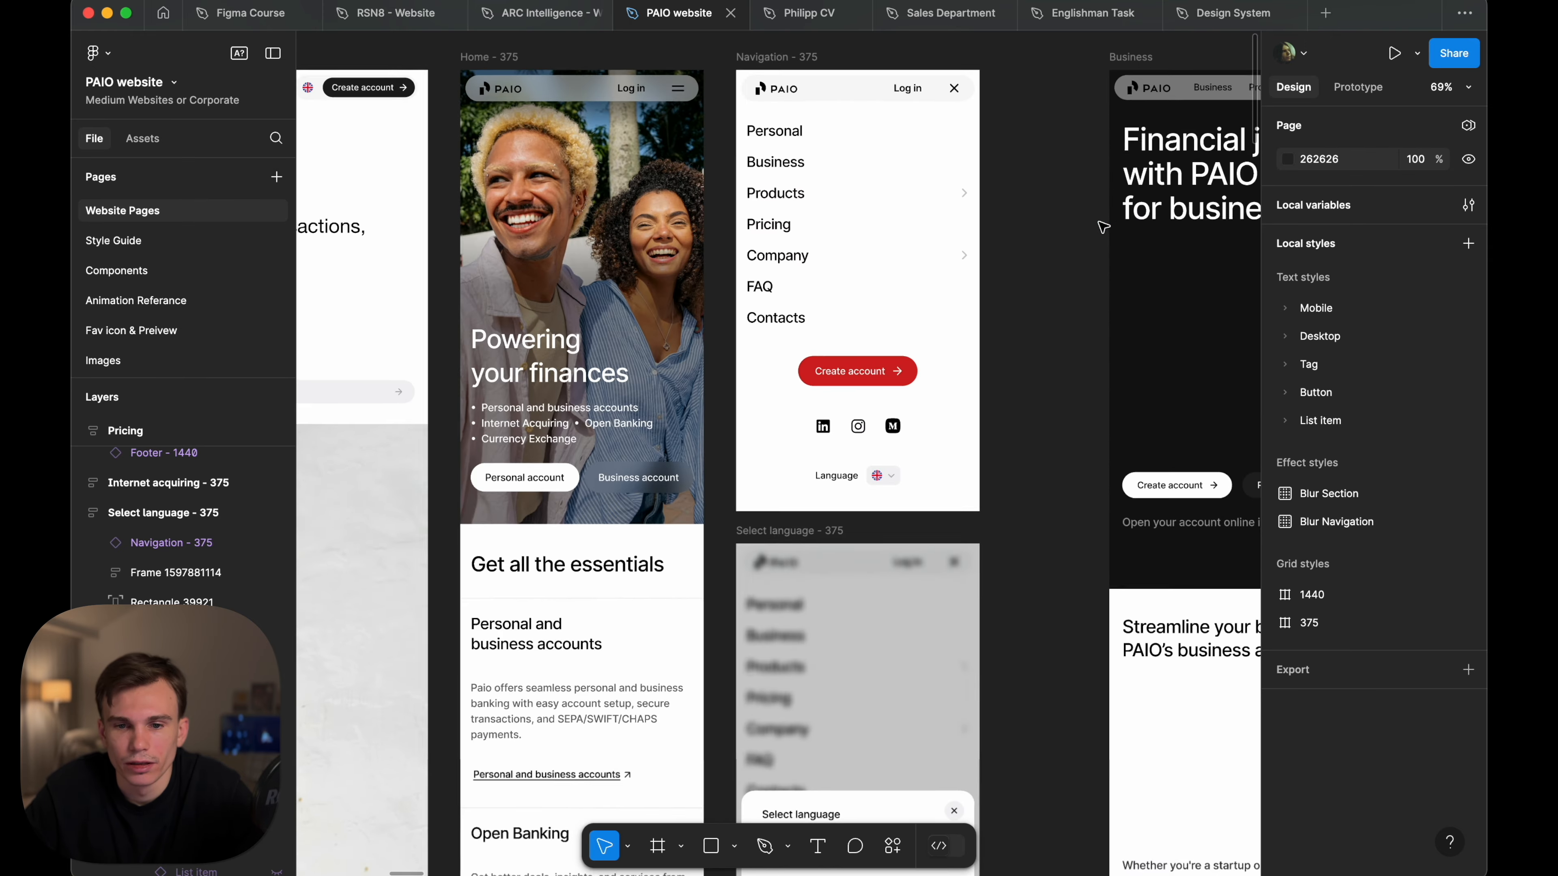
{"action": "scroll", "coordinate": [1103, 226], "scroll_direction": "down", "scroll_amount": 12}
{"action": "scroll", "coordinate": [1104, 227], "scroll_direction": "down", "scroll_amount": 15}
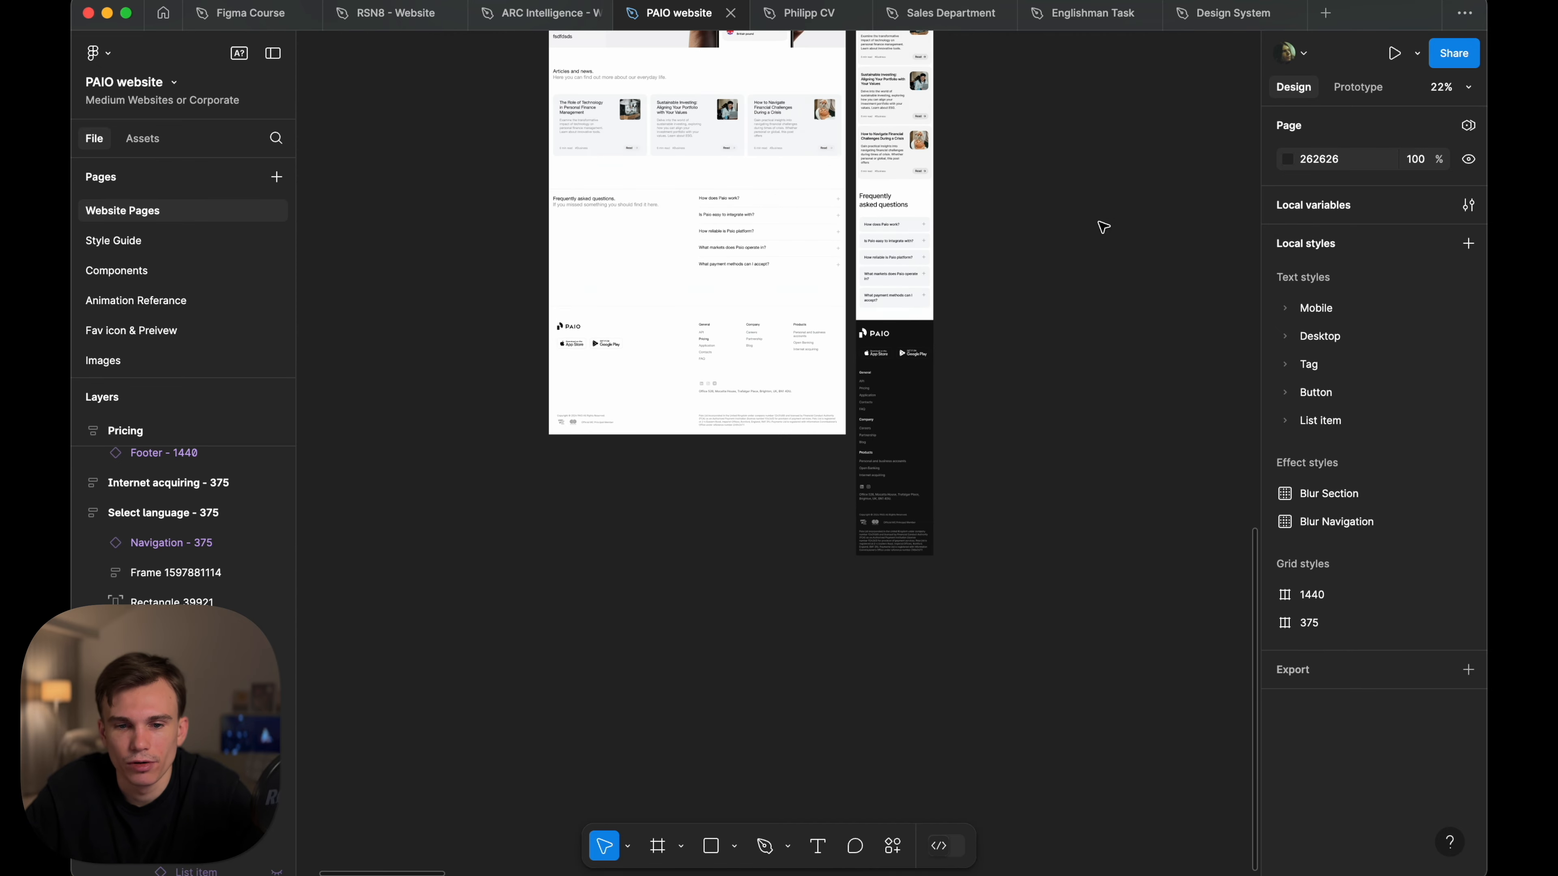
- Select the Start now button below the unique IBAN text and inspect its fill and selection colors
{"action": "scroll", "coordinate": [1103, 227], "scroll_direction": "up", "scroll_amount": 5}
{"action": "scroll", "coordinate": [1104, 226], "scroll_direction": "up", "scroll_amount": 4}
{"action": "scroll", "coordinate": [693, 298], "scroll_direction": "up", "scroll_amount": 5}
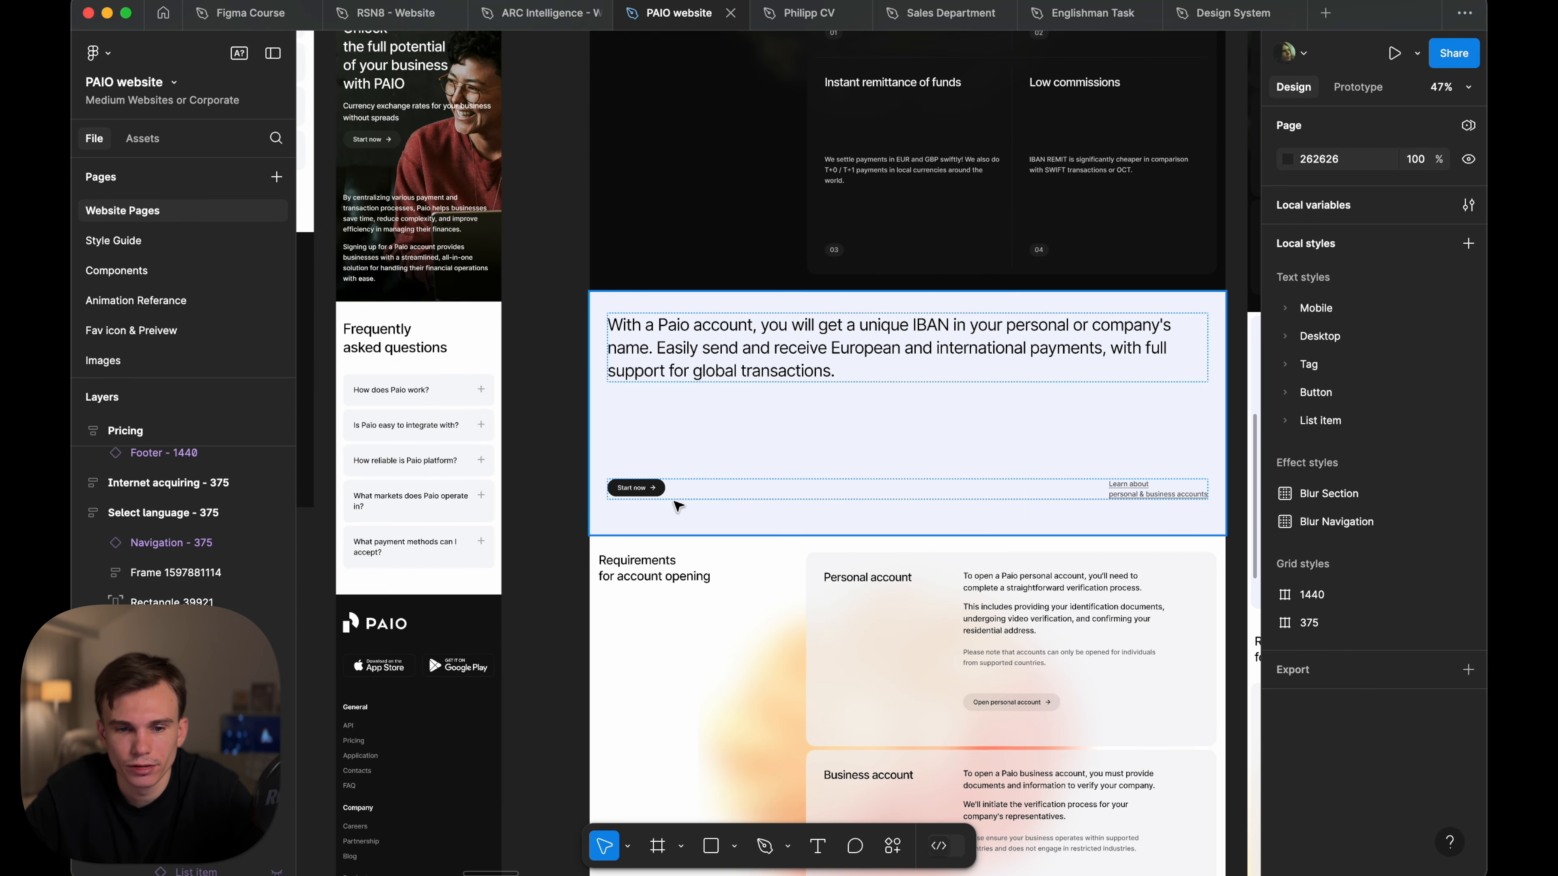
{"action": "left_click", "coordinate": [661, 491], "text": "super"}
{"action": "scroll", "coordinate": [1377, 561], "scroll_direction": "down", "scroll_amount": 5}
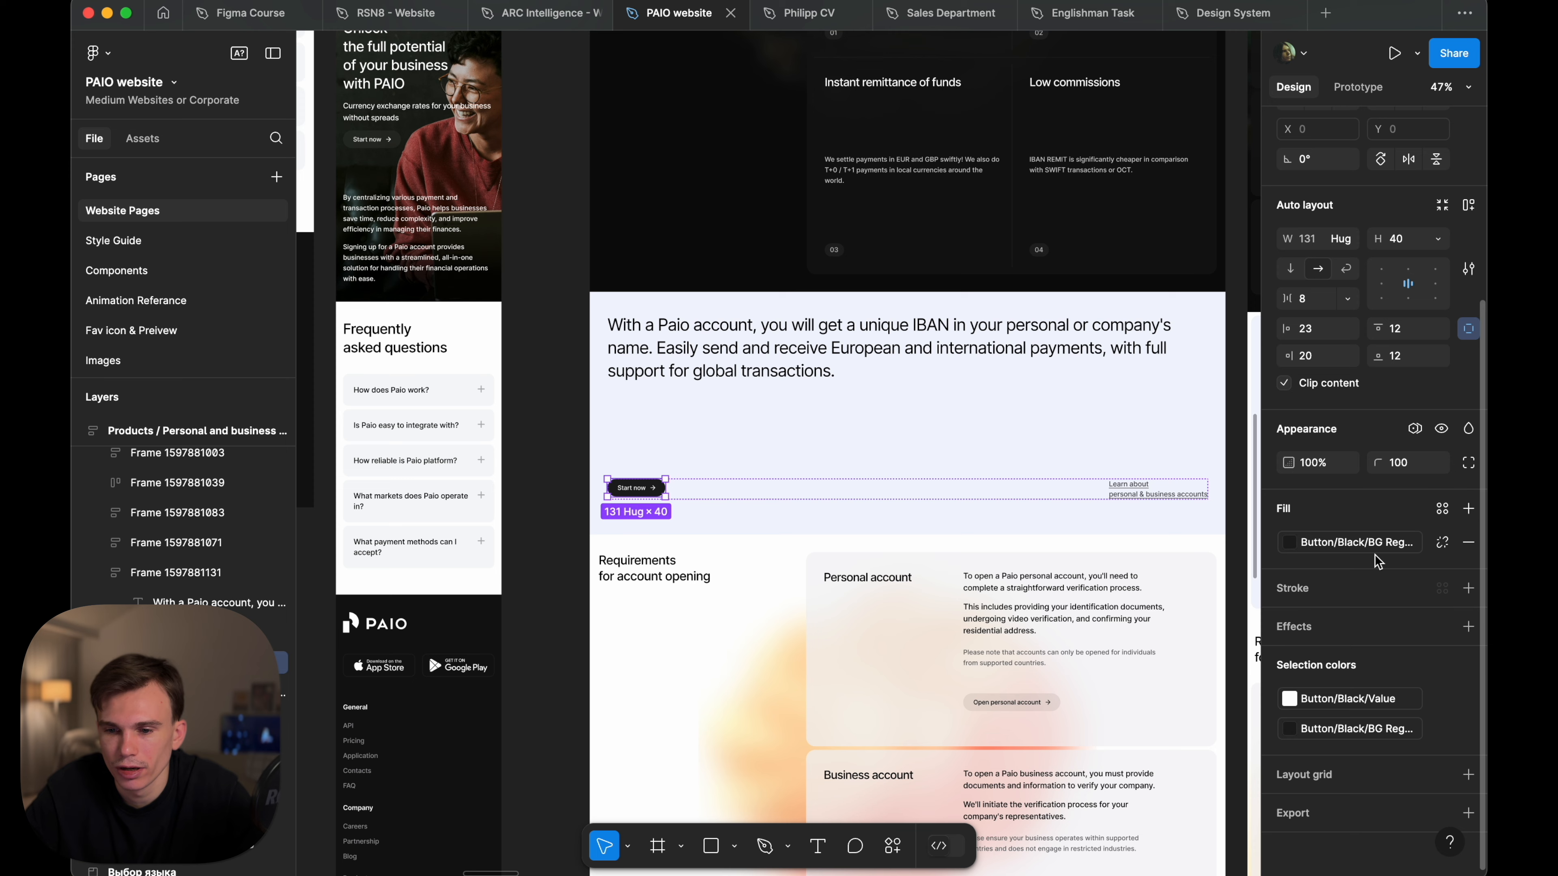
{"action": "scroll", "coordinate": [767, 559], "scroll_direction": "down", "scroll_amount": 5}
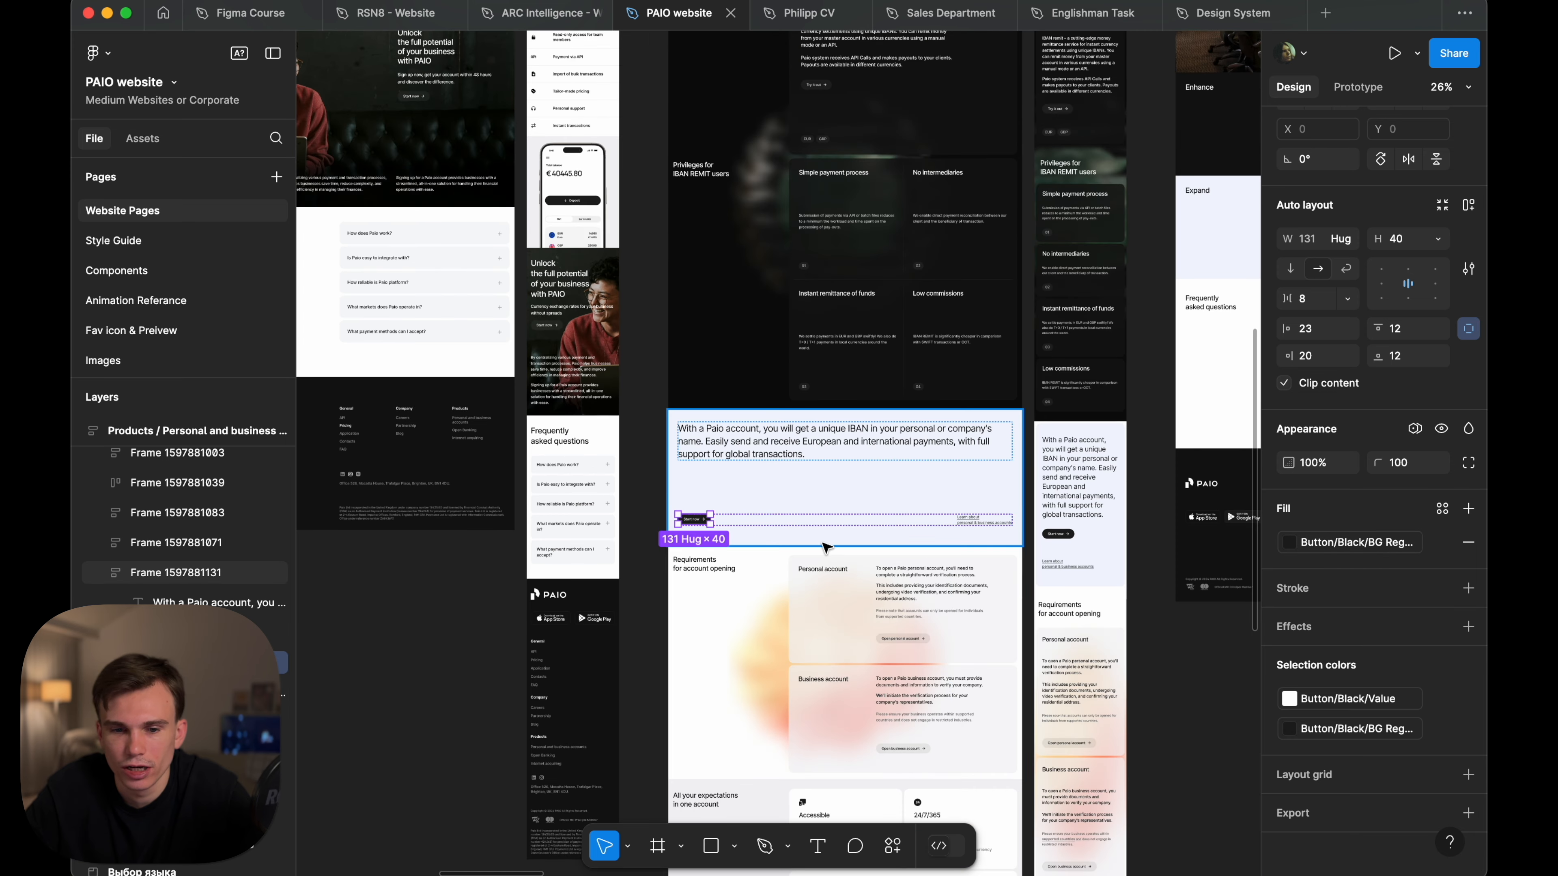
- Select the Start now button instance below the unique IBAN text, inspect its instance properties, and clear the selection
{"action": "left_click", "coordinate": [643, 518]}
{"action": "left_click", "coordinate": [693, 520], "text": "super"}
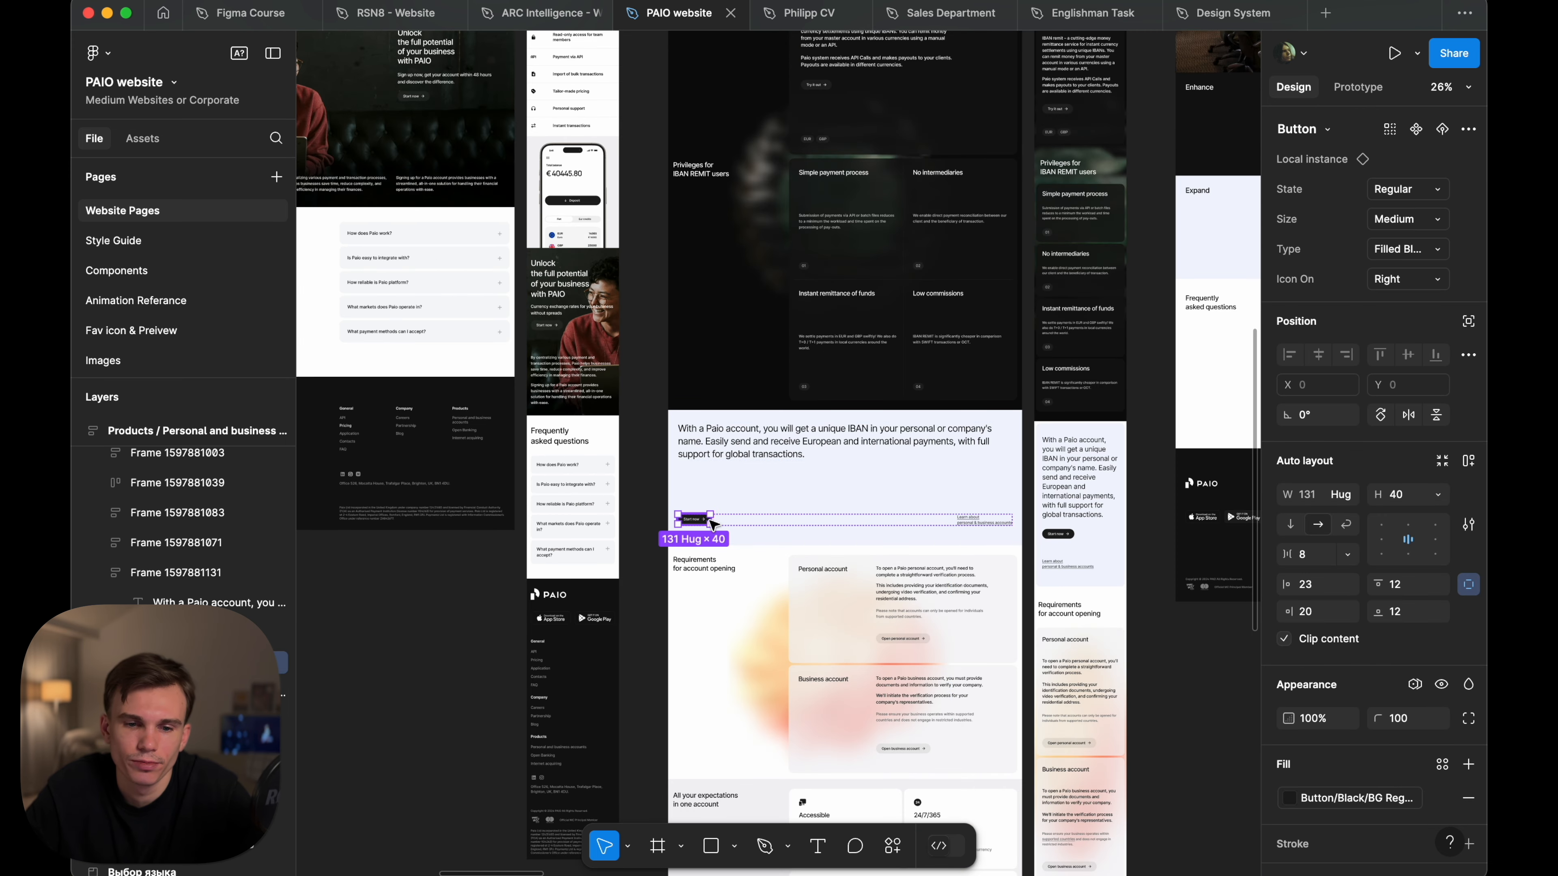
{"action": "scroll", "coordinate": [859, 540], "scroll_direction": "down", "scroll_amount": 3}
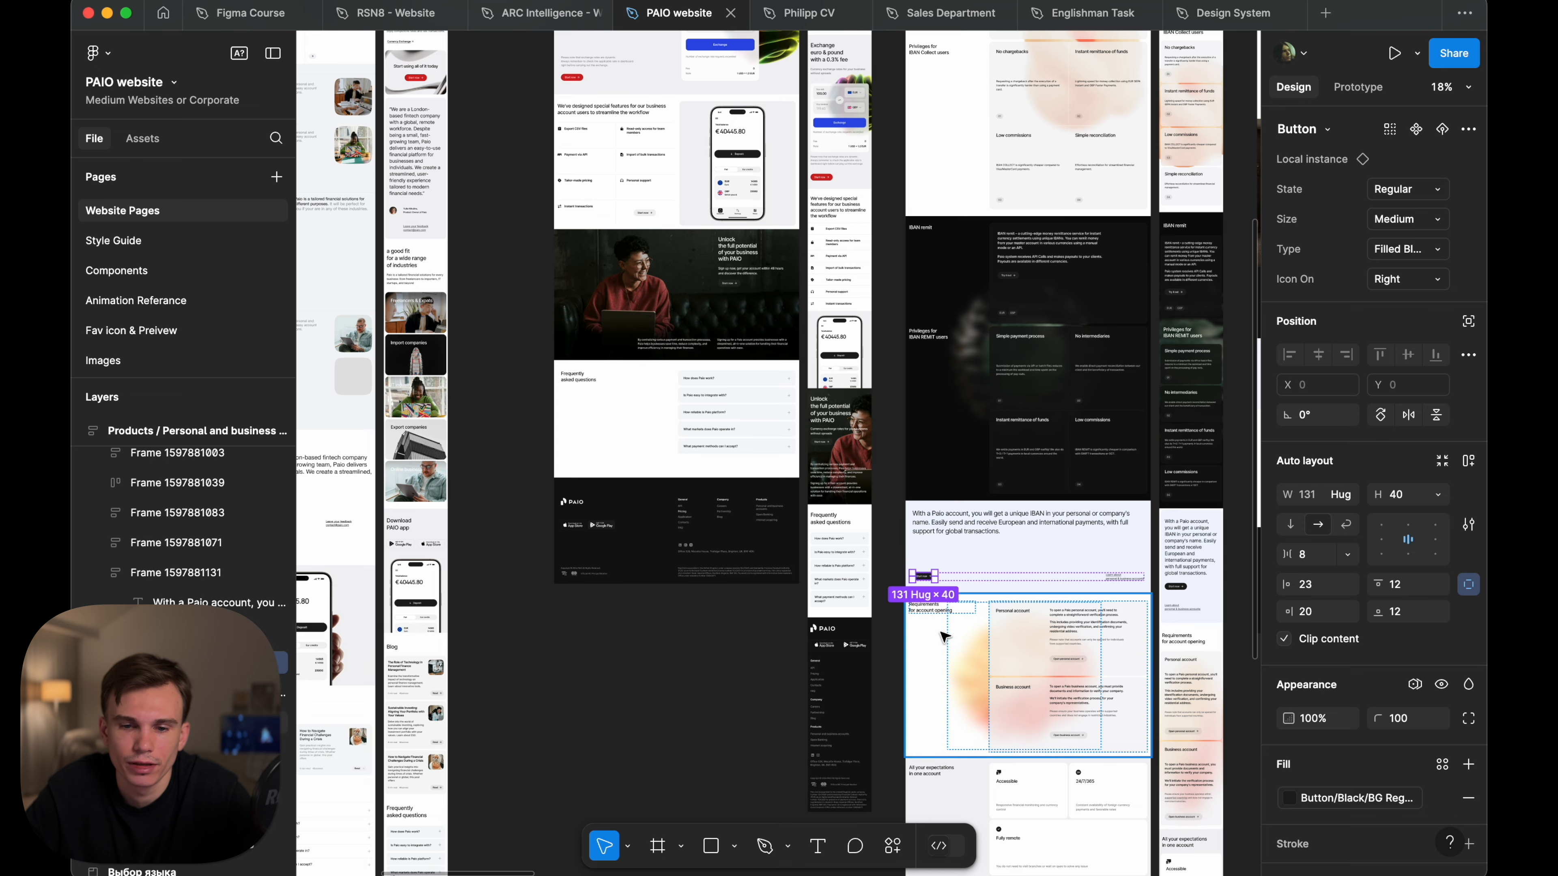
{"action": "scroll", "coordinate": [932, 580], "scroll_direction": "up", "scroll_amount": 5}
{"action": "scroll", "coordinate": [932, 579], "scroll_direction": "down", "scroll_amount": 3}
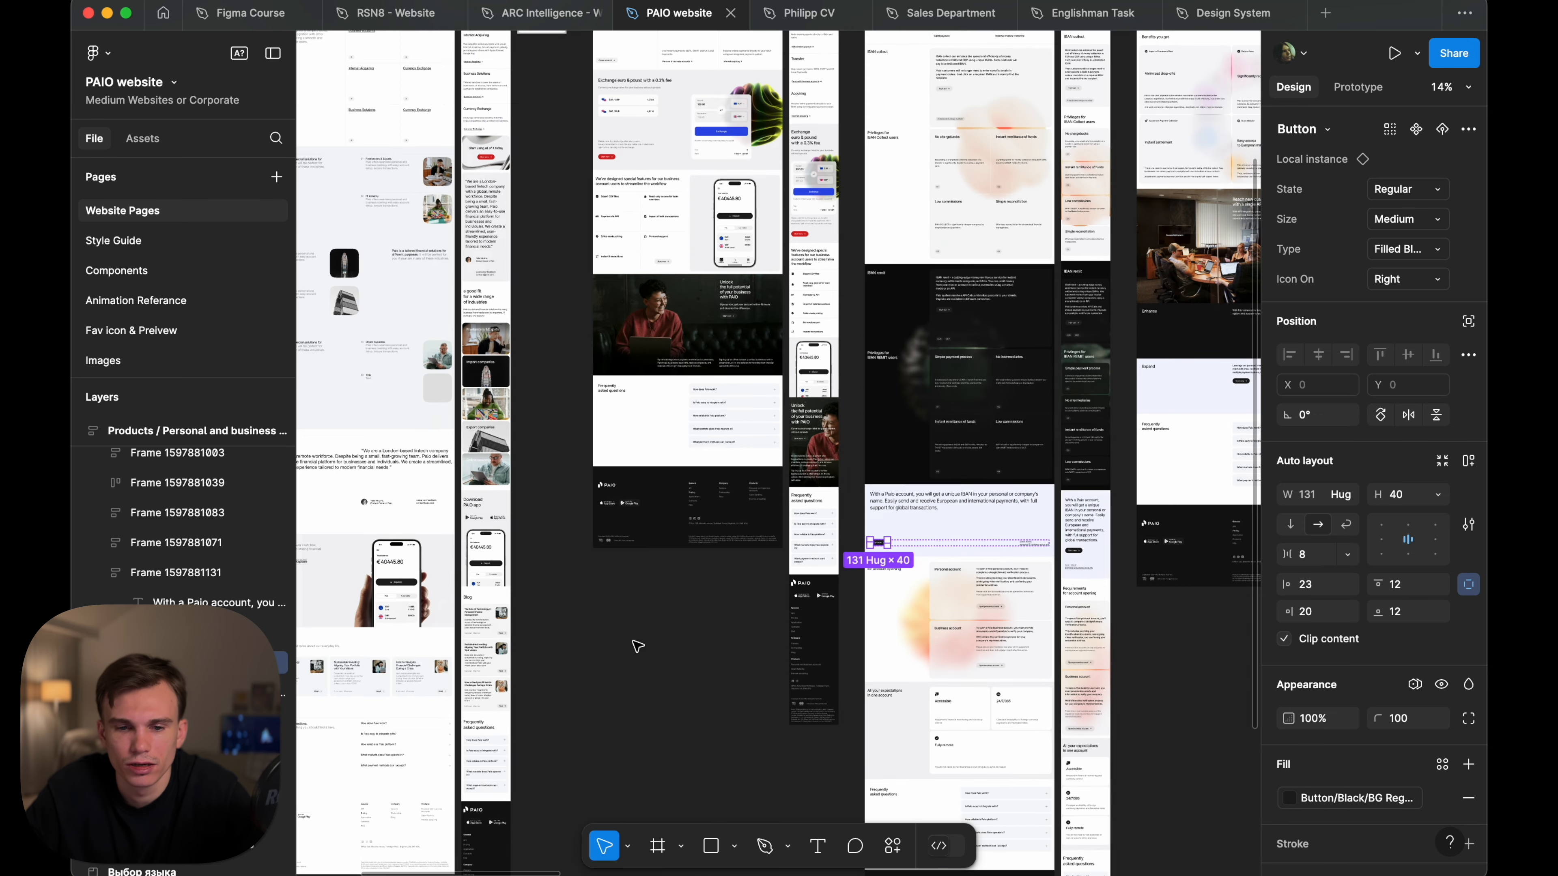
{"action": "left_click", "coordinate": [636, 644]}
- Examine the button fills across the remaining desktop and mobile designs, including the job position pages
{"action": "scroll", "coordinate": [636, 644], "scroll_direction": "down", "scroll_amount": 4}
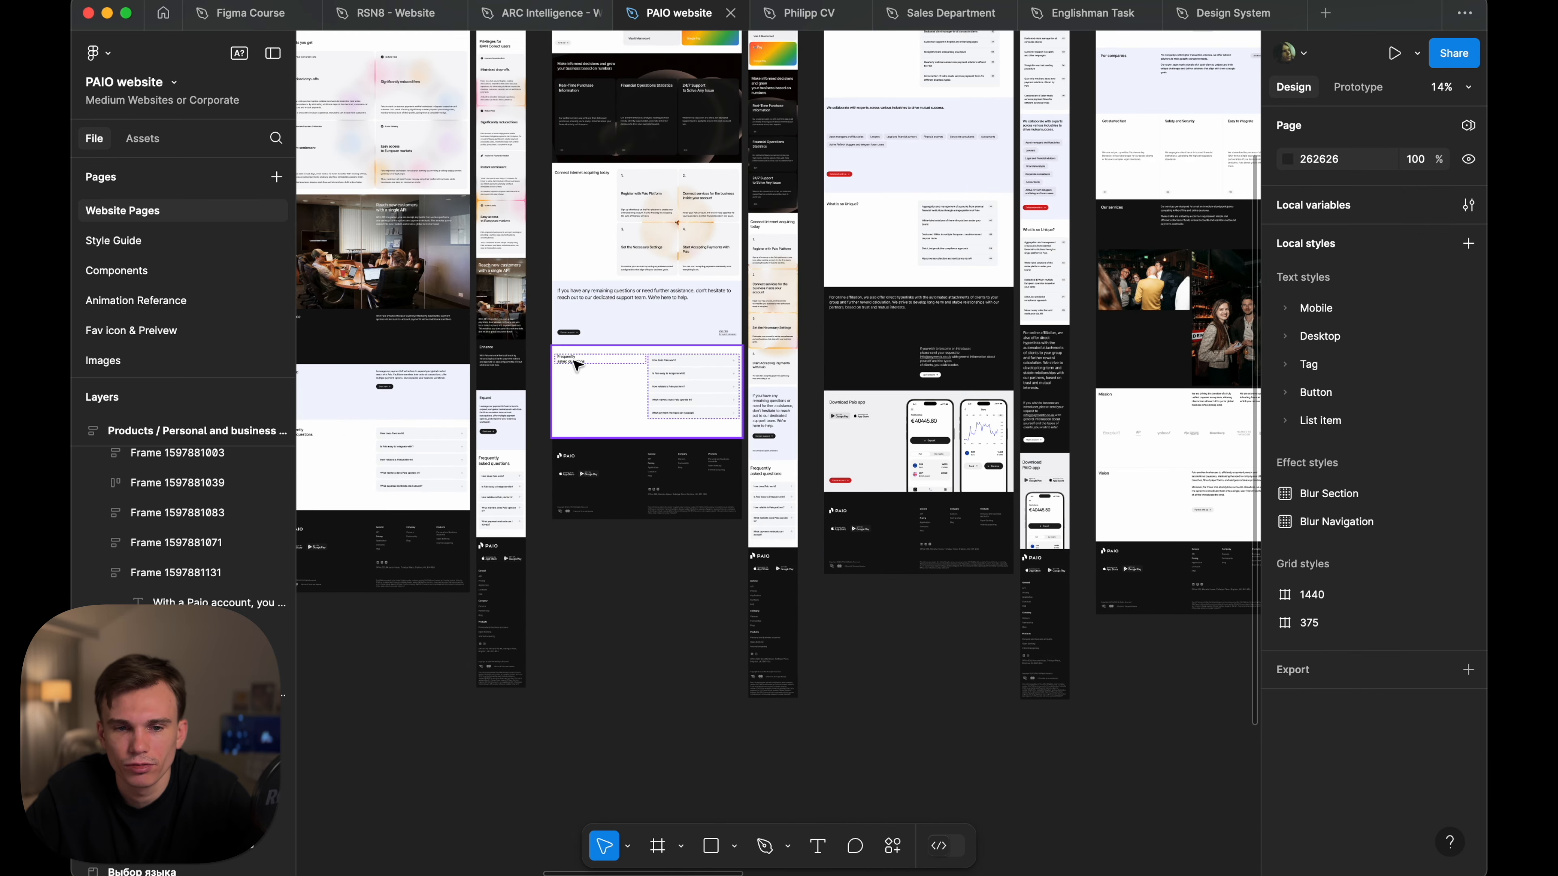
{"action": "scroll", "coordinate": [728, 333], "scroll_direction": "right", "scroll_amount": 8}
{"action": "scroll", "coordinate": [728, 333], "scroll_direction": "up", "scroll_amount": 3}
{"action": "scroll", "coordinate": [728, 333], "scroll_direction": "down", "scroll_amount": 3}
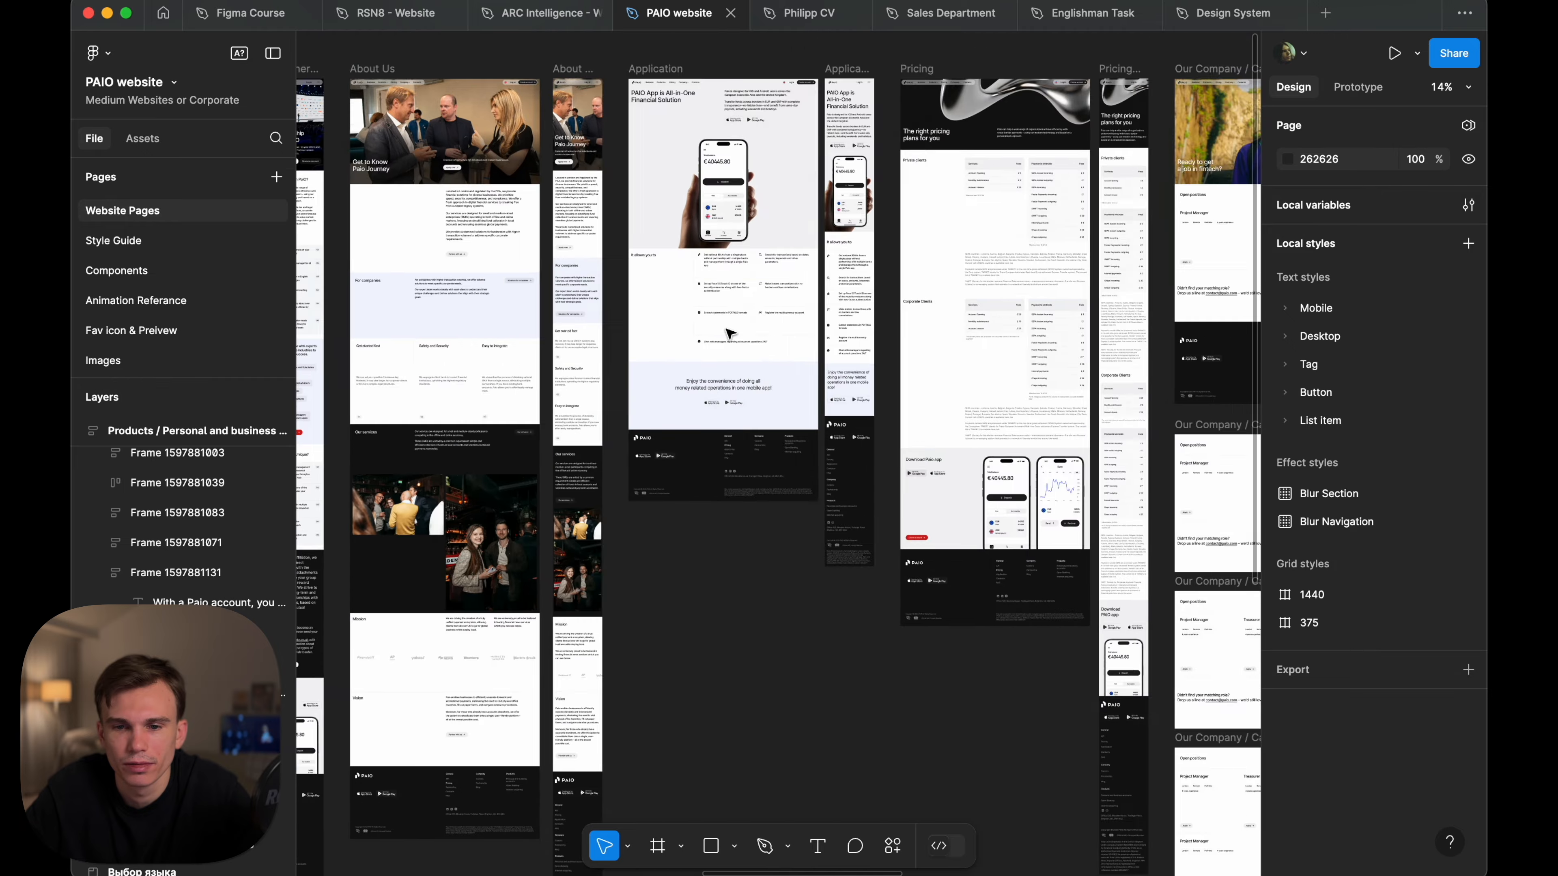
{"action": "scroll", "coordinate": [797, 338], "scroll_direction": "right", "scroll_amount": 10}
{"action": "scroll", "coordinate": [856, 340], "scroll_direction": "up", "scroll_amount": 5}
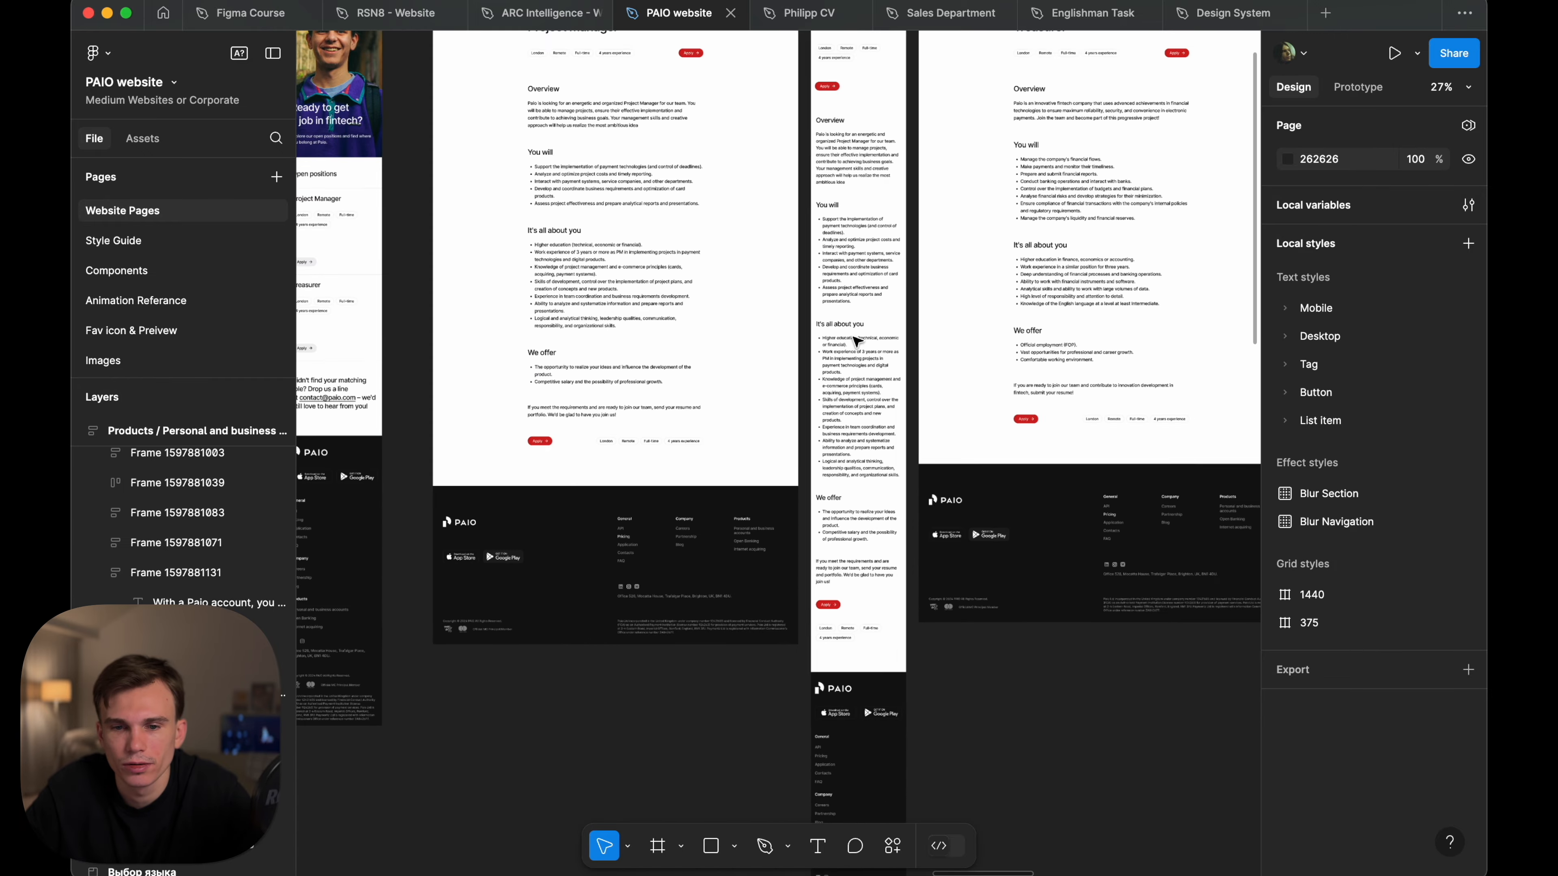
{"action": "scroll", "coordinate": [856, 341], "scroll_direction": "down", "scroll_amount": 7}
{"action": "scroll", "coordinate": [767, 430], "scroll_direction": "left", "scroll_amount": 10}
{"action": "scroll", "coordinate": [747, 477], "scroll_direction": "up", "scroll_amount": 5}
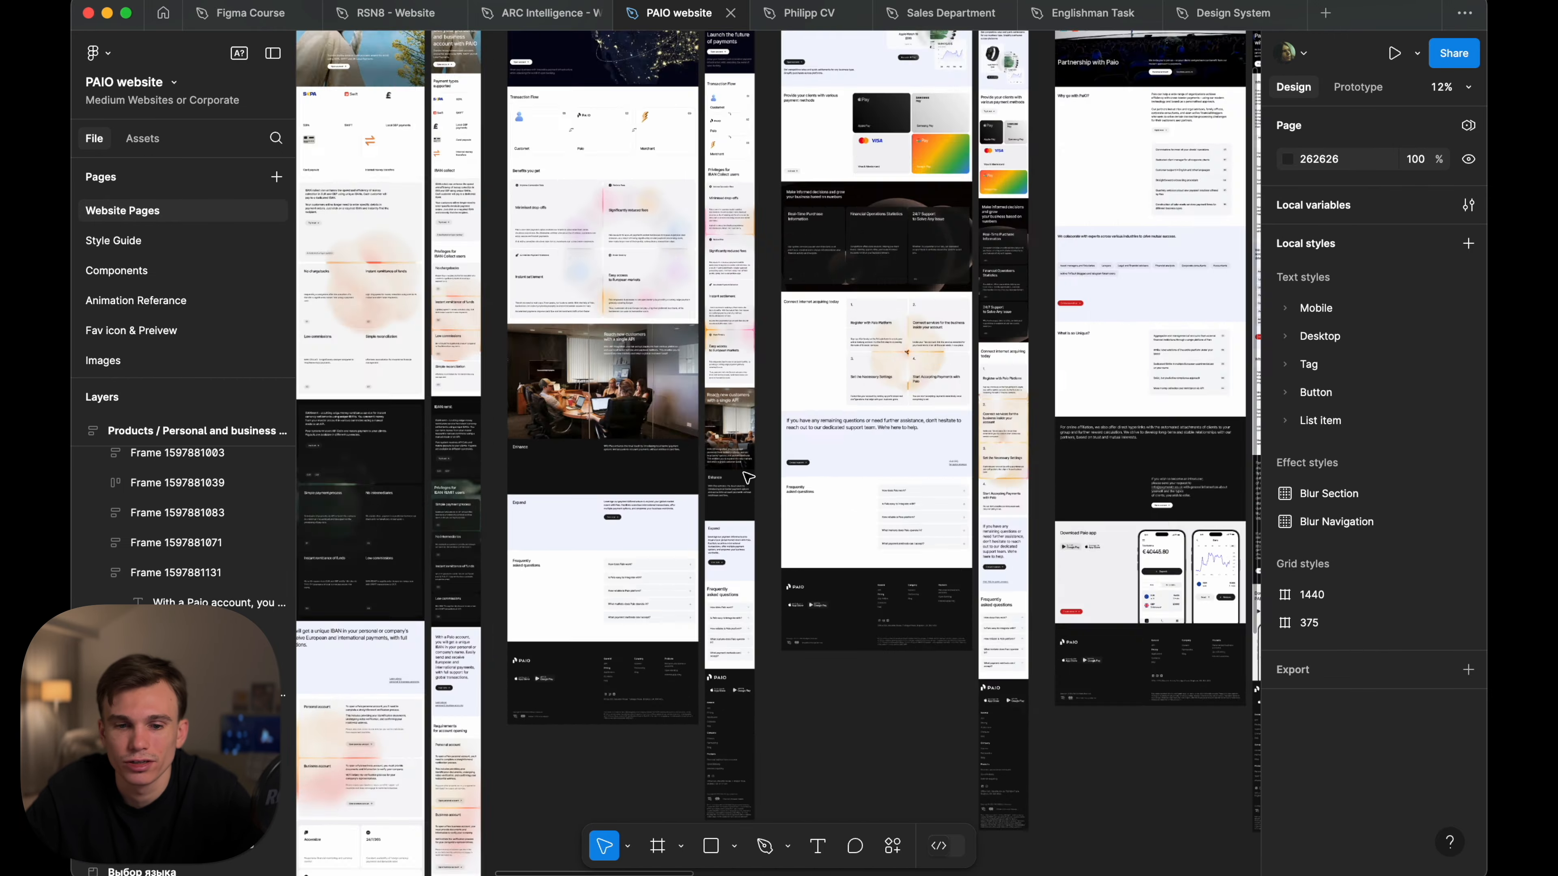
- Reset the fill override of the Contact support button in the Products / Internet acquiring design so it follows its main component
{"action": "left_click", "coordinate": [905, 448]}
{"action": "scroll", "coordinate": [910, 448], "scroll_direction": "down", "scroll_amount": 5}
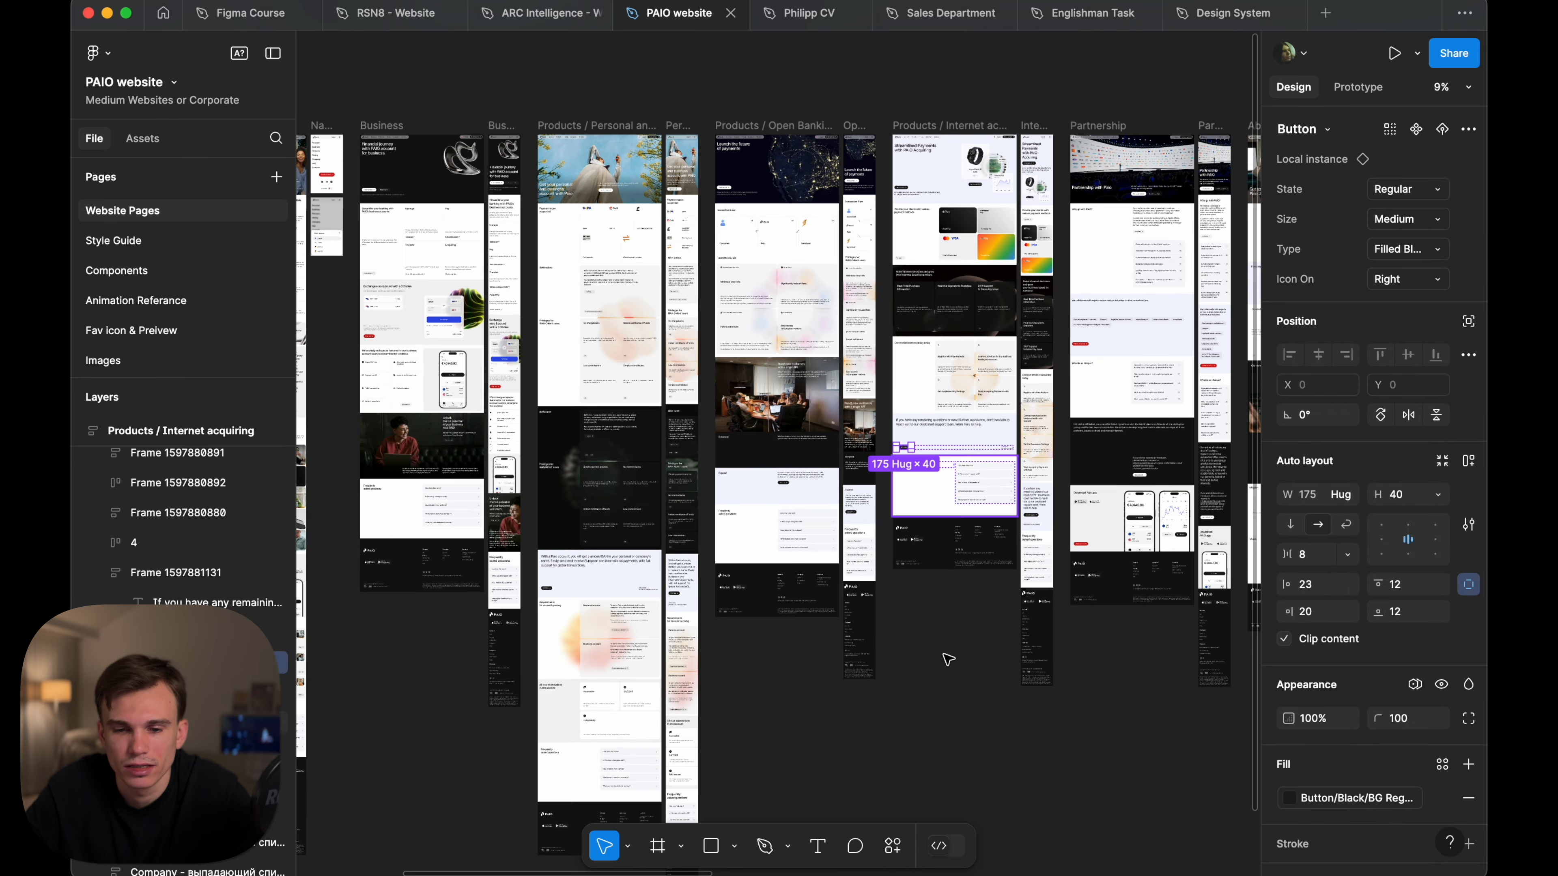
{"action": "left_click", "coordinate": [952, 678]}
{"action": "scroll", "coordinate": [953, 644], "scroll_direction": "up", "scroll_amount": 2}
{"action": "scroll", "coordinate": [953, 644], "scroll_direction": "left", "scroll_amount": 2}
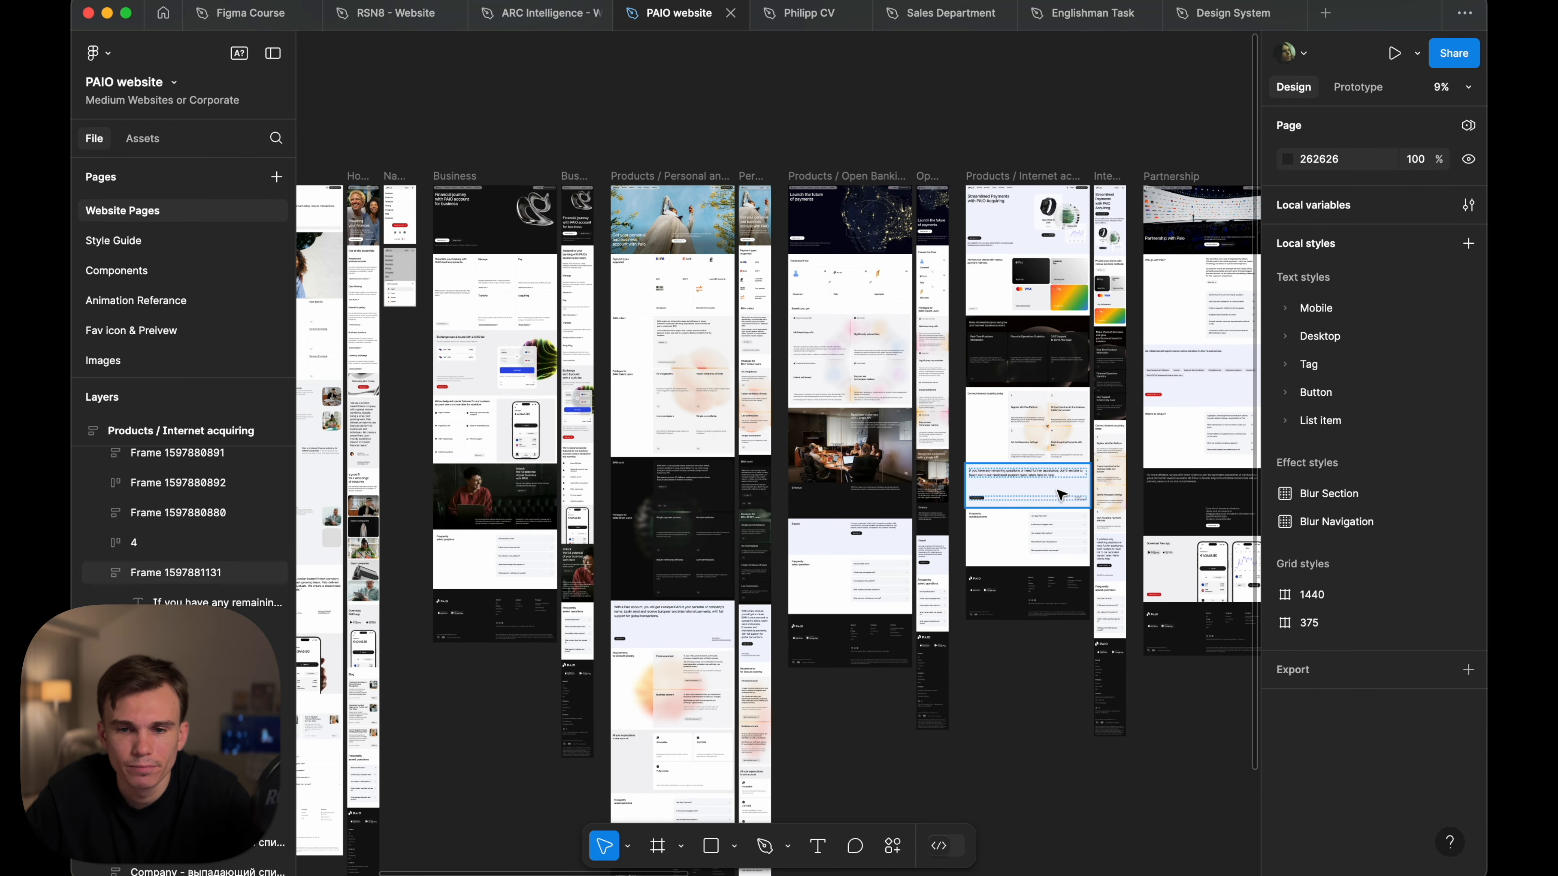
{"action": "scroll", "coordinate": [981, 527], "scroll_direction": "up", "scroll_amount": 5}
{"action": "left_click", "coordinate": [912, 452]}
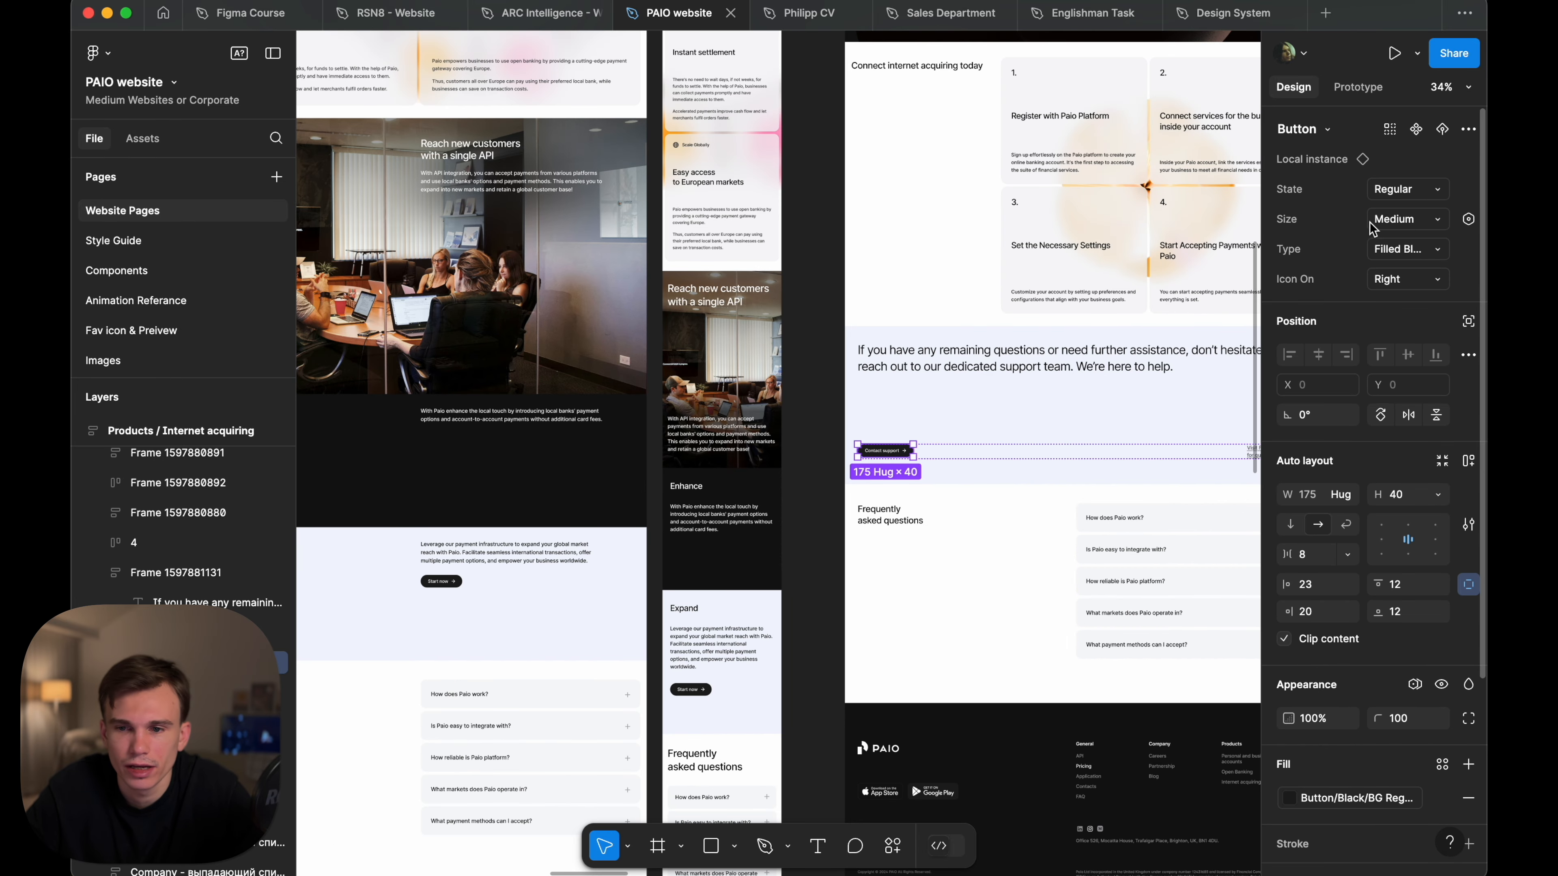
{"action": "left_click", "coordinate": [1469, 129]}
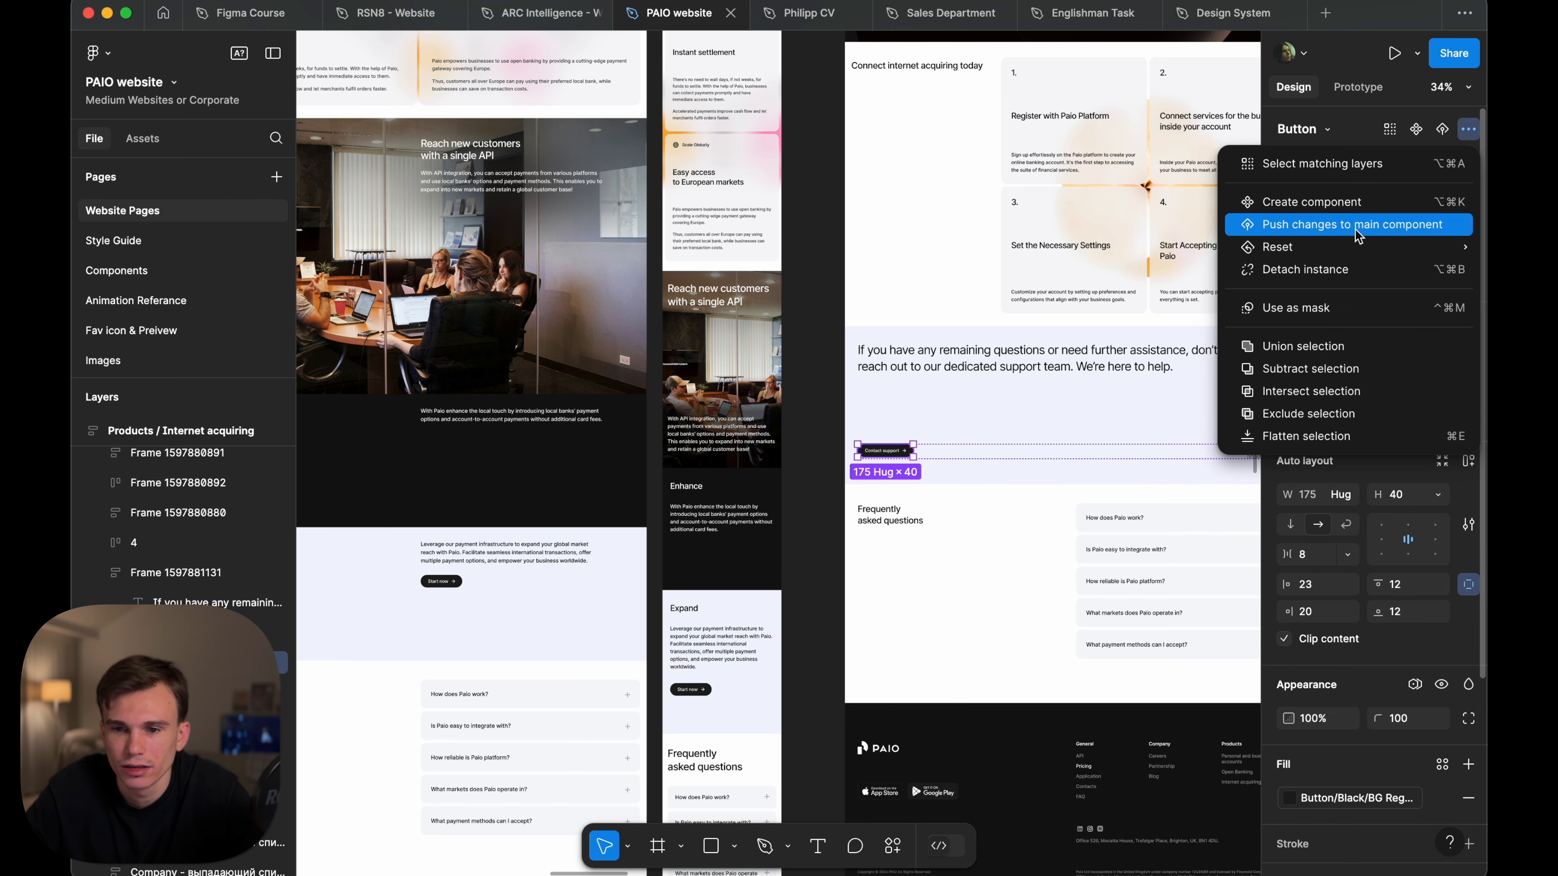
{"action": "mouse_move", "coordinate": [1344, 252]}
{"action": "left_click", "coordinate": [1079, 269]}
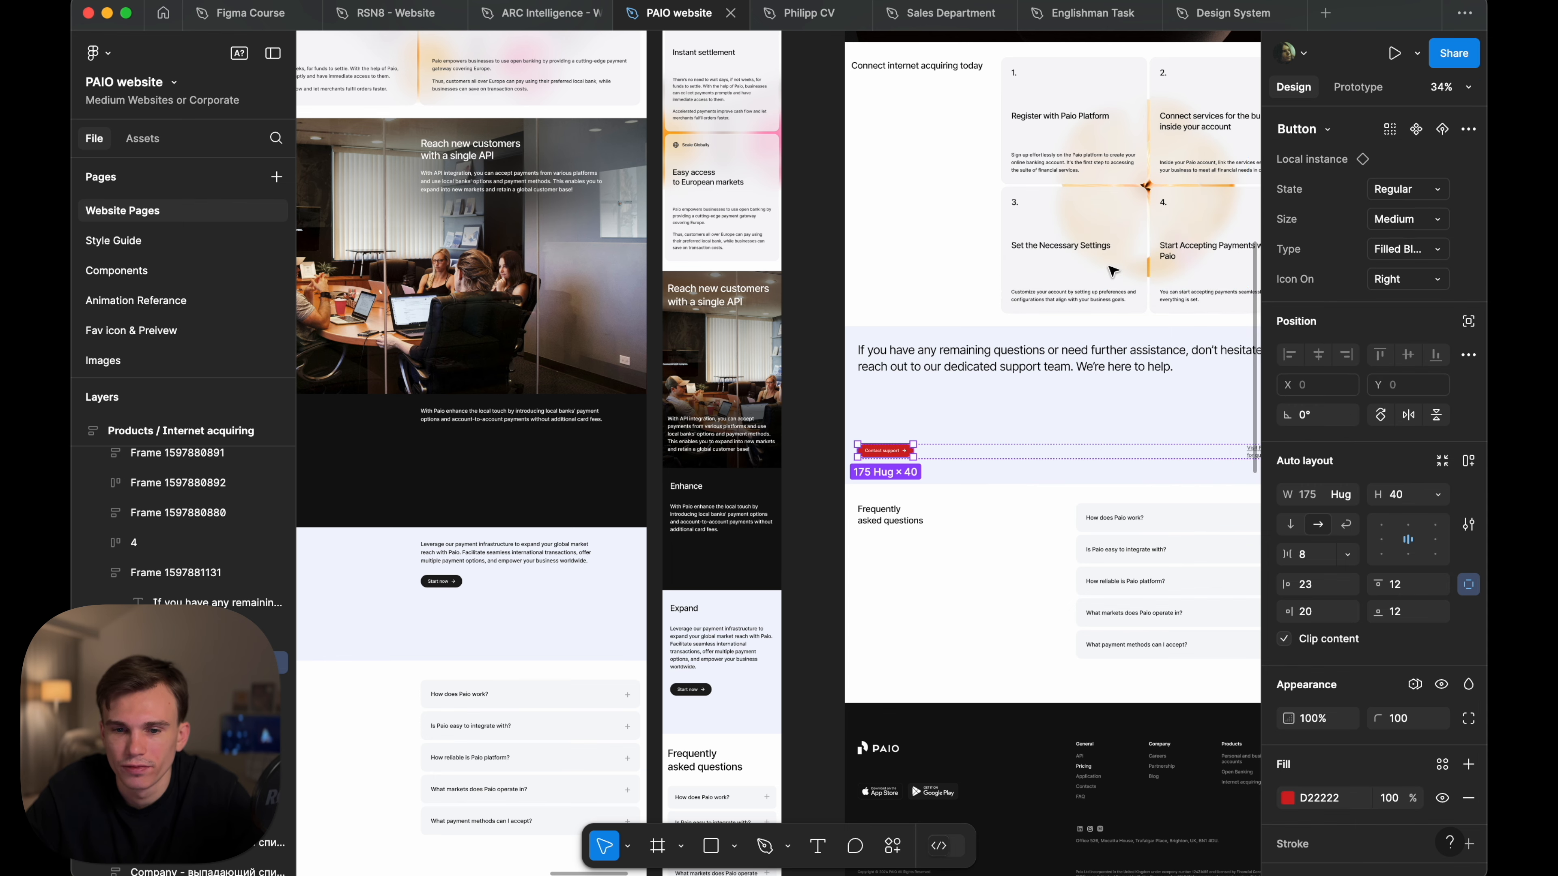
{"action": "scroll", "coordinate": [935, 424], "scroll_direction": "up", "scroll_amount": 5}
{"action": "scroll", "coordinate": [877, 496], "scroll_direction": "down", "scroll_amount": 10}
{"action": "left_click", "coordinate": [929, 661]}
- Select the frame around the Create account button in the Navigation - 375 design and inspect its selection colors
{"action": "scroll", "coordinate": [928, 661], "scroll_direction": "down", "scroll_amount": 2}
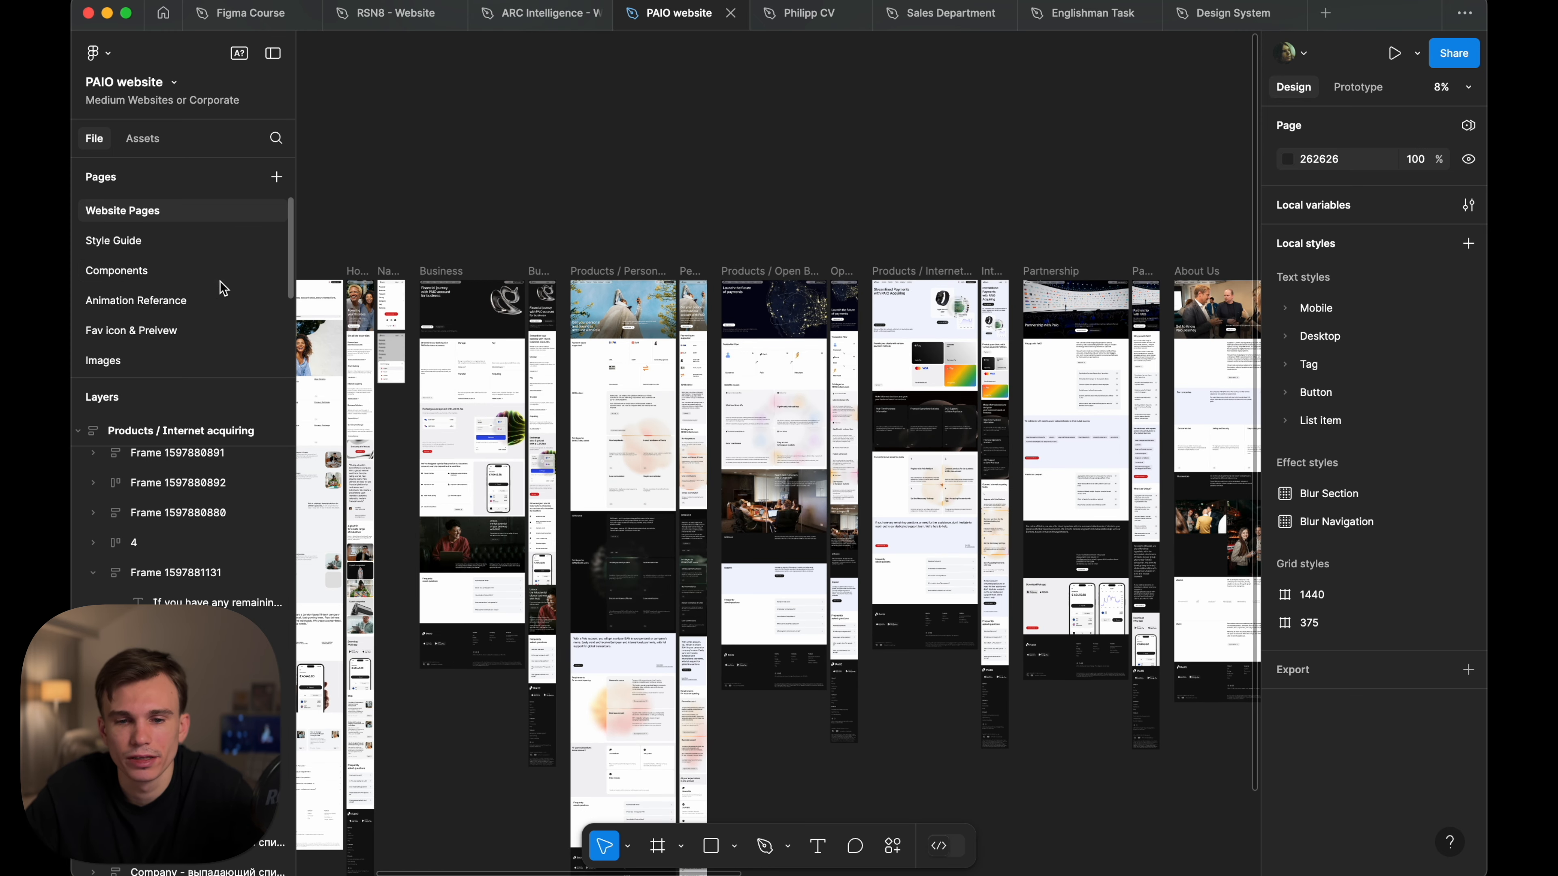
{"action": "scroll", "coordinate": [654, 199], "scroll_direction": "left", "scroll_amount": 5}
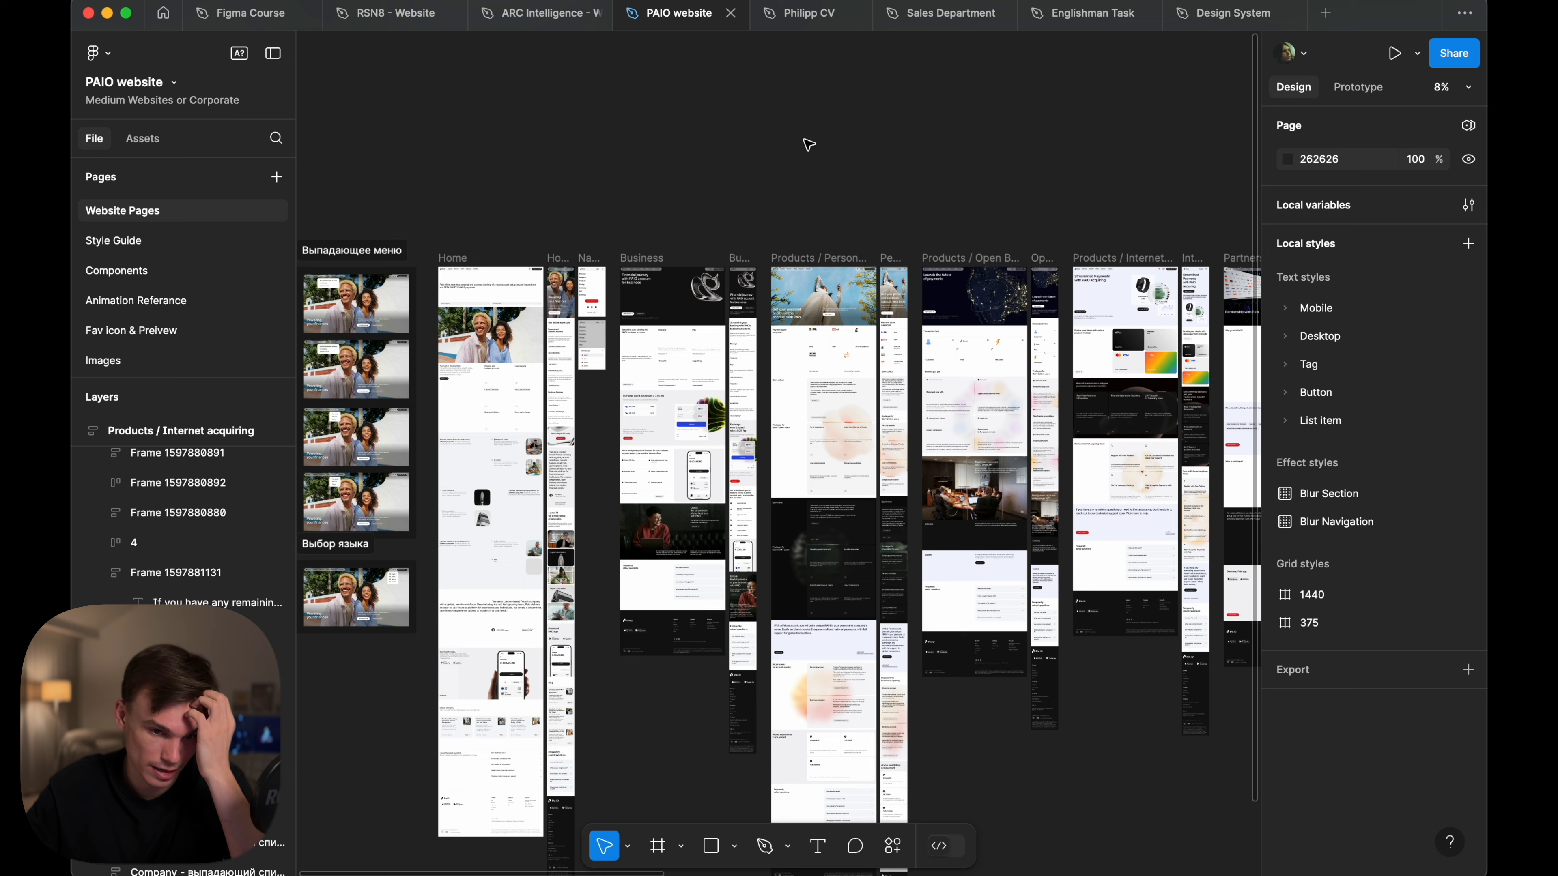
{"action": "scroll", "coordinate": [808, 145], "scroll_direction": "left", "scroll_amount": 7}
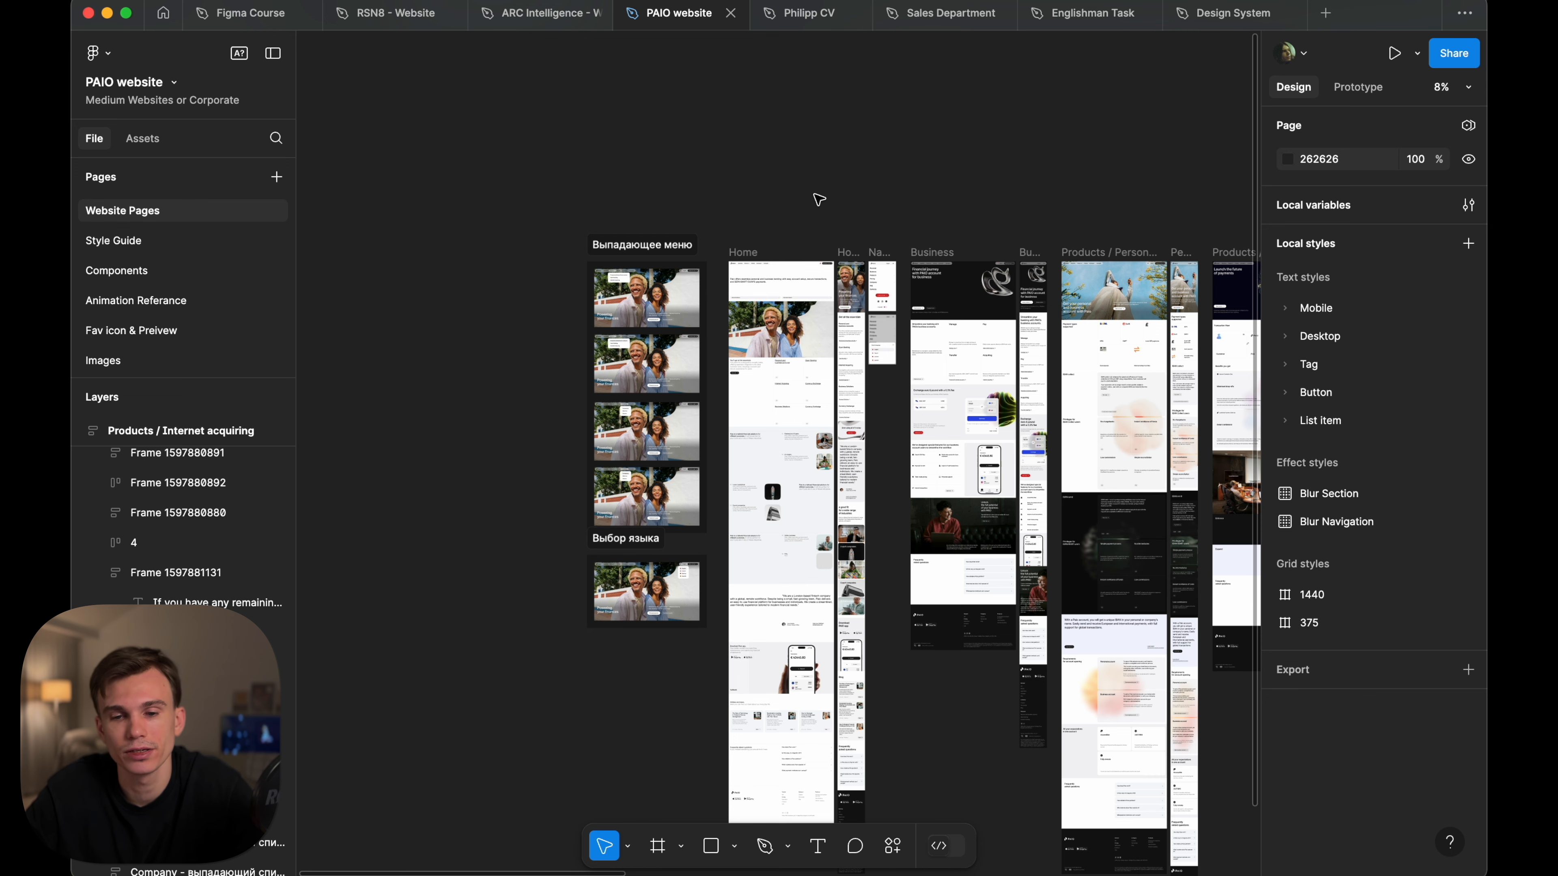
{"action": "scroll", "coordinate": [877, 257], "scroll_direction": "up", "scroll_amount": 5}
{"action": "scroll", "coordinate": [918, 379], "scroll_direction": "up", "scroll_amount": 5}
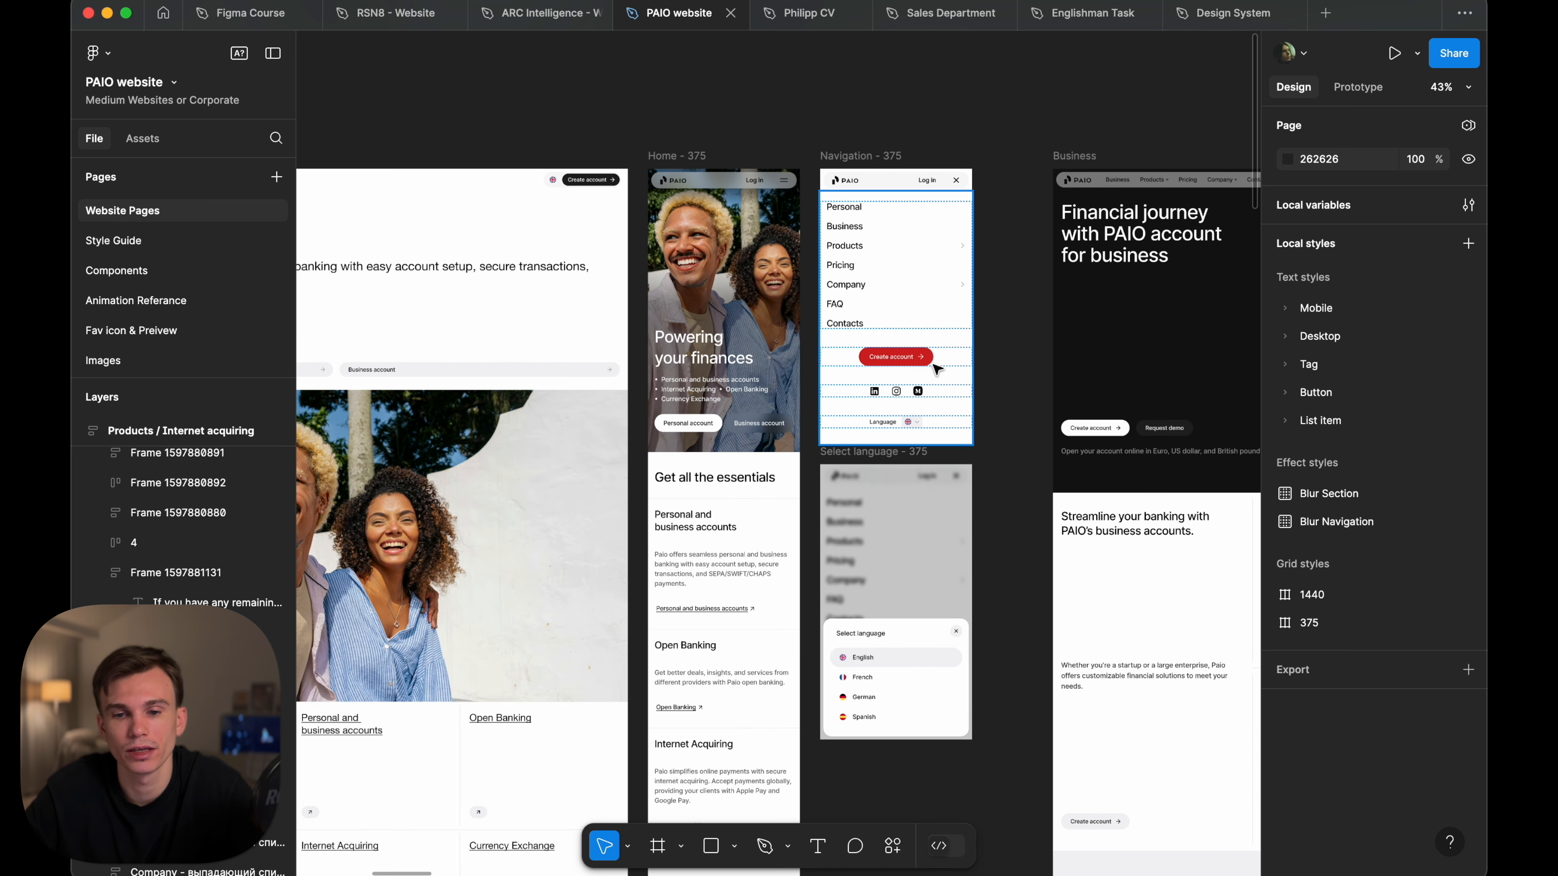
{"action": "left_click", "coordinate": [937, 365]}
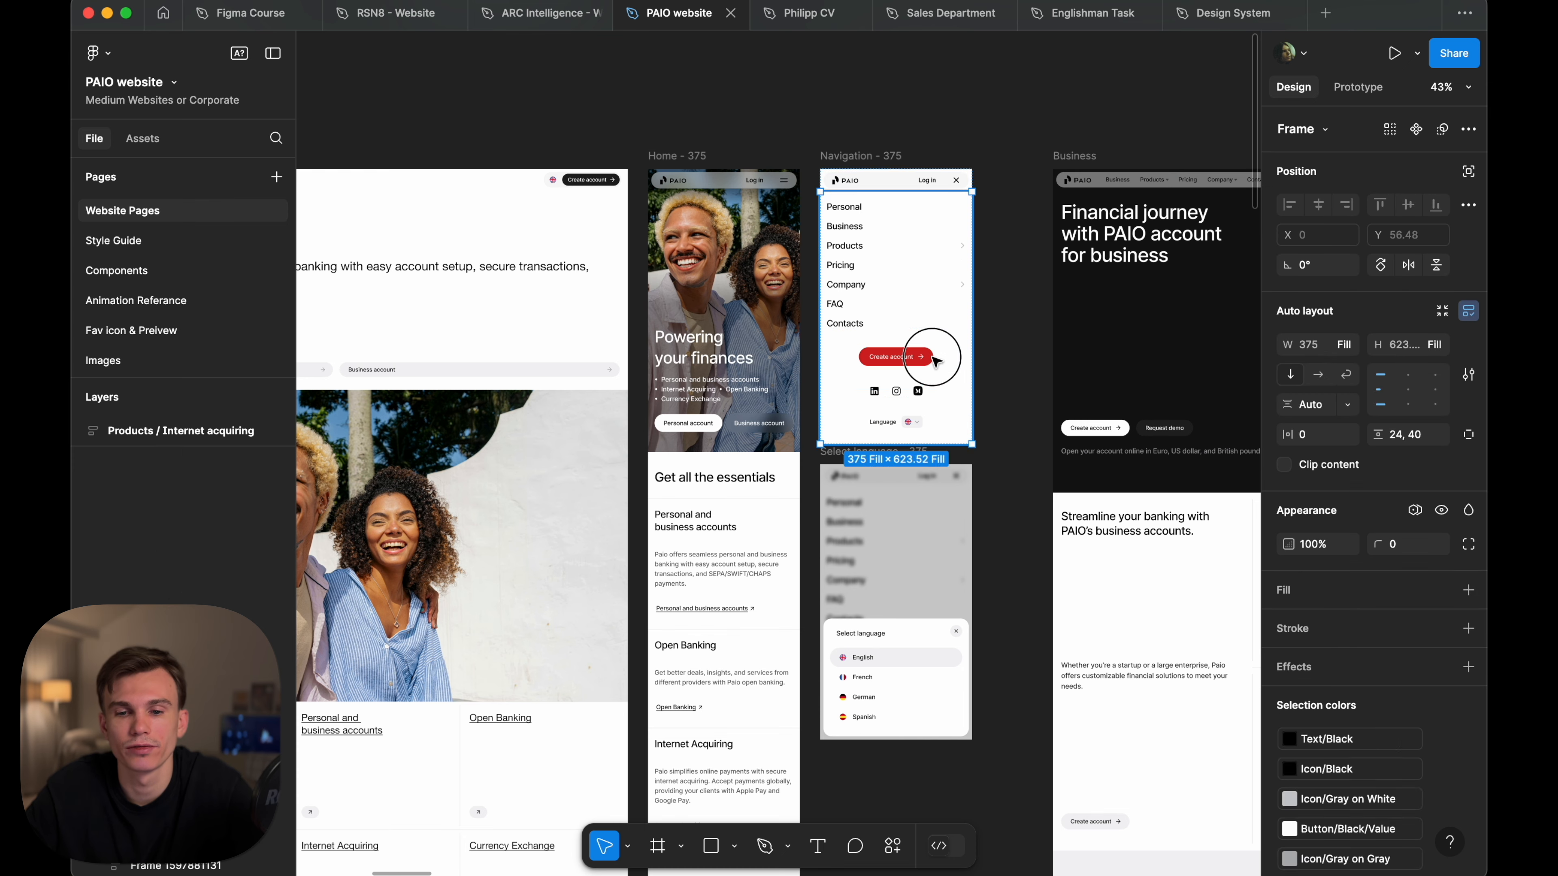
{"action": "scroll", "coordinate": [937, 364], "scroll_direction": "up", "scroll_amount": 5}
{"action": "scroll", "coordinate": [936, 364], "scroll_direction": "up", "scroll_amount": 1}
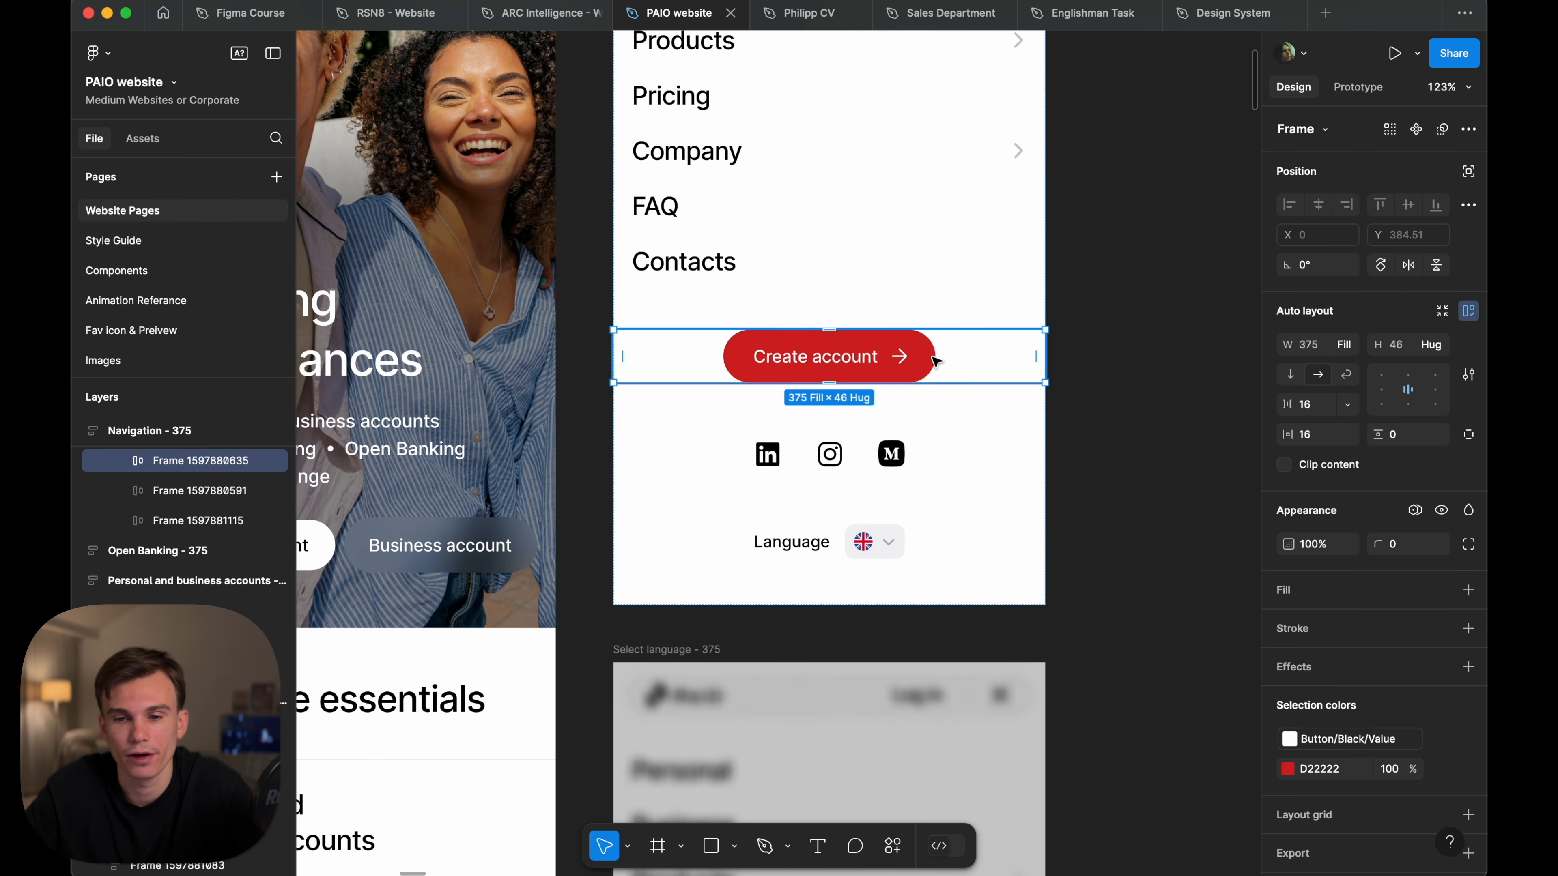
{"action": "scroll", "coordinate": [934, 358], "scroll_direction": "down", "scroll_amount": 5}
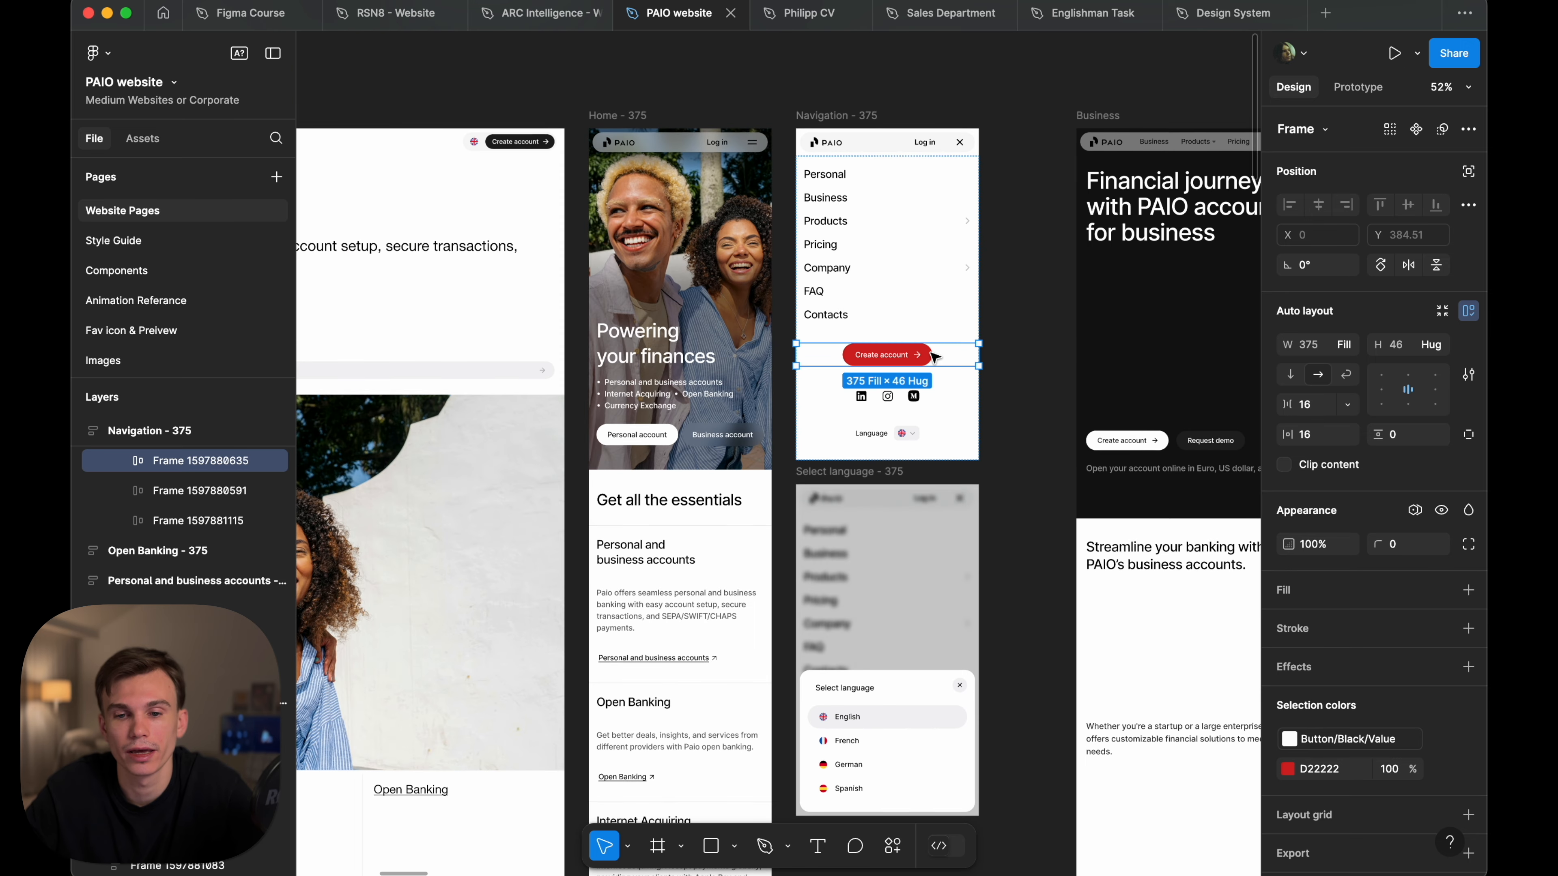
{"action": "scroll", "coordinate": [933, 358], "scroll_direction": "down", "scroll_amount": 10}
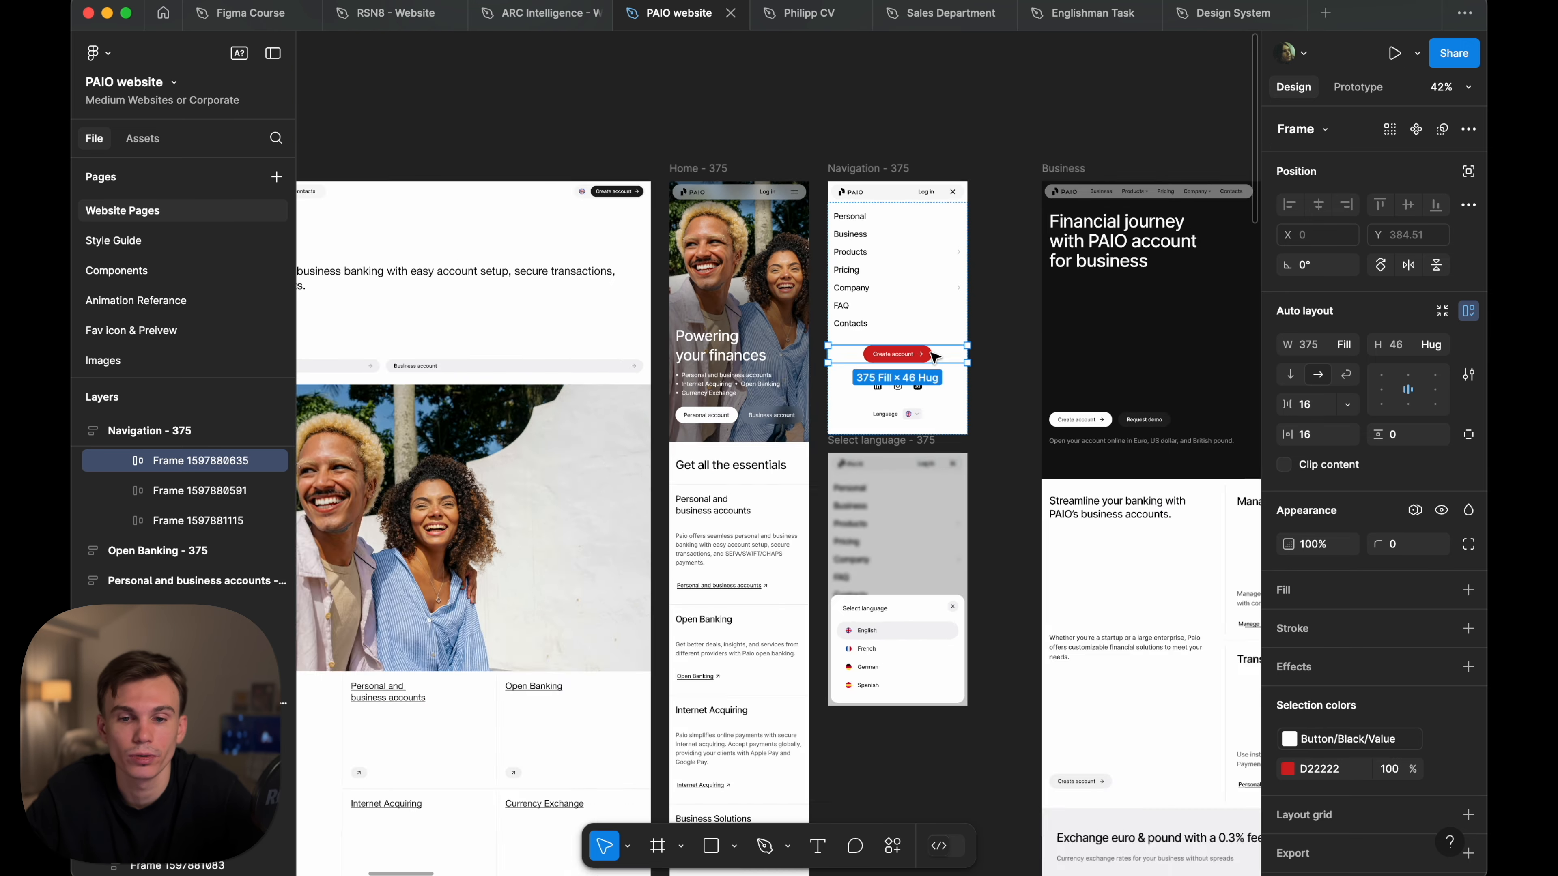
- View all the website designs together, select them all at once, and clear the selection
{"action": "left_click", "coordinate": [931, 296]}
{"action": "scroll", "coordinate": [899, 280], "scroll_direction": "down", "scroll_amount": 2}
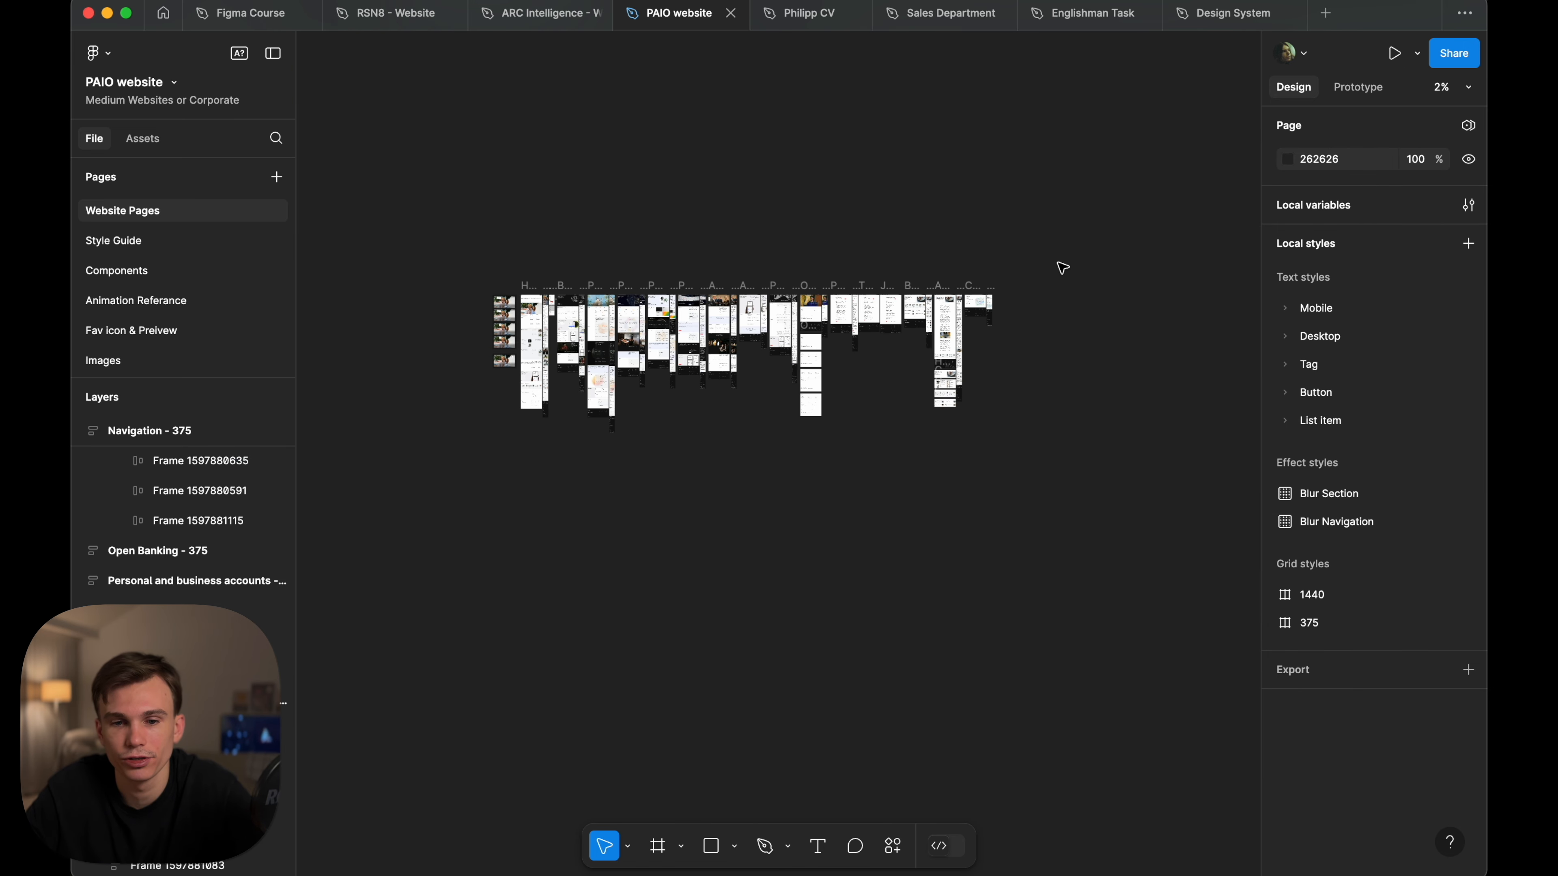
{"action": "left_click_drag", "start_coordinate": [1102, 236], "coordinate": [412, 581]}
{"action": "left_click", "coordinate": [629, 549]}
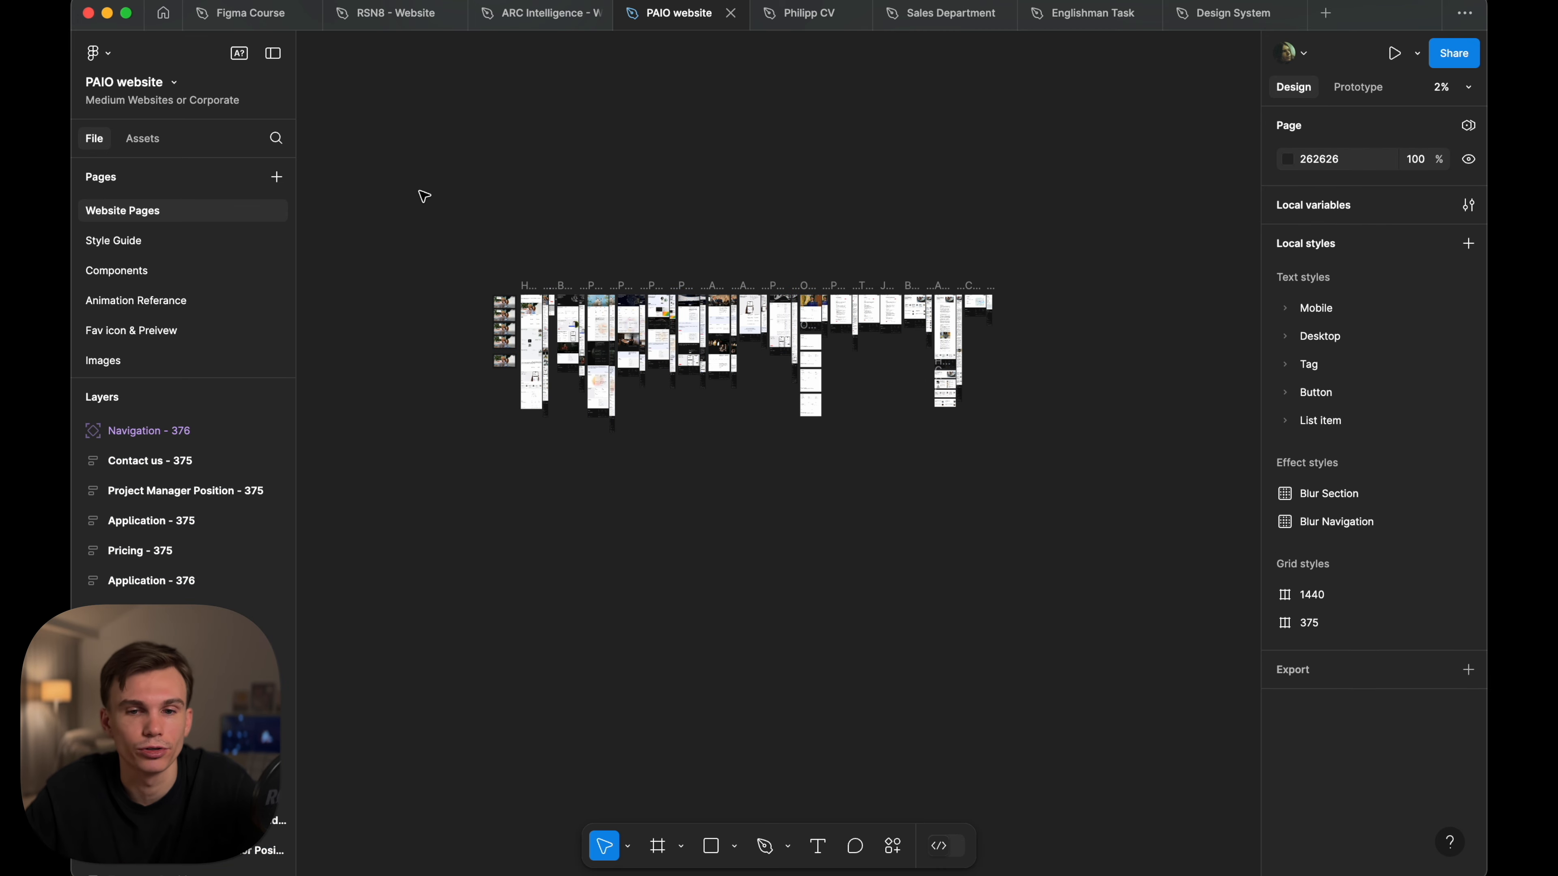
- Select the navigation bar instance at the head of the Home design and inspect its properties
{"action": "scroll", "coordinate": [498, 298], "scroll_direction": "up", "scroll_amount": 10}
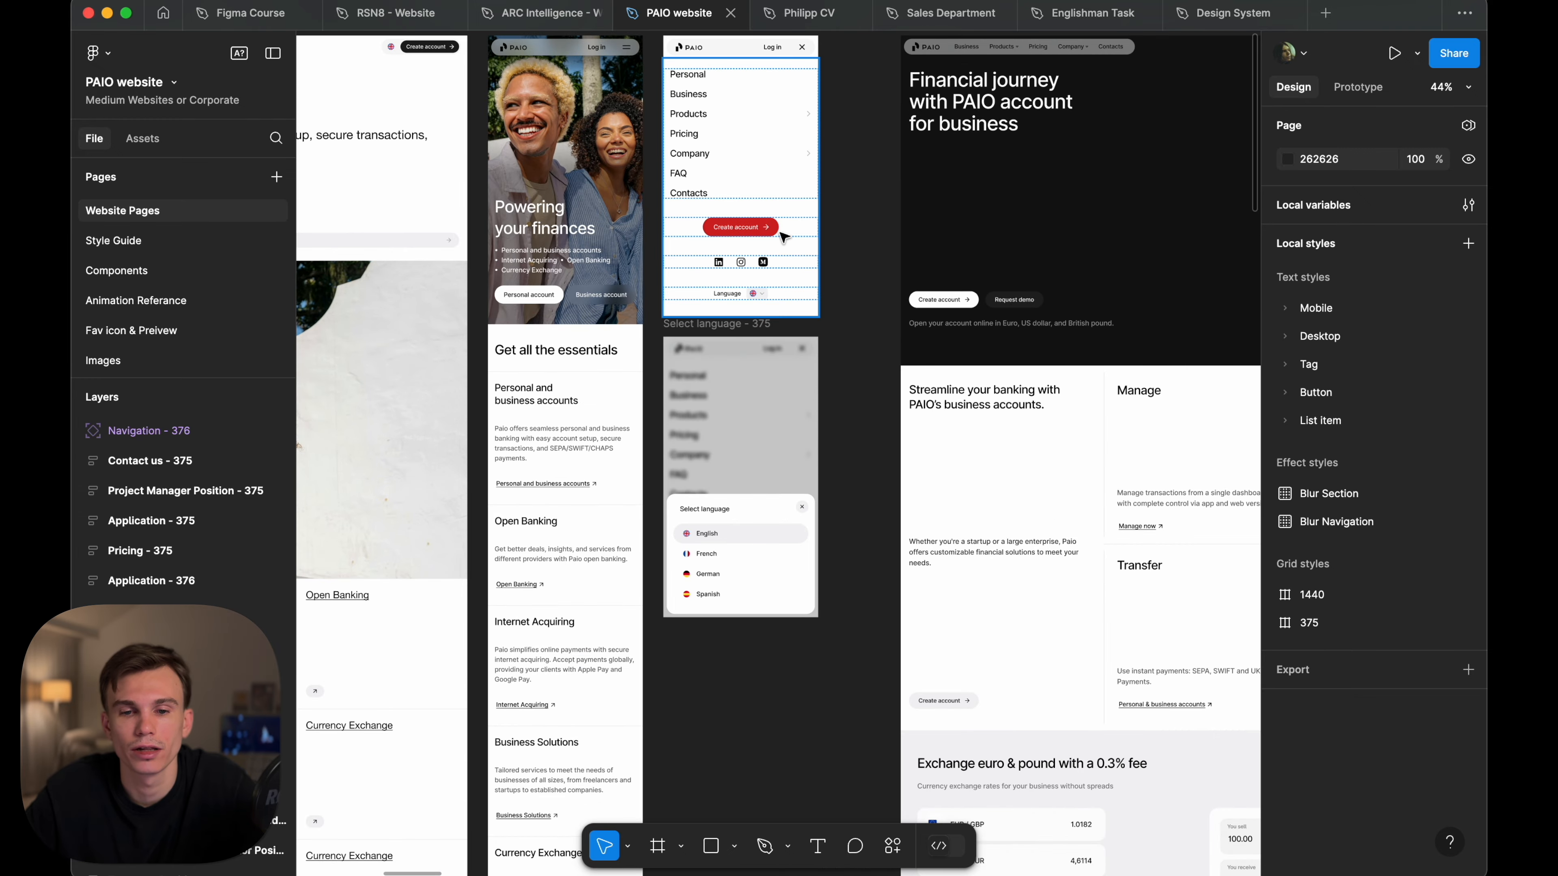
{"action": "scroll", "coordinate": [784, 236], "scroll_direction": "down", "scroll_amount": 5}
{"action": "left_click", "coordinate": [755, 122]}
{"action": "scroll", "coordinate": [583, 174], "scroll_direction": "up", "scroll_amount": 8}
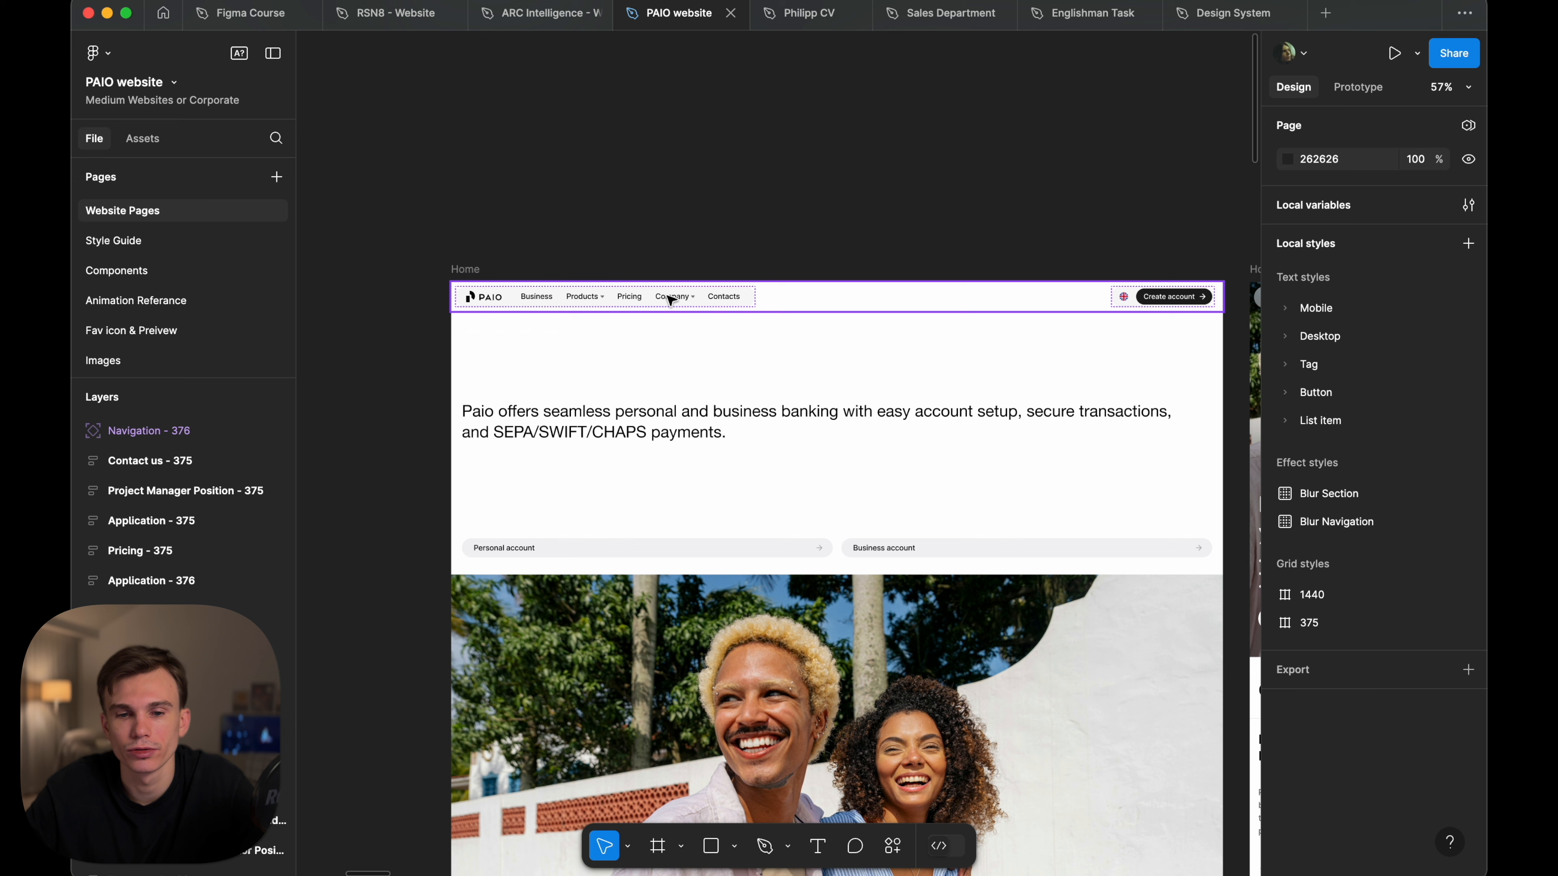
{"action": "left_click", "coordinate": [670, 300]}
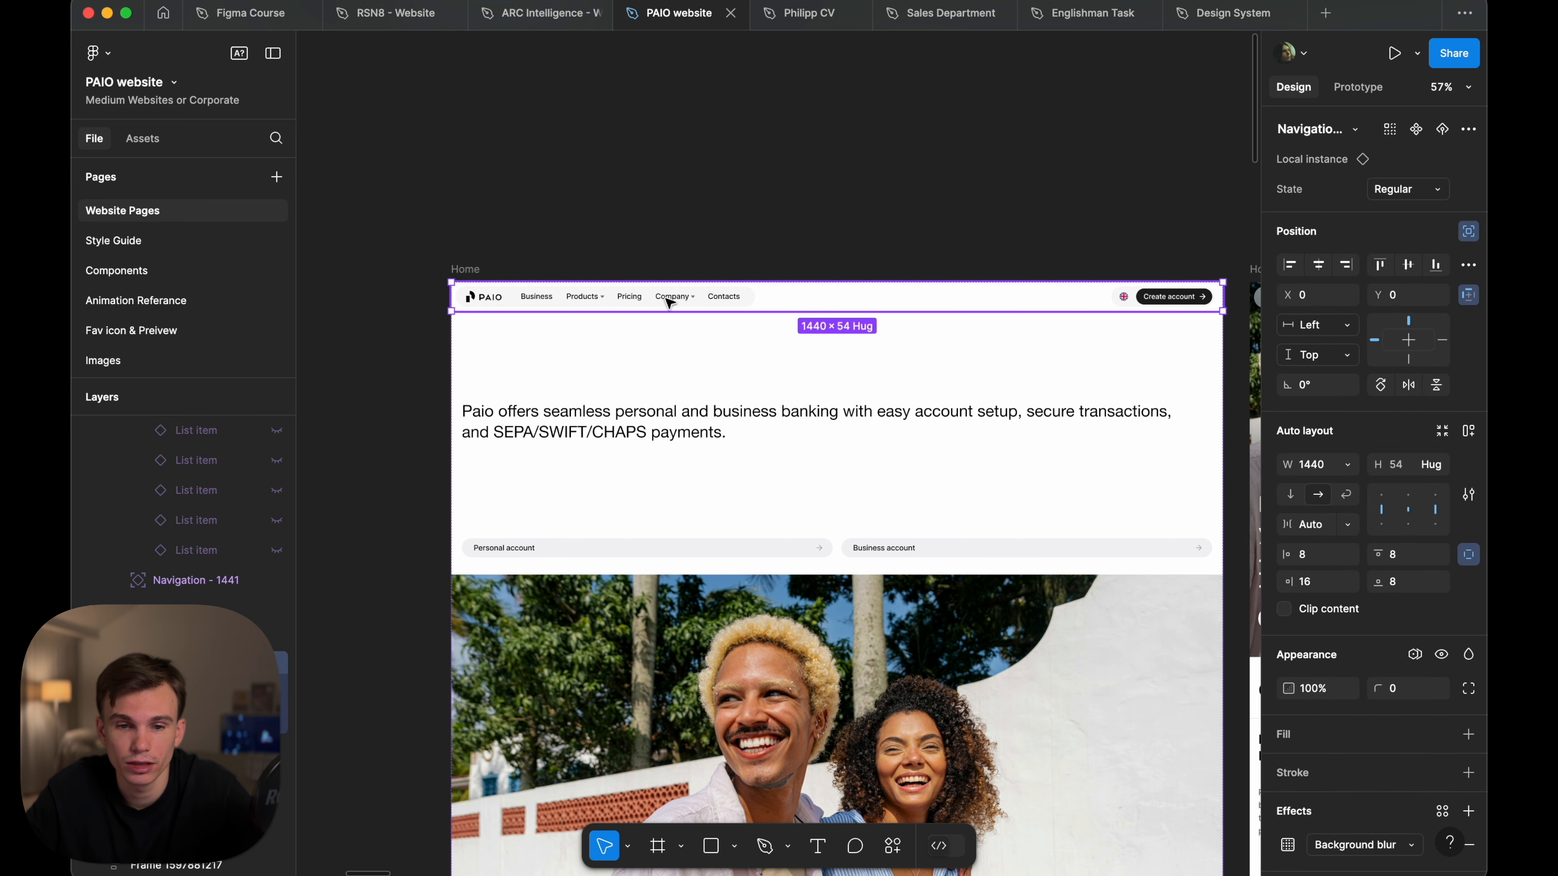
- Select the navigation bar instances on the Business and Products designs in turn to compare them with the Home one
{"action": "scroll", "coordinate": [668, 300], "scroll_direction": "down", "scroll_amount": 3}
{"action": "scroll", "coordinate": [668, 300], "scroll_direction": "right", "scroll_amount": 10}
{"action": "left_click", "coordinate": [785, 276]}
{"action": "scroll", "coordinate": [786, 276], "scroll_direction": "right", "scroll_amount": 5}
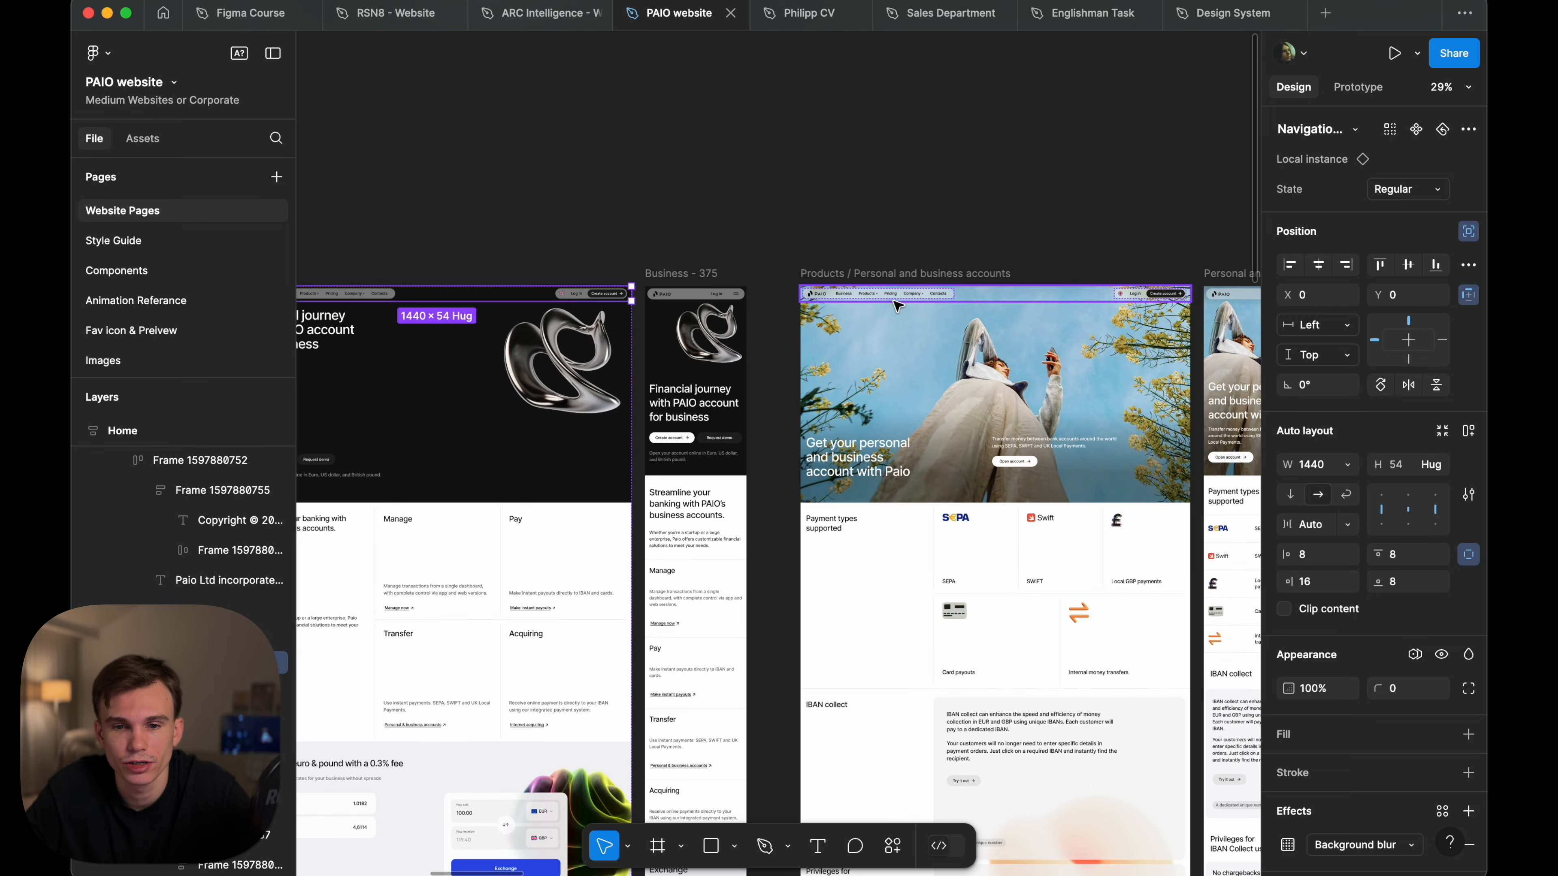
{"action": "left_click", "coordinate": [898, 305]}
{"action": "scroll", "coordinate": [897, 305], "scroll_direction": "right", "scroll_amount": 5}
{"action": "left_click", "coordinate": [908, 304]}
{"action": "scroll", "coordinate": [914, 307], "scroll_direction": "right", "scroll_amount": 5}
{"action": "left_click", "coordinate": [932, 314]}
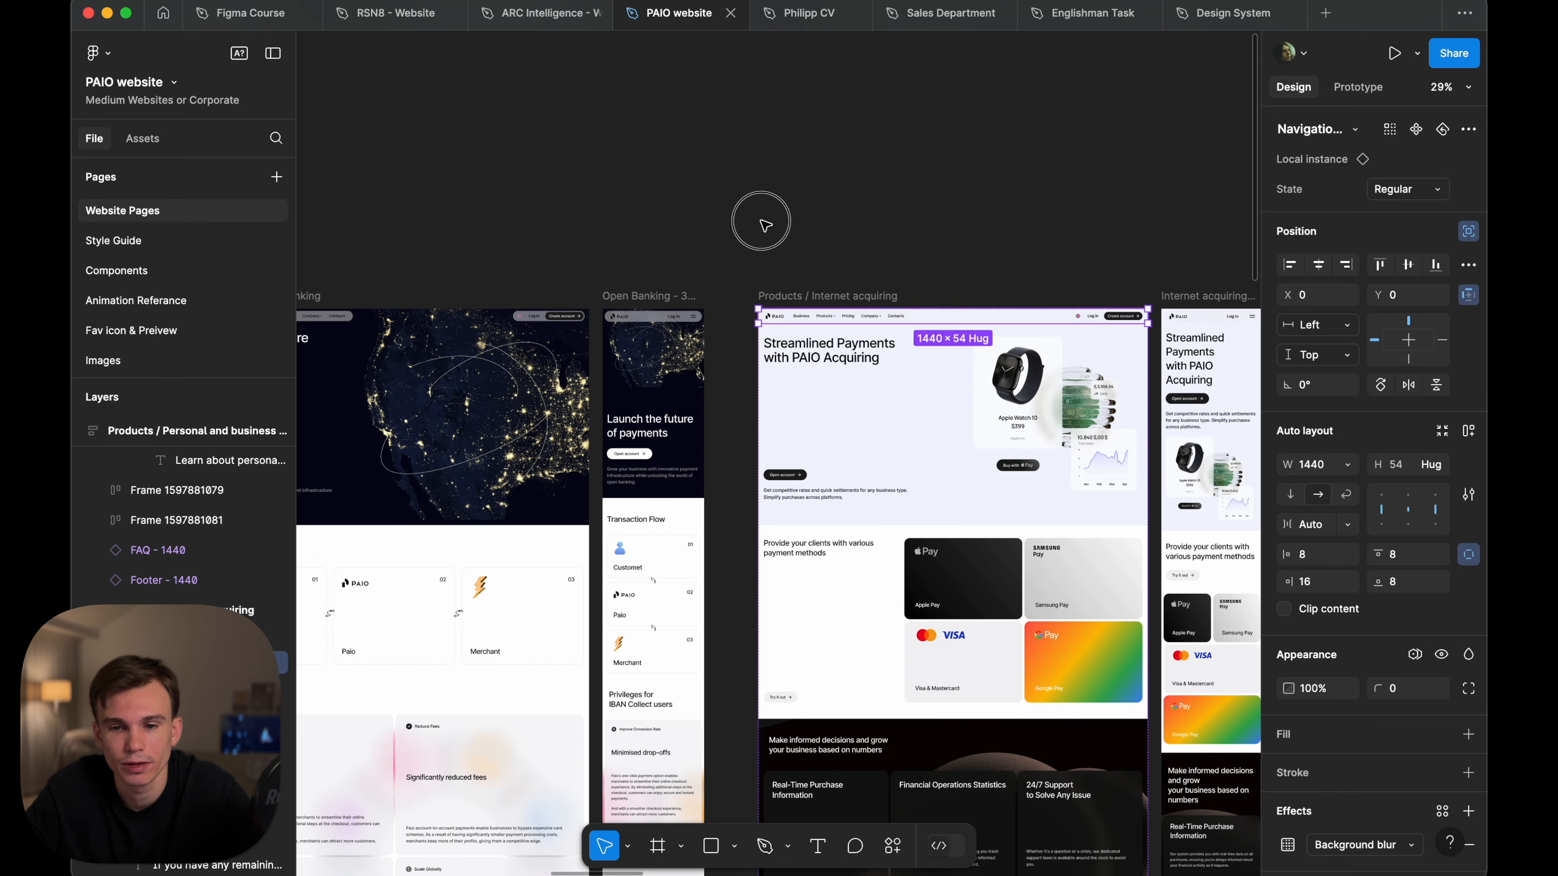
{"action": "left_click", "coordinate": [761, 221]}
- Select the navigation bar instance in the Home design again and go to its main component on the Components page
{"action": "scroll", "coordinate": [762, 222], "scroll_direction": "down", "scroll_amount": 5}
{"action": "scroll", "coordinate": [762, 222], "scroll_direction": "left", "scroll_amount": 10}
{"action": "scroll", "coordinate": [617, 223], "scroll_direction": "up", "scroll_amount": 4}
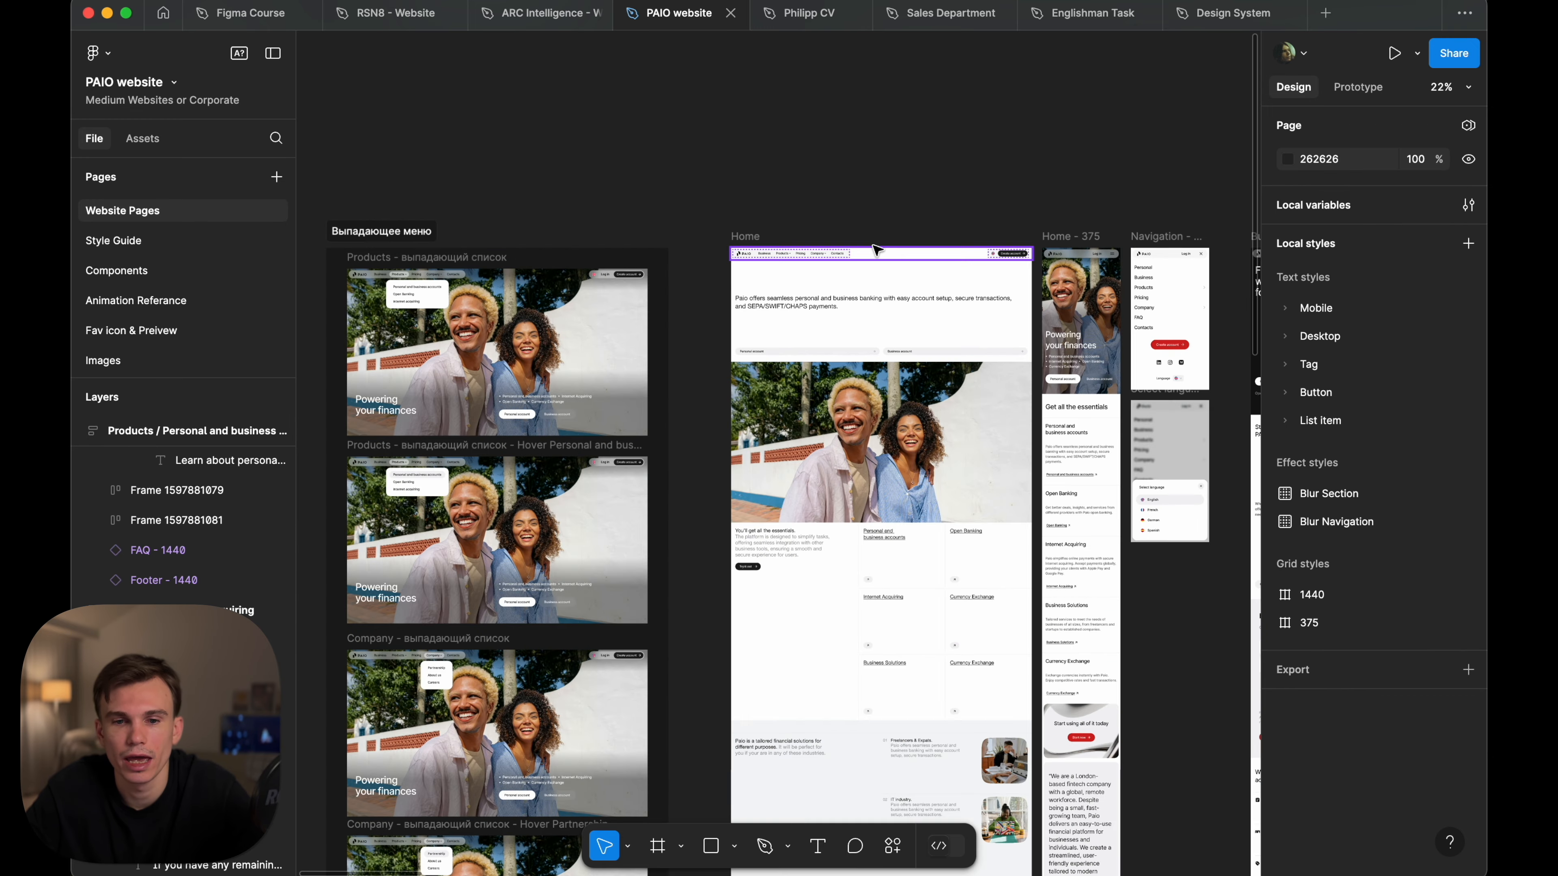
{"action": "scroll", "coordinate": [877, 250], "scroll_direction": "up", "scroll_amount": 5}
{"action": "left_click", "coordinate": [874, 263]}
{"action": "scroll", "coordinate": [896, 361], "scroll_direction": "right", "scroll_amount": 2}
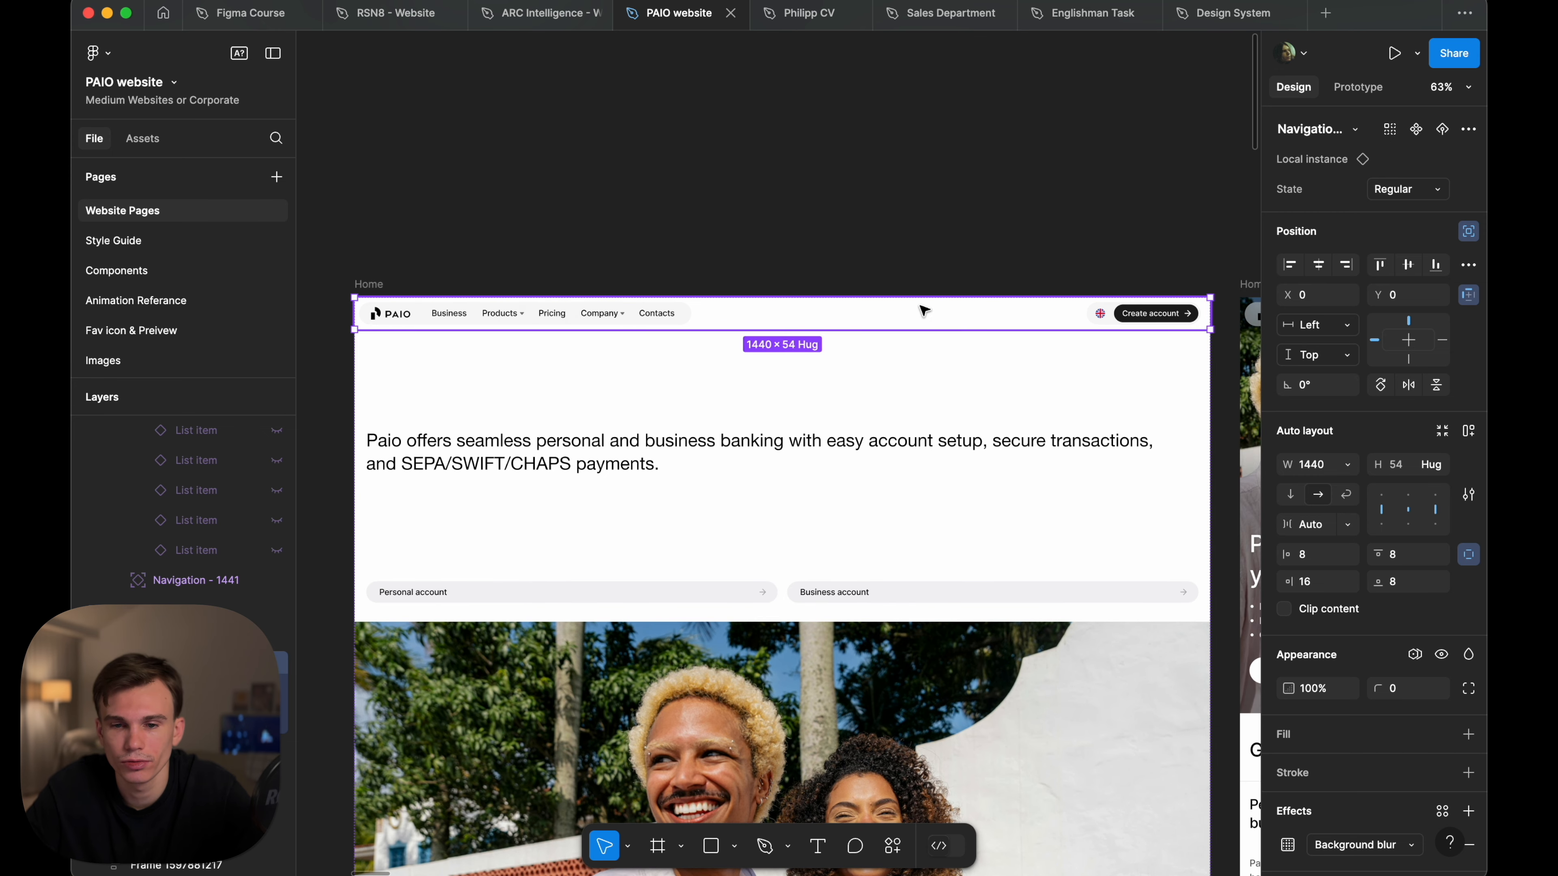
{"action": "left_click", "coordinate": [1365, 161]}
{"action": "scroll", "coordinate": [589, 309], "scroll_direction": "up", "scroll_amount": 3}
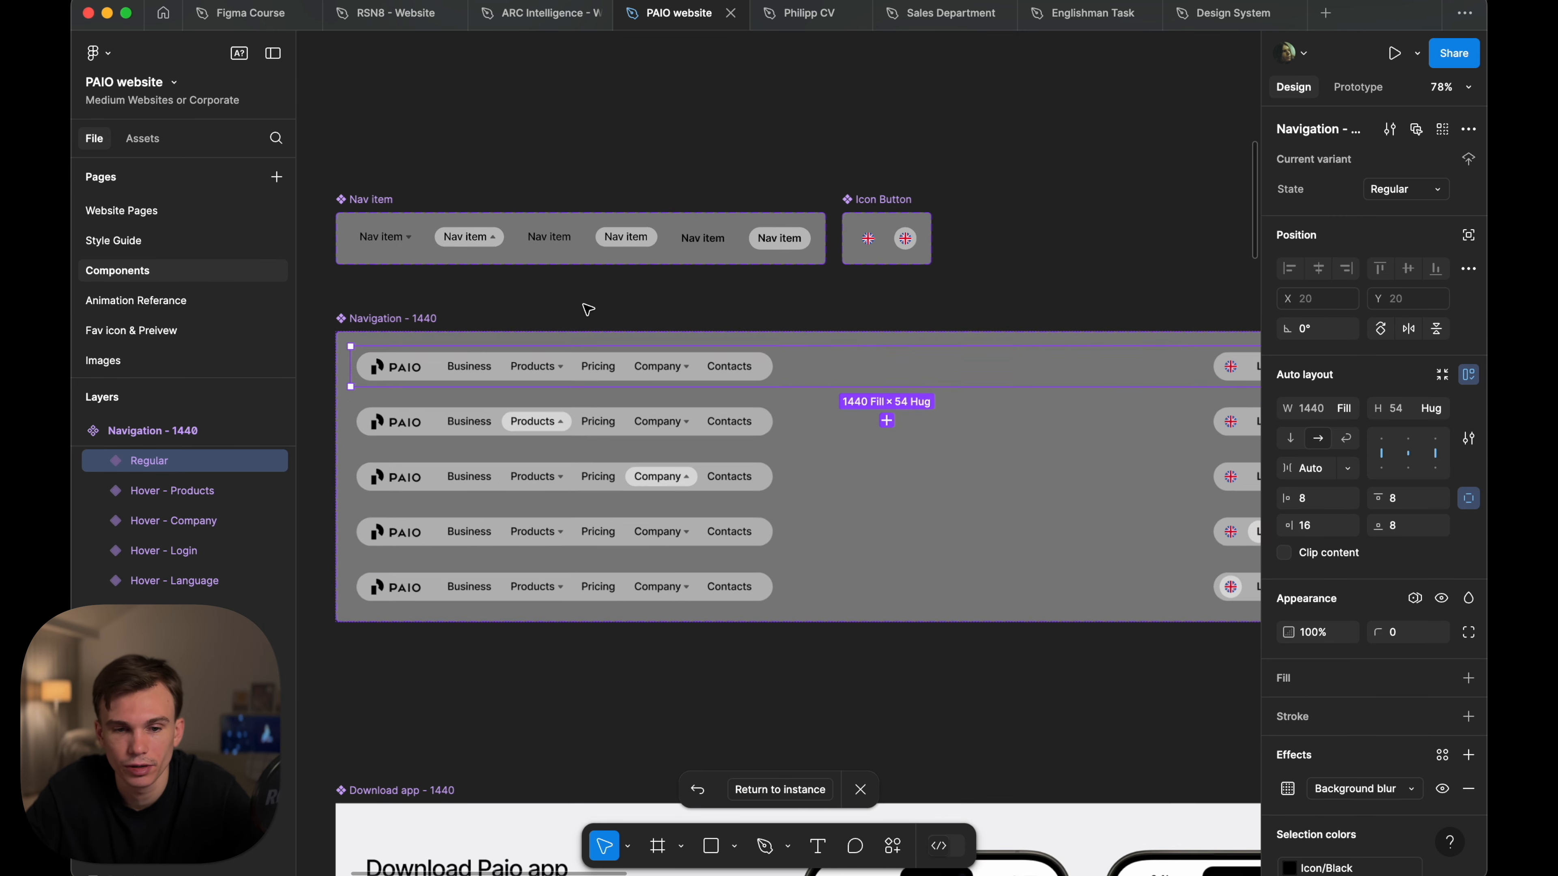
- Scale the Logo in the Regular variant of the Navigation - 1440 component to a width of 26
{"action": "left_click", "coordinate": [773, 368]}
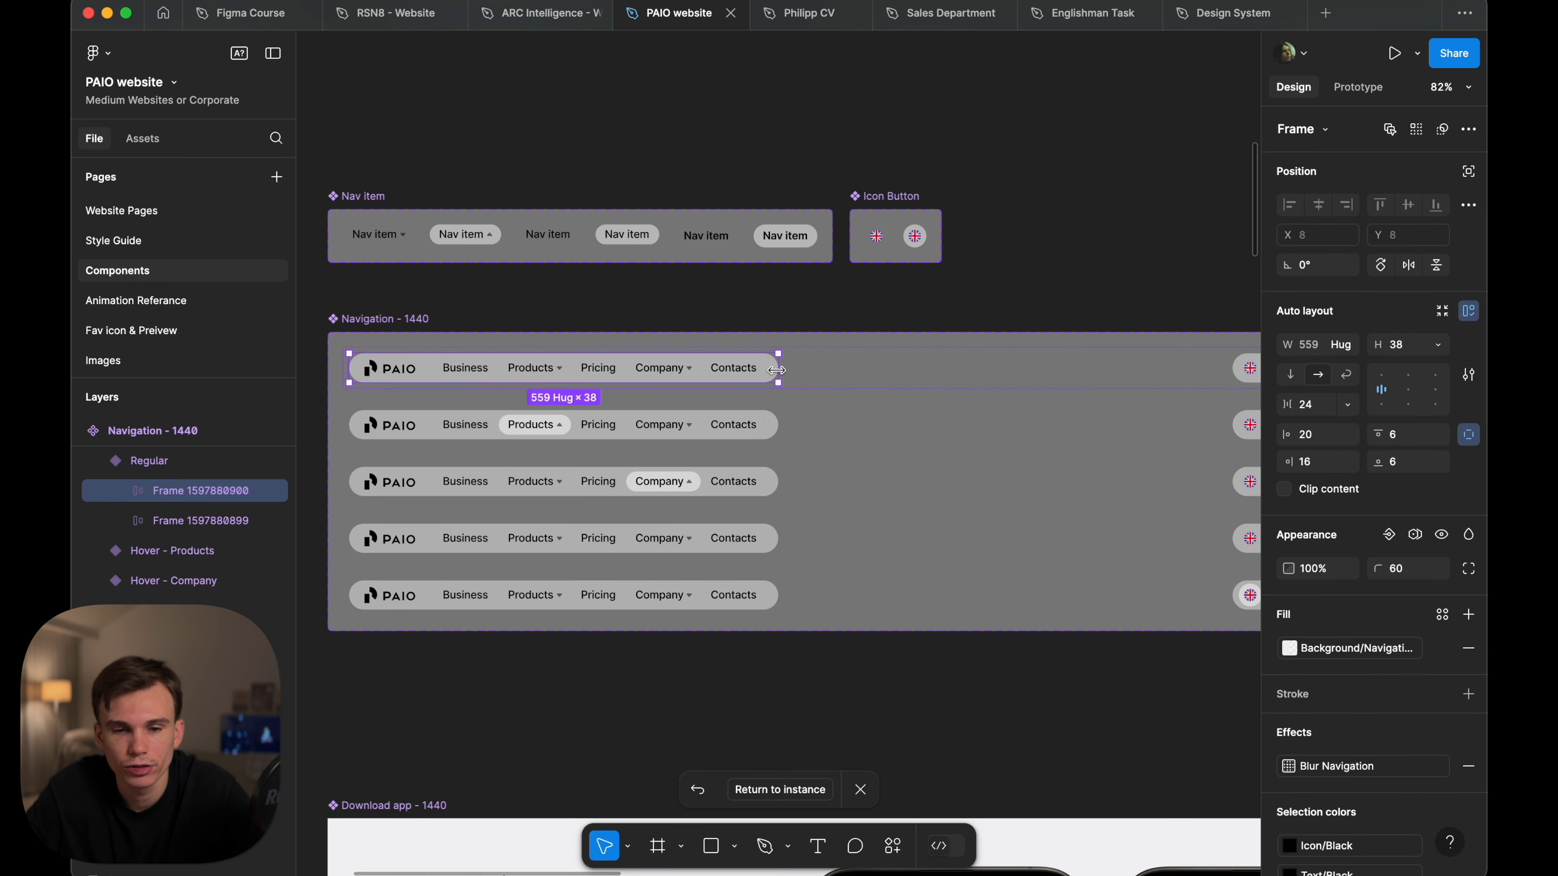
{"action": "scroll", "coordinate": [469, 392], "scroll_direction": "up", "scroll_amount": 6}
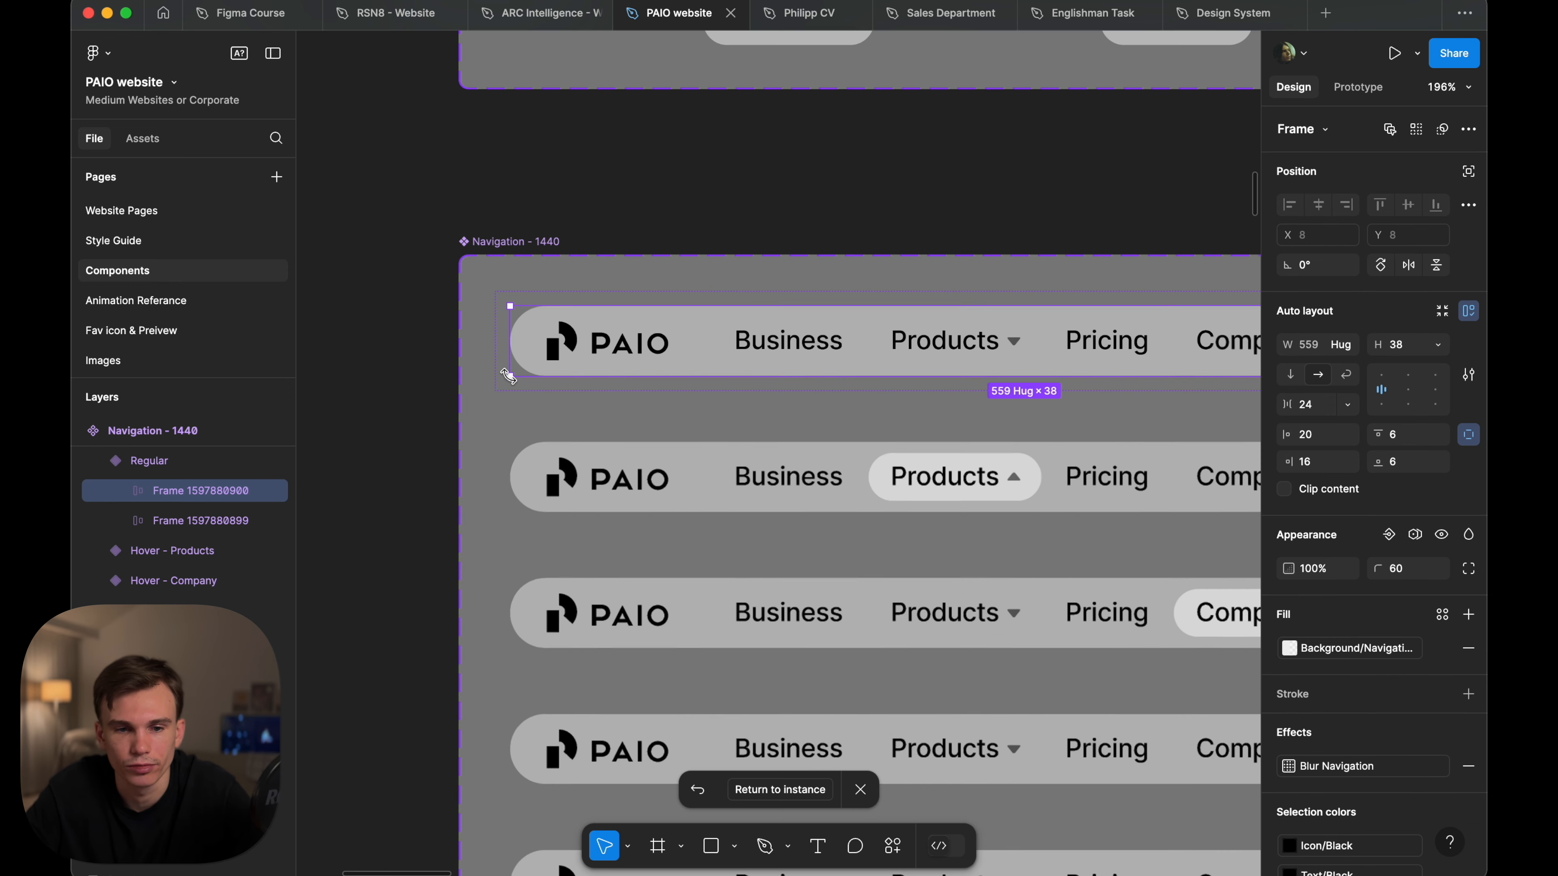
{"action": "left_click", "coordinate": [648, 345]}
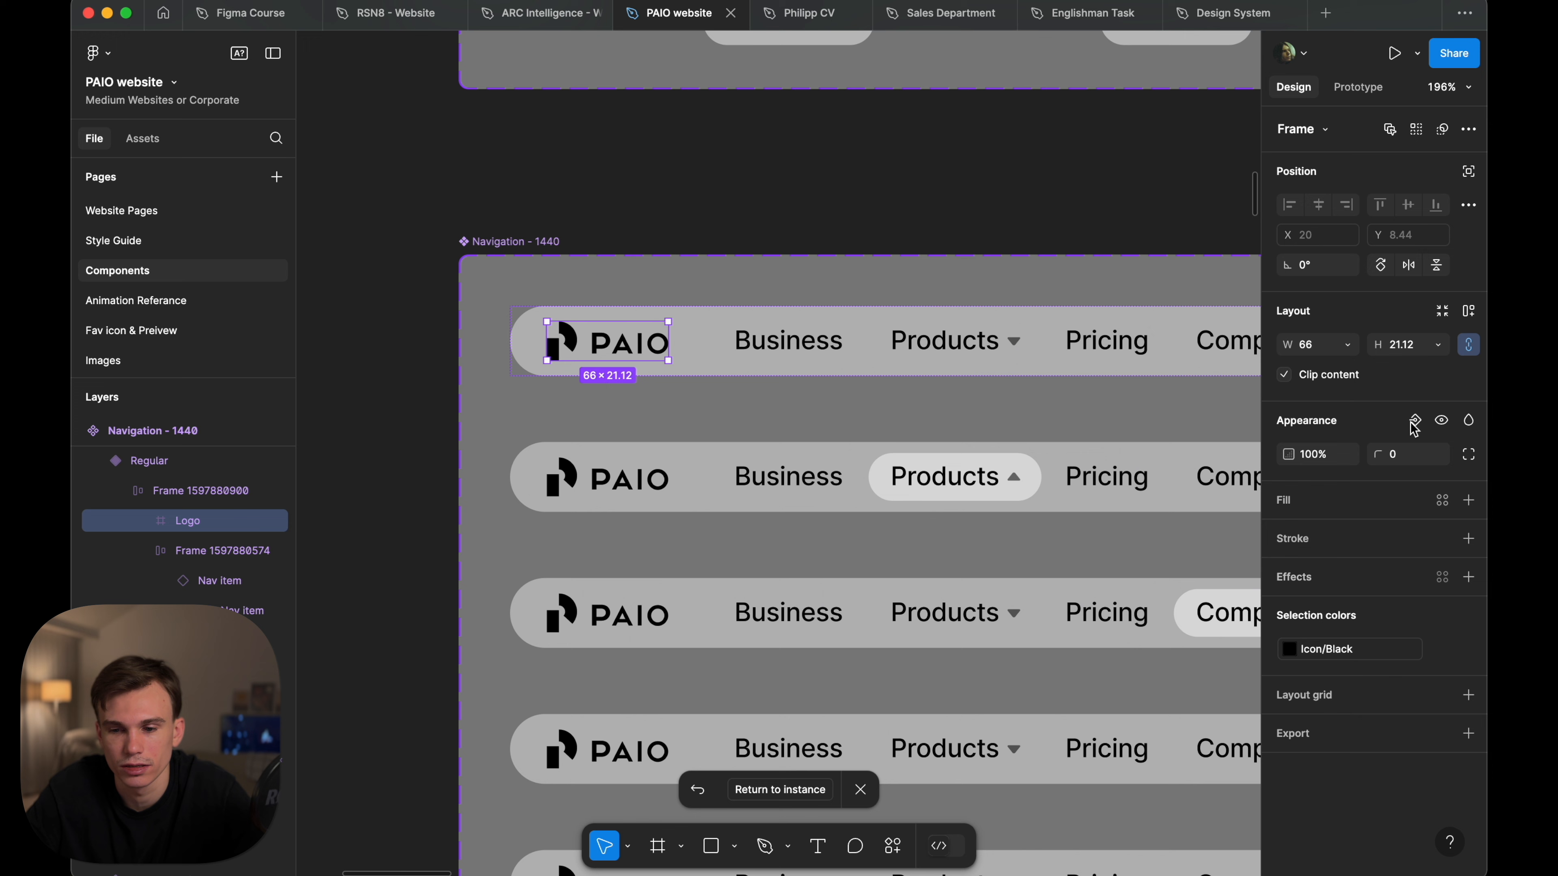
{"action": "type", "text": "k26"}
{"action": "key", "text": "Return"}
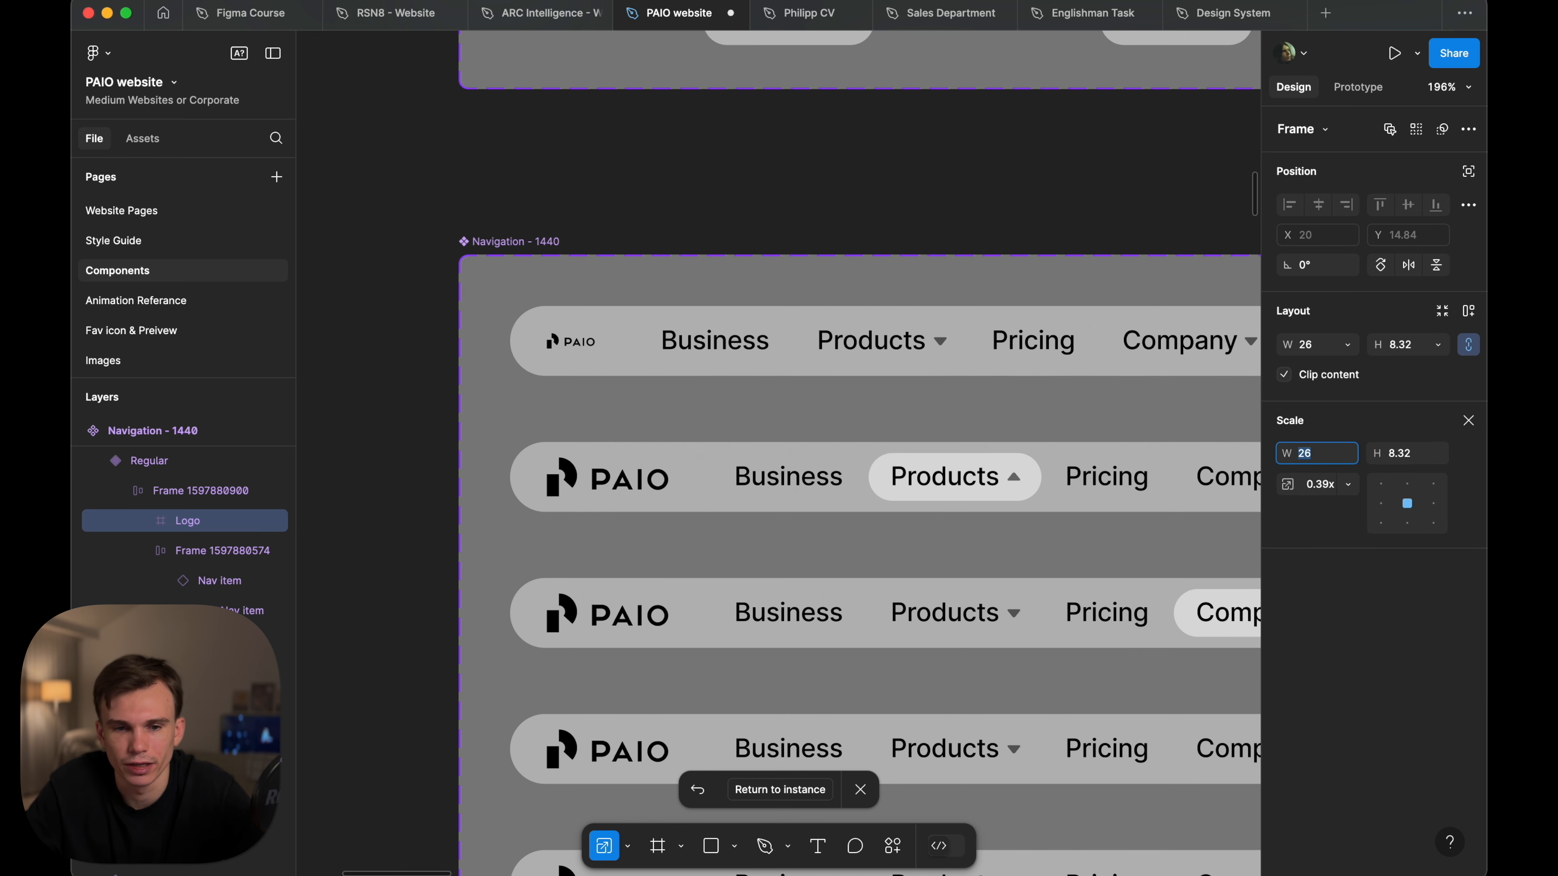
{"action": "left_click", "coordinate": [785, 240]}
{"action": "scroll", "coordinate": [767, 236], "scroll_direction": "down", "scroll_amount": 2}
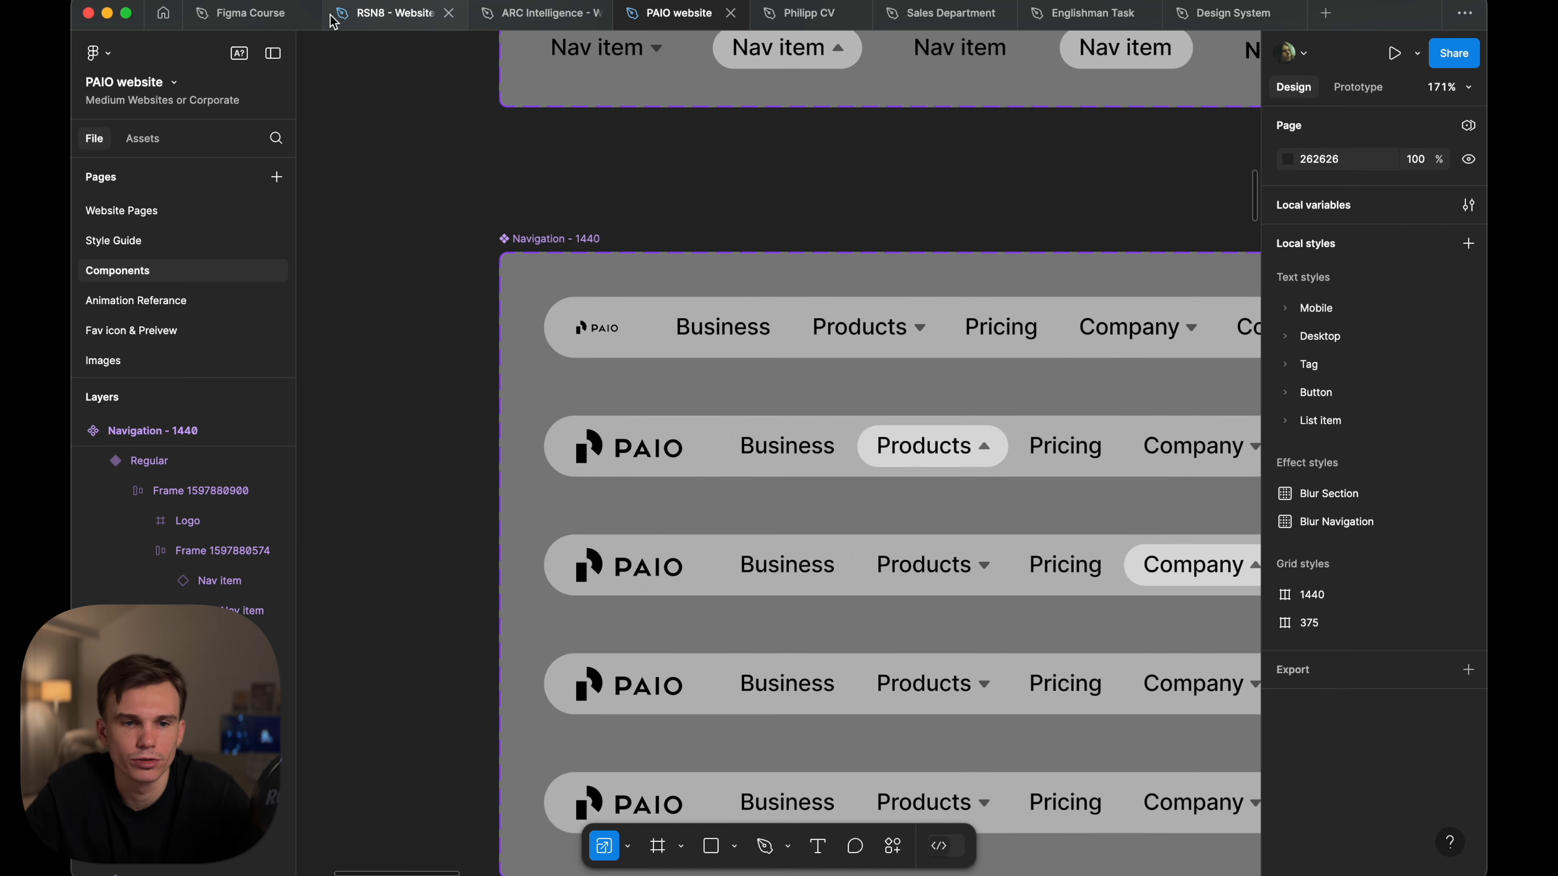
- Check the navigation bar on the Website Pages designs Home and Products / Personal and business accounts, and return to the Figma Course file
{"action": "left_click", "coordinate": [209, 212]}
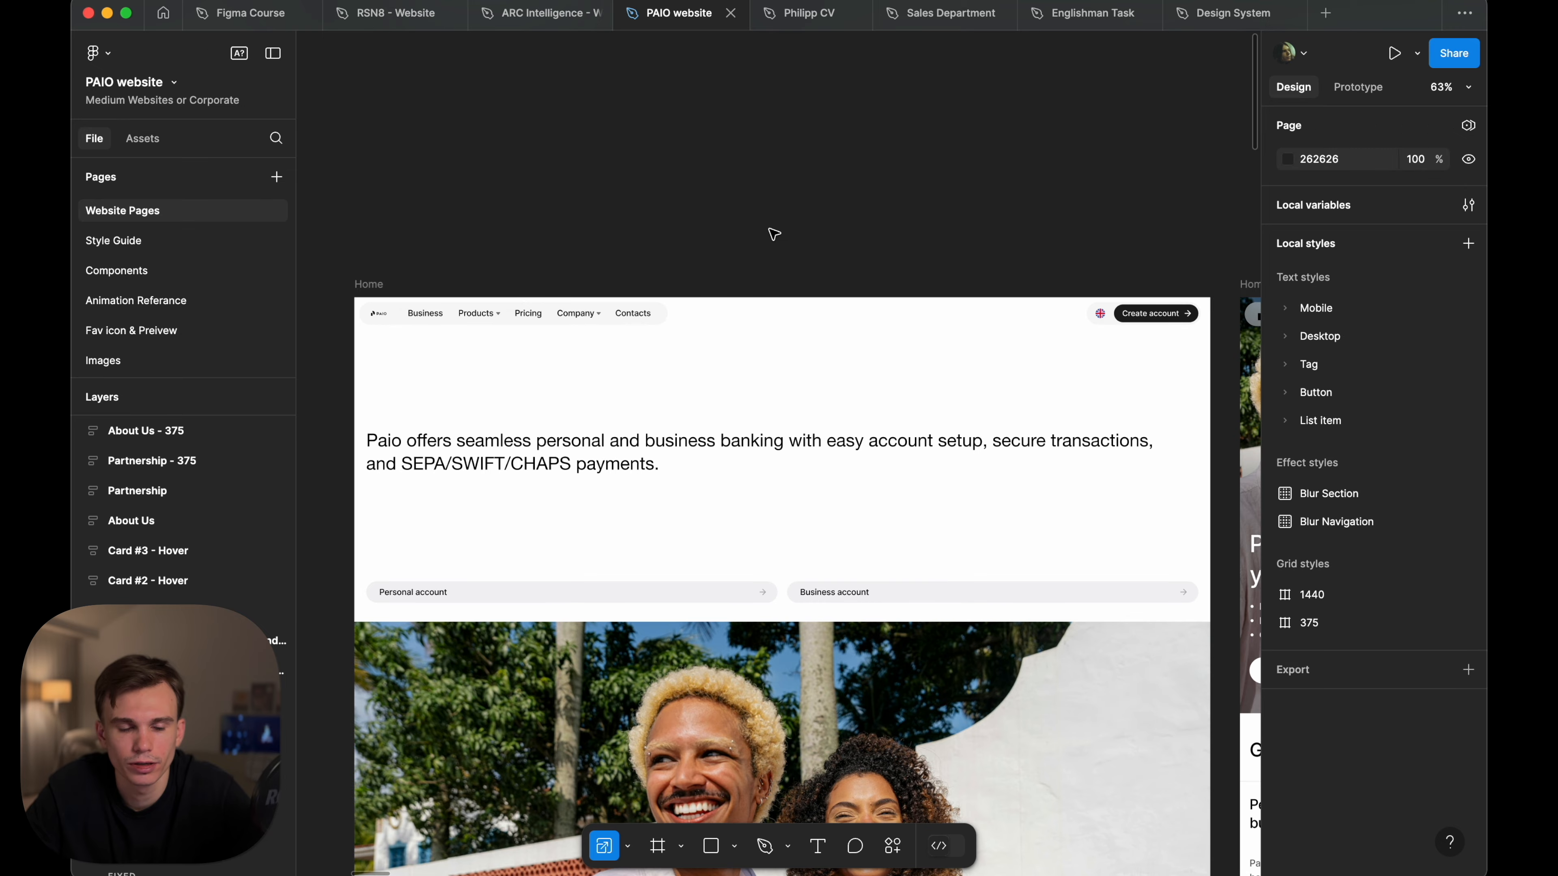
{"action": "key", "text": "shift+0"}
{"action": "key", "text": "super+backslash"}
{"action": "key", "text": "n"}
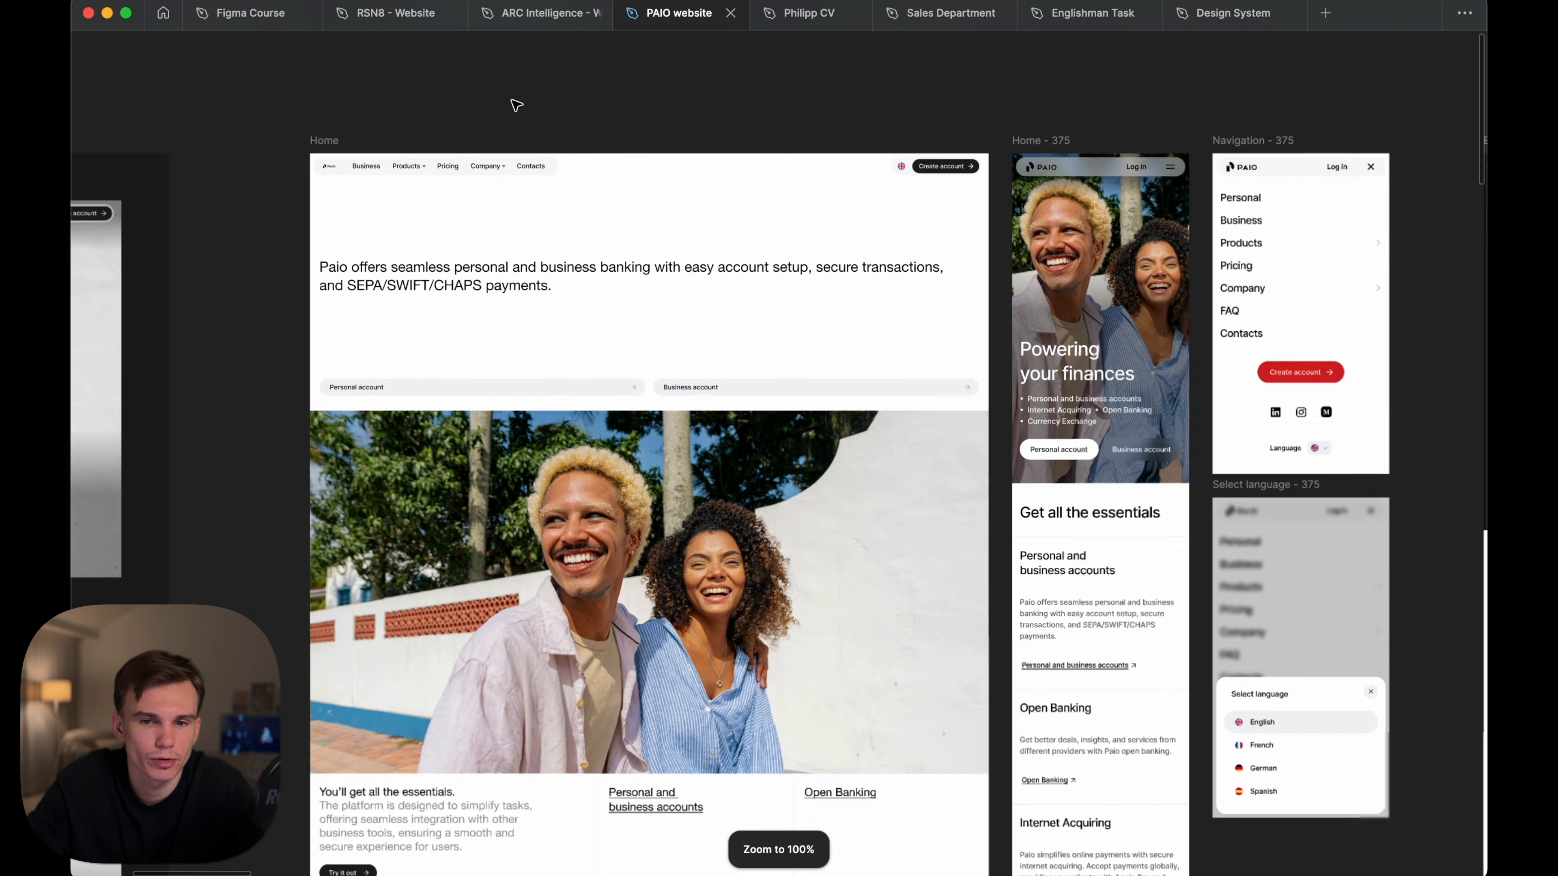
{"action": "key", "text": "n"}
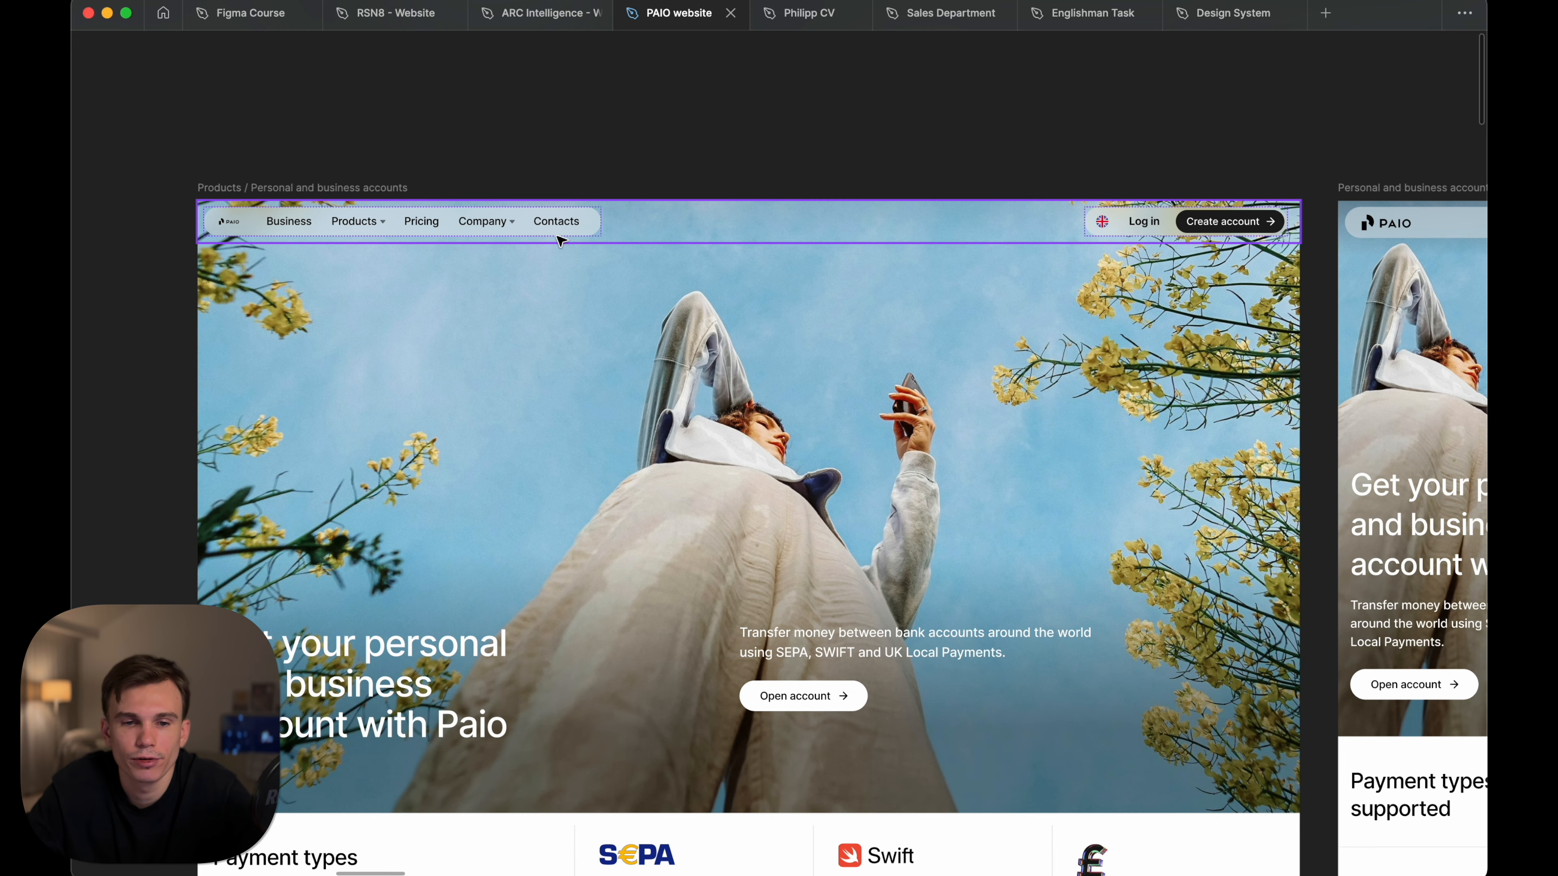
{"action": "left_click", "coordinate": [695, 234]}
{"action": "scroll", "coordinate": [905, 122], "scroll_direction": "down", "scroll_amount": 5}
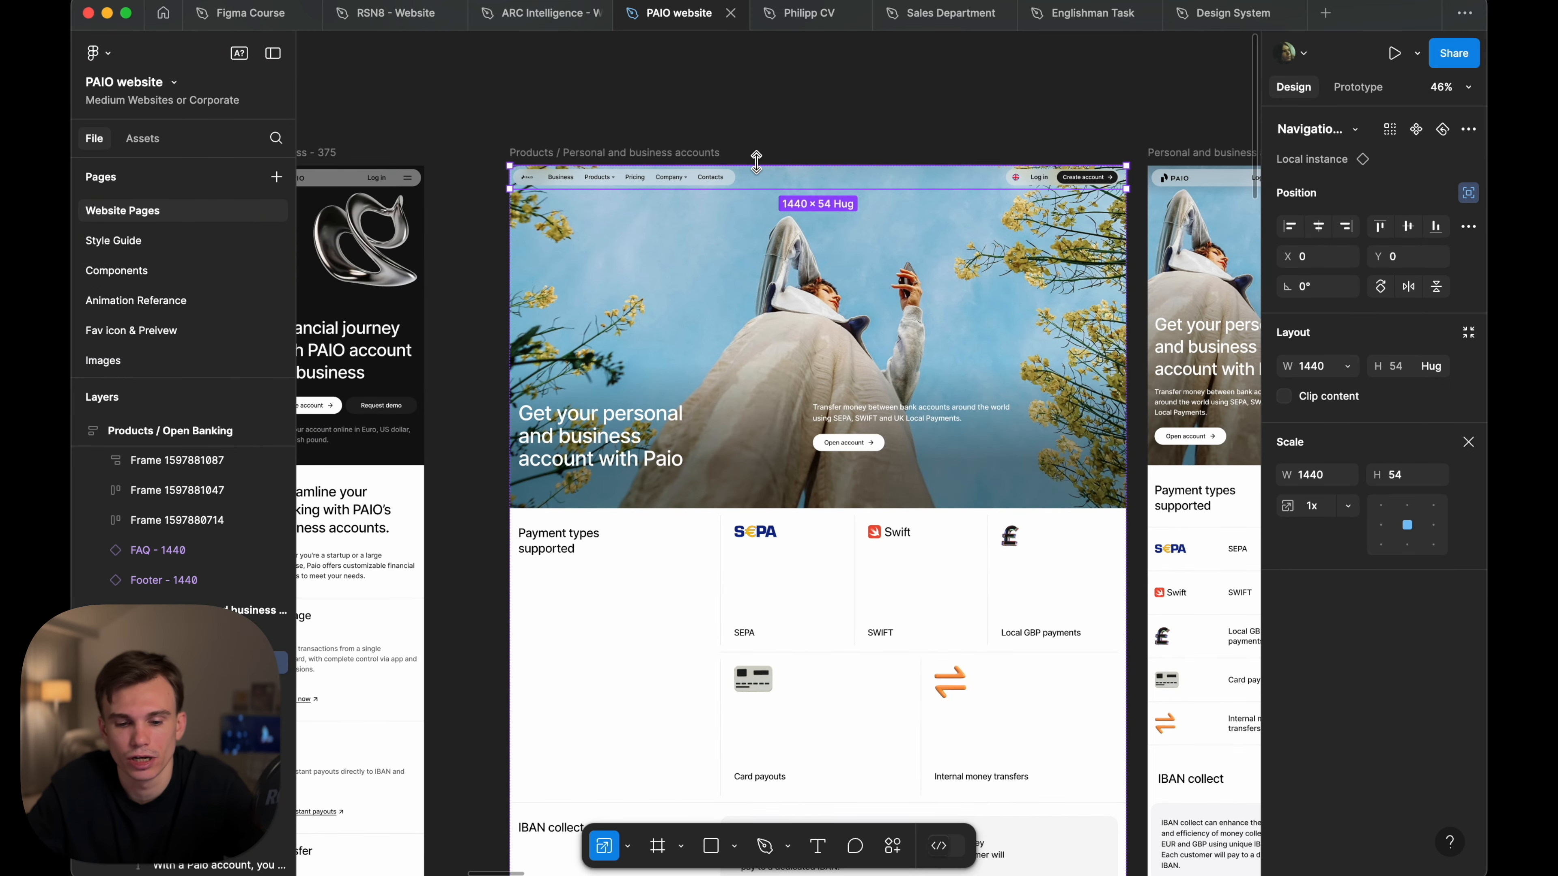
{"action": "left_click", "coordinate": [785, 132]}
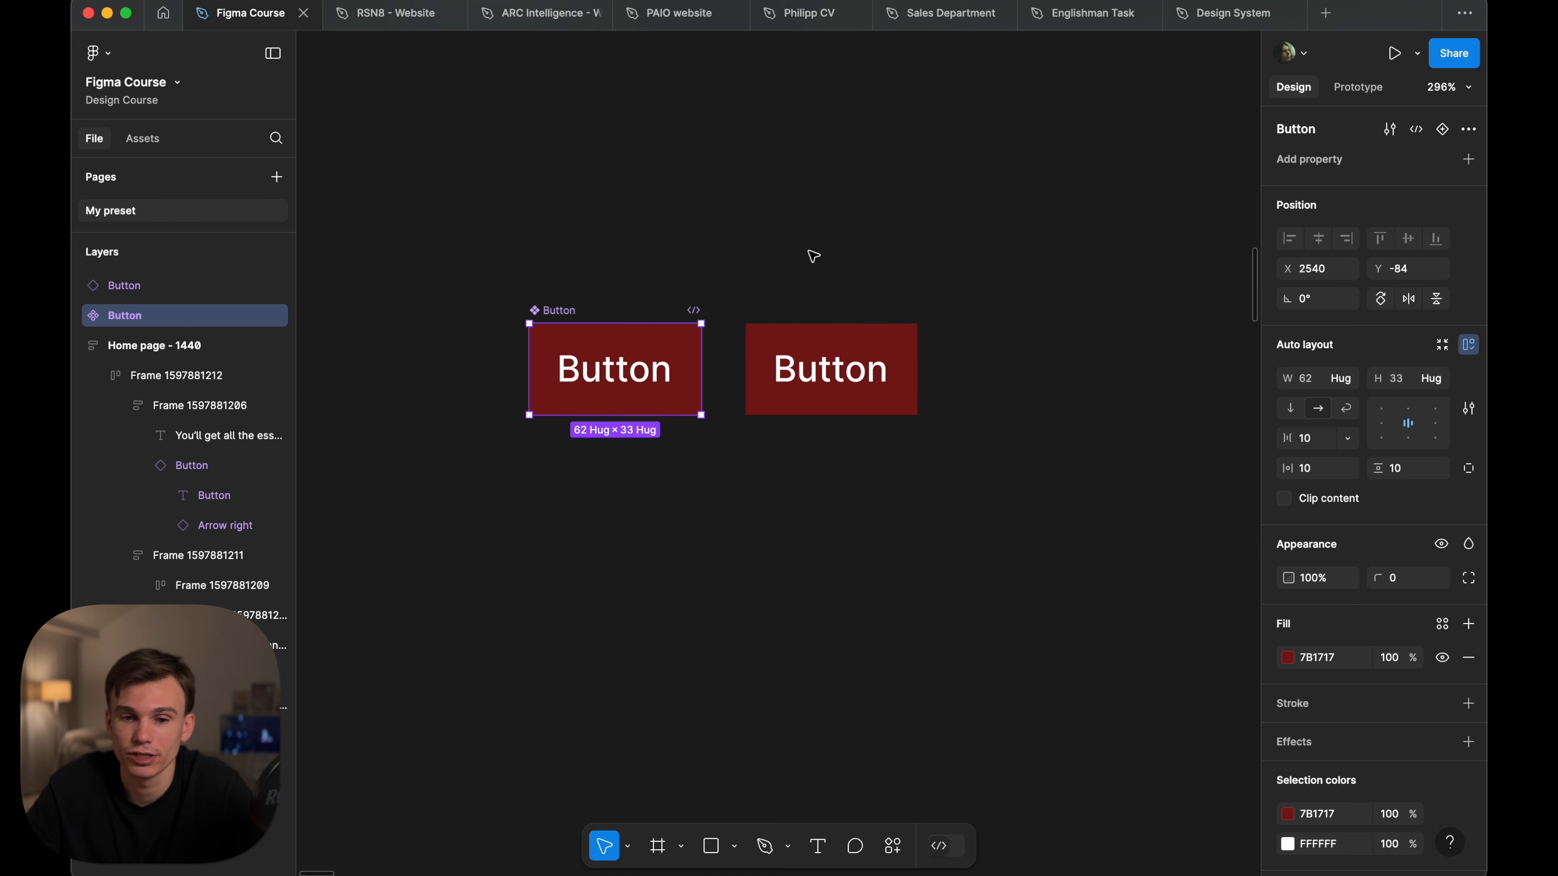
- Move the Button instance from beside the main Button component to directly beneath it
{"action": "left_click", "coordinate": [813, 256]}
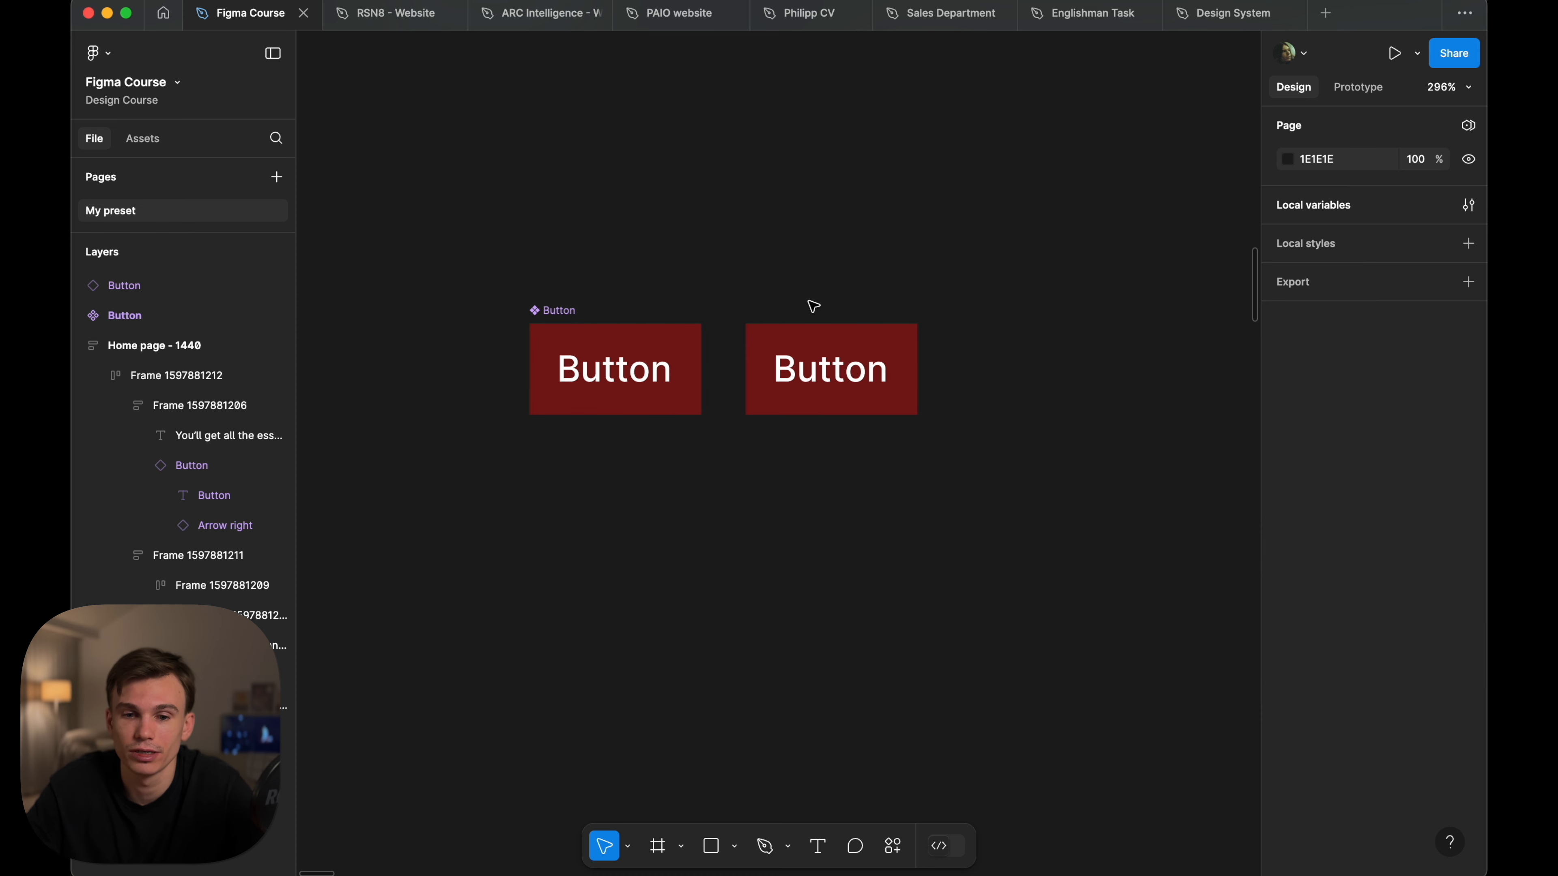
{"action": "left_click", "coordinate": [816, 358]}
{"action": "left_click", "coordinate": [923, 358]}
{"action": "left_click", "coordinate": [863, 366]}
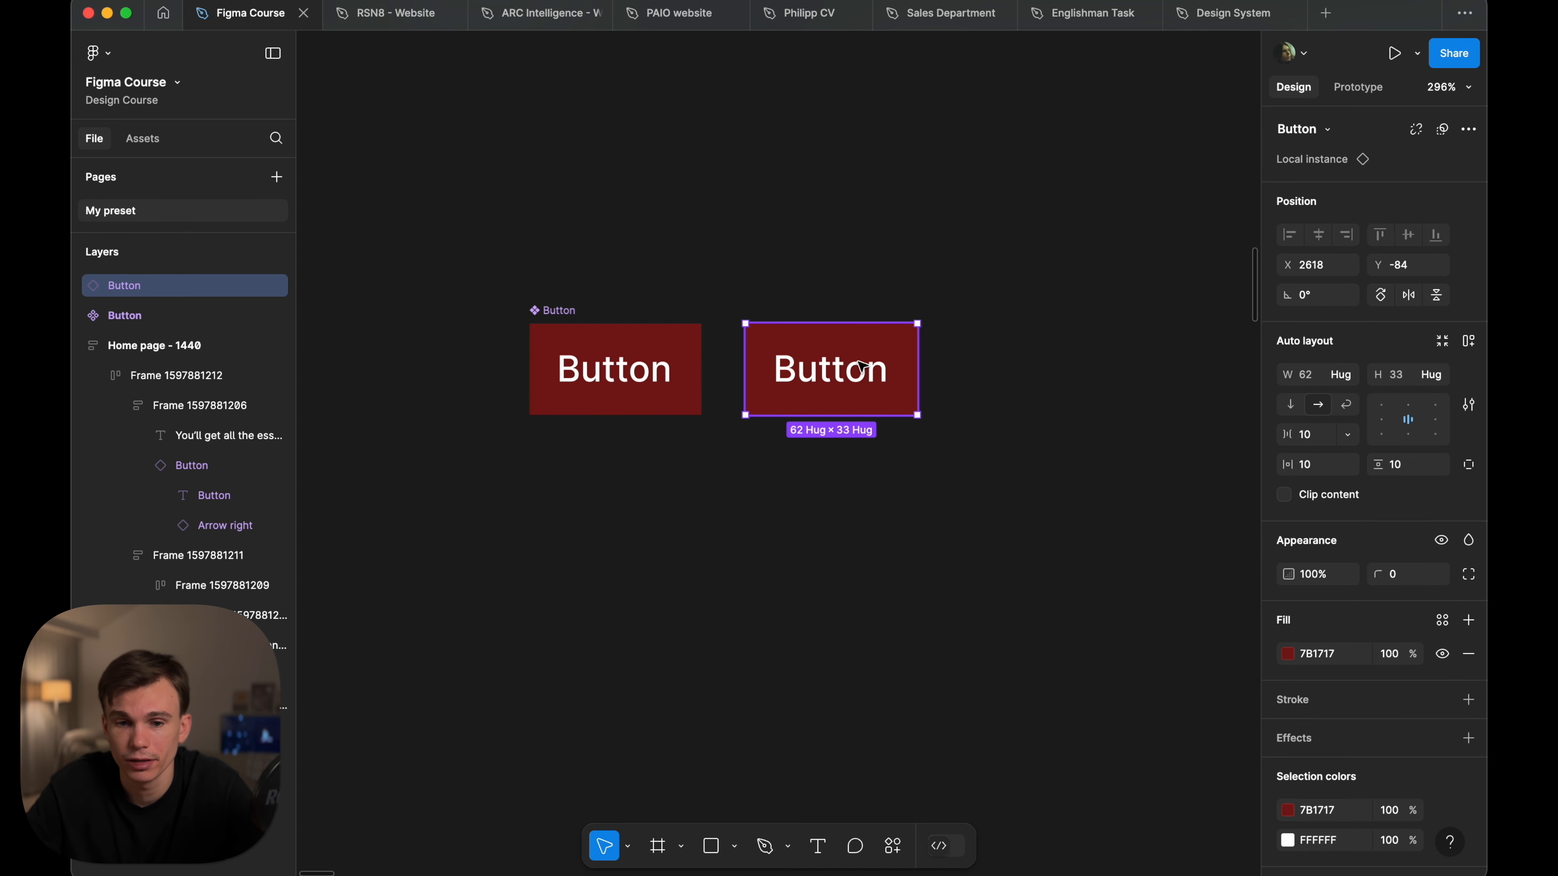
{"action": "left_click_drag", "start_coordinate": [793, 362], "coordinate": [635, 528]}
{"action": "left_click", "coordinate": [622, 406]}
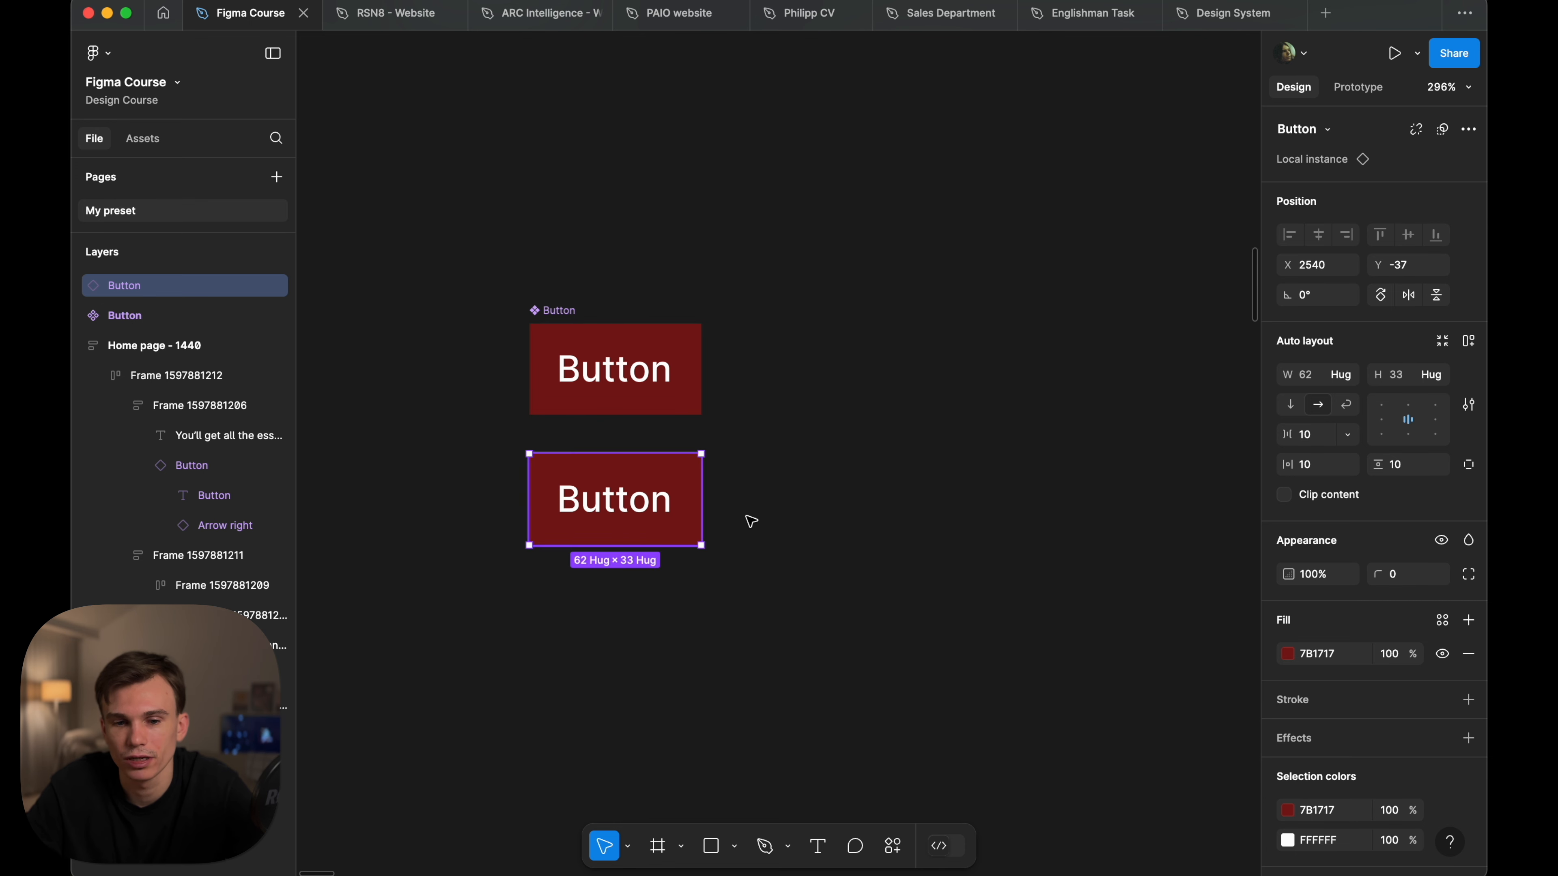
{"action": "scroll", "coordinate": [796, 511], "scroll_direction": "left", "scroll_amount": 2}
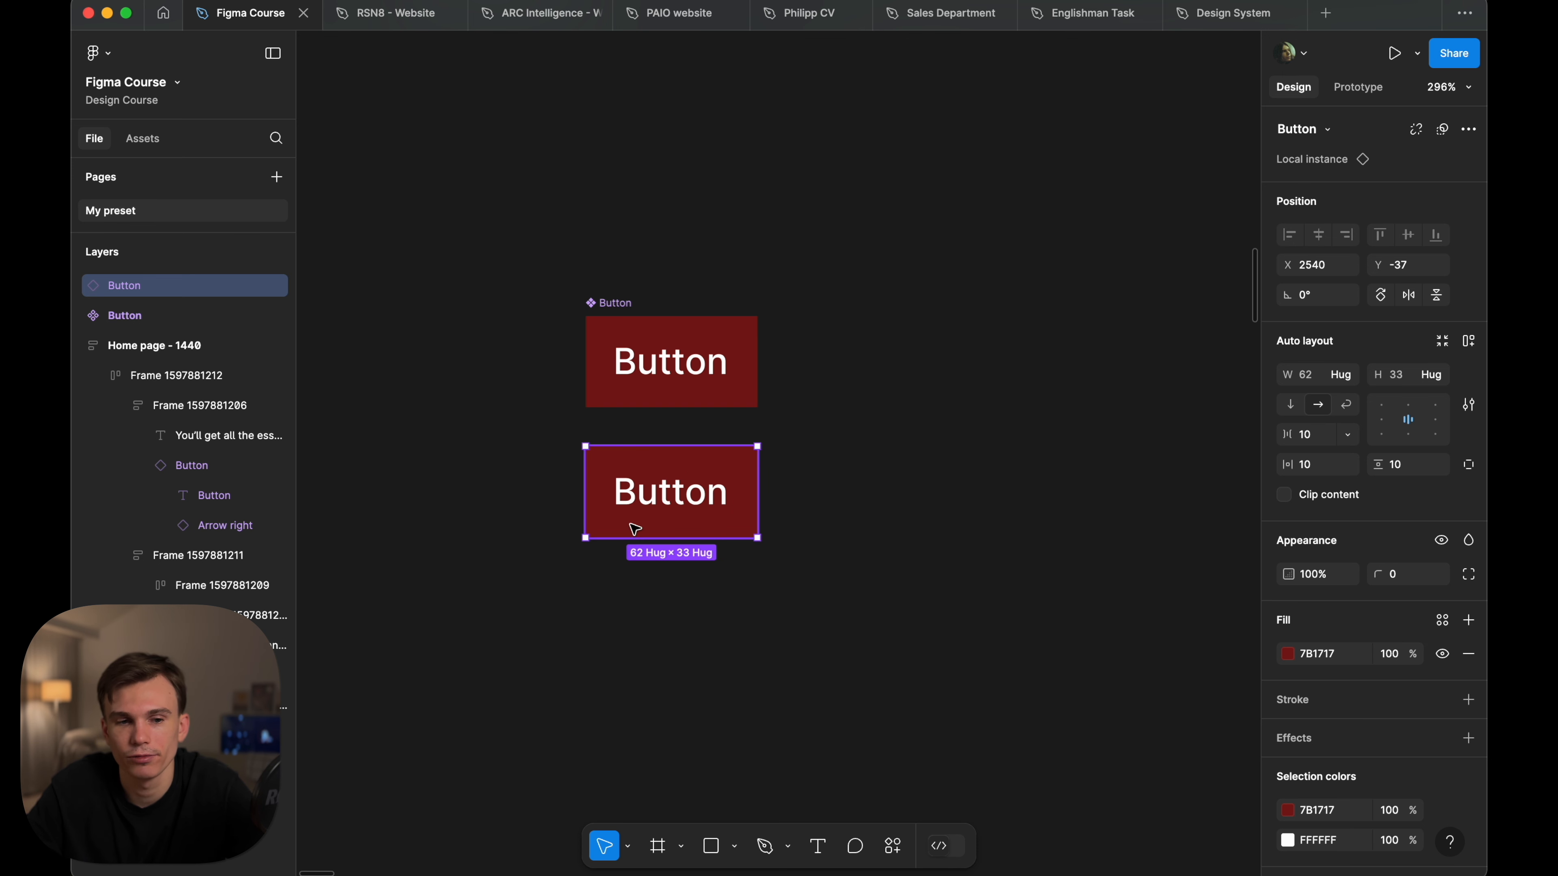
- Replace the lower Button instance with a fresh copy of the main Button component, placed directly beneath it at Y -30
{"action": "key", "text": "Delete"}
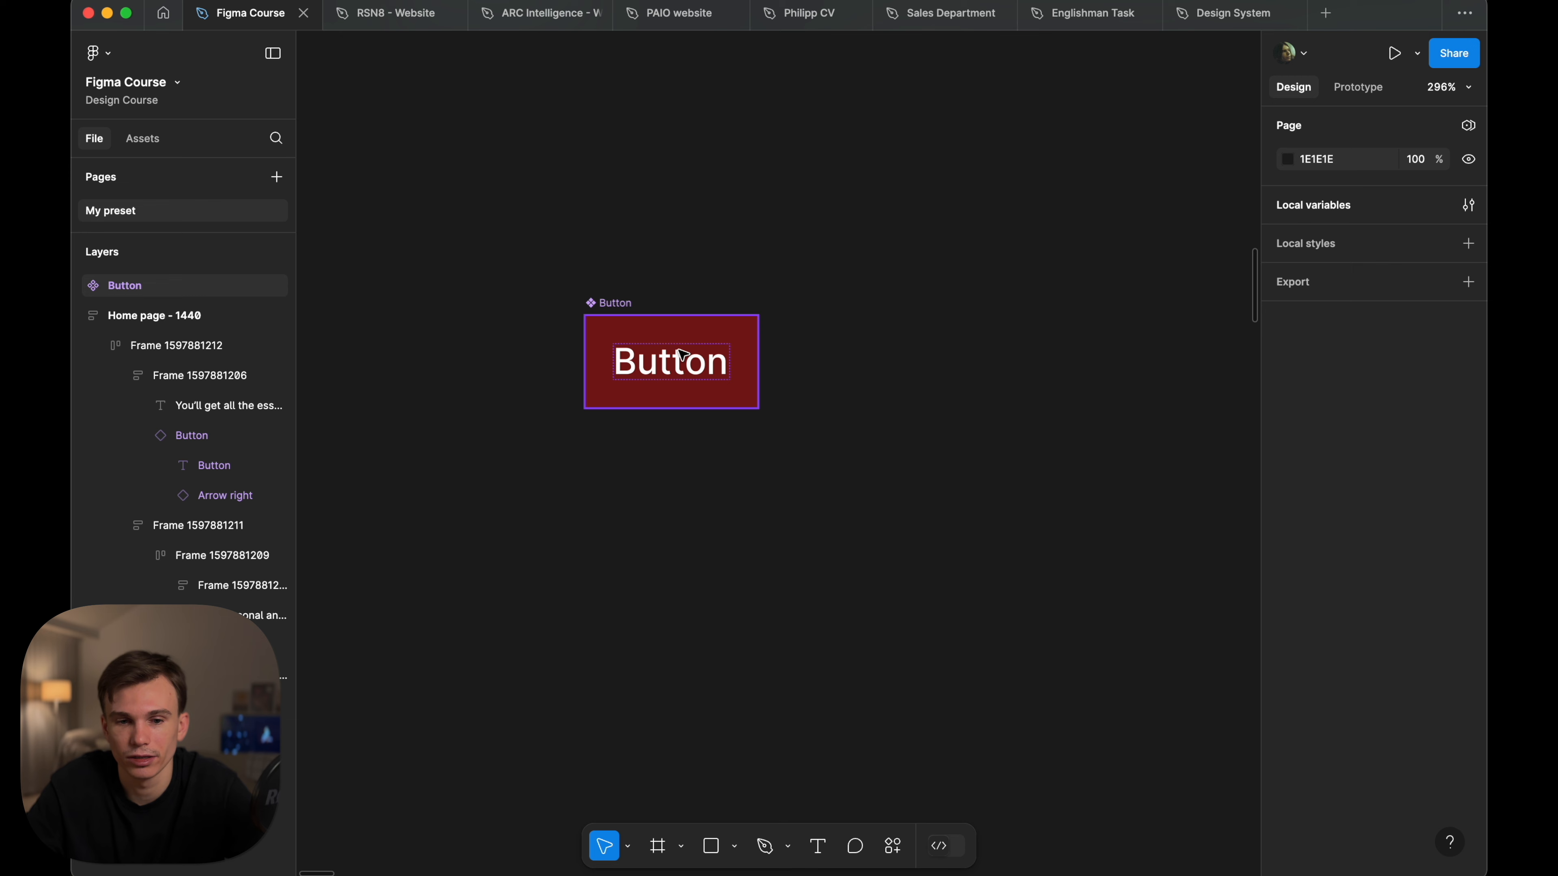
{"action": "left_click_drag", "start_coordinate": [679, 367], "coordinate": [679, 518], "text": "alt"}
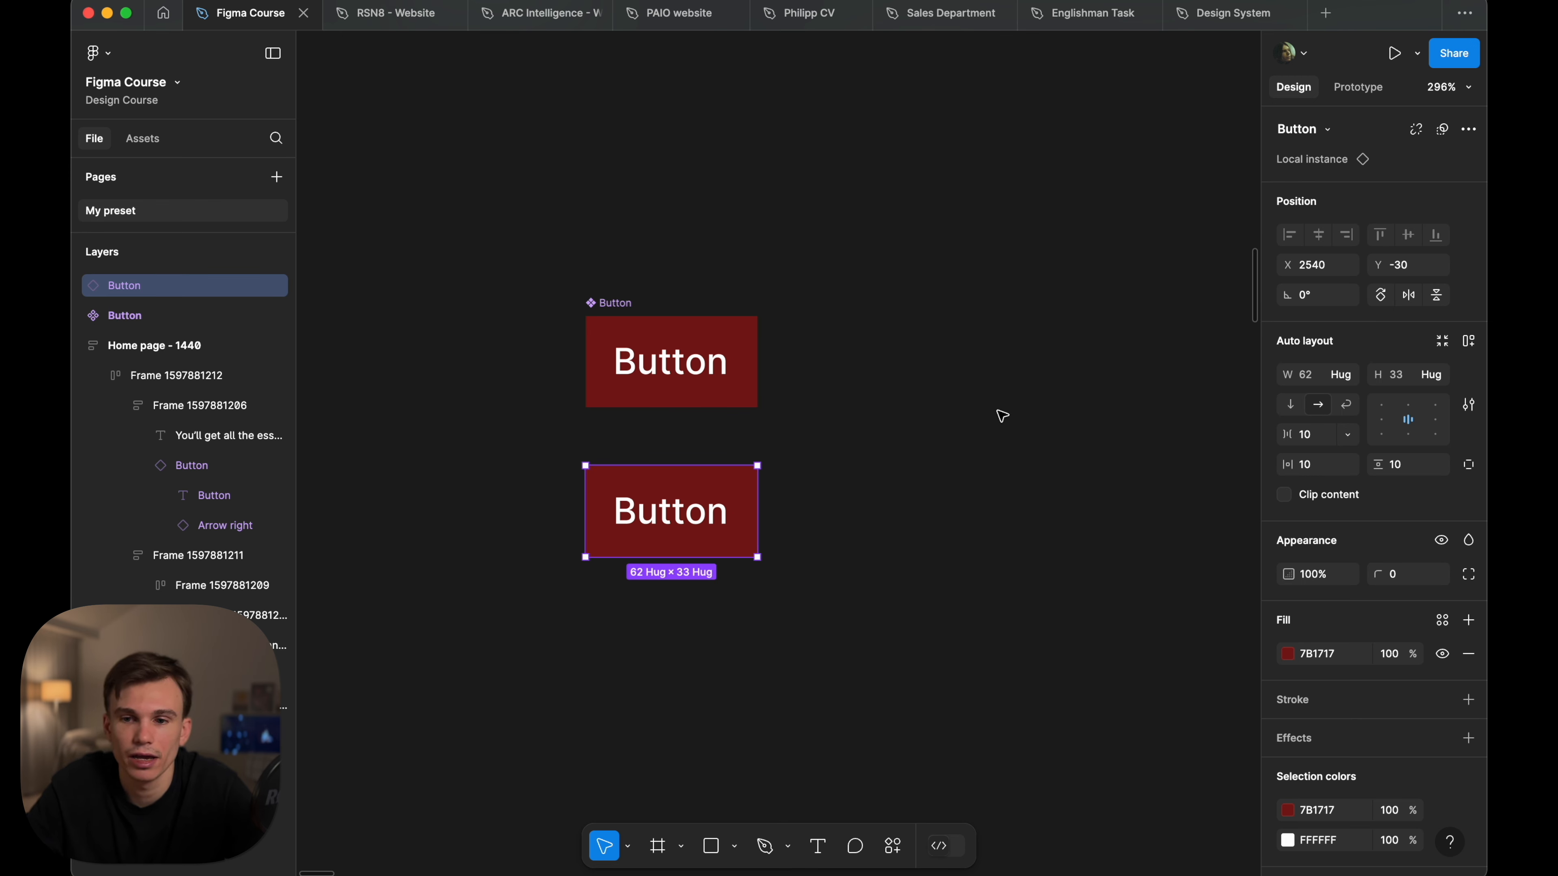
- Detach the lower Button instance from its main component and turn it into a separate component at the same place
{"action": "left_click", "coordinate": [1416, 130]}
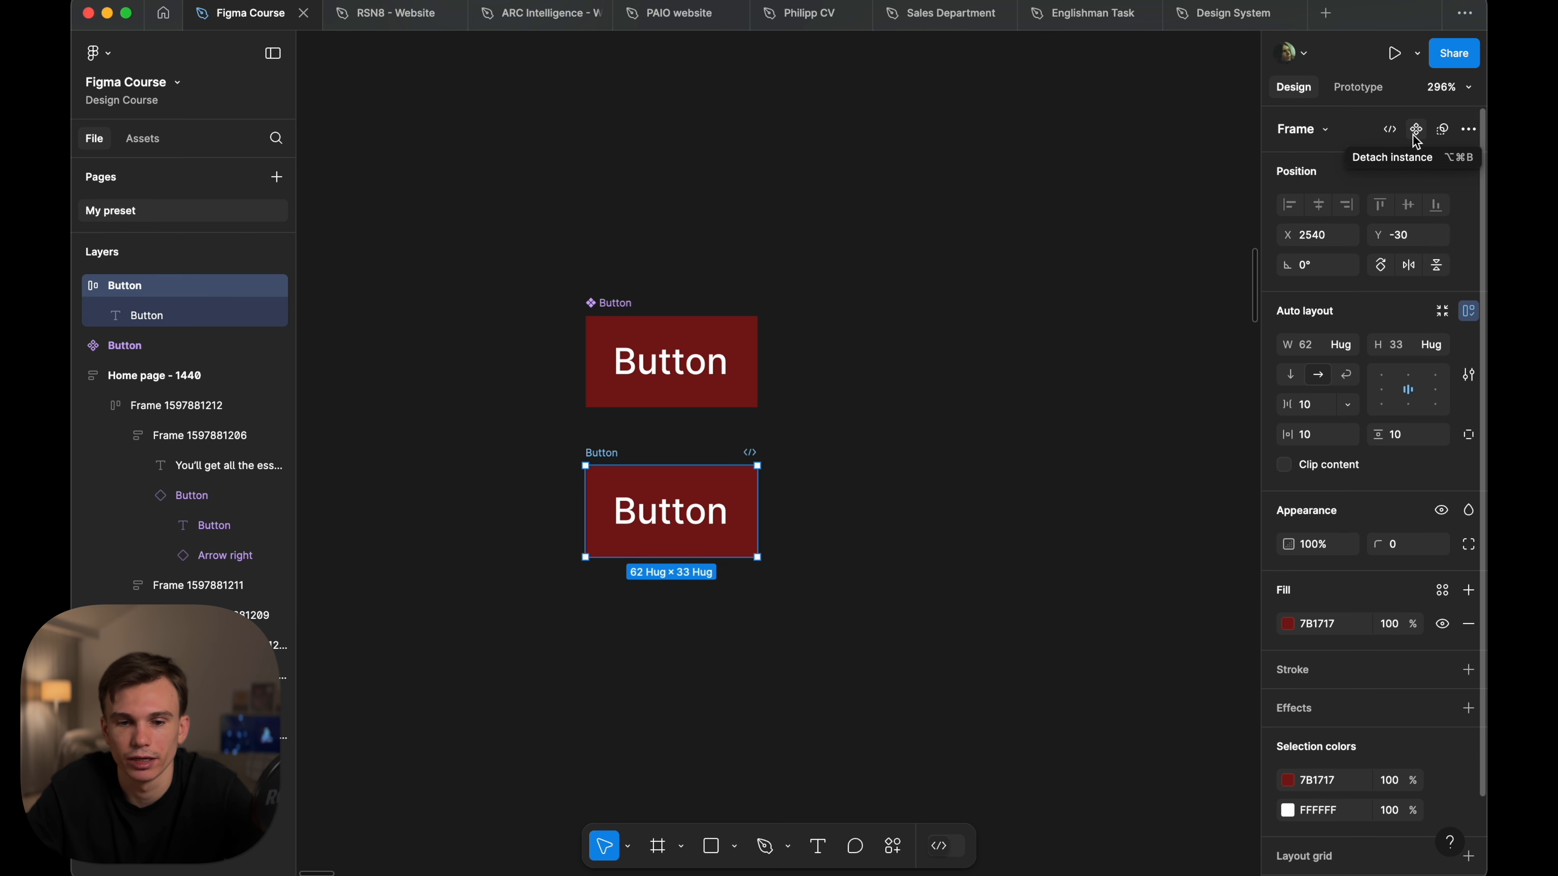
{"action": "left_click", "coordinate": [616, 452]}
{"action": "left_click_drag", "start_coordinate": [616, 453], "coordinate": [796, 454]}
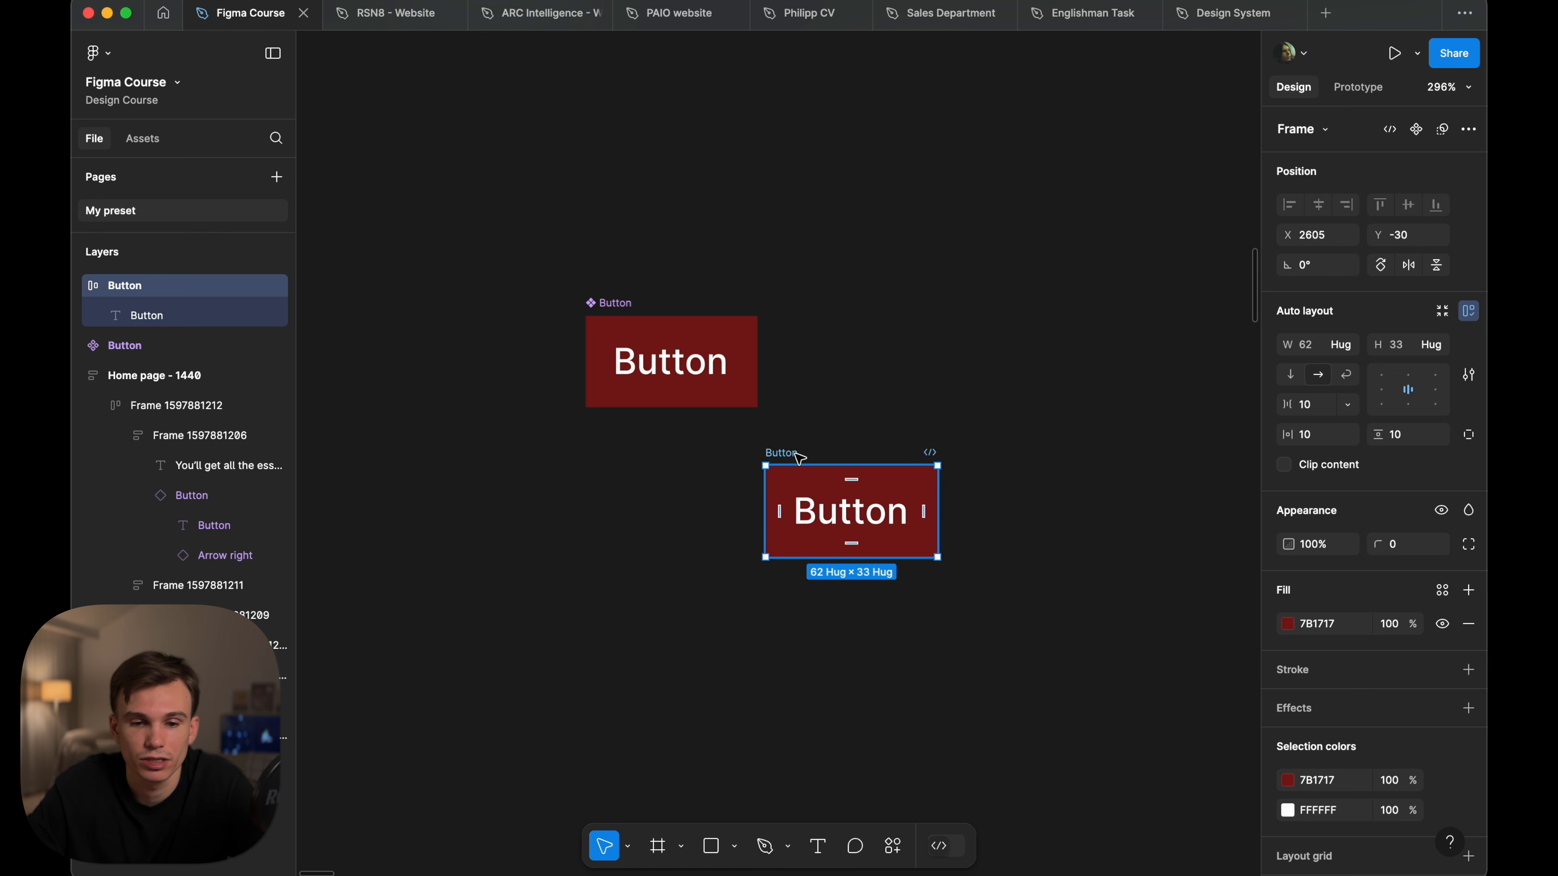
{"action": "key", "text": "super+z"}
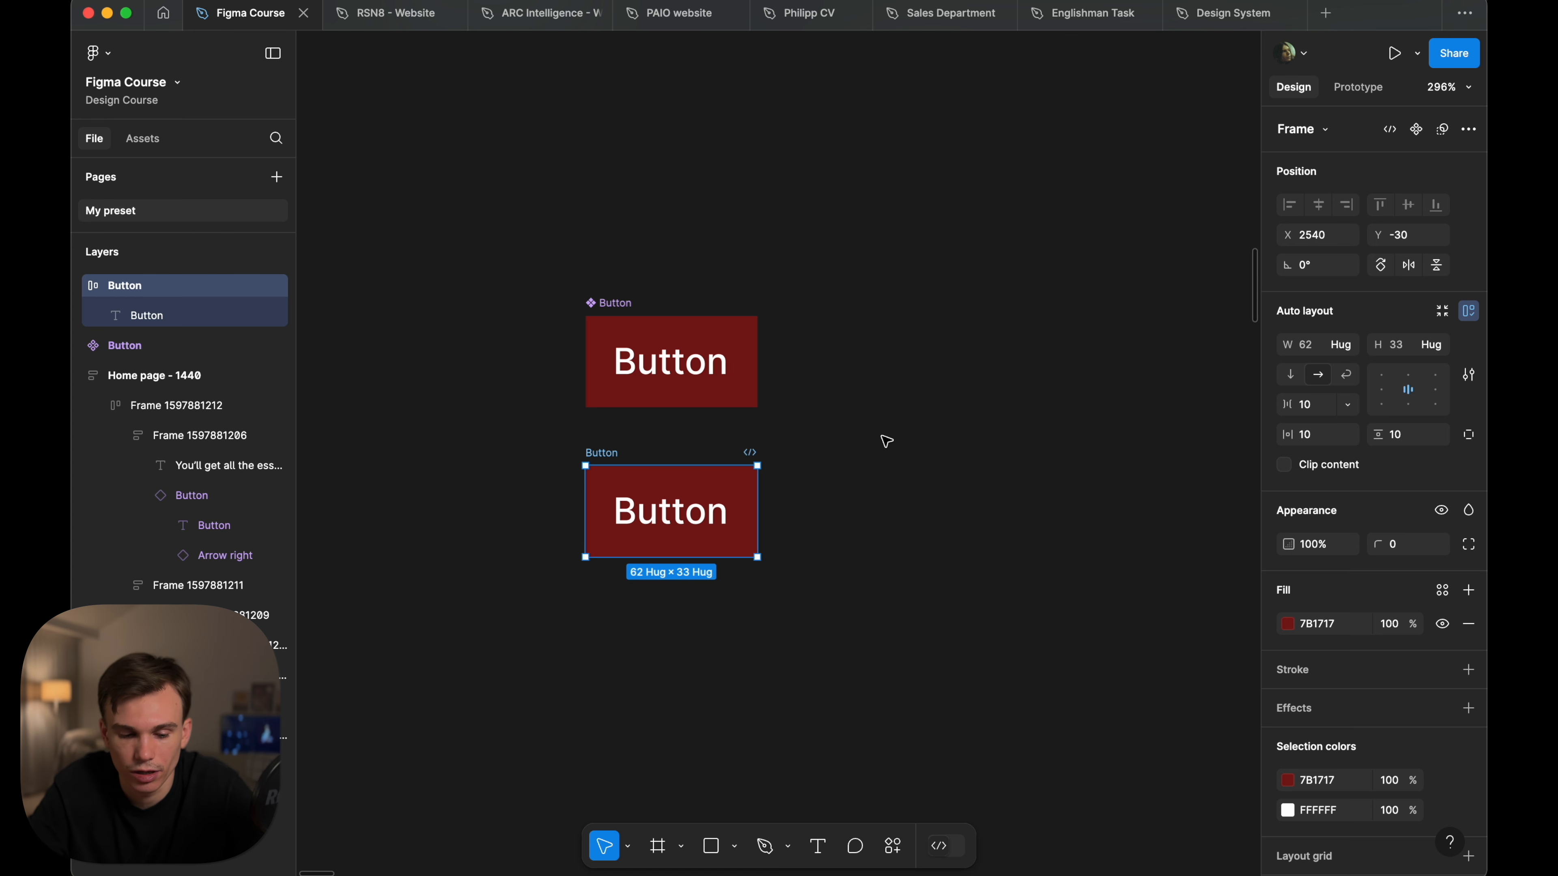
{"action": "key", "text": "super+alt+k"}
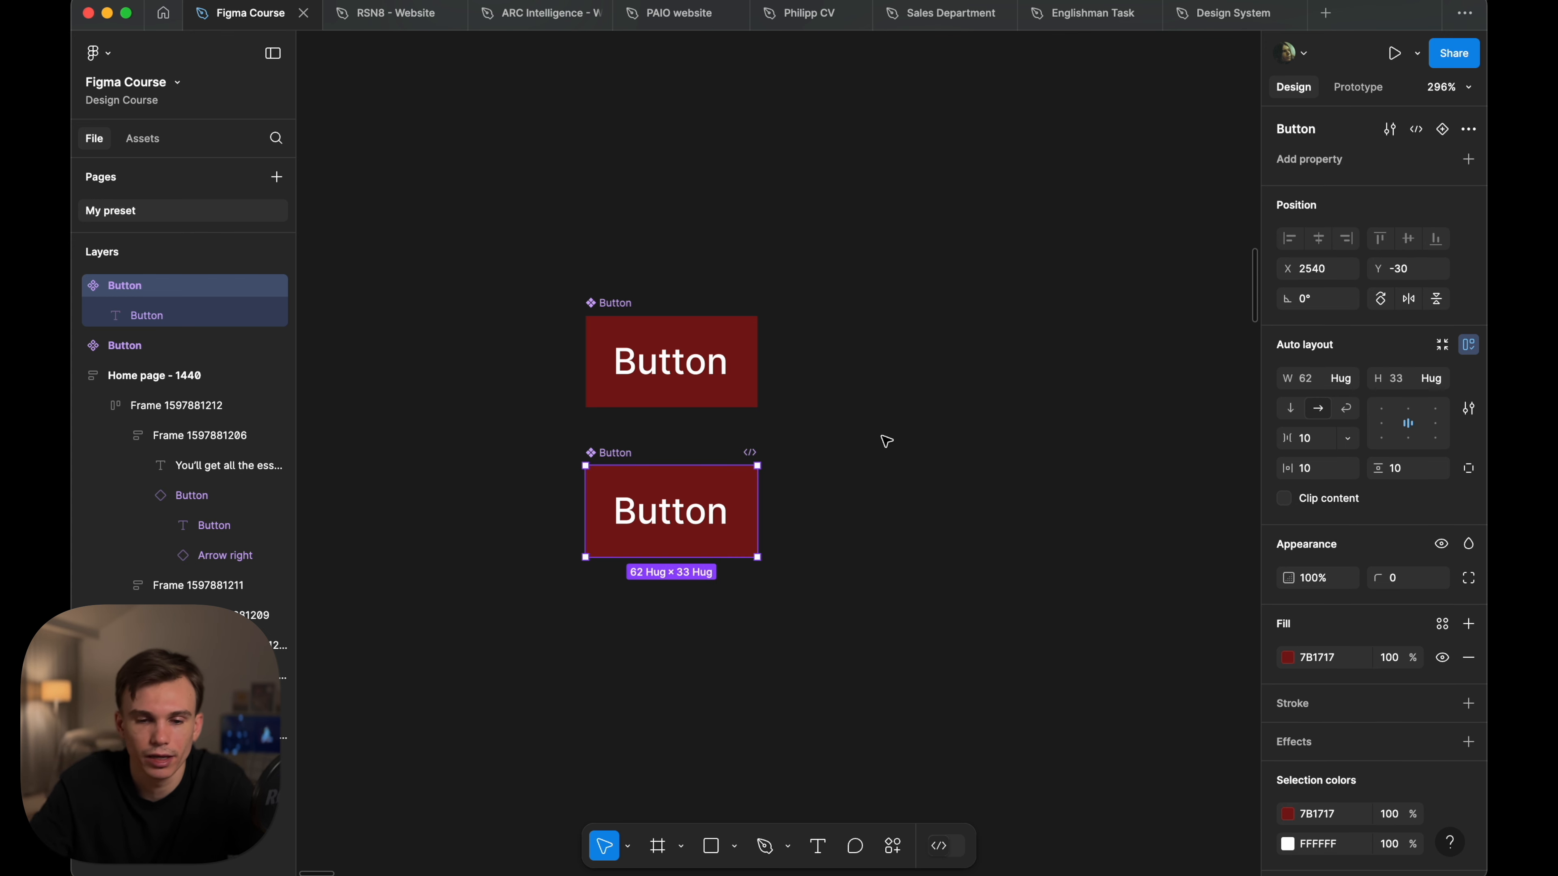
- Select the upper and lower Button components in turn to compare the two main components
{"action": "left_click", "coordinate": [623, 335]}
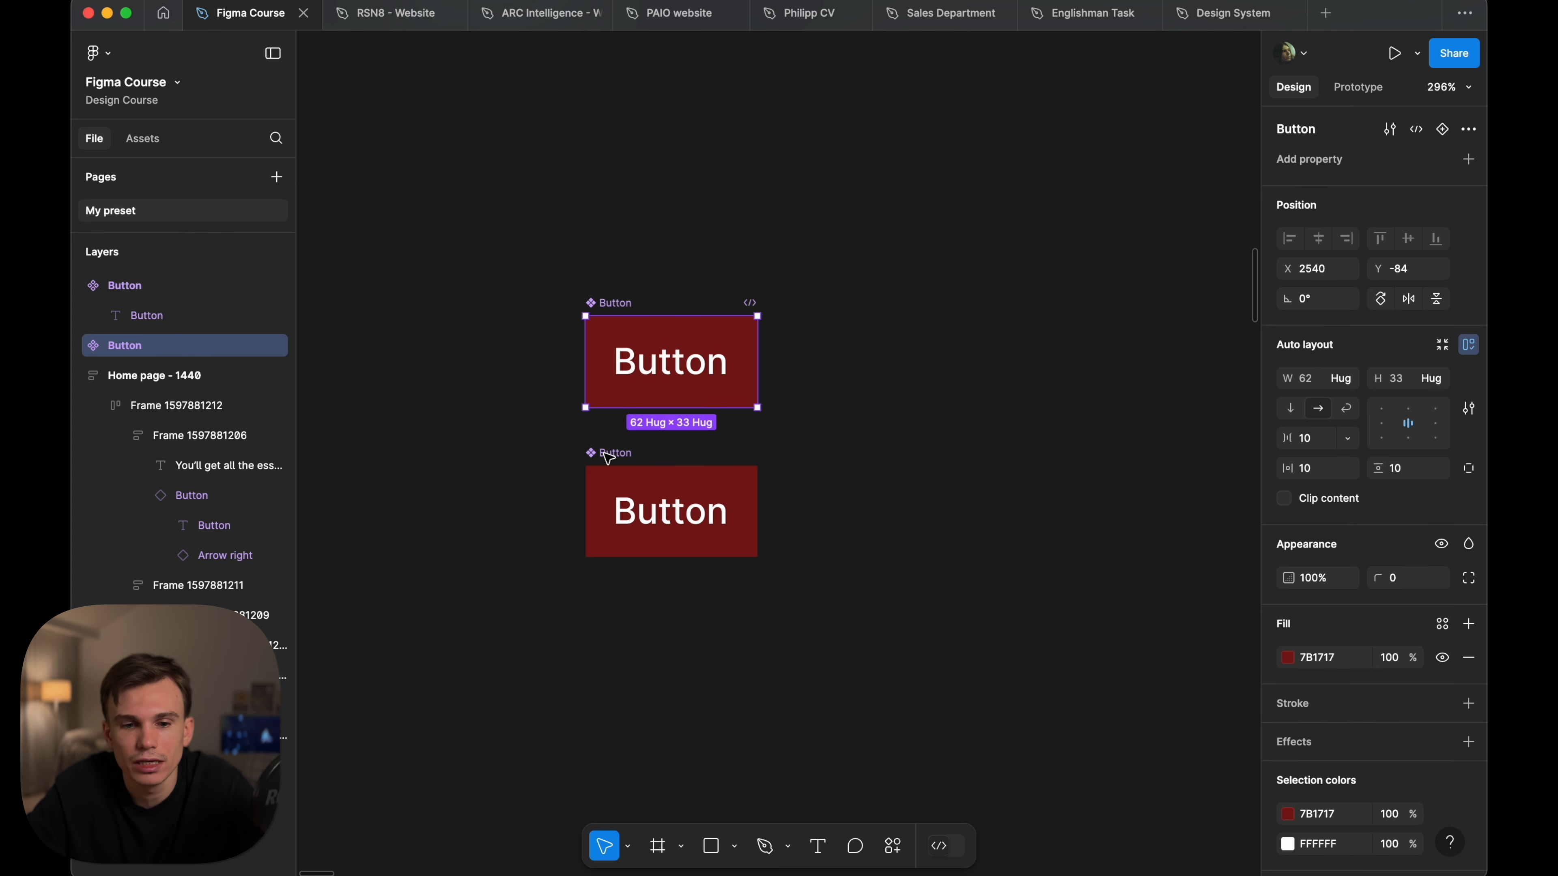
{"action": "left_click", "coordinate": [603, 455]}
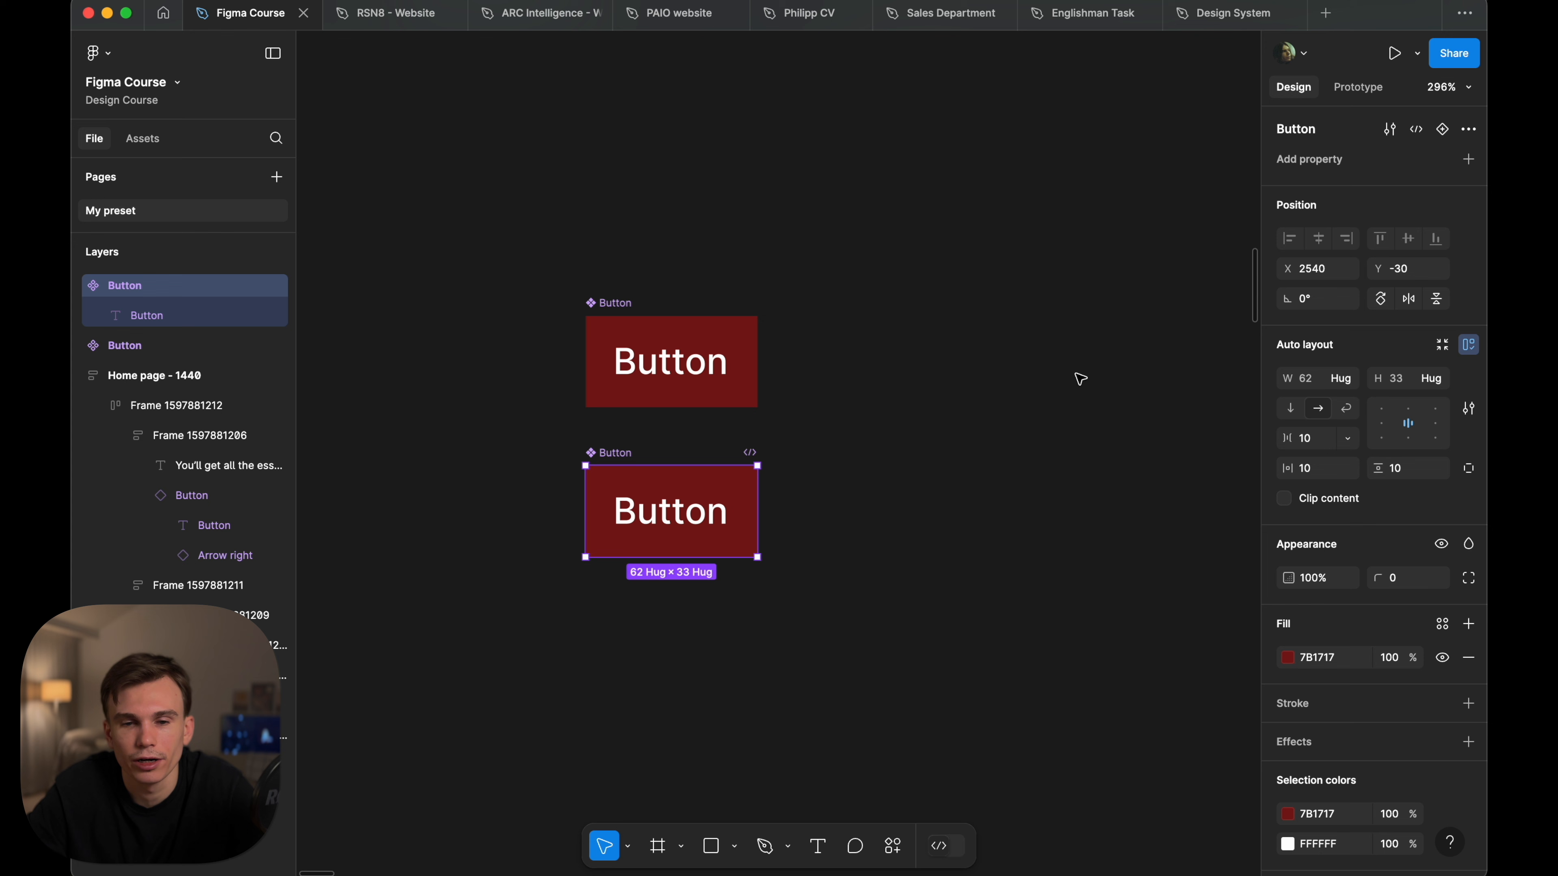
{"action": "left_click", "coordinate": [950, 409]}
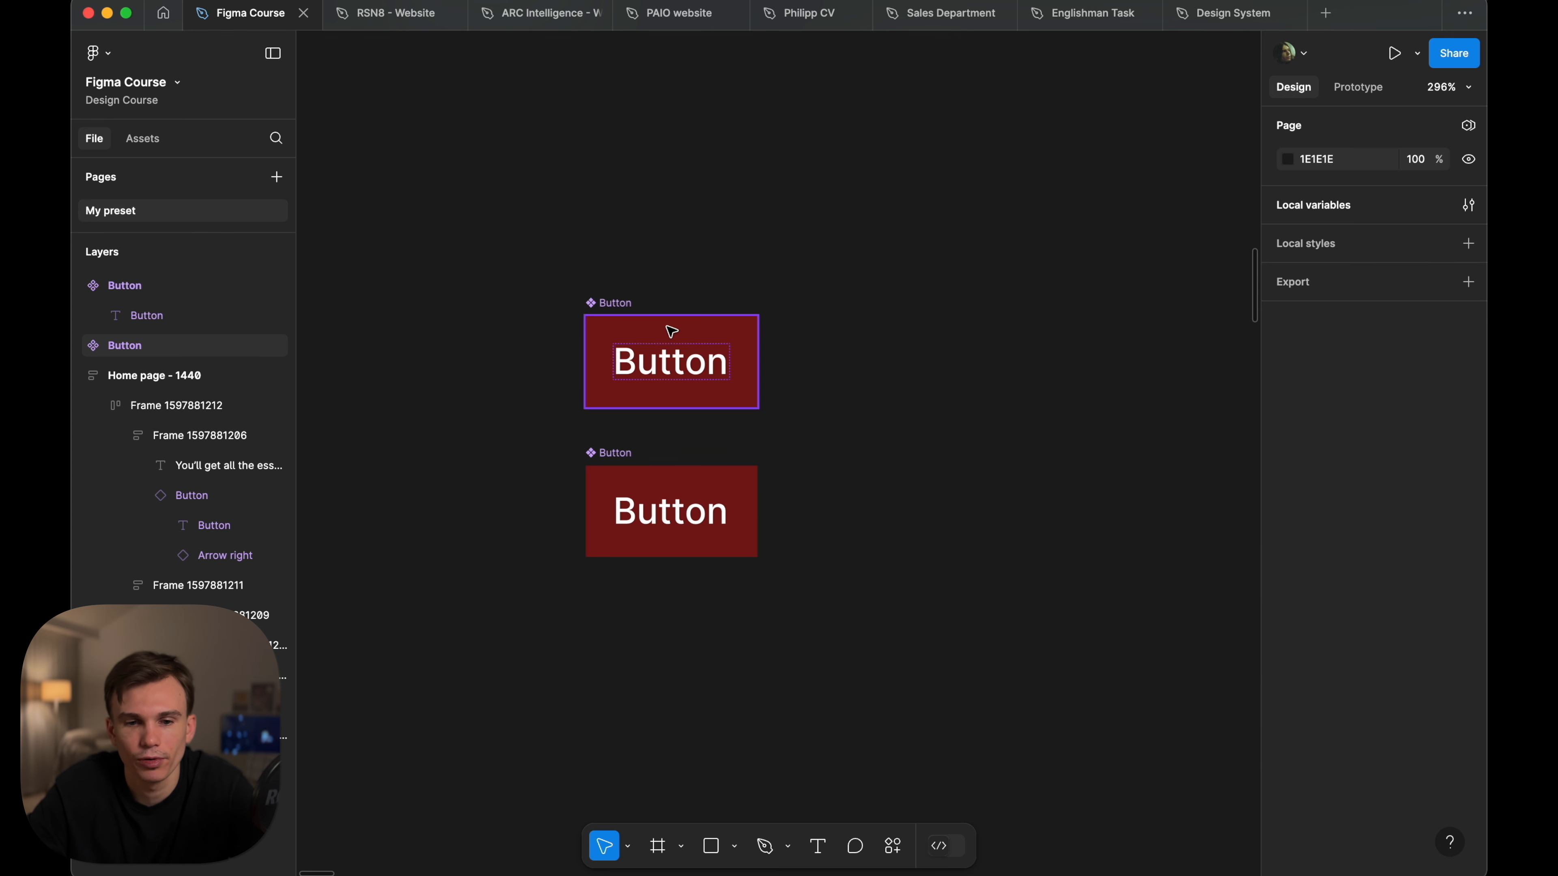
{"action": "left_click", "coordinate": [622, 306]}
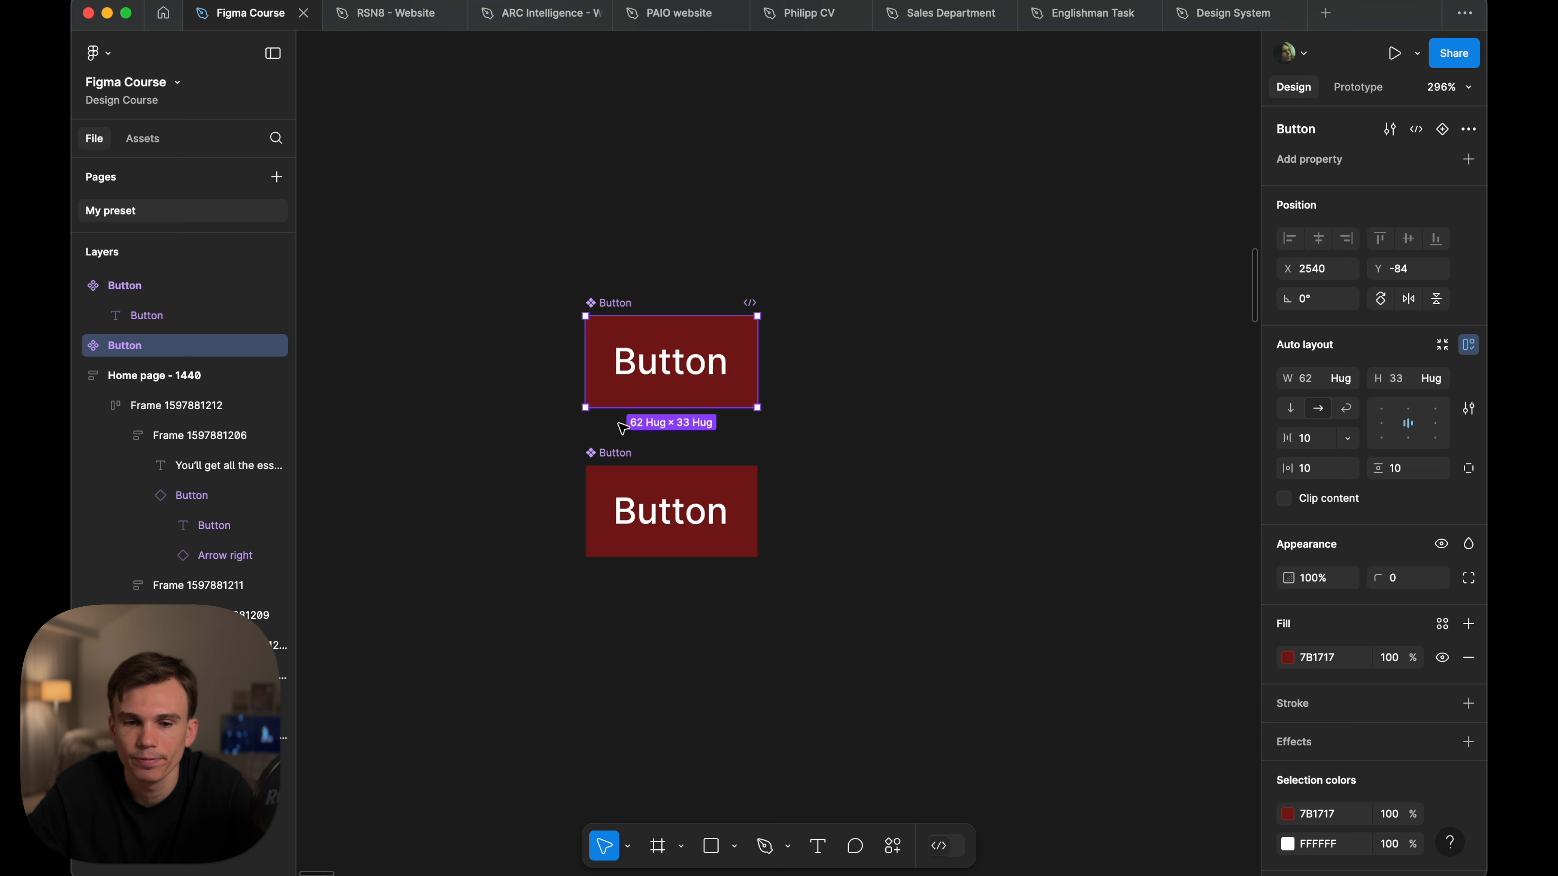
{"action": "left_click", "coordinate": [623, 454]}
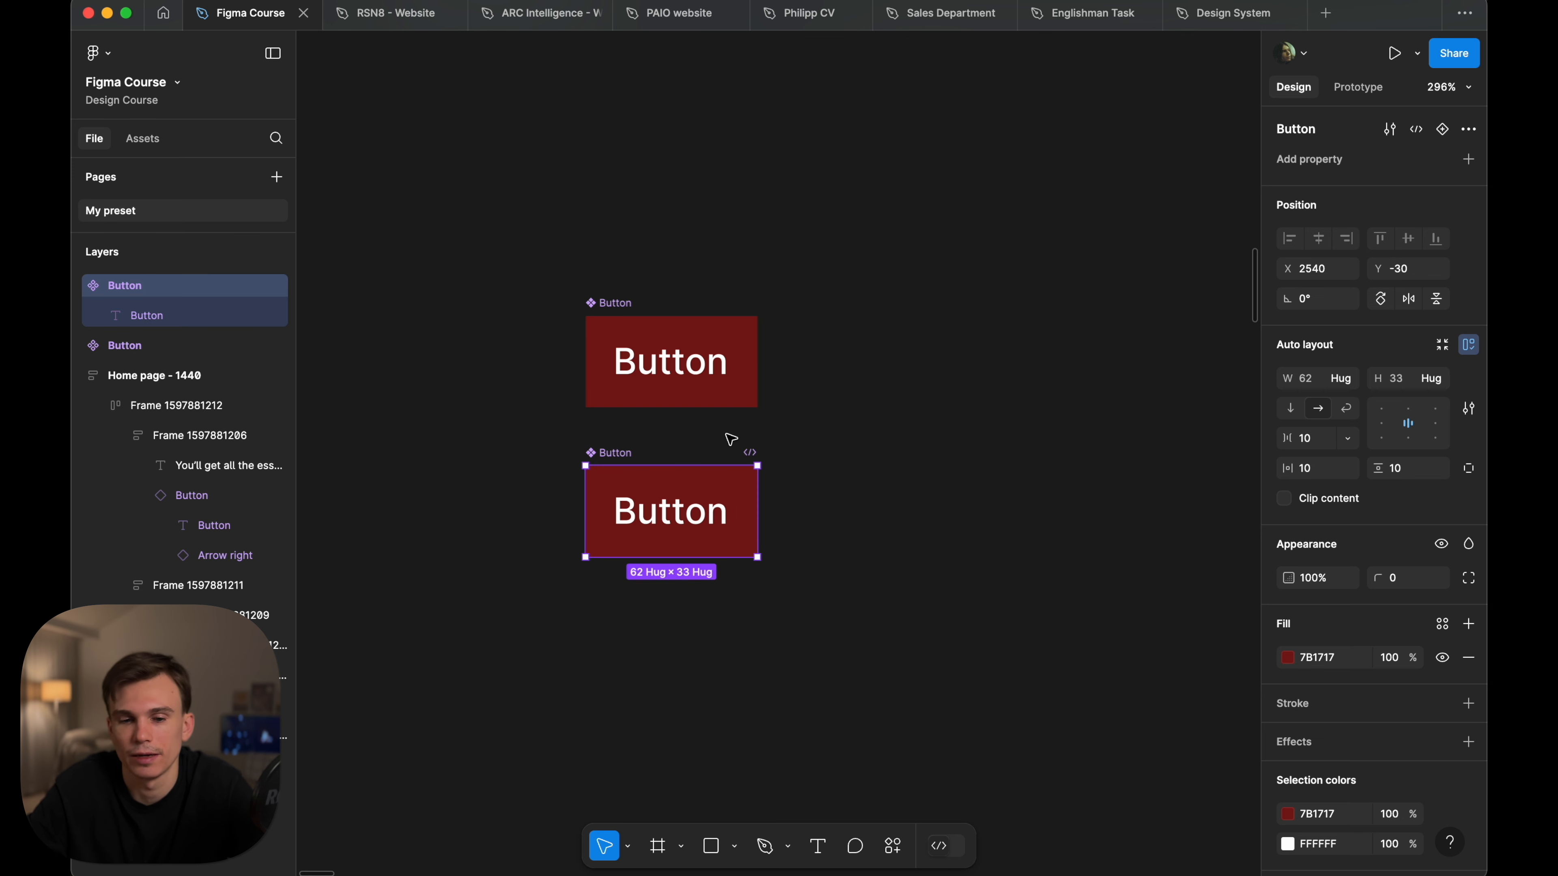
{"action": "left_click", "coordinate": [587, 307]}
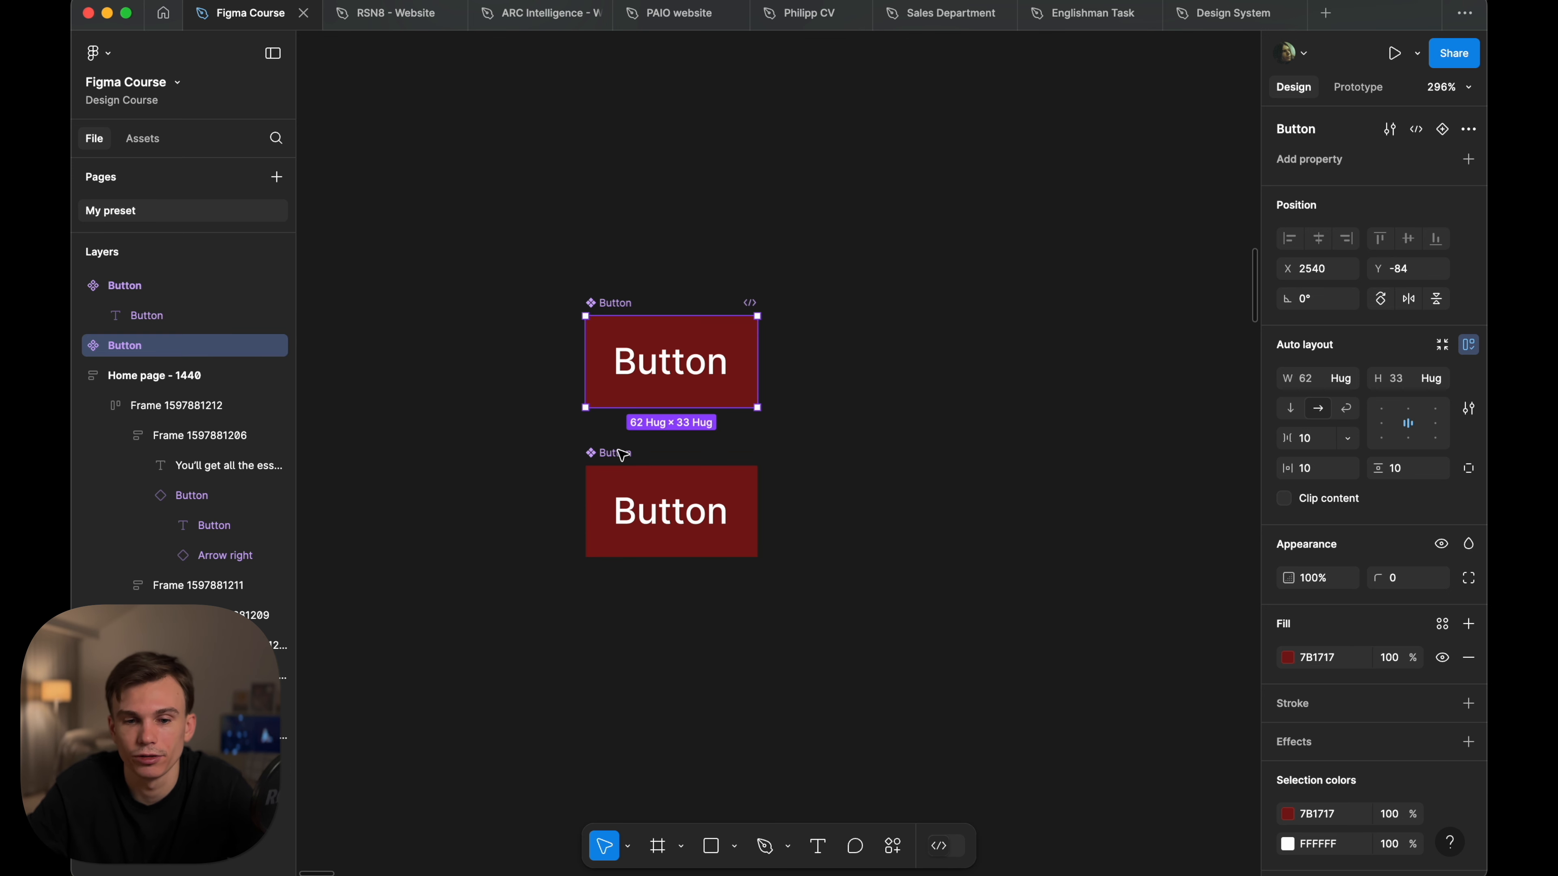
- Set the font size of the text in the lower Button component to 11
{"action": "left_click", "coordinate": [622, 455]}
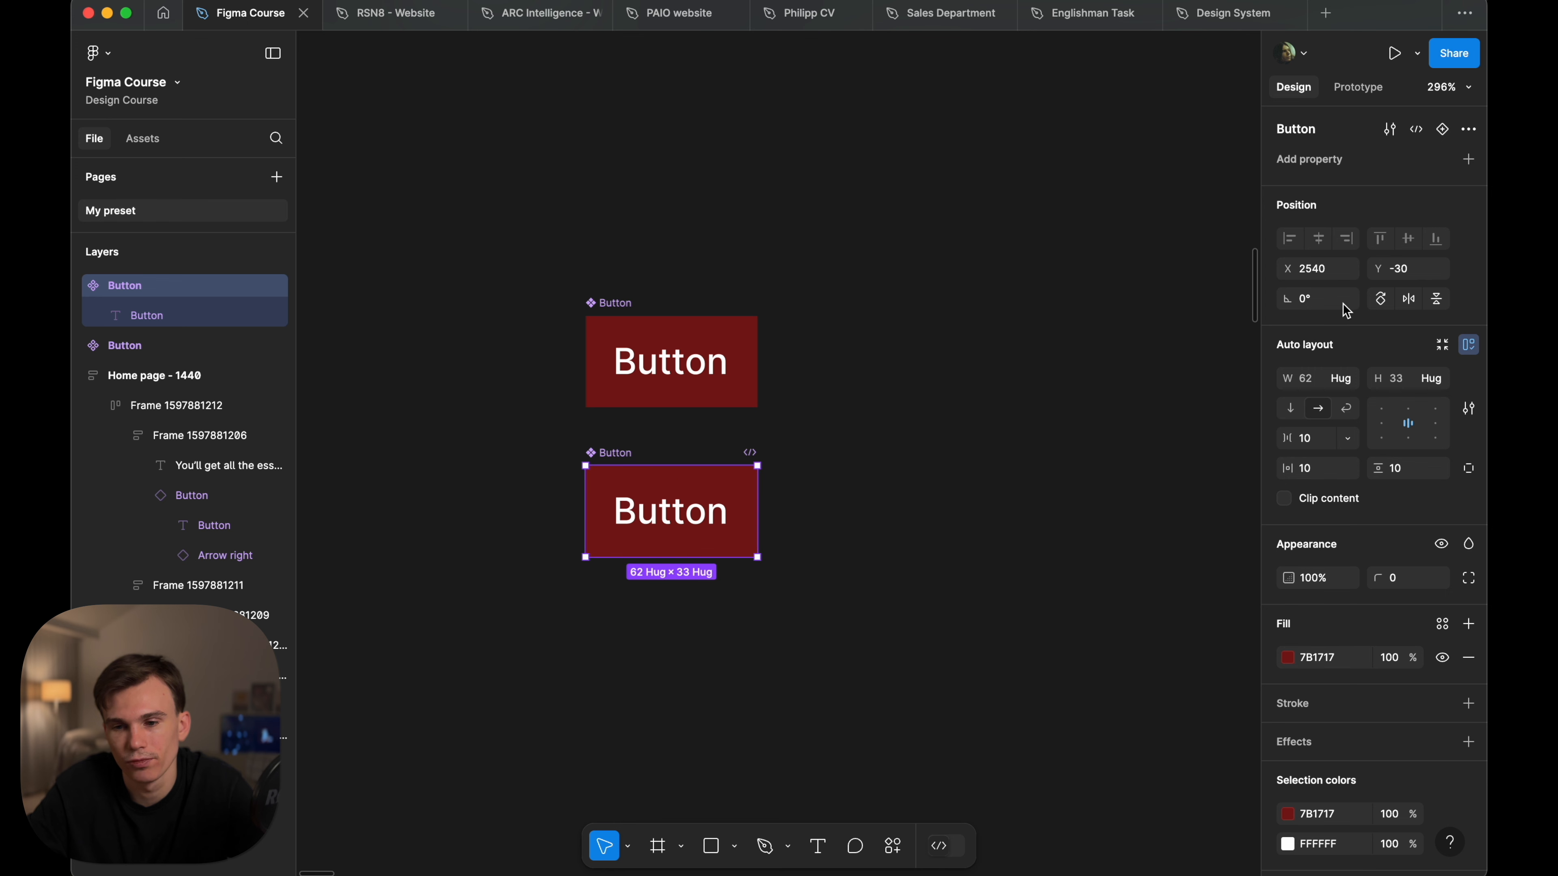
{"action": "key", "text": "Return"}
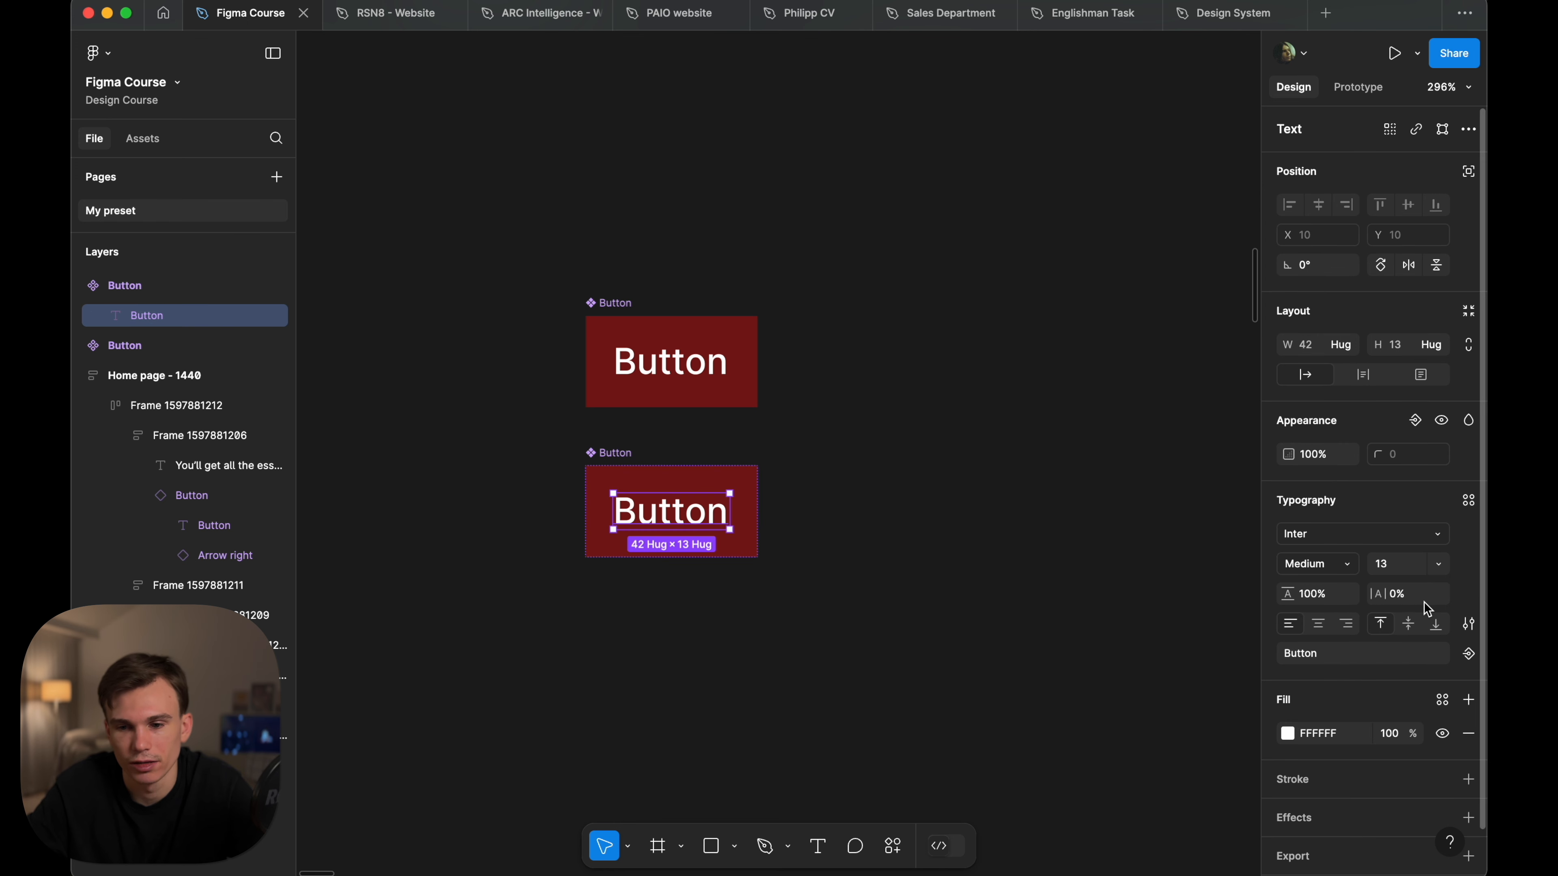
{"action": "left_click", "coordinate": [1404, 564]}
{"action": "type", "text": "11"}
{"action": "key", "text": "Return"}
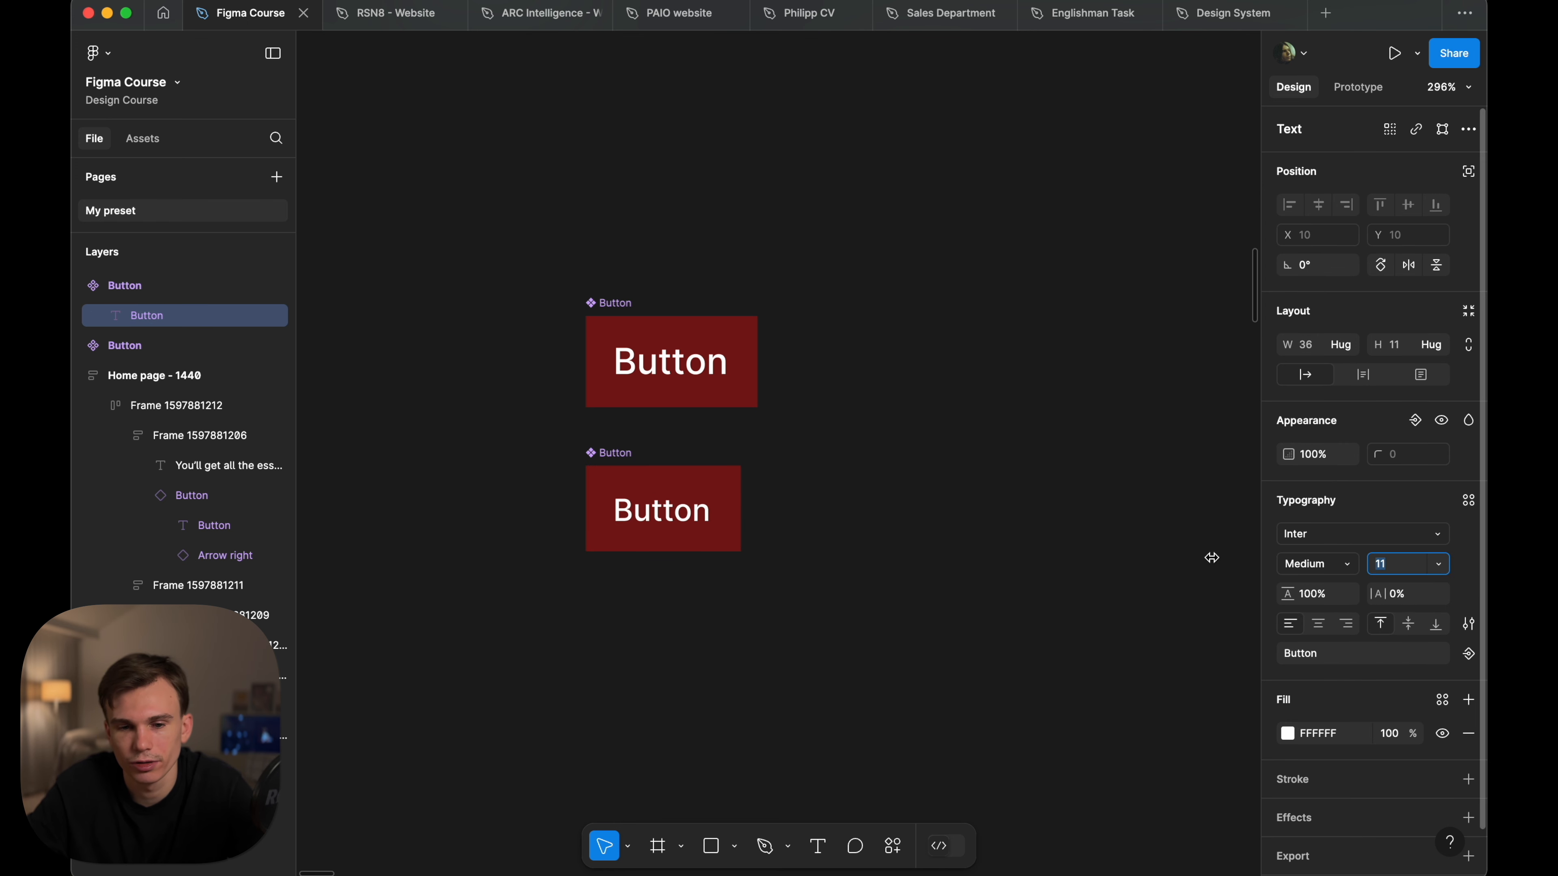
- Set the lower Button component's horizontal padding to 8 and its vertical padding to 6
{"action": "left_click", "coordinate": [712, 470]}
{"action": "left_click", "coordinate": [1408, 468]}
{"action": "type", "text": "8"}
{"action": "key", "text": "Return"}
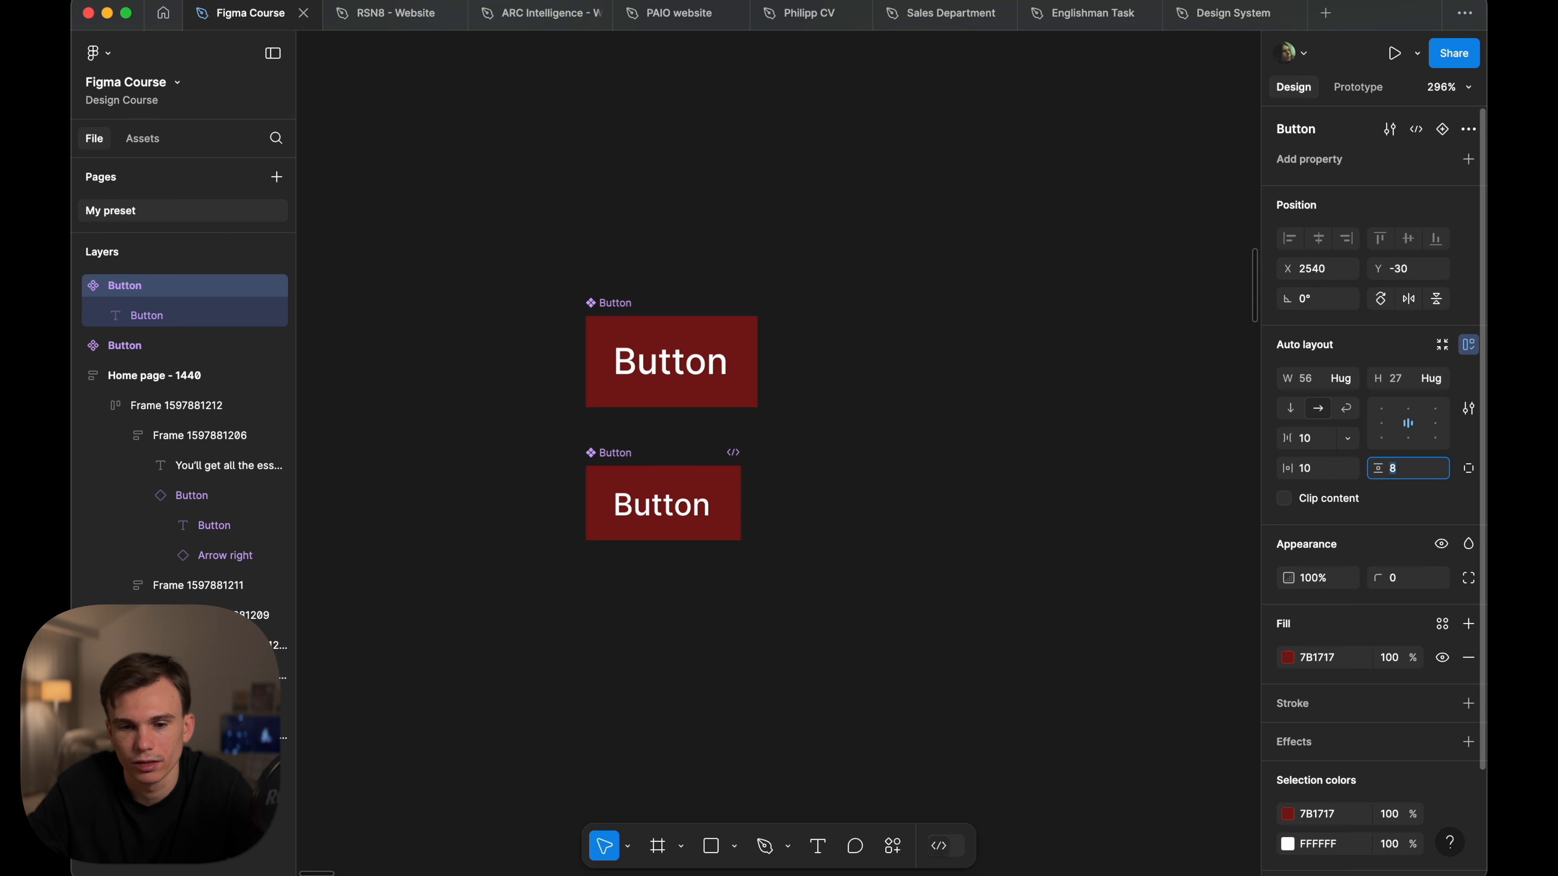
{"action": "left_click", "coordinate": [1343, 476]}
{"action": "type", "text": "8"}
{"action": "key", "text": "Return"}
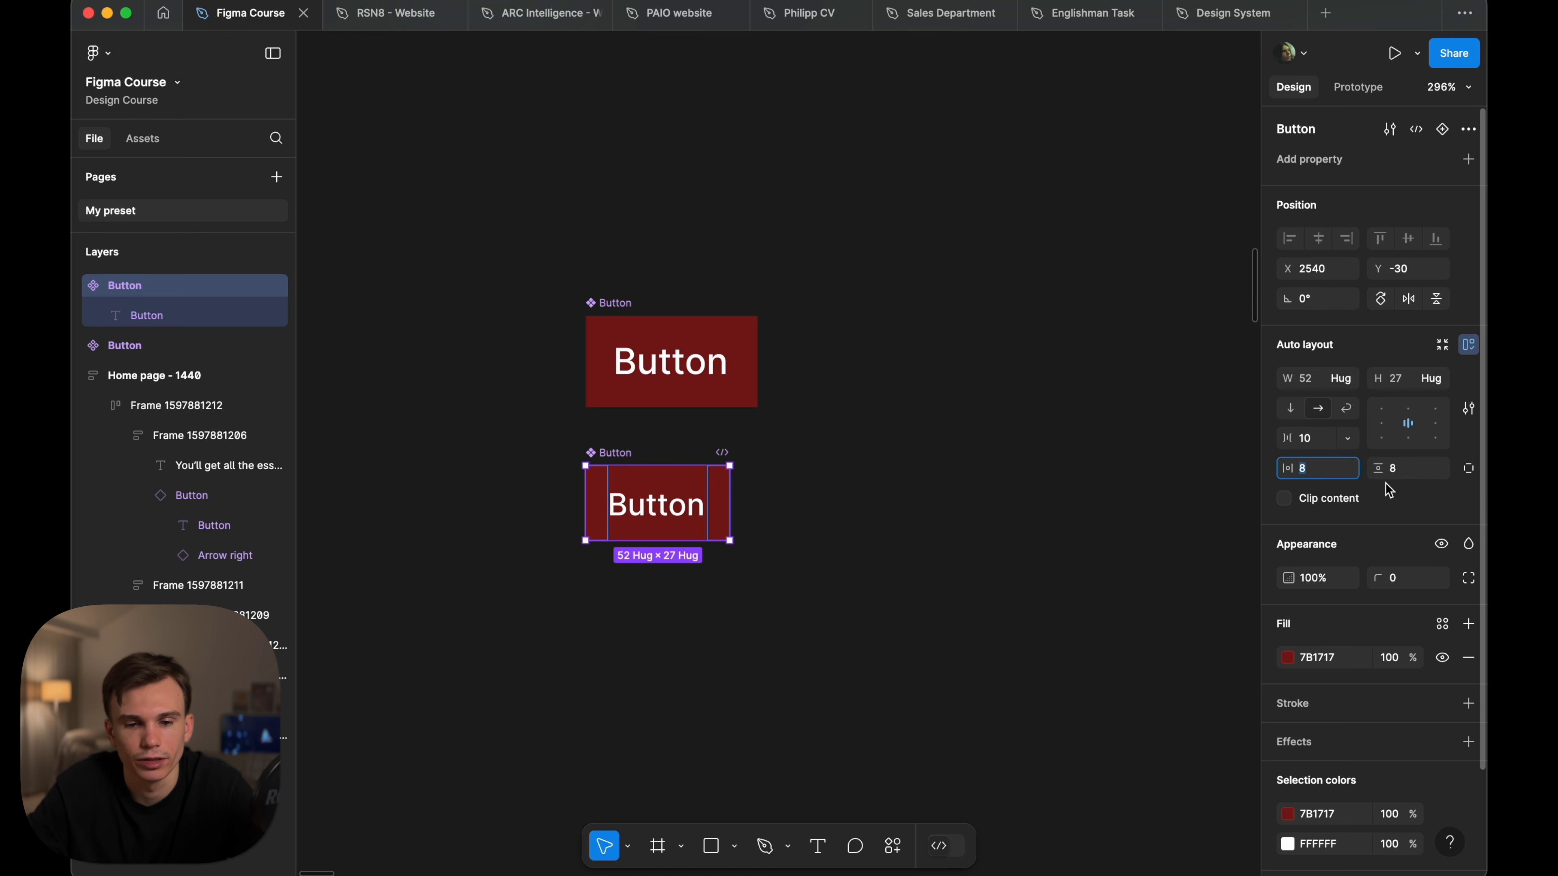
{"action": "left_click", "coordinate": [1407, 469]}
{"action": "key", "text": "Down"}
{"action": "key", "text": "Down"}
{"action": "left_click", "coordinate": [1074, 489]}
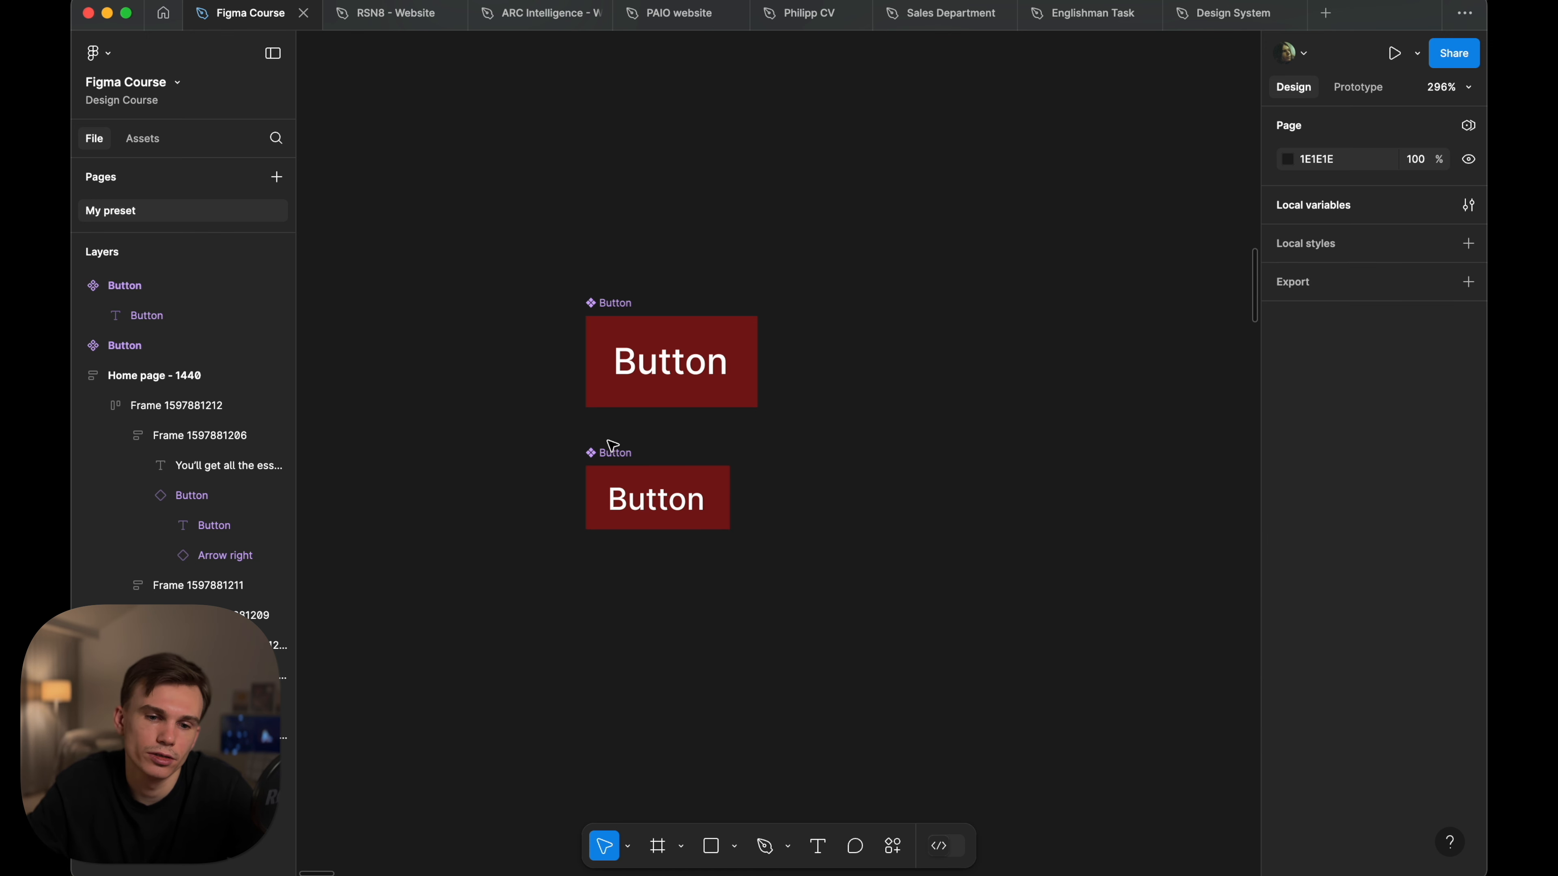
- Combine the two Button components as variants of one component set and select the set
{"action": "left_click", "coordinate": [620, 304]}
{"action": "scroll", "coordinate": [893, 269], "scroll_direction": "up", "scroll_amount": 1}
{"action": "left_click_drag", "start_coordinate": [540, 282], "coordinate": [923, 627]}
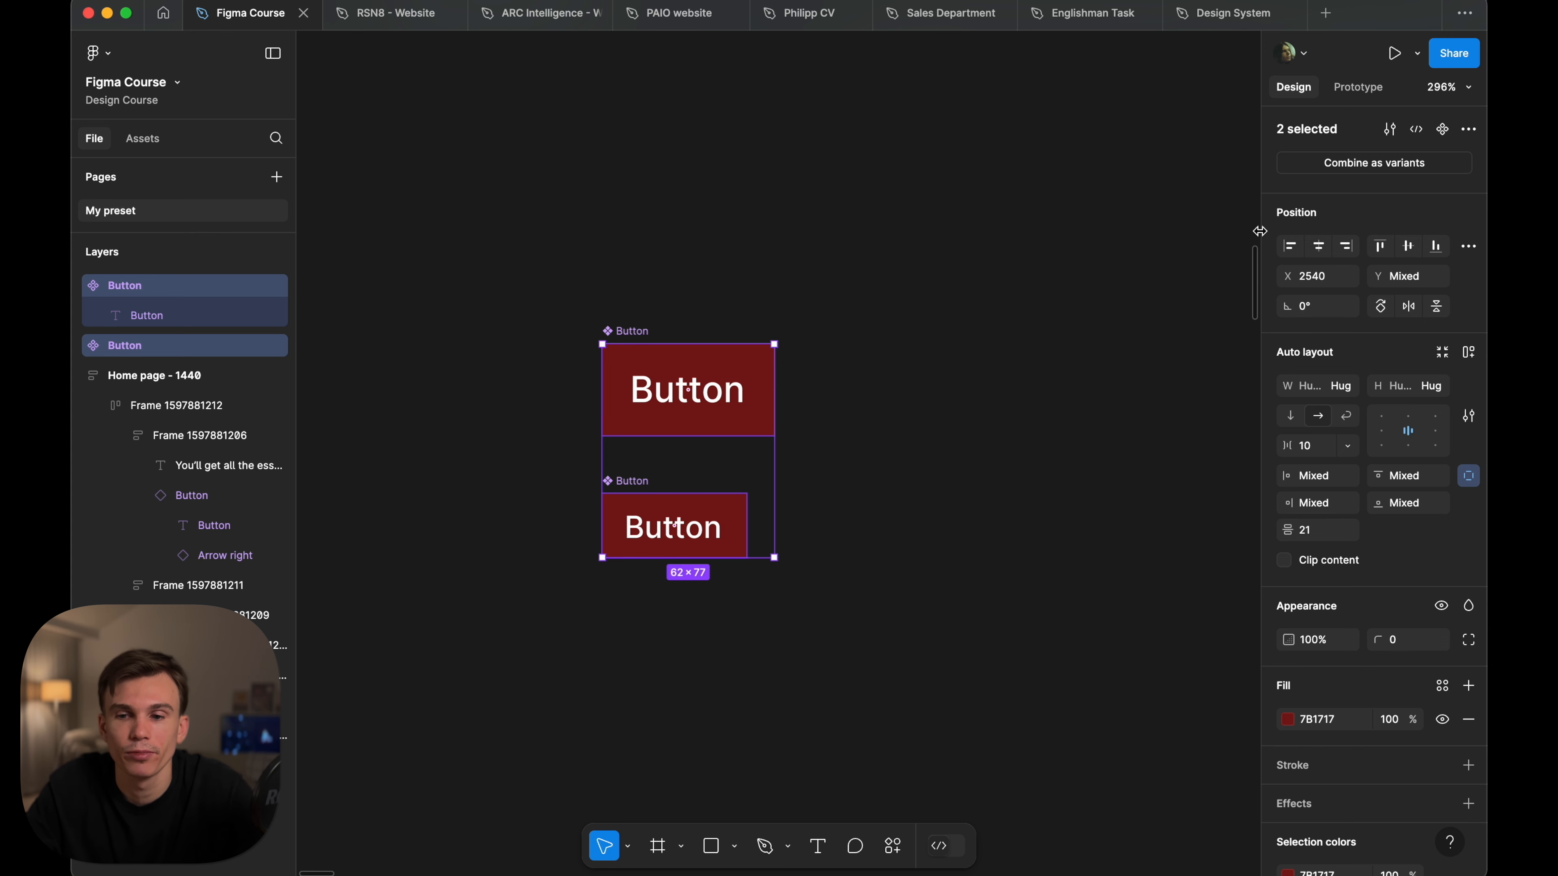
{"action": "left_click", "coordinate": [1356, 162]}
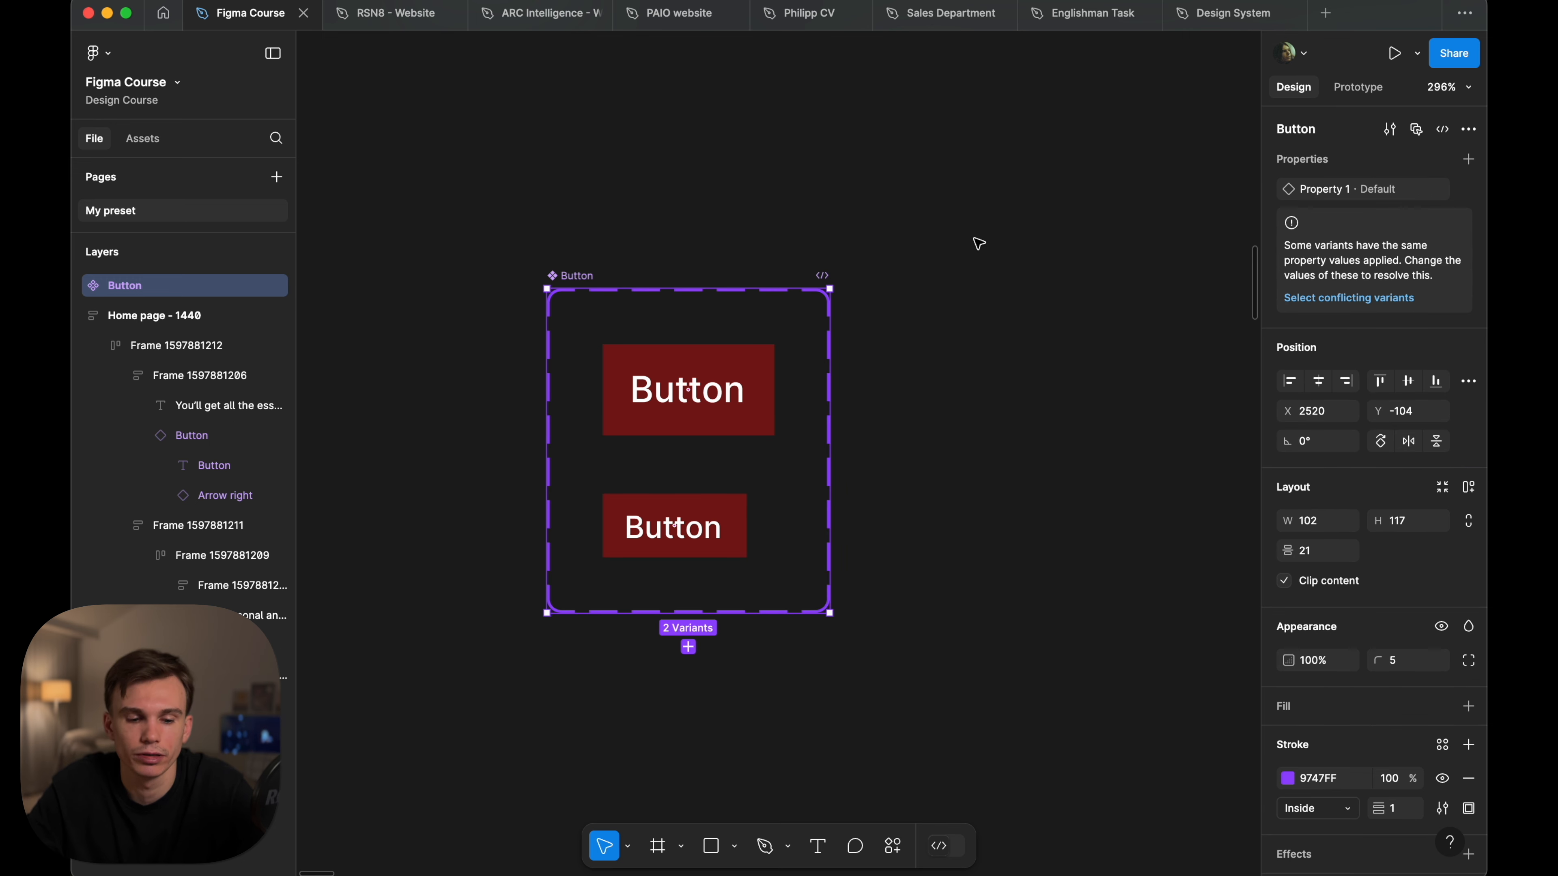
{"action": "left_click", "coordinate": [927, 375]}
{"action": "left_click", "coordinate": [616, 287]}
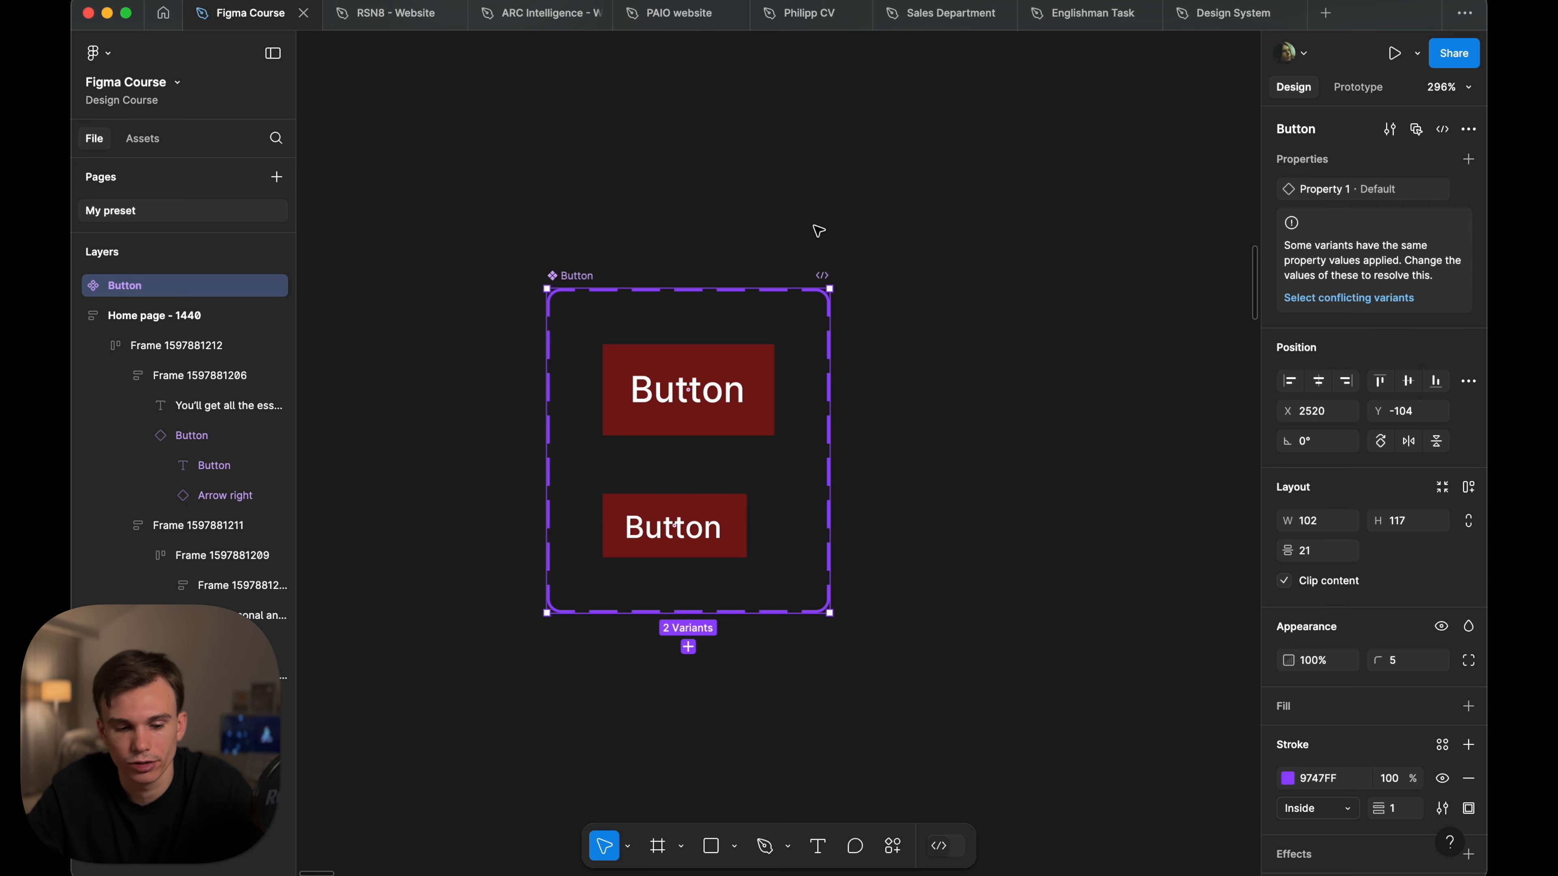
{"action": "left_click", "coordinate": [582, 278]}
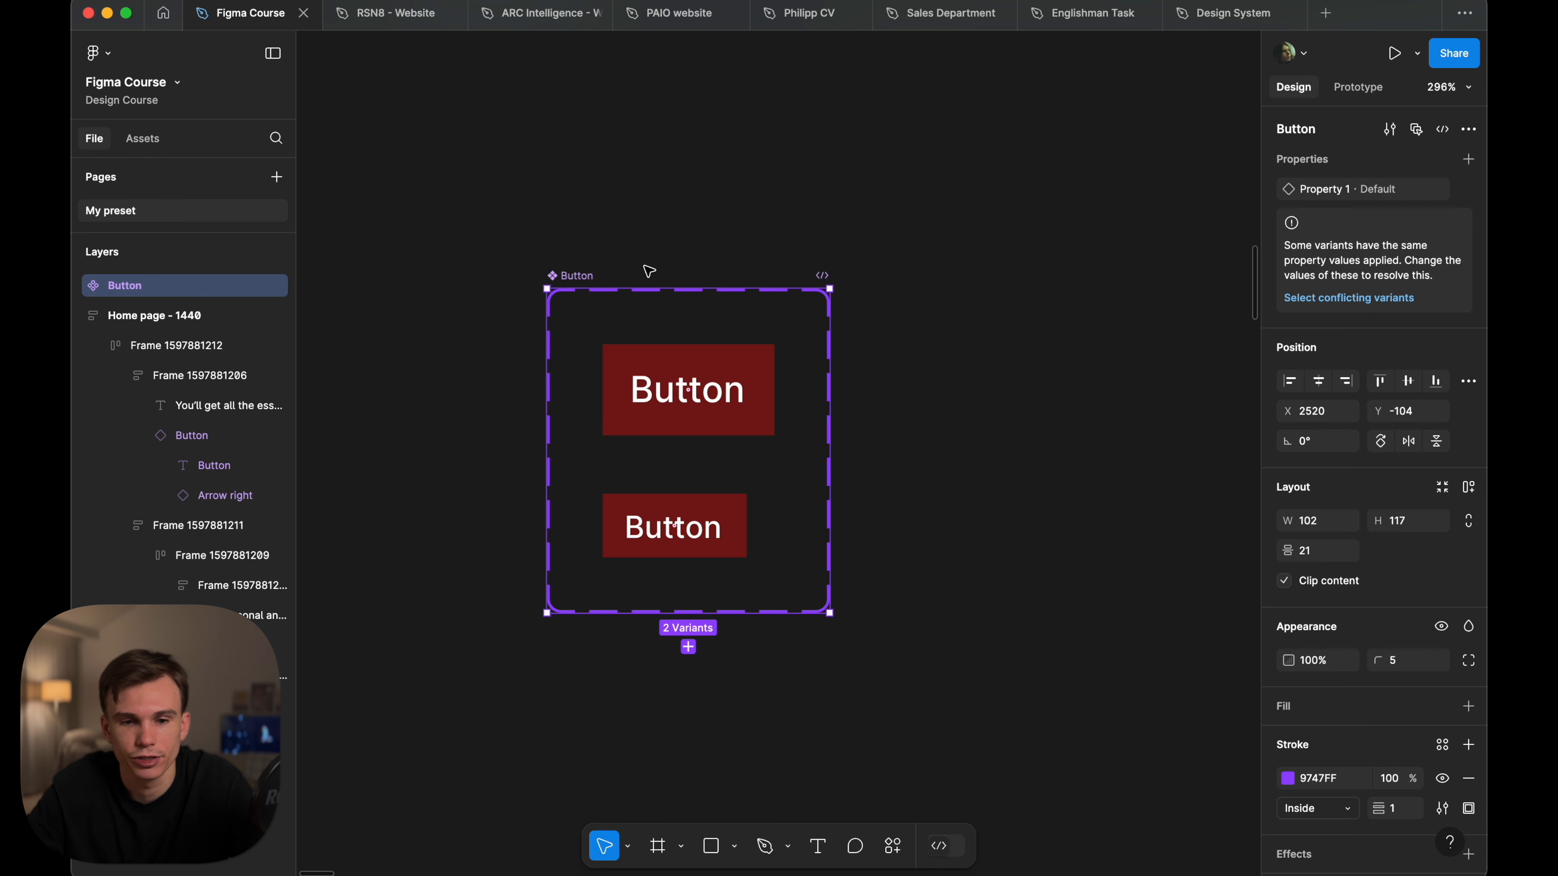
- Apply vertical auto layout to the Button component set with a gap of 20 between the variants
{"action": "key", "text": "shift+a"}
{"action": "left_click", "coordinate": [1306, 579]}
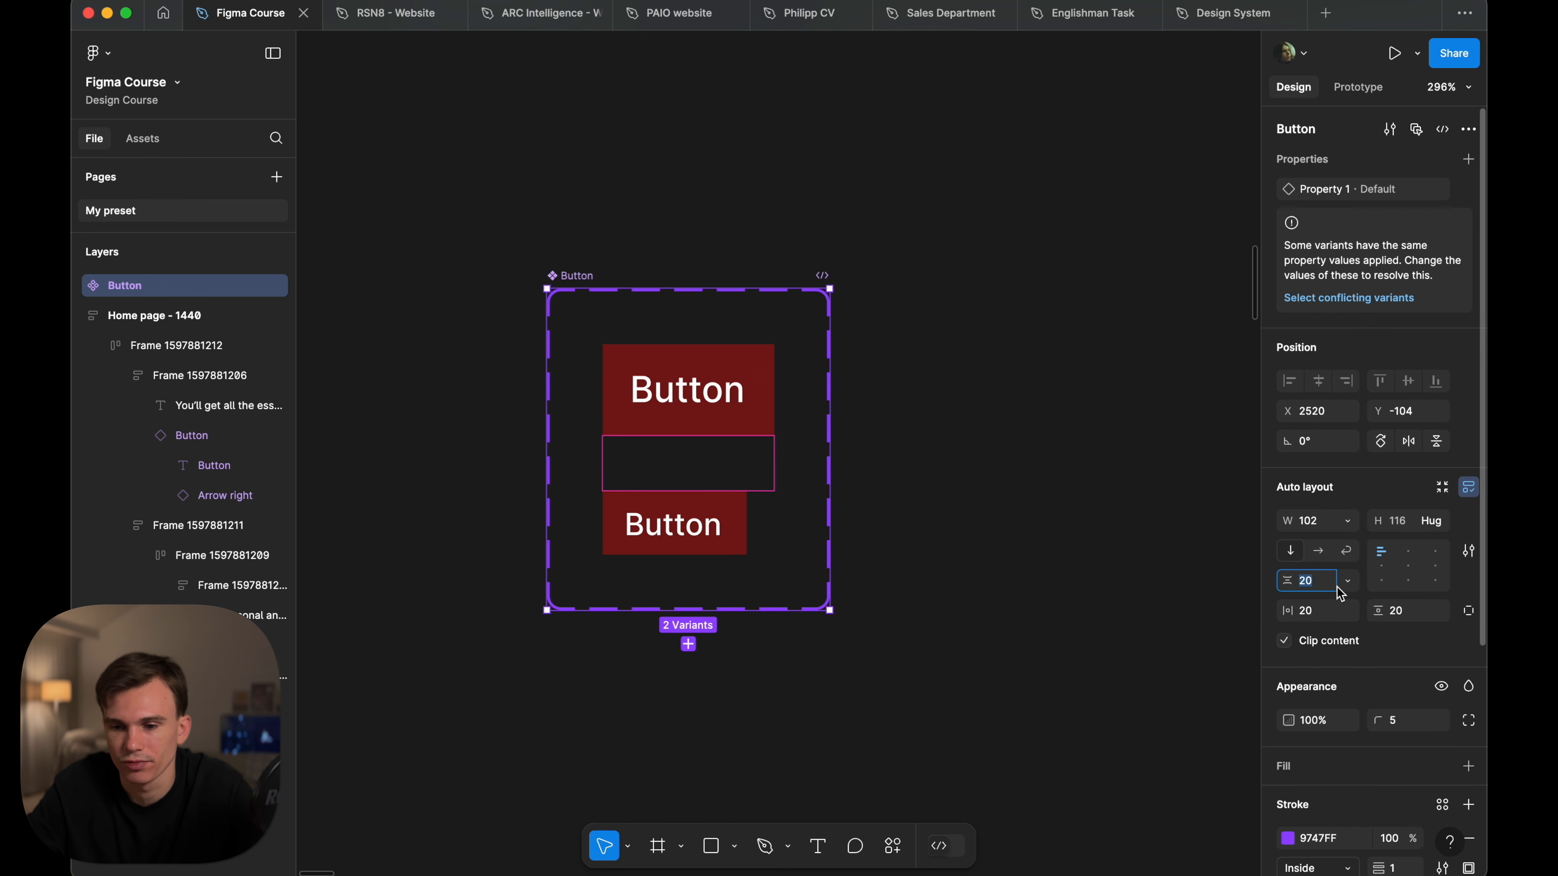
{"action": "left_click", "coordinate": [997, 406]}
{"action": "scroll", "coordinate": [992, 402], "scroll_direction": "down", "scroll_amount": 4}
- Add a dark grey 272727 background fill to the Button component set
{"action": "left_click", "coordinate": [714, 317]}
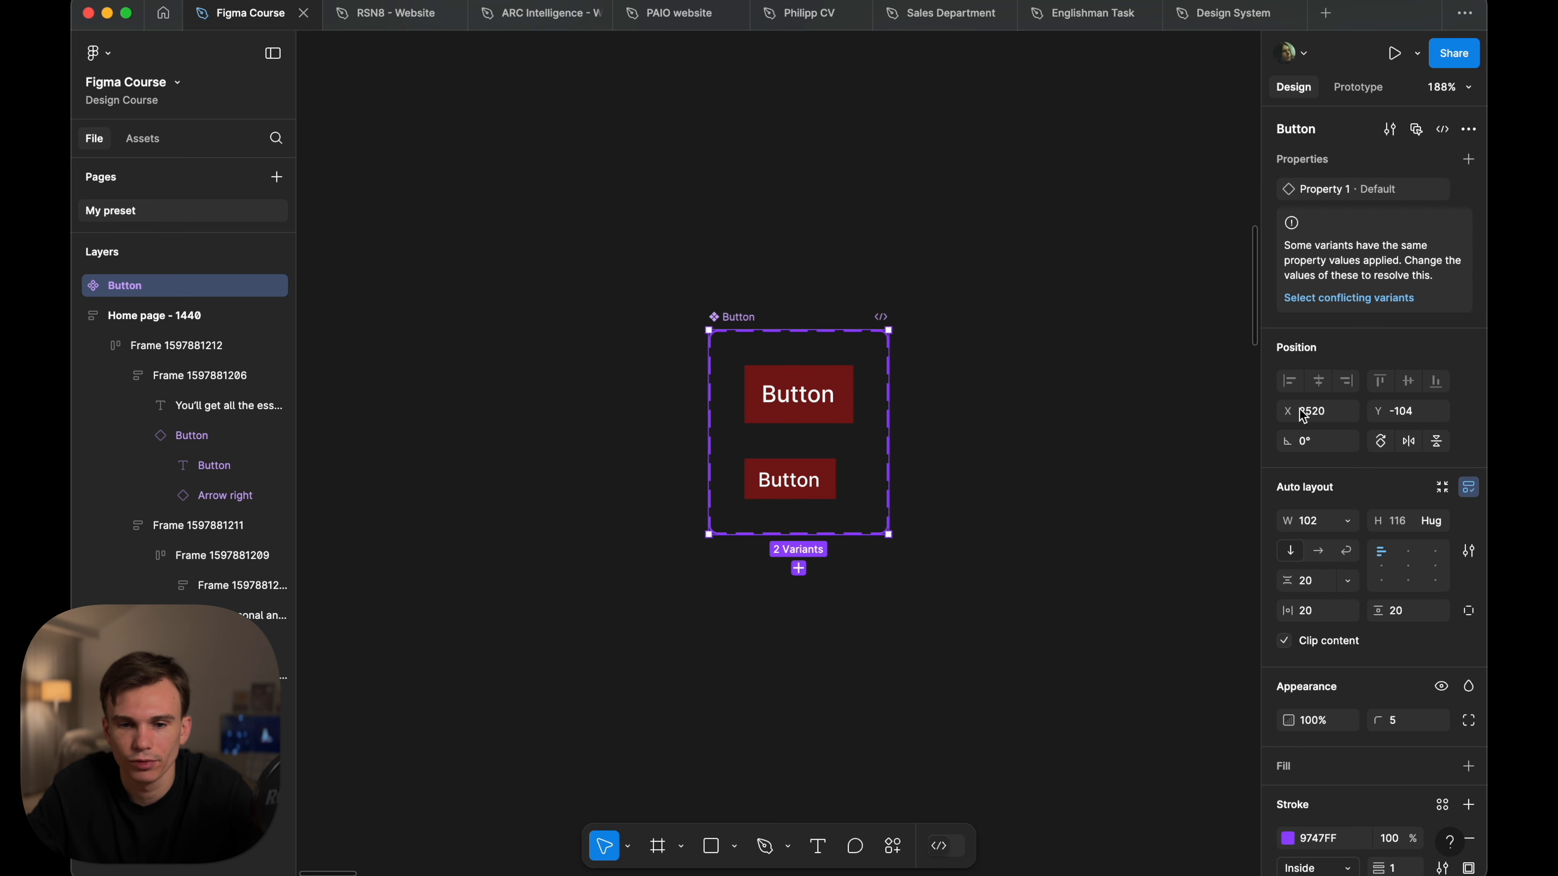
{"action": "scroll", "coordinate": [1381, 705], "scroll_direction": "down", "scroll_amount": 2}
{"action": "left_click", "coordinate": [1468, 633]}
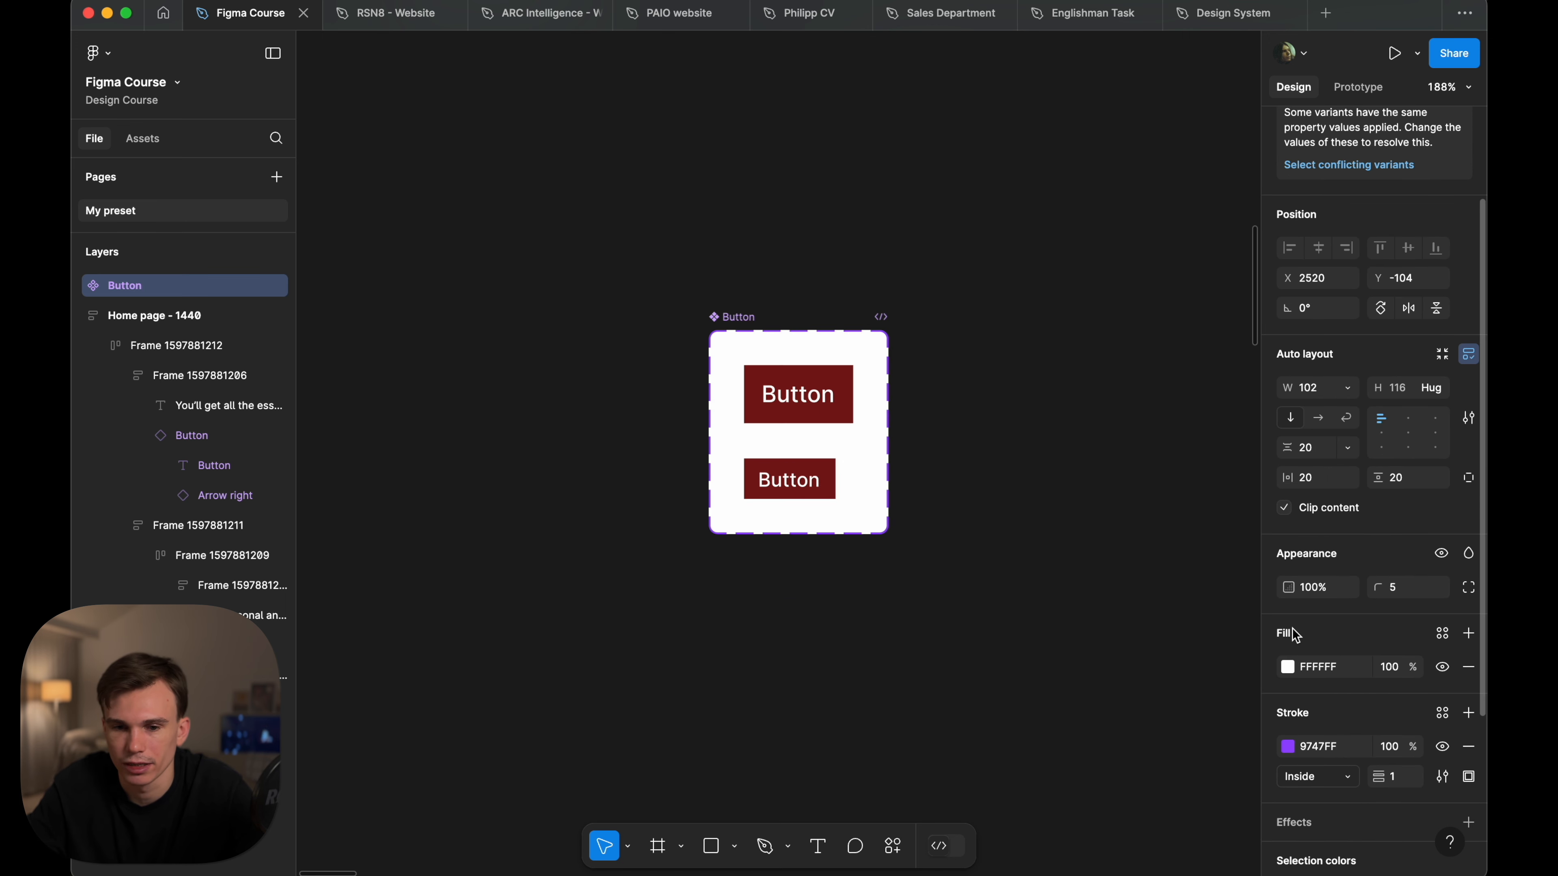
{"action": "left_click", "coordinate": [1288, 667]}
{"action": "left_click_drag", "start_coordinate": [908, 548], "coordinate": [906, 604]}
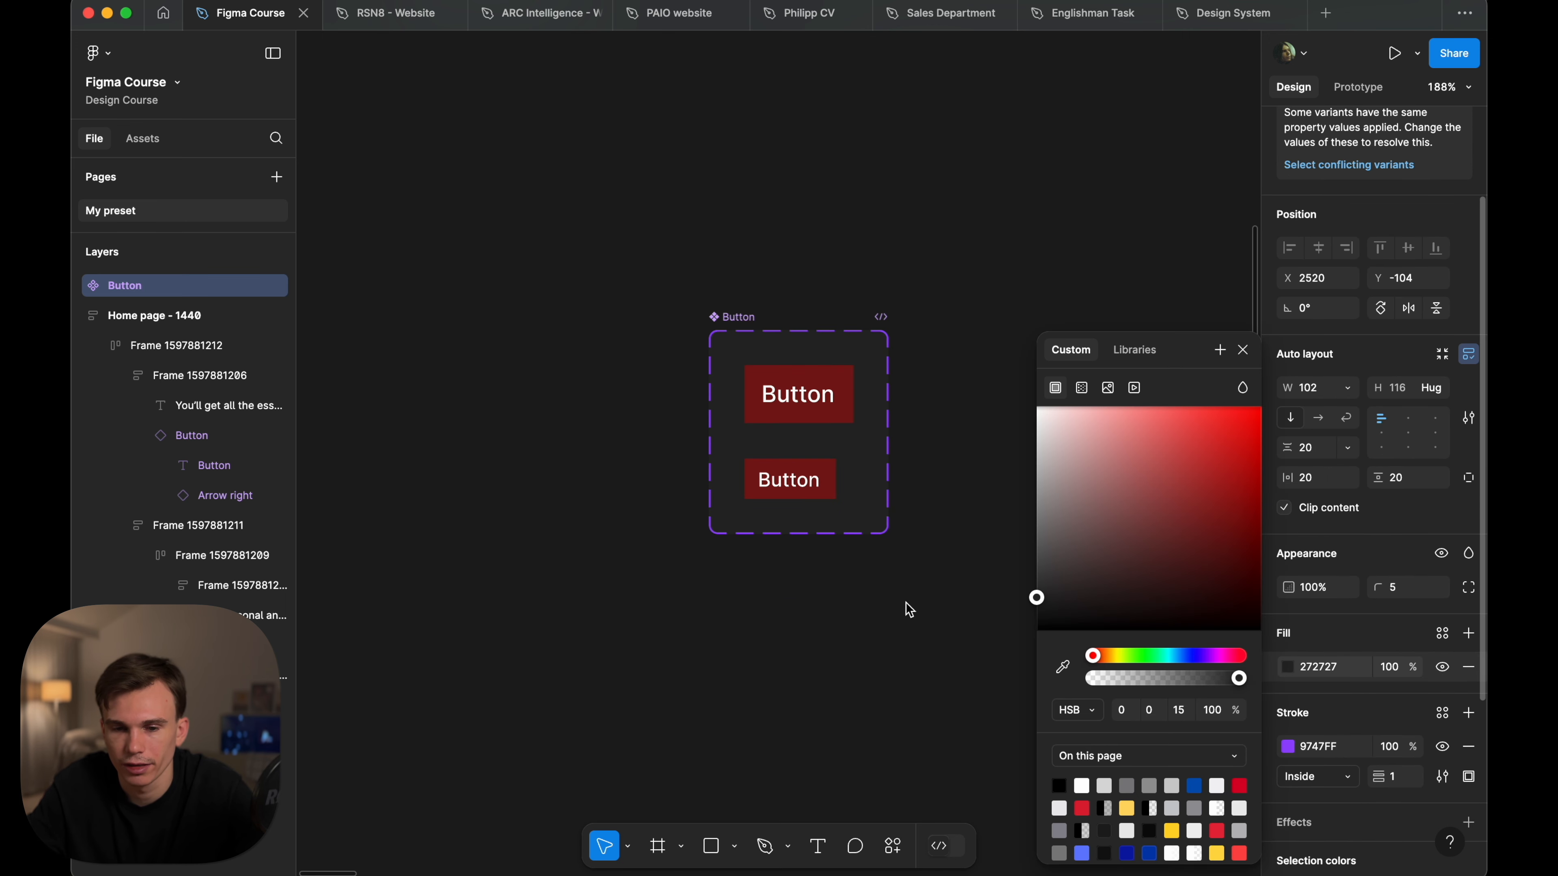
- Recolour the Button component set's dashed outline to dark grey 434343
{"action": "left_click", "coordinate": [906, 604]}
{"action": "scroll", "coordinate": [905, 604], "scroll_direction": "right", "scroll_amount": 2}
{"action": "left_click", "coordinate": [610, 314]}
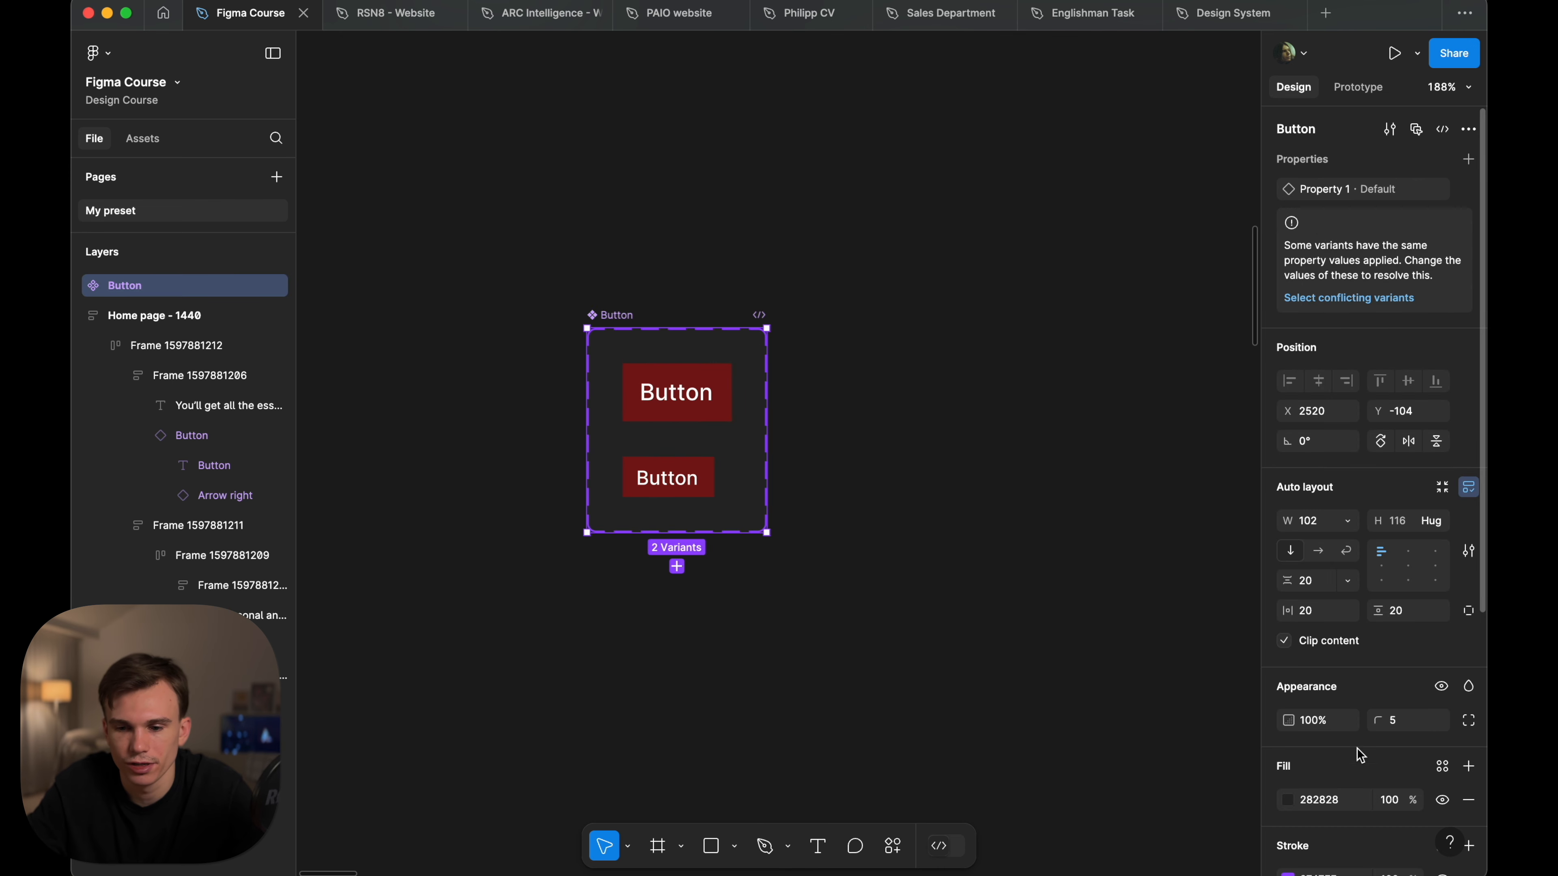
{"action": "scroll", "coordinate": [1349, 755], "scroll_direction": "down", "scroll_amount": 3}
{"action": "left_click", "coordinate": [1285, 791]}
{"action": "mouse_move", "coordinate": [1111, 564]}
{"action": "left_mouse_down"}
{"action": "mouse_move", "coordinate": [967, 557]}
{"action": "mouse_move", "coordinate": [963, 580]}
{"action": "left_mouse_up"}
{"action": "left_click", "coordinate": [963, 583]}
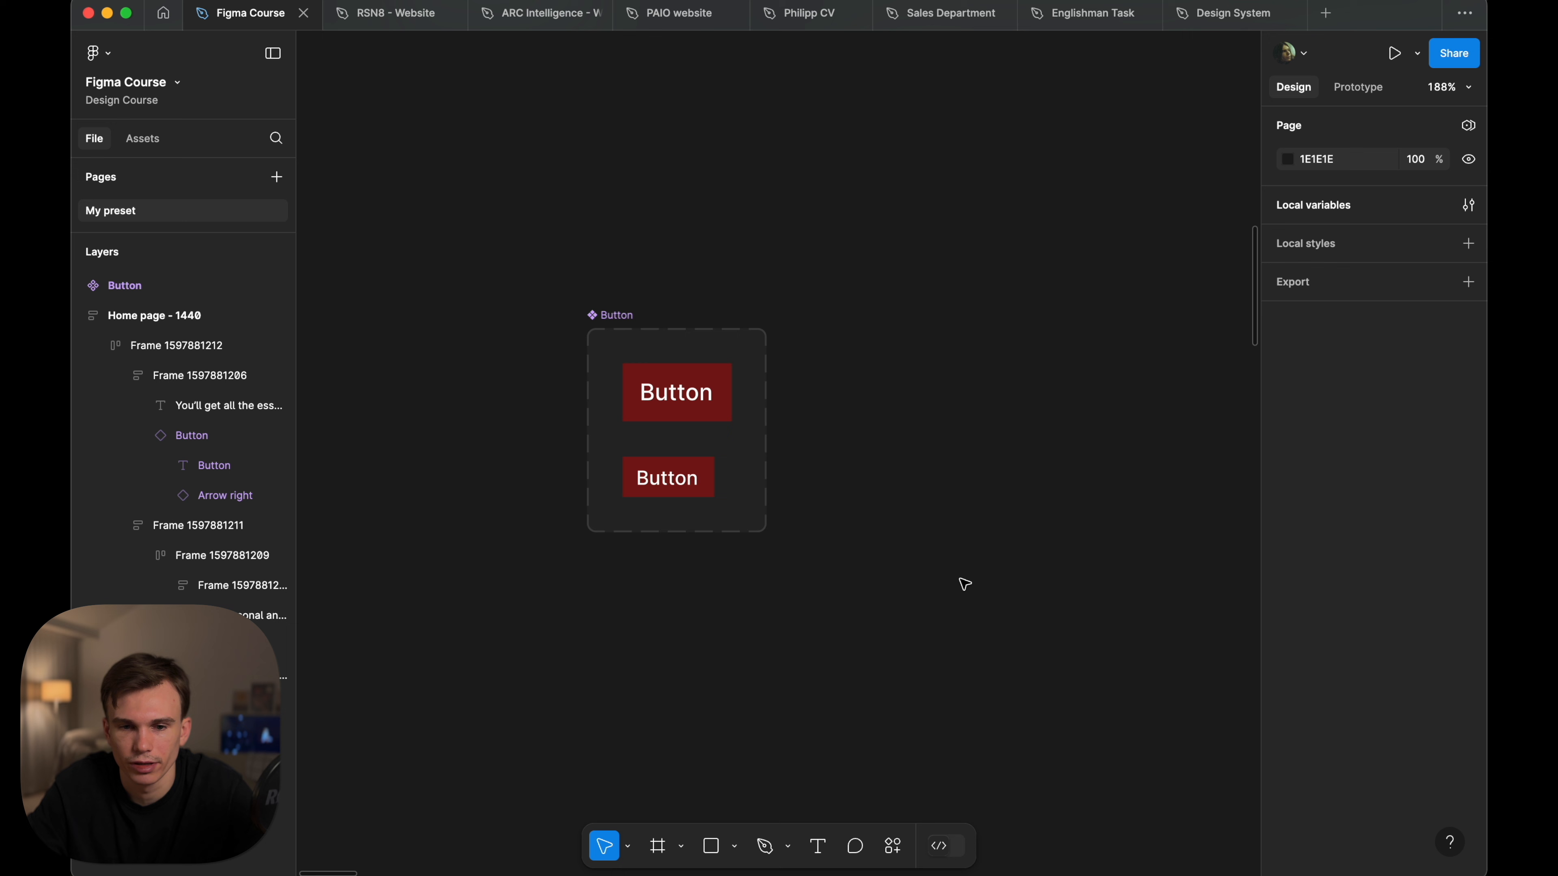
- Inspect the Button component set's variant property and its conflicting values notice
{"action": "scroll", "coordinate": [736, 277], "scroll_direction": "up", "scroll_amount": 3}
{"action": "scroll", "coordinate": [960, 310], "scroll_direction": "down", "scroll_amount": 10}
{"action": "scroll", "coordinate": [890, 317], "scroll_direction": "up", "scroll_amount": 12}
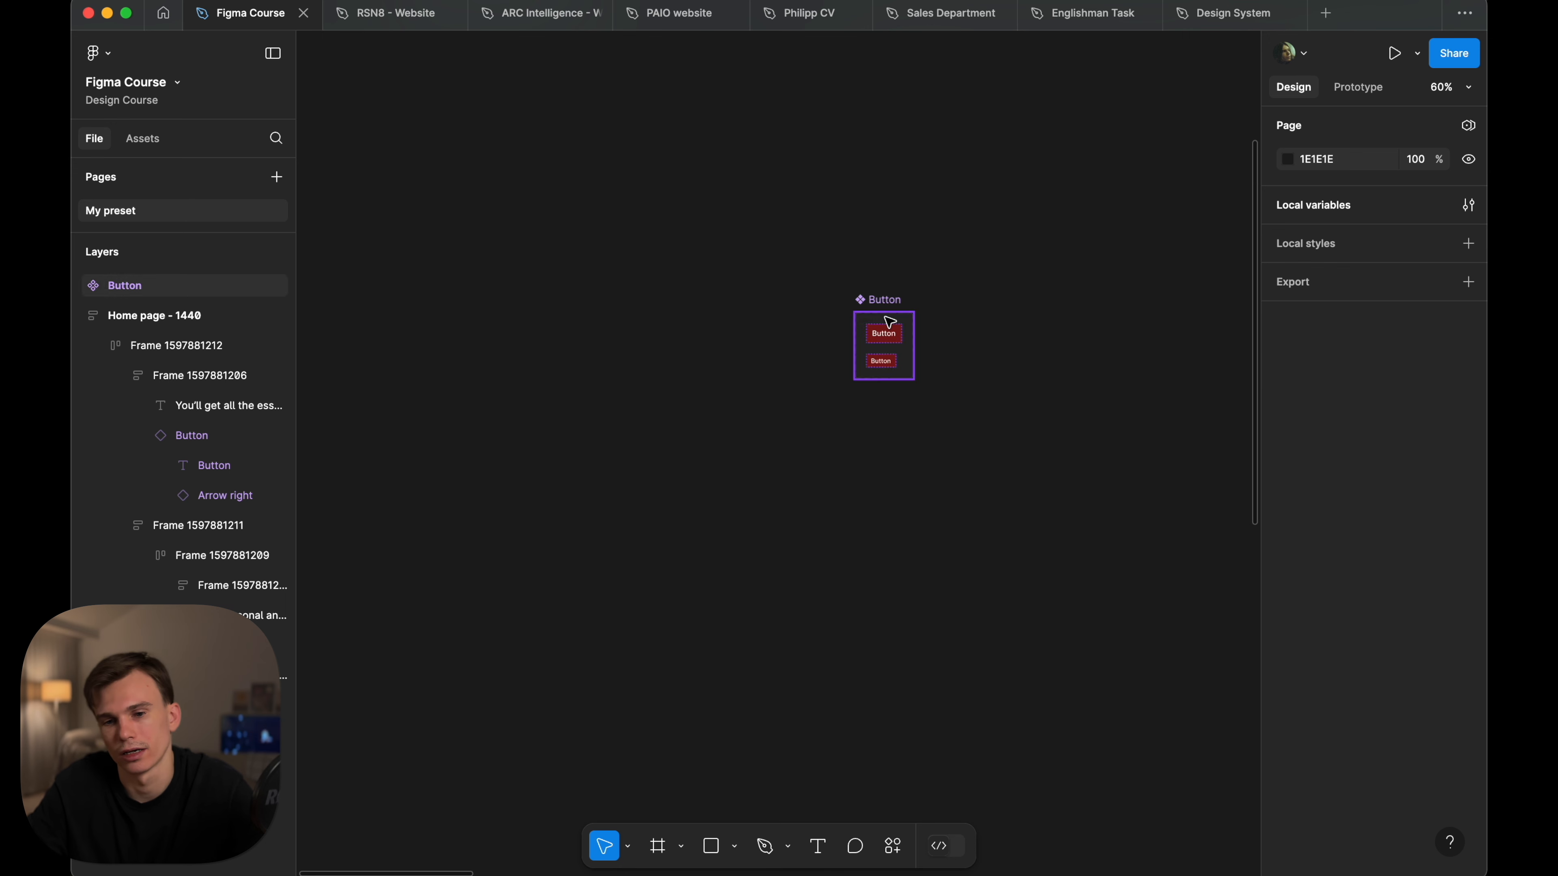
{"action": "scroll", "coordinate": [890, 322], "scroll_direction": "down", "scroll_amount": 2}
{"action": "left_click", "coordinate": [754, 344]}
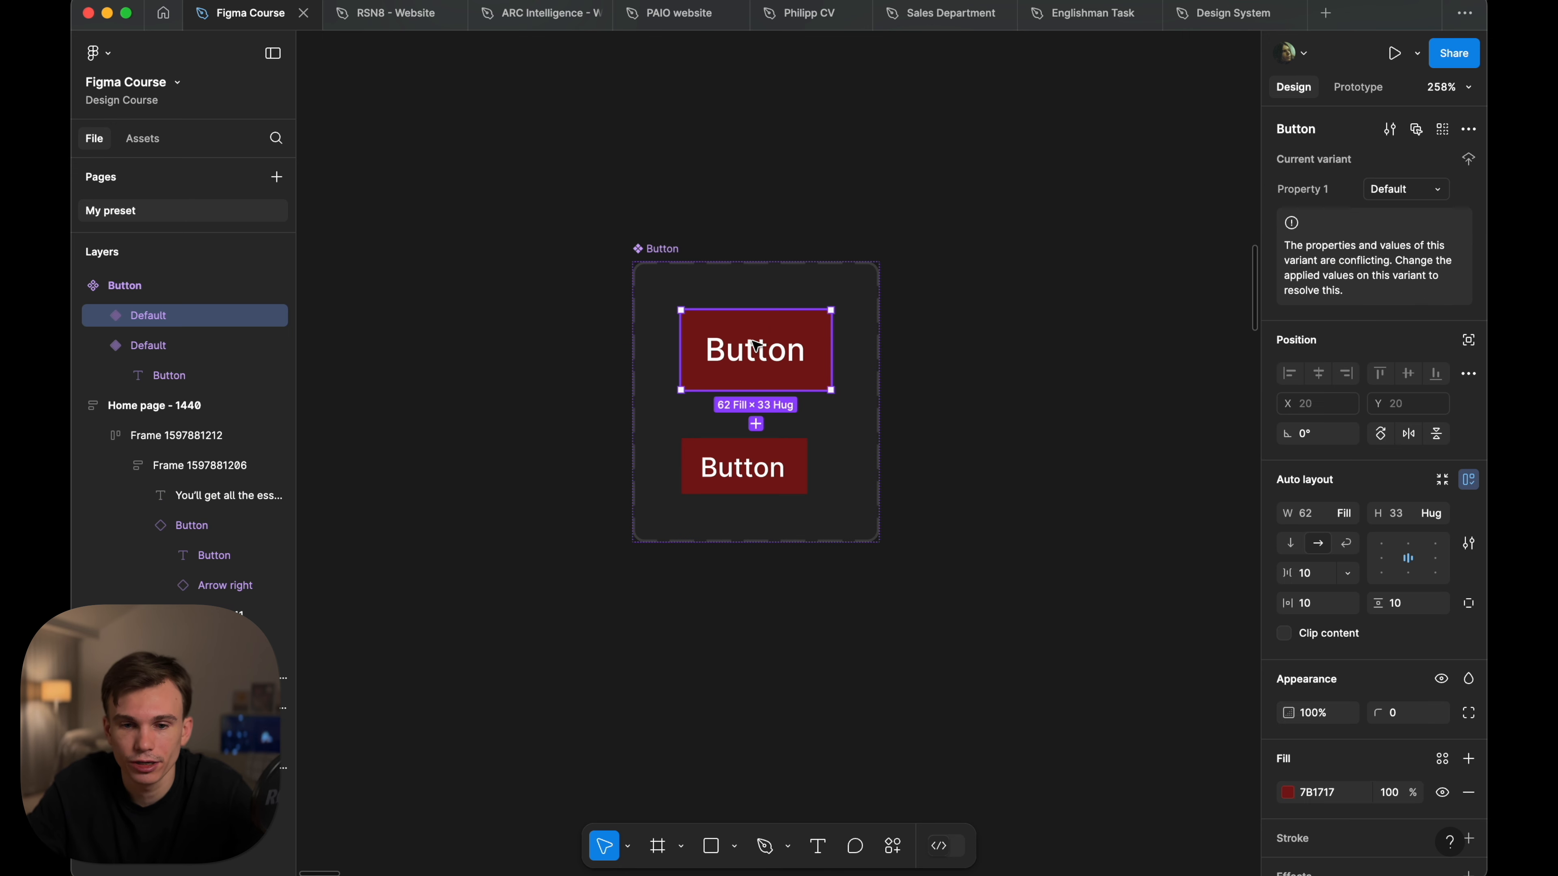
{"action": "left_click", "coordinate": [685, 250]}
{"action": "scroll", "coordinate": [1220, 242], "scroll_direction": "up", "scroll_amount": 8}
{"action": "scroll", "coordinate": [1225, 240], "scroll_direction": "down", "scroll_amount": 9}
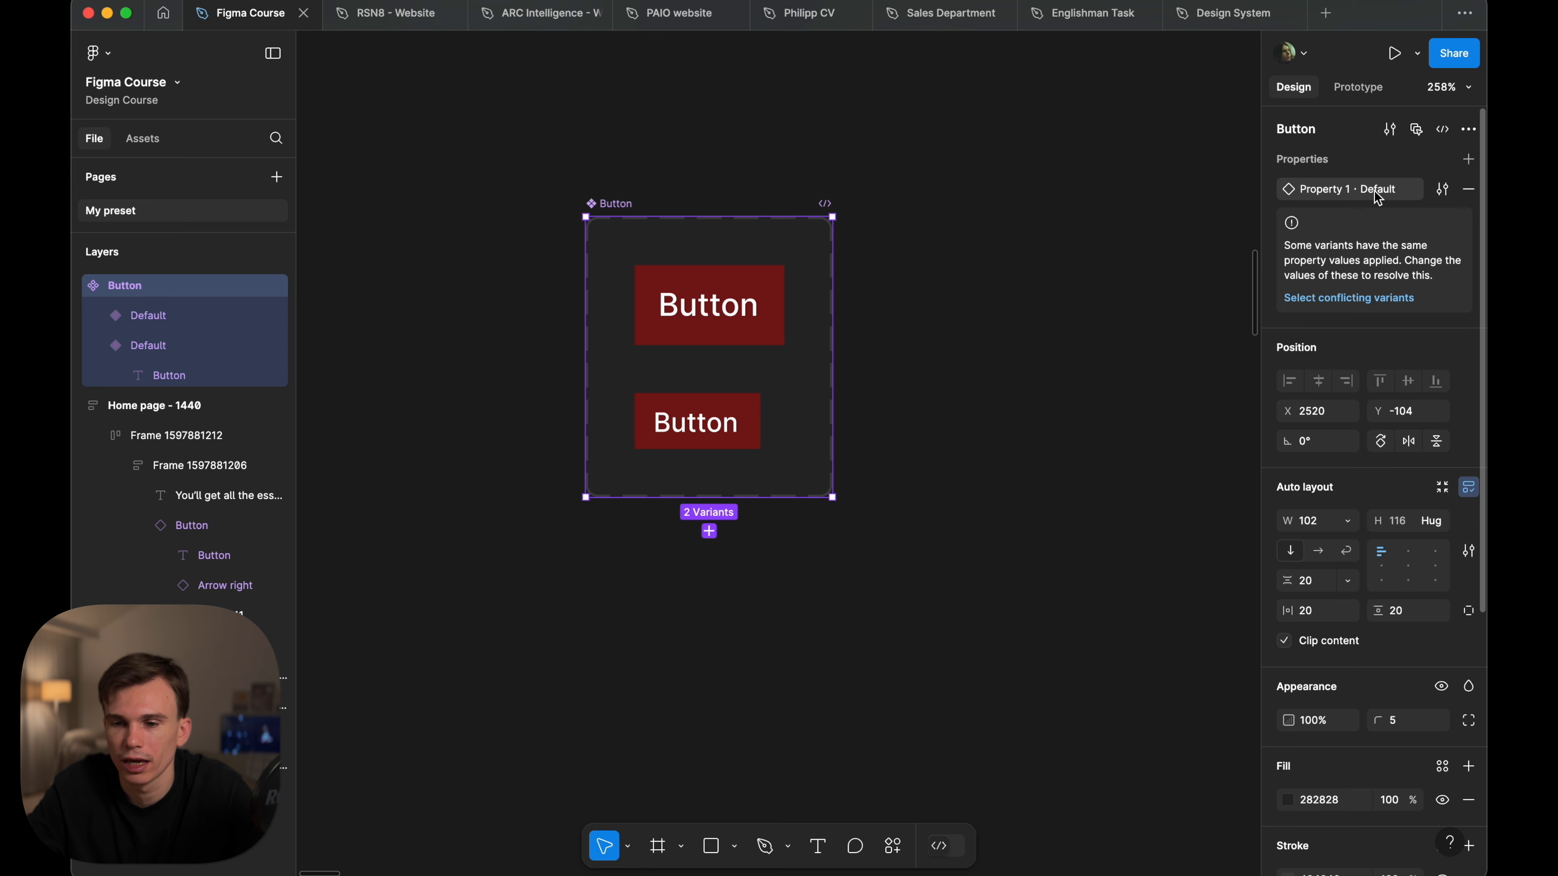
- Compare the Property 1 values of the upper and lower Button variants
{"action": "left_click", "coordinate": [686, 298]}
{"action": "left_click", "coordinate": [692, 428]}
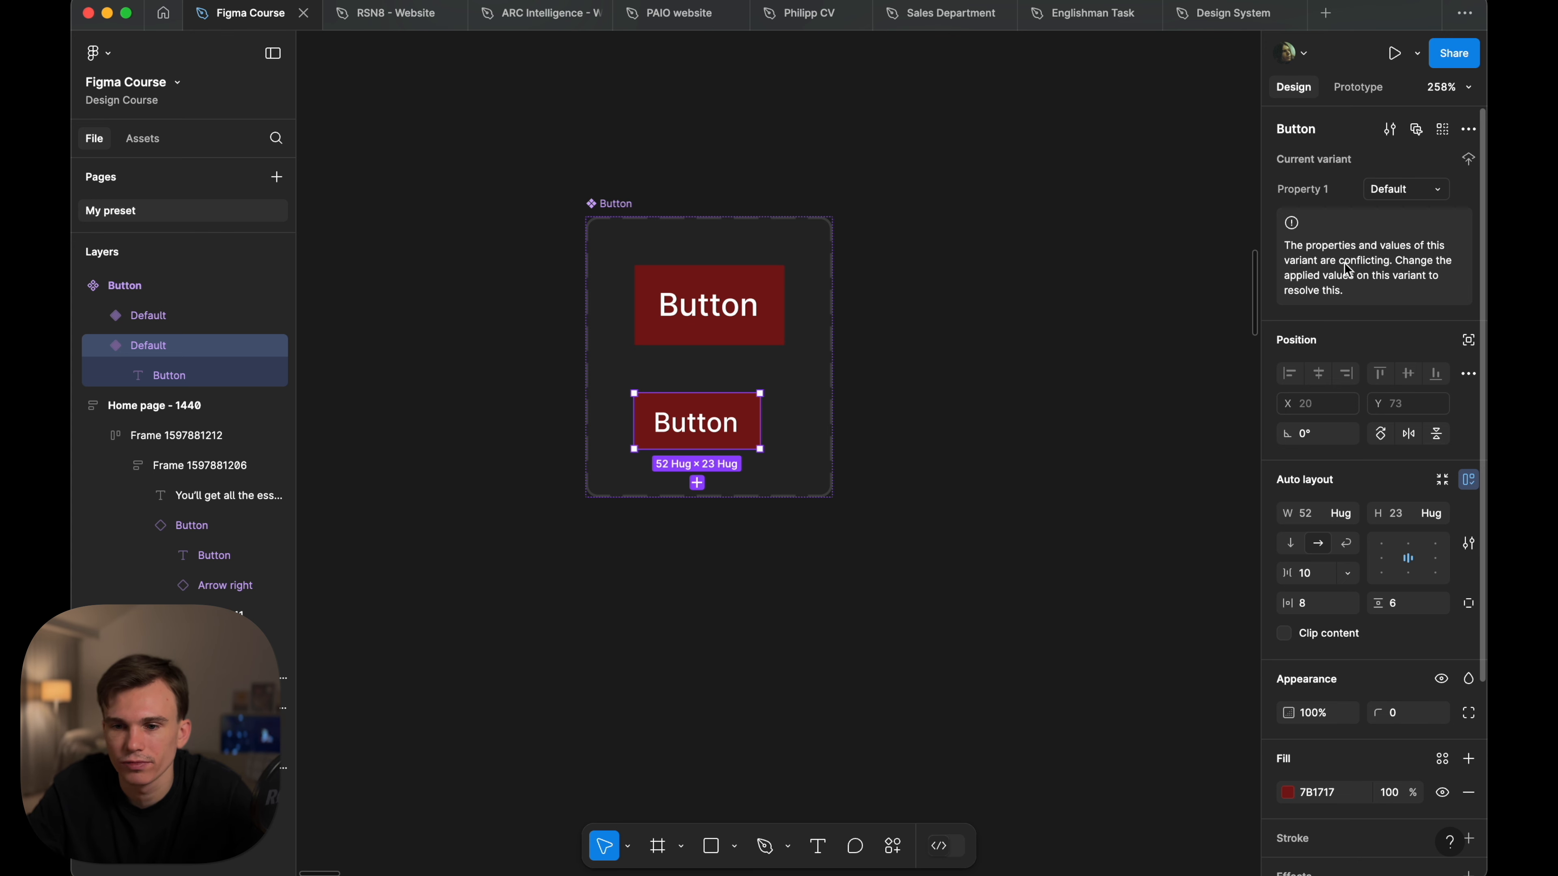
{"action": "left_click", "coordinate": [761, 299]}
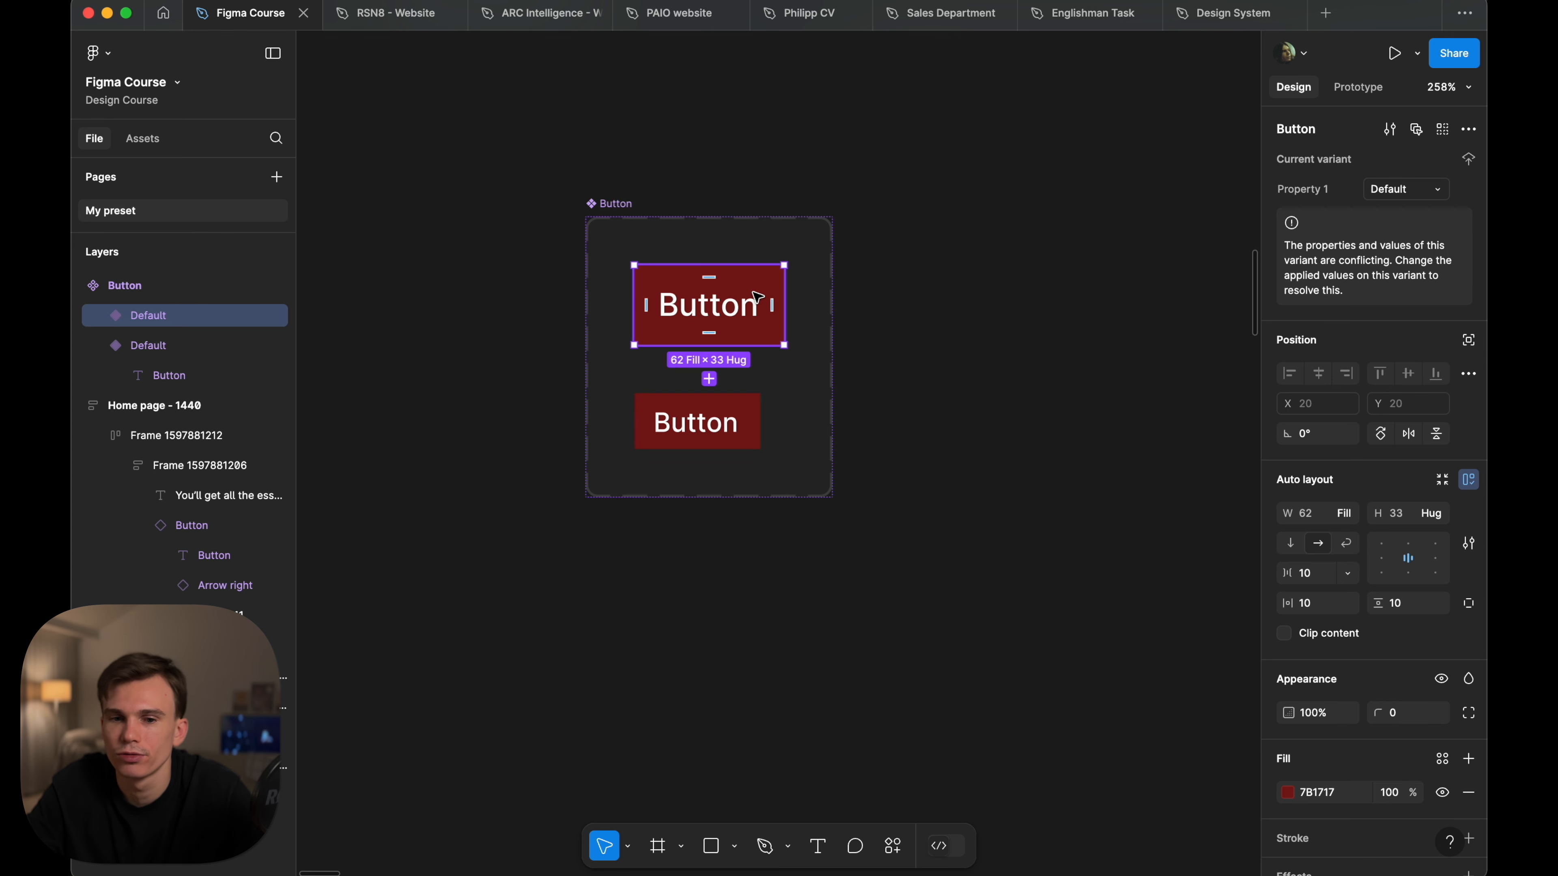
{"action": "left_click", "coordinate": [744, 415]}
{"action": "left_click", "coordinate": [730, 306]}
{"action": "left_click", "coordinate": [746, 425]}
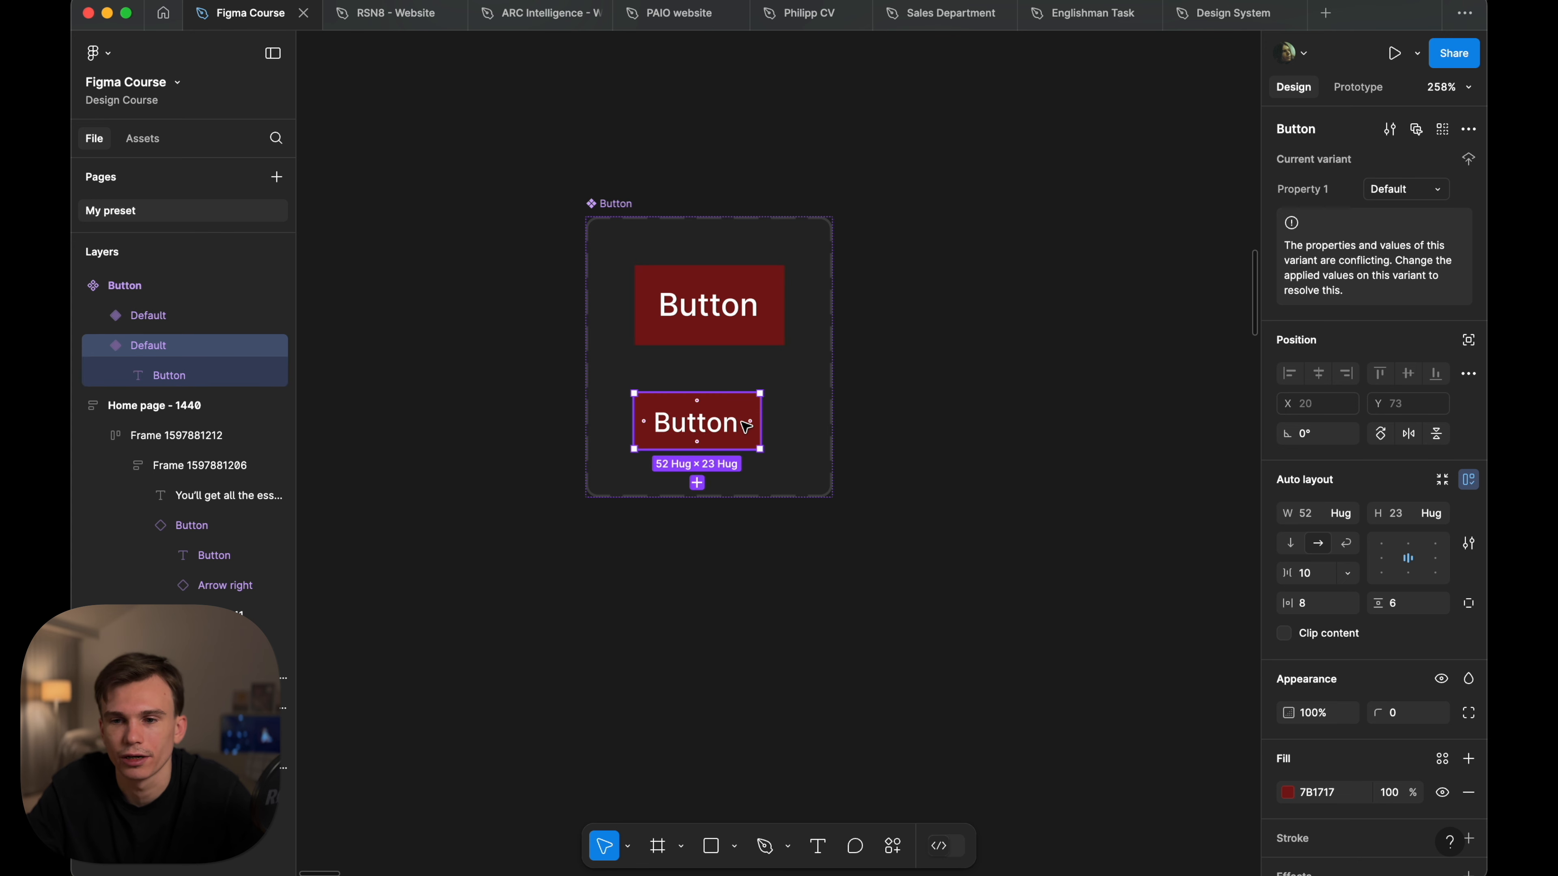
- Set the upper Button variant's Property 1 value to Default 1
{"action": "left_click", "coordinate": [755, 331]}
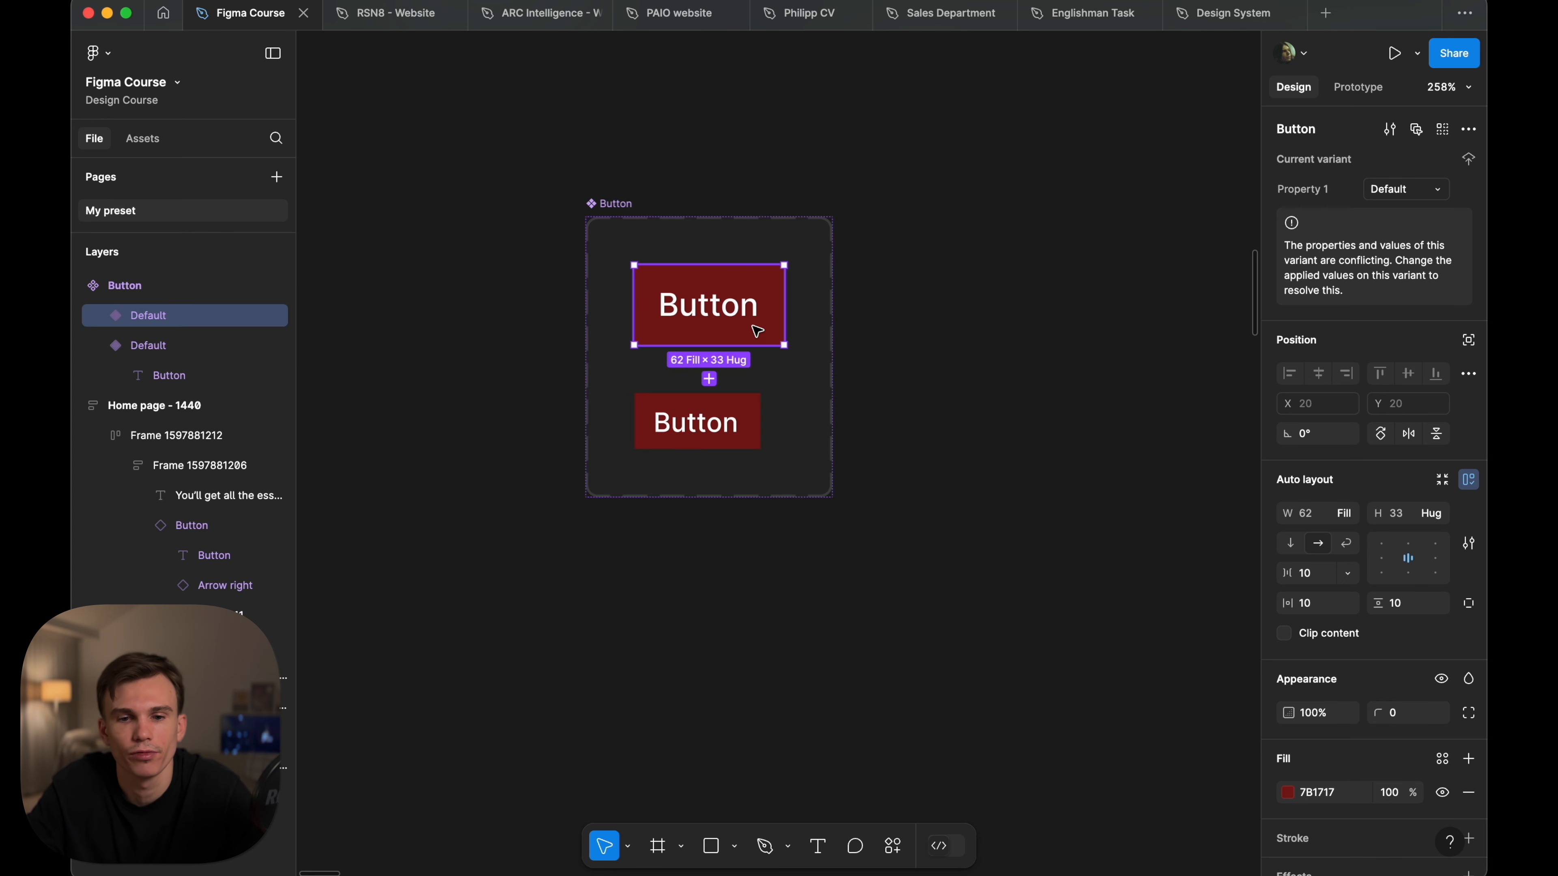
{"action": "left_click", "coordinate": [1401, 191]}
{"action": "key", "text": "Right"}
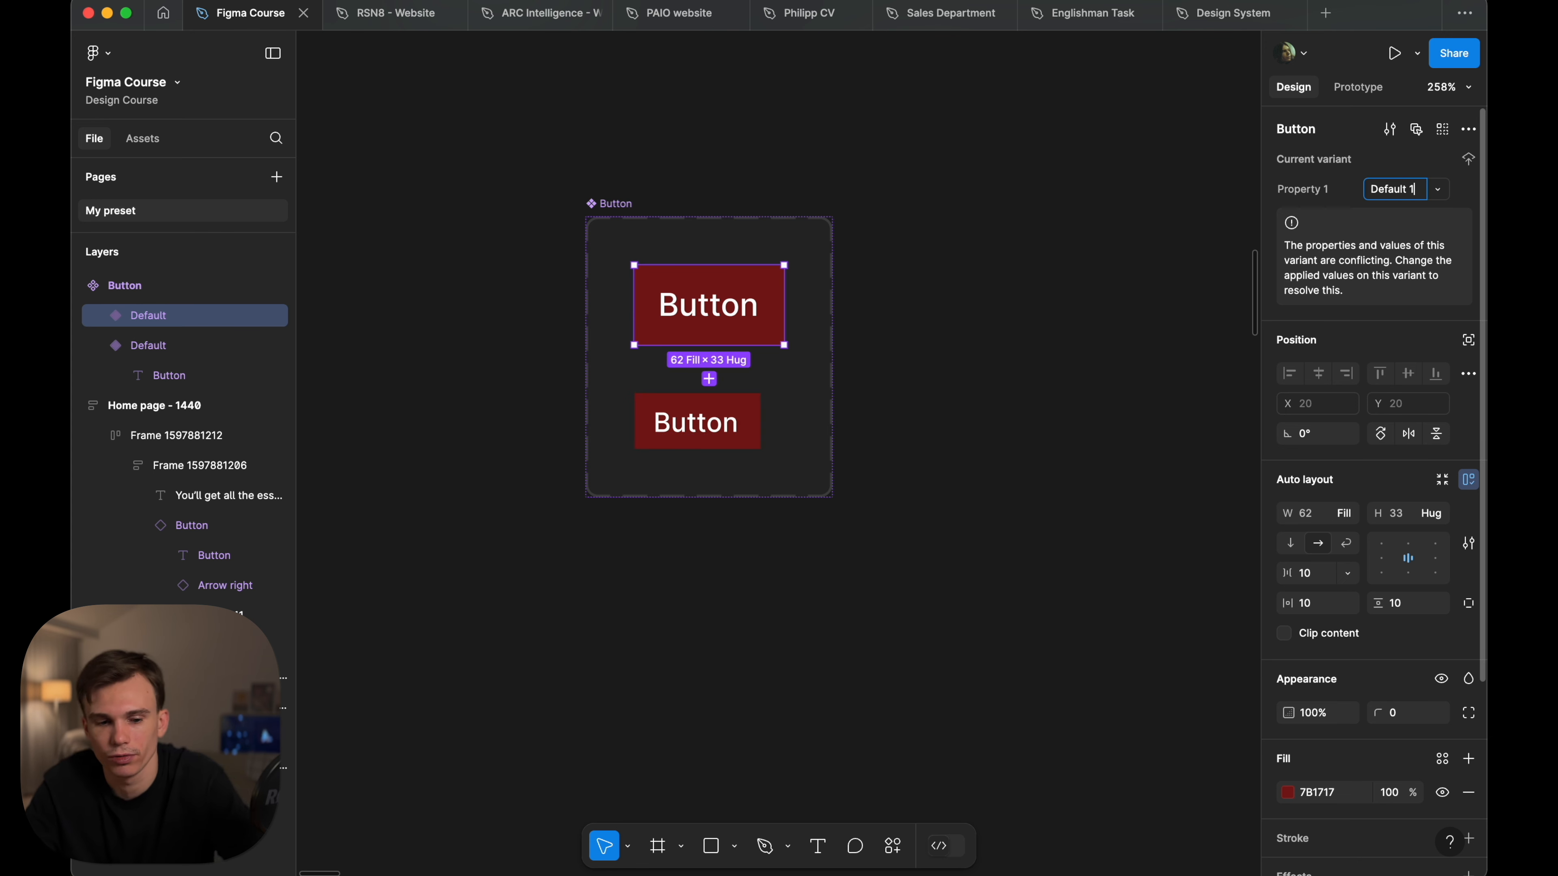
{"action": "type", "text": "1"}
{"action": "key", "text": "Return"}
- Set the upper Button variant's Property 1 value to Large
{"action": "left_click", "coordinate": [743, 427]}
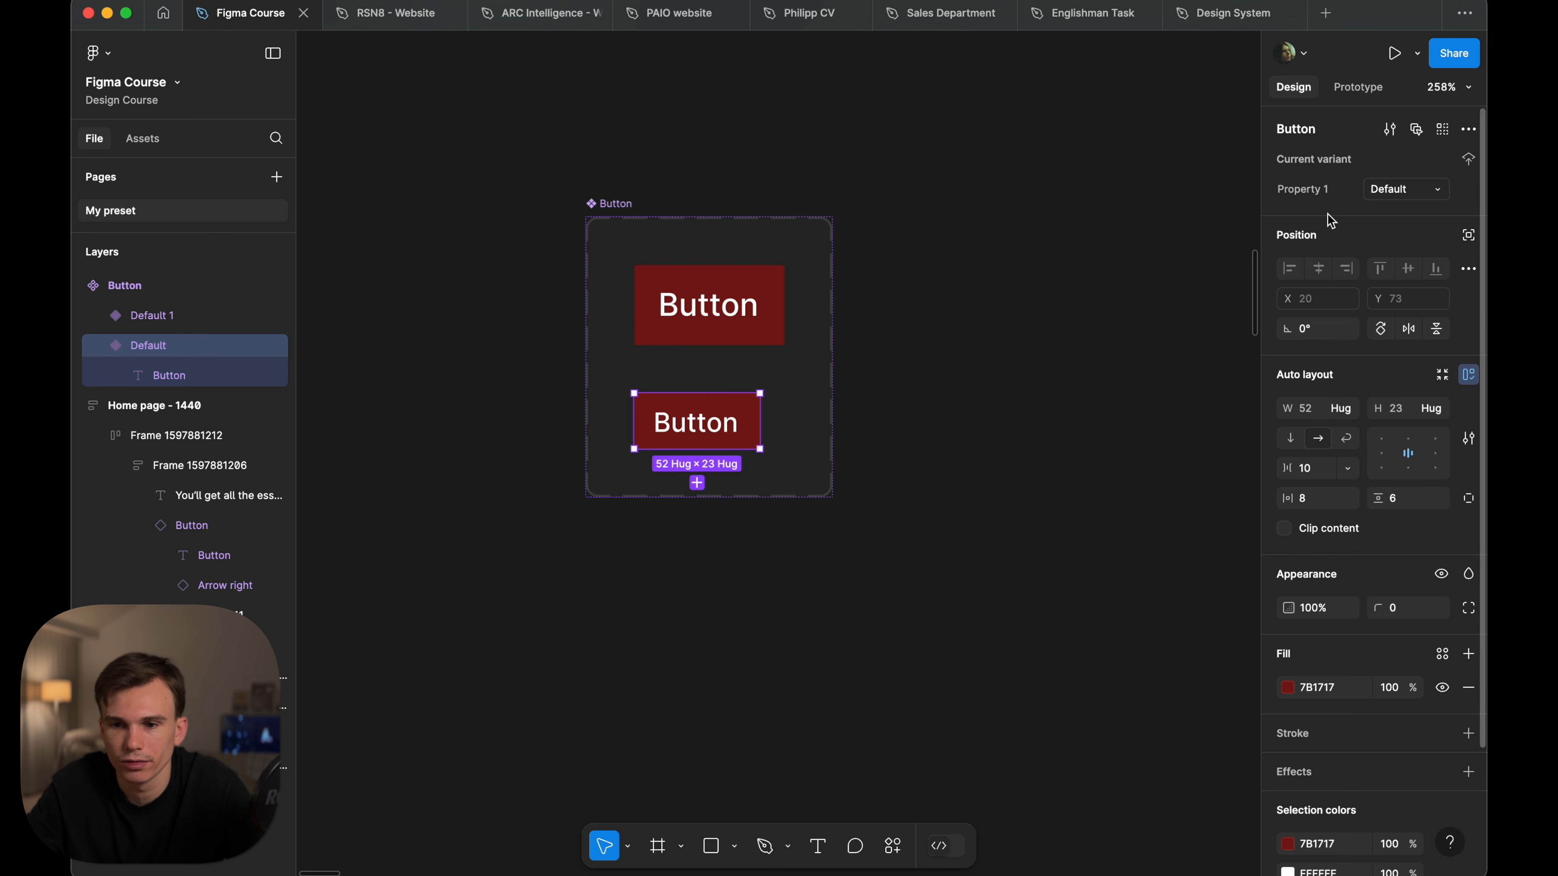
{"action": "left_click", "coordinate": [760, 282]}
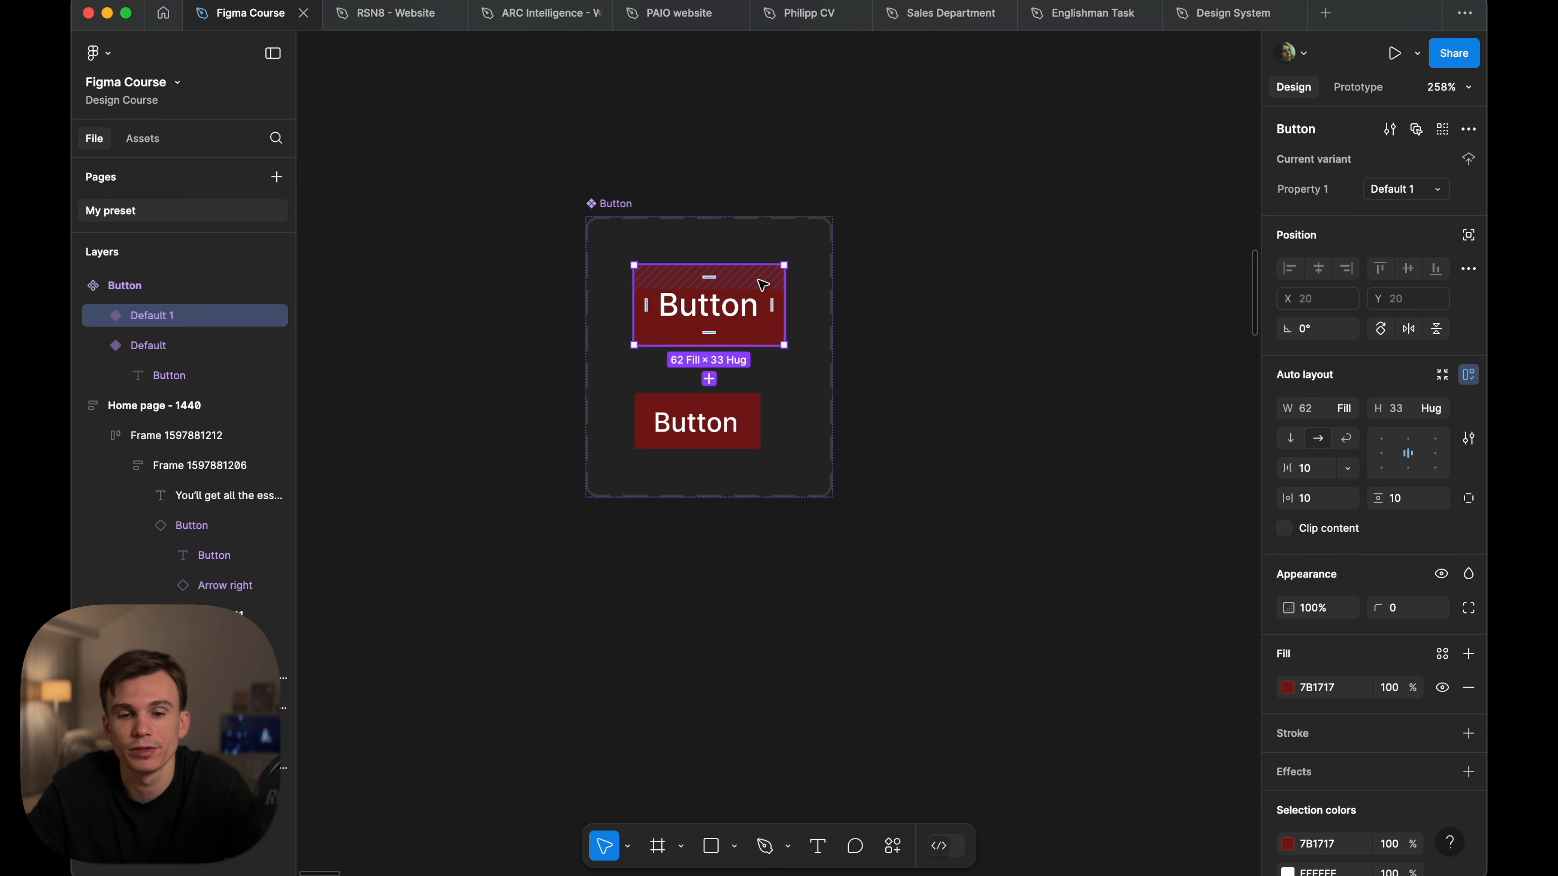
{"action": "left_click", "coordinate": [731, 405]}
{"action": "left_click", "coordinate": [756, 293]}
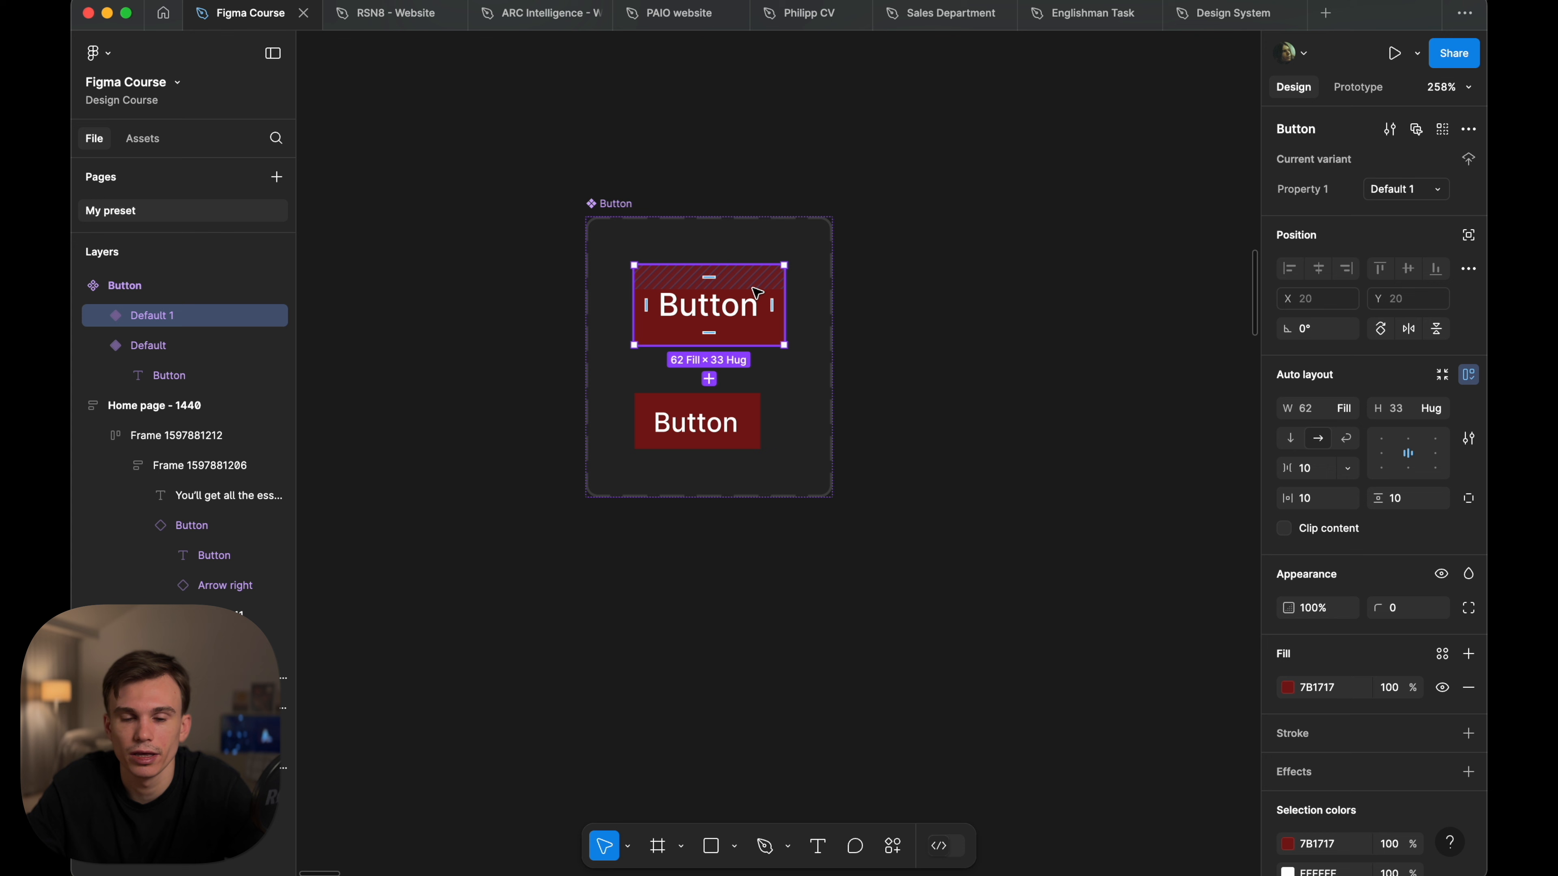
{"action": "left_click", "coordinate": [1377, 193]}
{"action": "type", "text": "Large"}
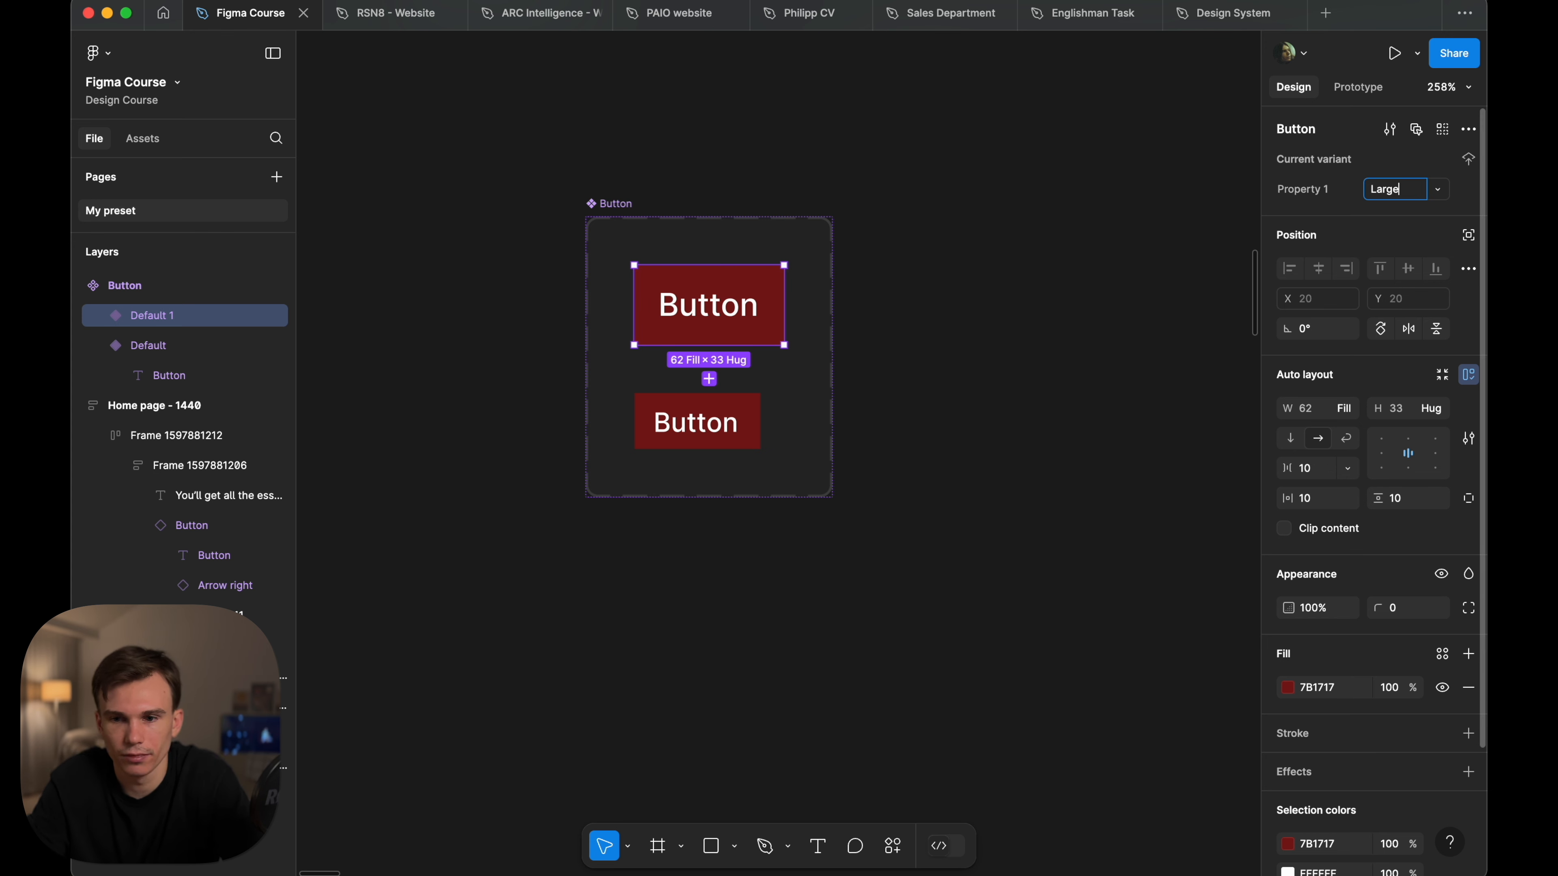
{"action": "key", "text": "Return"}
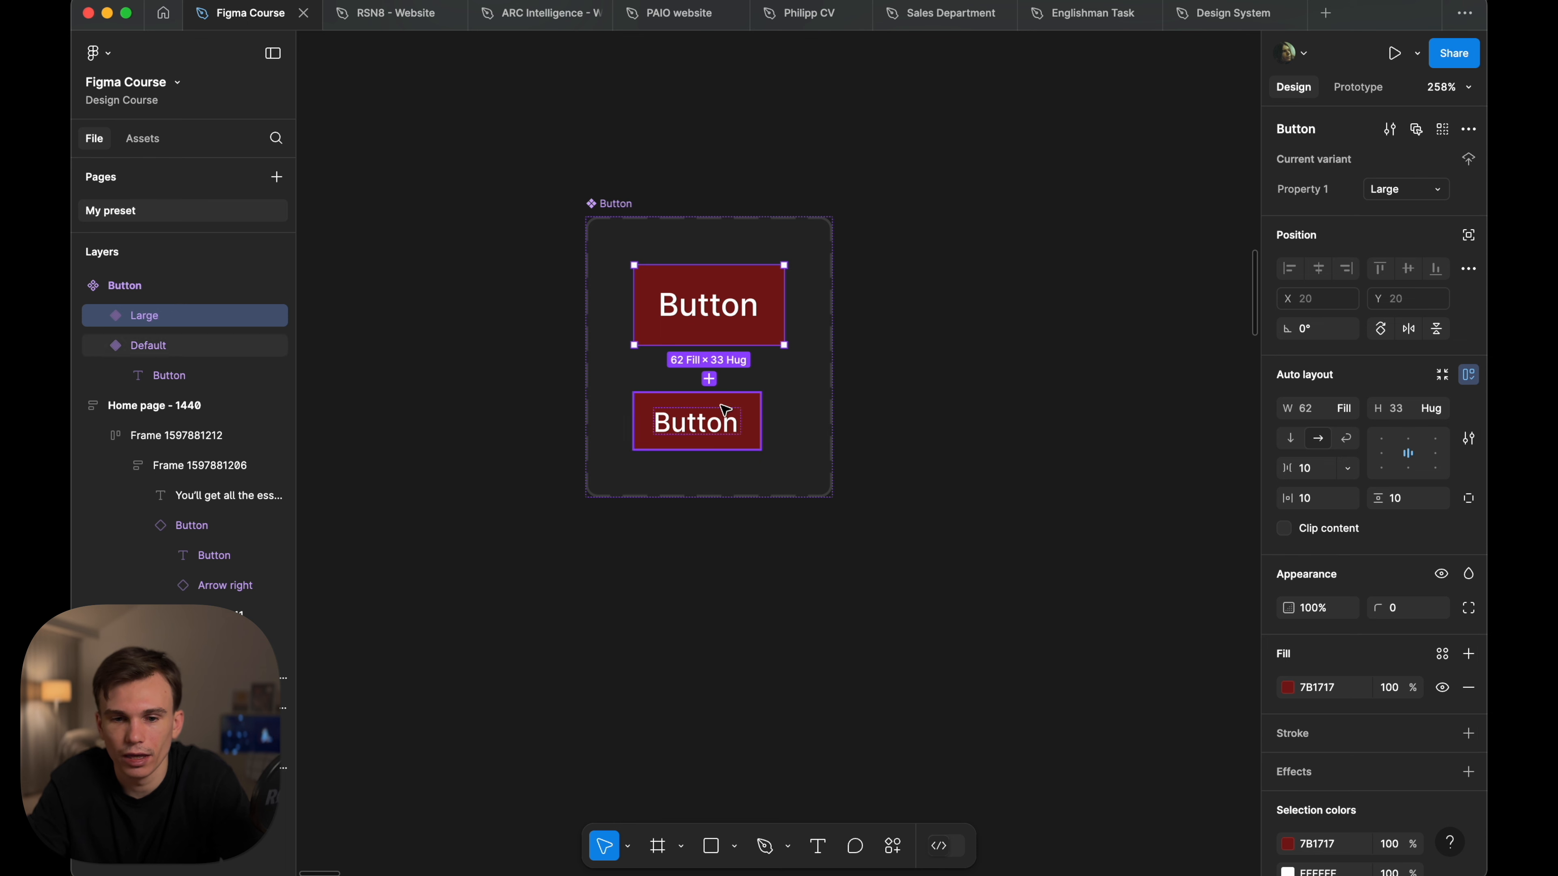
- Set the lower Button variant's Property 1 value to Small
{"action": "left_click", "coordinate": [699, 422]}
{"action": "left_click", "coordinate": [1432, 193]}
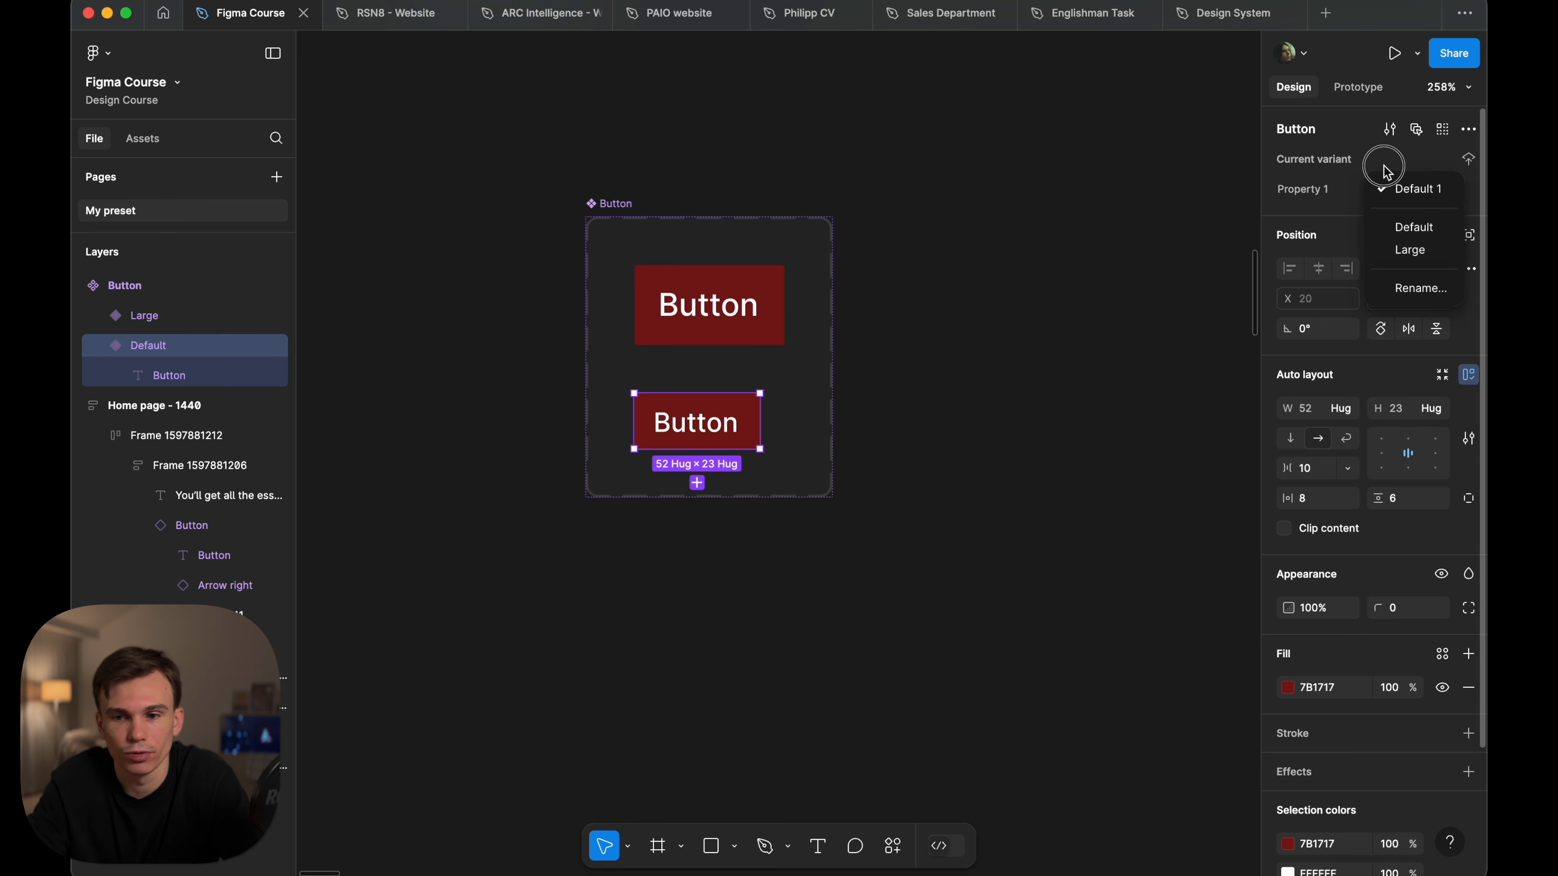
{"action": "left_click", "coordinate": [1398, 191]}
{"action": "type", "text": "Small"}
{"action": "key", "text": "Return"}
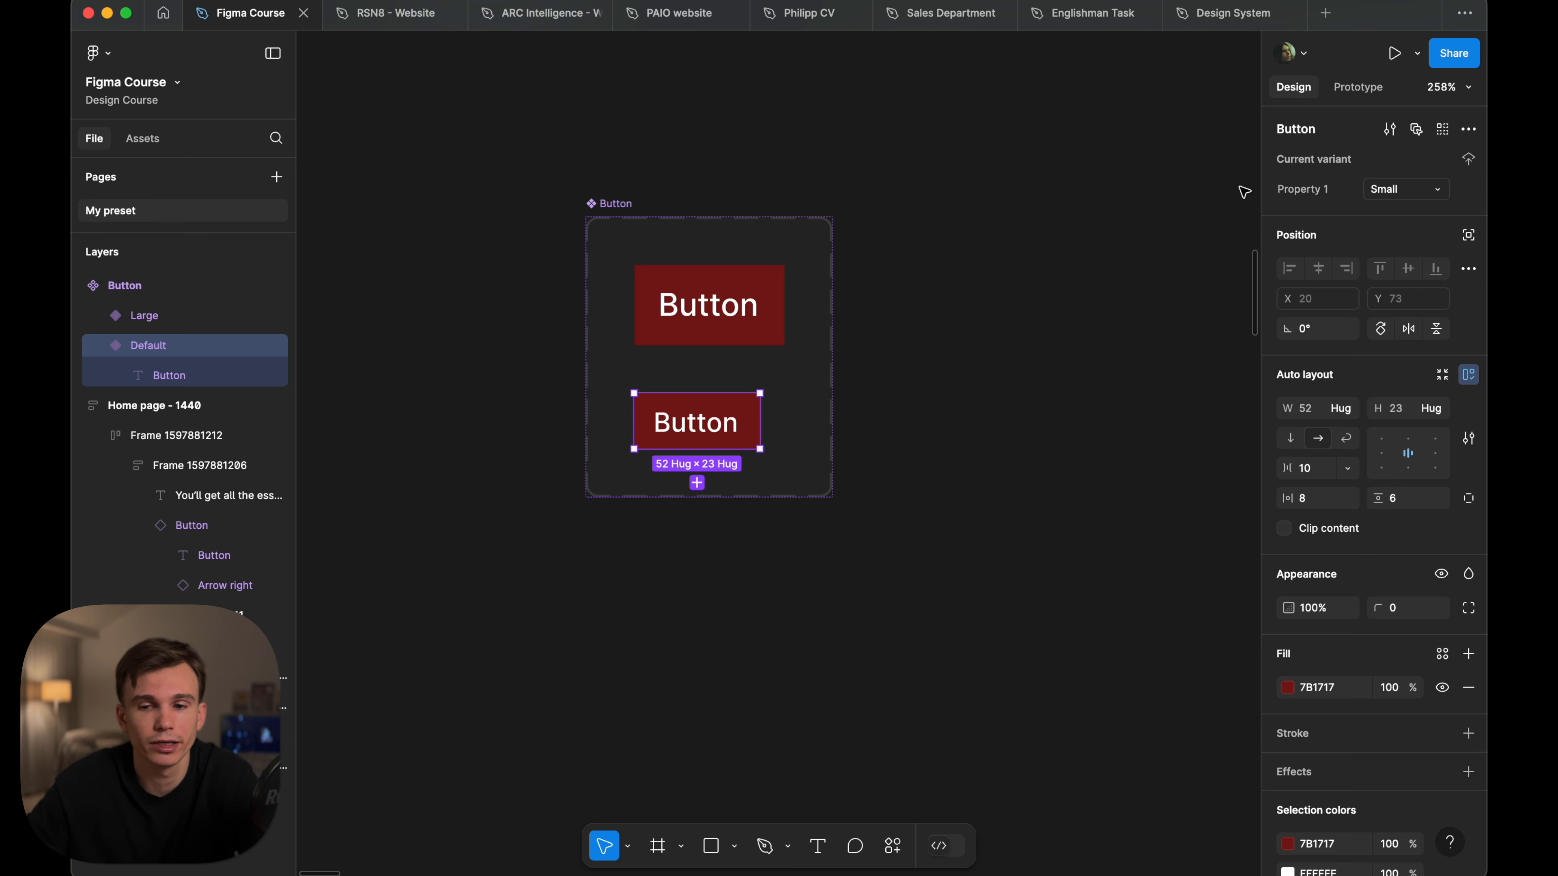
- Rename the Button component set's variant property Property 1 to Size
{"action": "double_click", "coordinate": [1315, 194]}
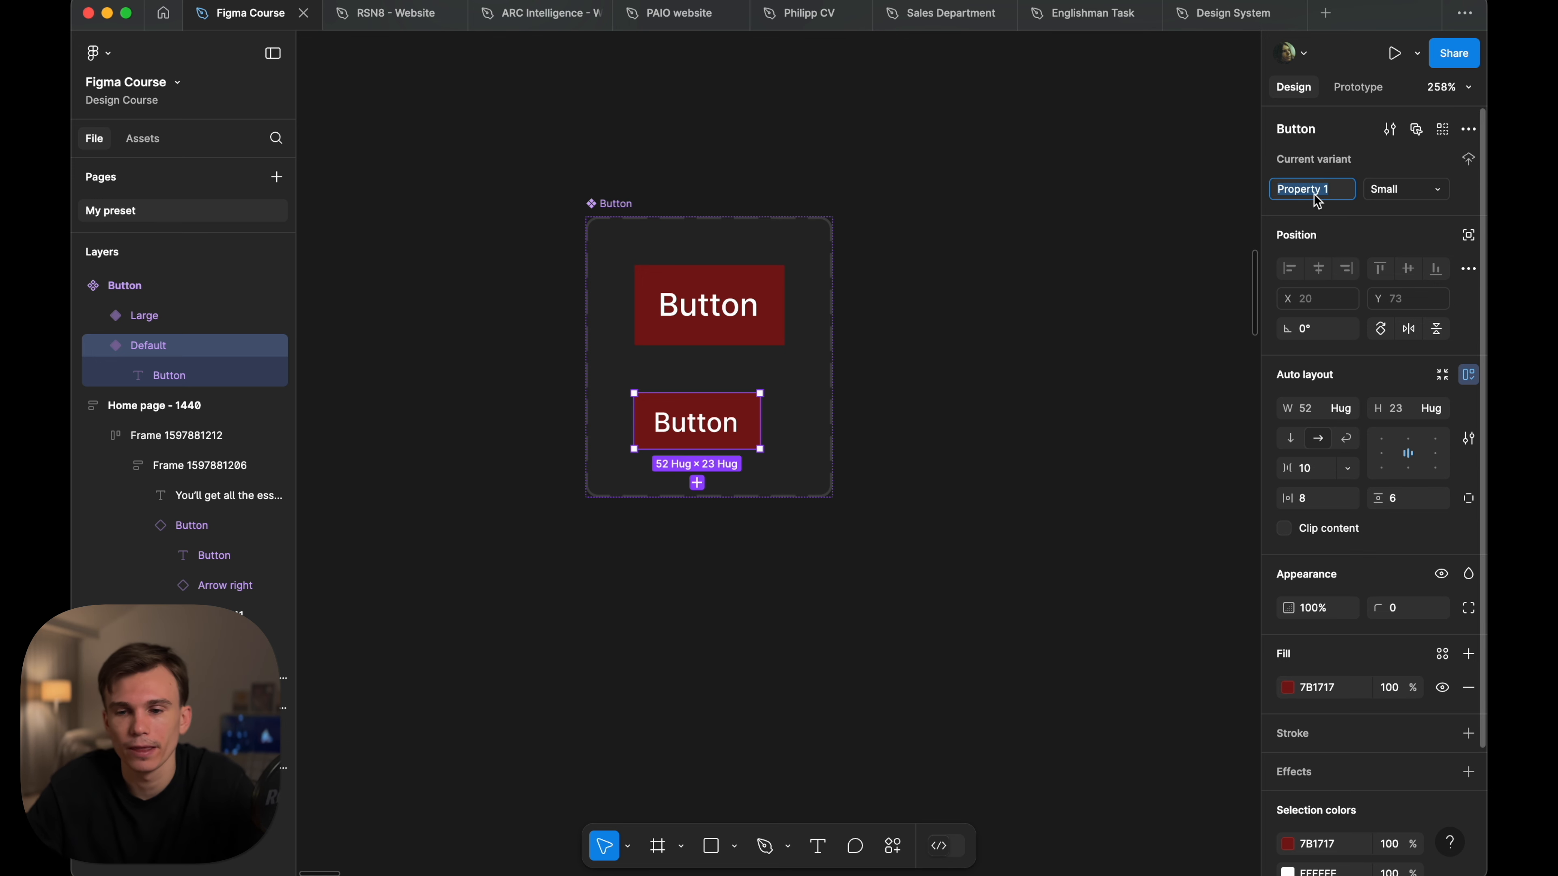
{"action": "type", "text": "Size"}
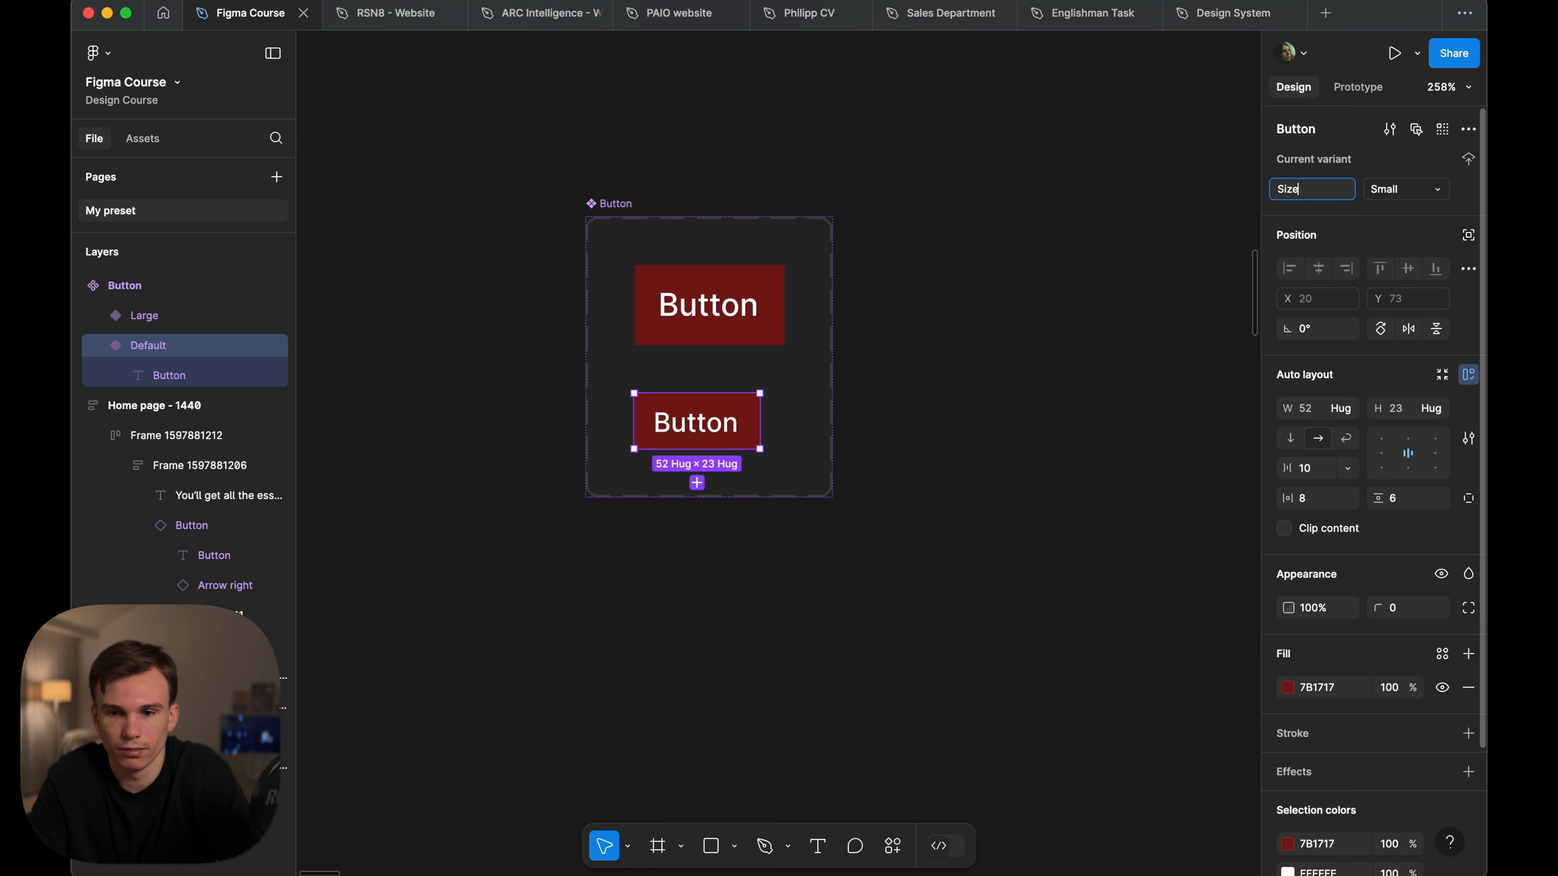
{"action": "key", "text": "Return"}
{"action": "key", "text": "Escape"}
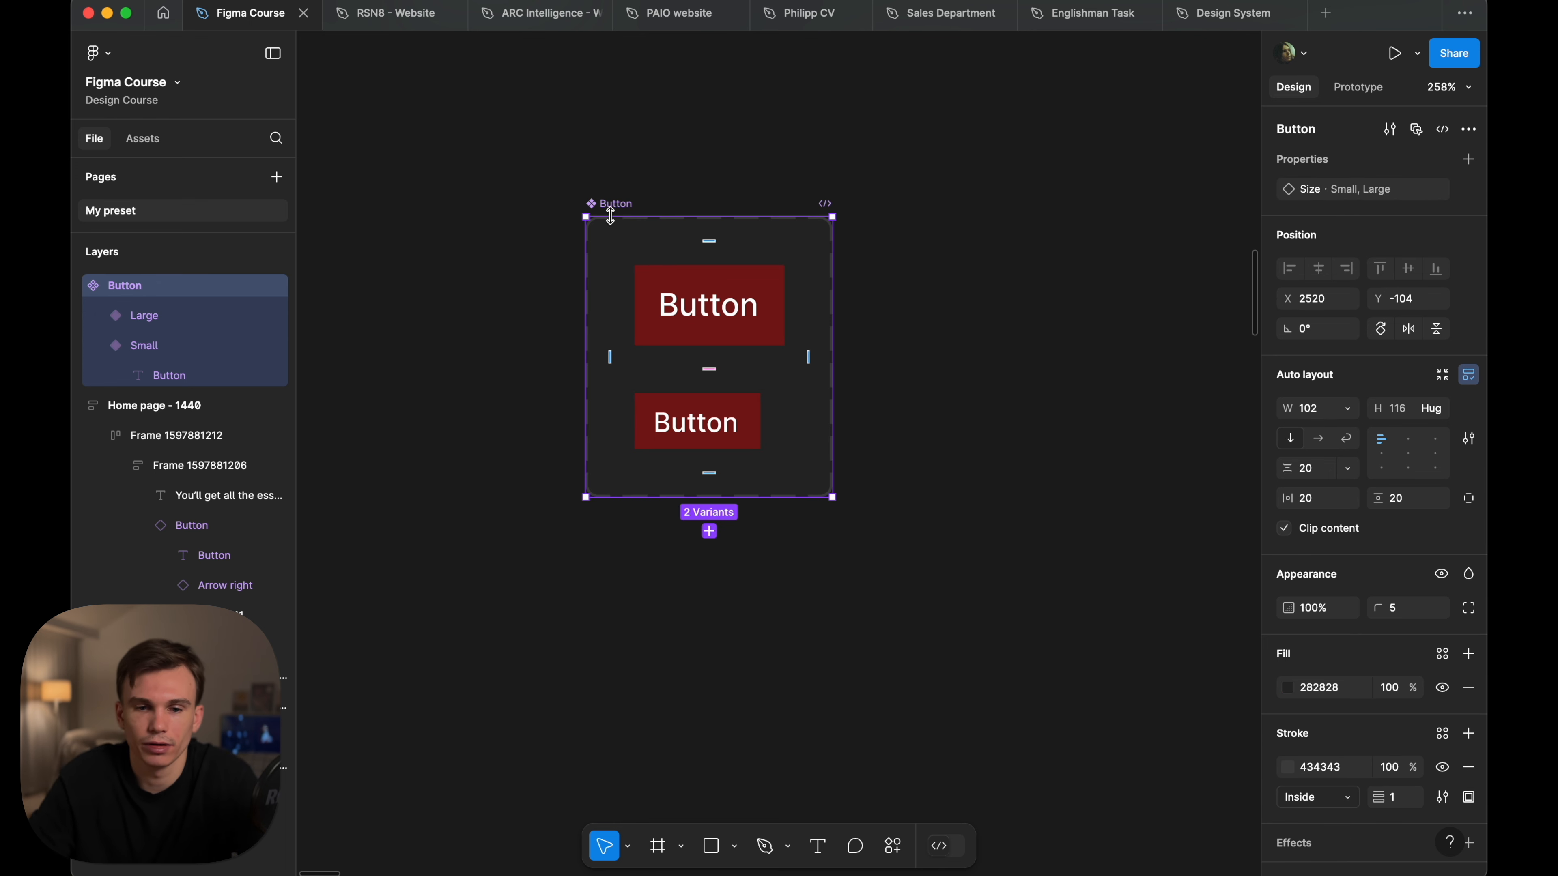
- Create an instance of the Large Button variant outside the component set, at about X 2708, Y -4.5
{"action": "left_click", "coordinate": [917, 257]}
{"action": "left_click", "coordinate": [659, 307]}
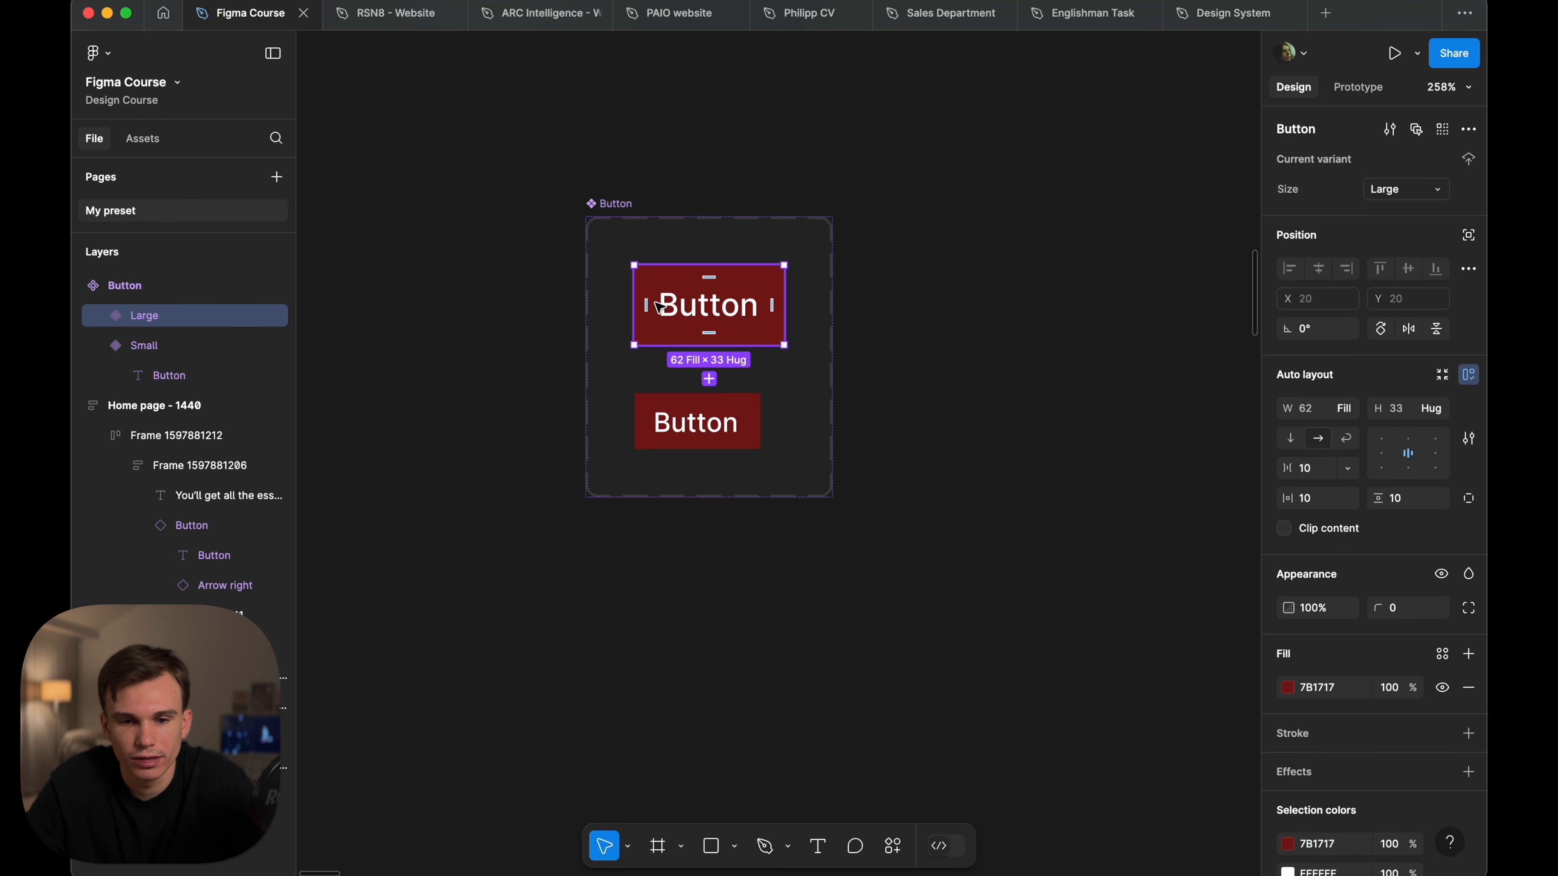
{"action": "left_click_drag", "start_coordinate": [700, 313], "coordinate": [1025, 307]}
{"action": "scroll", "coordinate": [1025, 306], "scroll_direction": "right", "scroll_amount": 5}
{"action": "left_click_drag", "start_coordinate": [880, 281], "coordinate": [957, 477]}
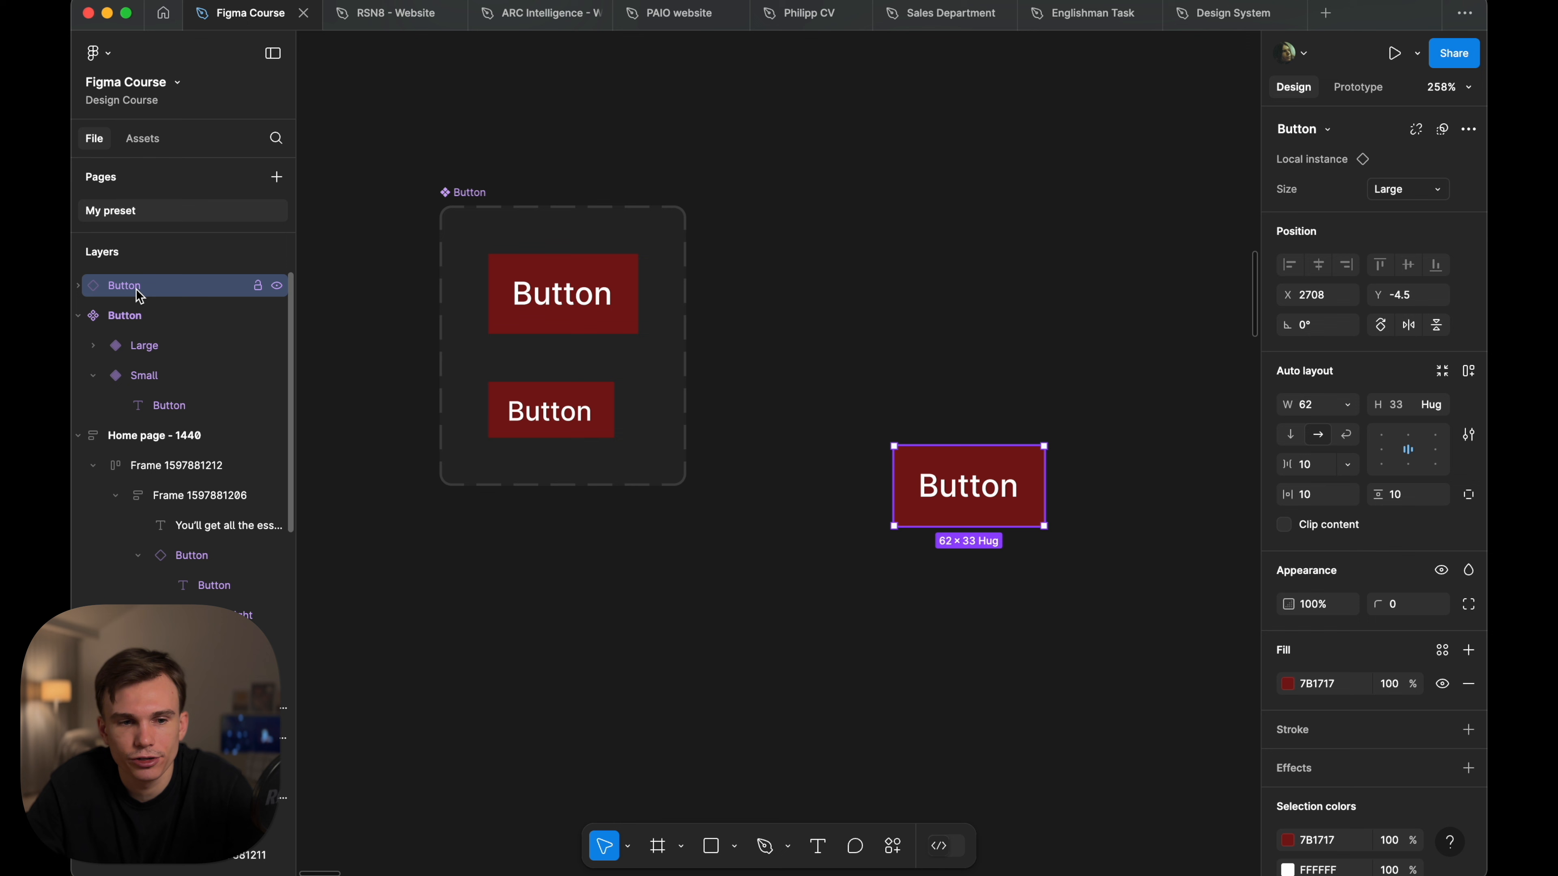
- Examine the Button component set and its Large and Small variants as the main components
{"action": "left_click", "coordinate": [654, 305]}
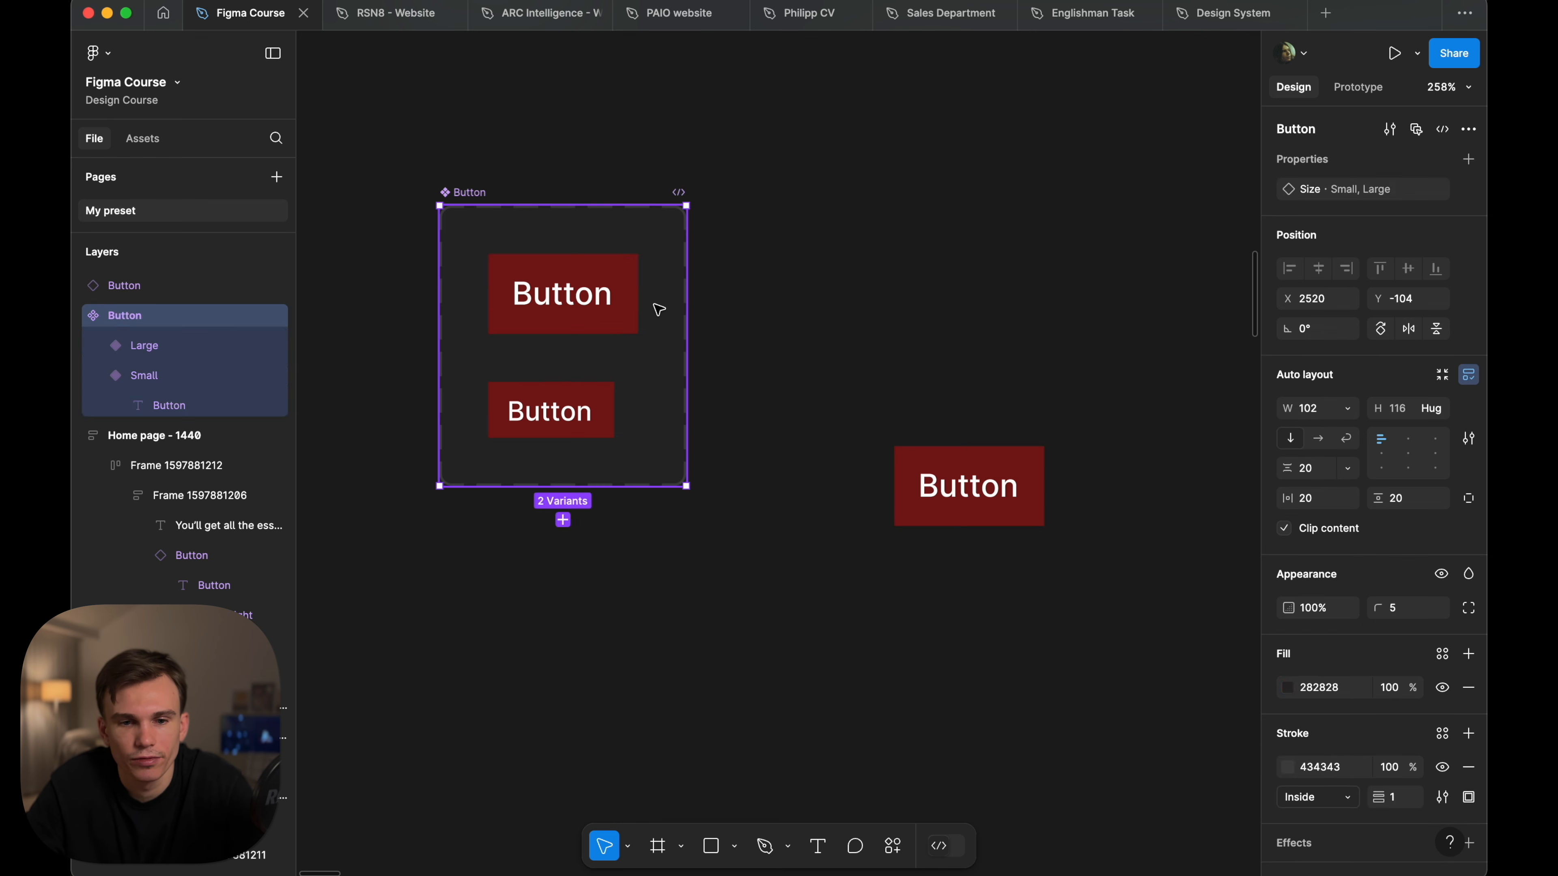
{"action": "left_click", "coordinate": [603, 312]}
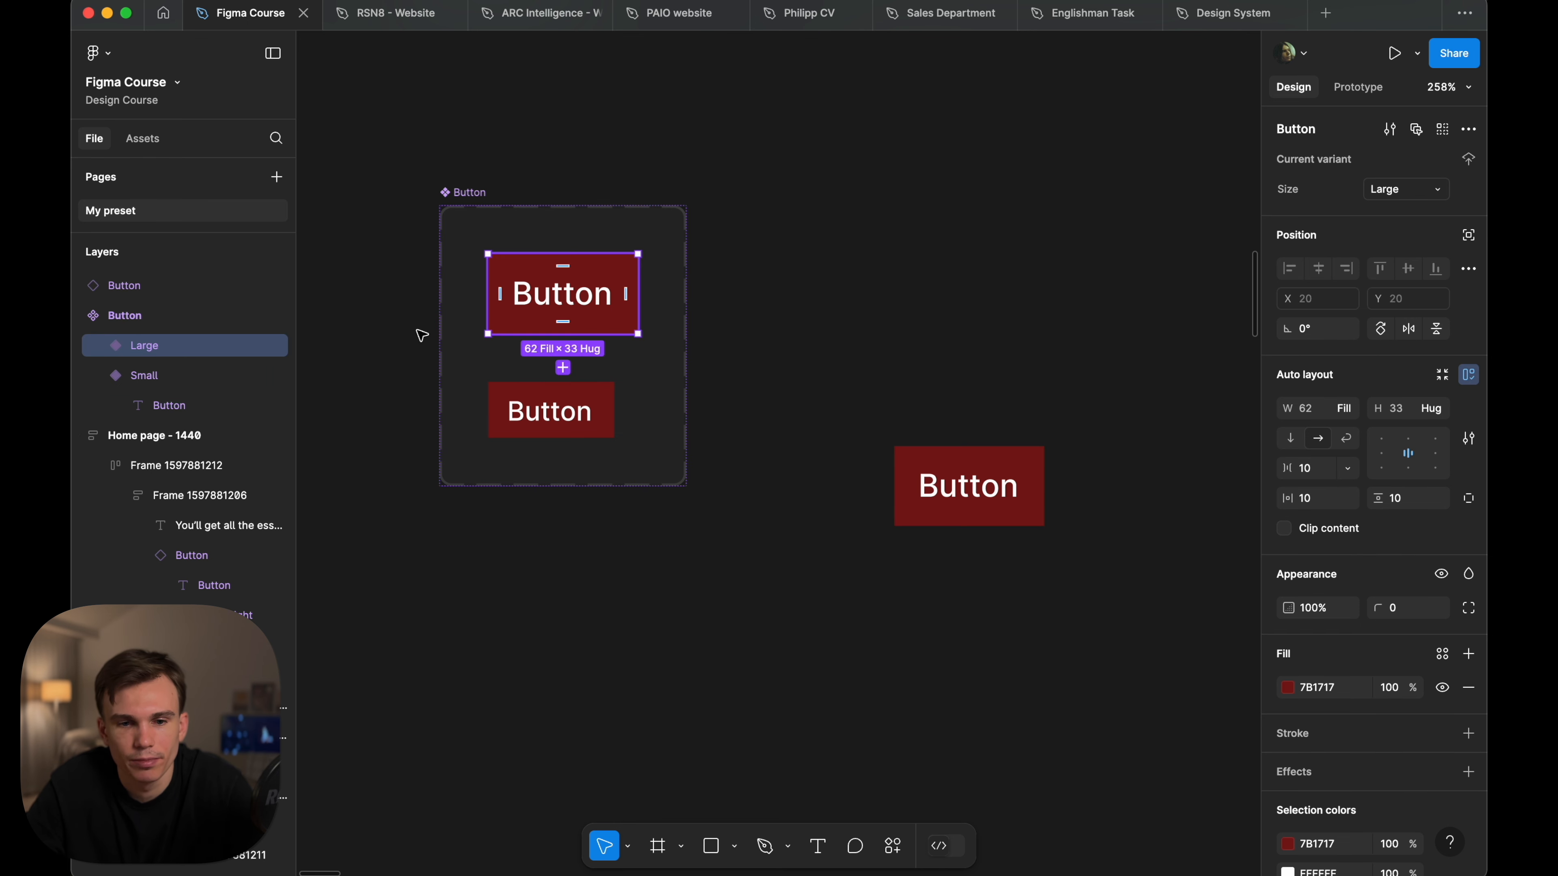
{"action": "left_click", "coordinate": [463, 194]}
{"action": "left_click_drag", "start_coordinate": [491, 243], "coordinate": [541, 252]}
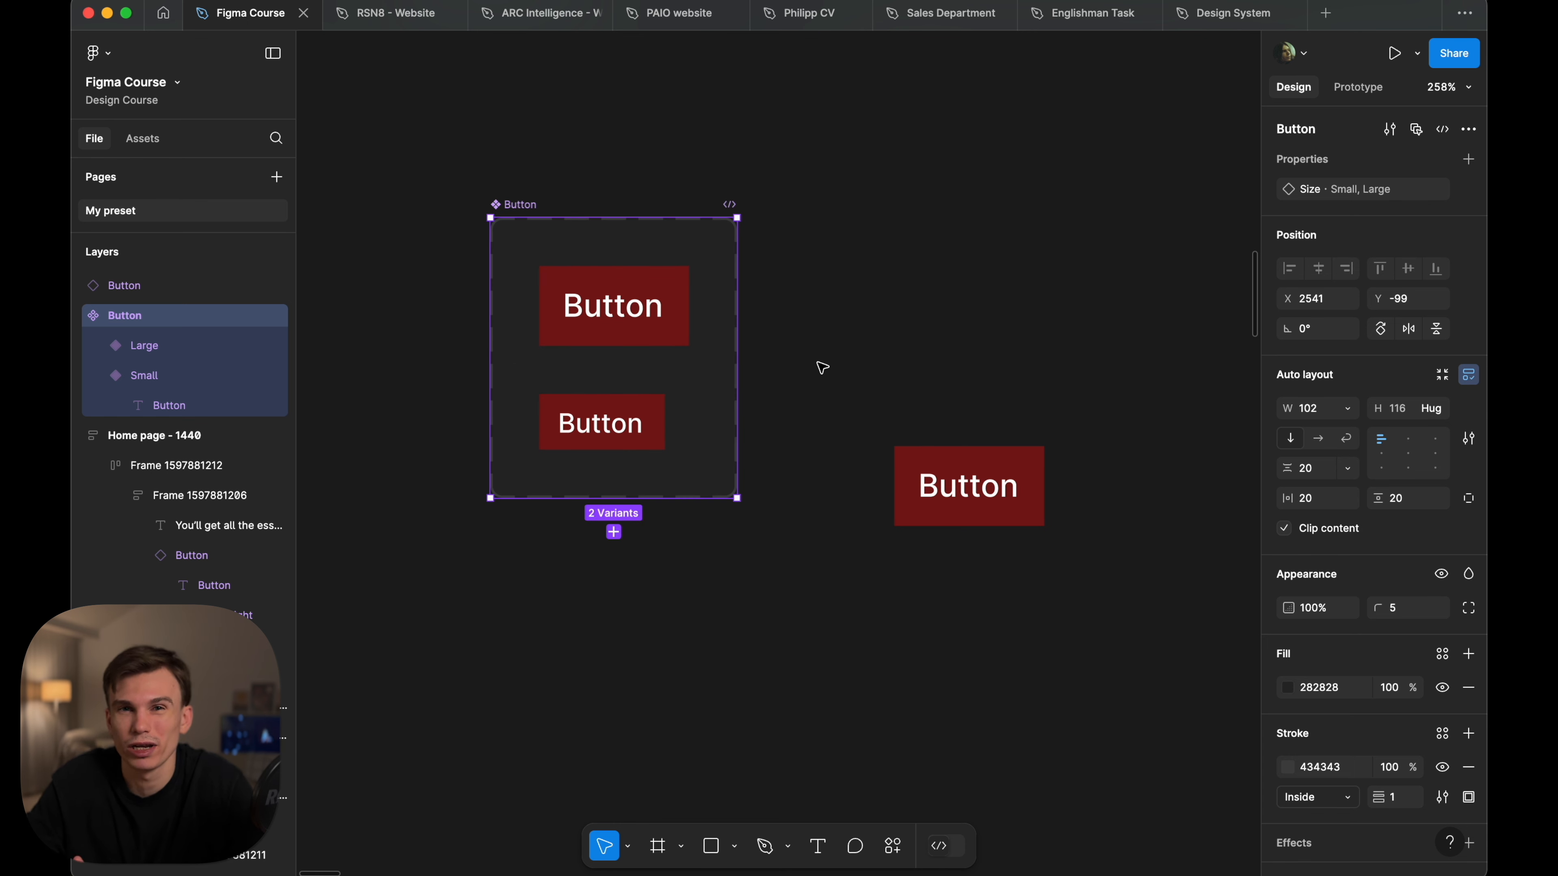
{"action": "left_click", "coordinate": [616, 306]}
{"action": "left_click", "coordinate": [601, 422]}
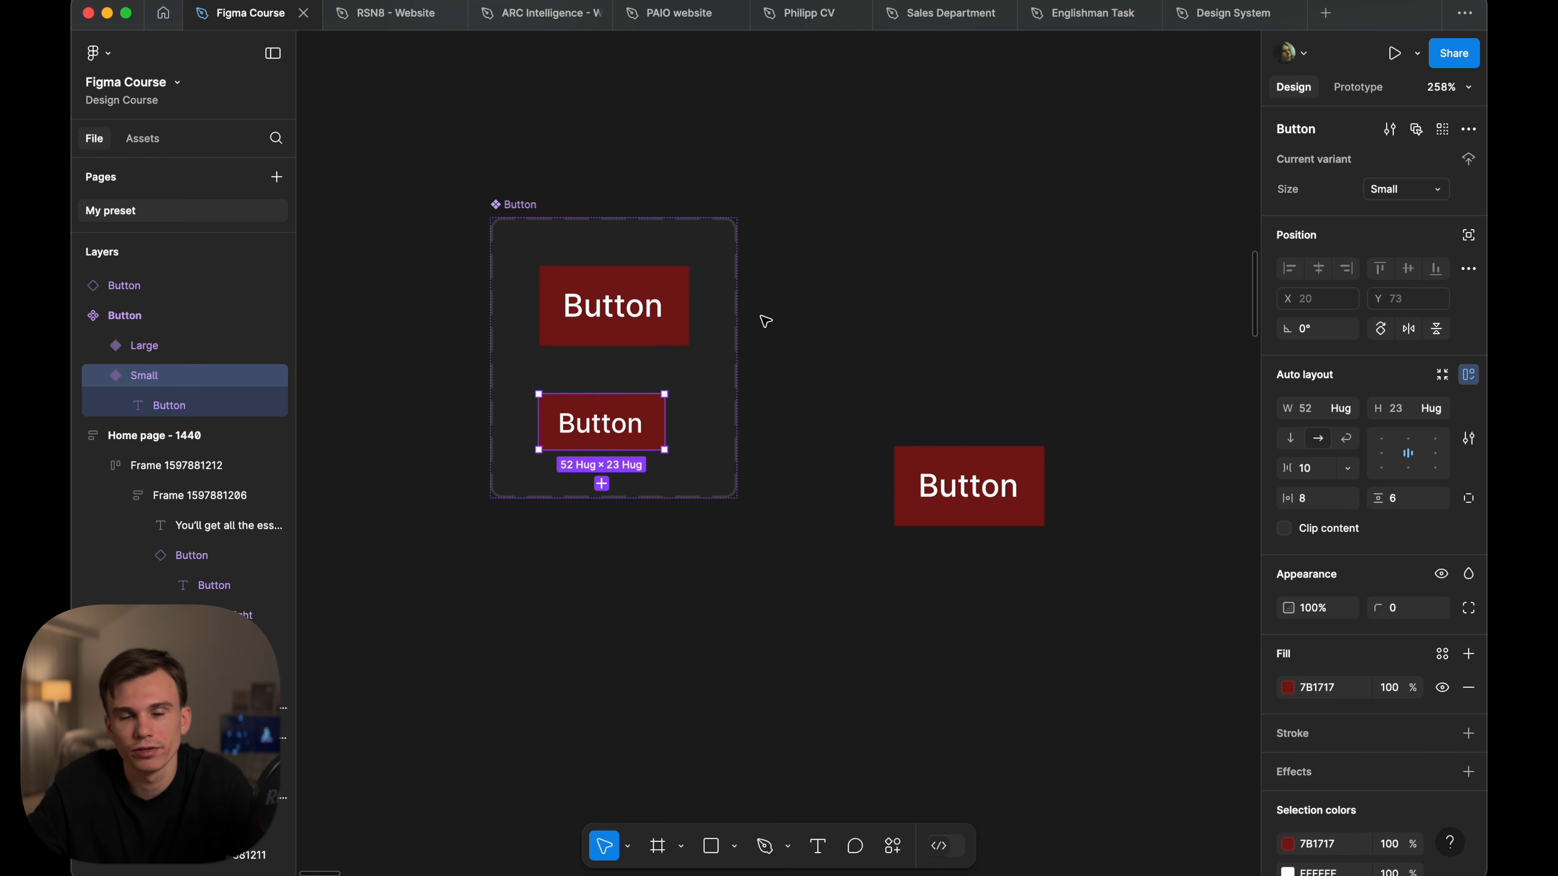
{"action": "left_click_drag", "start_coordinate": [528, 204], "coordinate": [471, 213]}
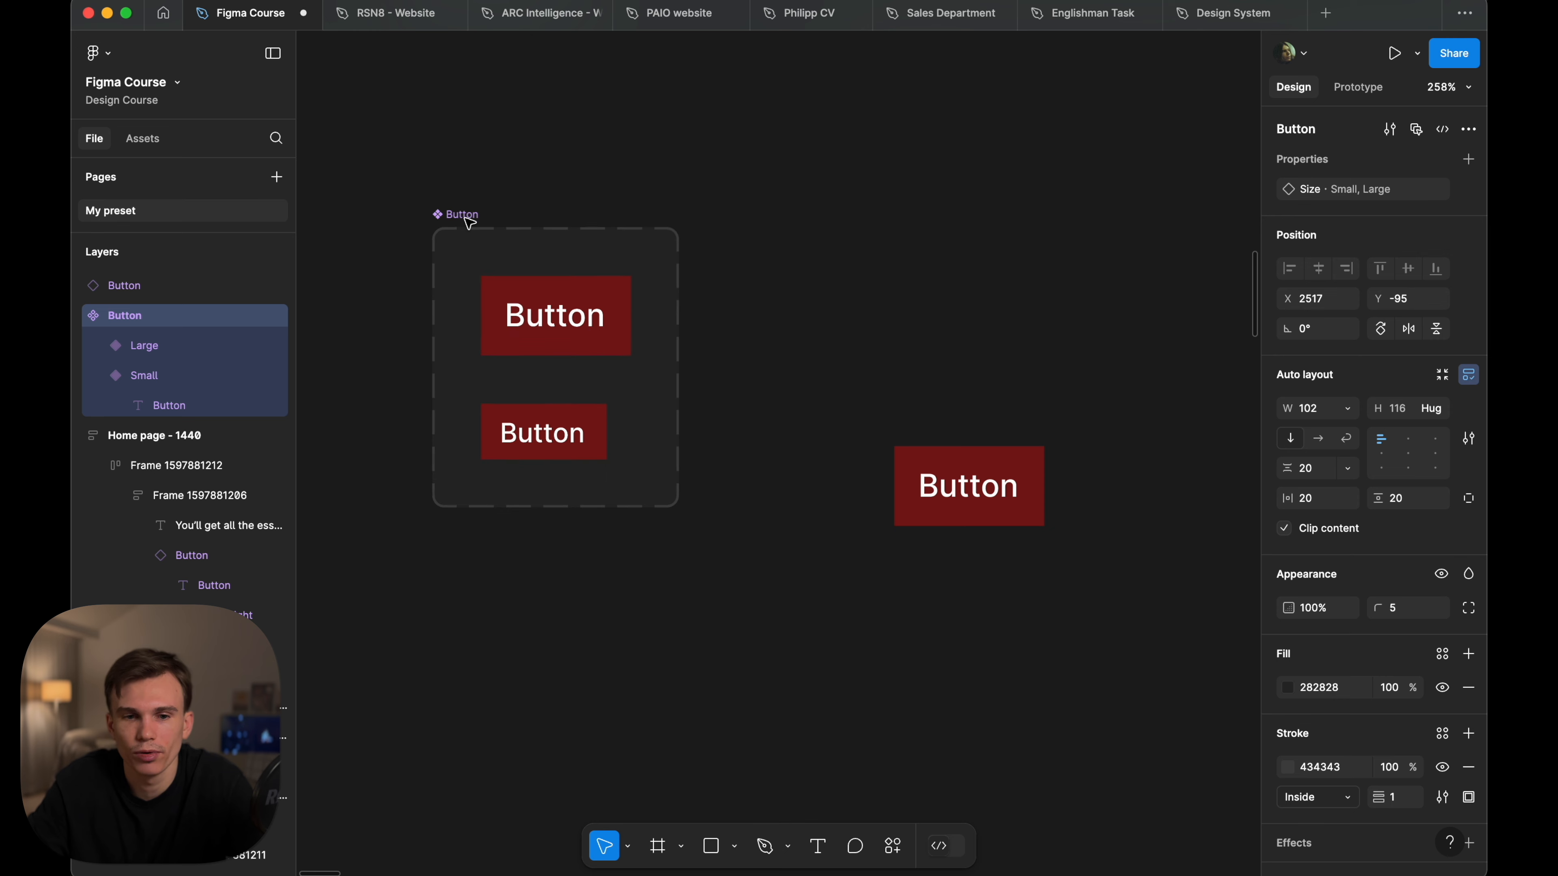
{"action": "left_click", "coordinate": [573, 334]}
{"action": "left_click", "coordinate": [586, 428]}
{"action": "left_click", "coordinate": [834, 310]}
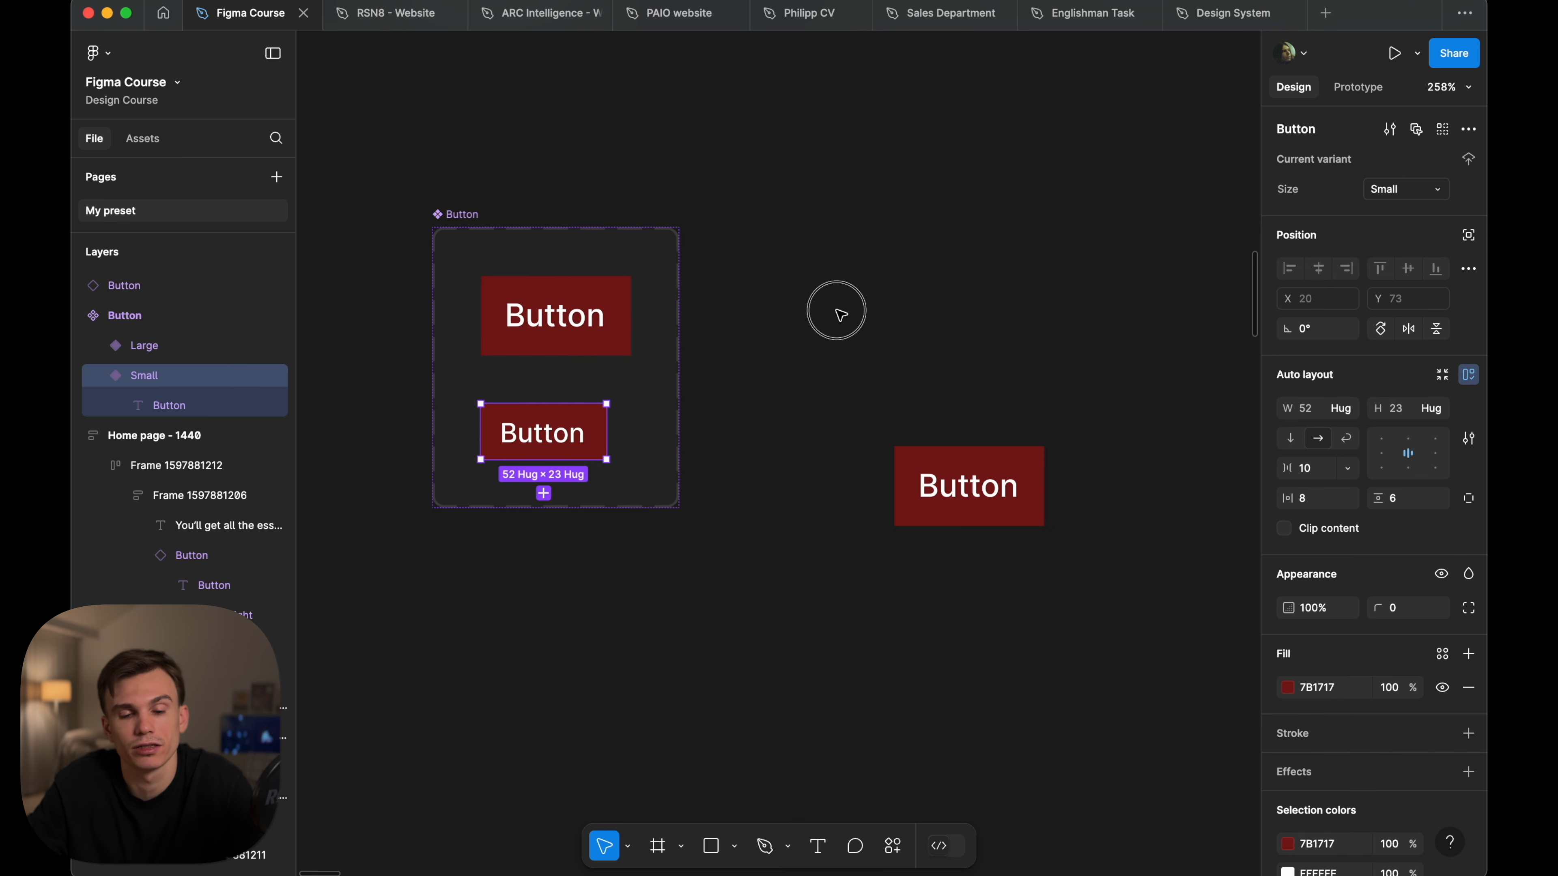
- Move the Button instance to about Y -15 and the Button component set to about X 2522, Y -61
{"action": "left_click", "coordinate": [977, 460]}
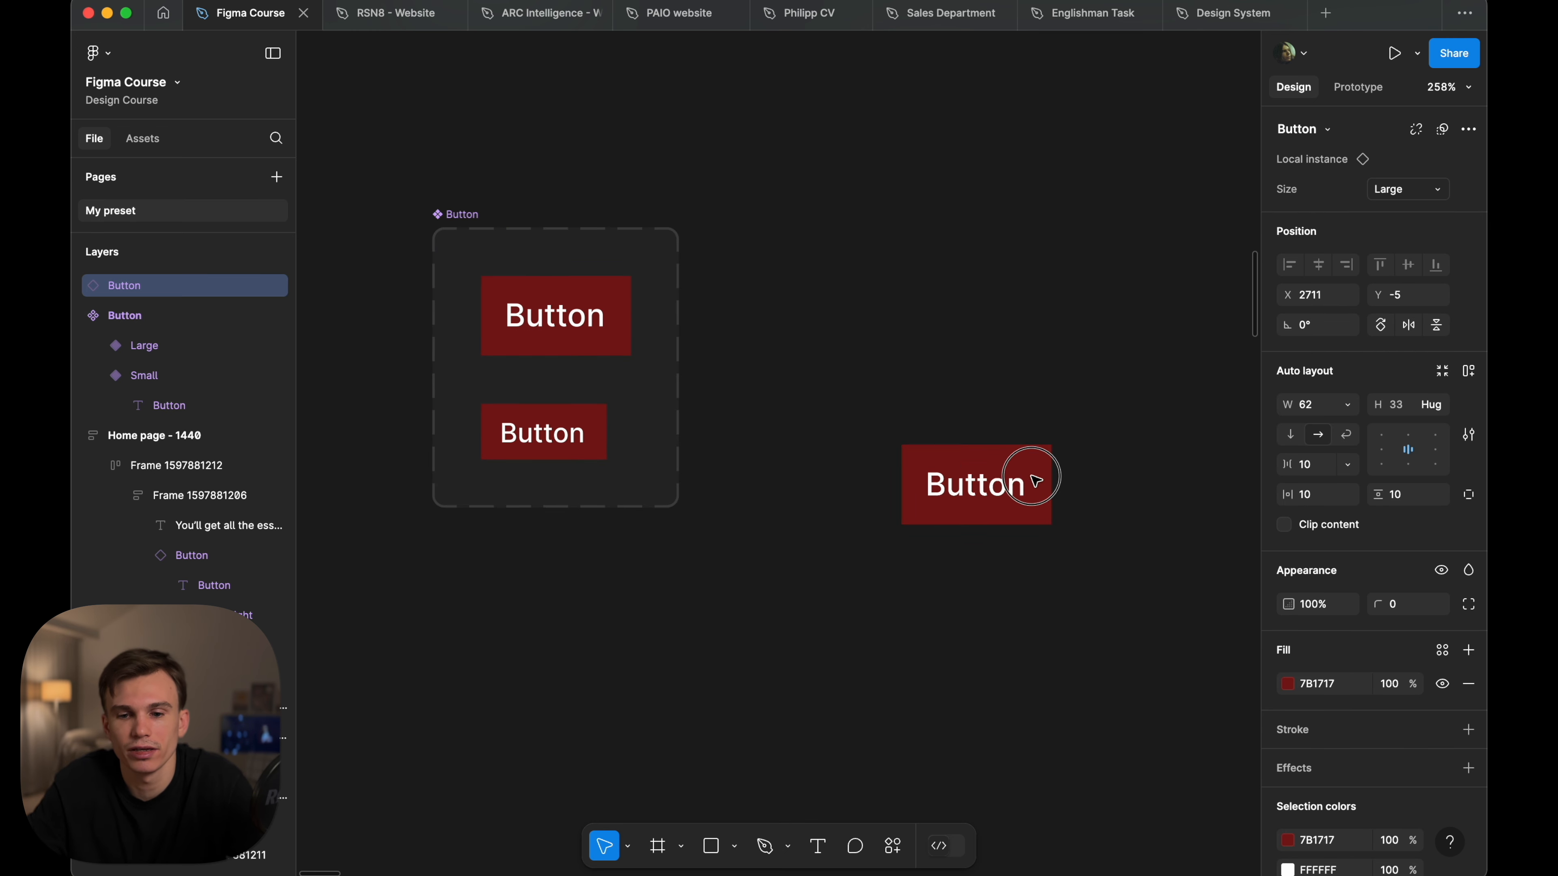
{"action": "left_click_drag", "start_coordinate": [999, 485], "coordinate": [1000, 460]}
{"action": "left_click_drag", "start_coordinate": [451, 222], "coordinate": [461, 305]}
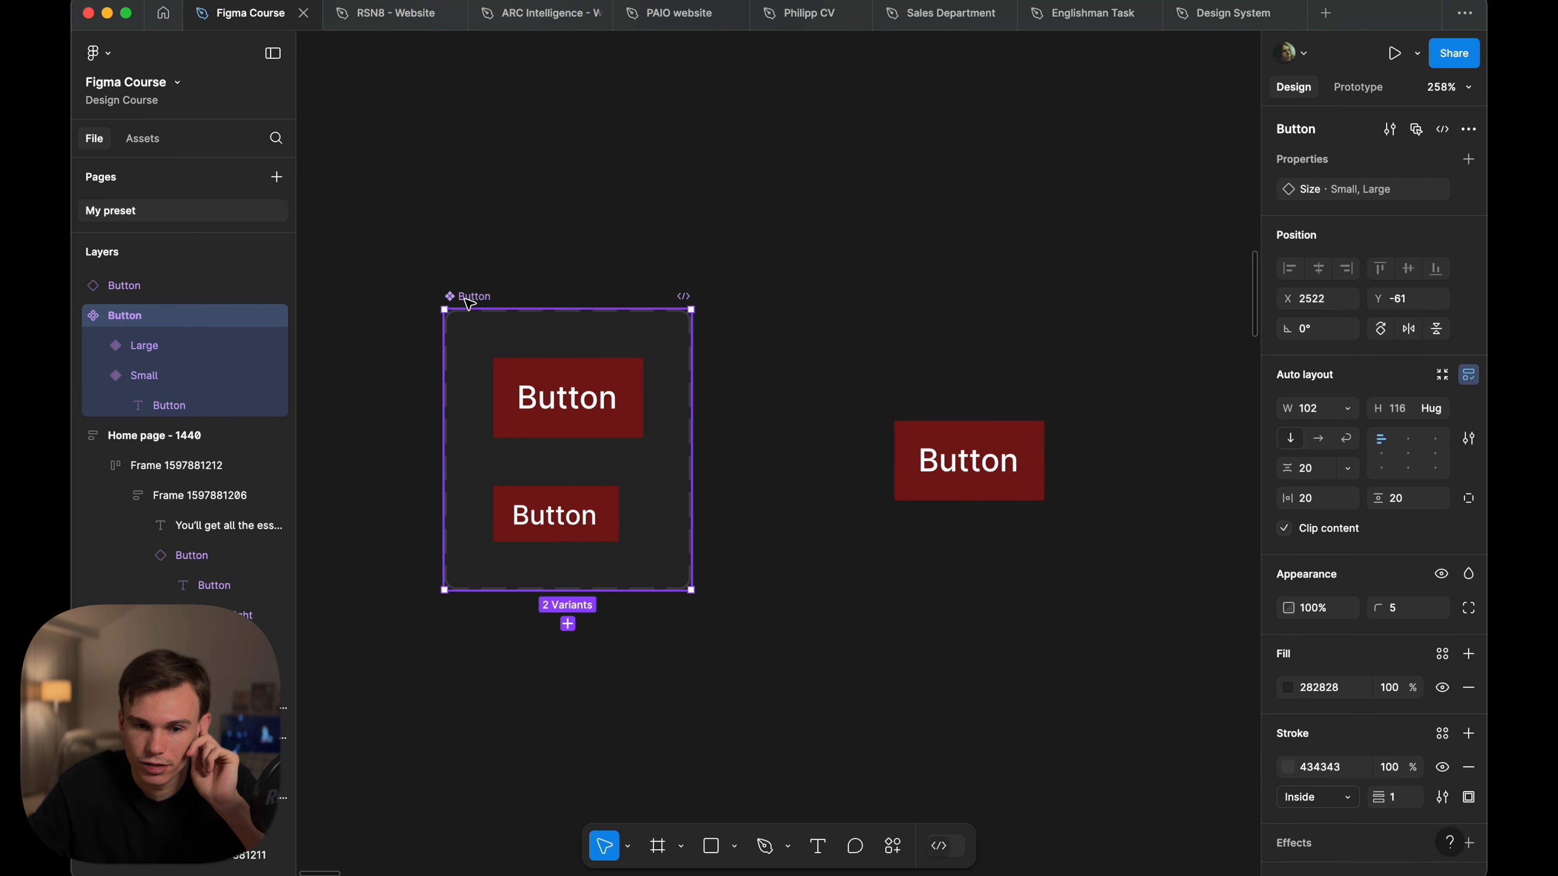
{"action": "scroll", "coordinate": [726, 214], "scroll_direction": "down", "scroll_amount": 2}
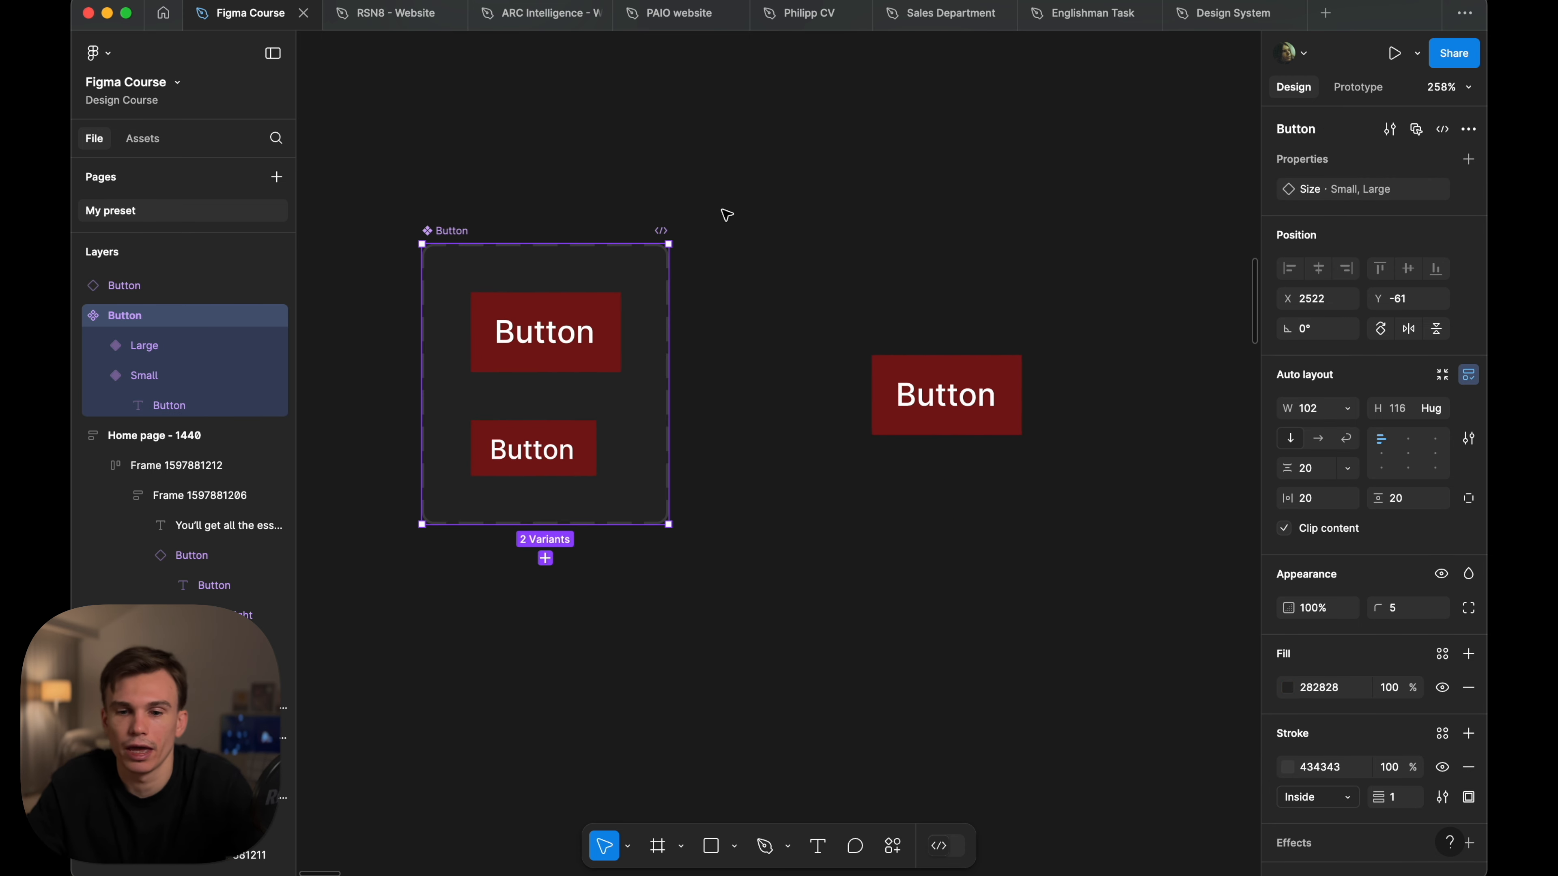
- Go from the Button instance to its main component and return to the instance
{"action": "left_click", "coordinate": [926, 428]}
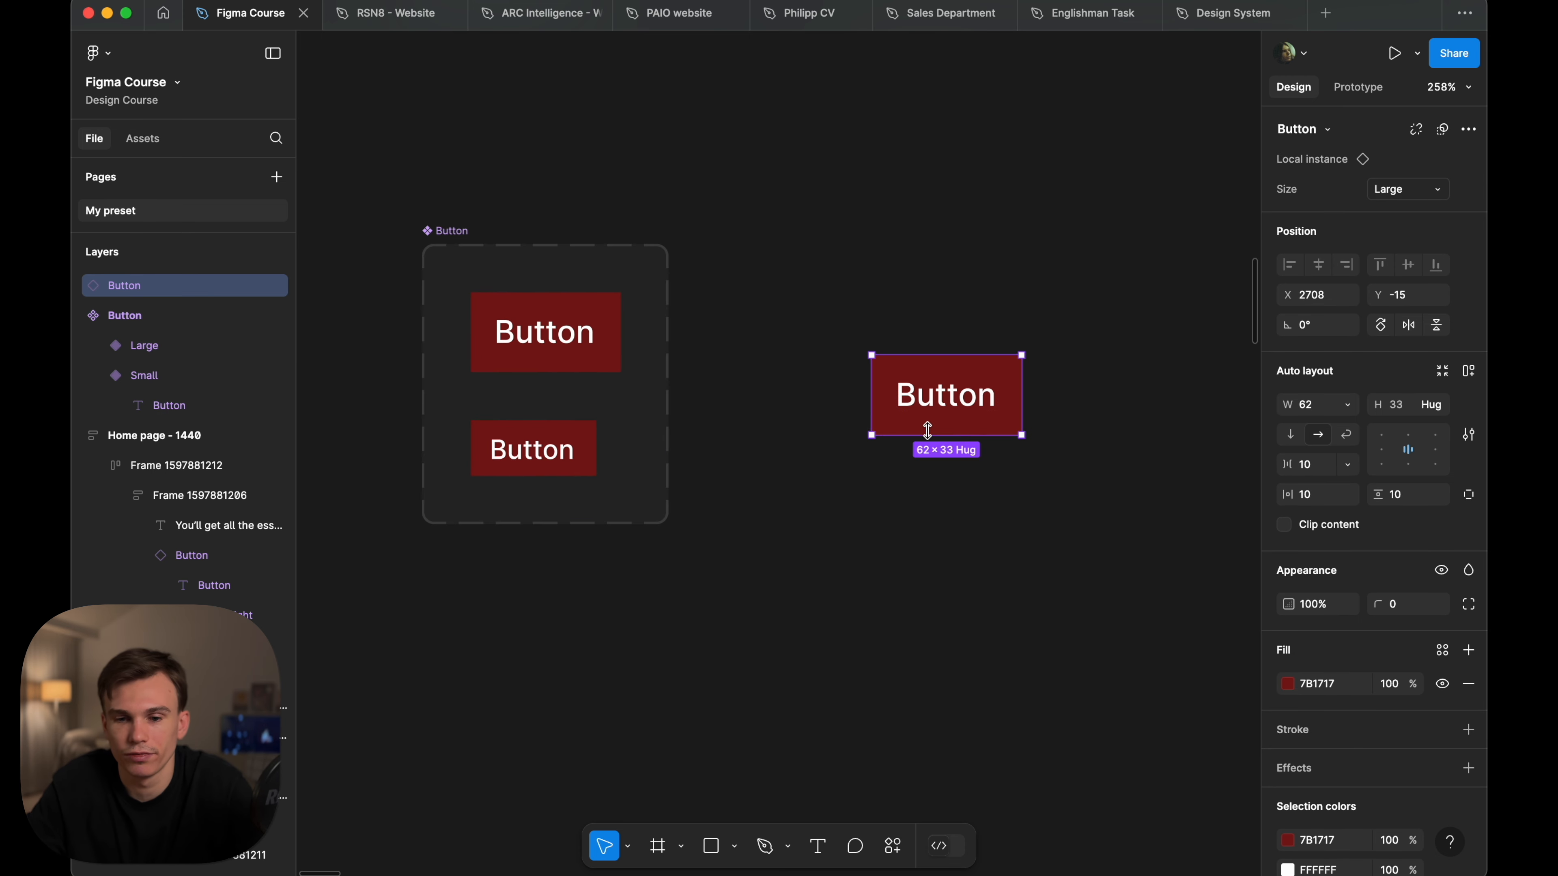
{"action": "left_click", "coordinate": [1363, 161]}
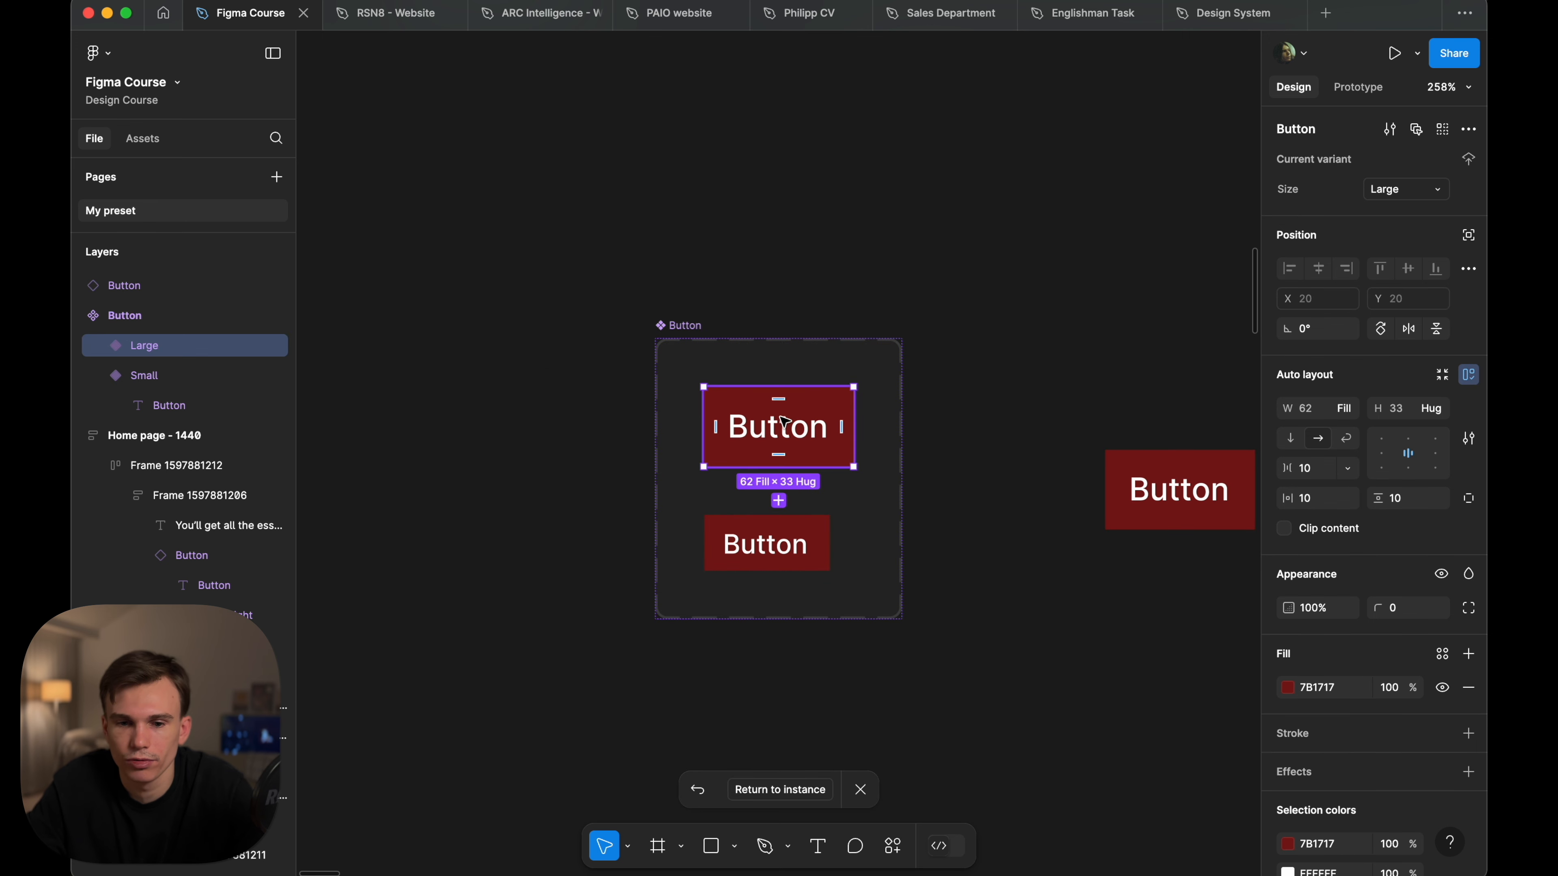
{"action": "scroll", "coordinate": [788, 435], "scroll_direction": "right", "scroll_amount": 3}
{"action": "left_click", "coordinate": [780, 789]}
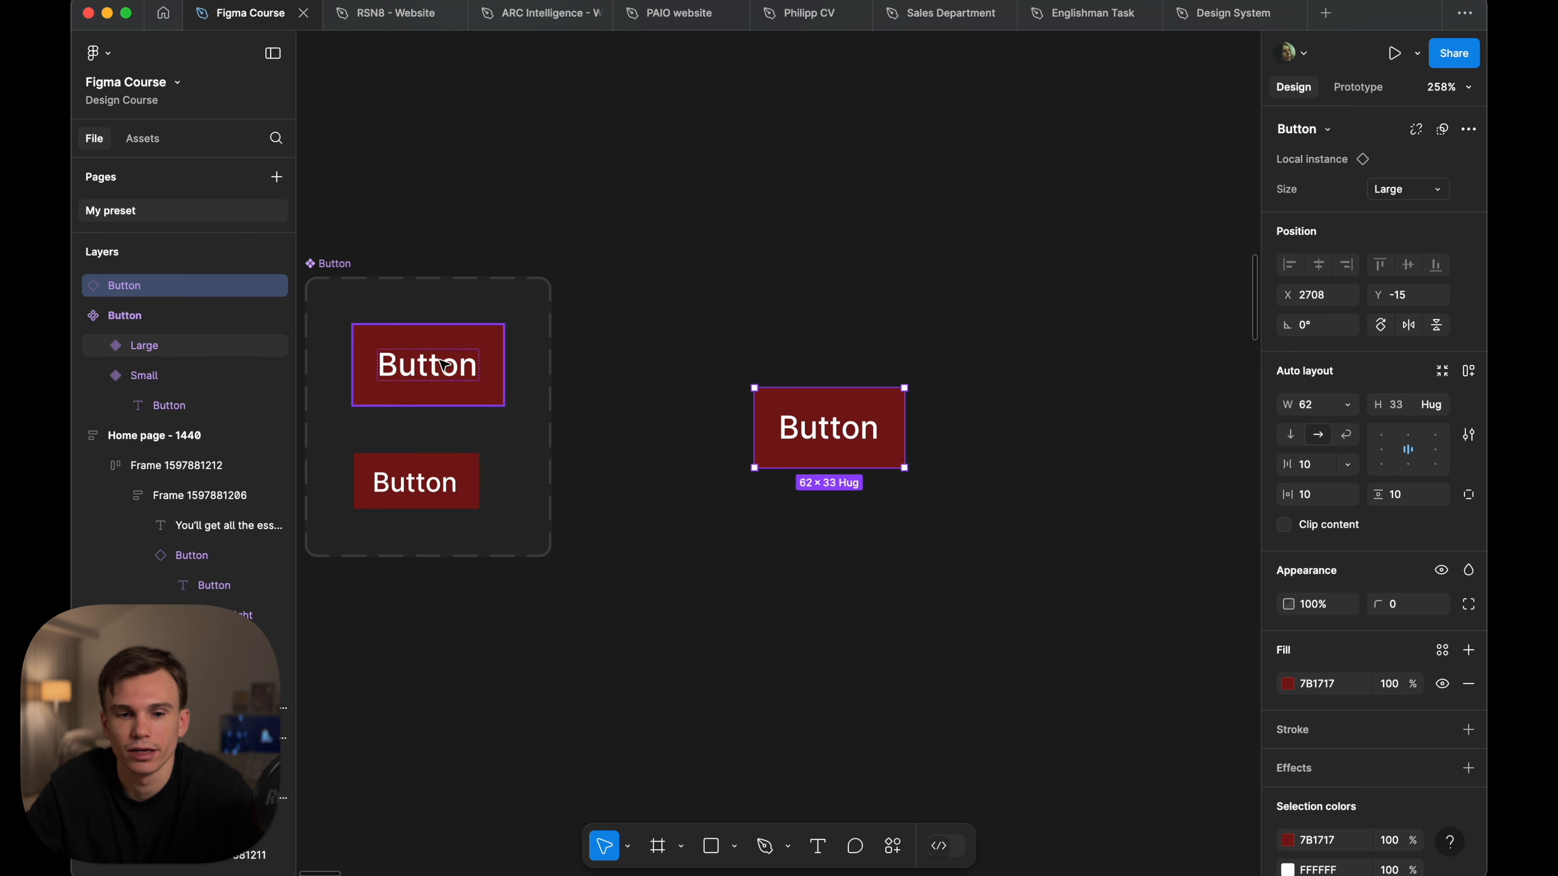
- Switch the Button instance's Size property to Small
{"action": "left_click", "coordinate": [1399, 190]}
{"action": "left_click", "coordinate": [1377, 164]}
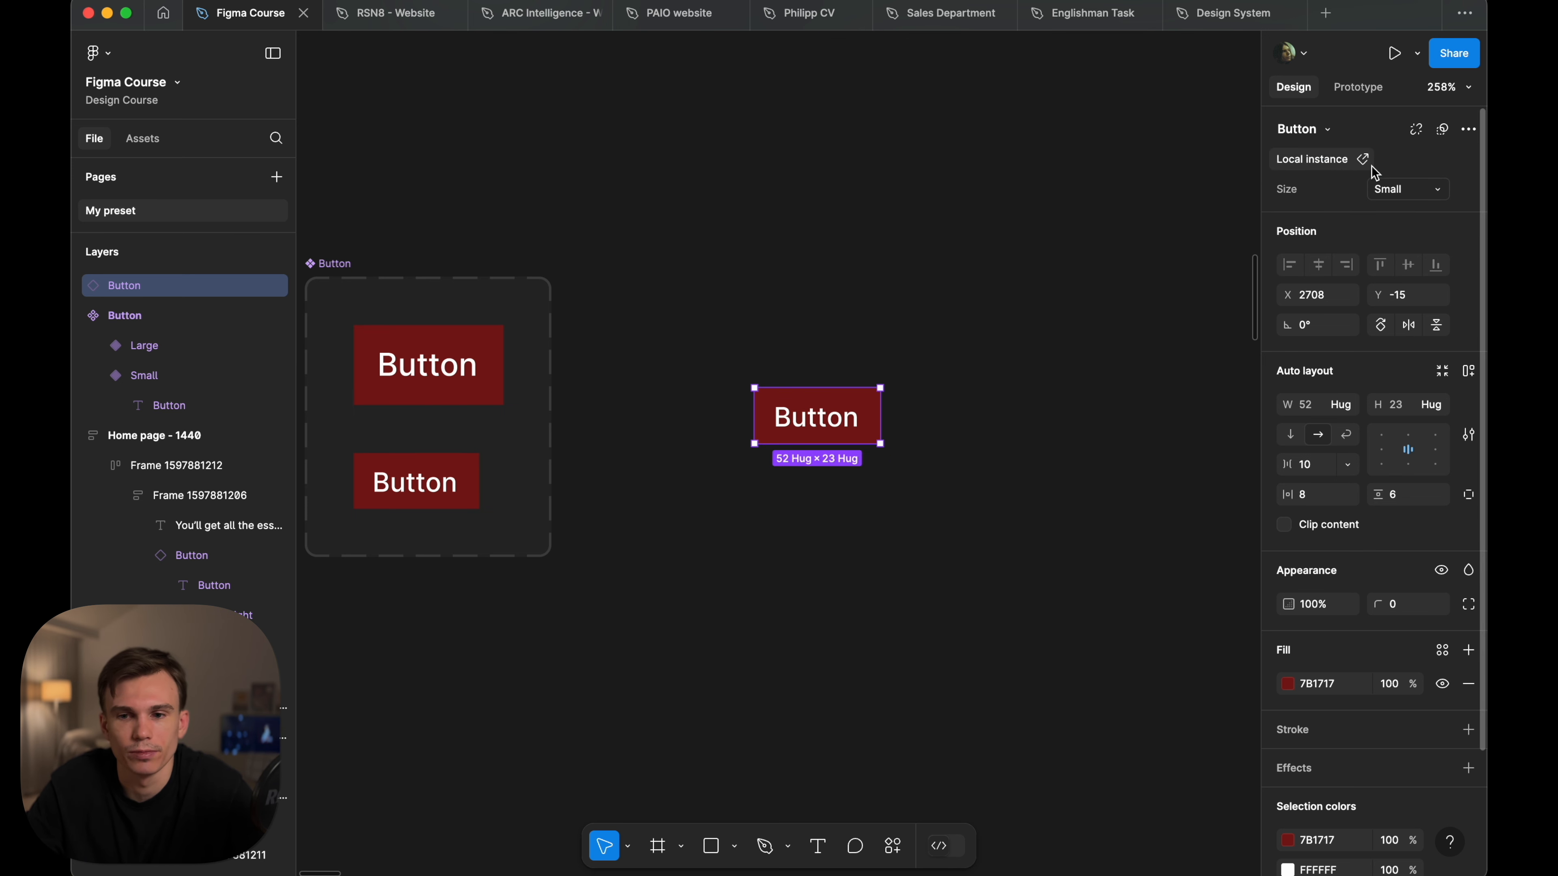
- Switch the Button instance's Size property to Large and move the instance below the component set to about X 2502, Y 126
{"action": "left_click", "coordinate": [1410, 192]}
{"action": "left_click", "coordinate": [1397, 212]}
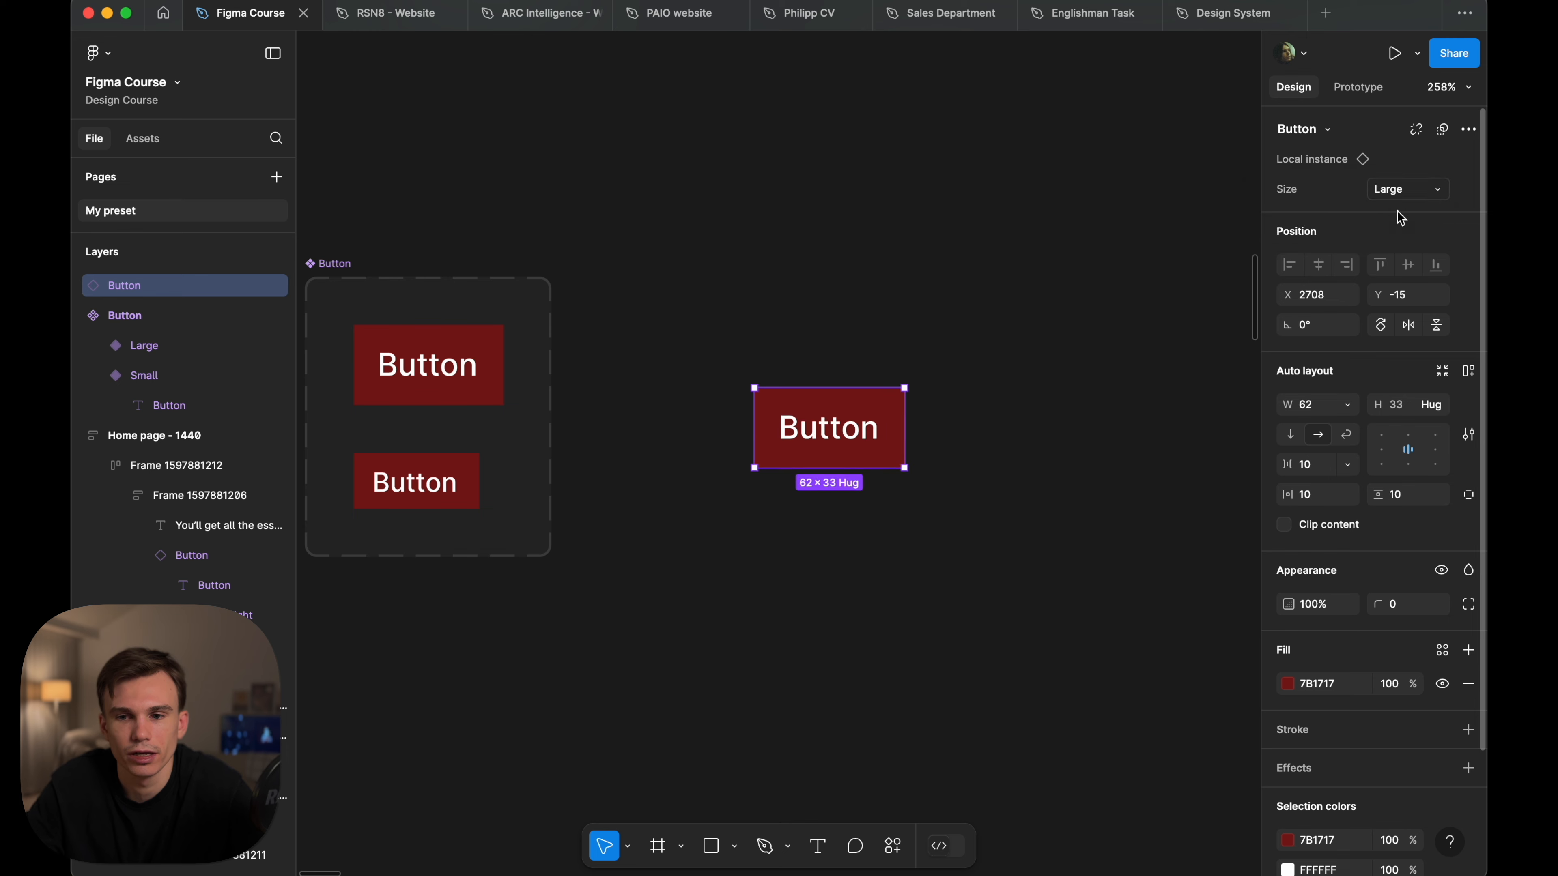
{"action": "left_click", "coordinate": [1158, 352]}
{"action": "scroll", "coordinate": [1159, 352], "scroll_direction": "left", "scroll_amount": 2}
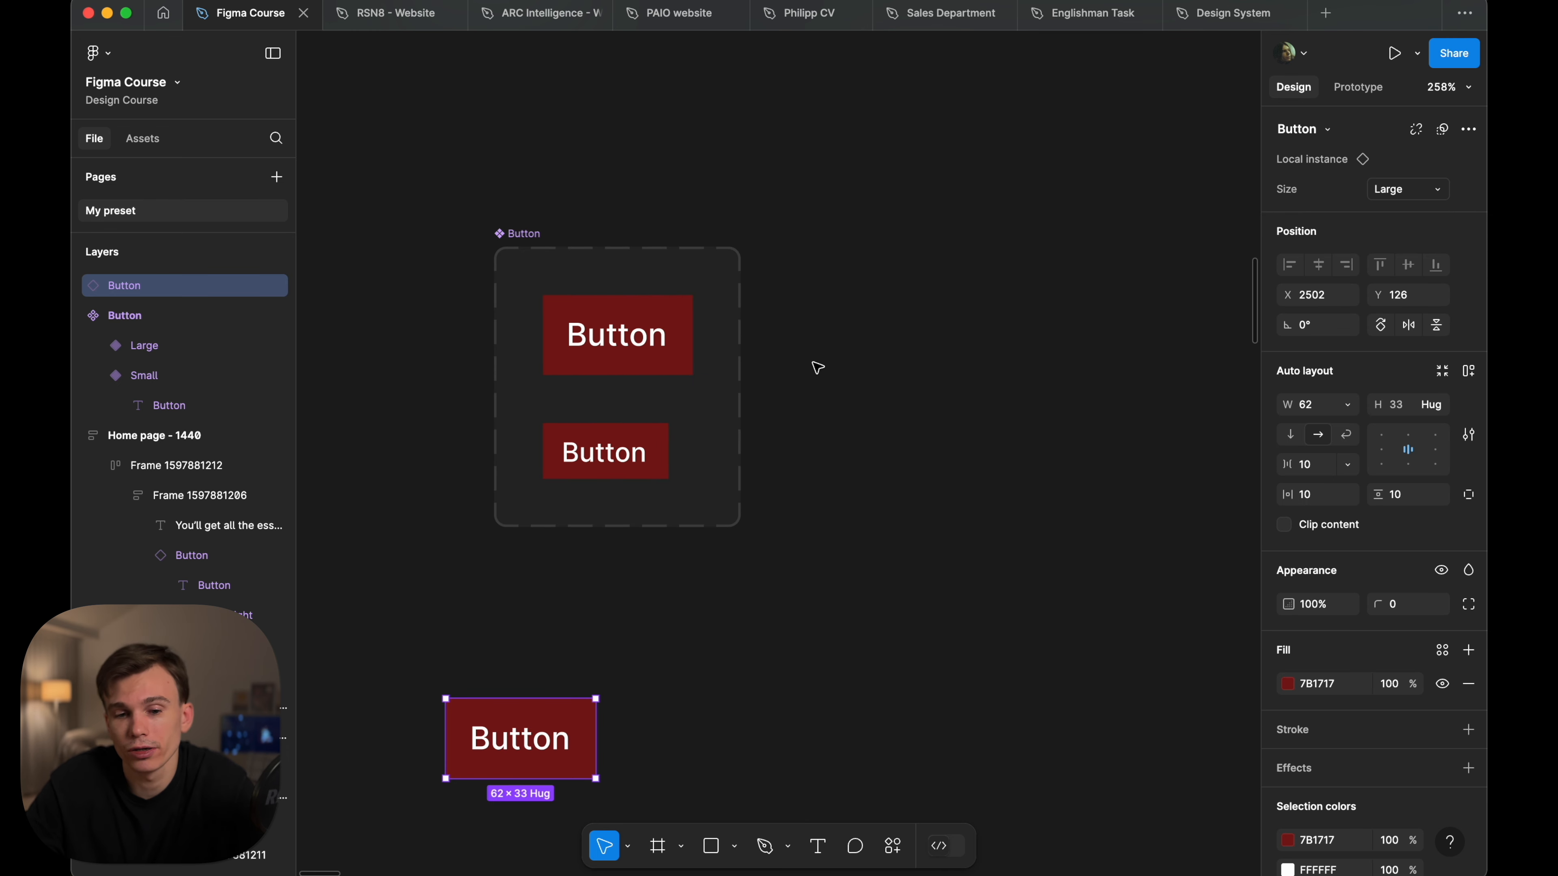
- Compare the Large and Small variants and set the Small variant's horizontal and vertical padding to 10
{"action": "left_click", "coordinate": [685, 316]}
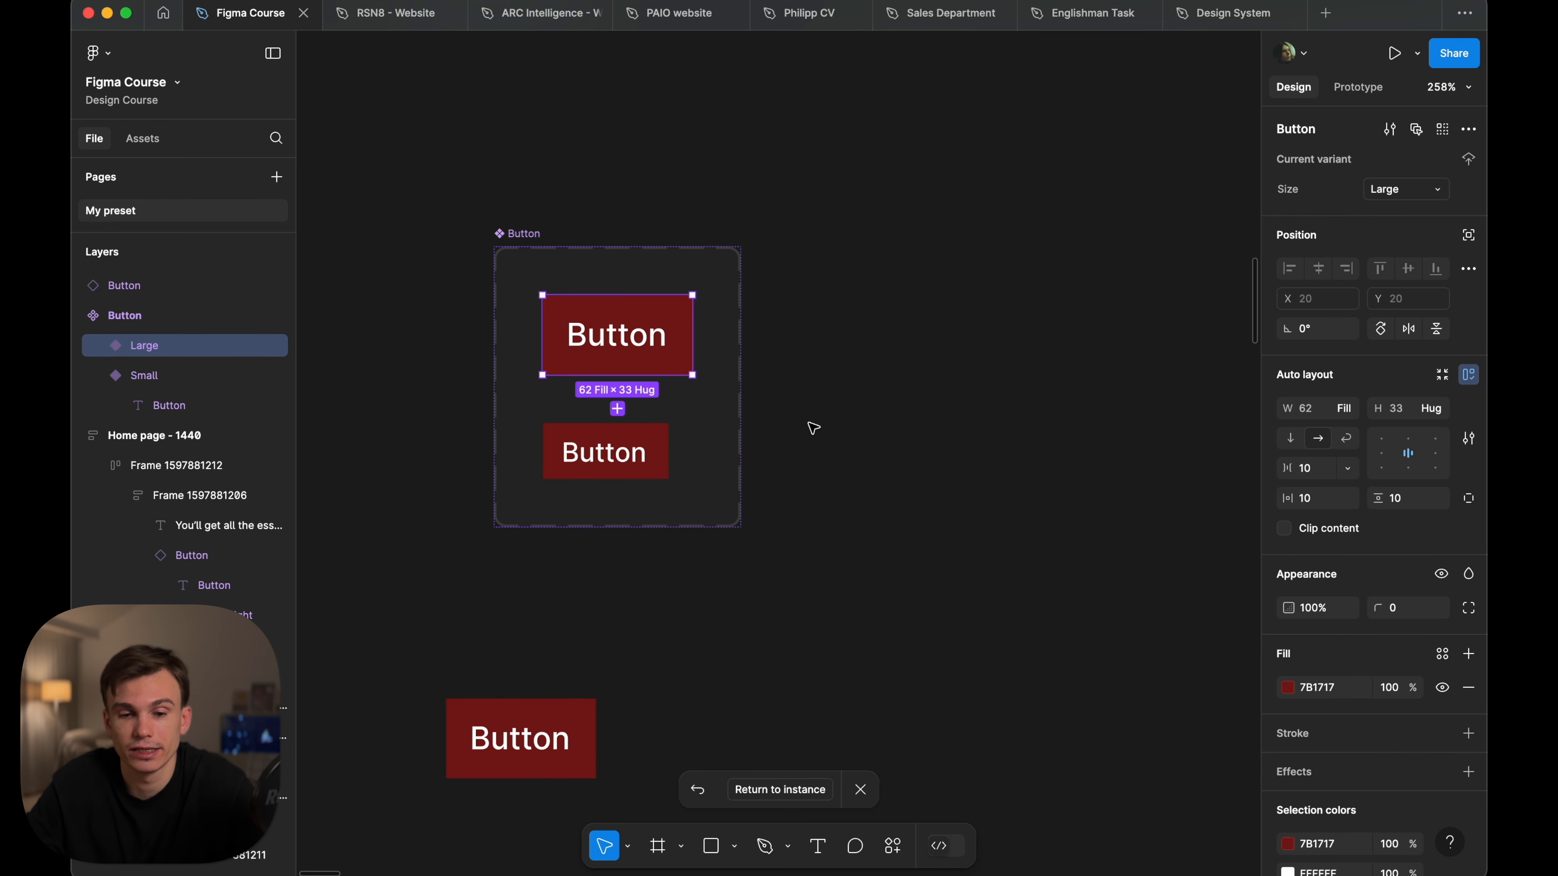
{"action": "left_click", "coordinate": [656, 471]}
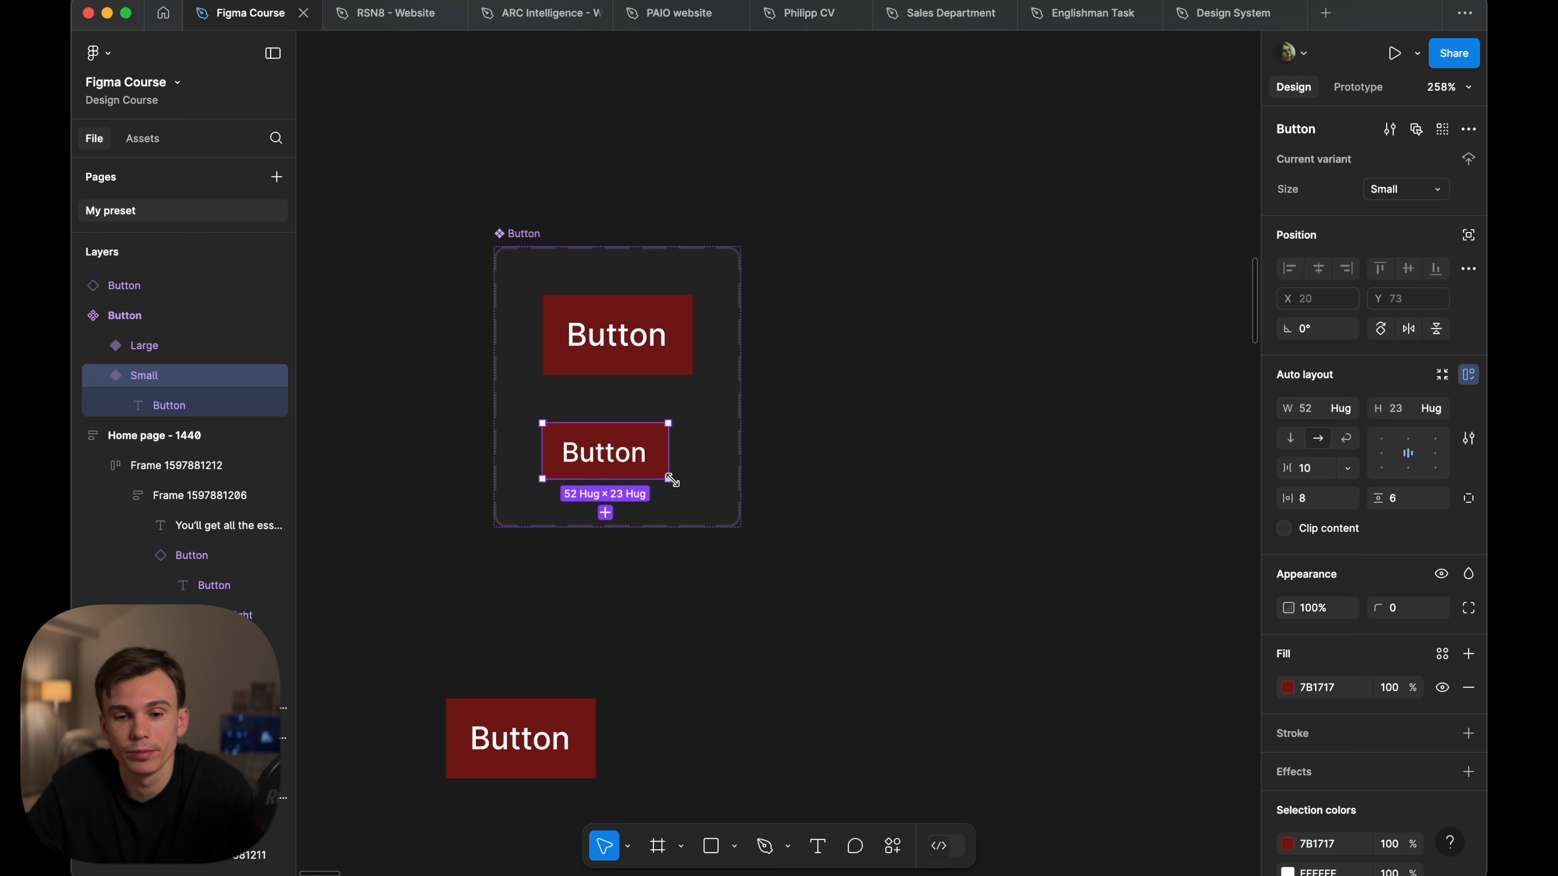
{"action": "left_click", "coordinate": [639, 325]}
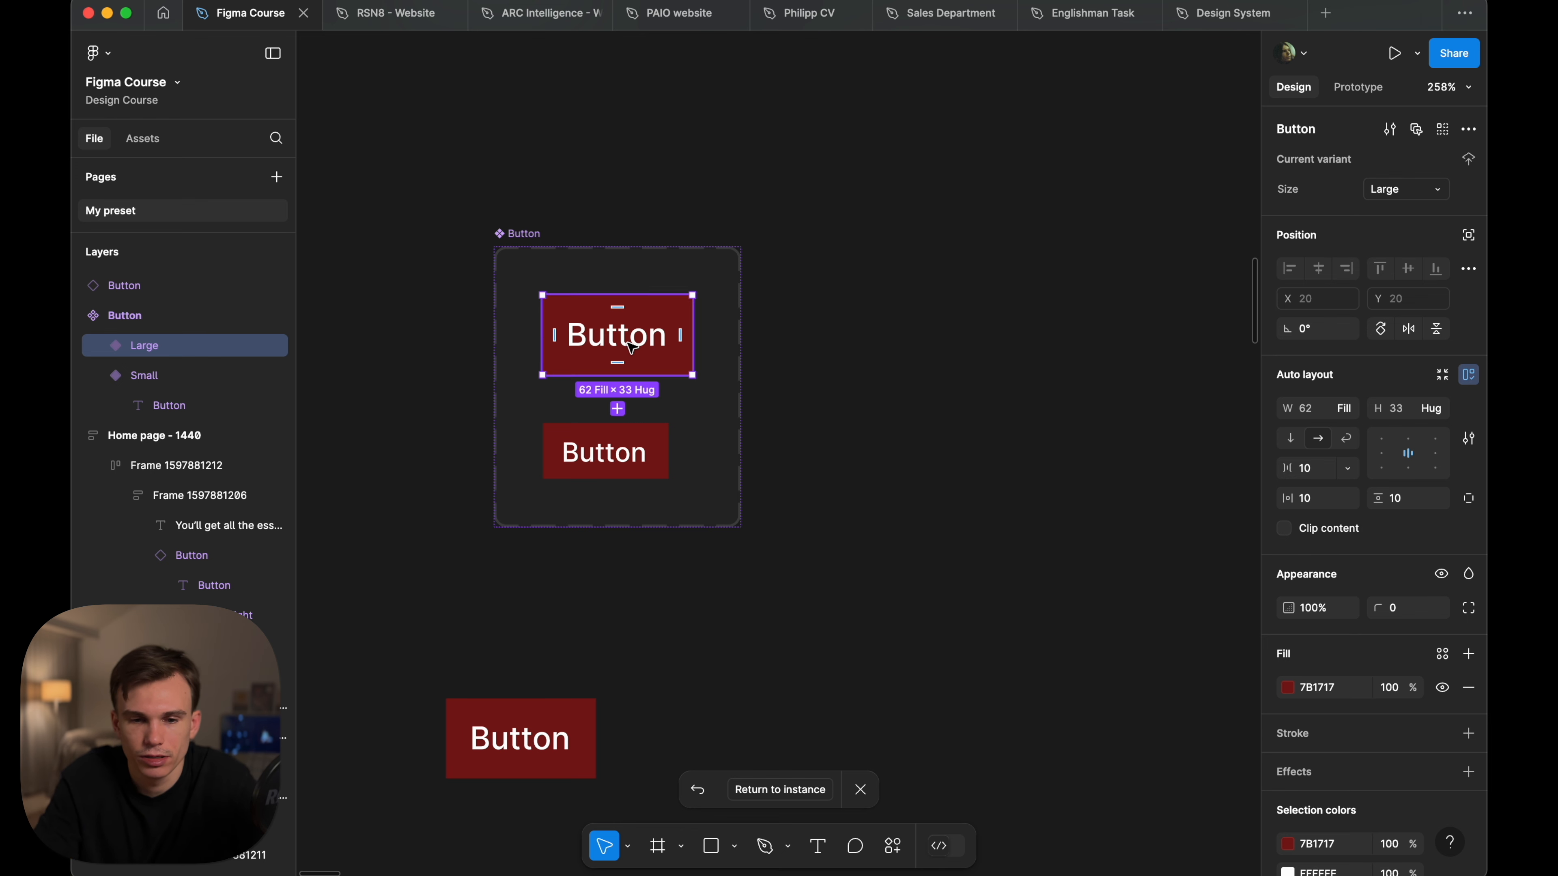
{"action": "left_click", "coordinate": [621, 436]}
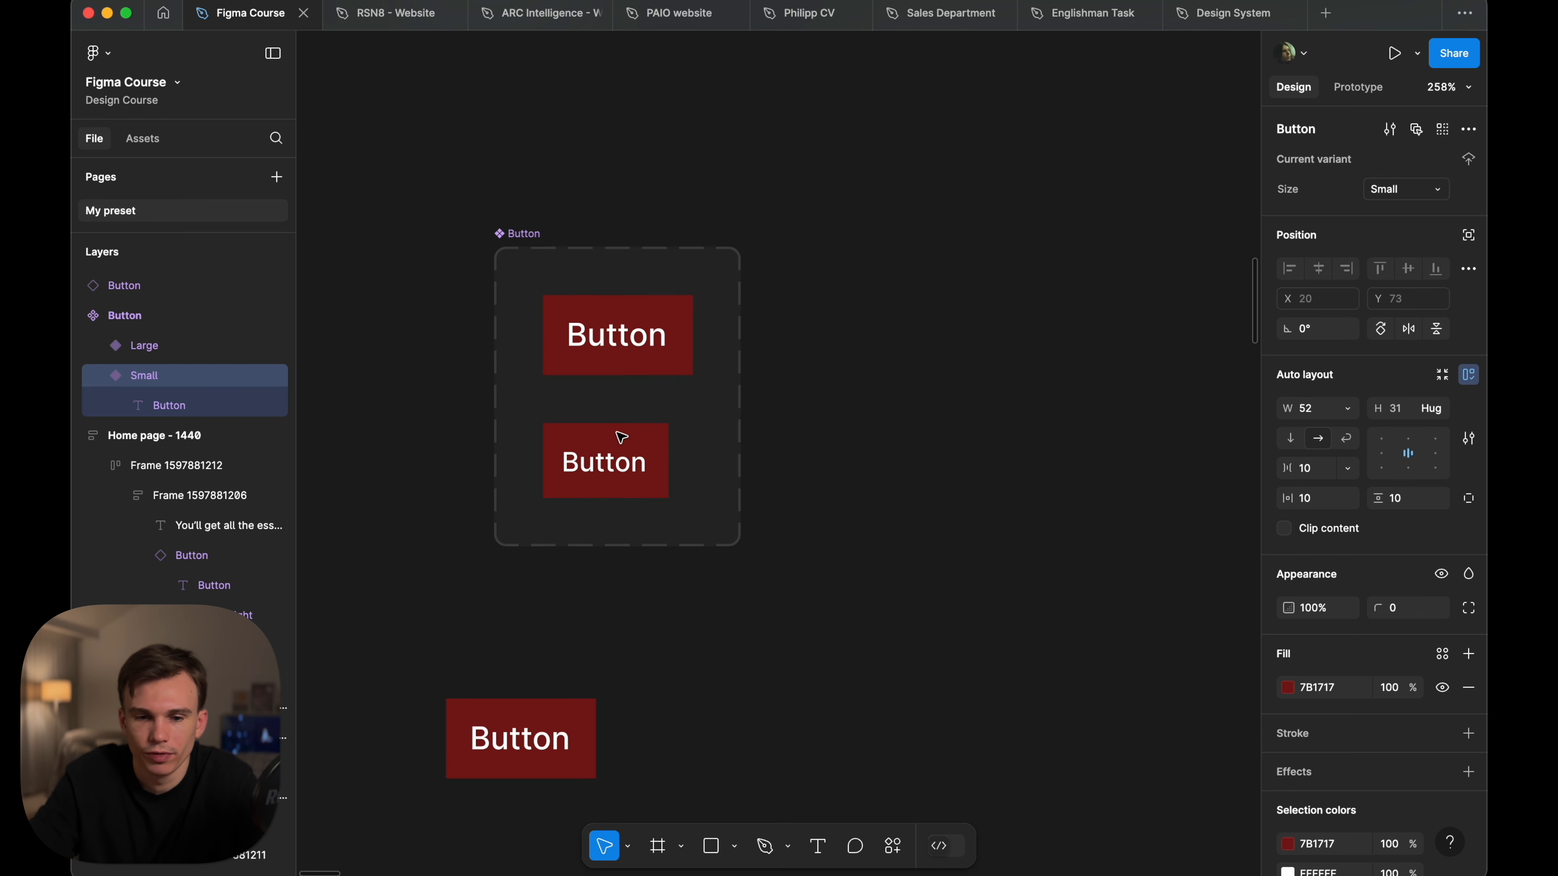
- Match the Small variant to the Large one by setting its label to size 13 and its width to 62
{"action": "double_click", "coordinate": [650, 343]}
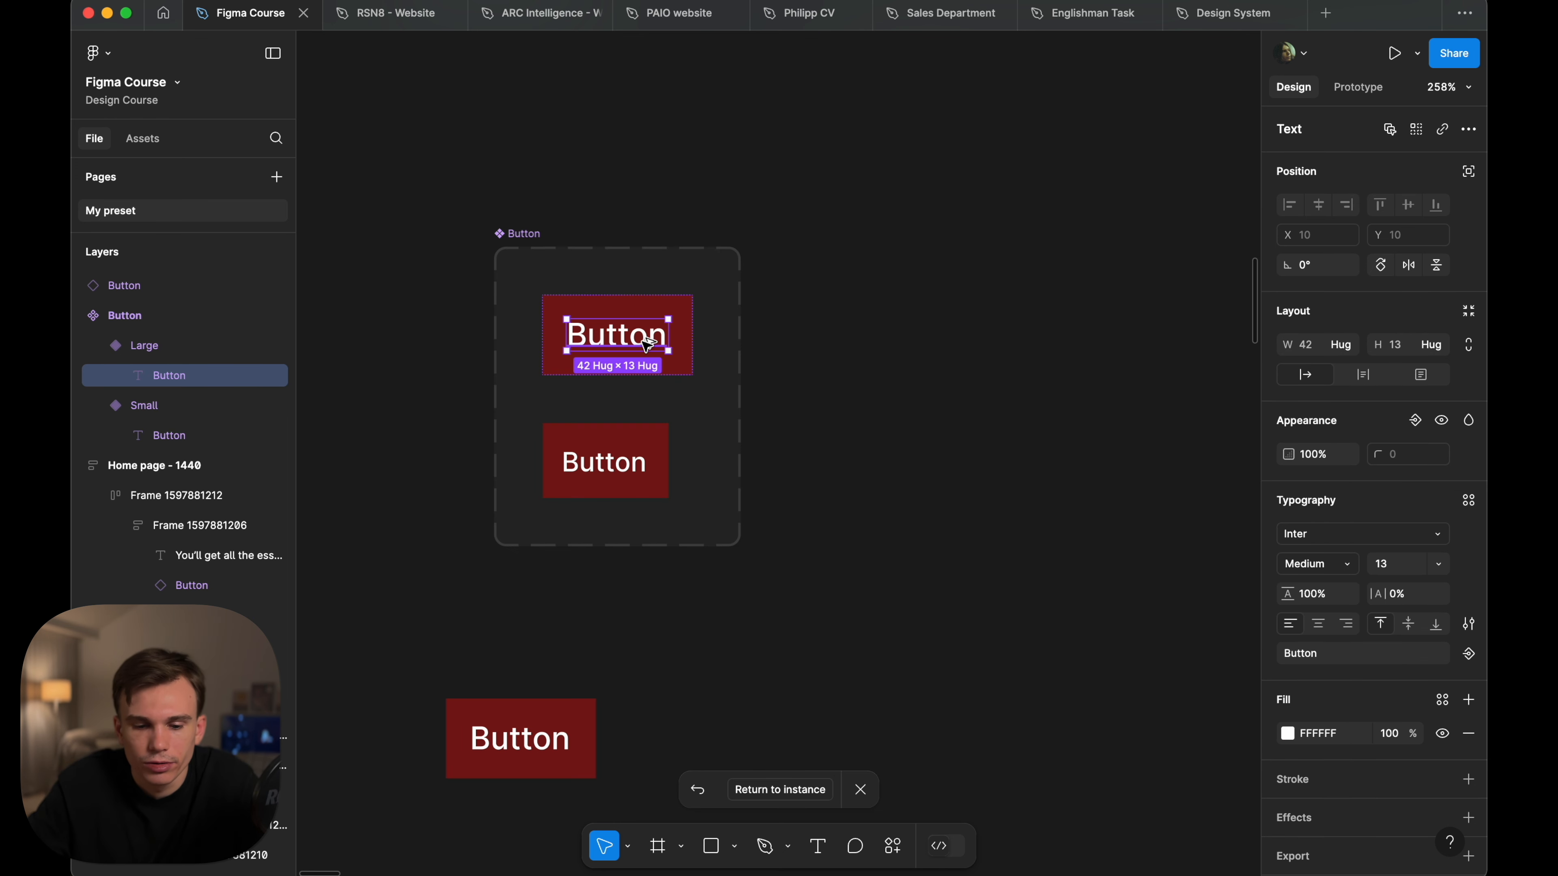
{"action": "left_click", "coordinate": [627, 474]}
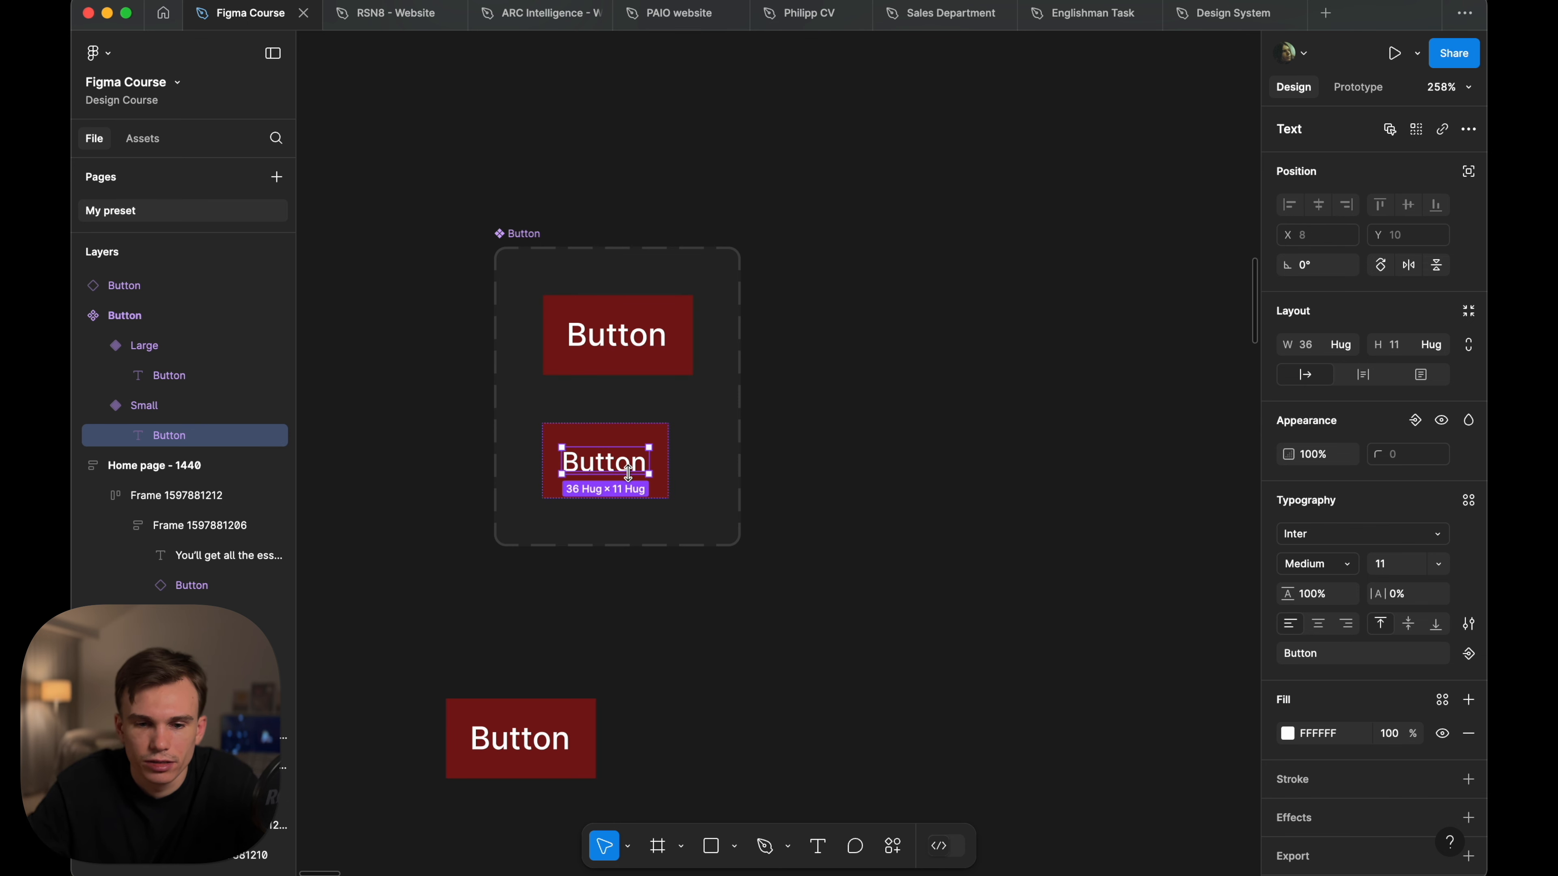
{"action": "key", "text": "shift+Return"}
{"action": "left_click", "coordinate": [1320, 412]}
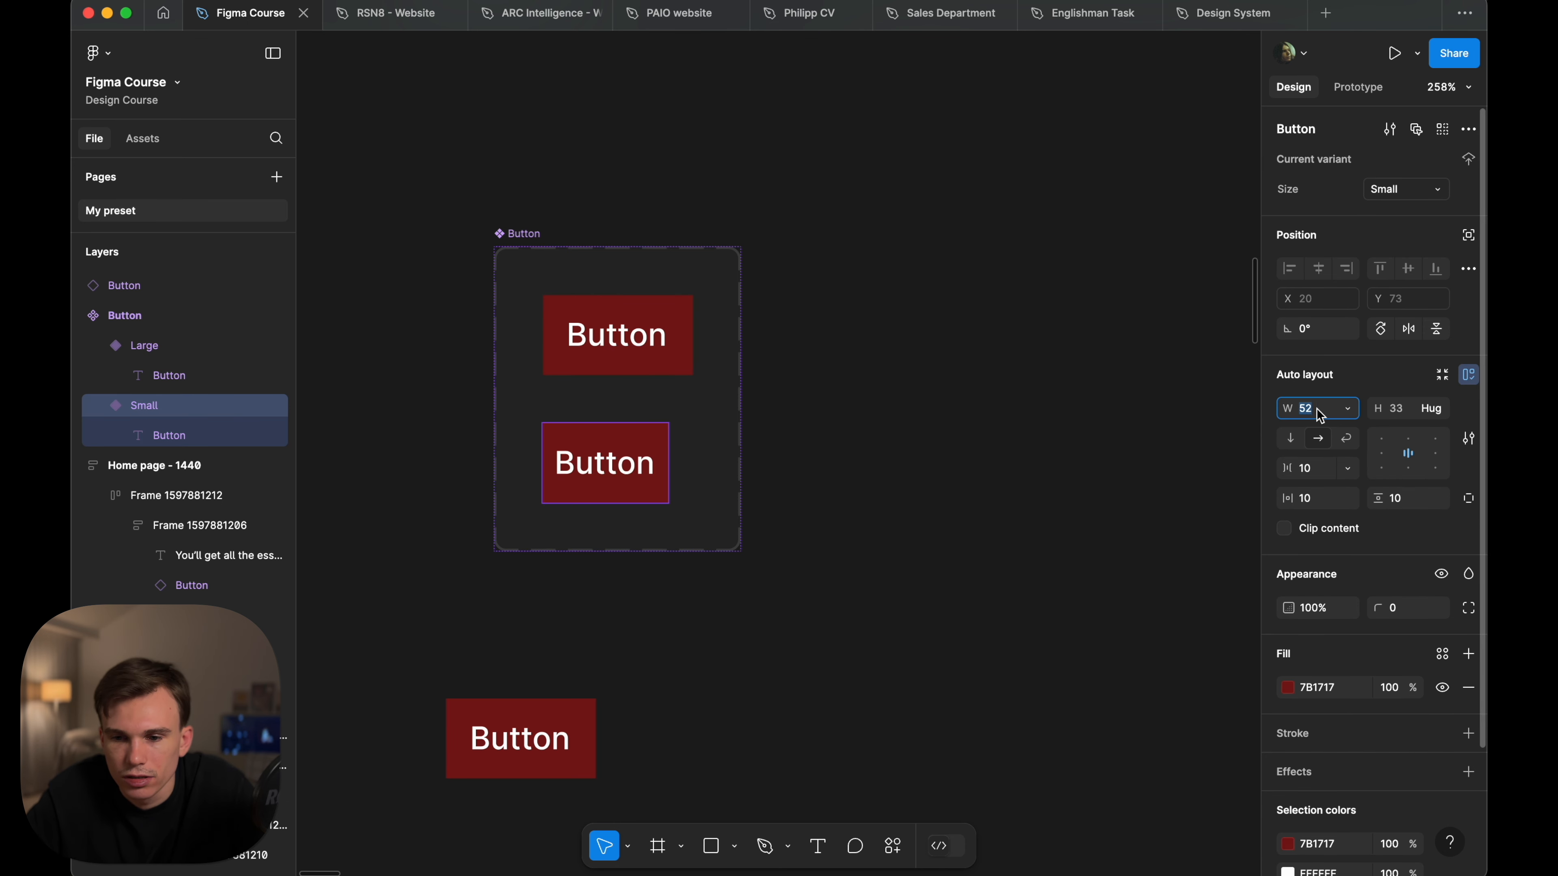
{"action": "key", "text": "shift+Up"}
{"action": "left_click", "coordinate": [970, 438]}
- Change the fill of the Large variant to blue 0400FF
{"action": "left_click", "coordinate": [654, 358]}
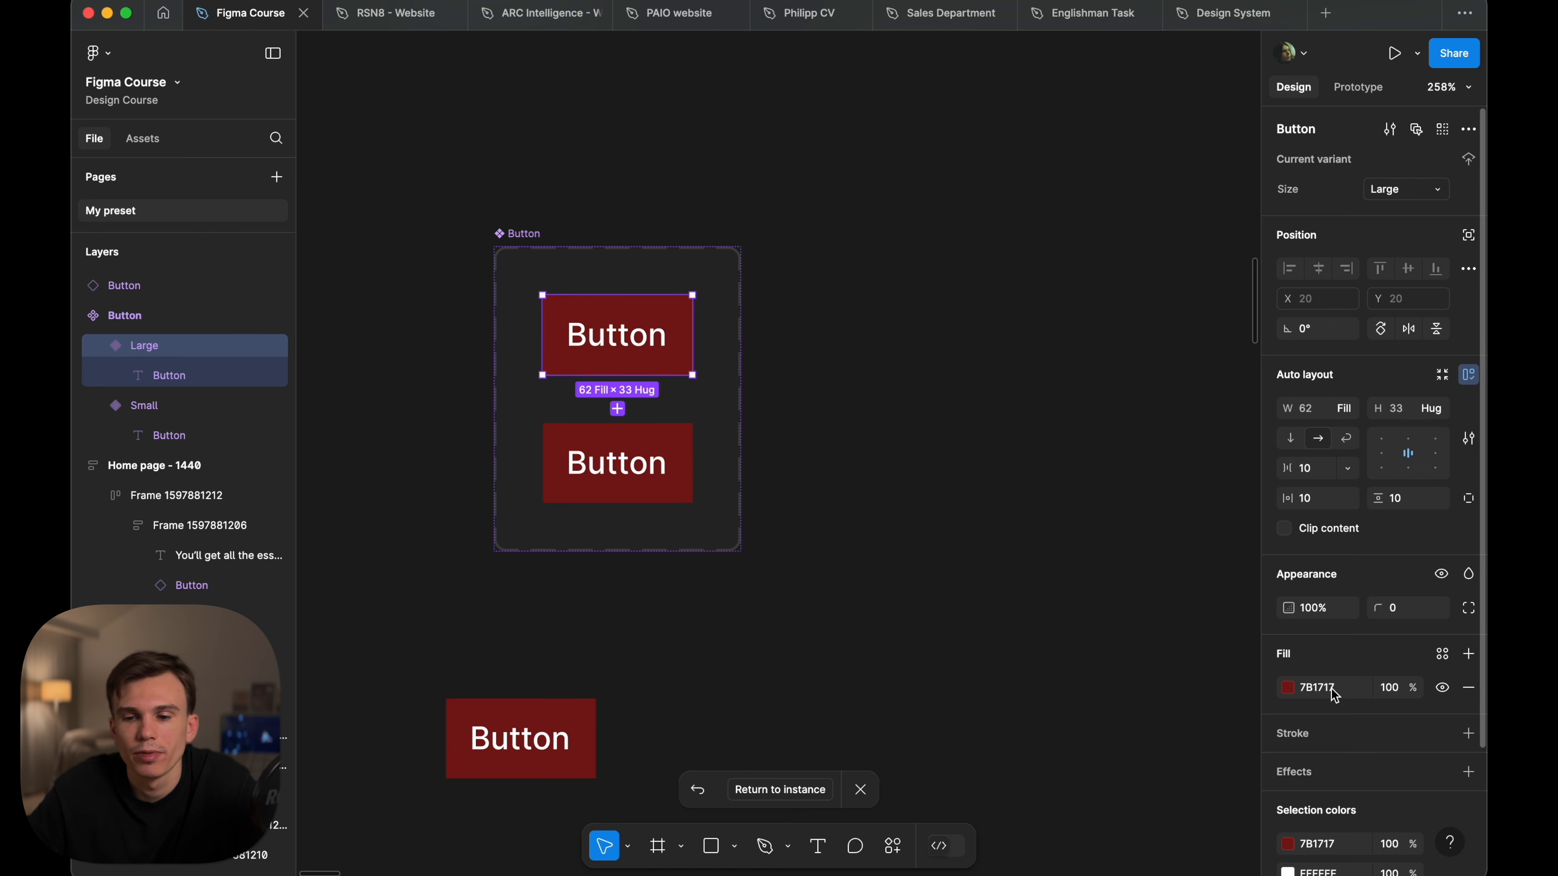
{"action": "left_click", "coordinate": [1288, 688]}
{"action": "left_click_drag", "start_coordinate": [1186, 583], "coordinate": [1261, 407]}
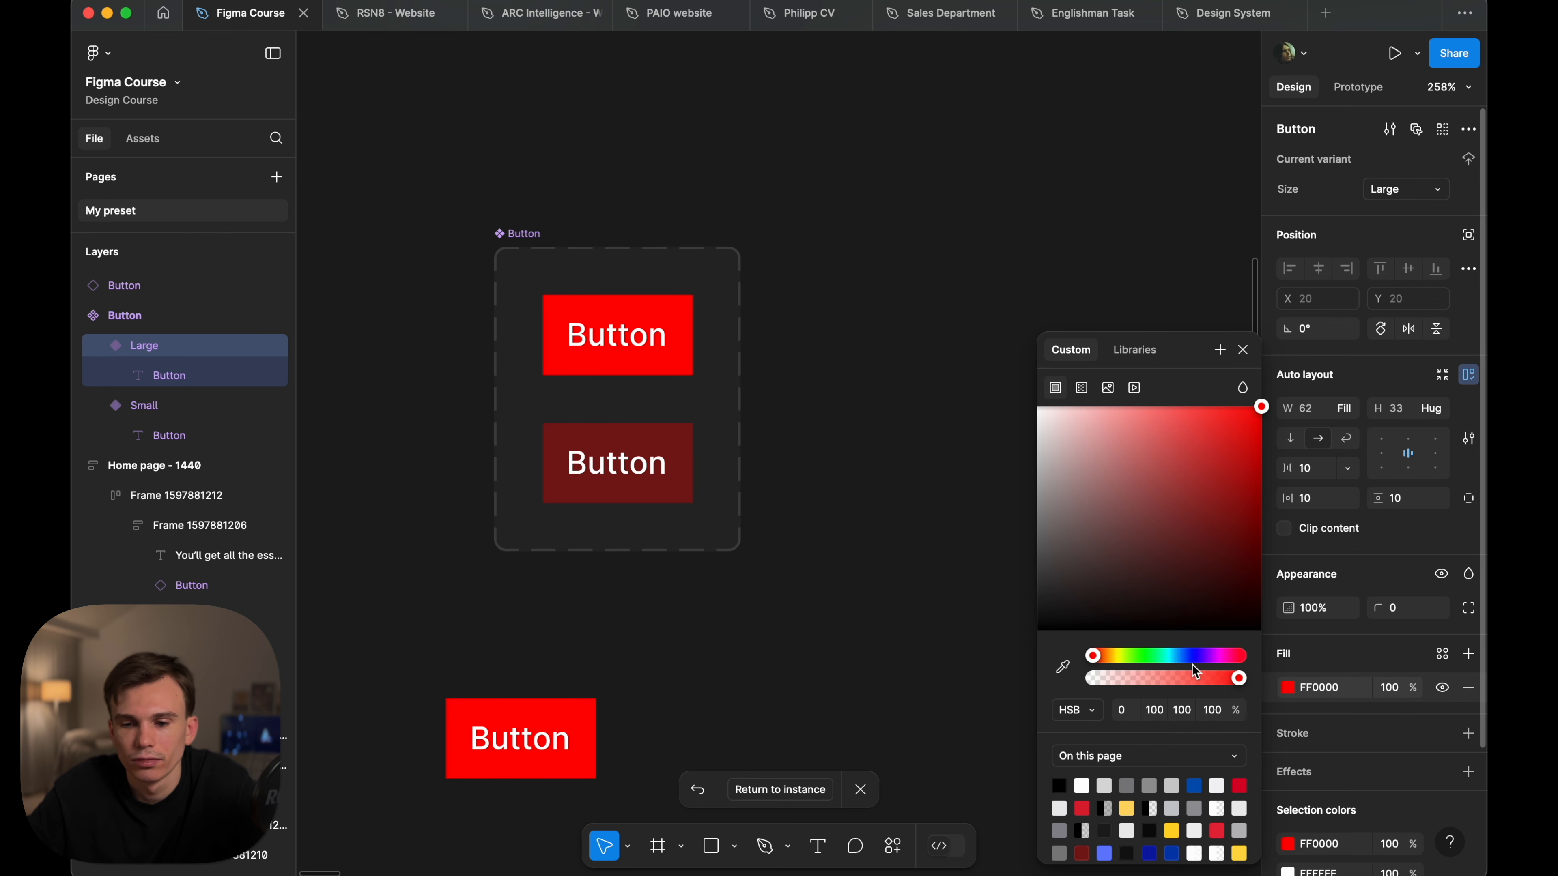
{"action": "left_click_drag", "start_coordinate": [1194, 657], "coordinate": [1190, 658]}
{"action": "left_click", "coordinate": [807, 630]}
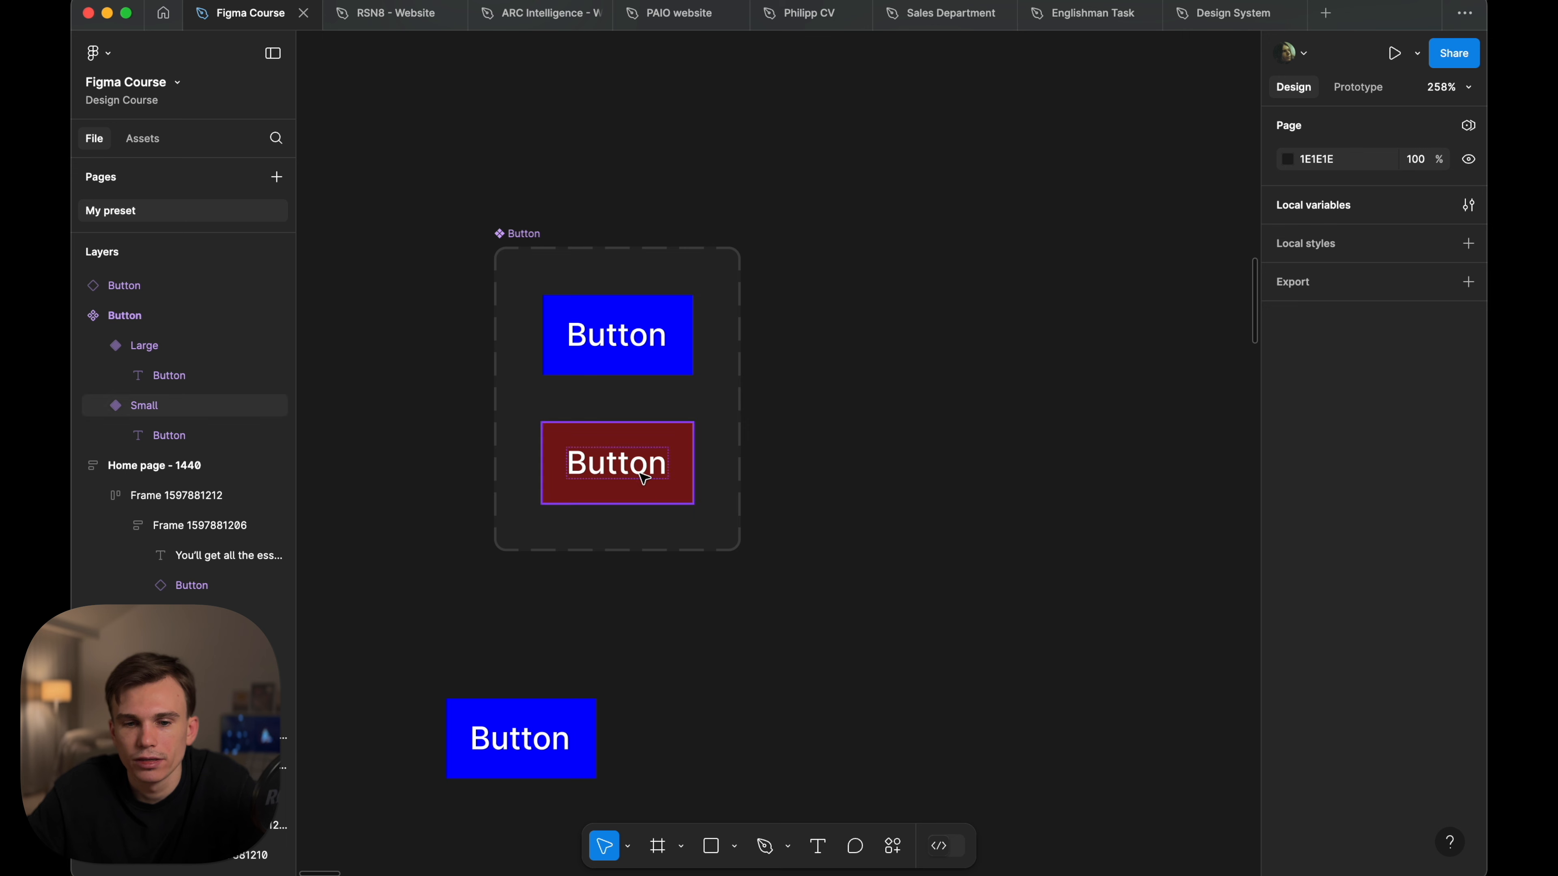
- Delete the blue Button instance below the component set and undo the deletion
{"action": "left_click", "coordinate": [537, 748]}
{"action": "key", "text": "Delete"}
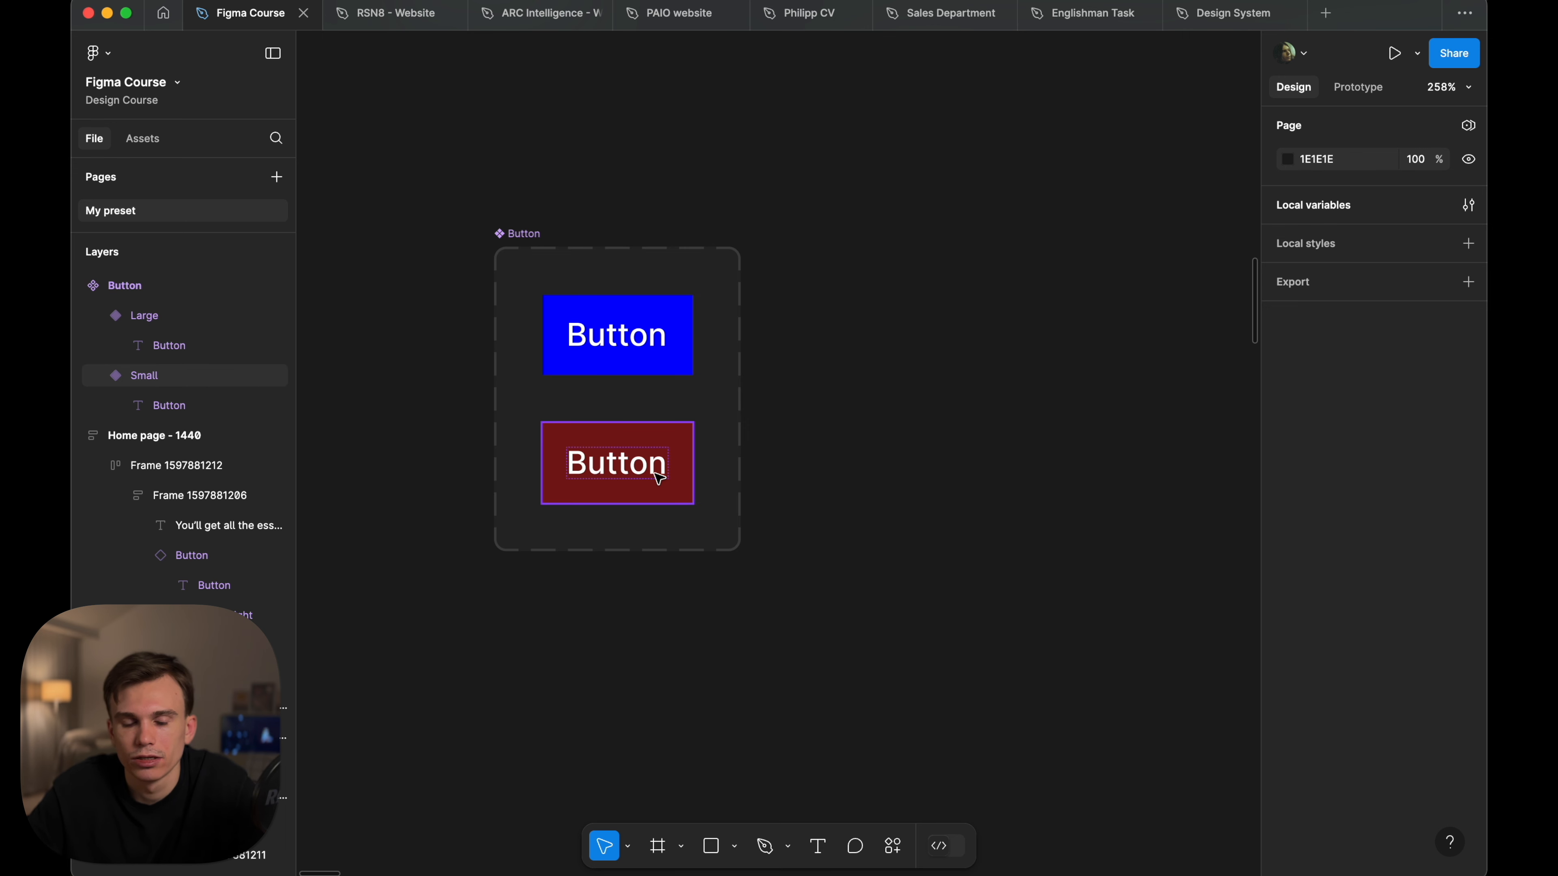
{"action": "key", "text": "super+z"}
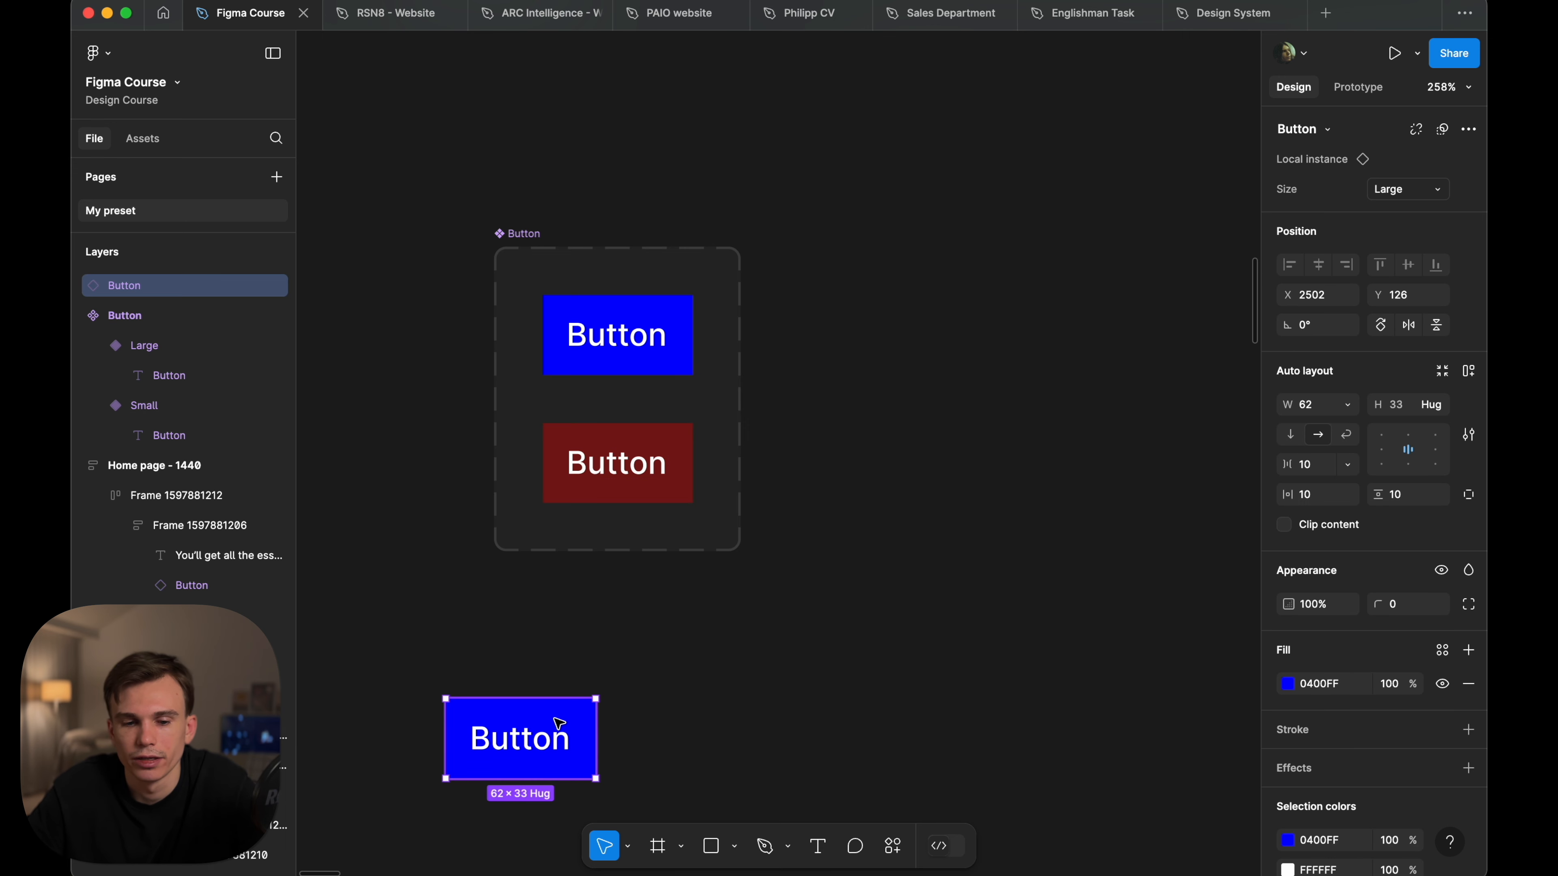
{"action": "left_click", "coordinate": [779, 613]}
{"action": "left_click", "coordinate": [686, 496]}
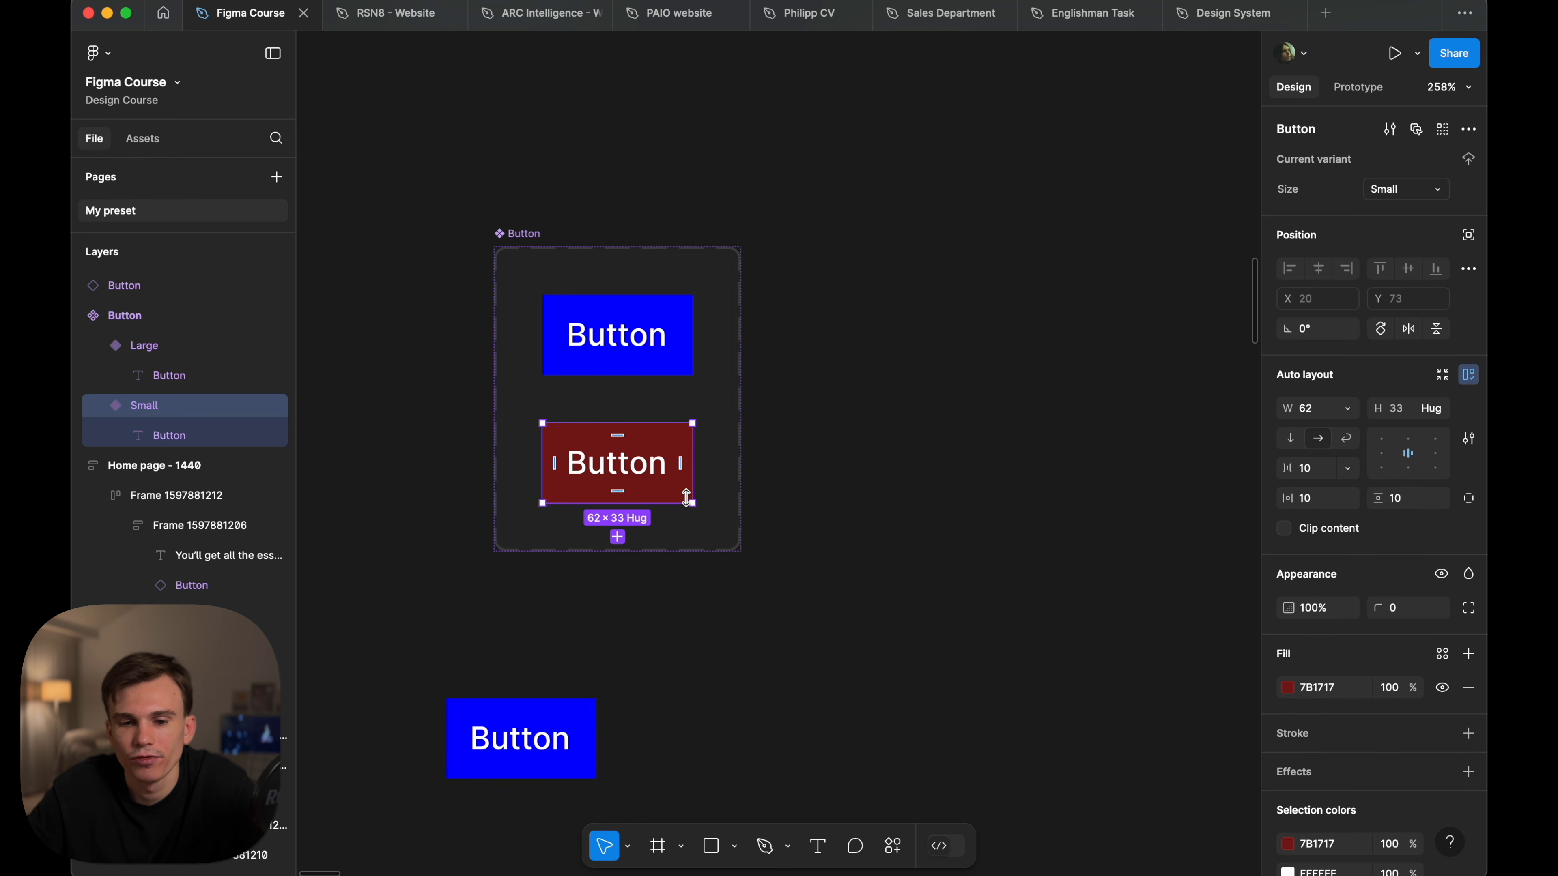
{"action": "left_click", "coordinate": [976, 452]}
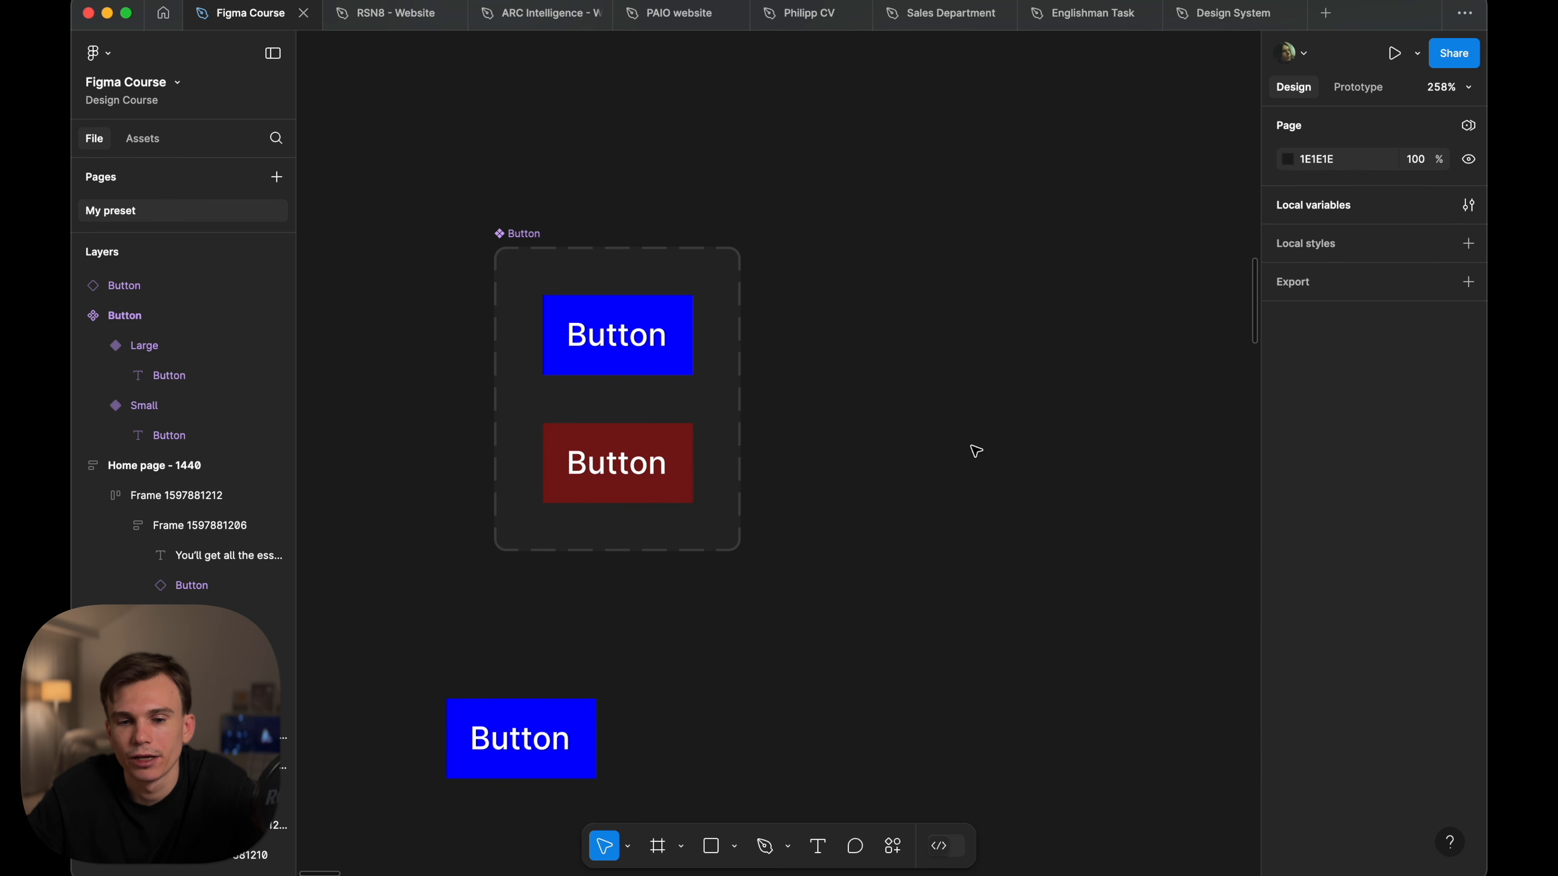
- Rename the Button component set's Size property to Color
{"action": "left_click", "coordinate": [525, 233]}
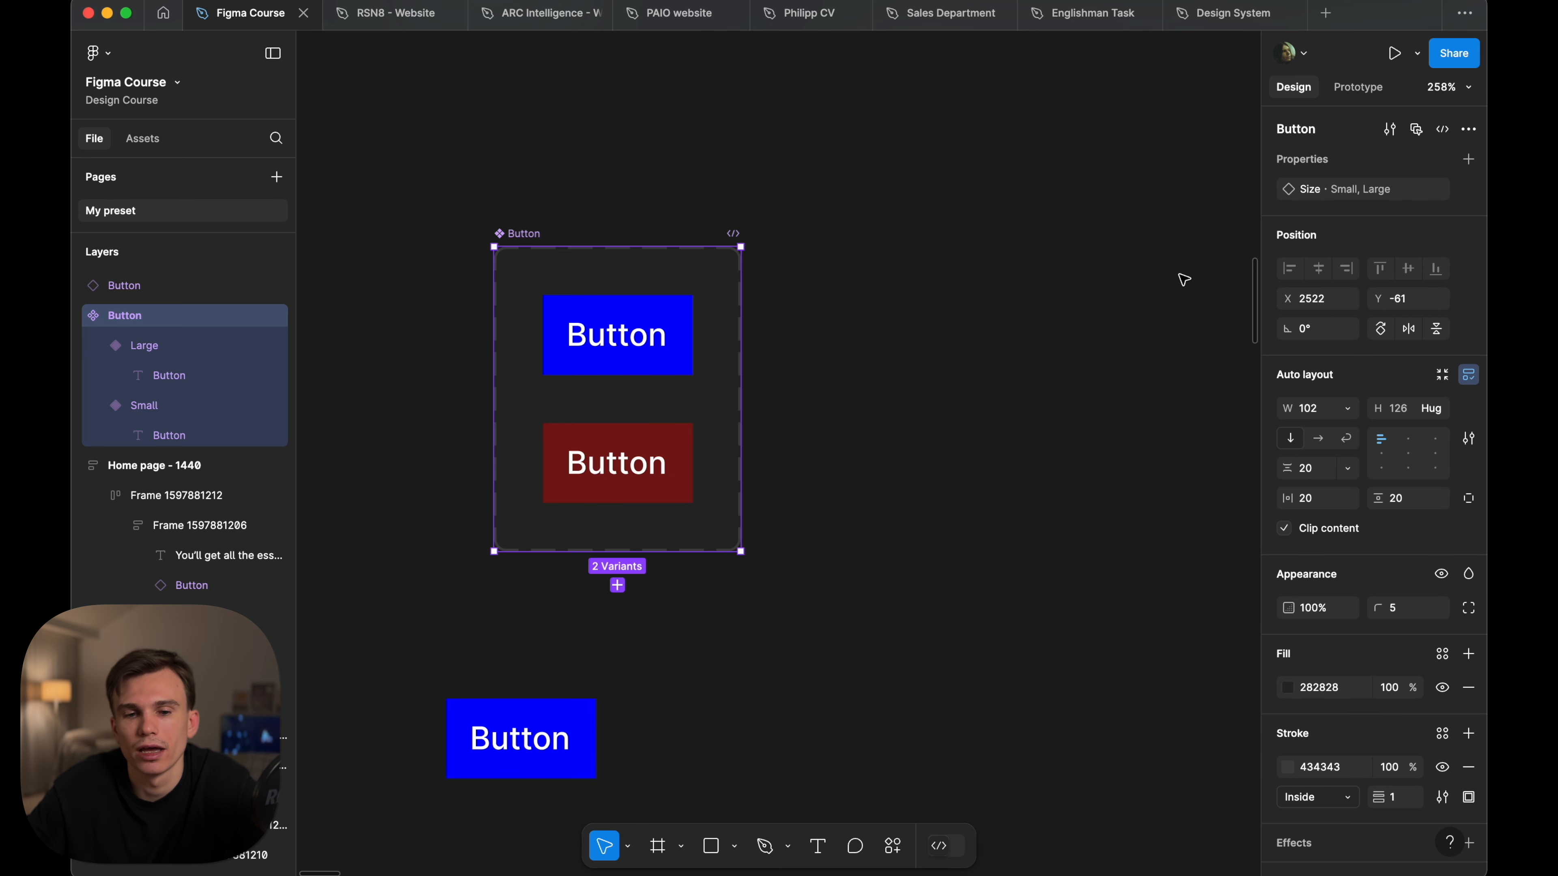
{"action": "double_click", "coordinate": [1308, 194]}
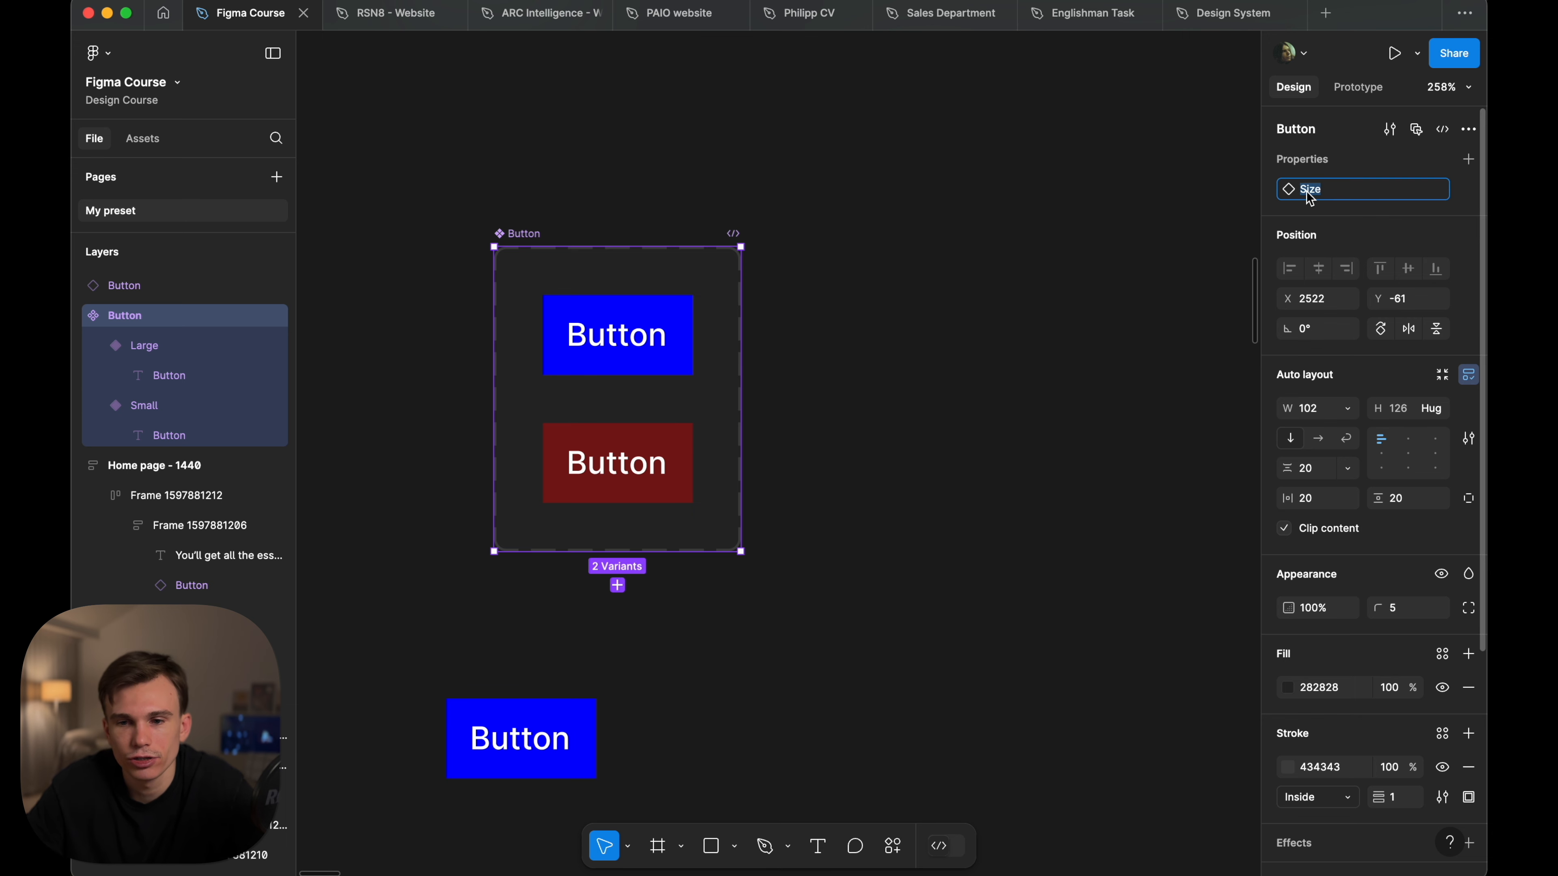
{"action": "type", "text": "Color"}
{"action": "key", "text": "Return"}
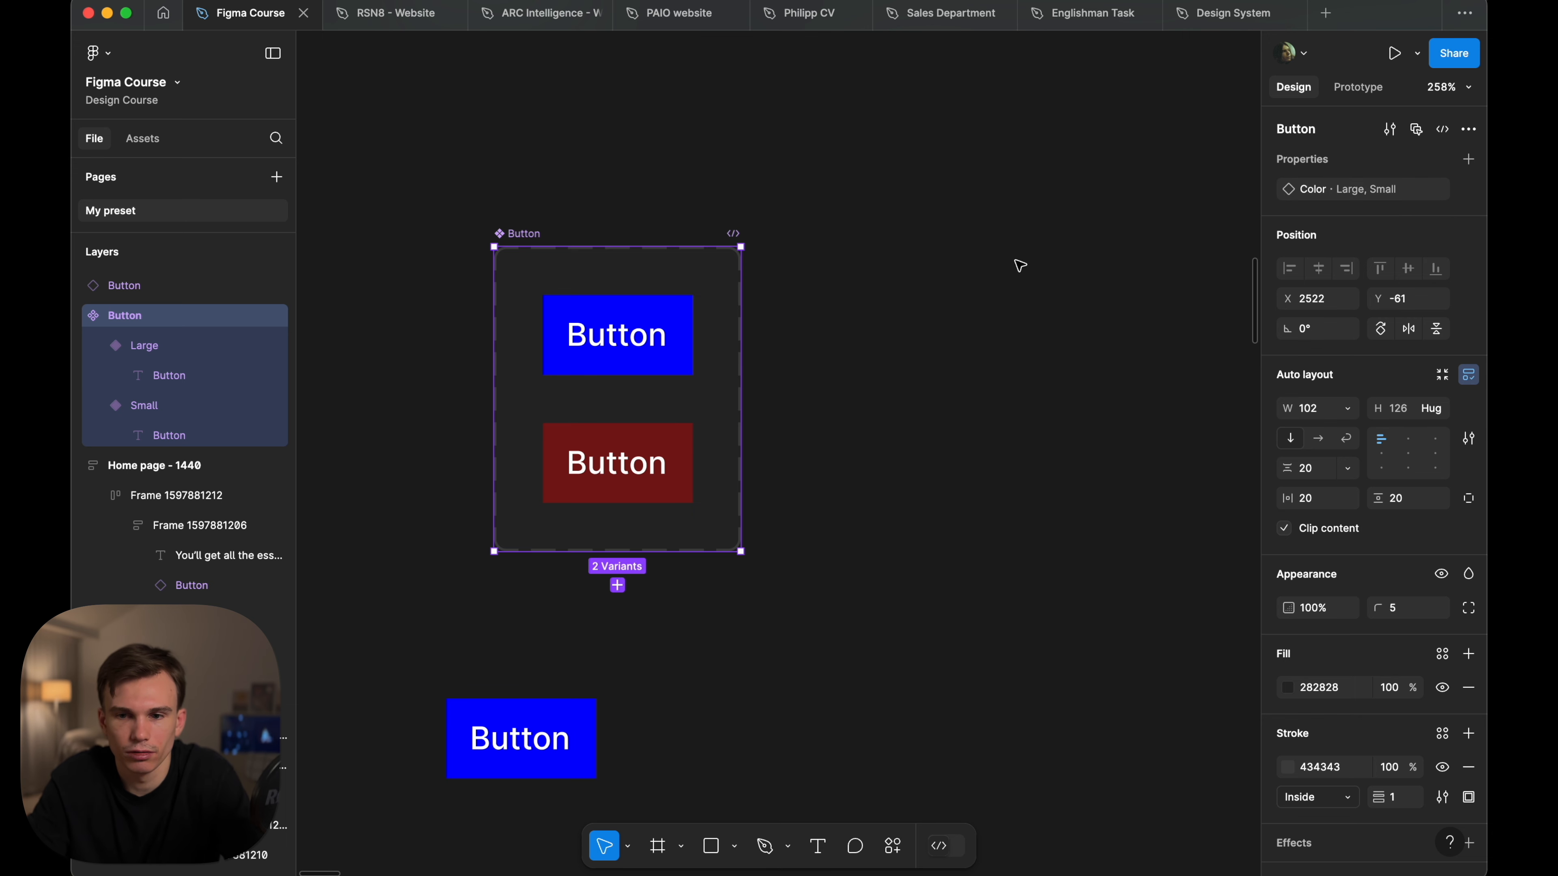
- Rename the Color property values to Blue for the blue variant and Red for the dark red variant
{"action": "left_click", "coordinate": [662, 326]}
{"action": "left_click", "coordinate": [1395, 189]}
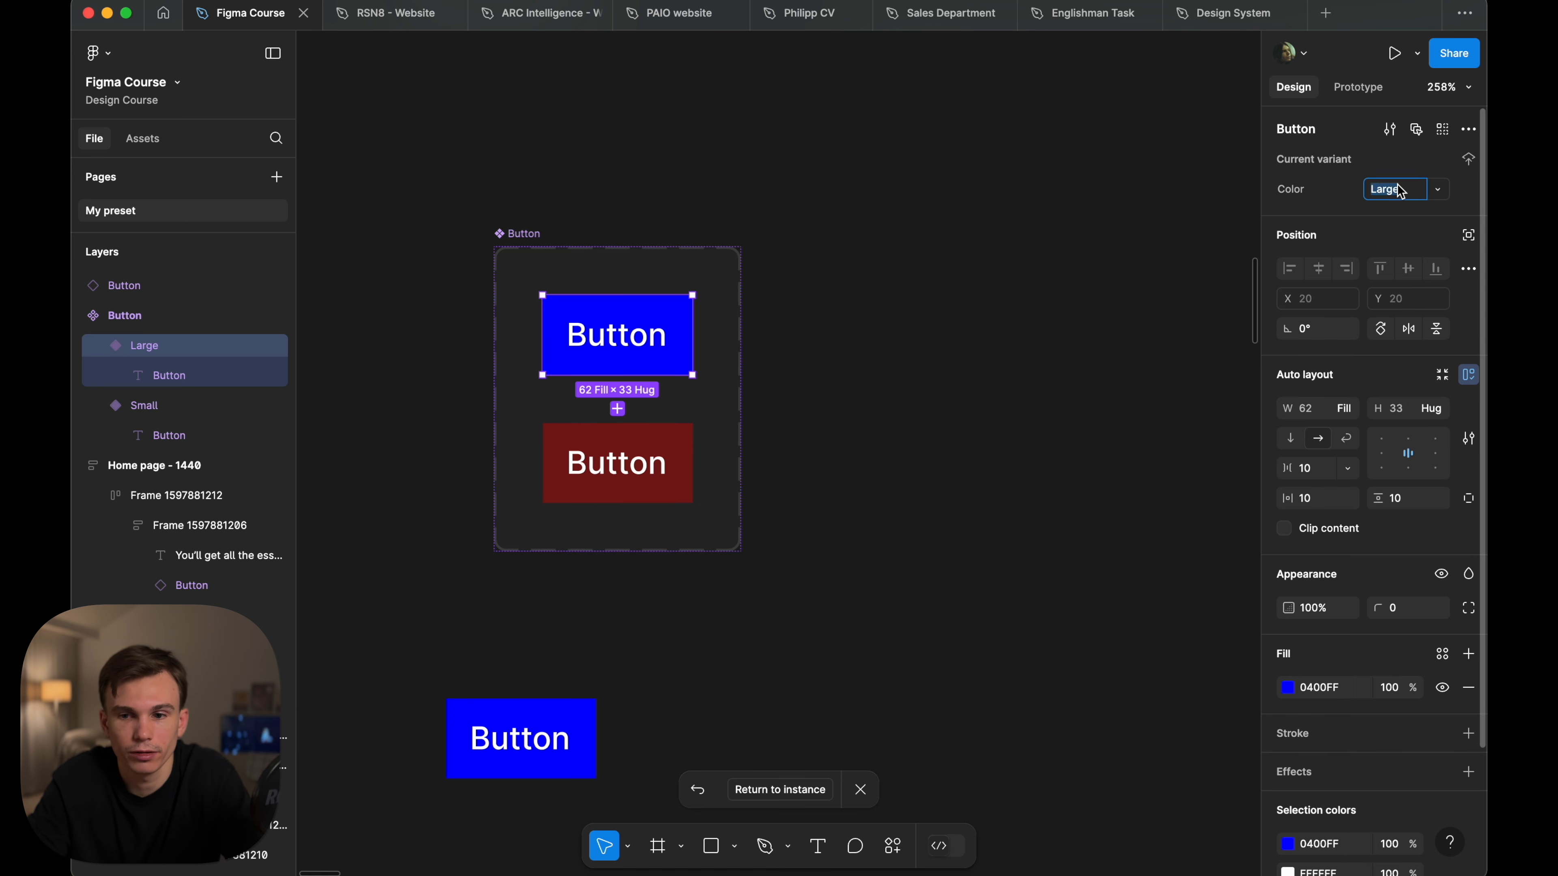
{"action": "type", "text": "Blue"}
{"action": "key", "text": "Return"}
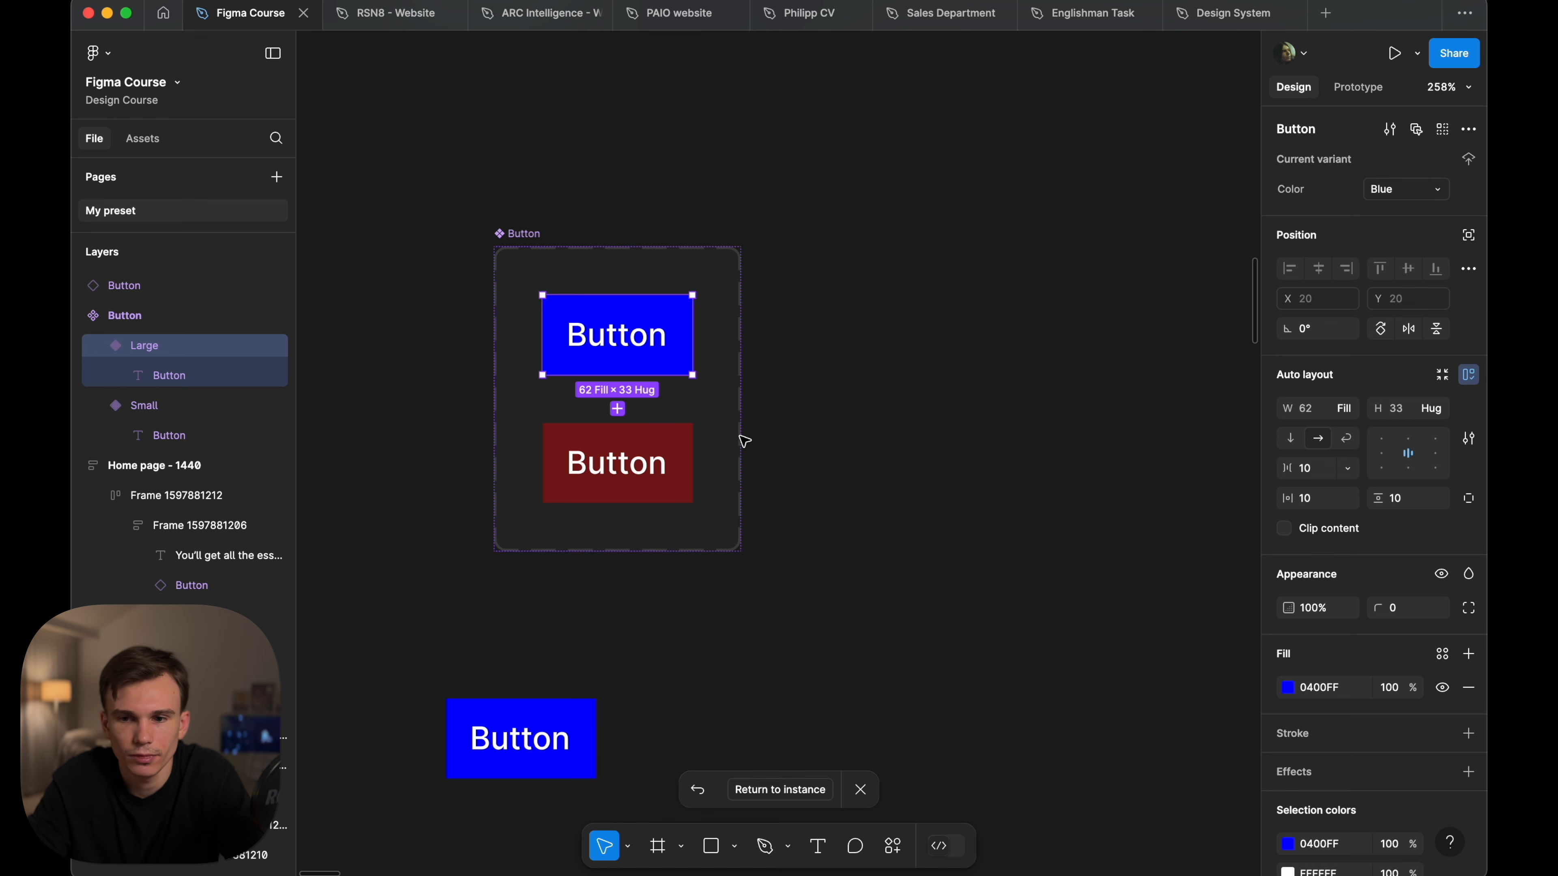
{"action": "left_click", "coordinate": [675, 448]}
{"action": "left_click", "coordinate": [1418, 191]}
{"action": "type", "text": "R"}
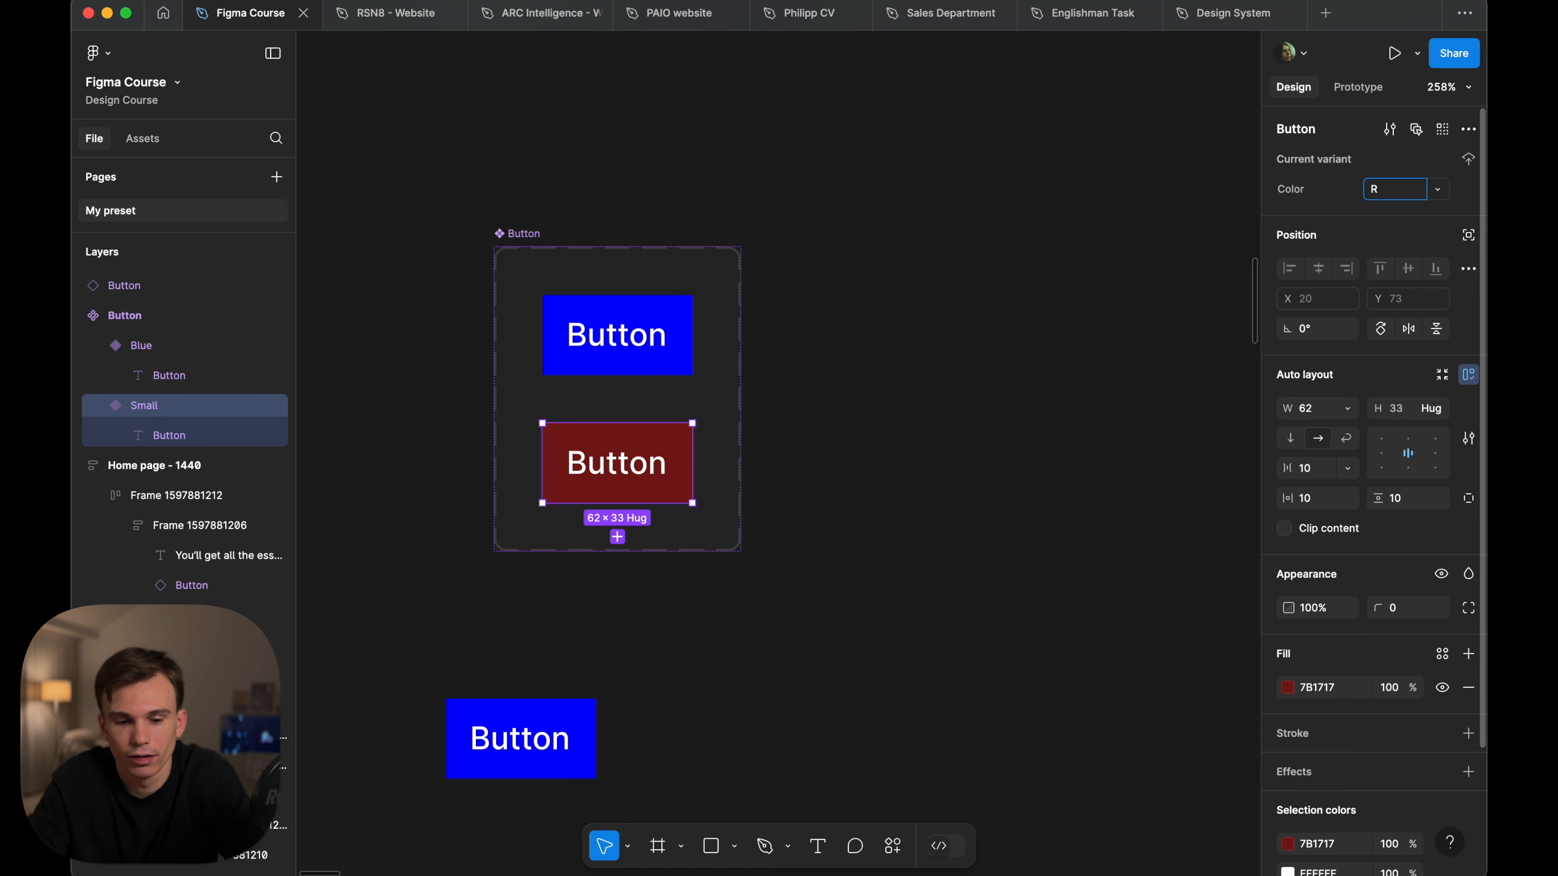
{"action": "type", "text": "wed"}
{"action": "key", "text": "Return"}
{"action": "left_click", "coordinate": [870, 325]}
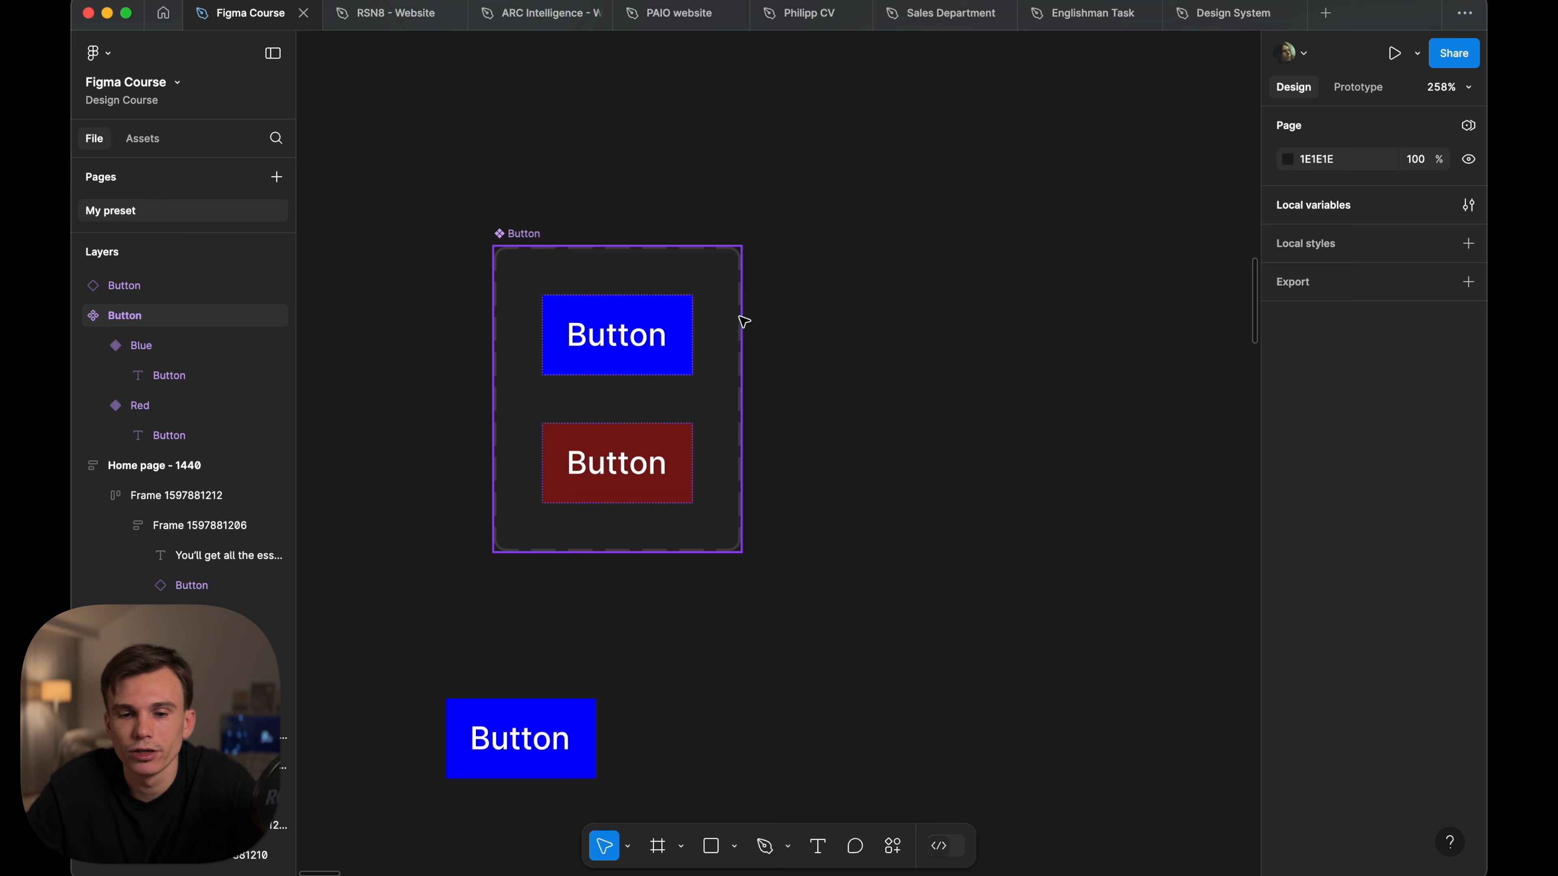
- Move the Button instance beside the component set to about X 2733, Y -57
{"action": "left_click", "coordinate": [658, 330]}
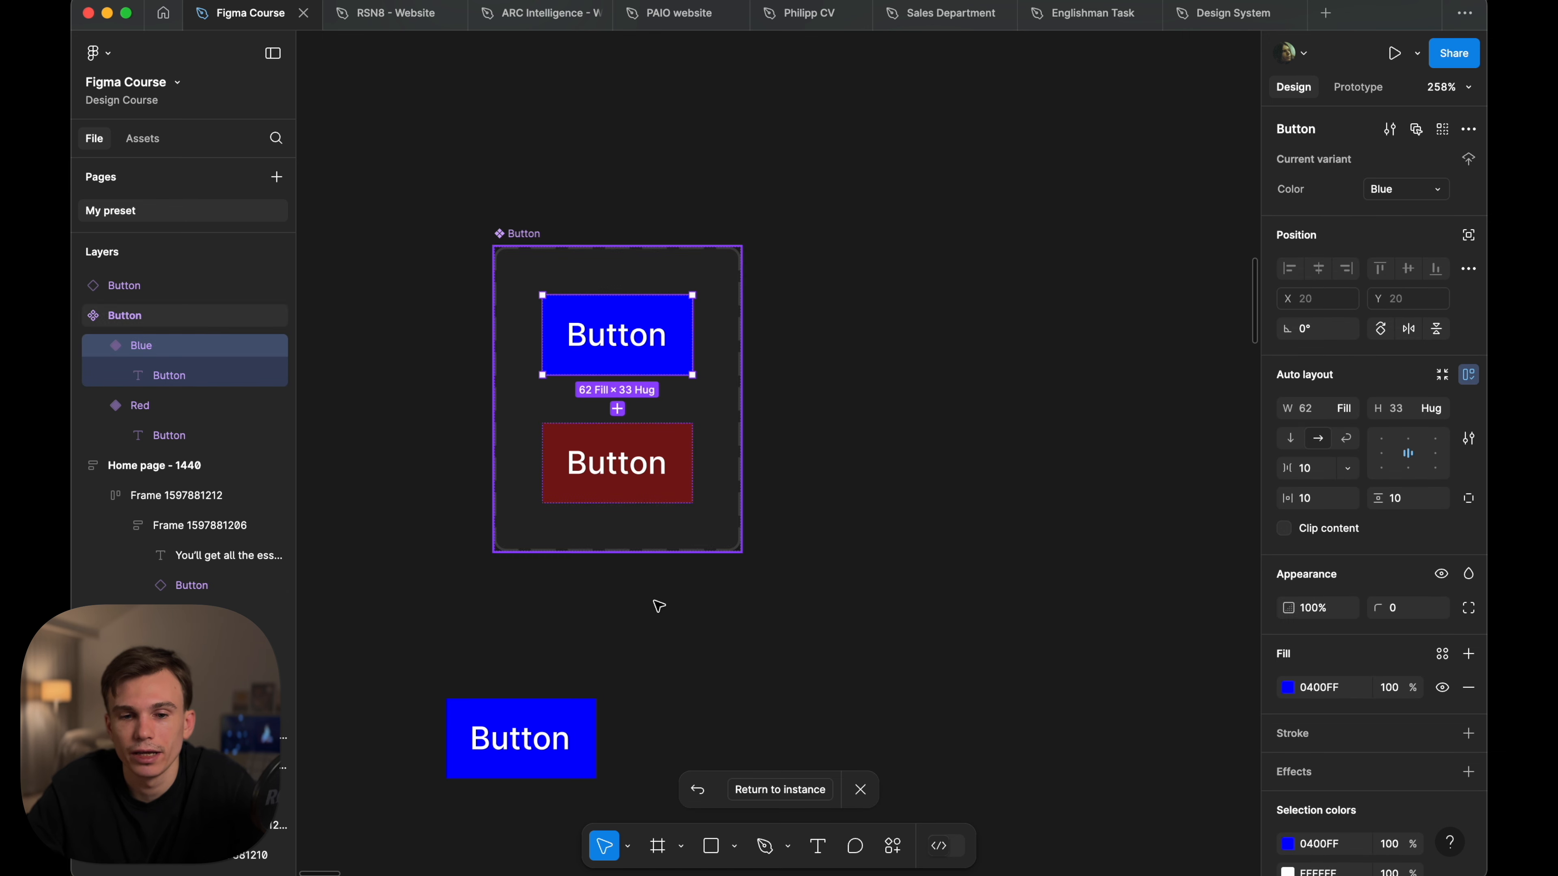
{"action": "left_click_drag", "start_coordinate": [514, 741], "coordinate": [1073, 299]}
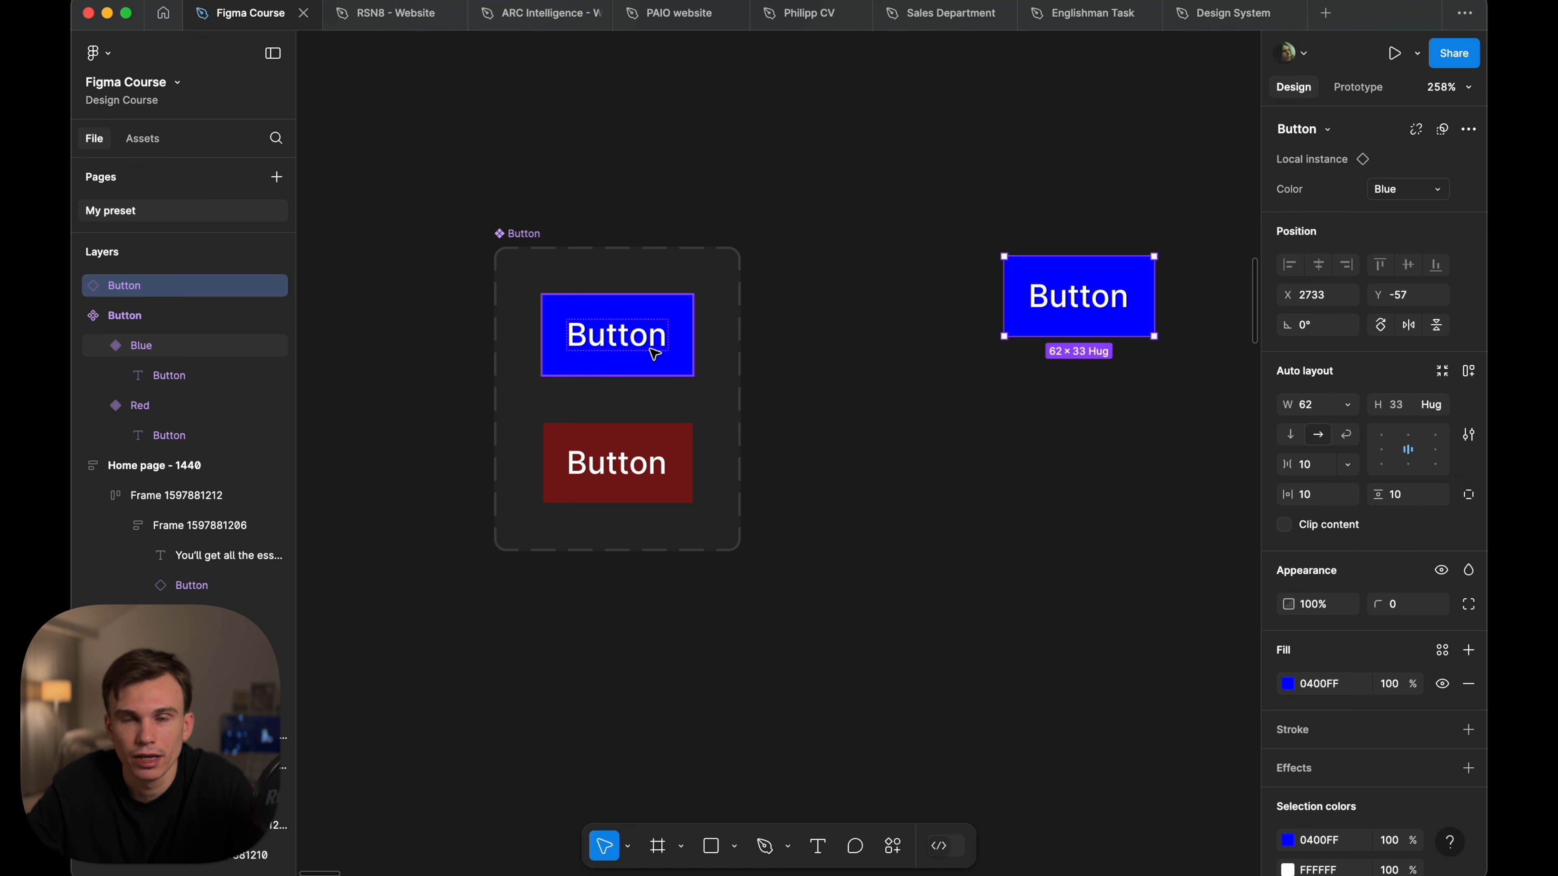
{"action": "left_click", "coordinate": [654, 353]}
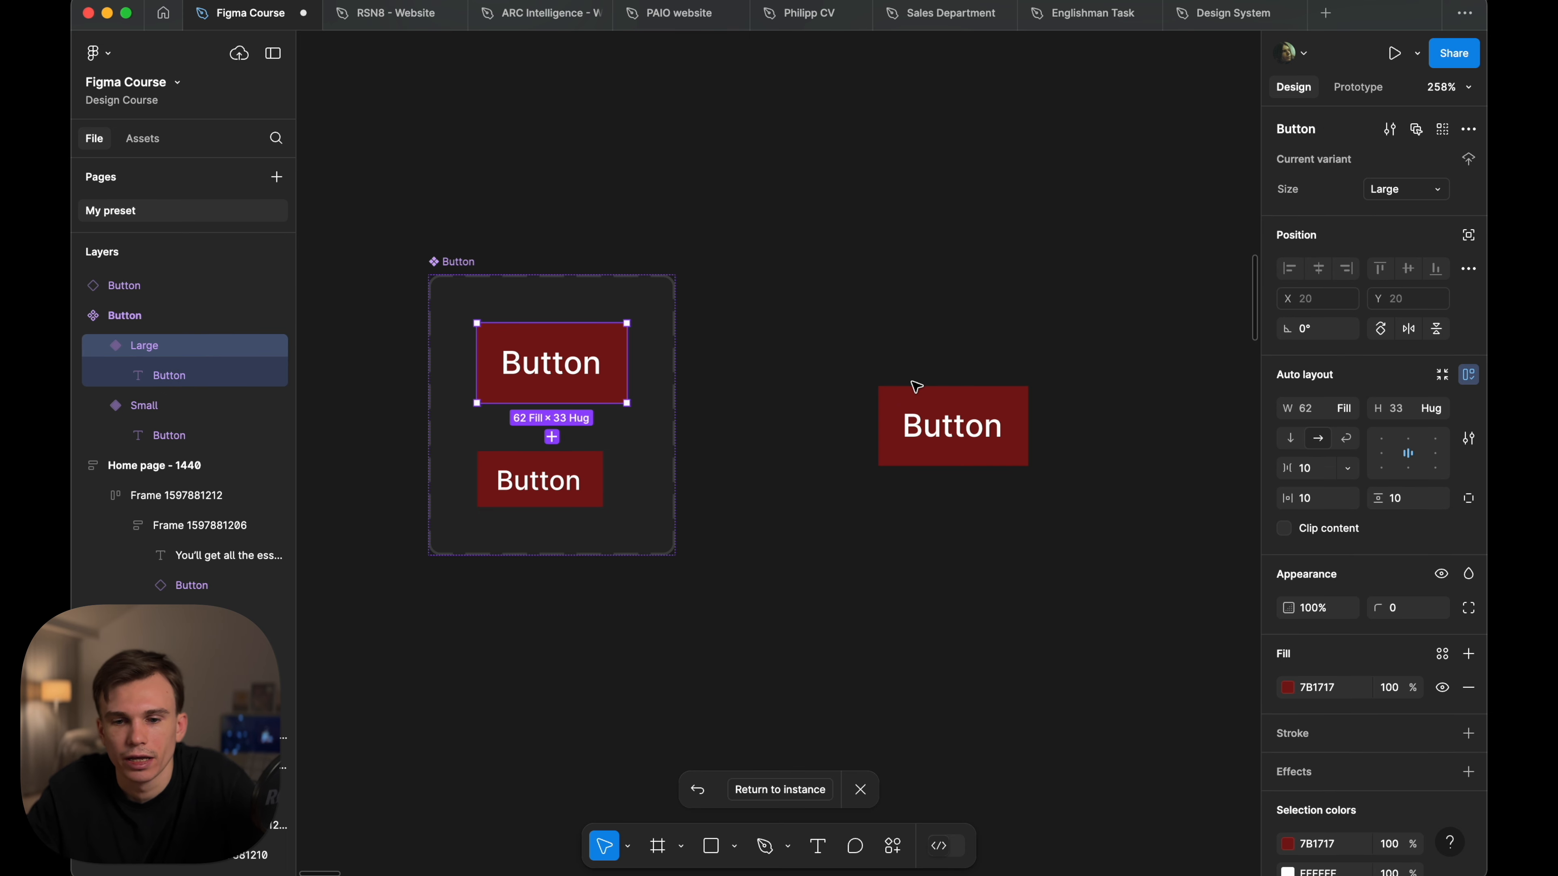
- Undo the color variant changes back to the dark red Large and Small variants with their Size property
{"action": "key", "text": "Escape"}
{"action": "left_click", "coordinate": [913, 388]}
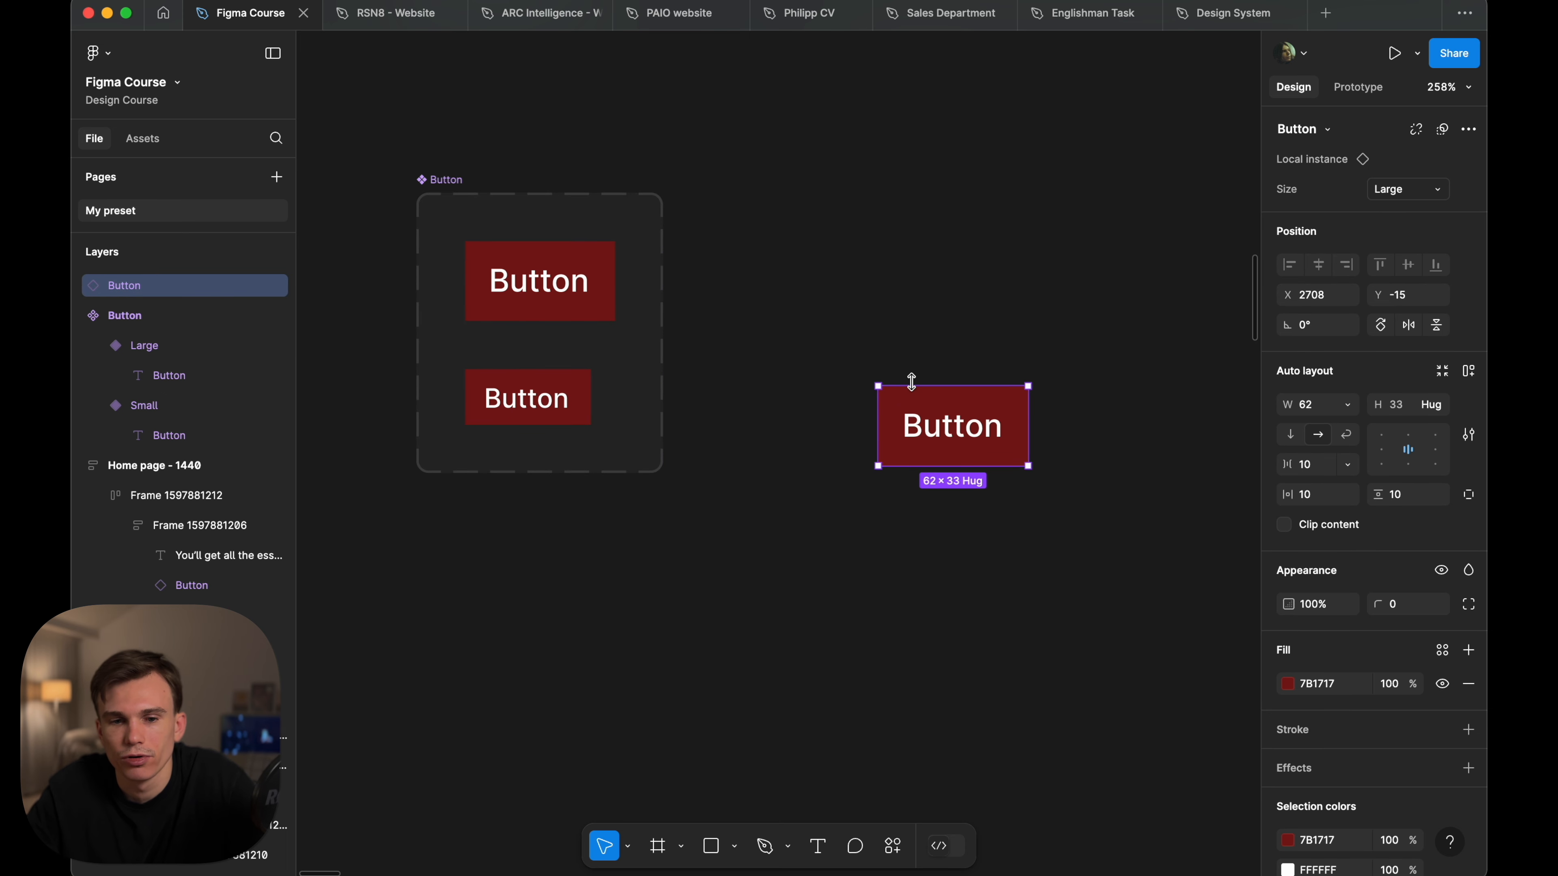
{"action": "key", "text": "super+z"}
- Delete the Button instance beside the component set
{"action": "left_click", "coordinate": [946, 411]}
{"action": "key", "text": "Delete"}
{"action": "scroll", "coordinate": [947, 408], "scroll_direction": "left", "scroll_amount": 1}
{"action": "scroll", "coordinate": [947, 409], "scroll_direction": "up", "scroll_amount": 1}
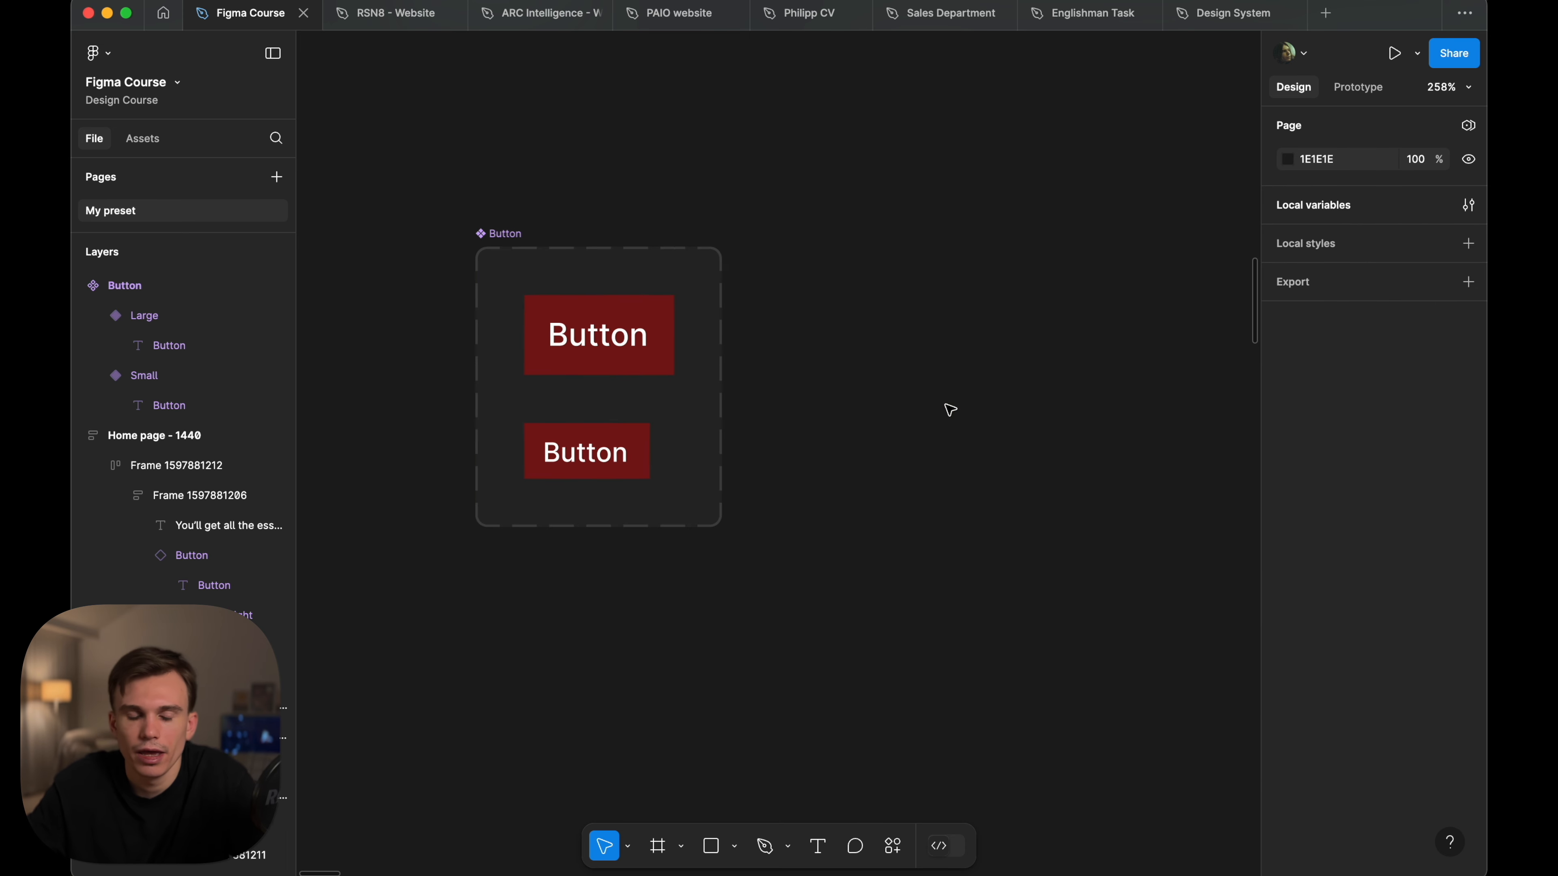
- Duplicate the Large and Small variants together inside the Button component set
{"action": "left_click", "coordinate": [720, 310]}
{"action": "left_click", "coordinate": [675, 308]}
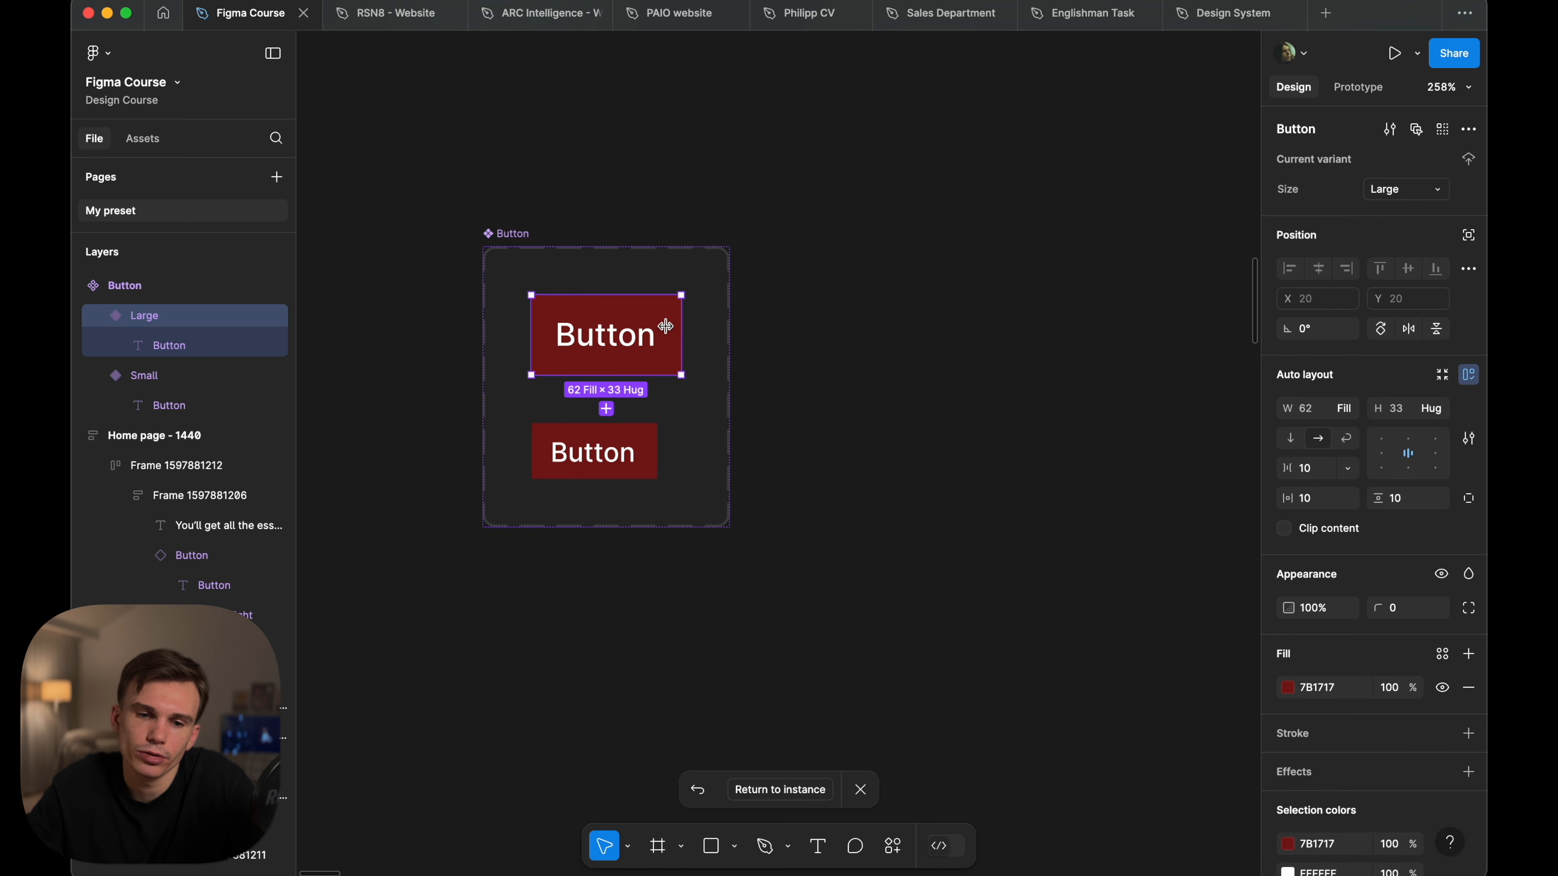
{"action": "left_click", "coordinate": [645, 446], "text": "shift"}
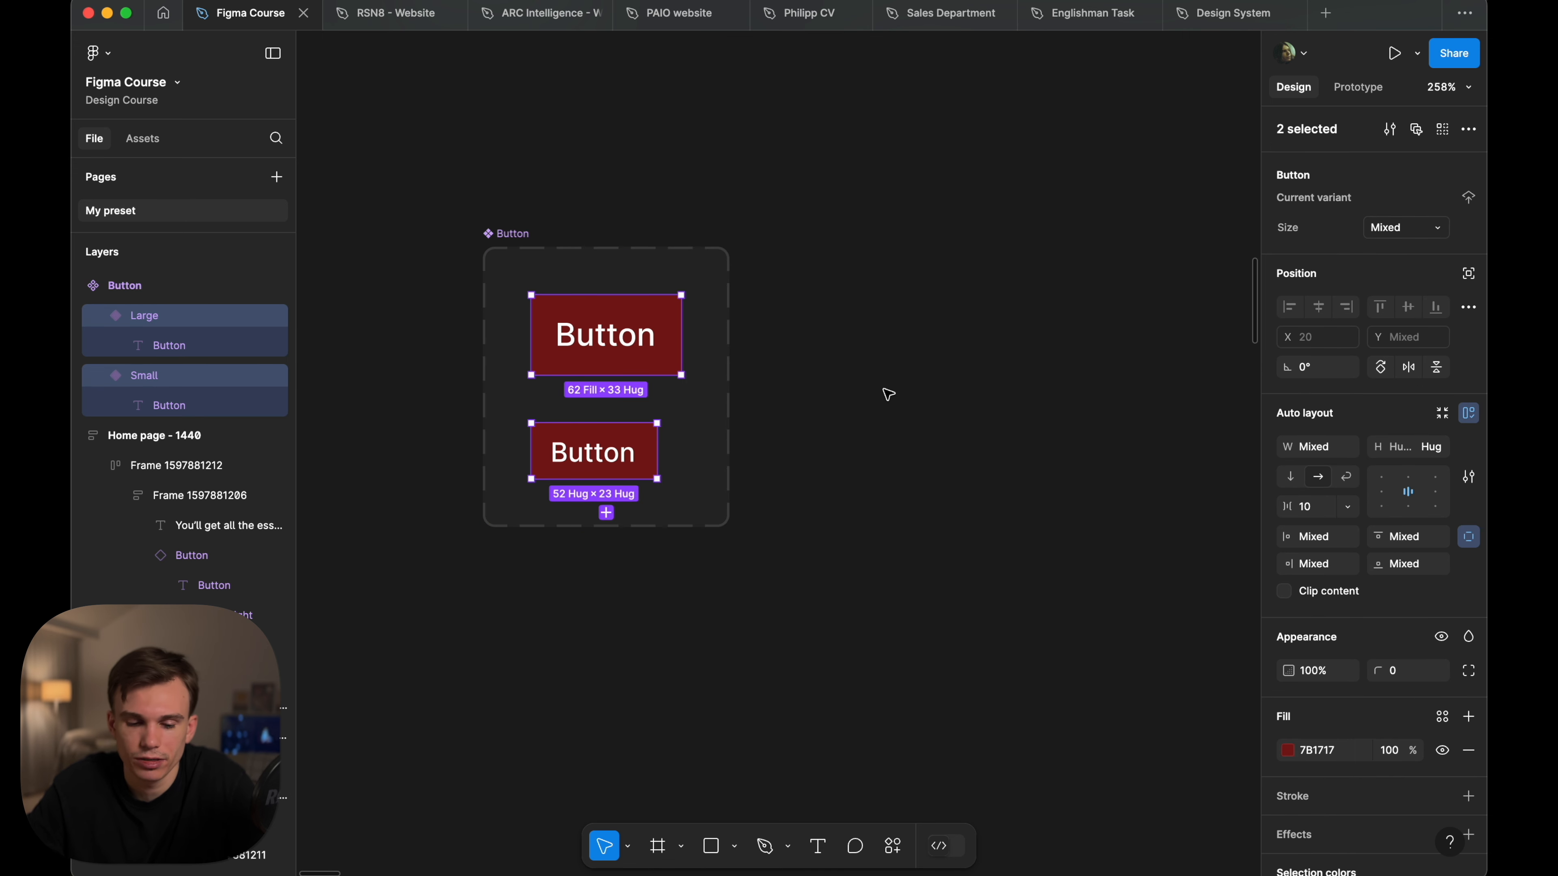
{"action": "key", "text": "super+d"}
- Change the fill of the two duplicated button variants from dark red to blue
{"action": "left_click", "coordinate": [632, 556]}
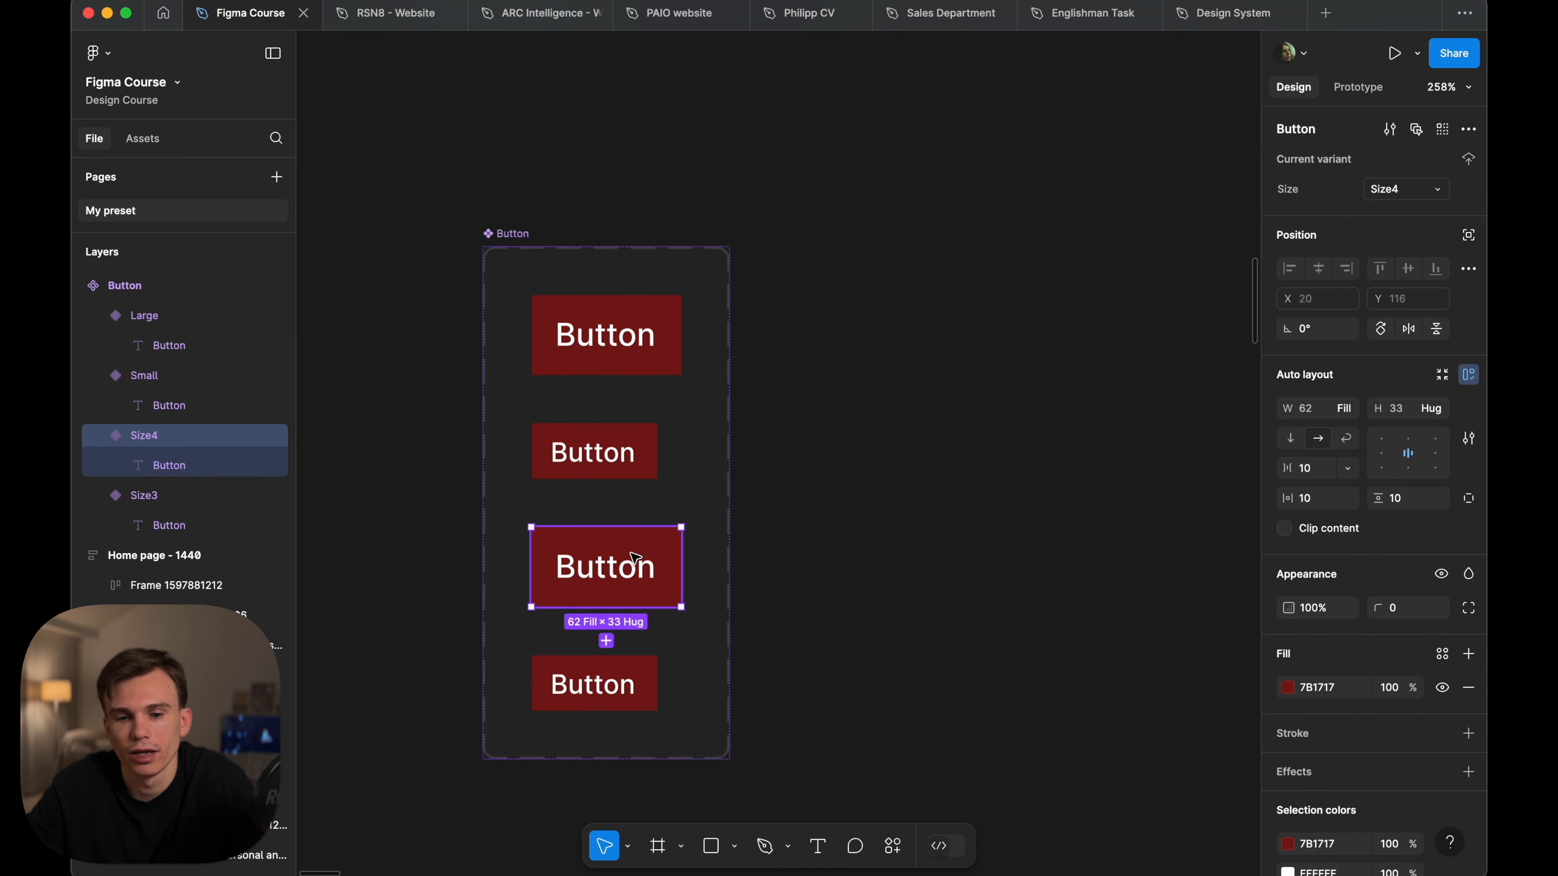
{"action": "left_click", "coordinate": [631, 668], "text": "shift"}
{"action": "left_click", "coordinate": [1287, 749]}
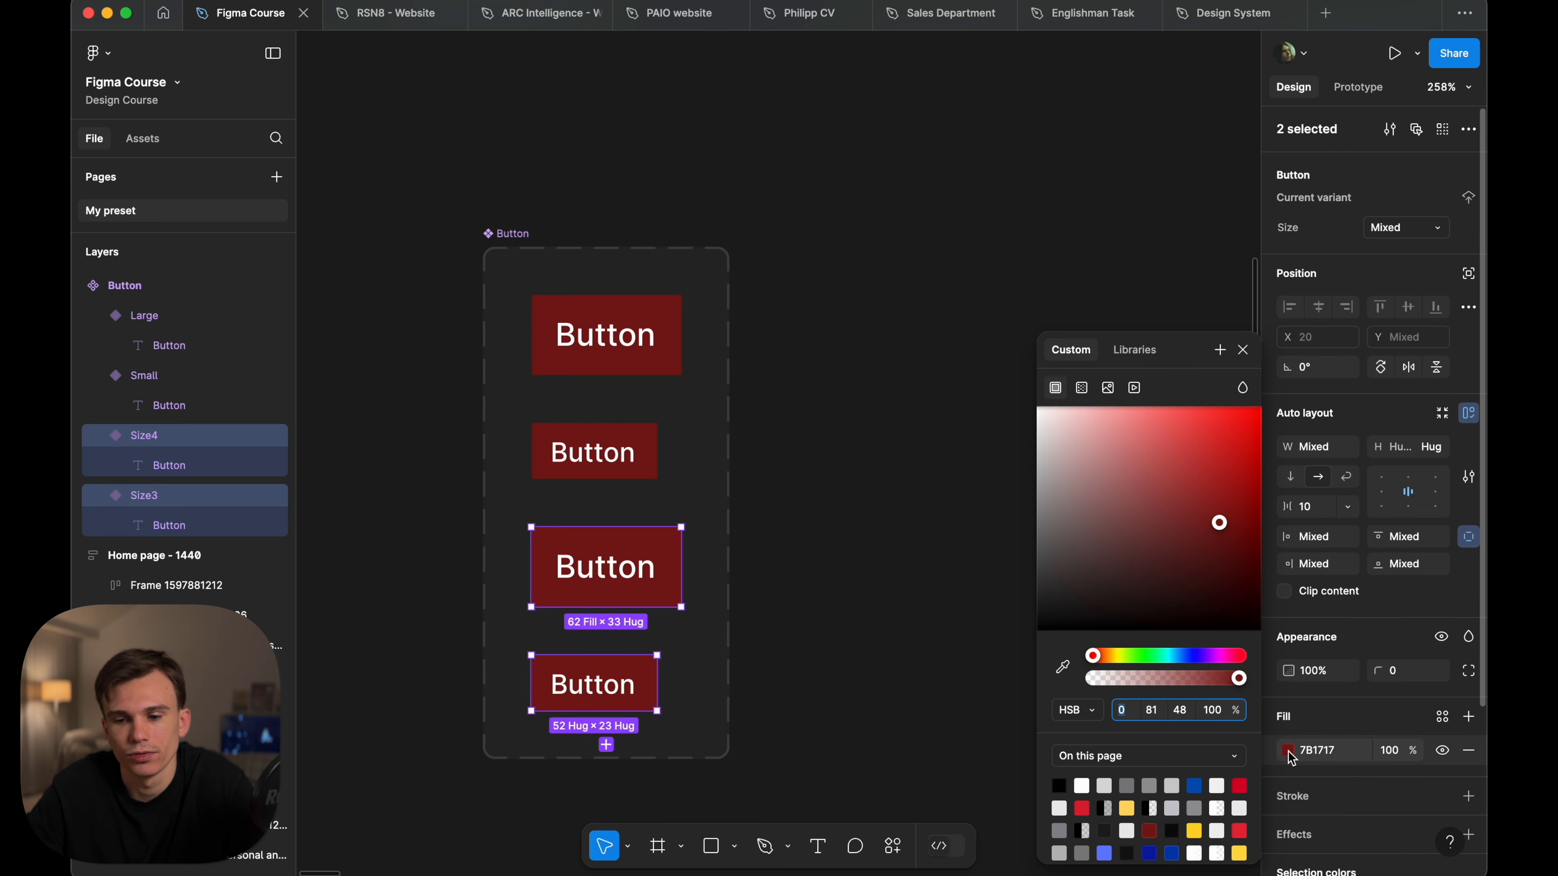
{"action": "left_click_drag", "start_coordinate": [1116, 516], "coordinate": [1260, 445]}
{"action": "left_click_drag", "start_coordinate": [1180, 655], "coordinate": [1187, 652]}
{"action": "left_click", "coordinate": [778, 502]}
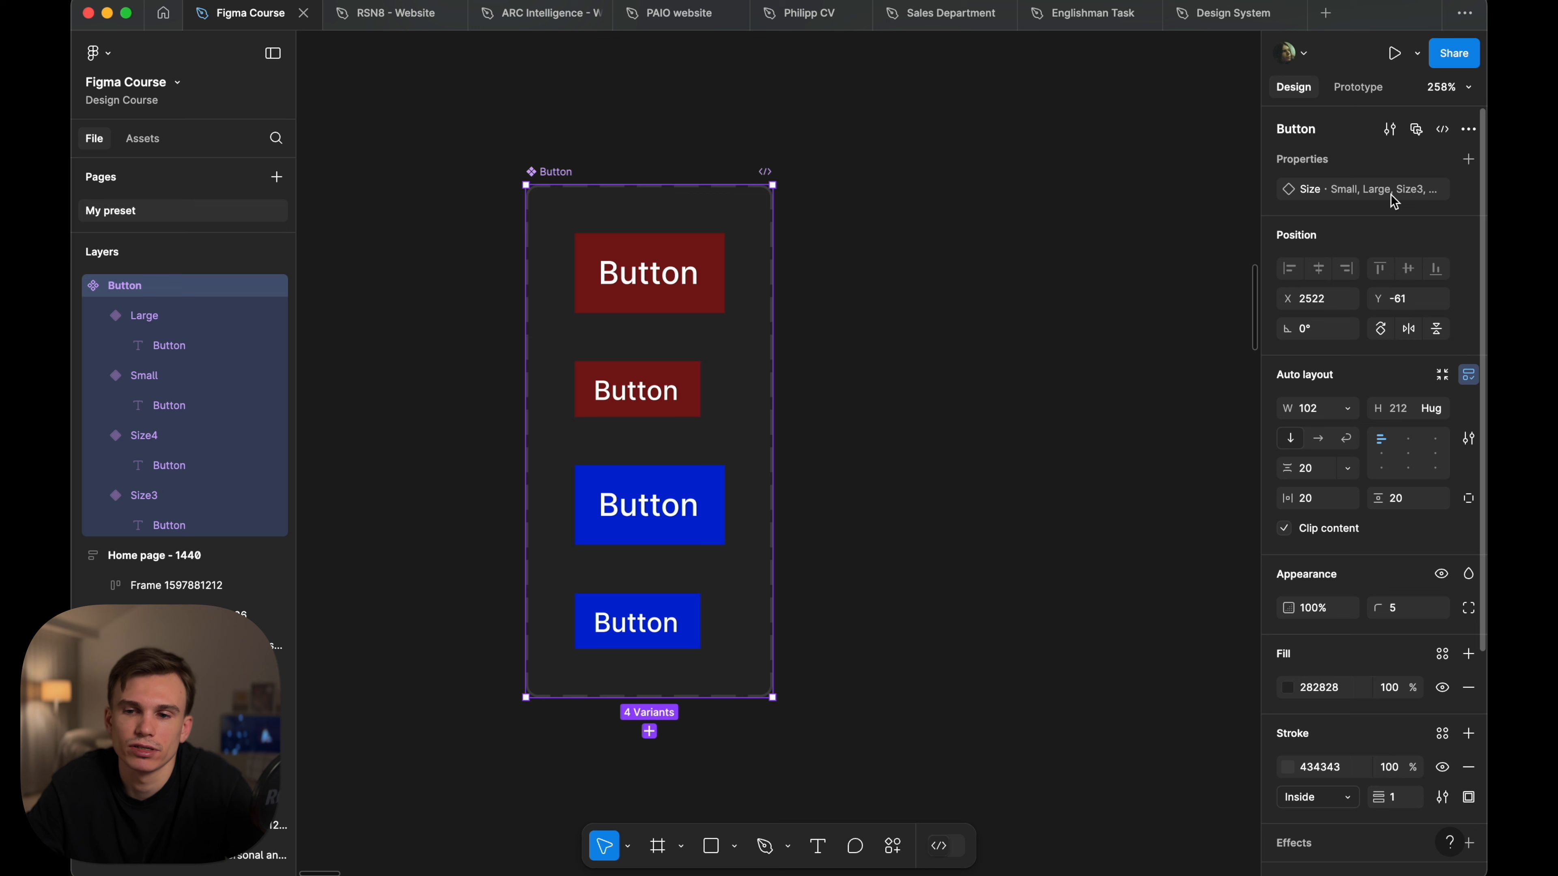
- Add a variant property named Color with the value Blue to the Button component set
{"action": "left_click", "coordinate": [1466, 160]}
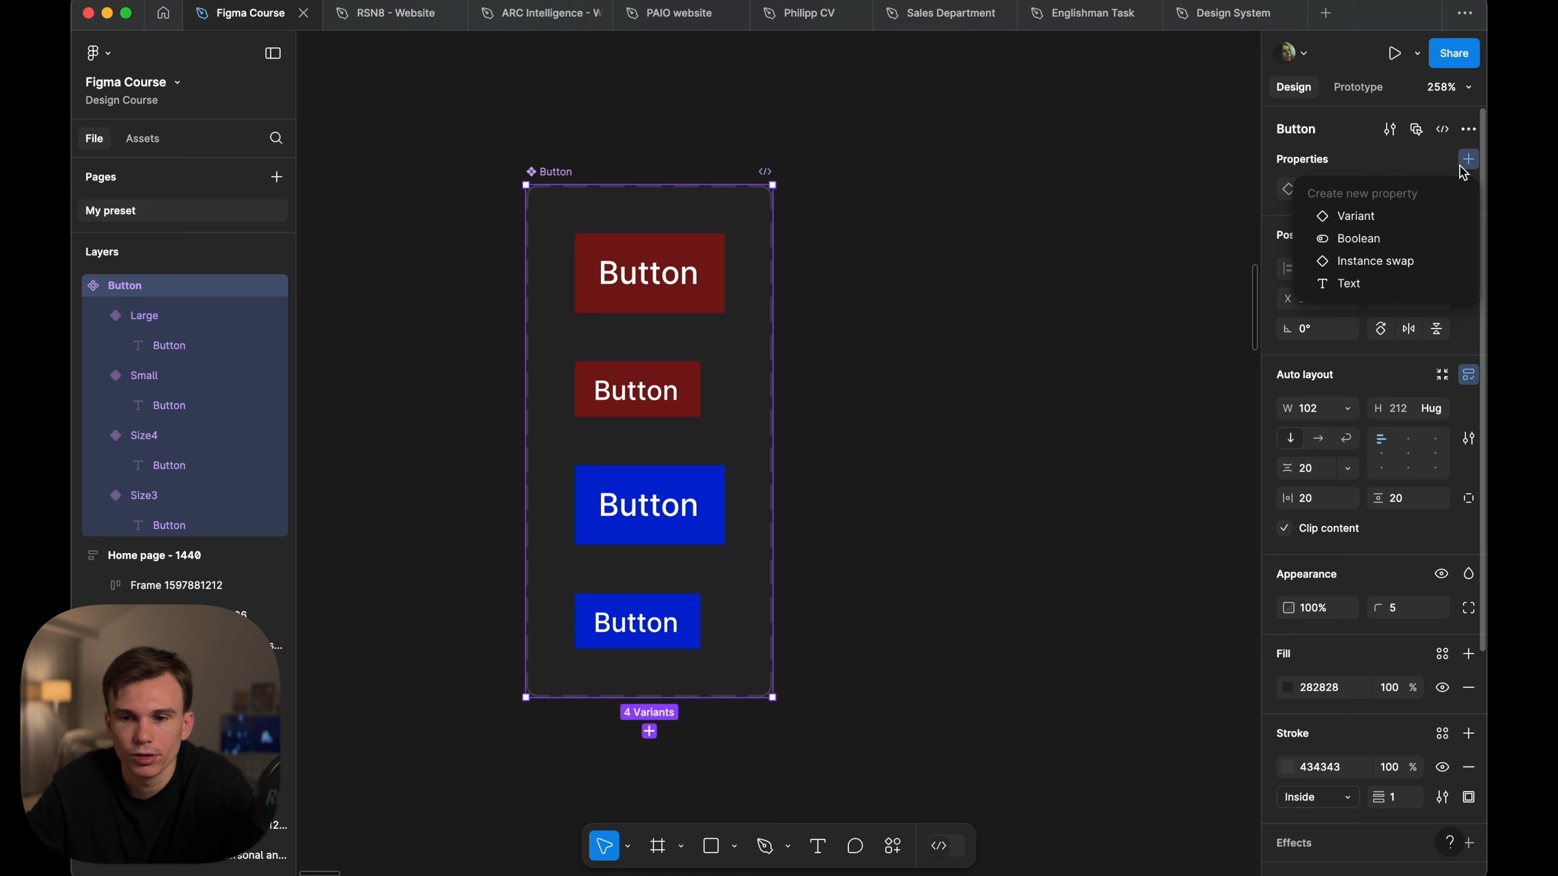
{"action": "left_click", "coordinate": [1391, 218]}
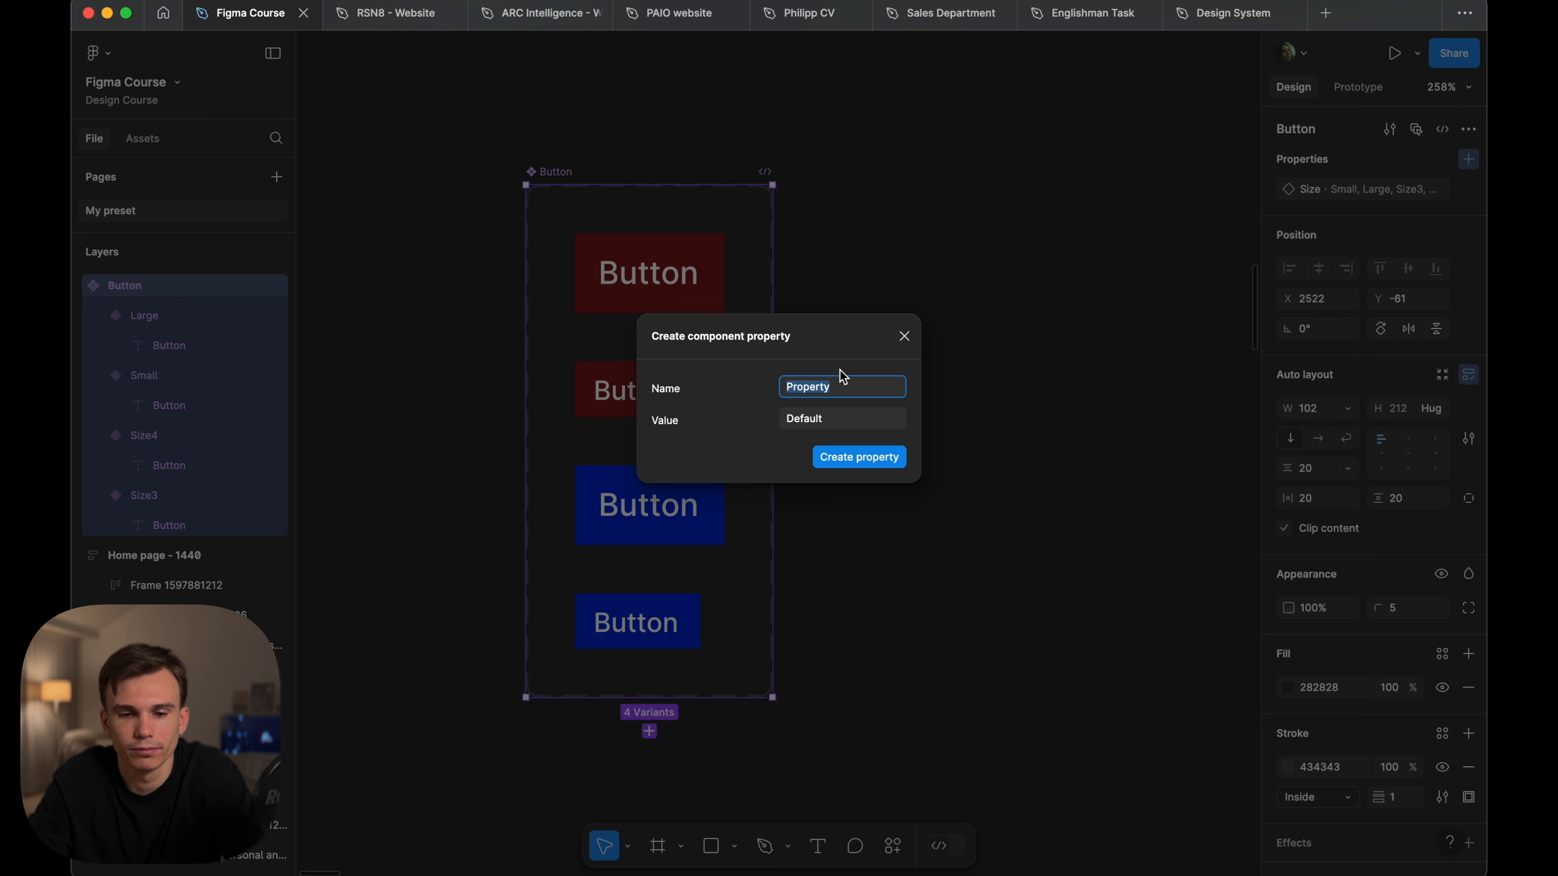
{"action": "type", "text": "Color"}
{"action": "left_click", "coordinate": [839, 417]}
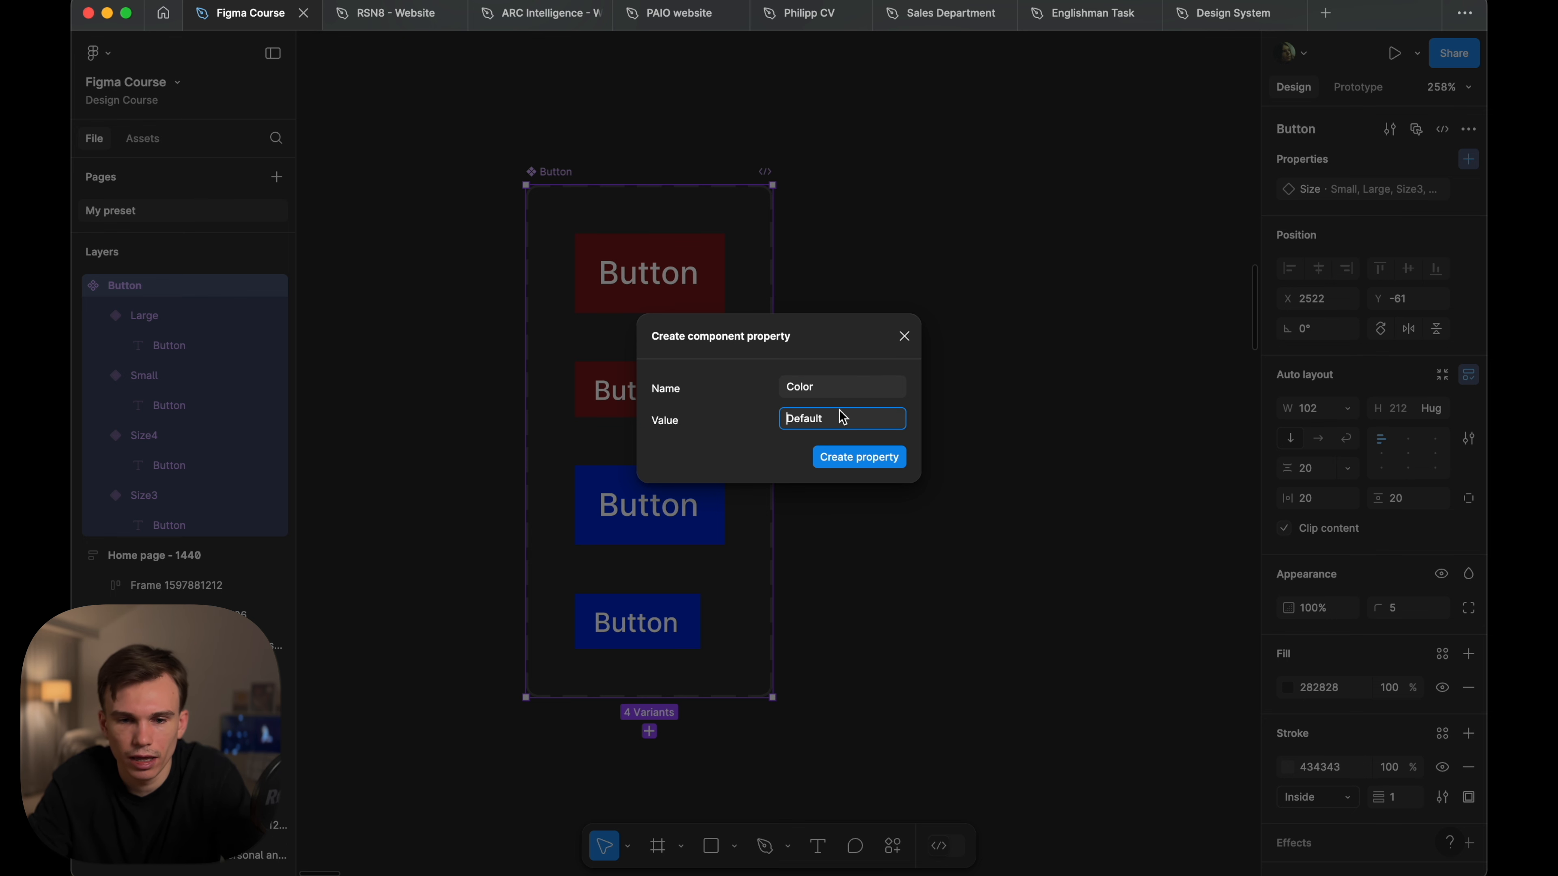
{"action": "type", "text": "Blue"}
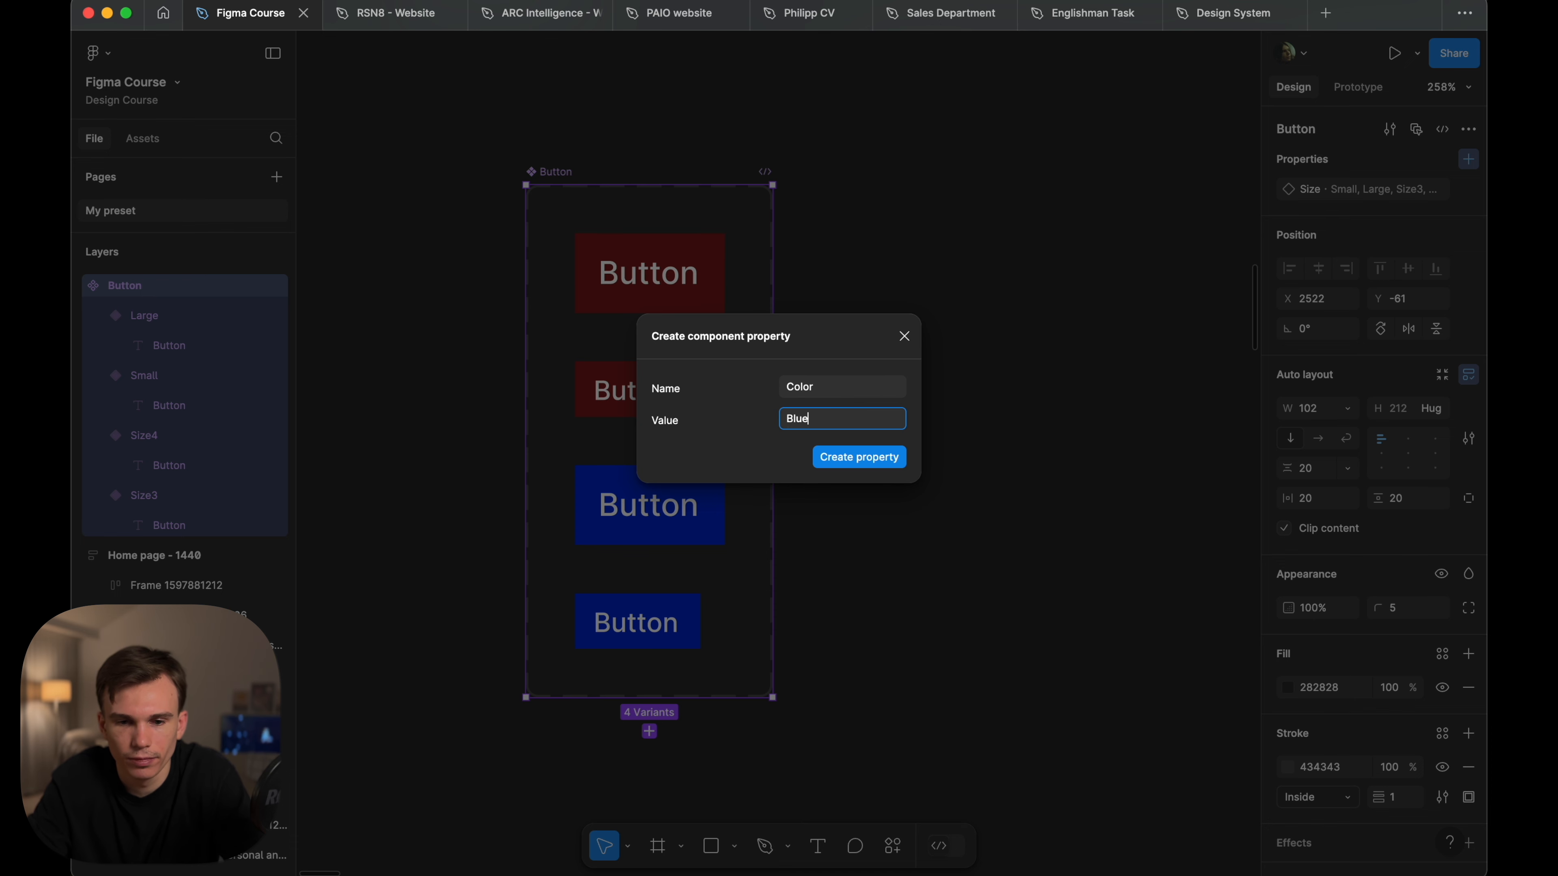
{"action": "key", "text": "Return"}
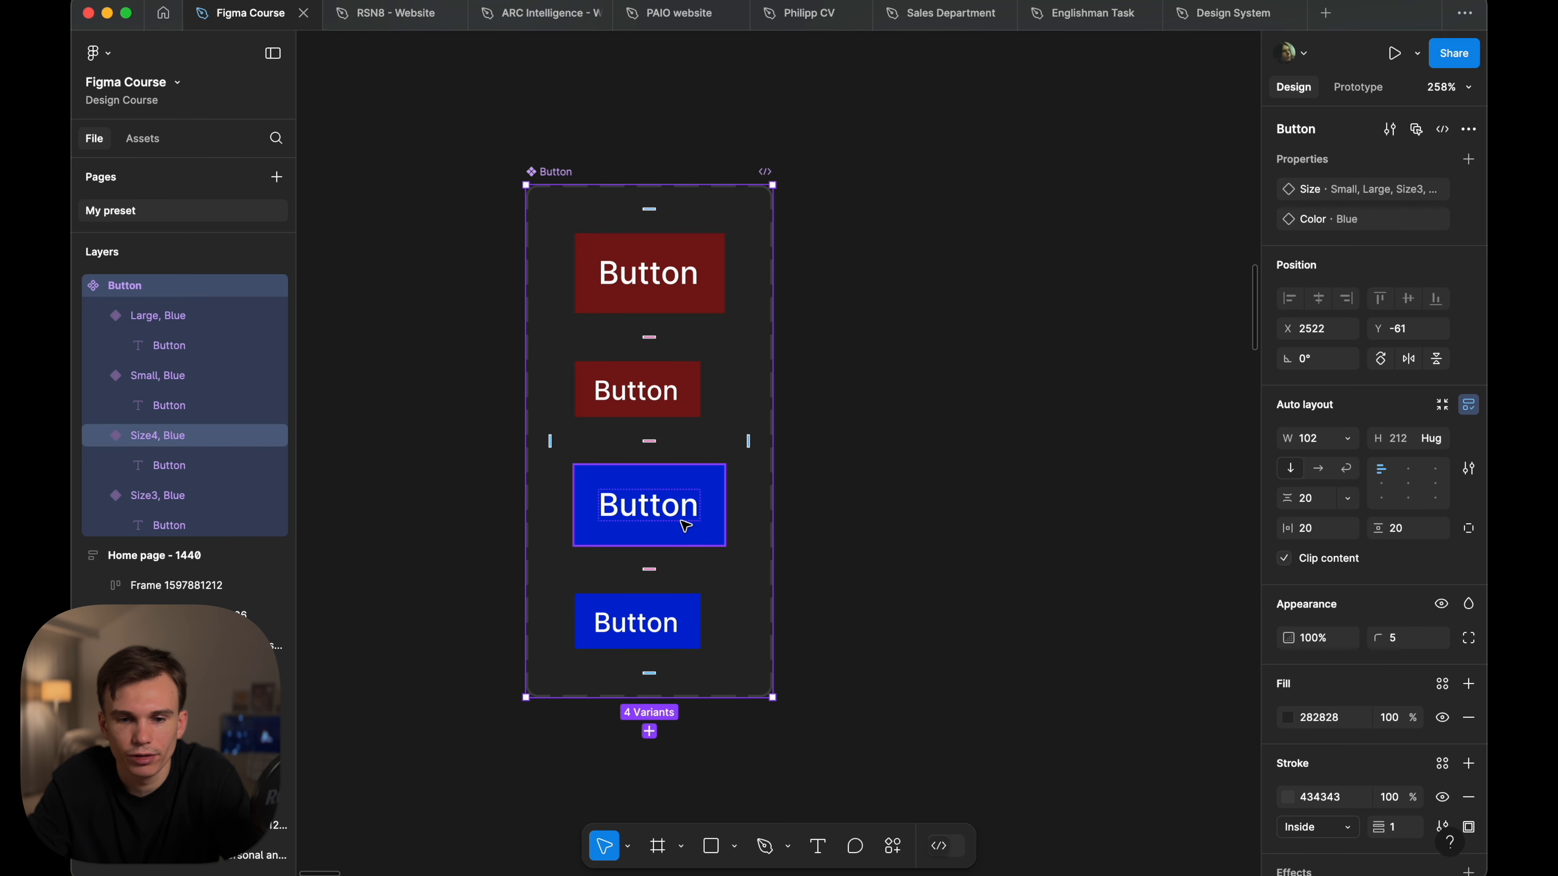
- Set the Color property of the two dark red button variants to Red
{"action": "left_click", "coordinate": [718, 497]}
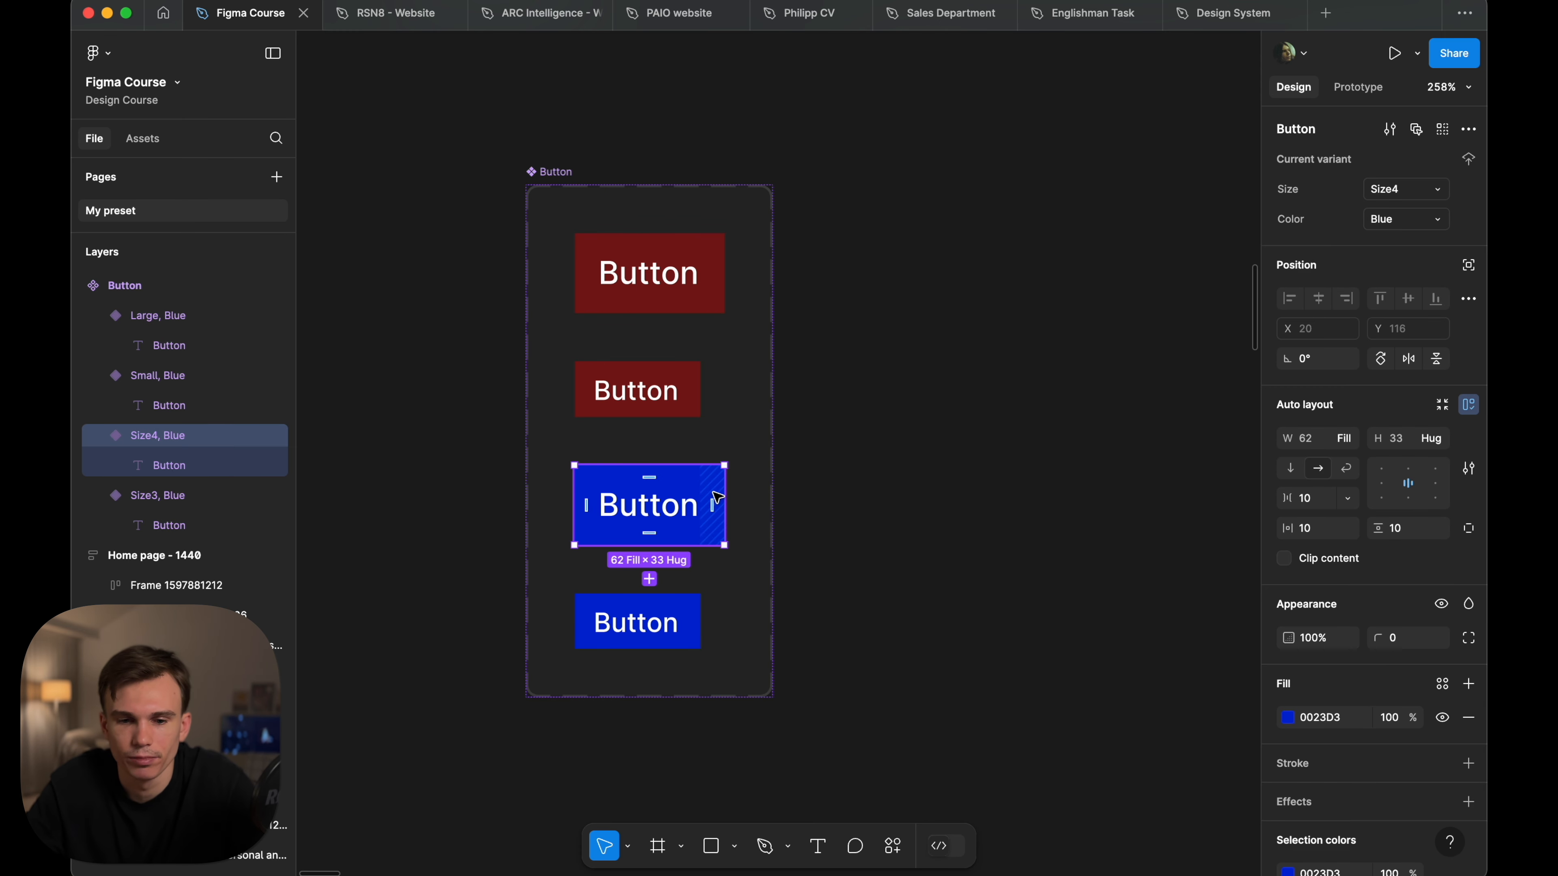
{"action": "left_click", "coordinate": [711, 264]}
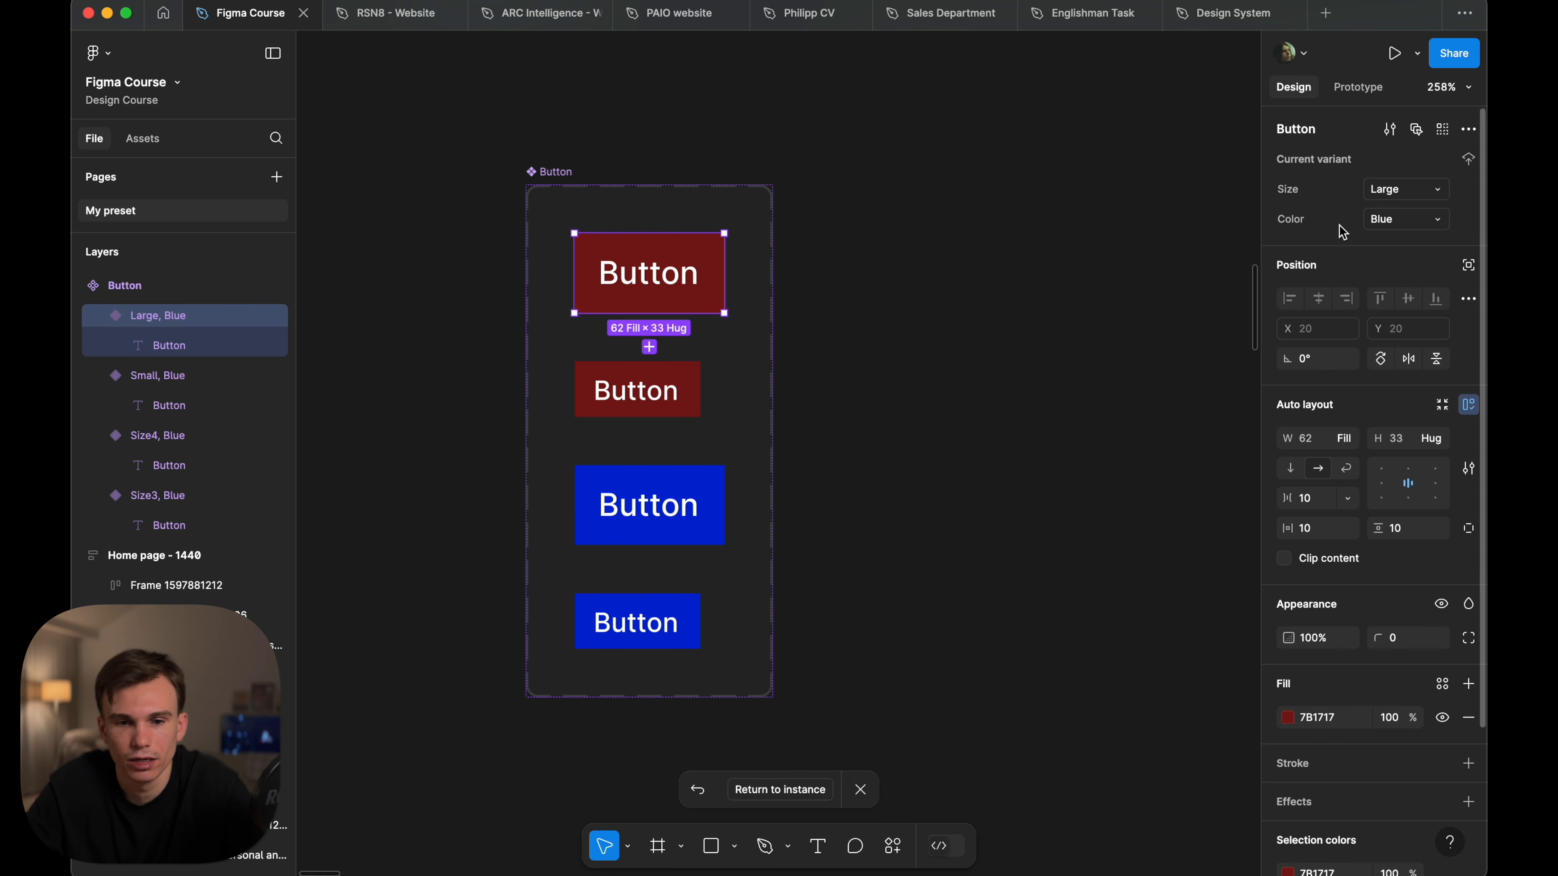
{"action": "left_click", "coordinate": [691, 379]}
{"action": "left_click", "coordinate": [695, 257], "text": "shift"}
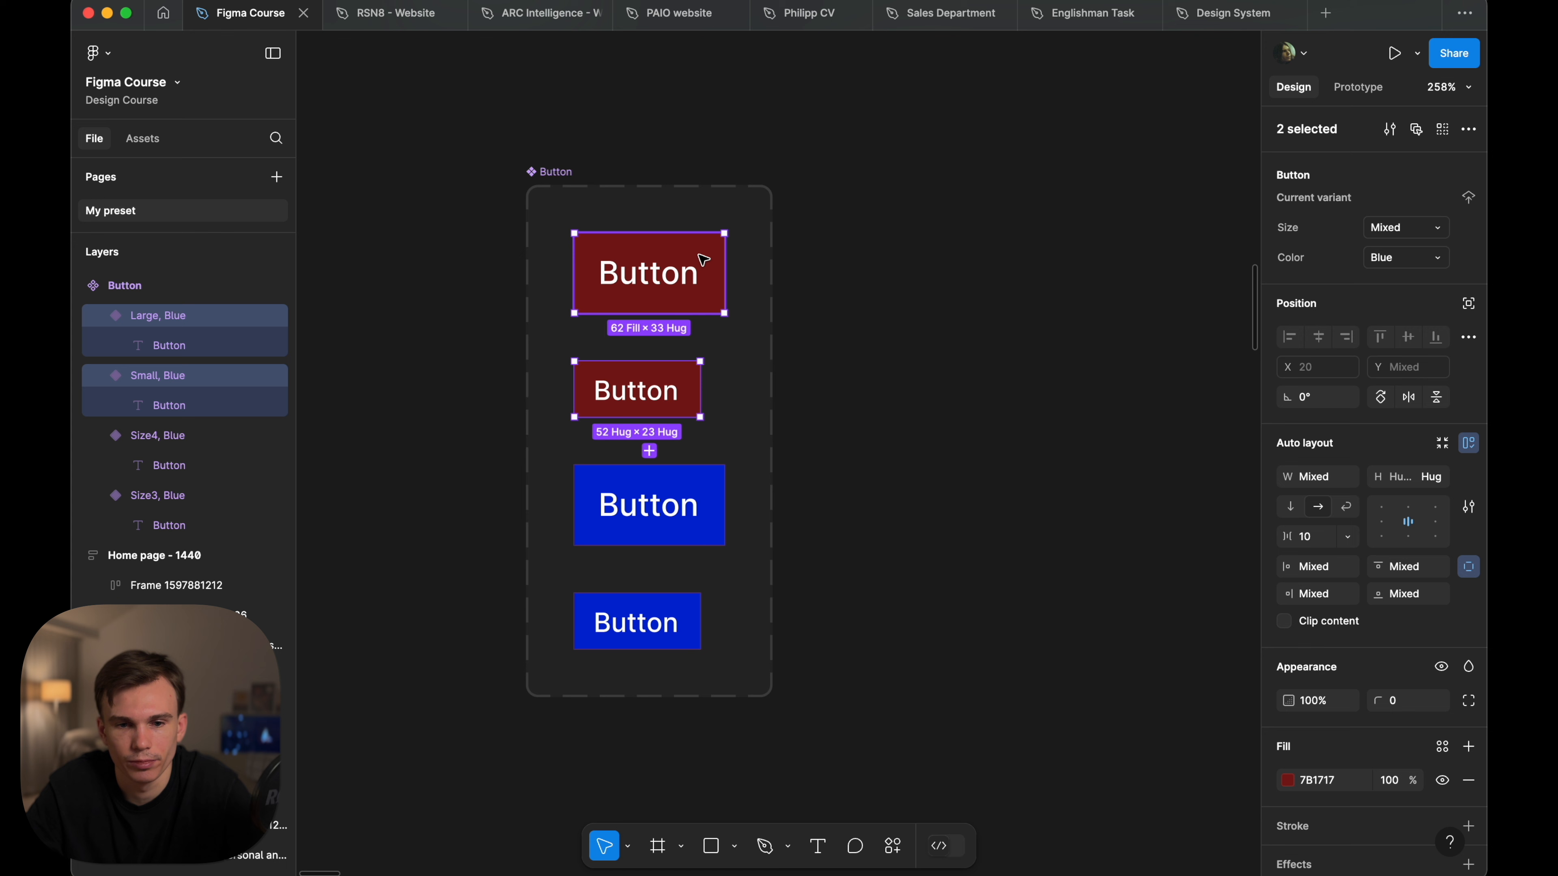
{"action": "left_click", "coordinate": [1399, 262]}
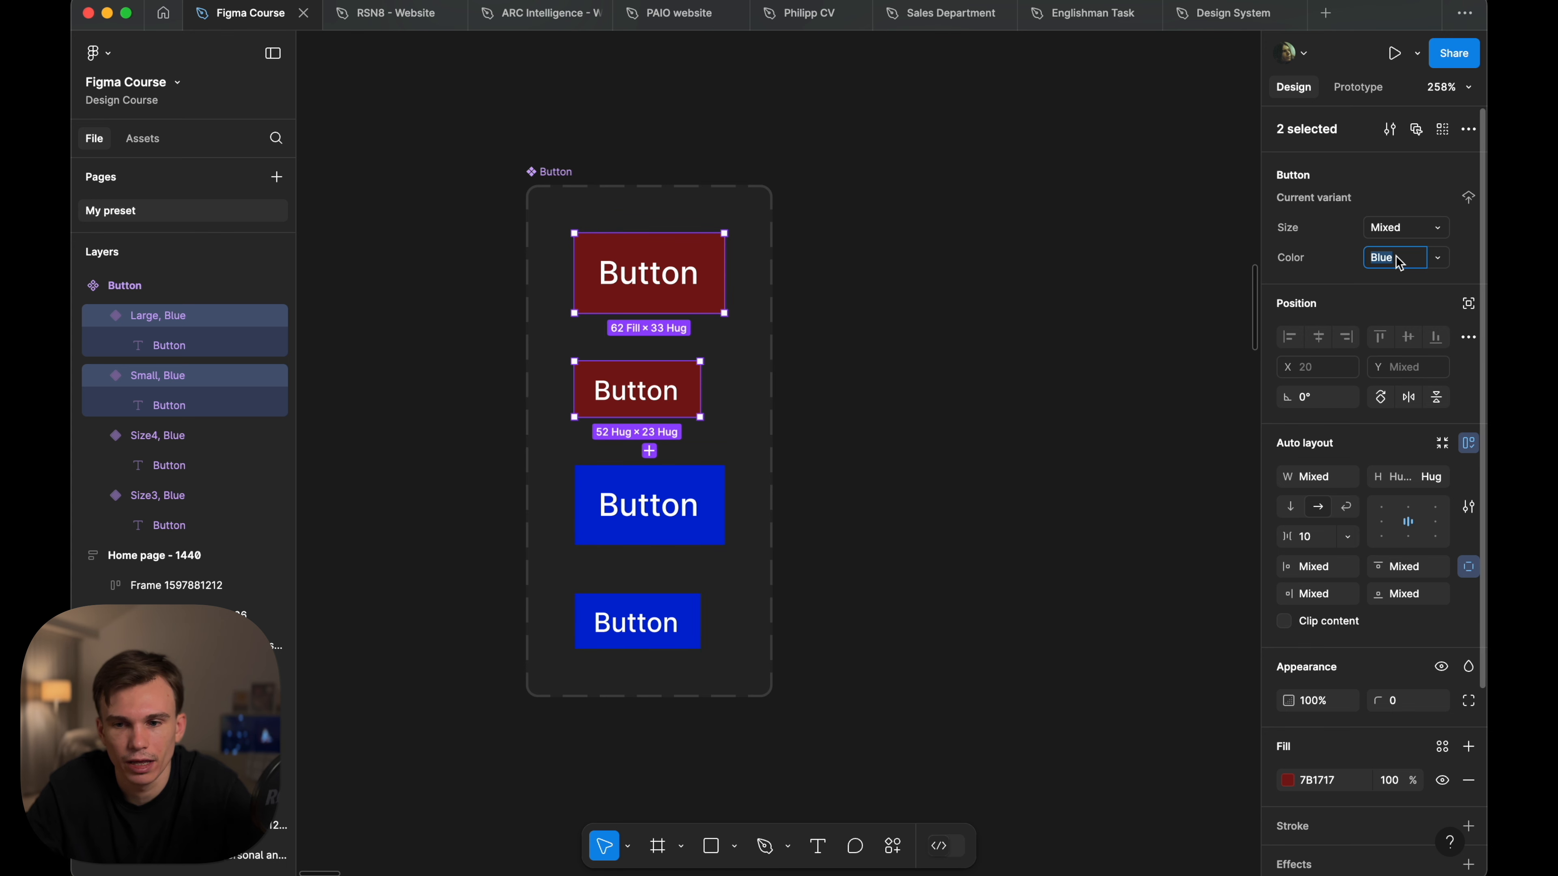
{"action": "type", "text": "Red"}
{"action": "key", "text": "Return"}
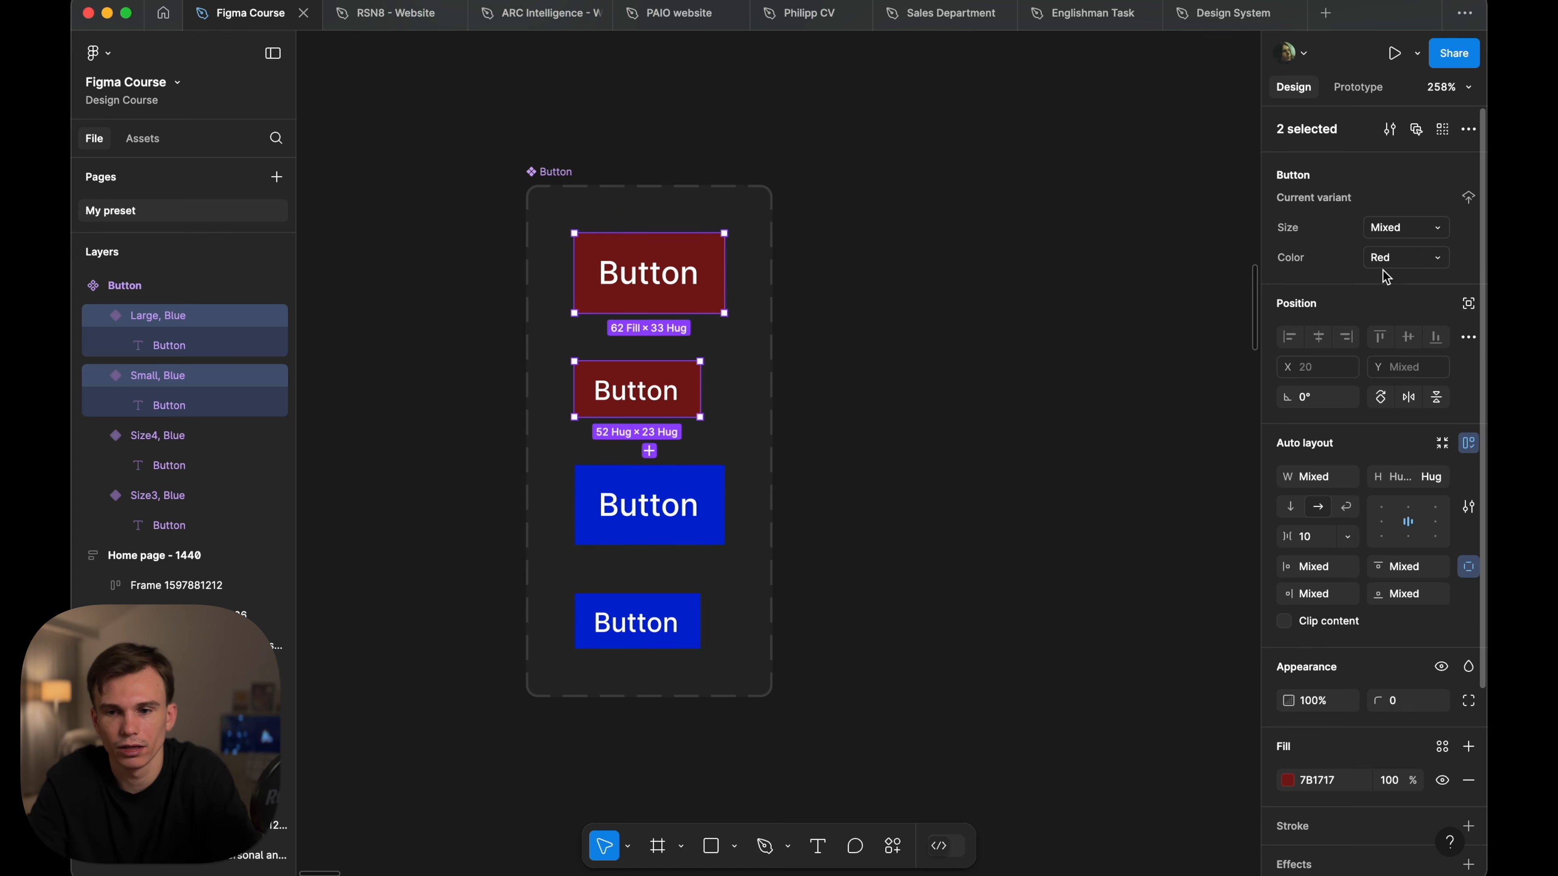
- Set the Size property of the bigger blue button variant to Large
{"action": "left_click", "coordinate": [660, 524]}
{"action": "left_click", "coordinate": [693, 635]}
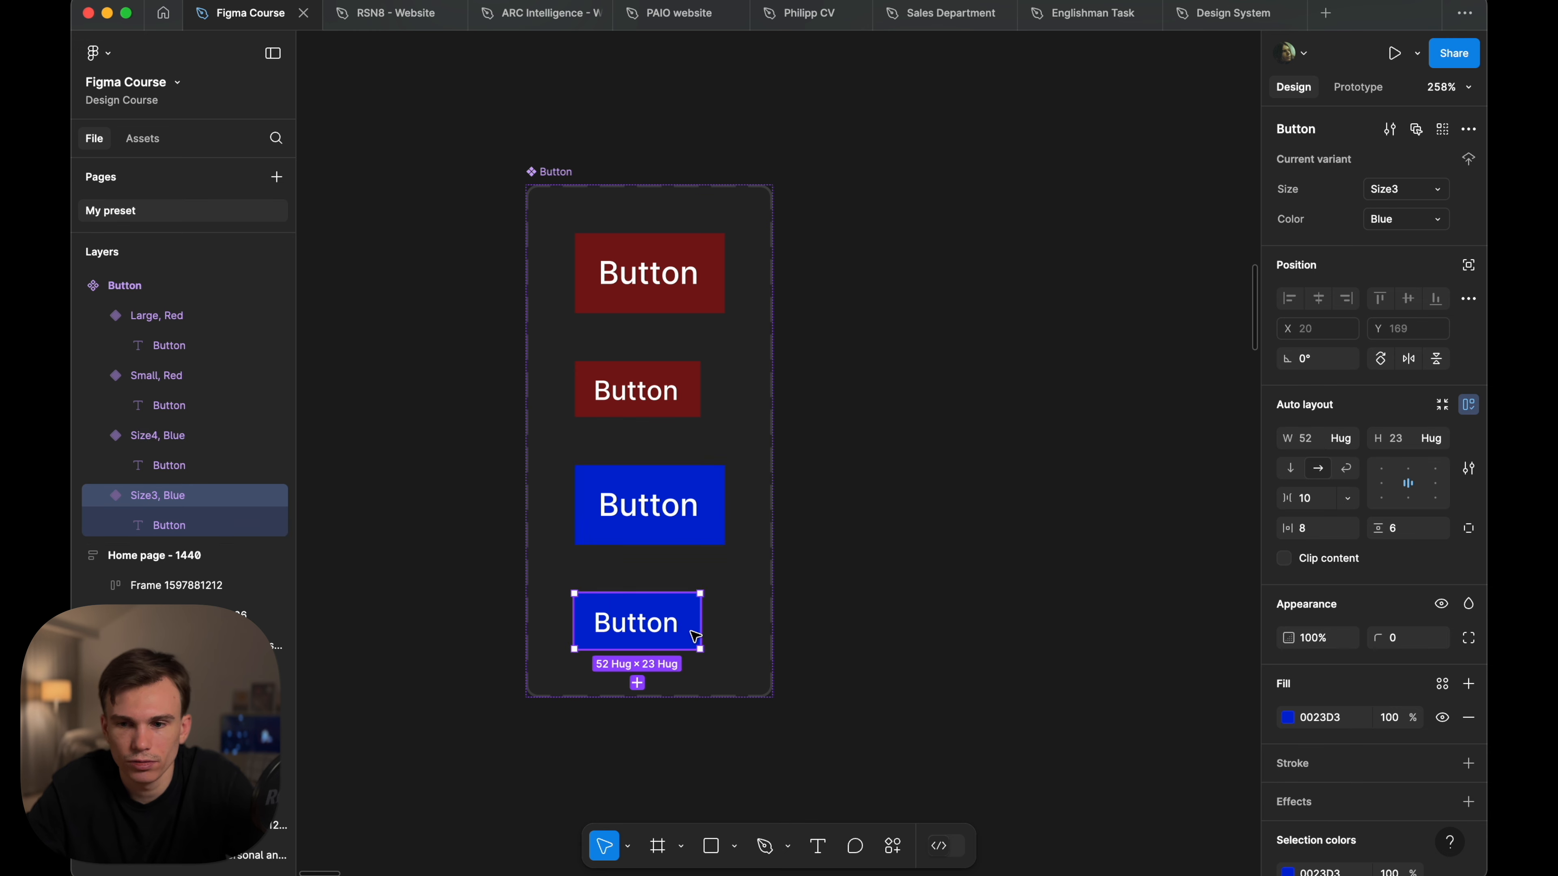
{"action": "left_click", "coordinate": [681, 528]}
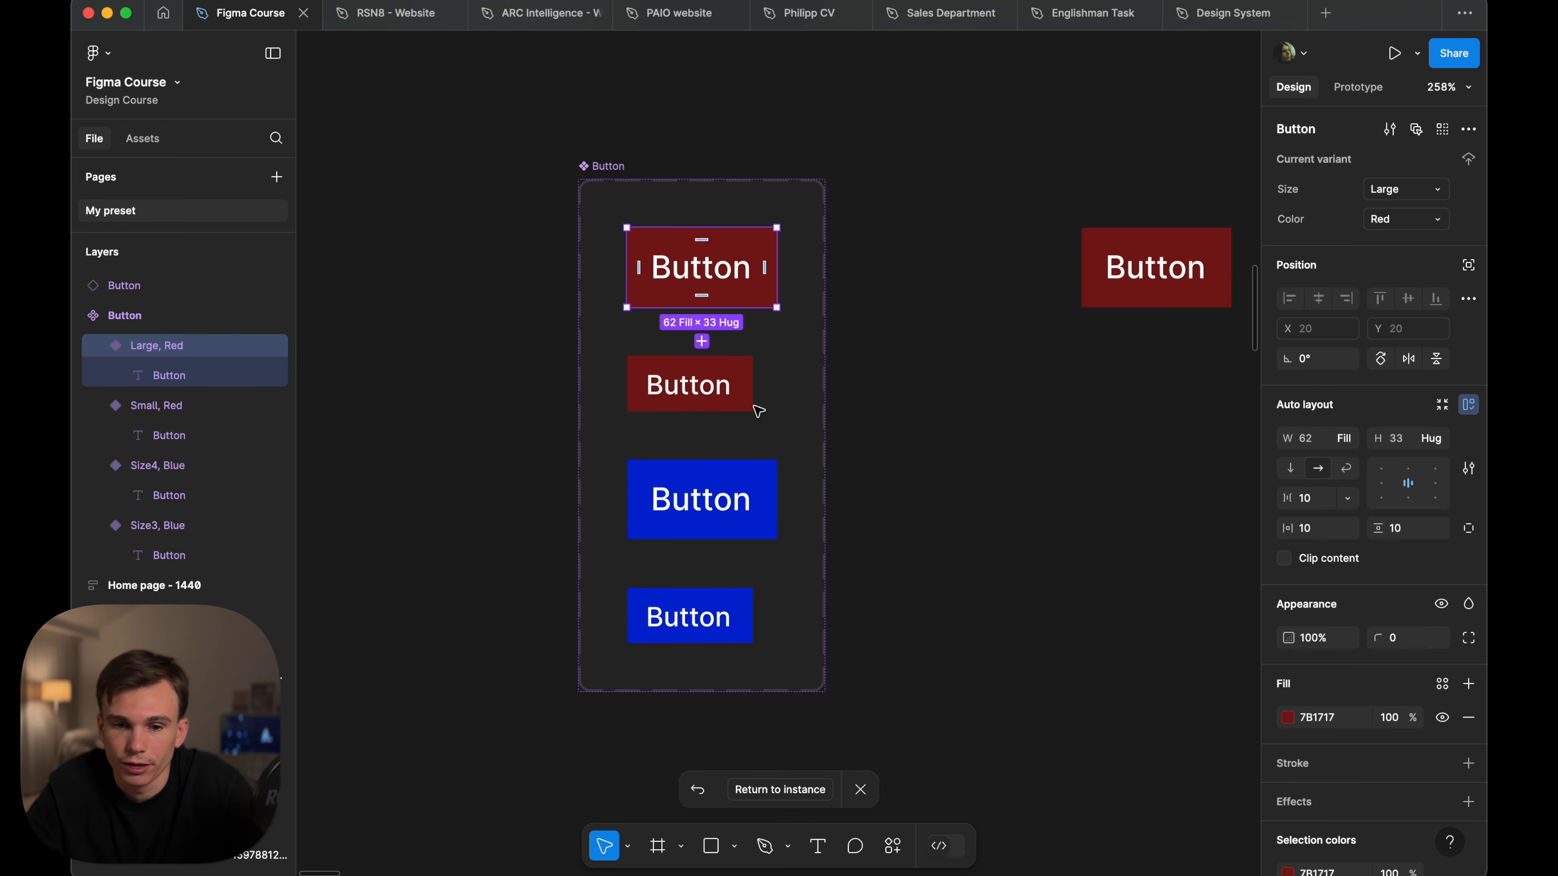
{"action": "left_click", "coordinate": [761, 491]}
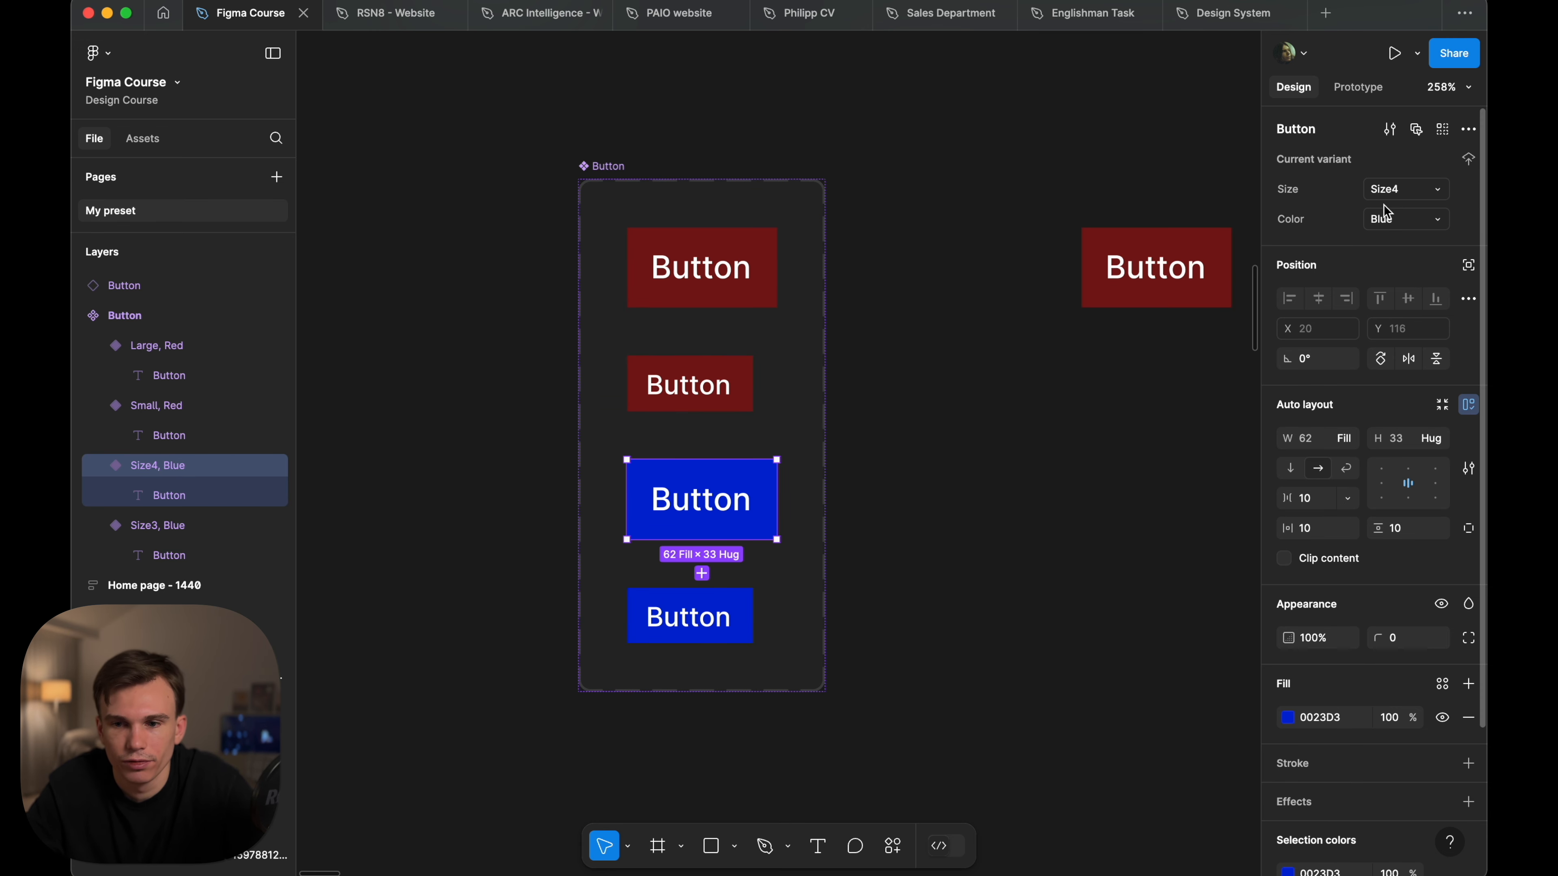
{"action": "left_click", "coordinate": [1409, 194]}
{"action": "type", "text": "Large"}
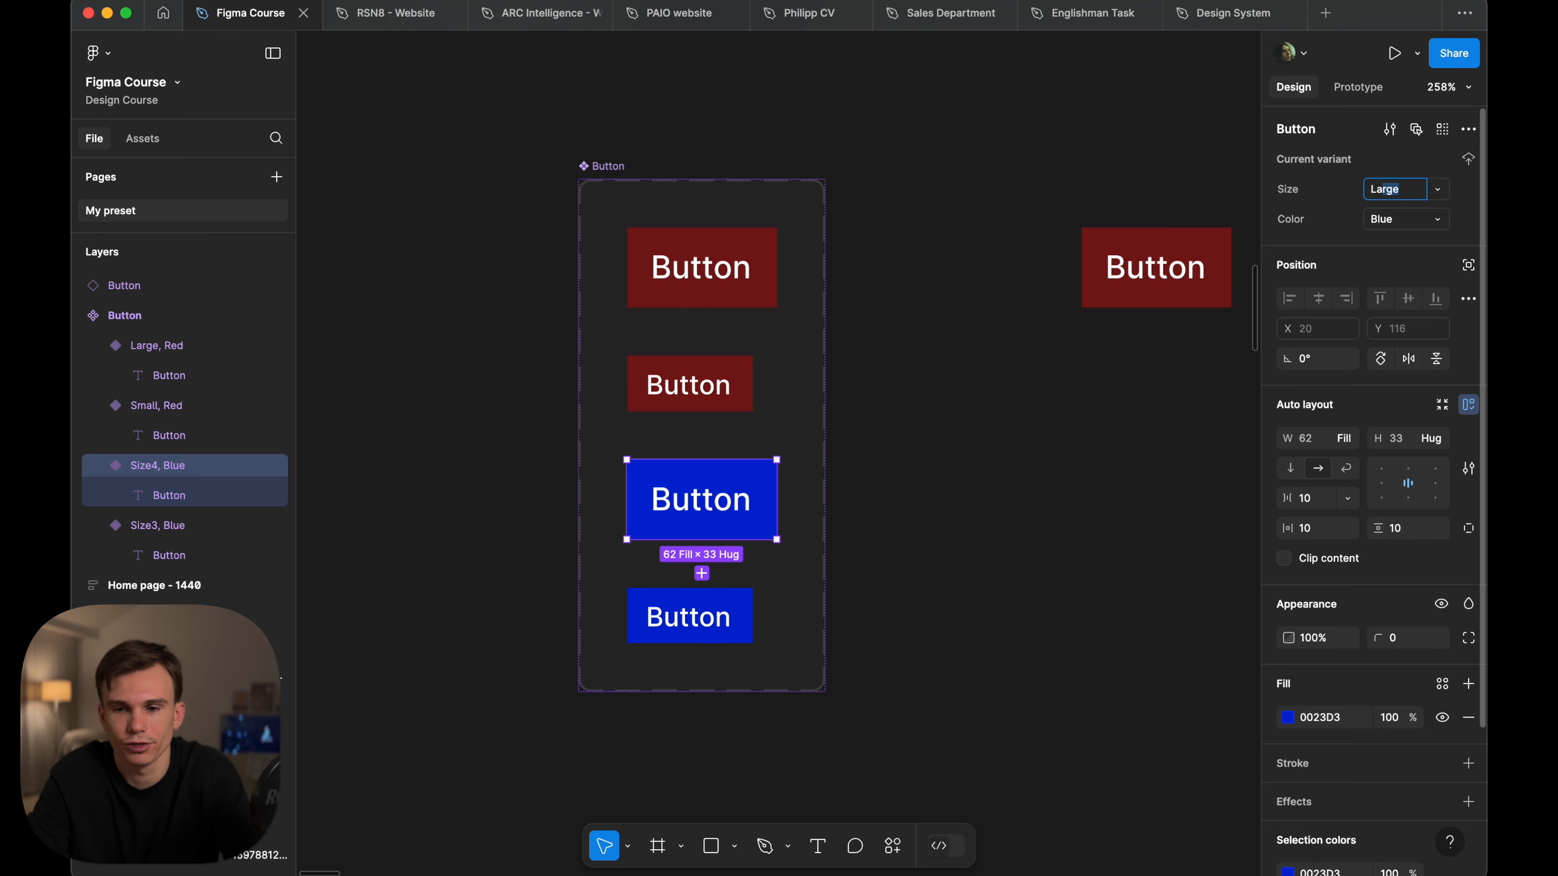
{"action": "key", "text": "Return"}
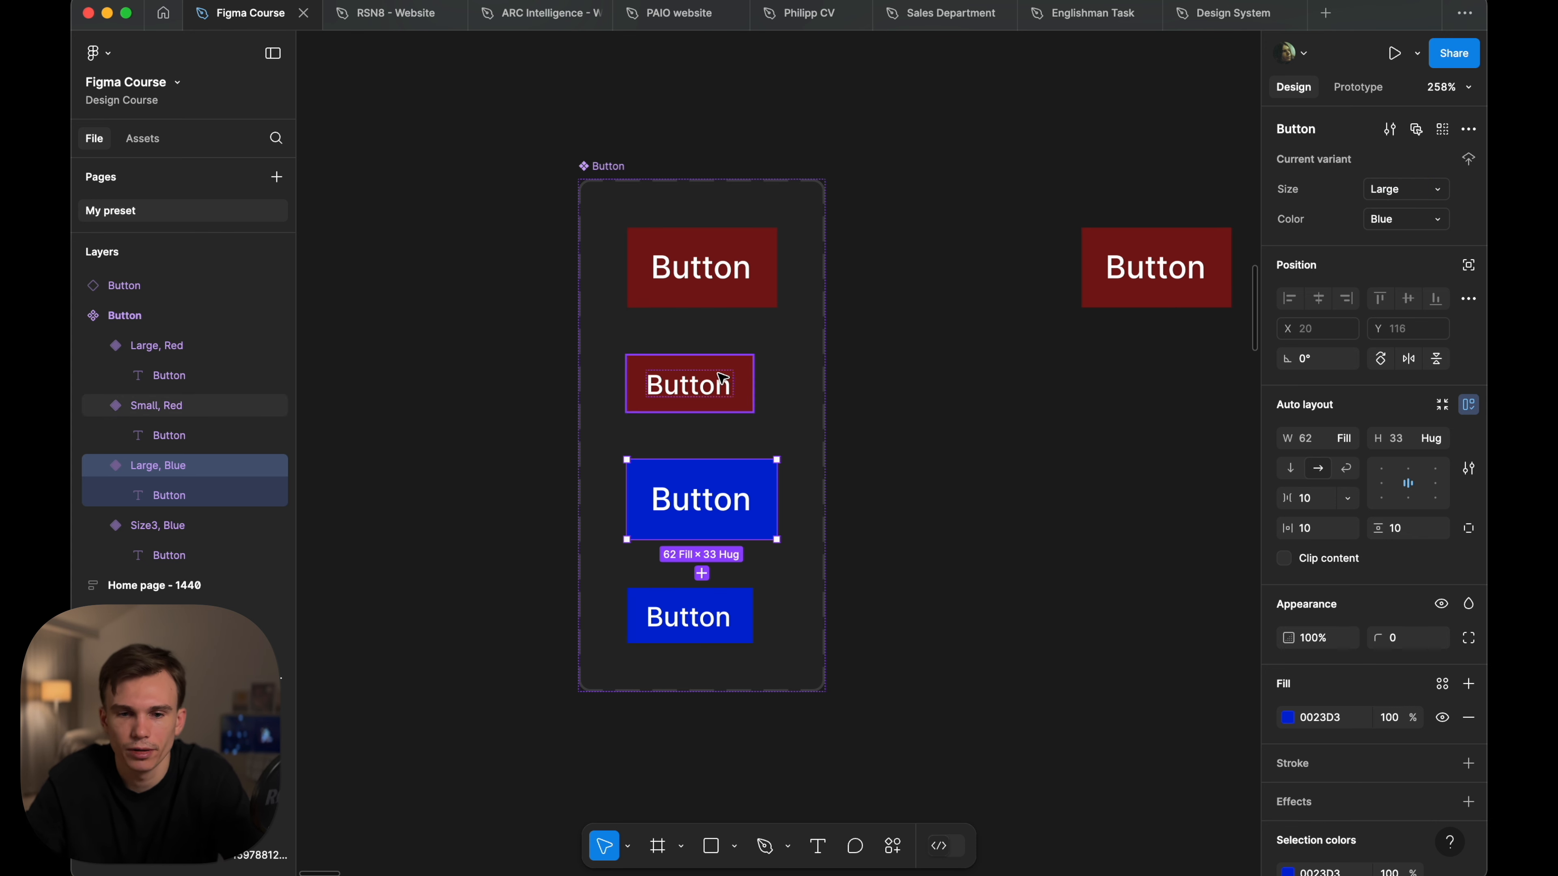
- Set the Size property of the smaller blue button variant to Small
{"action": "left_click", "coordinate": [722, 377]}
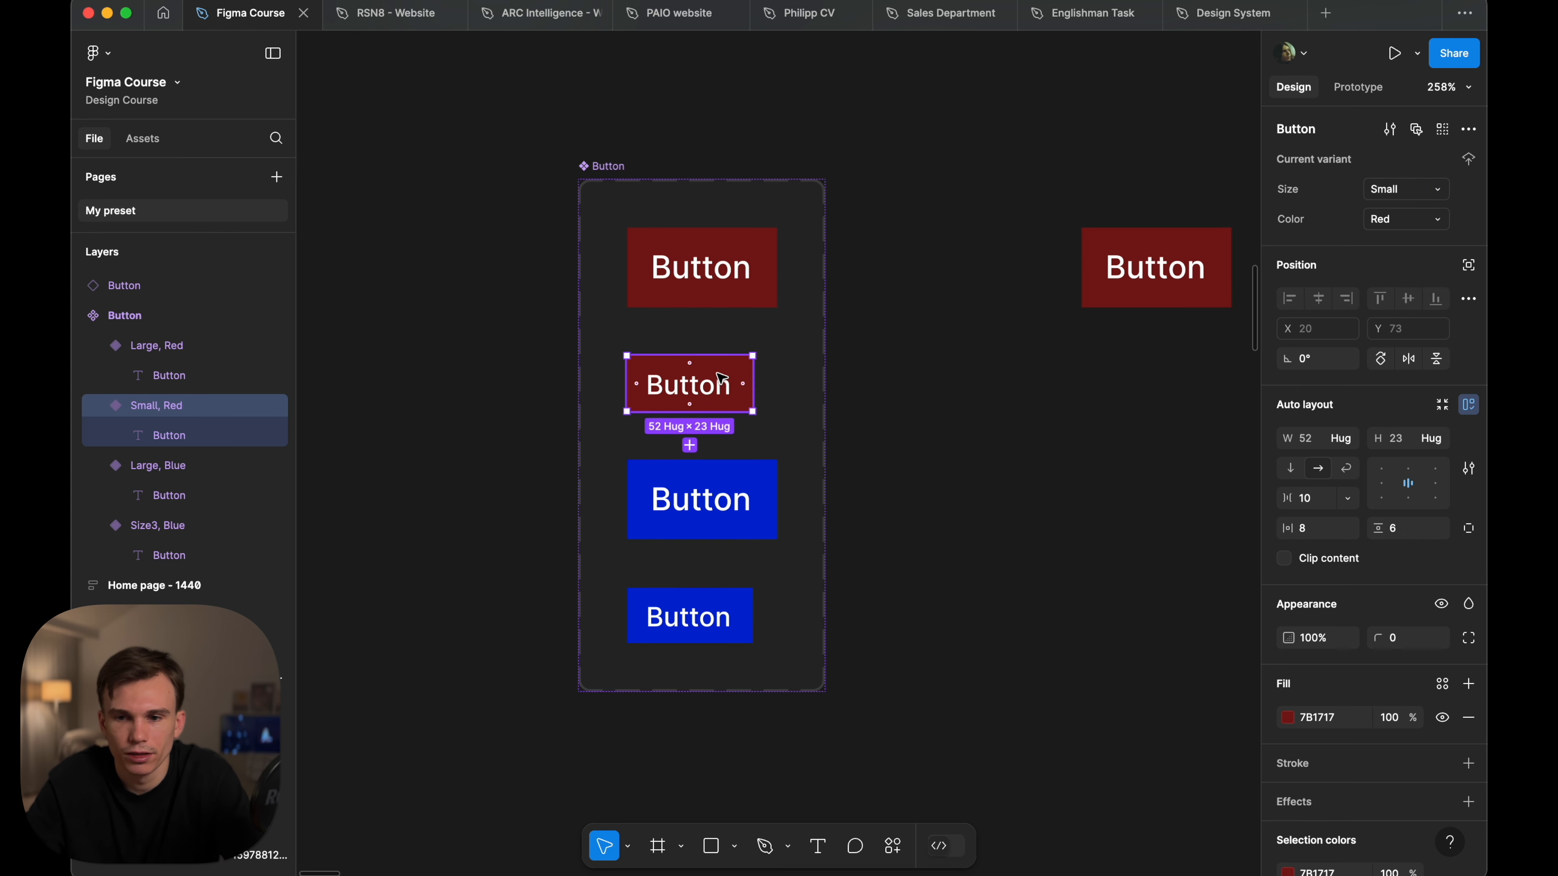
{"action": "left_click", "coordinate": [689, 615]}
{"action": "left_click", "coordinate": [1395, 194]}
{"action": "type", "text": "Sm"}
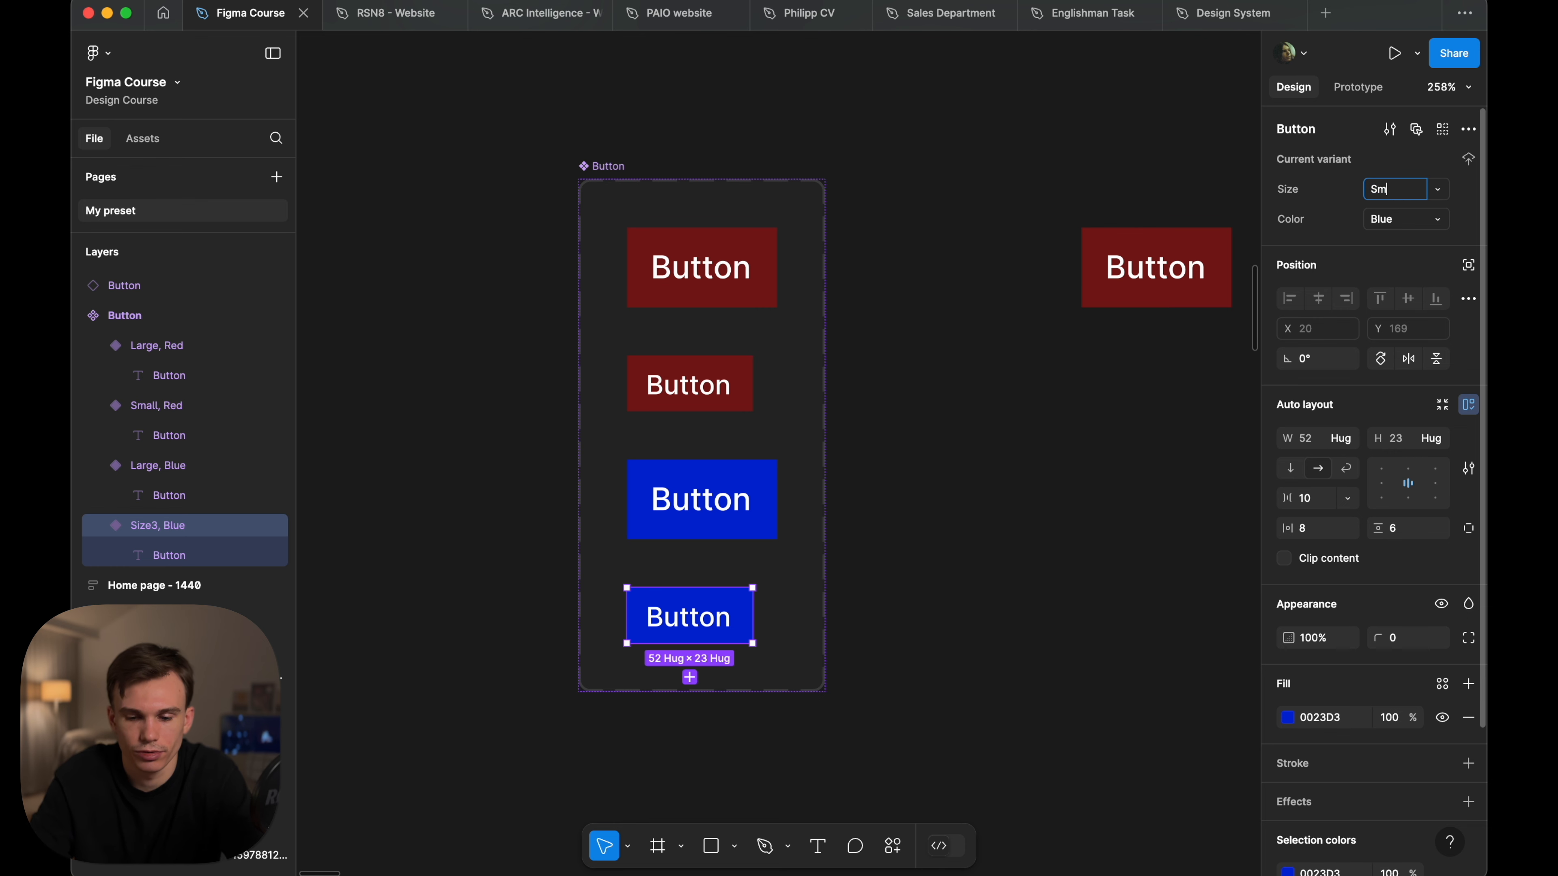
{"action": "key", "text": "Return"}
- Switch the Button instance beside the component set to the Small size and the Blue color
{"action": "scroll", "coordinate": [1050, 174], "scroll_direction": "right", "scroll_amount": 5}
{"action": "left_click", "coordinate": [825, 322]}
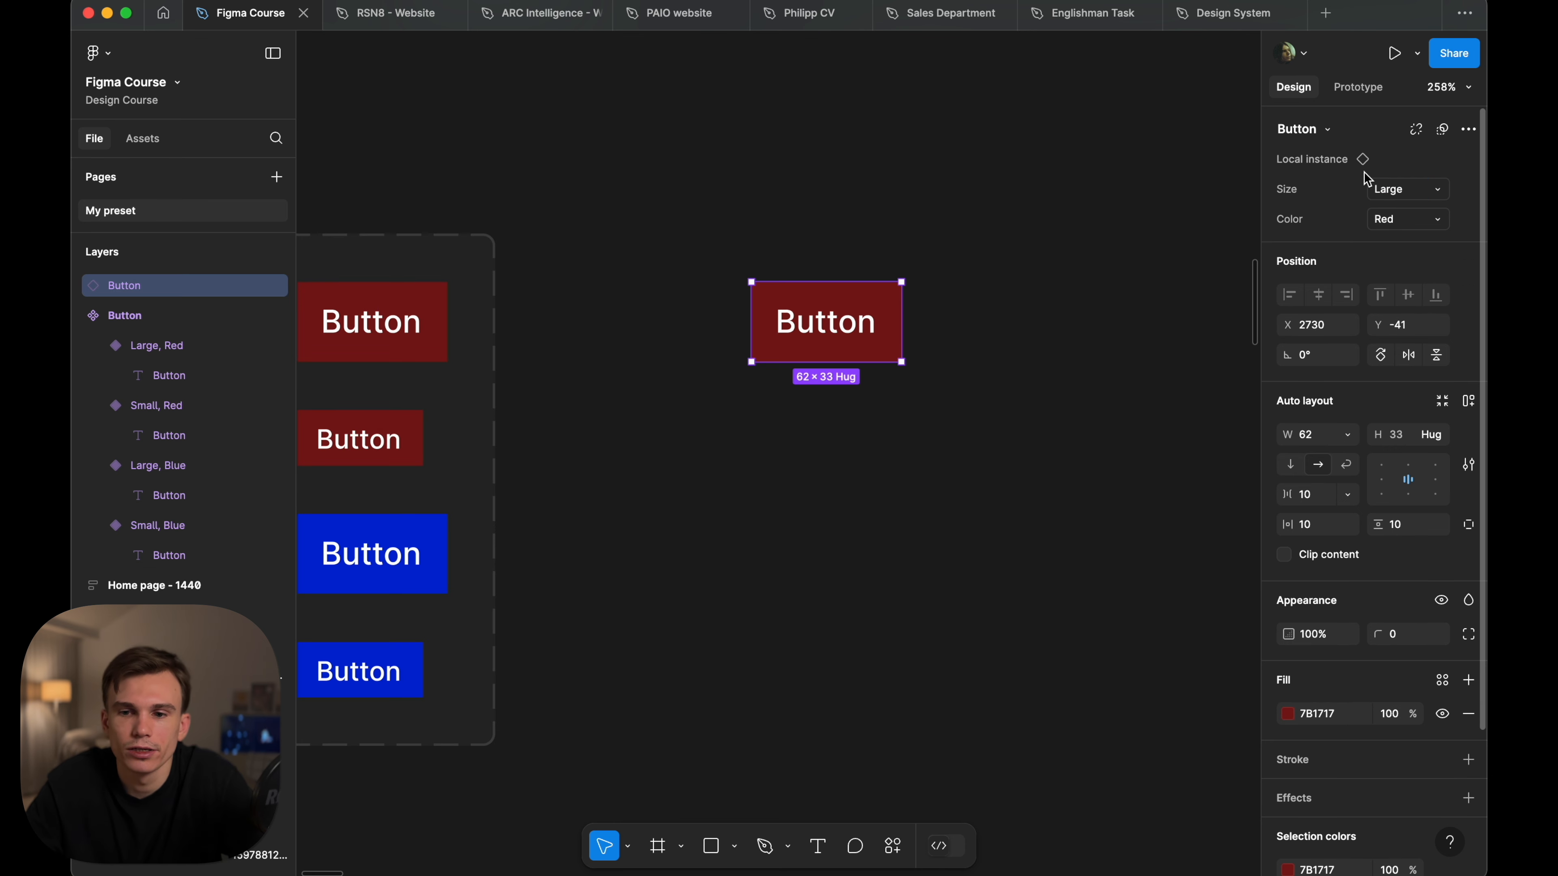
{"action": "left_click", "coordinate": [1419, 192]}
{"action": "left_click", "coordinate": [1405, 180]}
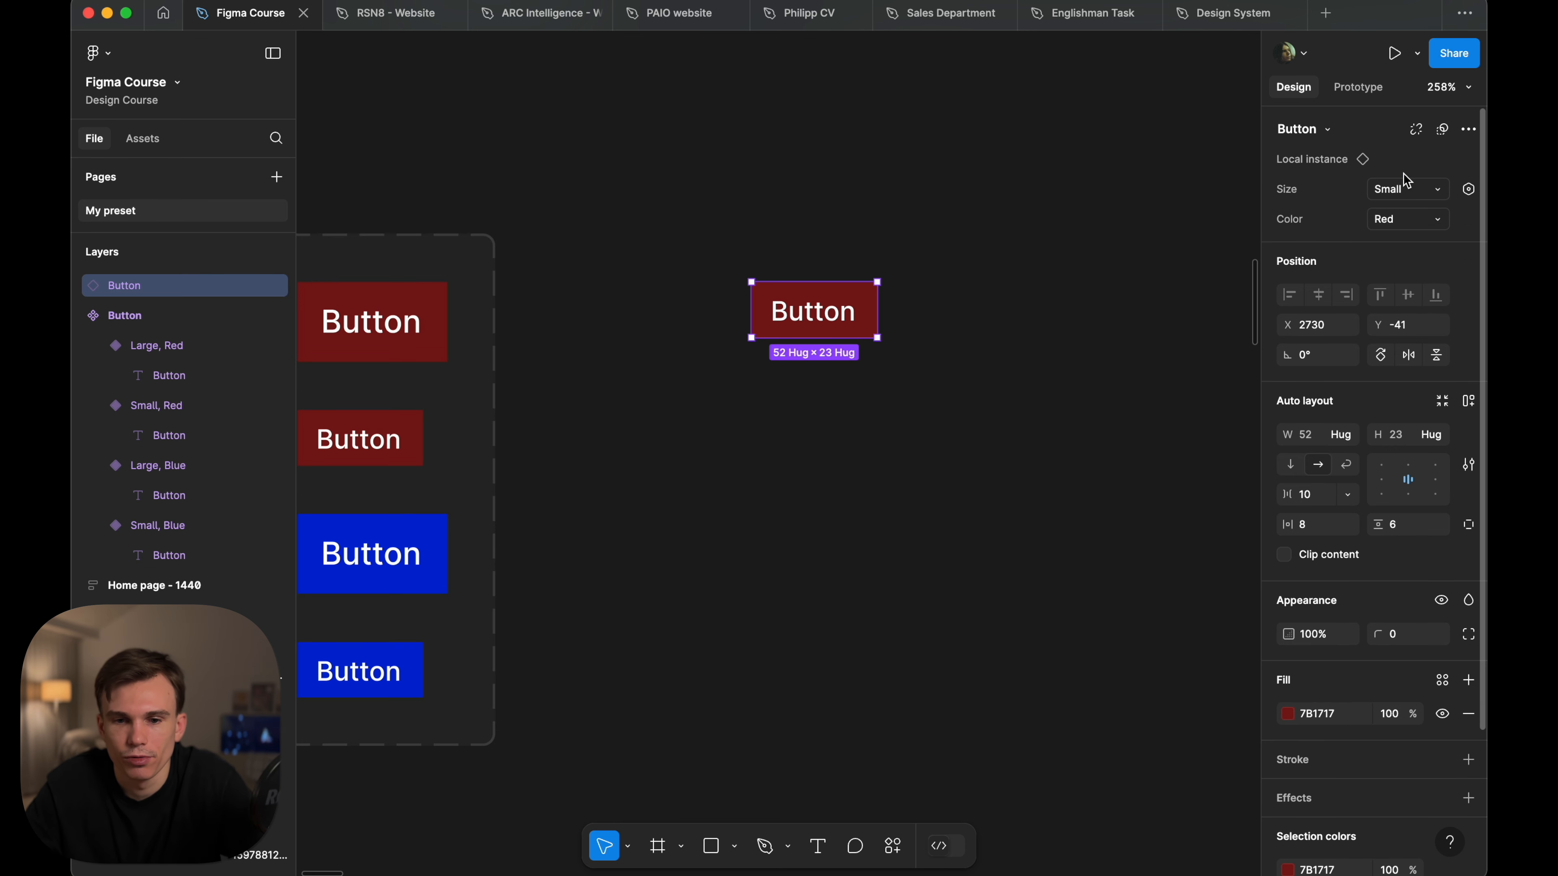
{"action": "left_click", "coordinate": [1409, 220]}
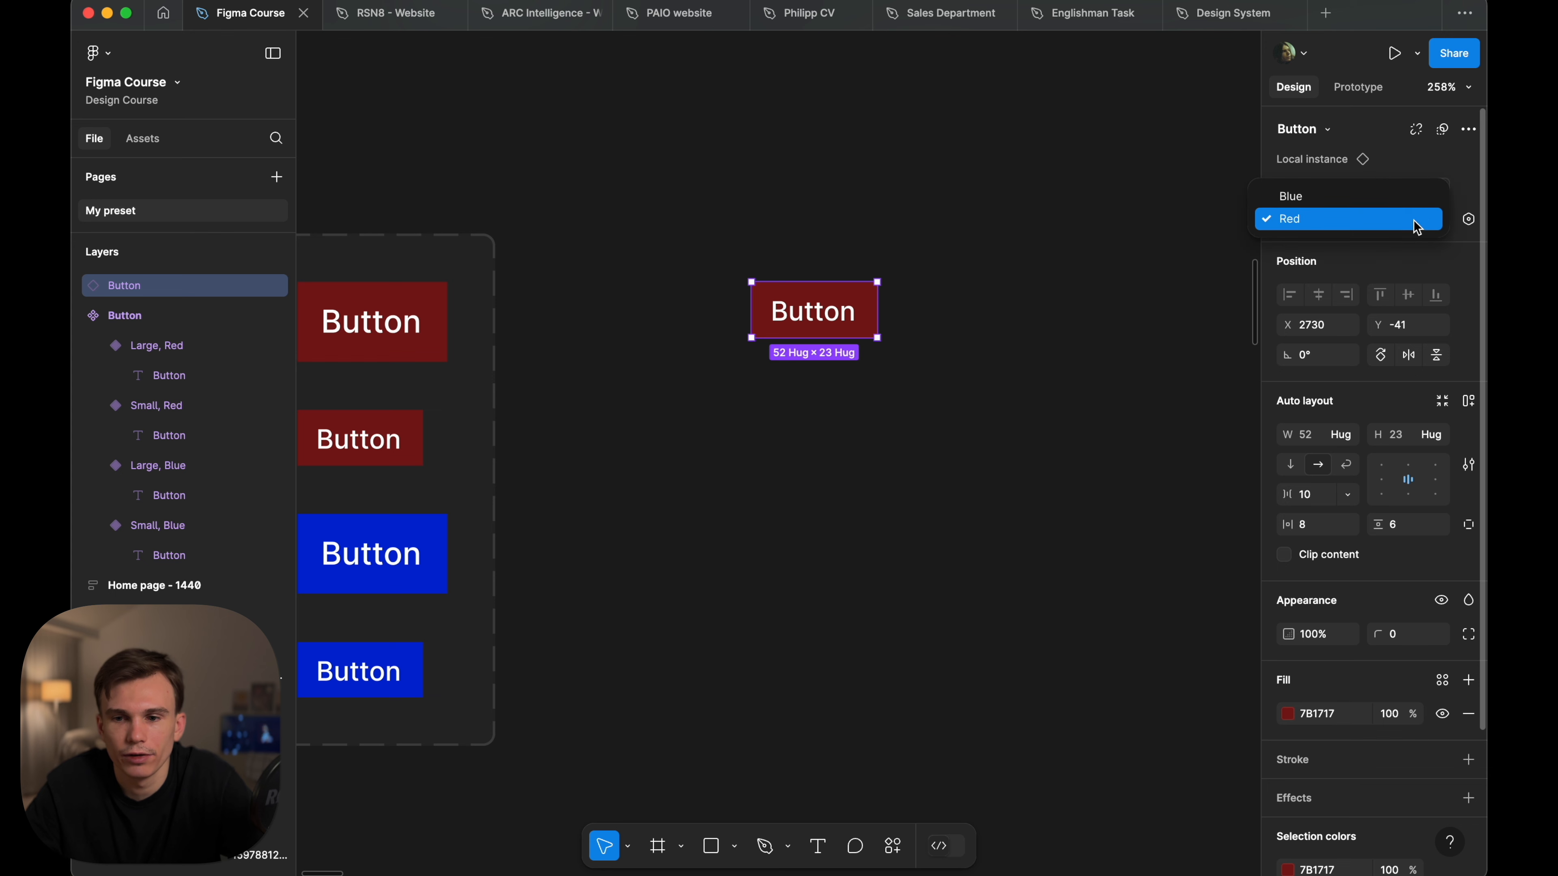
{"action": "left_click", "coordinate": [1396, 203]}
{"action": "left_click", "coordinate": [1373, 221]}
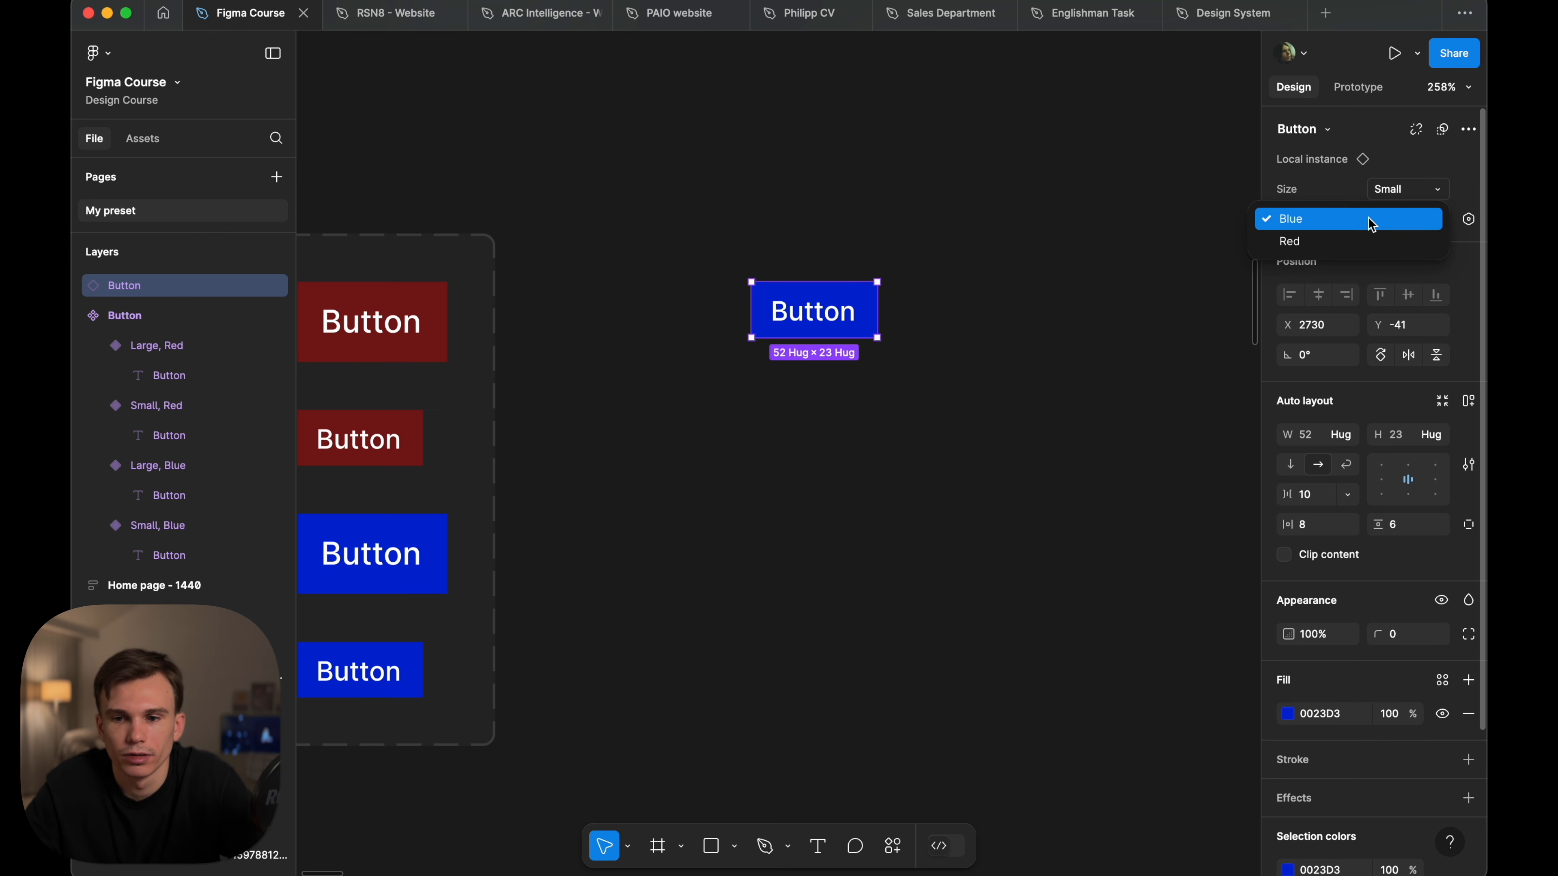
{"action": "left_click", "coordinate": [1359, 217]}
- Set the Button instance's Size to Large and move it below and to the left of the component set
{"action": "left_click", "coordinate": [1411, 190]}
{"action": "left_click", "coordinate": [1364, 209]}
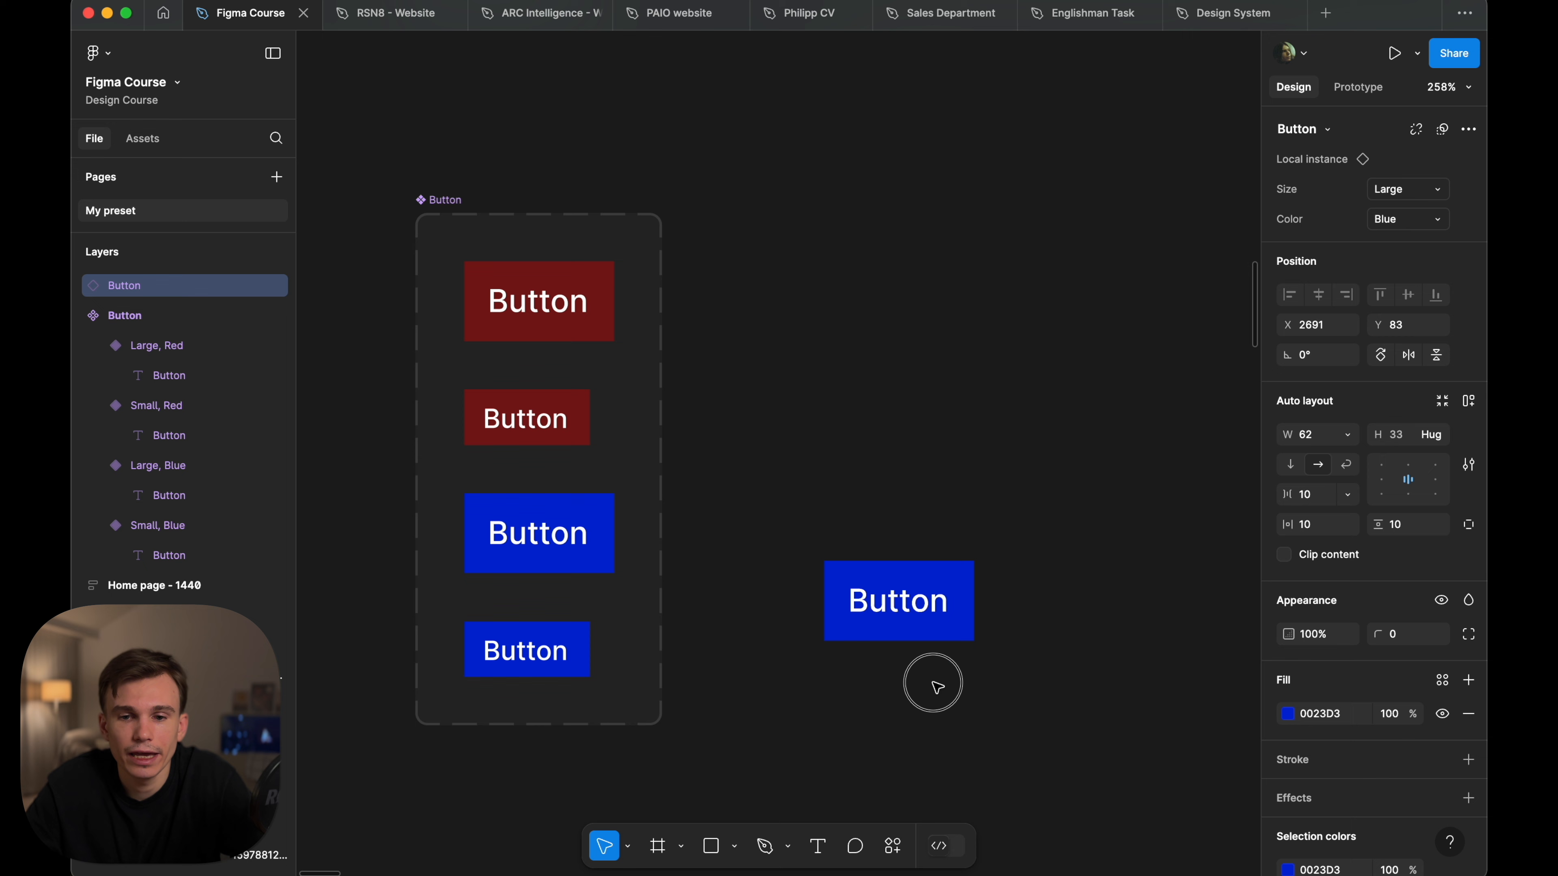
{"action": "left_click_drag", "start_coordinate": [933, 682], "coordinate": [442, 829]}
{"action": "scroll", "coordinate": [815, 529], "scroll_direction": "left", "scroll_amount": 2}
{"action": "scroll", "coordinate": [814, 529], "scroll_direction": "down", "scroll_amount": 1}
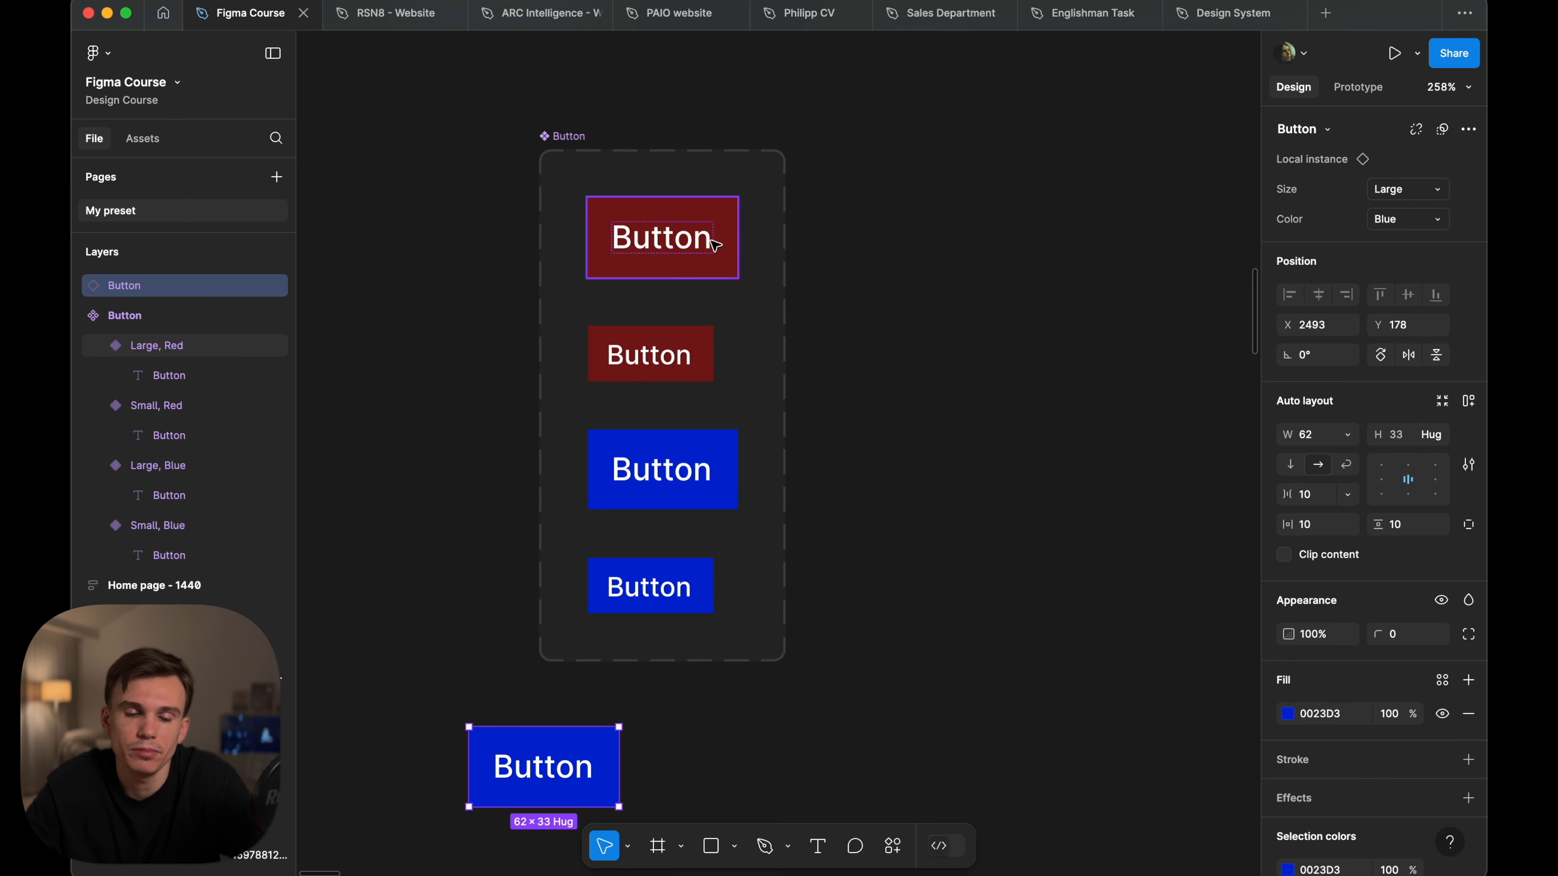
- Duplicate all four red and blue variants inside the Button component set
{"action": "scroll", "coordinate": [817, 532], "scroll_direction": "right", "scroll_amount": 1}
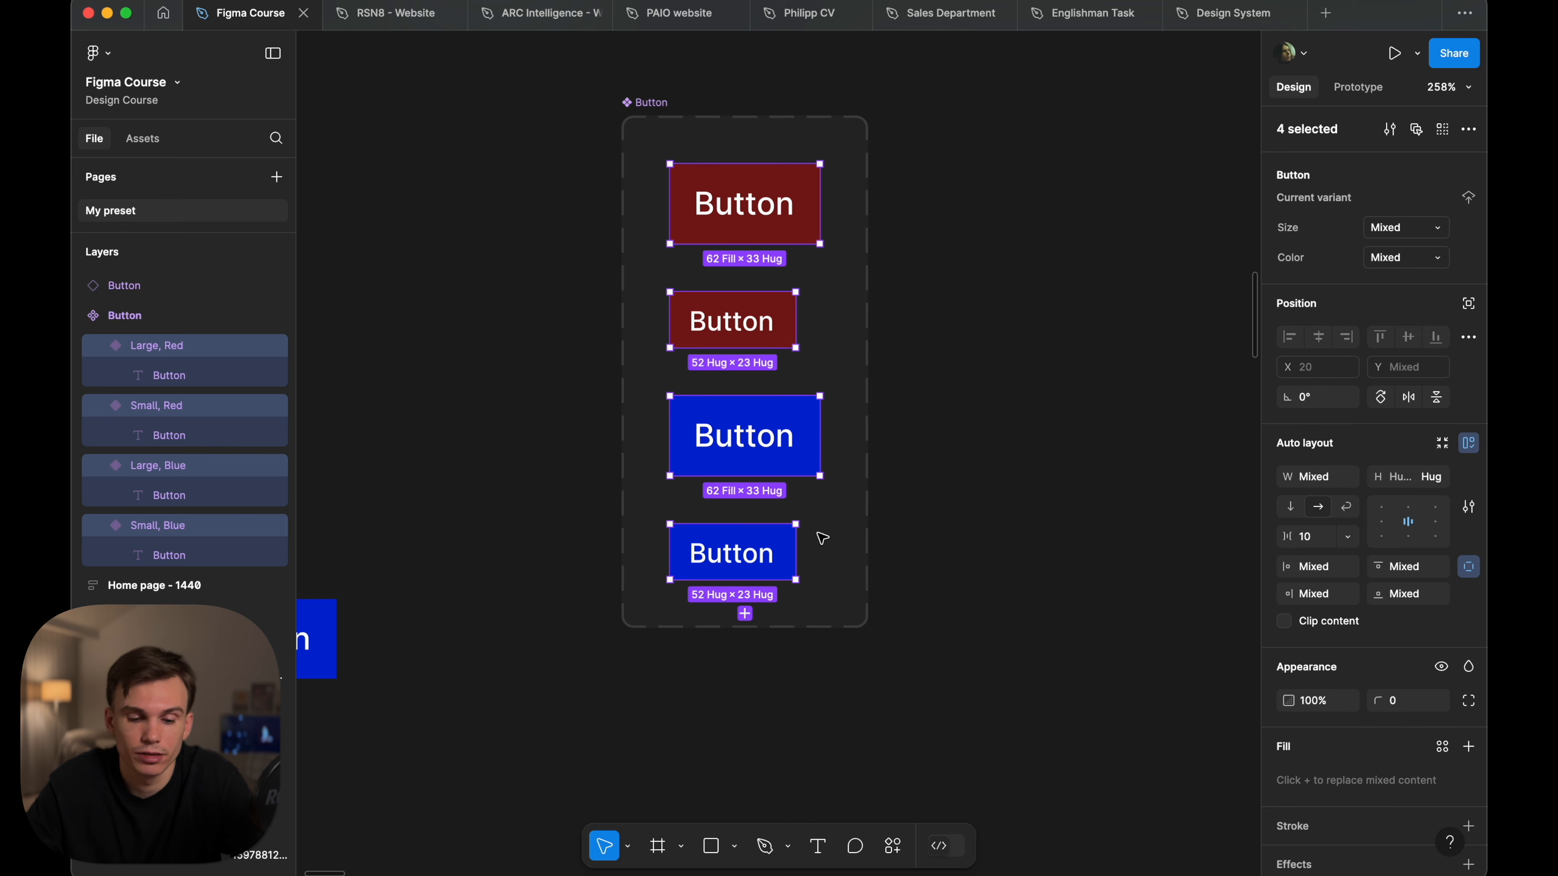
{"action": "key", "text": "super+d"}
{"action": "scroll", "coordinate": [894, 358], "scroll_direction": "down", "scroll_amount": 3}
{"action": "scroll", "coordinate": [918, 341], "scroll_direction": "down", "scroll_amount": 5}
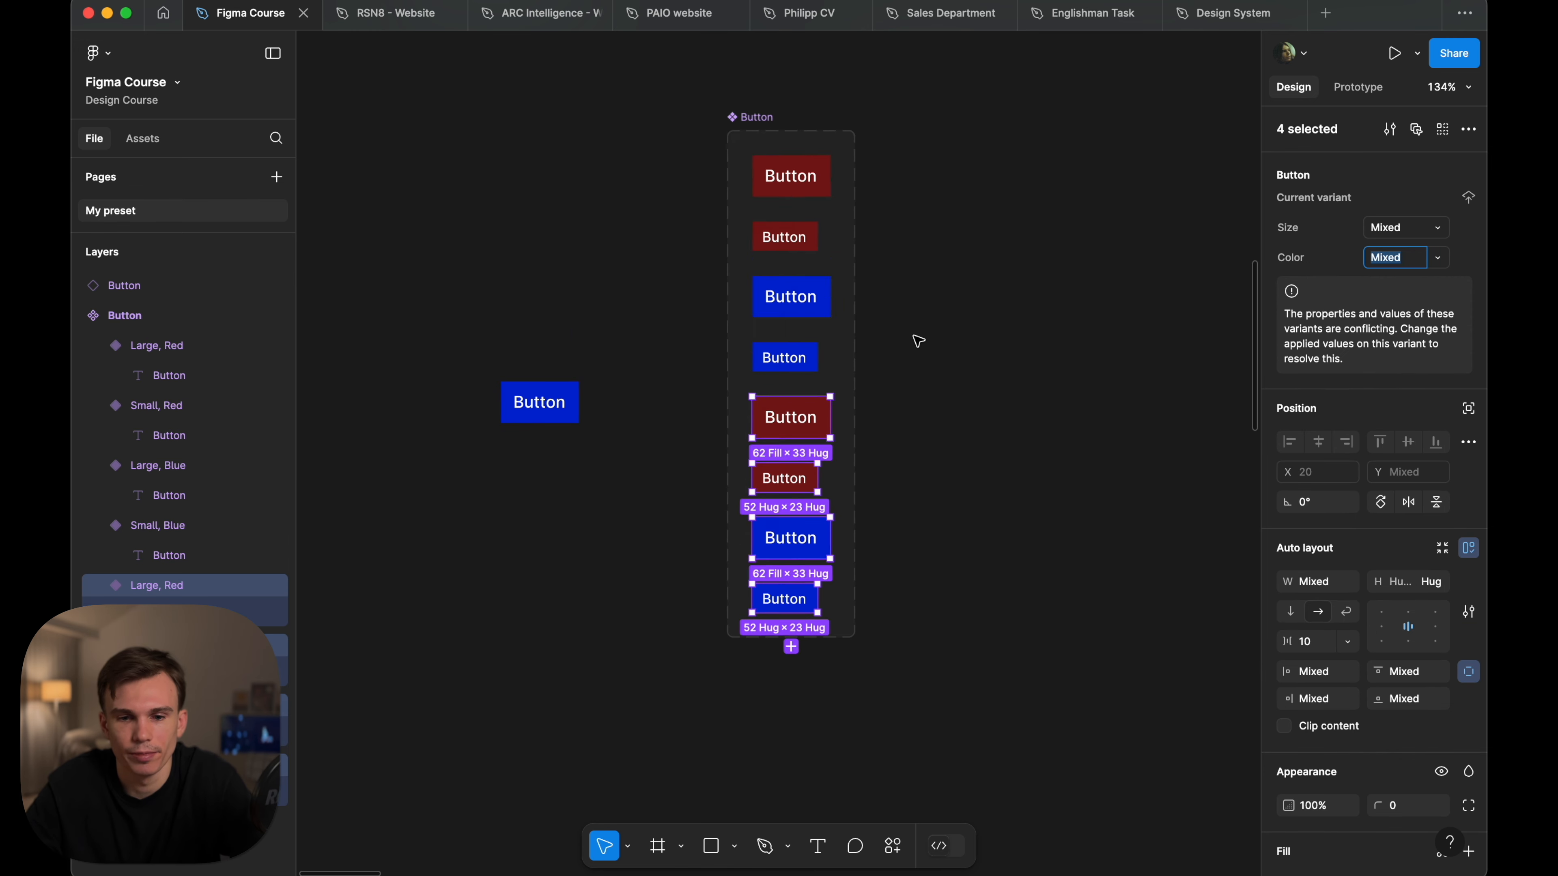
{"action": "scroll", "coordinate": [920, 339], "scroll_direction": "down", "scroll_amount": 2}
{"action": "left_click", "coordinate": [1083, 277]}
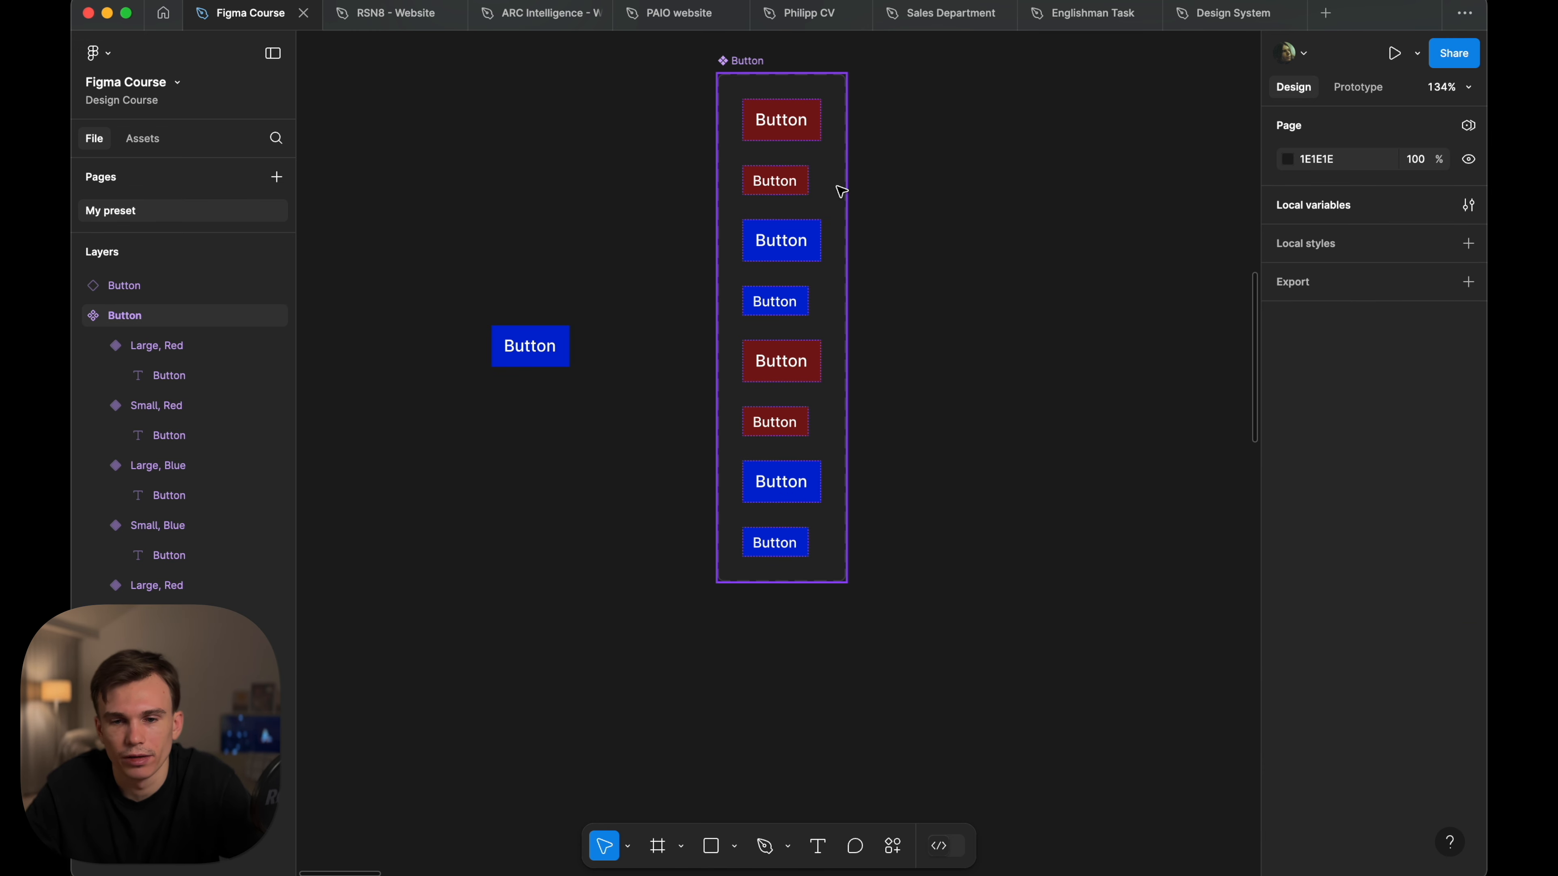
- Add a variant property named State with the value Default to the Button component set
{"action": "left_click", "coordinate": [839, 126]}
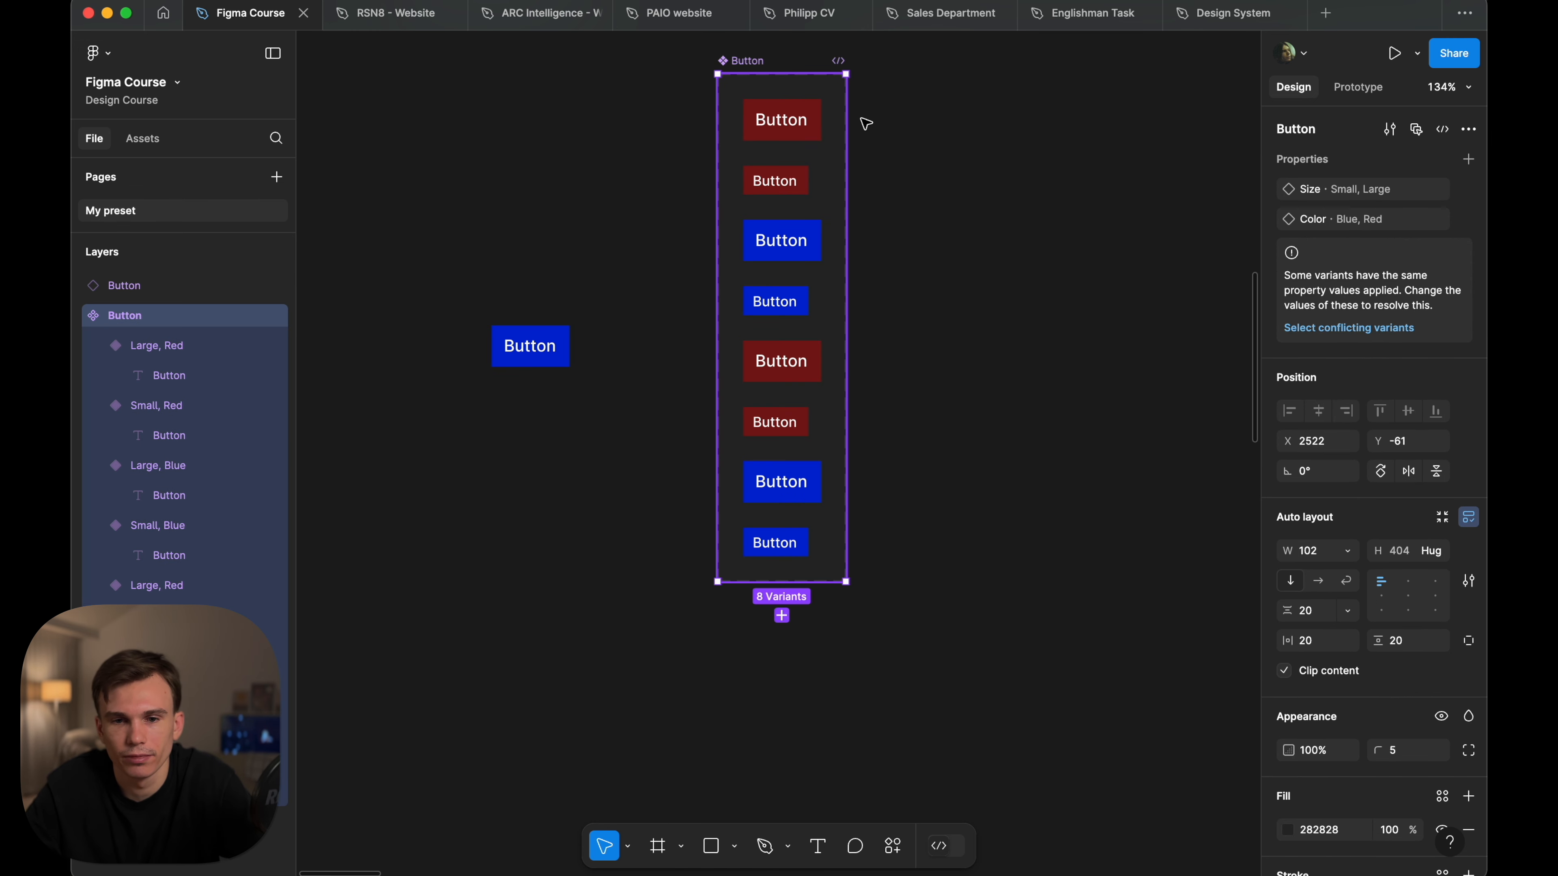
{"action": "left_click", "coordinate": [1467, 160]}
{"action": "left_click", "coordinate": [1384, 223]}
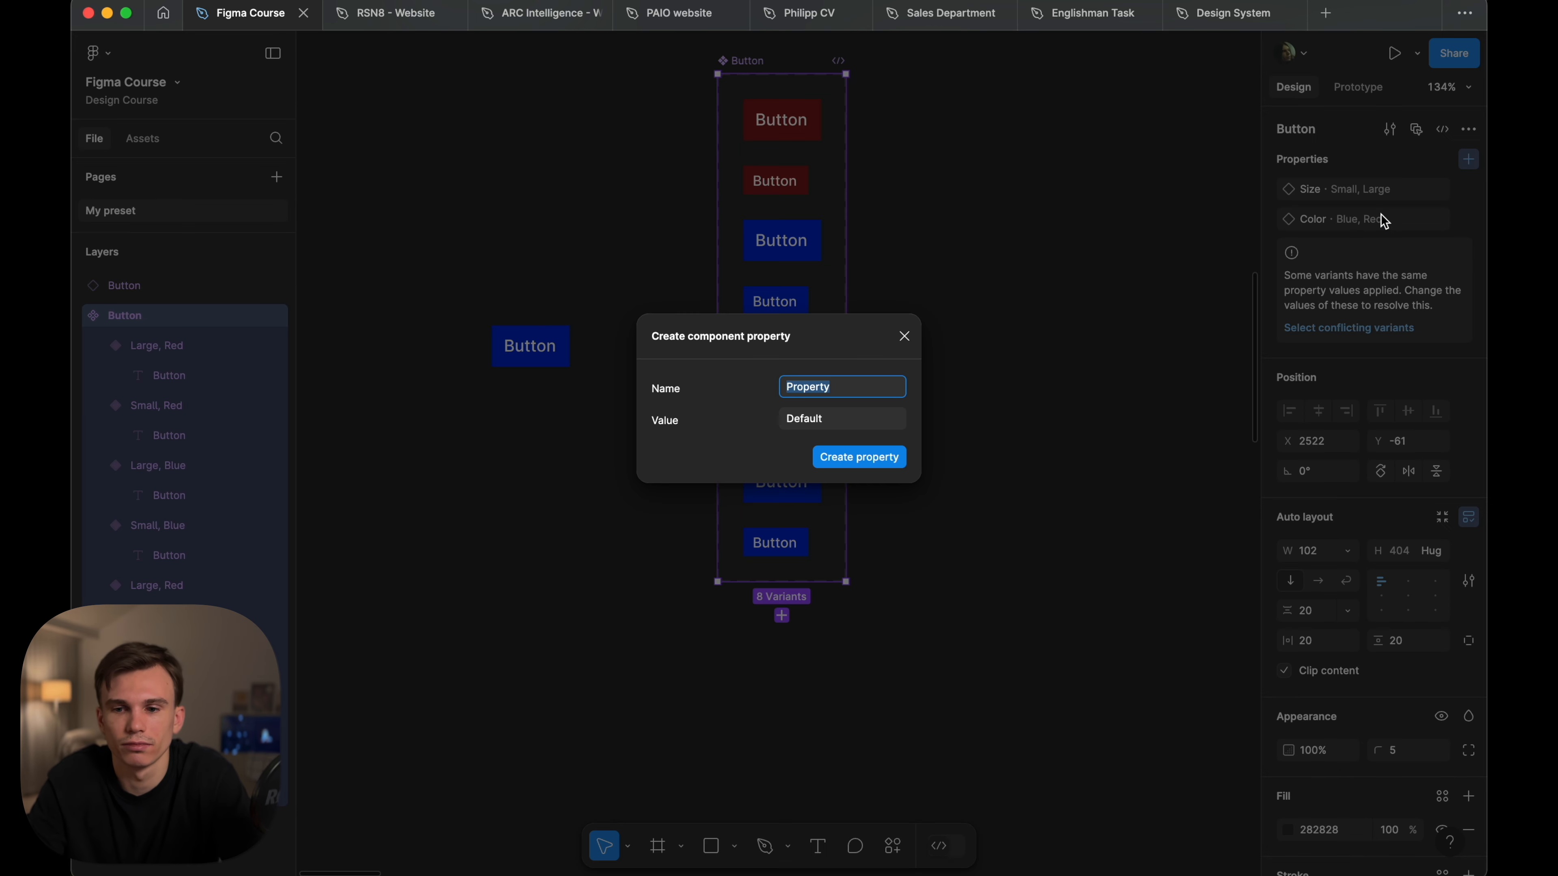
{"action": "type", "text": "State"}
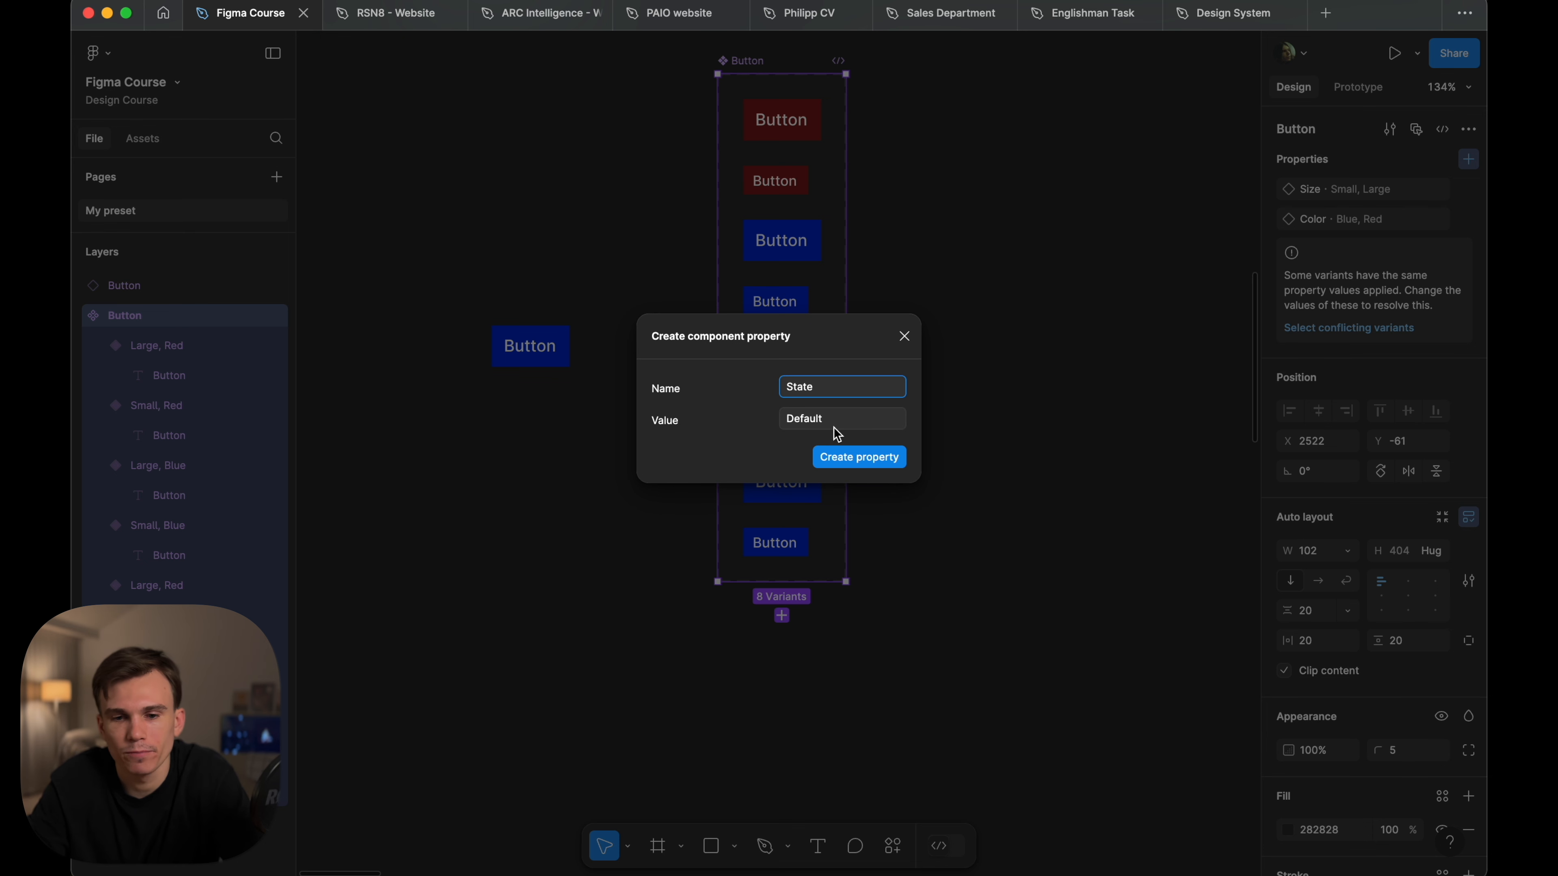
{"action": "left_click", "coordinate": [868, 428]}
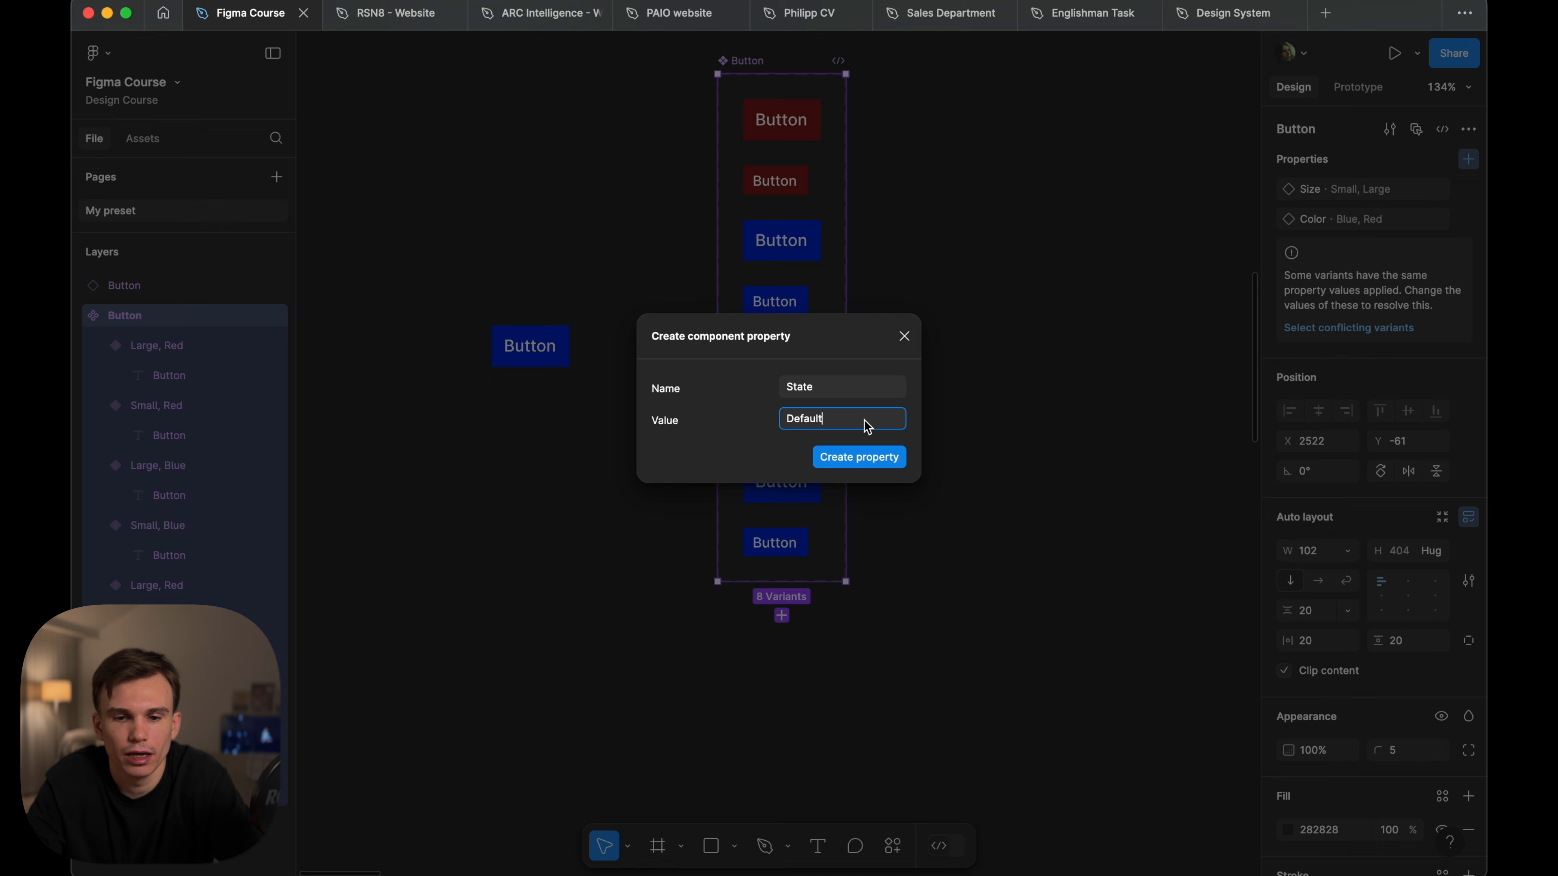
{"action": "left_click", "coordinate": [896, 460]}
- Set the State property of the upper four button variants to Regular
{"action": "left_click", "coordinate": [781, 119]}
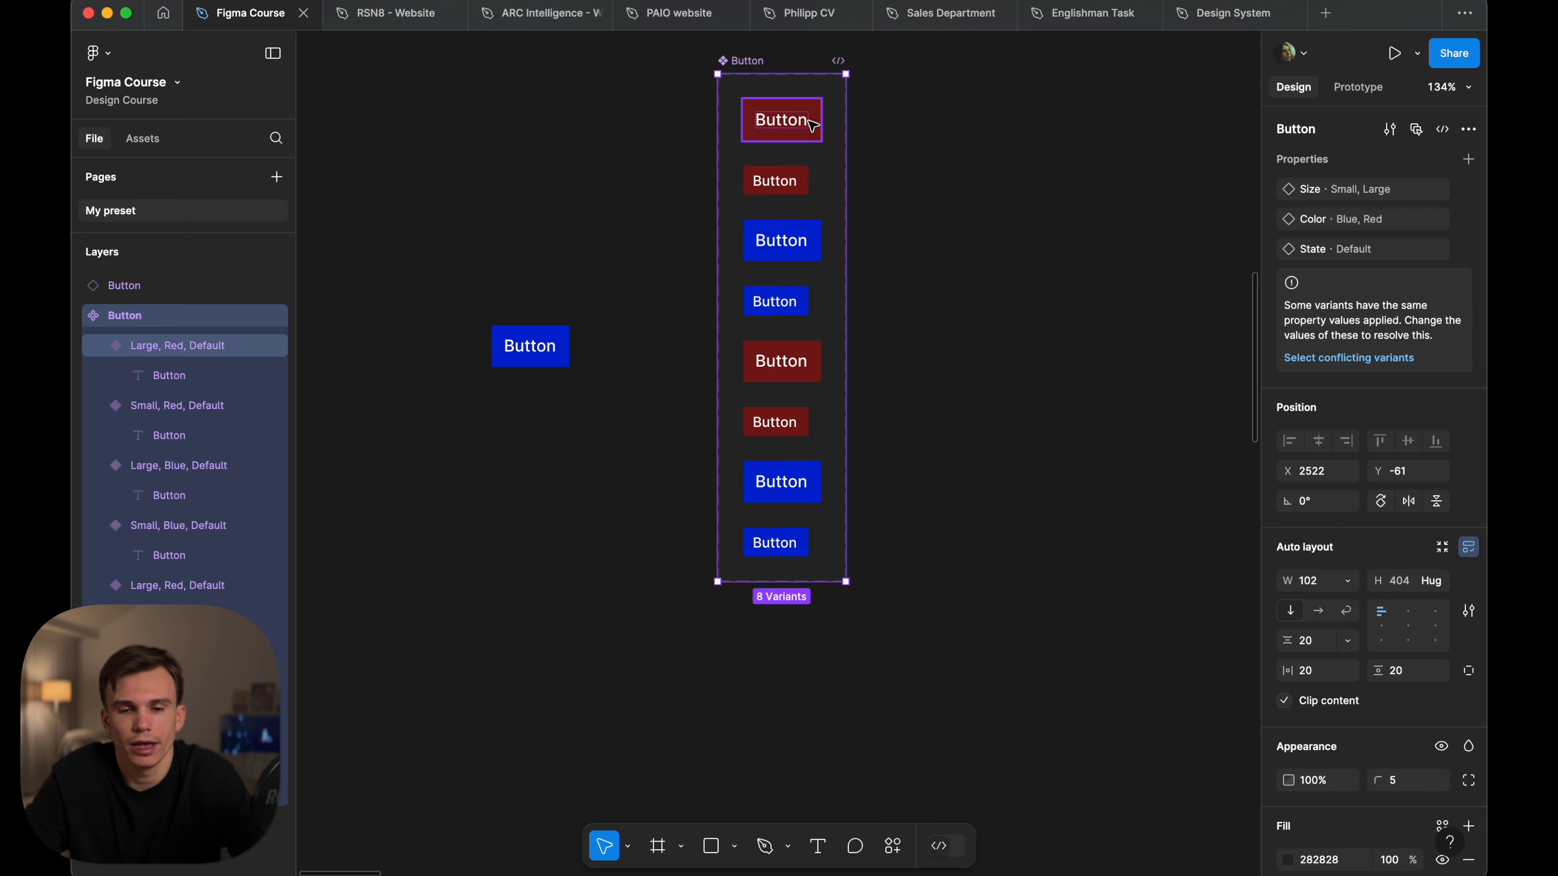
{"action": "left_click", "coordinate": [774, 181], "text": "shift"}
{"action": "left_click", "coordinate": [805, 245], "text": "shift"}
{"action": "left_click", "coordinate": [788, 302], "text": "shift"}
{"action": "left_click", "coordinate": [797, 368], "text": "shift"}
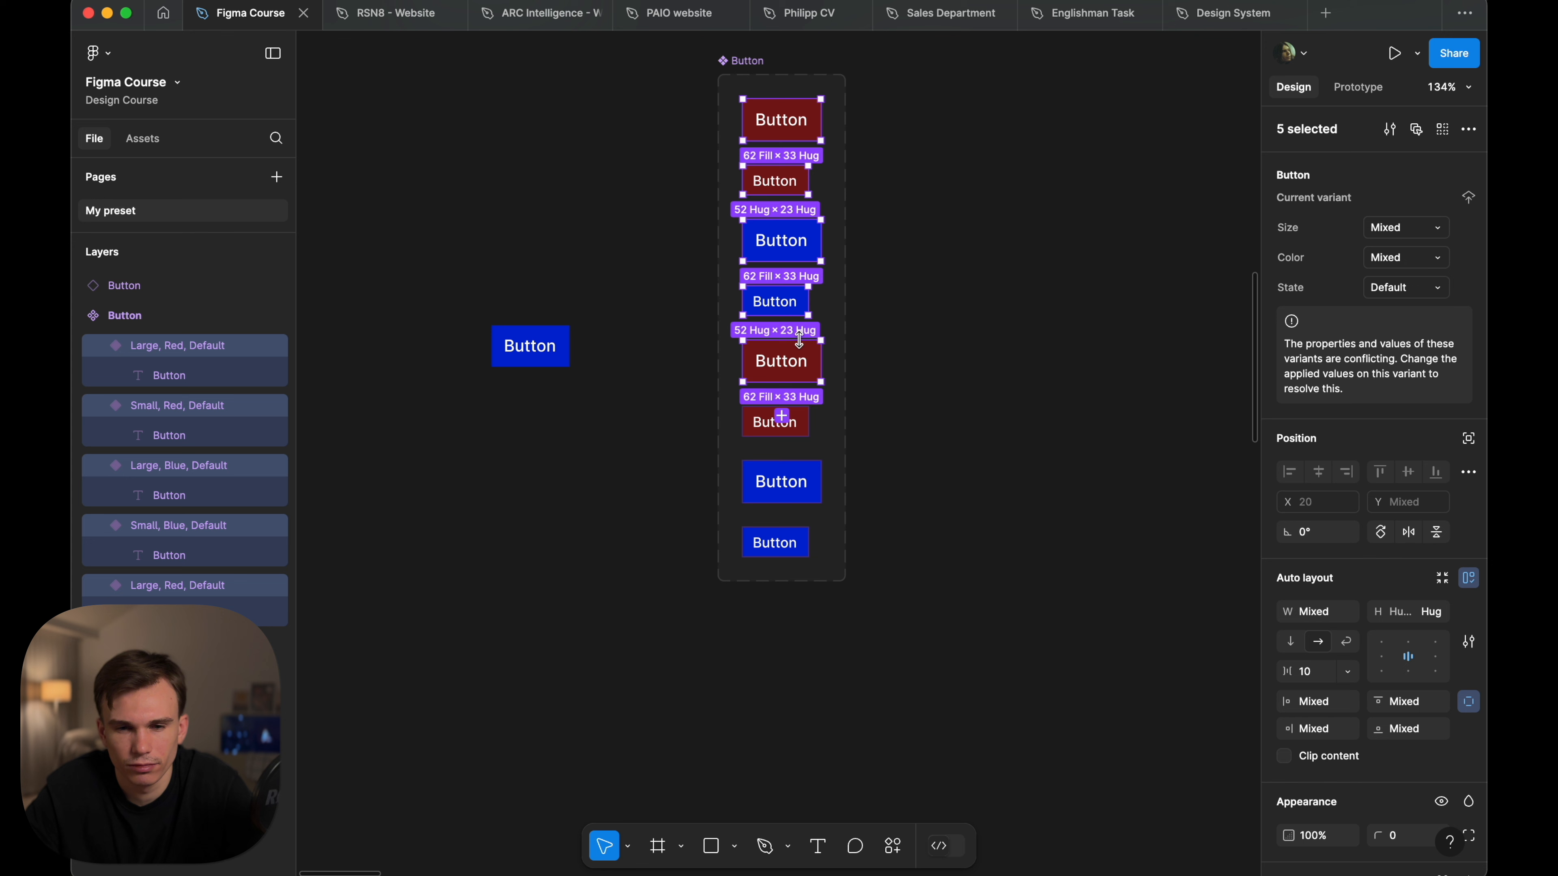
{"action": "left_click", "coordinate": [800, 377], "text": "shift"}
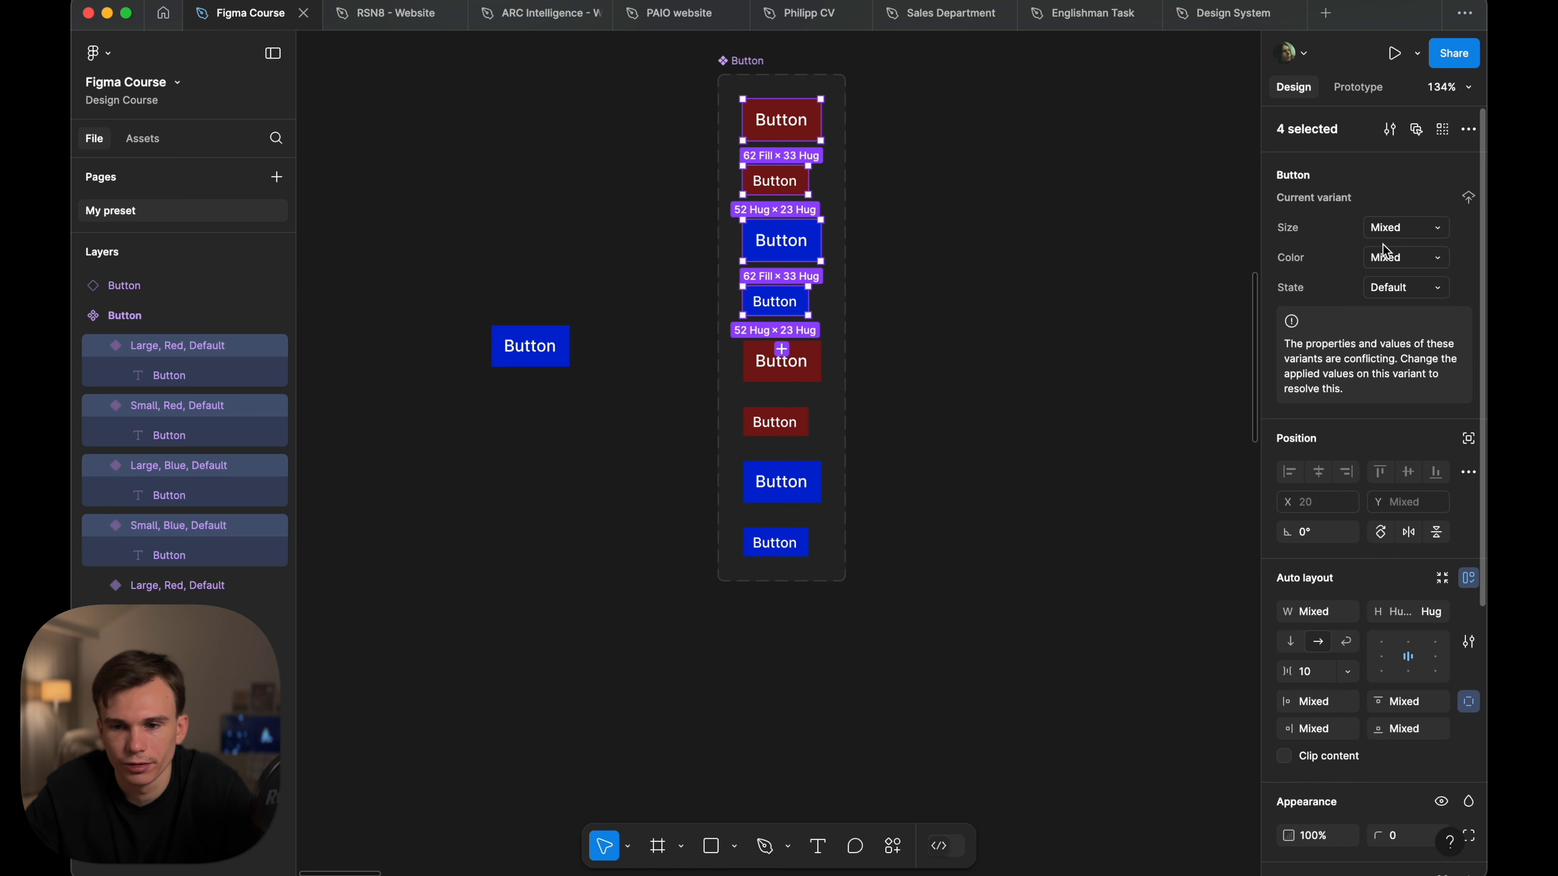
{"action": "left_click", "coordinate": [1404, 287]}
{"action": "type", "text": "Re"}
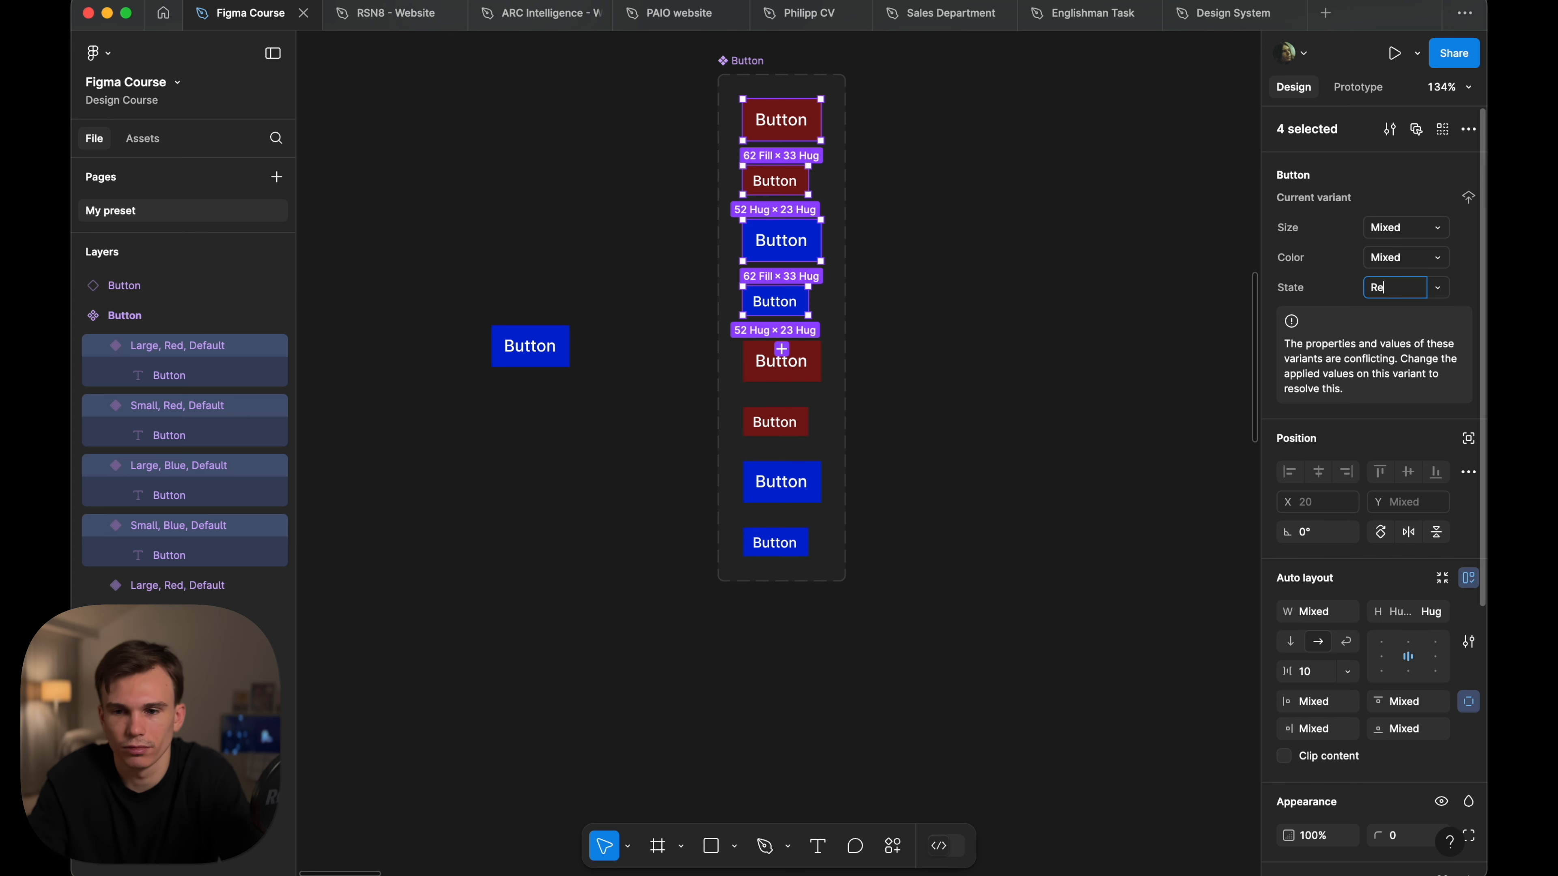
{"action": "type", "text": "gular"}
{"action": "key", "text": "Return"}
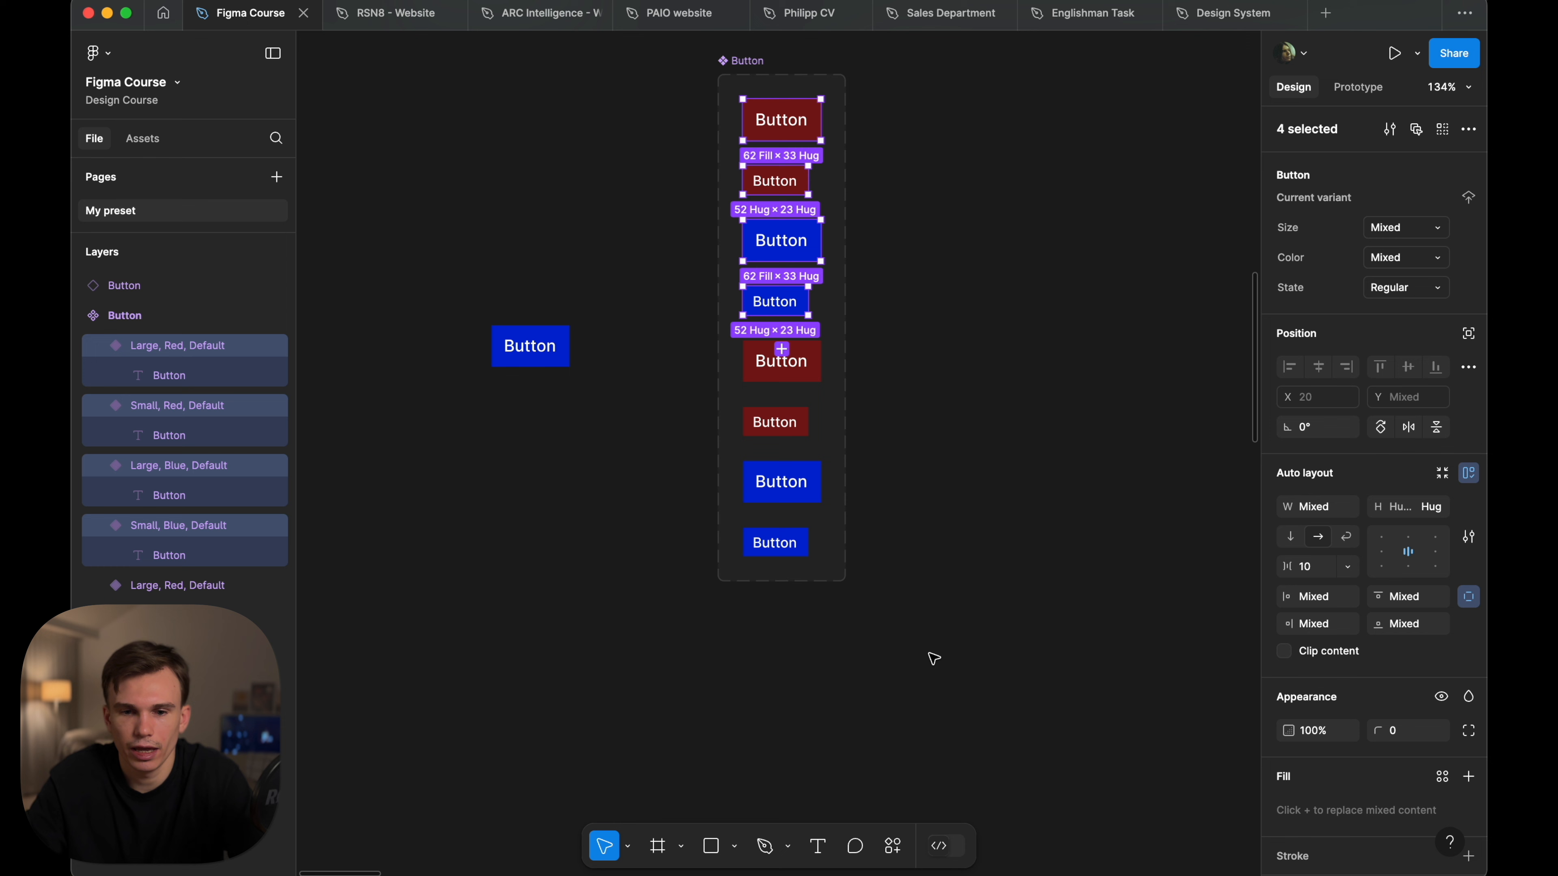
- Set the State property of the lower four button variants to Hover
{"action": "left_click_drag", "start_coordinate": [928, 669], "coordinate": [747, 365]}
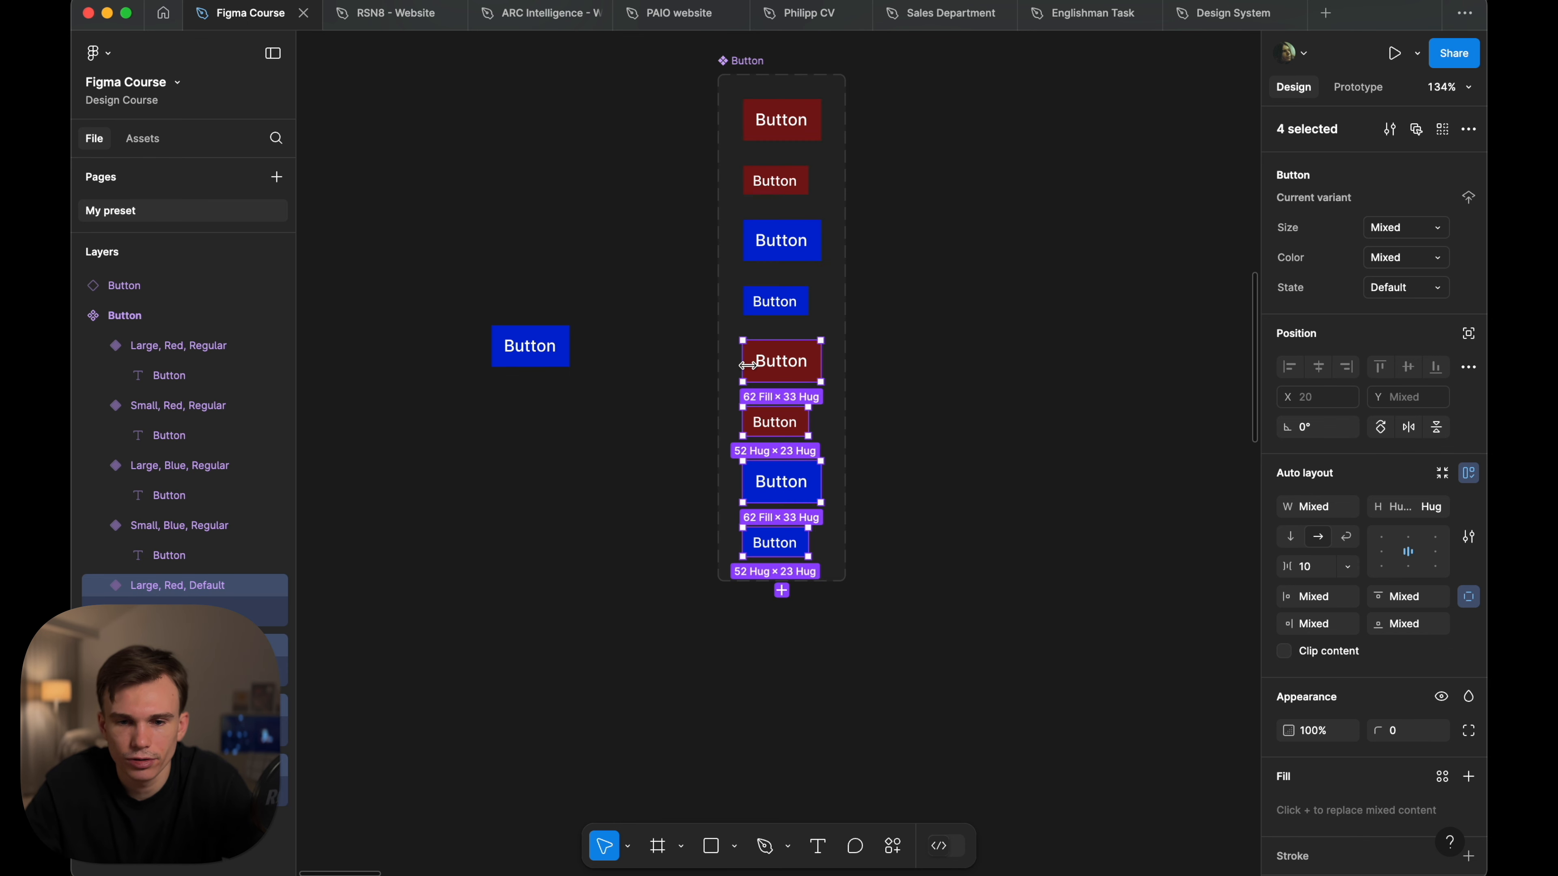
{"action": "left_click", "coordinate": [1404, 288]}
{"action": "type", "text": "Hover"}
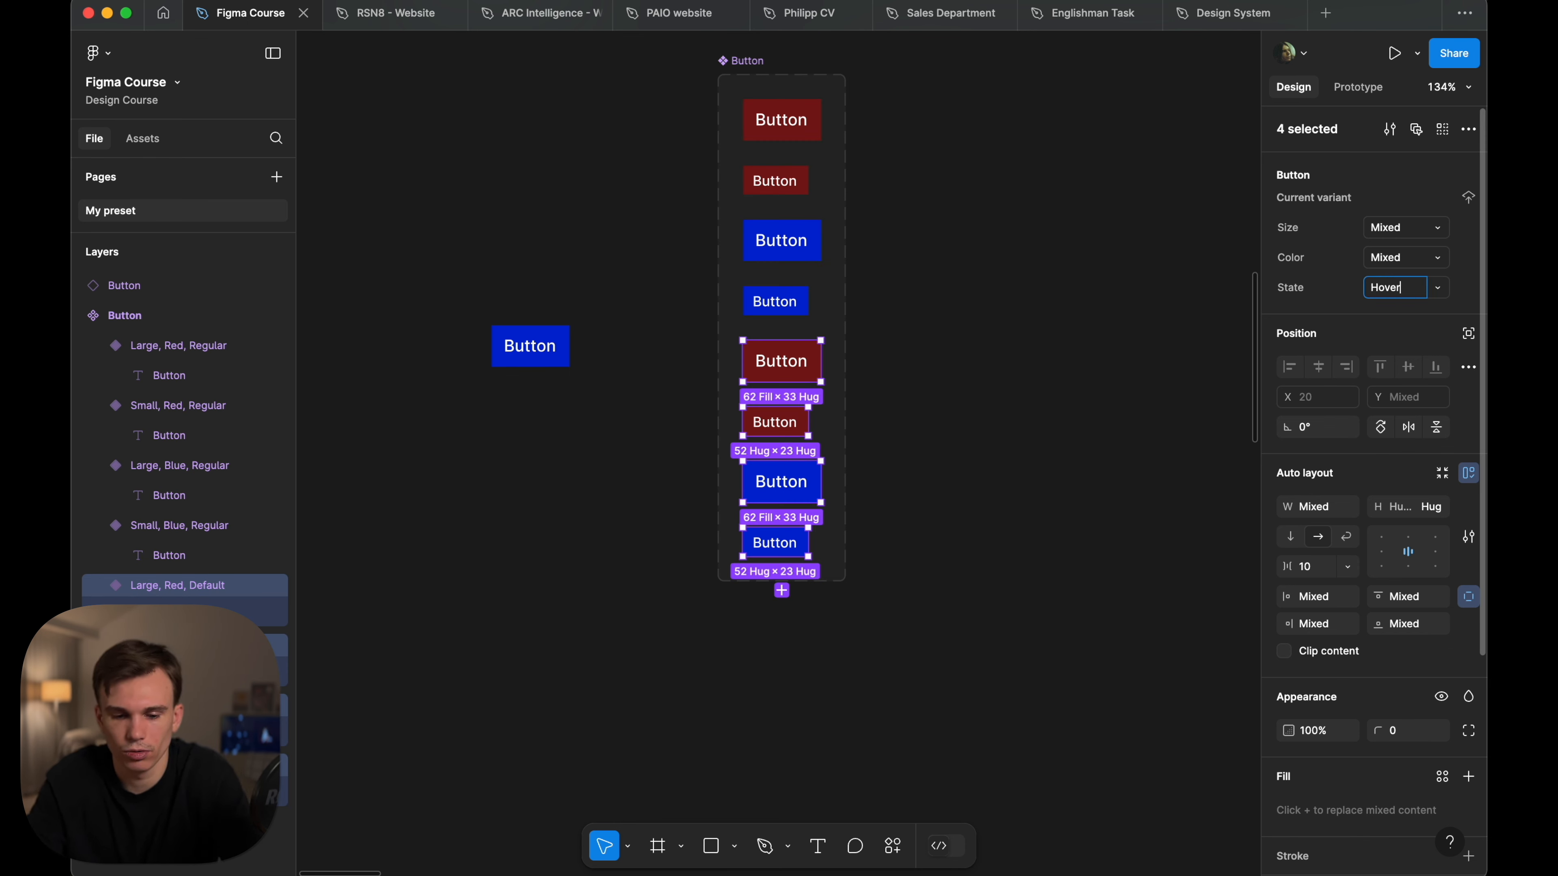
{"action": "key", "text": "Return"}
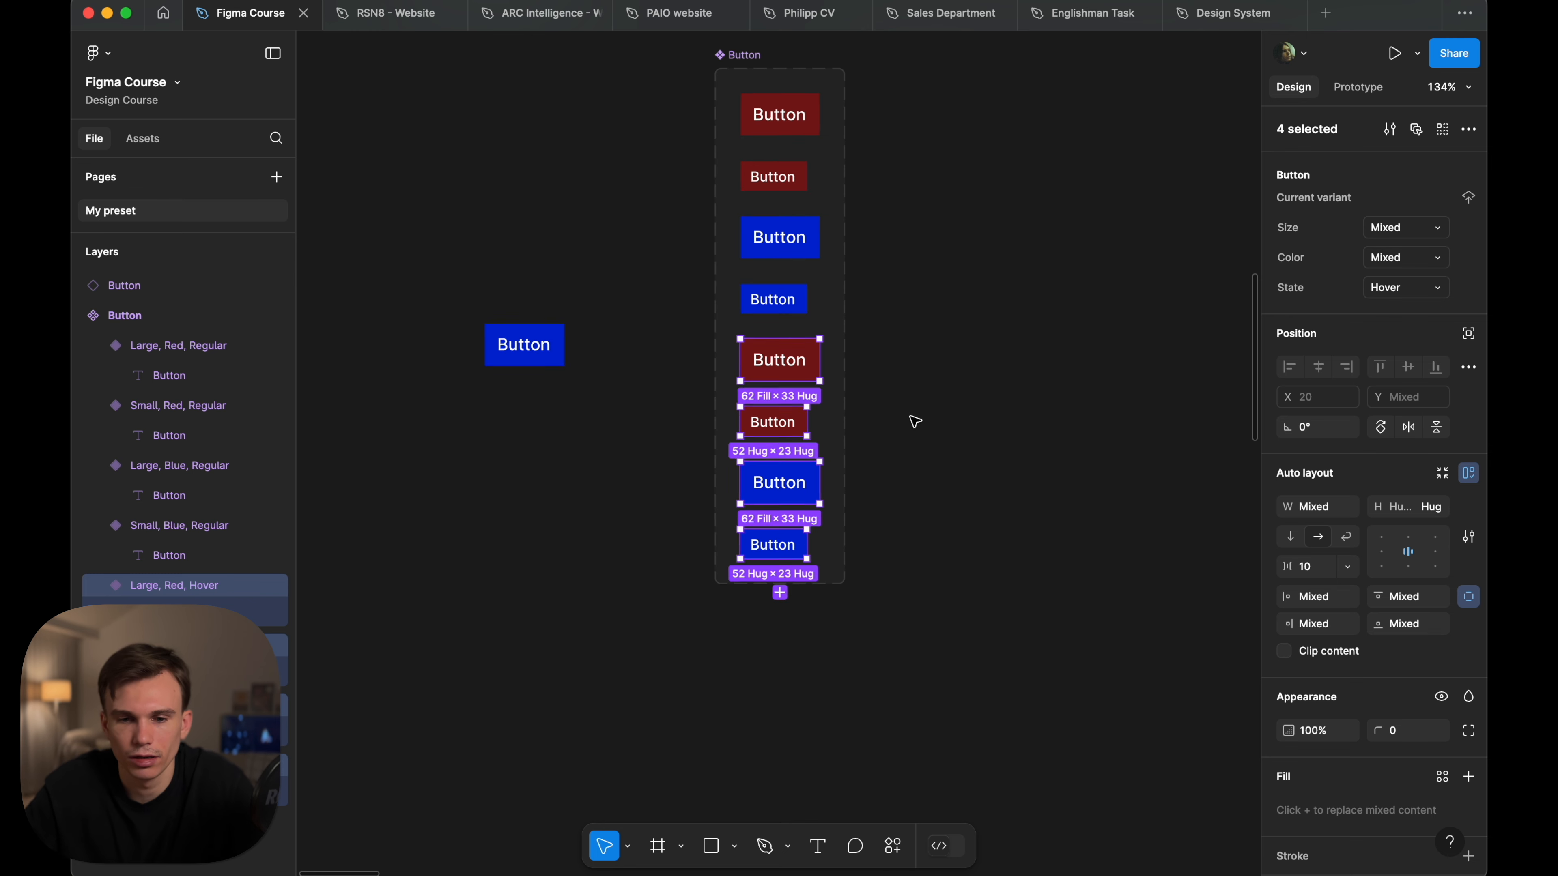
- Lighten the fill of the two red Hover variants to A41F1F
{"action": "scroll", "coordinate": [911, 421], "scroll_direction": "up", "scroll_amount": 3}
{"action": "left_click", "coordinate": [992, 317]}
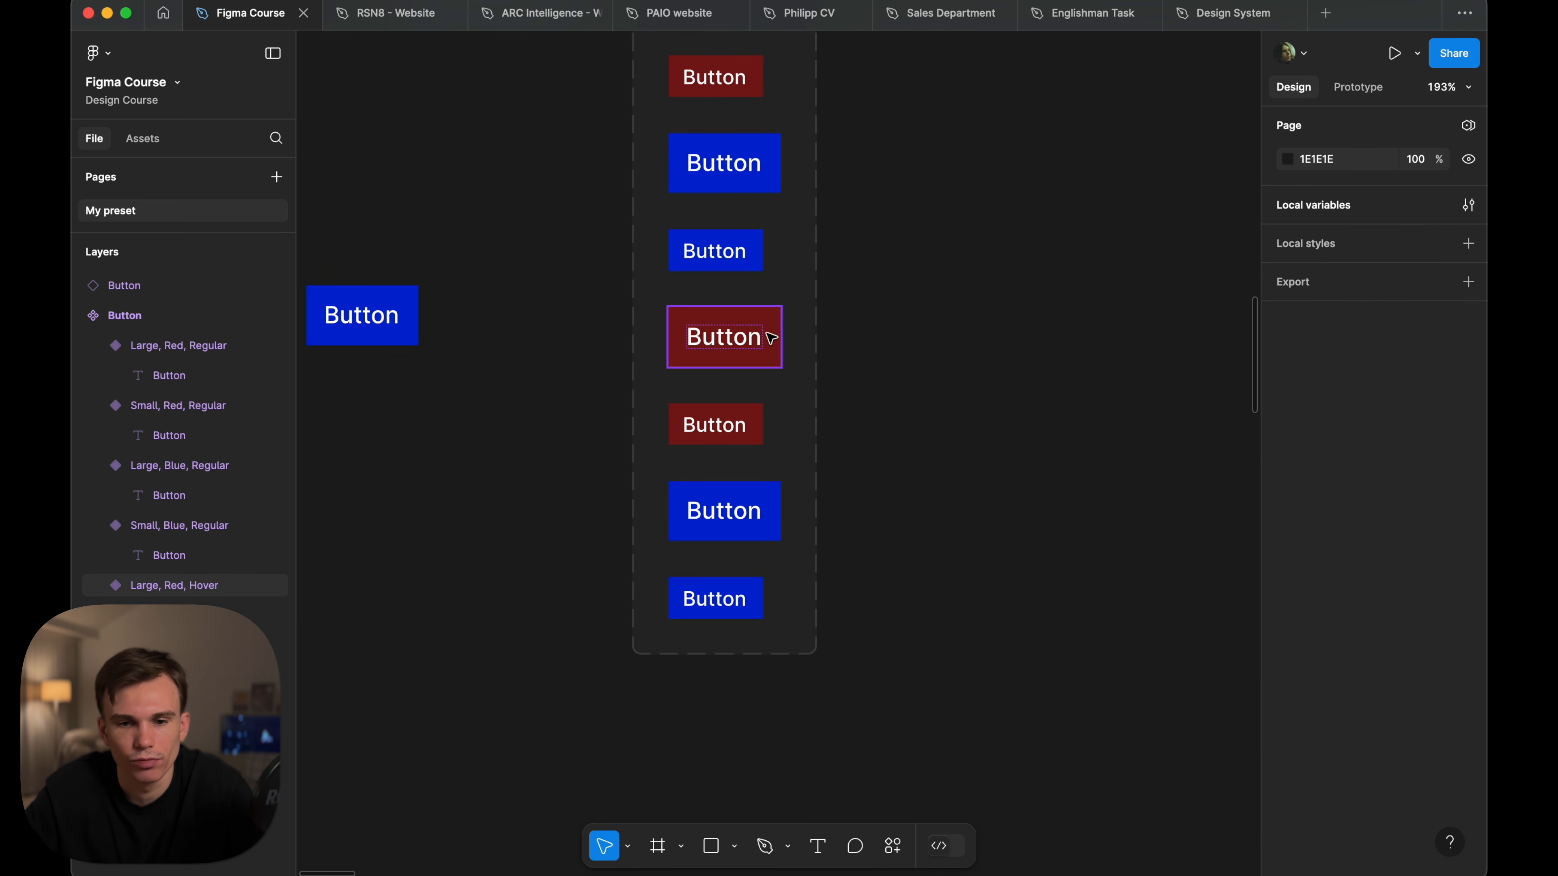
{"action": "left_click_drag", "start_coordinate": [912, 320], "coordinate": [636, 798]}
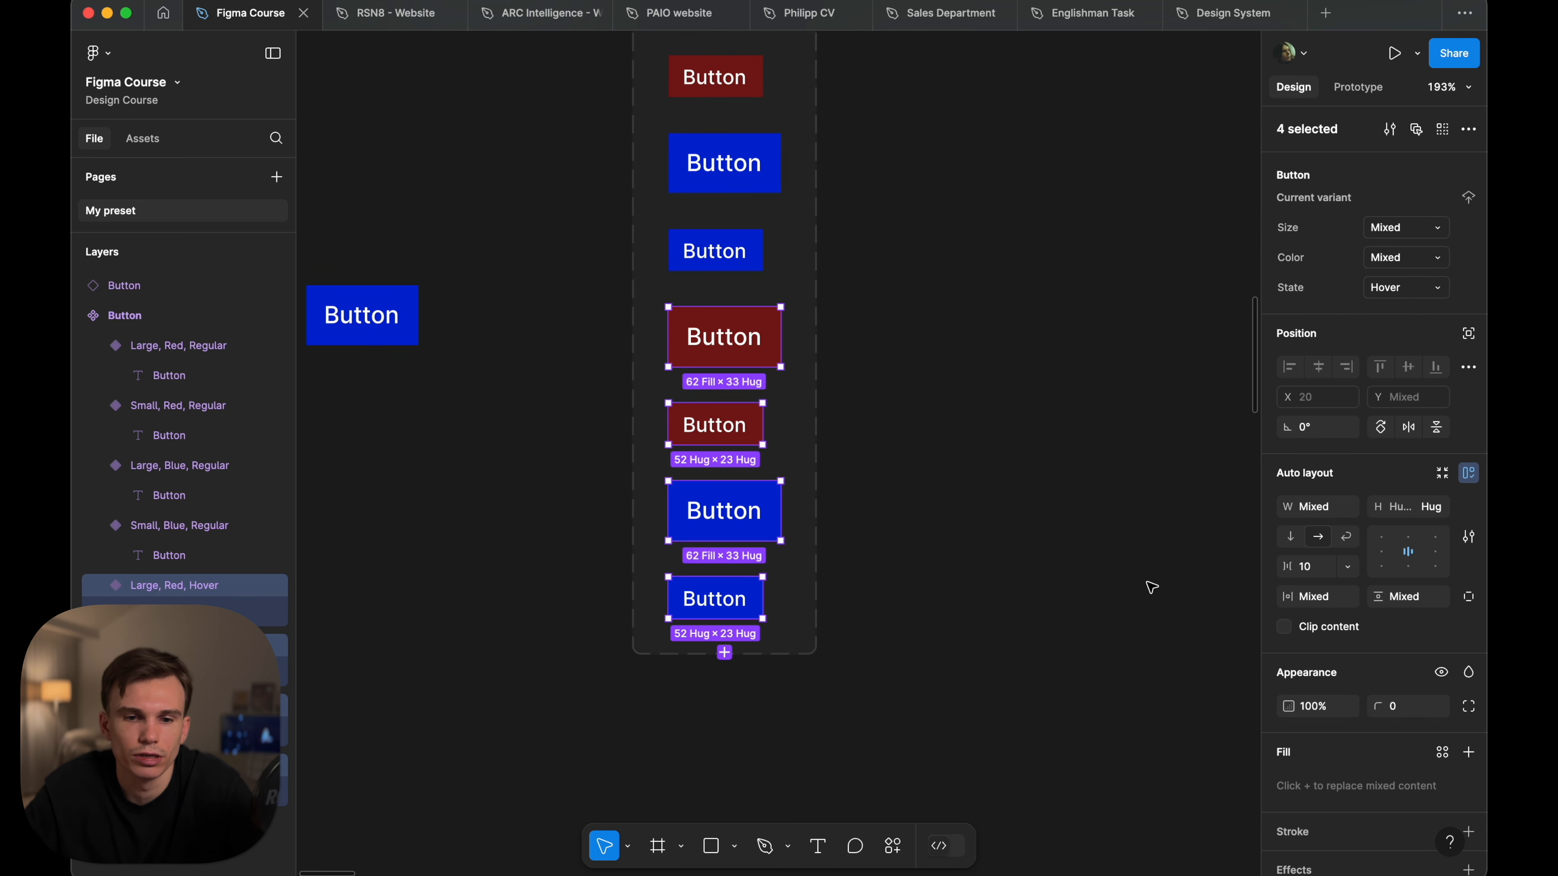
{"action": "left_click_drag", "start_coordinate": [1011, 341], "coordinate": [742, 420]}
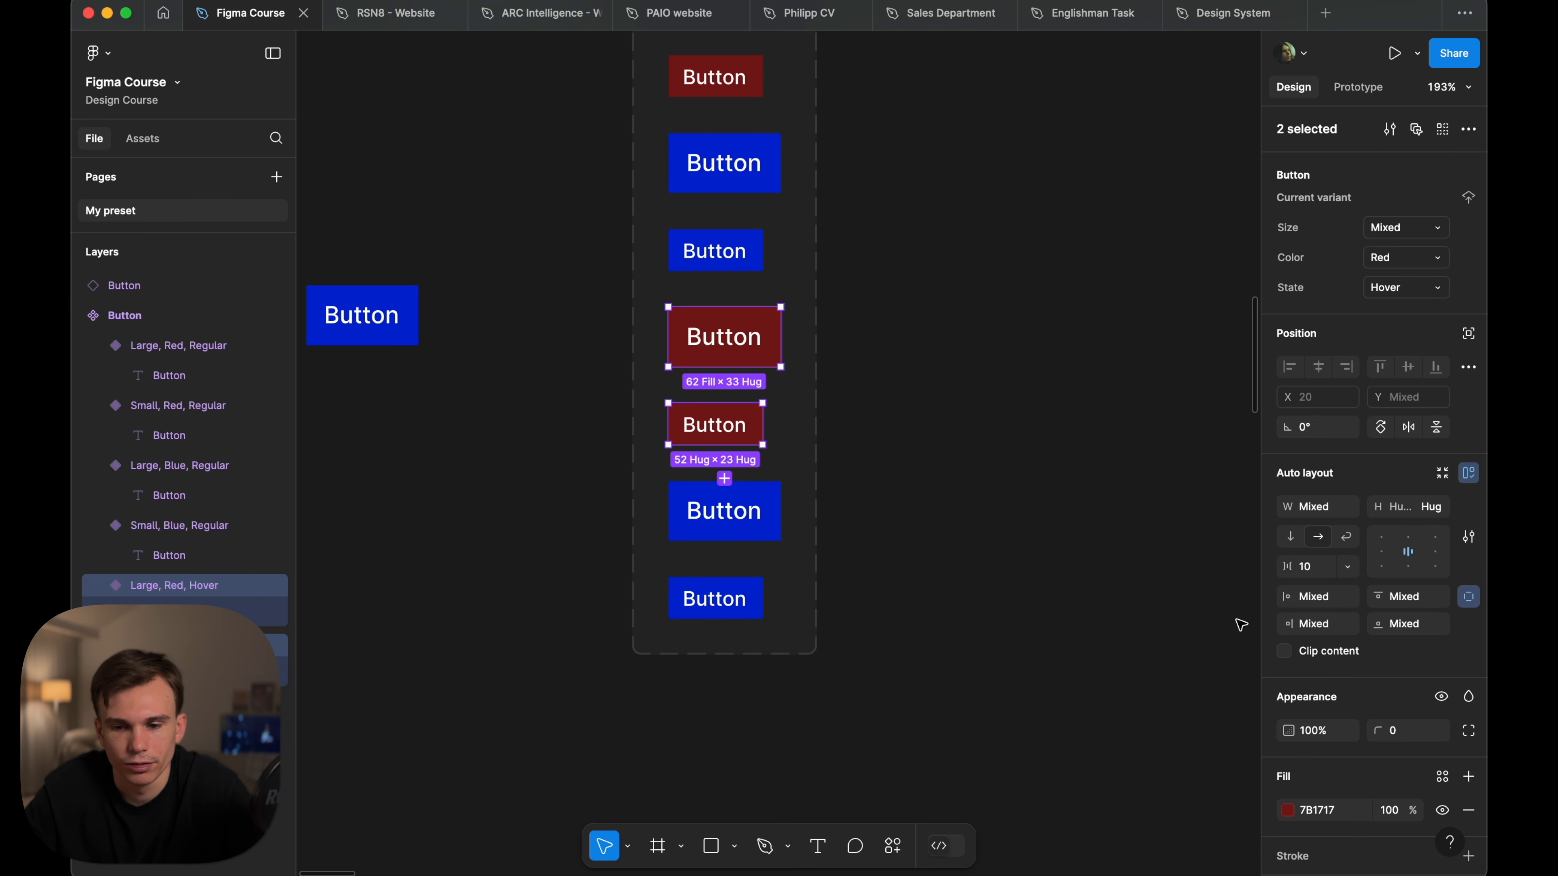
{"action": "left_click", "coordinate": [1287, 811]}
{"action": "left_click_drag", "start_coordinate": [1219, 522], "coordinate": [1218, 487]}
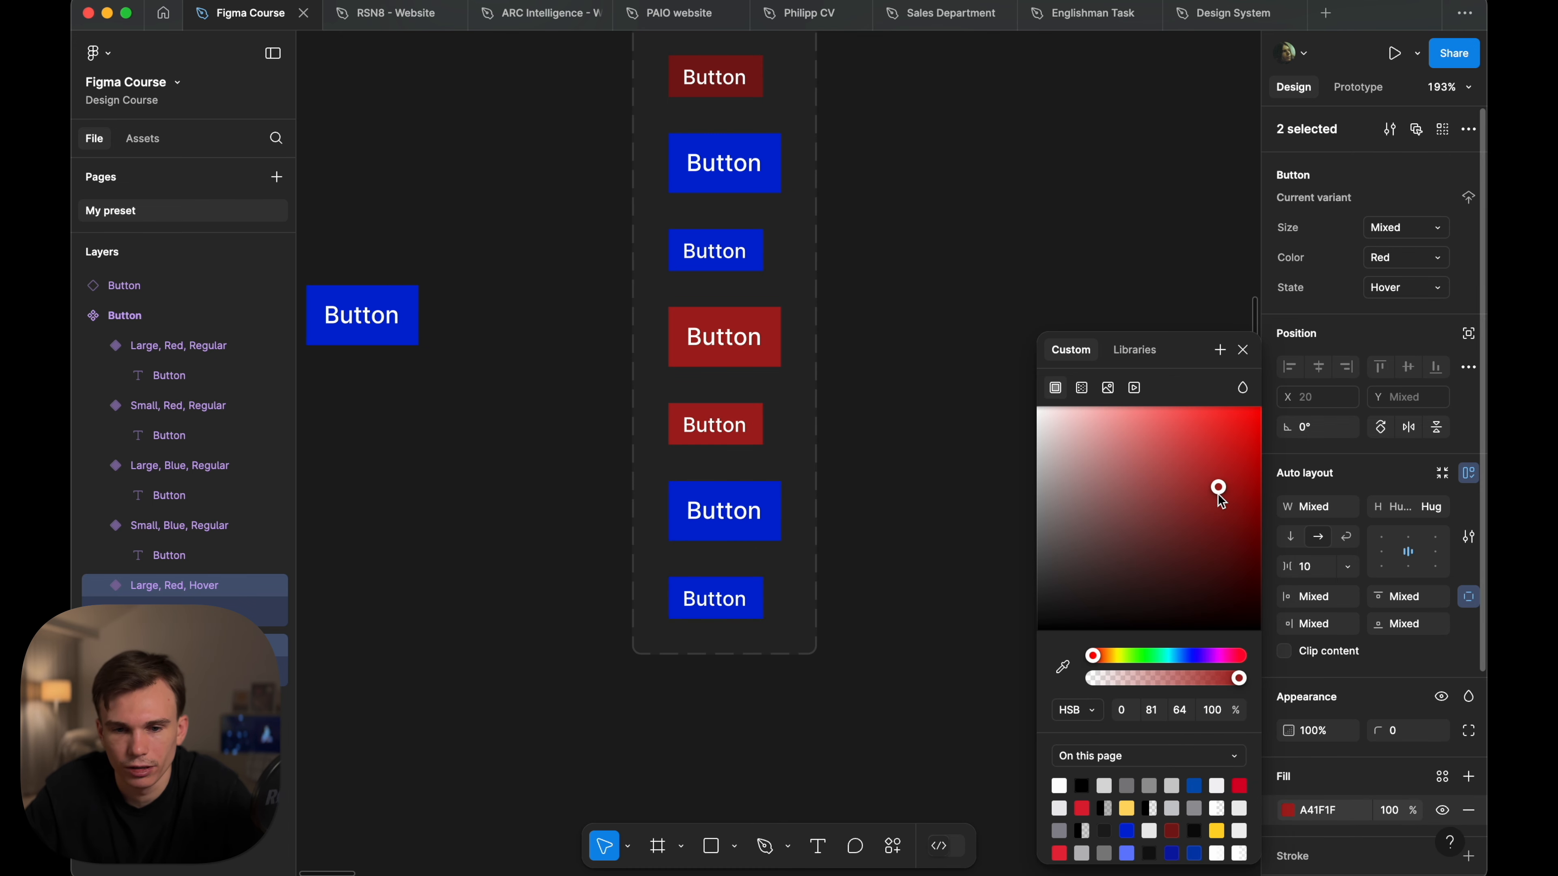
- Brighten the fill of the two blue Hover variants to 0A33FF
{"action": "left_click_drag", "start_coordinate": [932, 517], "coordinate": [675, 699]}
{"action": "left_click", "coordinate": [1288, 811]}
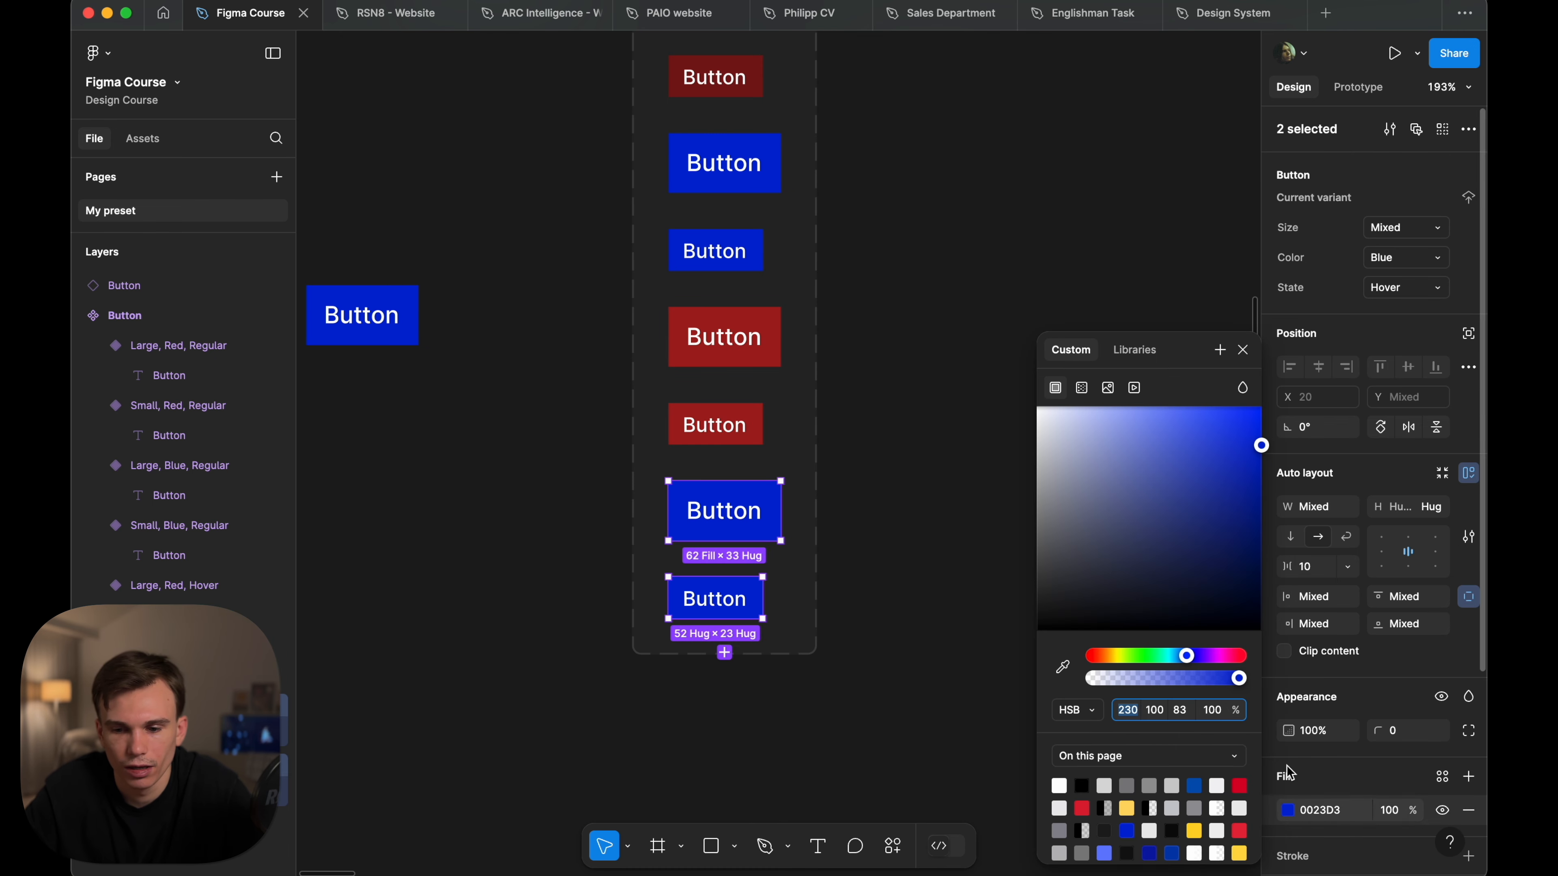
{"action": "left_click_drag", "start_coordinate": [1254, 466], "coordinate": [1257, 408]}
{"action": "left_click", "coordinate": [963, 283]}
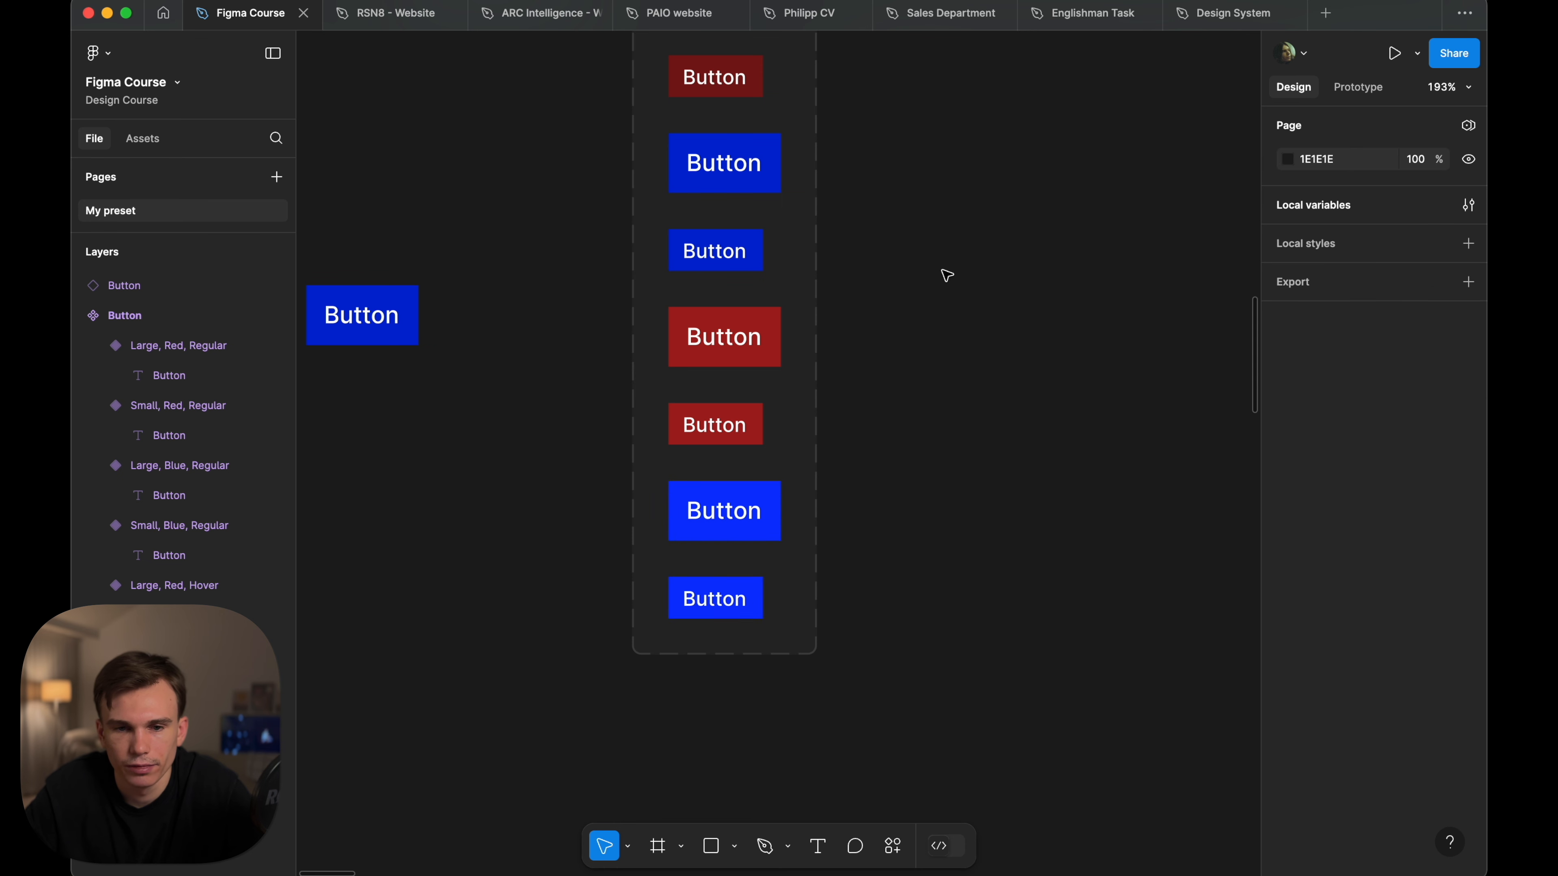
- Set the State of the blue Button instance beside the component set to Hover
{"action": "scroll", "coordinate": [938, 295], "scroll_direction": "down", "scroll_amount": 3}
{"action": "left_click_drag", "start_coordinate": [941, 305], "coordinate": [723, 606]}
{"action": "scroll", "coordinate": [728, 606], "scroll_direction": "up", "scroll_amount": 2}
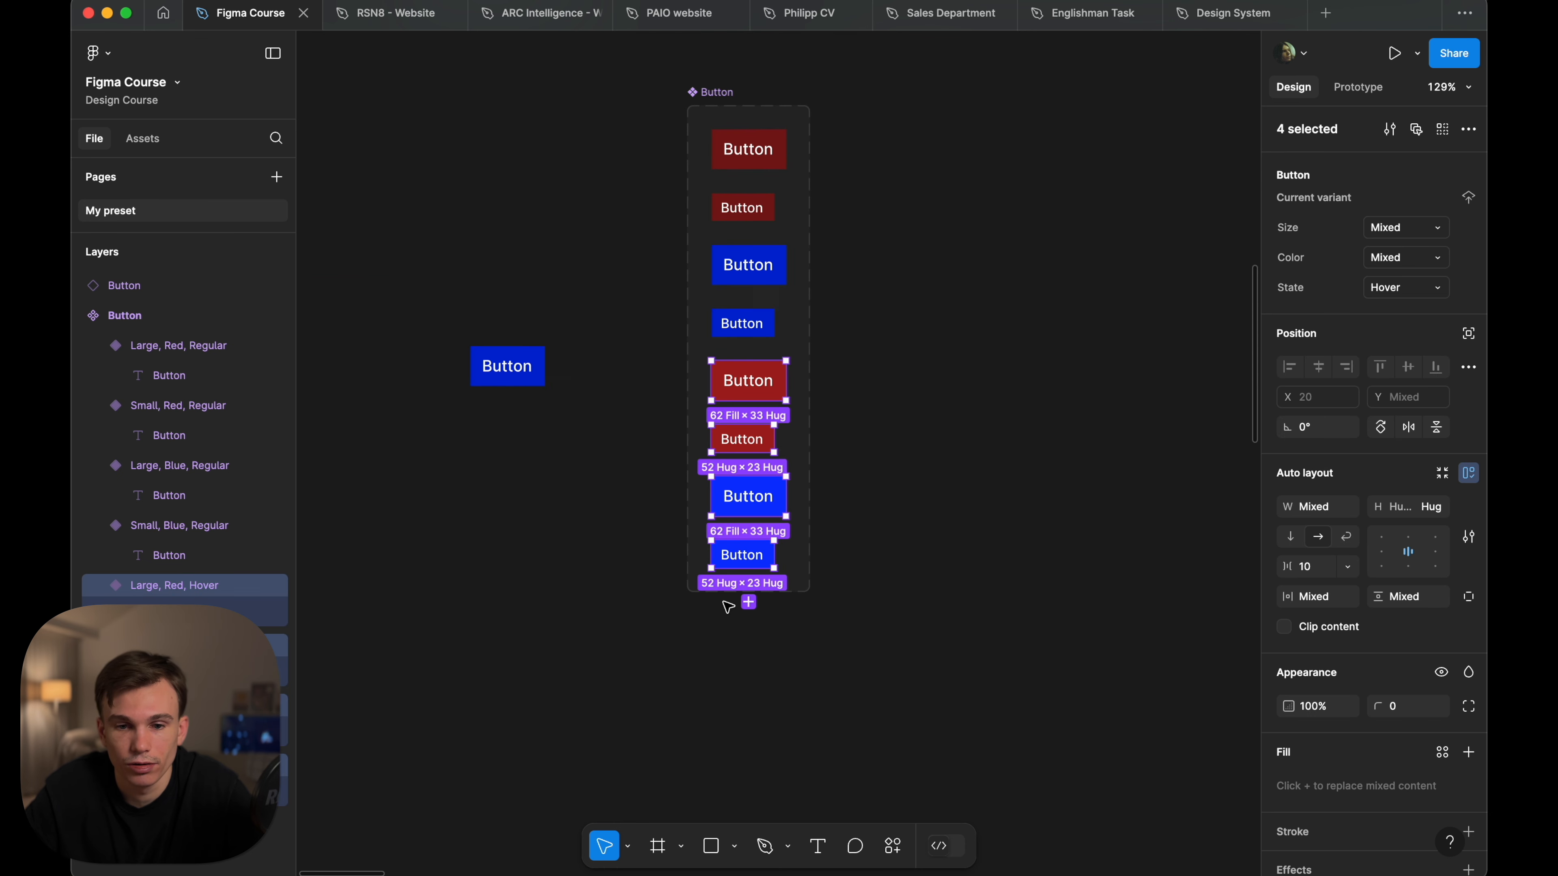
{"action": "left_click", "coordinate": [513, 364]}
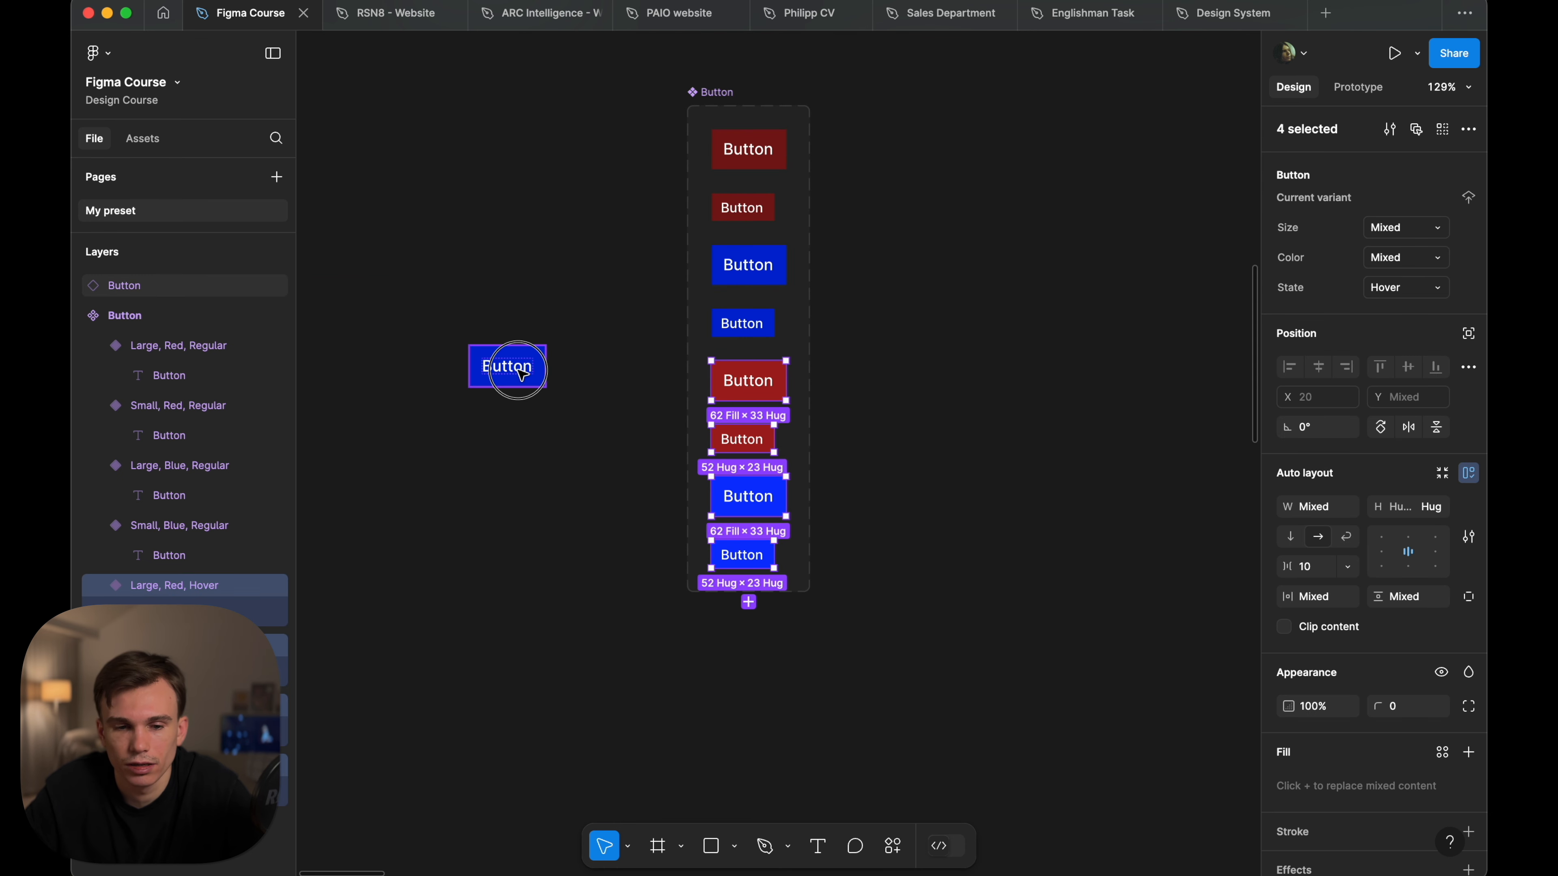
{"action": "key", "text": "shift+2"}
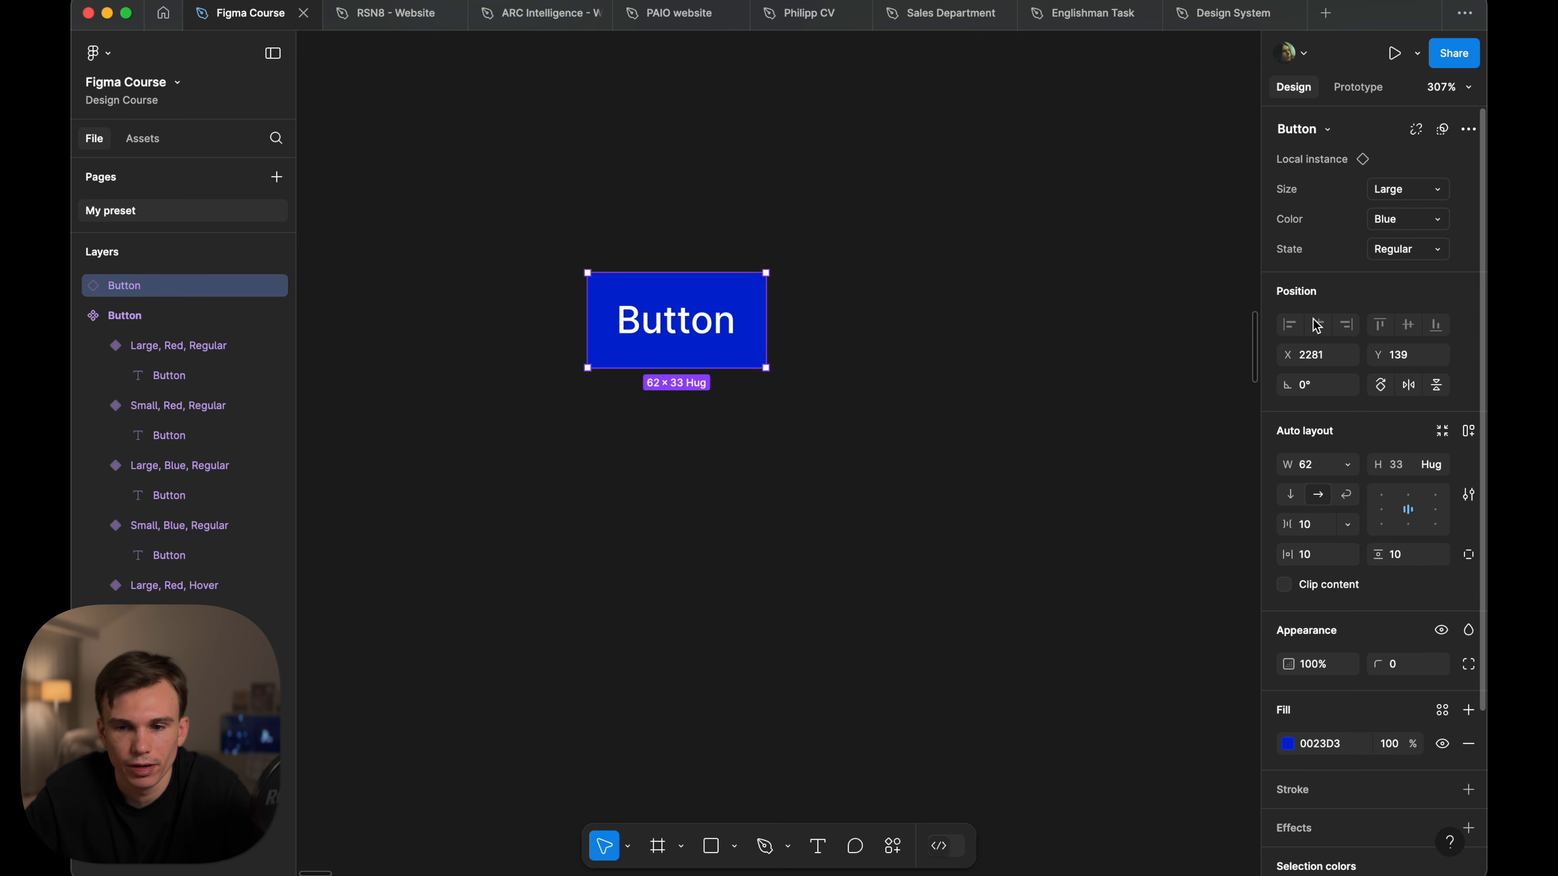
{"action": "left_click", "coordinate": [1429, 251]}
{"action": "left_click", "coordinate": [1410, 229]}
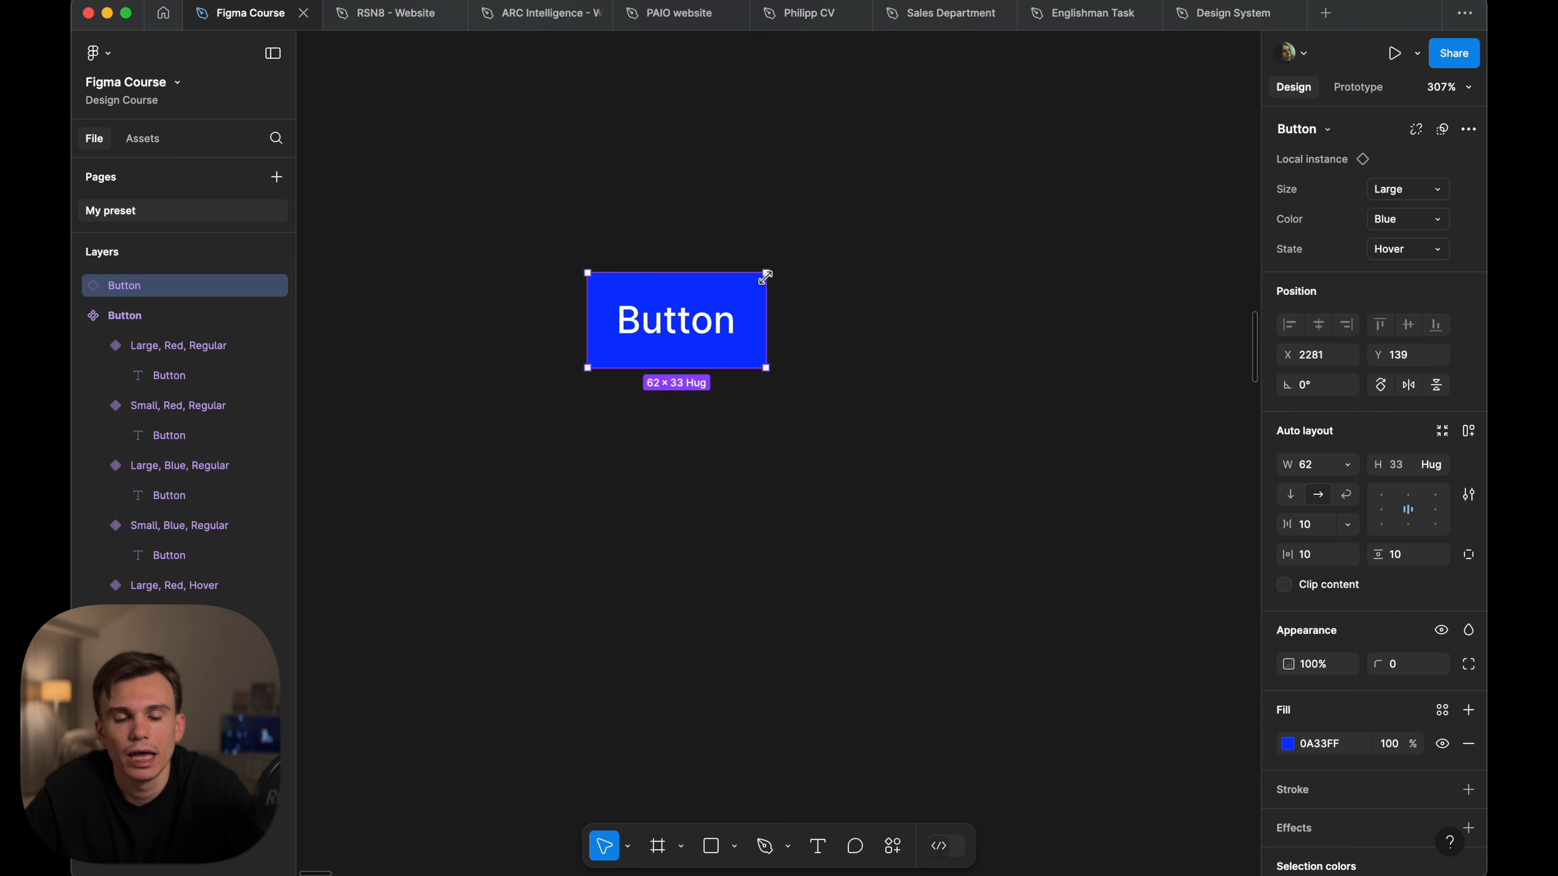
- Set the Button instance's Size to Small and Color to Red, and delete the instance from the canvas
{"action": "left_click", "coordinate": [862, 285]}
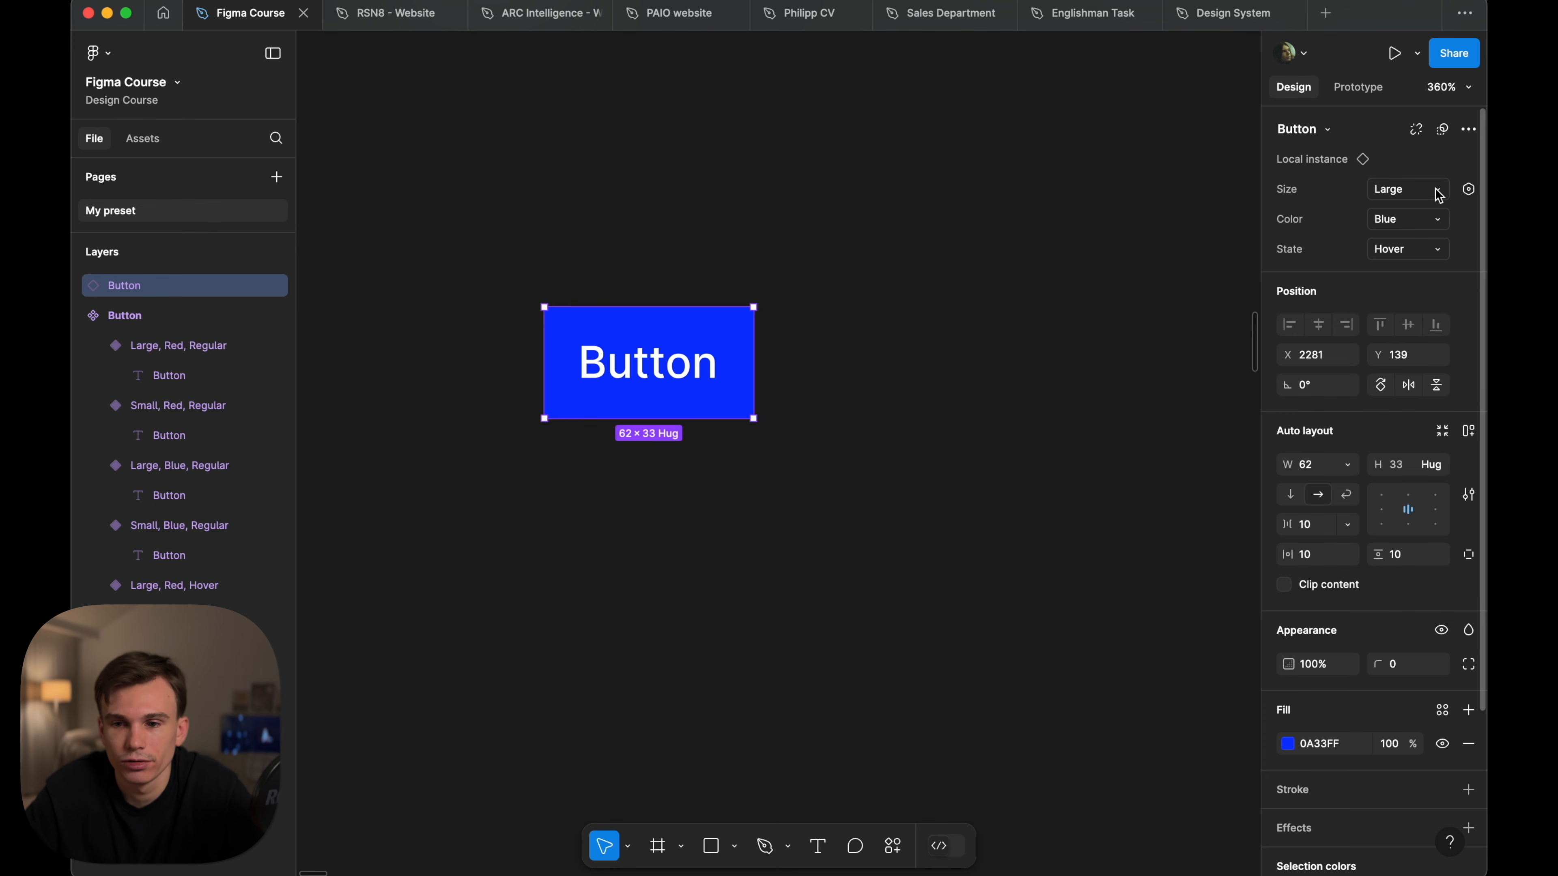
{"action": "left_click", "coordinate": [1438, 191]}
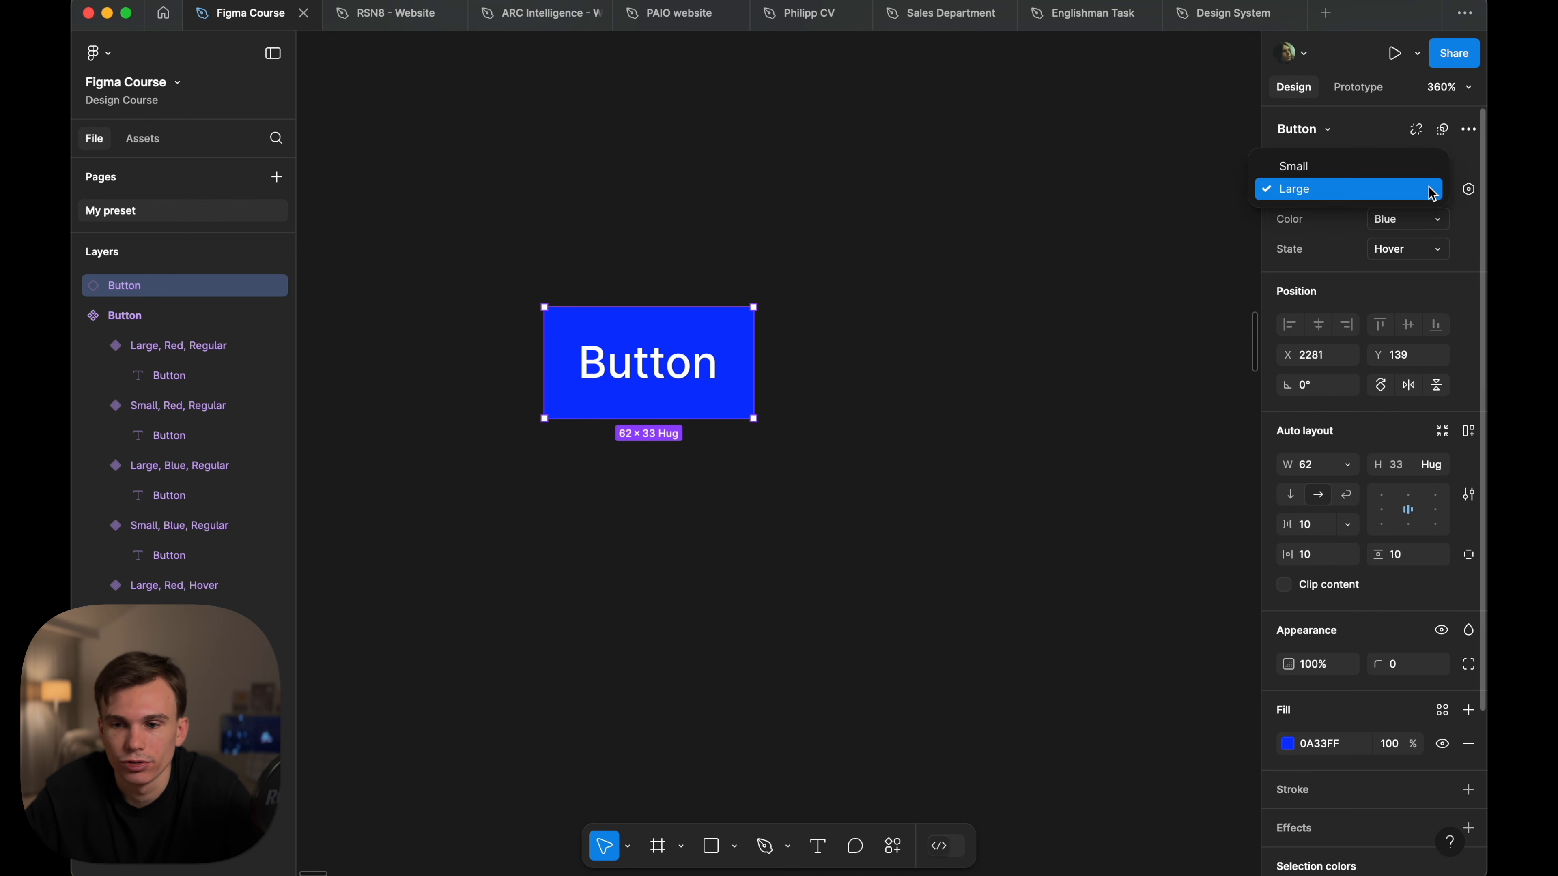
{"action": "left_click", "coordinate": [1408, 167]}
{"action": "left_click", "coordinate": [1407, 219]}
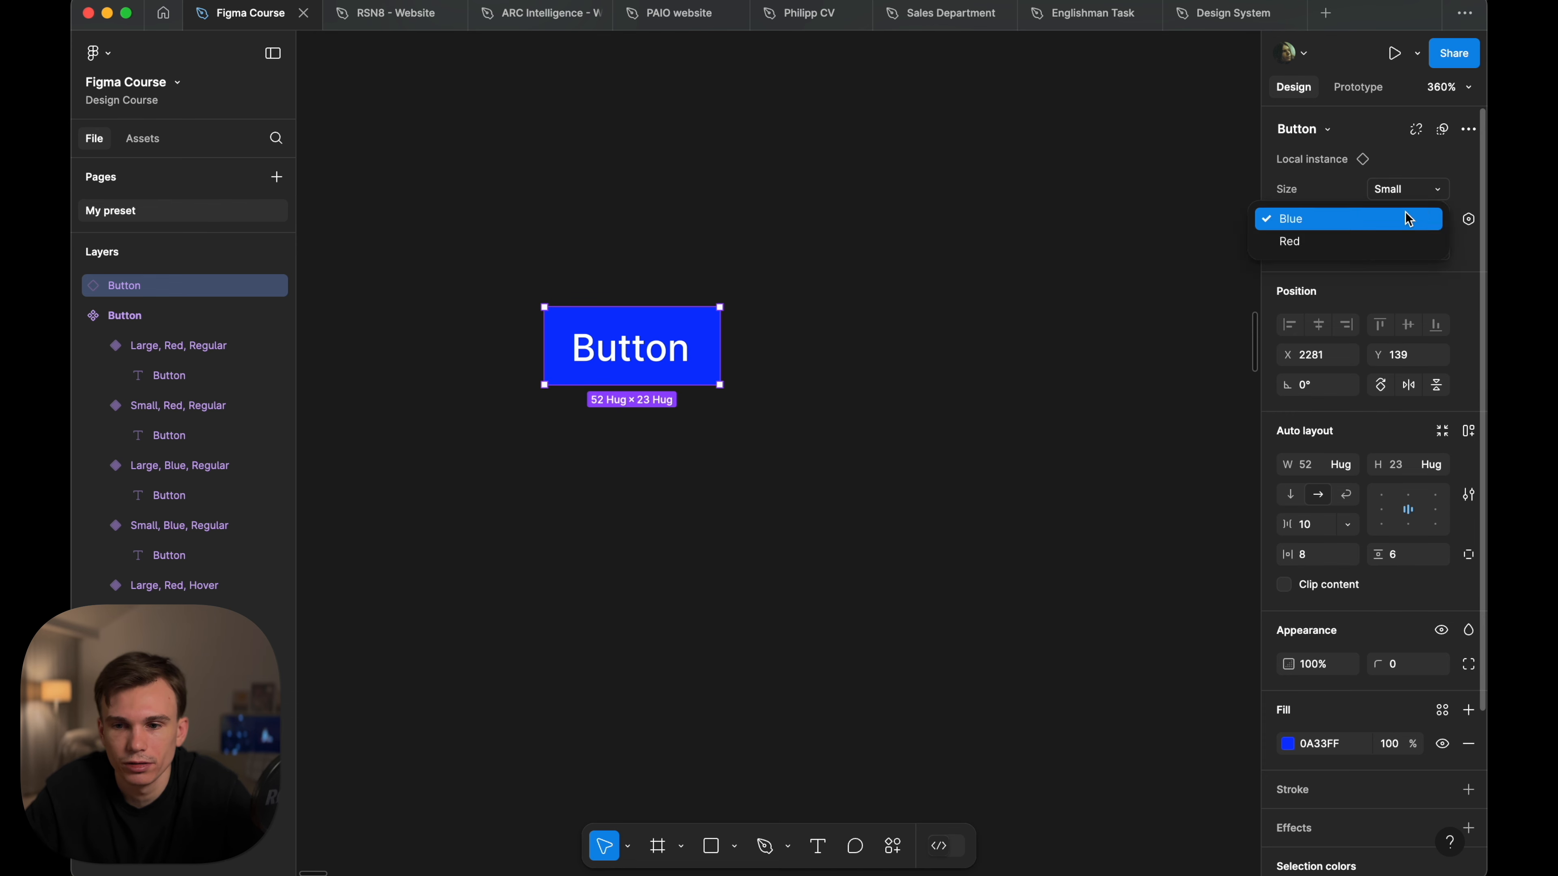
{"action": "left_click", "coordinate": [1393, 238]}
{"action": "left_click", "coordinate": [905, 376]}
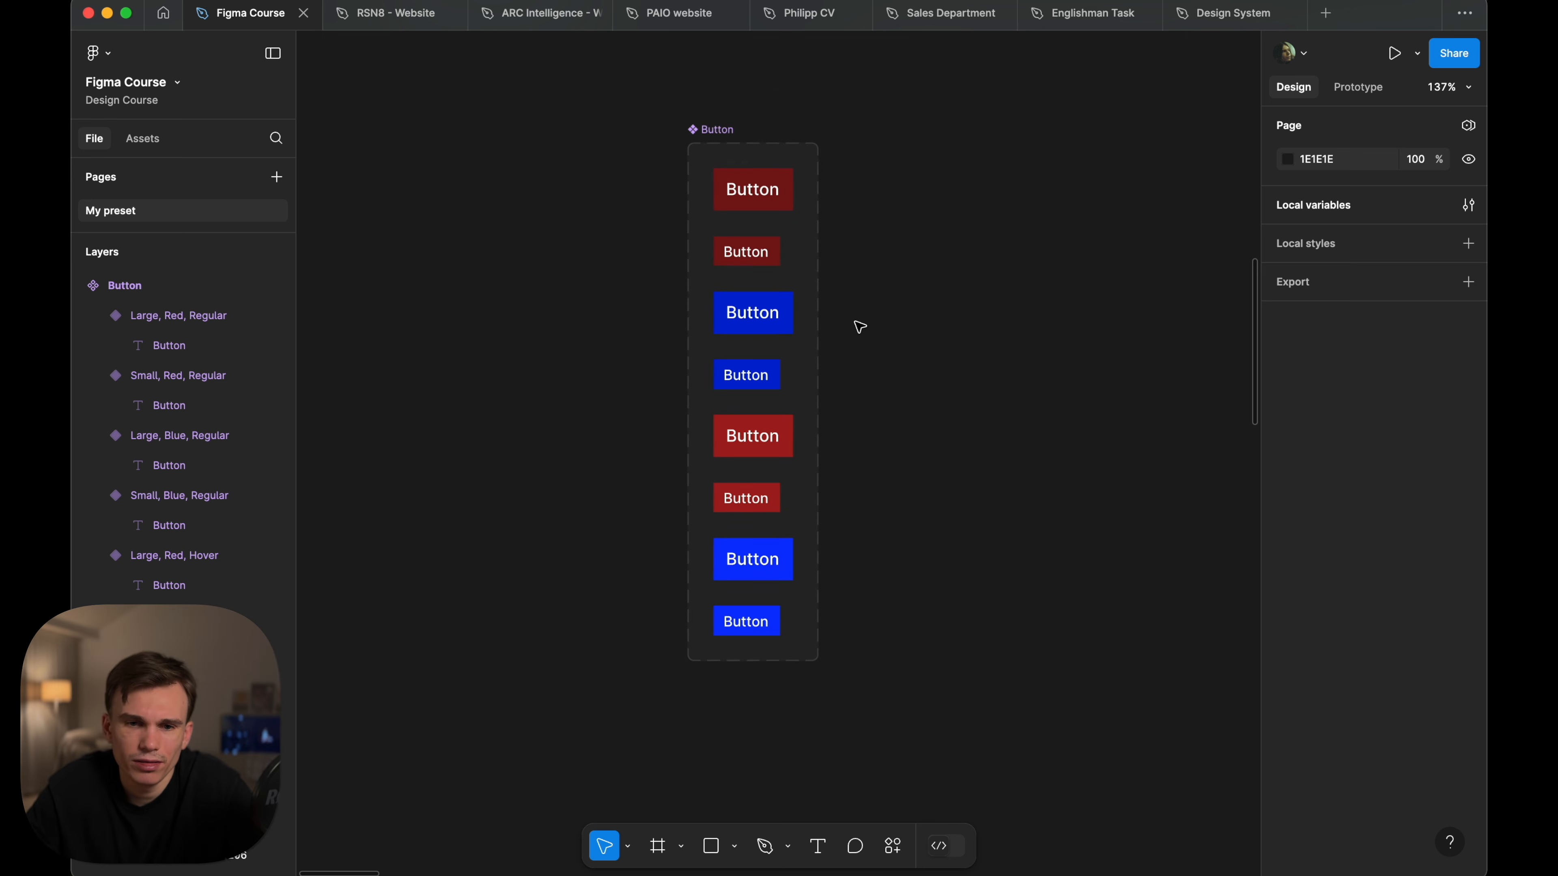
- Remove auto layout from the Button component set and widen its frame to about 456
{"action": "scroll", "coordinate": [899, 217], "scroll_direction": "down", "scroll_amount": 2}
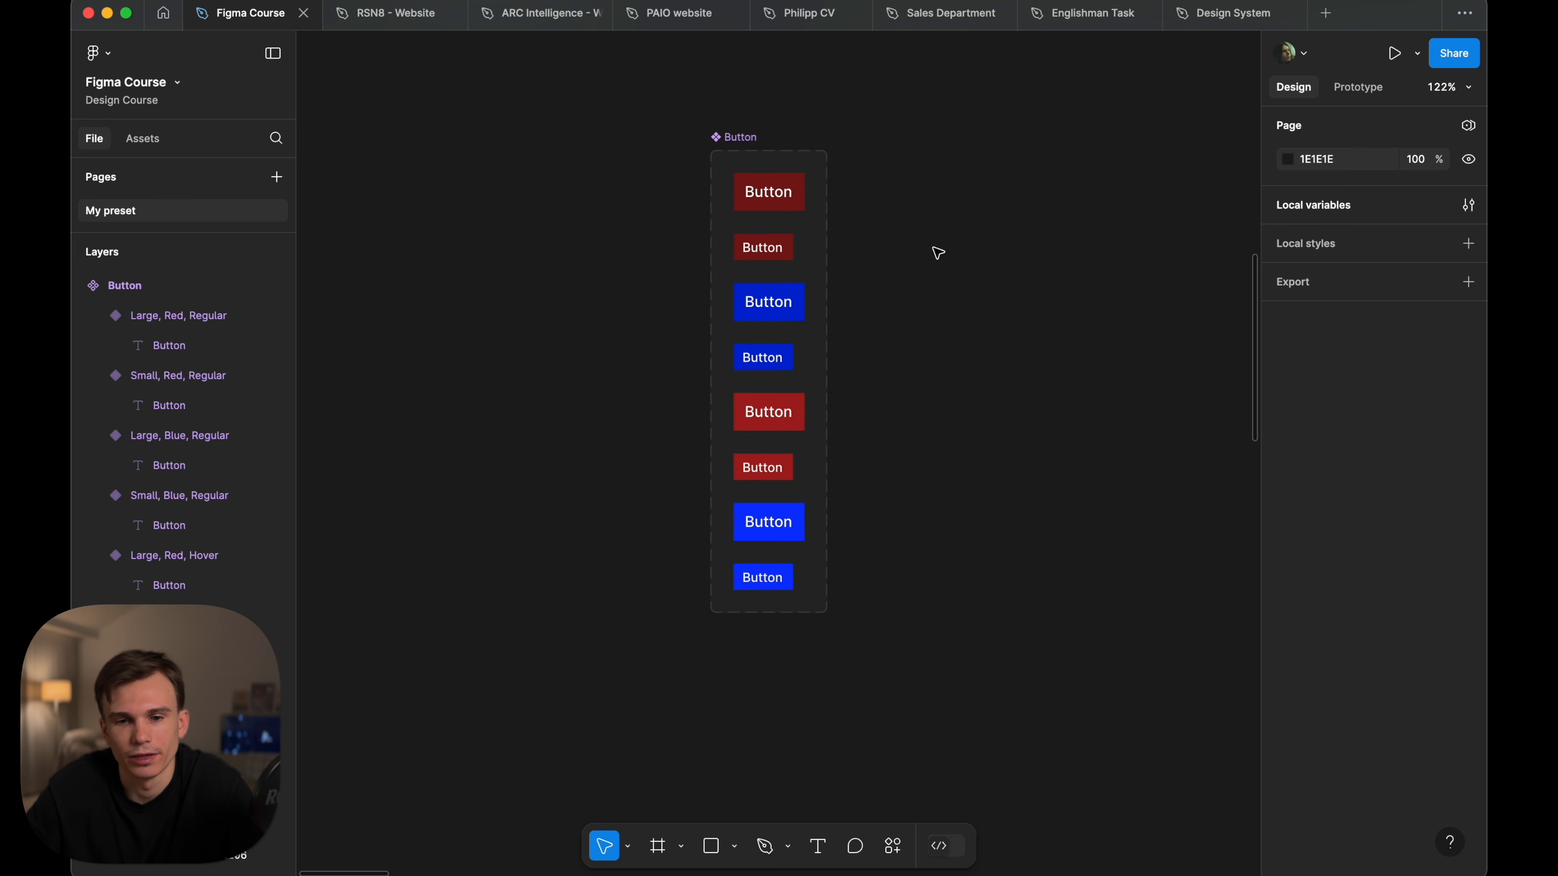
{"action": "left_click", "coordinate": [755, 140]}
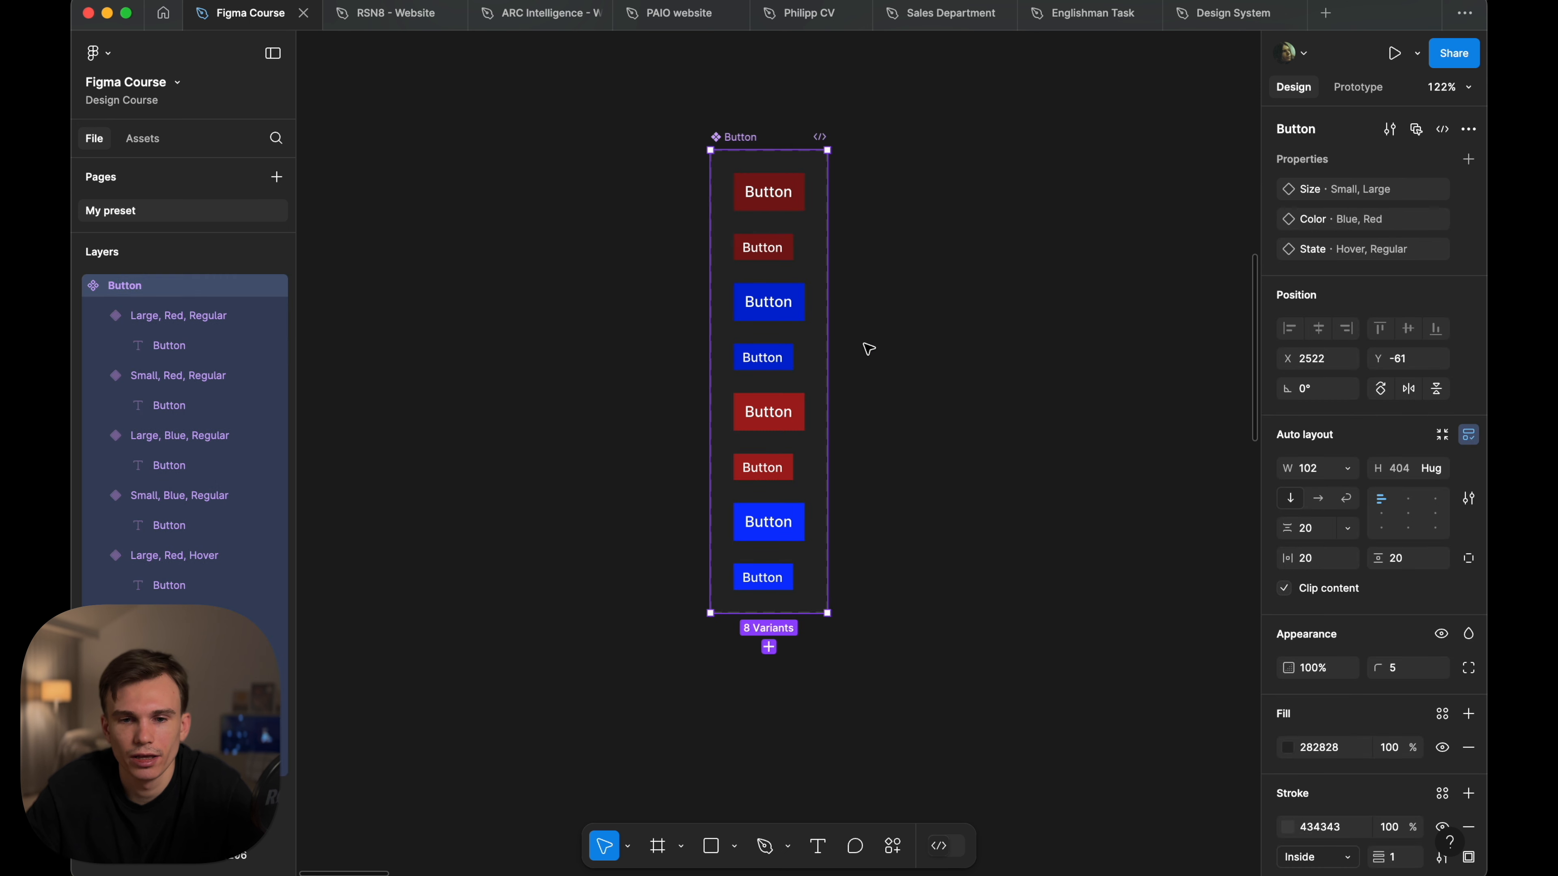
{"action": "left_click", "coordinate": [1469, 435]}
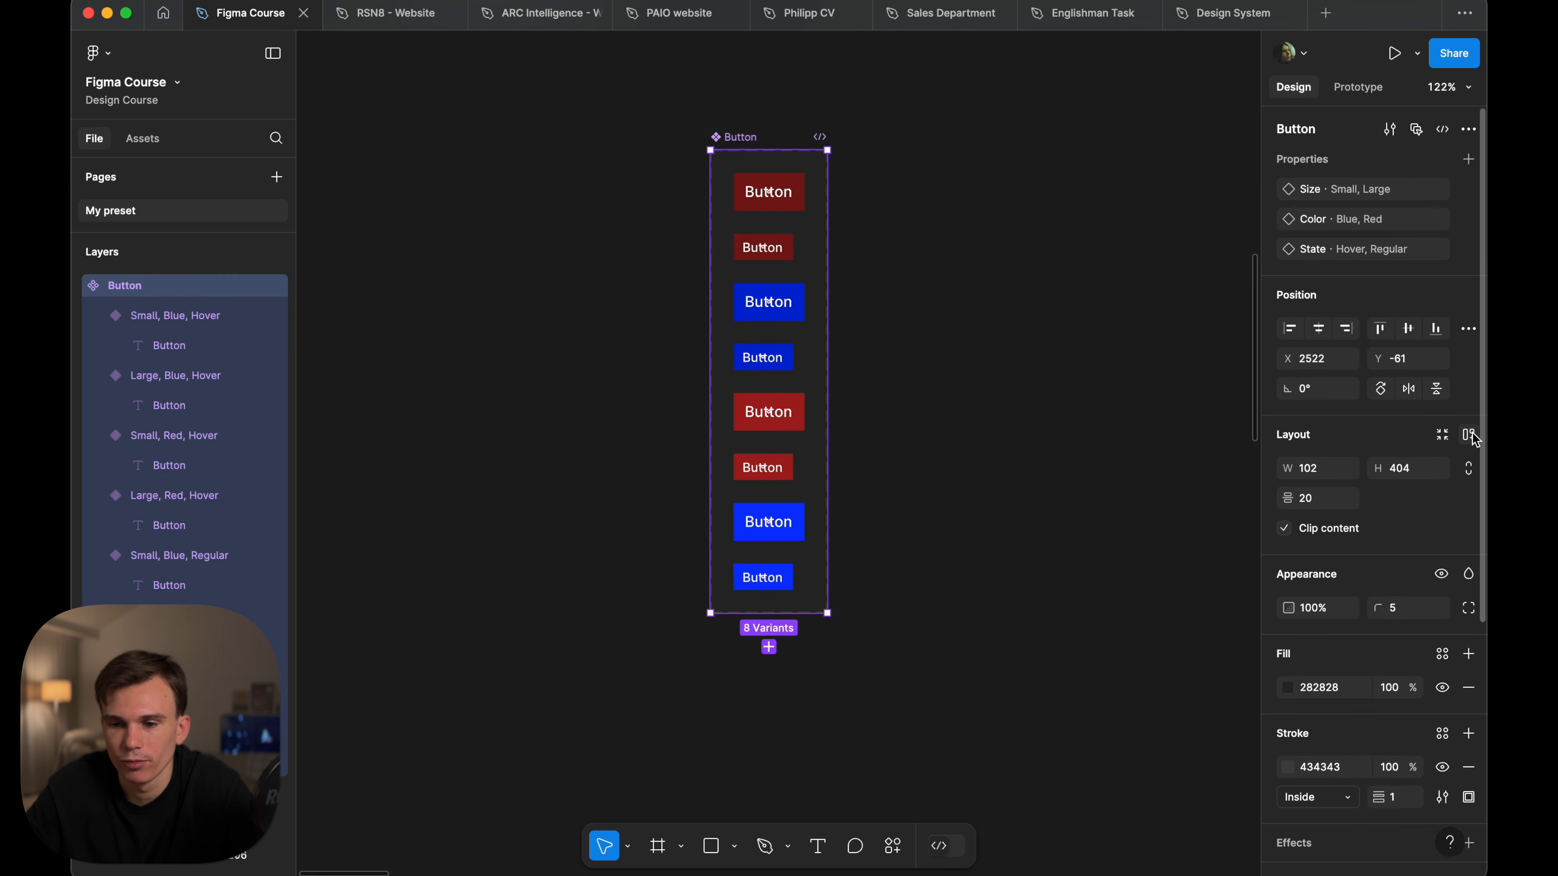
{"action": "left_click_drag", "start_coordinate": [827, 195], "coordinate": [1233, 195]}
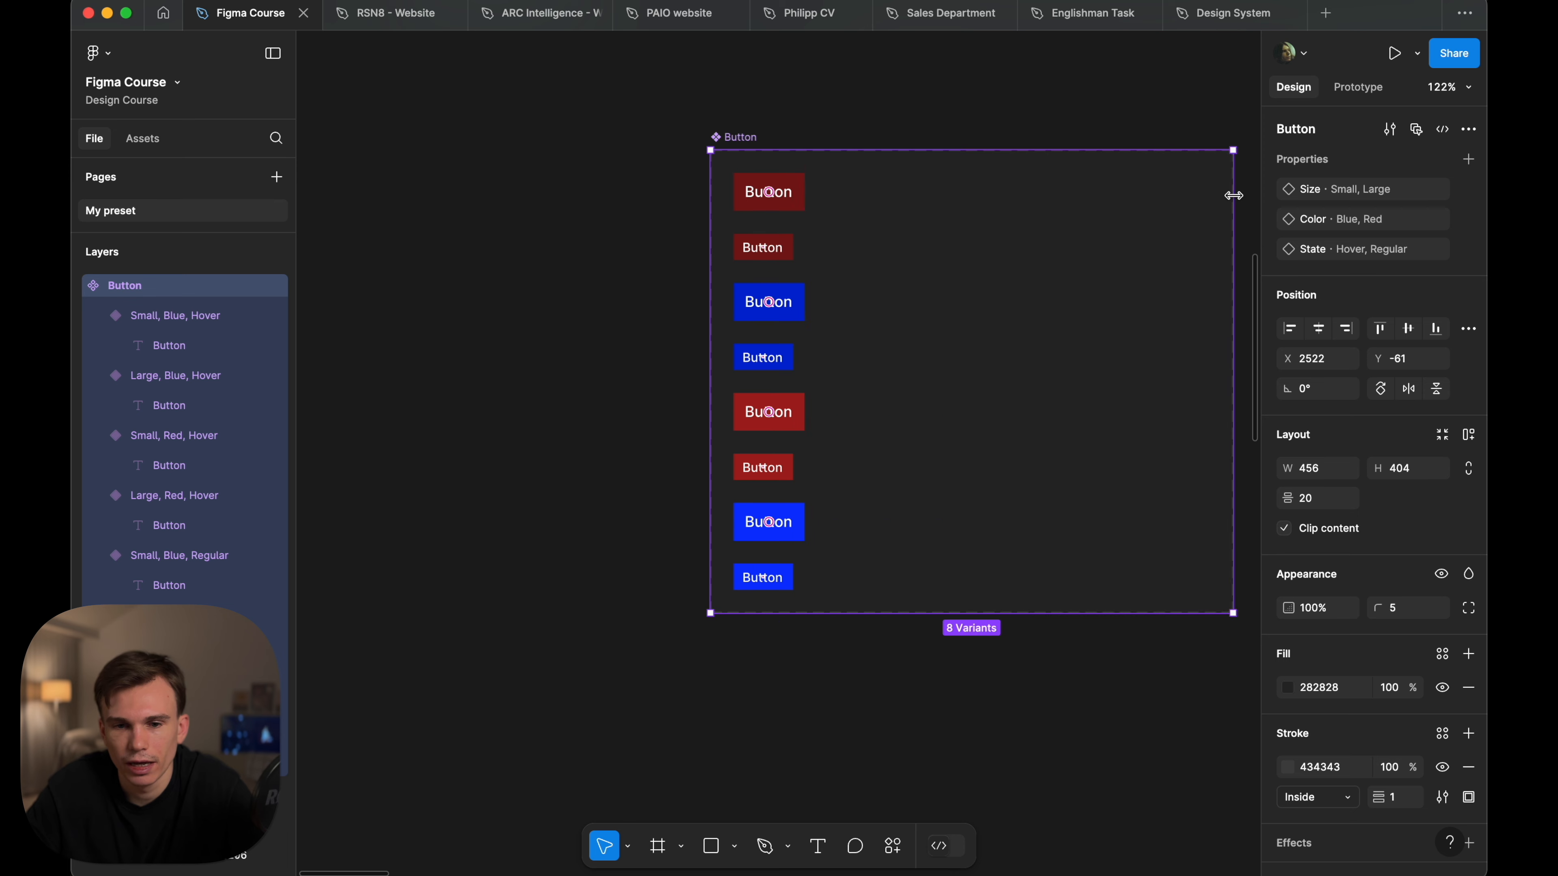
{"action": "left_click", "coordinate": [622, 171]}
{"action": "scroll", "coordinate": [594, 181], "scroll_direction": "right", "scroll_amount": 3}
{"action": "scroll", "coordinate": [595, 181], "scroll_direction": "up", "scroll_amount": 2}
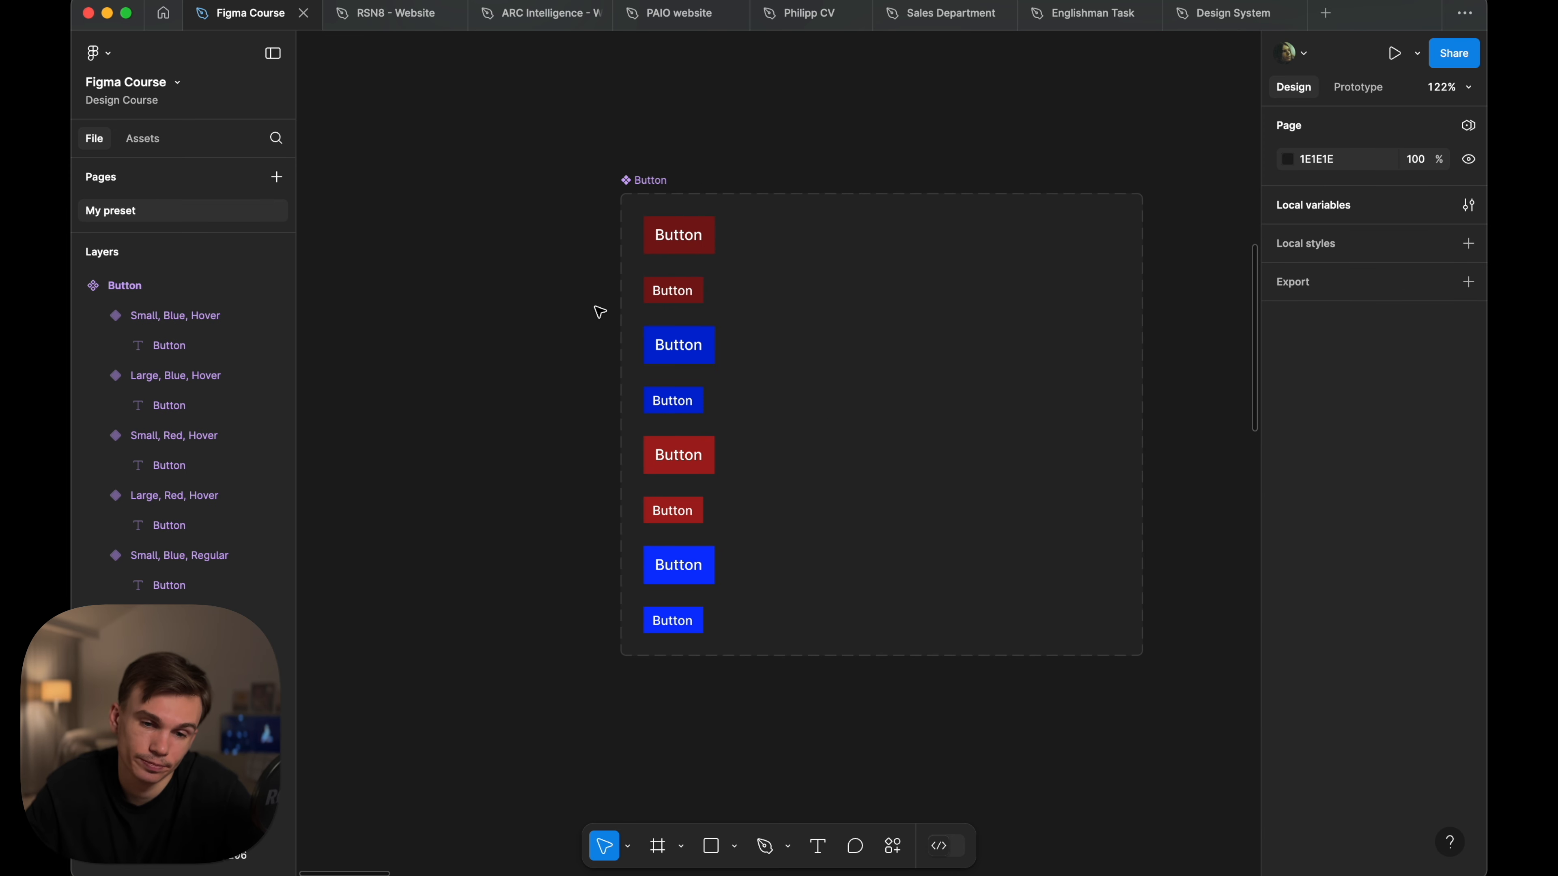
- Arrange the variants in four columns of Large above Small: red Regular, blue Regular, red Hover and blue Hover
{"action": "left_click_drag", "start_coordinate": [564, 334], "coordinate": [760, 614]}
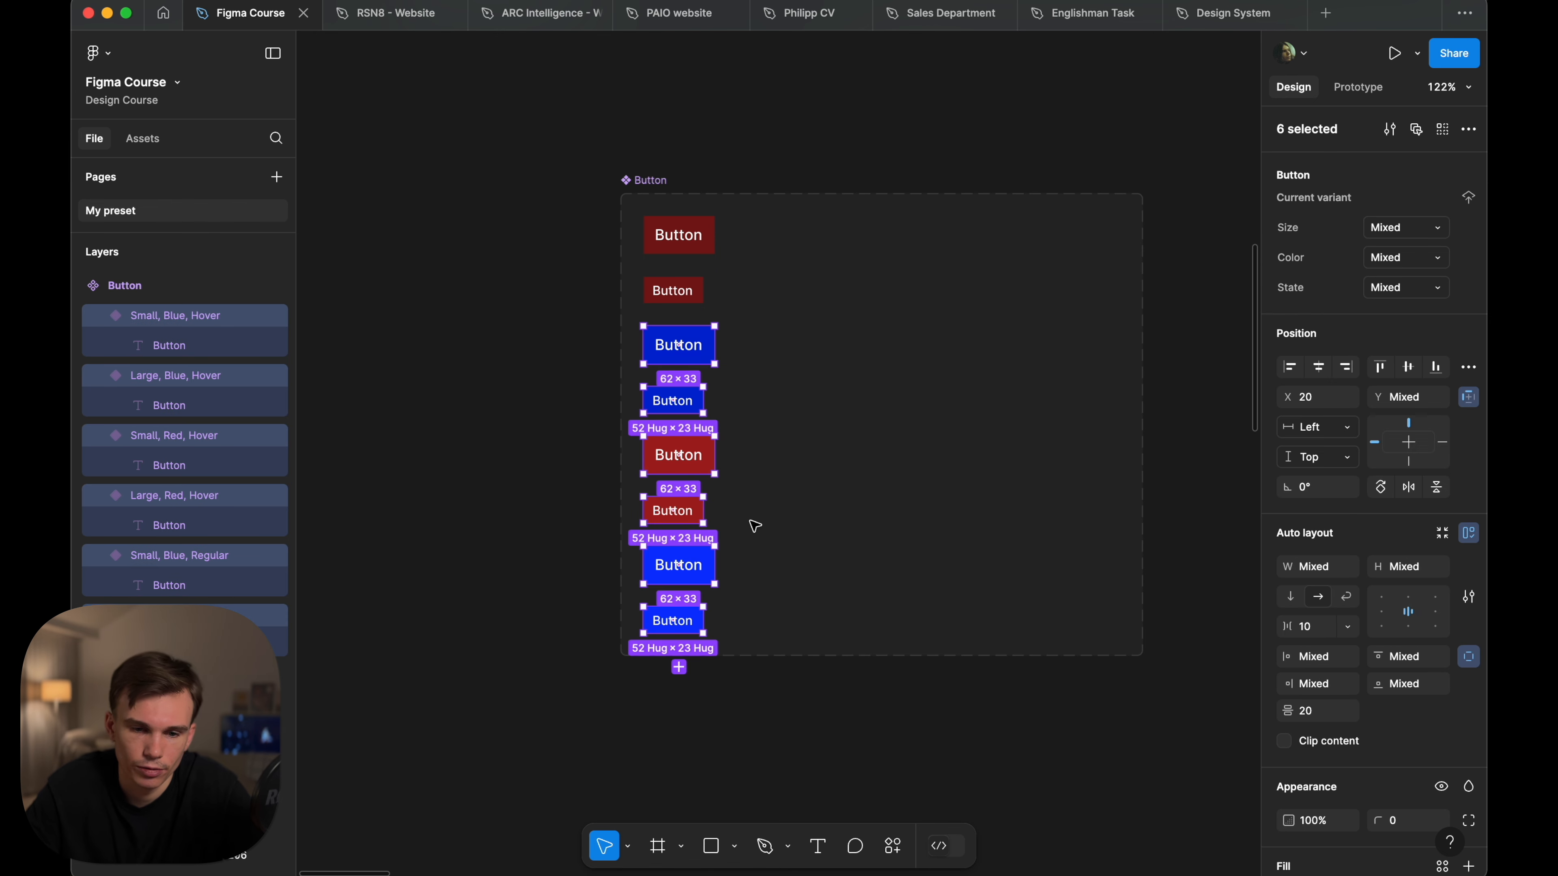
{"action": "left_click_drag", "start_coordinate": [707, 345], "coordinate": [785, 236]}
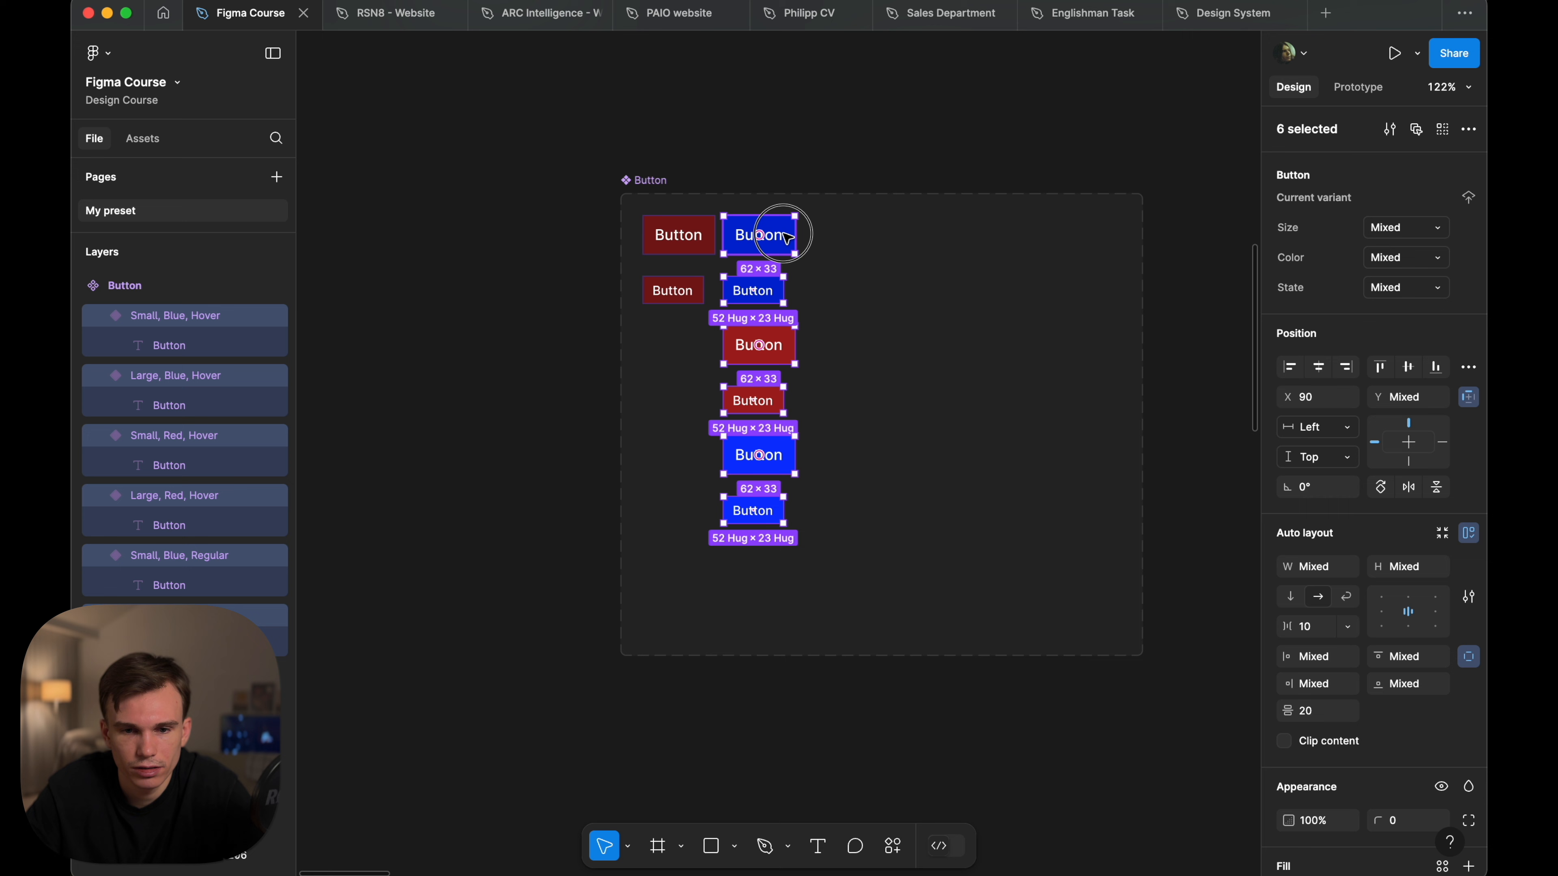
{"action": "left_click", "coordinate": [949, 411]}
{"action": "left_click_drag", "start_coordinate": [944, 705], "coordinate": [898, 244]}
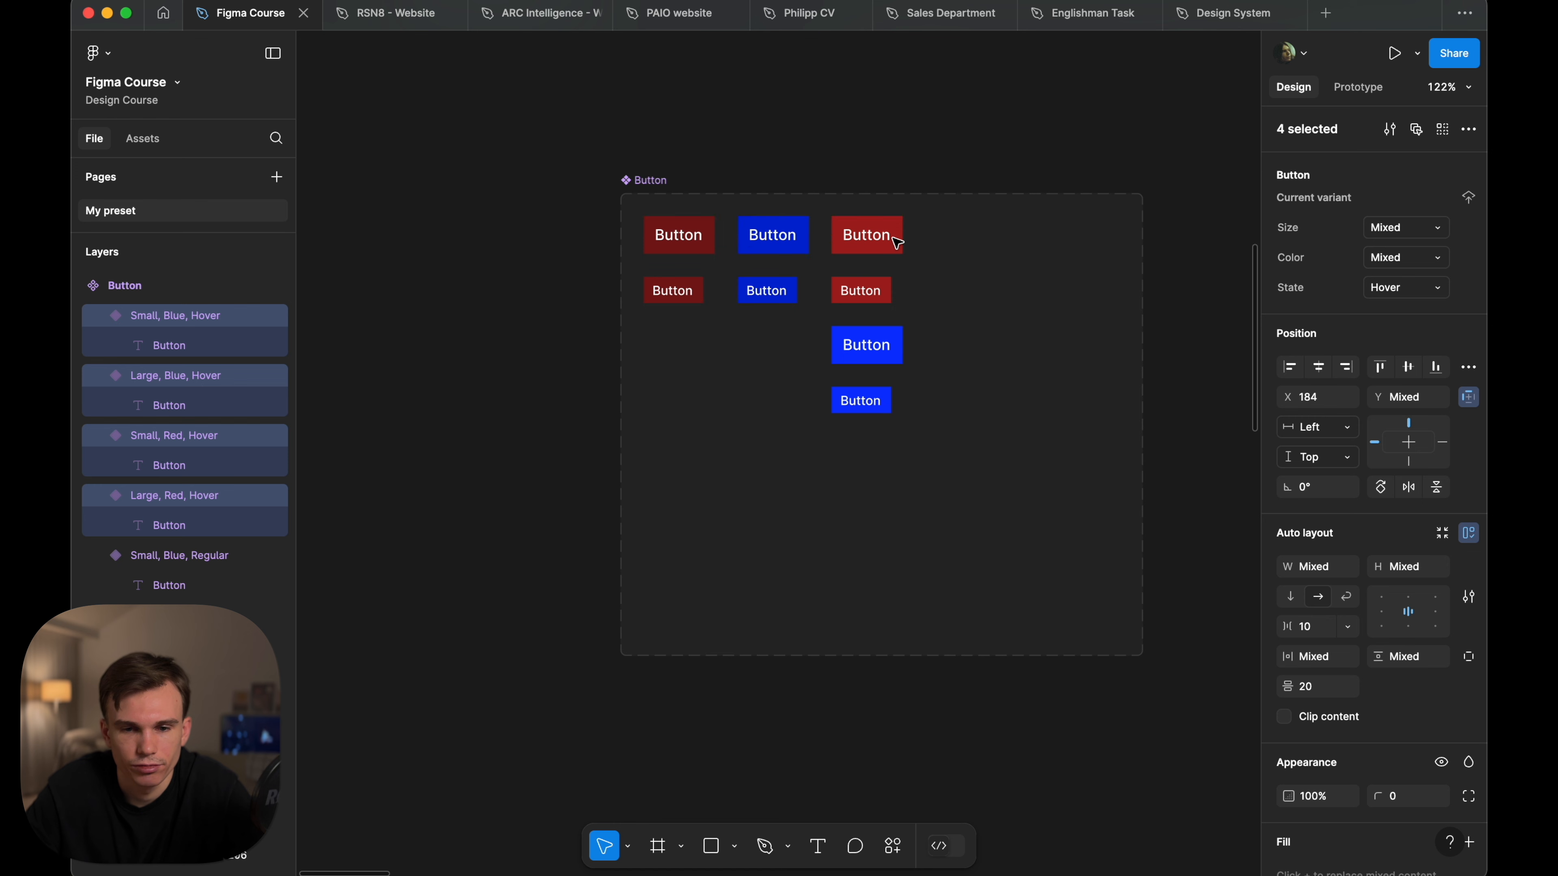
{"action": "left_click_drag", "start_coordinate": [1029, 549], "coordinate": [987, 240]}
{"action": "left_click", "coordinate": [1036, 177]}
{"action": "scroll", "coordinate": [721, 196], "scroll_direction": "up", "scroll_amount": 5}
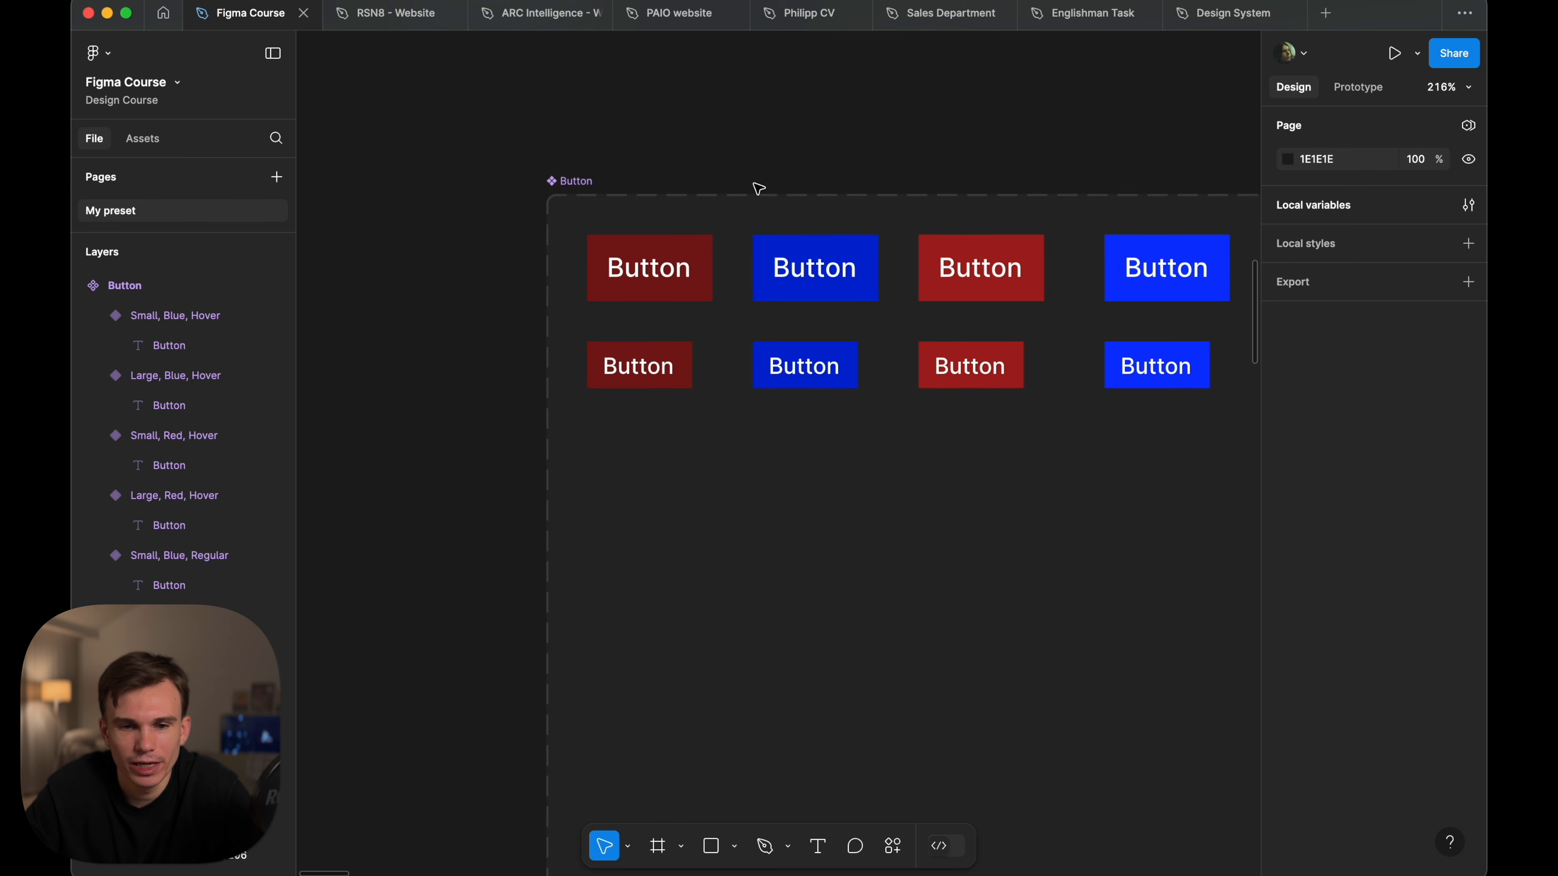
- Copy a small variant's text outside the component set, beside the lower row, and change the copy to Small
{"action": "scroll", "coordinate": [761, 187], "scroll_direction": "down", "scroll_amount": 3}
{"action": "left_click_drag", "start_coordinate": [539, 334], "coordinate": [1211, 339]}
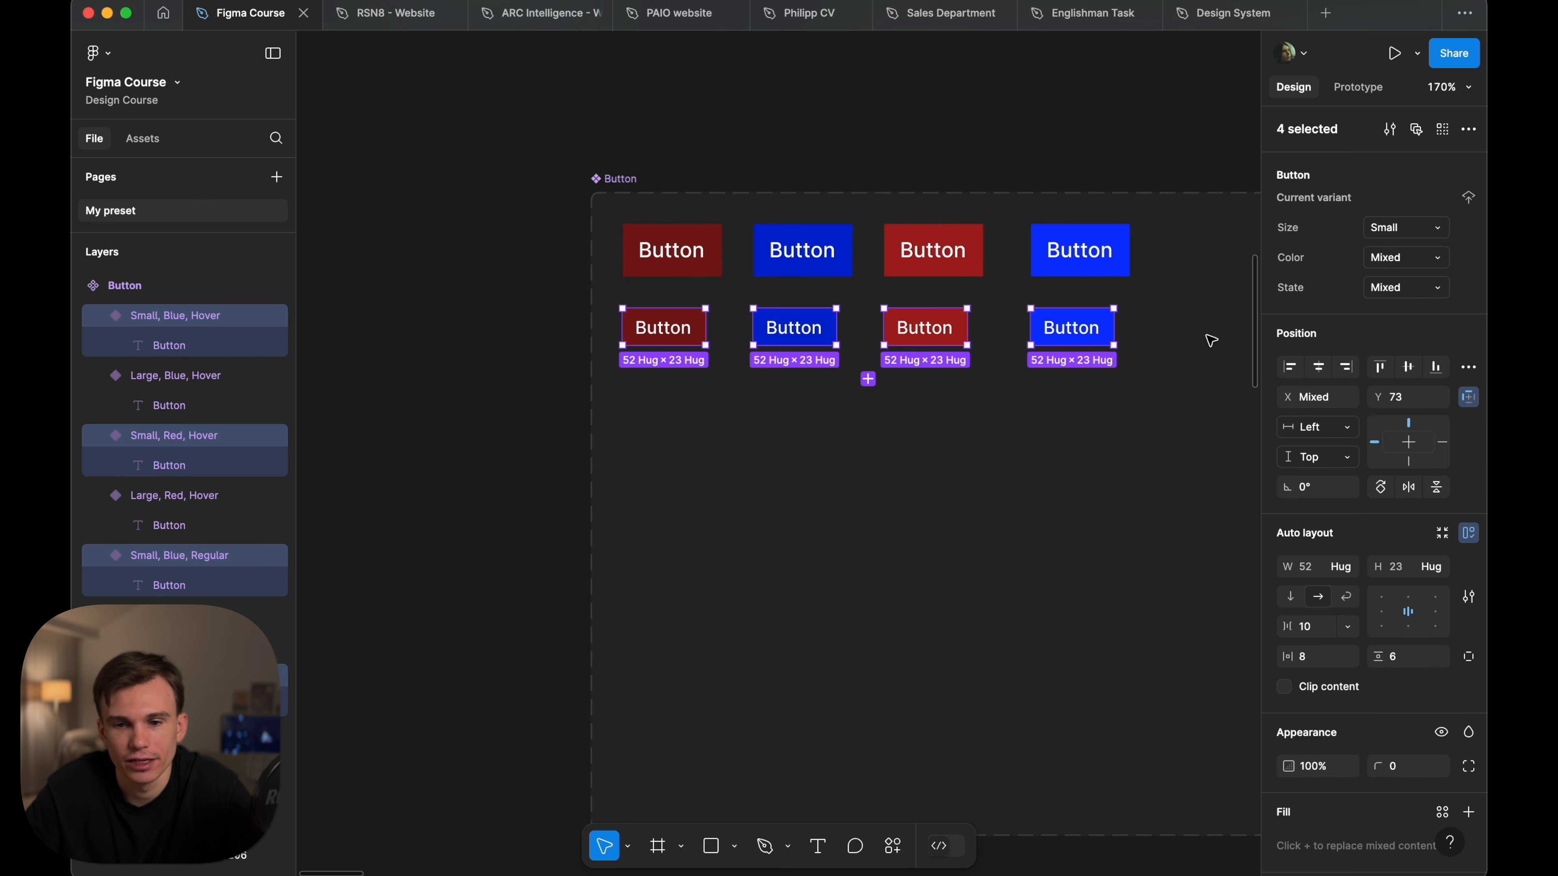
{"action": "scroll", "coordinate": [640, 344], "scroll_direction": "left", "scroll_amount": 3}
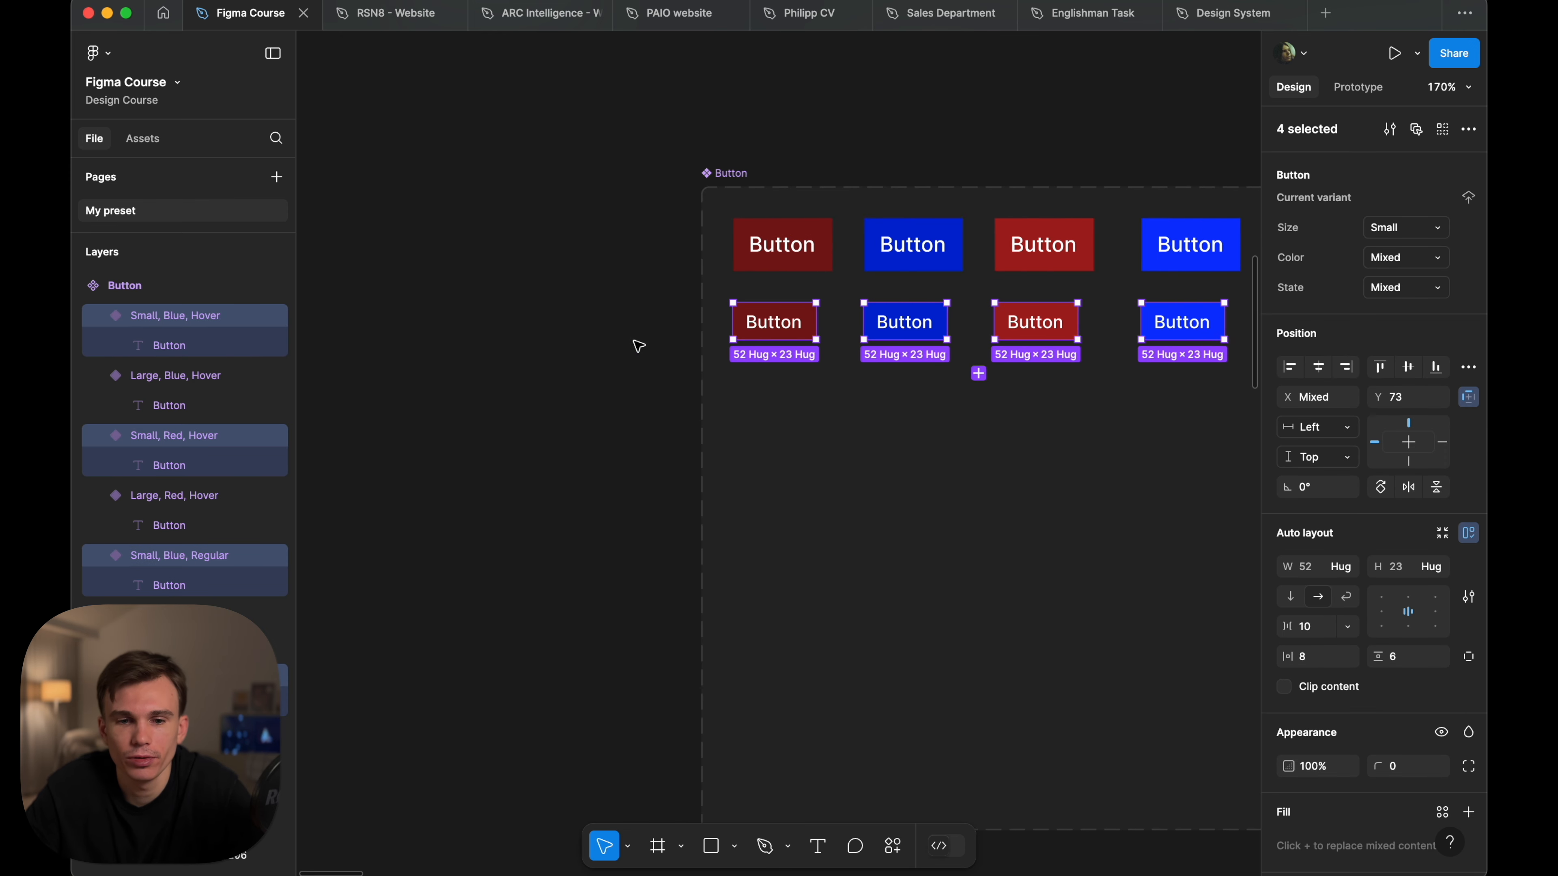
{"action": "double_click", "coordinate": [809, 320]}
{"action": "left_click_drag", "start_coordinate": [810, 319], "coordinate": [658, 331]}
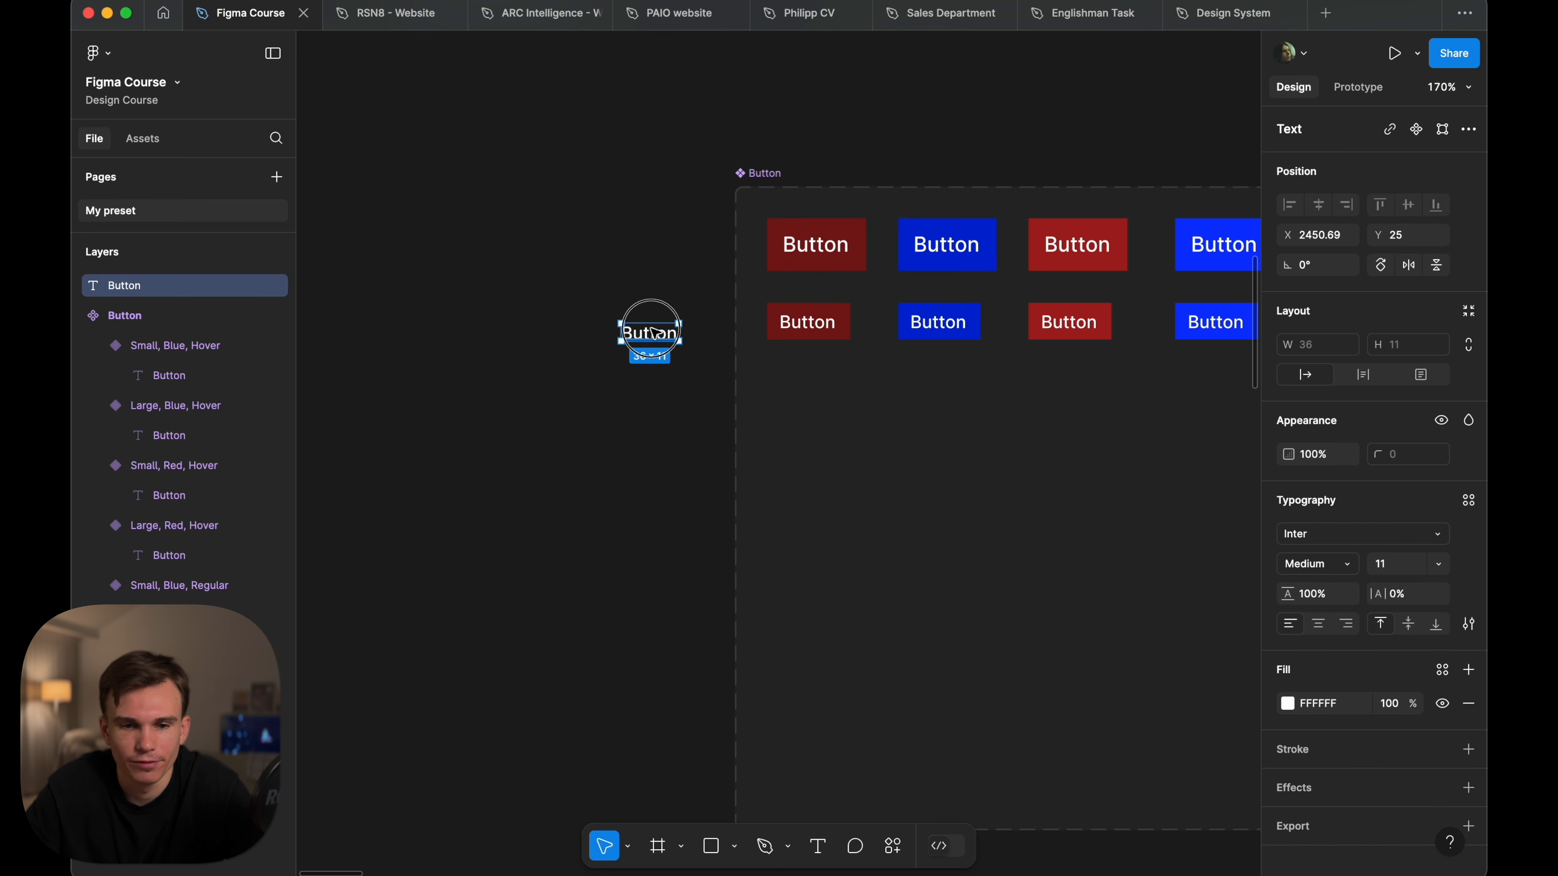
{"action": "key", "text": "Return"}
{"action": "type", "text": "Small"}
{"action": "key", "text": "Escape"}
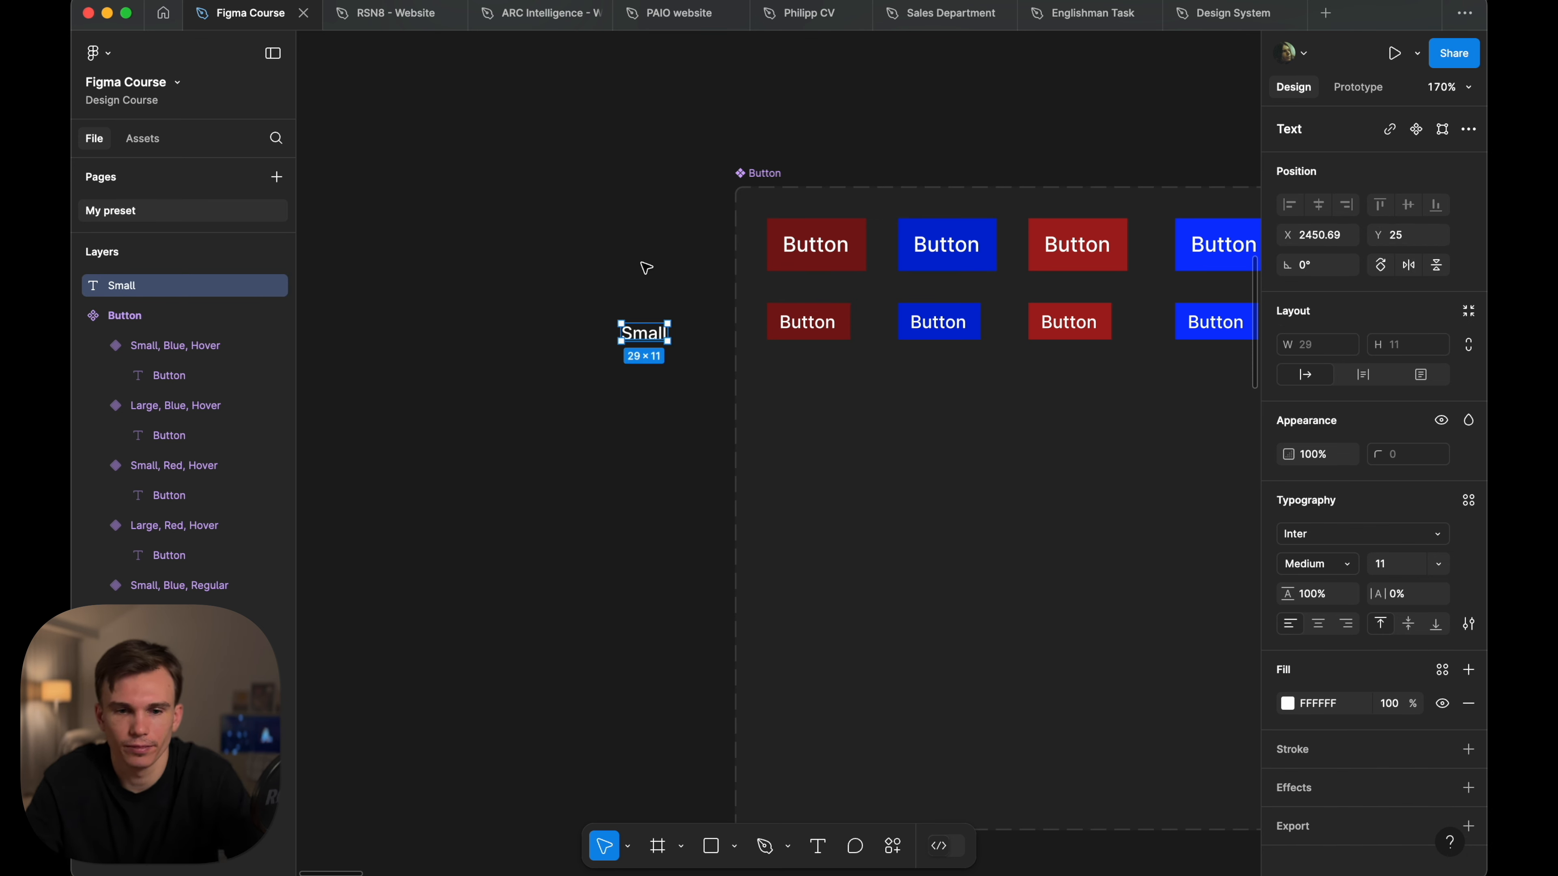
- Duplicate the Small label beside the upper row of buttons and change its text to Large
{"action": "left_click_drag", "start_coordinate": [648, 345], "coordinate": [647, 258]}
{"action": "key", "text": "Return"}
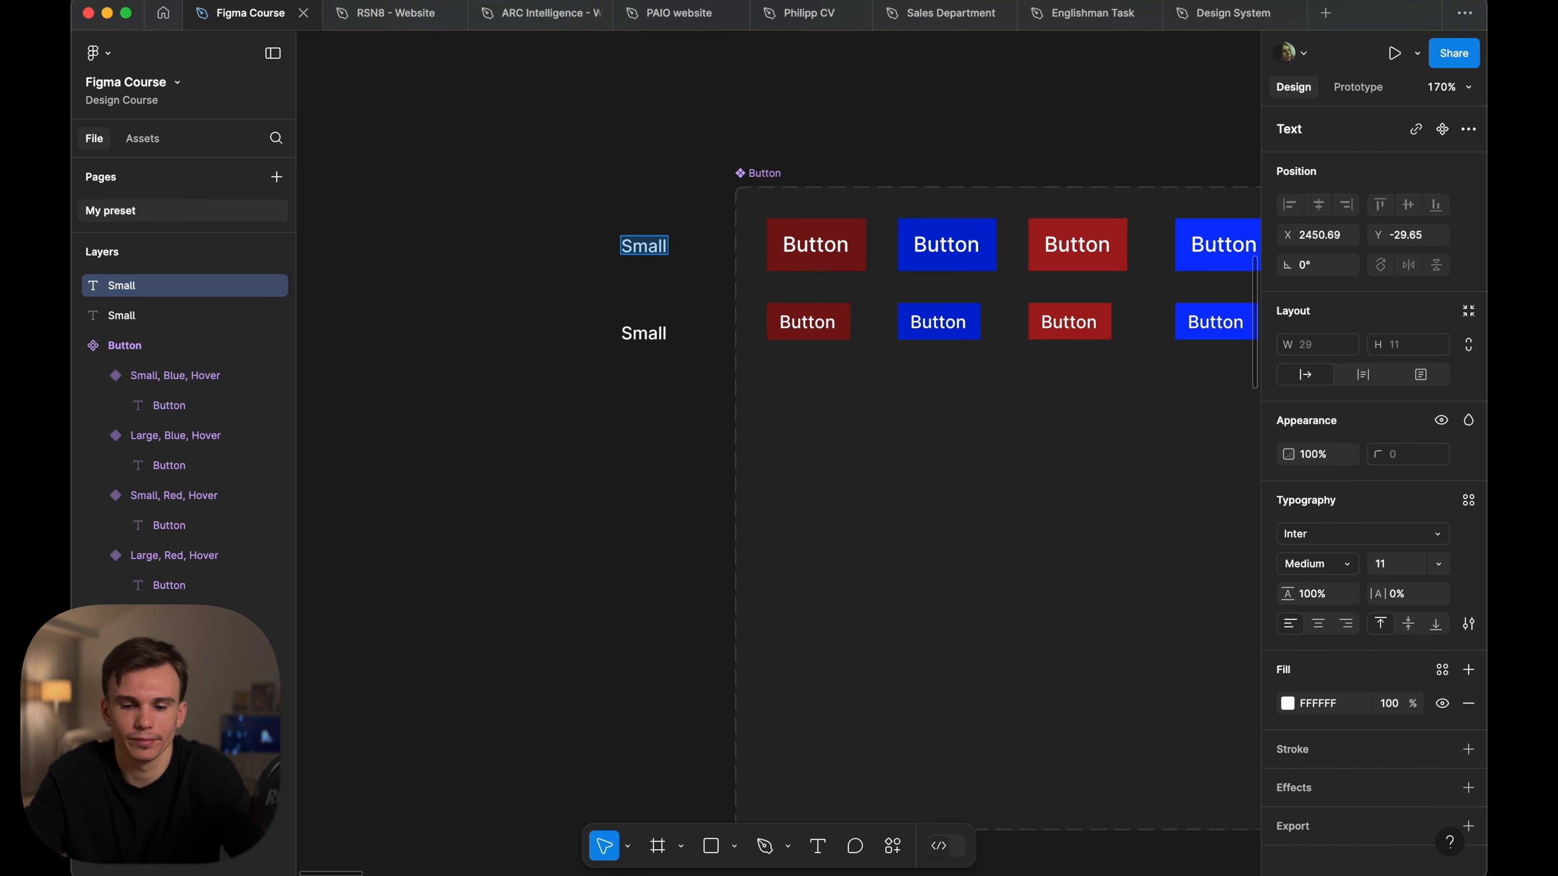
{"action": "type", "text": "Large"}
{"action": "key", "text": "Escape"}
{"action": "key", "text": "Escape"}
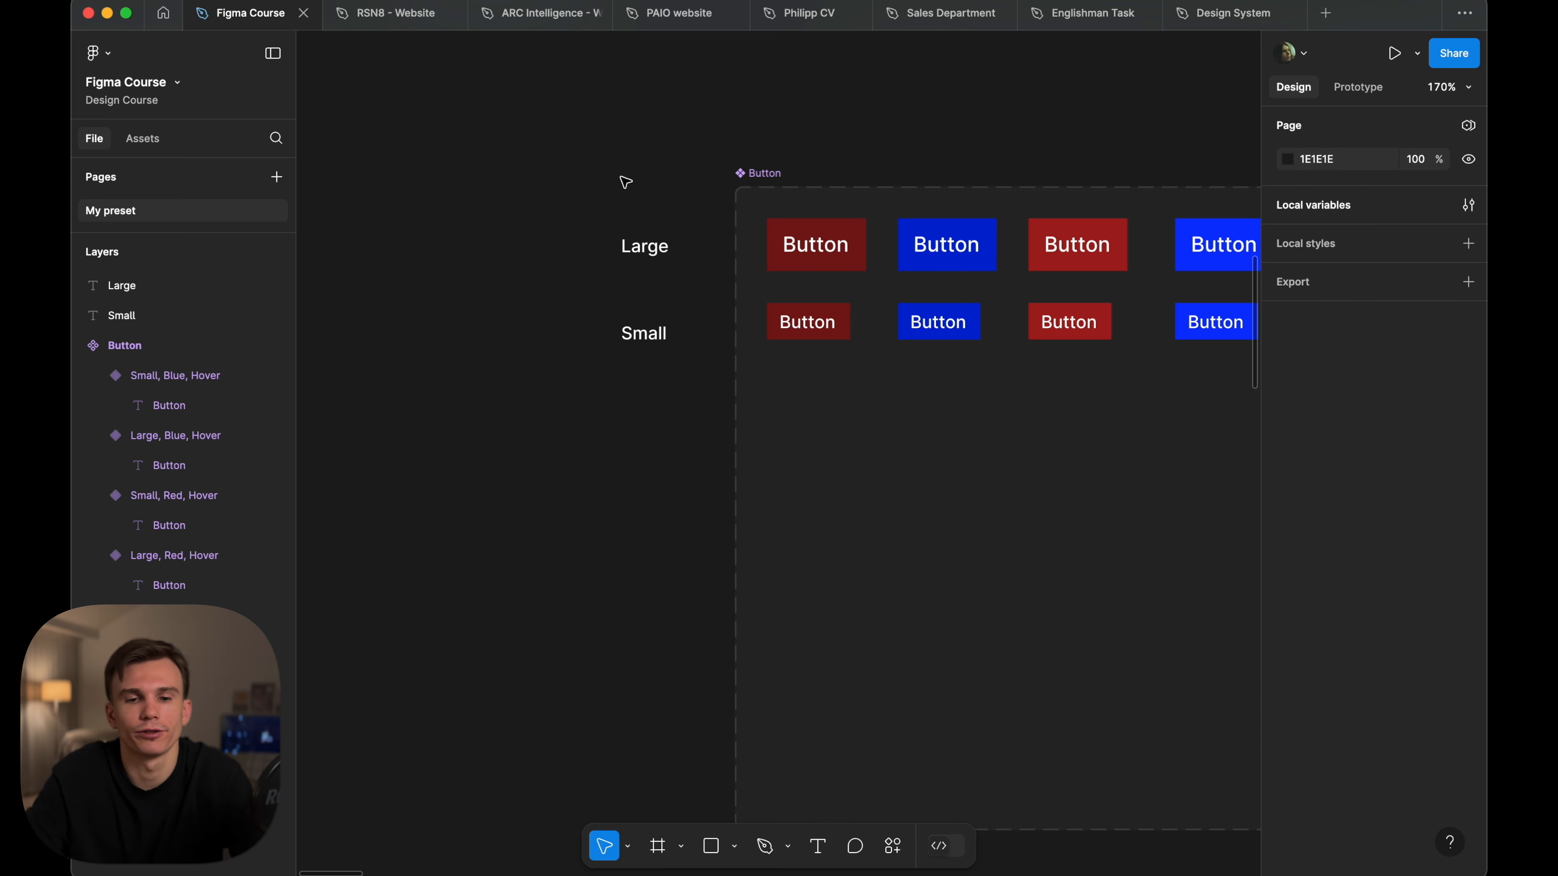
- Duplicate the Large label above the first column of buttons and change its text to Regular
{"action": "scroll", "coordinate": [625, 181], "scroll_direction": "right", "scroll_amount": 5}
{"action": "right_click", "coordinate": [482, 225]}
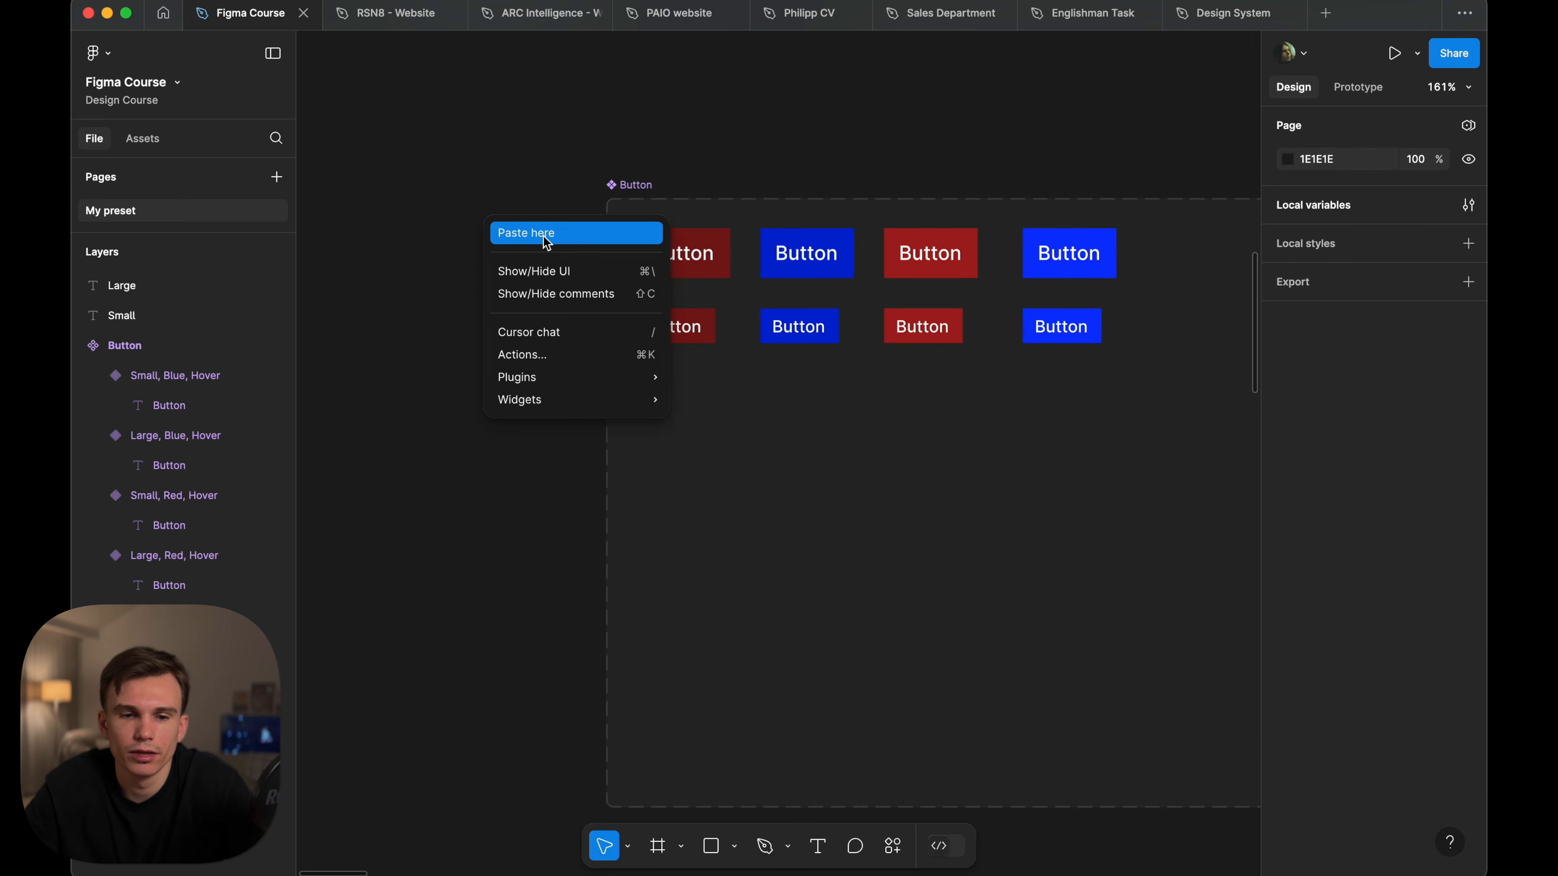
{"action": "left_click", "coordinate": [477, 438]}
{"action": "left_click_drag", "start_coordinate": [518, 256], "coordinate": [686, 155]}
{"action": "key", "text": "Return"}
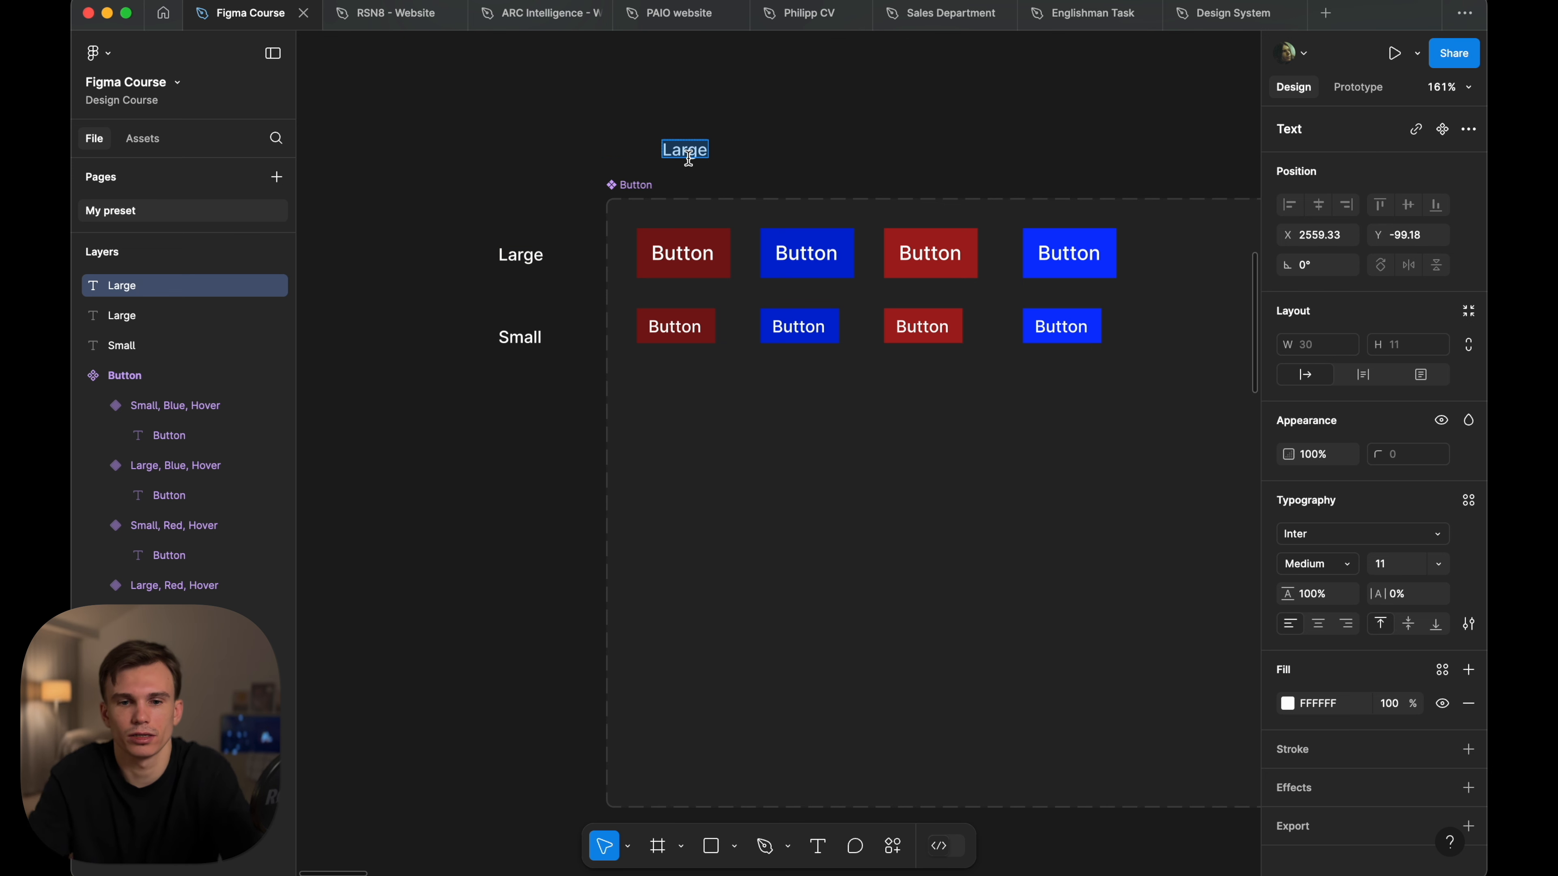
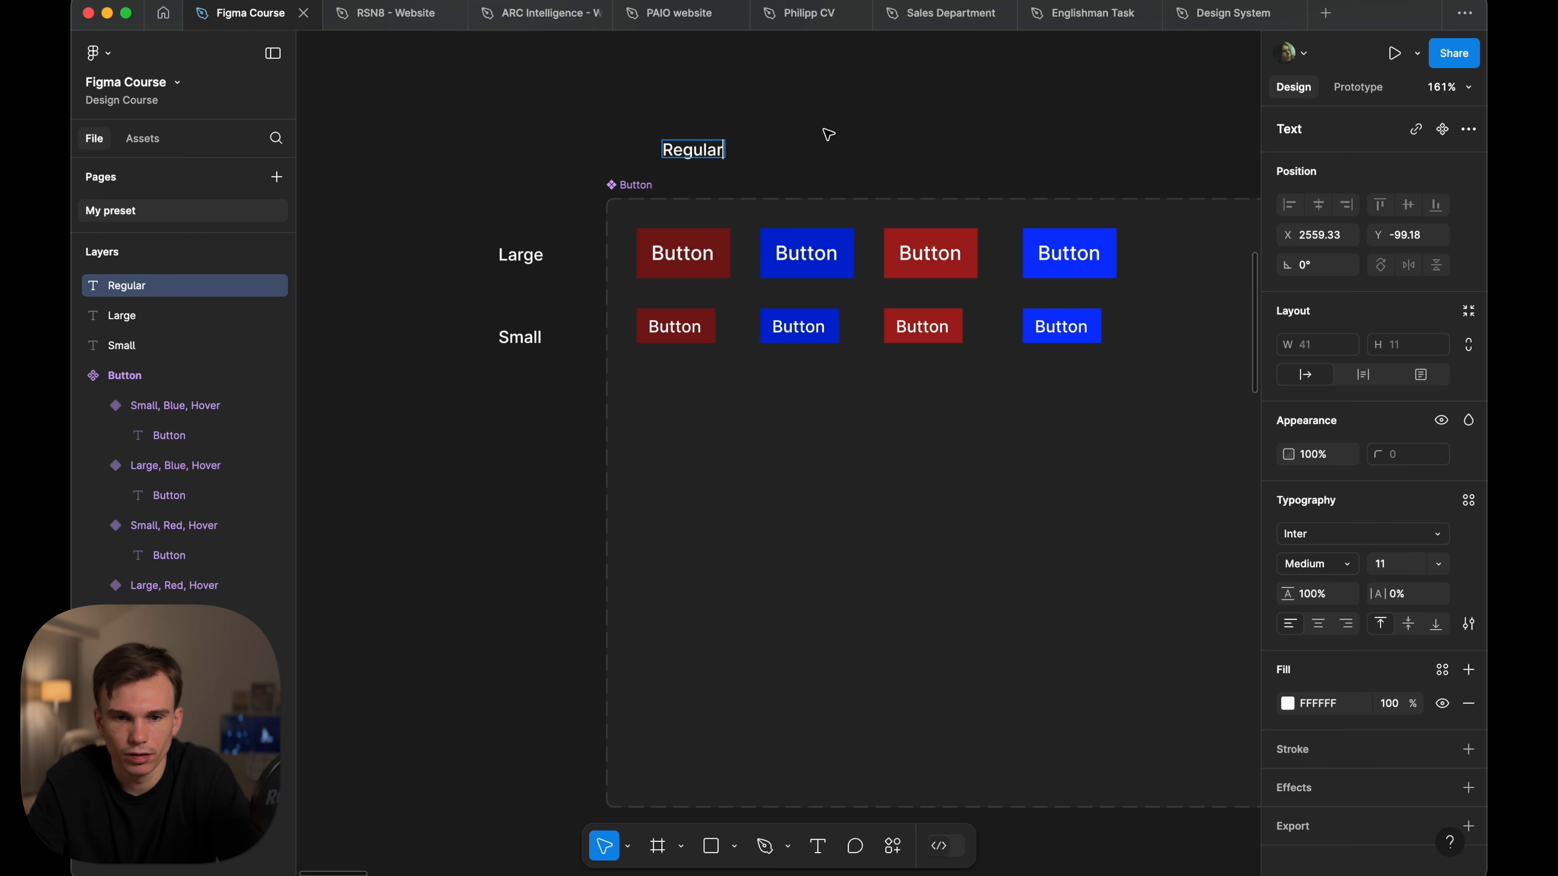
{"action": "key", "text": "Escape"}
- Copy the Regular label above the second column and add Hover labels above the third and fourth columns
{"action": "left_click_drag", "start_coordinate": [702, 148], "coordinate": [919, 154]}
{"action": "double_click", "coordinate": [918, 152]}
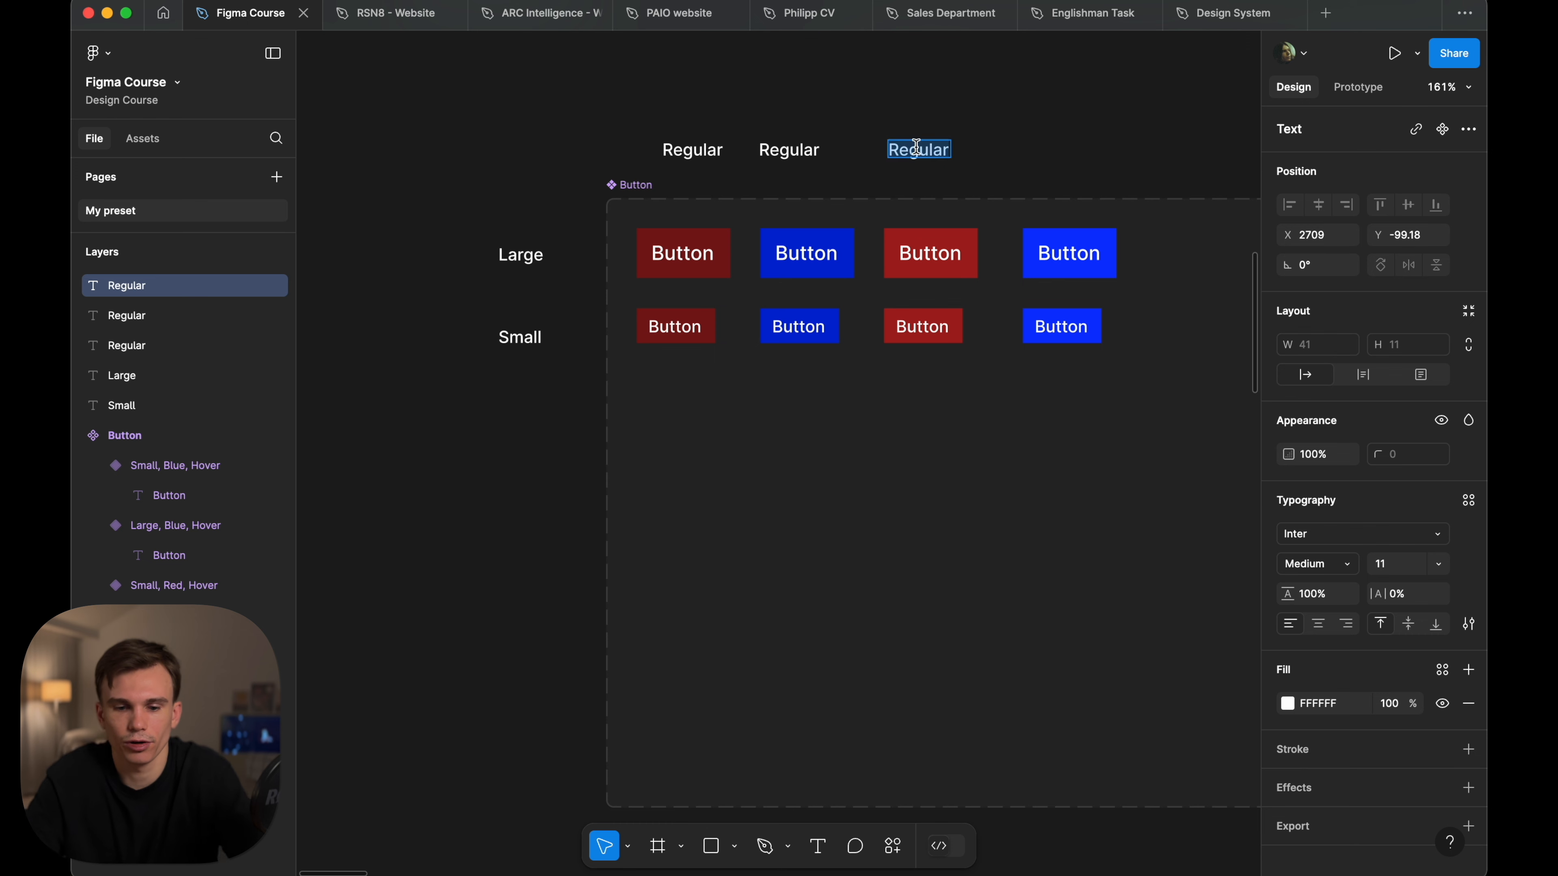
{"action": "type", "text": "Hover"}
{"action": "key", "text": "Escape"}
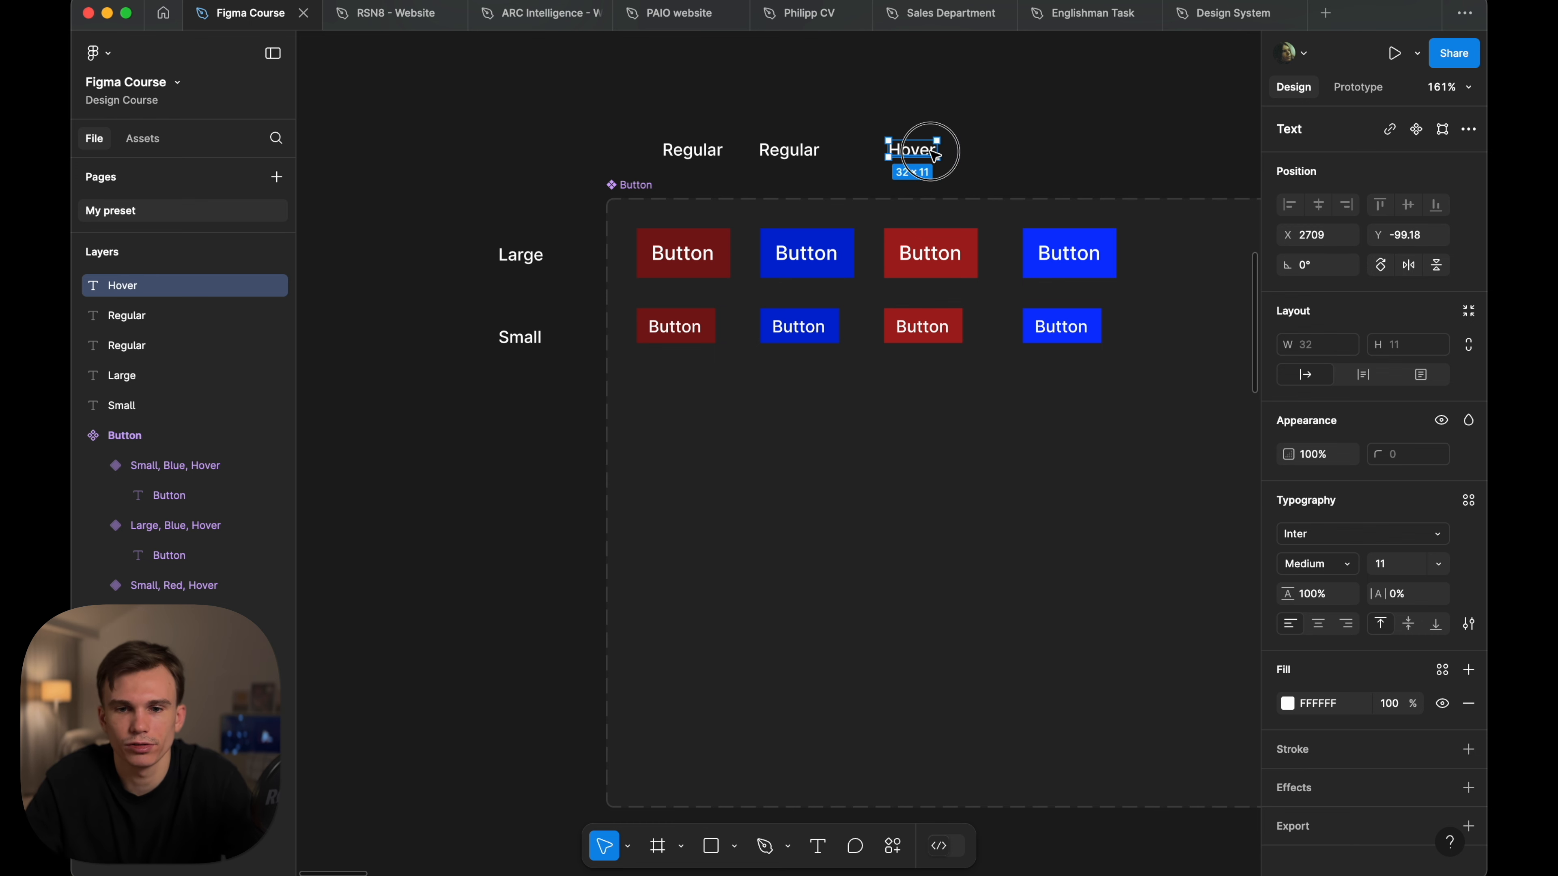
{"action": "left_click_drag", "start_coordinate": [932, 153], "coordinate": [1042, 152]}
- Move the two Hover columns together with their labels farther away from the Regular columns
{"action": "scroll", "coordinate": [1104, 123], "scroll_direction": "right", "scroll_amount": 2}
{"action": "left_click_drag", "start_coordinate": [1163, 93], "coordinate": [802, 454]}
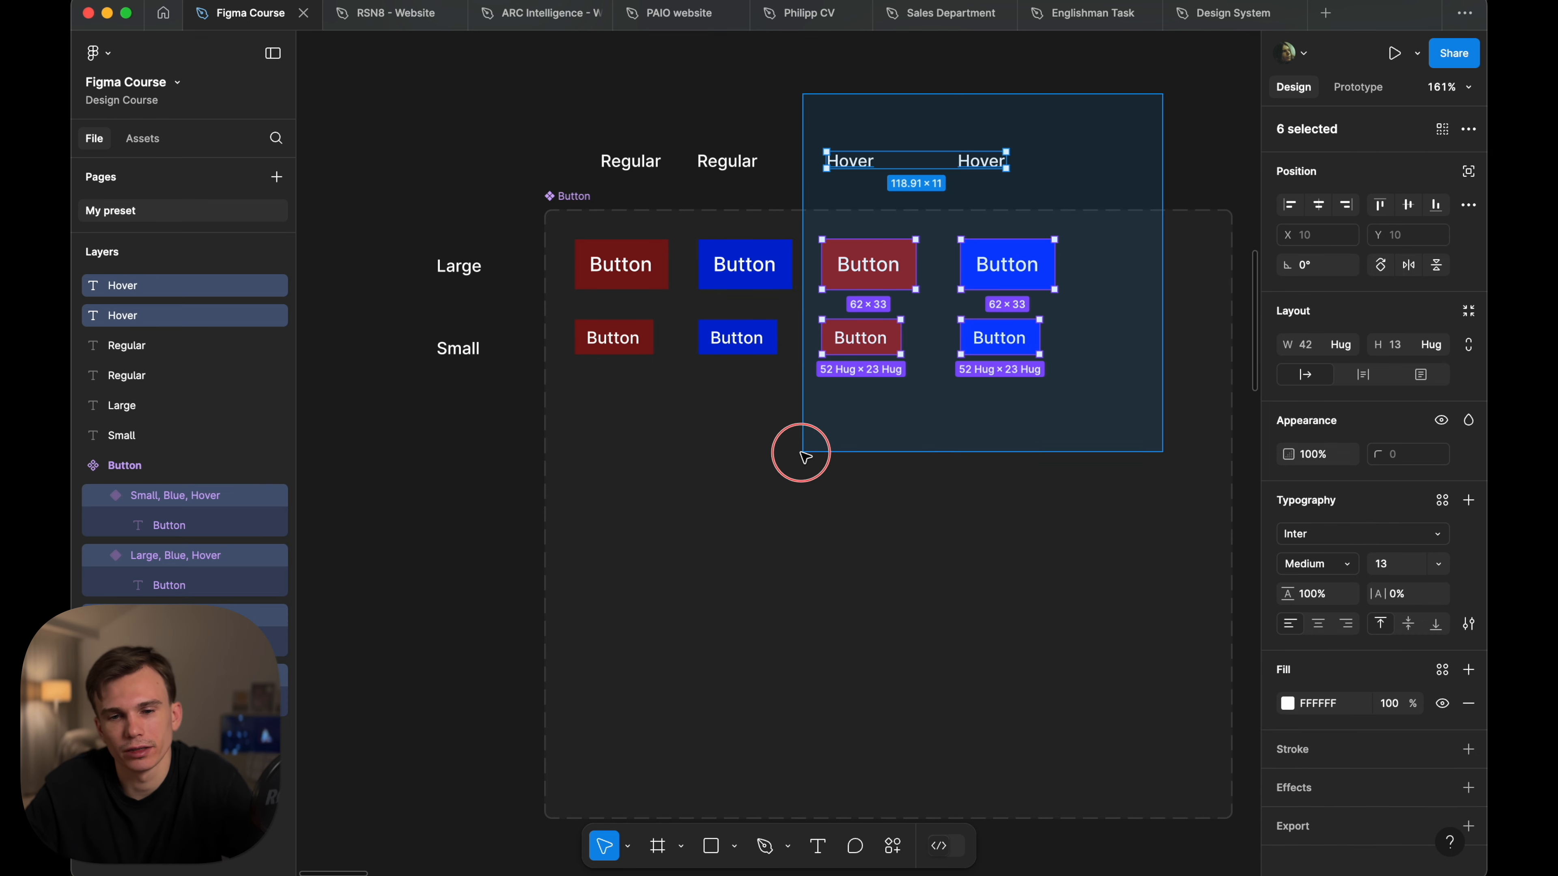
{"action": "left_click_drag", "start_coordinate": [873, 253], "coordinate": [939, 249]}
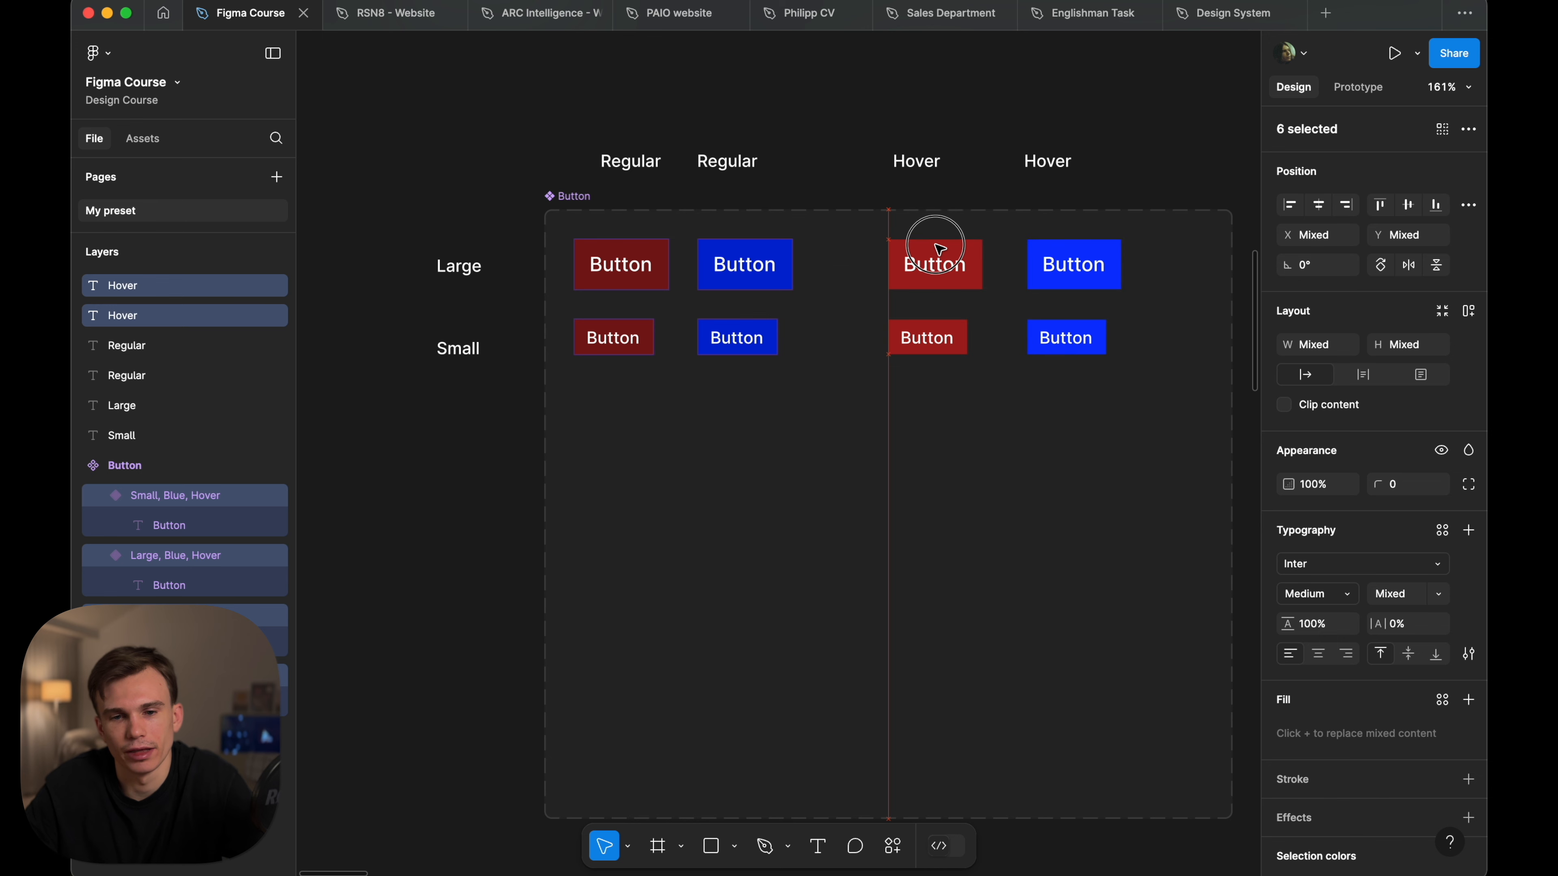
- Move the blue Regular column beyond blue Hover and place the red Hover column beside red Regular, moving their labels along
{"action": "scroll", "coordinate": [900, 142], "scroll_direction": "up", "scroll_amount": 1}
{"action": "scroll", "coordinate": [900, 142], "scroll_direction": "left", "scroll_amount": 1}
{"action": "left_click_drag", "start_coordinate": [899, 130], "coordinate": [702, 530]}
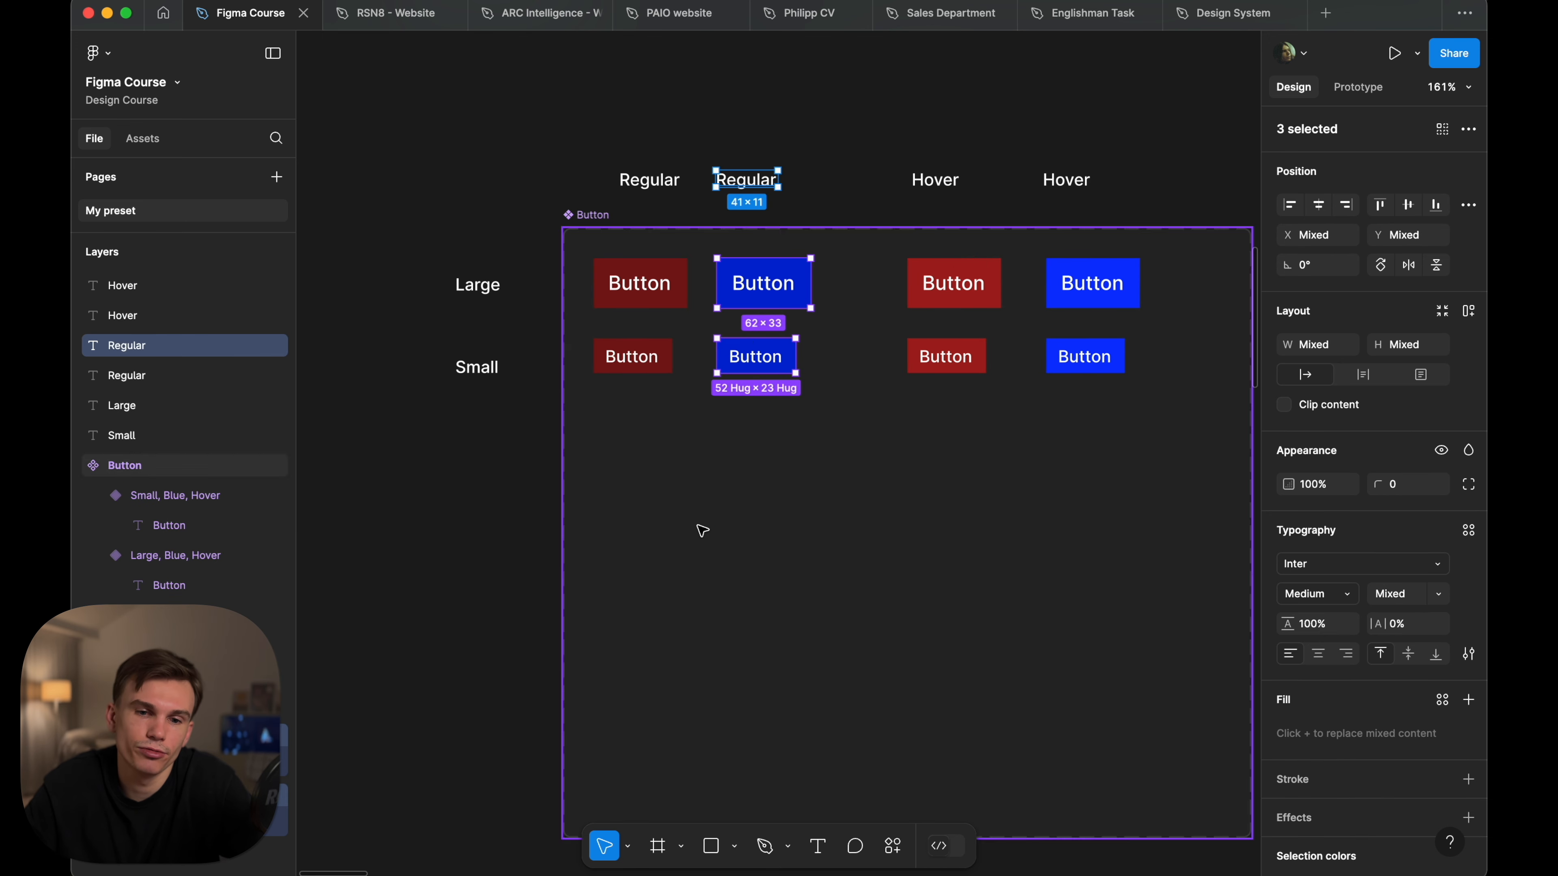
{"action": "left_click_drag", "start_coordinate": [760, 283], "coordinate": [1200, 281]}
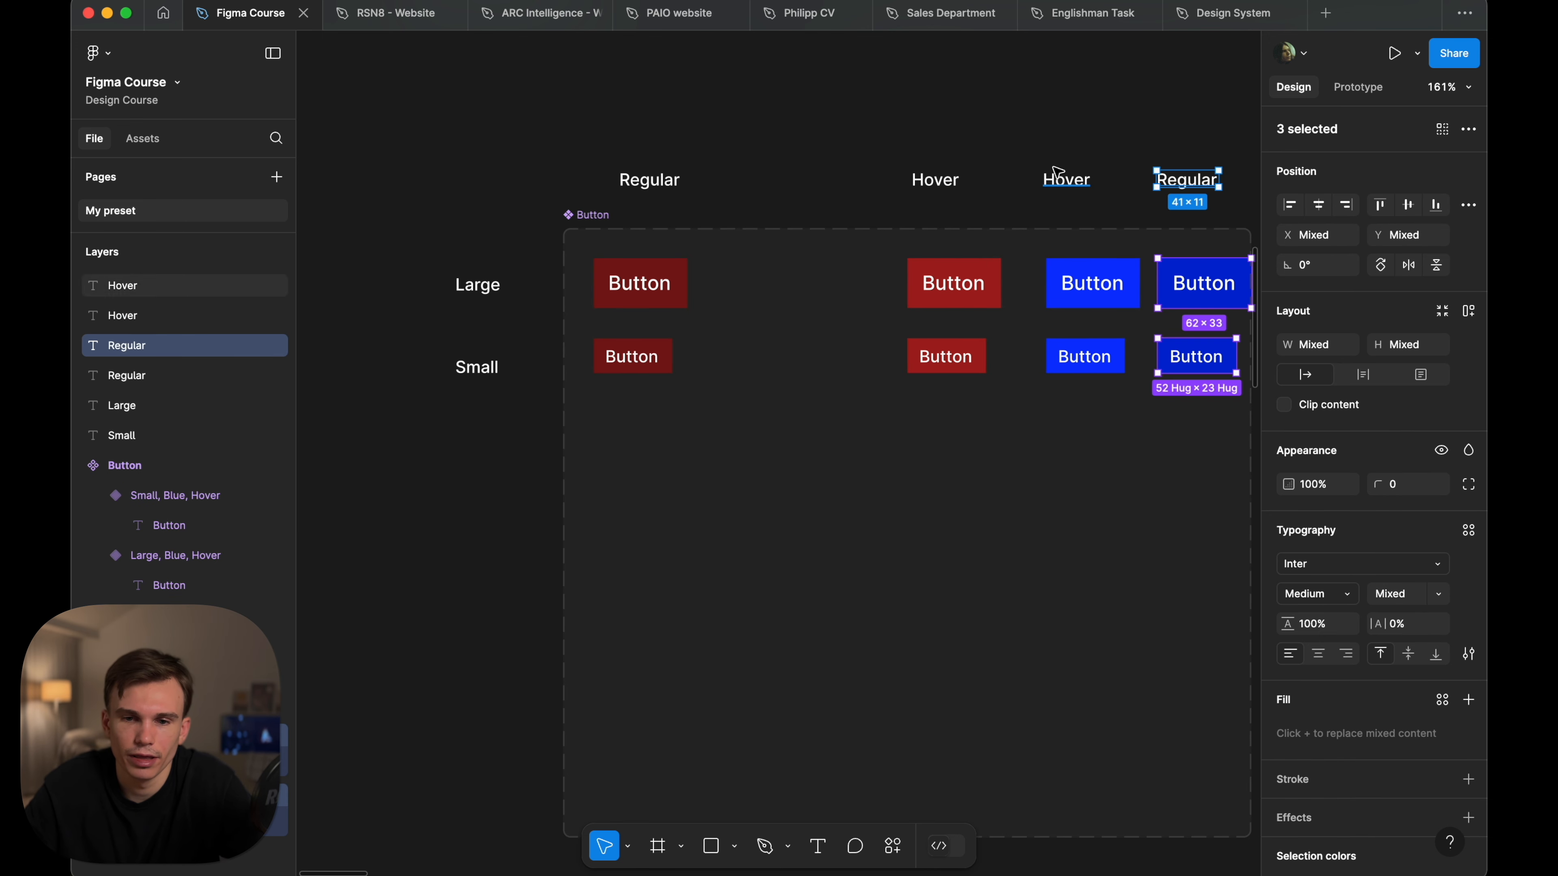
{"action": "left_click_drag", "start_coordinate": [1019, 124], "coordinate": [793, 557]}
{"action": "left_click_drag", "start_coordinate": [949, 279], "coordinate": [749, 281]}
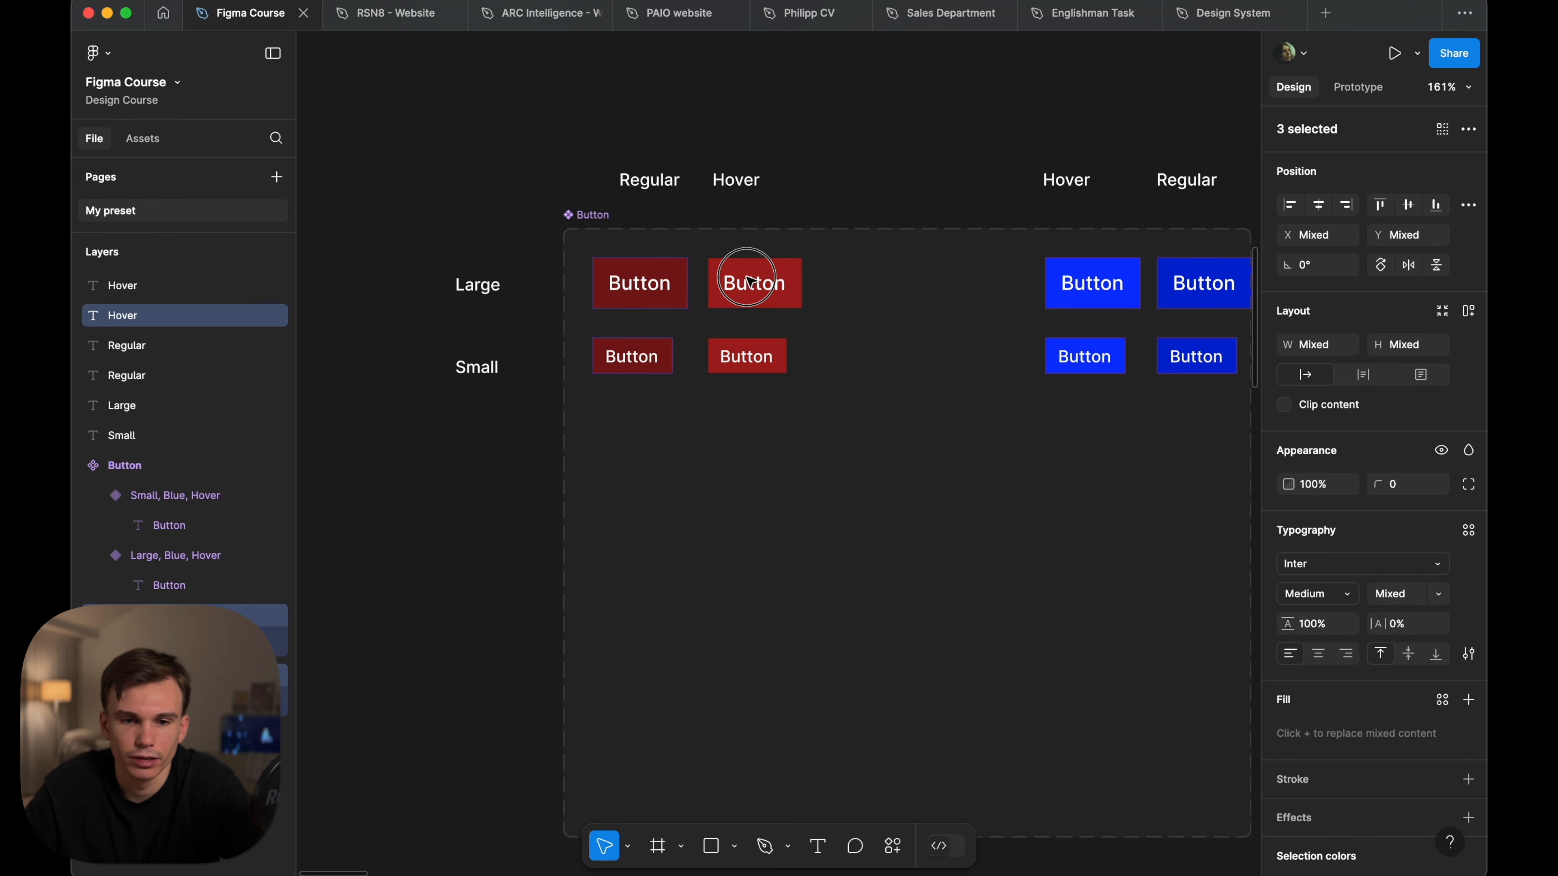
- Place the blue Regular column before blue Hover and move the blue pair with its labels closer to the red pair
{"action": "scroll", "coordinate": [969, 212], "scroll_direction": "right", "scroll_amount": 5}
{"action": "left_click_drag", "start_coordinate": [1172, 117], "coordinate": [1002, 497]}
{"action": "left_click_drag", "start_coordinate": [1074, 284], "coordinate": [850, 285]}
{"action": "left_click_drag", "start_coordinate": [1140, 95], "coordinate": [730, 529]}
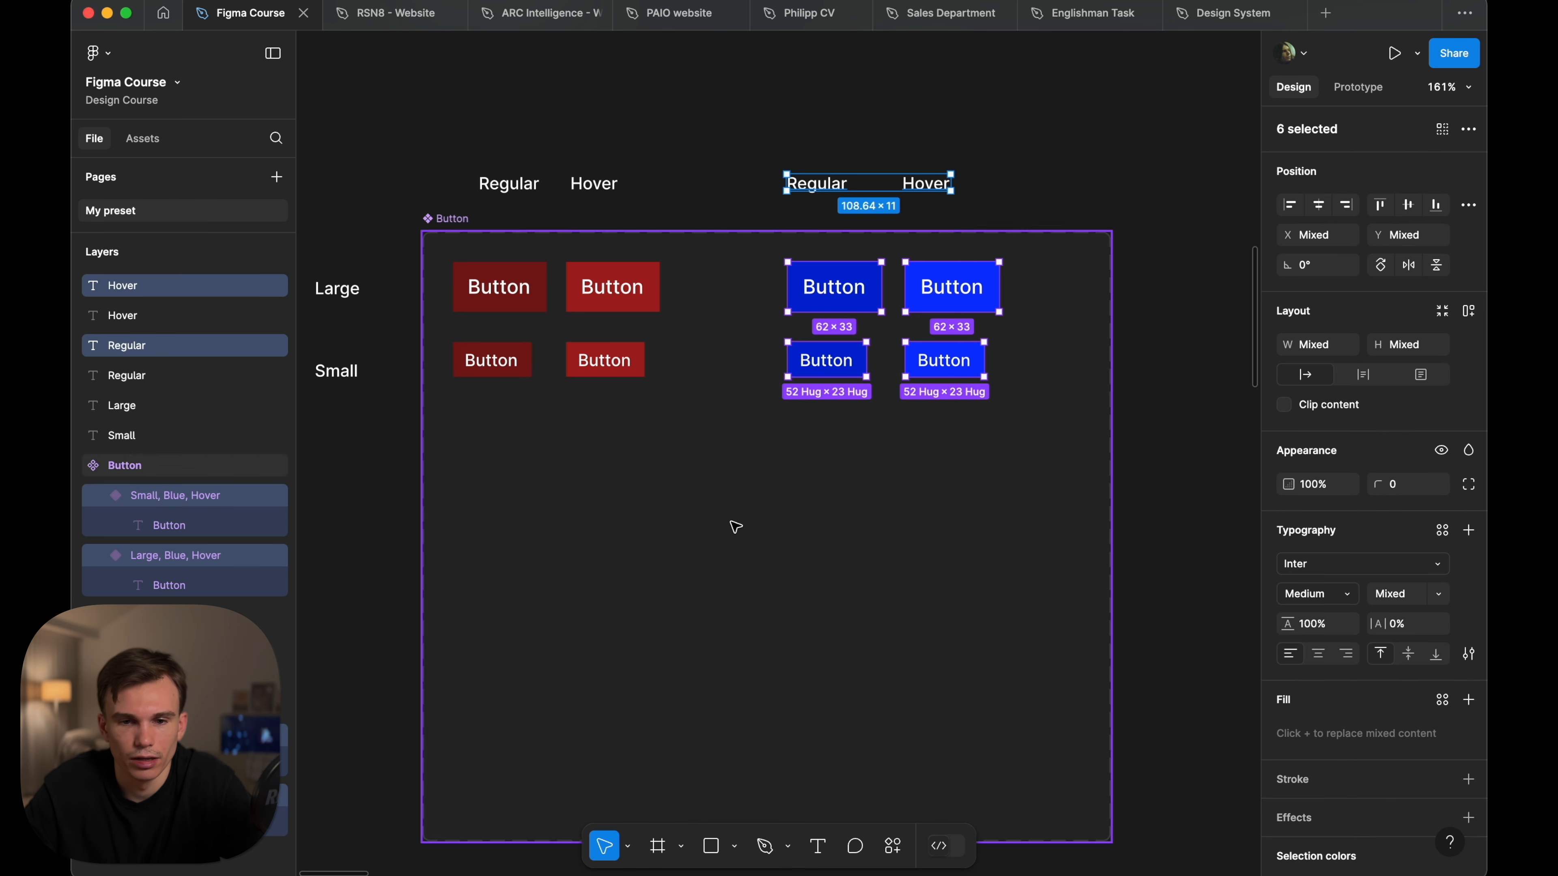
{"action": "left_click_drag", "start_coordinate": [824, 305], "coordinate": [769, 306]}
{"action": "scroll", "coordinate": [768, 306], "scroll_direction": "left", "scroll_amount": 3}
{"action": "left_click", "coordinate": [726, 224]}
- Copy the Regular label above the red and blue column pairs and change the copies to Red and Blue
{"action": "left_click_drag", "start_coordinate": [639, 186], "coordinate": [875, 144]}
{"action": "double_click", "coordinate": [633, 133]}
{"action": "type", "text": "Red"}
{"action": "key", "text": "Escape"}
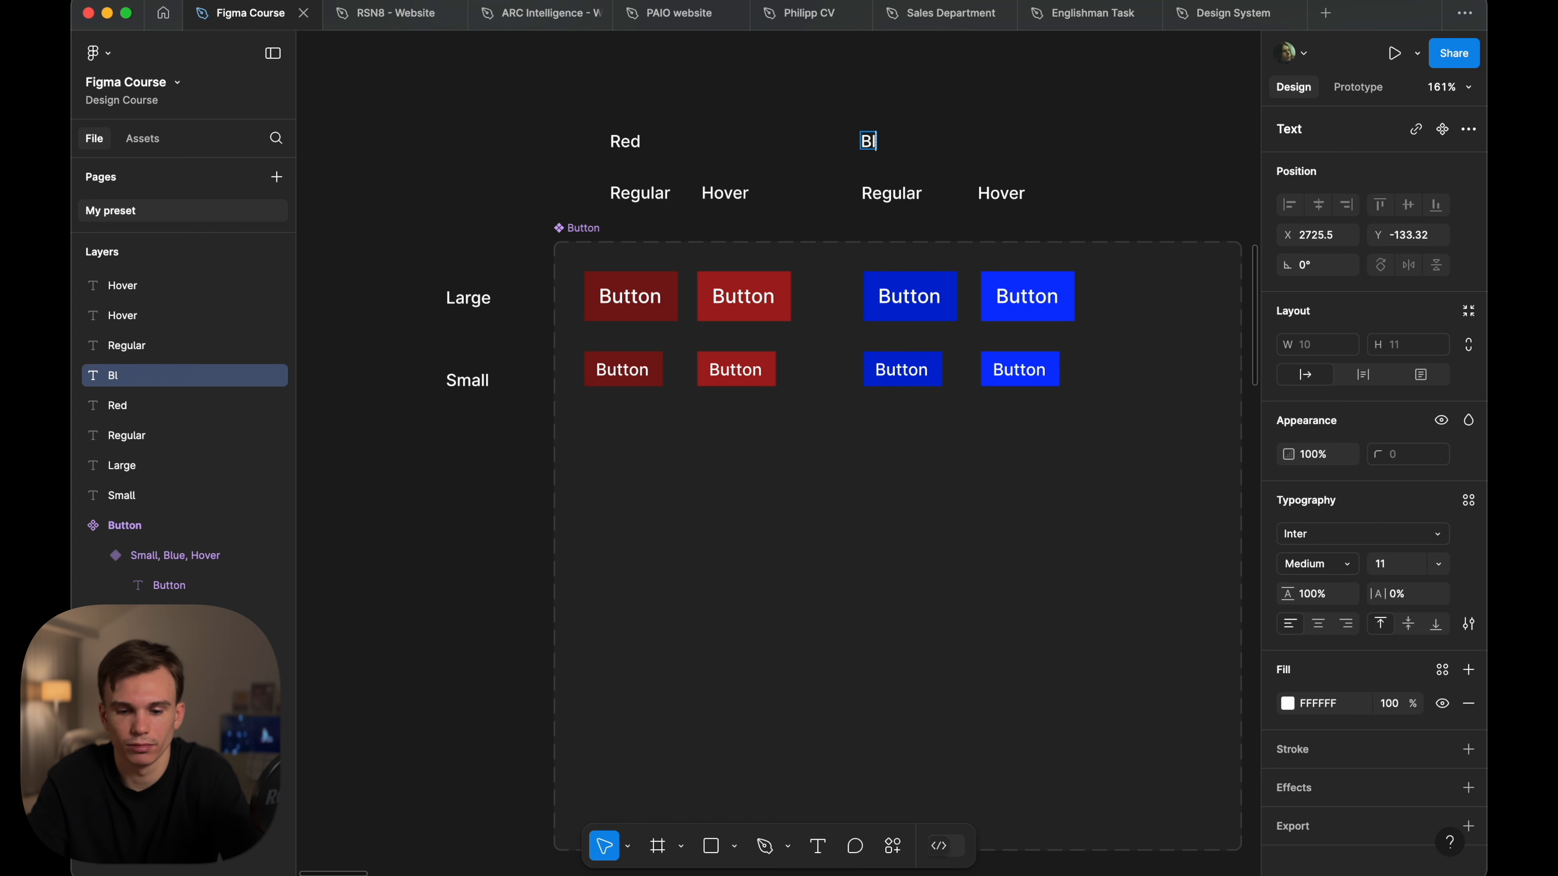
{"action": "key", "text": "Escape"}
- Set the font size of the Red and Blue headings to 21
{"action": "left_click", "coordinate": [624, 141], "text": "shift"}
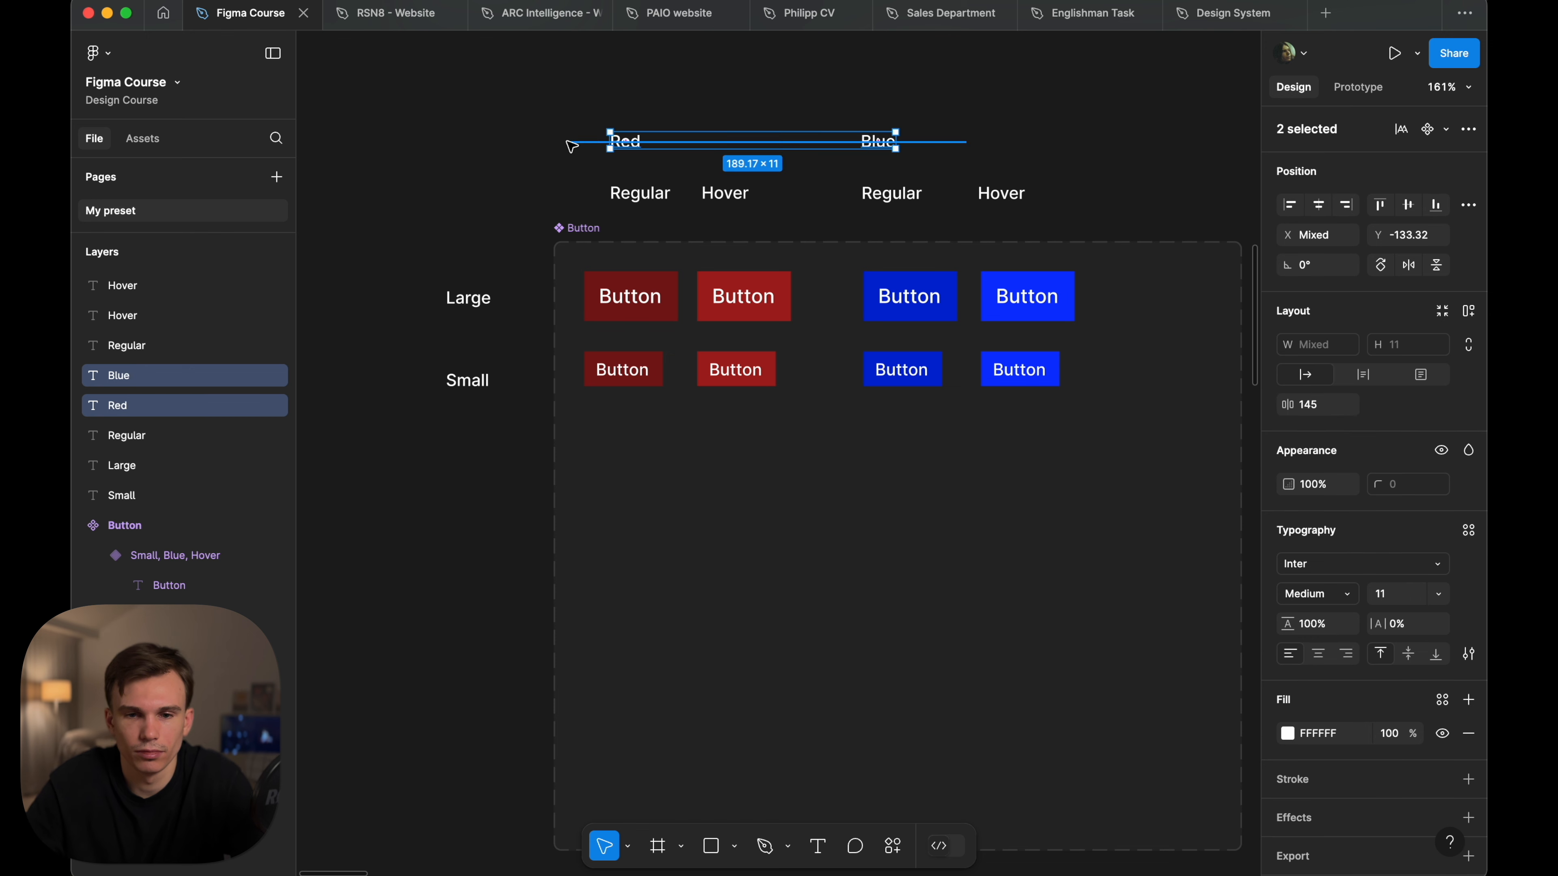
{"action": "type", "text": "21"}
{"action": "key", "text": "Return"}
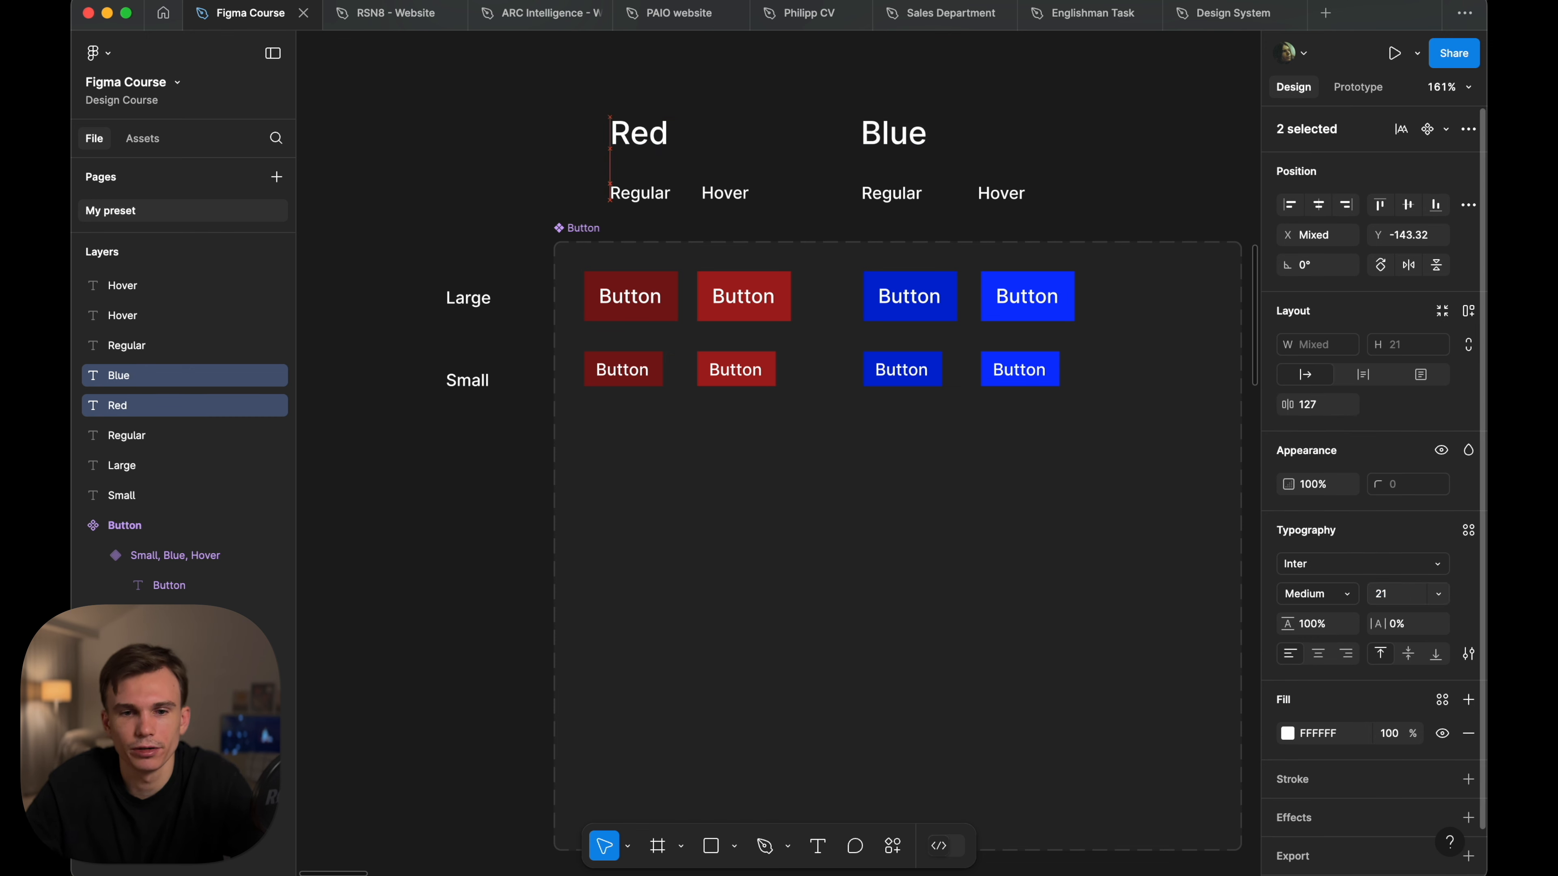
{"action": "left_click", "coordinate": [1131, 129]}
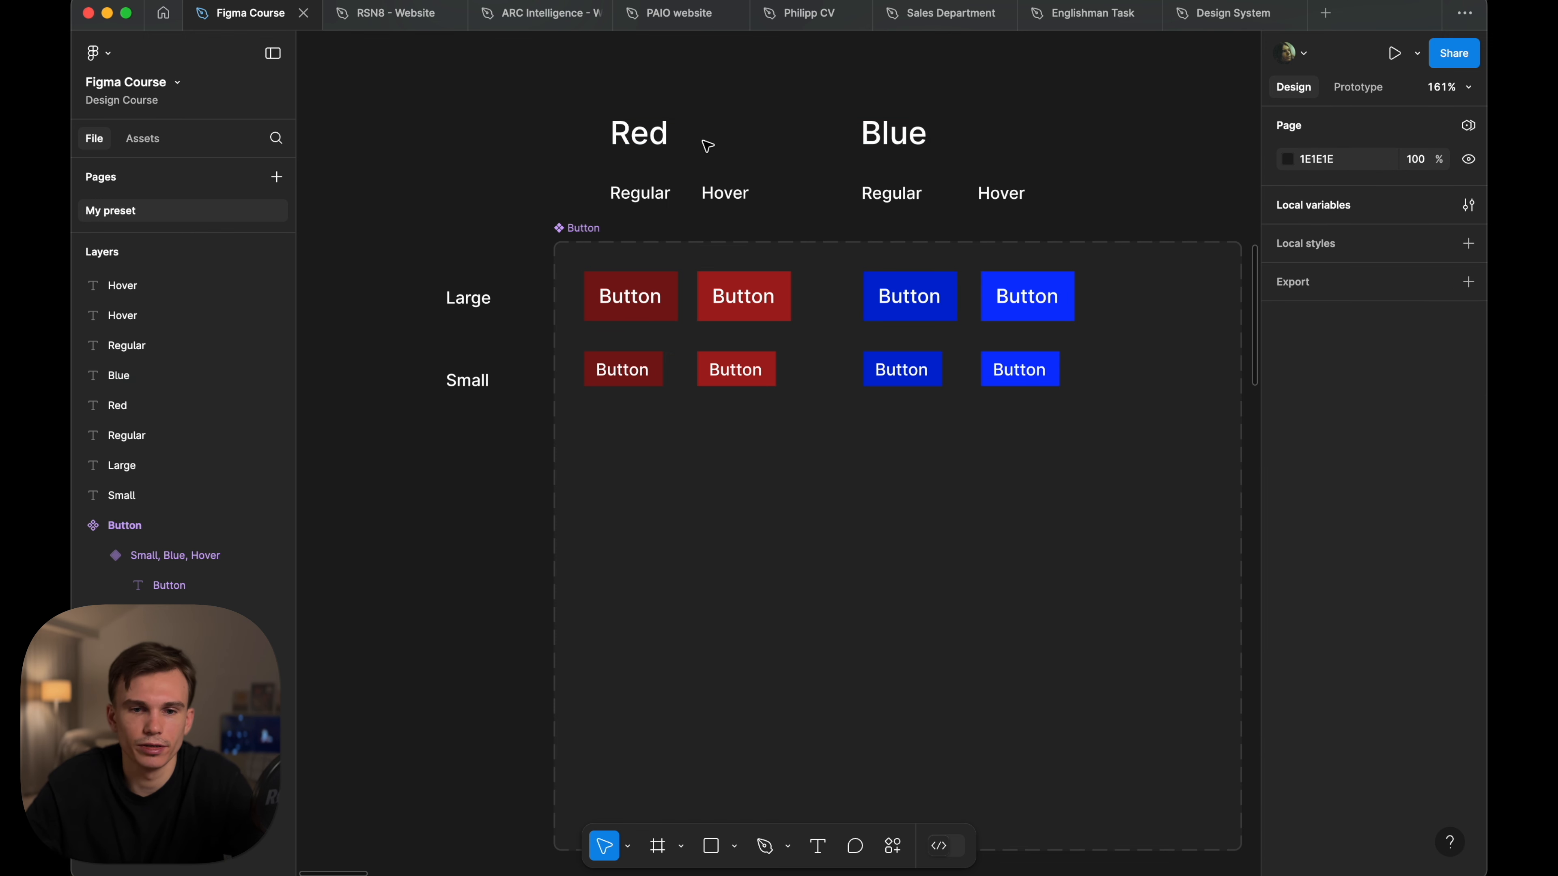
- Align the red group's Regular label with the left edge of the dark red buttons
{"action": "left_click_drag", "start_coordinate": [637, 190], "coordinate": [613, 190]}
{"action": "left_click", "coordinate": [810, 154]}
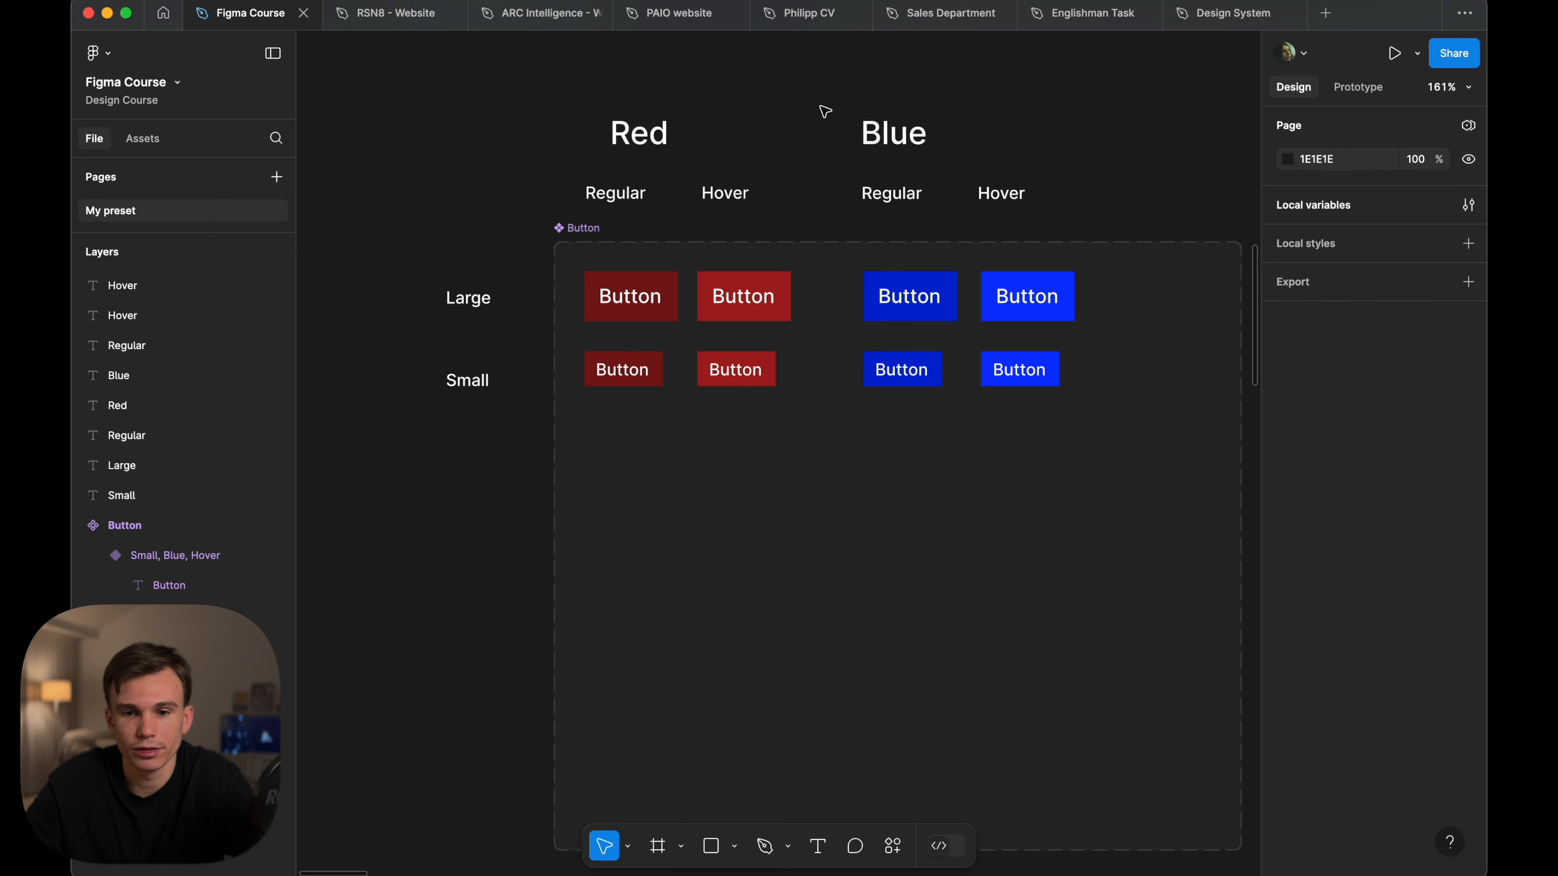
{"action": "left_click", "coordinate": [825, 112]}
{"action": "left_click", "coordinate": [1115, 593]}
- Try adding another size row by duplicating the Small row with its label below, and delete the copy
{"action": "scroll", "coordinate": [1012, 425], "scroll_direction": "down", "scroll_amount": 5}
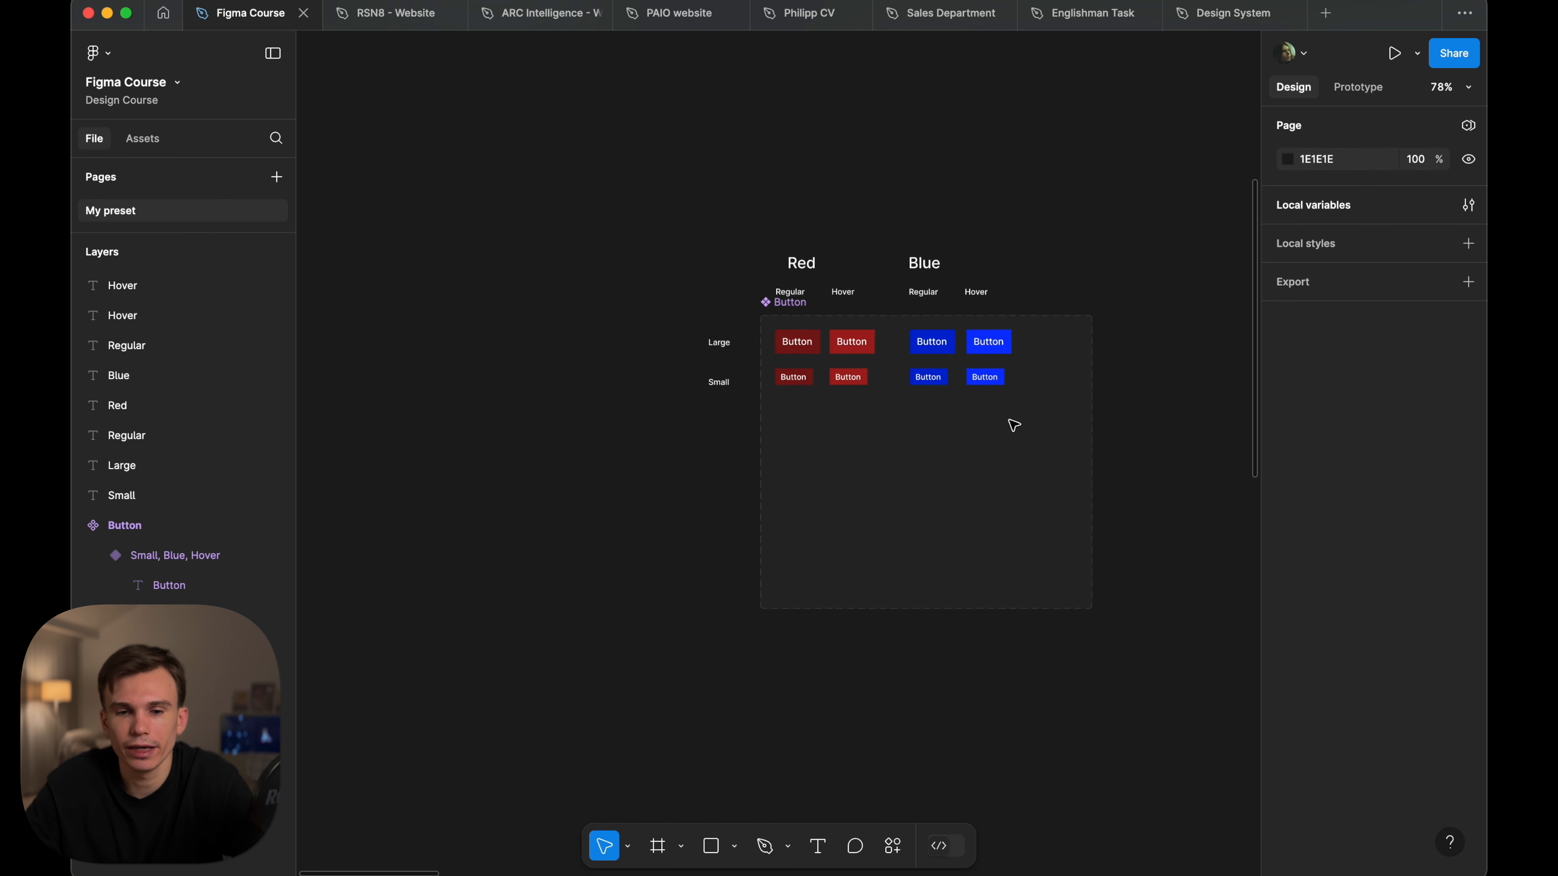
{"action": "scroll", "coordinate": [880, 327], "scroll_direction": "up", "scroll_amount": 5}
{"action": "left_click_drag", "start_coordinate": [1229, 436], "coordinate": [417, 292]}
{"action": "left_click_drag", "start_coordinate": [604, 312], "coordinate": [607, 392]}
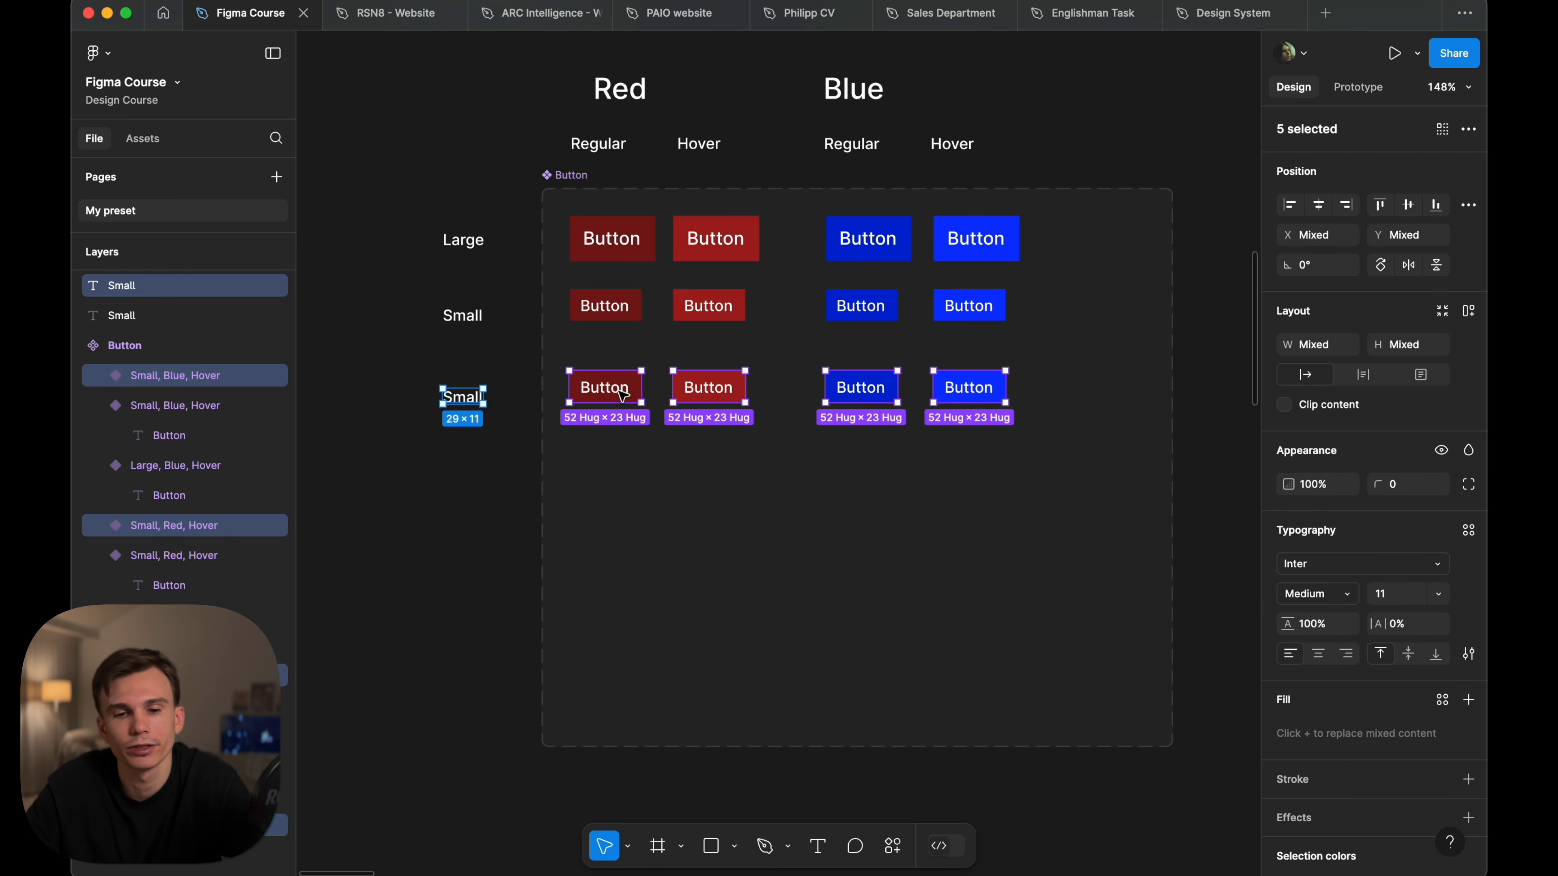
{"action": "key", "text": "Delete"}
{"action": "left_click", "coordinate": [623, 220]}
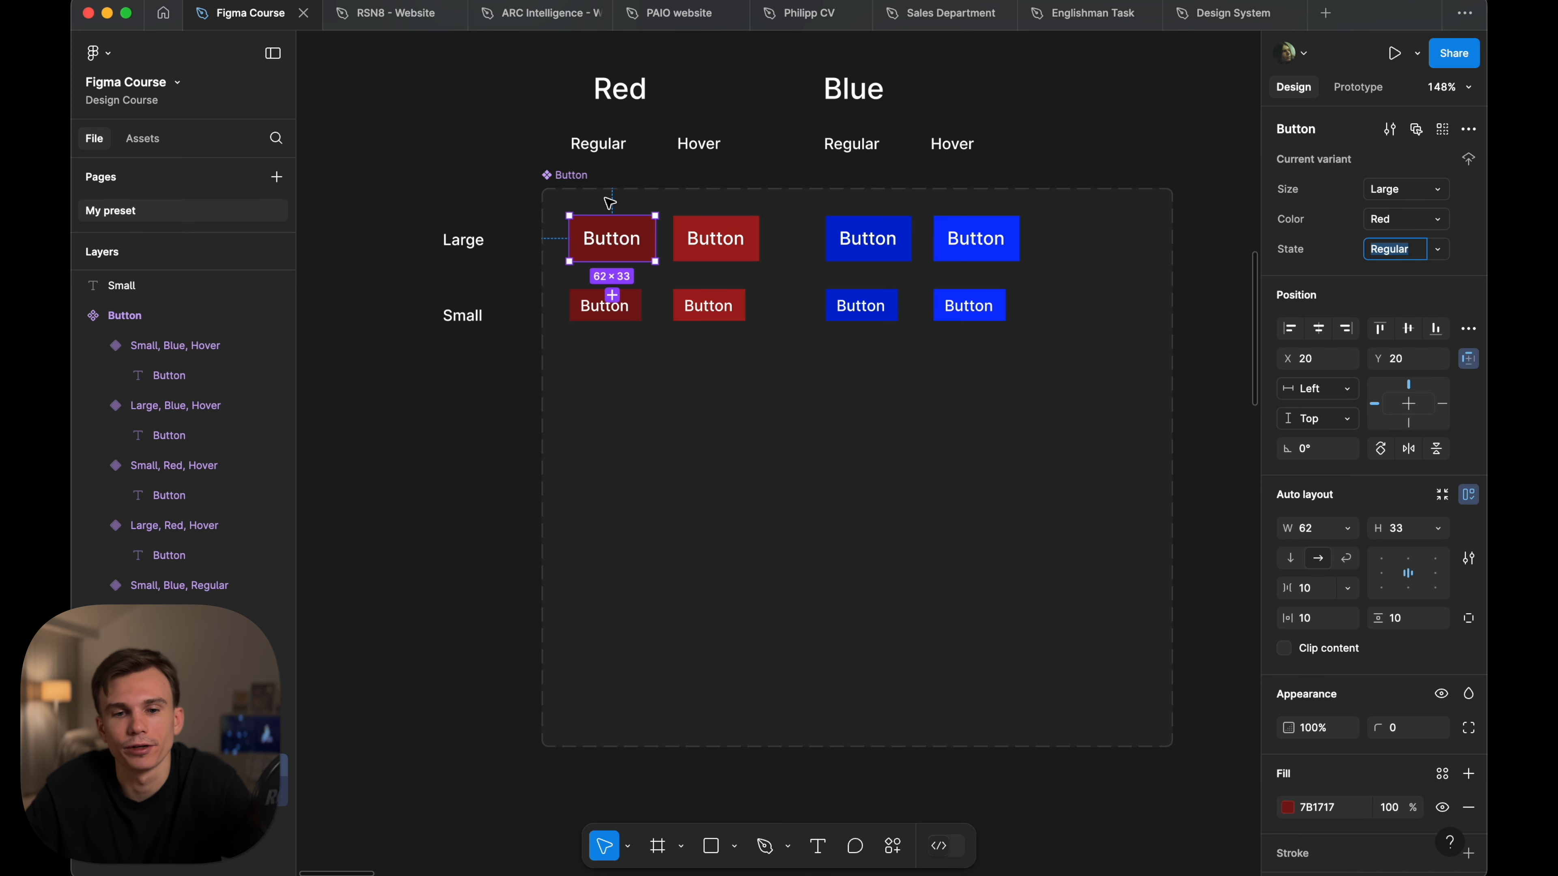
{"action": "left_click", "coordinate": [510, 350]}
- Try adding another color group by duplicating the blue buttons and their labels alongside, and undo the duplication
{"action": "scroll", "coordinate": [931, 194], "scroll_direction": "right", "scroll_amount": 3}
{"action": "scroll", "coordinate": [931, 194], "scroll_direction": "up", "scroll_amount": 1}
{"action": "left_click_drag", "start_coordinate": [967, 88], "coordinate": [623, 651]}
{"action": "left_click_drag", "start_coordinate": [721, 315], "coordinate": [951, 314]}
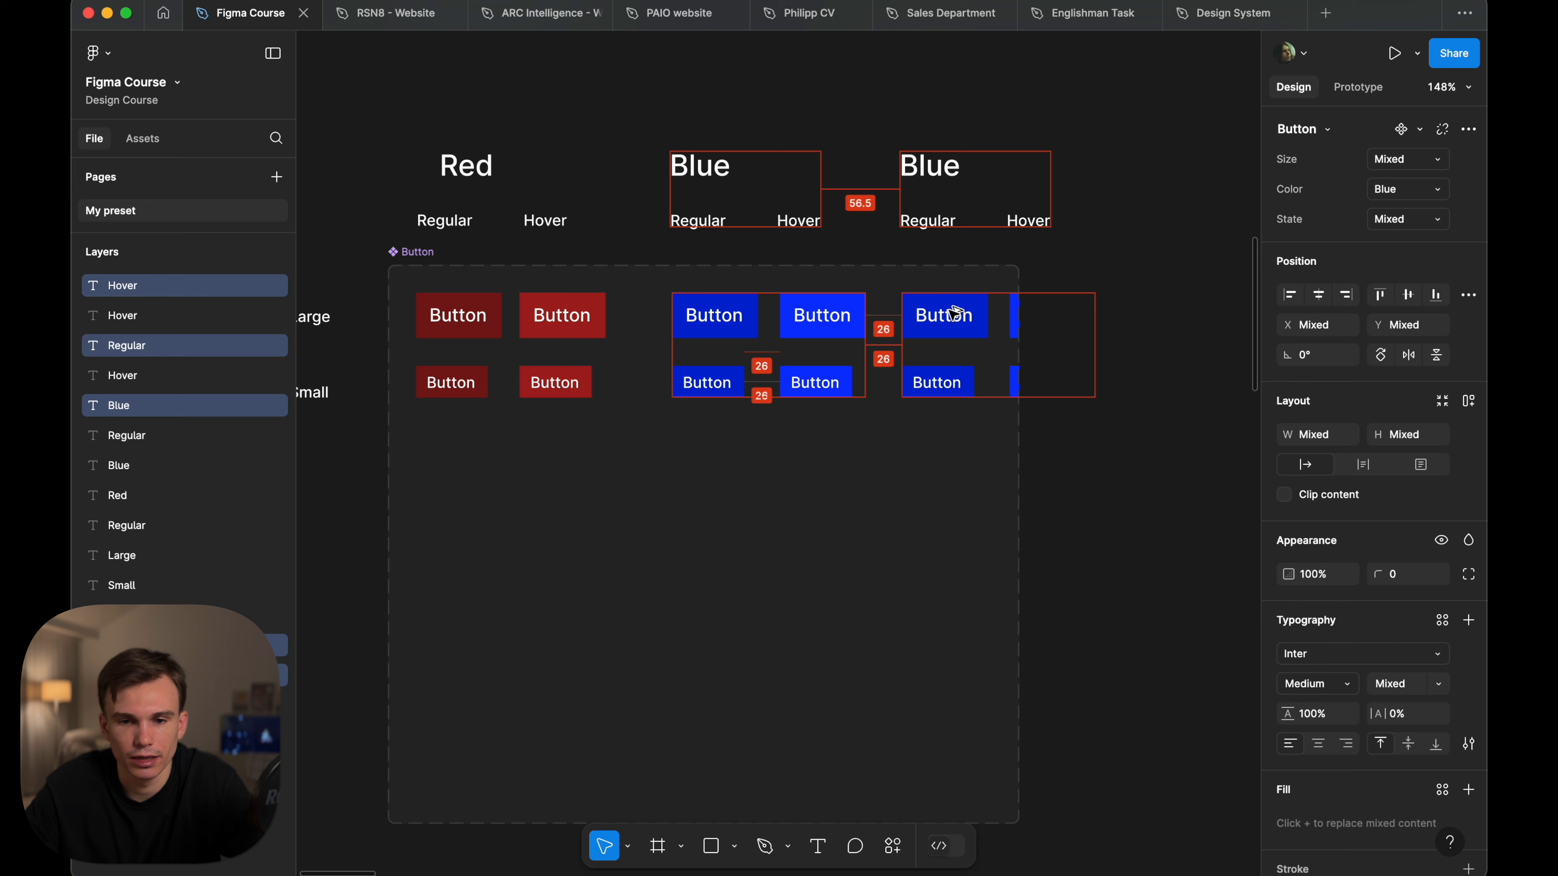
{"action": "key", "text": "super+z"}
{"action": "left_click", "coordinate": [918, 164]}
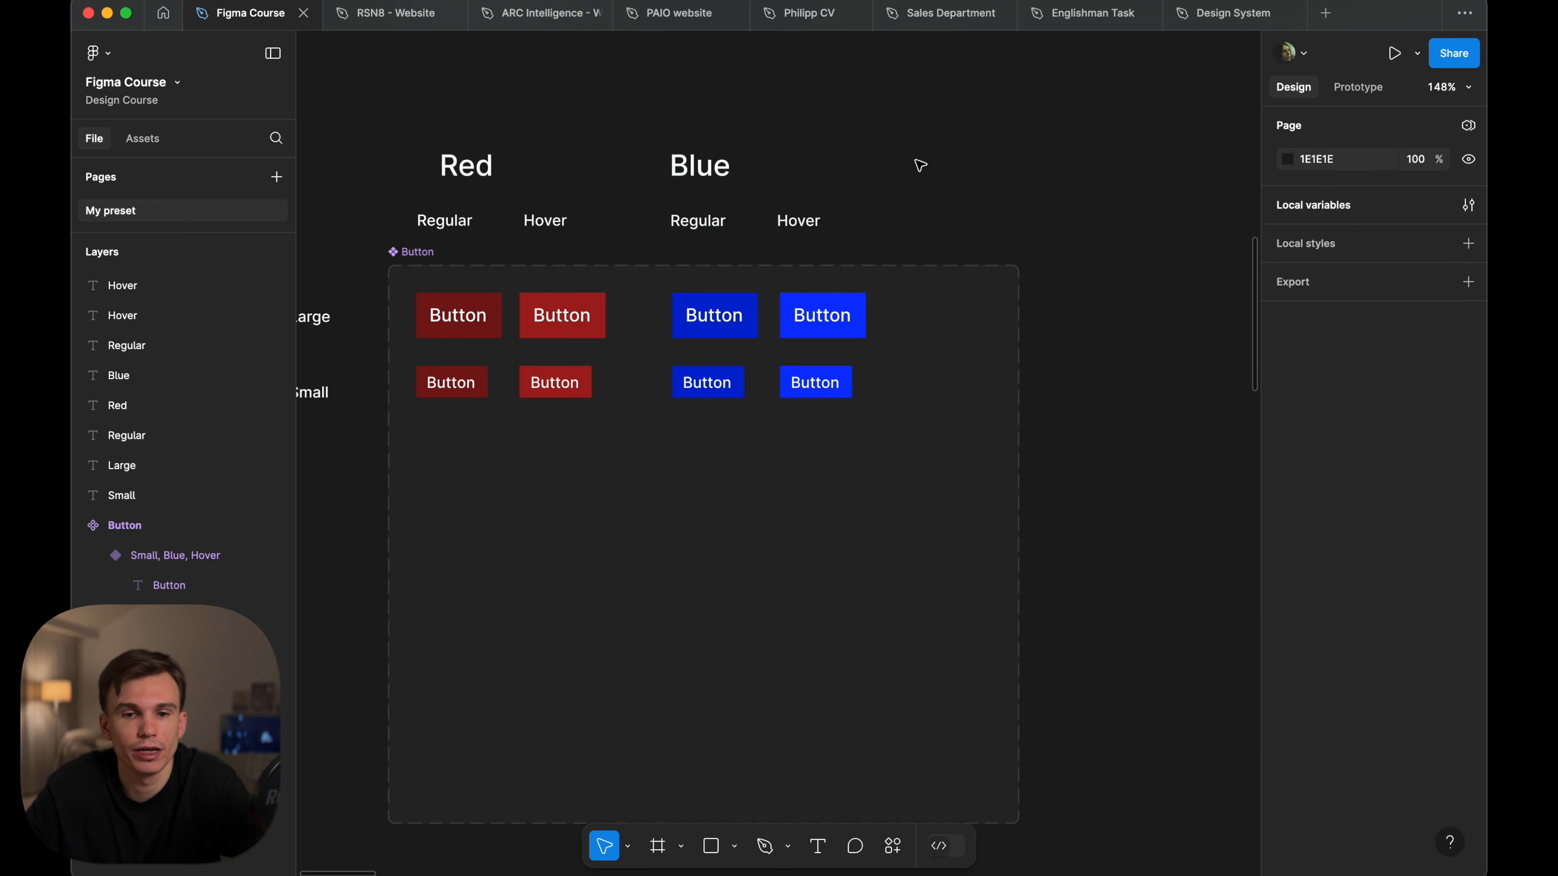
- Move the blue buttons with their Blue, Regular and Hover labels farther from the red group, leaving room for another column
{"action": "scroll", "coordinate": [919, 164], "scroll_direction": "down", "scroll_amount": 4}
{"action": "scroll", "coordinate": [699, 195], "scroll_direction": "up", "scroll_amount": 3}
{"action": "scroll", "coordinate": [698, 197], "scroll_direction": "up", "scroll_amount": 3}
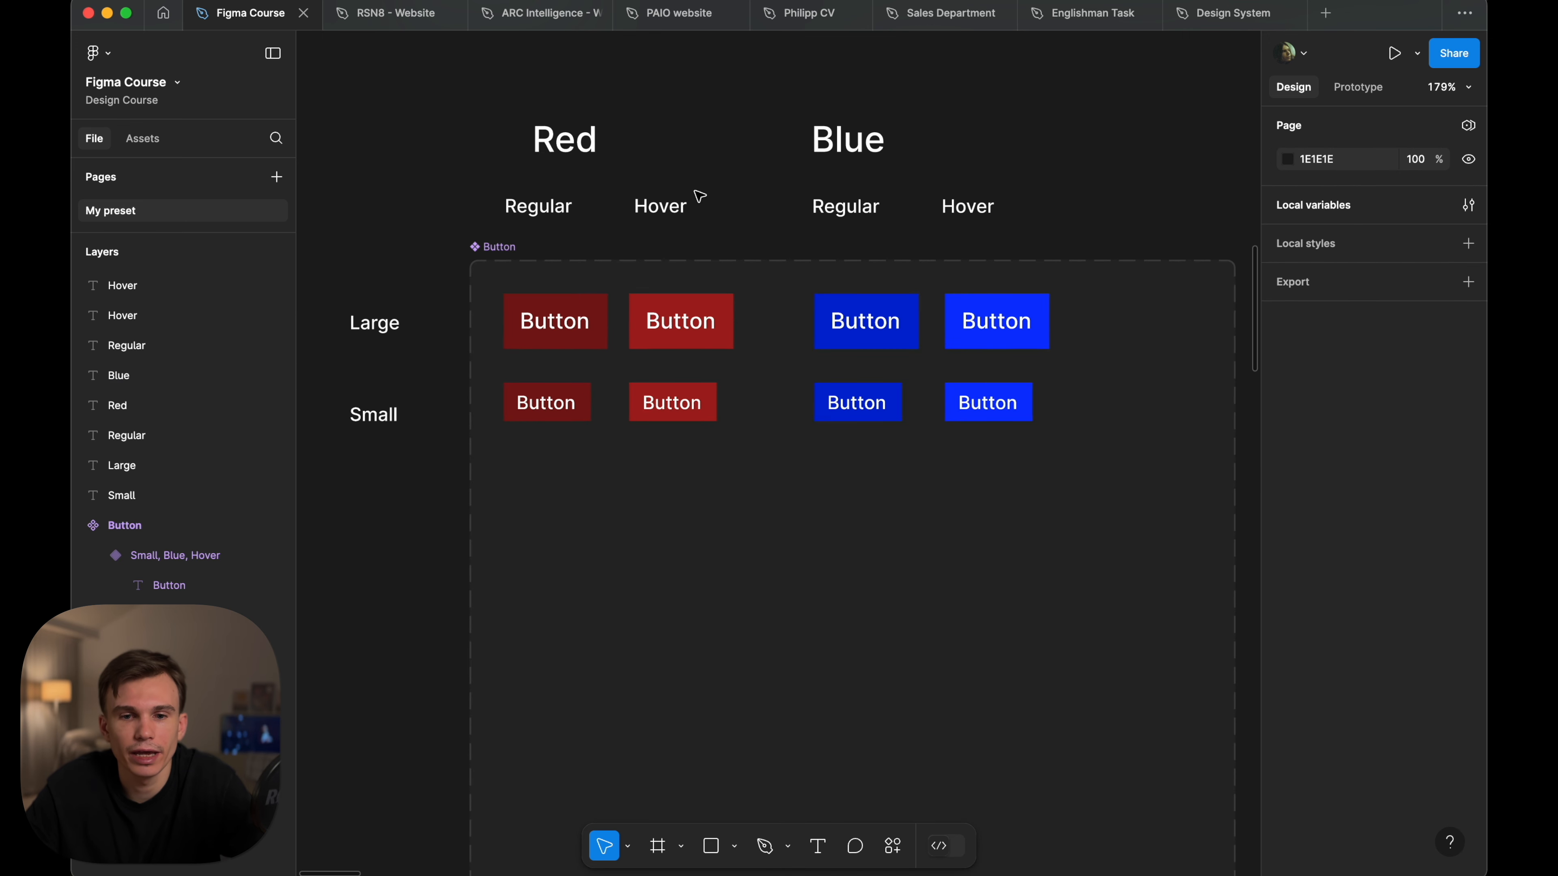
{"action": "scroll", "coordinate": [774, 157], "scroll_direction": "down", "scroll_amount": 2}
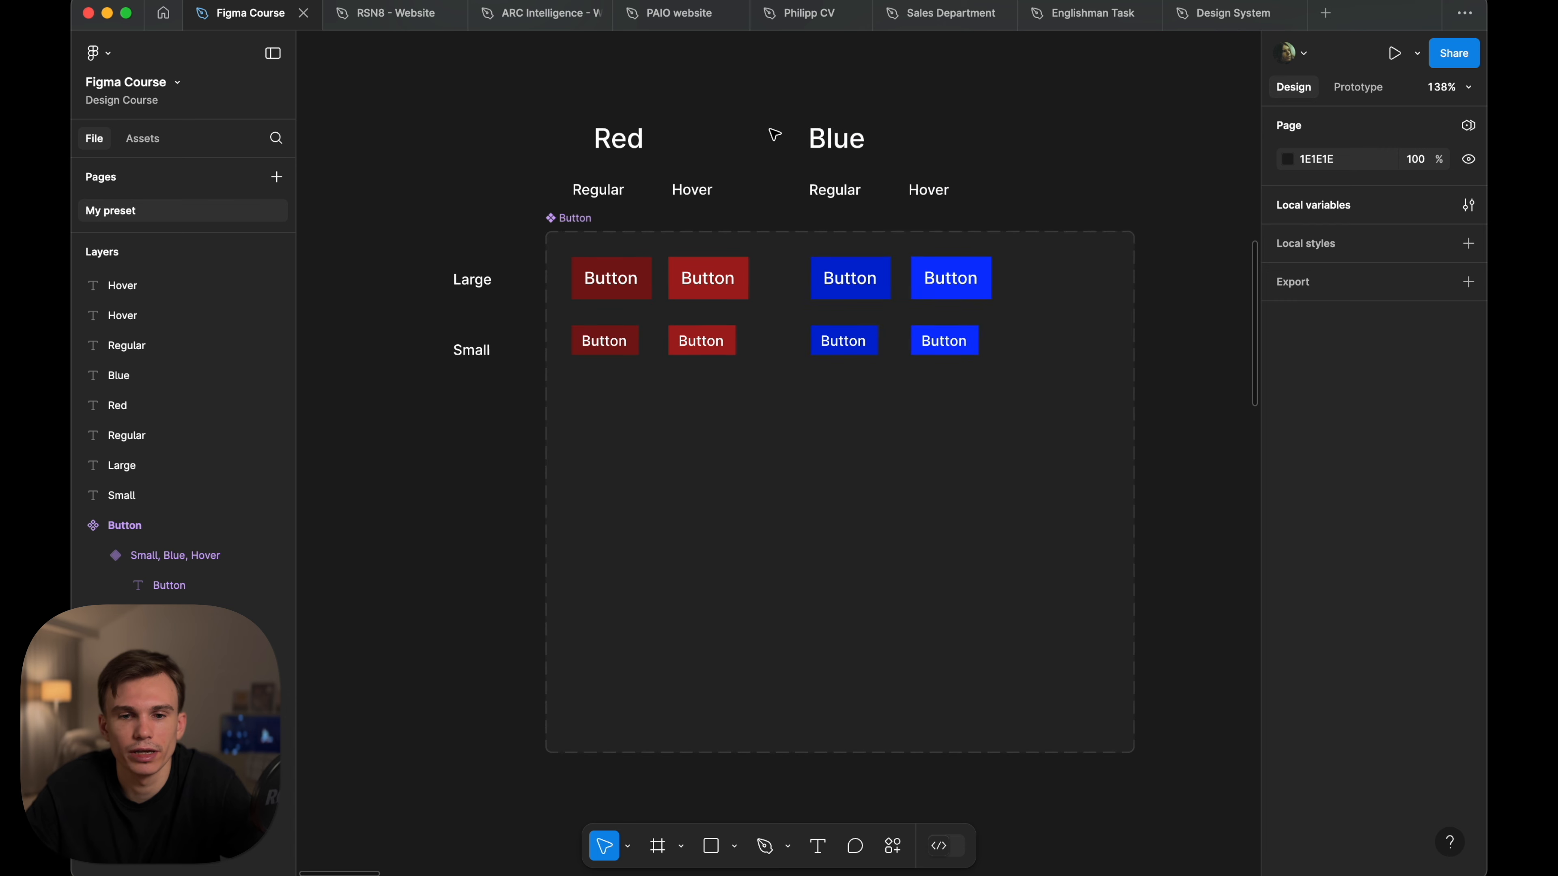
{"action": "left_click_drag", "start_coordinate": [772, 126], "coordinate": [1183, 584]}
{"action": "left_click_drag", "start_coordinate": [850, 277], "coordinate": [938, 278]}
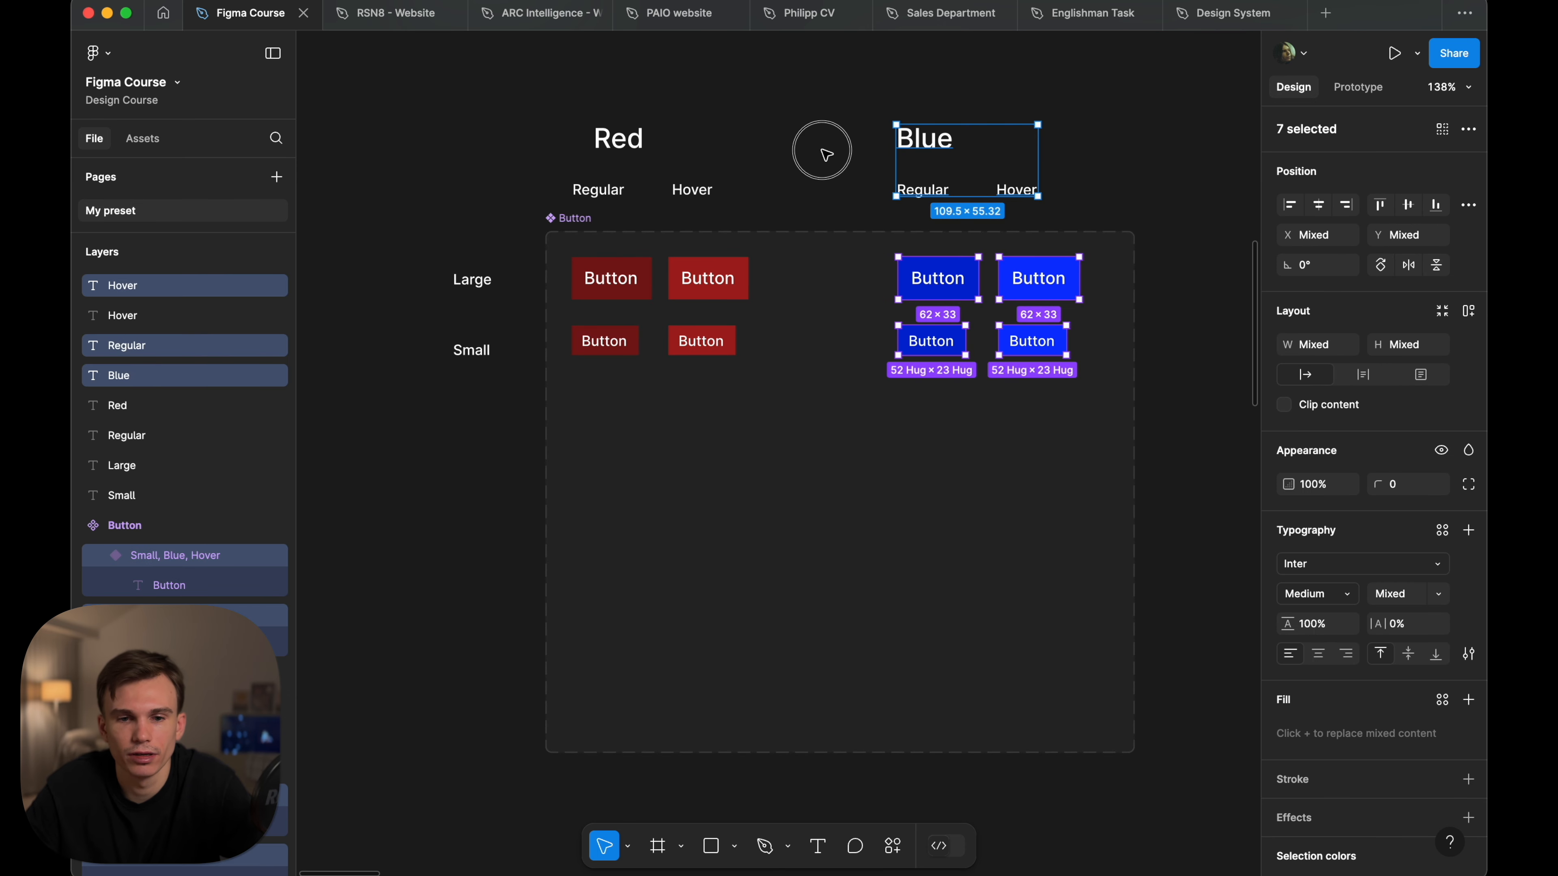
- Duplicate the red Hover column with its label into the gap before the blue group
{"action": "left_click_drag", "start_coordinate": [822, 150], "coordinate": [673, 423]}
{"action": "left_click_drag", "start_coordinate": [794, 128], "coordinate": [698, 393]}
{"action": "left_click_drag", "start_coordinate": [707, 272], "coordinate": [798, 272]}
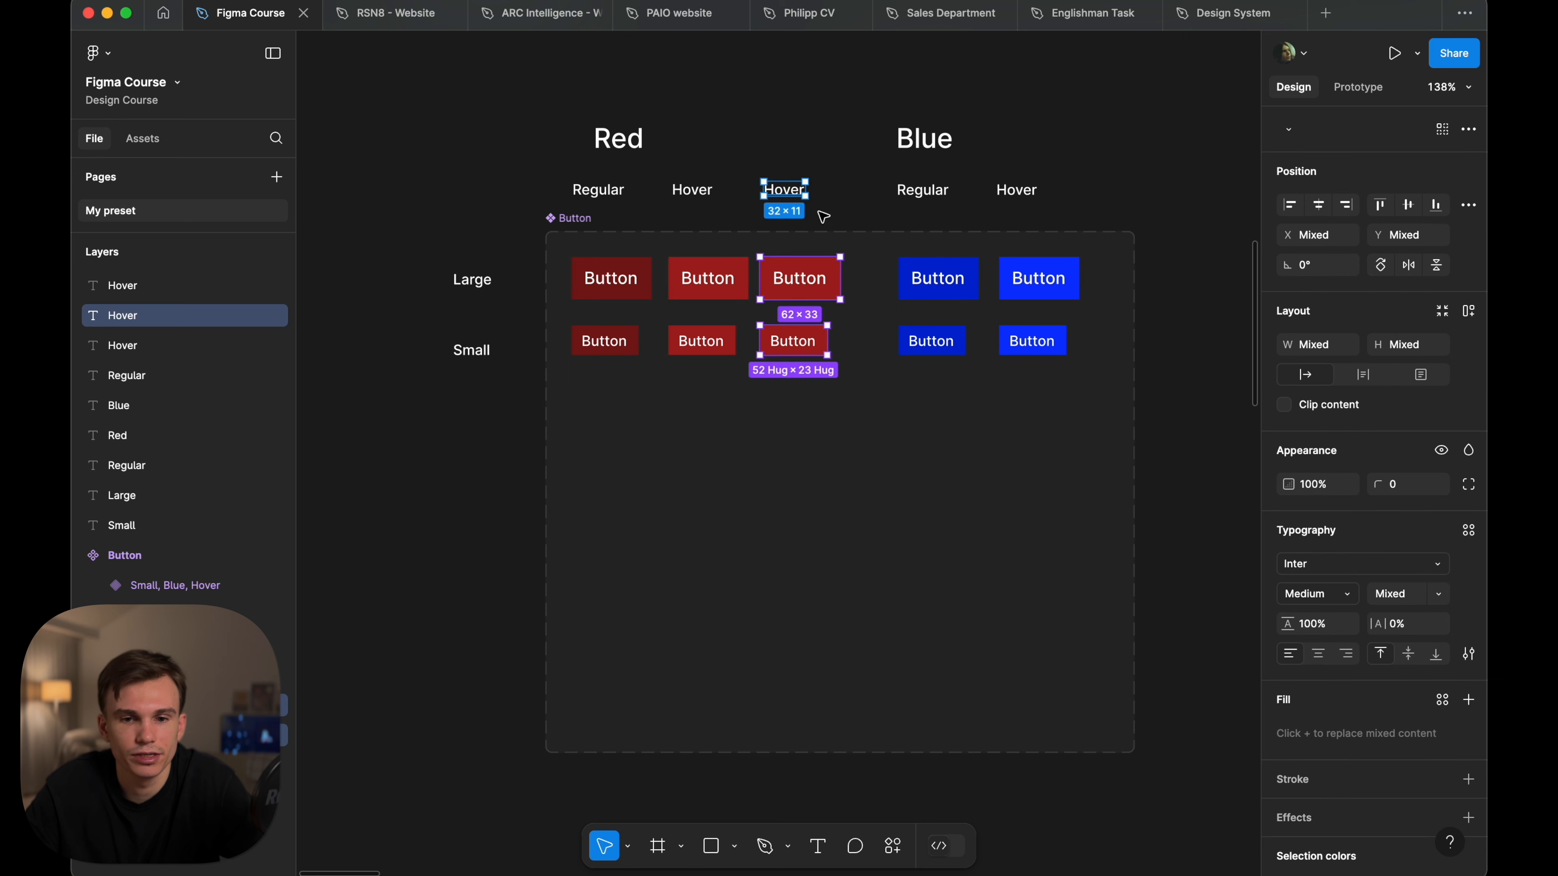
- Set the fill of the large and small buttons in the third Red column to gray 828282
{"action": "left_click", "coordinate": [799, 278]}
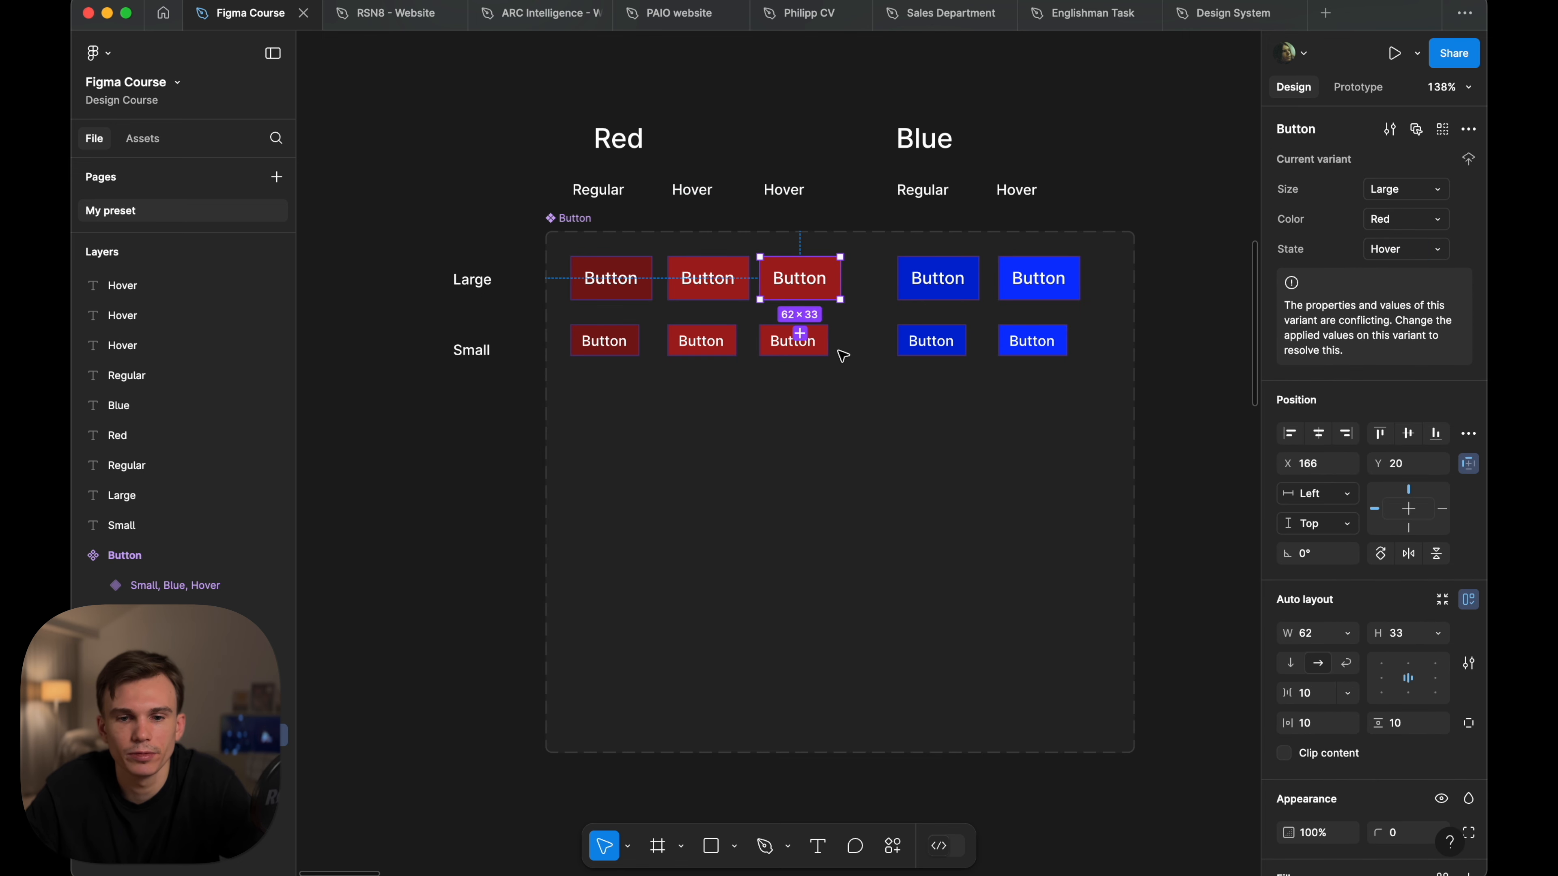
{"action": "left_click", "coordinate": [793, 343], "text": "shift"}
{"action": "scroll", "coordinate": [1374, 552], "scroll_direction": "down", "scroll_amount": 5}
{"action": "left_click", "coordinate": [1287, 720]}
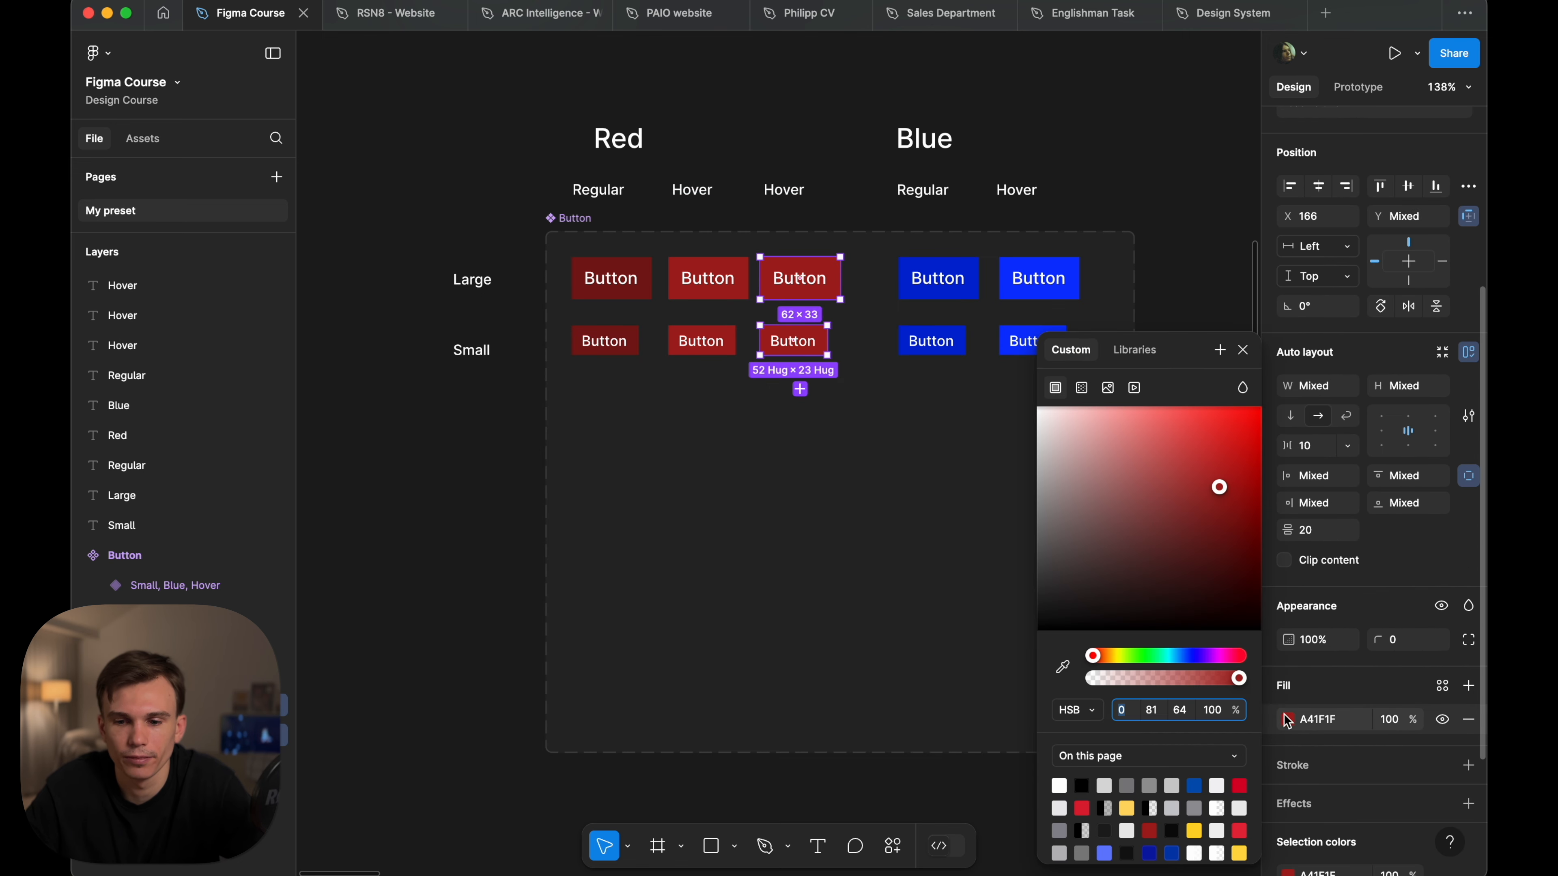
{"action": "mouse_move", "coordinate": [1211, 481]}
{"action": "left_mouse_down"}
{"action": "mouse_move", "coordinate": [1175, 466]}
{"action": "mouse_move", "coordinate": [981, 486]}
{"action": "mouse_move", "coordinate": [970, 529]}
{"action": "left_mouse_up"}
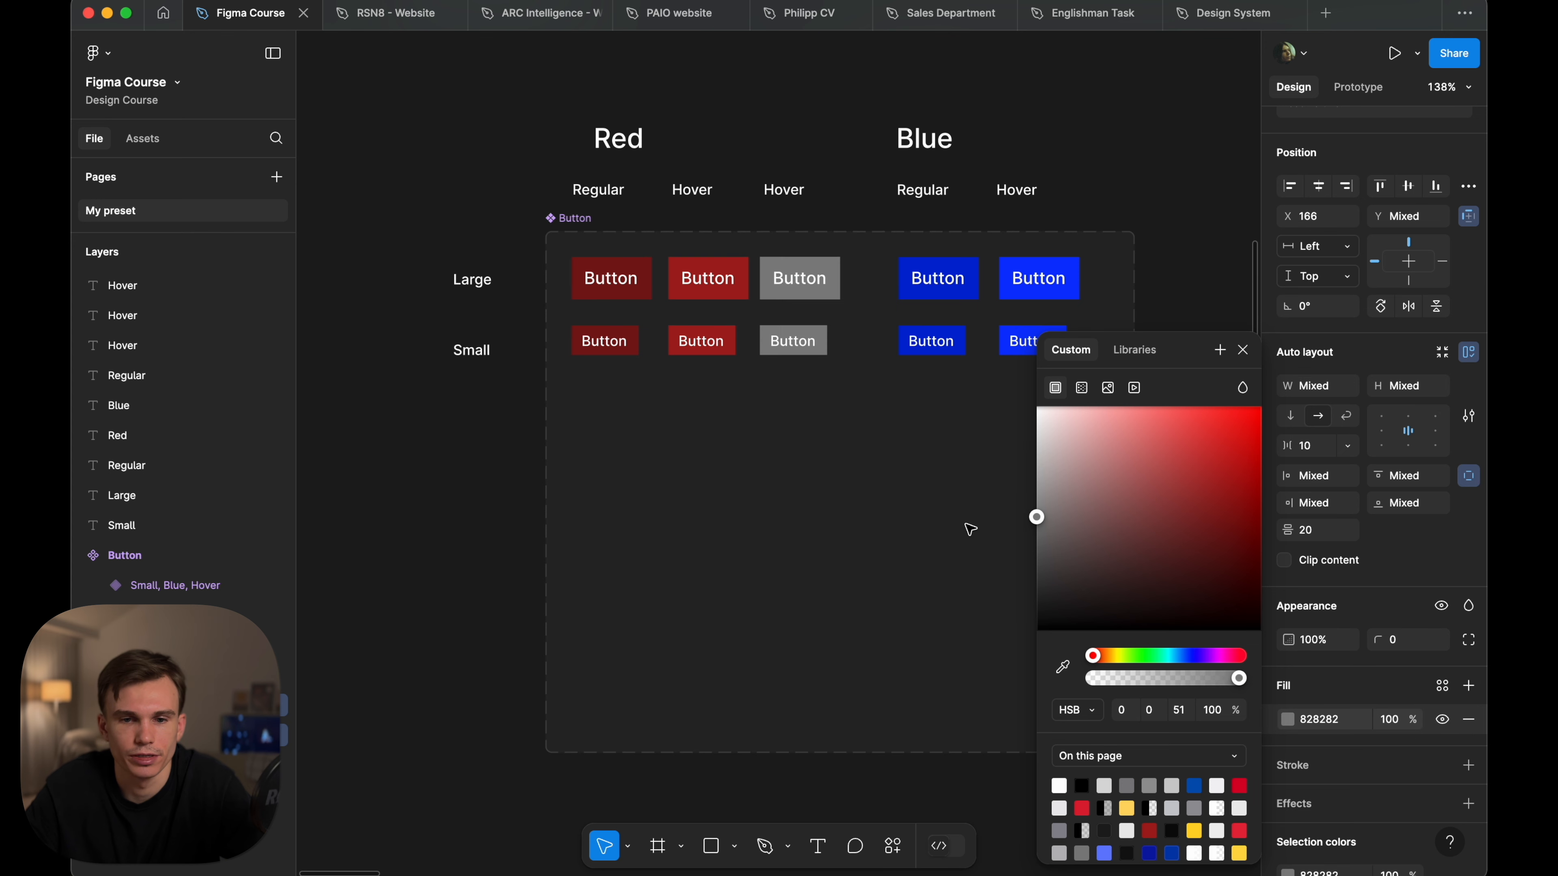
- Rename the label above the gray buttons to "Dis"
{"action": "double_click", "coordinate": [791, 189]}
{"action": "type", "text": "Dis"}
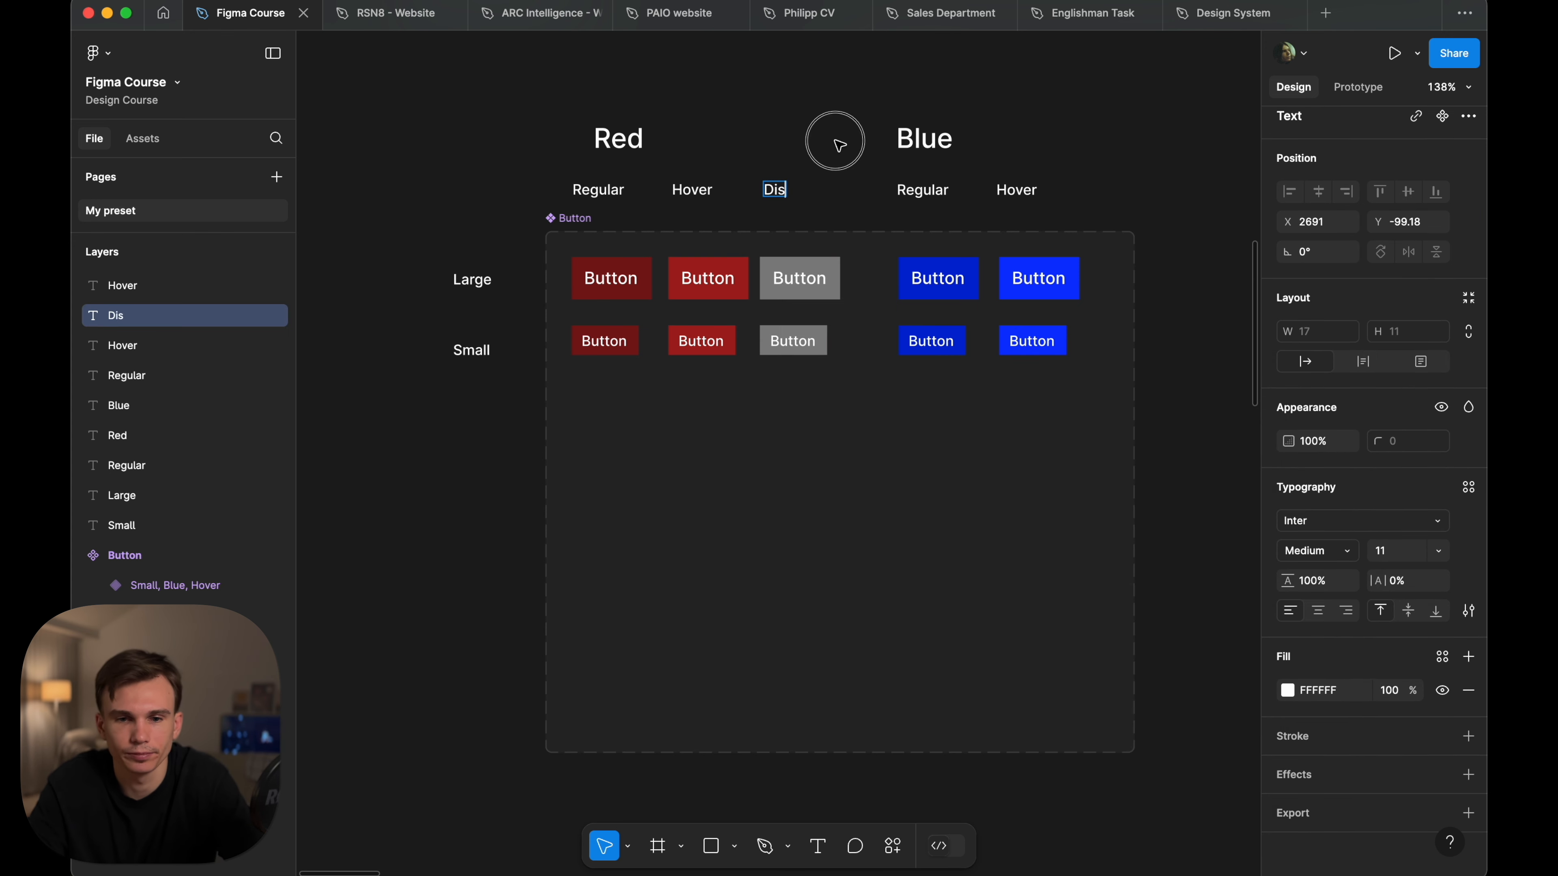
{"action": "left_click", "coordinate": [834, 140]}
- Set the State property of the large and small gray button variants to "Dis"
{"action": "double_click", "coordinate": [837, 294]}
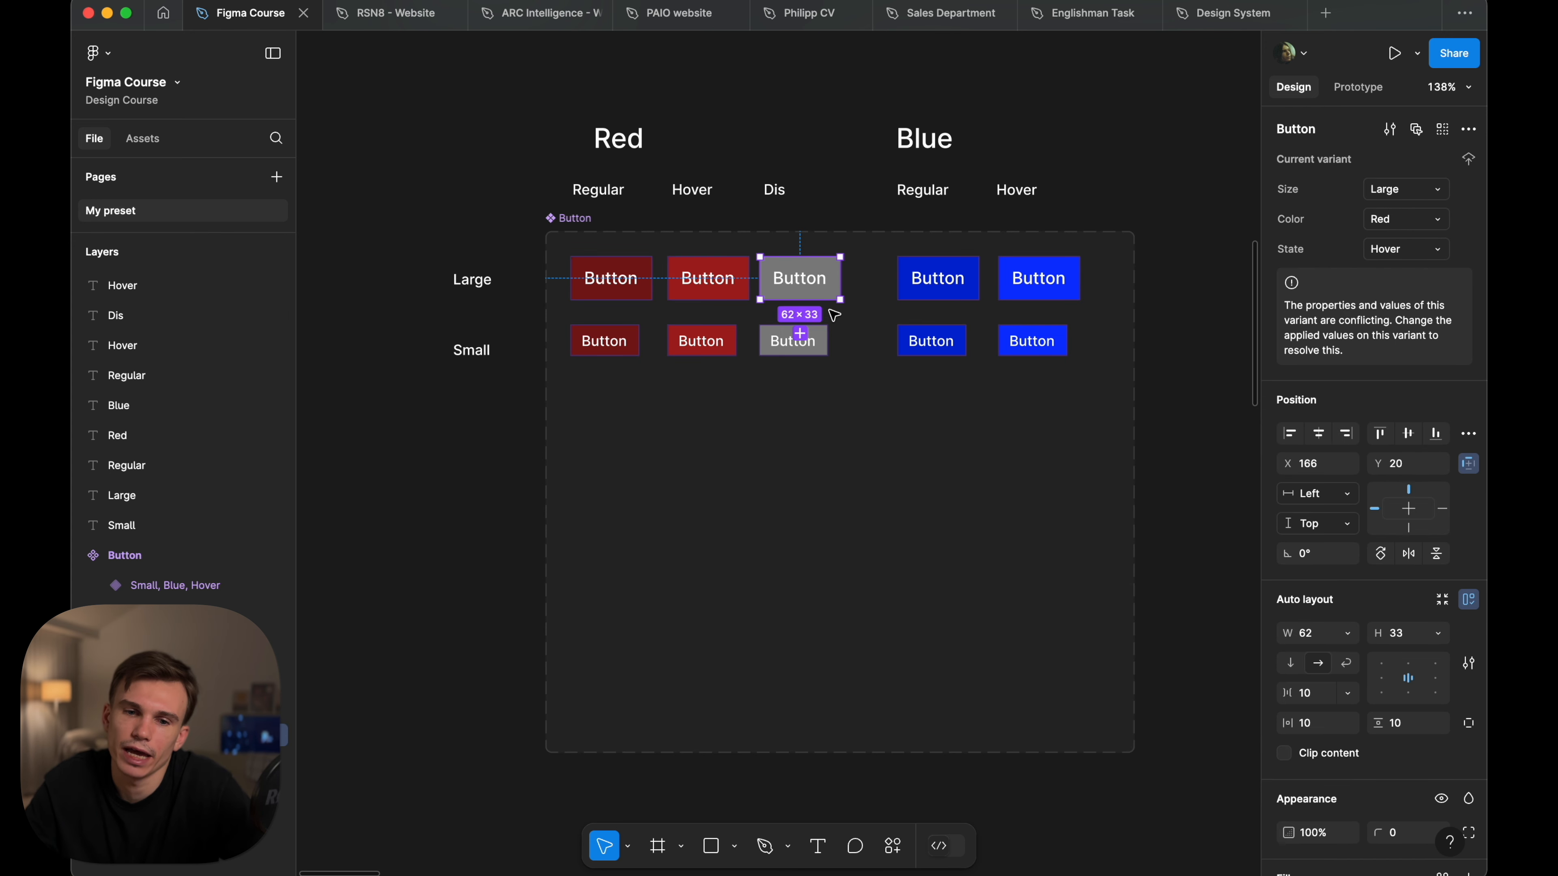
{"action": "left_click", "coordinate": [823, 327], "text": "shift"}
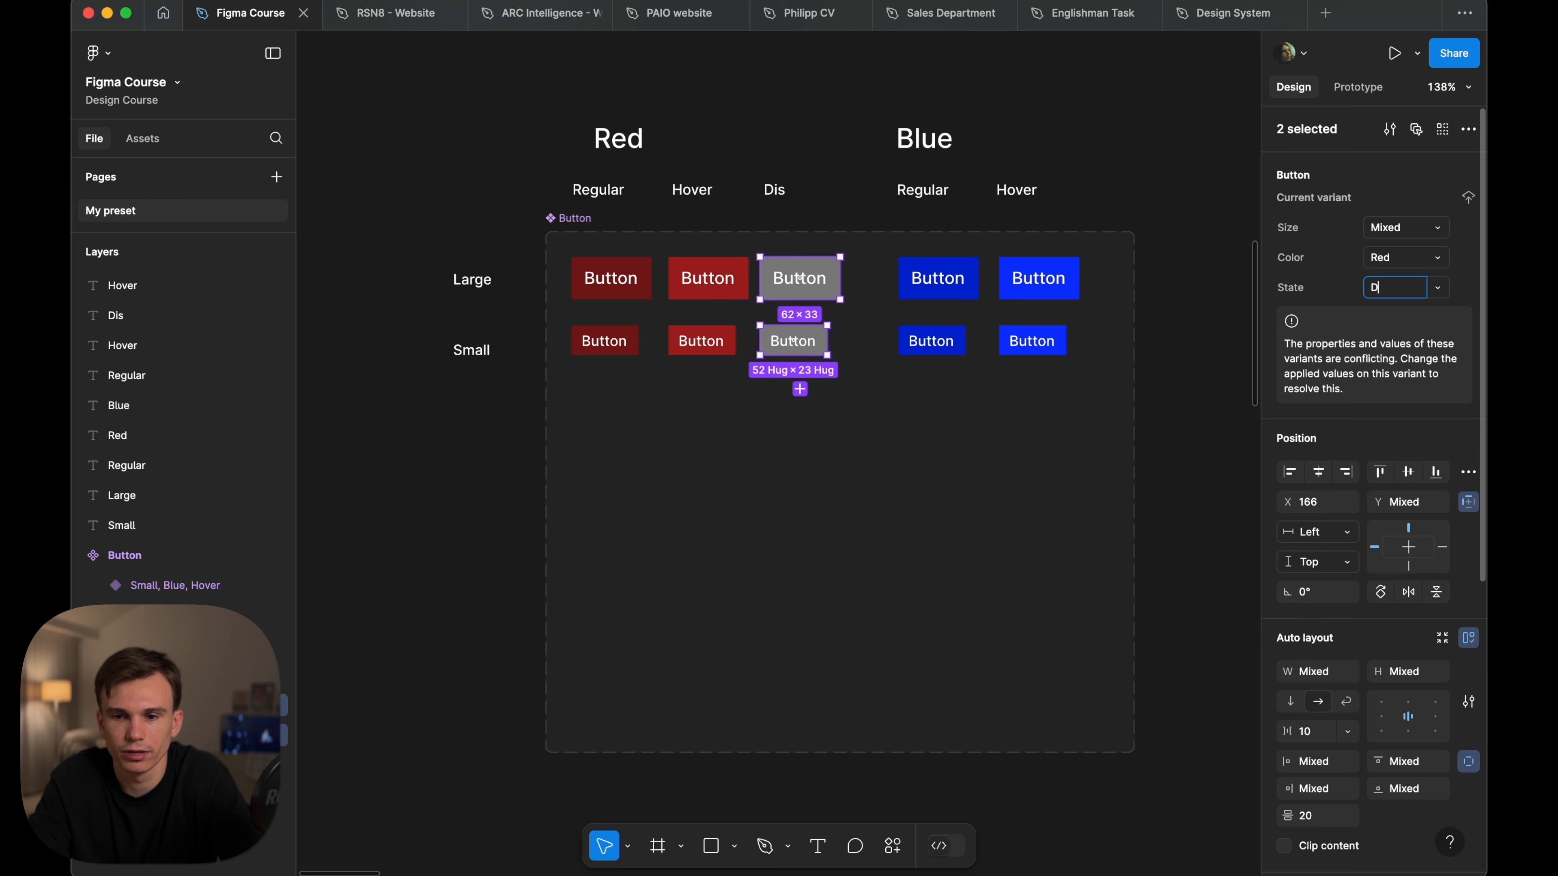
{"action": "key", "text": "Return"}
{"action": "left_click", "coordinate": [1224, 203]}
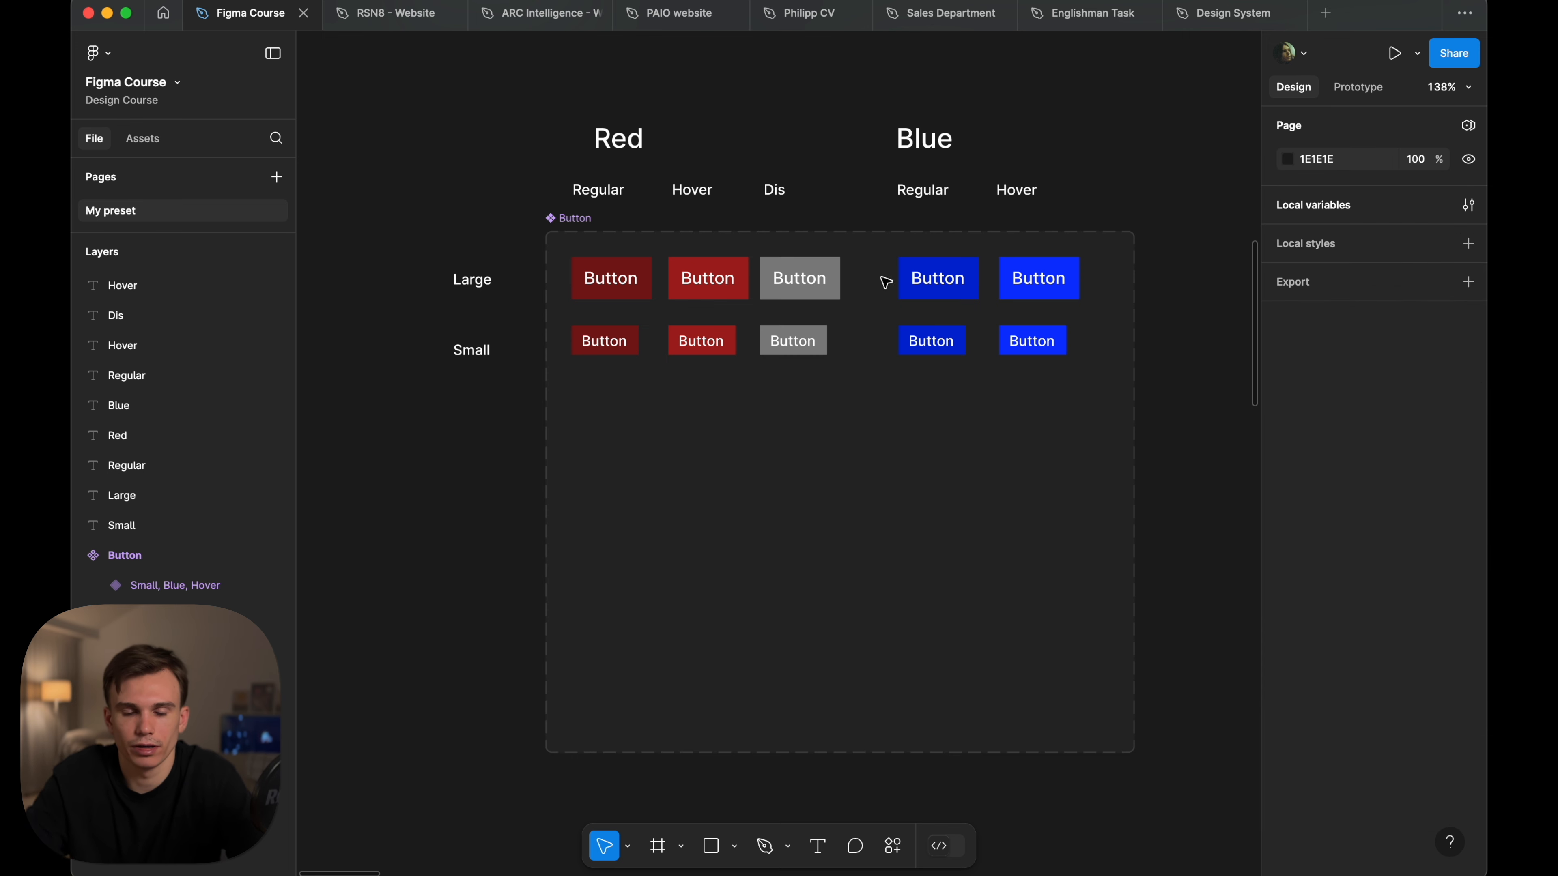
- Switch the standalone large red Button instance's State from Regular to Dis
{"action": "scroll", "coordinate": [692, 337], "scroll_direction": "left", "scroll_amount": 5}
{"action": "scroll", "coordinate": [881, 307], "scroll_direction": "down", "scroll_amount": 5}
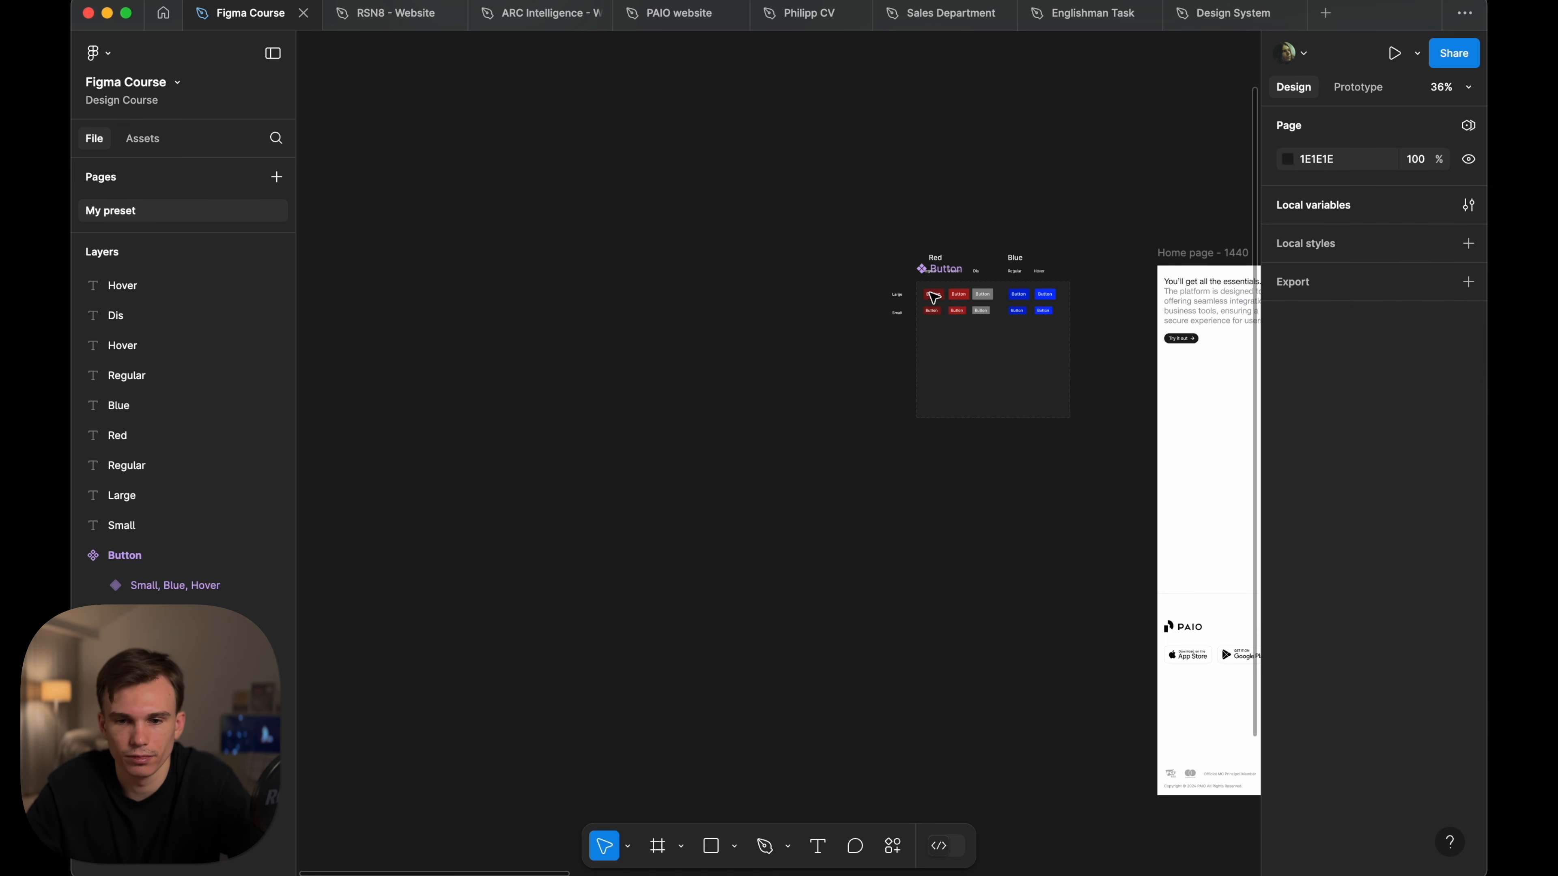
{"action": "left_click", "coordinate": [946, 299]}
{"action": "key", "text": "shift+2"}
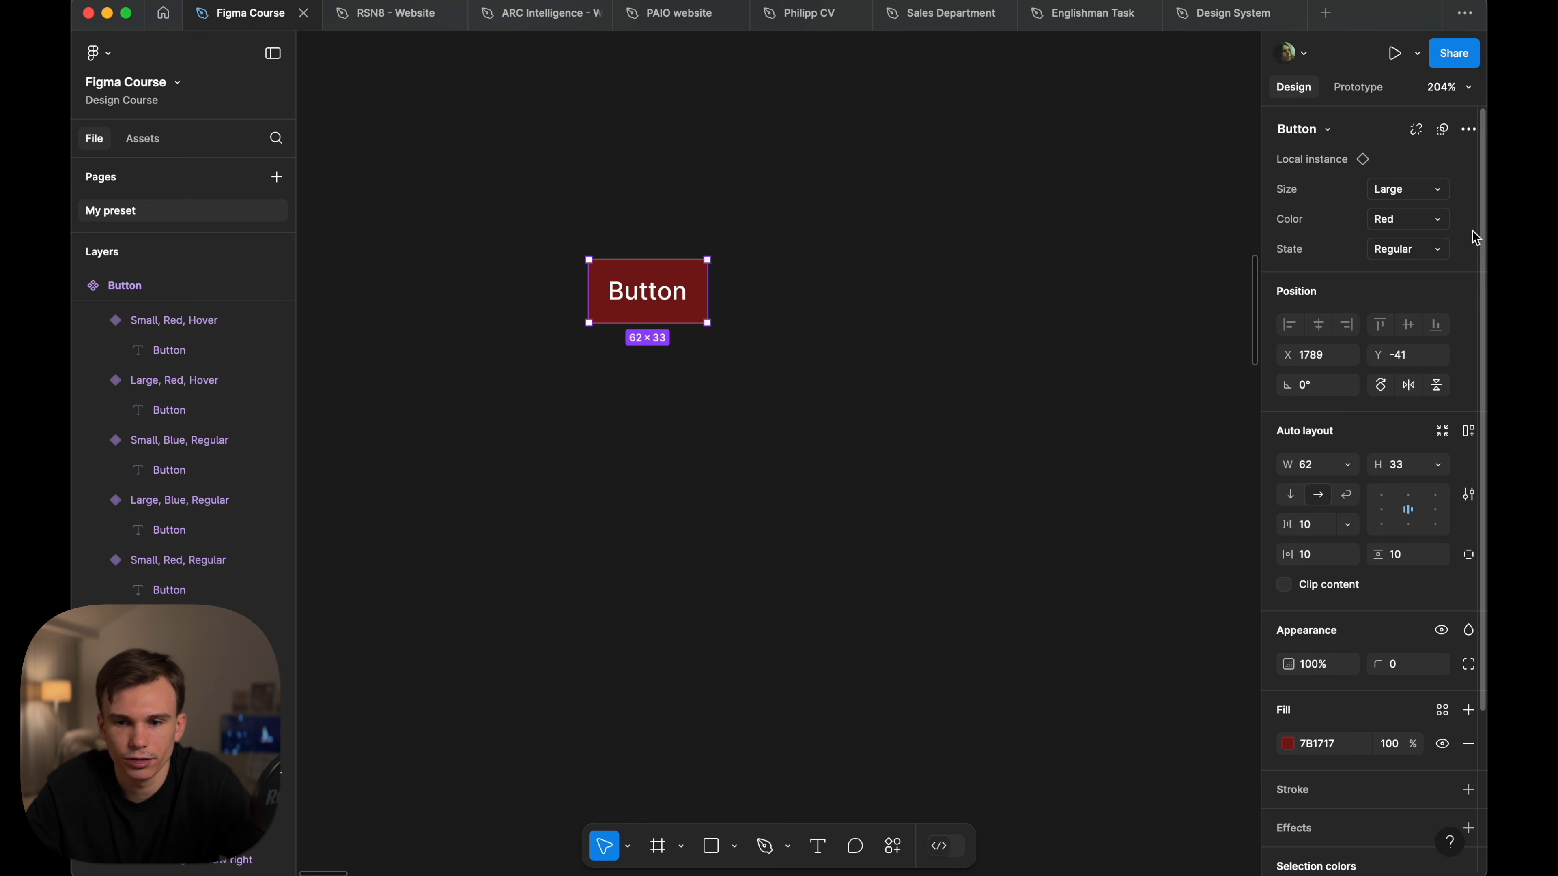
{"action": "left_click", "coordinate": [1408, 248]}
{"action": "left_click", "coordinate": [1382, 270]}
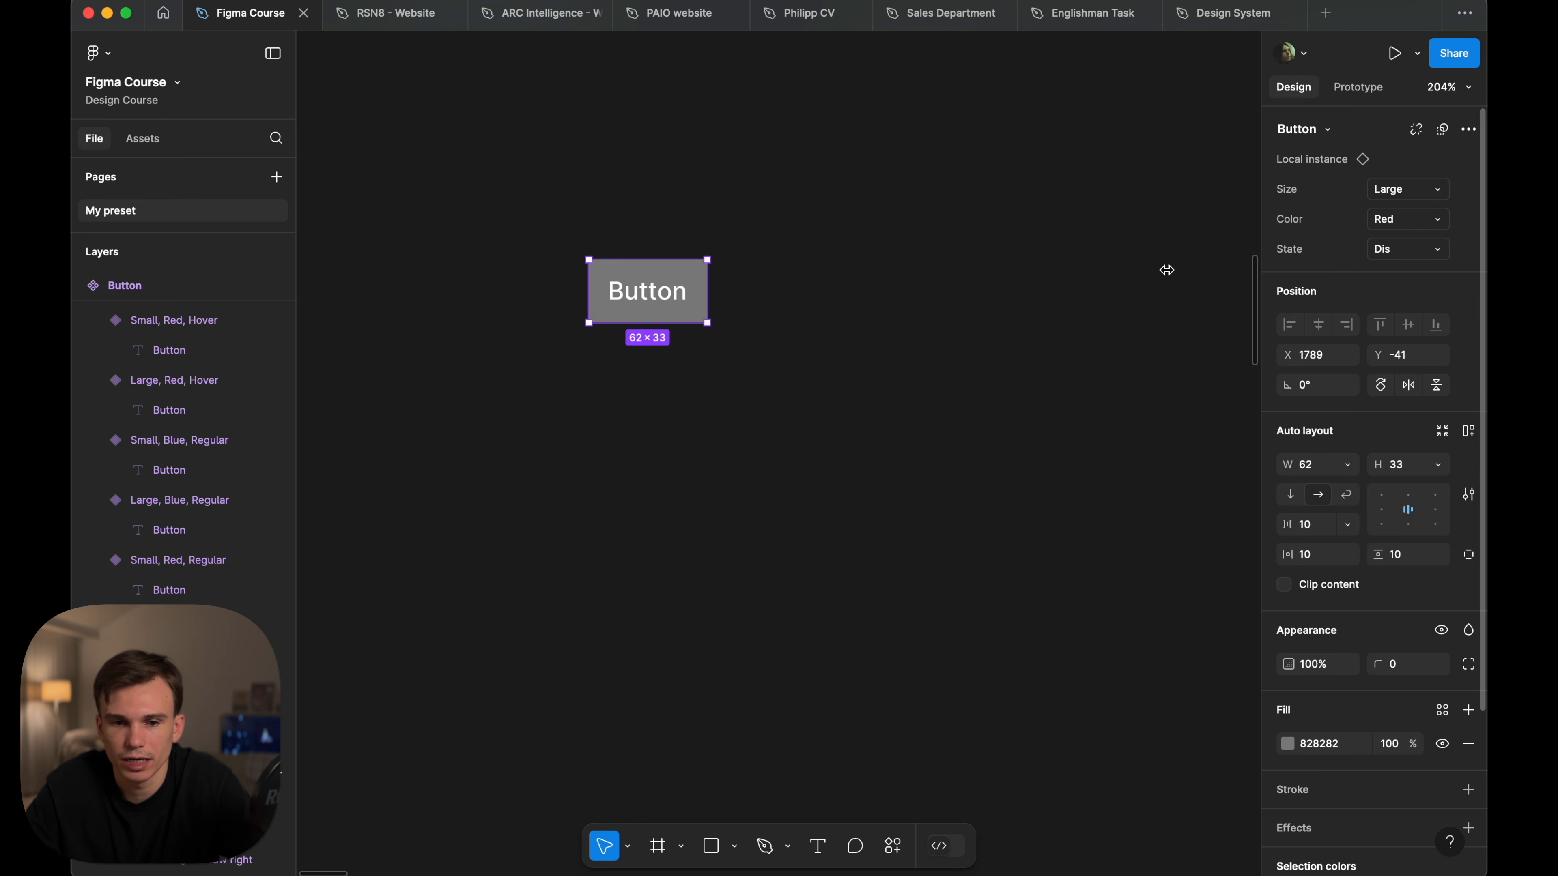
{"action": "left_click", "coordinate": [767, 283]}
- Shrink the Button component set's frame to a height of about 116 so it ends just below the small buttons
{"action": "left_click_drag", "start_coordinate": [662, 295], "coordinate": [745, 295]}
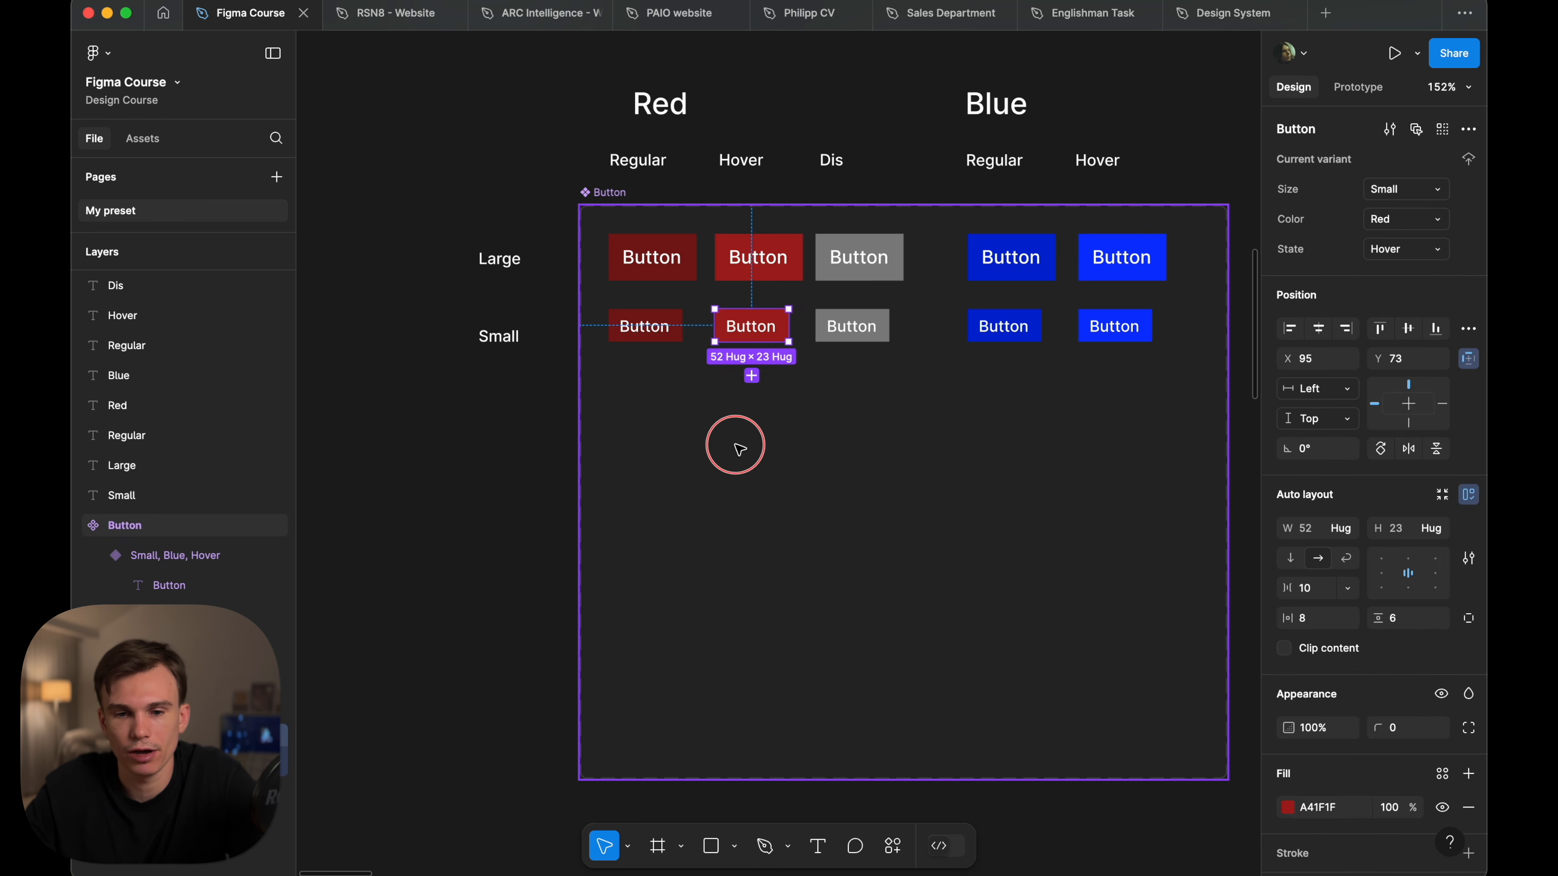
{"action": "left_click", "coordinate": [737, 446]}
{"action": "scroll", "coordinate": [750, 482], "scroll_direction": "down", "scroll_amount": 3}
{"action": "key", "text": "Escape"}
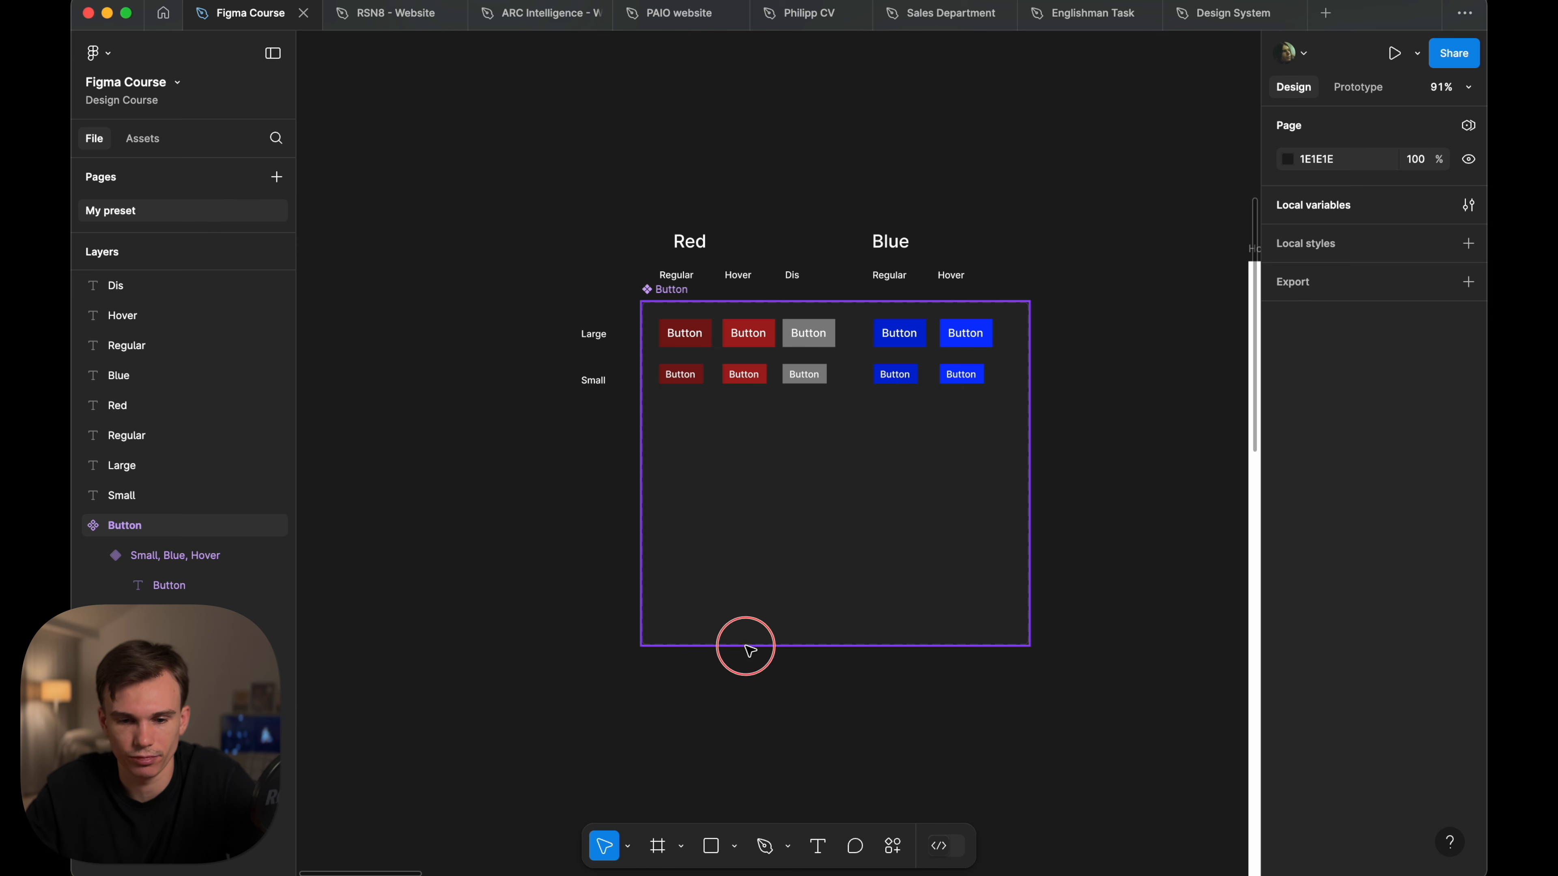
{"action": "left_click_drag", "start_coordinate": [745, 645], "coordinate": [689, 403]}
{"action": "left_click", "coordinate": [800, 462]}
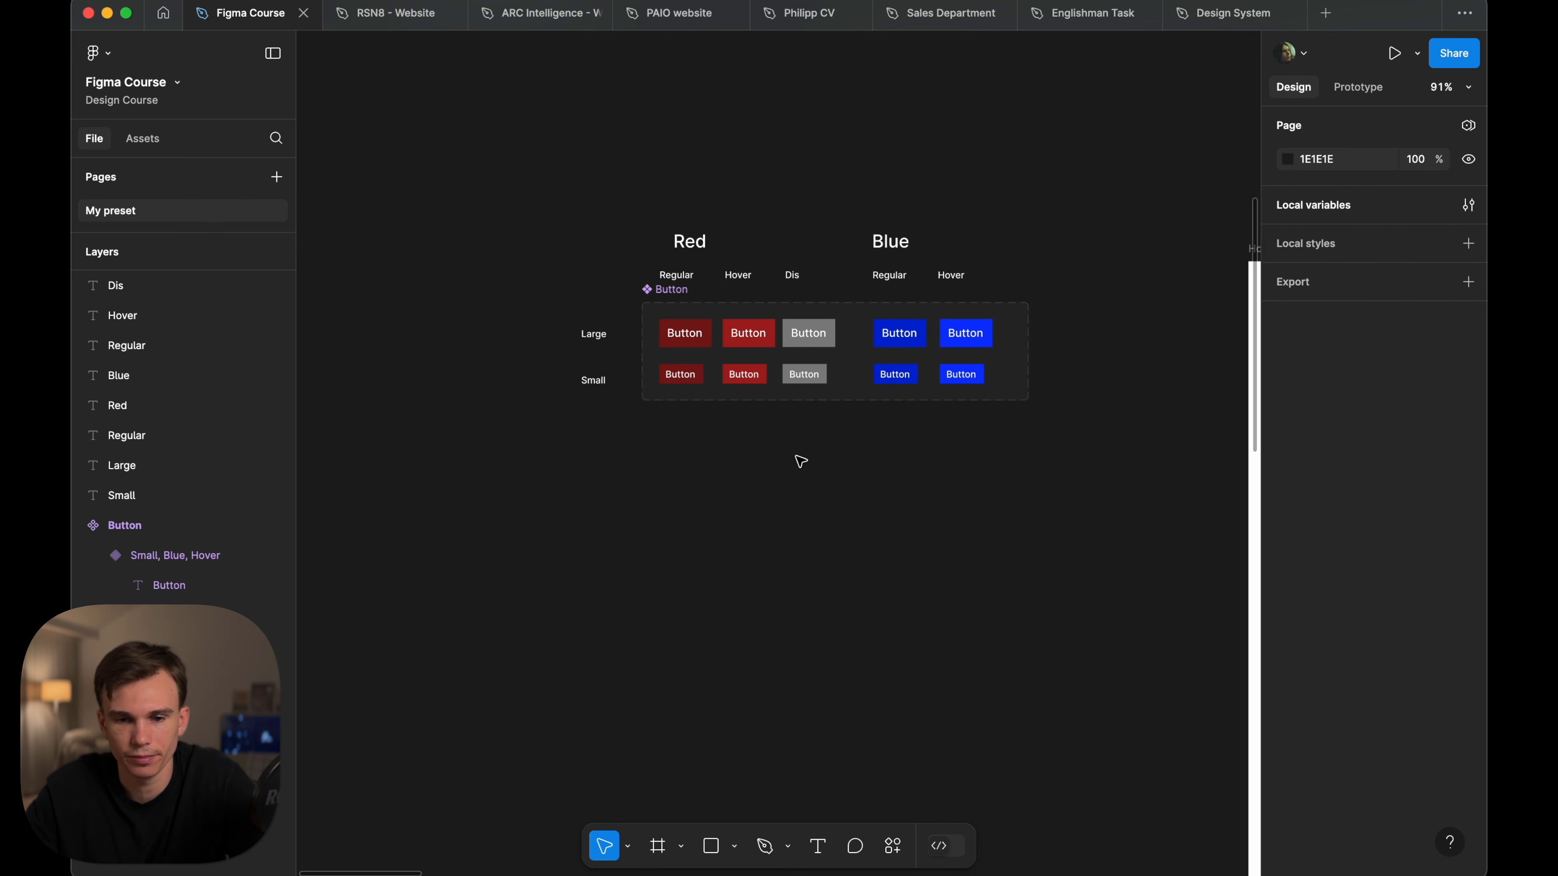
- Inspect the variant properties of the Button component set
{"action": "scroll", "coordinate": [801, 461], "scroll_direction": "up", "scroll_amount": 3}
{"action": "scroll", "coordinate": [833, 158], "scroll_direction": "down", "scroll_amount": 2}
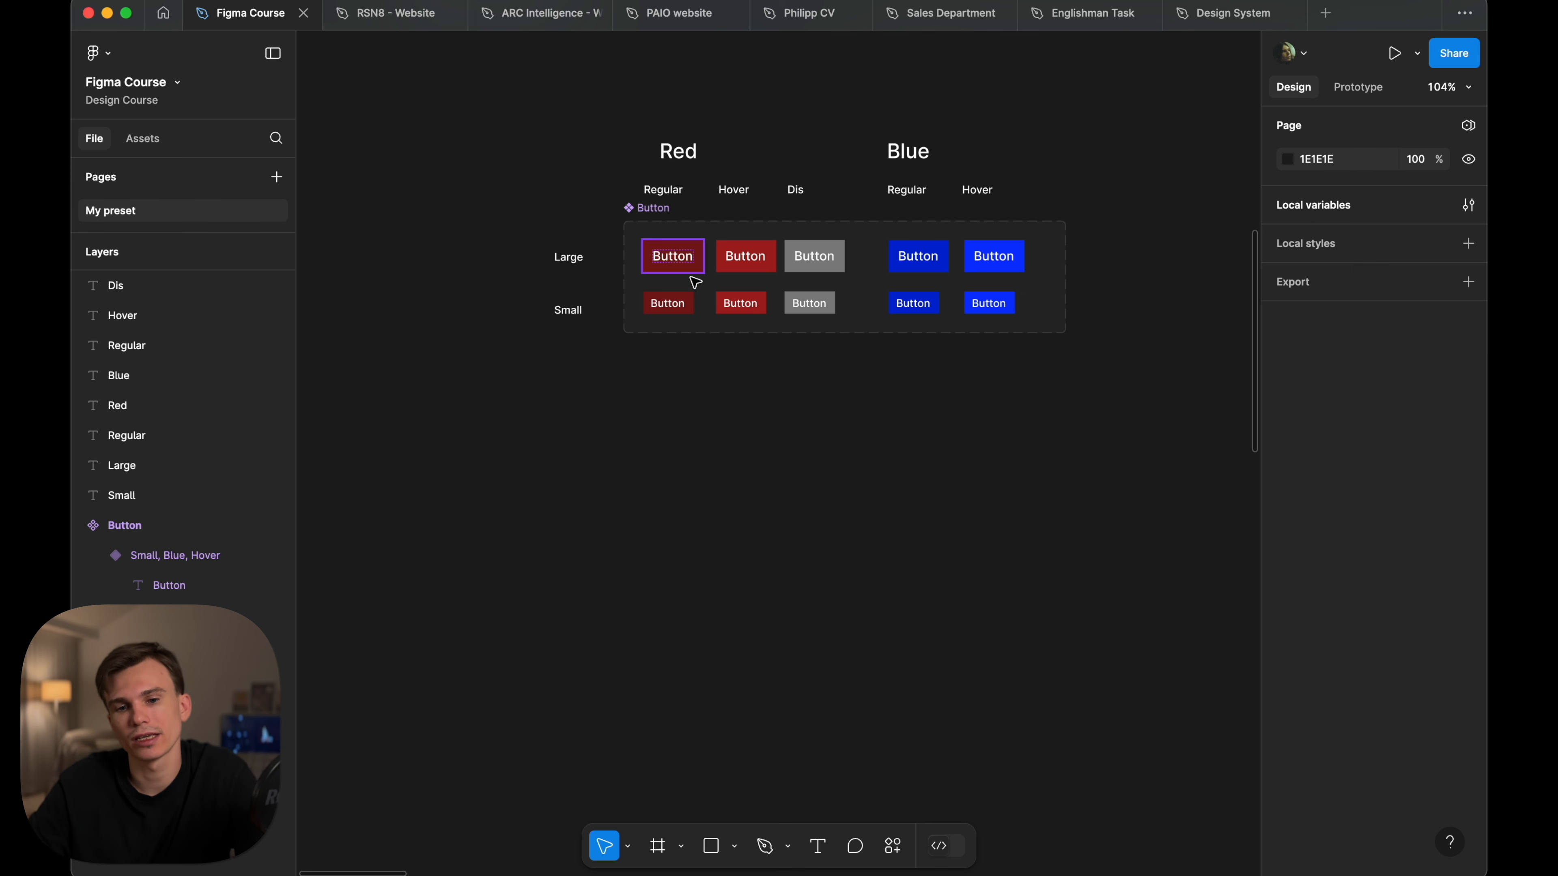
{"action": "left_click", "coordinate": [697, 272]}
{"action": "left_click", "coordinate": [654, 208]}
{"action": "scroll", "coordinate": [654, 211], "scroll_direction": "up", "scroll_amount": 5}
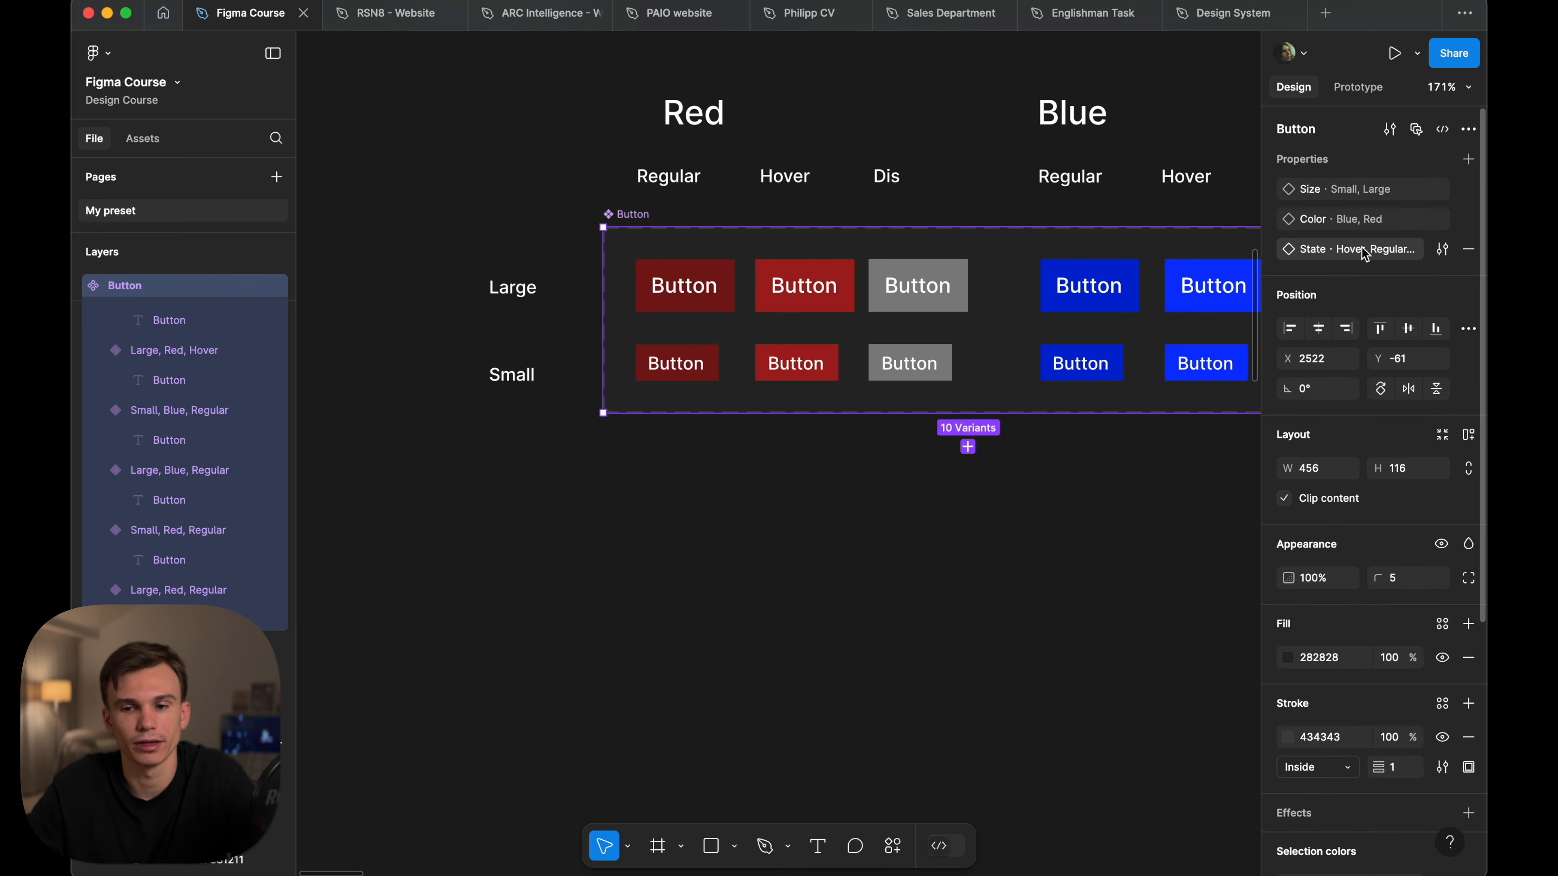
{"action": "left_click", "coordinate": [900, 589]}
- Duplicate the footer frame of the "Home page - 1440" frame onto the empty canvas beside the page
{"action": "scroll", "coordinate": [644, 460], "scroll_direction": "down", "scroll_amount": 5}
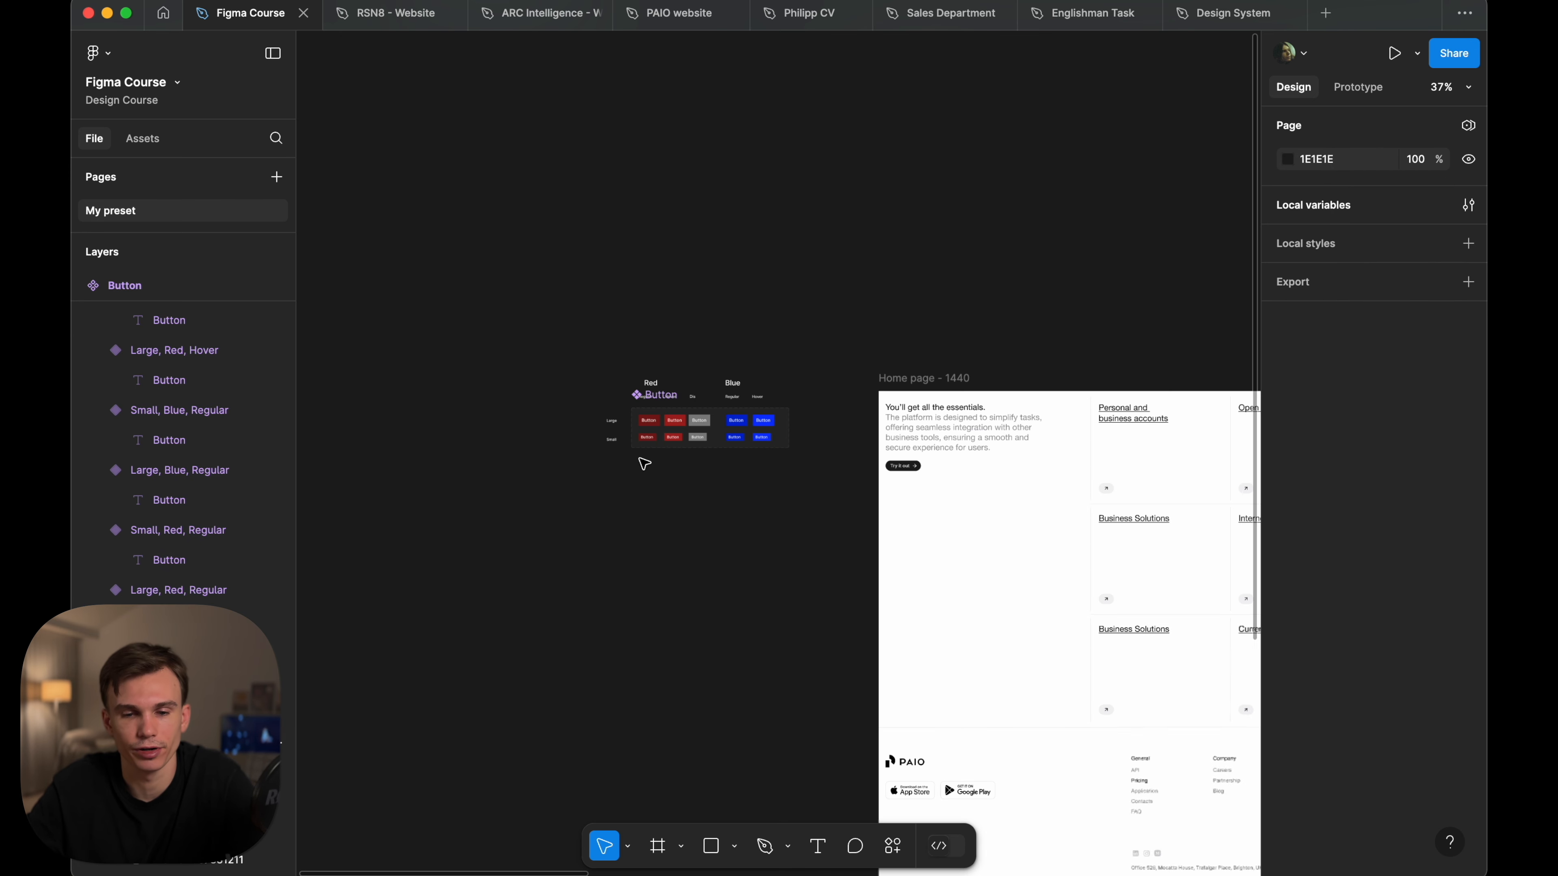
{"action": "scroll", "coordinate": [644, 463], "scroll_direction": "right", "scroll_amount": 3}
{"action": "scroll", "coordinate": [643, 463], "scroll_direction": "right", "scroll_amount": 3}
{"action": "scroll", "coordinate": [663, 505], "scroll_direction": "down", "scroll_amount": 5}
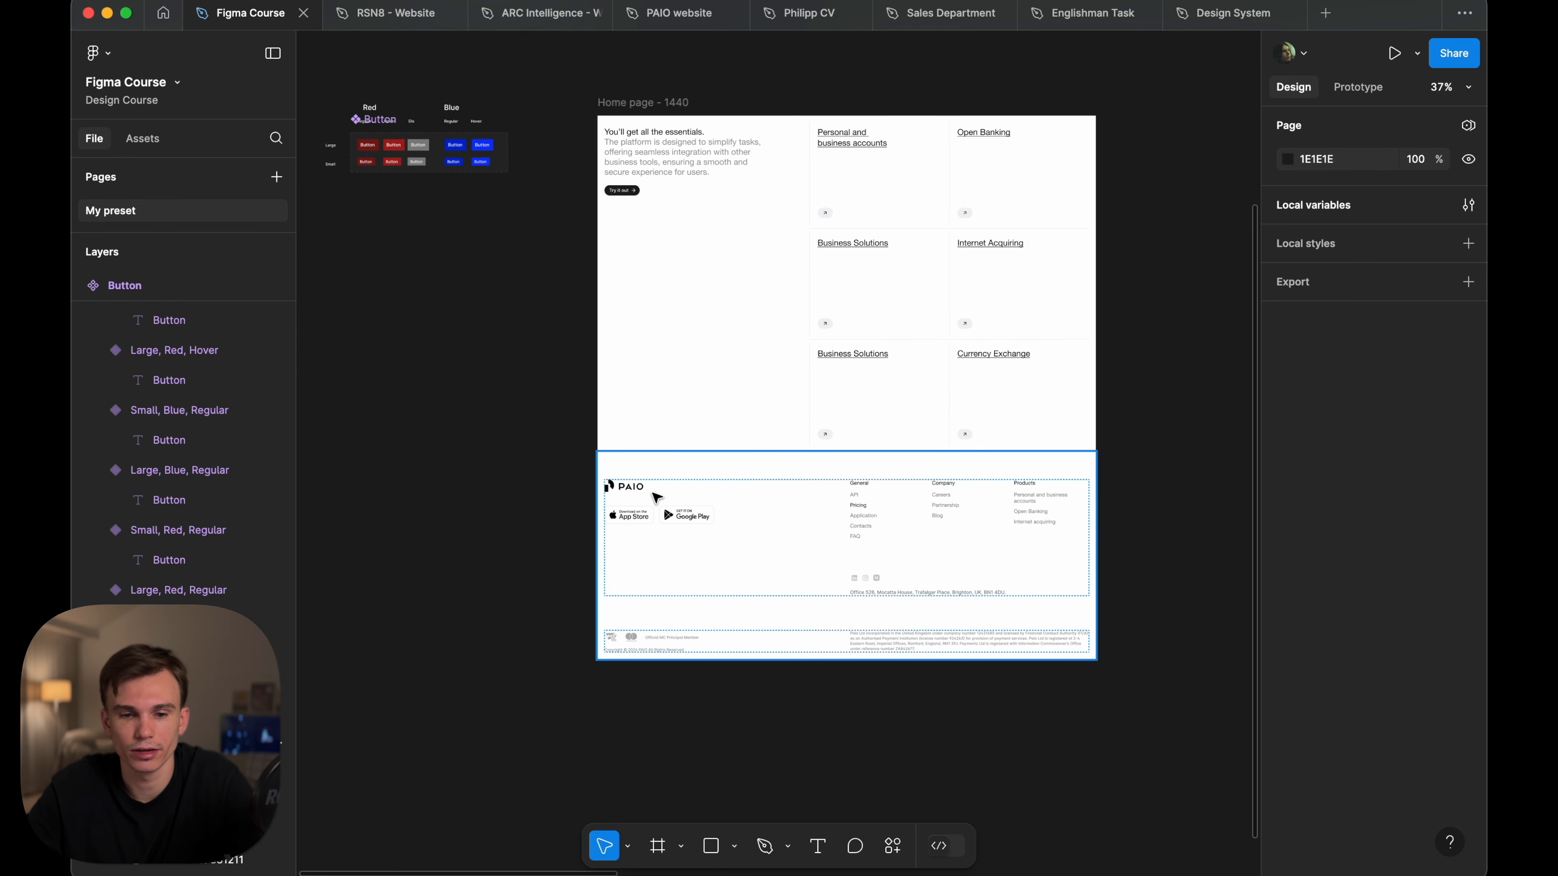
{"action": "scroll", "coordinate": [729, 486], "scroll_direction": "down", "scroll_amount": 1}
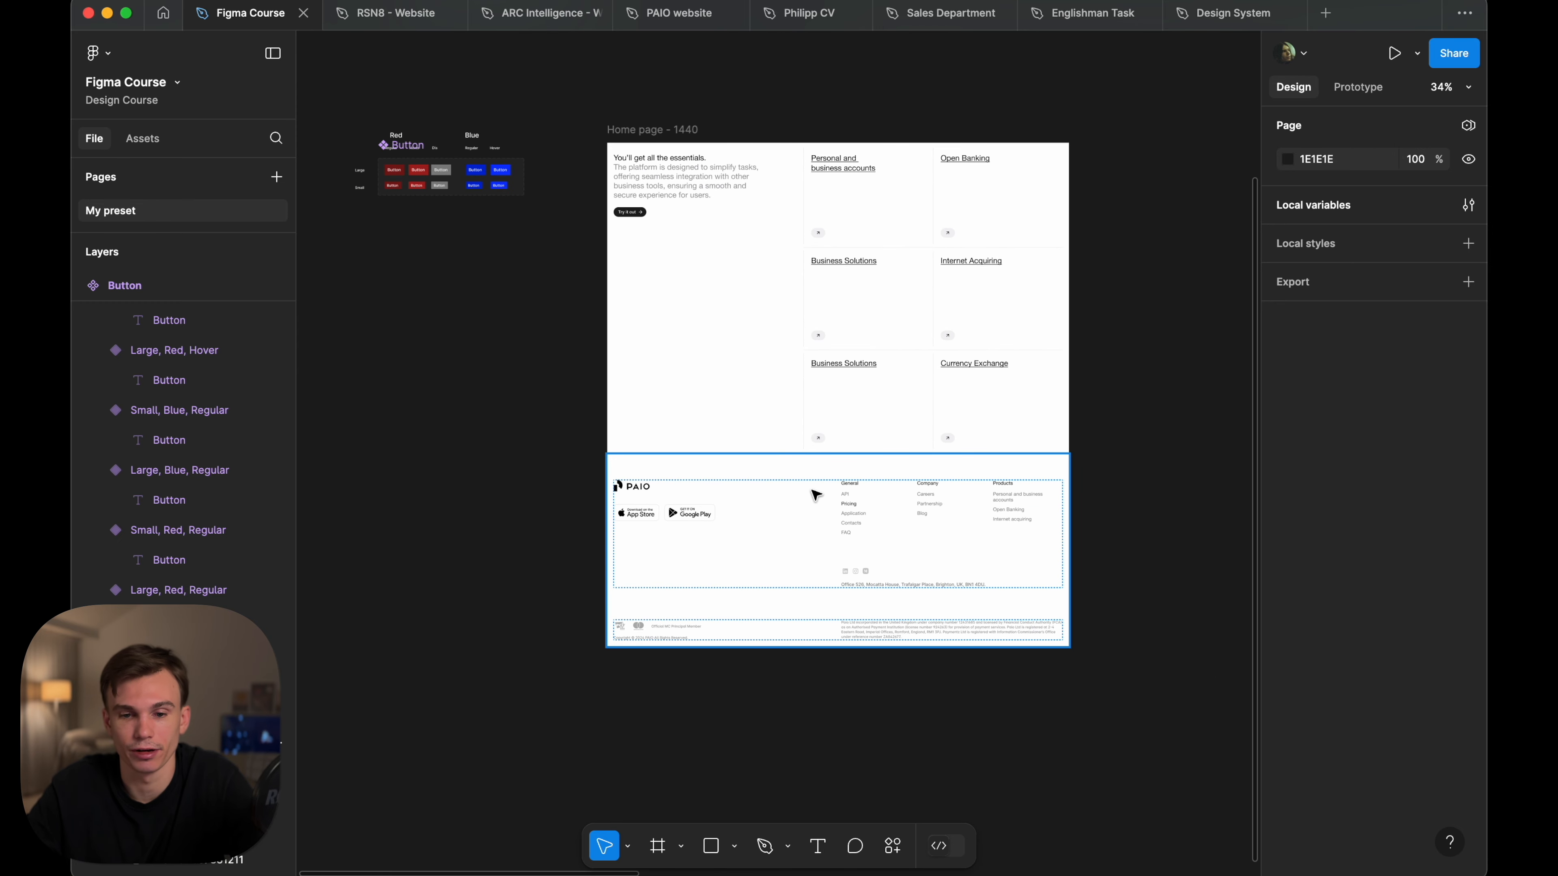
{"action": "scroll", "coordinate": [816, 495], "scroll_direction": "down", "scroll_amount": 3}
{"action": "scroll", "coordinate": [796, 497], "scroll_direction": "left", "scroll_amount": 3}
{"action": "left_click_drag", "start_coordinate": [793, 546], "coordinate": [477, 472]}
{"action": "scroll", "coordinate": [494, 494], "scroll_direction": "left", "scroll_amount": 3}
- Give the copied footer frame a white FFFFFF fill
{"action": "left_click", "coordinate": [1469, 651]}
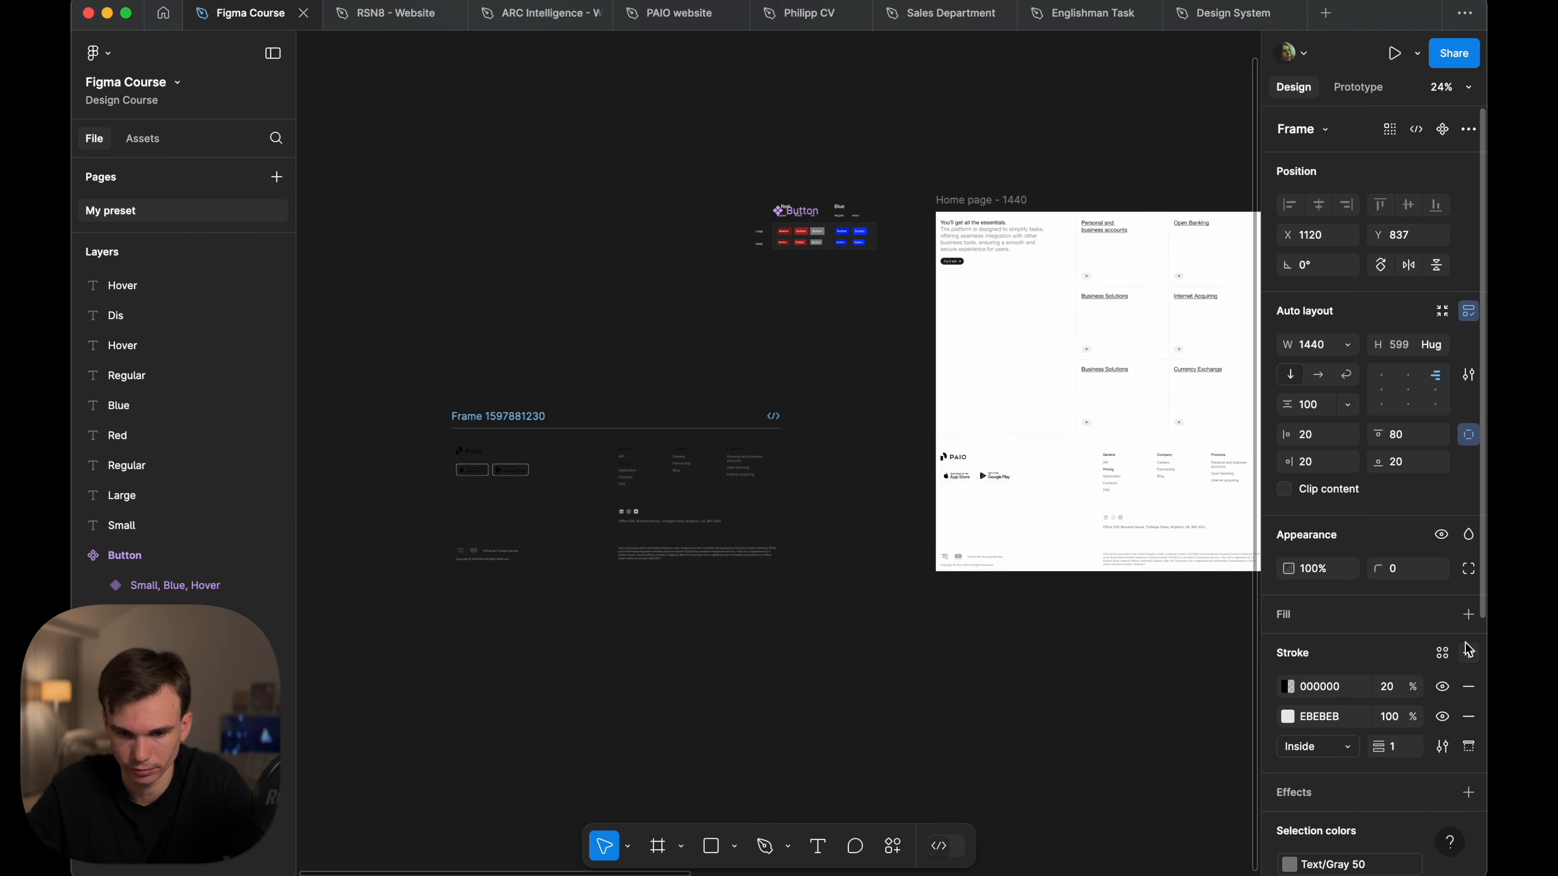
{"action": "key", "text": "super+z"}
{"action": "left_click", "coordinate": [1469, 617]}
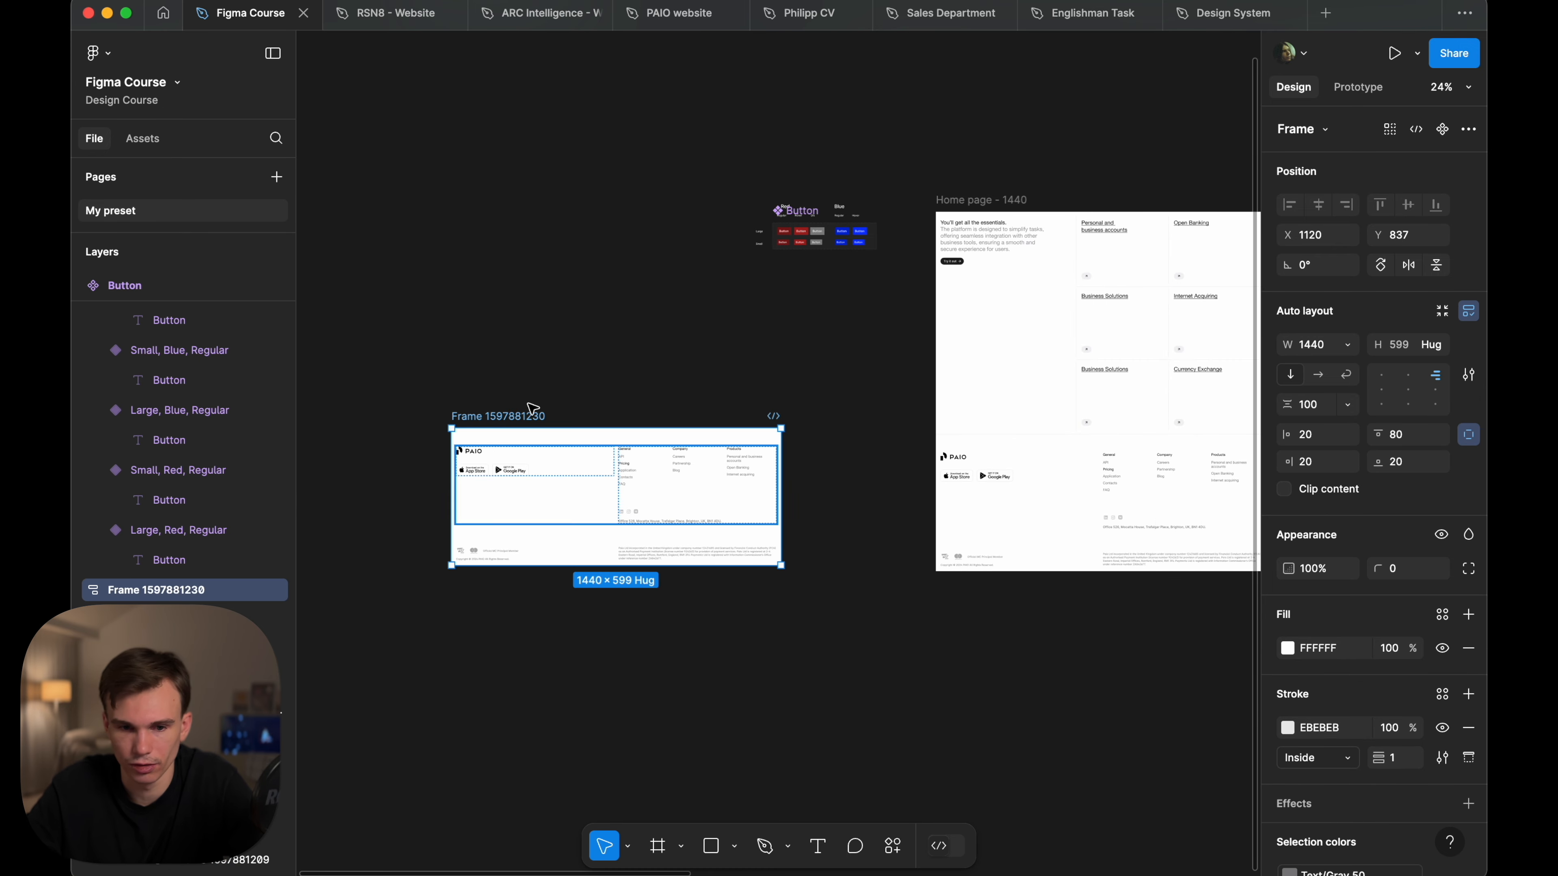
- Turn the copied footer frame into a component and name it "Footer"
{"action": "key", "text": "alt+super+k"}
{"action": "double_click", "coordinate": [501, 416]}
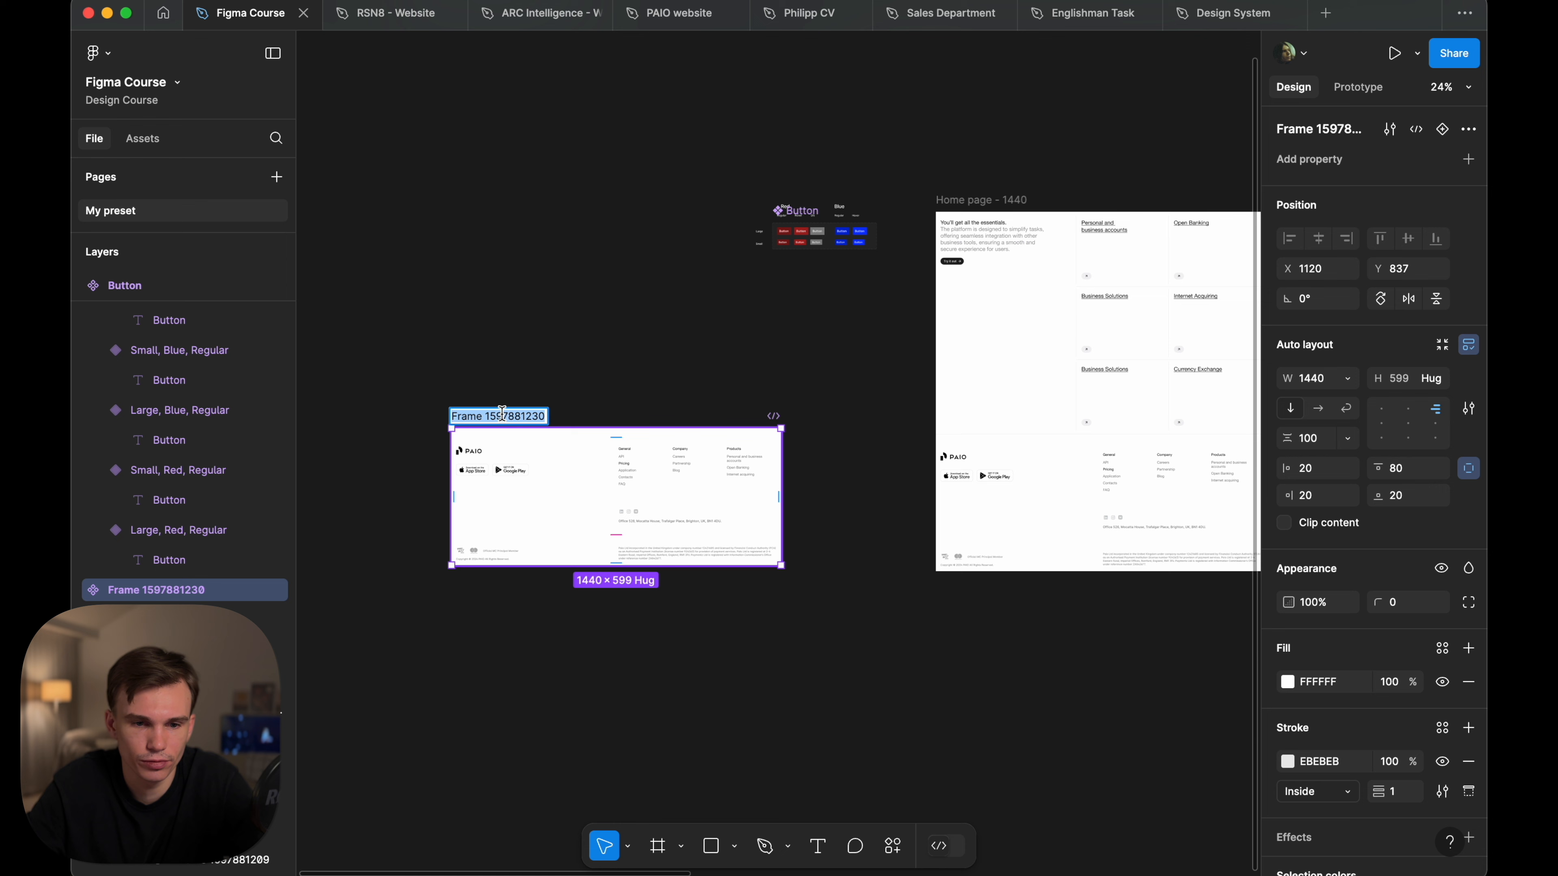
{"action": "type", "text": "Footer"}
{"action": "key", "text": "Return"}
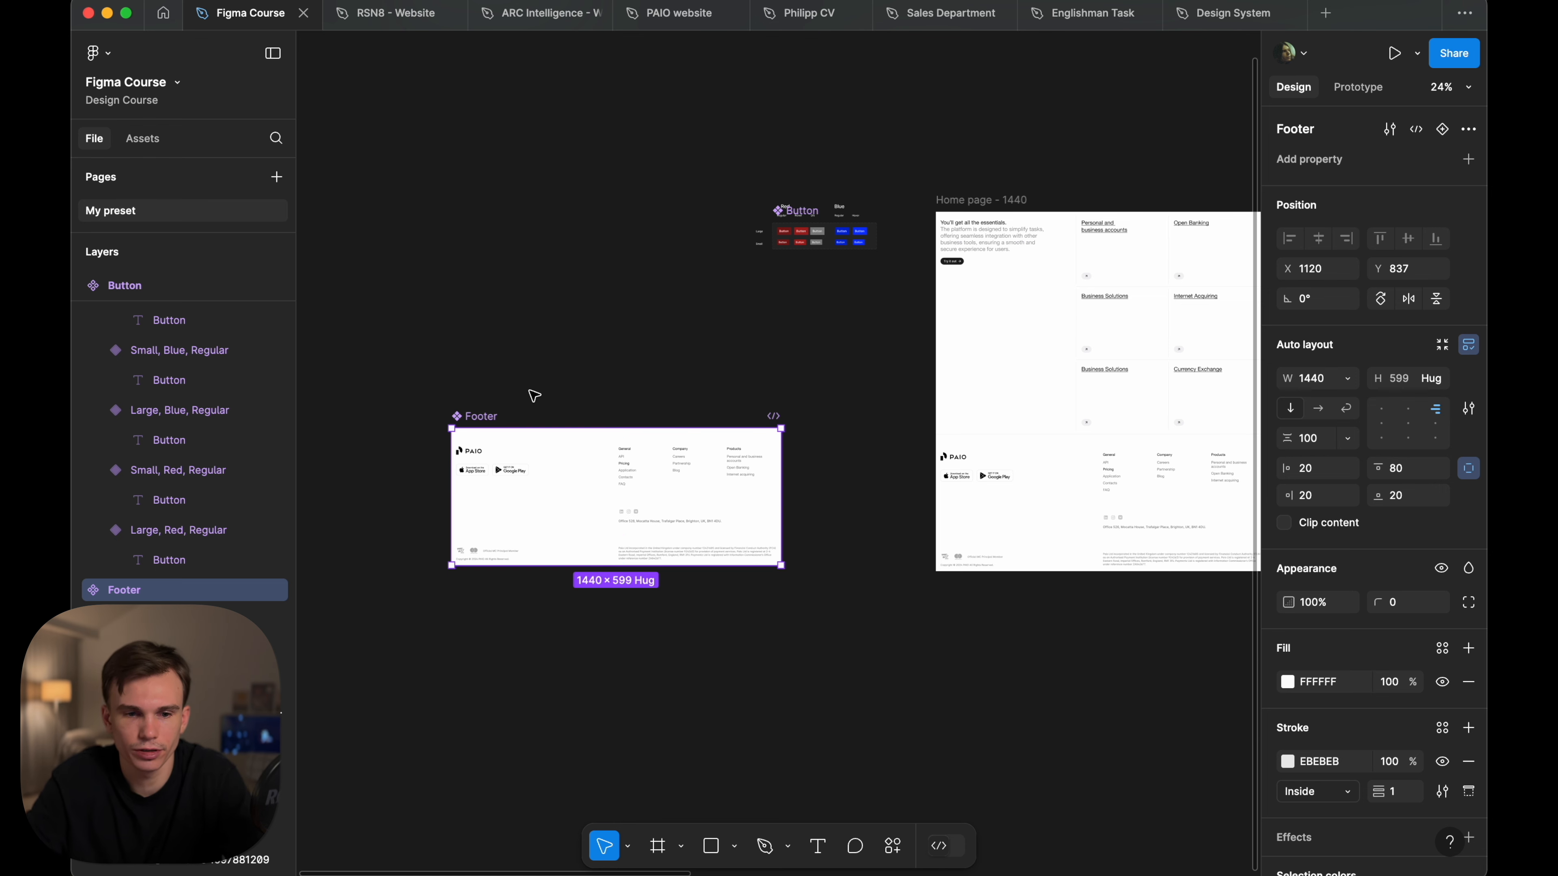
- Replace the original footer frame in "Home page - 1440" with an instance of the Footer component
{"action": "scroll", "coordinate": [730, 446], "scroll_direction": "right", "scroll_amount": 5}
{"action": "left_click", "coordinate": [735, 450]}
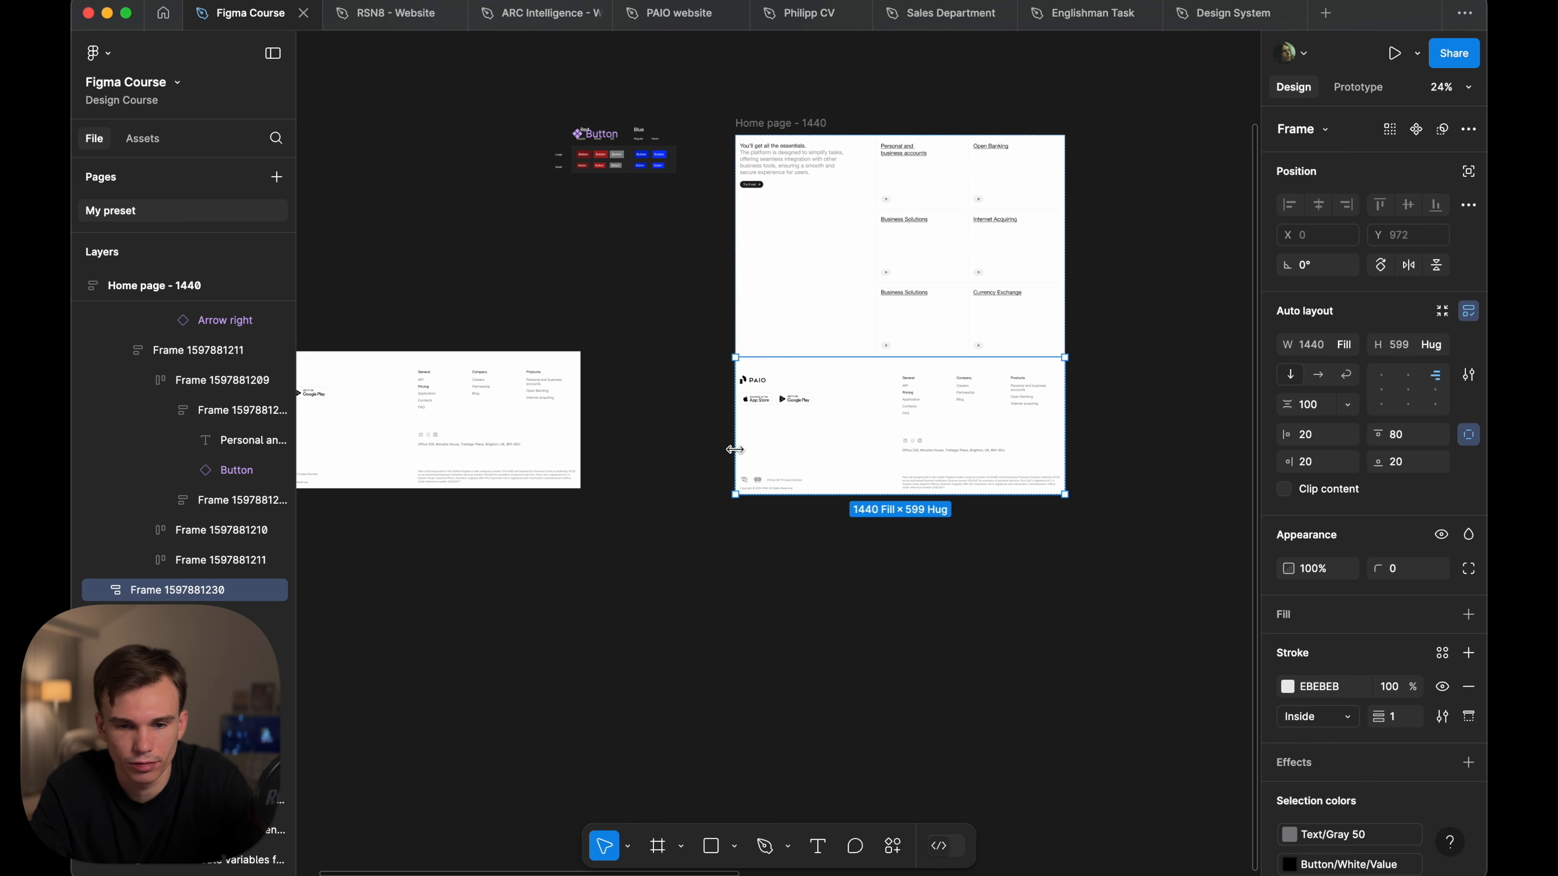
{"action": "key", "text": "super+shift+r"}
{"action": "scroll", "coordinate": [769, 428], "scroll_direction": "up", "scroll_amount": 5}
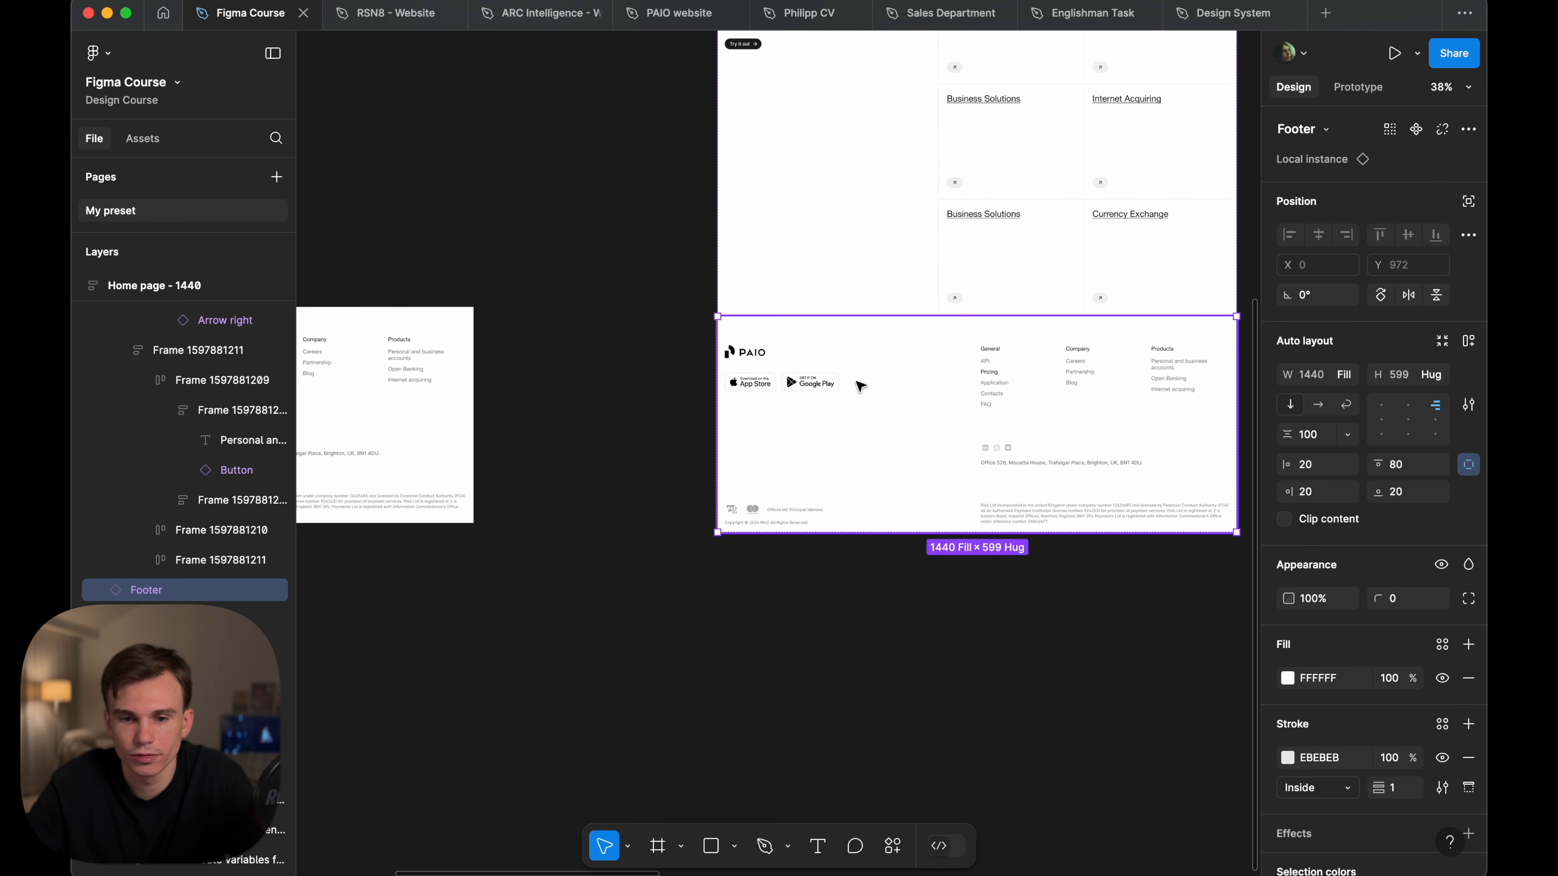
{"action": "scroll", "coordinate": [858, 383], "scroll_direction": "right", "scroll_amount": 4}
{"action": "scroll", "coordinate": [745, 382], "scroll_direction": "down", "scroll_amount": 5}
{"action": "scroll", "coordinate": [914, 404], "scroll_direction": "right", "scroll_amount": 2}
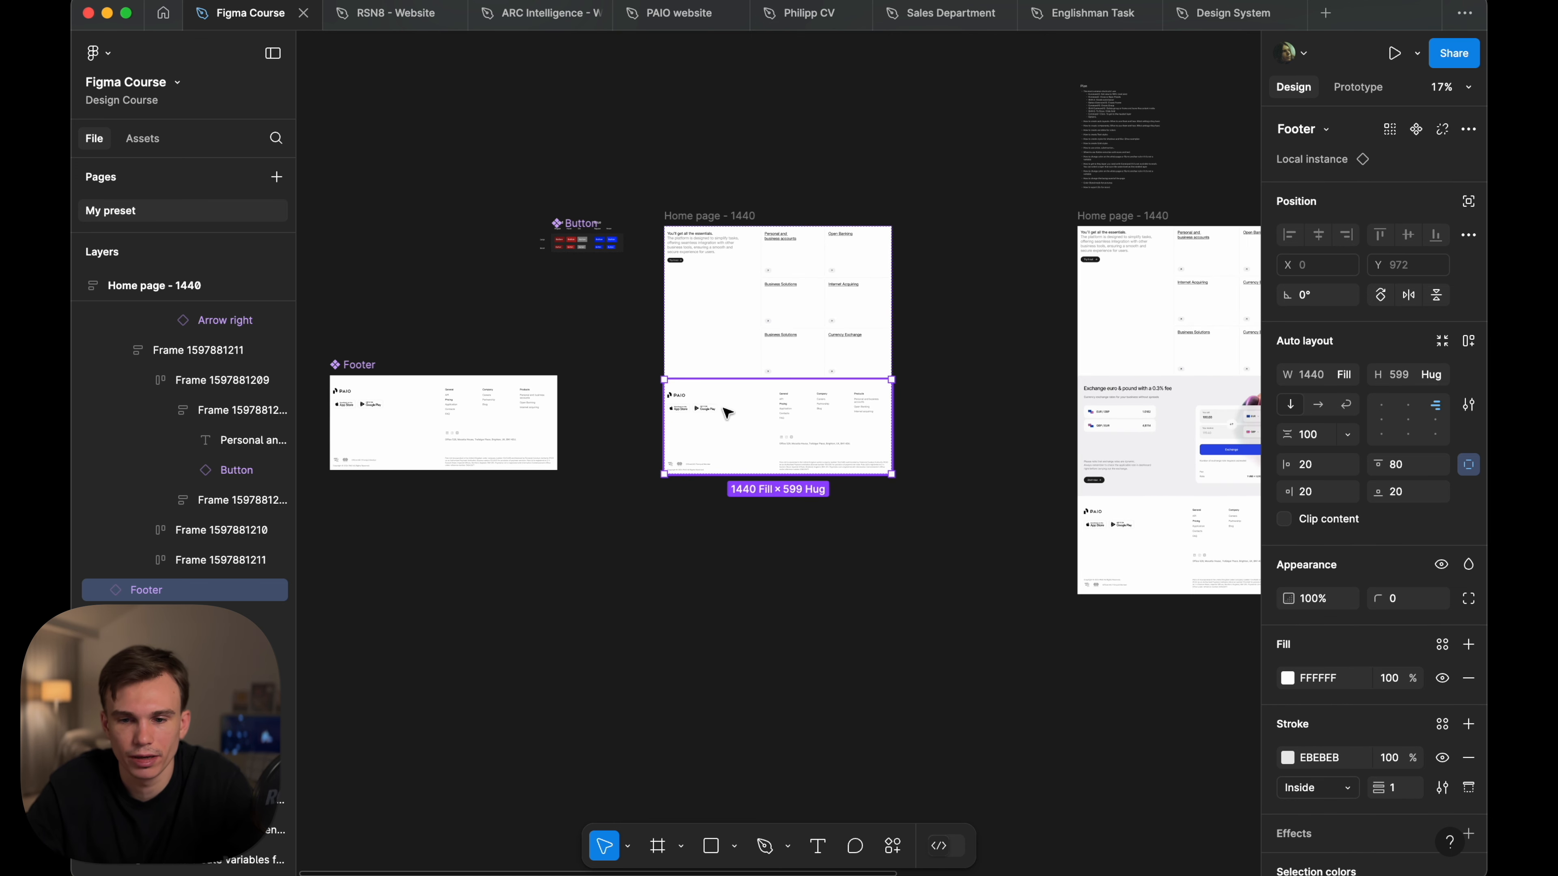
{"action": "scroll", "coordinate": [726, 410], "scroll_direction": "up", "scroll_amount": 3}
{"action": "scroll", "coordinate": [763, 412], "scroll_direction": "up", "scroll_amount": 5}
- Detach the color style from the Pricing link in the home page's footer instance and set its fill to FF0000
{"action": "double_click", "coordinate": [766, 381]}
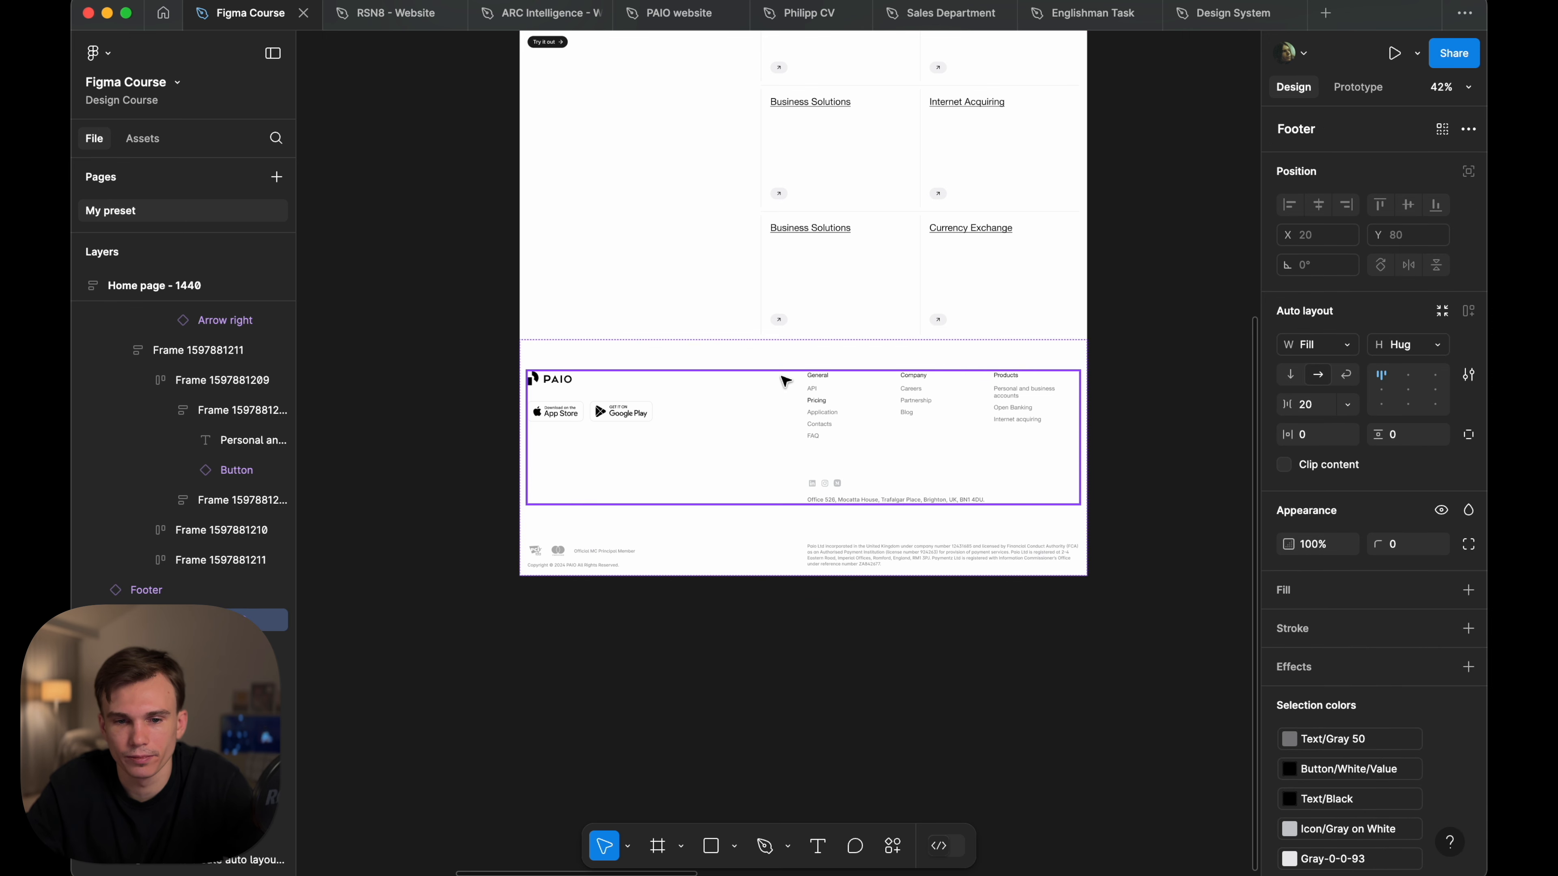
{"action": "left_click", "coordinate": [931, 348]}
{"action": "left_click", "coordinate": [839, 412]}
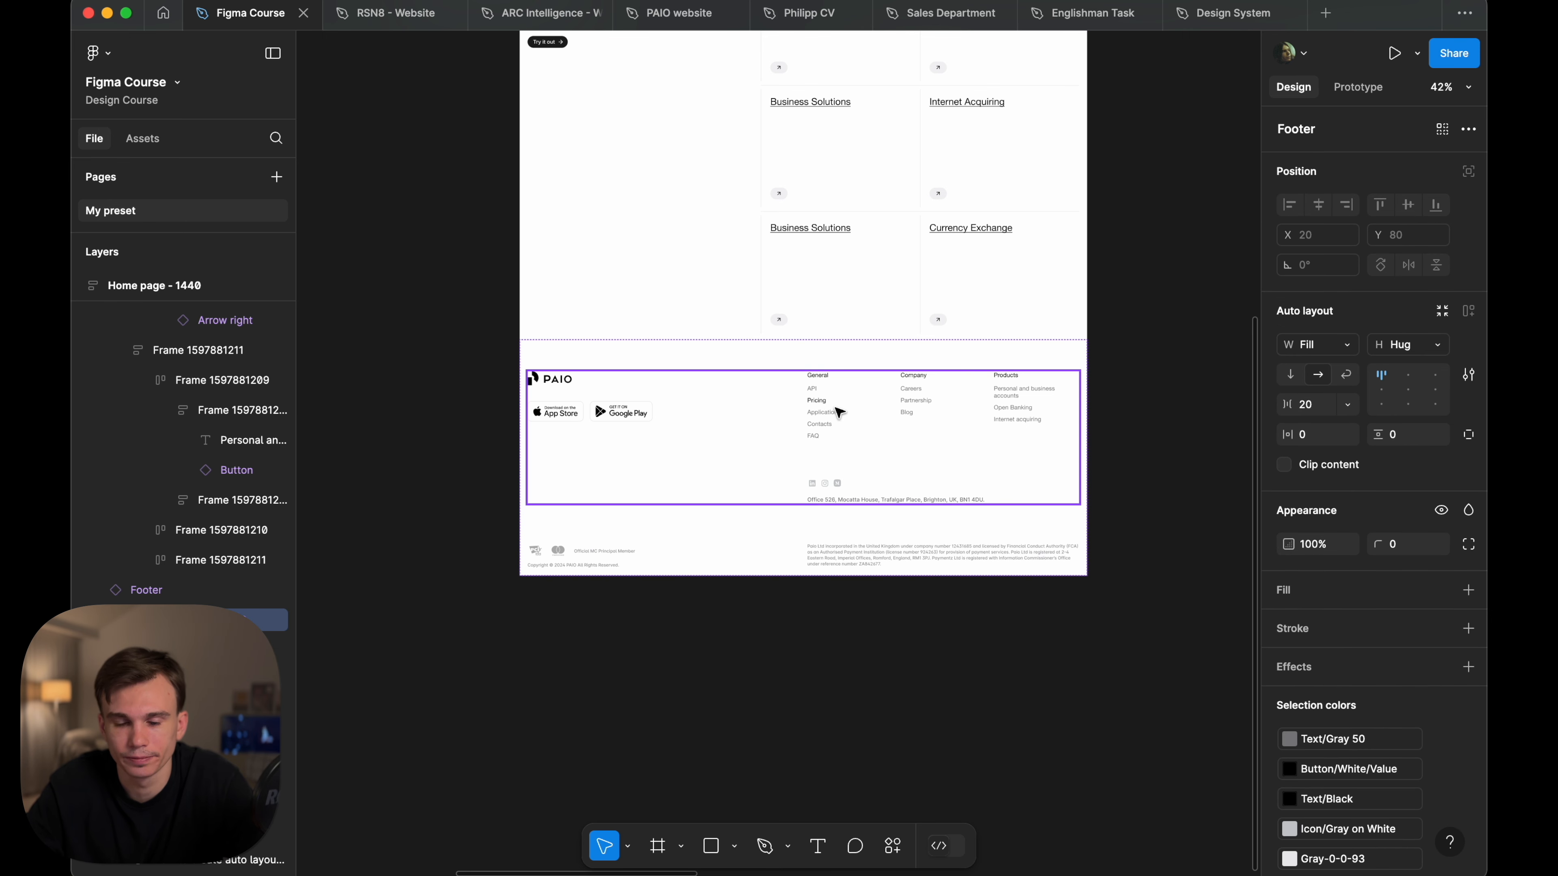
{"action": "scroll", "coordinate": [837, 411], "scroll_direction": "up", "scroll_amount": 5}
{"action": "double_click", "coordinate": [803, 393]}
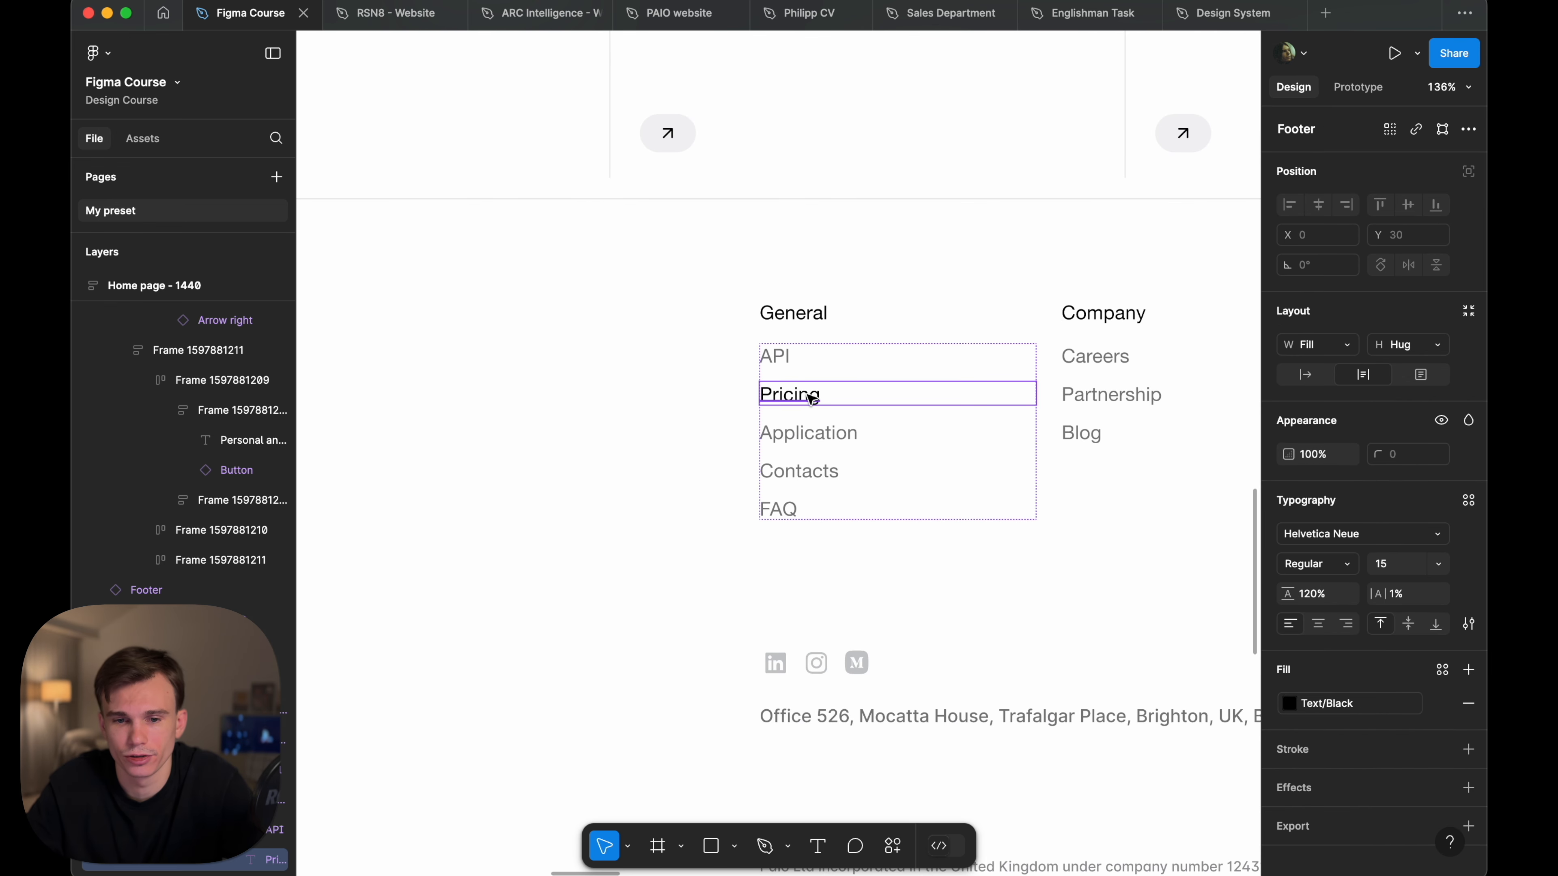
{"action": "left_click", "coordinate": [1439, 705]}
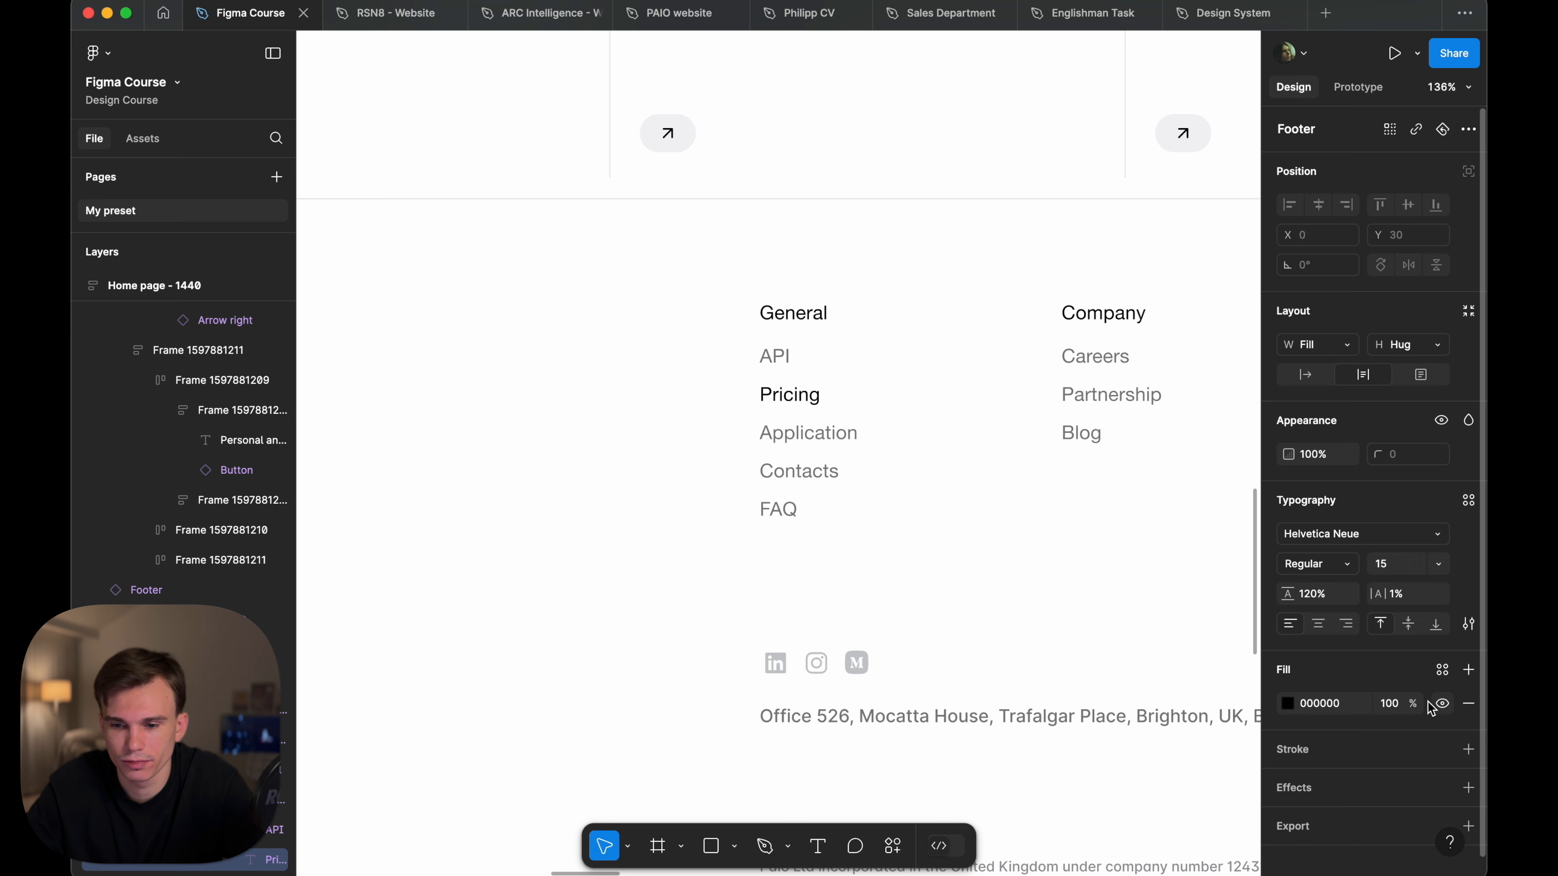
{"action": "left_click", "coordinate": [1288, 706]}
{"action": "left_click_drag", "start_coordinate": [1193, 503], "coordinate": [1433, 262]}
{"action": "scroll", "coordinate": [772, 295], "scroll_direction": "down", "scroll_amount": 3}
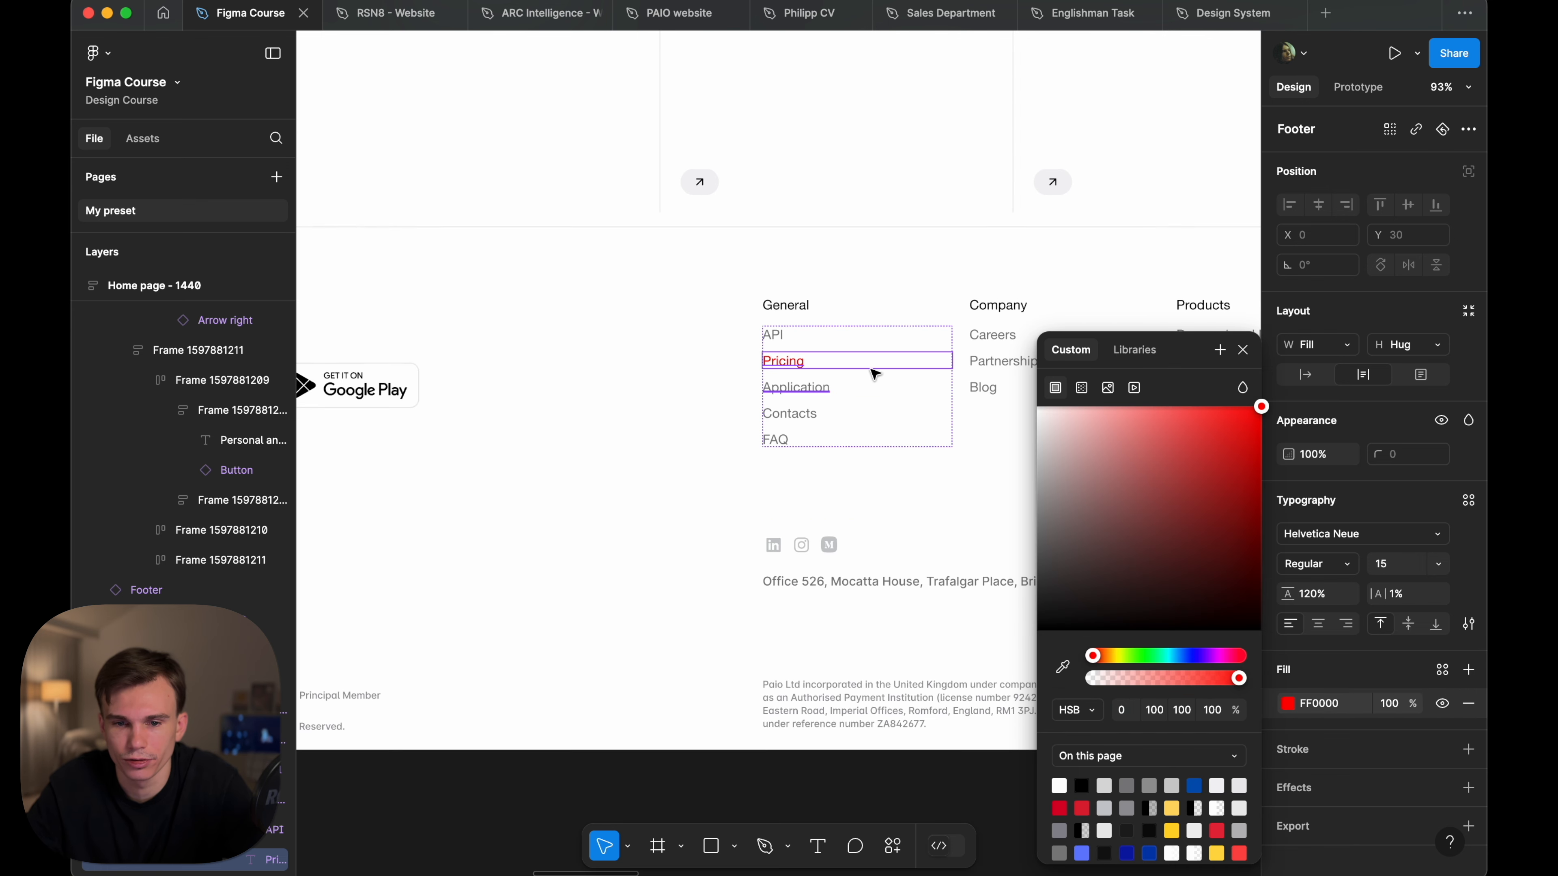
- Apply a red fill to all headings and links in the footer instance's General, Company and Products columns
{"action": "left_click", "coordinate": [814, 306]}
{"action": "left_click", "coordinate": [1011, 368], "text": "shift"}
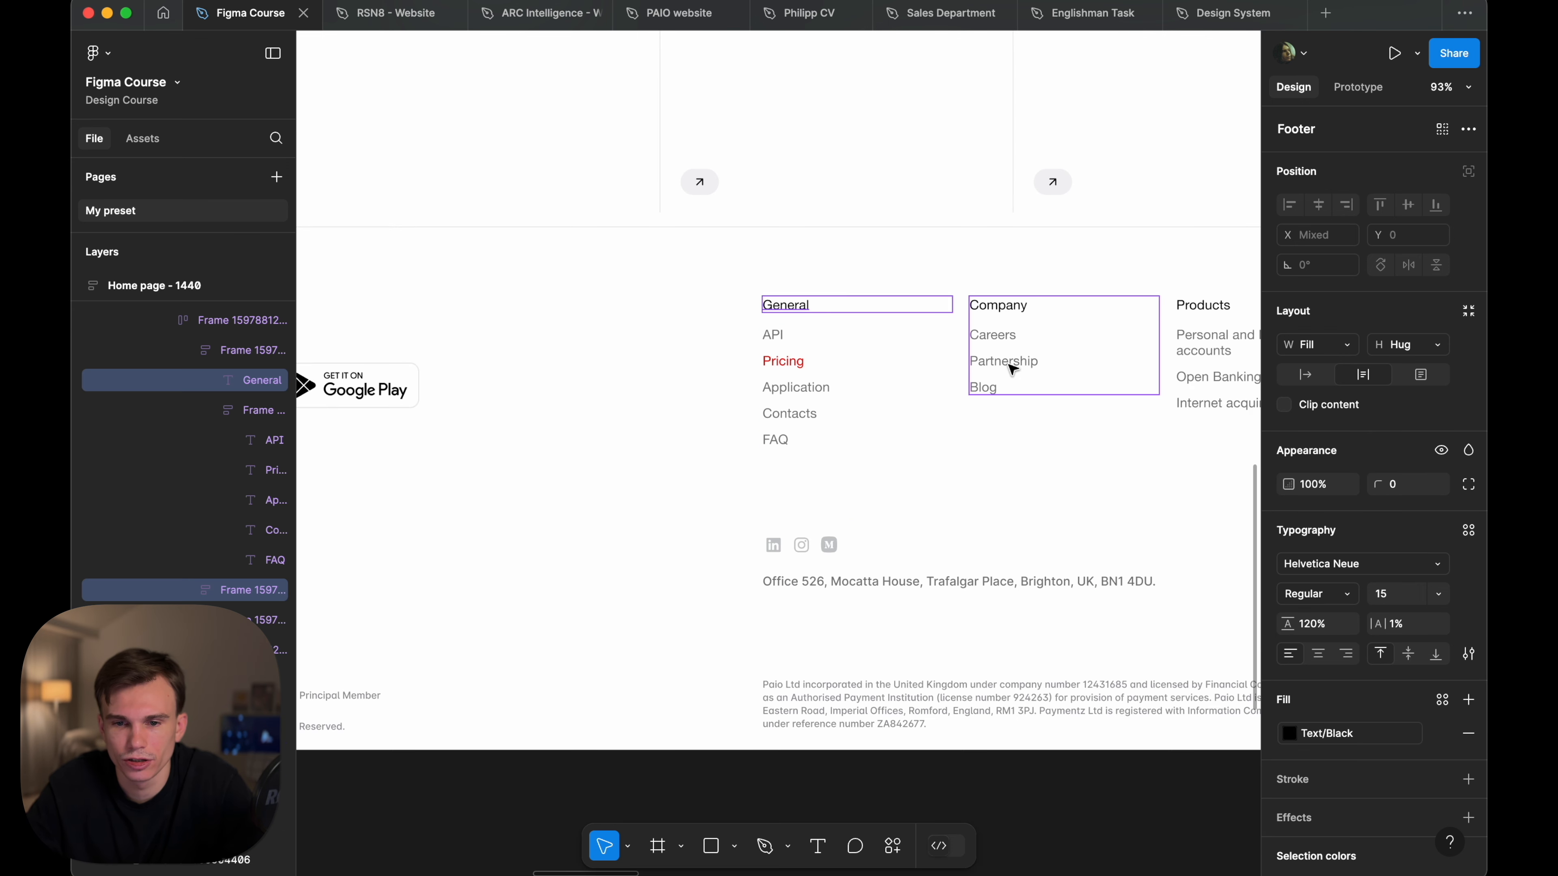
{"action": "scroll", "coordinate": [1043, 363], "scroll_direction": "right", "scroll_amount": 3}
{"action": "left_click", "coordinate": [1071, 362], "text": "shift"}
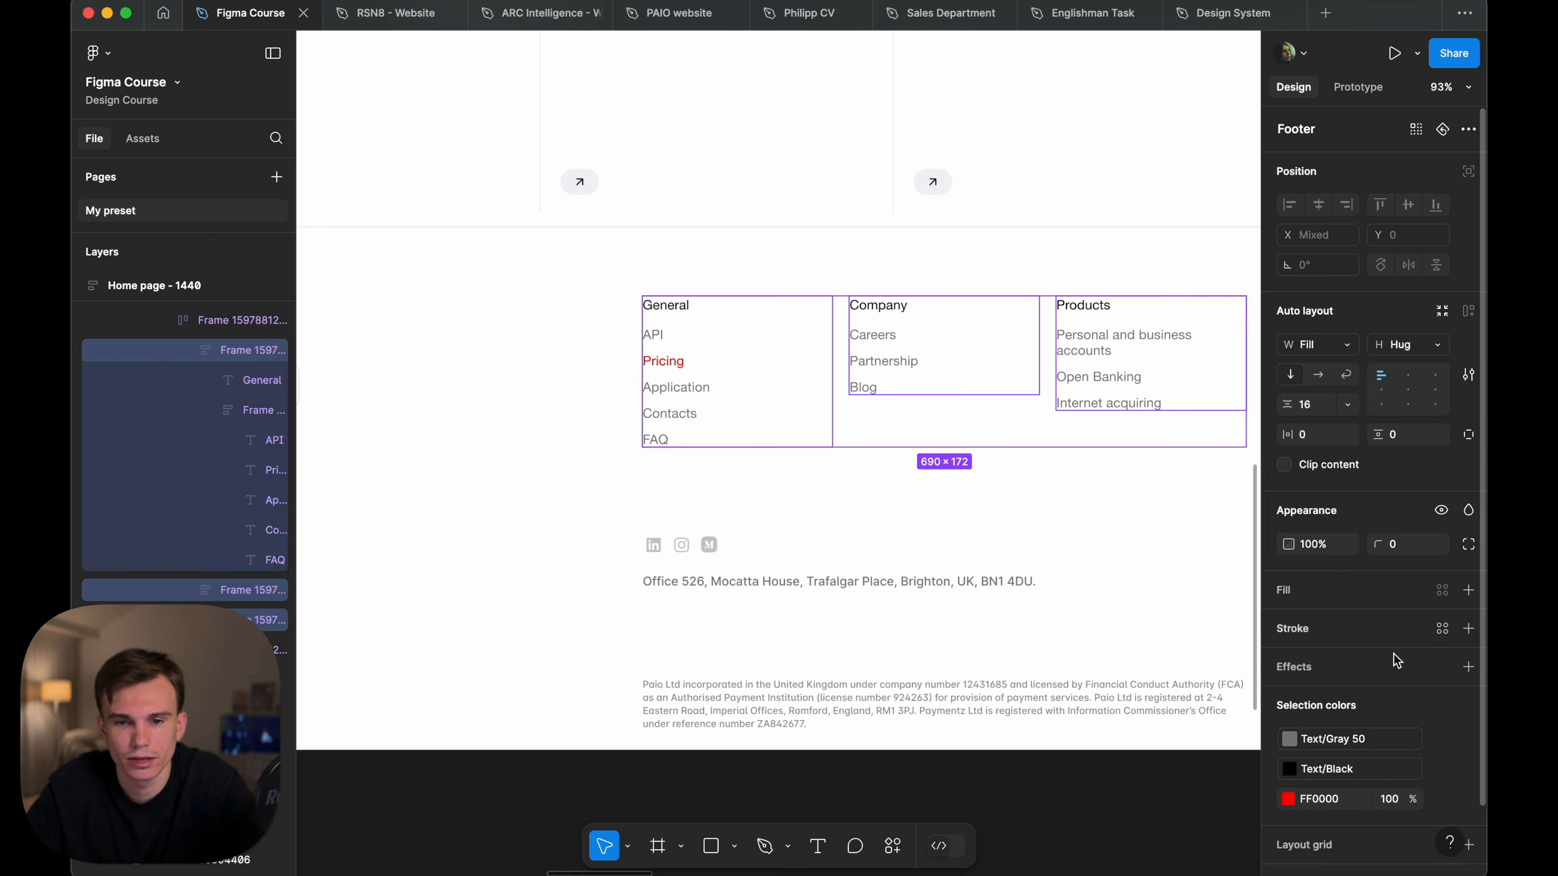
{"action": "scroll", "coordinate": [1042, 358], "scroll_direction": "right", "scroll_amount": 2}
{"action": "key", "text": "Return"}
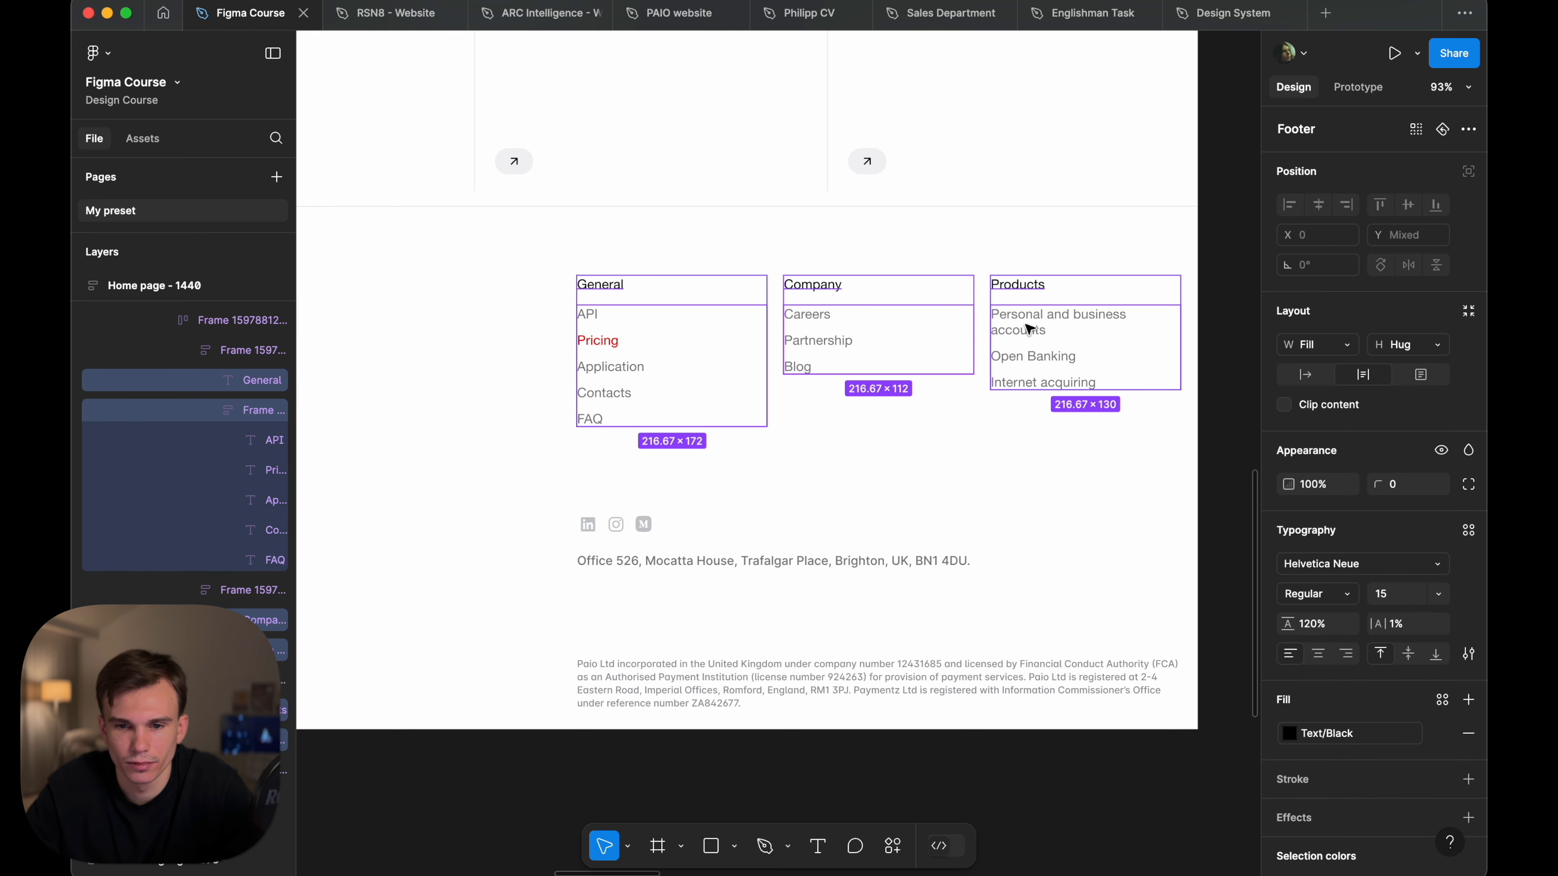
{"action": "key", "text": "Return"}
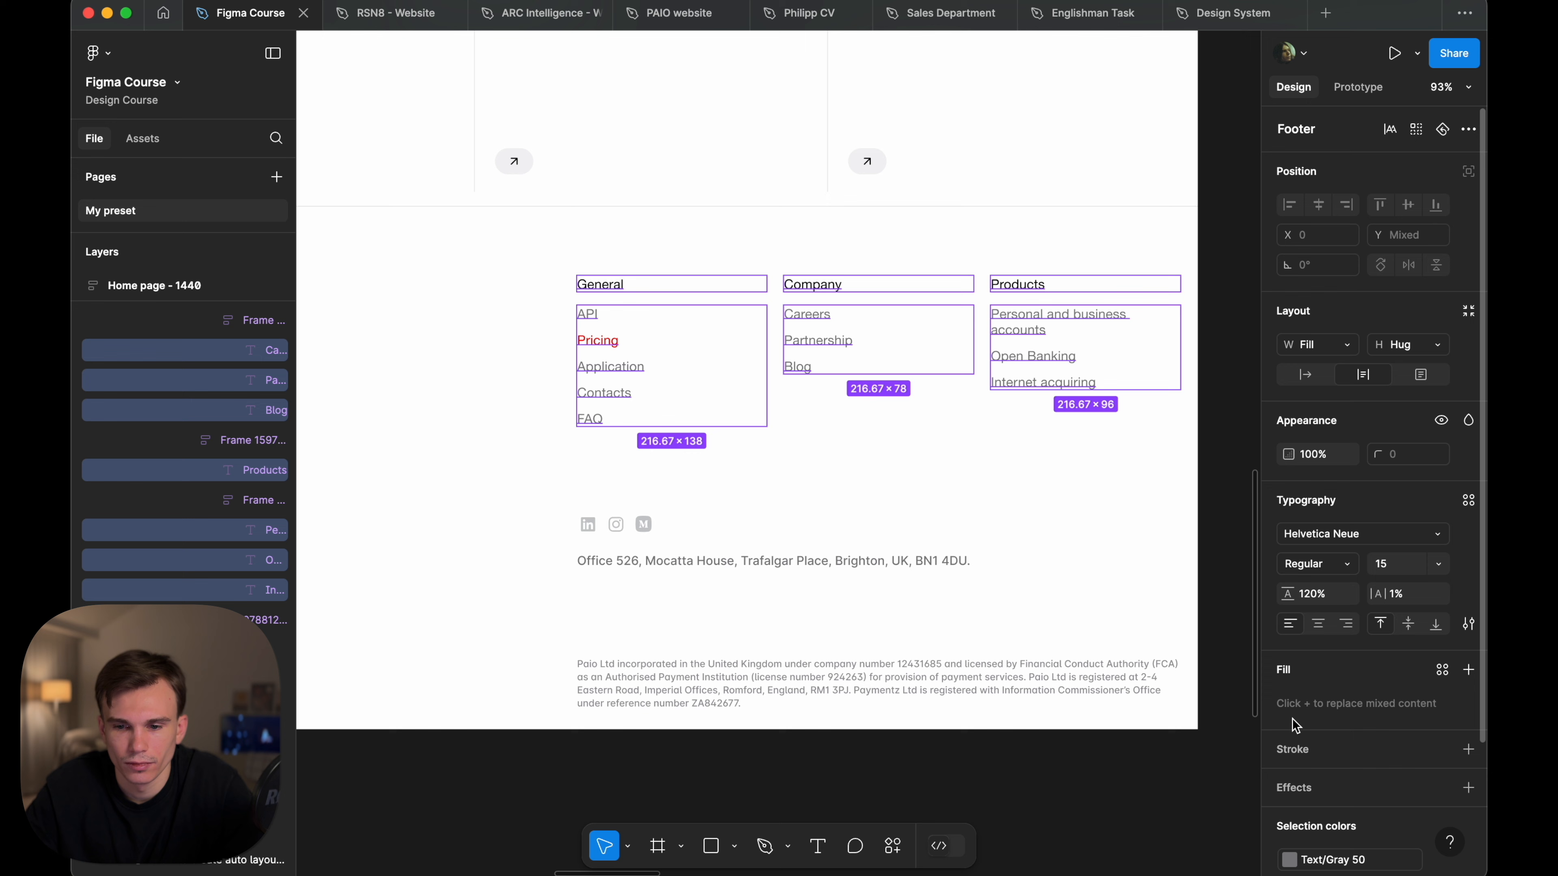
{"action": "left_click", "coordinate": [1469, 670]}
{"action": "left_click", "coordinate": [1189, 432]}
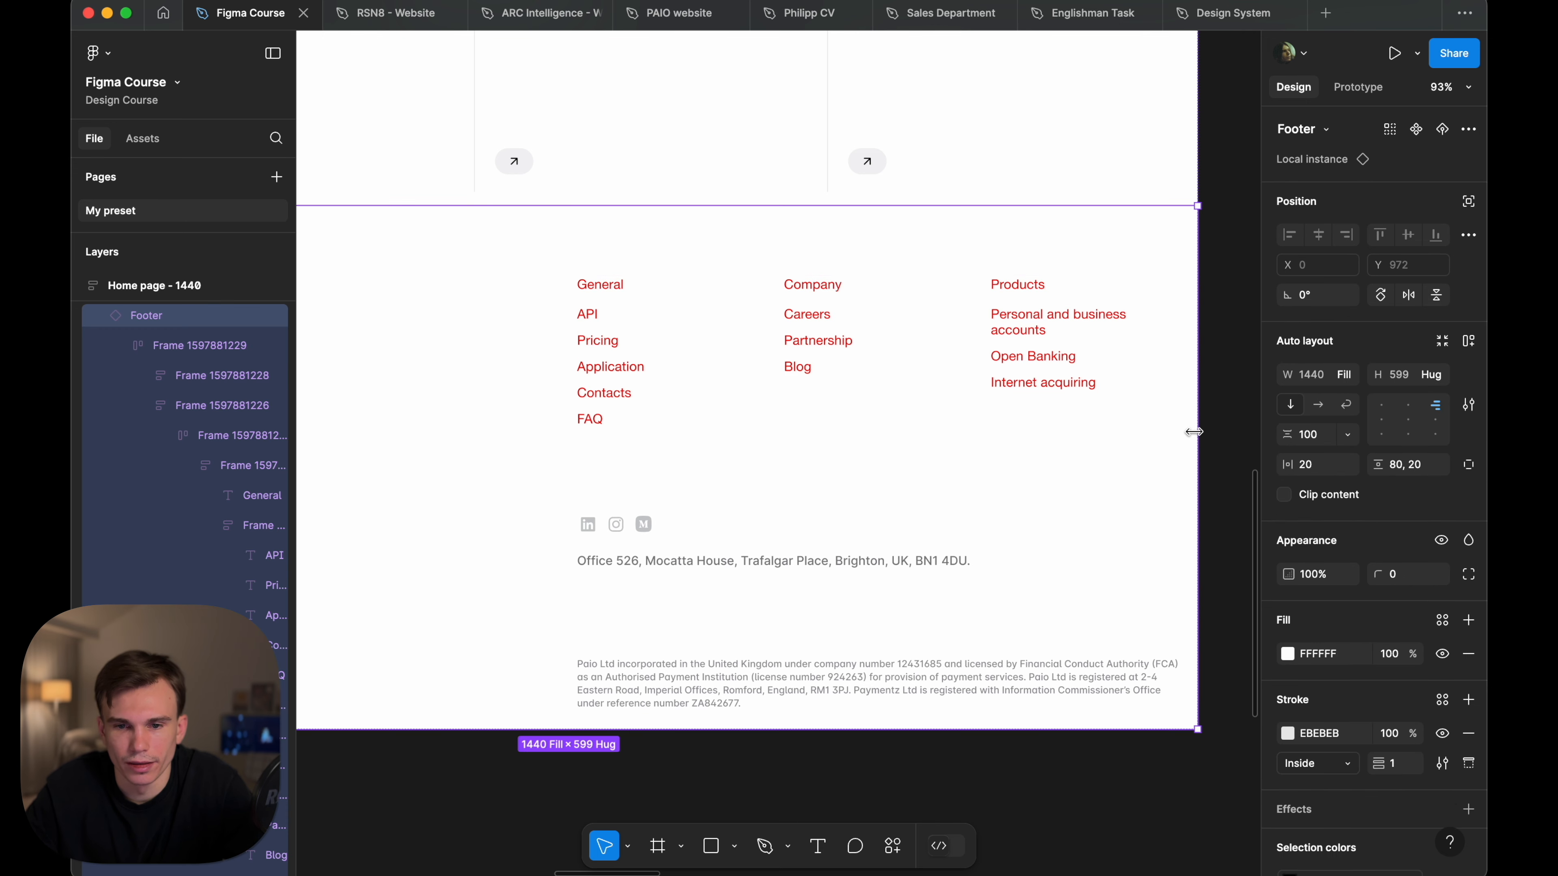
- Compare the link colors of the main Footer component with those of the home page's footer instance
{"action": "scroll", "coordinate": [1196, 436], "scroll_direction": "left", "scroll_amount": 5}
{"action": "scroll", "coordinate": [1198, 437], "scroll_direction": "left", "scroll_amount": 10}
{"action": "scroll", "coordinate": [786, 400], "scroll_direction": "down", "scroll_amount": 5}
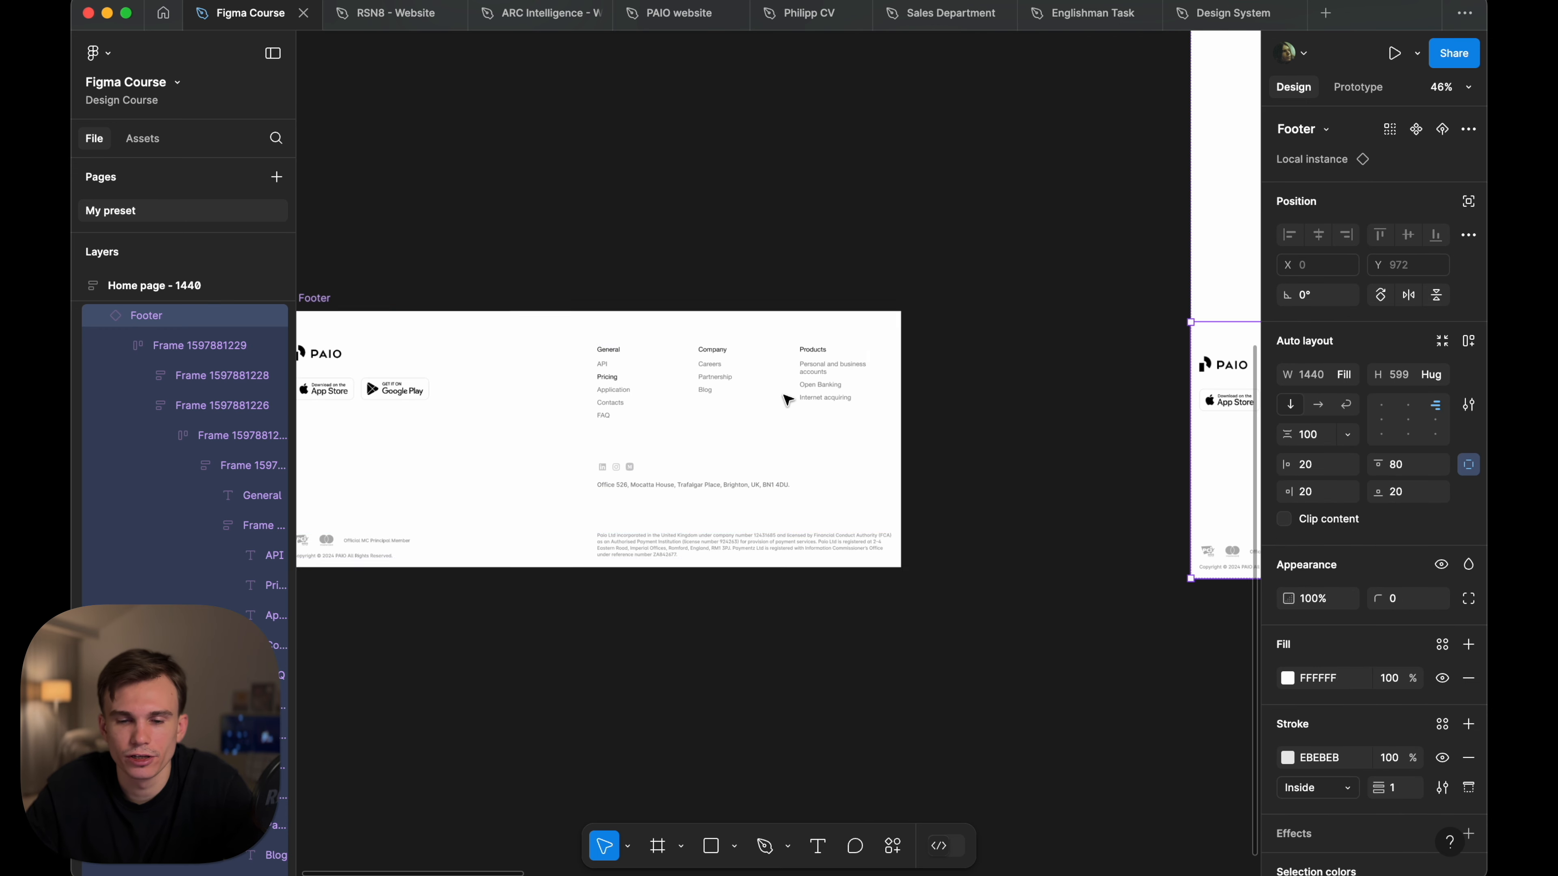
{"action": "left_click", "coordinate": [914, 342]}
{"action": "scroll", "coordinate": [914, 341], "scroll_direction": "right", "scroll_amount": 10}
{"action": "scroll", "coordinate": [640, 359], "scroll_direction": "left", "scroll_amount": 3}
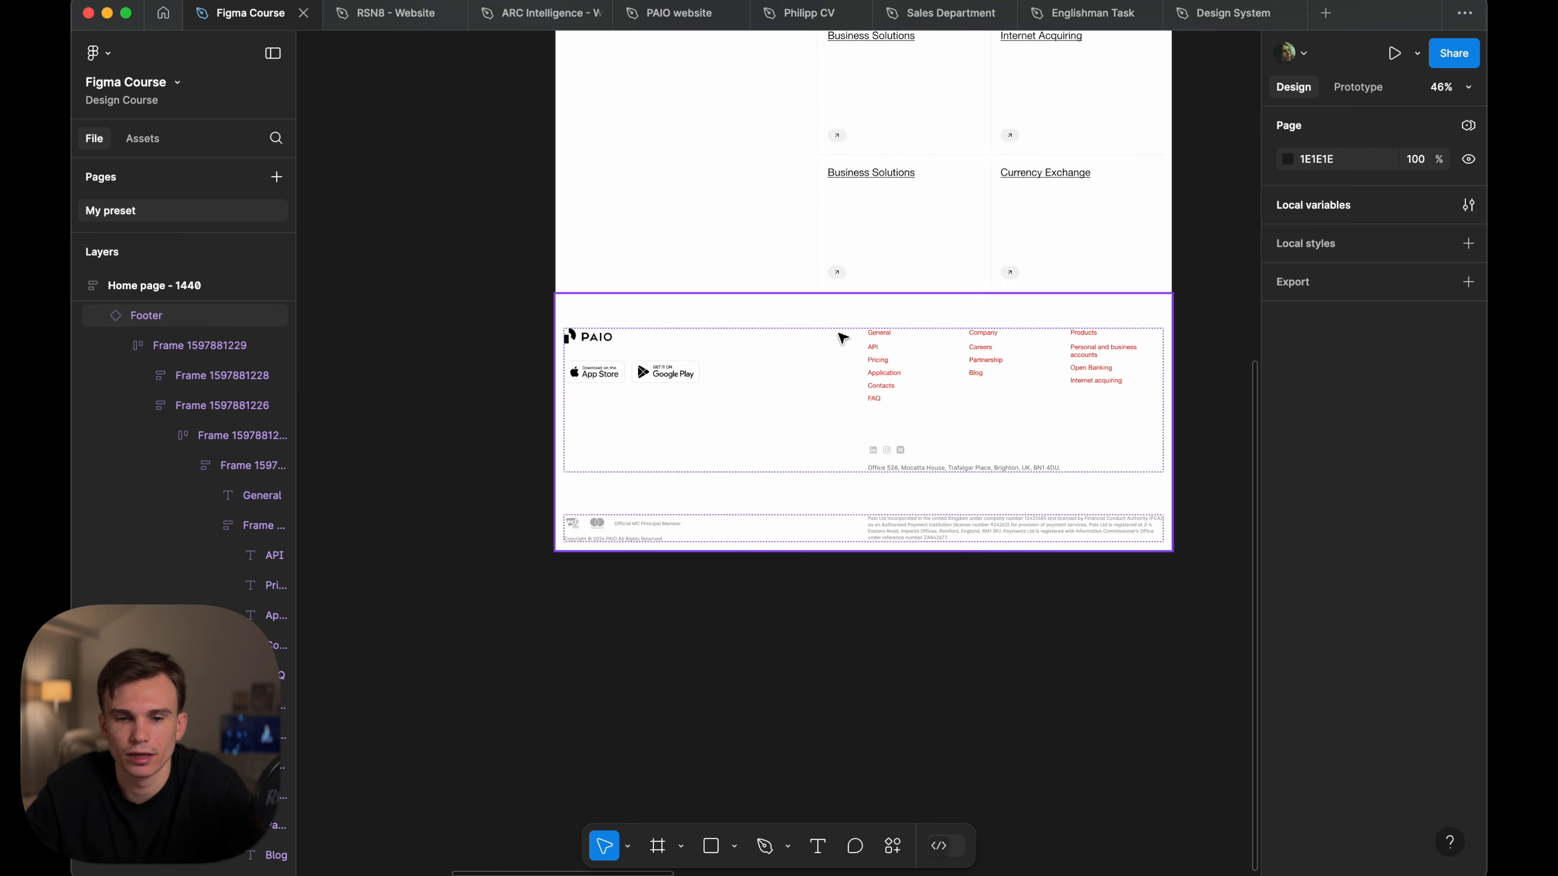
{"action": "left_click", "coordinate": [896, 337]}
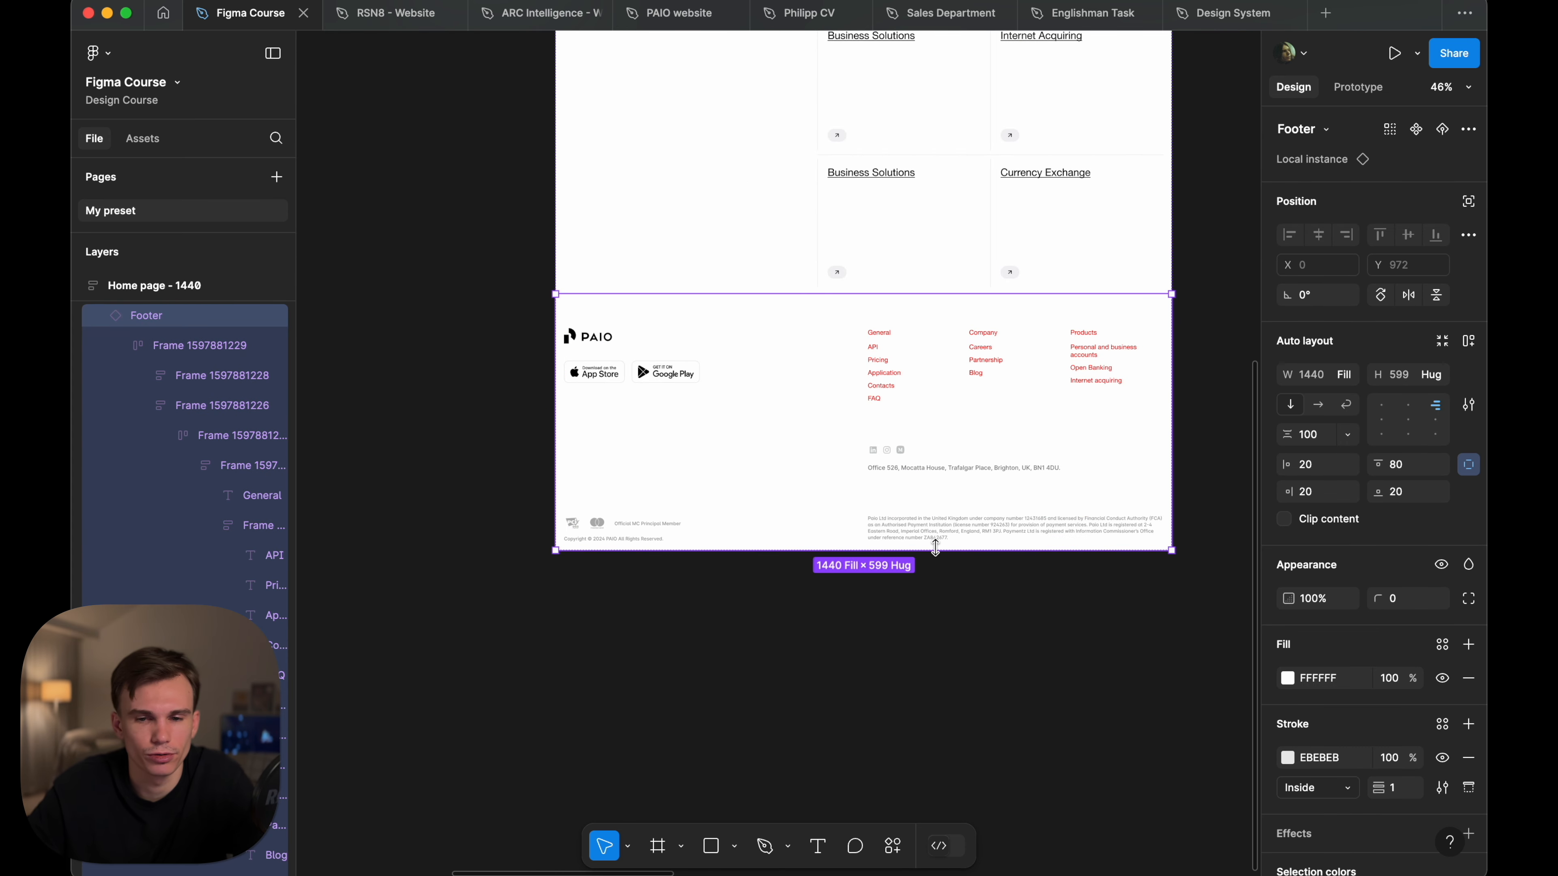
{"action": "scroll", "coordinate": [774, 390], "scroll_direction": "left", "scroll_amount": 10}
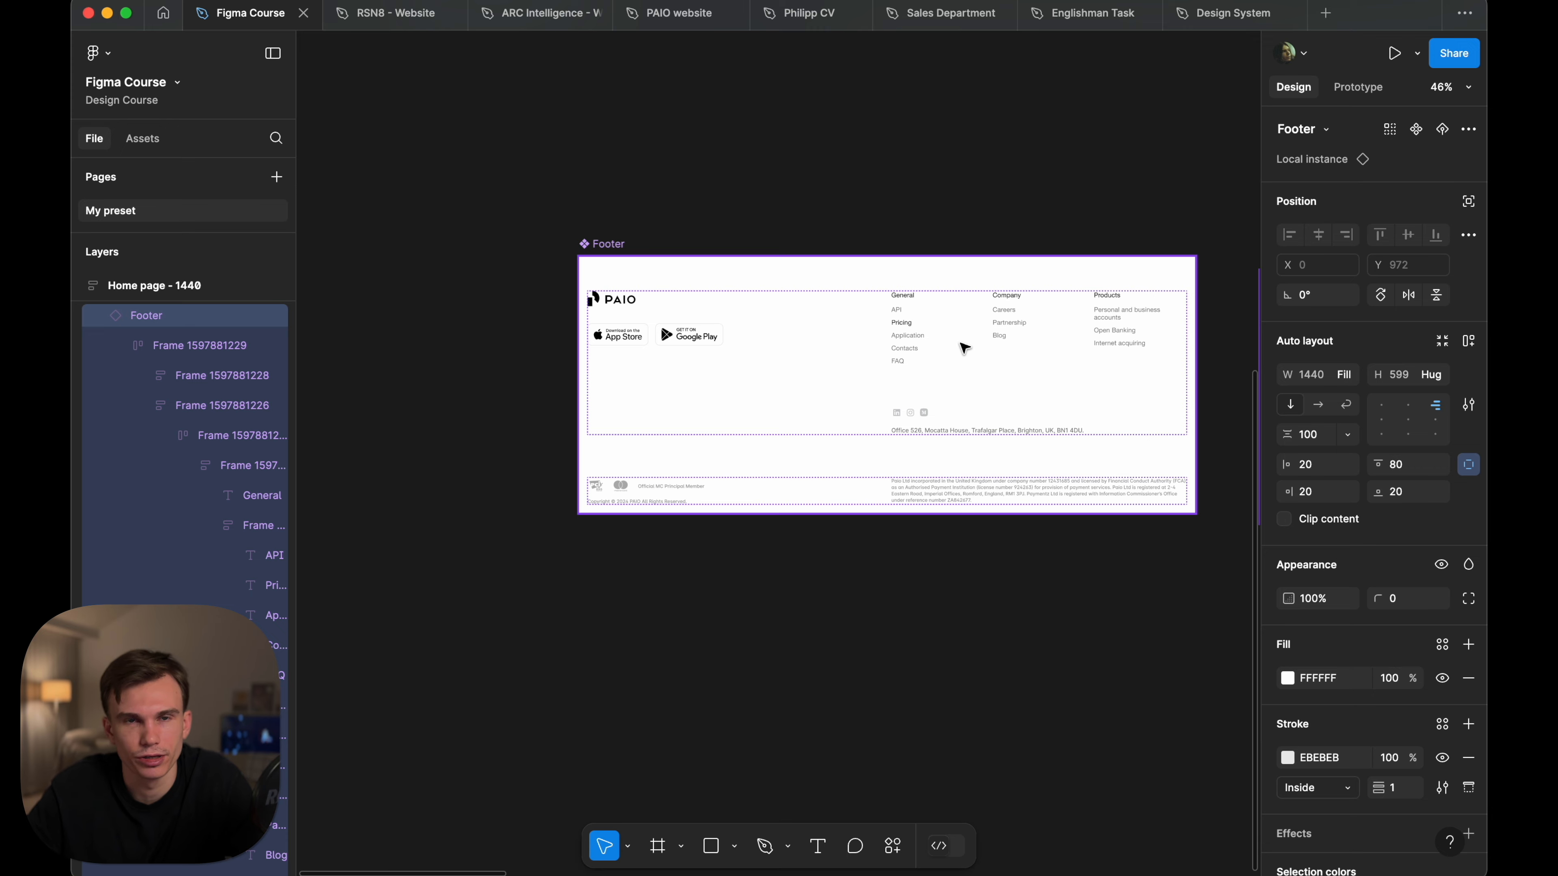
{"action": "scroll", "coordinate": [965, 348], "scroll_direction": "right", "scroll_amount": 10}
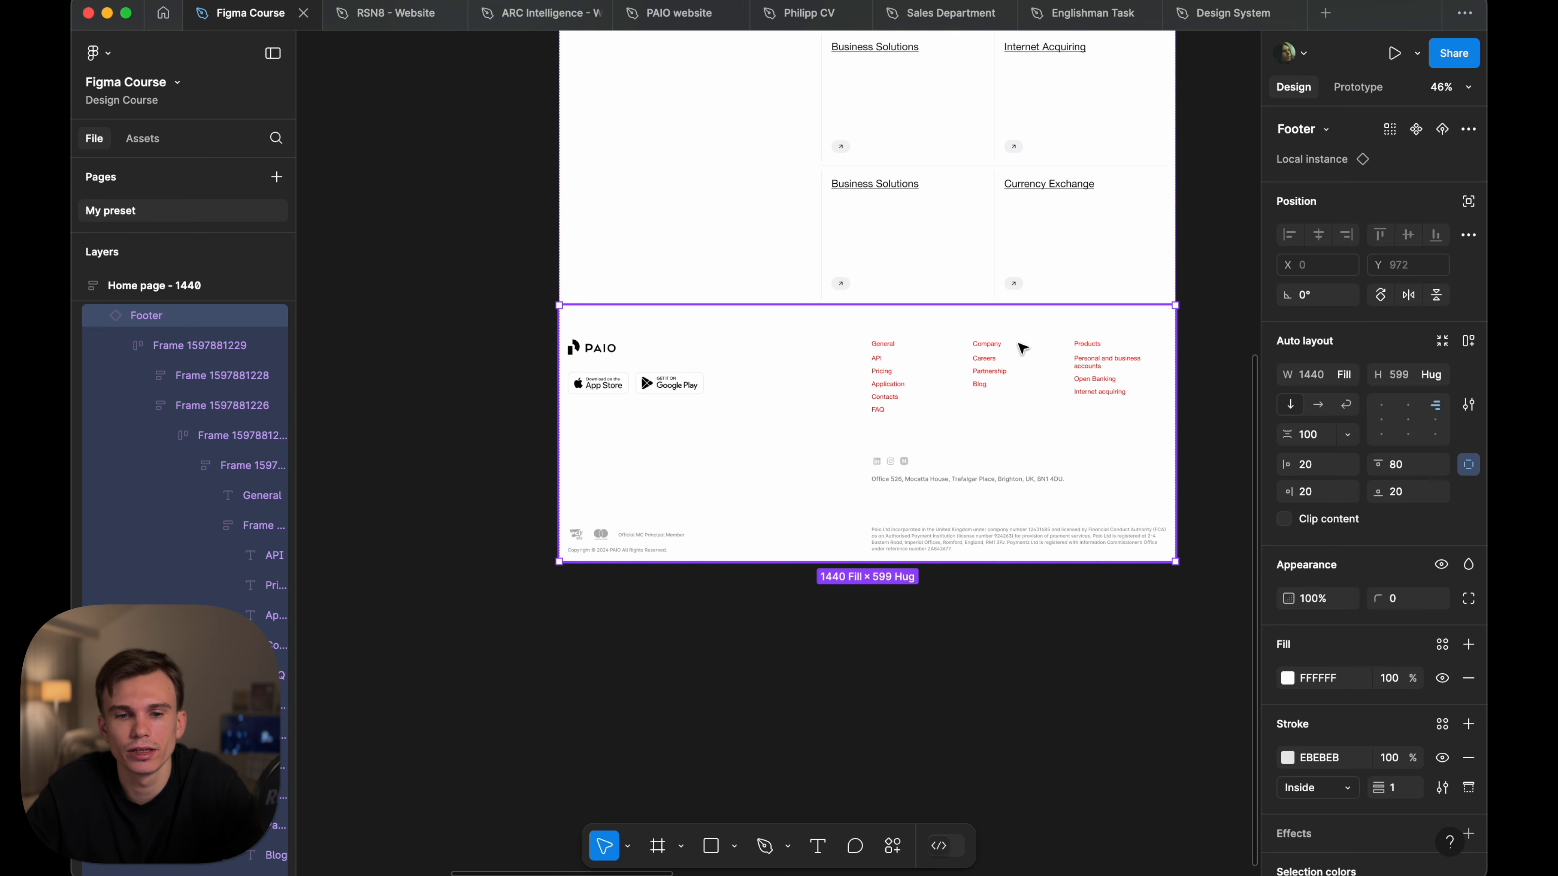
- Push the home page footer instance's color overrides to the main Footer component and check the main component
{"action": "key", "text": "shift+2"}
{"action": "left_click", "coordinate": [1467, 129]}
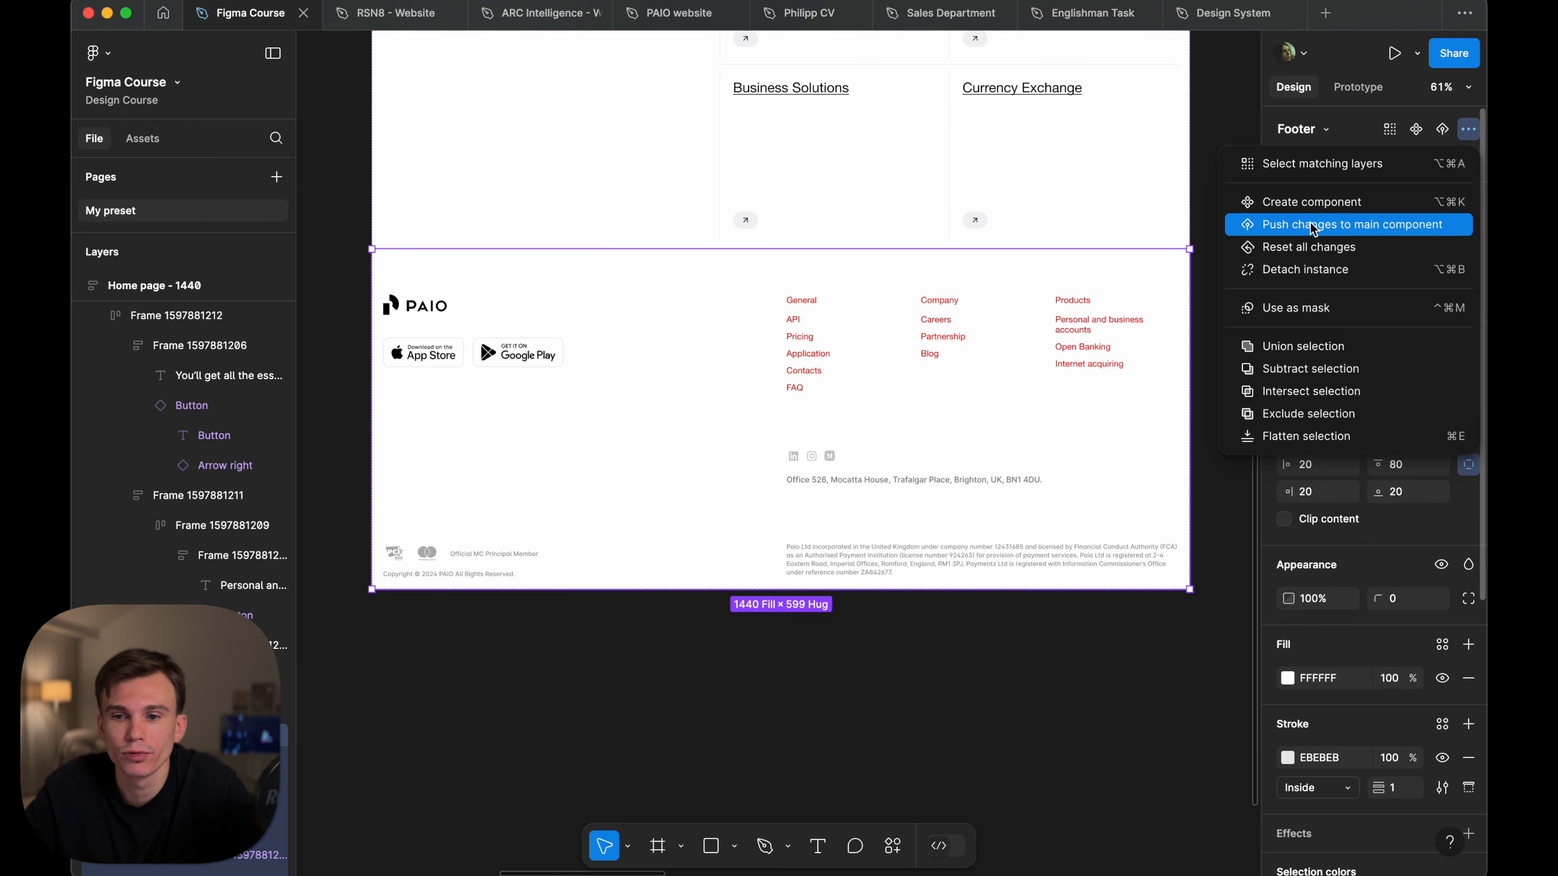
{"action": "left_click", "coordinate": [1388, 226]}
{"action": "scroll", "coordinate": [1188, 344], "scroll_direction": "left", "scroll_amount": 10}
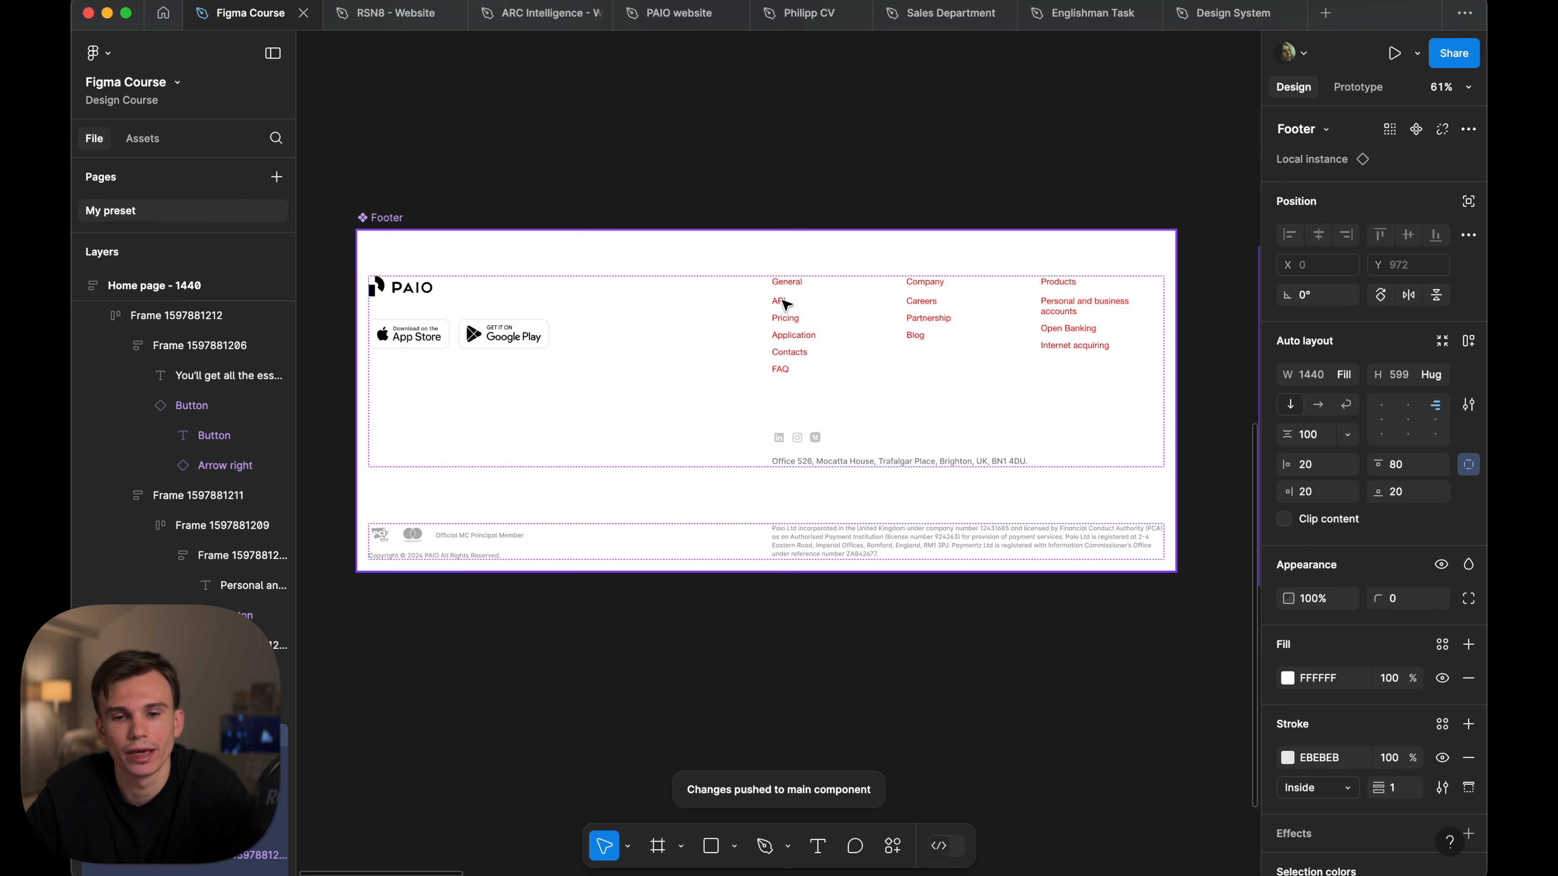
{"action": "scroll", "coordinate": [644, 171], "scroll_direction": "down", "scroll_amount": 5}
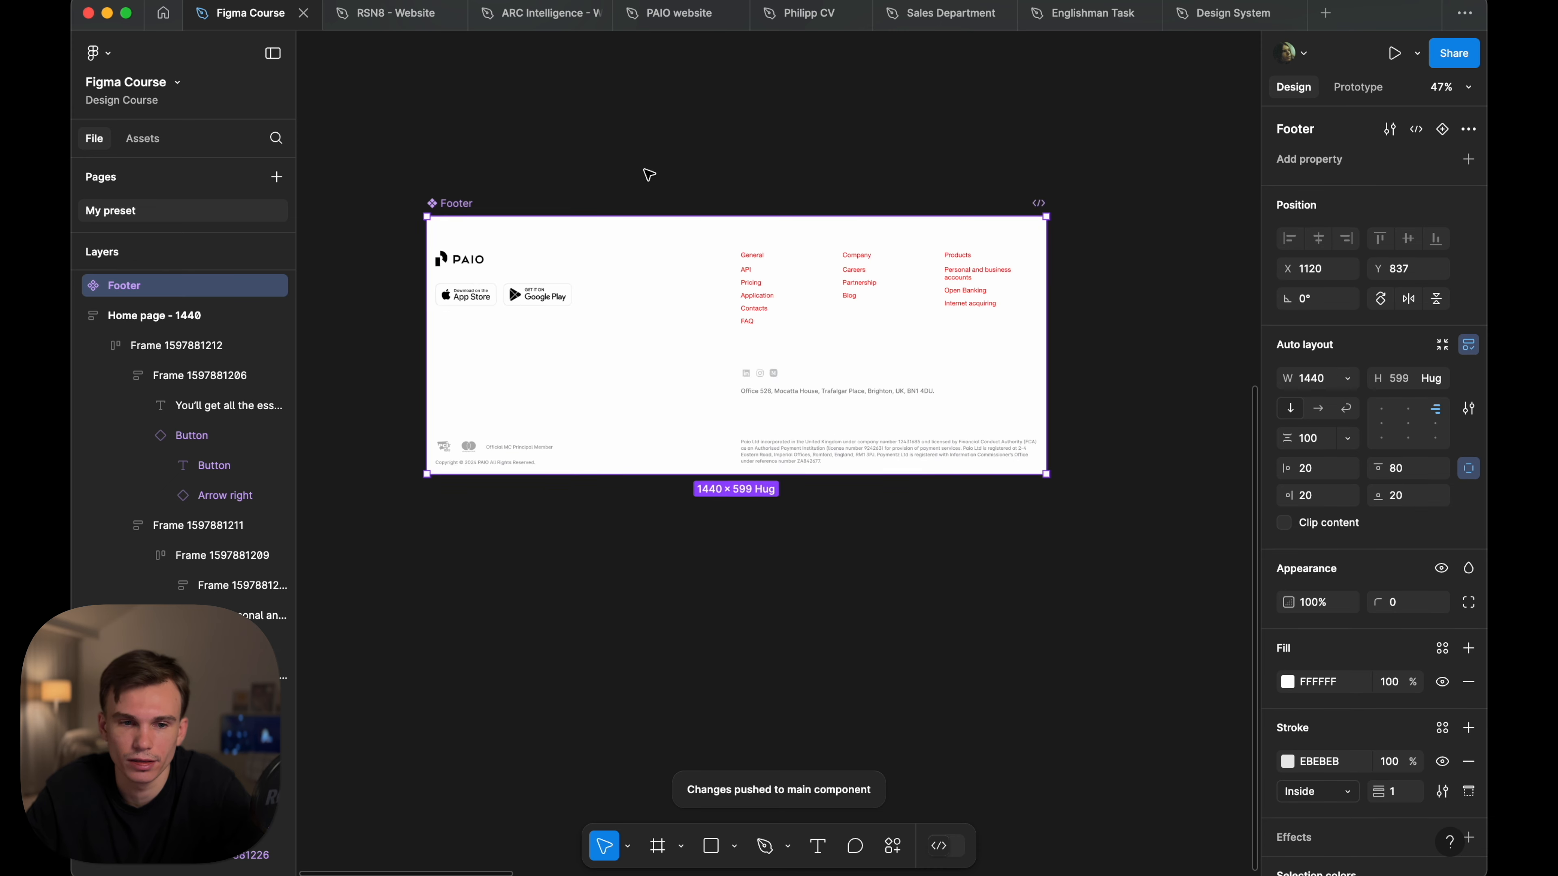
{"action": "scroll", "coordinate": [790, 172], "scroll_direction": "right", "scroll_amount": 5}
- Undo the push to the main Footer component and the red fill on the home page instance's heading and link columns
{"action": "left_click", "coordinate": [789, 171]}
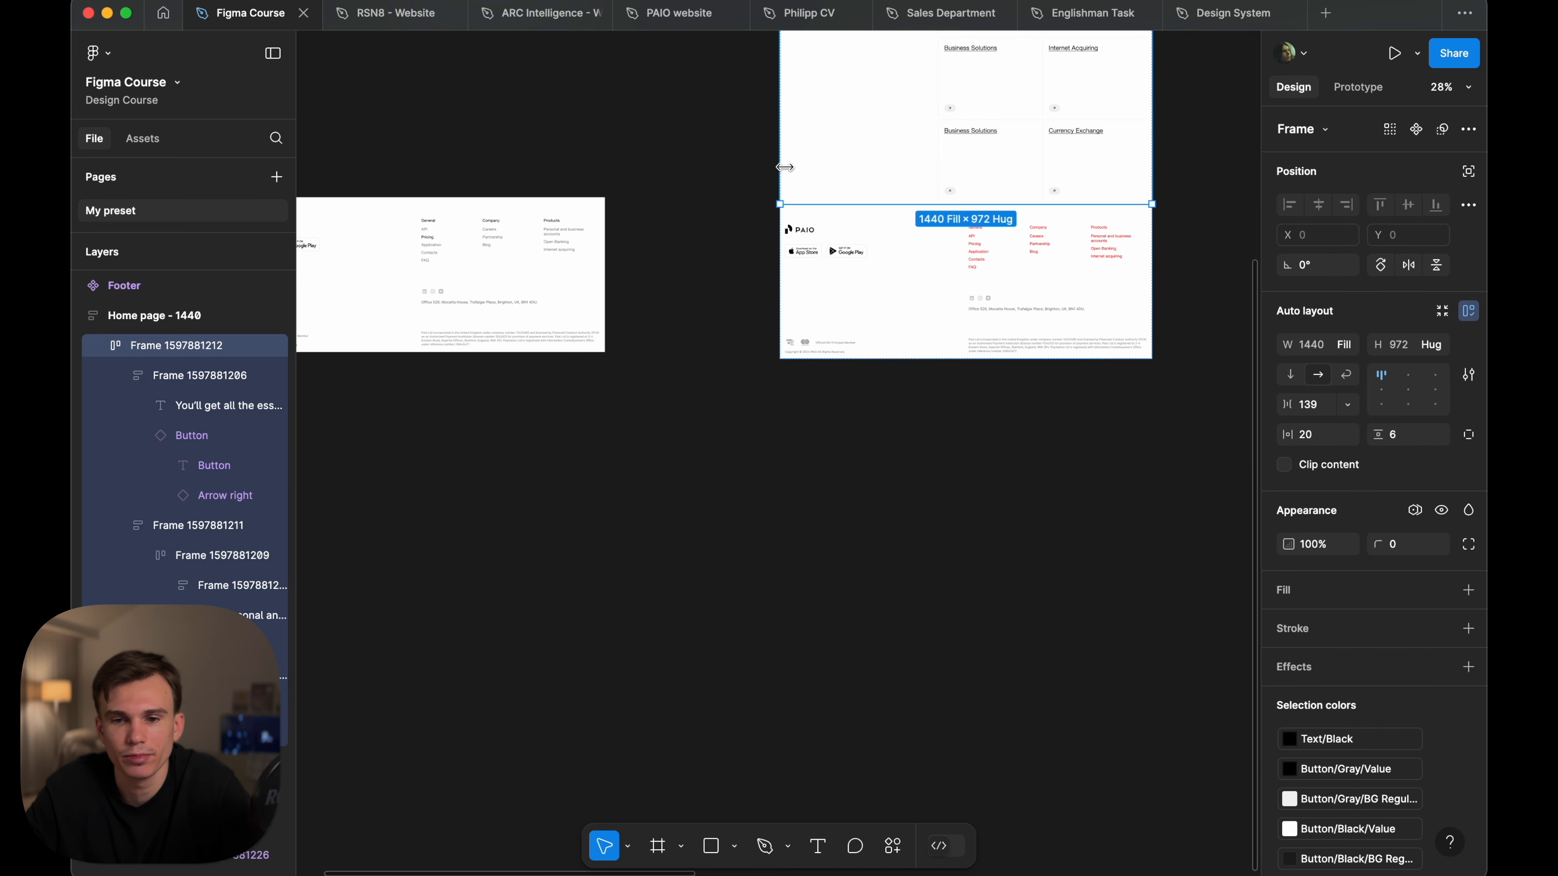
{"action": "key", "text": "Escape"}
{"action": "key", "text": "super+z"}
{"action": "key", "text": "super+z"}
{"action": "key", "text": "super+z"}
{"action": "key", "text": "super+z"}
{"action": "key", "text": "super+z"}
{"action": "key", "text": "super+z"}
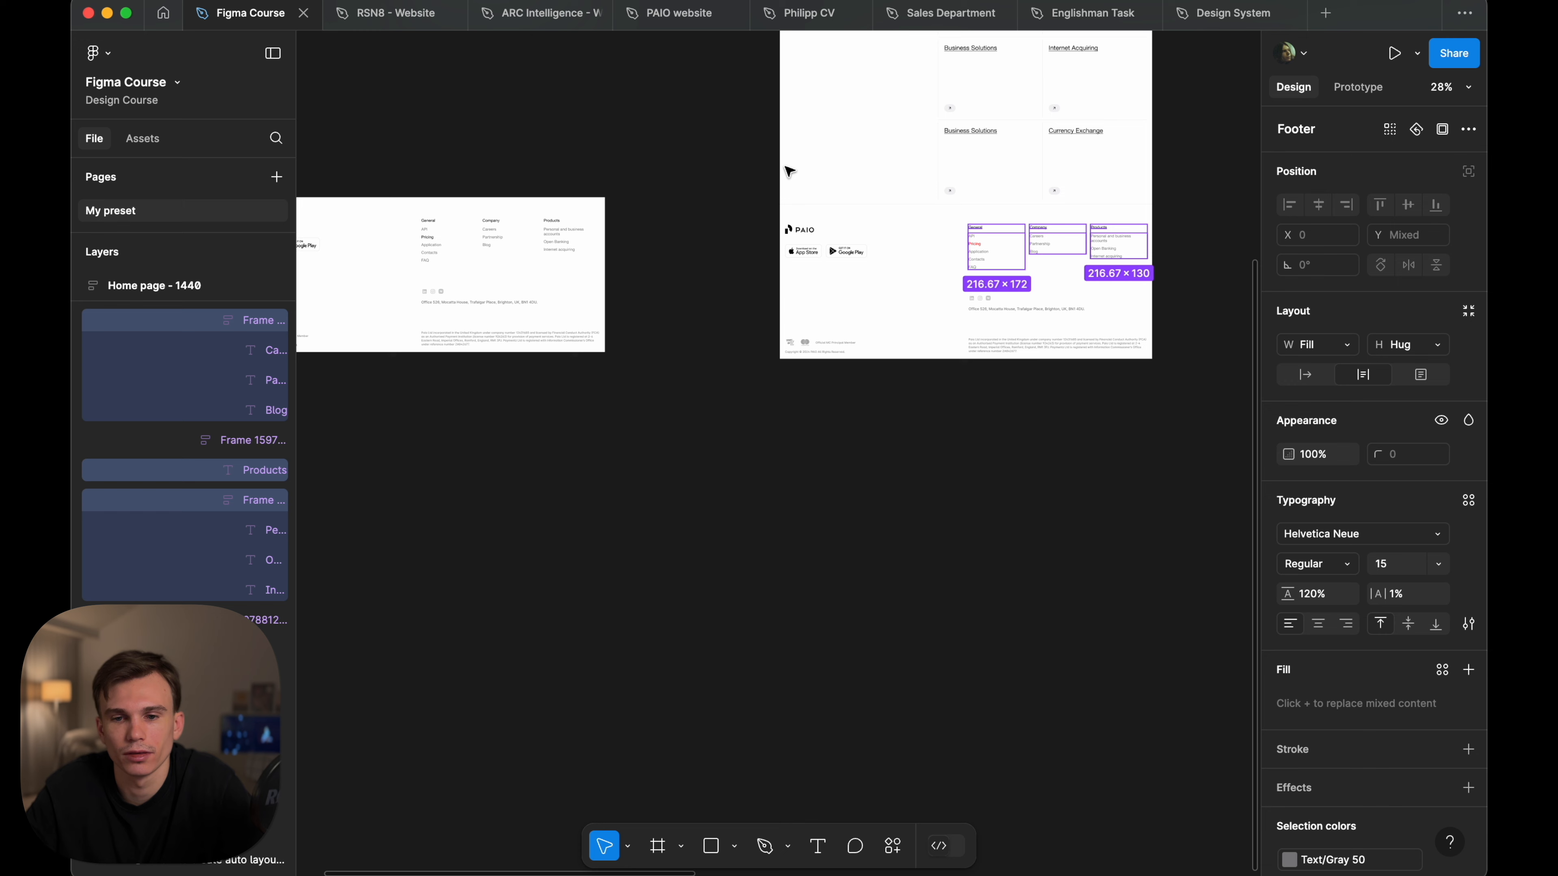
- Duplicate the home page's footer instance below the page frame and set the Pricing link's fill to black in both instances
{"action": "left_click", "coordinate": [769, 402]}
{"action": "left_click_drag", "start_coordinate": [957, 334], "coordinate": [966, 614]}
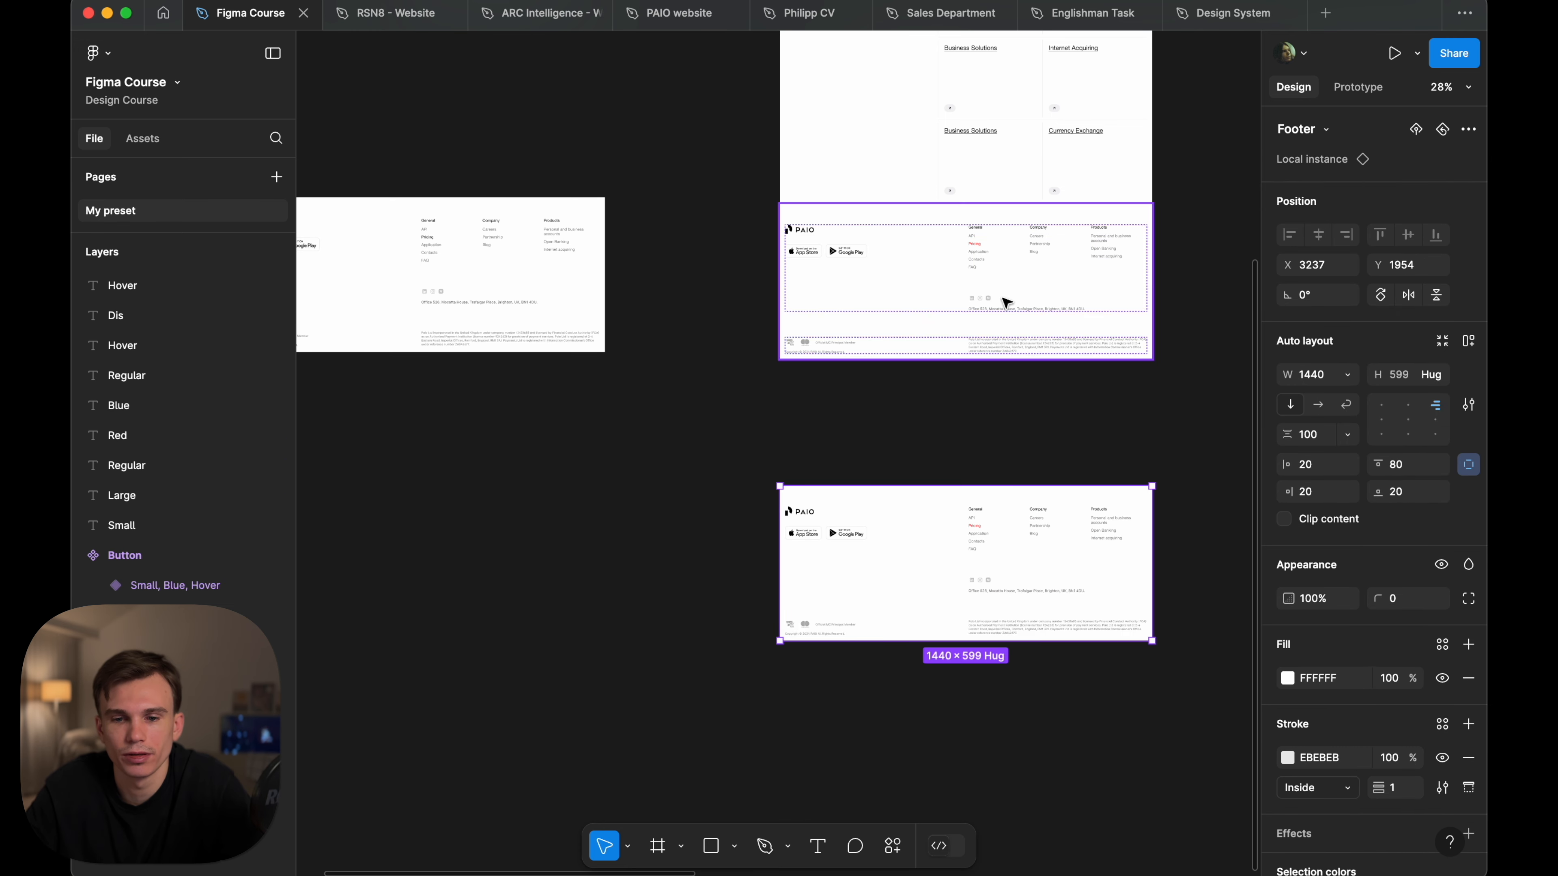
{"action": "left_click", "coordinate": [977, 245], "text": "super"}
{"action": "left_click", "coordinate": [1288, 702]}
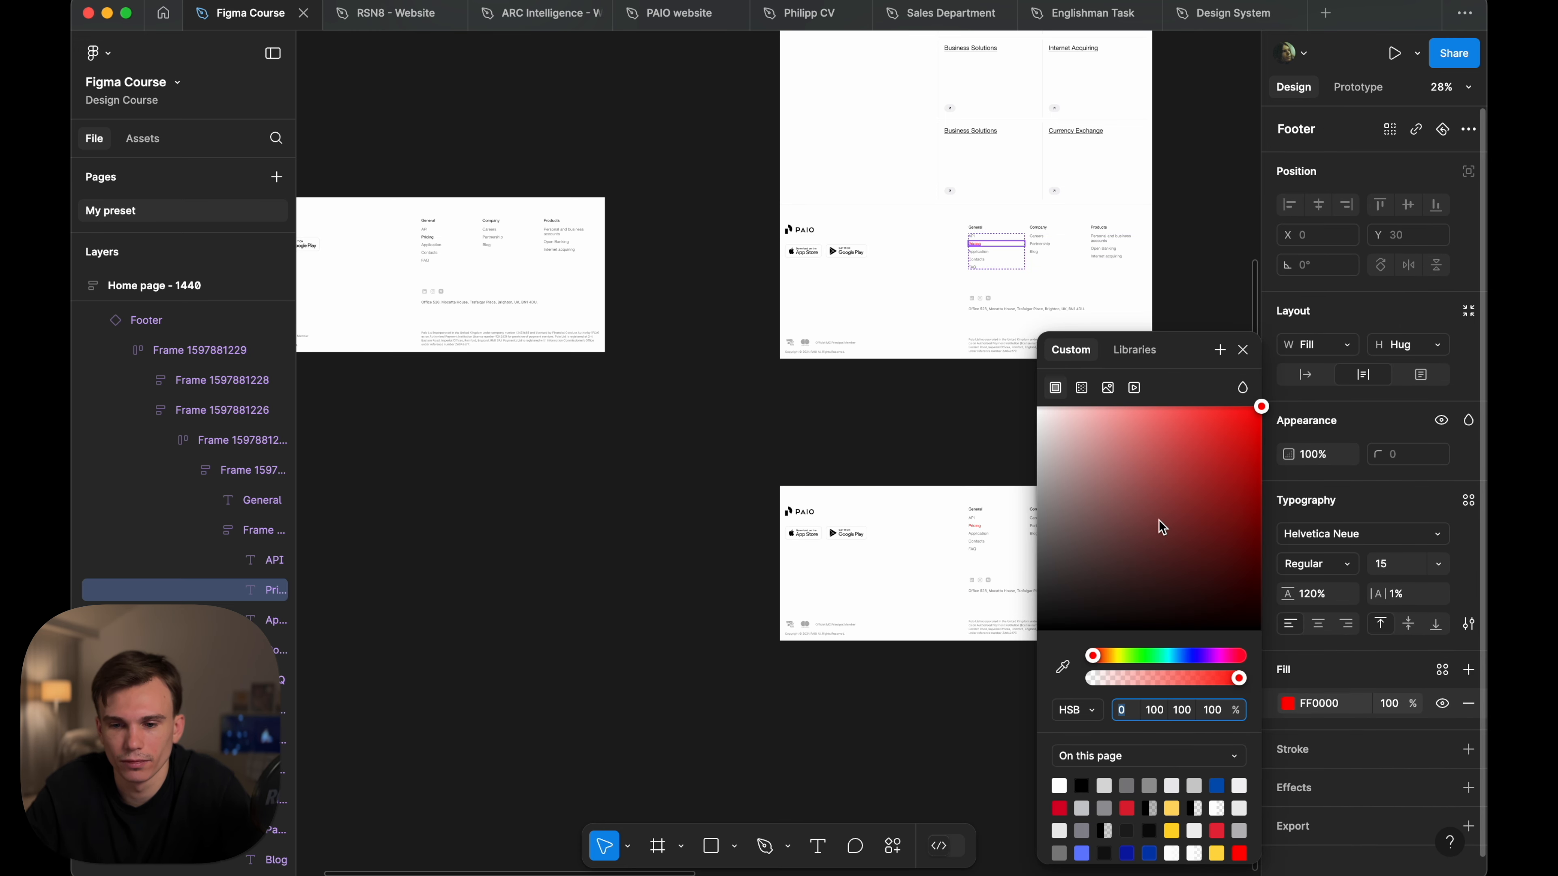
{"action": "left_click_drag", "start_coordinate": [1163, 527], "coordinate": [956, 859]}
{"action": "left_click", "coordinate": [975, 526], "text": "super"}
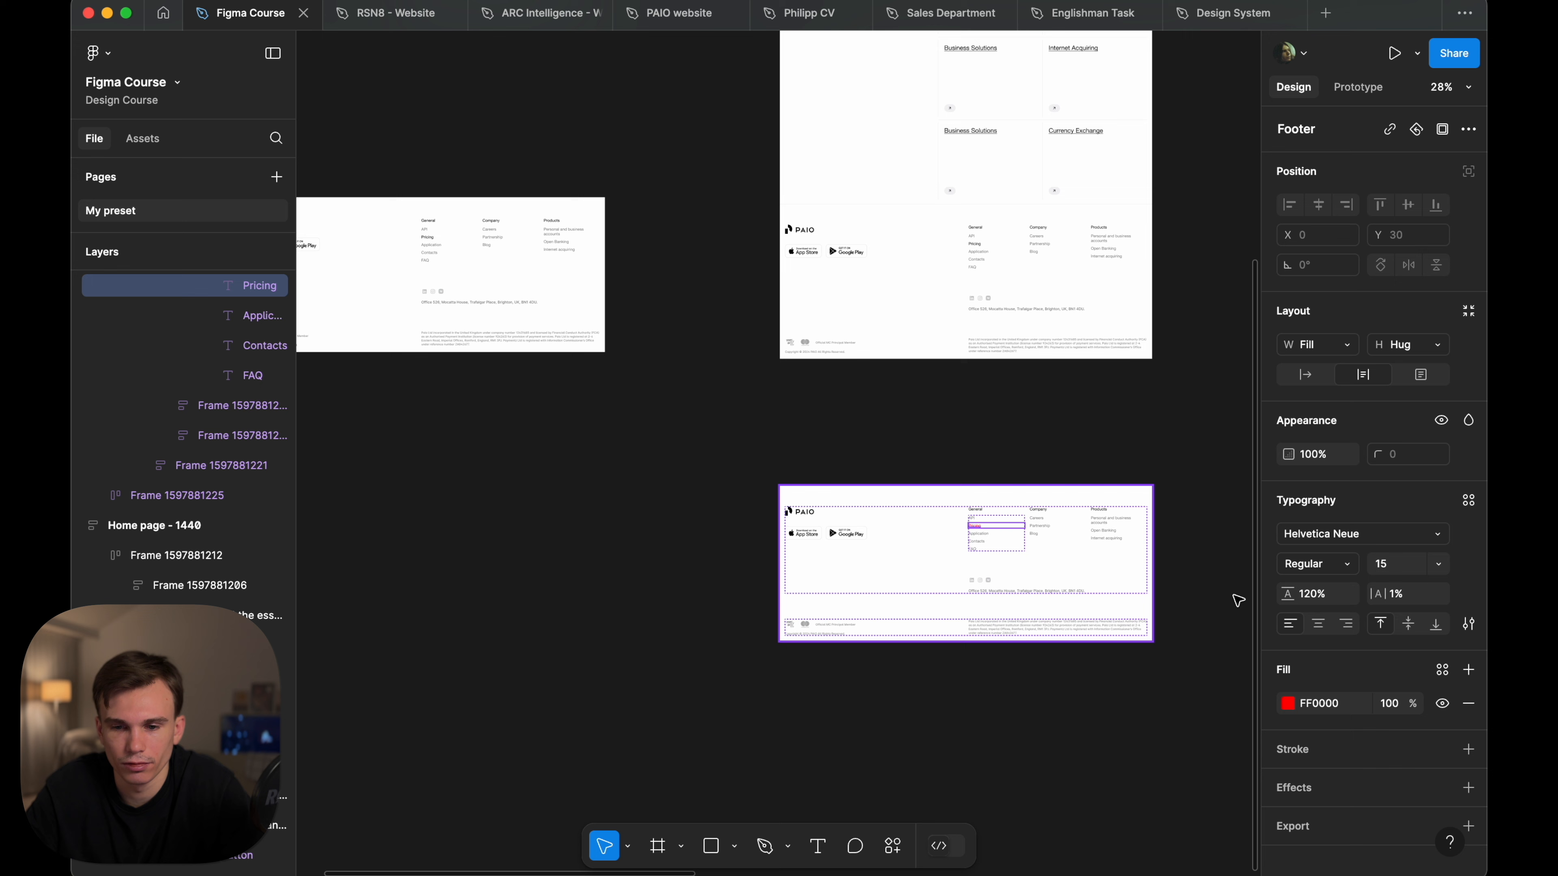
{"action": "left_click", "coordinate": [1288, 703]}
{"action": "left_click_drag", "start_coordinate": [1165, 528], "coordinate": [994, 694]}
{"action": "left_click", "coordinate": [661, 423]}
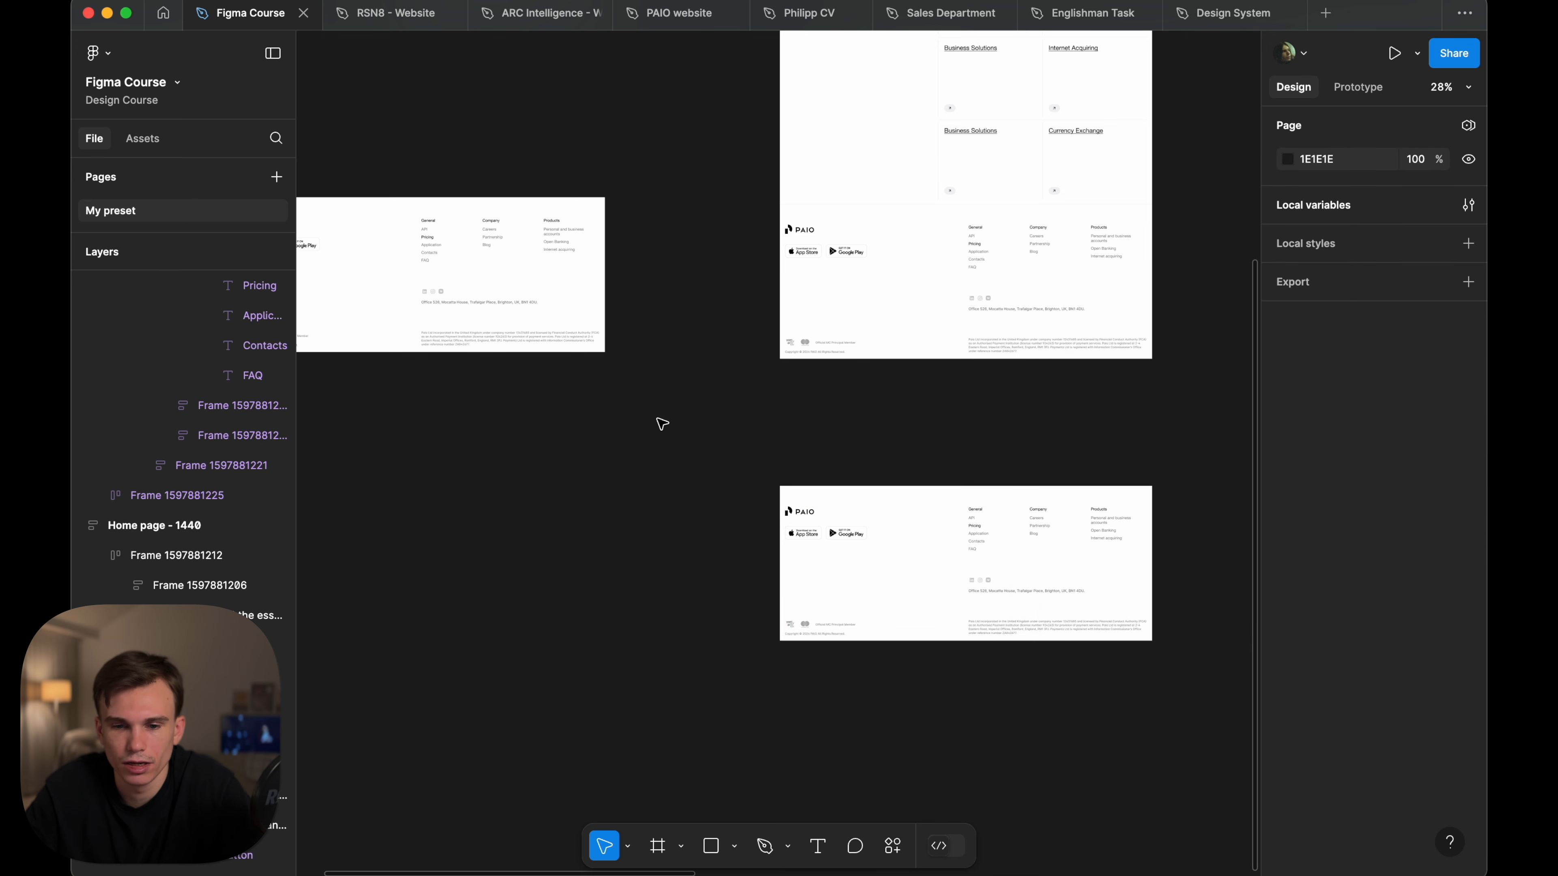
- Detach all color styles from the links, icons and address frame in the main Footer component
{"action": "left_click", "coordinate": [312, 245], "text": "super"}
{"action": "left_click", "coordinate": [383, 245], "text": "super"}
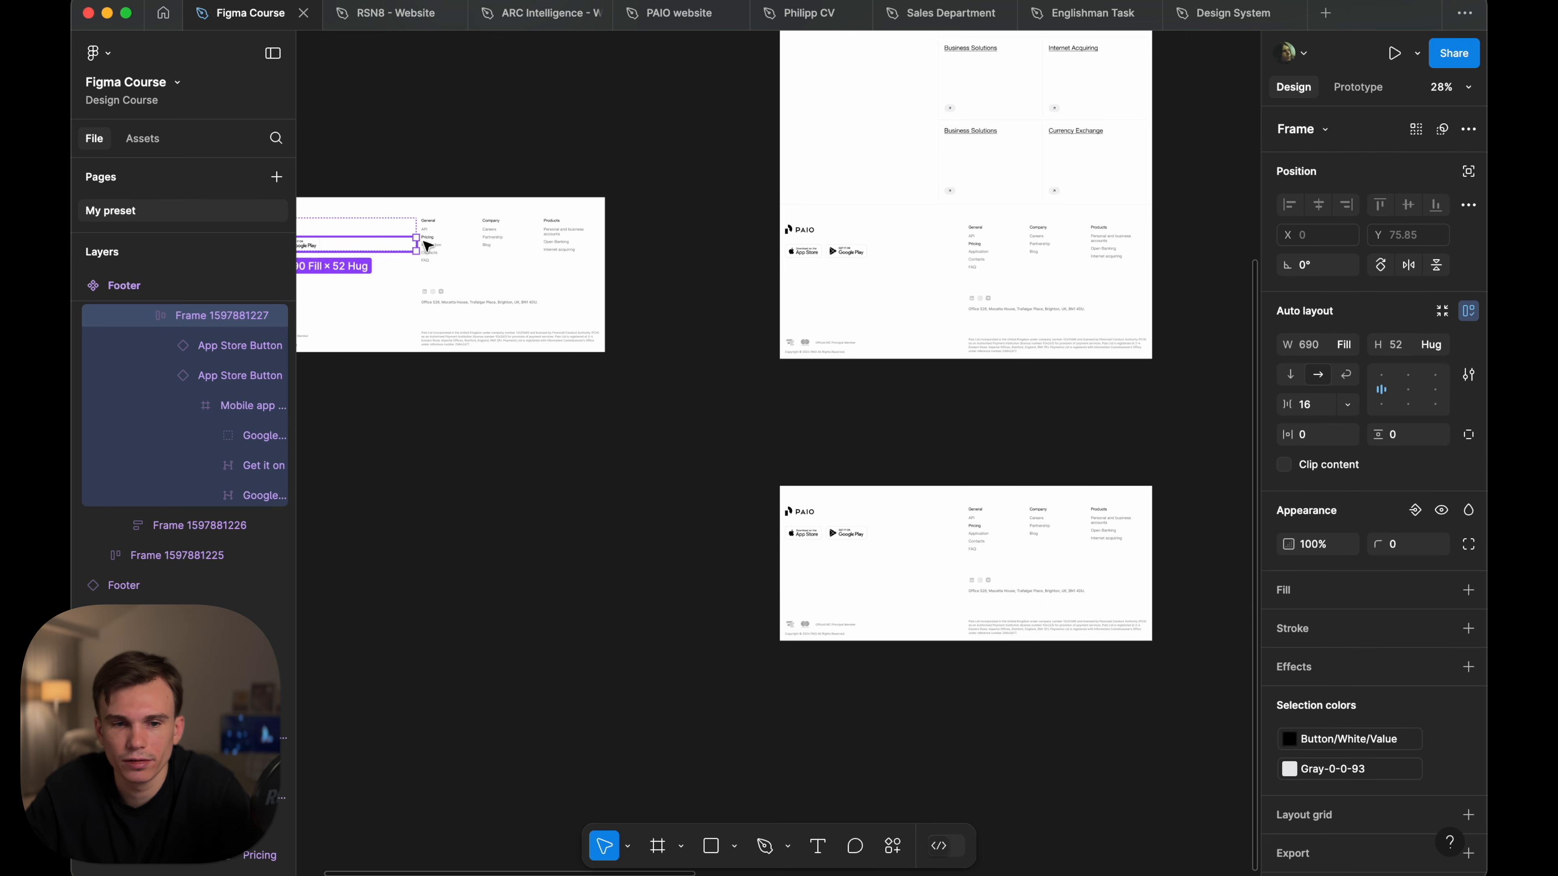
{"action": "left_click", "coordinate": [445, 242]}
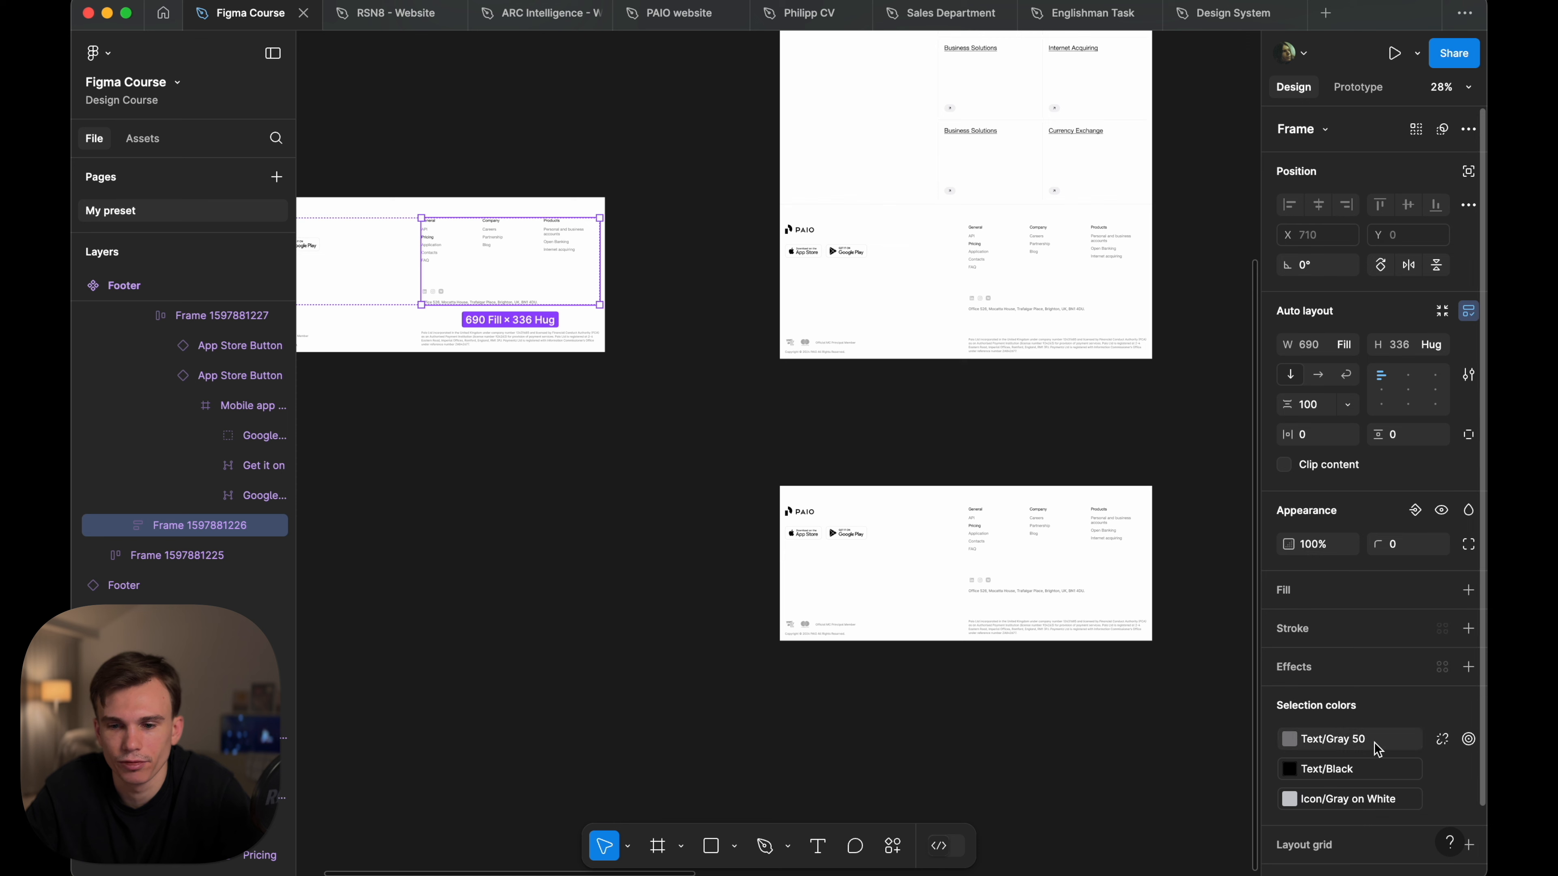
{"action": "left_click", "coordinate": [1445, 740]}
{"action": "left_click", "coordinate": [1444, 740]}
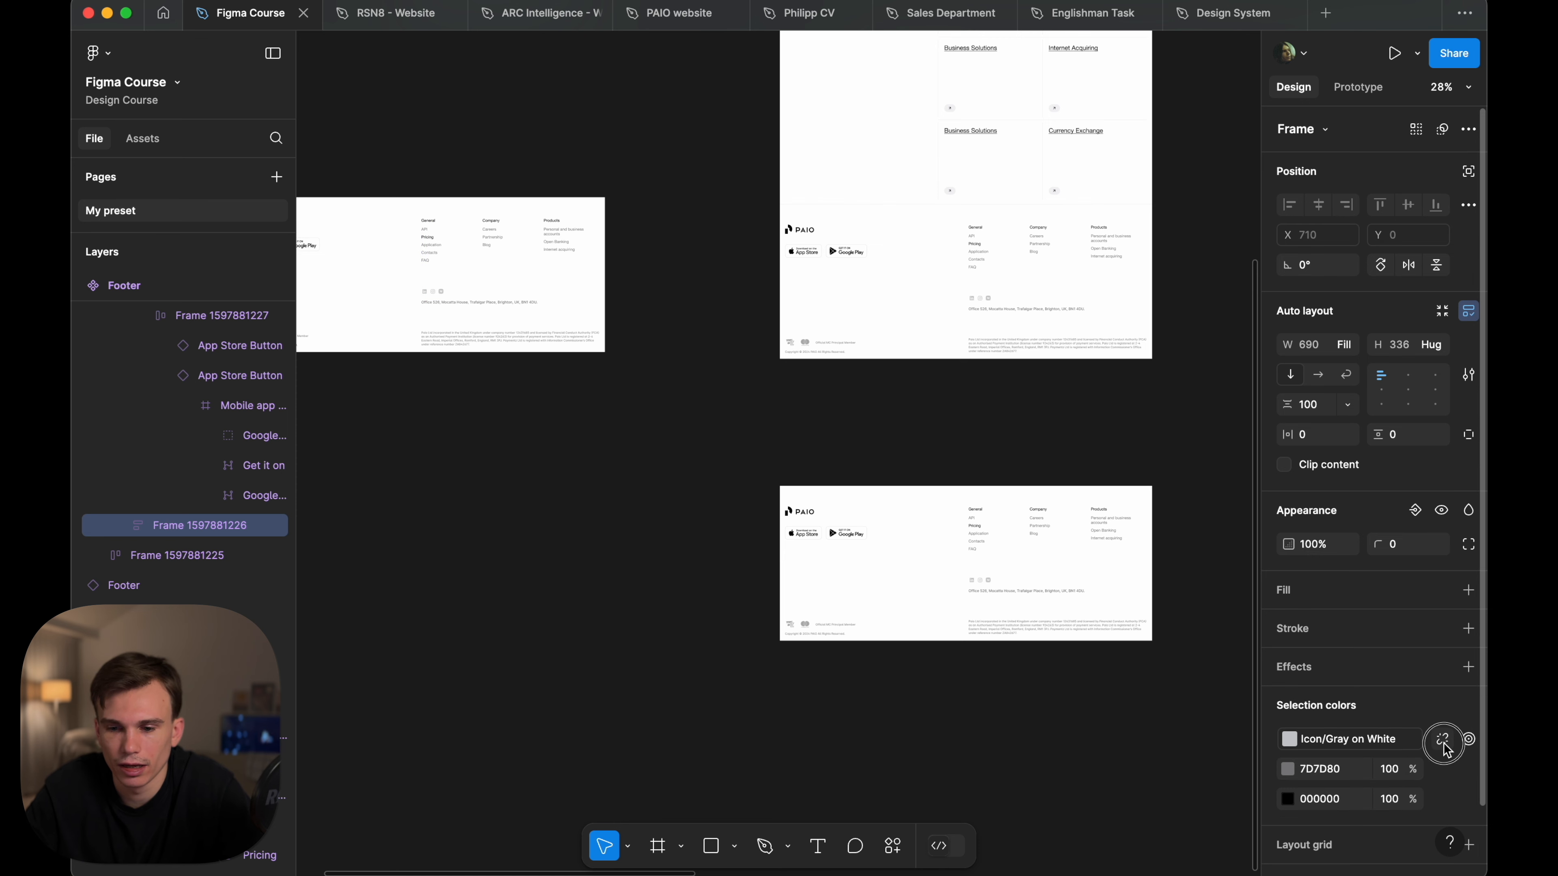
{"action": "left_click", "coordinate": [1444, 740]}
- Change the frame's black color to FF0000 and its gray 7D7D80 color to blue 002BFF in the main Footer component
{"action": "left_click", "coordinate": [1287, 768]}
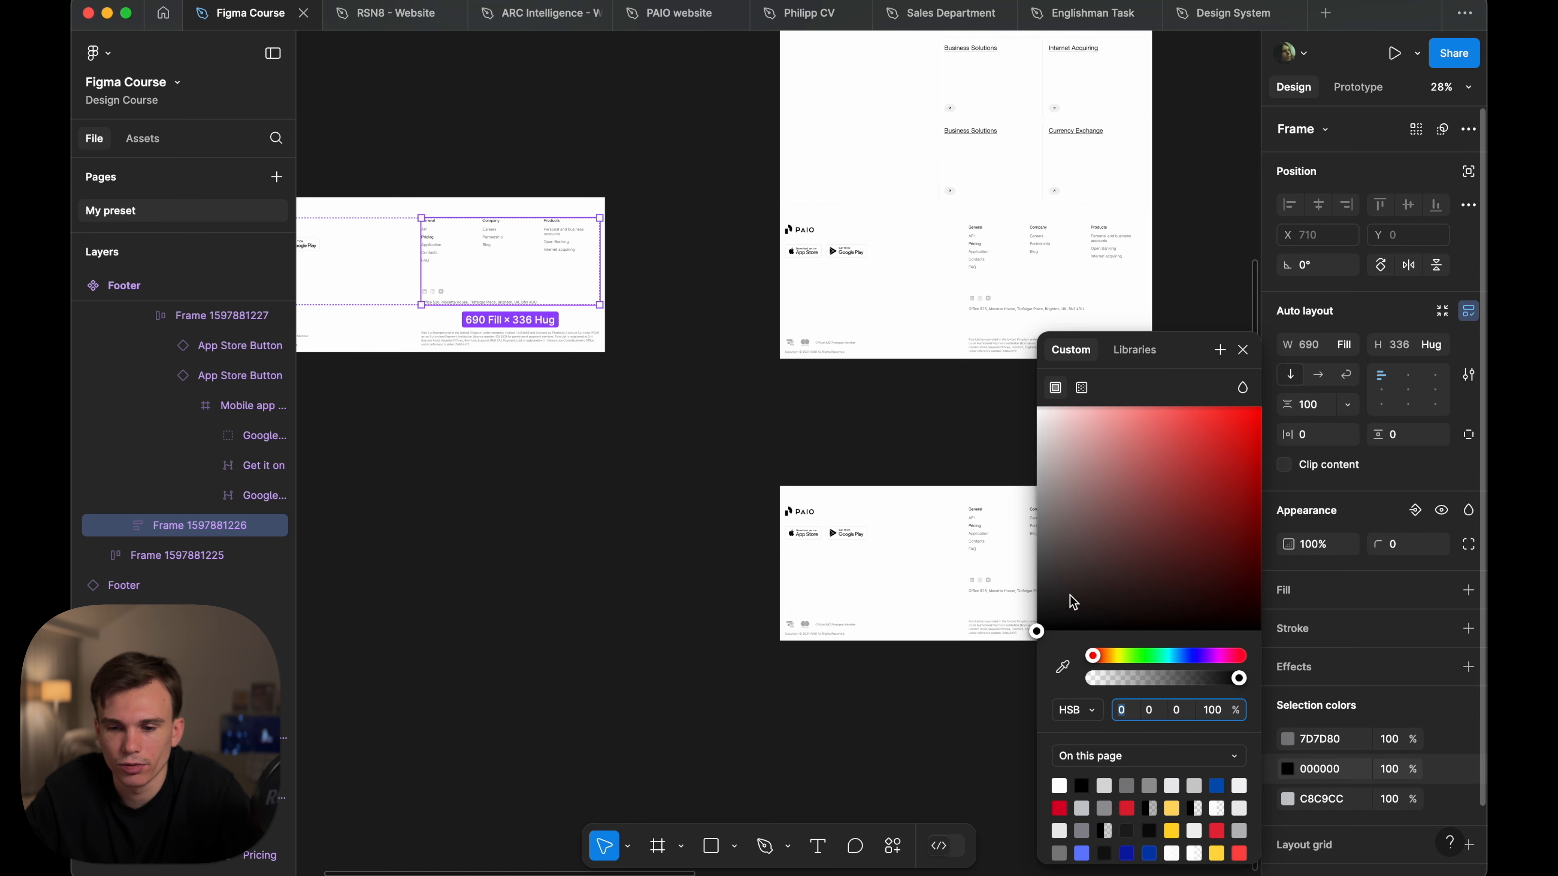
{"action": "left_click", "coordinate": [1258, 407]}
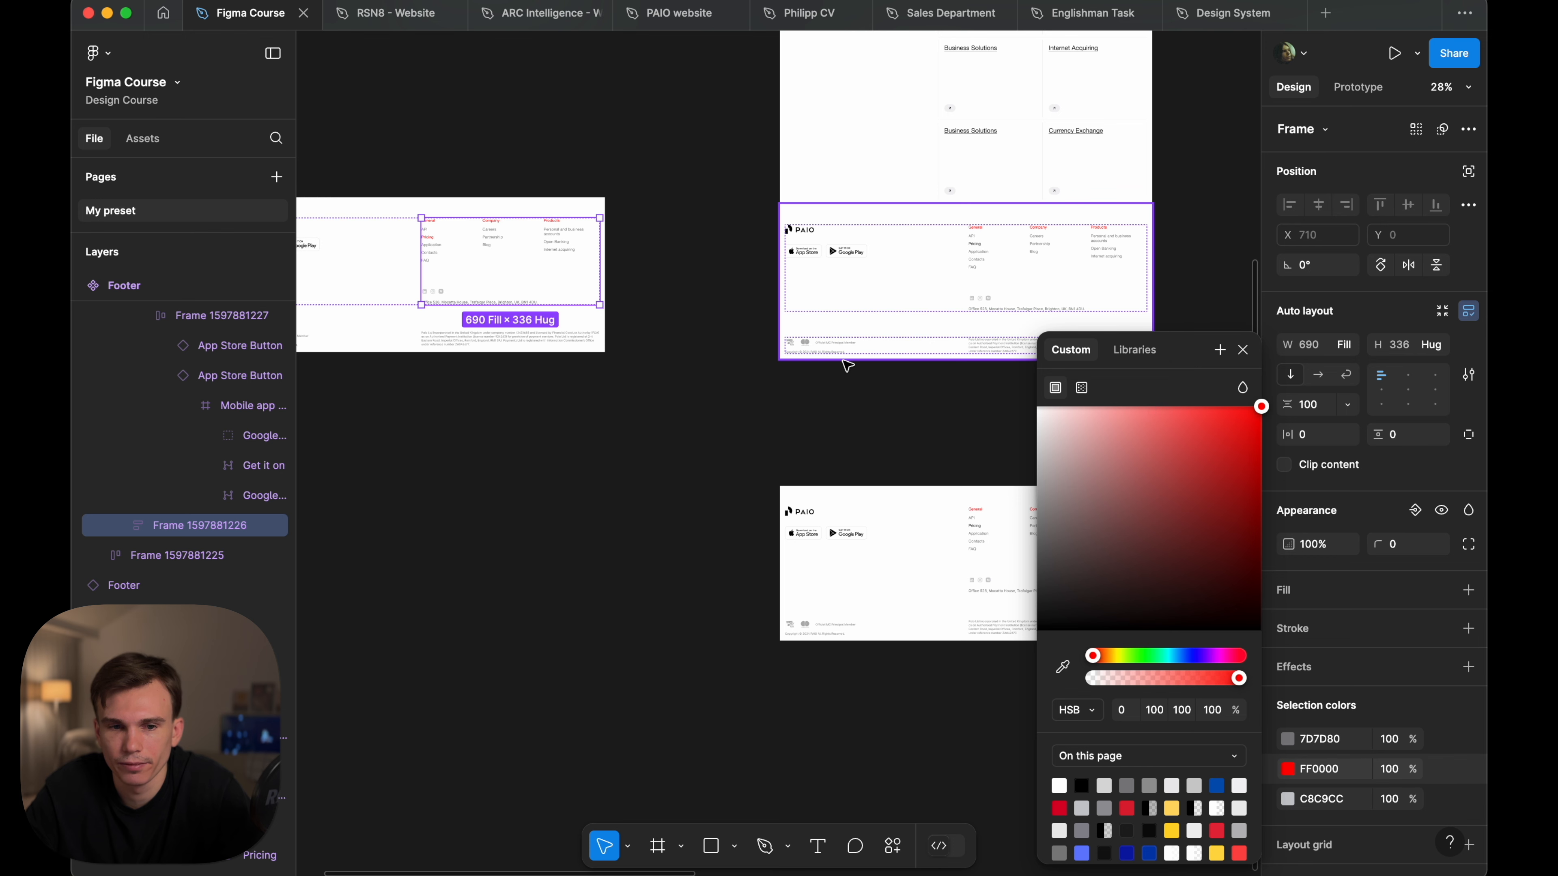
{"action": "left_click", "coordinate": [1288, 739]}
{"action": "left_click_drag", "start_coordinate": [1122, 491], "coordinate": [1294, 337]}
- Examine which of the main component's new colors the home page's footer instance and its copy inherit
{"action": "left_click", "coordinate": [917, 344]}
{"action": "scroll", "coordinate": [949, 331], "scroll_direction": "right", "scroll_amount": 2}
{"action": "scroll", "coordinate": [949, 331], "scroll_direction": "up", "scroll_amount": 2}
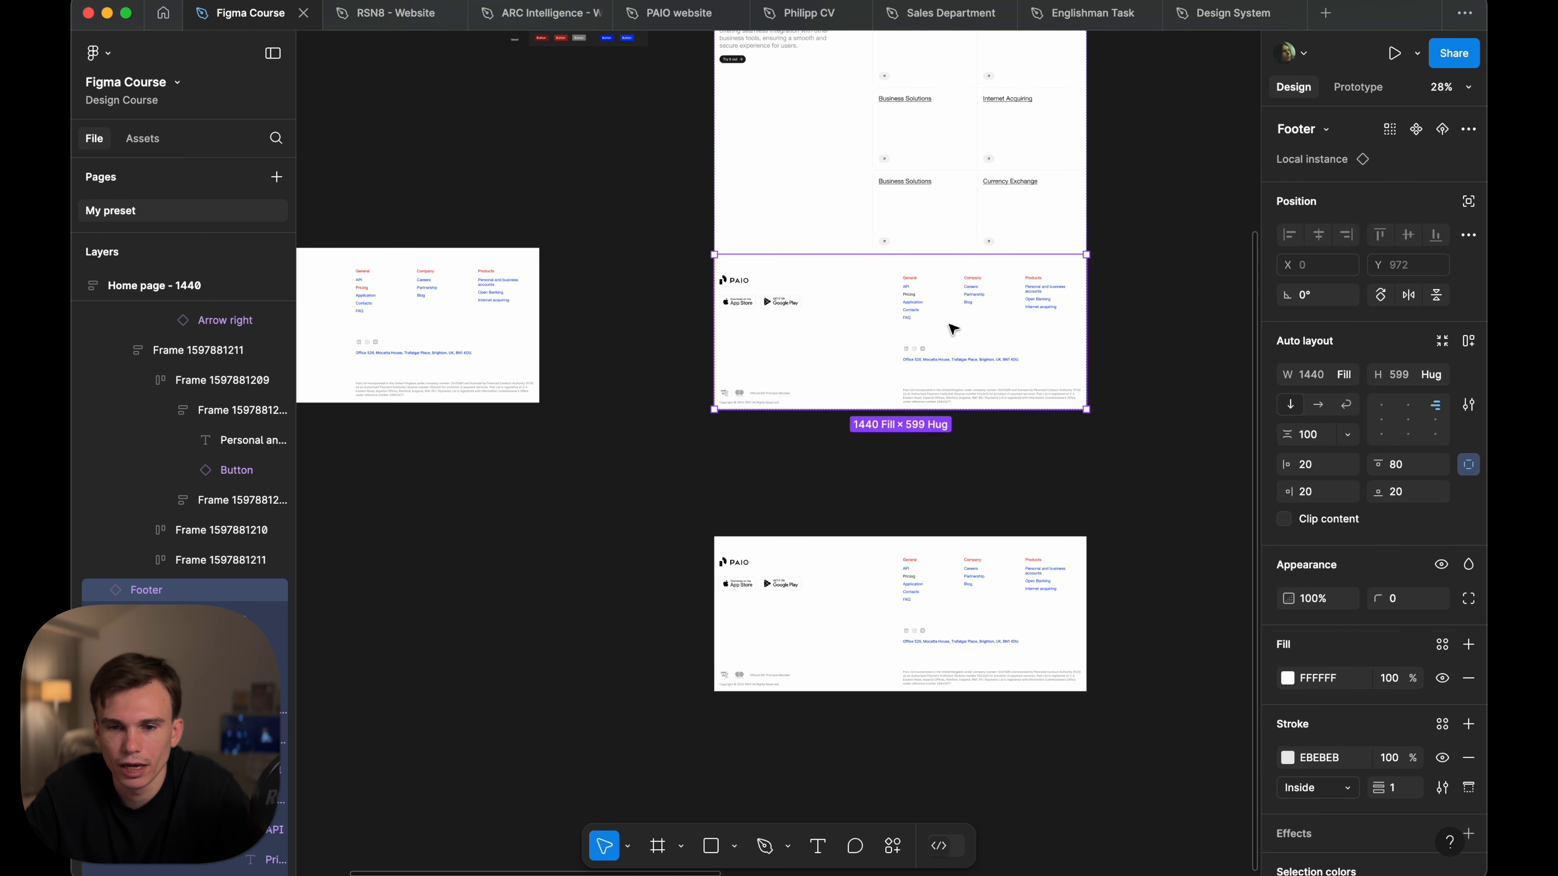
{"action": "scroll", "coordinate": [1025, 362], "scroll_direction": "up", "scroll_amount": 5}
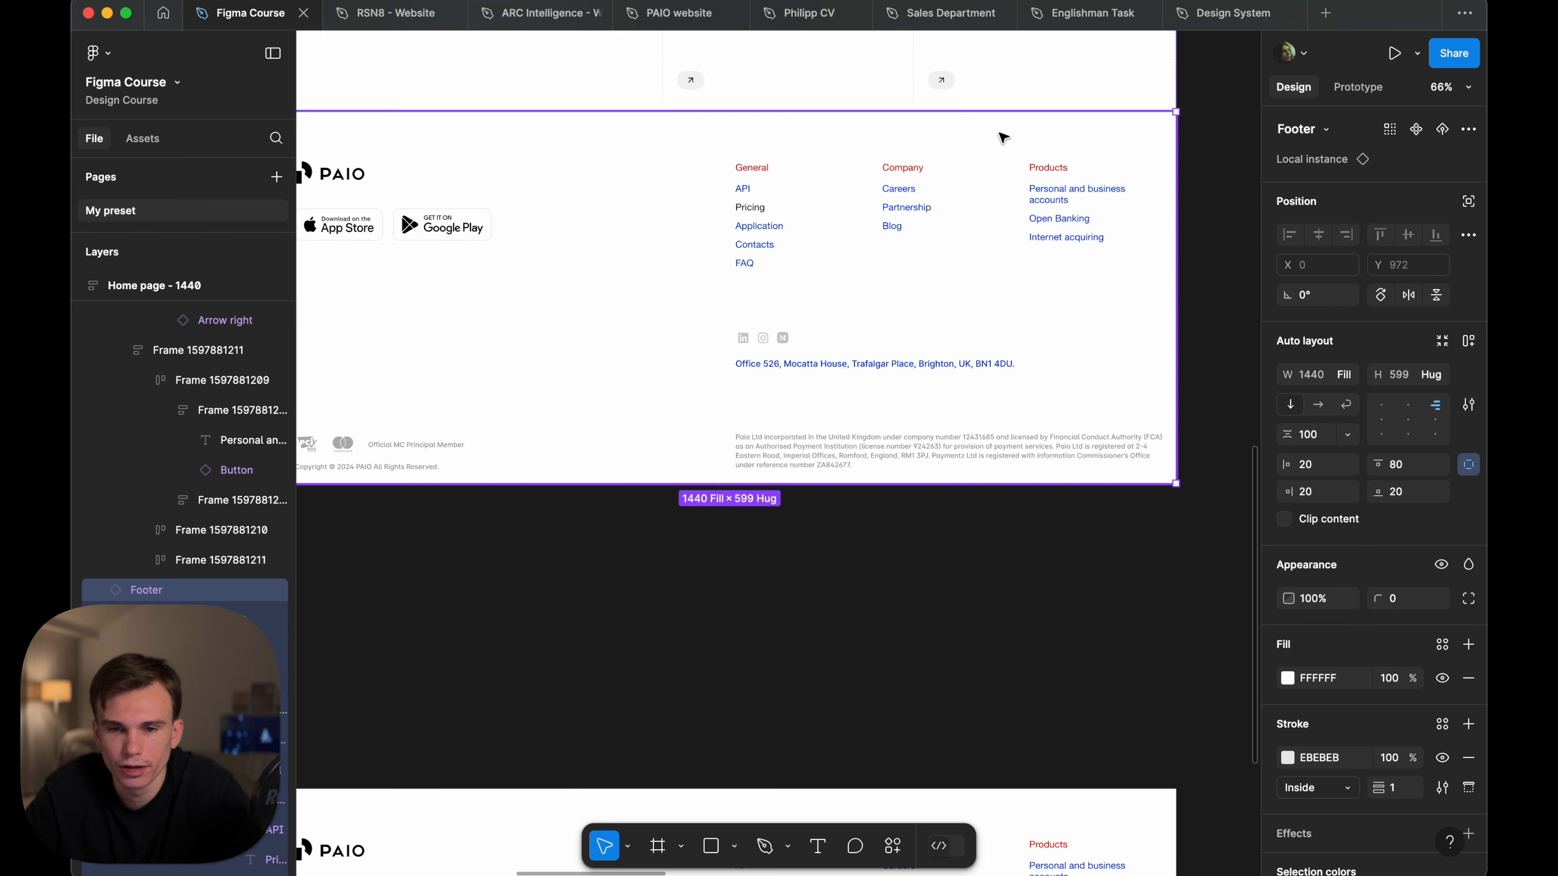
{"action": "scroll", "coordinate": [1003, 139], "scroll_direction": "down", "scroll_amount": 10}
{"action": "scroll", "coordinate": [935, 509], "scroll_direction": "down", "scroll_amount": 5}
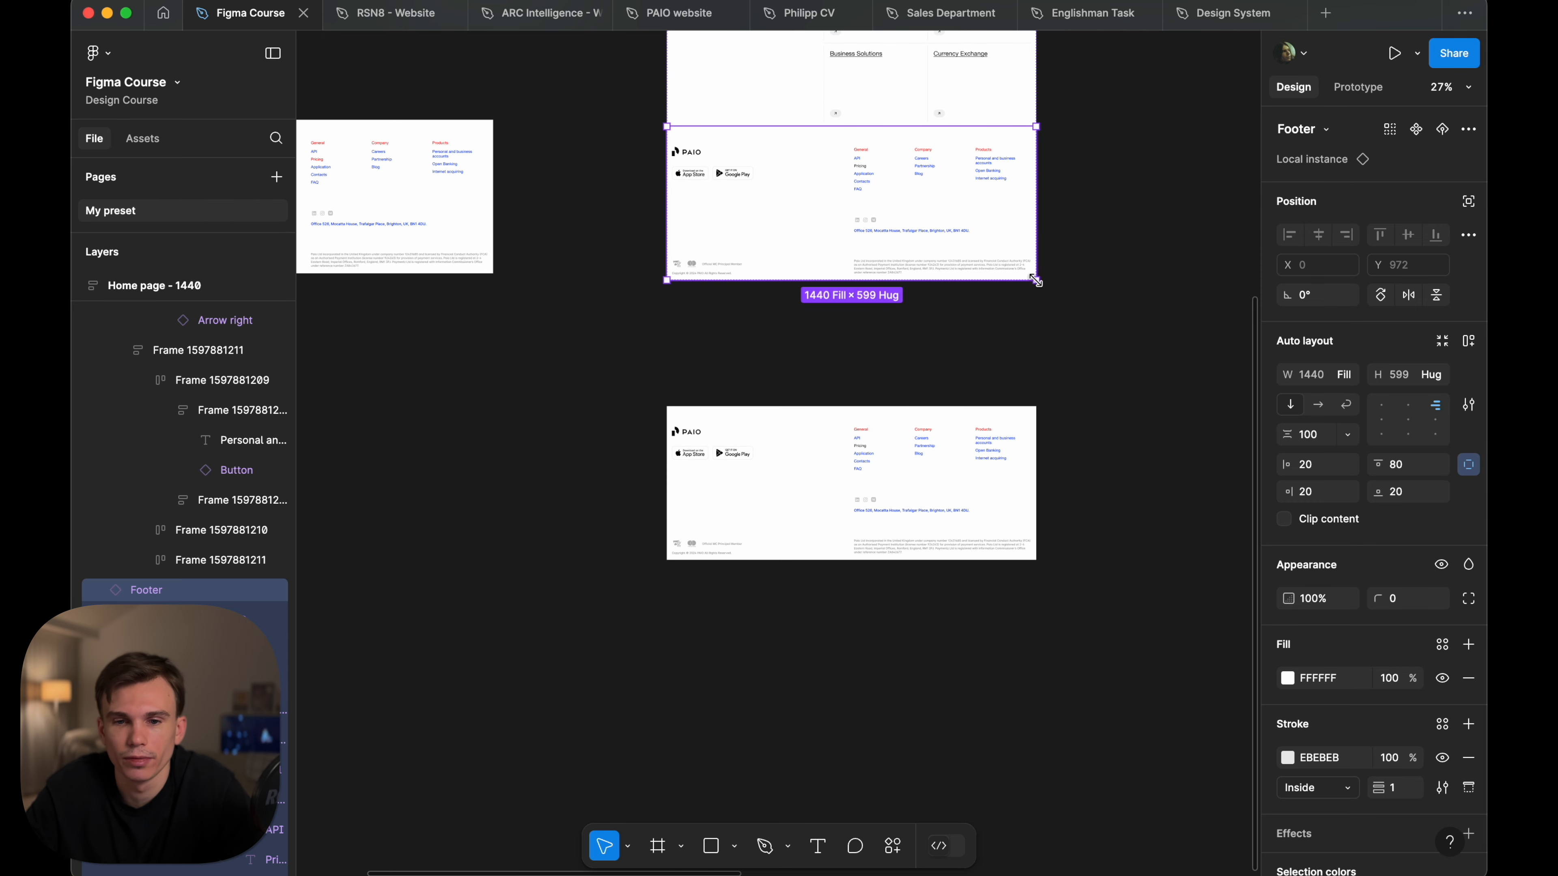
{"action": "scroll", "coordinate": [981, 258], "scroll_direction": "up", "scroll_amount": 2}
{"action": "scroll", "coordinate": [939, 244], "scroll_direction": "up", "scroll_amount": 5}
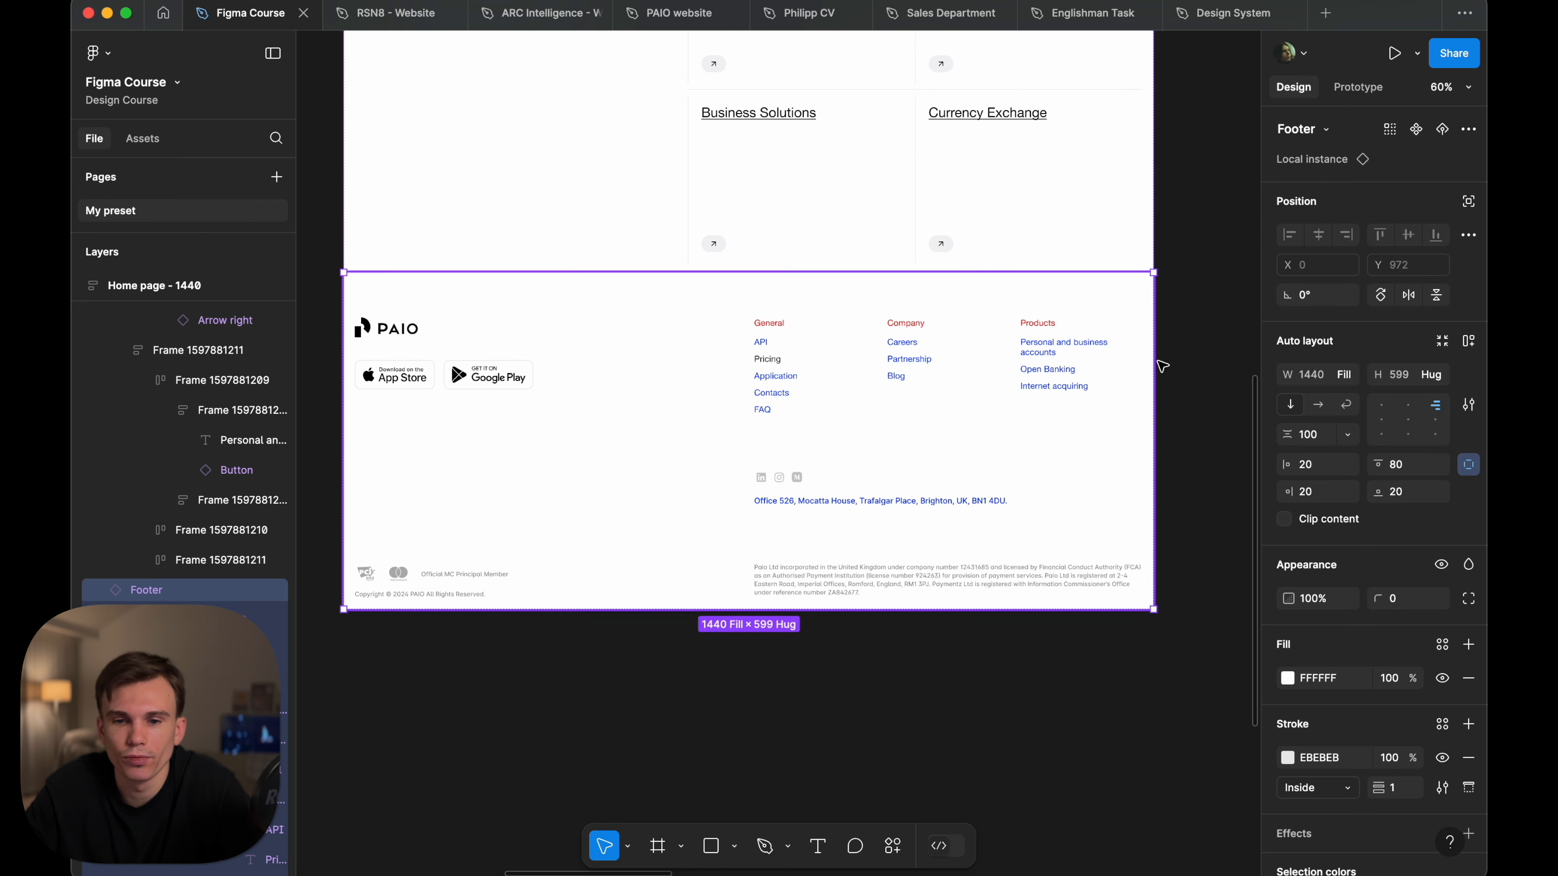
- Override all headings and links in the home page footer instance's General, Company and Products columns with a 000000 fill
{"action": "left_click", "coordinate": [1234, 312]}
{"action": "left_click", "coordinate": [1043, 365]}
{"action": "double_click", "coordinate": [1035, 361]}
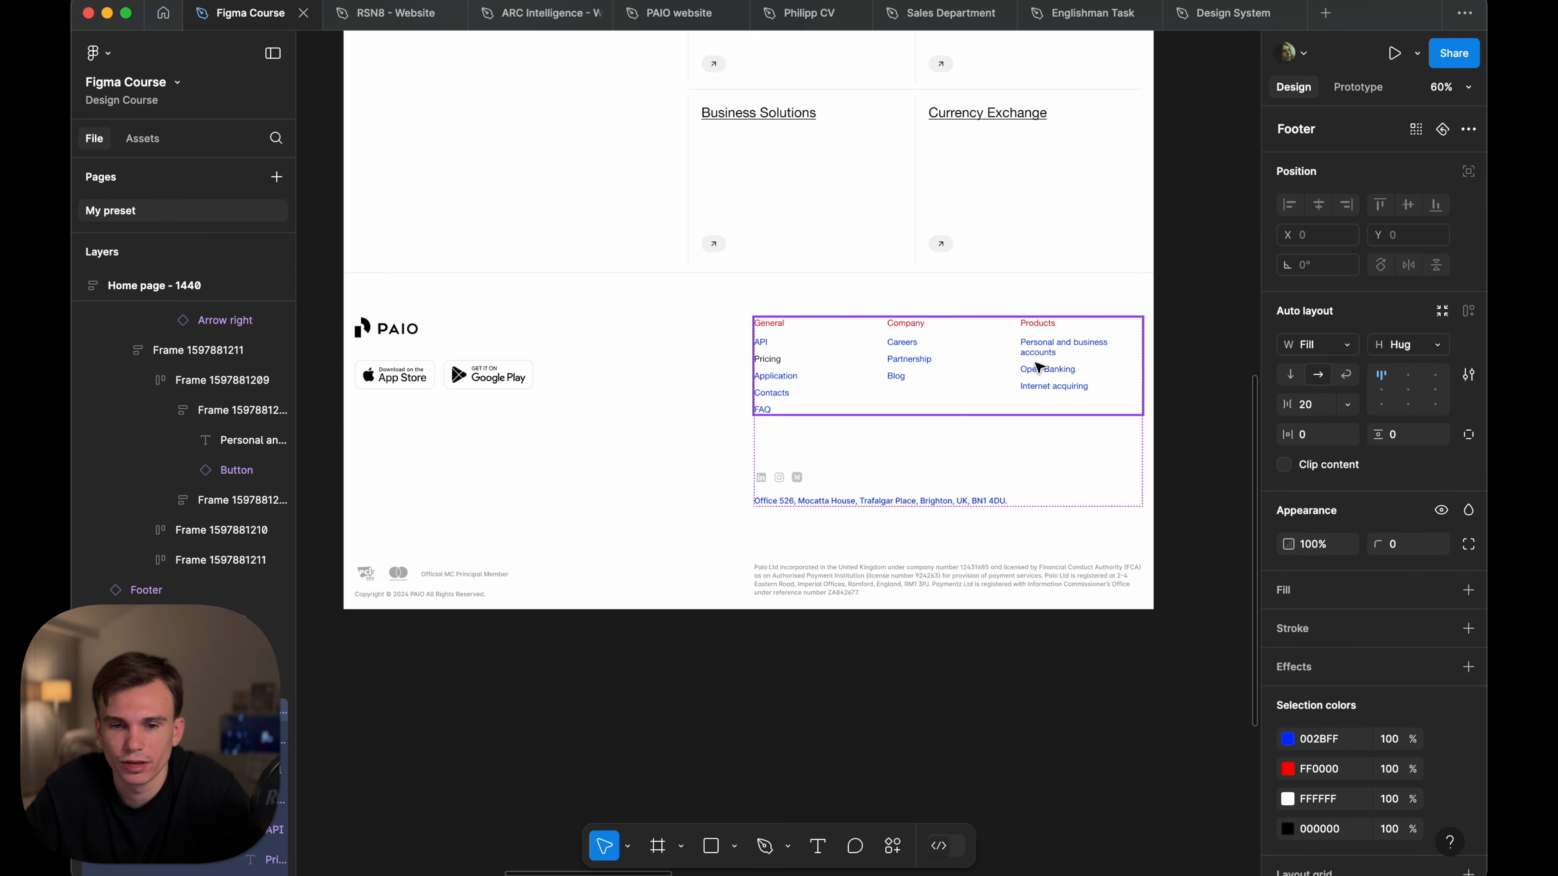
{"action": "key", "text": "Return"}
{"action": "key", "text": "Return"}
{"action": "key", "text": "Return"}
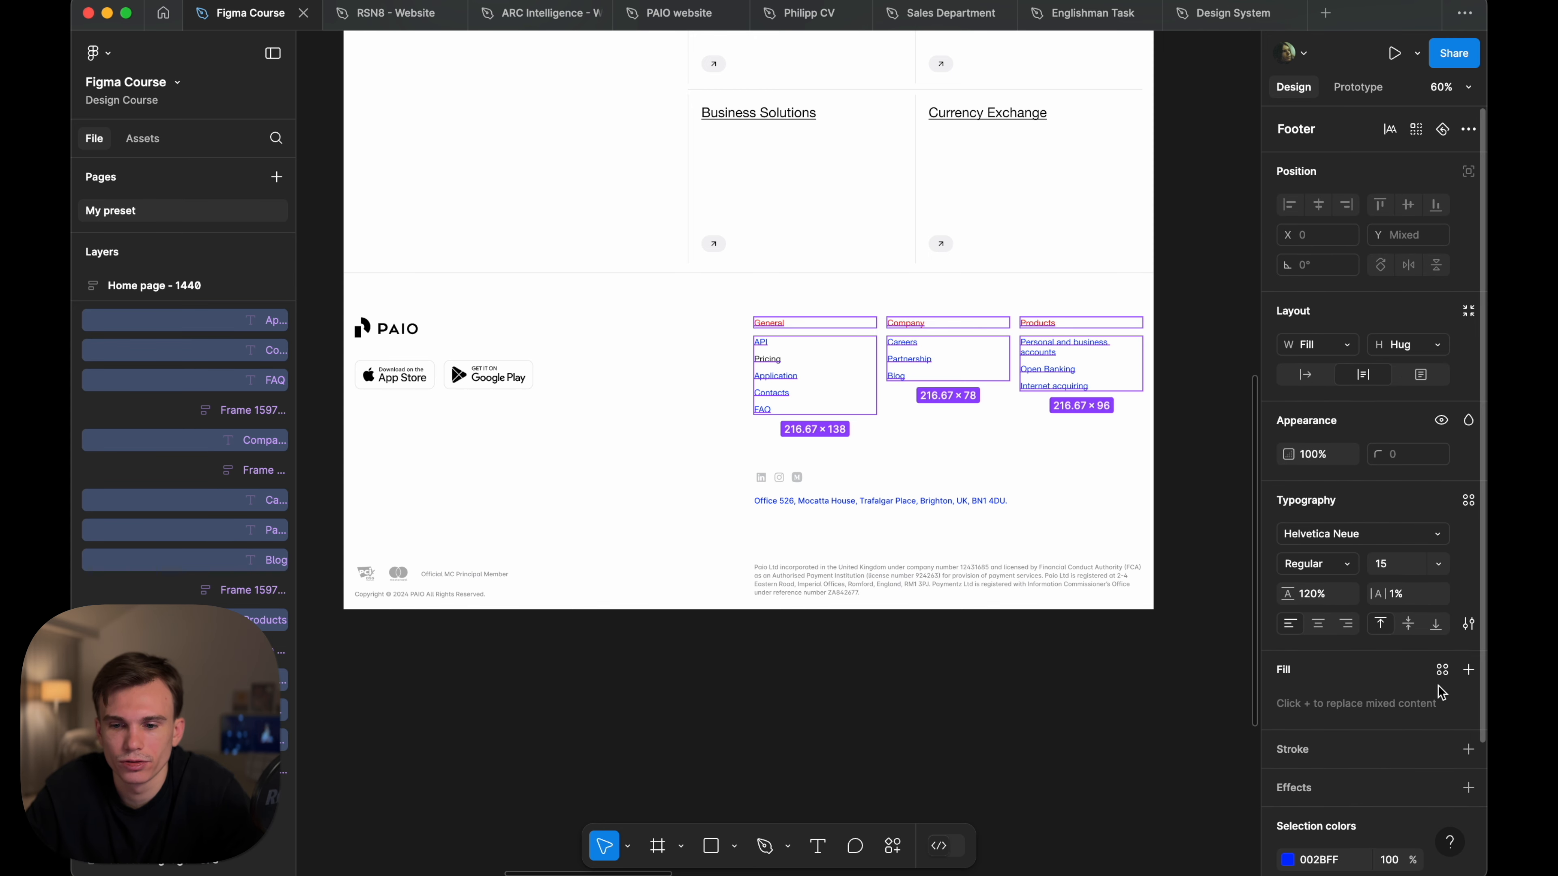
{"action": "left_click", "coordinate": [1467, 669]}
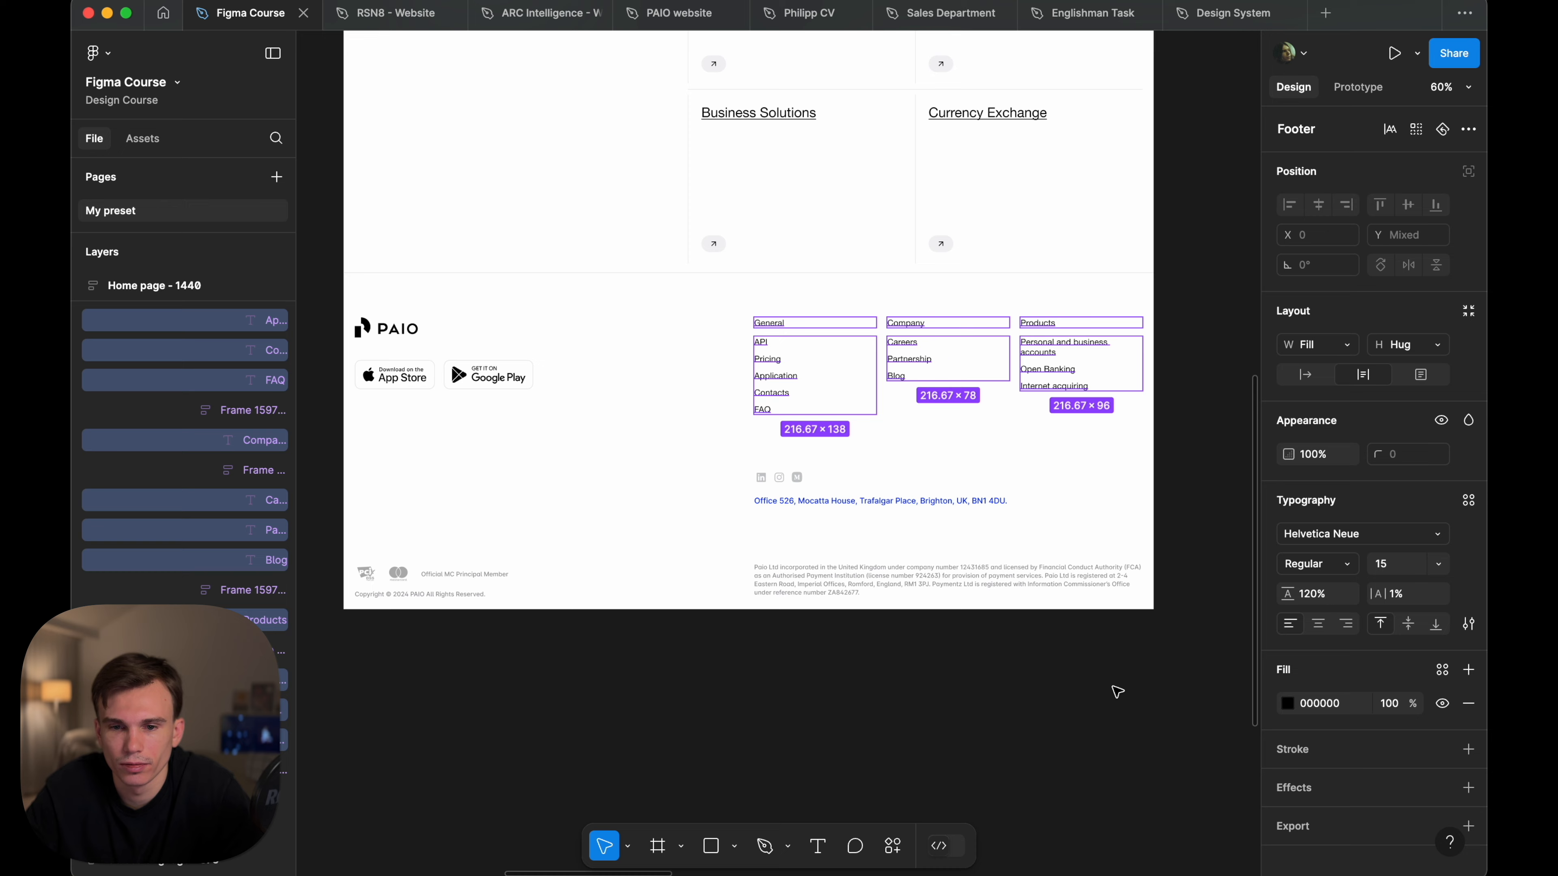
{"action": "left_click", "coordinate": [1102, 697]}
- Recolor the links, headings, social icons and address in the main Footer component green 20AE07
{"action": "scroll", "coordinate": [1102, 696], "scroll_direction": "down", "scroll_amount": 10}
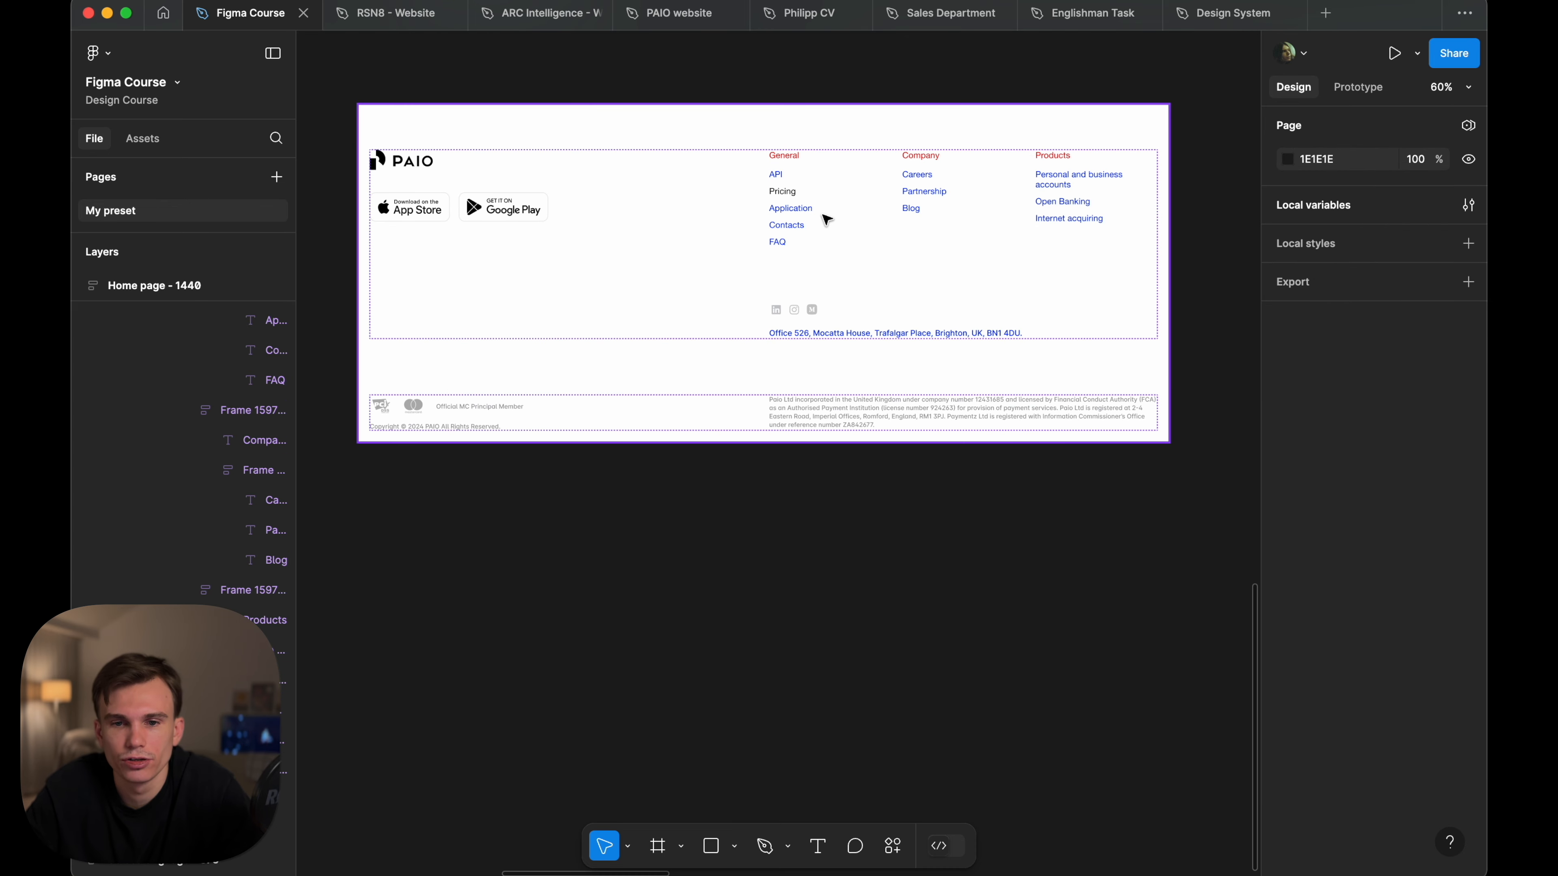
{"action": "scroll", "coordinate": [835, 212], "scroll_direction": "down", "scroll_amount": 5}
{"action": "scroll", "coordinate": [974, 153], "scroll_direction": "right", "scroll_amount": 5}
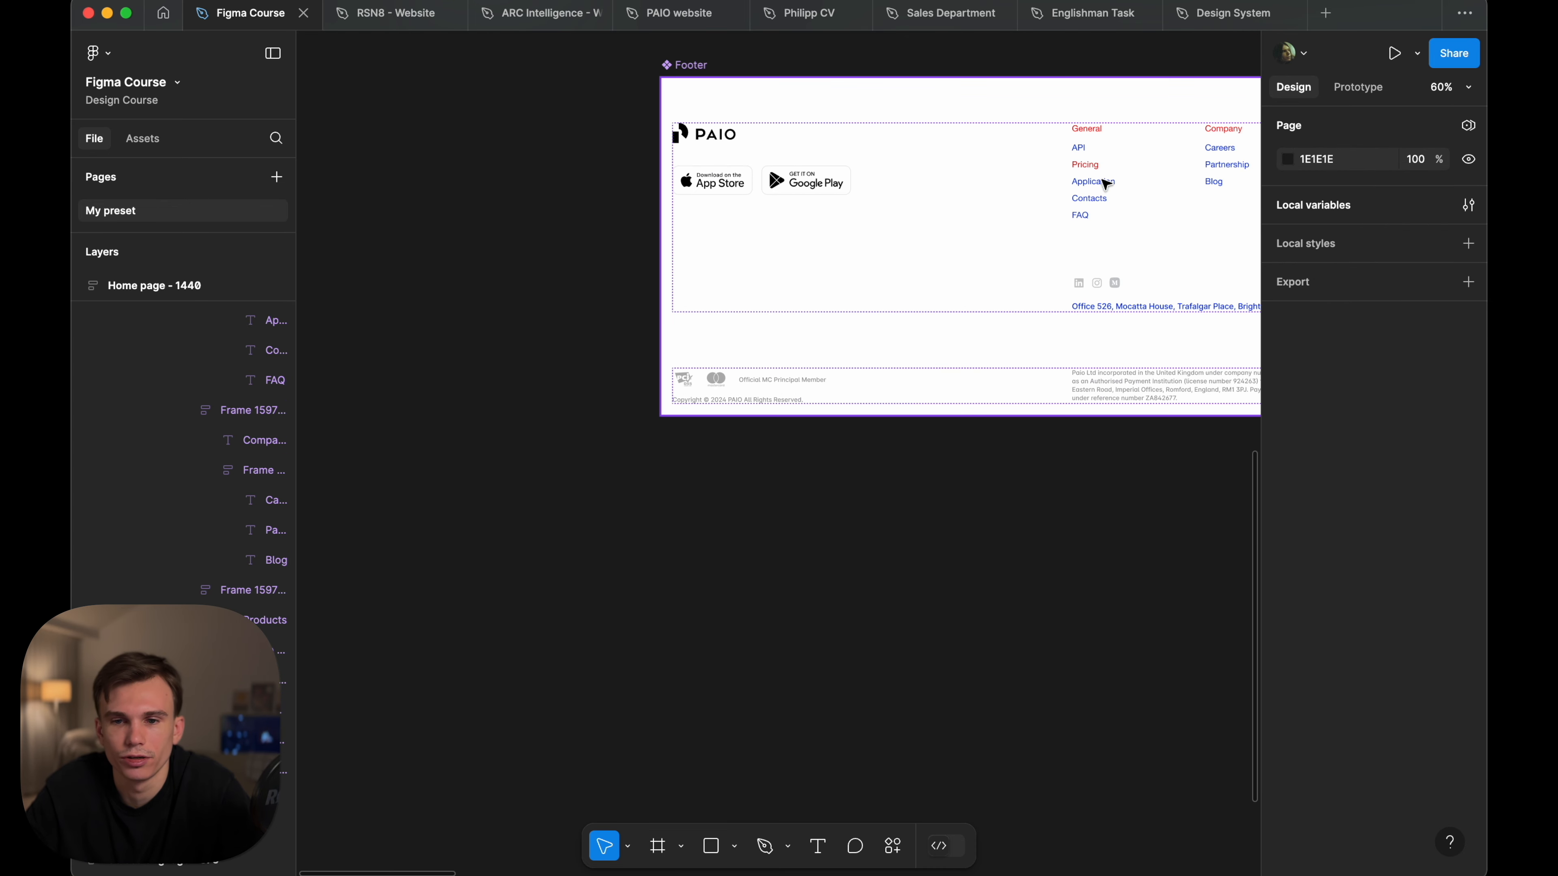
{"action": "left_click", "coordinate": [678, 216]}
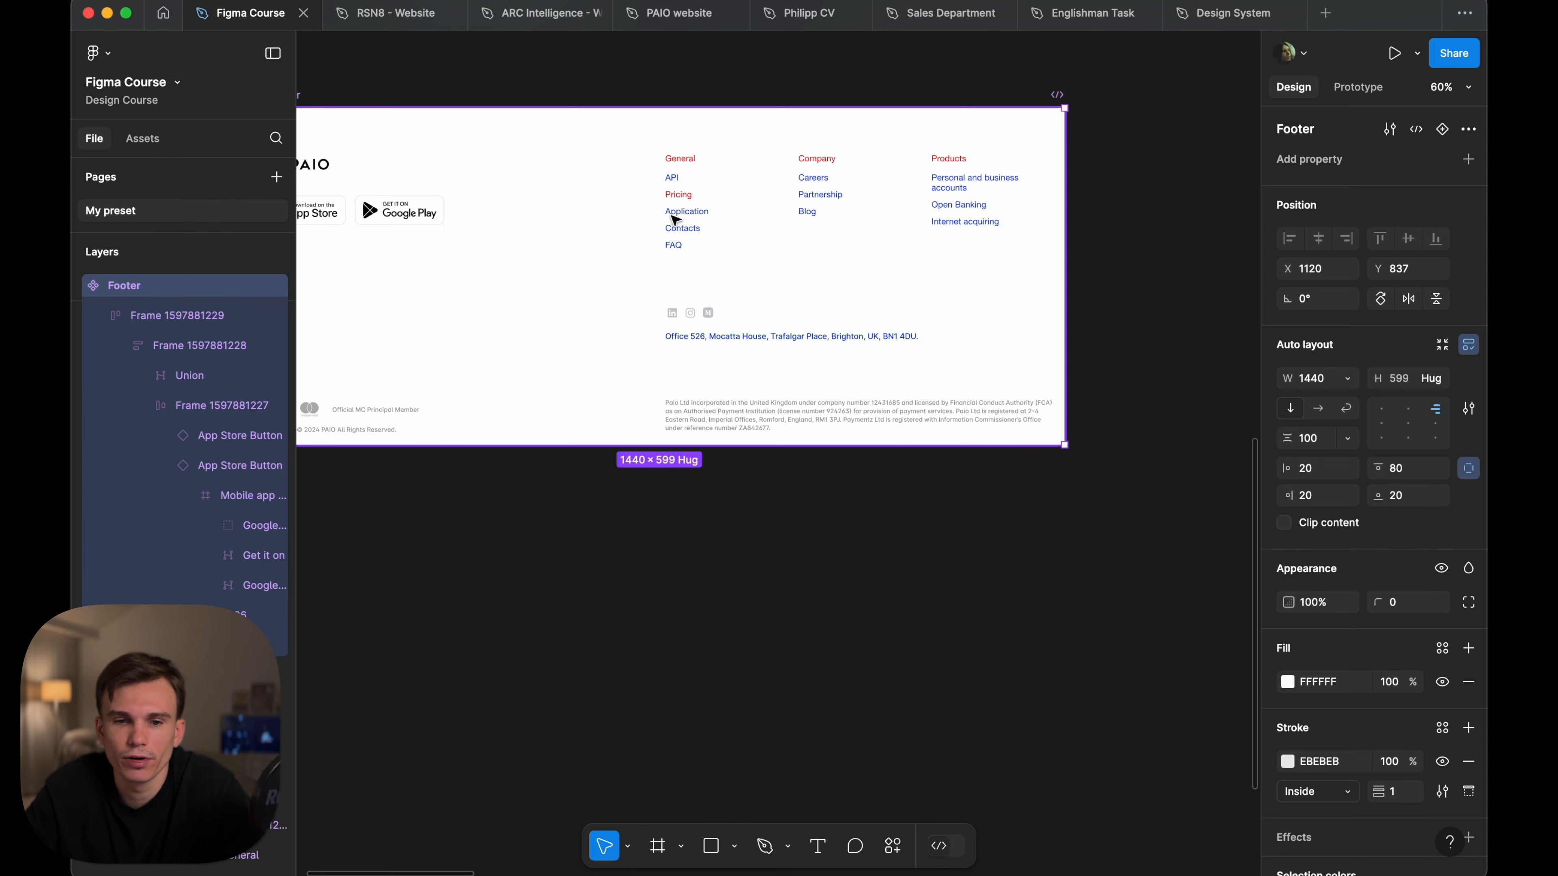
{"action": "left_click", "coordinate": [440, 221]}
{"action": "left_click", "coordinate": [677, 198]}
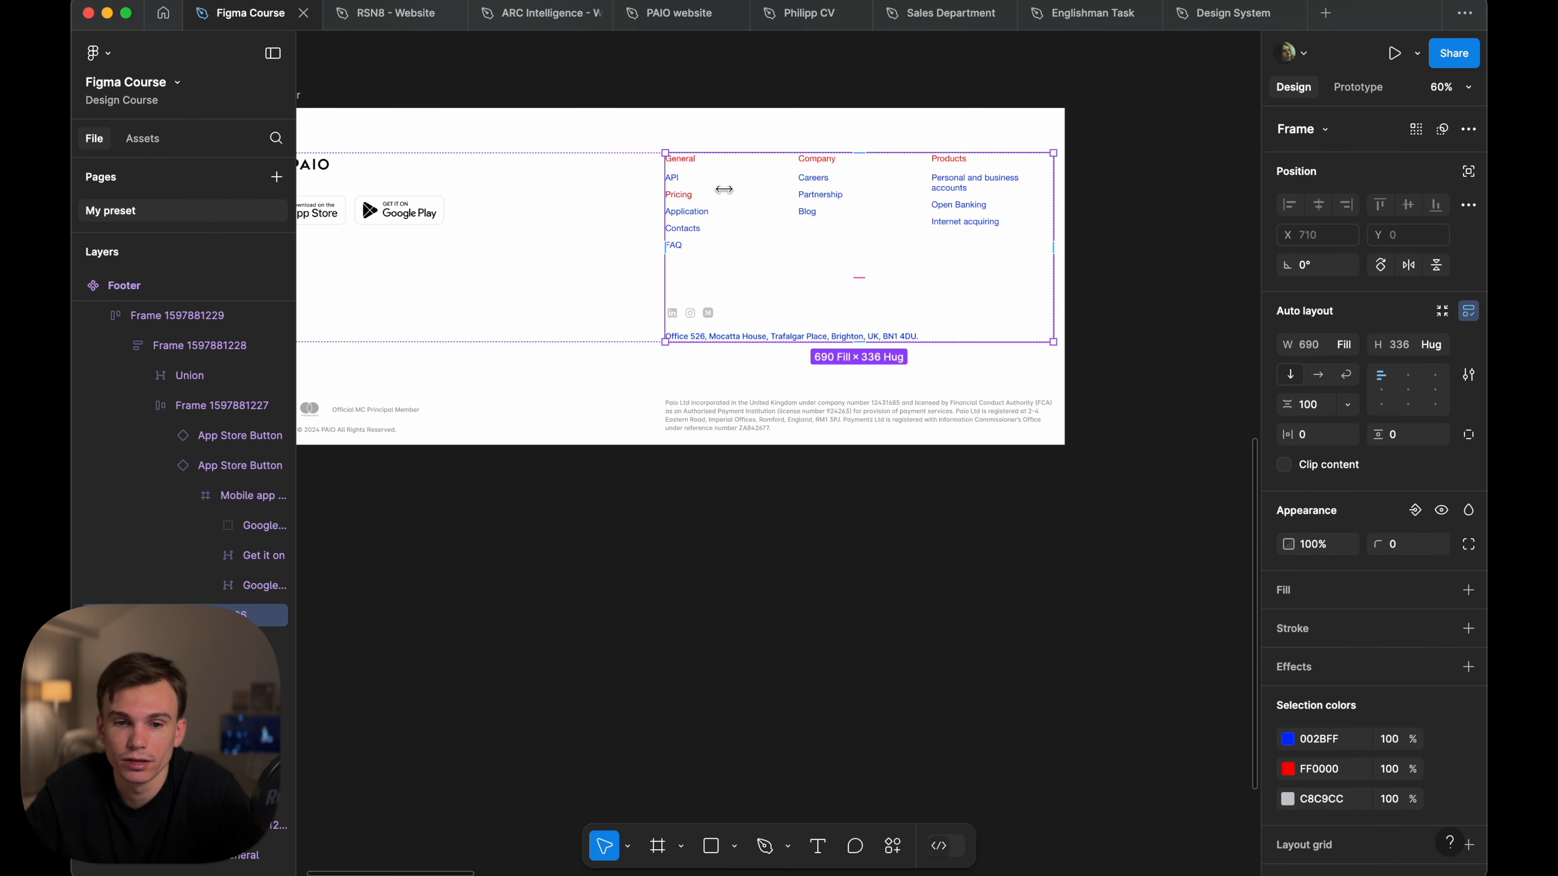
{"action": "left_click", "coordinate": [1286, 740]}
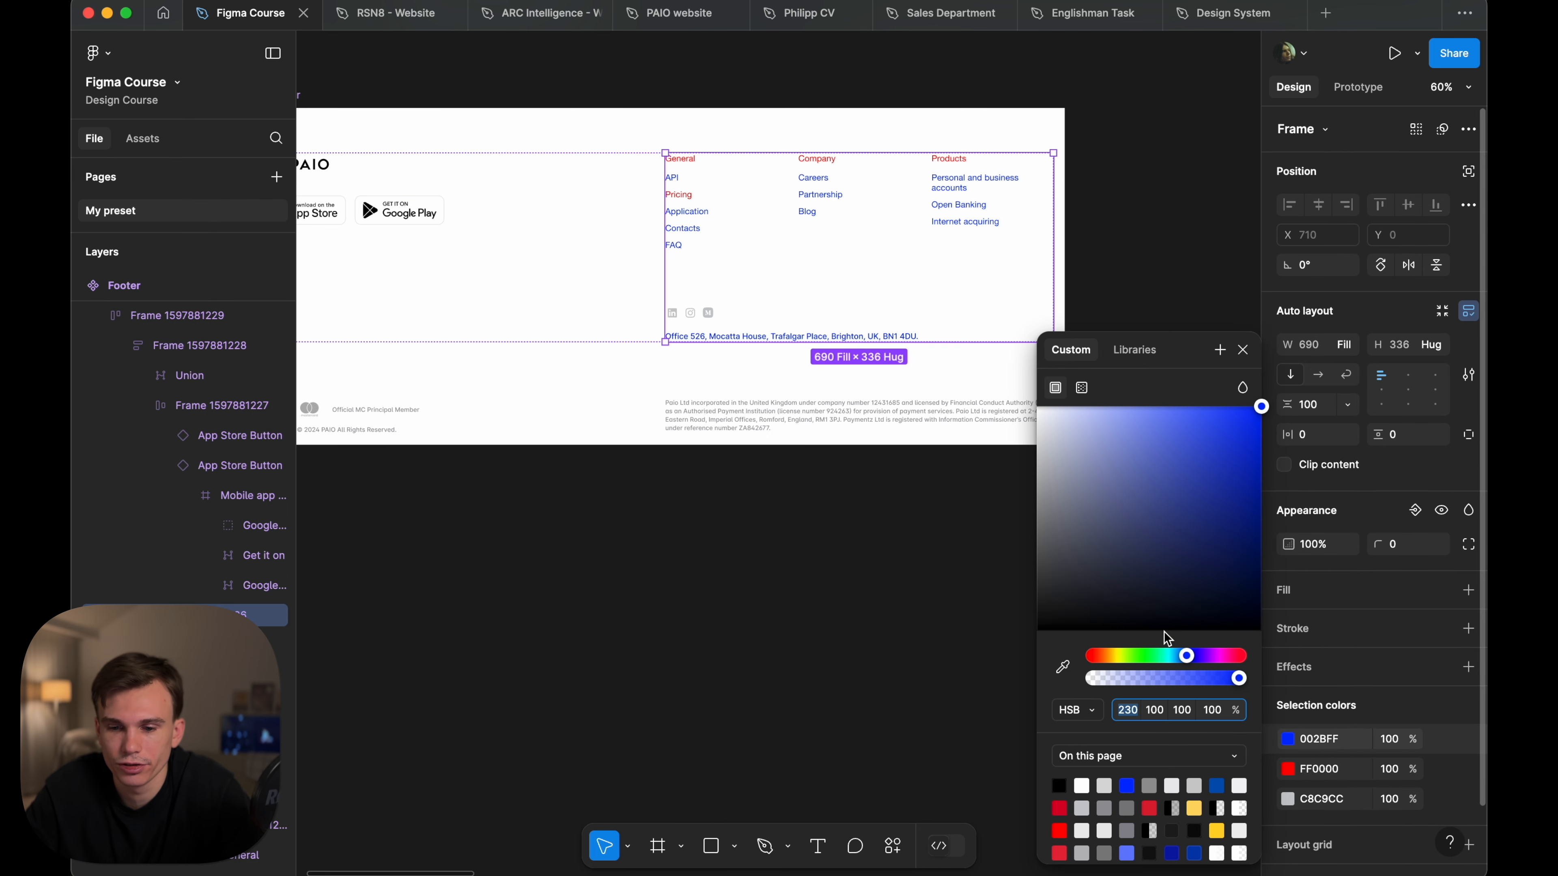
{"action": "left_click", "coordinate": [1139, 657]}
{"action": "left_click", "coordinate": [1214, 480]}
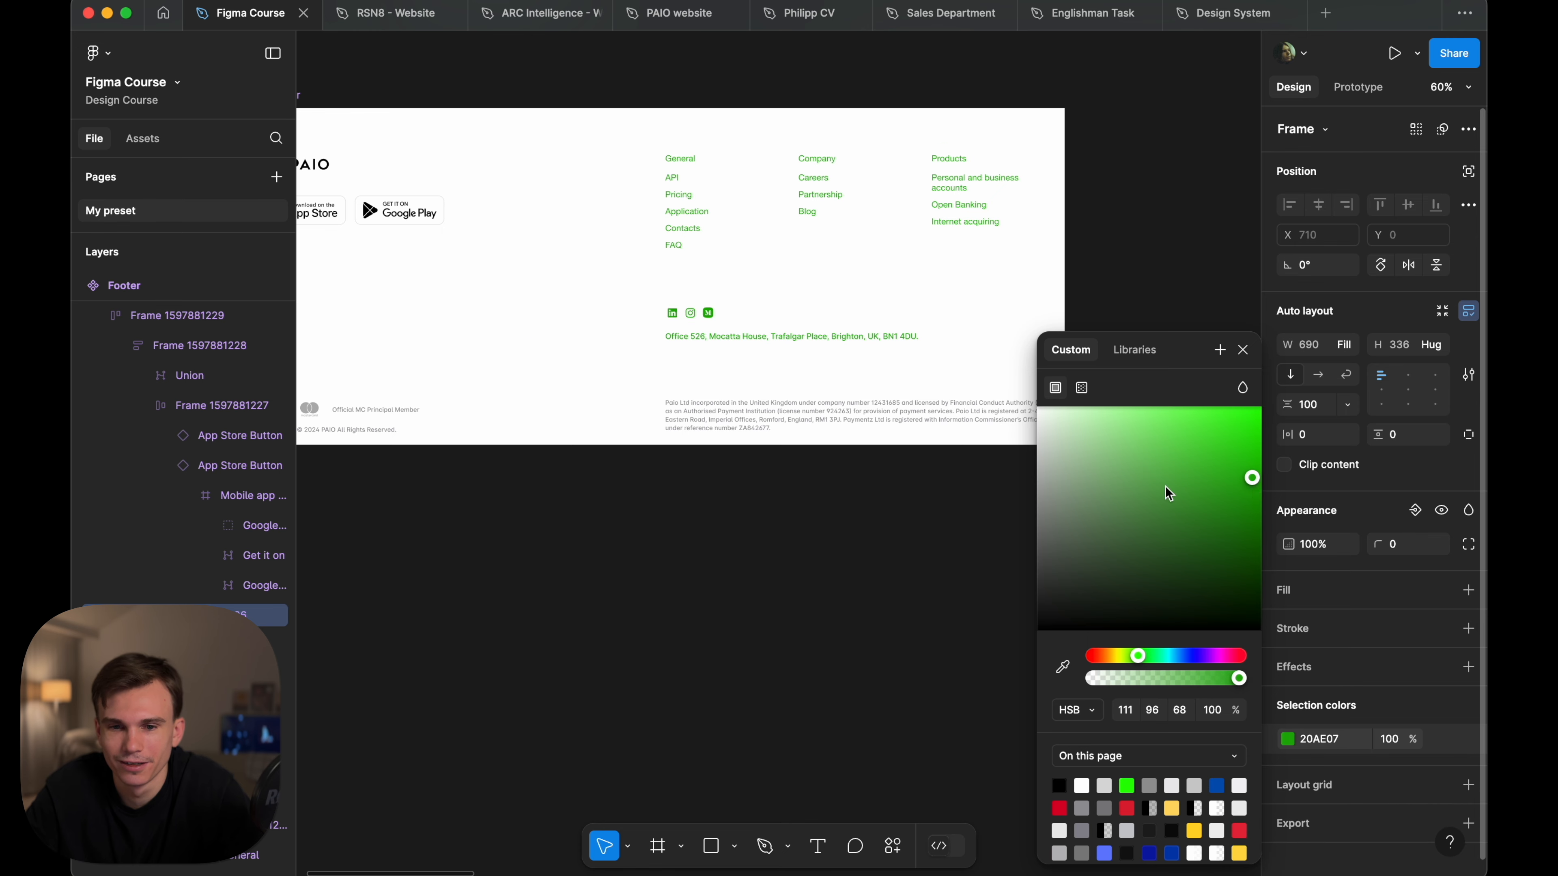
{"action": "left_click", "coordinate": [848, 570]}
- Compare how the green recolor carries over to the home page's footer instance and the copy below it, including the Pricing link
{"action": "scroll", "coordinate": [849, 570], "scroll_direction": "right", "scroll_amount": 4}
{"action": "scroll", "coordinate": [919, 347], "scroll_direction": "down", "scroll_amount": 5}
{"action": "scroll", "coordinate": [919, 348], "scroll_direction": "right", "scroll_amount": 8}
{"action": "scroll", "coordinate": [919, 347], "scroll_direction": "down", "scroll_amount": 2}
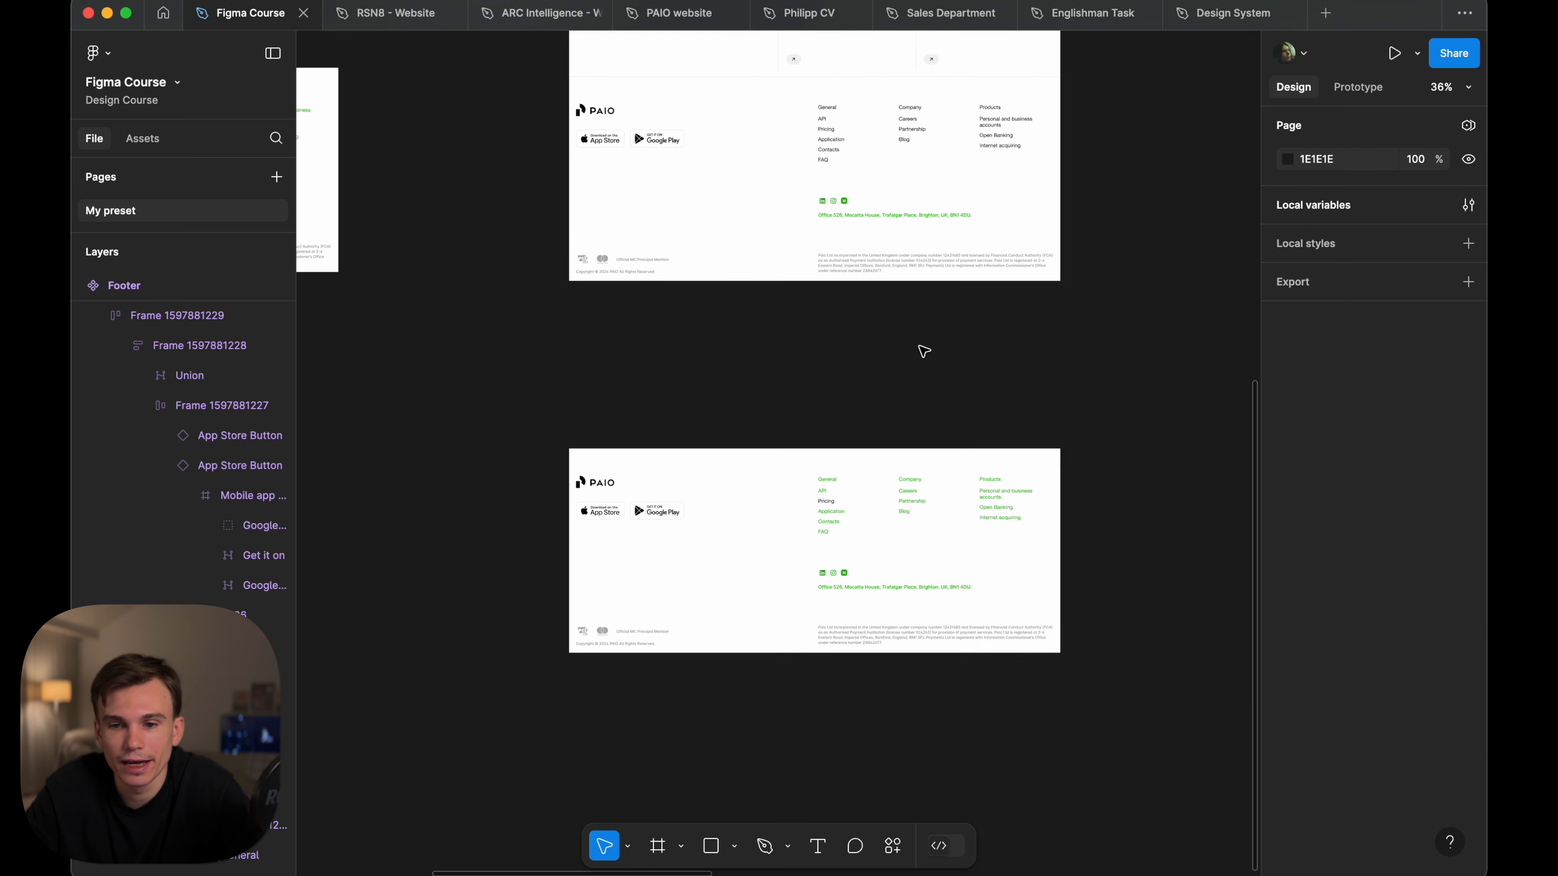
{"action": "scroll", "coordinate": [921, 349], "scroll_direction": "right", "scroll_amount": 2}
{"action": "scroll", "coordinate": [921, 350], "scroll_direction": "up", "scroll_amount": 1}
{"action": "scroll", "coordinate": [728, 582], "scroll_direction": "up", "scroll_amount": 5}
{"action": "scroll", "coordinate": [851, 516], "scroll_direction": "down", "scroll_amount": 5}
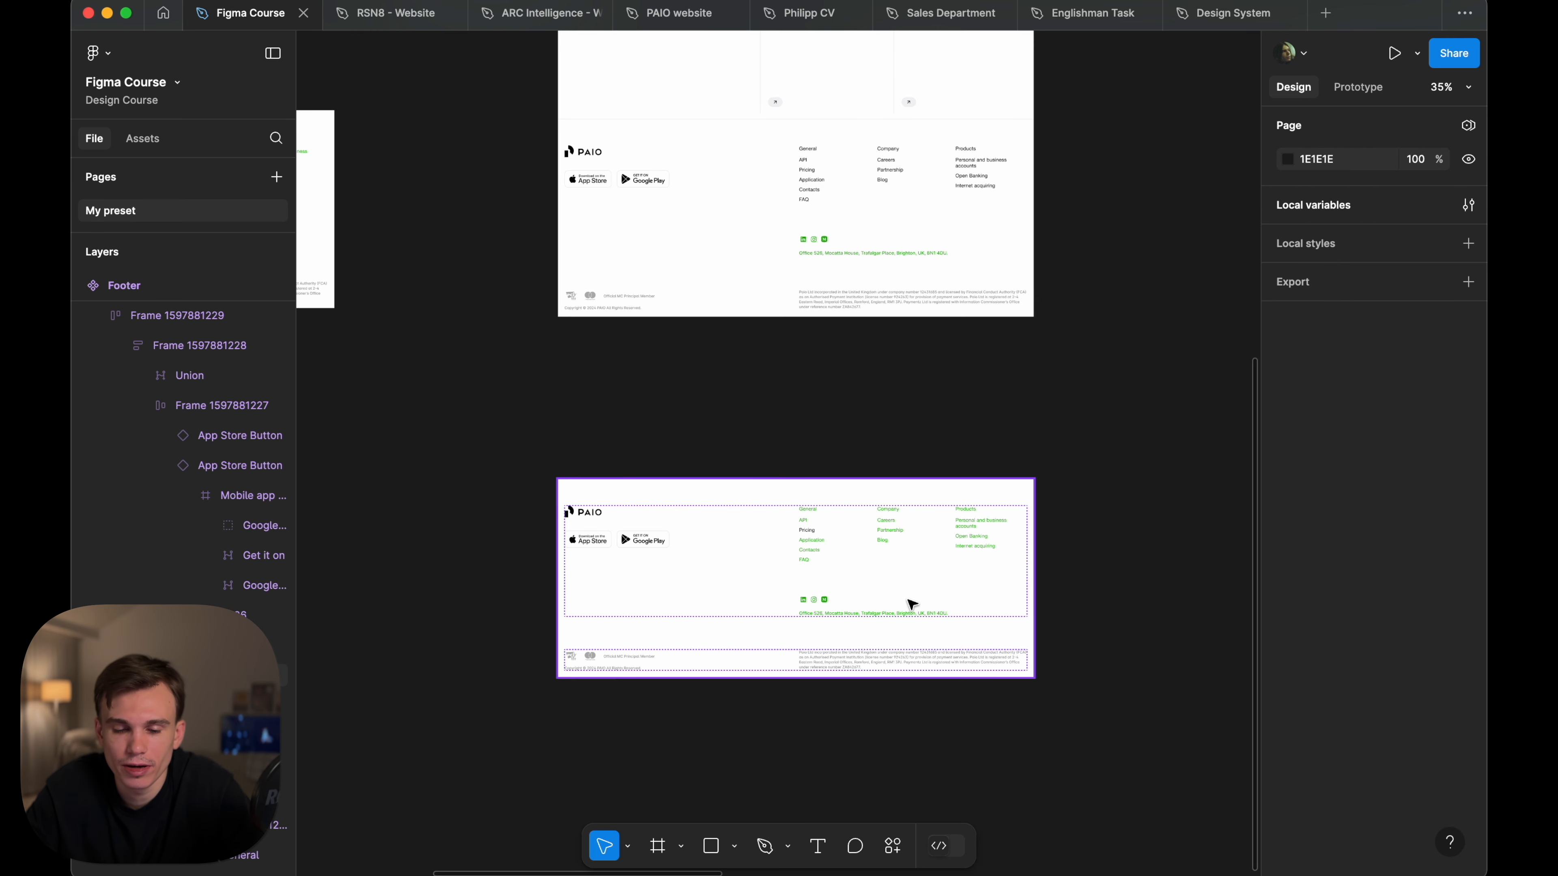
{"action": "scroll", "coordinate": [861, 560], "scroll_direction": "up", "scroll_amount": 6}
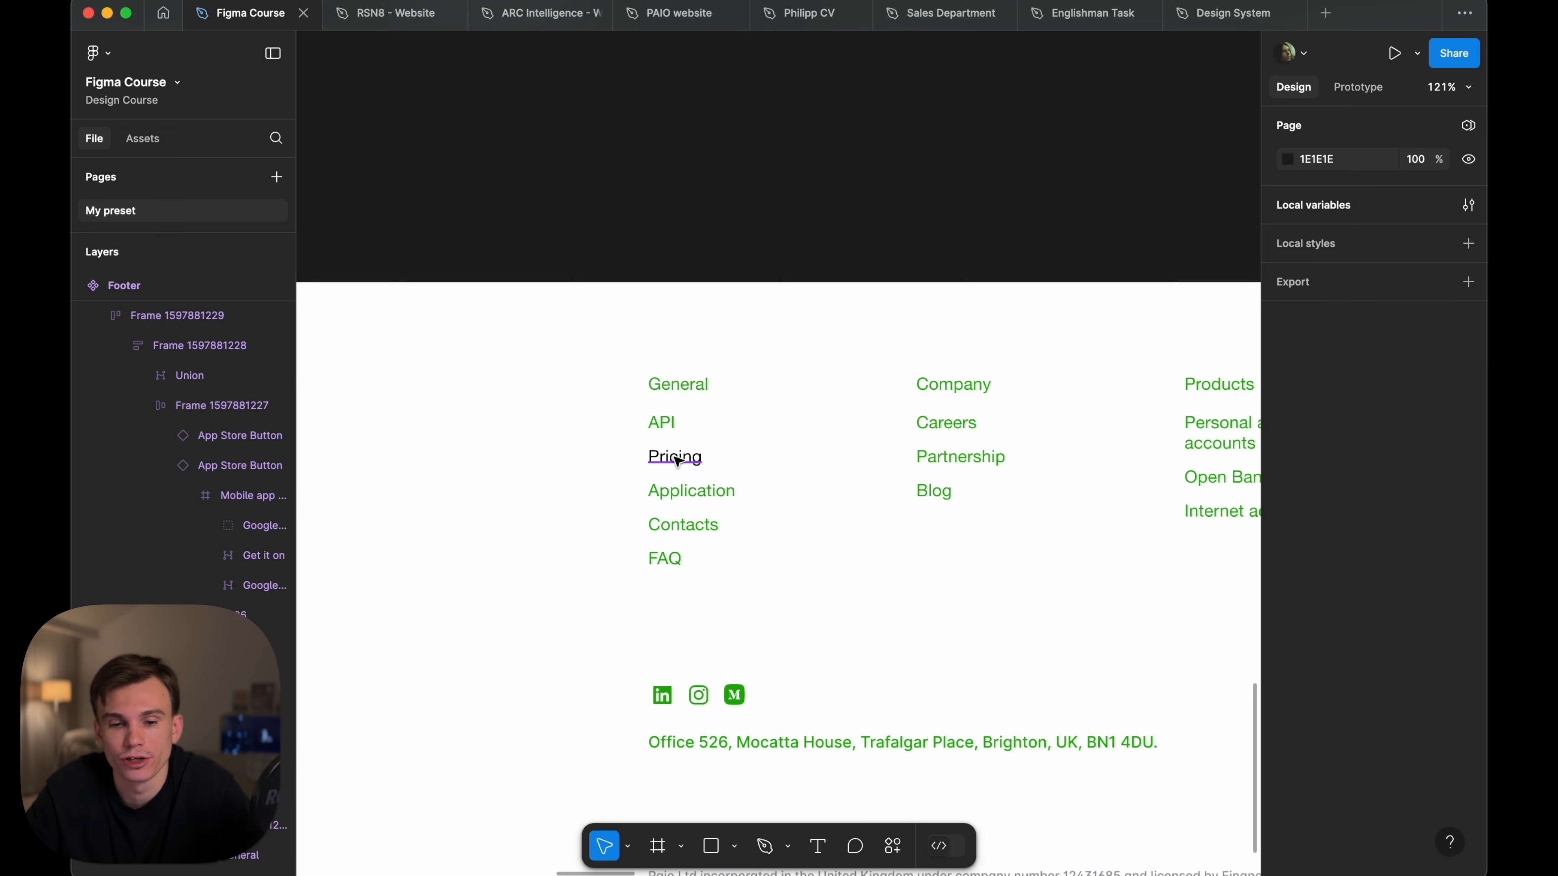
- Compare the overridden Pricing link in the lower footer copy with the overridden link columns in the home page's footer instance
{"action": "scroll", "coordinate": [705, 463], "scroll_direction": "down", "scroll_amount": 3}
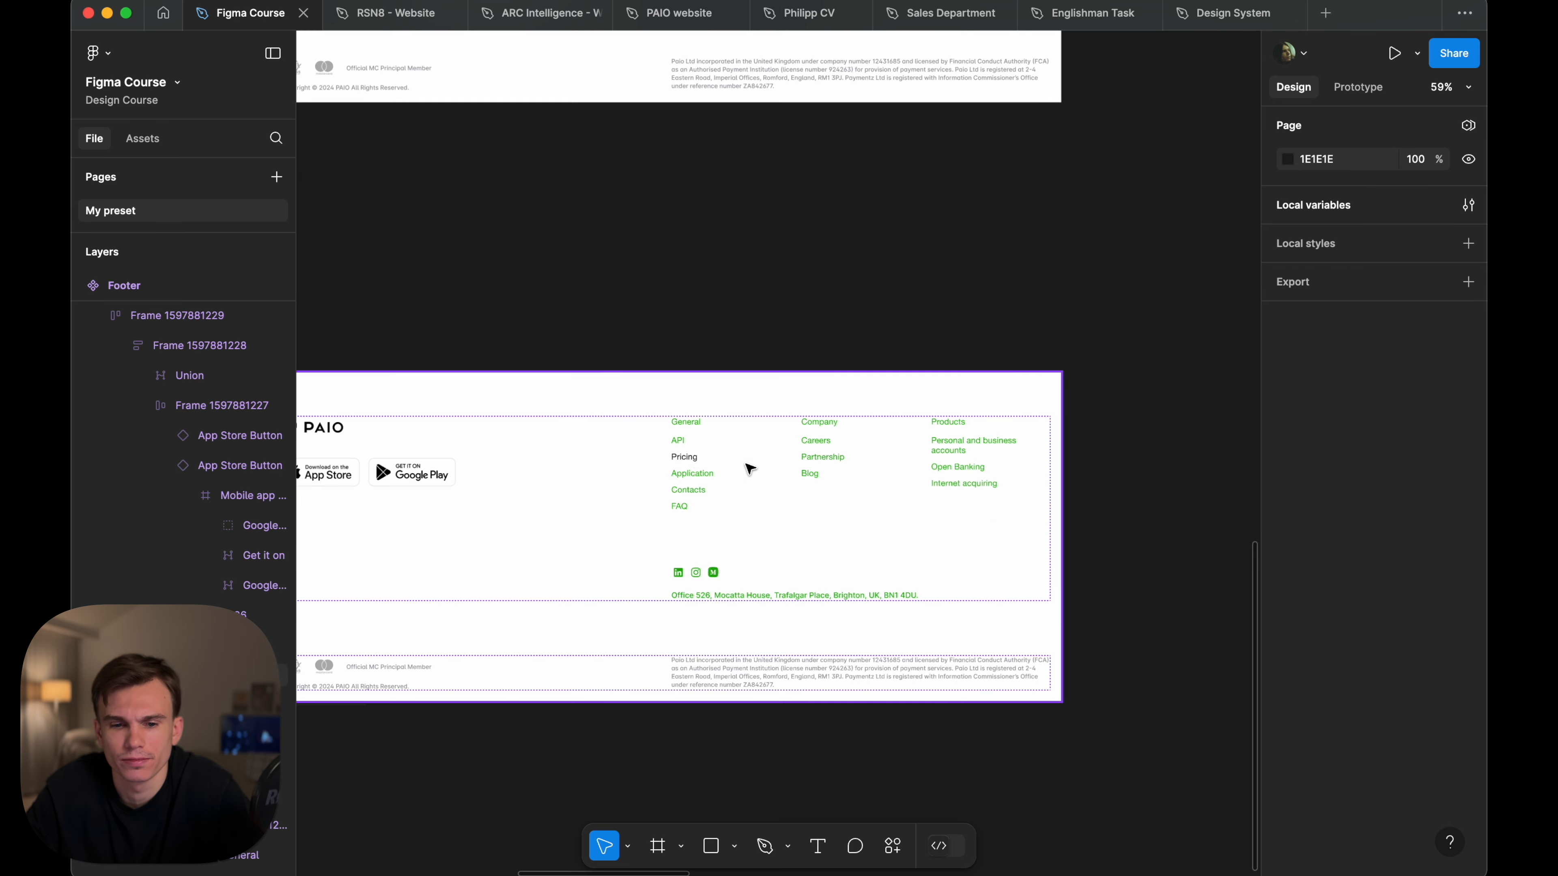
{"action": "left_click", "coordinate": [690, 457], "text": "super"}
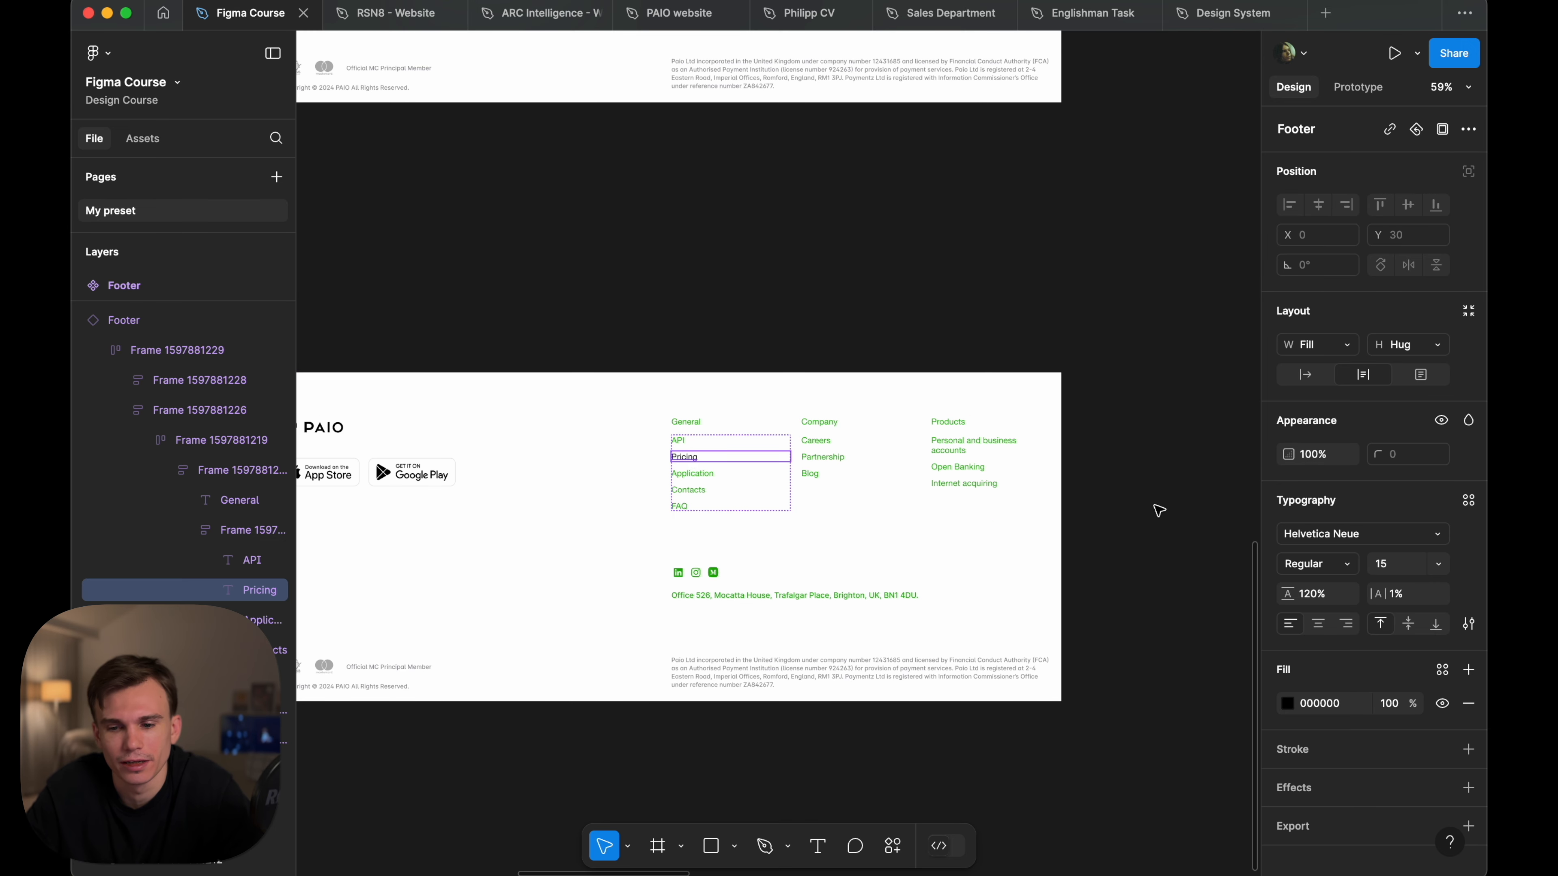
{"action": "left_click", "coordinate": [1134, 439]}
{"action": "scroll", "coordinate": [1131, 432], "scroll_direction": "down", "scroll_amount": 2}
{"action": "scroll", "coordinate": [1008, 288], "scroll_direction": "up", "scroll_amount": 4}
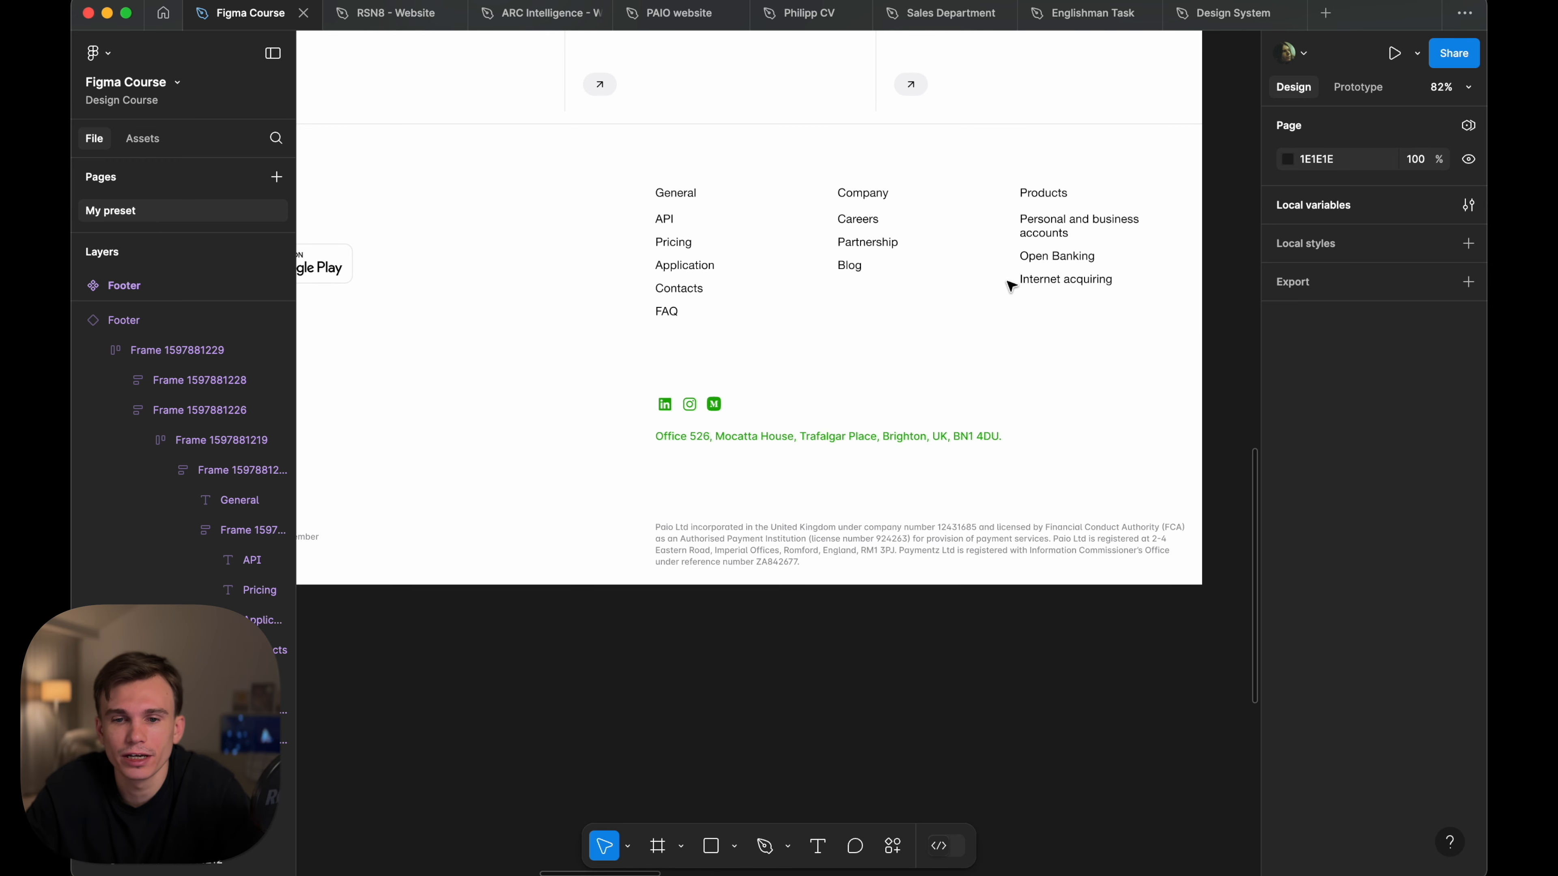
{"action": "left_click", "coordinate": [1065, 251]}
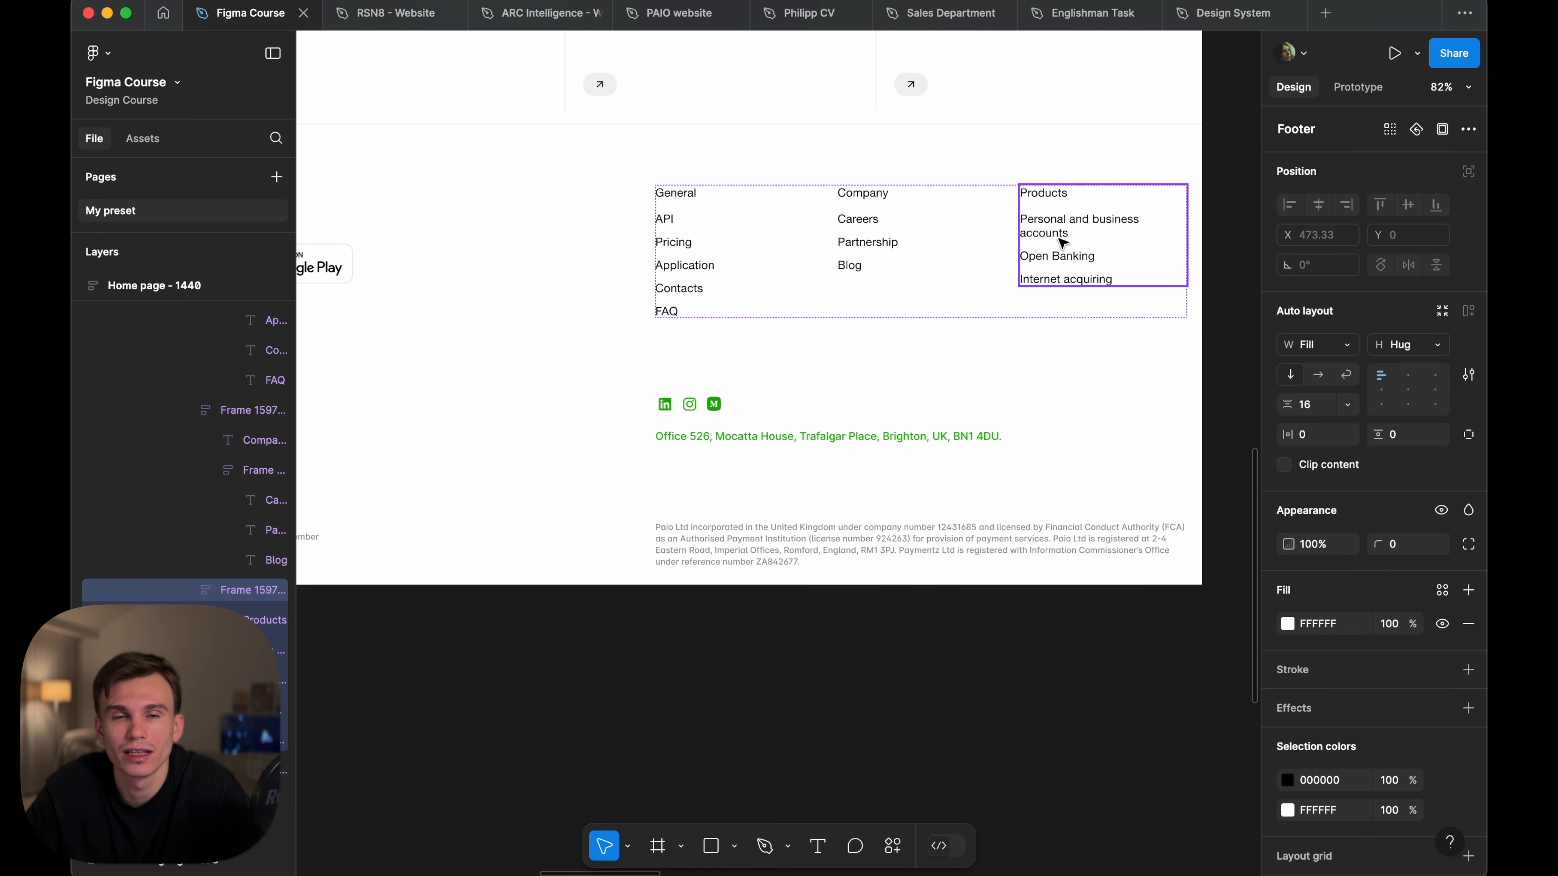
{"action": "scroll", "coordinate": [1055, 245], "scroll_direction": "down", "scroll_amount": 5}
{"action": "key", "text": "Escape"}
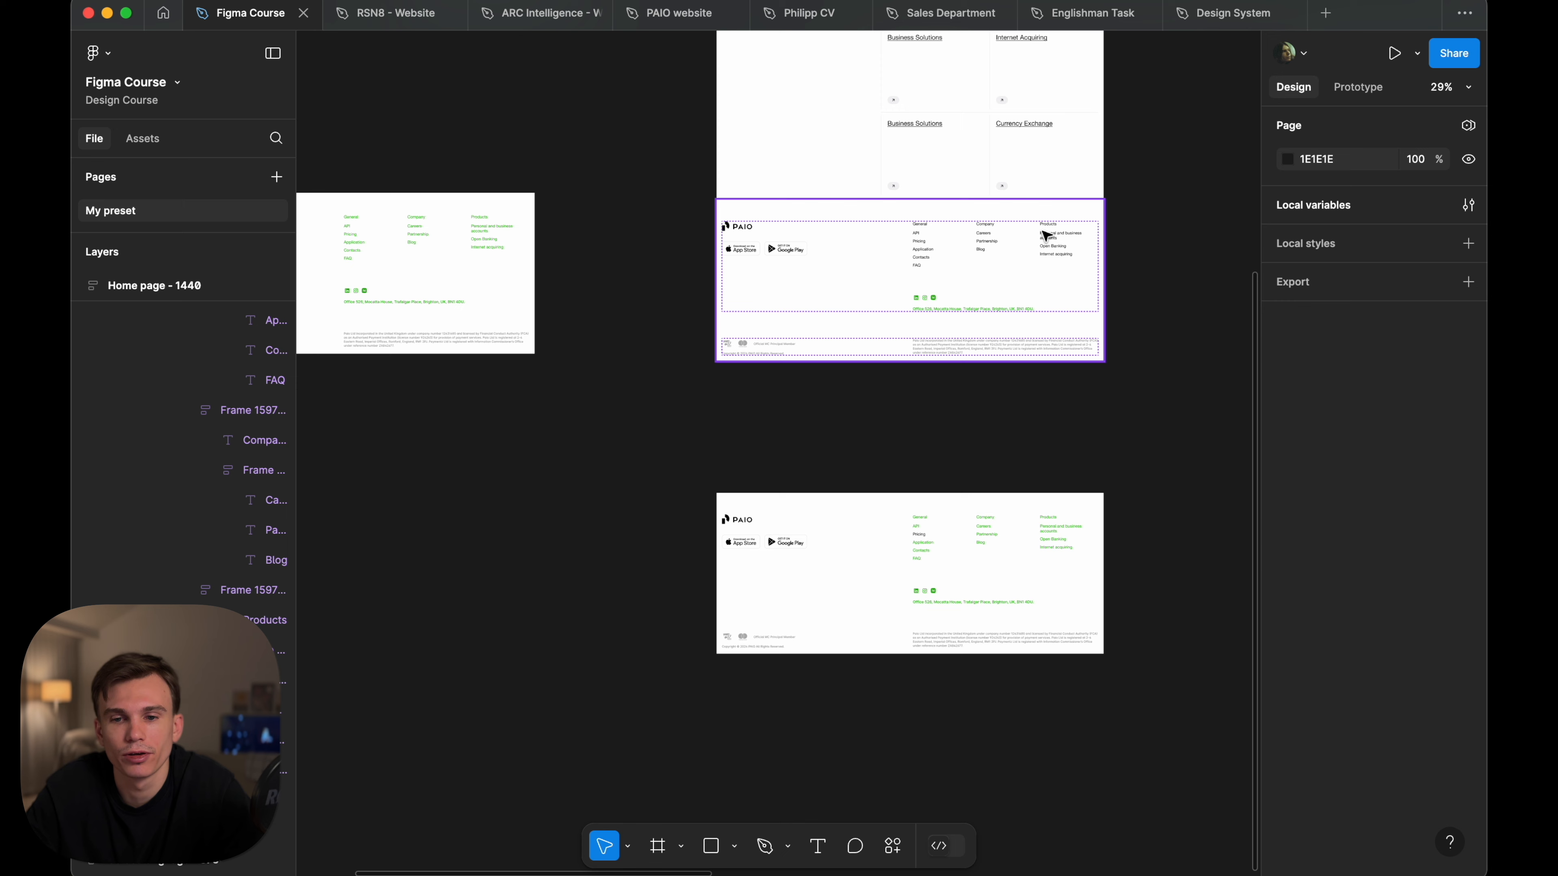
{"action": "left_click", "coordinate": [1050, 236]}
{"action": "double_click", "coordinate": [1037, 241]}
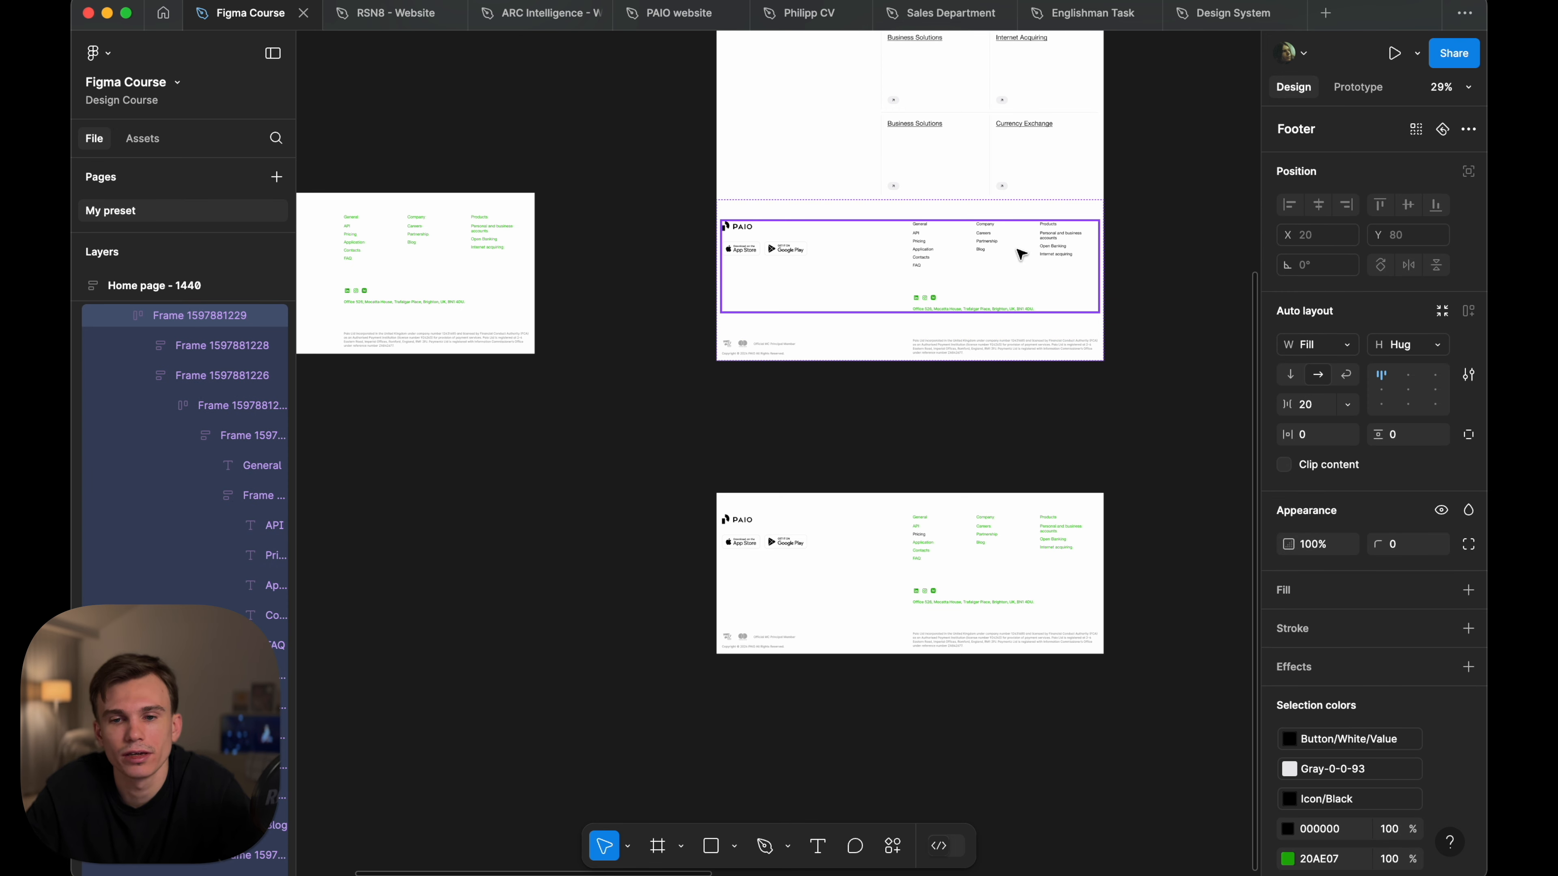
{"action": "key", "text": "Escape"}
{"action": "left_click", "coordinate": [1054, 239]}
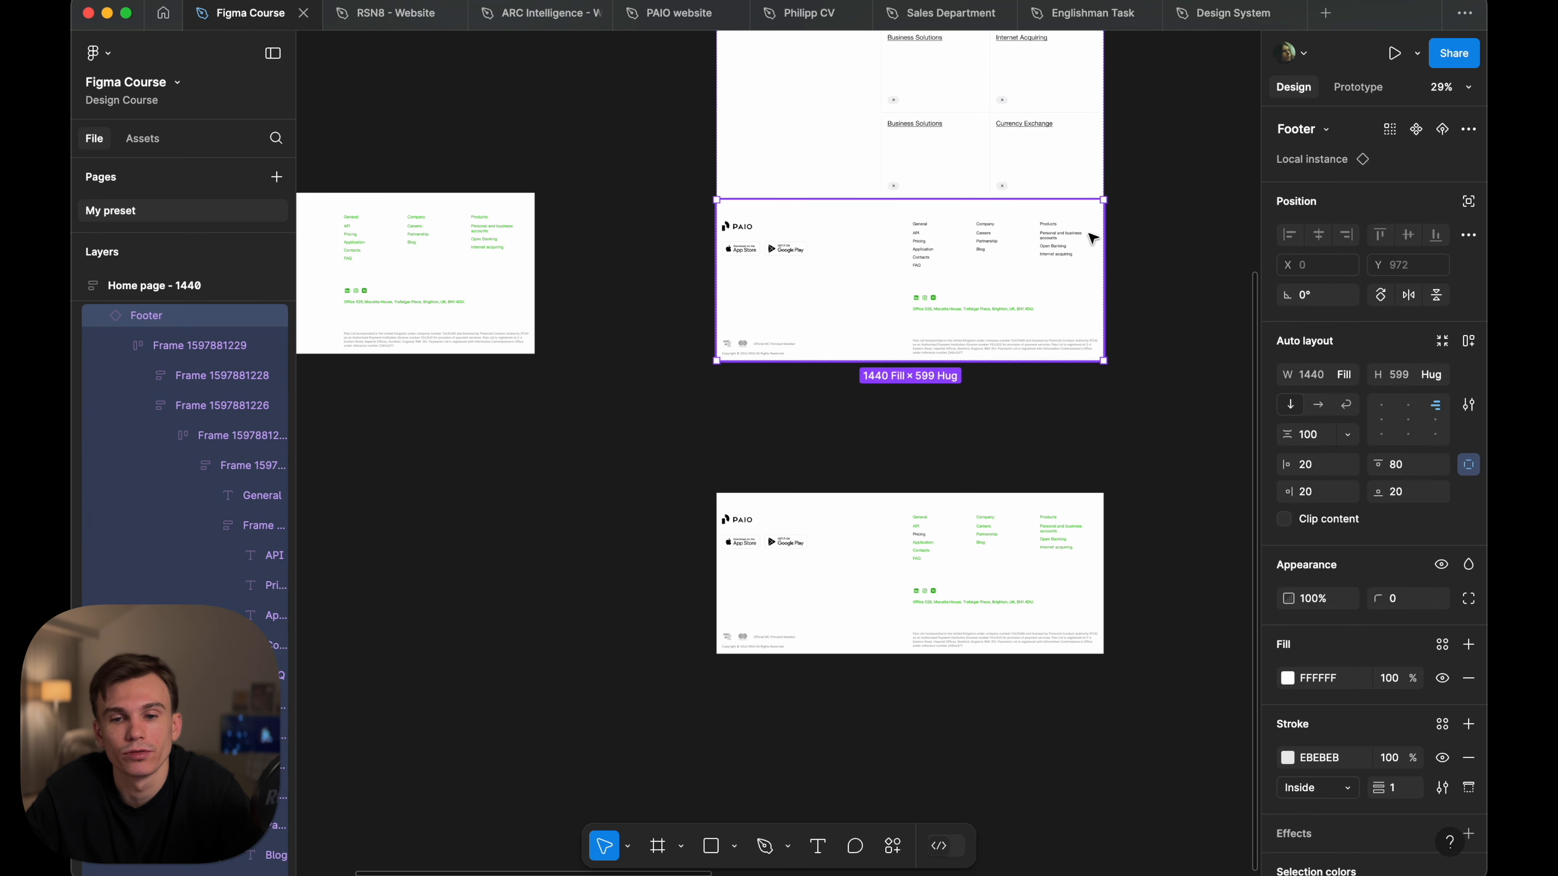
{"action": "scroll", "coordinate": [1055, 235], "scroll_direction": "up", "scroll_amount": 3}
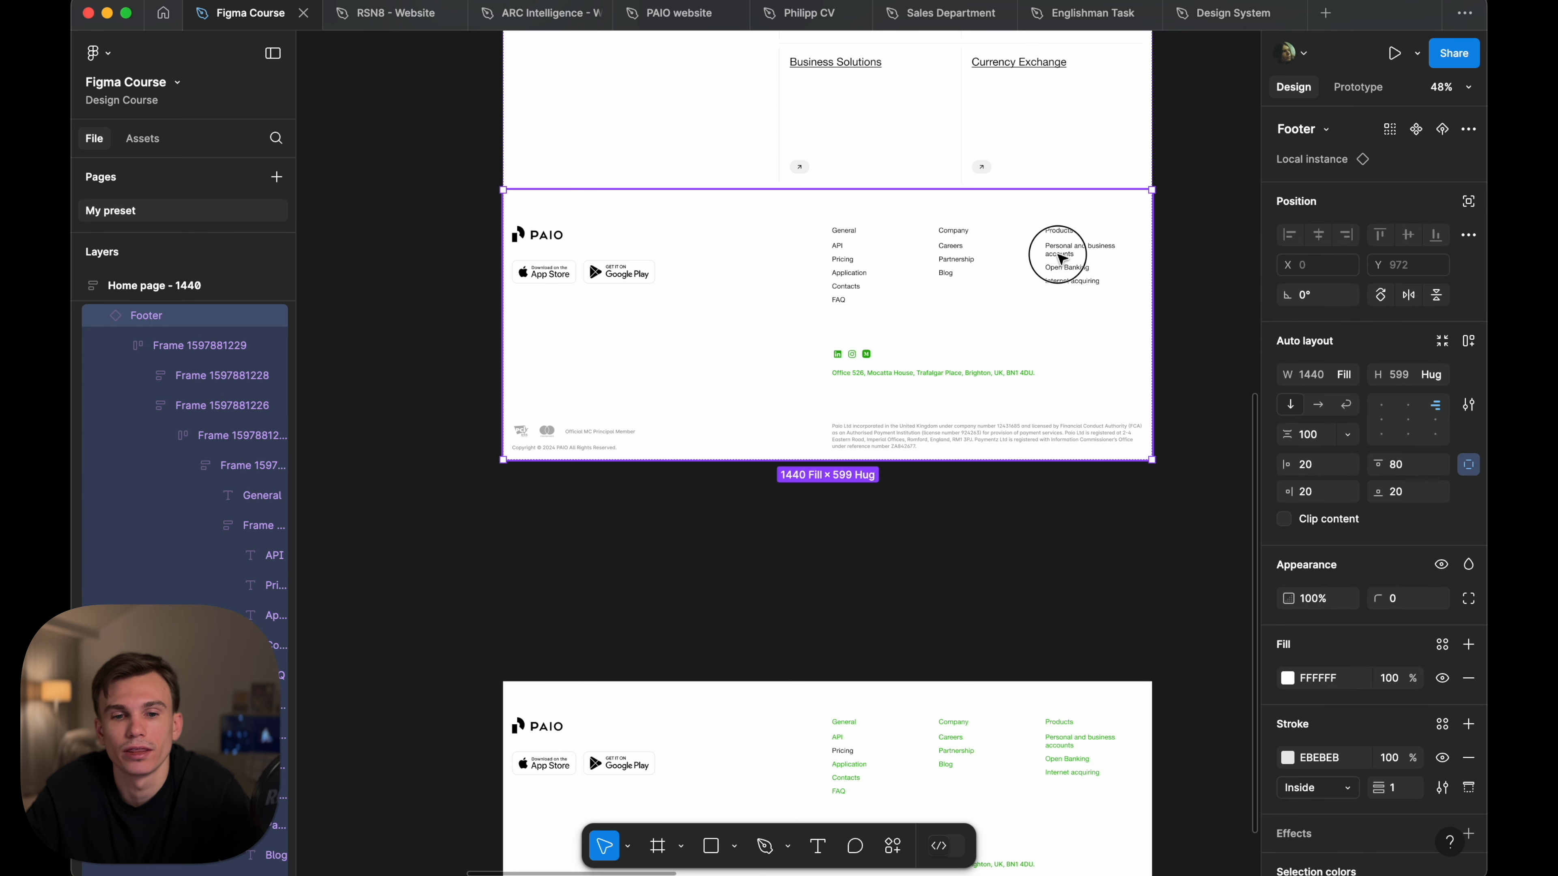
{"action": "double_click", "coordinate": [1061, 258]}
{"action": "scroll", "coordinate": [1060, 261], "scroll_direction": "down", "scroll_amount": 3}
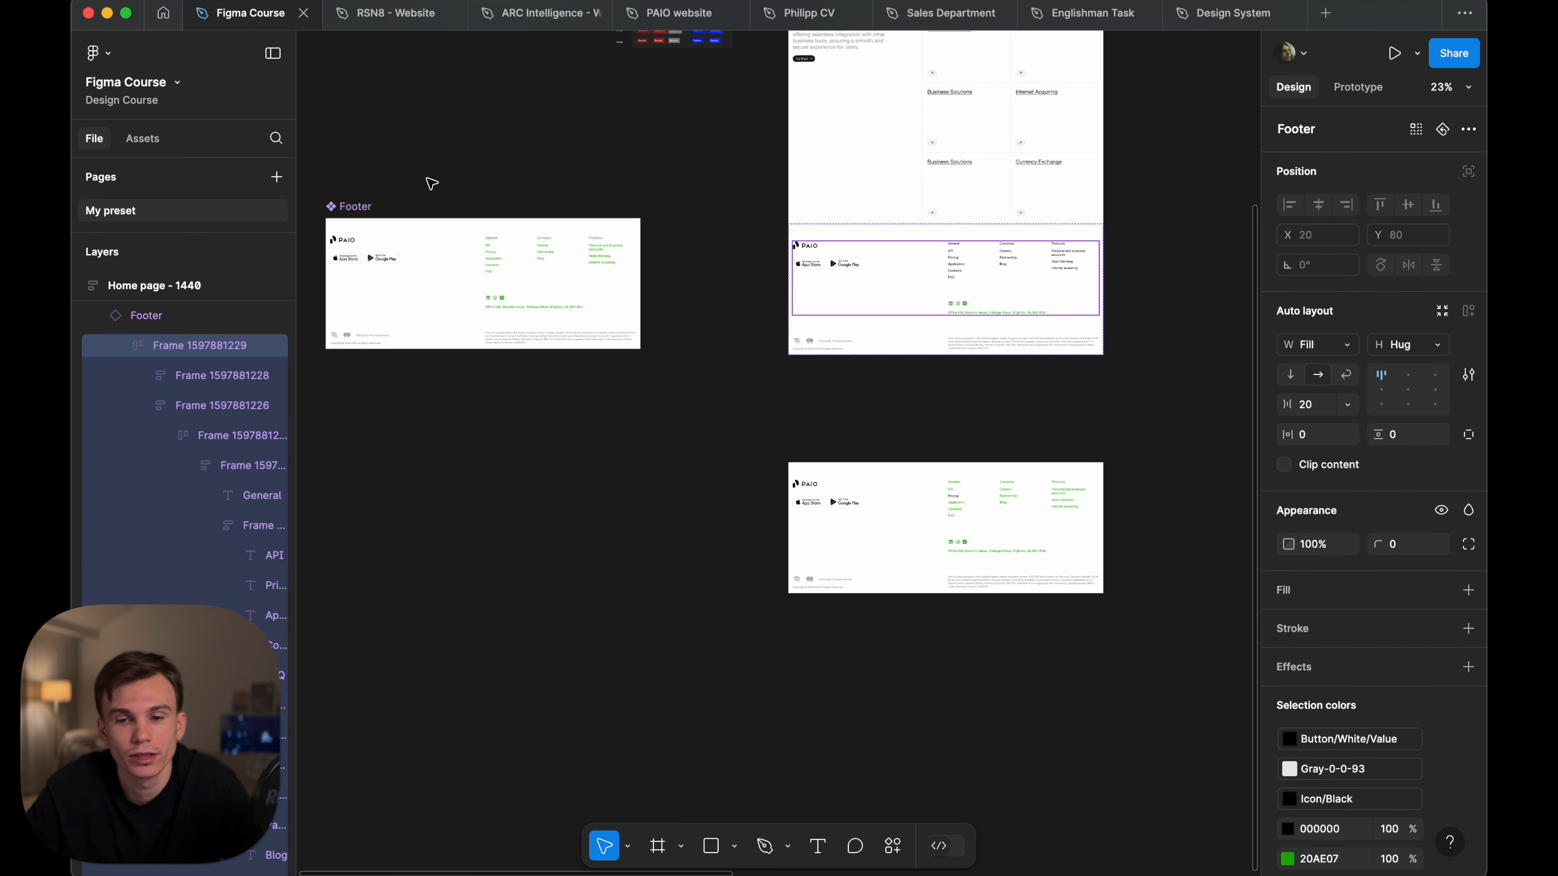
{"action": "scroll", "coordinate": [1082, 240], "scroll_direction": "up", "scroll_amount": 5}
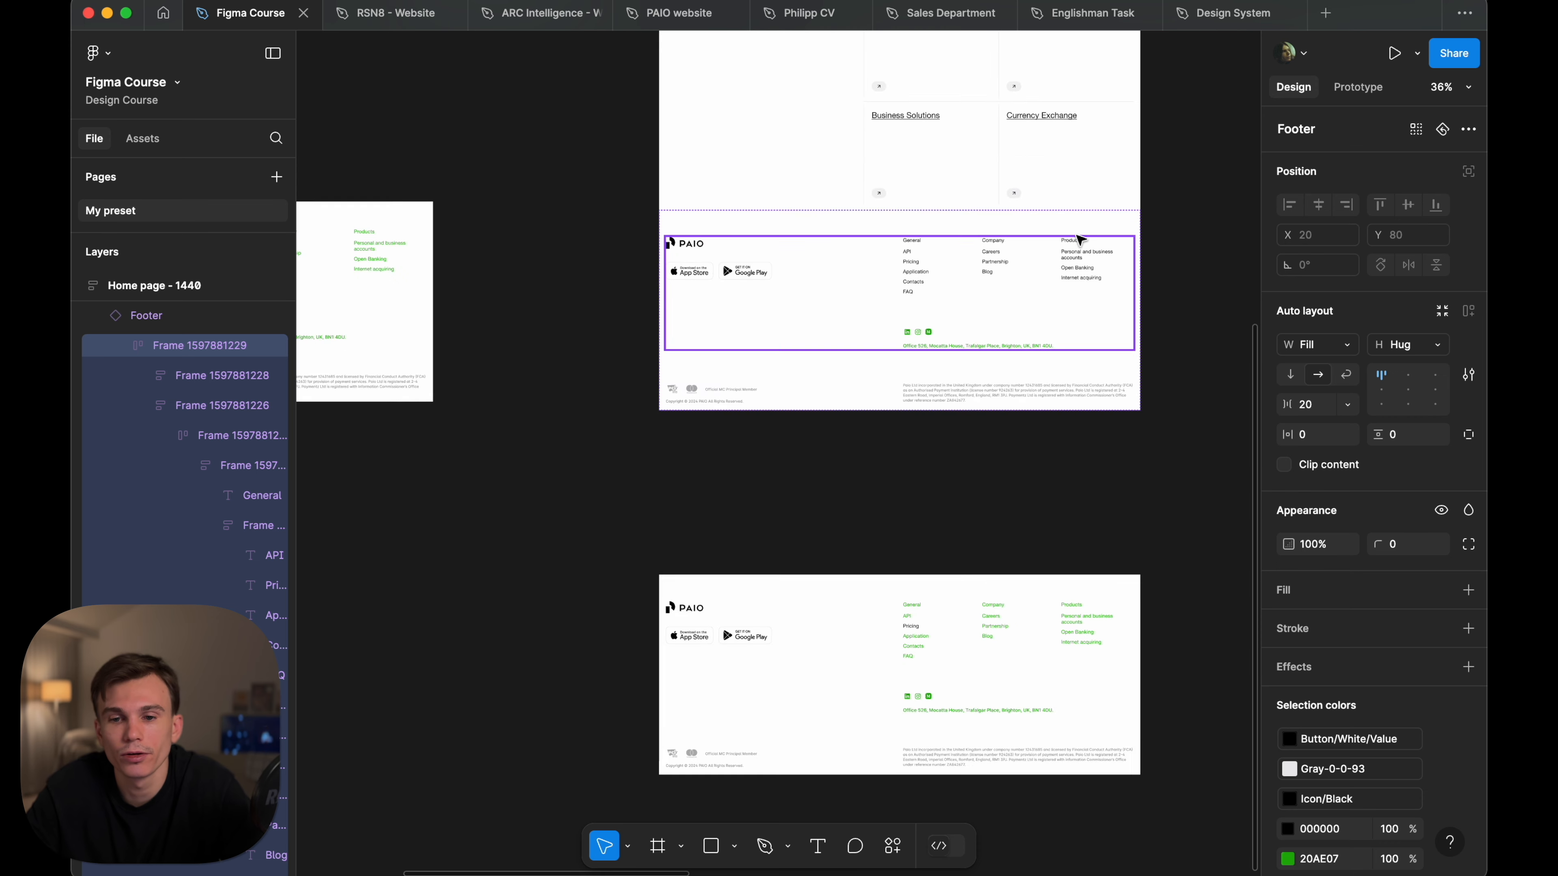
- Reset all changes on the home page's footer instance so it follows the main Footer component again
{"action": "left_click", "coordinate": [1083, 234]}
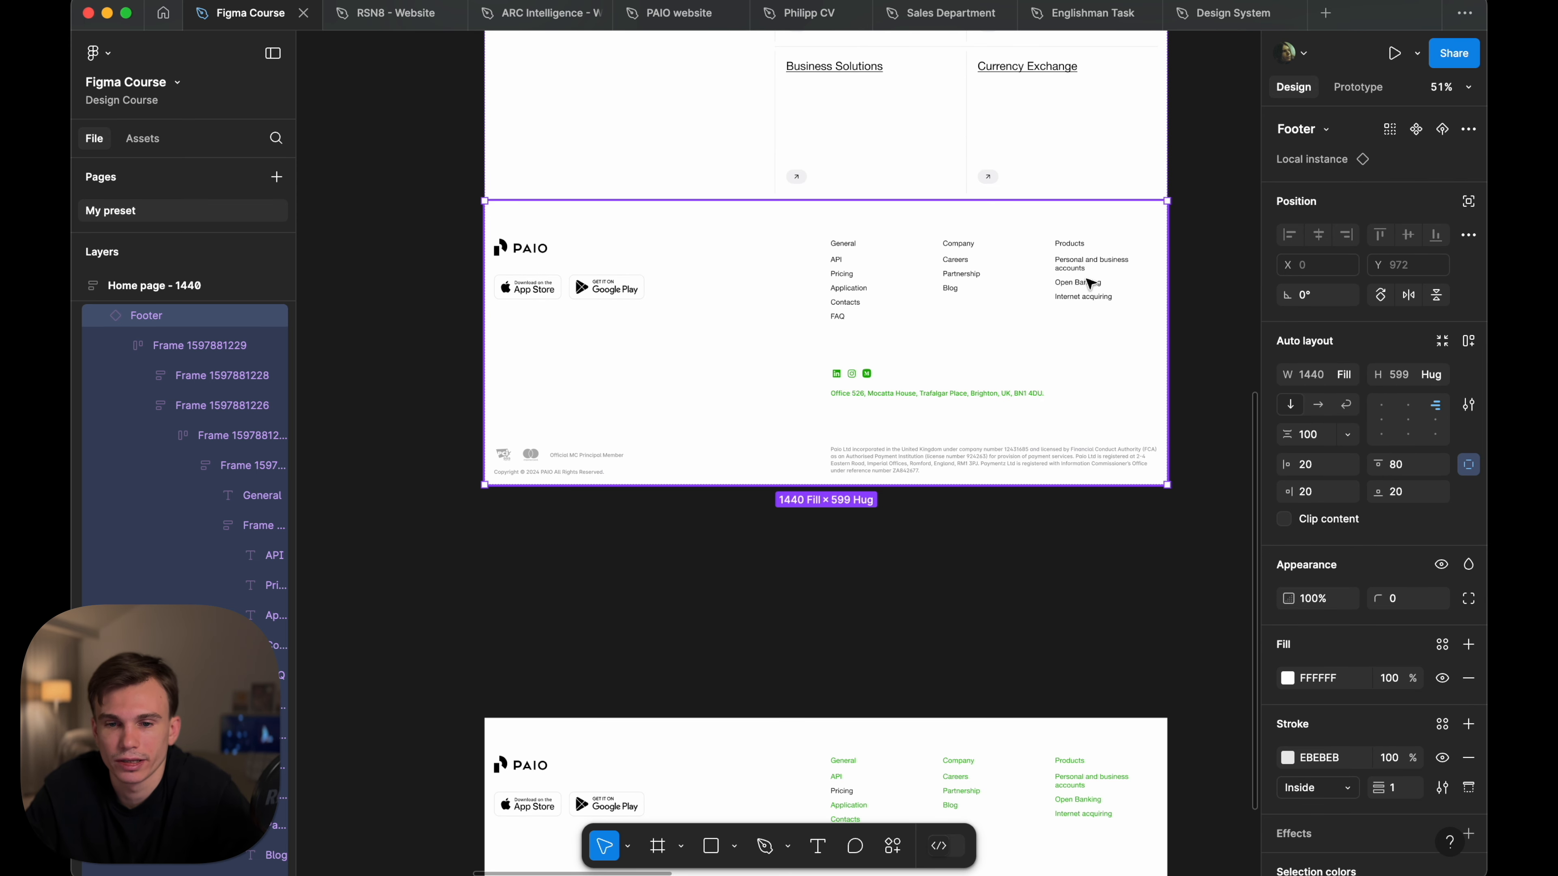
{"action": "left_click", "coordinate": [1467, 129]}
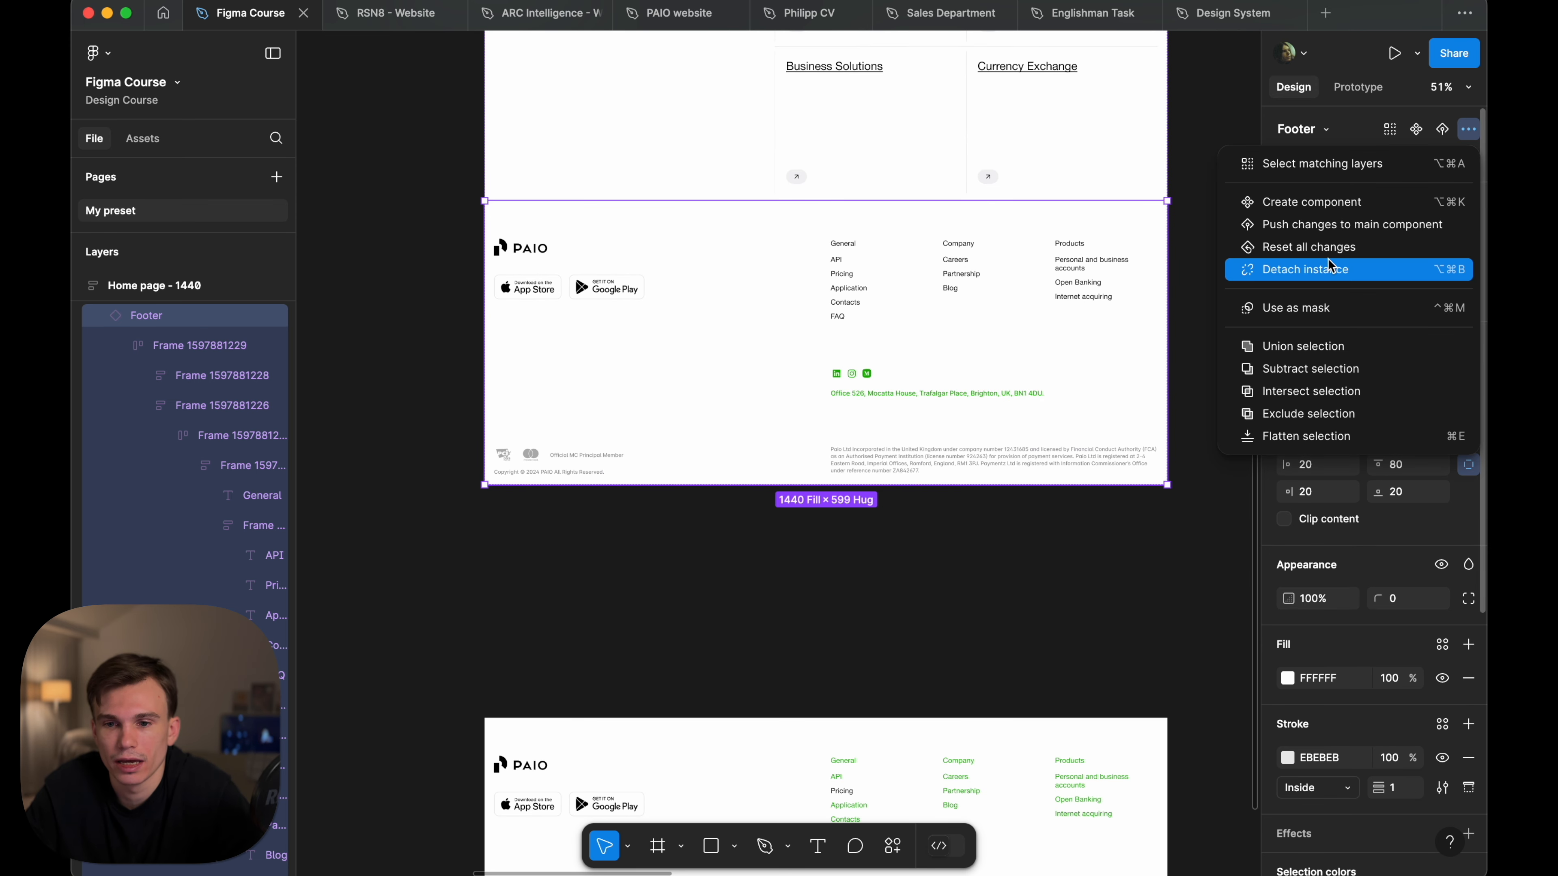
{"action": "left_click", "coordinate": [1323, 248]}
{"action": "left_click", "coordinate": [1224, 278]}
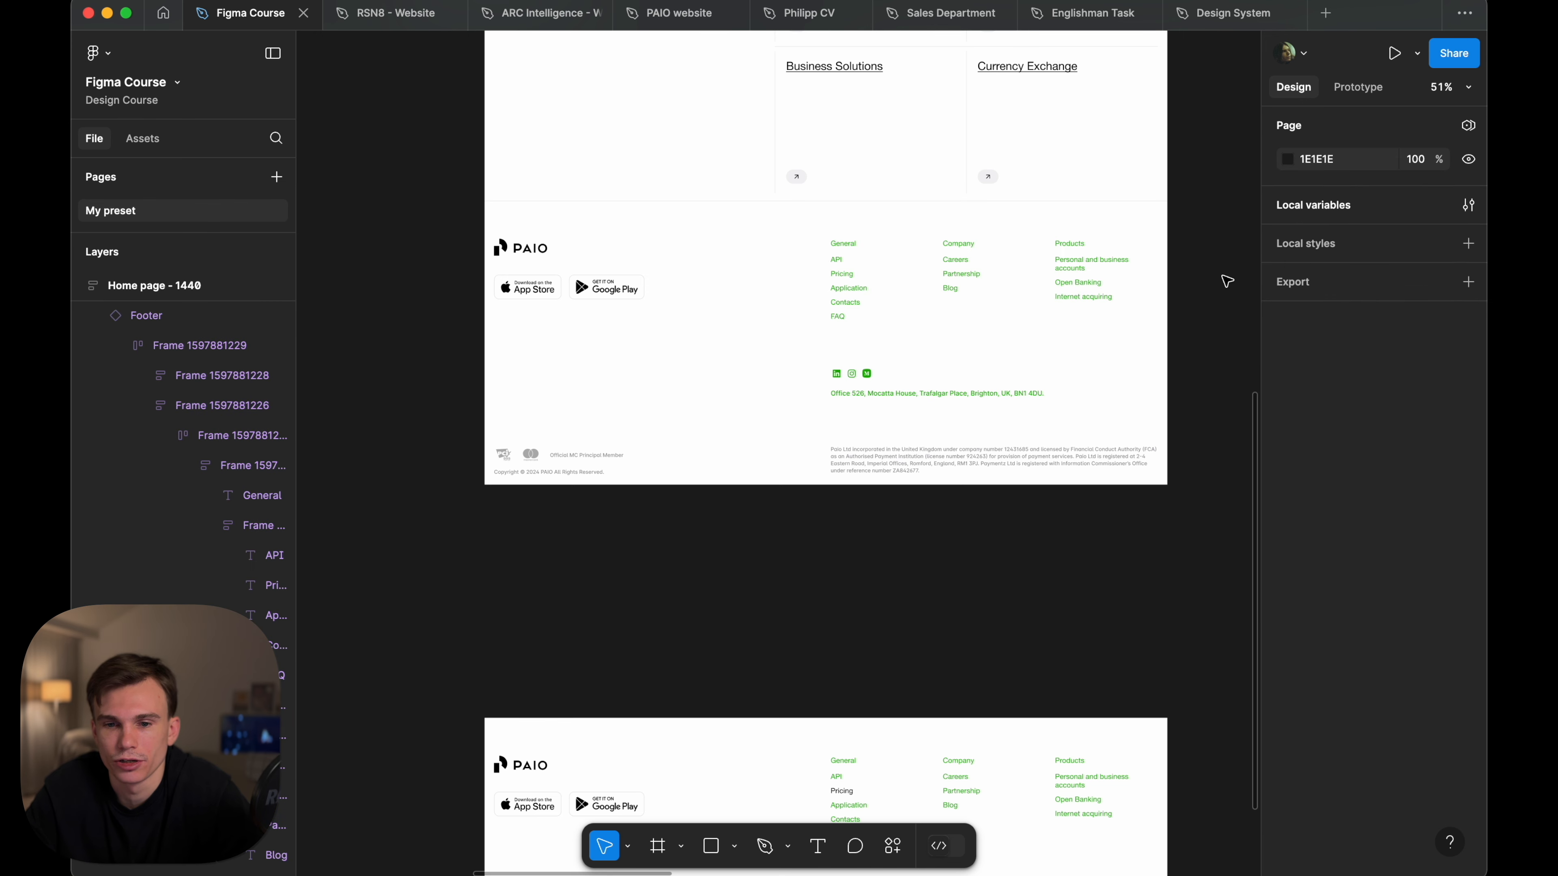
{"action": "scroll", "coordinate": [952, 254], "scroll_direction": "left", "scroll_amount": 10}
{"action": "scroll", "coordinate": [951, 254], "scroll_direction": "left", "scroll_amount": 10}
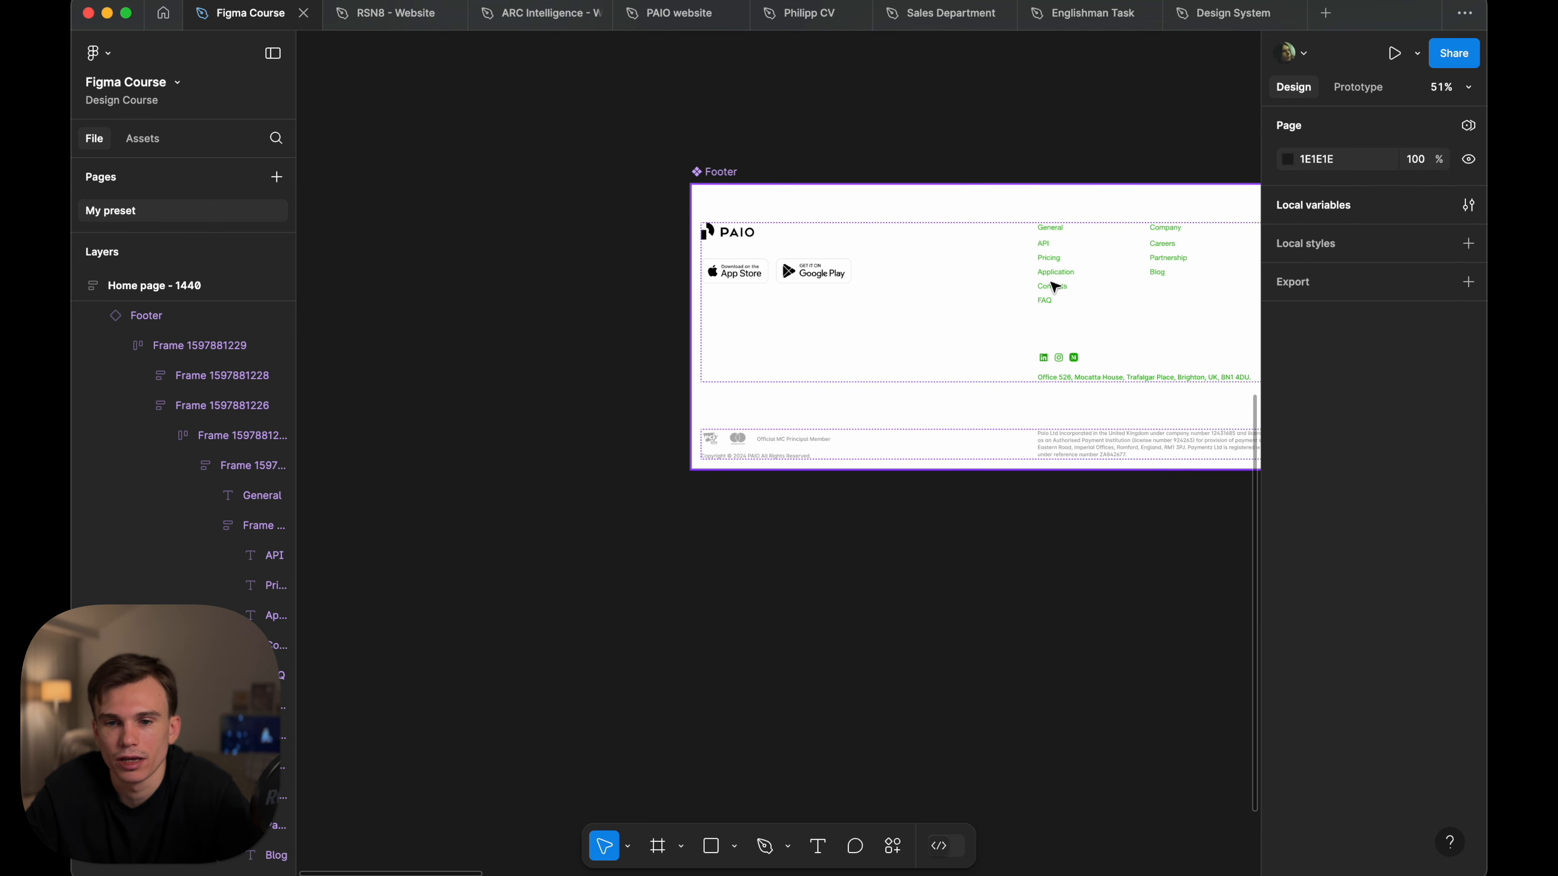
- Check the course plan for the next topic, the item about creating text styles
{"action": "scroll", "coordinate": [1054, 286], "scroll_direction": "down", "scroll_amount": 5}
{"action": "left_click", "coordinate": [637, 342]}
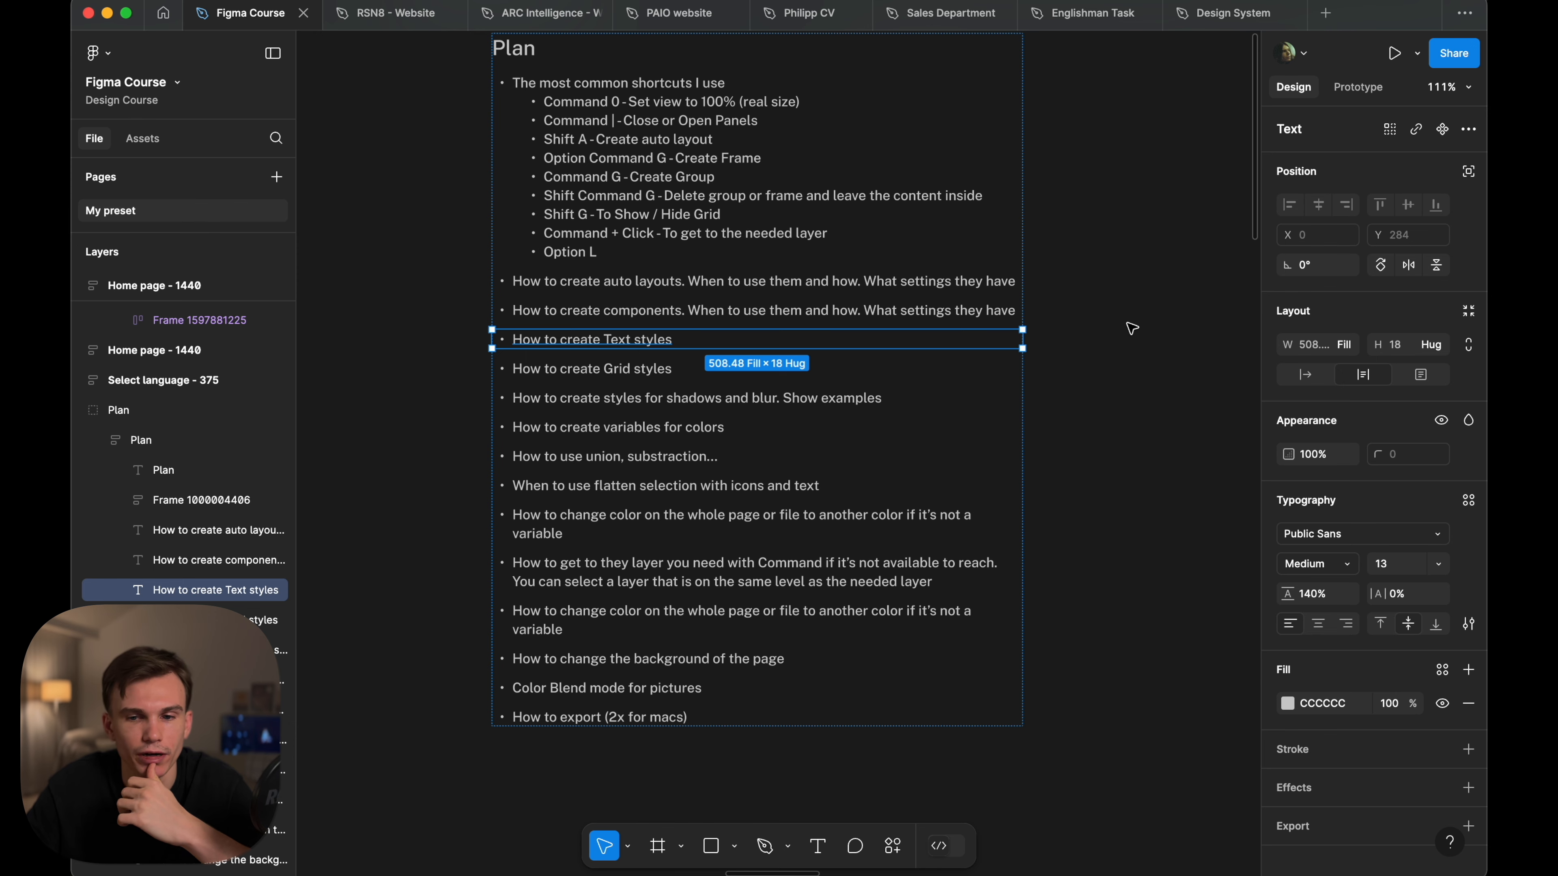
{"action": "left_click", "coordinate": [1132, 329]}
{"action": "scroll", "coordinate": [1132, 328], "scroll_direction": "down", "scroll_amount": 5}
{"action": "scroll", "coordinate": [896, 236], "scroll_direction": "up", "scroll_amount": 5}
{"action": "scroll", "coordinate": [862, 213], "scroll_direction": "down", "scroll_amount": 5}
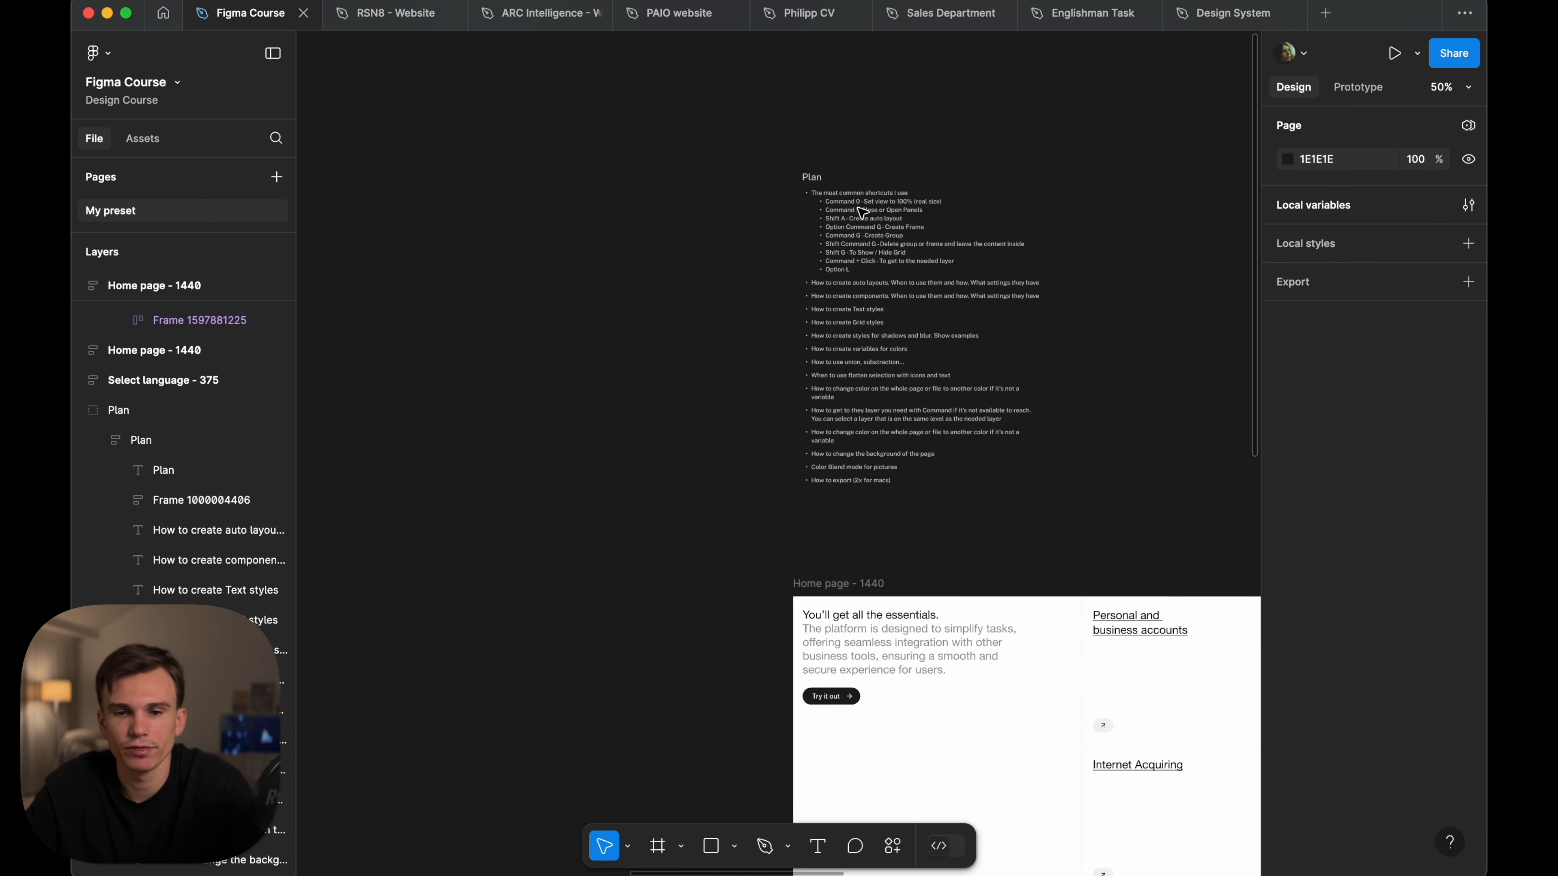
- Examine the typography settings of the "You'll get all the essentials." intro text on the home page beside the Footer component
{"action": "scroll", "coordinate": [862, 212], "scroll_direction": "down", "scroll_amount": 10}
{"action": "scroll", "coordinate": [859, 209], "scroll_direction": "up", "scroll_amount": 3}
{"action": "scroll", "coordinate": [862, 209], "scroll_direction": "down", "scroll_amount": 6}
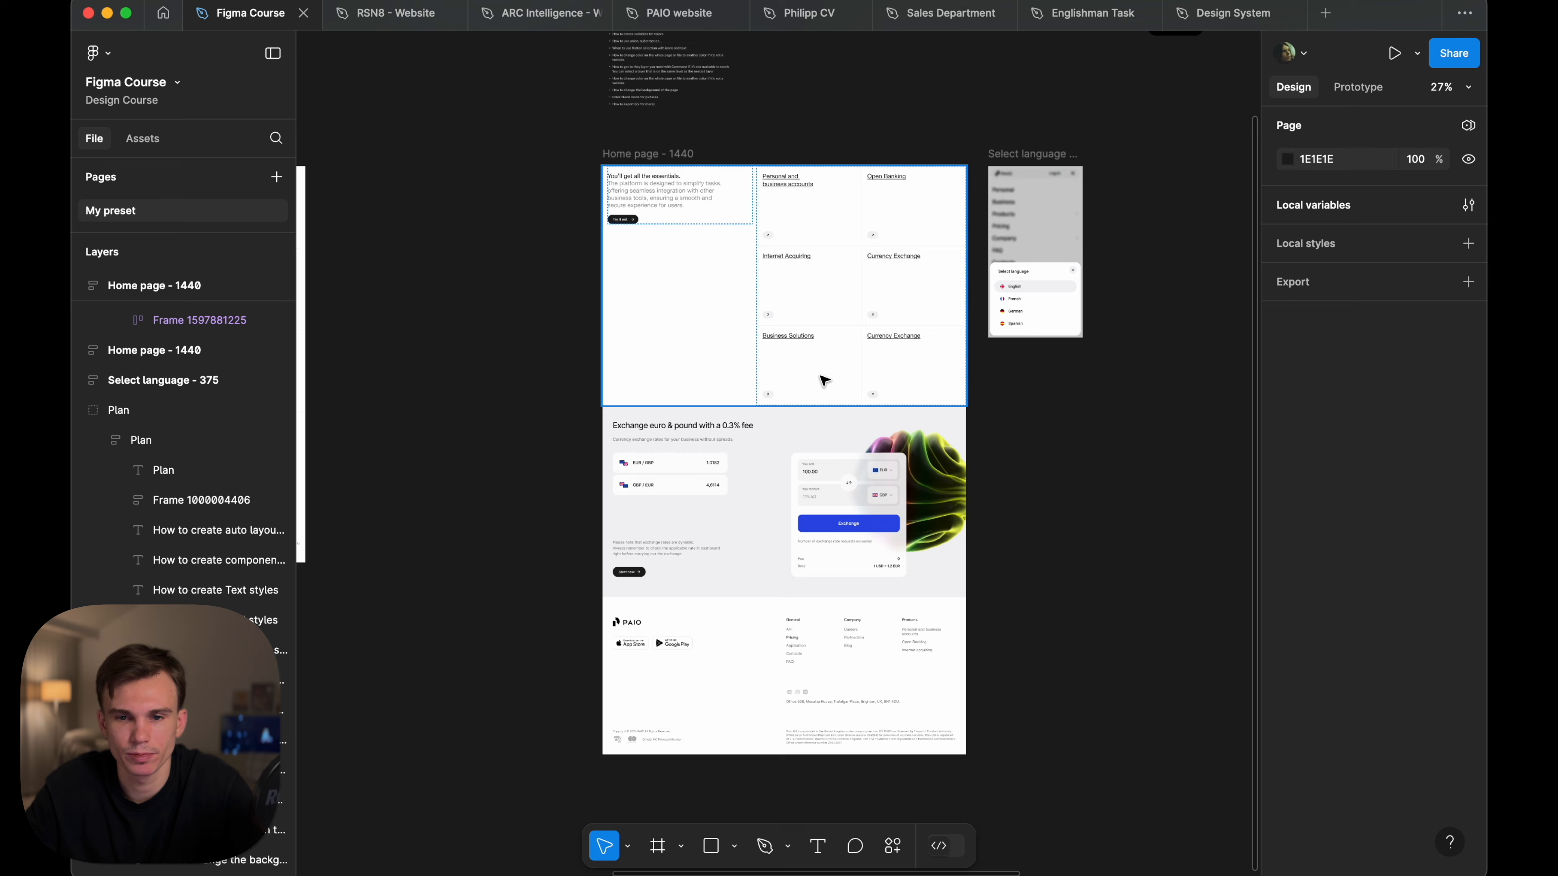
{"action": "scroll", "coordinate": [824, 381], "scroll_direction": "left", "scroll_amount": 10}
{"action": "scroll", "coordinate": [848, 234], "scroll_direction": "up", "scroll_amount": 5}
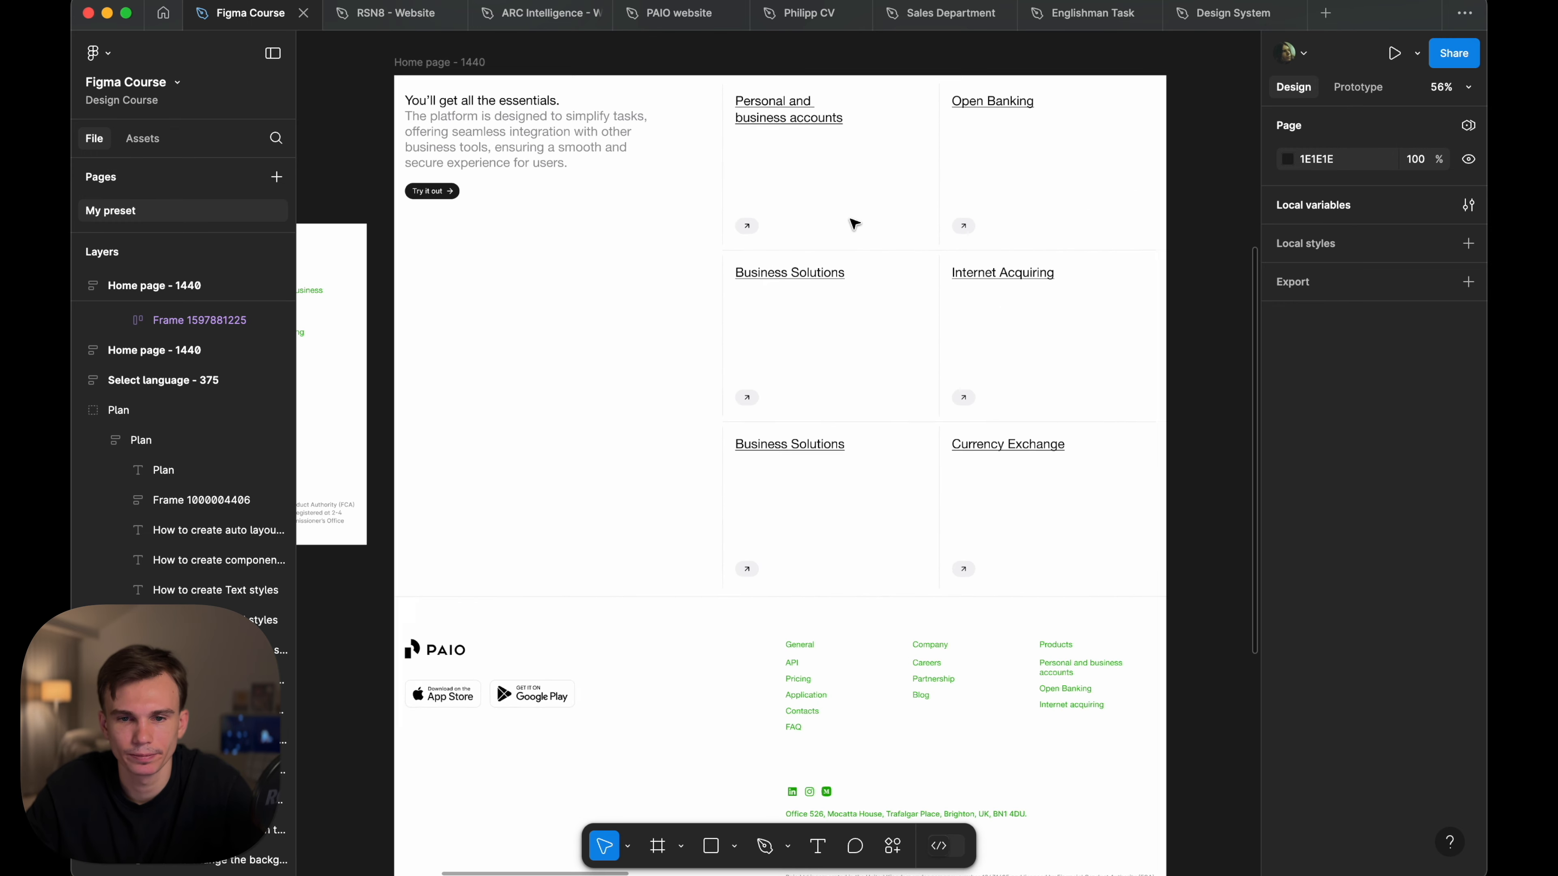
{"action": "scroll", "coordinate": [852, 225], "scroll_direction": "up", "scroll_amount": 2}
{"action": "left_click", "coordinate": [641, 169]}
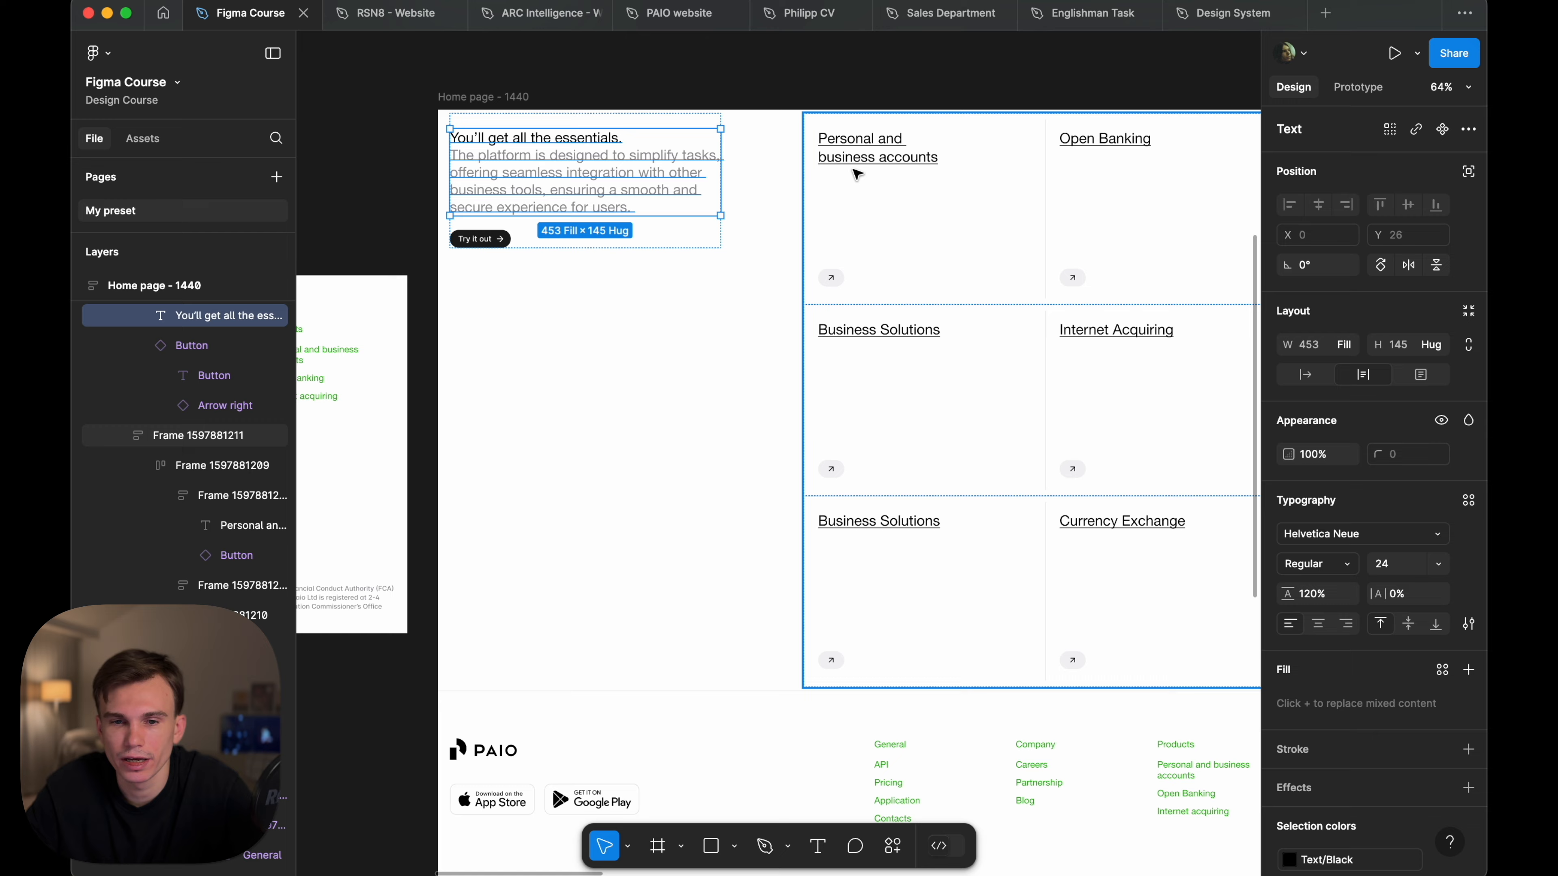
{"action": "scroll", "coordinate": [857, 175], "scroll_direction": "down", "scroll_amount": 5}
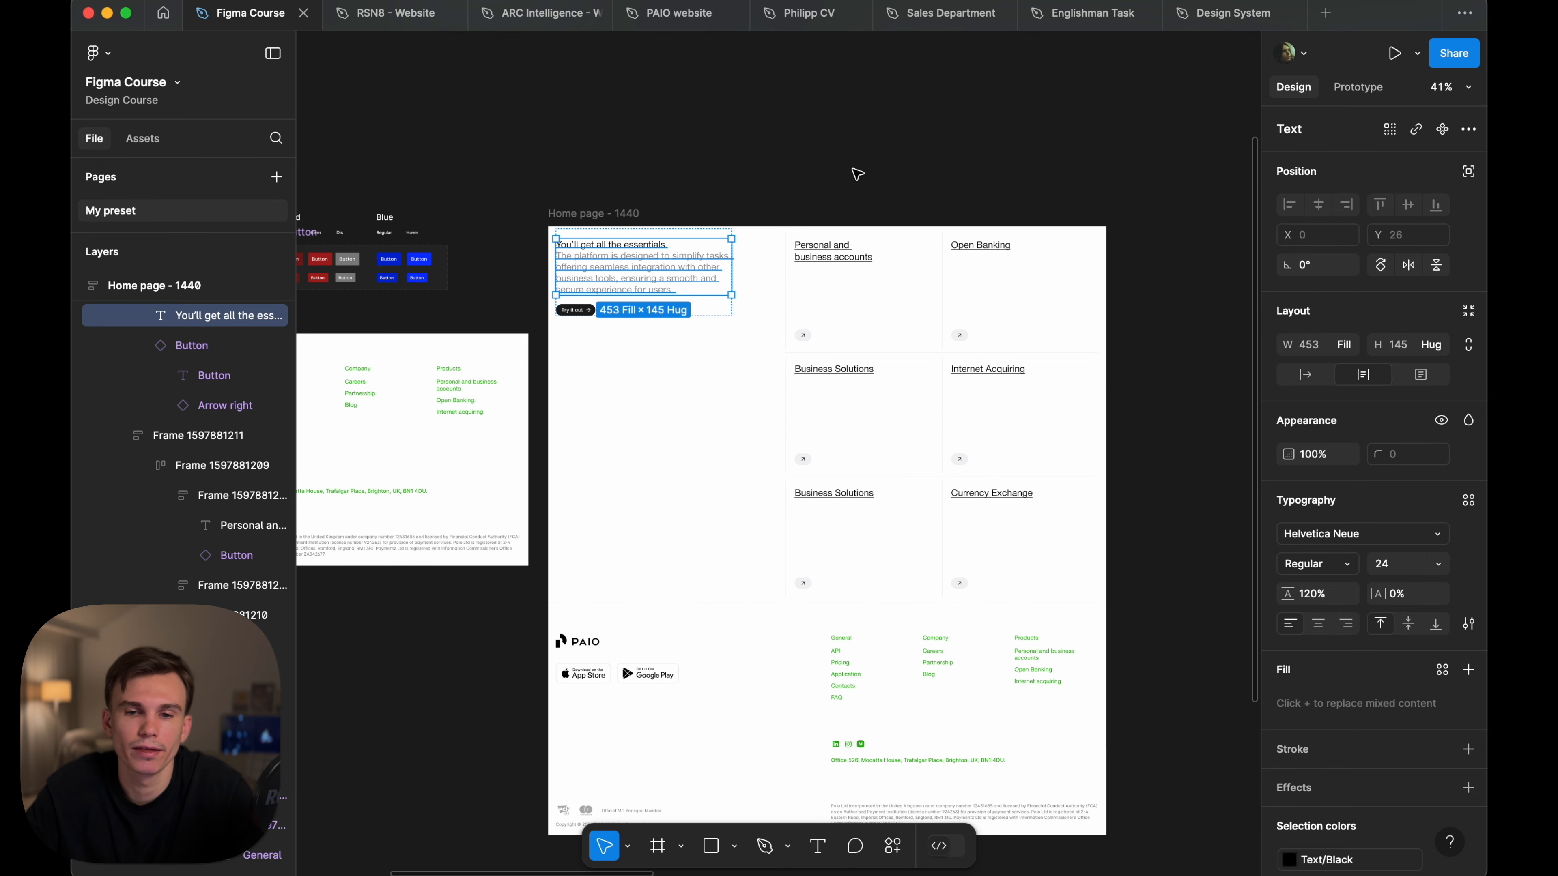
{"action": "left_click", "coordinate": [857, 175]}
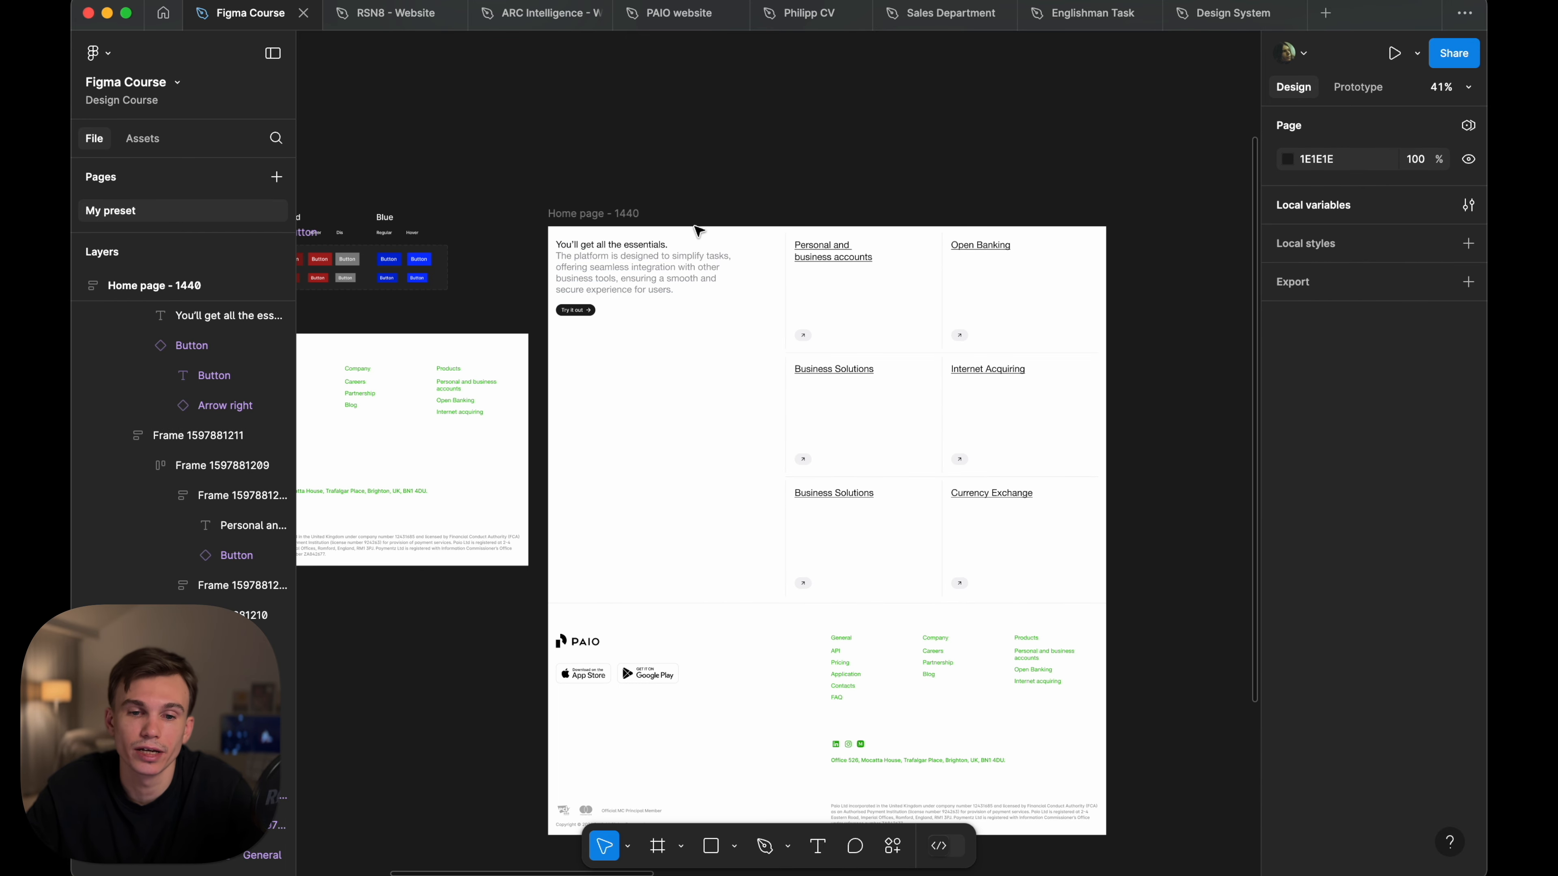
{"action": "left_click", "coordinate": [697, 240]}
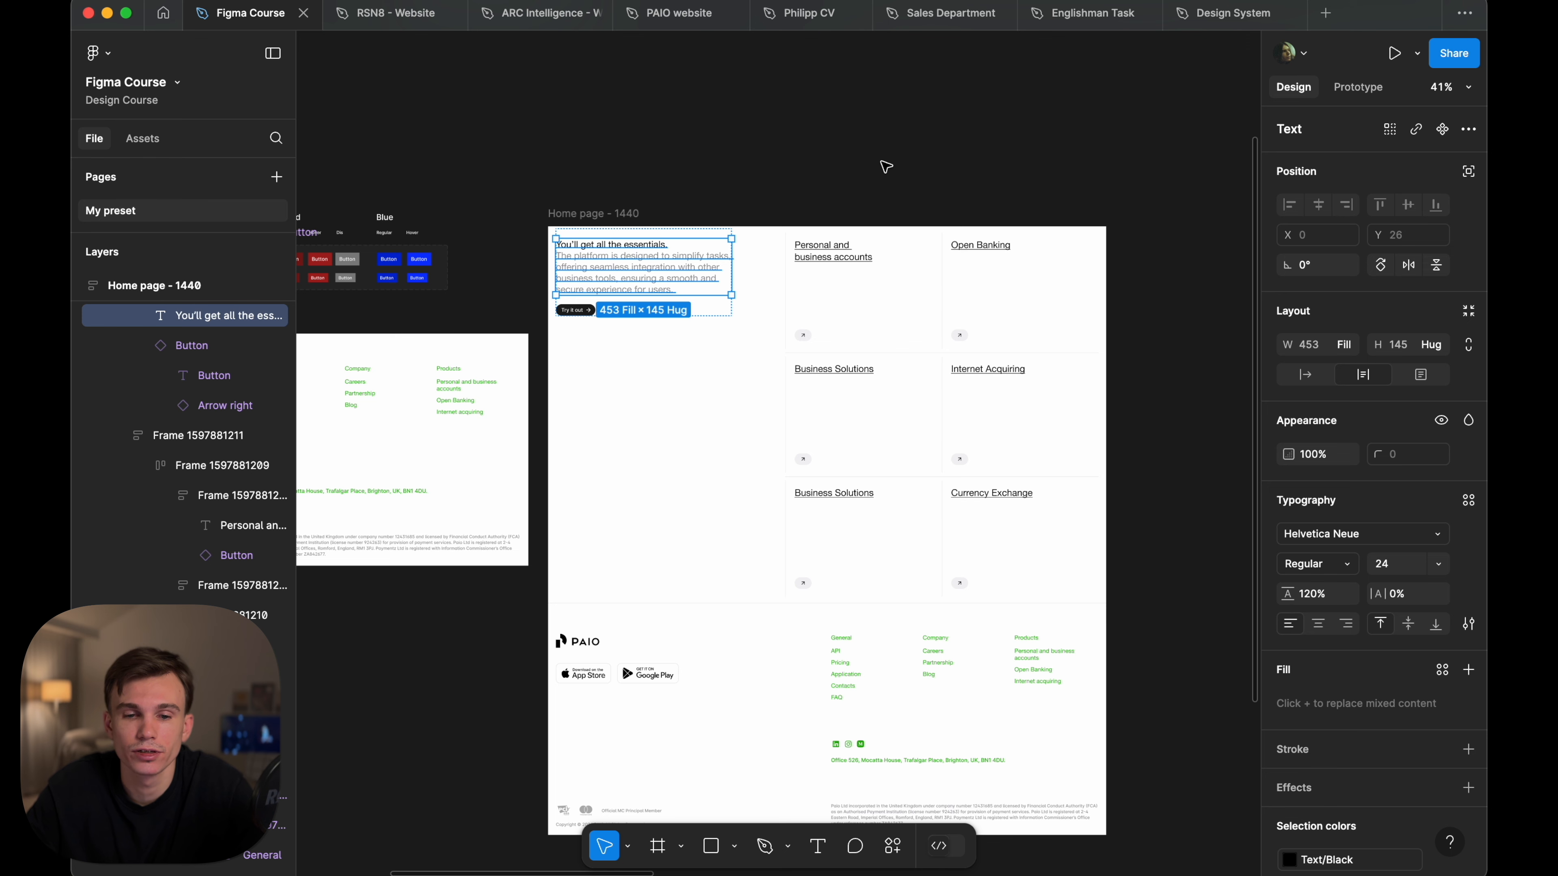
{"action": "left_click", "coordinate": [885, 165]}
- Duplicate the home page frame beside the Footer component twice, stacking both copies below the original
{"action": "scroll", "coordinate": [853, 163], "scroll_direction": "down", "scroll_amount": 5}
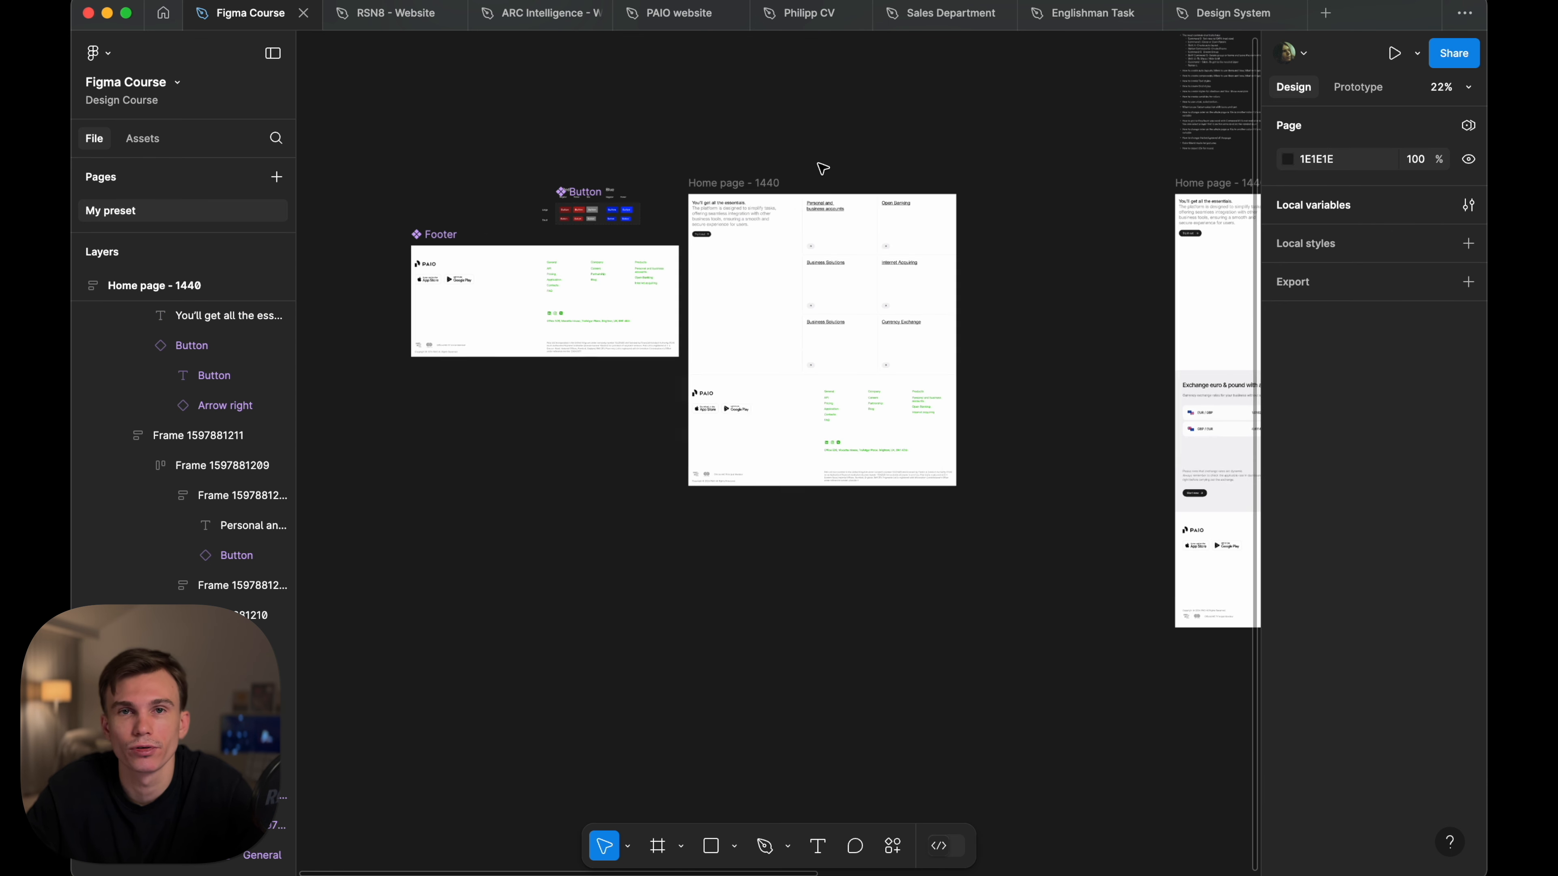
{"action": "left_click", "coordinate": [760, 181]}
{"action": "left_click_drag", "start_coordinate": [760, 182], "coordinate": [761, 736]}
{"action": "scroll", "coordinate": [870, 323], "scroll_direction": "up", "scroll_amount": 2}
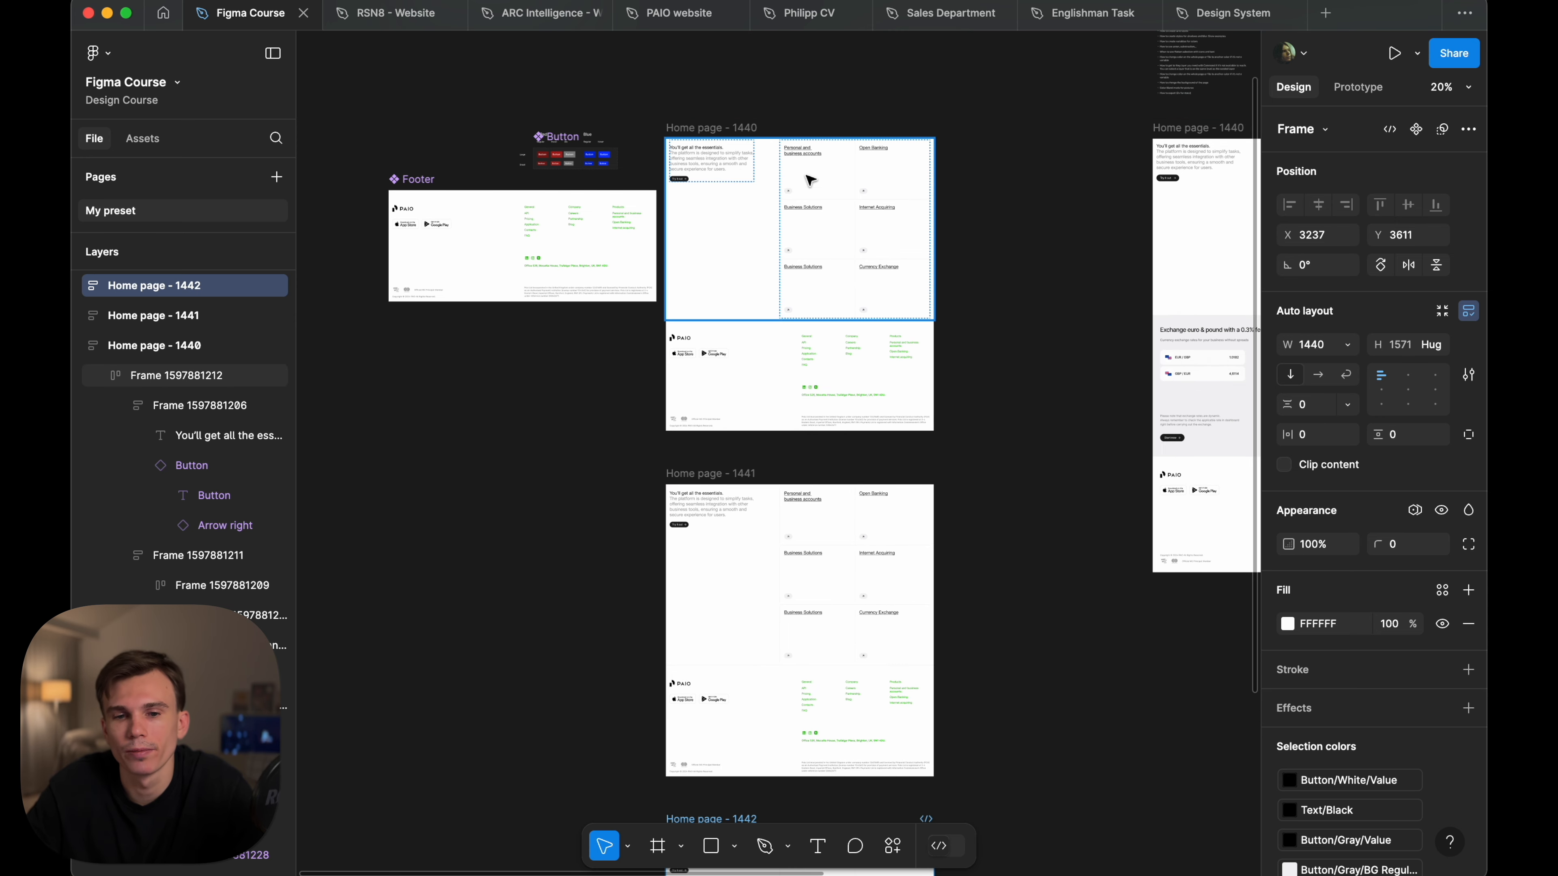
- Change the font of the "You'll get all the essentials." intro text in the original home page to Heiti SC
{"action": "scroll", "coordinate": [738, 163], "scroll_direction": "up", "scroll_amount": 5}
{"action": "left_click", "coordinate": [738, 163], "text": "super"}
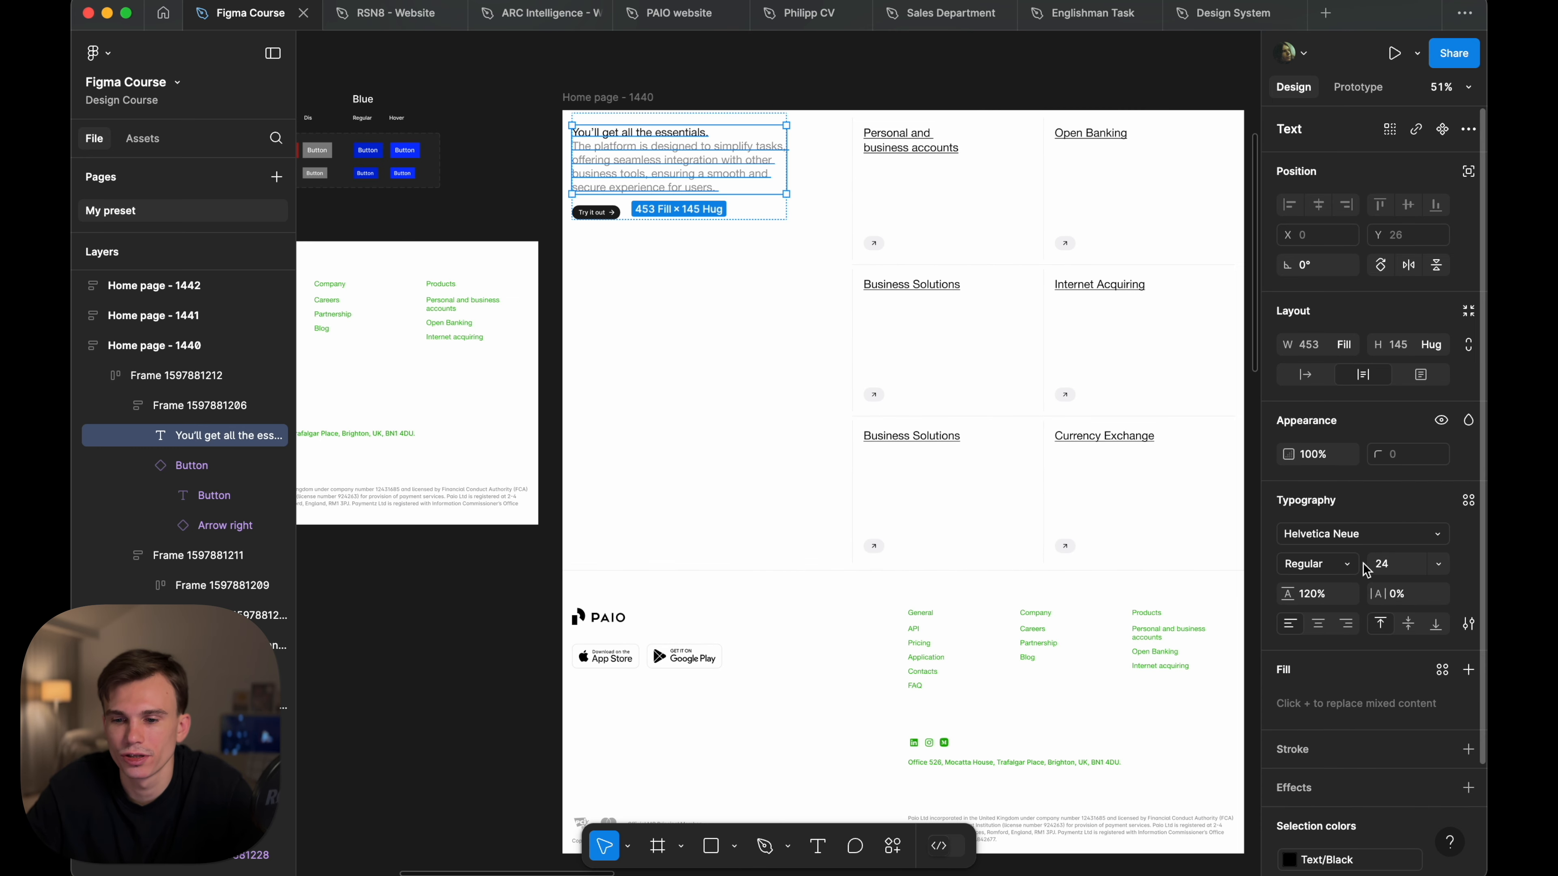
{"action": "left_click", "coordinate": [1437, 534]}
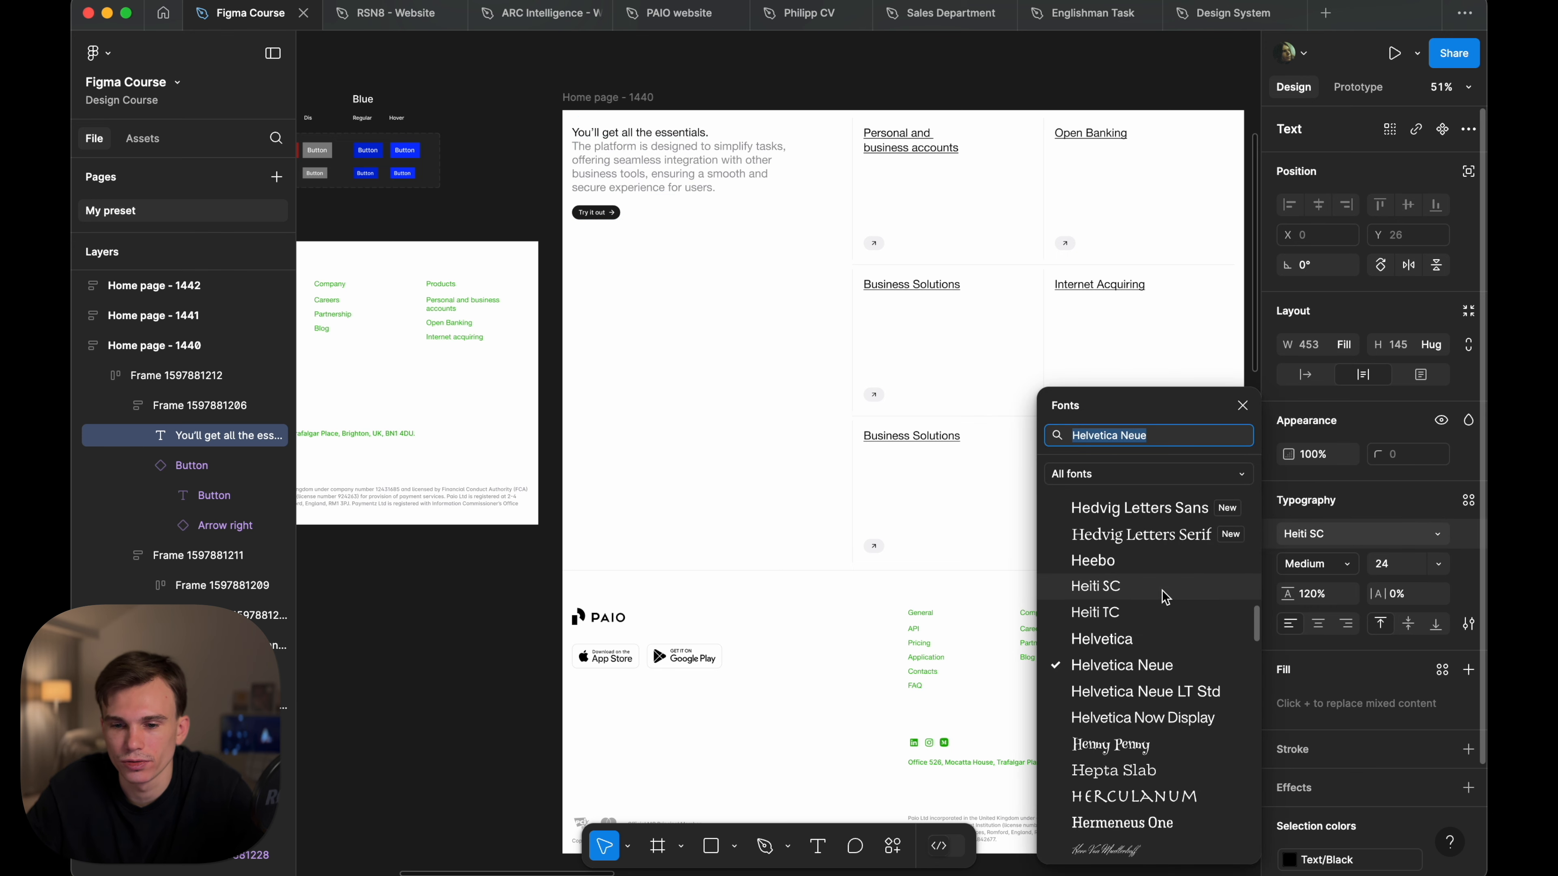
{"action": "left_click", "coordinate": [810, 355]}
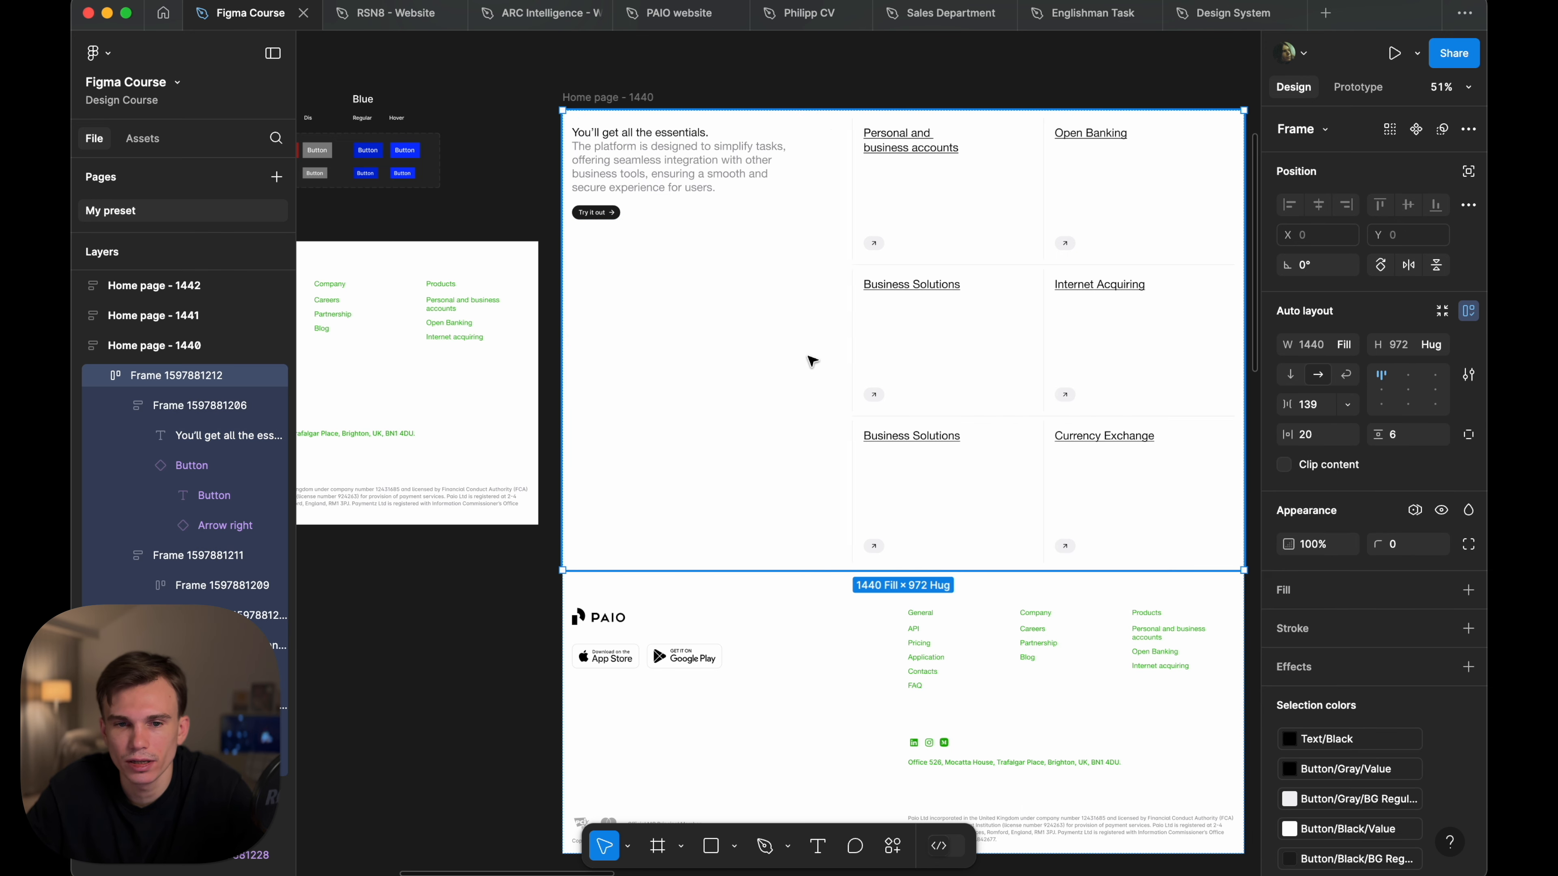
{"action": "left_click", "coordinate": [687, 136]}
{"action": "left_click", "coordinate": [1436, 534]}
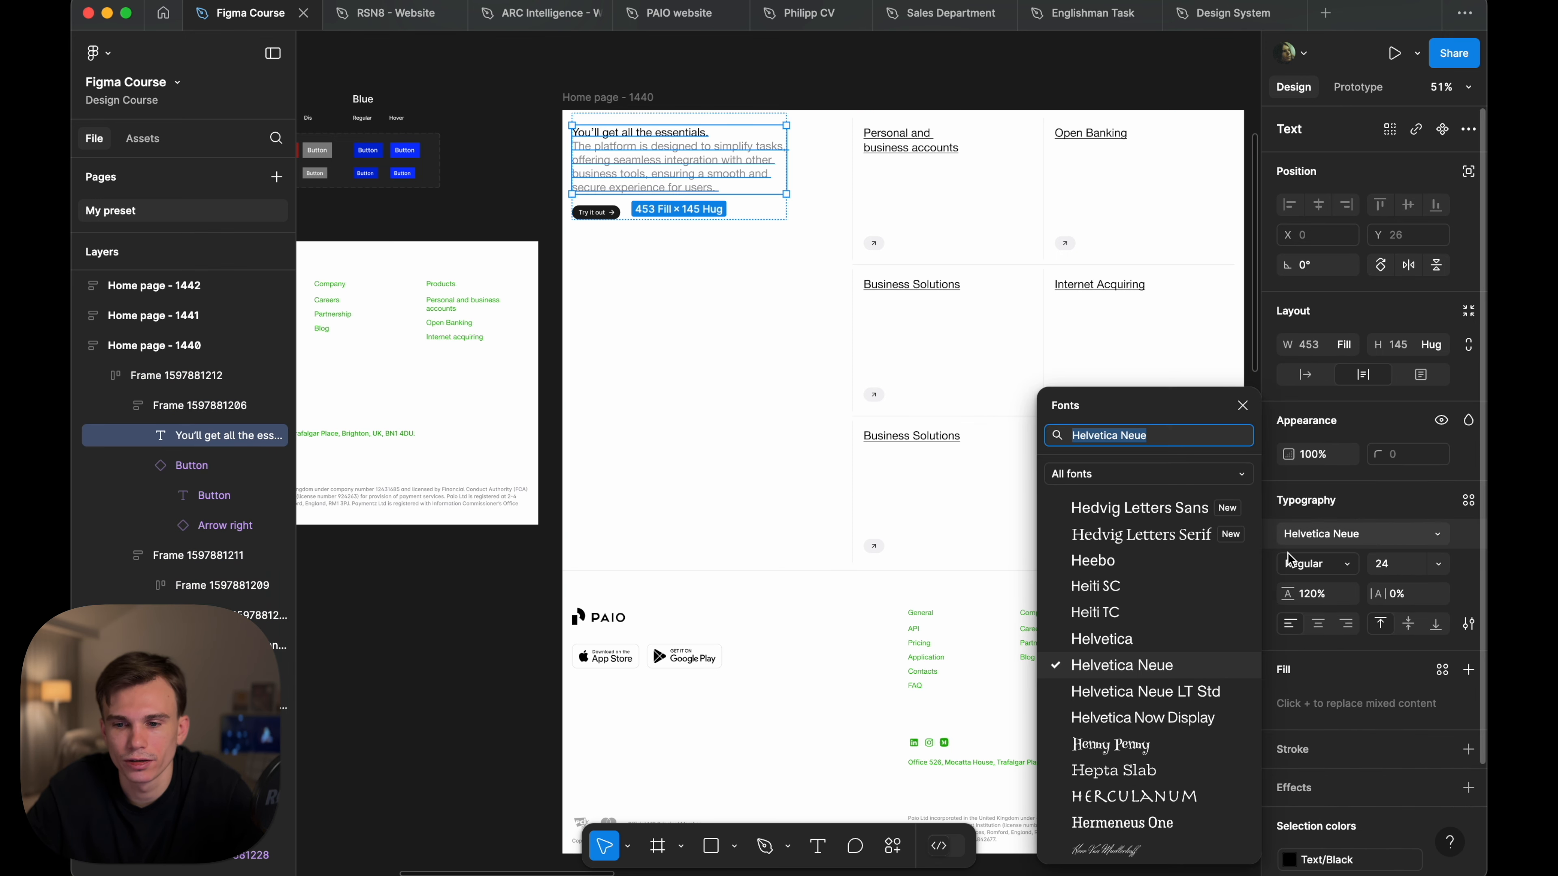
{"action": "left_click", "coordinate": [1169, 579]}
{"action": "left_click", "coordinate": [819, 86]}
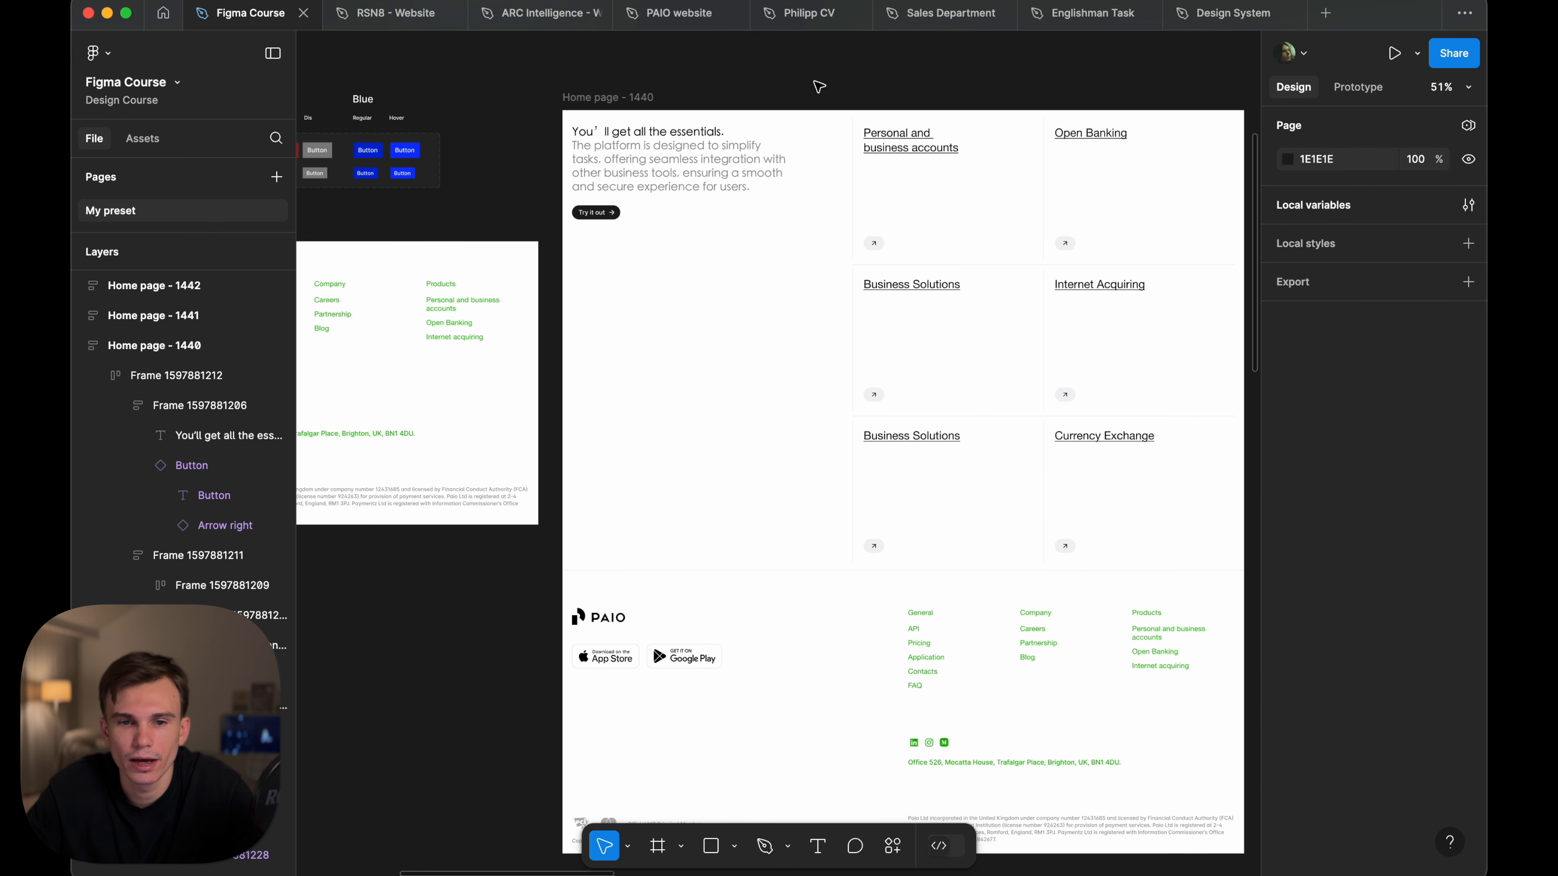
- Select the "You'll get all the essentials." intro texts in both duplicated home pages together
{"action": "scroll", "coordinate": [819, 86], "scroll_direction": "down", "scroll_amount": 5}
{"action": "scroll", "coordinate": [789, 258], "scroll_direction": "down", "scroll_amount": 5}
{"action": "scroll", "coordinate": [638, 263], "scroll_direction": "up", "scroll_amount": 5}
{"action": "left_click", "coordinate": [637, 263]}
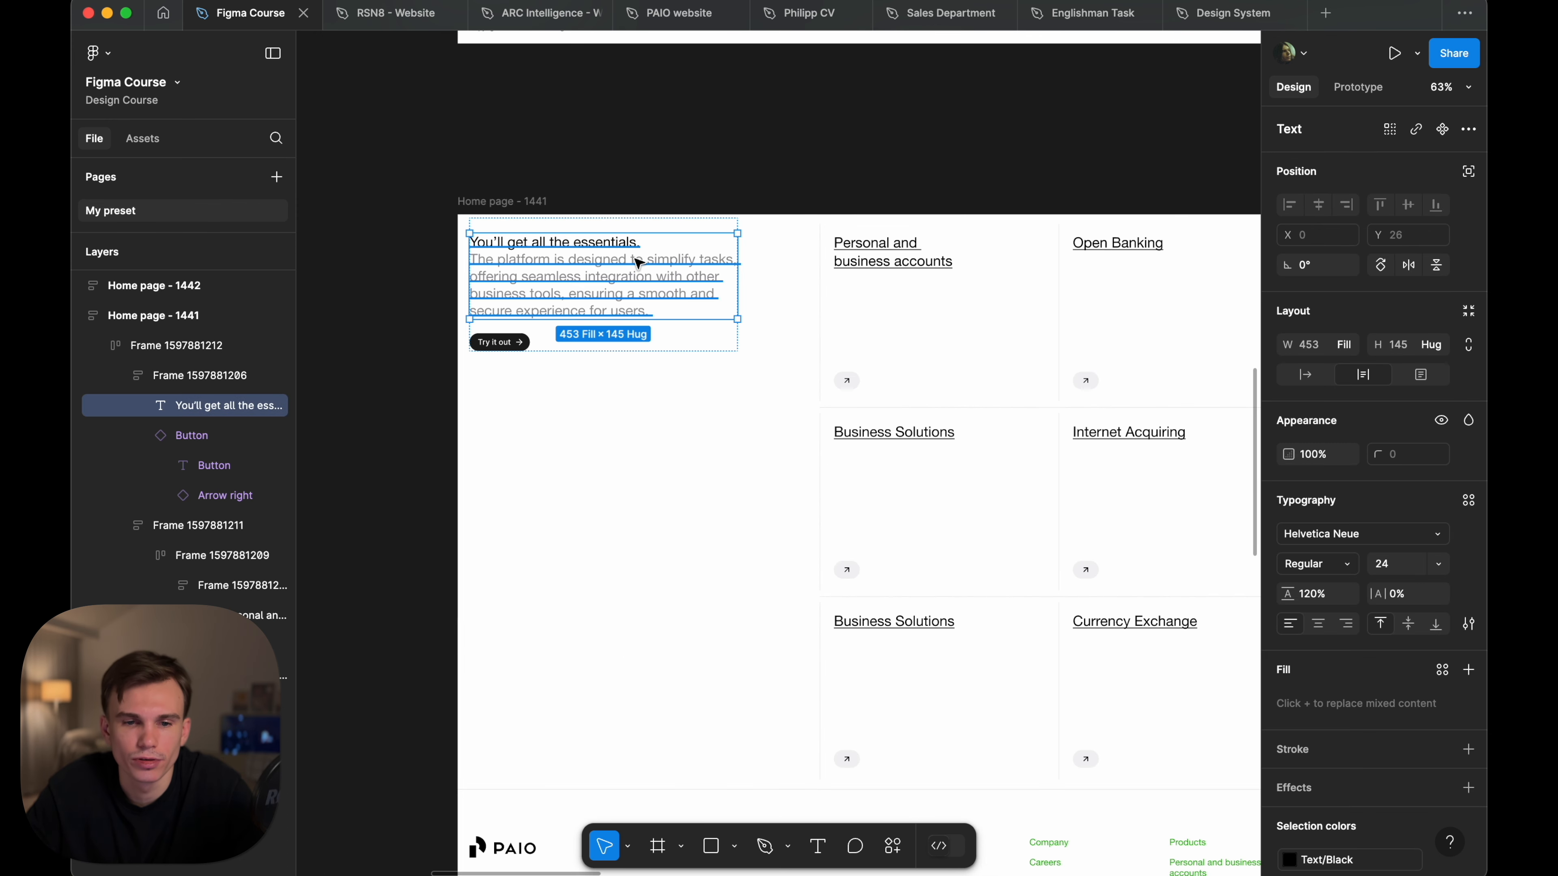
{"action": "scroll", "coordinate": [638, 262], "scroll_direction": "down", "scroll_amount": 15}
{"action": "left_click", "coordinate": [621, 616], "text": "shift"}
{"action": "scroll", "coordinate": [829, 545], "scroll_direction": "down", "scroll_amount": 1}
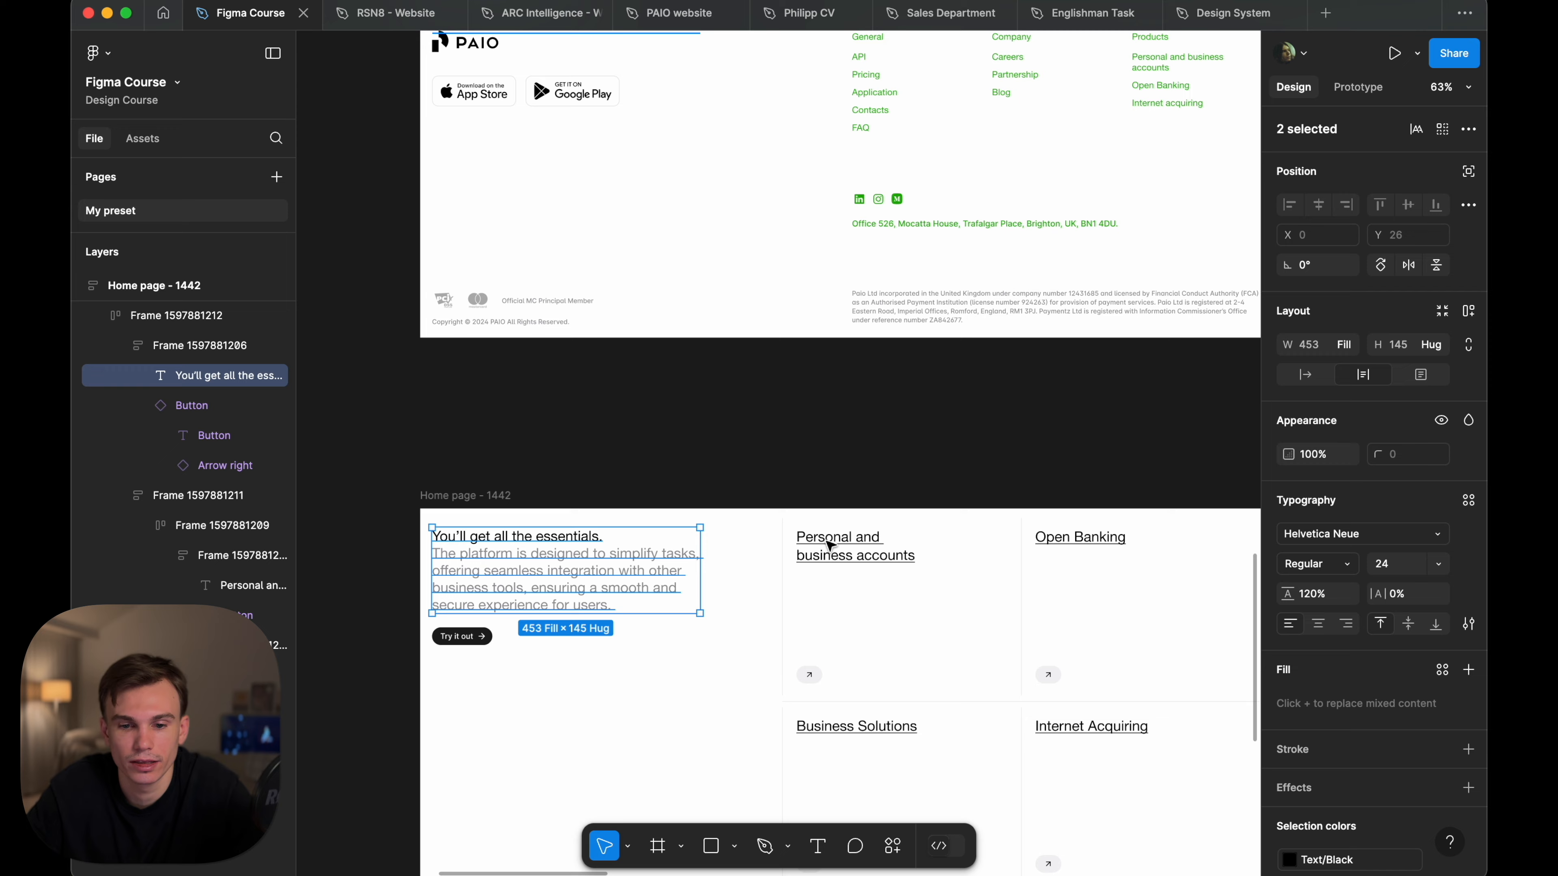
- Add the first copy's footer legal text and its FAQ, Contacts, Application, Pricing and API links to the selection, and clear the selection
{"action": "scroll", "coordinate": [830, 545], "scroll_direction": "up", "scroll_amount": 3}
{"action": "scroll", "coordinate": [903, 478], "scroll_direction": "up", "scroll_amount": 5}
{"action": "left_click", "coordinate": [874, 439], "text": "shift+super"}
{"action": "scroll", "coordinate": [875, 435], "scroll_direction": "up", "scroll_amount": 3}
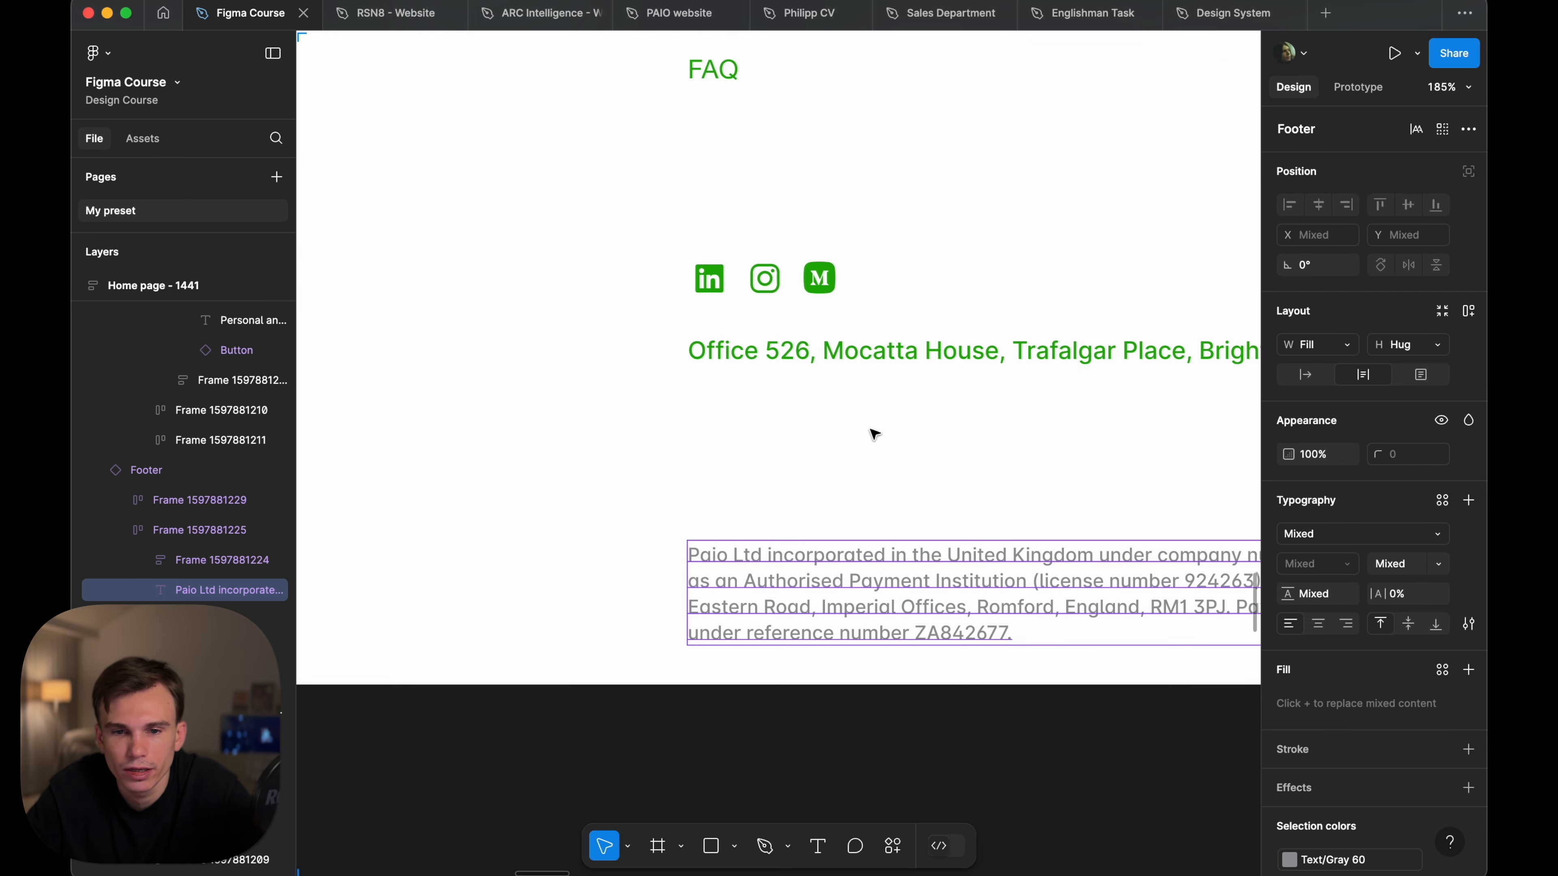
{"action": "scroll", "coordinate": [734, 351], "scroll_direction": "up", "scroll_amount": 5}
{"action": "left_click", "coordinate": [713, 338]}
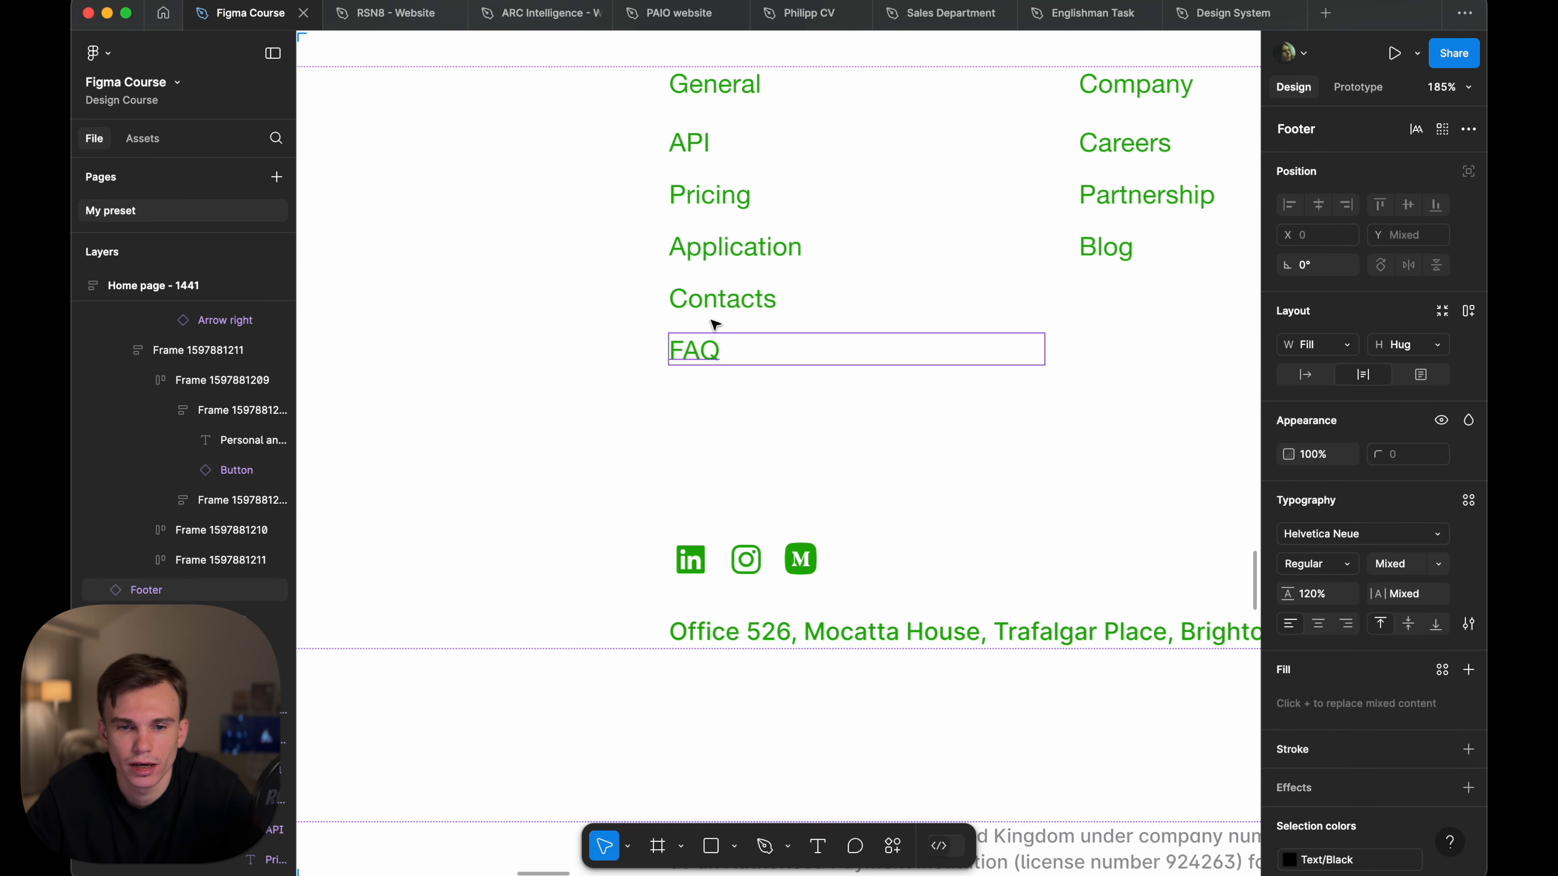
{"action": "left_click", "coordinate": [714, 307], "text": "shift+super"}
{"action": "left_click", "coordinate": [720, 246], "text": "shift+super"}
{"action": "left_click", "coordinate": [720, 194], "text": "shift+super"}
{"action": "left_click", "coordinate": [704, 145], "text": "shift+super"}
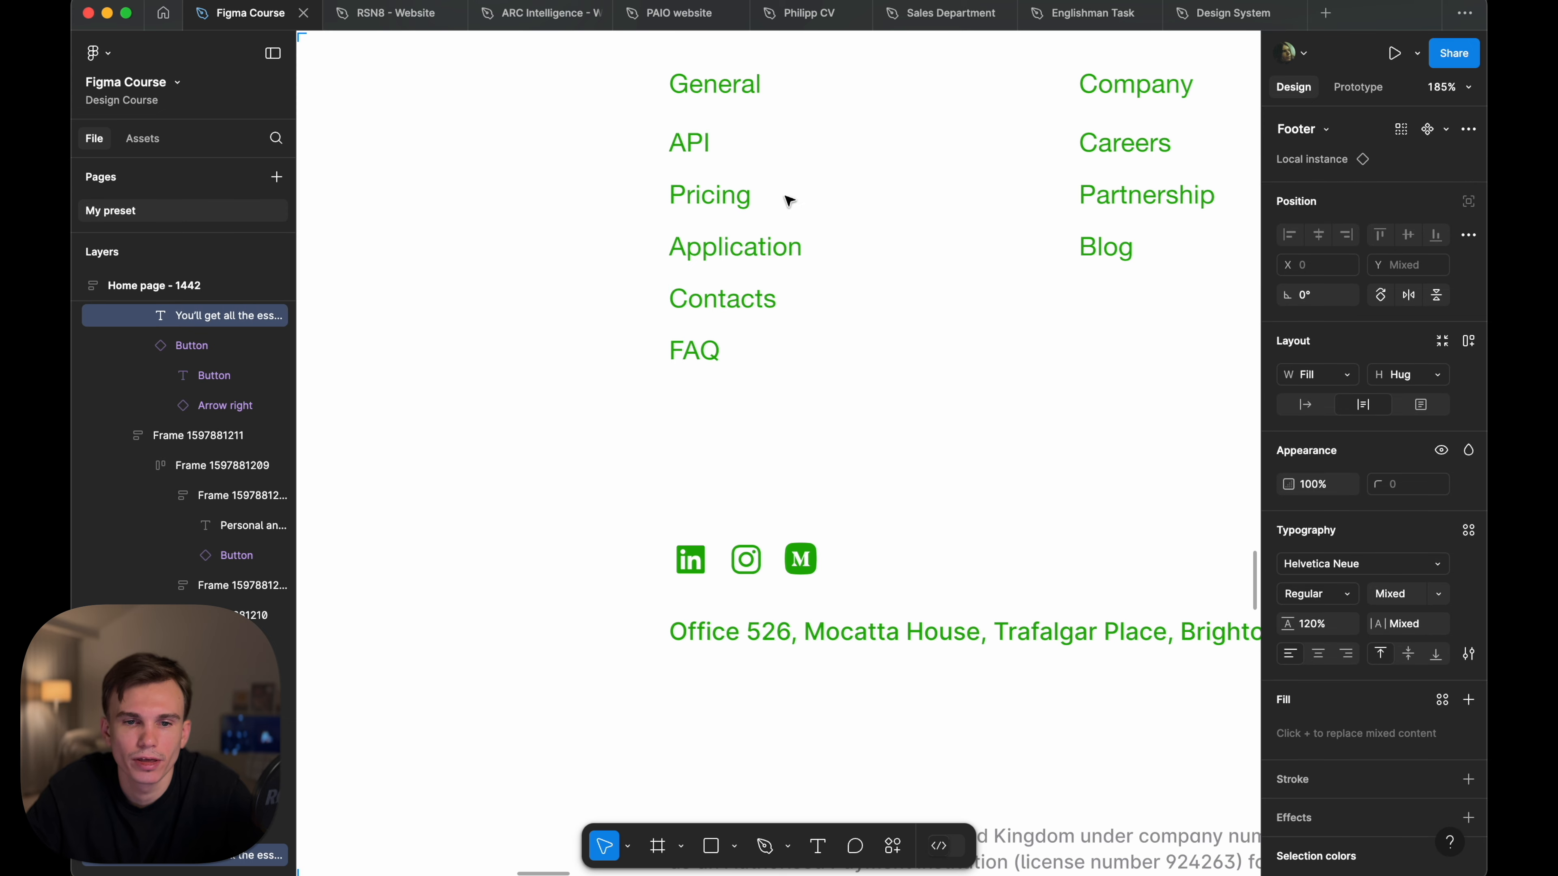
{"action": "scroll", "coordinate": [797, 201], "scroll_direction": "down", "scroll_amount": 5}
{"action": "scroll", "coordinate": [880, 380], "scroll_direction": "down", "scroll_amount": 3}
{"action": "left_click", "coordinate": [1052, 257]}
{"action": "scroll", "coordinate": [1052, 257], "scroll_direction": "down", "scroll_amount": 10}
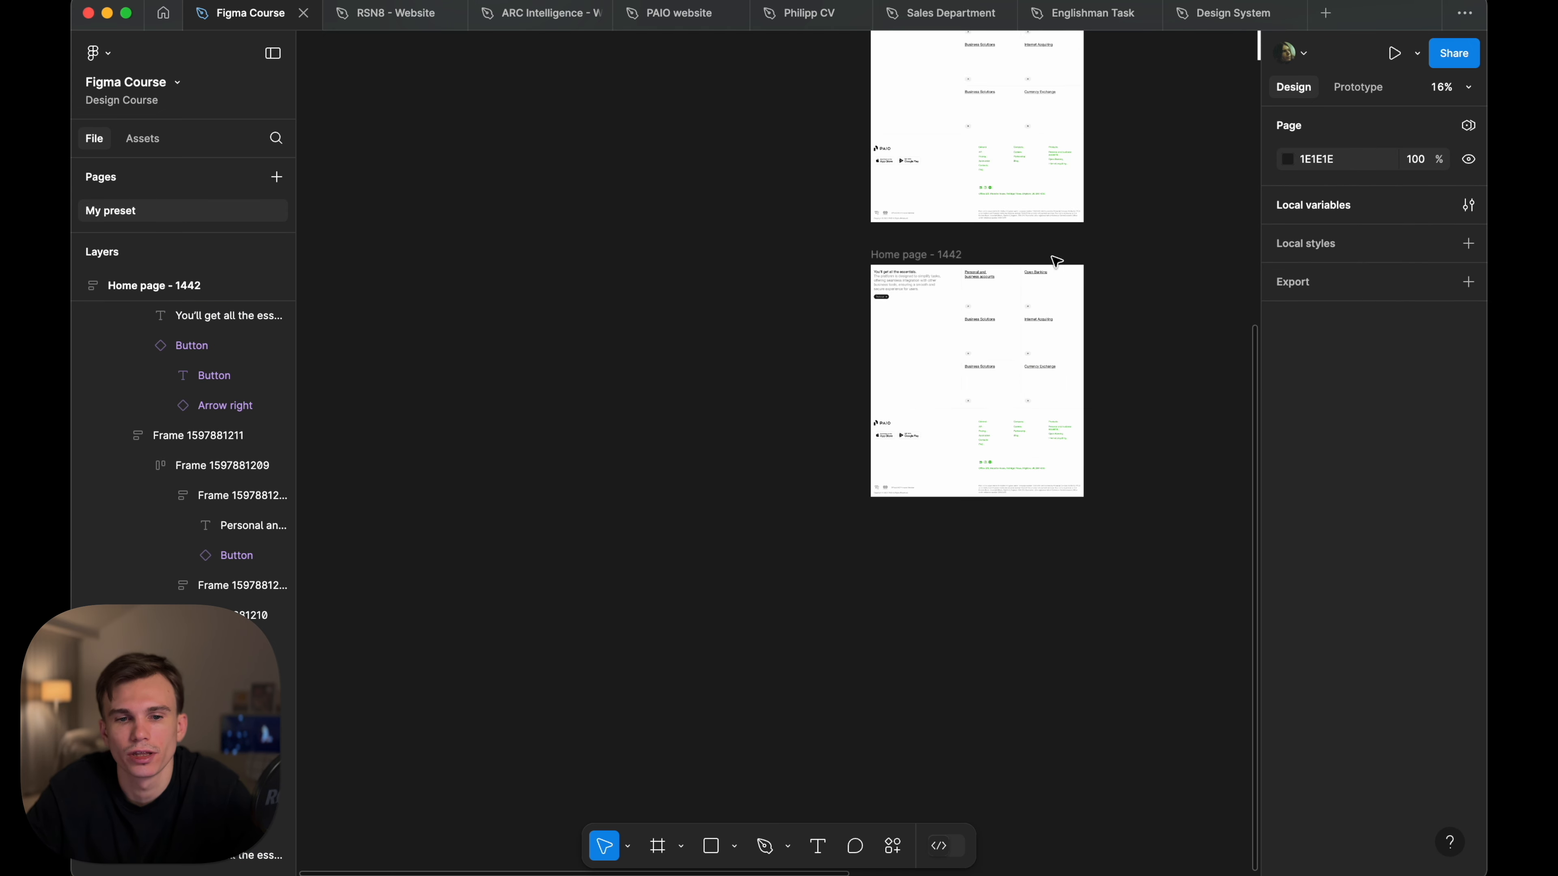
- Undo both home page duplications and the font change on the "You'll get all the essentials." intro text
{"action": "scroll", "coordinate": [920, 294], "scroll_direction": "up", "scroll_amount": 2}
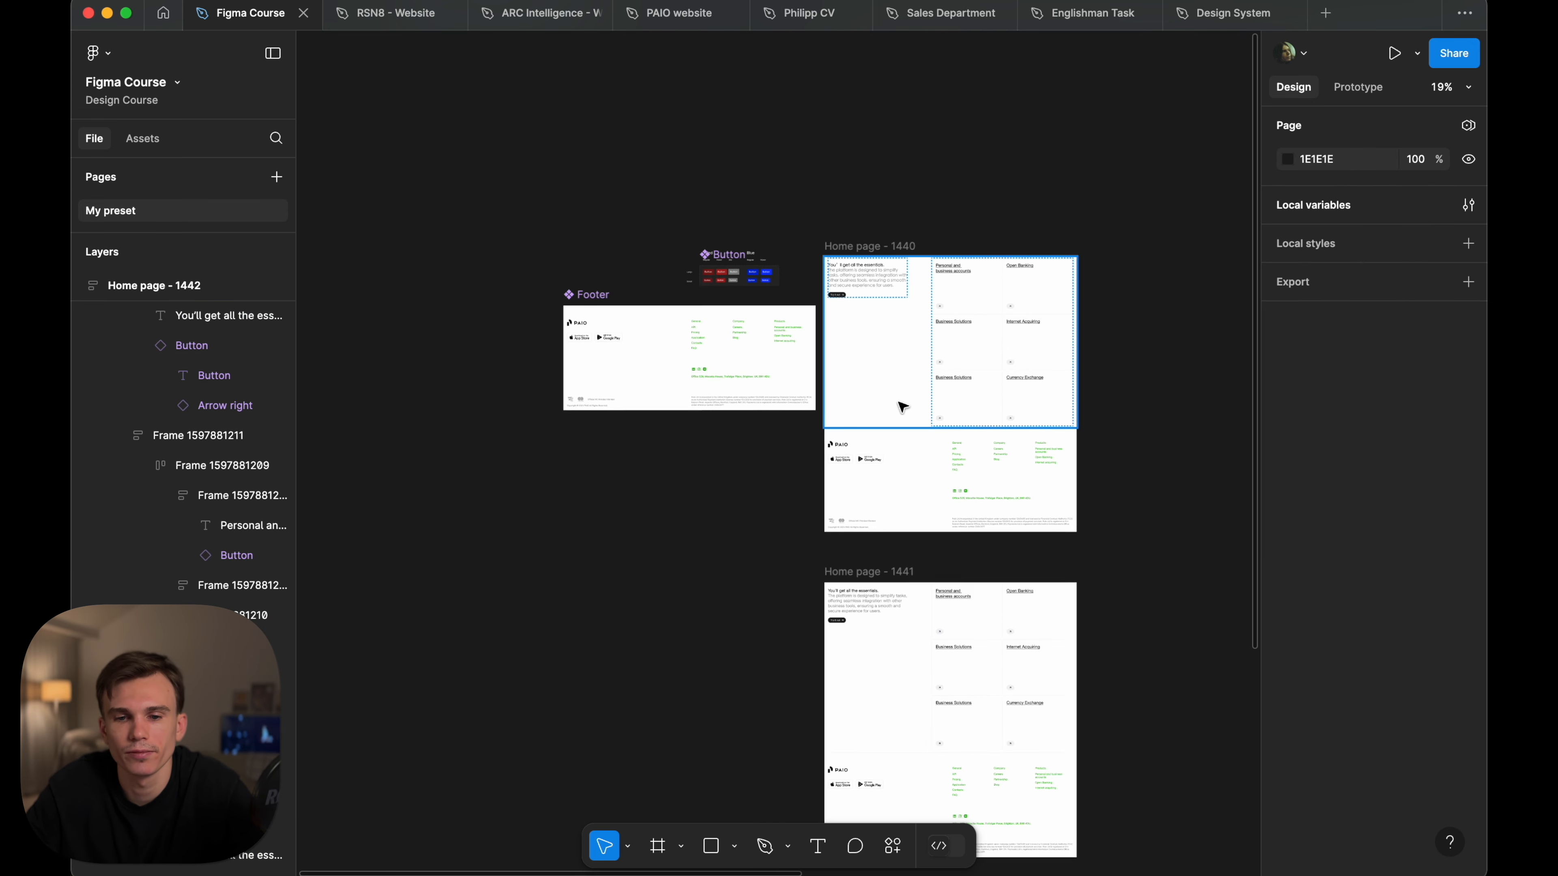
{"action": "scroll", "coordinate": [875, 284], "scroll_direction": "up", "scroll_amount": 5}
{"action": "left_click", "coordinate": [875, 284]}
{"action": "scroll", "coordinate": [875, 284], "scroll_direction": "right", "scroll_amount": 1}
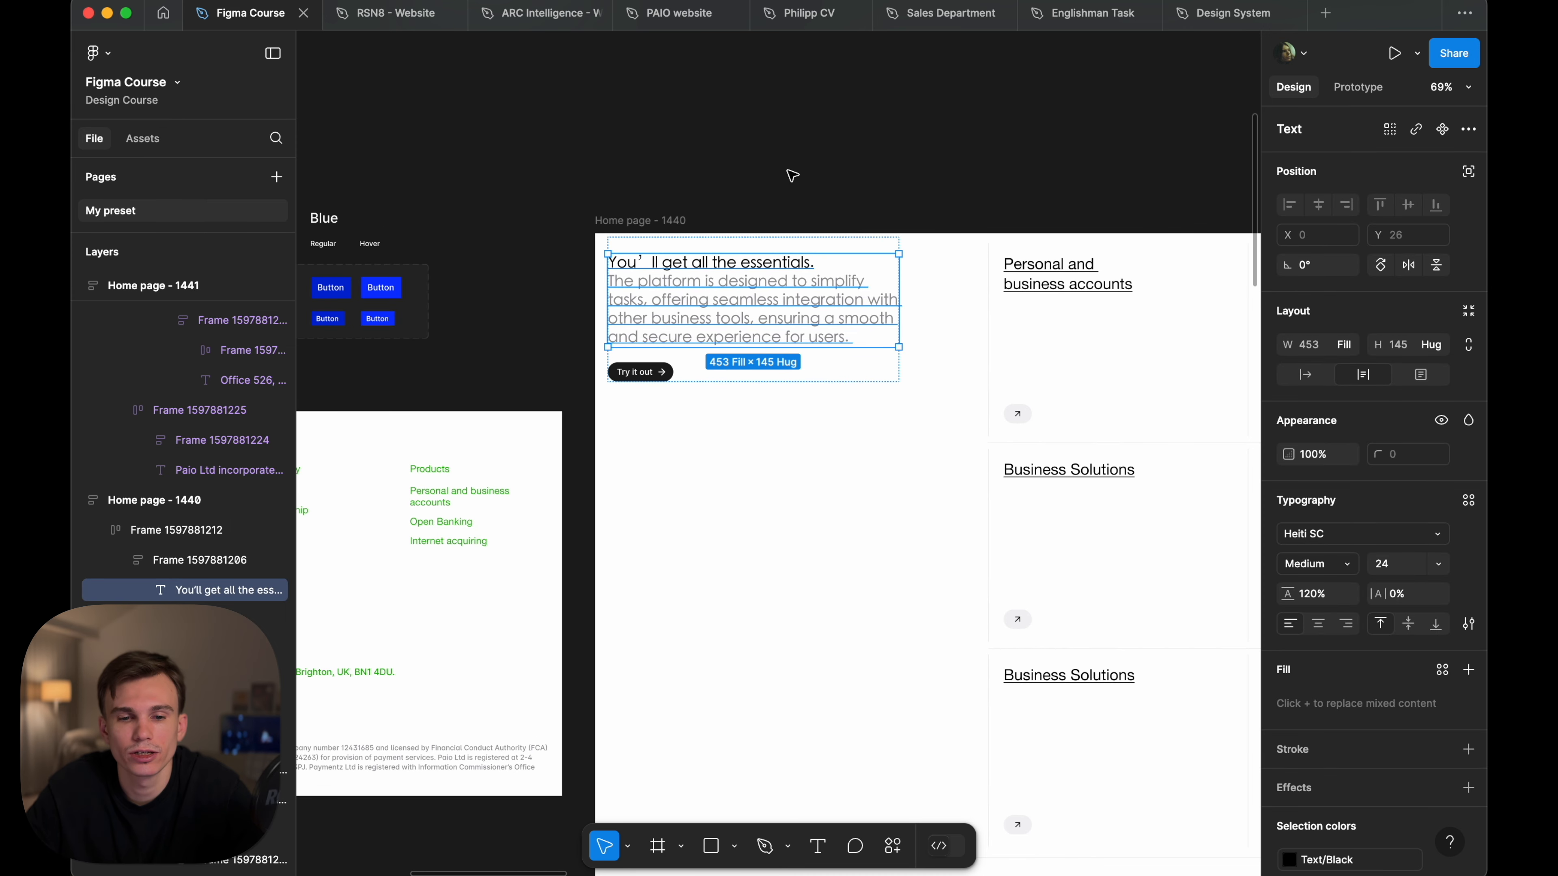
{"action": "scroll", "coordinate": [791, 175], "scroll_direction": "down", "scroll_amount": 1}
{"action": "scroll", "coordinate": [791, 174], "scroll_direction": "right", "scroll_amount": 1}
{"action": "key", "text": "super+z"}
{"action": "key", "text": "super+z"}
{"action": "key", "text": "super+z"}
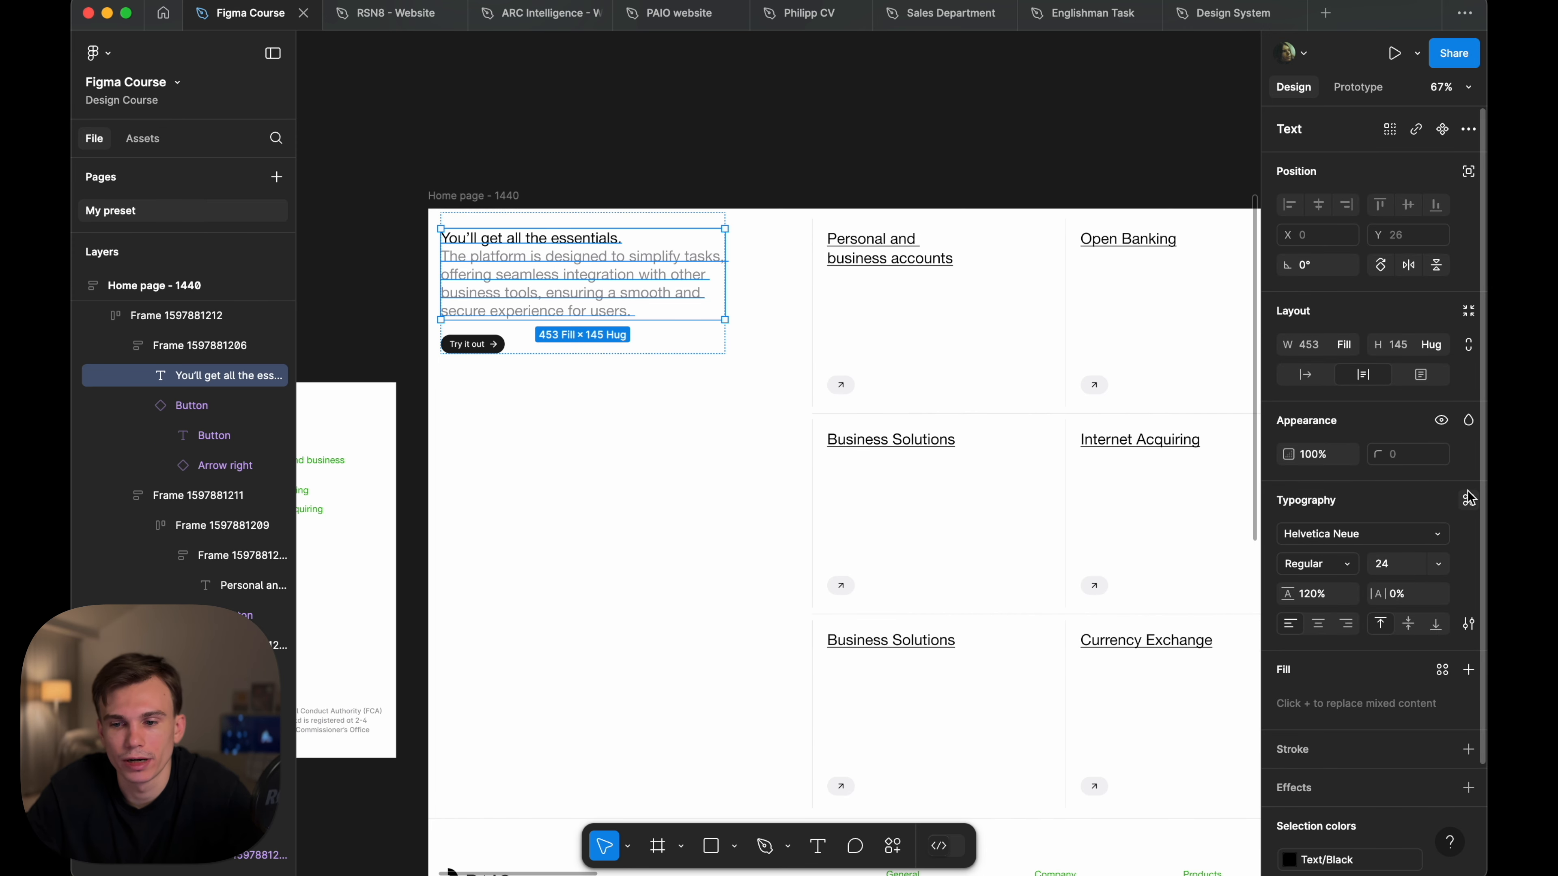
- Create a text style named Headline 3 from the home page's "You'll get all the essentials." intro text
{"action": "left_click", "coordinate": [1468, 501]}
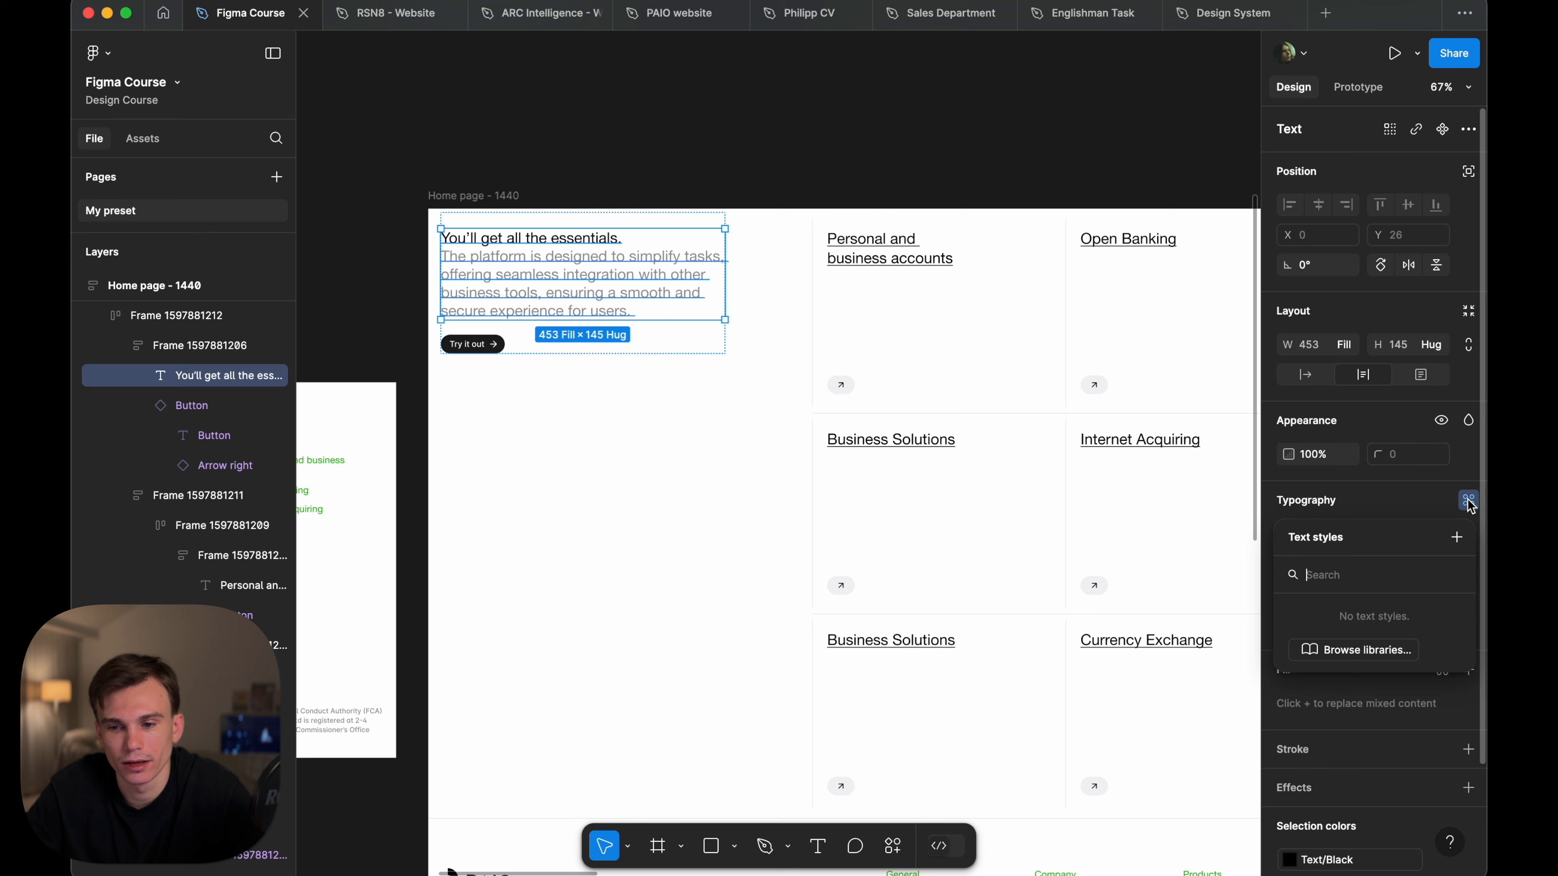
{"action": "left_click", "coordinate": [1458, 538]}
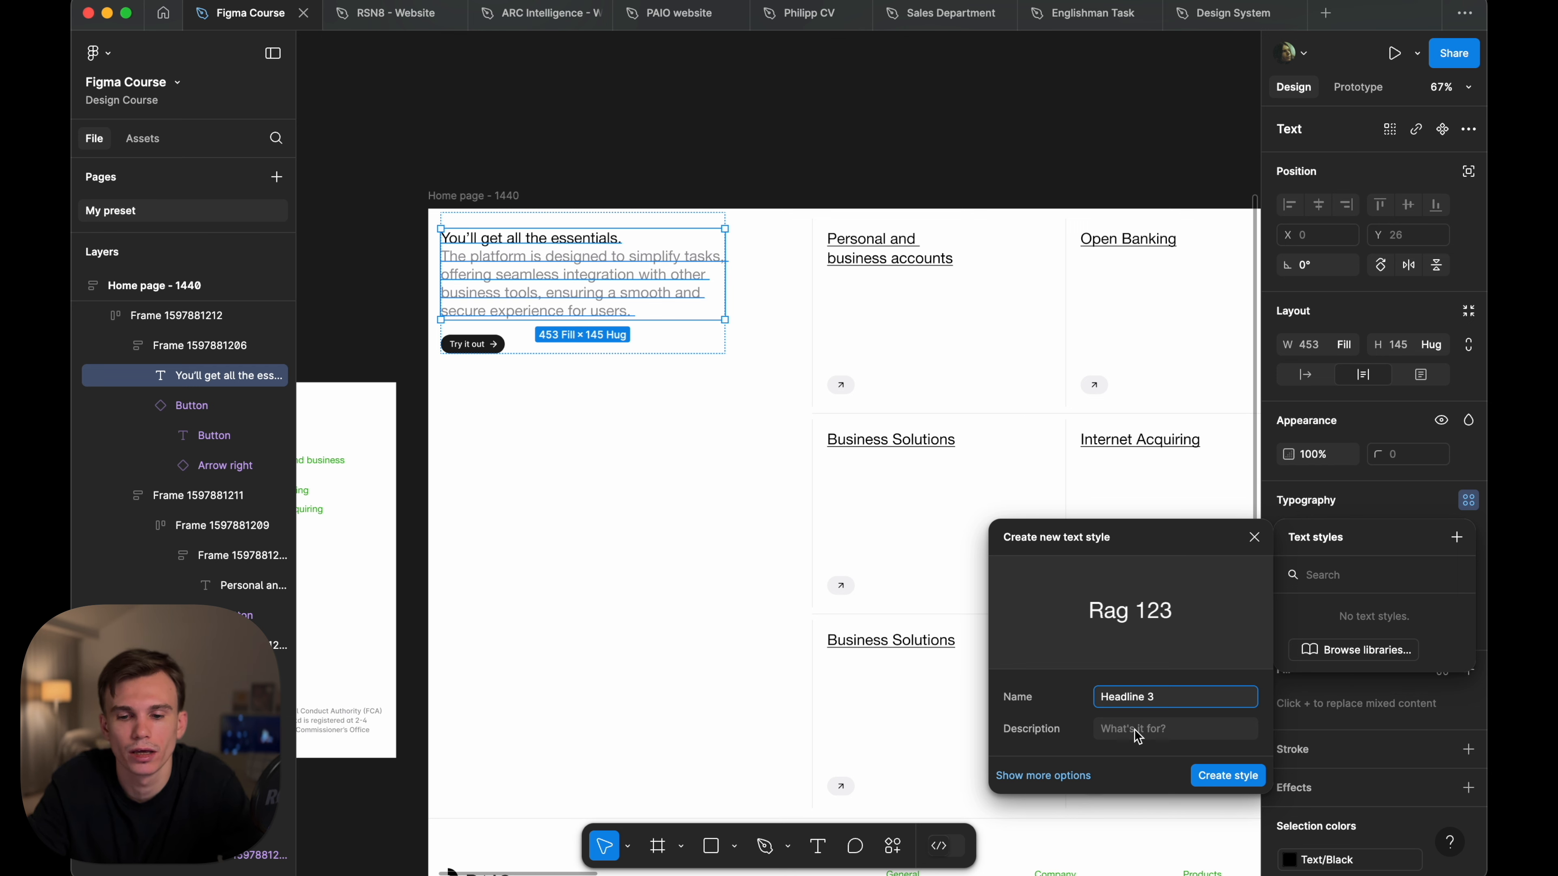
{"action": "left_click", "coordinate": [1227, 775]}
- Duplicate the home page frame beside the Footer component directly below the original, and clear the selection
{"action": "scroll", "coordinate": [838, 225], "scroll_direction": "down", "scroll_amount": 10}
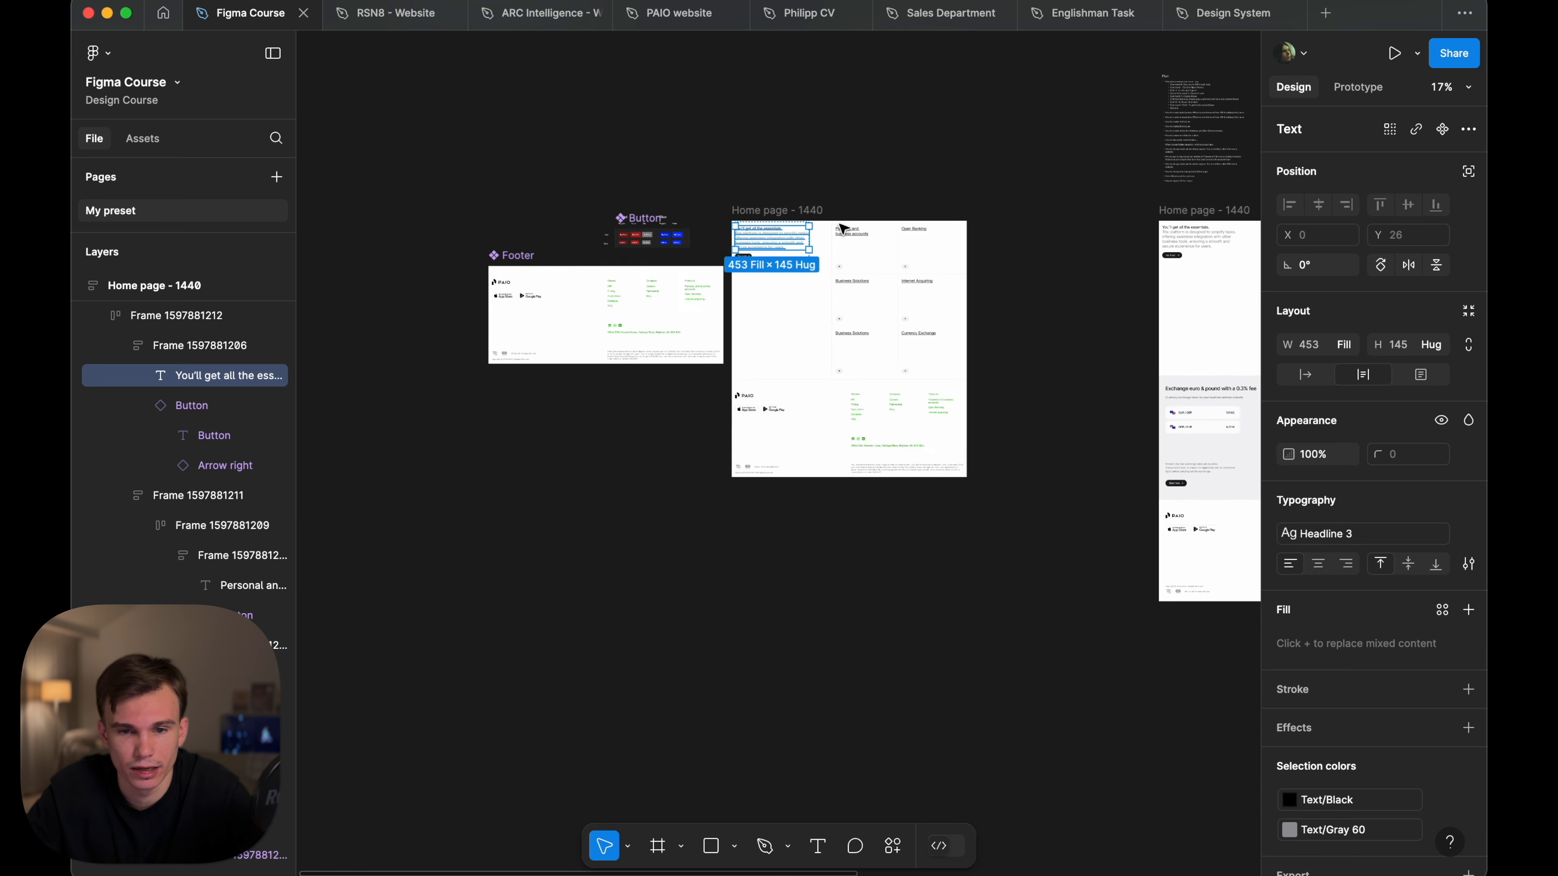
{"action": "left_click", "coordinate": [823, 216]}
{"action": "left_click_drag", "start_coordinate": [818, 211], "coordinate": [814, 535]}
{"action": "left_click", "coordinate": [786, 210]}
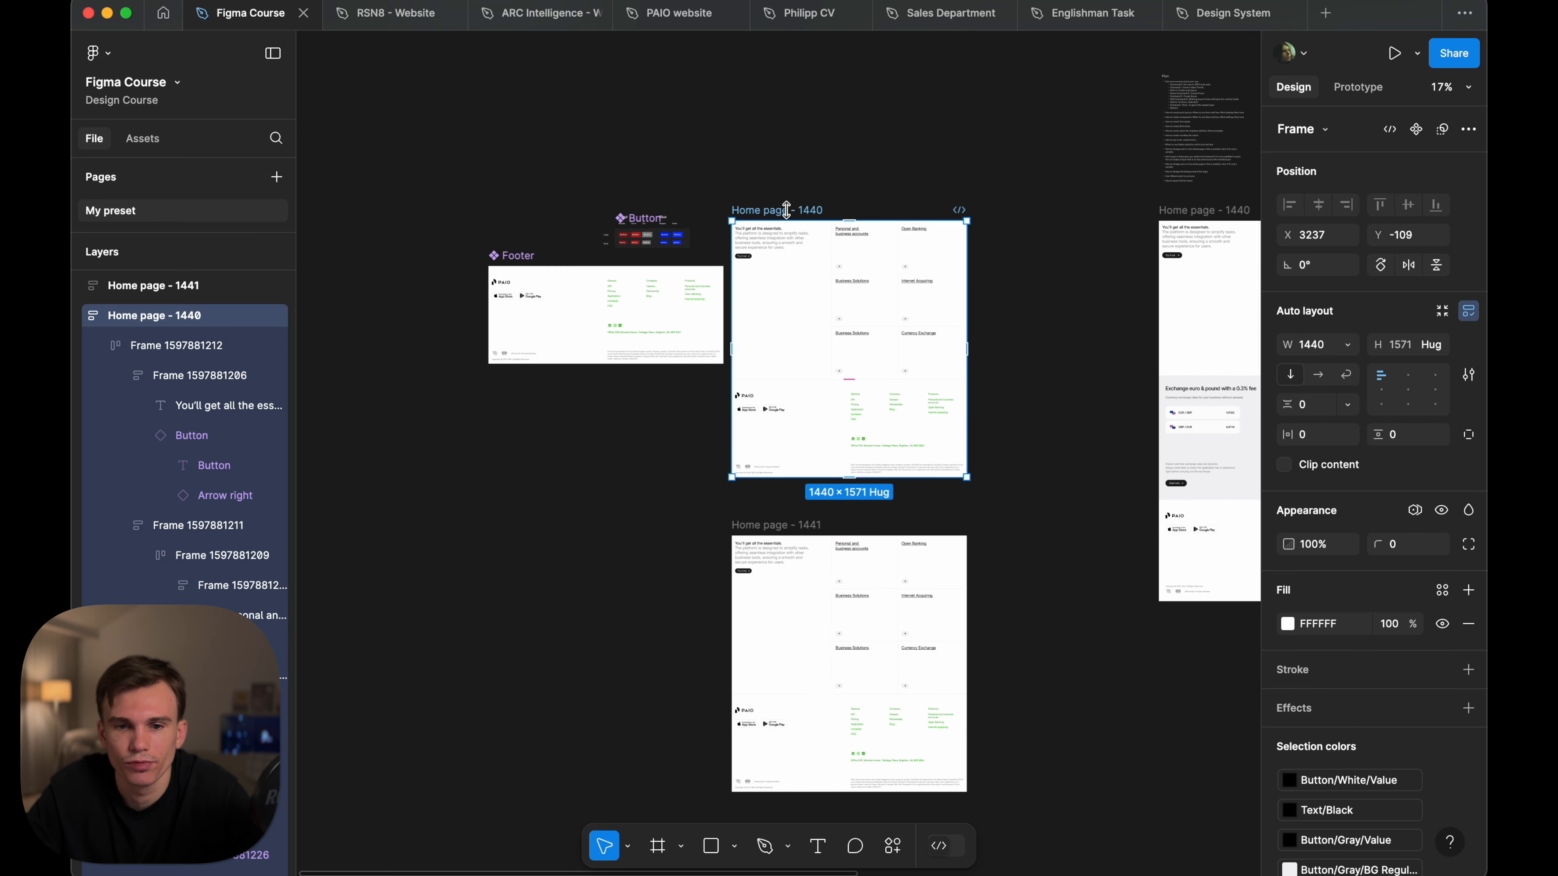
{"action": "left_click", "coordinate": [837, 165]}
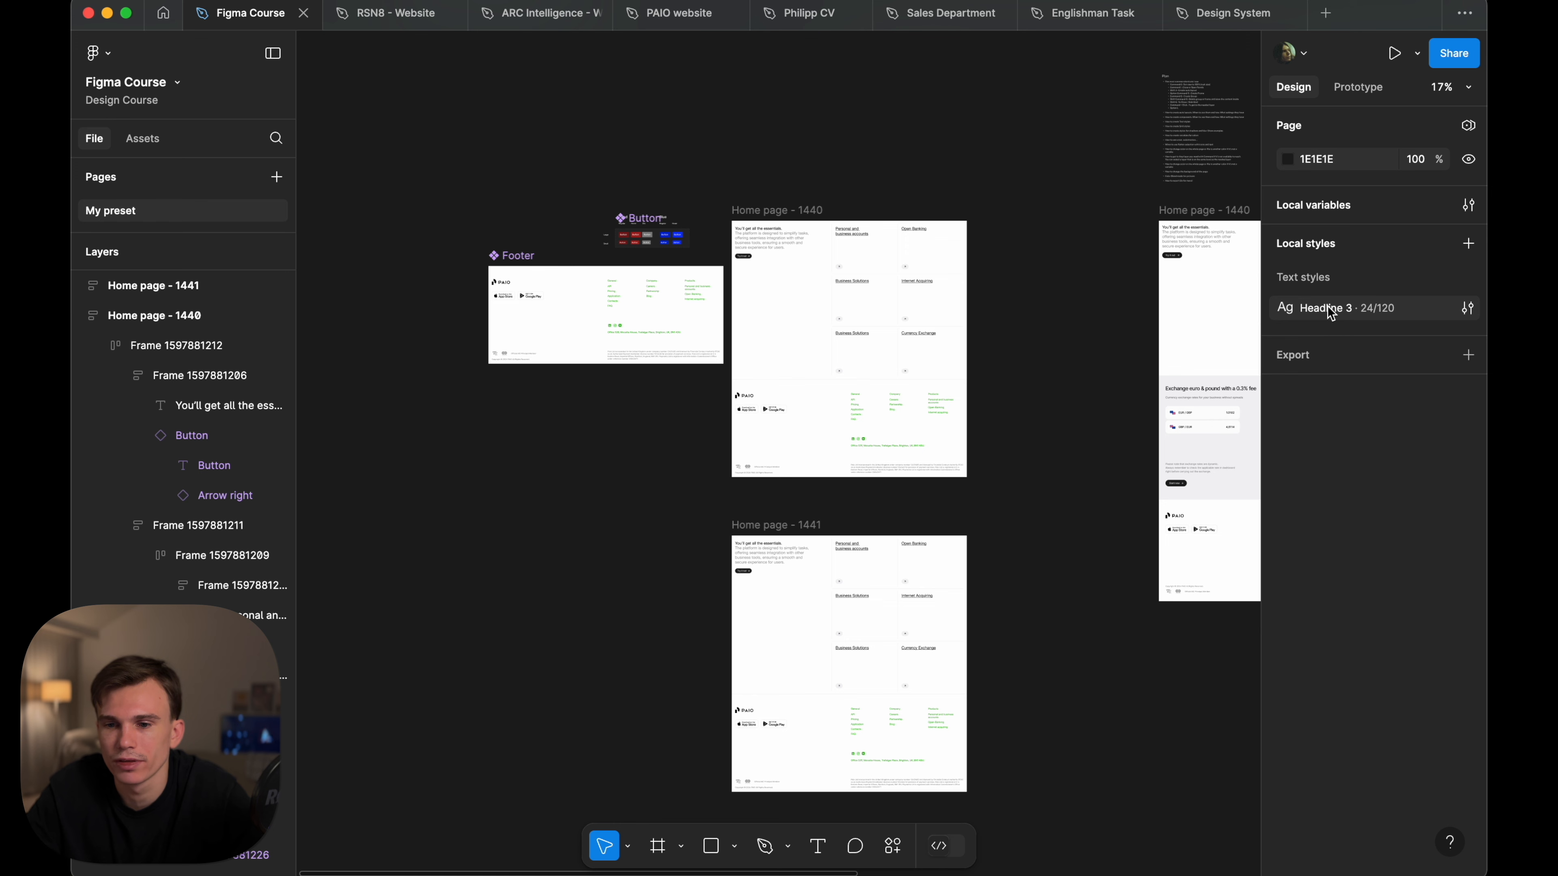
- Change the font of the Headline 3 text style to HeadlandOne
{"action": "left_click", "coordinate": [1467, 309]}
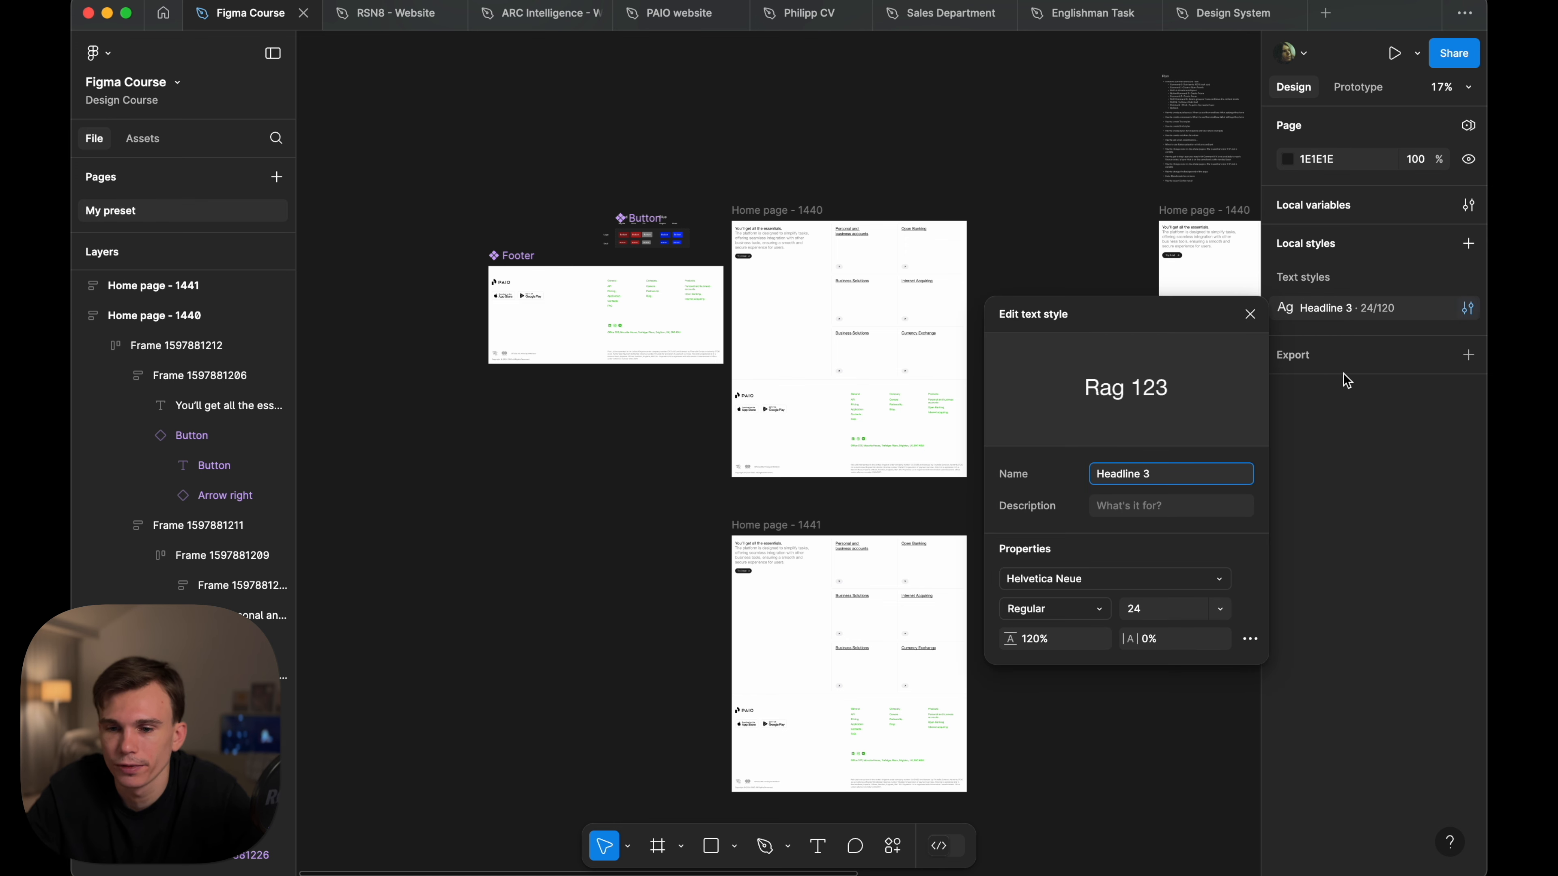
{"action": "left_click", "coordinate": [1058, 580]}
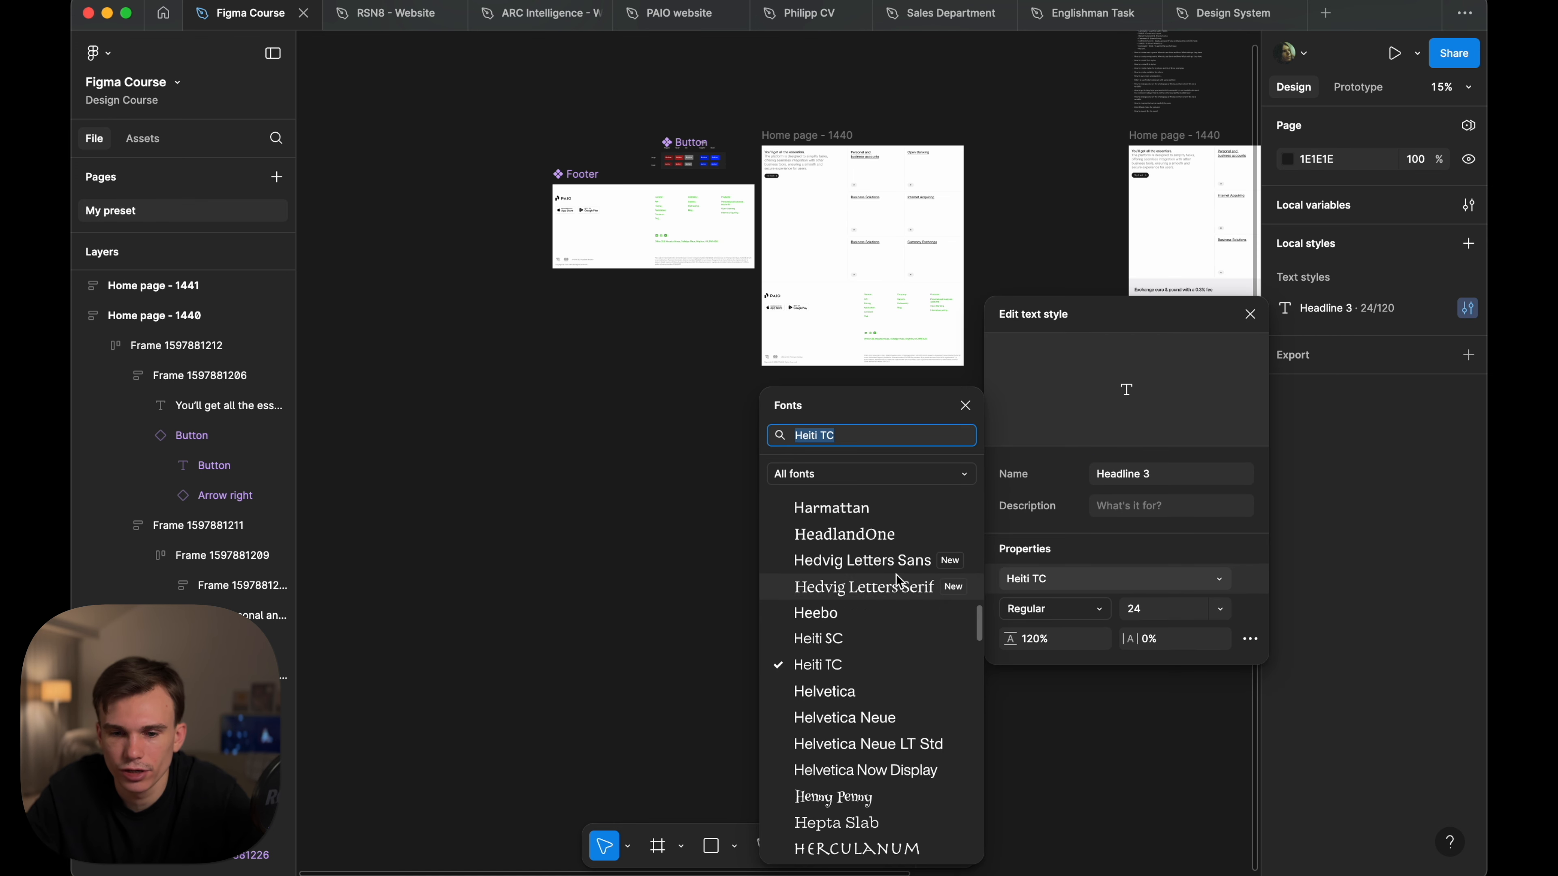
{"action": "left_click", "coordinate": [866, 536]}
{"action": "left_click", "coordinate": [662, 488]}
- Examine the "You'll get all the essentials." intro text in both home pages to see how it follows the Headline 3 style
{"action": "scroll", "coordinate": [796, 483], "scroll_direction": "up", "scroll_amount": 5}
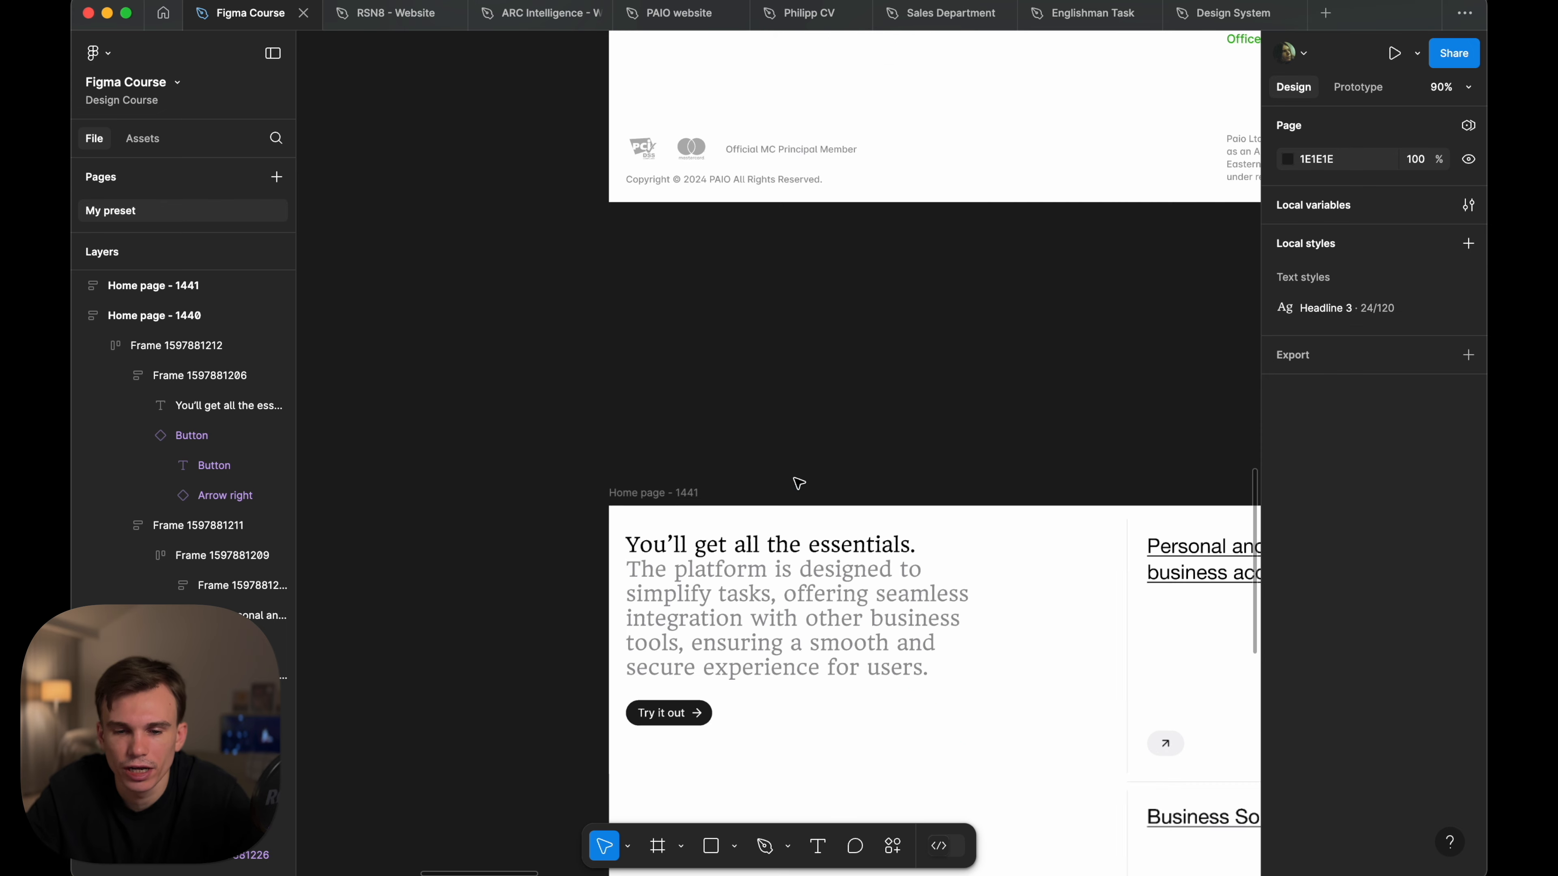
{"action": "left_click", "coordinate": [744, 555], "text": "super"}
{"action": "scroll", "coordinate": [743, 556], "scroll_direction": "down", "scroll_amount": 5}
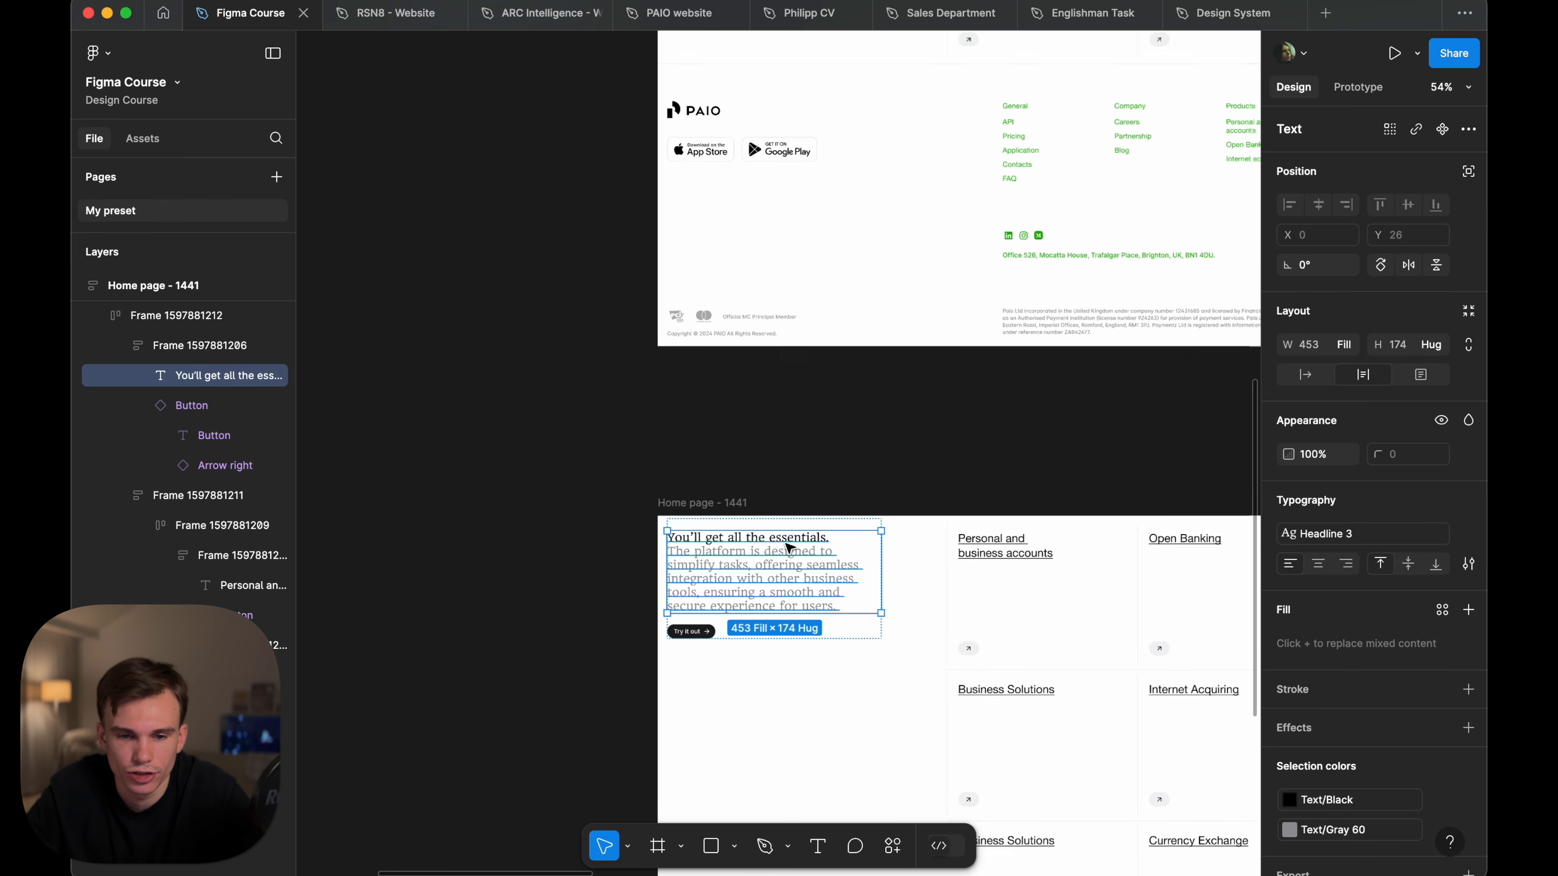
{"action": "scroll", "coordinate": [786, 320], "scroll_direction": "up", "scroll_amount": 5}
{"action": "left_click", "coordinate": [784, 318], "text": "super"}
{"action": "left_click", "coordinate": [872, 108]}
{"action": "scroll", "coordinate": [873, 108], "scroll_direction": "down", "scroll_amount": 4}
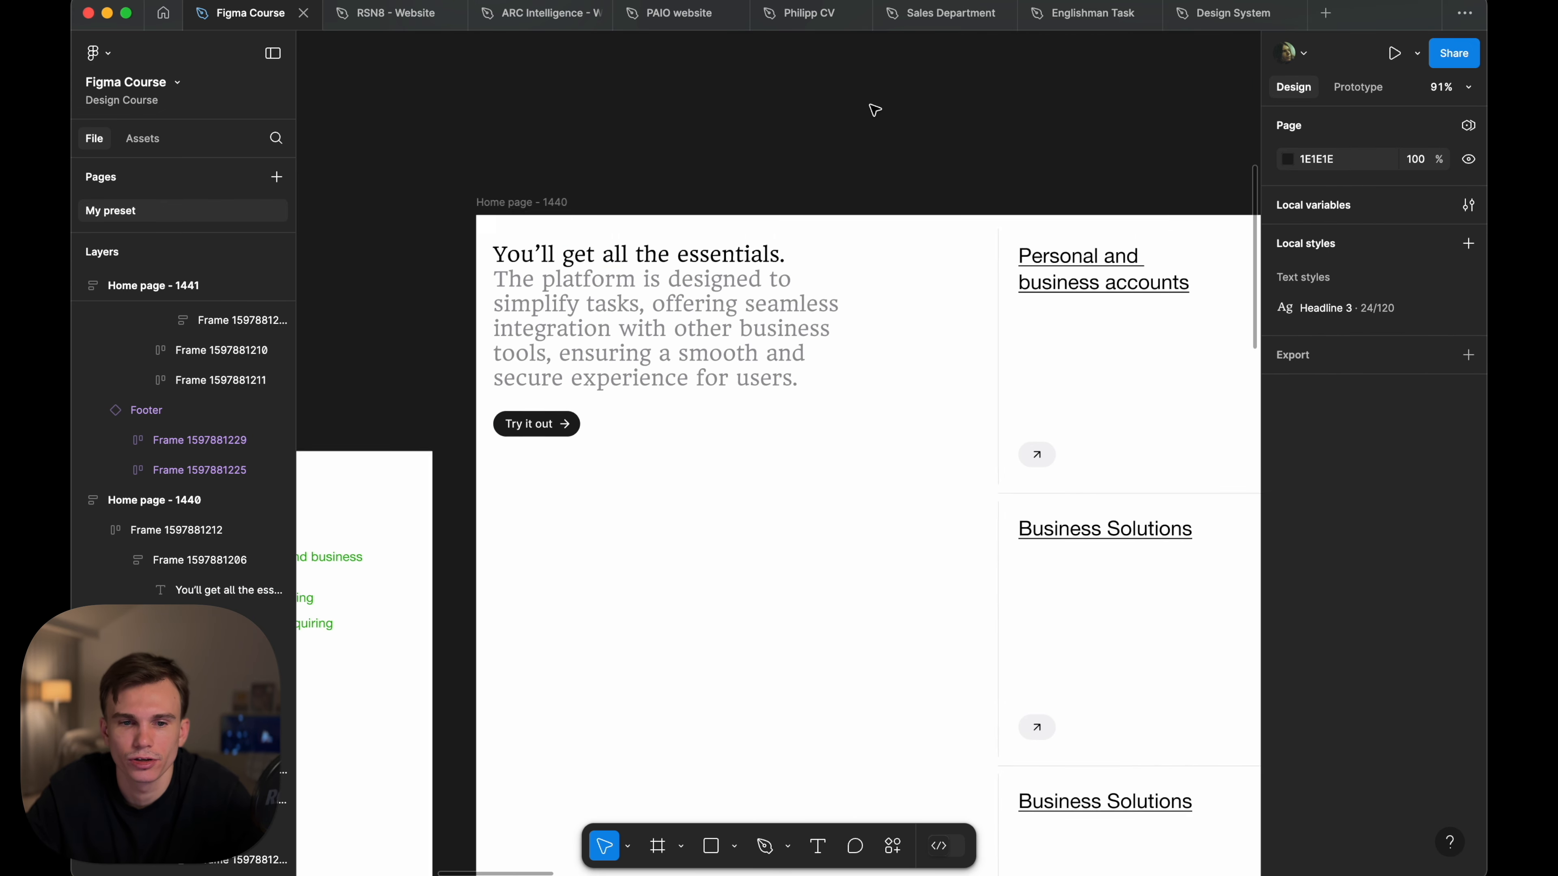
{"action": "key", "text": "super+backslash"}
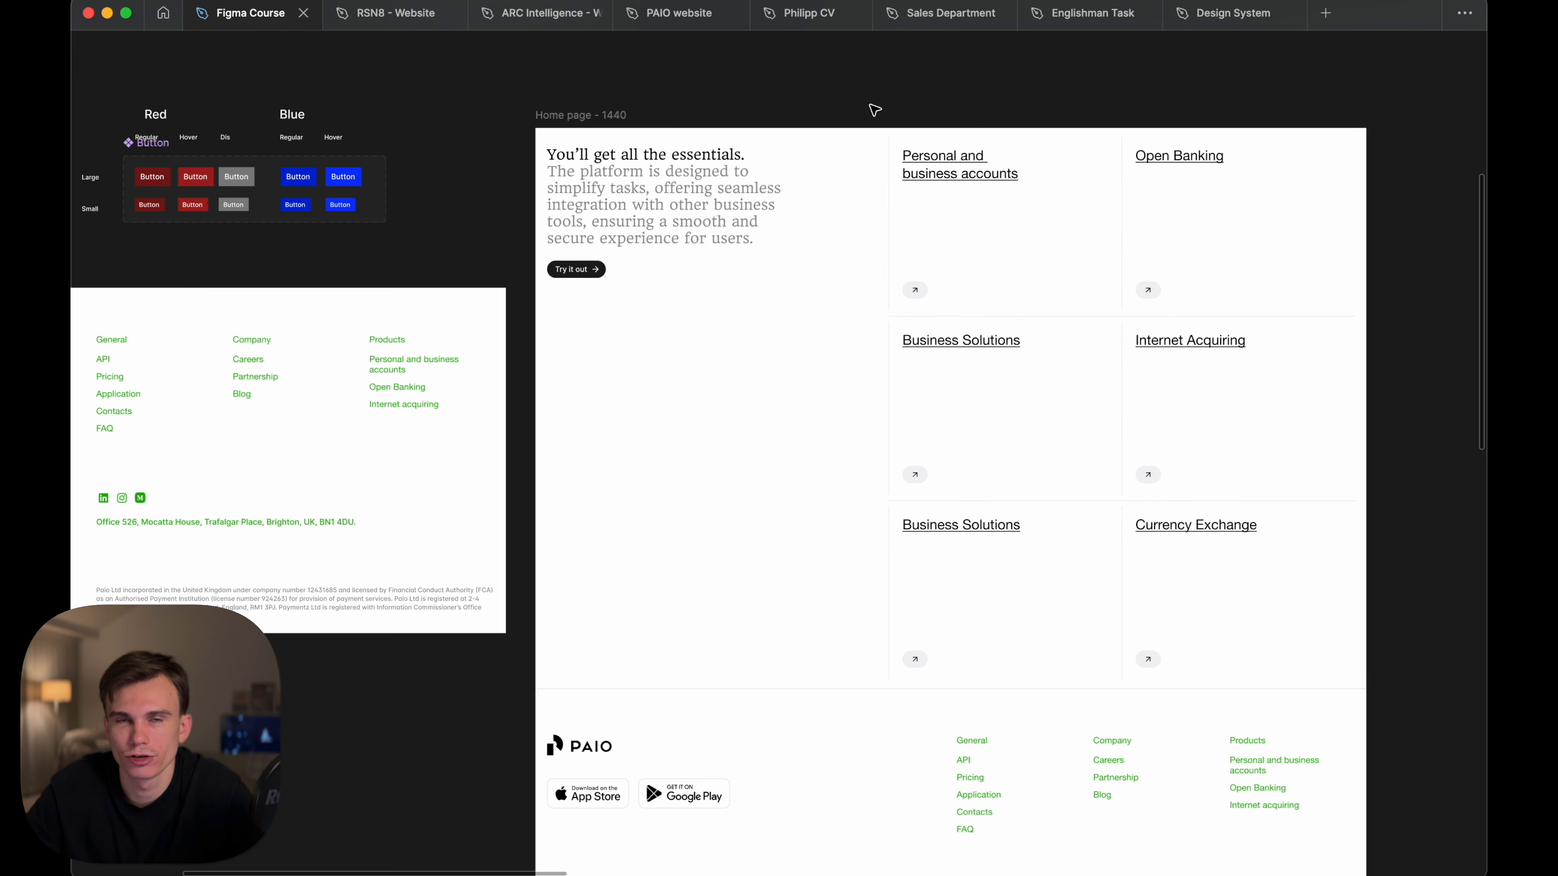
{"action": "scroll", "coordinate": [874, 110], "scroll_direction": "down", "scroll_amount": 4}
{"action": "key", "text": "super+backslash"}
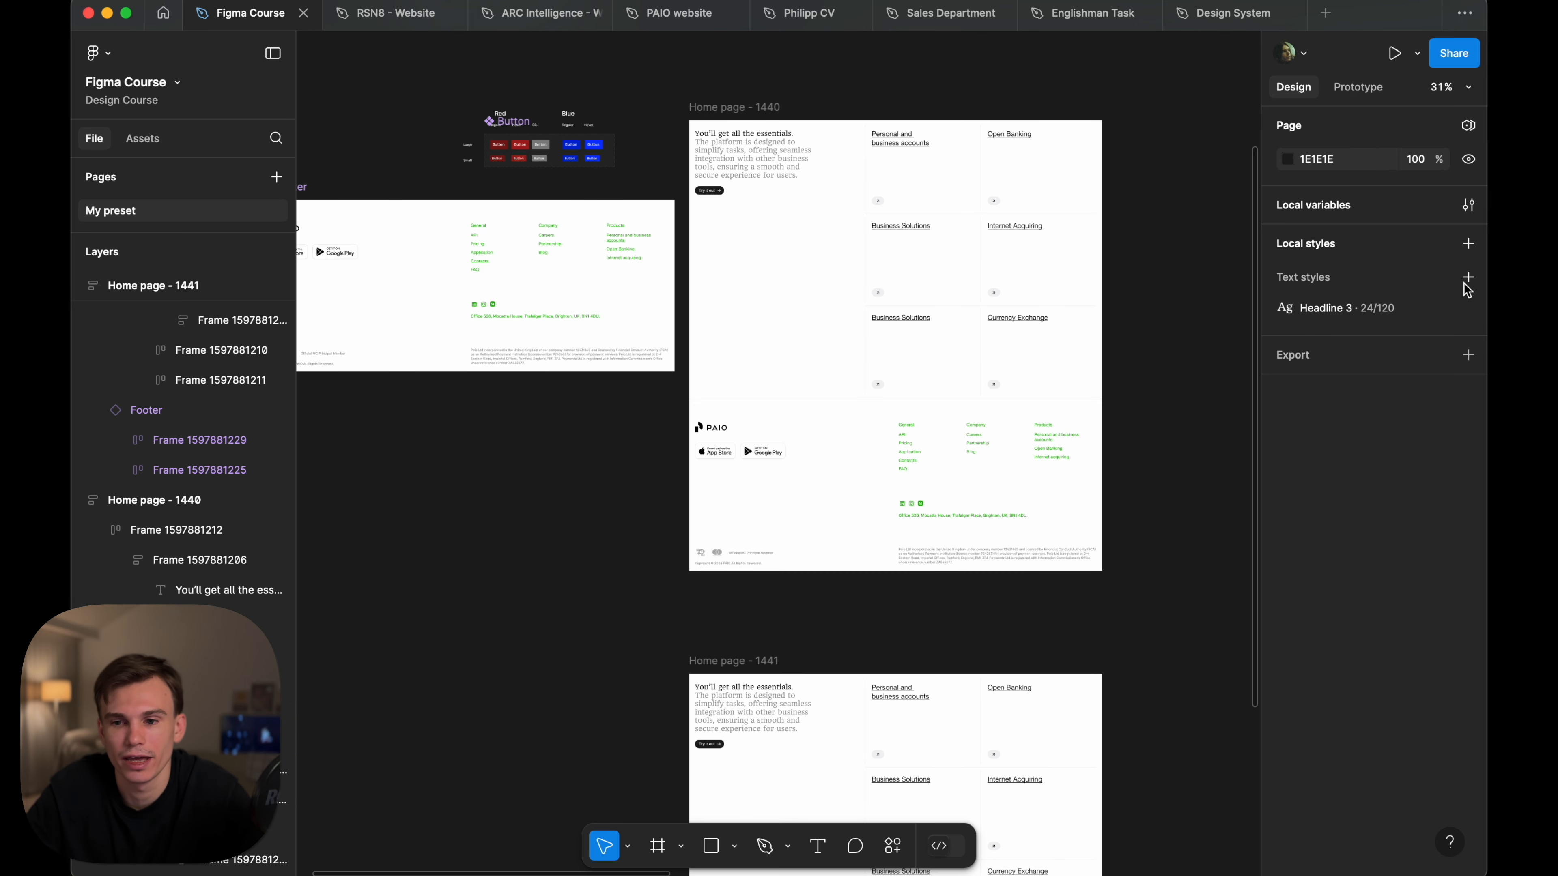
- Create a local text style named Headline 1 and place it above Headline 3
{"action": "left_click", "coordinate": [1469, 279]}
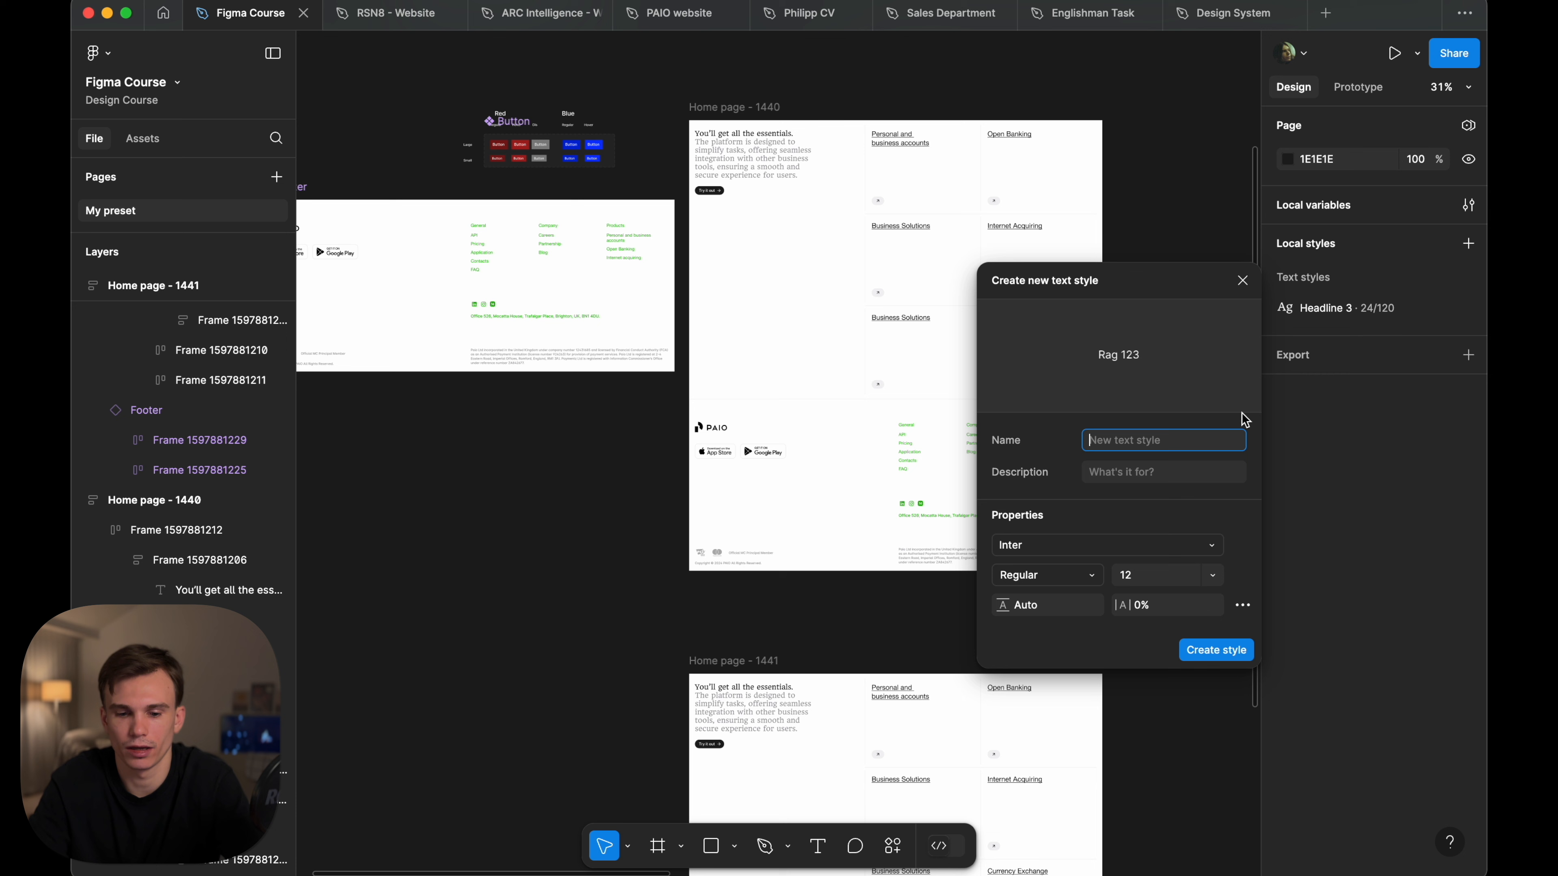
{"action": "type", "text": "Headline 1"}
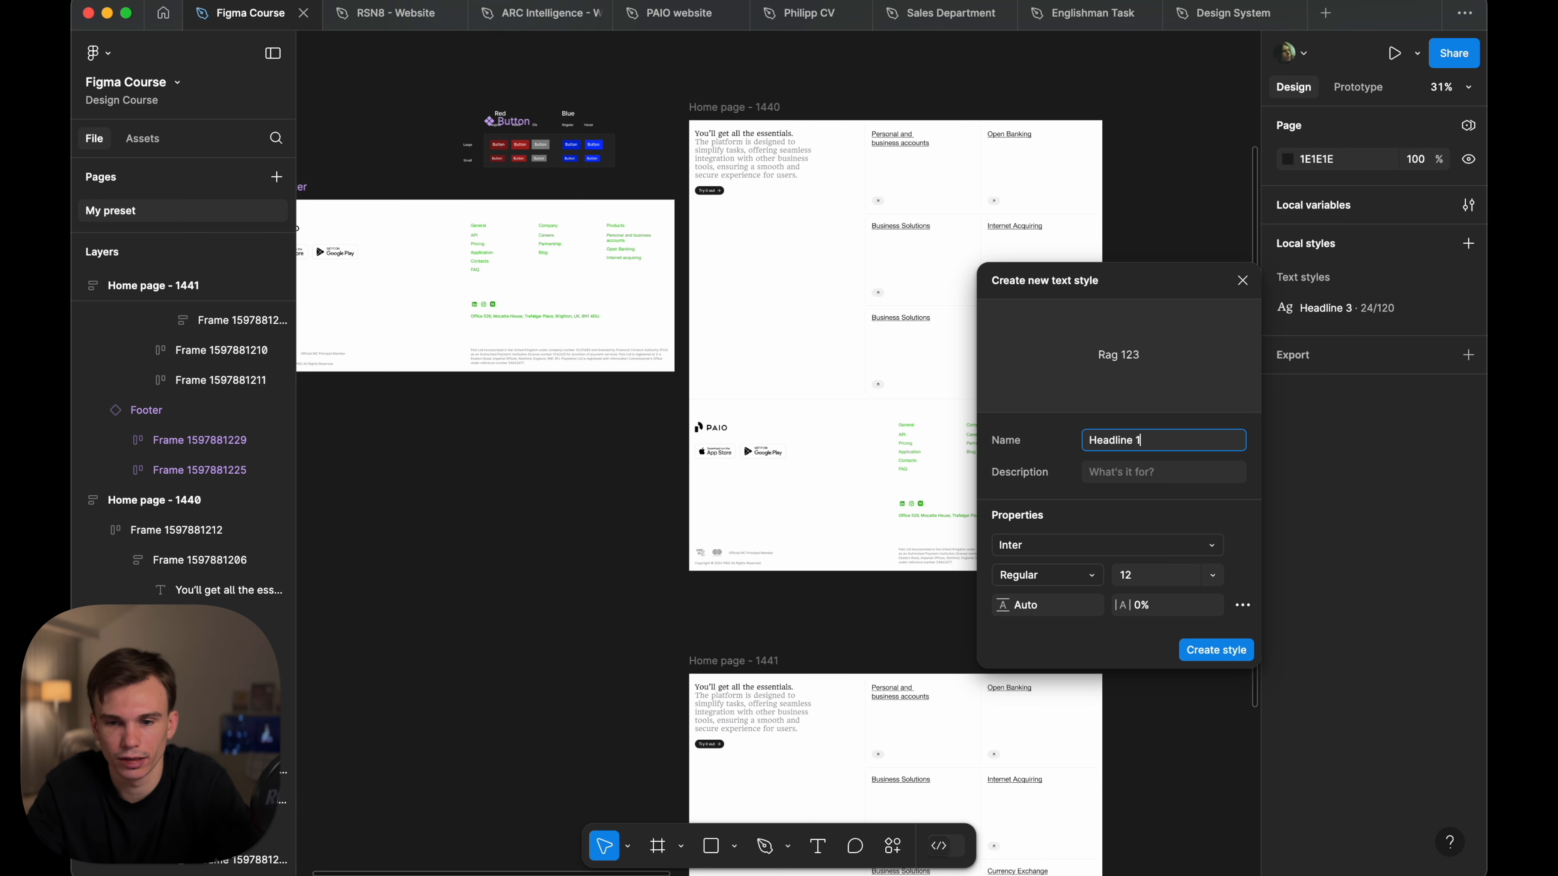
{"action": "key", "text": "Return"}
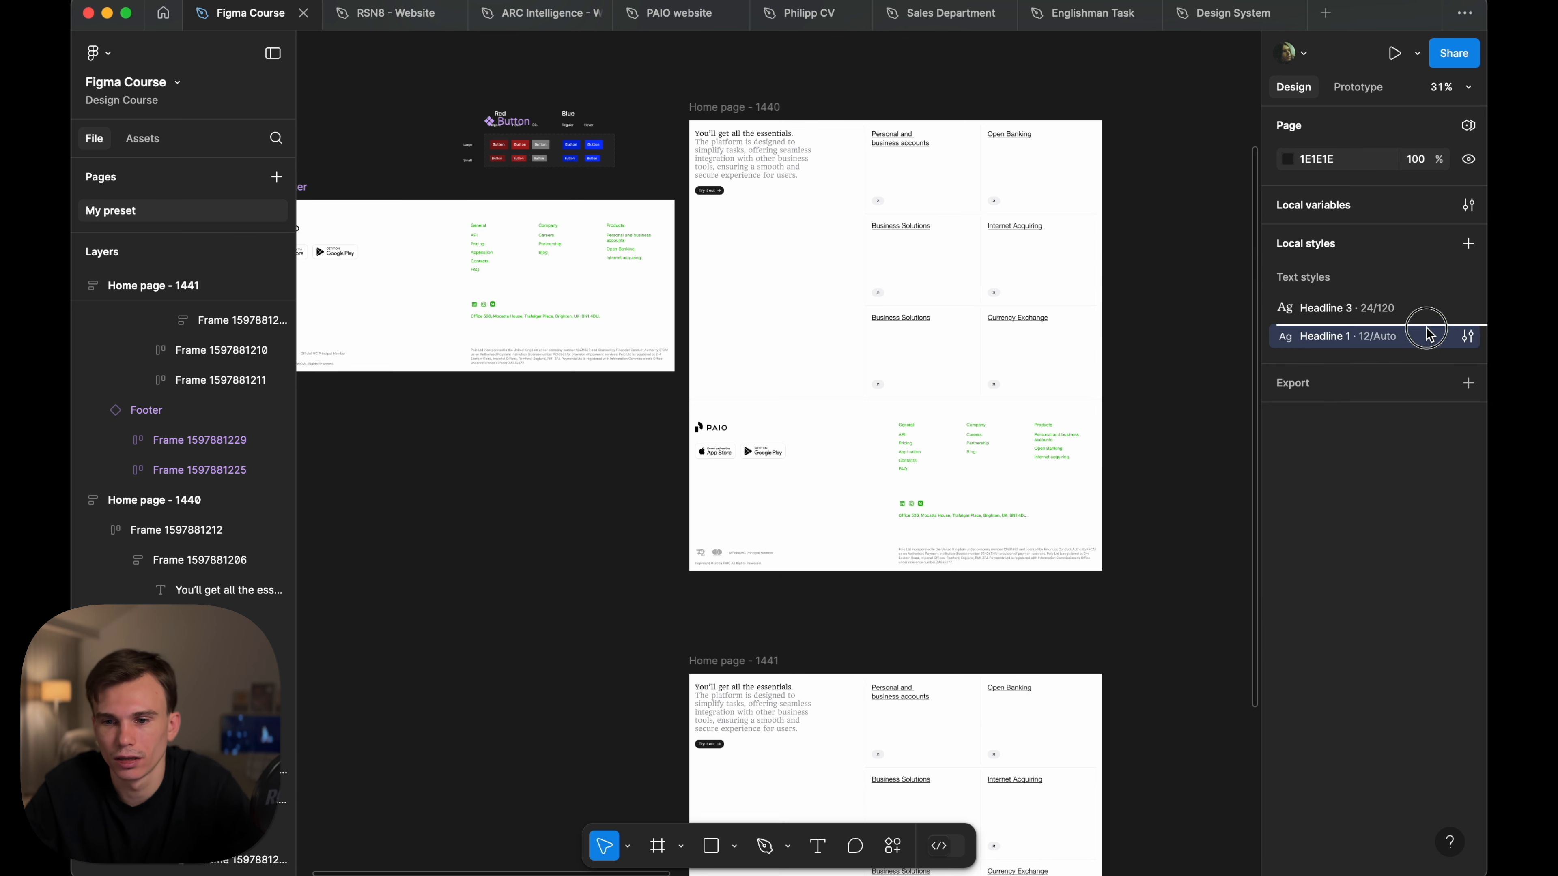
- Create another local text style named Headline 2
{"action": "left_click", "coordinate": [1470, 245]}
{"action": "left_click", "coordinate": [1421, 279]}
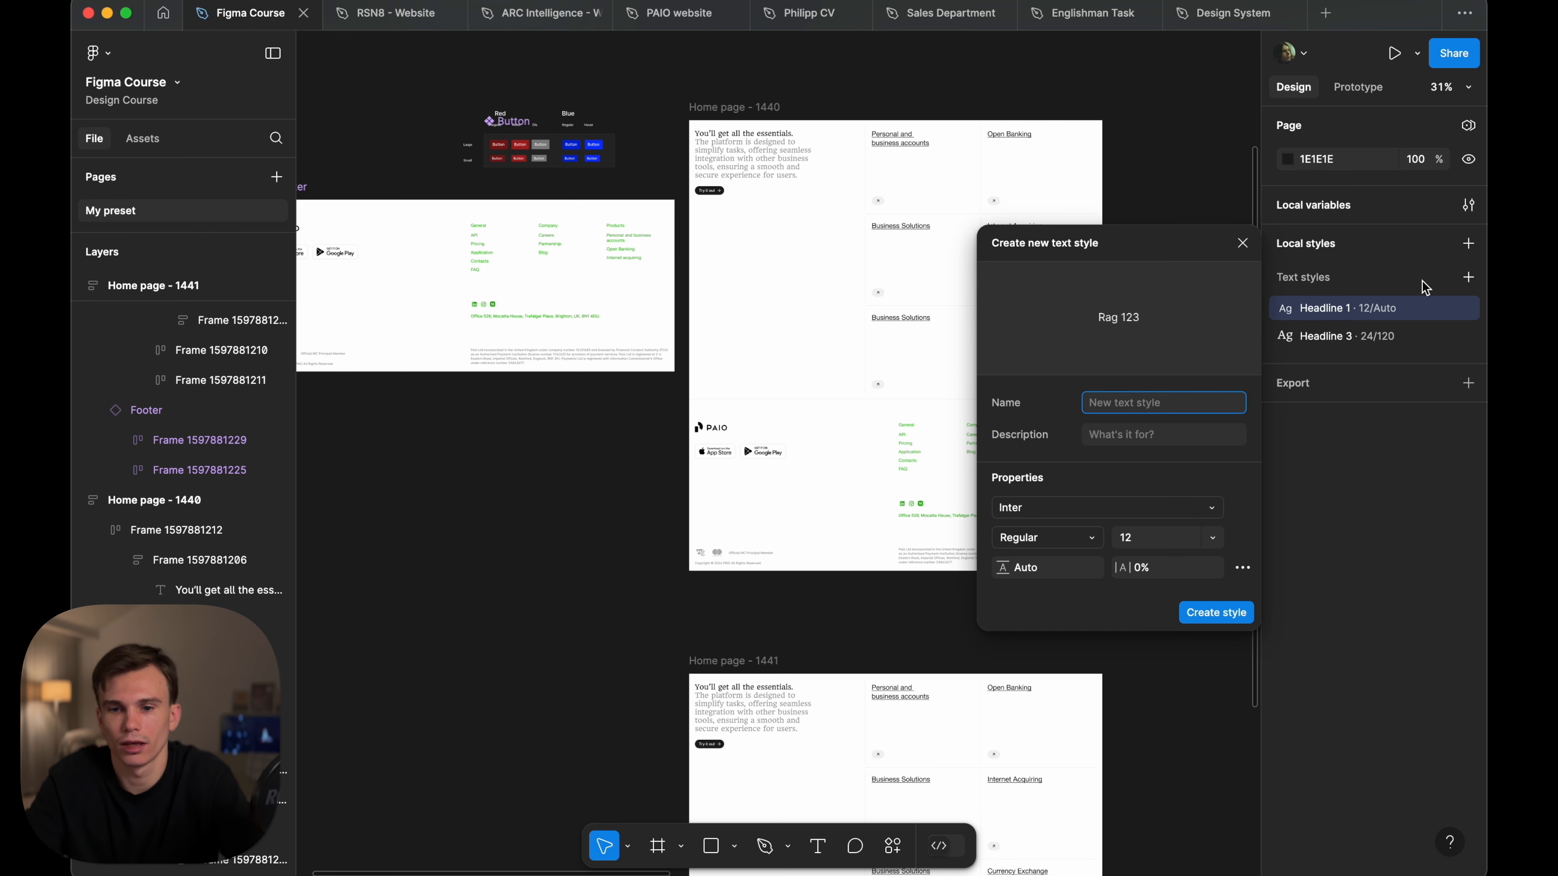
{"action": "type", "text": "Headline 2"}
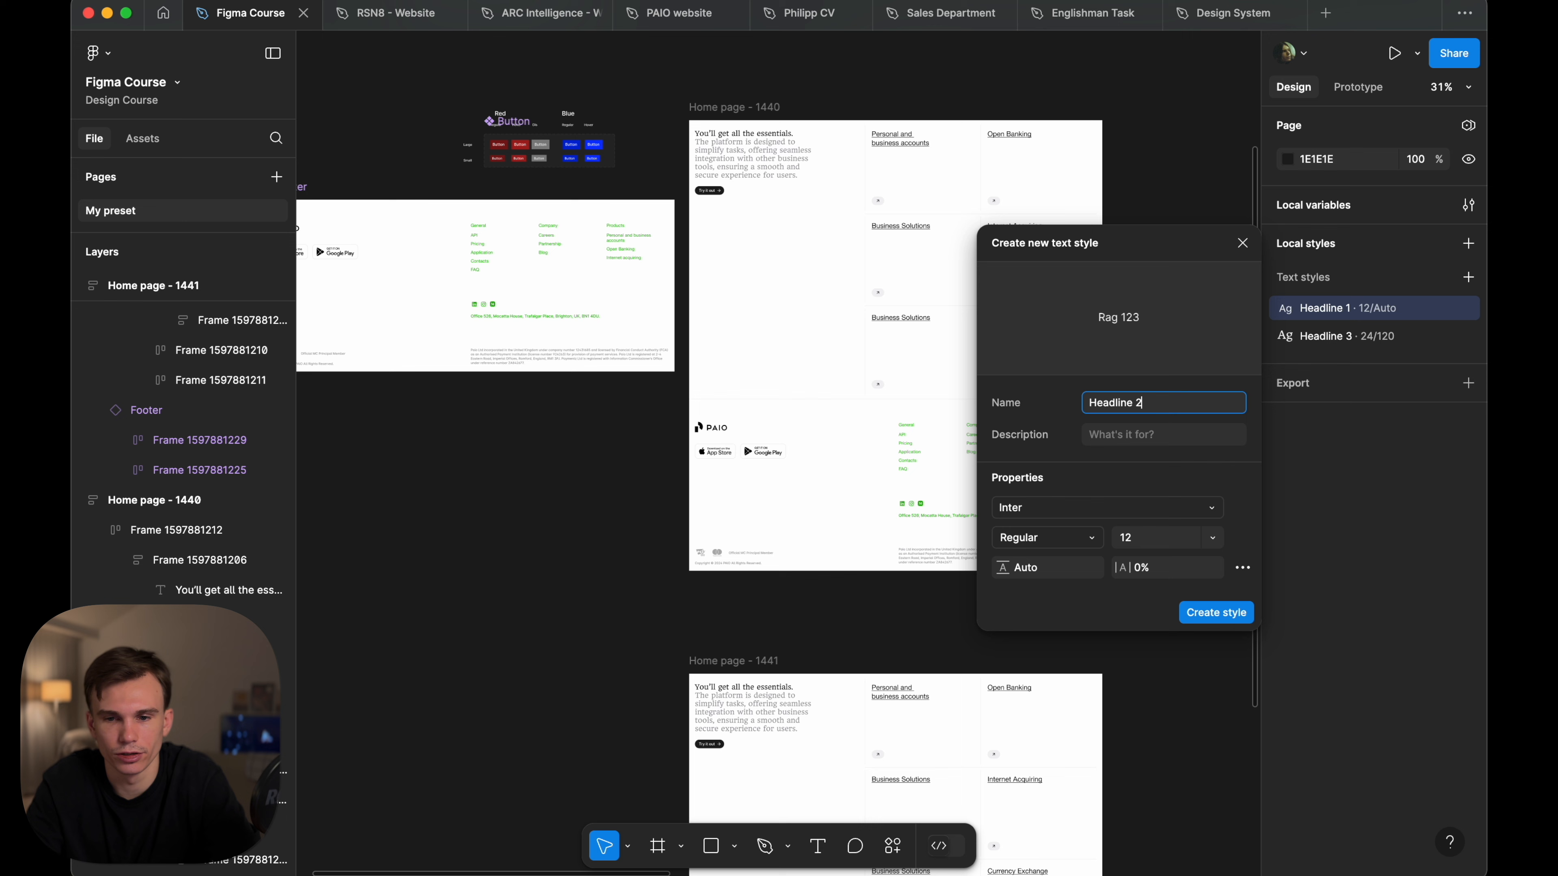
{"action": "key", "text": "Return"}
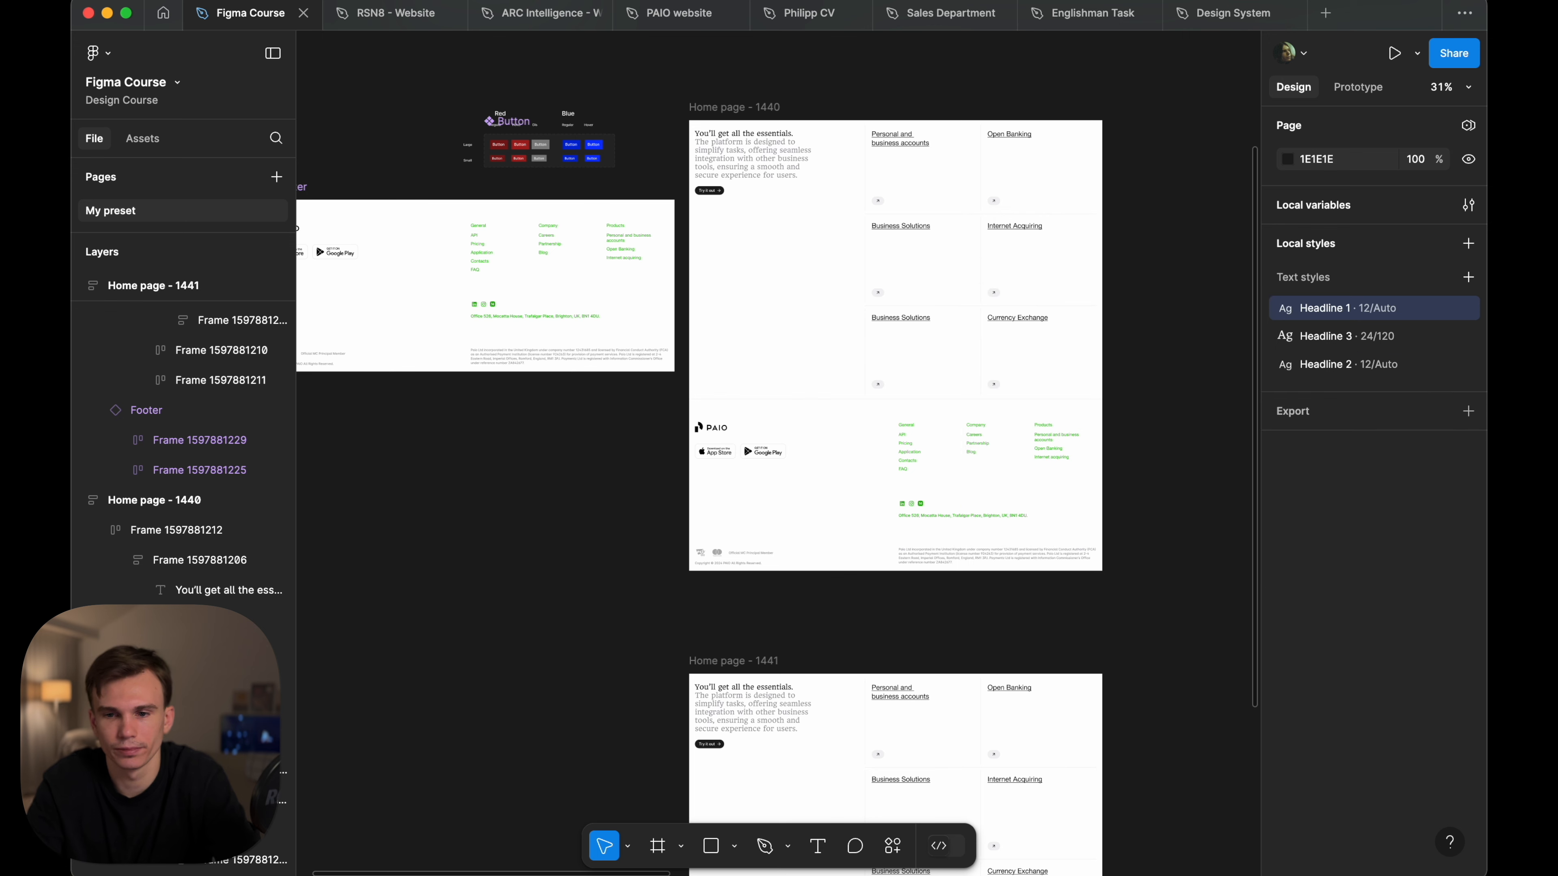
- Set the font size of the Headline 1 text style to 64
{"action": "left_click", "coordinate": [1467, 307]}
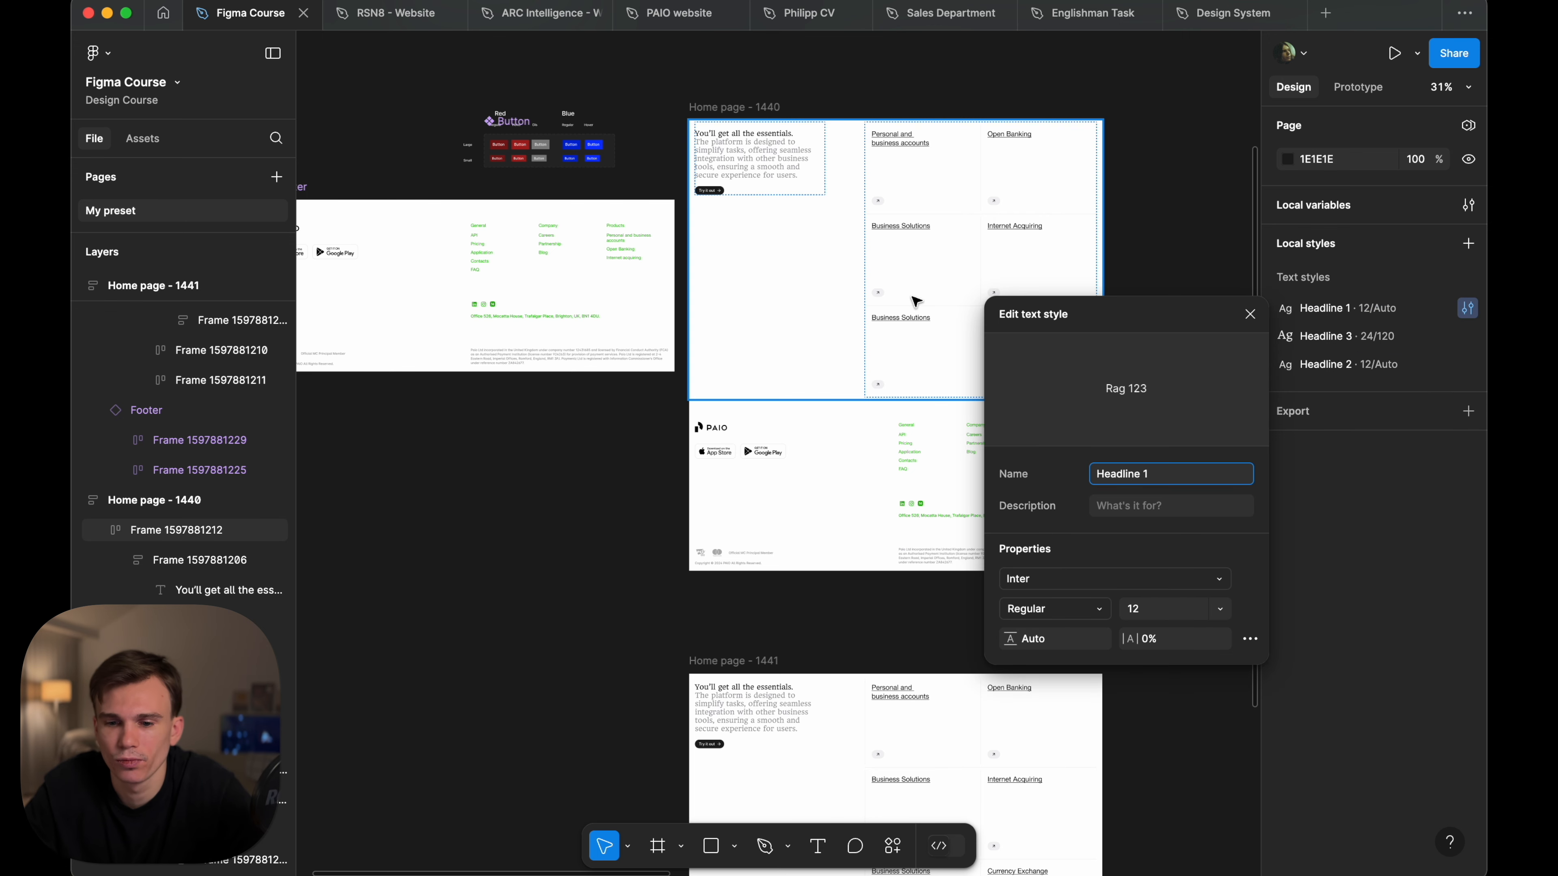
{"action": "left_click", "coordinate": [1151, 610]}
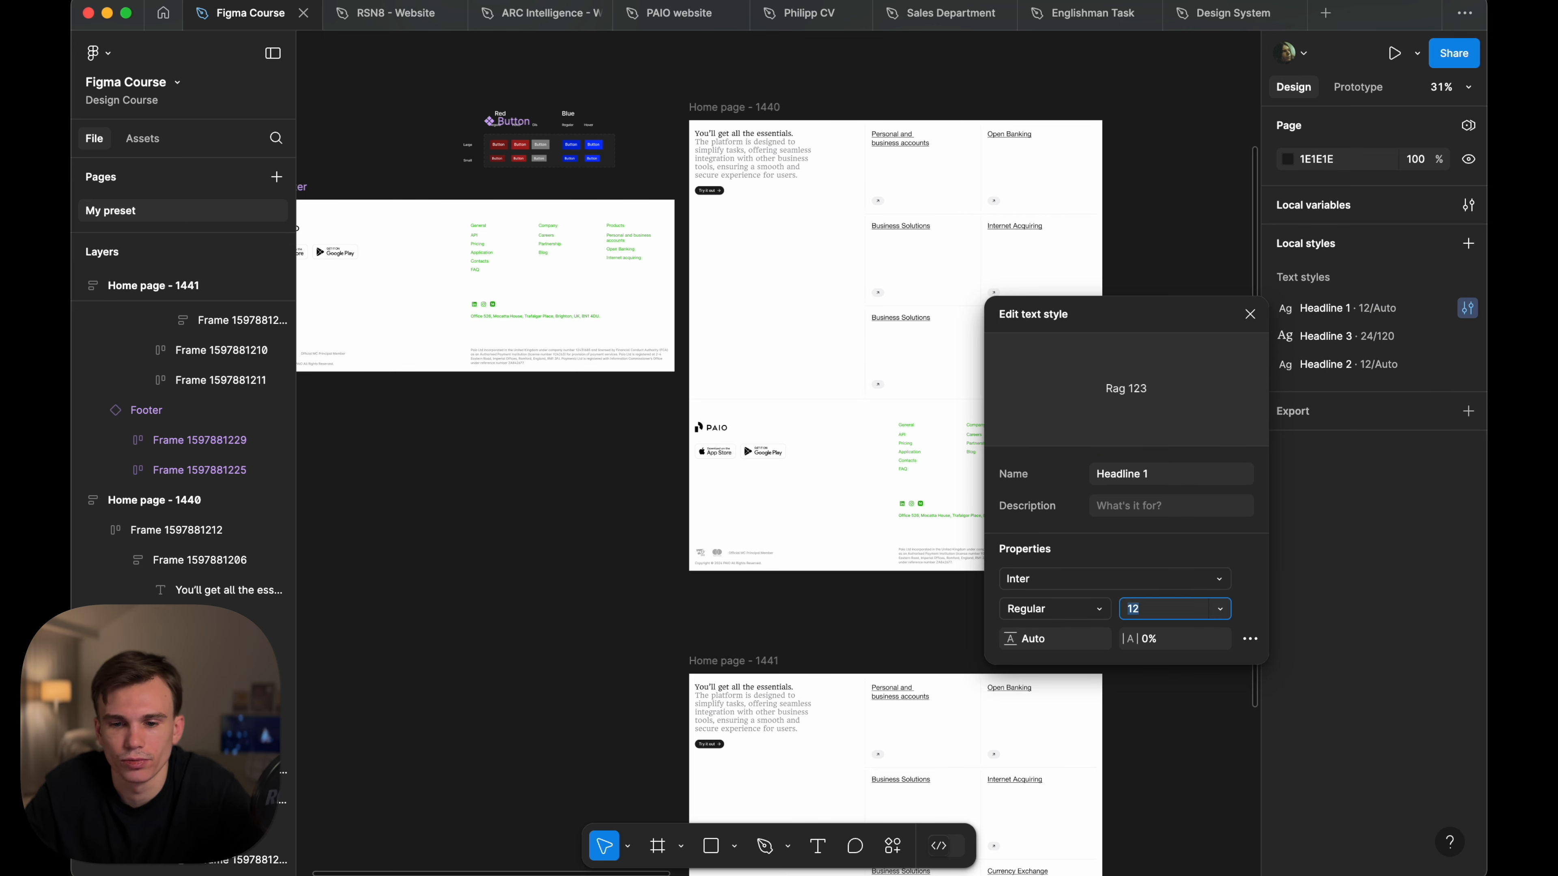
{"action": "type", "text": "52"}
{"action": "key", "text": "Return"}
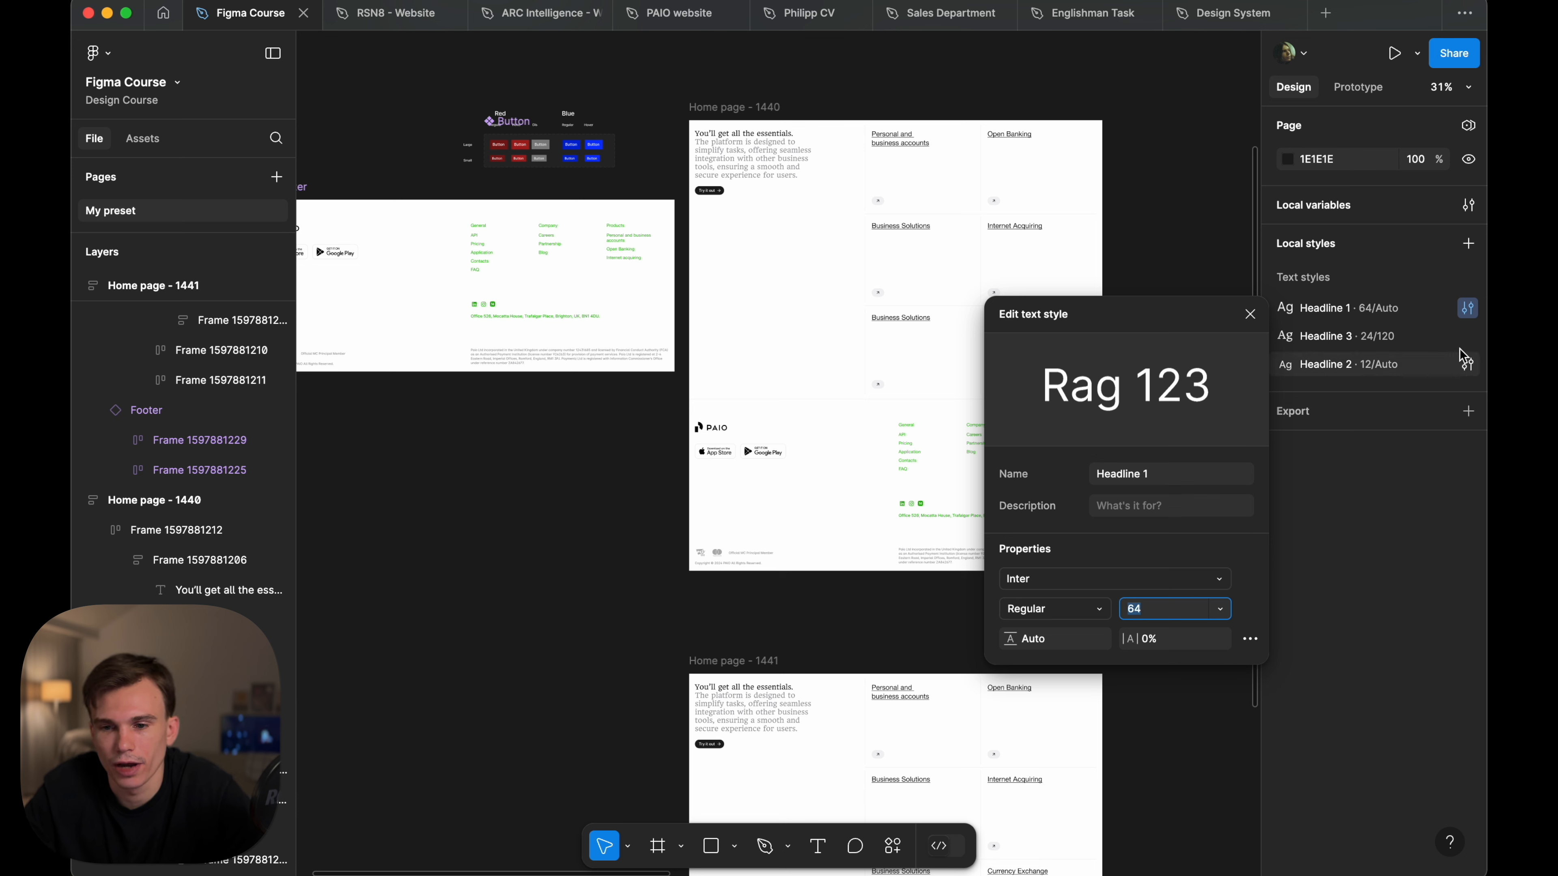
- Set the font size of the Headline 3 text style to 40
{"action": "left_click", "coordinate": [1466, 337]}
{"action": "left_click", "coordinate": [1164, 631]}
{"action": "type", "text": "43"}
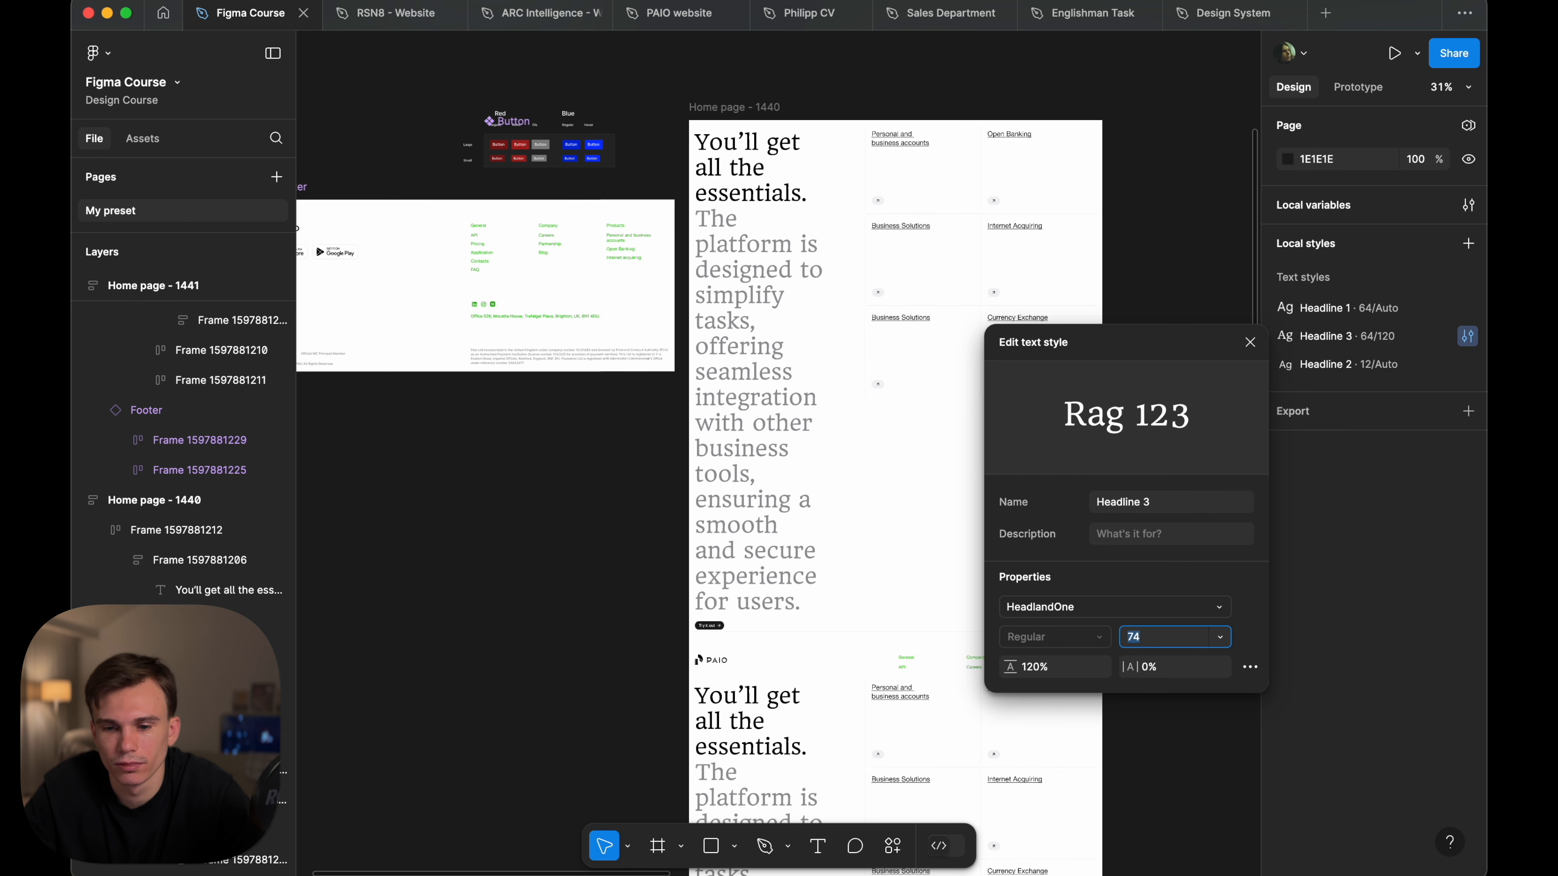
{"action": "key", "text": "Return"}
{"action": "type", "text": "40"}
{"action": "key", "text": "Return"}
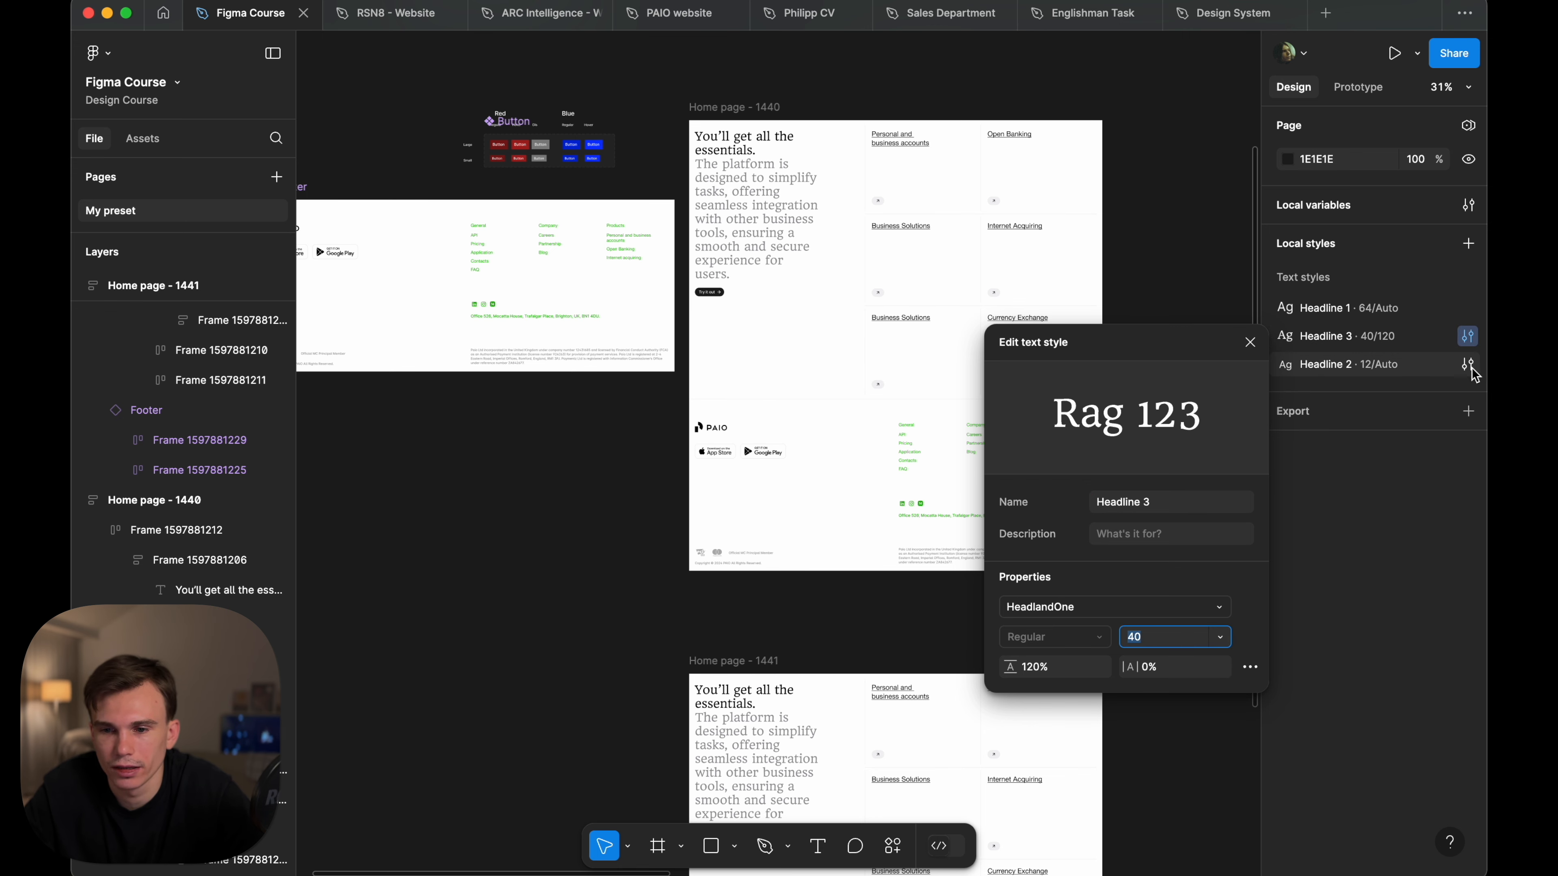
- Move the Headline 2 text style between Headline 1 and Headline 3
{"action": "left_click", "coordinate": [1470, 368]}
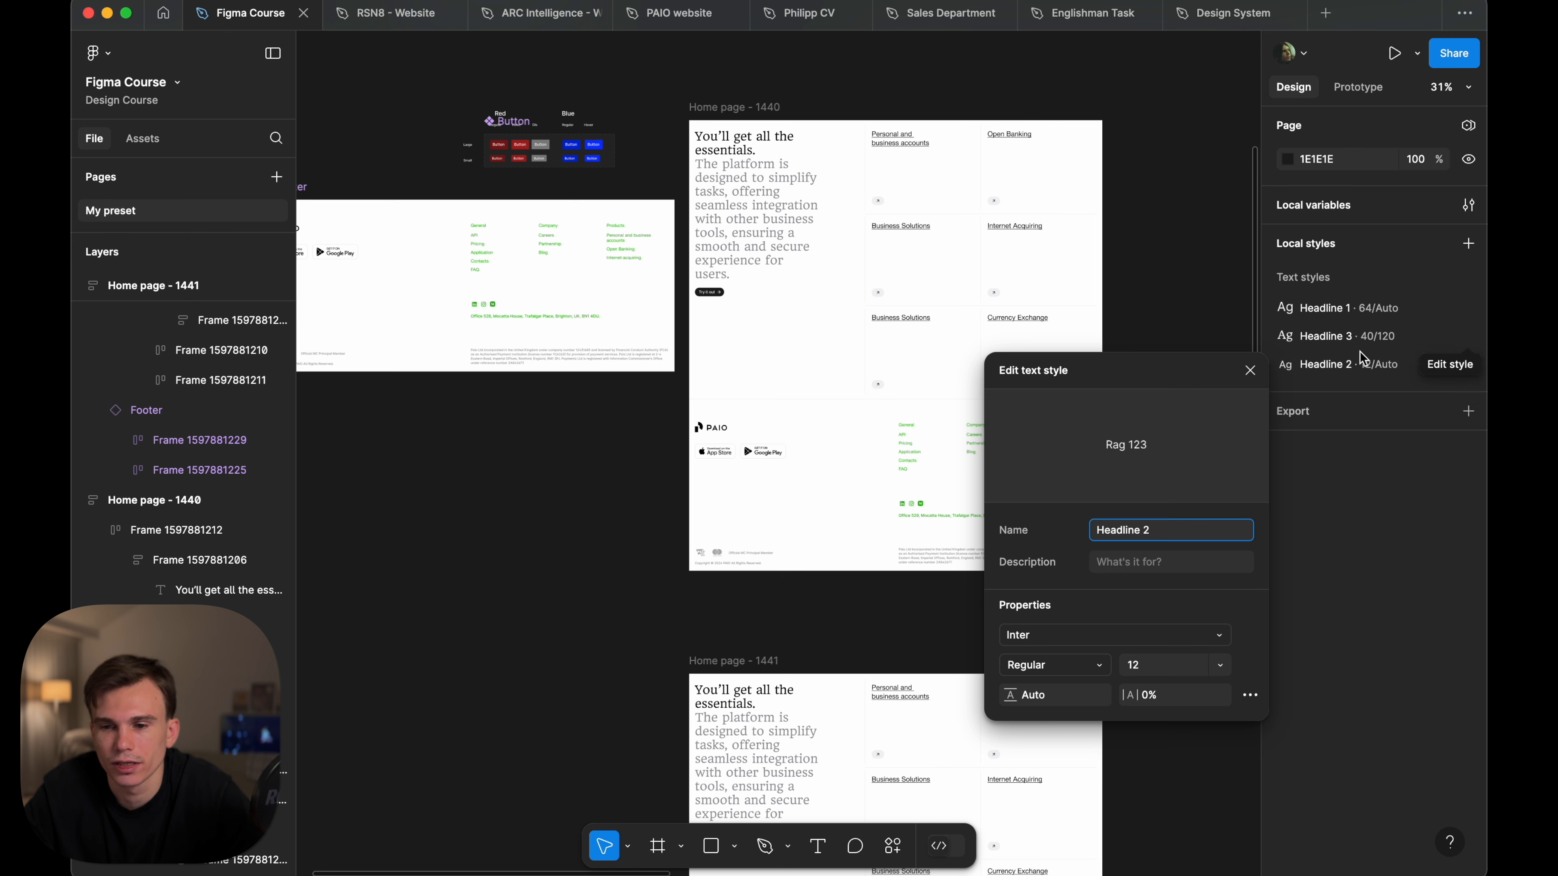
{"action": "left_click", "coordinate": [1411, 372]}
{"action": "left_click_drag", "start_coordinate": [1411, 377], "coordinate": [1411, 337]}
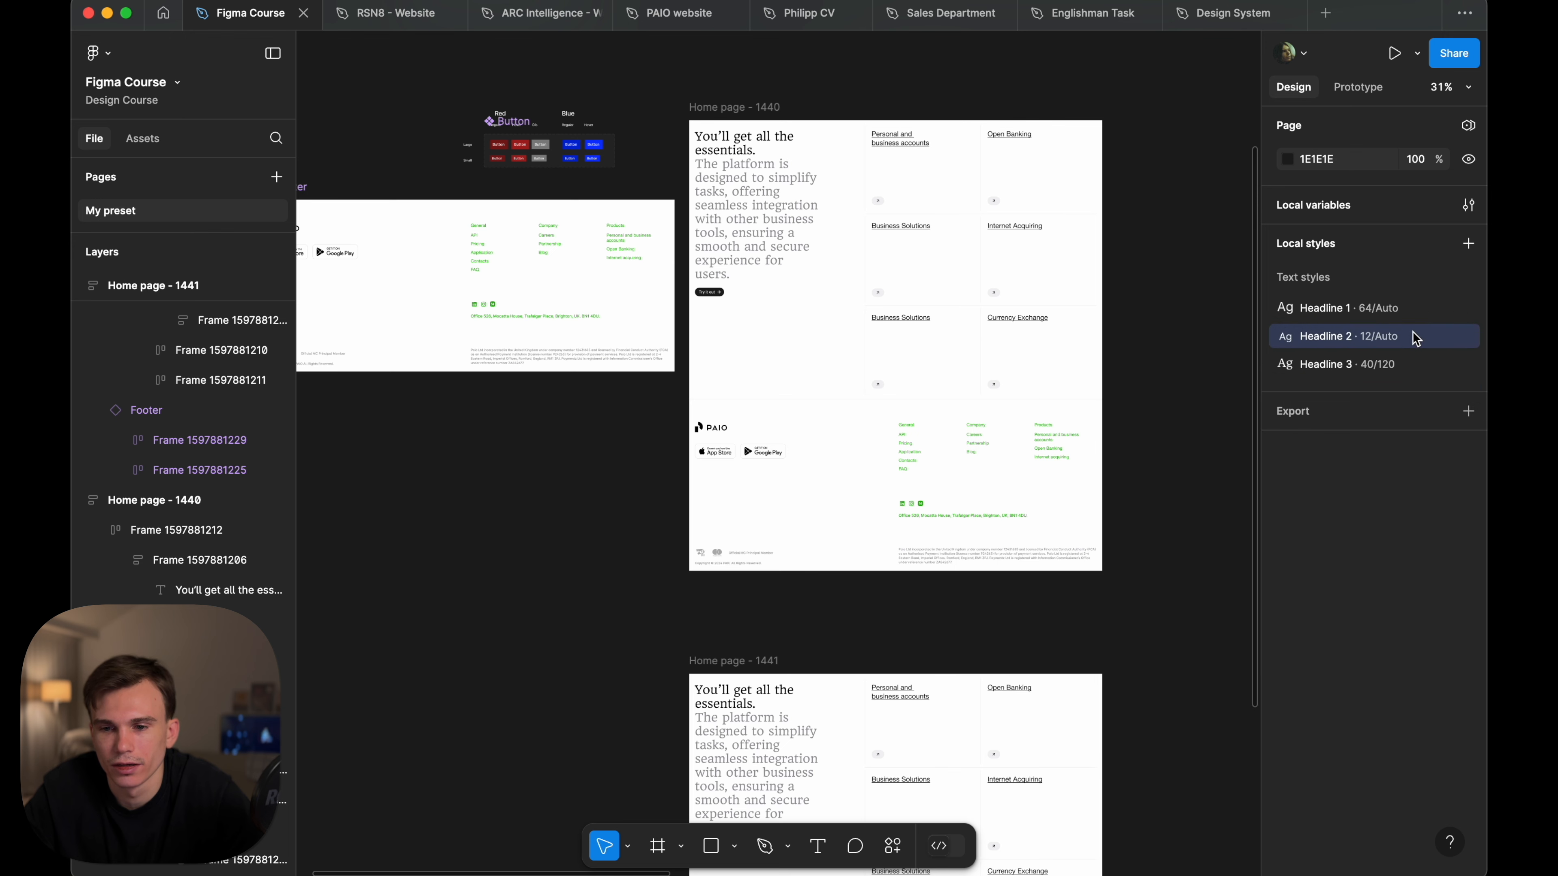
- Set the font size of the Headline 2 text style to 40
{"action": "left_click", "coordinate": [1466, 336]}
{"action": "left_click", "coordinate": [1145, 638]}
{"action": "type", "text": "50"}
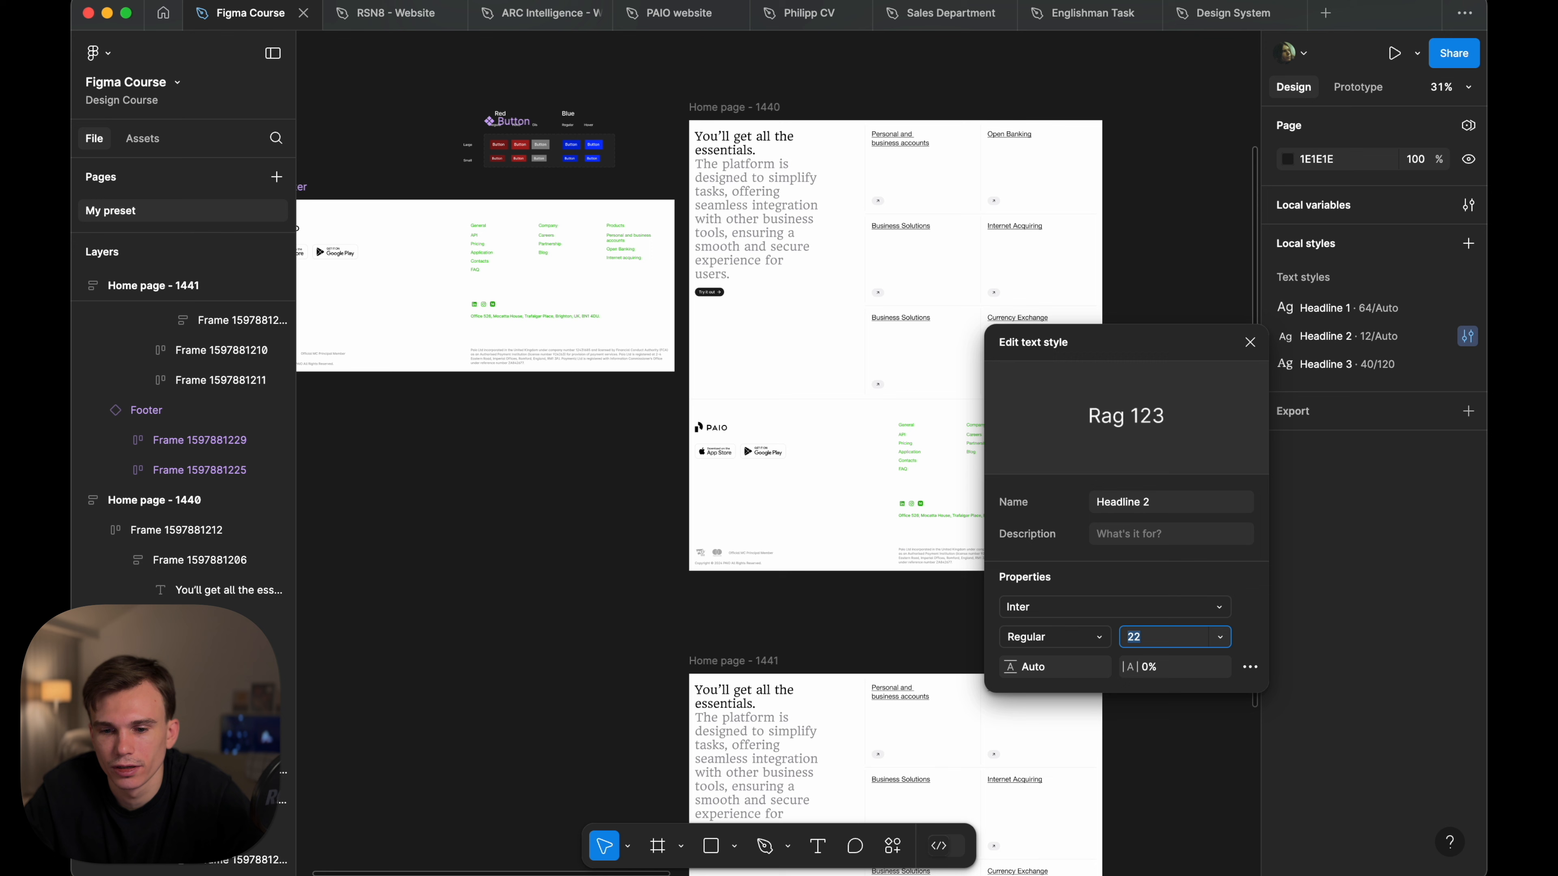
{"action": "key", "text": "Return"}
{"action": "key", "text": "Down"}
{"action": "key", "text": "Down"}
{"action": "key", "text": "Down"}
{"action": "key", "text": "Down"}
{"action": "key", "text": "Down"}
{"action": "key", "text": "Down"}
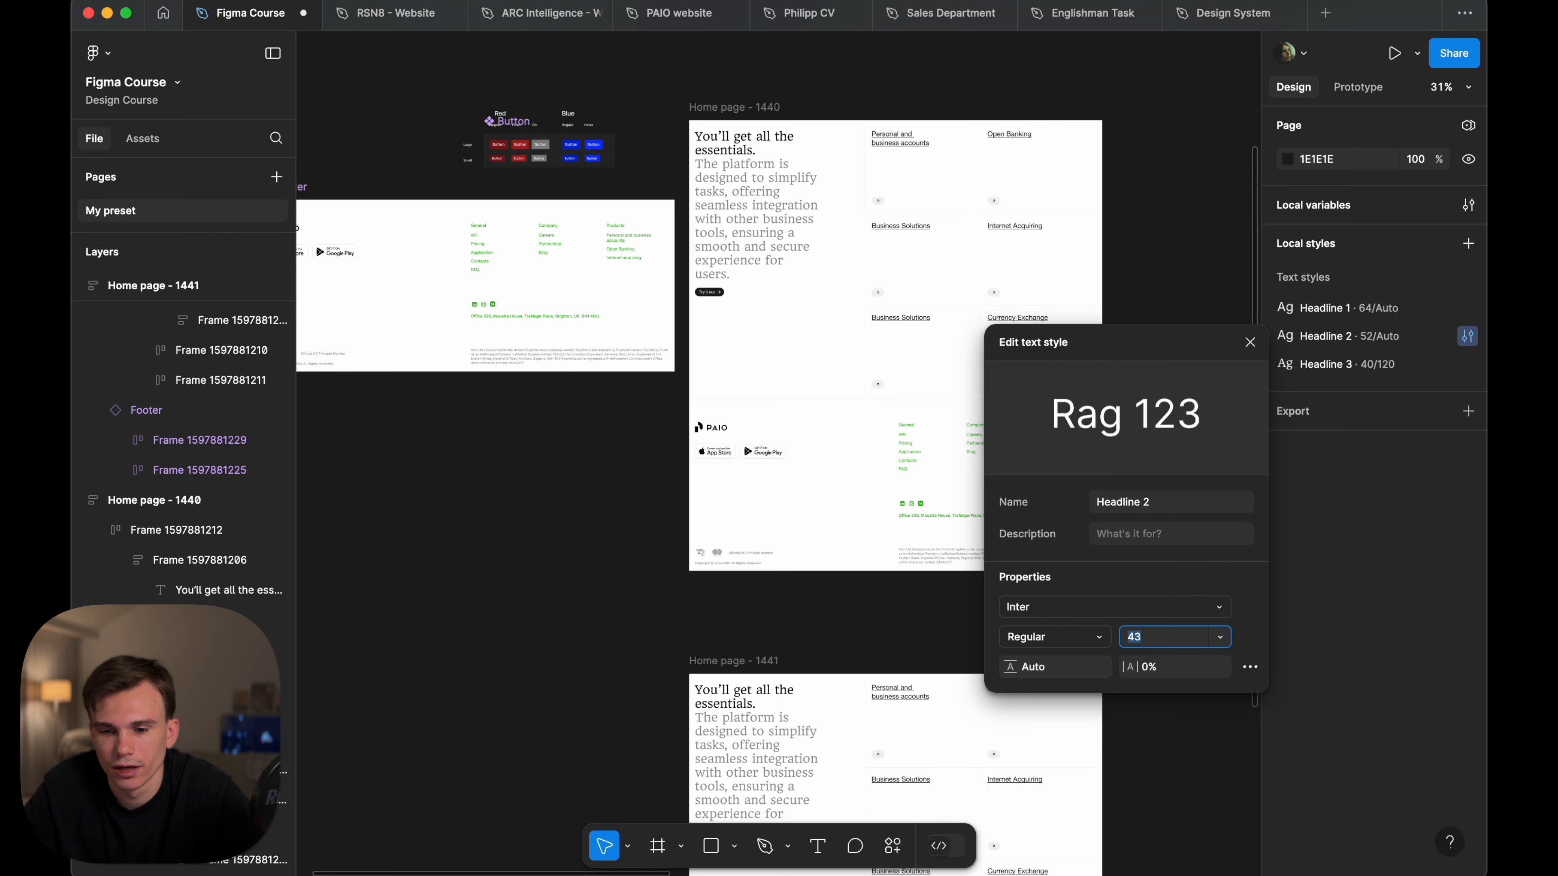
- Set the font size of the Headline 3 text style to 32 and close its settings
{"action": "left_click", "coordinate": [1467, 363]}
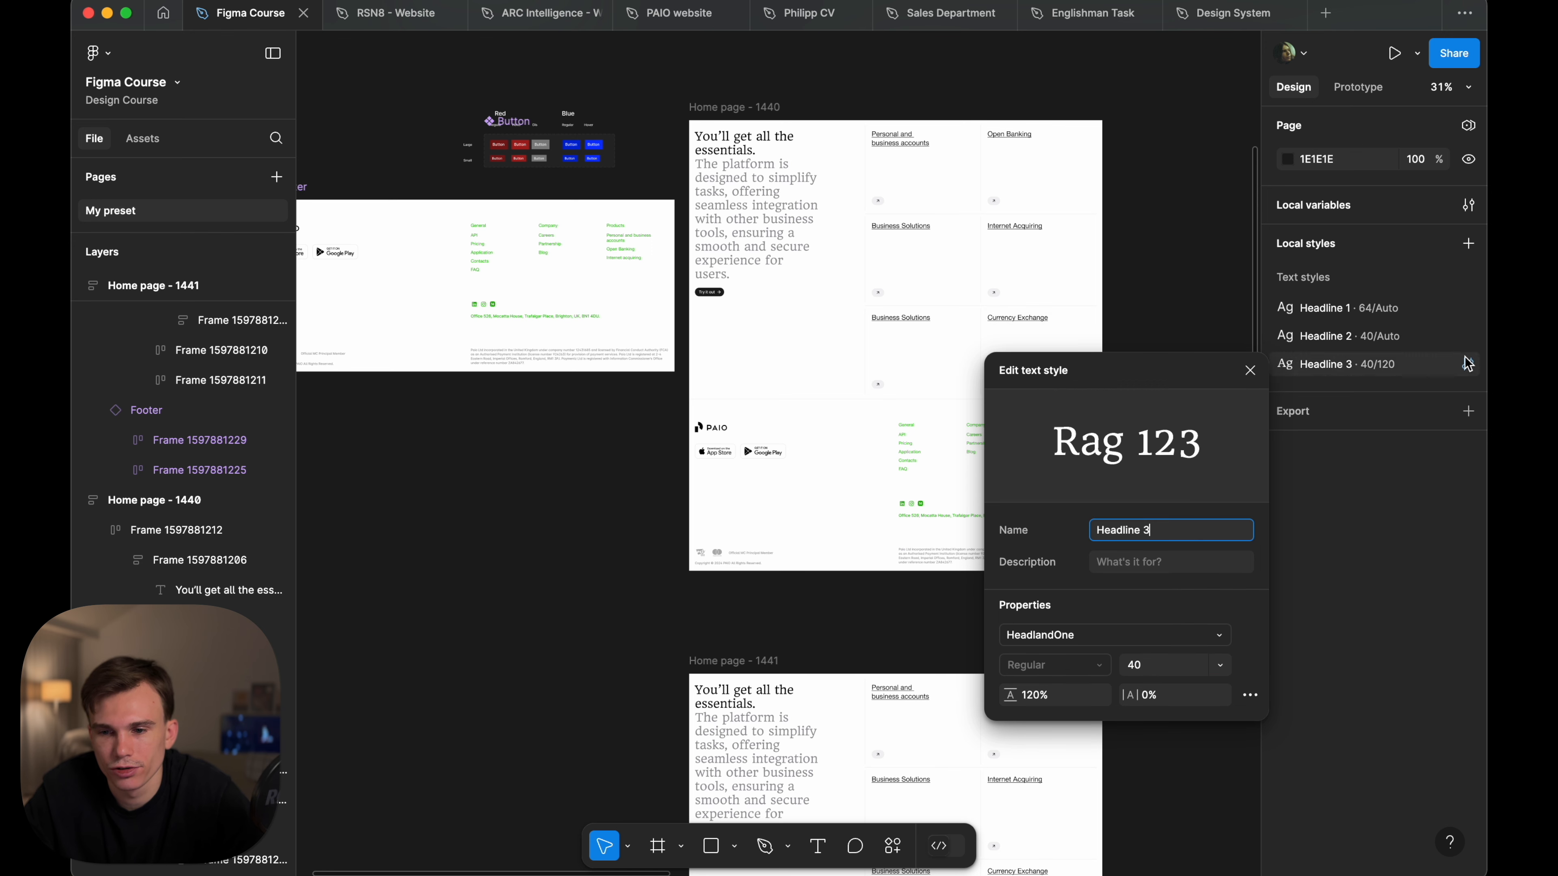
{"action": "left_click", "coordinate": [1159, 665]}
{"action": "type", "text": "32"}
{"action": "key", "text": "Return"}
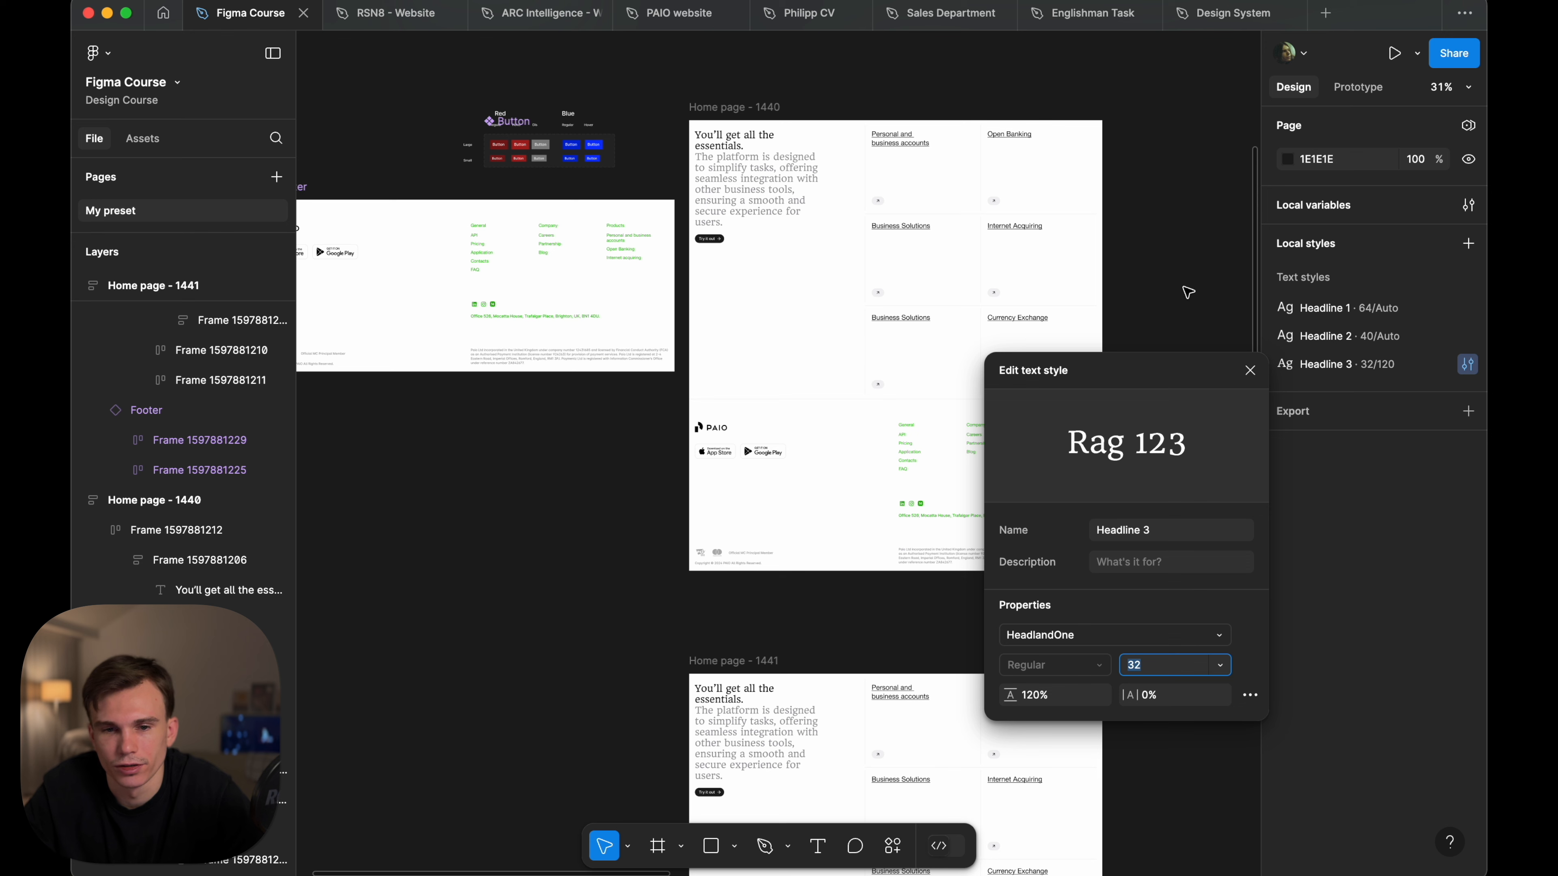
{"action": "left_click", "coordinate": [1164, 241]}
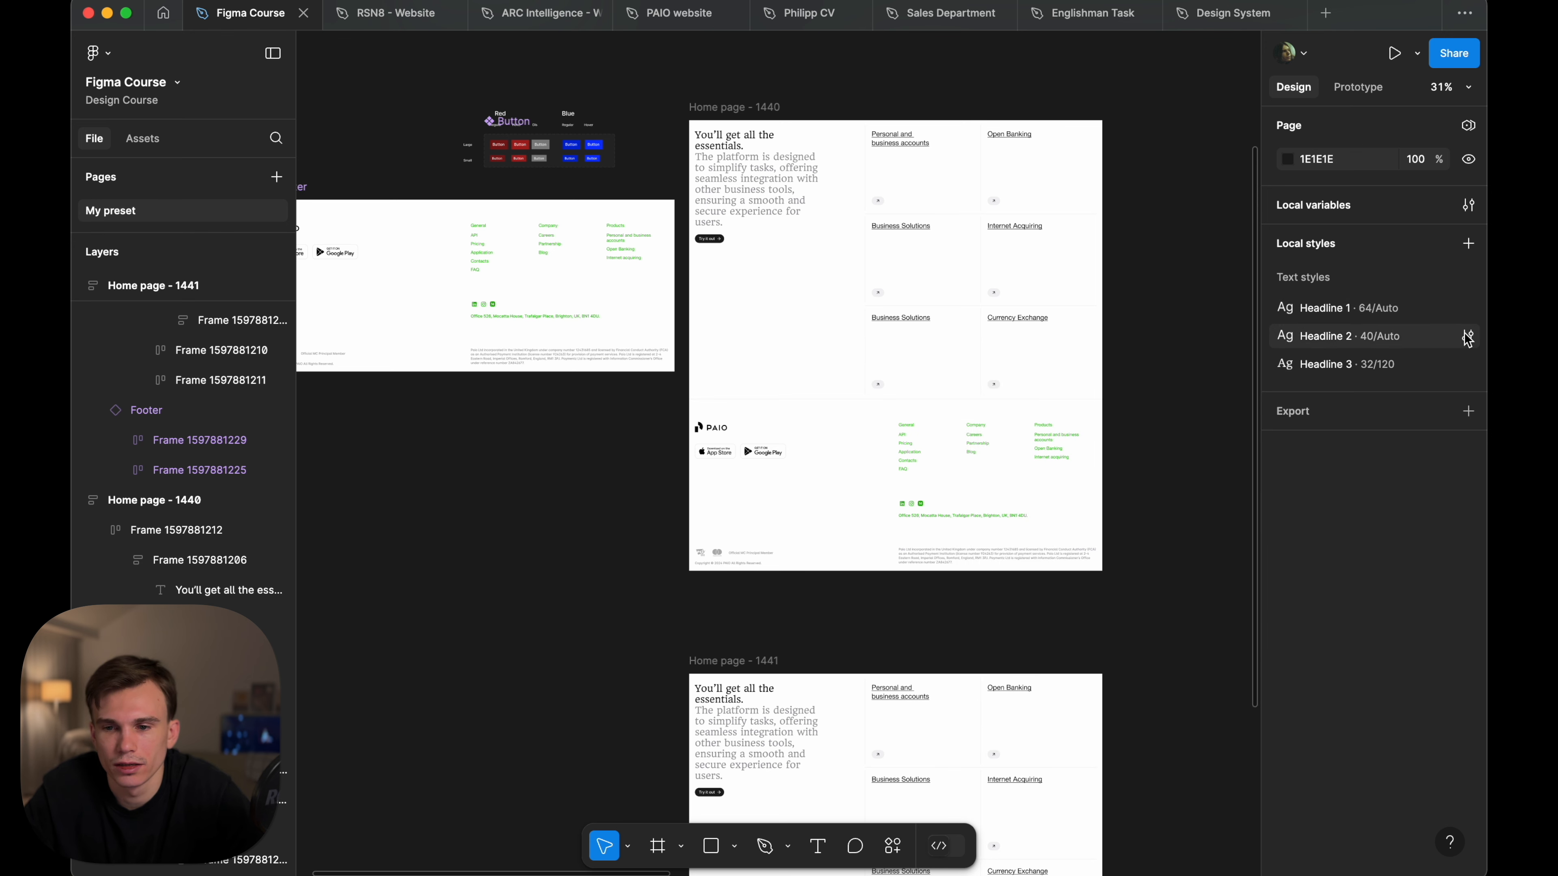
{"action": "left_click", "coordinate": [1468, 312]}
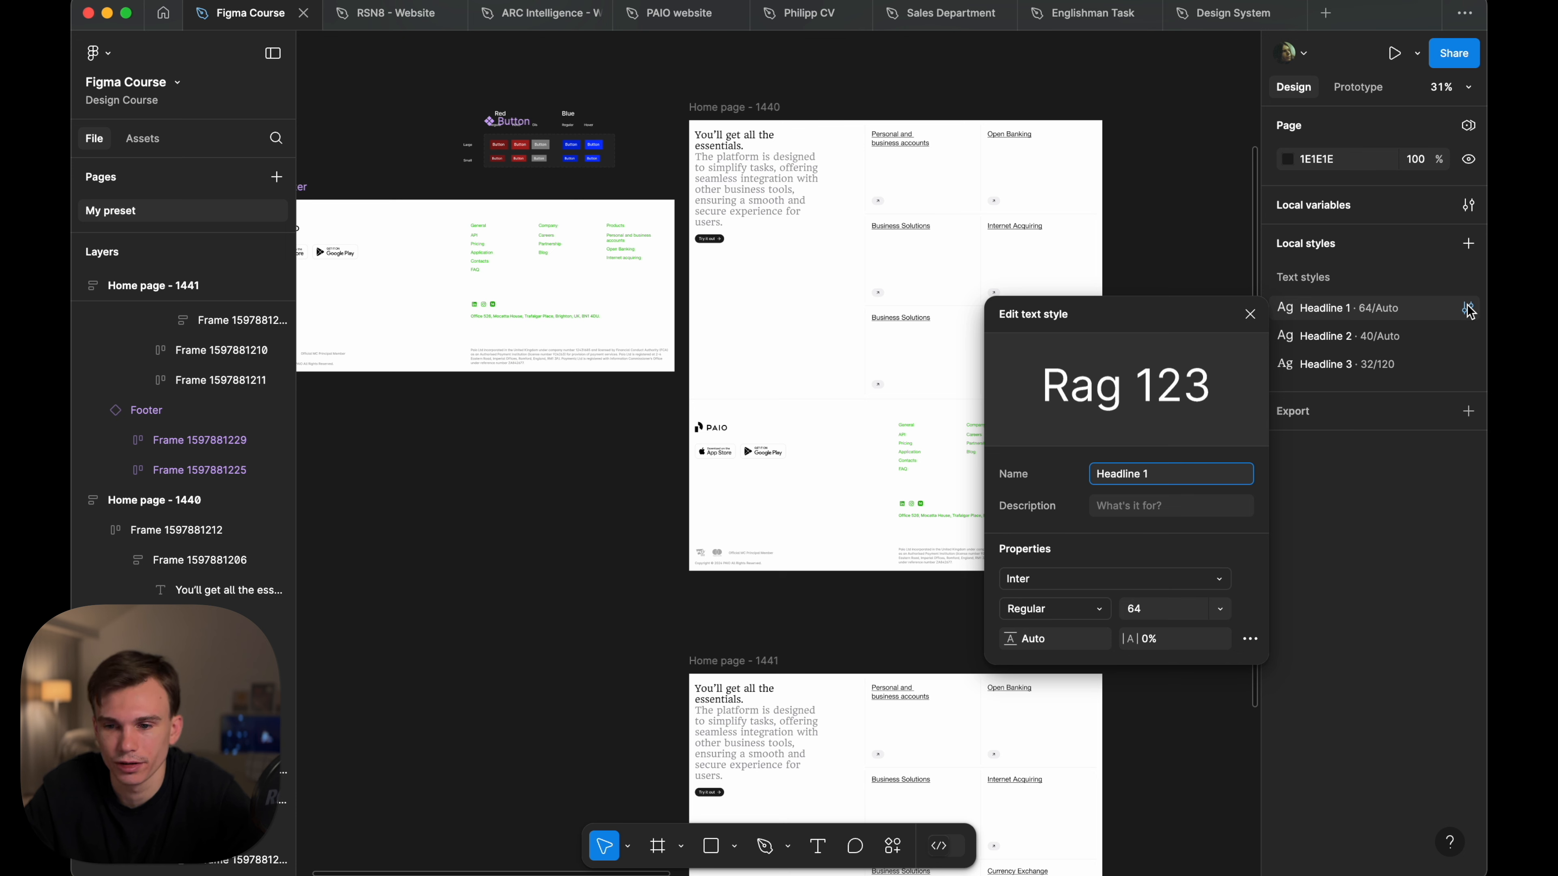
{"action": "left_click", "coordinate": [1469, 312]}
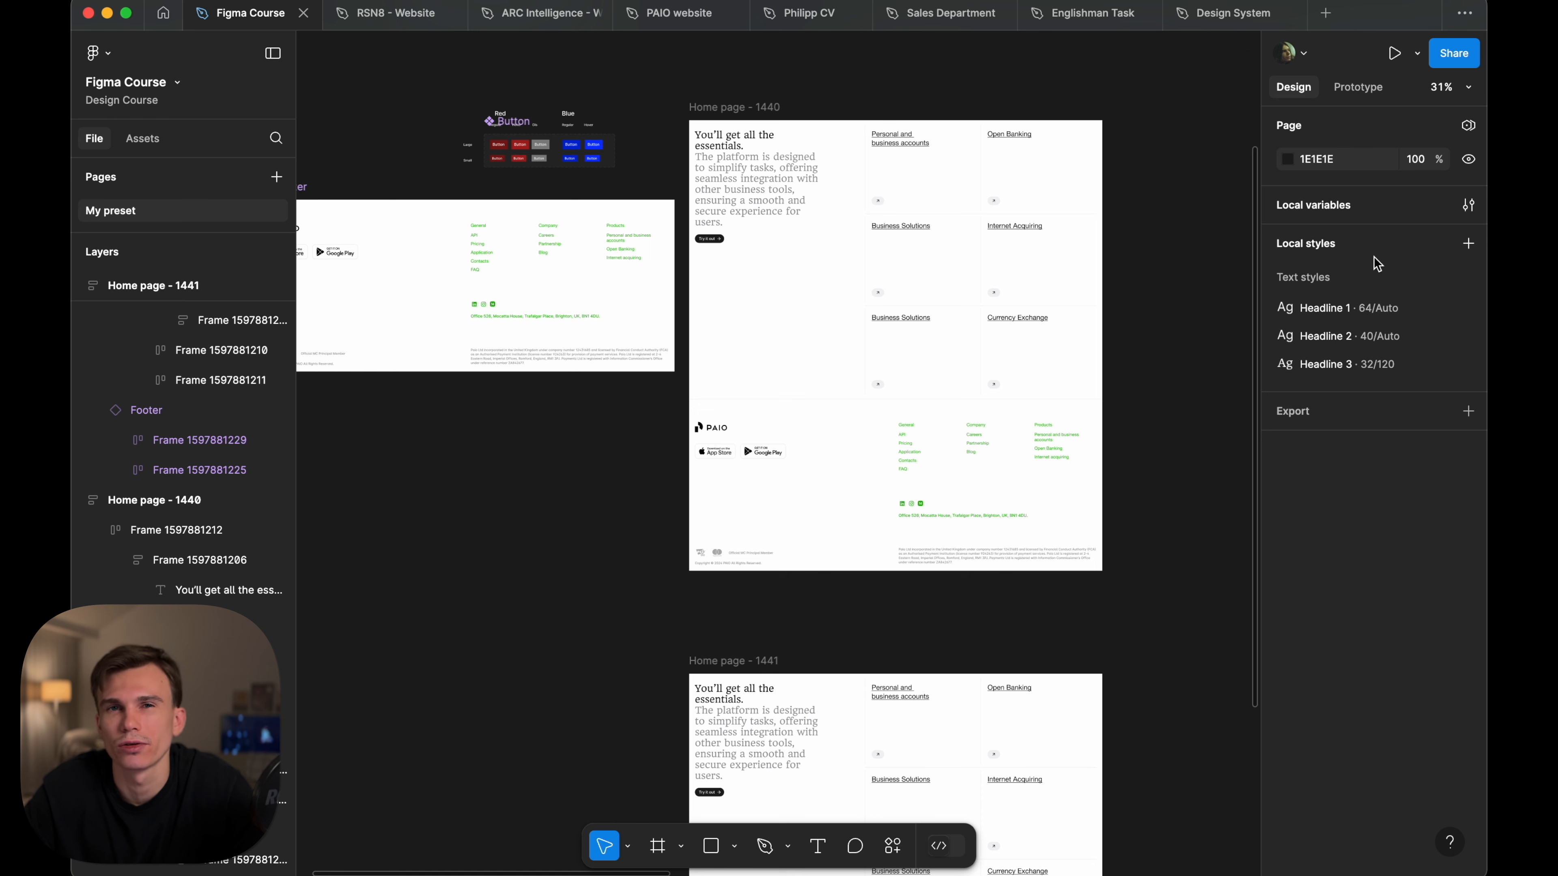
- Change the font of the Headline 1 text style to HeadlandOne
{"action": "left_click", "coordinate": [1469, 310]}
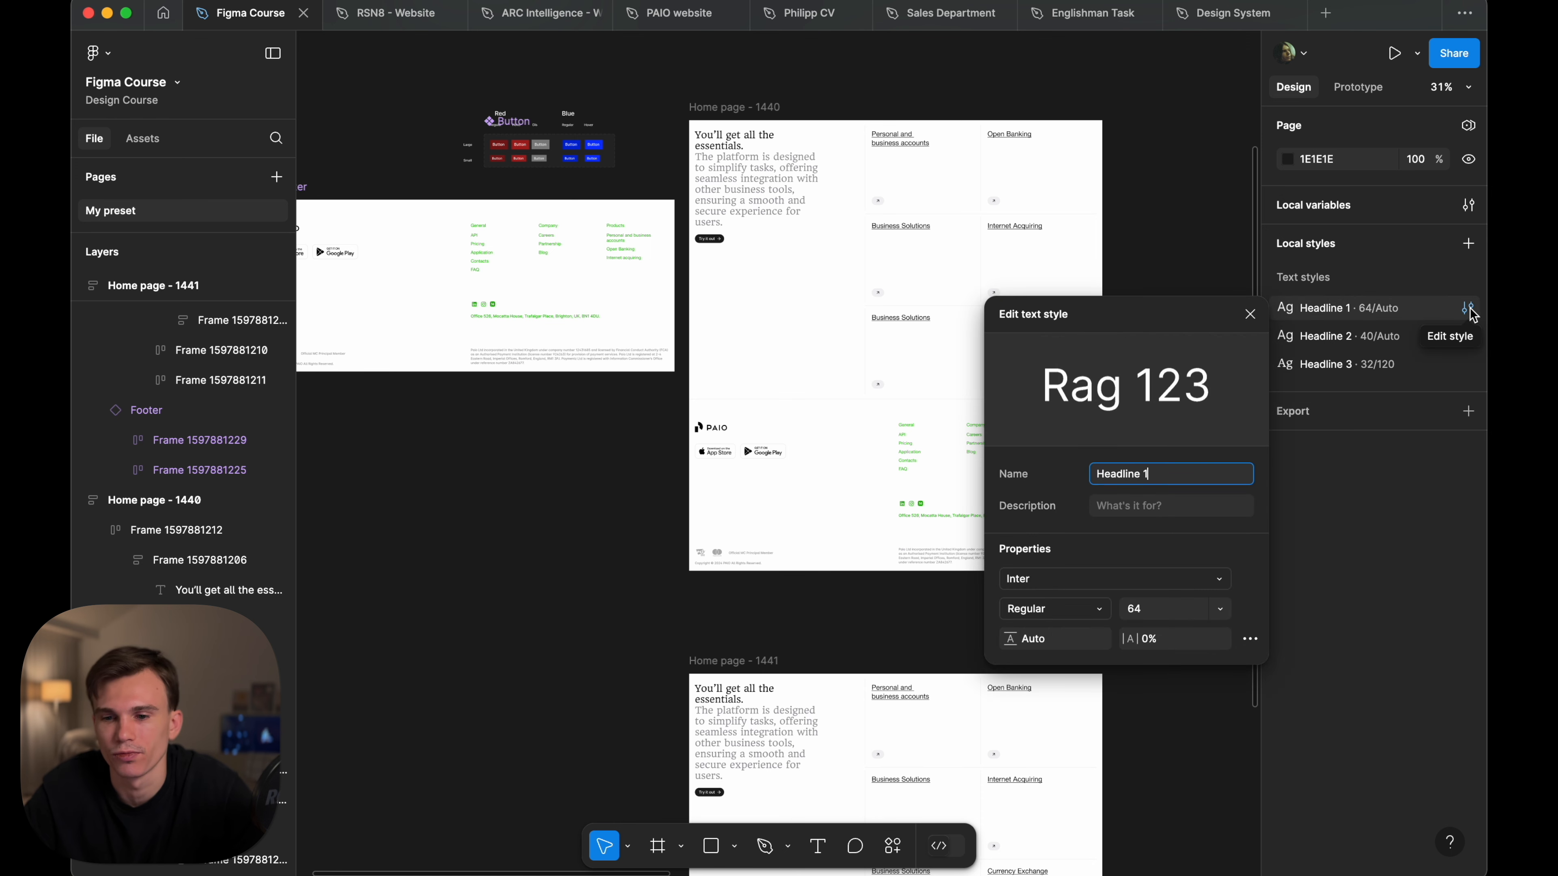
{"action": "left_click", "coordinate": [1074, 583]}
{"action": "type", "text": "hea"}
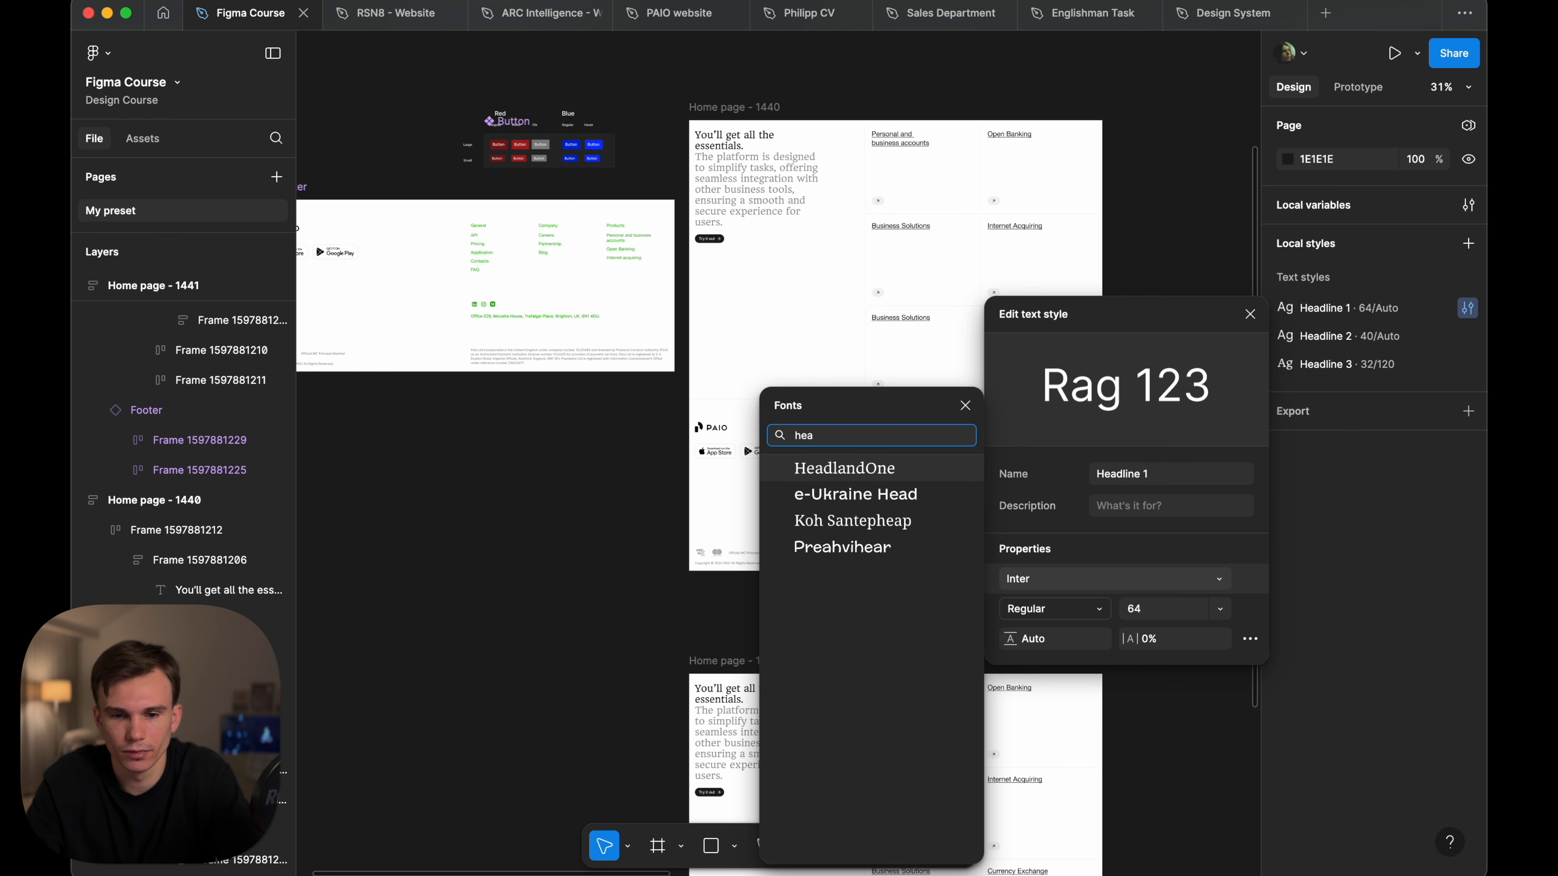
{"action": "key", "text": "Return"}
- Change the font of the Headline 2 text style to HeadlandOne and close its settings
{"action": "left_click", "coordinate": [1467, 339]}
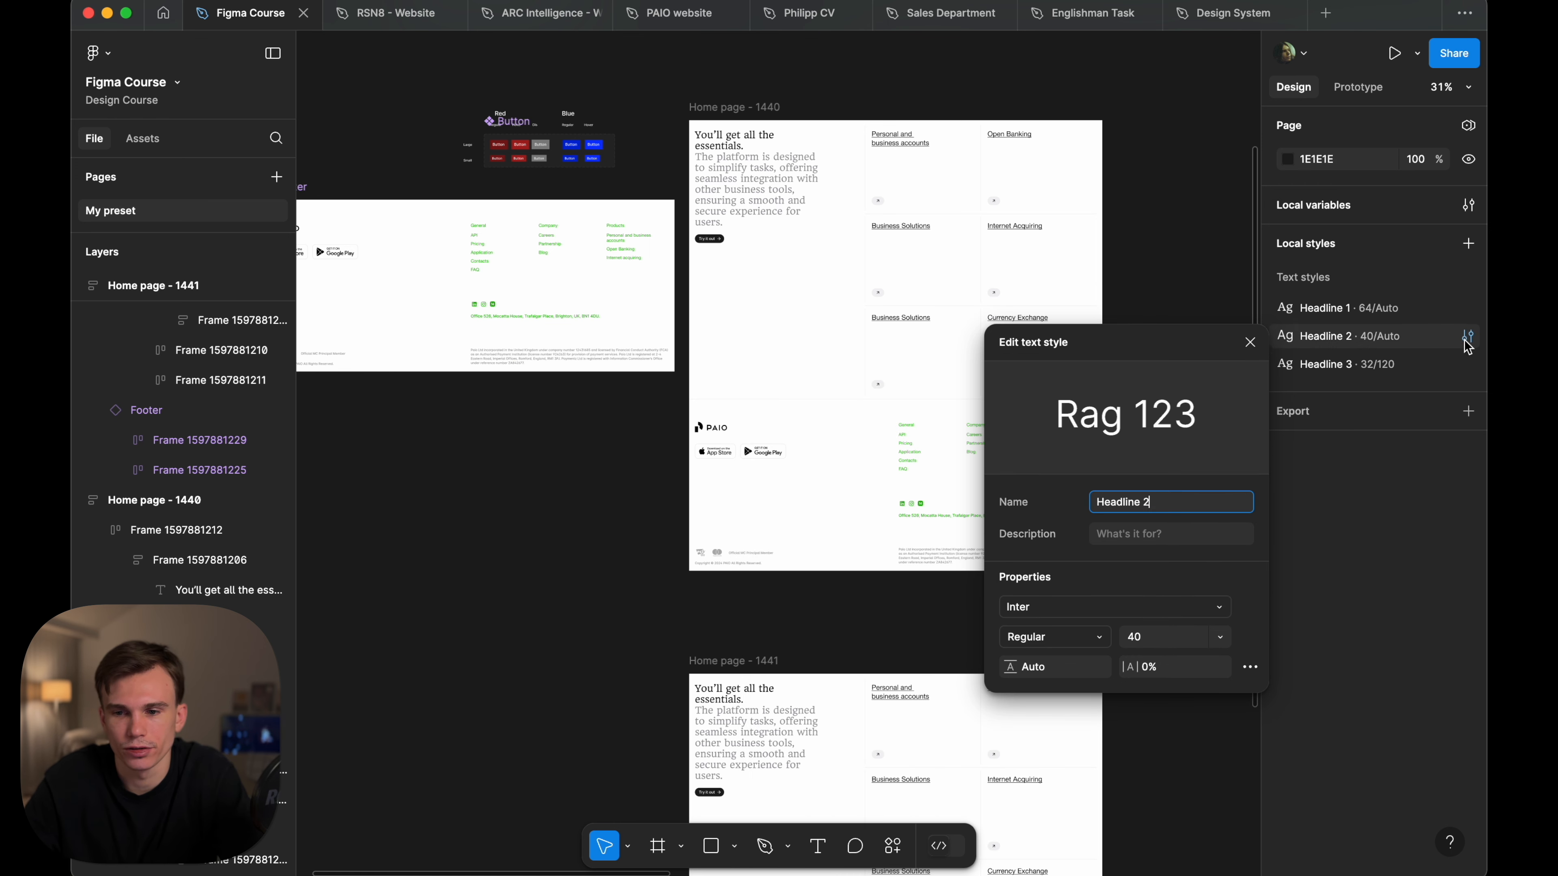
{"action": "left_click", "coordinate": [1079, 607]}
{"action": "type", "text": "hea"}
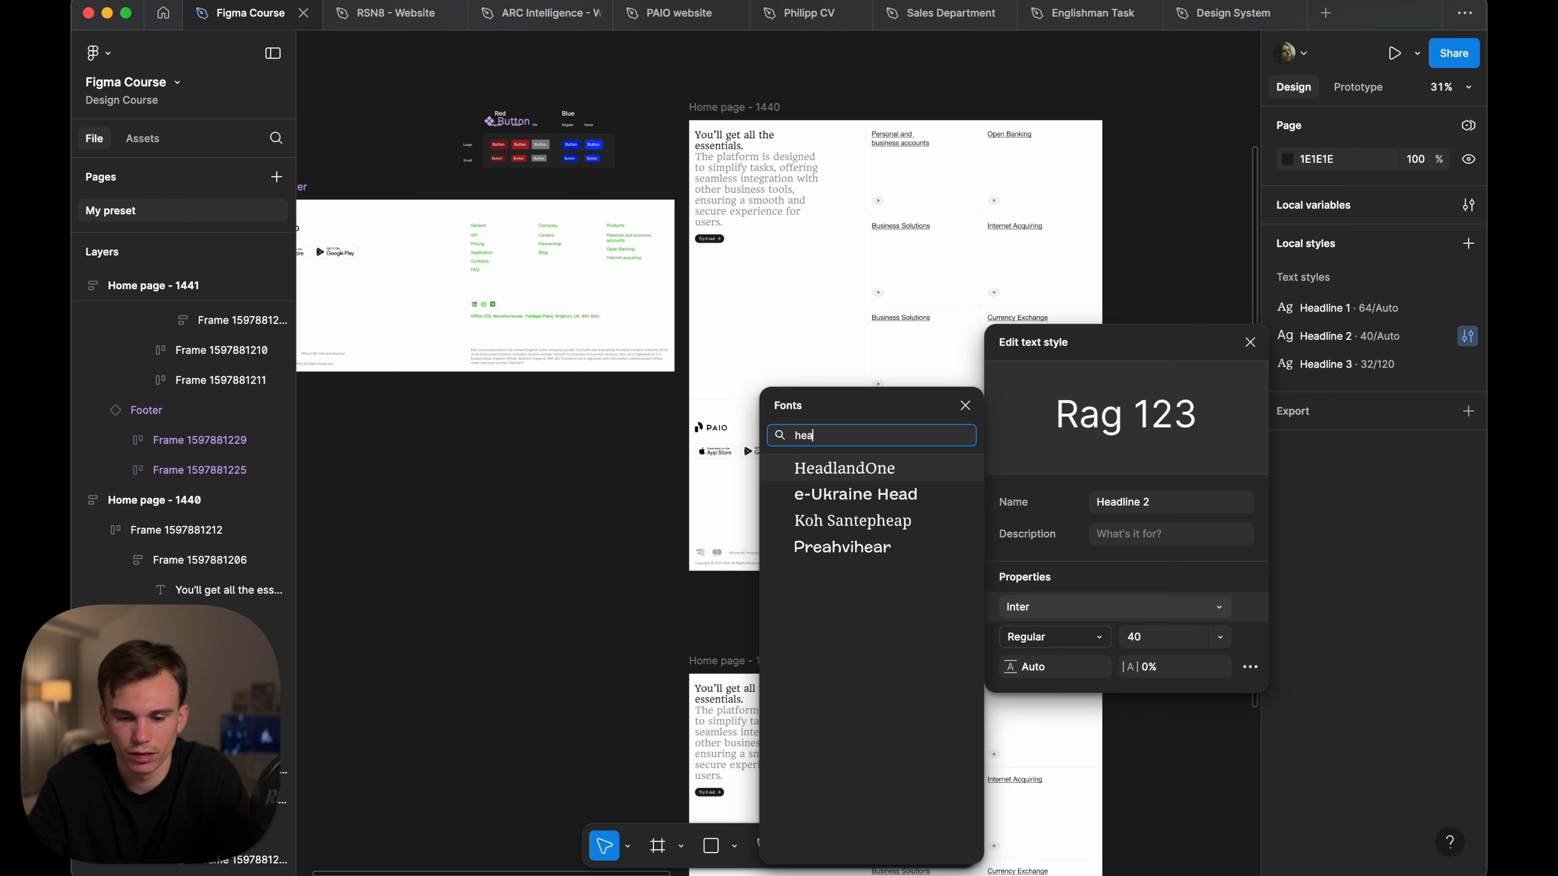
{"action": "key", "text": "Return"}
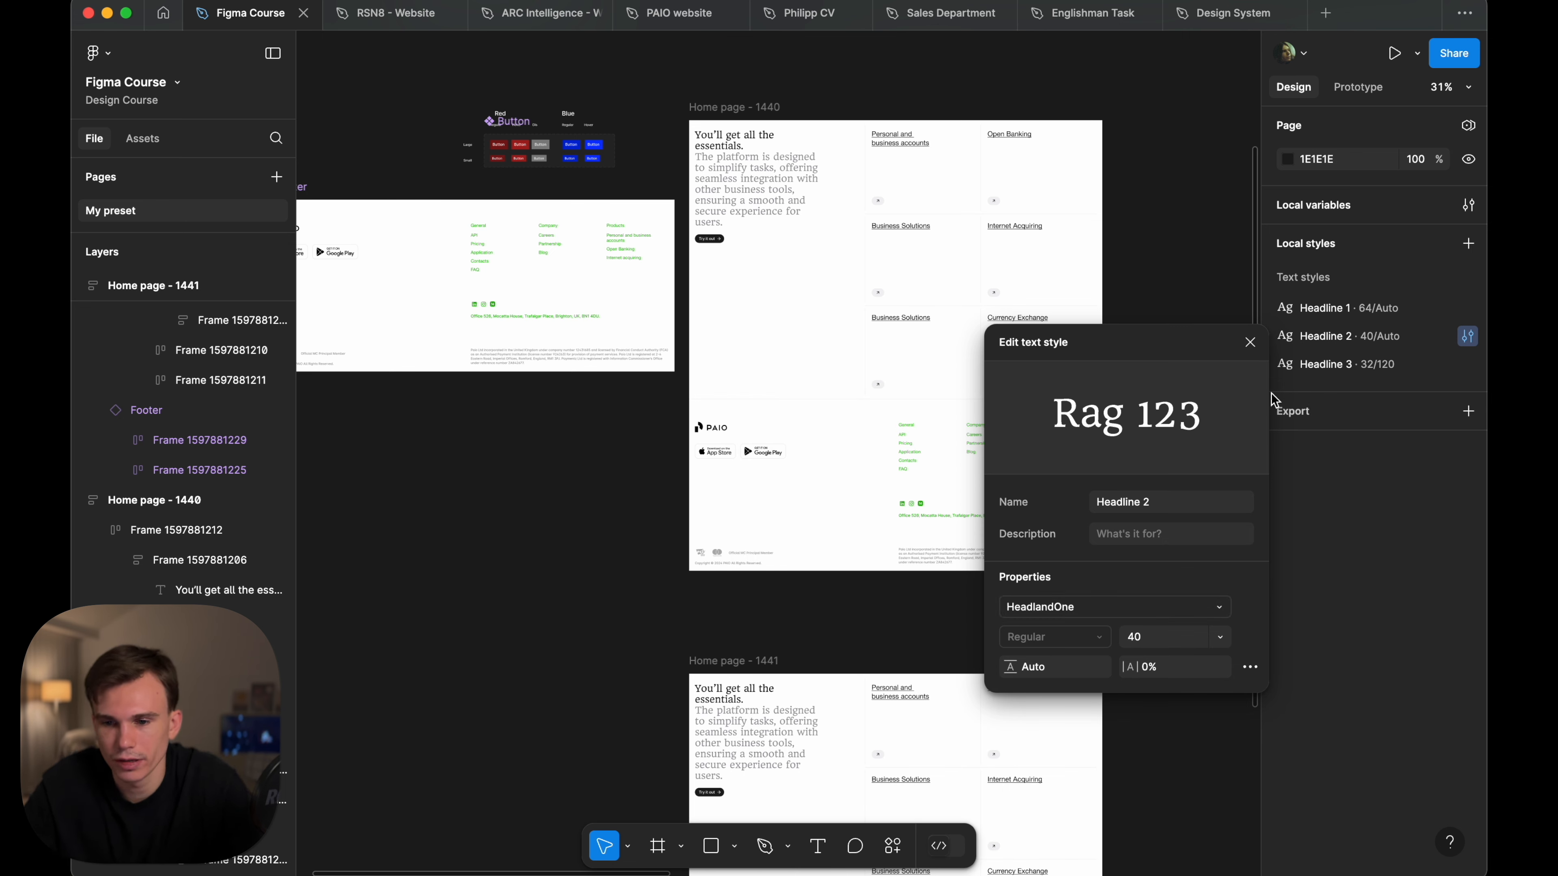
{"action": "left_click", "coordinate": [1250, 343]}
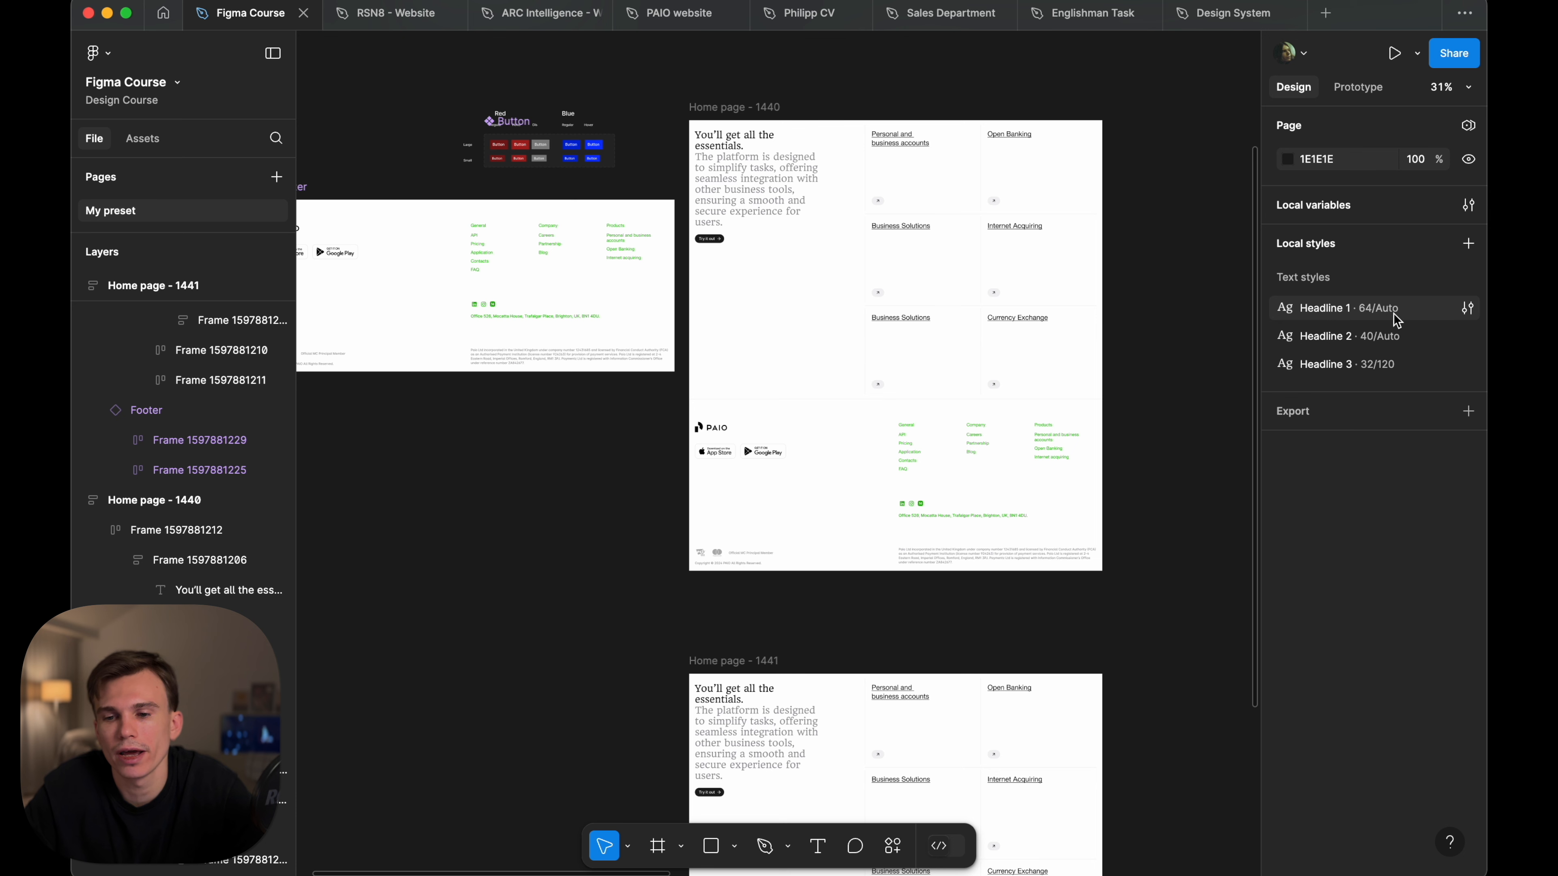
- Create two new text styles named Subtitle 1 and Subtitle 2, keeping the default font properties
{"action": "left_click", "coordinate": [1467, 278]}
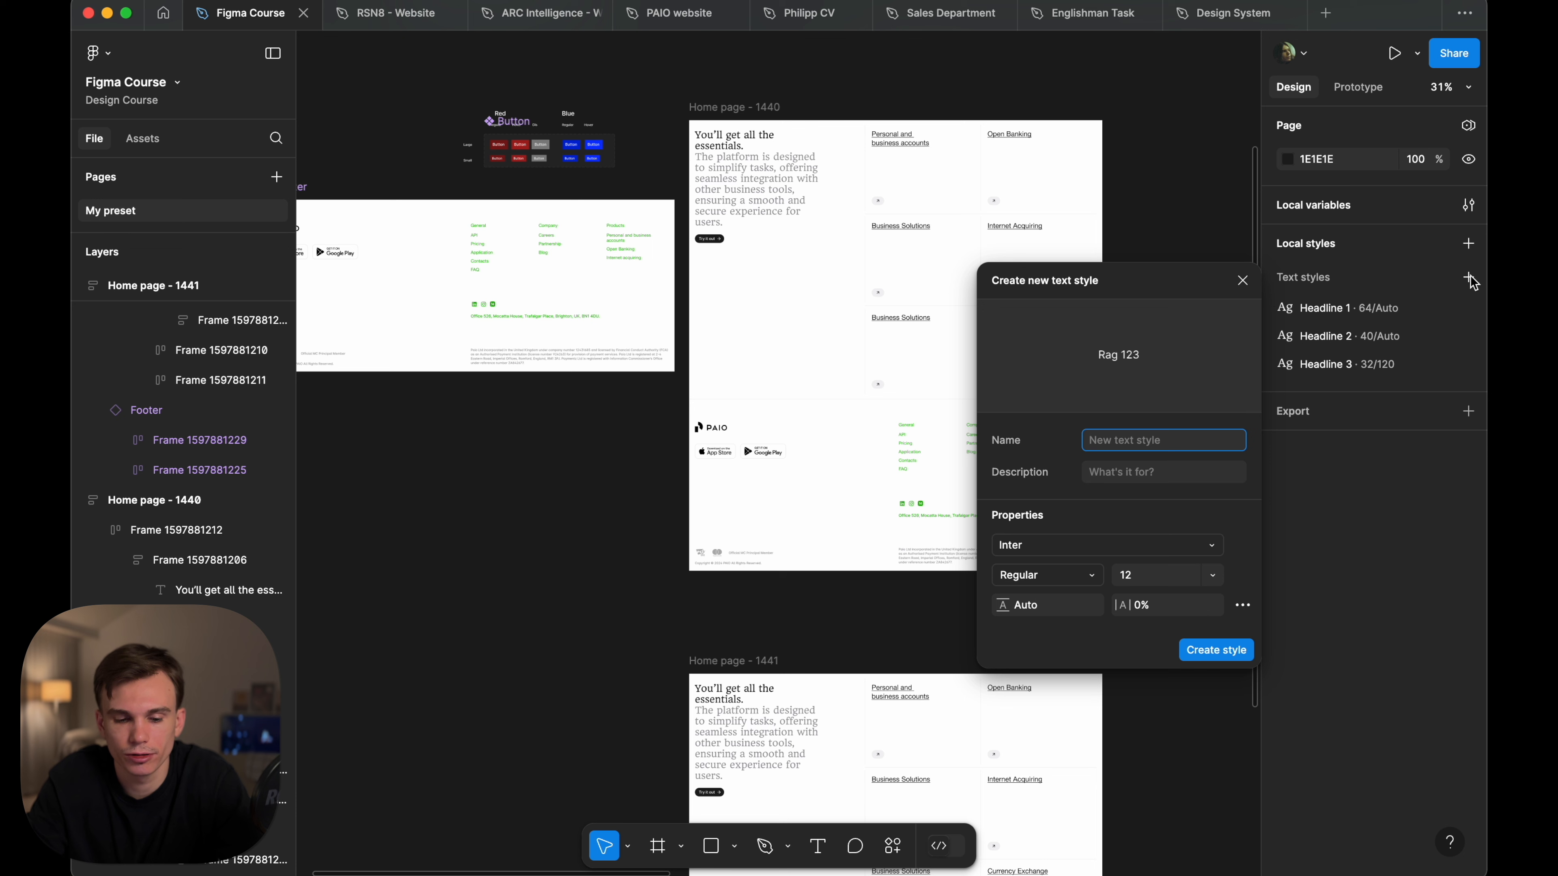
{"action": "type", "text": "Subtitle 1"}
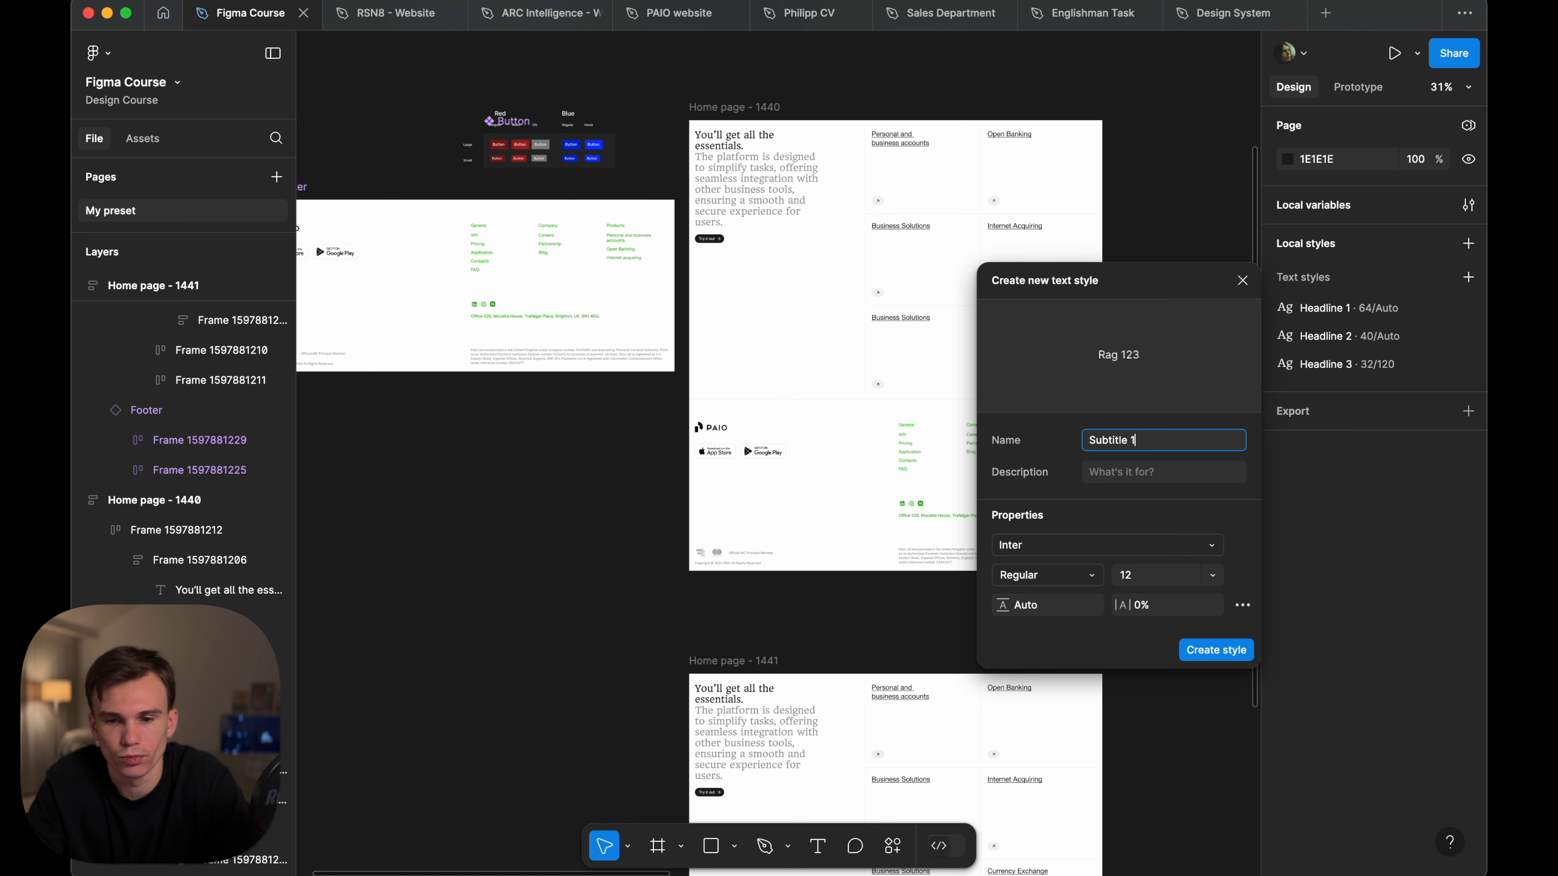
{"action": "key", "text": "Return"}
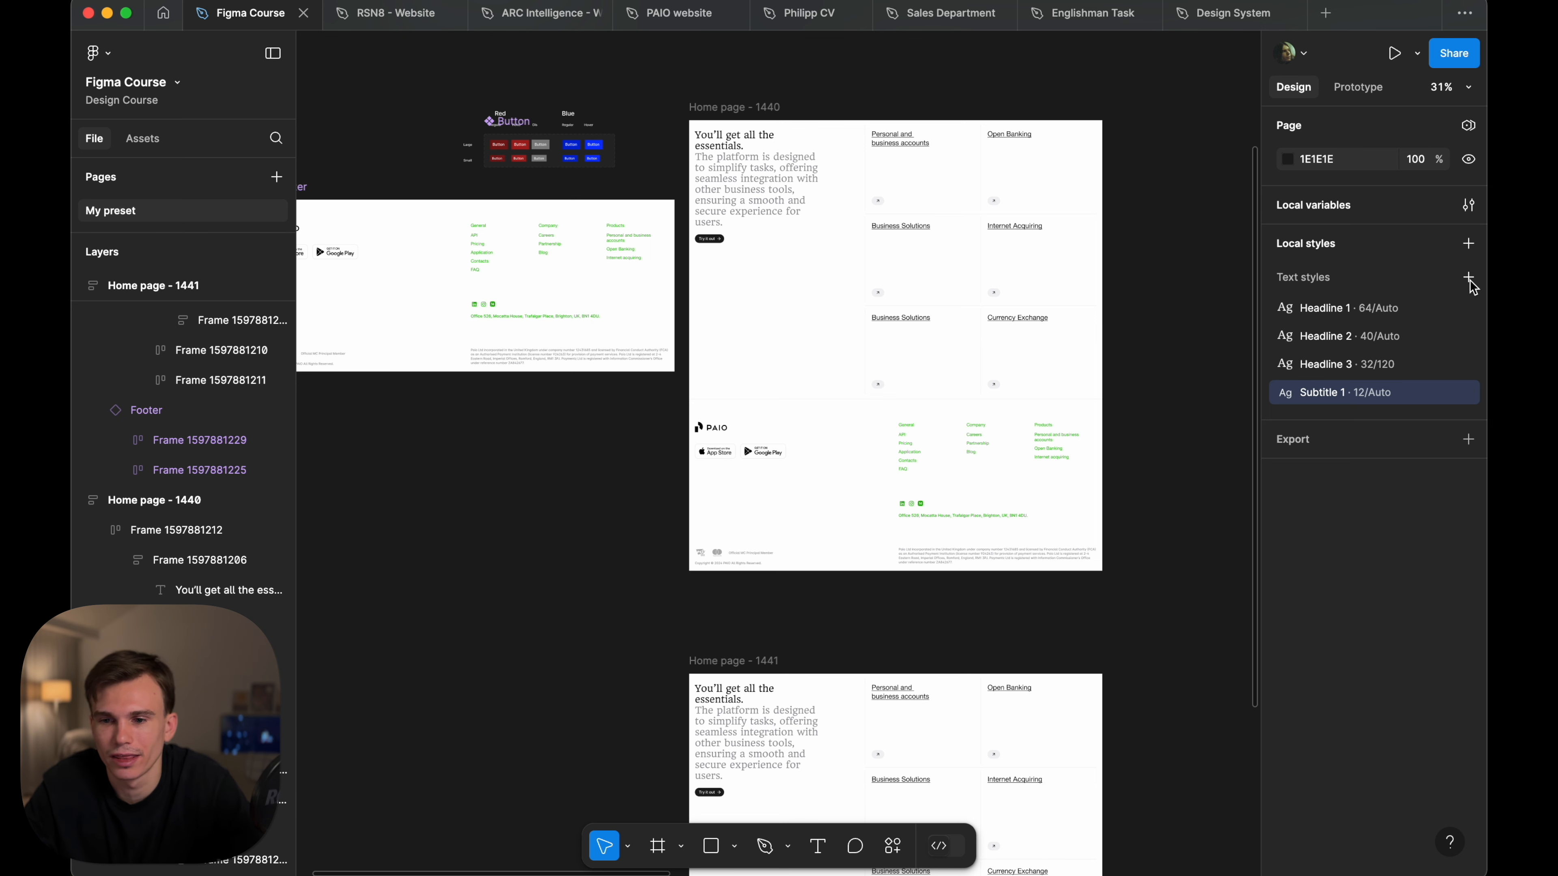
{"action": "left_click", "coordinate": [1469, 278]}
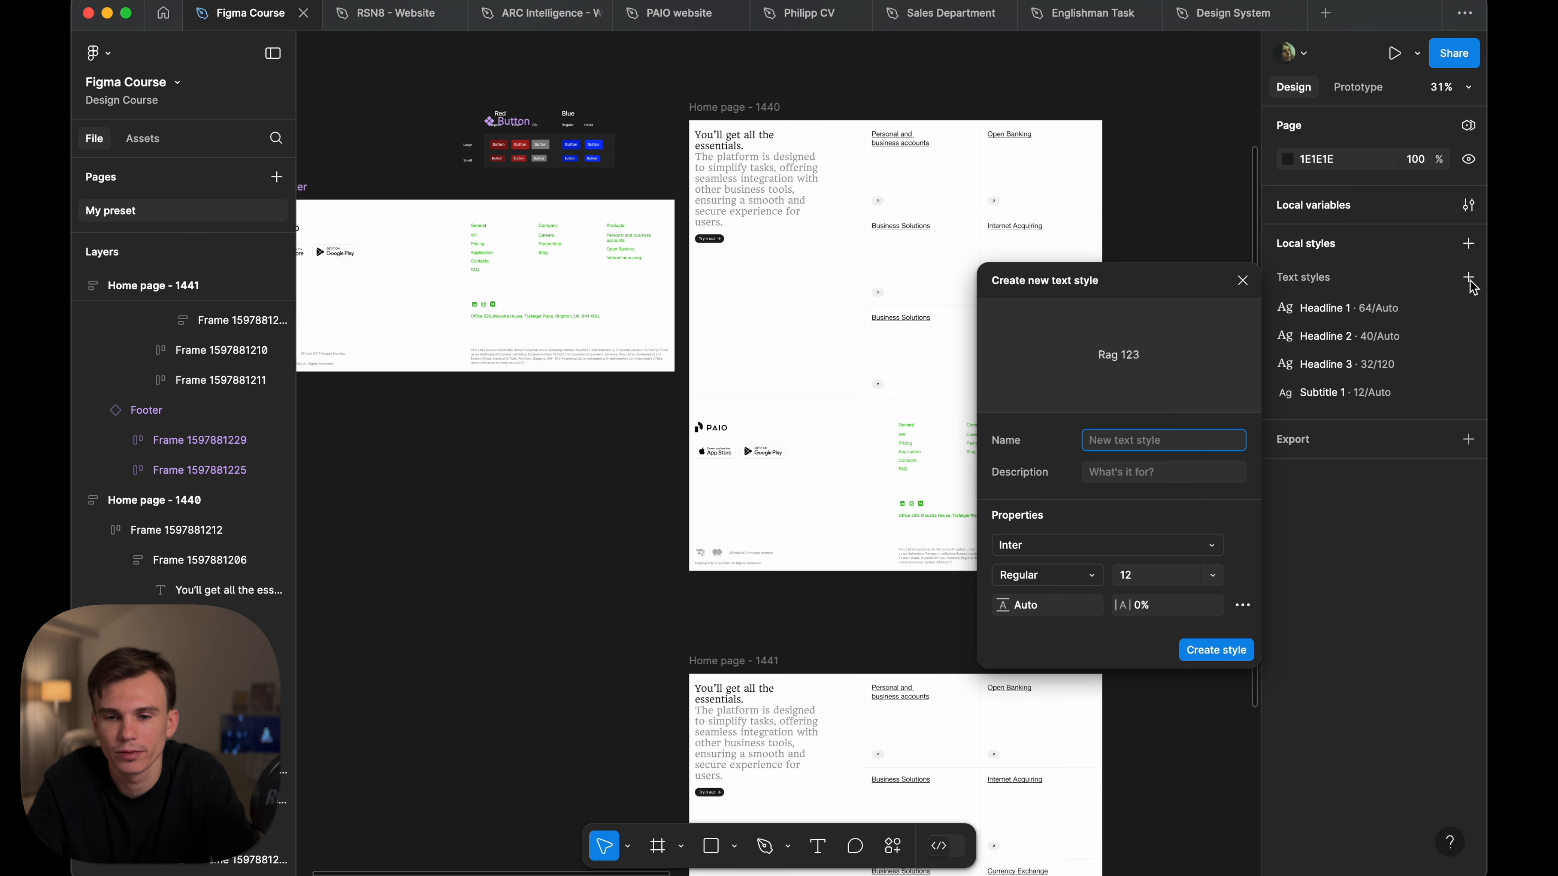
{"action": "type", "text": "Subtitle 2"}
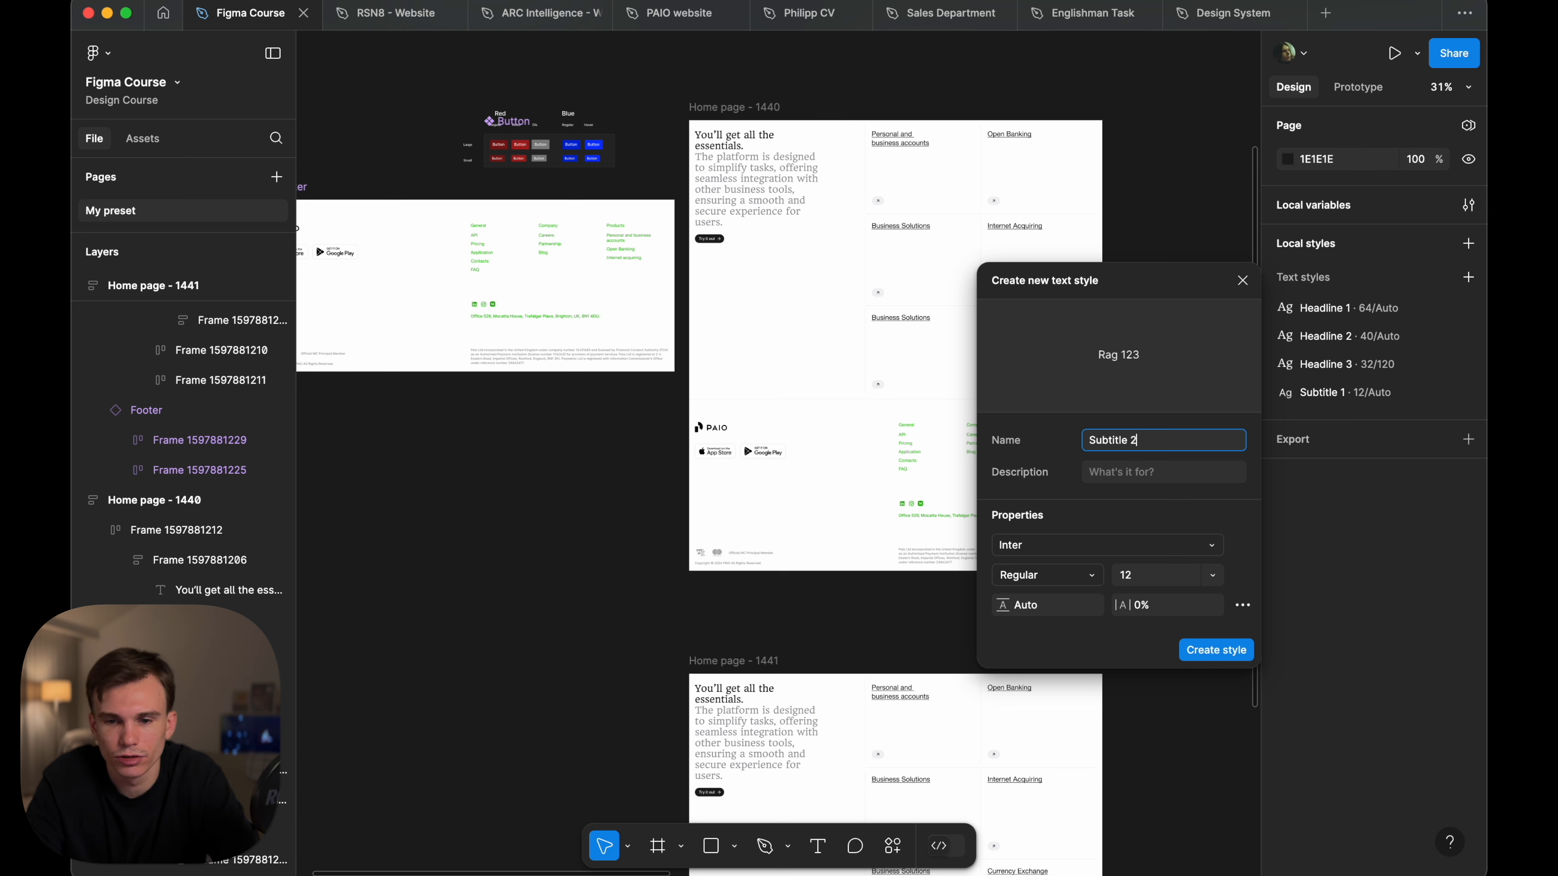
{"action": "key", "text": "Return"}
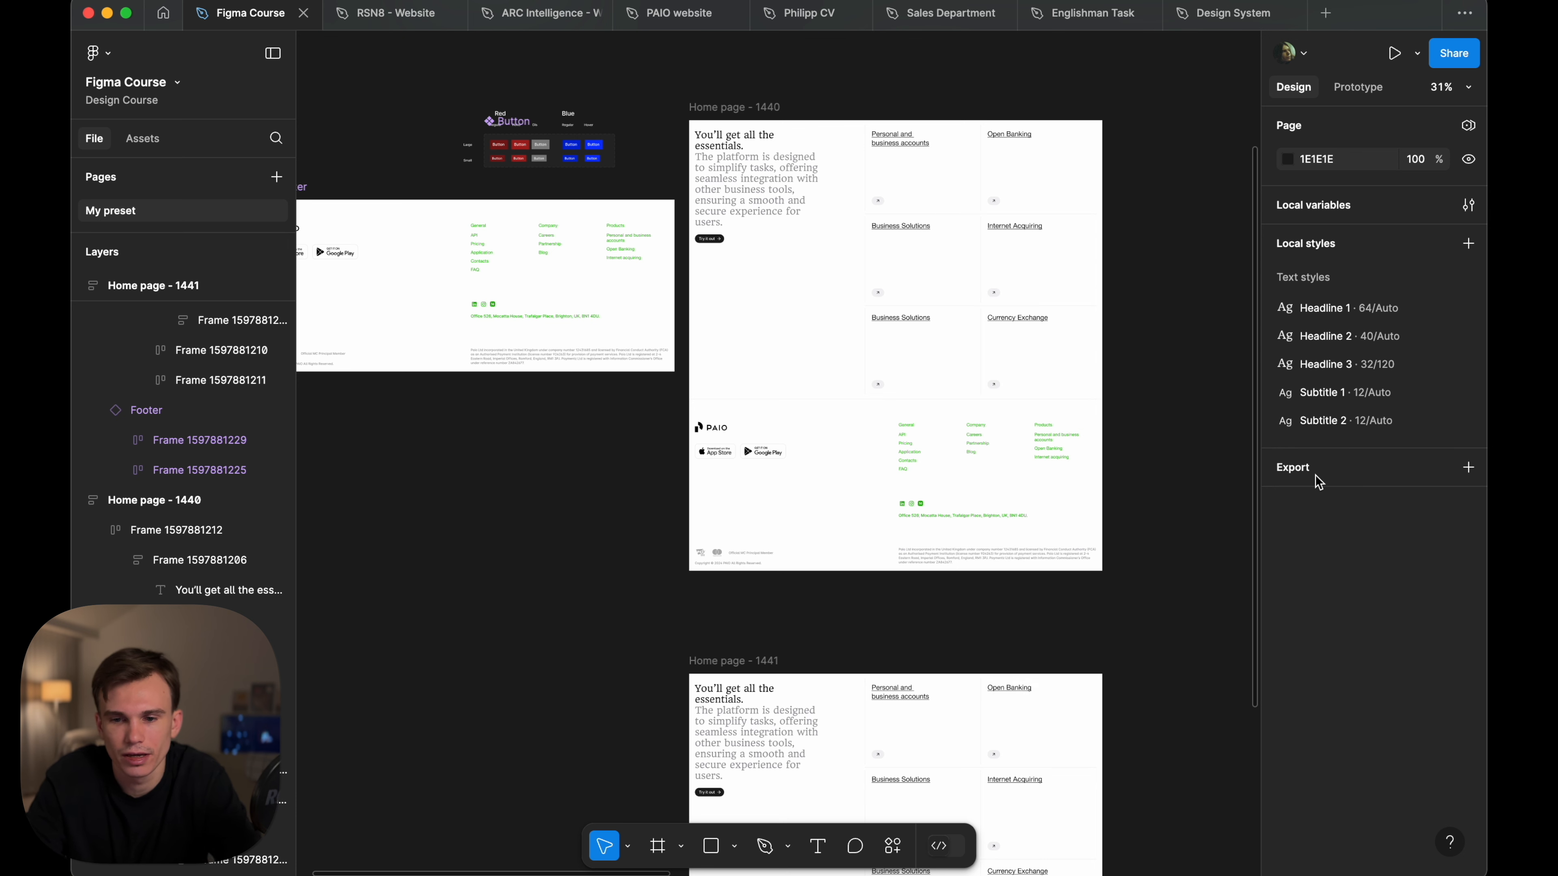
- Set the font size of the Subtitle 1 text style to 24
{"action": "left_click", "coordinate": [1467, 393]}
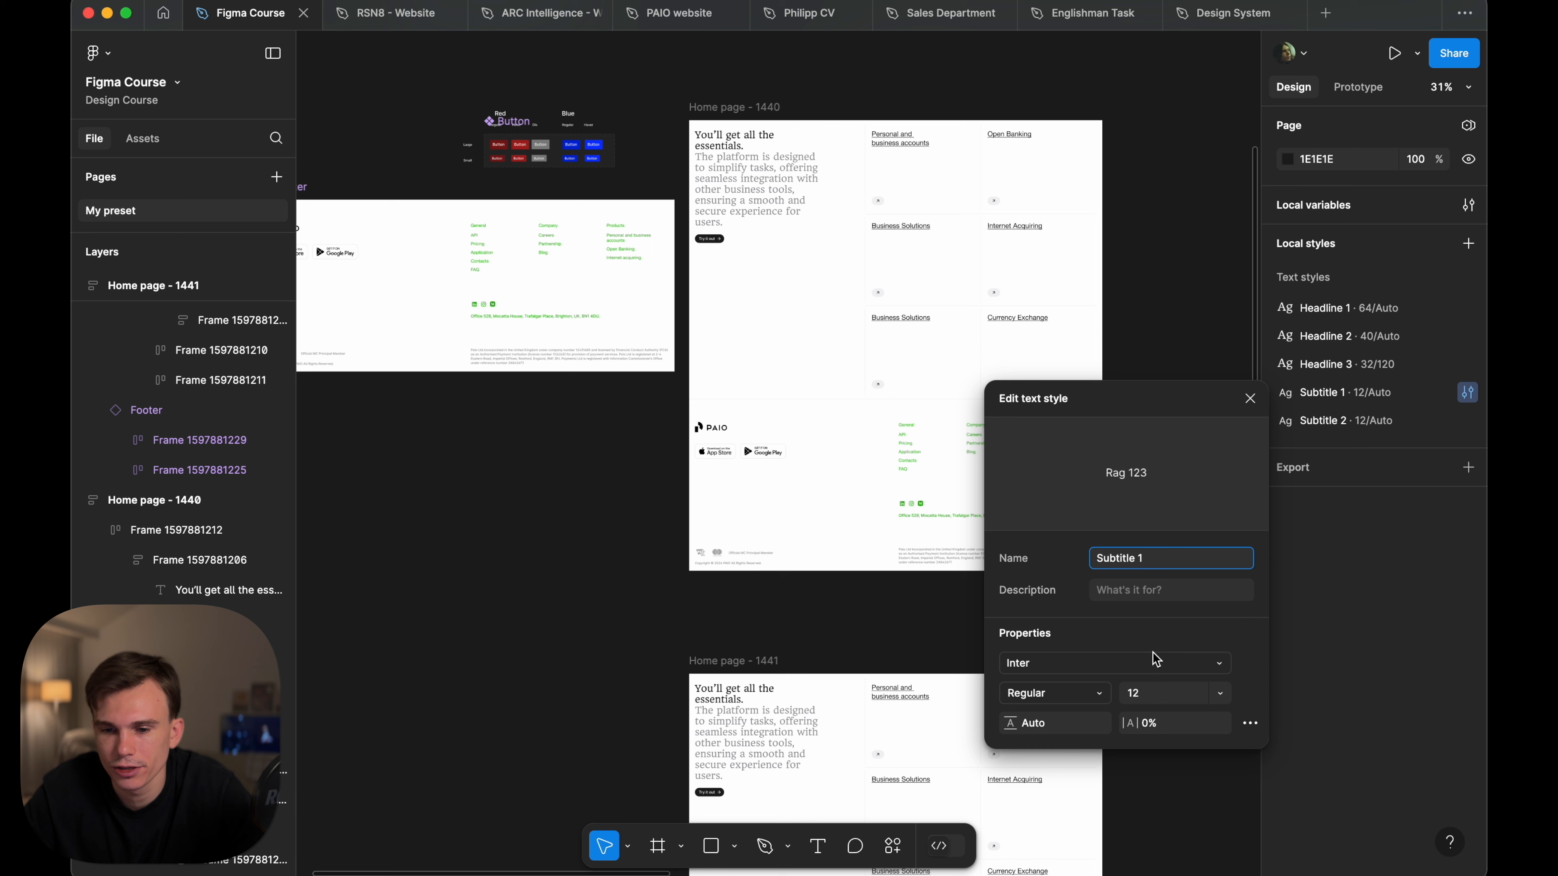
{"action": "left_click", "coordinate": [1135, 693]}
{"action": "type", "text": "22"}
{"action": "key", "text": "Return"}
{"action": "key", "text": "Up"}
{"action": "key", "text": "Up"}
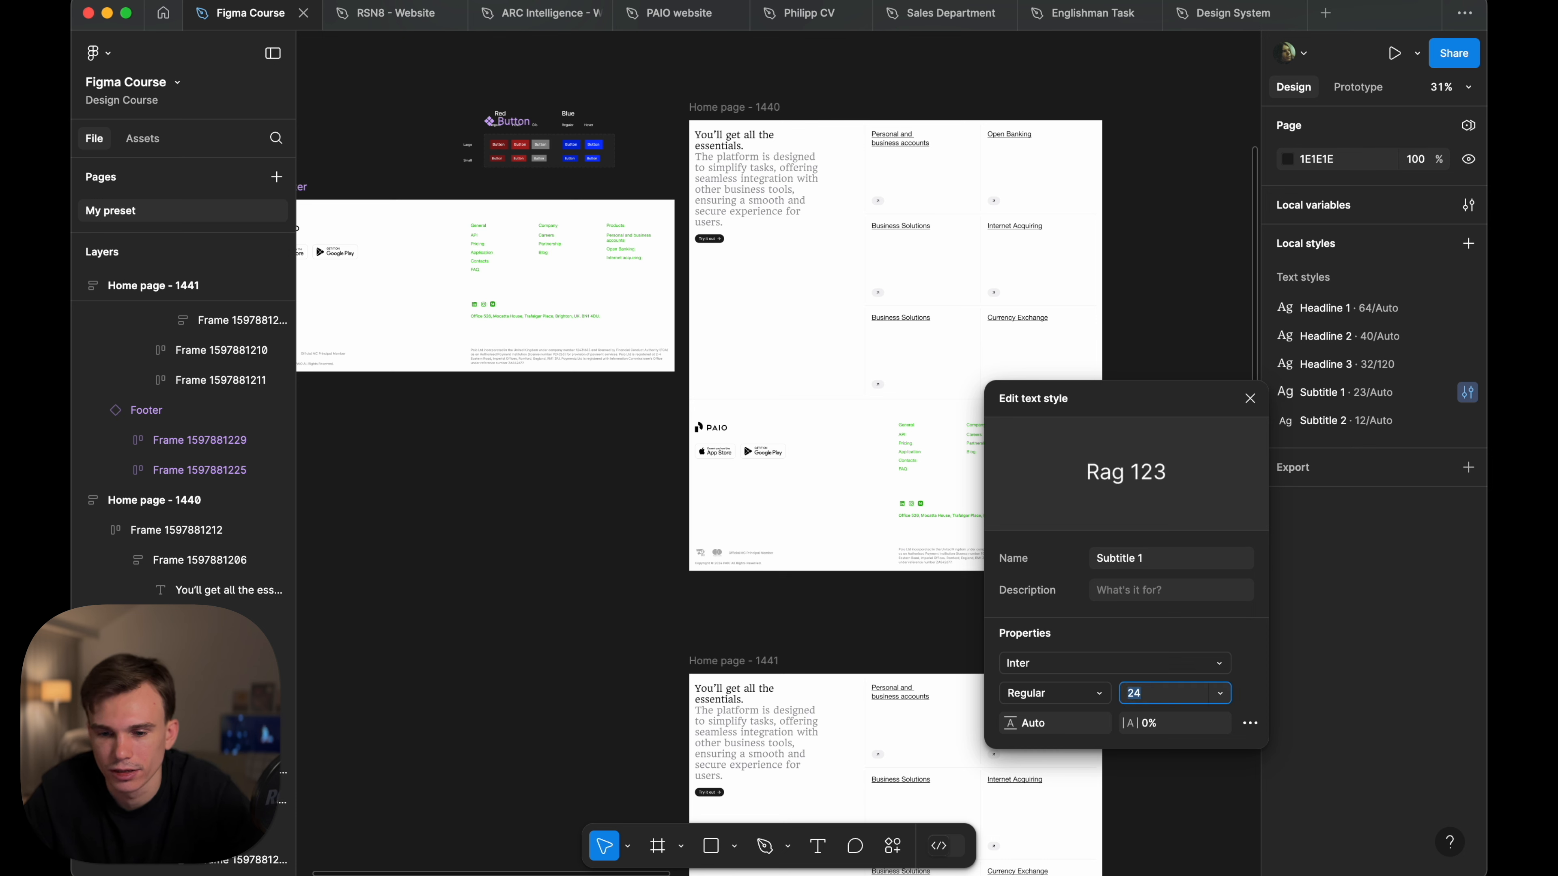
- Set the font size of the Subtitle 2 text style to 20 and close its settings
{"action": "left_click", "coordinate": [1467, 421]}
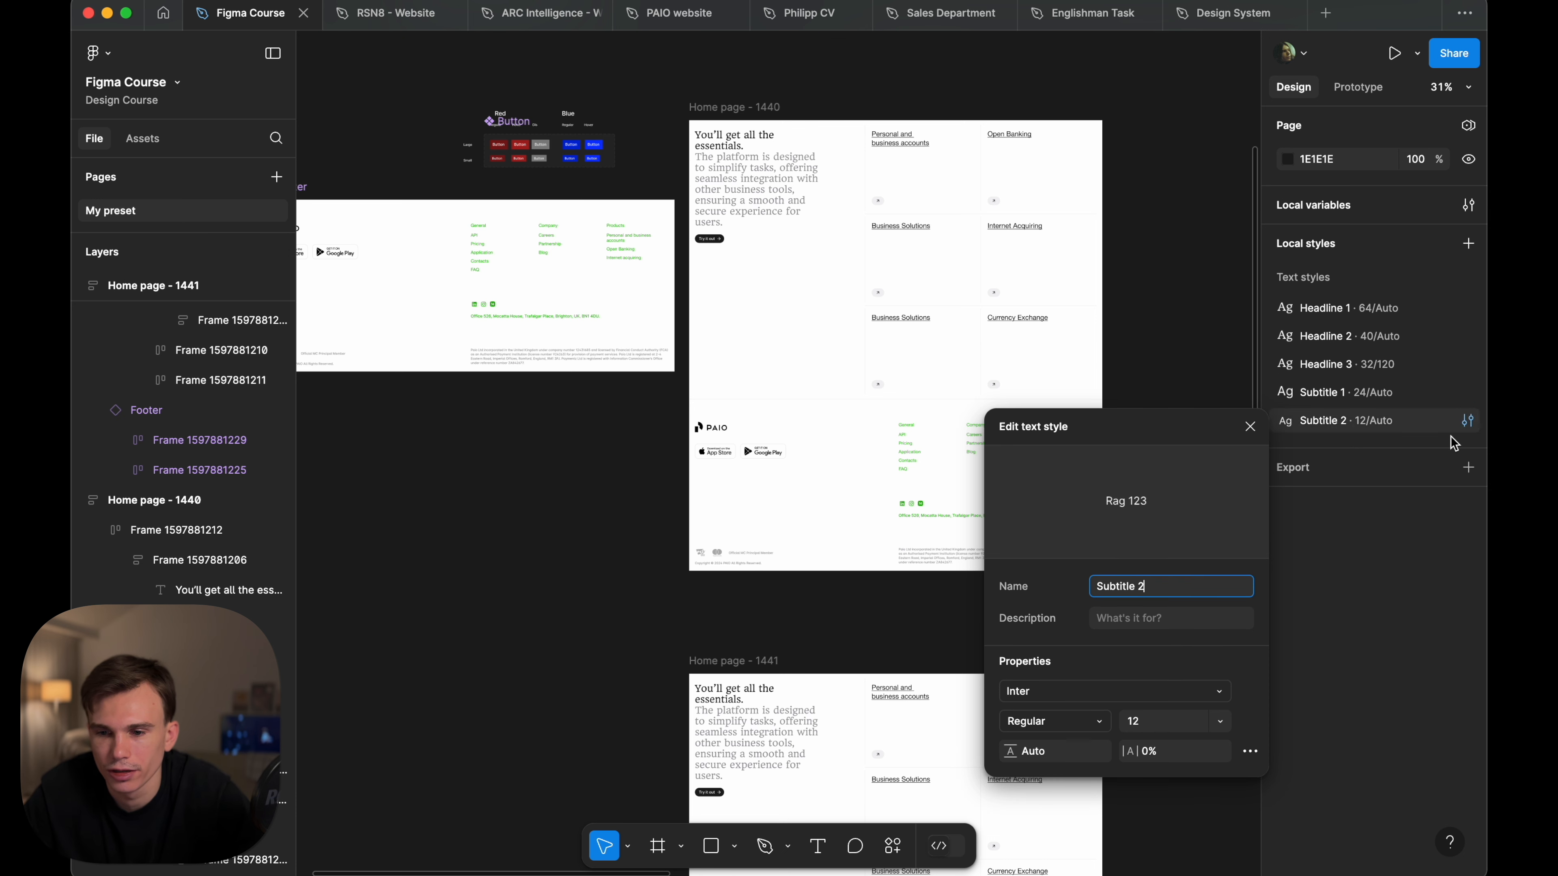
{"action": "left_click", "coordinate": [1156, 720]}
{"action": "type", "text": "20"}
{"action": "key", "text": "Return"}
{"action": "left_click", "coordinate": [1358, 580]}
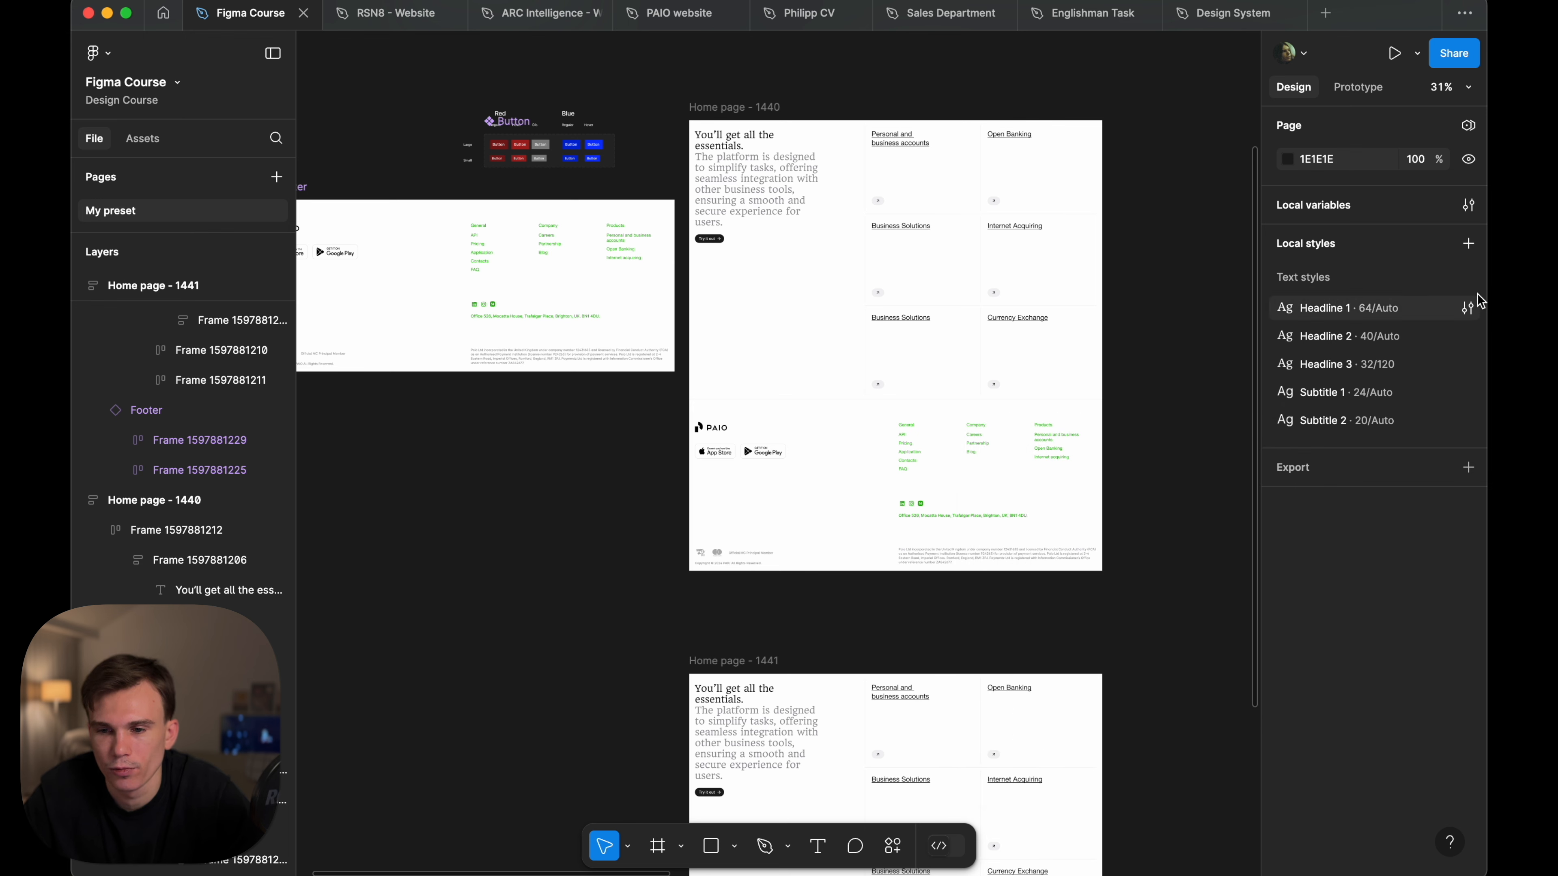
- Create two new text styles named Body 1 and Body 2, keeping the default font properties
{"action": "left_click", "coordinate": [1470, 281]}
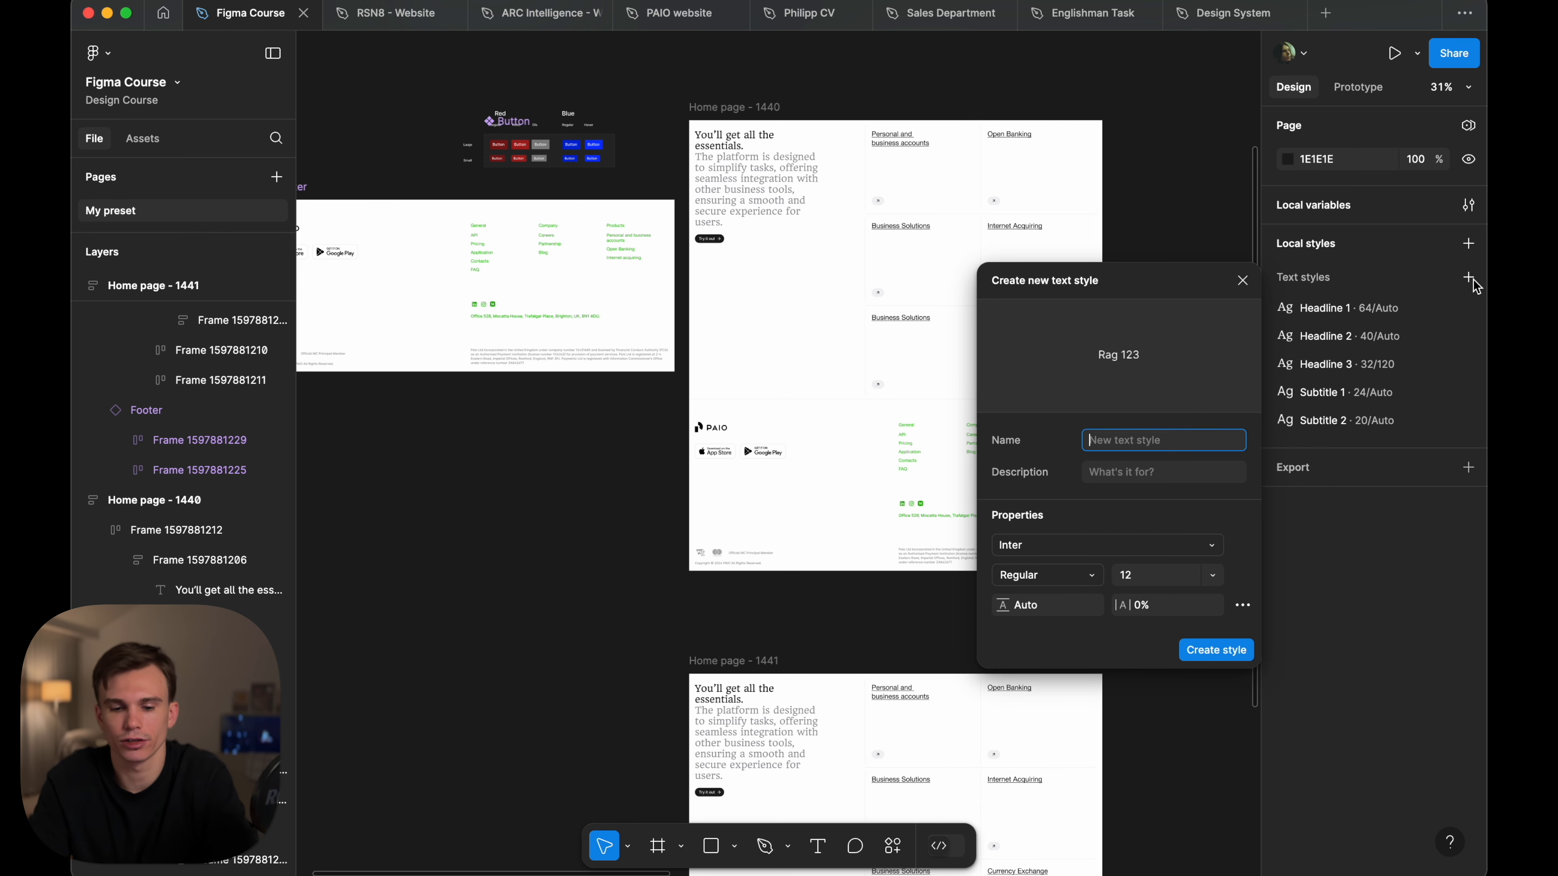
{"action": "type", "text": "Body 1"}
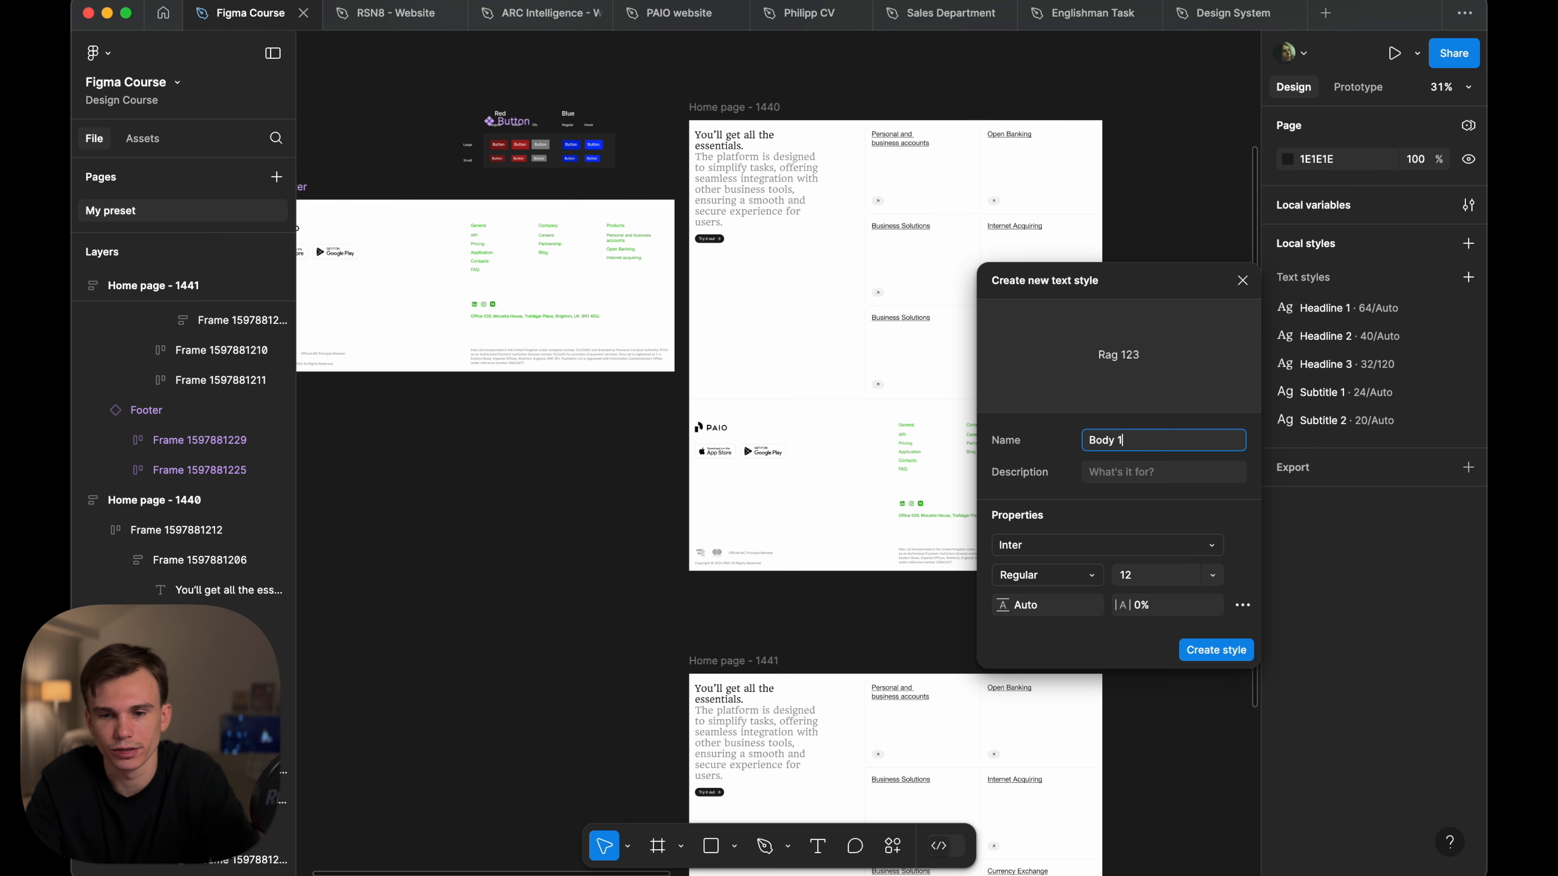
{"action": "key", "text": "Return"}
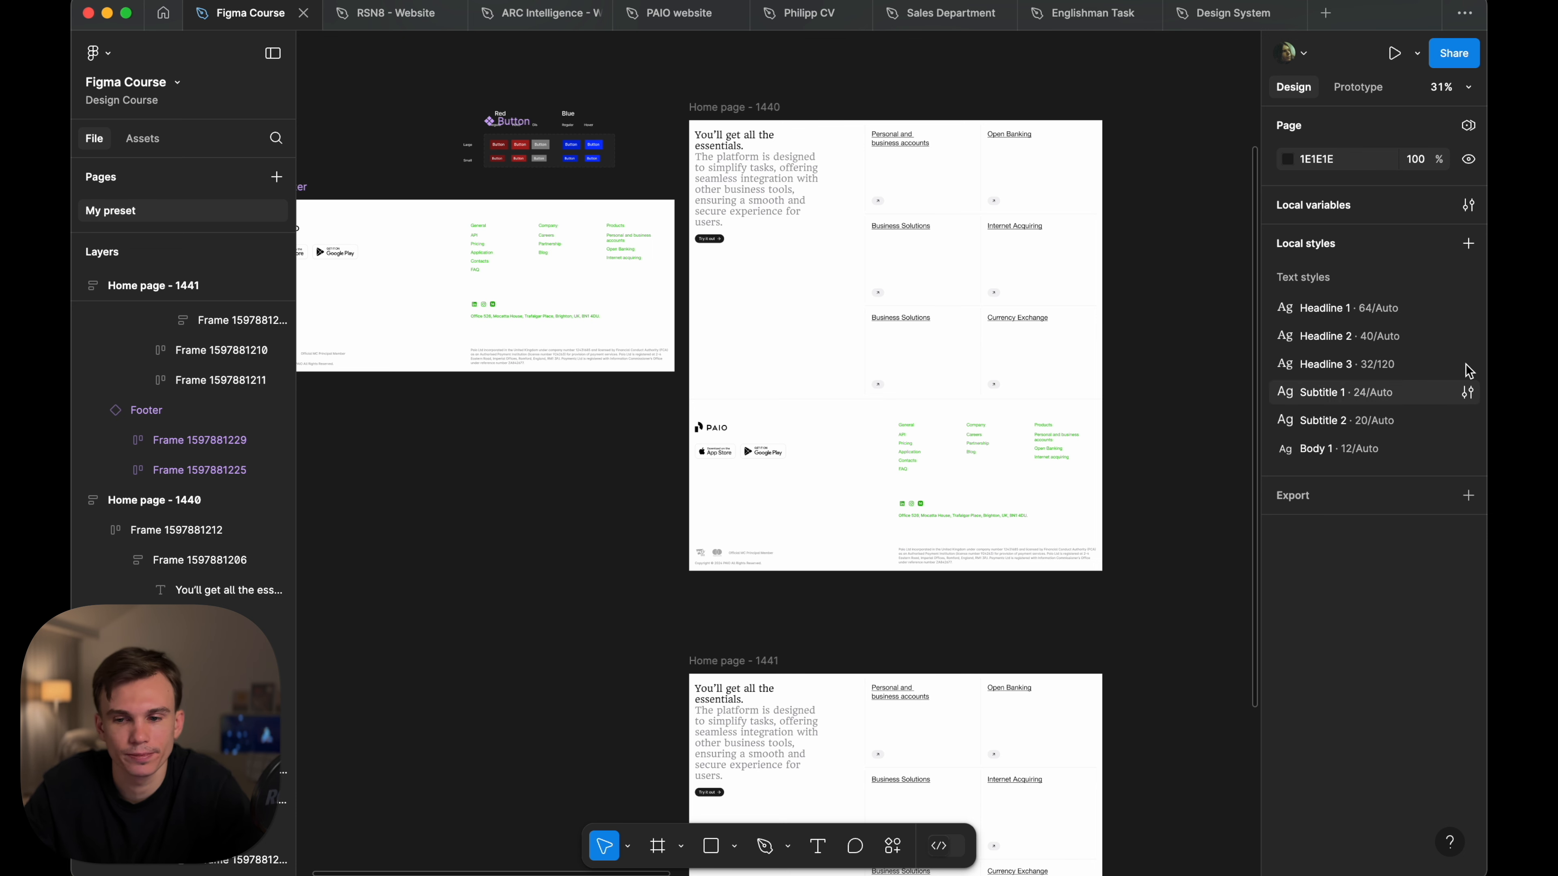
{"action": "left_click", "coordinate": [1468, 243]}
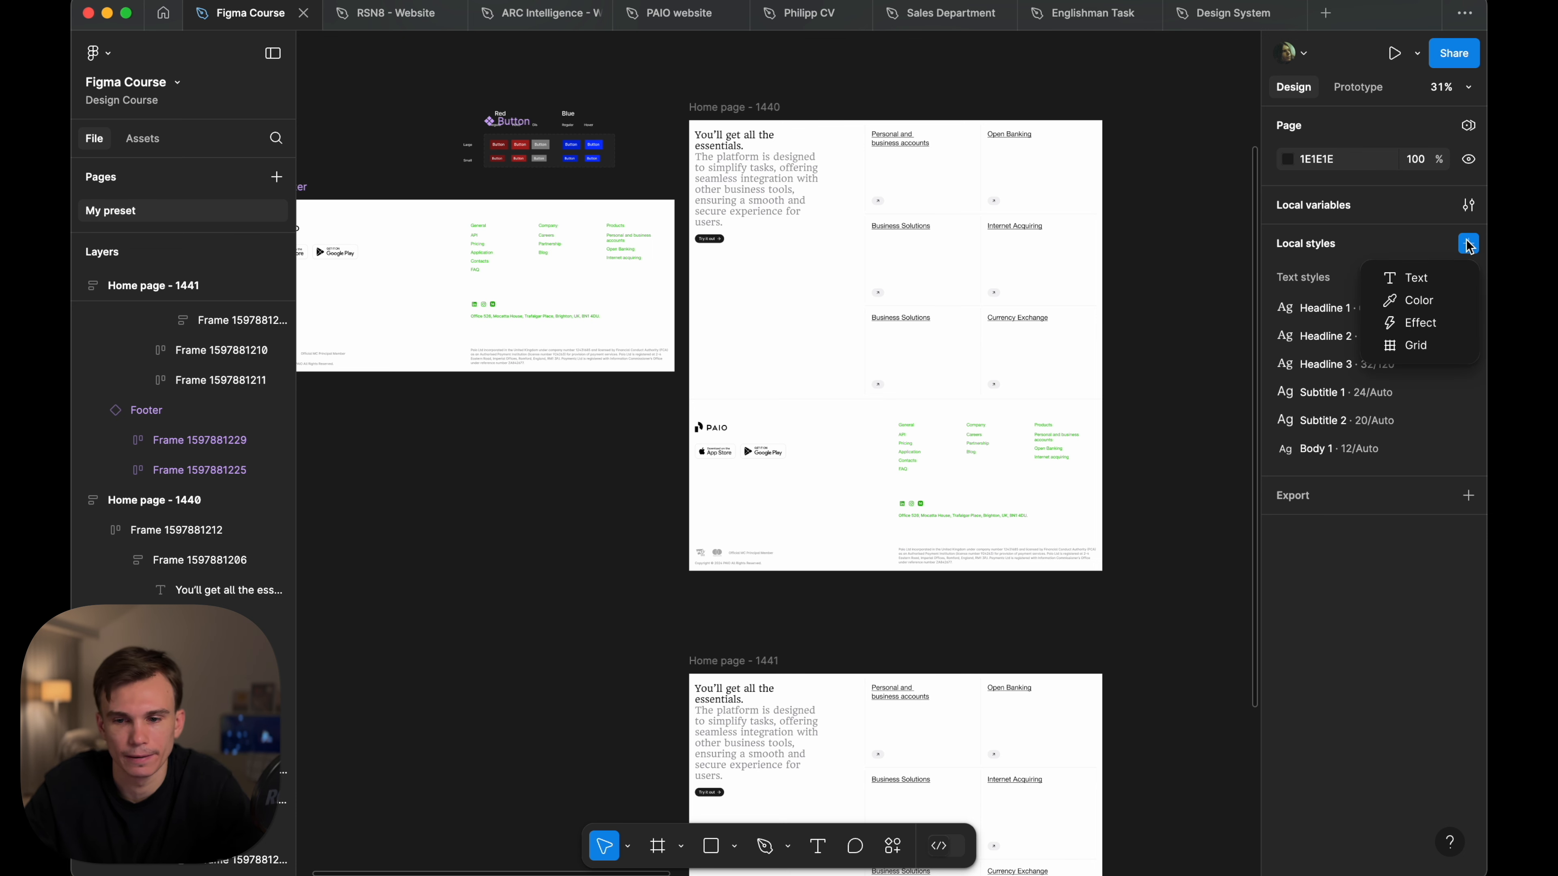
{"action": "left_click", "coordinate": [1449, 279]}
{"action": "type", "text": "Body 2"}
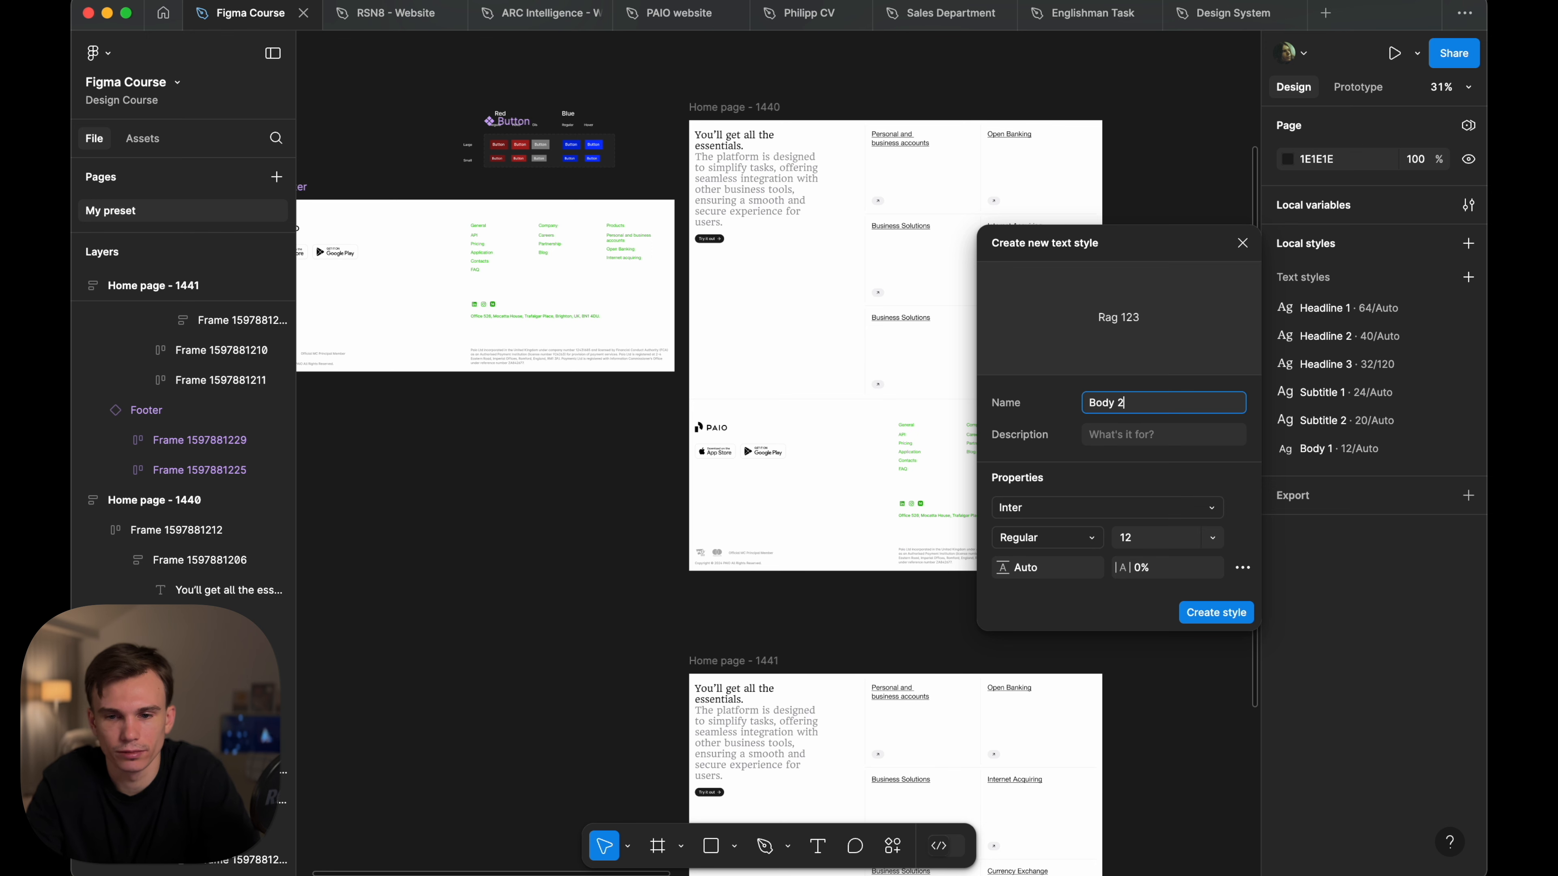
{"action": "key", "text": "Return"}
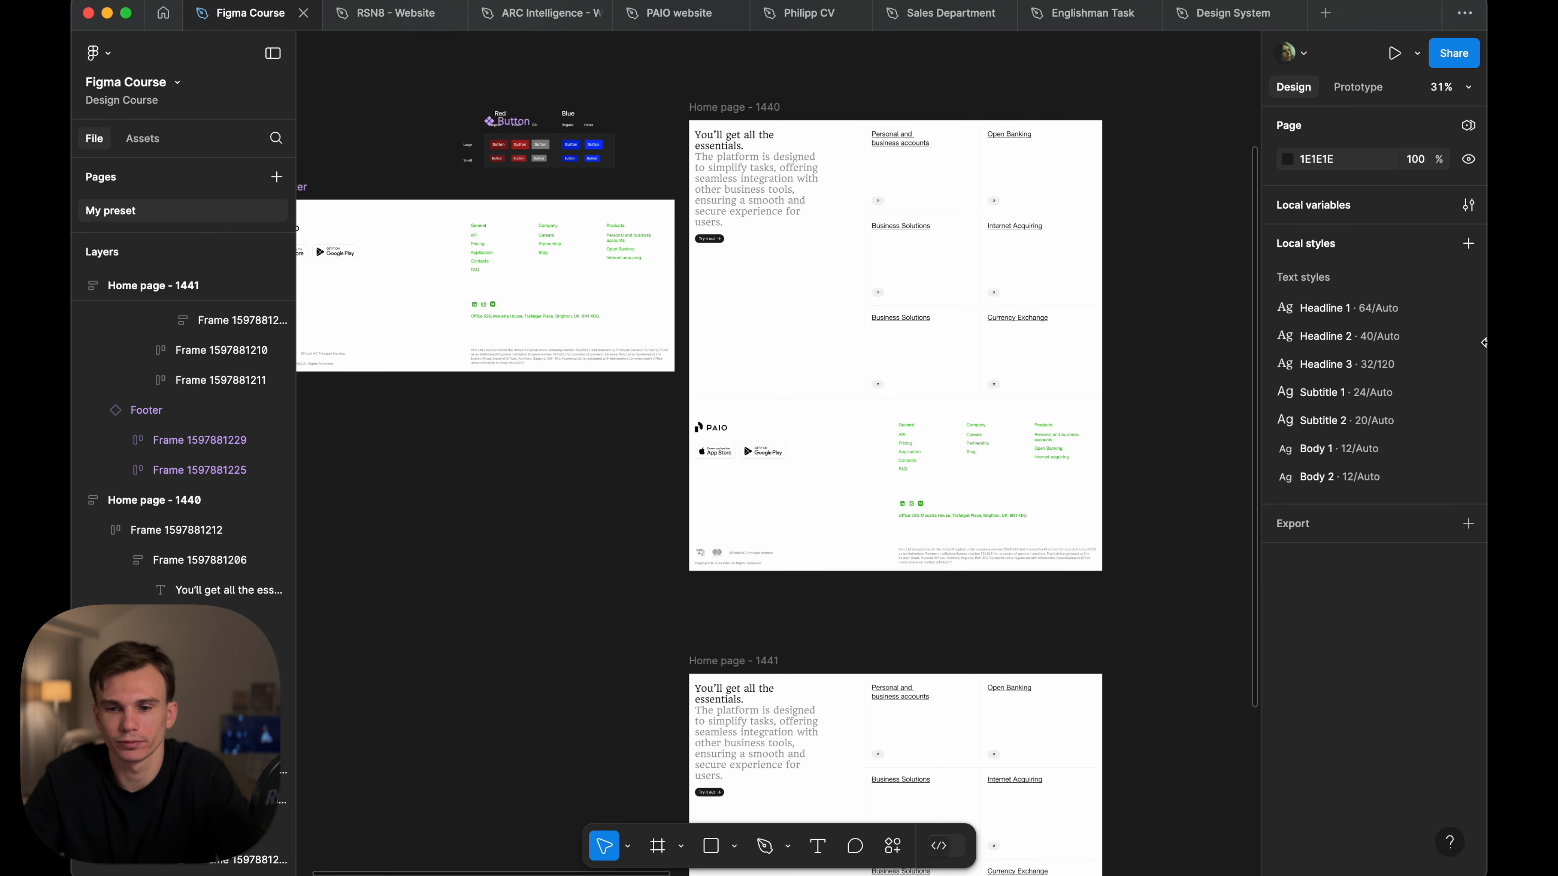
- Set the font size of the Body 1 text style to 18
{"action": "left_click", "coordinate": [1467, 448]}
{"action": "left_click", "coordinate": [1159, 749]}
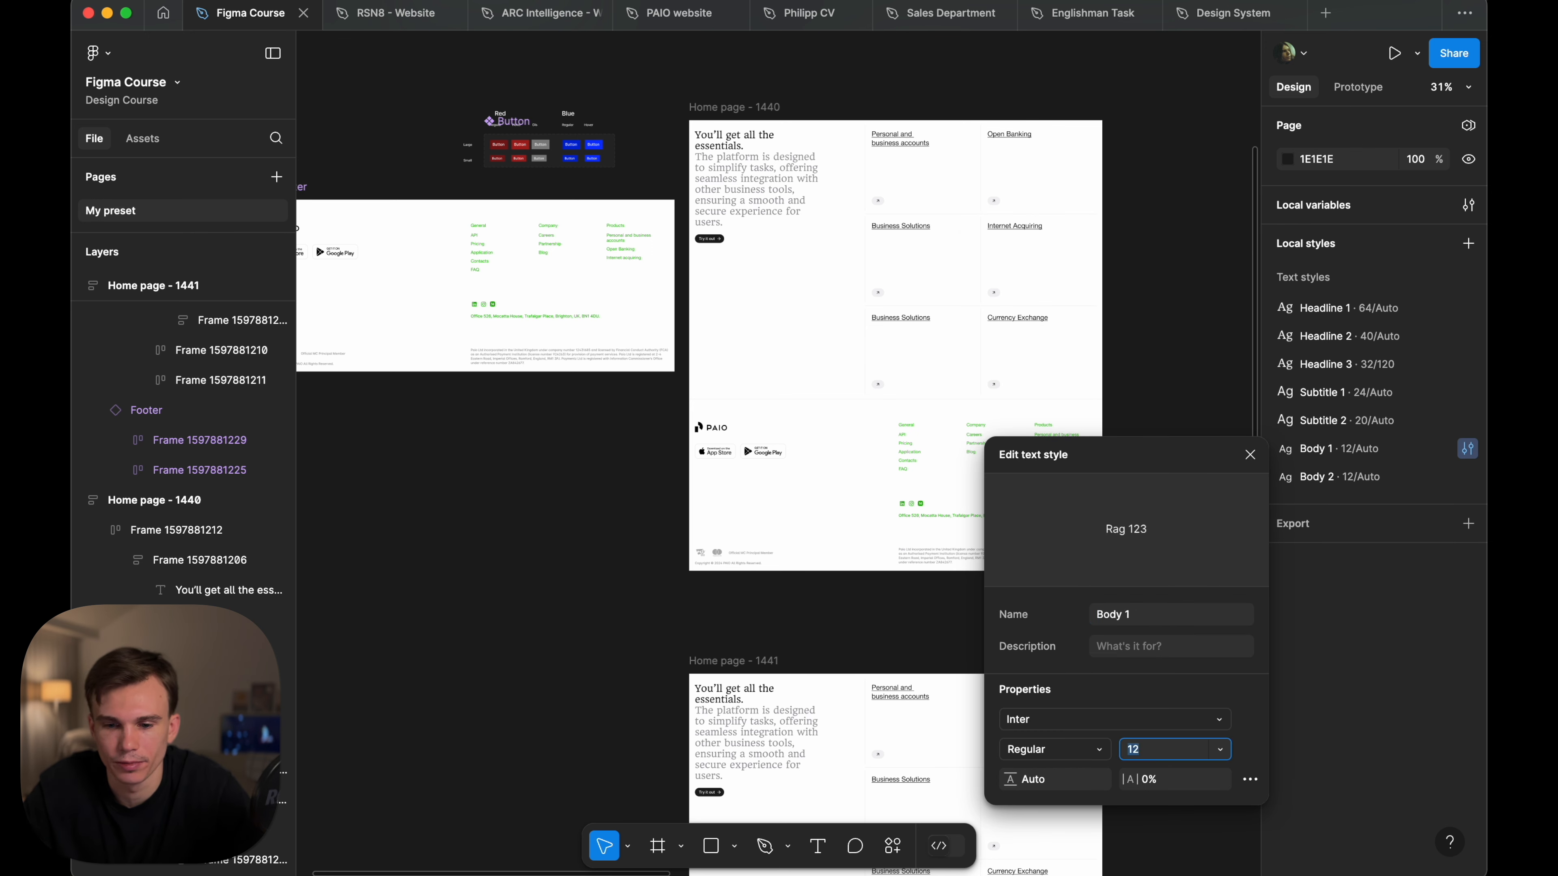
{"action": "type", "text": "18"}
{"action": "key", "text": "Return"}
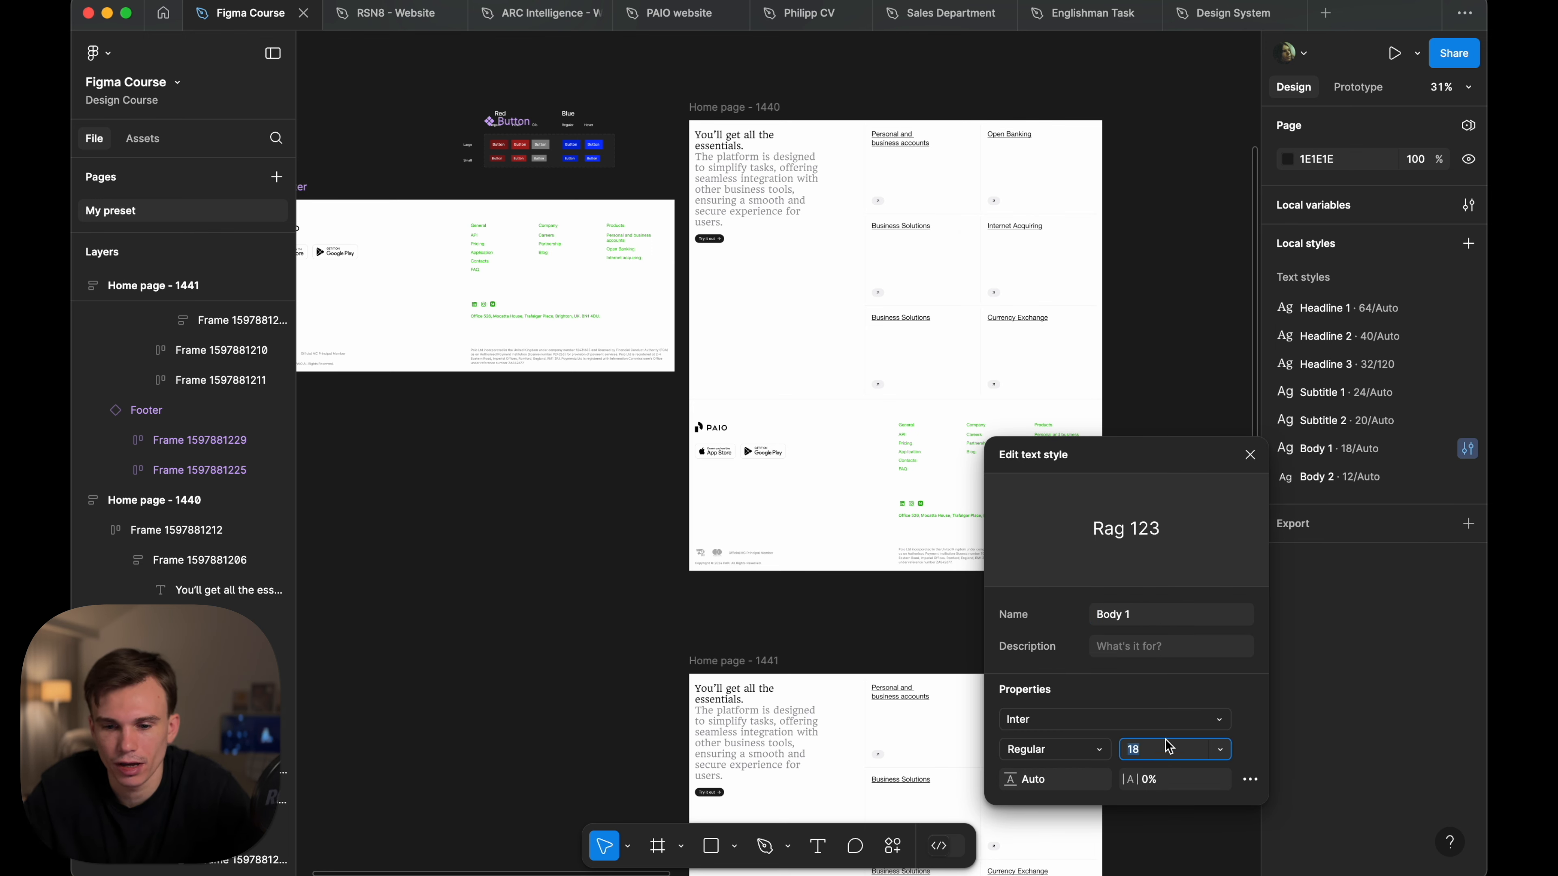
- Set the font size of the Body 2 text style to 16 and close its settings
{"action": "left_click", "coordinate": [1467, 477]}
{"action": "left_click", "coordinate": [1149, 779]}
{"action": "type", "text": "16"}
{"action": "key", "text": "Return"}
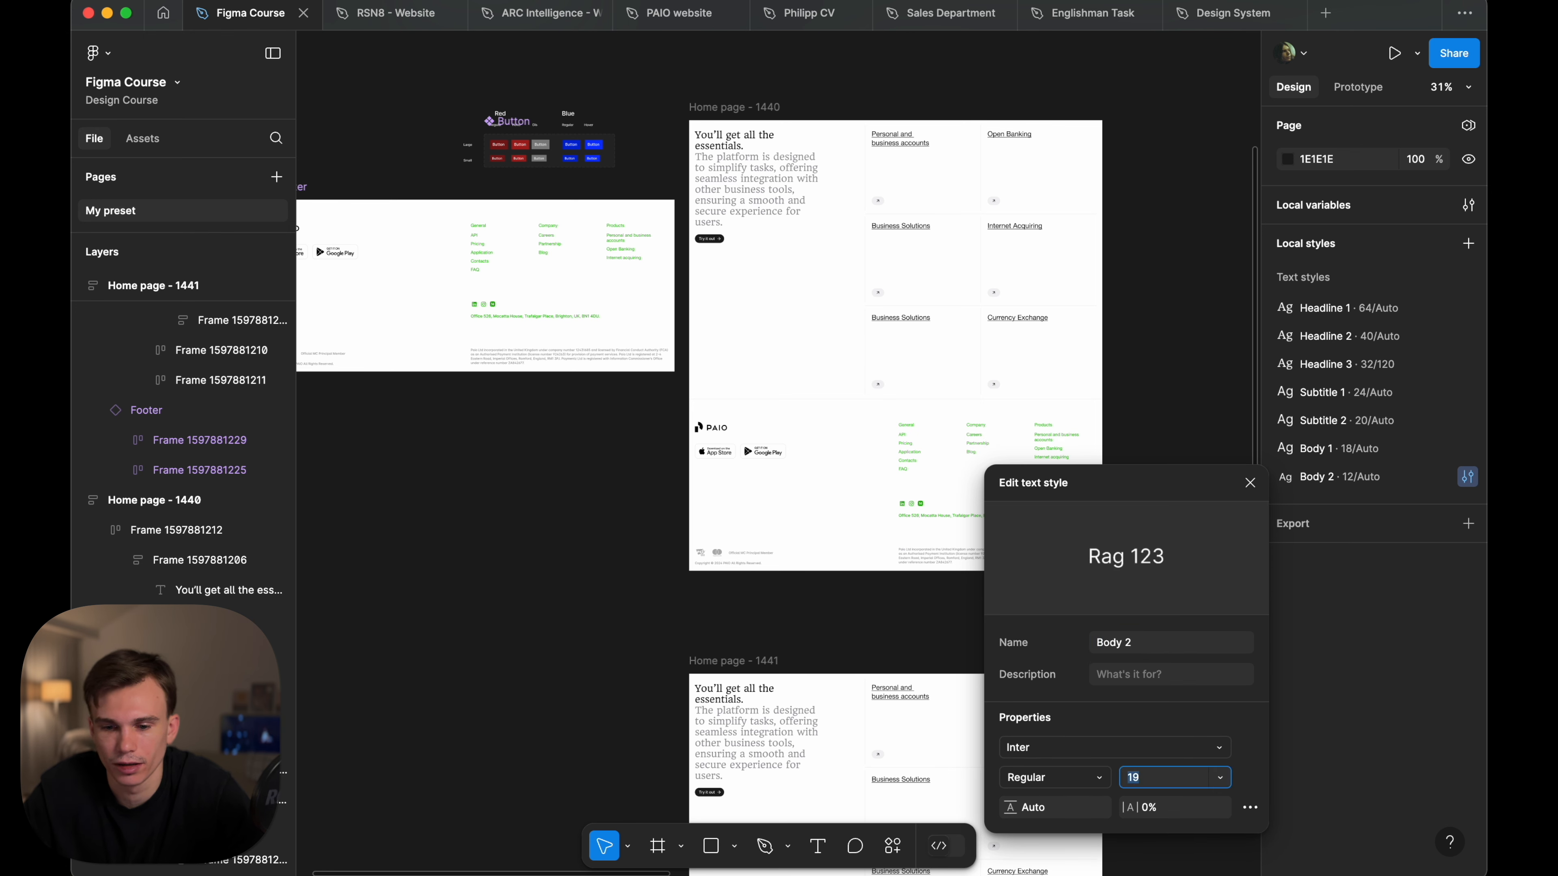
{"action": "left_click", "coordinate": [1295, 759]}
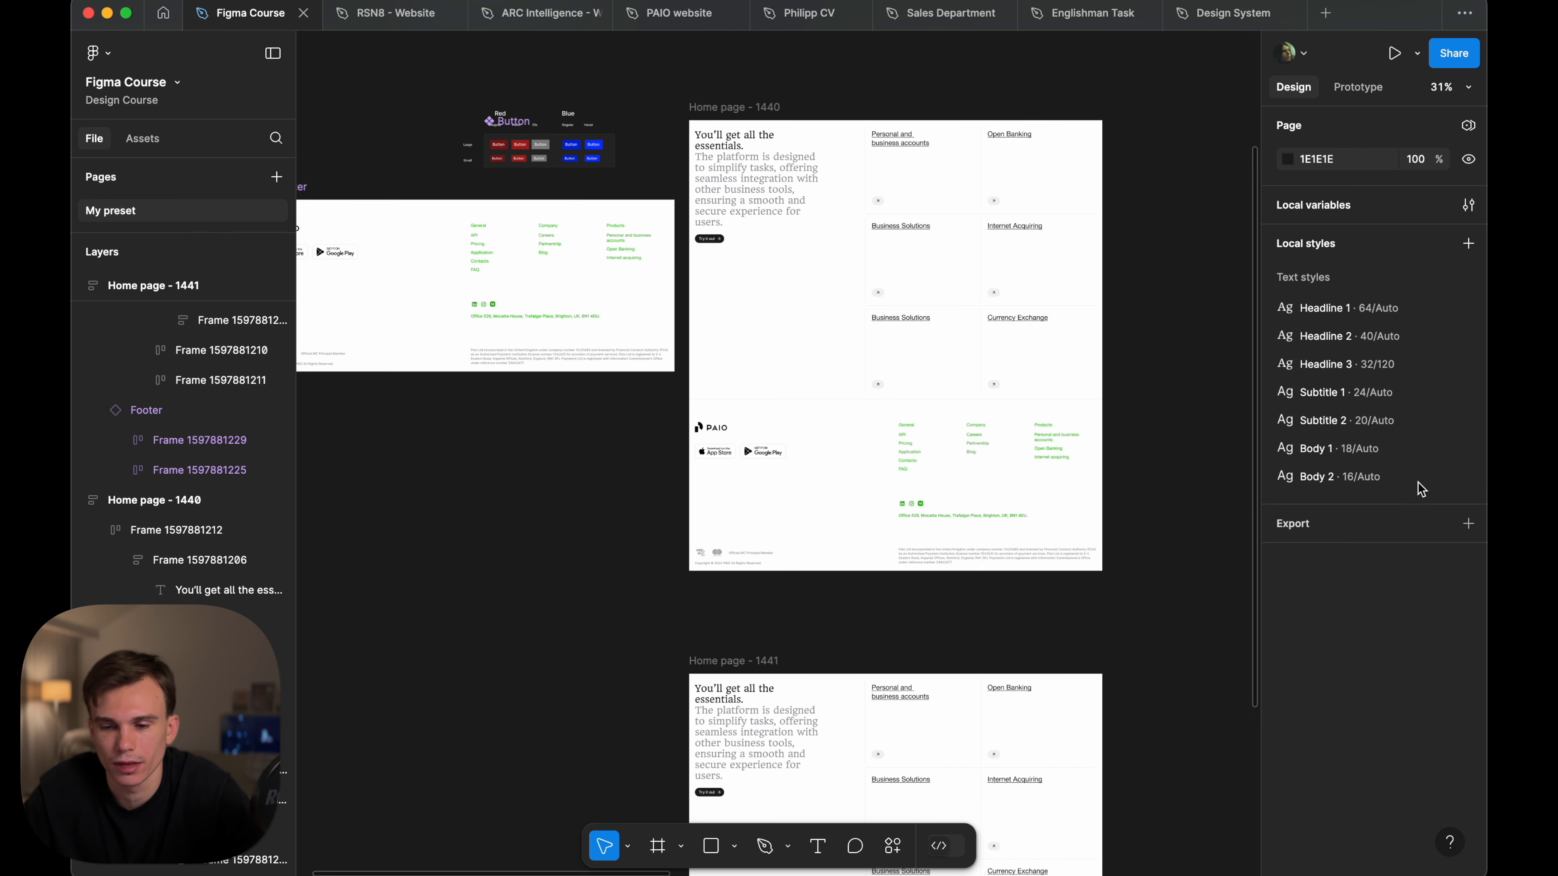
- Group the Headline 1, Headline 2 and Headline 3 text styles in a new folder named Headlines
{"action": "left_click", "coordinate": [1369, 373], "text": "shift"}
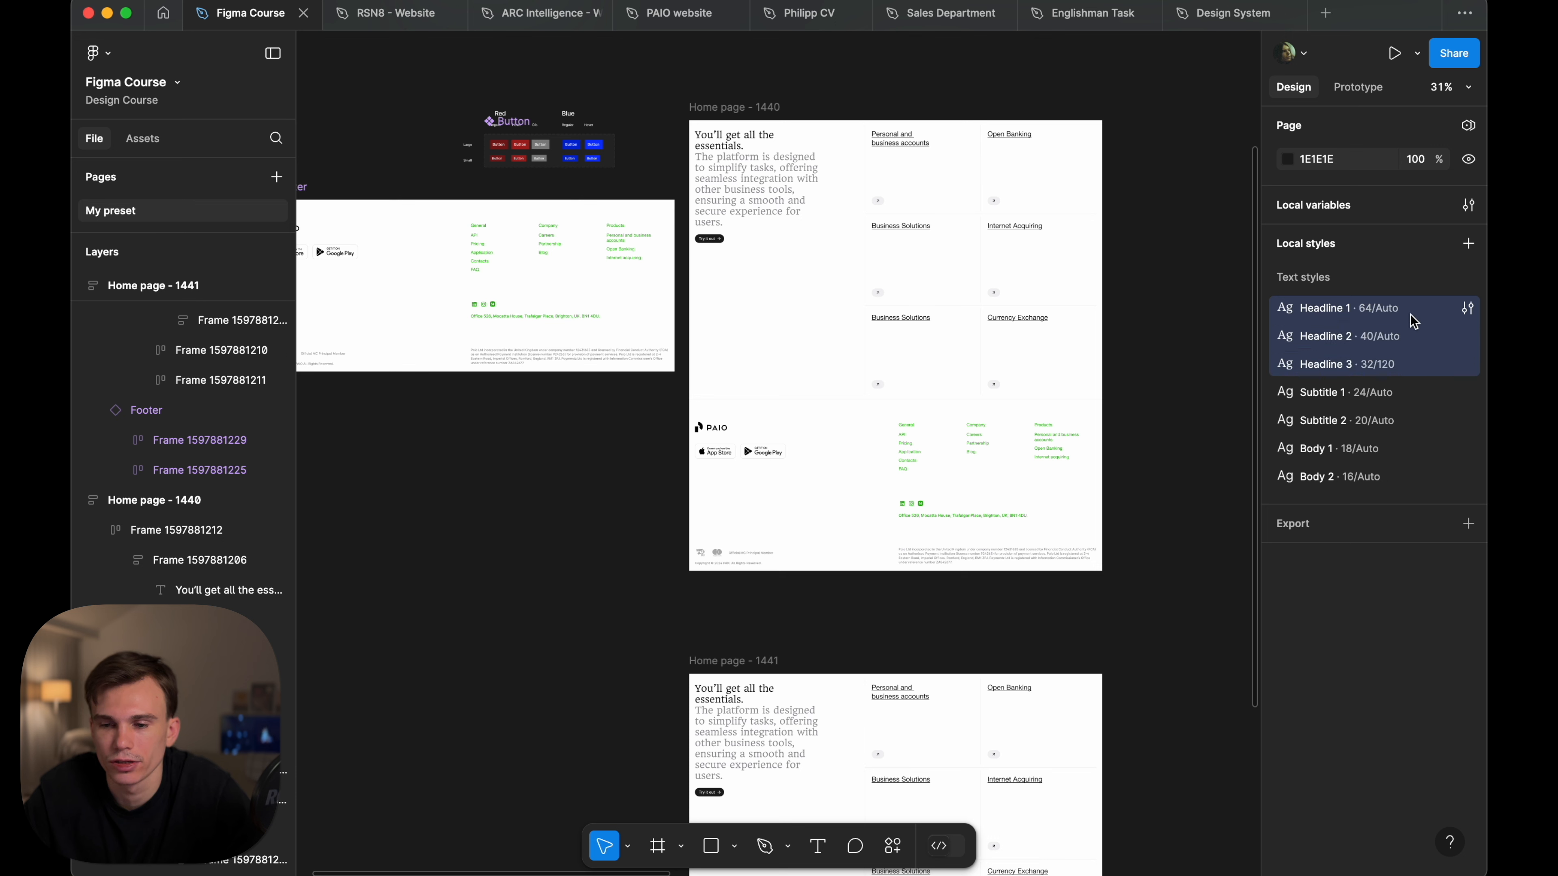
{"action": "right_click", "coordinate": [1401, 324]}
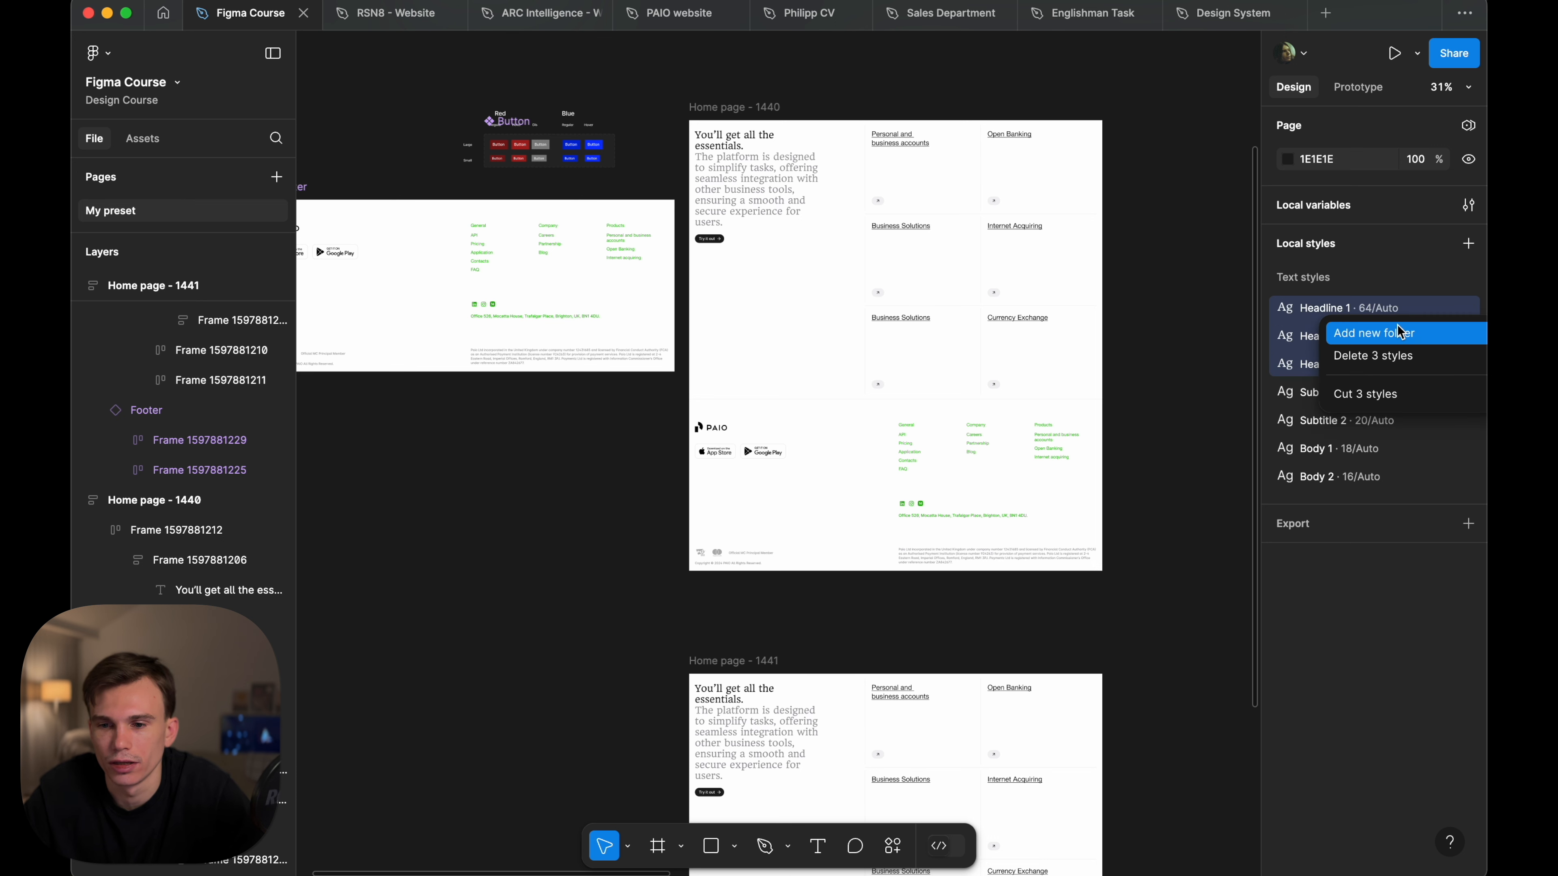
{"action": "left_click", "coordinate": [1374, 333]}
{"action": "type", "text": "Hea"}
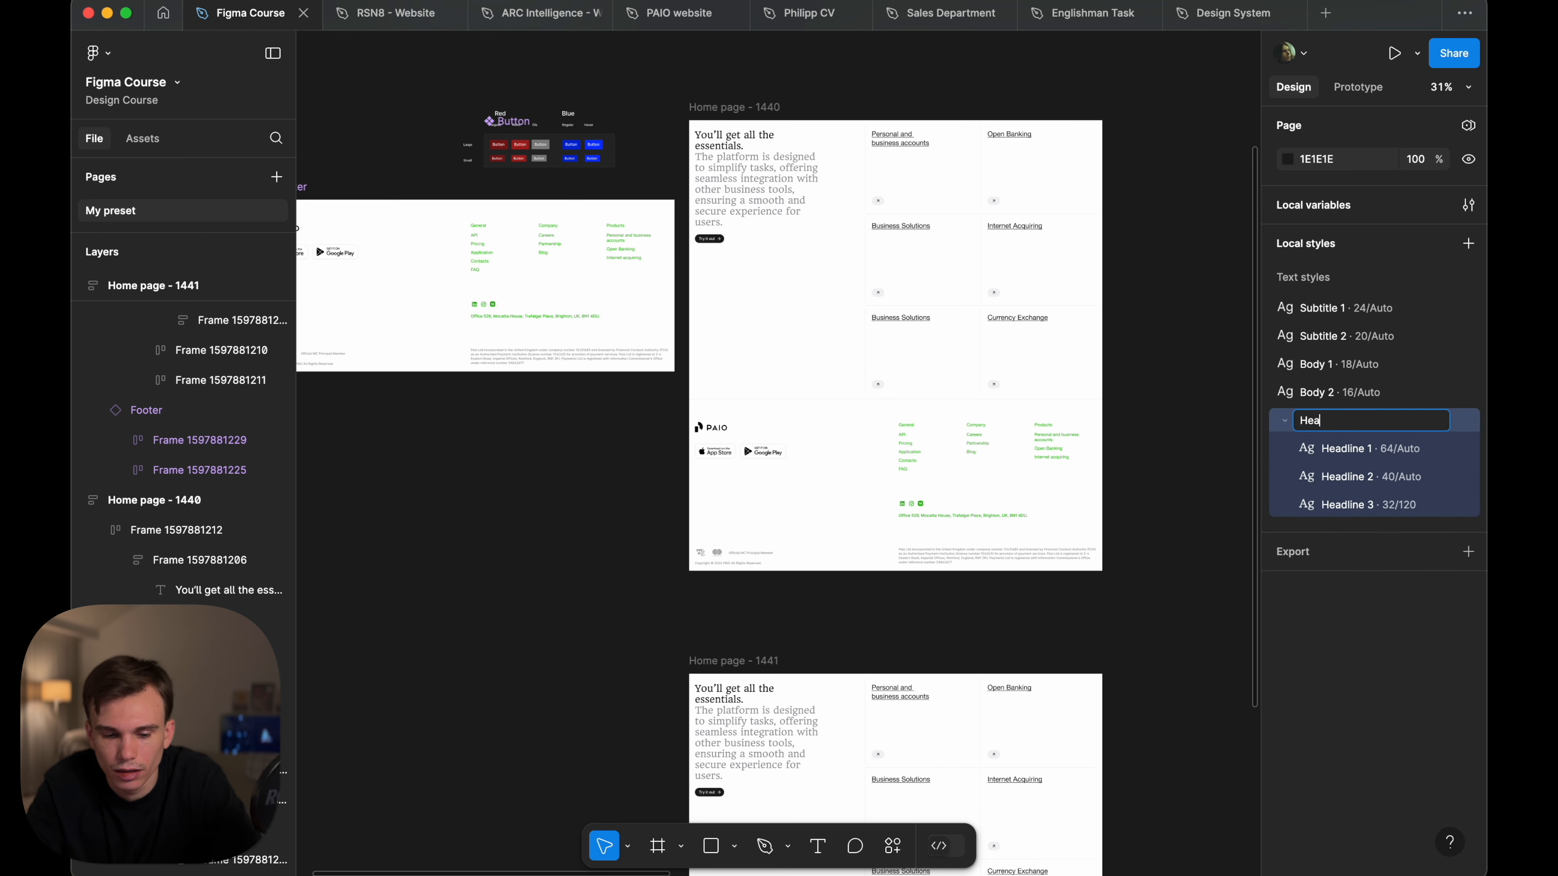
{"action": "type", "text": "dlines"}
{"action": "key", "text": "Return"}
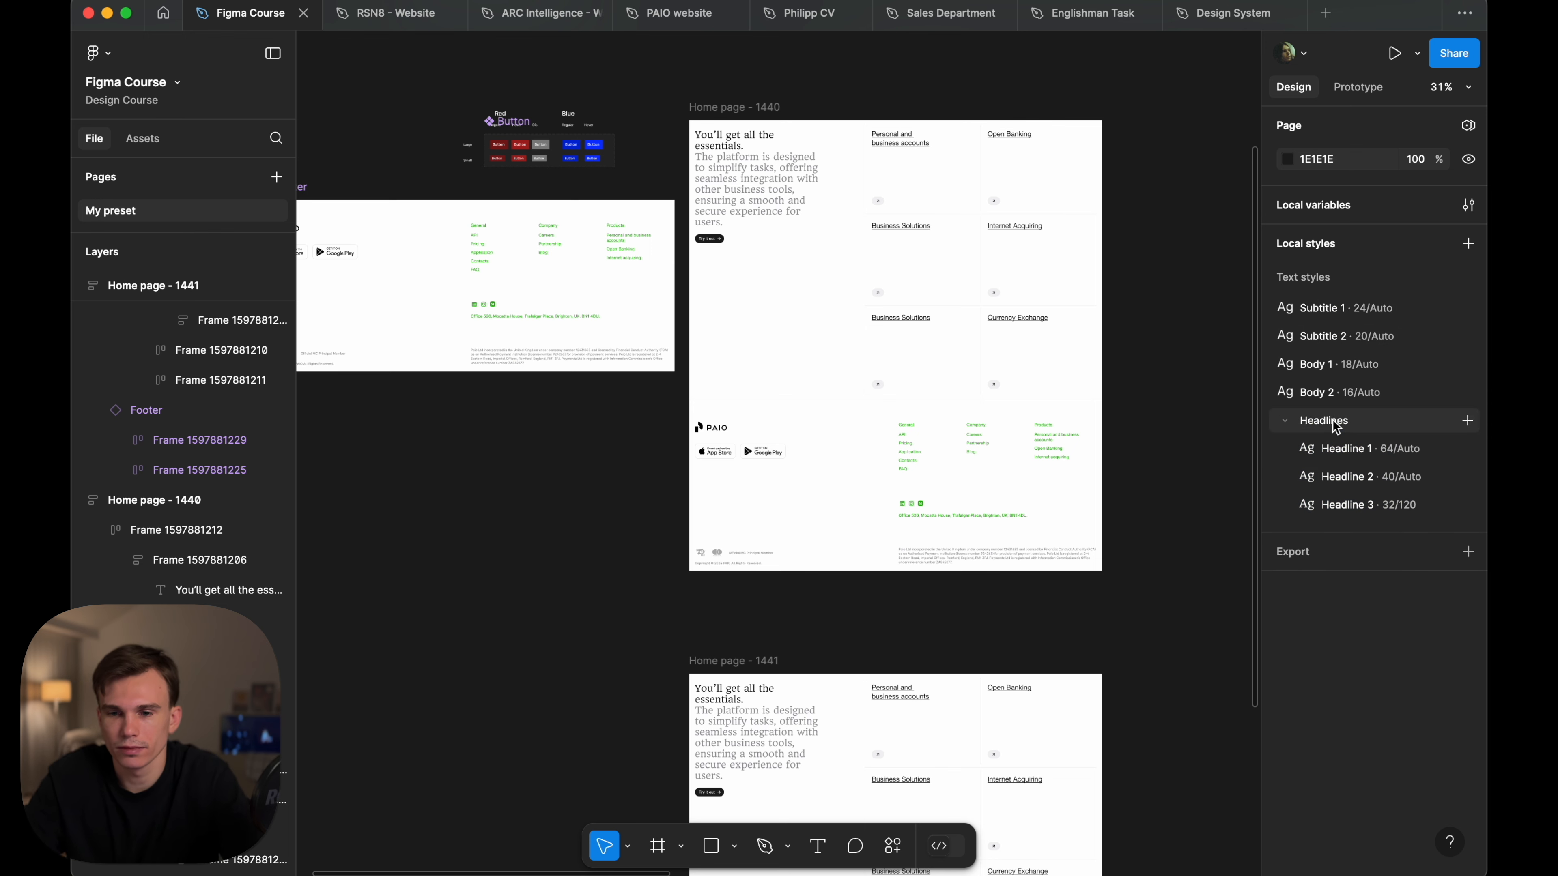
- Group the Body 1 and Body 2 text styles in a new folder named Body, and collapse the Headlines and Body folders
{"action": "left_click", "coordinate": [1354, 366]}
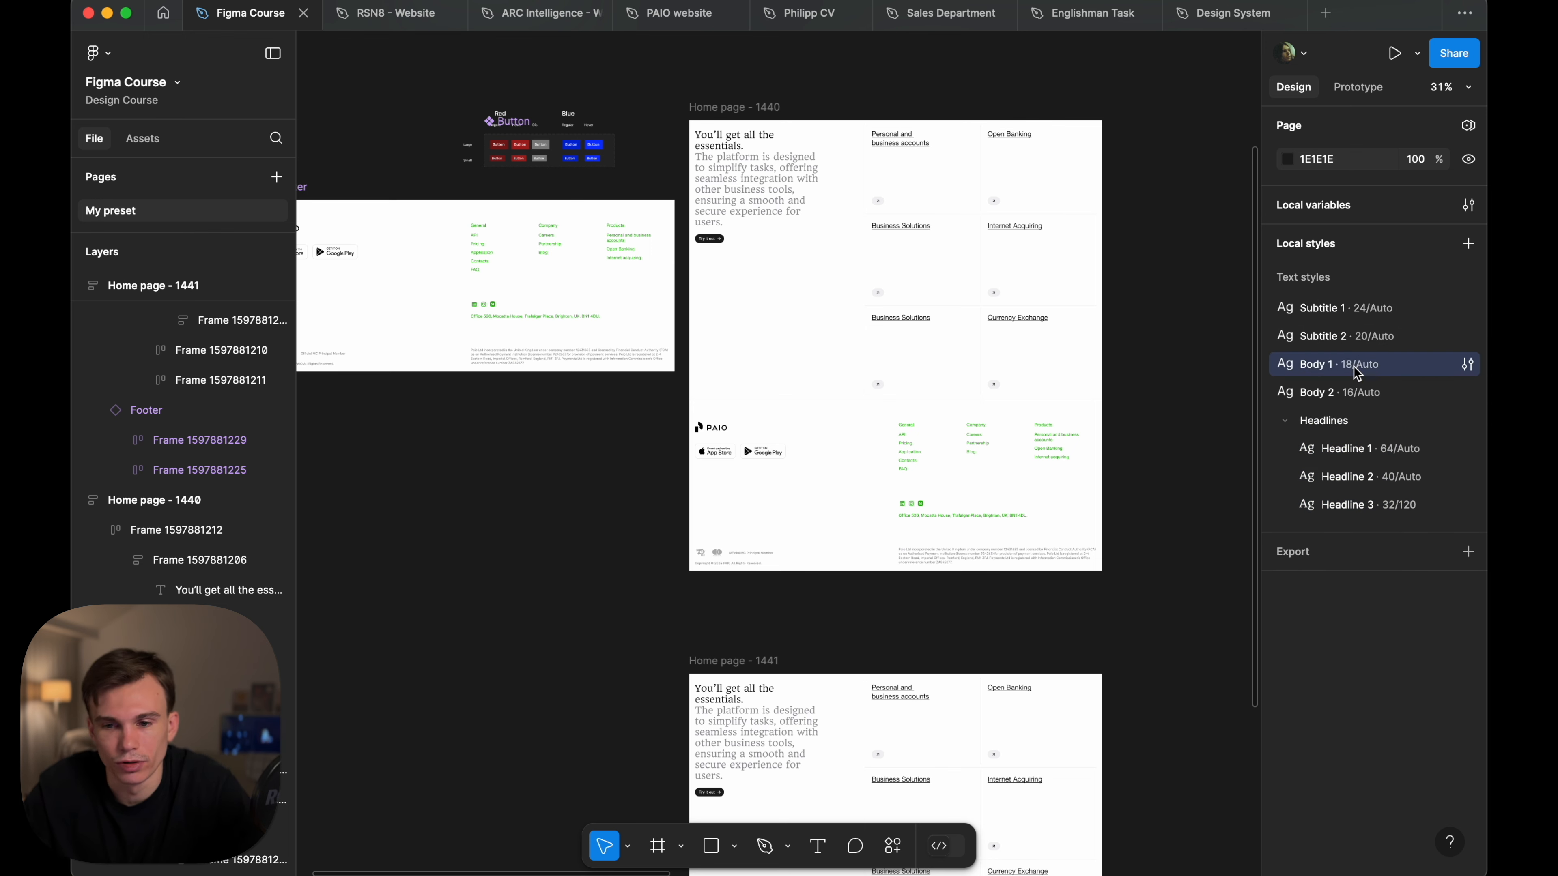
{"action": "left_click", "coordinate": [1360, 384], "text": "shift"}
{"action": "right_click", "coordinate": [1360, 384]}
{"action": "left_click", "coordinate": [1388, 401]}
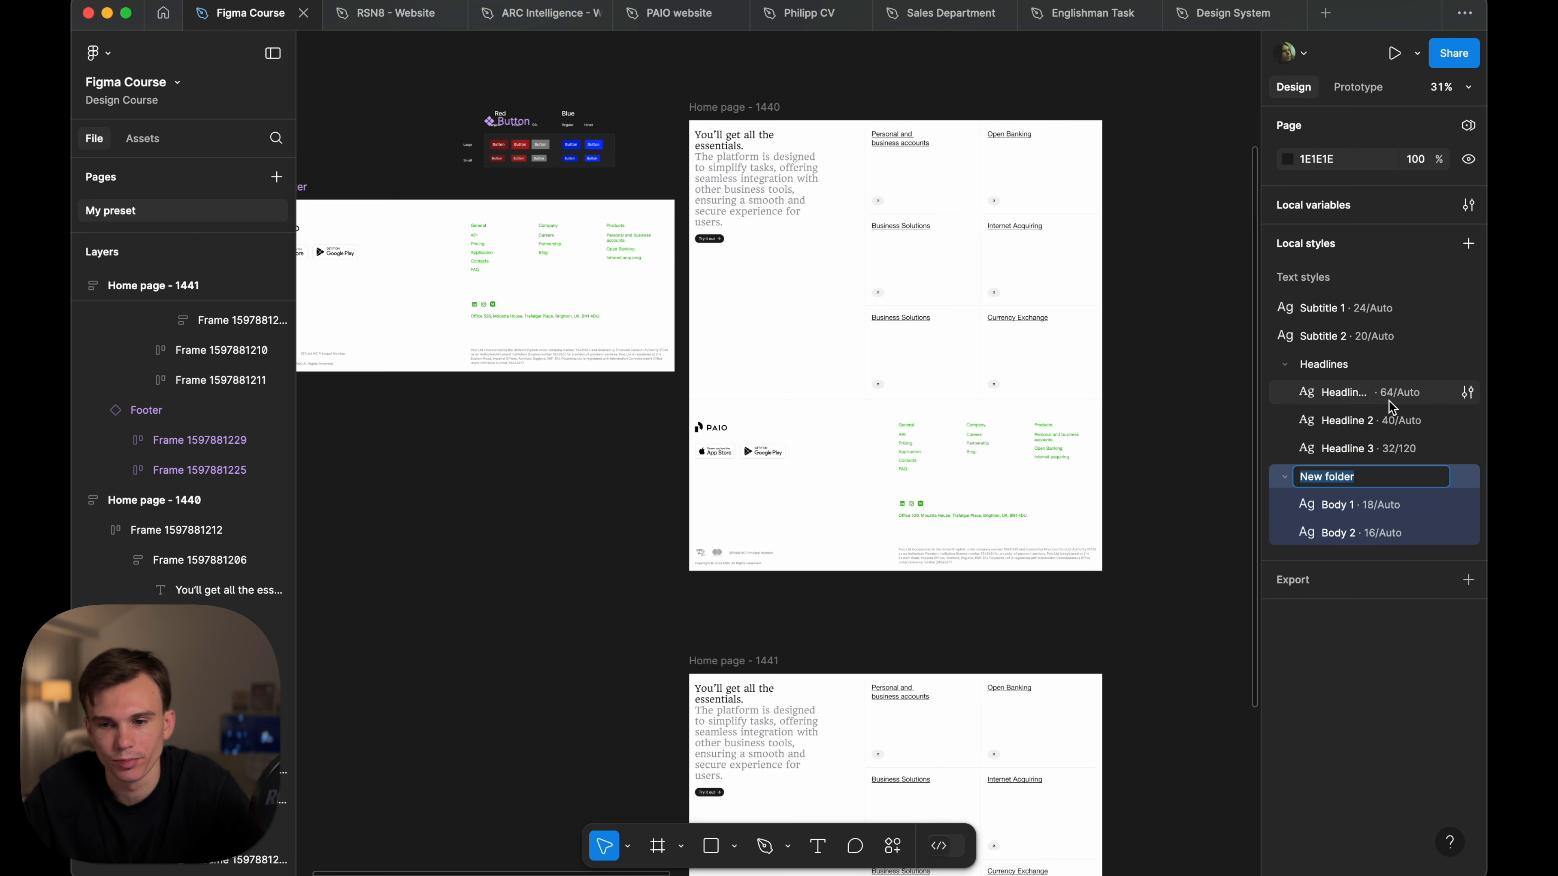
{"action": "type", "text": "Body"}
{"action": "key", "text": "Return"}
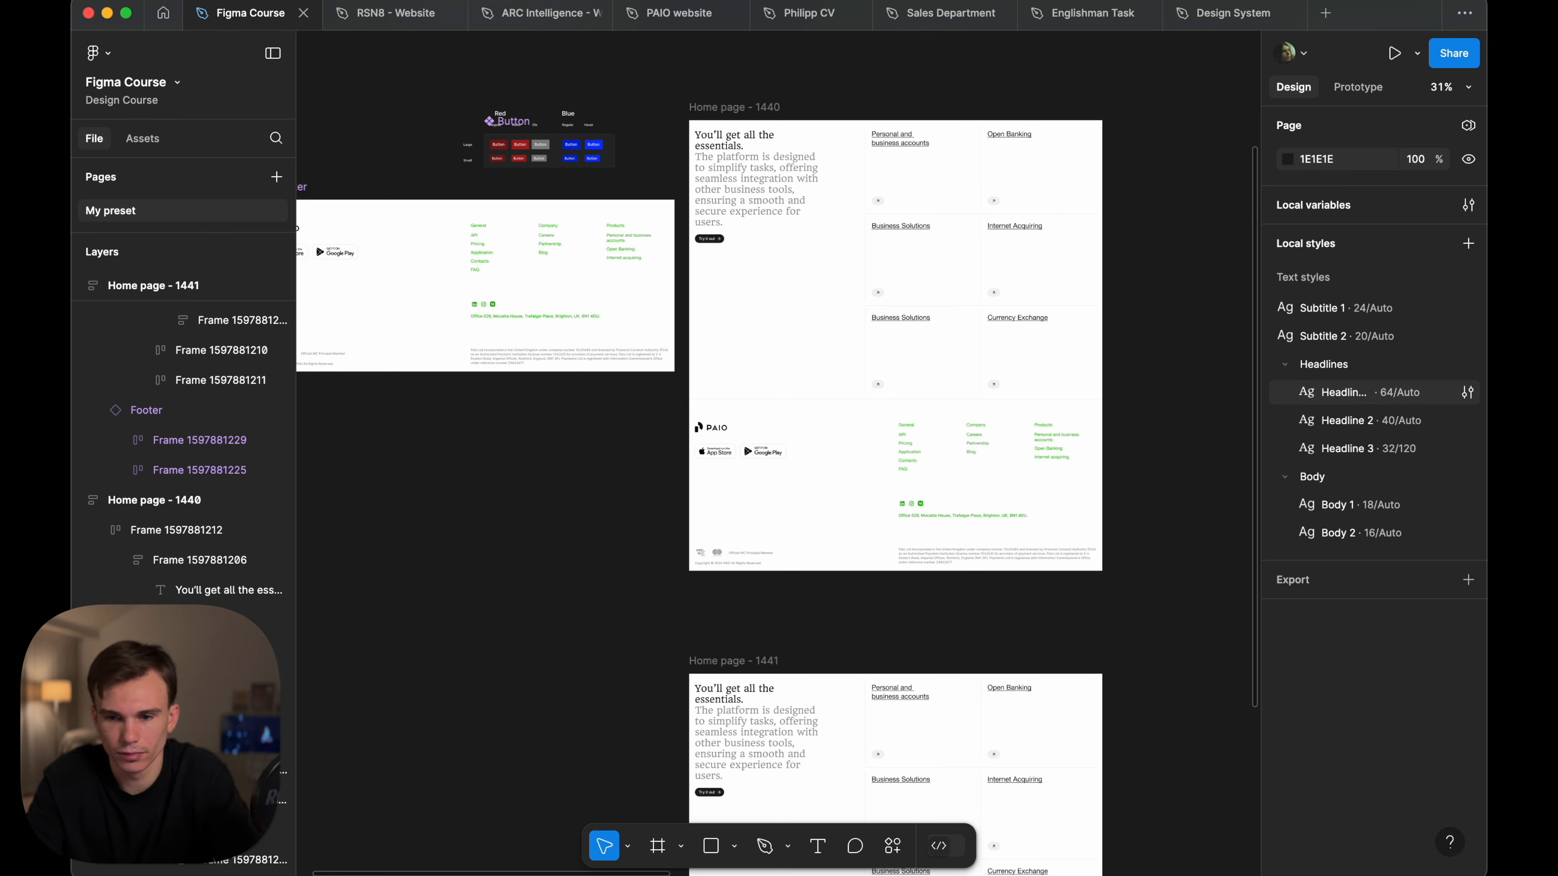
{"action": "left_click", "coordinate": [1284, 364]}
{"action": "left_click", "coordinate": [1284, 393]}
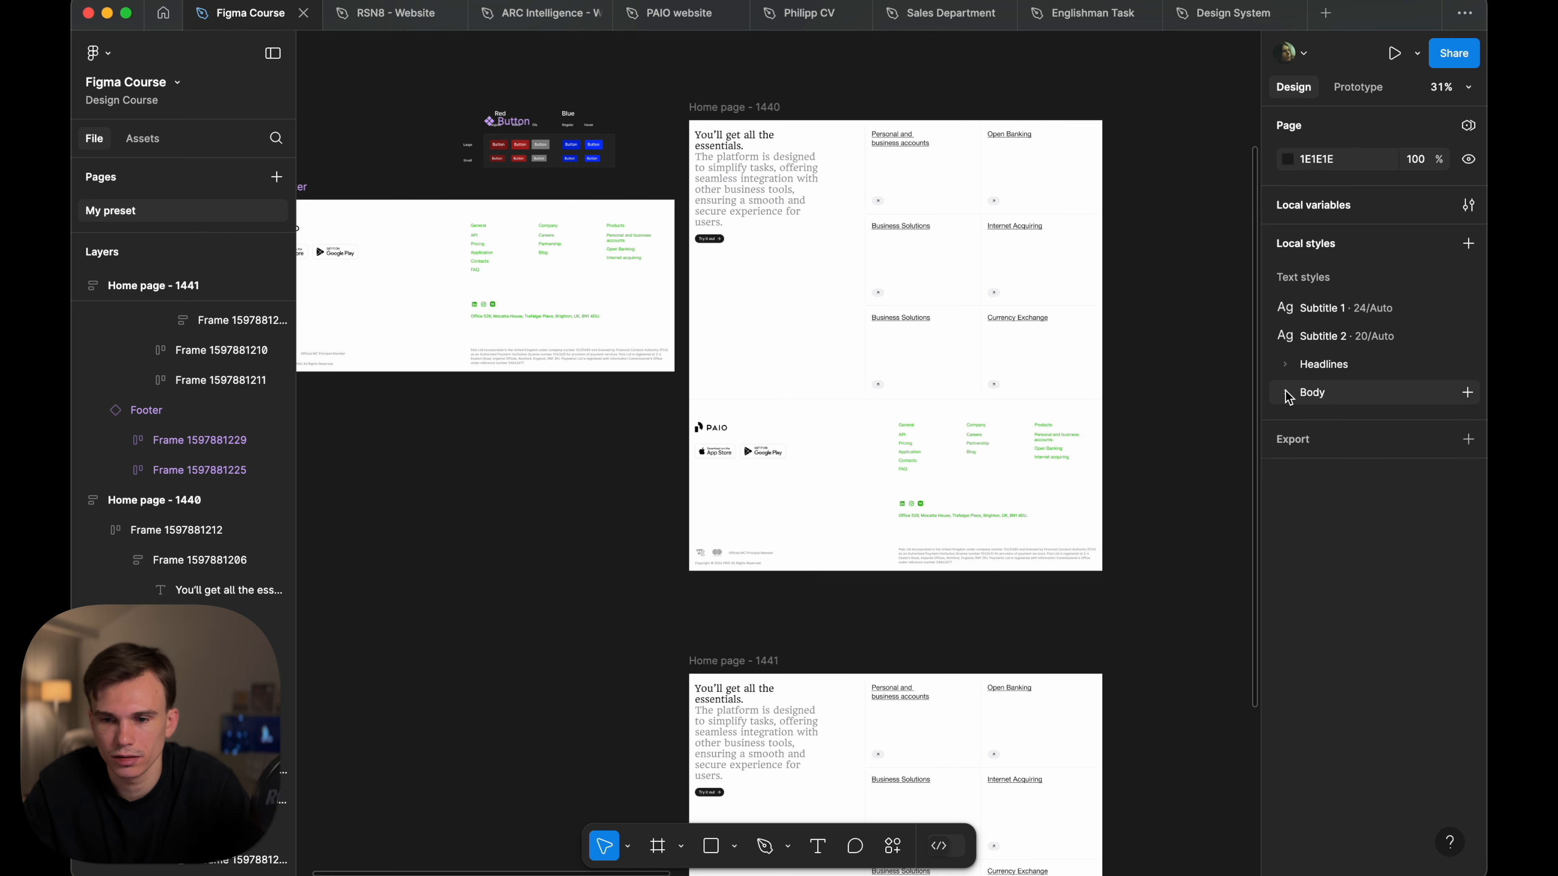
- Group the Subtitle 1 and Subtitle 2 text styles in a new folder named Subtitle, and collapse the folder
{"action": "left_click", "coordinate": [1331, 308]}
{"action": "left_click", "coordinate": [1363, 337], "text": "shift"}
{"action": "right_click", "coordinate": [1364, 338]}
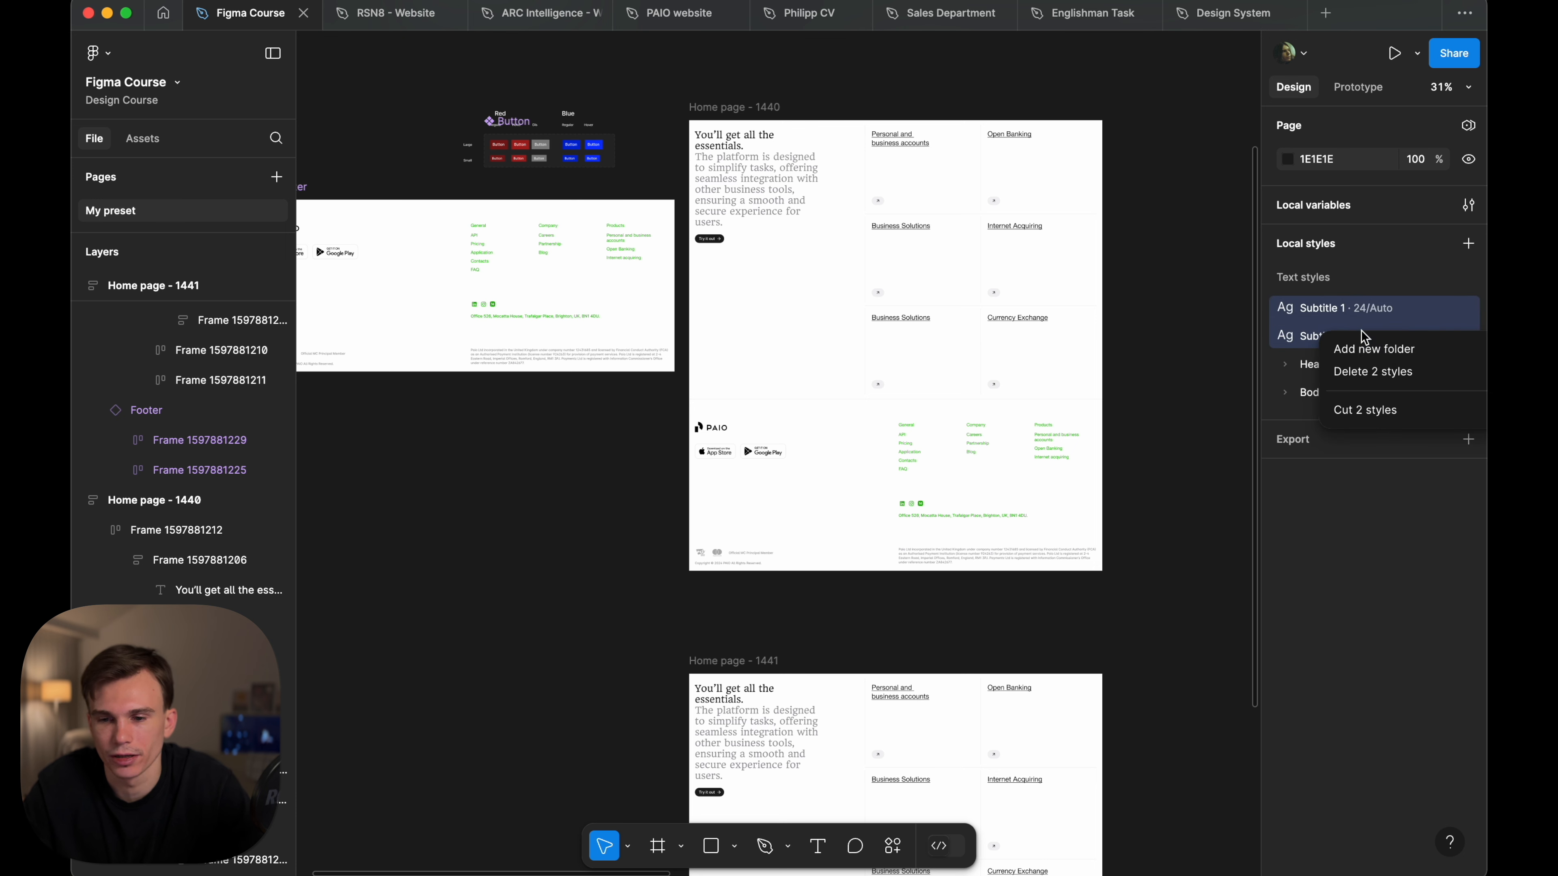
{"action": "left_click", "coordinate": [1389, 351]}
{"action": "type", "text": "Subtitle"}
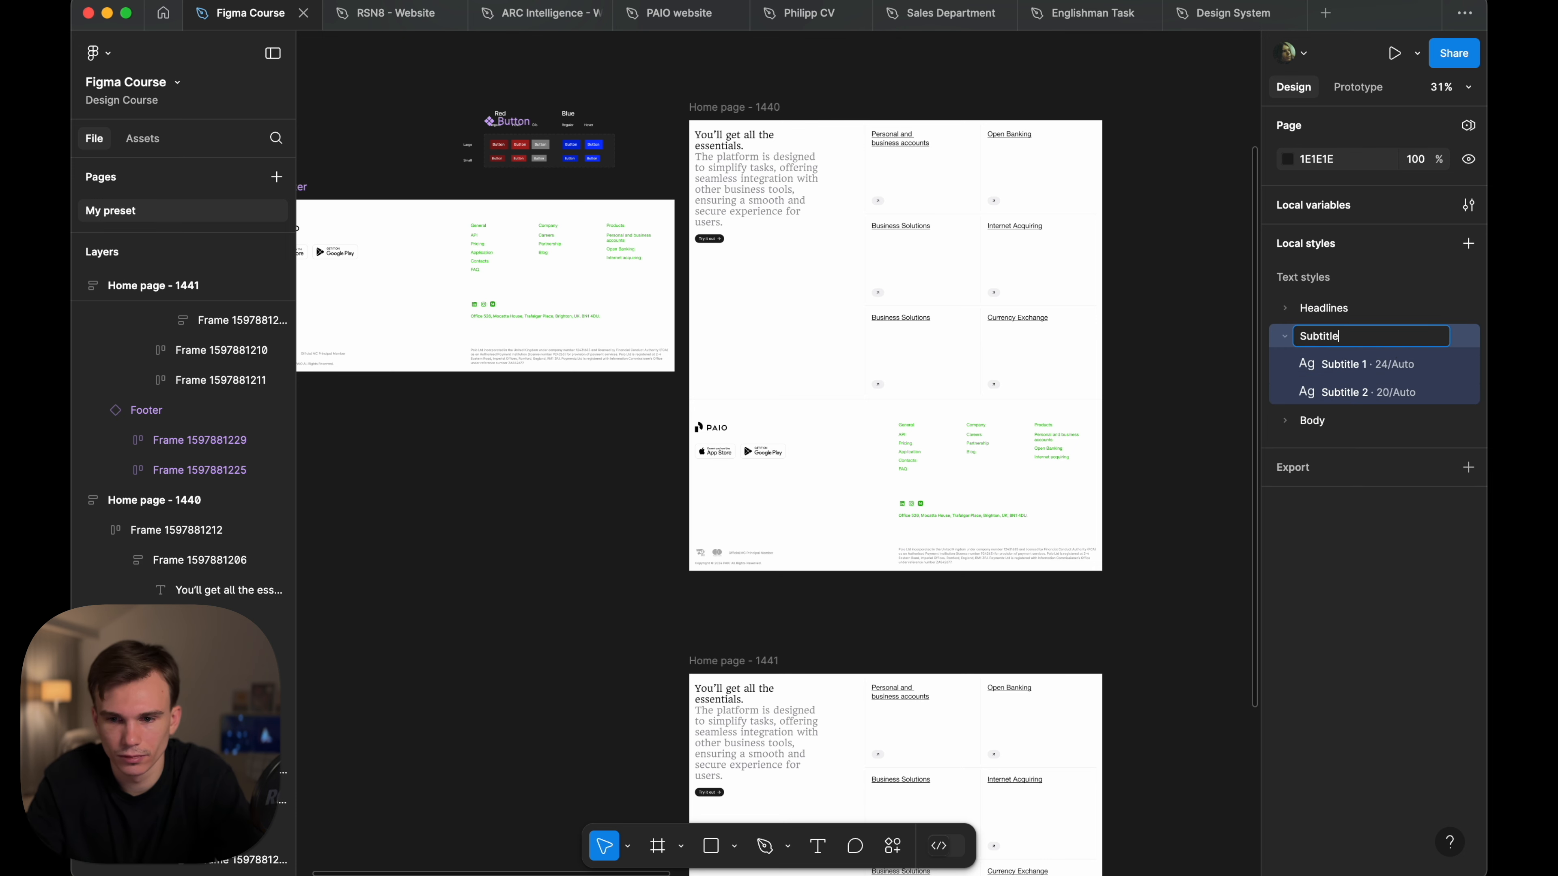
{"action": "key", "text": "Return"}
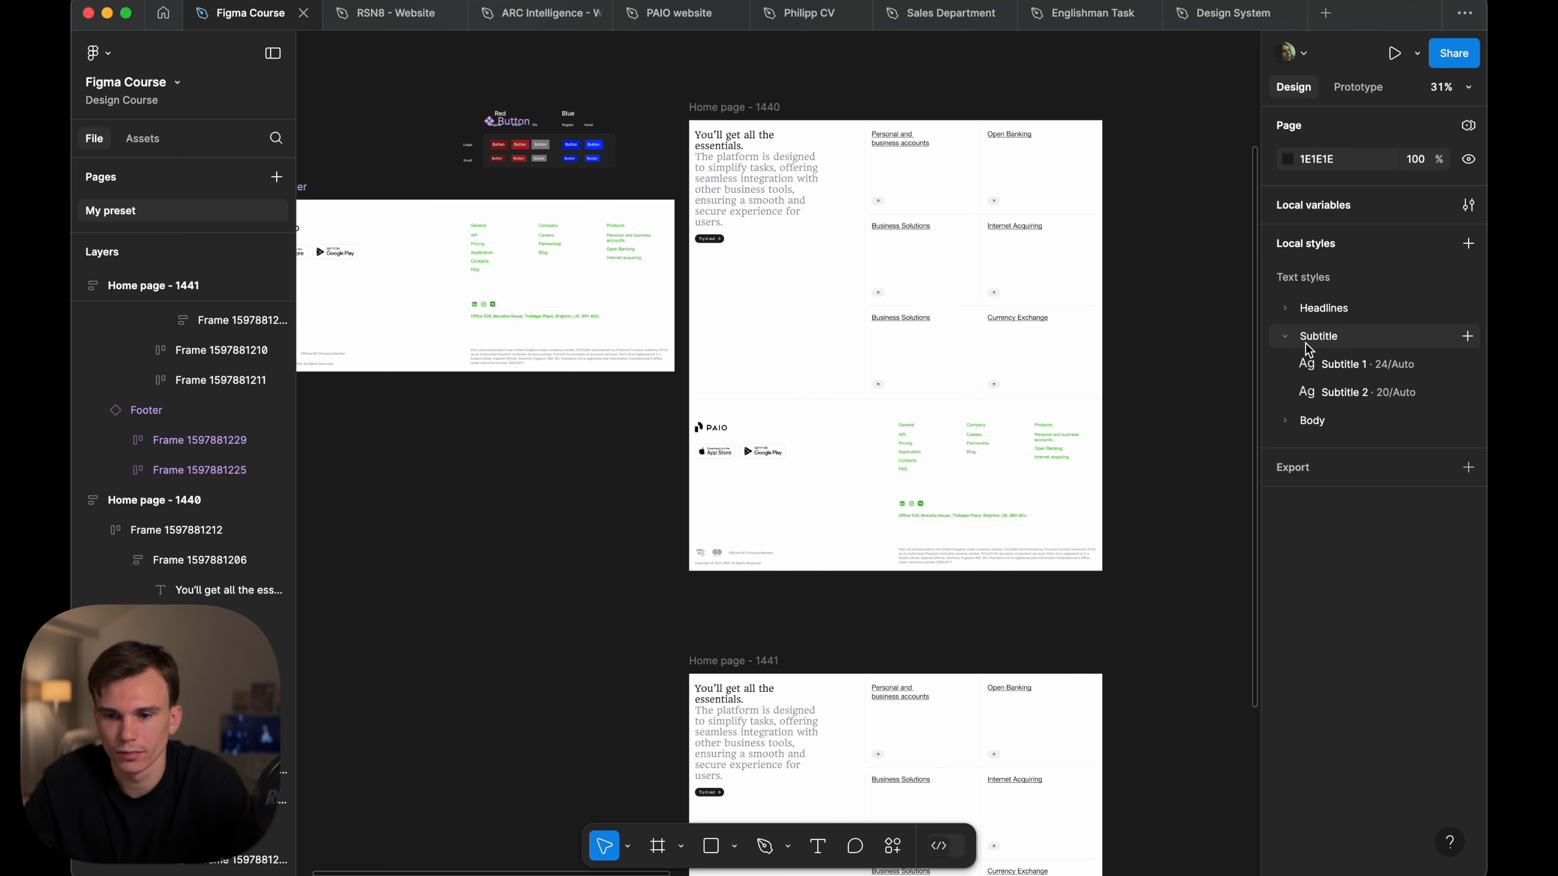
{"action": "left_click", "coordinate": [1284, 336]}
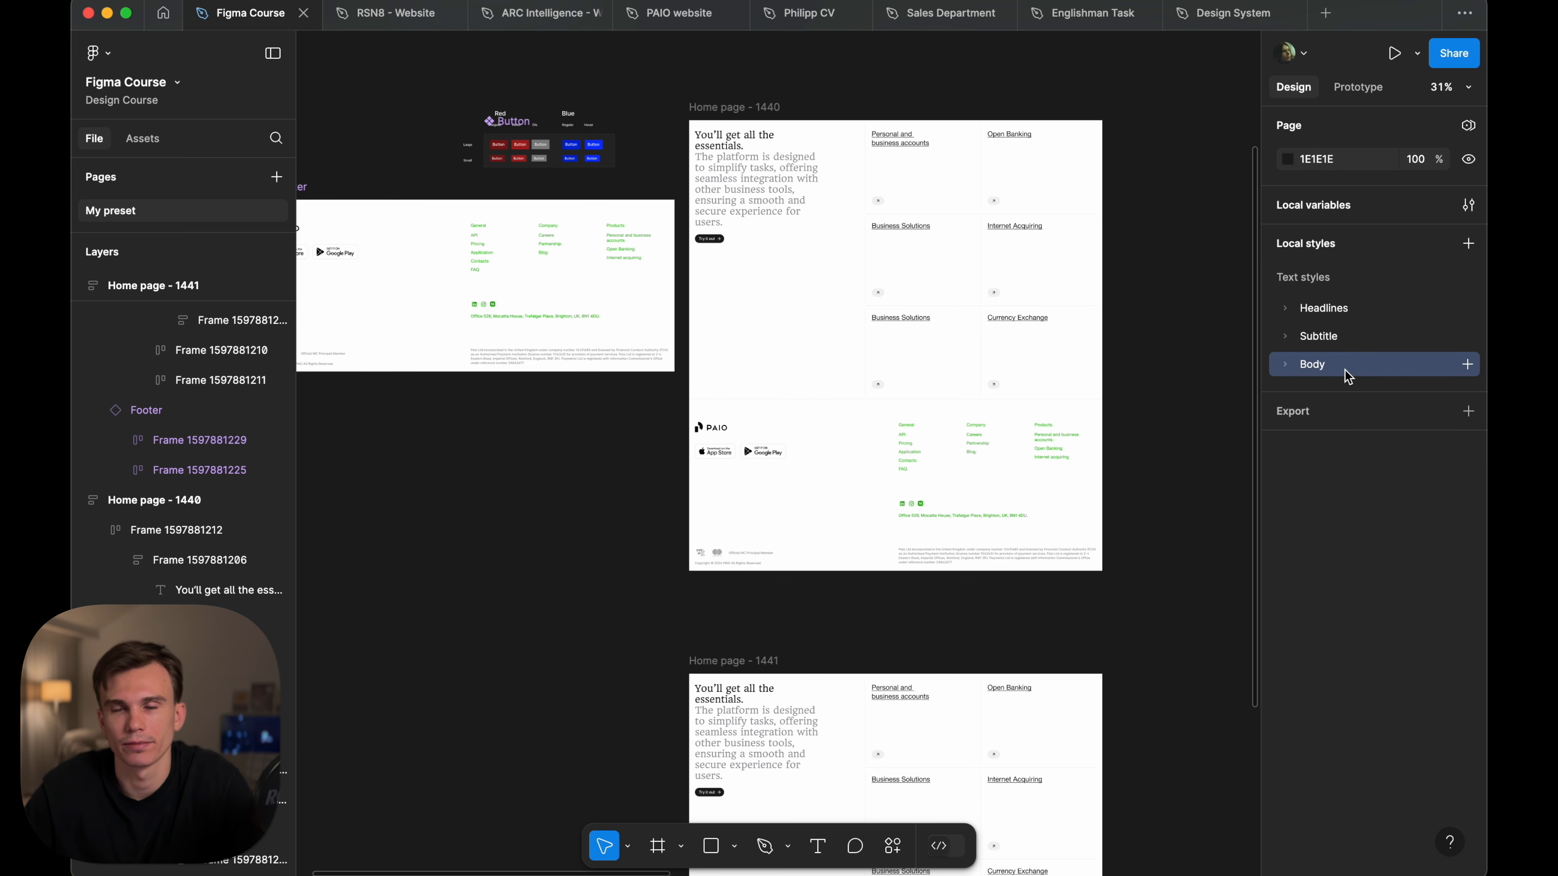
- Switch to the PAIO website file, open its Website Pages page, and view the subfolders of the Mobile text styles
{"action": "scroll", "coordinate": [1018, 254], "scroll_direction": "up", "scroll_amount": 3}
{"action": "left_click", "coordinate": [664, 18]}
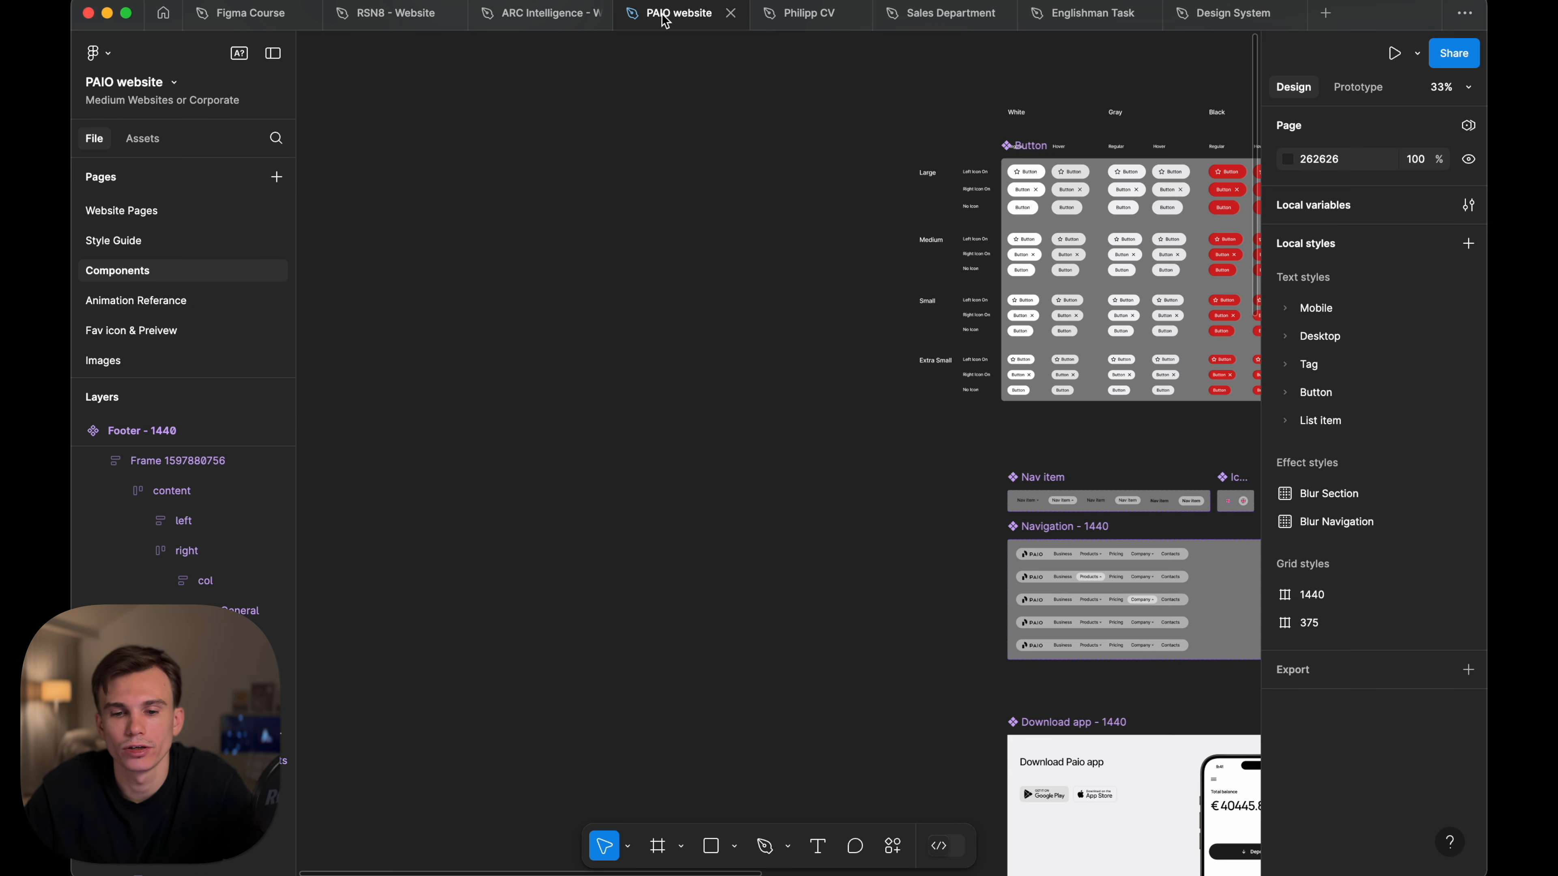
{"action": "scroll", "coordinate": [754, 314], "scroll_direction": "right", "scroll_amount": 6}
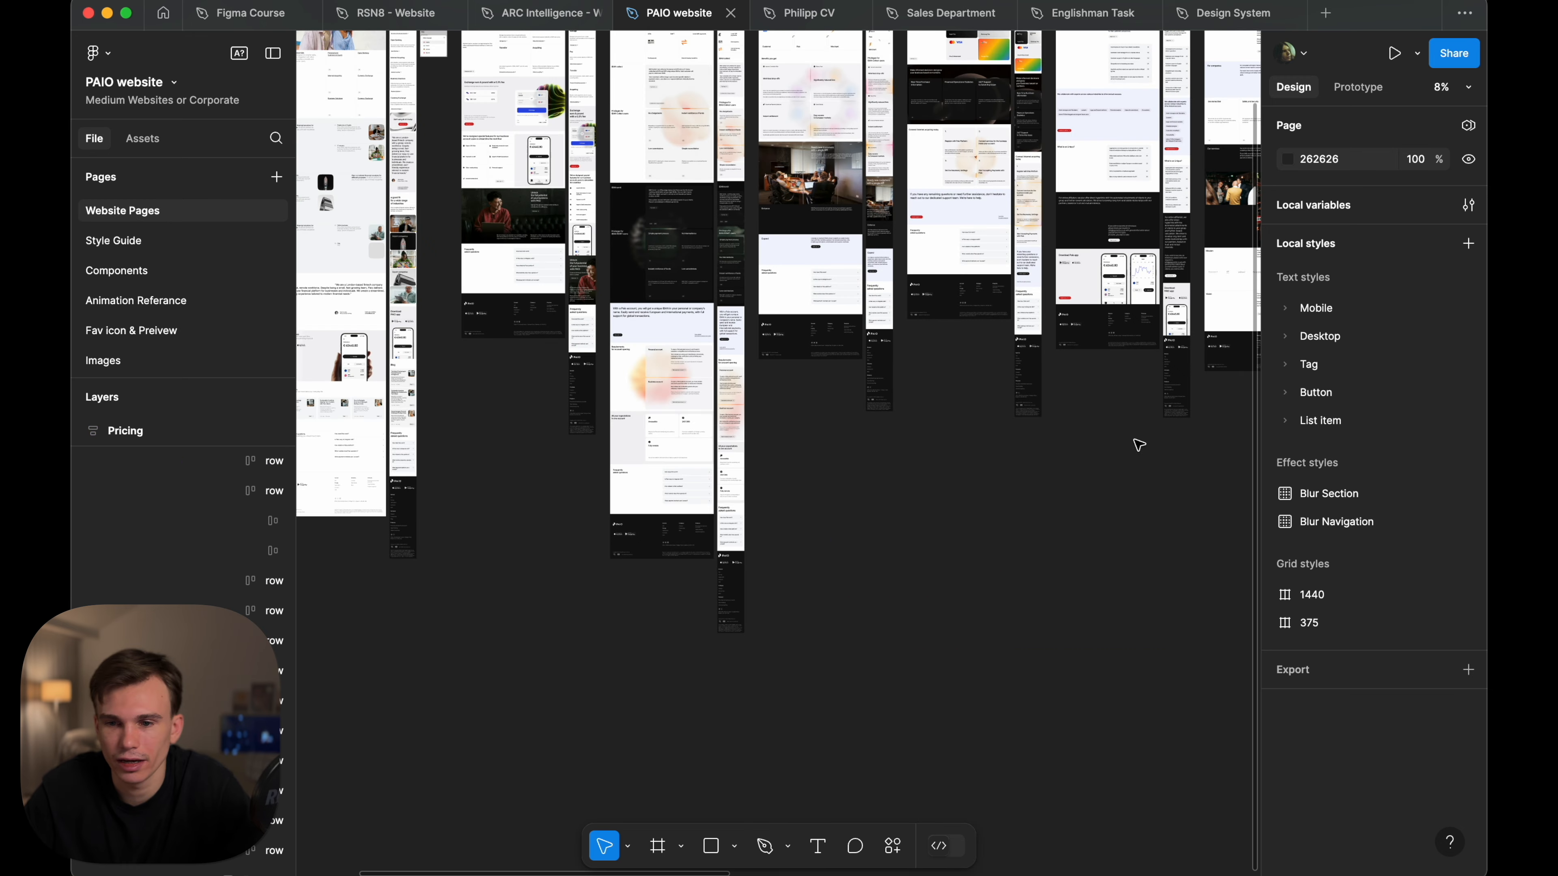
{"action": "left_click", "coordinate": [1285, 310]}
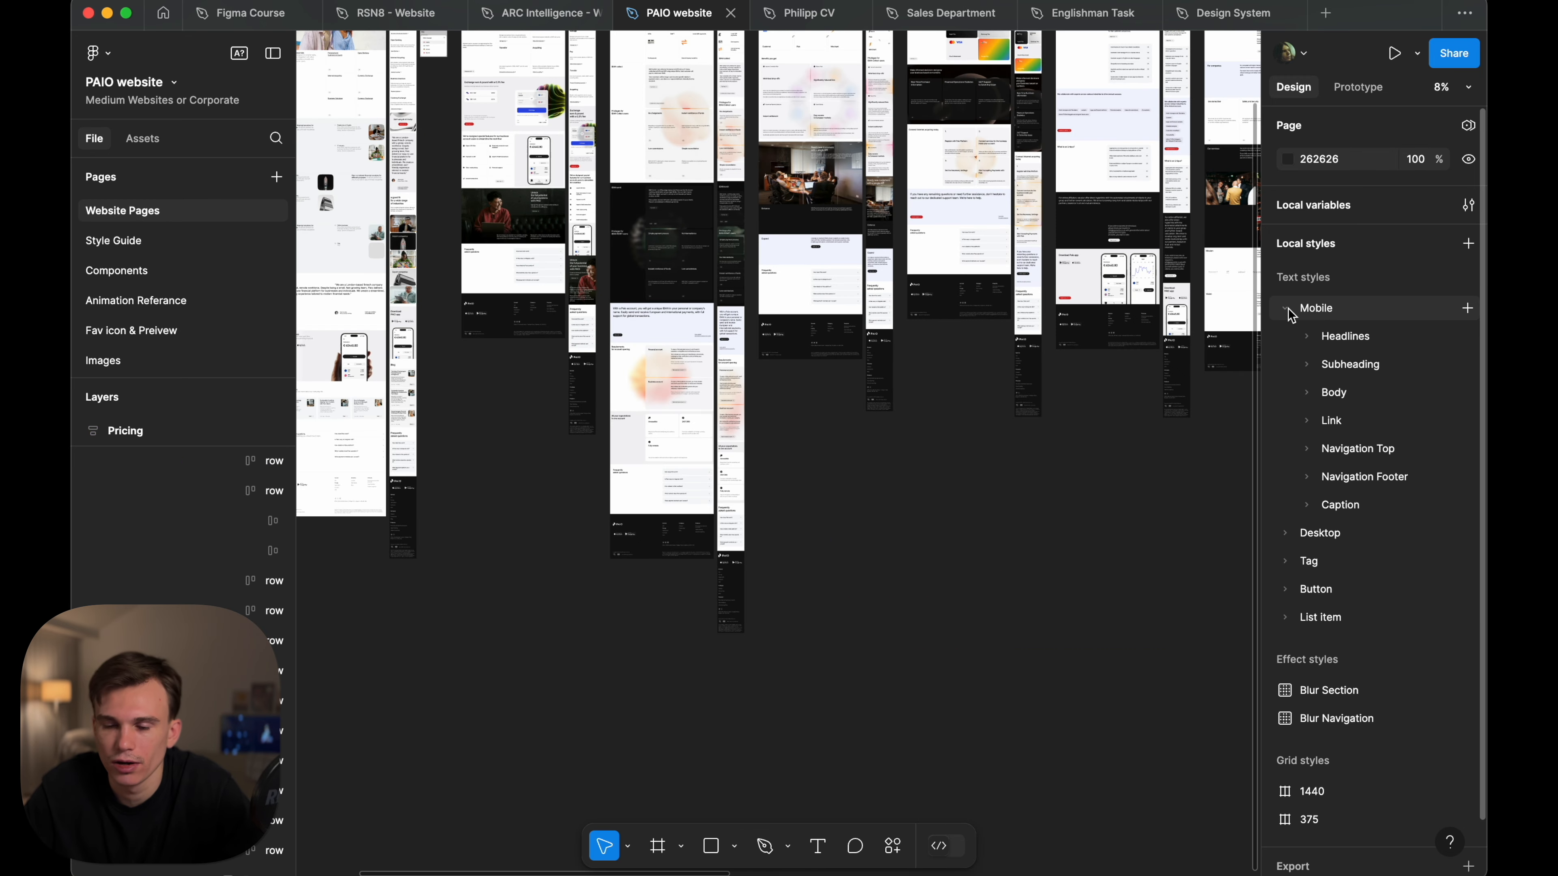
{"action": "left_click", "coordinate": [1285, 309]}
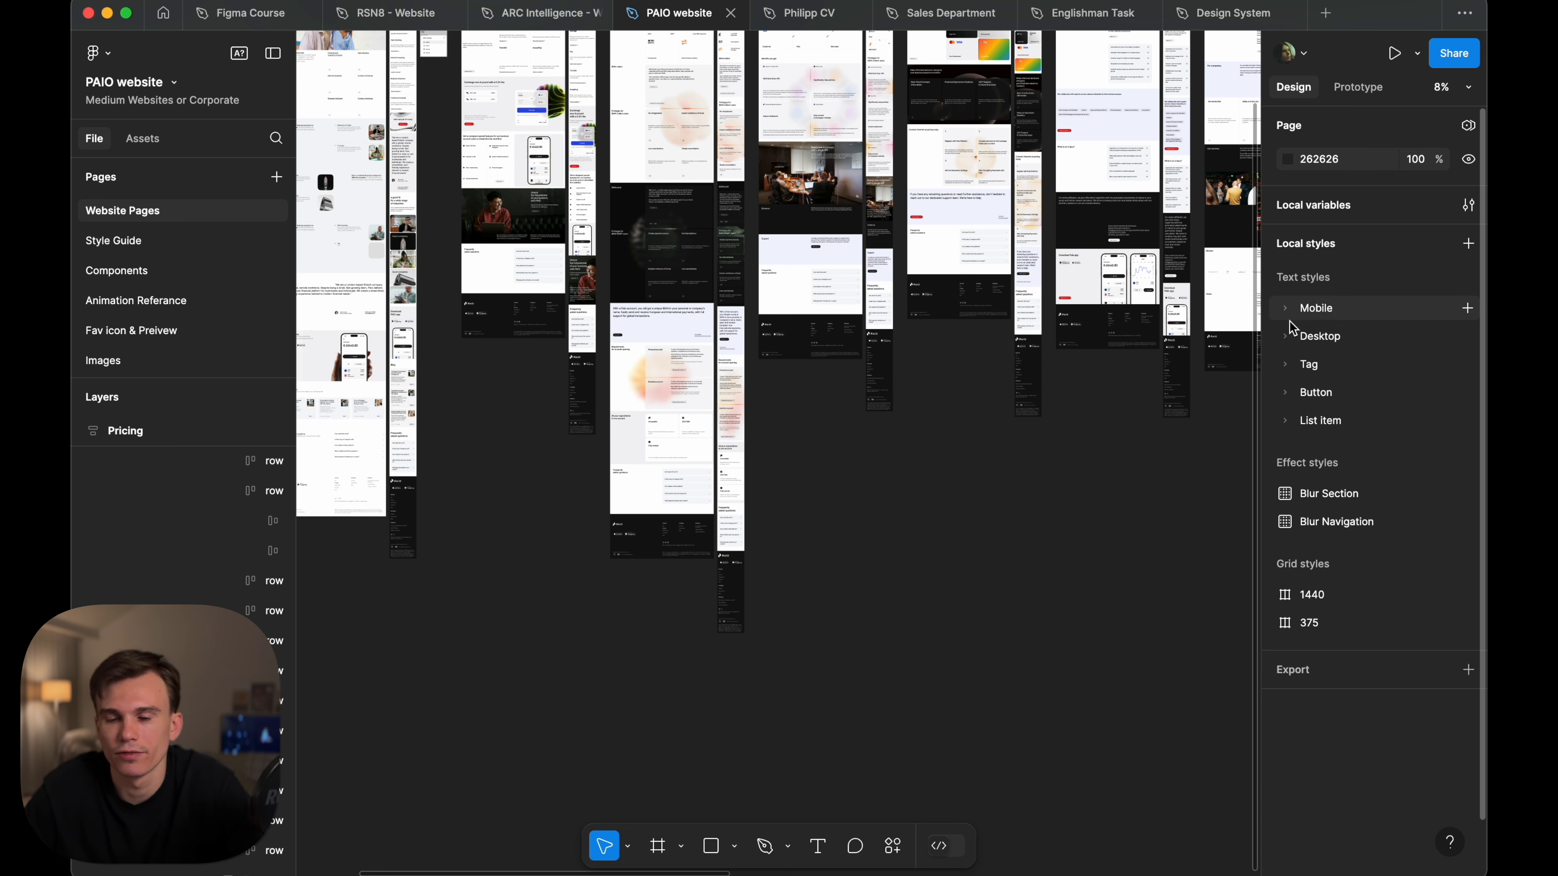
- Examine the Headlines, Subheading, Body and Link text styles inside the Desktop folder
{"action": "left_click", "coordinate": [1295, 341]}
{"action": "left_click", "coordinate": [1390, 367]}
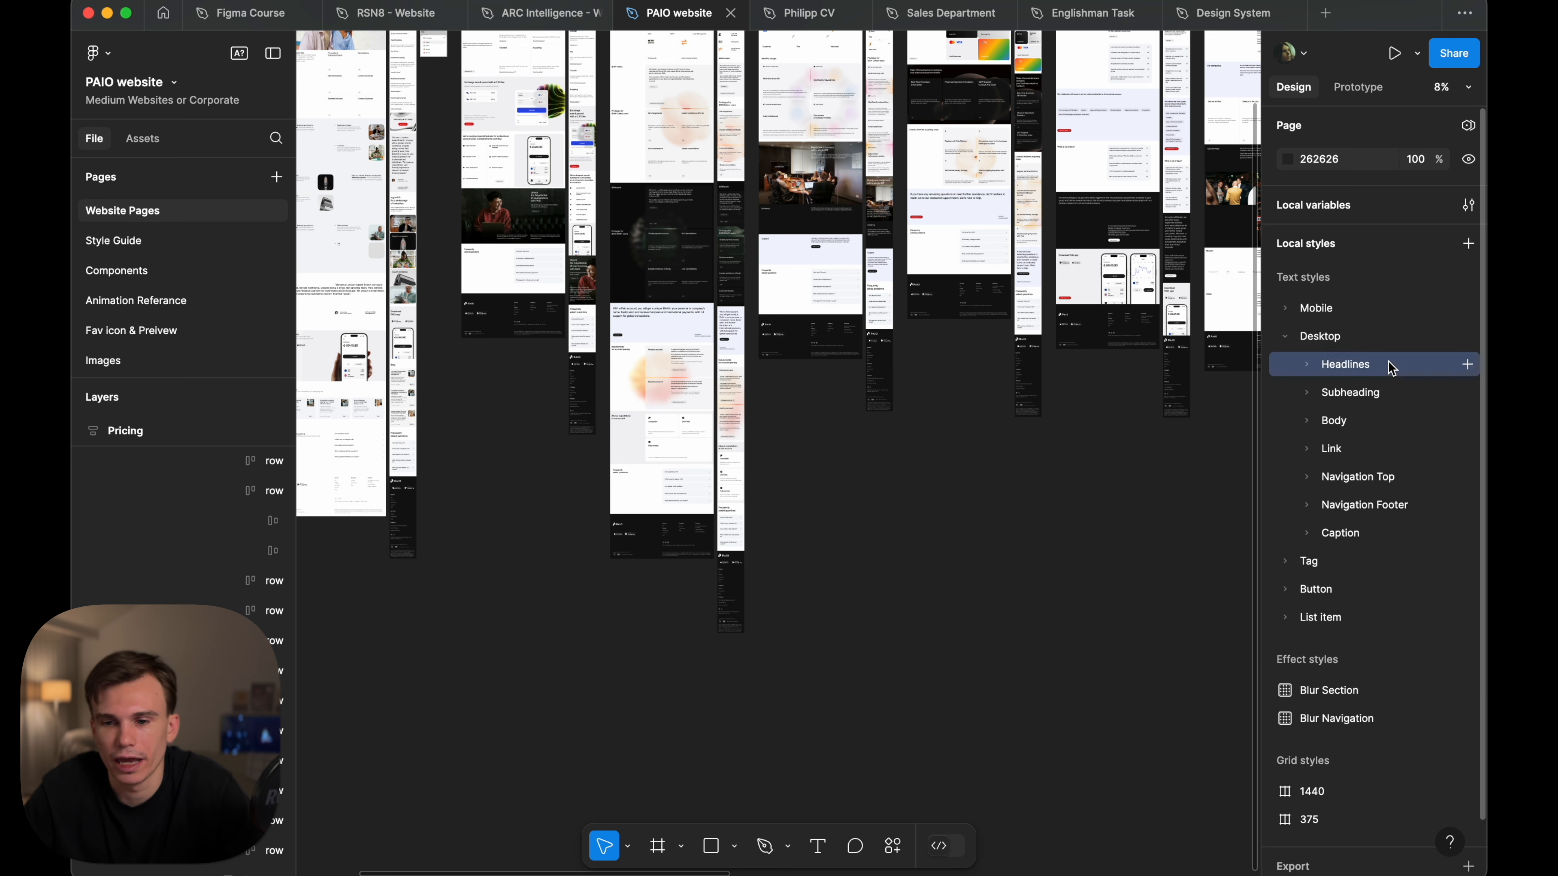
{"action": "left_click", "coordinate": [1307, 365]}
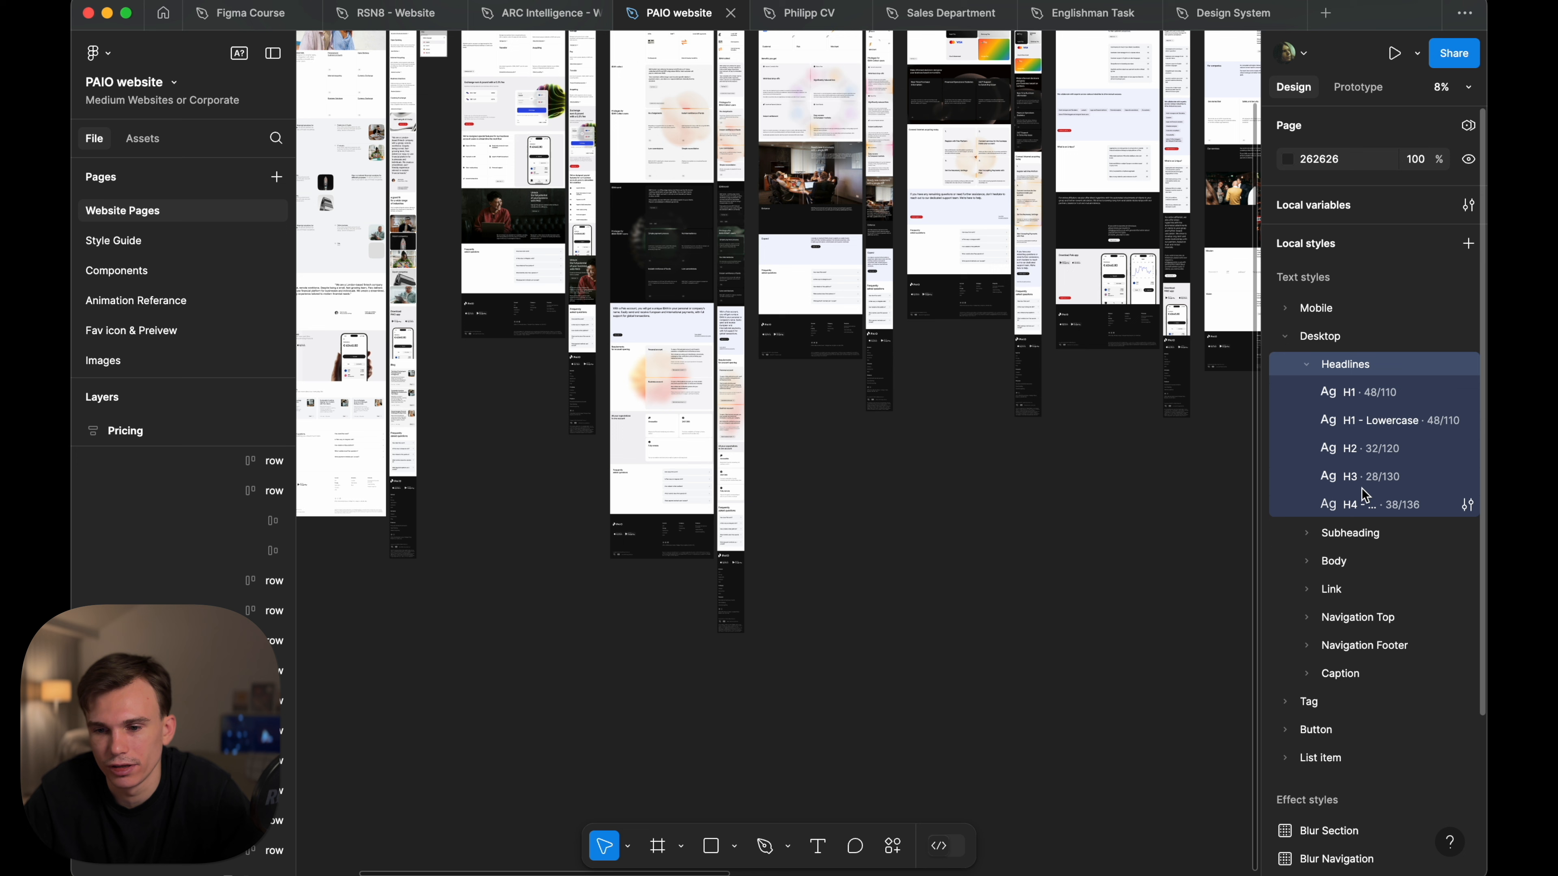
{"action": "left_click", "coordinate": [1307, 364]}
{"action": "left_click", "coordinate": [1307, 392]}
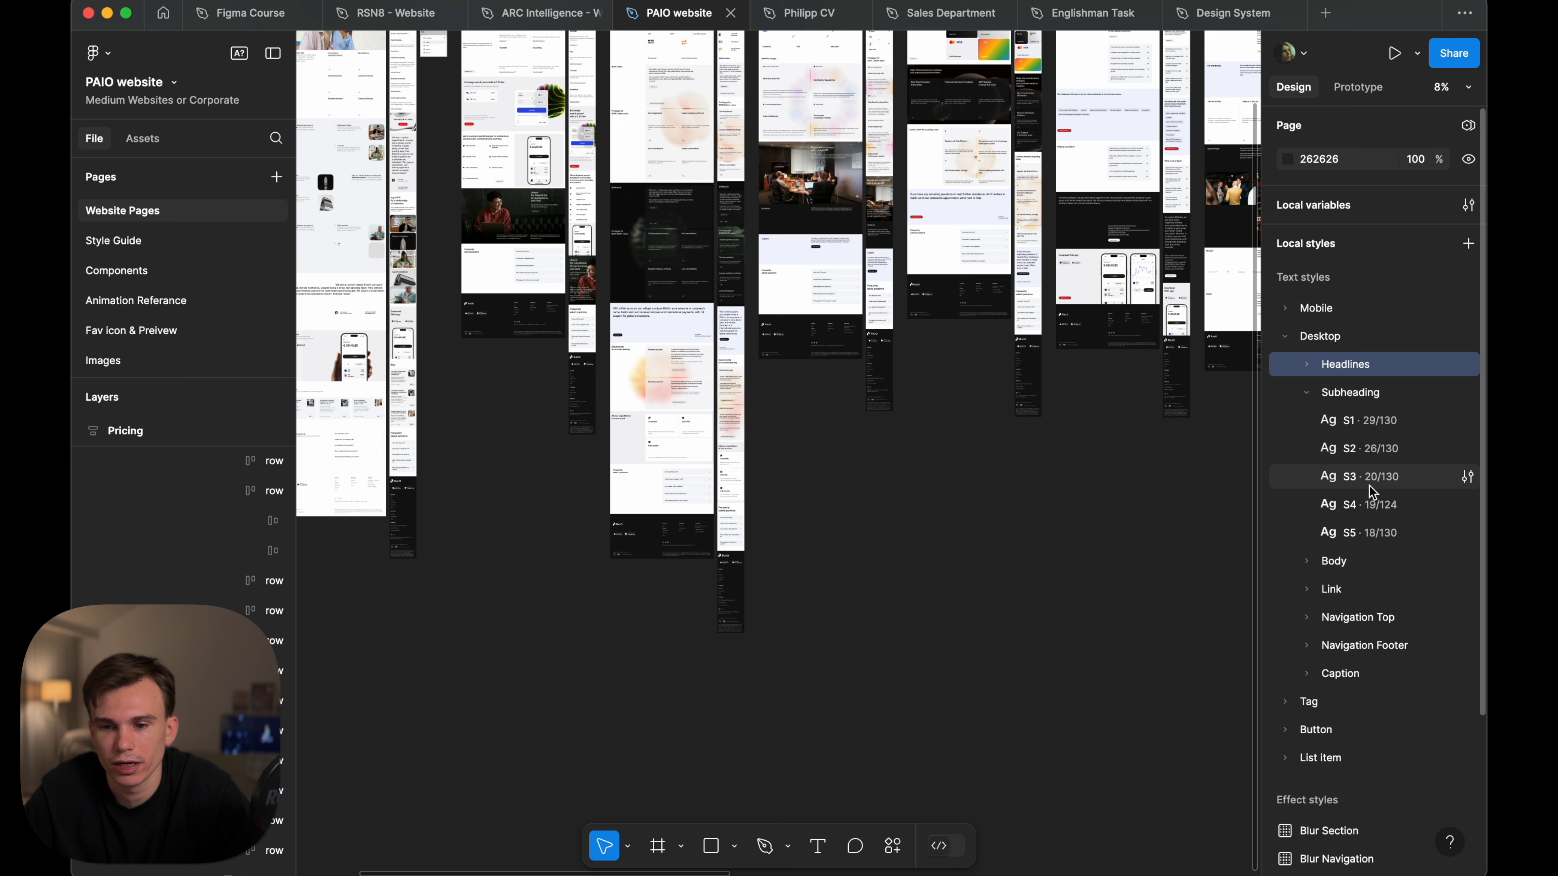
{"action": "left_click", "coordinate": [1307, 392]}
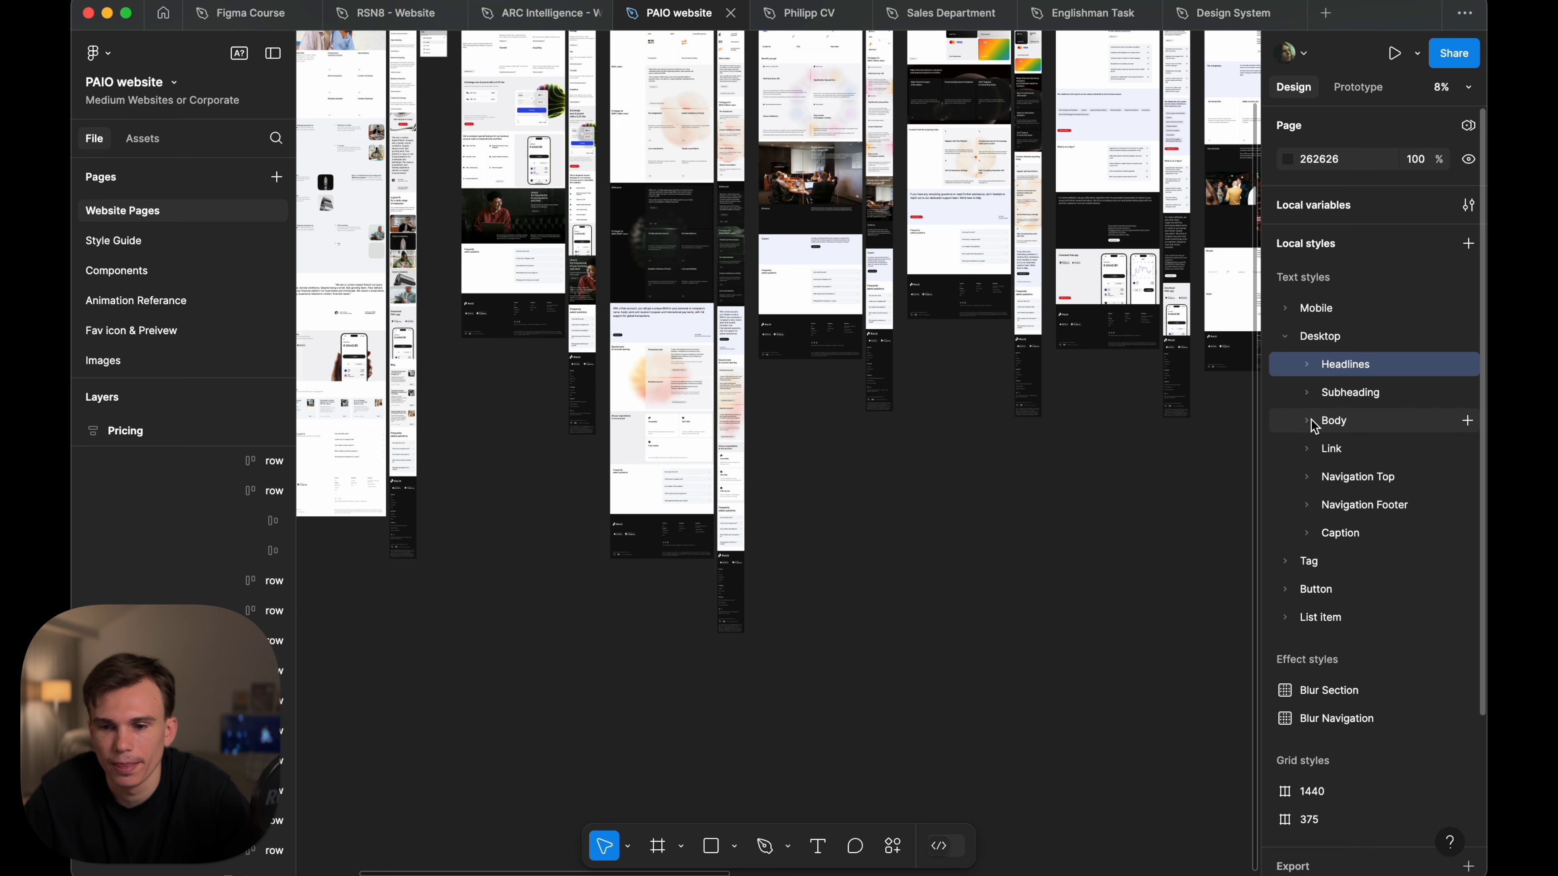
{"action": "left_click", "coordinate": [1309, 421]}
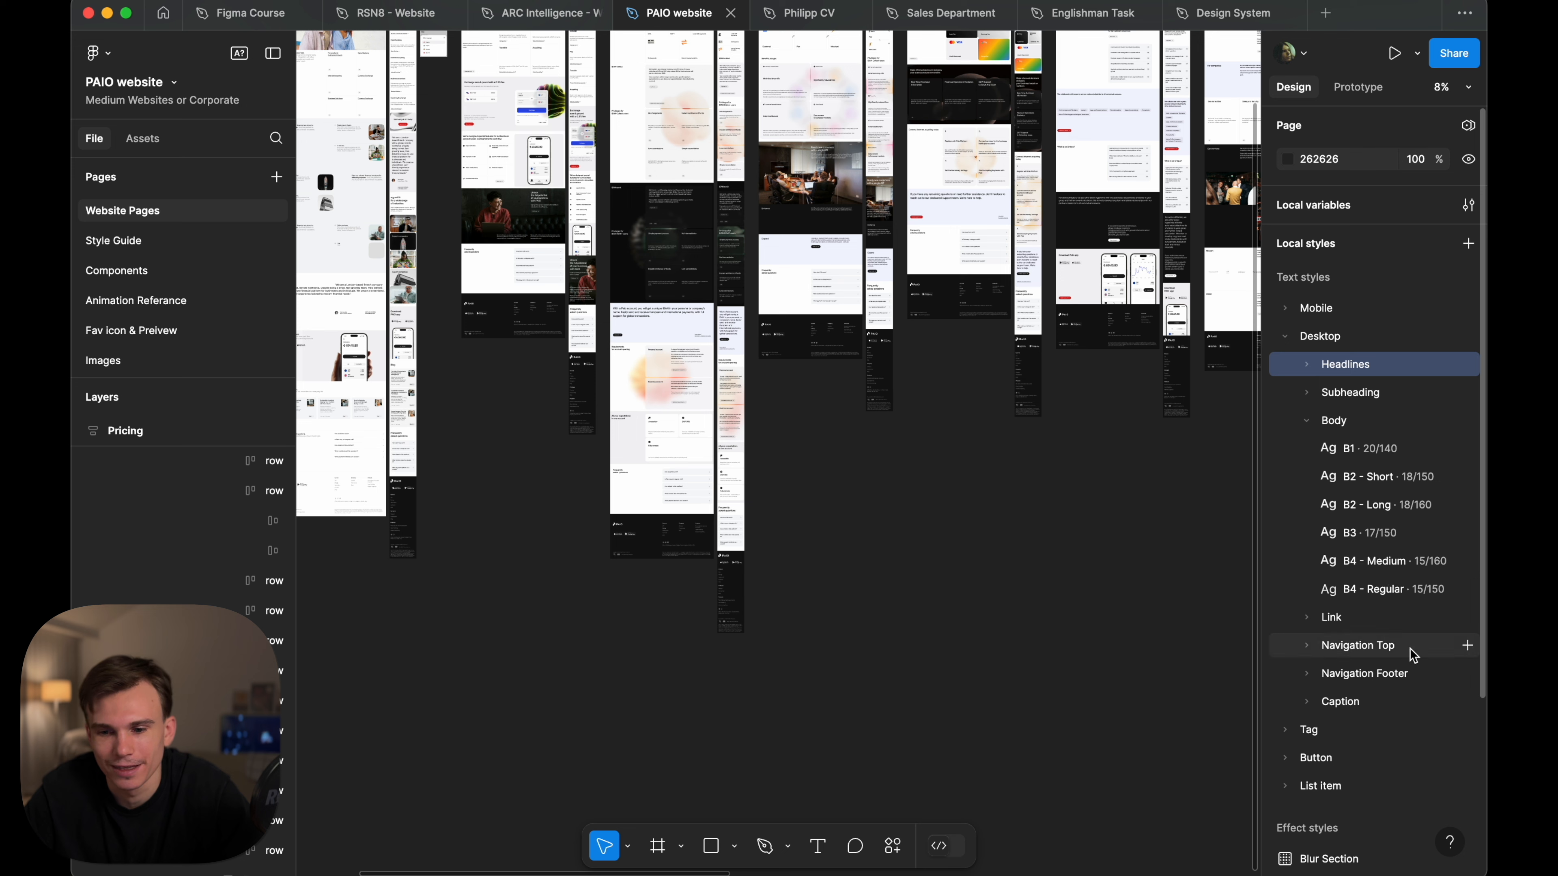
{"action": "left_click", "coordinate": [1307, 421]}
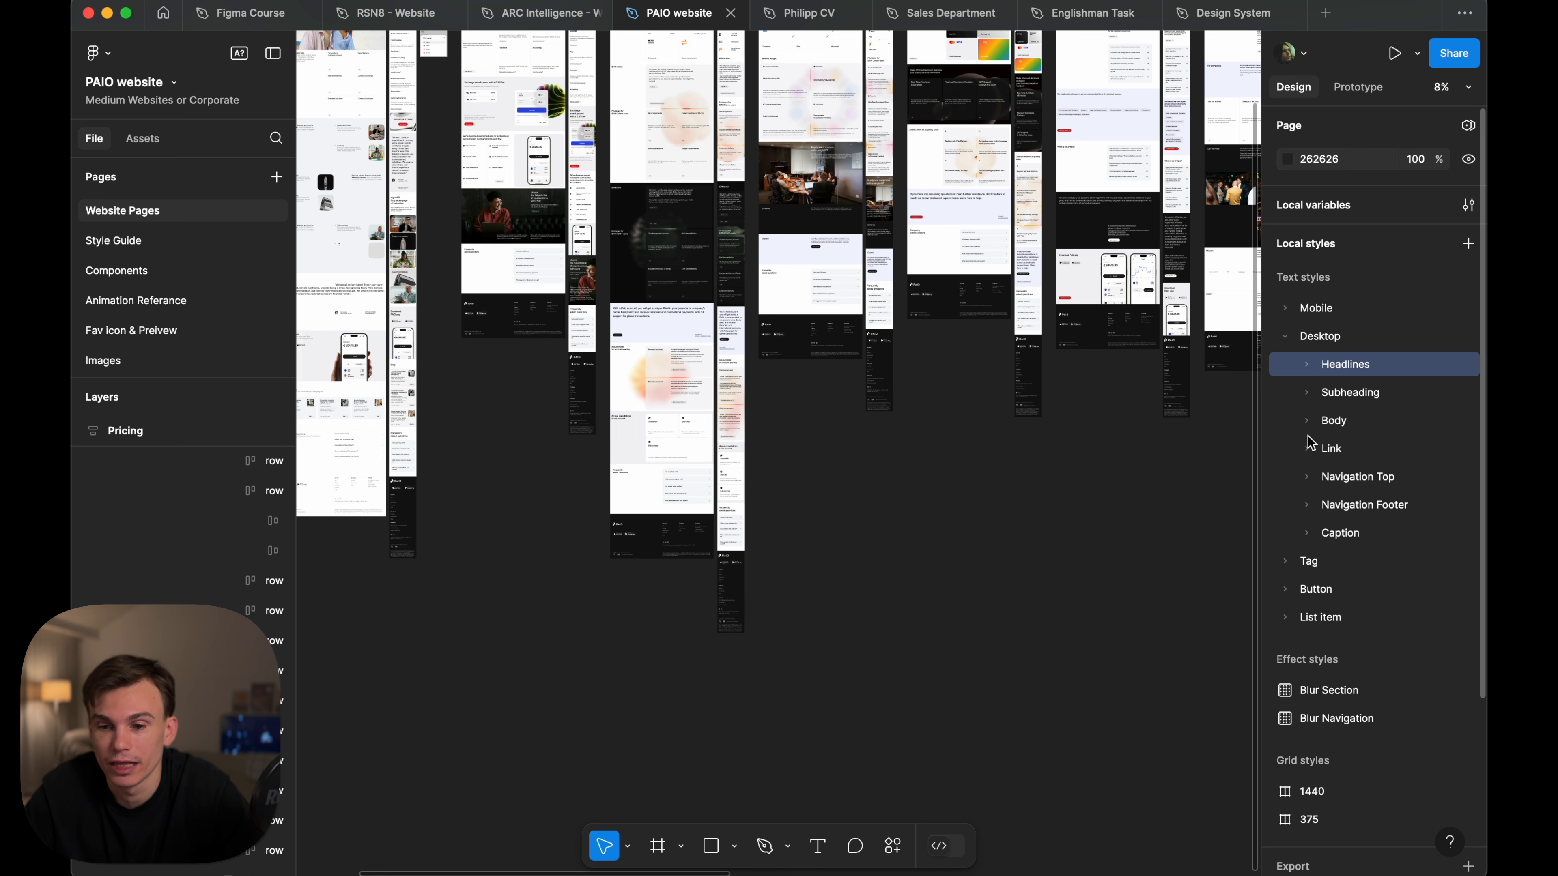
{"action": "left_click", "coordinate": [1307, 449]}
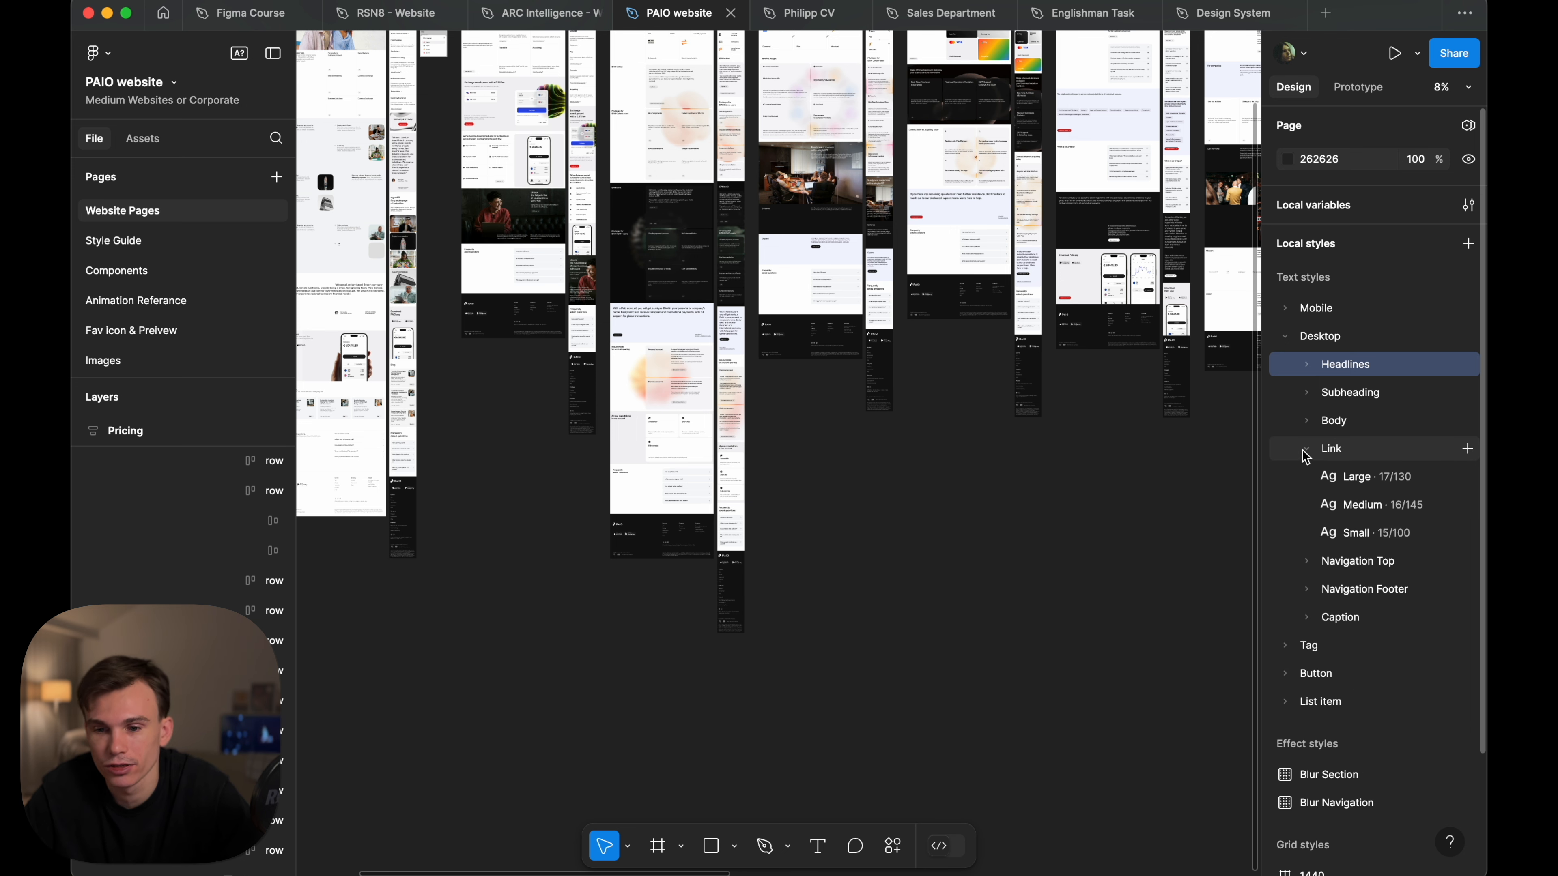
{"action": "left_click", "coordinate": [1307, 449]}
{"action": "left_click", "coordinate": [1374, 451]}
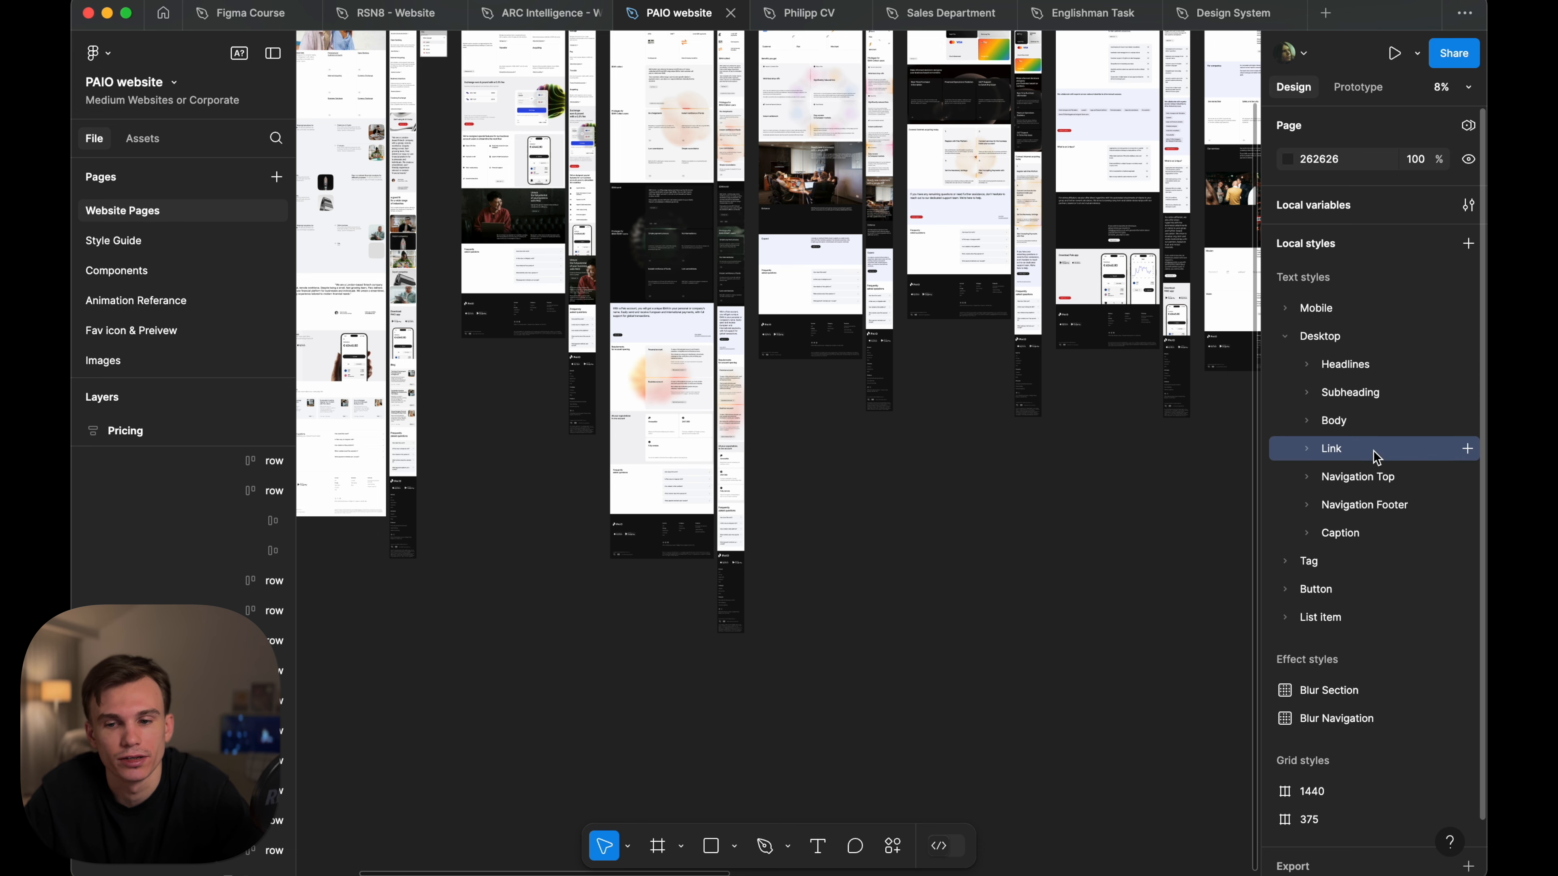
- Examine the Desktop Navigation Top styles and check which text style the Pricing item in the Partnership page's navigation bar uses
{"action": "left_click", "coordinate": [1306, 477]}
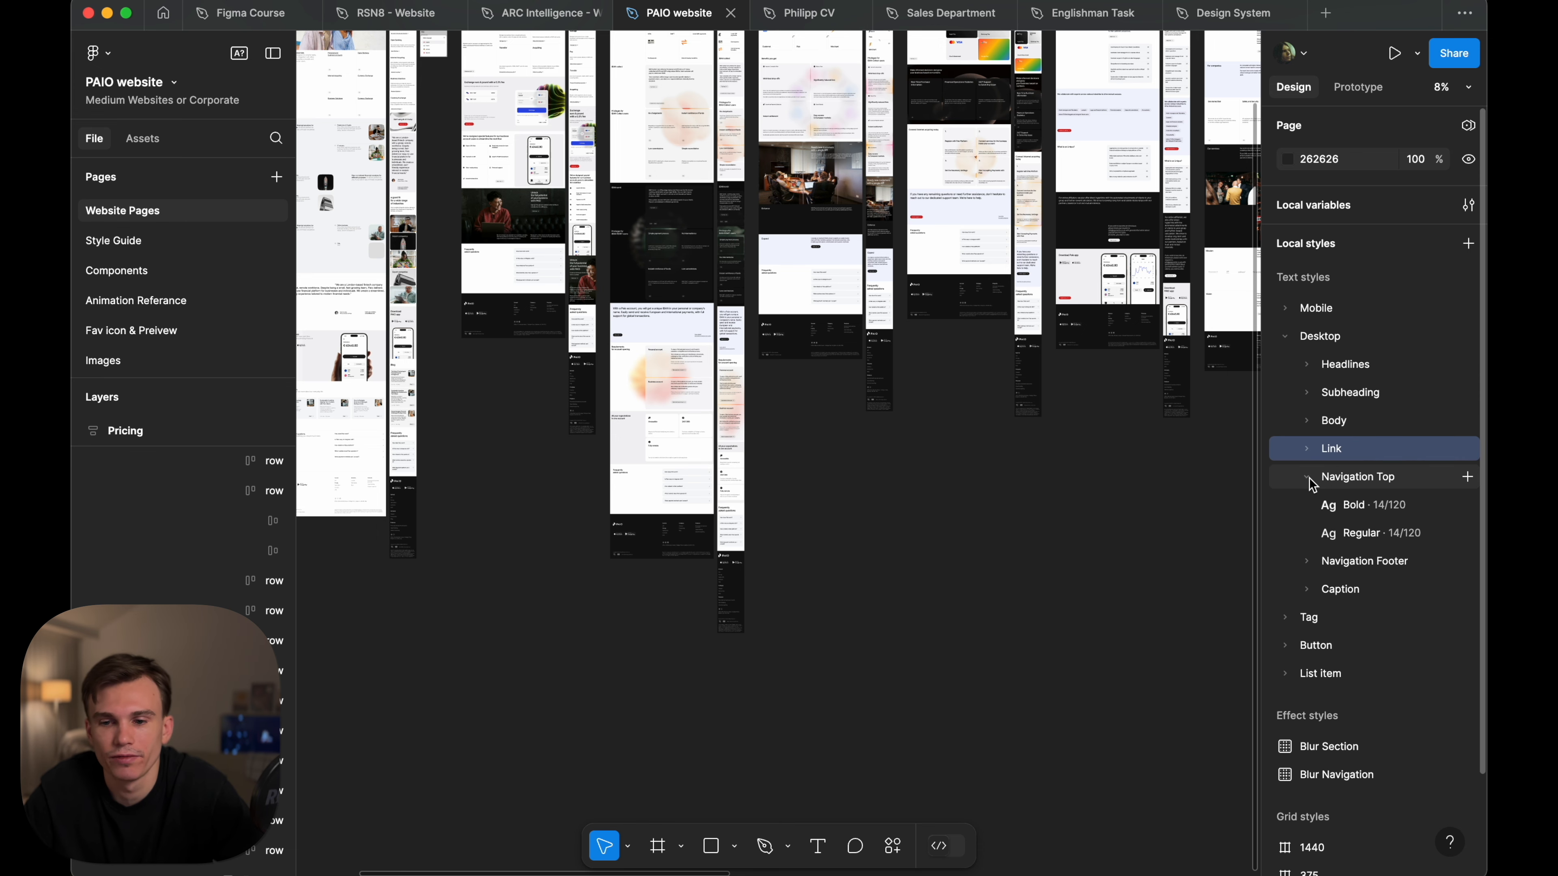
{"action": "scroll", "coordinate": [1050, 269], "scroll_direction": "up", "scroll_amount": 6}
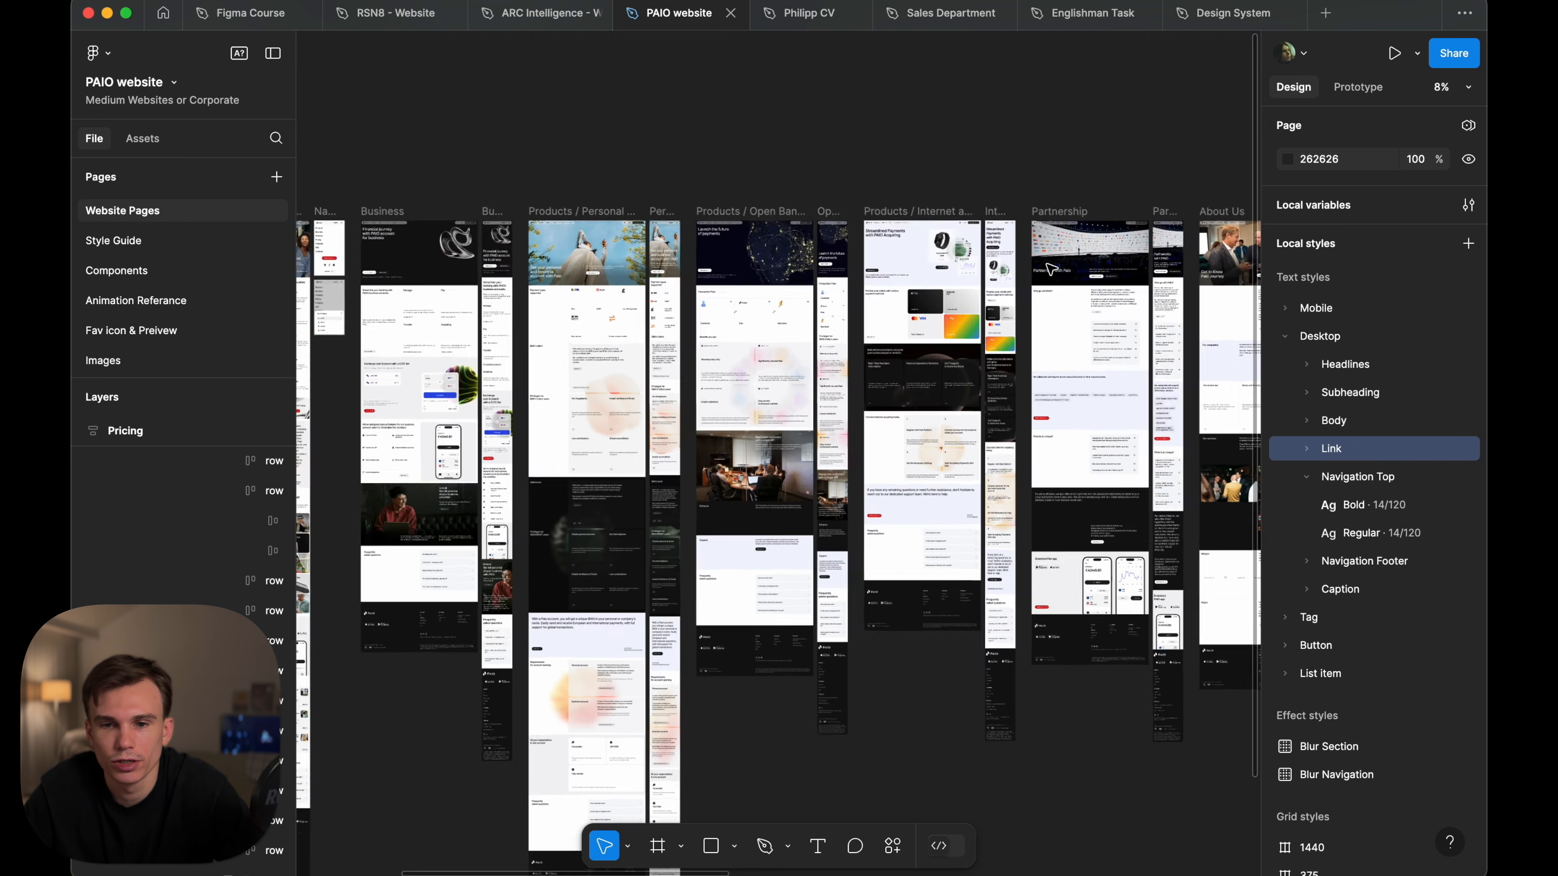
{"action": "scroll", "coordinate": [1050, 268], "scroll_direction": "up", "scroll_amount": 10}
{"action": "scroll", "coordinate": [803, 313], "scroll_direction": "up", "scroll_amount": 3}
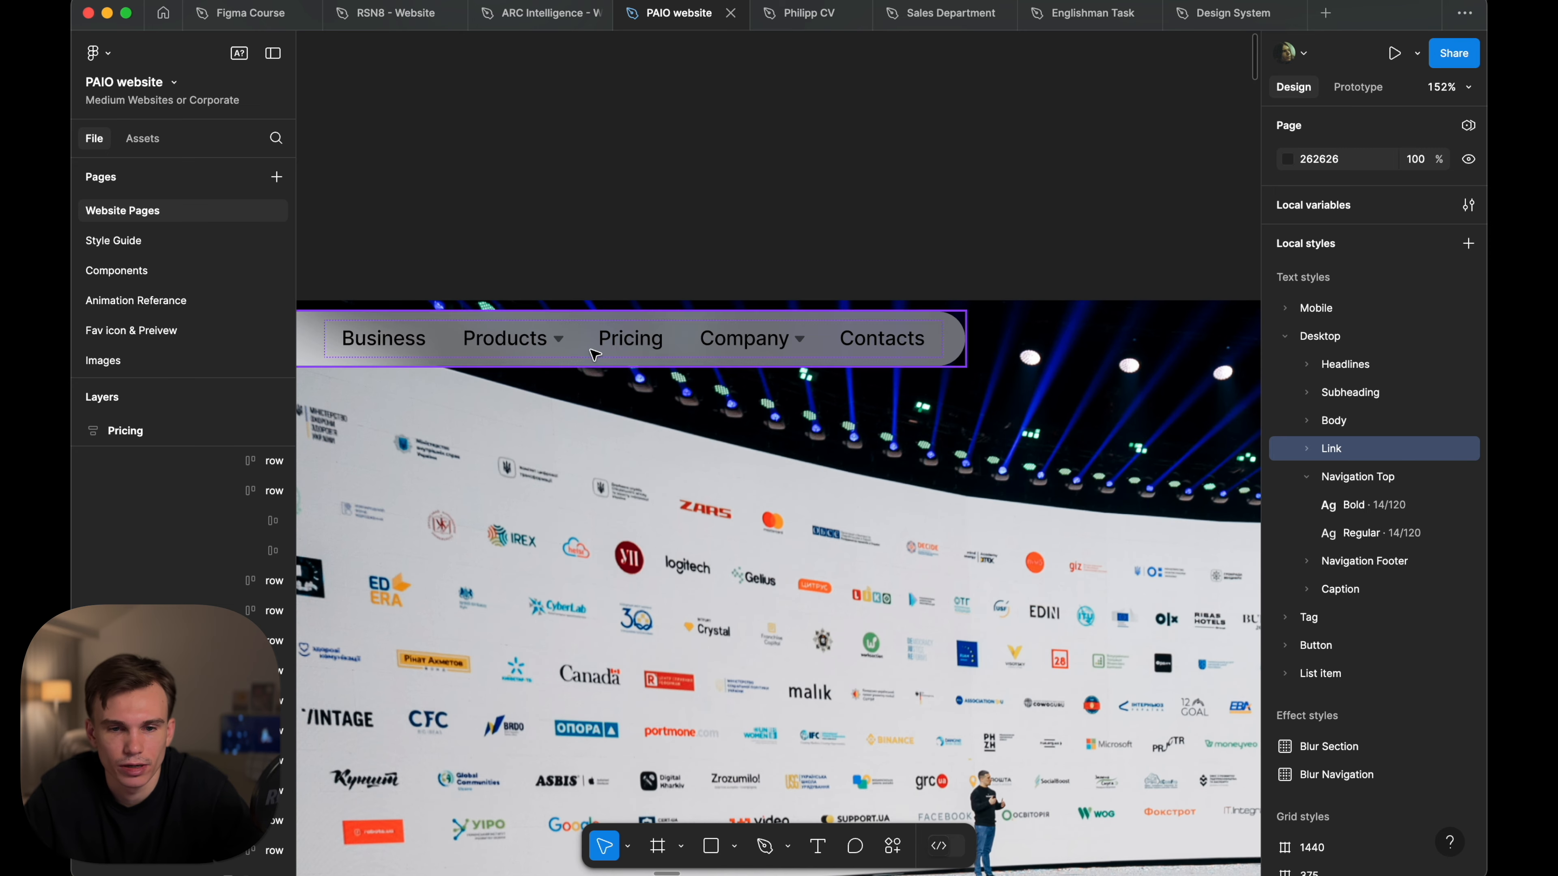
{"action": "left_click", "coordinate": [663, 342], "text": "super"}
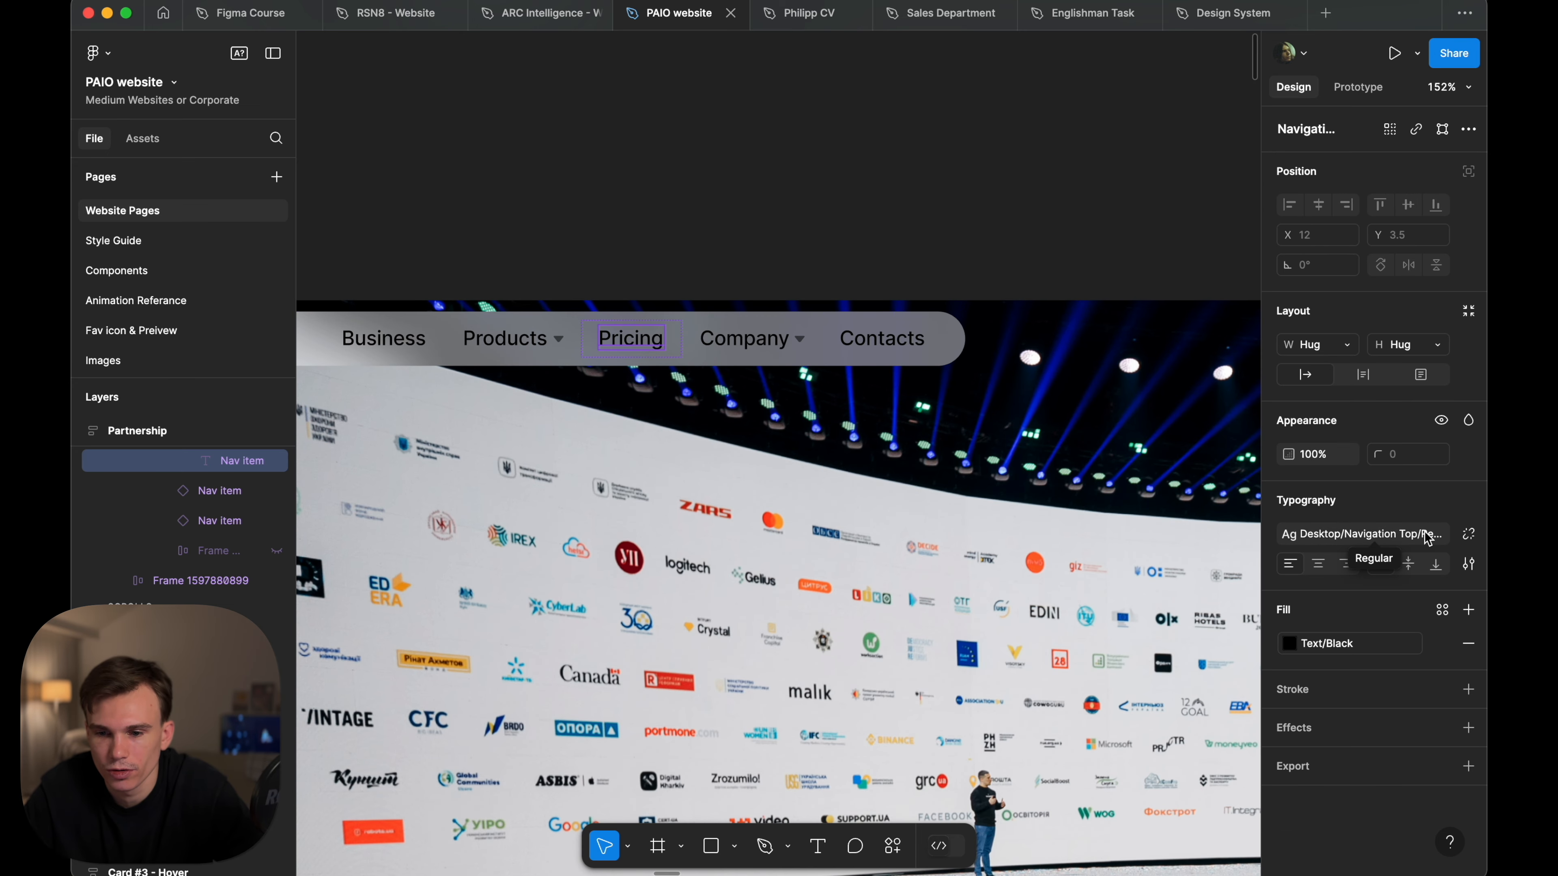
{"action": "left_click", "coordinate": [913, 226]}
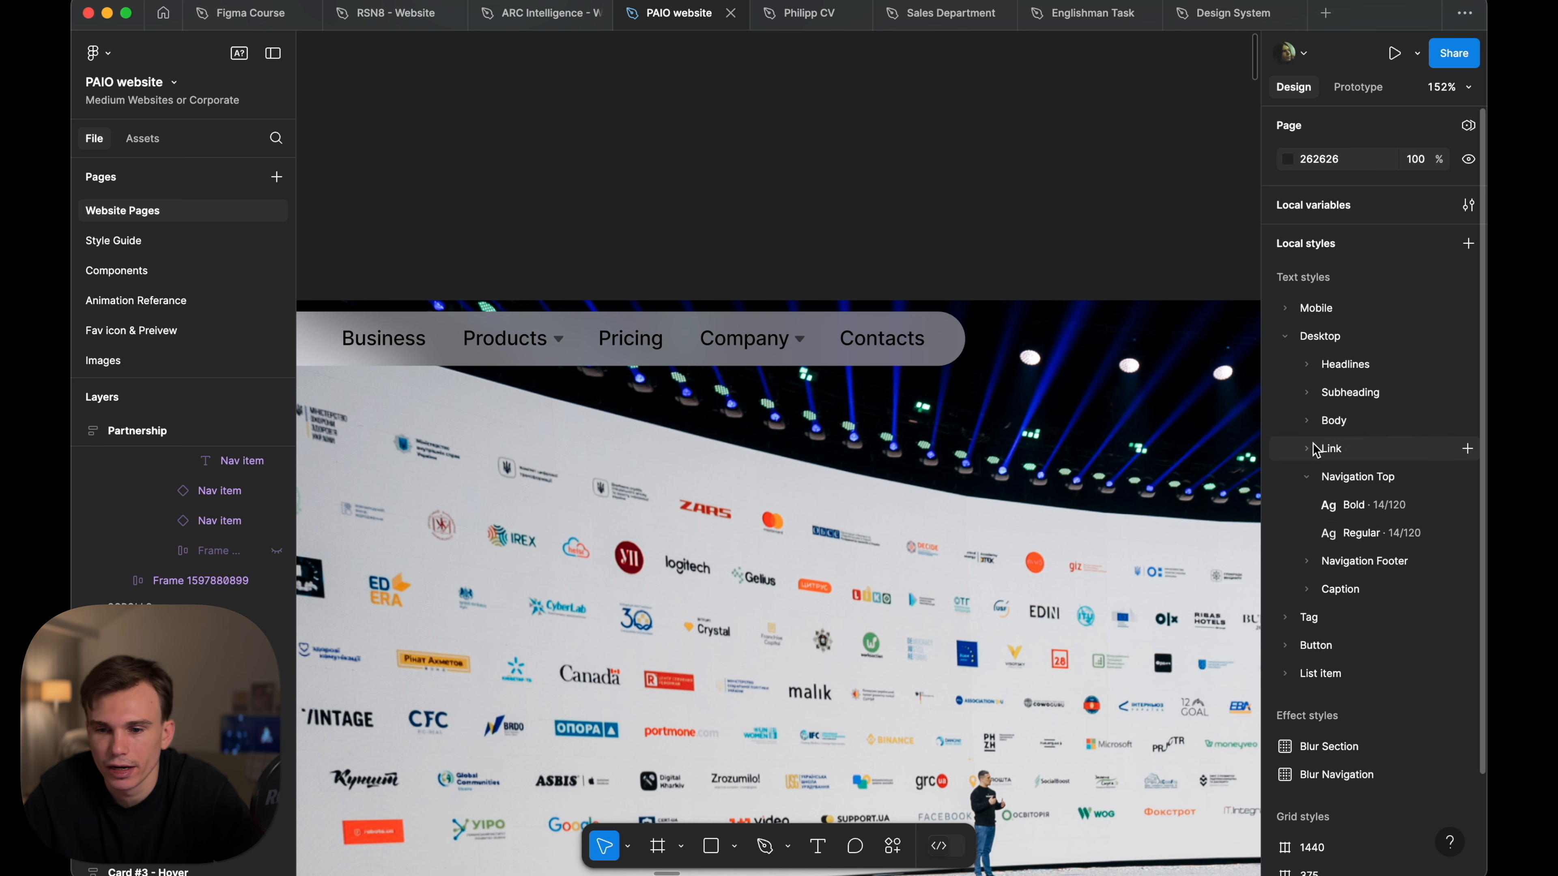
{"action": "left_click", "coordinate": [1308, 475]}
- View the text styles inside the Desktop folder's Navigation Footer subfolder
{"action": "left_click", "coordinate": [1352, 504]}
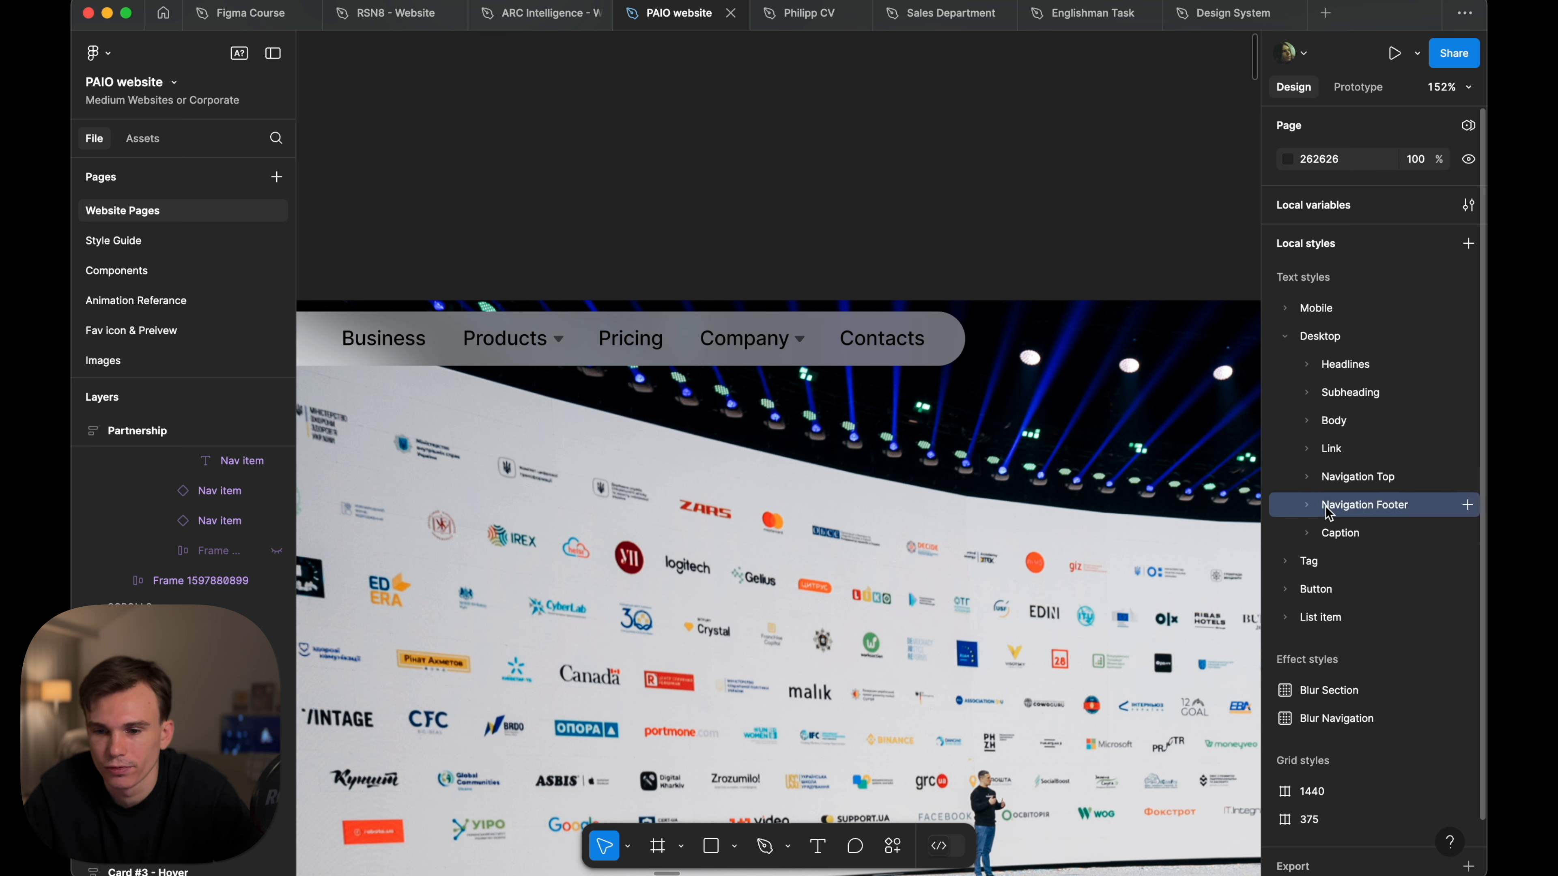
{"action": "left_click", "coordinate": [1307, 506]}
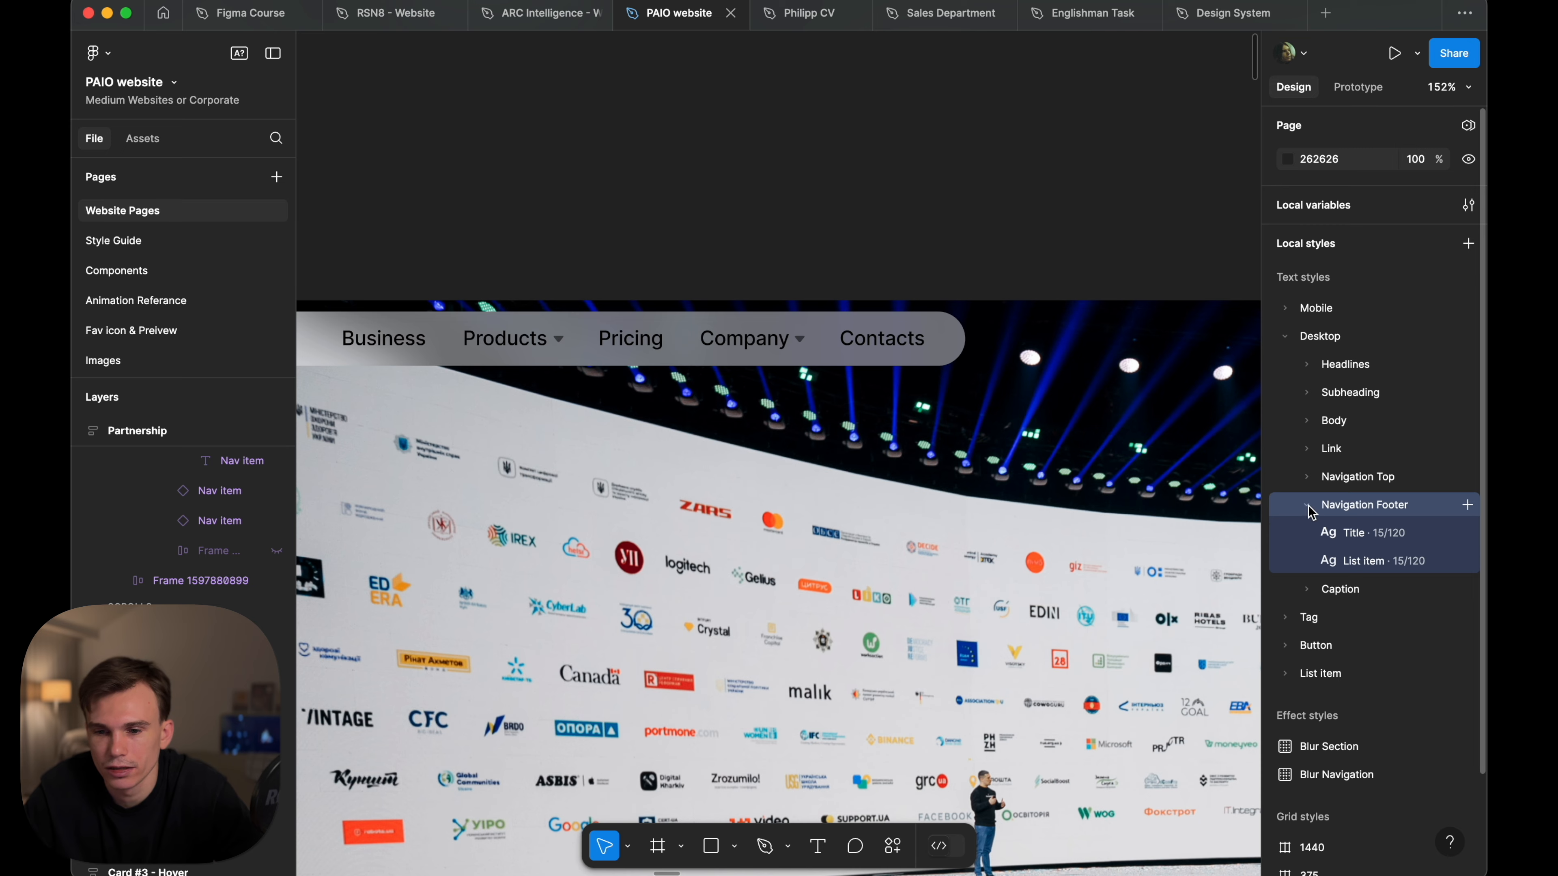
{"action": "left_click", "coordinate": [1307, 504]}
- Inspect the text styles applied to the General heading and the links below it in the Partnership page's footer
{"action": "key", "text": "shift+1"}
{"action": "key", "text": "shift+2"}
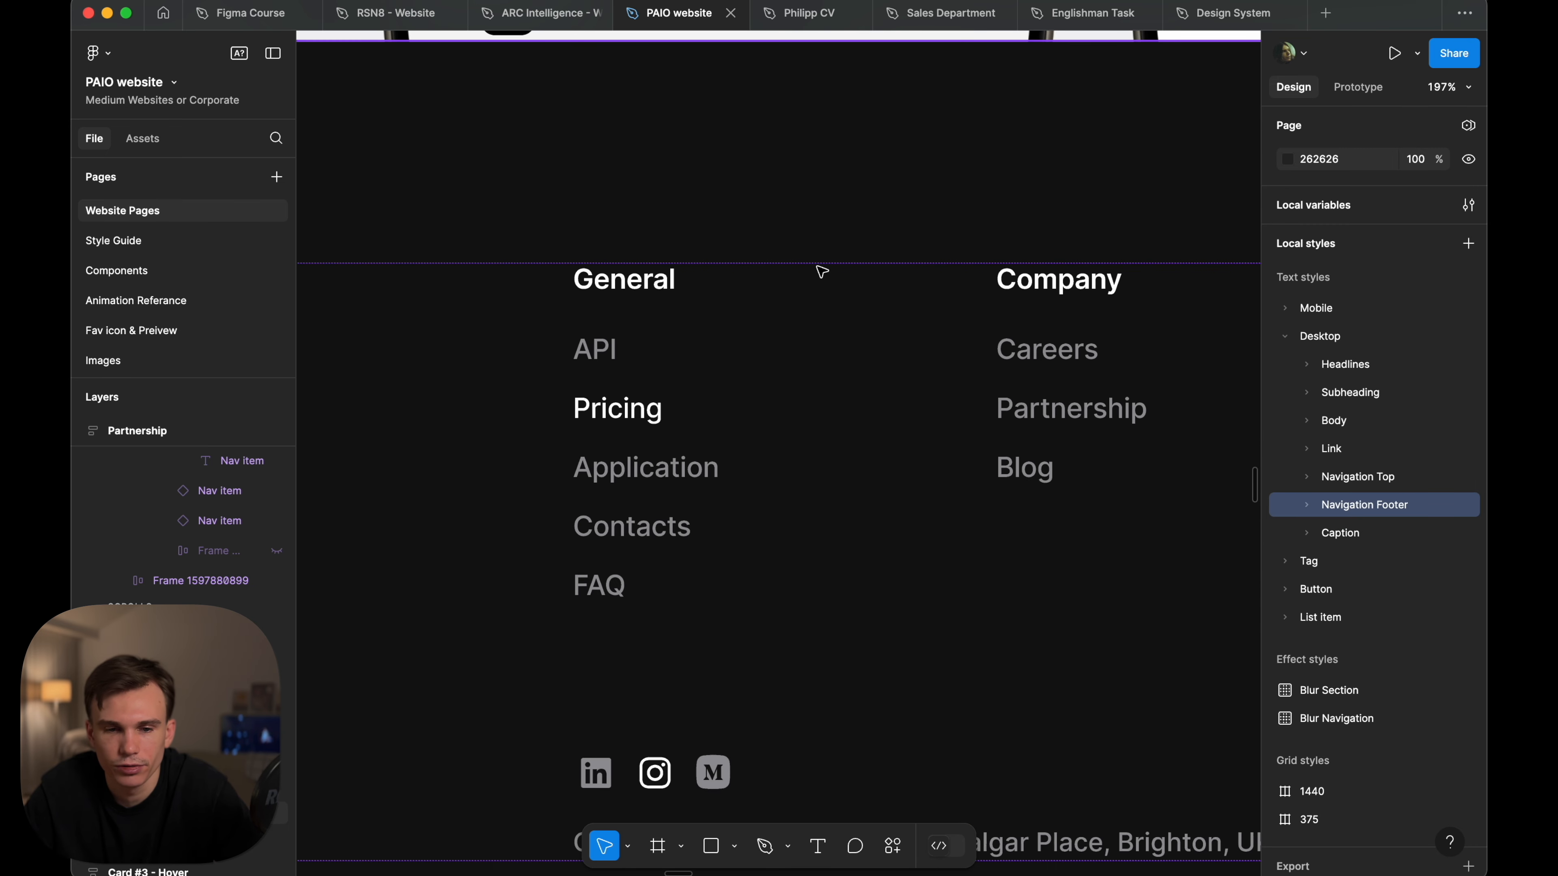
{"action": "left_click", "coordinate": [677, 287]}
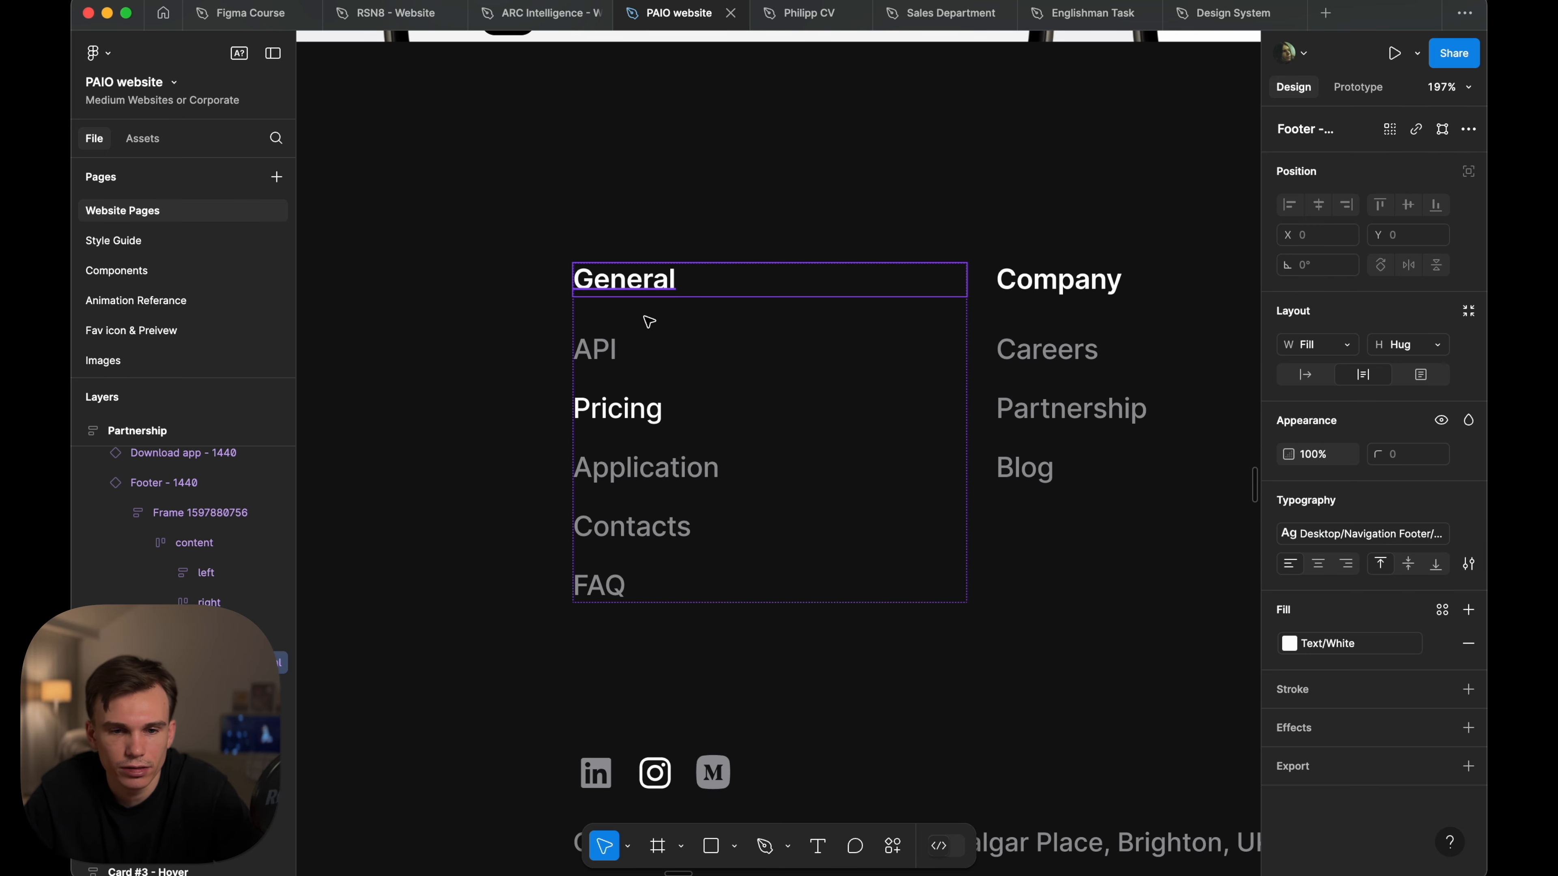
{"action": "left_click", "coordinate": [598, 348]}
{"action": "left_click", "coordinate": [604, 408]}
{"action": "left_click", "coordinate": [601, 463]}
{"action": "left_click", "coordinate": [607, 522]}
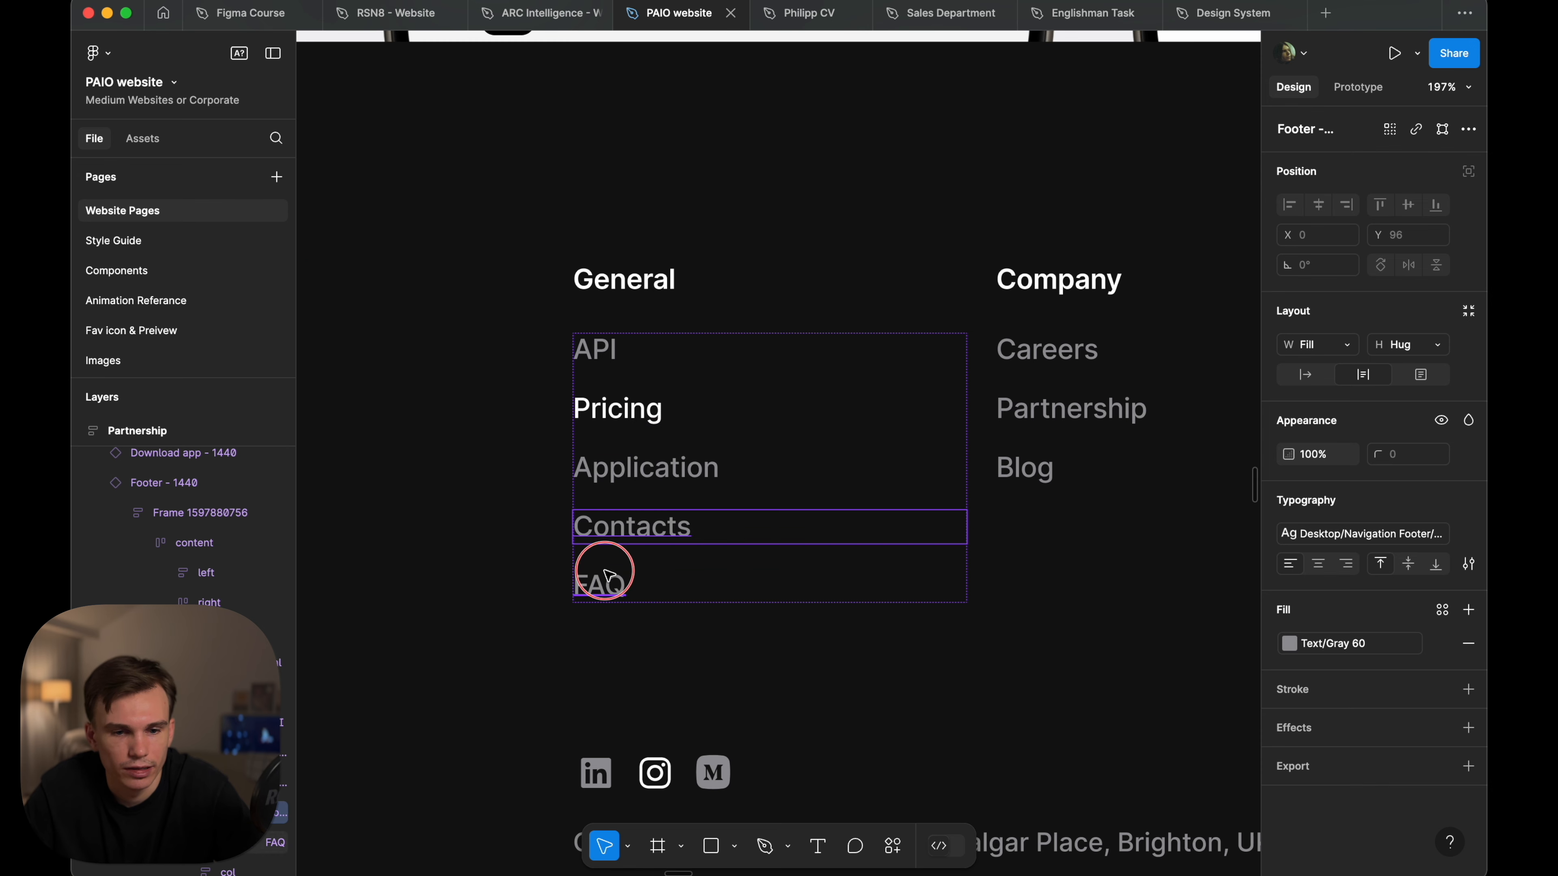
{"action": "left_click", "coordinate": [607, 577]}
{"action": "left_click", "coordinate": [641, 344]}
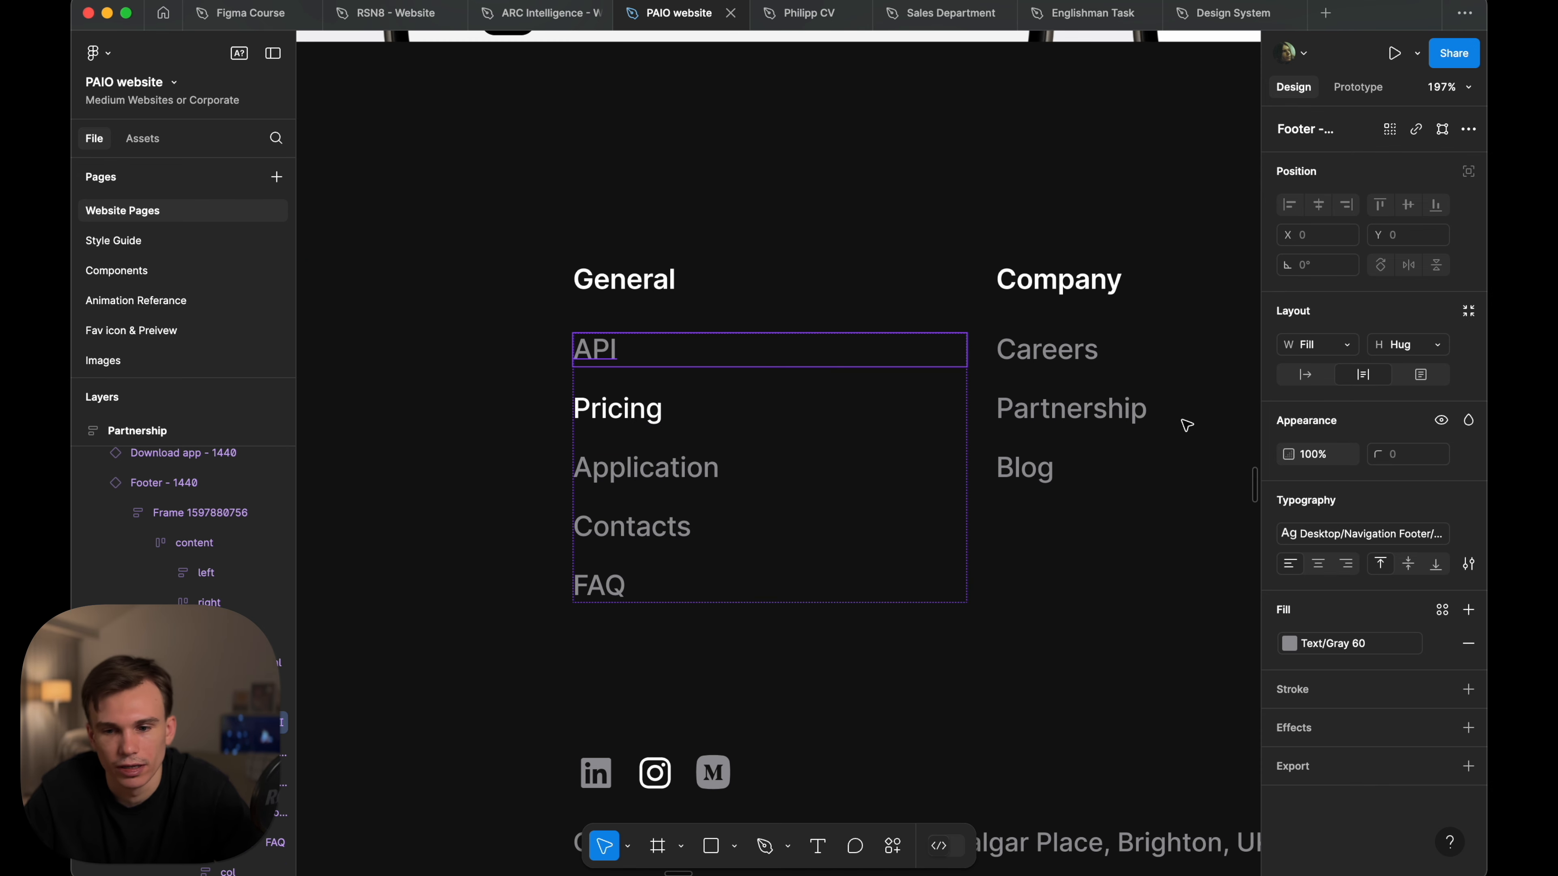
{"action": "scroll", "coordinate": [879, 104], "scroll_direction": "down", "scroll_amount": 10}
{"action": "left_click", "coordinate": [914, 560]}
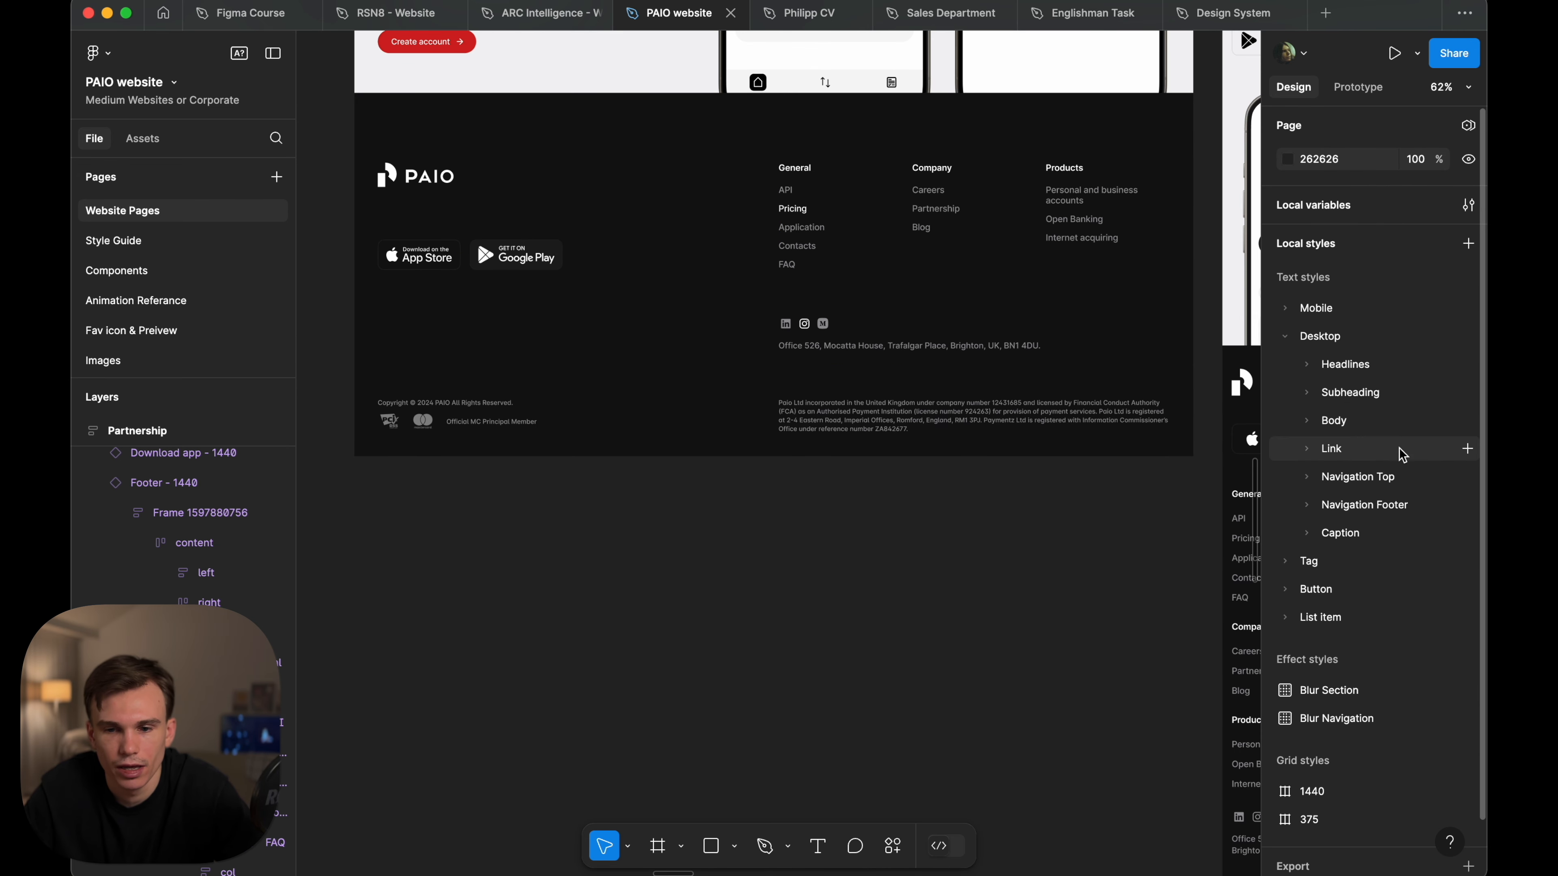
- View the Desktop Caption styles and check which one the legal paragraph at the end of the Partnership footer uses
{"action": "left_click", "coordinate": [1308, 532]}
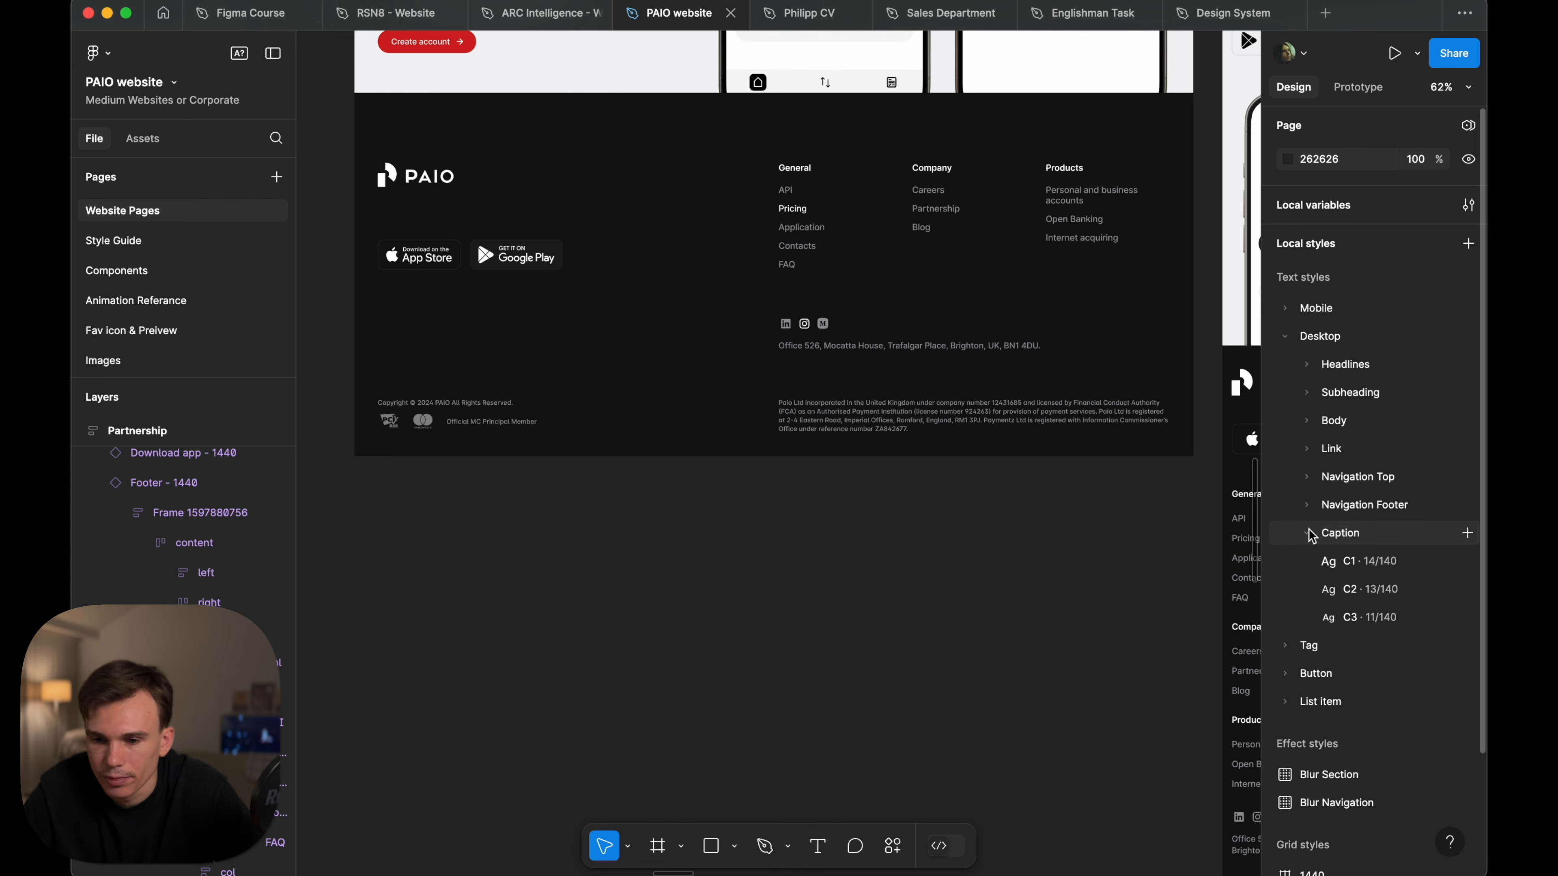
{"action": "left_click", "coordinate": [1309, 532]}
{"action": "left_click", "coordinate": [1309, 533]}
{"action": "left_click", "coordinate": [1006, 415], "text": "super"}
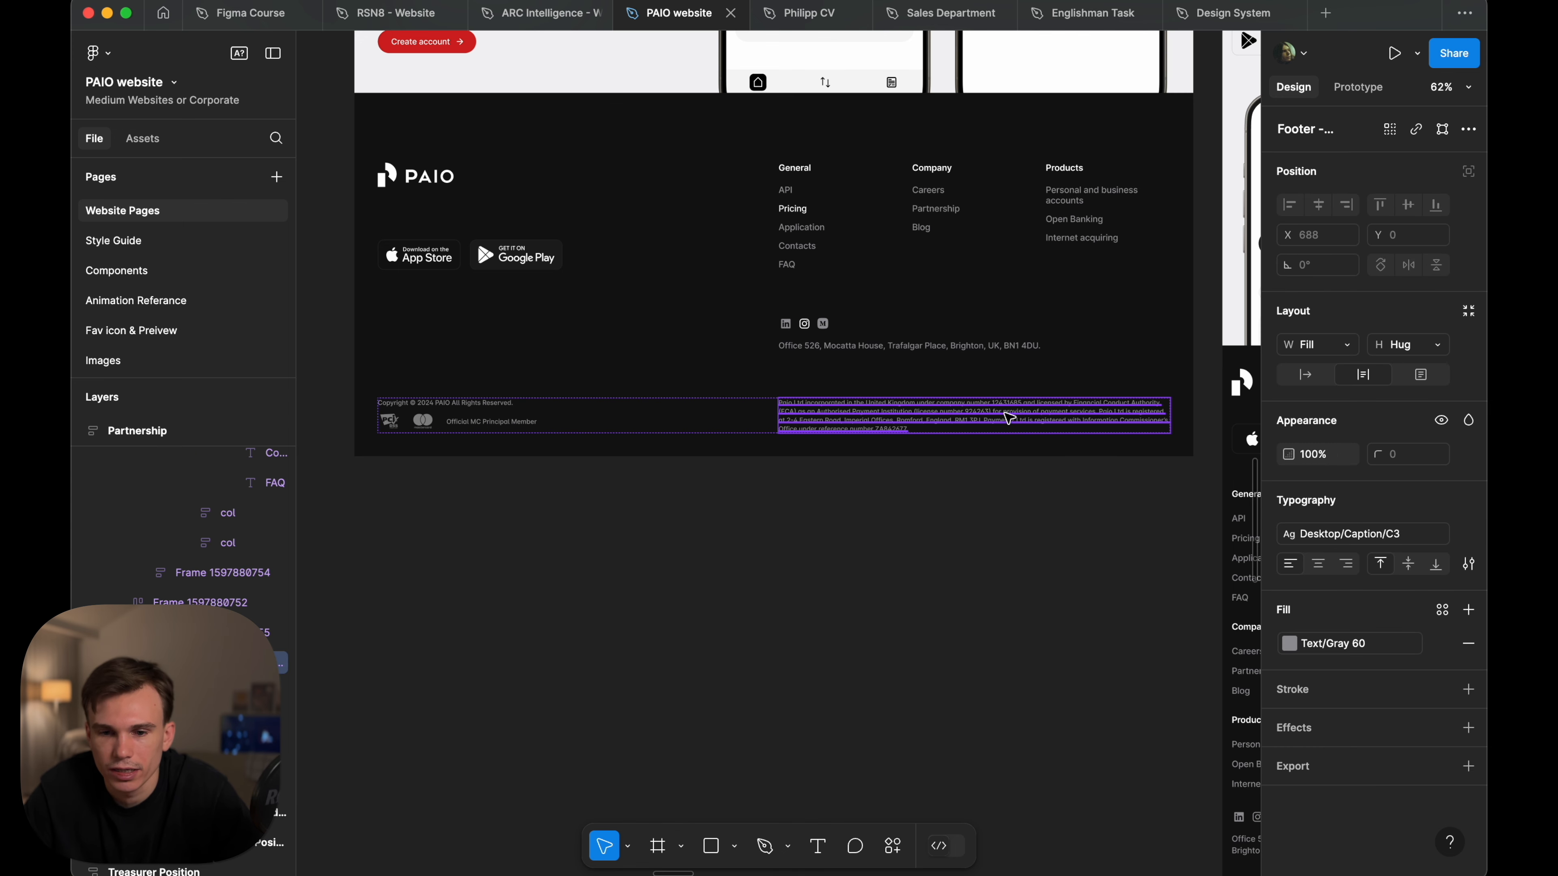
{"action": "left_click", "coordinate": [842, 571]}
{"action": "scroll", "coordinate": [841, 571], "scroll_direction": "down", "scroll_amount": 10}
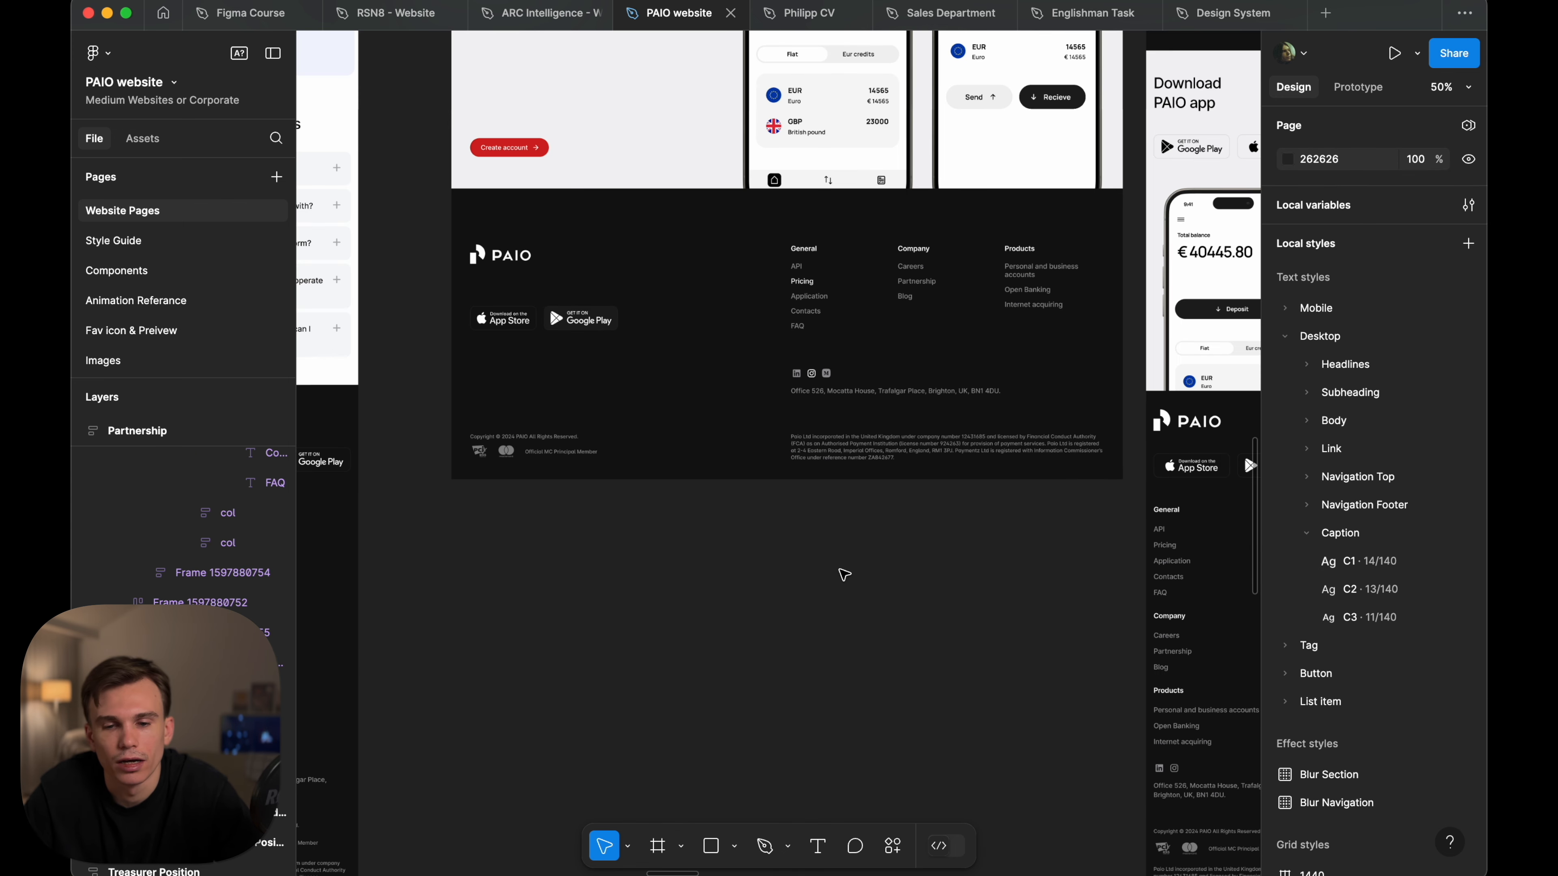
- View the Mobile style subfolders again and inspect the text style of the "For online affiliation" paragraph on the Partnership - 375 page
{"action": "left_click", "coordinate": [1286, 336]}
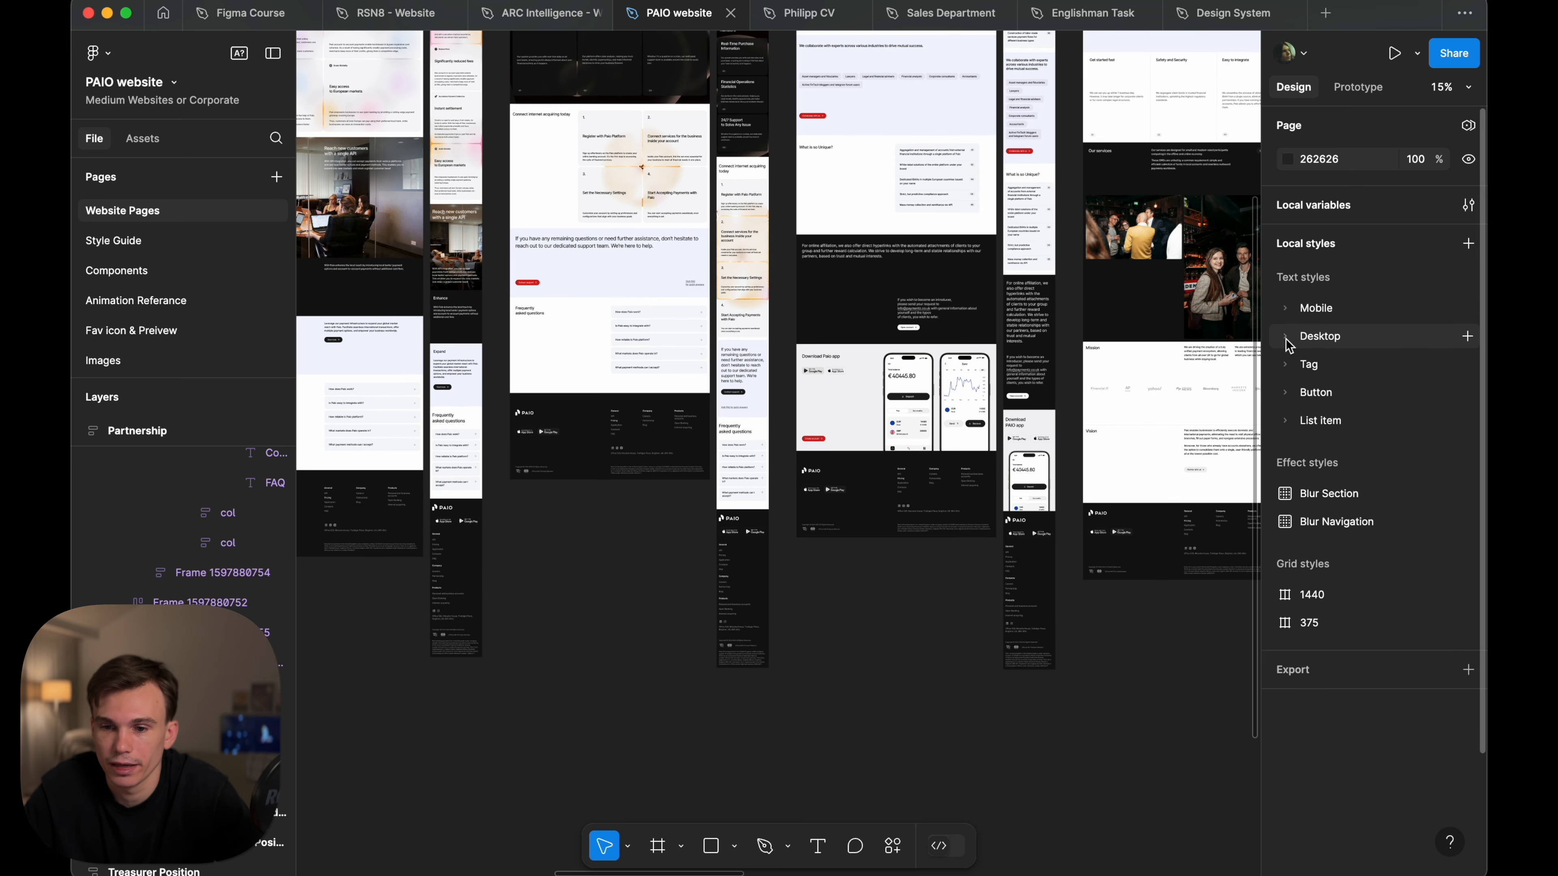
{"action": "left_click", "coordinate": [1286, 308]}
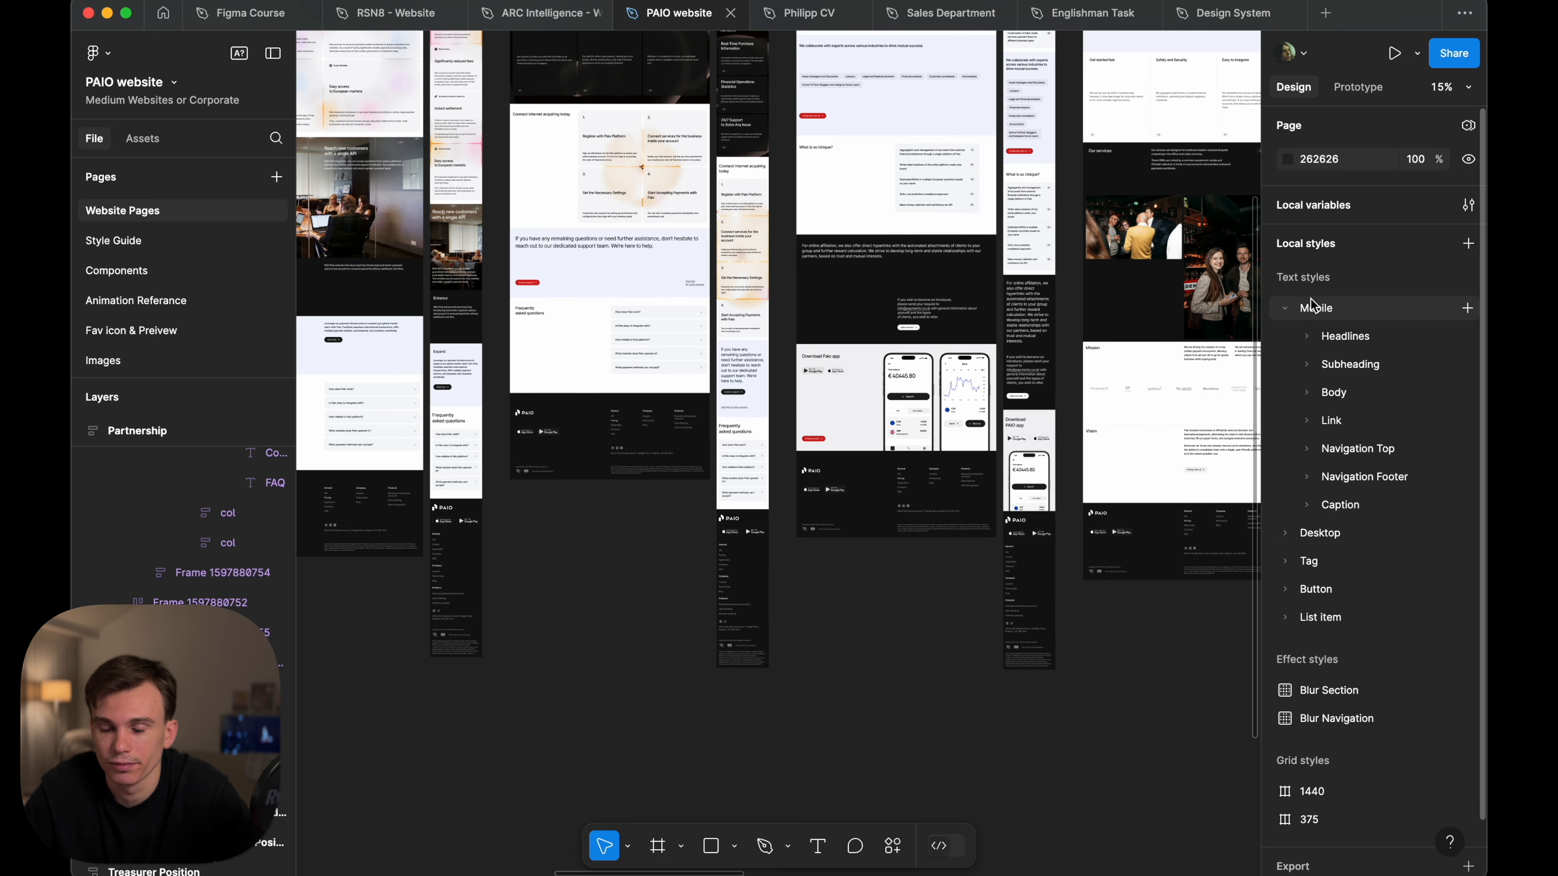
{"action": "left_click", "coordinate": [1286, 308]}
{"action": "scroll", "coordinate": [981, 273], "scroll_direction": "up", "scroll_amount": 10}
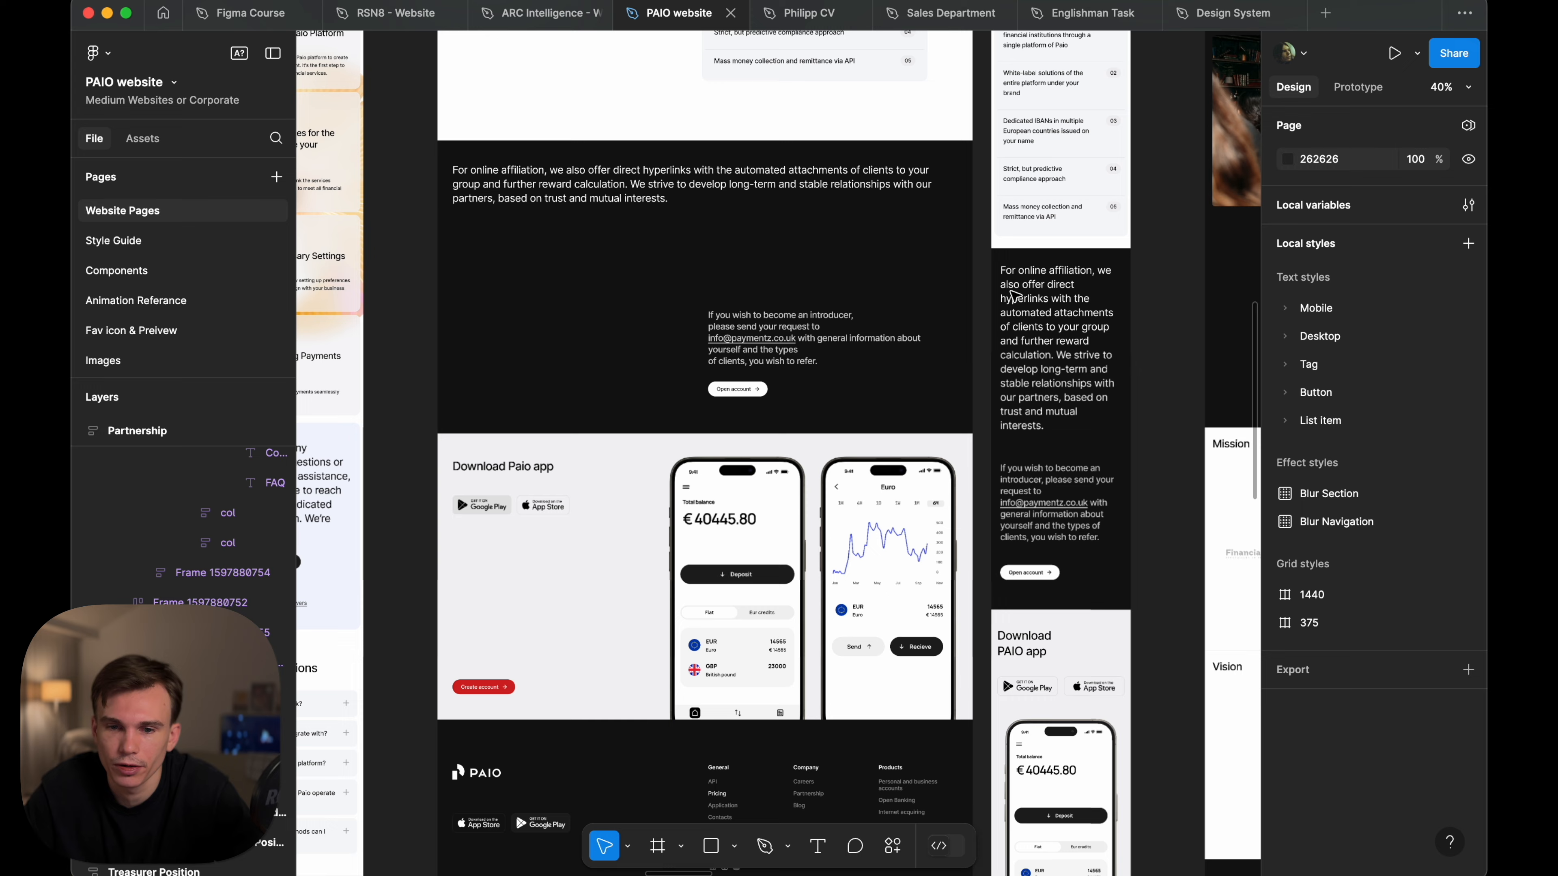
{"action": "left_click", "coordinate": [1192, 329]}
{"action": "scroll", "coordinate": [881, 199], "scroll_direction": "right", "scroll_amount": 3}
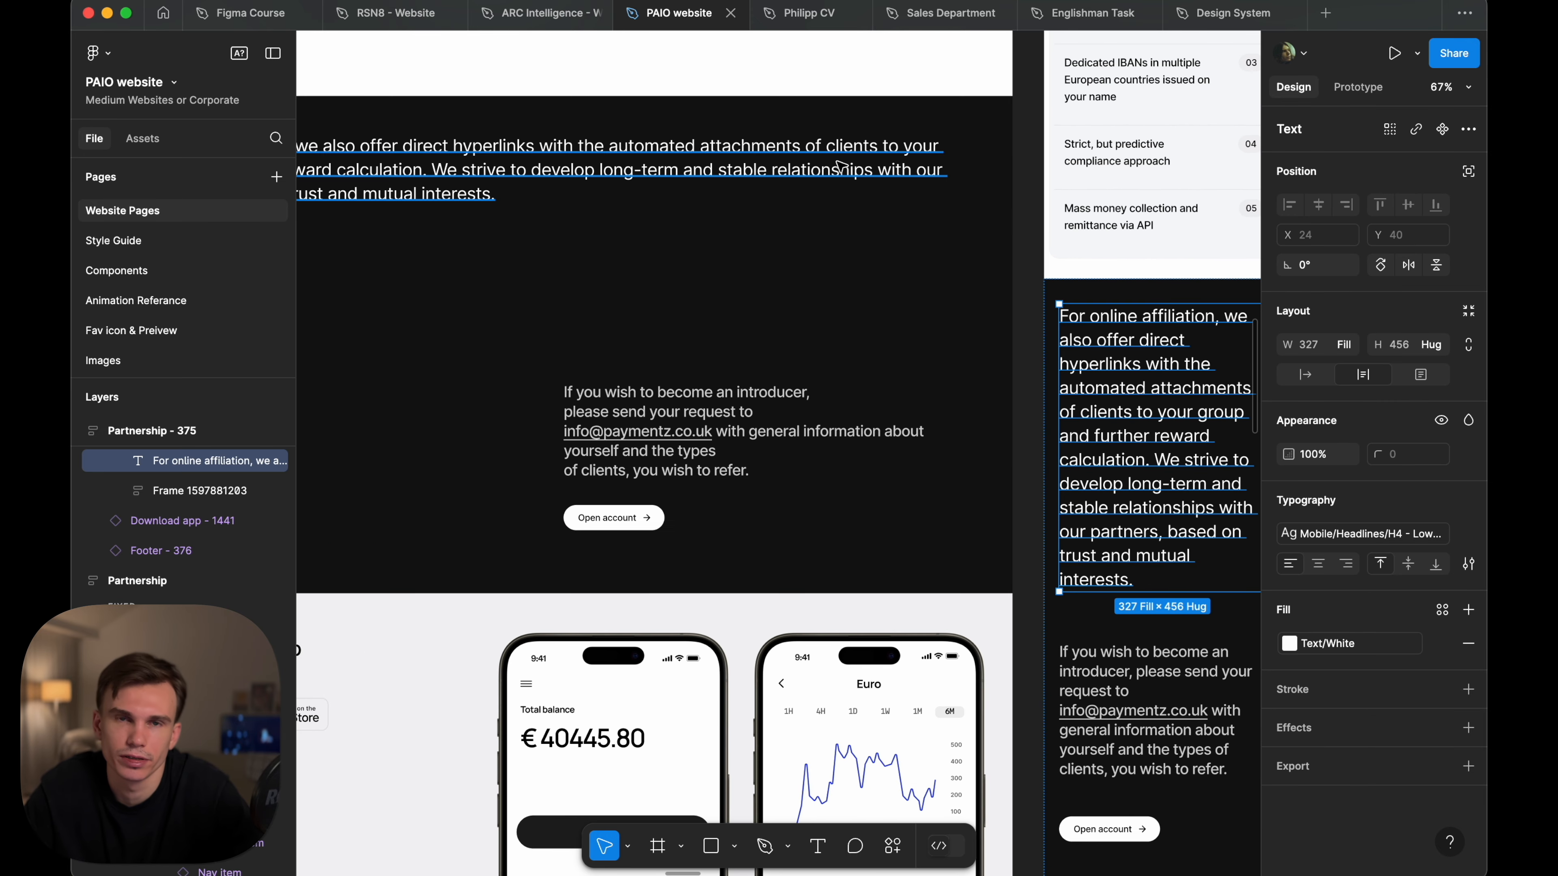
- Compare the text style of the "For online affiliation" paragraph on the Partnership page and the Partnership - 375 page
{"action": "left_click", "coordinate": [869, 186]}
{"action": "scroll", "coordinate": [969, 336], "scroll_direction": "right", "scroll_amount": 5}
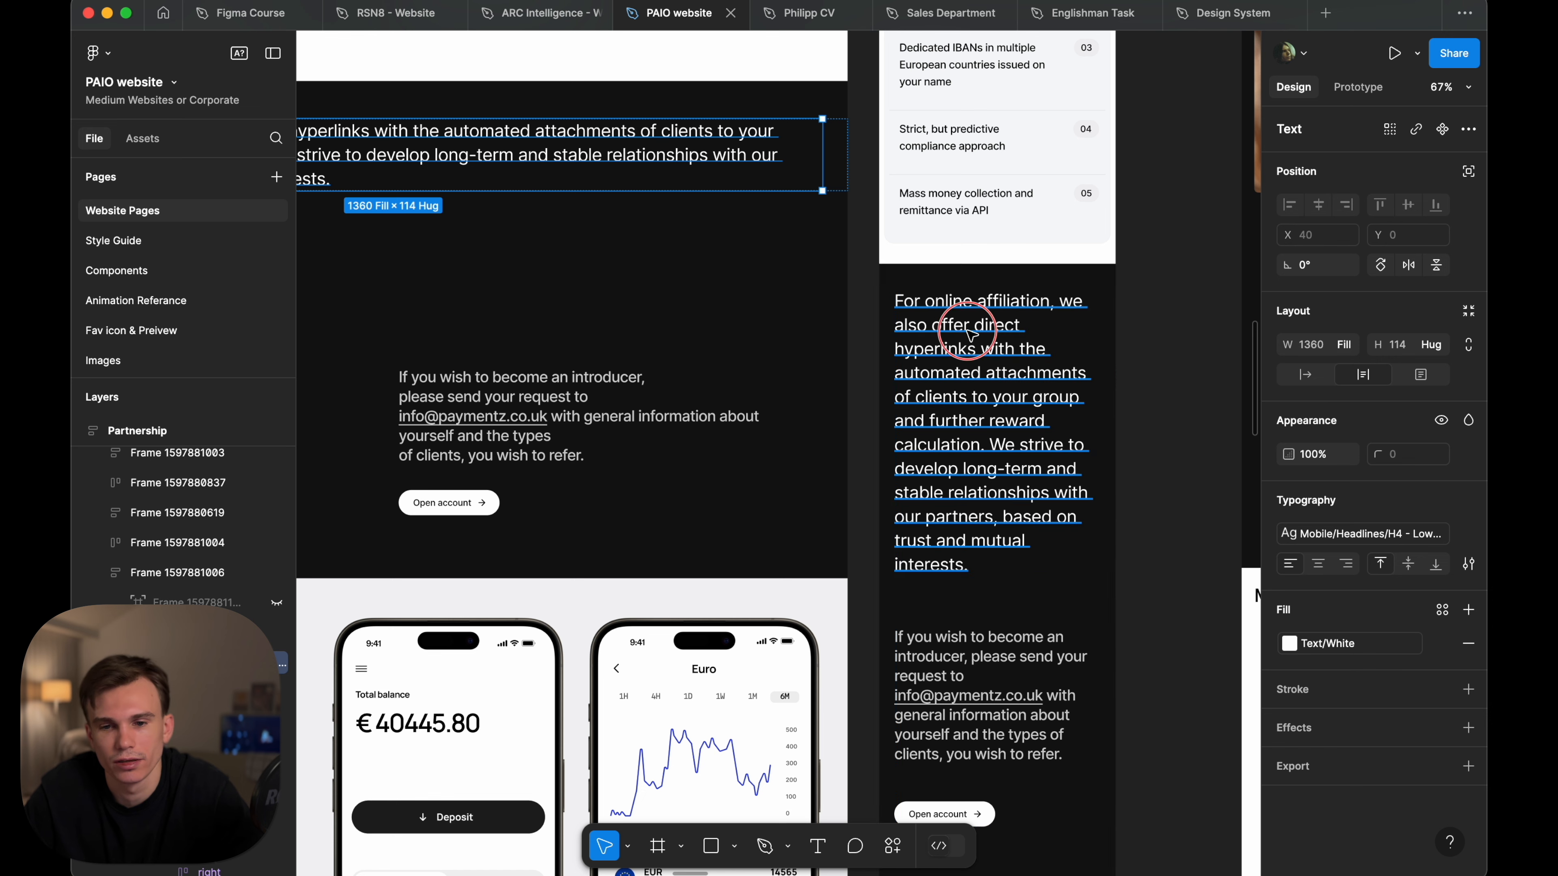
{"action": "left_click", "coordinate": [974, 338]}
{"action": "left_click", "coordinate": [1200, 558]}
{"action": "scroll", "coordinate": [1178, 497], "scroll_direction": "down", "scroll_amount": 5}
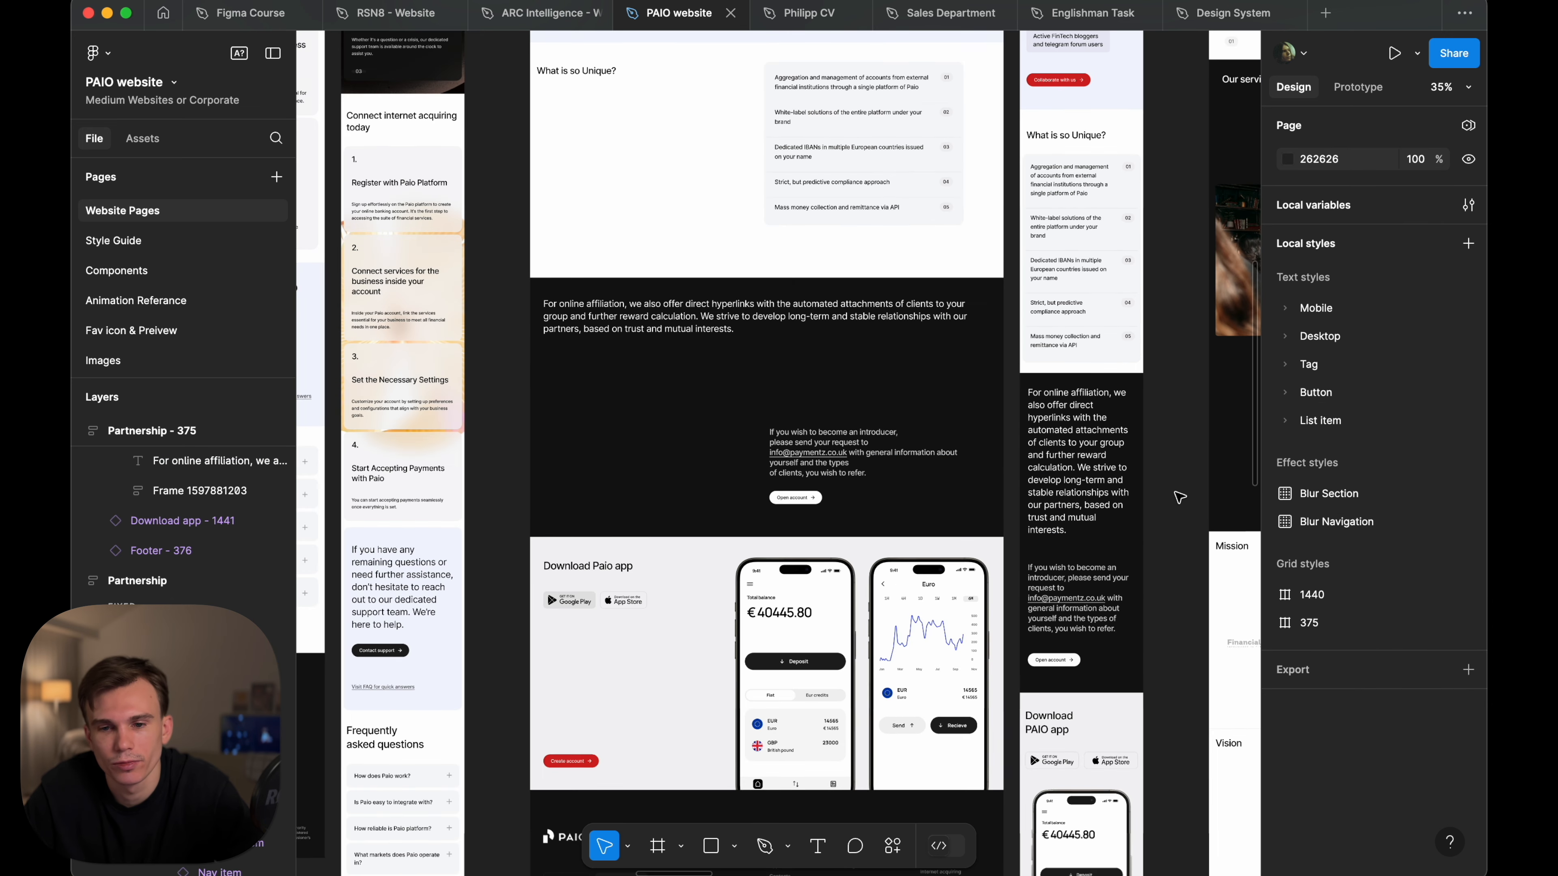
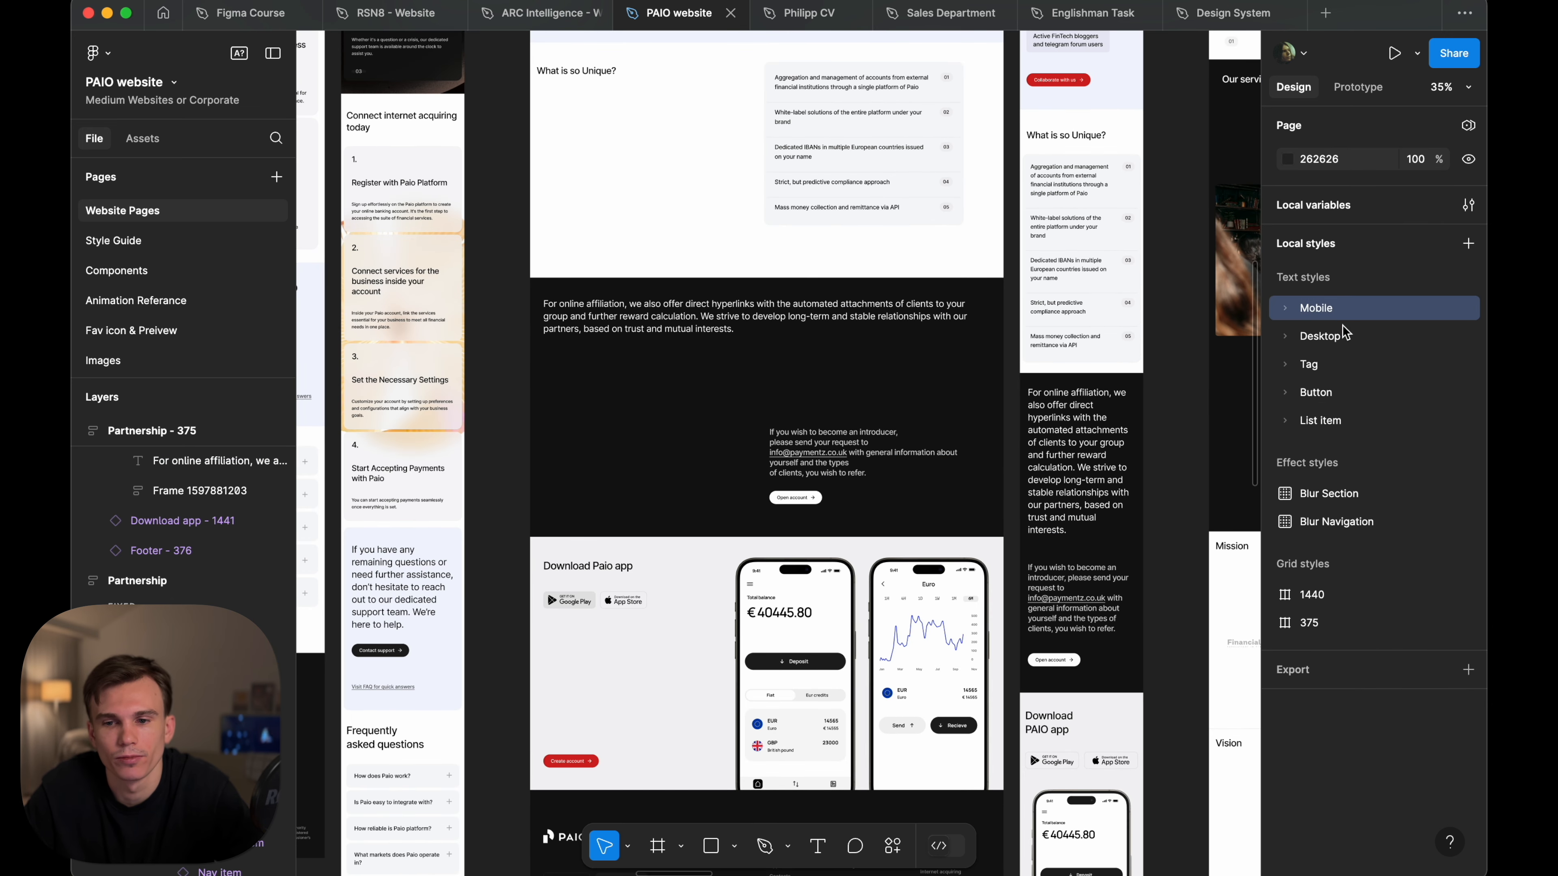
- Look over the Tag, Button and List item text style folders of the PAIO website file
{"action": "left_click", "coordinate": [1350, 361]}
{"action": "left_click", "coordinate": [1351, 389]}
{"action": "left_click", "coordinate": [1351, 412]}
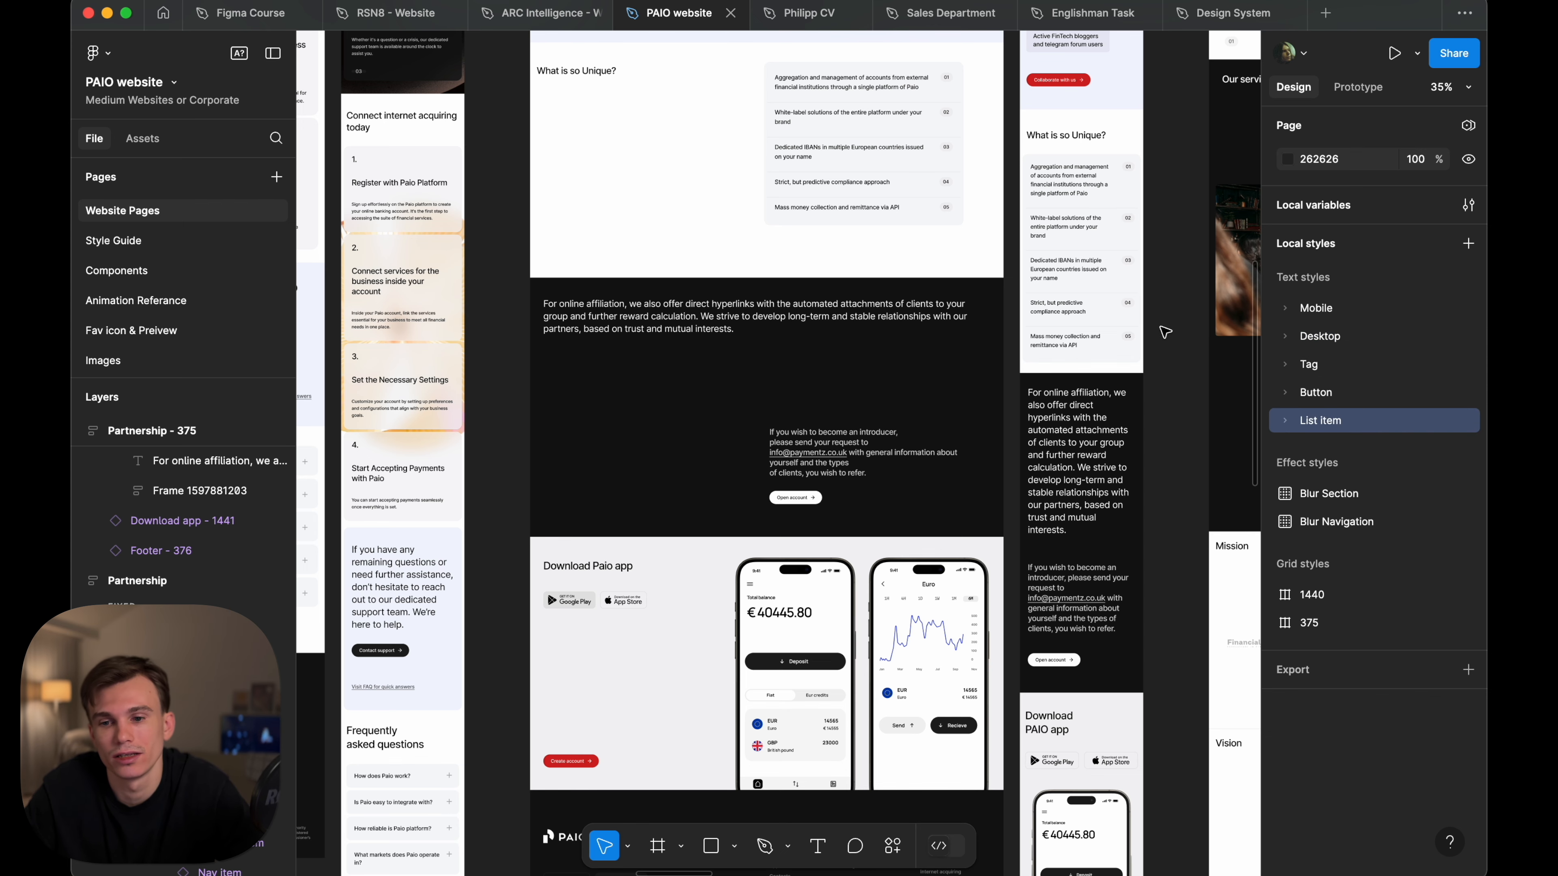
{"action": "scroll", "coordinate": [1164, 332], "scroll_direction": "down", "scroll_amount": 5}
{"action": "scroll", "coordinate": [1163, 331], "scroll_direction": "up", "scroll_amount": 5}
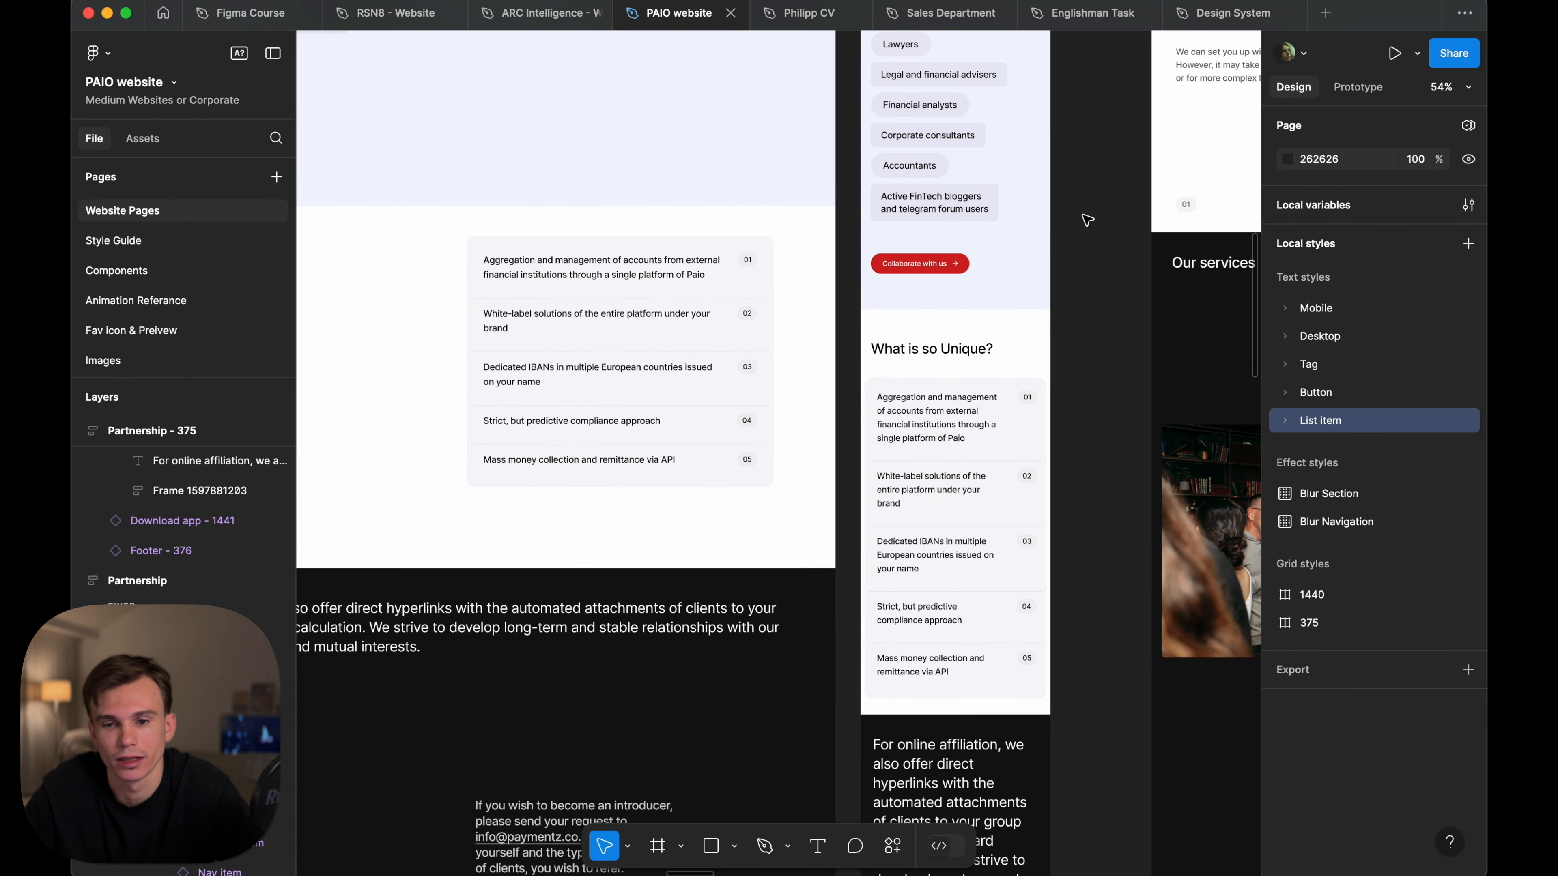
- View the Button text styles and check which one the "Collaborate with us" button on Partnership - 375 uses
{"action": "left_click", "coordinate": [1285, 392]}
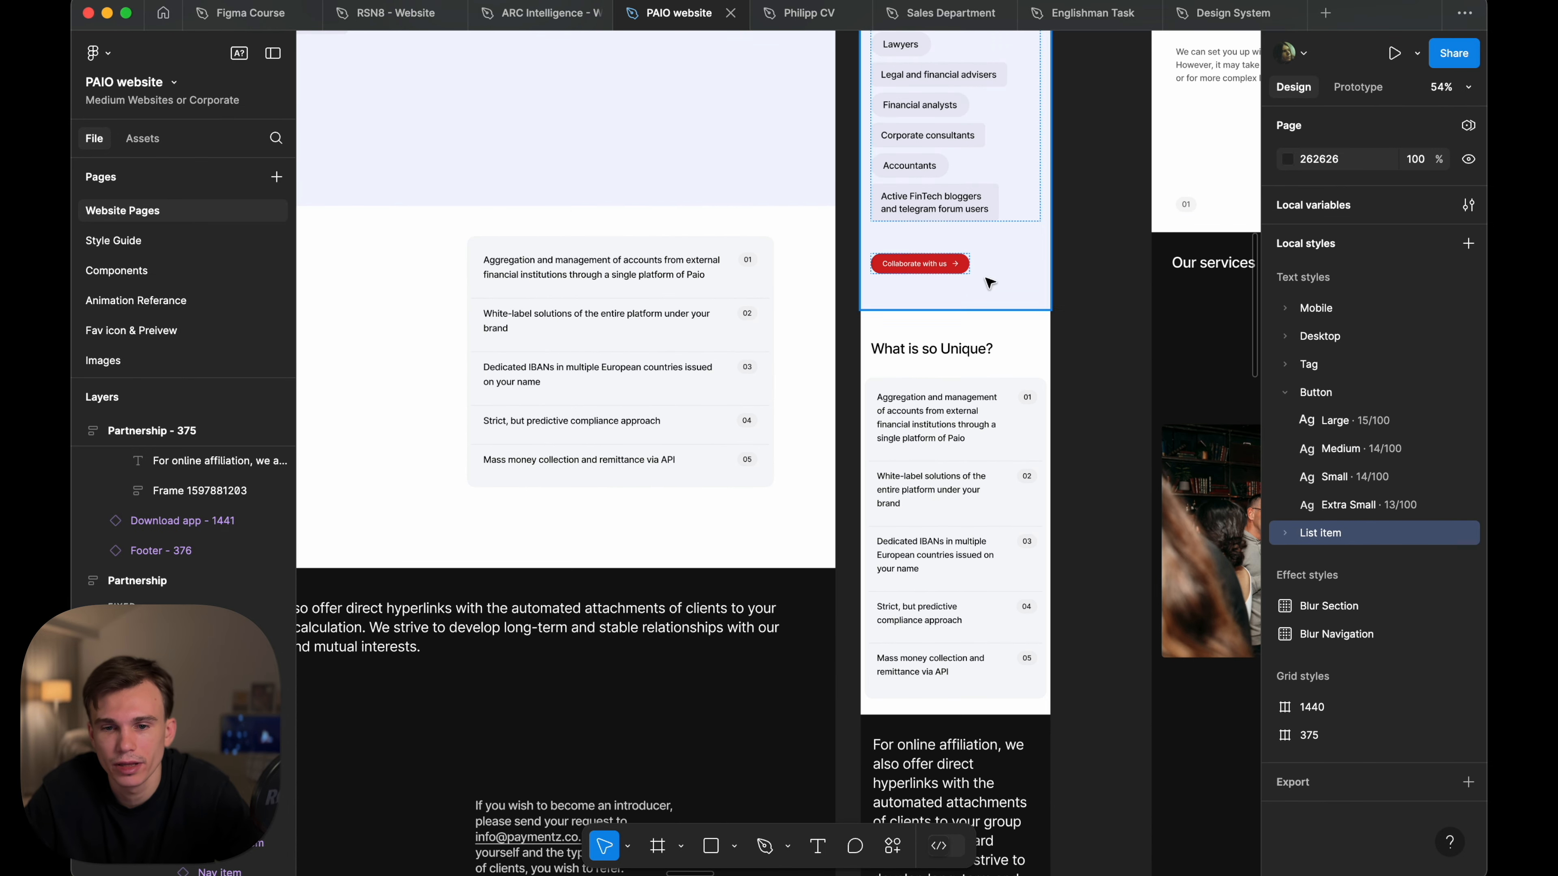
{"action": "scroll", "coordinate": [985, 276], "scroll_direction": "up", "scroll_amount": 4}
{"action": "left_click", "coordinate": [834, 269]}
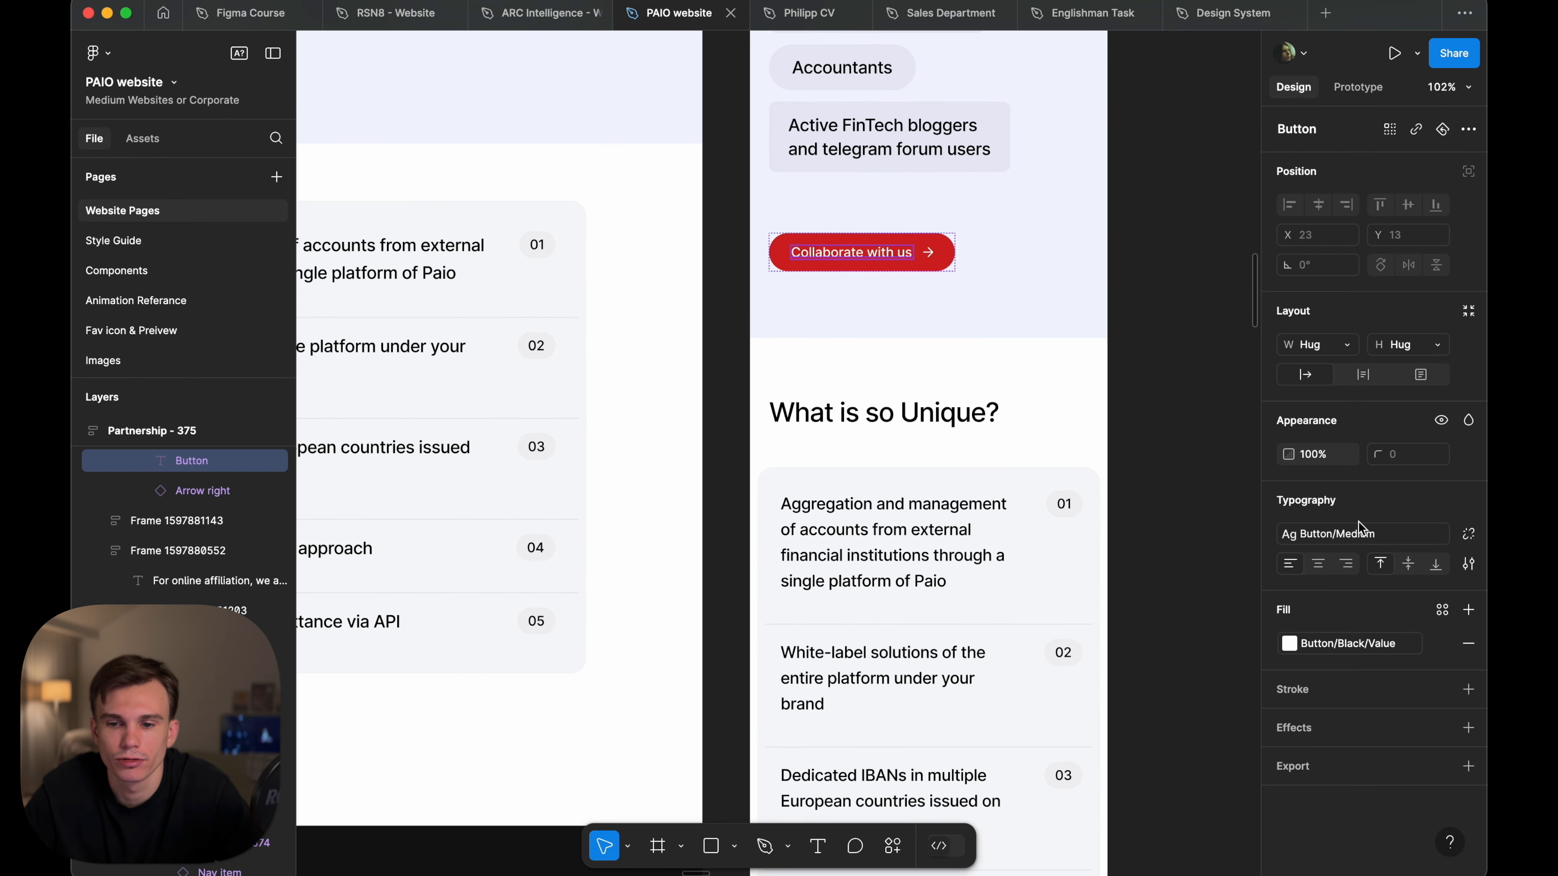
{"action": "left_click", "coordinate": [1153, 337]}
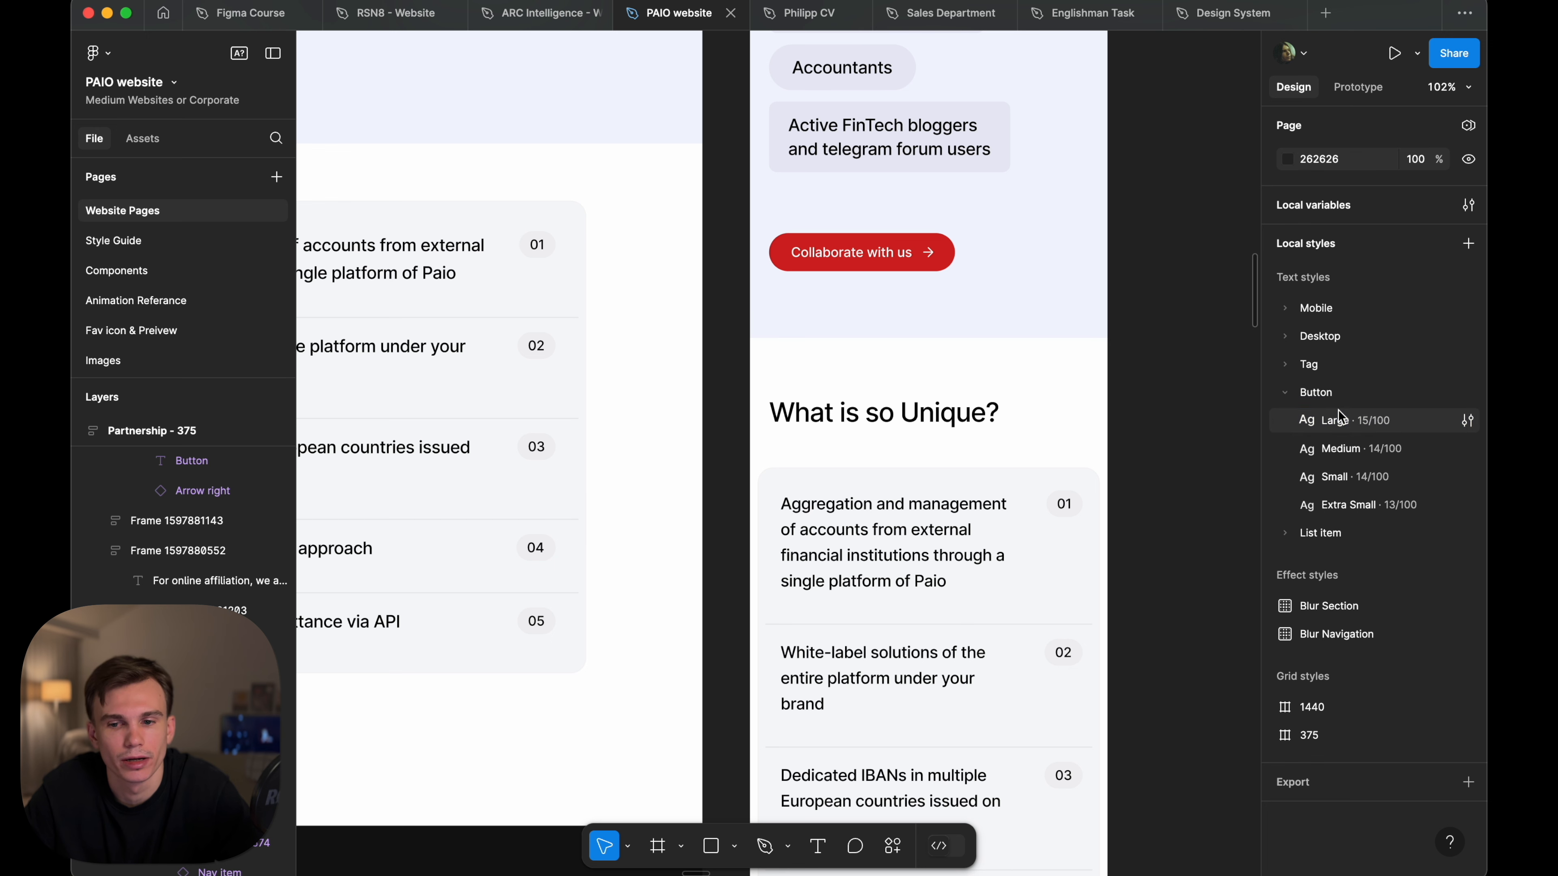
{"action": "left_click", "coordinate": [1354, 477]}
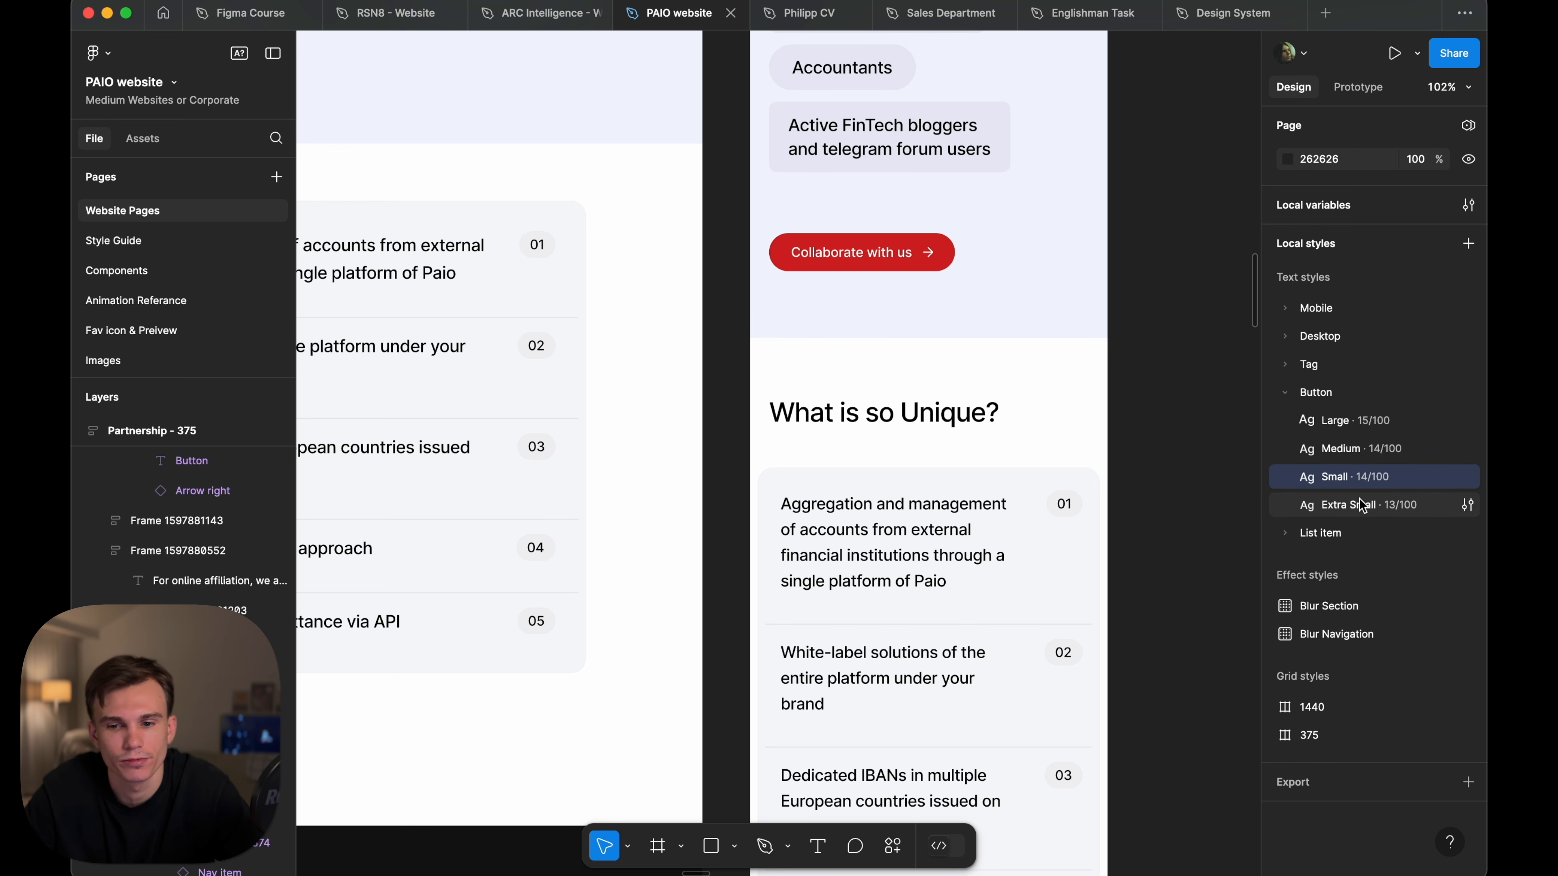
{"action": "left_click", "coordinate": [1379, 499]}
{"action": "left_click", "coordinate": [1286, 392]}
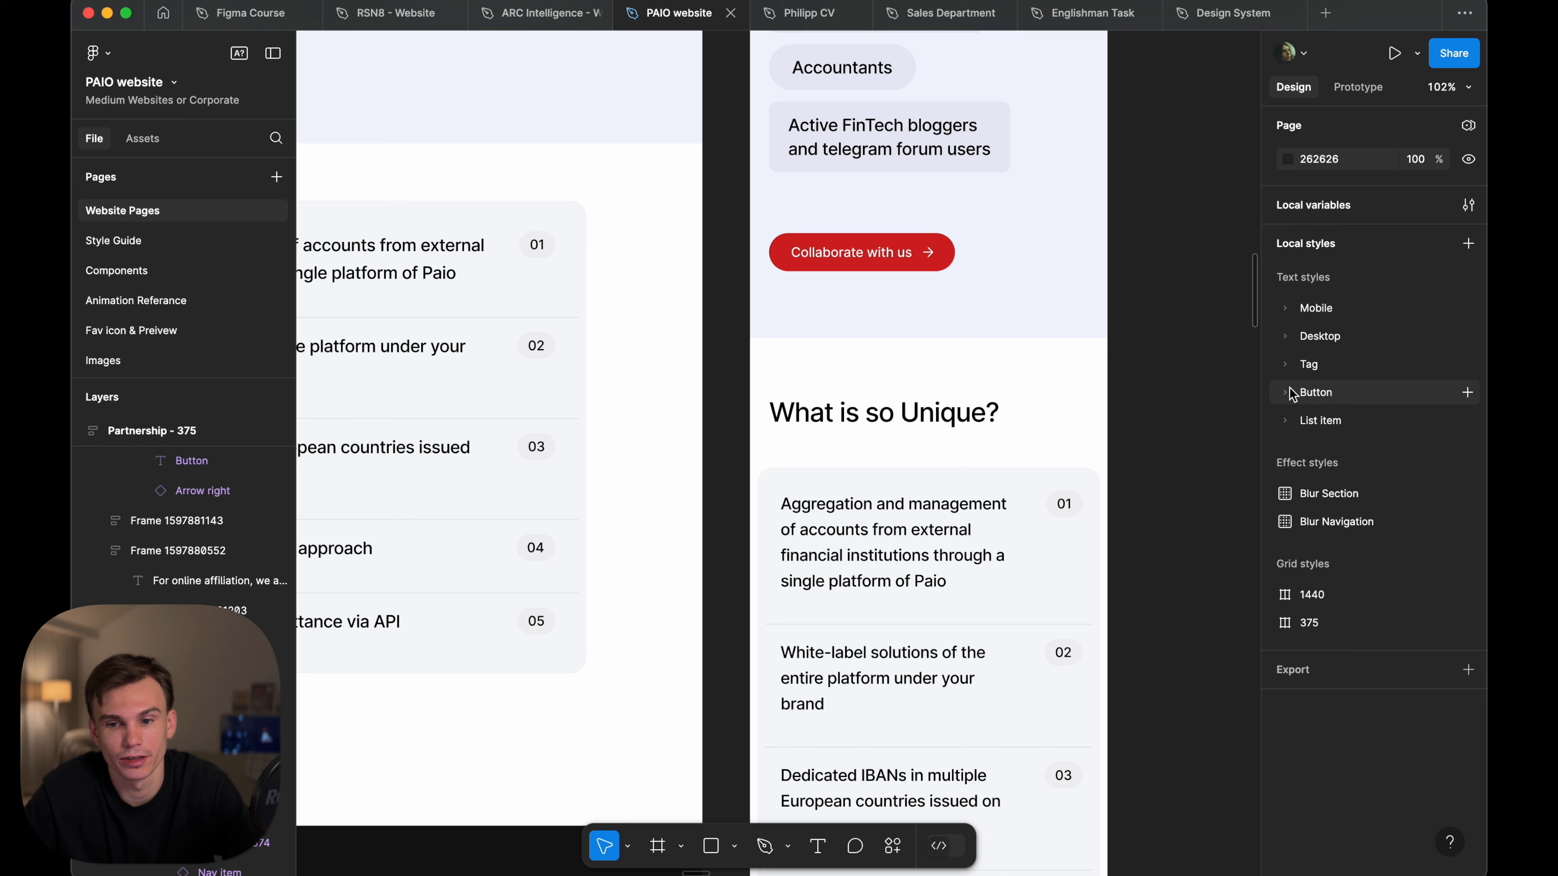
- View the List item and Tag text style folders and the first entry of the "What is so Unique?" list
{"action": "left_click", "coordinate": [1287, 421]}
{"action": "left_click", "coordinate": [1288, 422]}
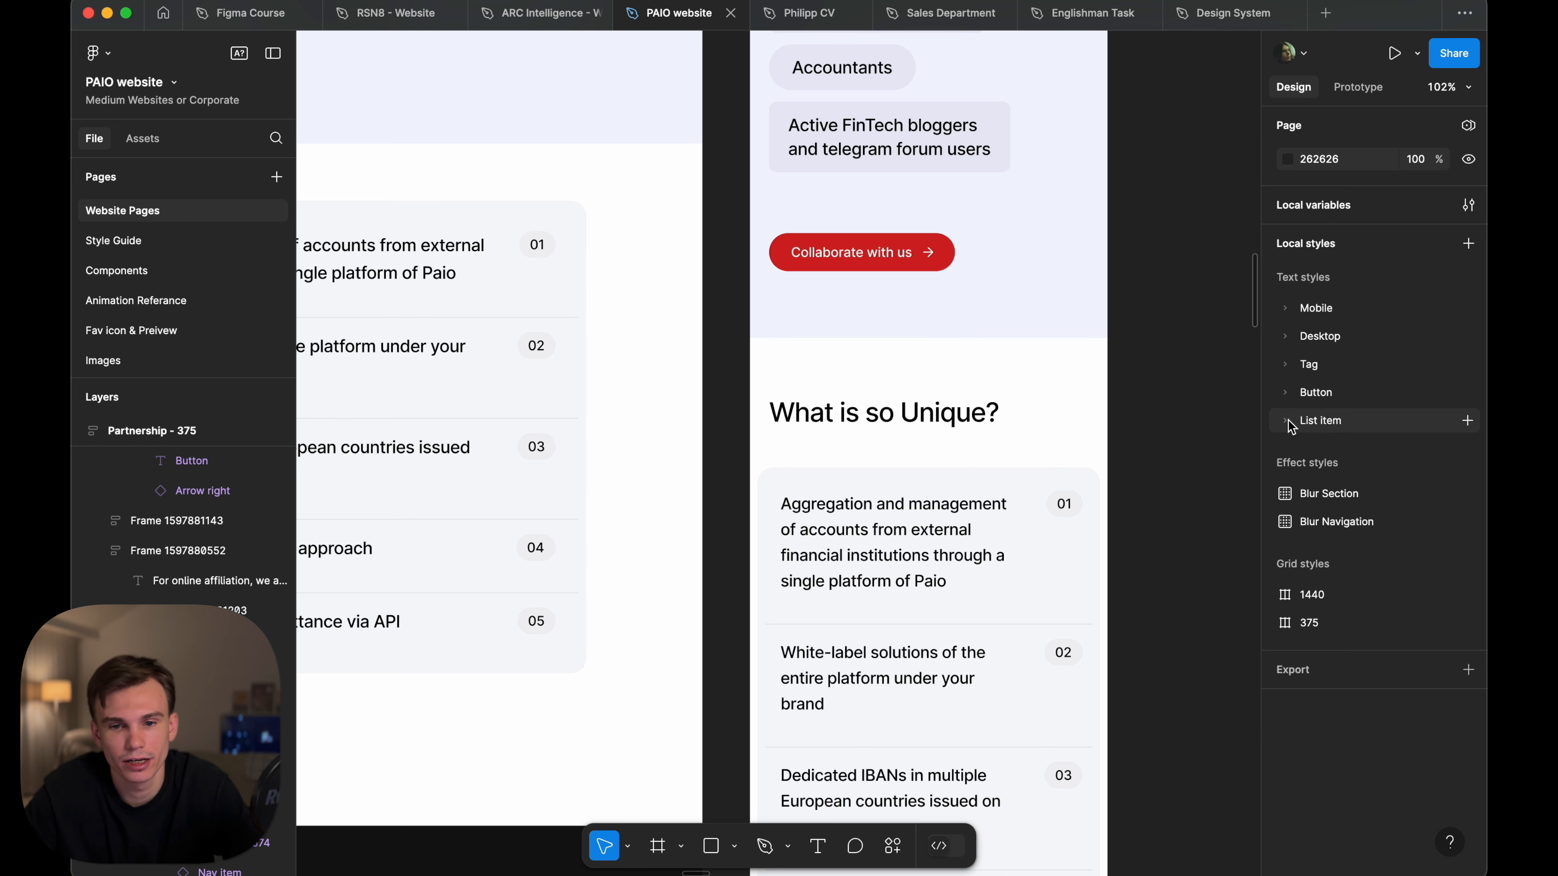
{"action": "left_click", "coordinate": [1288, 365]}
{"action": "left_click", "coordinate": [1288, 365]}
{"action": "scroll", "coordinate": [1123, 334], "scroll_direction": "down", "scroll_amount": 3}
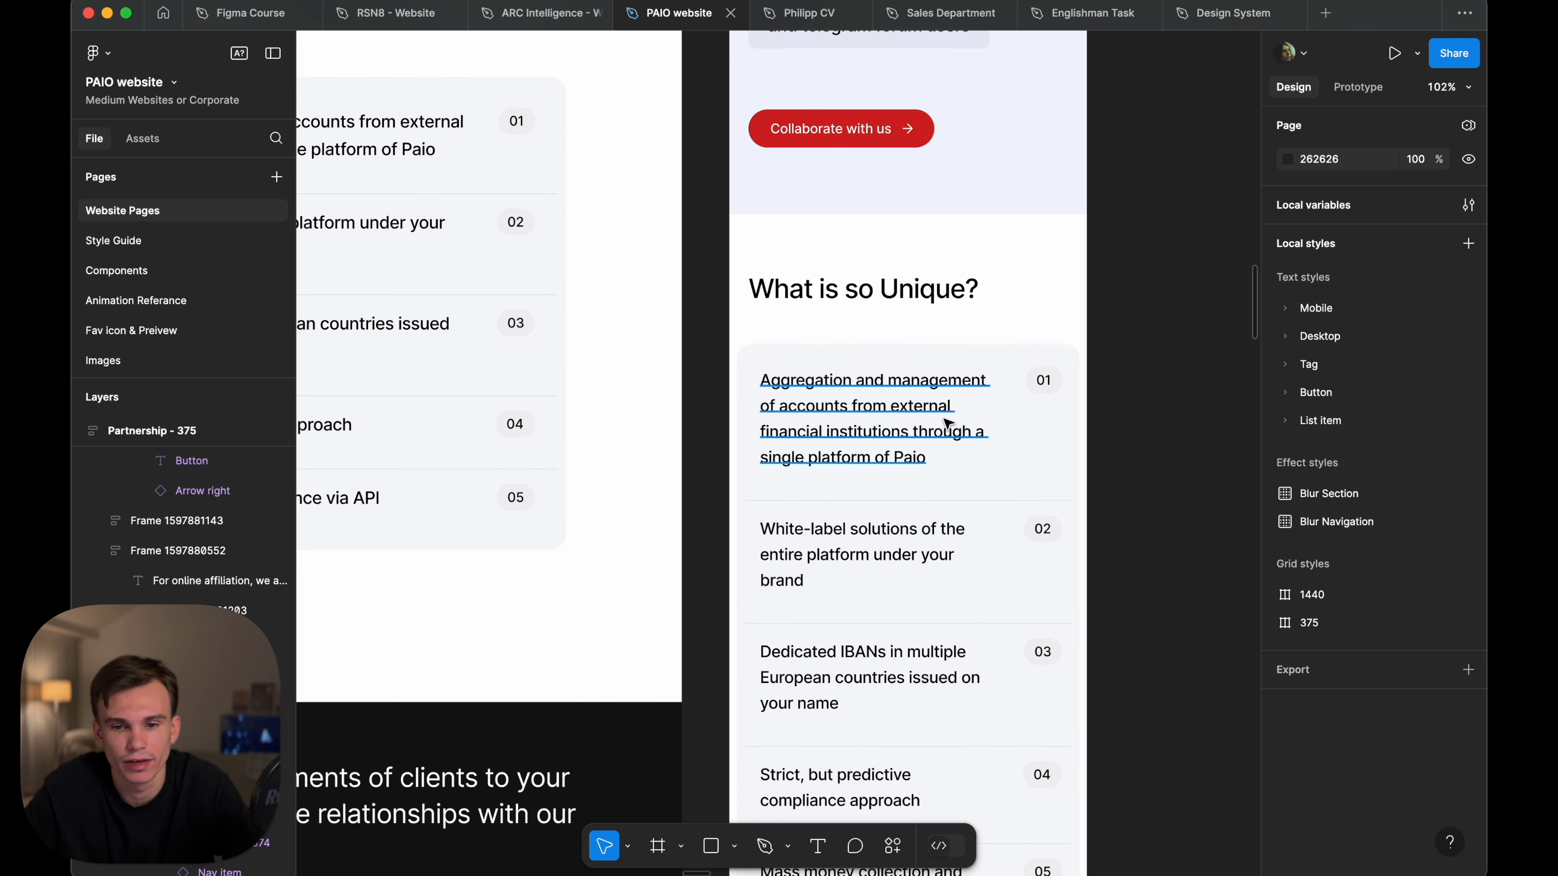
{"action": "left_click", "coordinate": [871, 424]}
{"action": "left_click", "coordinate": [1042, 380]}
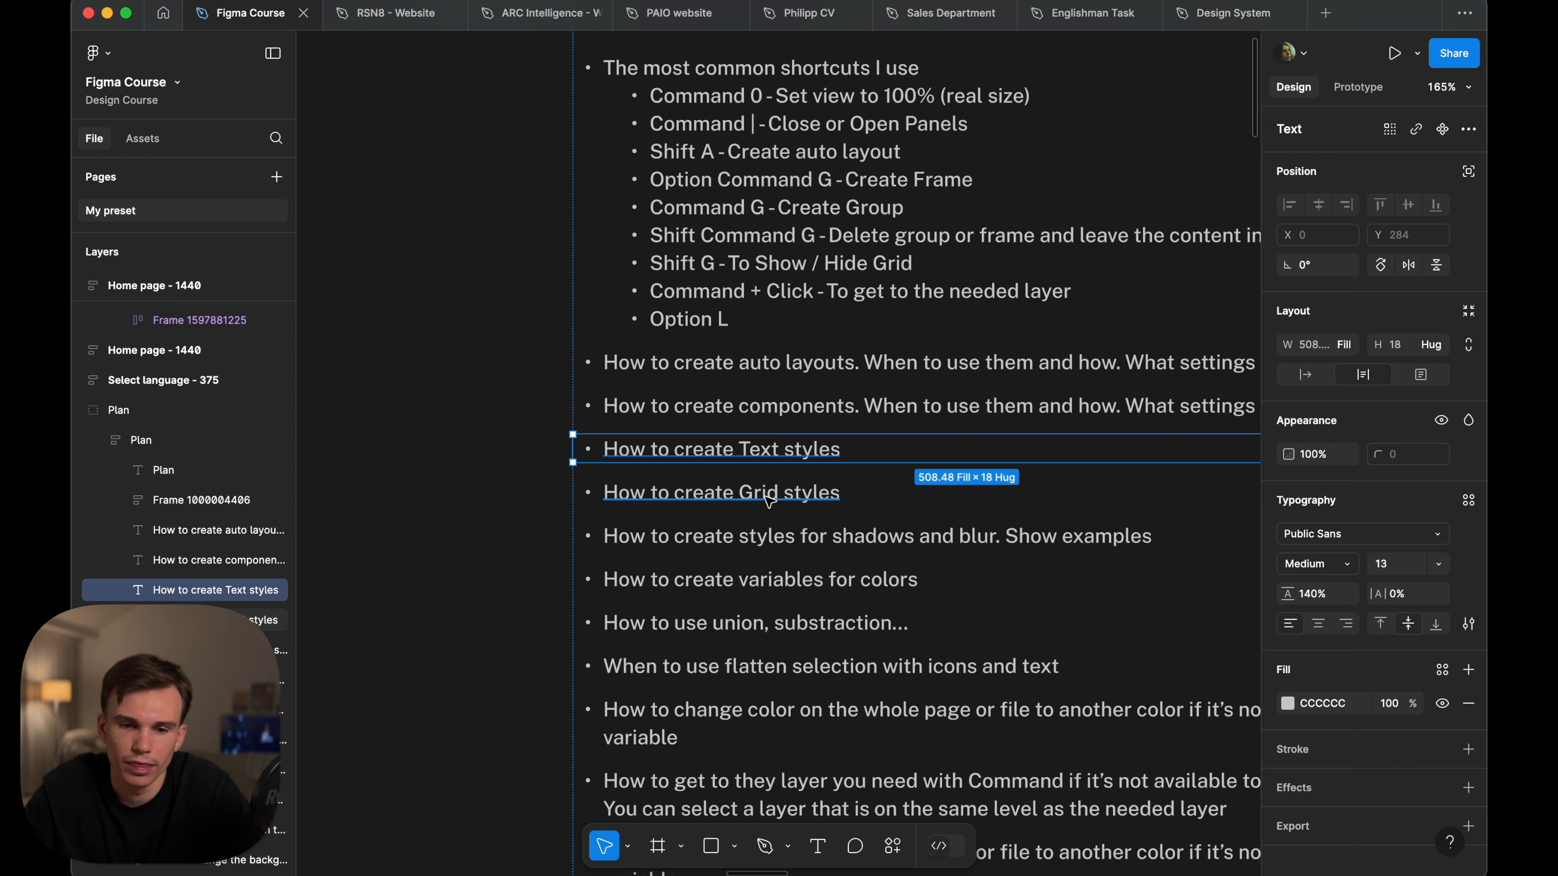
- In the Figma Course file, select the Home page - 1440 frame beside the Footer component and show the layout grids
{"action": "left_click", "coordinate": [767, 498]}
{"action": "left_click", "coordinate": [543, 384]}
{"action": "scroll", "coordinate": [542, 385], "scroll_direction": "down", "scroll_amount": 10}
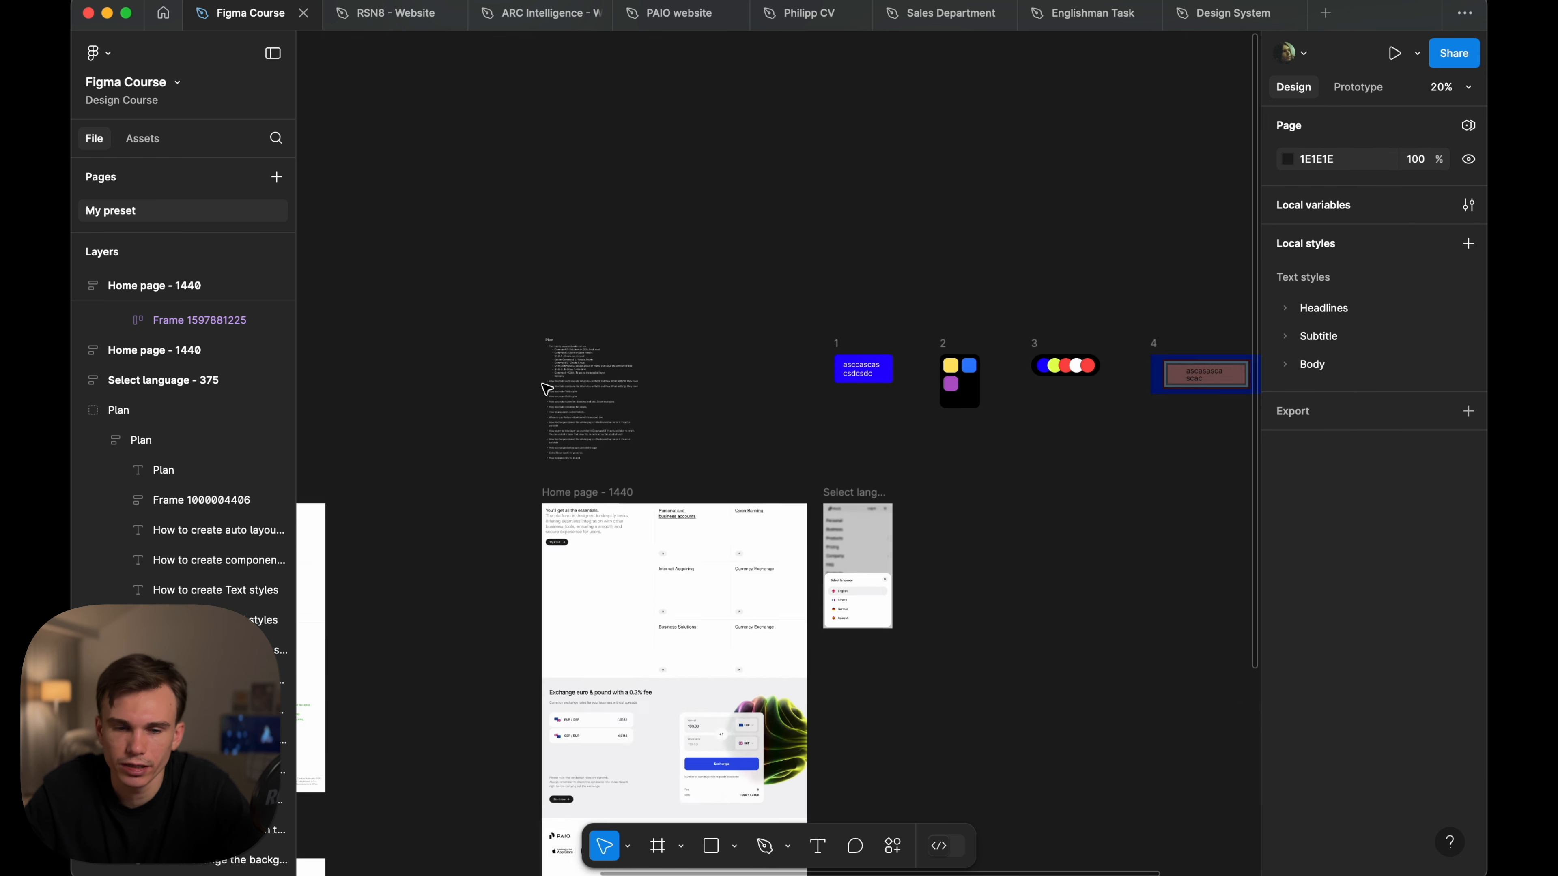
{"action": "scroll", "coordinate": [543, 387], "scroll_direction": "down", "scroll_amount": 3}
{"action": "scroll", "coordinate": [637, 363], "scroll_direction": "left", "scroll_amount": 8}
{"action": "scroll", "coordinate": [640, 292], "scroll_direction": "up", "scroll_amount": 8}
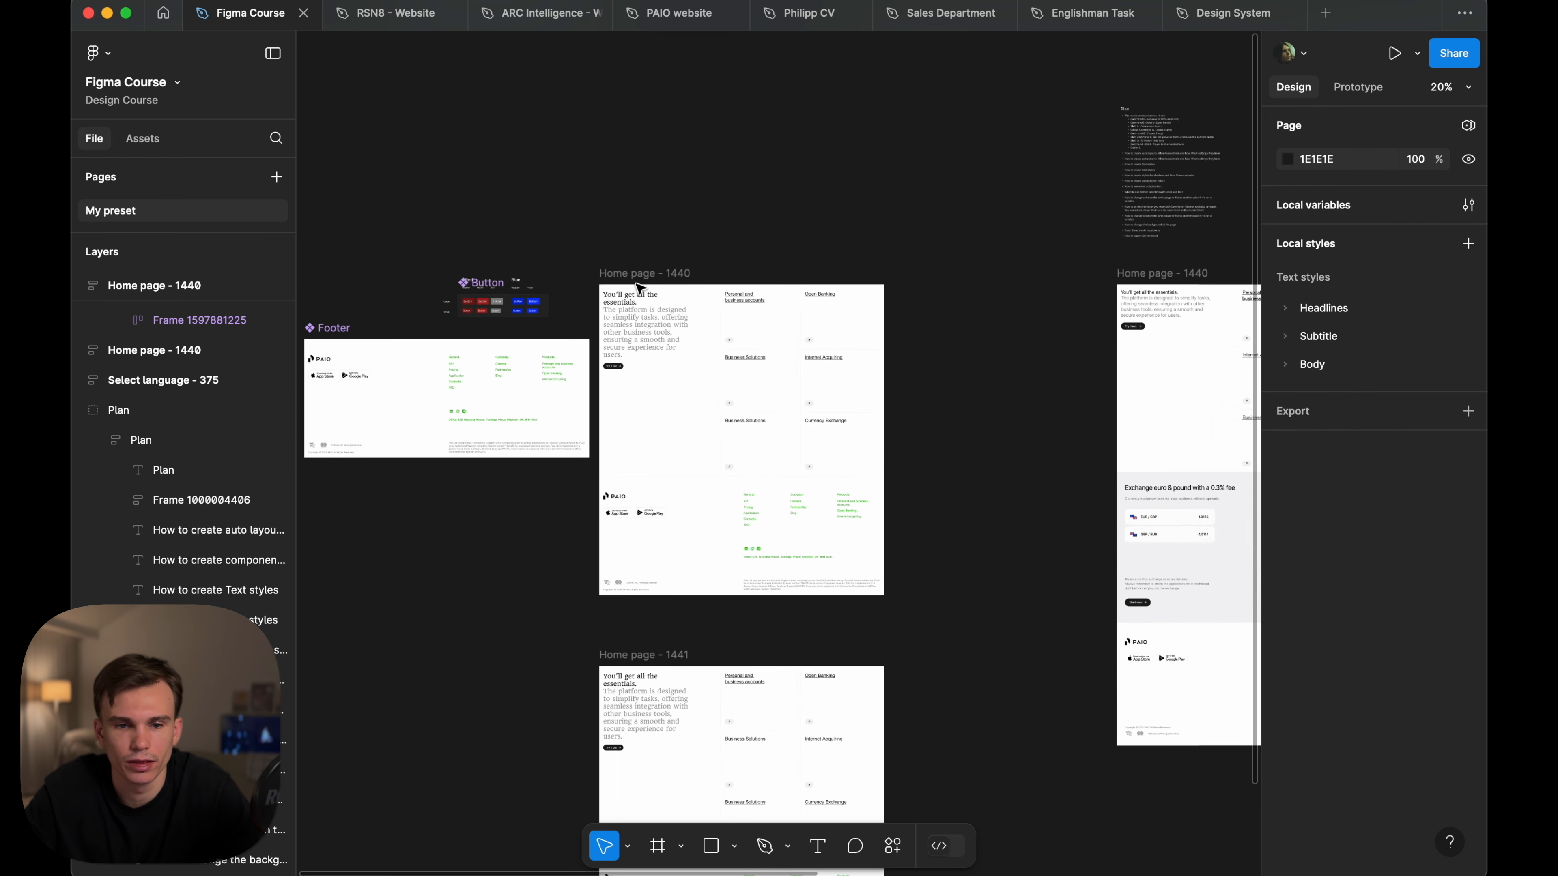
{"action": "left_click", "coordinate": [616, 272]}
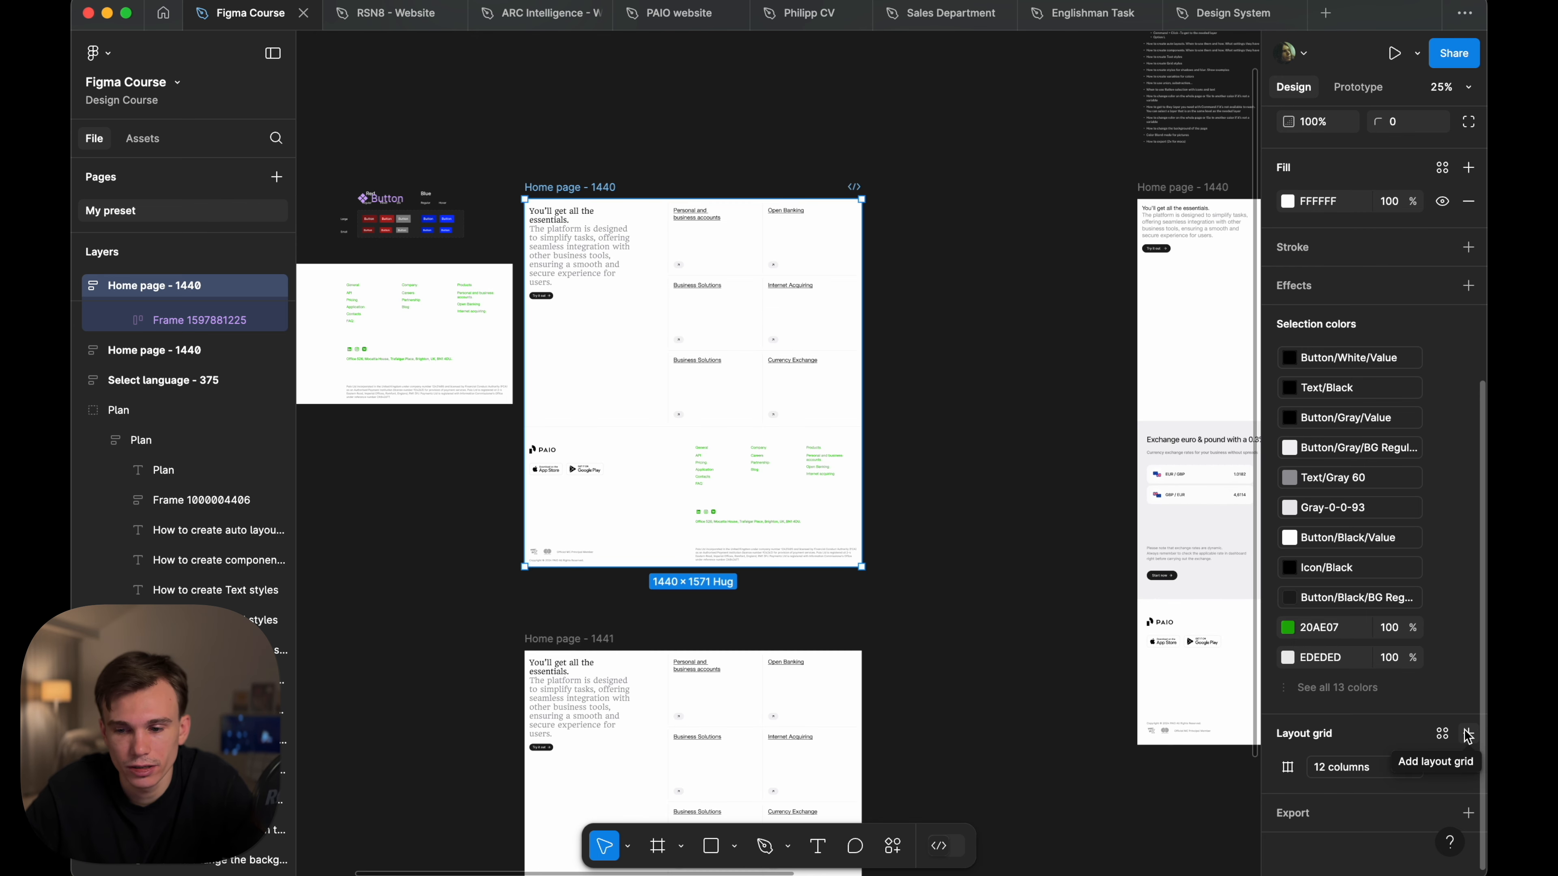
{"action": "key", "text": "shift+g"}
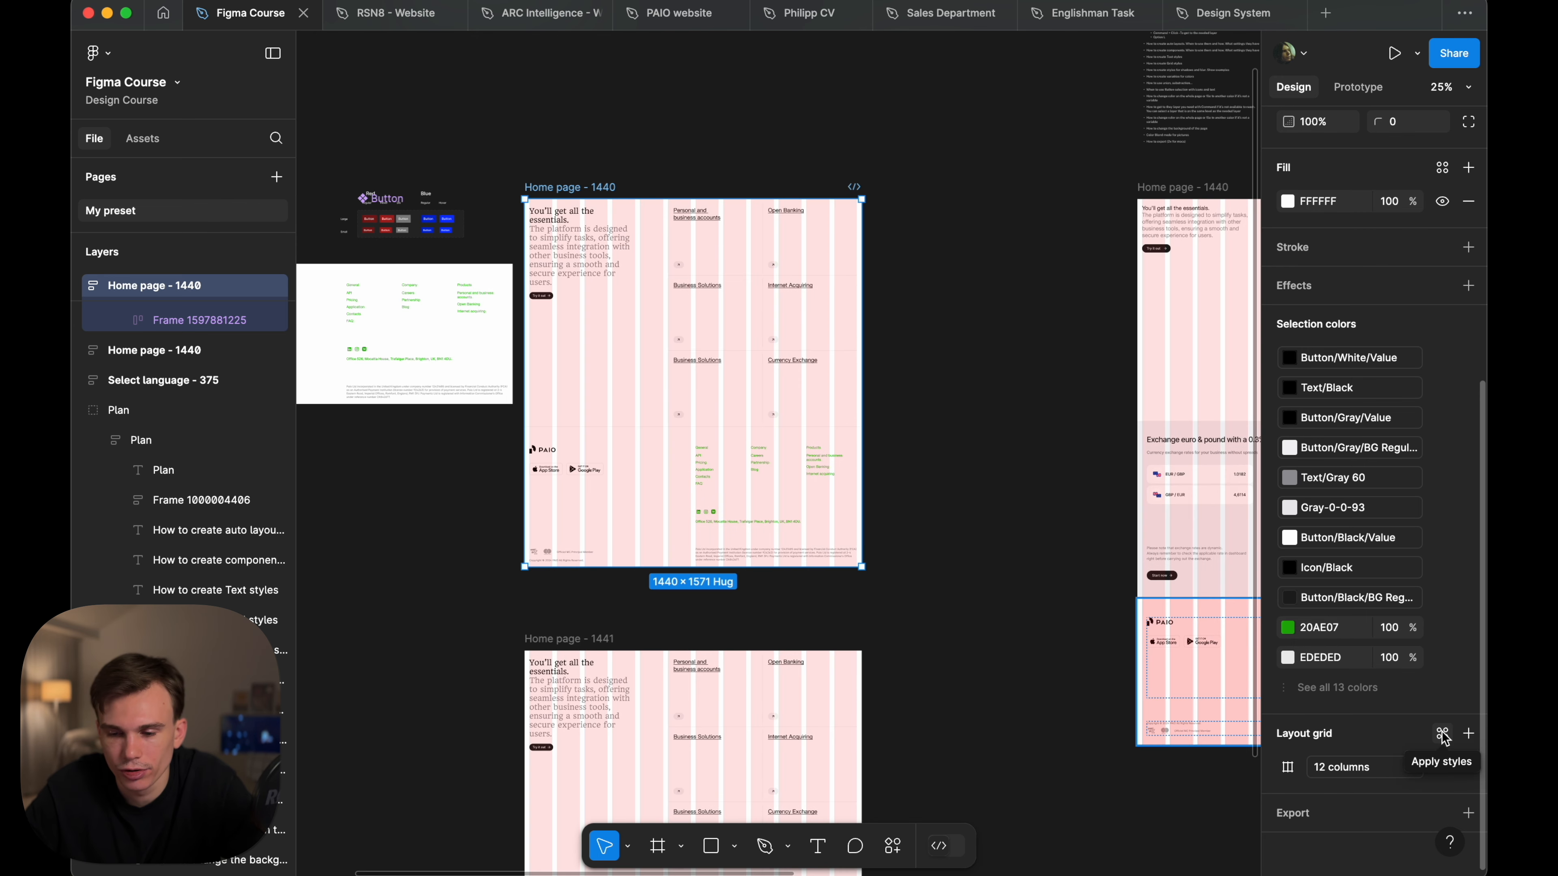
- Save the Home page - 1440 frame's 12-column layout grid as a grid style named 1440
{"action": "left_click", "coordinate": [1444, 736]}
{"action": "left_click", "coordinate": [1457, 741]}
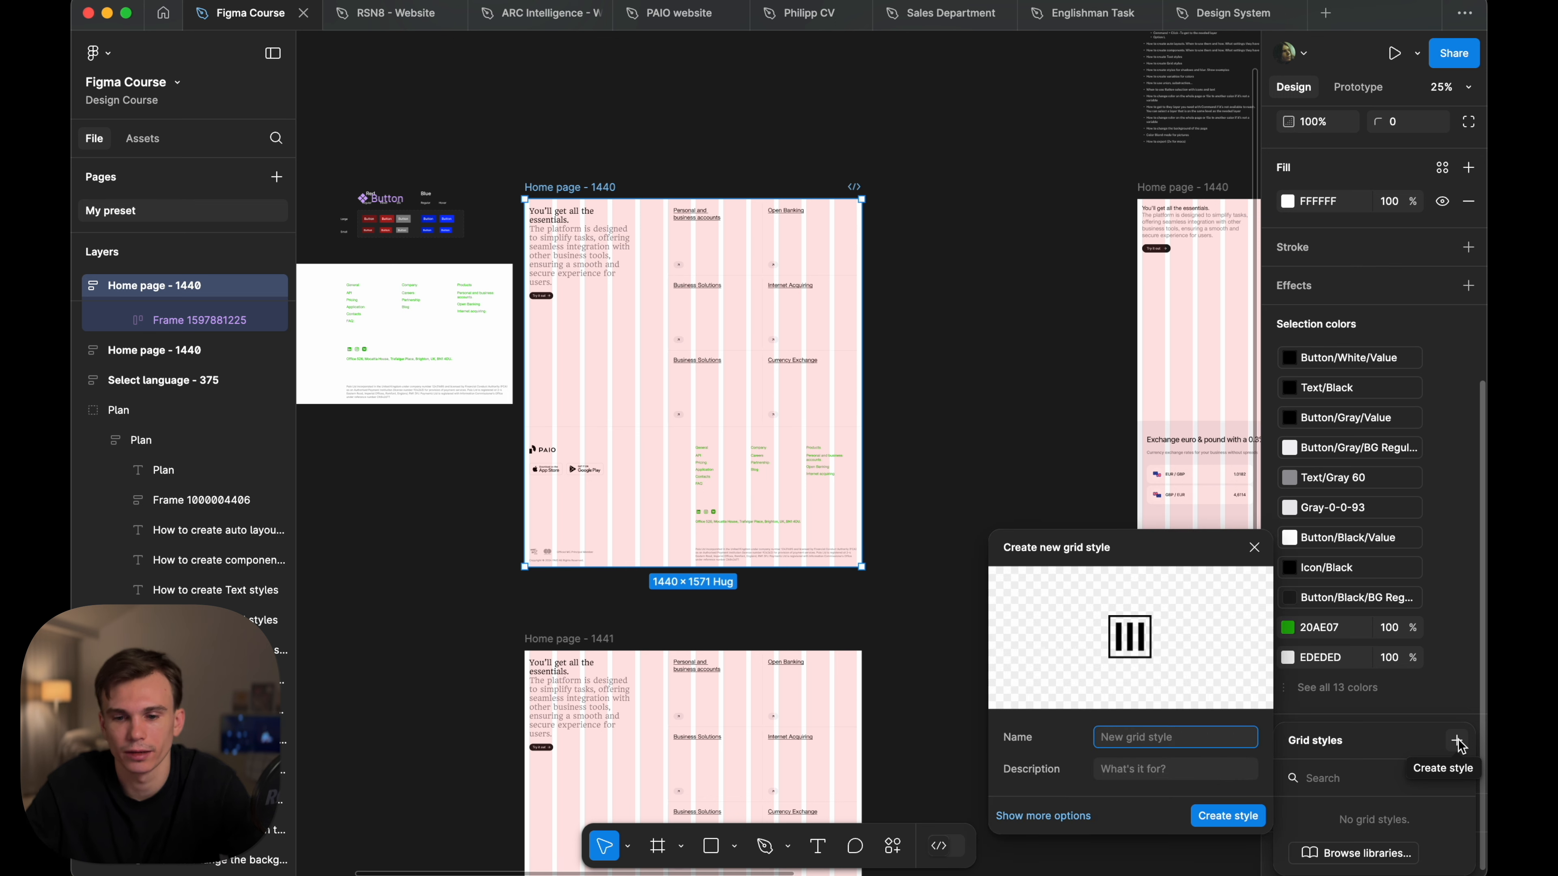
{"action": "type", "text": "1440"}
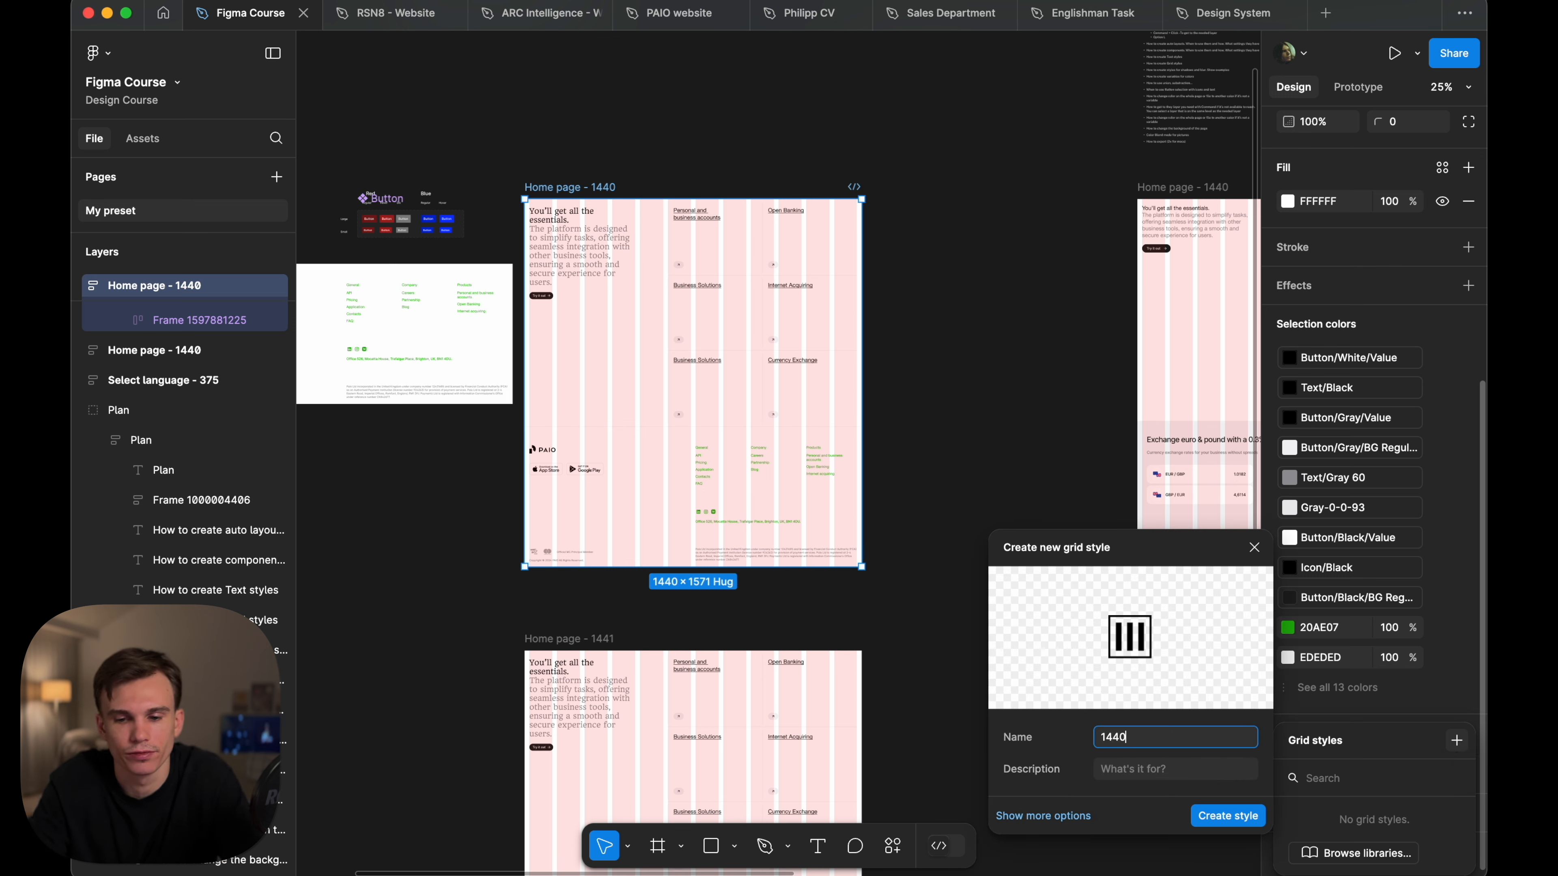
{"action": "key", "text": "Return"}
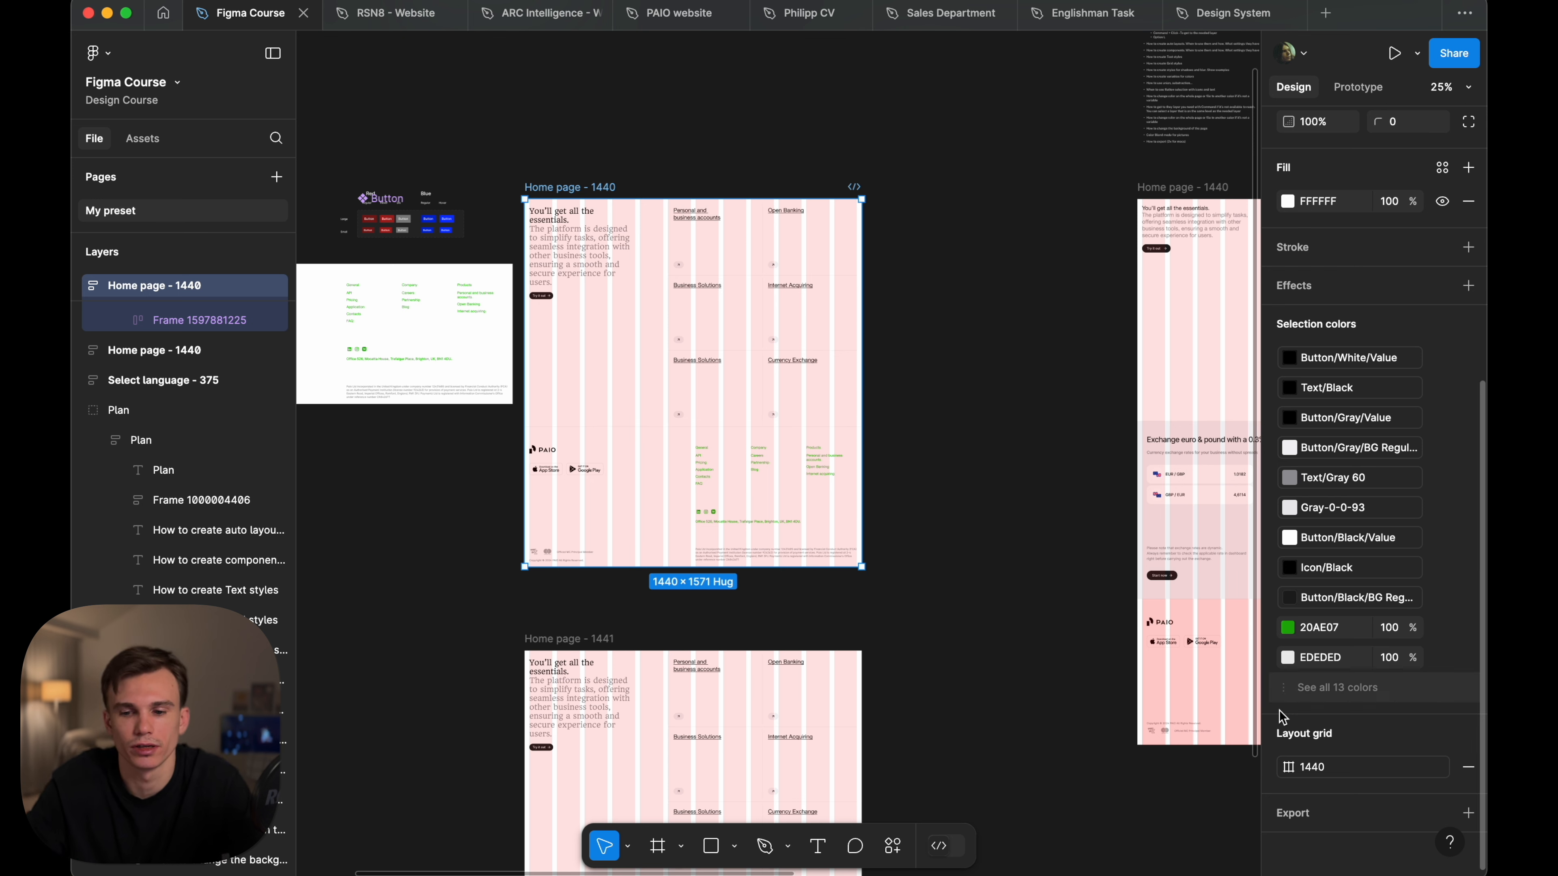
{"action": "key", "text": "Escape"}
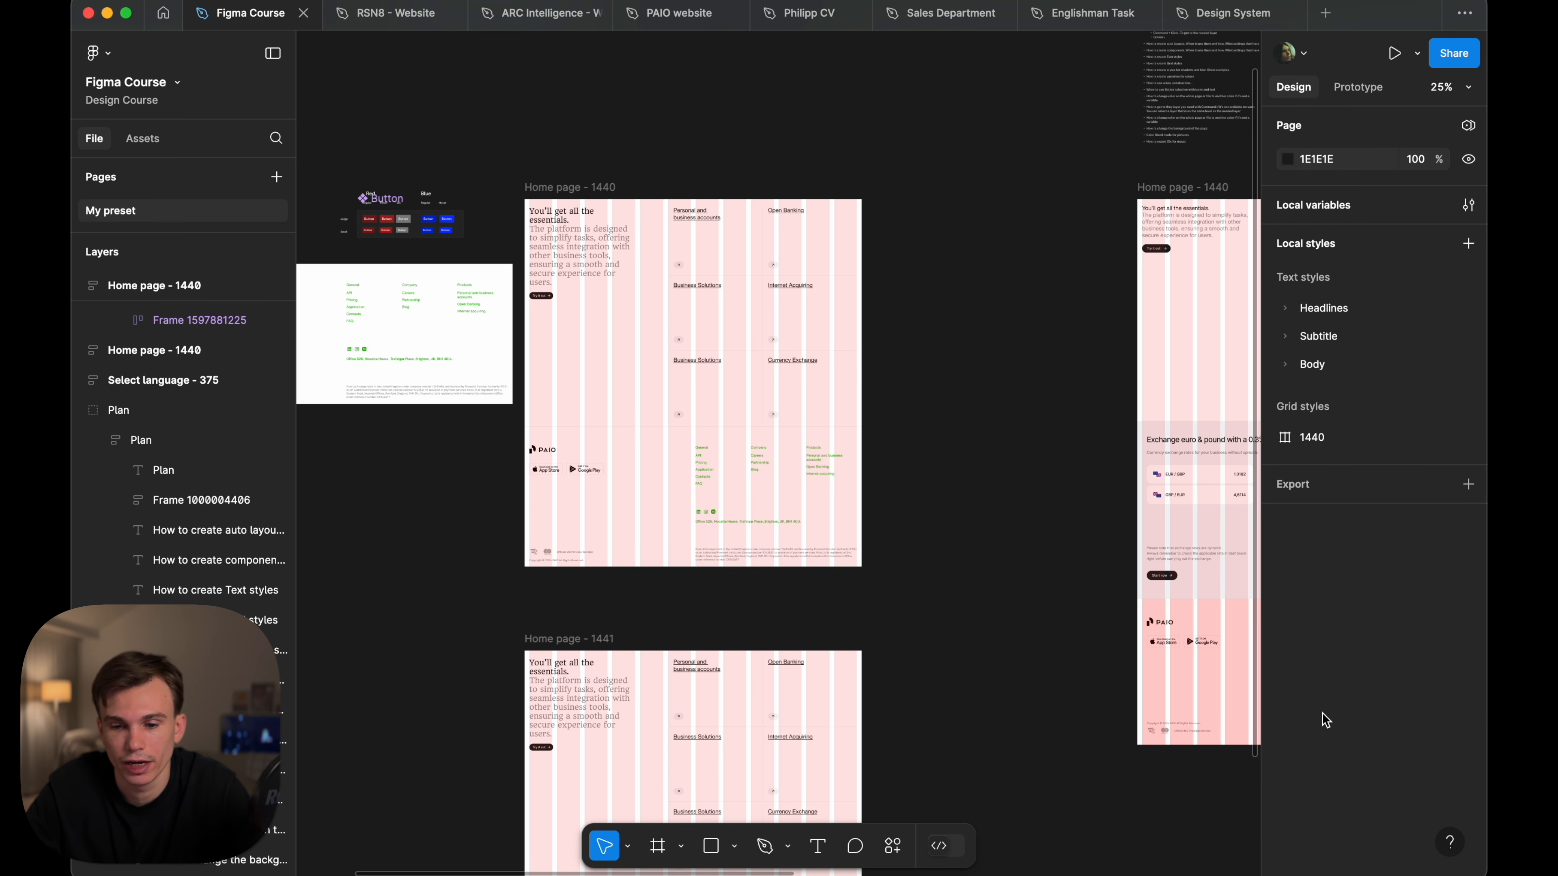
- Start a new grid style named 375, switch its grid to columns and open the column settings
{"action": "left_click", "coordinate": [1468, 407]}
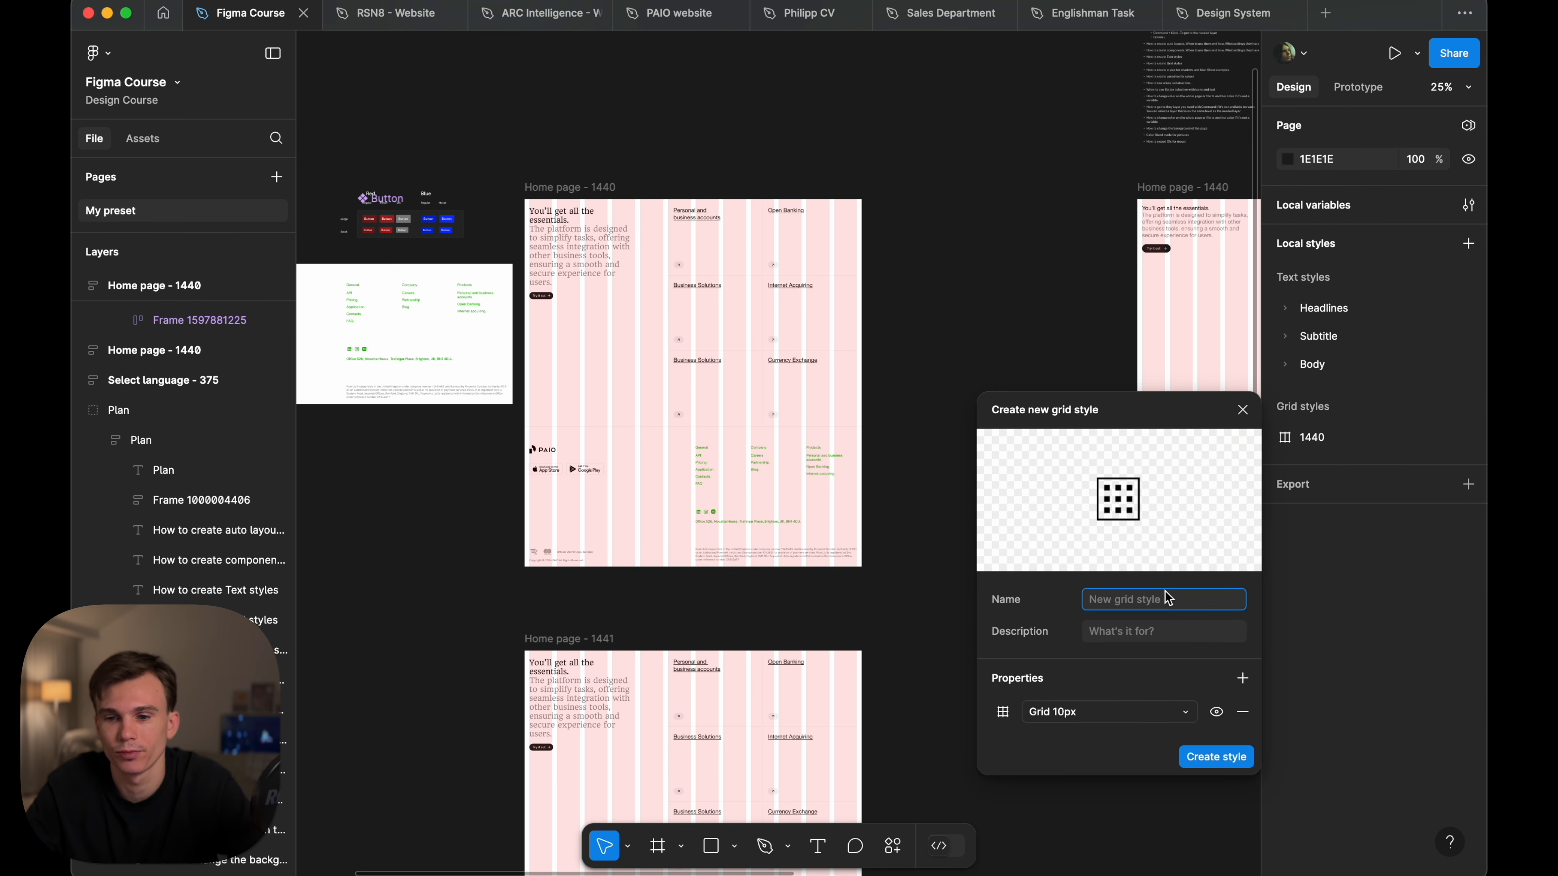
{"action": "type", "text": "375"}
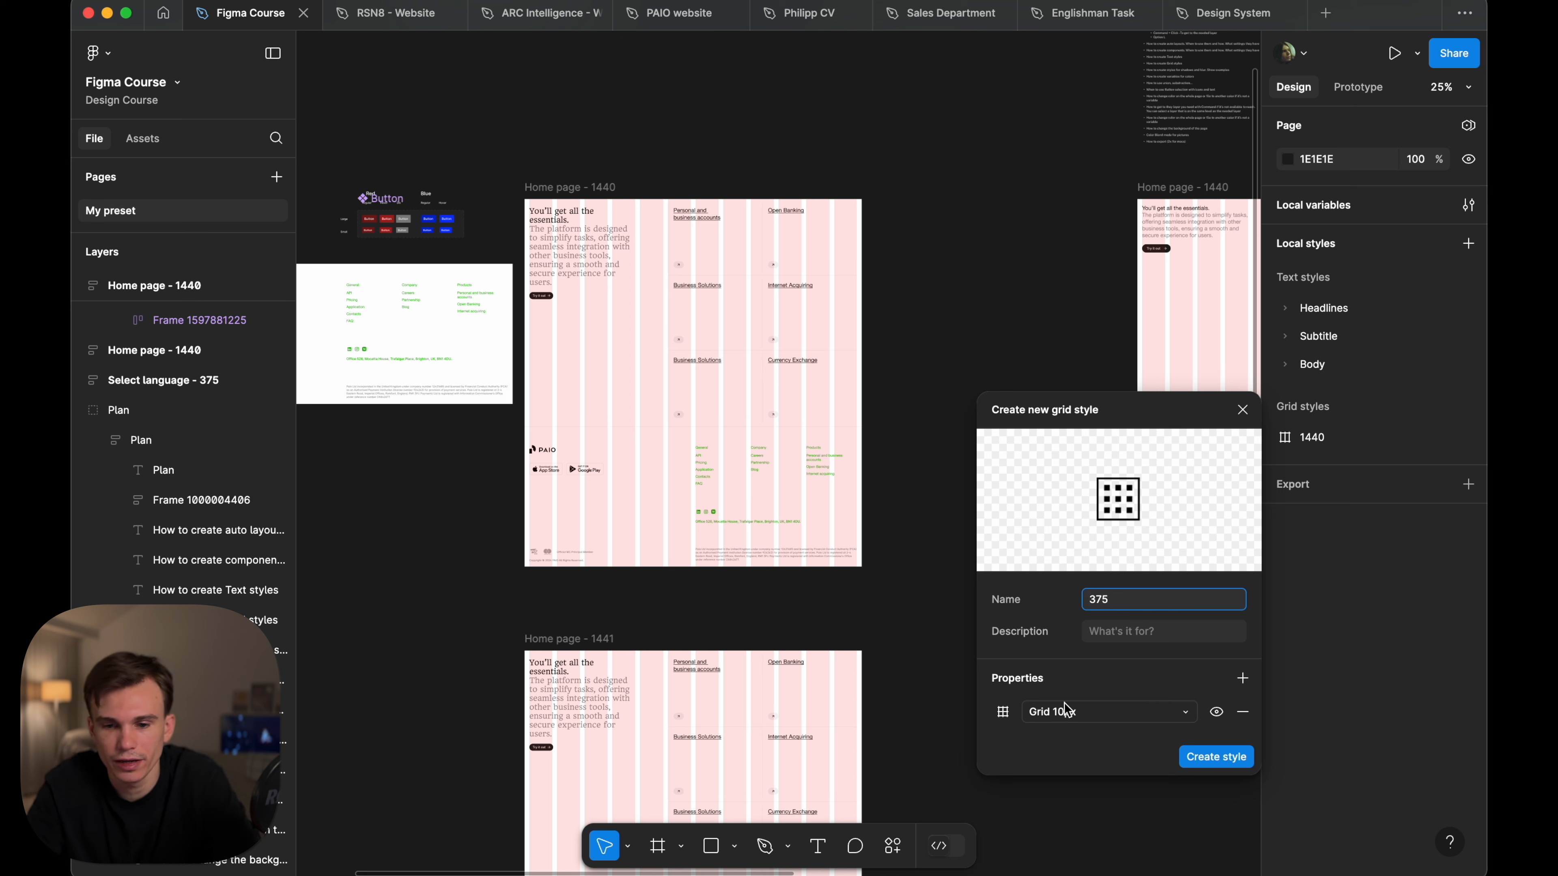
{"action": "left_click", "coordinate": [1066, 710]}
{"action": "left_click", "coordinate": [1071, 733]}
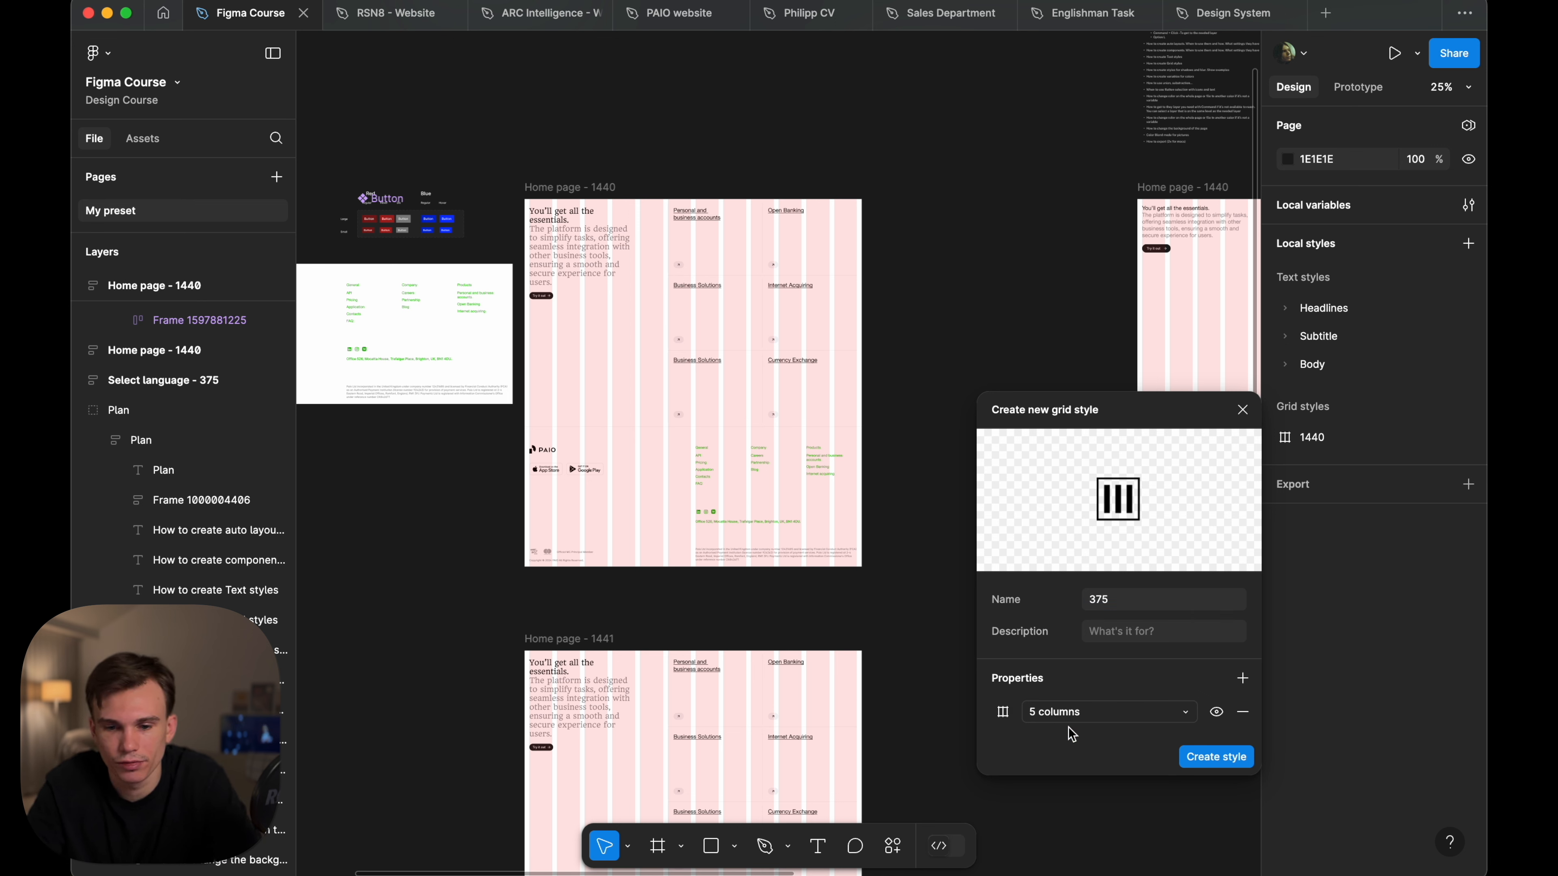
{"action": "left_click", "coordinate": [1030, 707]}
{"action": "left_click", "coordinate": [1046, 711]}
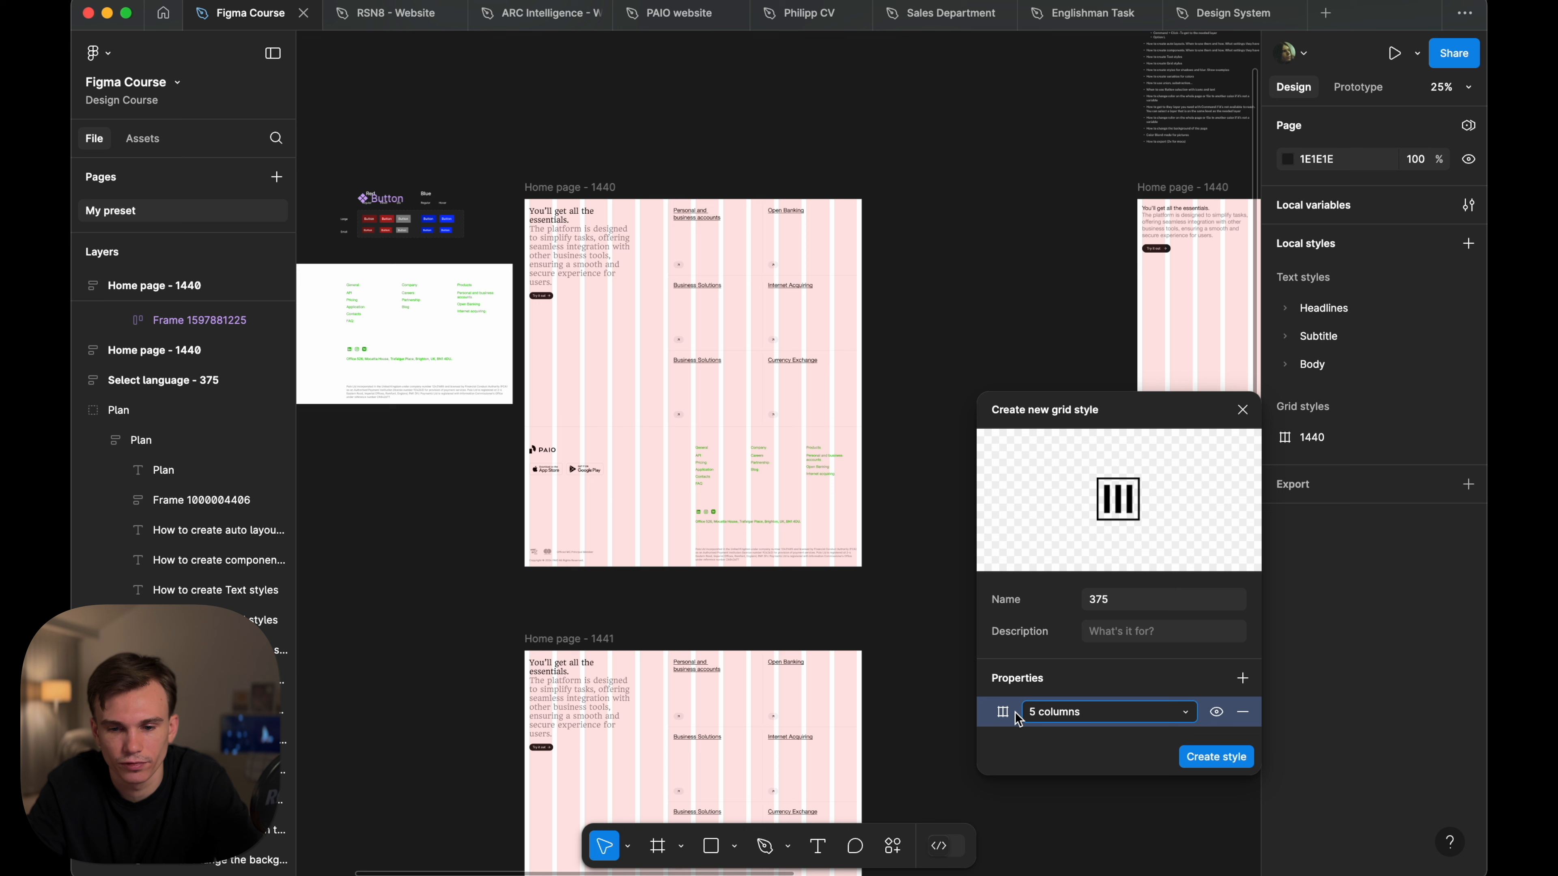
{"action": "left_click", "coordinate": [1001, 713]}
- Give the 375 grid style 4 columns, a margin of 16 and a gutter, and create the style
{"action": "left_click", "coordinate": [872, 695]}
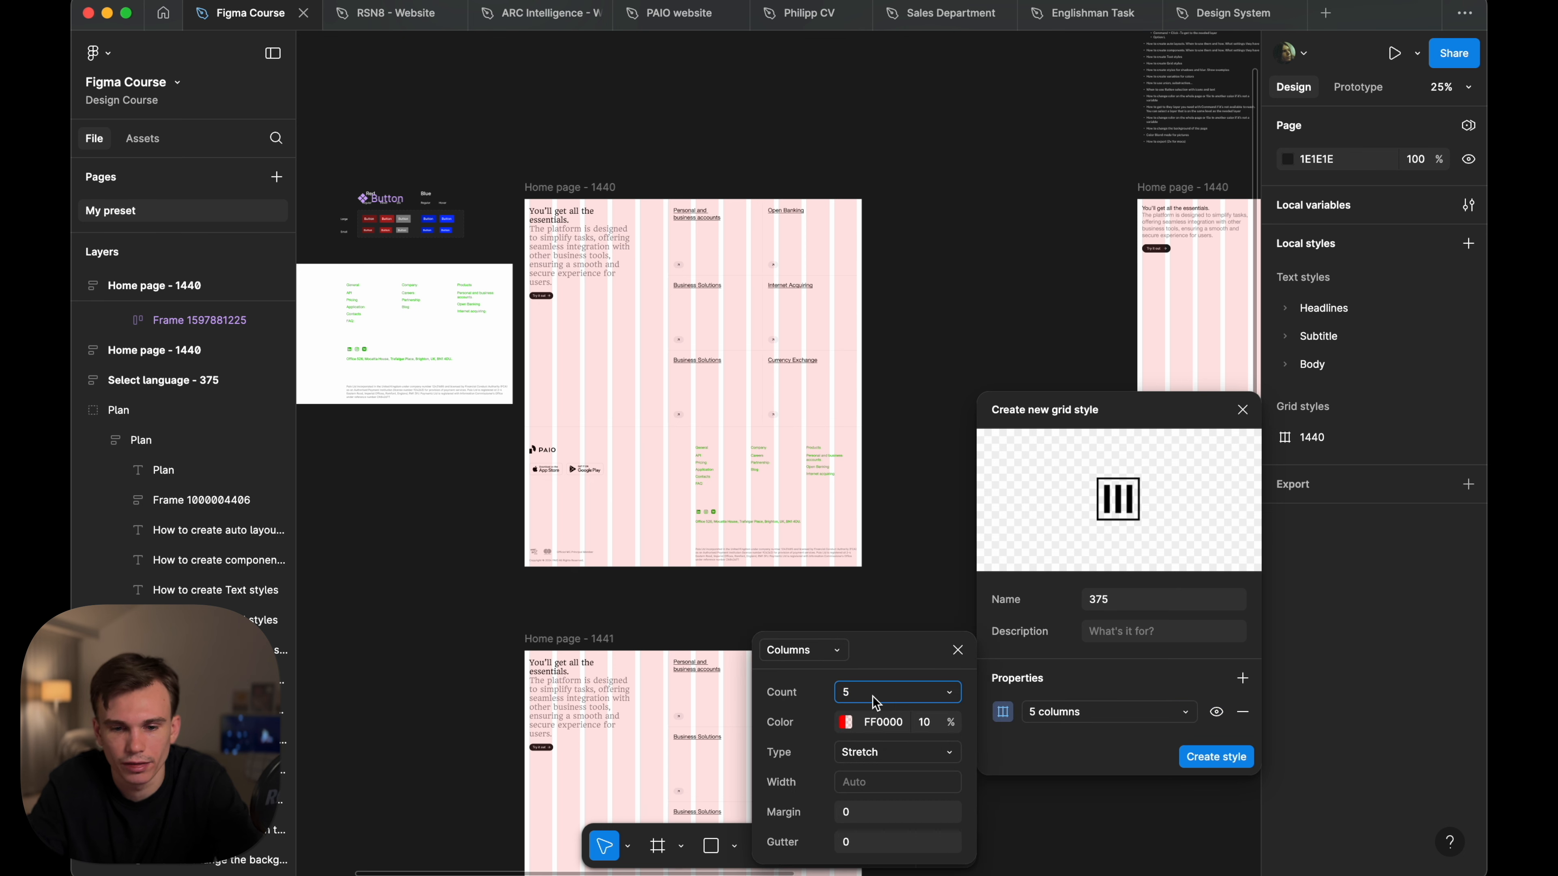
{"action": "left_click", "coordinate": [876, 814]}
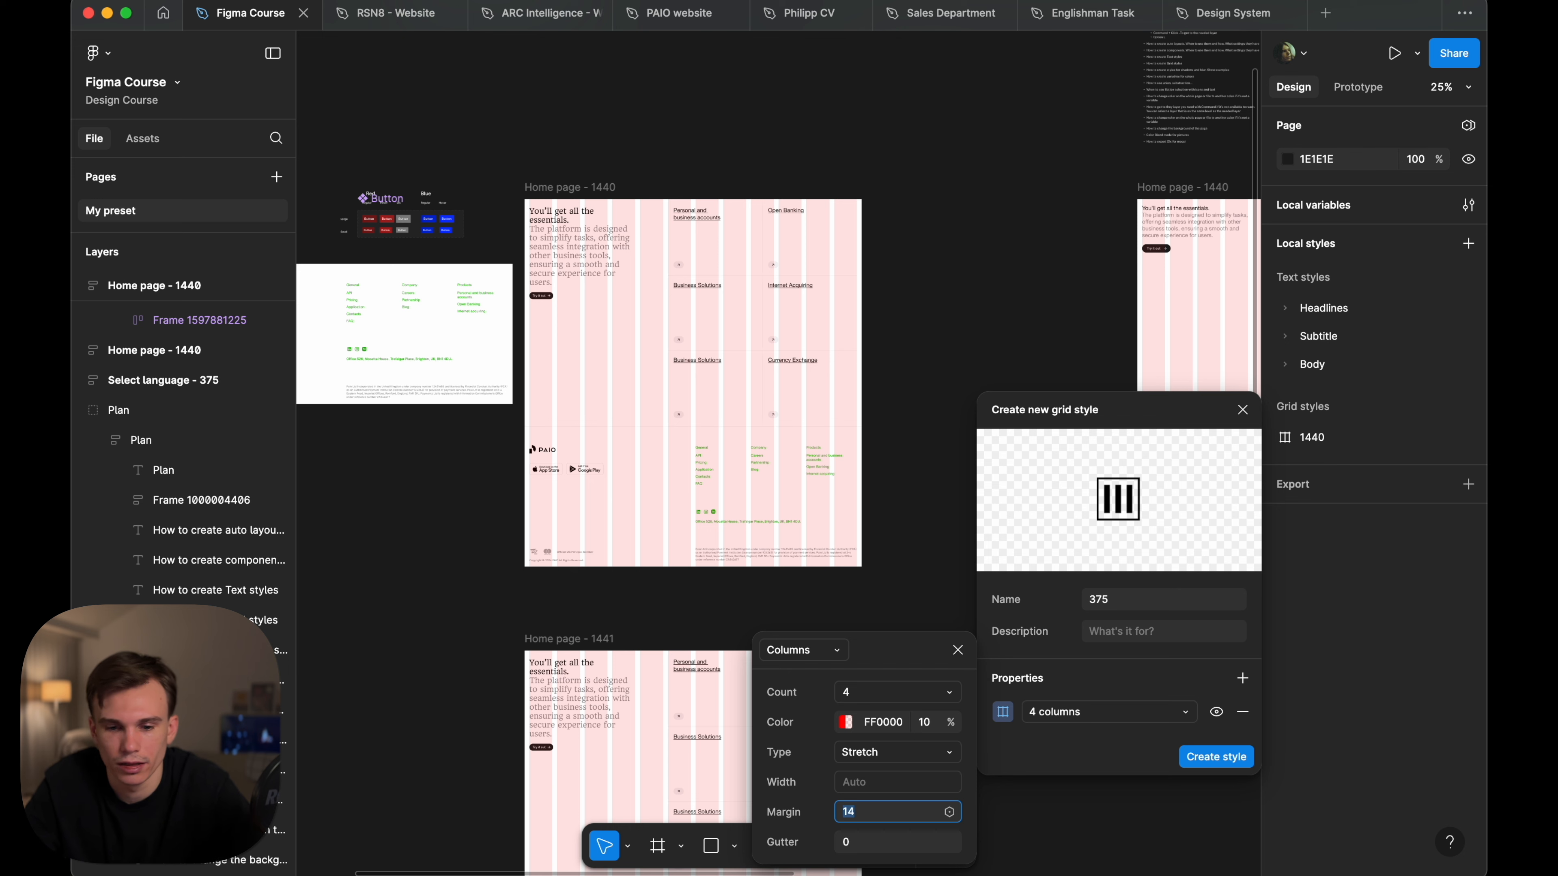
{"action": "key", "text": "Up"}
{"action": "left_click", "coordinate": [881, 847]}
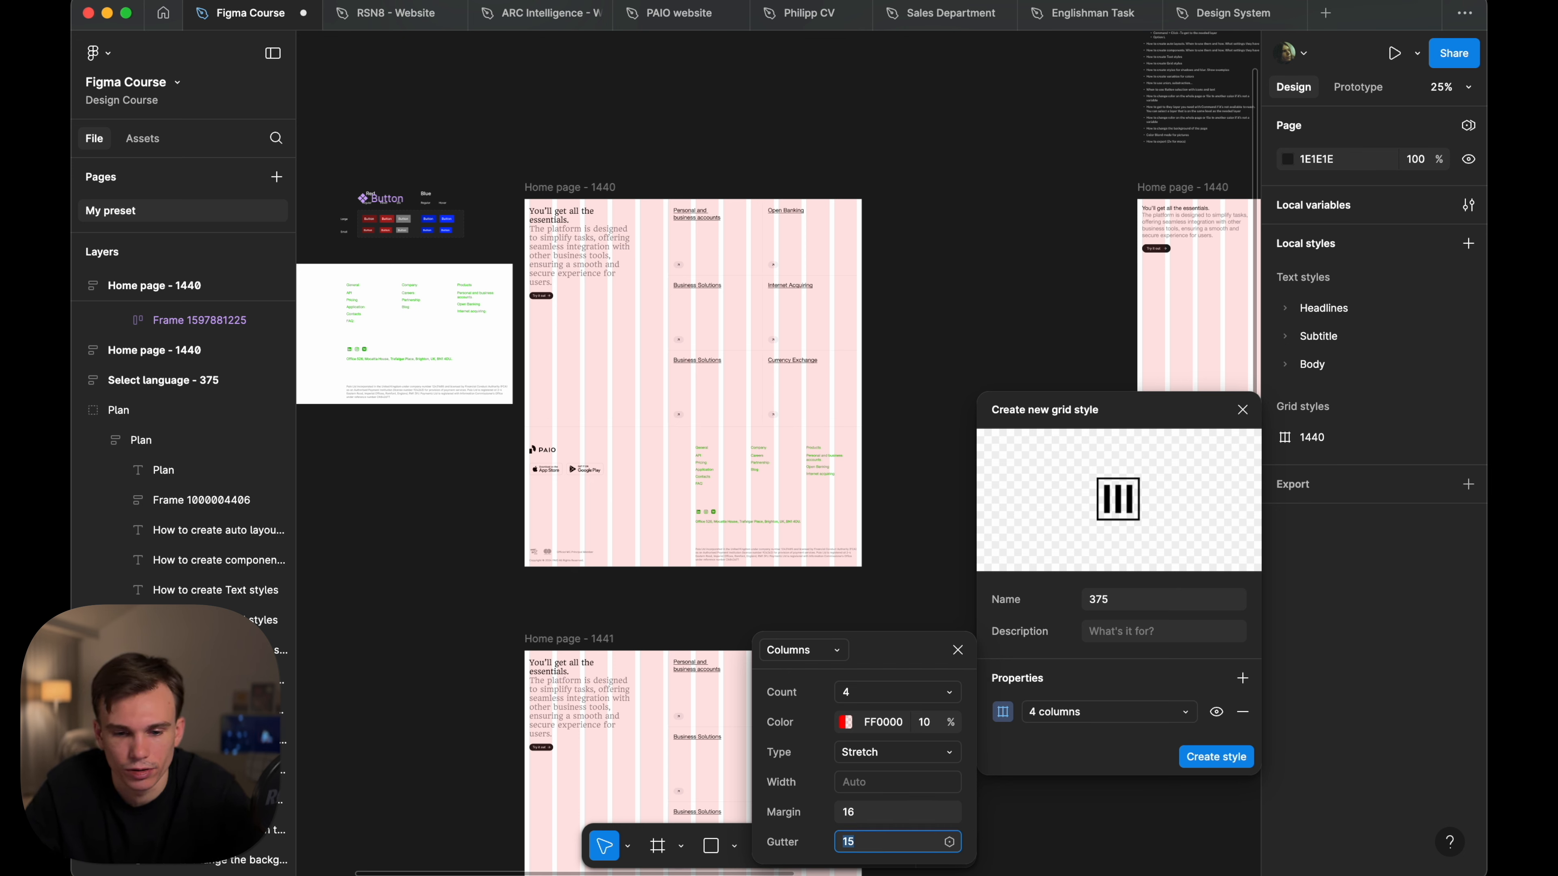
{"action": "key", "text": "Return"}
{"action": "left_click", "coordinate": [966, 649]}
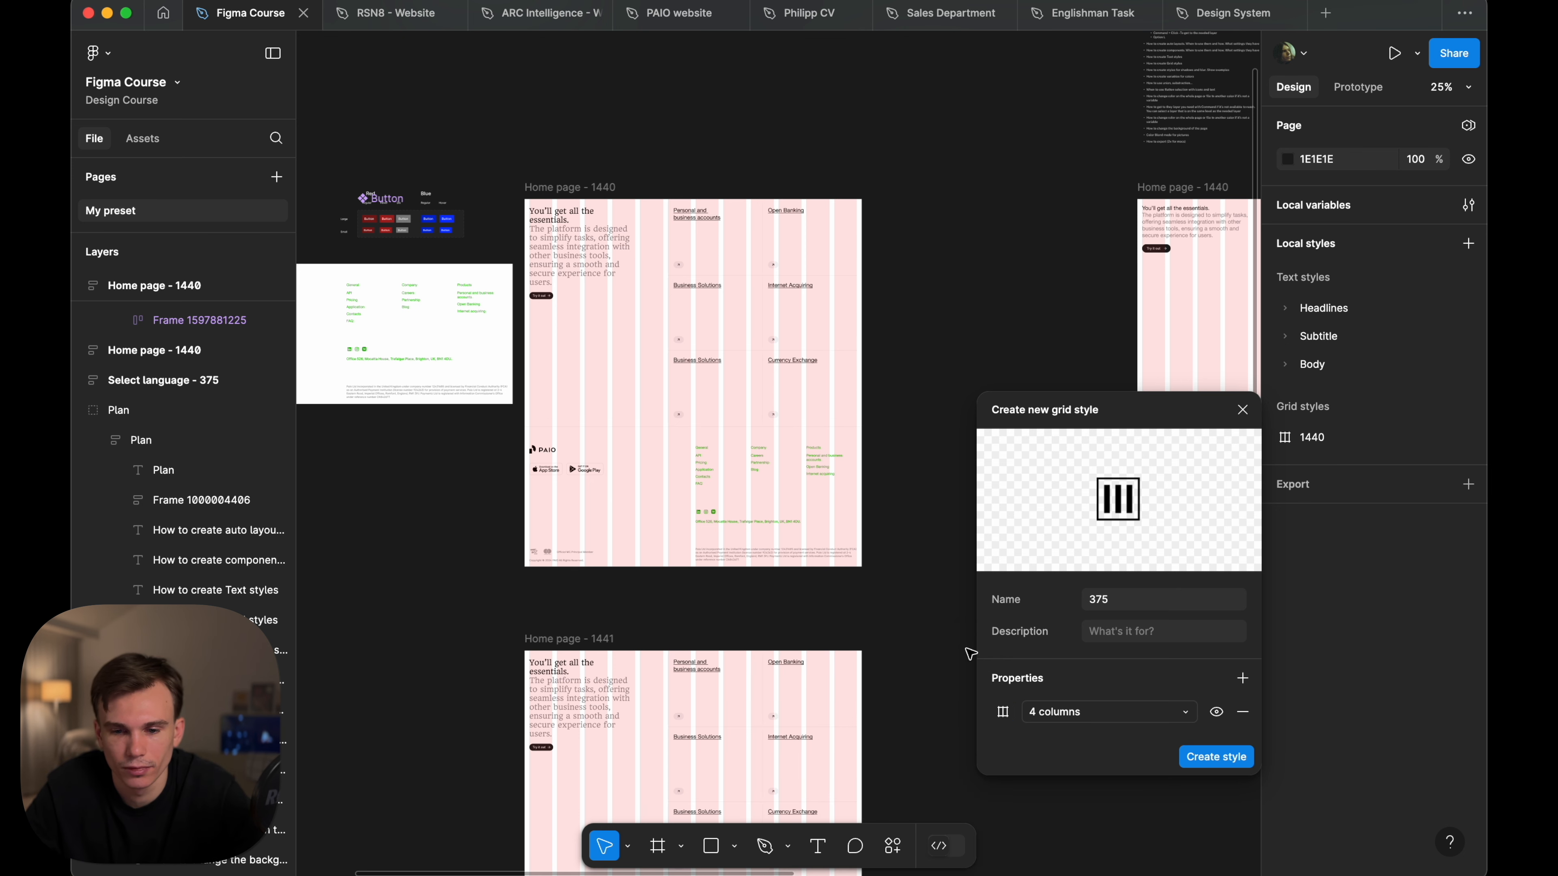
{"action": "left_click", "coordinate": [1233, 767]}
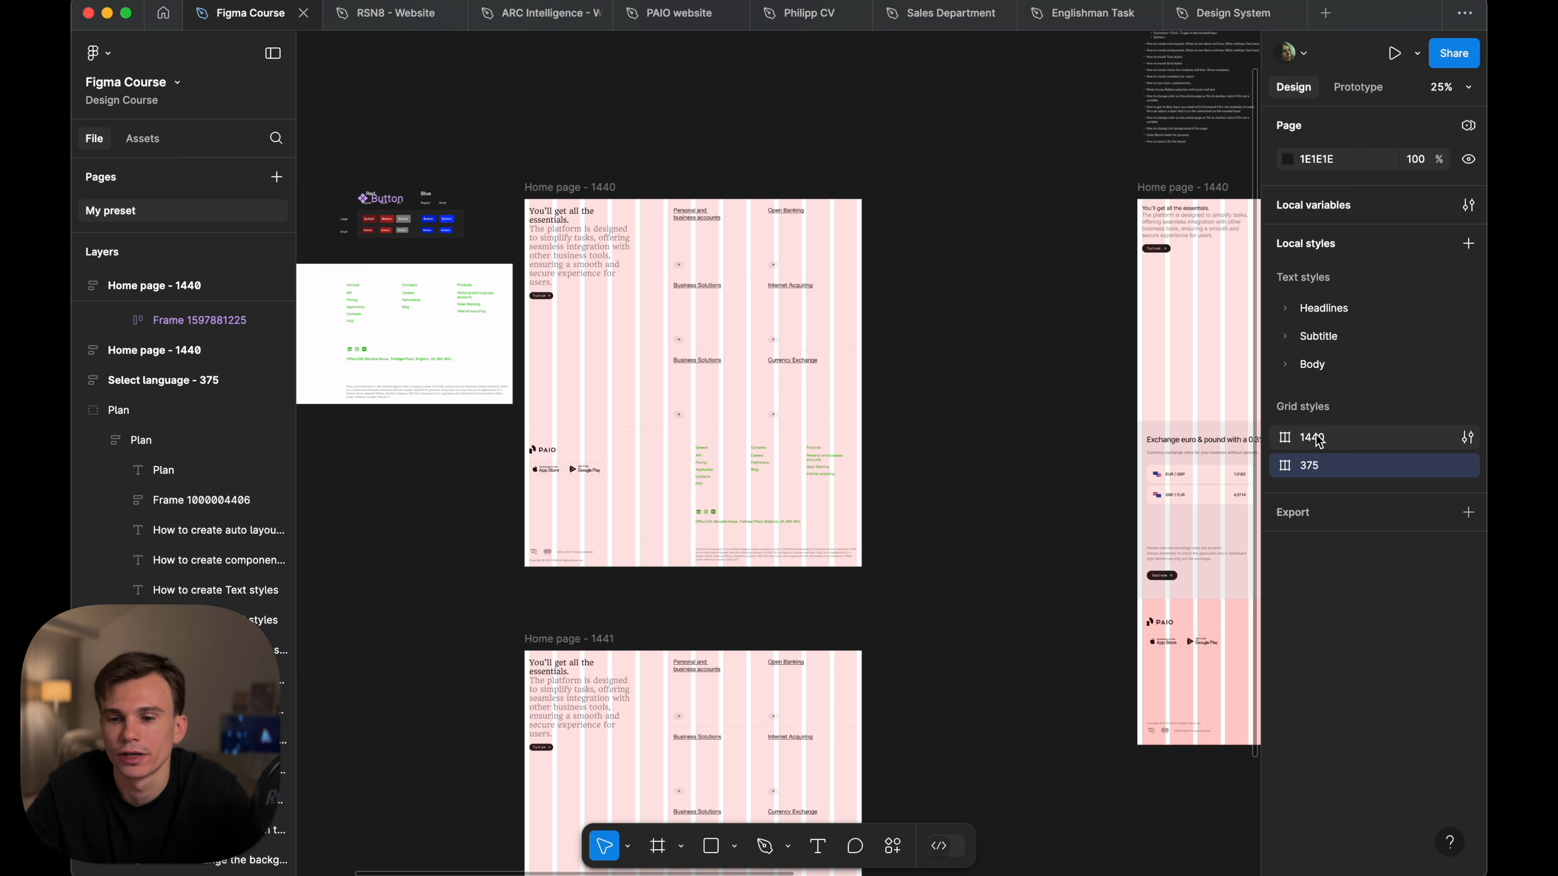
- Review the Home page - 1440 frame under its column grid and inspect the text style of its "You'll get all the essentials" text
{"action": "left_click", "coordinate": [1319, 439]}
{"action": "left_click", "coordinate": [647, 244]}
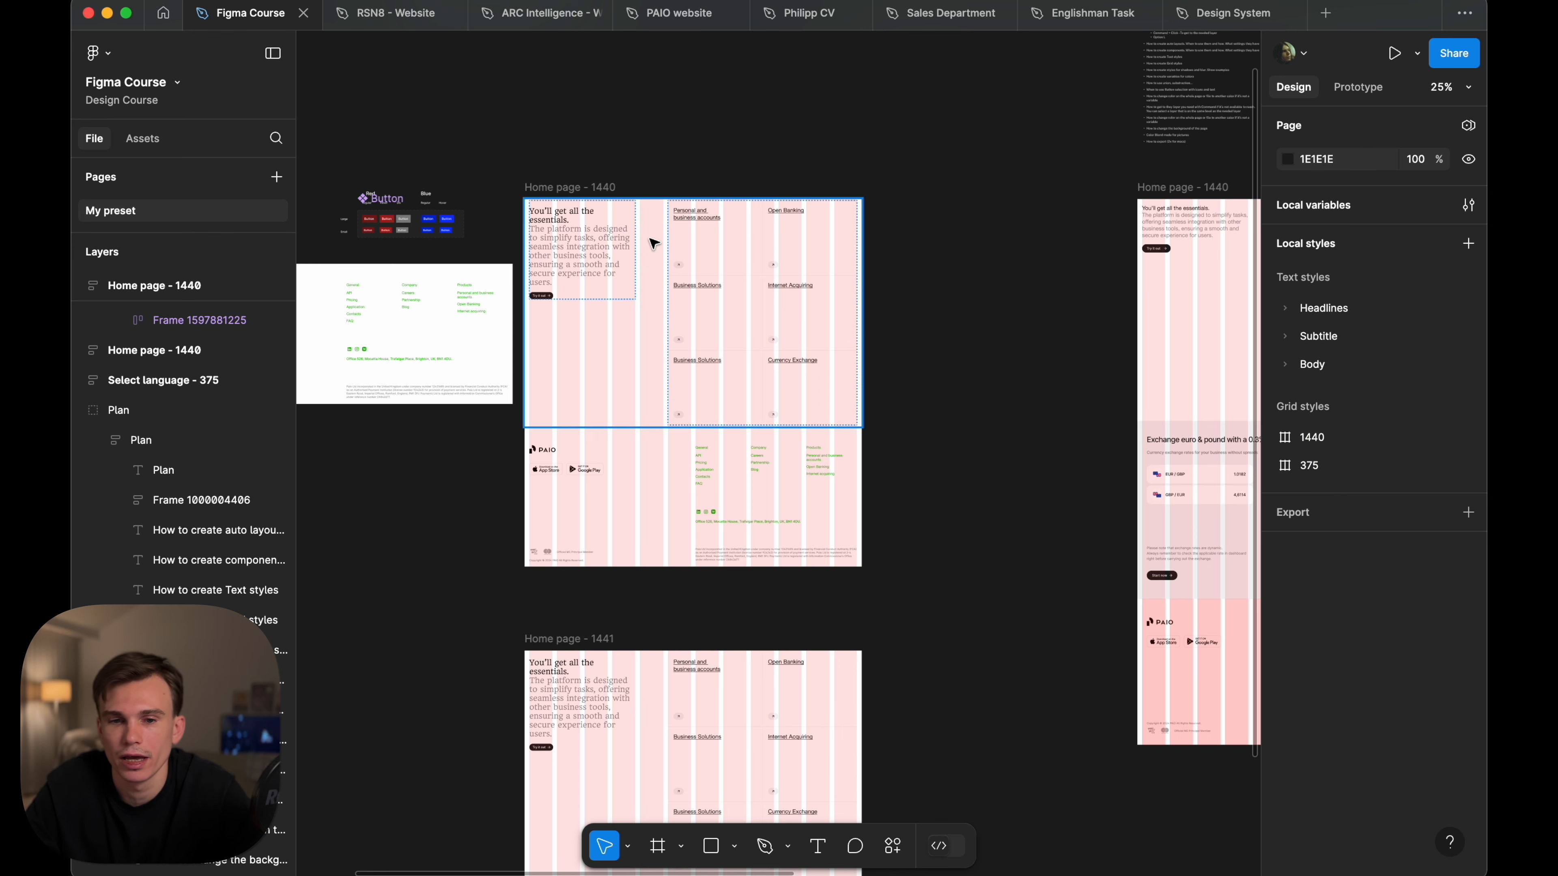
{"action": "scroll", "coordinate": [650, 244], "scroll_direction": "up", "scroll_amount": 5}
{"action": "scroll", "coordinate": [725, 313], "scroll_direction": "left", "scroll_amount": 6}
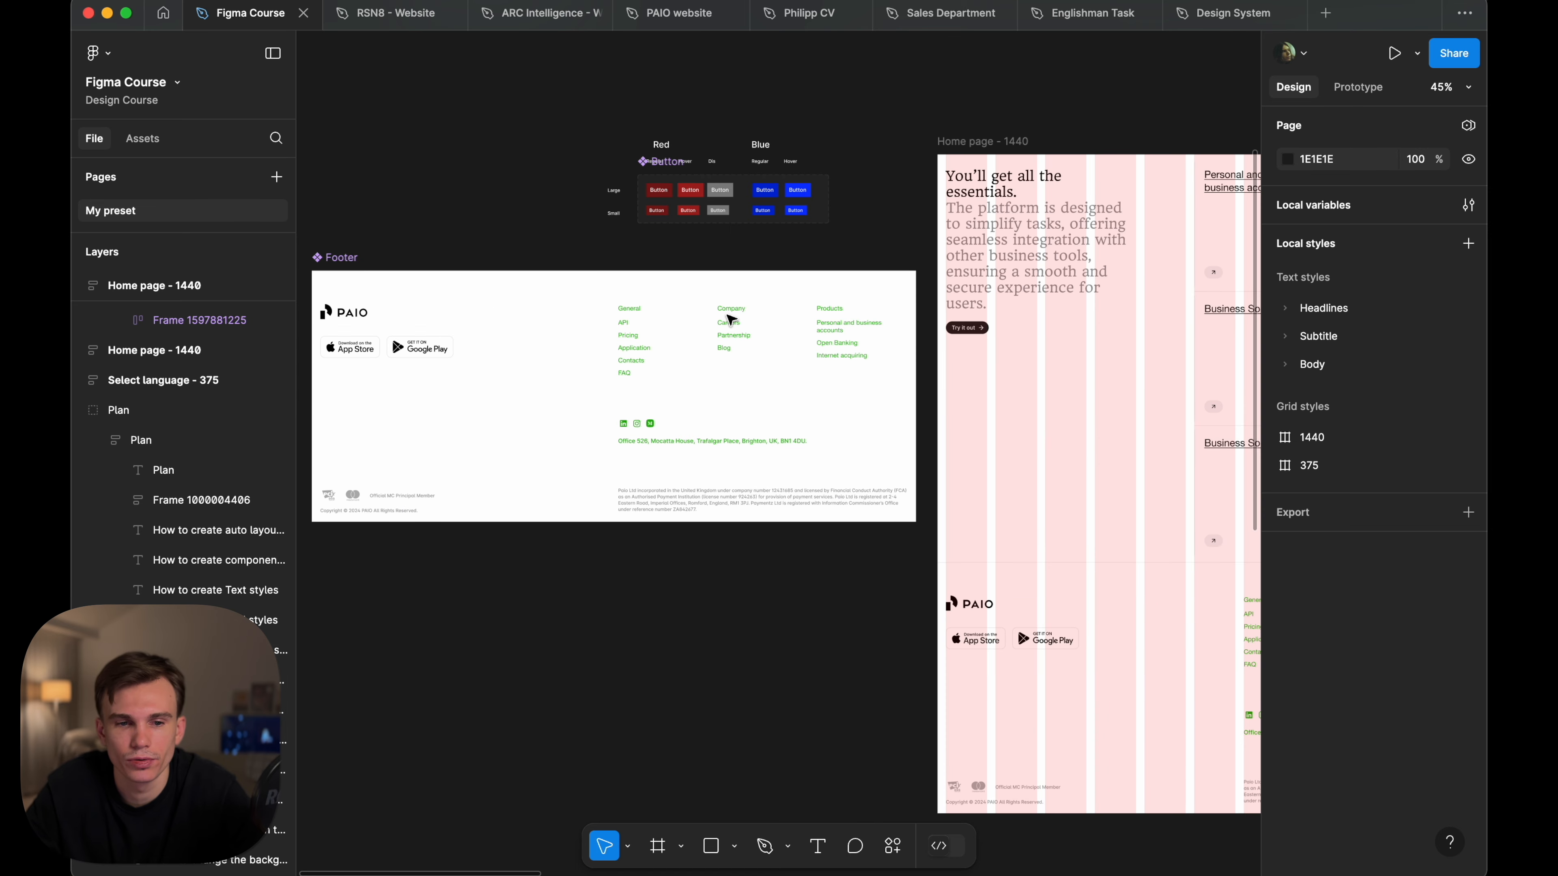
{"action": "scroll", "coordinate": [706, 421], "scroll_direction": "right", "scroll_amount": 3}
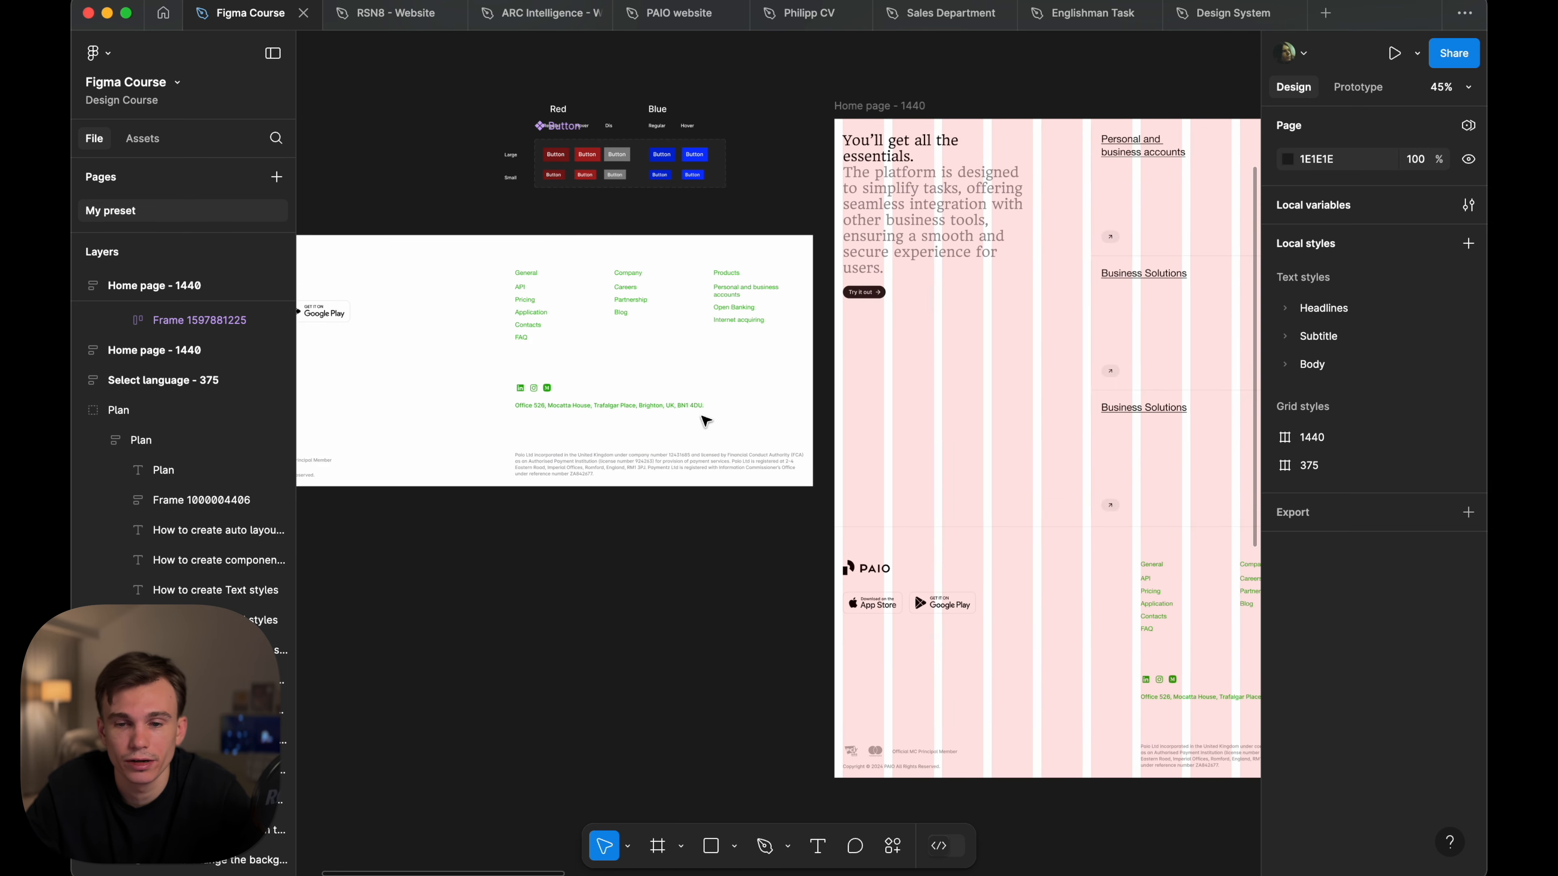
{"action": "scroll", "coordinate": [883, 269], "scroll_direction": "up", "scroll_amount": 5}
{"action": "left_click", "coordinate": [880, 267]}
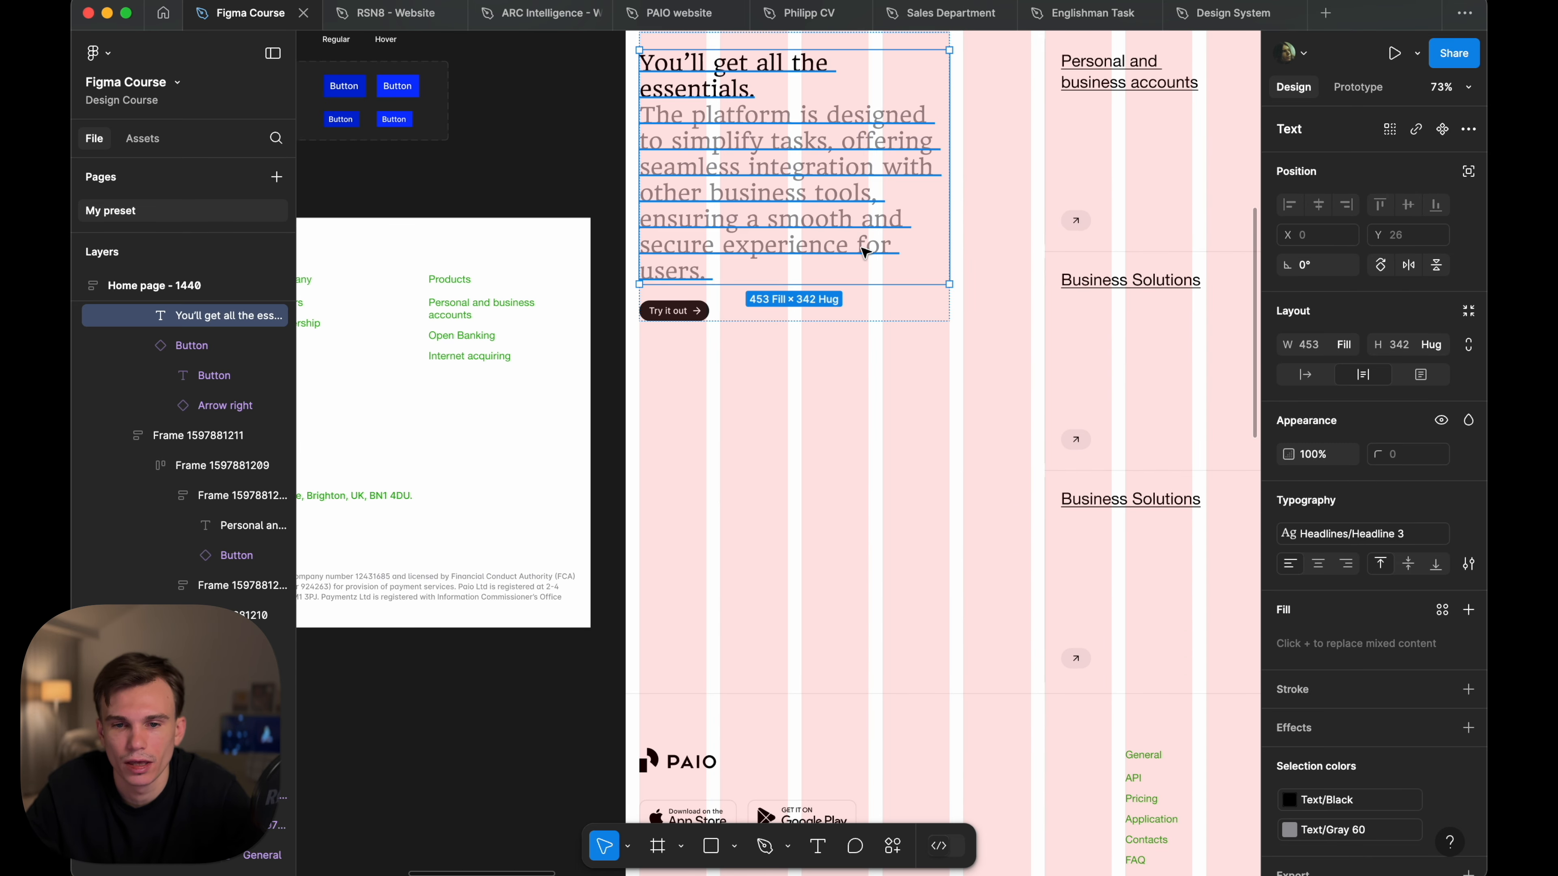
{"action": "scroll", "coordinate": [865, 252], "scroll_direction": "down", "scroll_amount": 3}
{"action": "scroll", "coordinate": [849, 488], "scroll_direction": "left", "scroll_amount": 8}
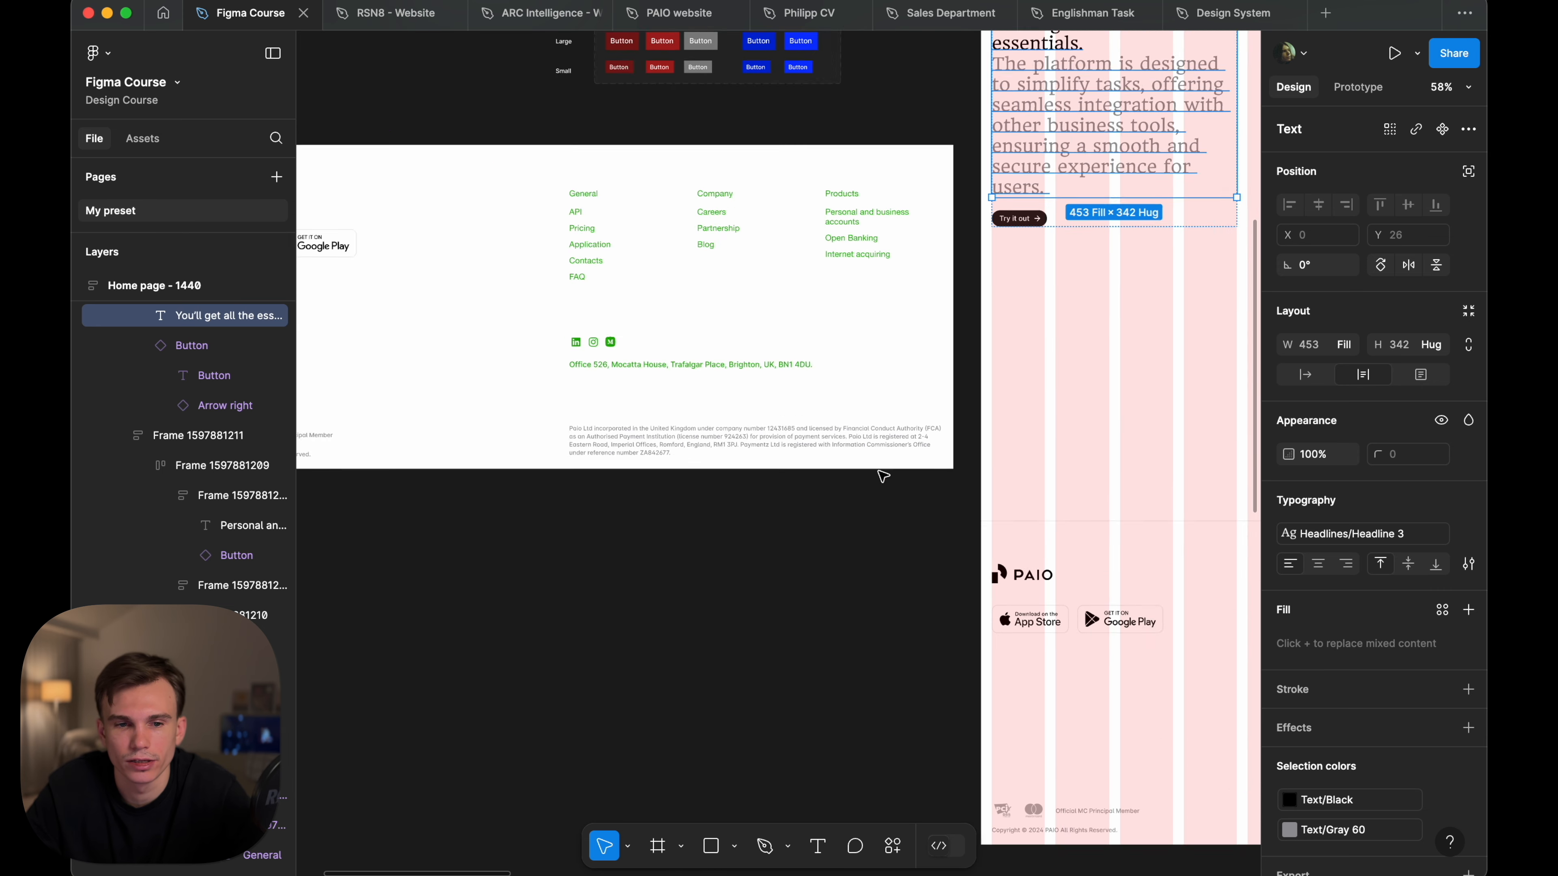
- Deselect the text and hide the layout grids on the Home page - 1440 frame
{"action": "left_click", "coordinate": [809, 556]}
{"action": "key", "text": "ctrl+g"}
{"action": "scroll", "coordinate": [810, 555], "scroll_direction": "right", "scroll_amount": 6}
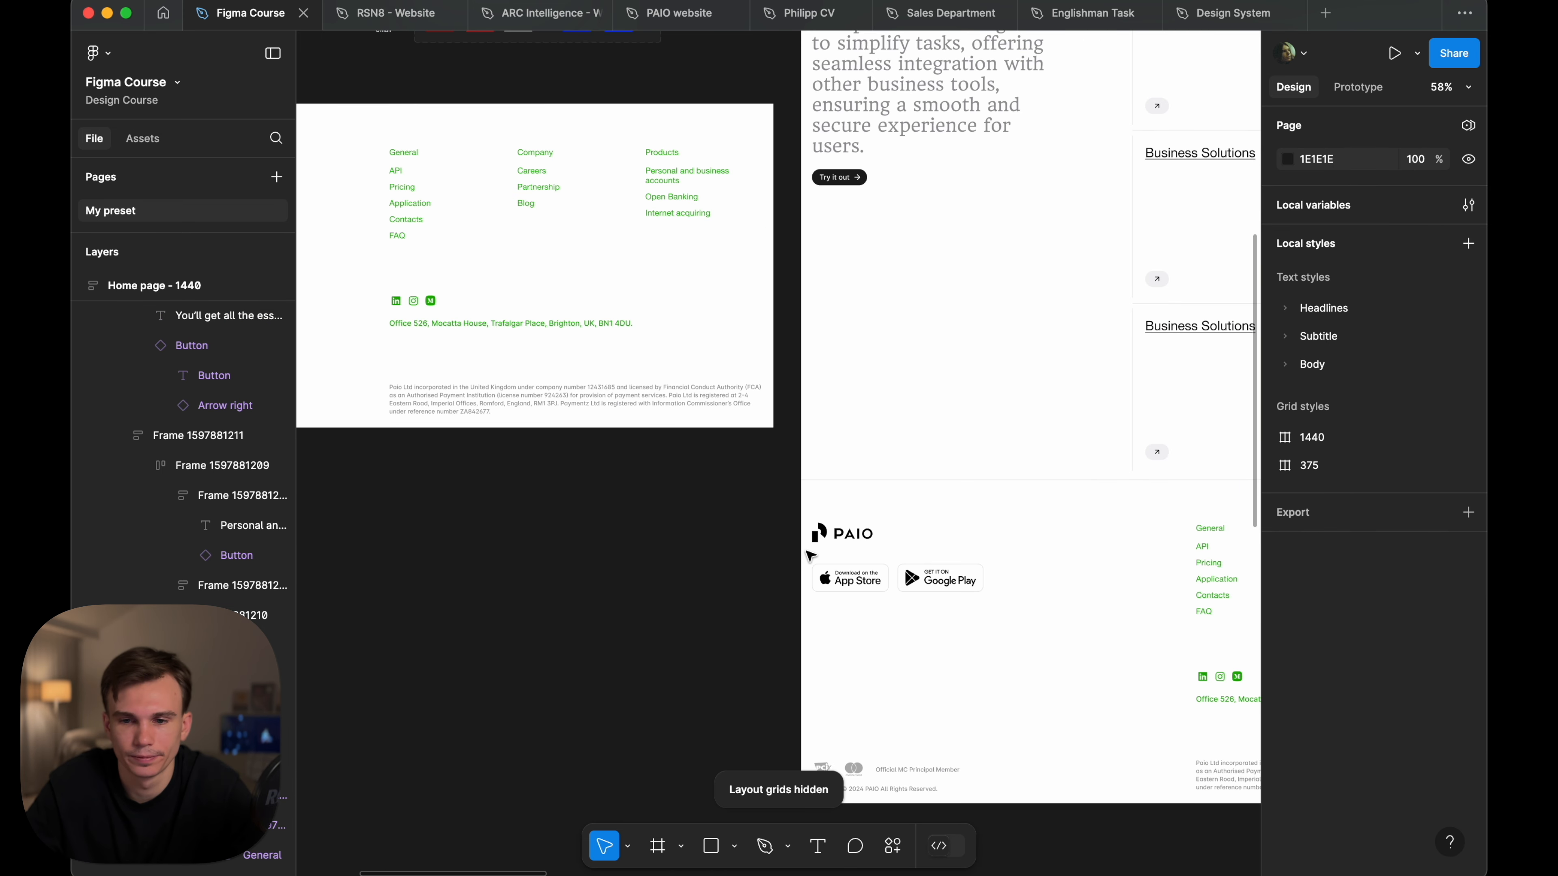
- Draw a square of about 156 × 156 inside the Home page - 1440 frame
{"action": "key", "text": "r"}
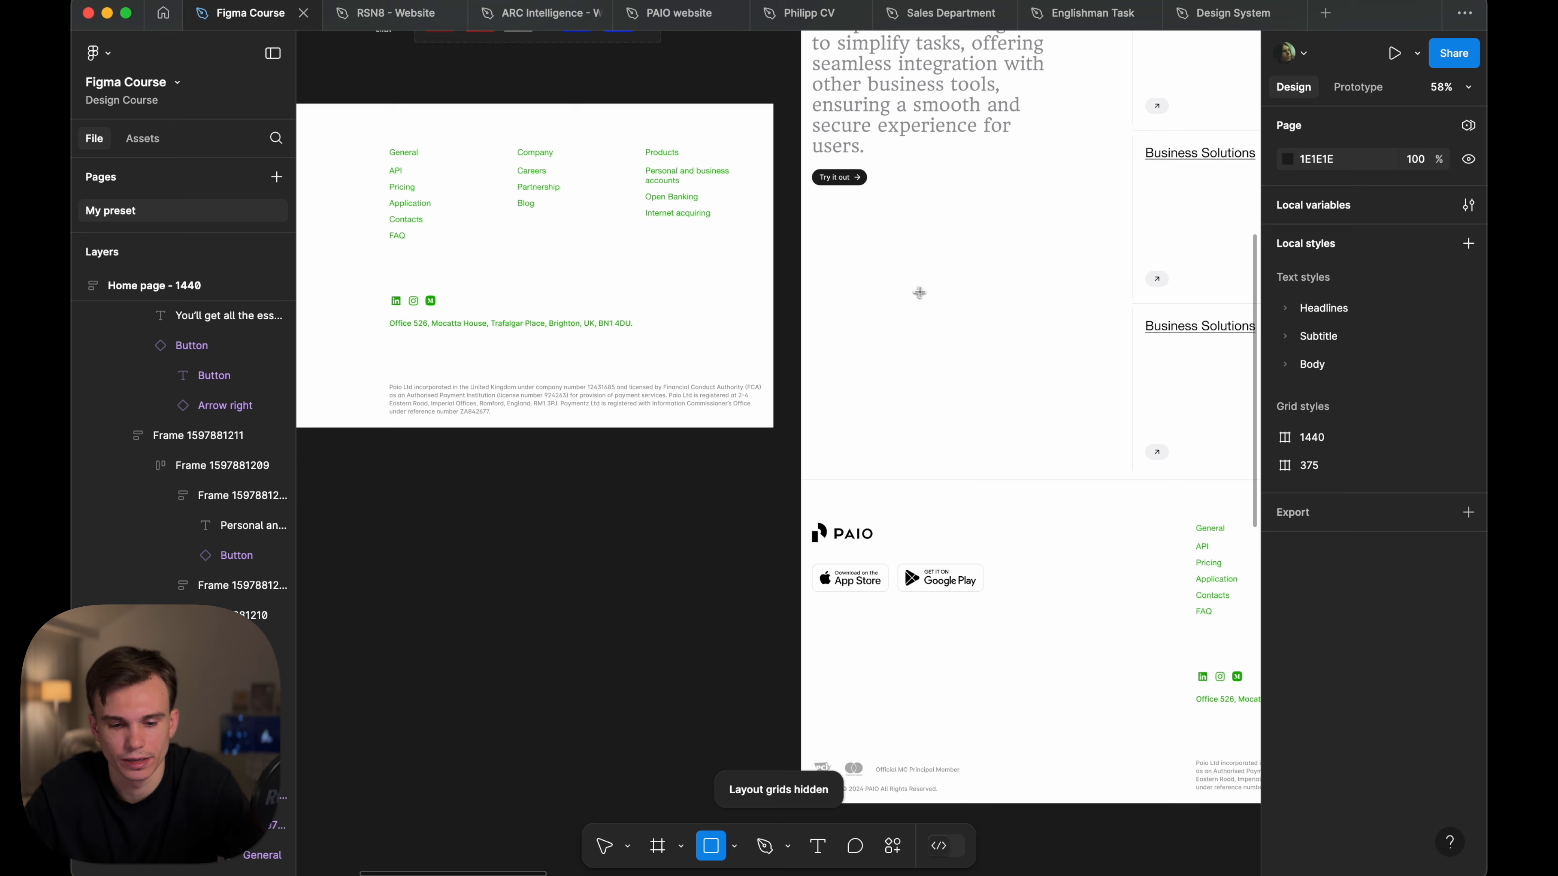
{"action": "left_click", "coordinate": [933, 306]}
{"action": "left_click_drag", "start_coordinate": [932, 307], "coordinate": [959, 333]}
{"action": "scroll", "coordinate": [966, 343], "scroll_direction": "up", "scroll_amount": 3}
{"action": "scroll", "coordinate": [851, 181], "scroll_direction": "up", "scroll_amount": 4}
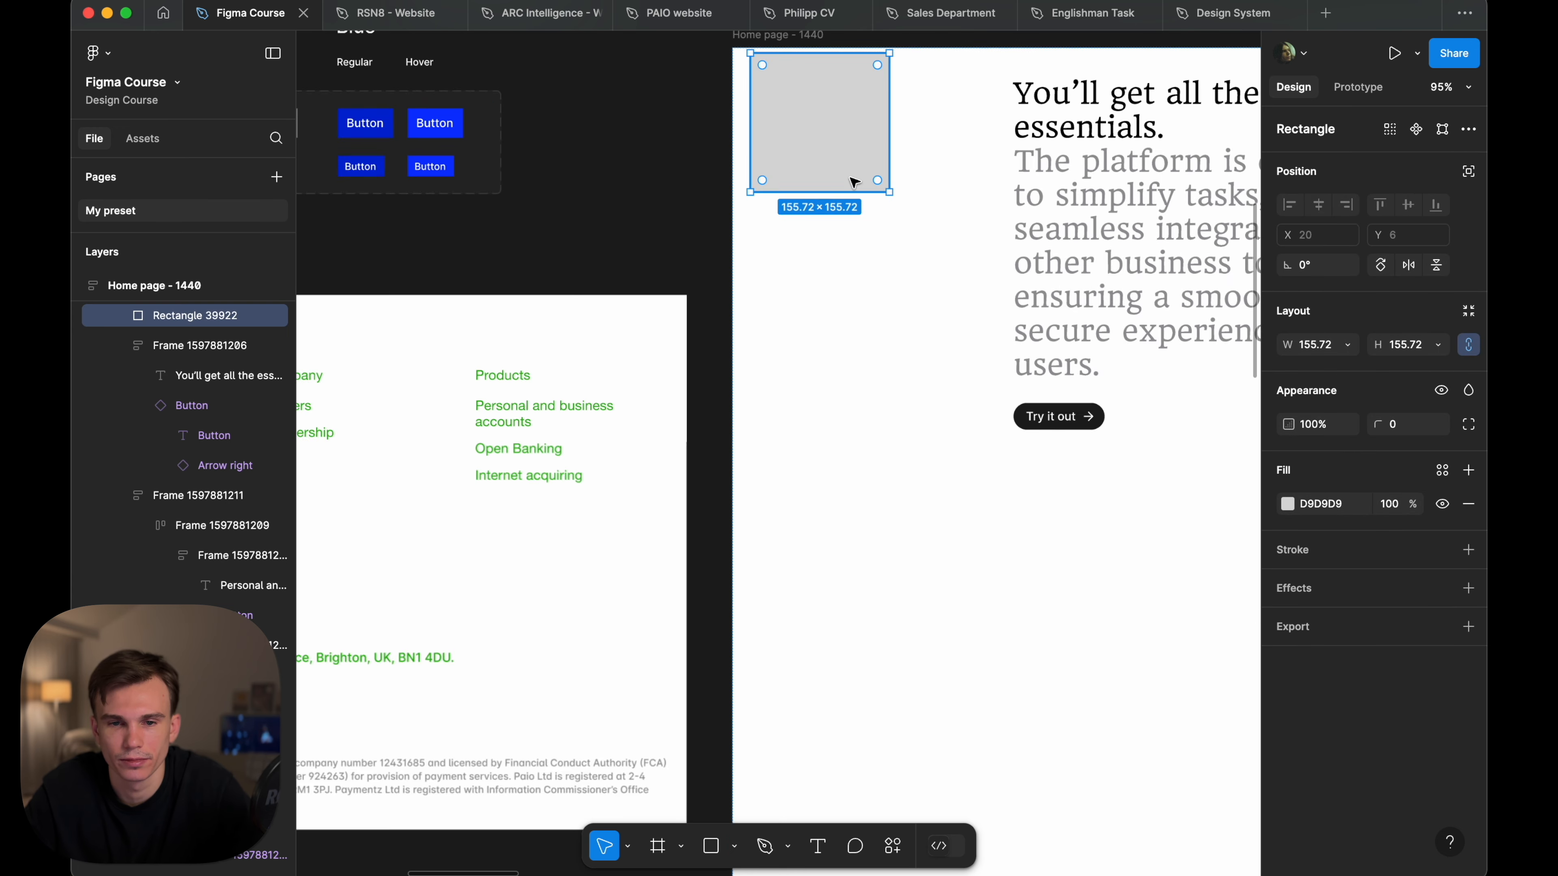
- Set the new square's fill to white, FFFFFF
{"action": "scroll", "coordinate": [852, 181], "scroll_direction": "up", "scroll_amount": 4}
{"action": "left_click", "coordinate": [1288, 504]}
{"action": "left_click_drag", "start_coordinate": [1187, 465], "coordinate": [945, 270]}
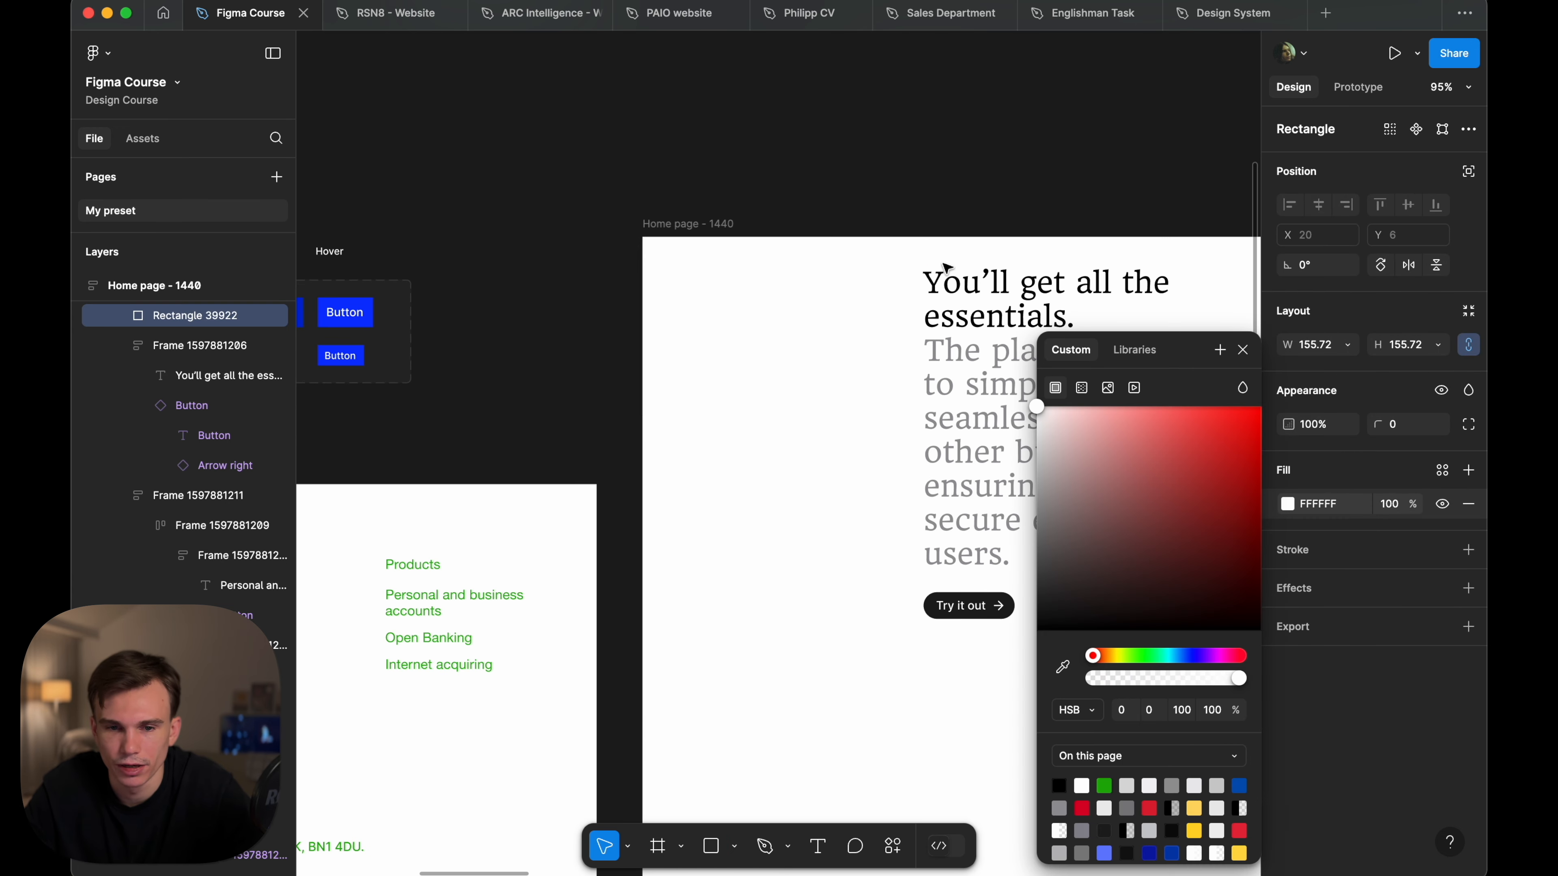
- Add a drop shadow effect to the white square and set its blur to 14
{"action": "left_click", "coordinate": [1341, 605]}
{"action": "left_click", "coordinate": [1323, 594]}
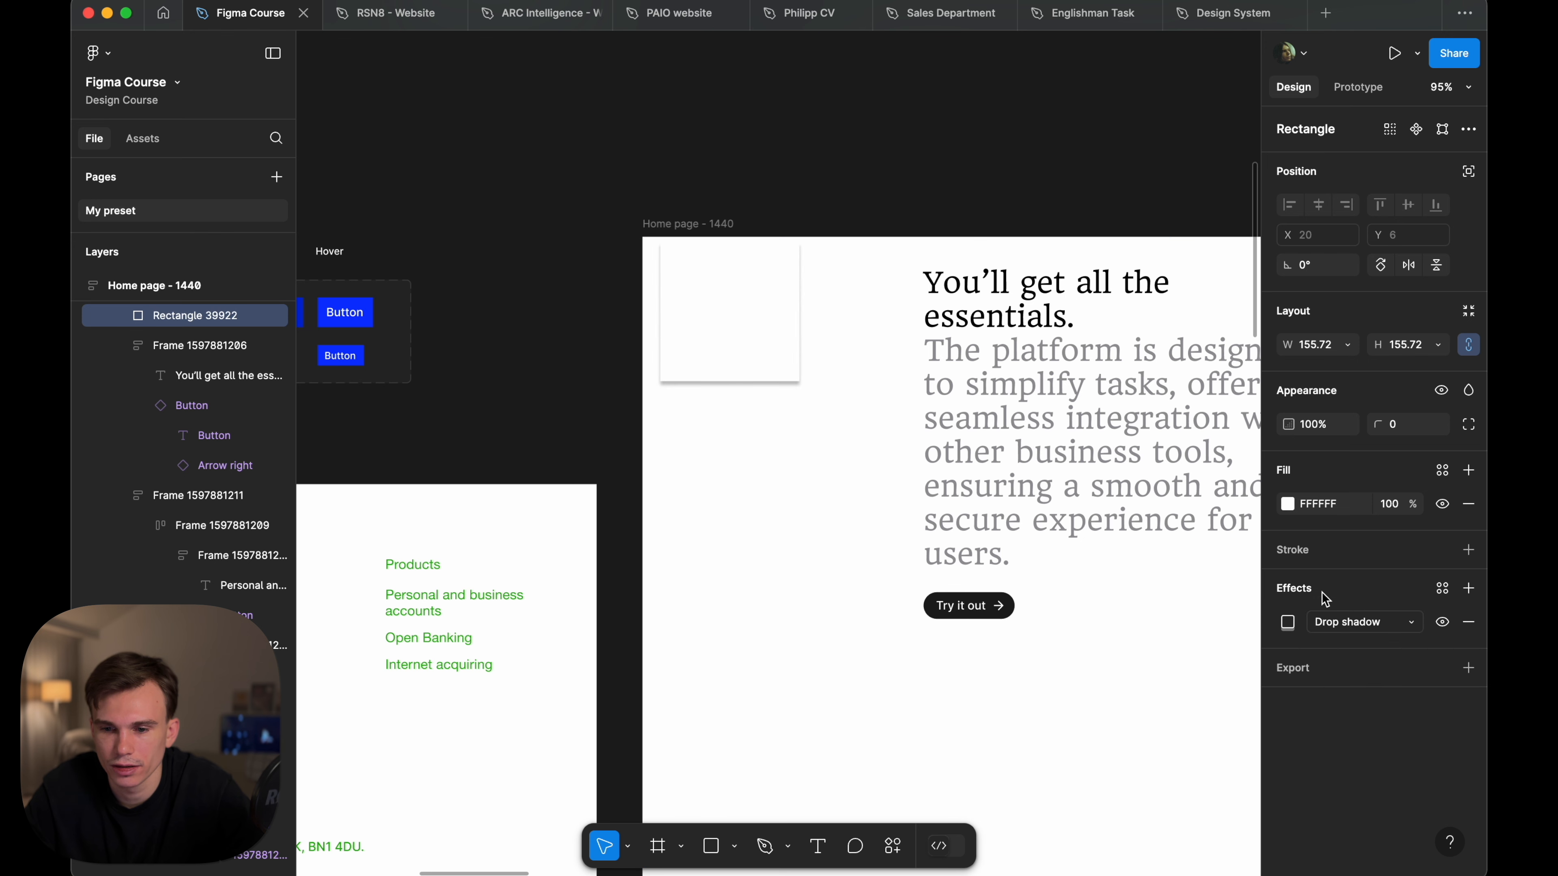
{"action": "left_click", "coordinate": [1362, 615]}
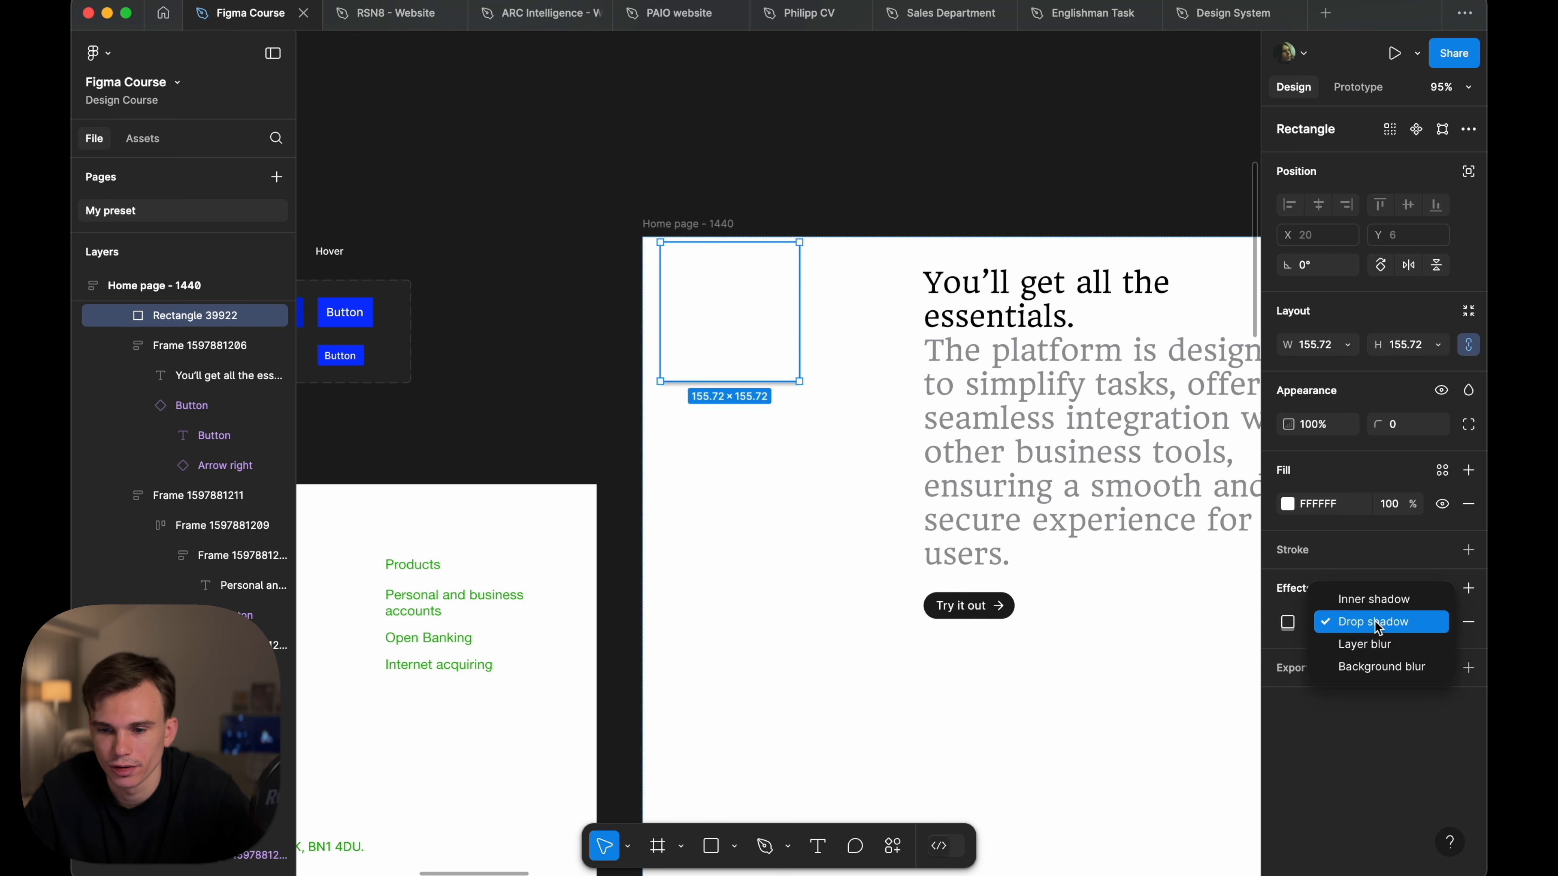
{"action": "left_click", "coordinate": [1372, 620]}
{"action": "left_click", "coordinate": [1288, 621]}
{"action": "left_click", "coordinate": [1168, 732]}
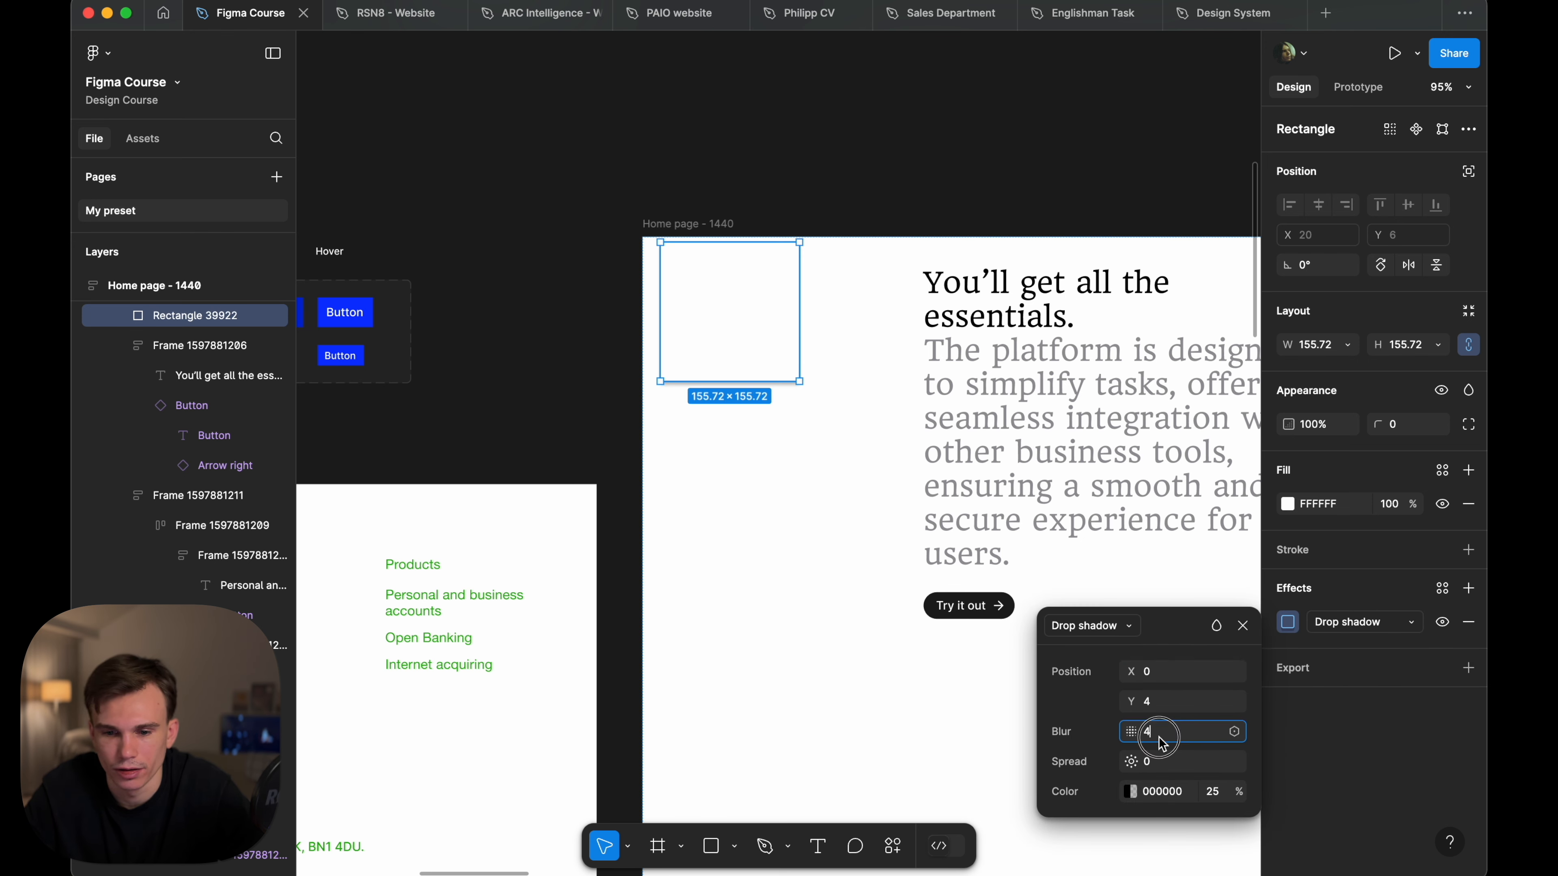
{"action": "type", "text": "14"}
{"action": "key", "text": "Return"}
{"action": "left_click", "coordinate": [835, 181]}
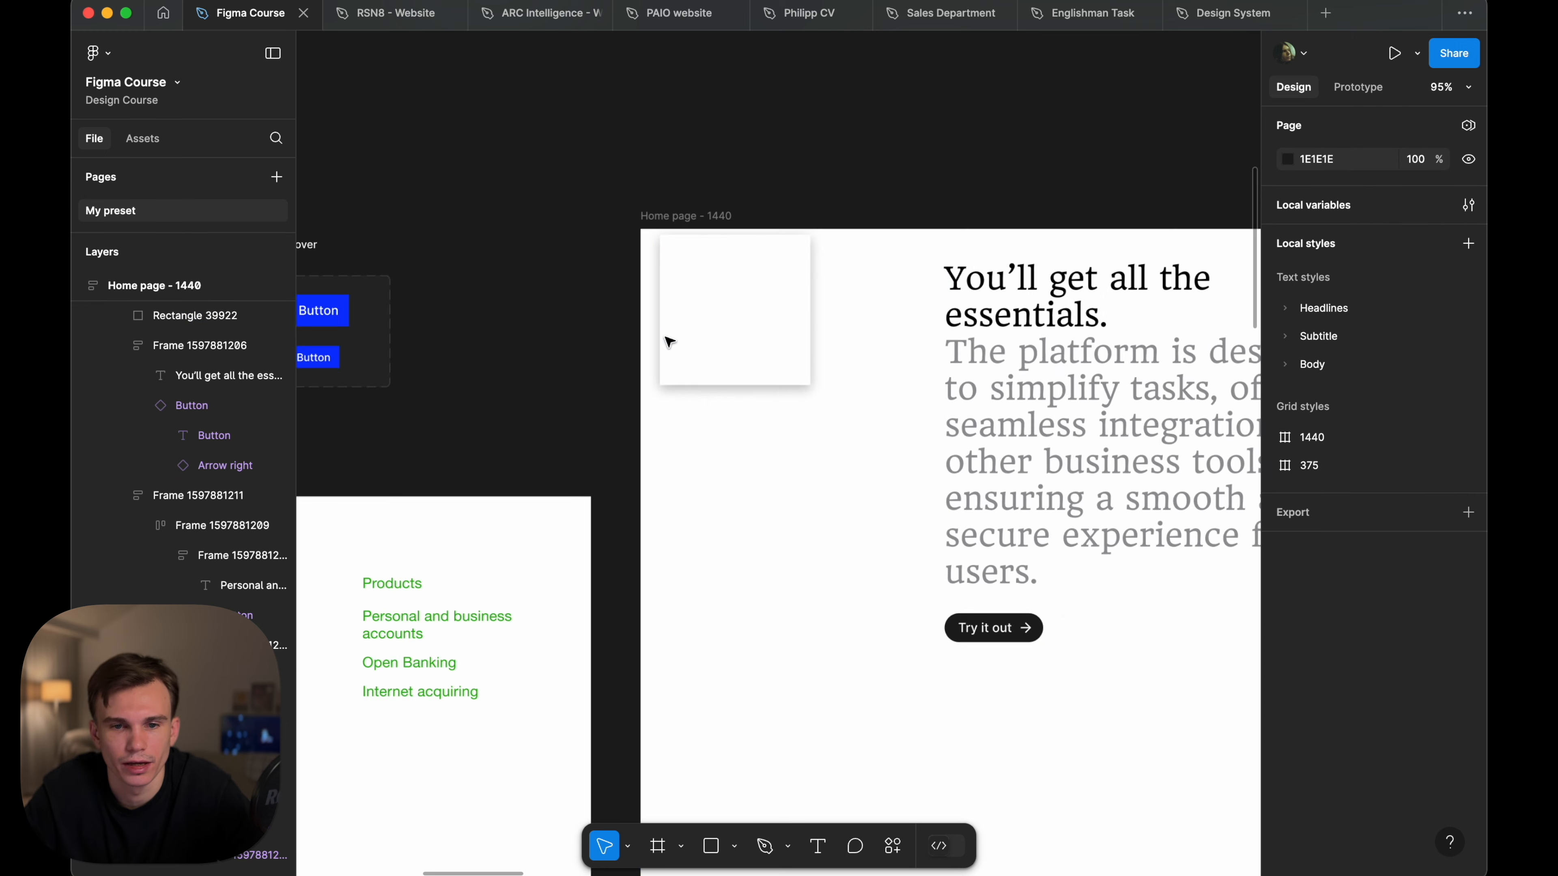
- Give the white square a corner radius of 20 and check how its shadow looks
{"action": "scroll", "coordinate": [845, 236], "scroll_direction": "up", "scroll_amount": 5}
{"action": "left_click", "coordinate": [837, 248]}
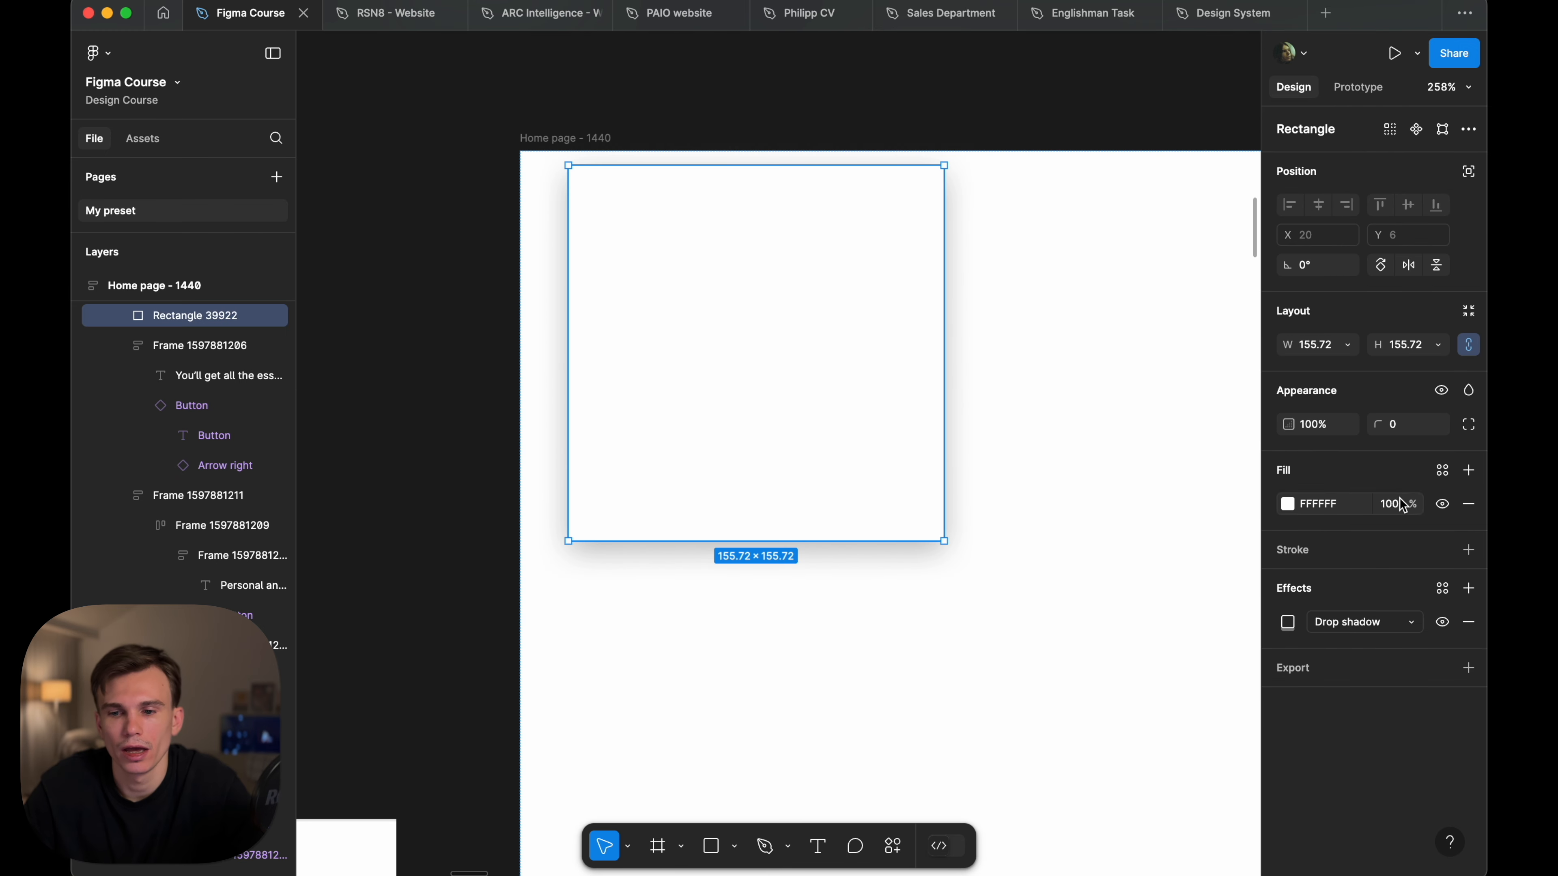
{"action": "left_click", "coordinate": [1397, 424]}
{"action": "type", "text": "20"}
{"action": "key", "text": "Return"}
{"action": "left_click", "coordinate": [901, 171]}
{"action": "left_click", "coordinate": [742, 266]}
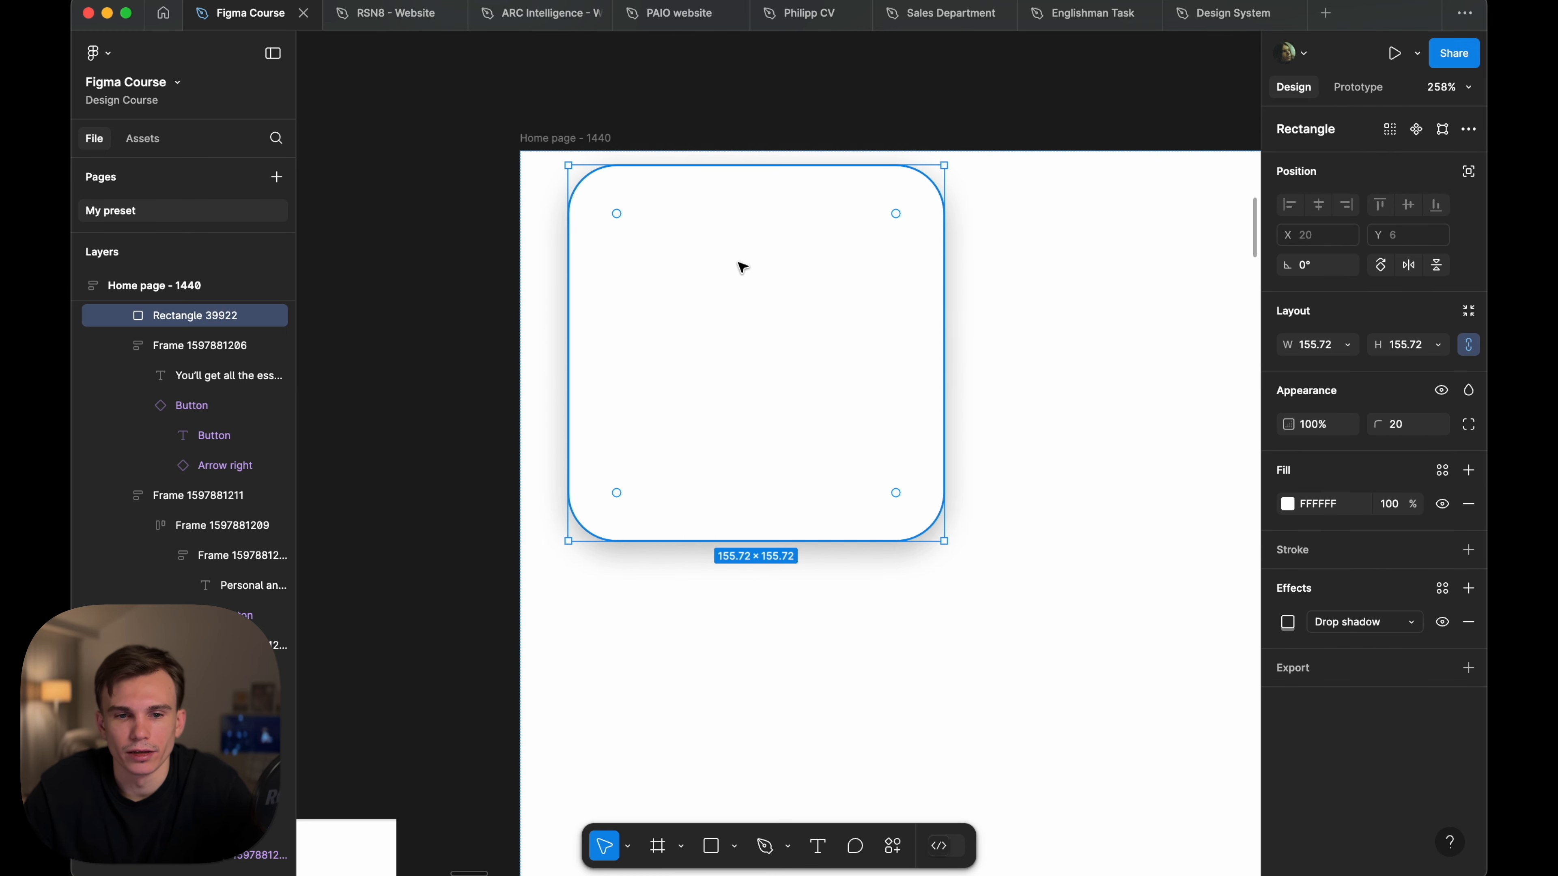
{"action": "scroll", "coordinate": [738, 262], "scroll_direction": "down", "scroll_amount": 5}
{"action": "left_click", "coordinate": [901, 179]}
{"action": "left_click", "coordinate": [822, 242]}
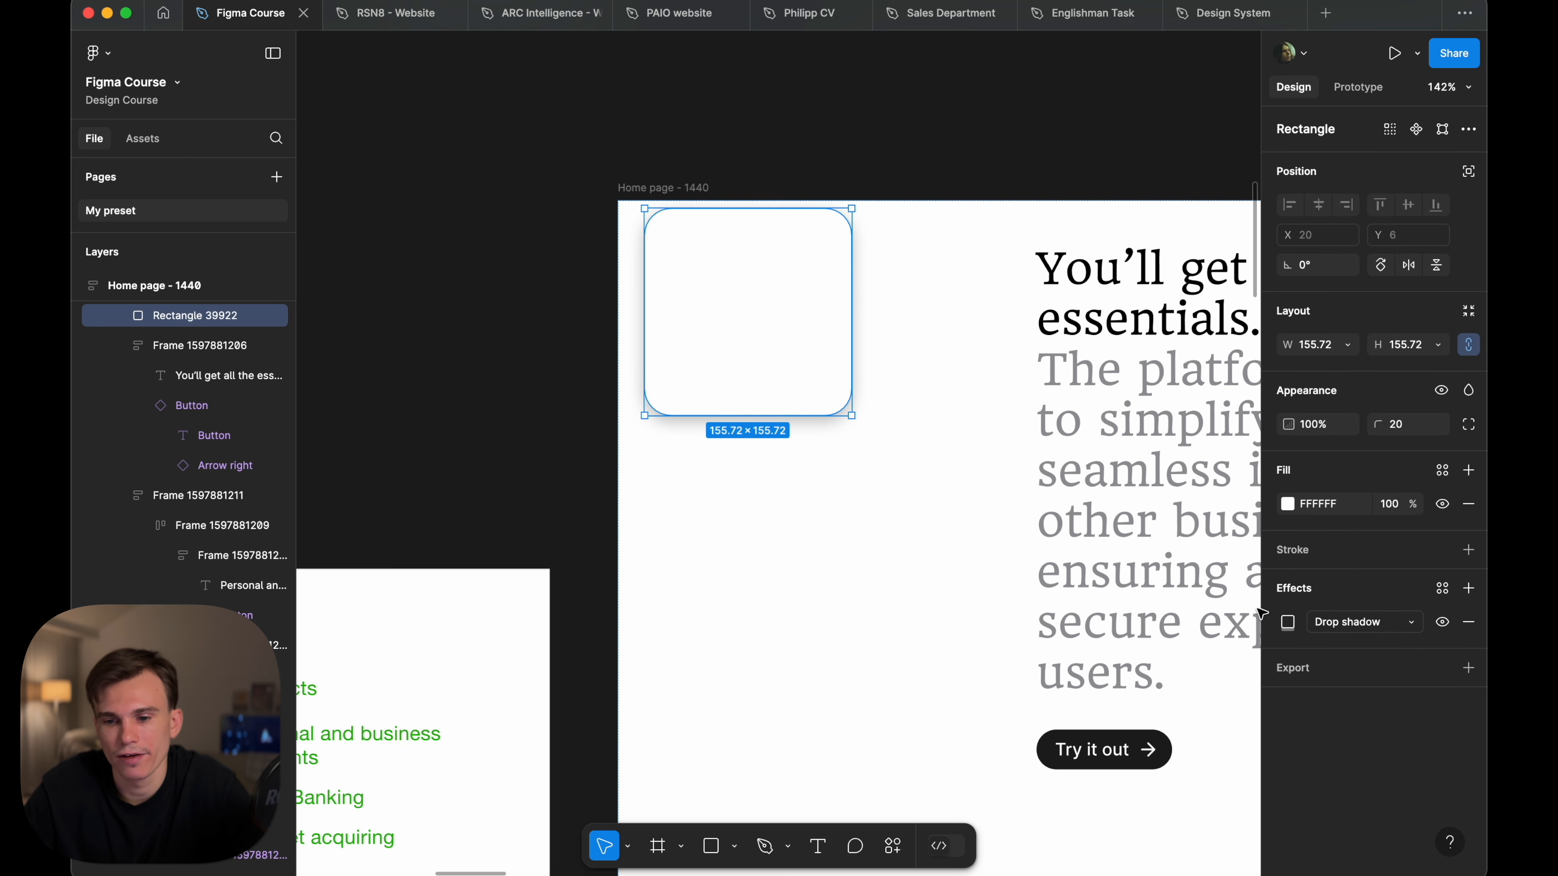
- Set the white square's drop shadow to an X offset of 4, a Y offset of 7 and 22% opacity
{"action": "left_click", "coordinate": [1287, 623]}
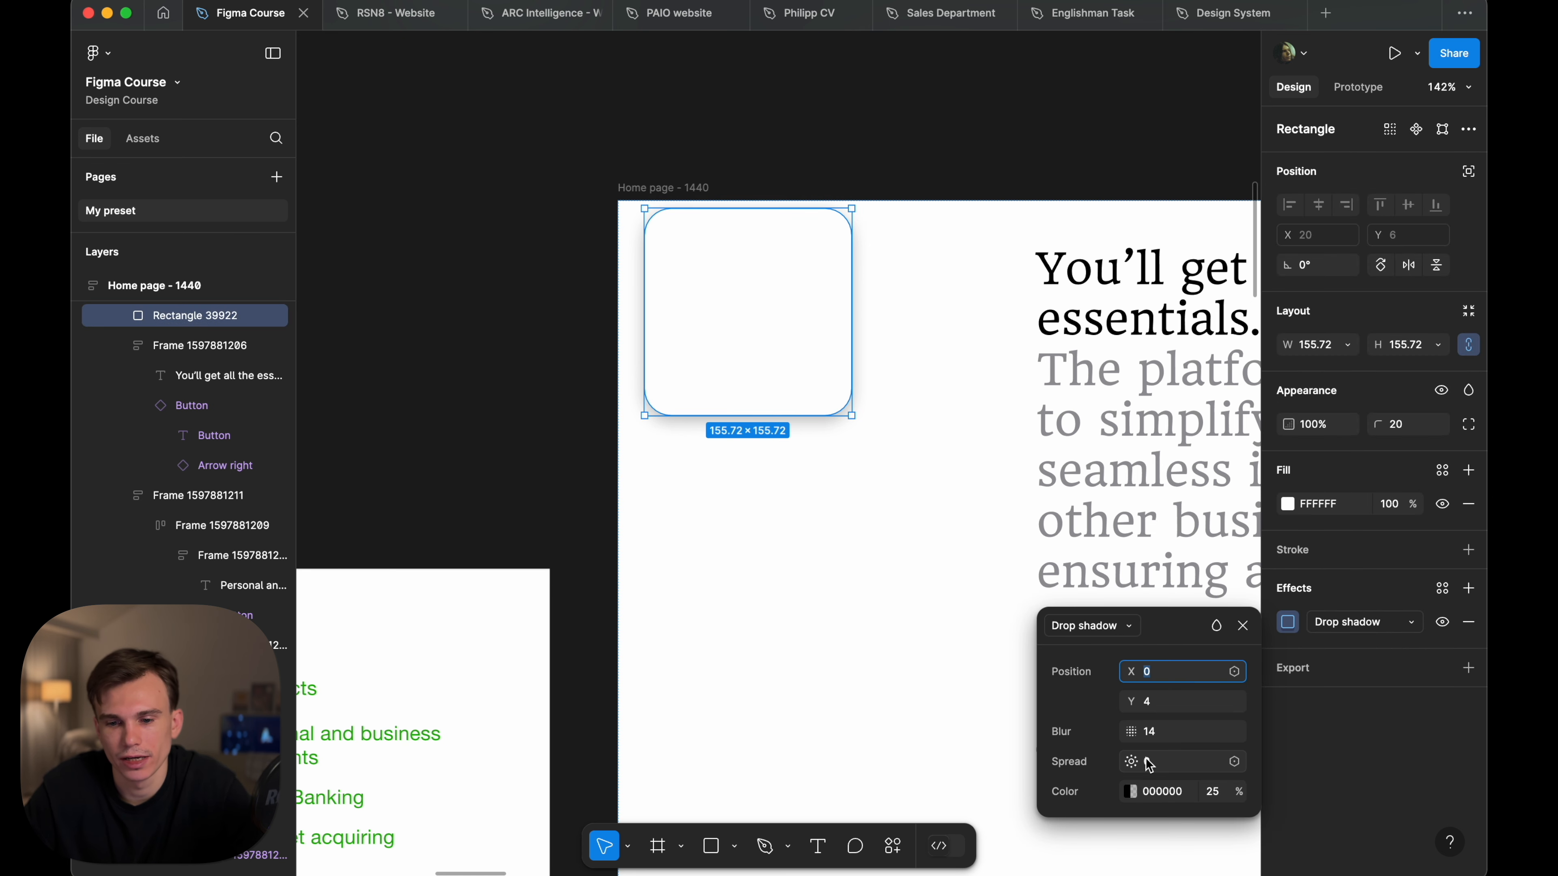
{"action": "key", "text": "Tab"}
{"action": "type", "text": "7"}
{"action": "key", "text": "Return"}
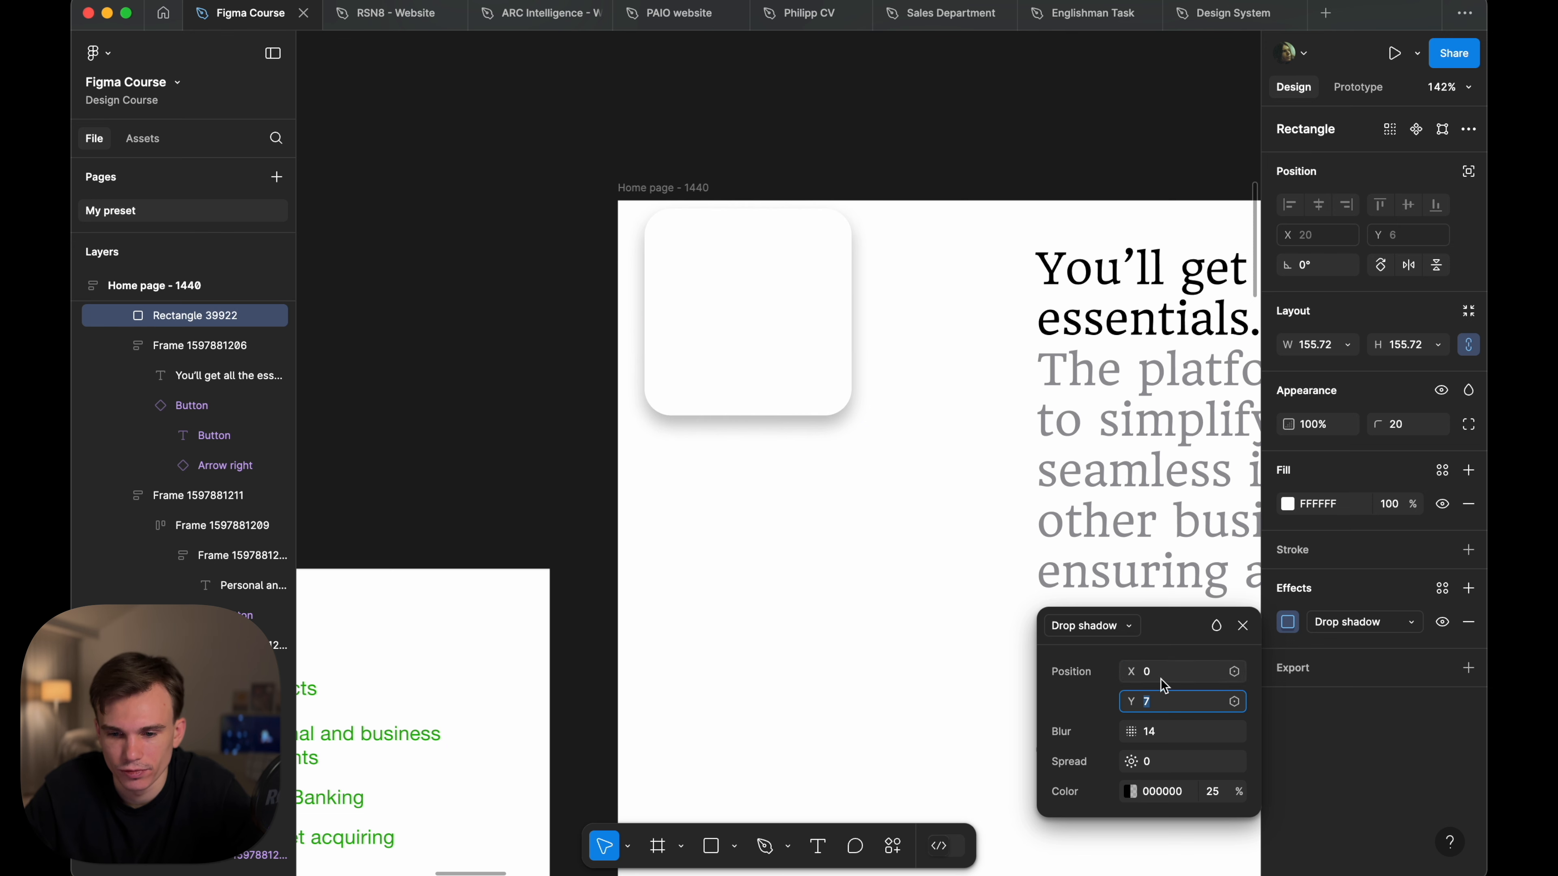
{"action": "key", "text": "shift+Tab"}
{"action": "type", "text": "4"}
{"action": "key", "text": "Return"}
{"action": "left_click", "coordinate": [1212, 791]}
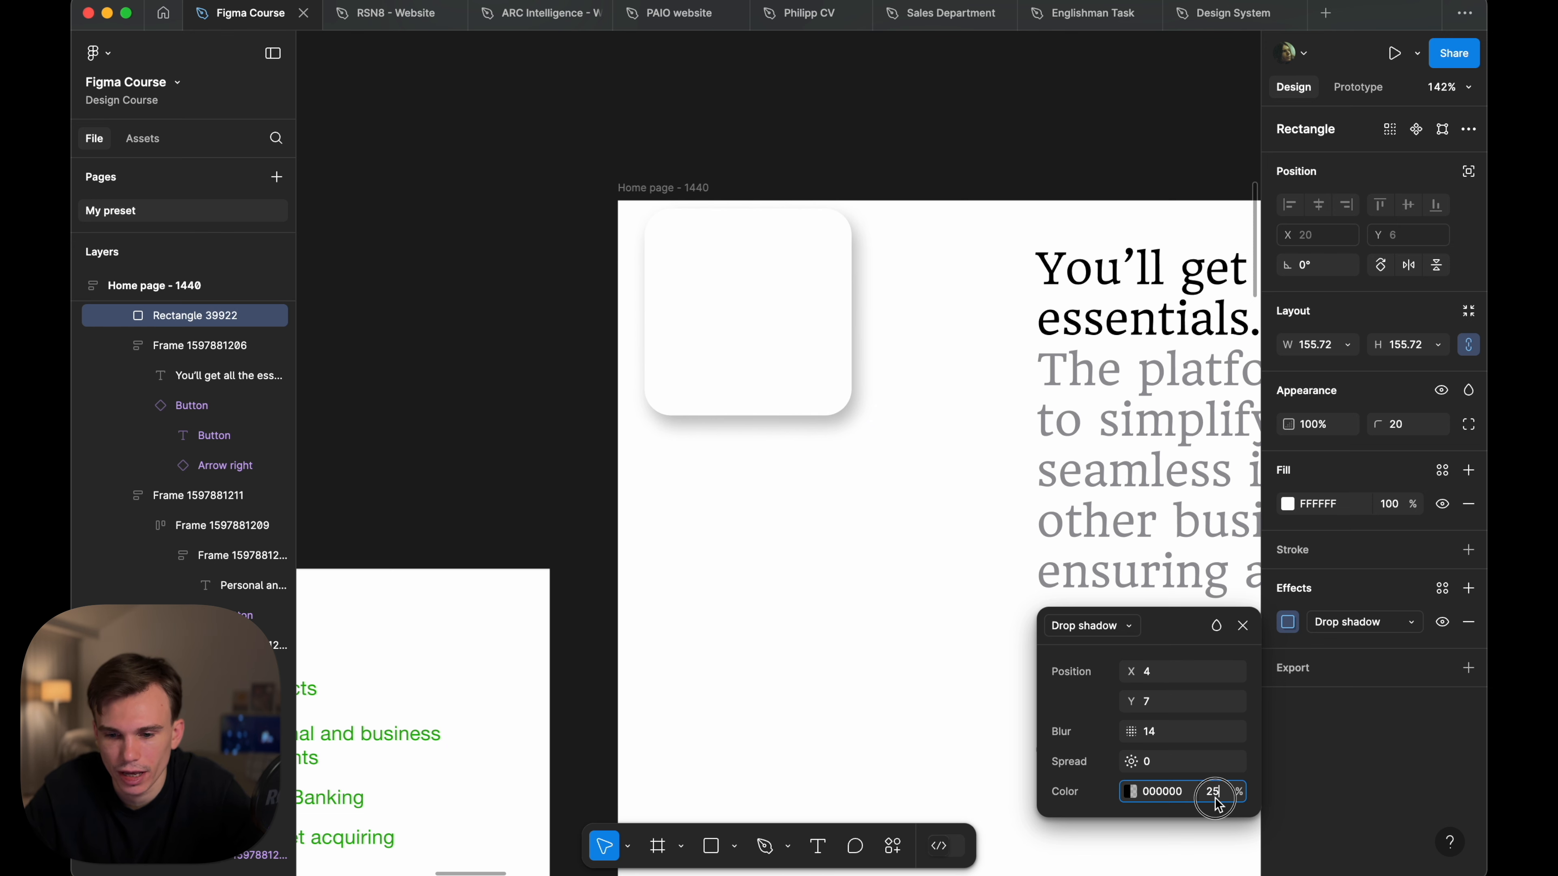
{"action": "type", "text": "22"}
{"action": "key", "text": "Return"}
{"action": "left_click", "coordinate": [900, 188]}
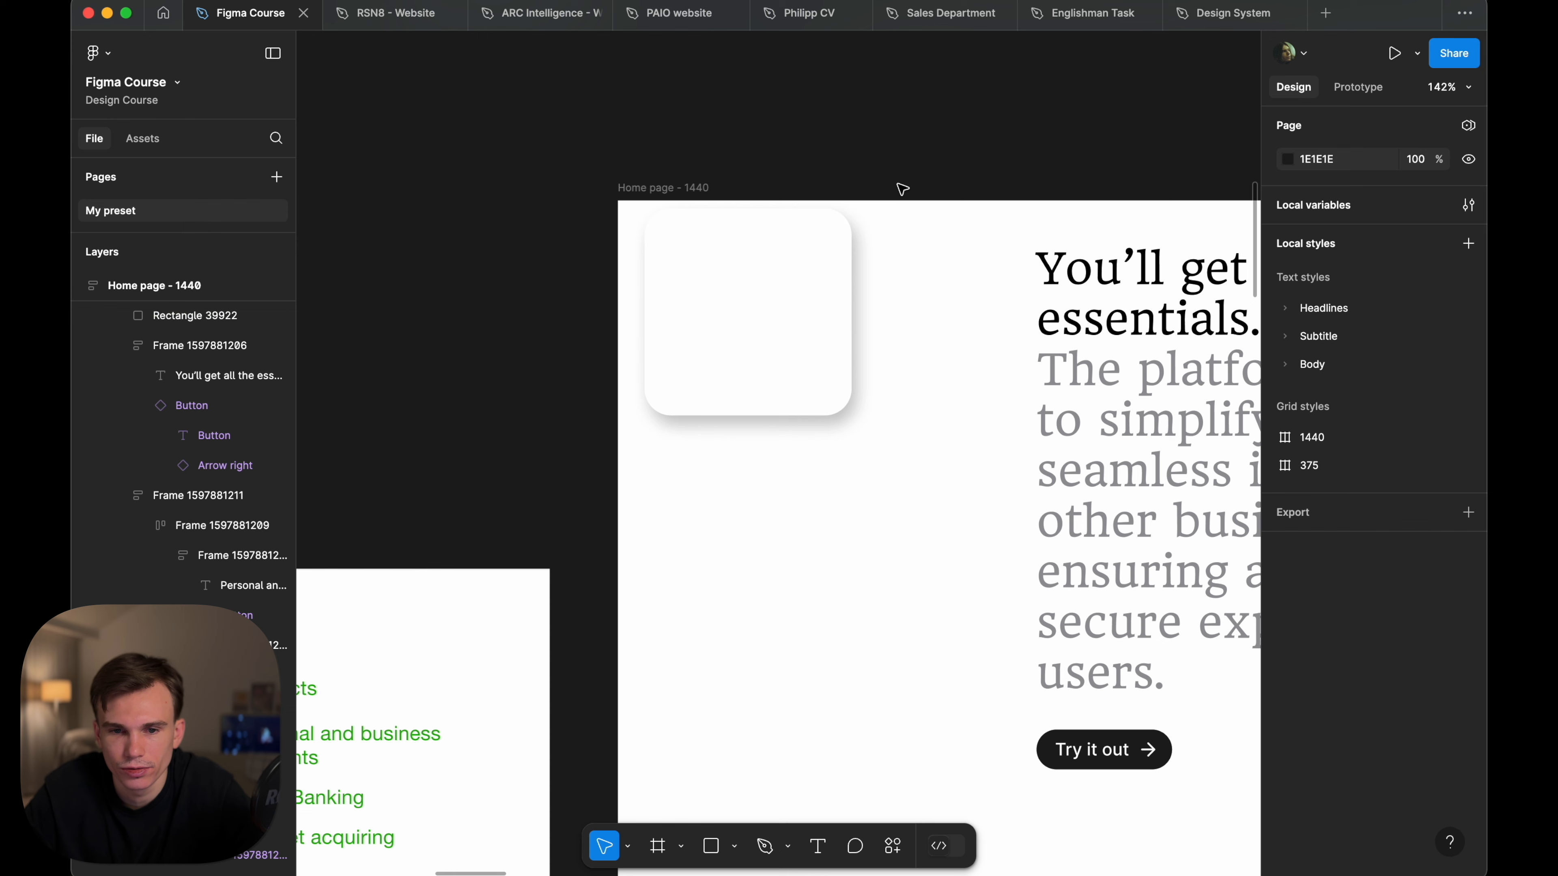
- Duplicate the white square within the Home page - 1440 frame
{"action": "left_click", "coordinate": [780, 304]}
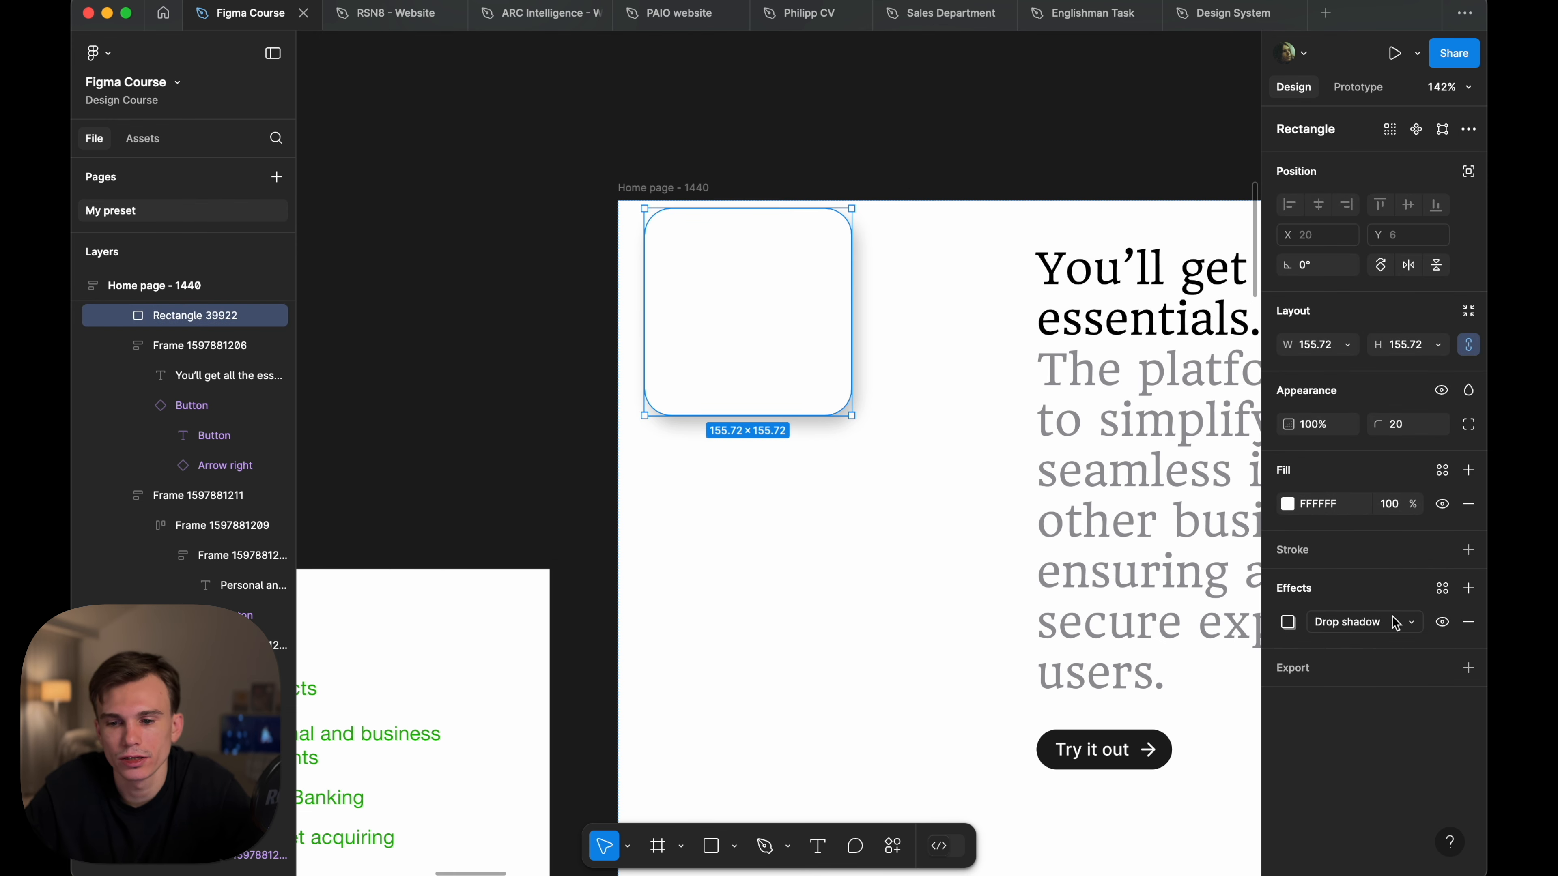
{"action": "scroll", "coordinate": [877, 298], "scroll_direction": "down", "scroll_amount": 5}
{"action": "left_click", "coordinate": [829, 293]}
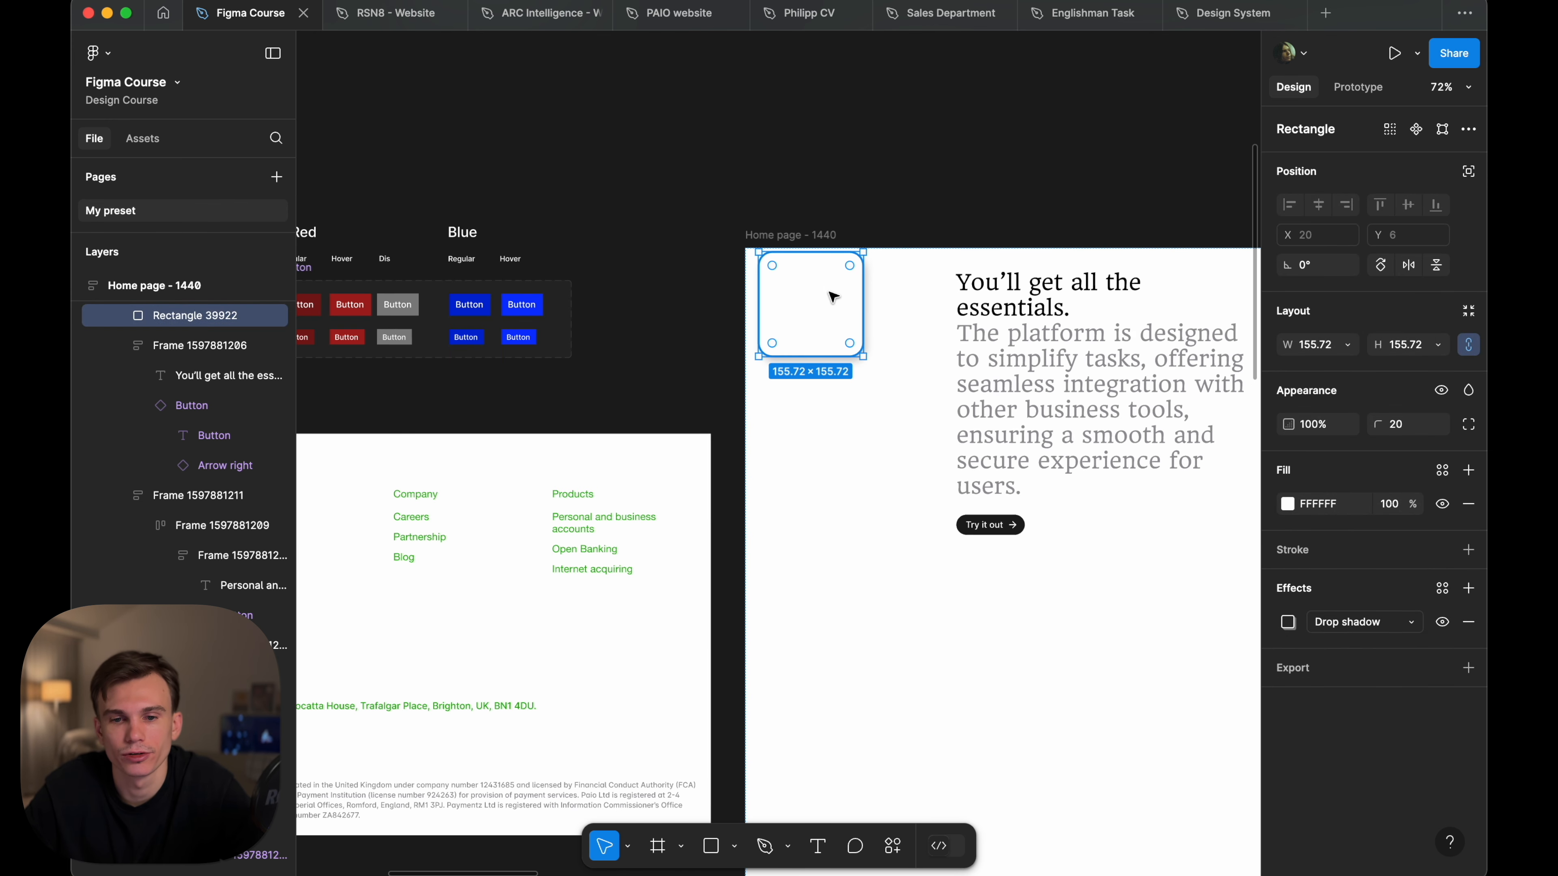
{"action": "left_click_drag", "start_coordinate": [829, 294], "coordinate": [865, 507], "text": "alt"}
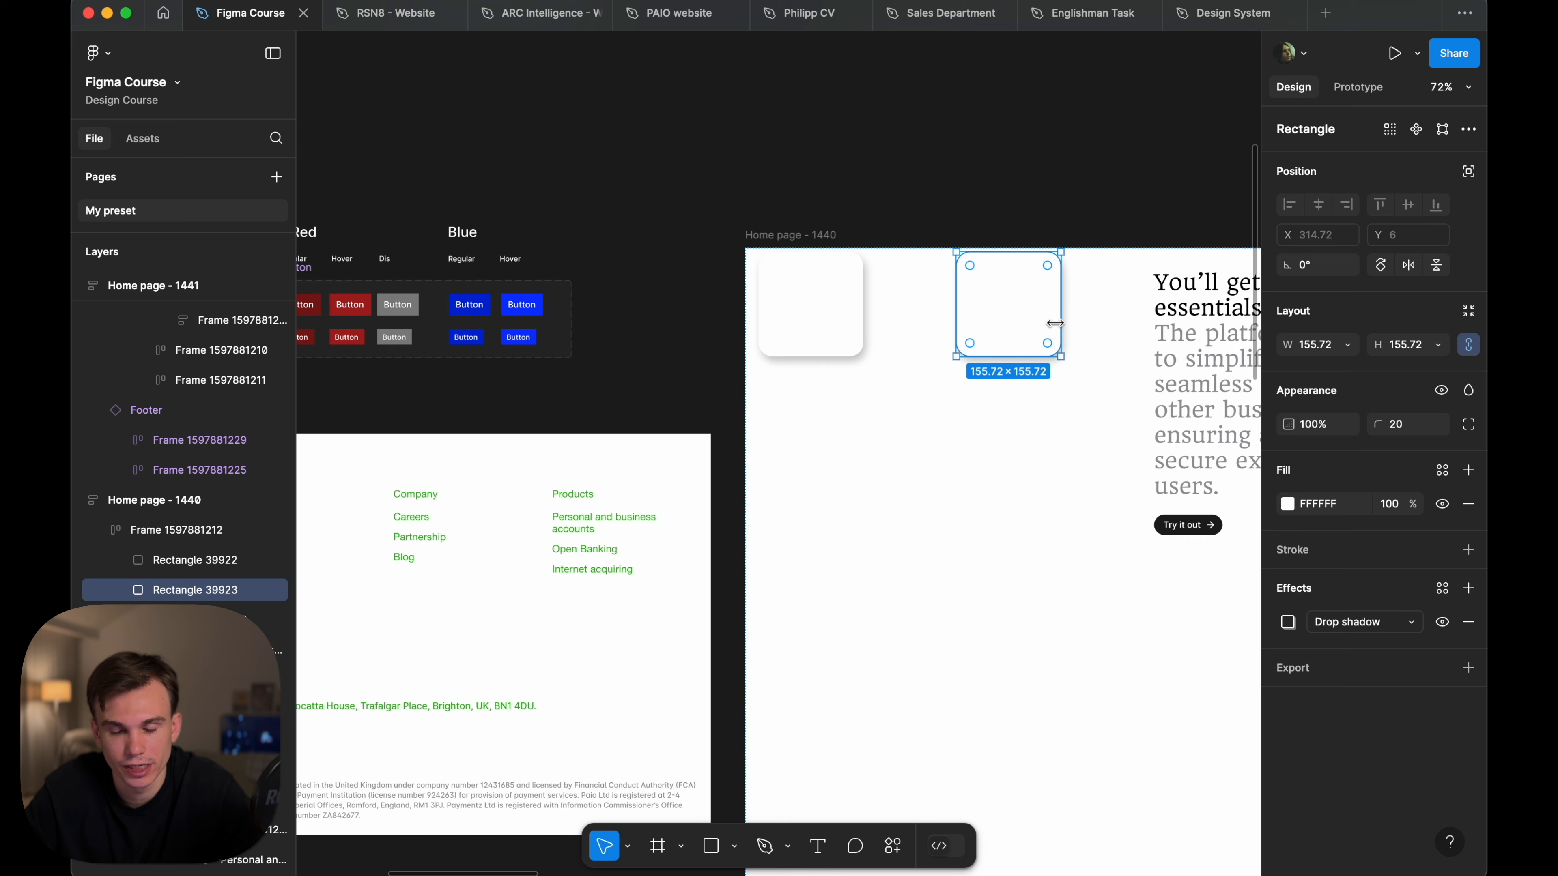
{"action": "scroll", "coordinate": [1178, 387], "scroll_direction": "right", "scroll_amount": 2}
- Change the duplicated square's fill to the light pink FFEDED
{"action": "left_click", "coordinate": [1286, 503]}
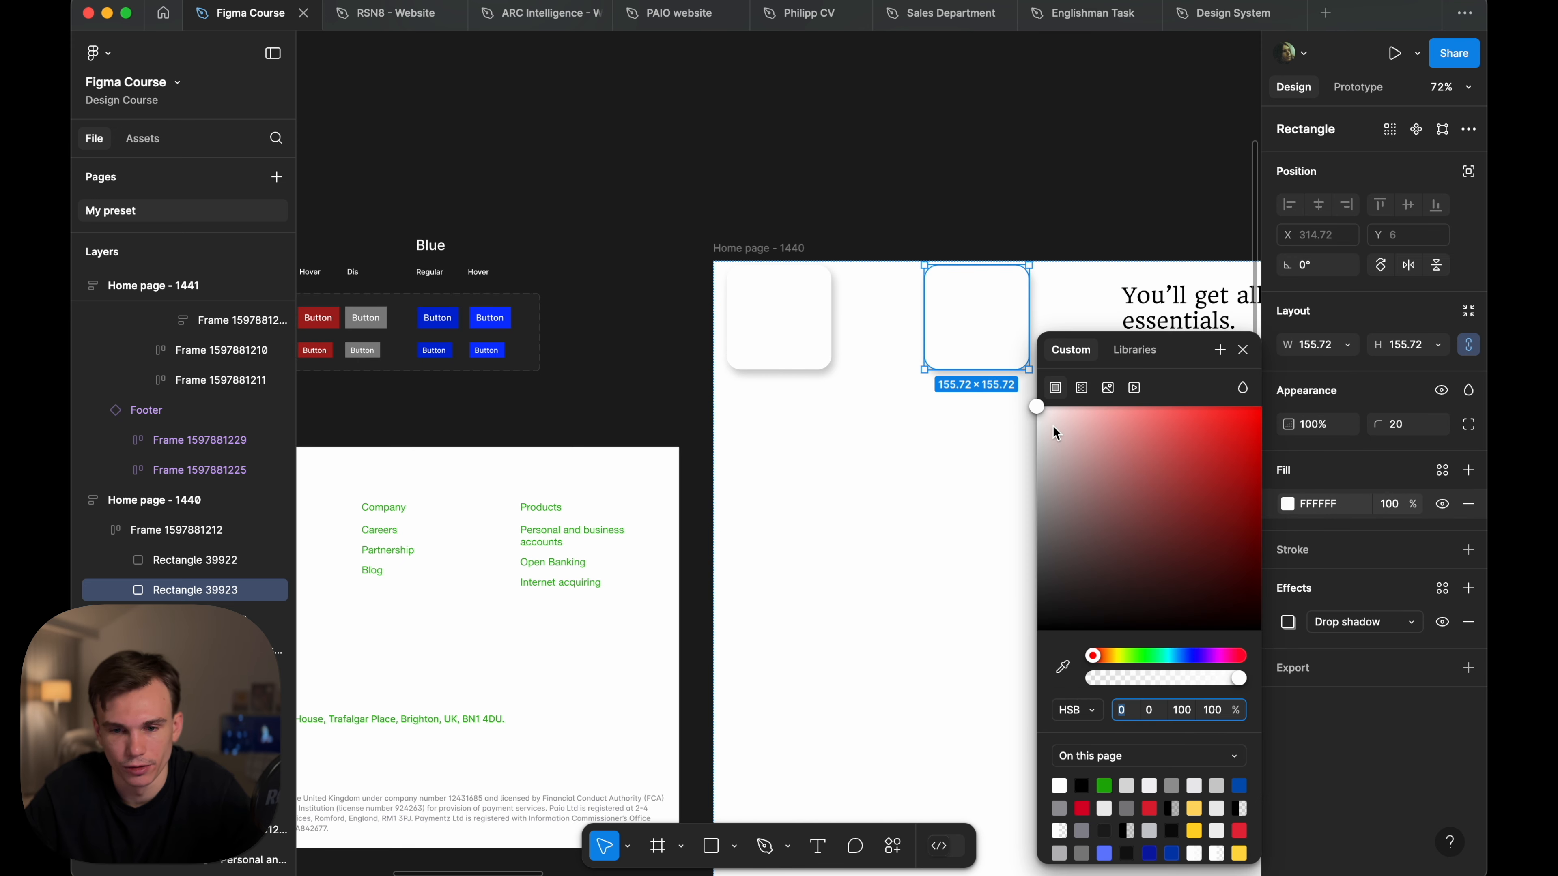
{"action": "left_click_drag", "start_coordinate": [1056, 434], "coordinate": [1053, 406]}
{"action": "scroll", "coordinate": [1147, 488], "scroll_direction": "right", "scroll_amount": 3}
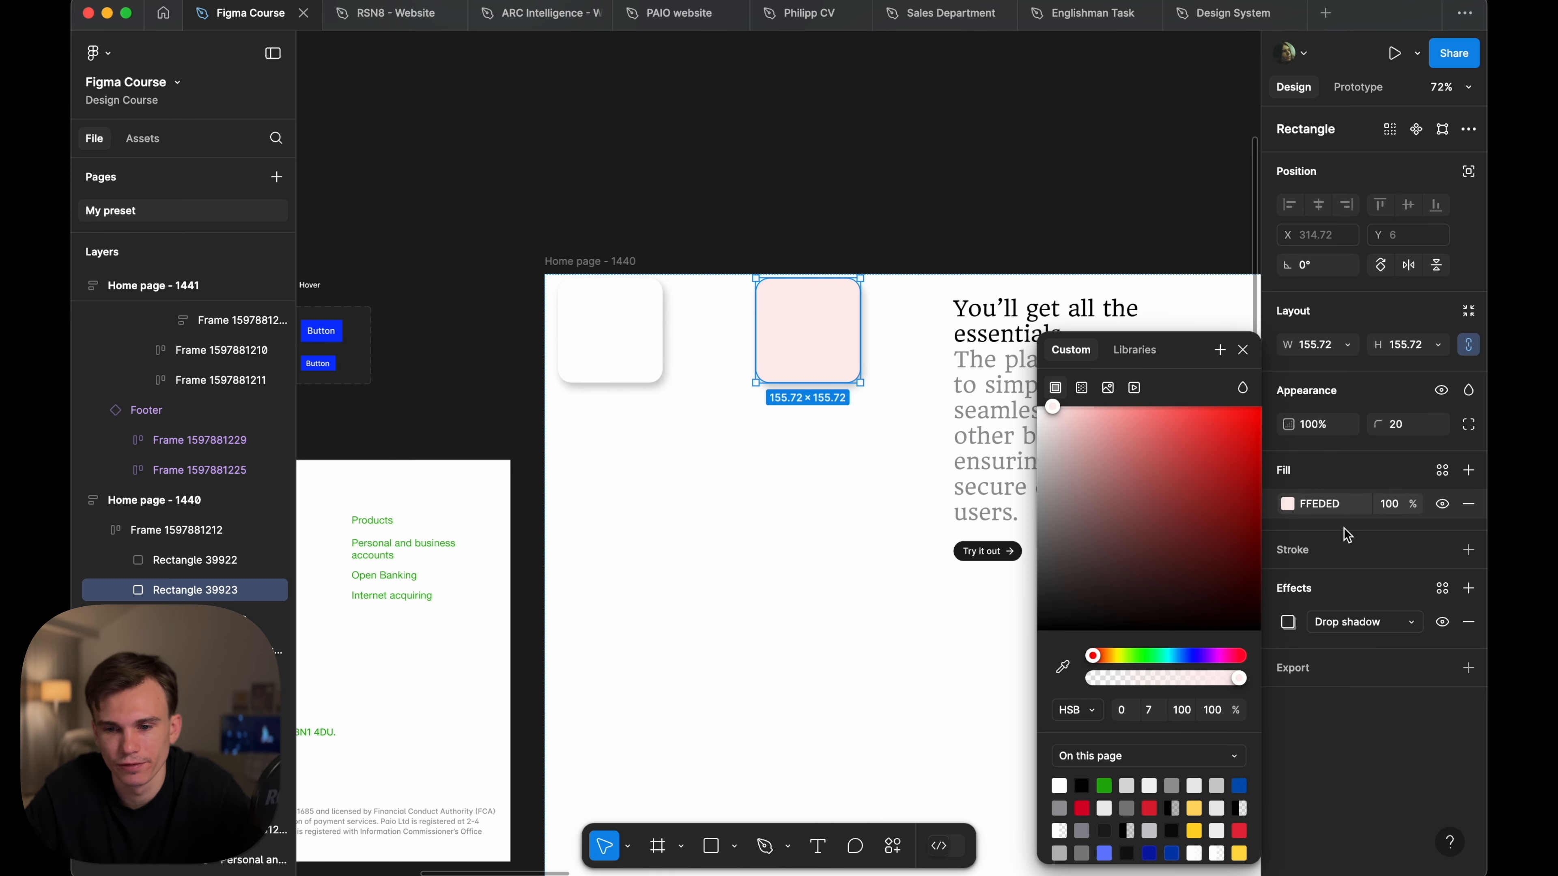
- Shrink the pink square to 85.72 × 85.72 with its proportions locked
{"action": "left_click", "coordinate": [1313, 344]}
{"action": "type", "text": "125.72"}
{"action": "key", "text": "Tab"}
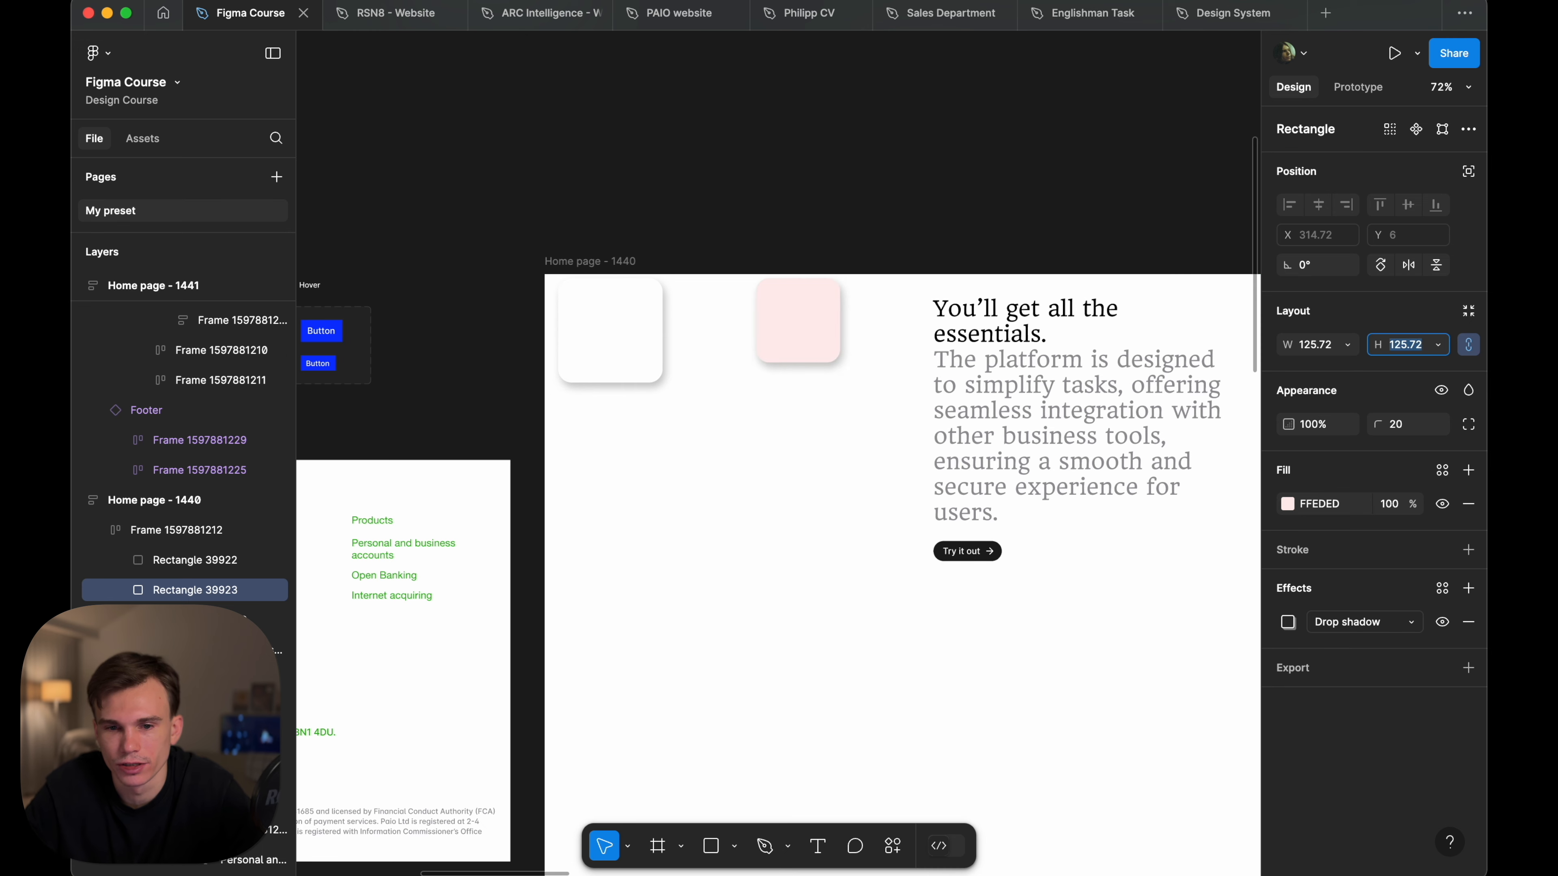
{"action": "key", "text": "shift+Down"}
{"action": "key", "text": "shift+Down"}
{"action": "key", "text": "shift+Down"}
{"action": "key", "text": "shift+Down"}
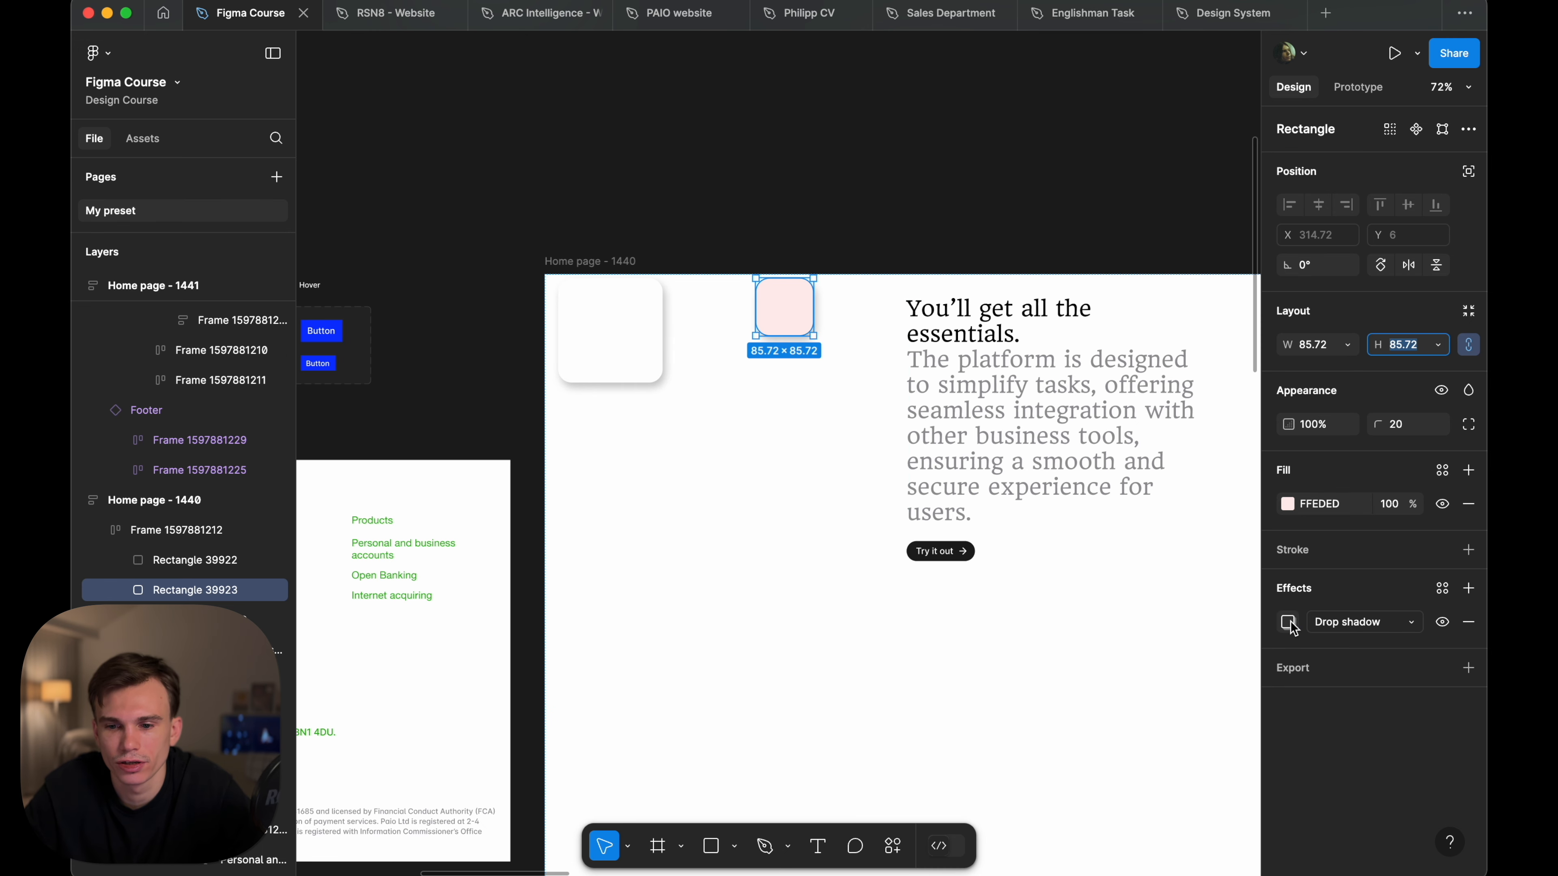
- Set the pink square's drop shadow offsets to X 0 and Y 1
{"action": "left_click", "coordinate": [1289, 622]}
{"action": "key", "text": "Down"}
{"action": "key", "text": "Down"}
{"action": "key", "text": "Down"}
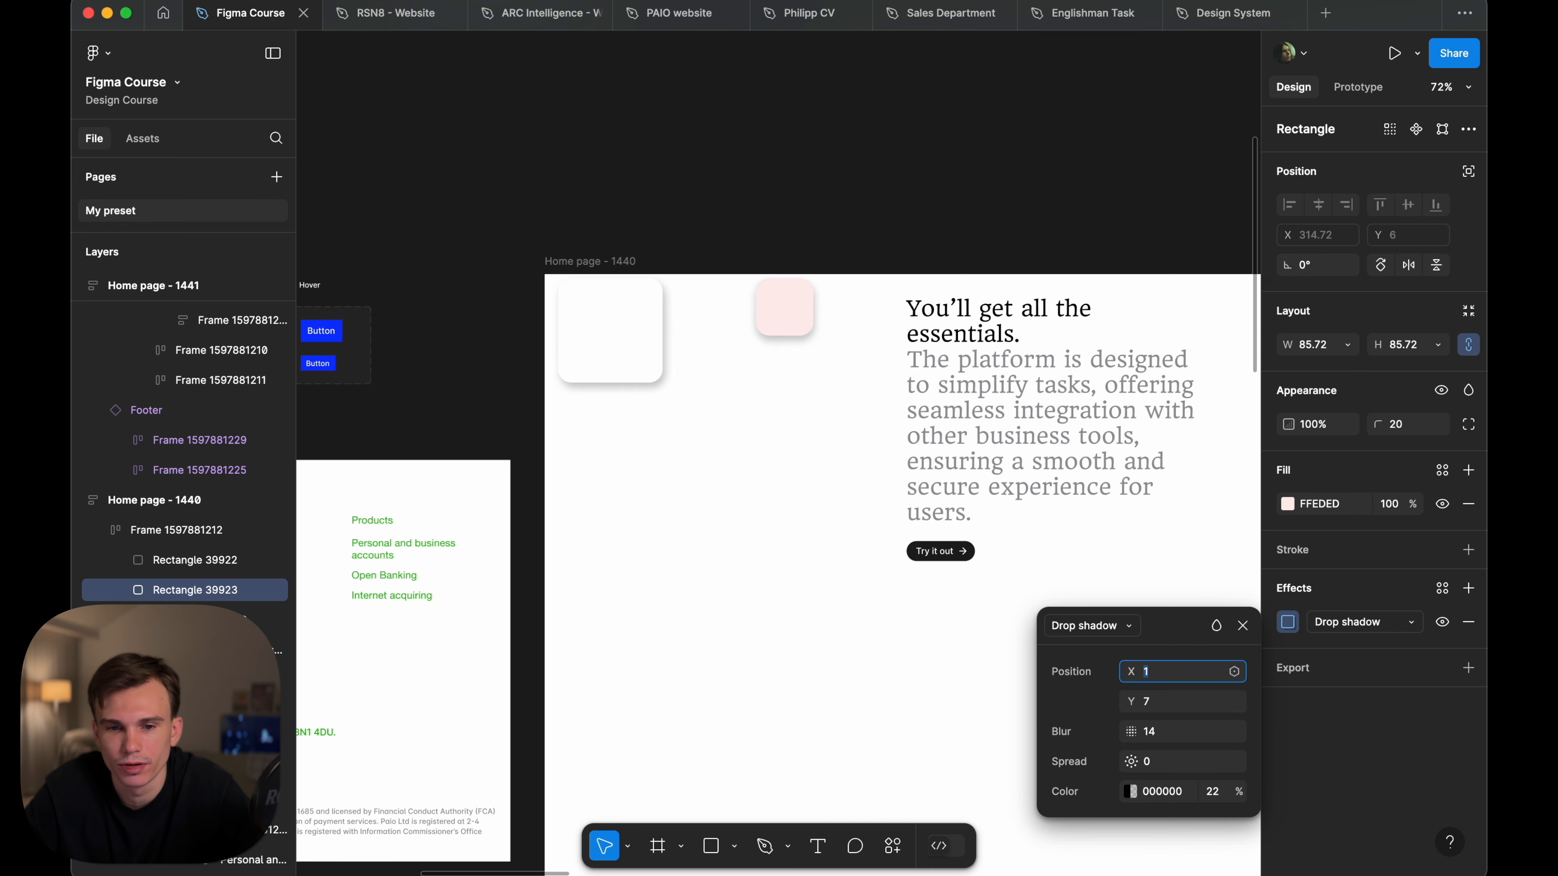
{"action": "key", "text": "Tab"}
{"action": "key", "text": "Down"}
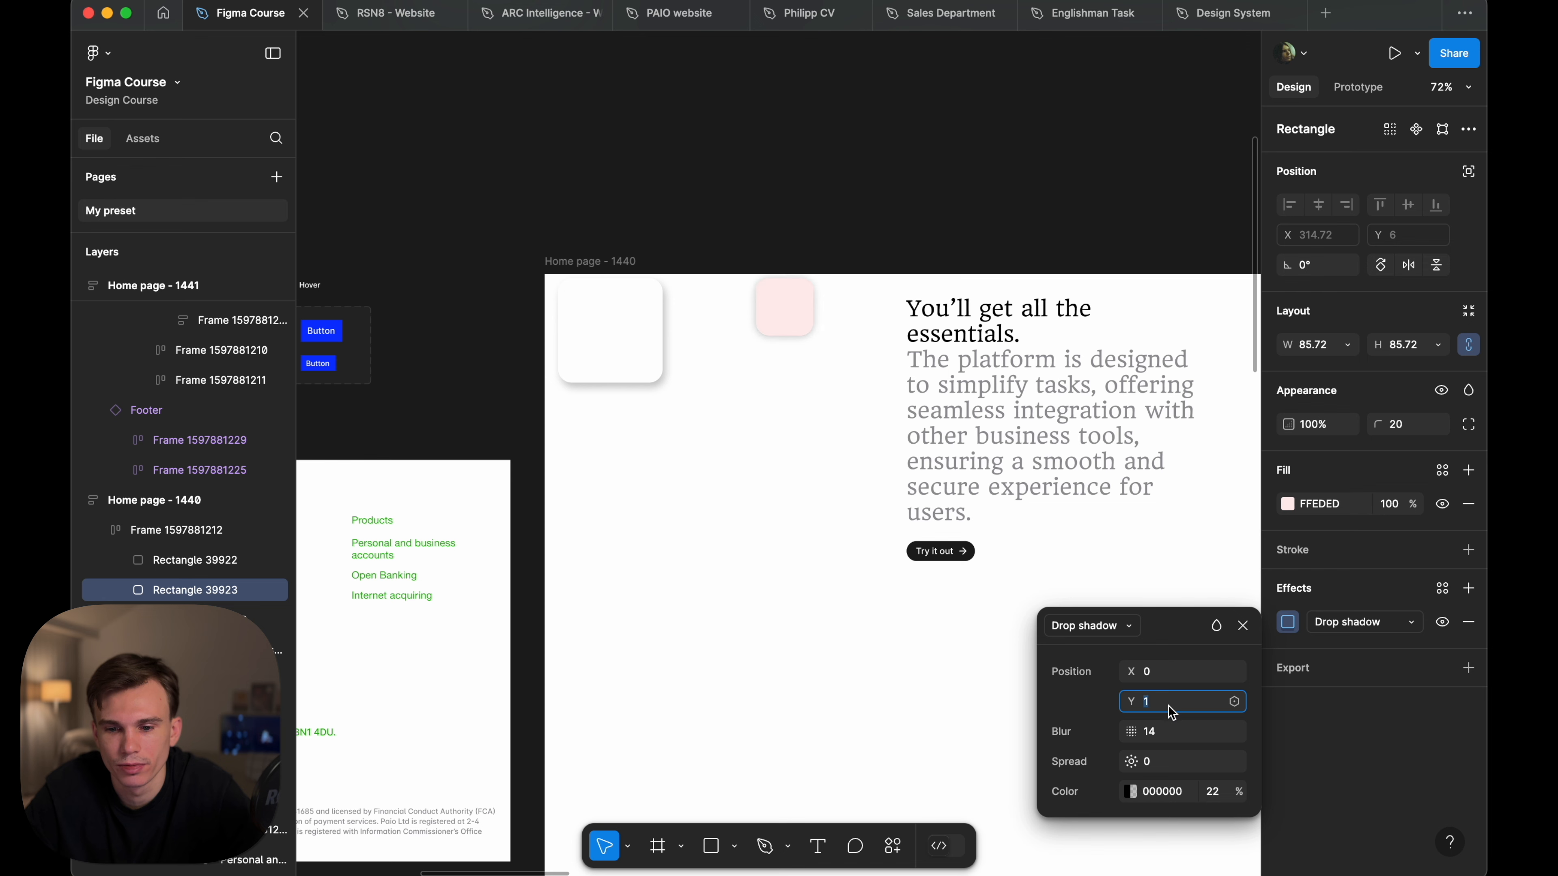
- Set the pink square's drop shadow blur to 7 and its opacity to 17%
{"action": "left_click", "coordinate": [1172, 731]}
{"action": "type", "text": "4"}
{"action": "key", "text": "Return"}
{"action": "key", "text": "Up"}
{"action": "left_click", "coordinate": [1216, 791]}
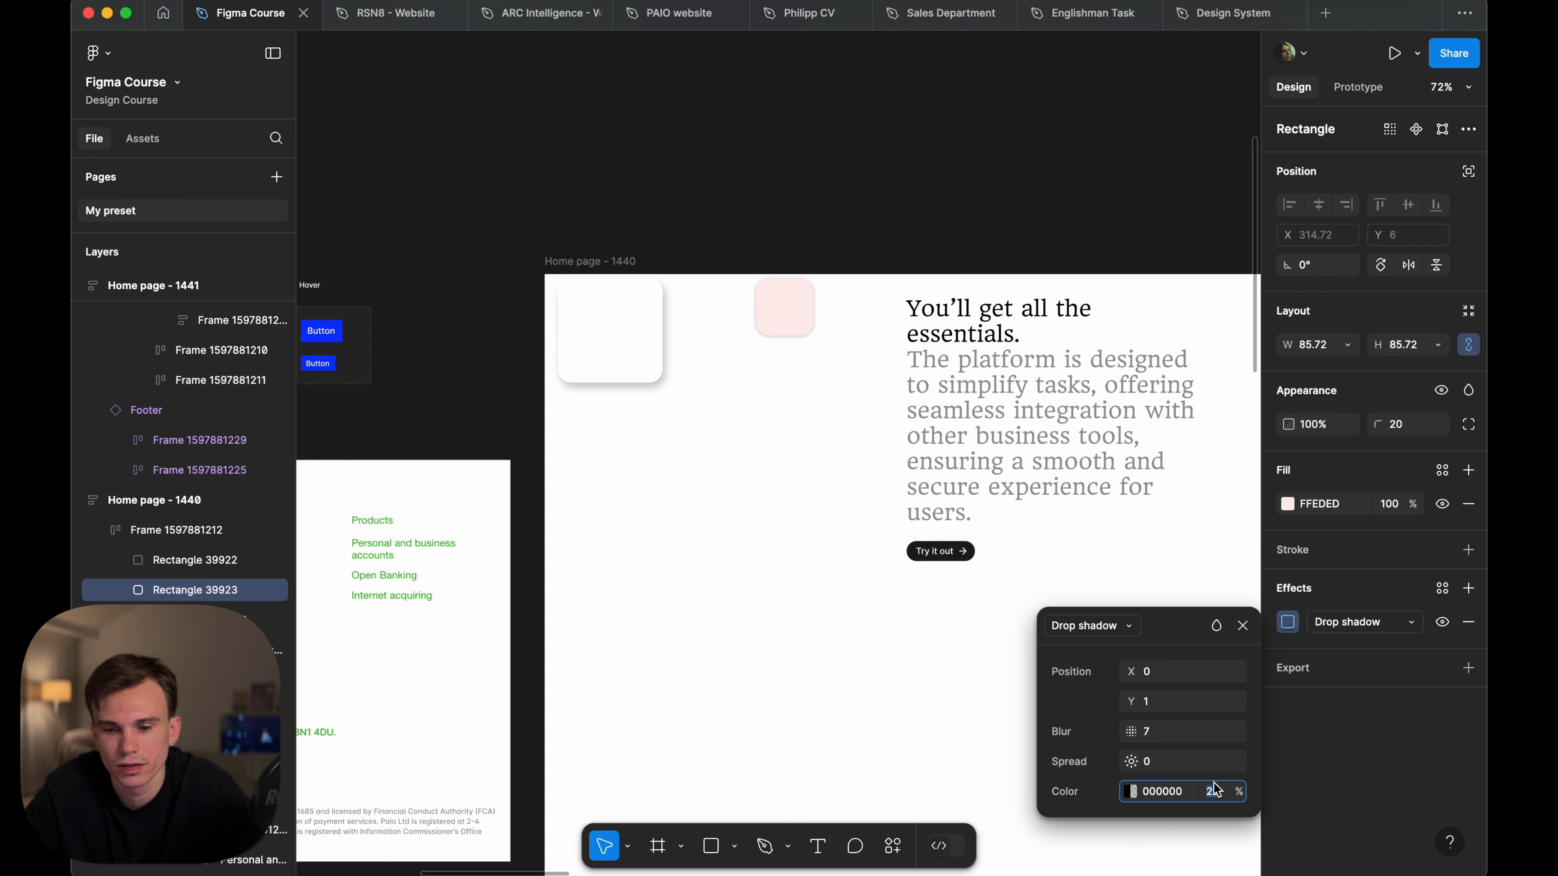
{"action": "key", "text": "shift+Down"}
{"action": "key", "text": "Up"}
- Recolor the pink square's drop shadow to a red tint and compare it with the white square's shadow
{"action": "left_click", "coordinate": [1129, 792]}
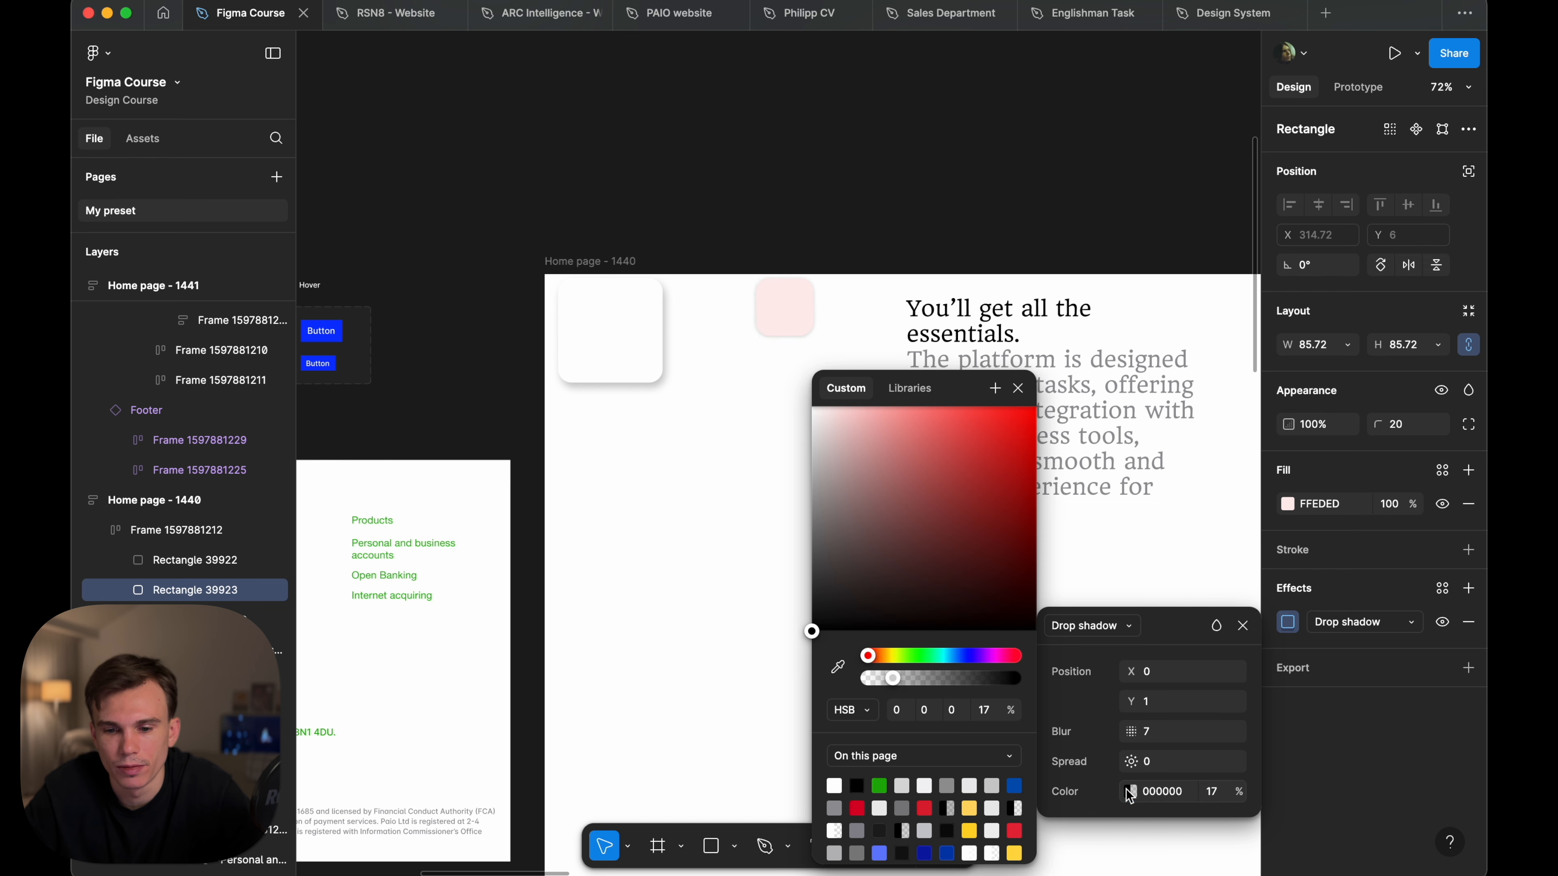
{"action": "left_click_drag", "start_coordinate": [937, 448], "coordinate": [964, 344]}
{"action": "left_click", "coordinate": [888, 261]}
{"action": "scroll", "coordinate": [797, 272], "scroll_direction": "up", "scroll_amount": 5}
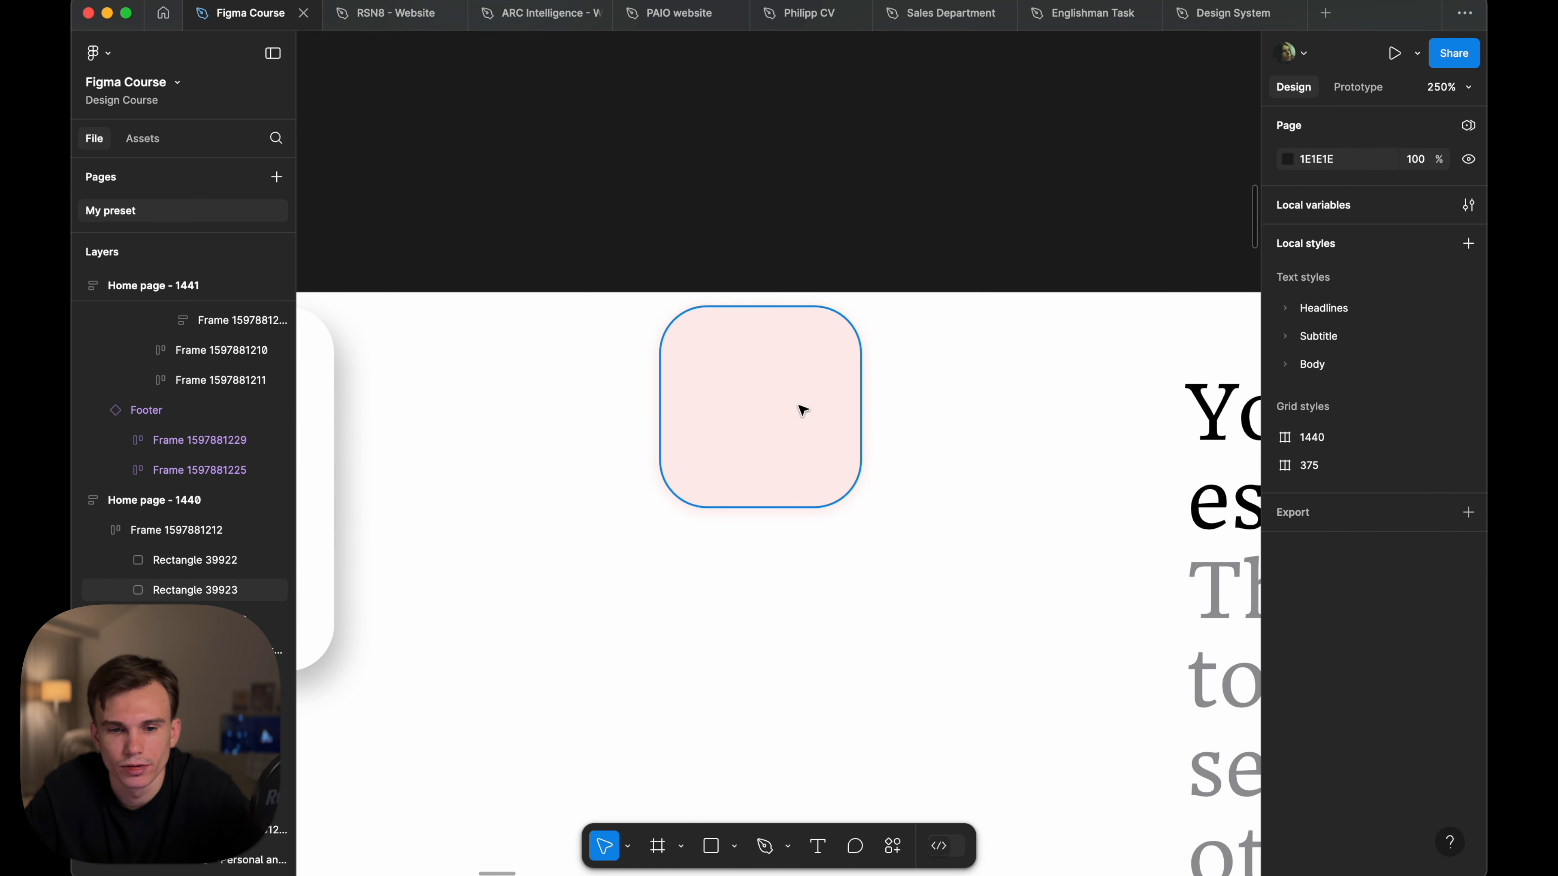
{"action": "scroll", "coordinate": [967, 260], "scroll_direction": "down", "scroll_amount": 3}
{"action": "left_click", "coordinate": [887, 328]}
{"action": "scroll", "coordinate": [889, 310], "scroll_direction": "left", "scroll_amount": 3}
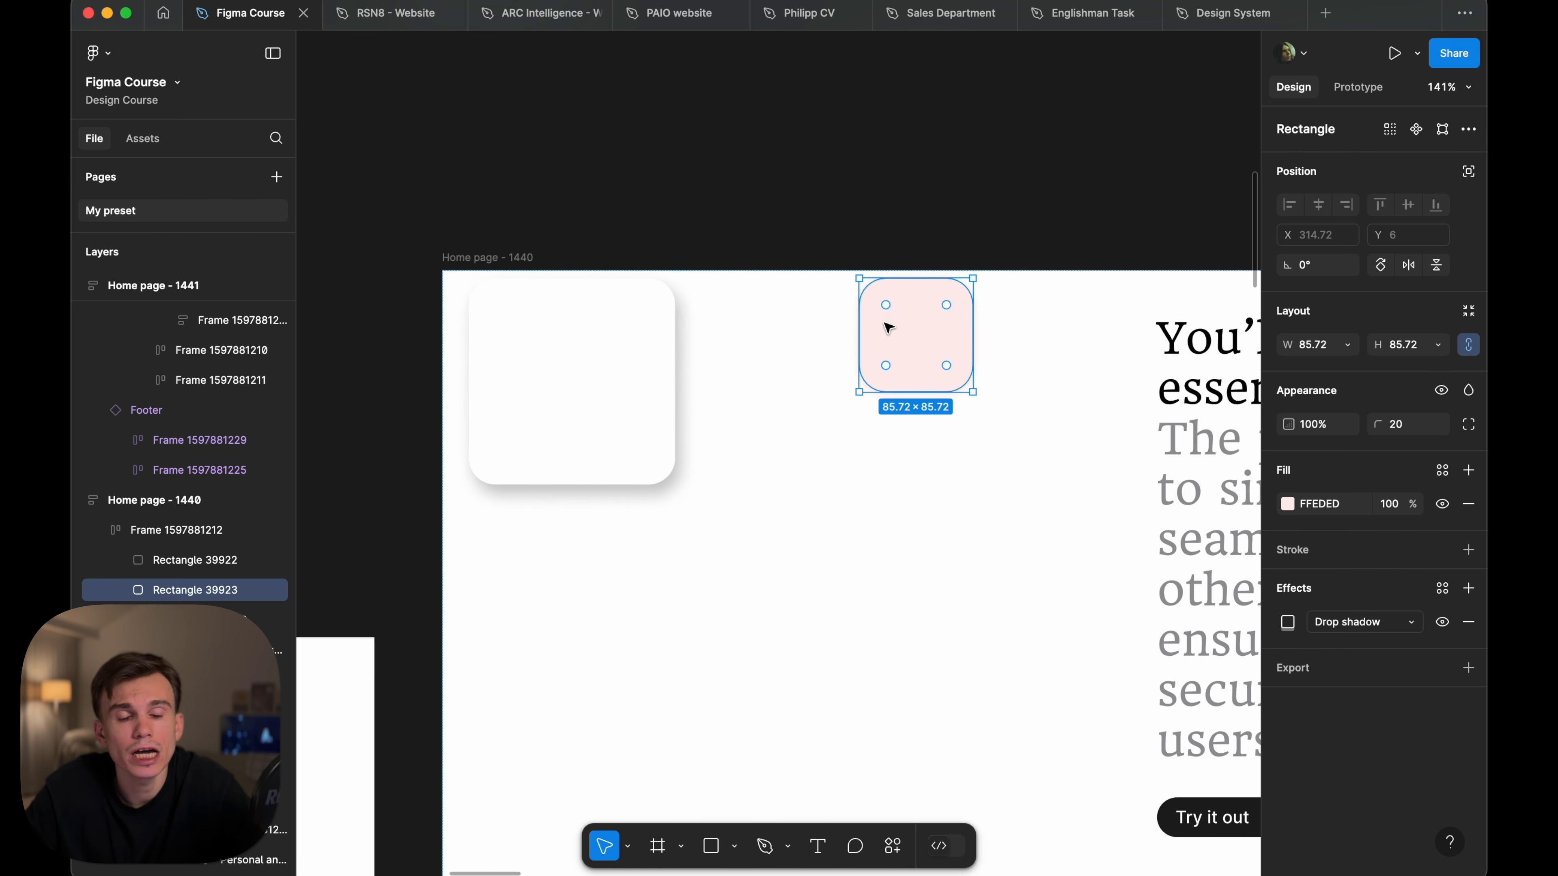
{"action": "scroll", "coordinate": [907, 157], "scroll_direction": "down", "scroll_amount": 3}
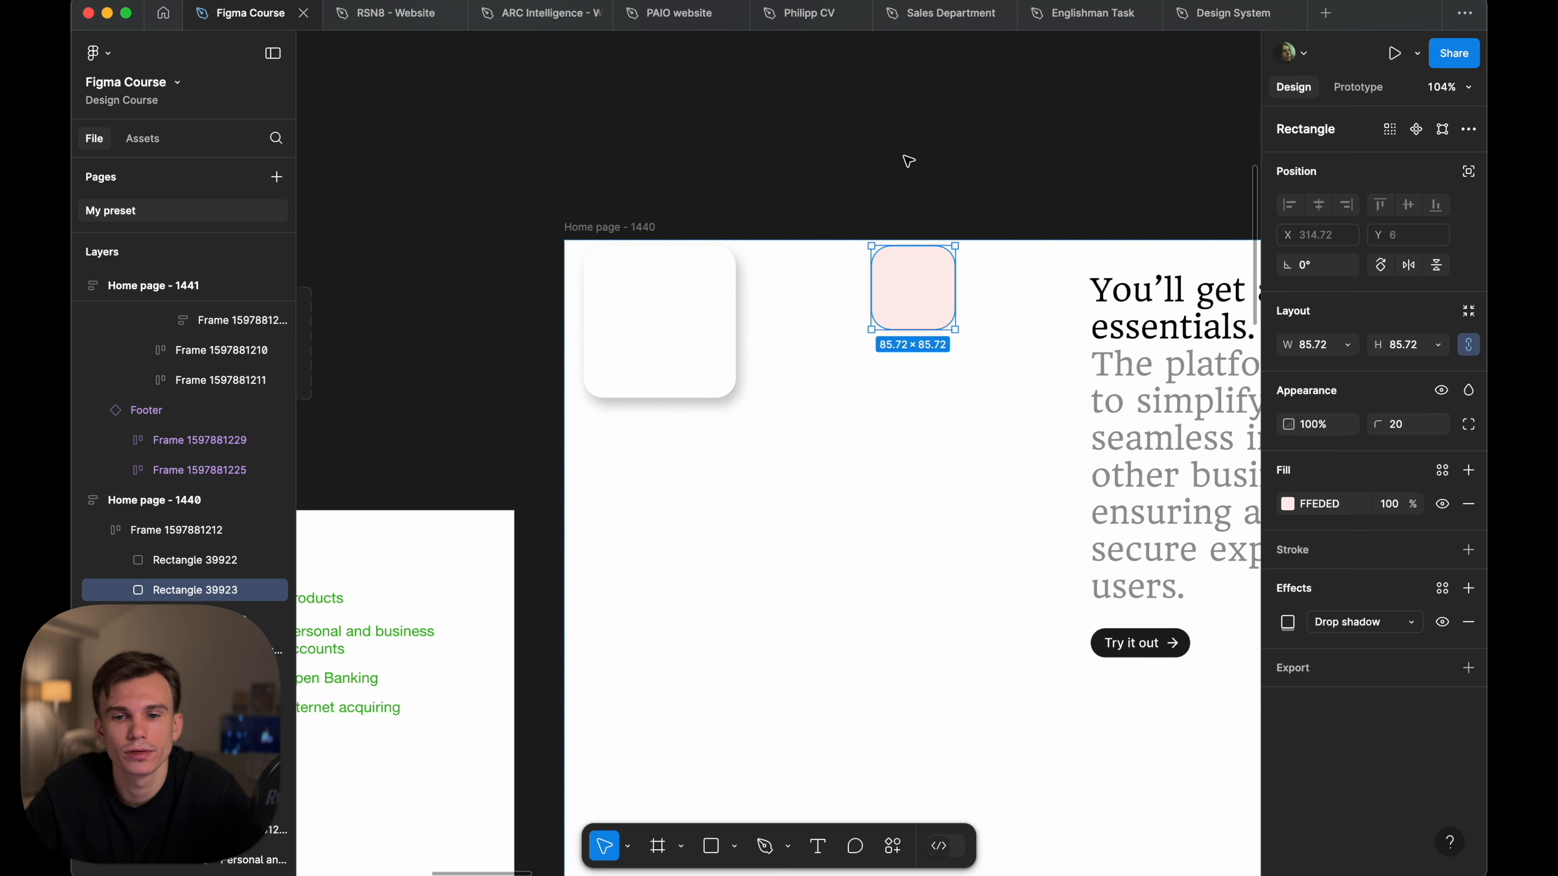
- Save the large white square's drop shadow as an effect style named "Large white object"
{"action": "left_click", "coordinate": [670, 292]}
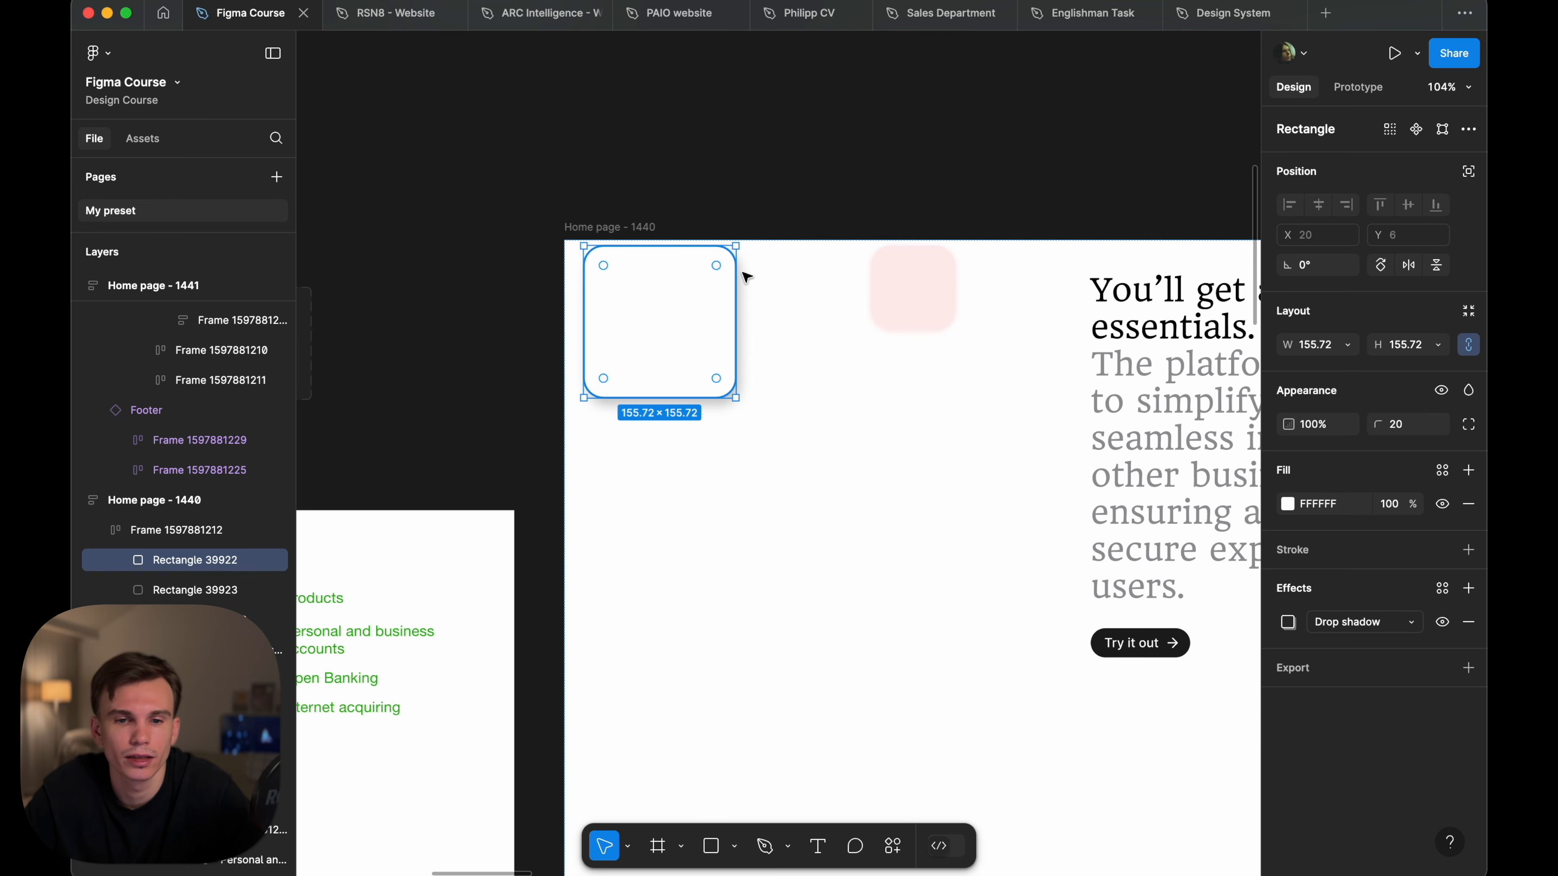
{"action": "left_click", "coordinate": [1446, 597]}
{"action": "left_click", "coordinate": [1241, 627]}
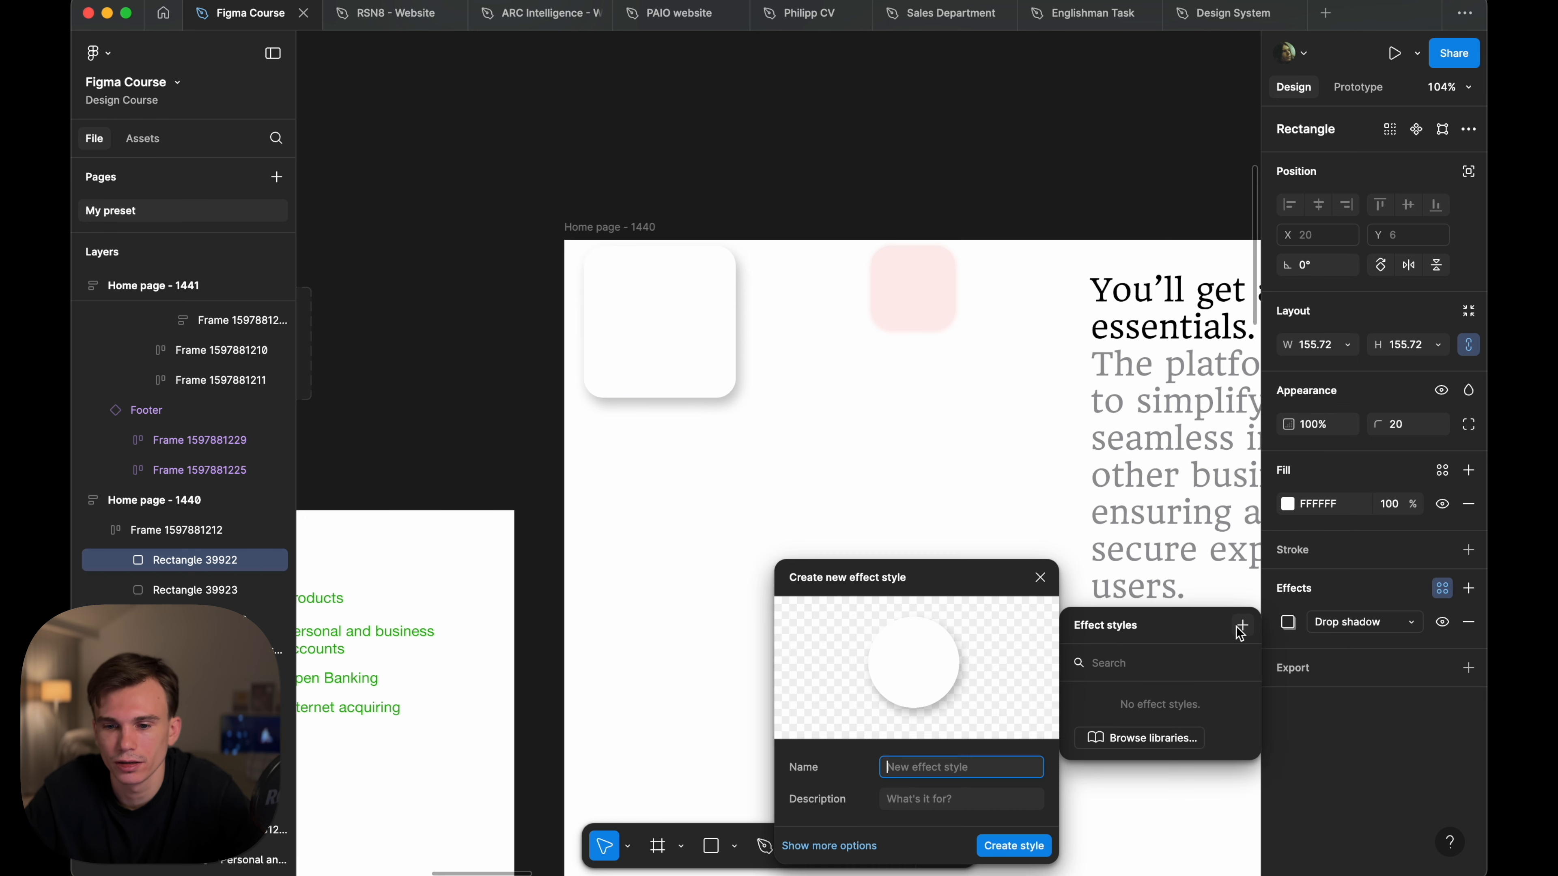
{"action": "type", "text": "Large white object"}
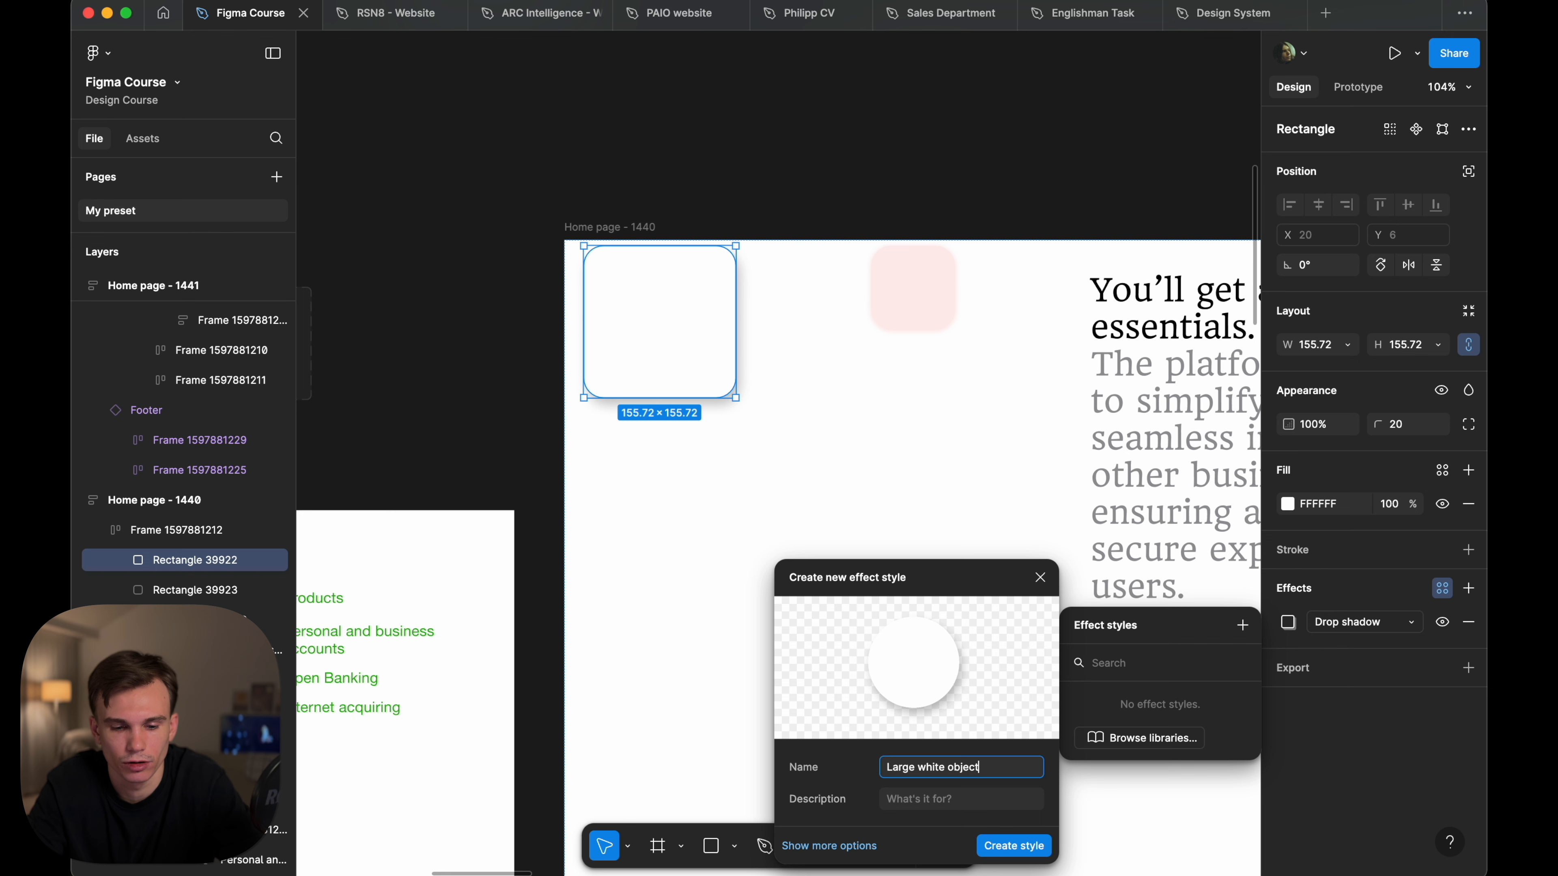
{"action": "key", "text": "super+a"}
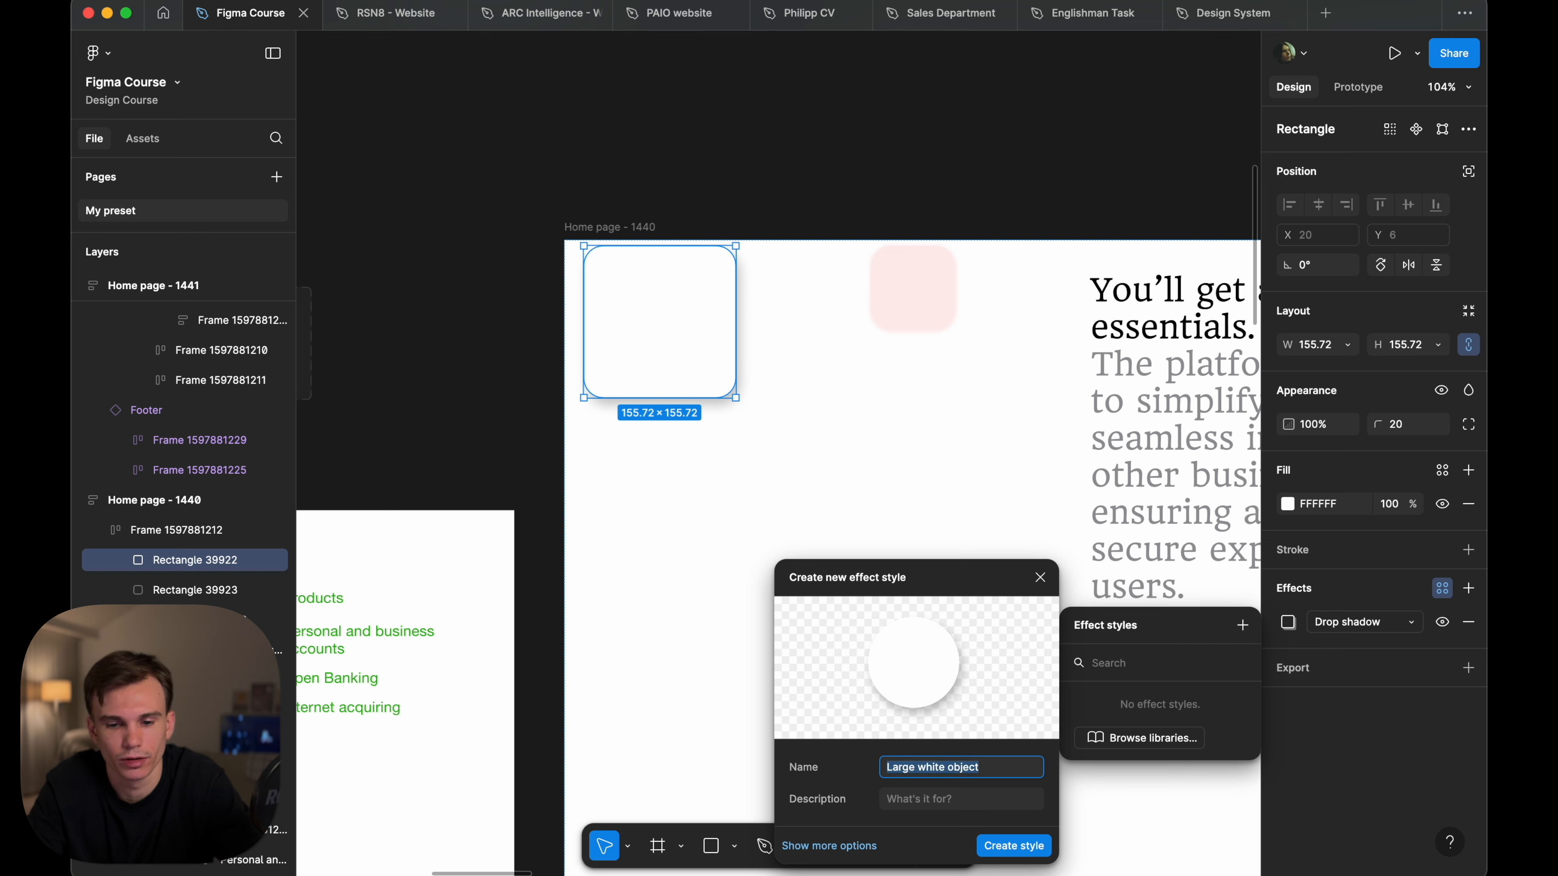
{"action": "key", "text": "Return"}
- Save the small pink square's drop shadow as an effect style named "Red small object" and locate the saved effect styles among the local styles
{"action": "left_click", "coordinate": [907, 240]}
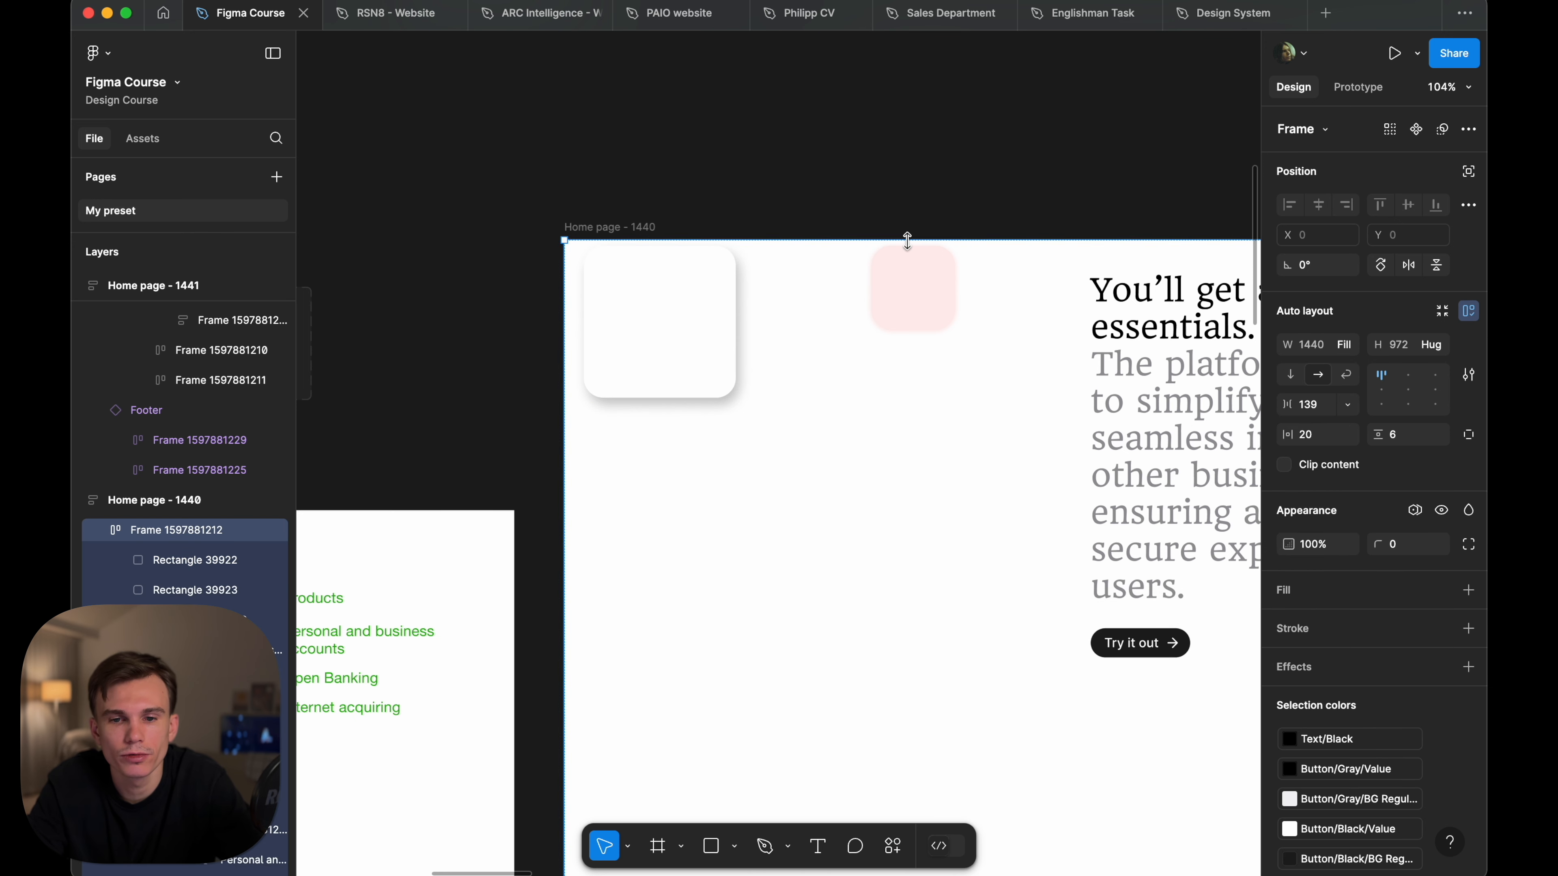
{"action": "left_click", "coordinate": [912, 300]}
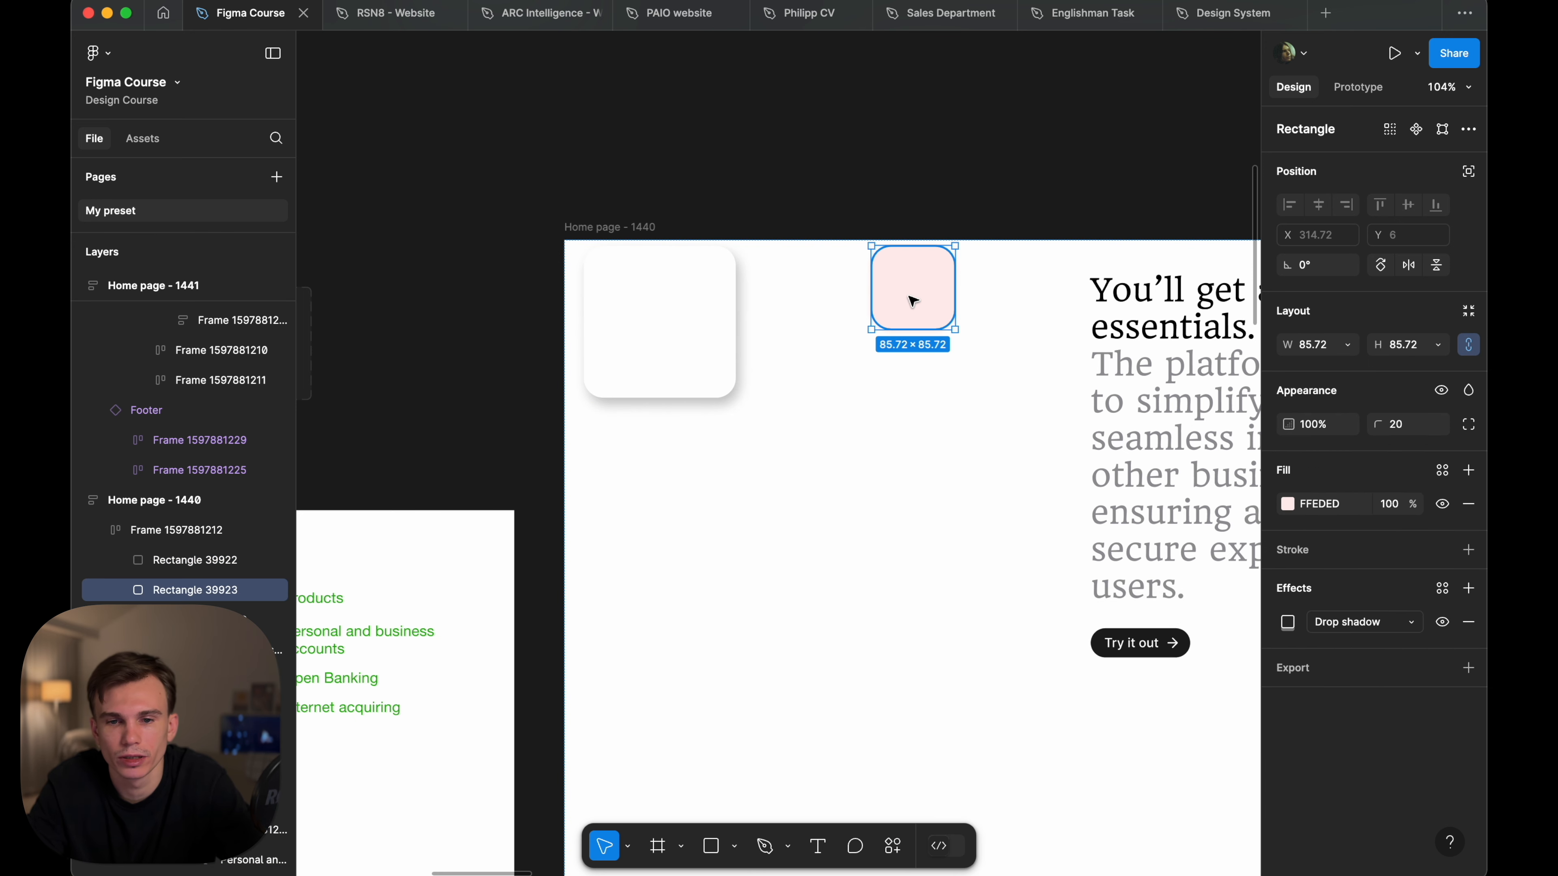
{"action": "left_click", "coordinate": [1443, 594]}
{"action": "left_click", "coordinate": [1243, 627]}
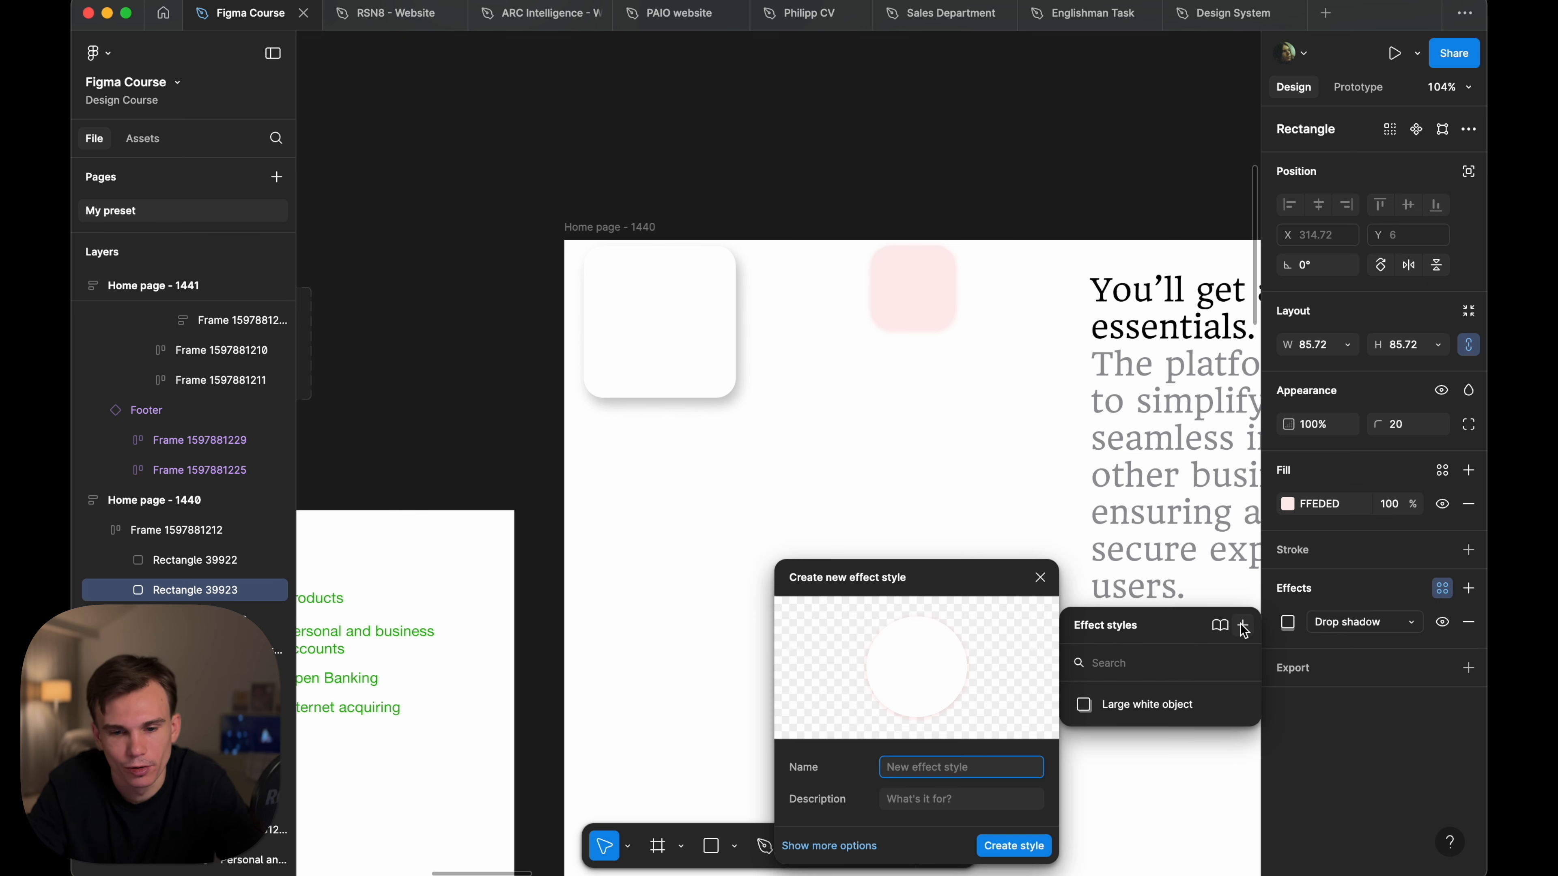
{"action": "type", "text": "Red small object"}
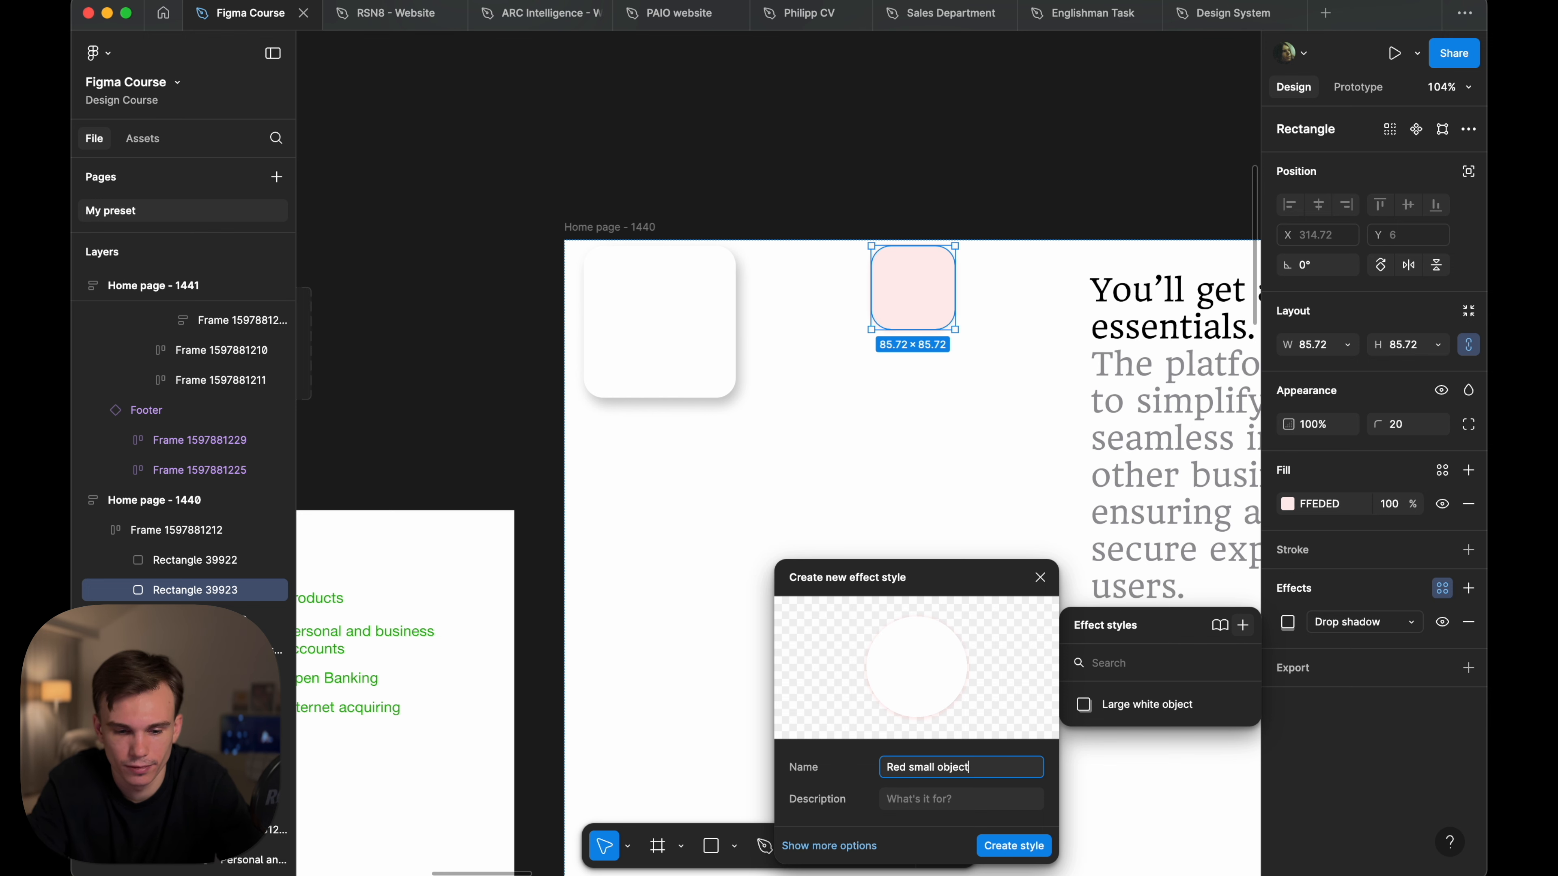
{"action": "key", "text": "Return"}
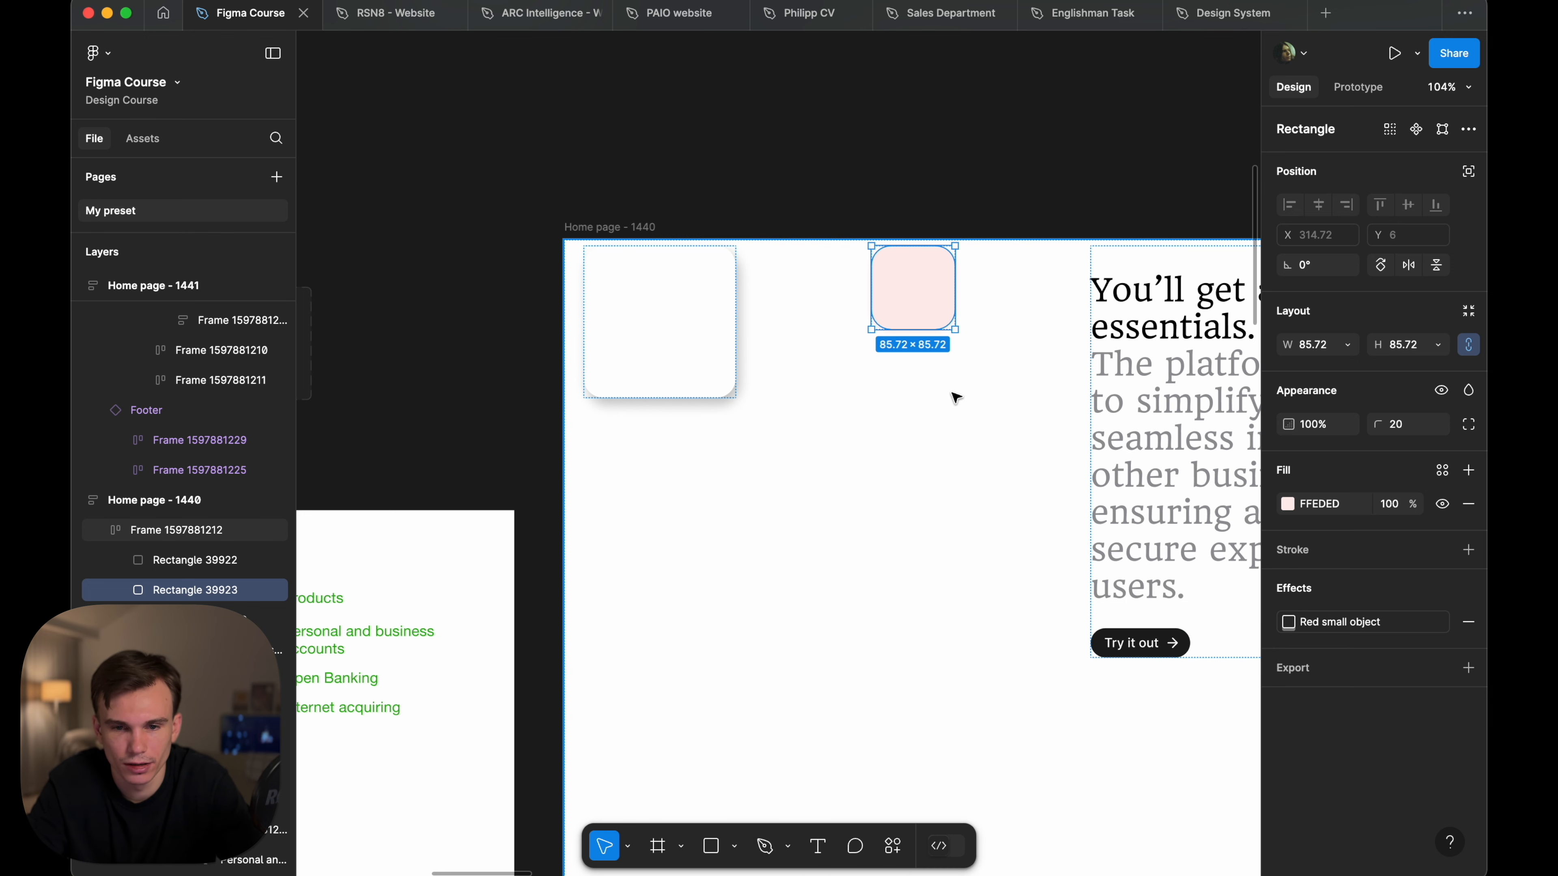
{"action": "left_click", "coordinate": [770, 338]}
{"action": "left_click", "coordinate": [1026, 87]}
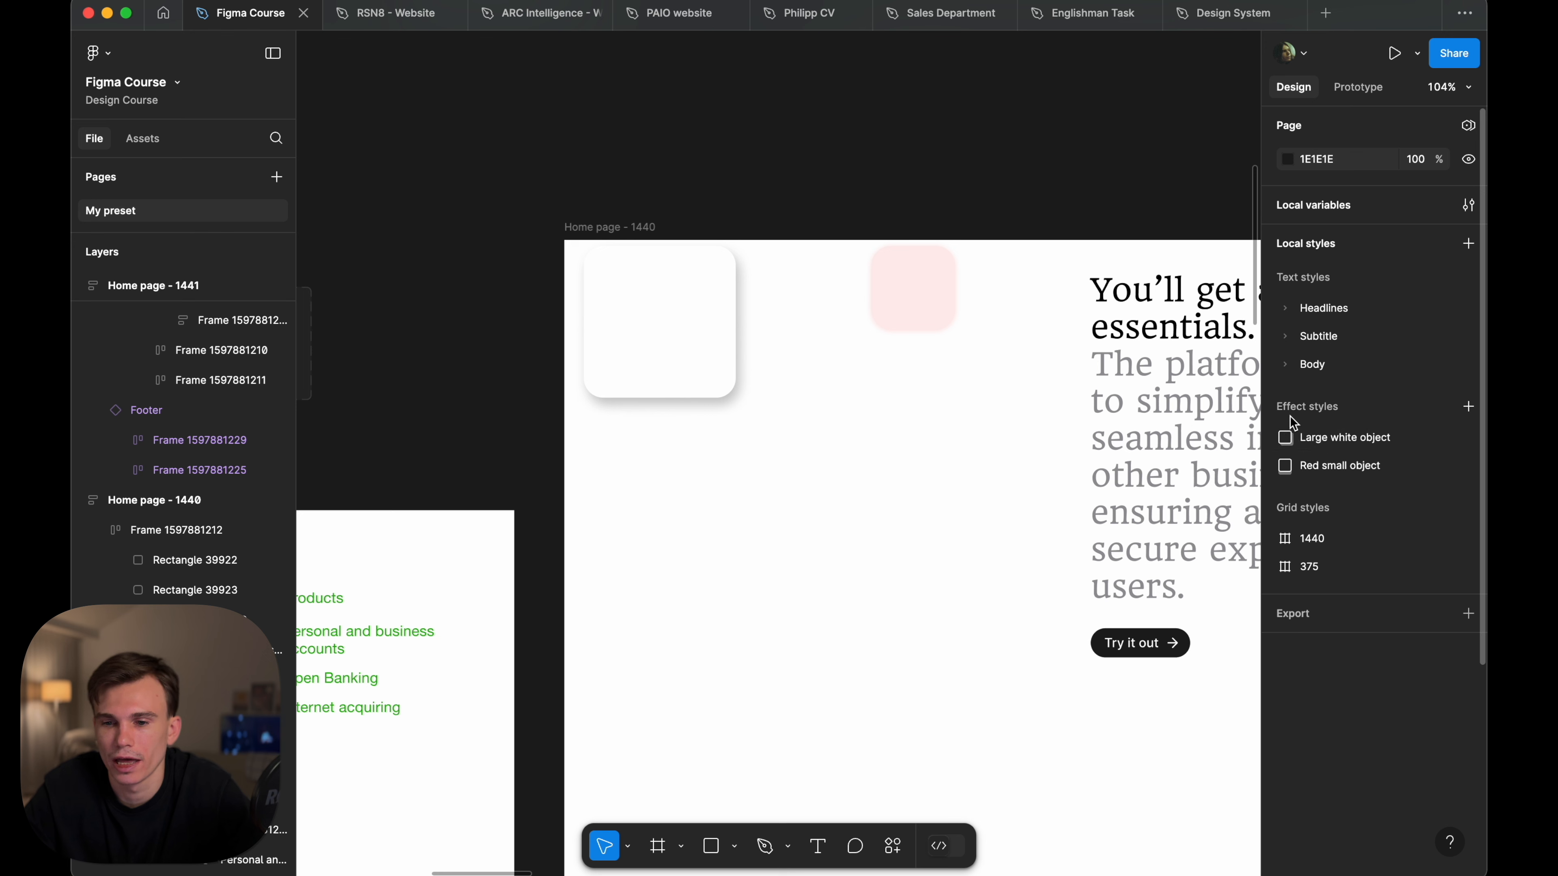
{"action": "left_click", "coordinate": [1360, 439]}
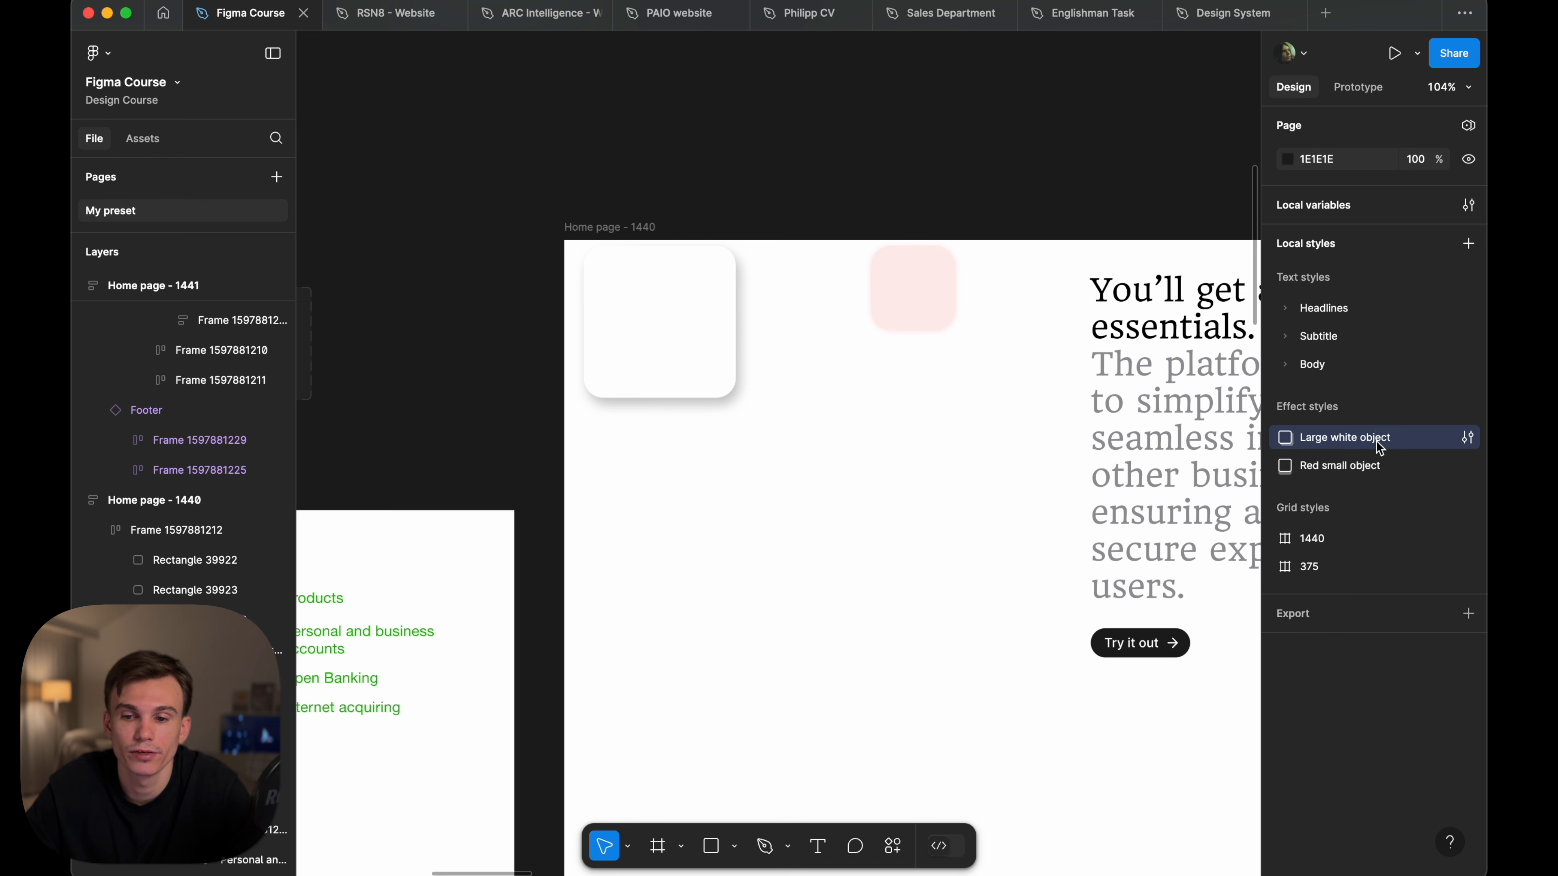
- Apply the "Large white object" effect style to the small pink square and inspect its shadow up close
{"action": "left_click", "coordinate": [916, 280]}
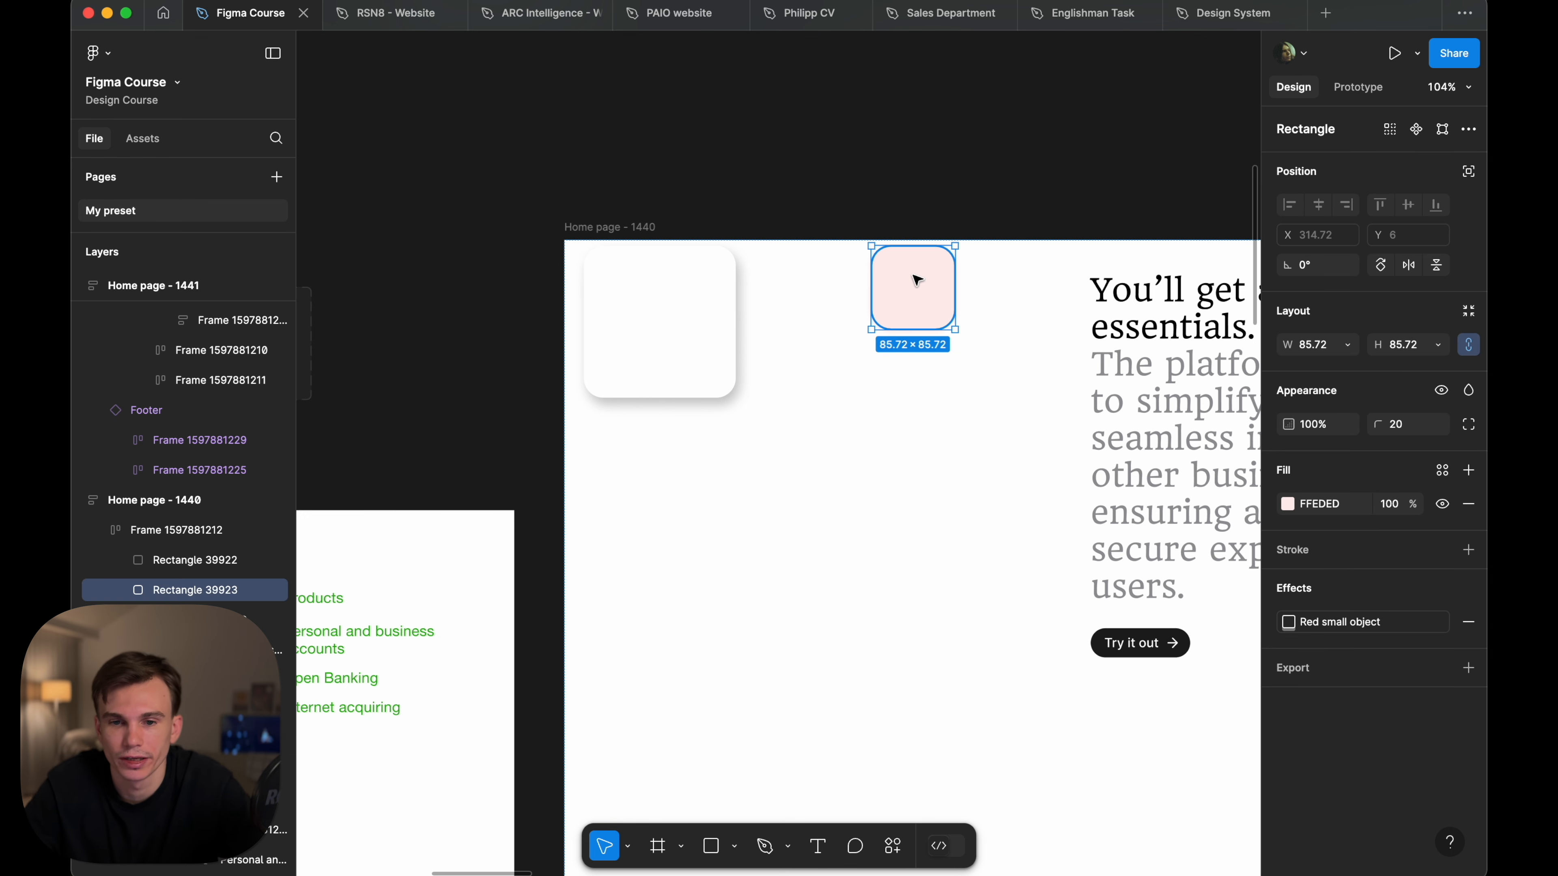
{"action": "left_click", "coordinate": [1359, 622]}
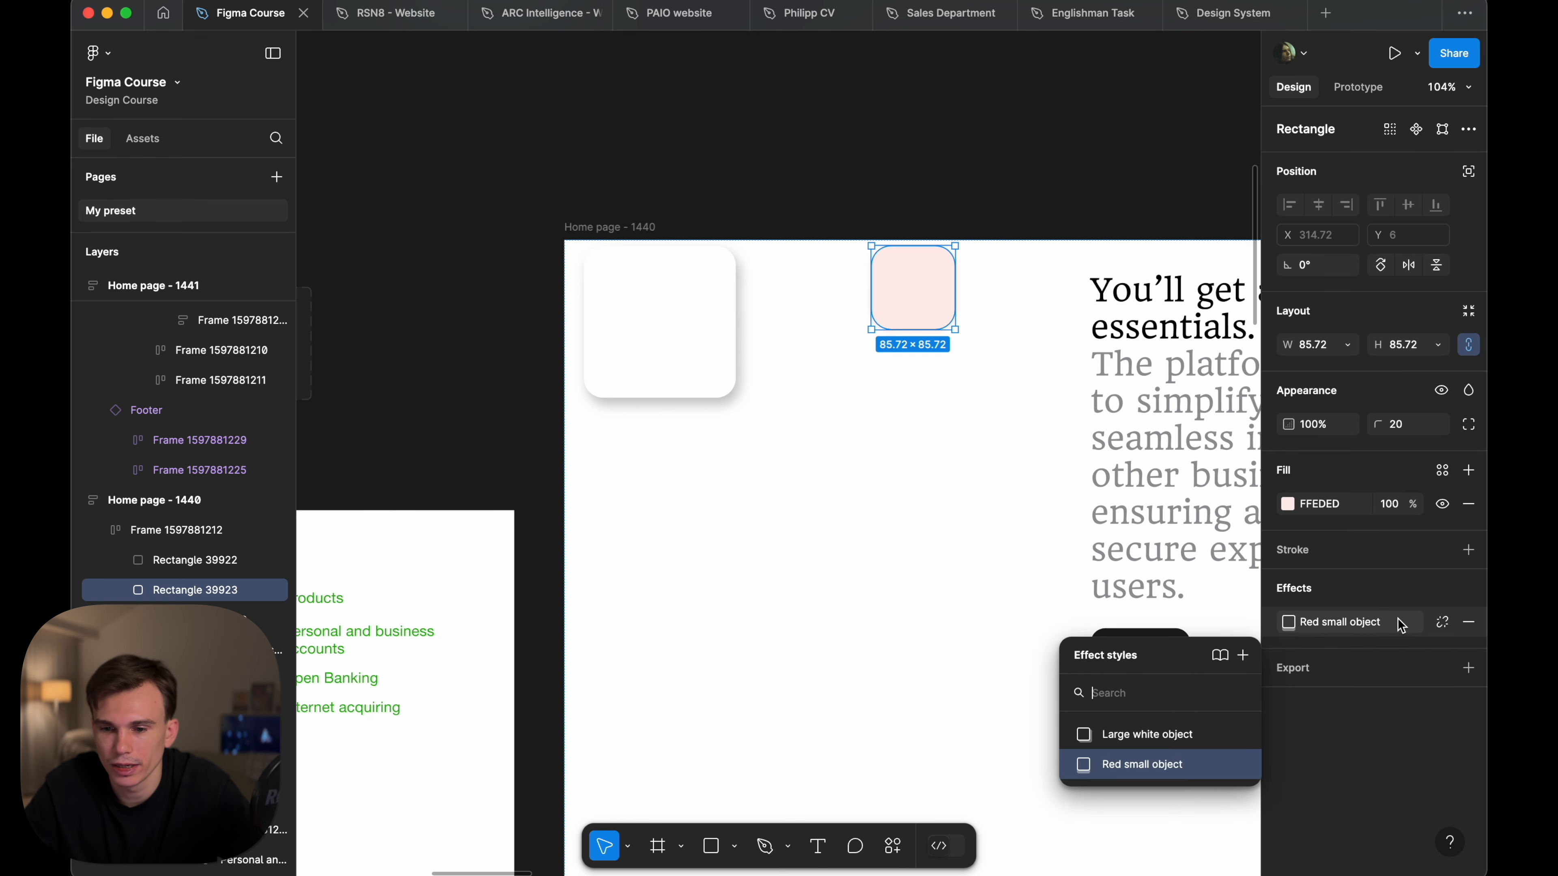
{"action": "left_click", "coordinate": [1199, 745]}
{"action": "left_click", "coordinate": [967, 170]}
{"action": "scroll", "coordinate": [949, 264], "scroll_direction": "up", "scroll_amount": 5}
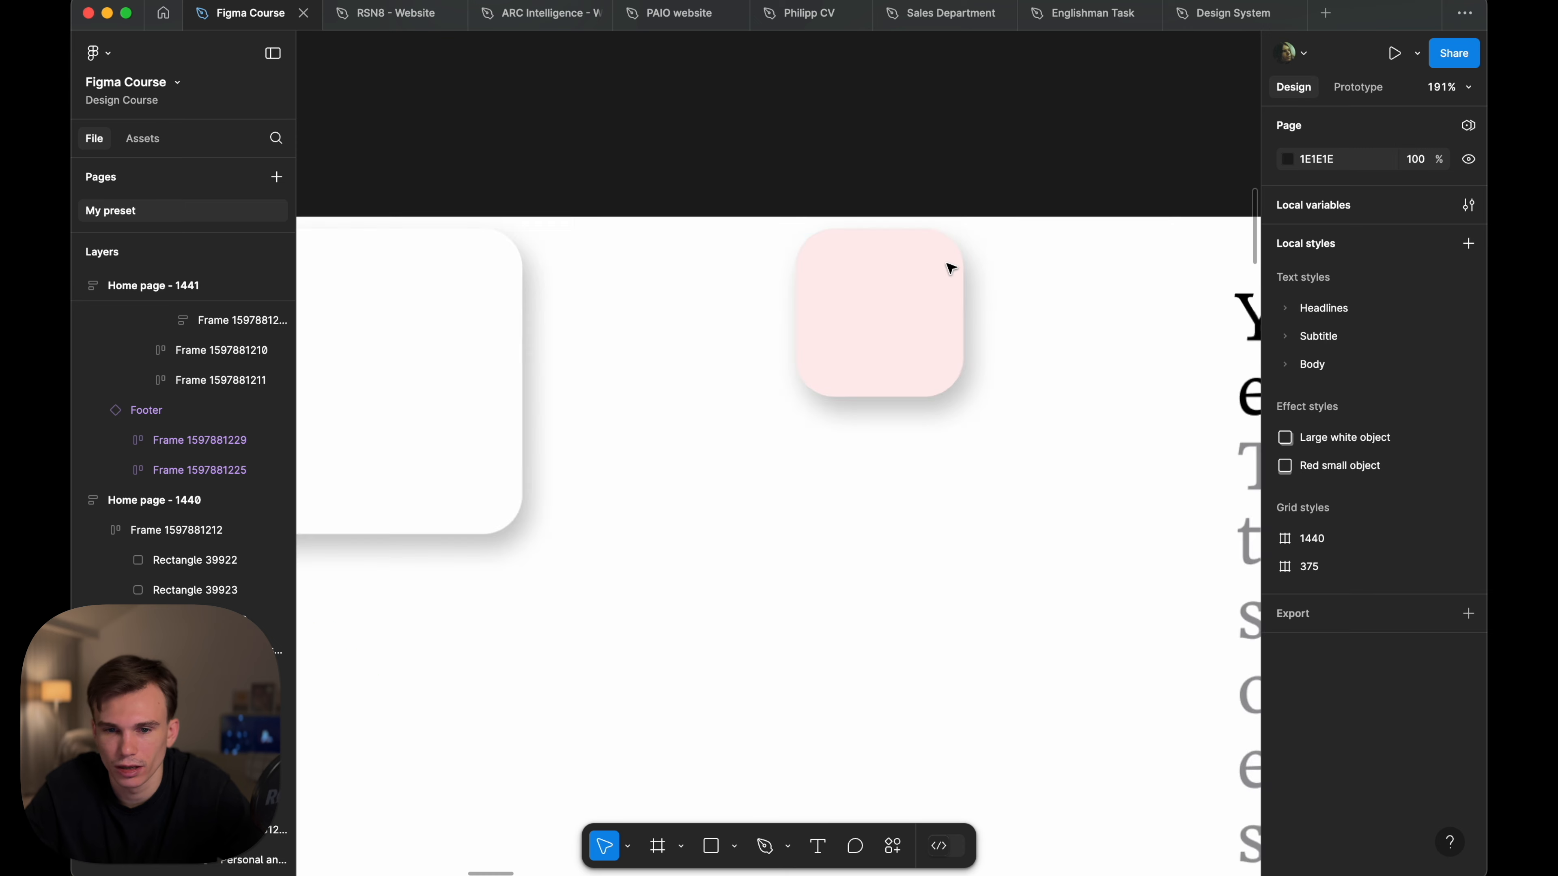
{"action": "left_click", "coordinate": [900, 310]}
{"action": "scroll", "coordinate": [943, 480], "scroll_direction": "left", "scroll_amount": 6}
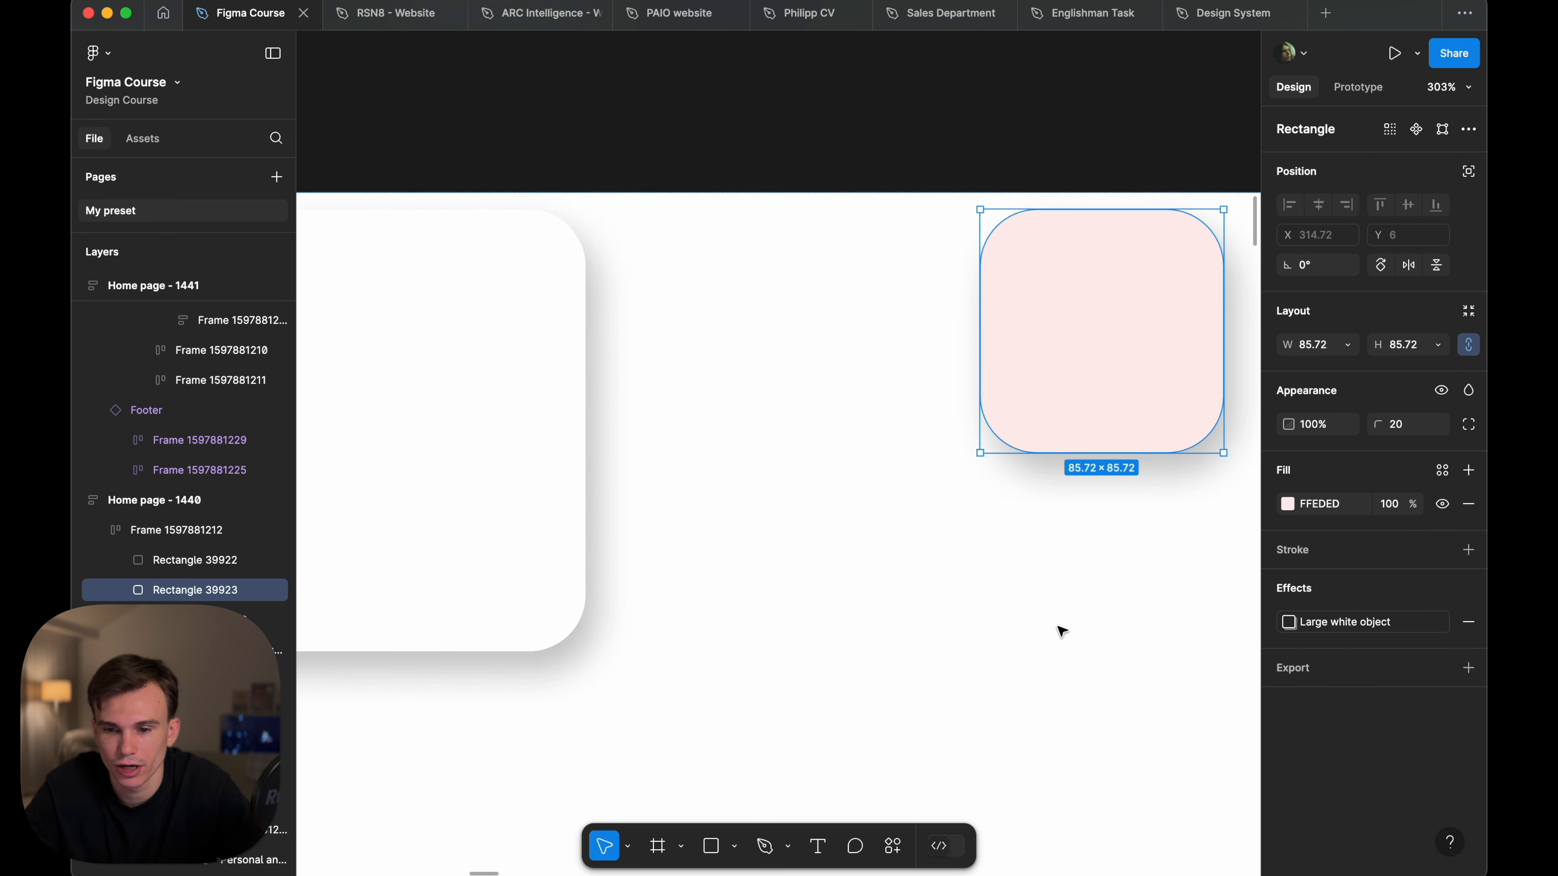
{"action": "scroll", "coordinate": [845, 199], "scroll_direction": "down", "scroll_amount": 5}
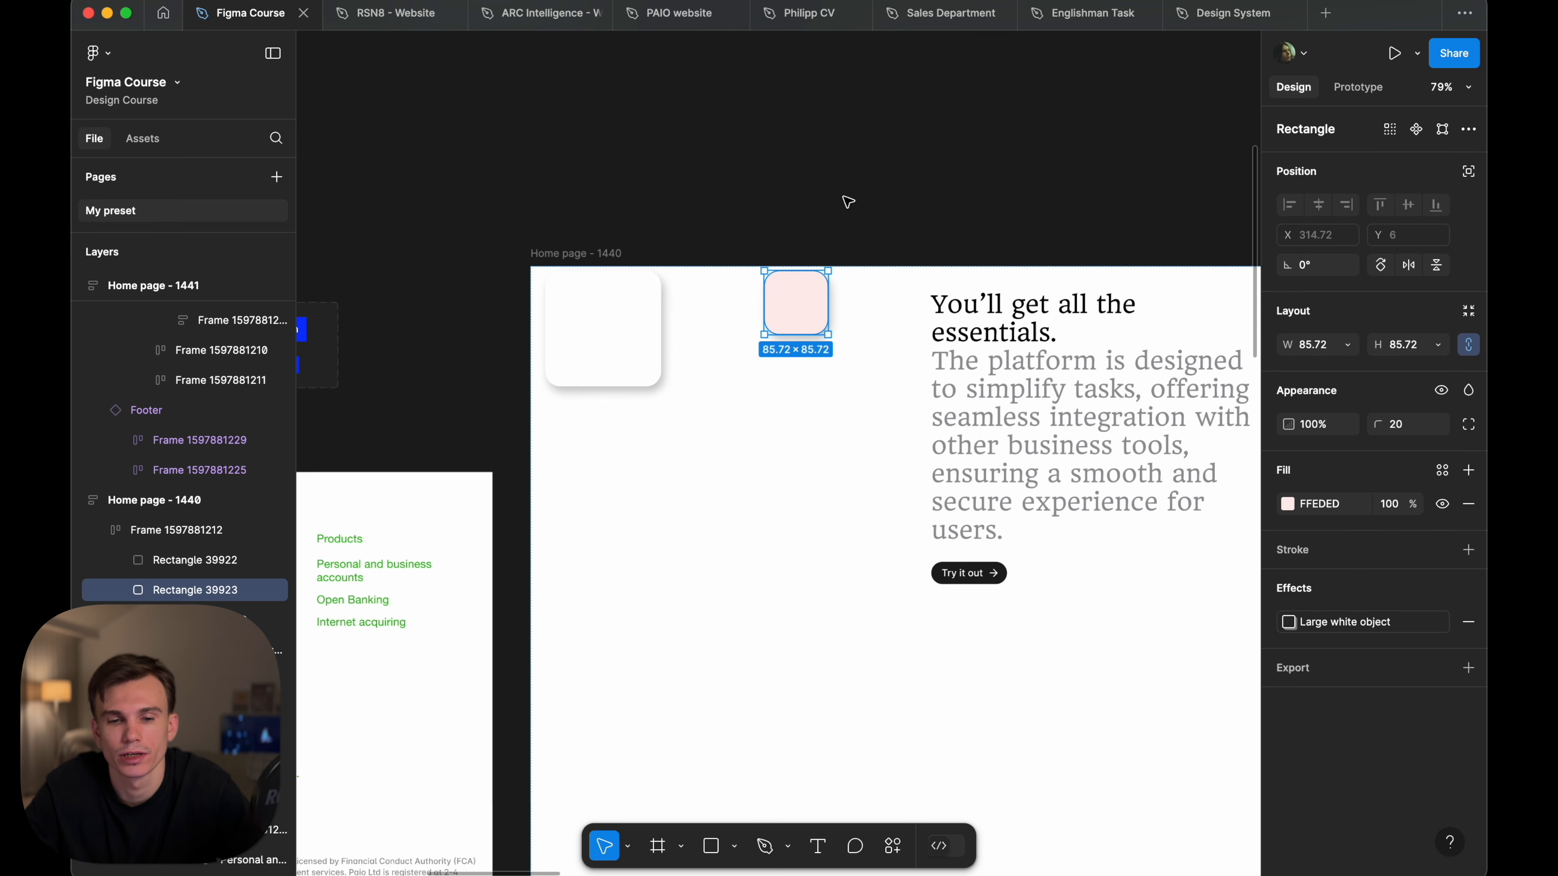
- Add a drop shadow to the "Try it out" button below the heading text
{"action": "left_click", "coordinate": [845, 198]}
{"action": "scroll", "coordinate": [845, 198], "scroll_direction": "down", "scroll_amount": 3}
{"action": "scroll", "coordinate": [981, 423], "scroll_direction": "up", "scroll_amount": 8}
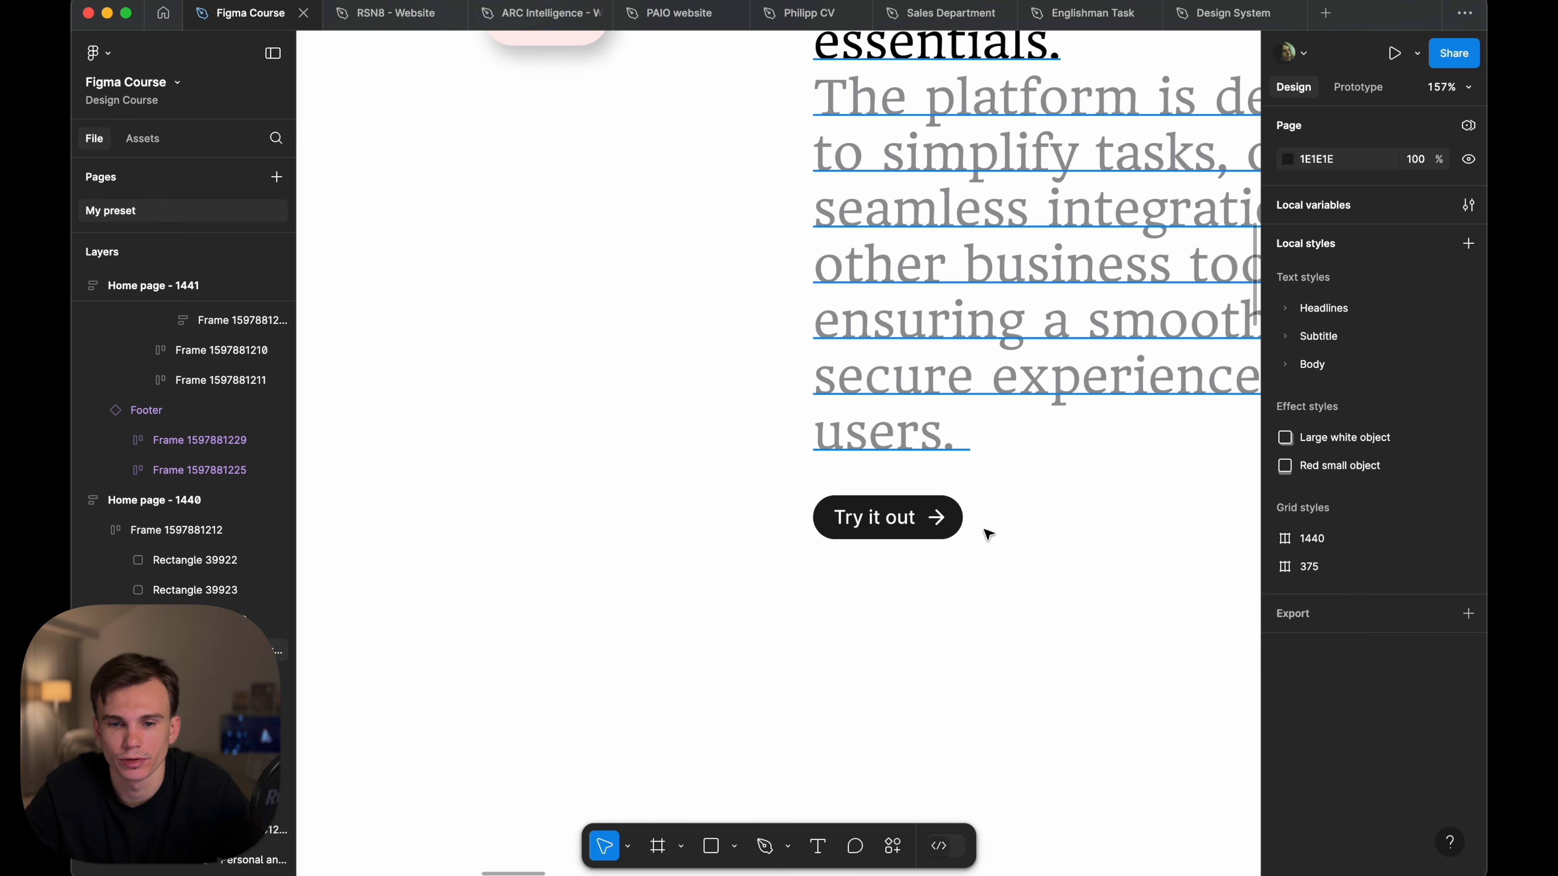
{"action": "scroll", "coordinate": [980, 532], "scroll_direction": "down", "scroll_amount": 5}
{"action": "scroll", "coordinate": [847, 354], "scroll_direction": "up", "scroll_amount": 4}
{"action": "left_click", "coordinate": [815, 317]}
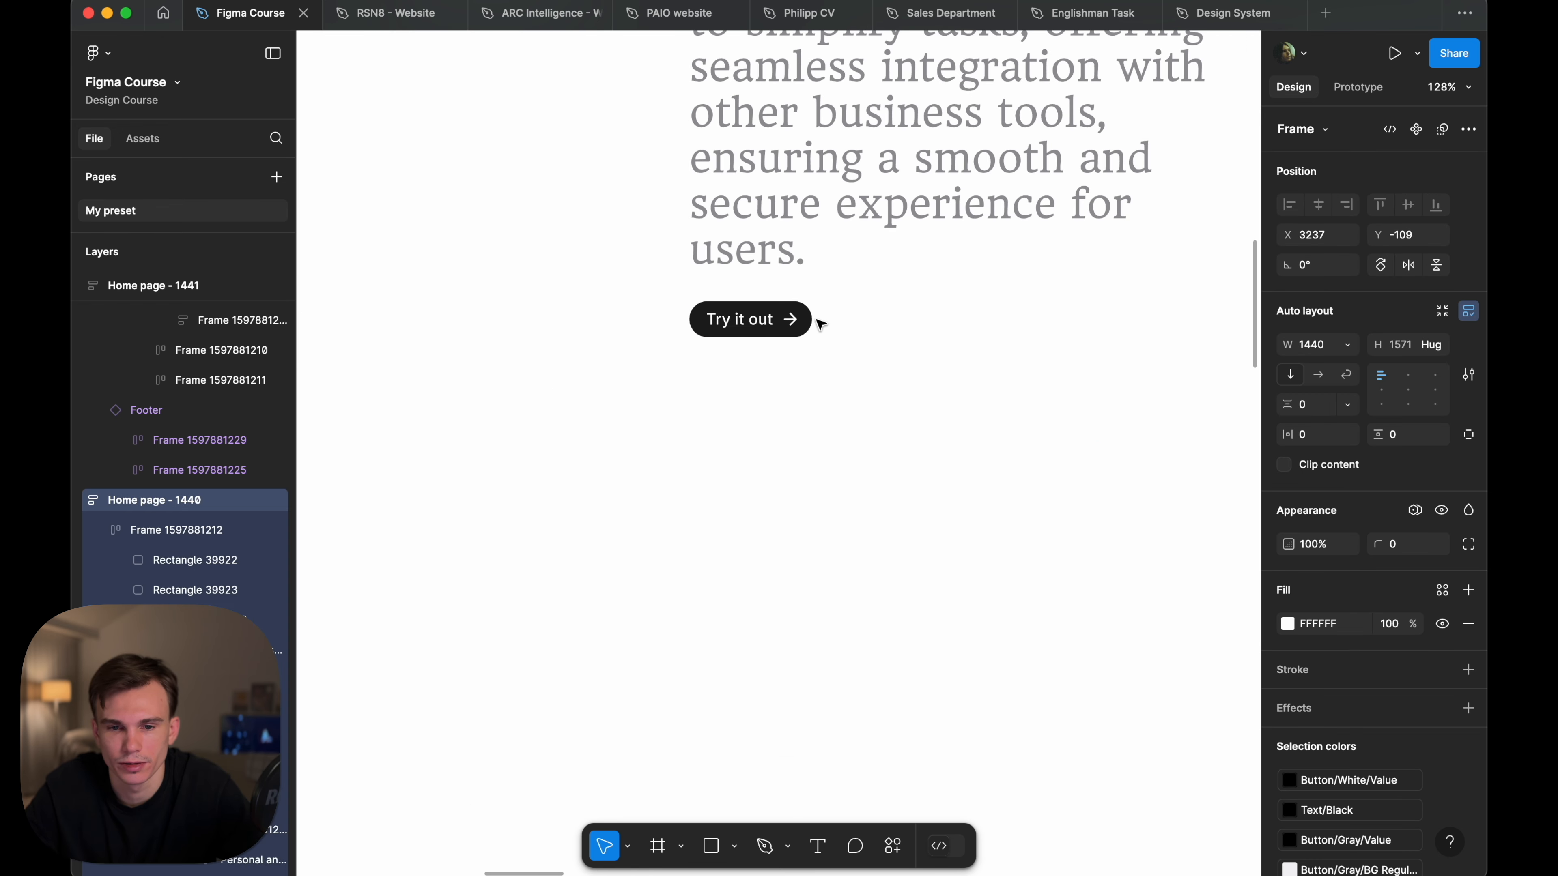
{"action": "left_click", "coordinate": [805, 312]}
{"action": "scroll", "coordinate": [805, 313], "scroll_direction": "up", "scroll_amount": 5}
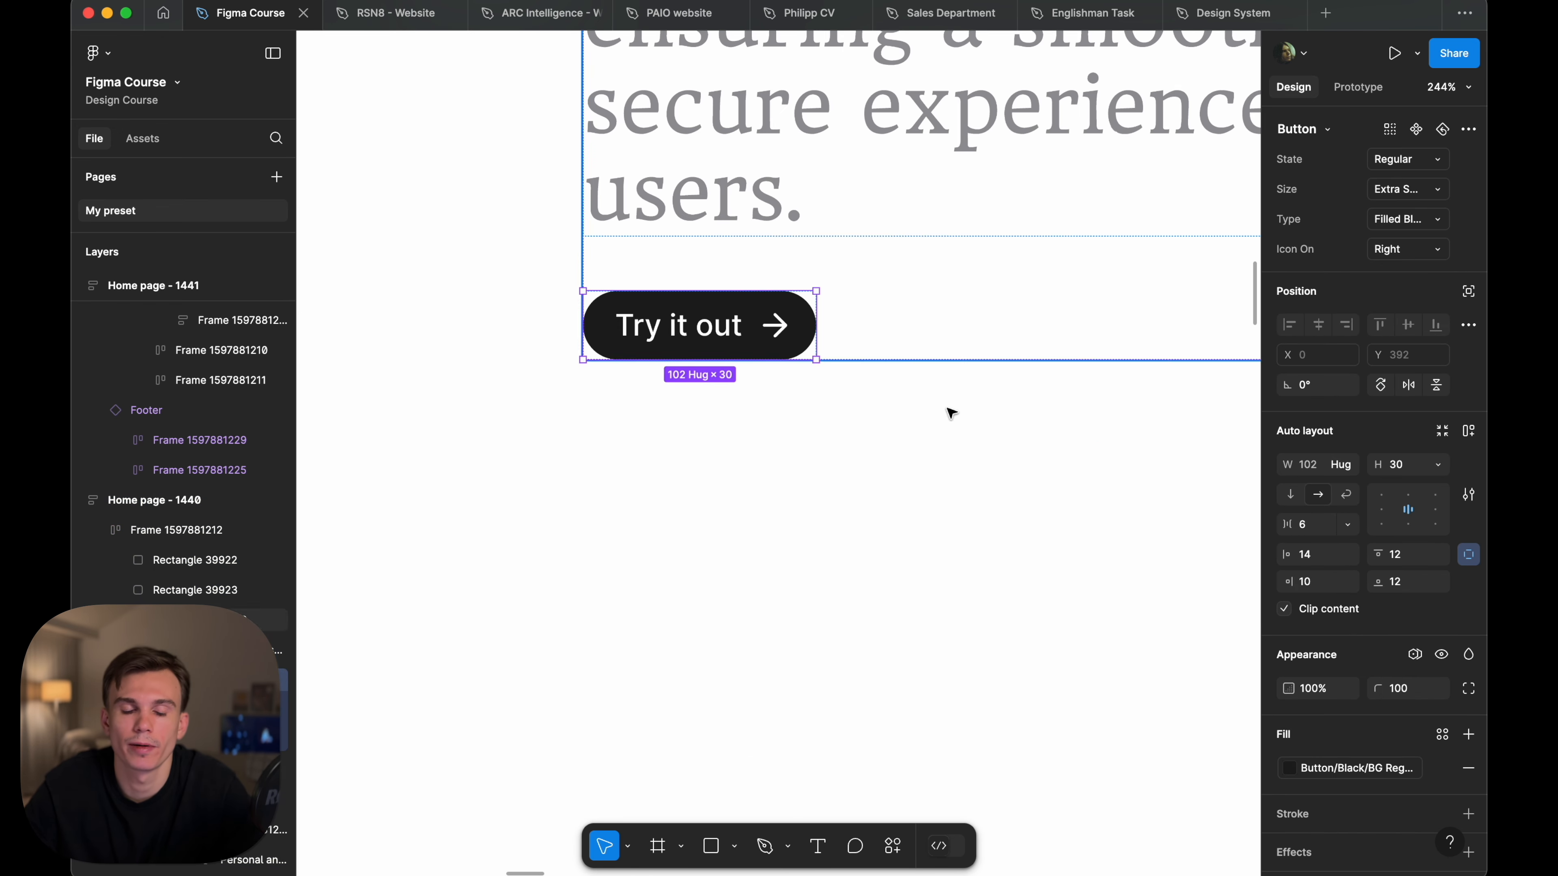
{"action": "scroll", "coordinate": [1345, 687], "scroll_direction": "down", "scroll_amount": 4}
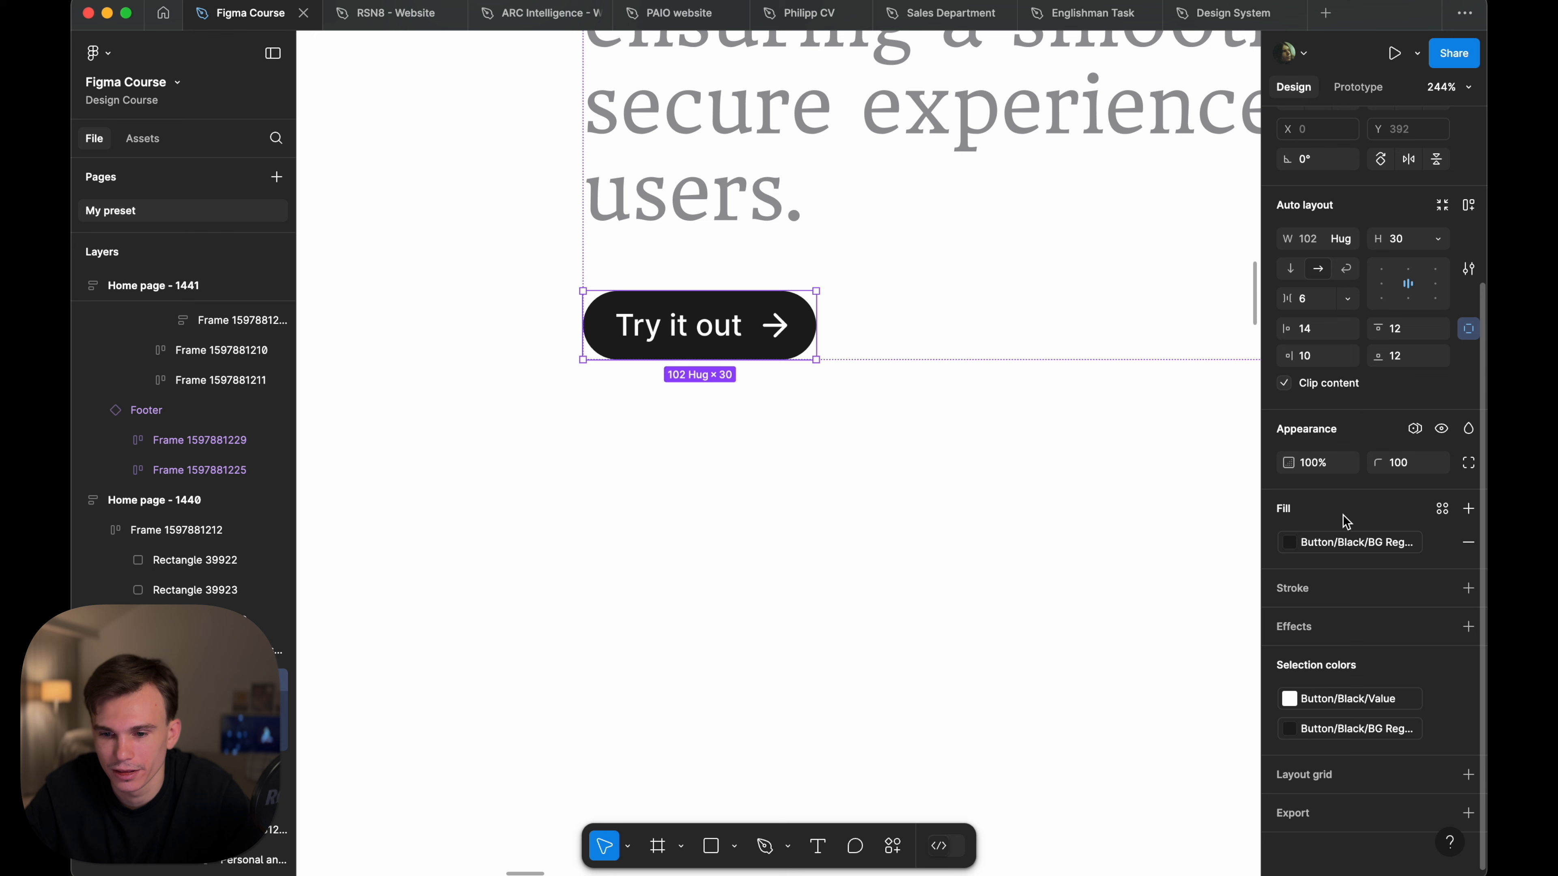
{"action": "left_click", "coordinate": [1328, 627]}
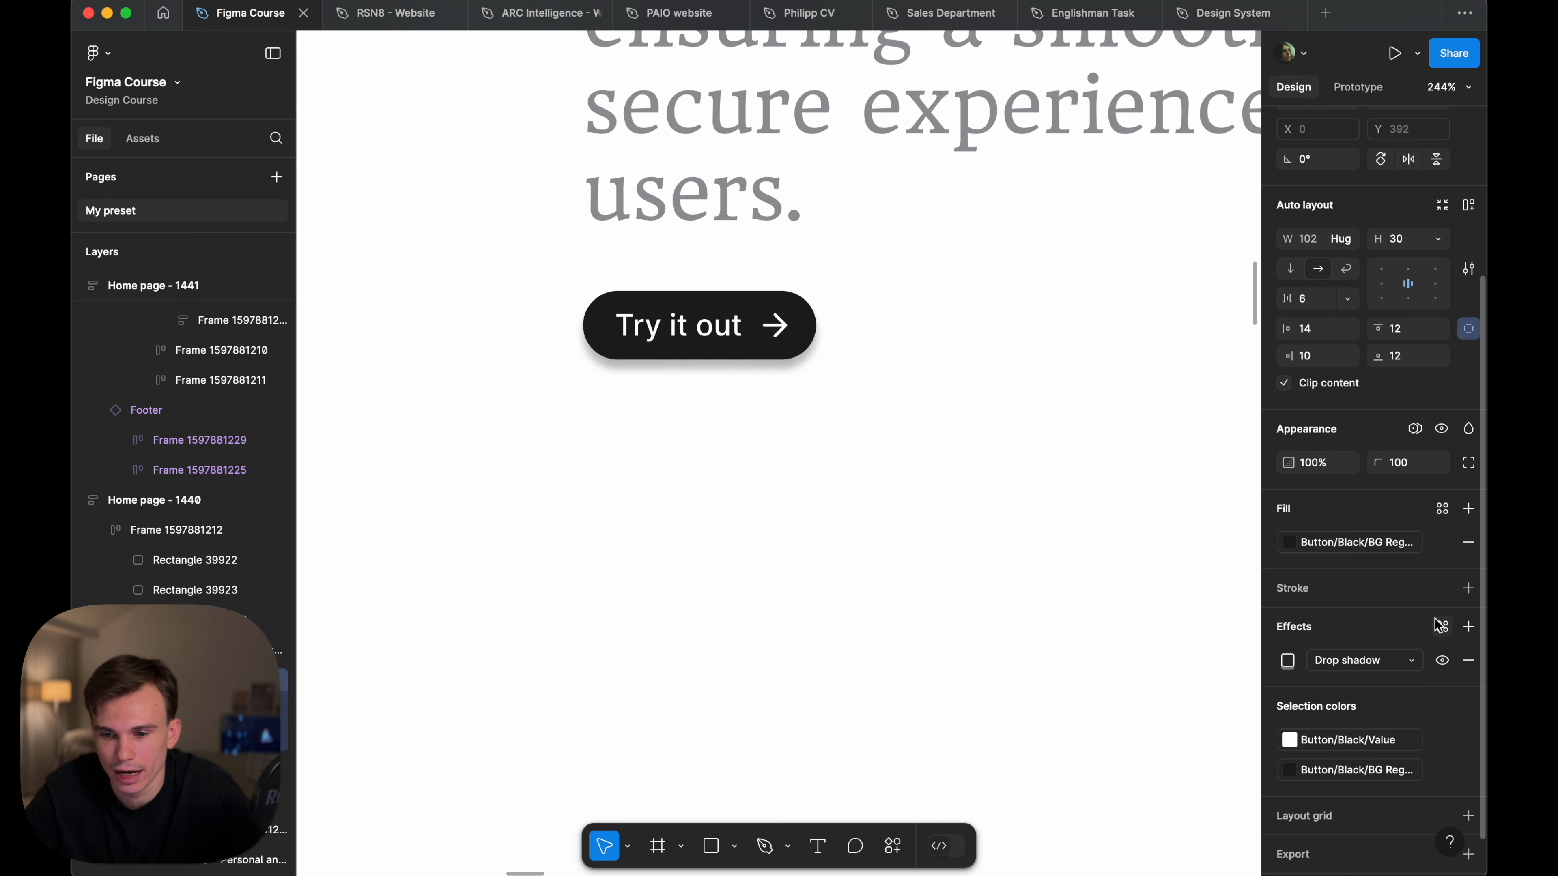
- Replace the "Try it out" button's drop shadow with the "Large white object" effect style
{"action": "left_click", "coordinate": [1446, 627]}
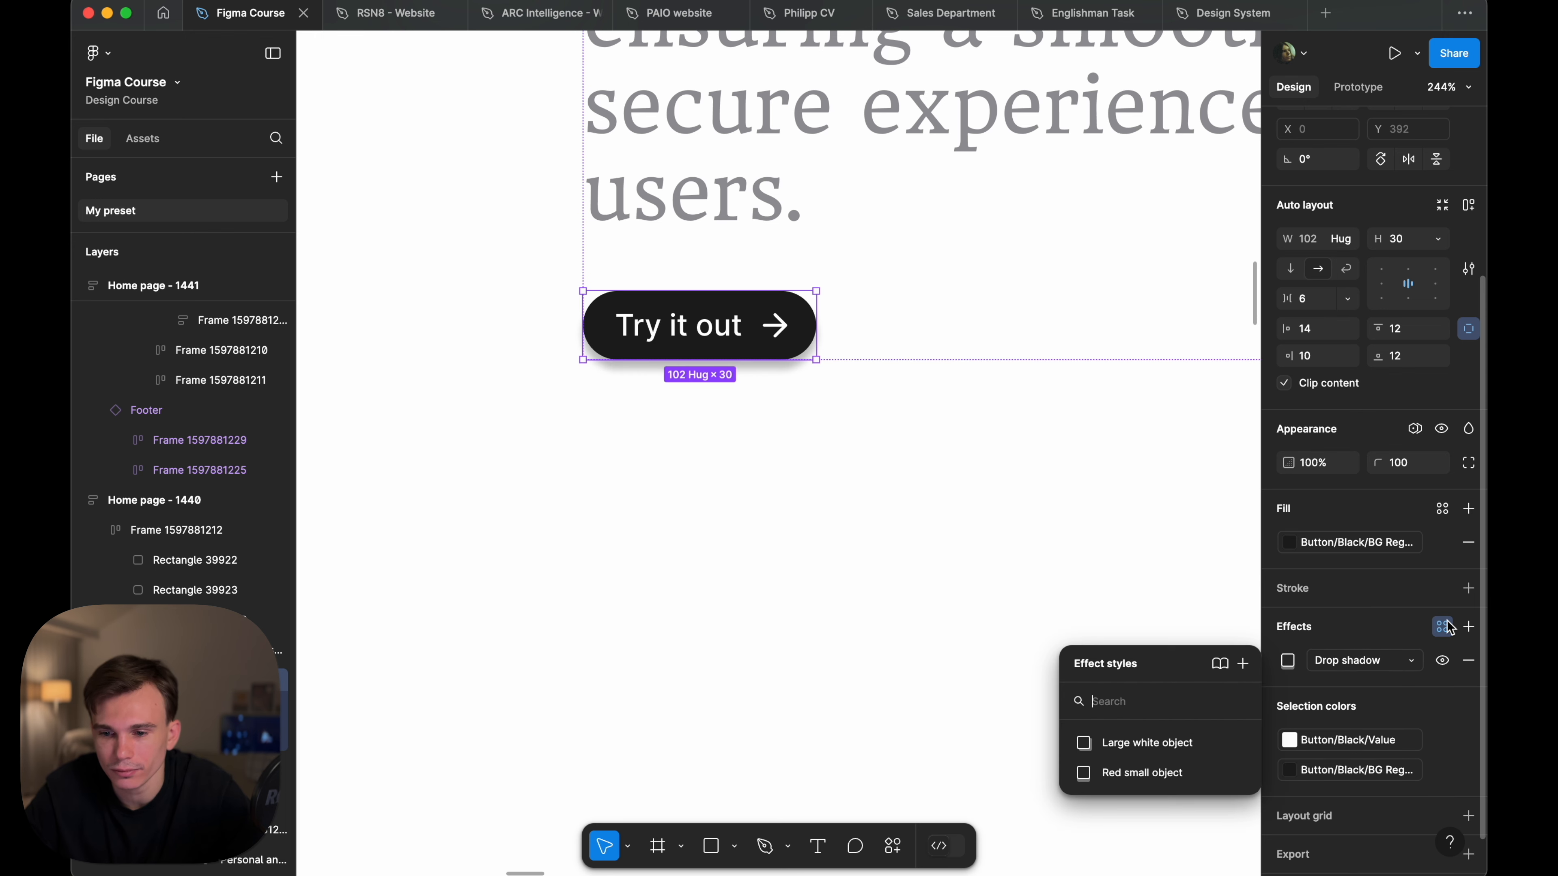
{"action": "left_click", "coordinate": [1183, 741]}
{"action": "left_click", "coordinate": [971, 567]}
{"action": "scroll", "coordinate": [799, 379], "scroll_direction": "up", "scroll_amount": 3}
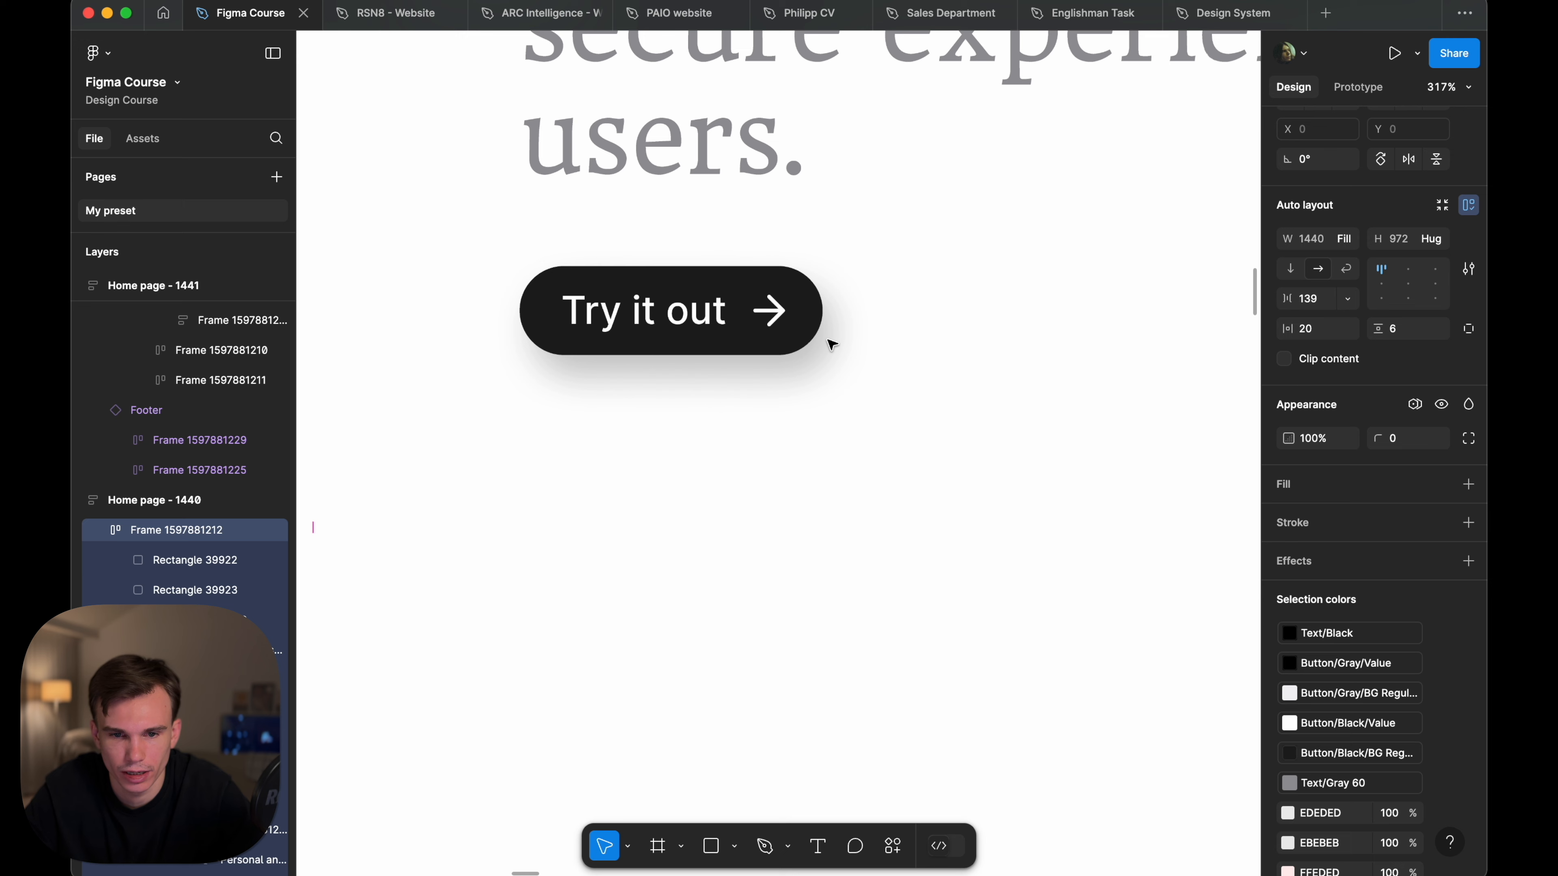
- Switch the "Try it out" button to the "Red small object" effect style and inspect its shadow
{"action": "left_click", "coordinate": [810, 310]}
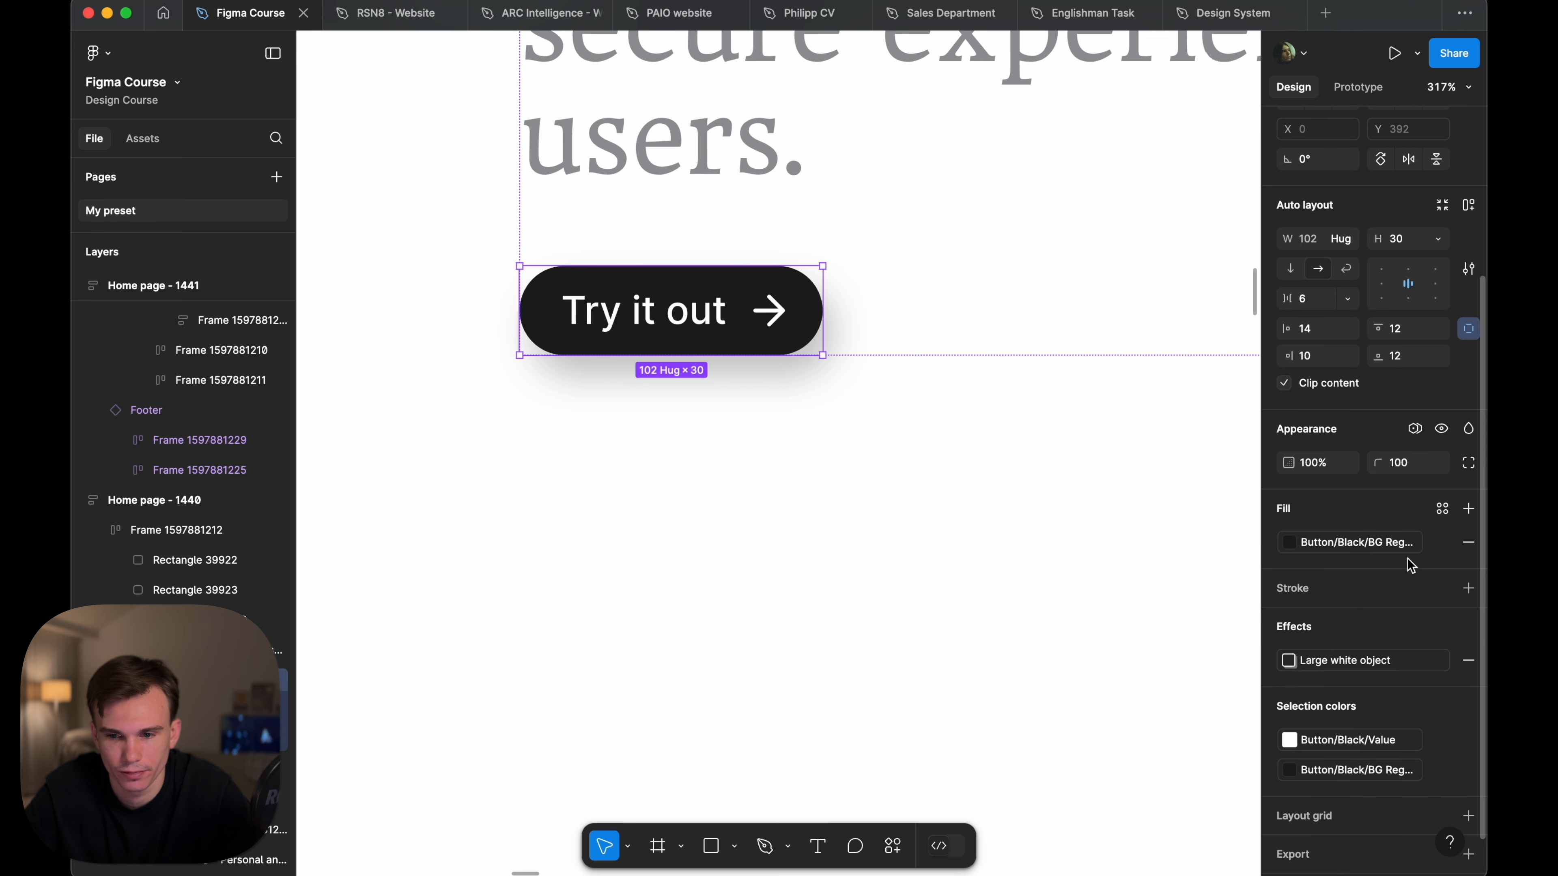
{"action": "left_click", "coordinate": [1377, 658]}
{"action": "left_click", "coordinate": [1153, 807]}
{"action": "left_click", "coordinate": [859, 421]}
{"action": "scroll", "coordinate": [858, 421], "scroll_direction": "up", "scroll_amount": 3}
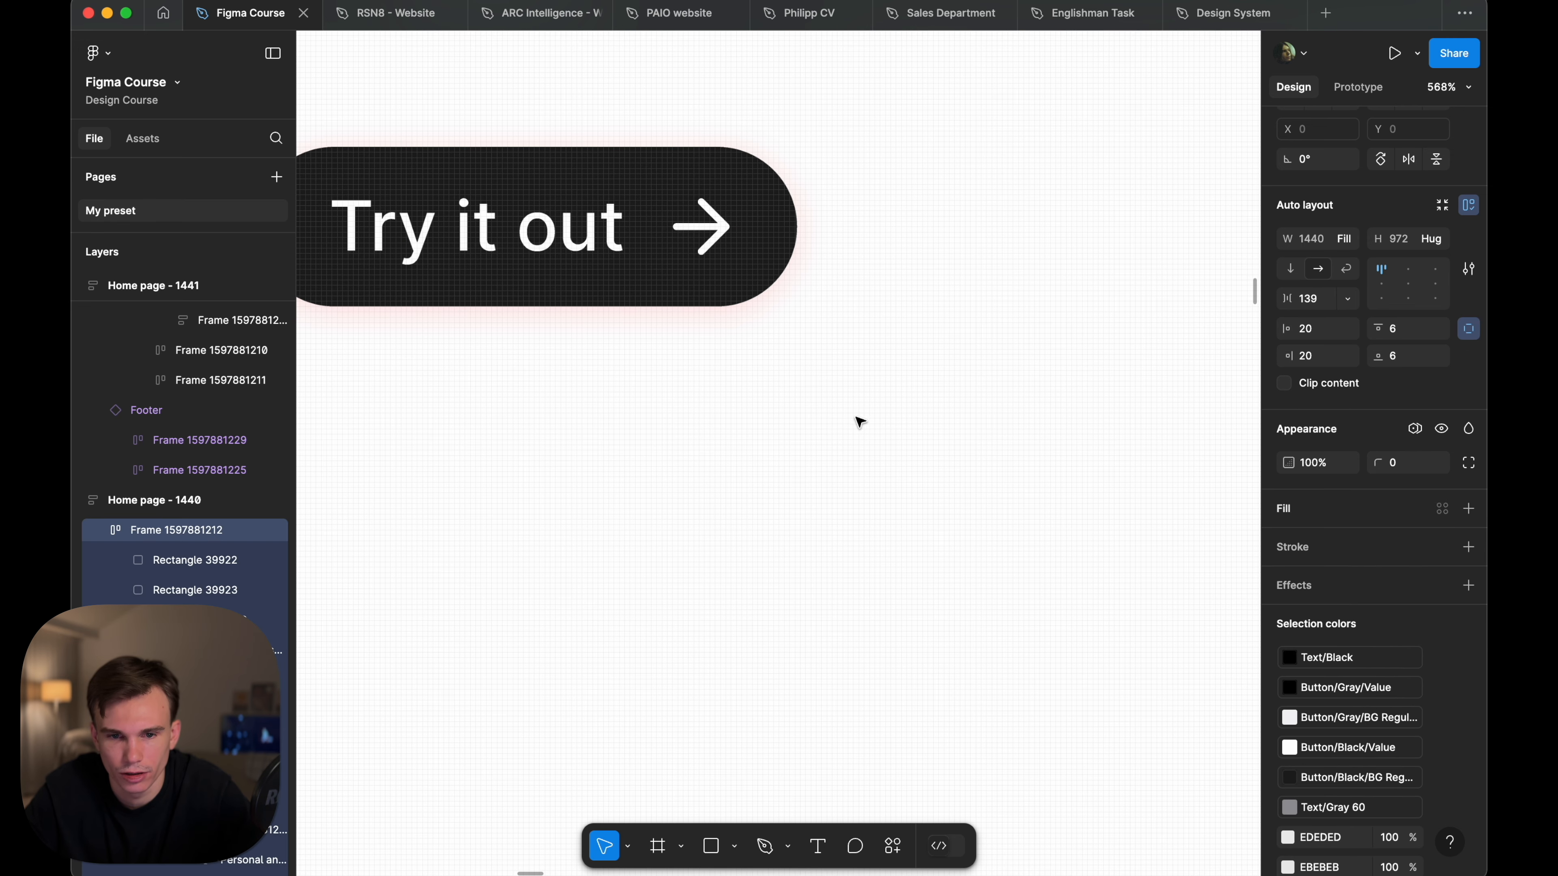
{"action": "scroll", "coordinate": [758, 307], "scroll_direction": "down", "scroll_amount": 10}
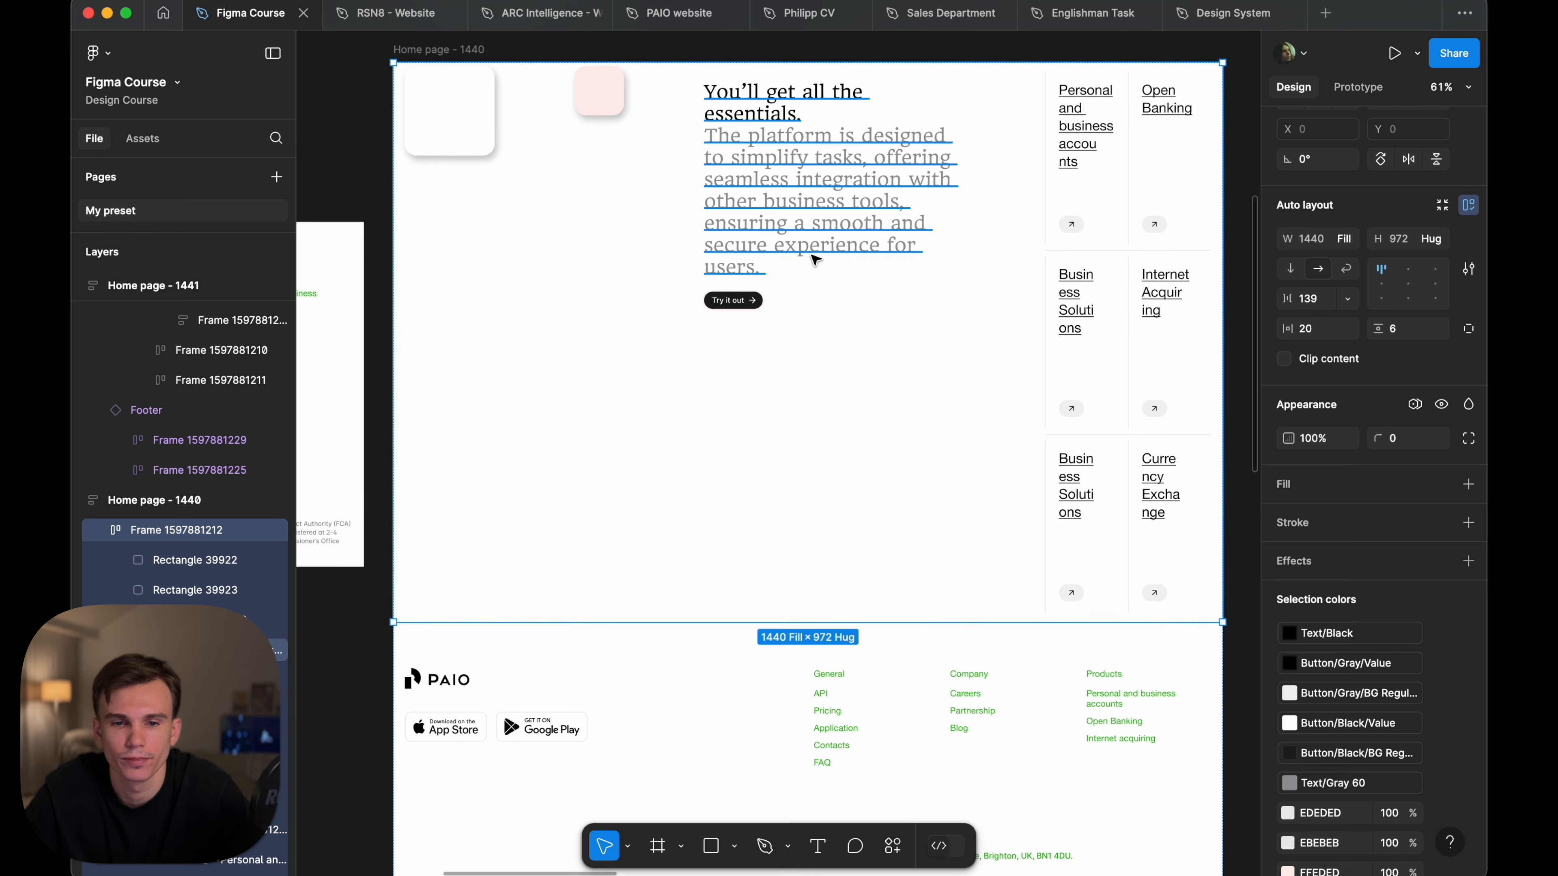
- Remove the effect from the "Try it out" button and delete the small pink square
{"action": "left_click", "coordinate": [734, 300]}
{"action": "left_click", "coordinate": [1467, 703]}
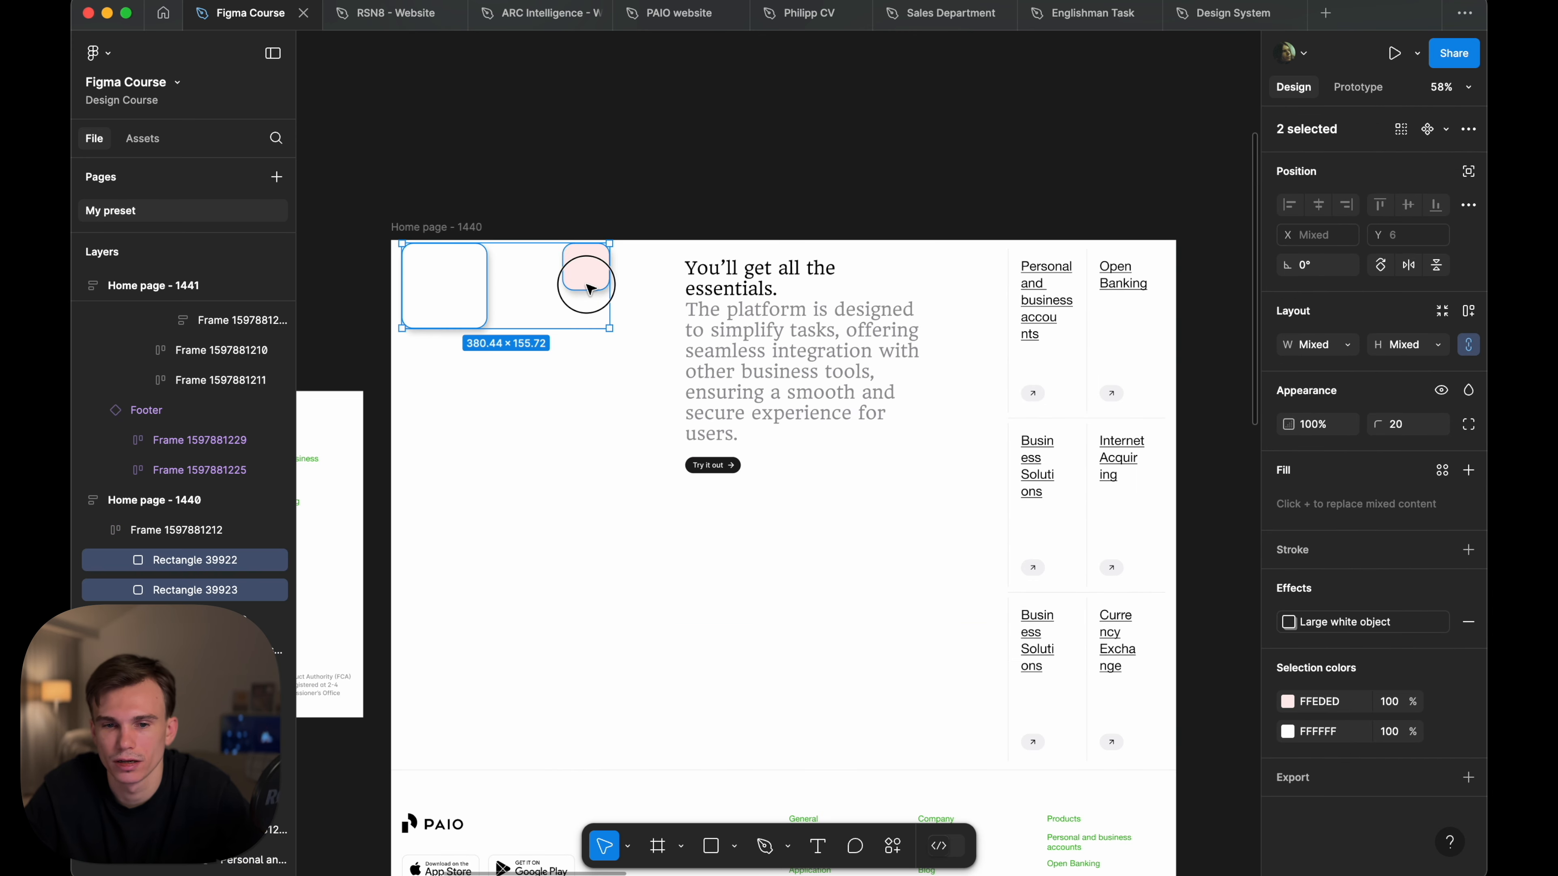
{"action": "left_click", "coordinate": [587, 286]}
{"action": "key", "text": "Delete"}
- Make the white square ignore auto layout and stretch it to about 365 px wide over the heading text
{"action": "scroll", "coordinate": [590, 289], "scroll_direction": "left", "scroll_amount": 1}
{"action": "scroll", "coordinate": [590, 289], "scroll_direction": "up", "scroll_amount": 3}
{"action": "left_click", "coordinate": [591, 288]}
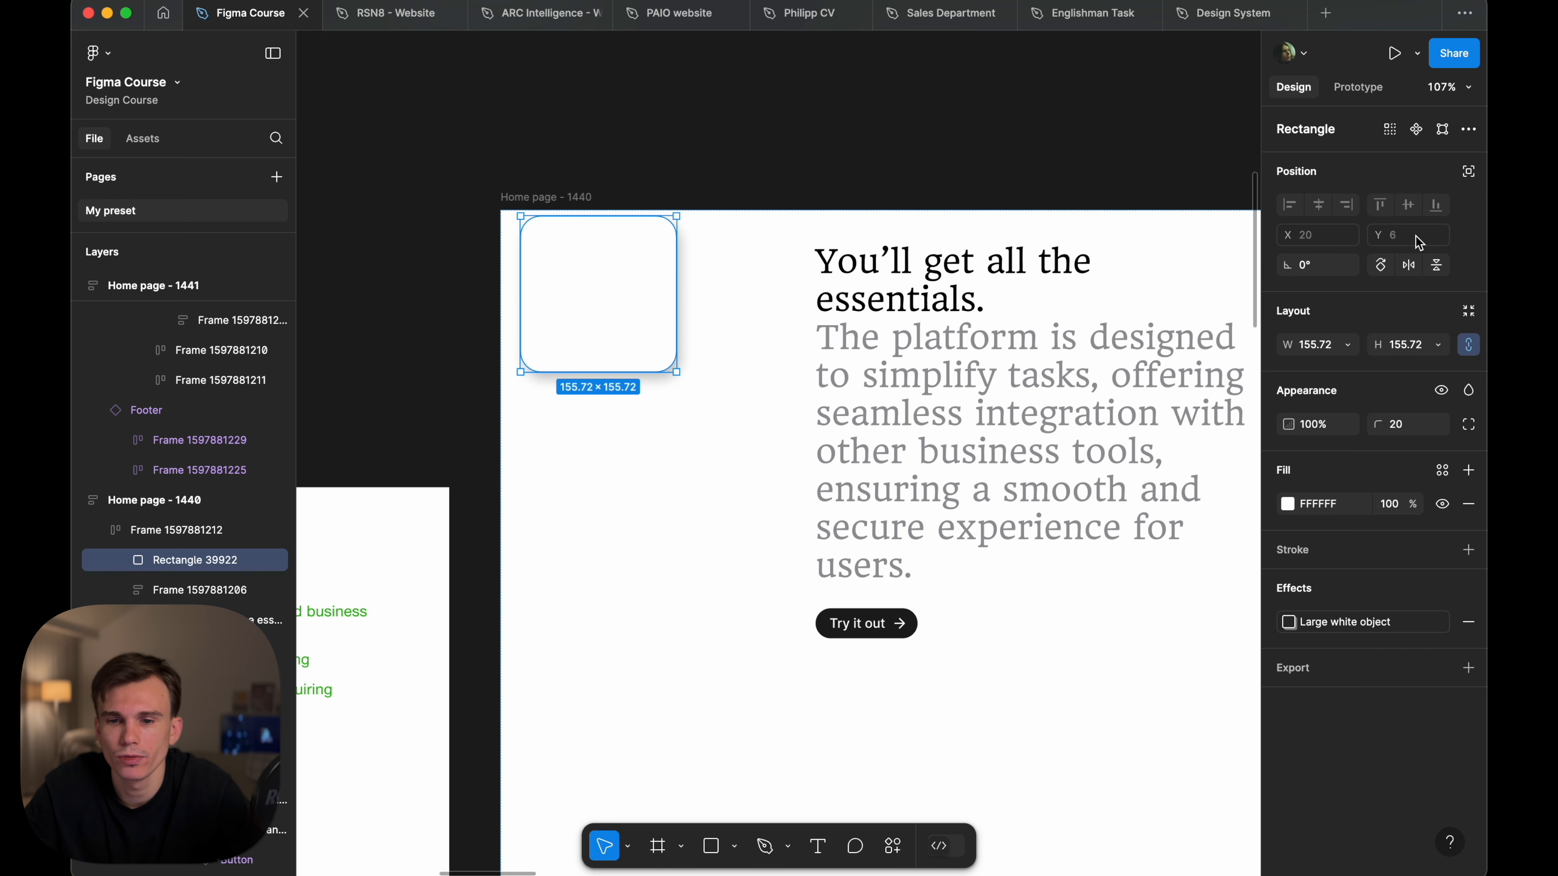
{"action": "left_click", "coordinate": [1468, 171]}
{"action": "left_click_drag", "start_coordinate": [676, 267], "coordinate": [886, 258]}
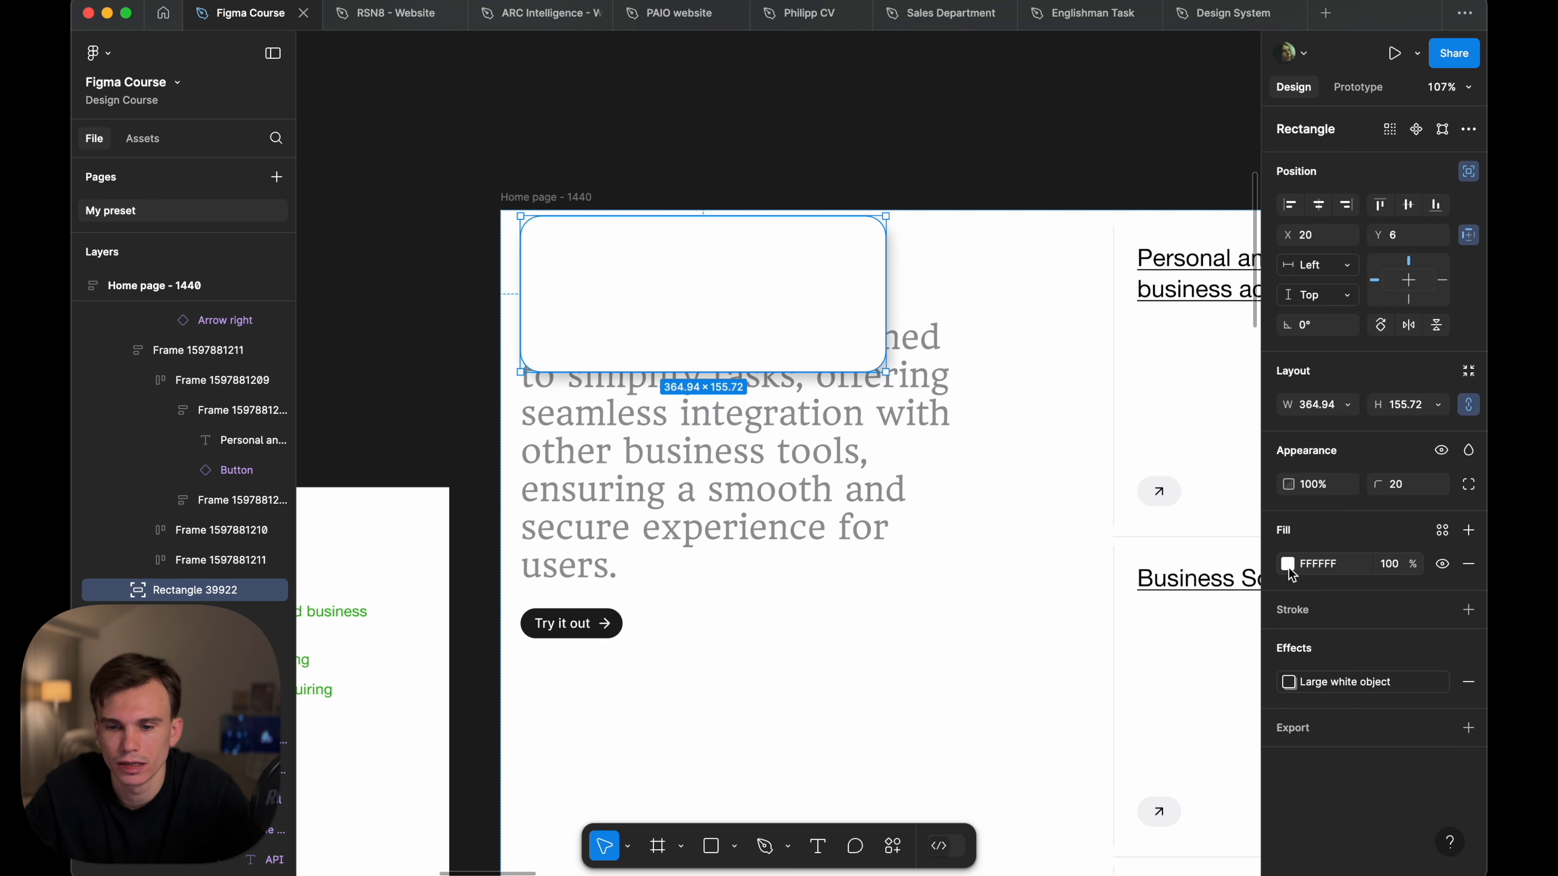
- Remove the white rectangle's effect style and reduce its fill opacity to 50%, trying 90%, 70% and 60% first
{"action": "left_click", "coordinate": [1468, 682]}
{"action": "left_click", "coordinate": [1390, 564]}
{"action": "type", "text": "90"}
{"action": "key", "text": "Return"}
{"action": "type", "text": "70"}
{"action": "key", "text": "Return"}
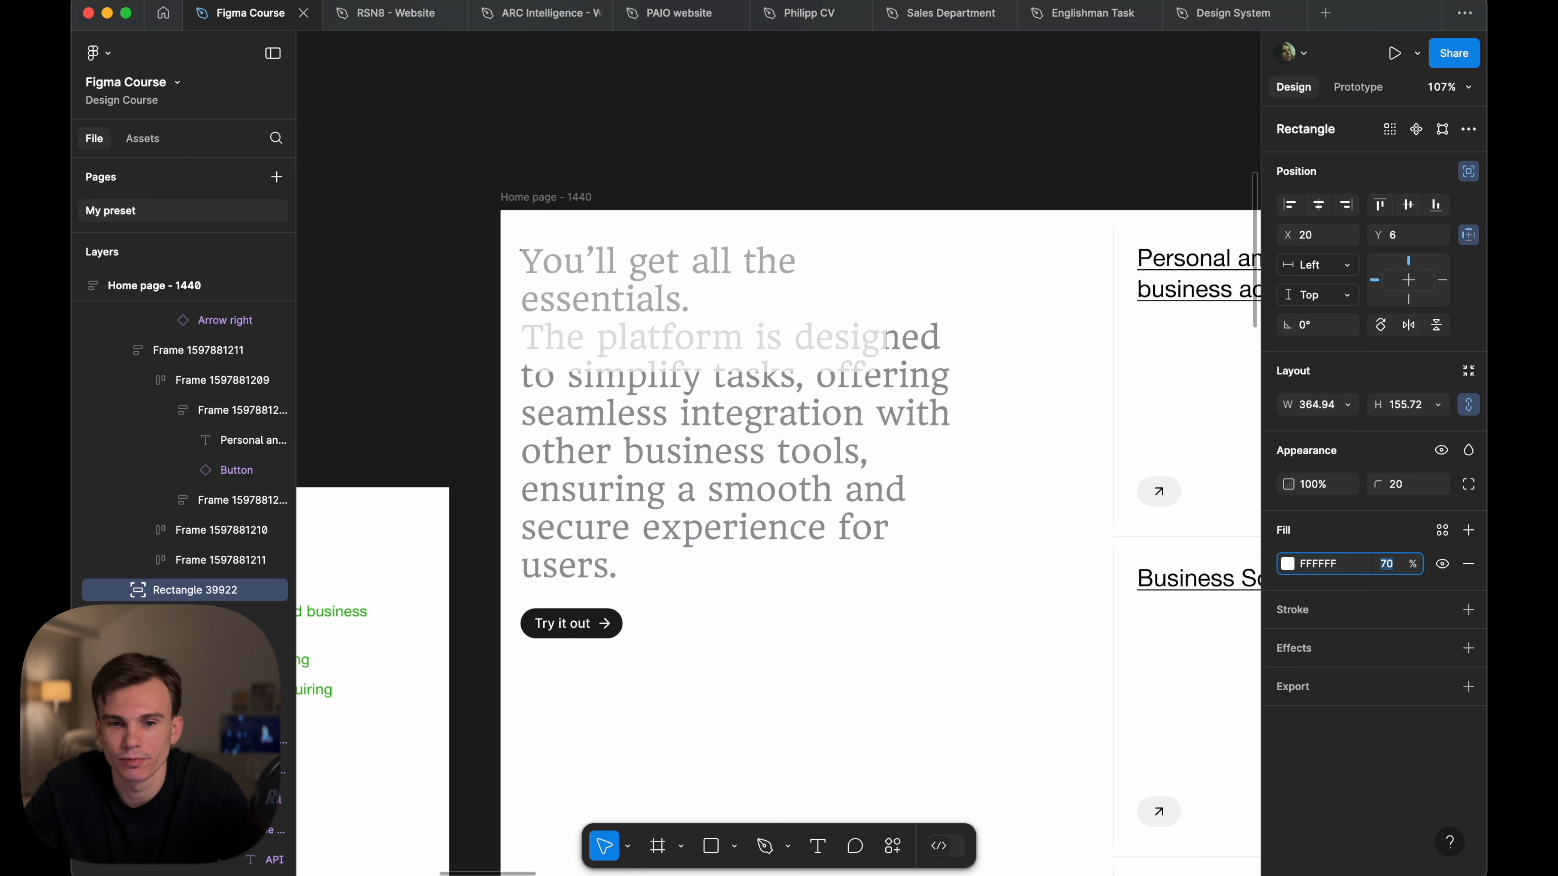
{"action": "type", "text": "60"}
{"action": "key", "text": "Return"}
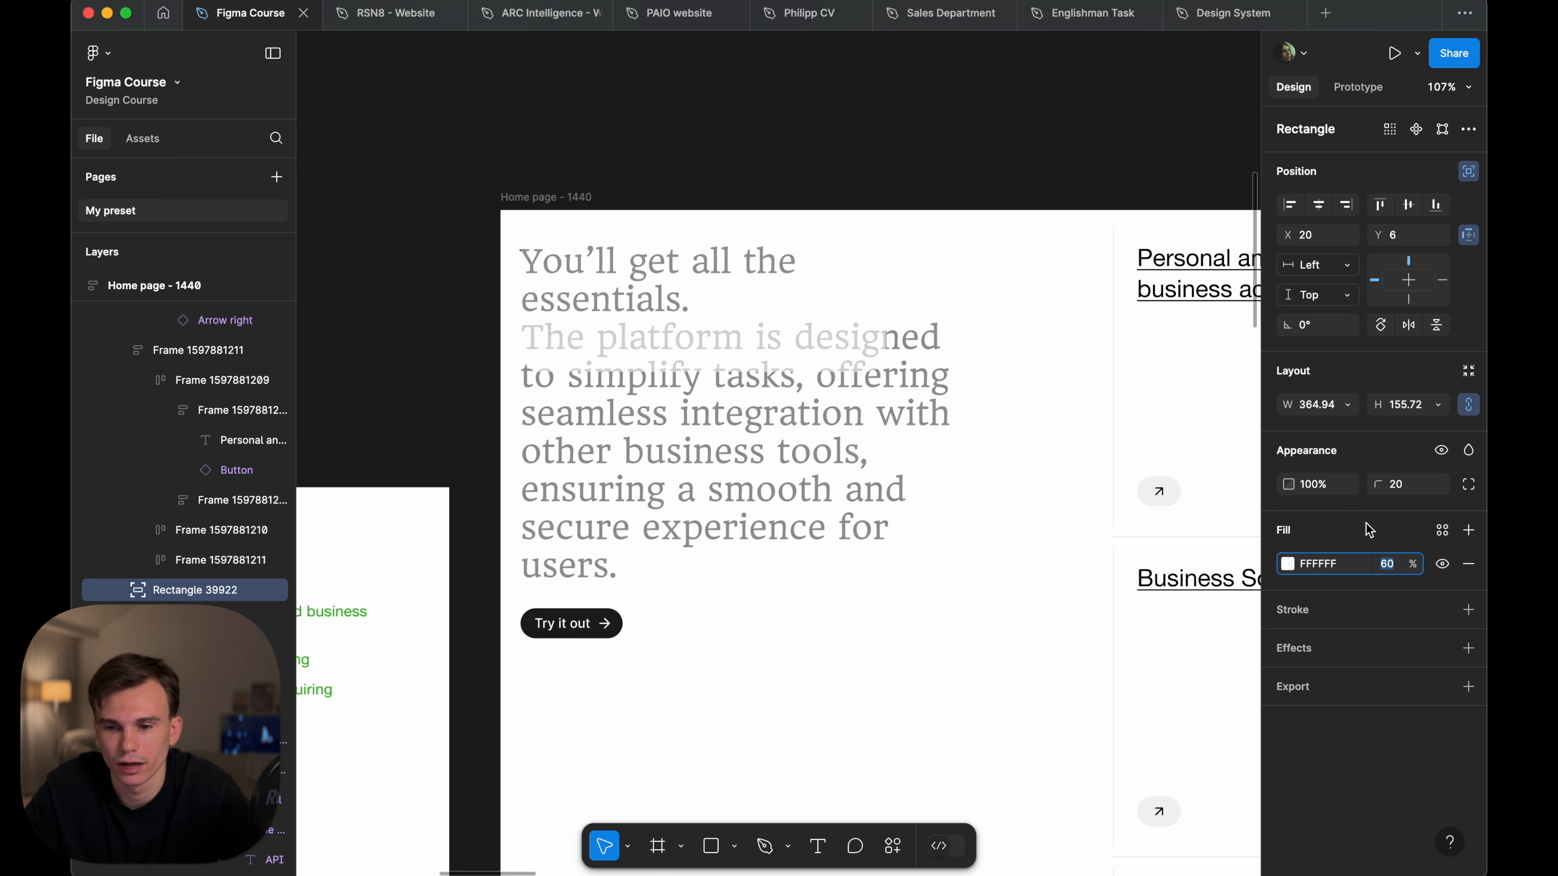
{"action": "type", "text": "50"}
{"action": "key", "text": "Return"}
- Add an effect to the white rectangle, change it to Layer blur and set its blur to 64
{"action": "left_click", "coordinate": [1332, 649]}
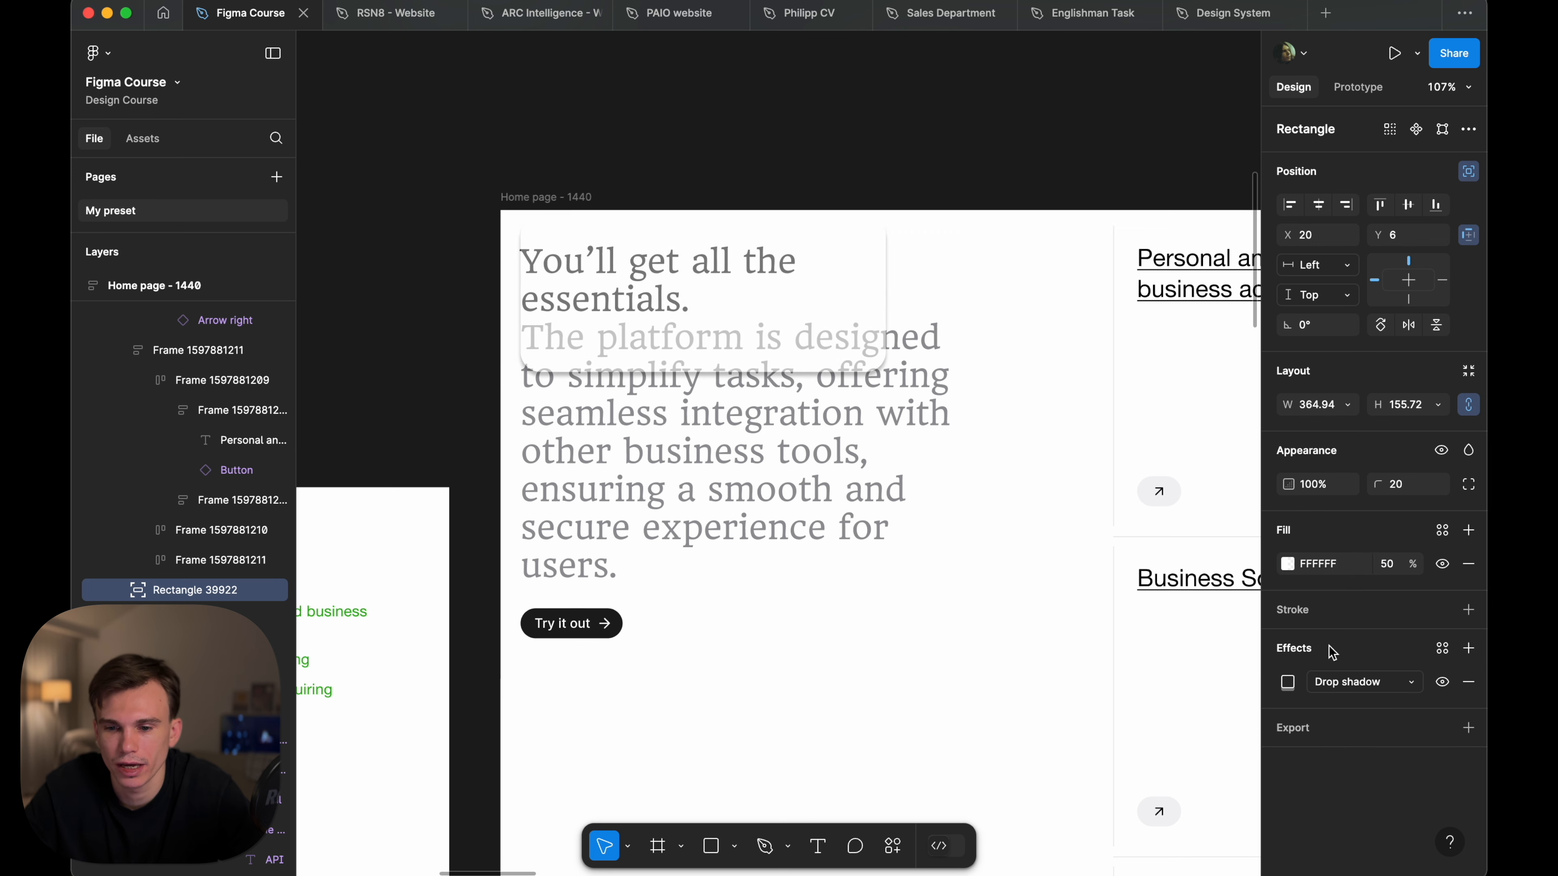
{"action": "left_click", "coordinate": [1359, 681]}
{"action": "left_click", "coordinate": [1364, 704]}
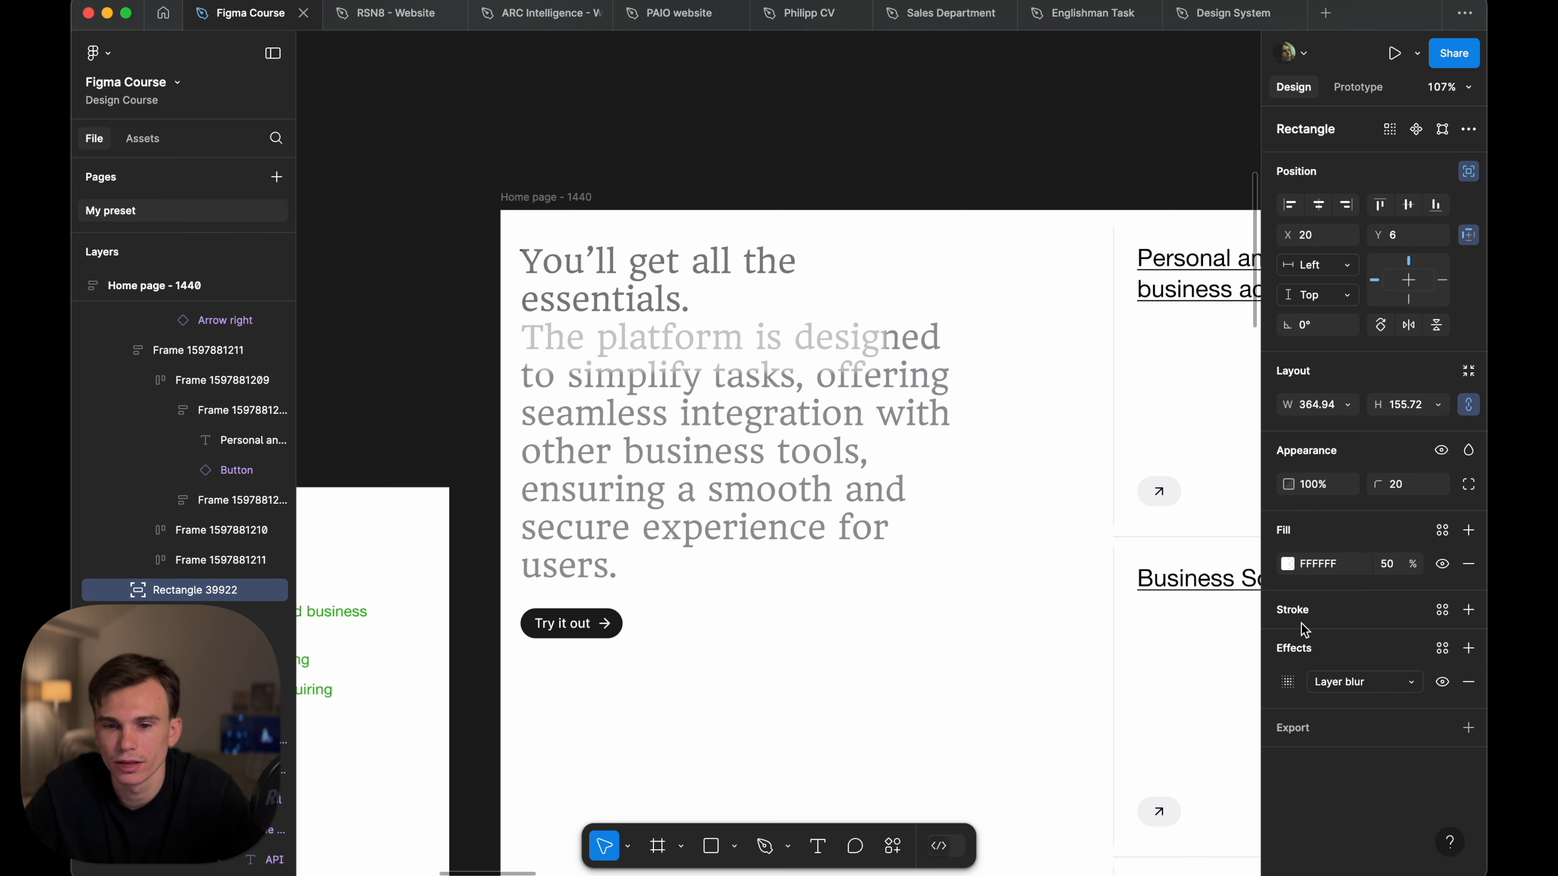
{"action": "left_click", "coordinate": [1288, 682]}
{"action": "type", "text": "64"}
{"action": "key", "text": "Return"}
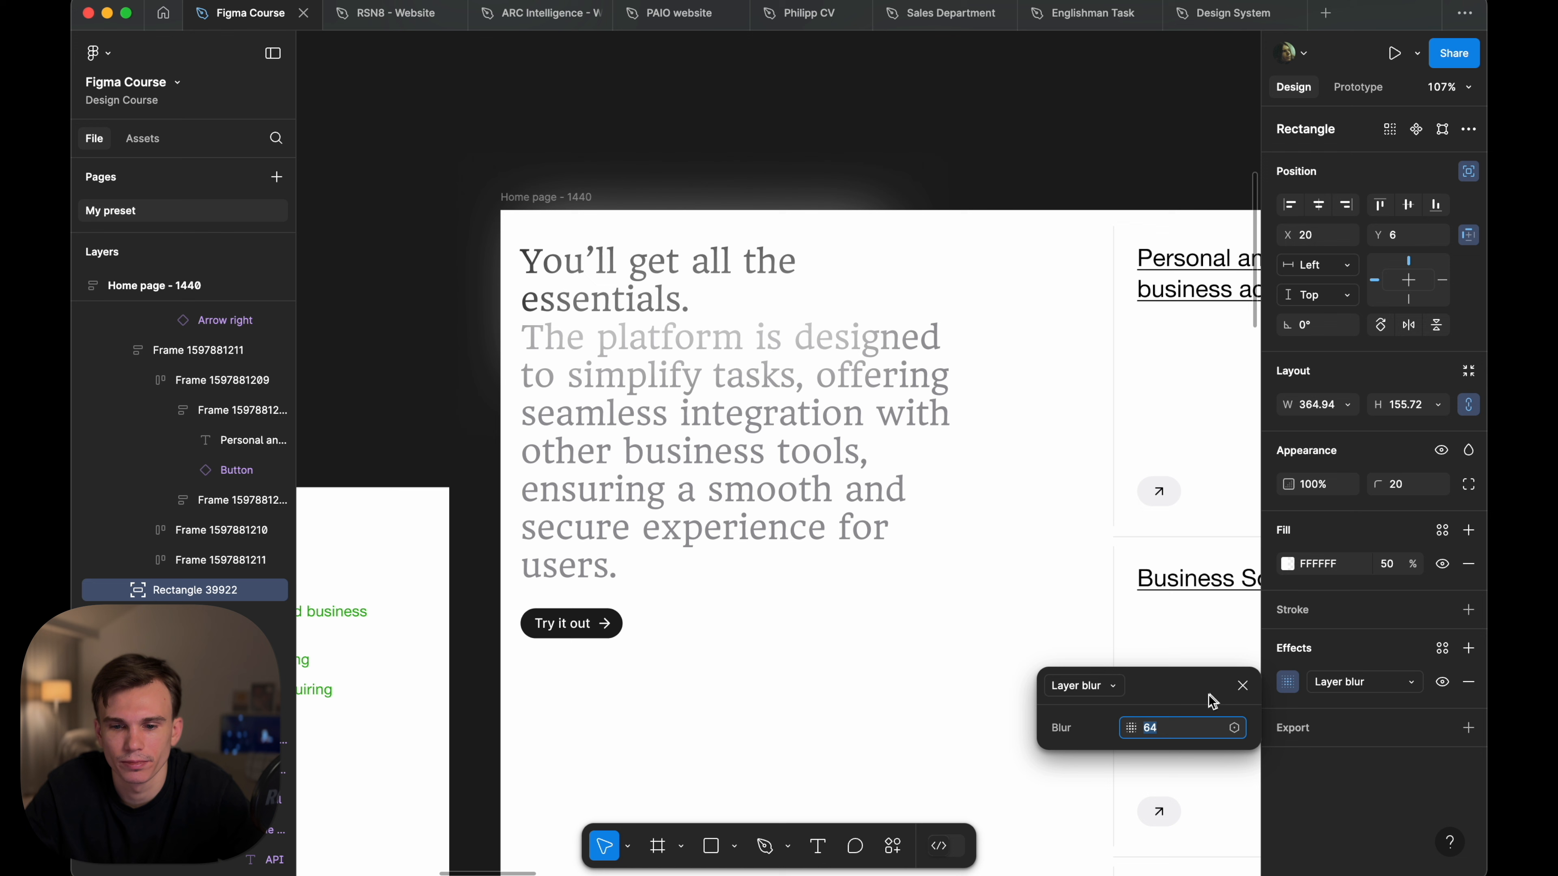
- Change the rectangle's effect to Background blur and set its white fill's opacity to 10%
{"action": "left_click", "coordinate": [1360, 683]}
{"action": "left_click", "coordinate": [1352, 703]}
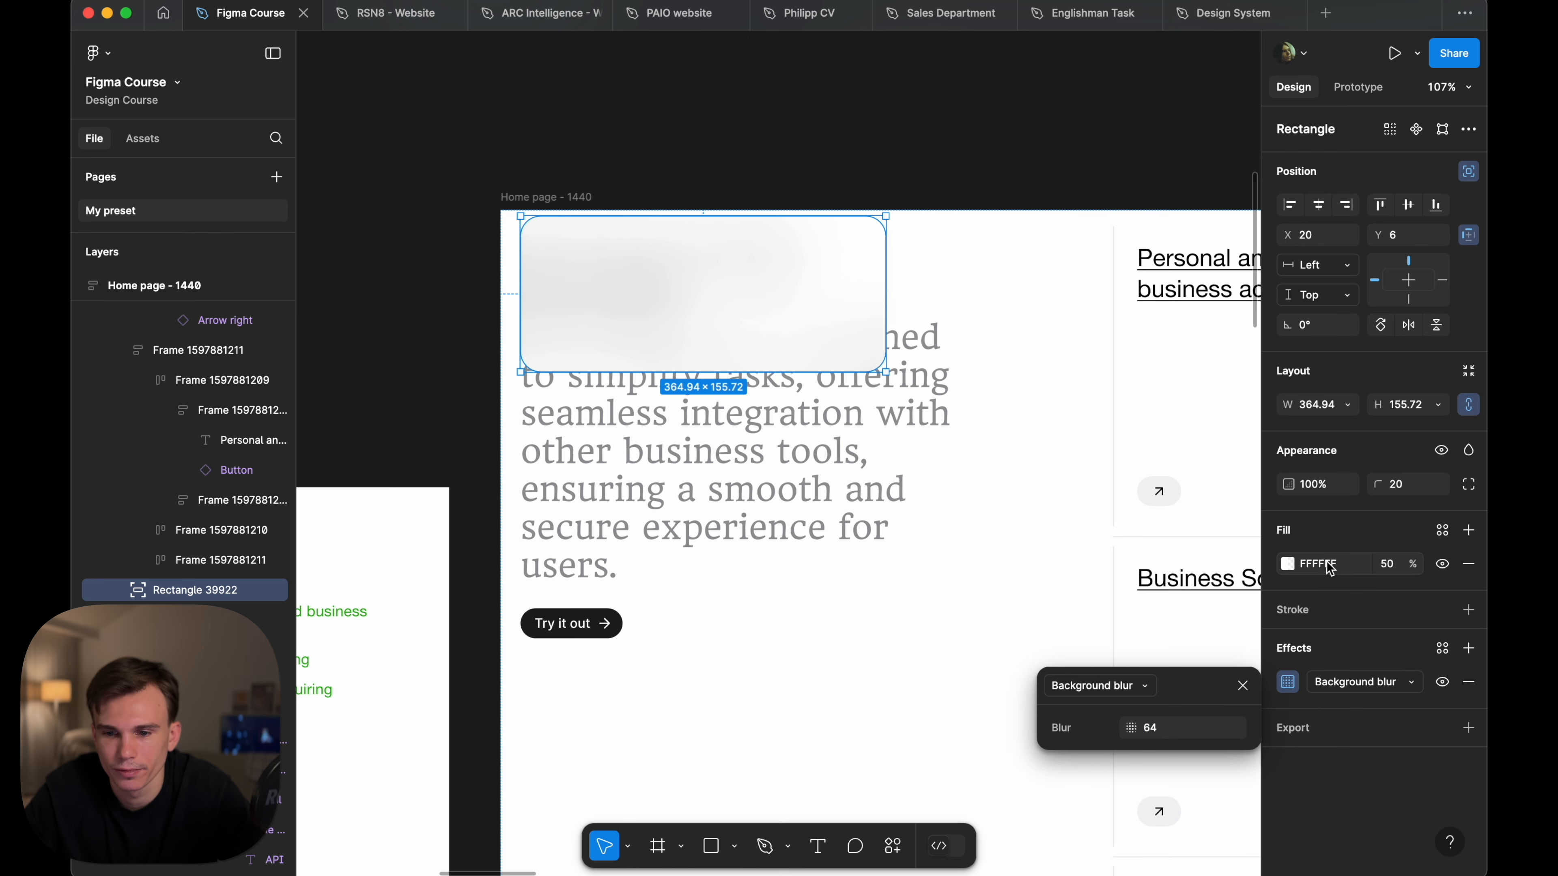
{"action": "left_click", "coordinate": [1388, 565]}
{"action": "type", "text": "10"}
{"action": "key", "text": "Return"}
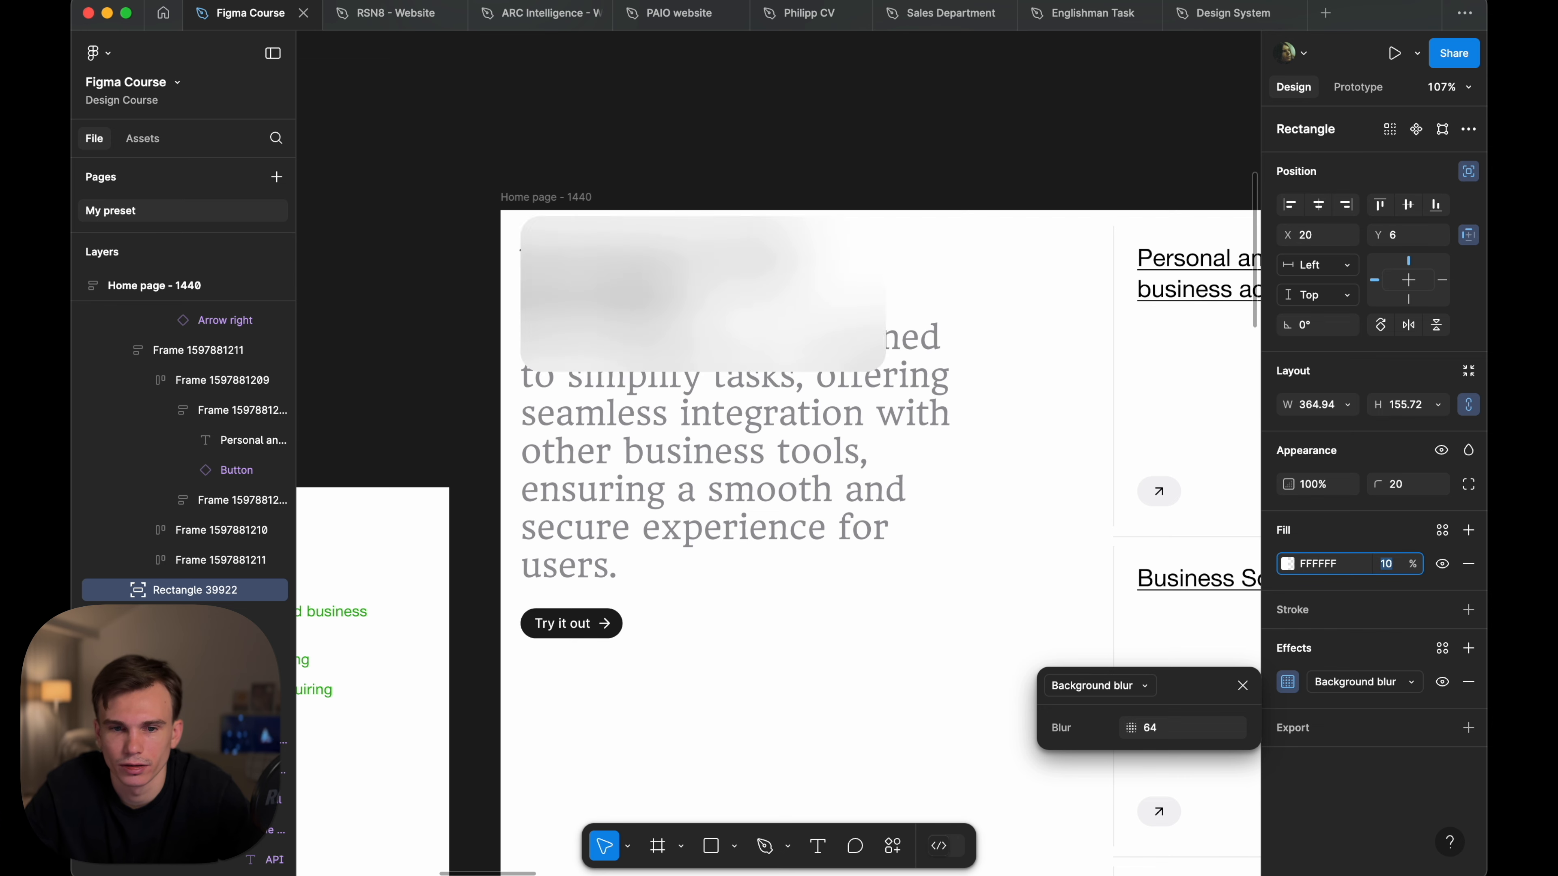
- Move the blurred rectangle down over the heading text to about Y 61 and extend its top edge upward
{"action": "scroll", "coordinate": [762, 243], "scroll_direction": "up", "scroll_amount": 5}
{"action": "left_click", "coordinate": [786, 146]}
{"action": "scroll", "coordinate": [785, 148], "scroll_direction": "left", "scroll_amount": 1}
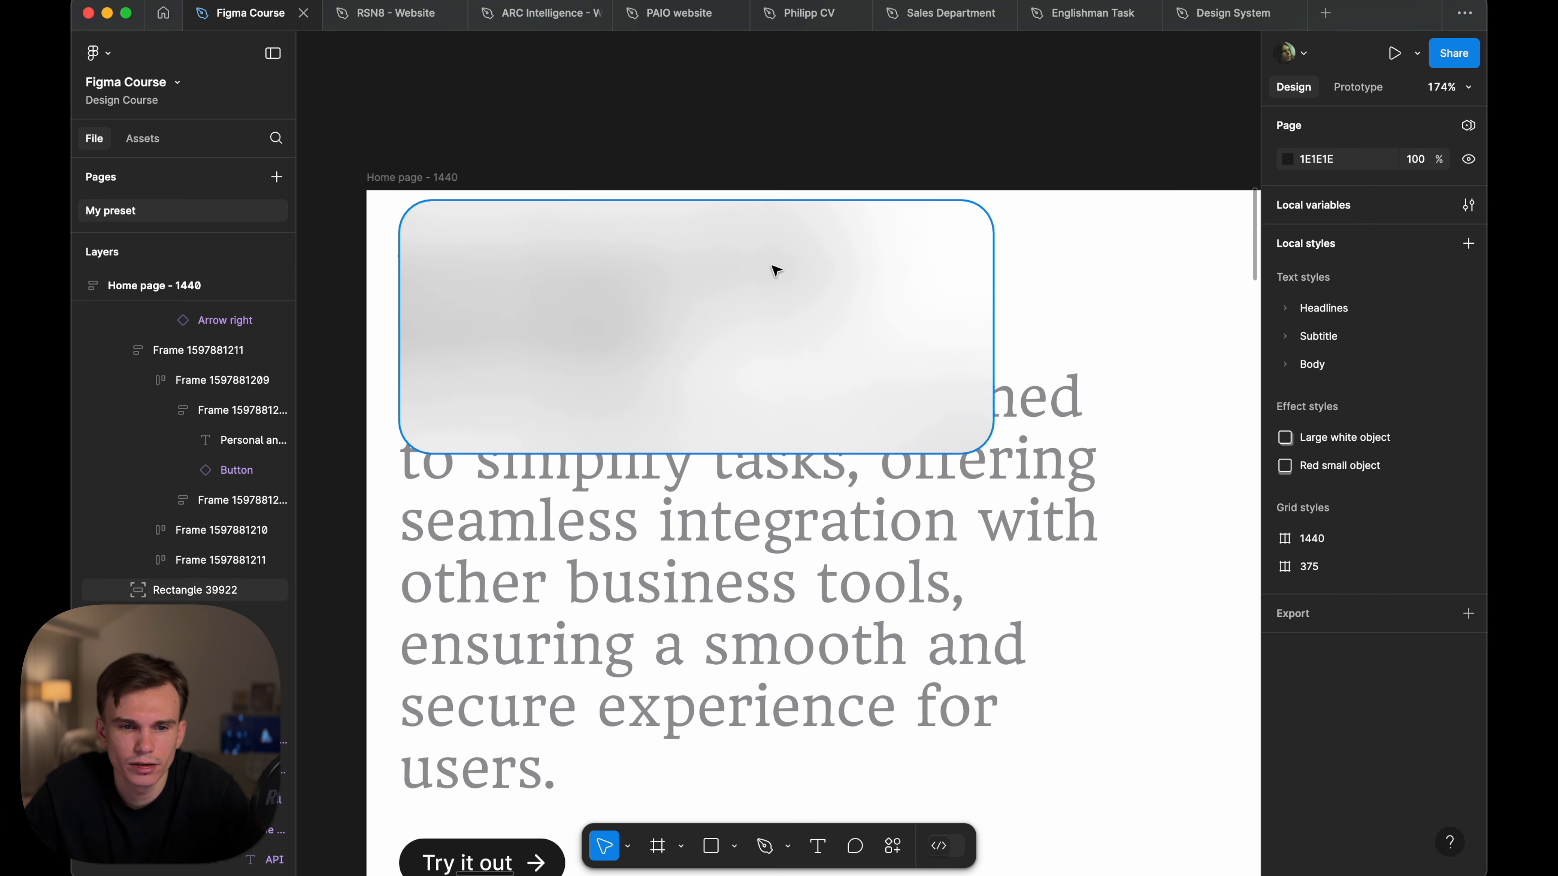
{"action": "left_click_drag", "start_coordinate": [776, 270], "coordinate": [772, 358]}
{"action": "scroll", "coordinate": [771, 358], "scroll_direction": "left", "scroll_amount": 2}
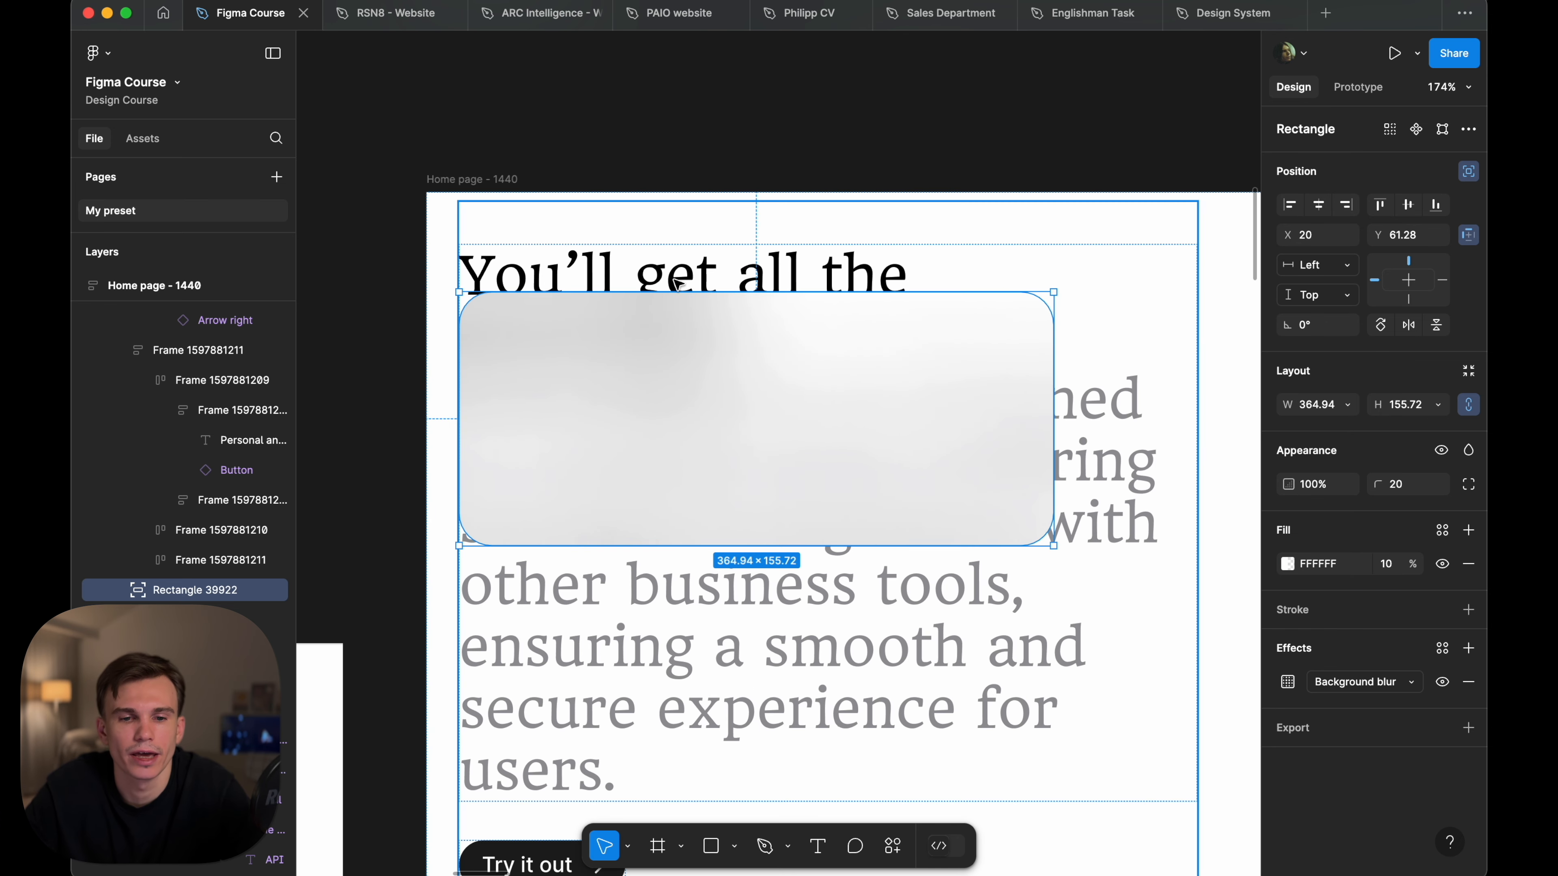
{"action": "left_click_drag", "start_coordinate": [676, 283], "coordinate": [671, 208]}
{"action": "left_click", "coordinate": [963, 202]}
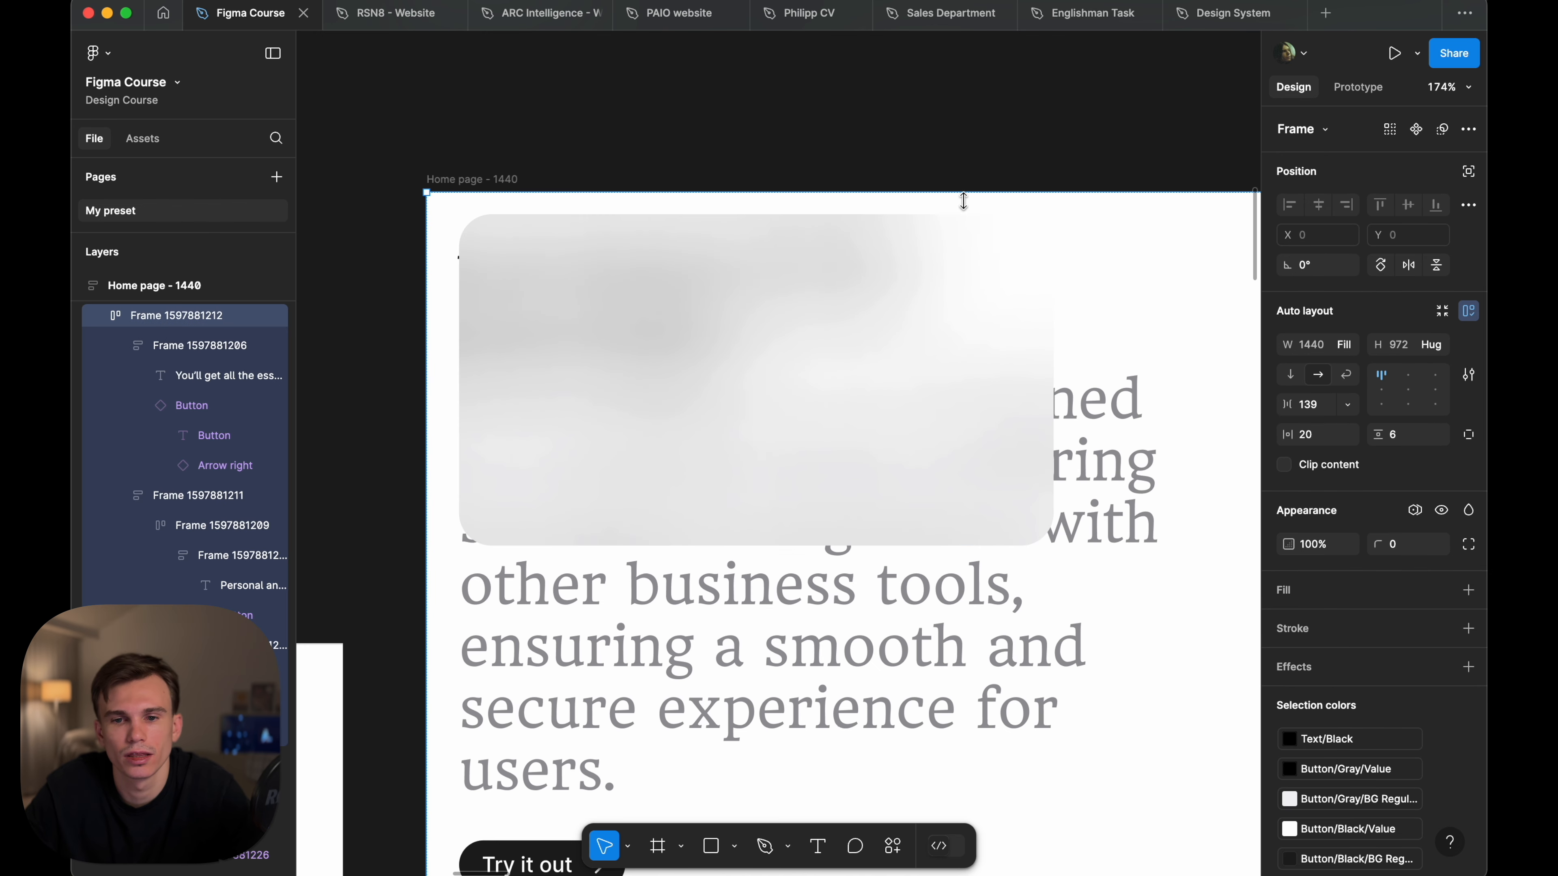
- Widen the blurred rectangle over the heading text by extending its right edge to a width of about 528
{"action": "left_click", "coordinate": [1047, 272]}
{"action": "left_click_drag", "start_coordinate": [1049, 271], "coordinate": [1252, 273]}
{"action": "left_click", "coordinate": [1028, 139]}
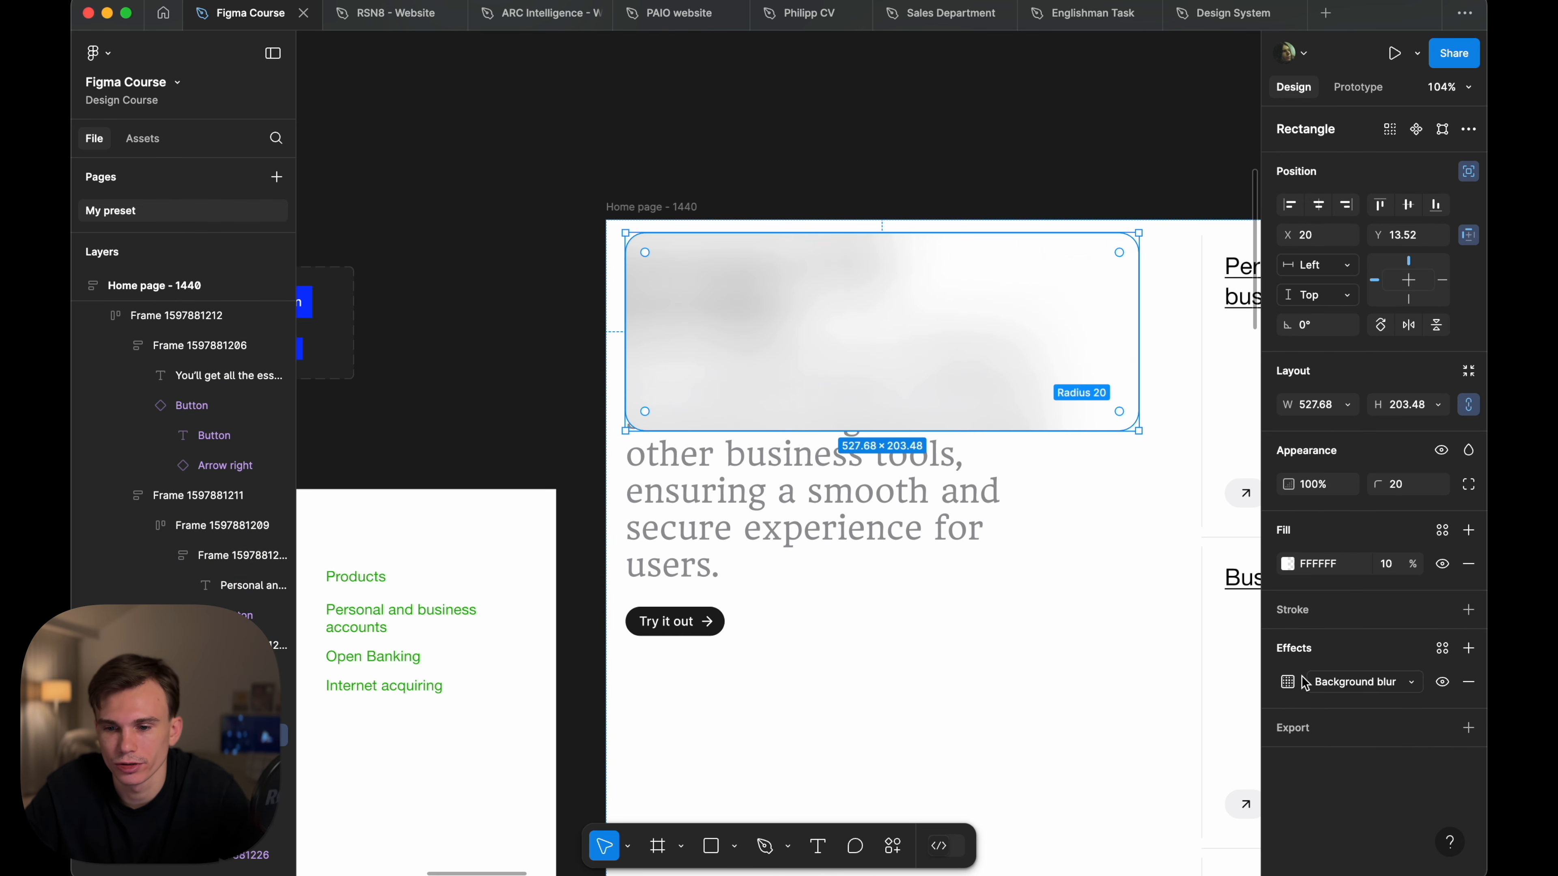
- Save the rectangle's background blur as a new effect style named "Blur for small section"
{"action": "left_click", "coordinate": [1288, 682]}
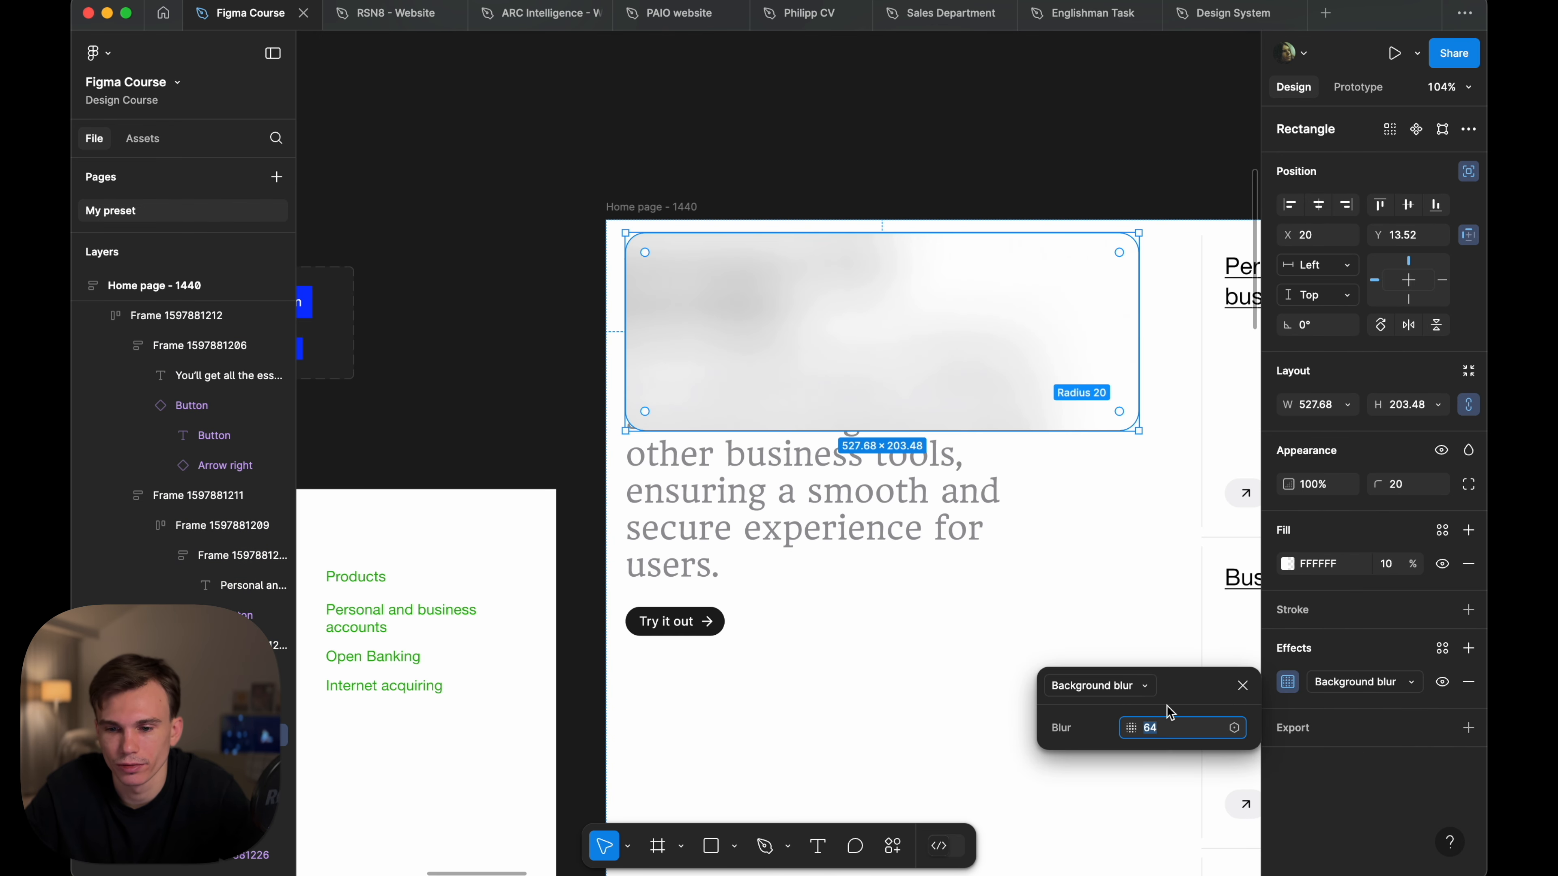
{"action": "left_click", "coordinate": [1374, 643]}
{"action": "left_click", "coordinate": [1442, 647]}
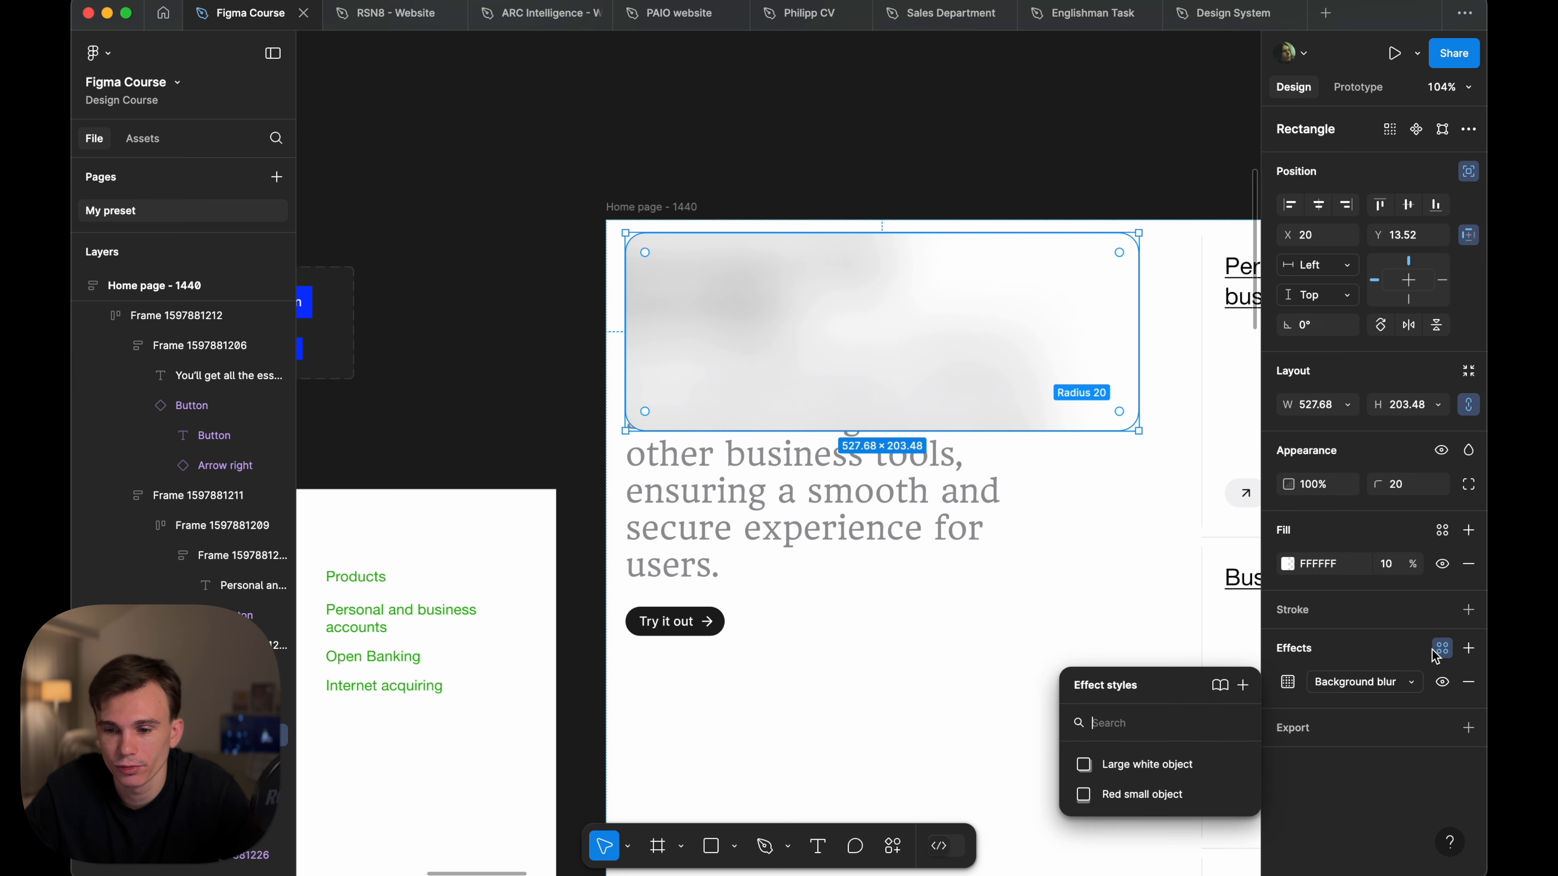
{"action": "left_click", "coordinate": [1244, 685]}
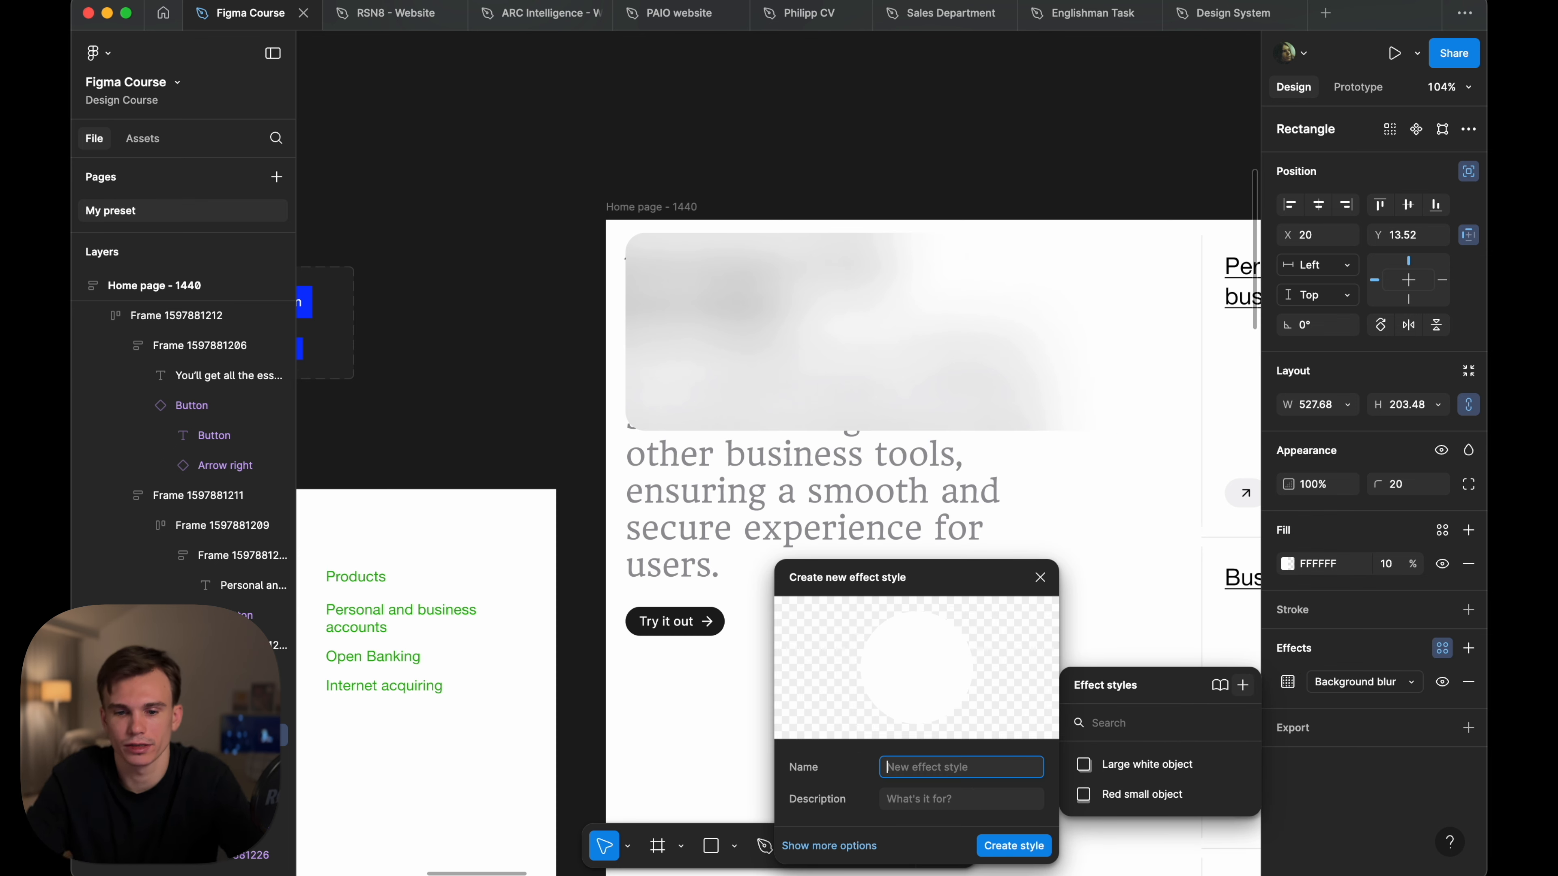
{"action": "type", "text": "Blur for small section"}
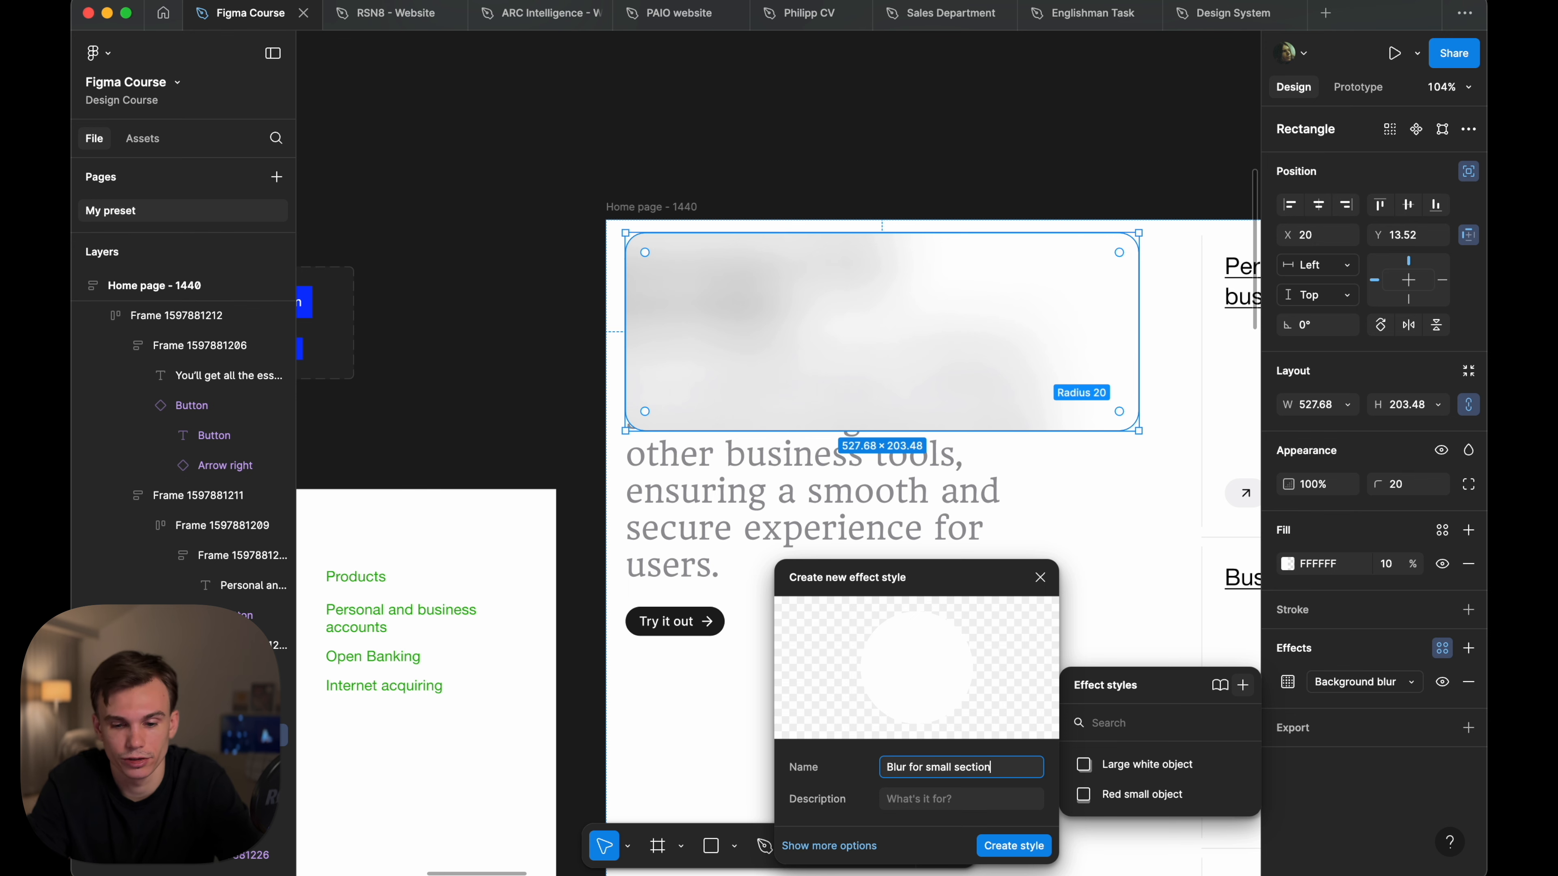
{"action": "key", "text": "Return"}
{"action": "left_click", "coordinate": [1008, 146]}
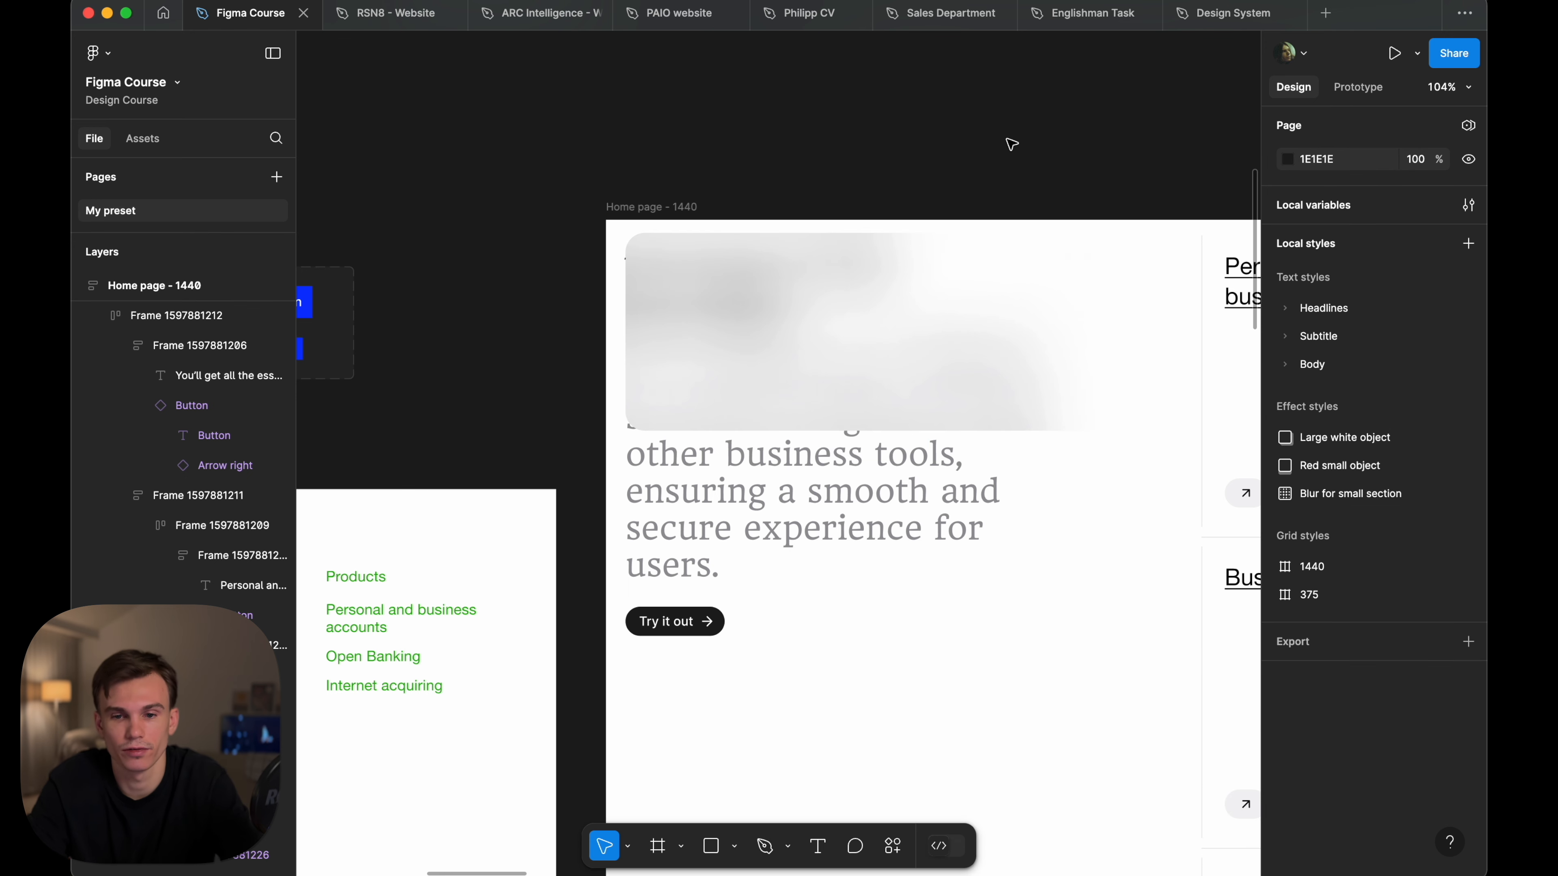
{"action": "left_click", "coordinate": [981, 275]}
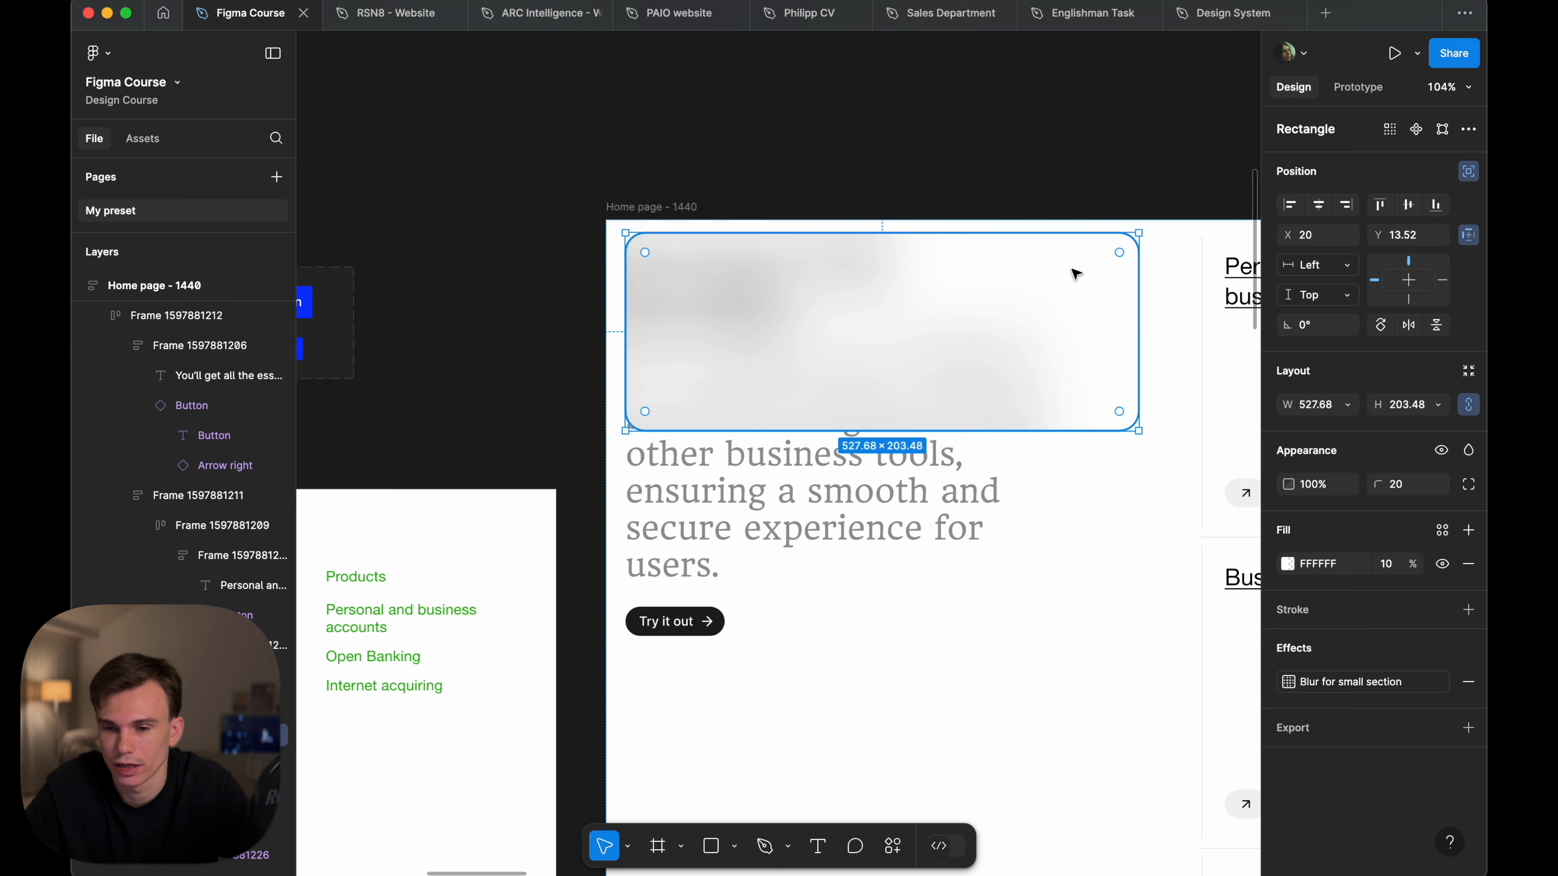
- Create a color style named "Text Gray" from the CCCCCC fill of the plan line "How to create variables for colors"
{"action": "scroll", "coordinate": [1074, 268], "scroll_direction": "right", "scroll_amount": 3}
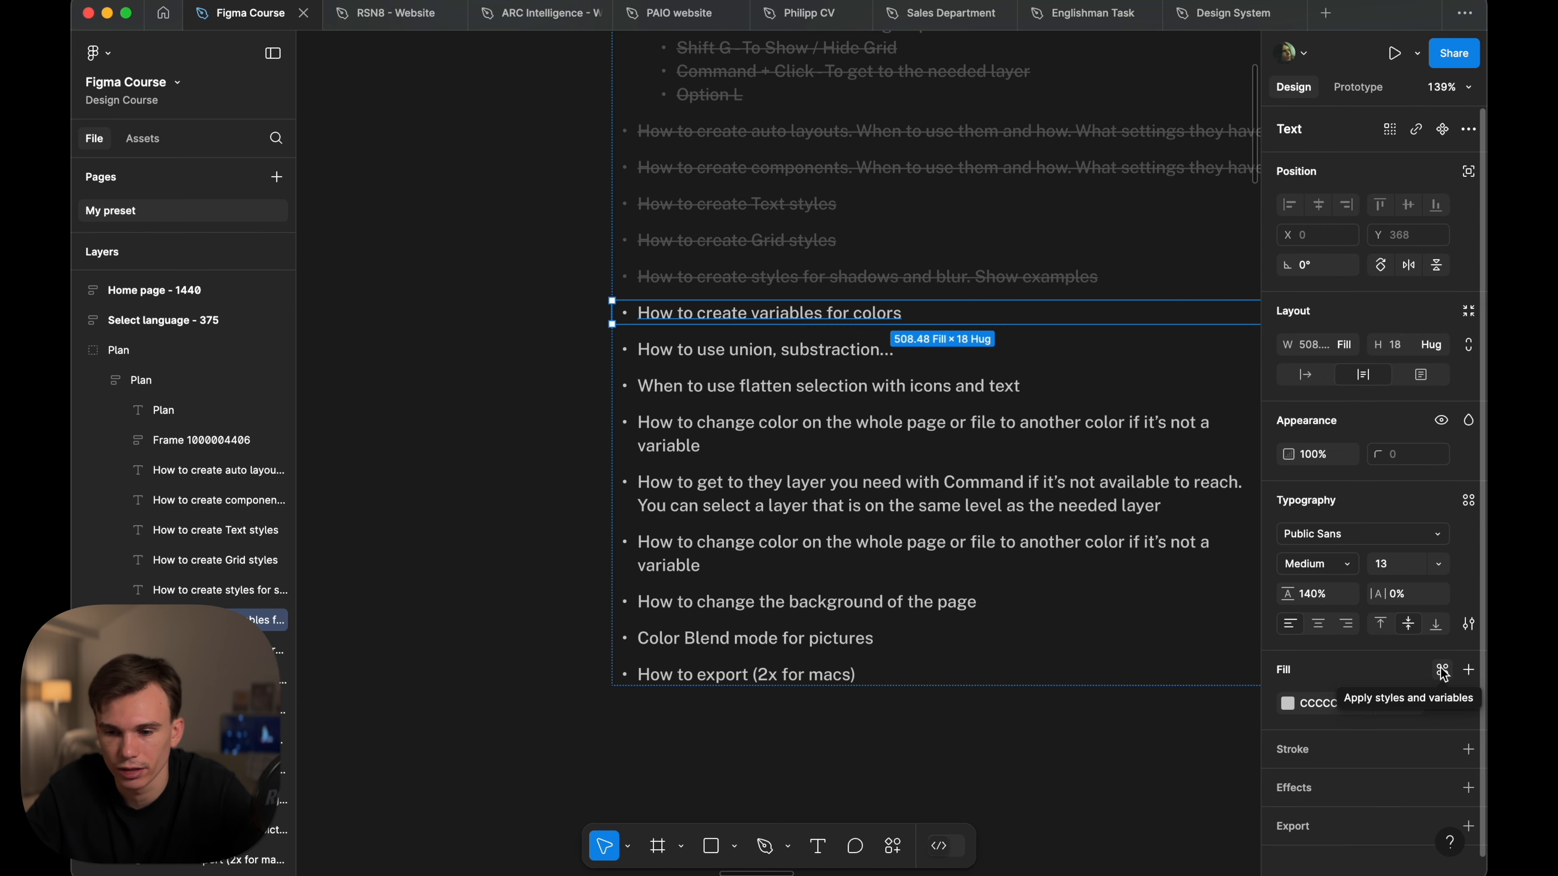
{"action": "left_click", "coordinate": [1443, 670]}
{"action": "left_click", "coordinate": [1220, 668]}
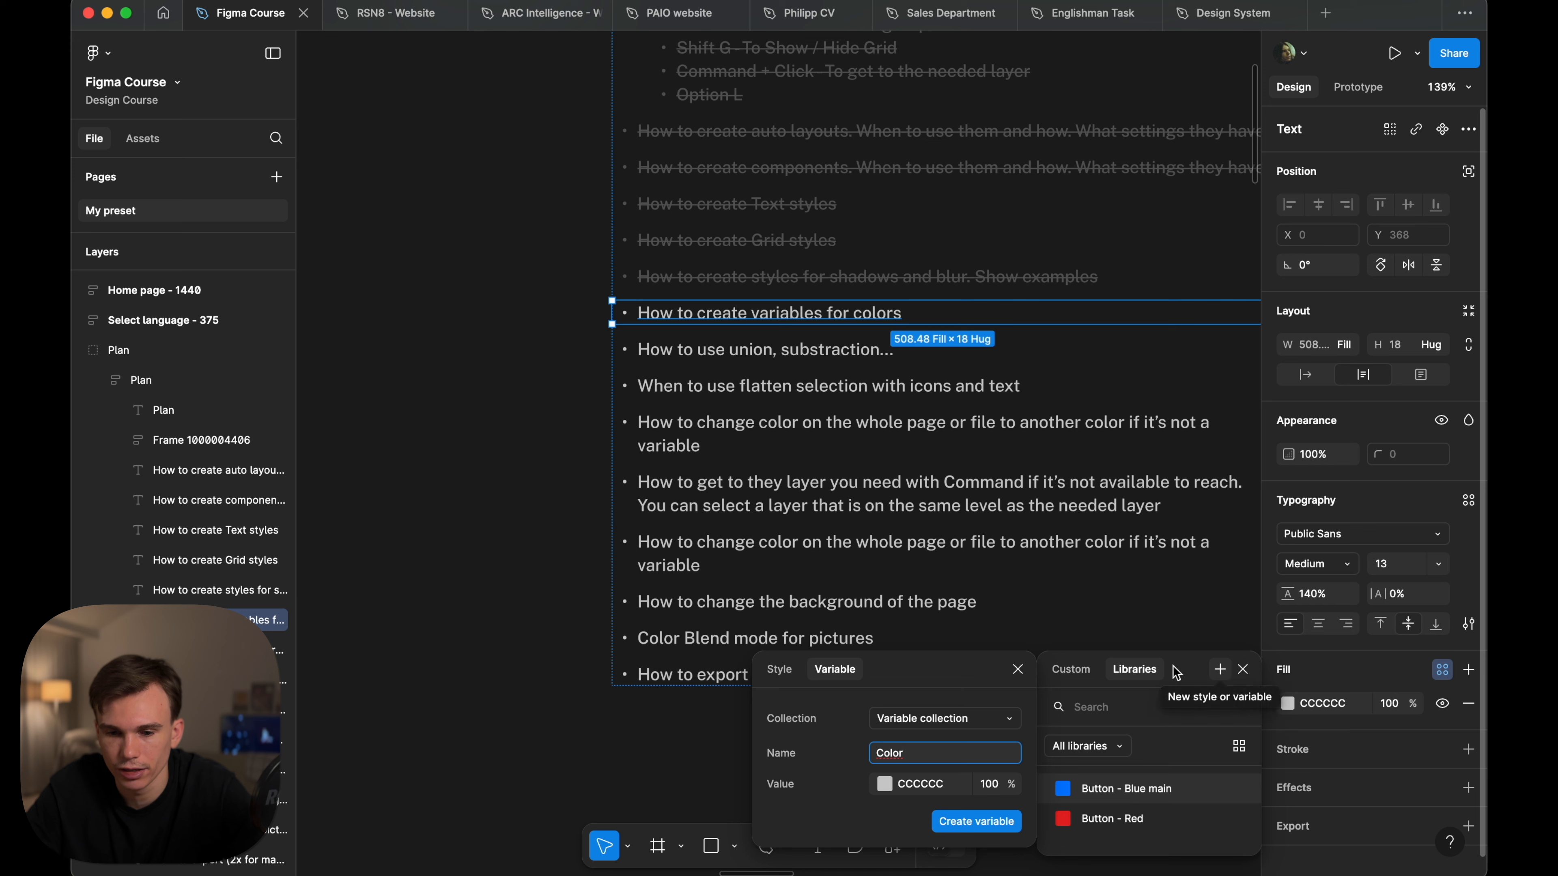
{"action": "left_click", "coordinate": [779, 669]}
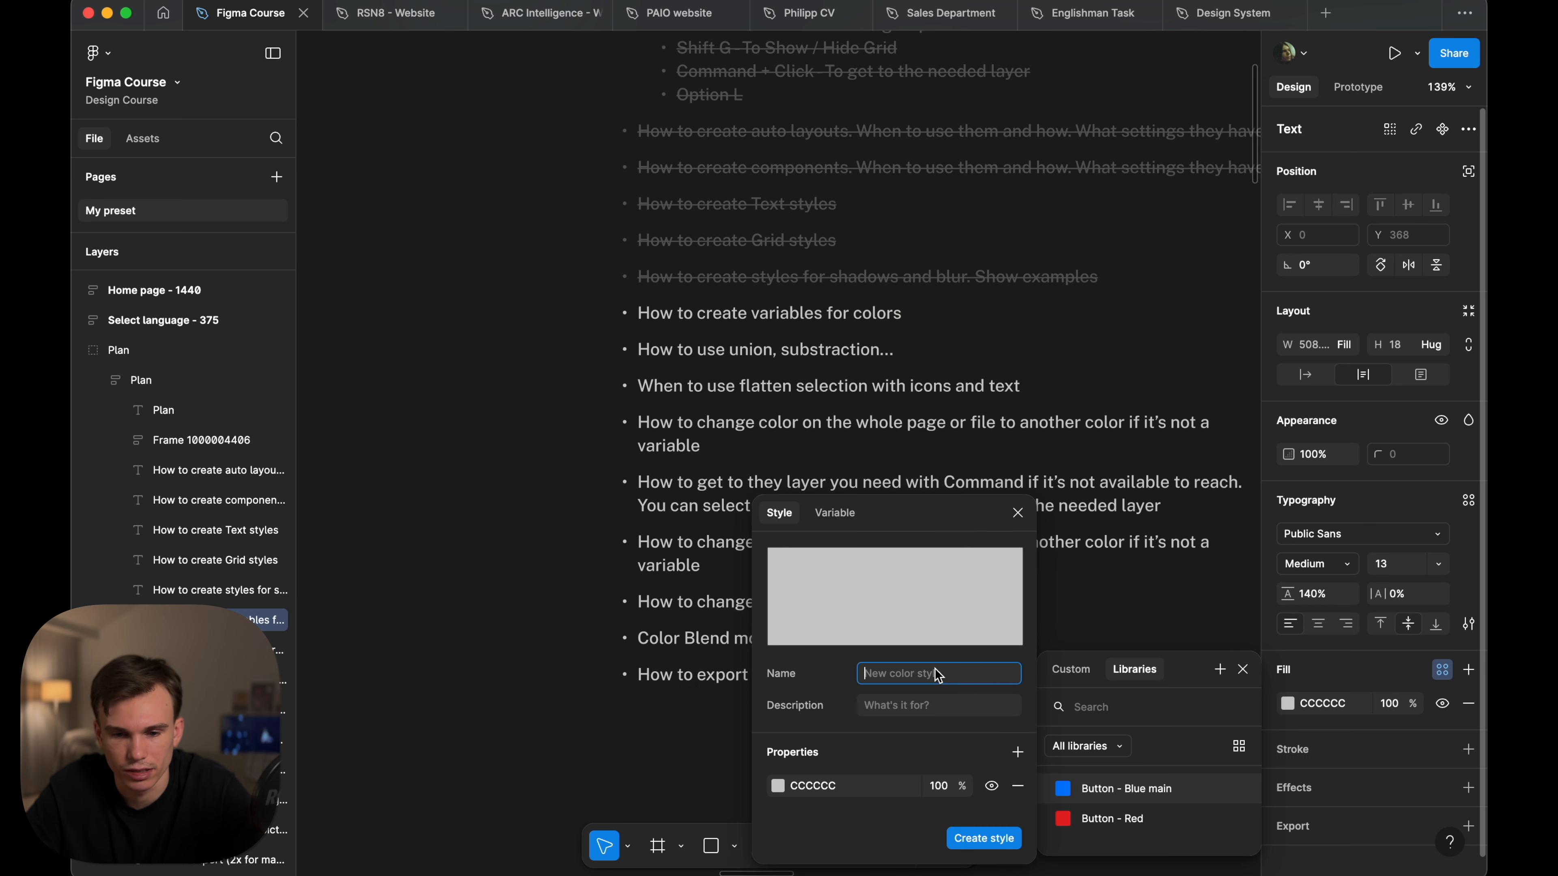
{"action": "type", "text": "Text Gray"}
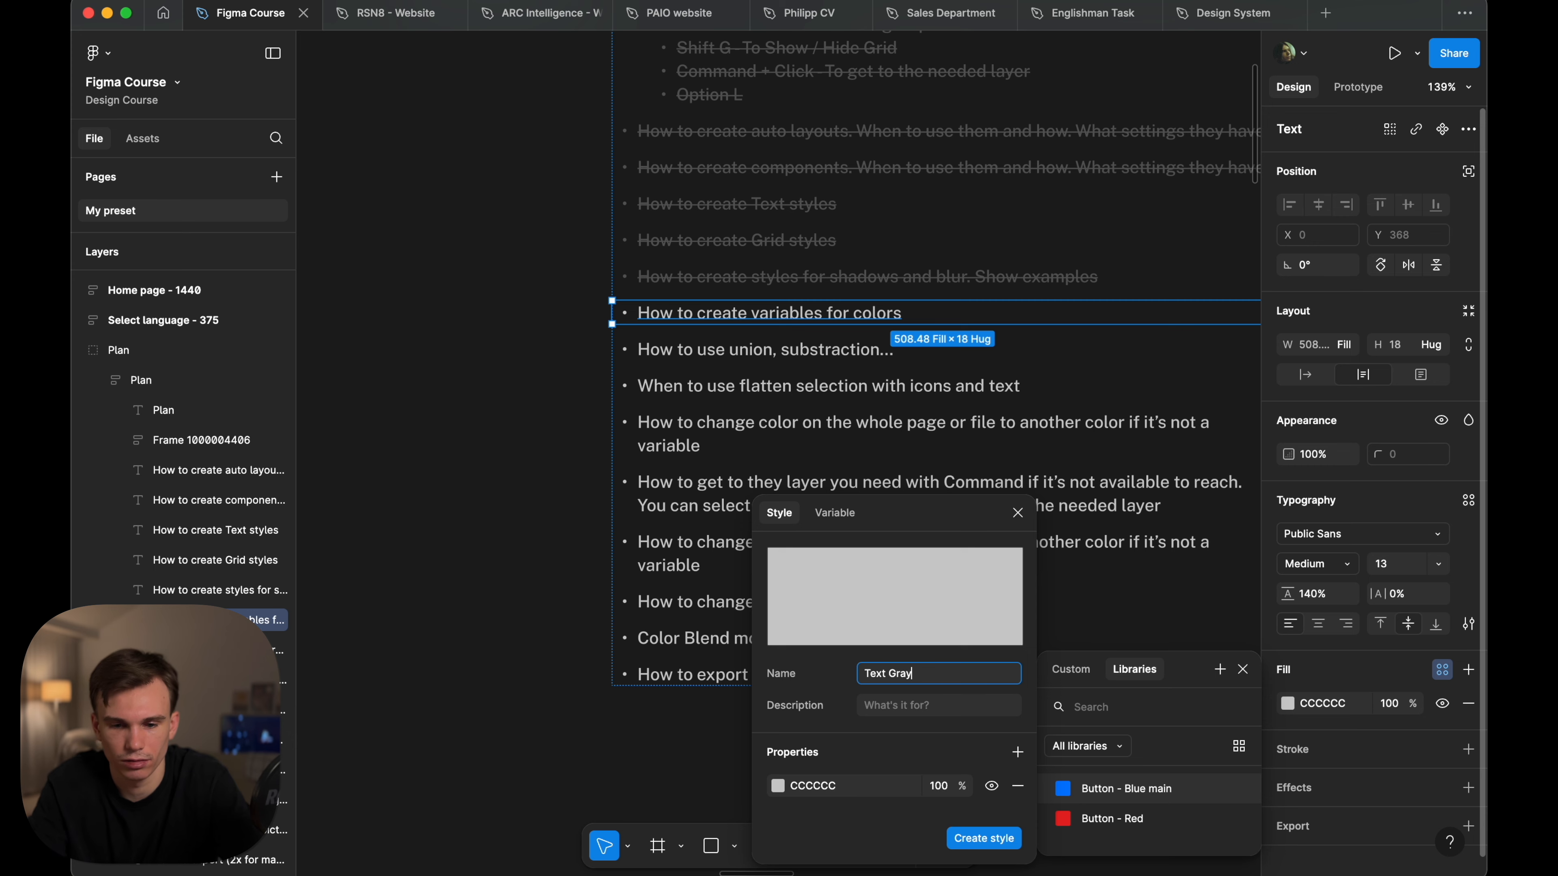
{"action": "key", "text": "Return"}
- Apply the Text Gray color style to the eight plan lines below "How to create variables for colors"
{"action": "left_click_drag", "start_coordinate": [635, 717], "coordinate": [611, 367]}
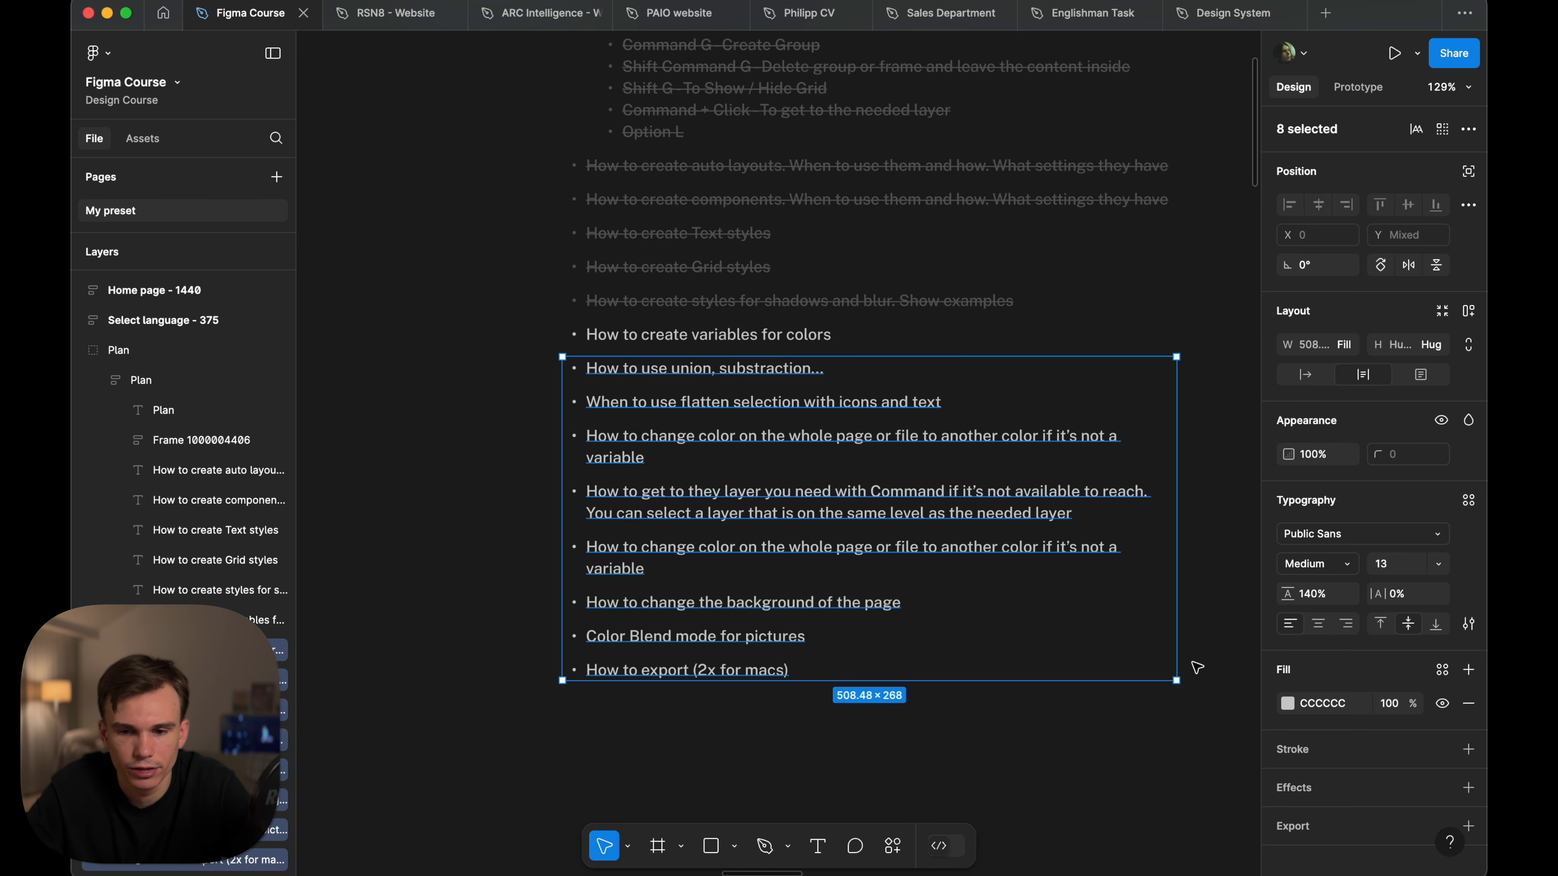
{"action": "left_click", "coordinate": [1438, 671]}
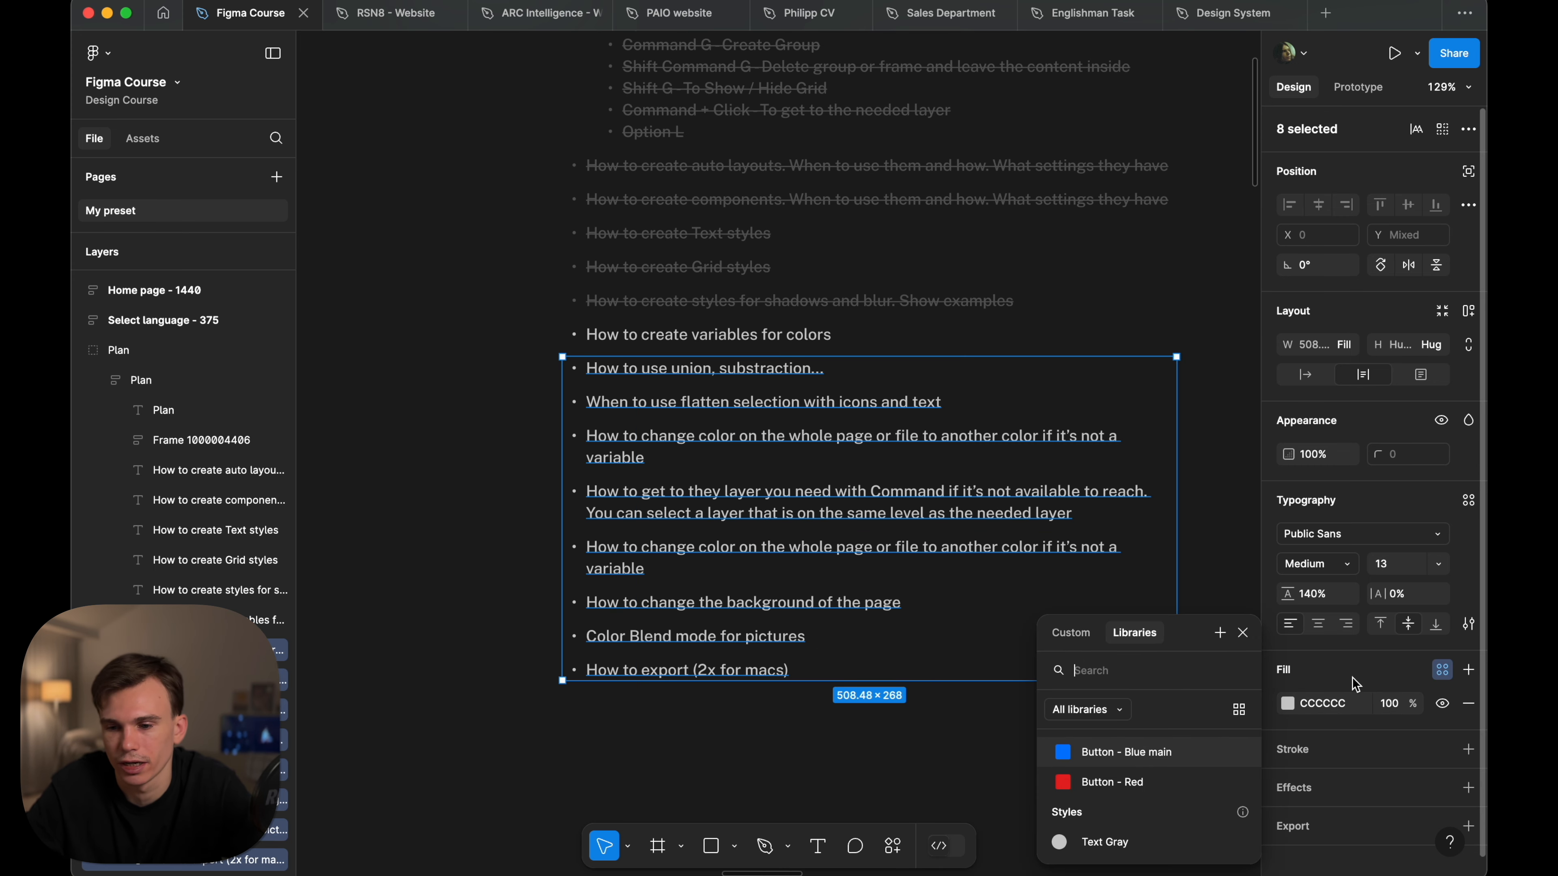
{"action": "left_click", "coordinate": [1103, 843]}
- Try changing the Text Gray style's color to red DF4646 from the flatten selection line, and undo the change
{"action": "left_click", "coordinate": [664, 404]}
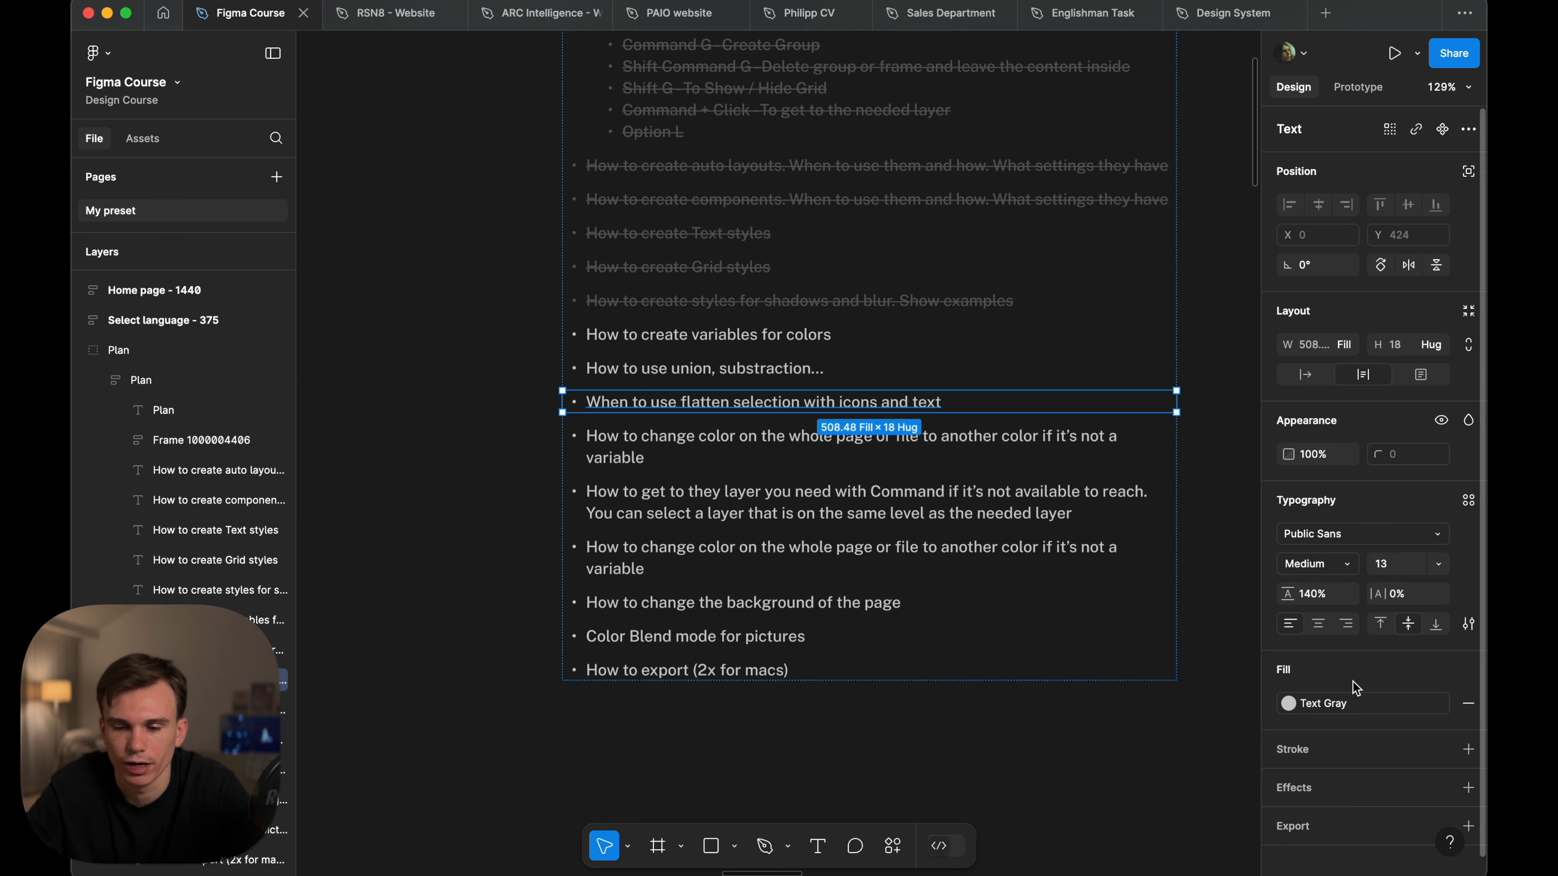
{"action": "left_click", "coordinate": [1441, 703]}
{"action": "left_click", "coordinate": [1240, 842]}
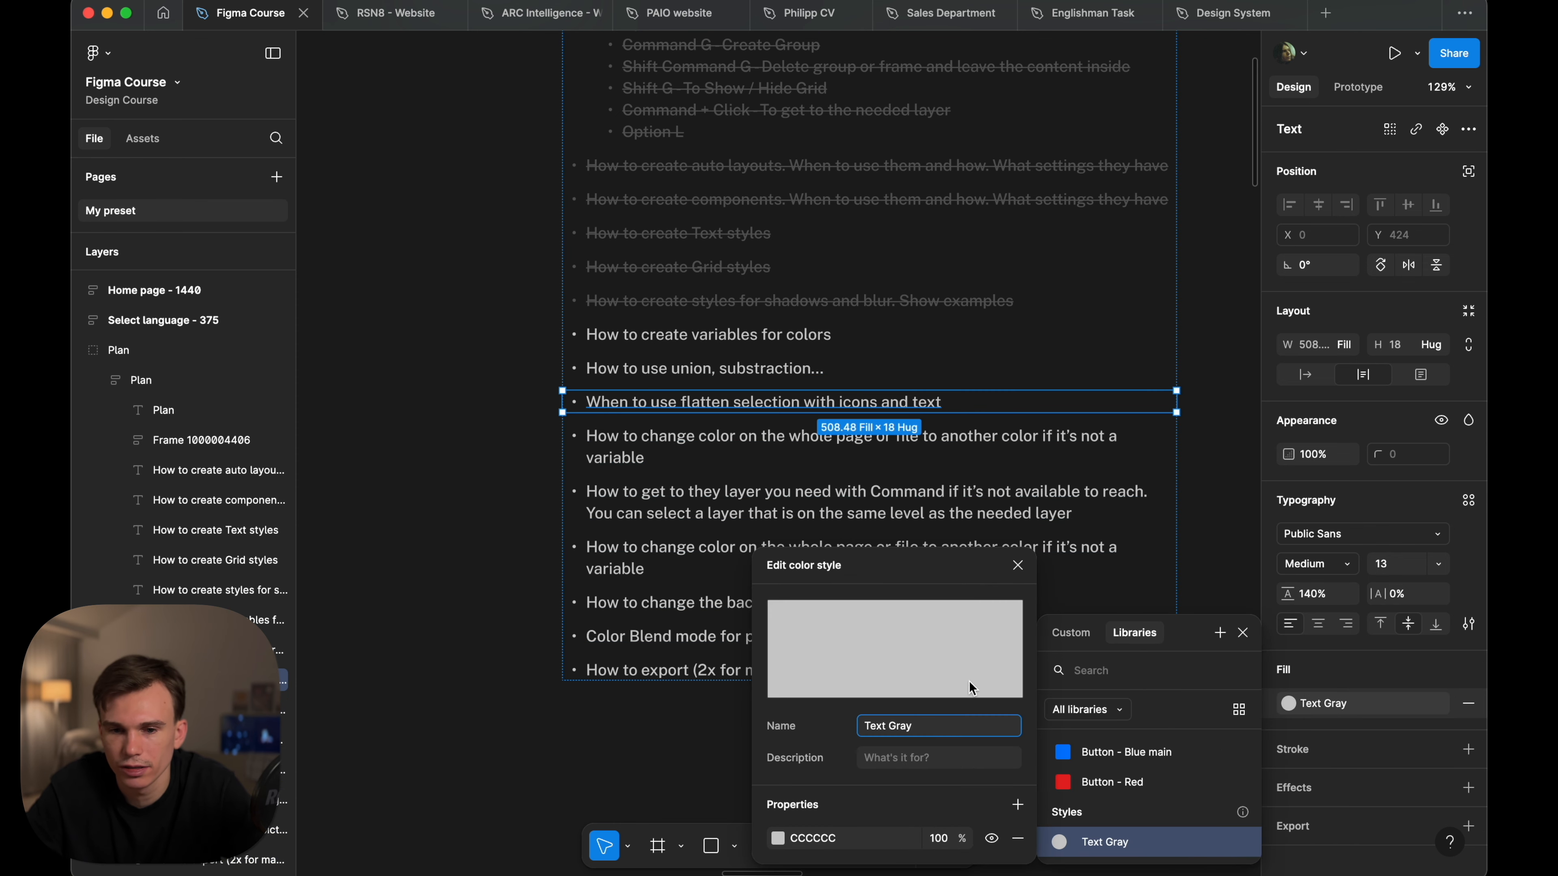
{"action": "left_click", "coordinate": [777, 841]}
{"action": "left_click_drag", "start_coordinate": [706, 529], "coordinate": [681, 435]}
{"action": "scroll", "coordinate": [429, 387], "scroll_direction": "right", "scroll_amount": 5}
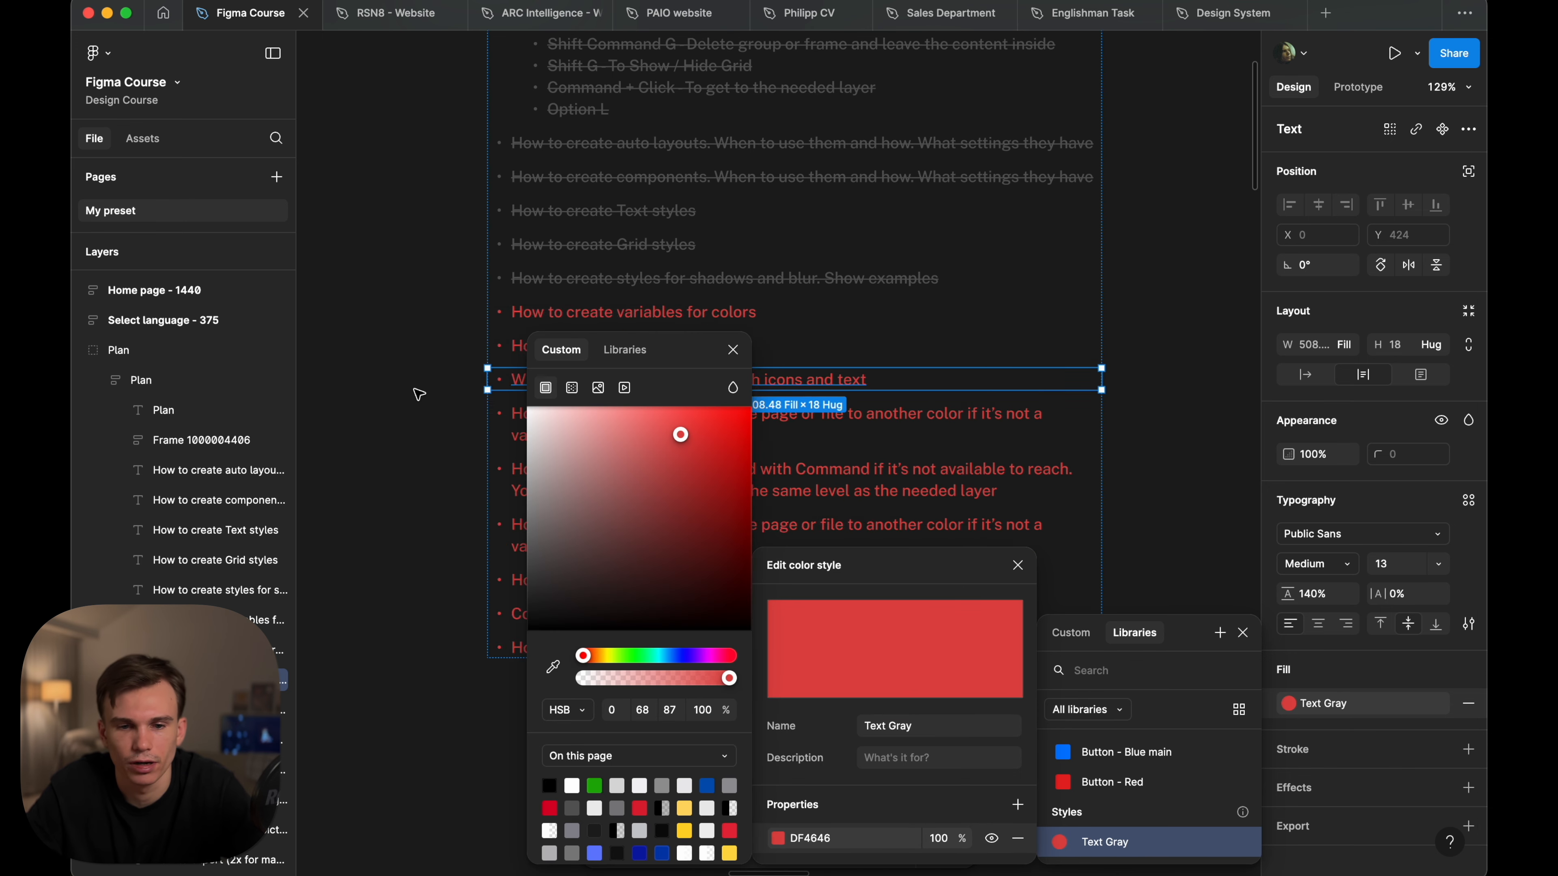
{"action": "key", "text": "super+z"}
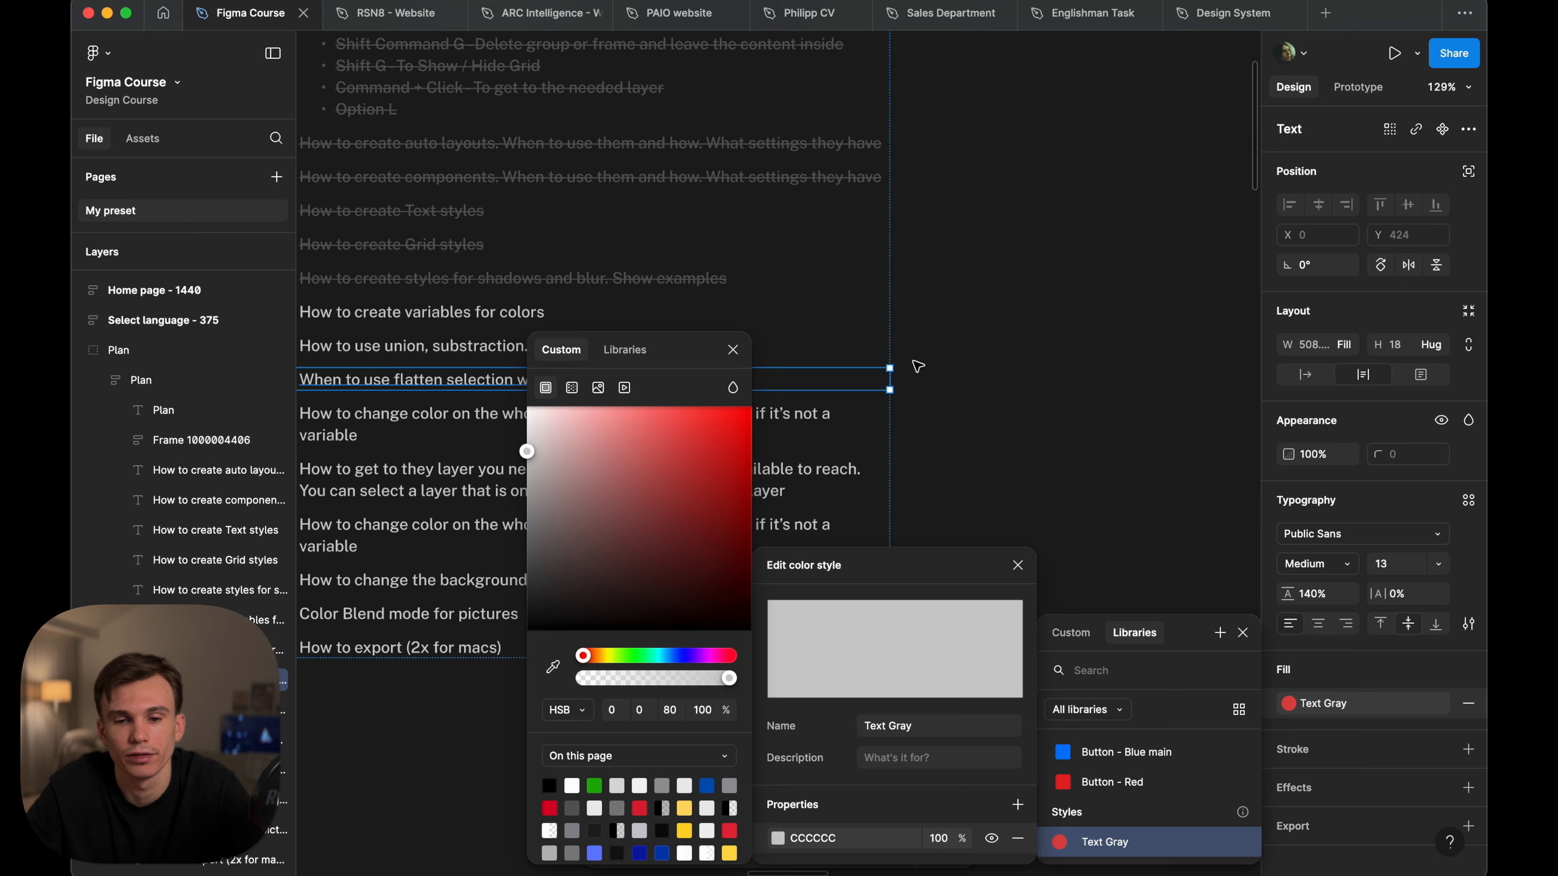
{"action": "left_click", "coordinate": [1053, 363]}
- Compare the file's local variable collection with the Text Gray entry among the local color styles
{"action": "scroll", "coordinate": [1052, 362], "scroll_direction": "down", "scroll_amount": 5}
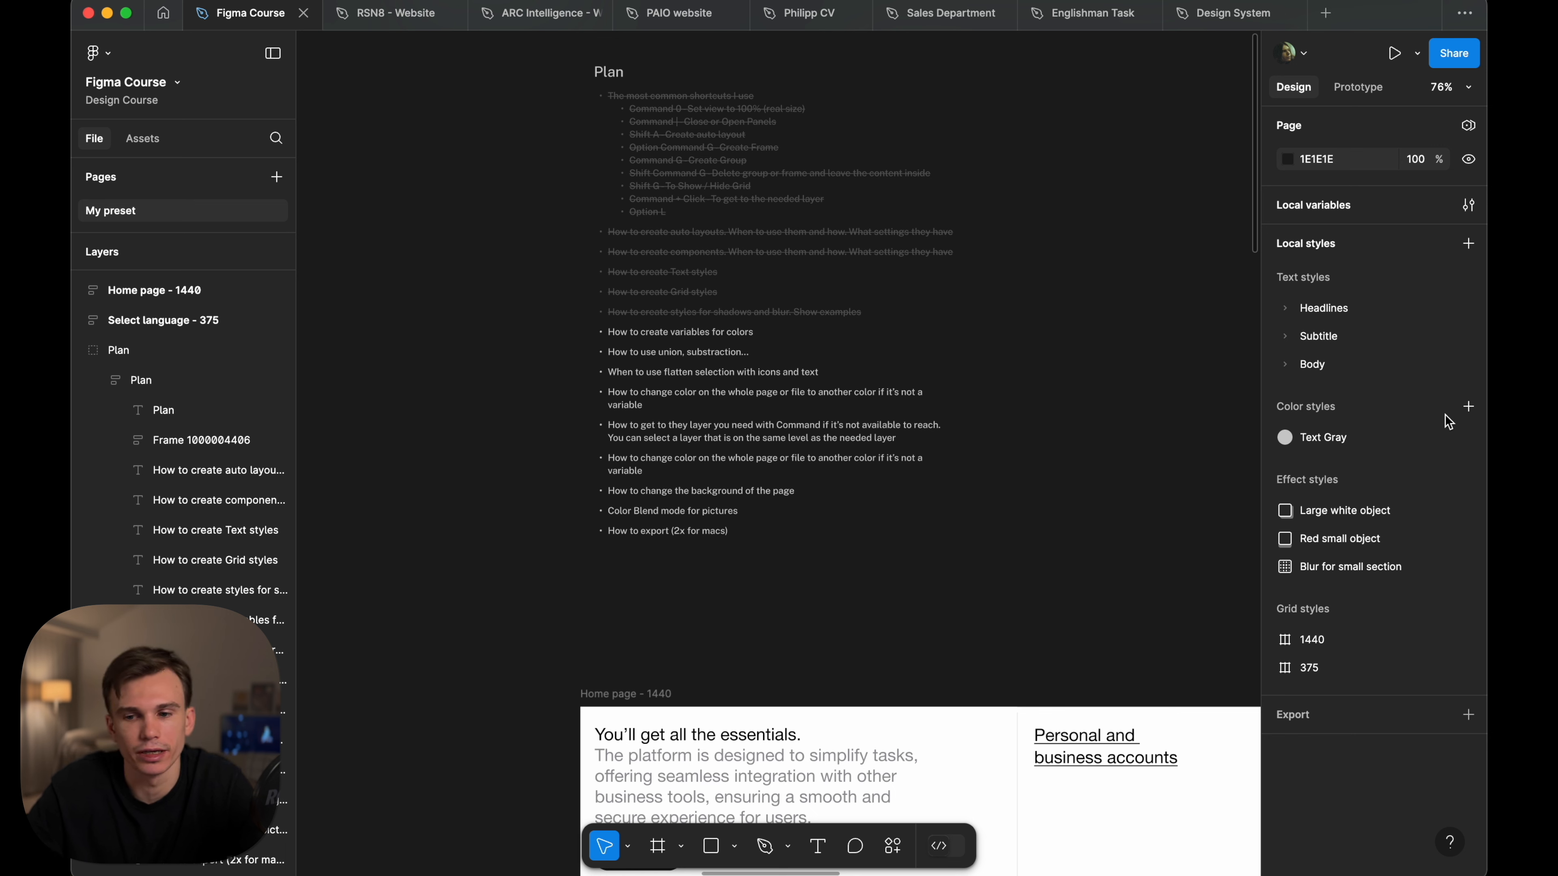
{"action": "left_click", "coordinate": [1469, 206]}
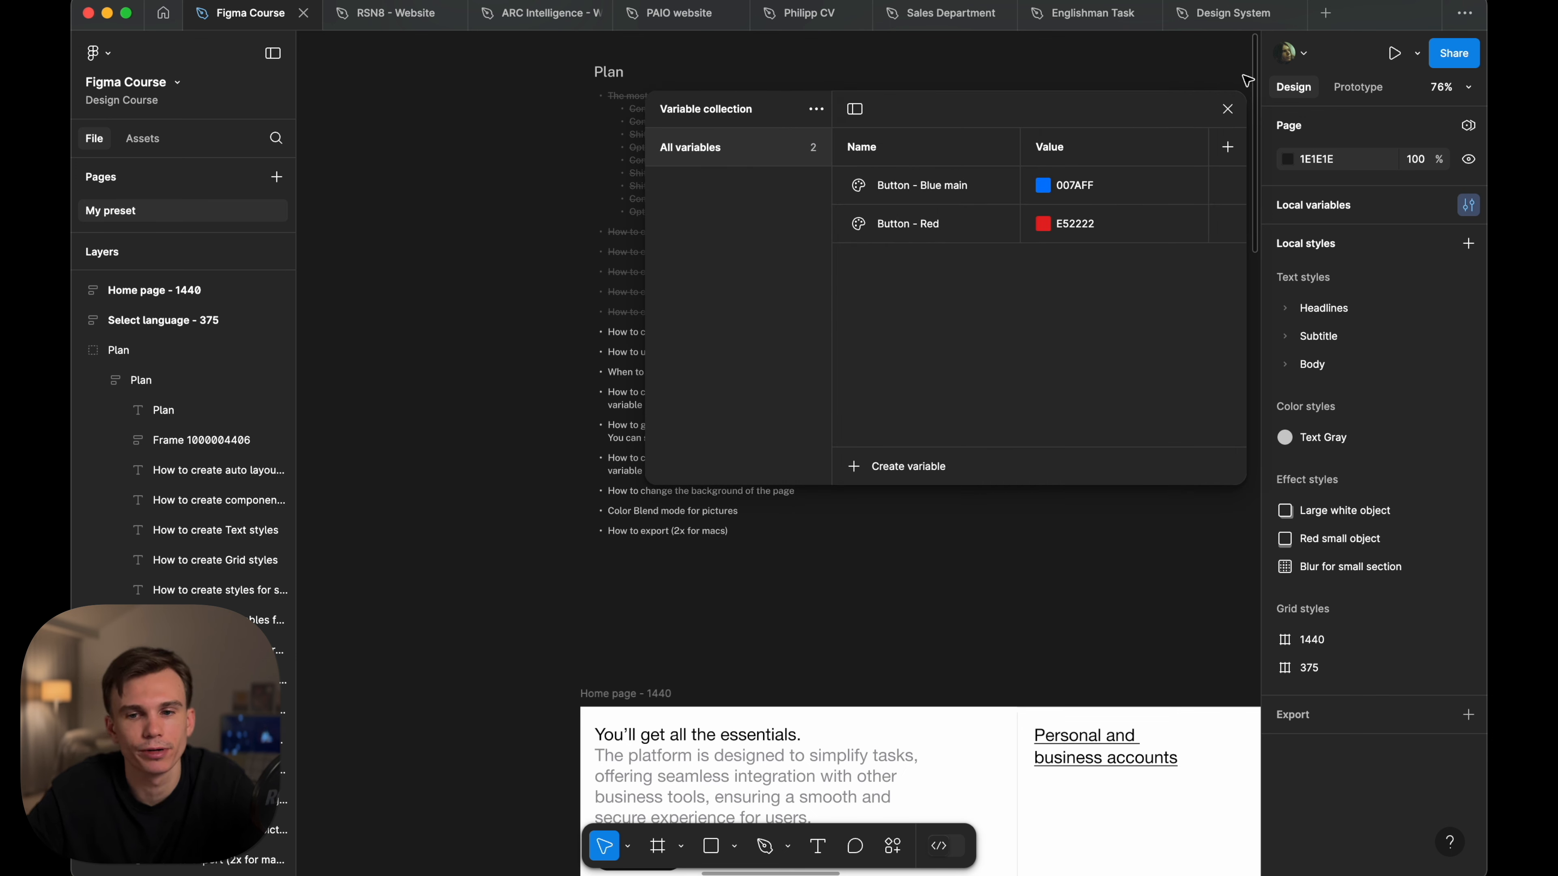
{"action": "left_click", "coordinate": [1228, 109]}
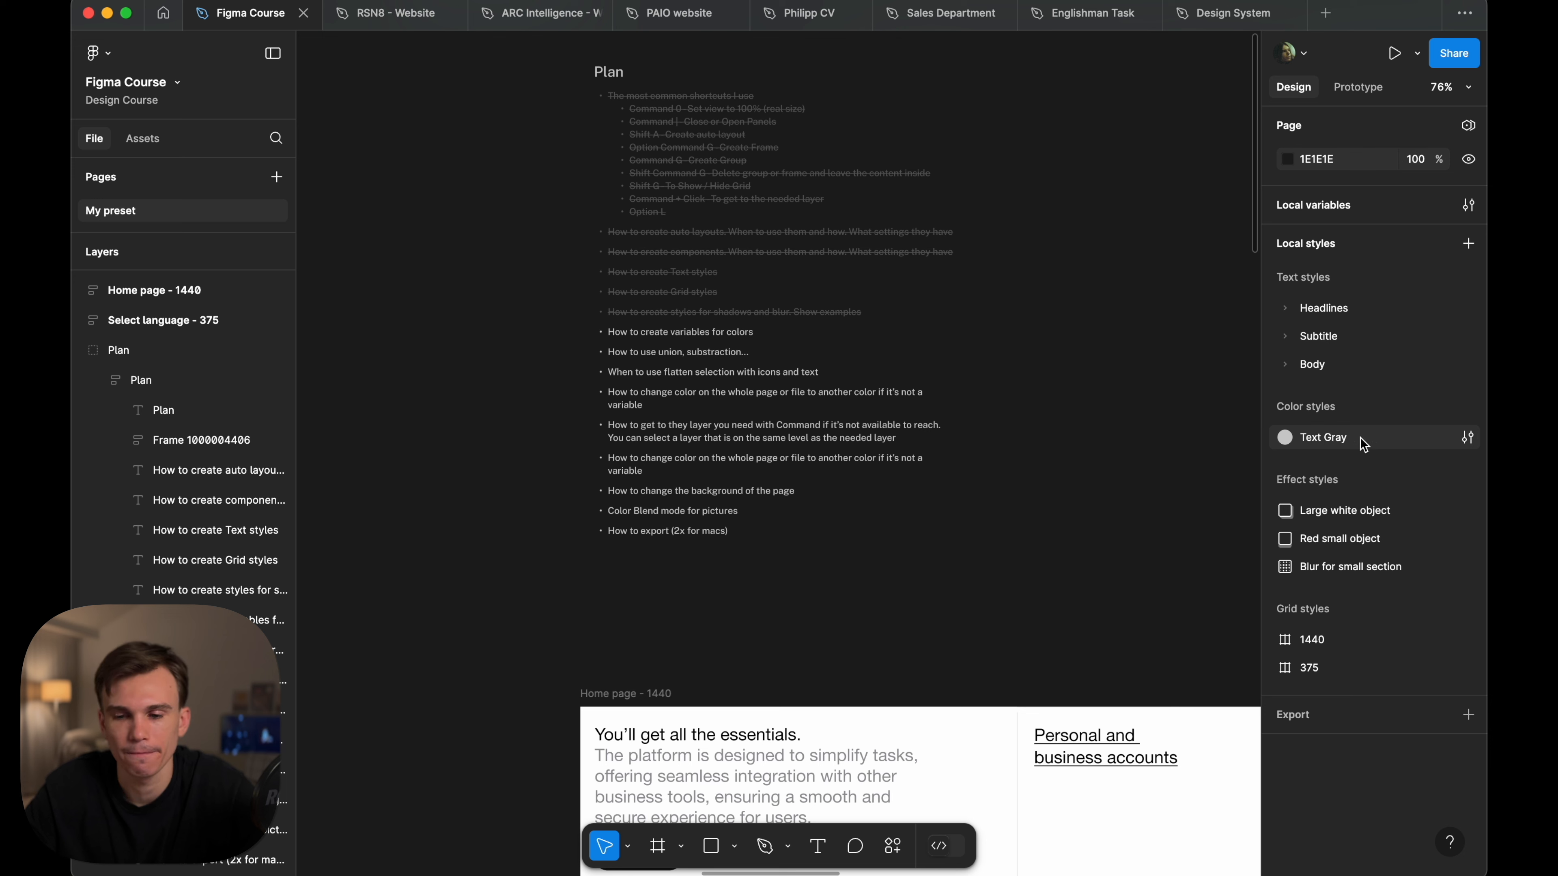
{"action": "left_click", "coordinate": [1406, 443]}
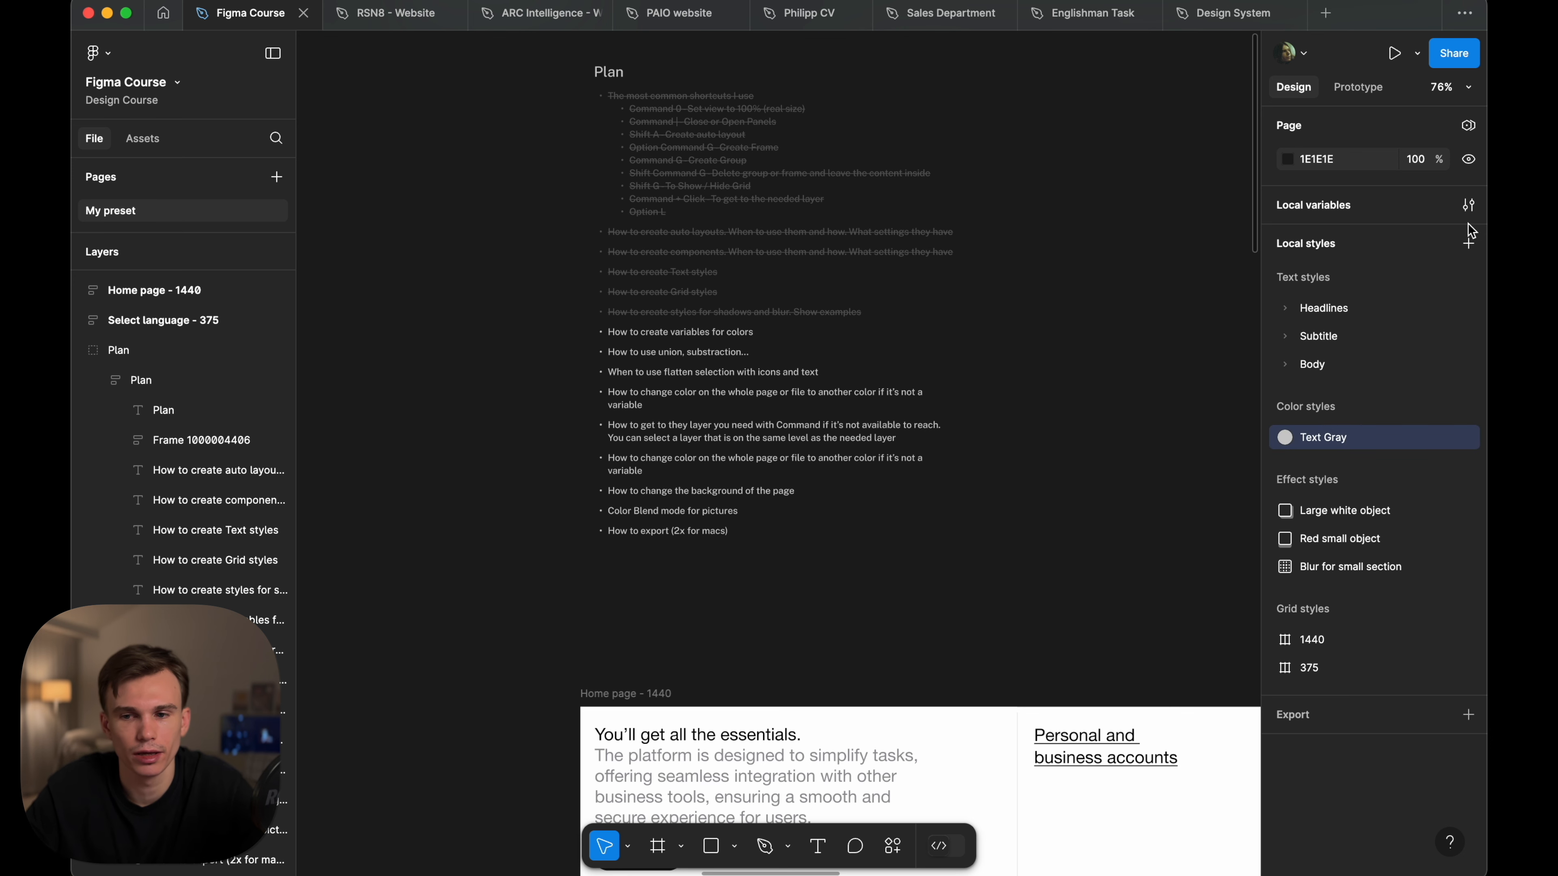
{"action": "left_click", "coordinate": [1469, 206]}
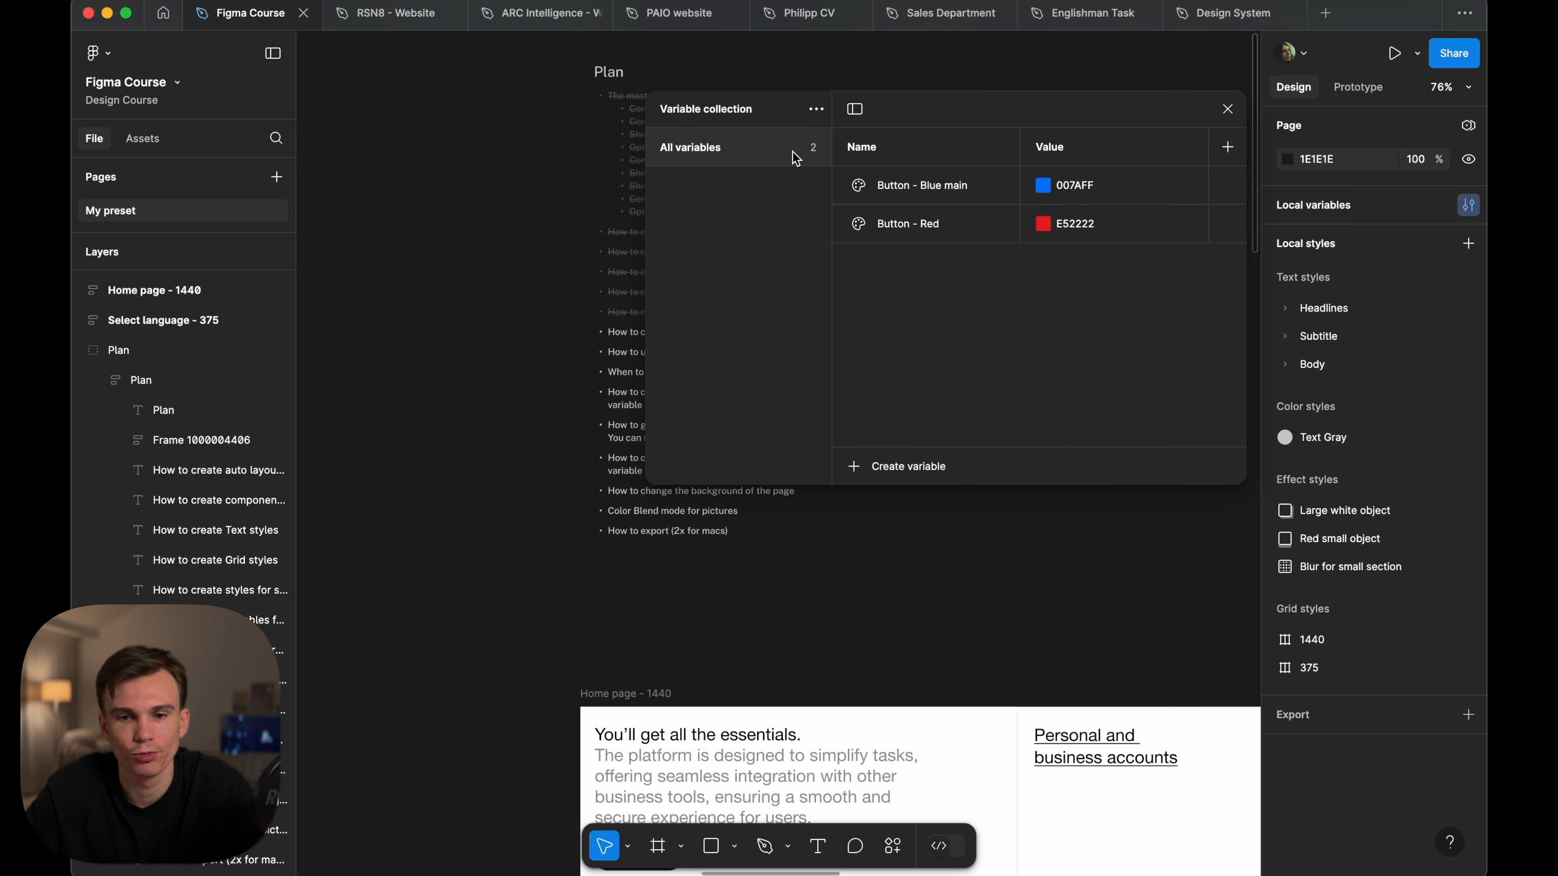